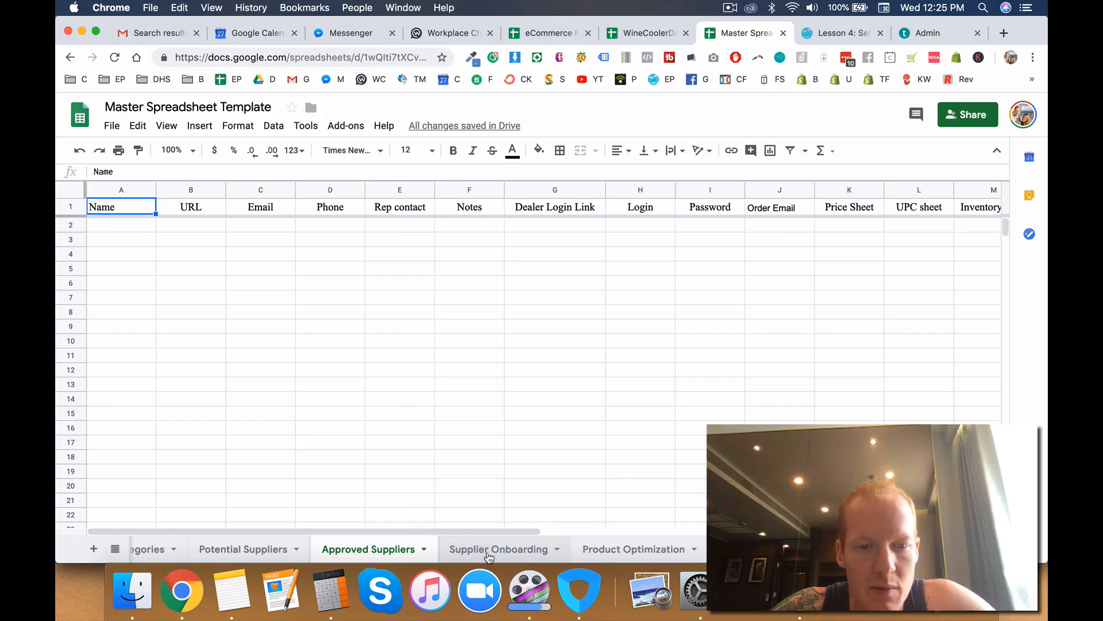
# Step: Open the Supplier Onboarding sheet and review its Supplier name, Website and SKU/Price Sheet columns
pyautogui.click(490, 553)
pyautogui.click(194, 230)
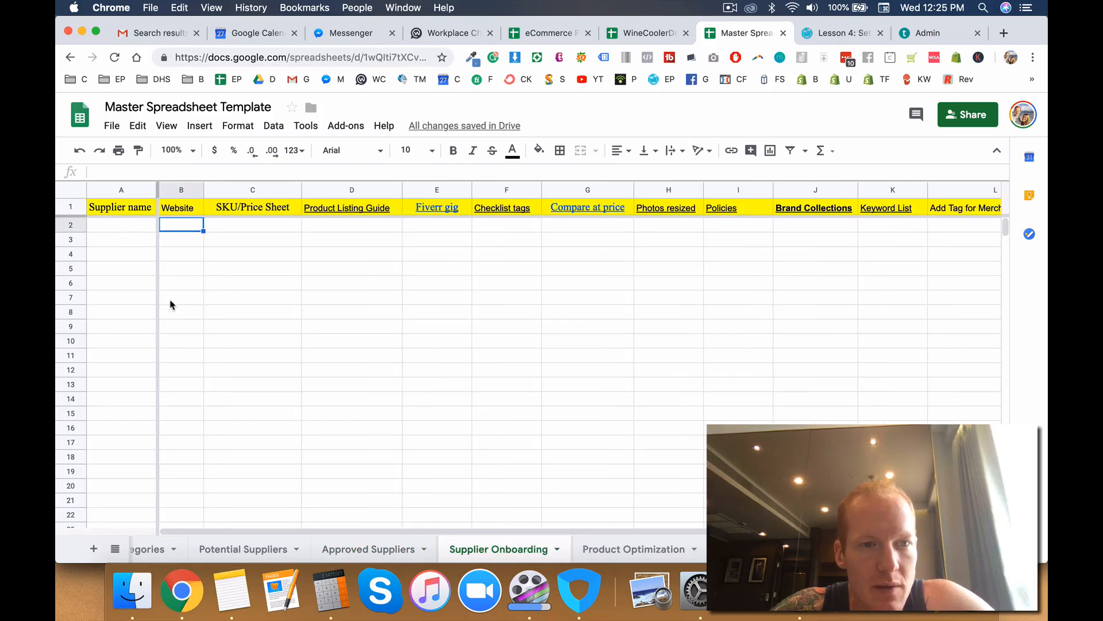
pyautogui.click(123, 229)
pyautogui.click(224, 230)
pyautogui.click(221, 208)
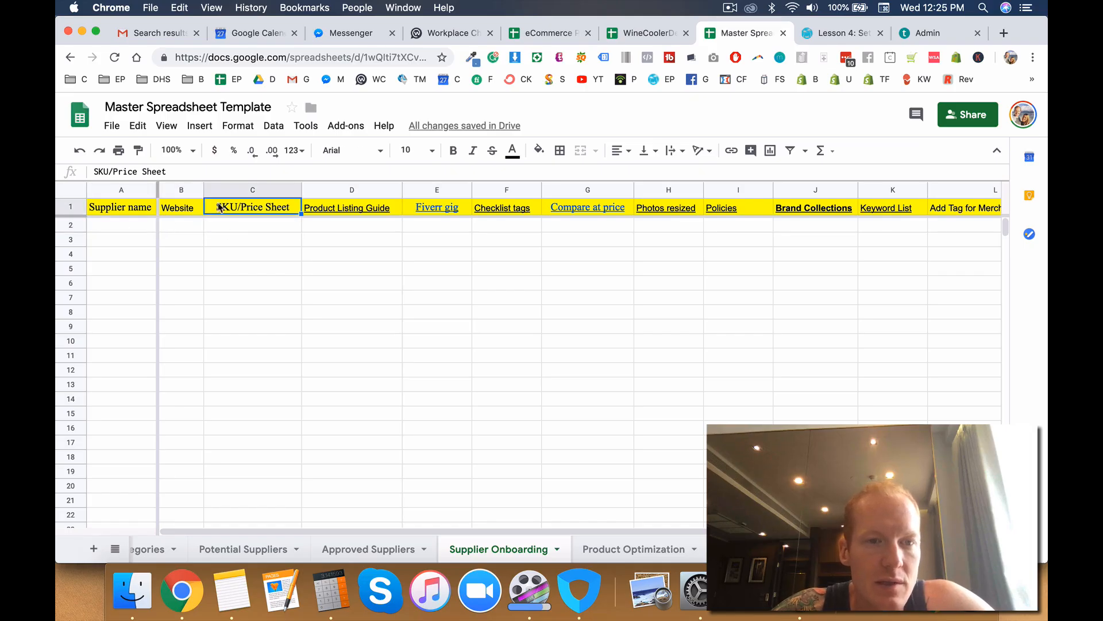
pyautogui.click(236, 226)
pyautogui.click(122, 230)
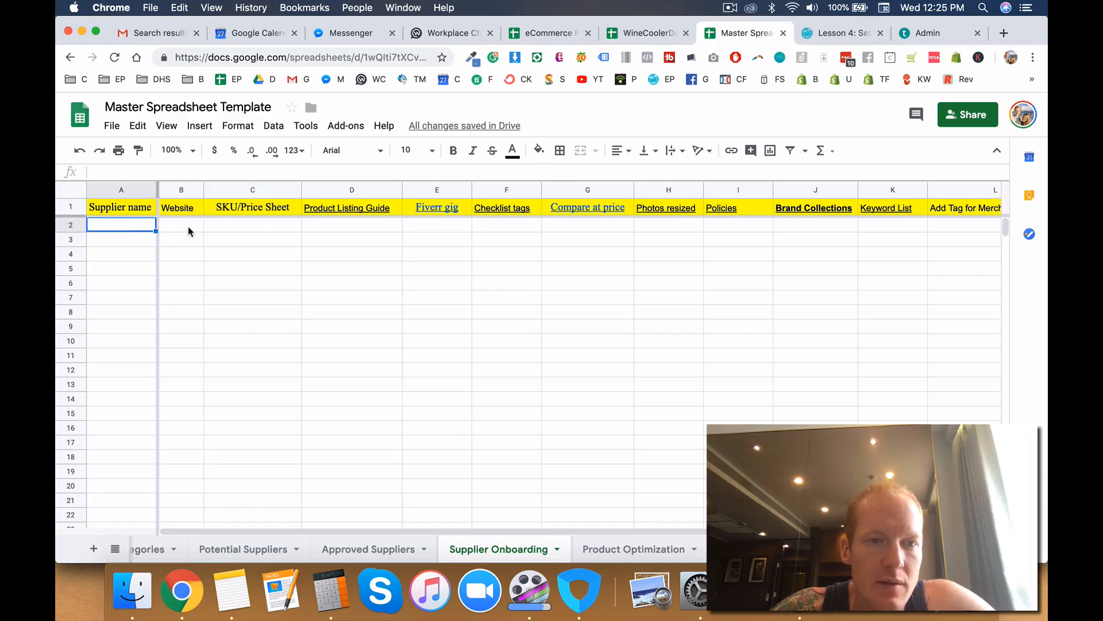
pyautogui.click(197, 232)
pyautogui.click(245, 235)
pyautogui.click(124, 232)
pyautogui.click(183, 230)
pyautogui.click(226, 230)
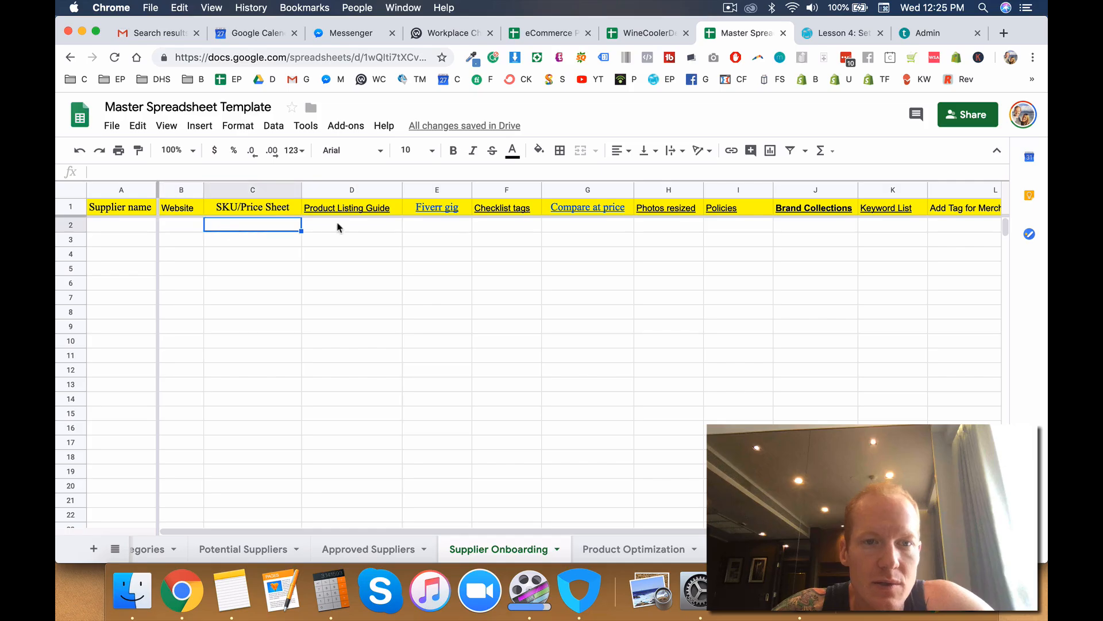
# Step: Inspect the links behind the Product Listing Guide and Fiverr gig column headers
pyautogui.click(388, 213)
pyautogui.click(432, 214)
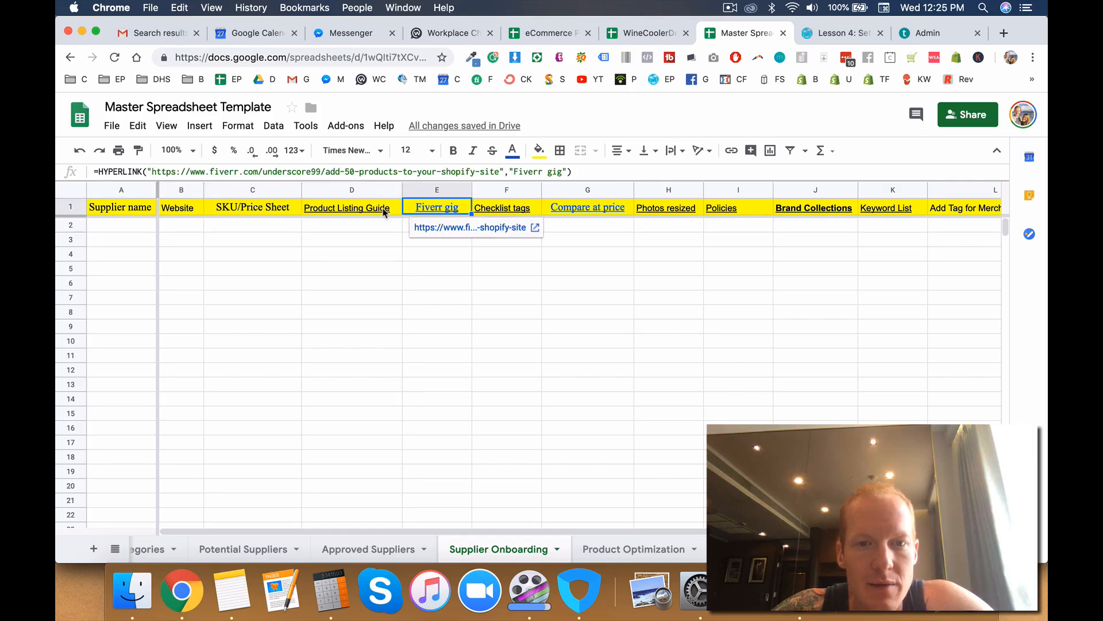
pyautogui.click(374, 227)
pyautogui.click(377, 209)
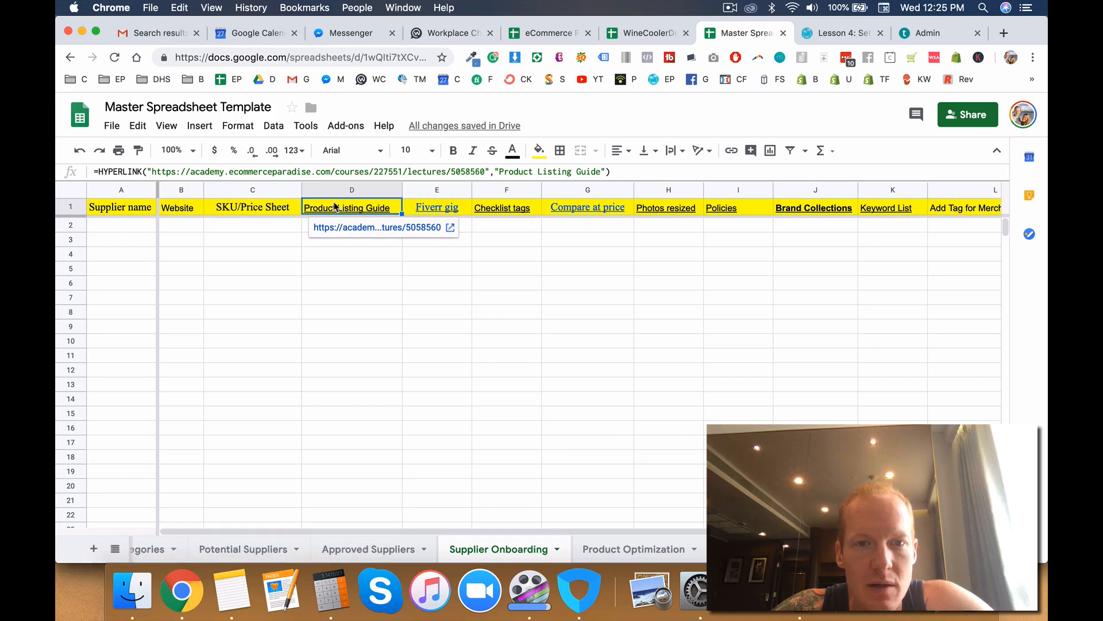
pyautogui.click(372, 241)
pyautogui.click(424, 213)
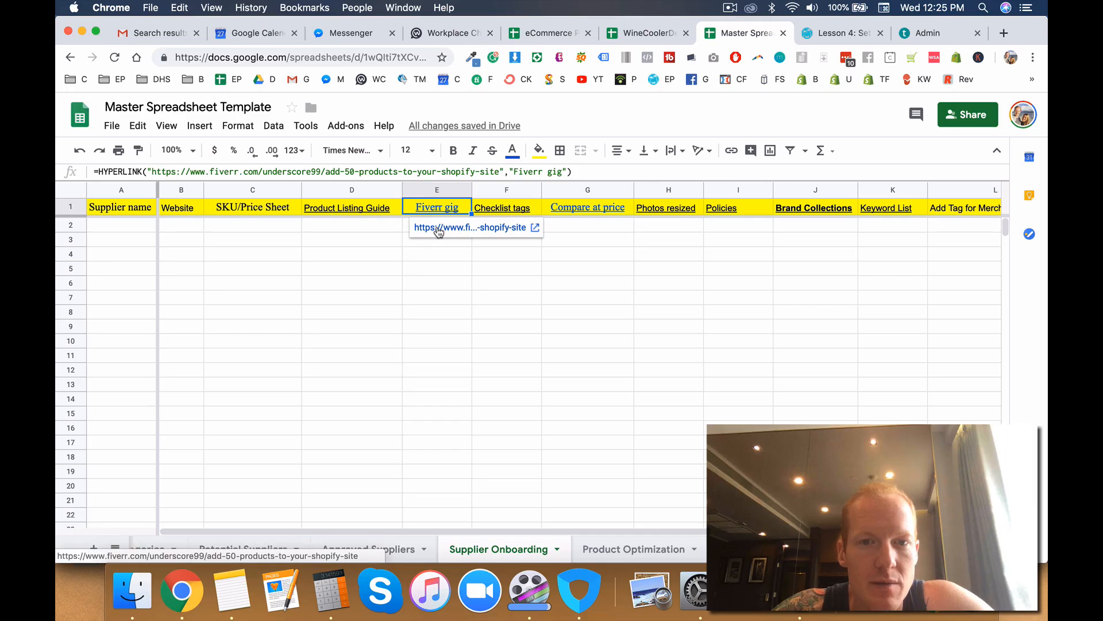
# Step: Review the remaining onboarding column headers from Checklist tags through Hide Demo Products in Category (if necessary)
pyautogui.click(504, 211)
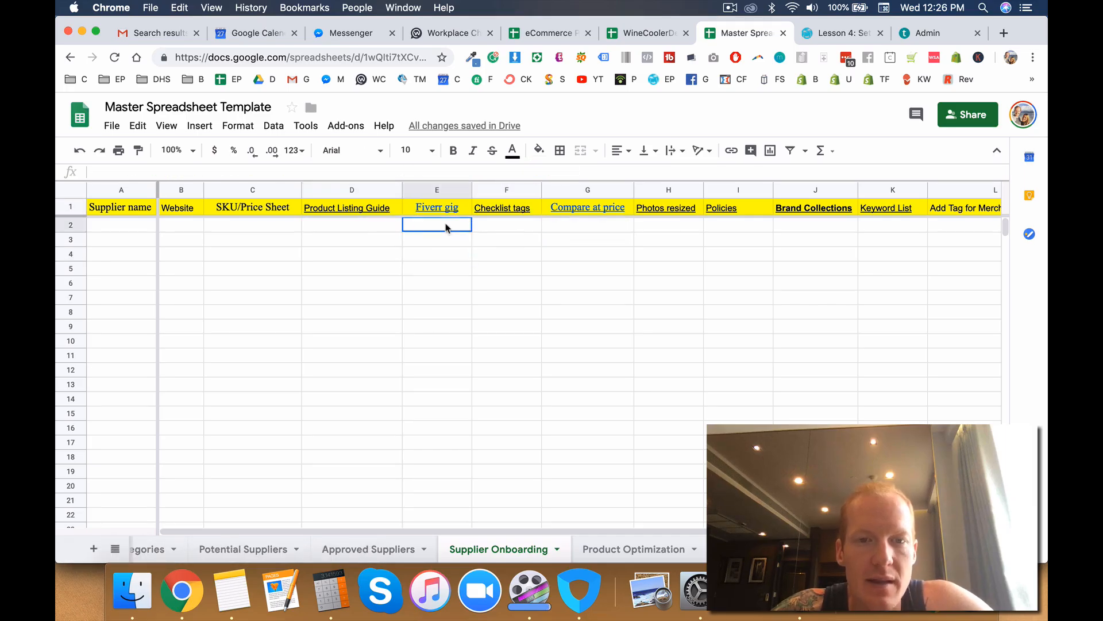
pyautogui.click(603, 212)
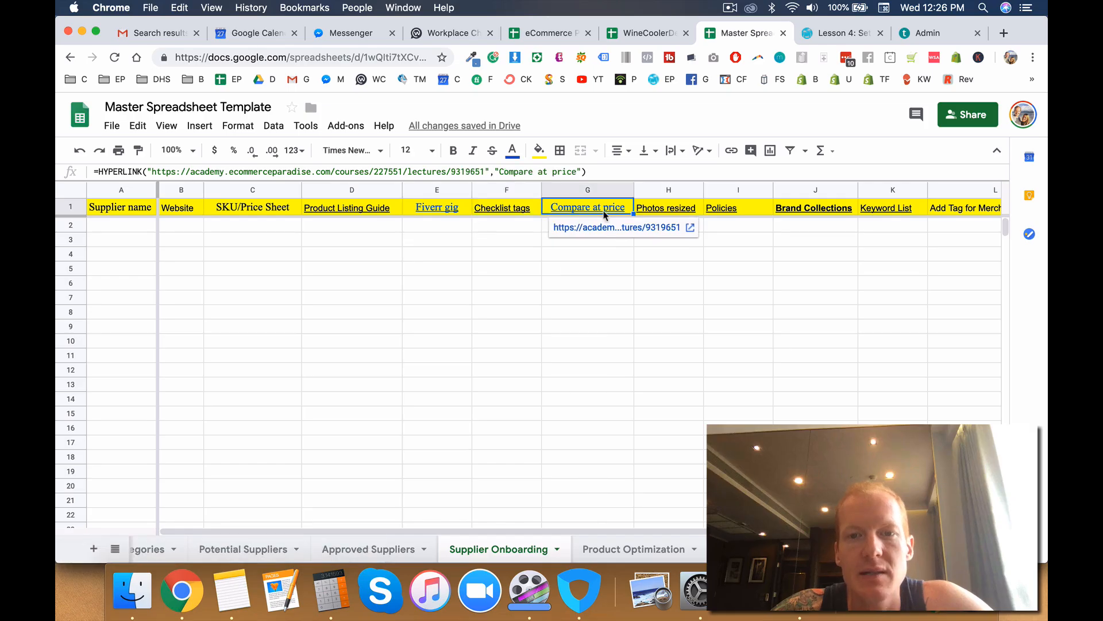
pyautogui.click(662, 211)
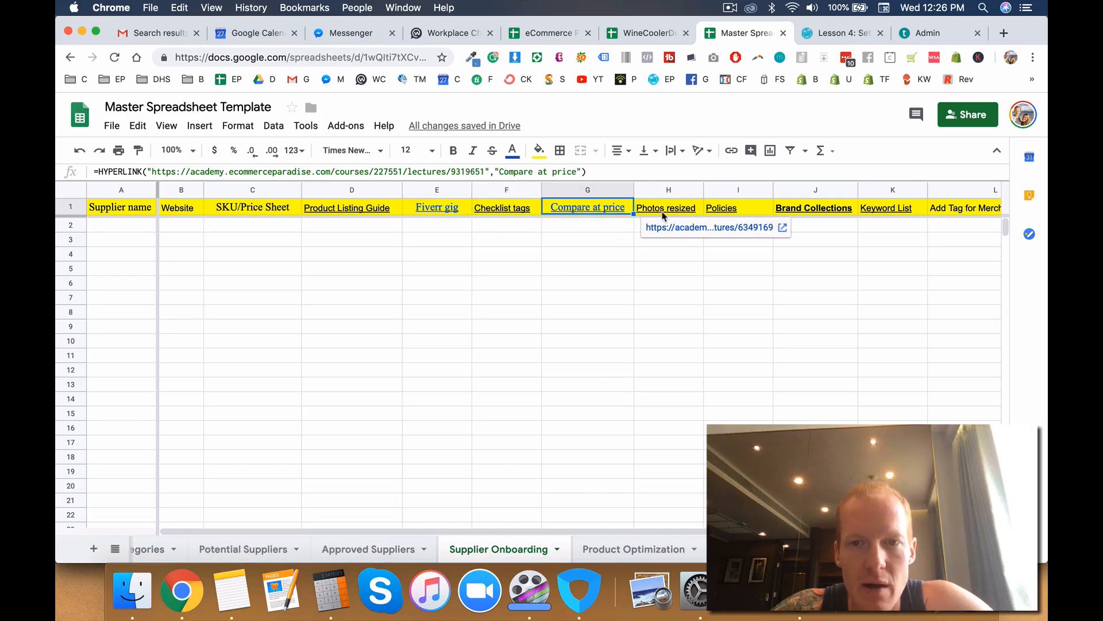
pyautogui.click(722, 208)
pyautogui.hscroll(1, 785, 221)
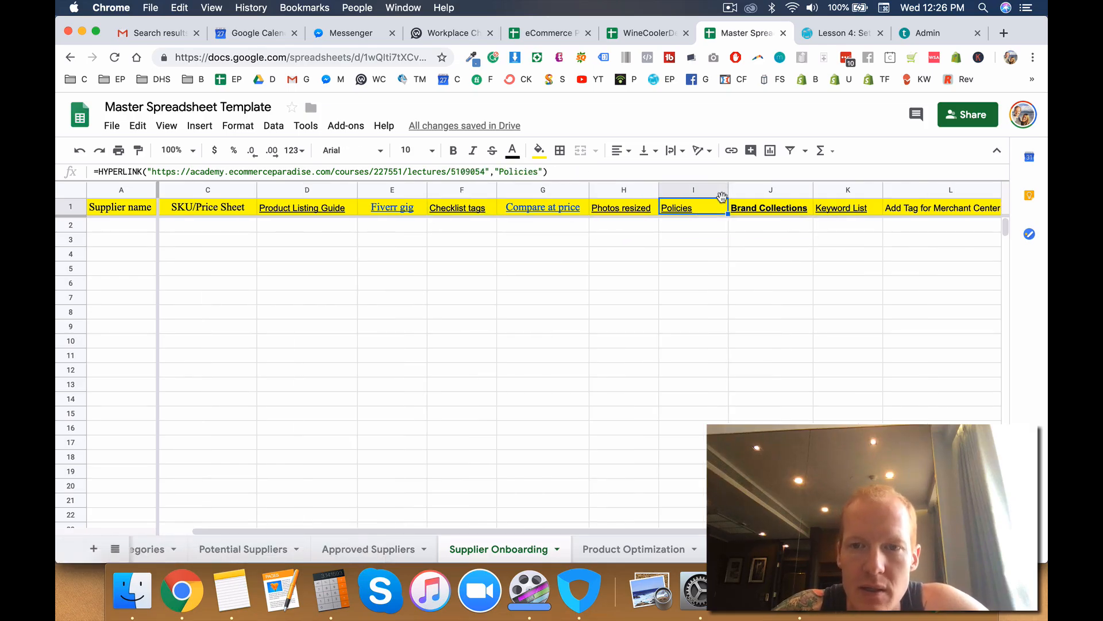
pyautogui.click(742, 211)
pyautogui.hscroll(3, 742, 212)
pyautogui.click(583, 211)
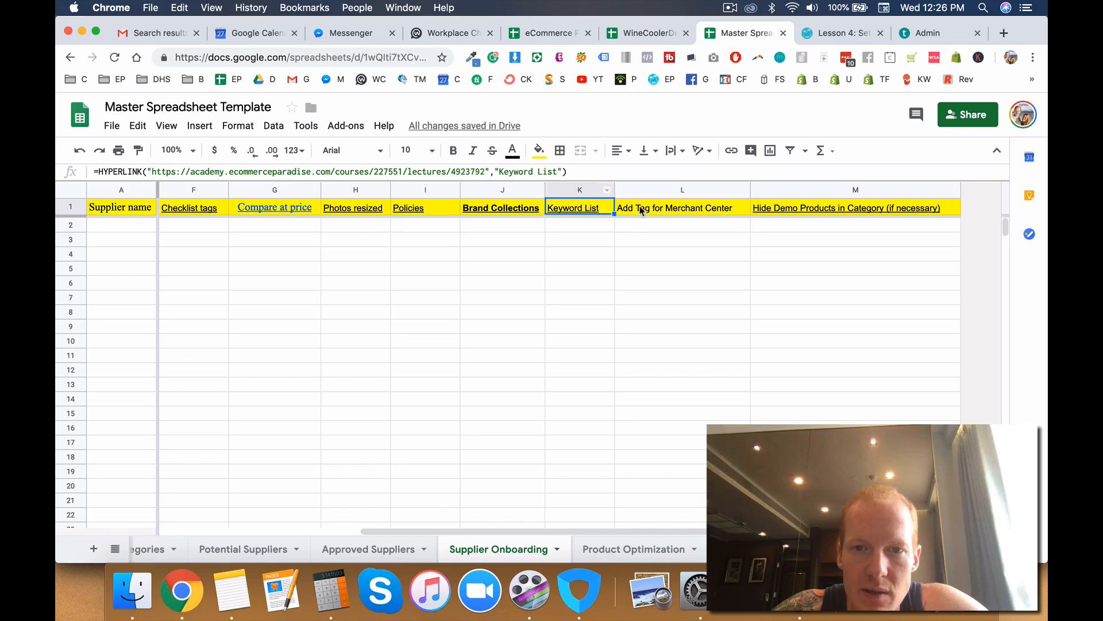
pyautogui.click(716, 213)
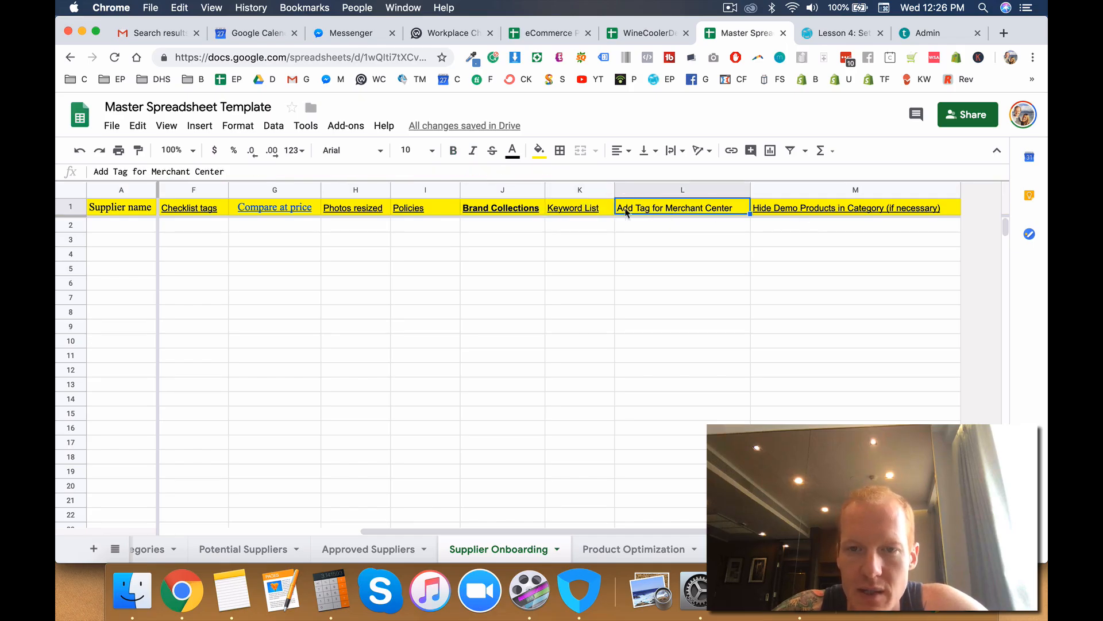
pyautogui.click(795, 210)
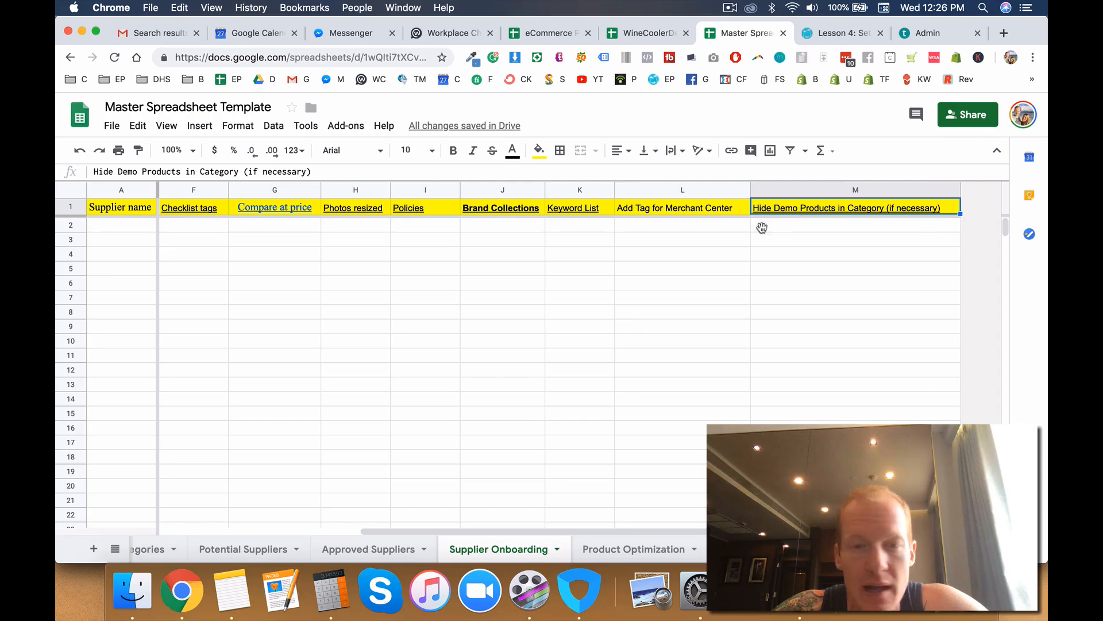
pyautogui.hscroll(-4, 625, 265)
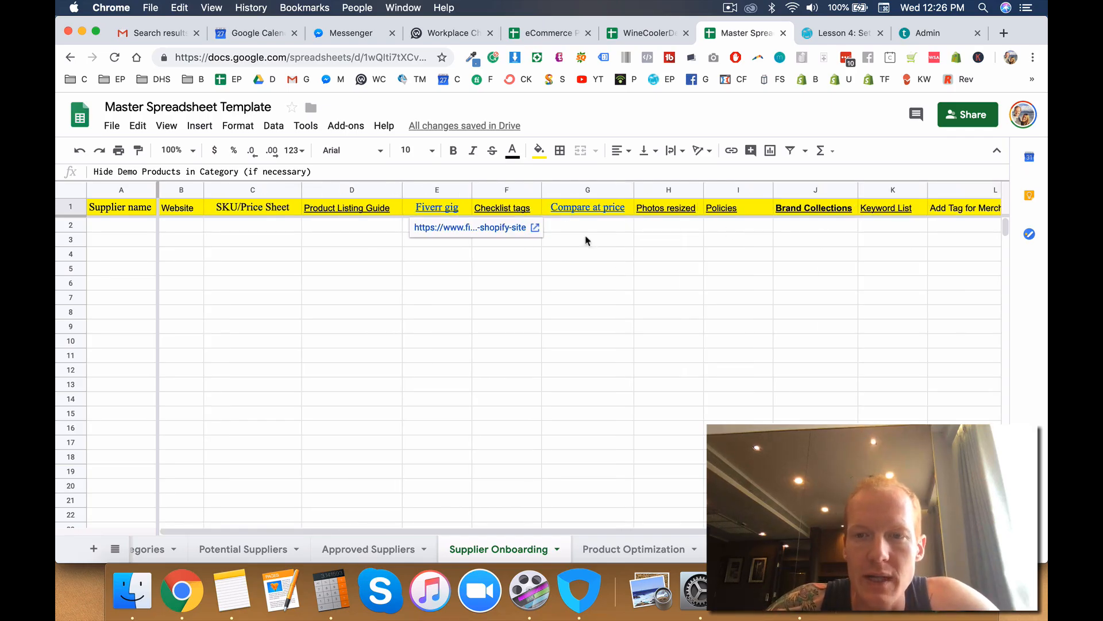
pyautogui.click(128, 226)
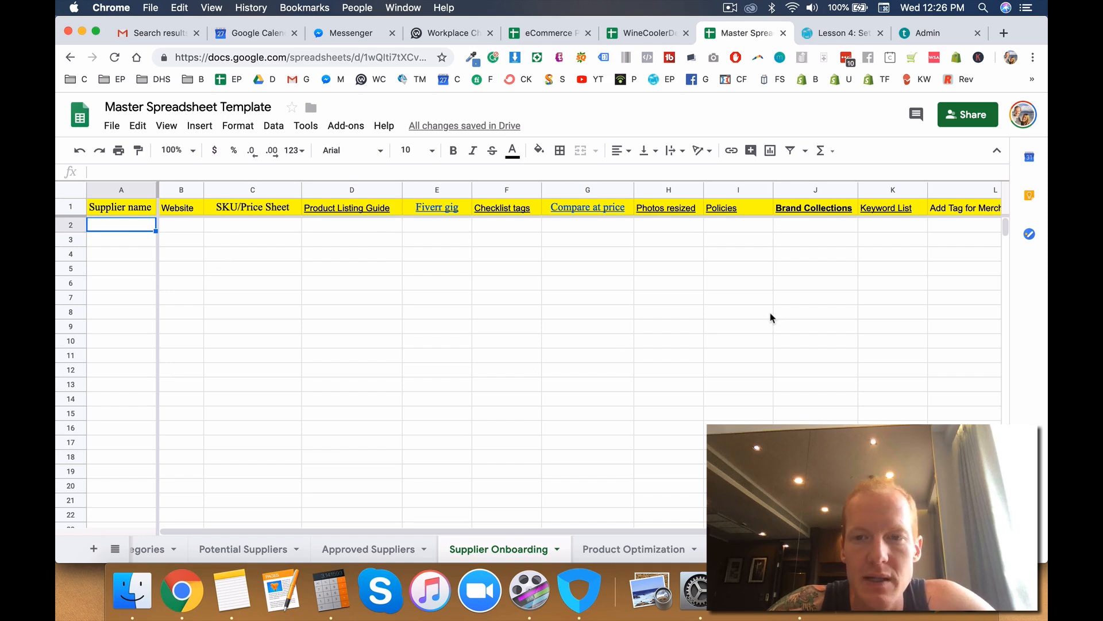
pyautogui.hscroll(5, 771, 318)
pyautogui.hscroll(-5, 770, 318)
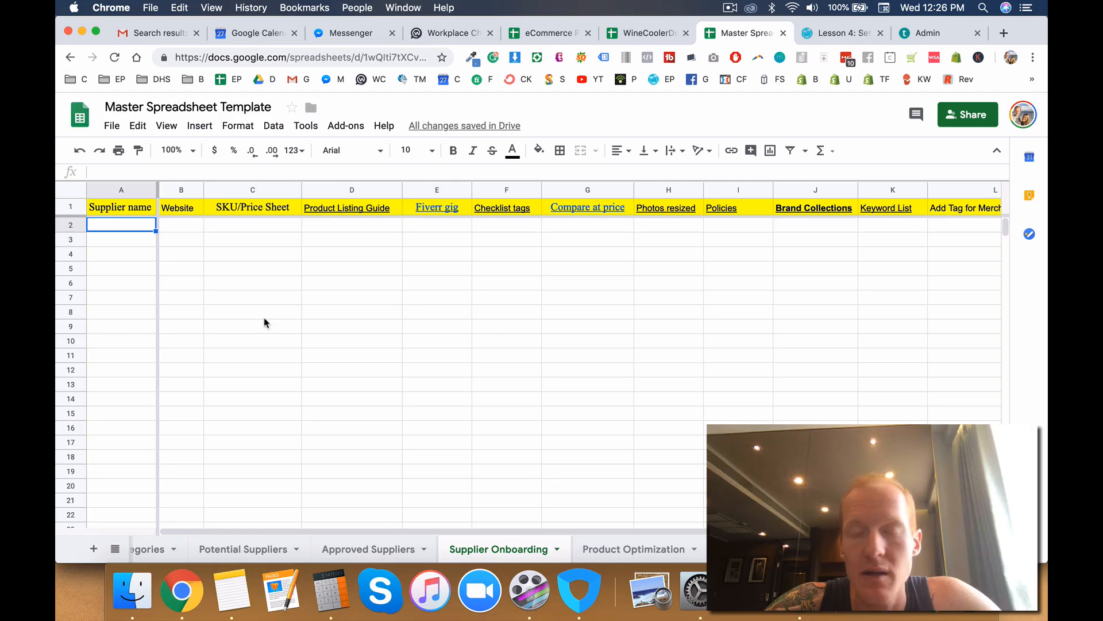
pyautogui.click(730, 7)
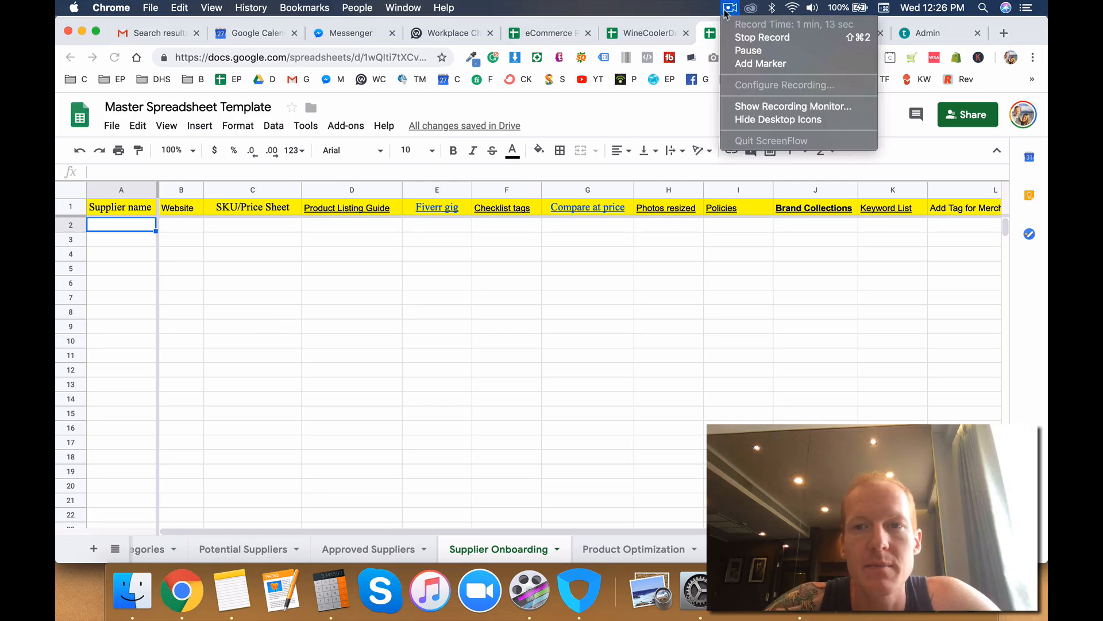
pyautogui.click(739, 38)
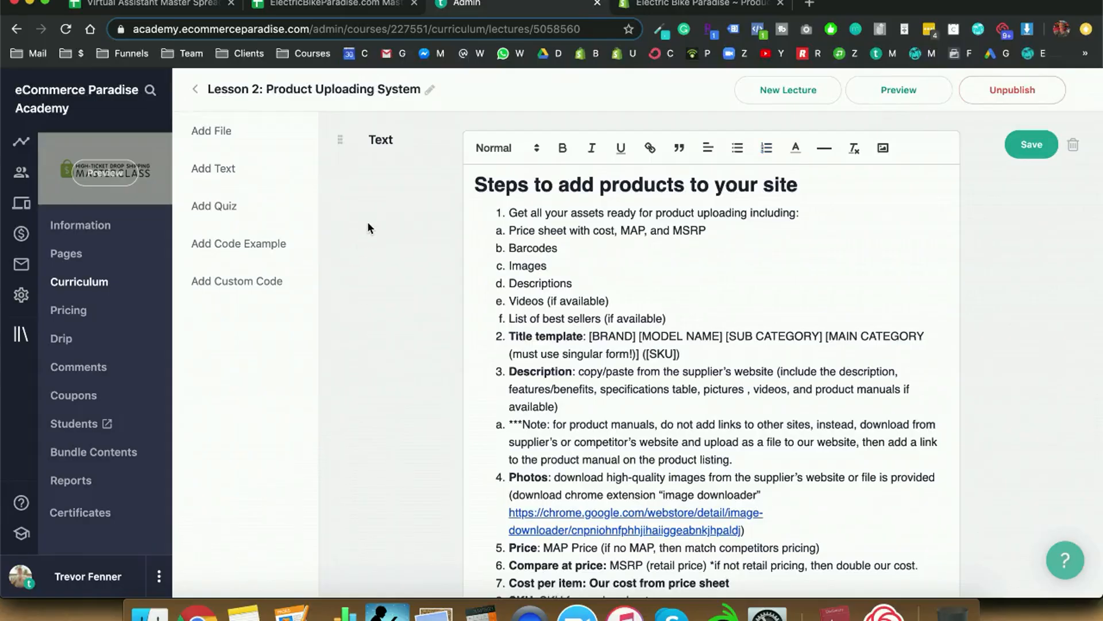
# Step: Skim the product-adding steps in the Product Uploading System lesson and return to the asset list at the beginning
pyautogui.scroll(-10, 622, 297)
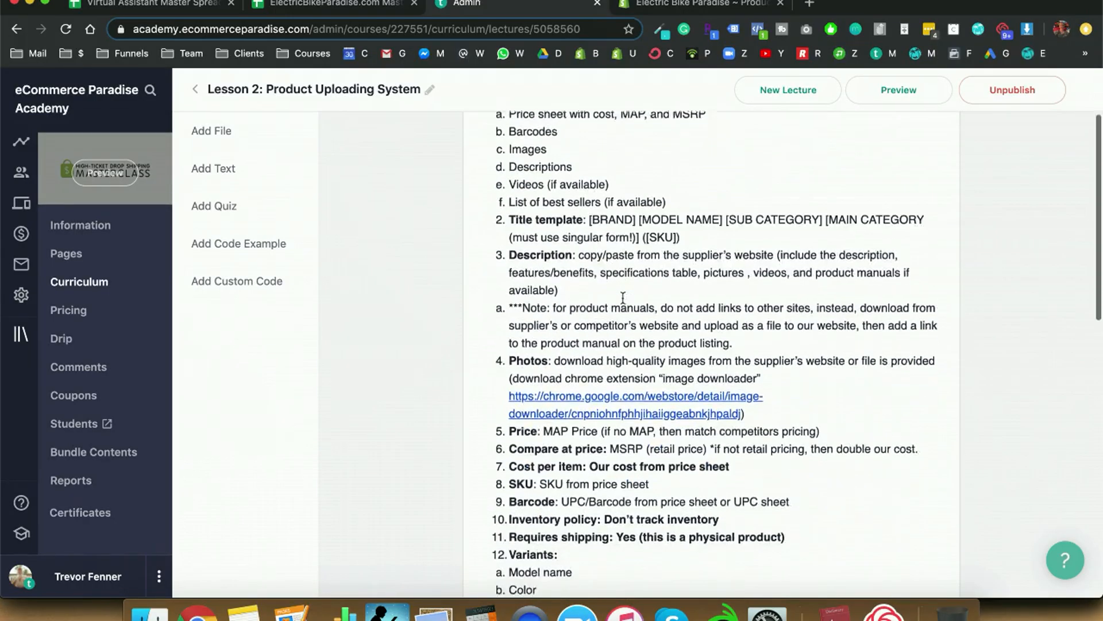
pyautogui.scroll(9, 623, 297)
pyautogui.scroll(2, 622, 297)
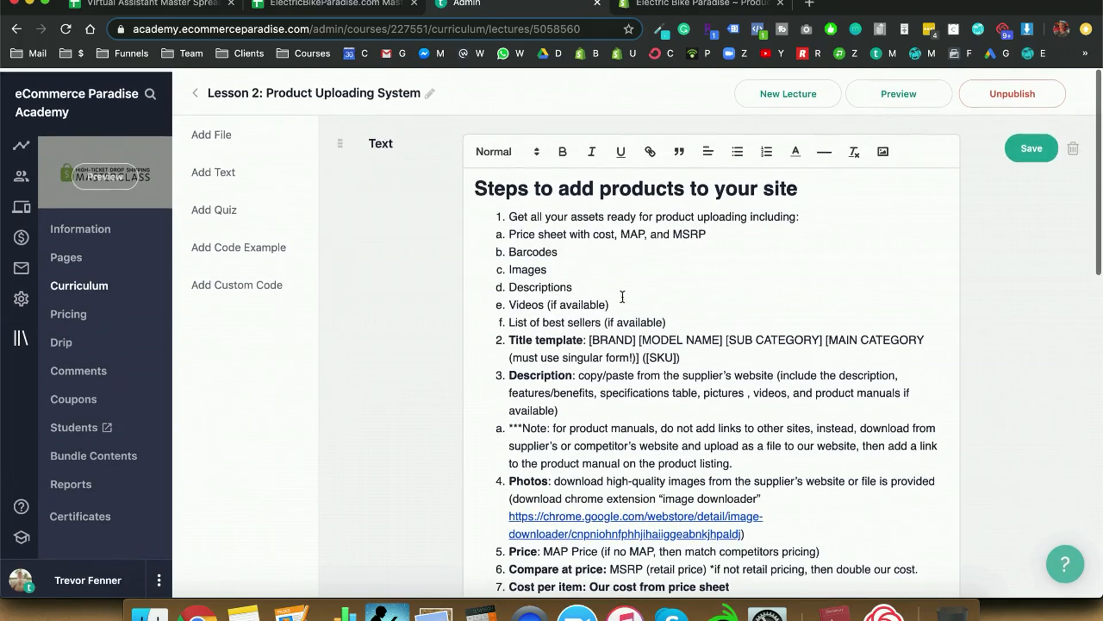
pyautogui.scroll(-15, 555, 236)
pyautogui.scroll(12, 555, 236)
pyautogui.scroll(6, 555, 236)
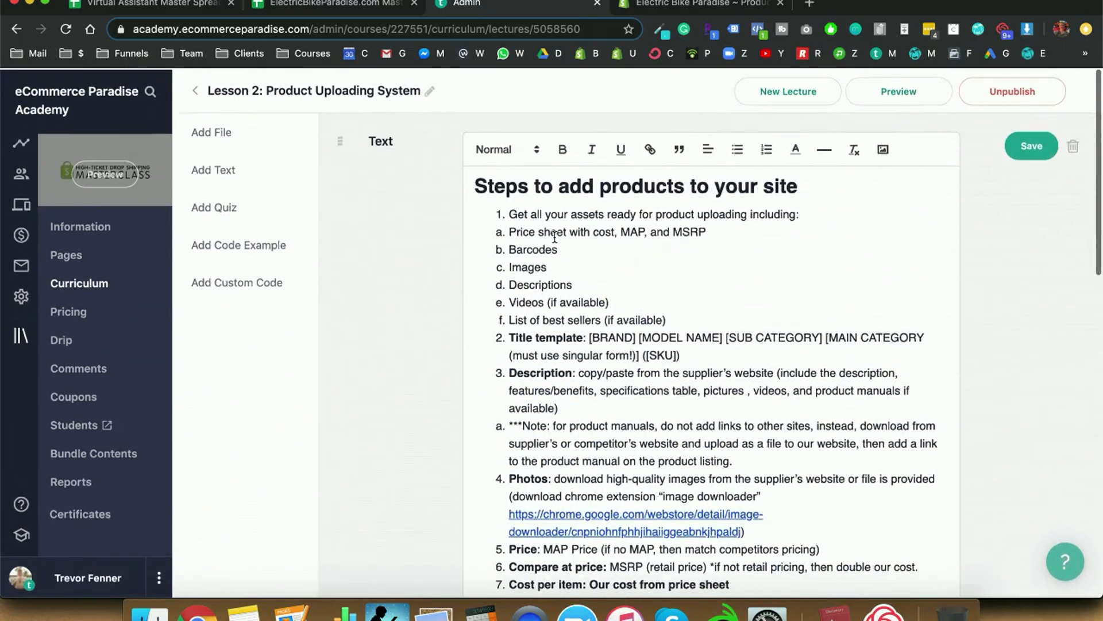
pyautogui.moveTo(508, 213); pyautogui.dragTo(811, 215)
pyautogui.moveTo(509, 230); pyautogui.dragTo(707, 226)
pyautogui.click(707, 227)
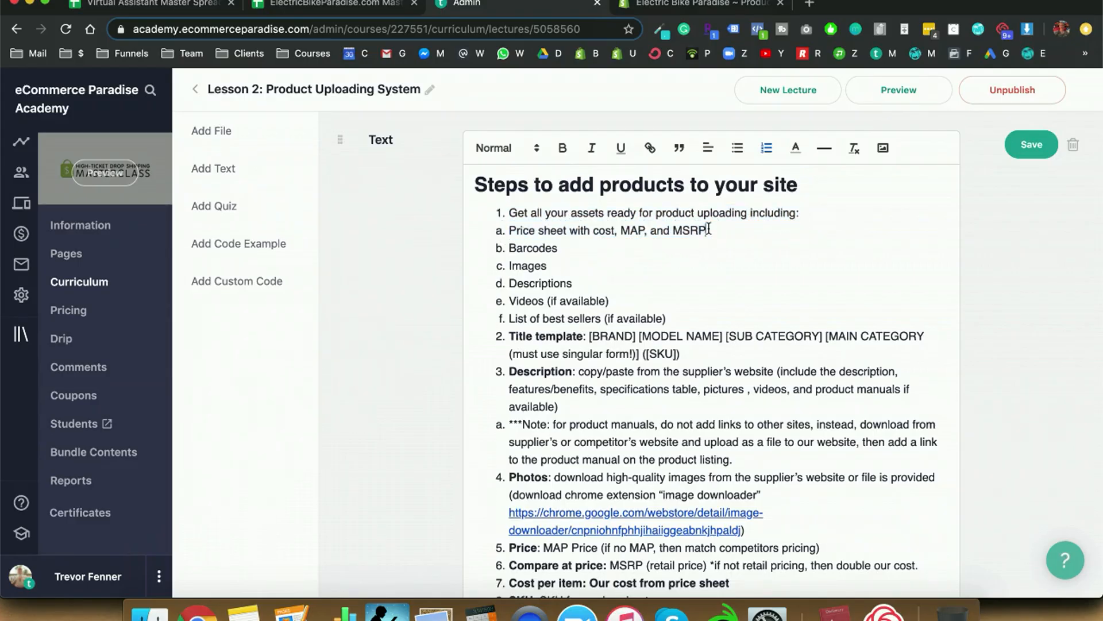
# Step: Append "(if available)" to the Barcodes item in the lesson's asset list
pyautogui.doubleClick(539, 253)
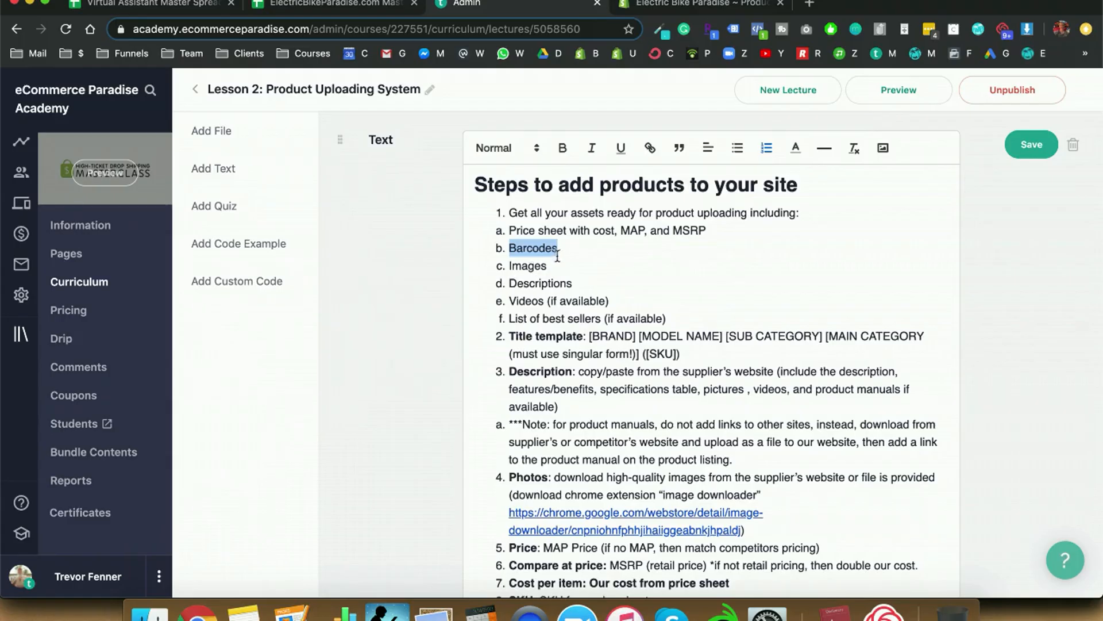
pyautogui.click(560, 249)
pyautogui.write('(if va')
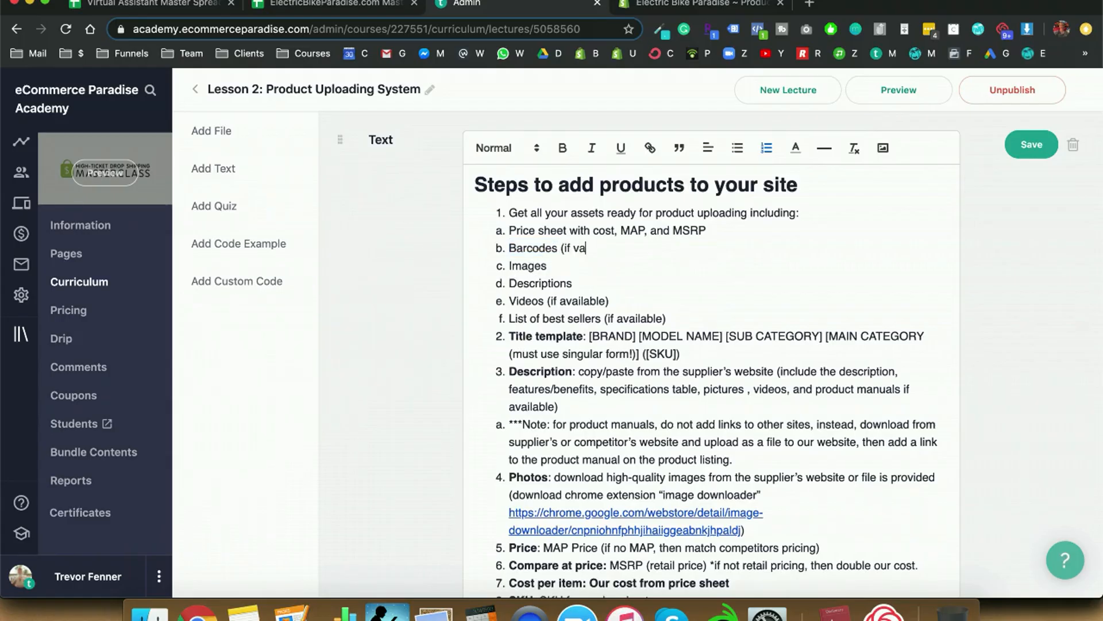
pyautogui.write('ailable')
# Step: Examine the price sheet item in the asset list, including its cost, MAP and MSRP requirements
pyautogui.moveTo(511, 230); pyautogui.dragTo(617, 227)
pyautogui.click(624, 230)
pyautogui.doubleClick(599, 230)
pyautogui.doubleClick(634, 231)
pyautogui.click(713, 229)
pyautogui.moveTo(594, 231); pyautogui.dragTo(605, 232)
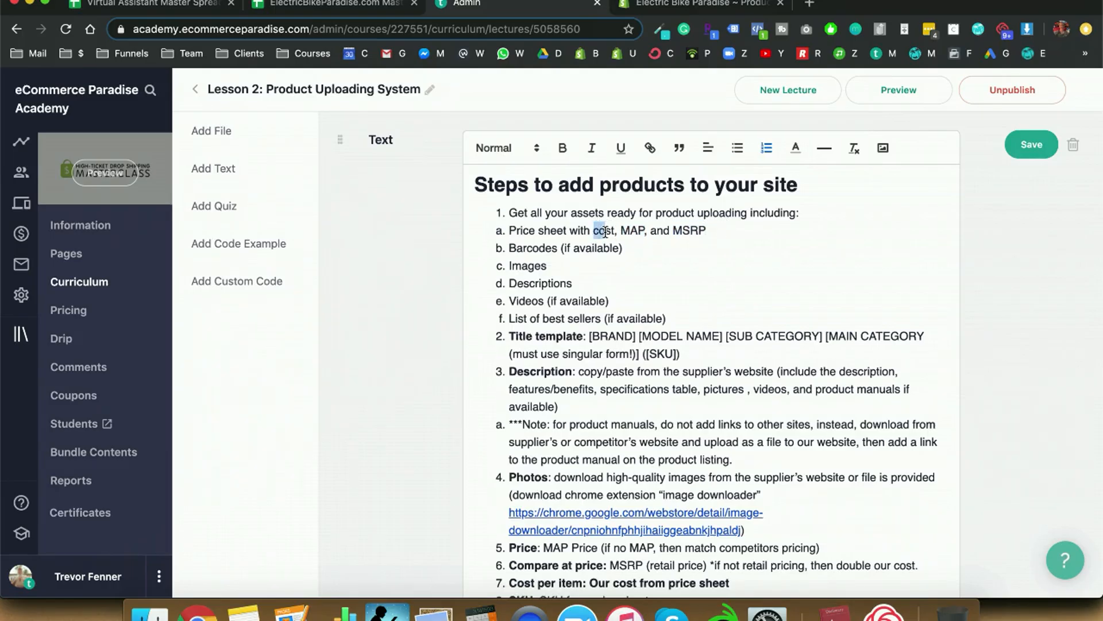
pyautogui.doubleClick(689, 230)
pyautogui.doubleClick(632, 230)
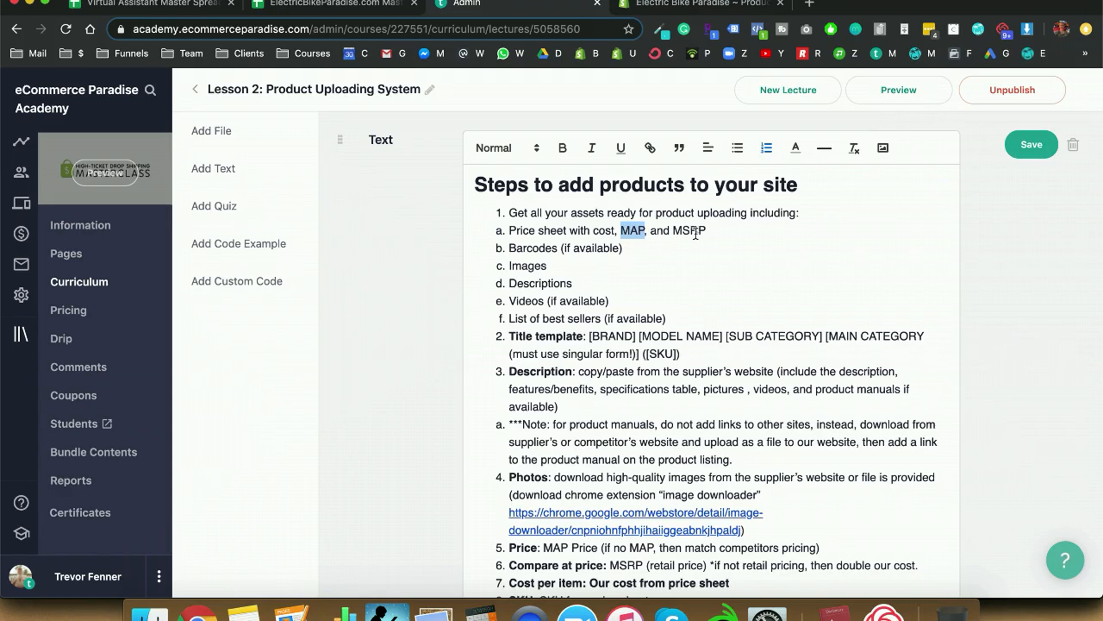
pyautogui.click(704, 231)
pyautogui.moveTo(510, 230); pyautogui.dragTo(717, 230)
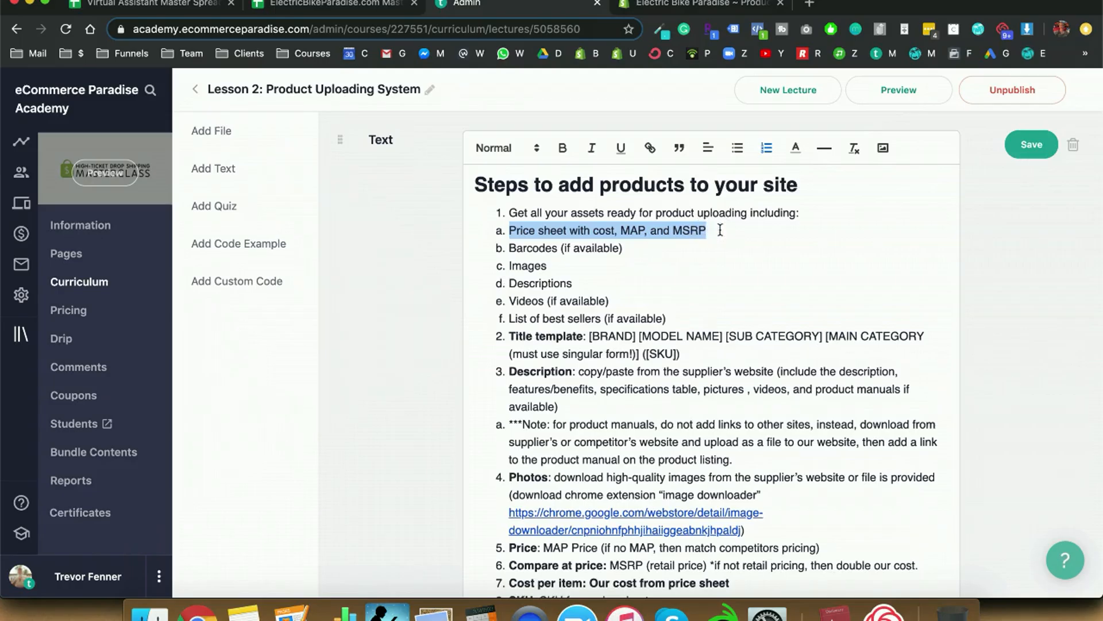
pyautogui.click(716, 230)
# Step: Go through the Barcodes, Images, Descriptions, Videos and List of best sellers items in the asset list
pyautogui.moveTo(513, 253); pyautogui.dragTo(625, 248)
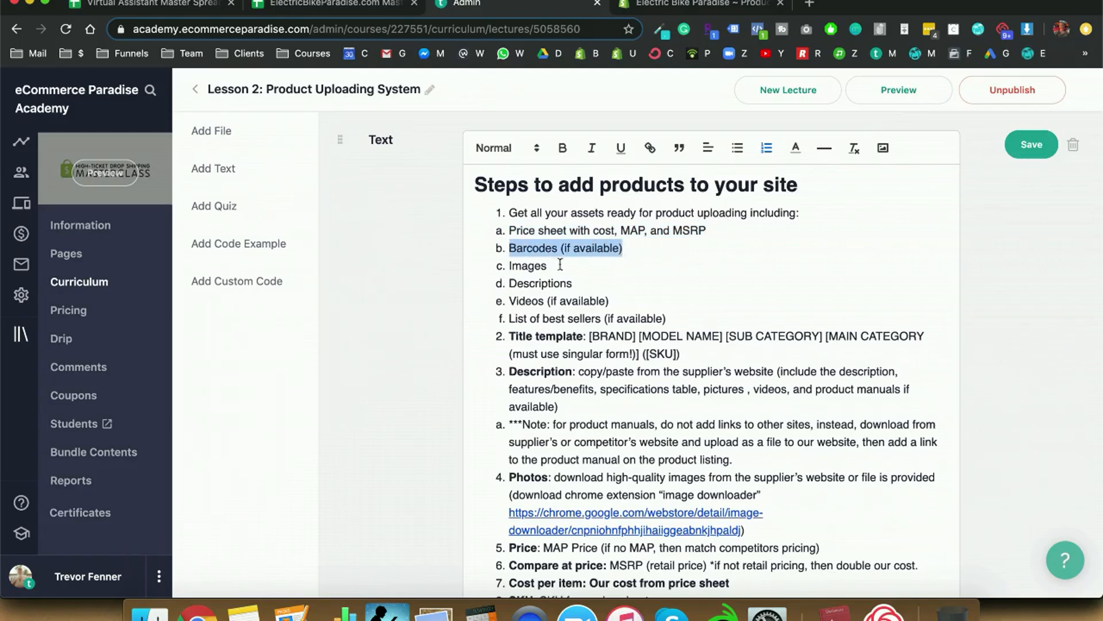
pyautogui.doubleClick(536, 266)
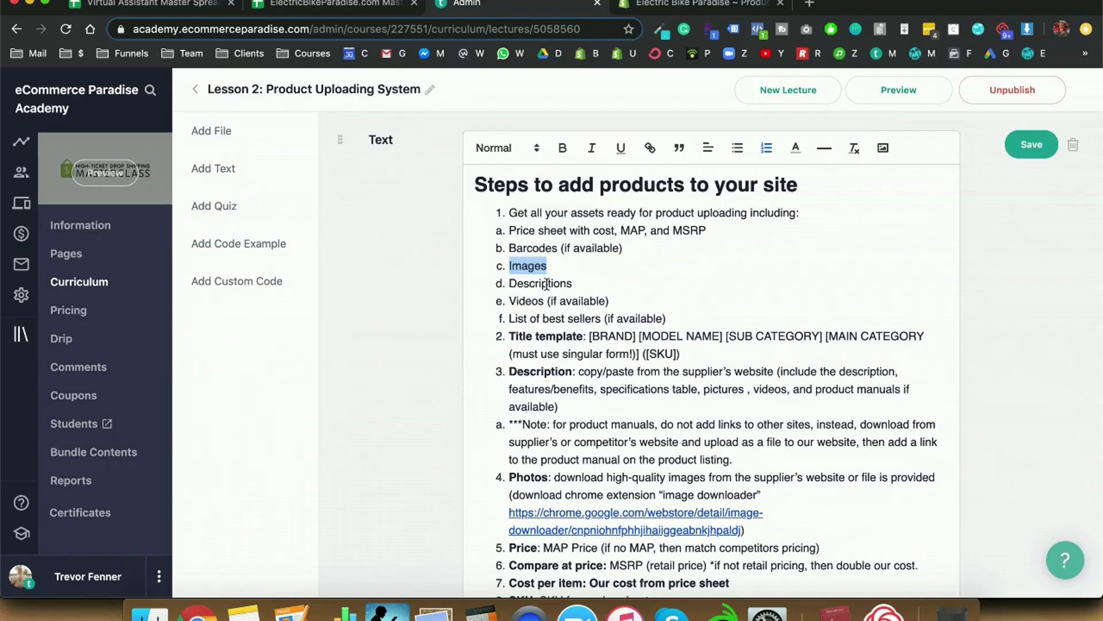
pyautogui.doubleClick(546, 284)
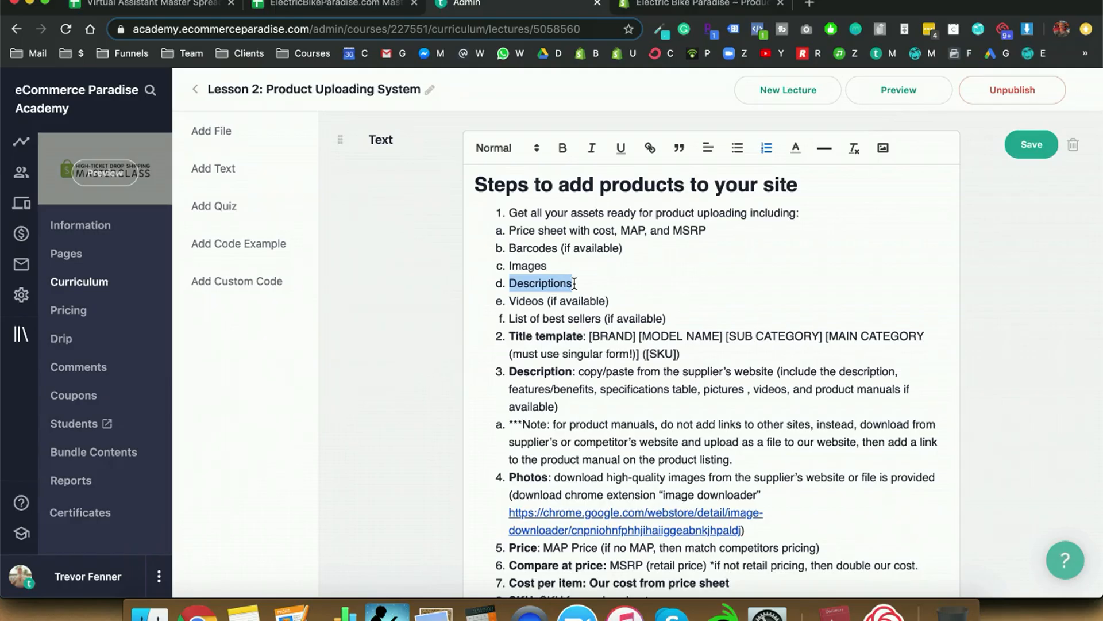
pyautogui.click(575, 283)
pyautogui.doubleClick(574, 283)
pyautogui.click(579, 284)
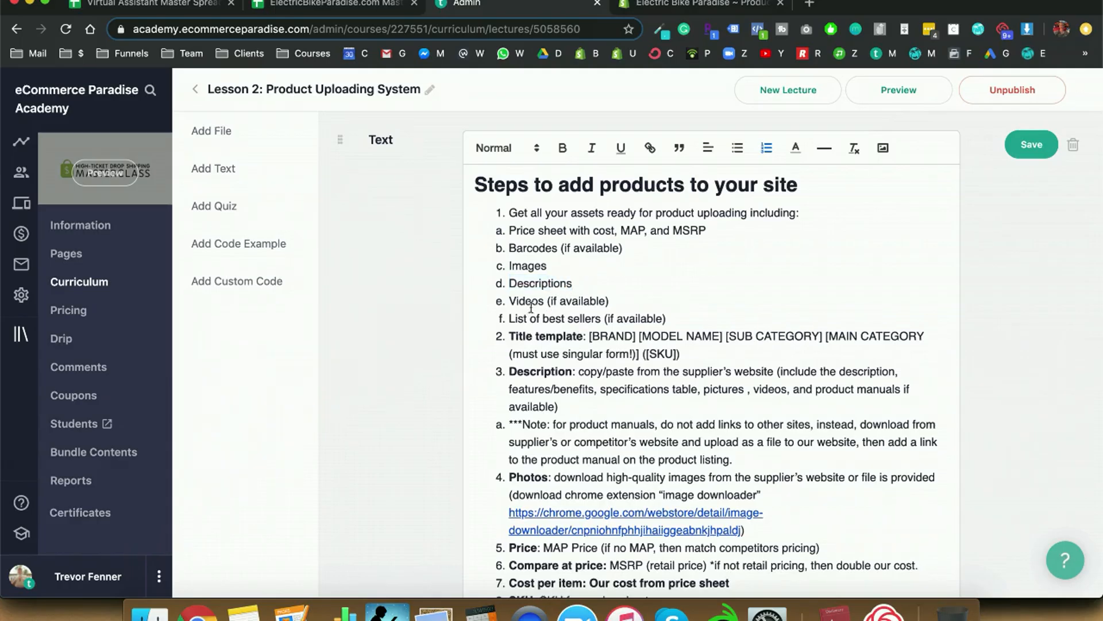
pyautogui.tripleClick(529, 307)
pyautogui.click(622, 296)
pyautogui.tripleClick(562, 315)
pyautogui.moveTo(668, 317)
pyautogui.mouseDown()
pyautogui.moveTo(605, 321)
pyautogui.moveTo(668, 317)
pyautogui.moveTo(497, 214)
pyautogui.moveTo(505, 231)
pyautogui.moveTo(679, 320)
pyautogui.mouseUp()
pyautogui.click(604, 322)
# Step: Review the whole asset list from price sheet to best sellers, focusing on the Descriptions item
pyautogui.click(504, 231)
pyautogui.click(683, 319)
pyautogui.click(505, 233)
pyautogui.click(679, 322)
pyautogui.doubleClick(535, 283)
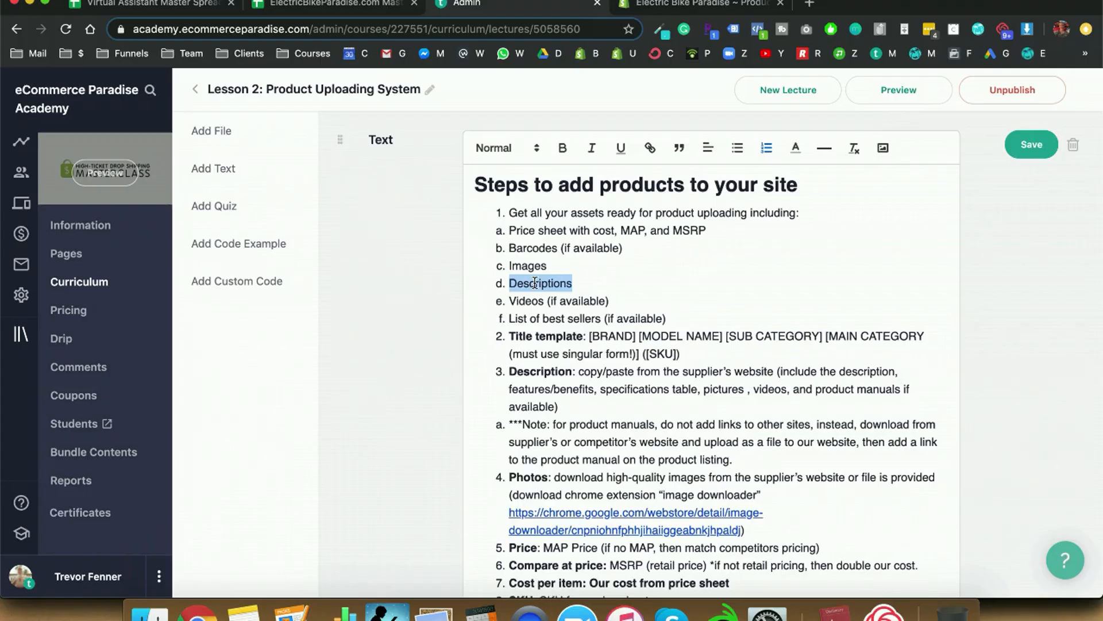
pyautogui.click(582, 280)
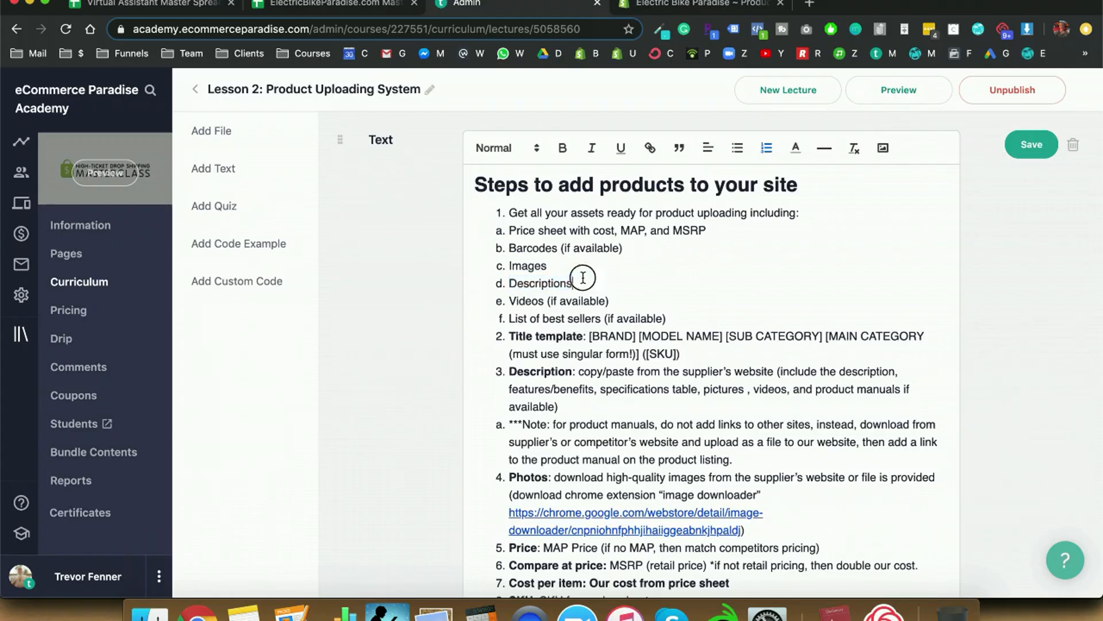
pyautogui.doubleClick(551, 284)
pyautogui.click(583, 282)
pyautogui.doubleClick(512, 282)
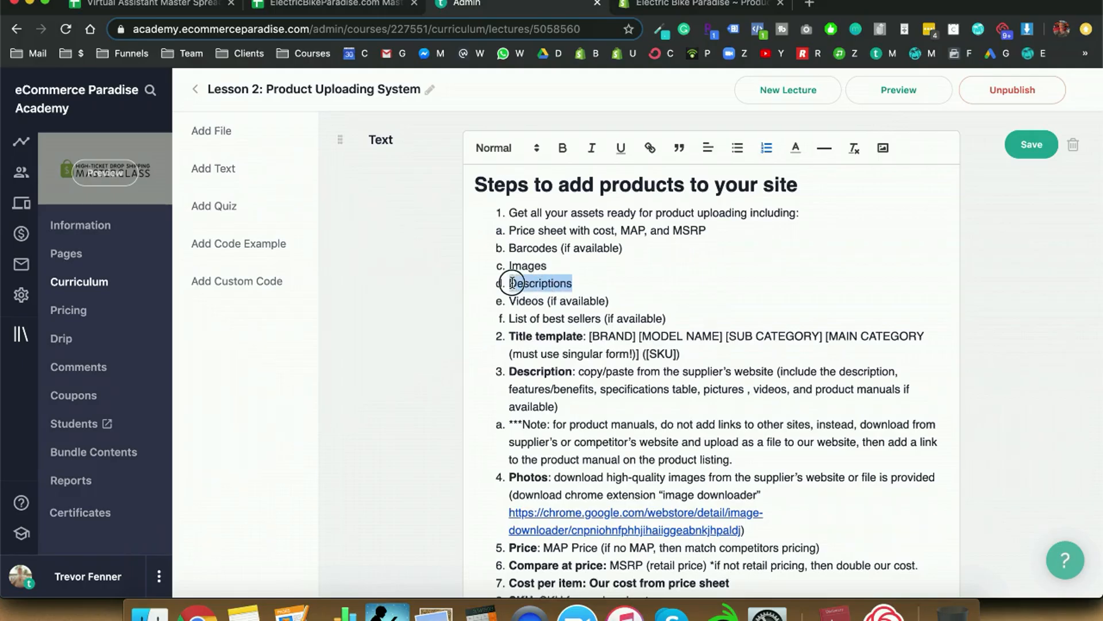
# Step: Examine the Title template item, from the brand and model name through the SKU
pyautogui.click(511, 282)
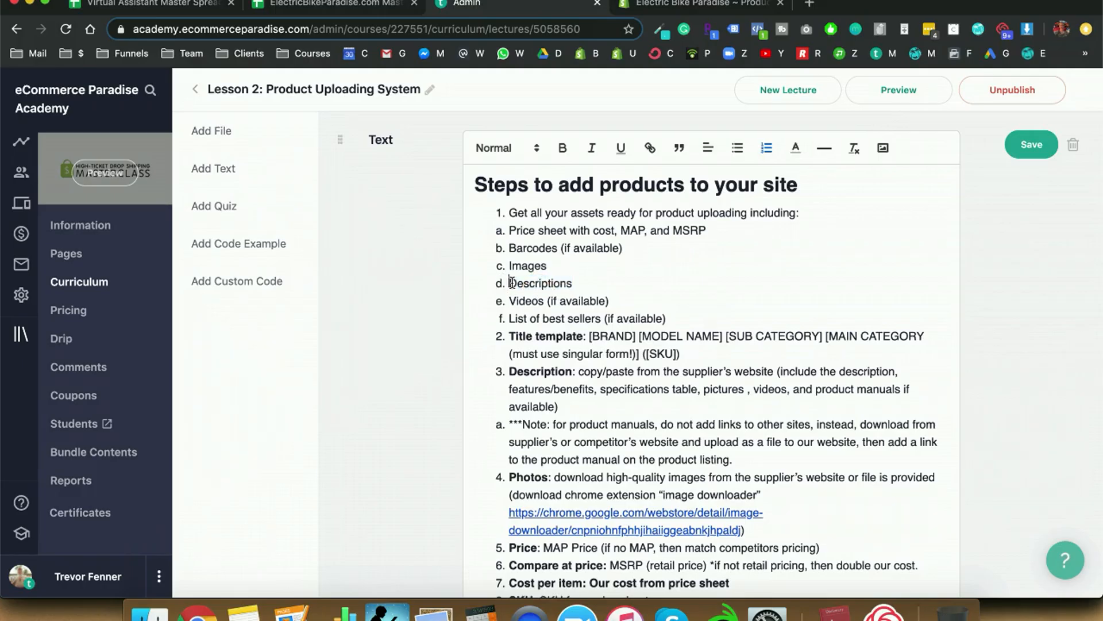
pyautogui.moveTo(512, 336)
pyautogui.mouseDown()
pyautogui.moveTo(697, 350)
pyautogui.moveTo(512, 335)
pyautogui.mouseUp()
pyautogui.click(514, 337)
pyautogui.moveTo(589, 335); pyautogui.dragTo(681, 352)
pyautogui.click(704, 350)
pyautogui.click(589, 335)
pyautogui.click(687, 353)
# Step: Remove the extra space after "pictures" in the Description item
pyautogui.scroll(-2, 688, 353)
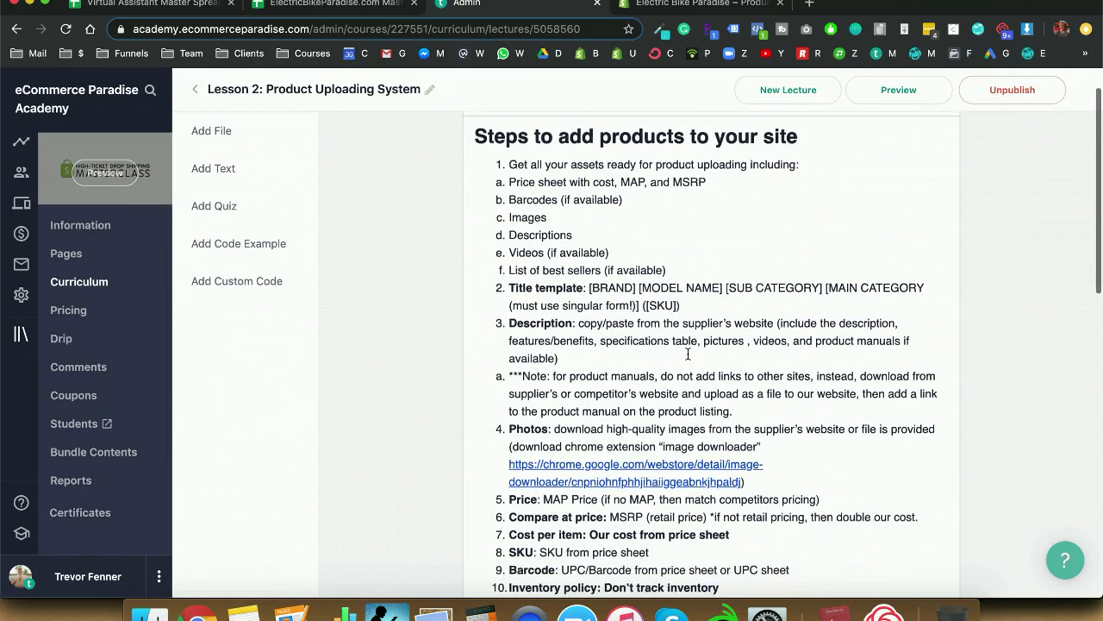
pyautogui.moveTo(583, 312)
pyautogui.mouseDown()
pyautogui.moveTo(584, 346)
pyautogui.moveTo(583, 313)
pyautogui.mouseUp()
pyautogui.click(583, 345)
pyautogui.click(583, 313)
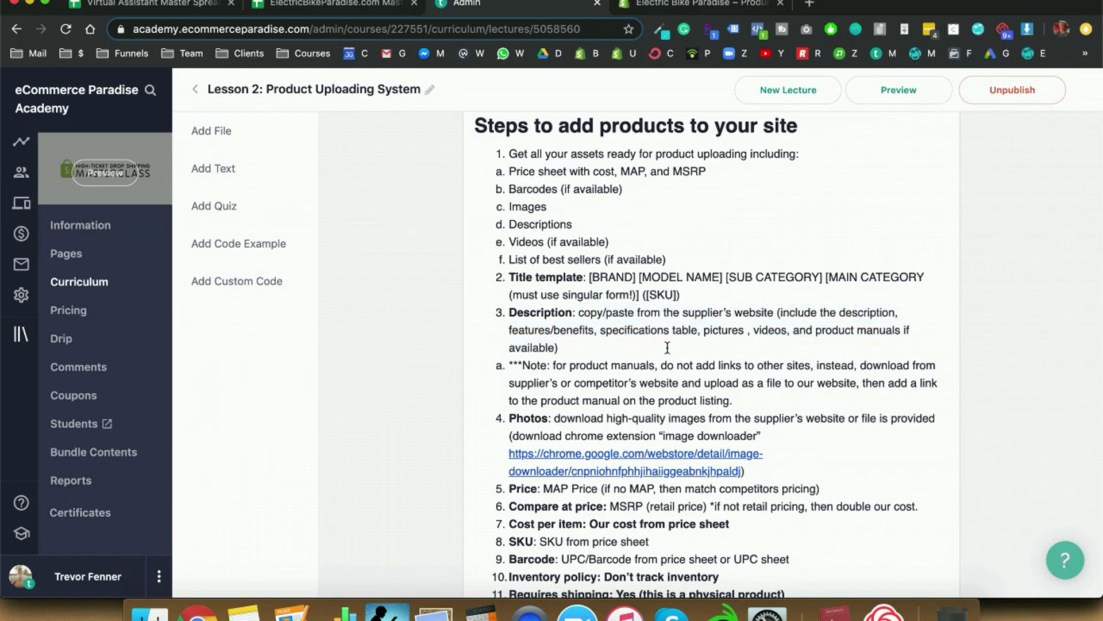
pyautogui.moveTo(667, 348); pyautogui.dragTo(738, 313)
pyautogui.click(749, 330)
pyautogui.press('BackSpace')
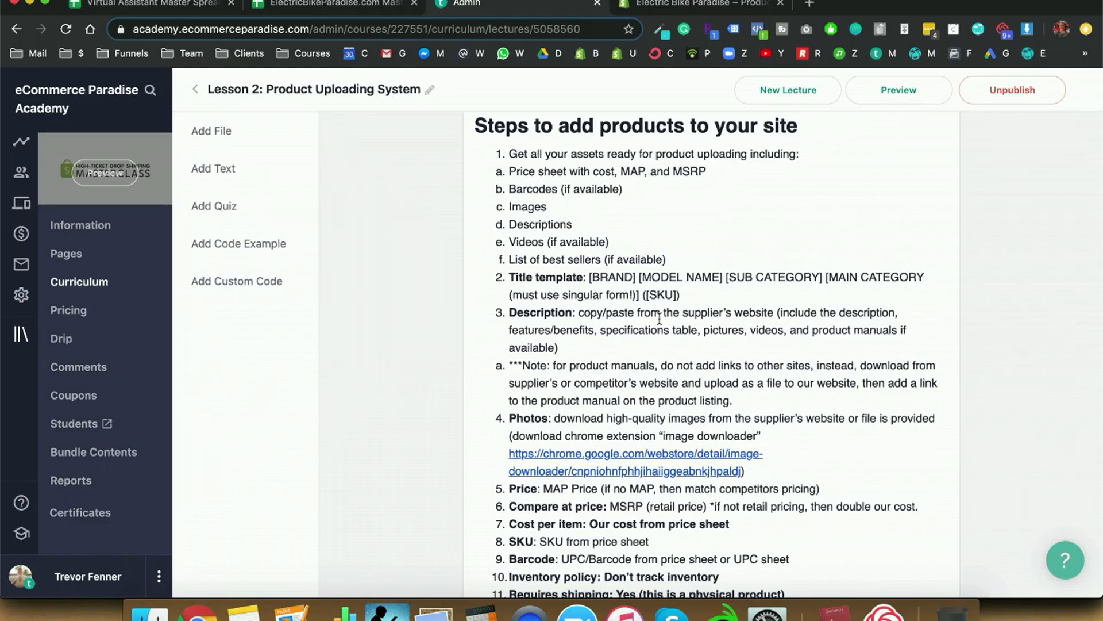
# Step: Add "Product manuals (if available)" to the asset list as a new item directly after Videos
pyautogui.moveTo(813, 333); pyautogui.dragTo(899, 333)
pyautogui.click(901, 333)
pyautogui.moveTo(813, 332); pyautogui.dragTo(894, 328)
pyautogui.click(894, 329)
pyautogui.click(658, 242)
pyautogui.press('Return')
pyautogui.write('Produ')
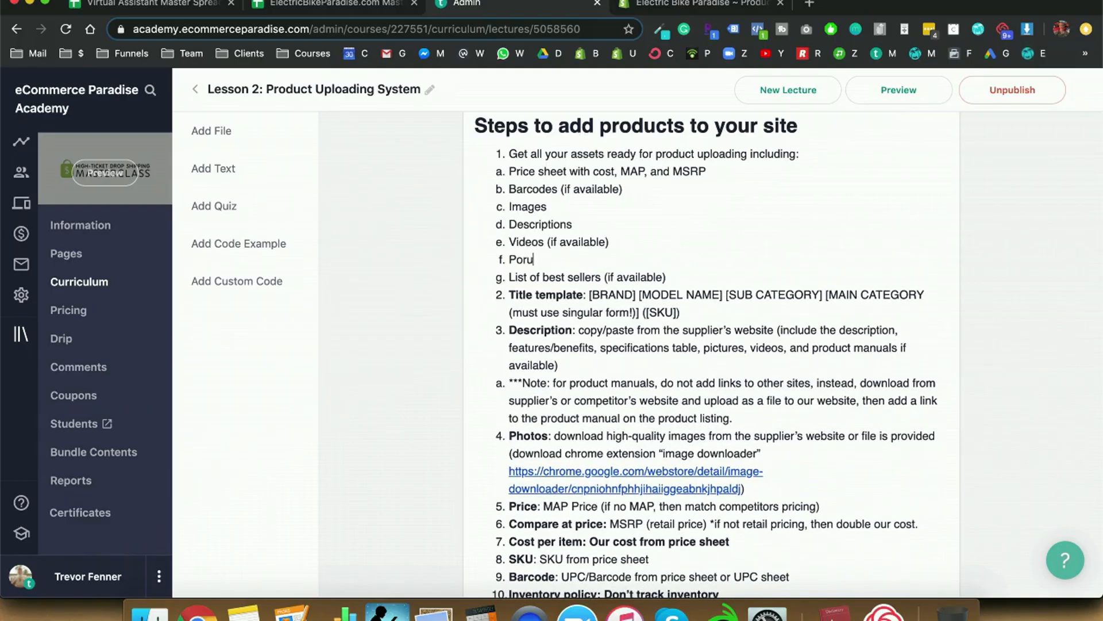
pyautogui.write('ct Manuals')
pyautogui.press('BackSpace')
pyautogui.press('BackSpace')
pyautogui.press('BackSpace')
pyautogui.press('BackSpace')
pyautogui.press('BackSpace')
pyautogui.press('BackSpace')
pyautogui.press('BackSpace')
pyautogui.write('manuals (if available)')
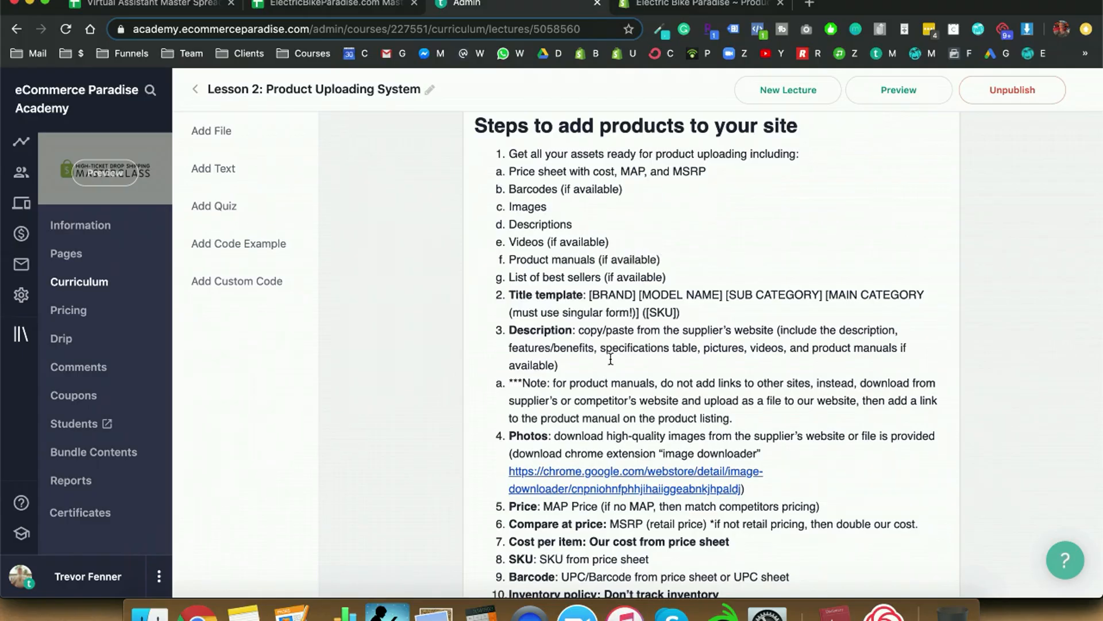
# Step: Examine the note on product manuals and the Photos item about downloading high-quality supplier images
pyautogui.scroll(-3, 611, 359)
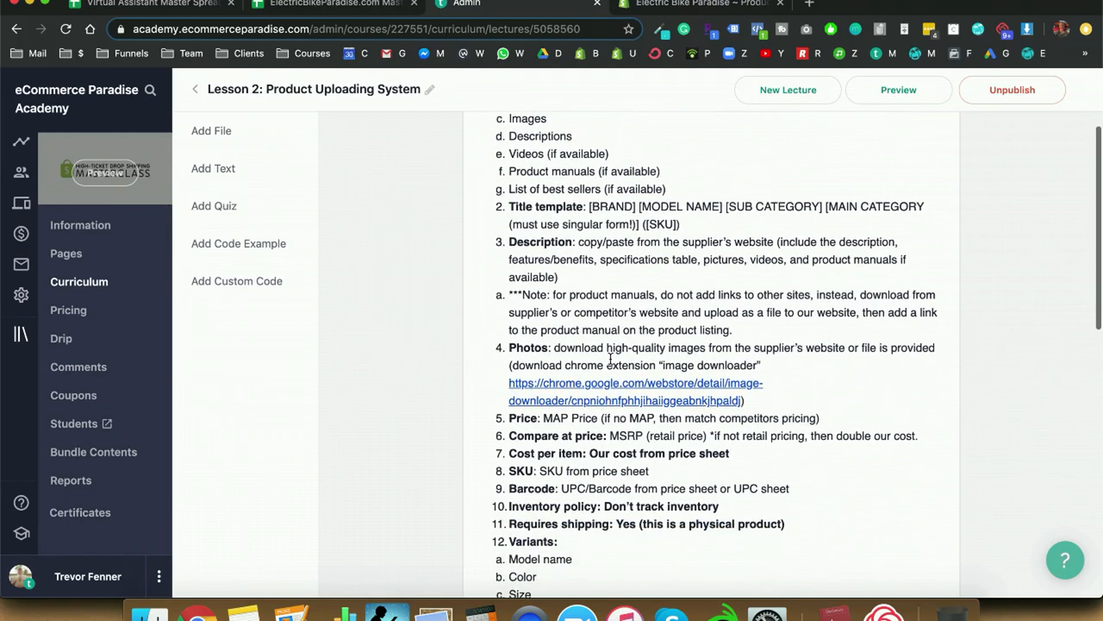
pyautogui.scroll(-1, 585, 280)
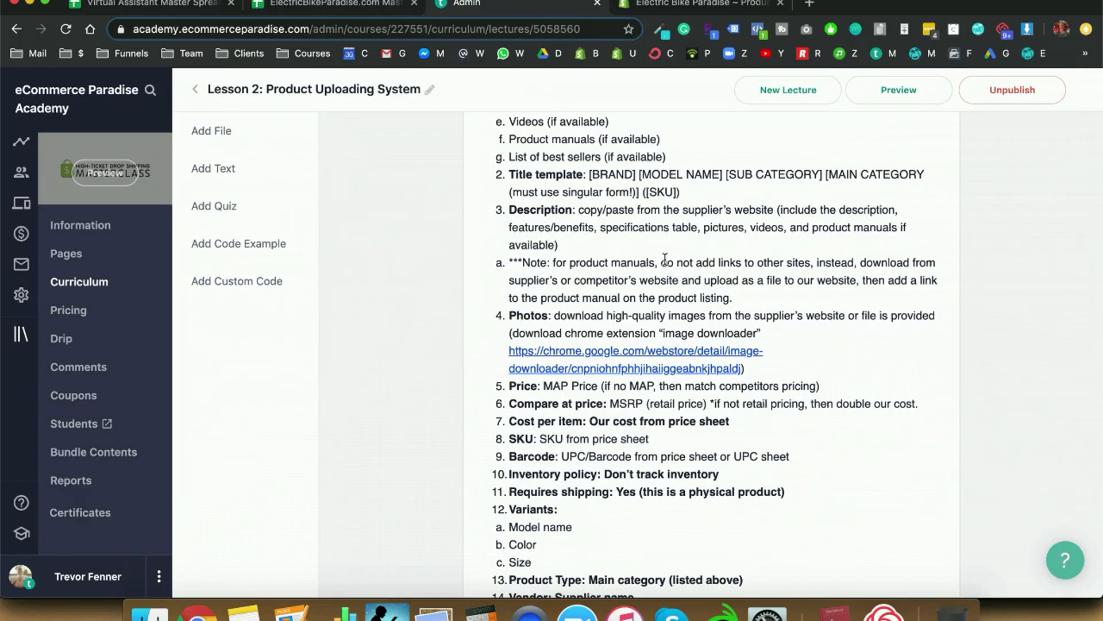
pyautogui.click(767, 262)
pyautogui.click(745, 300)
pyautogui.scroll(-2, 745, 302)
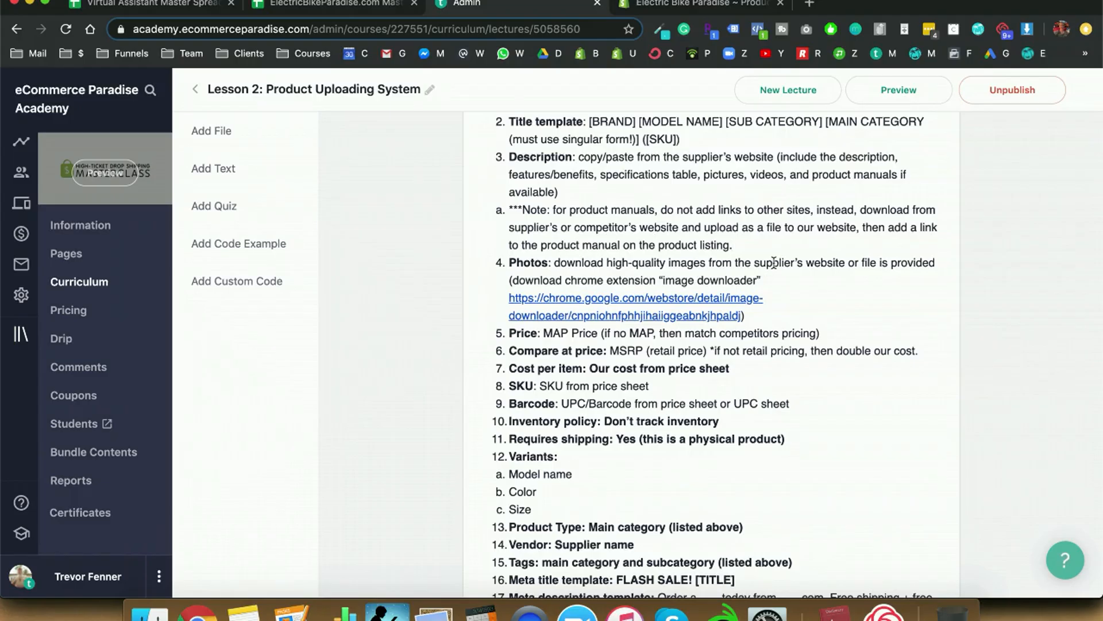
pyautogui.moveTo(511, 264); pyautogui.dragTo(710, 264)
pyautogui.click(706, 263)
pyautogui.scroll(-1, 738, 291)
pyautogui.click(662, 266)
pyautogui.click(614, 255)
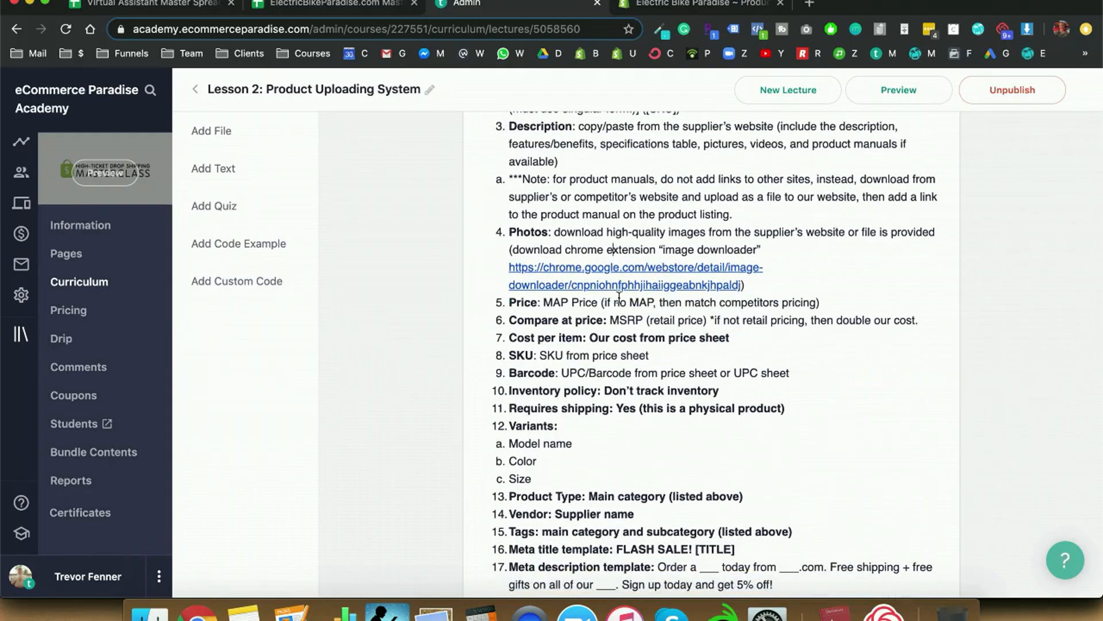
# Step: Open the image downloader extension link in the Photos item for editing and save its address as is
pyautogui.click(627, 251)
pyautogui.click(623, 269)
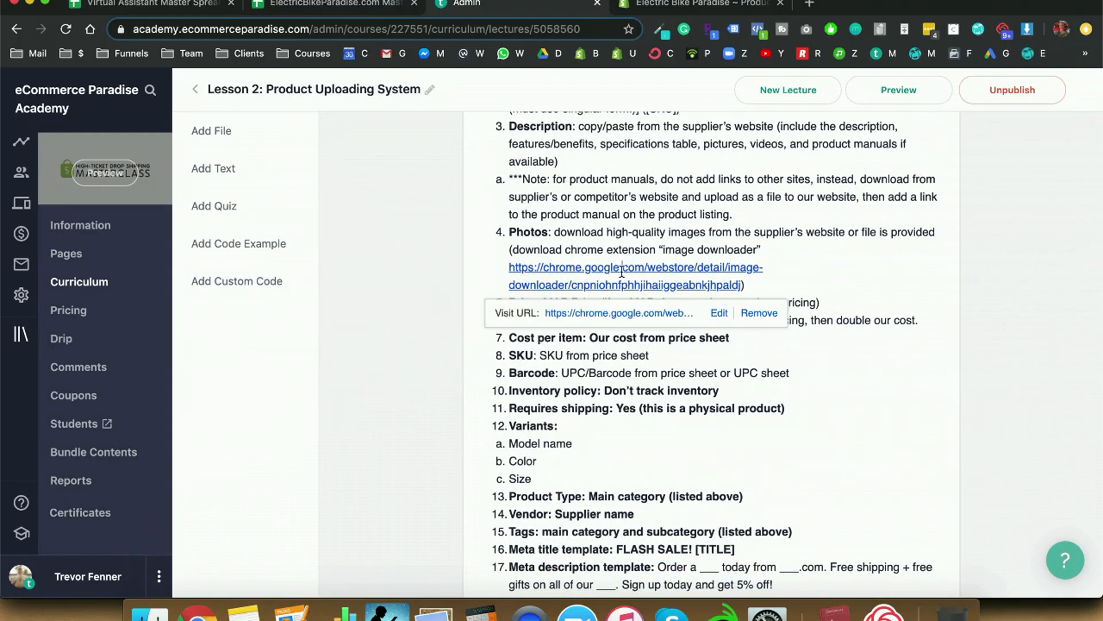
pyautogui.click(722, 314)
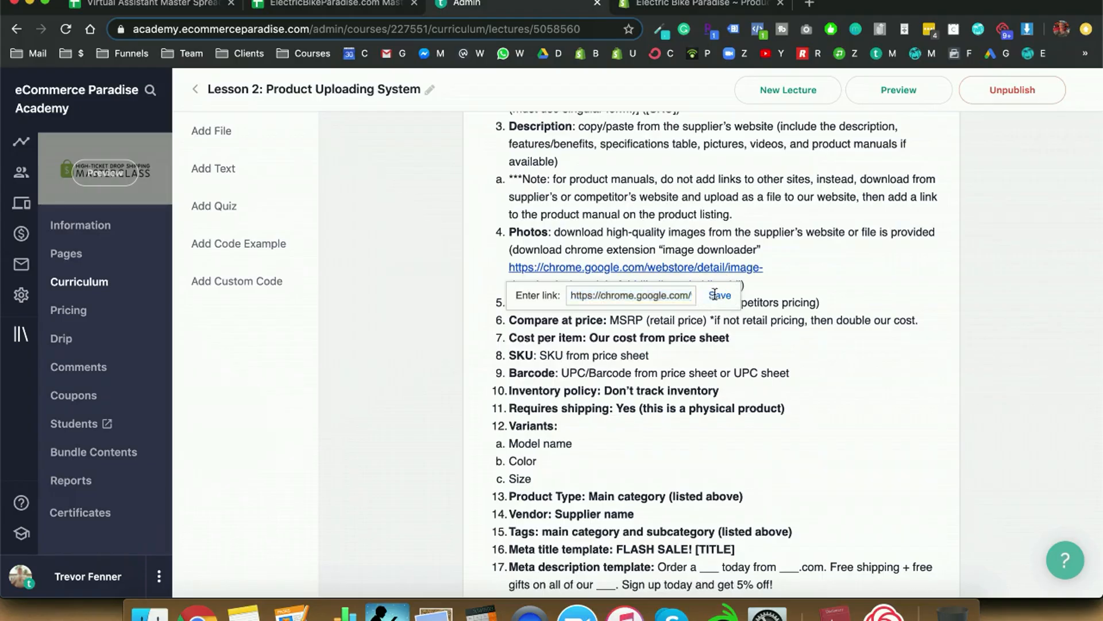
pyautogui.click(720, 294)
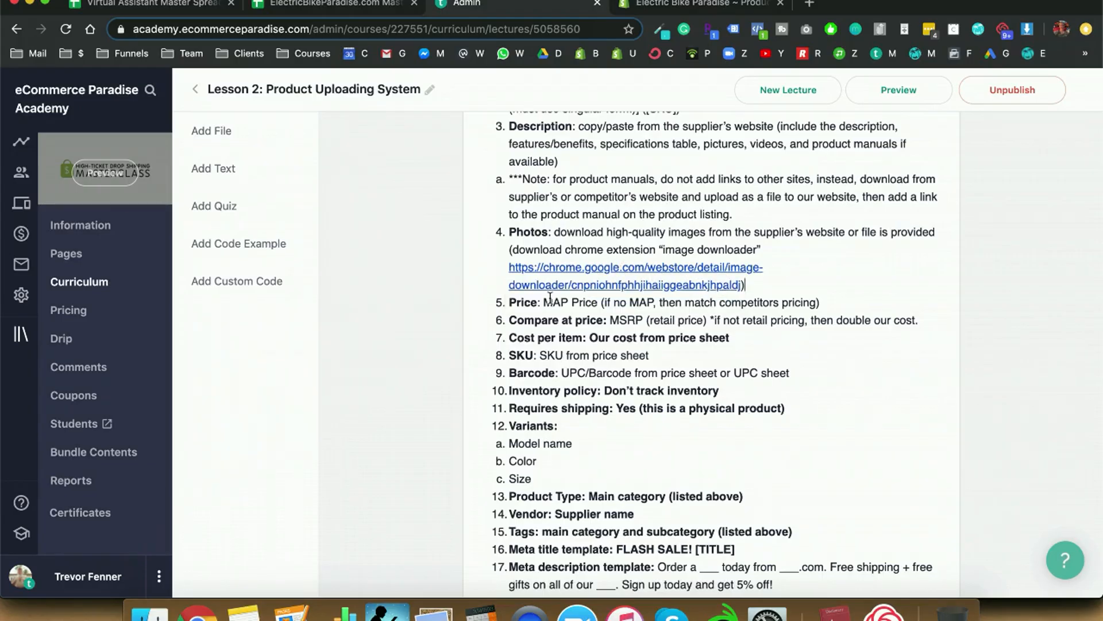
# Step: In the Compare at price item, replace "our" with "the" so the wording is "double the cost"
pyautogui.scroll(-2, 550, 298)
pyautogui.scroll(-1, 550, 298)
pyautogui.tripleClick(567, 231)
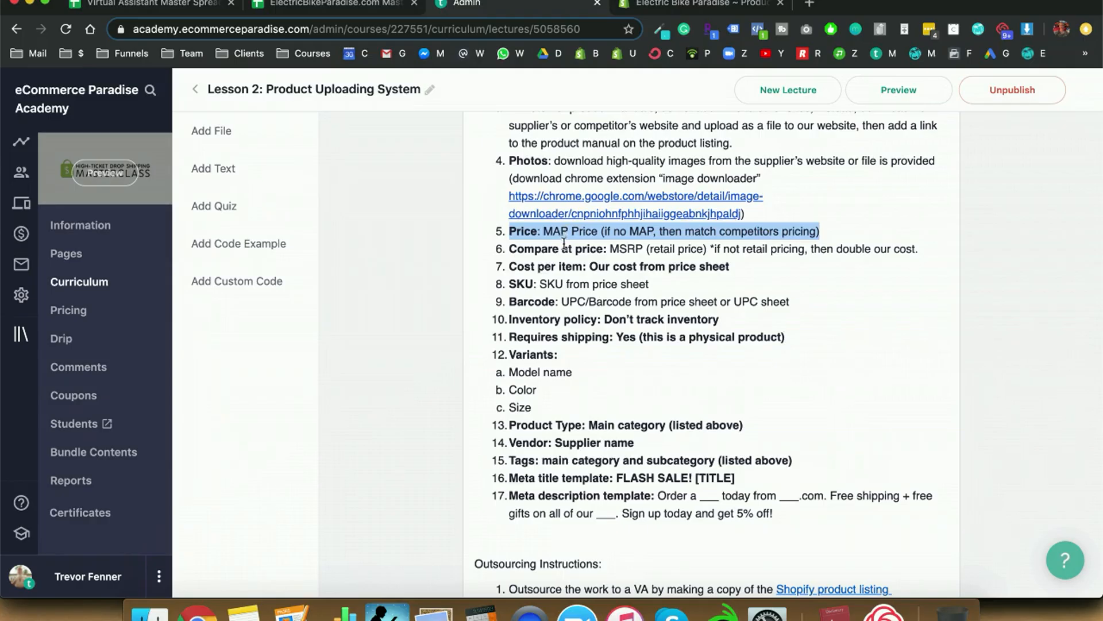
pyautogui.tripleClick(563, 246)
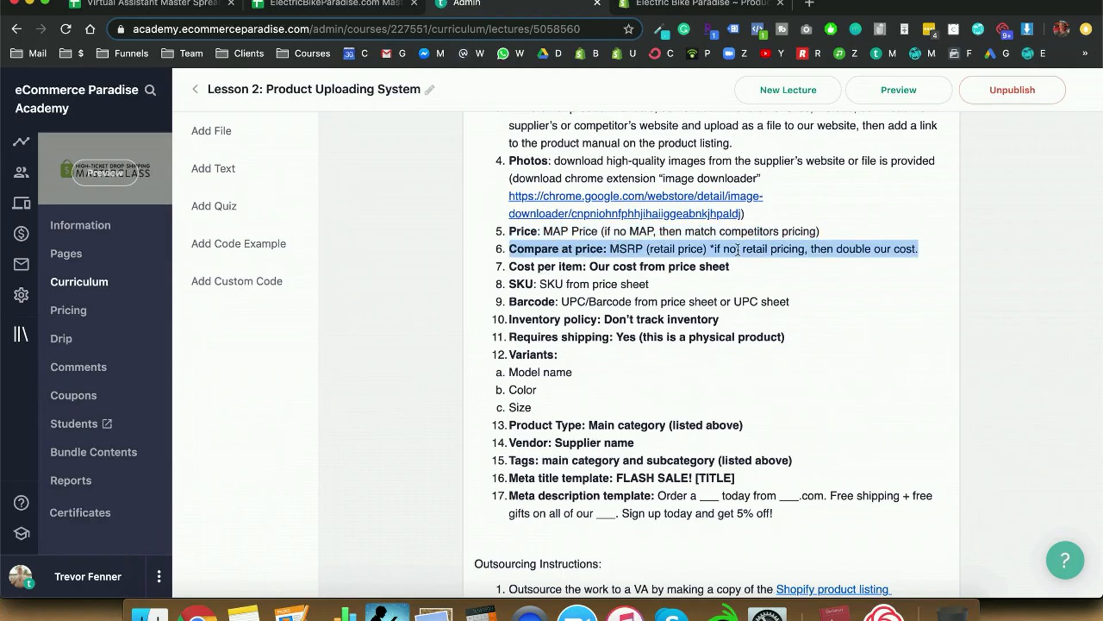
pyautogui.doubleClick(750, 247)
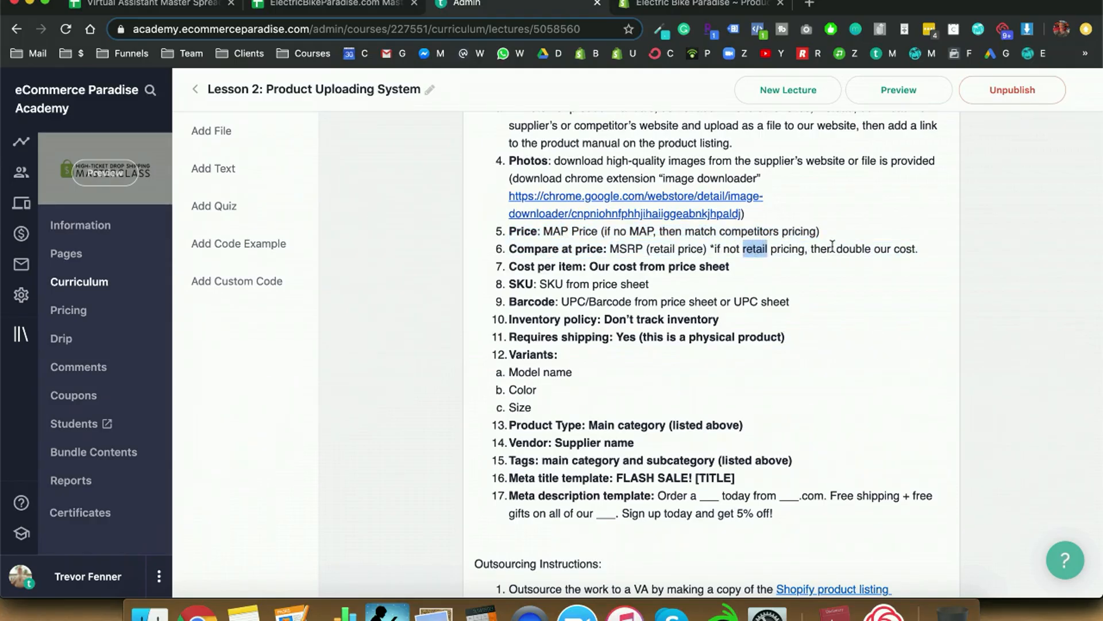
pyautogui.click(832, 247)
pyautogui.doubleClick(879, 248)
pyautogui.write('th')
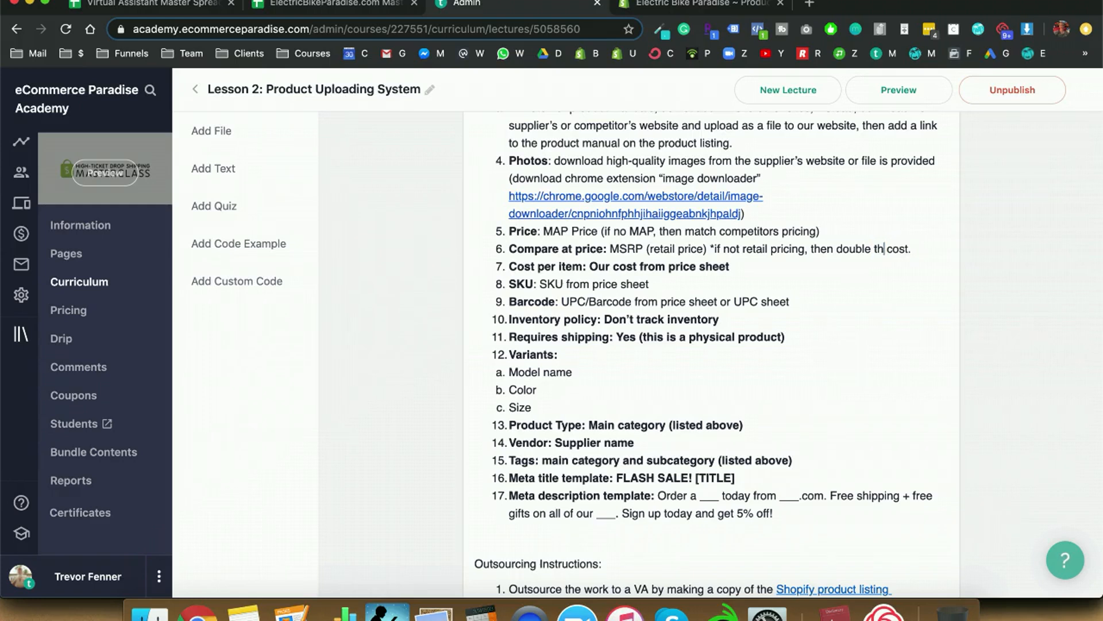
pyautogui.write('e')
# Step: Extend the end of the Compare at price item with ", or do whatever you want."
pyautogui.click(922, 251)
pyautogui.press('BackSpace')
pyautogui.write(', or do whate')
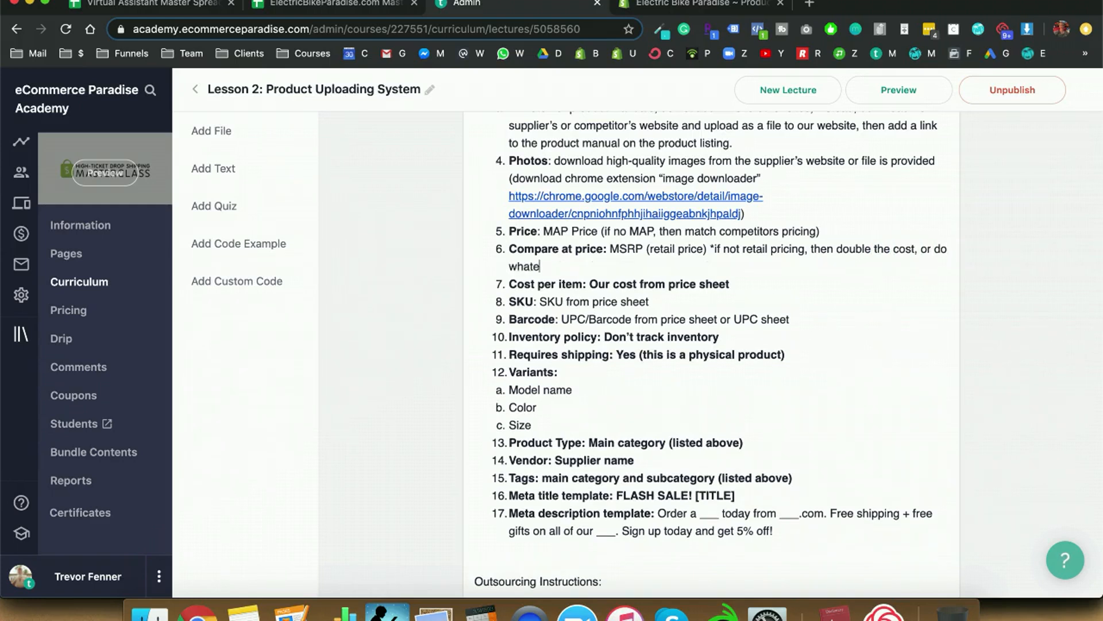
pyautogui.write('ver you want.')
# Step: Remove the bold formatting from "Our cost from price sheet" in the Cost per item entry
pyautogui.moveTo(609, 249); pyautogui.dragTo(642, 253)
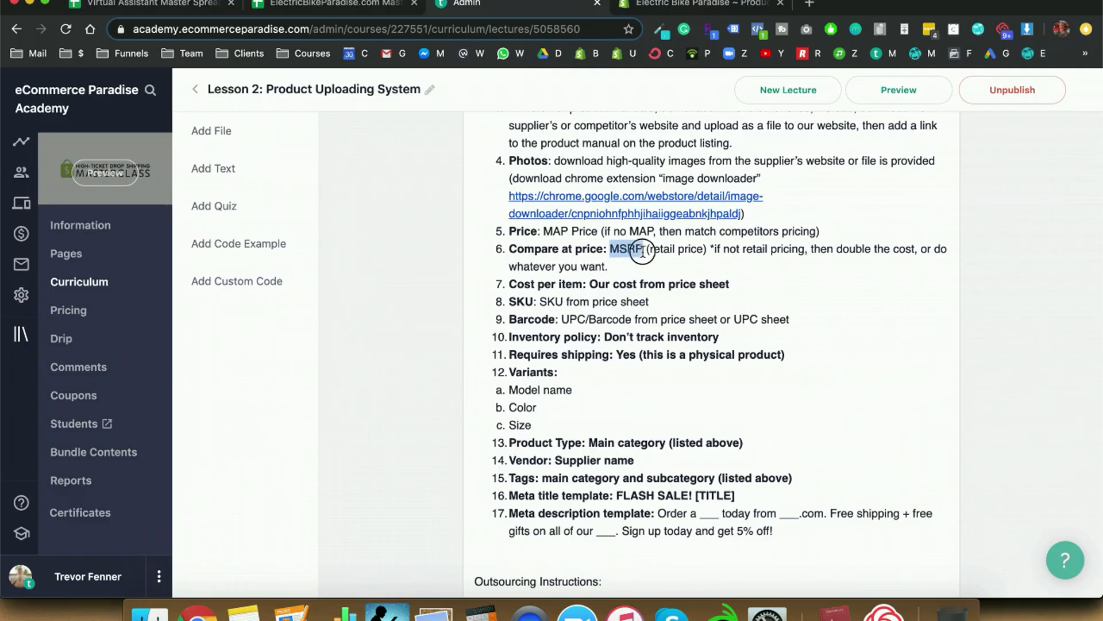
pyautogui.click(642, 253)
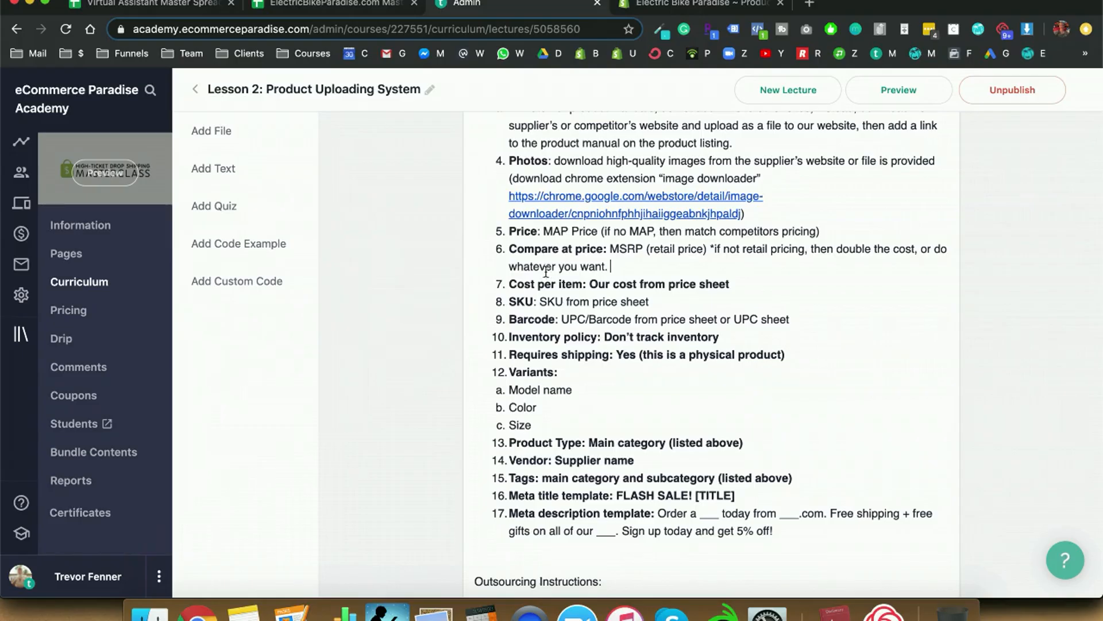
pyautogui.moveTo(510, 251); pyautogui.dragTo(730, 284)
pyautogui.click(619, 266)
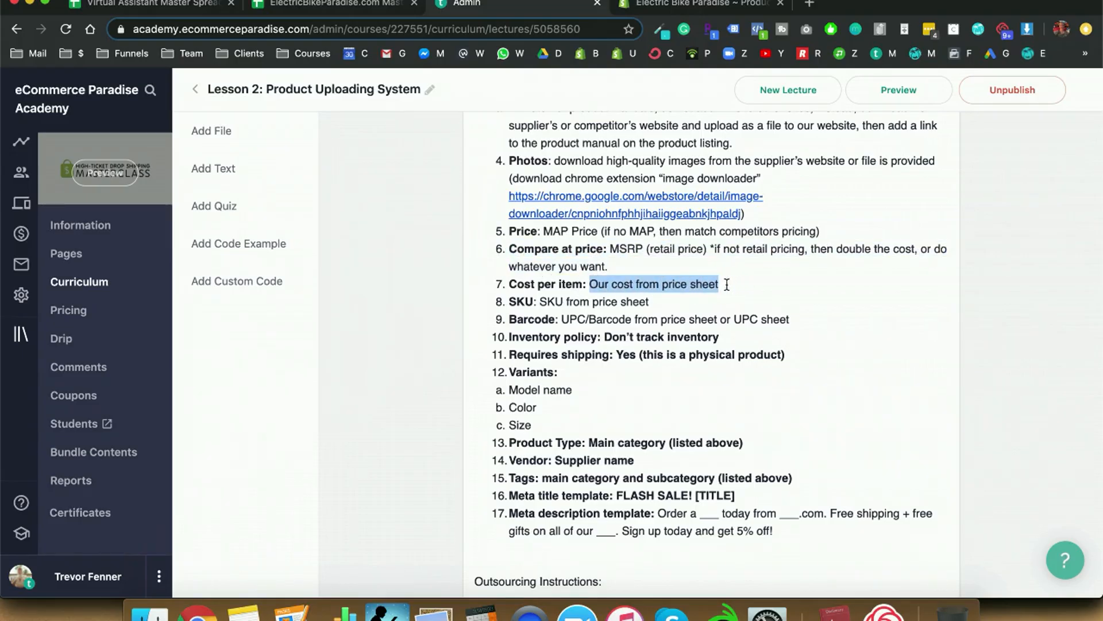
pyautogui.click(726, 284)
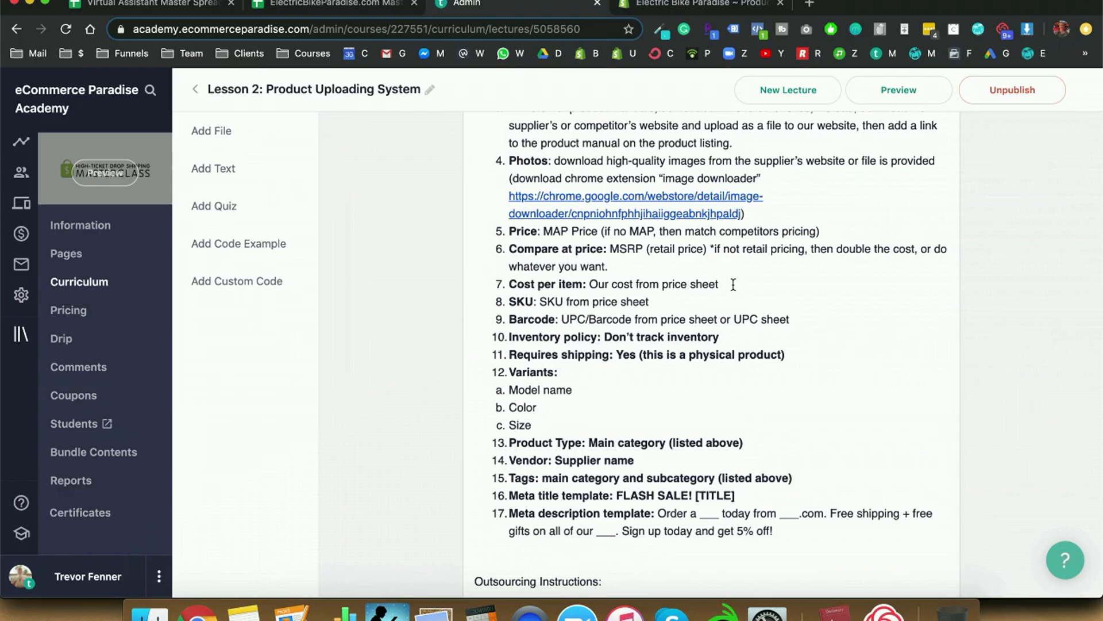
# Step: Examine the Cost per item entry and its reference to the price sheet
pyautogui.moveTo(730, 283); pyautogui.dragTo(590, 284)
pyautogui.click(592, 284)
pyautogui.click(727, 290)
pyautogui.click(590, 283)
pyautogui.click(731, 285)
pyautogui.click(590, 283)
# Step: Examine the SKU item and where its value comes from
pyautogui.moveTo(505, 301); pyautogui.dragTo(549, 301)
pyautogui.click(663, 300)
pyautogui.doubleClick(546, 302)
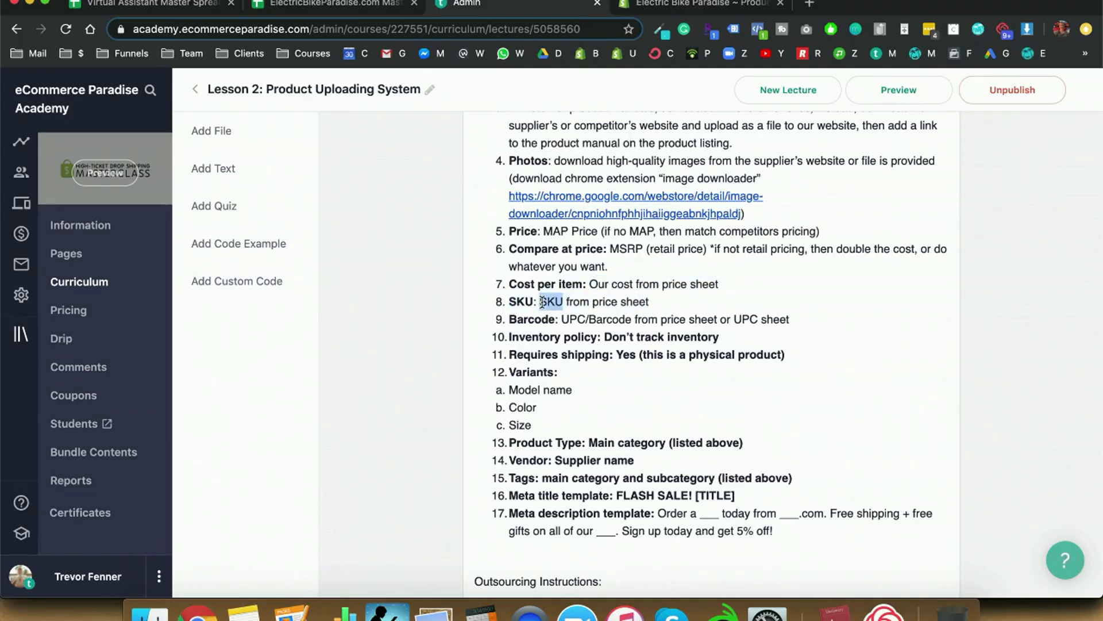
pyautogui.click(651, 303)
pyautogui.moveTo(650, 301)
pyautogui.mouseDown()
pyautogui.moveTo(537, 316)
pyautogui.moveTo(540, 301)
pyautogui.moveTo(661, 303)
pyautogui.mouseUp()
pyautogui.doubleClick(542, 302)
pyautogui.click(660, 303)
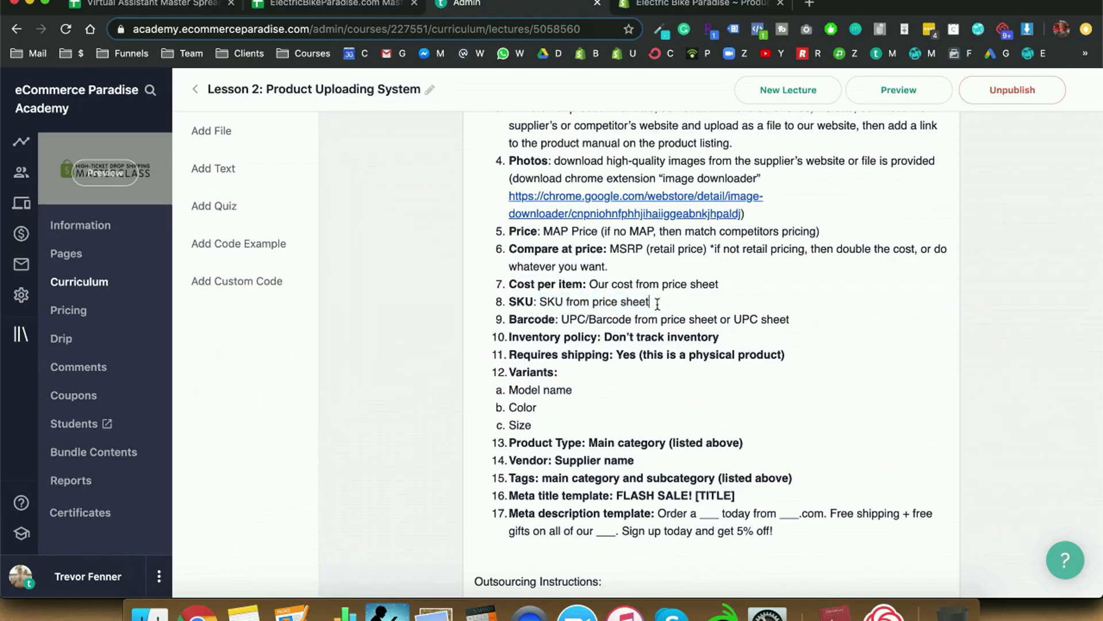
pyautogui.doubleClick(549, 300)
pyautogui.click(549, 300)
pyautogui.doubleClick(549, 299)
pyautogui.click(548, 299)
pyautogui.moveTo(660, 300); pyautogui.dragTo(509, 301)
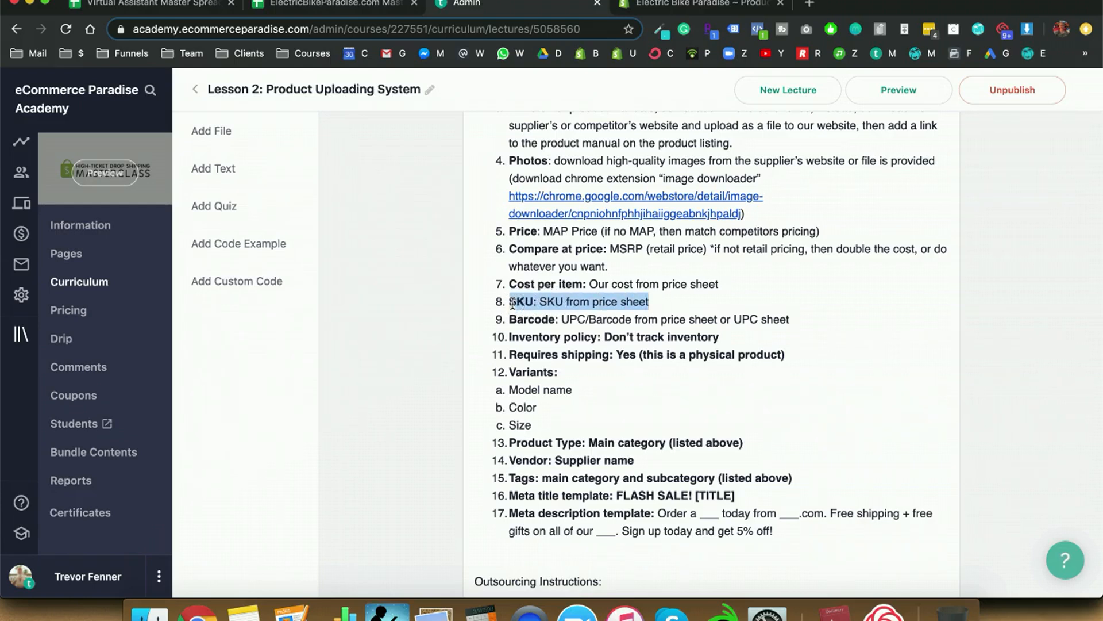
# Step: Examine the Barcode item and its price sheet and UPC sheet sources
pyautogui.tripleClick(513, 318)
pyautogui.click(576, 318)
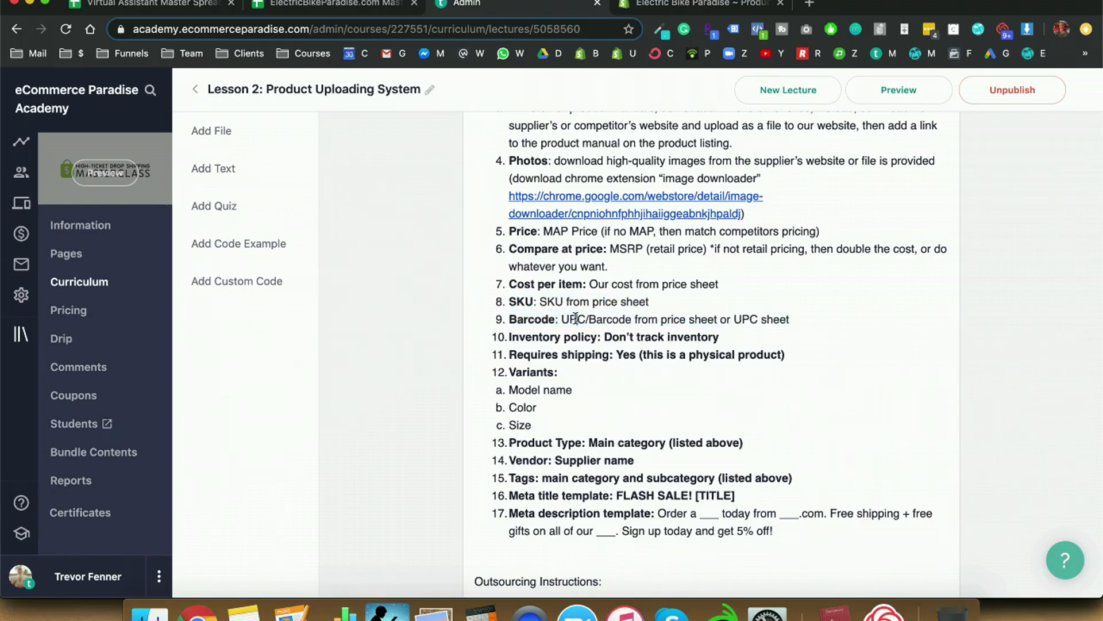
pyautogui.moveTo(563, 318); pyautogui.dragTo(631, 314)
pyautogui.click(631, 315)
pyautogui.moveTo(790, 316); pyautogui.dragTo(735, 316)
pyautogui.click(735, 317)
pyautogui.moveTo(660, 319); pyautogui.dragTo(722, 319)
pyautogui.click(723, 319)
# Step: Remove the bold formatting from "Don't track inventory" in the Inventory policy item
pyautogui.scroll(-2, 723, 319)
pyautogui.tripleClick(558, 292)
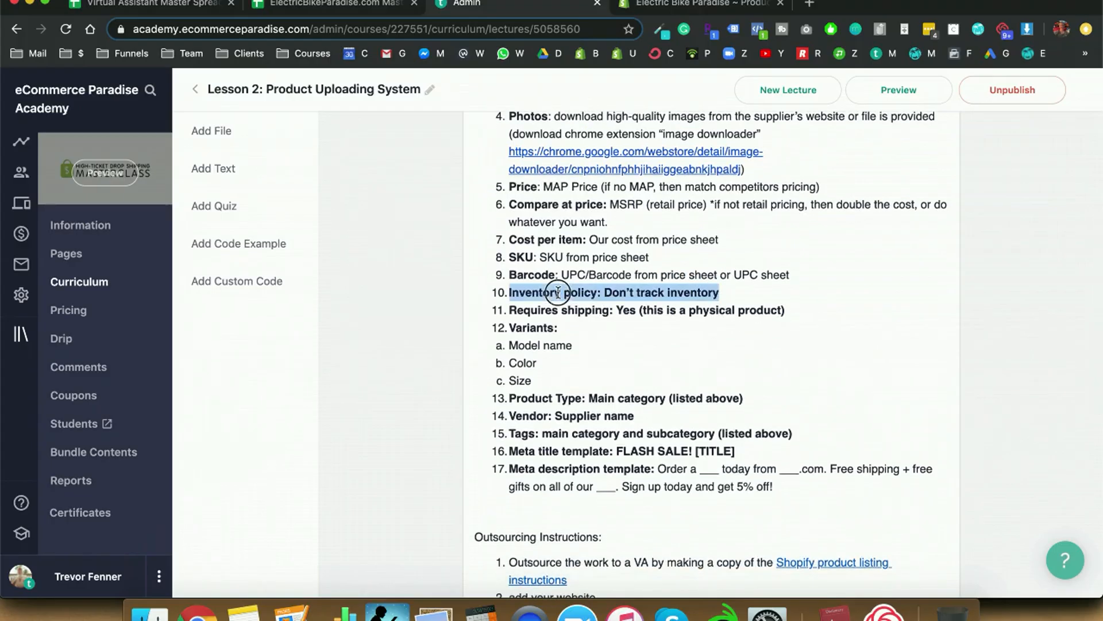
pyautogui.click(562, 292)
pyautogui.moveTo(605, 292); pyautogui.dragTo(731, 293)
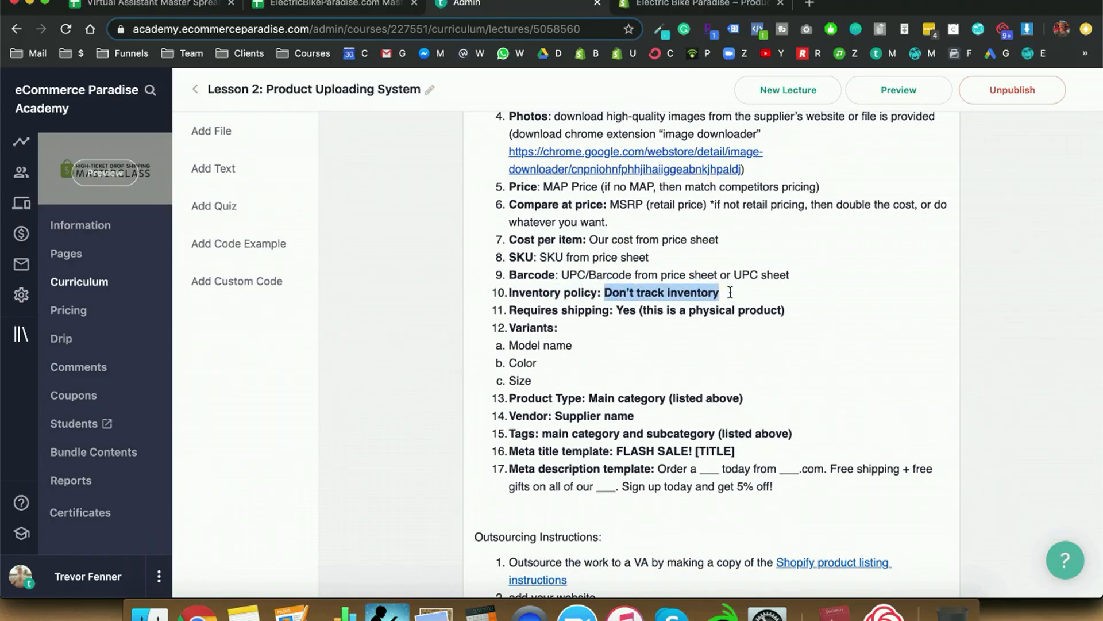
pyautogui.press('super+b')
pyautogui.click(742, 292)
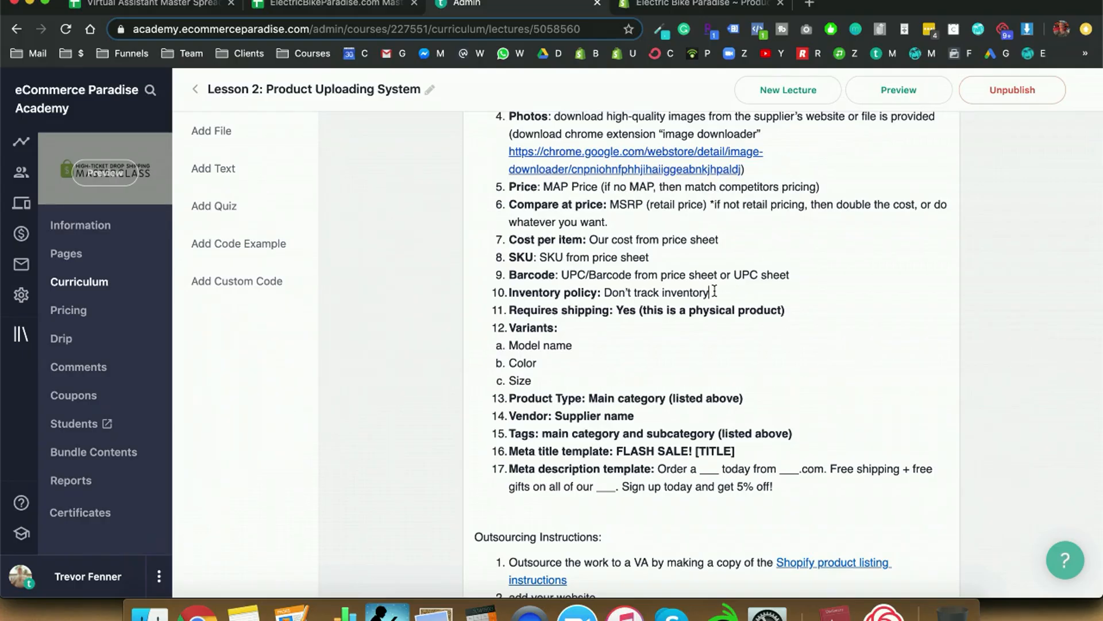
pyautogui.moveTo(715, 292); pyautogui.dragTo(508, 293)
pyautogui.click(508, 293)
pyautogui.hotkey('shift', 'End')
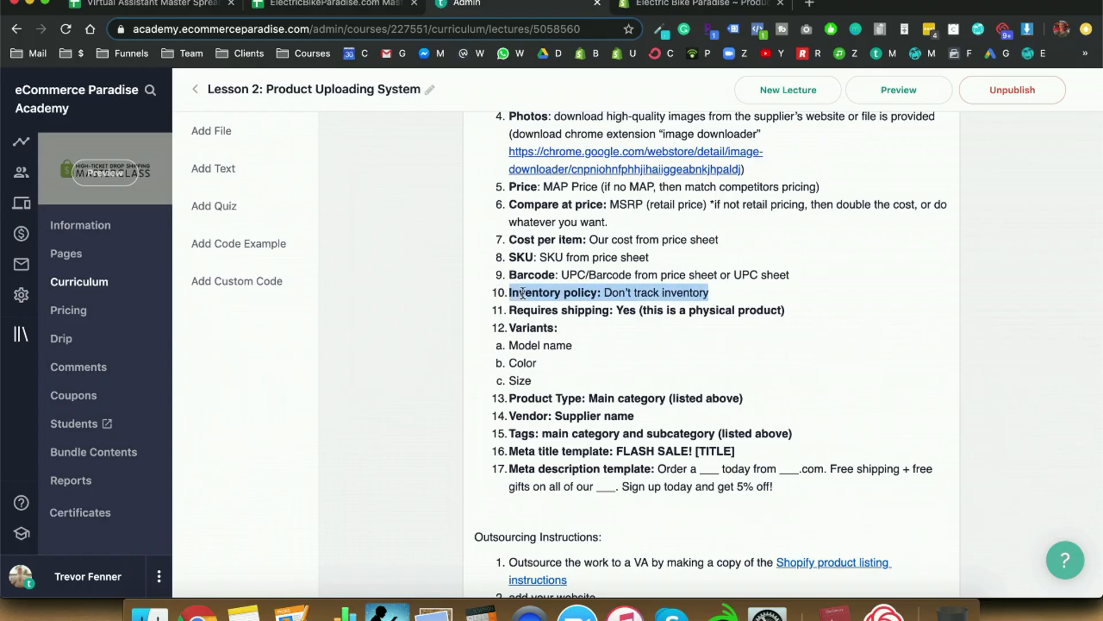
pyautogui.click(730, 296)
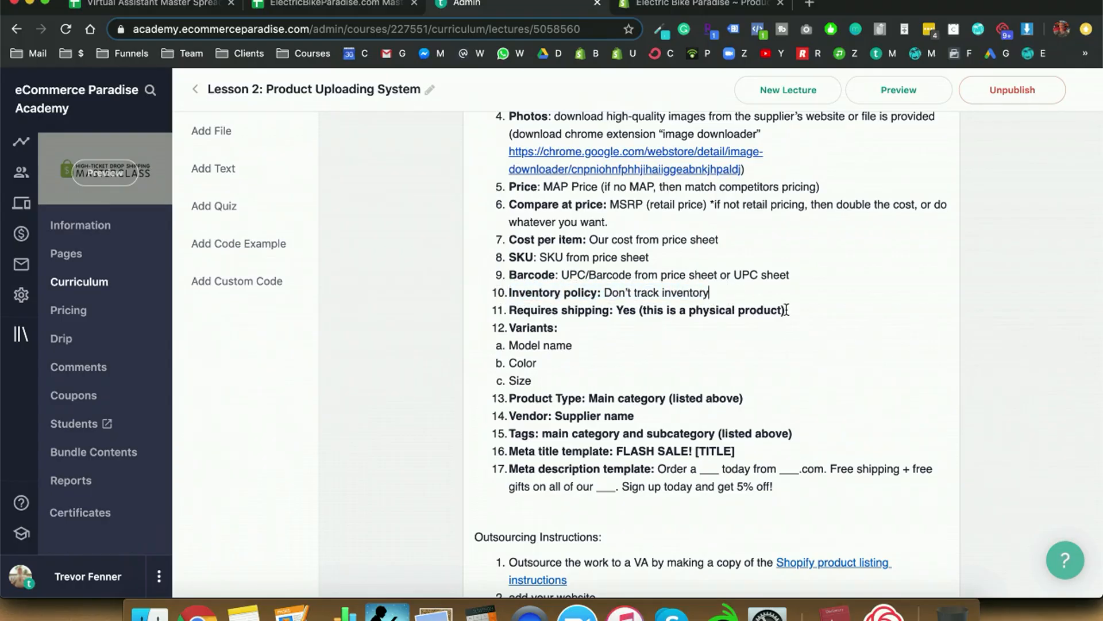
# Step: Remove the bold formatting from "Yes (this is a physical product)" in the Requires shipping item
pyautogui.moveTo(785, 311); pyautogui.dragTo(617, 311)
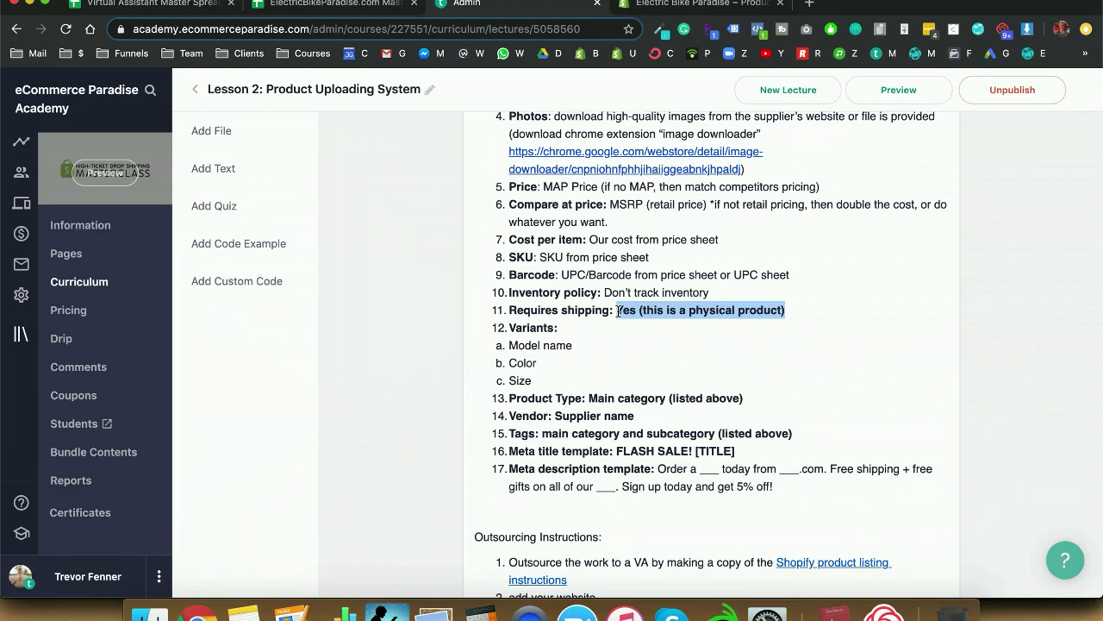
pyautogui.press('super+b')
pyautogui.click(599, 310)
pyautogui.moveTo(510, 312); pyautogui.dragTo(623, 310)
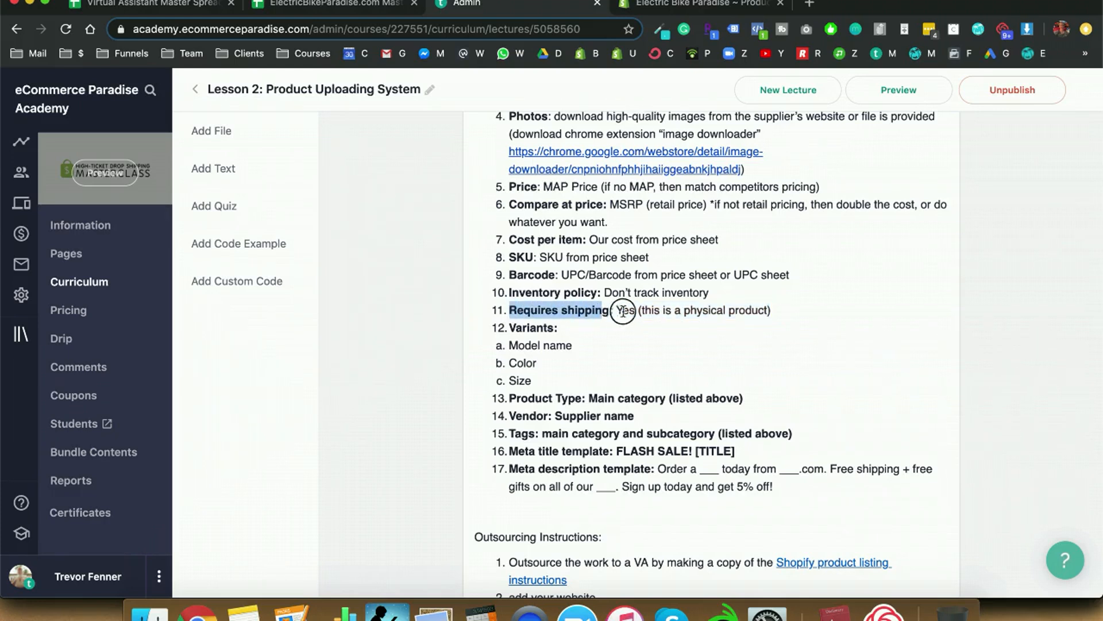
pyautogui.click(639, 310)
pyautogui.moveTo(783, 313); pyautogui.dragTo(618, 313)
pyautogui.click(617, 311)
# Step: Extend the Model name entry under Variants to read "Model name or SKU number"
pyautogui.scroll(-1, 574, 303)
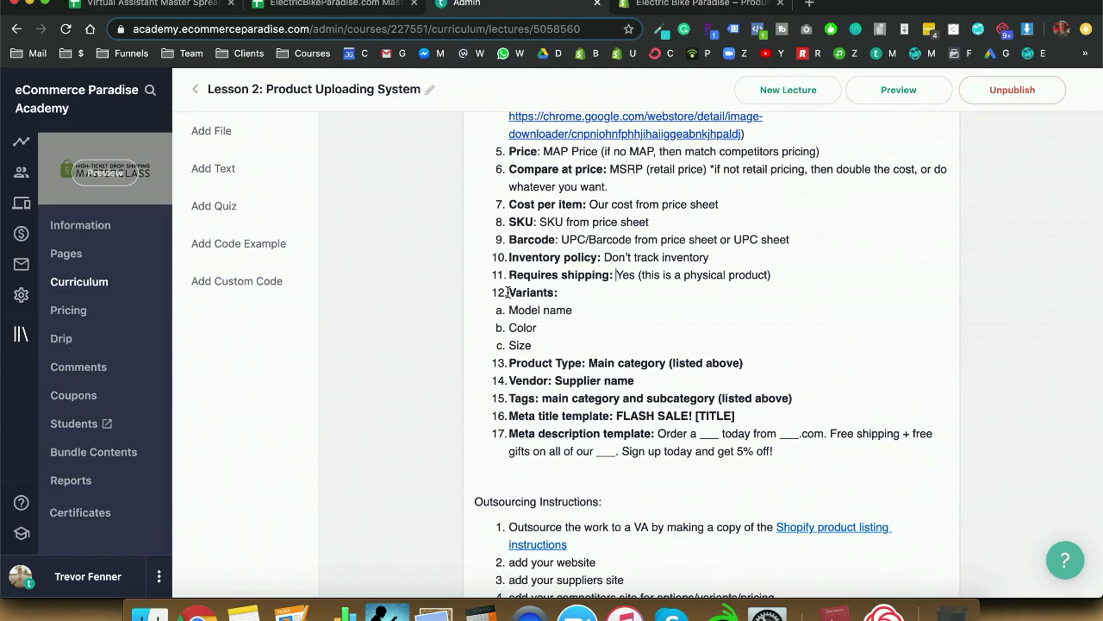
pyautogui.click(508, 292)
pyautogui.moveTo(508, 292); pyautogui.dragTo(586, 301)
pyautogui.click(511, 311)
pyautogui.click(574, 310)
pyautogui.click(518, 308)
pyautogui.click(584, 308)
pyautogui.press('BackSpace')
pyautogui.press('BackSpace')
pyautogui.write('SKU number')
pyautogui.doubleClick(555, 309)
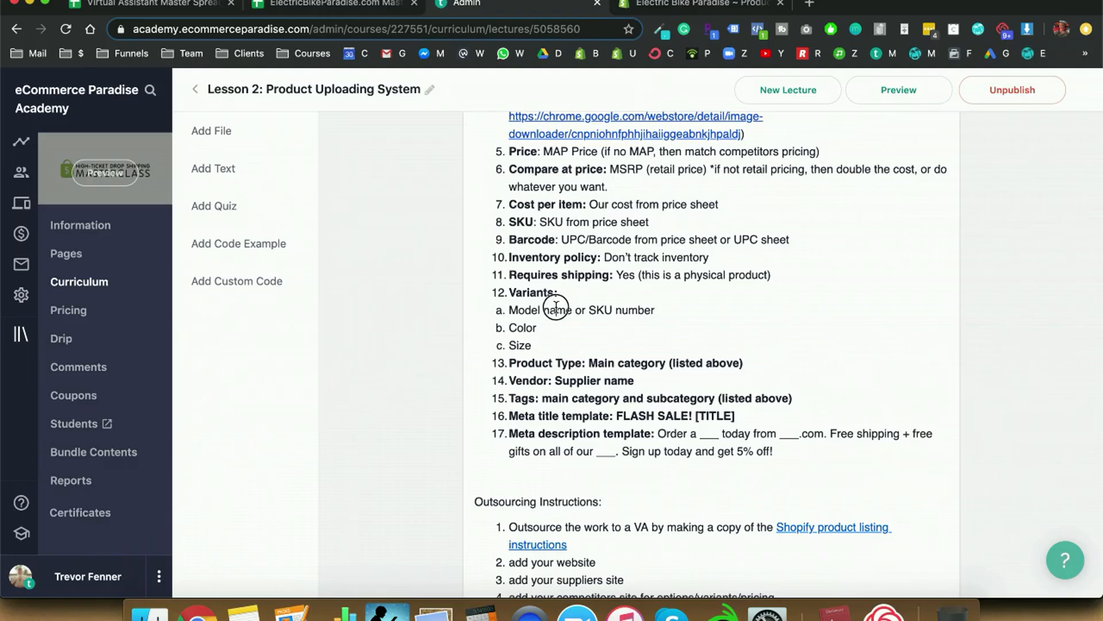
# Step: Shorten the first entry under Variants to read "Model or SKU"
pyautogui.press('BackSpace')
pyautogui.click(576, 309)
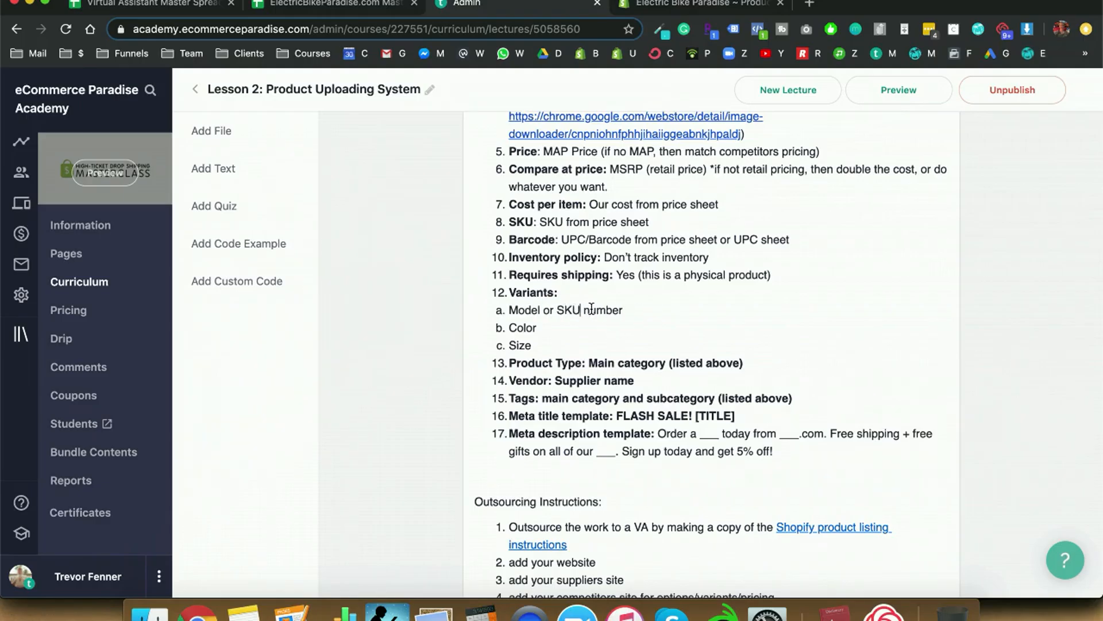
pyautogui.press('Delete')
pyautogui.press('Delete')
pyautogui.press('Delete')
pyautogui.press('Delete')
pyautogui.press('Delete')
pyautogui.press('Delete')
pyautogui.press('Delete')
# Step: Examine the Model or SKU, Color and Size entries under Variants
pyautogui.doubleClick(524, 309)
pyautogui.tripleClick(558, 314)
pyautogui.click(580, 309)
pyautogui.doubleClick(571, 307)
pyautogui.click(593, 306)
pyautogui.doubleClick(519, 329)
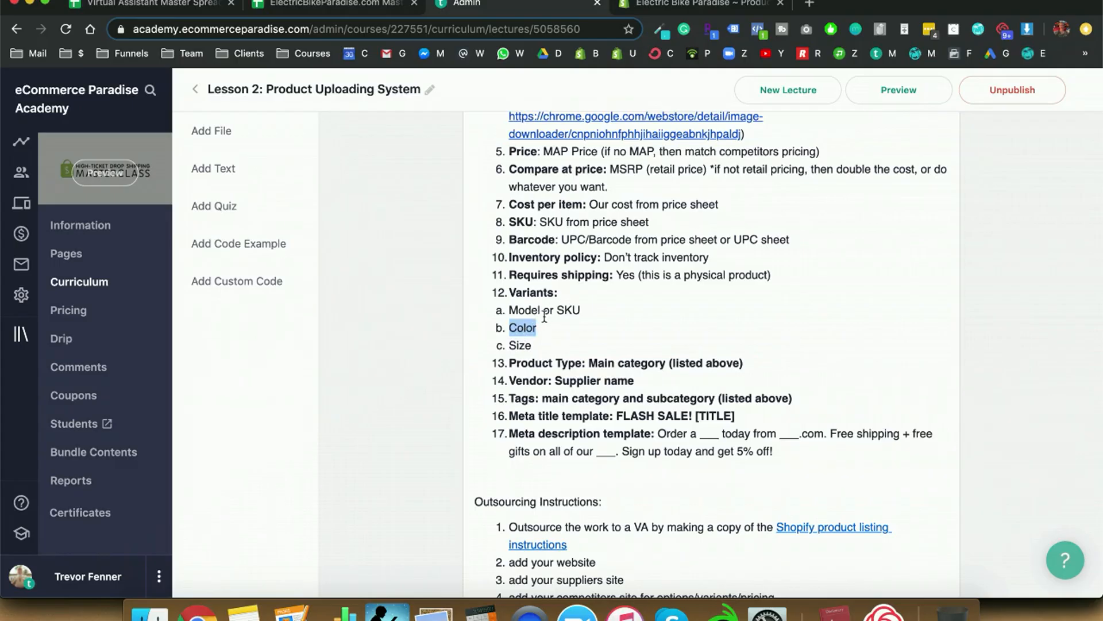
pyautogui.doubleClick(520, 345)
pyautogui.doubleClick(523, 328)
pyautogui.click(545, 330)
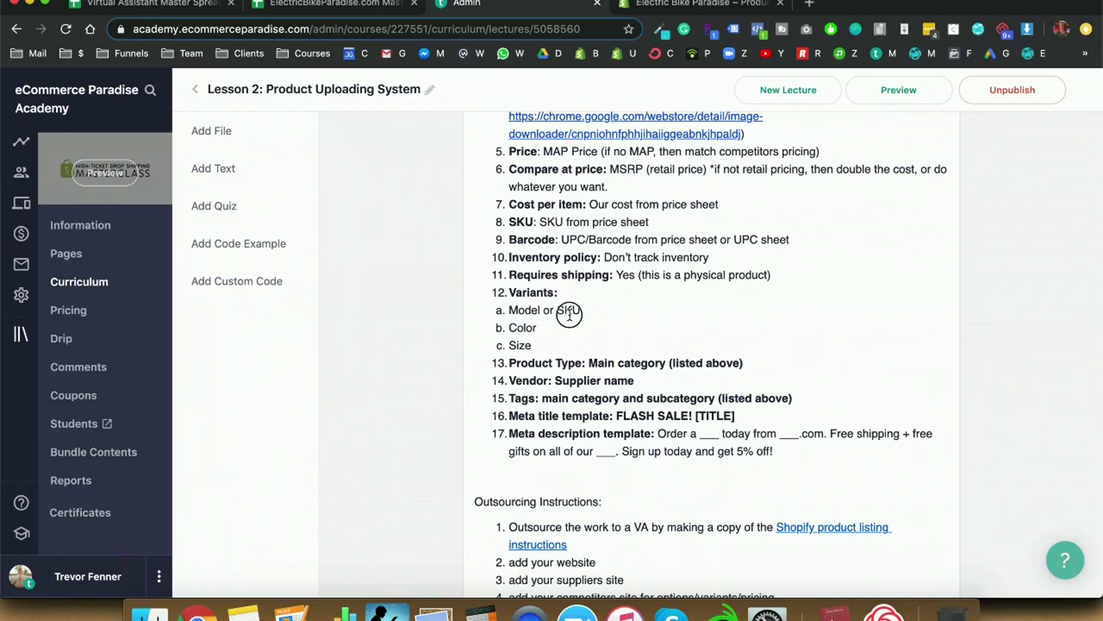
pyautogui.tripleClick(570, 315)
pyautogui.tripleClick(535, 314)
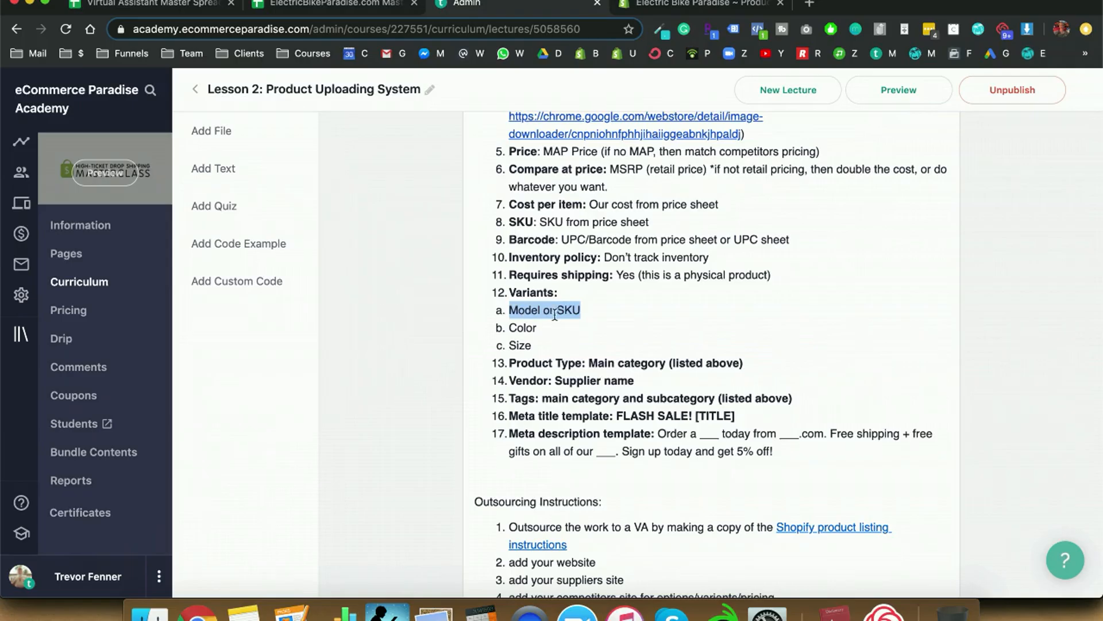
pyautogui.doubleClick(533, 315)
pyautogui.doubleClick(523, 327)
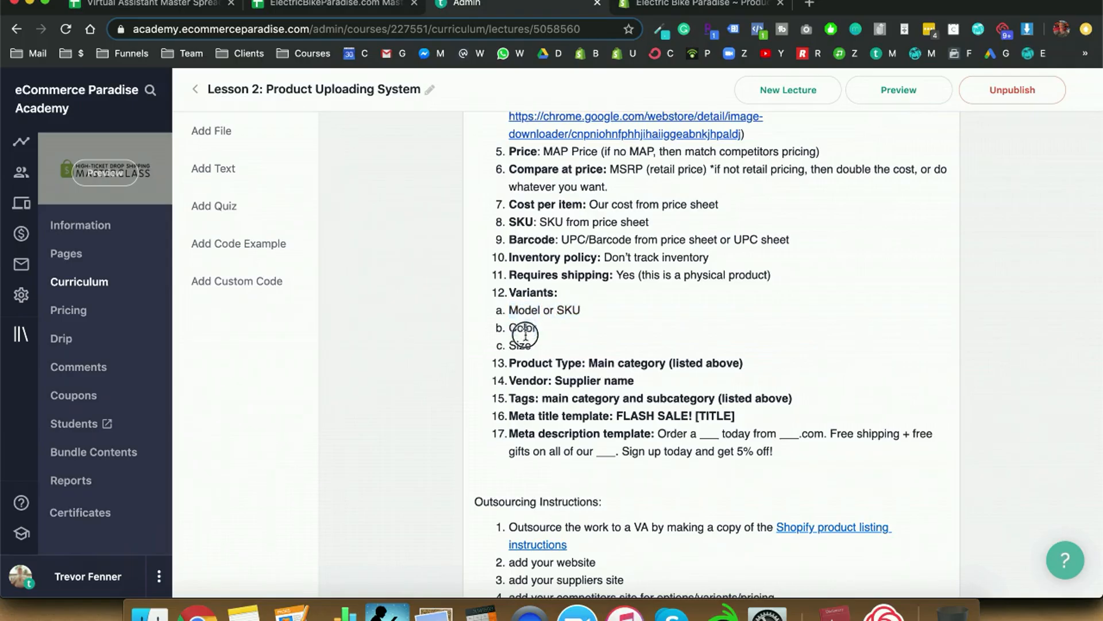
pyautogui.doubleClick(522, 344)
pyautogui.click(559, 347)
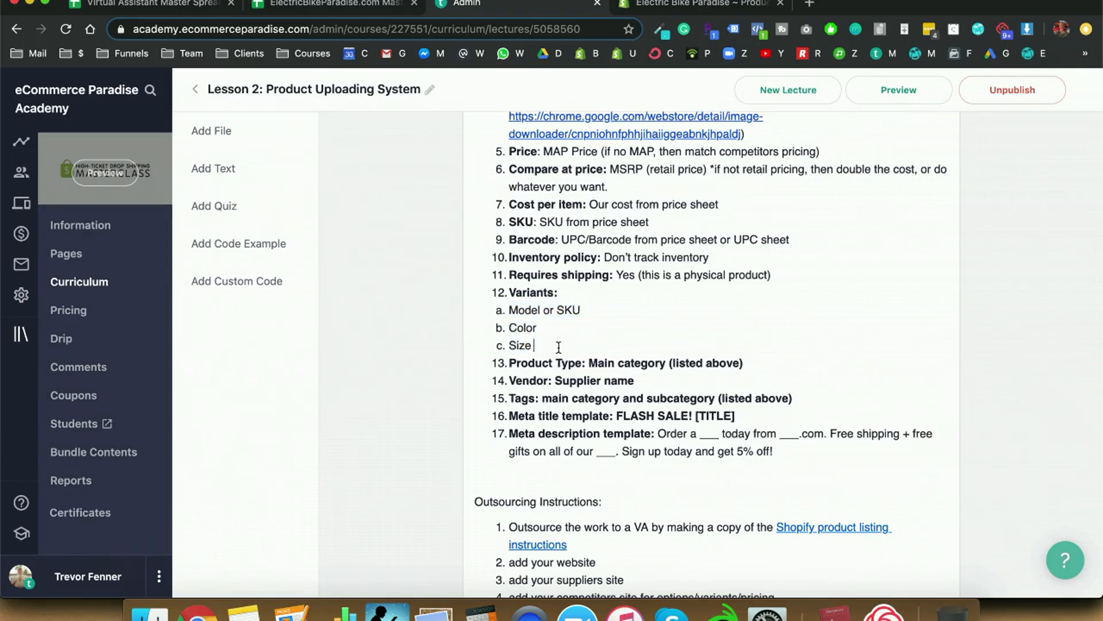
pyautogui.doubleClick(533, 310)
pyautogui.doubleClick(523, 327)
pyautogui.doubleClick(520, 345)
pyautogui.click(530, 310)
pyautogui.click(592, 344)
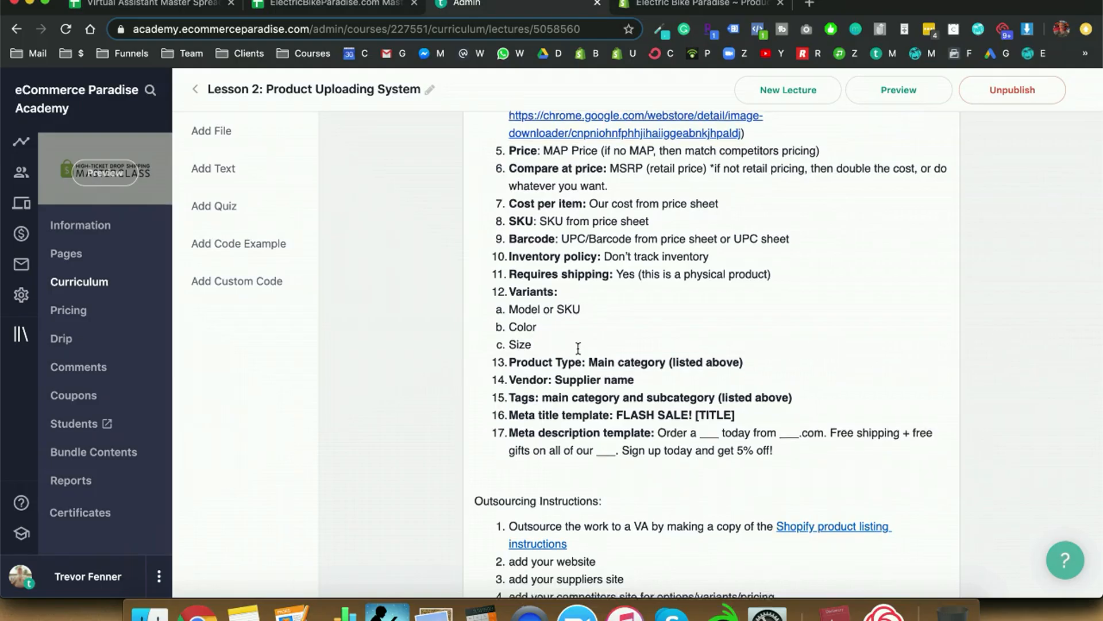
# Step: Remove the bold formatting from "Main category (listed above)" in the Product Type item
pyautogui.scroll(-2, 578, 347)
pyautogui.moveTo(588, 304)
pyautogui.mouseDown()
pyautogui.moveTo(762, 296)
pyautogui.moveTo(588, 303)
pyautogui.mouseUp()
pyautogui.press('super+b')
# Step: Examine the main category value of the Product Type item and compare it with the Tags item
pyautogui.click(644, 305)
pyautogui.click(592, 304)
pyautogui.click(653, 305)
pyautogui.click(658, 306)
pyautogui.click(589, 304)
pyautogui.click(589, 304)
pyautogui.click(752, 308)
pyautogui.click(589, 305)
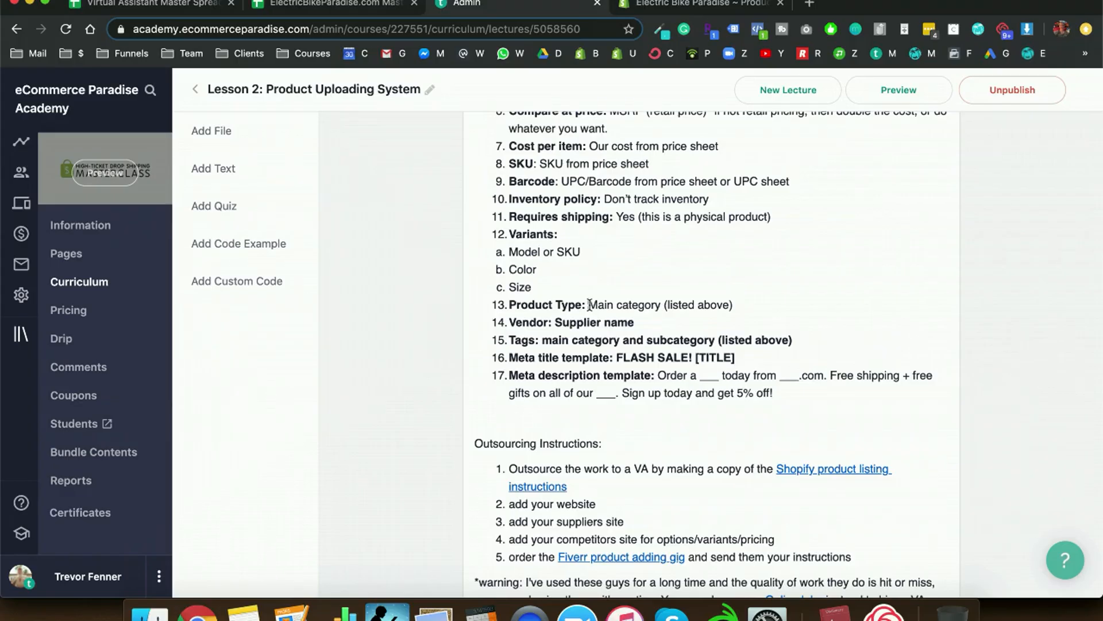
pyautogui.moveTo(589, 305); pyautogui.dragTo(750, 308)
pyautogui.click(750, 308)
pyautogui.click(595, 307)
pyautogui.moveTo(595, 307); pyautogui.dragTo(659, 308)
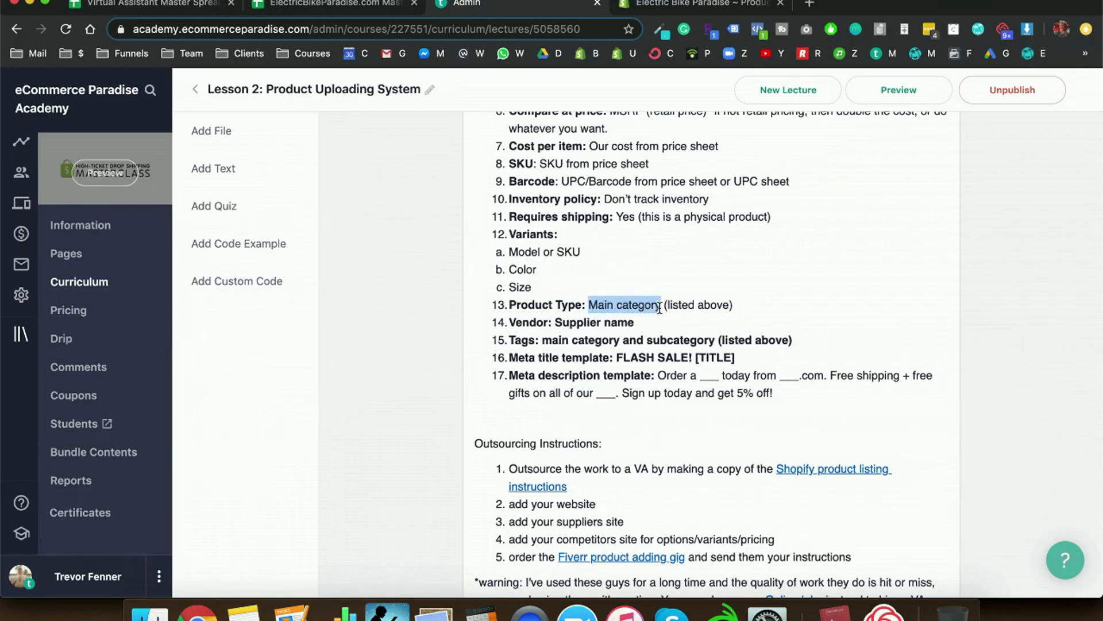
pyautogui.click(659, 307)
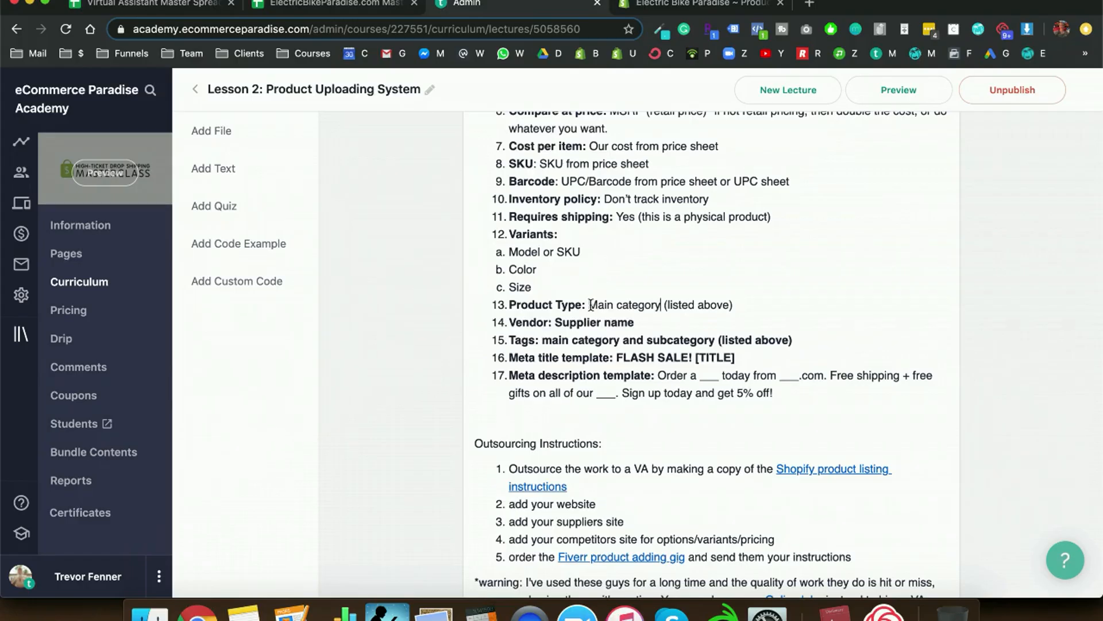
pyautogui.moveTo(591, 305); pyautogui.dragTo(661, 304)
pyautogui.click(661, 304)
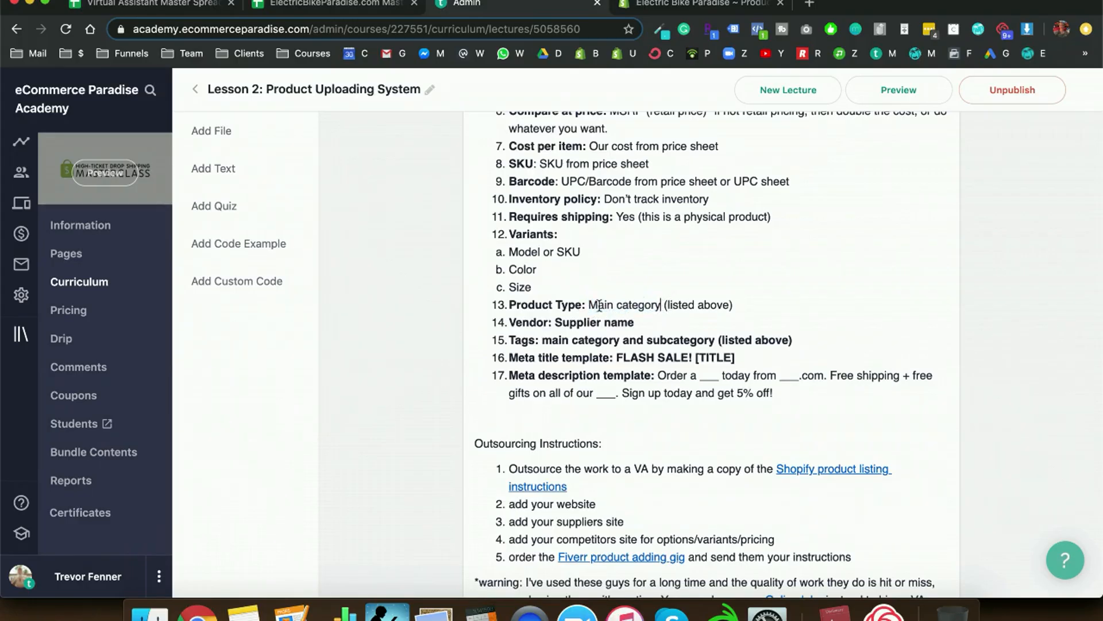
pyautogui.click(514, 306)
pyautogui.moveTo(513, 306); pyautogui.dragTo(740, 303)
pyautogui.click(593, 305)
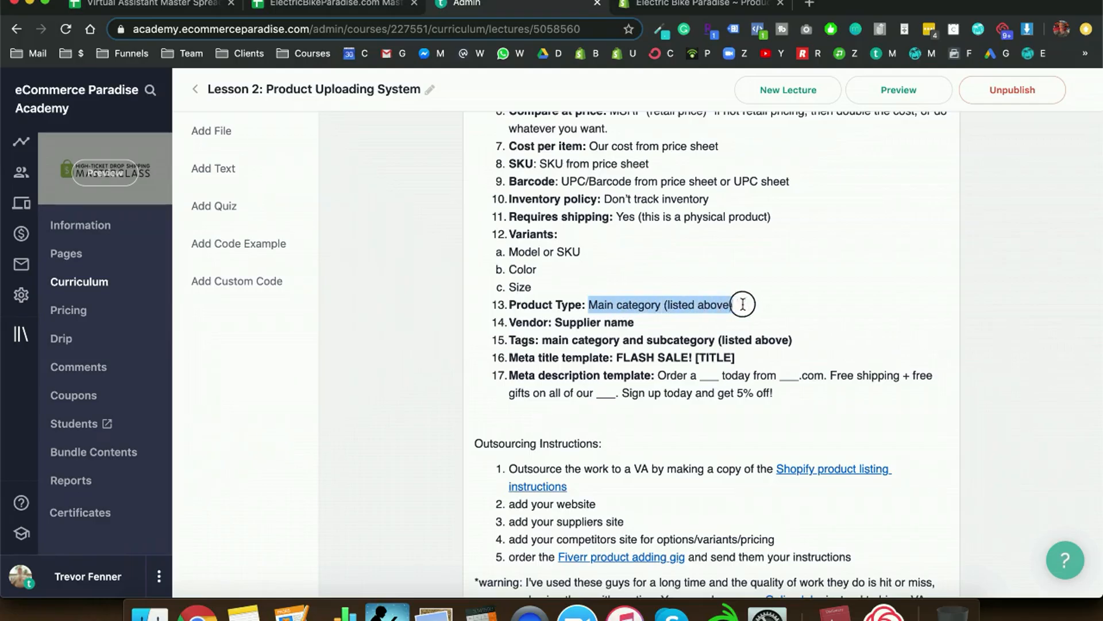
pyautogui.click(754, 302)
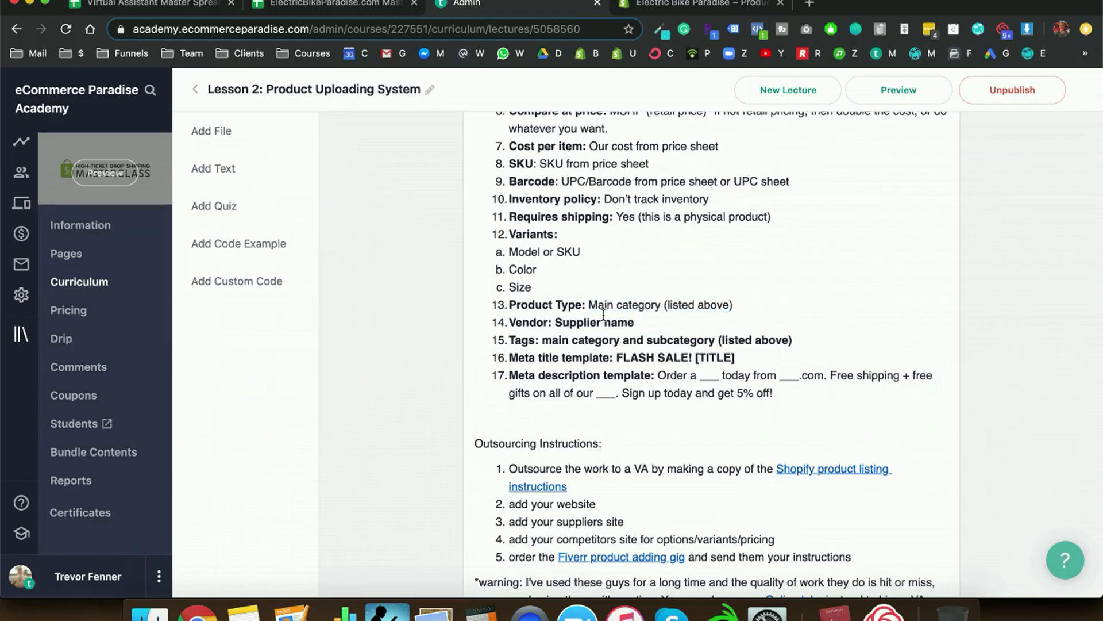
pyautogui.moveTo(589, 305); pyautogui.dragTo(661, 303)
pyautogui.click(664, 304)
pyautogui.moveTo(509, 340); pyautogui.dragTo(710, 341)
pyautogui.click(741, 312)
pyautogui.moveTo(590, 304); pyautogui.dragTo(741, 303)
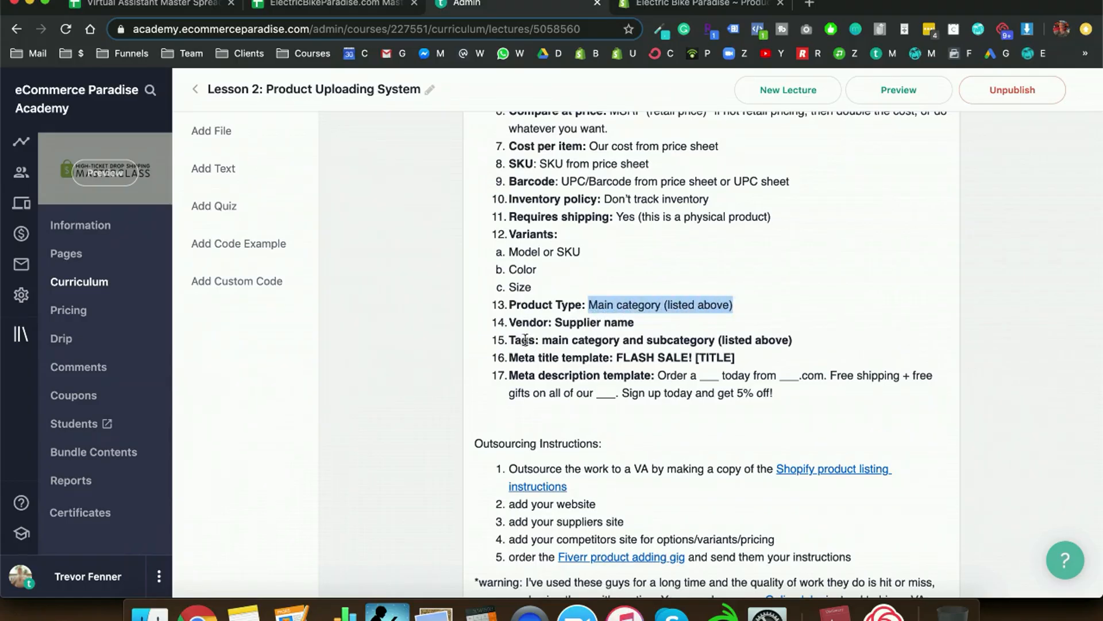
# Step: Remove the bold formatting from "main category and subcategory (listed above)" in Tags and "Supplier name" in Vendor
pyautogui.moveTo(545, 339); pyautogui.dragTo(800, 332)
pyautogui.hotkey('ctrl', 'b')
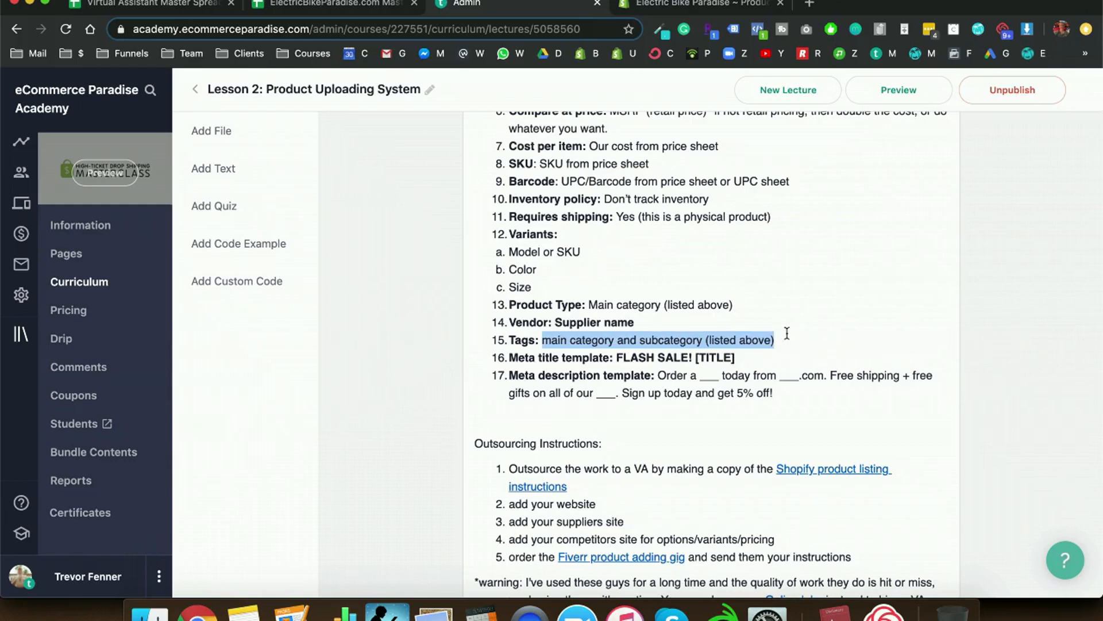
pyautogui.click(644, 329)
pyautogui.moveTo(555, 322); pyautogui.dragTo(670, 322)
pyautogui.hotkey('ctrl', 'b')
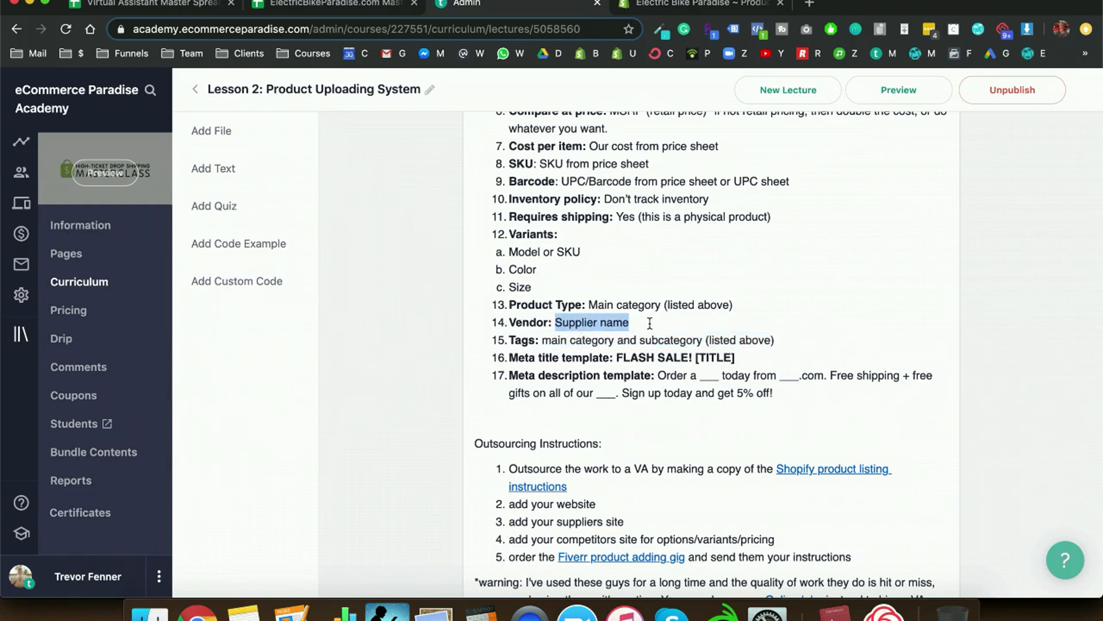
pyautogui.click(648, 322)
# Step: Extend the Vendor item's value to read "Supplier name + main category"
pyautogui.moveTo(555, 322); pyautogui.dragTo(637, 323)
pyautogui.click(641, 323)
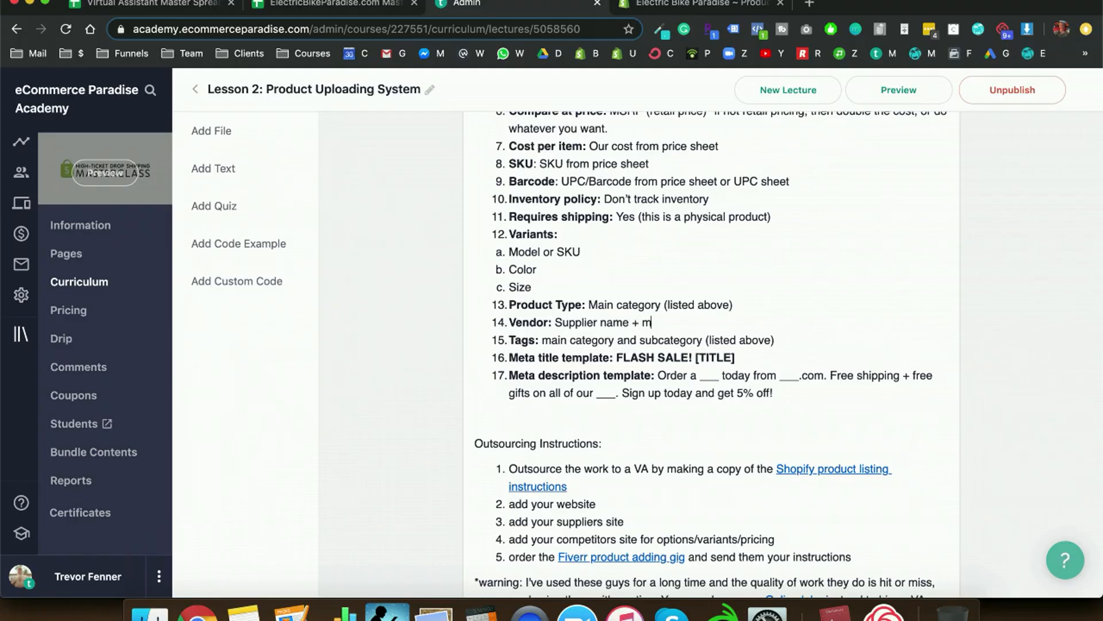
pyautogui.write('+ main category')
pyautogui.moveTo(714, 323); pyautogui.dragTo(638, 322)
pyautogui.click(638, 322)
# Step: Remove the bold formatting from "FLASH SALE! [TITLE]" in the Meta title template item
pyautogui.scroll(-1, 644, 323)
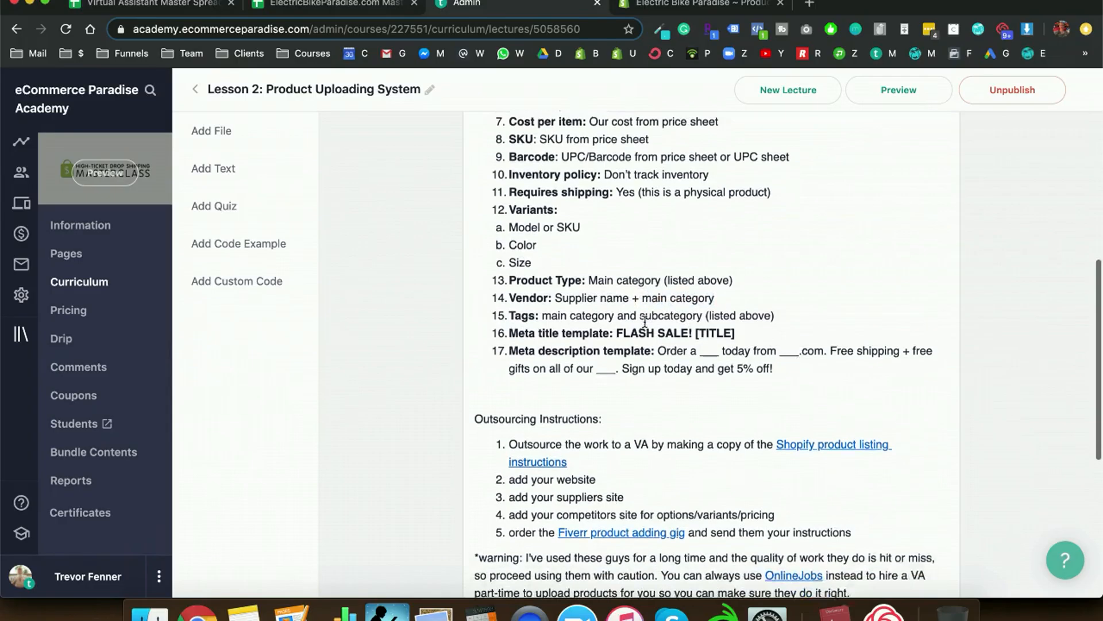
pyautogui.scroll(-1, 645, 323)
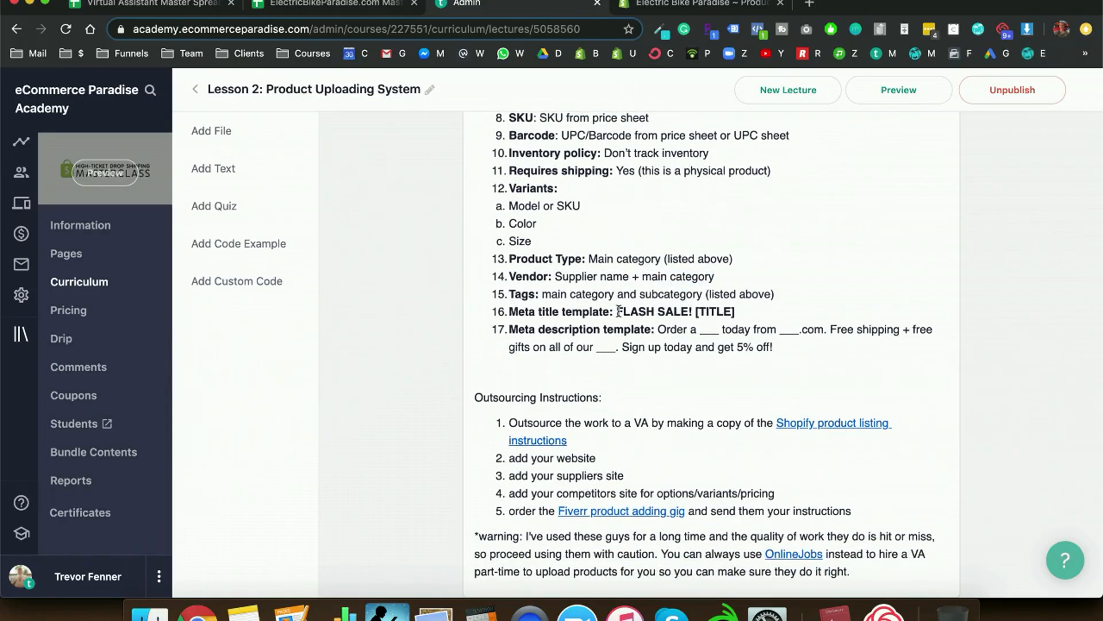
pyautogui.moveTo(619, 312); pyautogui.dragTo(765, 313)
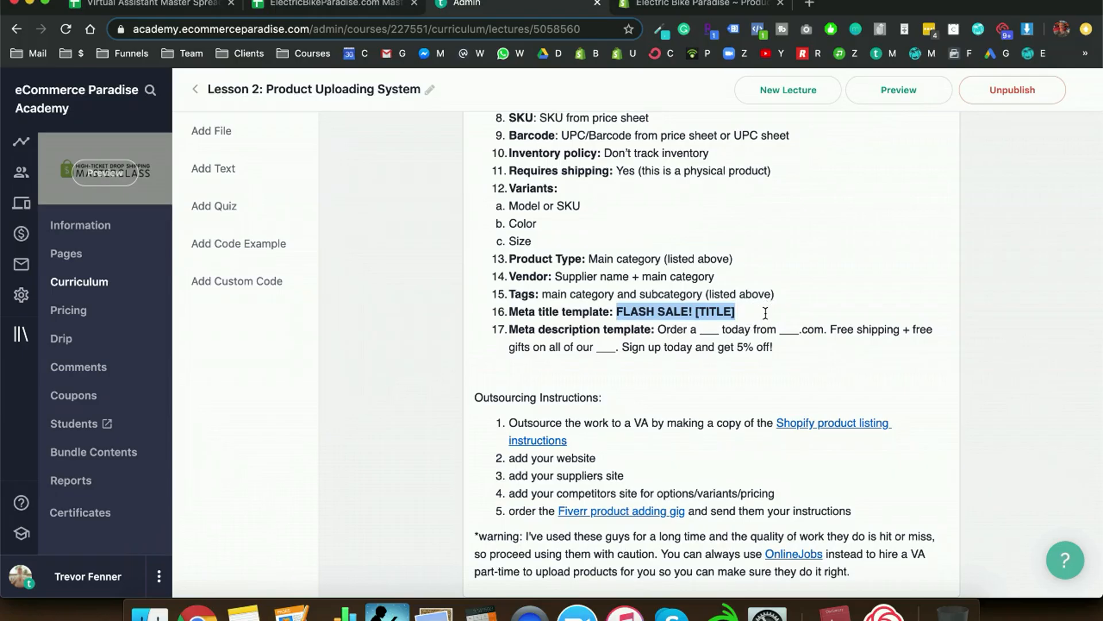
pyautogui.press('super+b')
pyautogui.click(707, 312)
# Step: Change the Meta title template's value to "FREE SHIPPING! or FLASH SALE! [TITLE]"
pyautogui.moveTo(619, 312); pyautogui.dragTo(685, 313)
pyautogui.click(710, 310)
pyautogui.click(615, 311)
pyautogui.write('FREE SHIPPING')
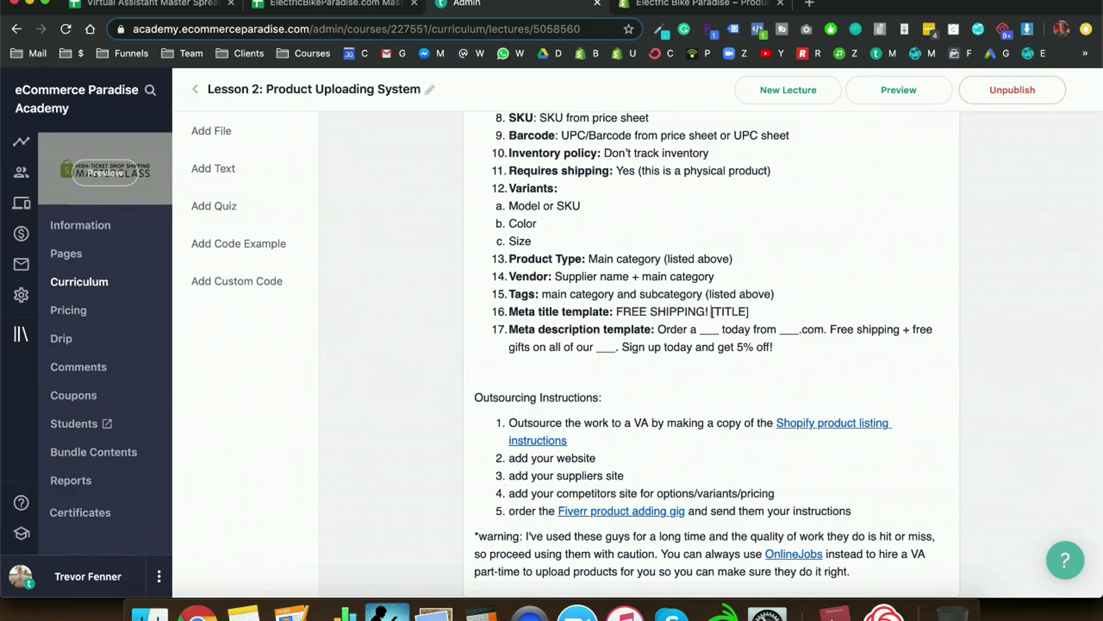
pyautogui.click(712, 311)
pyautogui.write('or FLASH SALE!')
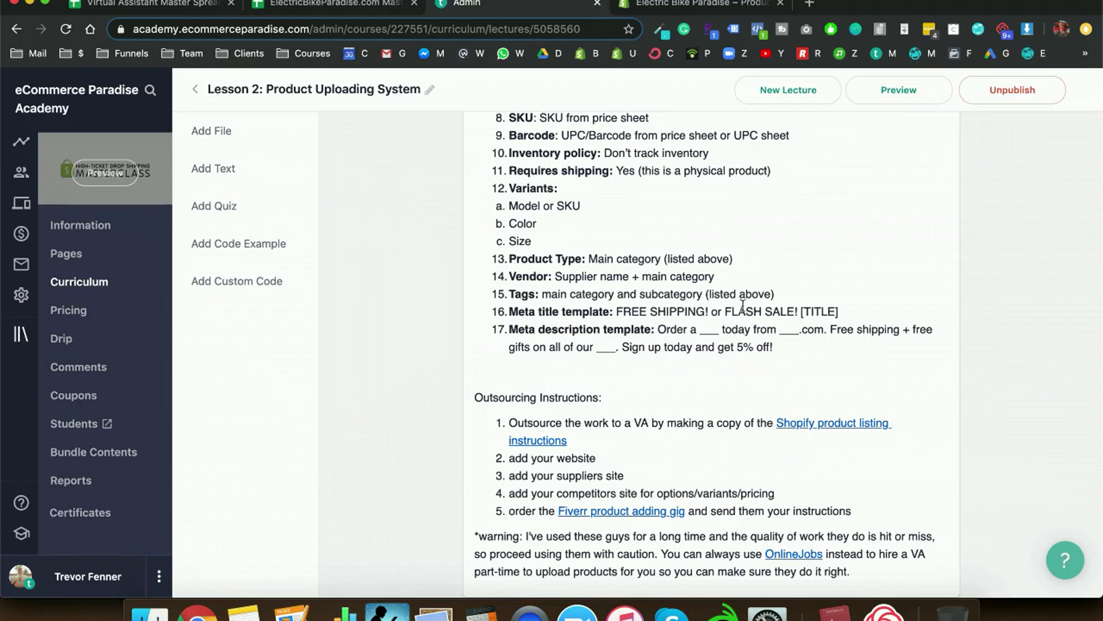
# Step: Insert a "+" between "FLASH SALE!" and "[TITLE]" in the Meta title template
pyautogui.moveTo(616, 312); pyautogui.dragTo(781, 311)
pyautogui.click(800, 310)
pyautogui.moveTo(618, 311); pyautogui.dragTo(802, 305)
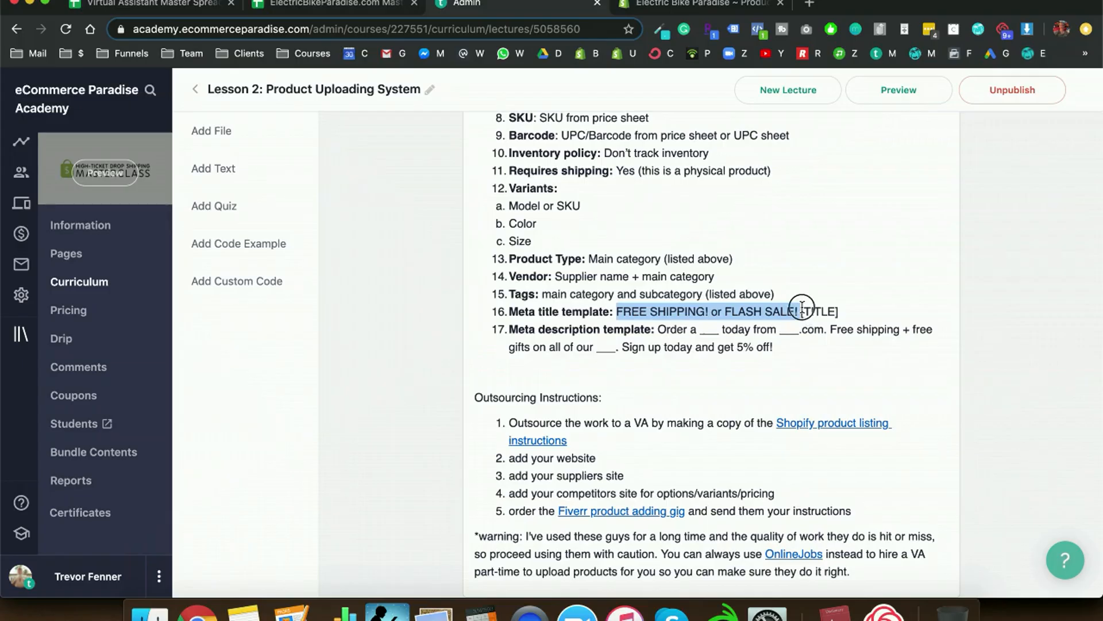
pyautogui.tripleClick(802, 309)
pyautogui.click(844, 312)
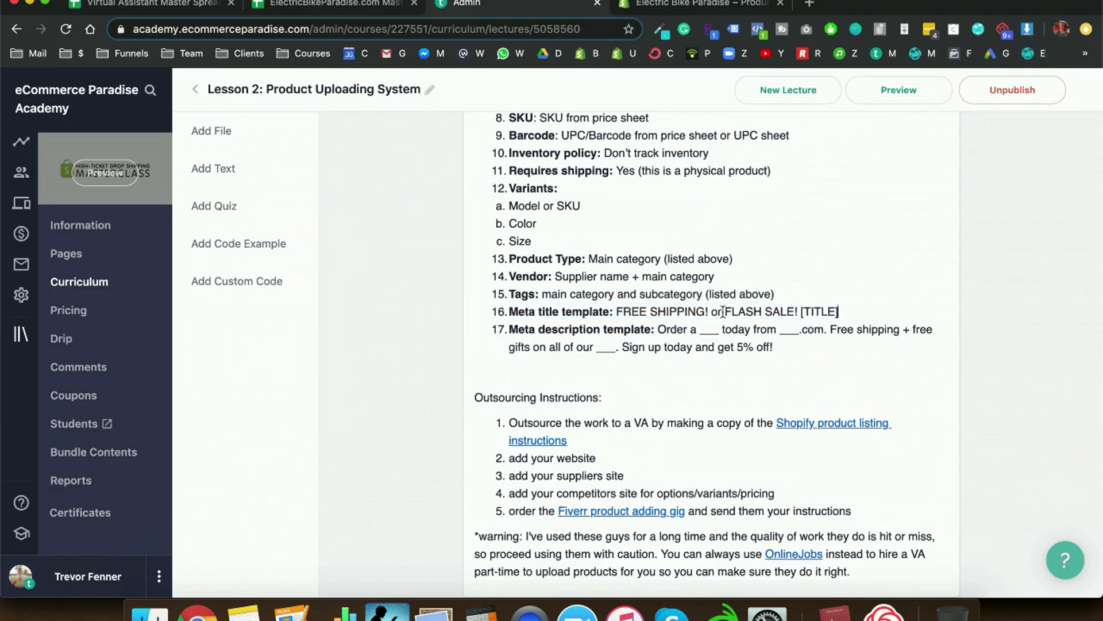
pyautogui.click(798, 311)
pyautogui.write('+')
# Step: Replace the first two blanks in the Meta description template with "[CATEGORY]" and "[DOMAIN]"
pyautogui.moveTo(657, 327); pyautogui.dragTo(797, 346)
pyautogui.click(659, 330)
pyautogui.click(796, 347)
pyautogui.doubleClick(705, 329)
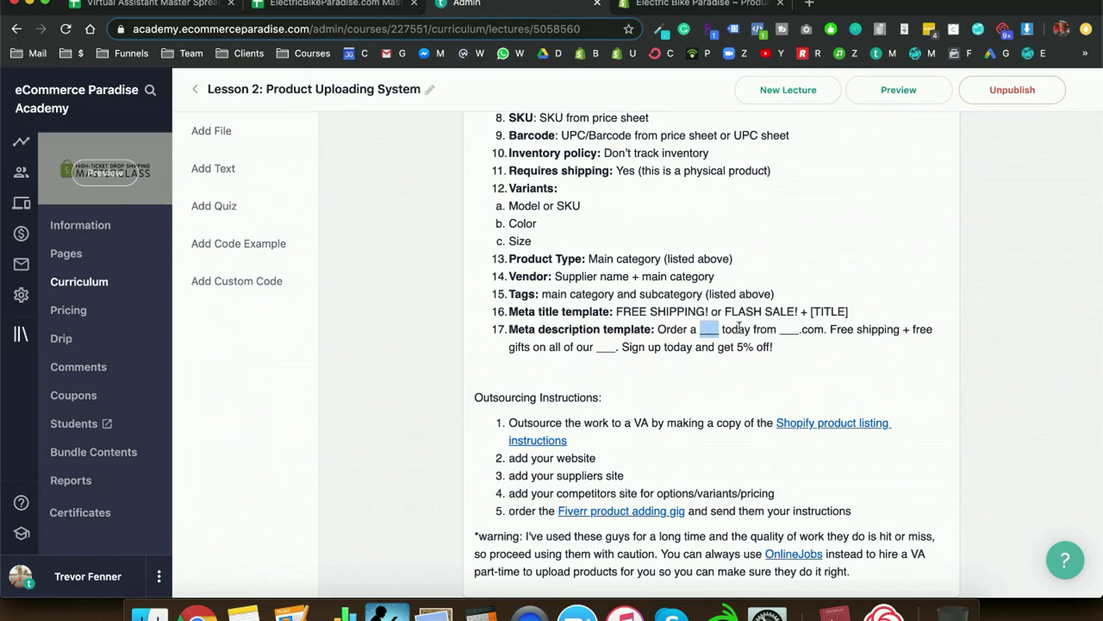
pyautogui.doubleClick(787, 330)
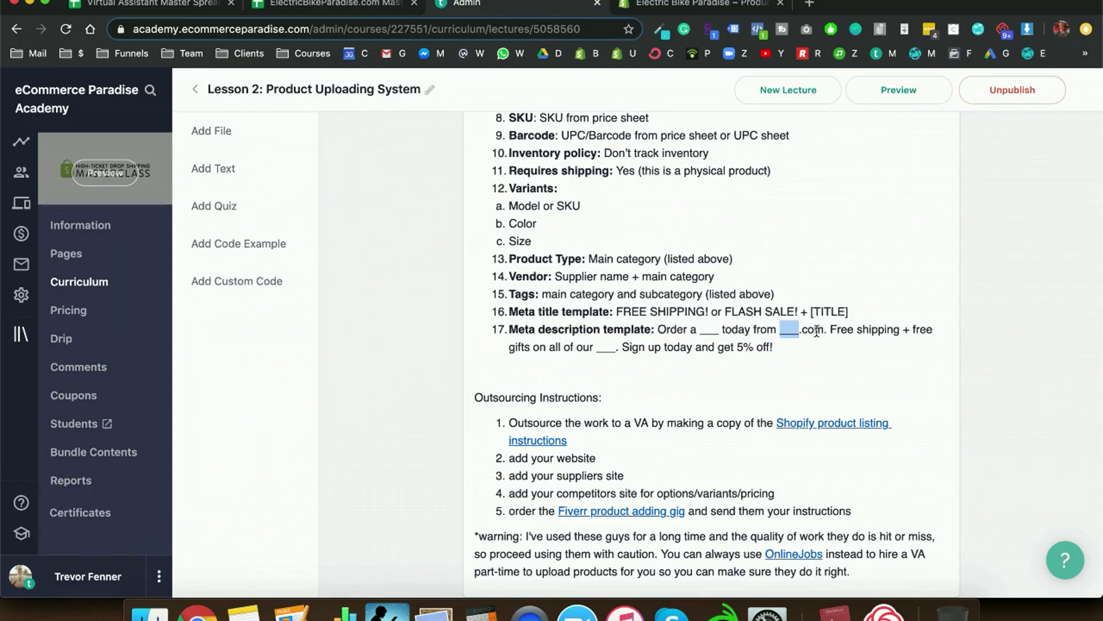
pyautogui.doubleClick(708, 330)
pyautogui.write('[CATEGORY')
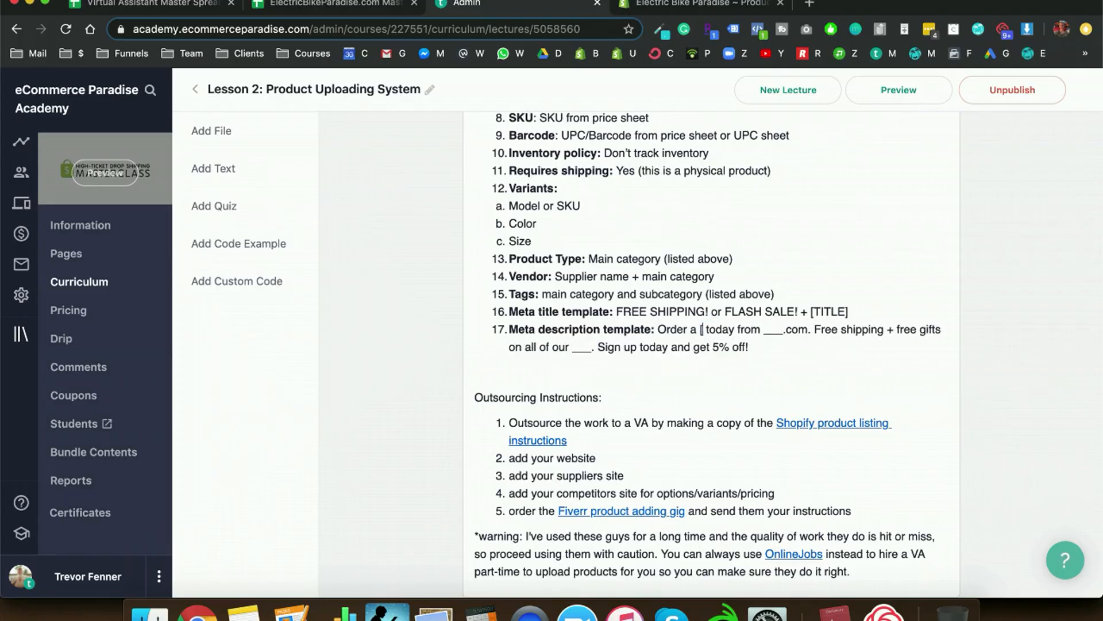
pyautogui.write(']')
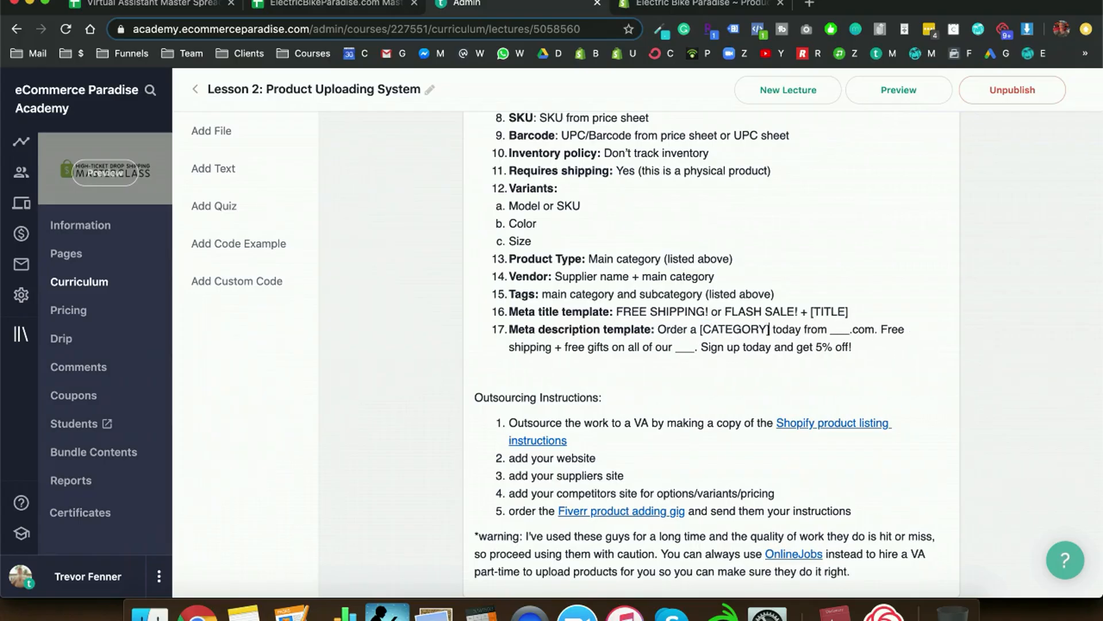
pyautogui.doubleClick(837, 329)
pyautogui.write('[')
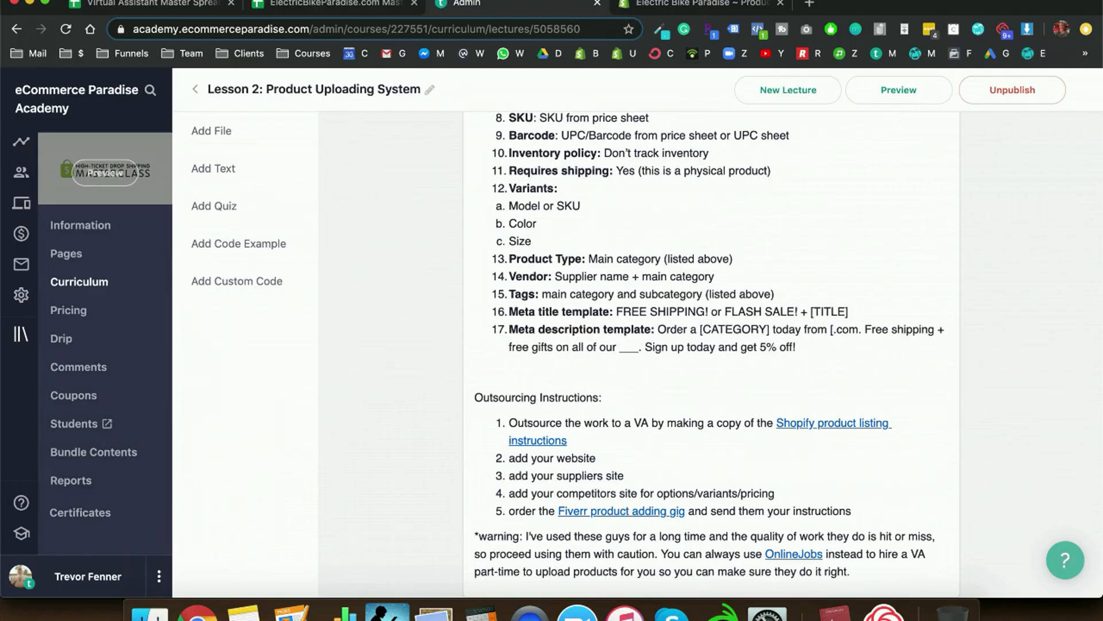
pyautogui.write('DOMAIN]')
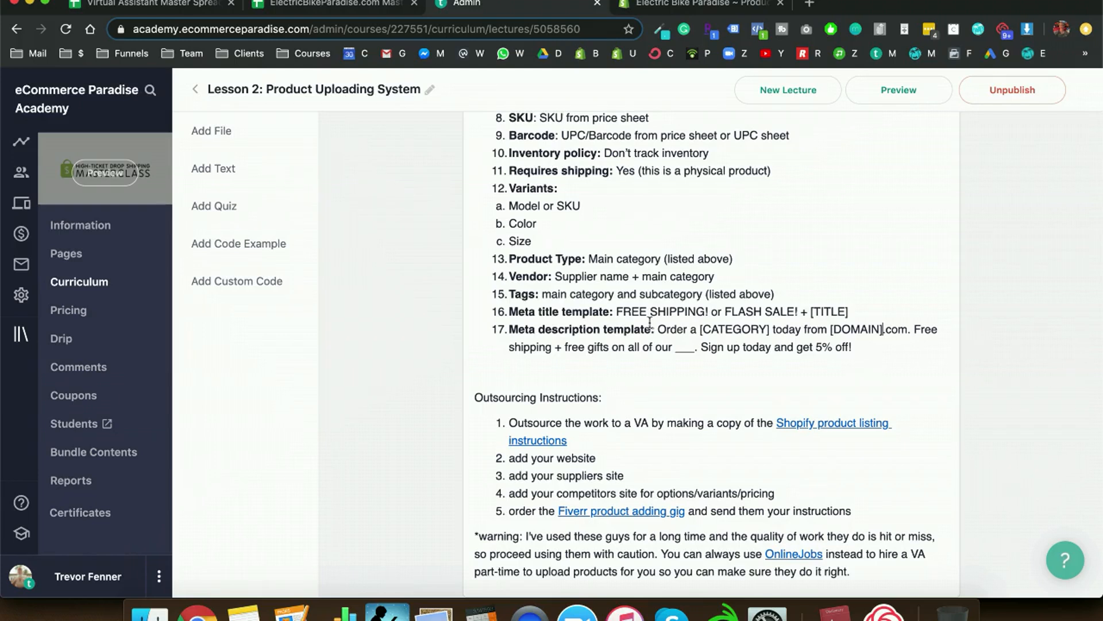
# Step: Replace the remaining blank in the Meta description template, after "all of our", with "[CATEGORIES]"
pyautogui.tripleClick(681, 347)
pyautogui.doubleClick(681, 349)
pyautogui.write('[CATEGORI')
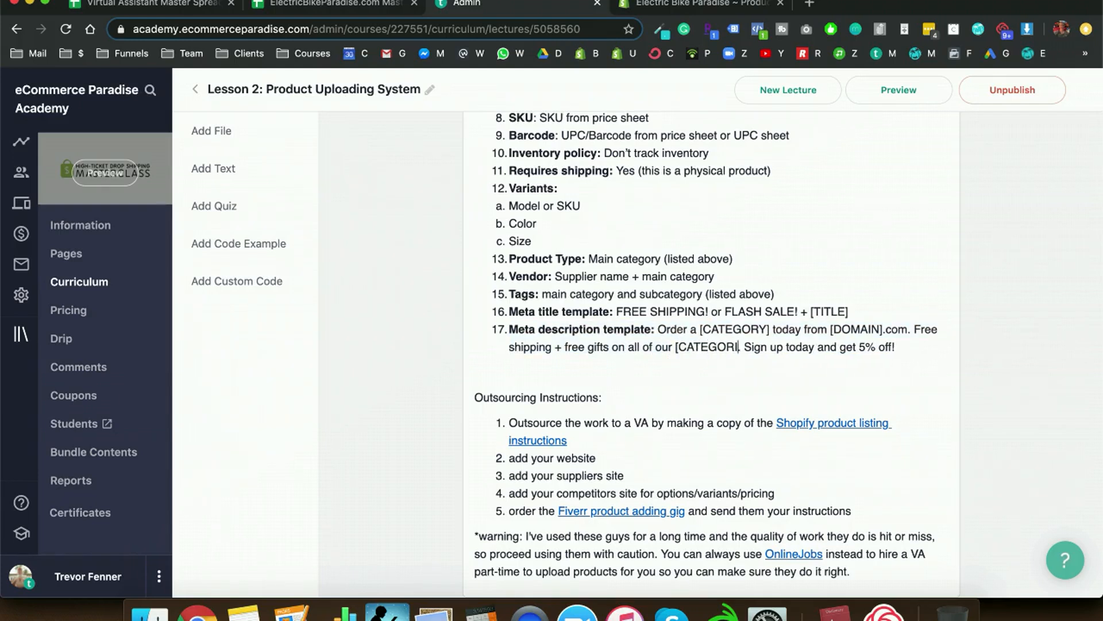
pyautogui.write('ES].')
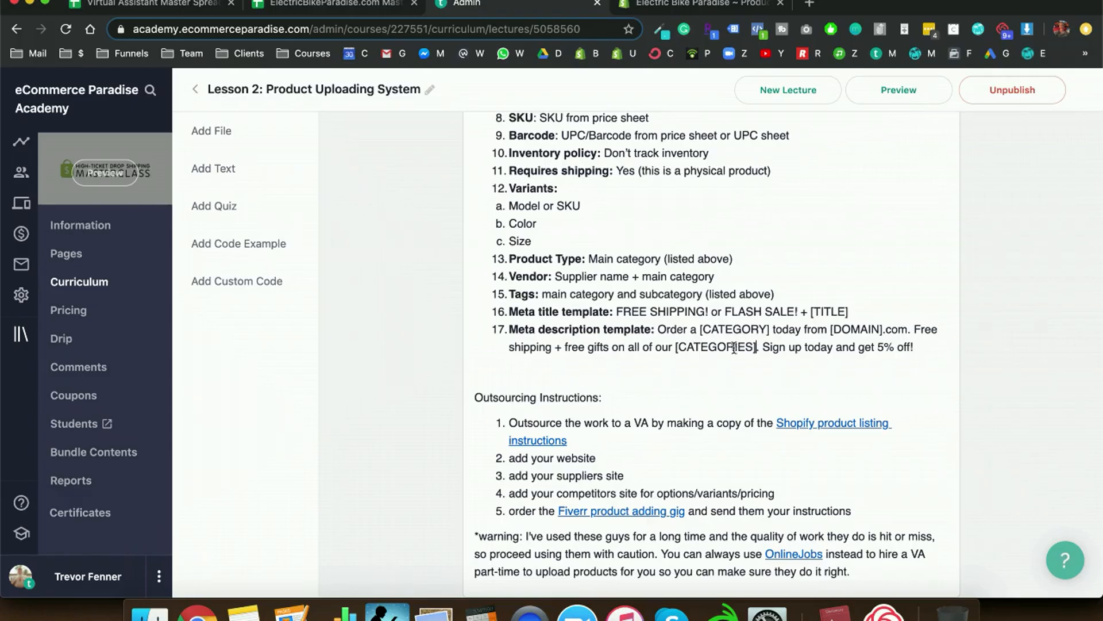
pyautogui.moveTo(767, 347); pyautogui.dragTo(923, 345)
pyautogui.click(929, 346)
# Step: Make the "Outsourcing Instructions:" heading bold
pyautogui.scroll(-2, 681, 362)
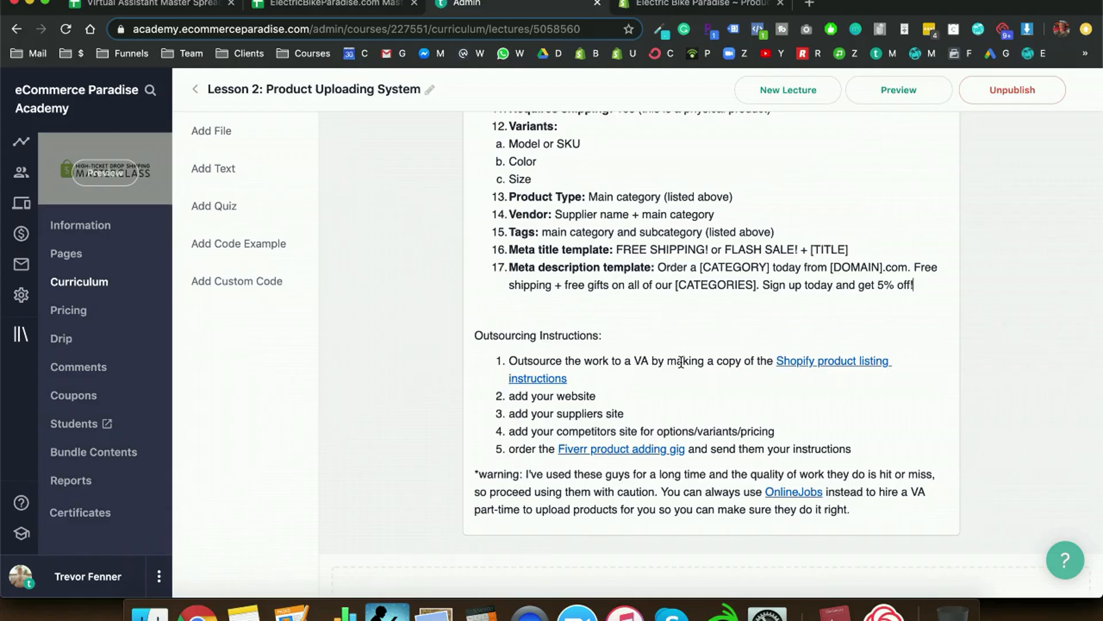
pyautogui.scroll(-1, 681, 362)
pyautogui.tripleClick(525, 311)
pyautogui.press('super+b')
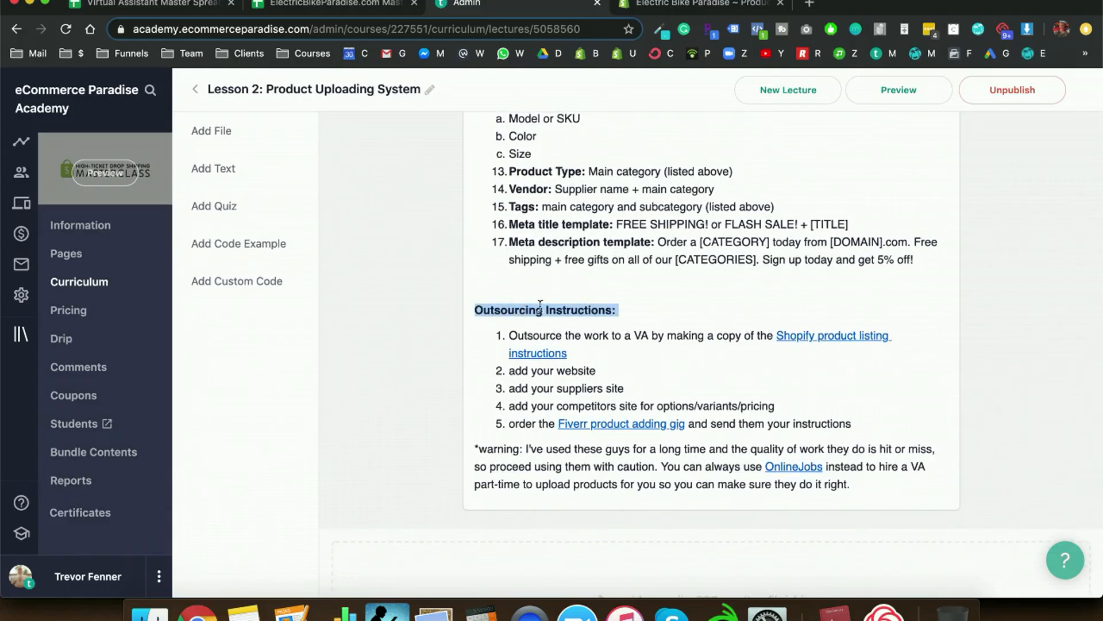
pyautogui.press('Left')
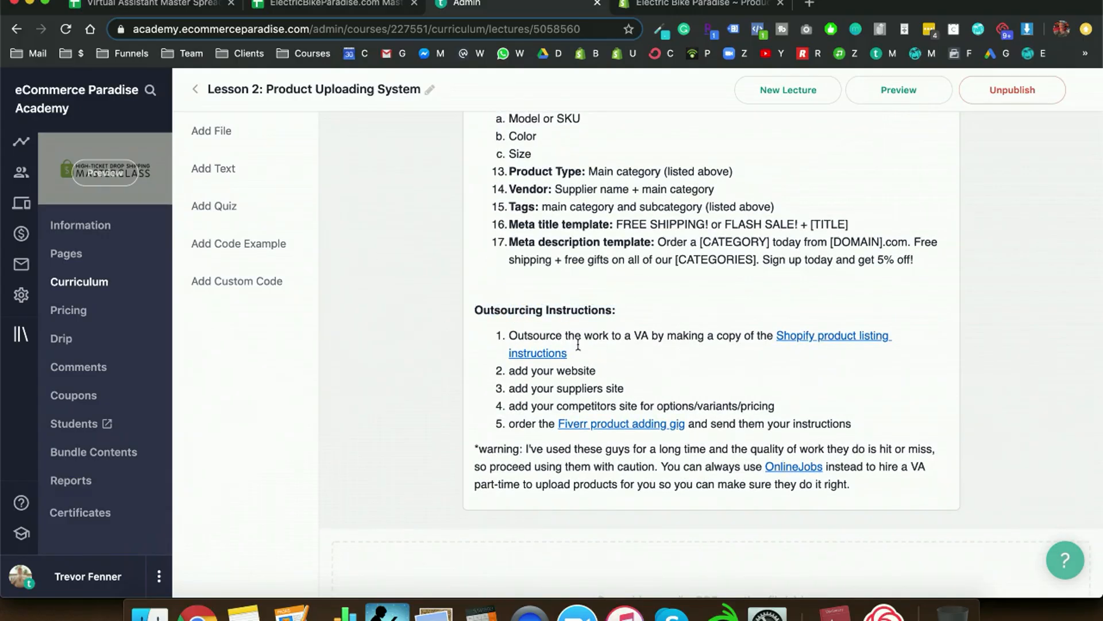
# Step: Open the document linked from "Shopify product listing instructions" in a new tab and return to the outsourcing list
pyautogui.moveTo(504, 332); pyautogui.dragTo(844, 350)
pyautogui.press('Right')
pyautogui.click(788, 335)
pyautogui.rightClick(717, 384)
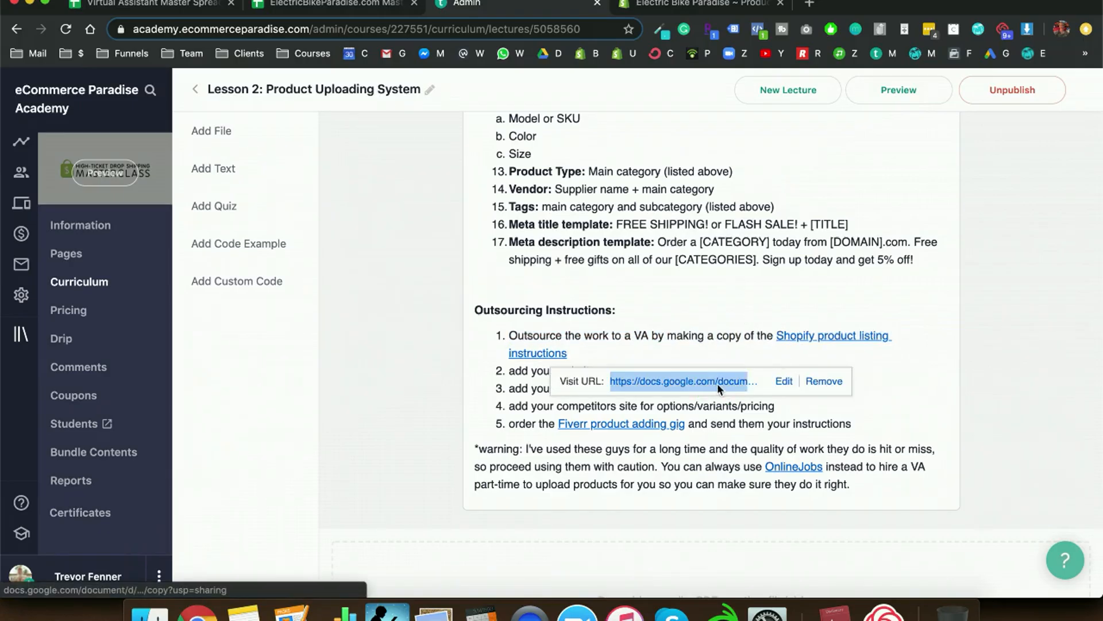
pyautogui.click(738, 360)
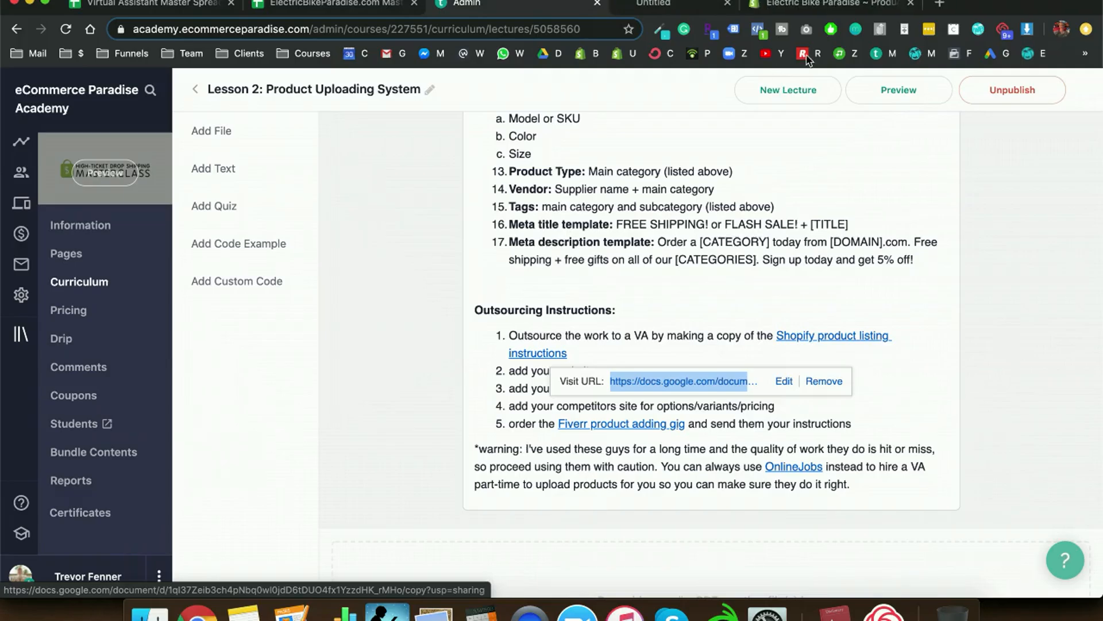
pyautogui.click(522, 372)
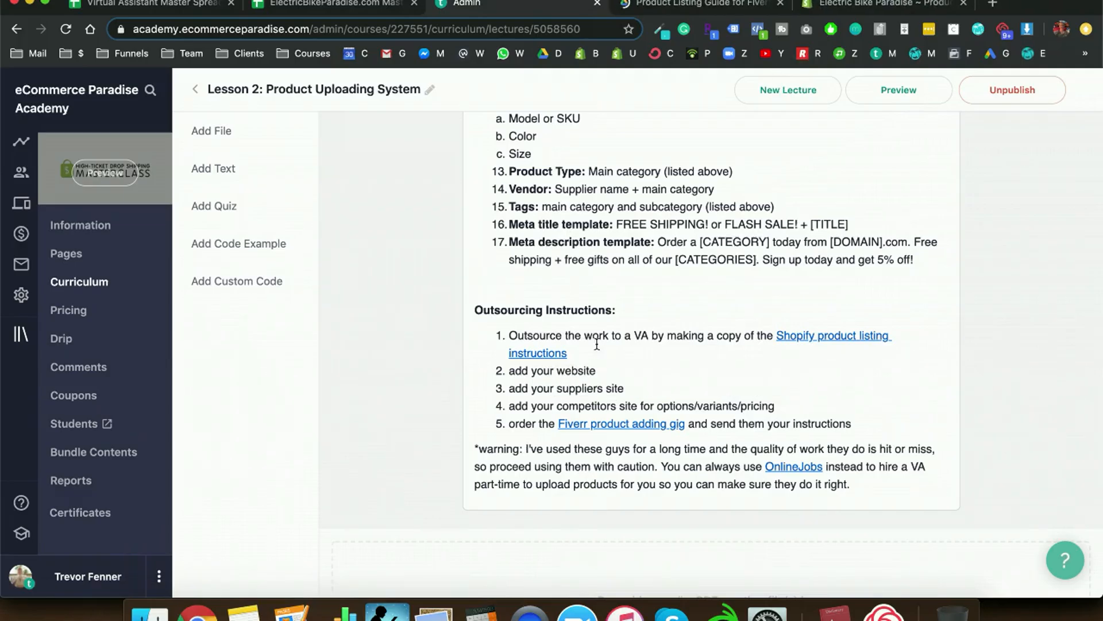
# Step: Check the copy page of the Product Listing Guide for Fiverr and close its tab
pyautogui.scroll(8, 597, 344)
pyautogui.scroll(-9, 621, 259)
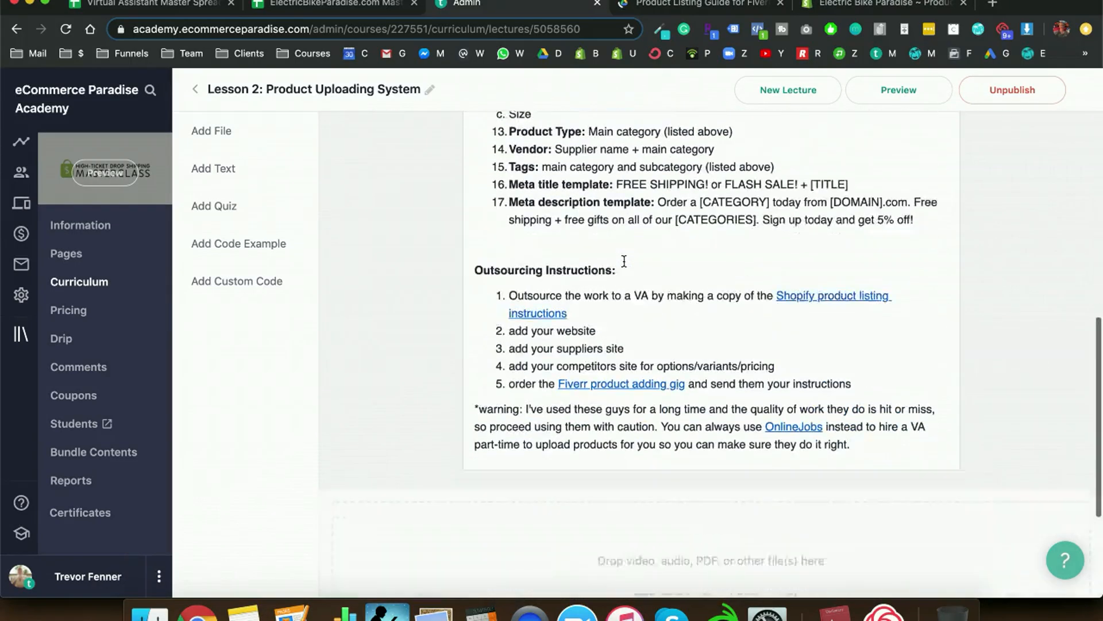
pyautogui.scroll(5, 624, 261)
pyautogui.scroll(-5, 624, 260)
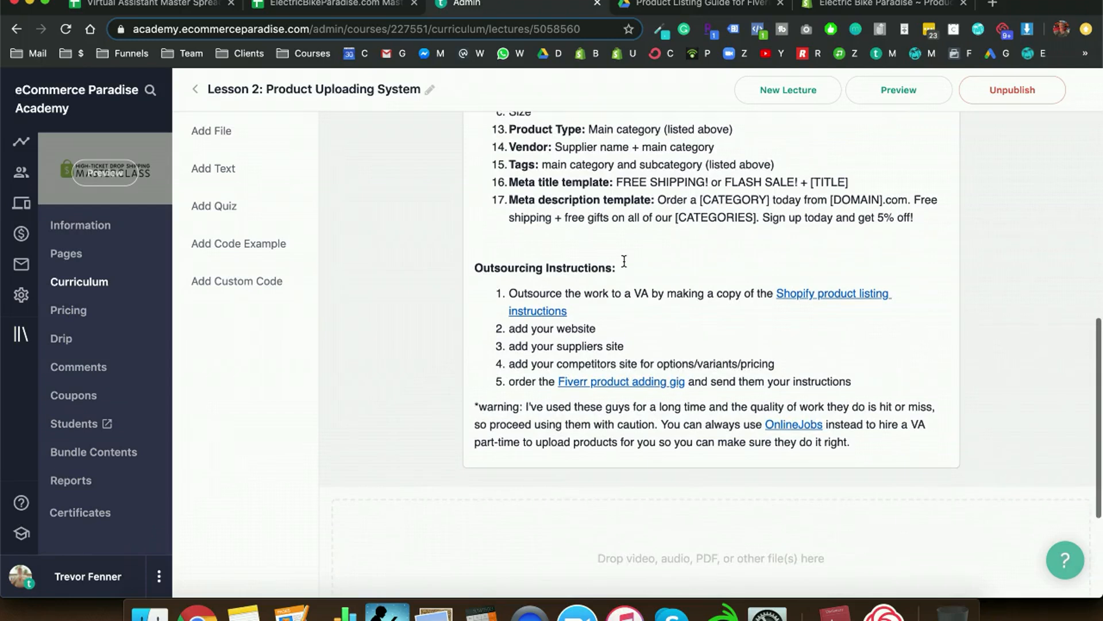
pyautogui.click(707, 8)
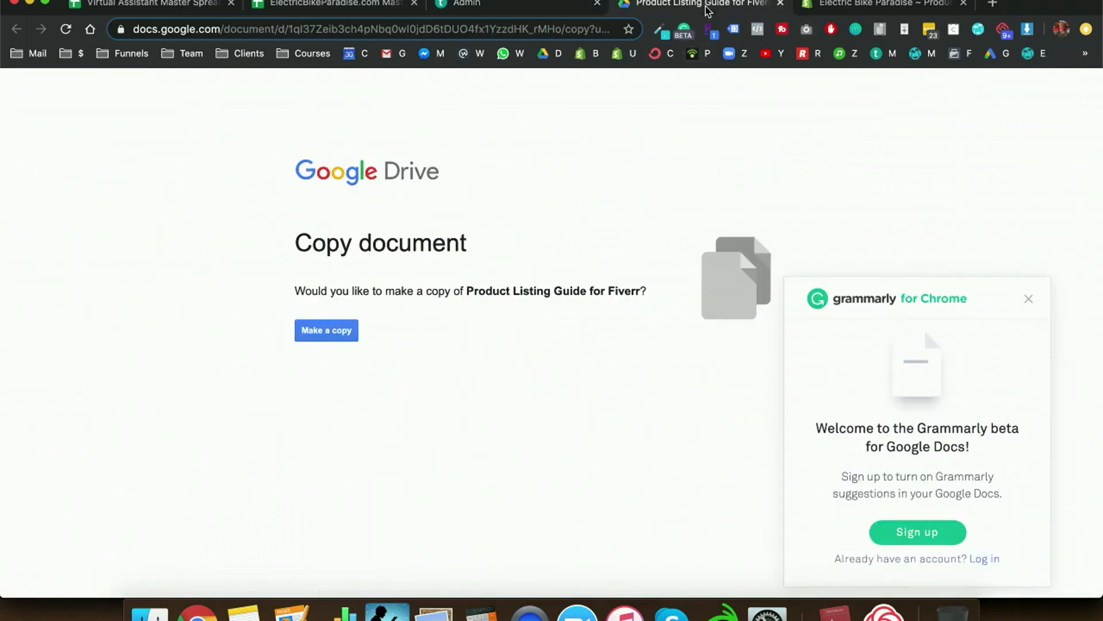
pyautogui.click(780, 3)
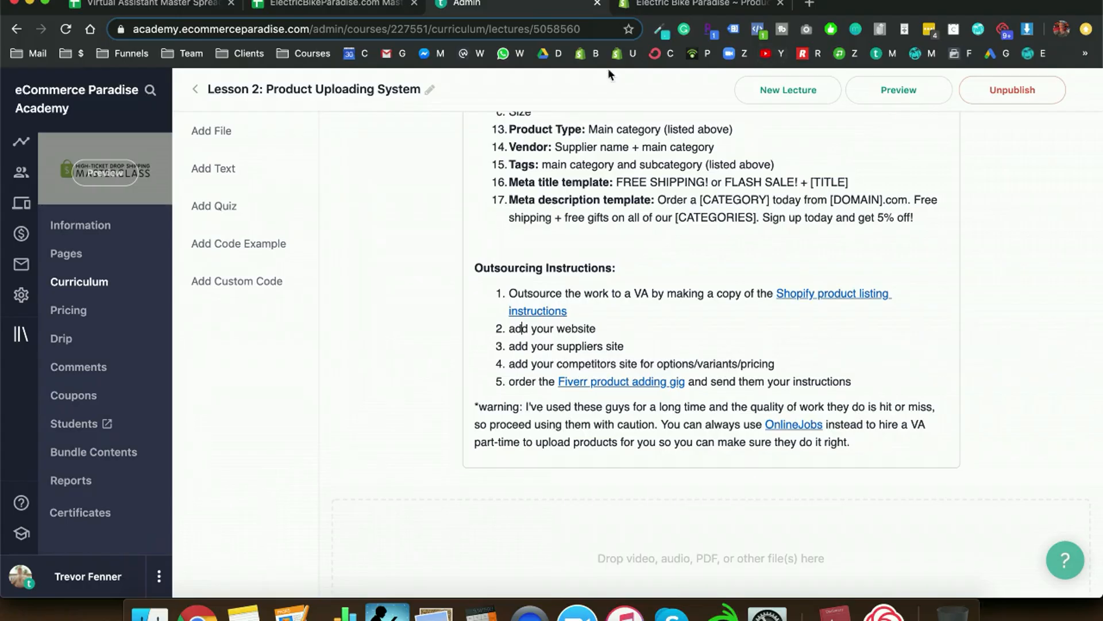
# Step: Remove "/copy?usp=sharing" from the URL of the "Shopify product listing instructions" link and save it
pyautogui.click(779, 298)
pyautogui.click(784, 335)
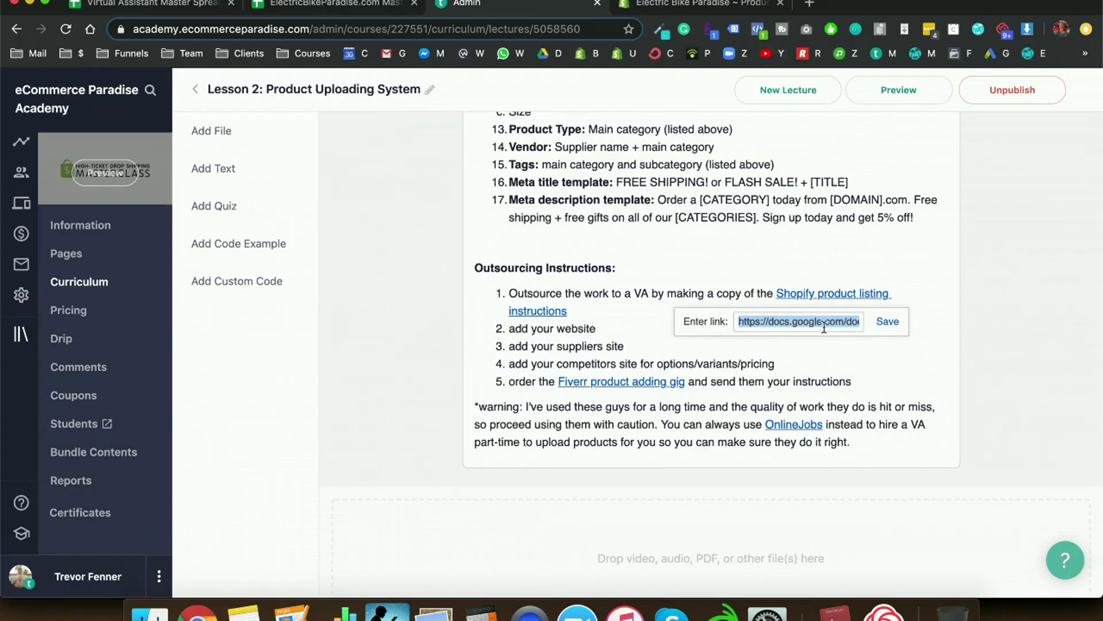
pyautogui.press('super+v')
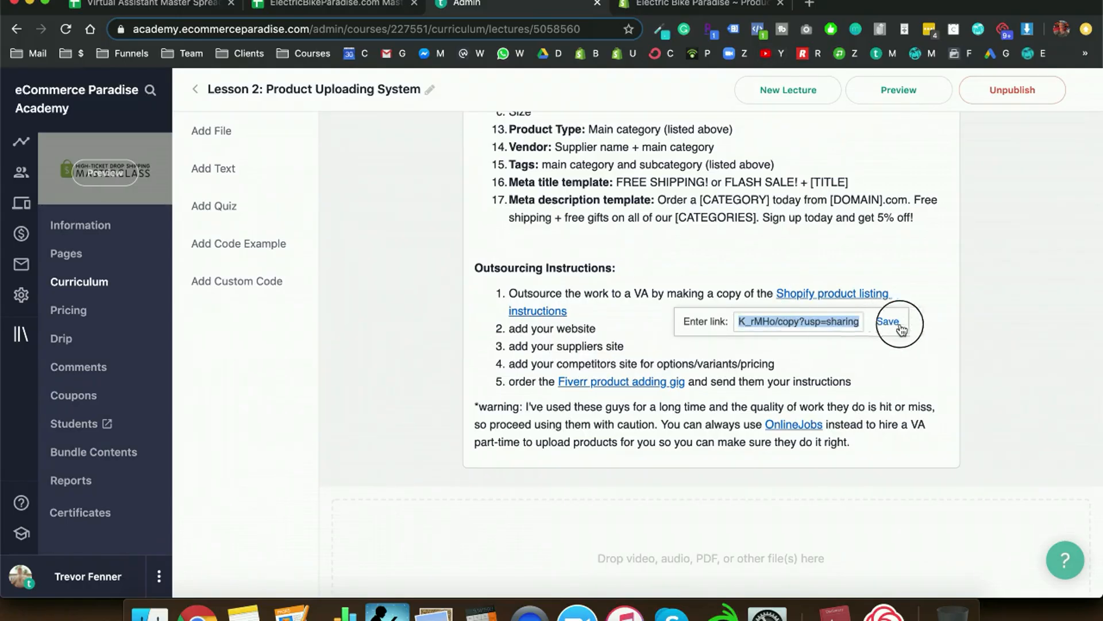
pyautogui.click(842, 321)
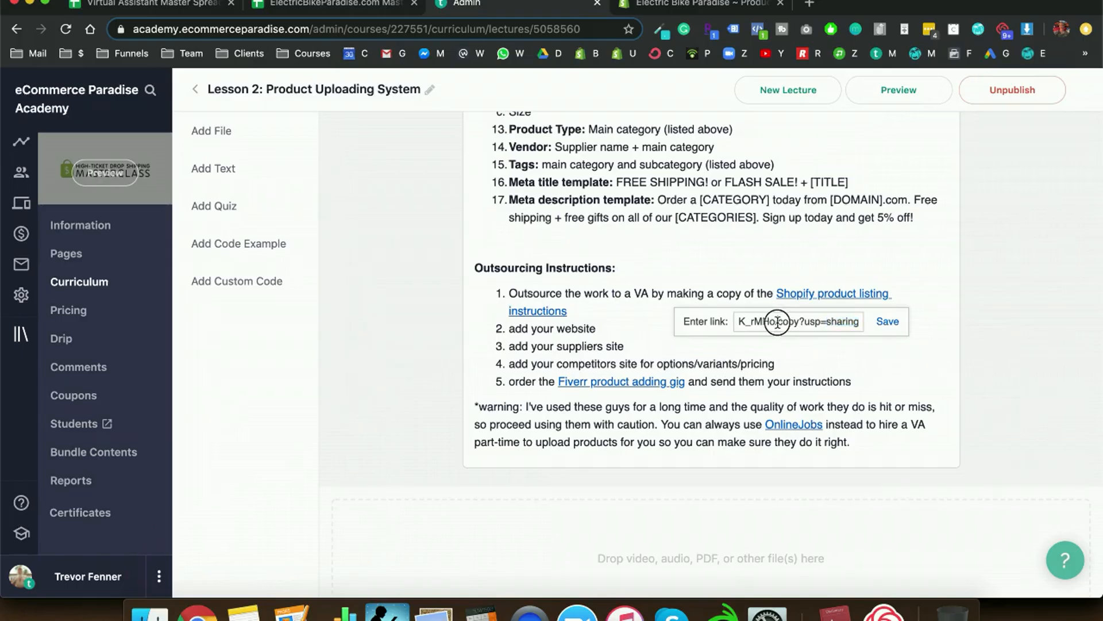
pyautogui.moveTo(778, 322); pyautogui.dragTo(718, 321)
pyautogui.press('Return')
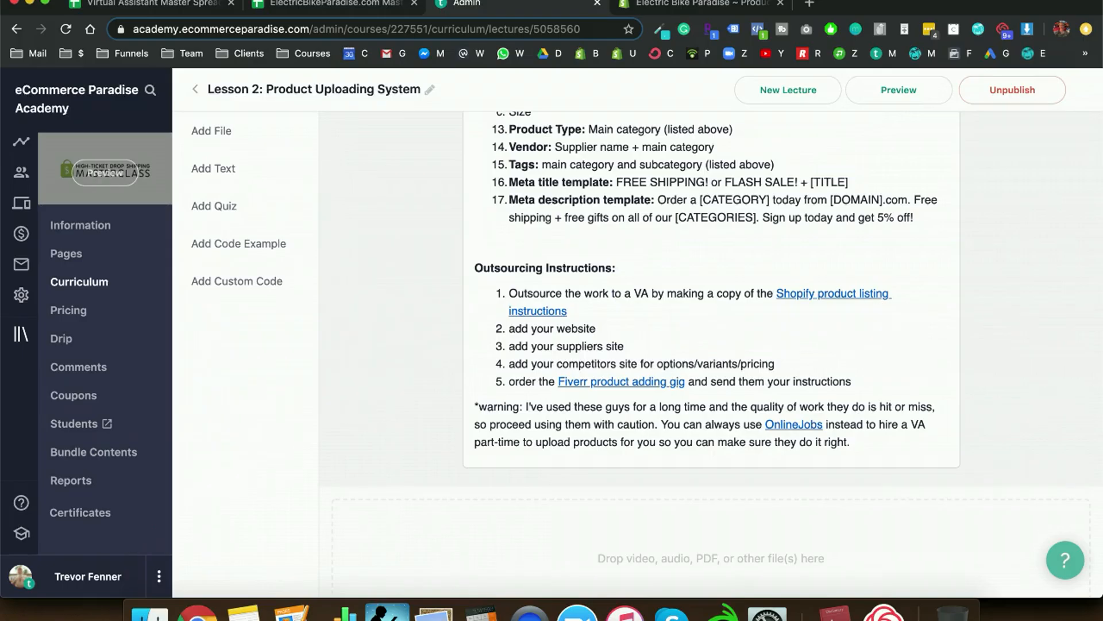
# Step: Open the edited "Shopify product listing instructions" link and view the Product Listing Guide for Fiverr document in Google Docs
pyautogui.click(815, 298)
pyautogui.click(742, 340)
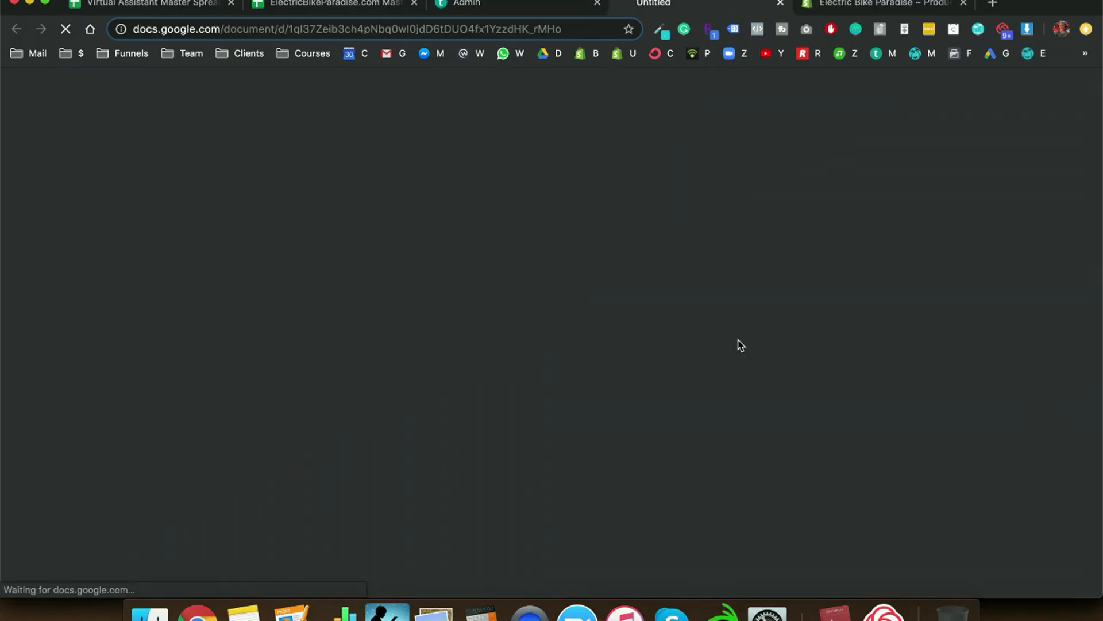
pyautogui.click(541, 10)
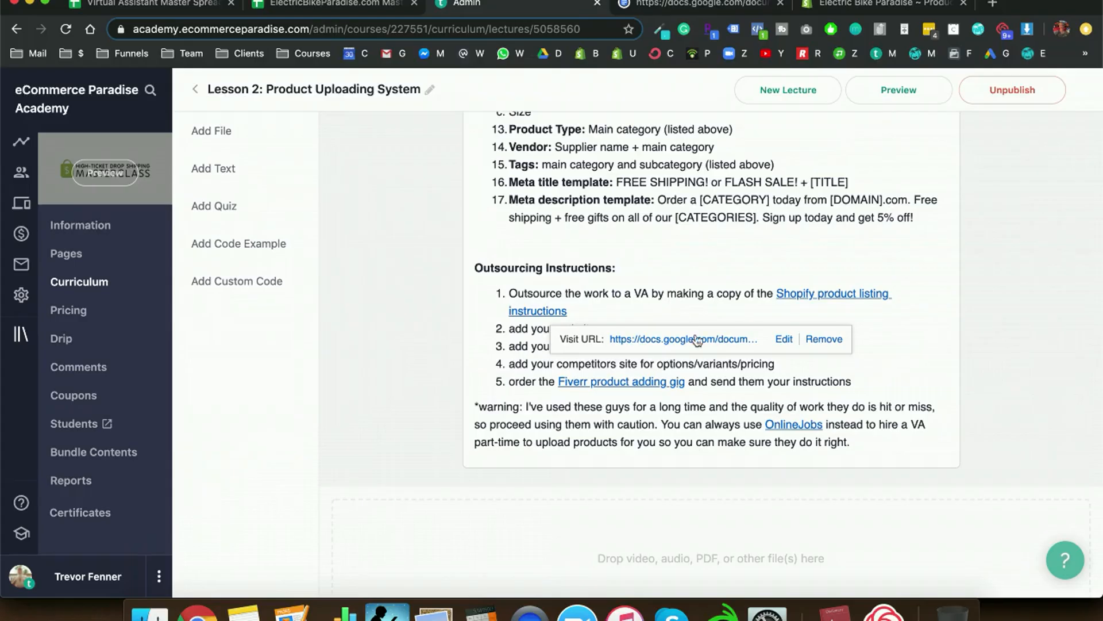
pyautogui.click(656, 312)
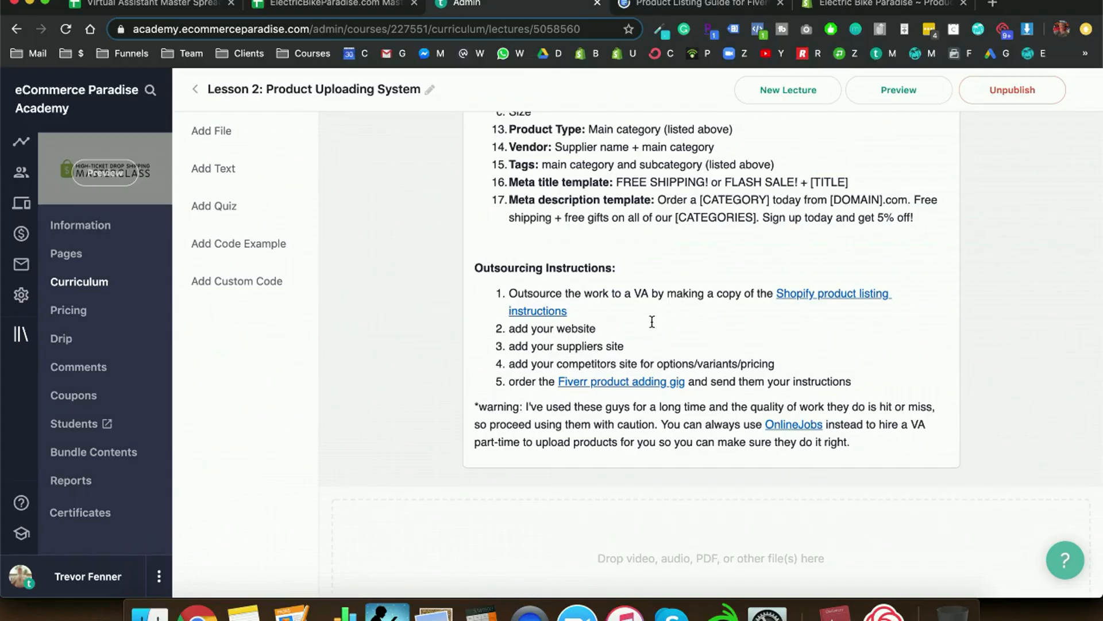
pyautogui.click(652, 321)
pyautogui.click(740, 7)
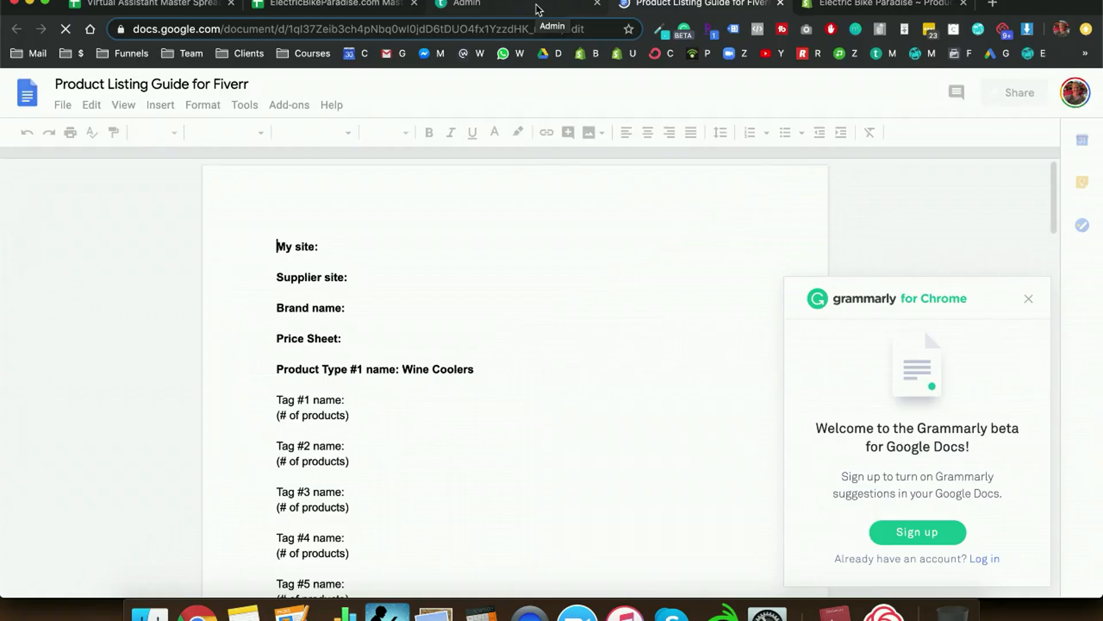
# Step: Bring up the instructions link's URL for editing and get the Product Listing Guide for Fiverr's shareable link from its sharing settings
pyautogui.click(538, 7)
pyautogui.click(789, 289)
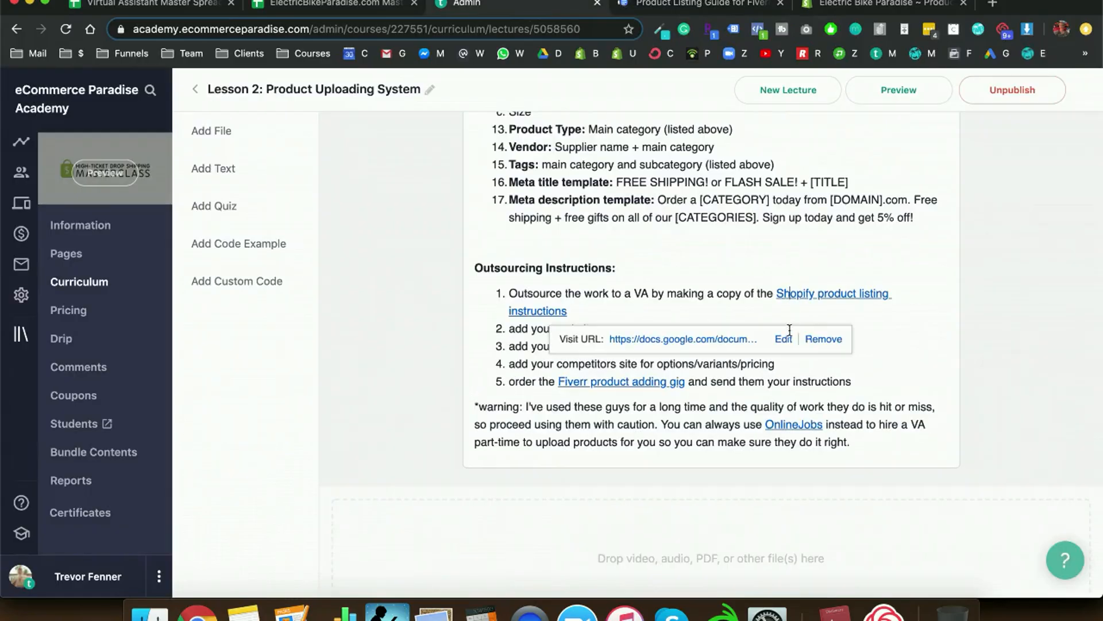
pyautogui.click(785, 335)
pyautogui.press('super+c')
pyautogui.moveTo(800, 323); pyautogui.dragTo(888, 323)
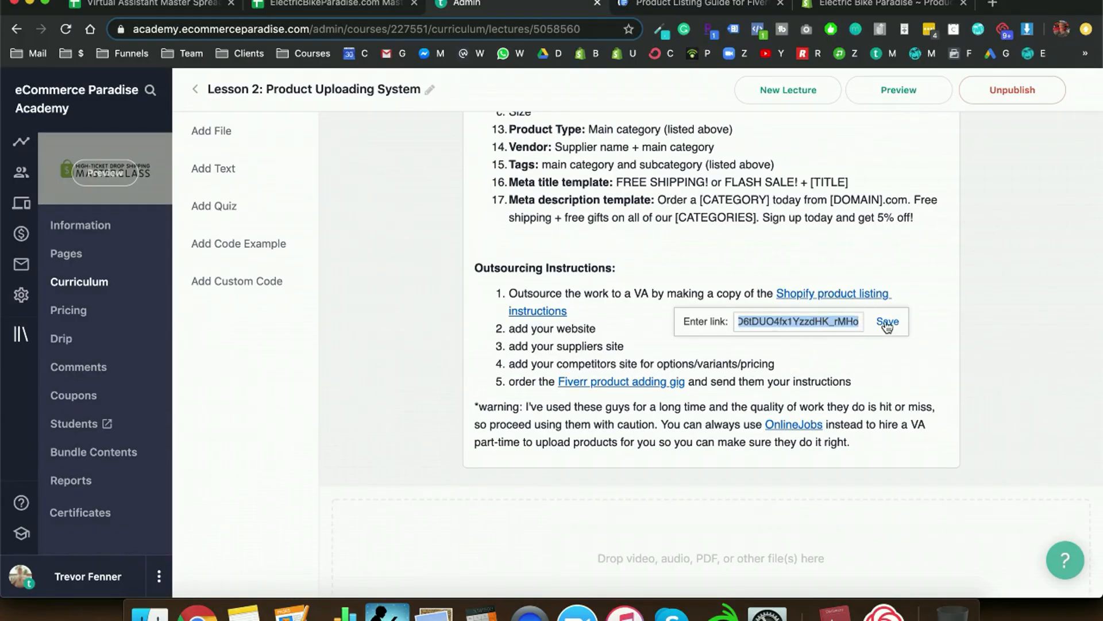
pyautogui.click(727, 6)
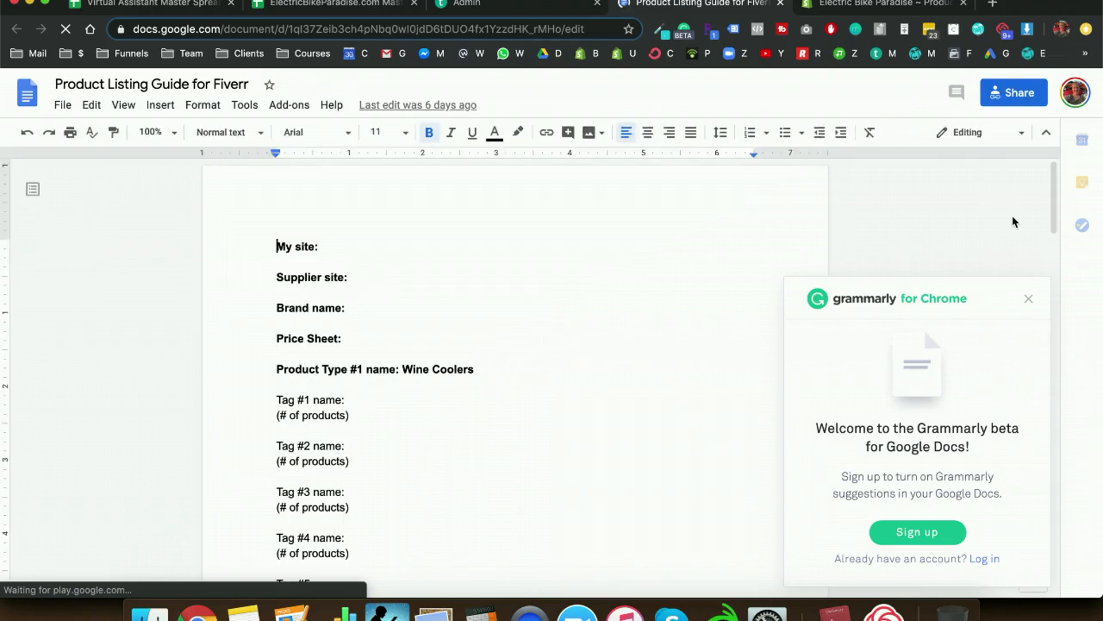
pyautogui.click(1007, 98)
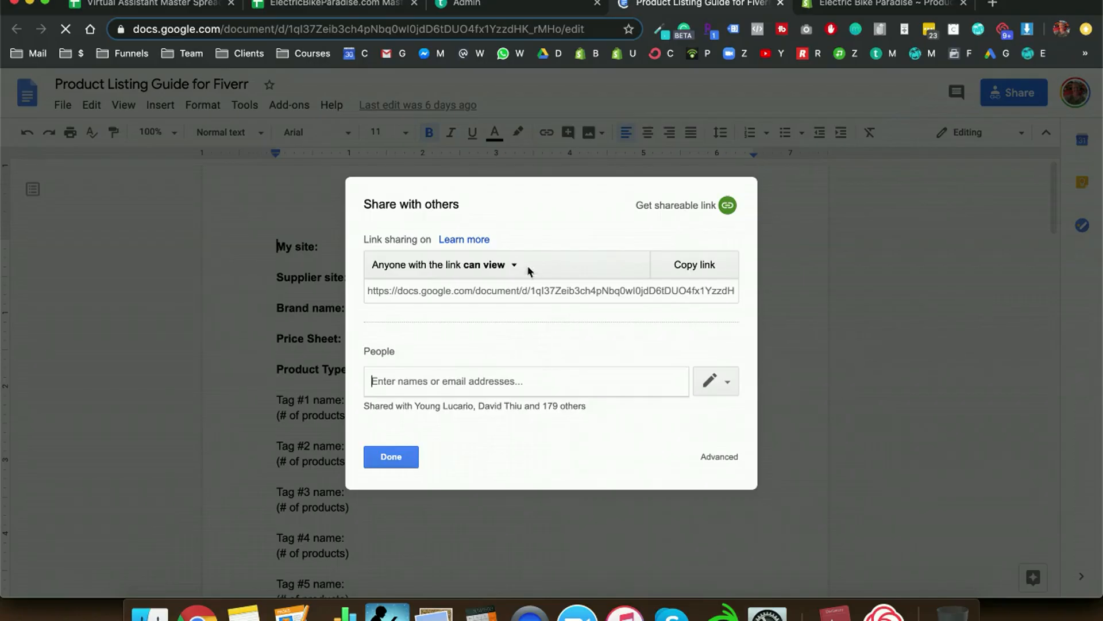
pyautogui.click(489, 286)
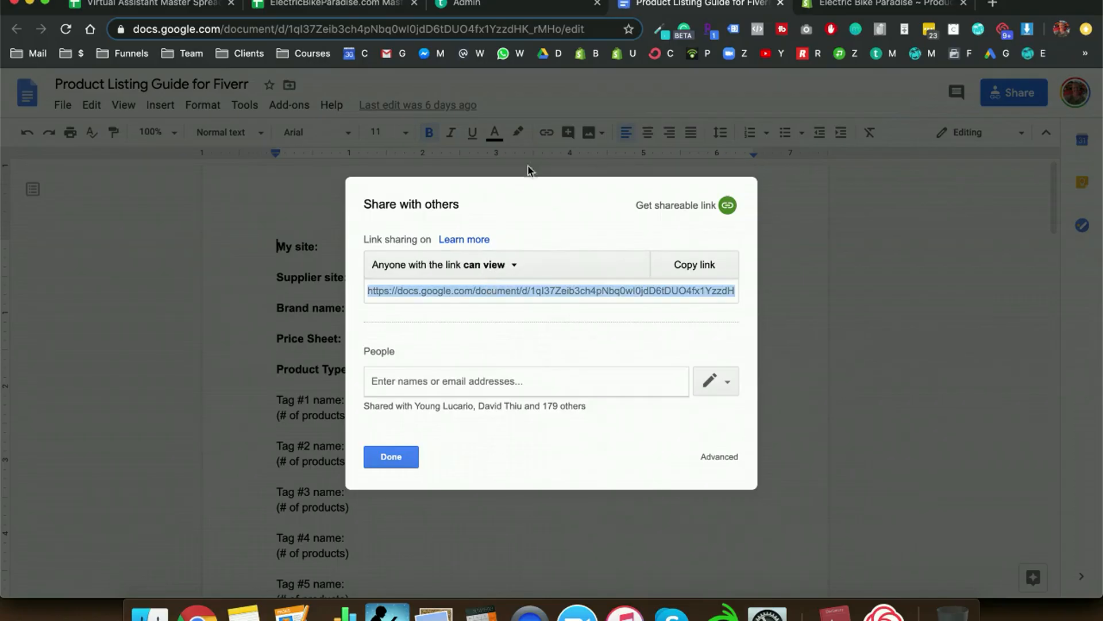
pyautogui.click(388, 456)
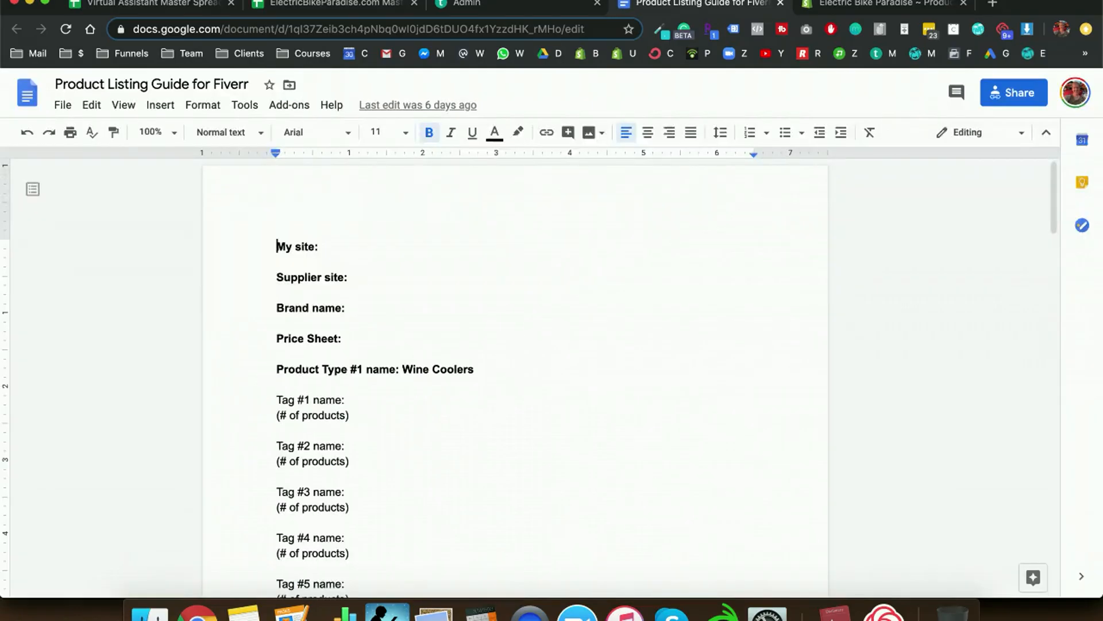
# Step: Paste the guide's shareable link as the URL of "Shopify product listing instructions" in the lesson and save it
pyautogui.click(497, 5)
pyautogui.press('super+v')
pyautogui.doubleClick(815, 322)
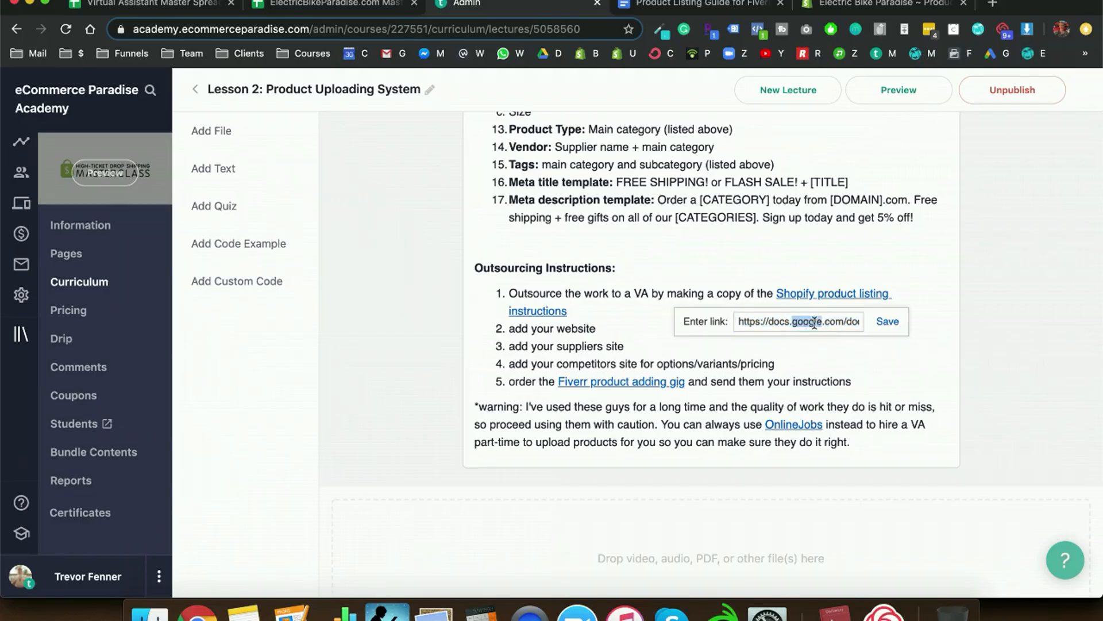
pyautogui.press('super+a')
pyautogui.press('Right')
pyautogui.click(888, 322)
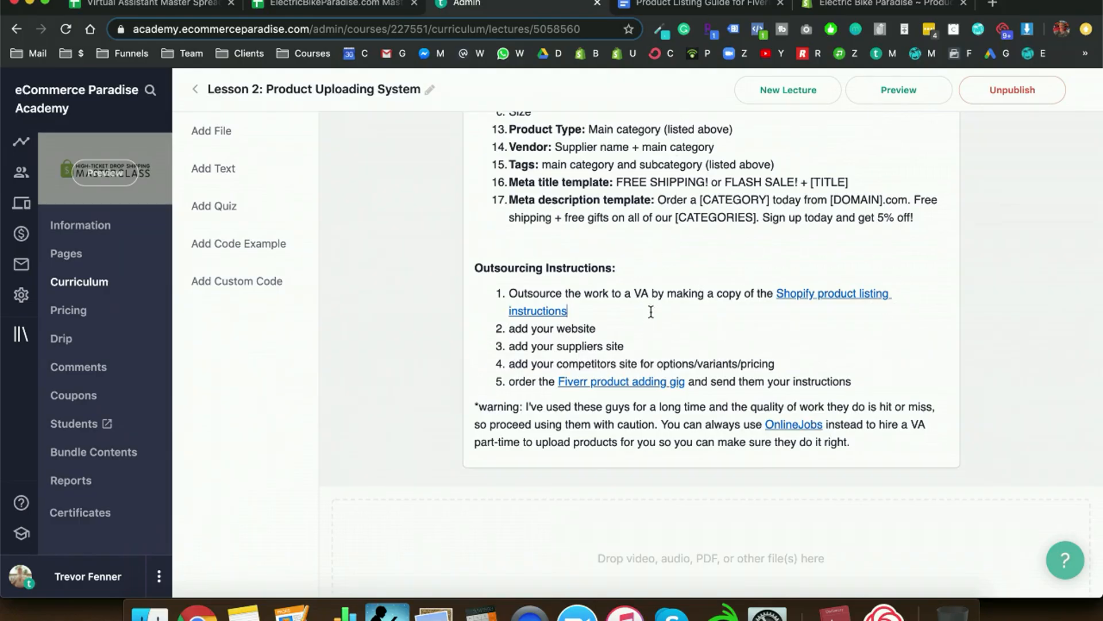
# Step: Check the link sharing settings of the Product Listing Guide for Fiverr and return to the lesson
pyautogui.click(699, 4)
pyautogui.click(1011, 94)
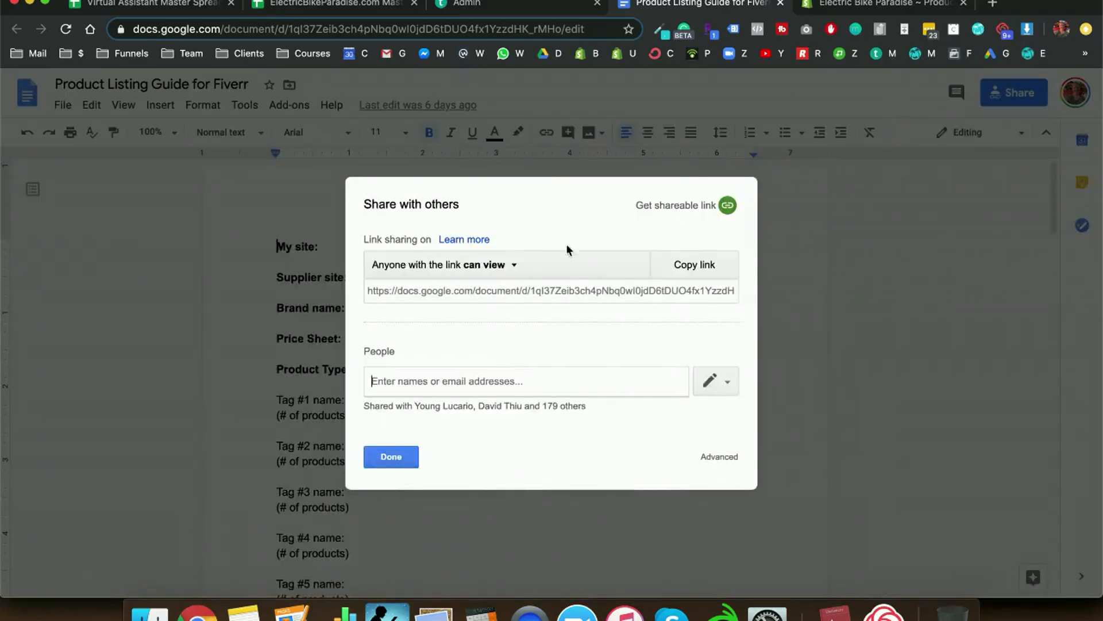
pyautogui.click(409, 451)
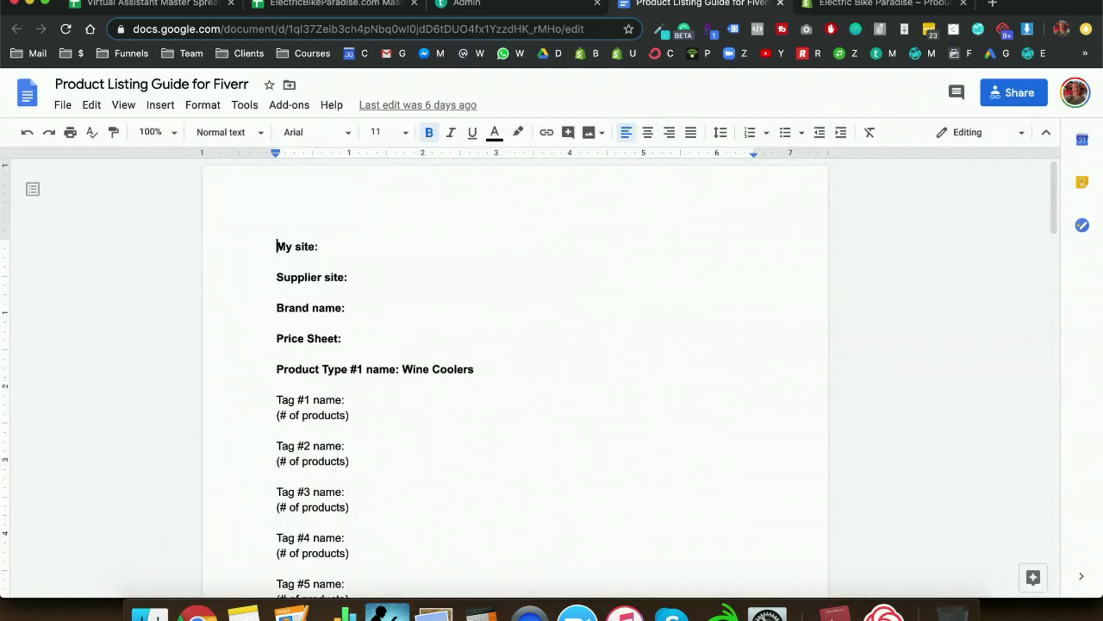
pyautogui.click(540, 6)
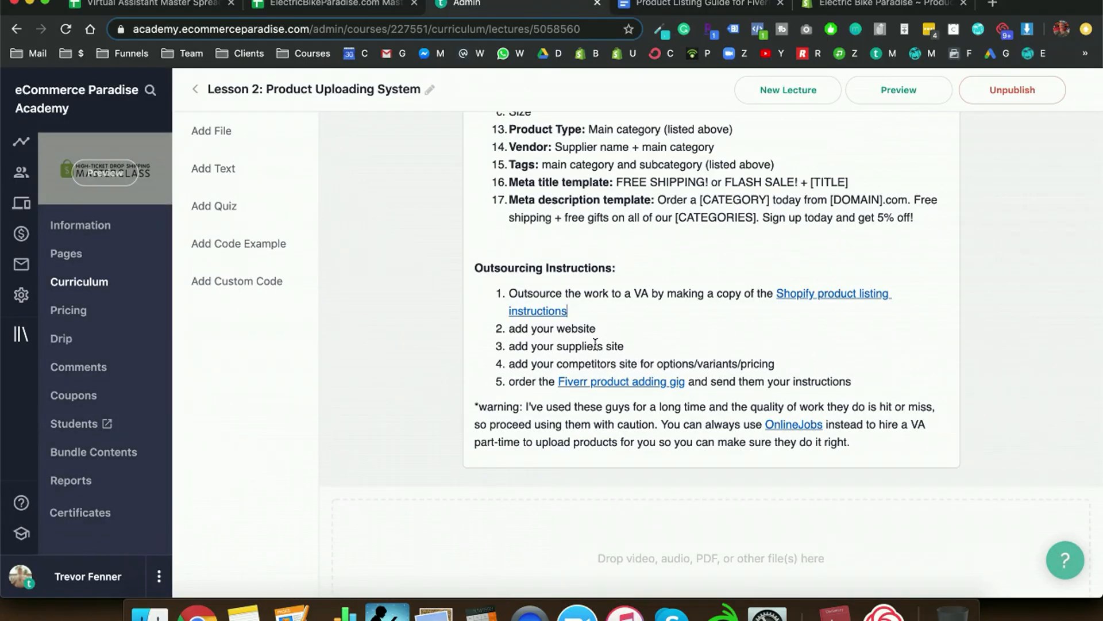
# Step: Review the site, supplier, brand name and price sheet fields at the start of the Product Listing Guide for Fiverr
pyautogui.click(698, 5)
pyautogui.scroll(-1, 325, 214)
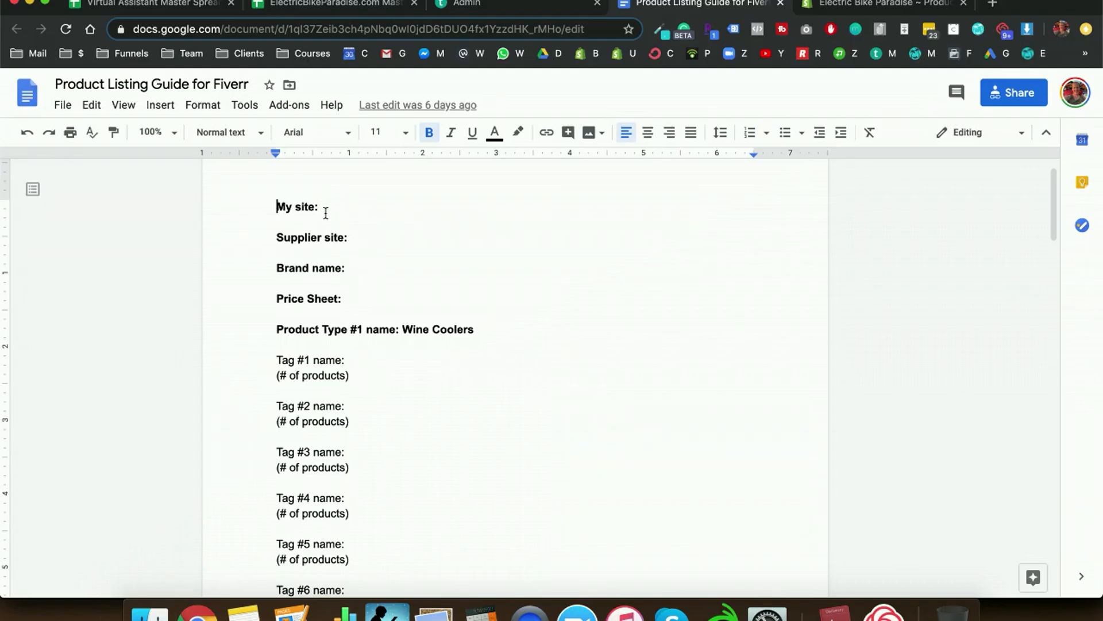
pyautogui.click(369, 270)
pyautogui.doubleClick(296, 267)
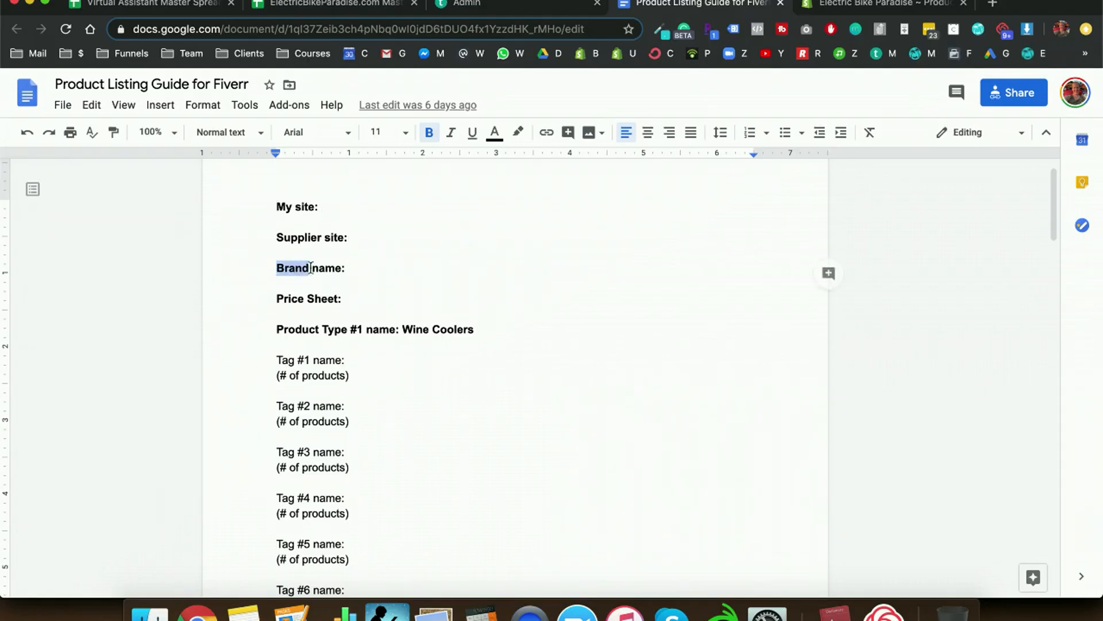
pyautogui.click(366, 268)
pyautogui.click(365, 267)
pyautogui.click(371, 258)
pyautogui.click(363, 299)
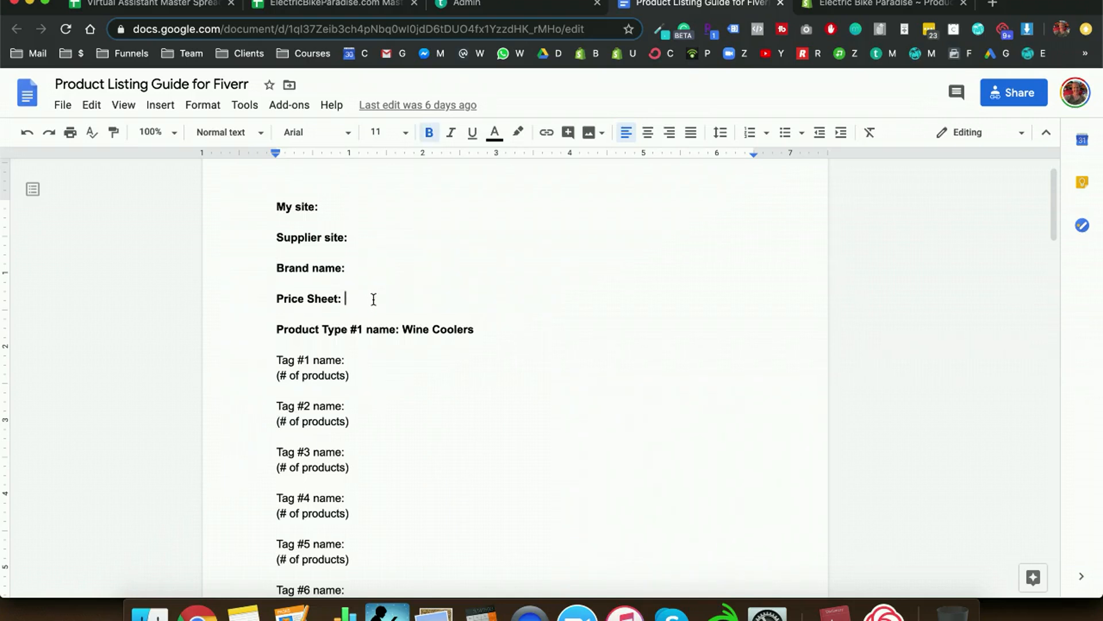
# Step: Delete "Wine Coolers" from the "Product Type #1 name:" line
pyautogui.moveTo(515, 325); pyautogui.dragTo(406, 325)
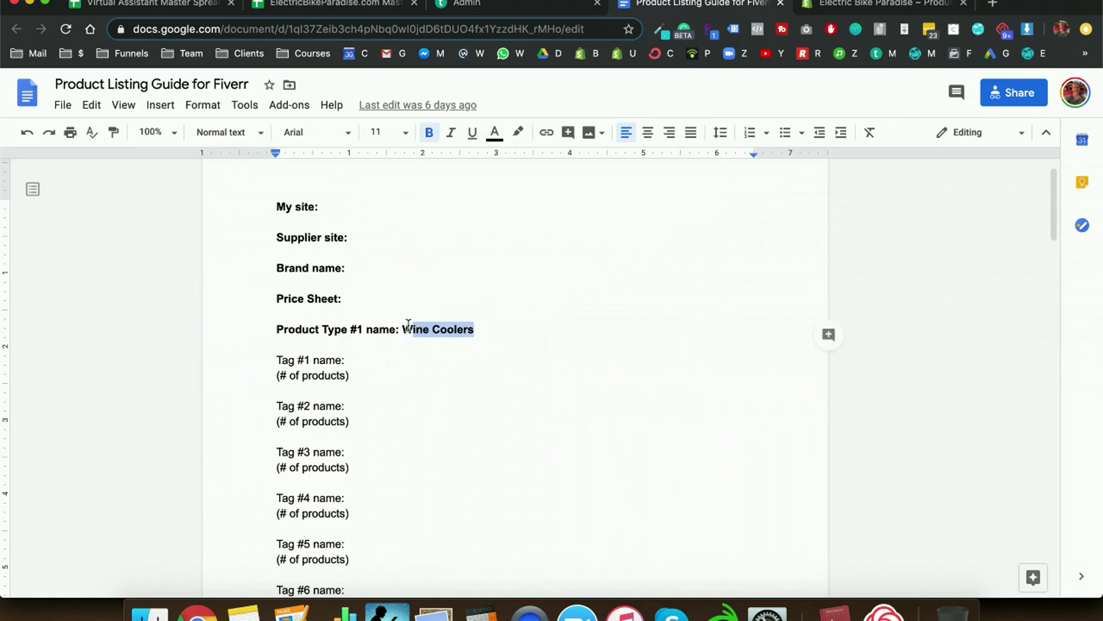
pyautogui.press('BackSpace')
# Step: Examine the Tag #1 to Tag #6 name entries and their number-of-products lines
pyautogui.scroll(-5, 449, 321)
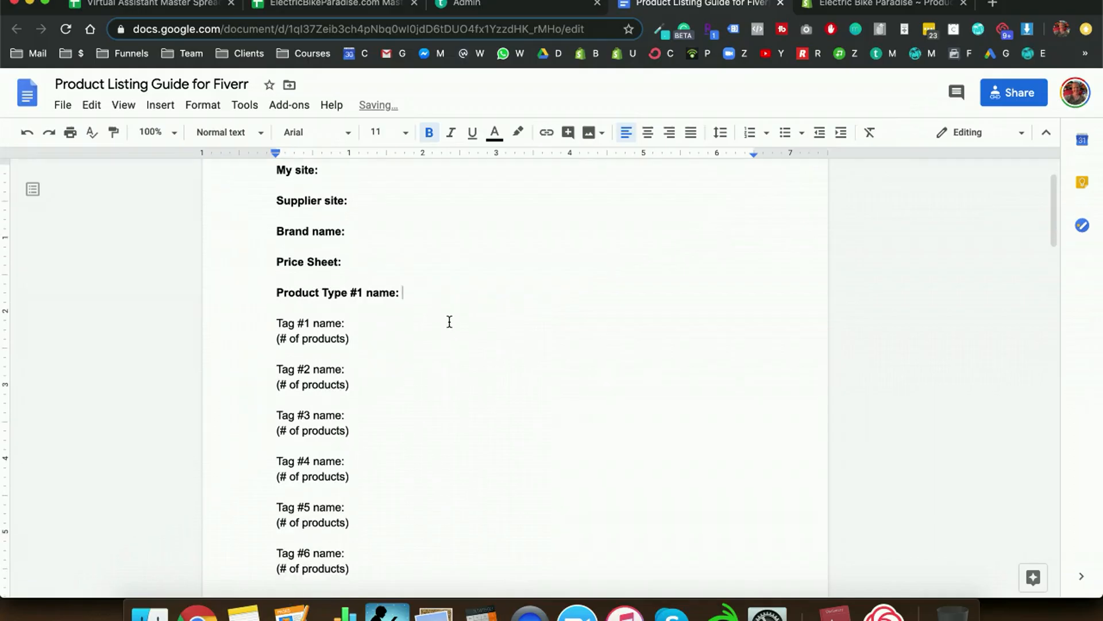
pyautogui.scroll(-1, 402, 230)
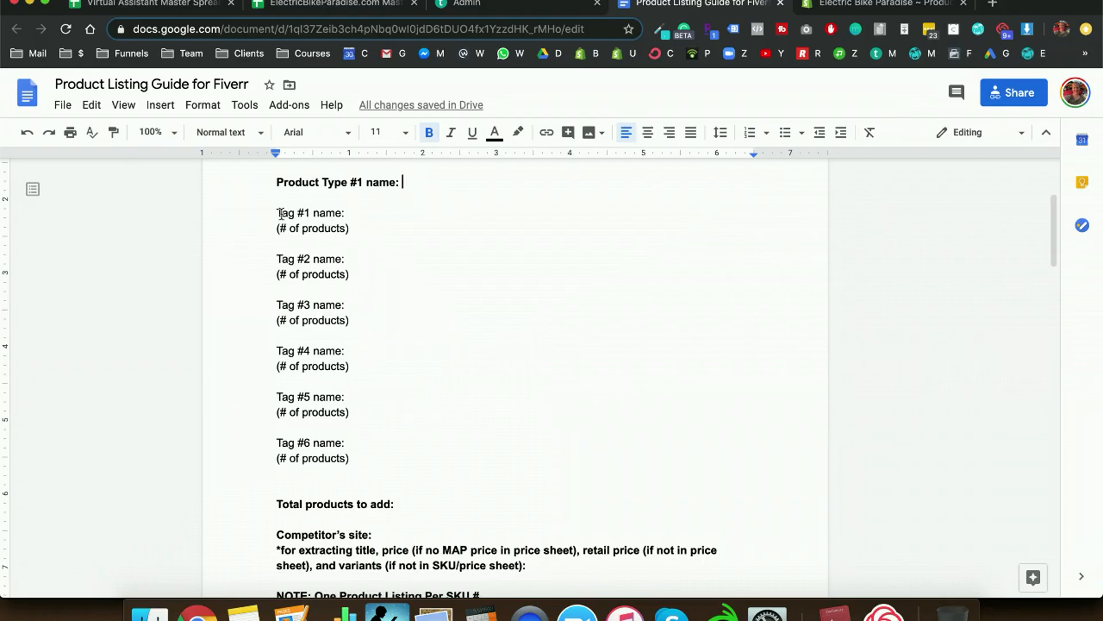
pyautogui.moveTo(279, 213); pyautogui.dragTo(370, 456)
pyautogui.click(369, 455)
pyautogui.moveTo(361, 232)
pyautogui.mouseDown()
pyautogui.moveTo(295, 239)
pyautogui.moveTo(247, 226)
pyautogui.moveTo(364, 222)
pyautogui.mouseUp()
pyautogui.click(422, 185)
pyautogui.click(381, 225)
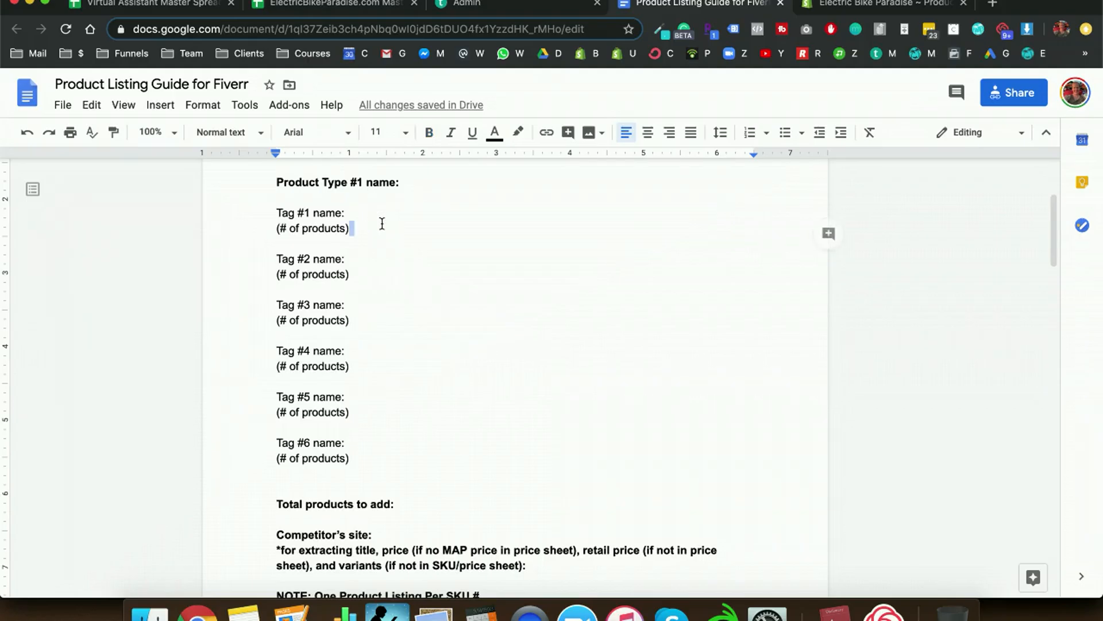
# Step: Examine the total products line, the competitor's site note on titles, prices and variants, and the listing note beneath it
pyautogui.scroll(-5, 407, 323)
pyautogui.scroll(-2, 411, 299)
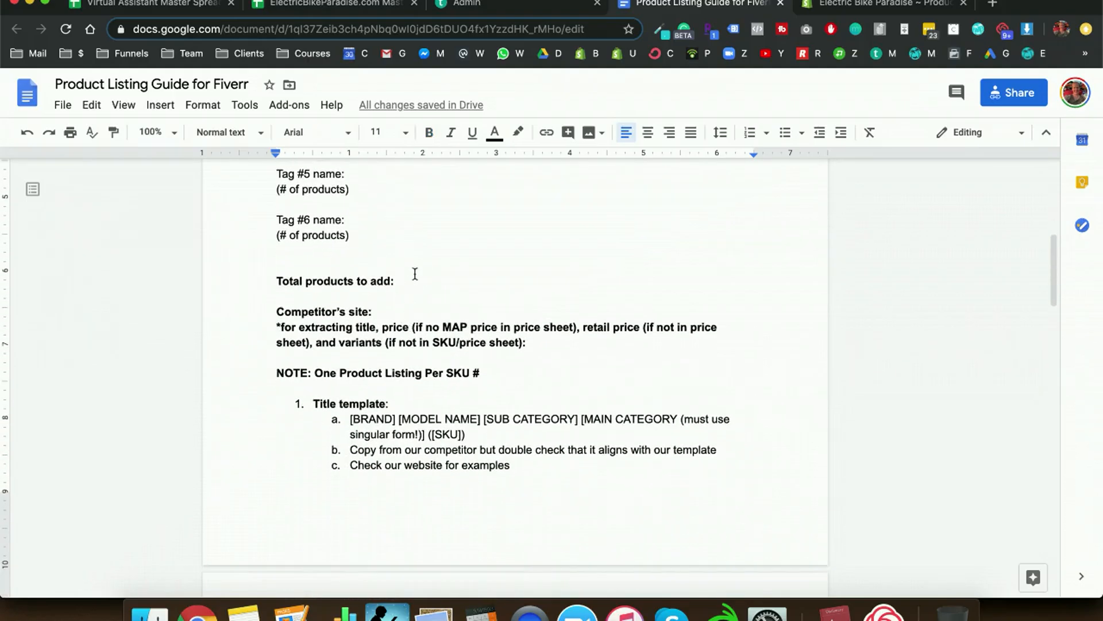
pyautogui.click(407, 311)
pyautogui.moveTo(280, 327); pyautogui.dragTo(552, 342)
pyautogui.click(543, 338)
pyautogui.click(268, 316)
pyautogui.click(542, 344)
pyautogui.scroll(-5, 292, 379)
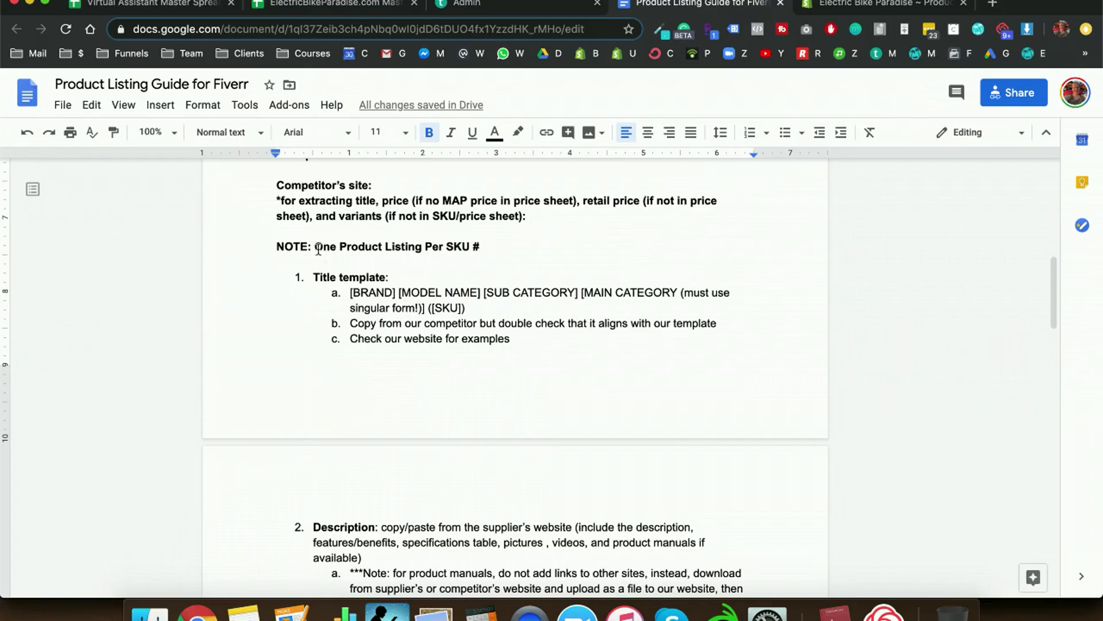
# Step: Remove the space before the number sign in the note so it reads "One Product Listing Per SKU#"
pyautogui.moveTo(318, 248)
pyautogui.mouseDown()
pyautogui.moveTo(492, 246)
pyautogui.moveTo(315, 247)
pyautogui.mouseUp()
pyautogui.click(491, 246)
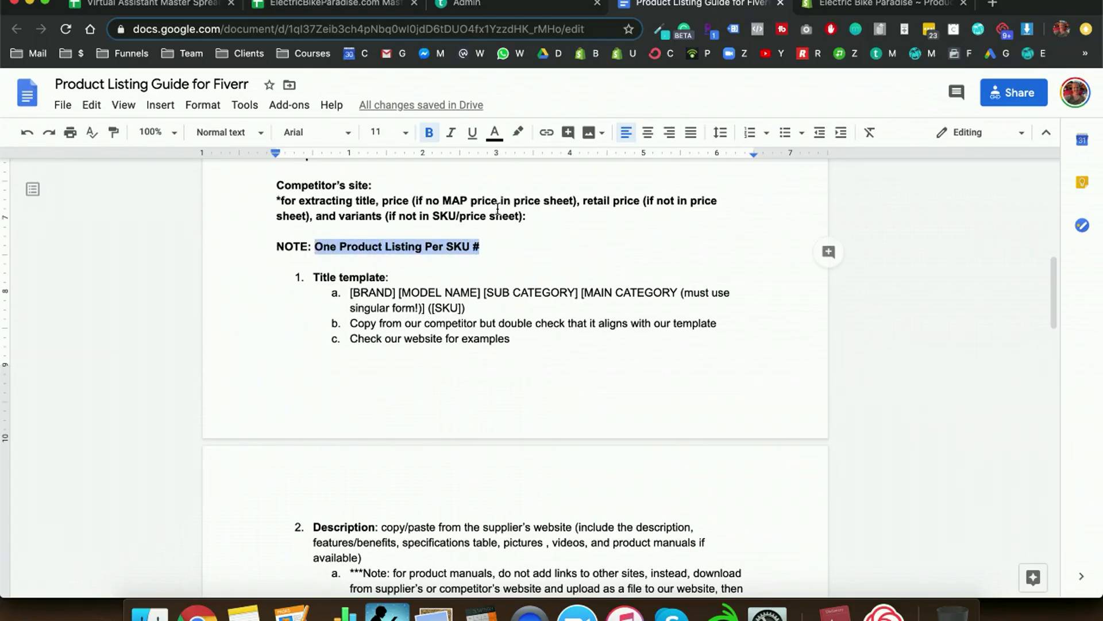
pyautogui.click(479, 243)
pyautogui.press('BackSpace')
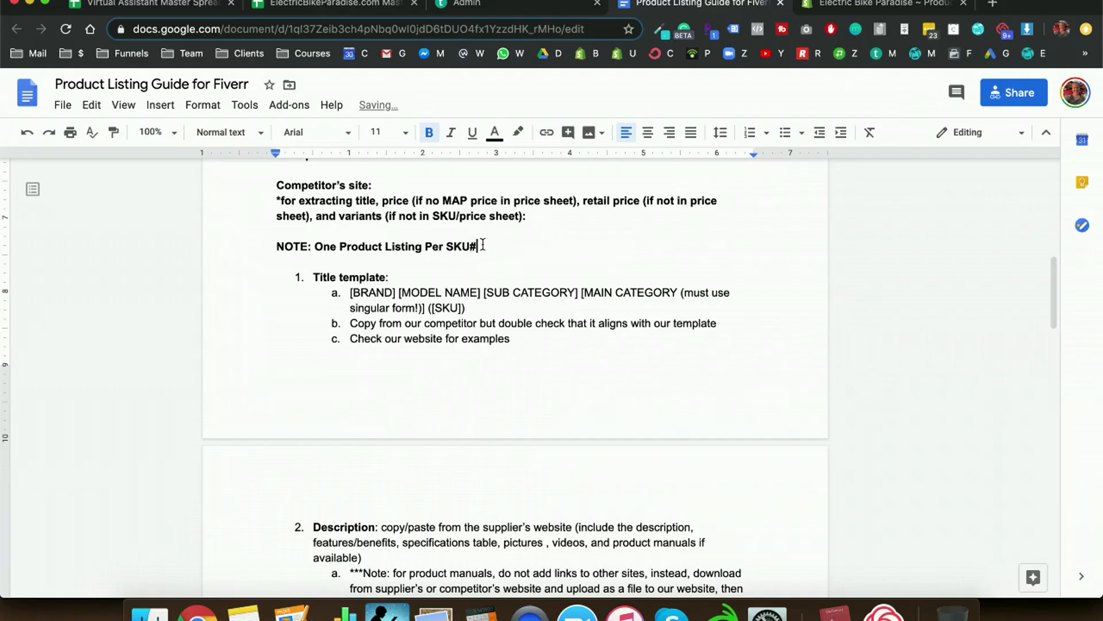
# Step: Examine the "One Product Listing Per SKU#" note above the title template, focusing on the SKU wording
pyautogui.moveTo(483, 245); pyautogui.dragTo(317, 250)
pyautogui.click(316, 247)
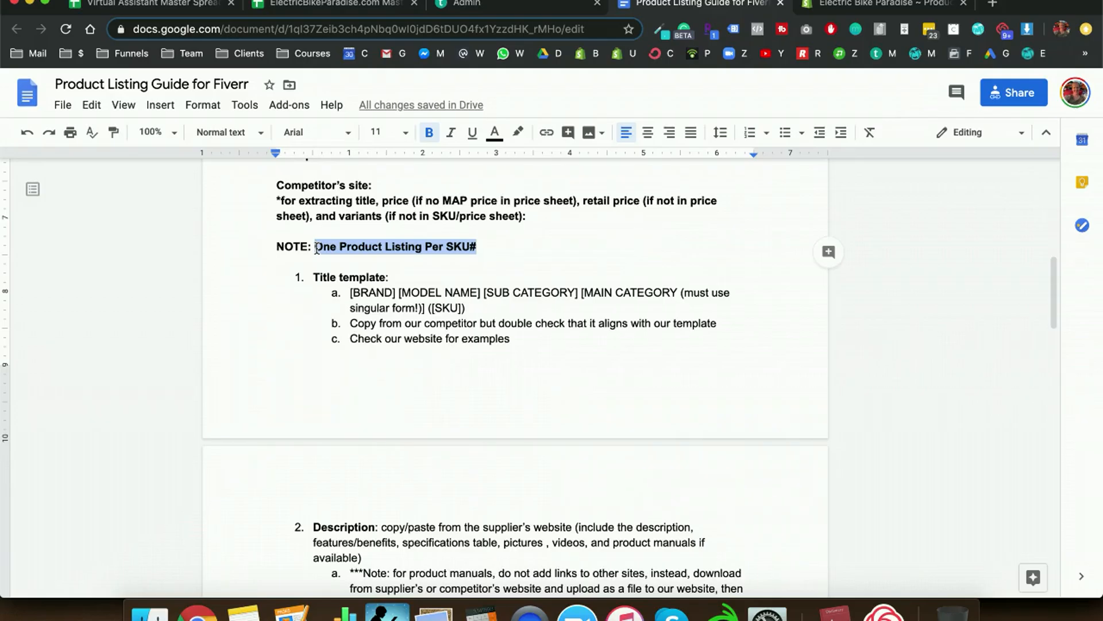
pyautogui.moveTo(315, 249)
pyautogui.mouseDown()
pyautogui.moveTo(488, 246)
pyautogui.moveTo(316, 247)
pyautogui.mouseUp()
pyautogui.click(490, 244)
pyautogui.click(316, 246)
pyautogui.click(487, 247)
pyautogui.click(315, 247)
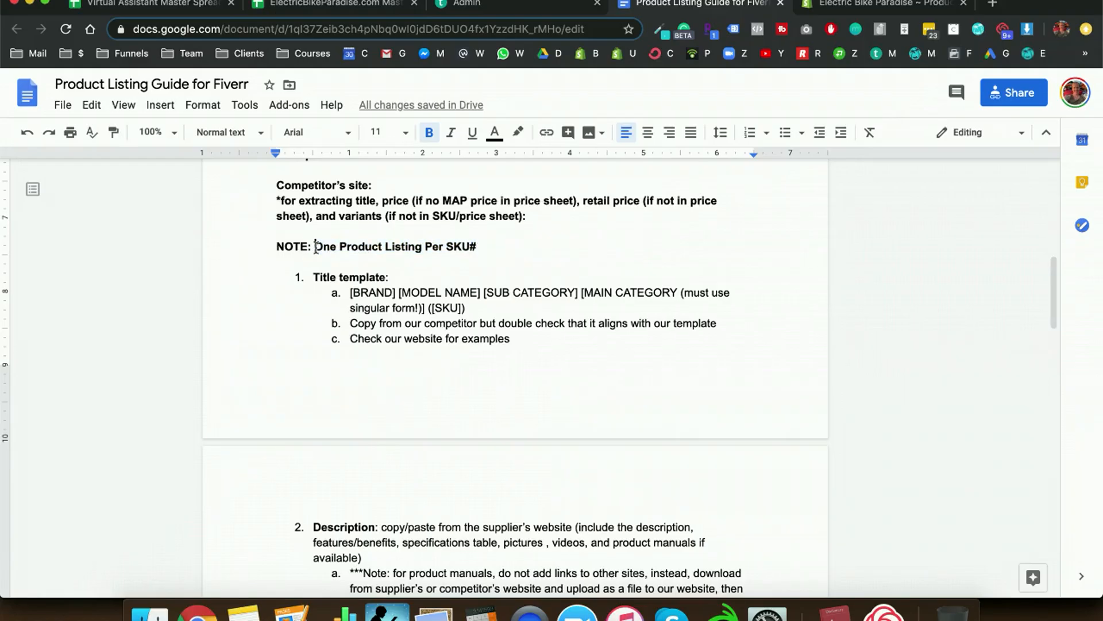
pyautogui.doubleClick(457, 247)
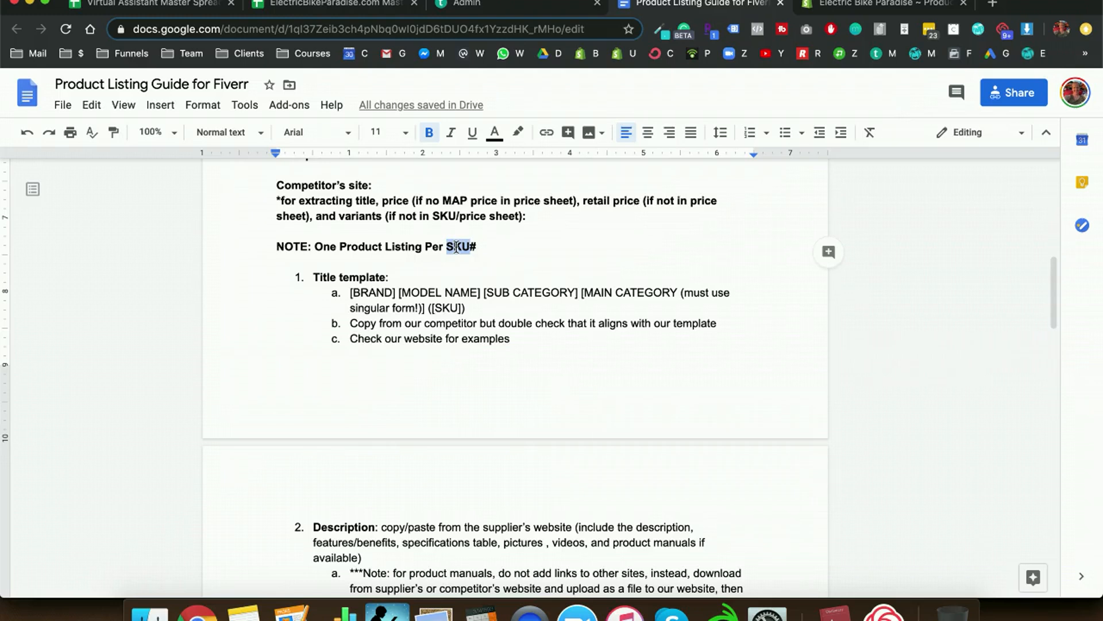
pyautogui.moveTo(481, 247); pyautogui.dragTo(507, 244)
pyautogui.click(314, 246)
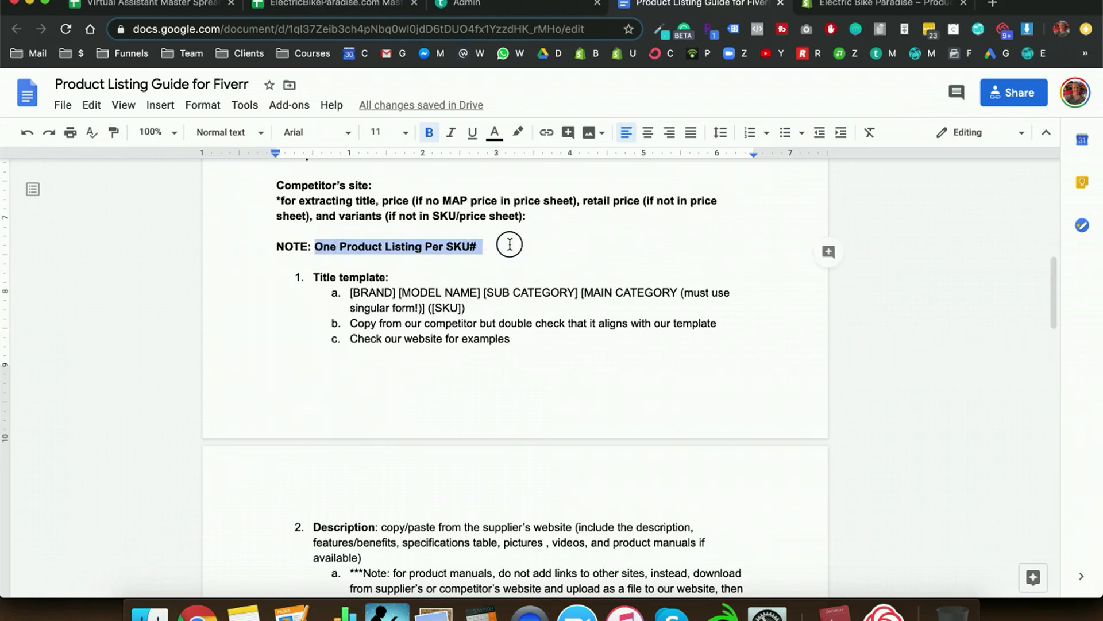
pyautogui.click(514, 244)
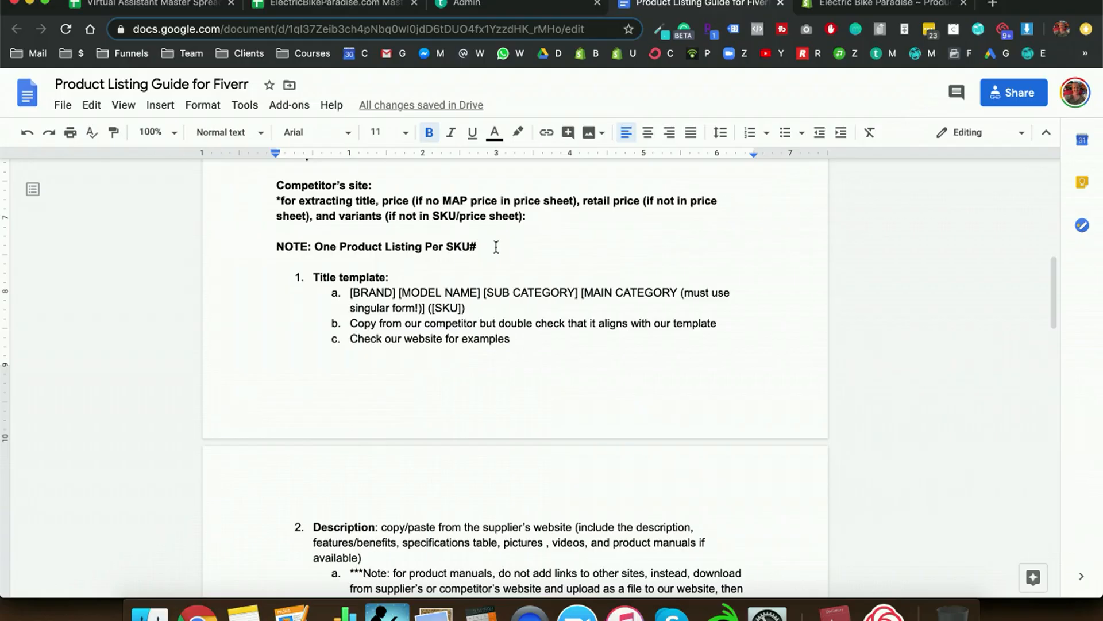
pyautogui.doubleClick(460, 245)
pyautogui.tripleClick(492, 248)
# Step: Review the numbered listing instructions from the title template through pricing, variants and tags to the meta description template
pyautogui.scroll(-3, 380, 255)
pyautogui.scroll(-6, 379, 255)
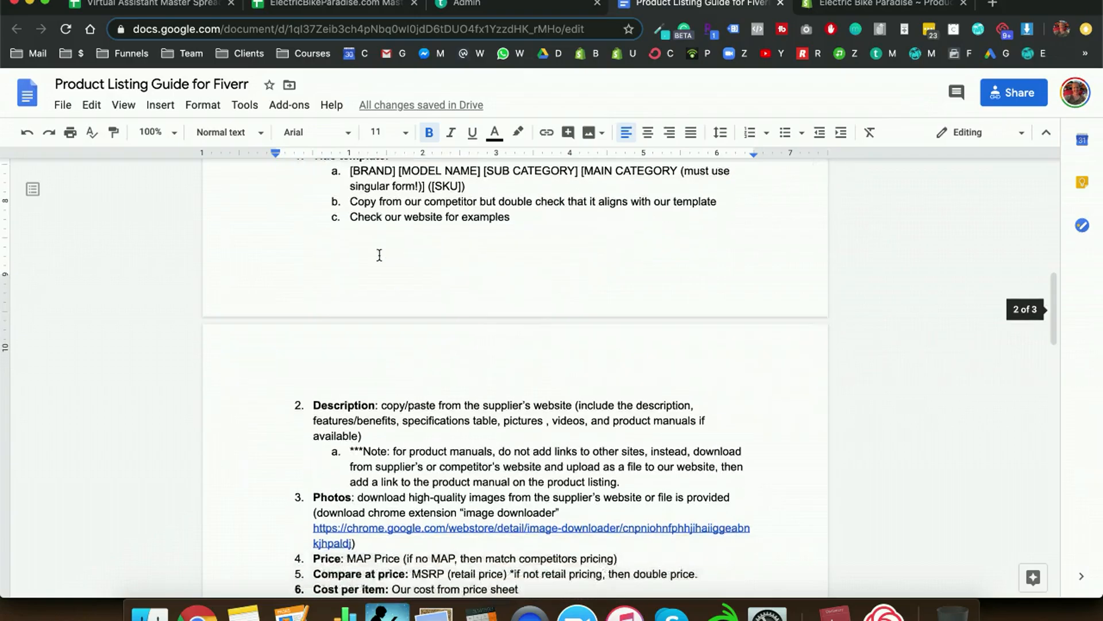
pyautogui.scroll(-4, 457, 369)
pyautogui.scroll(1, 458, 369)
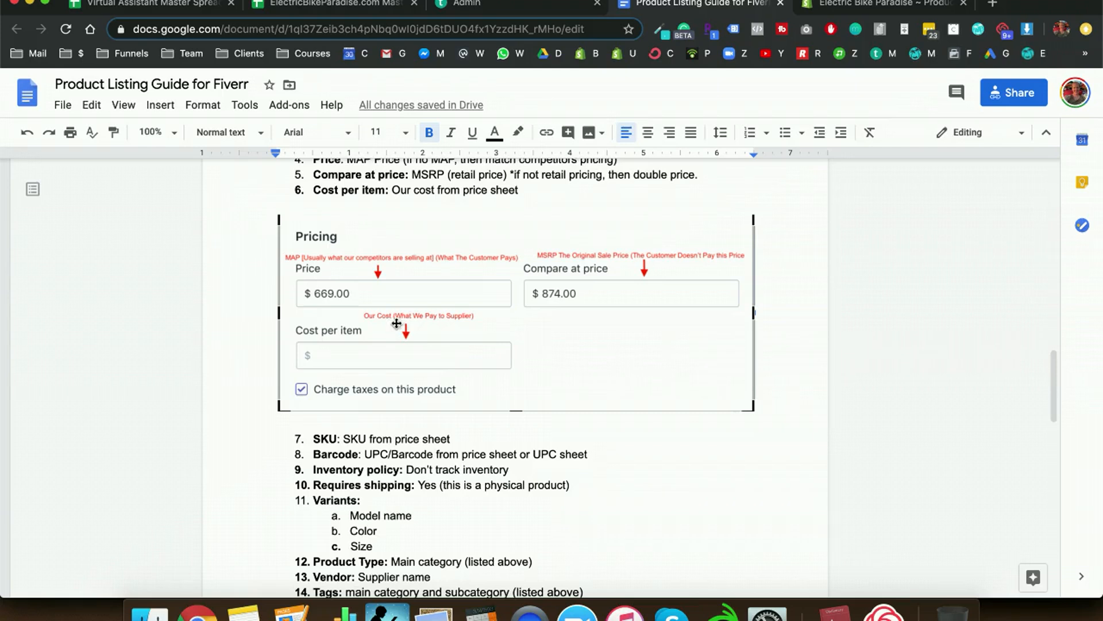
pyautogui.scroll(-5, 480, 373)
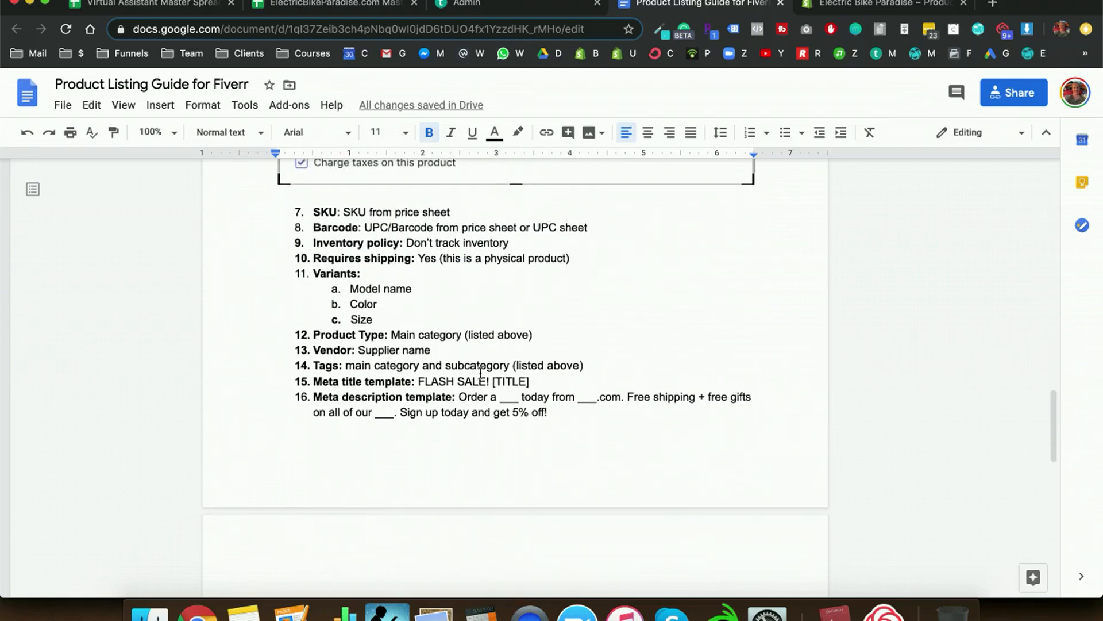
pyautogui.scroll(-8, 480, 372)
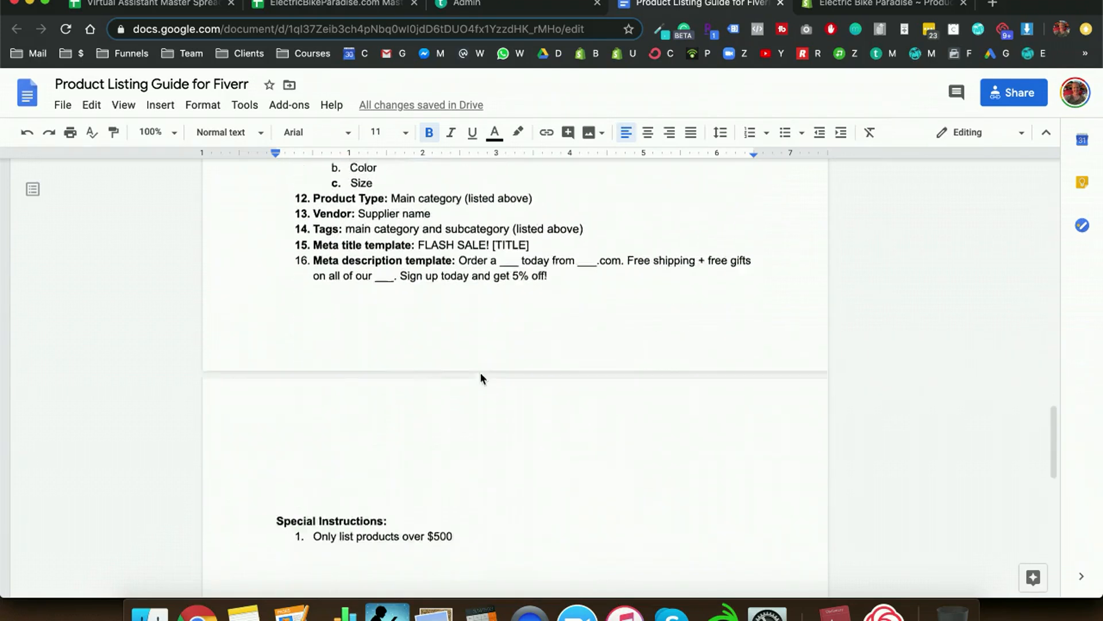
pyautogui.scroll(-2, 481, 373)
# Step: Examine the Special Instructions section and its rule about only listing products over $500
pyautogui.moveTo(480, 372); pyautogui.dragTo(402, 394)
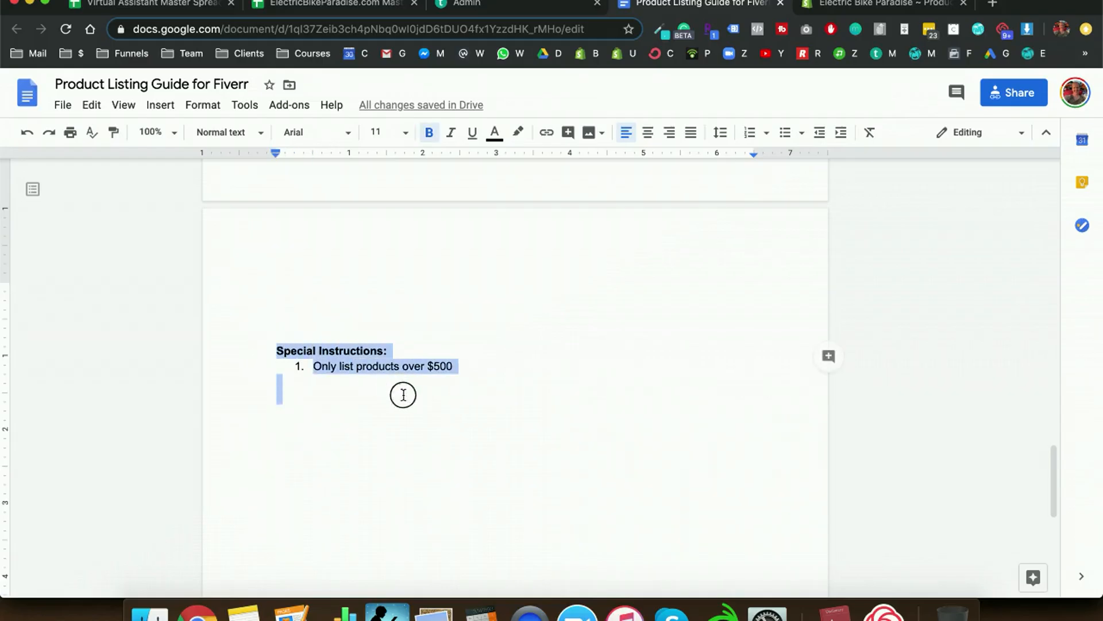
pyautogui.click(474, 366)
pyautogui.moveTo(474, 366)
pyautogui.mouseDown()
pyautogui.moveTo(266, 347)
pyautogui.moveTo(465, 369)
pyautogui.moveTo(328, 368)
pyautogui.moveTo(276, 350)
pyautogui.moveTo(476, 364)
pyautogui.moveTo(265, 350)
pyautogui.moveTo(465, 362)
pyautogui.mouseUp()
pyautogui.click(464, 369)
pyautogui.click(274, 350)
pyautogui.click(473, 364)
pyautogui.click(256, 349)
pyautogui.click(469, 368)
pyautogui.click(265, 350)
pyautogui.click(466, 362)
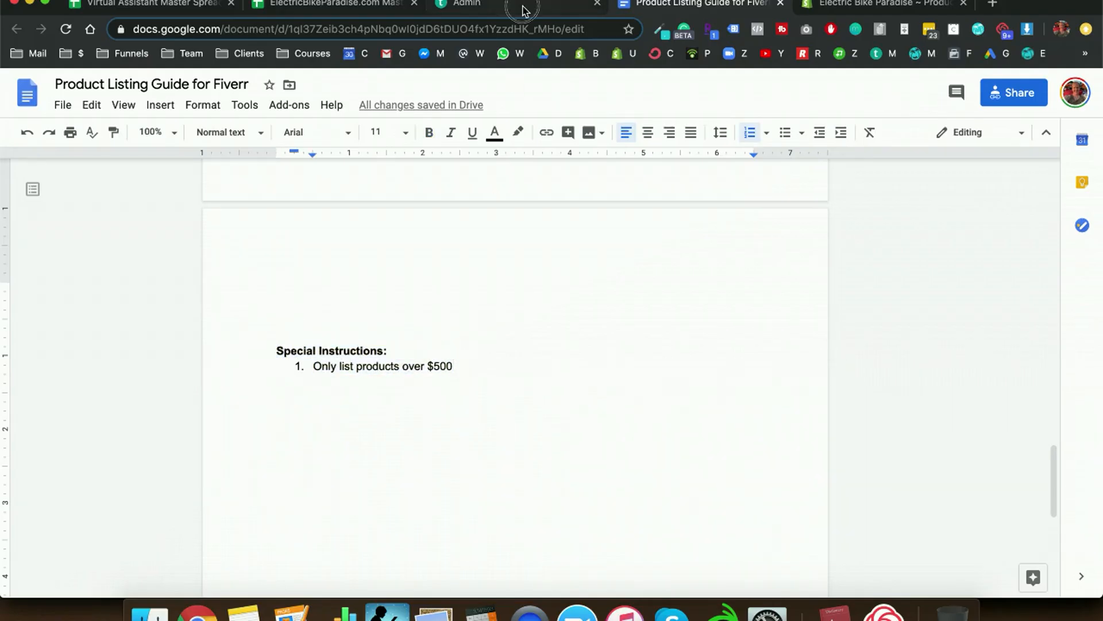
# Step: Return to the Product Uploading System lesson and review the list of assets to get ready for product uploading
pyautogui.click(522, 9)
pyautogui.scroll(-2, 574, 270)
pyautogui.click(633, 382)
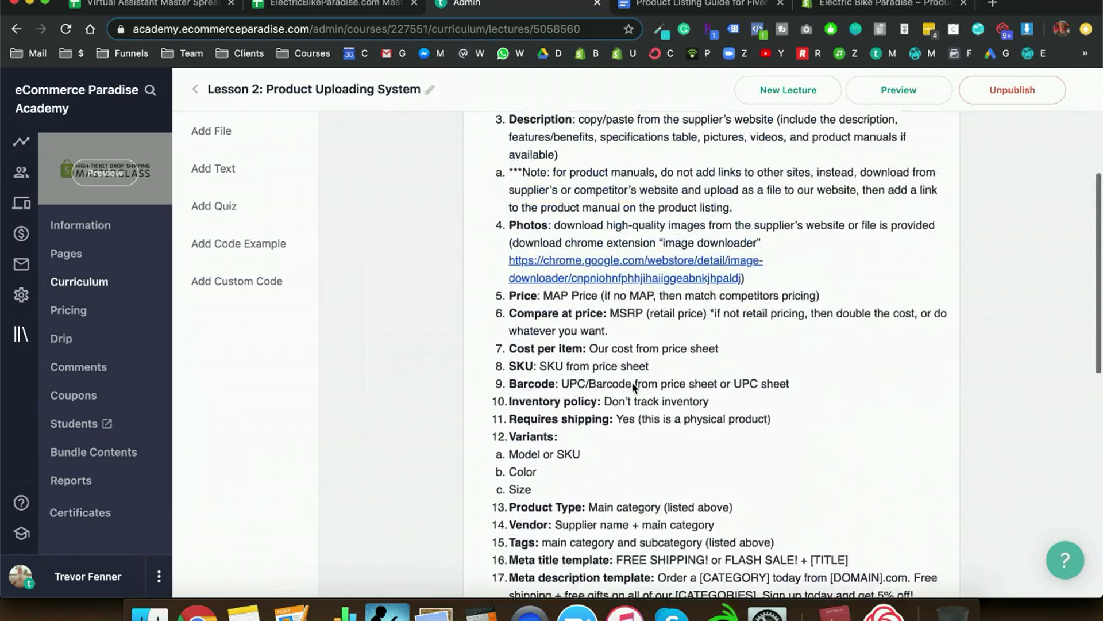
pyautogui.scroll(-10, 632, 382)
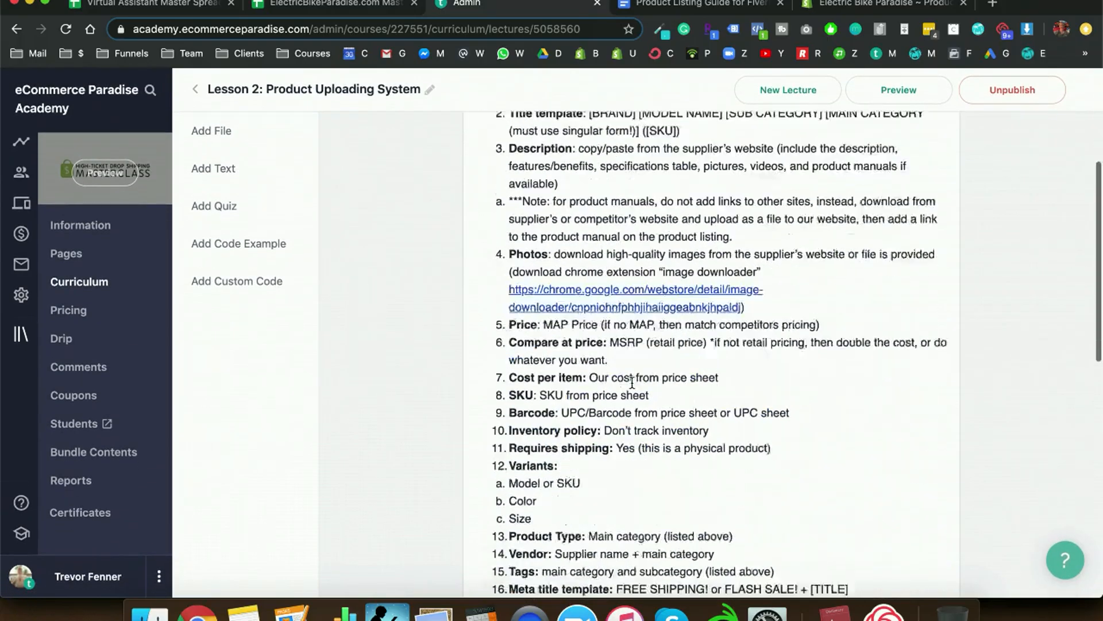
pyautogui.scroll(10, 632, 382)
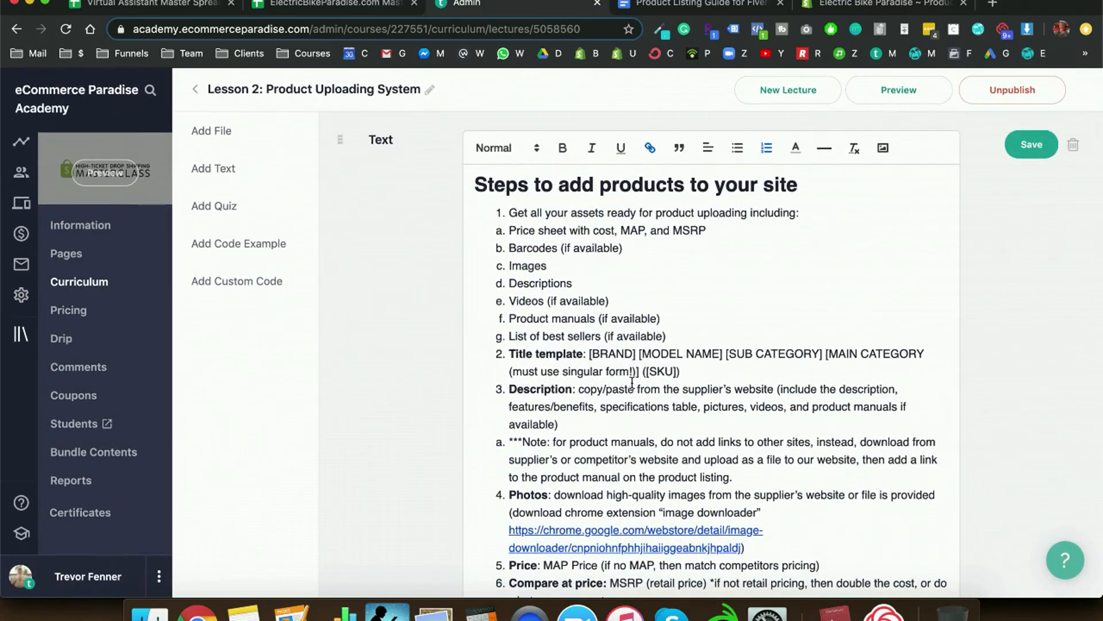
pyautogui.moveTo(501, 213); pyautogui.dragTo(670, 327)
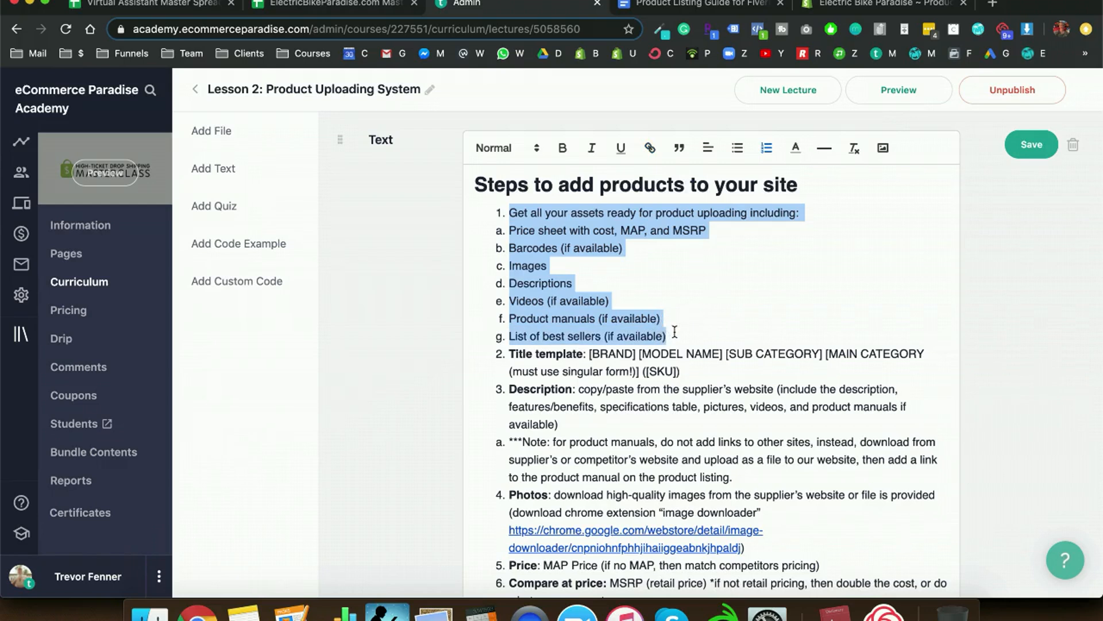
pyautogui.click(674, 332)
pyautogui.click(615, 296)
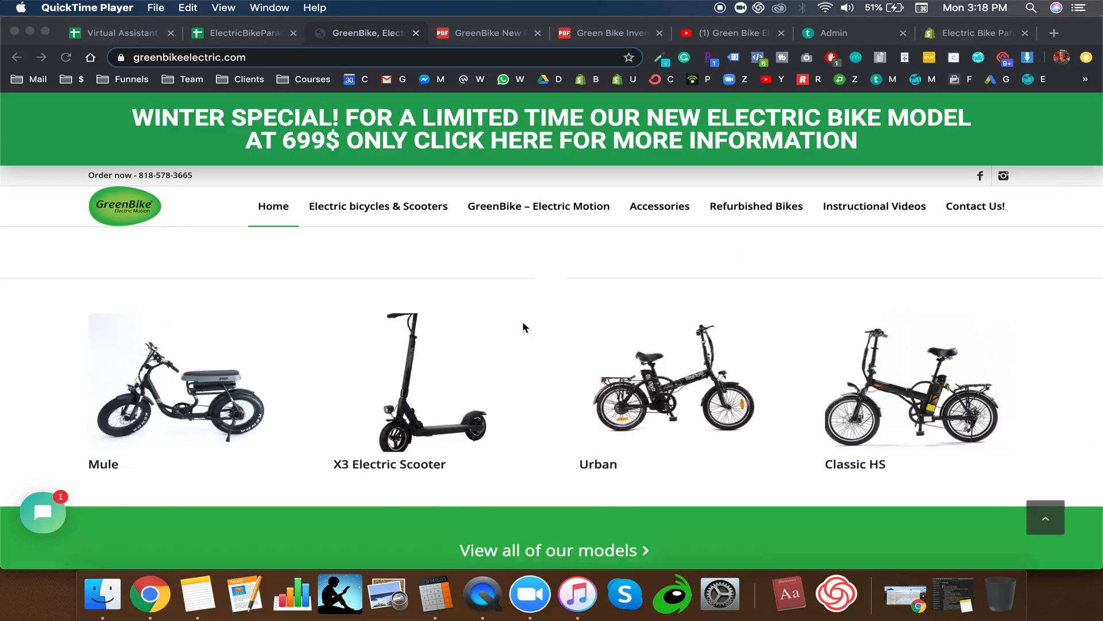
# Step: View the GreenBike supplier site, then open GreenBike New Pricing2020.pdf and examine the Big Dog Extreme's model name and number
pyautogui.scroll(5, 522, 321)
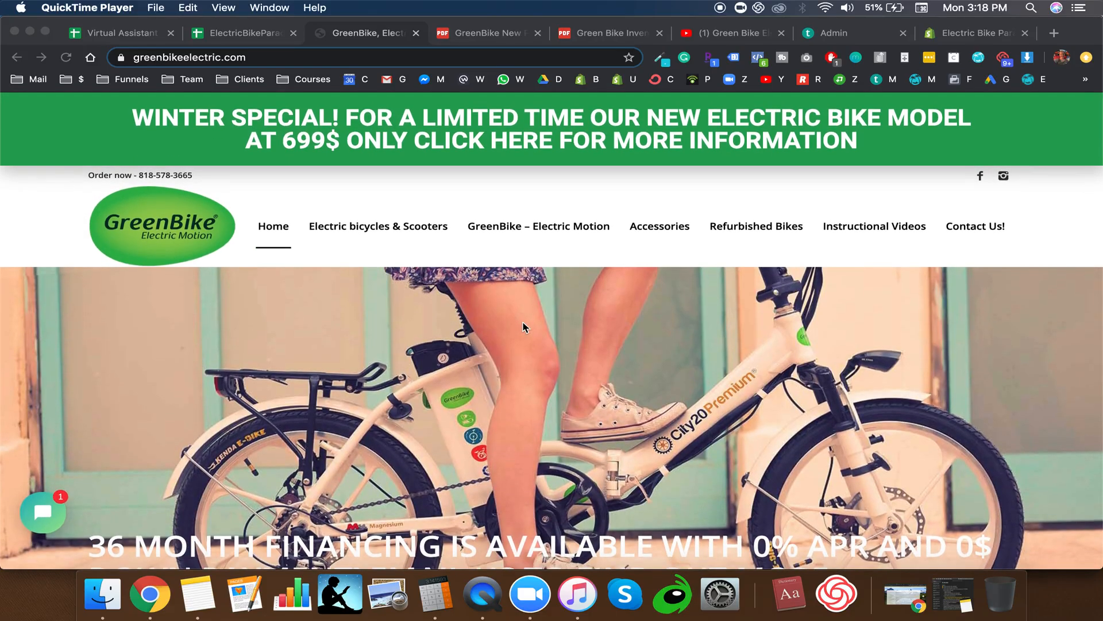
pyautogui.click(496, 39)
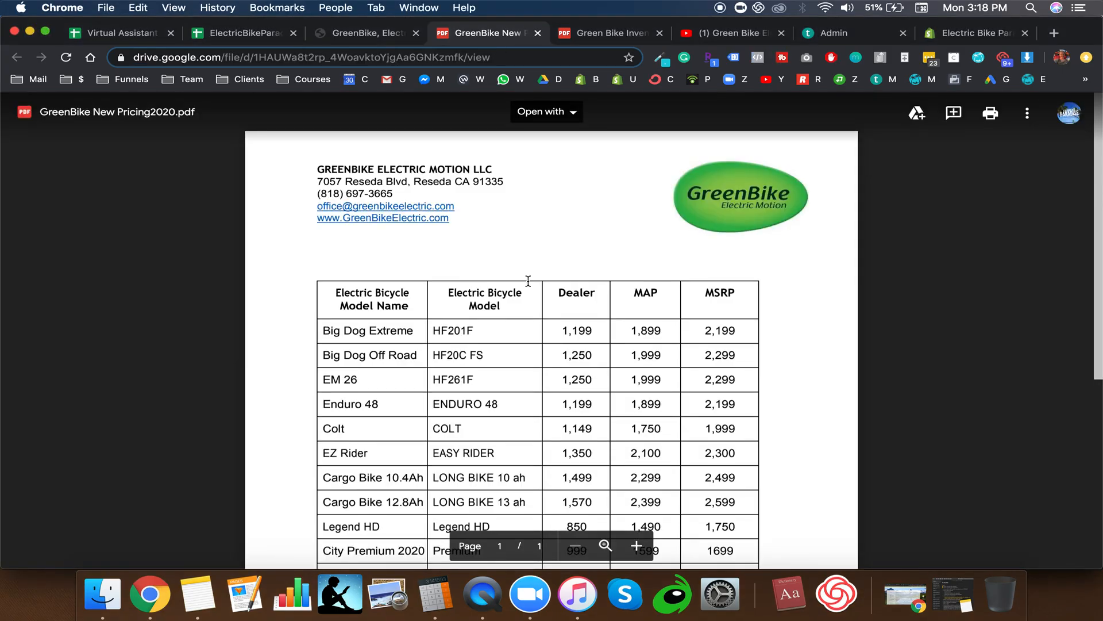
pyautogui.scroll(-3, 584, 405)
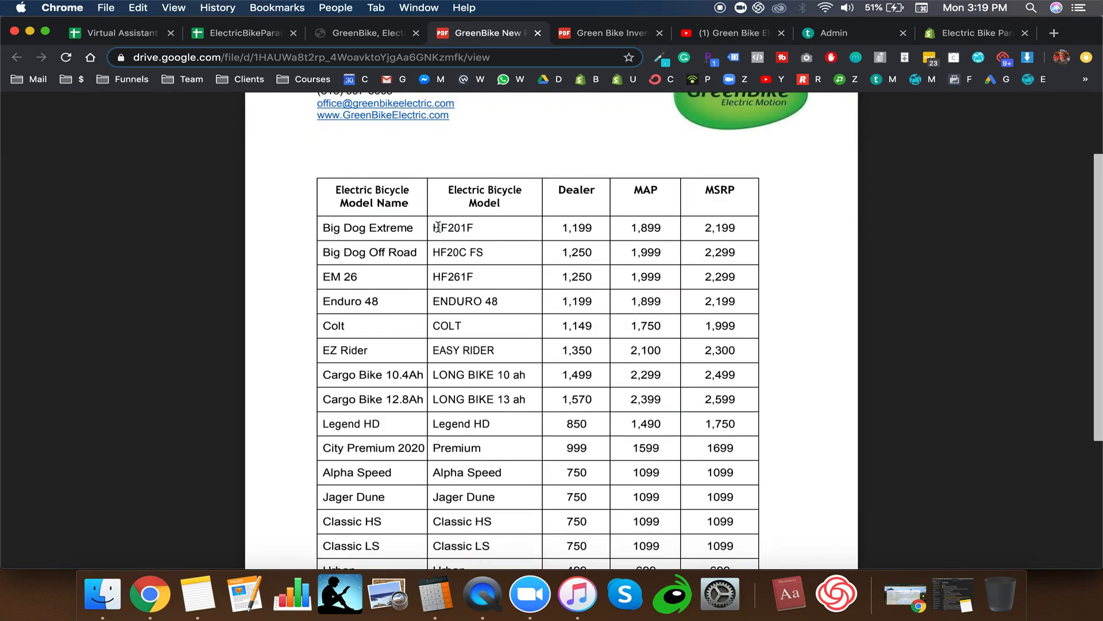
pyautogui.moveTo(438, 227); pyautogui.dragTo(474, 229)
pyautogui.click(367, 228)
pyautogui.moveTo(436, 230); pyautogui.dragTo(474, 229)
pyautogui.click(485, 229)
# Step: Examine the Big Dog Extreme's Dealer, MAP and MSRP prices in the GreenBike price sheet
pyautogui.doubleClick(571, 227)
pyautogui.doubleClick(646, 228)
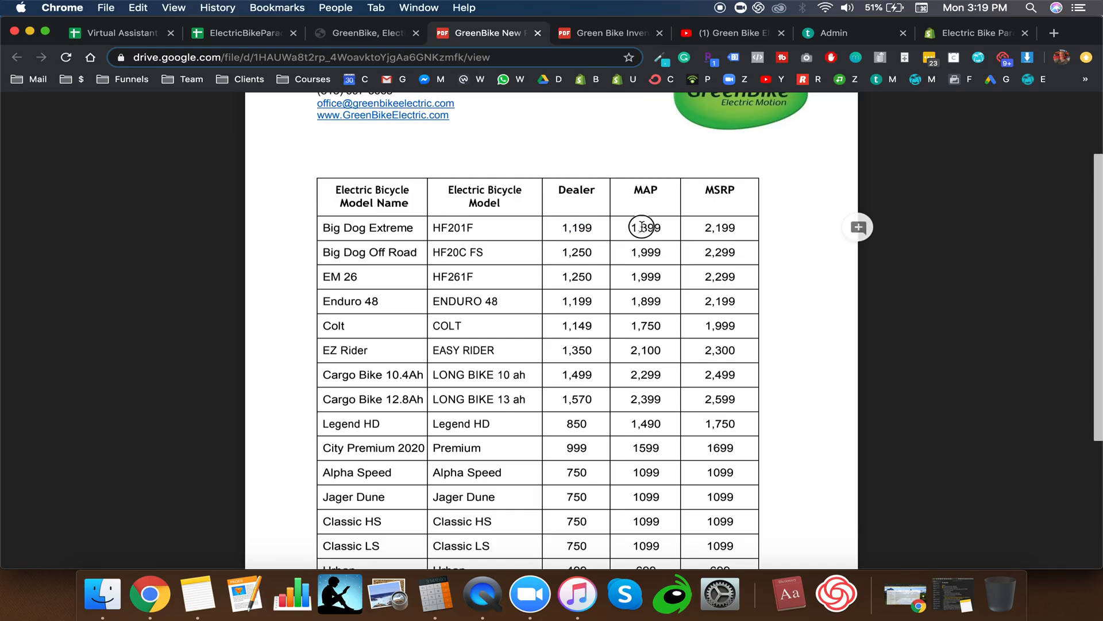
pyautogui.doubleClick(713, 227)
pyautogui.click(743, 227)
pyautogui.doubleClick(646, 227)
pyautogui.doubleClick(577, 228)
pyautogui.click(577, 227)
pyautogui.scroll(2, 580, 226)
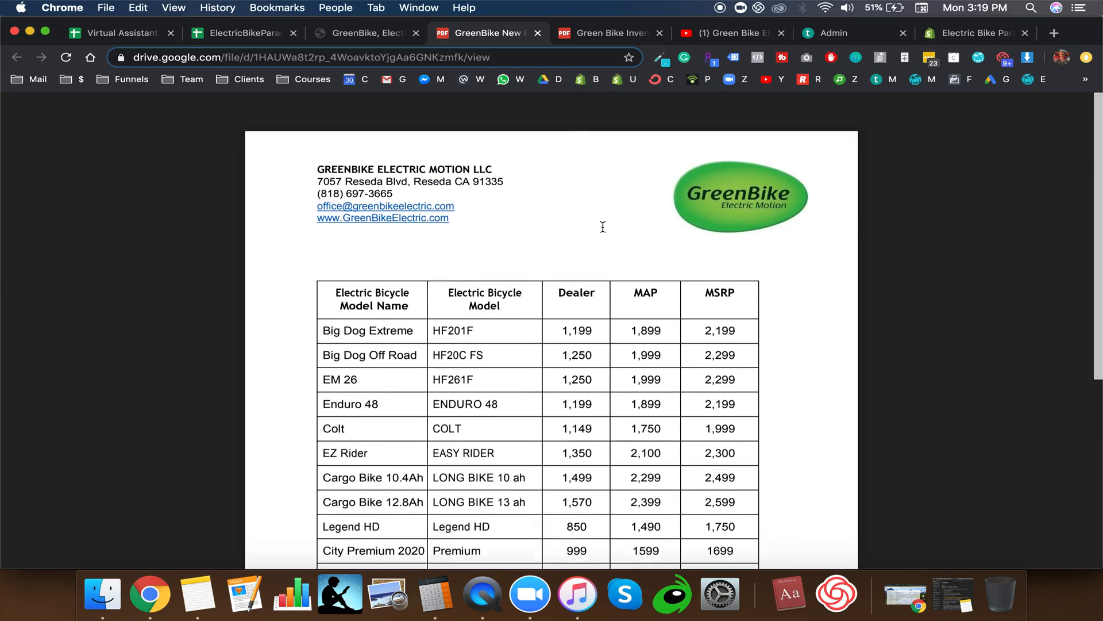
pyautogui.scroll(-2, 603, 226)
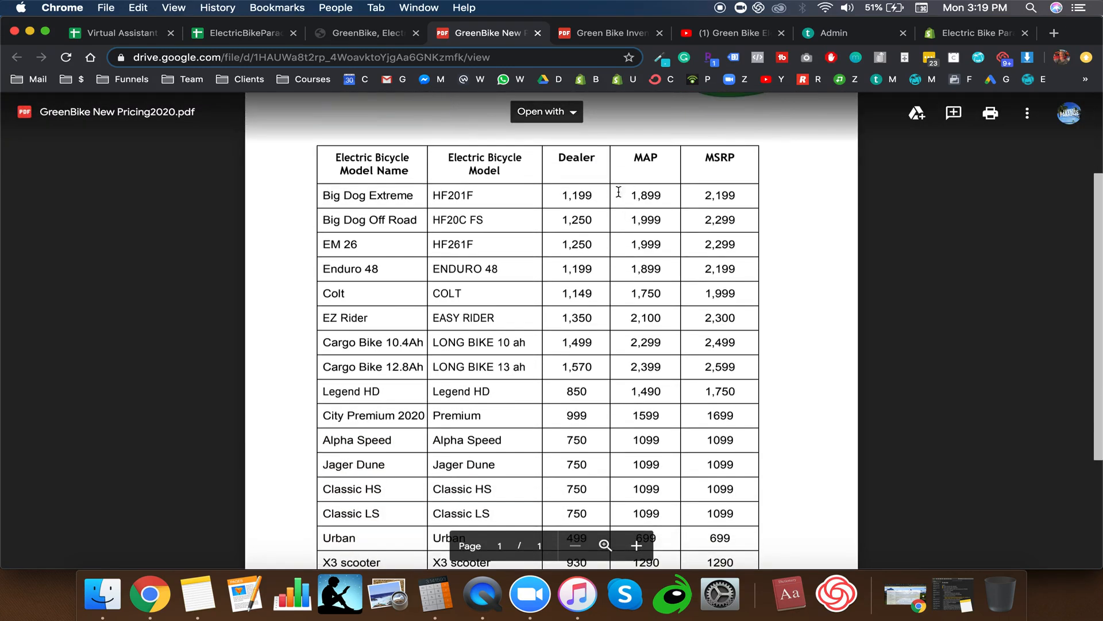
pyautogui.doubleClick(577, 195)
pyautogui.click(600, 191)
pyautogui.scroll(3, 597, 199)
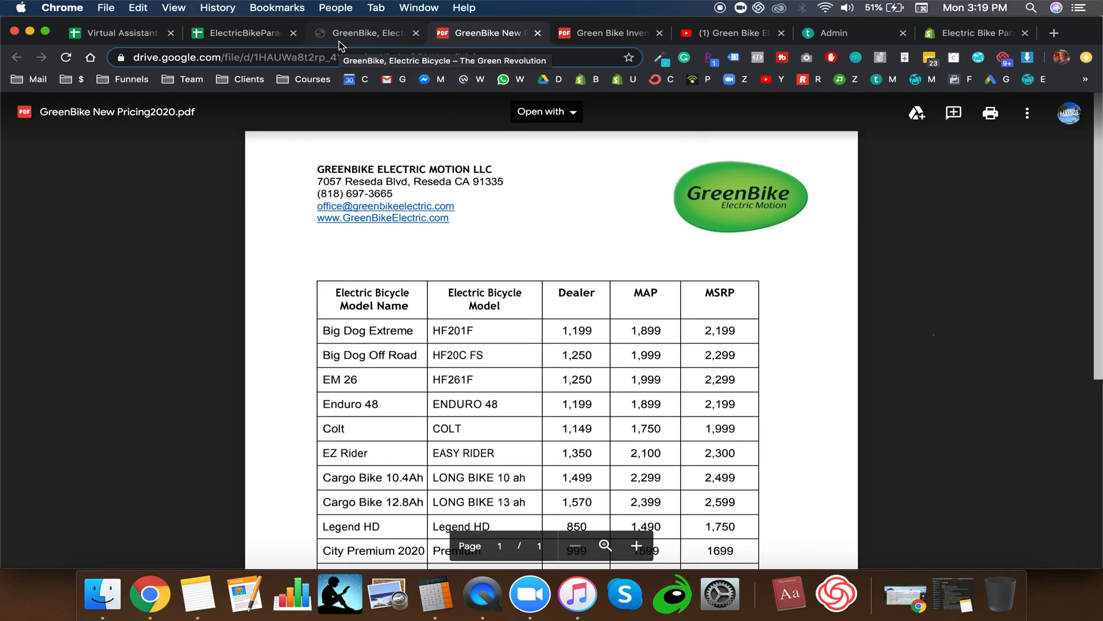
# Step: Return to the Product Uploading System lesson and examine the FAQ question about shipping costs when the supplier doesn't ship free
pyautogui.click(833, 33)
pyautogui.scroll(-15, 613, 334)
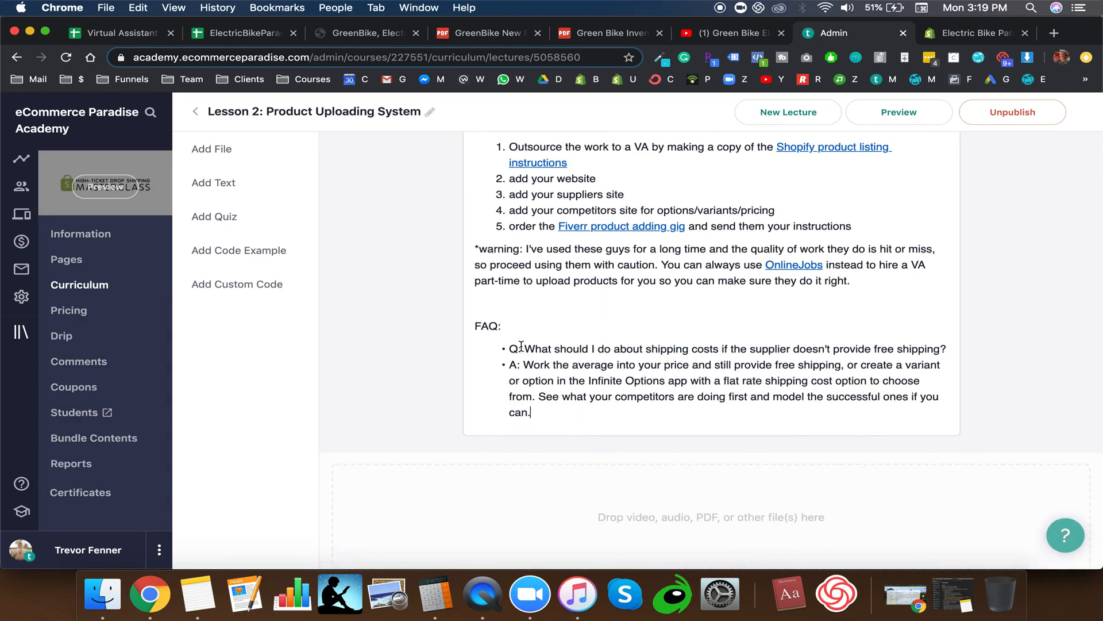
pyautogui.tripleClick(538, 347)
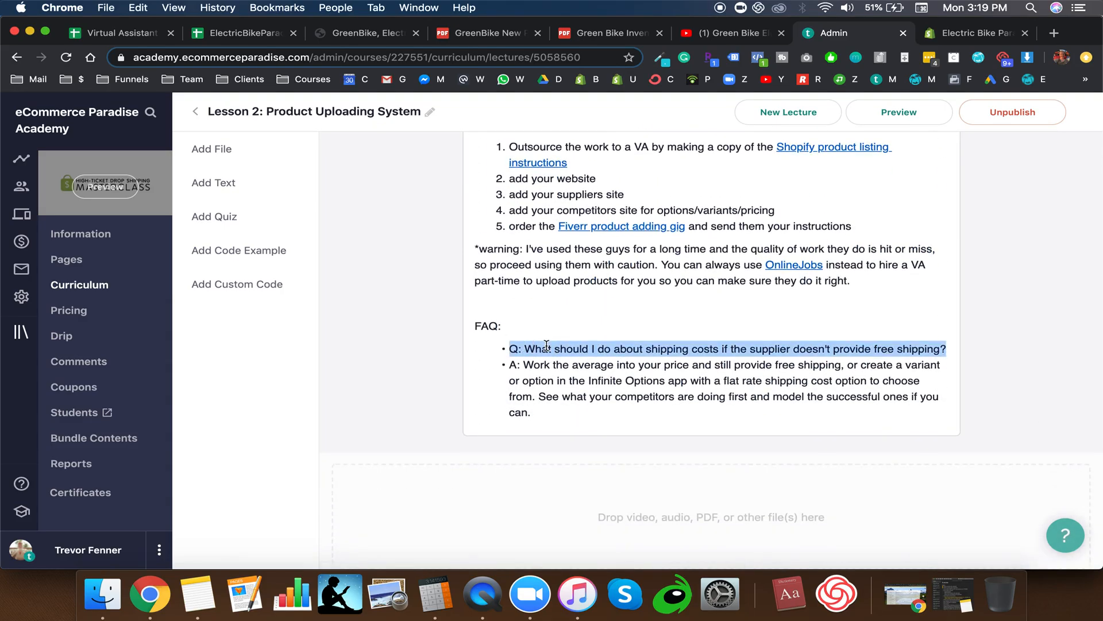
pyautogui.tripleClick(540, 364)
pyautogui.click(548, 351)
pyautogui.tripleClick(548, 352)
pyautogui.tripleClick(553, 389)
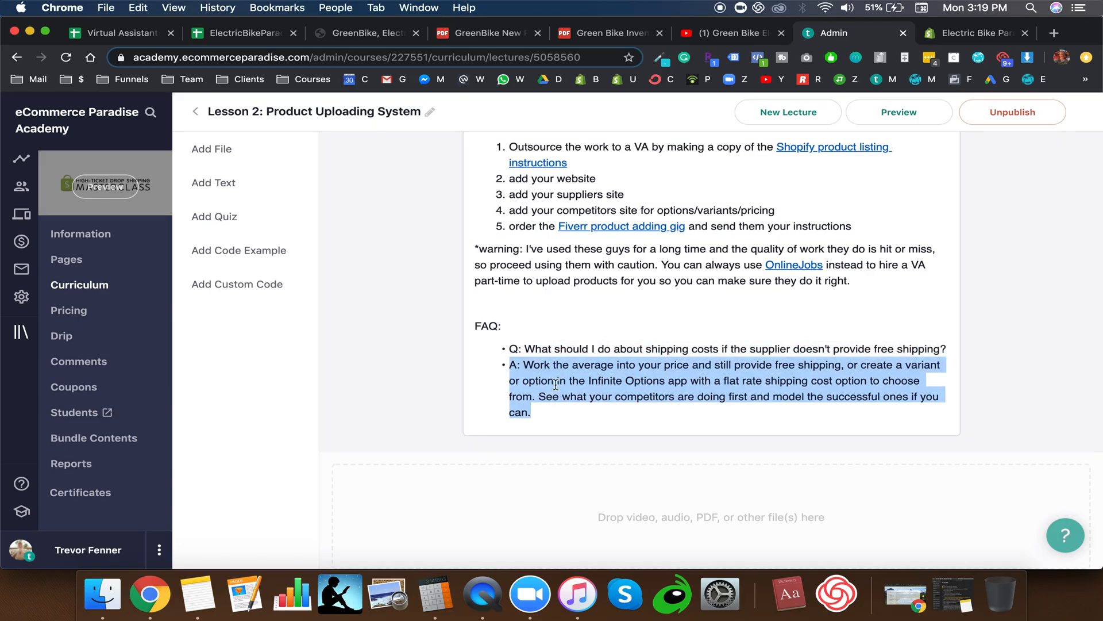
pyautogui.doubleClick(573, 345)
pyautogui.click(573, 345)
pyautogui.tripleClick(573, 379)
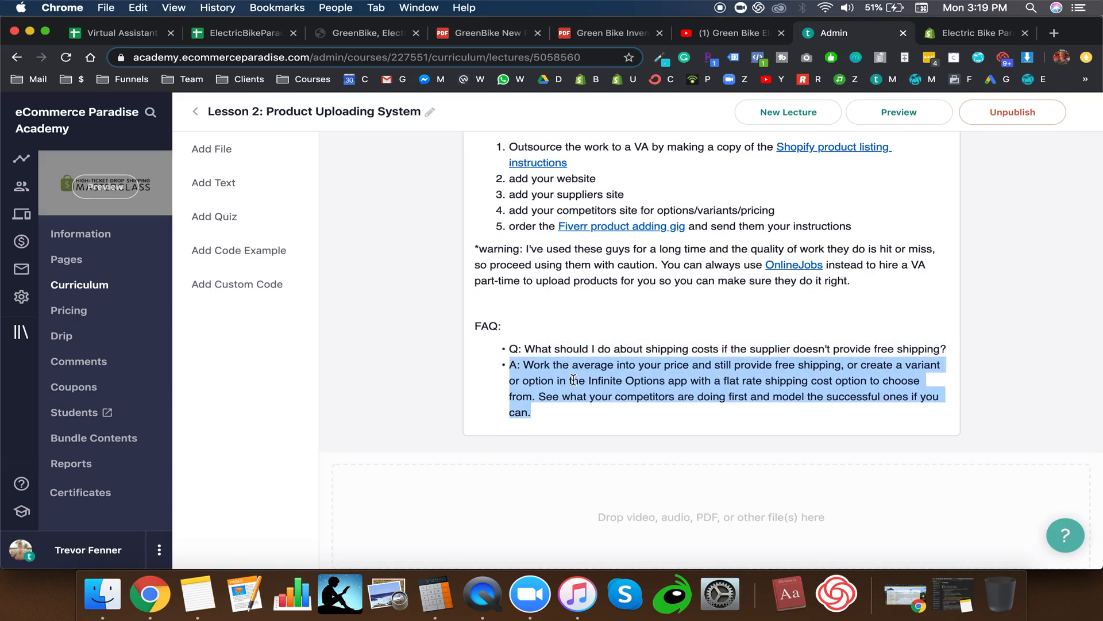
pyautogui.tripleClick(584, 352)
pyautogui.click(530, 350)
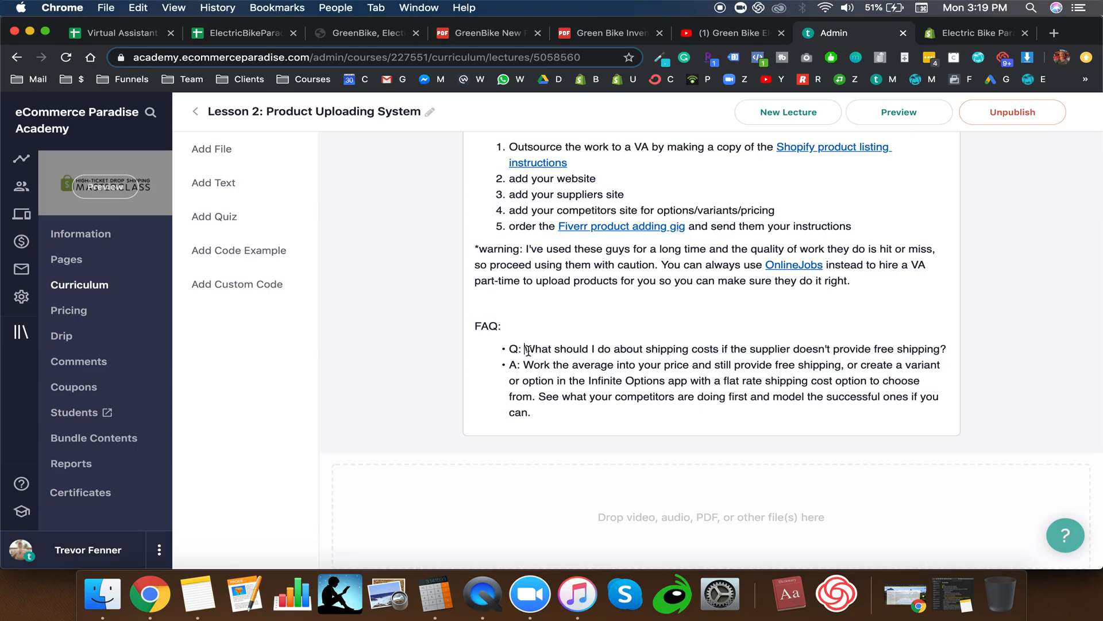
pyautogui.tripleClick(527, 350)
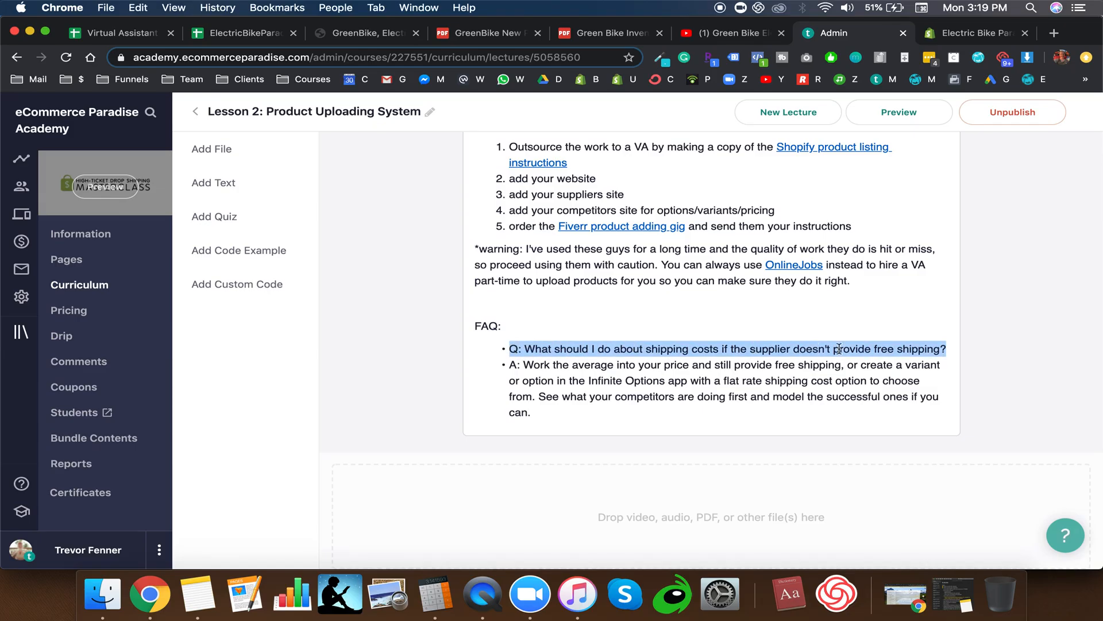
# Step: Examine the FAQ answer's advice on averaging shipping into the price, adding a flat-rate shipping option and modeling competitors
pyautogui.doubleClick(562, 365)
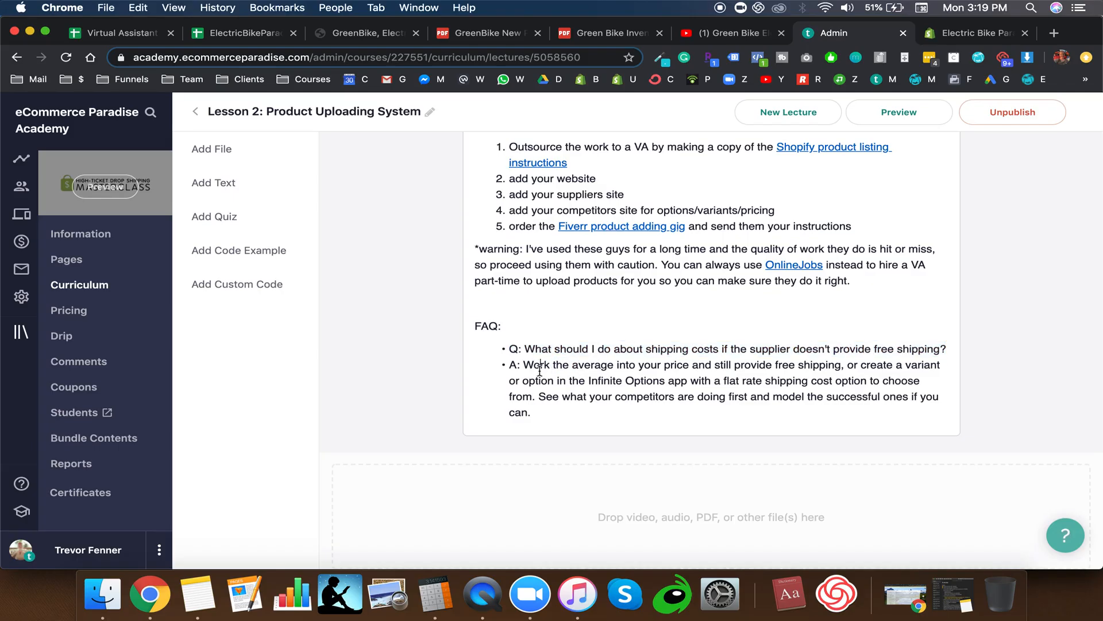
pyautogui.tripleClick(539, 371)
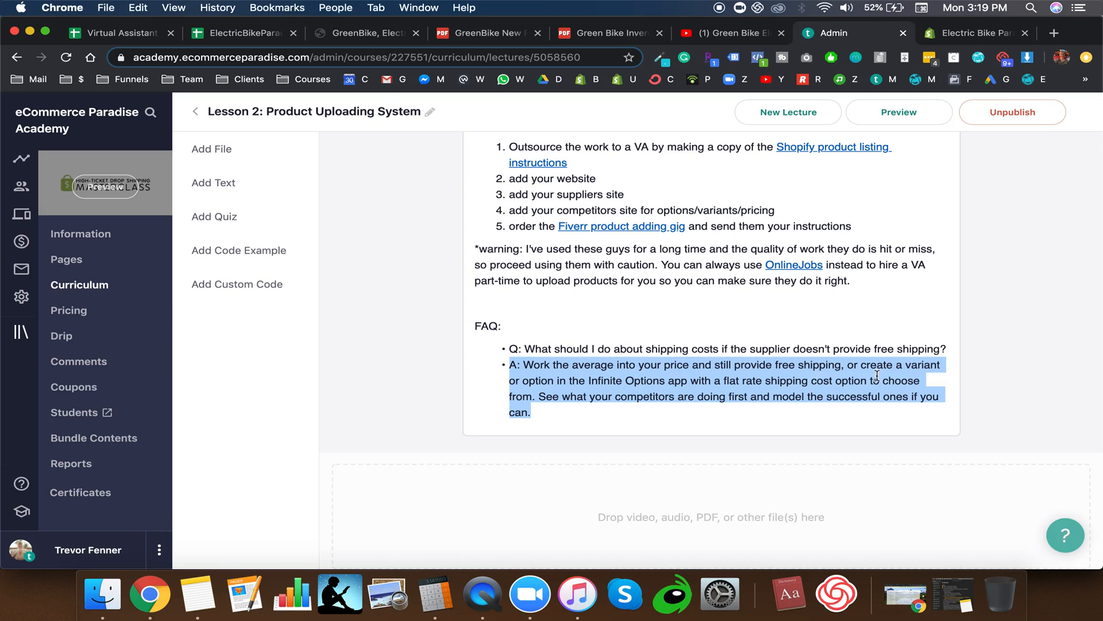
pyautogui.click(858, 365)
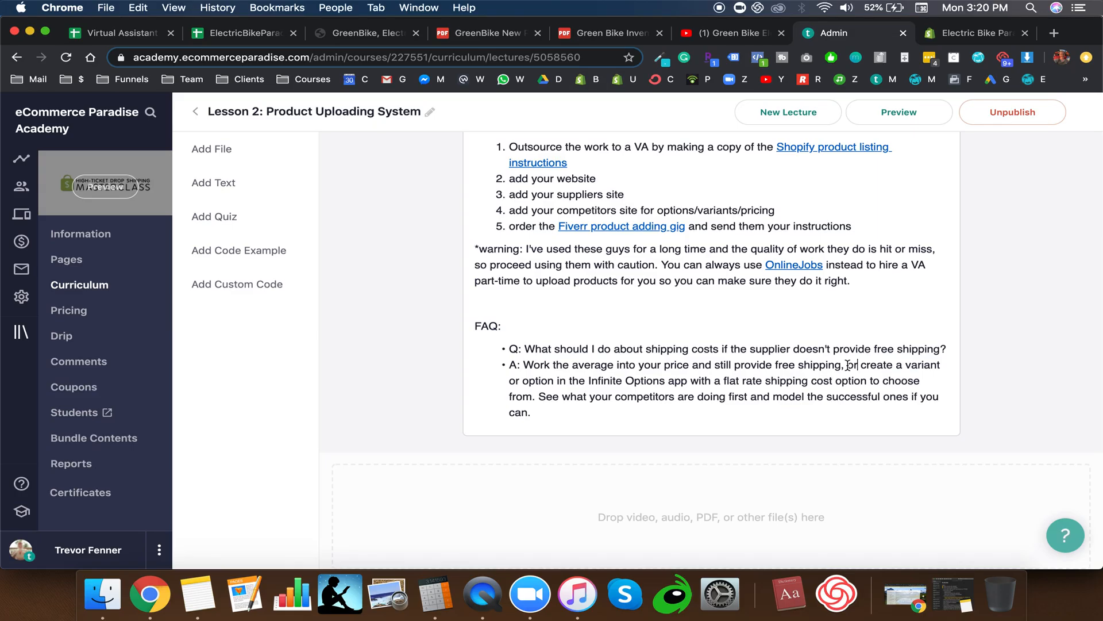
pyautogui.moveTo(776, 366); pyautogui.dragTo(843, 365)
pyautogui.moveTo(573, 365); pyautogui.dragTo(742, 366)
pyautogui.click(726, 363)
pyautogui.moveTo(847, 365); pyautogui.dragTo(883, 381)
pyautogui.click(692, 381)
pyautogui.click(542, 396)
pyautogui.hotkey('shift', 'Down')
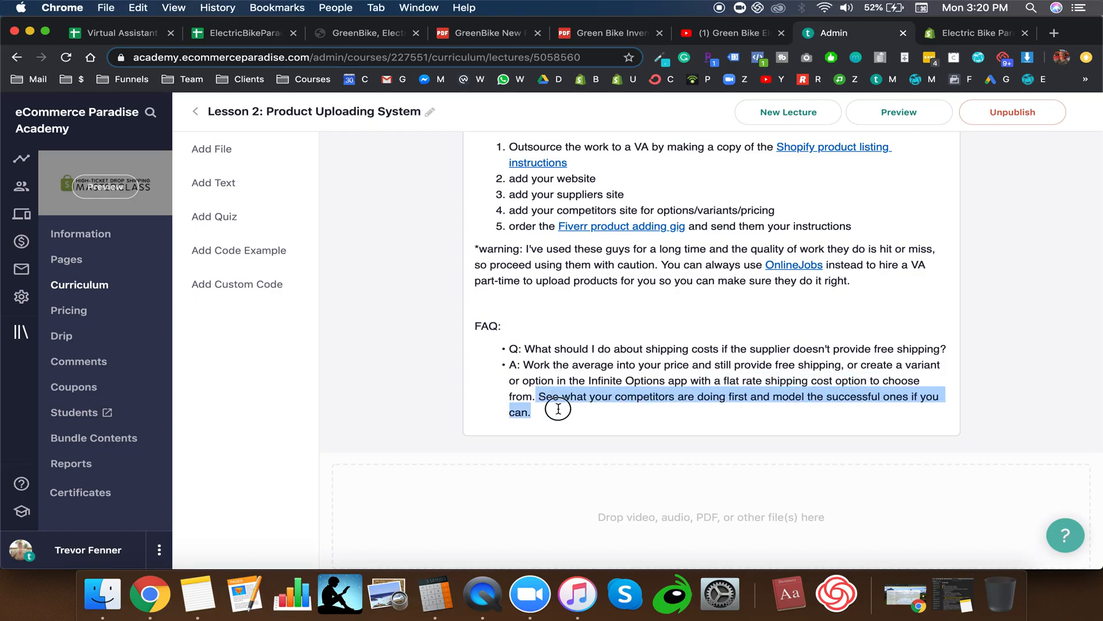
# Step: Examine the closing sentence of the FAQ answer about checking competitors and modeling the successful ones
pyautogui.click(542, 397)
pyautogui.hotkey('shift', 'Down')
pyautogui.click(542, 397)
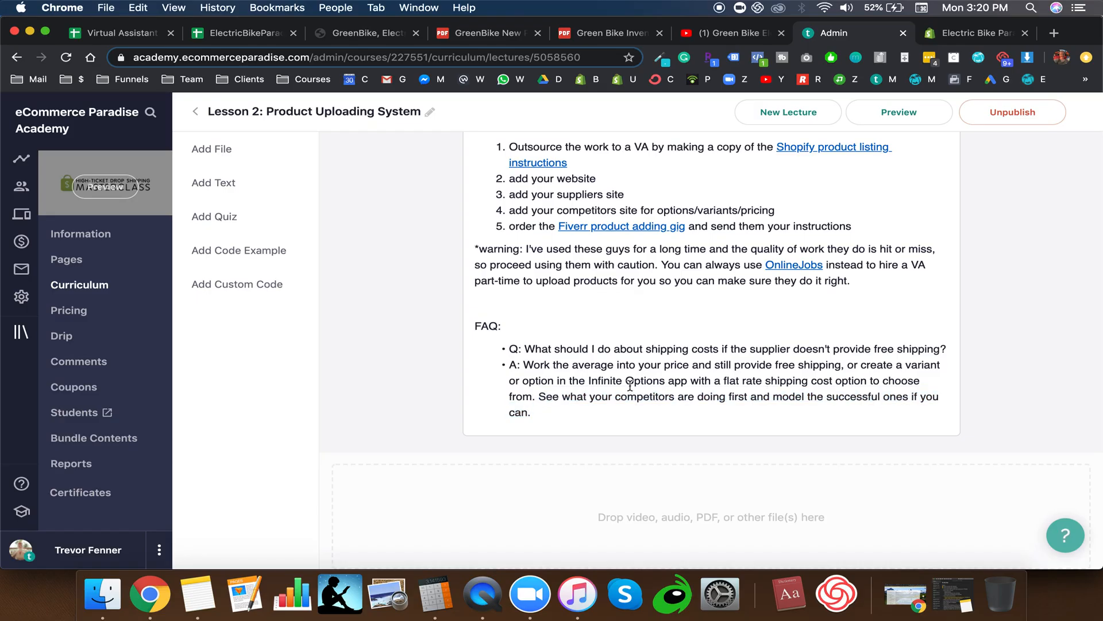
# Step: Examine the part of the FAQ answer on creating a flat-rate shipping option in the Infinite Options app
pyautogui.moveTo(584, 381)
pyautogui.mouseDown()
pyautogui.moveTo(687, 381)
pyautogui.moveTo(586, 380)
pyautogui.mouseUp()
pyautogui.click(688, 381)
pyautogui.click(584, 380)
pyautogui.click(589, 382)
pyautogui.click(688, 381)
pyautogui.click(587, 381)
pyautogui.moveTo(862, 362); pyautogui.dragTo(861, 411)
pyautogui.click(862, 411)
pyautogui.scroll(2, 775, 358)
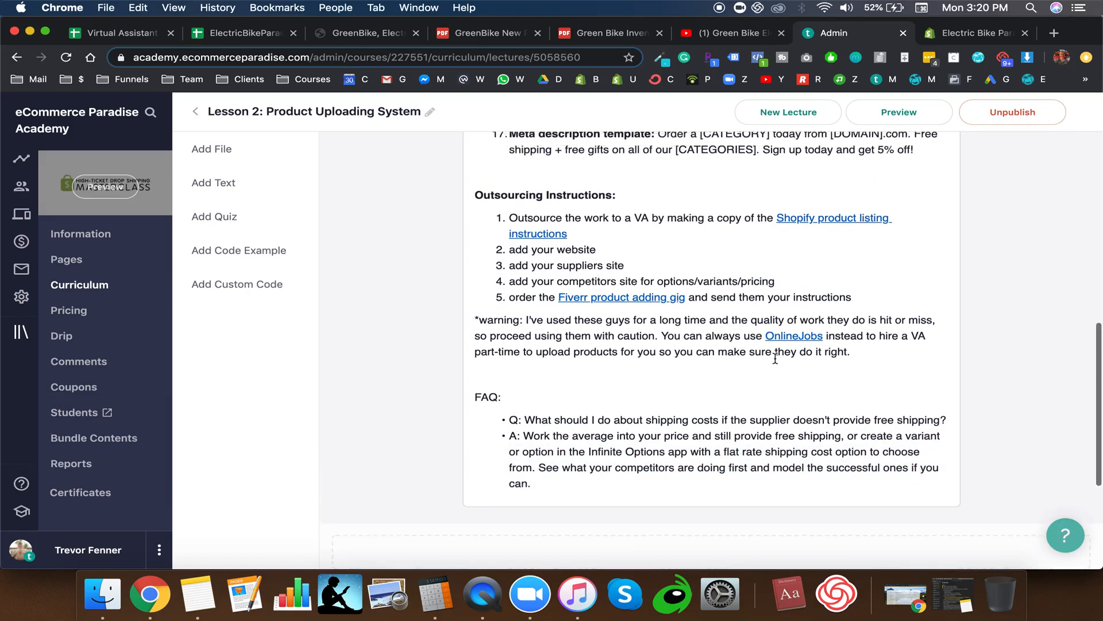
pyautogui.scroll(-2, 776, 358)
# Step: View the GreenBike supplier site, then return to the price sheet and examine the Big Dog Extreme's MAP price
pyautogui.click(365, 35)
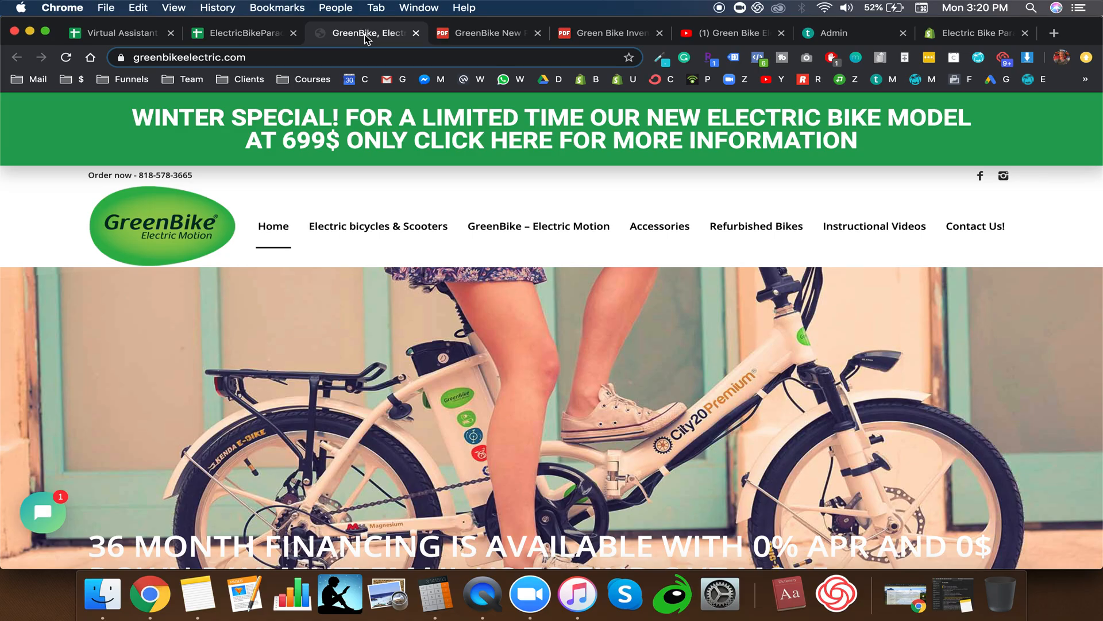
pyautogui.click(485, 34)
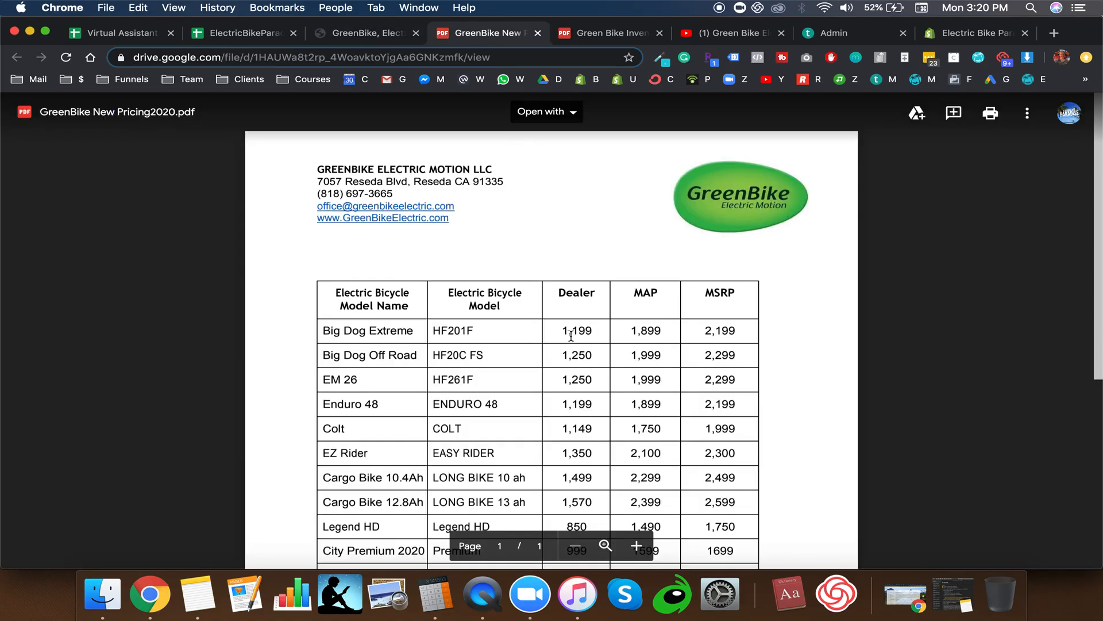
pyautogui.click(632, 331)
pyautogui.doubleClick(633, 332)
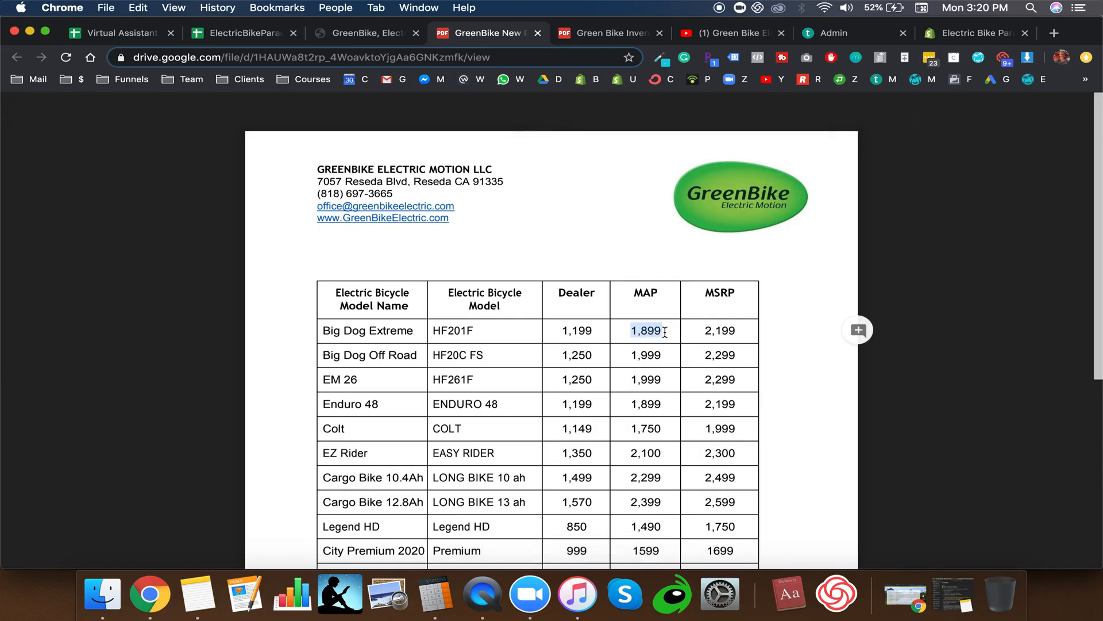
pyautogui.click(633, 331)
pyautogui.doubleClick(635, 330)
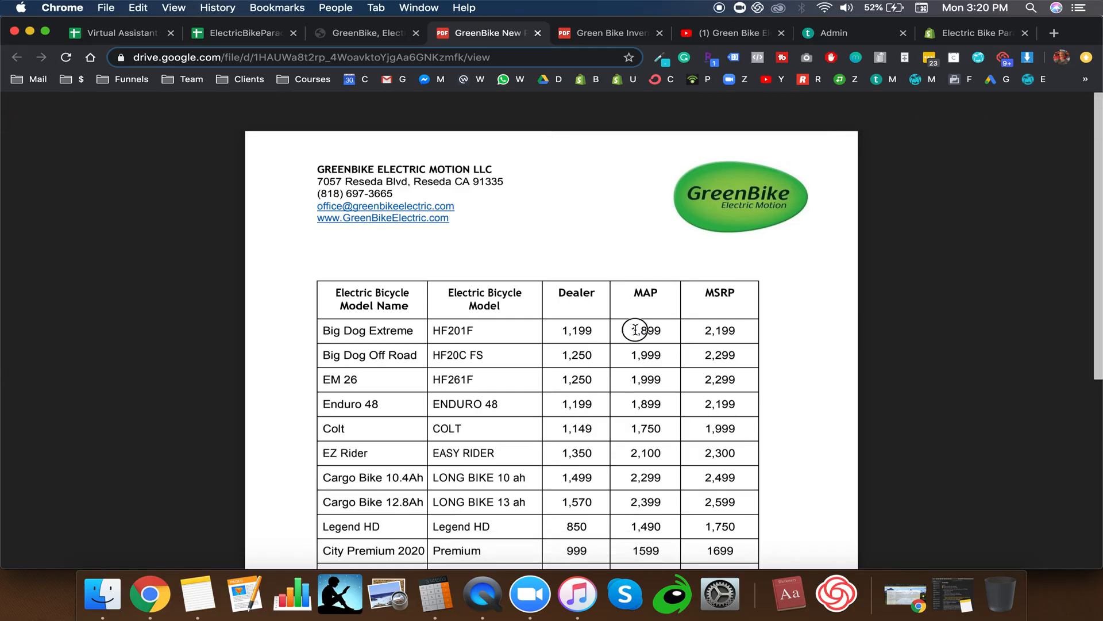
pyautogui.click(644, 324)
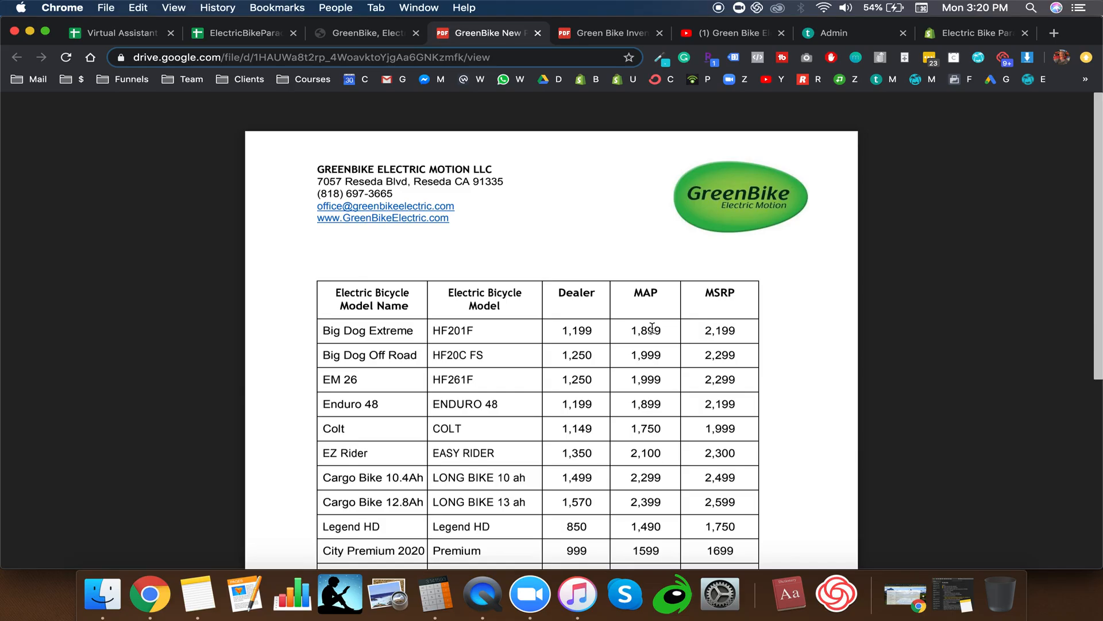
pyautogui.doubleClick(653, 328)
pyautogui.click(652, 327)
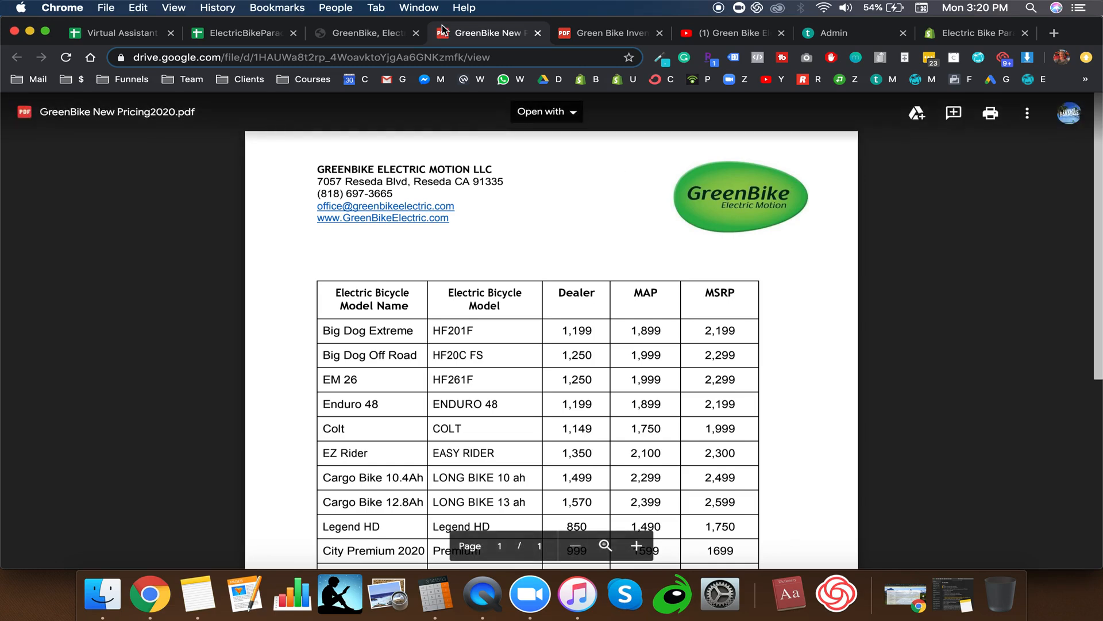
# Step: Return to the GreenBike supplier site and look over its home page
pyautogui.click(380, 36)
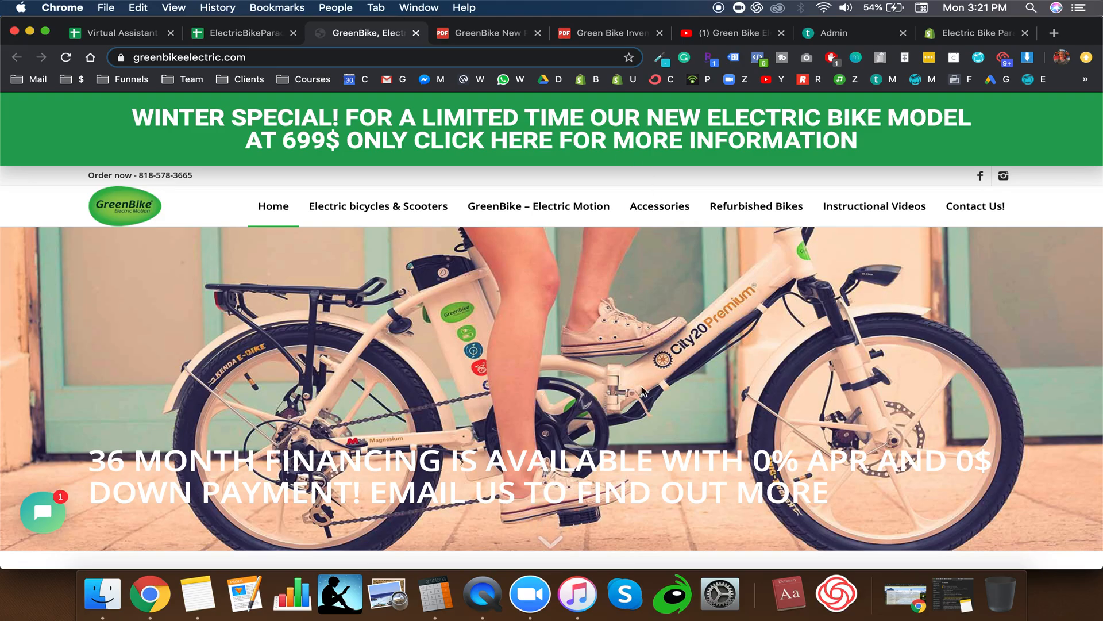
pyautogui.scroll(-15, 642, 390)
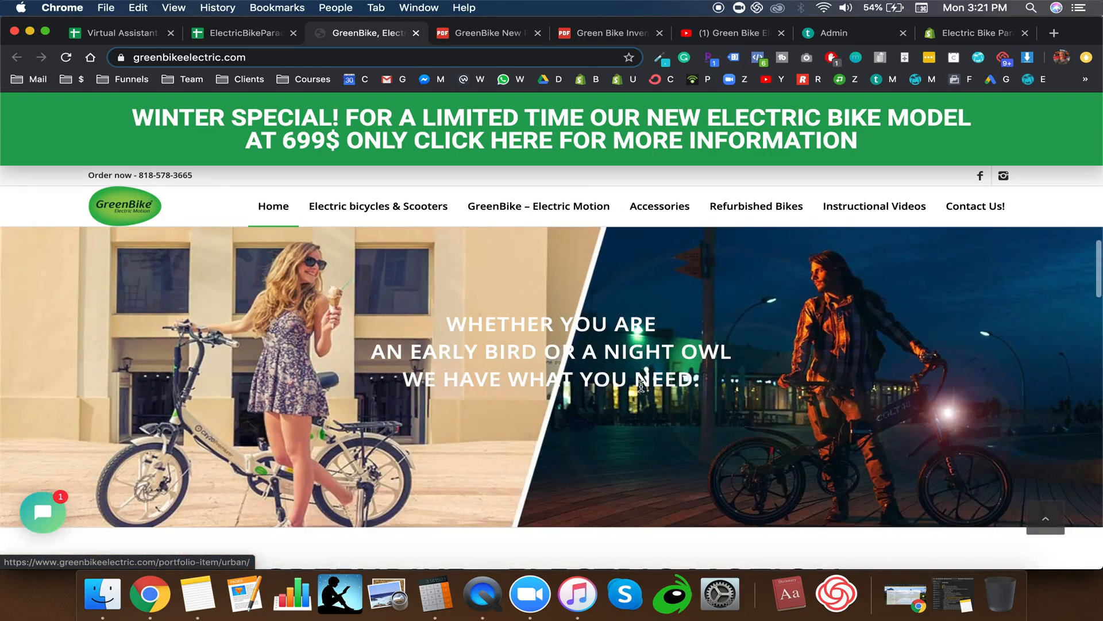
pyautogui.scroll(15, 640, 386)
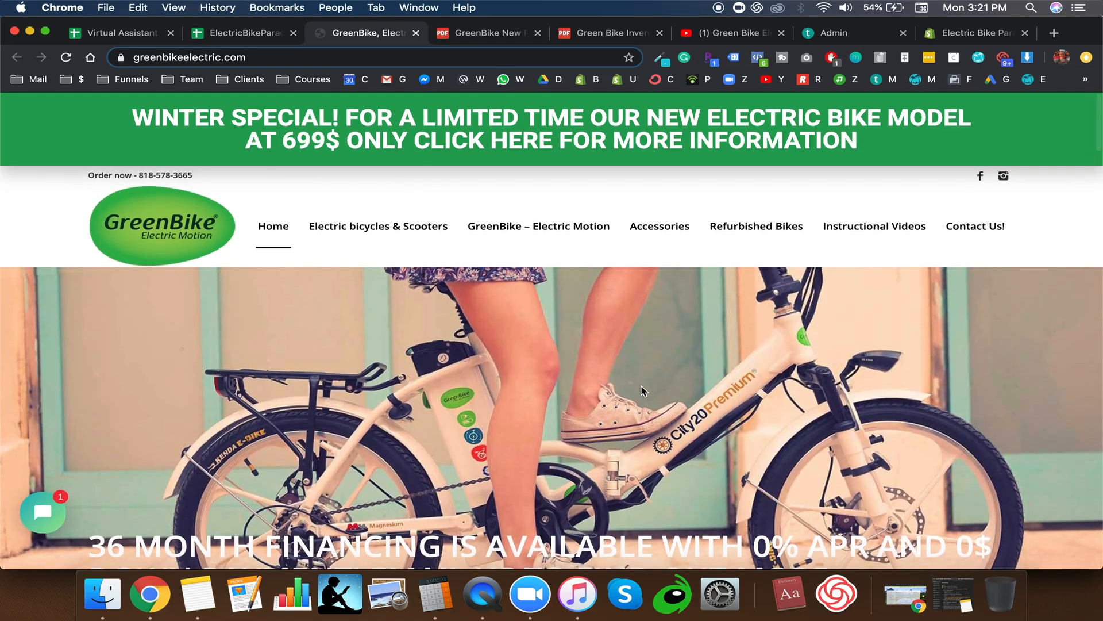
pyautogui.scroll(-2, 644, 390)
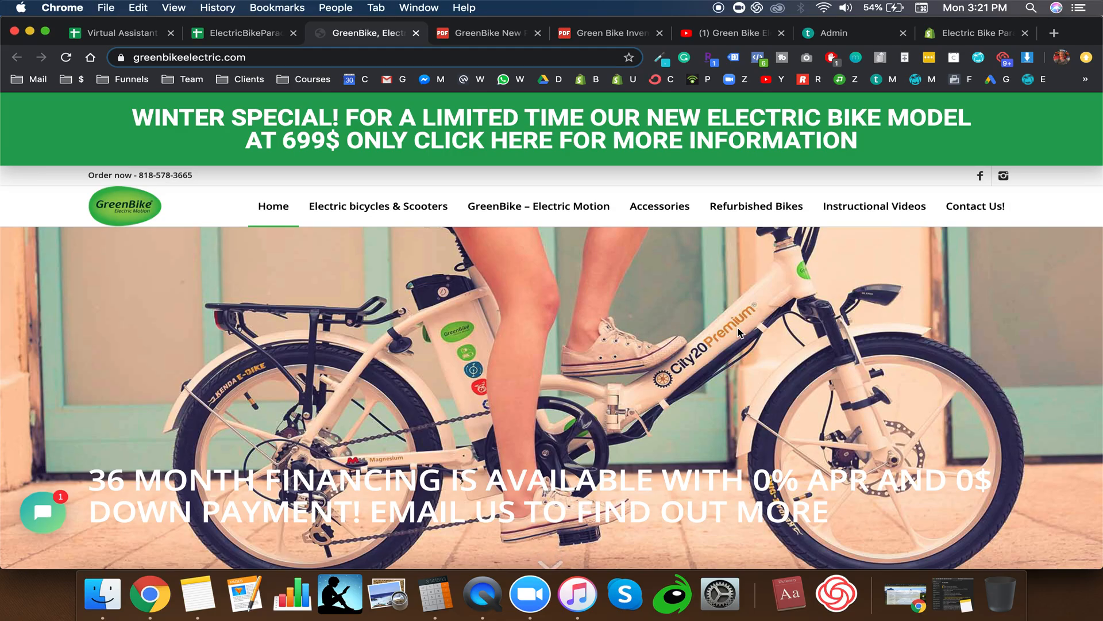
# Step: Open the GreenBike site's Contact Us page and find the store address under Visit Us
pyautogui.click(961, 213)
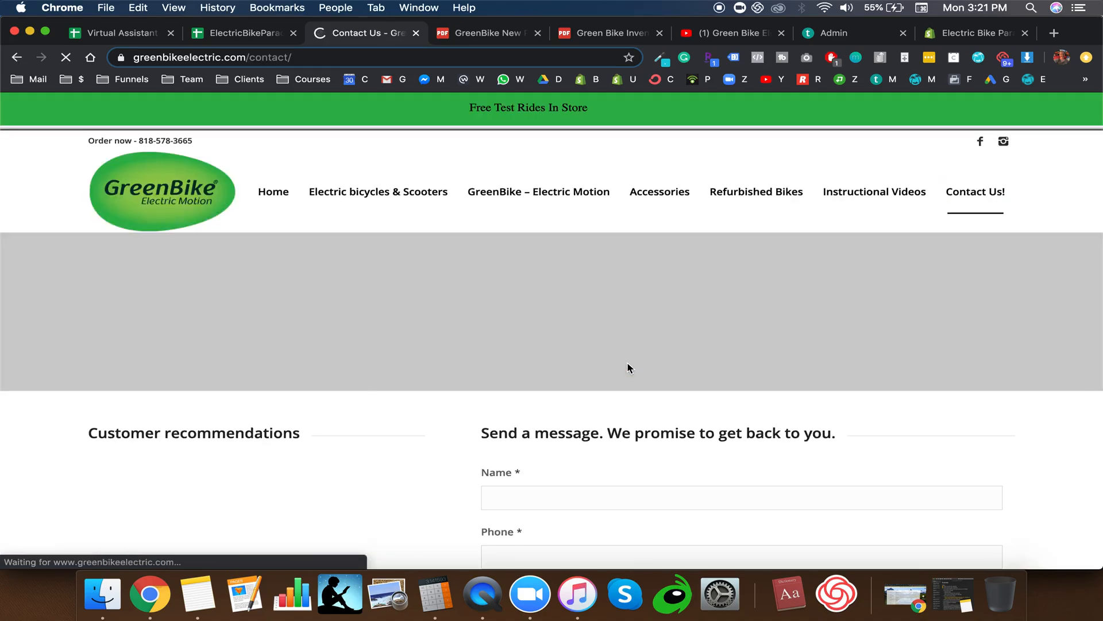
pyautogui.scroll(-10, 586, 422)
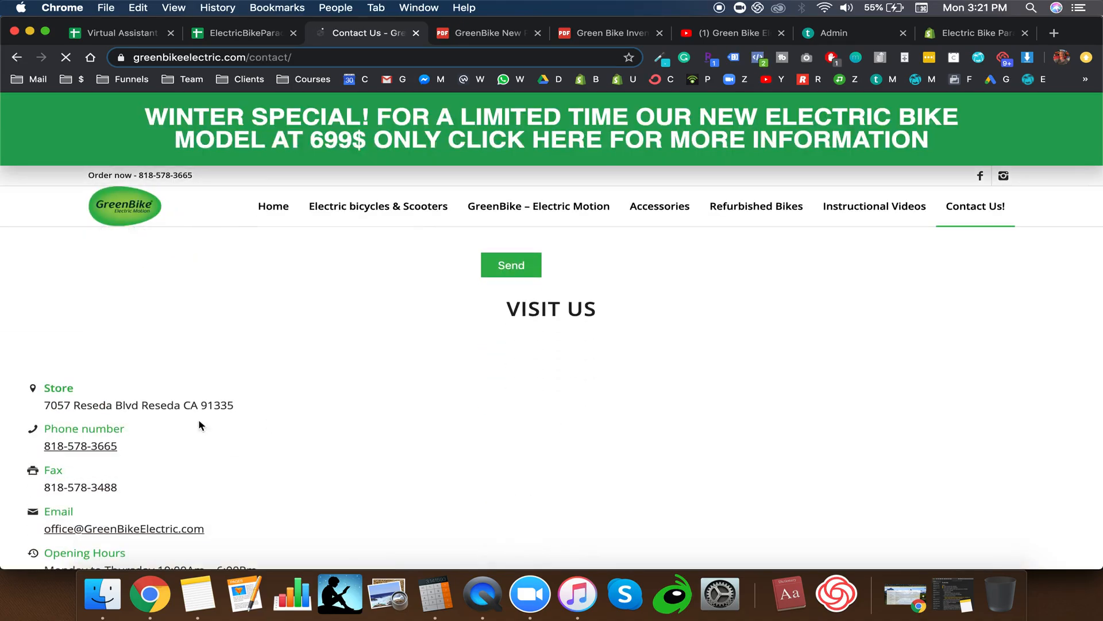
pyautogui.moveTo(144, 407)
pyautogui.mouseDown()
pyautogui.moveTo(241, 405)
pyautogui.moveTo(229, 405)
pyautogui.mouseUp()
pyautogui.click(146, 405)
pyautogui.click(224, 405)
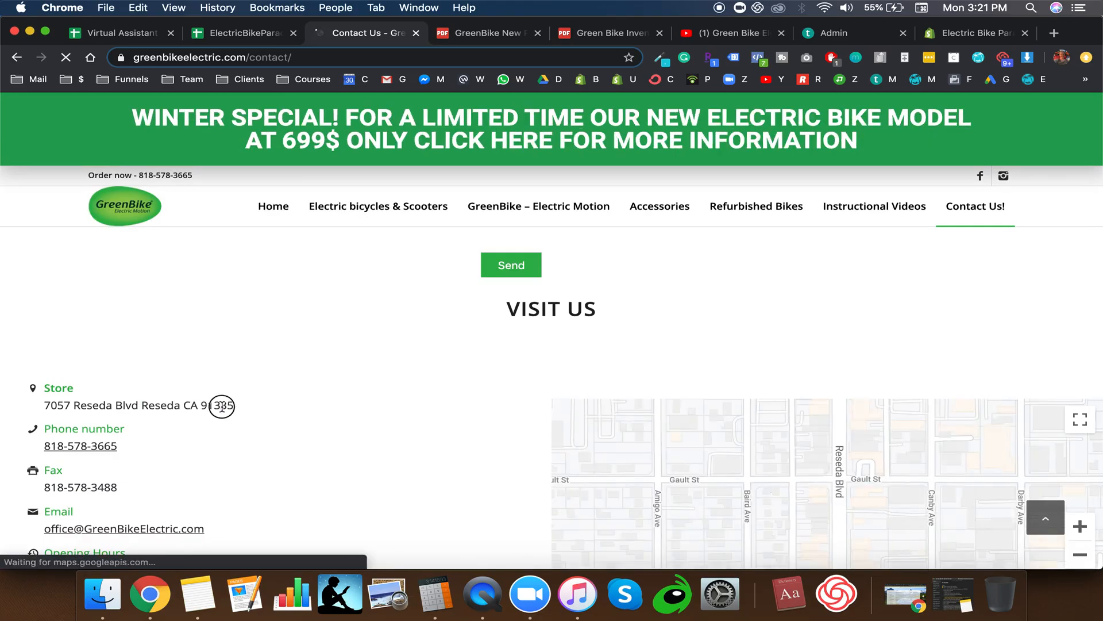
# Step: Examine the ZIP code in the supplier's store address
pyautogui.doubleClick(223, 406)
pyautogui.click(235, 405)
pyautogui.doubleClick(224, 405)
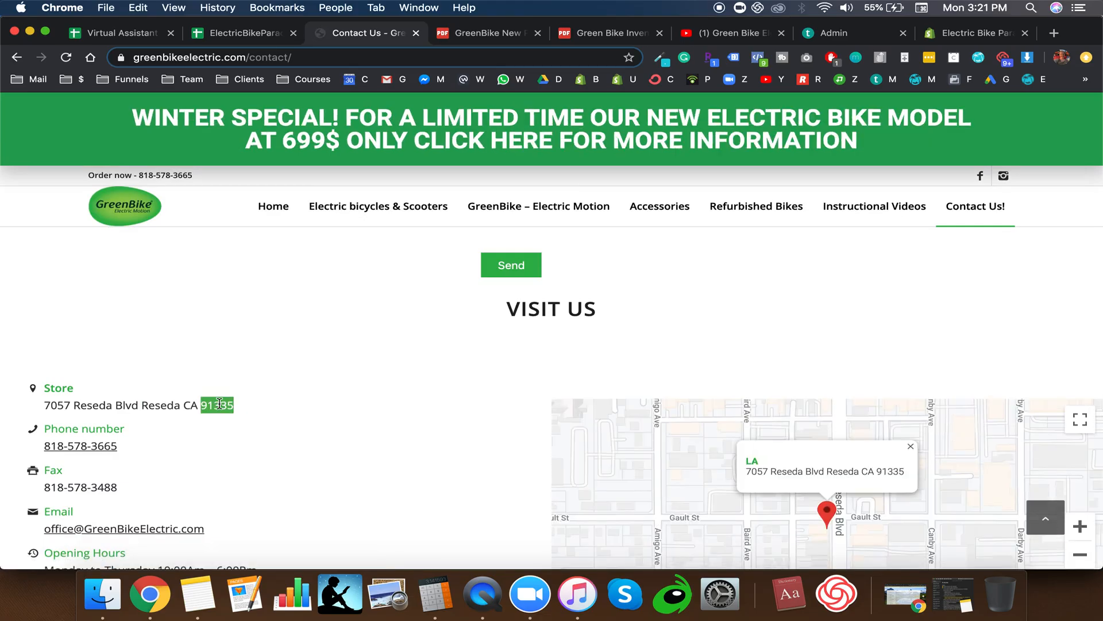
pyautogui.click(259, 408)
pyautogui.click(229, 406)
pyautogui.tripleClick(229, 406)
pyautogui.click(239, 406)
pyautogui.tripleClick(228, 406)
pyautogui.click(259, 404)
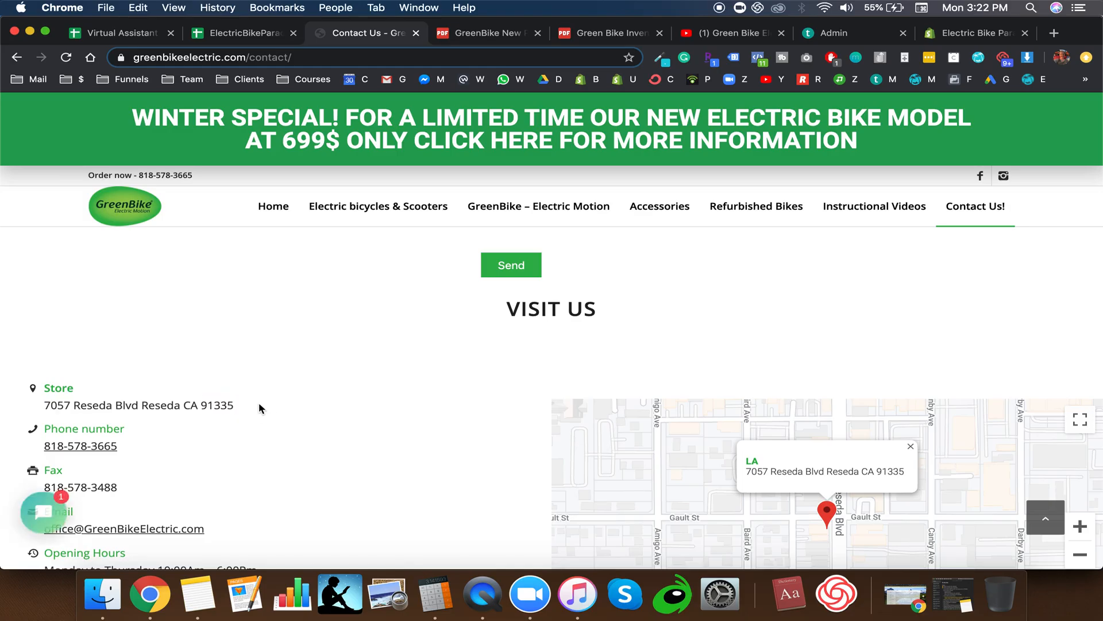
# Step: Examine the city, state and ZIP code in the store address, along with the full address line
pyautogui.scroll(-2, 259, 408)
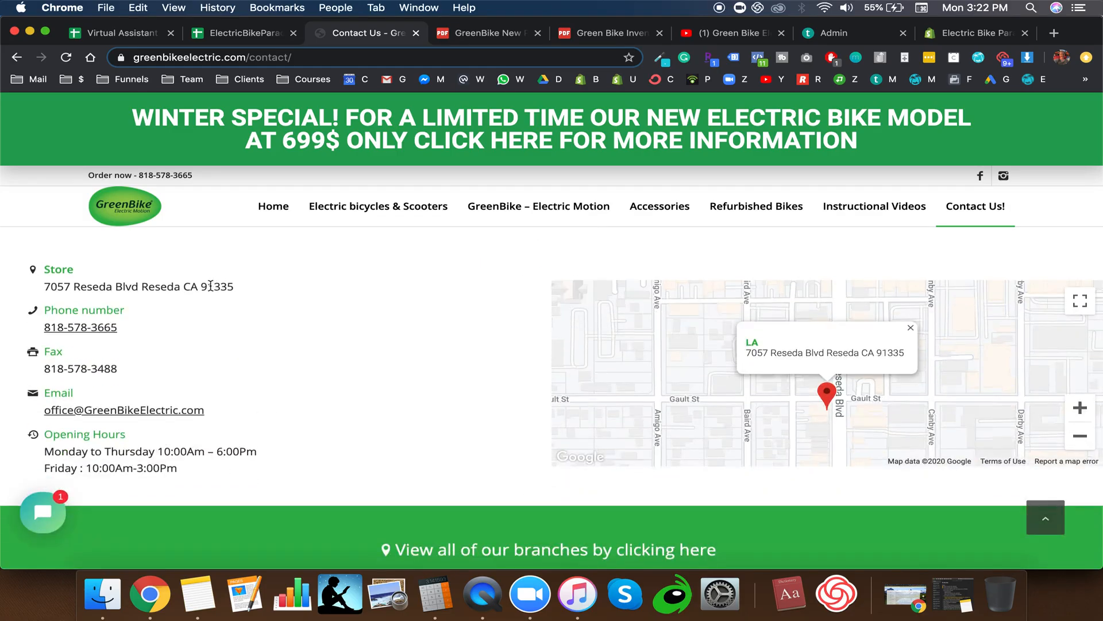
pyautogui.moveTo(145, 289)
pyautogui.mouseDown()
pyautogui.moveTo(233, 289)
pyautogui.moveTo(152, 287)
pyautogui.mouseUp()
pyautogui.click(232, 289)
pyautogui.moveTo(147, 288)
pyautogui.mouseDown()
pyautogui.moveTo(234, 286)
pyautogui.moveTo(143, 285)
pyautogui.mouseUp()
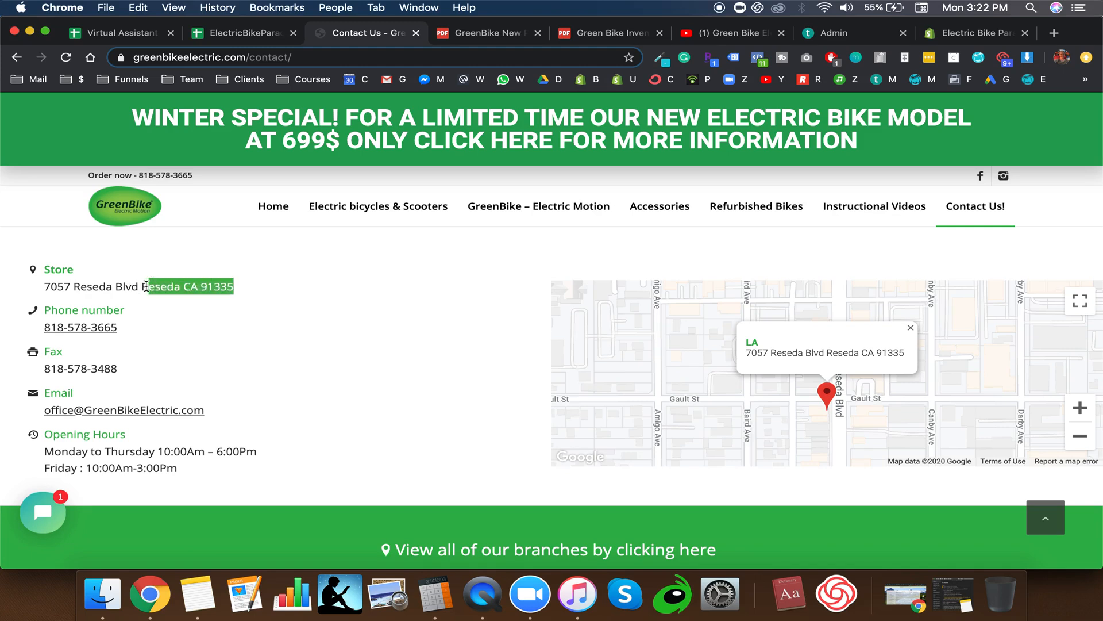
pyautogui.click(224, 286)
pyautogui.moveTo(229, 285); pyautogui.dragTo(150, 285)
pyautogui.click(143, 287)
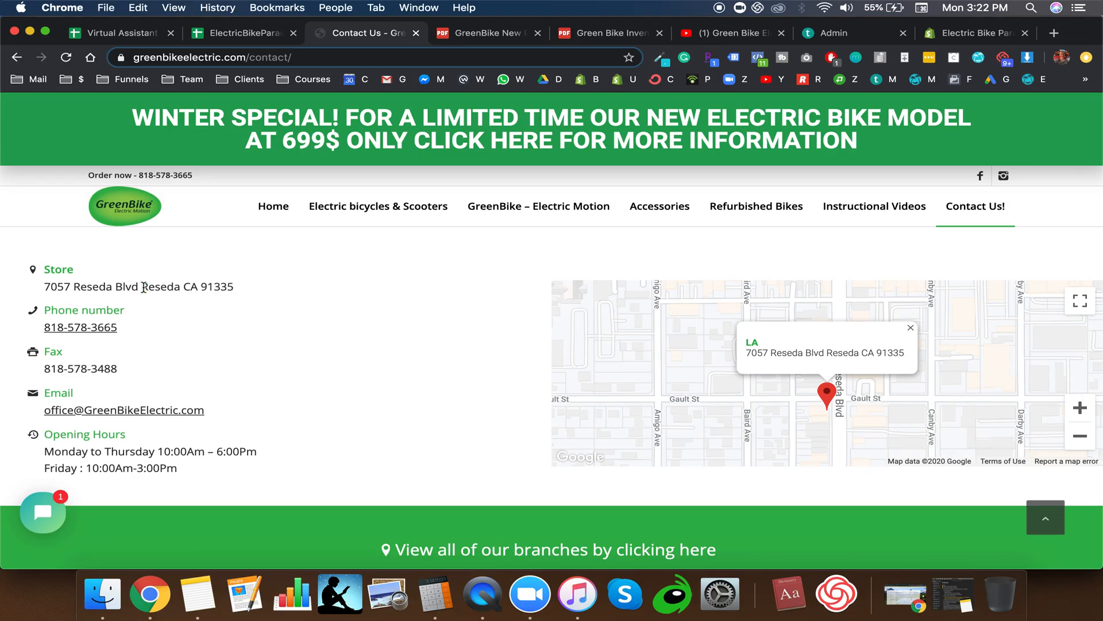
pyautogui.tripleClick(198, 281)
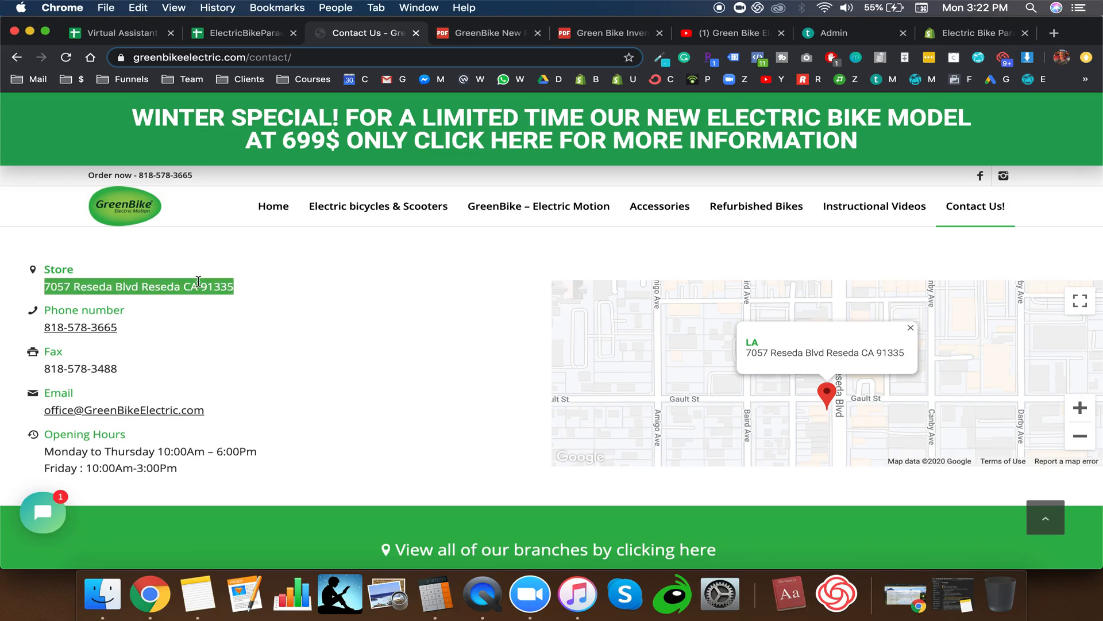
pyautogui.click(231, 281)
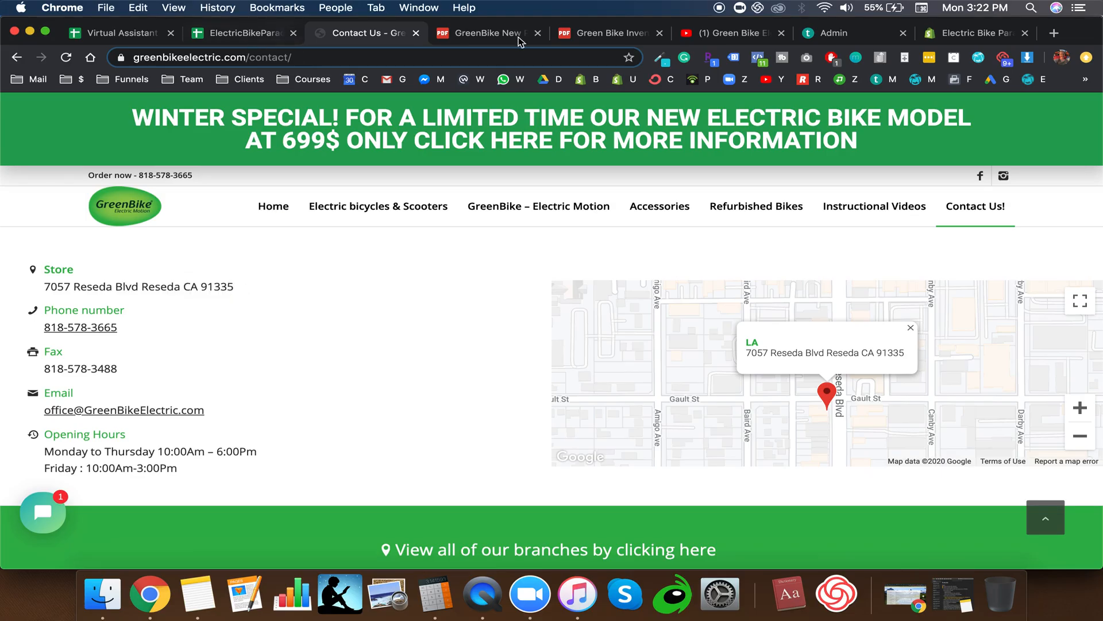
# Step: Return to GreenBike New Pricing2020.pdf and examine the Dealer and MAP column headings with the Big Dog Extreme's prices
pyautogui.click(491, 33)
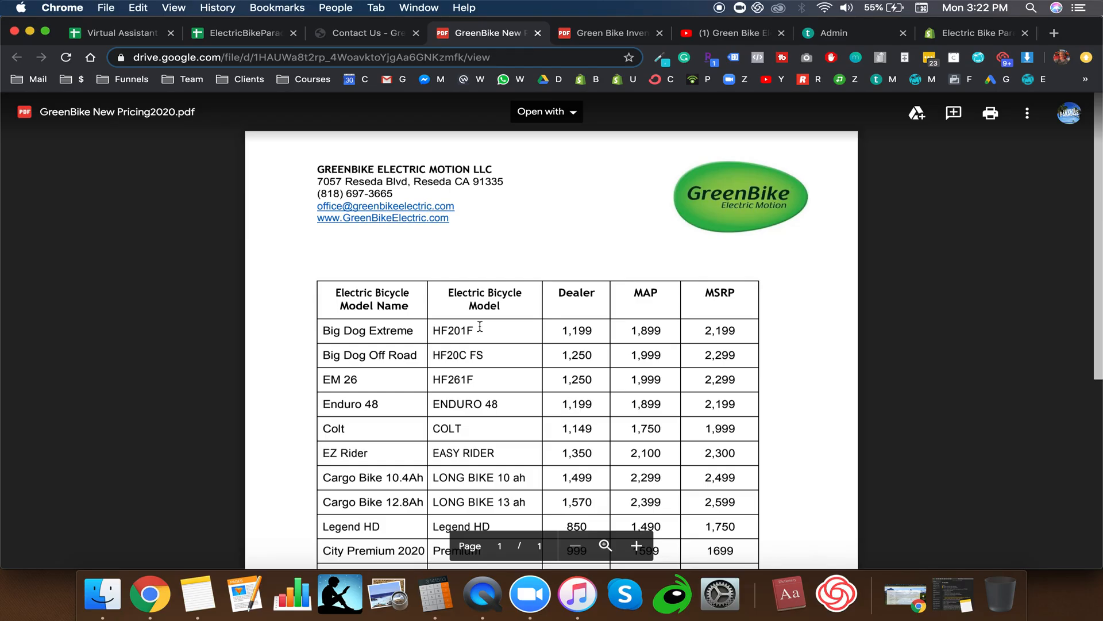
pyautogui.doubleClick(577, 330)
pyautogui.doubleClick(648, 330)
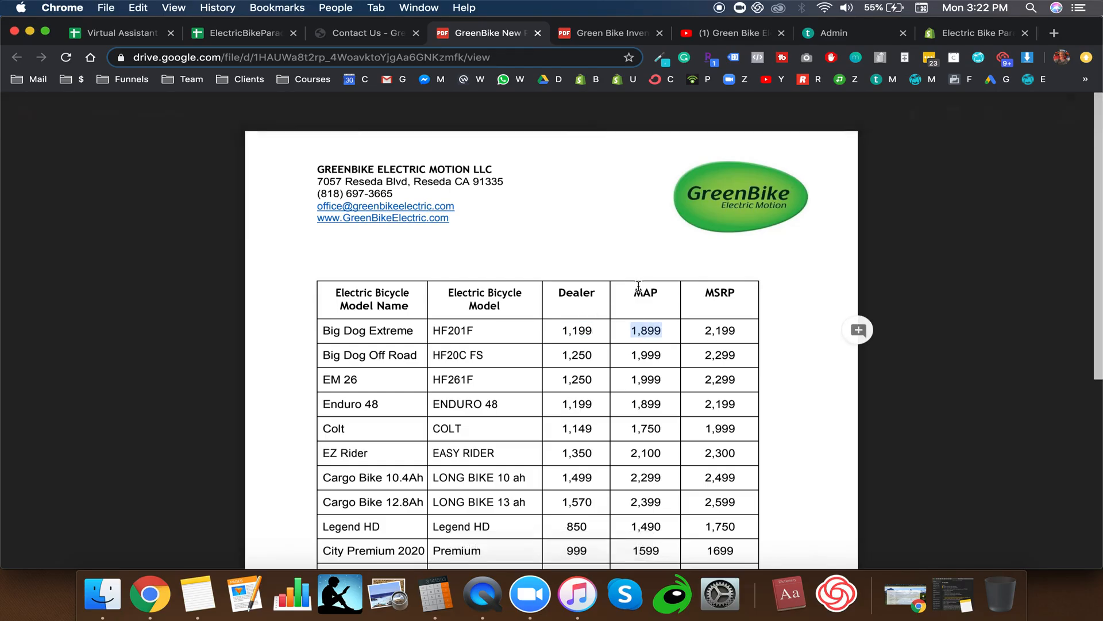
pyautogui.moveTo(562, 295); pyautogui.dragTo(652, 292)
pyautogui.click(661, 293)
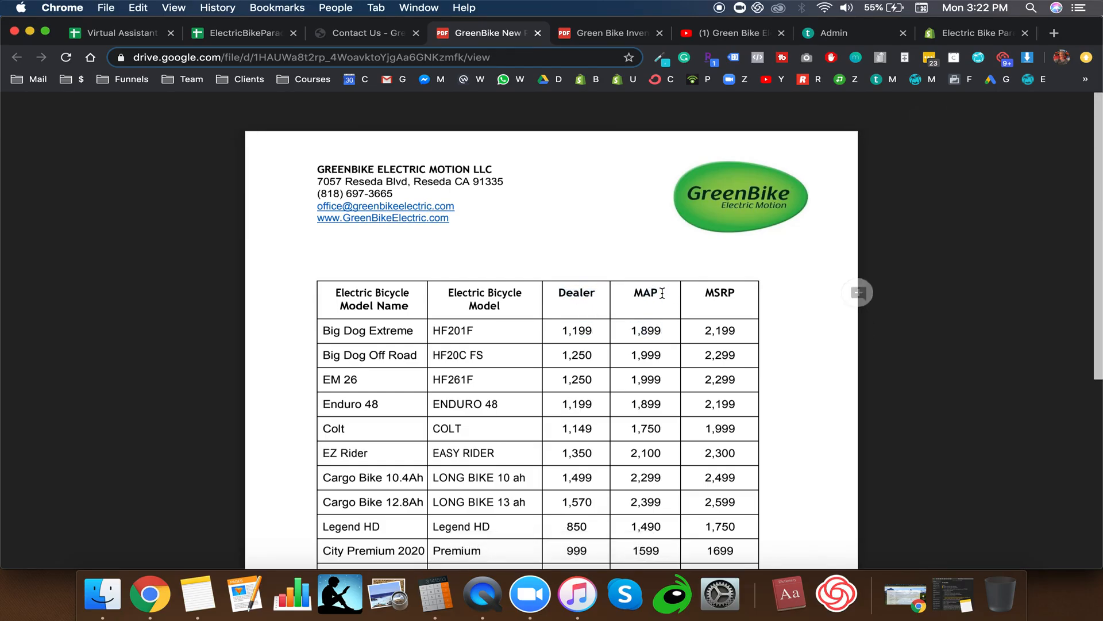
# Step: Examine the Big Dog Extreme's Dealer price, followed by its MAP price
pyautogui.click(566, 331)
pyautogui.moveTo(565, 331); pyautogui.dragTo(595, 331)
pyautogui.click(597, 331)
pyautogui.doubleClick(658, 329)
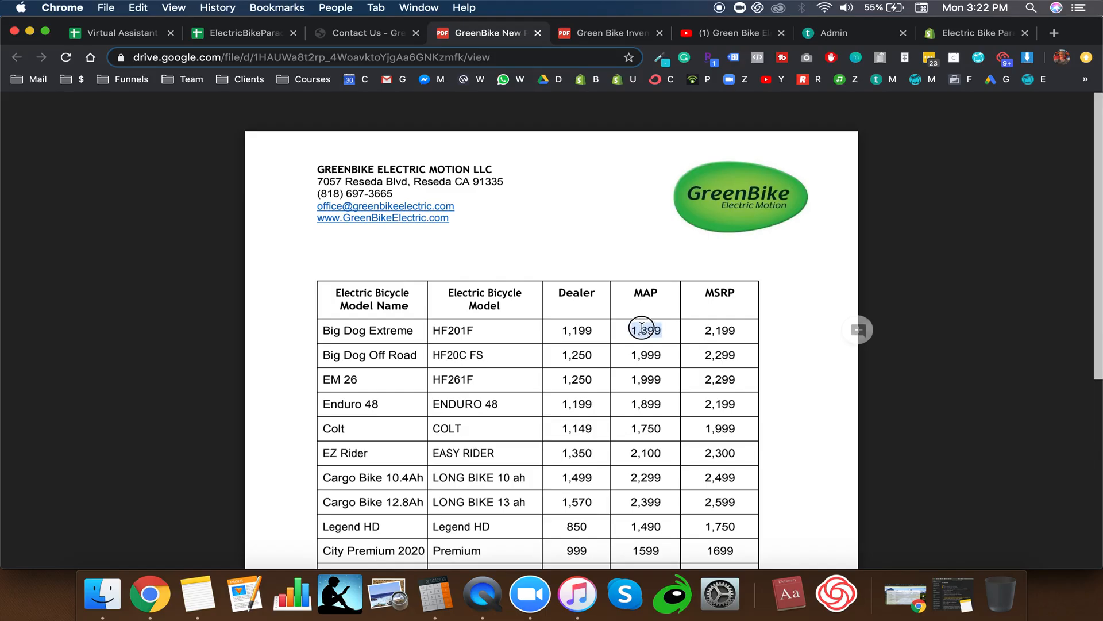
pyautogui.click(646, 330)
pyautogui.moveTo(635, 330); pyautogui.dragTo(656, 331)
pyautogui.click(656, 332)
pyautogui.doubleClick(639, 331)
pyautogui.click(635, 331)
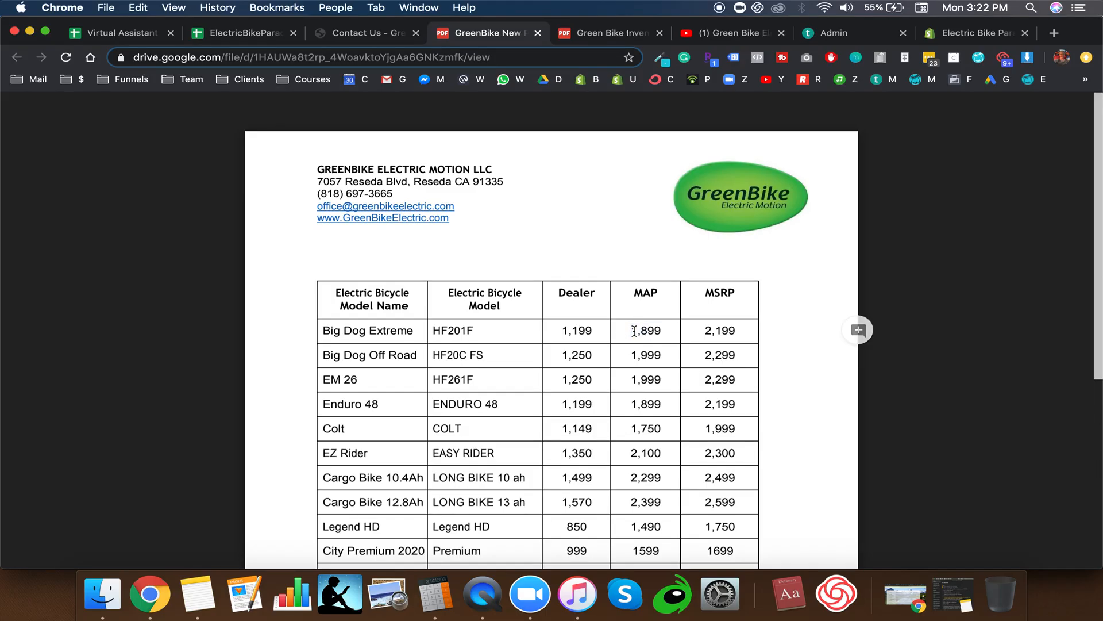
# Step: Compare the Big Dog Extreme's Dealer price with its MAP price in the price sheet
pyautogui.doubleClick(561, 331)
pyautogui.click(593, 330)
pyautogui.doubleClick(570, 330)
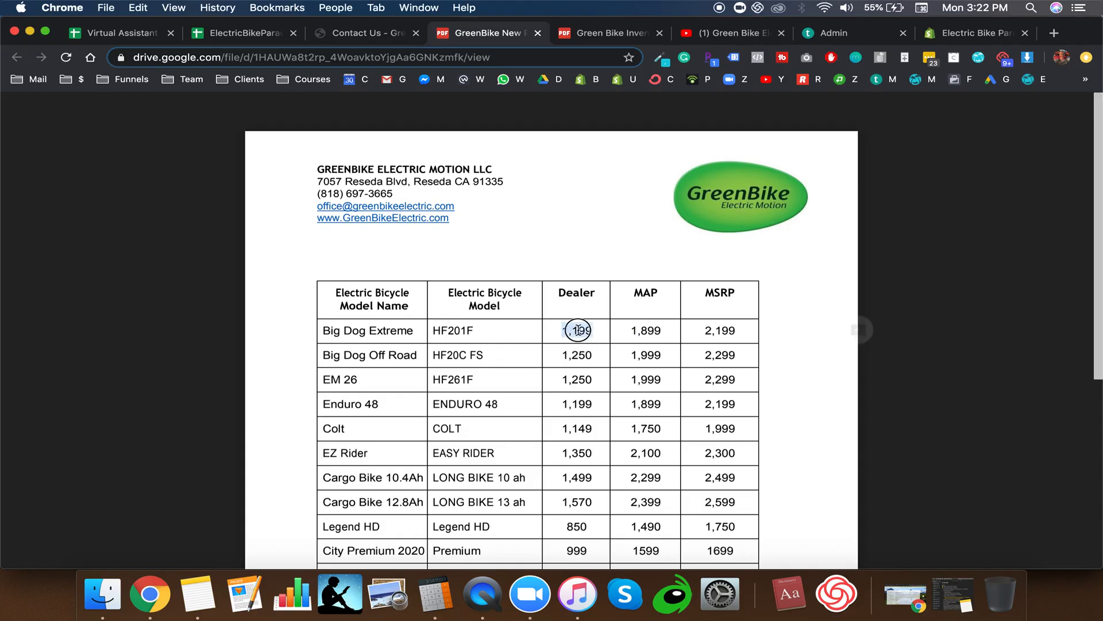
pyautogui.click(567, 330)
pyautogui.moveTo(567, 330); pyautogui.dragTo(596, 330)
pyautogui.click(597, 330)
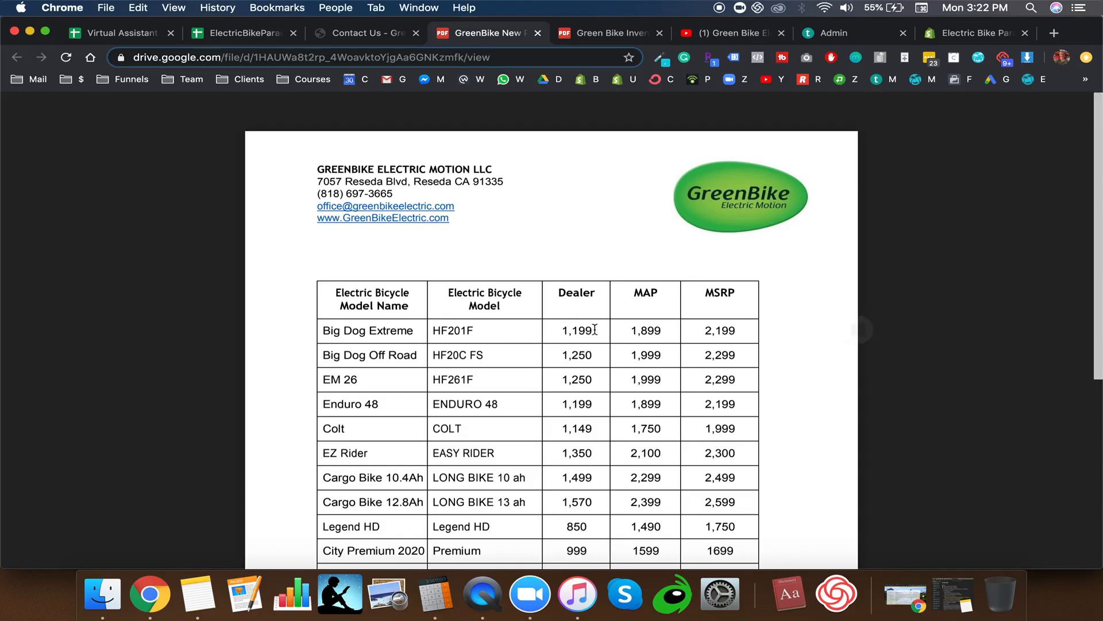
pyautogui.doubleClick(635, 330)
pyautogui.click(667, 330)
pyautogui.click(662, 331)
# Step: Examine the price range from Dealer through MAP to MSRP in the Big Dog Extreme row
pyautogui.moveTo(563, 330); pyautogui.dragTo(719, 326)
pyautogui.click(721, 326)
pyautogui.moveTo(566, 333); pyautogui.dragTo(663, 330)
pyautogui.click(592, 329)
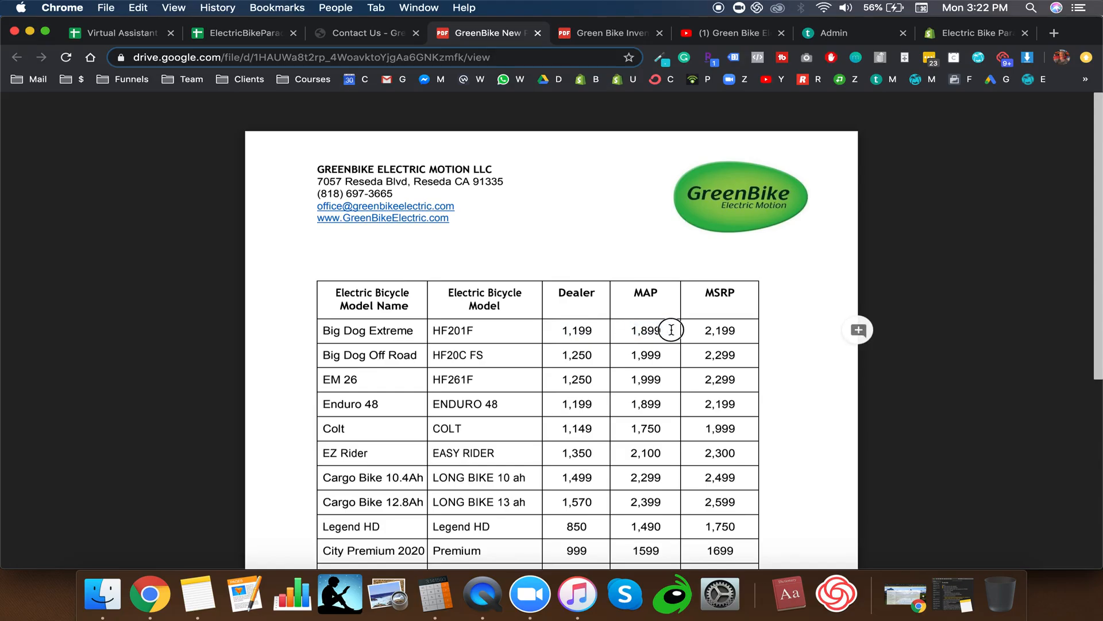
pyautogui.click(622, 329)
pyautogui.click(562, 330)
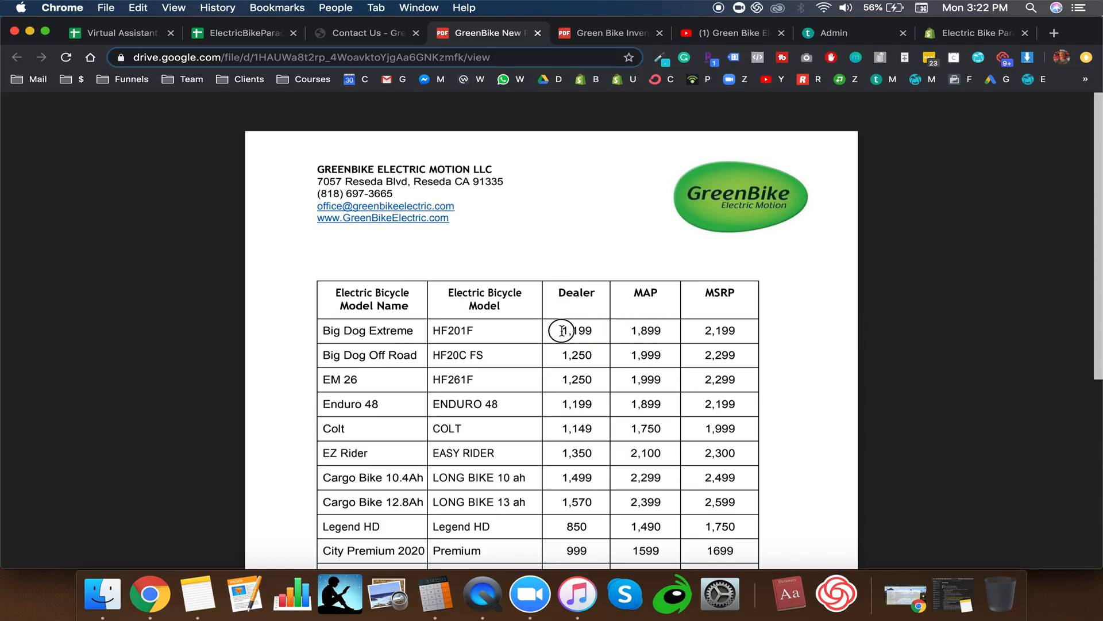
pyautogui.click(662, 327)
pyautogui.moveTo(565, 328); pyautogui.dragTo(744, 333)
pyautogui.click(739, 335)
# Step: Check the Big Dog Extreme's MAP price against its Dealer cost once more
pyautogui.moveTo(559, 330); pyautogui.dragTo(592, 331)
pyautogui.click(656, 330)
pyautogui.moveTo(631, 329); pyautogui.dragTo(664, 330)
pyautogui.click(651, 330)
pyautogui.doubleClick(647, 330)
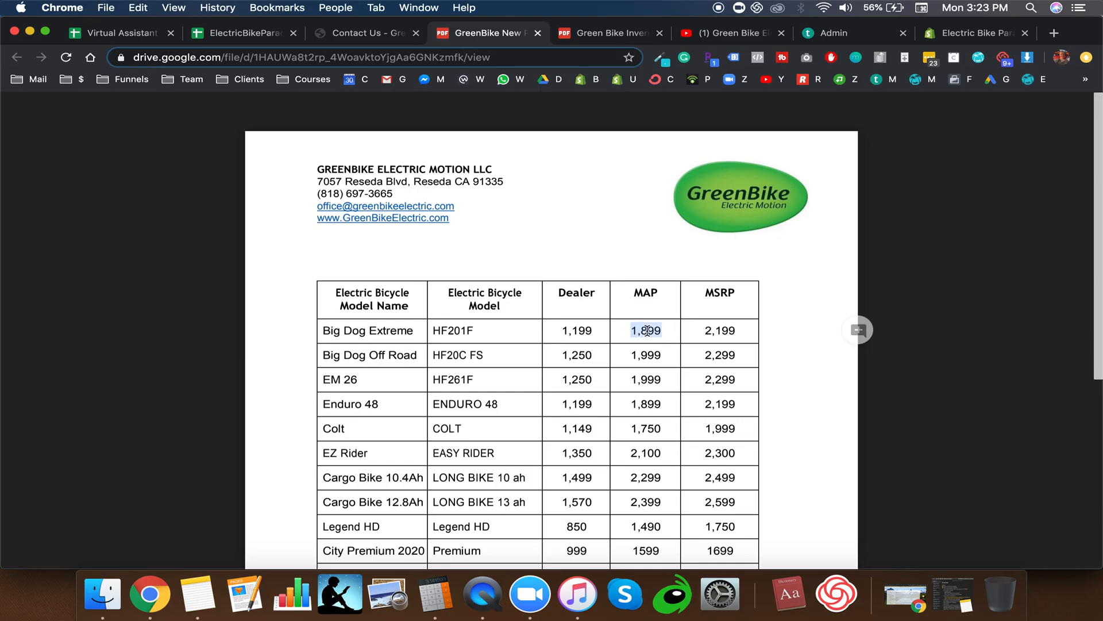
pyautogui.click(662, 330)
pyautogui.doubleClick(663, 330)
pyautogui.click(664, 330)
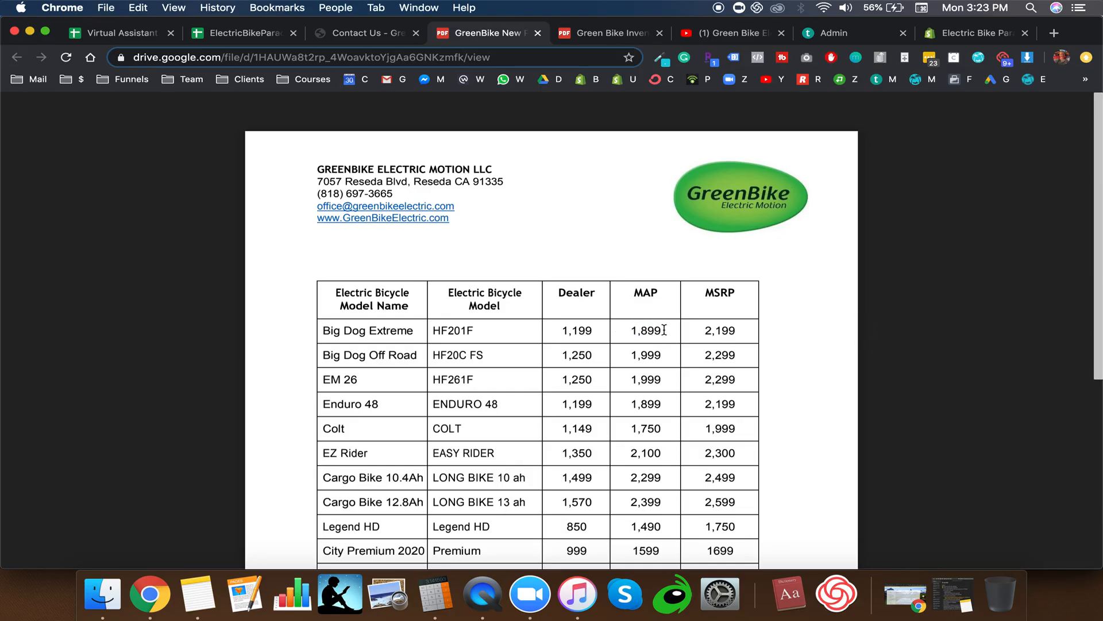
# Step: View the stock list in Green Bike Inventory for Drop Shippers 3.4.2020.pdf, then return to the GreenBike price sheet
pyautogui.doubleClick(434, 332)
pyautogui.click(610, 33)
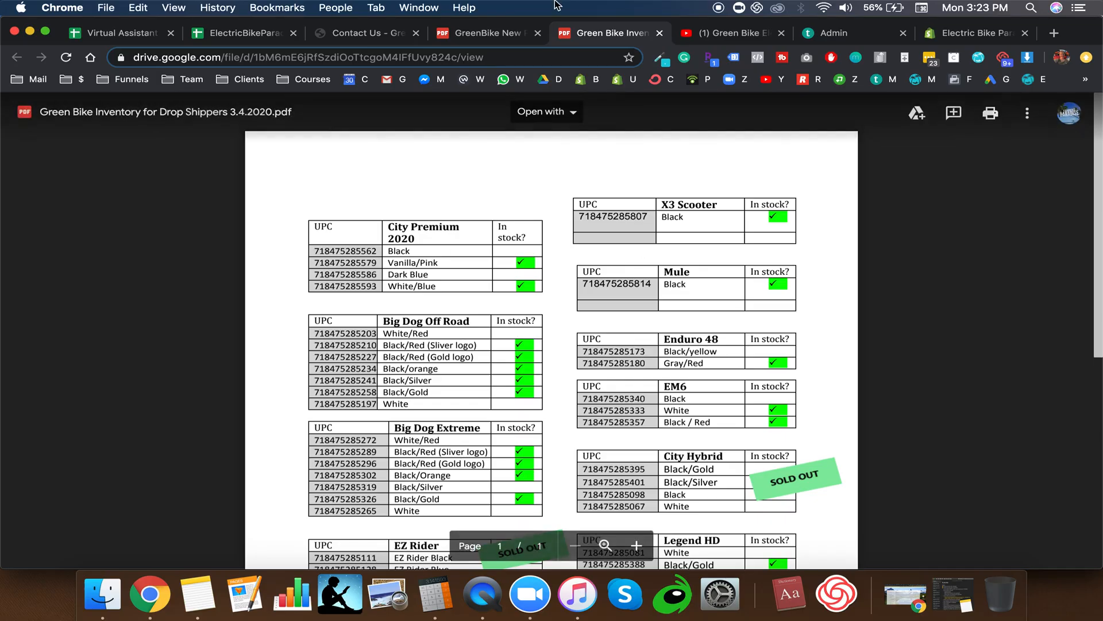
pyautogui.click(517, 32)
pyautogui.scroll(-1, 531, 374)
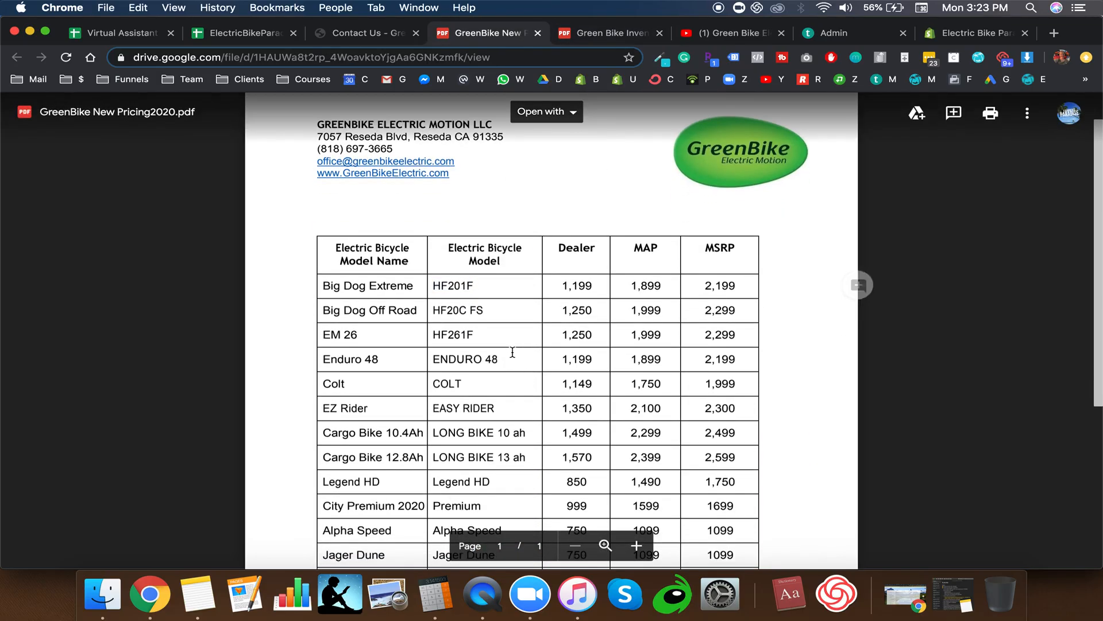
# Step: Check the Big Dog Extreme's model number in the price sheet, then look through the stock tables in the Green Bike inventory list
pyautogui.moveTo(321, 286); pyautogui.dragTo(476, 294)
pyautogui.click(470, 283)
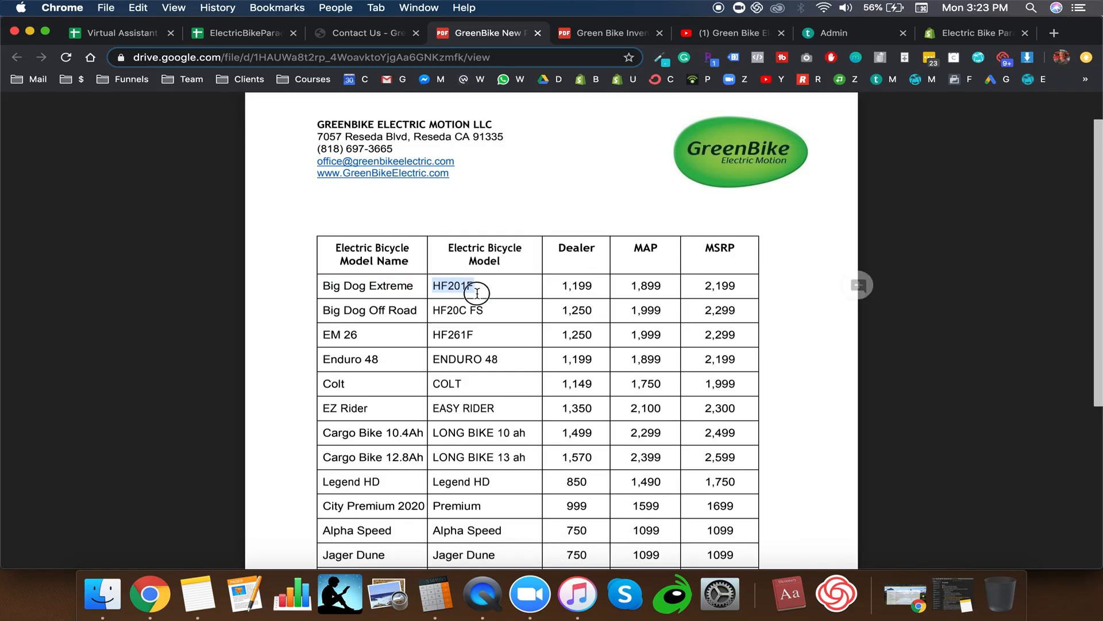
pyautogui.click(592, 33)
pyautogui.scroll(-10, 569, 331)
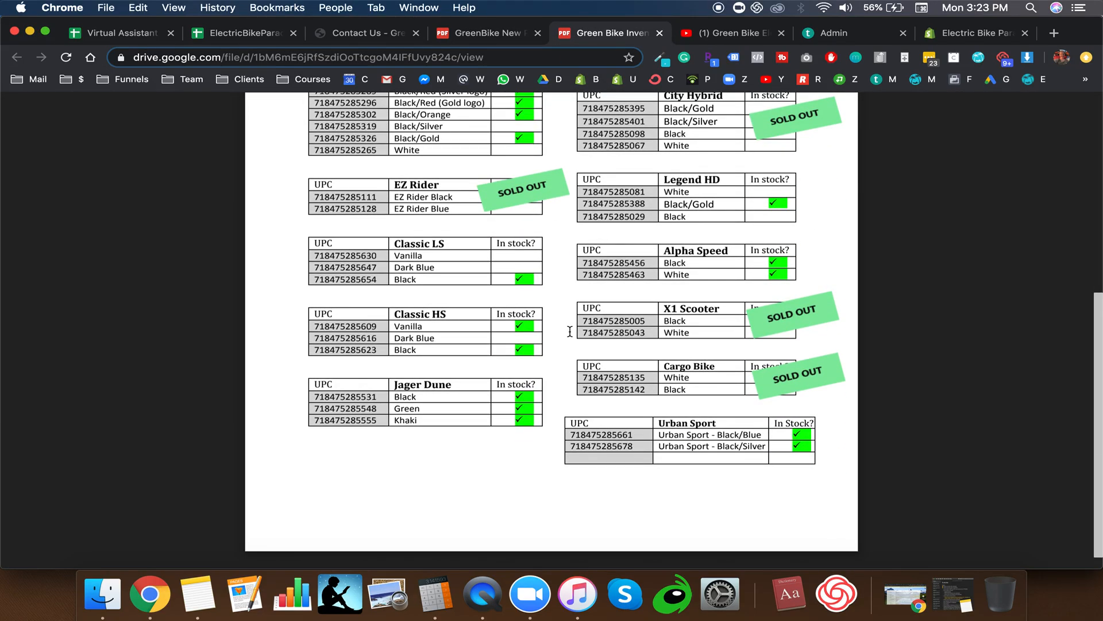
pyautogui.scroll(1, 571, 353)
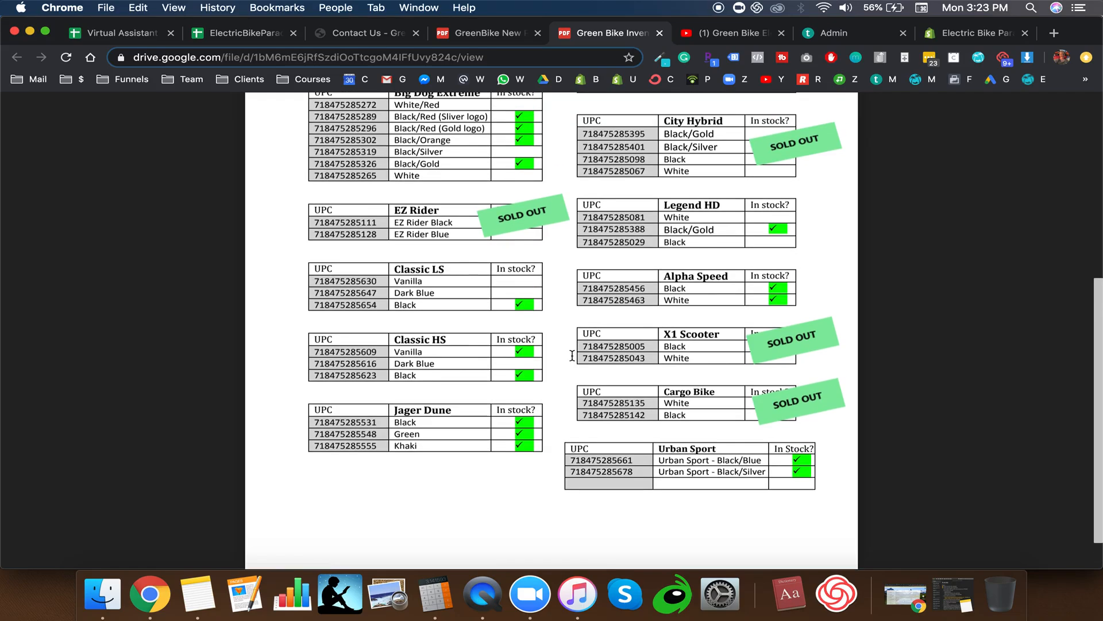
pyautogui.scroll(2, 561, 363)
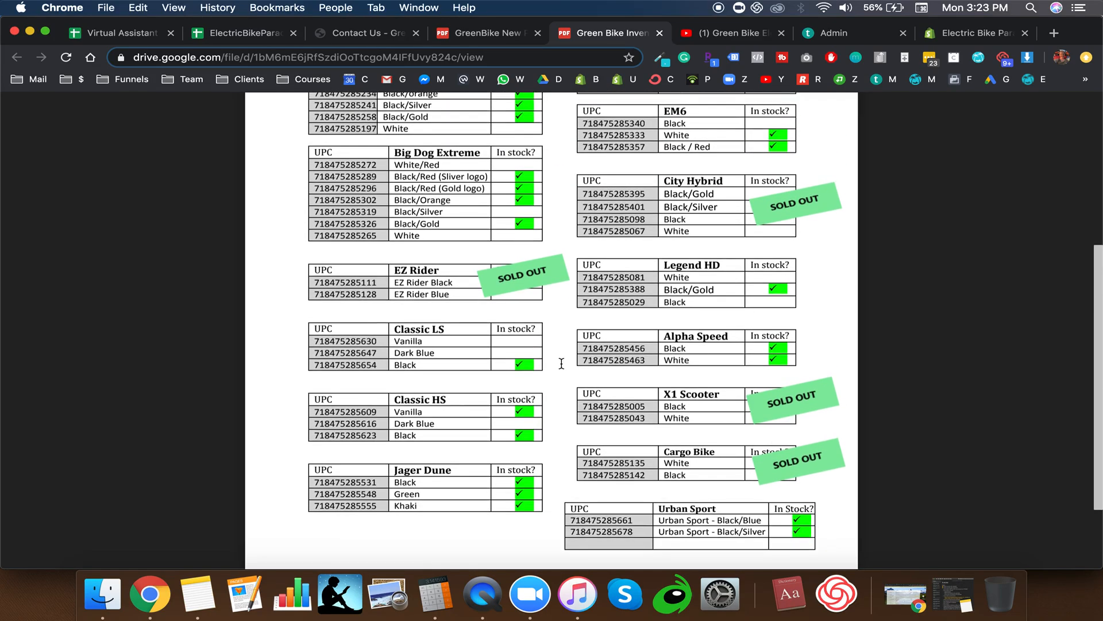
pyautogui.scroll(5, 562, 364)
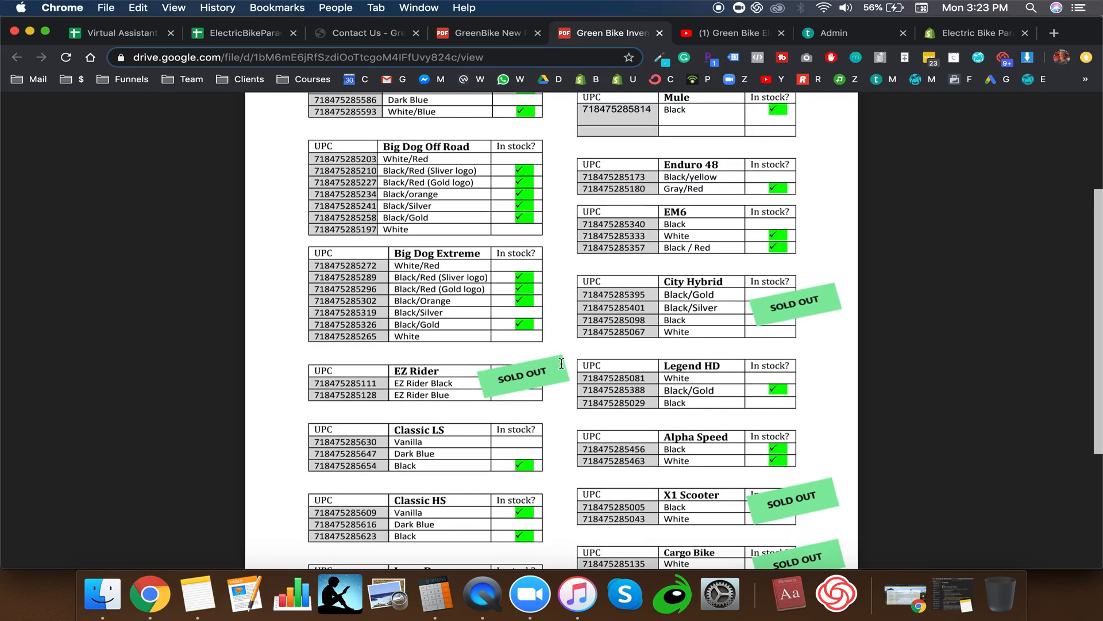
# Step: Examine the UPC and stock entries in the Big Dog Extreme table of the drop shipper inventory
pyautogui.click(497, 57)
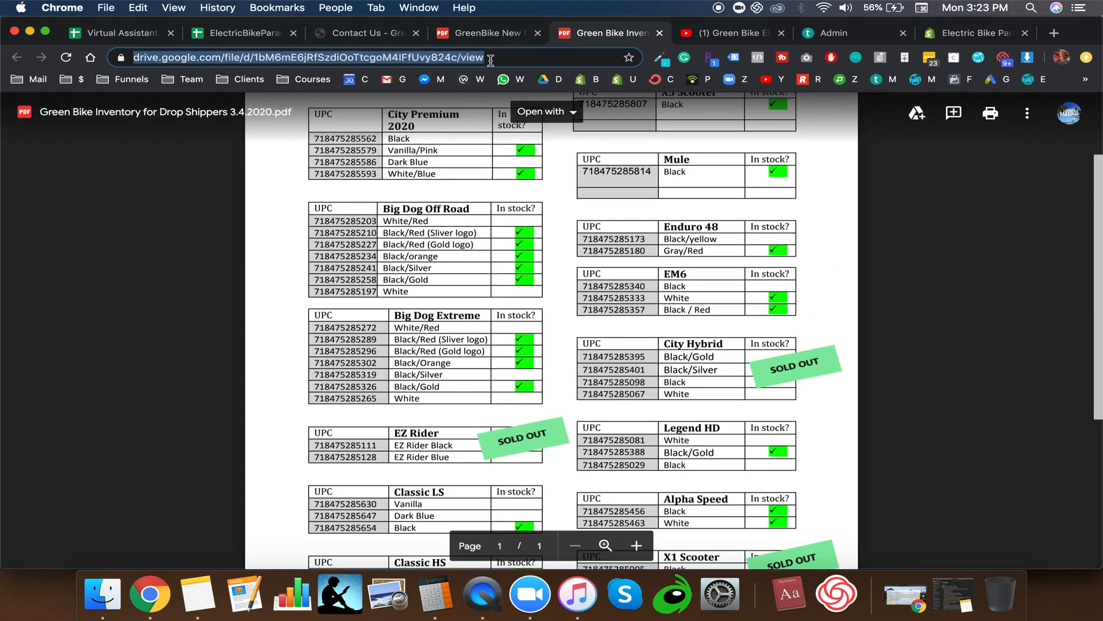
pyautogui.click(492, 33)
pyautogui.click(588, 33)
pyautogui.scroll(-1, 447, 330)
pyautogui.moveTo(315, 266); pyautogui.dragTo(529, 324)
pyautogui.click(529, 323)
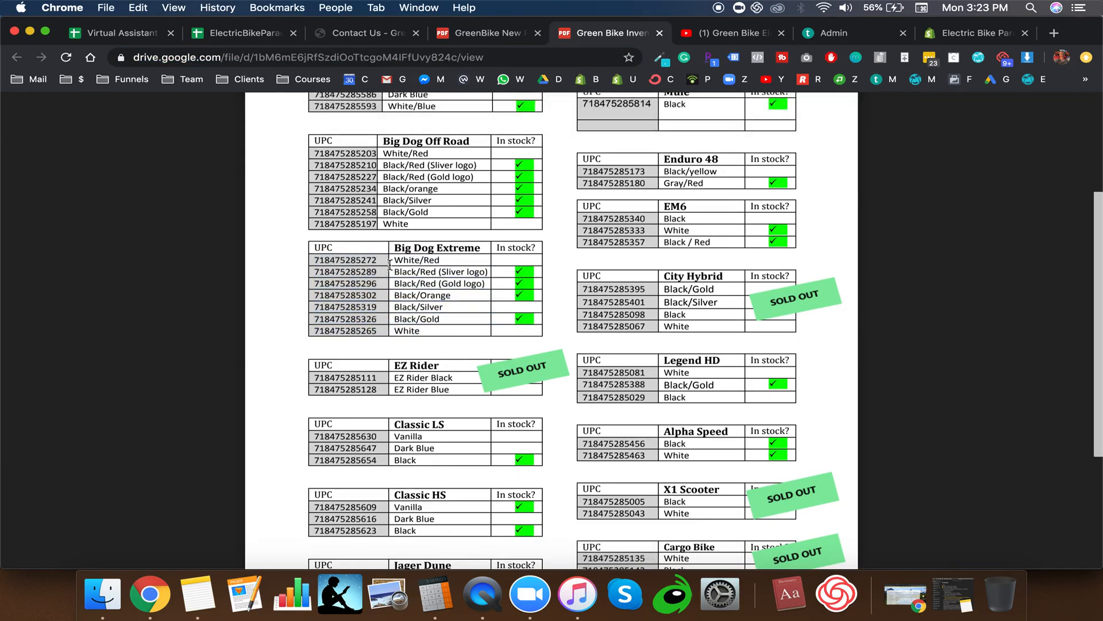
# Step: Return to the GreenBike price sheet and check the model code in the Big Dog Extreme row
pyautogui.click(460, 33)
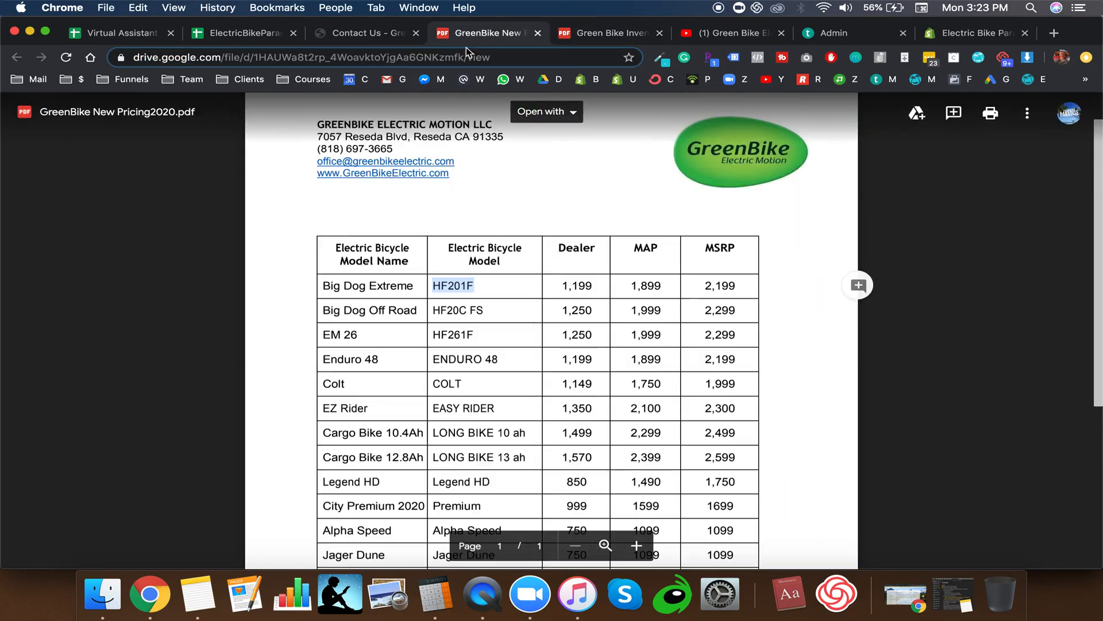
pyautogui.click(454, 292)
pyautogui.moveTo(435, 288); pyautogui.dragTo(475, 286)
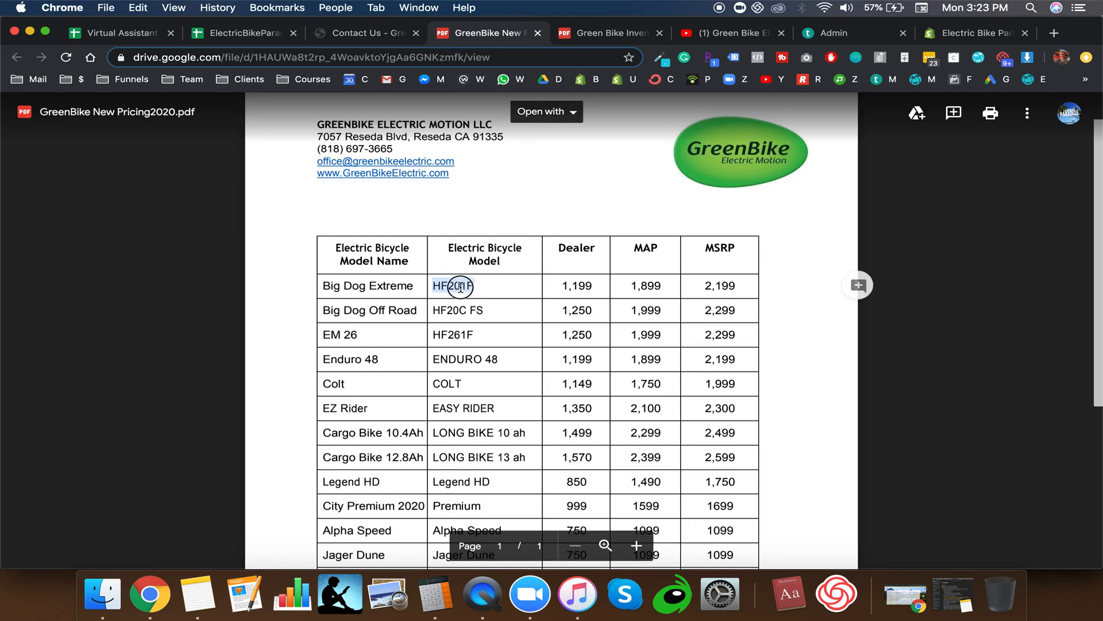
pyautogui.click(471, 286)
# Step: Examine the Black/Red (Sliver logo) variant of the Big Dog Extreme in the inventory list
pyautogui.click(579, 31)
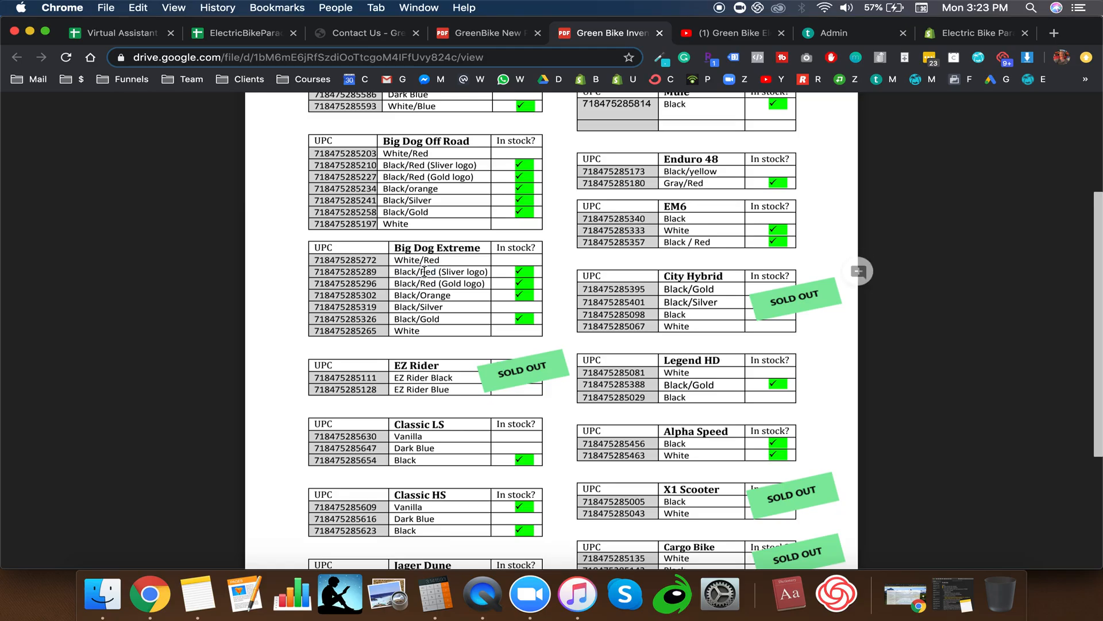
pyautogui.moveTo(485, 283)
pyautogui.mouseDown()
pyautogui.moveTo(408, 279)
pyautogui.moveTo(477, 271)
pyautogui.mouseUp()
pyautogui.click(399, 276)
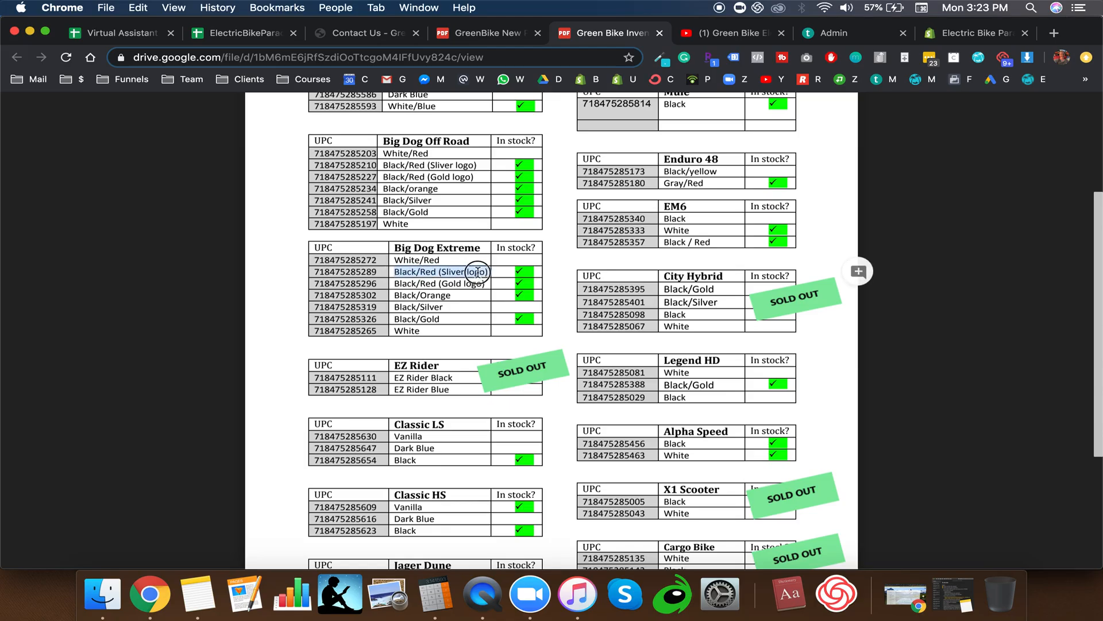
pyautogui.doubleClick(475, 272)
pyautogui.click(440, 272)
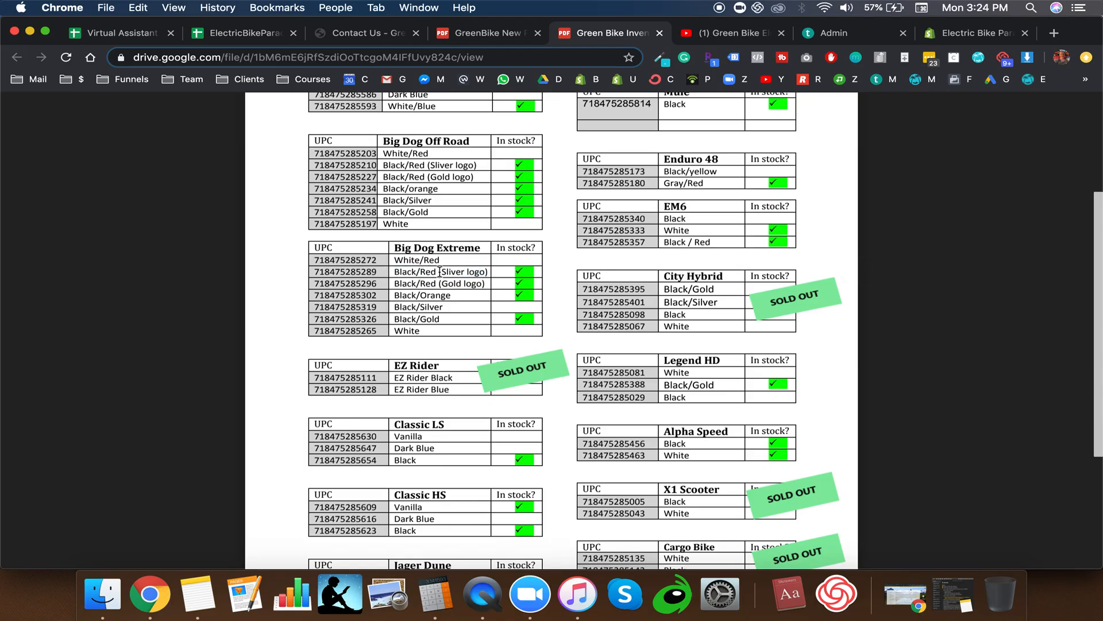
pyautogui.doubleClick(434, 272)
pyautogui.click(439, 272)
pyautogui.click(488, 271)
pyautogui.click(412, 270)
pyautogui.click(395, 269)
pyautogui.moveTo(394, 270); pyautogui.dragTo(486, 272)
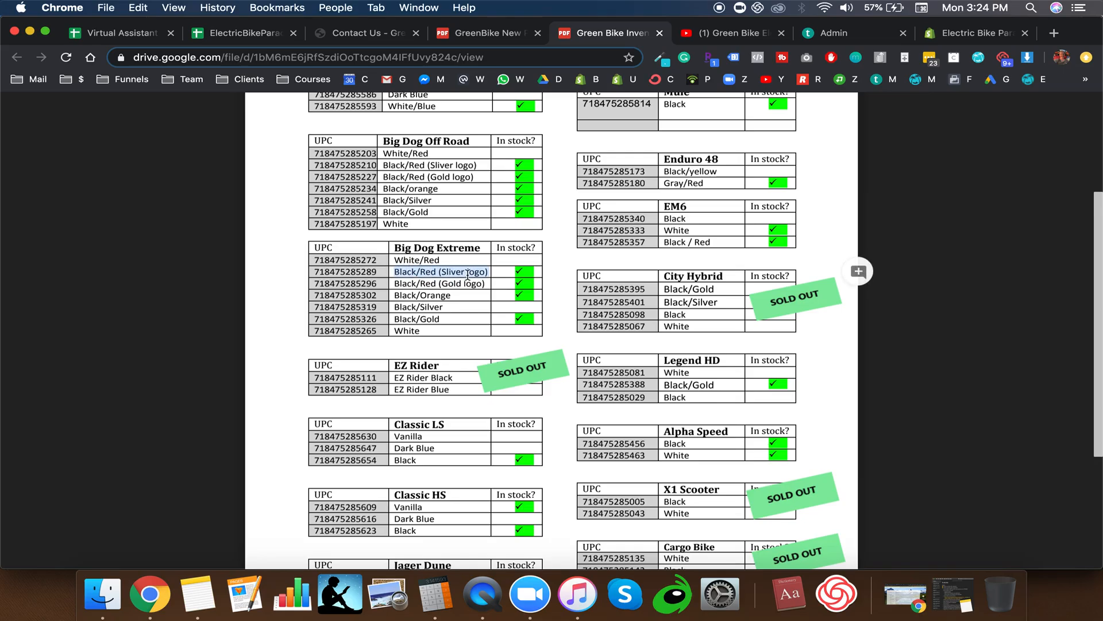
# Step: Review the Big Dog Extreme's Black/Orange, Black/Silver and Black/Gold variants and the UPC column in the inventory list
pyautogui.click(453, 290)
pyautogui.click(403, 292)
pyautogui.doubleClick(396, 295)
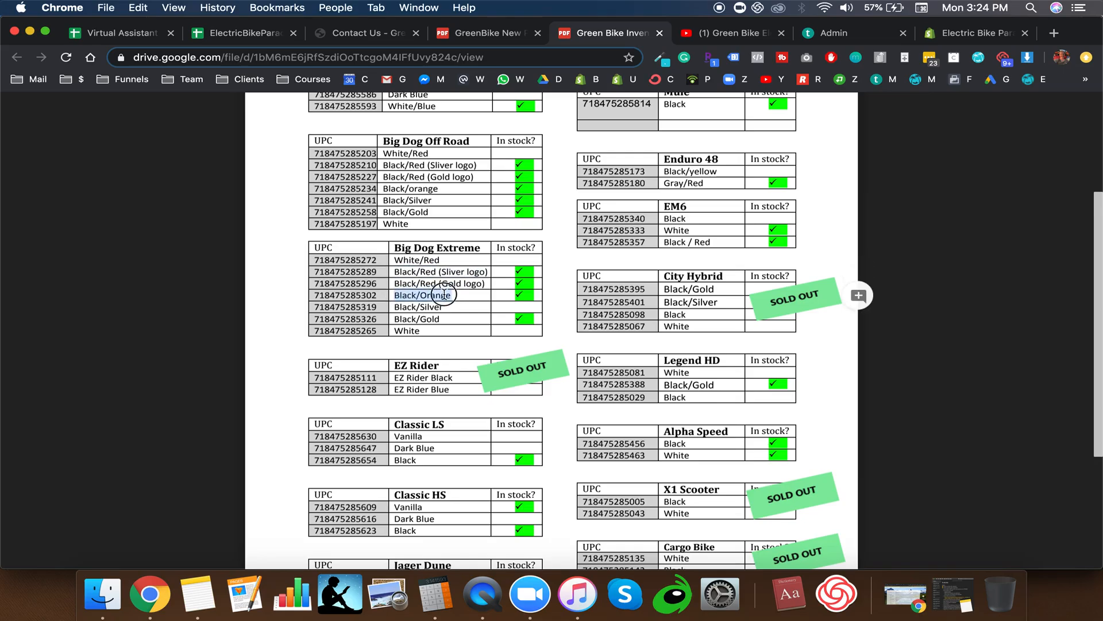
pyautogui.click(397, 295)
pyautogui.moveTo(396, 307); pyautogui.dragTo(435, 307)
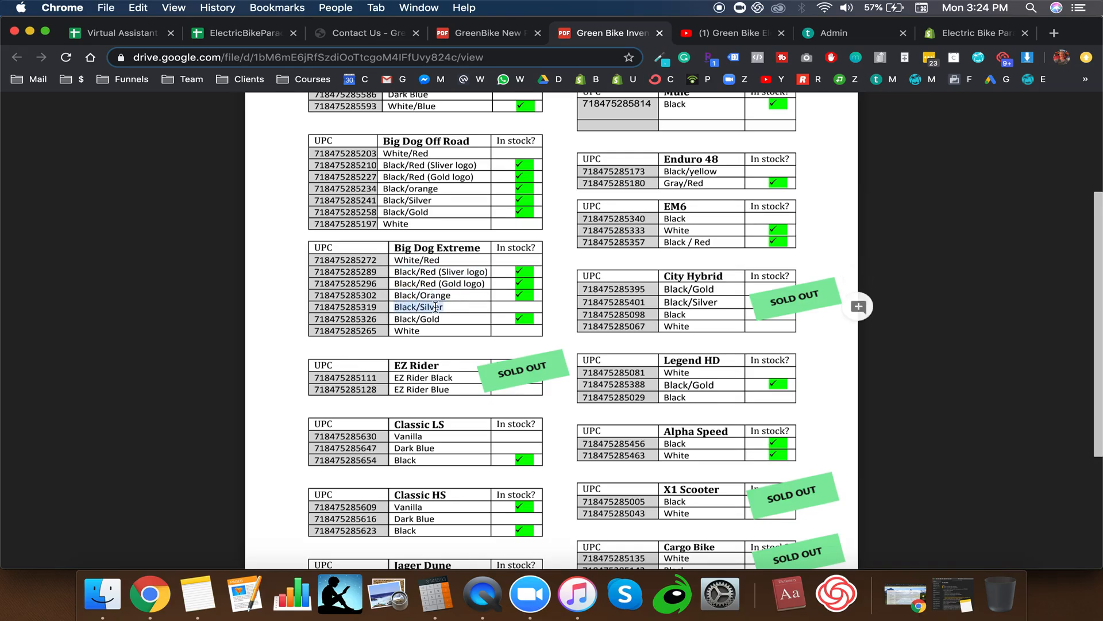
pyautogui.doubleClick(422, 318)
pyautogui.click(421, 319)
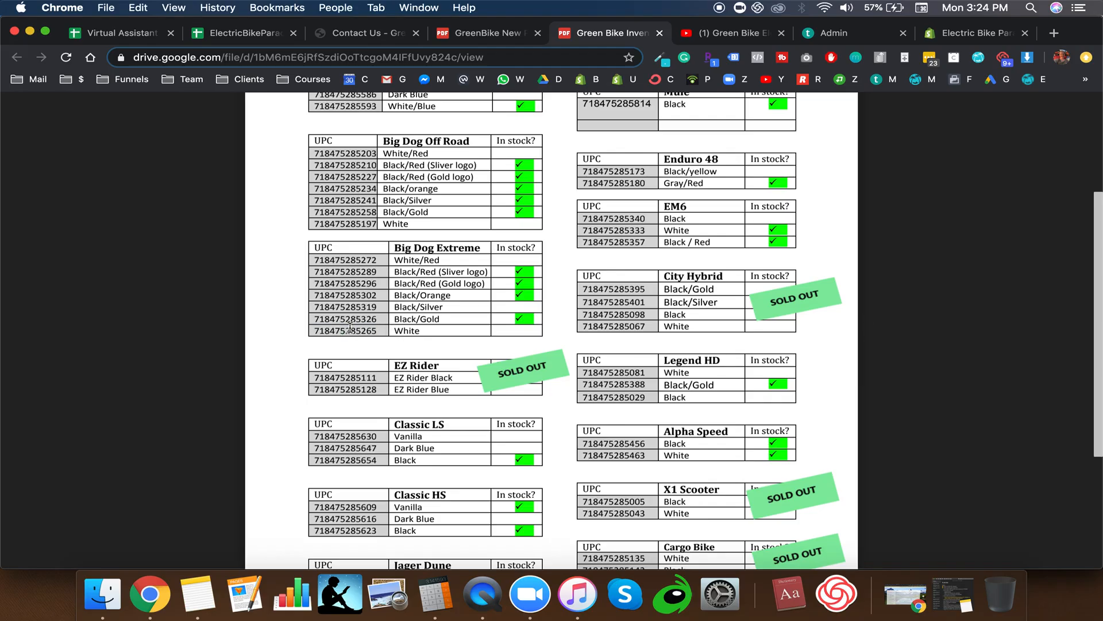
pyautogui.doubleClick(368, 281)
pyautogui.click(368, 281)
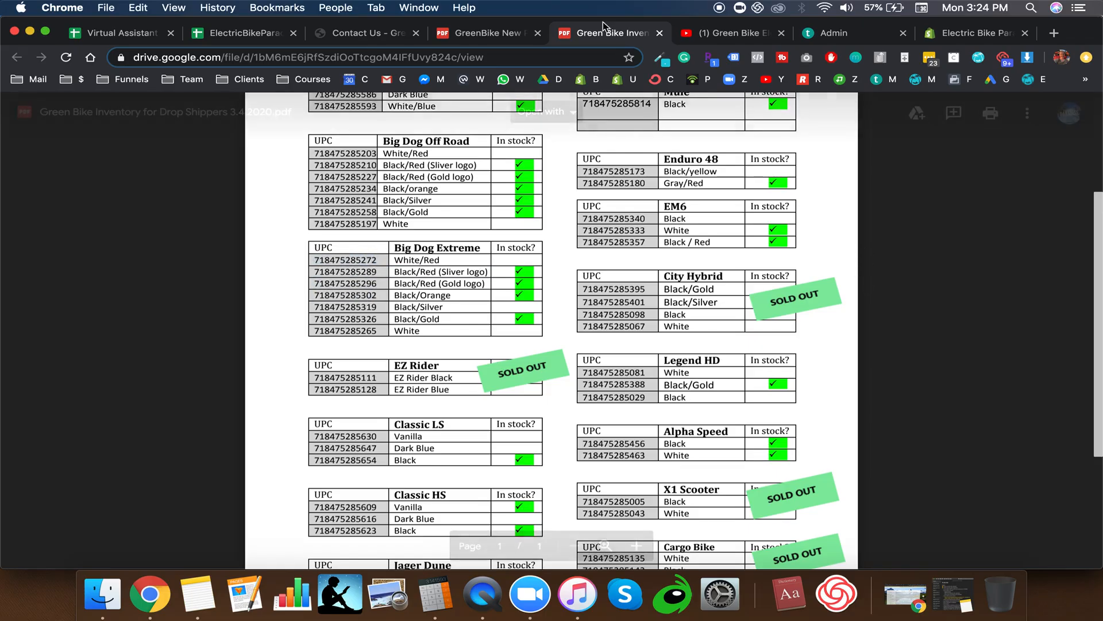
# Step: Look through the uploaded videos on the Green Bike Electric Motion YouTube channel
pyautogui.click(738, 37)
pyautogui.scroll(-4, 712, 312)
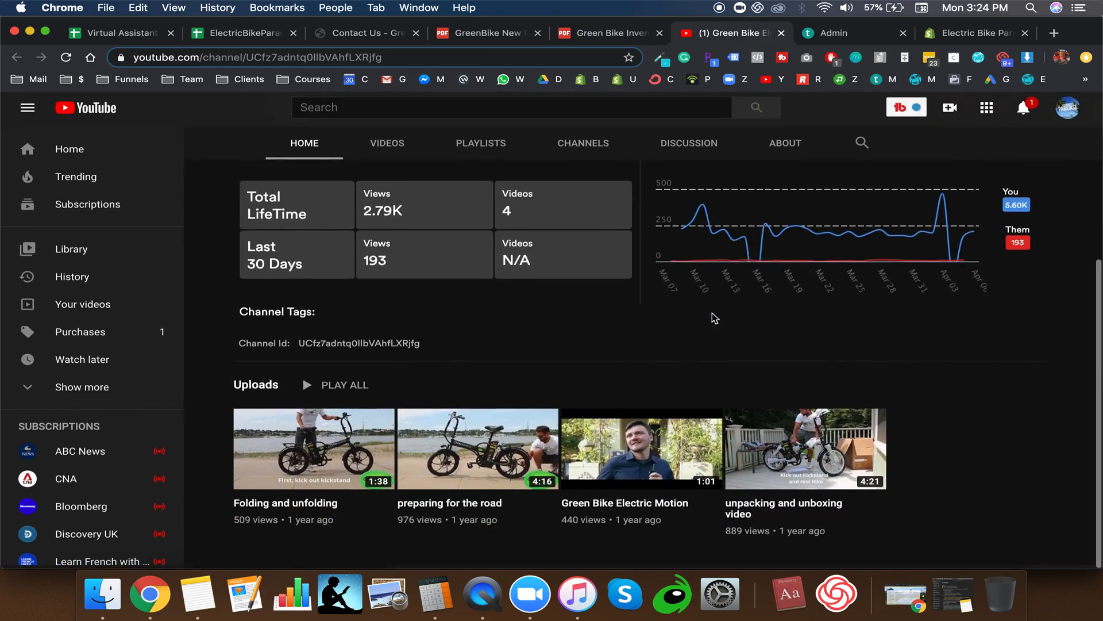
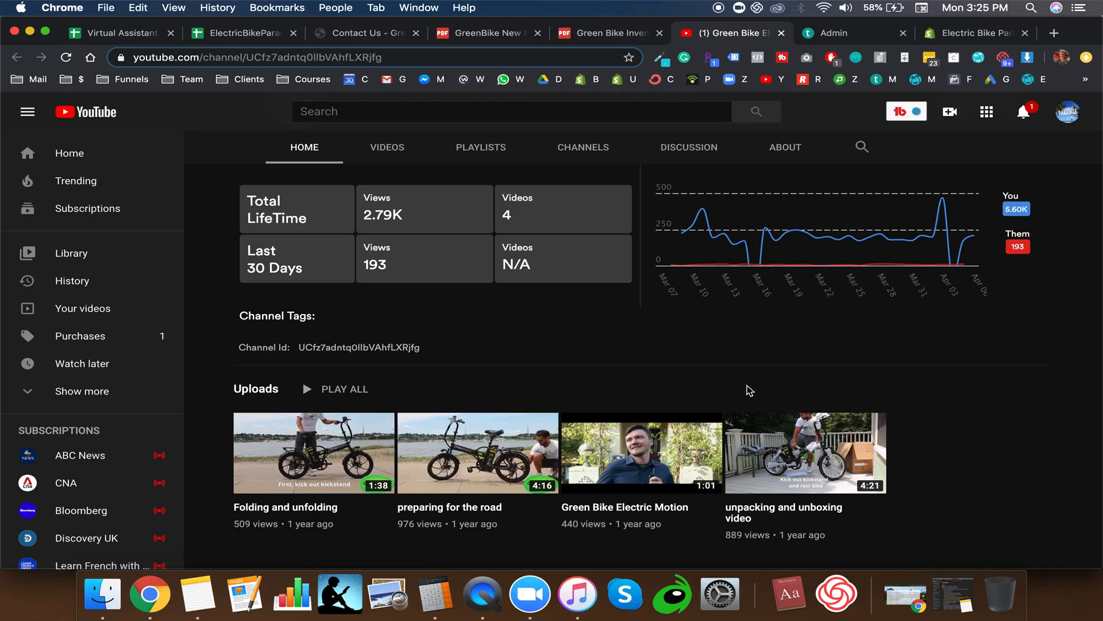
pyautogui.scroll(5, 765, 324)
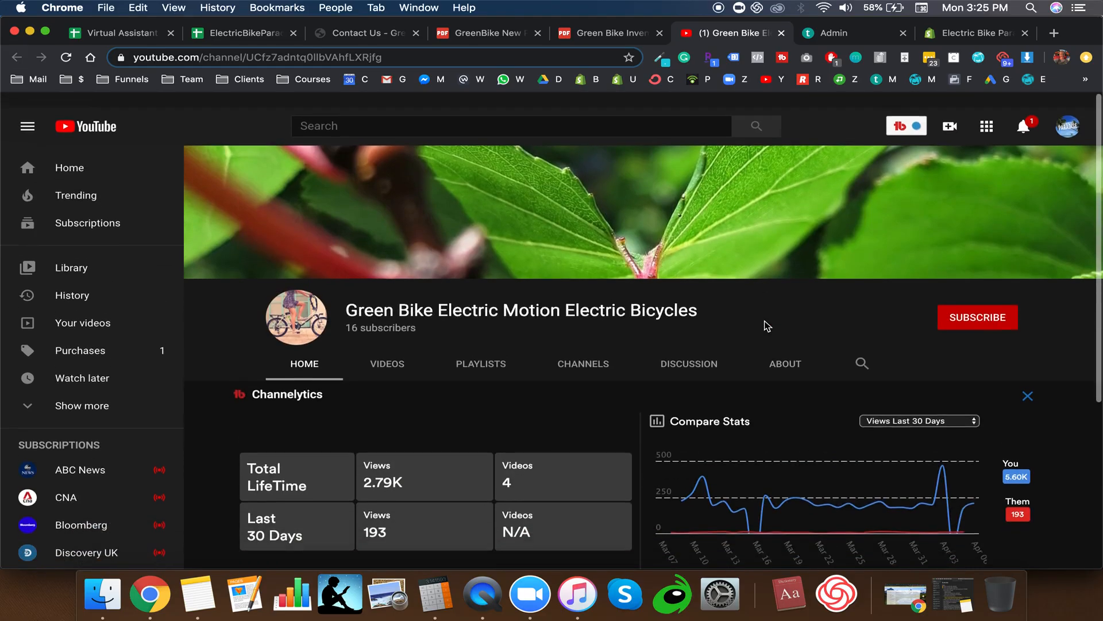
pyautogui.scroll(-5, 764, 323)
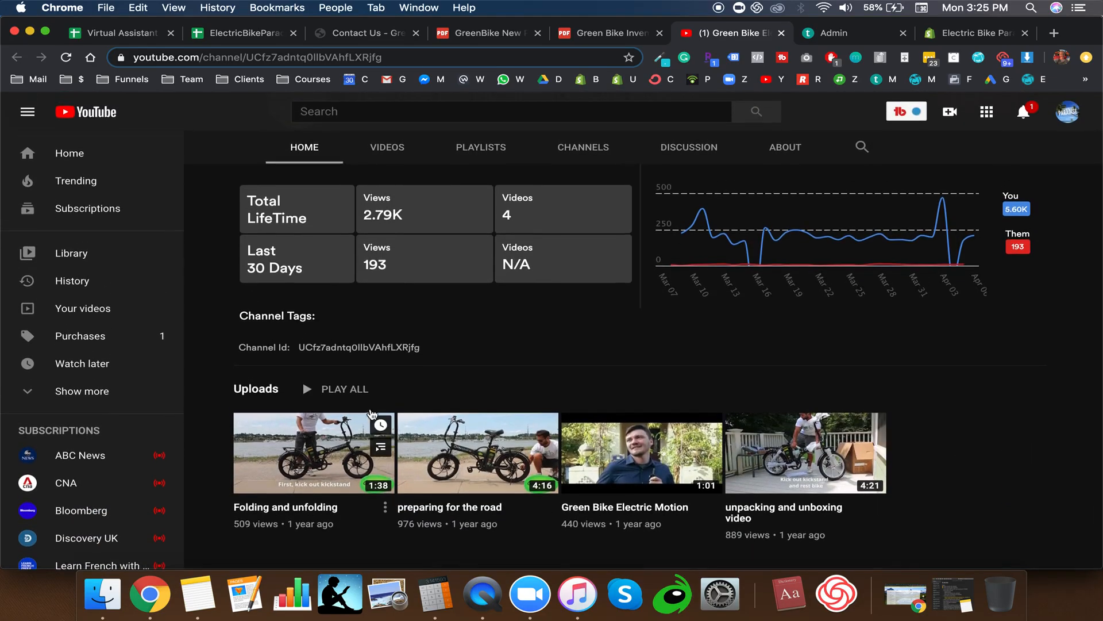
pyautogui.scroll(5, 573, 347)
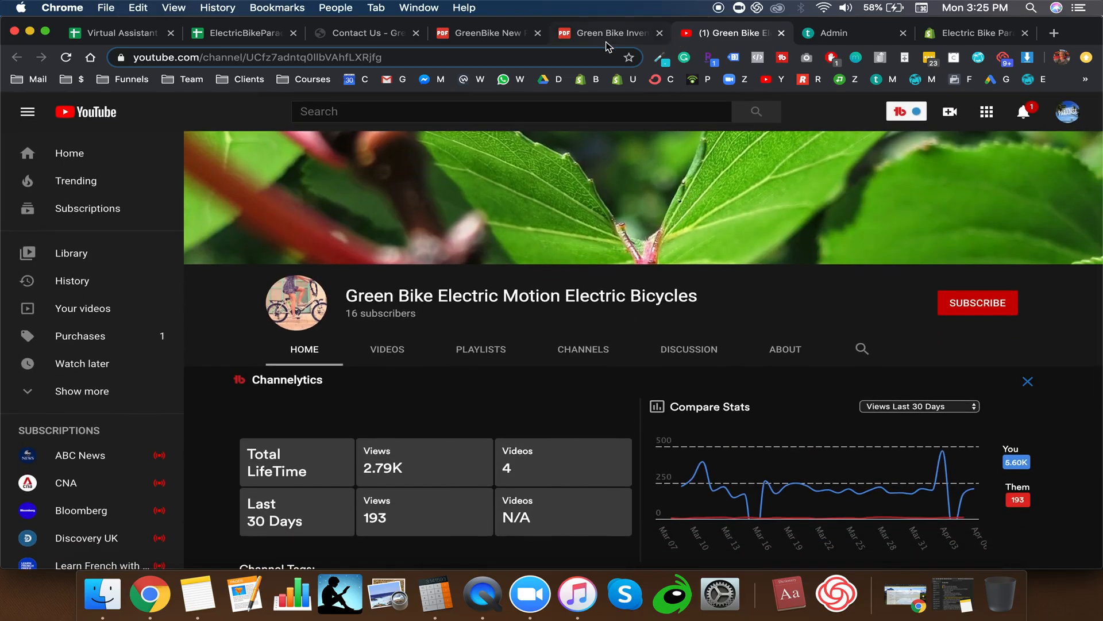
pyautogui.scroll(-5, 592, 374)
pyautogui.scroll(5, 594, 376)
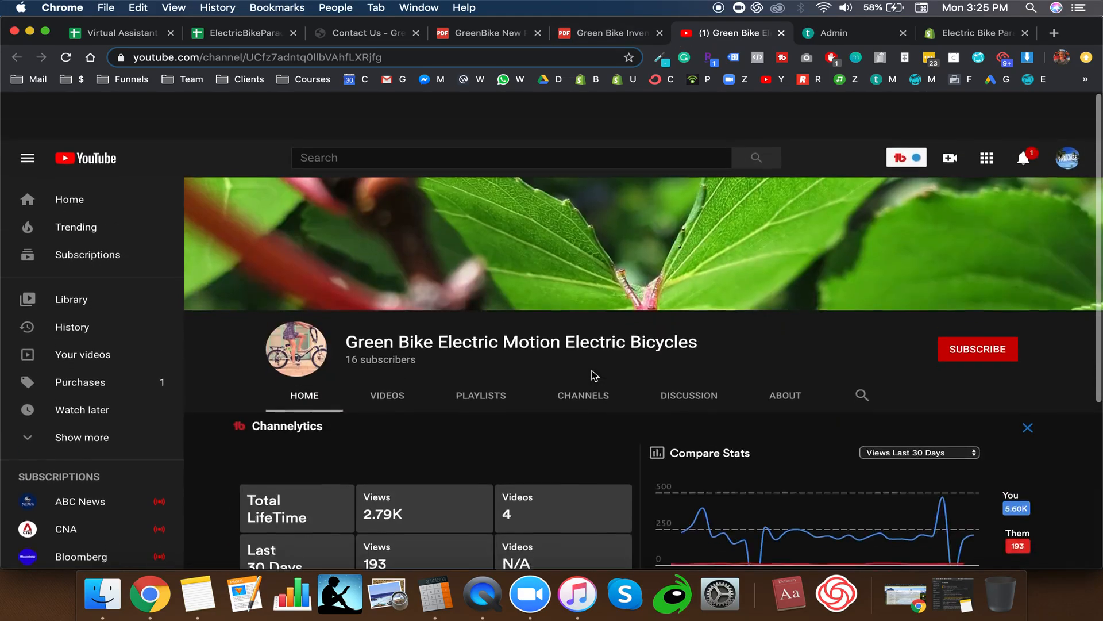
# Step: Start a new product in the Electric Bike Paradise Shopify admin
pyautogui.click(856, 40)
pyautogui.click(967, 36)
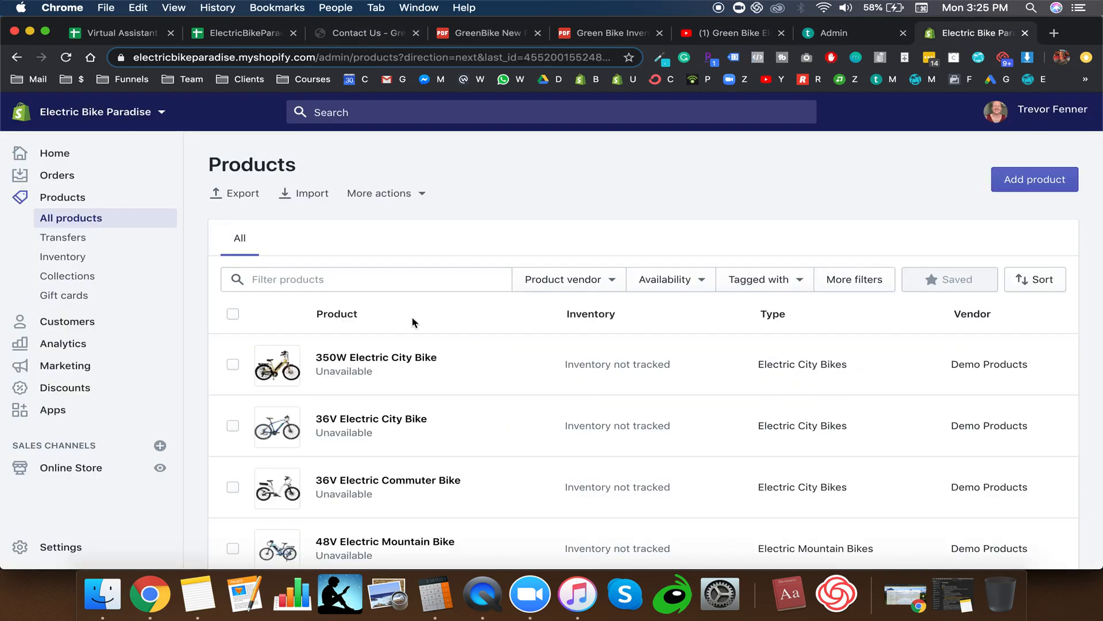
pyautogui.click(1020, 184)
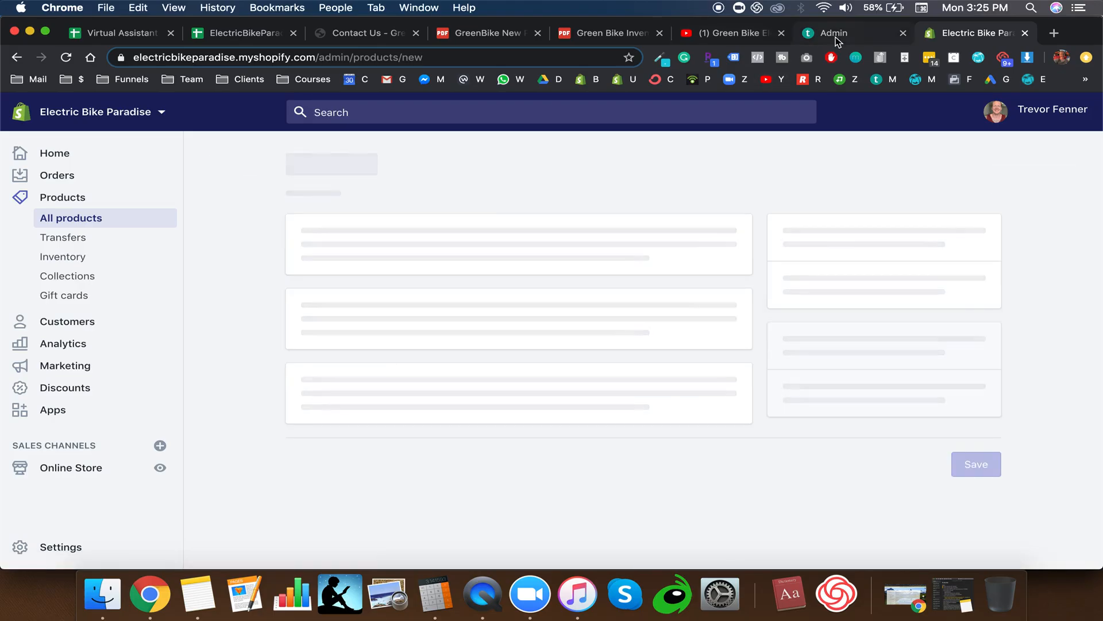
# Step: Open the Shopify product listing instructions document linked in the Outsourcing Instructions of the Product Uploading System lesson
pyautogui.click(836, 34)
pyautogui.scroll(10, 879, 287)
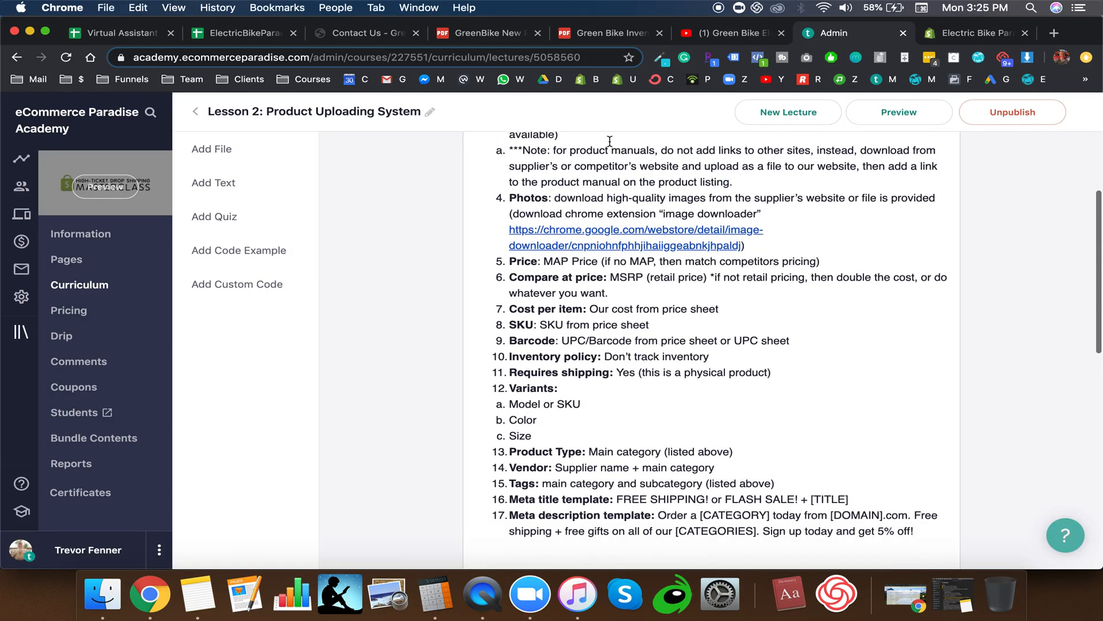
pyautogui.click(603, 230)
pyautogui.scroll(-5, 603, 229)
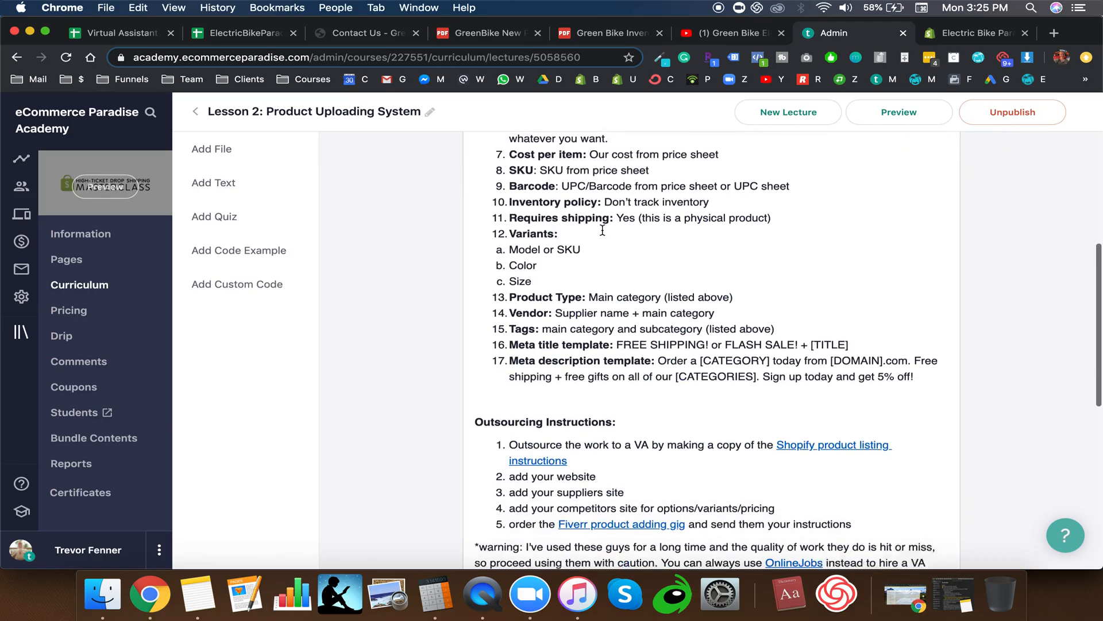
pyautogui.click(801, 434)
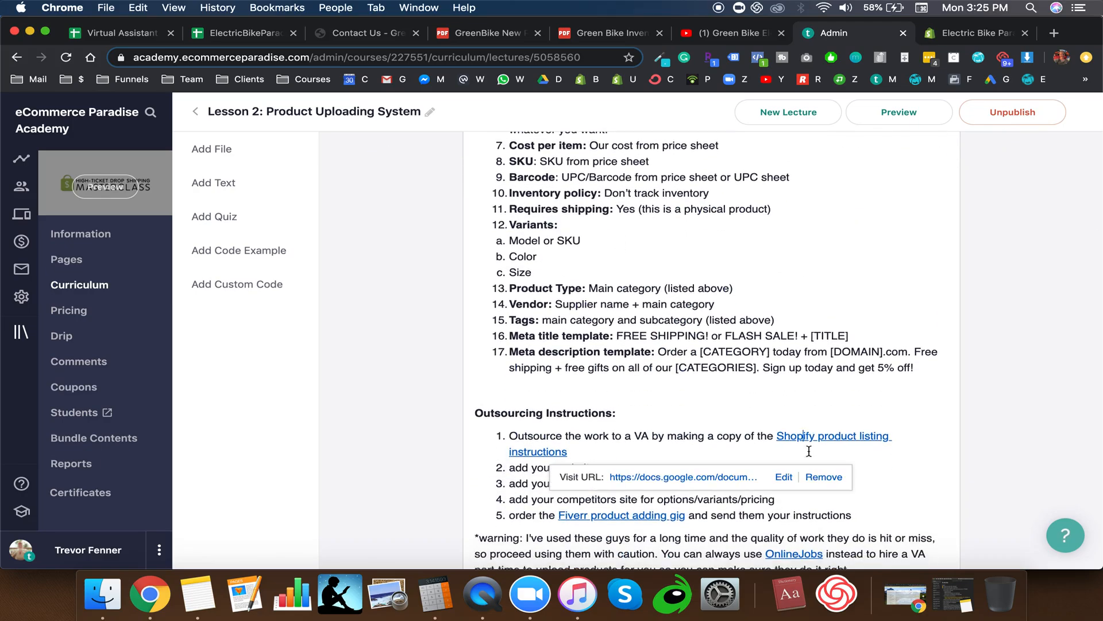
pyautogui.click(727, 478)
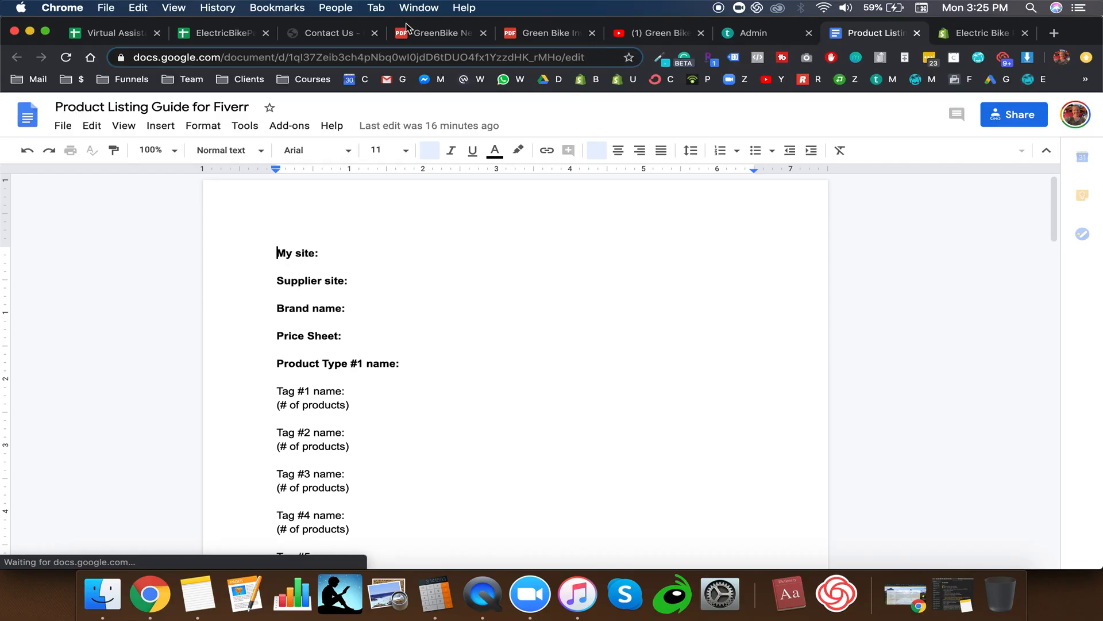
# Step: Examine the site, brand, price sheet, product type, tag and competitor fields in the Product Listing Guide for Fiverr
pyautogui.click(402, 311)
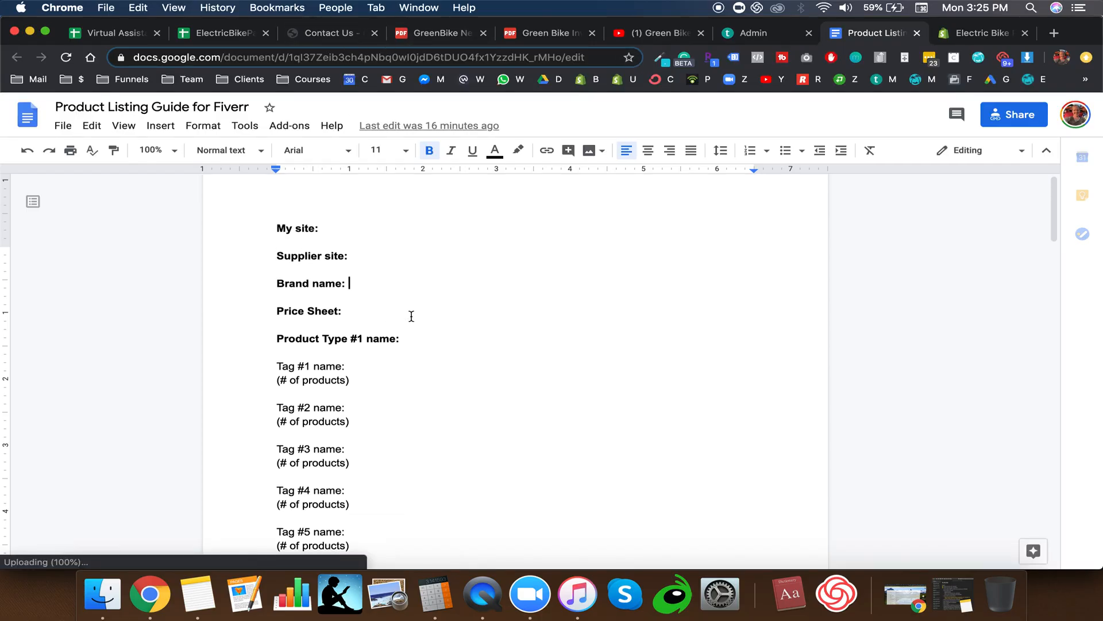
pyautogui.click(437, 339)
pyautogui.scroll(-3, 437, 339)
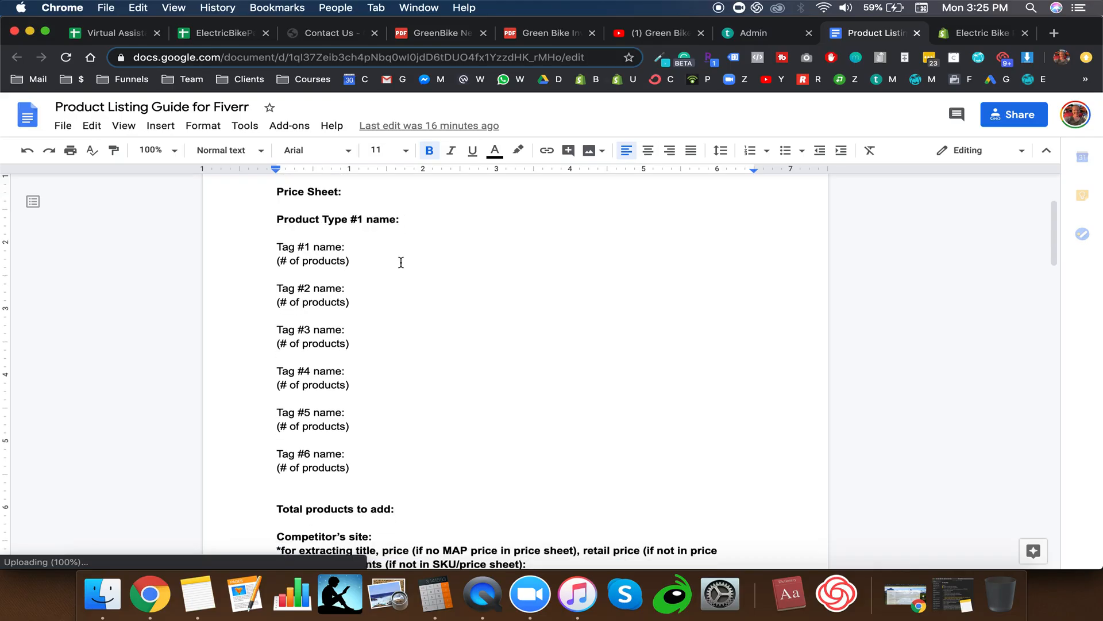
pyautogui.moveTo(281, 217); pyautogui.dragTo(435, 220)
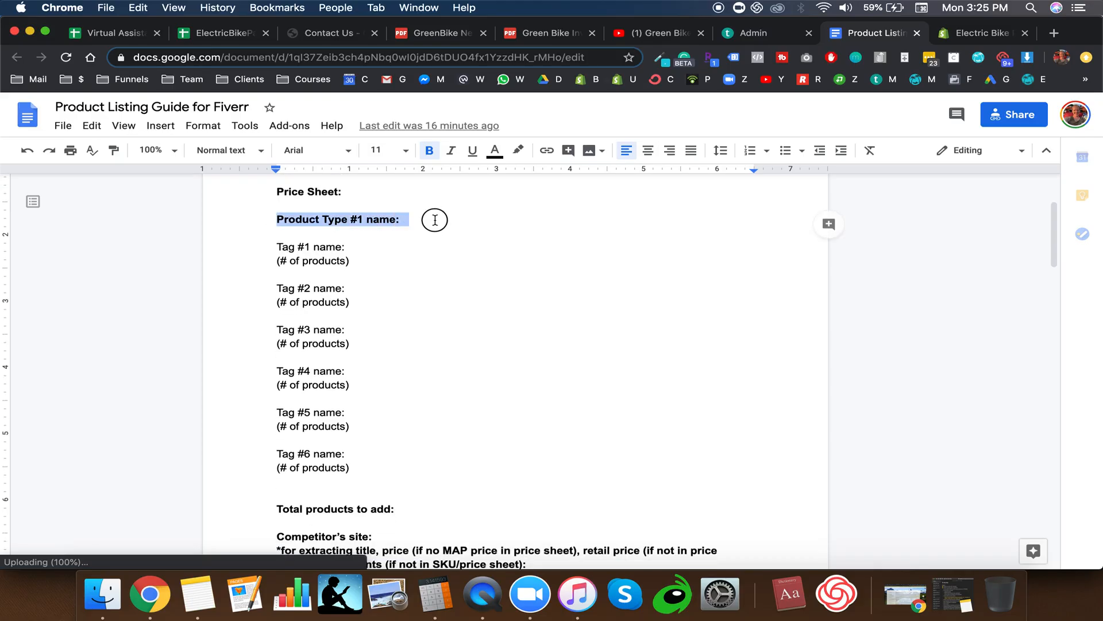
pyautogui.click(379, 249)
pyautogui.click(389, 327)
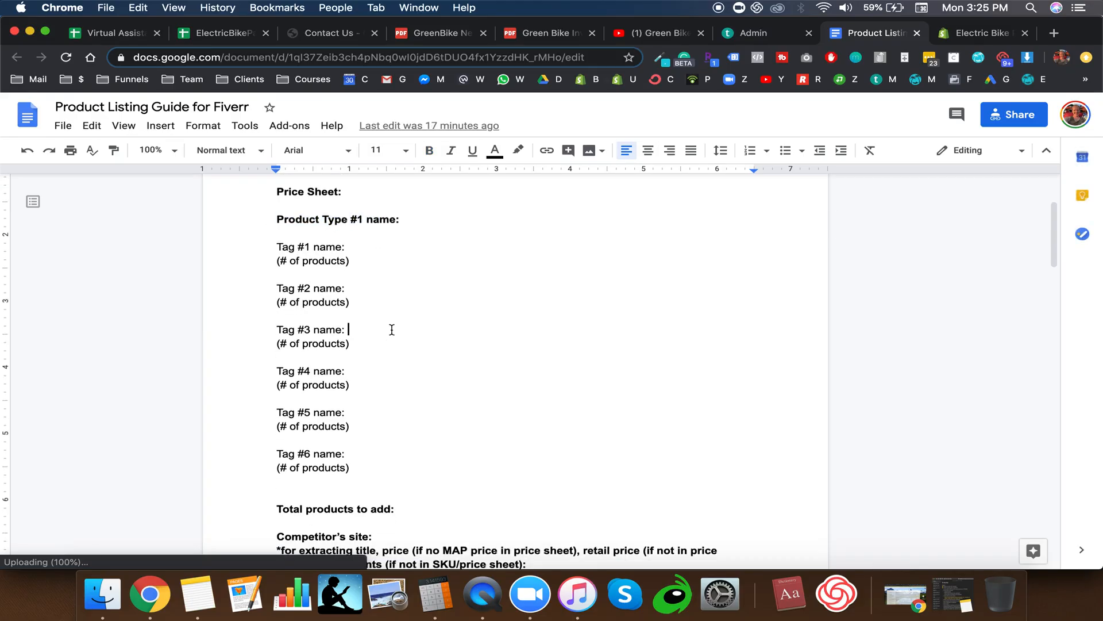
pyautogui.scroll(-2, 391, 329)
pyautogui.click(401, 368)
pyautogui.scroll(-2, 397, 345)
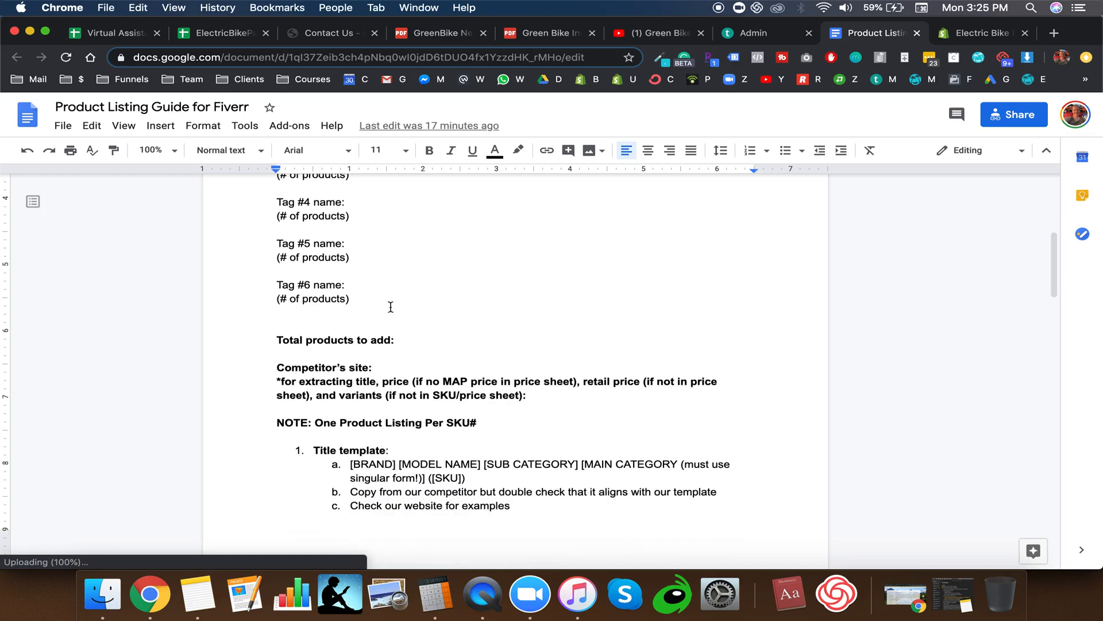
pyautogui.scroll(7, 435, 287)
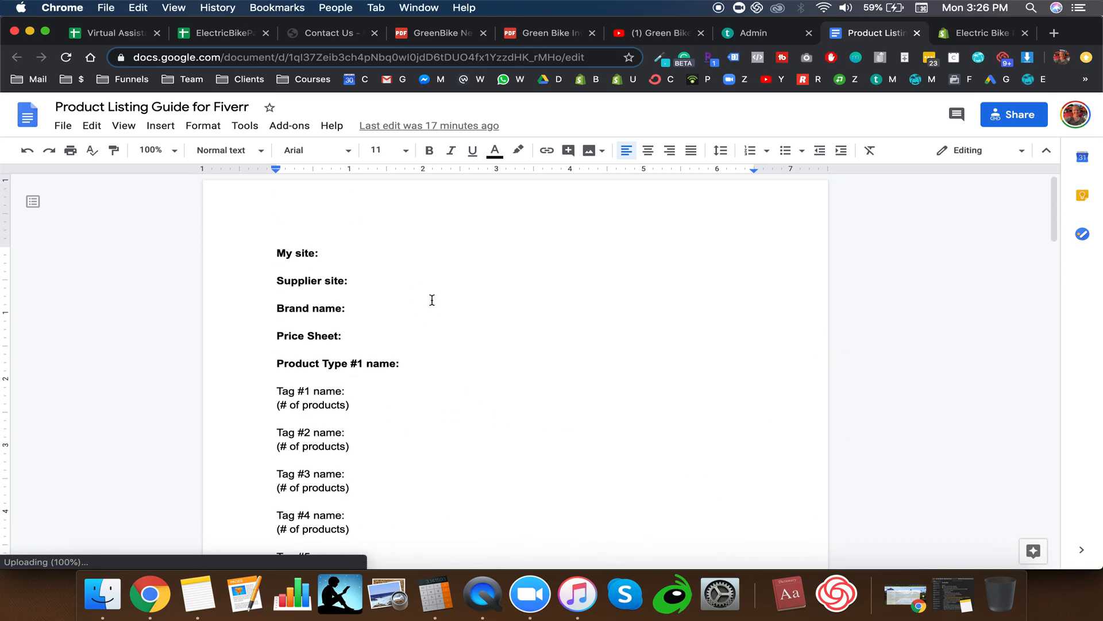
# Step: Close the Product Listing Guide for Fiverr and look over the fields of the blank Shopify product form
pyautogui.click(917, 34)
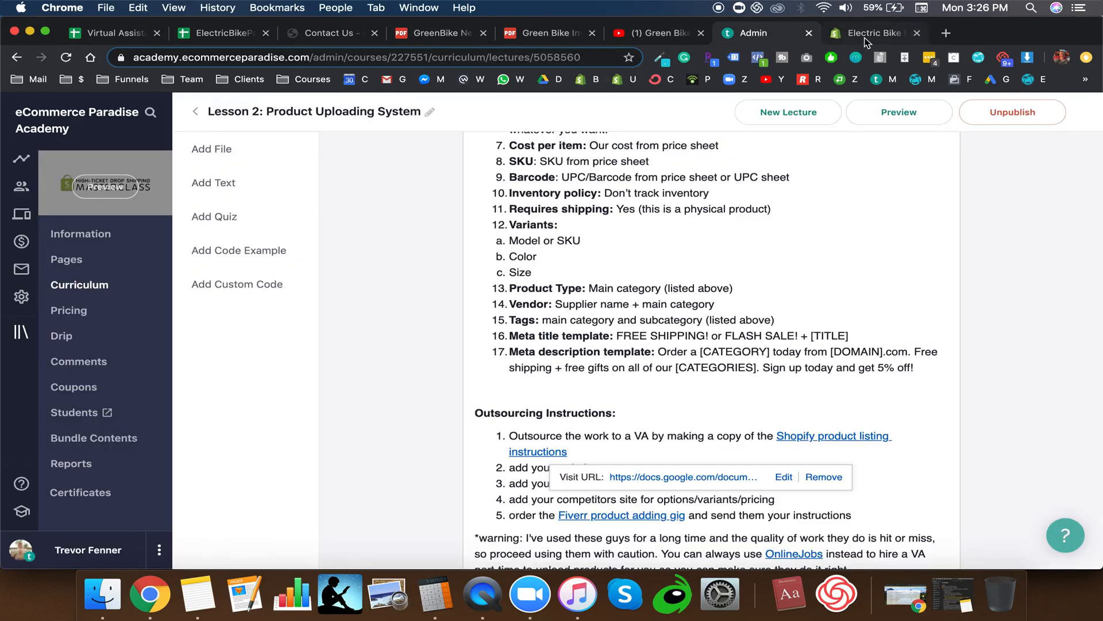
pyautogui.click(865, 39)
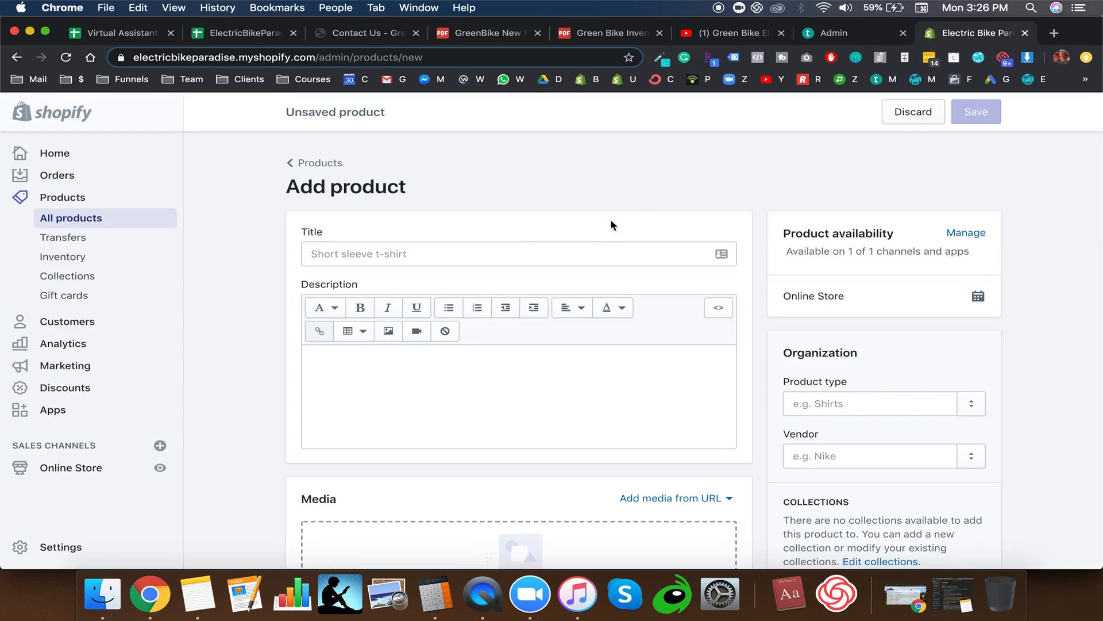
pyautogui.click(471, 263)
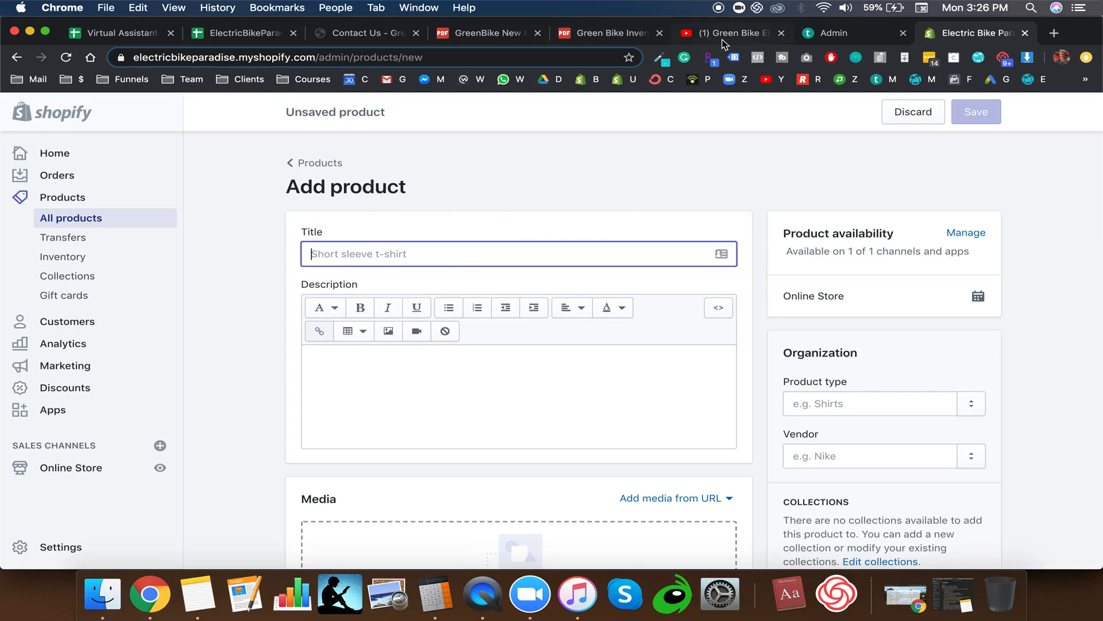
pyautogui.scroll(-10, 760, 401)
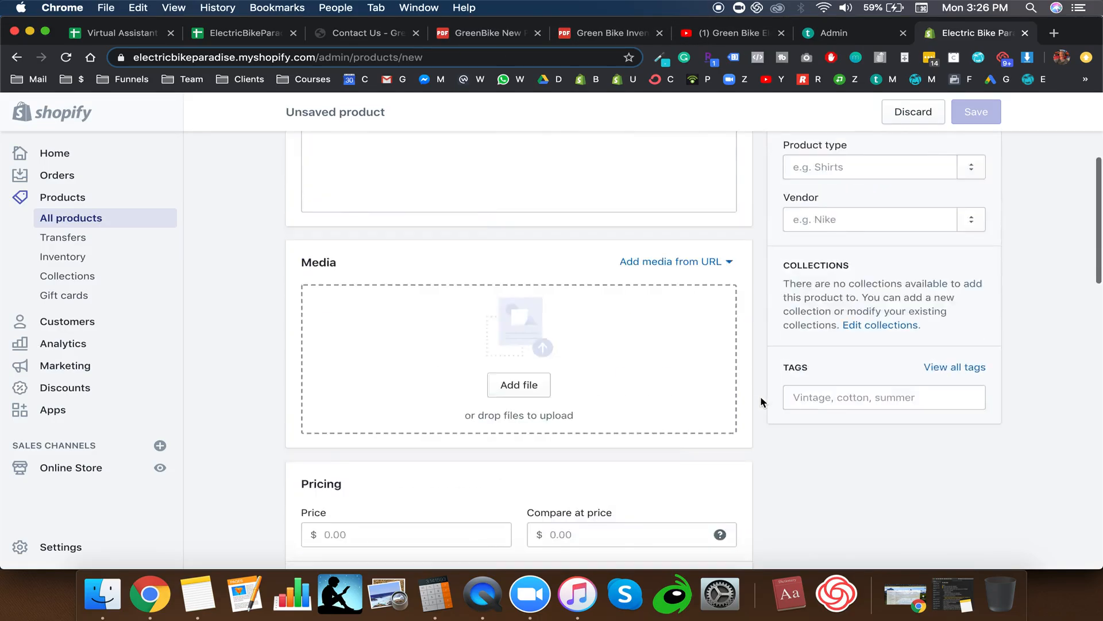
pyautogui.scroll(10, 761, 401)
pyautogui.scroll(-15, 761, 401)
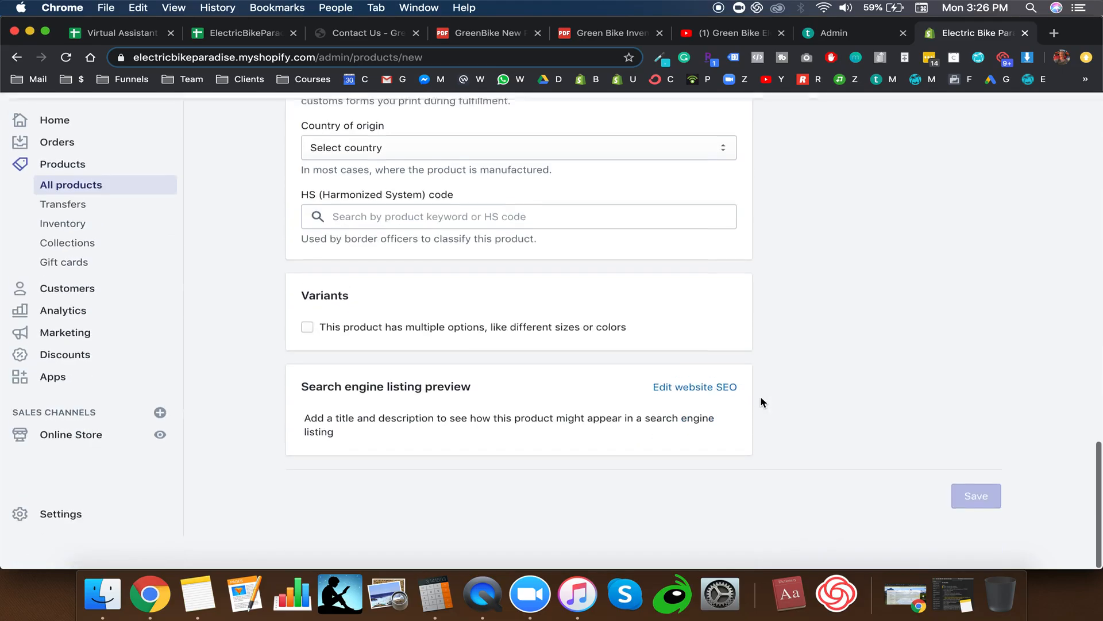
pyautogui.scroll(15, 761, 401)
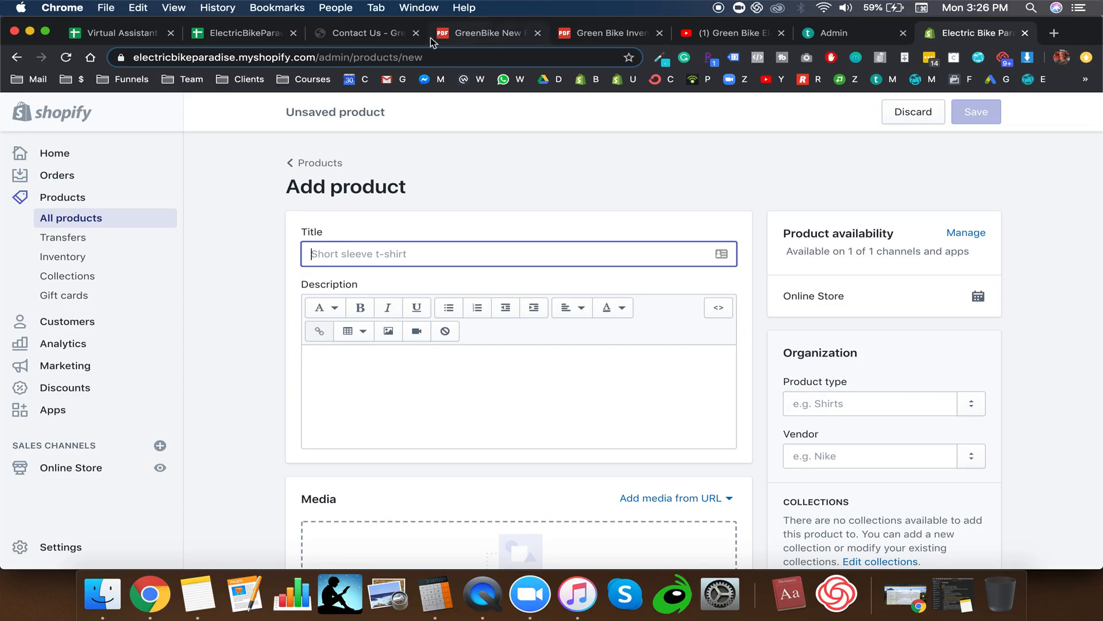
# Step: Look up the Big Dog Extreme model in the GreenBike New Pricing2020 price sheet
pyautogui.click(510, 36)
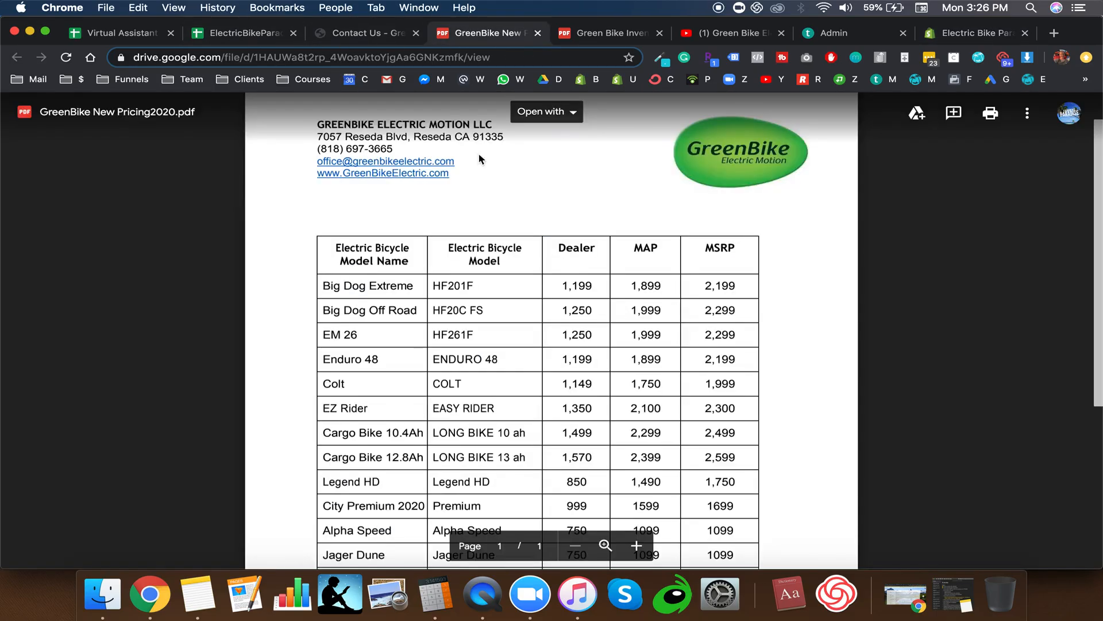
pyautogui.tripleClick(339, 288)
pyautogui.click(444, 284)
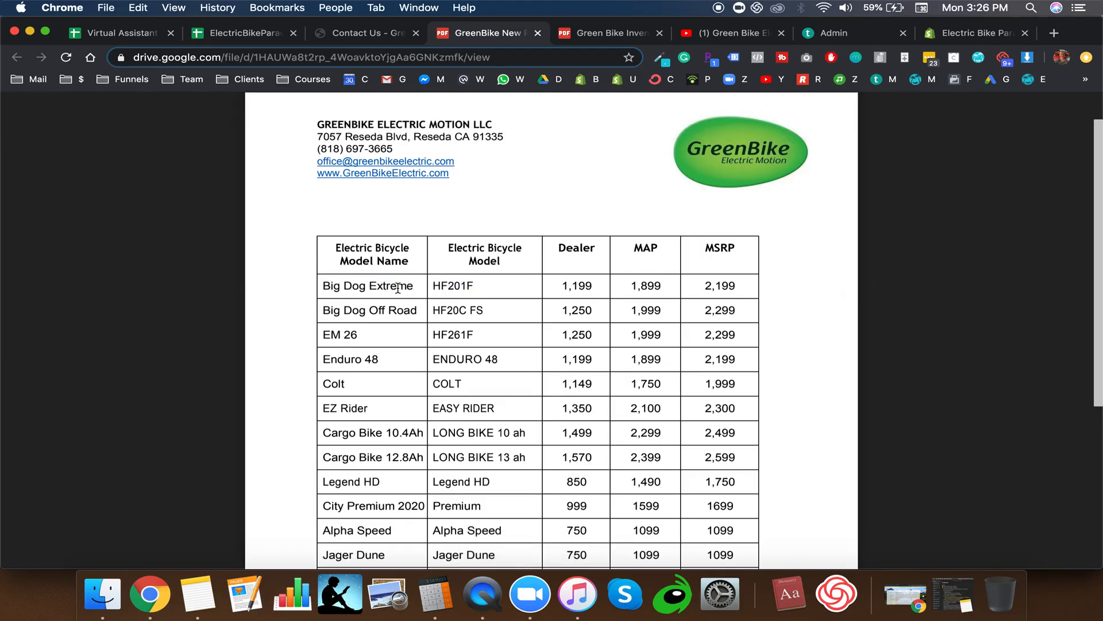
# Step: Open the Electric bicycles & Scooters catalogue on the GreenBike supplier website
pyautogui.click(376, 36)
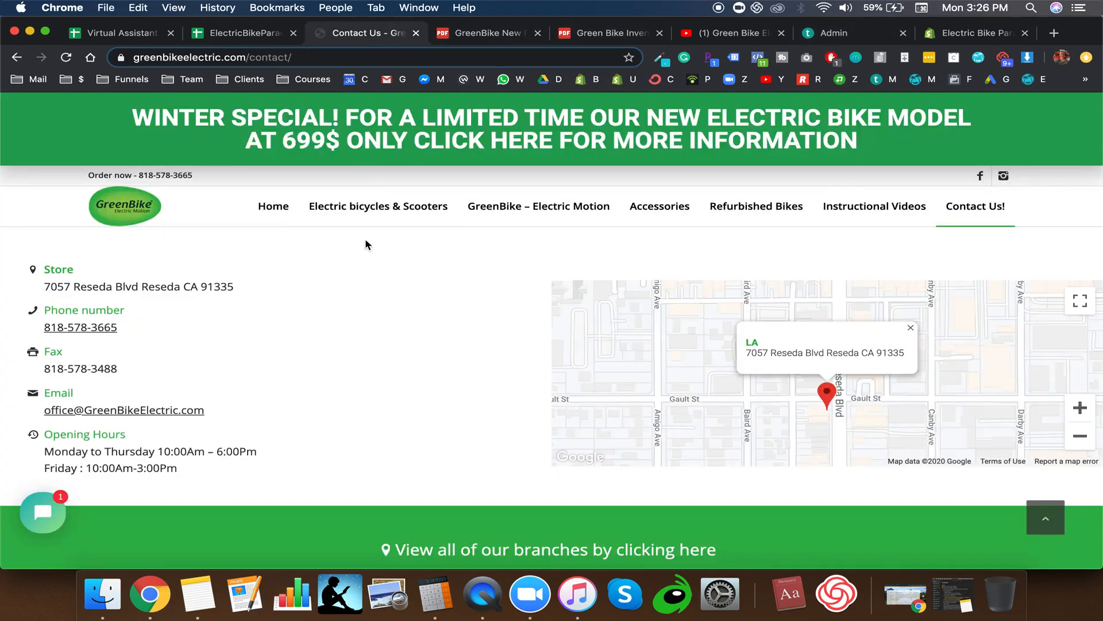
pyautogui.click(996, 206)
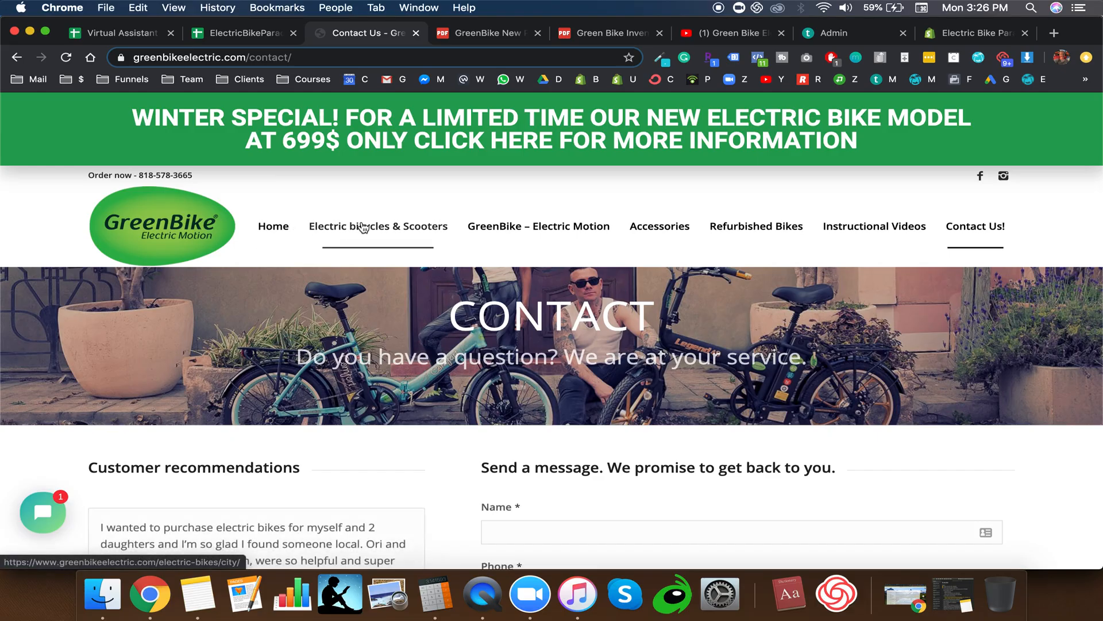
pyautogui.moveTo(507, 226)
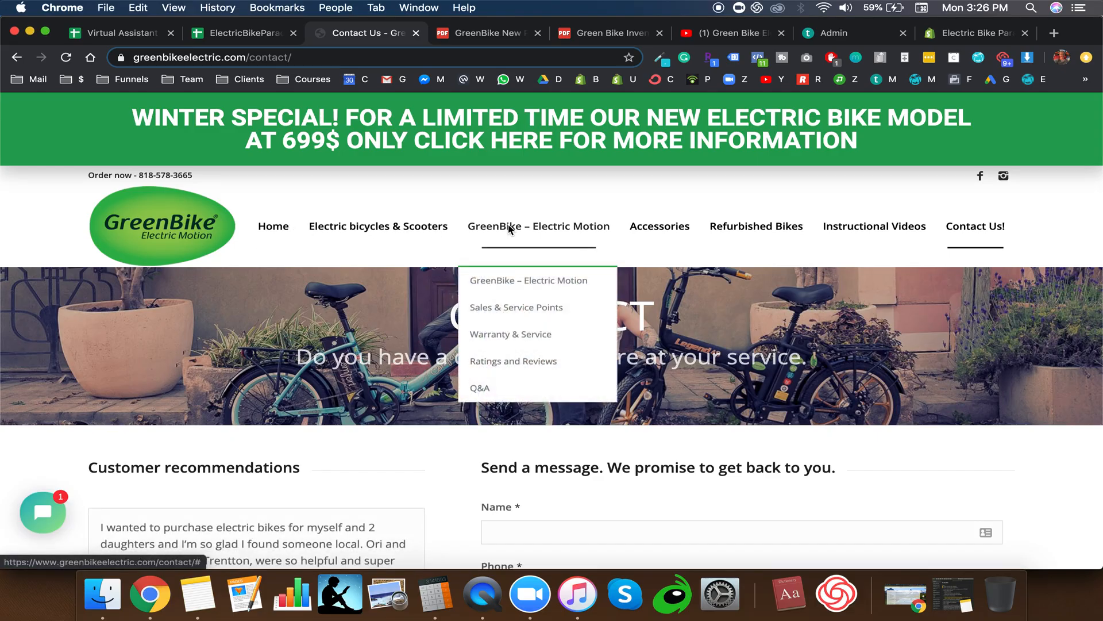
pyautogui.click(396, 229)
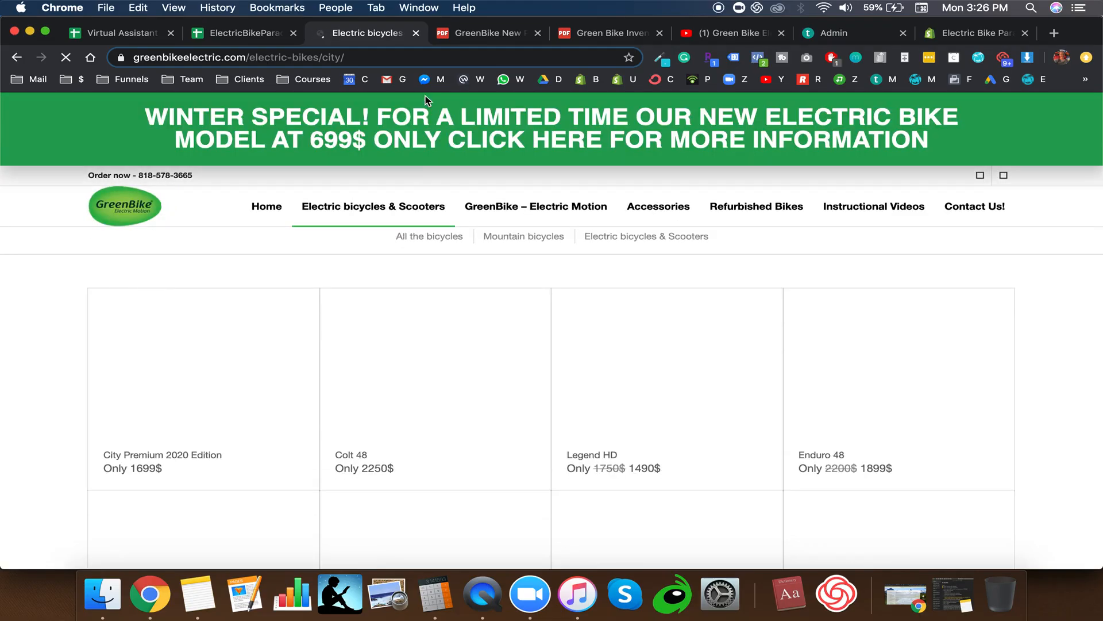
# Step: Find the Big Dog Extreme in the catalogue, open its product page in a new tab and close the catalogue
pyautogui.moveTo(529, 202)
pyautogui.scroll(-3, 530, 201)
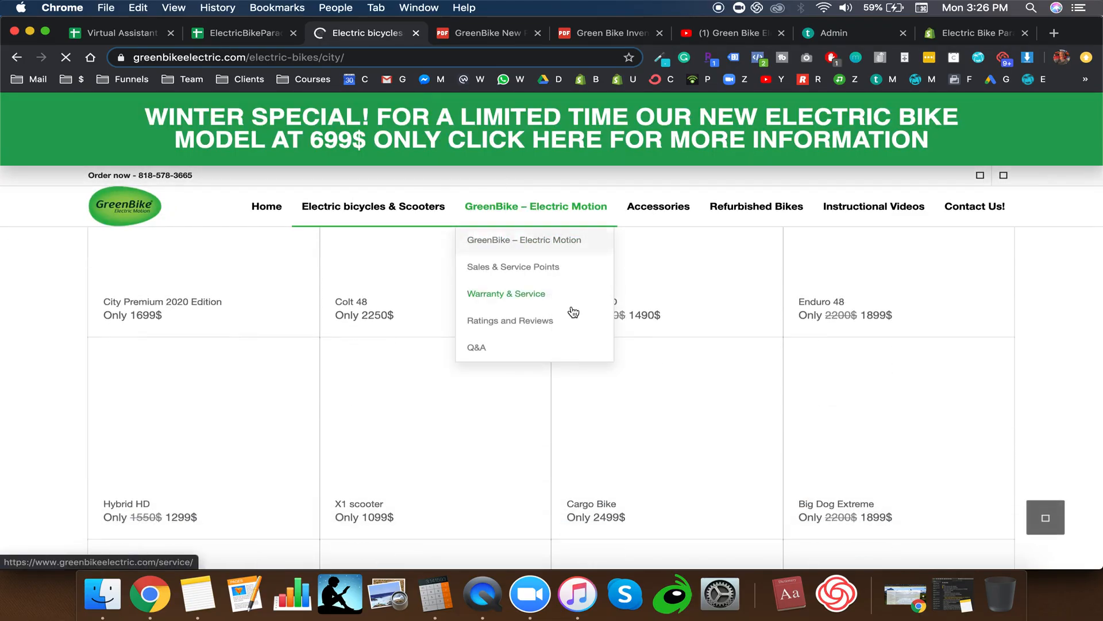
pyautogui.scroll(-2, 573, 312)
pyautogui.click(869, 309)
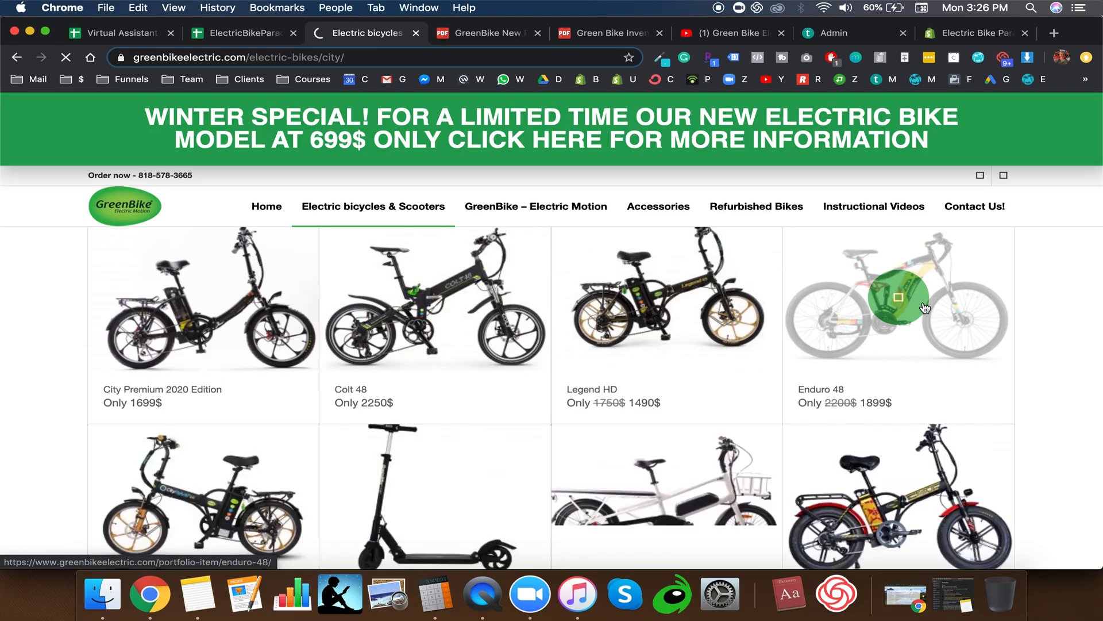
pyautogui.scroll(-3, 920, 316)
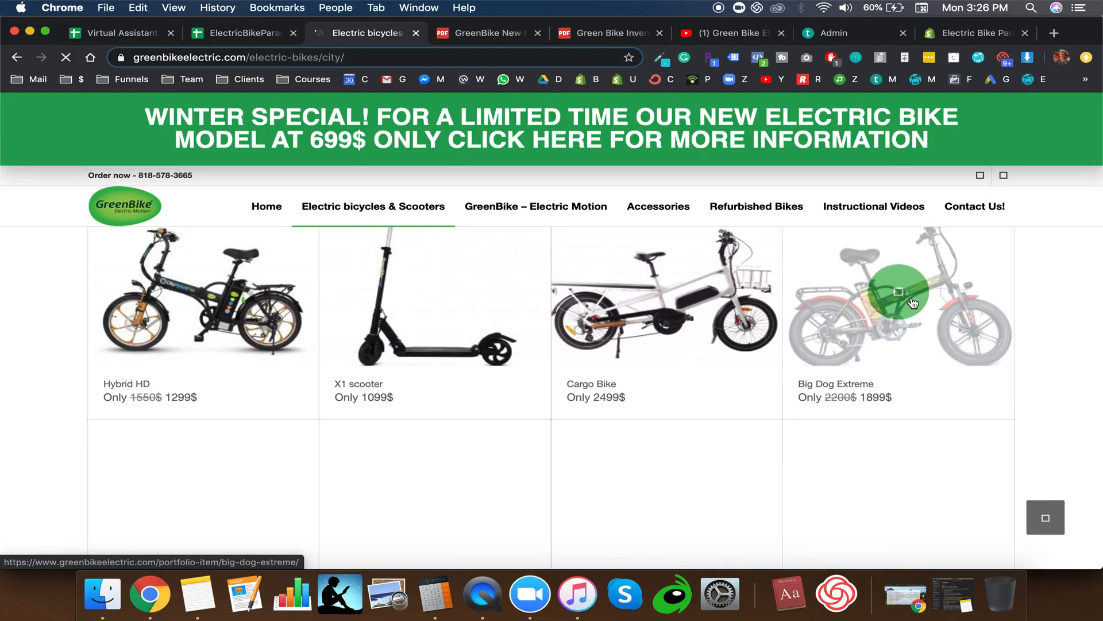
pyautogui.rightClick(891, 295)
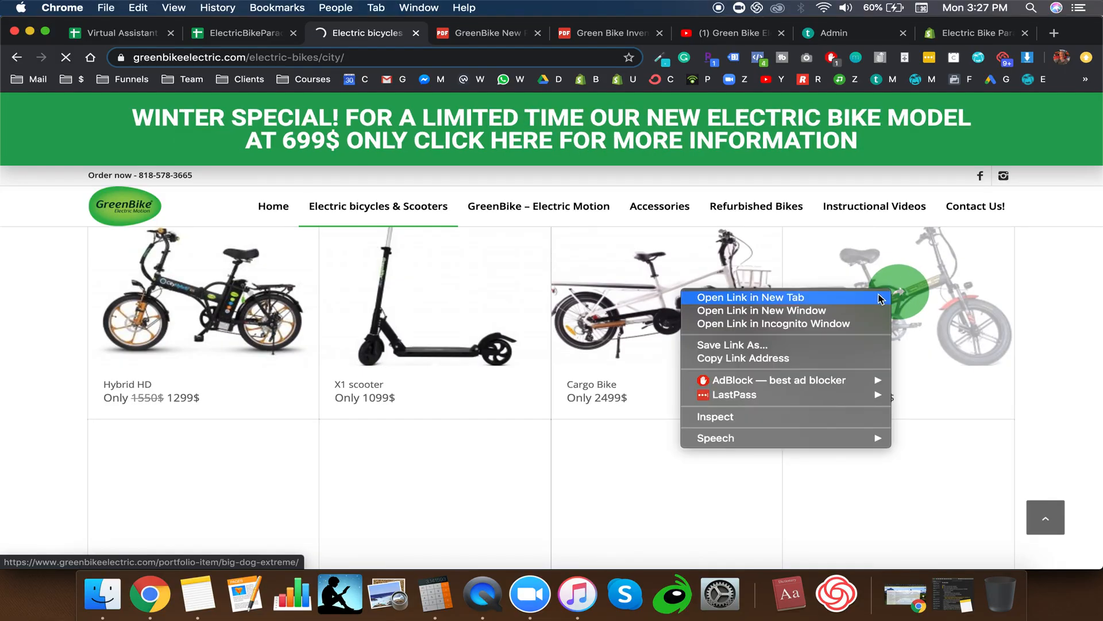
pyautogui.click(747, 293)
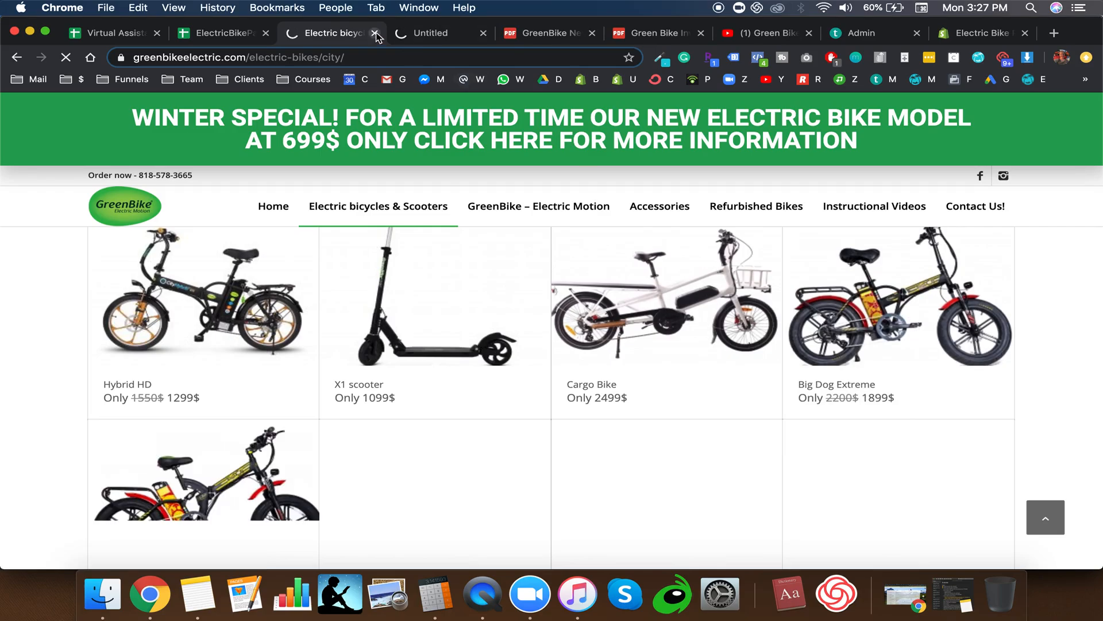
pyautogui.click(375, 32)
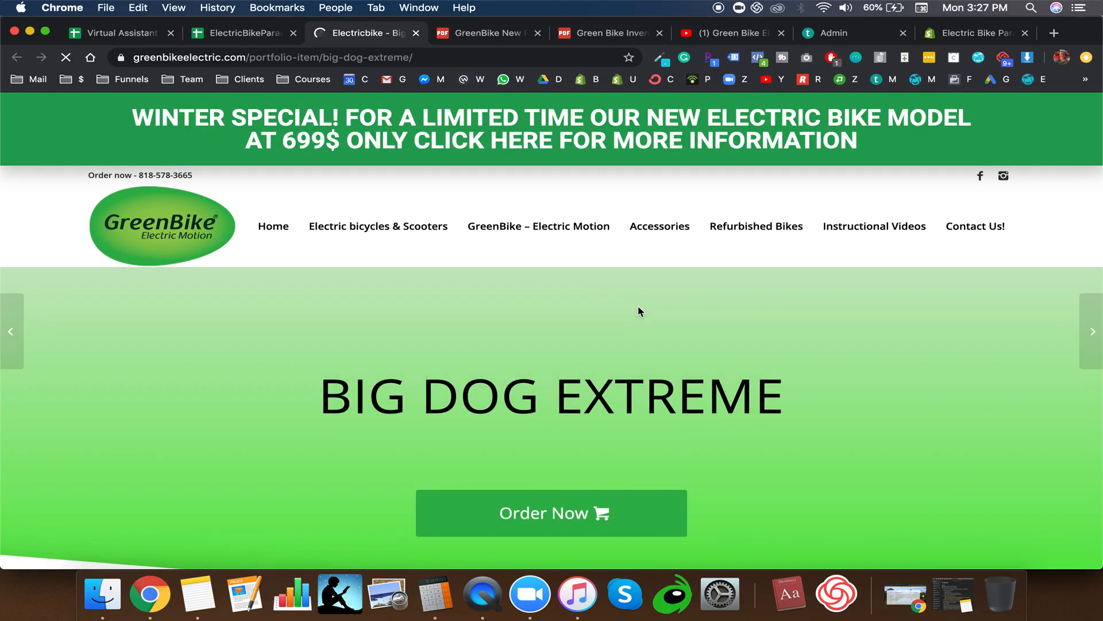
# Step: Examine the feature highlights, description, price and main photos on the Big Dog Extreme product page
pyautogui.scroll(-10, 637, 311)
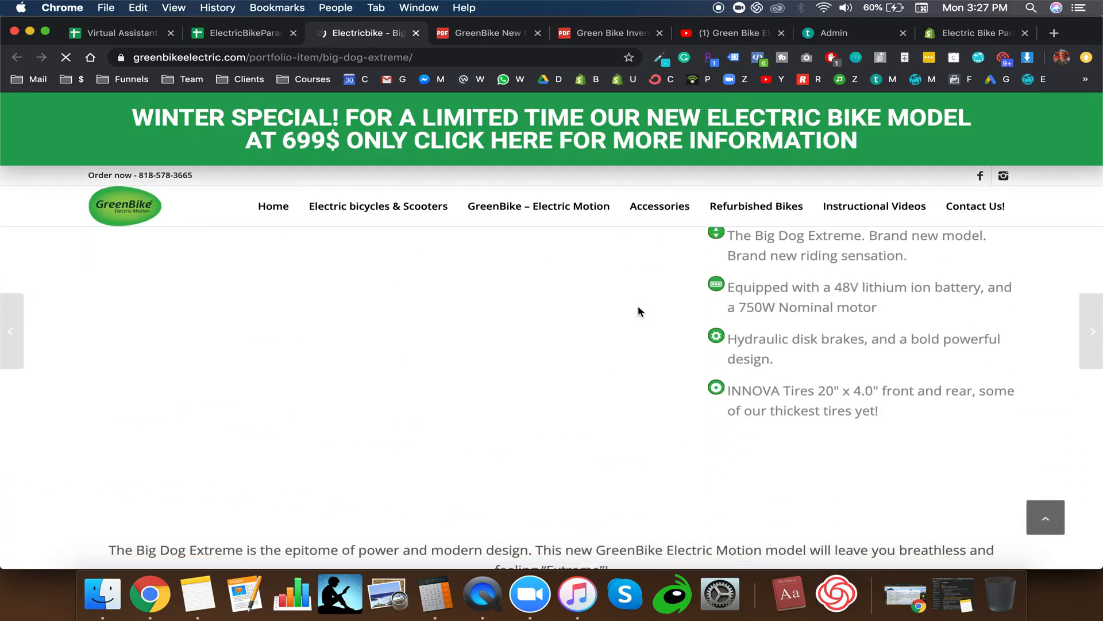
pyautogui.scroll(-7, 638, 311)
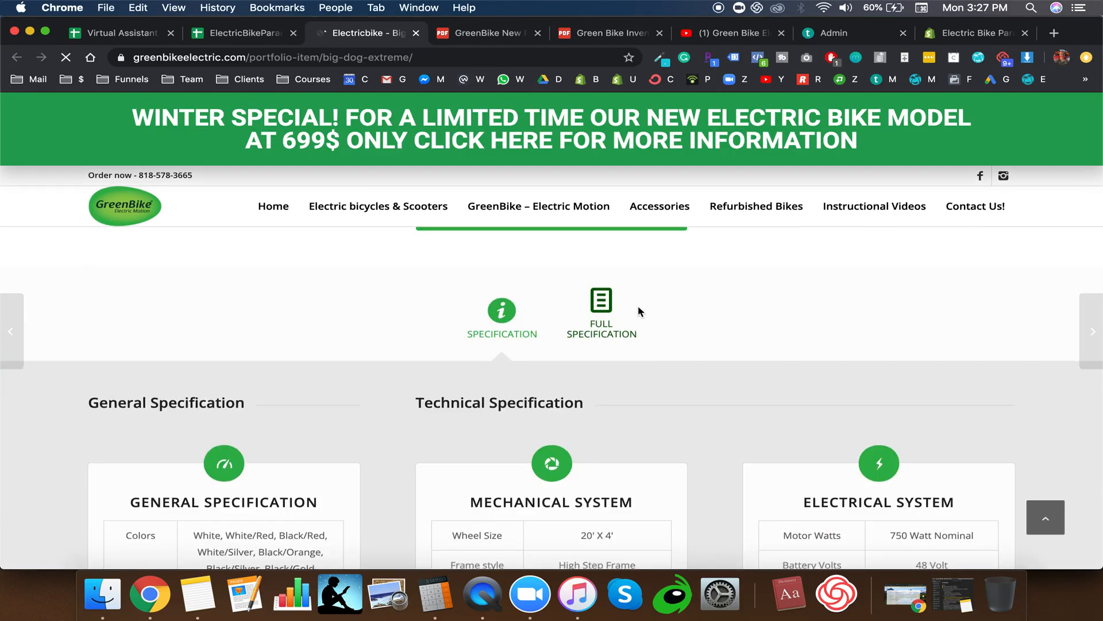
pyautogui.scroll(17, 640, 311)
pyautogui.scroll(-9, 640, 311)
pyautogui.scroll(1, 641, 312)
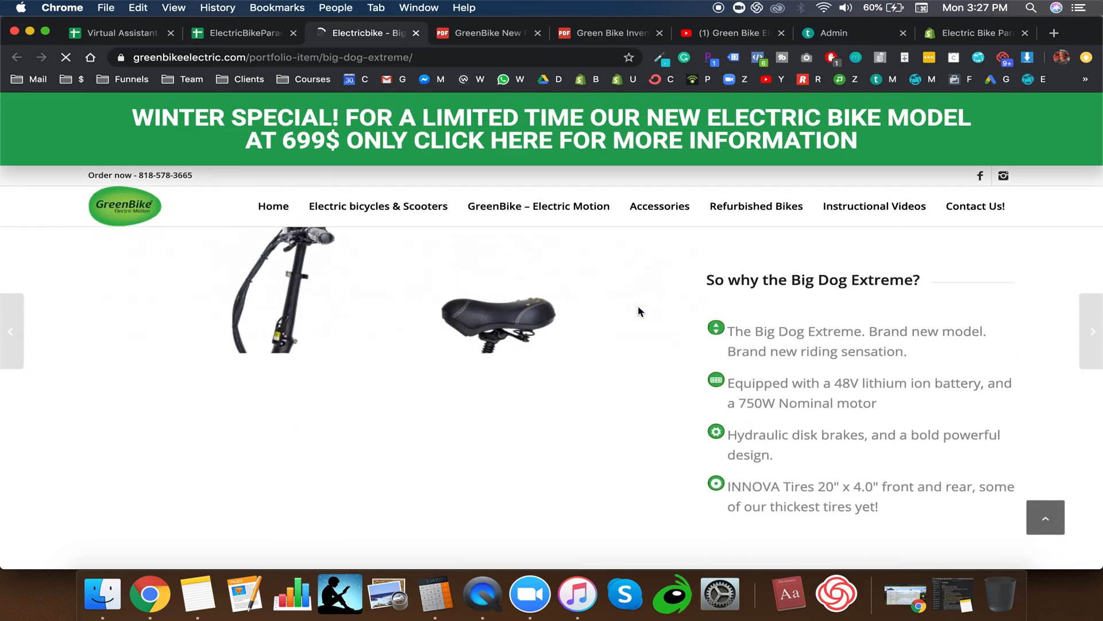
pyautogui.scroll(-1, 640, 311)
pyautogui.scroll(-5, 797, 317)
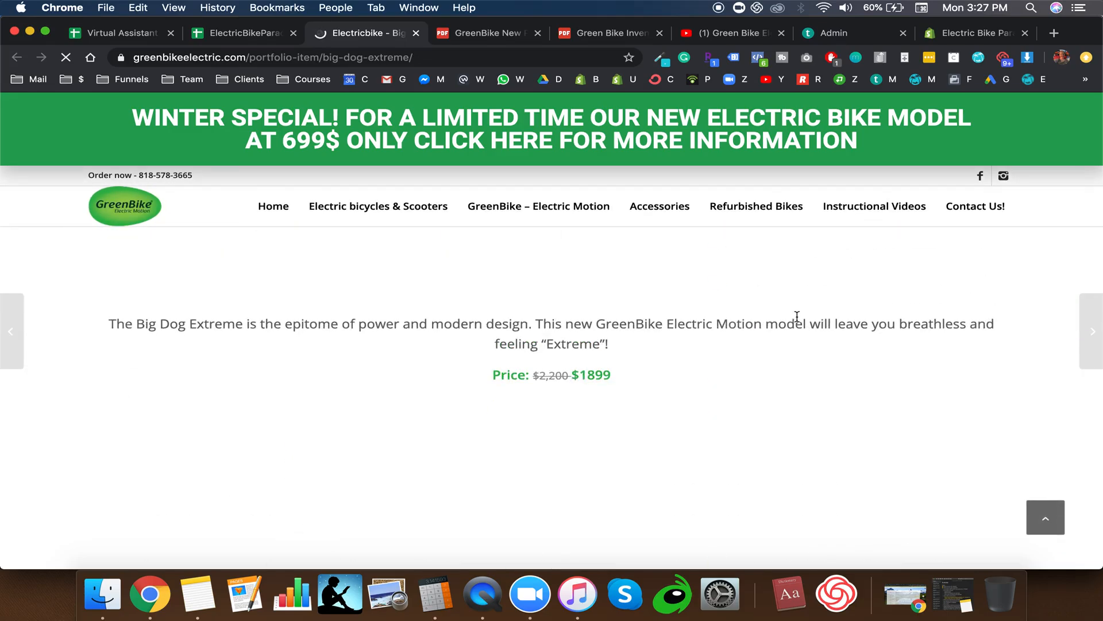
pyautogui.scroll(-10, 622, 353)
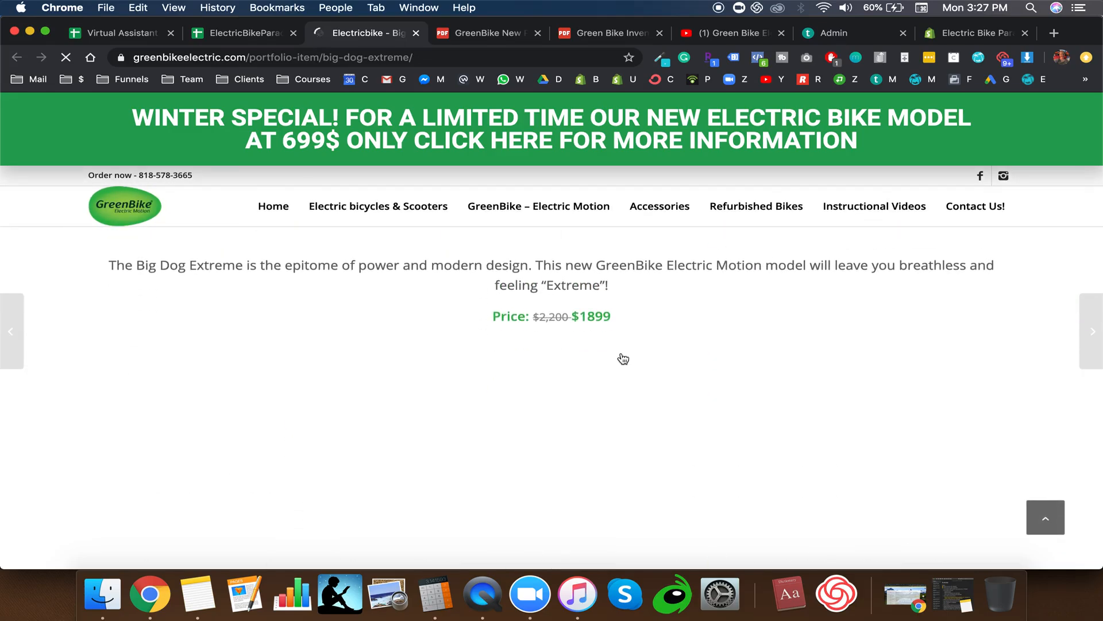
pyautogui.scroll(-10, 622, 351)
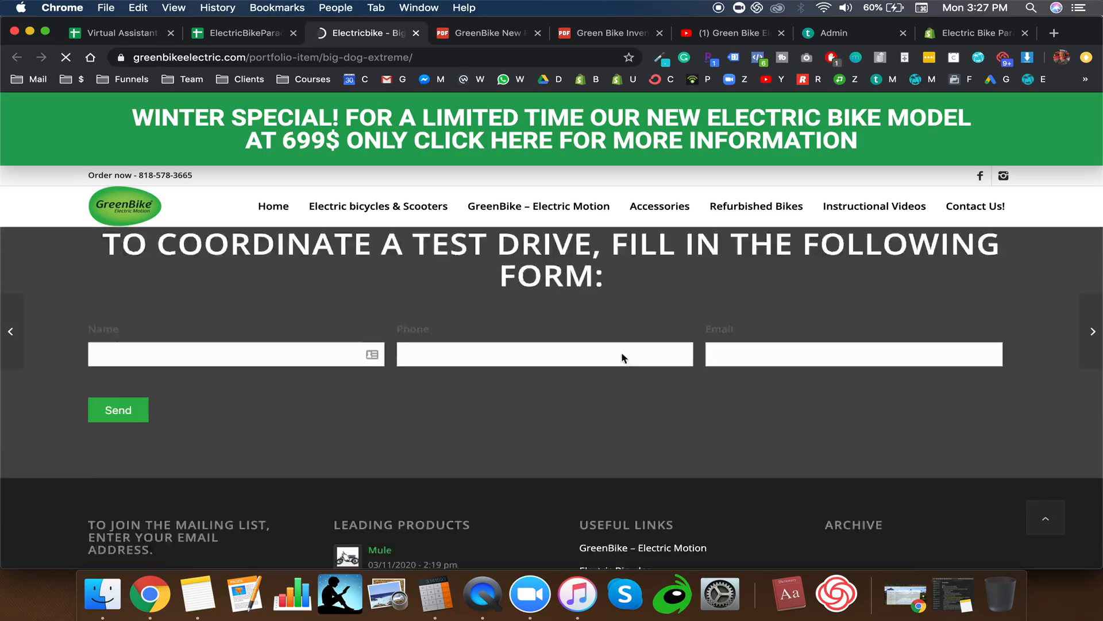
pyautogui.scroll(-10, 622, 352)
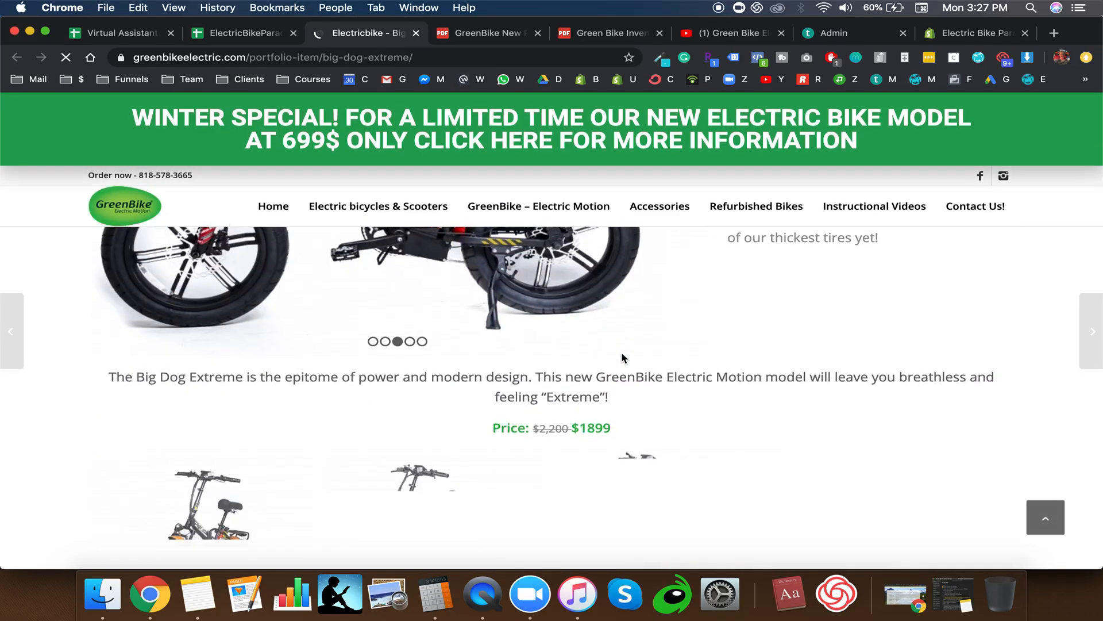
pyautogui.scroll(5, 622, 357)
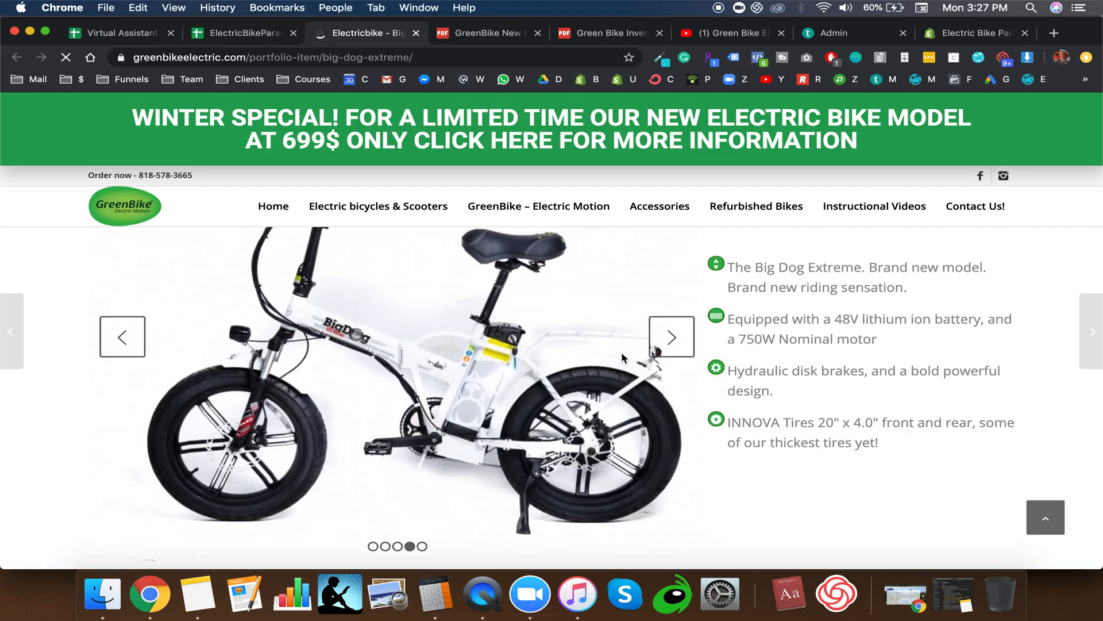
pyautogui.scroll(5, 621, 356)
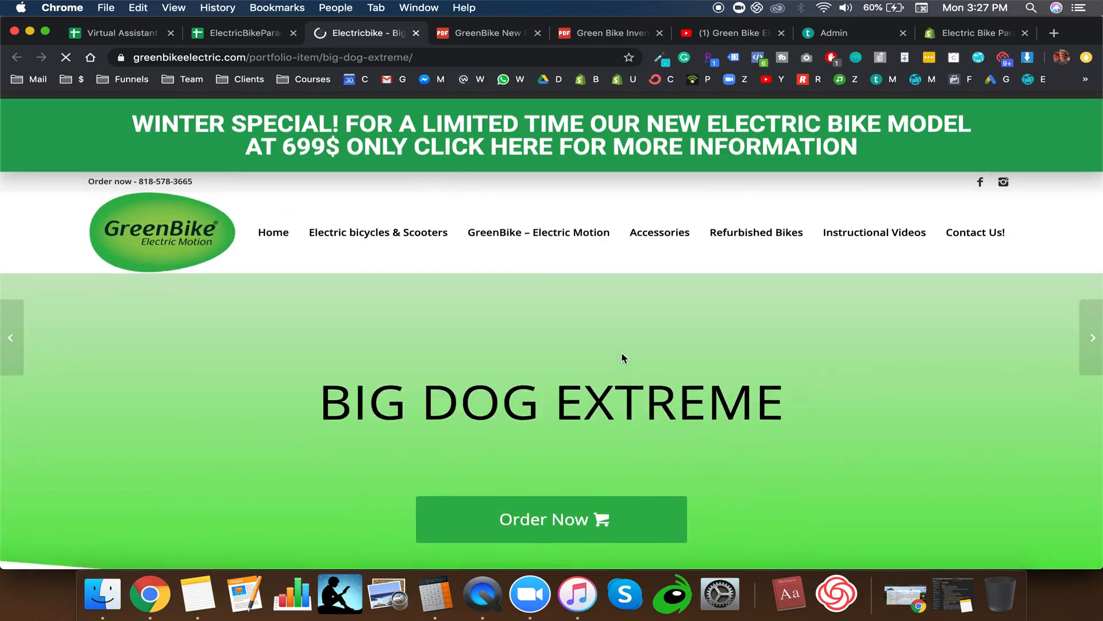
pyautogui.scroll(-10, 624, 358)
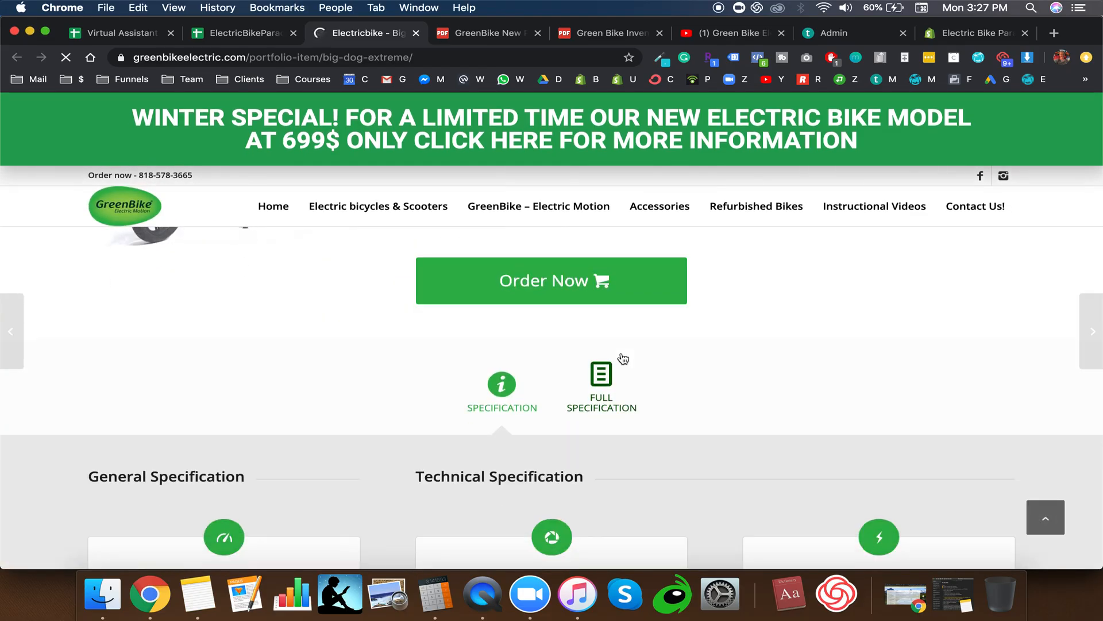
pyautogui.scroll(4, 624, 358)
pyautogui.scroll(5, 623, 359)
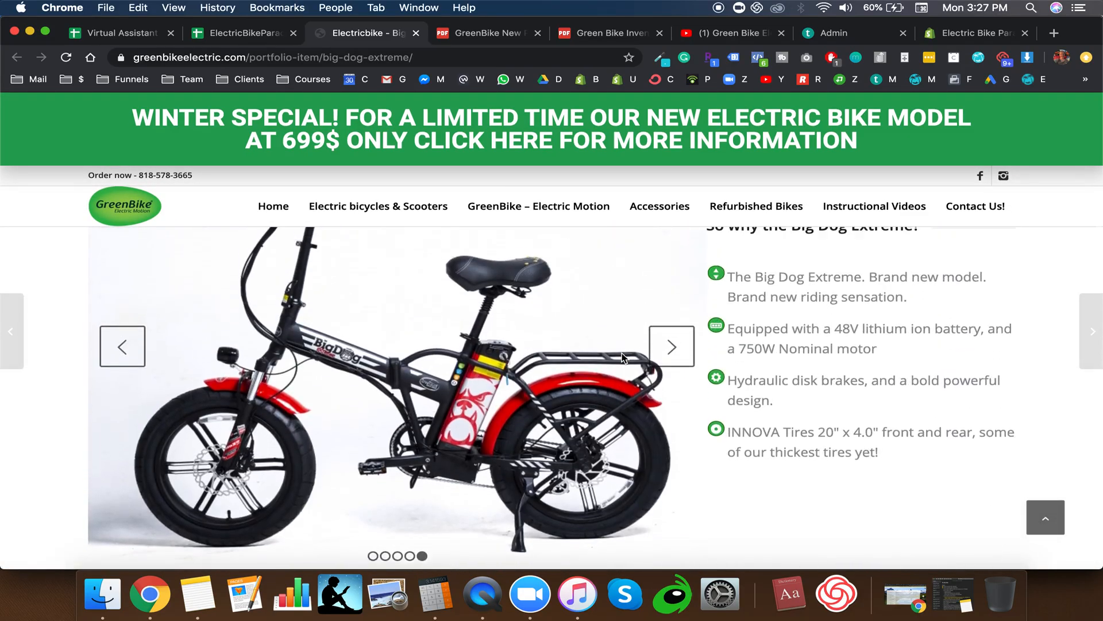
# Step: Review the photo gallery and the general, mechanical and electrical specifications of the Big Dog Extreme
pyautogui.scroll(-7, 622, 359)
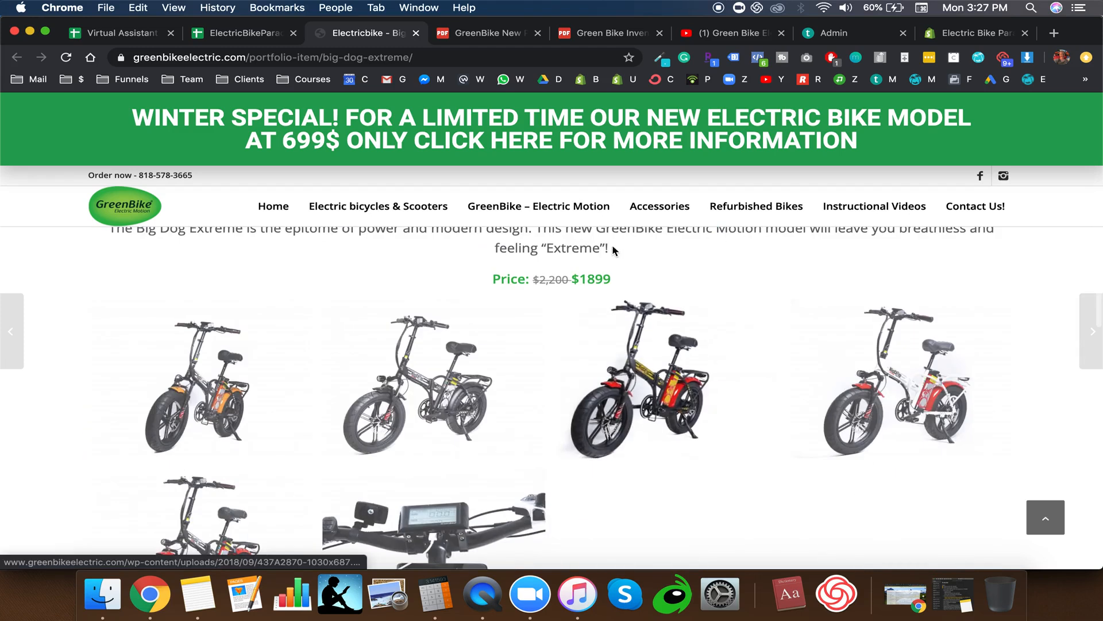
pyautogui.scroll(1, 612, 243)
pyautogui.scroll(-8, 617, 258)
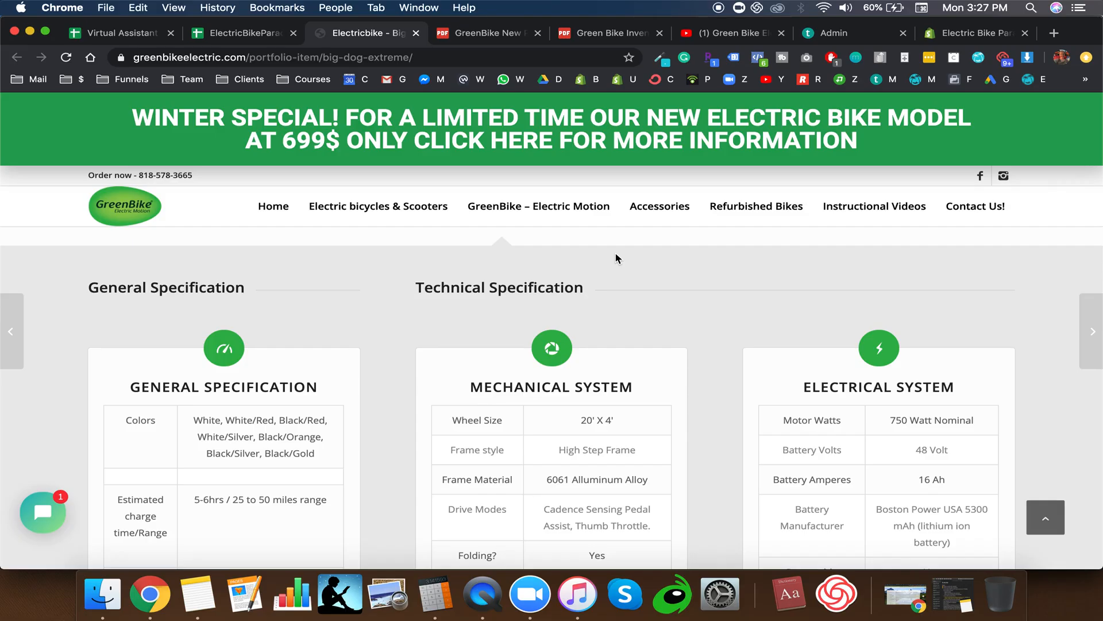
pyautogui.scroll(-3, 616, 258)
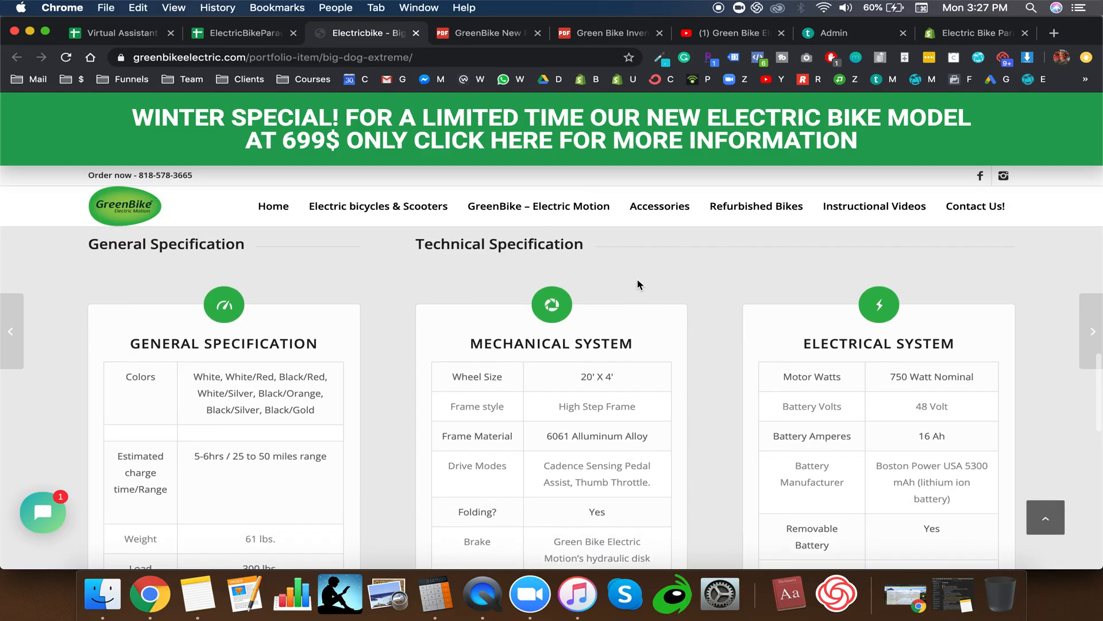
pyautogui.scroll(-12, 638, 284)
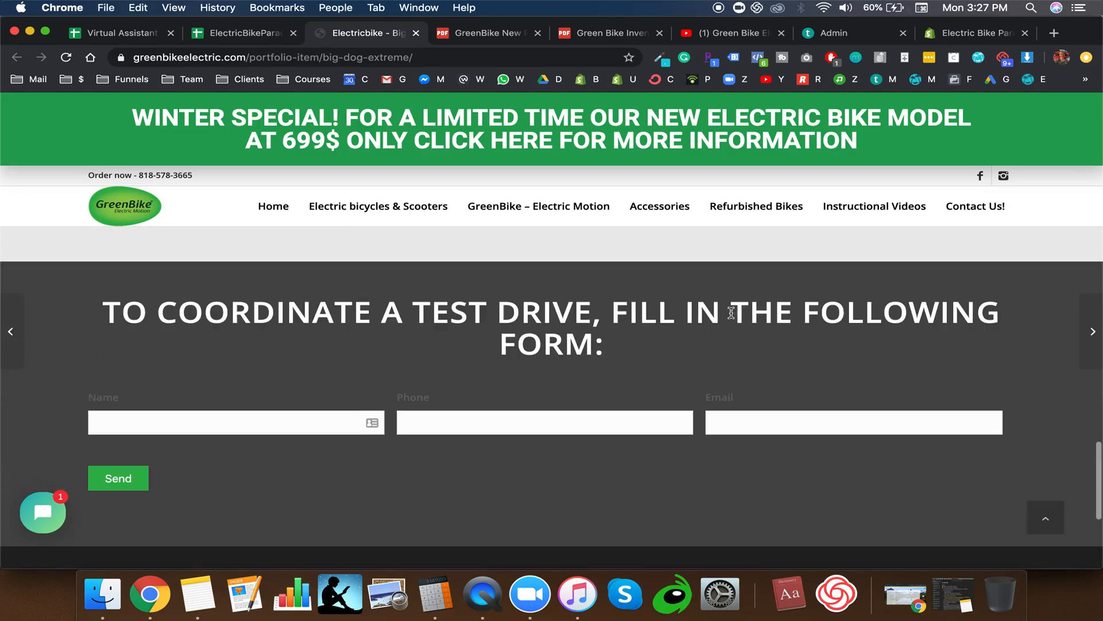
pyautogui.scroll(20, 698, 318)
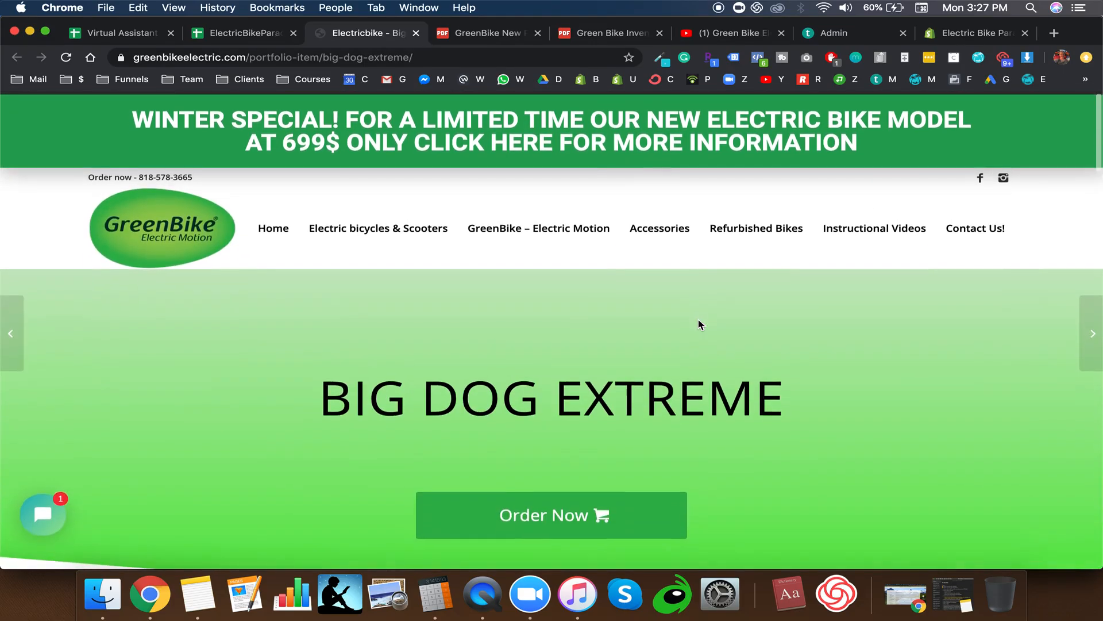
pyautogui.scroll(-15, 694, 384)
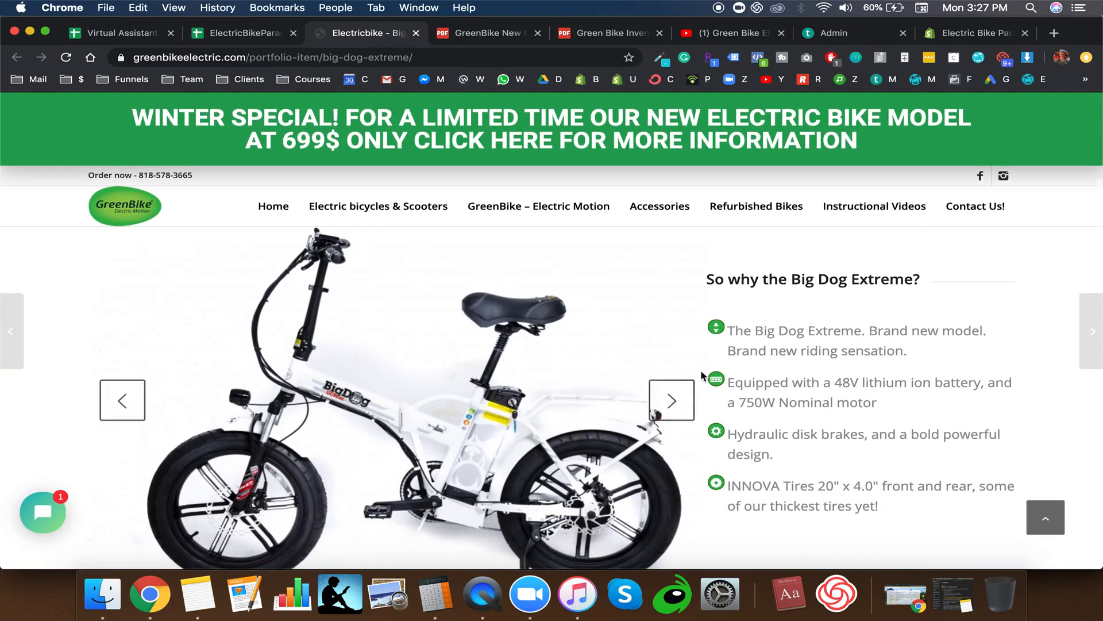
# Step: Review the title template in the Product Uploading System lesson and highlight its [BRAND] placeholder
pyautogui.click(466, 34)
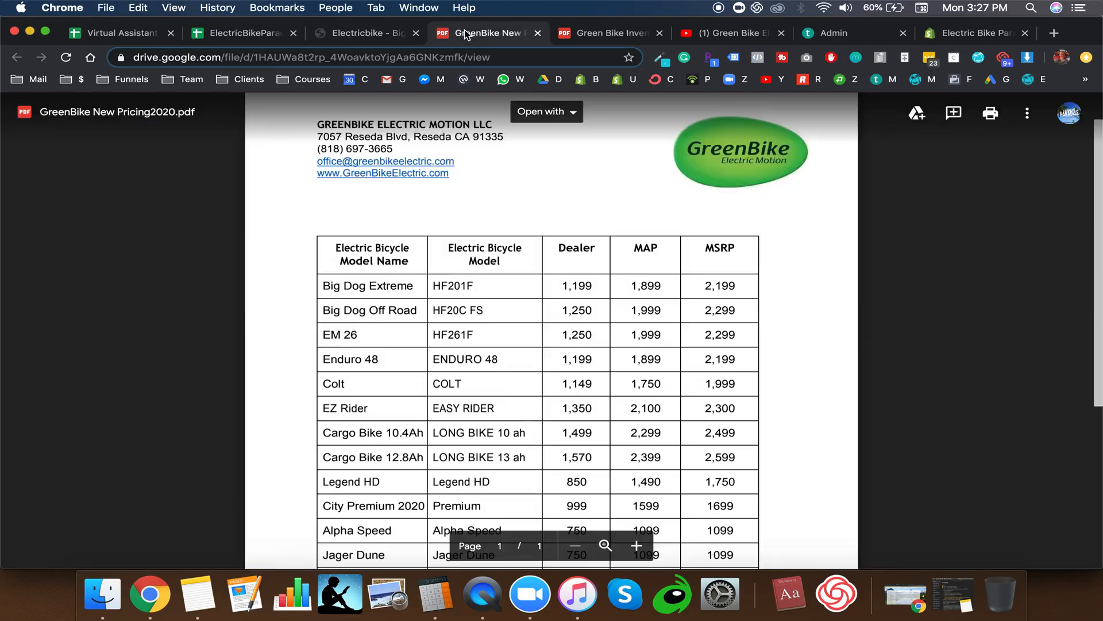
pyautogui.click(364, 40)
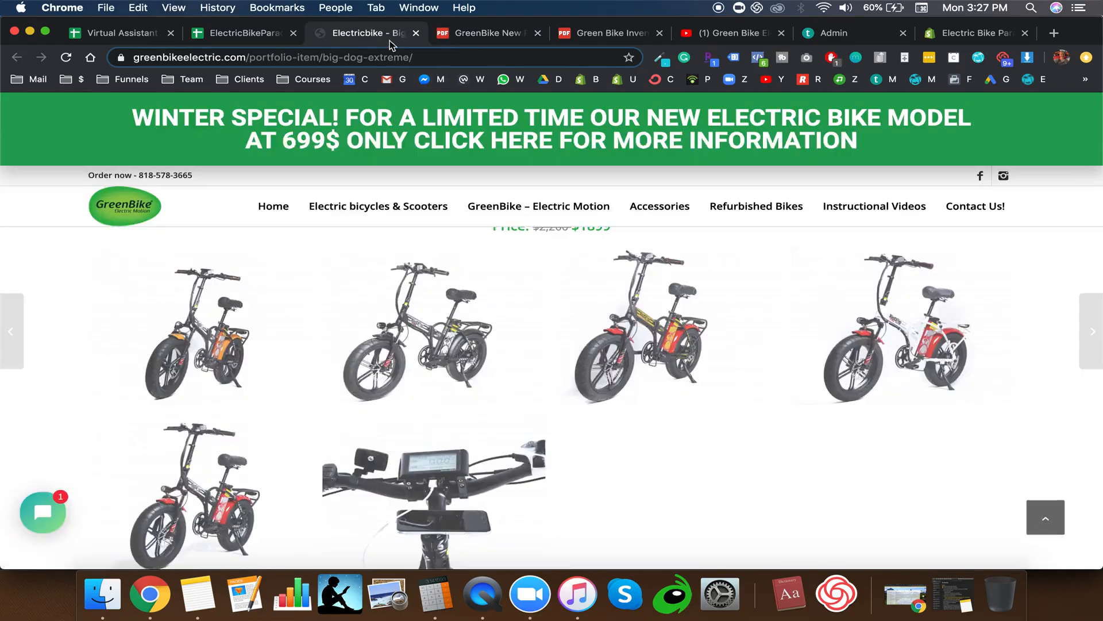
pyautogui.click(781, 34)
pyautogui.hotkey('ctrl', 'Tab')
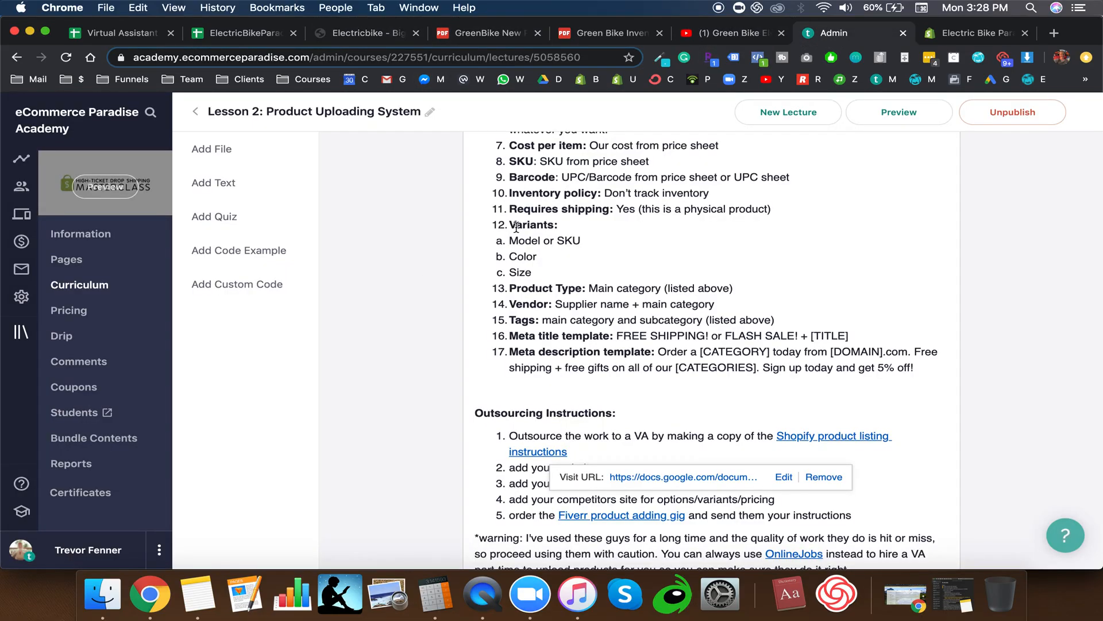
pyautogui.scroll(5, 582, 195)
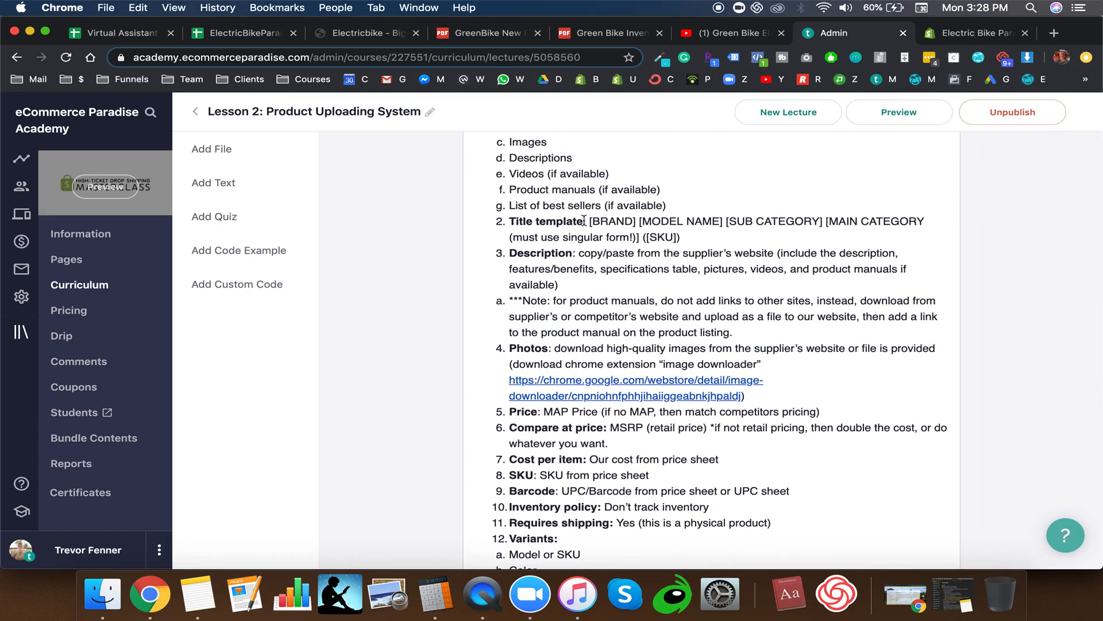
pyautogui.moveTo(590, 221); pyautogui.dragTo(636, 221)
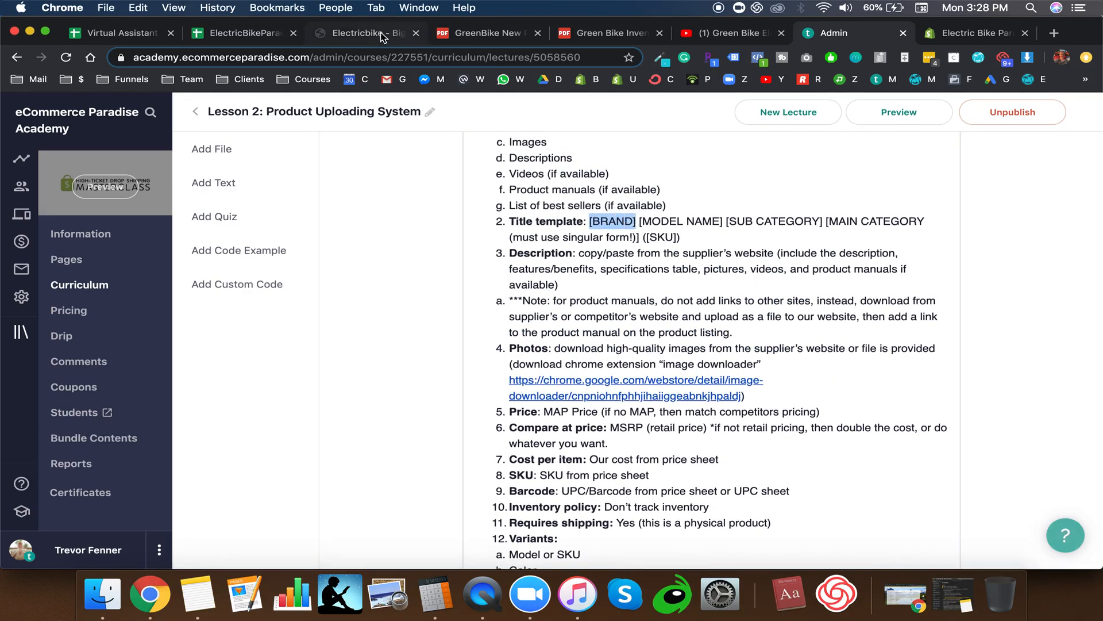
# Step: Copy the Big Dog Extreme model name from the GreenBike price sheet and search Google for "Big Dog Extreme ebike"
pyautogui.click(368, 33)
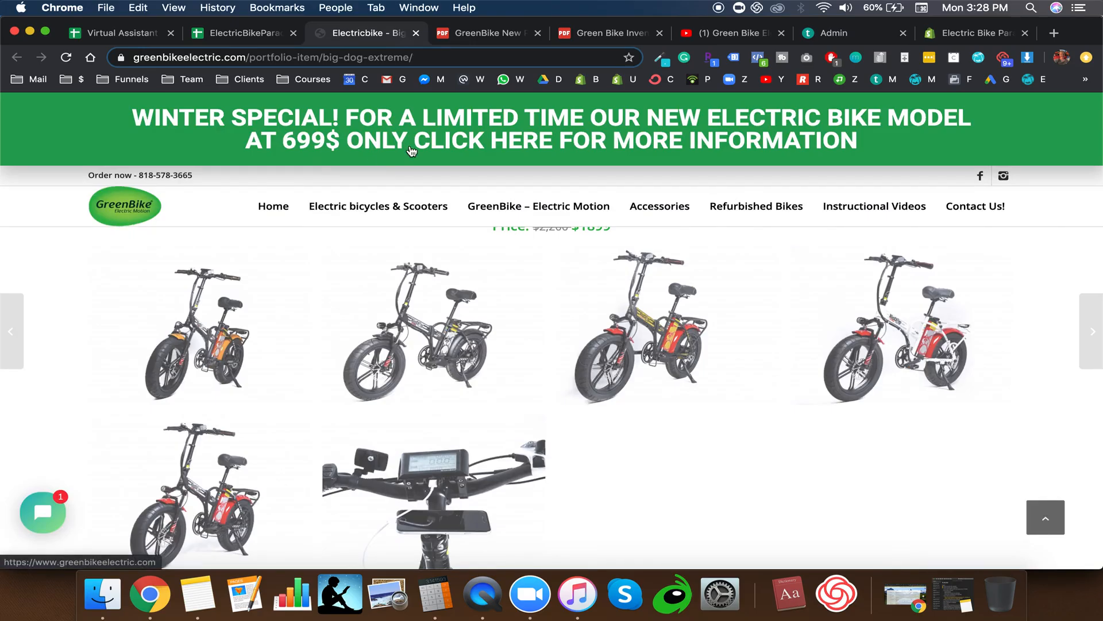
pyautogui.click(485, 35)
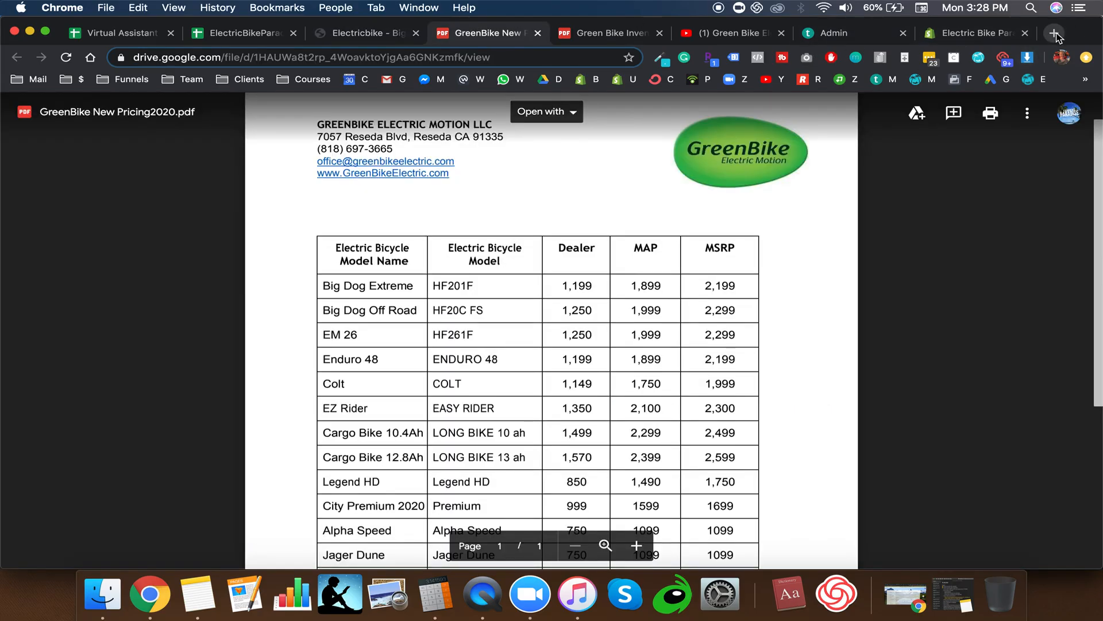
pyautogui.doubleClick(376, 283)
pyautogui.moveTo(325, 286); pyautogui.dragTo(370, 285)
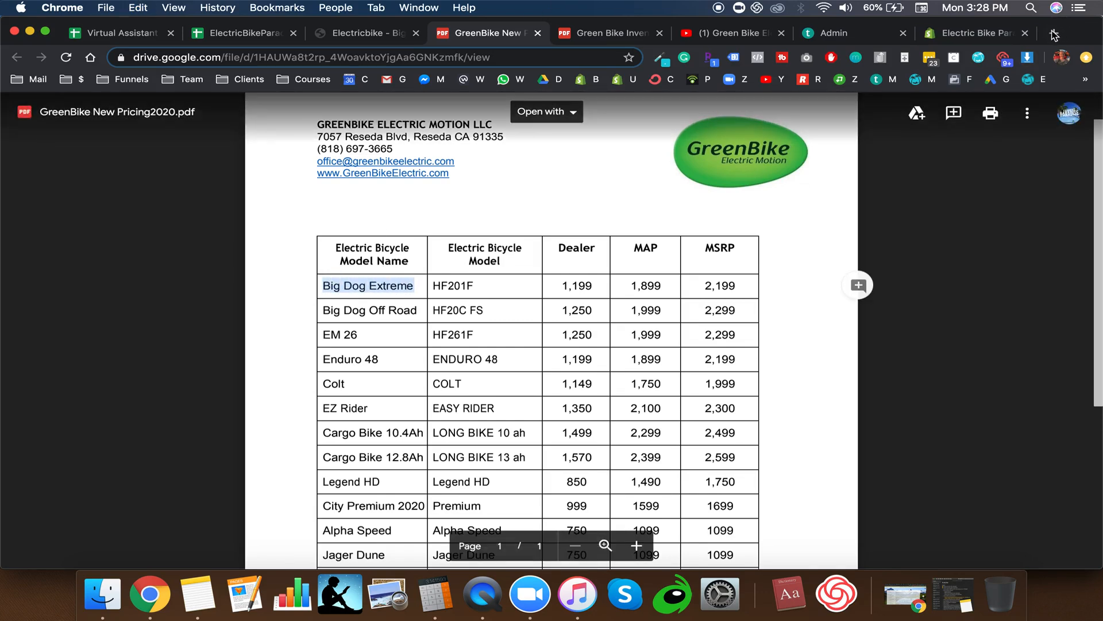
pyautogui.press('super+c')
pyautogui.click(1053, 34)
pyautogui.press('super+v')
pyautogui.write('ebike')
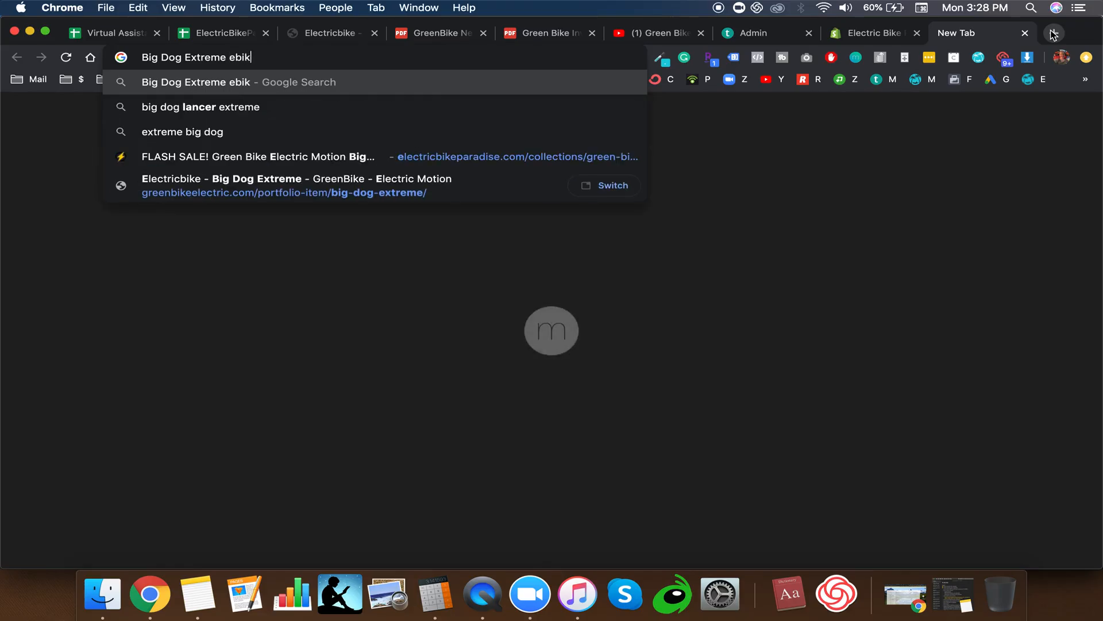
pyautogui.press('Return')
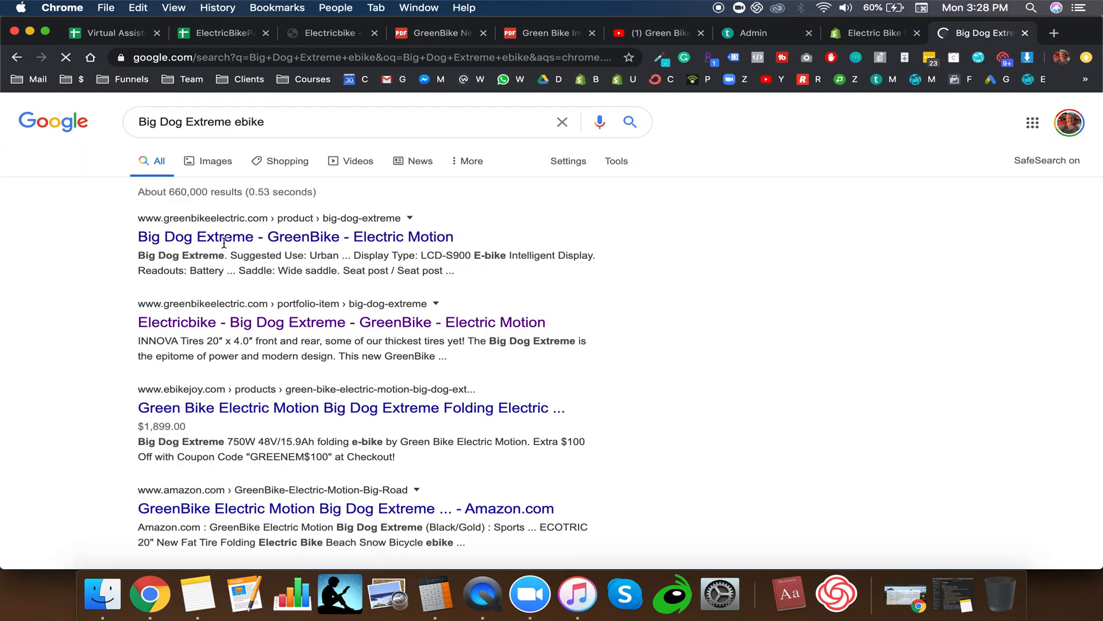
# Step: Try to view the ebikejoy listing of the Big Dog Extreme from the search results in a new tab
pyautogui.rightClick(210, 413)
pyautogui.click(247, 339)
pyautogui.scroll(-3, 201, 387)
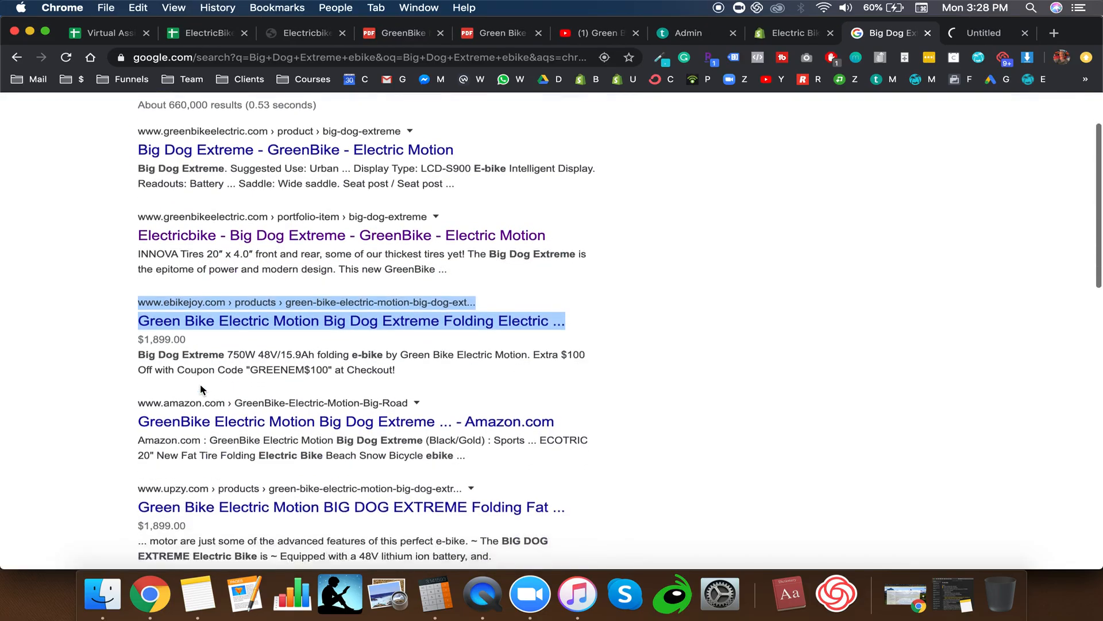
pyautogui.scroll(-2, 200, 386)
pyautogui.scroll(-1, 218, 451)
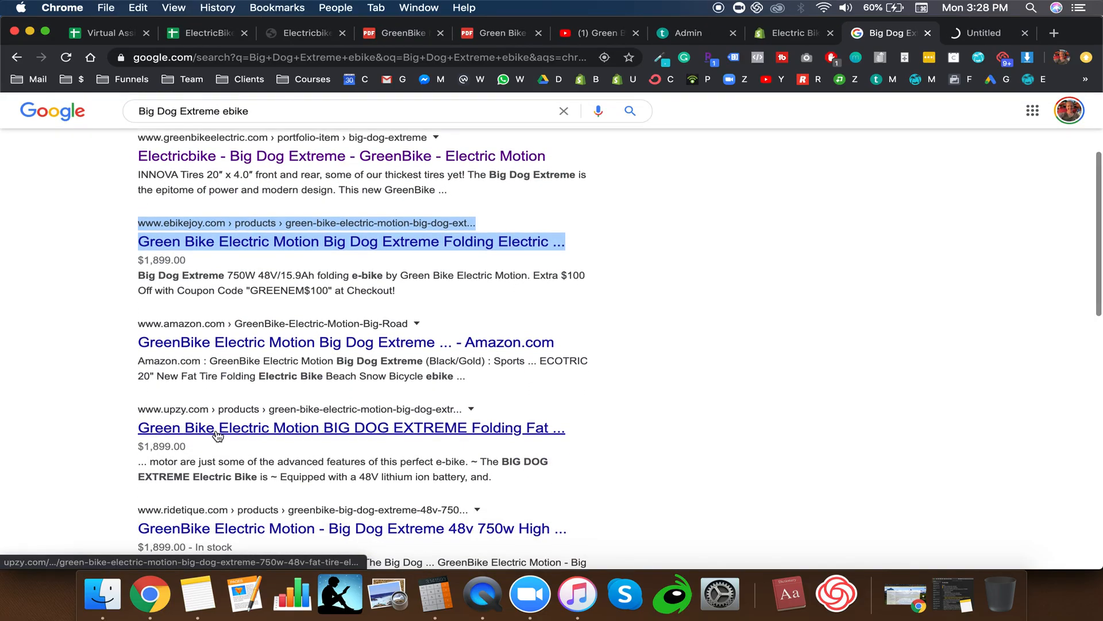
pyautogui.click(983, 33)
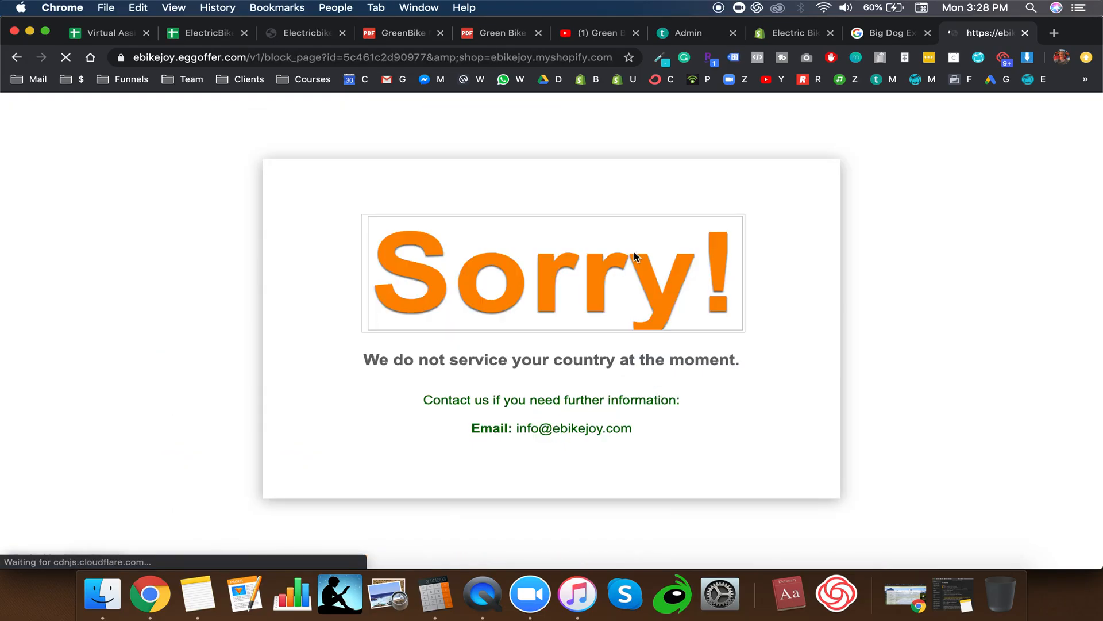
pyautogui.click(23, 57)
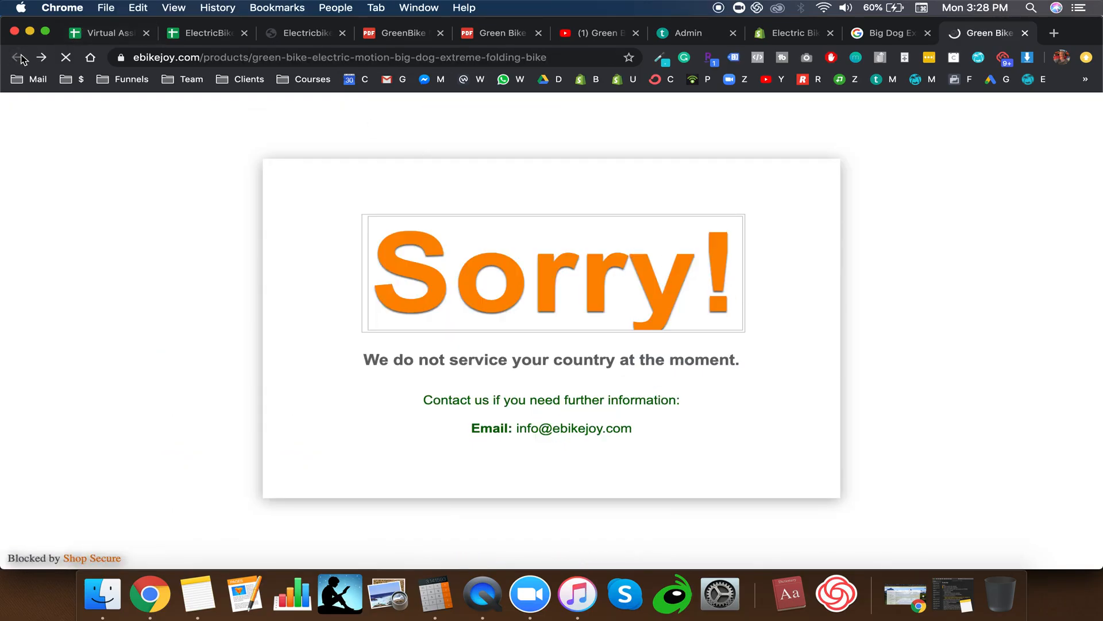
# Step: Switch to System Preferences and connect the Ivacy VPN in the network settings
pyautogui.click(720, 593)
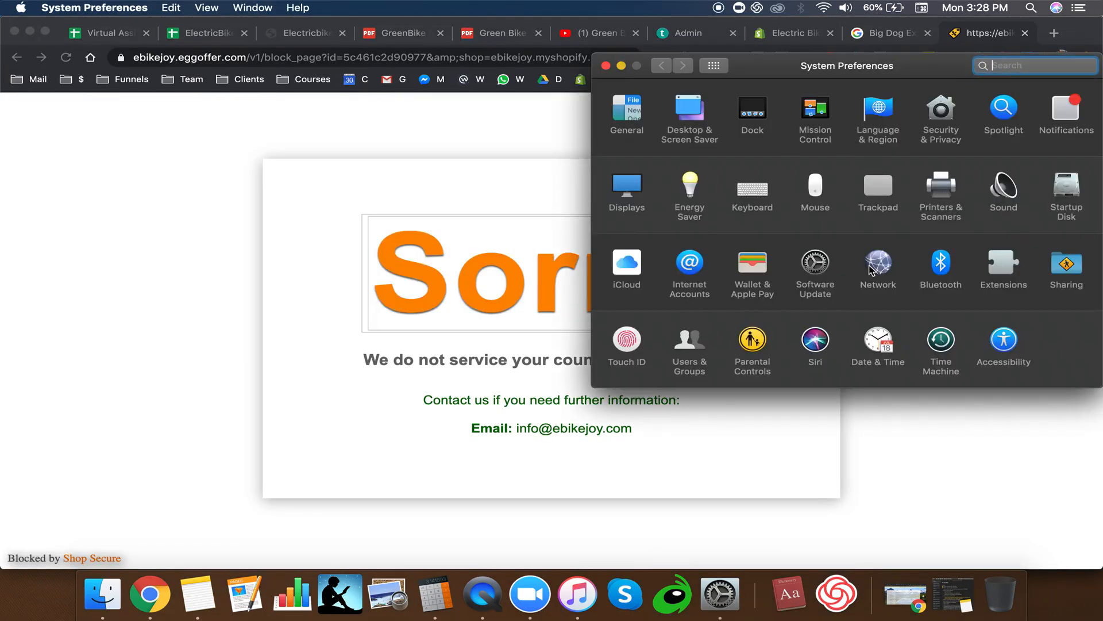
pyautogui.click(871, 269)
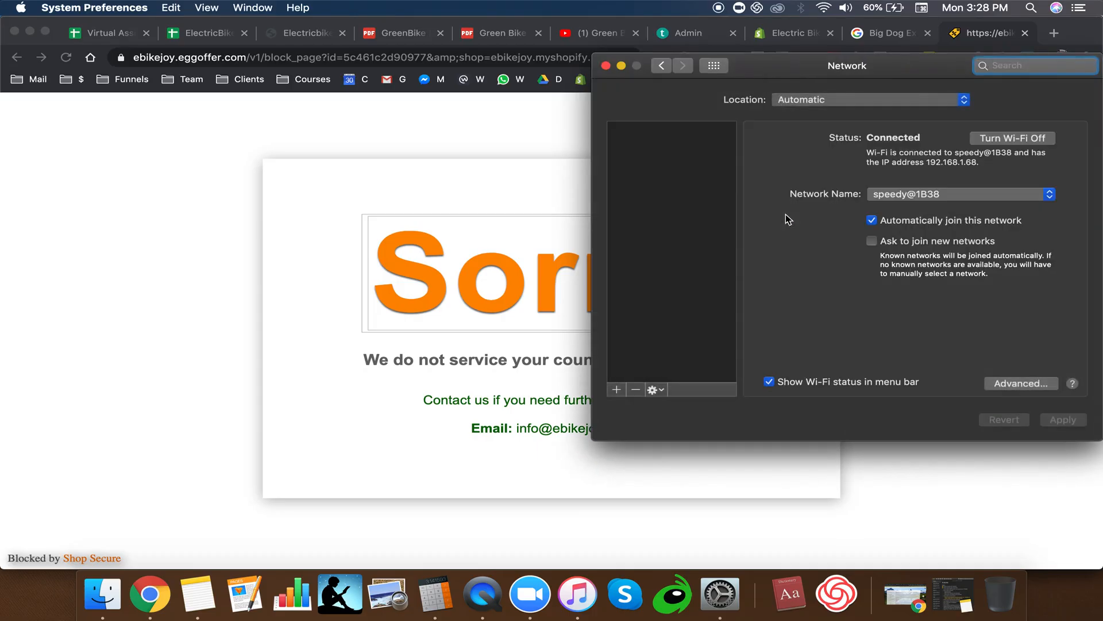
pyautogui.click(661, 305)
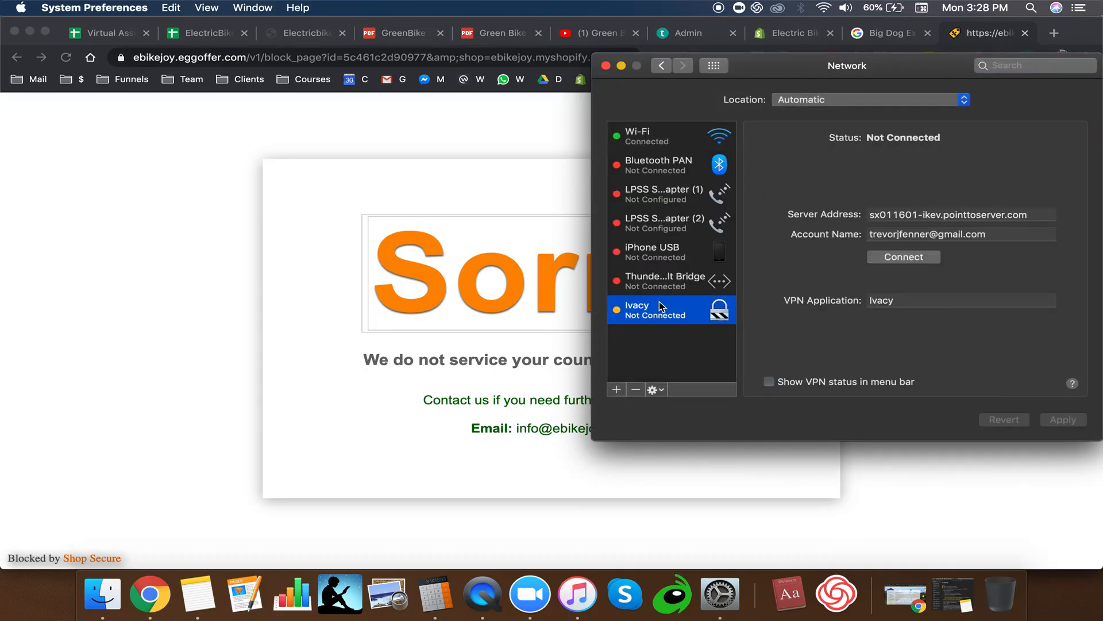
pyautogui.click(918, 259)
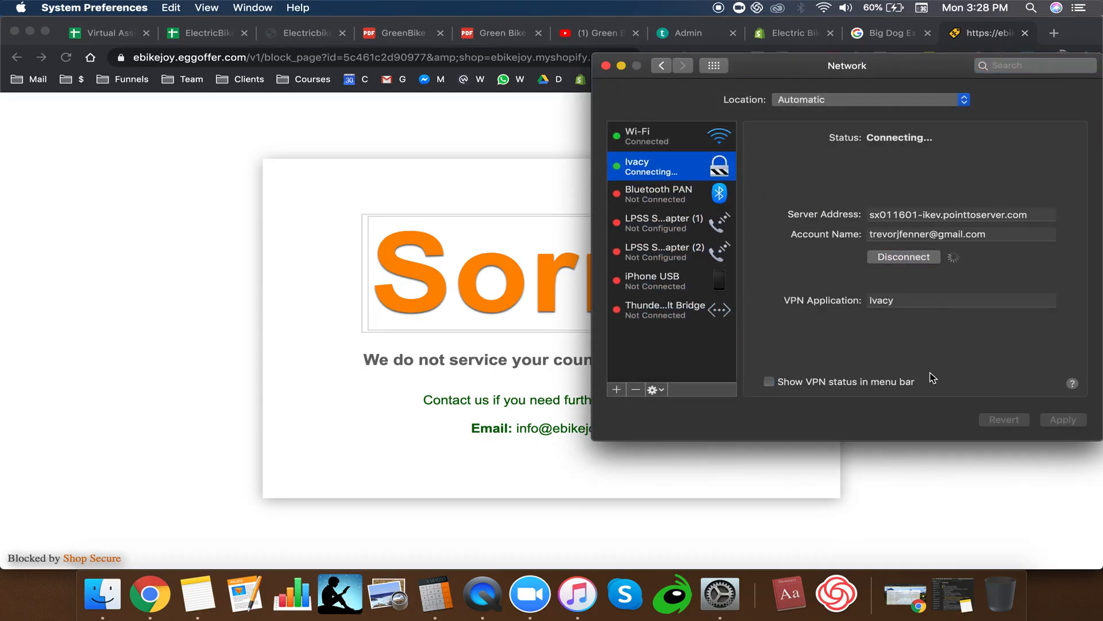
# Step: Switch back to Chrome, retry the ebikejoy listing by reloading and reopening it from the search results, and close its tab
pyautogui.click(947, 456)
pyautogui.click(65, 57)
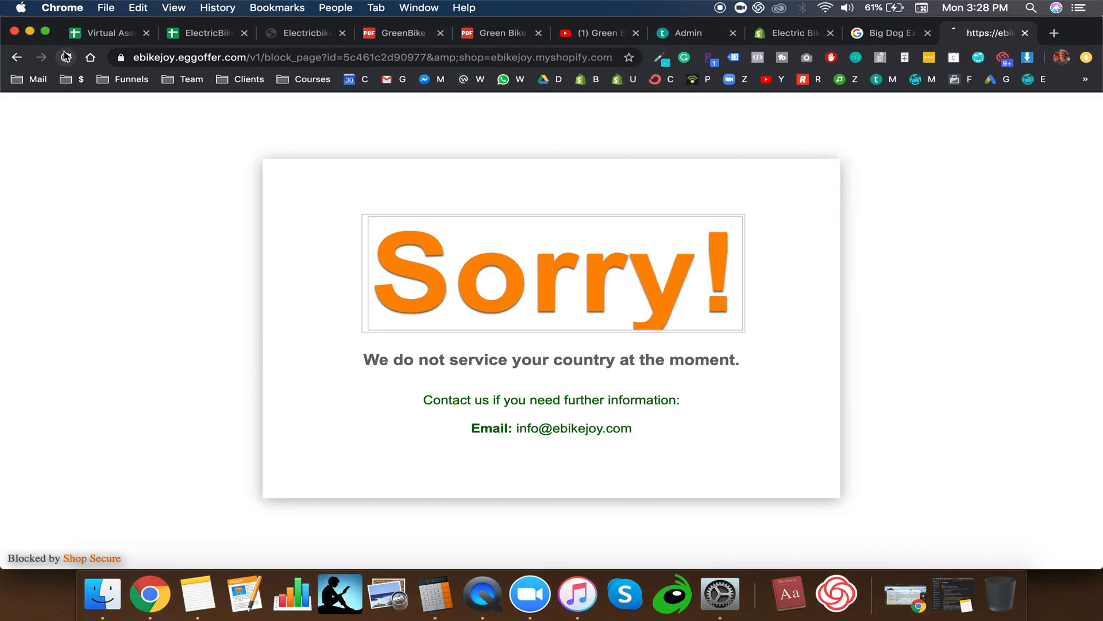
pyautogui.click(17, 58)
pyautogui.click(1025, 33)
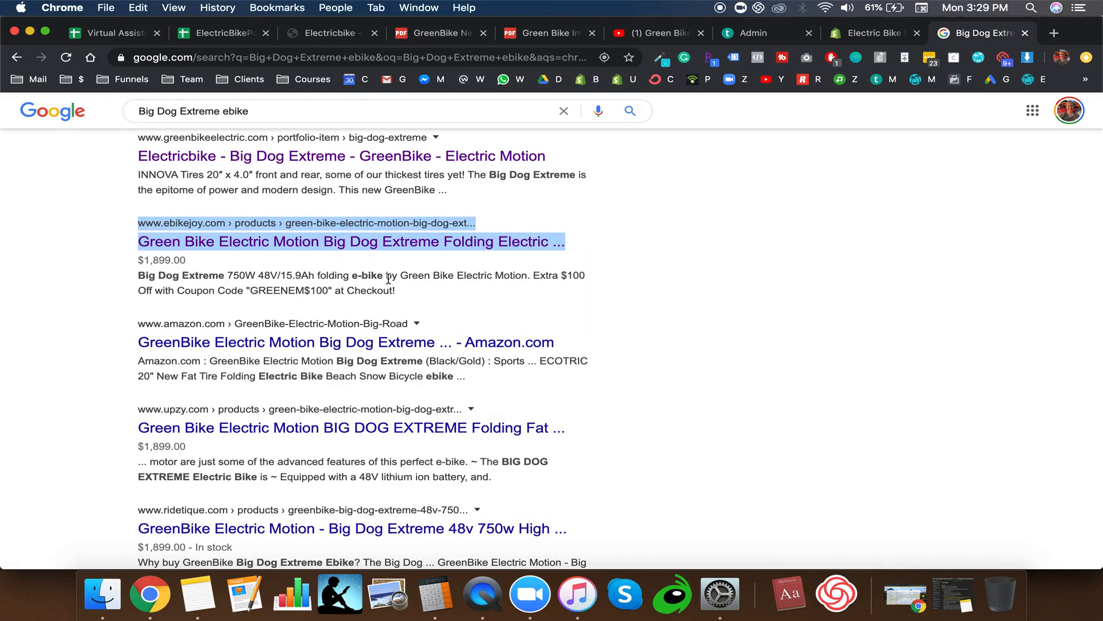
pyautogui.rightClick(339, 248)
pyautogui.click(354, 251)
pyautogui.click(1006, 39)
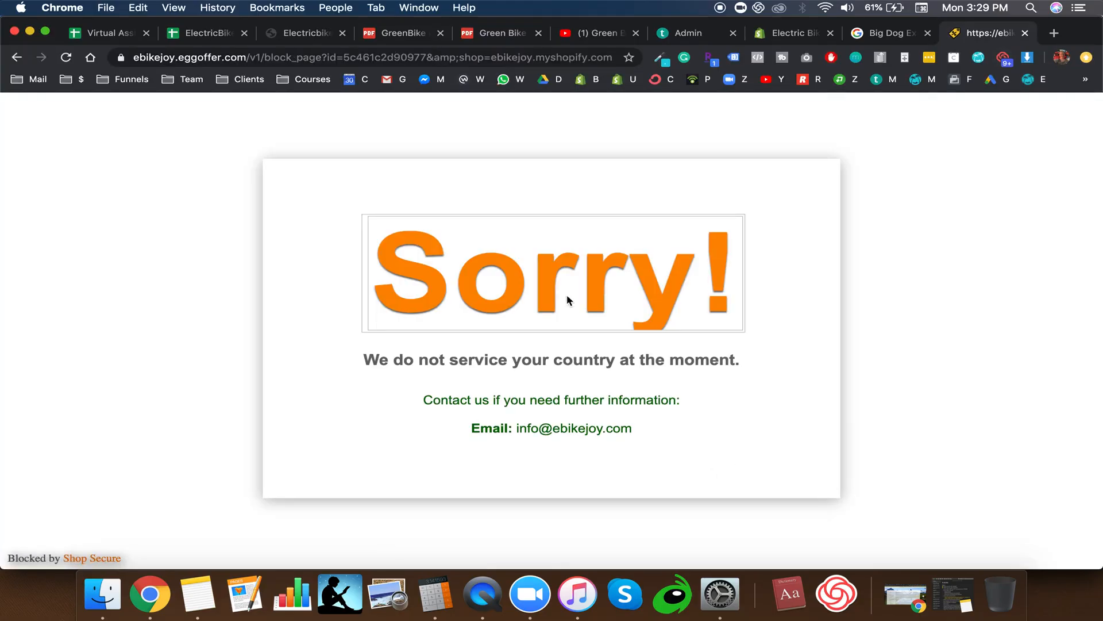
pyautogui.click(1026, 34)
# Step: Open the Upzy and Ridetique search results for the Big Dog Extreme in new tabs
pyautogui.scroll(-3, 287, 353)
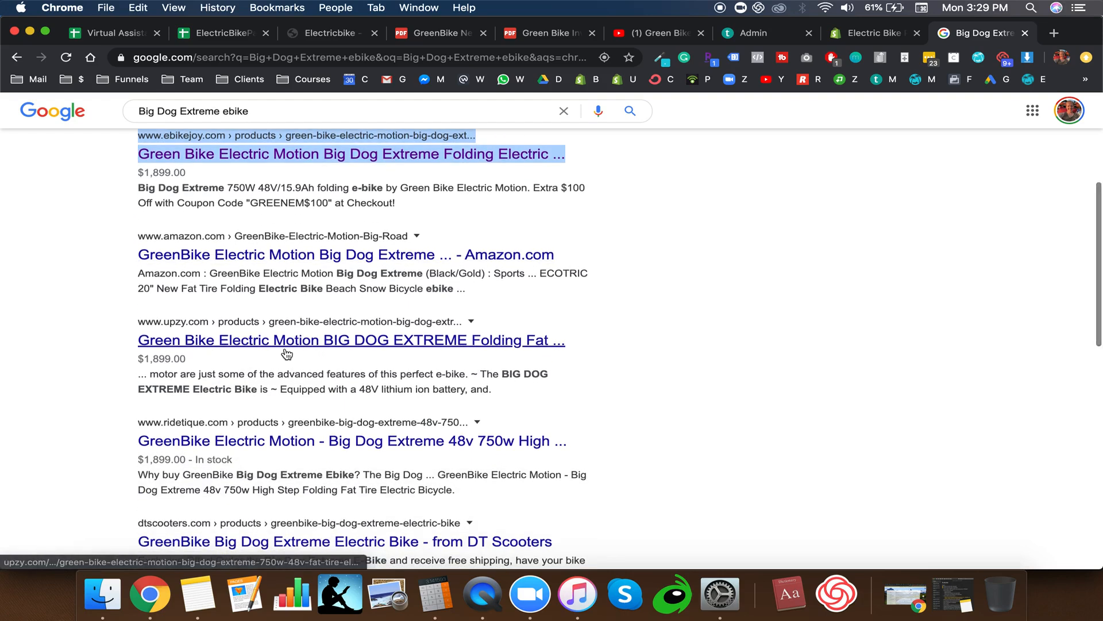
pyautogui.rightClick(290, 336)
pyautogui.click(309, 341)
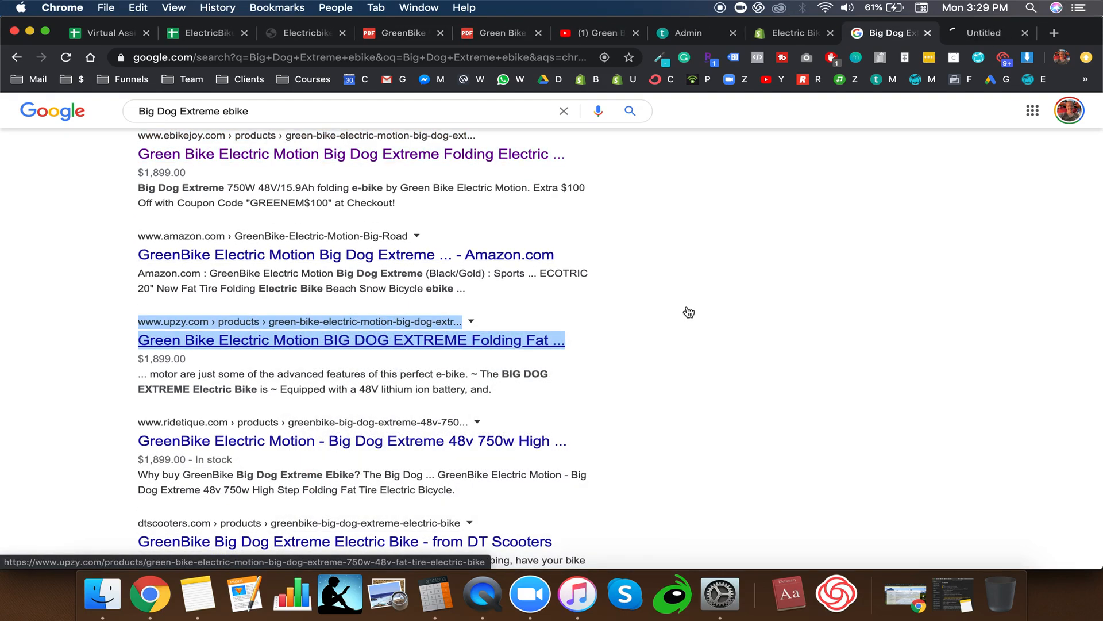
pyautogui.scroll(-6, 320, 452)
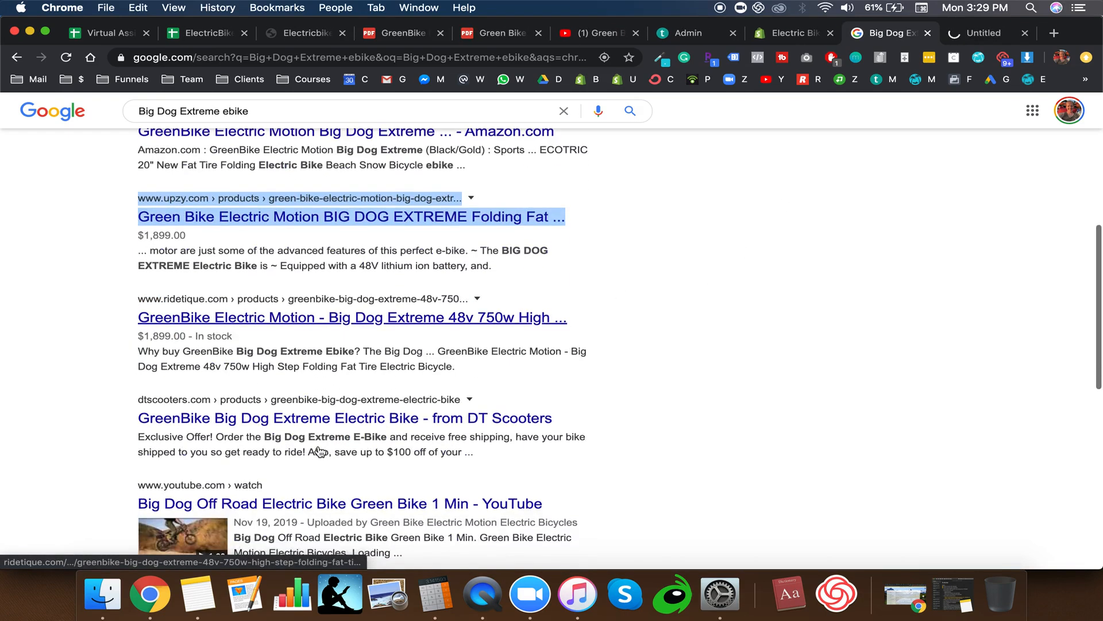
pyautogui.scroll(2, 320, 450)
pyautogui.scroll(-2, 320, 450)
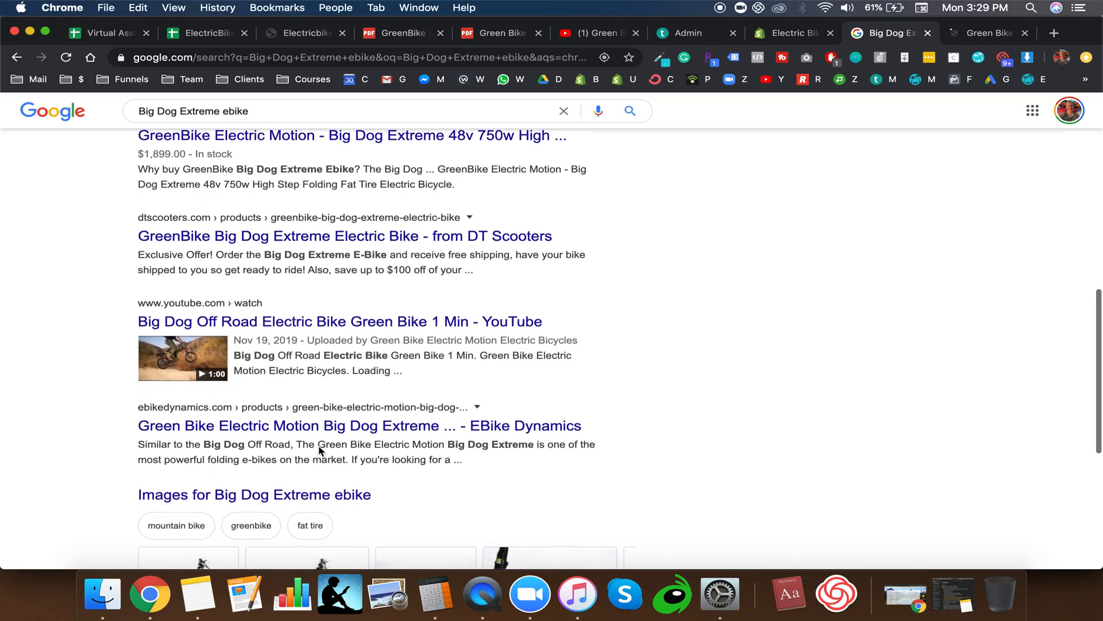
pyautogui.scroll(4, 365, 387)
pyautogui.rightClick(366, 368)
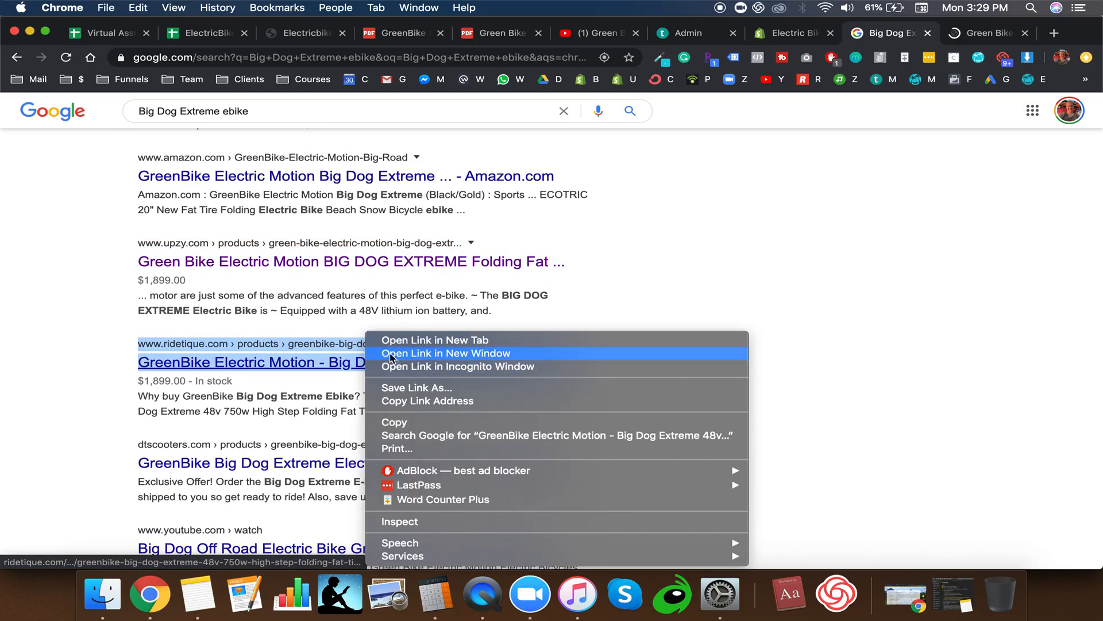
pyautogui.click(396, 340)
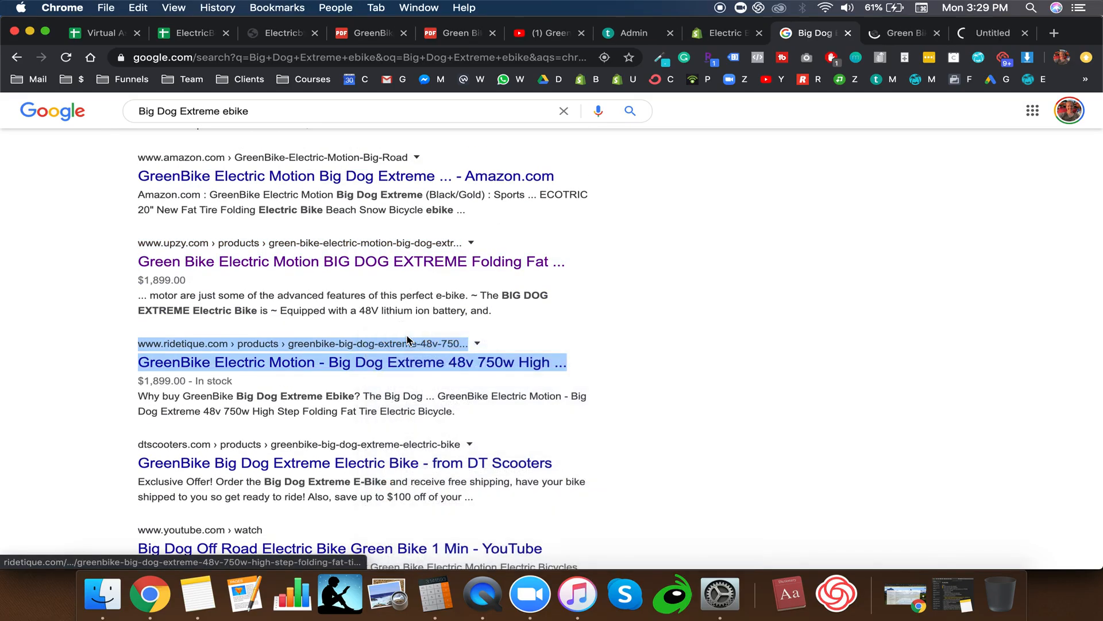
# Step: Examine how the Upzy listing words its Big Dog Extreme product title, from brand and model to category
pyautogui.click(907, 36)
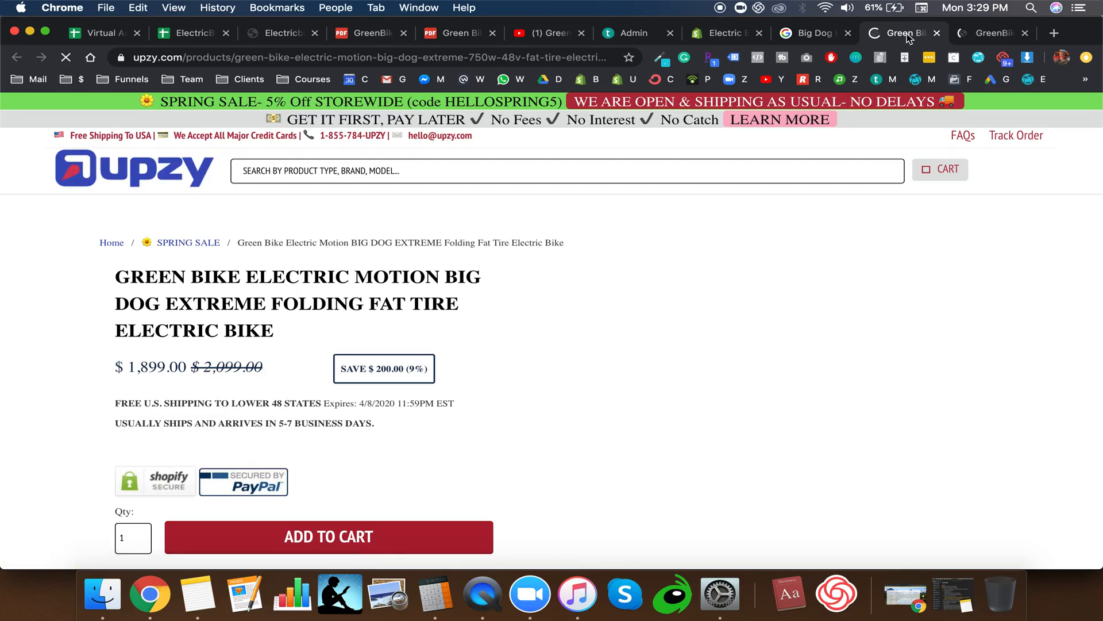
pyautogui.click(974, 42)
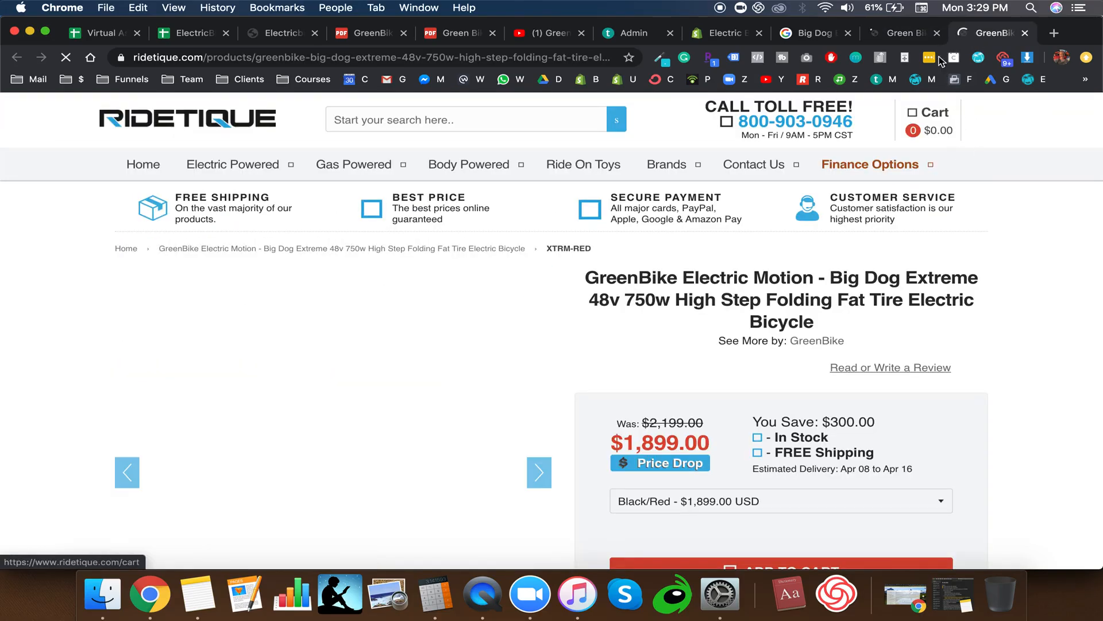
pyautogui.click(894, 36)
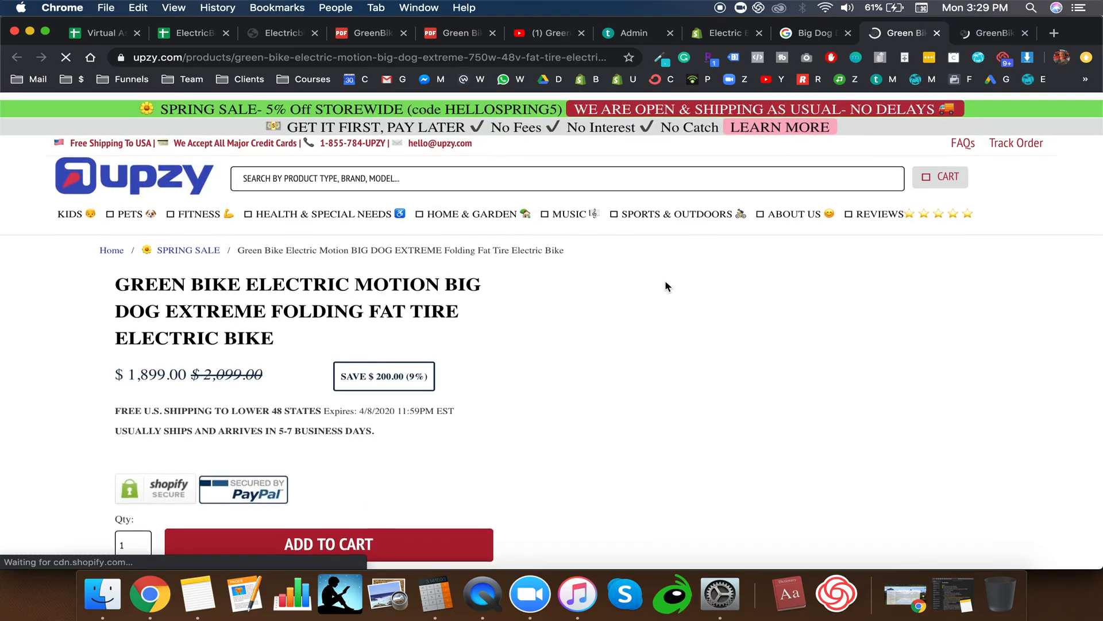
pyautogui.moveTo(115, 275); pyautogui.dragTo(467, 302)
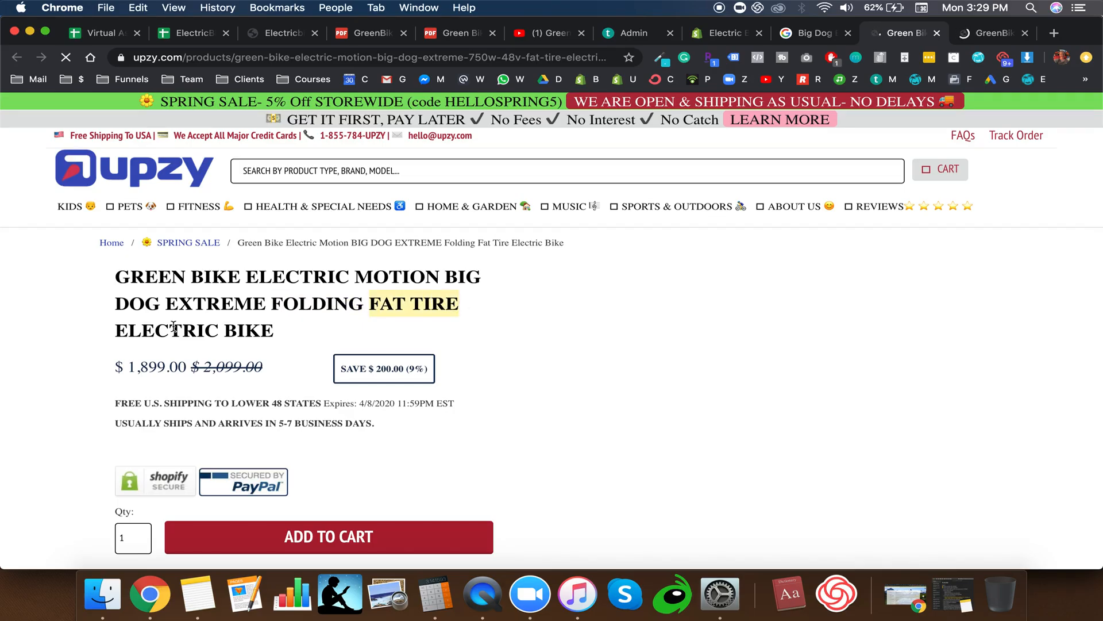
pyautogui.moveTo(119, 326); pyautogui.dragTo(312, 332)
pyautogui.click(312, 332)
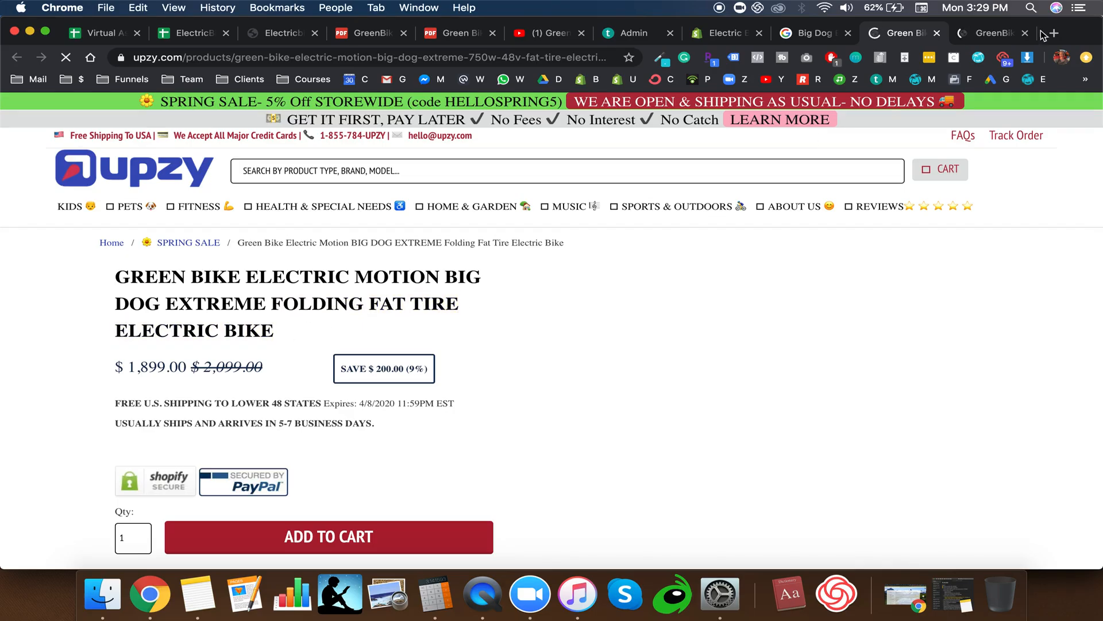
# Step: Examine the brand, model, voltage and wattage wording in the Ridetique product title for the Big Dog Extreme
pyautogui.click(988, 34)
pyautogui.moveTo(583, 278); pyautogui.dragTo(671, 300)
pyautogui.click(822, 279)
pyautogui.click(654, 300)
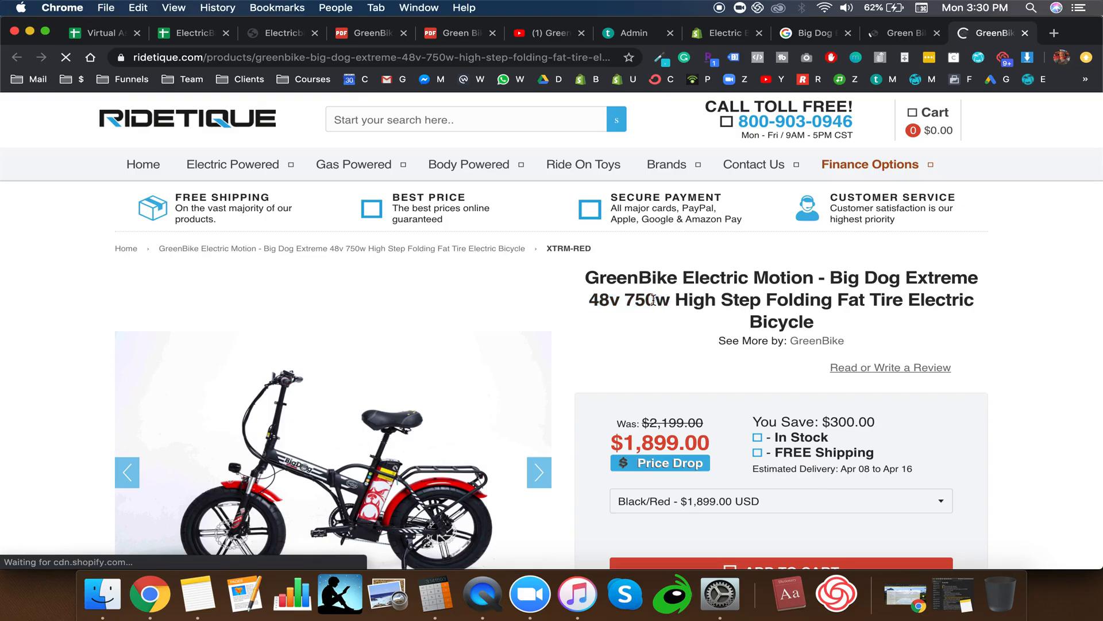
pyautogui.tripleClick(595, 300)
pyautogui.doubleClick(632, 299)
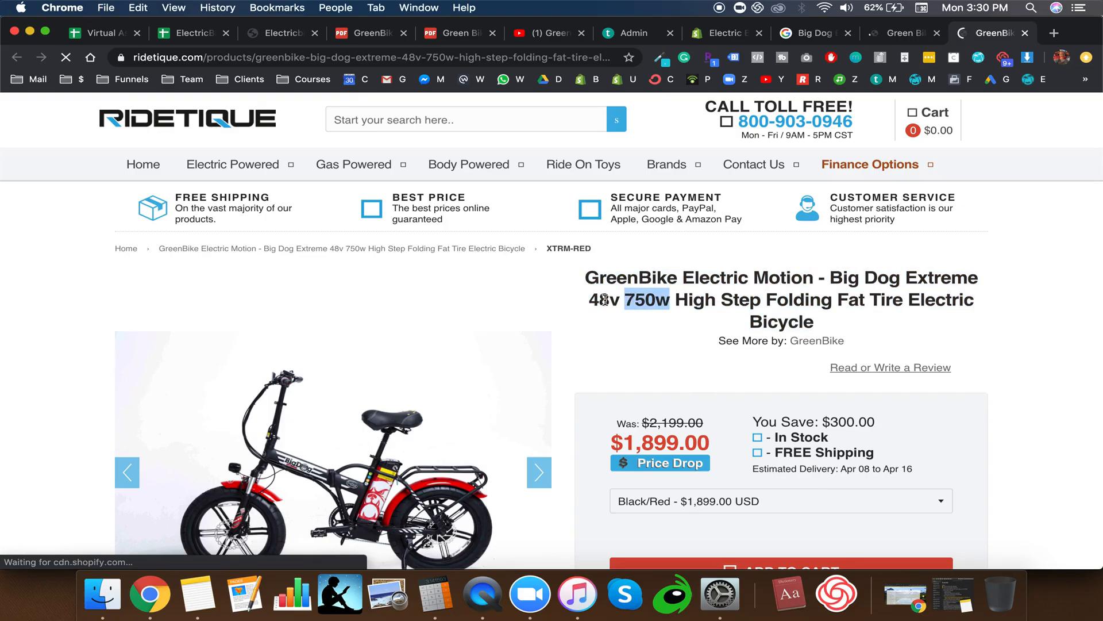
pyautogui.doubleClick(605, 300)
pyautogui.doubleClick(653, 299)
pyautogui.tripleClick(643, 298)
pyautogui.click(615, 299)
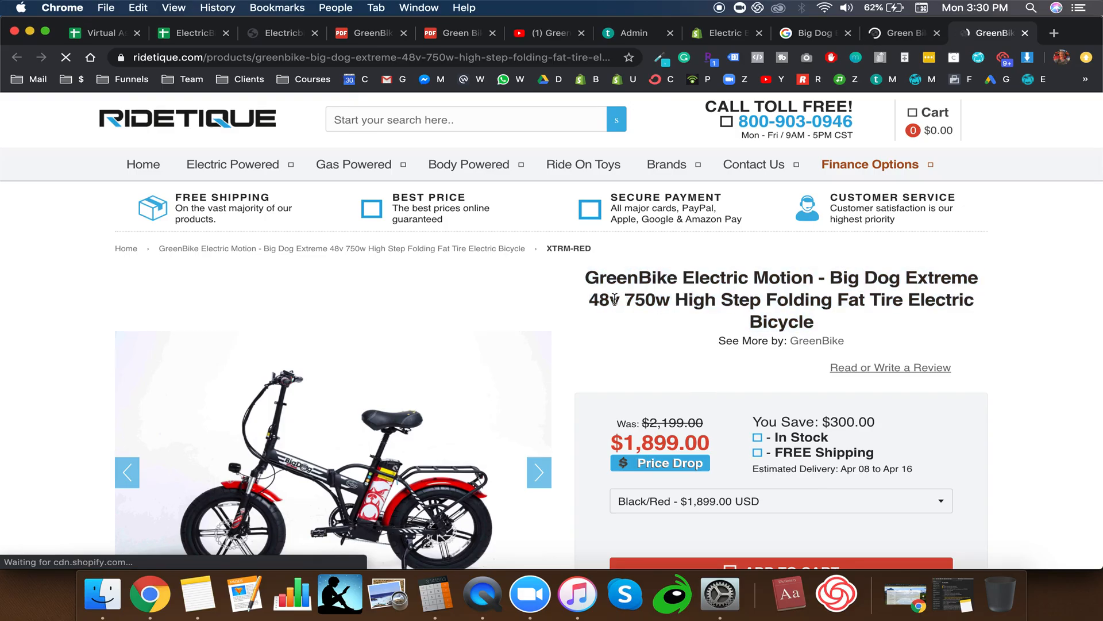
# Step: Examine the 48v and 750w specification wording that follows the model name in the Ridetique product title
pyautogui.doubleClick(644, 297)
pyautogui.click(644, 297)
pyautogui.click(608, 301)
pyautogui.doubleClick(608, 301)
pyautogui.doubleClick(652, 305)
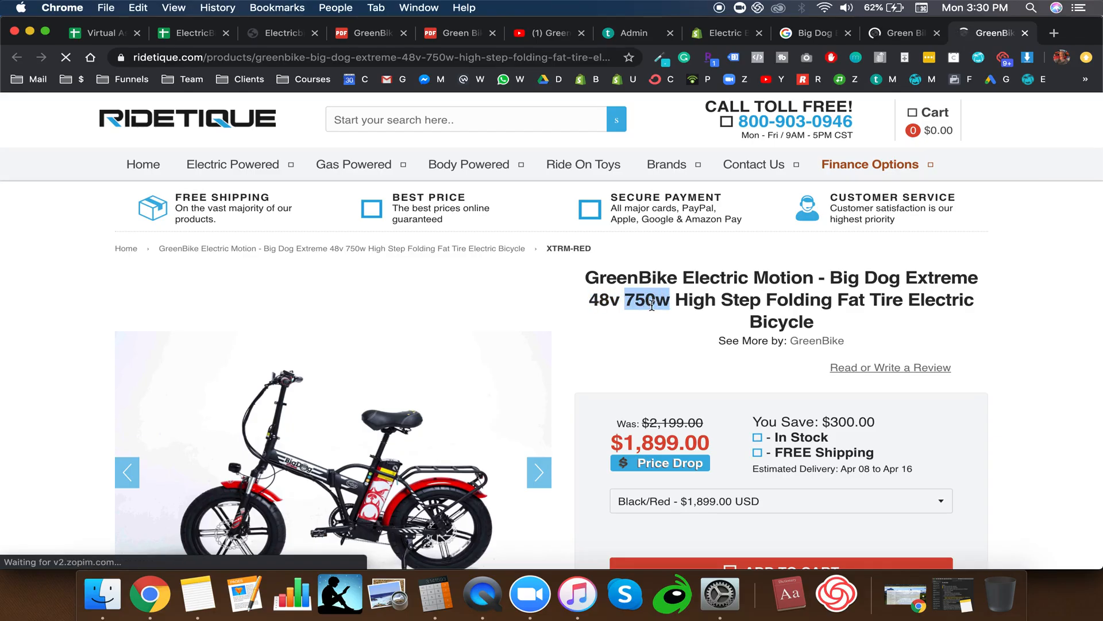
pyautogui.doubleClick(607, 301)
pyautogui.doubleClick(639, 299)
pyautogui.doubleClick(606, 298)
pyautogui.scroll(-2, 606, 298)
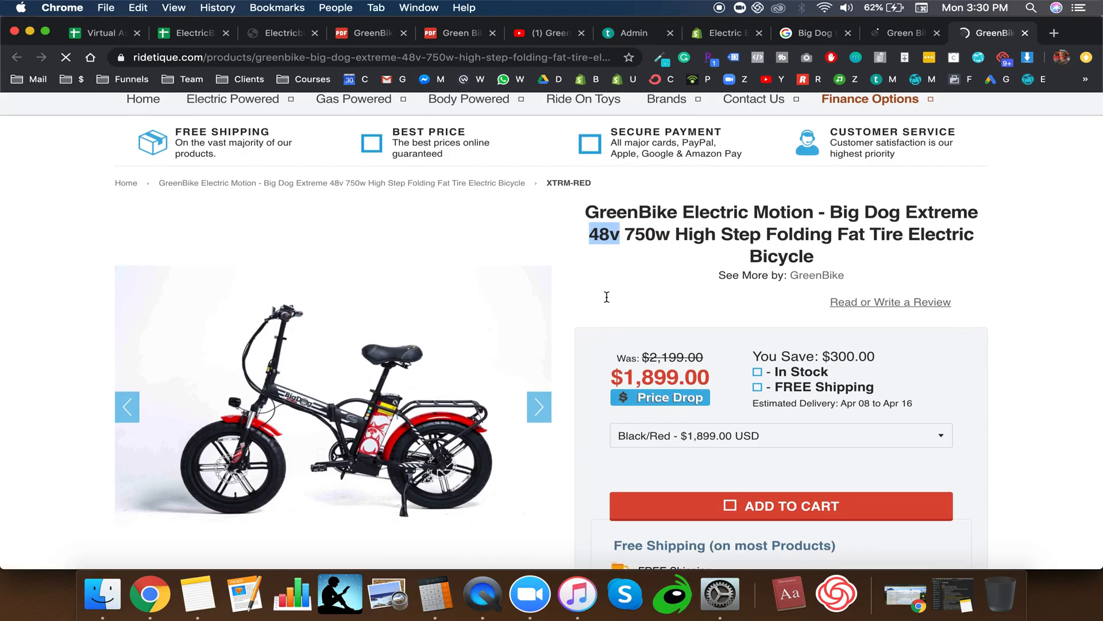
pyautogui.doubleClick(653, 230)
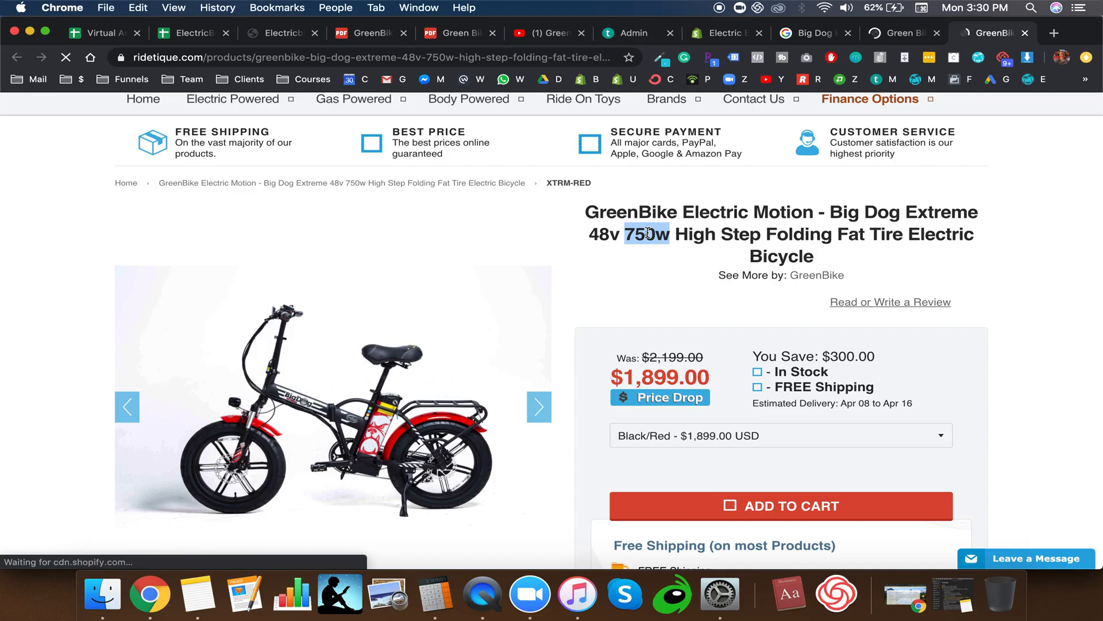
pyautogui.click(682, 237)
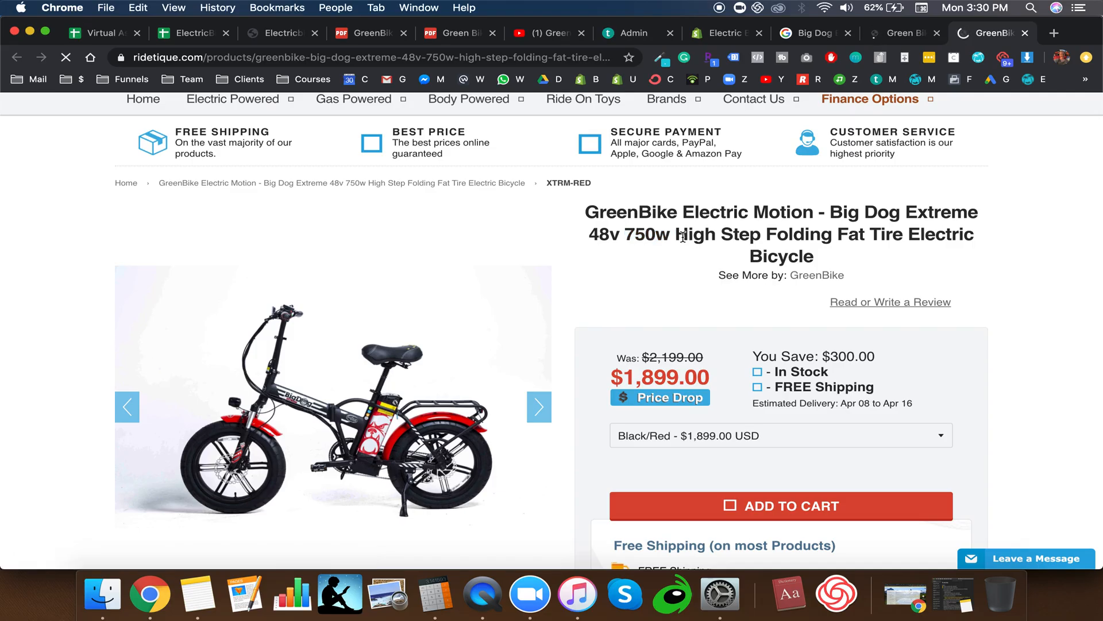
# Step: Examine the High Step wording that follows the wattage in the Ridetique product title
pyautogui.moveTo(675, 234); pyautogui.dragTo(781, 237)
pyautogui.click(782, 236)
pyautogui.moveTo(677, 232)
pyautogui.mouseDown()
pyautogui.moveTo(773, 234)
pyautogui.moveTo(676, 234)
pyautogui.mouseUp()
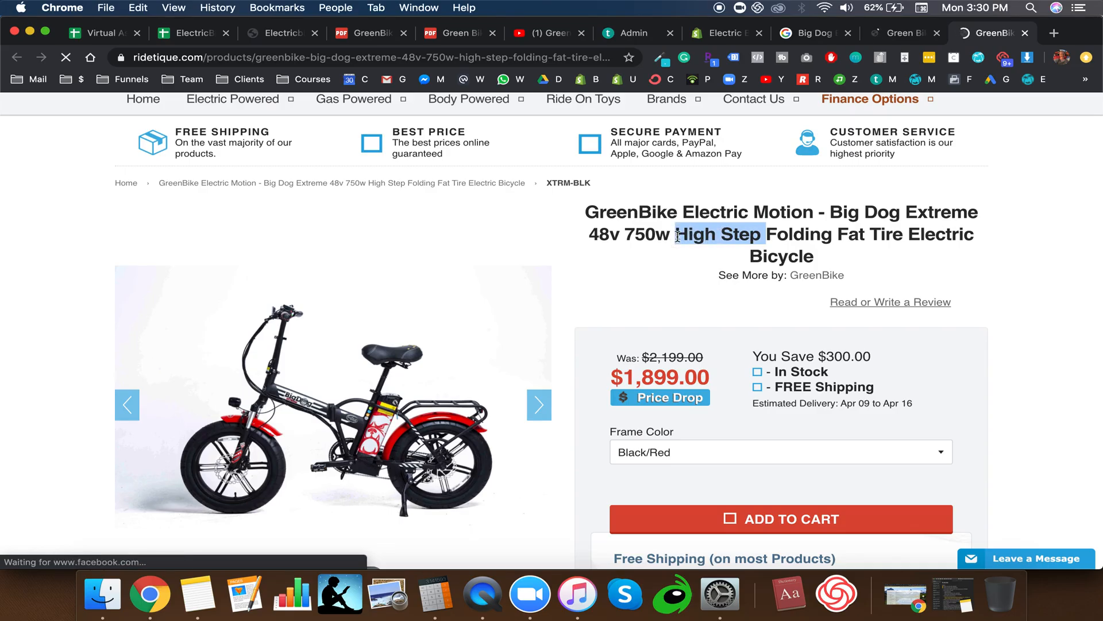
pyautogui.click(678, 236)
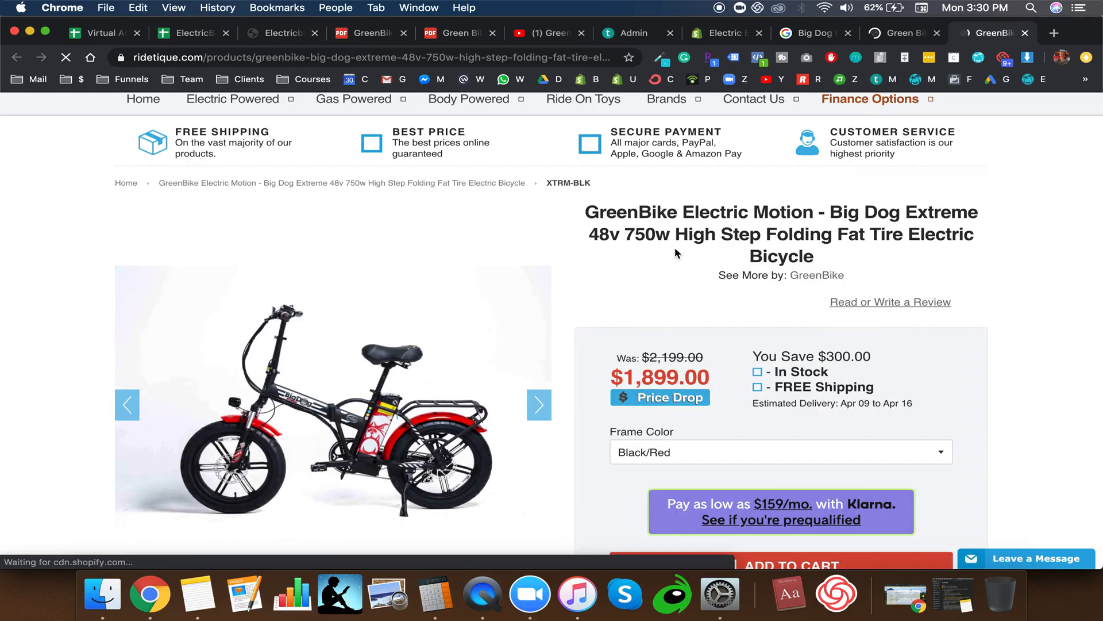
# Step: Look through the Ridetique listing's product specifications and recheck the High Step variant wording in its title
pyautogui.scroll(-10, 675, 253)
pyautogui.scroll(-10, 675, 253)
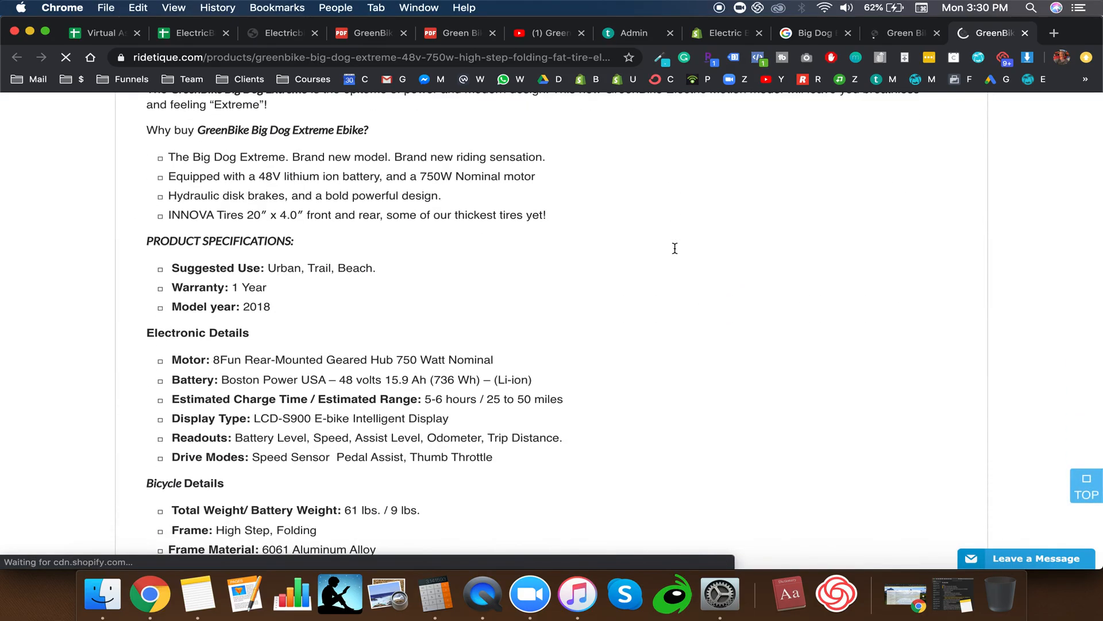
pyautogui.scroll(-8, 675, 253)
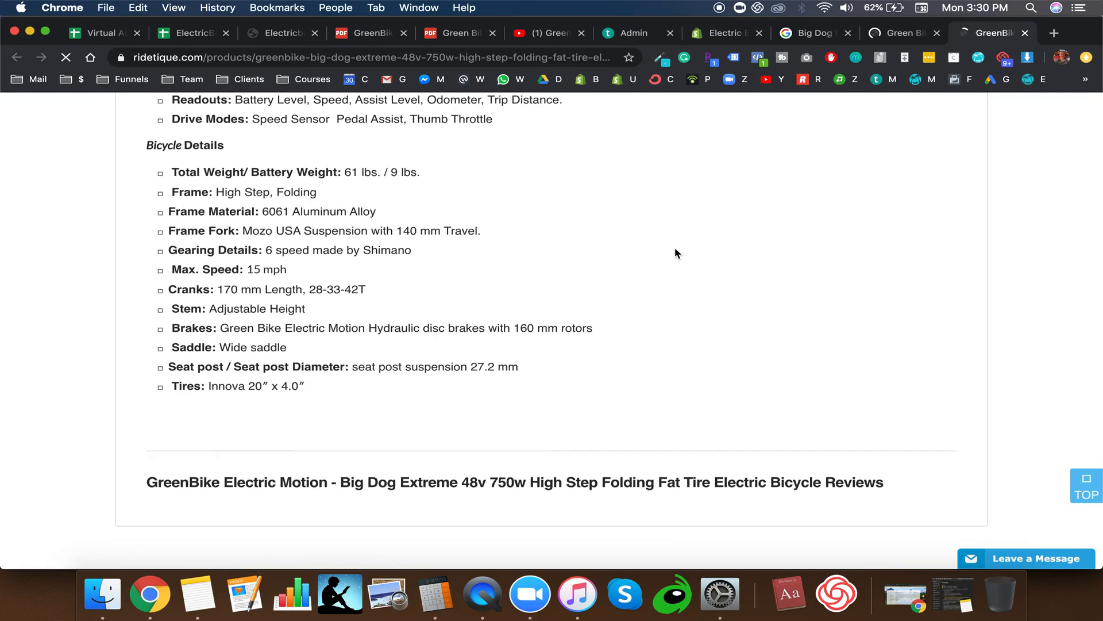
pyautogui.scroll(6, 674, 252)
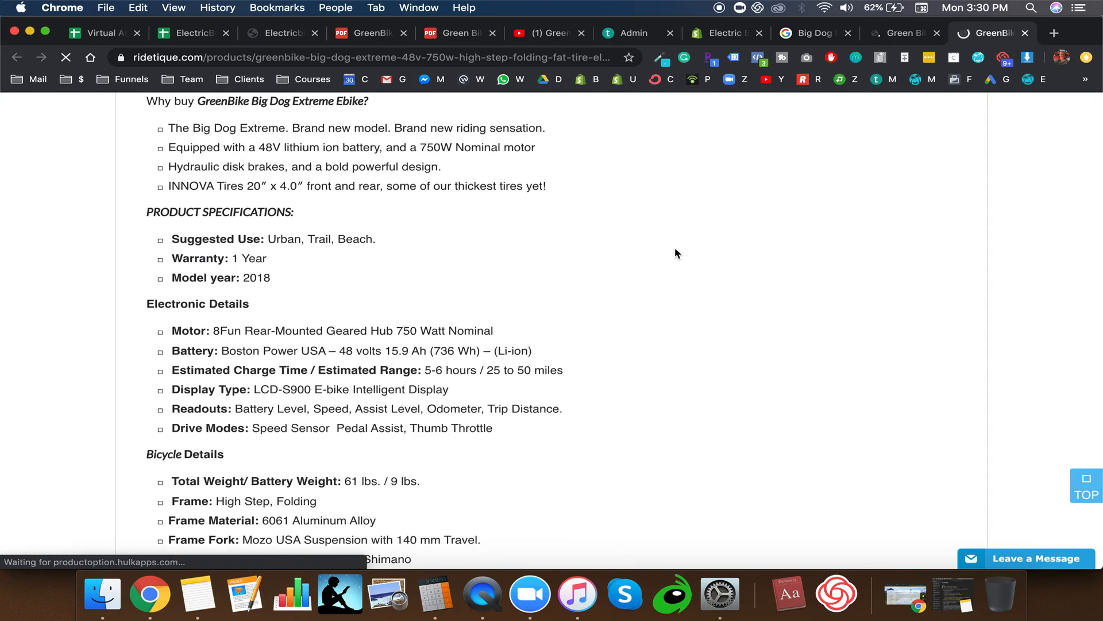
pyautogui.scroll(15, 675, 253)
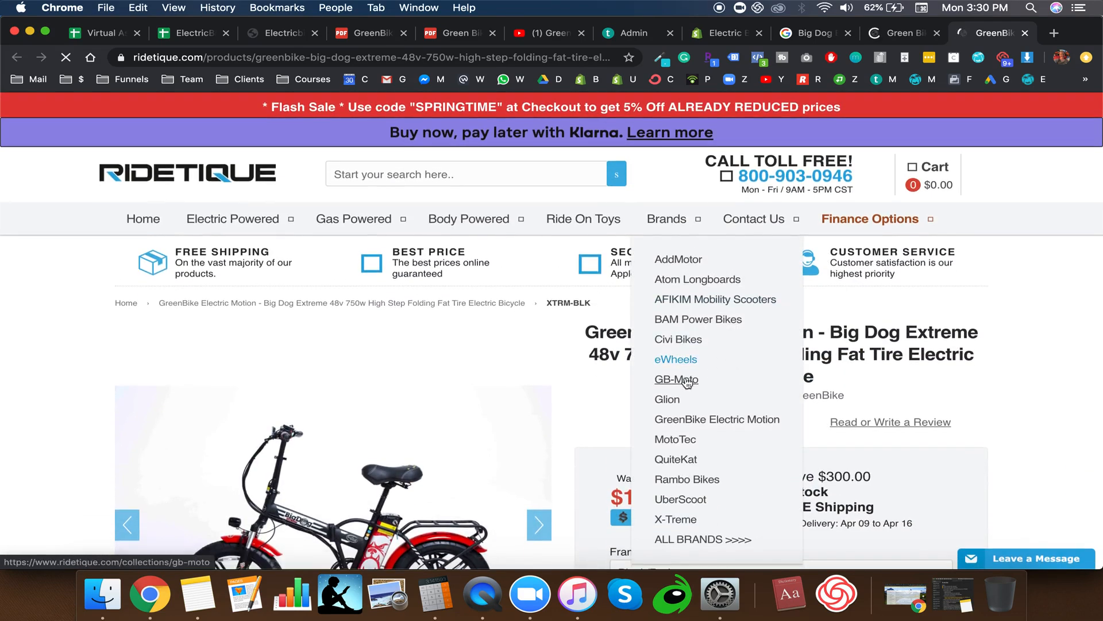
pyautogui.moveTo(677, 357); pyautogui.dragTo(768, 354)
pyautogui.click(768, 354)
pyautogui.moveTo(681, 354); pyautogui.dragTo(768, 354)
pyautogui.click(768, 354)
# Step: Insert a [VARIANTS] placeholder between [MODEL NAME] and [SUB CATEGORY] in the title template of the Product Uploading System lesson
pyautogui.click(642, 35)
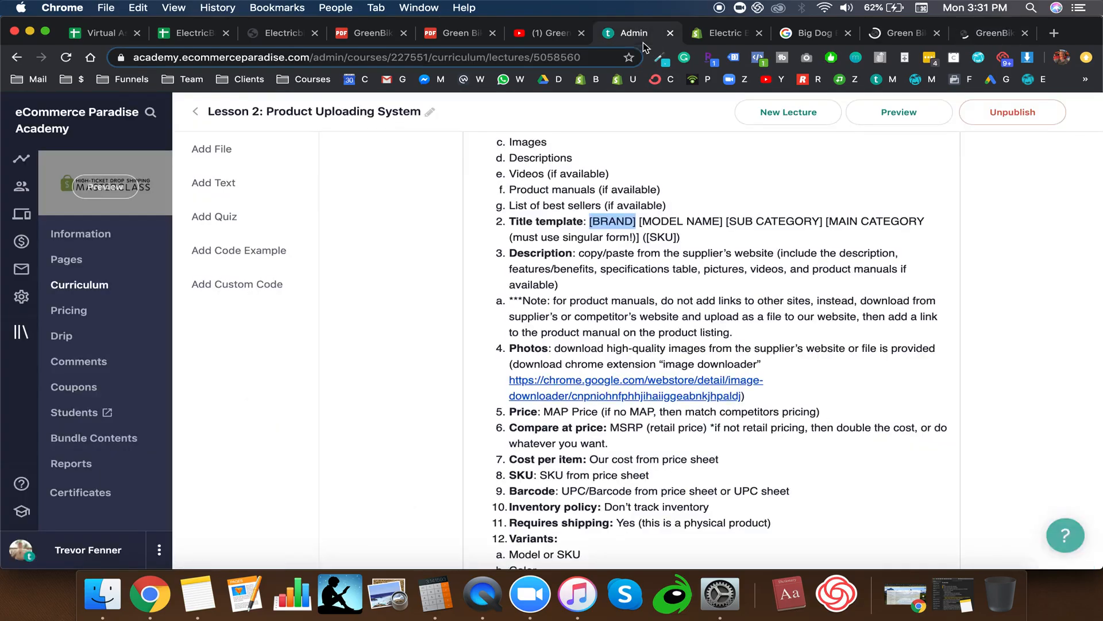
pyautogui.click(727, 222)
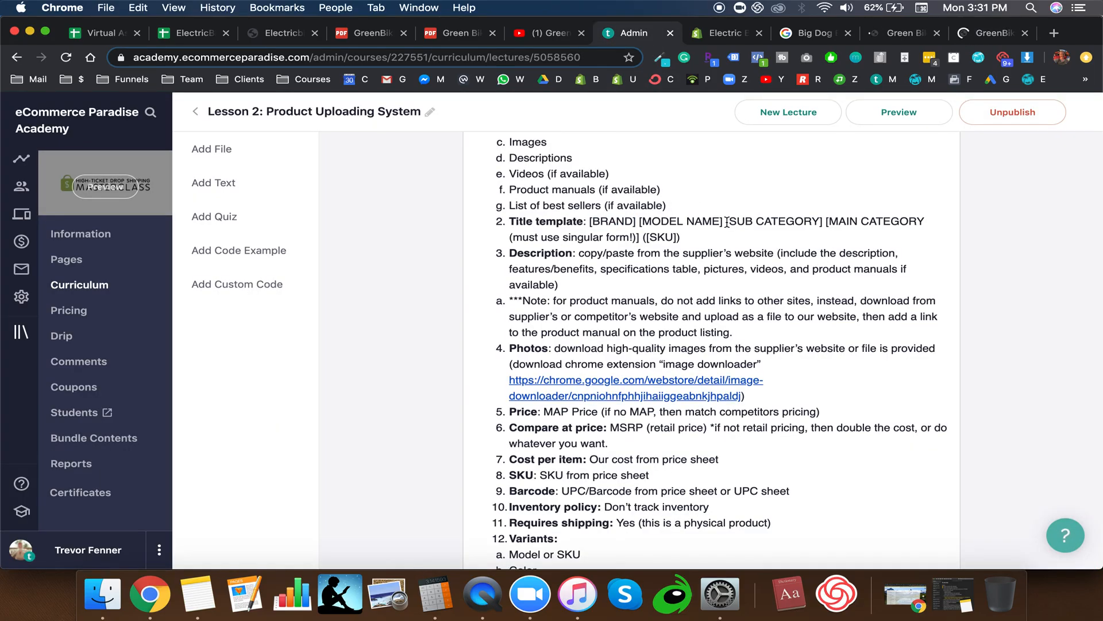
pyautogui.write('{')
pyautogui.press('BackSpace')
pyautogui.write('[')
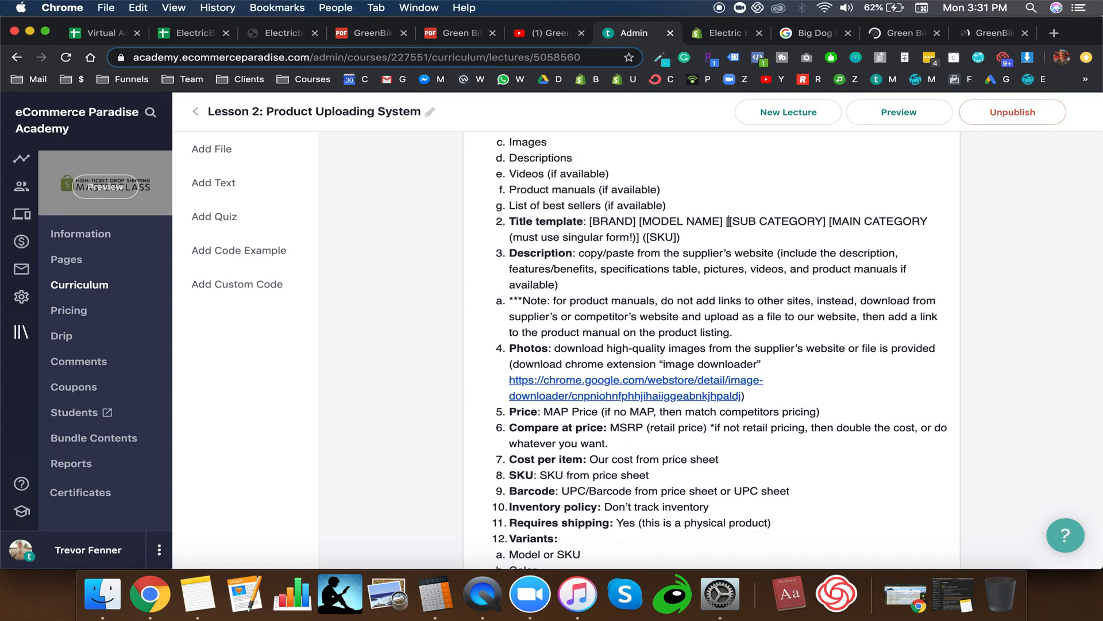
pyautogui.write('Variant')
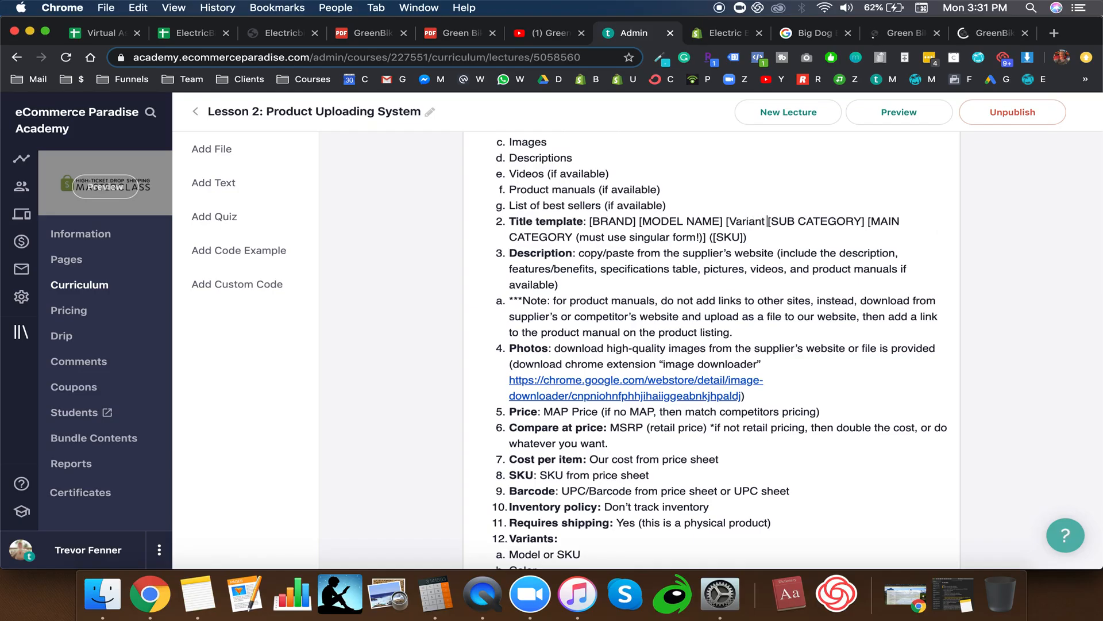
pyautogui.press('BackSpace')
pyautogui.press('BackSpace')
pyautogui.press('BackSpace')
pyautogui.press('BackSpace')
pyautogui.press('BackSpace')
pyautogui.press('BackSpace')
pyautogui.write('VARIANT')
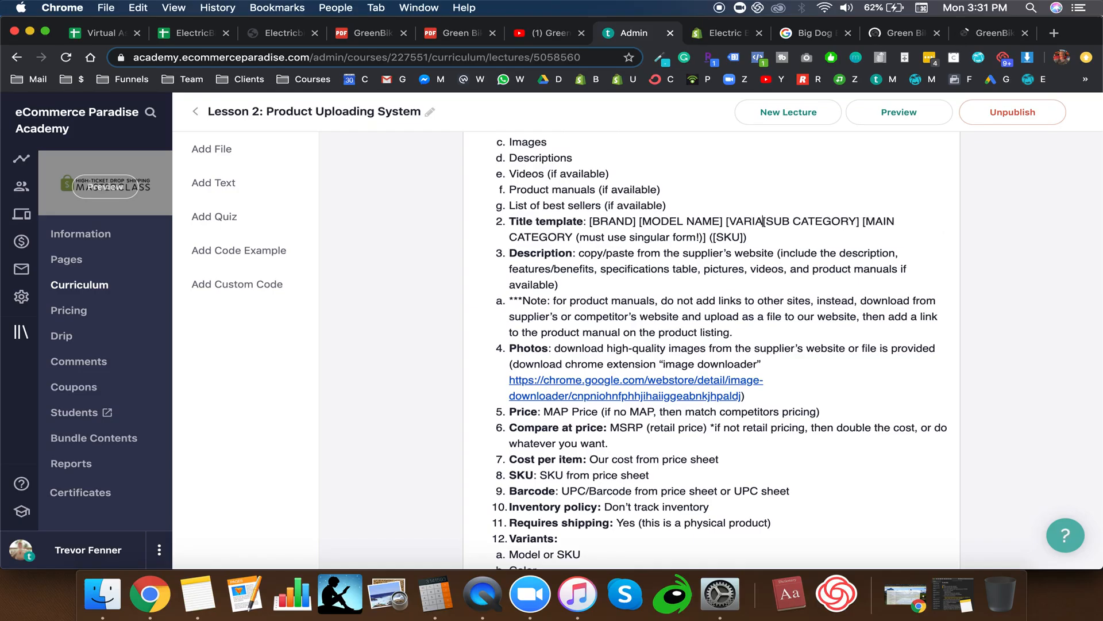
pyautogui.write('S]')
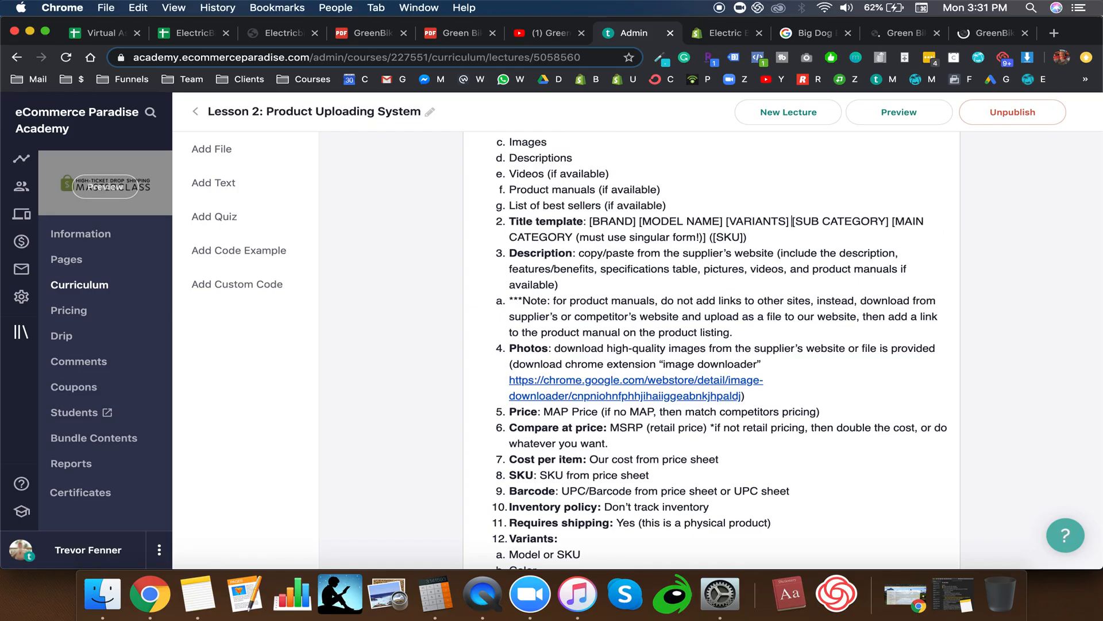
# Step: Return to the Ridetique listing and examine the Electric Bicycle category wording at the end of its title
pyautogui.click(988, 33)
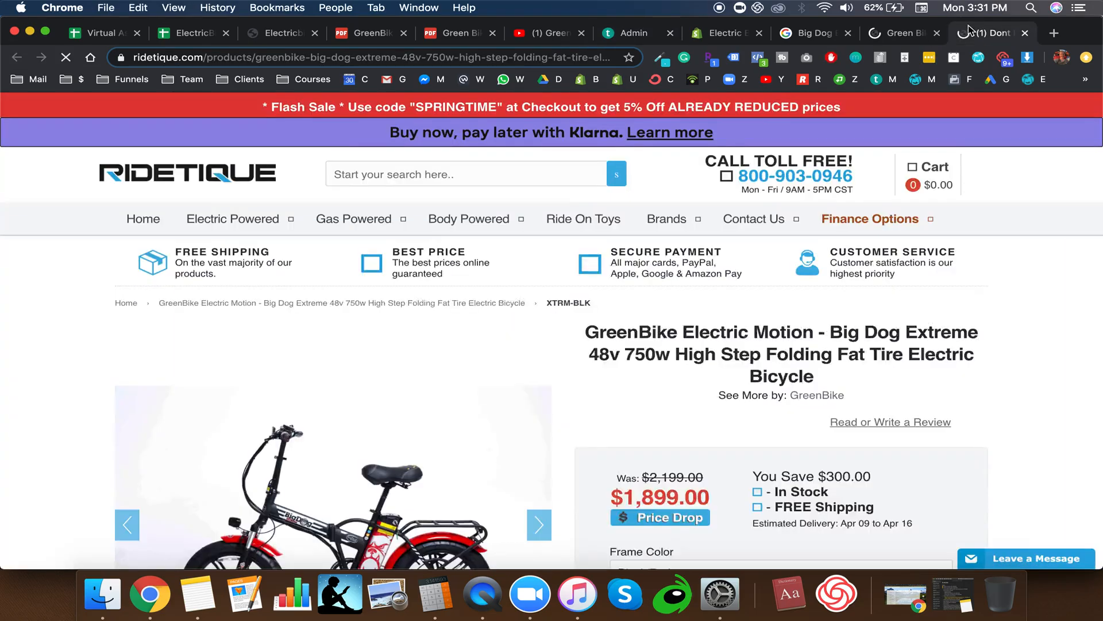
pyautogui.scroll(-1, 808, 377)
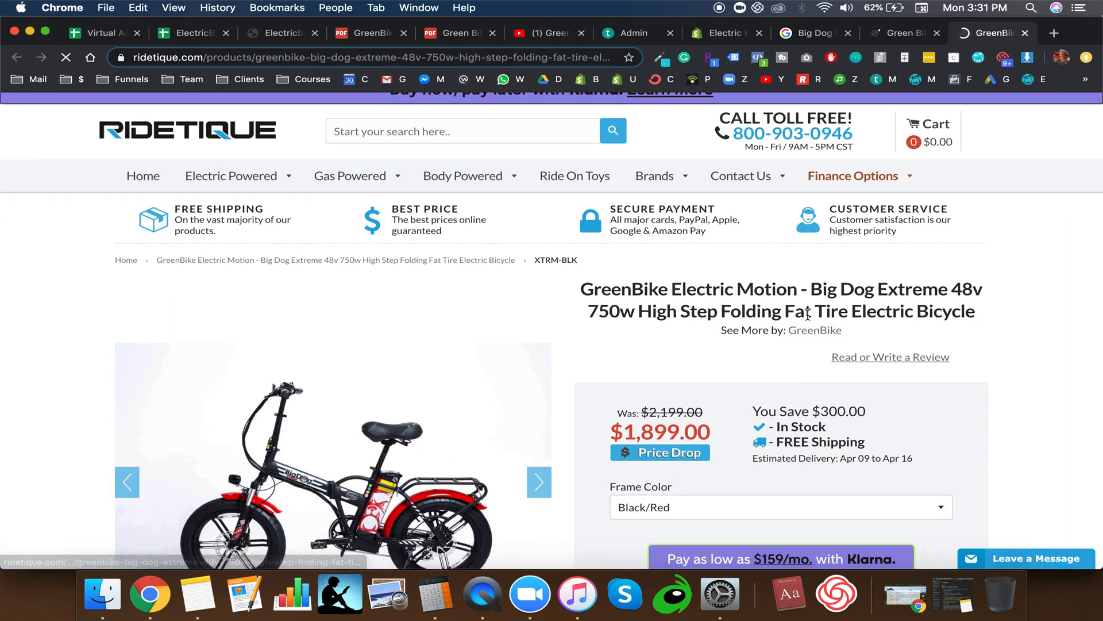
pyautogui.moveTo(788, 315); pyautogui.dragTo(986, 323)
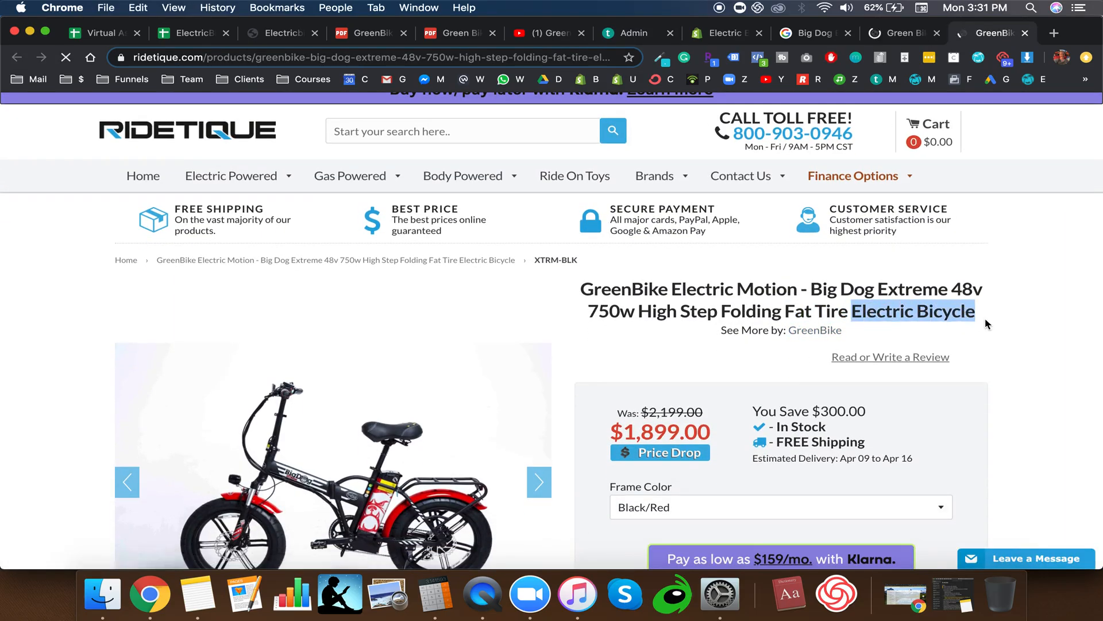
pyautogui.click(966, 317)
pyautogui.doubleClick(966, 317)
pyautogui.click(986, 320)
pyautogui.scroll(-3, 948, 320)
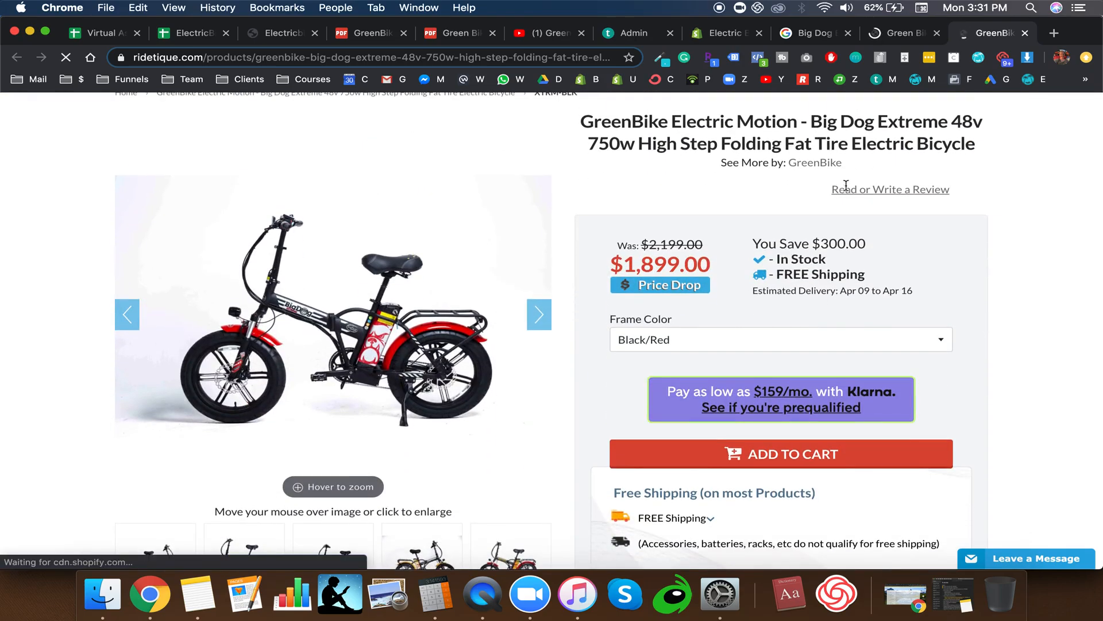
pyautogui.moveTo(853, 149)
pyautogui.mouseDown()
pyautogui.moveTo(975, 143)
pyautogui.moveTo(843, 144)
pyautogui.mouseUp()
pyautogui.click(975, 143)
pyautogui.click(842, 144)
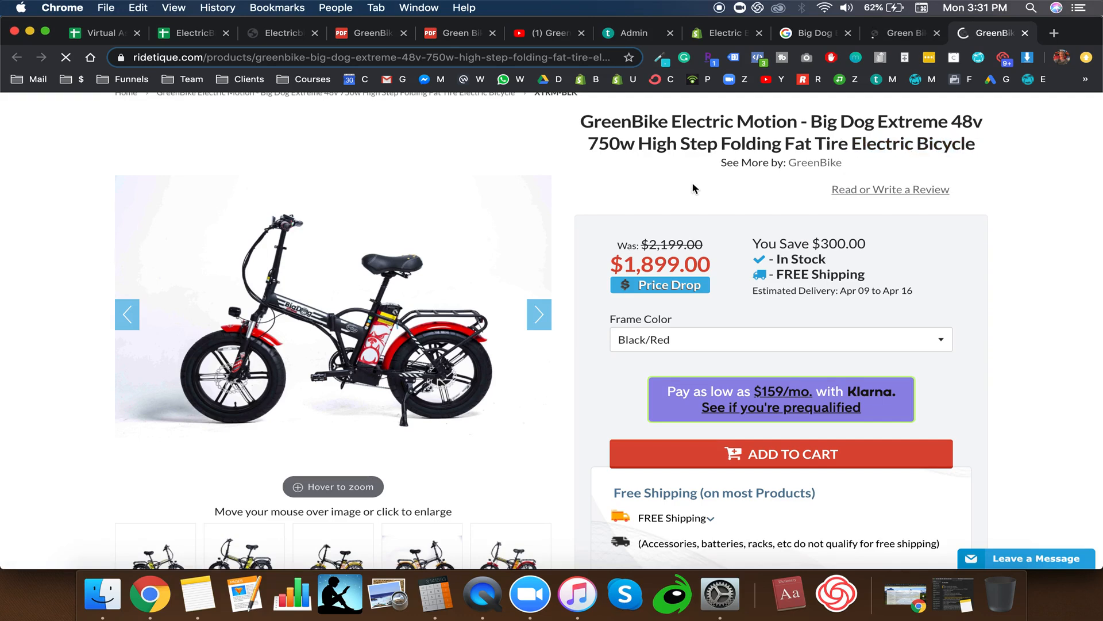
pyautogui.scroll(-3, 686, 193)
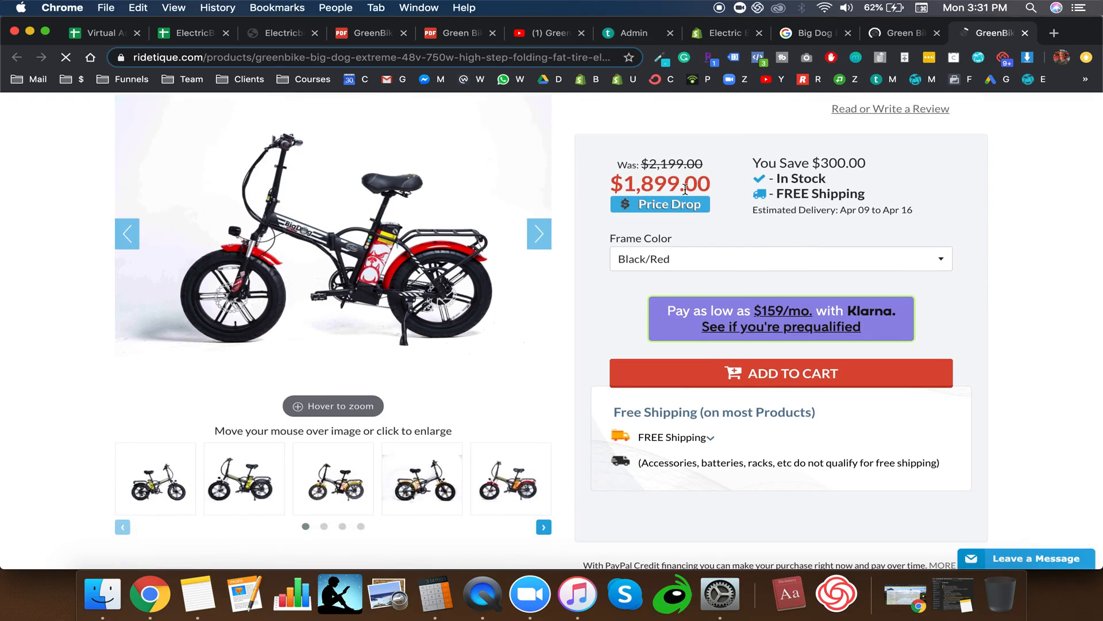
# Step: Copy the full product title from the Ridetique listing into the title of the new Shopify product
pyautogui.scroll(4, 618, 163)
pyautogui.moveTo(583, 148); pyautogui.dragTo(980, 156)
pyautogui.press('super+c')
pyautogui.click(726, 30)
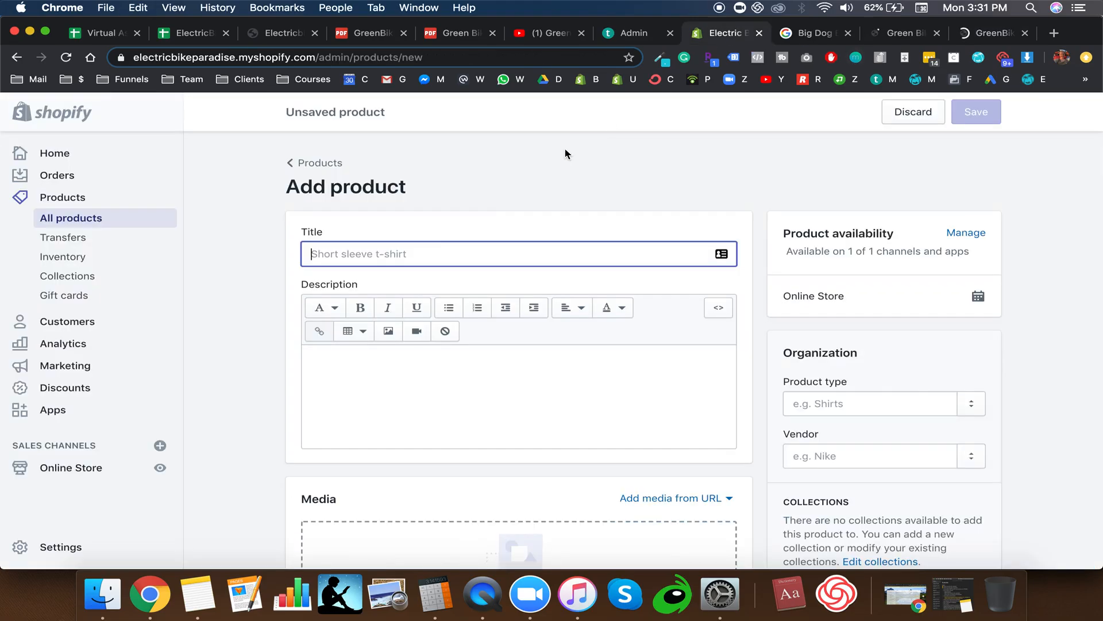
pyautogui.press('super+v')
# Step: Remove the dash between Electric Motion and Big Dog in the Shopify product title
pyautogui.moveTo(431, 253); pyautogui.dragTo(283, 253)
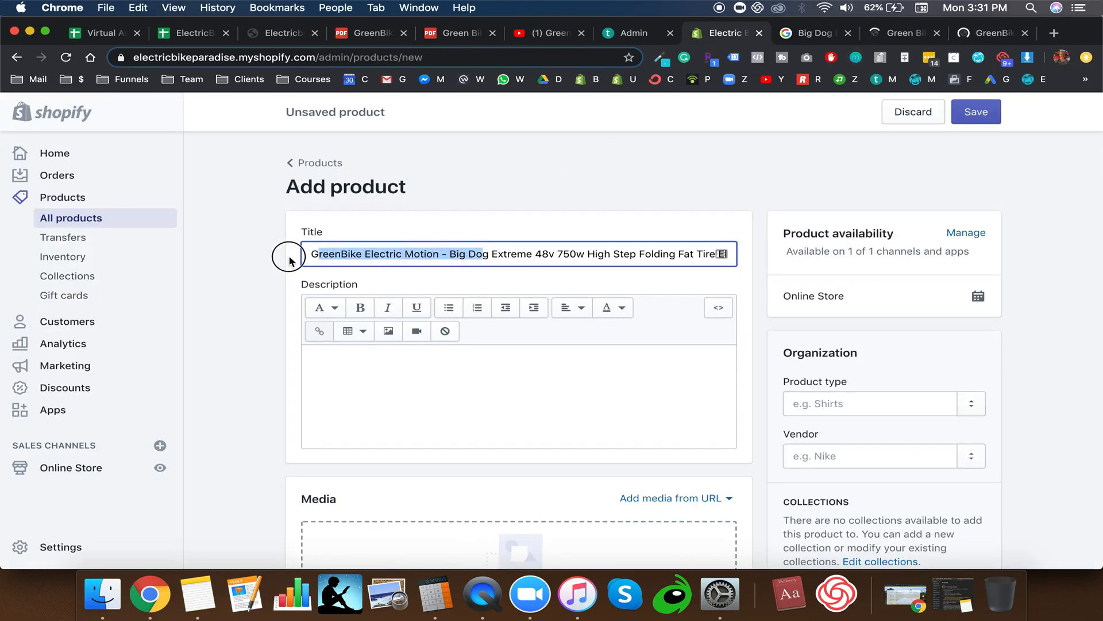
pyautogui.click(452, 254)
pyautogui.press('BackSpace')
pyautogui.press('BackSpace')
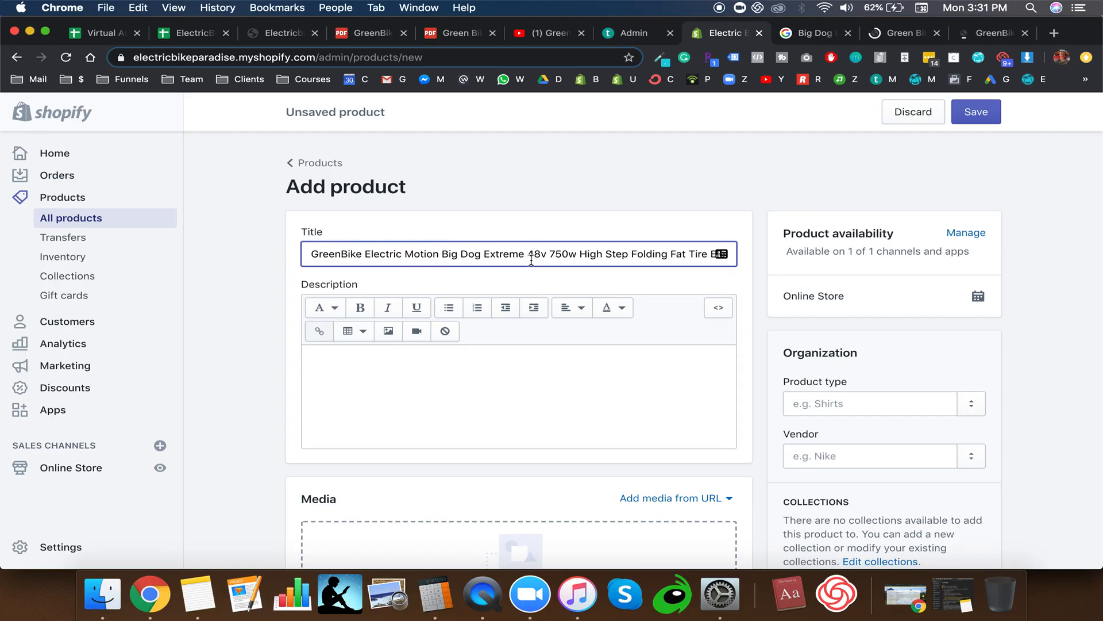
# Step: Review the brand, model and variant part of the product title and hyphenate High Step as High-Step
pyautogui.moveTo(313, 254); pyautogui.dragTo(555, 254)
pyautogui.click(556, 254)
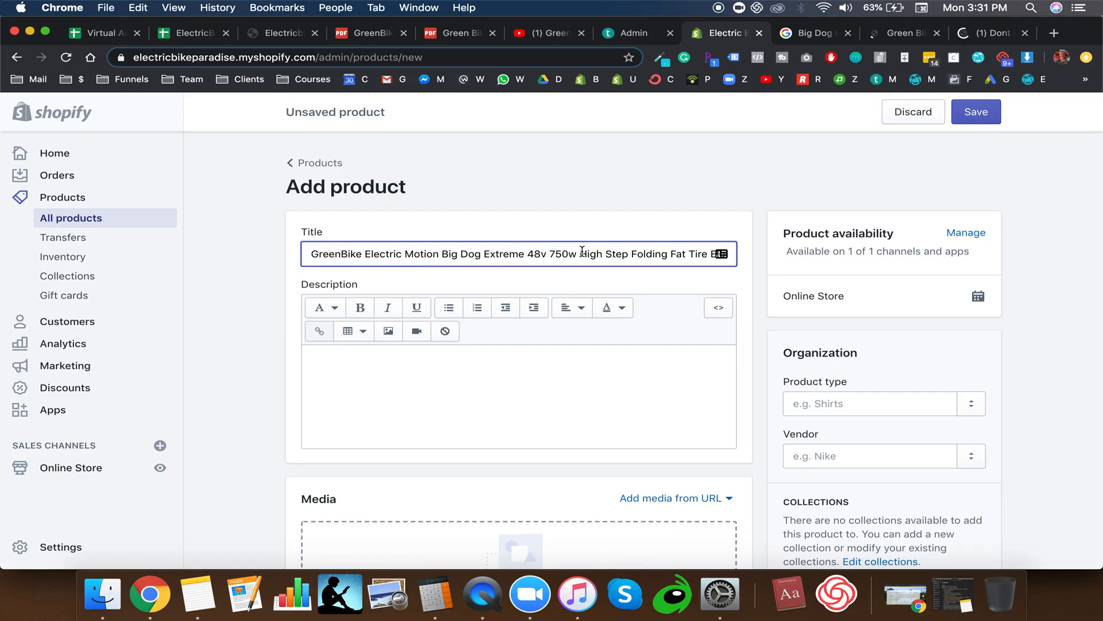
pyautogui.moveTo(632, 254); pyautogui.dragTo(578, 253)
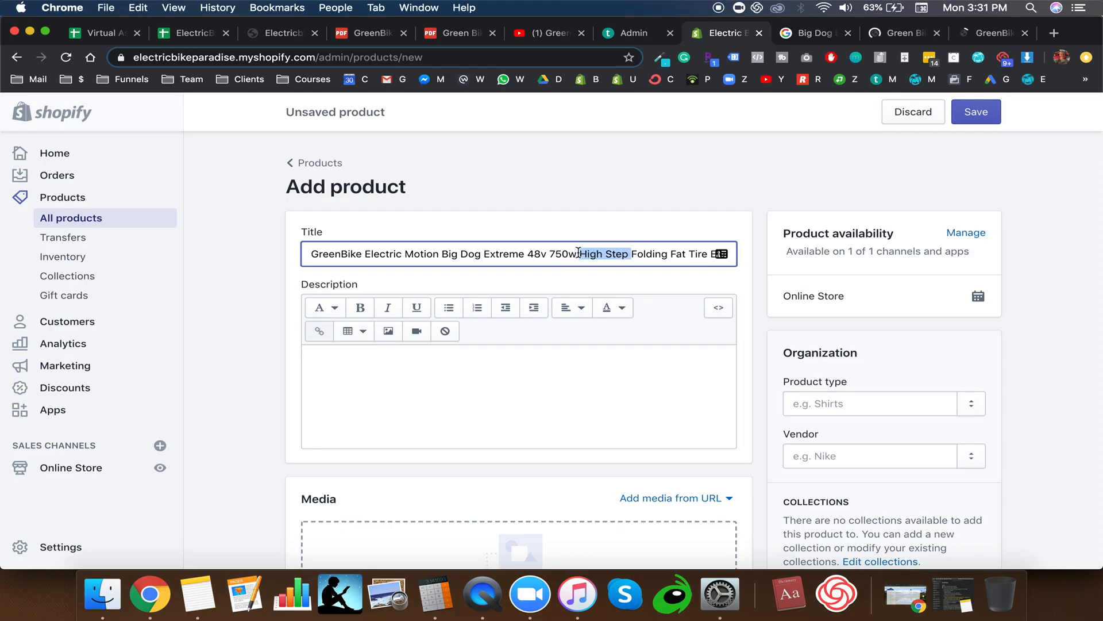
pyautogui.click(605, 253)
pyautogui.press('BackSpace')
pyautogui.write('-')
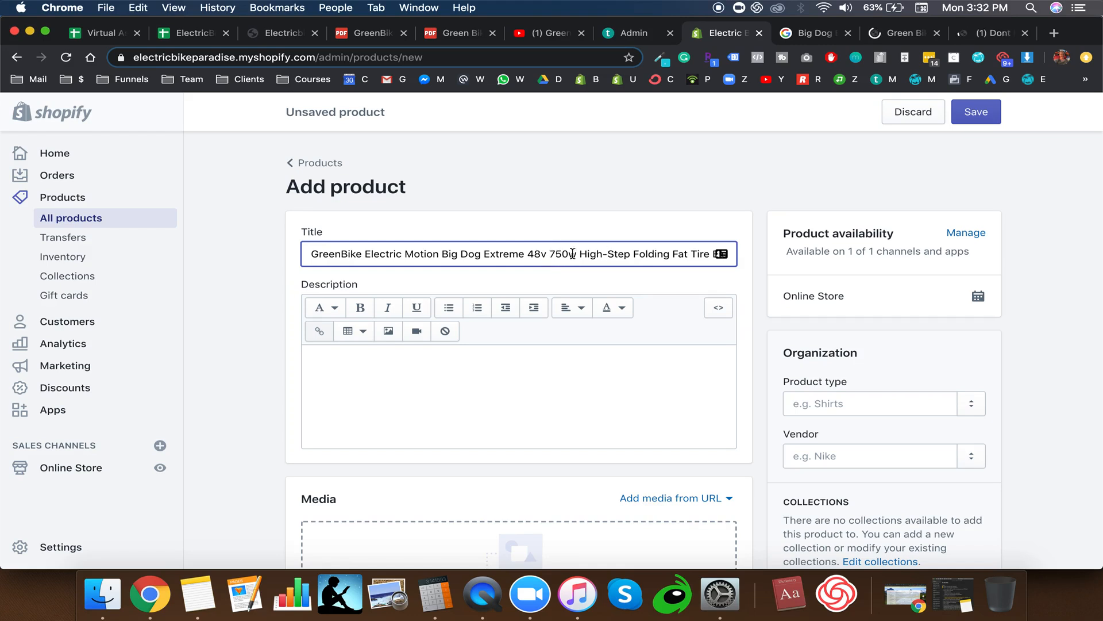
# Step: Copy the Big Dog Extreme model number HF201F from the GreenBike price sheet and append it to the Shopify product title
pyautogui.hscroll(2, 579, 255)
pyautogui.hscroll(-2, 579, 257)
pyautogui.press('super+4')
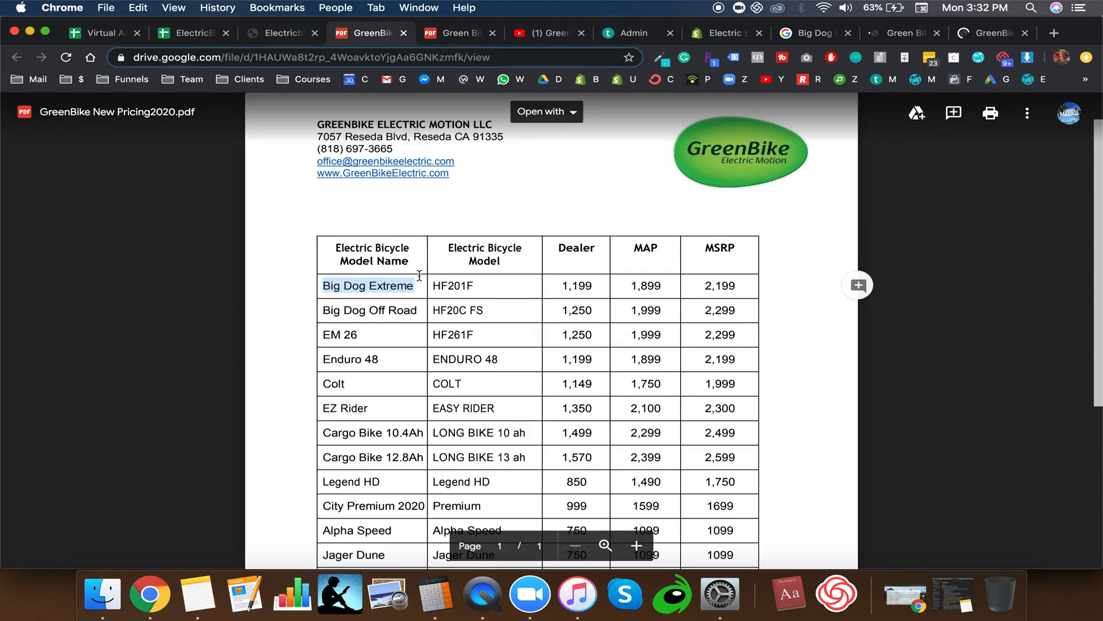
pyautogui.doubleClick(458, 286)
pyautogui.press('super+c')
pyautogui.click(718, 33)
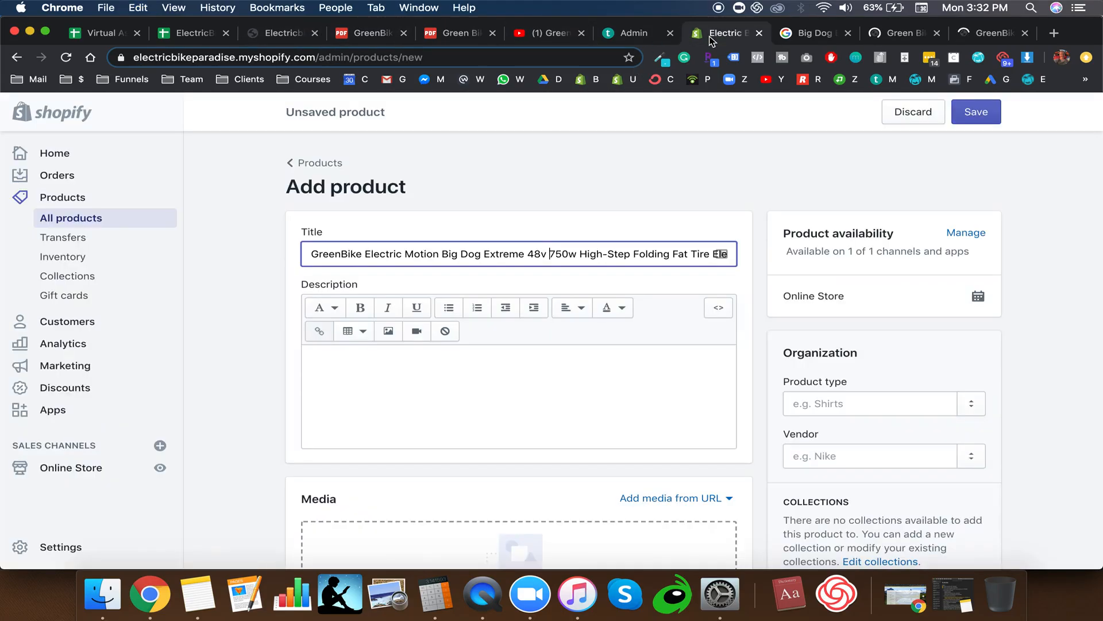
pyautogui.moveTo(691, 253); pyautogui.dragTo(729, 254)
pyautogui.click(726, 253)
pyautogui.press('super+v')
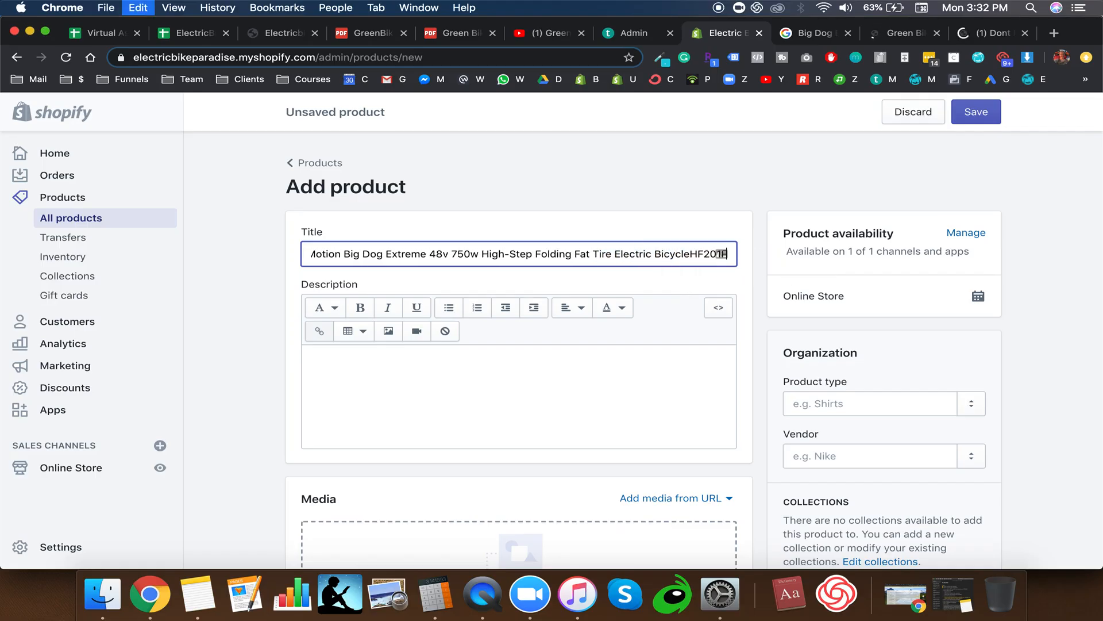
# Step: Replace Bicycle with Bike in the product title, leaving a space before HF201F
pyautogui.doubleClick(674, 253)
pyautogui.write('Bl')
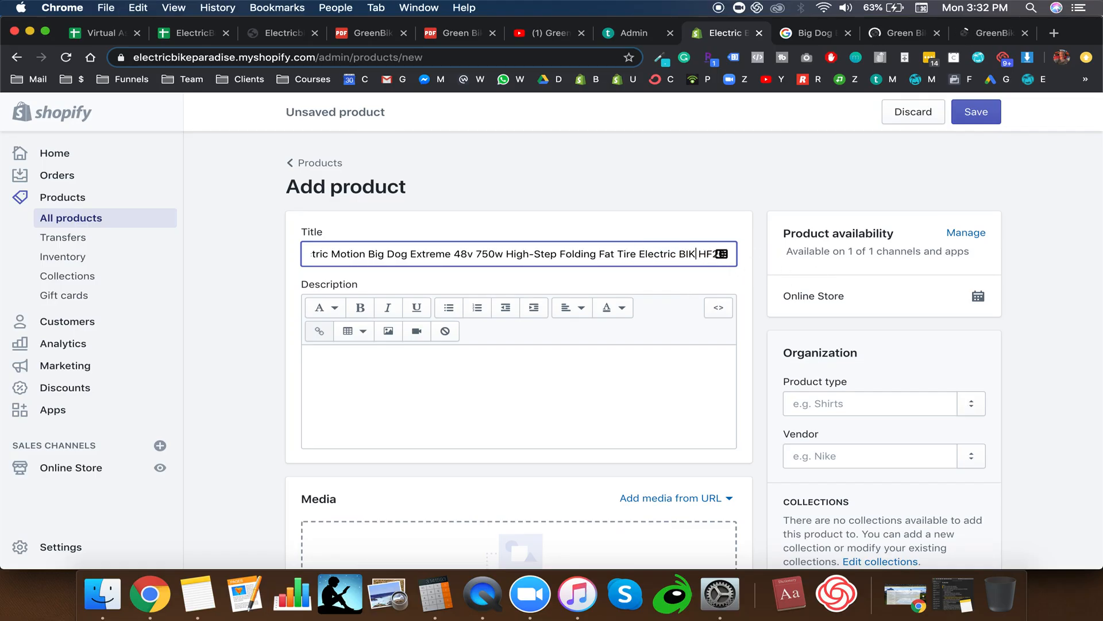
pyautogui.write('ke')
pyautogui.moveTo(667, 257); pyautogui.dragTo(749, 261)
pyautogui.click(651, 252)
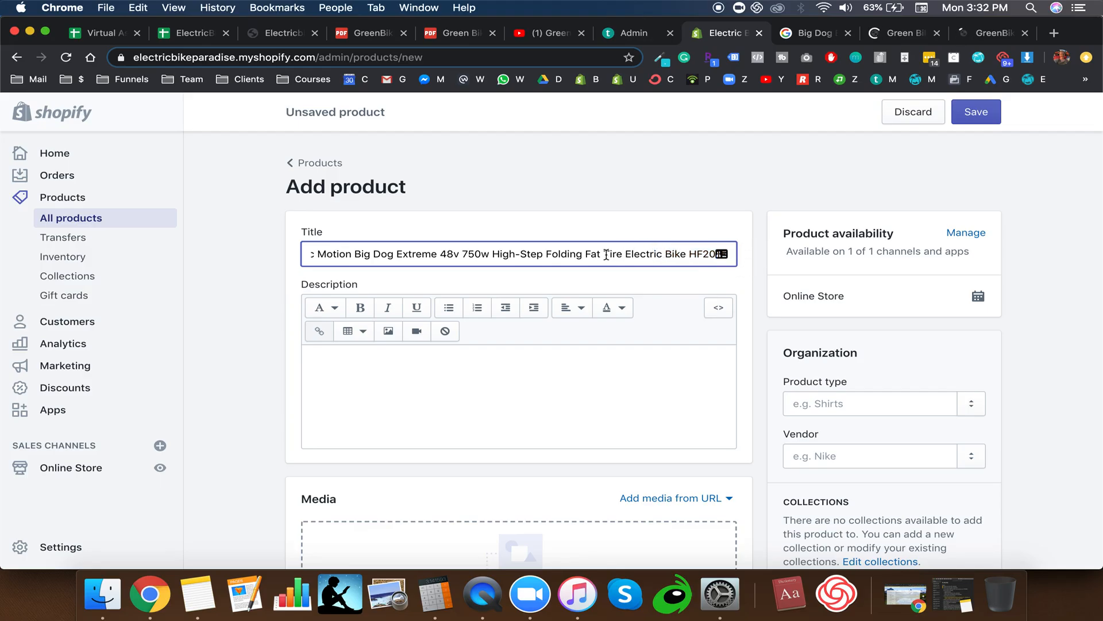
pyautogui.click(733, 253)
# Step: Remove the parentheses around [SKU] in the title template of the Product Uploading System lesson
pyautogui.click(630, 33)
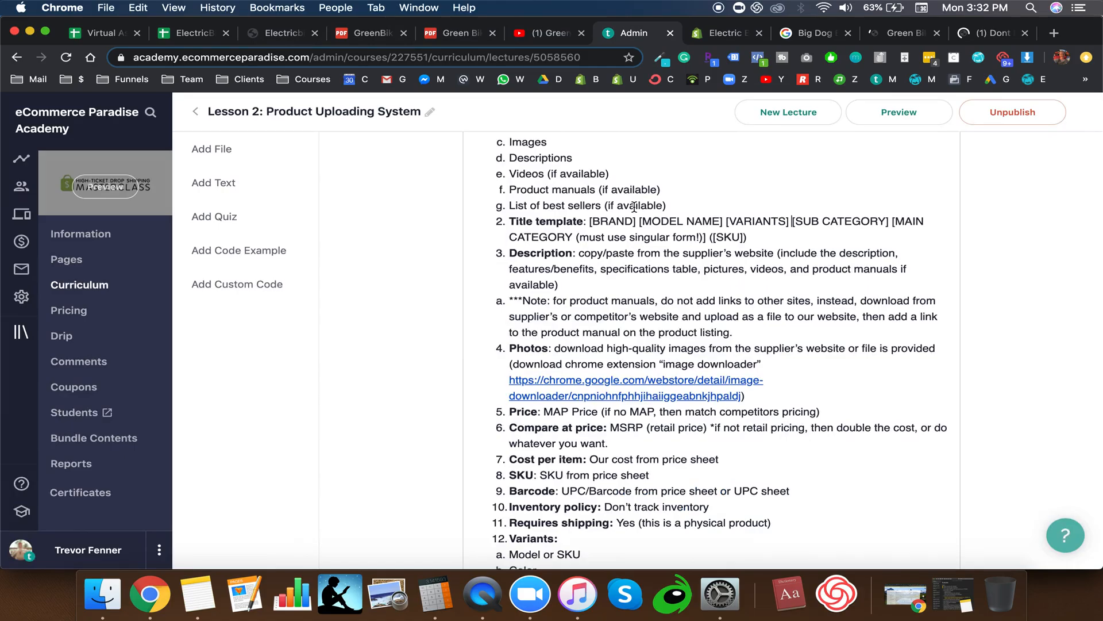
pyautogui.moveTo(713, 239); pyautogui.dragTo(747, 238)
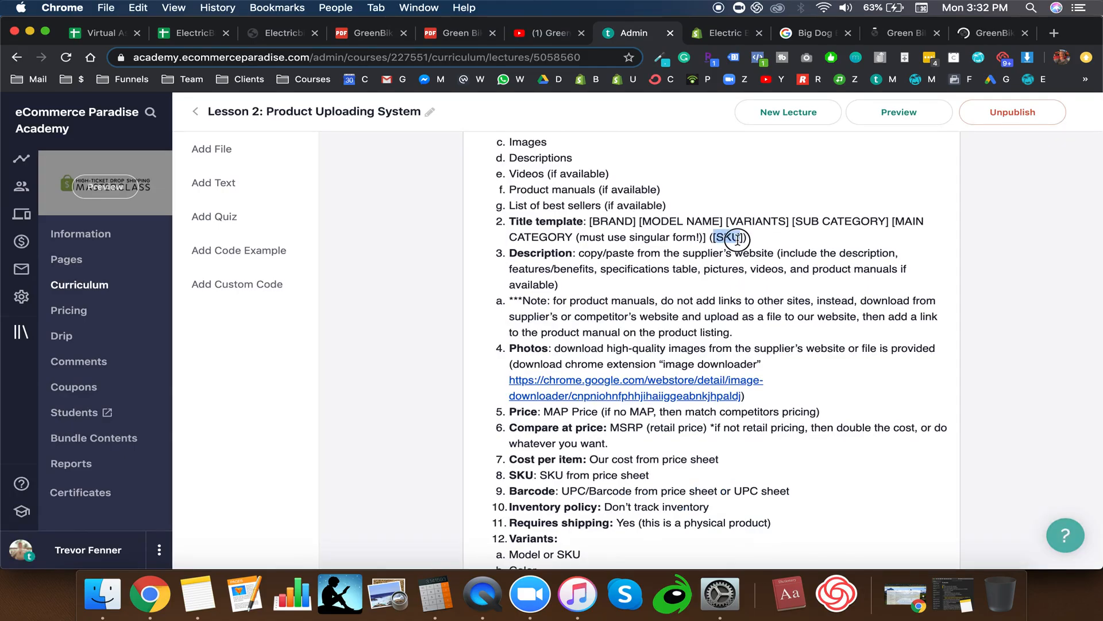
pyautogui.click(760, 237)
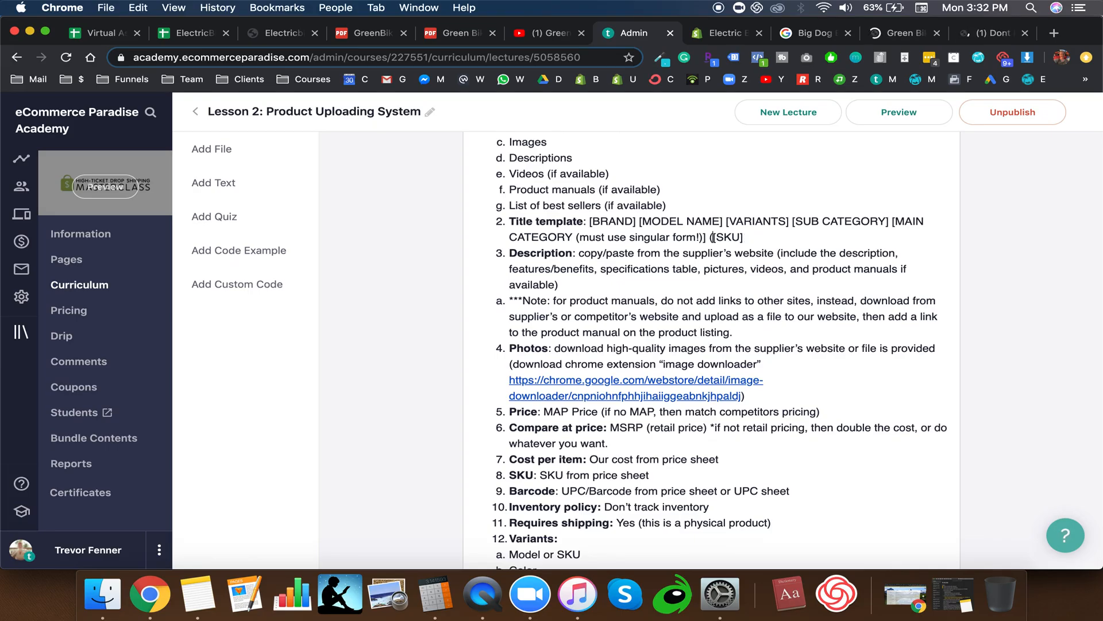
pyautogui.click(713, 237)
pyautogui.press('BackSpace')
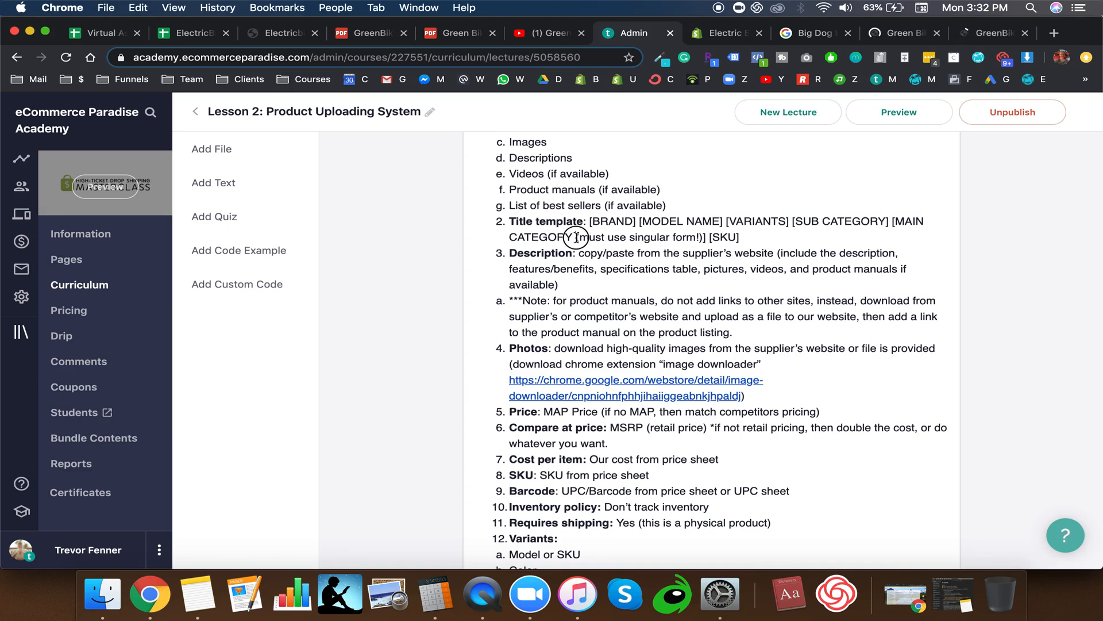
pyautogui.moveTo(577, 237); pyautogui.dragTo(705, 237)
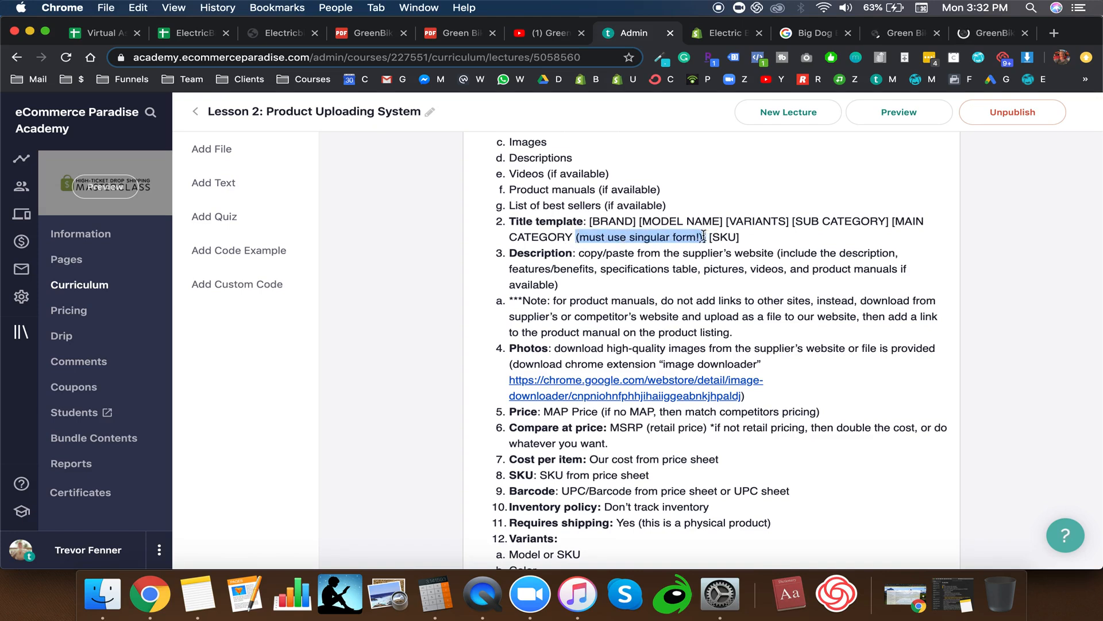
pyautogui.click(704, 236)
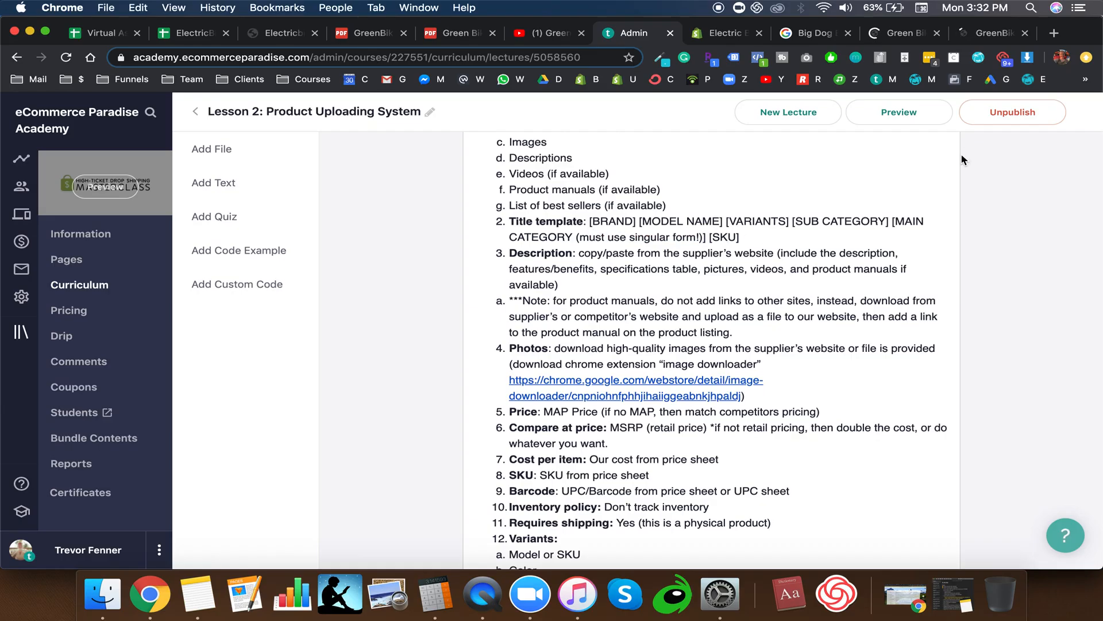
# Step: Return to the unsaved Shopify product and place the cursor in its empty description
pyautogui.click(794, 34)
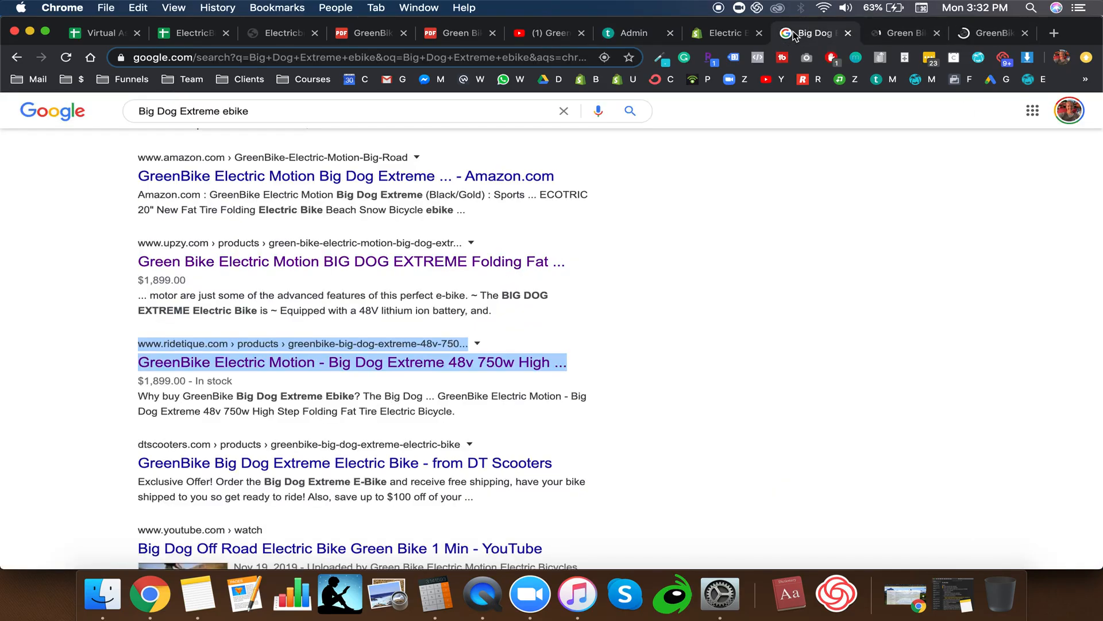
pyautogui.click(913, 37)
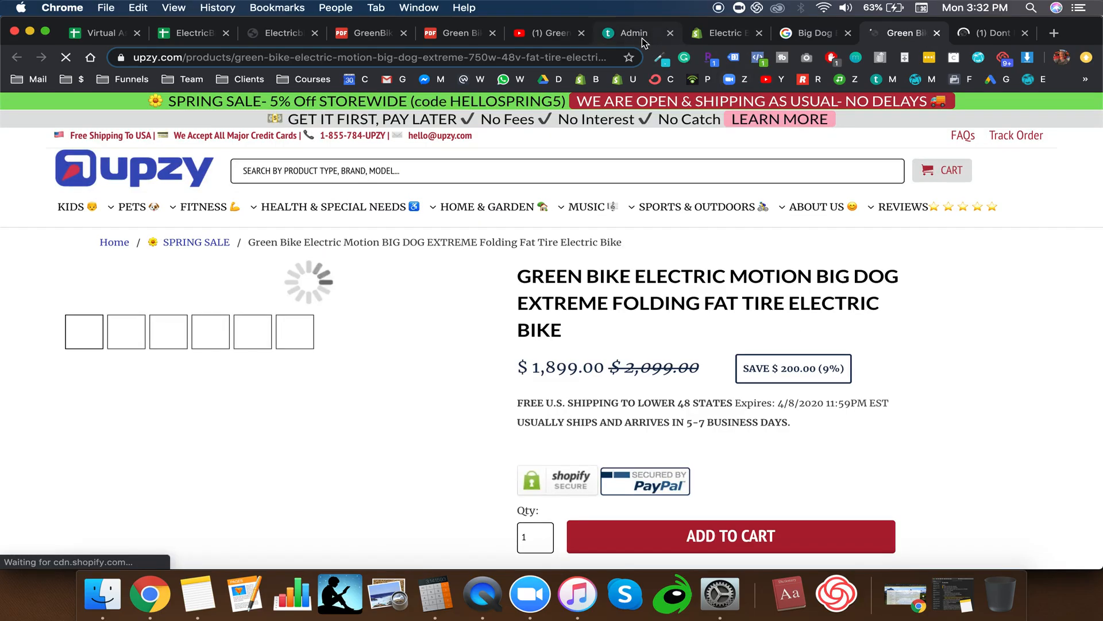
pyautogui.click(727, 39)
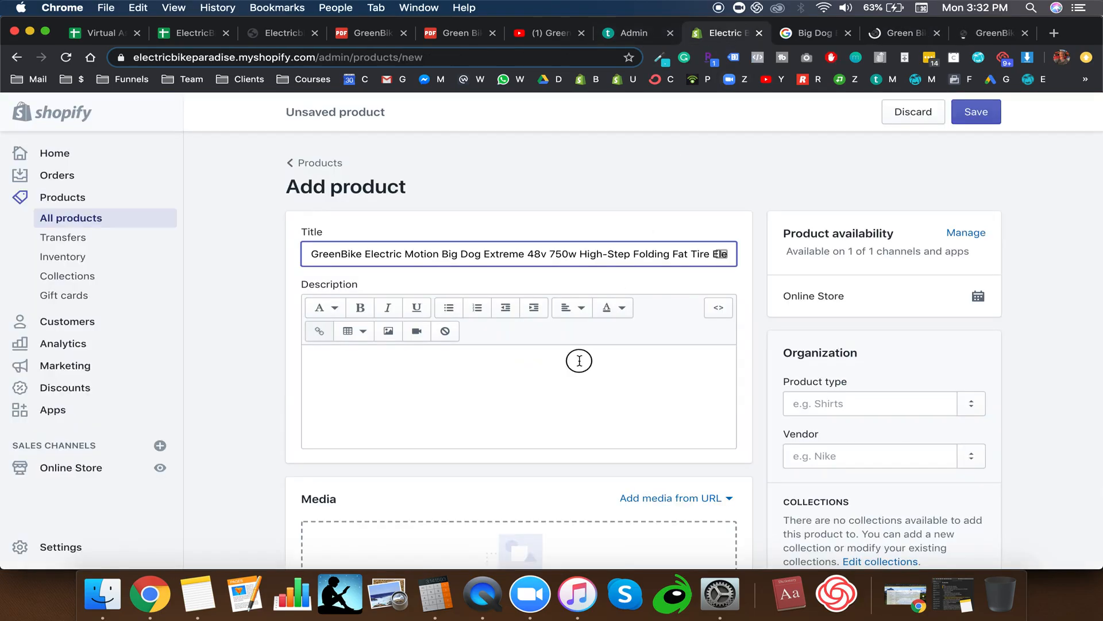
pyautogui.click(581, 360)
pyautogui.scroll(-1, 707, 344)
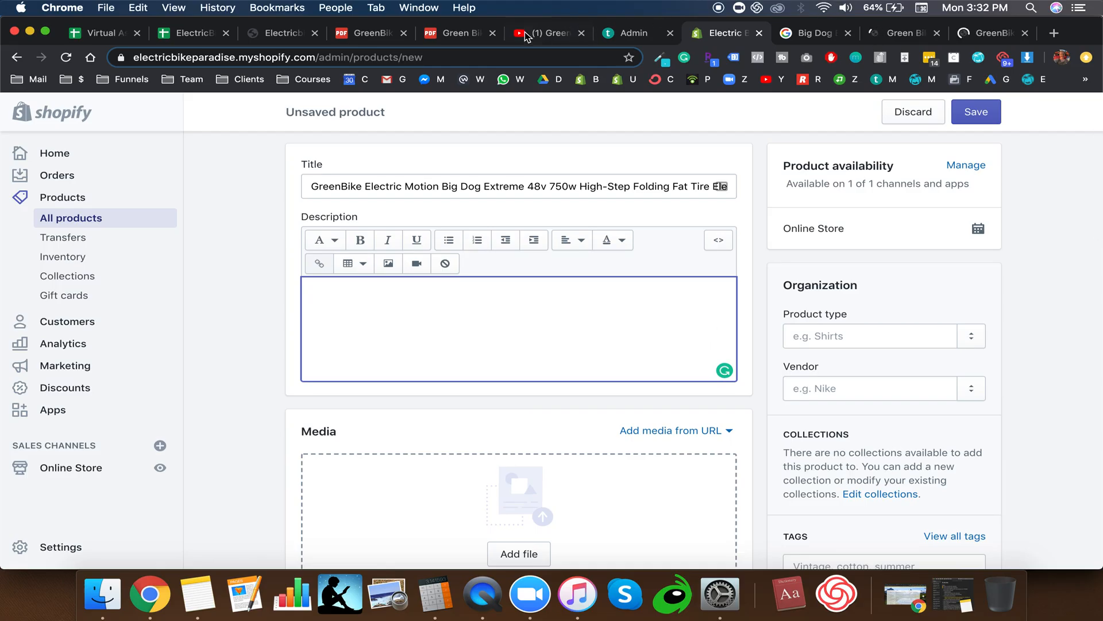
# Step: Examine the Big Dog Extreme's description, feature bullets and specifications on the Upzy listing
pyautogui.click(905, 33)
pyautogui.moveTo(592, 206)
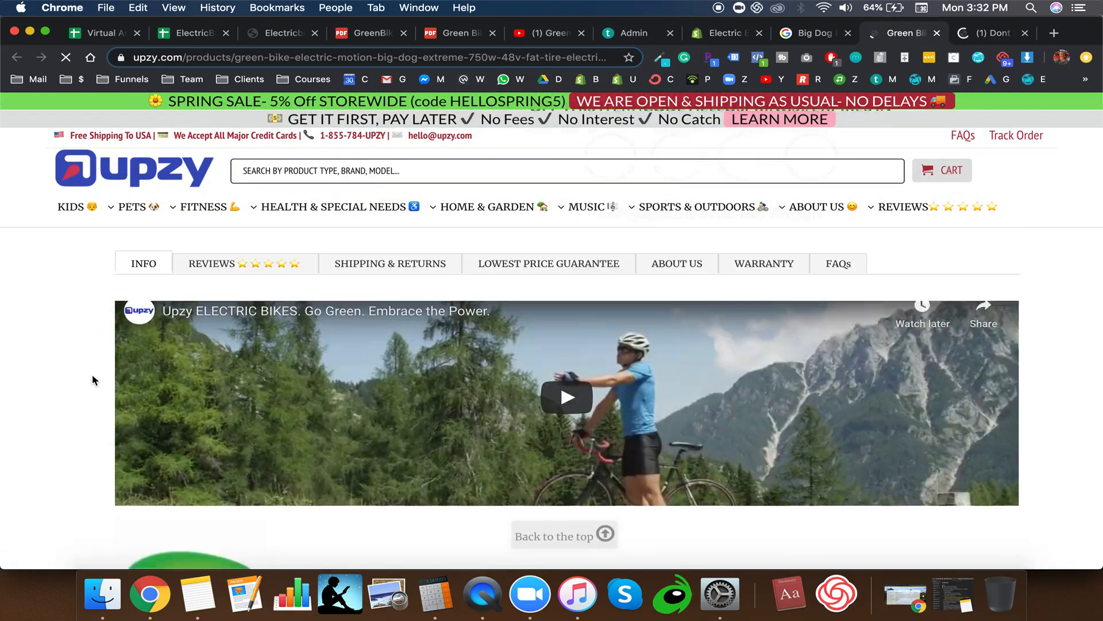
pyautogui.scroll(-2, 397, 316)
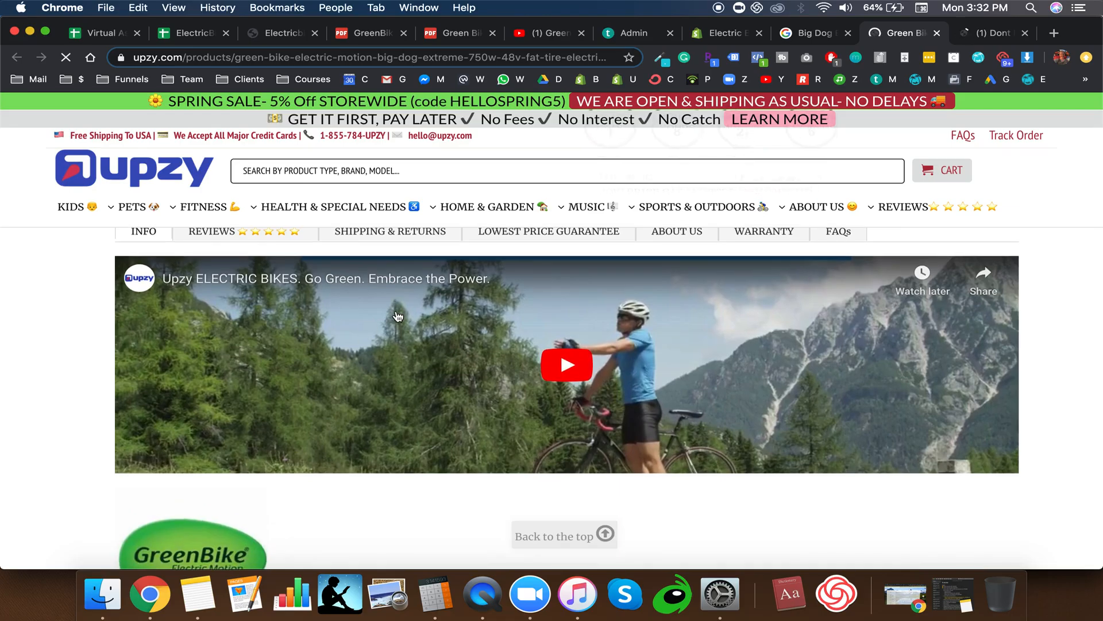
pyautogui.scroll(-10, 659, 400)
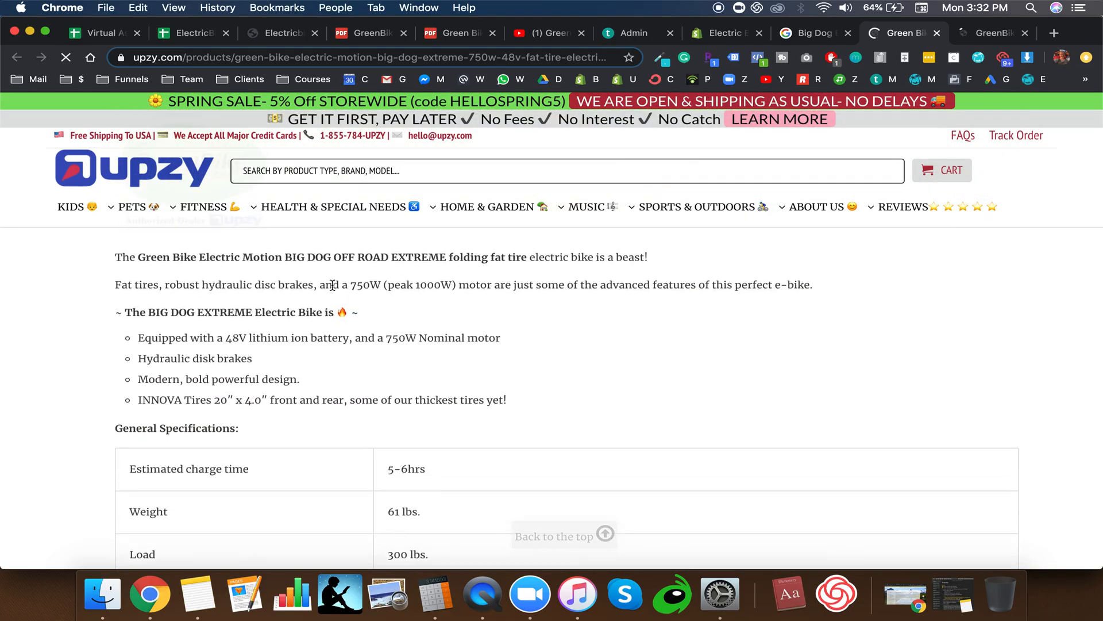
pyautogui.moveTo(120, 312); pyautogui.dragTo(119, 256)
pyautogui.click(524, 395)
pyautogui.click(118, 257)
pyautogui.scroll(-10, 121, 260)
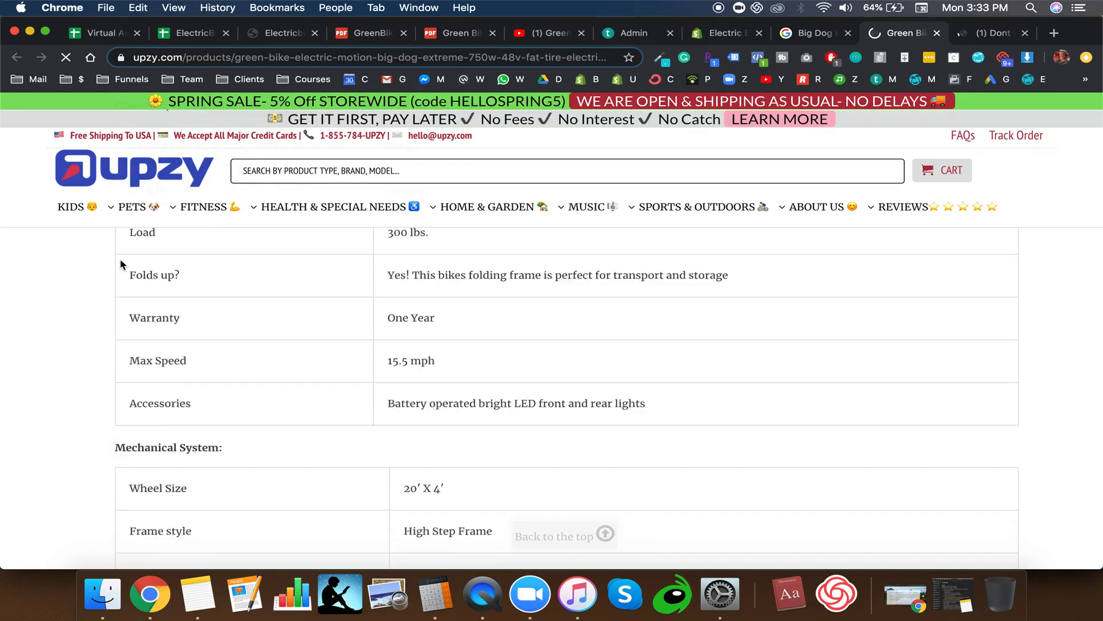
pyautogui.scroll(-10, 122, 264)
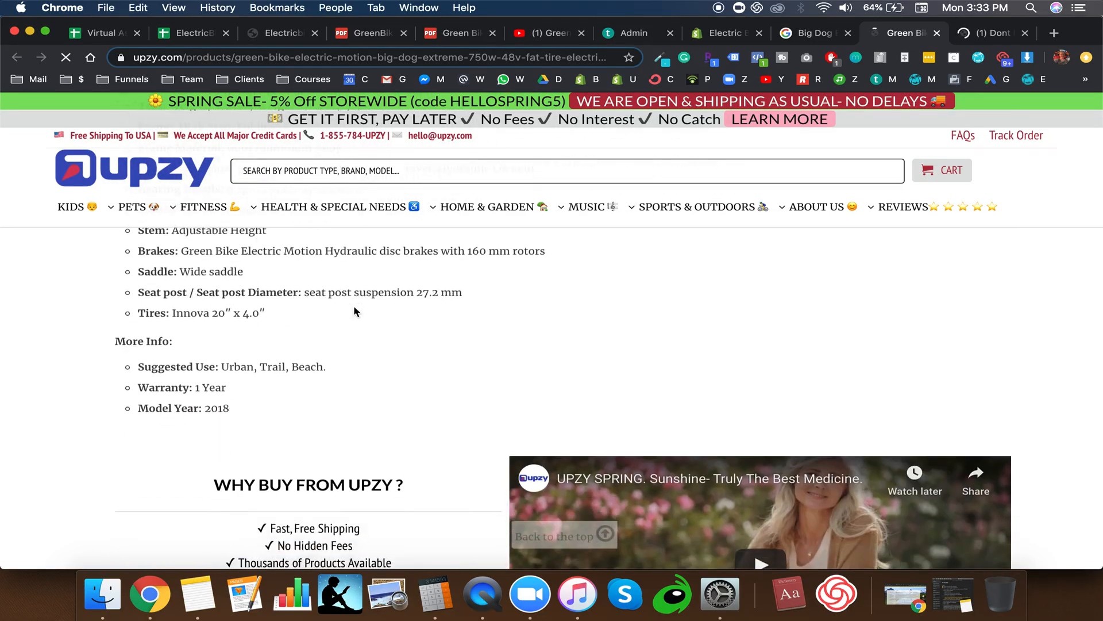
pyautogui.scroll(2, 354, 310)
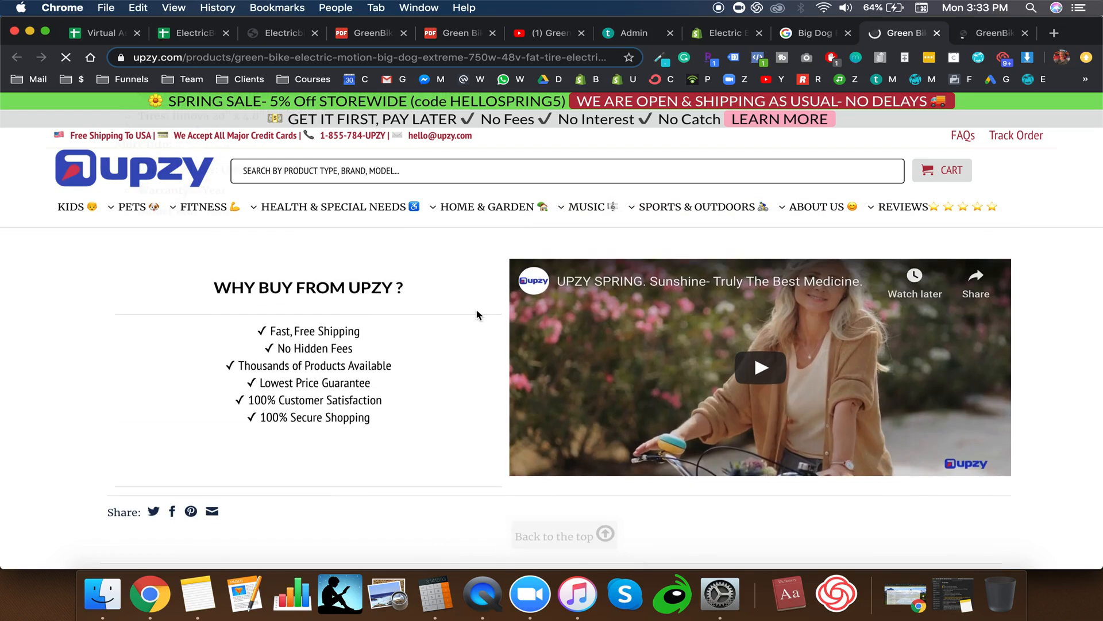
# Step: Compare the introduction and feature bullets on Ridetique's Big Dog Extreme listing with those on Upzy
pyautogui.hotkey('ctrl', 'Tab')
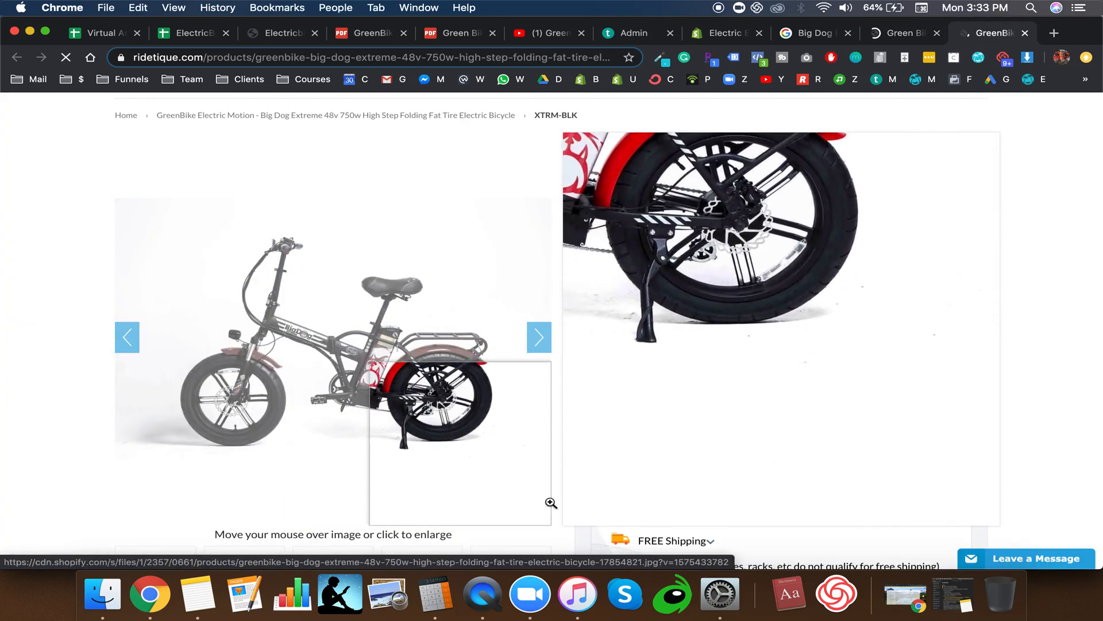
pyautogui.scroll(-12, 39, 492)
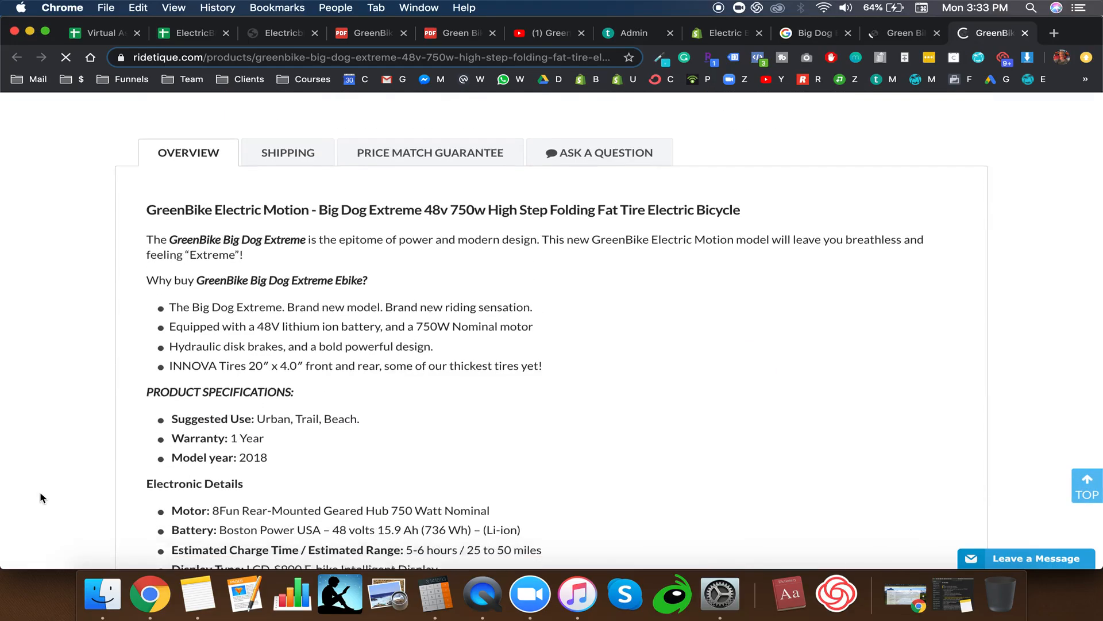
pyautogui.scroll(-1, 40, 493)
pyautogui.moveTo(146, 213); pyautogui.dragTo(533, 303)
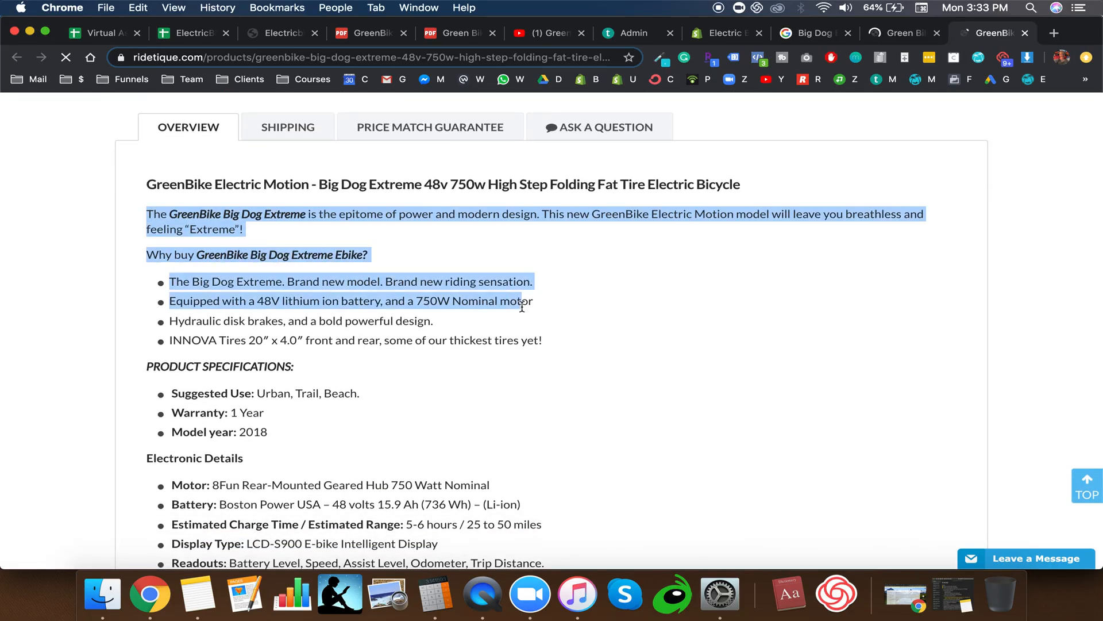
pyautogui.moveTo(564, 337); pyautogui.dragTo(499, 340)
pyautogui.click(900, 33)
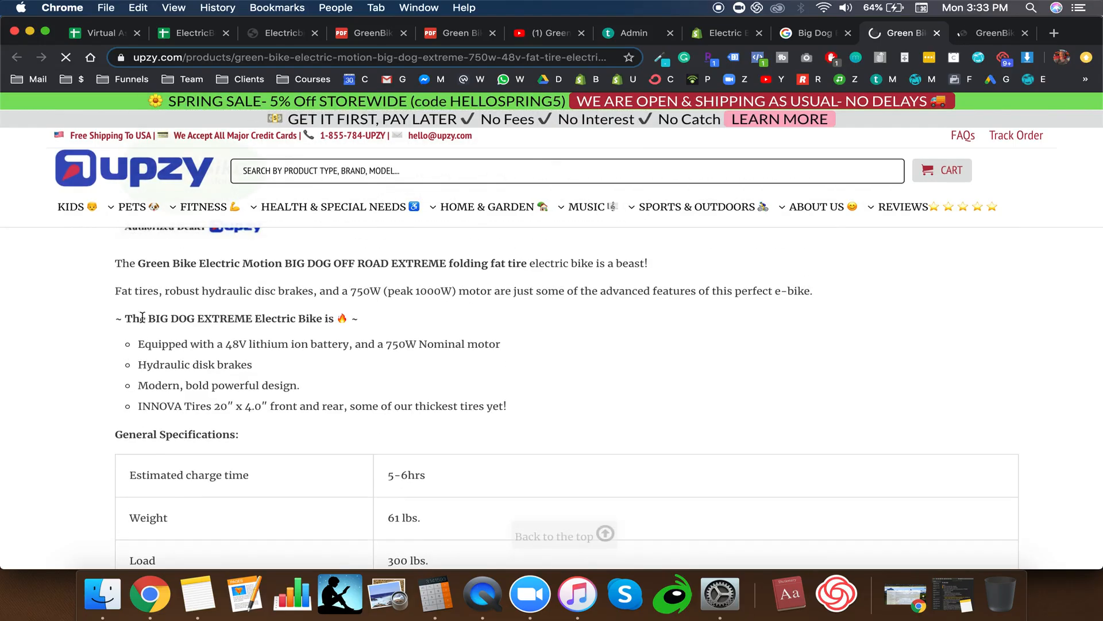
pyautogui.click(163, 319)
pyautogui.moveTo(164, 320); pyautogui.dragTo(528, 406)
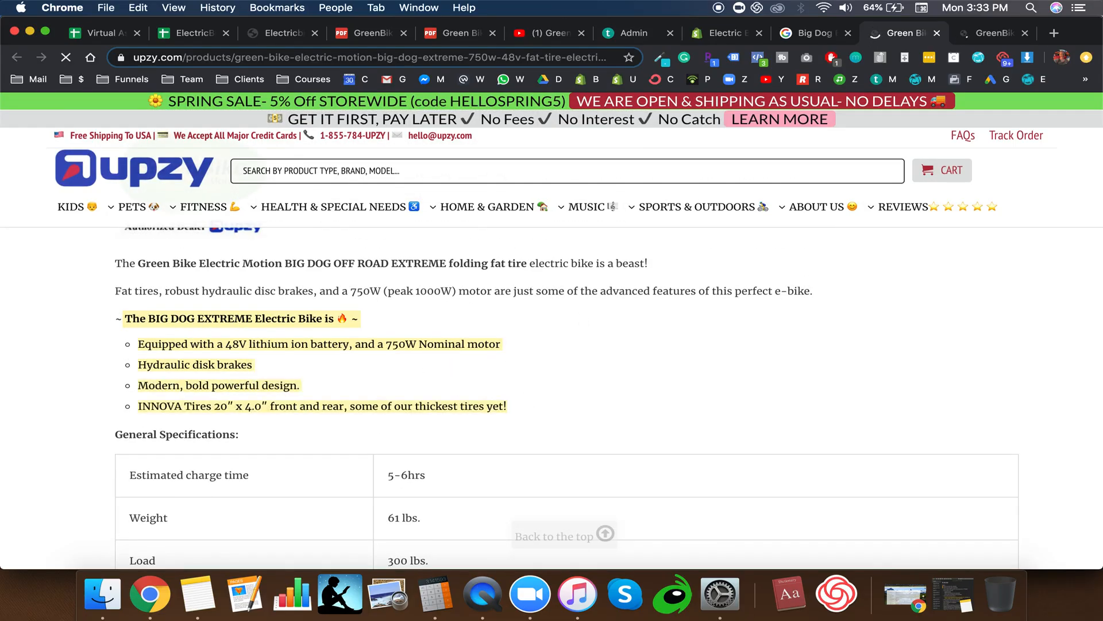
pyautogui.click(994, 35)
pyautogui.click(527, 292)
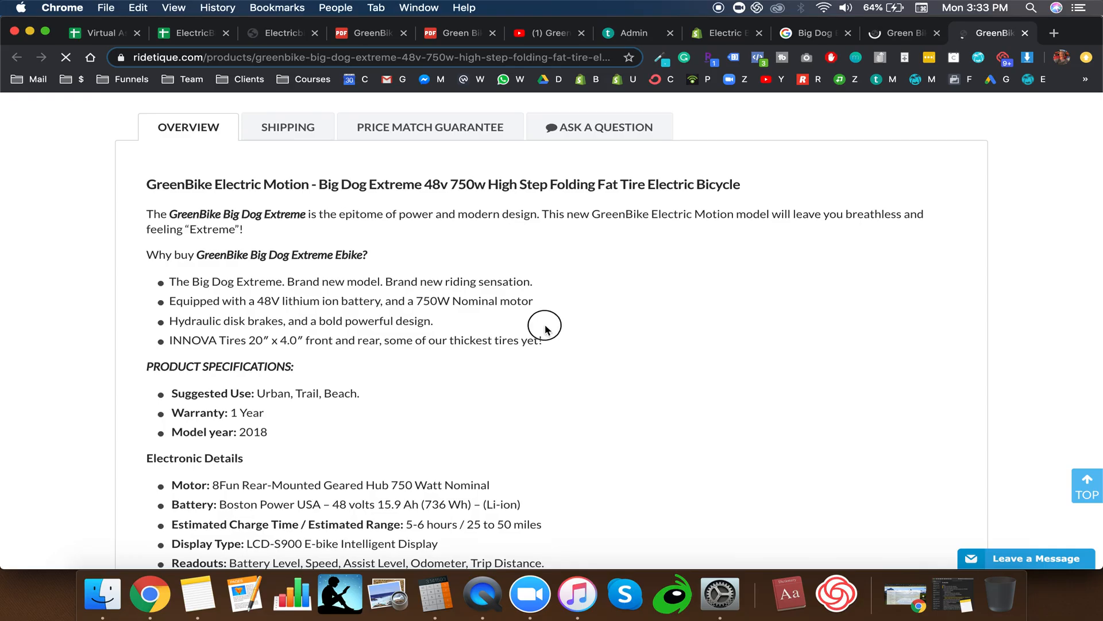
pyautogui.moveTo(546, 329); pyautogui.dragTo(477, 237)
pyautogui.click(474, 234)
pyautogui.moveTo(148, 214); pyautogui.dragTo(450, 247)
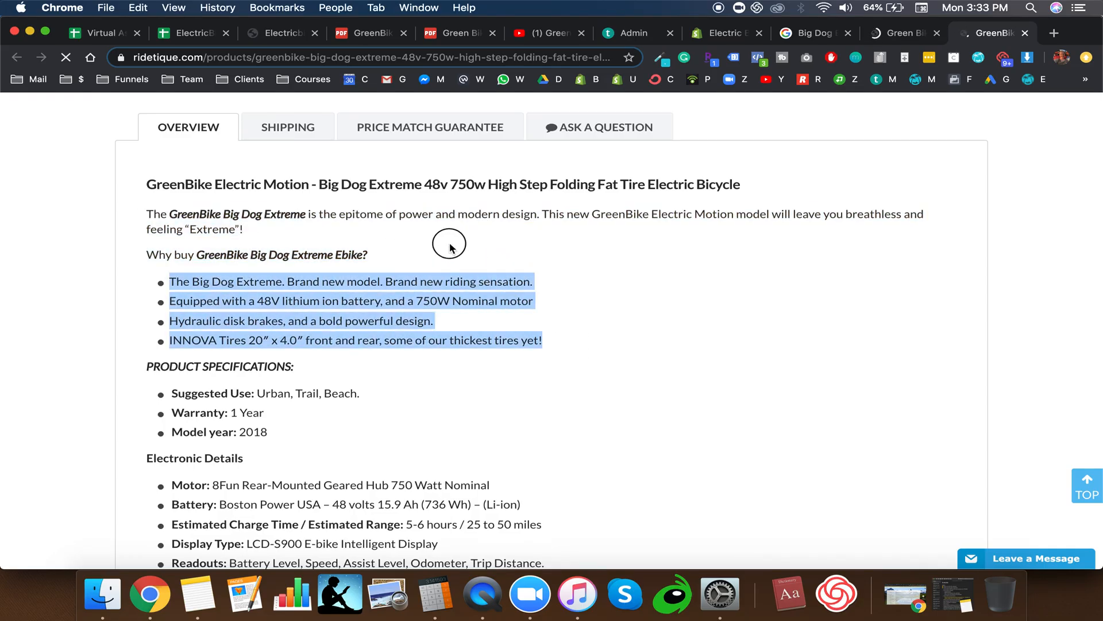
pyautogui.click(419, 234)
# Step: Examine the product specifications, electronic details and bicycle details on the Ridetique listing
pyautogui.scroll(-5, 336, 275)
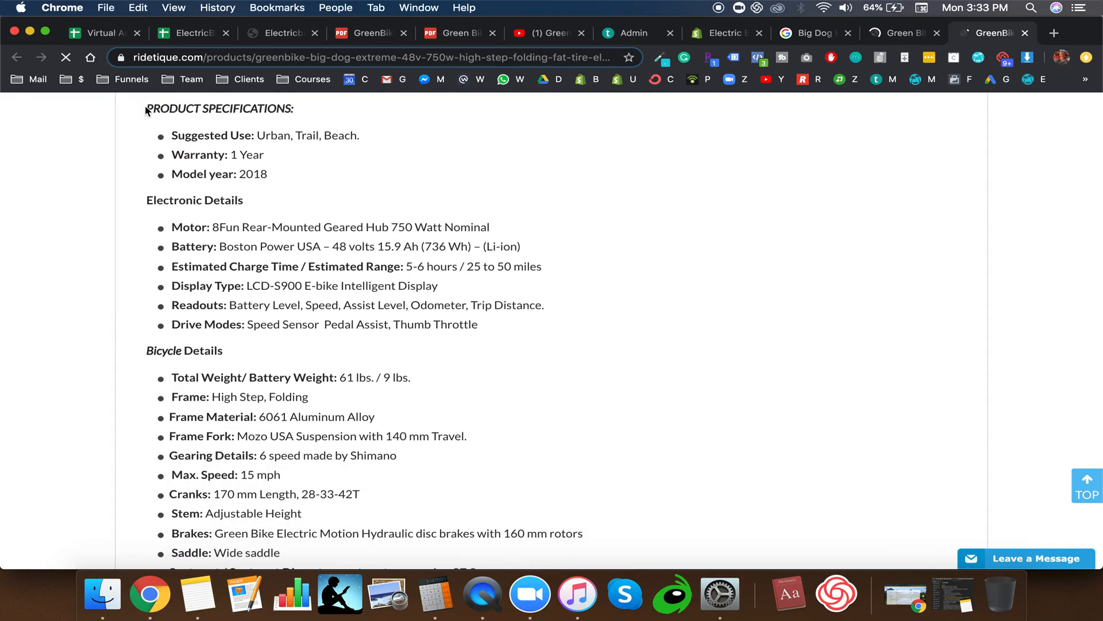
pyautogui.moveTo(146, 106); pyautogui.dragTo(370, 335)
pyautogui.scroll(-5, 271, 253)
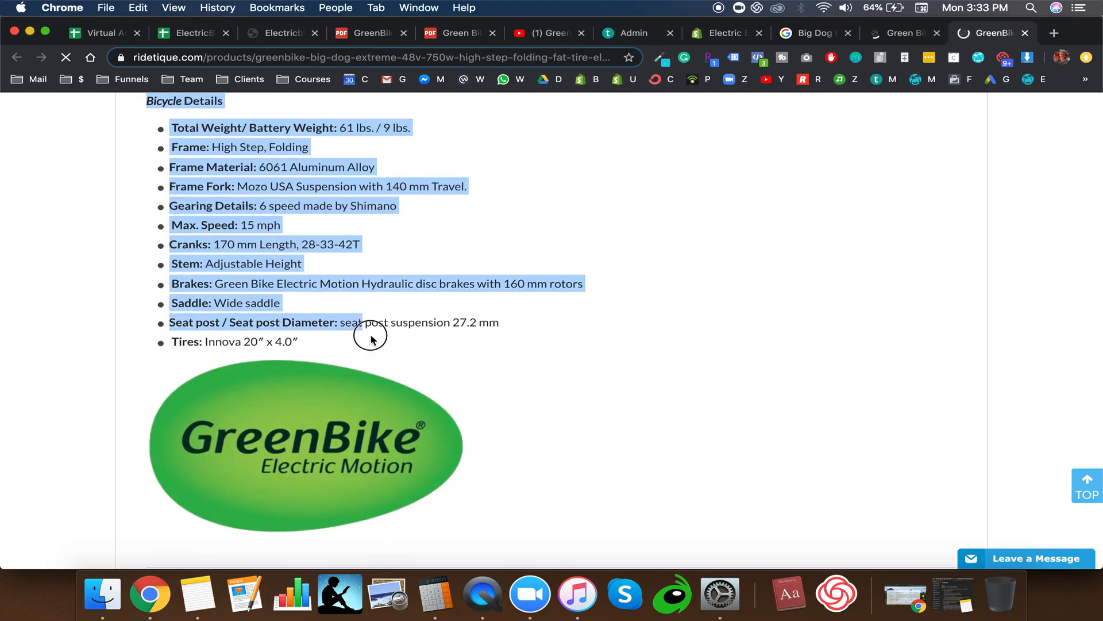
pyautogui.click(375, 343)
pyautogui.scroll(-3, 375, 343)
pyautogui.scroll(-2, 369, 319)
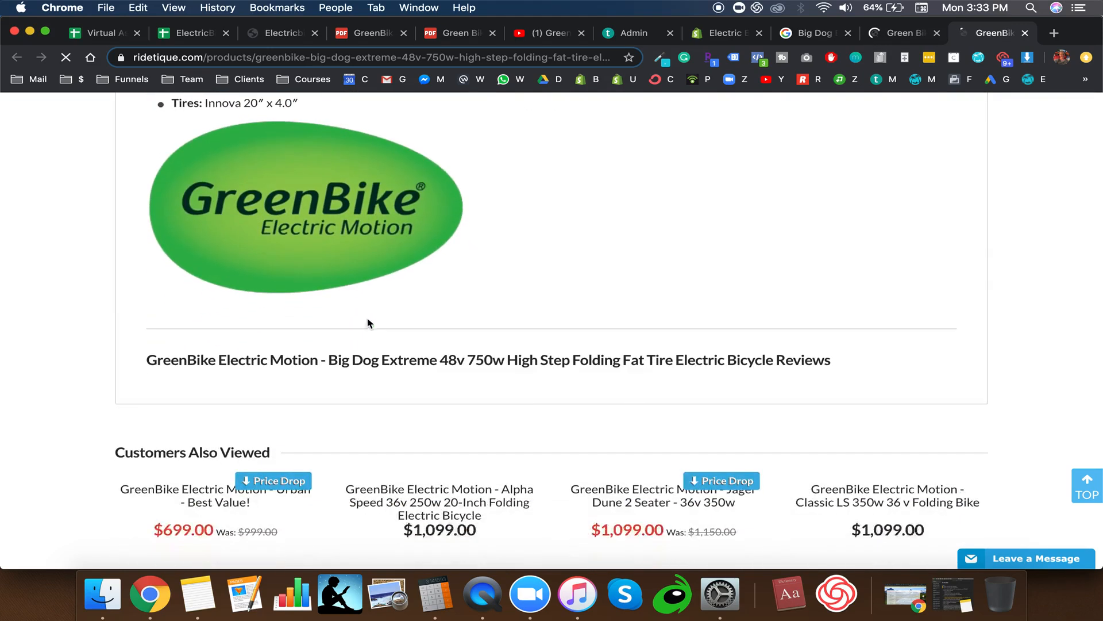
pyautogui.scroll(15, 405, 330)
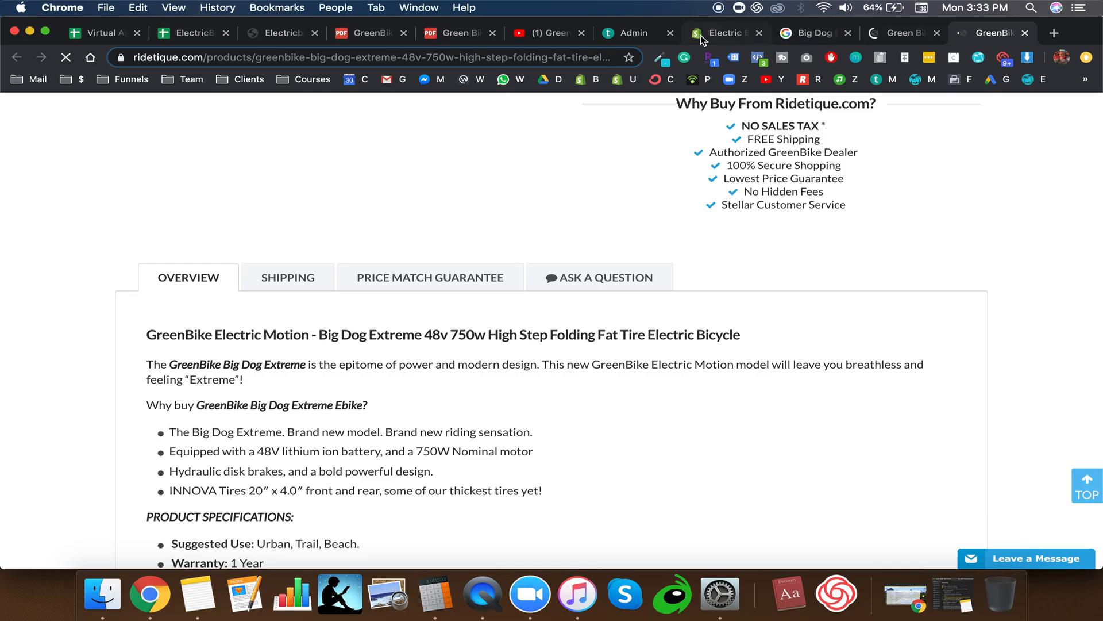
# Step: Copy the introductory paragraph from GreenBike's own Big Dog Extreme page into the Shopify product description
pyautogui.click(347, 37)
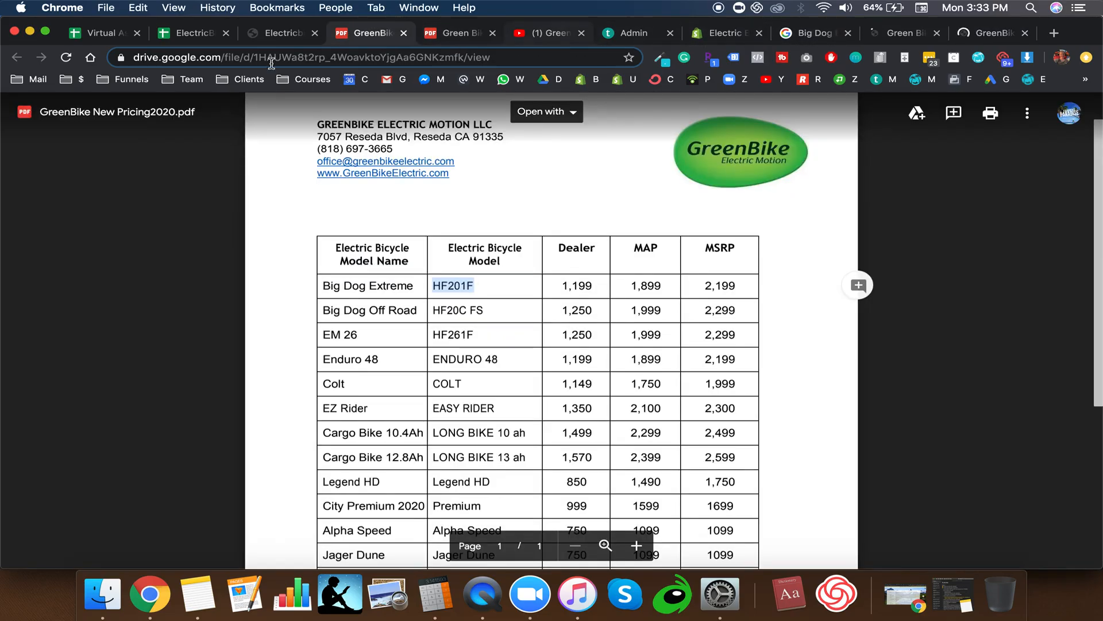
pyautogui.click(280, 33)
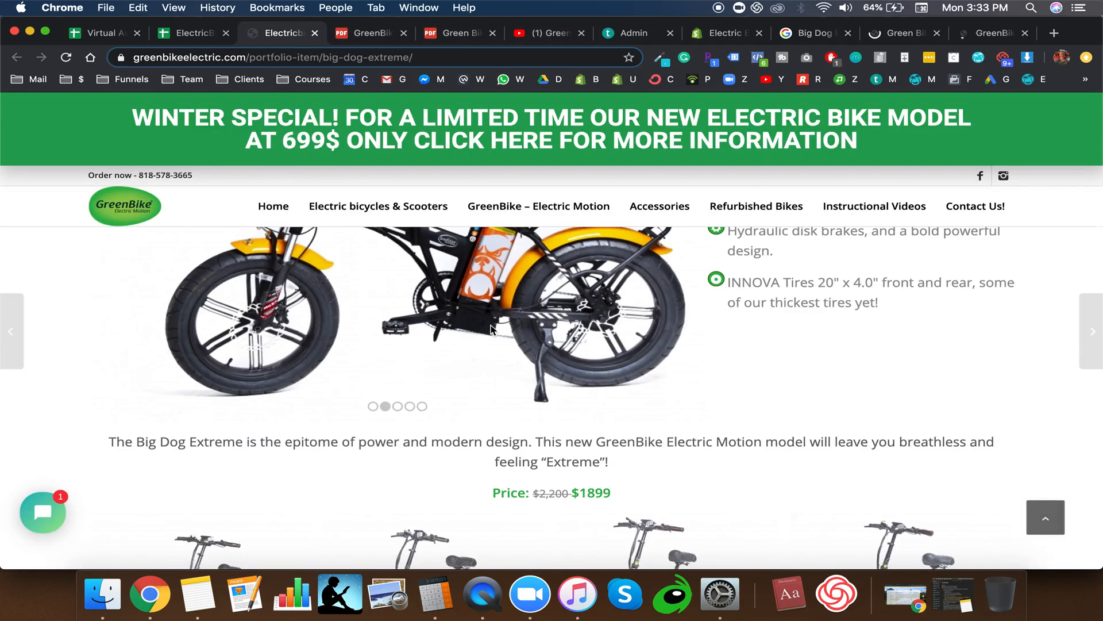
pyautogui.tripleClick(513, 436)
pyautogui.press('super+c')
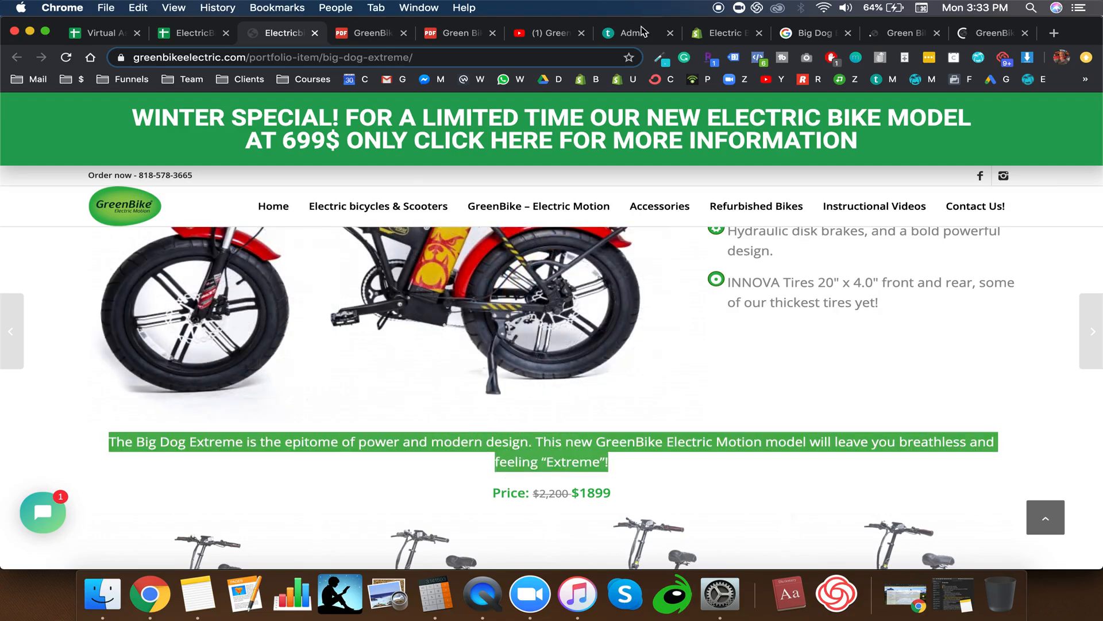
pyautogui.click(722, 35)
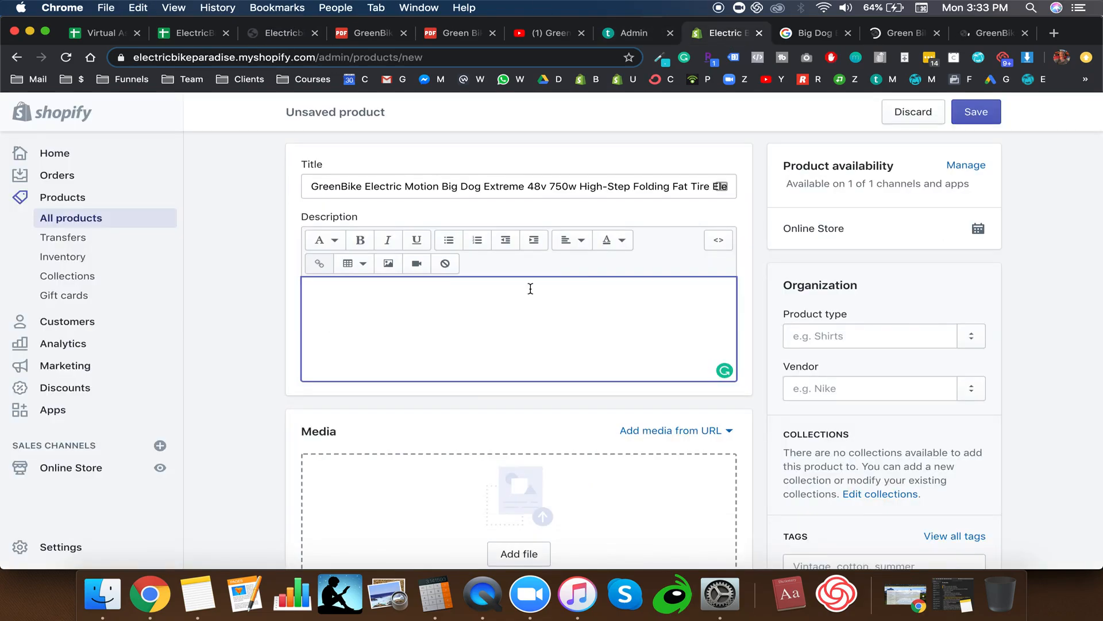
pyautogui.press('super+v')
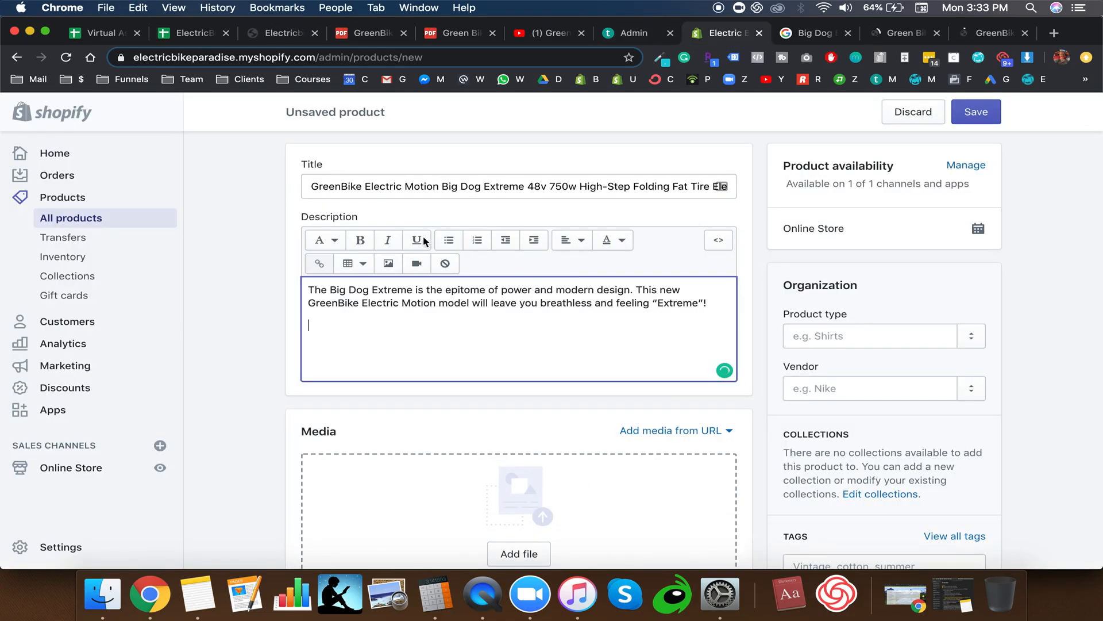
# Step: Add the full product title, copied from the title field, as a centred heading above the description paragraph
pyautogui.tripleClick(380, 183)
pyautogui.click(304, 288)
pyautogui.press('Return')
pyautogui.click(575, 242)
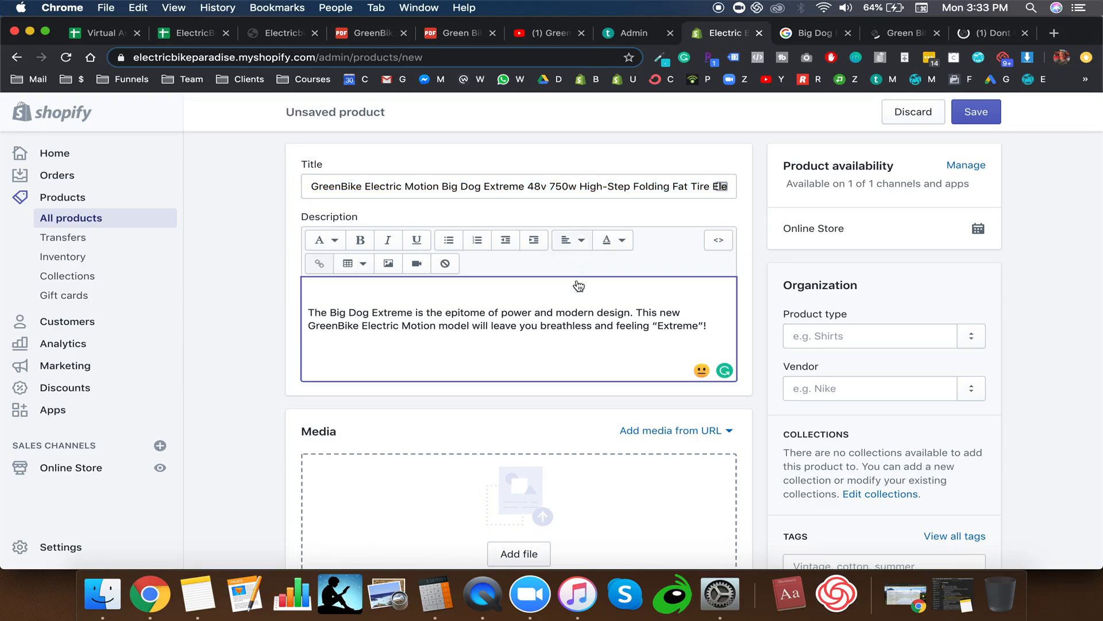
pyautogui.click(578, 298)
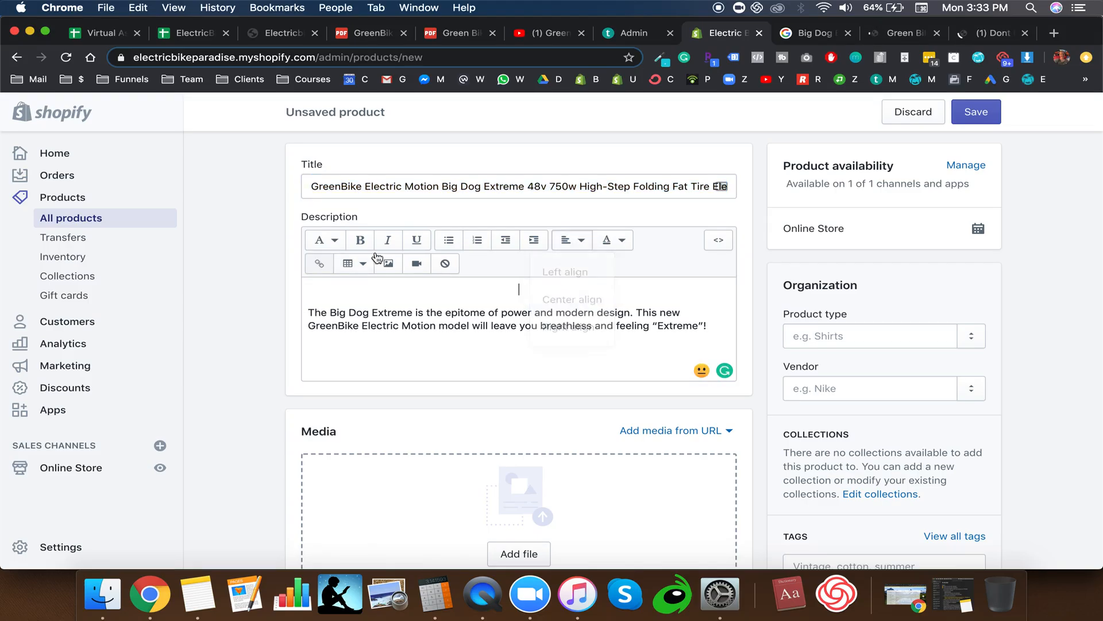
pyautogui.click(324, 242)
pyautogui.click(336, 300)
pyautogui.write('GreenBike Electric Motion Big Dog Extreme 48v 750w High-Step Folding Fat Tire Electric Bike HF201F')
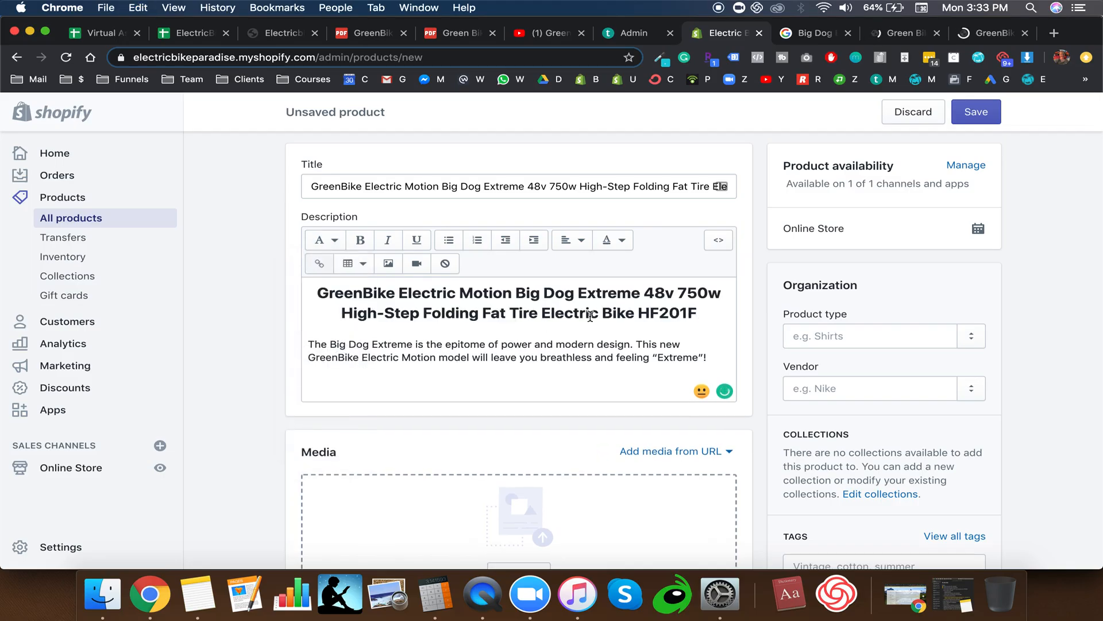
# Step: Highlight the description heading and the product title in turn to compare them
pyautogui.moveTo(700, 313); pyautogui.dragTo(316, 290)
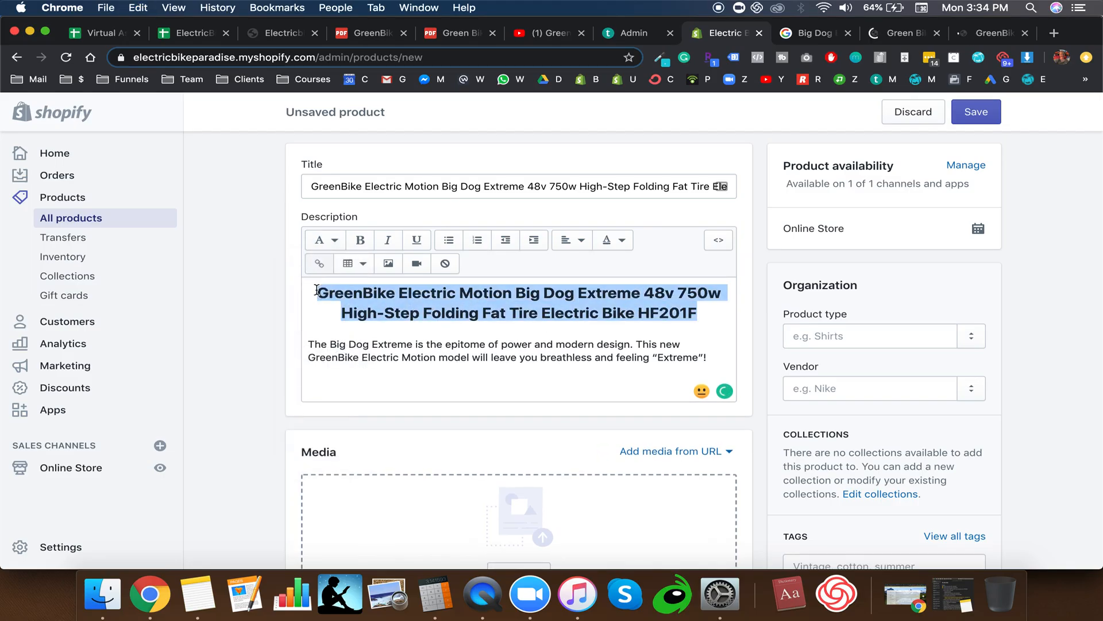
pyautogui.click(316, 290)
pyautogui.tripleClick(373, 190)
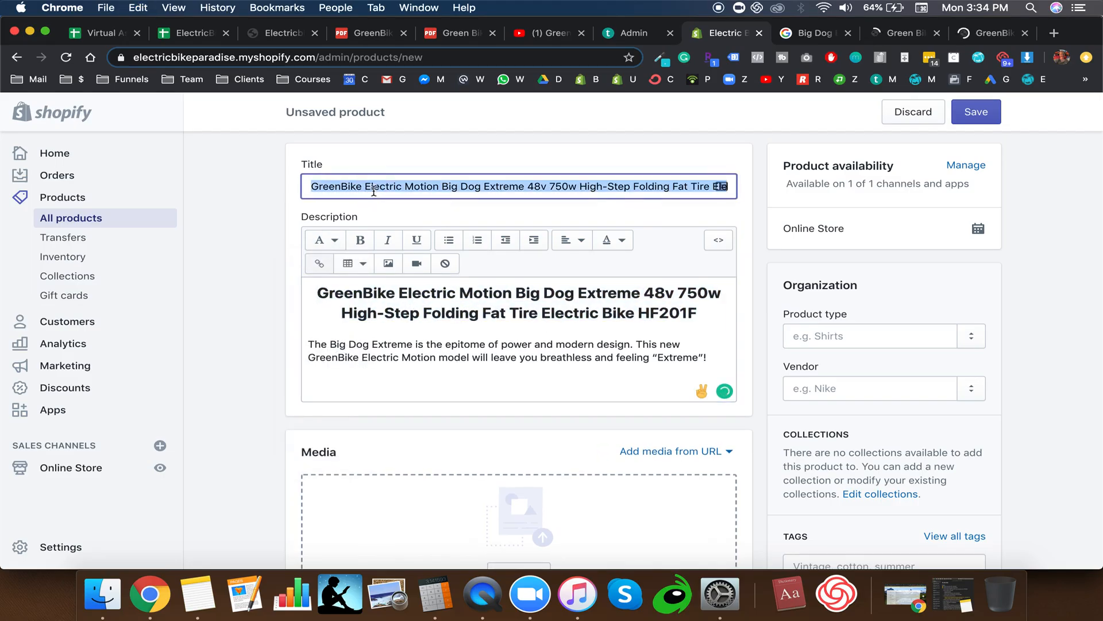
# Step: Place the cursor below the description's intro paragraph and copy the "So why the Big Dog Extreme?" section from the supplier's website
pyautogui.tripleClick(333, 310)
pyautogui.click(512, 387)
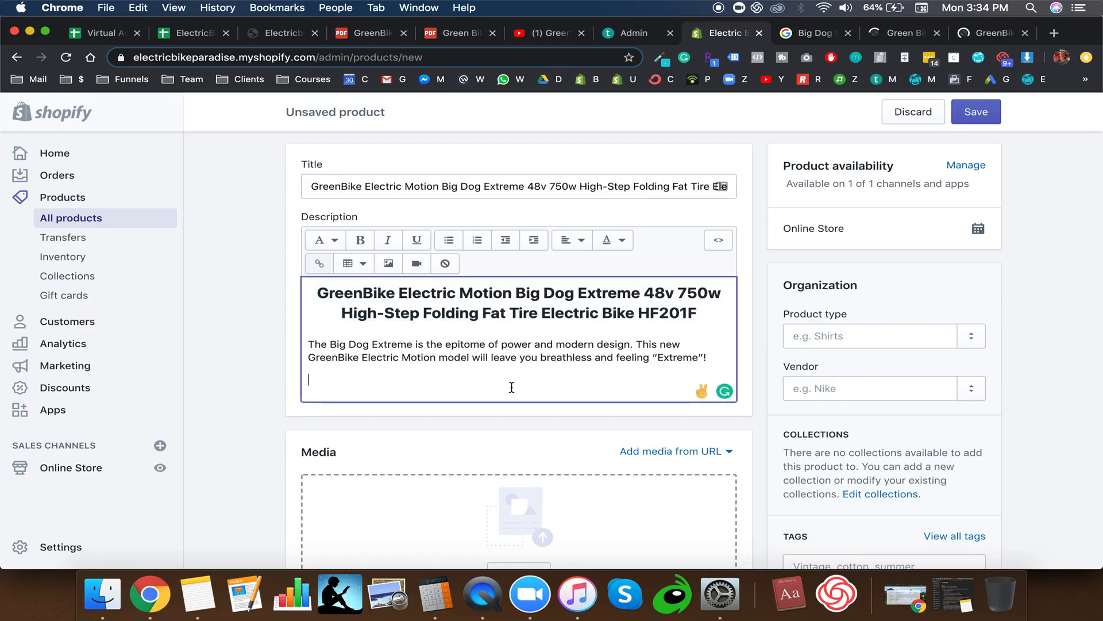
pyautogui.tripleClick(551, 352)
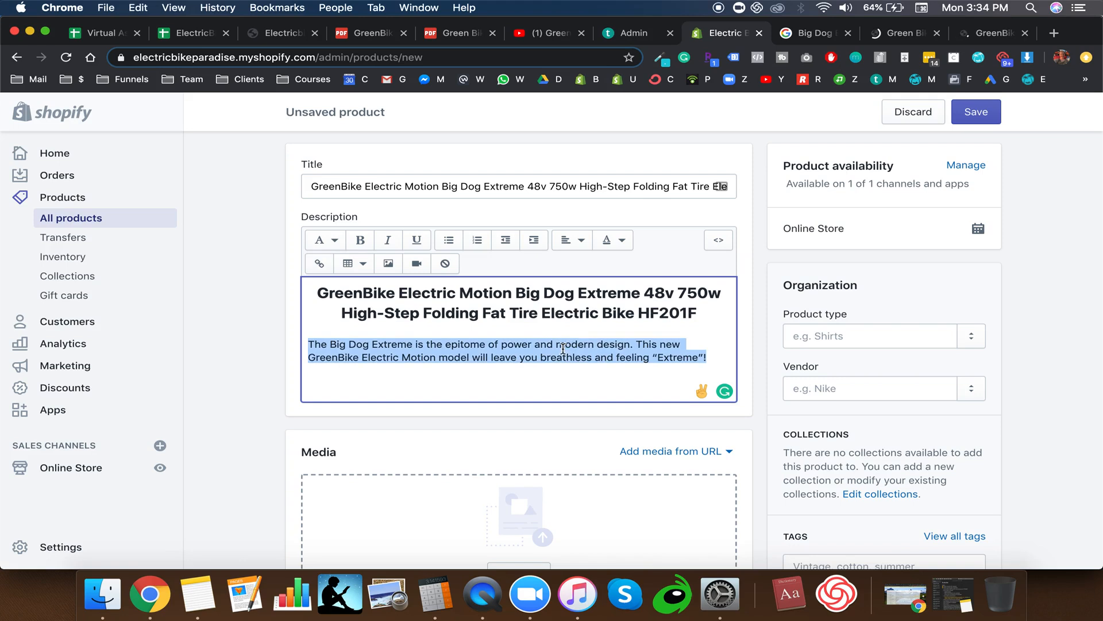
pyautogui.click(497, 352)
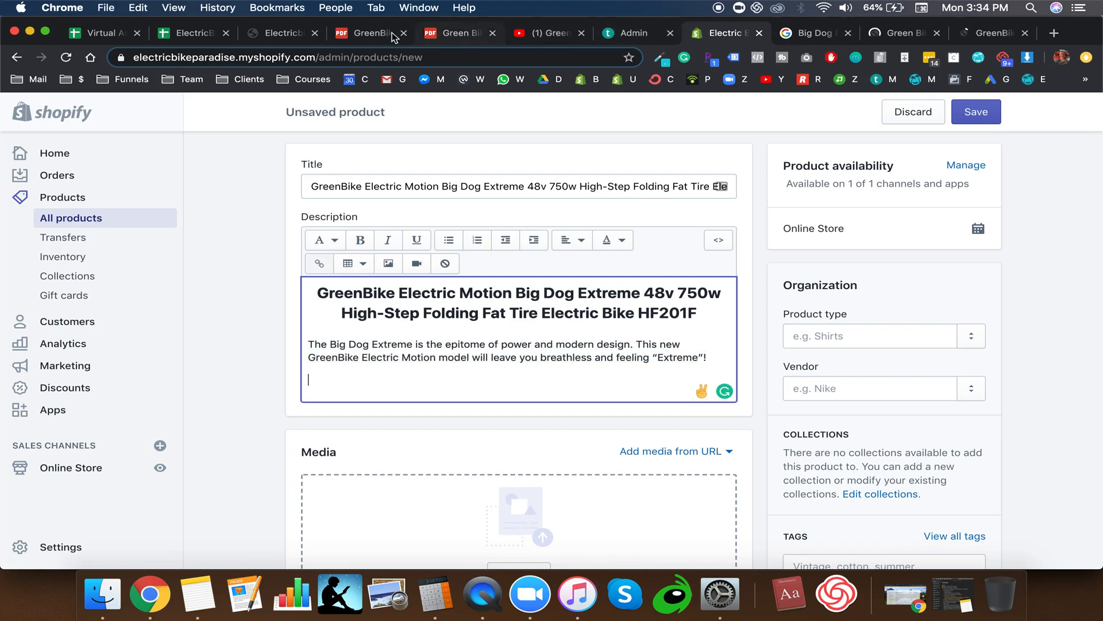
pyautogui.click(283, 33)
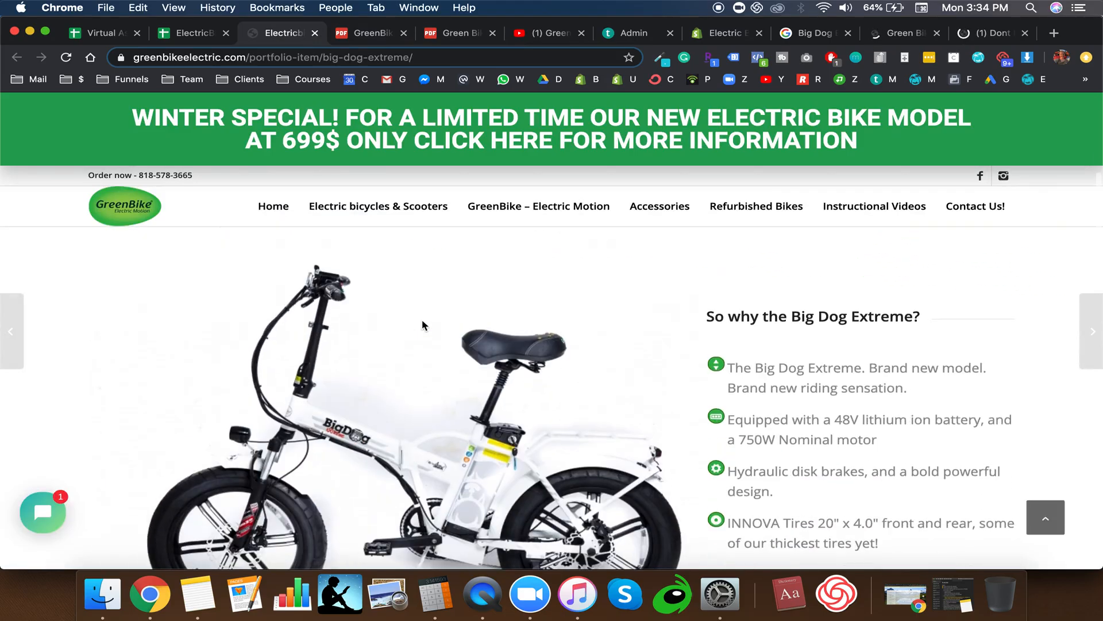
pyautogui.scroll(-3, 750, 358)
pyautogui.moveTo(697, 313); pyautogui.dragTo(708, 351)
pyautogui.press('cmd+c')
pyautogui.scroll(-1, 750, 358)
pyautogui.scroll(5, 848, 358)
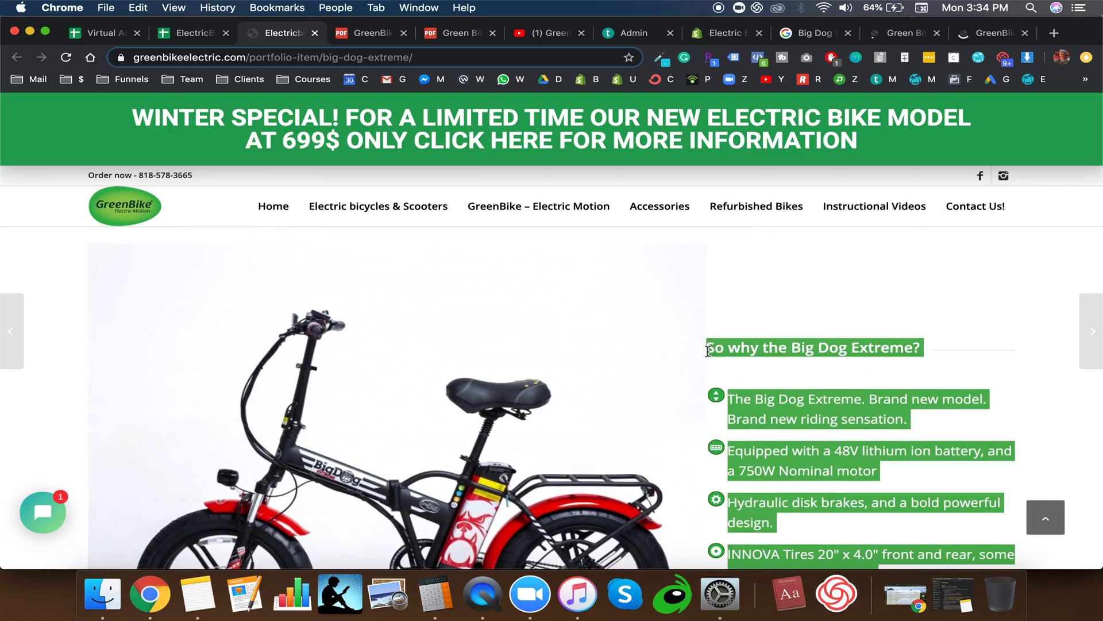
# Step: Paste the copied "So why the Big Dog Extreme?" section into the Shopify product description below the intro paragraph
pyautogui.click(715, 31)
pyautogui.press('cmd+v')
pyautogui.scroll(-2, 523, 339)
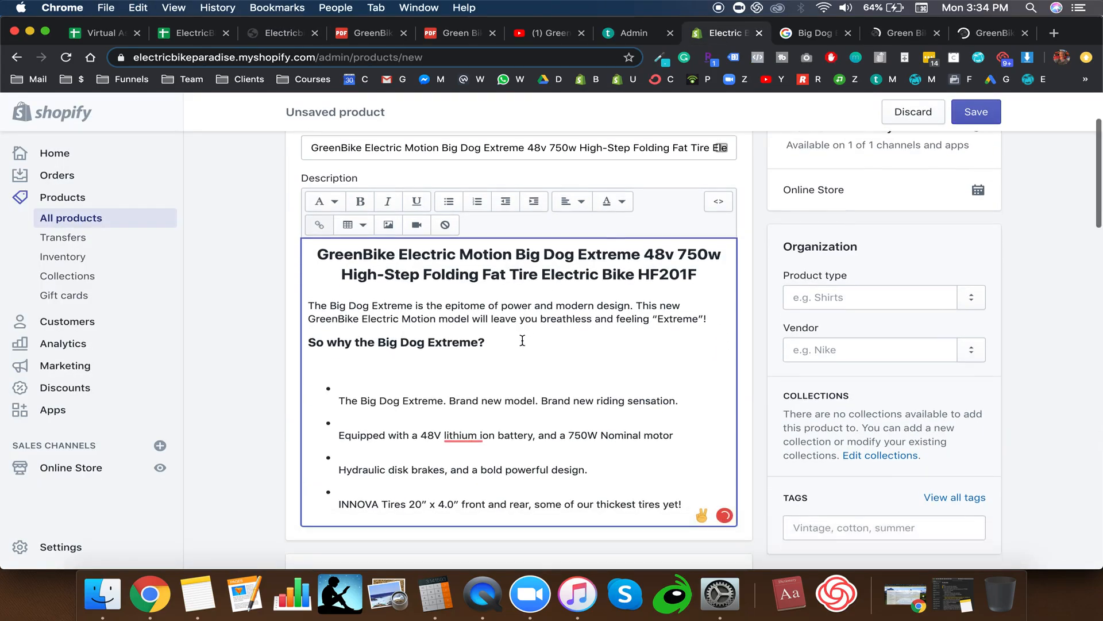
# Step: Remove the blank lines under the "So why the Big Dog Extreme?" heading and inside each pasted bullet point
pyautogui.press('BackSpace')
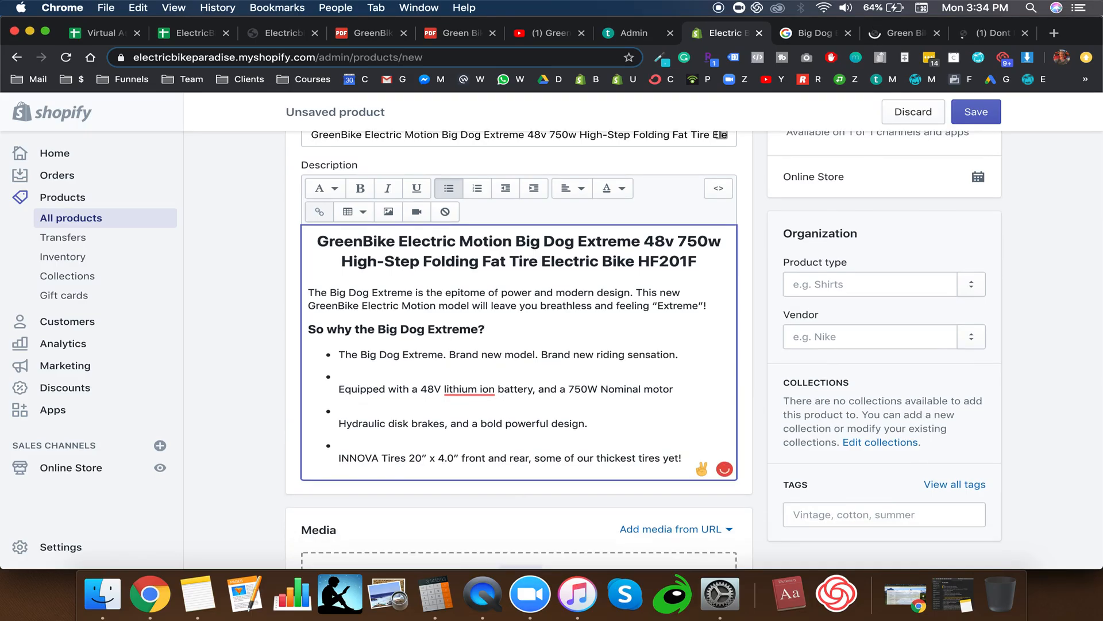
pyautogui.press('Return')
pyautogui.click(356, 398)
pyautogui.press('BackSpace')
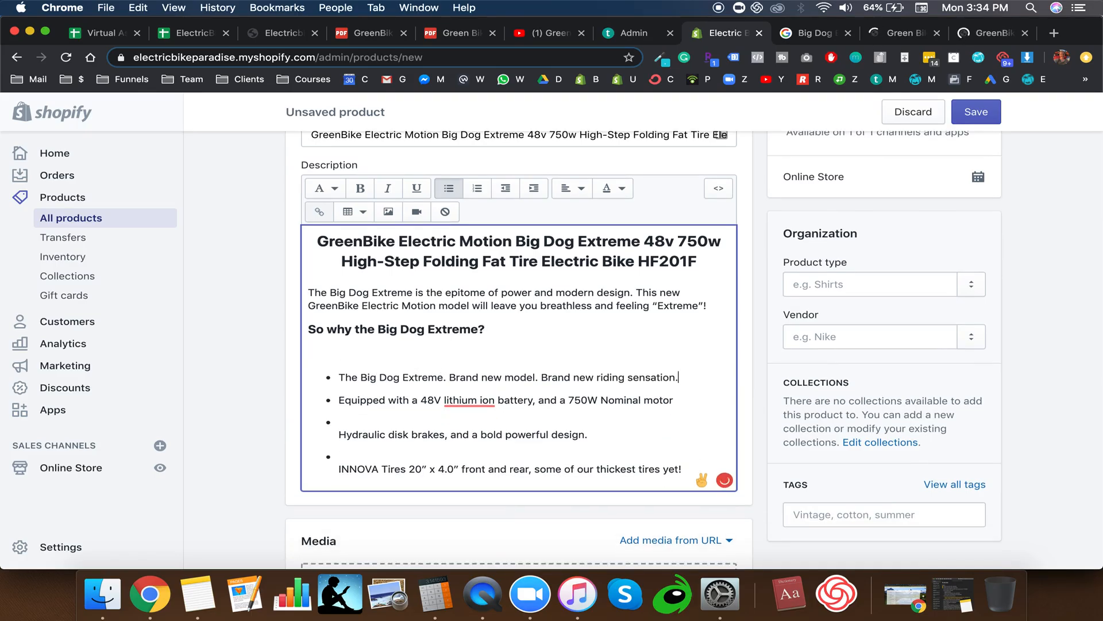
pyautogui.click(342, 421)
pyautogui.press('BackSpace')
pyautogui.click(344, 444)
pyautogui.press('BackSpace')
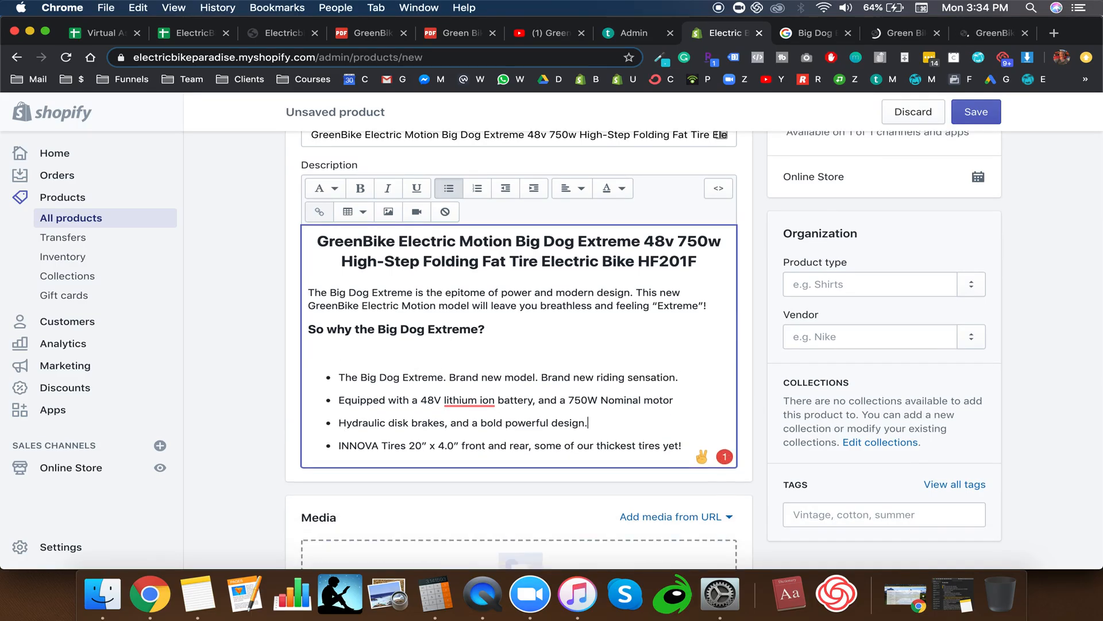
pyautogui.click(341, 354)
pyautogui.press('BackSpace')
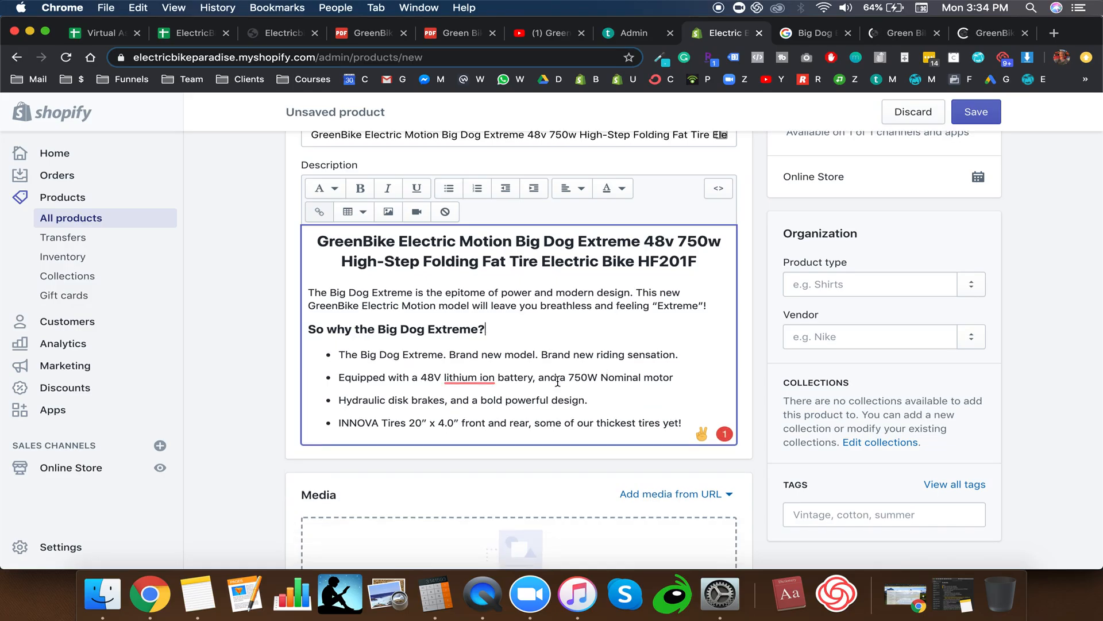
# Step: Accept the spelling suggestion that changes "lithium ion" to "lithium-ion" in the battery bullet point
pyautogui.moveTo(468, 378)
pyautogui.click(468, 292)
pyautogui.moveTo(726, 435)
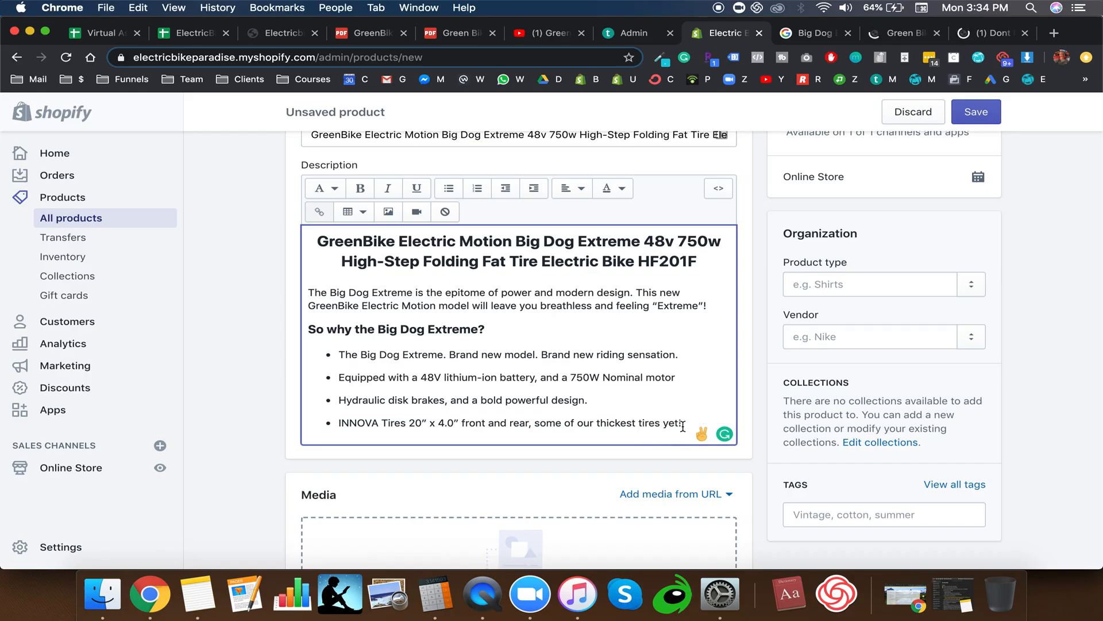
pyautogui.click(682, 425)
pyautogui.press('Return')
pyautogui.press('Return')
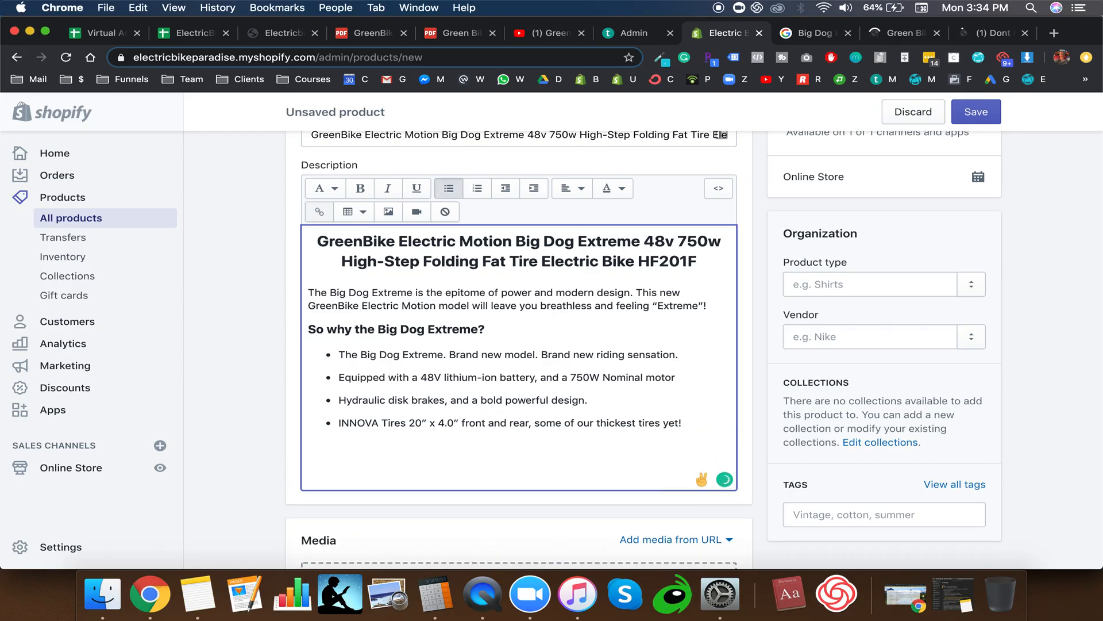
pyautogui.press('BackSpace')
pyautogui.press('BackSpace')
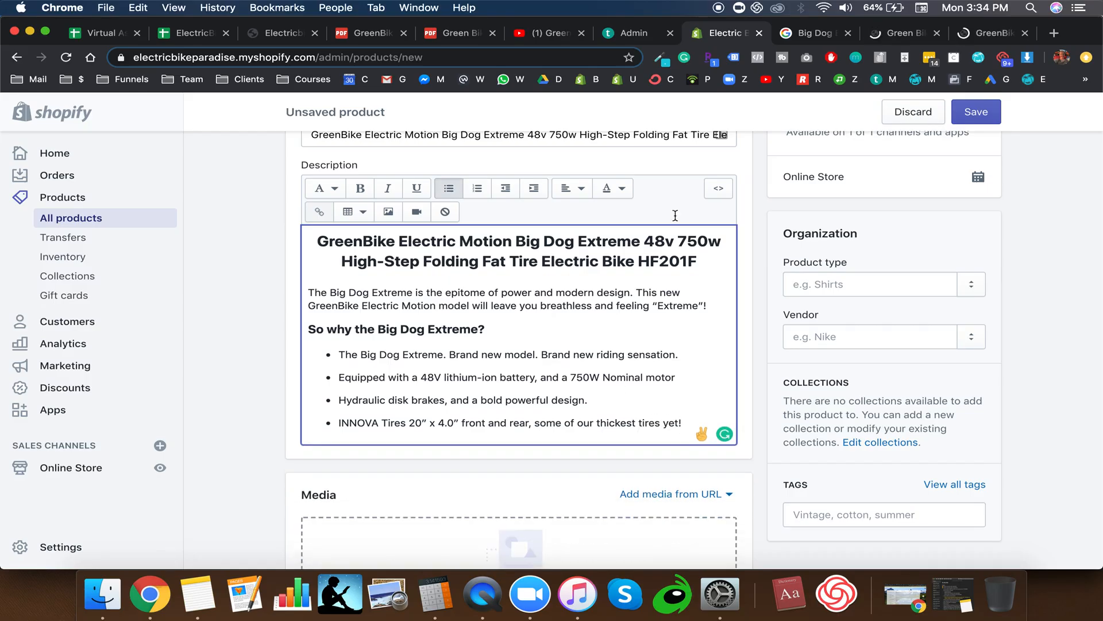
# Step: Switch to the Product Uploading System lesson and add a "Resources:" line with a "Grammarly" entry below the FAQ
pyautogui.click(638, 33)
pyautogui.scroll(-10, 728, 389)
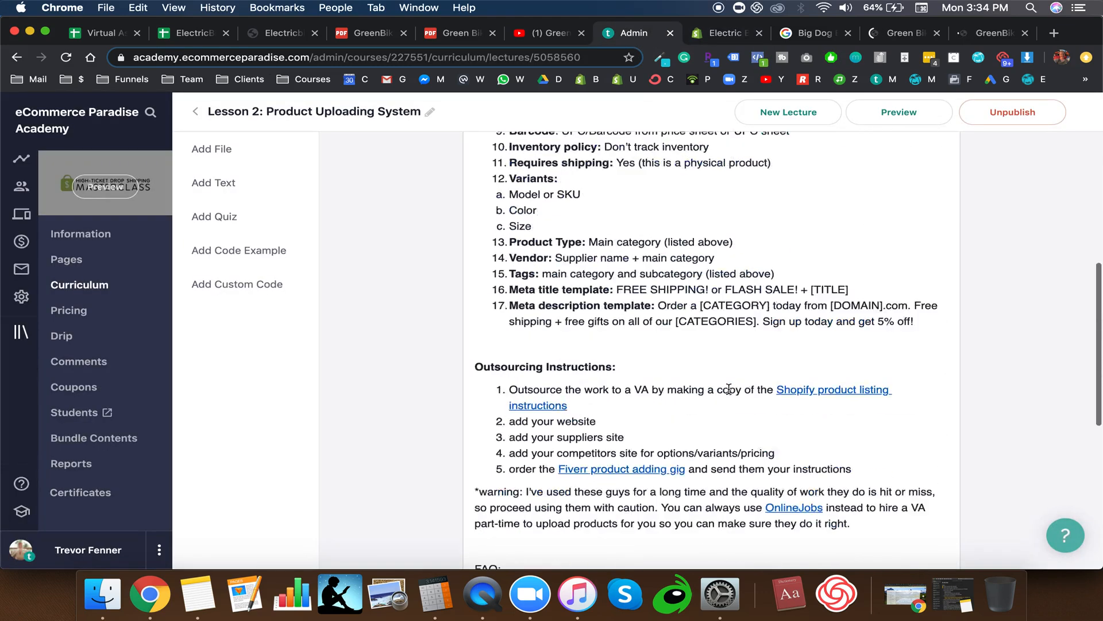
pyautogui.scroll(-3, 728, 389)
pyautogui.click(725, 386)
pyautogui.press('Return')
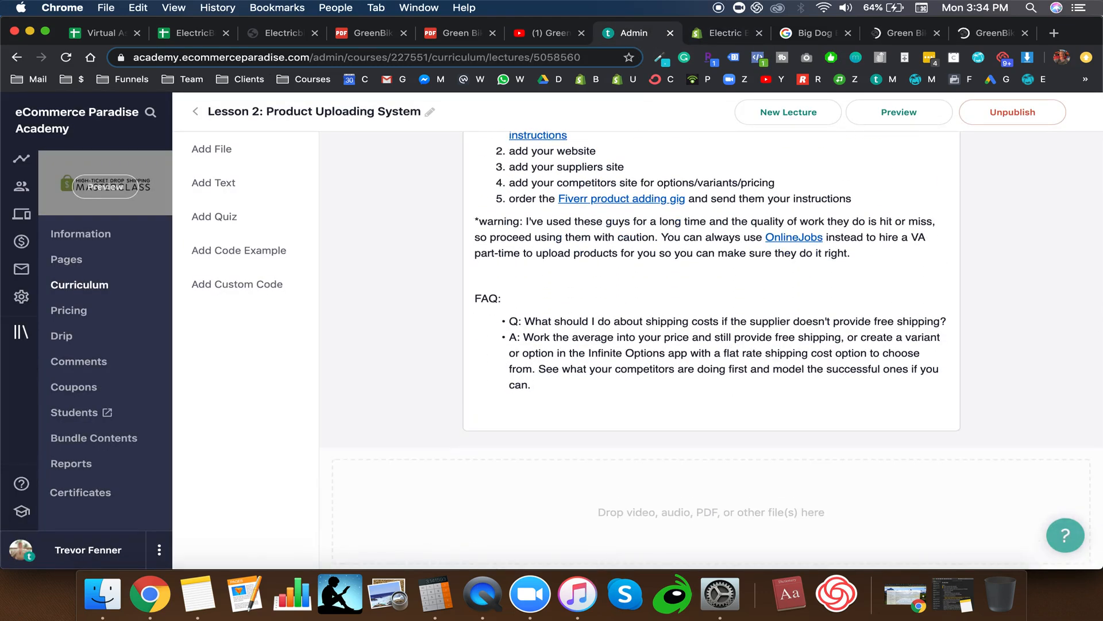
pyautogui.write('Resources:')
pyautogui.press('Return')
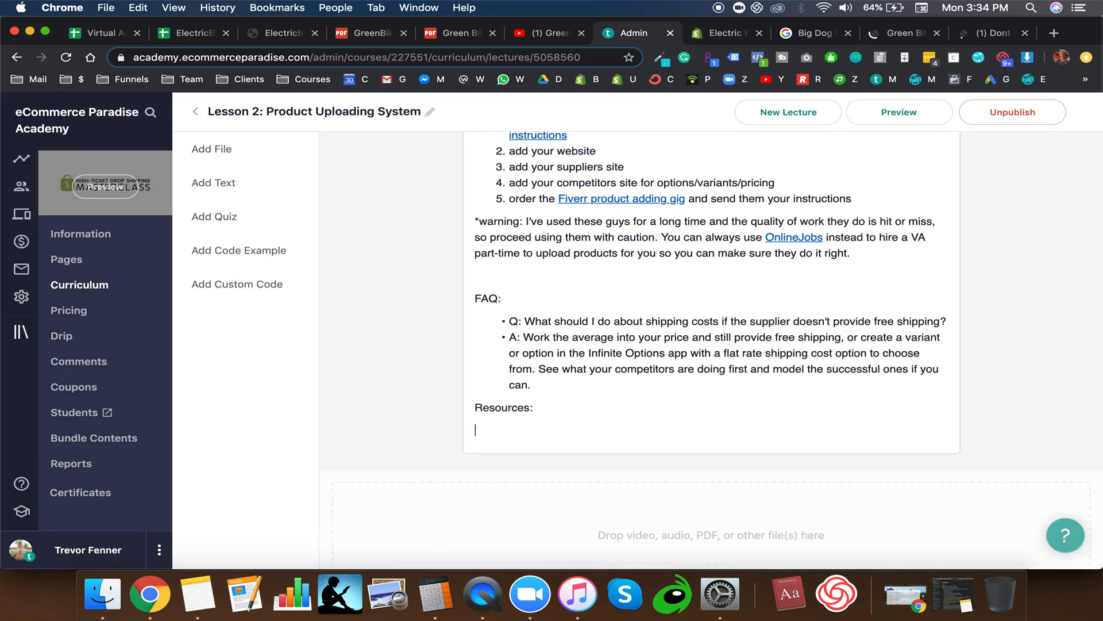
pyautogui.write('Grammarly')
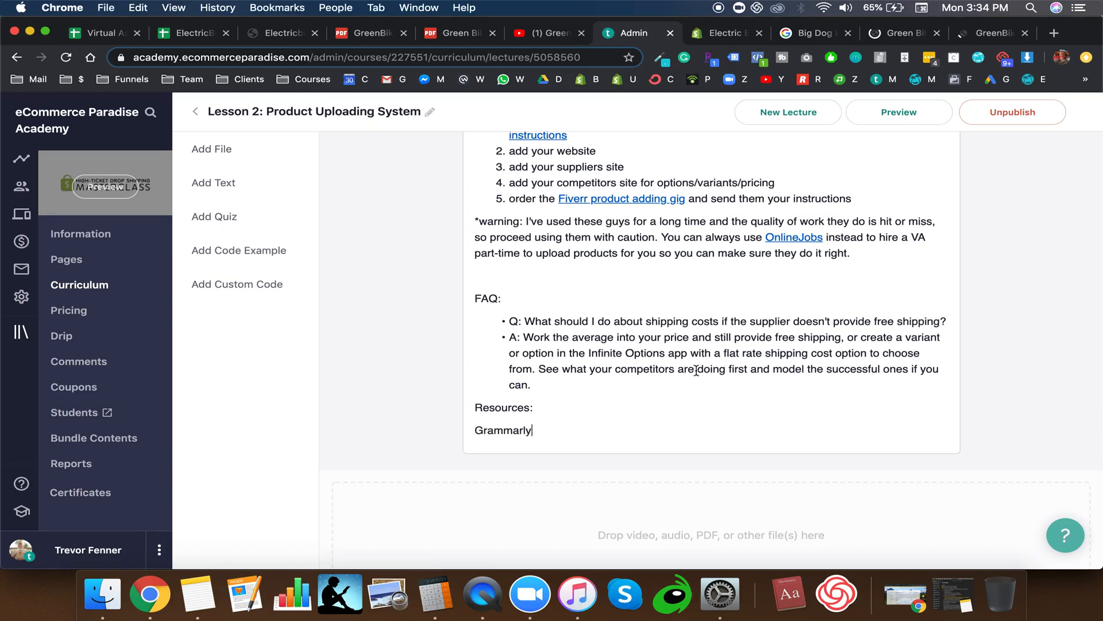
pyautogui.doubleClick(487, 431)
pyautogui.rightClick(513, 431)
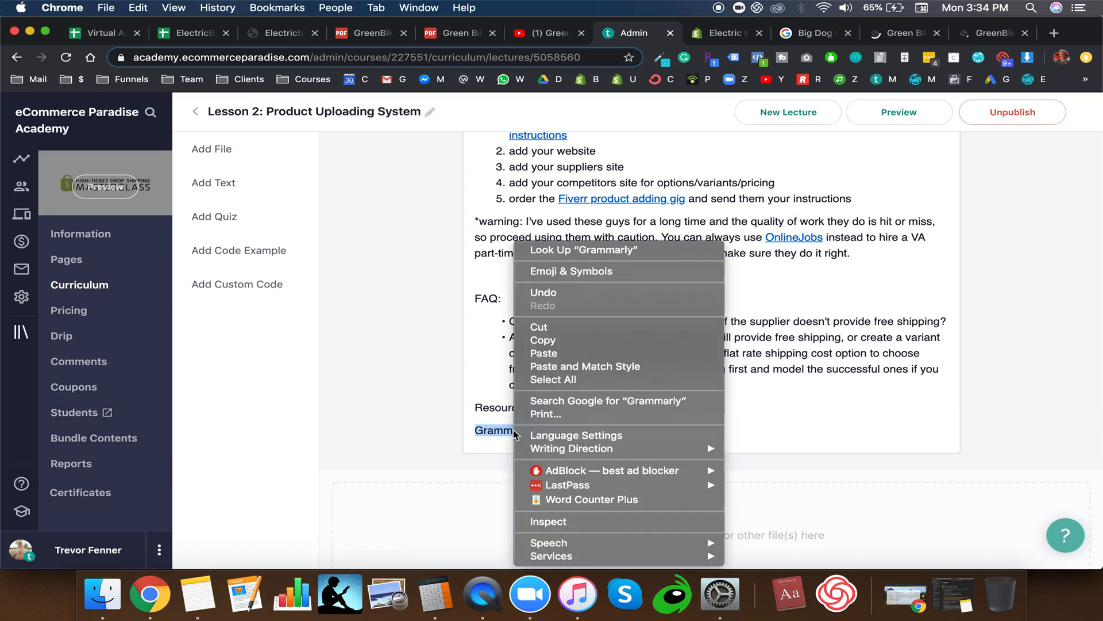
pyautogui.click(480, 426)
pyautogui.scroll(10, 455, 305)
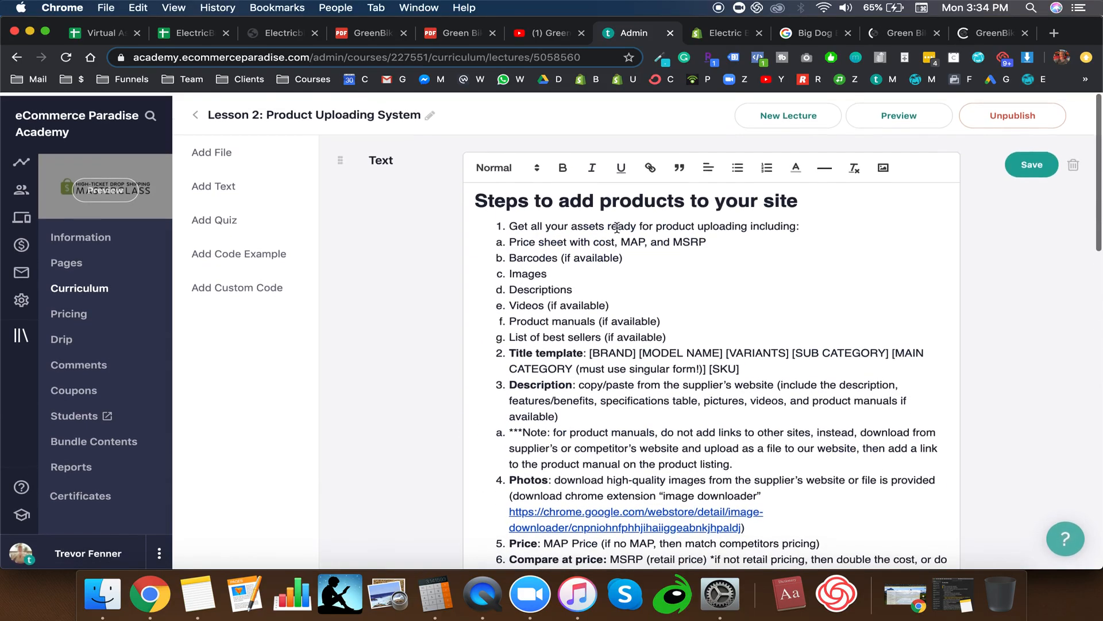
pyautogui.click(650, 165)
pyautogui.write('https://ecommercepa')
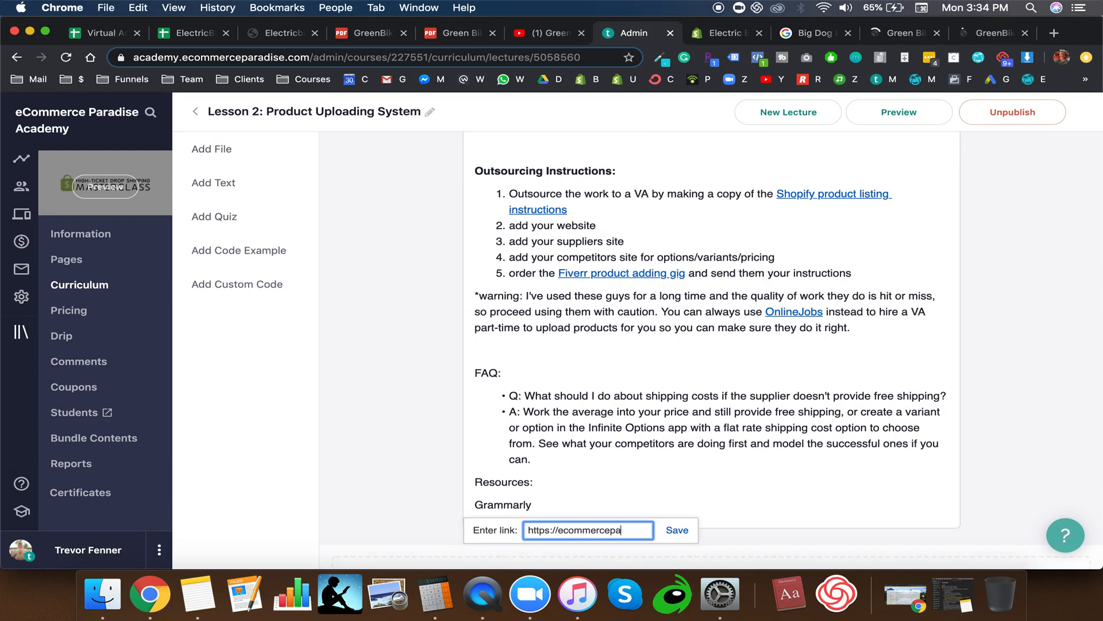
pyautogui.write('radise.com/grammarly')
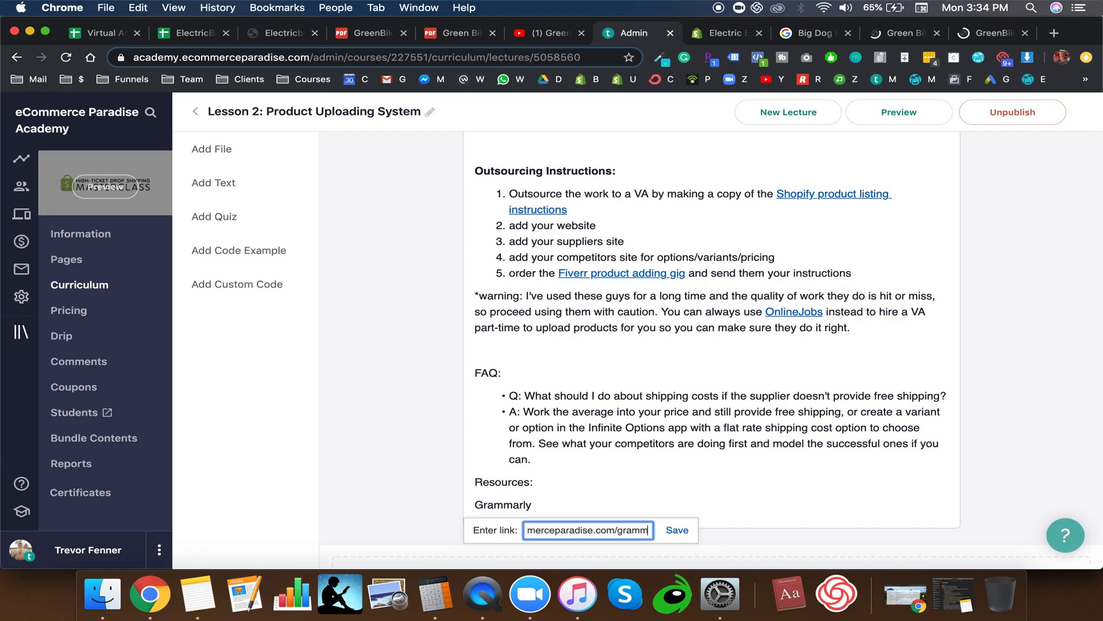
pyautogui.click(678, 533)
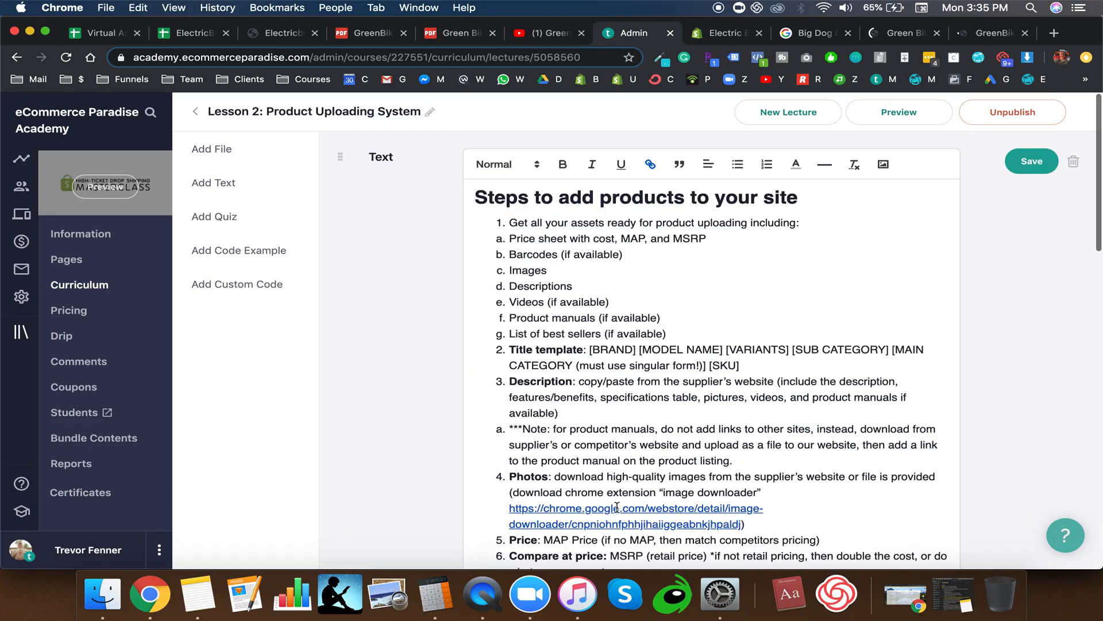
# Step: Add an FAQ bullet after the shipping cost answer reading "Q: What if a supplier doesn't have any description their website?"
pyautogui.scroll(-15, 616, 505)
pyautogui.scroll(2, 563, 345)
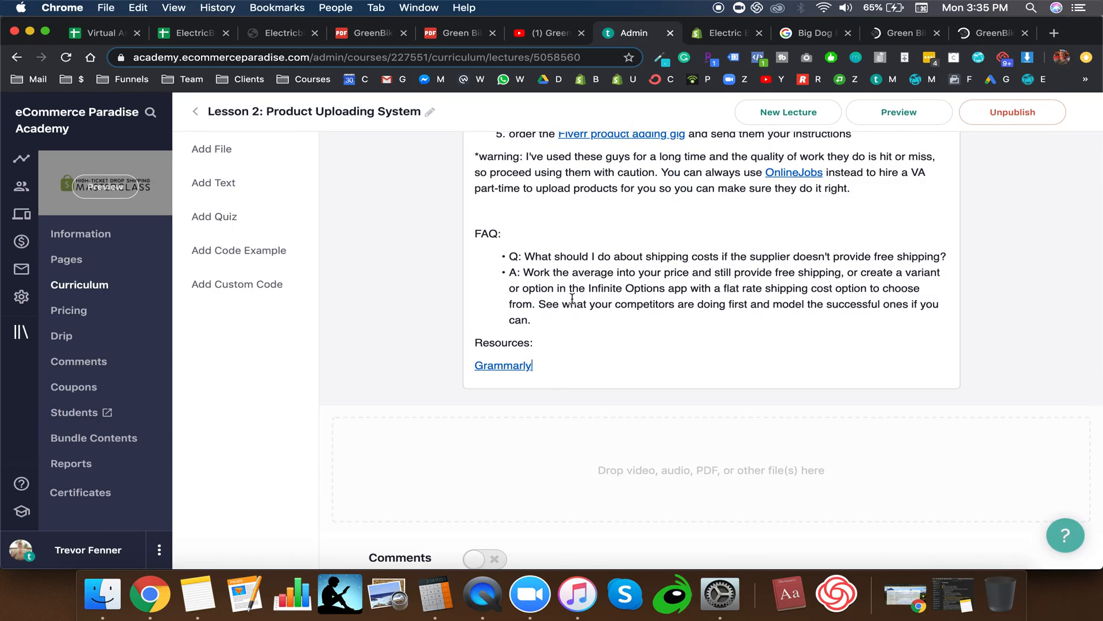
pyautogui.click(571, 320)
pyautogui.press('Return')
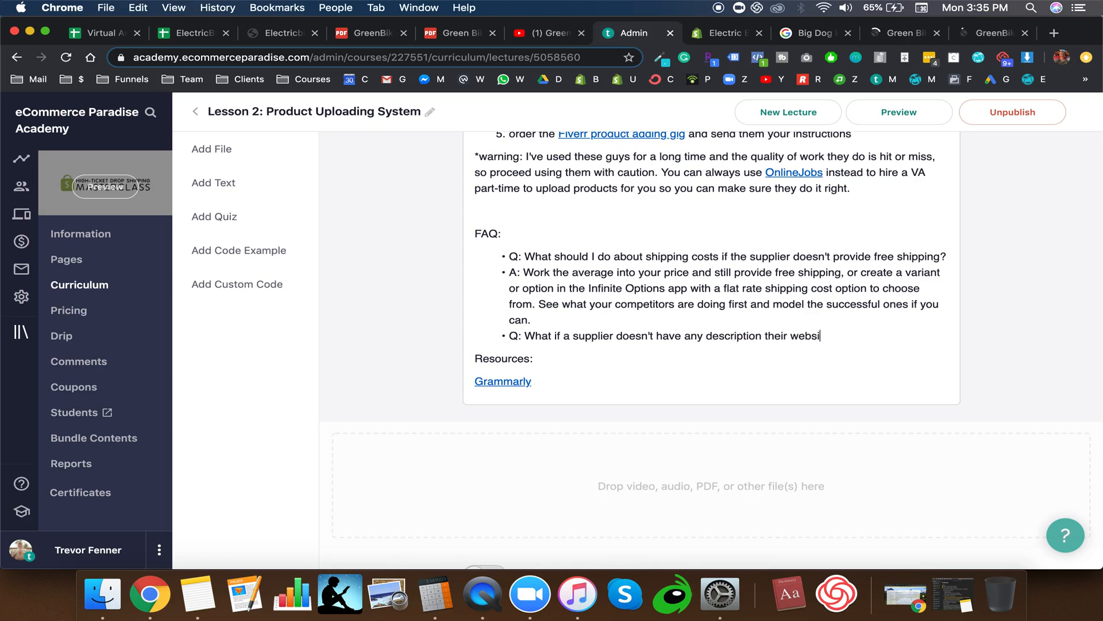
pyautogui.write('te?')
pyautogui.press('Return')
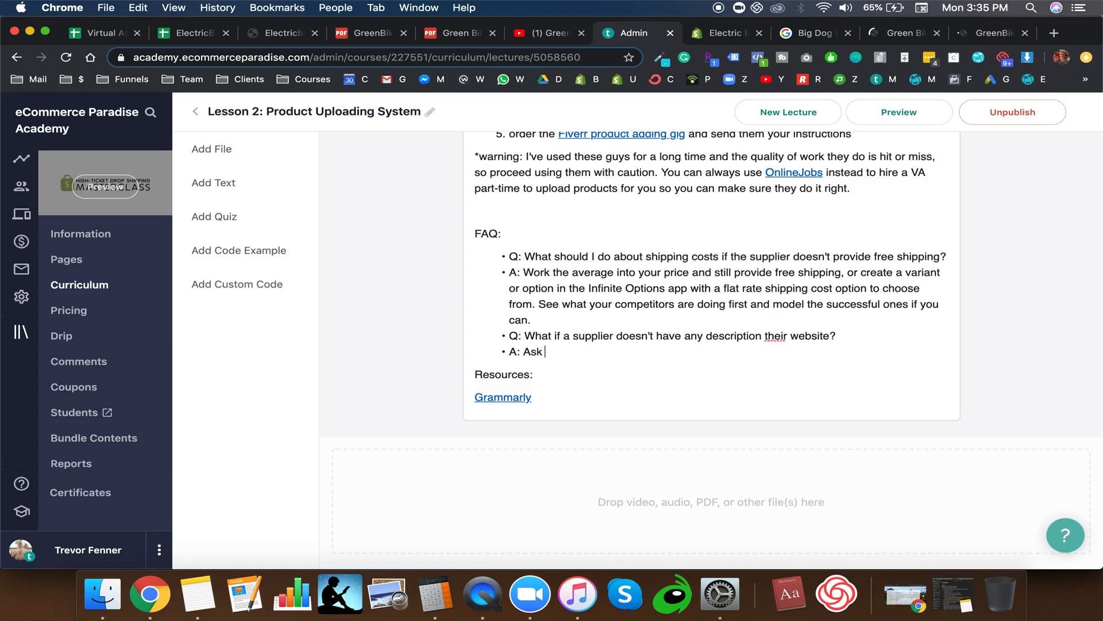
# Step: Write the FAQ answer "A: Ask them if they have a description somewhere else, or at least their specs available in a spreadsheet."
pyautogui.write('A: Ask them if they have a d')
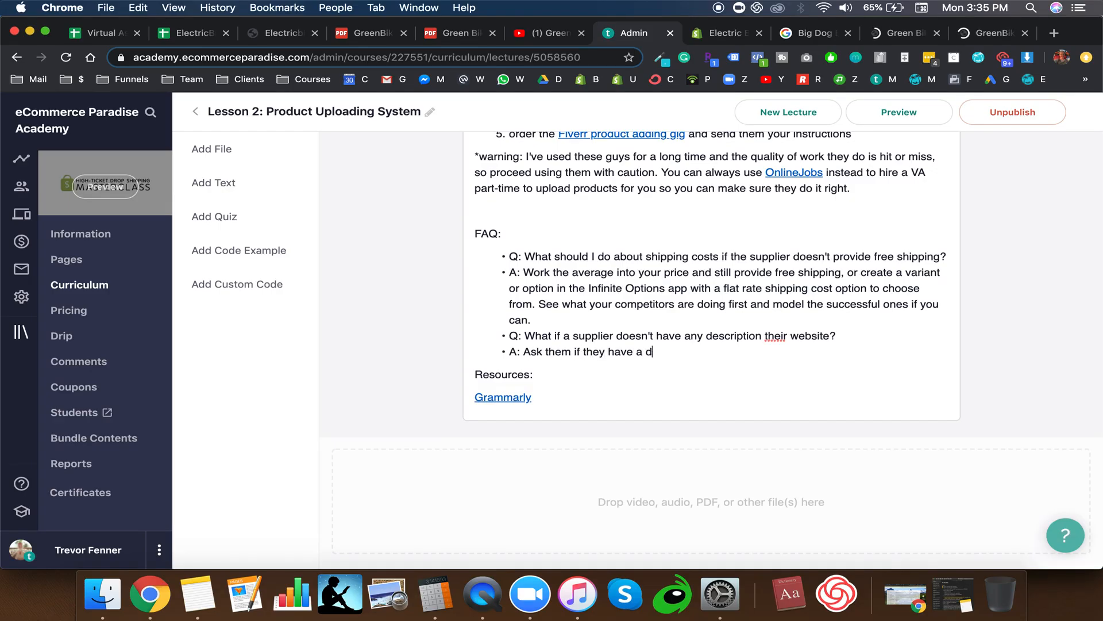
pyautogui.write('escription somewhere else, or at least their specs av')
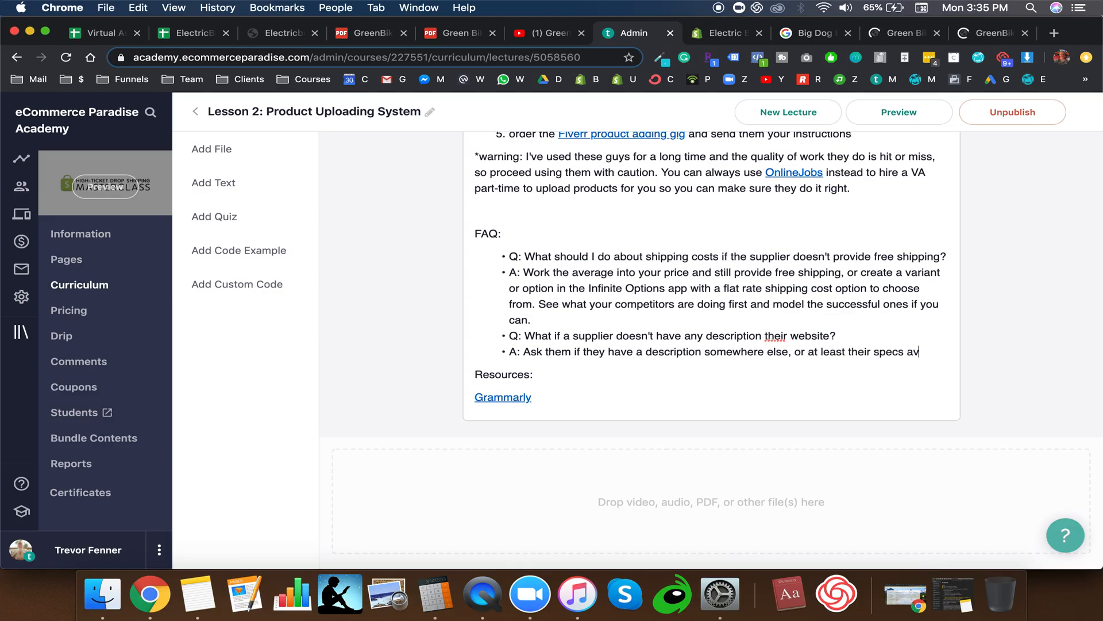
pyautogui.write('ble in a spreadsheet.')
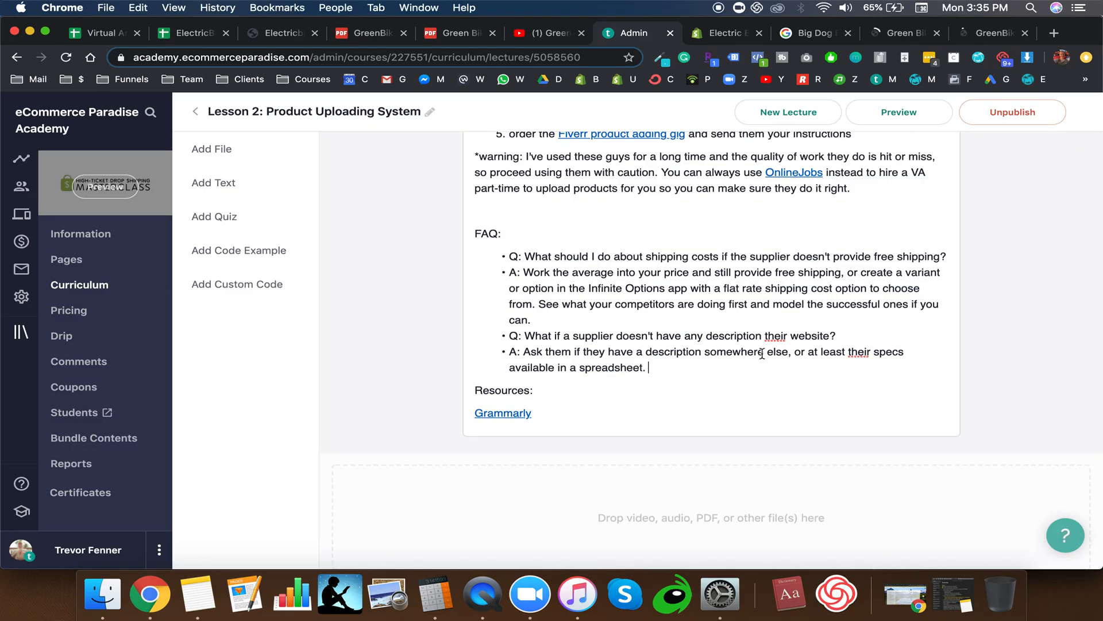
# Step: Make both FAQ questions bold and save the lesson text
pyautogui.tripleClick(515, 335)
pyautogui.press('super+b')
pyautogui.tripleClick(561, 259)
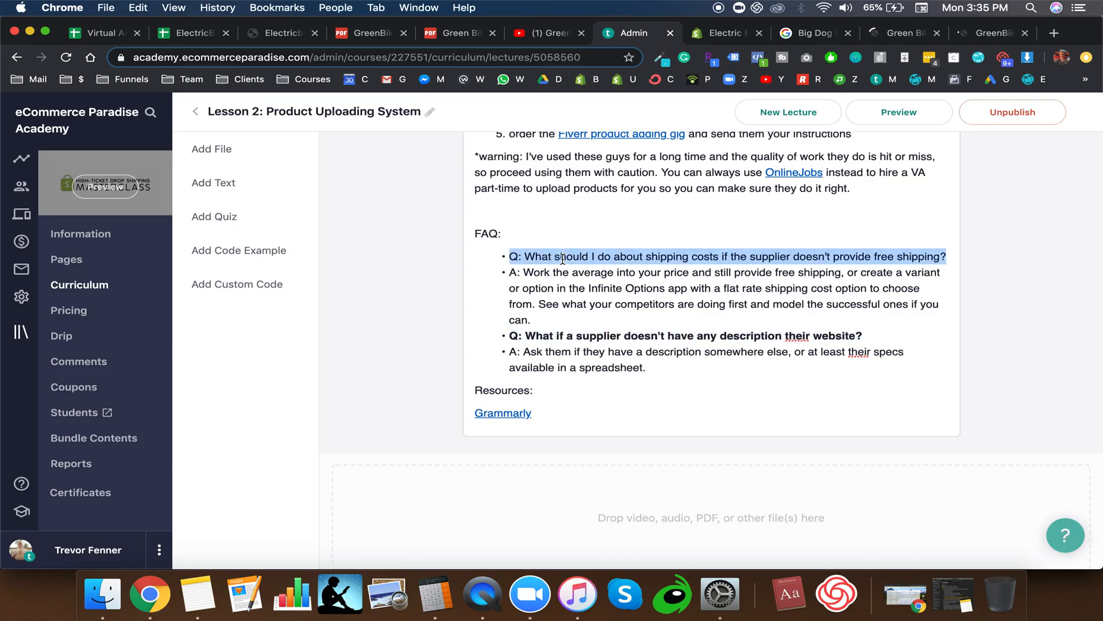
pyautogui.press('super+b')
pyautogui.click(656, 383)
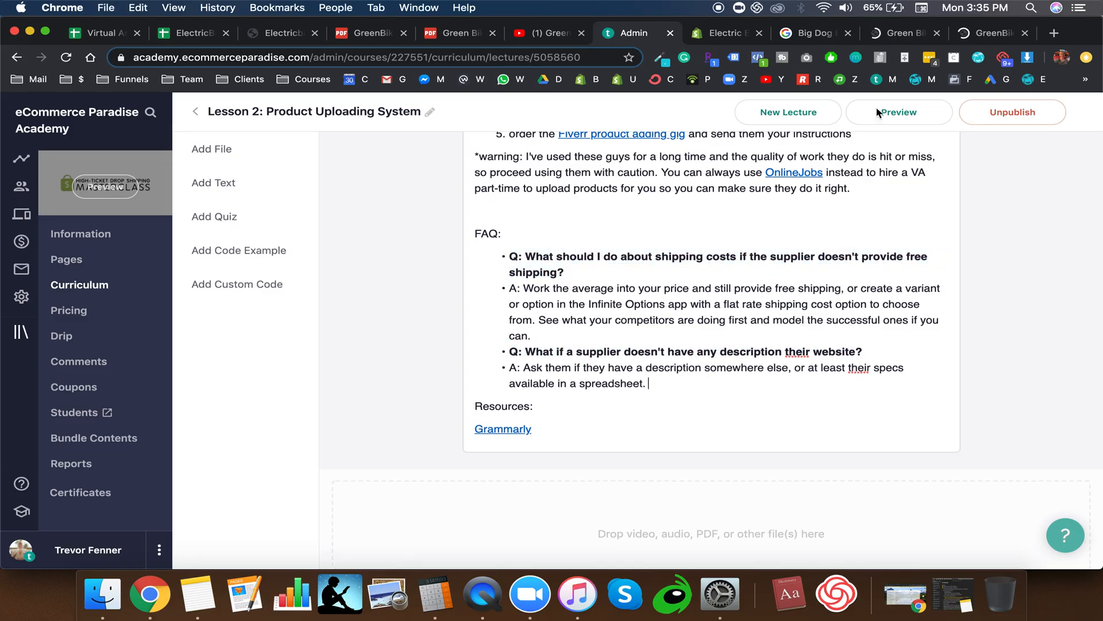
pyautogui.click(891, 219)
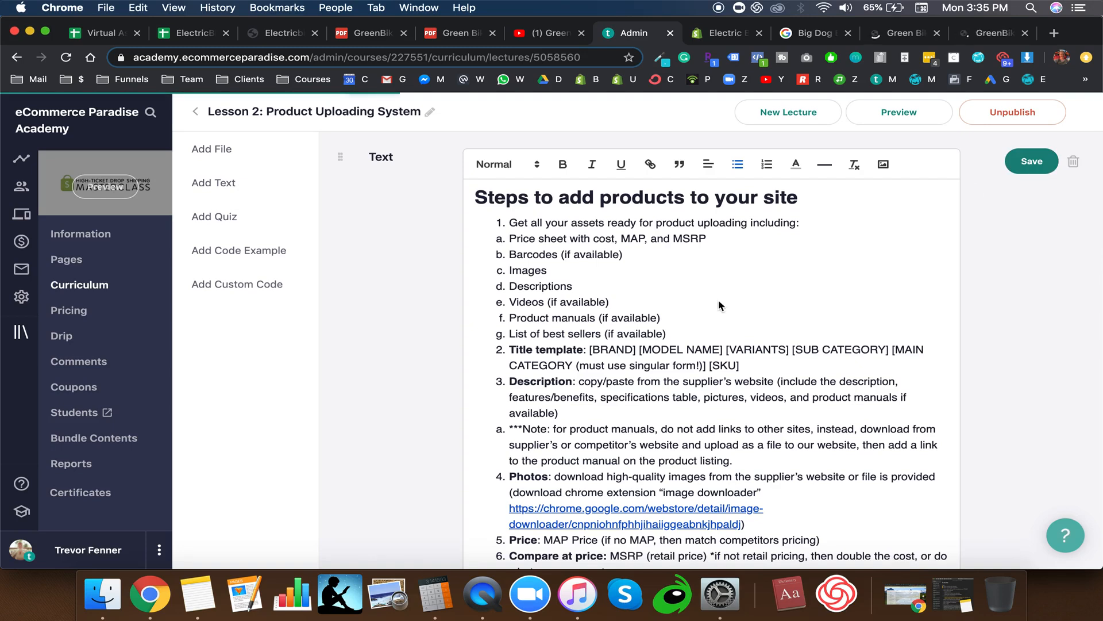
pyautogui.click(836, 197)
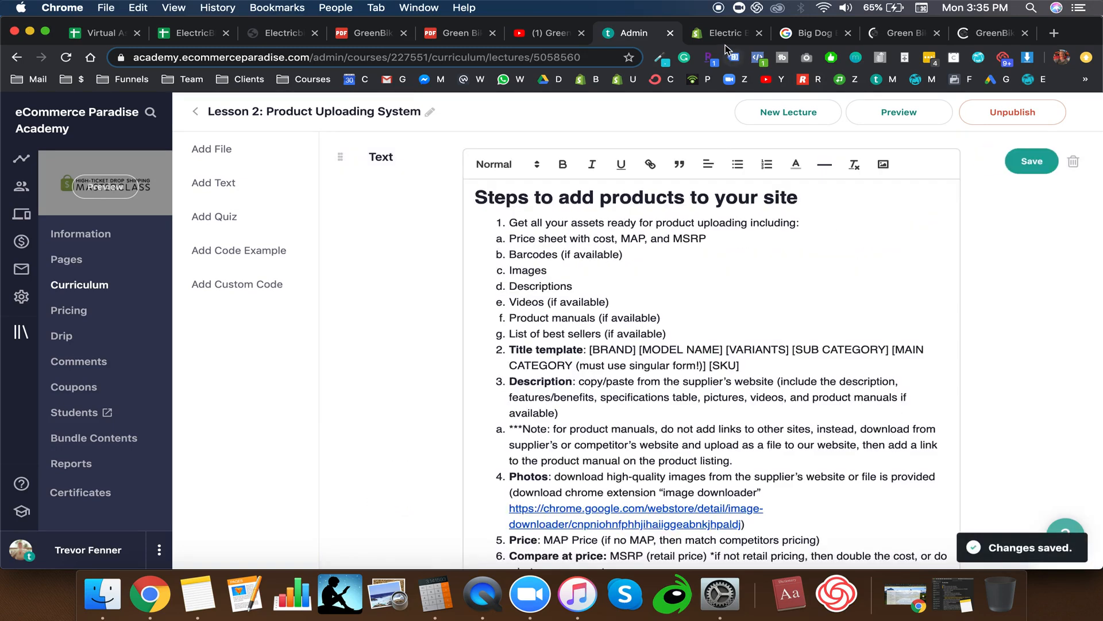
# Step: Revisit the end of the bullet list in the Shopify product description and return to the Product Uploading System lesson
pyautogui.click(725, 35)
pyautogui.scroll(-2, 636, 255)
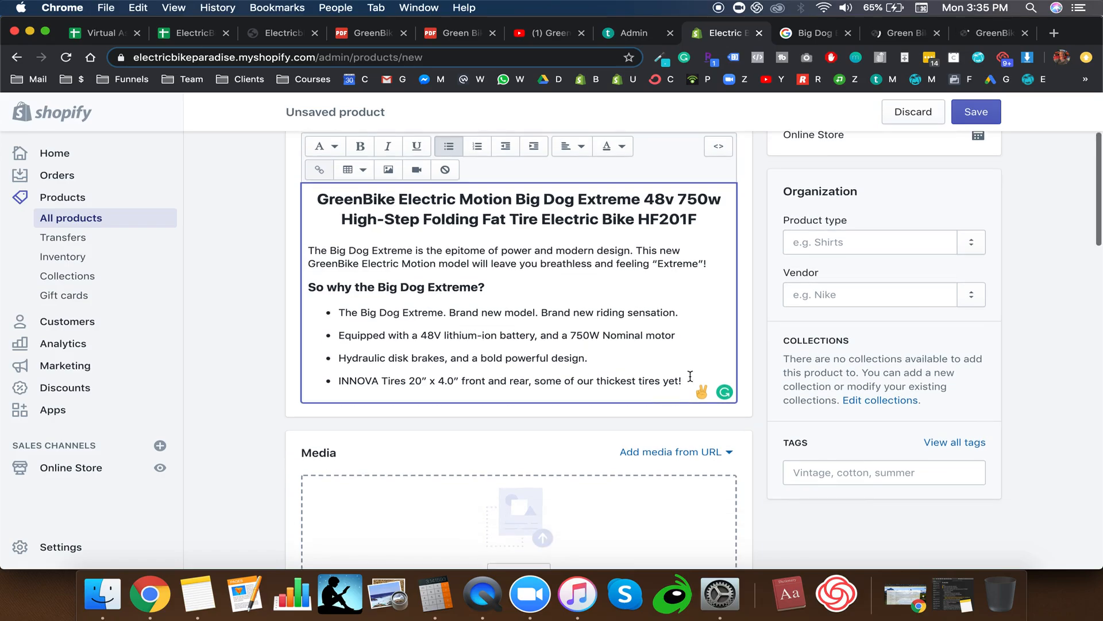
pyautogui.click(687, 380)
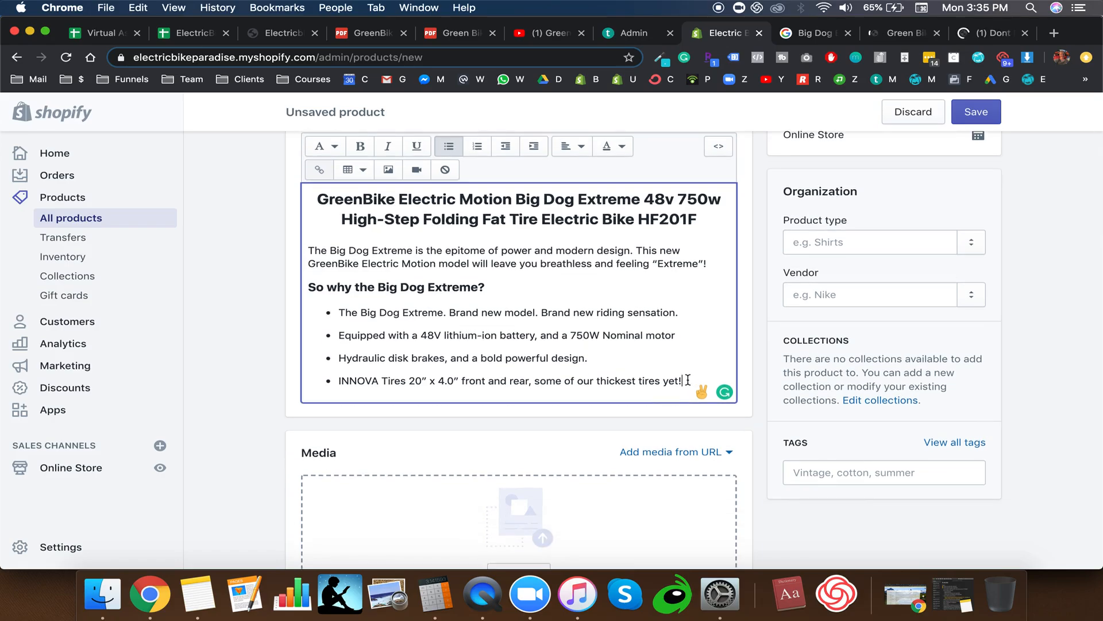
pyautogui.click(629, 33)
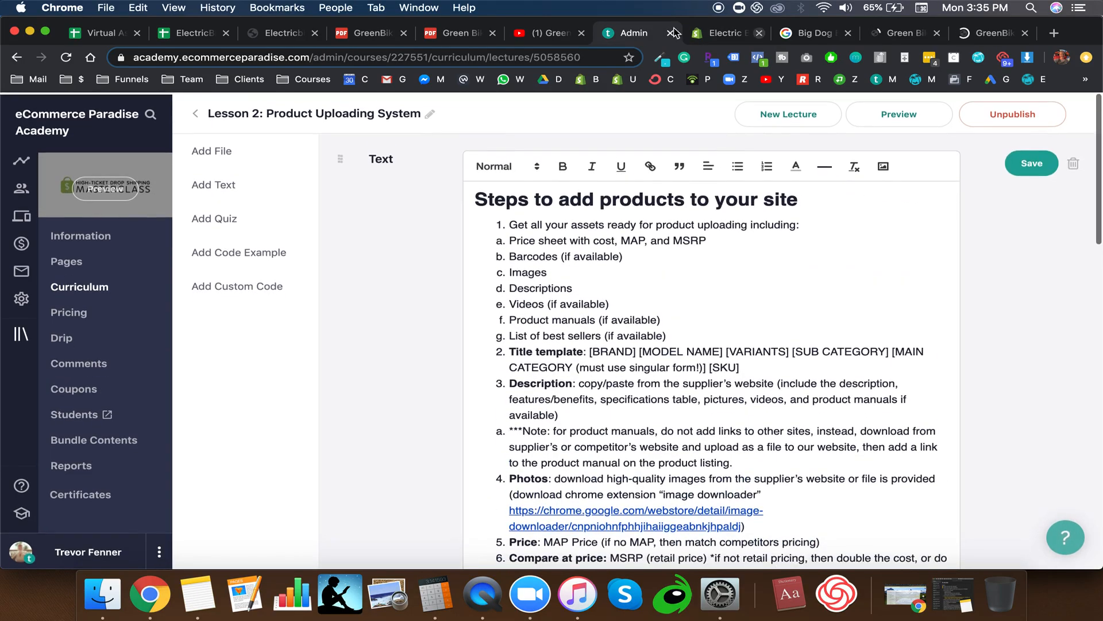
# Step: Compare the Specification and Full Specification sections on the supplier's Big Dog Extreme page
pyautogui.click(266, 34)
pyautogui.scroll(-5, 401, 347)
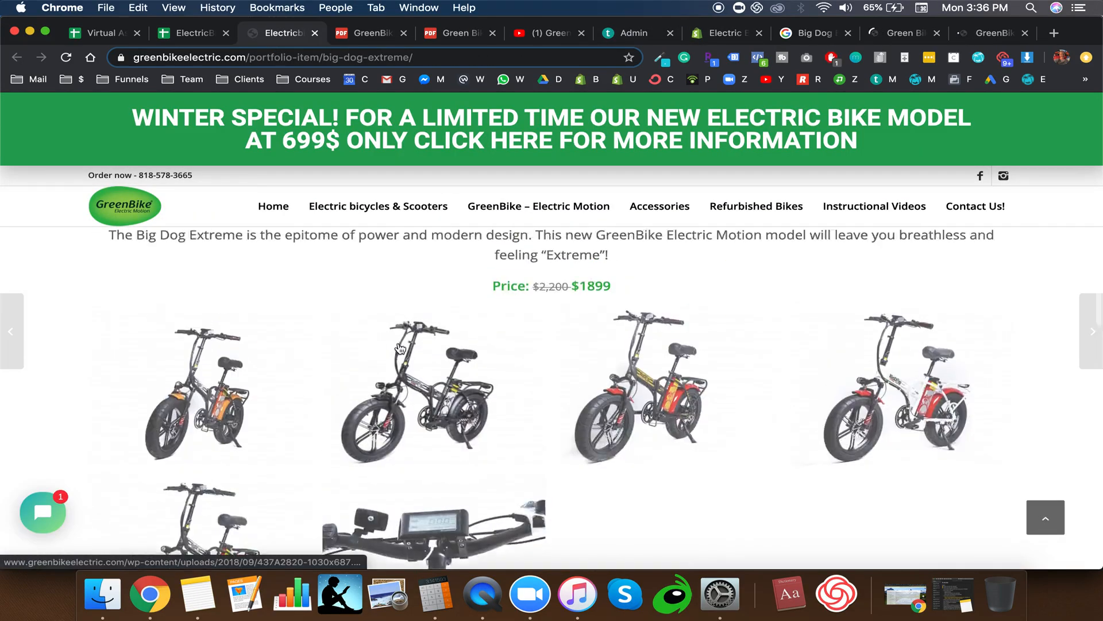
pyautogui.scroll(-10, 401, 348)
pyautogui.scroll(3, 400, 348)
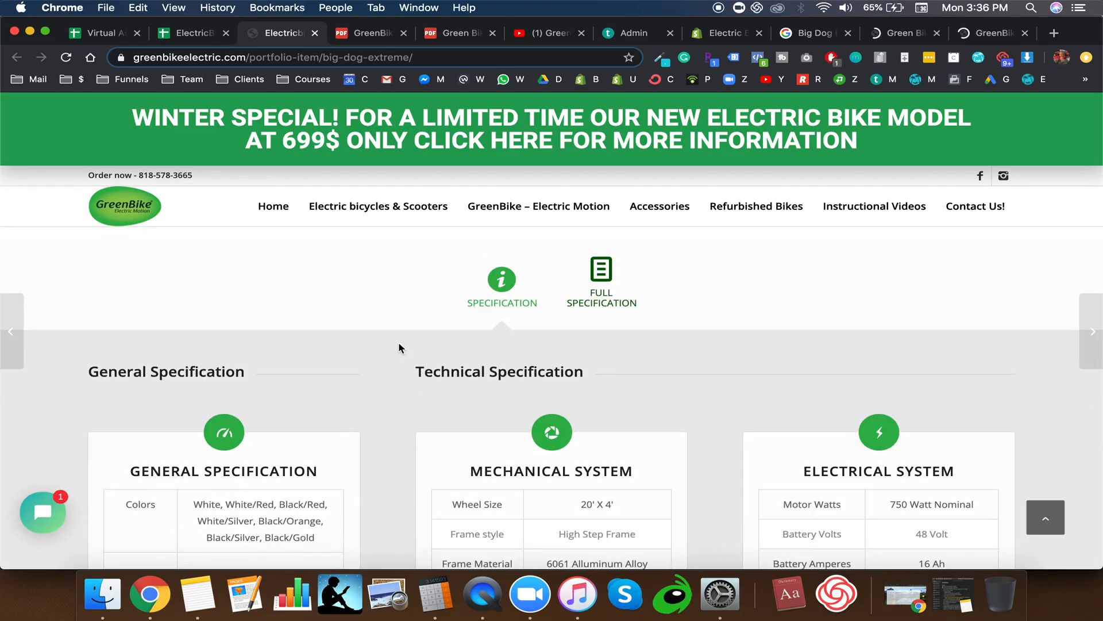
pyautogui.click(577, 282)
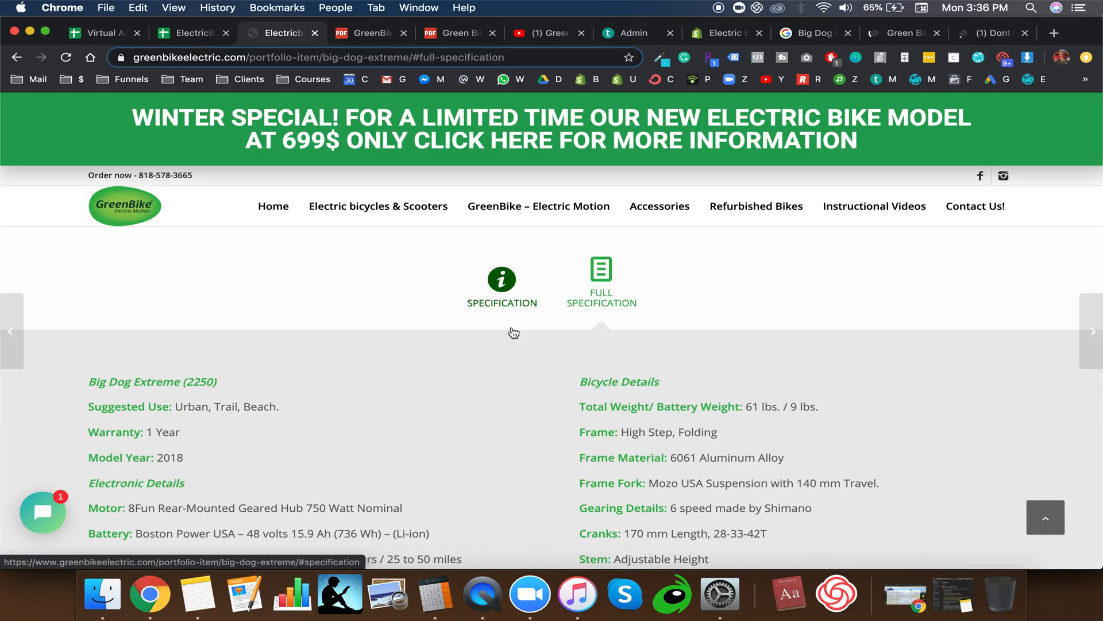
pyautogui.click(508, 300)
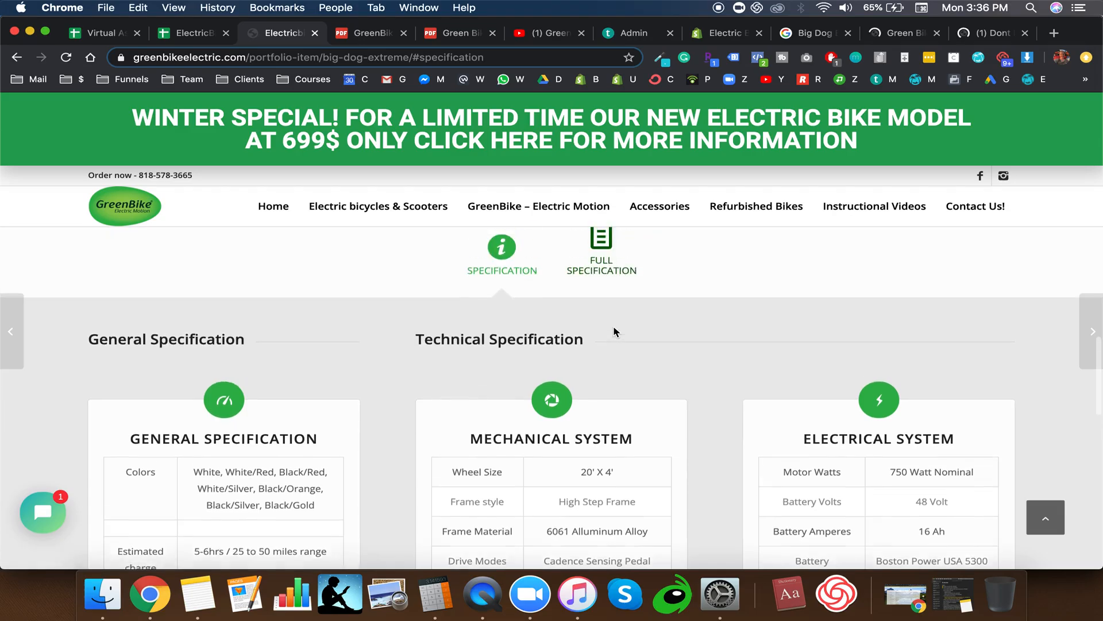
pyautogui.click(607, 289)
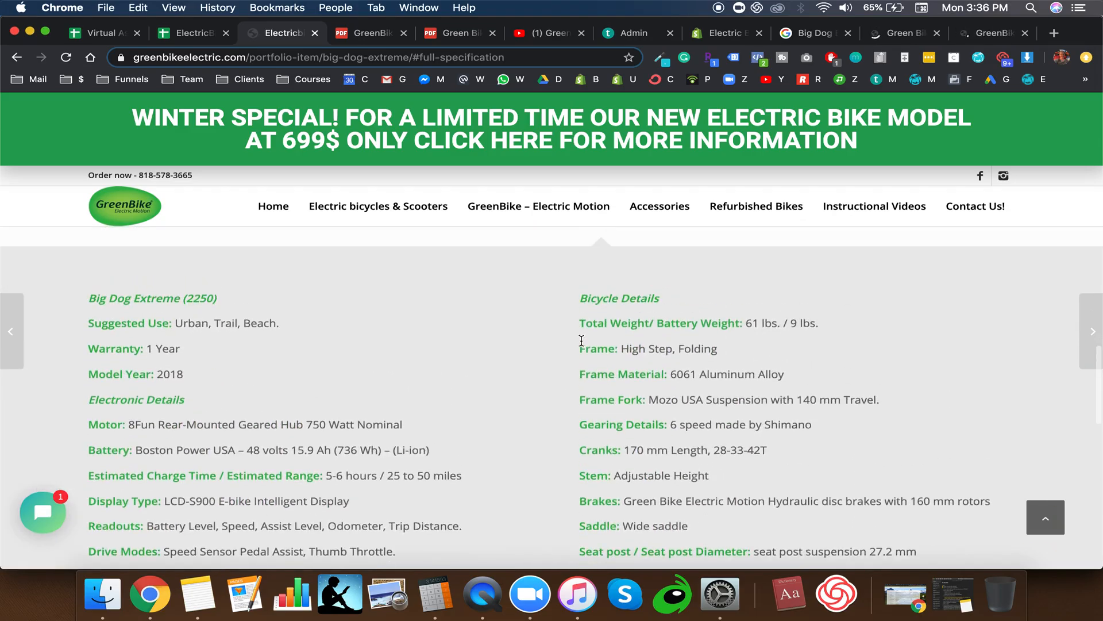
pyautogui.click(514, 298)
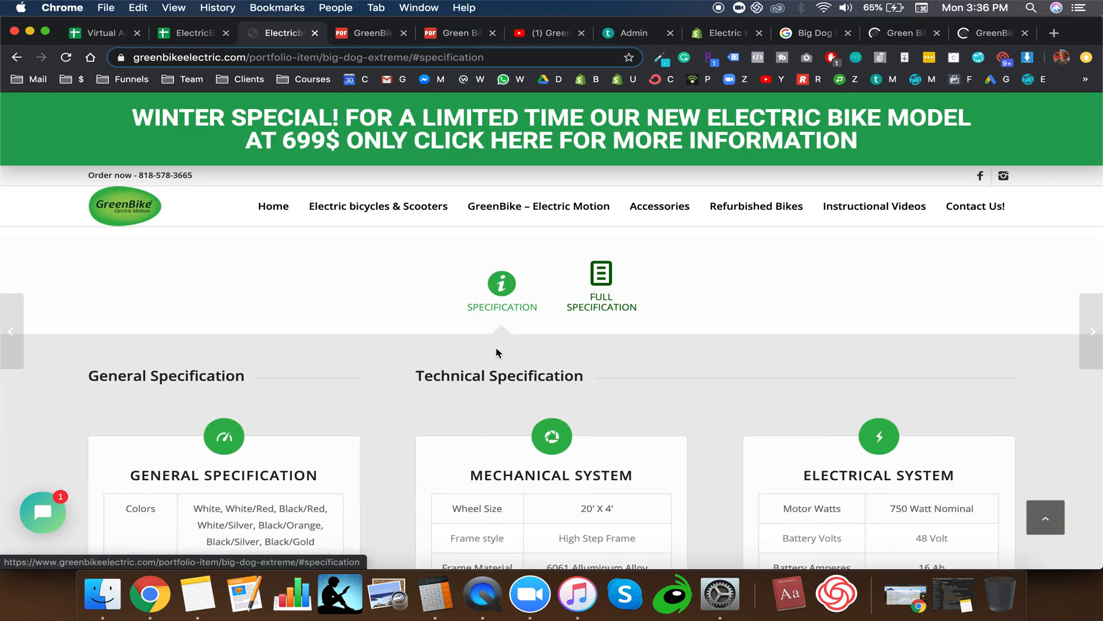
pyautogui.scroll(-3, 499, 352)
pyautogui.scroll(-5, 497, 352)
pyautogui.scroll(7, 497, 352)
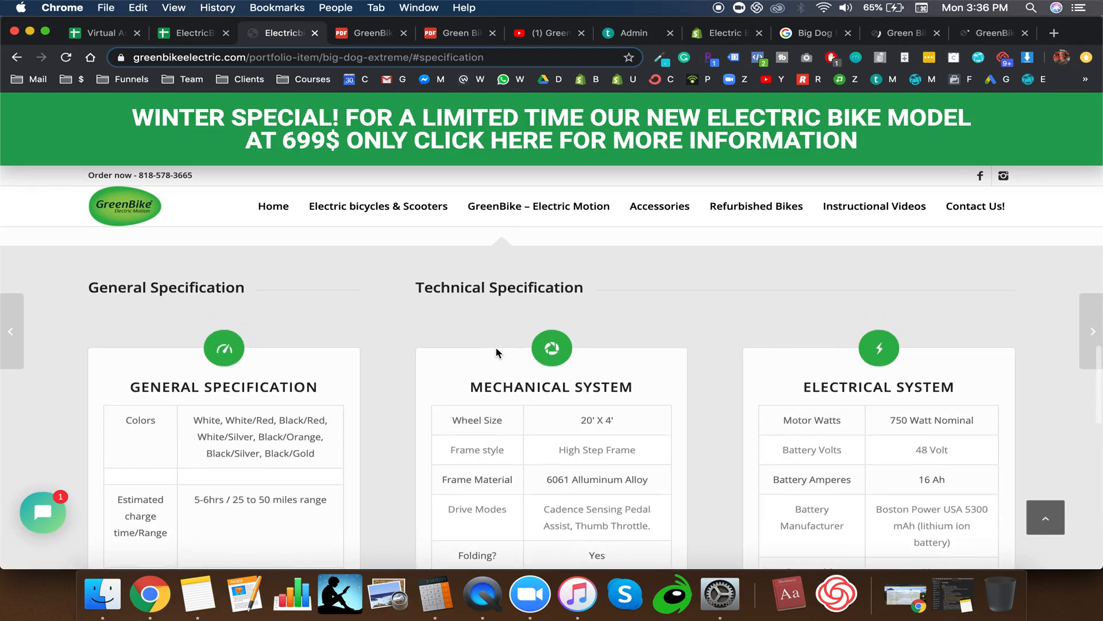
# Step: Copy the supplier's full specification text and paste it below the feature bullets in the Shopify product description
pyautogui.click(587, 276)
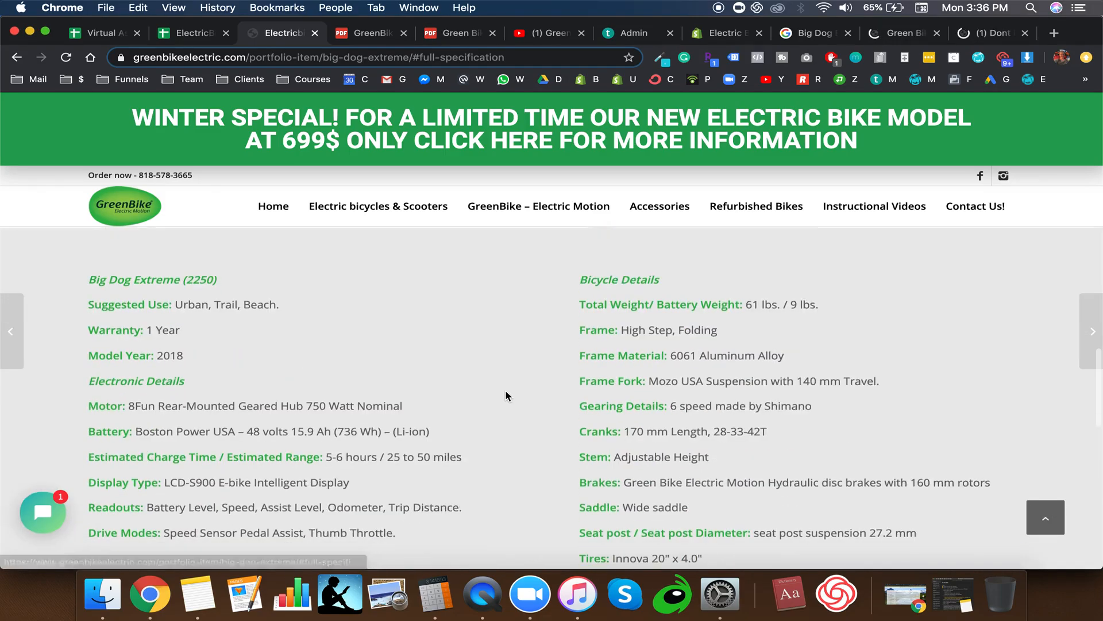
pyautogui.moveTo(92, 260); pyautogui.dragTo(729, 443)
pyautogui.press('super+c')
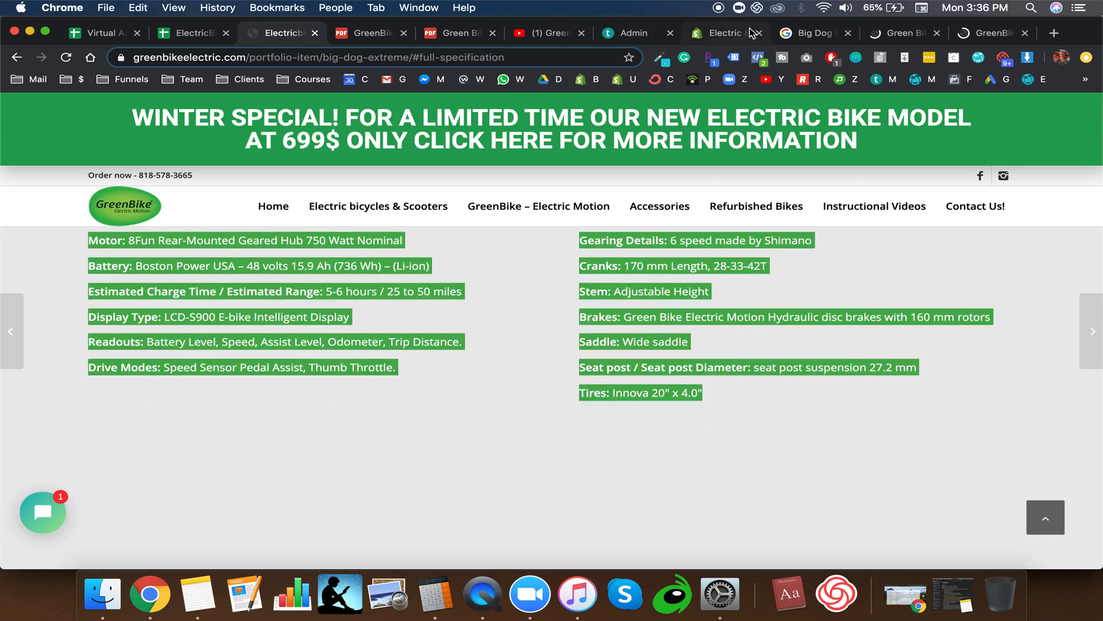
pyautogui.press('super+8')
pyautogui.press('Return')
pyautogui.press('Return')
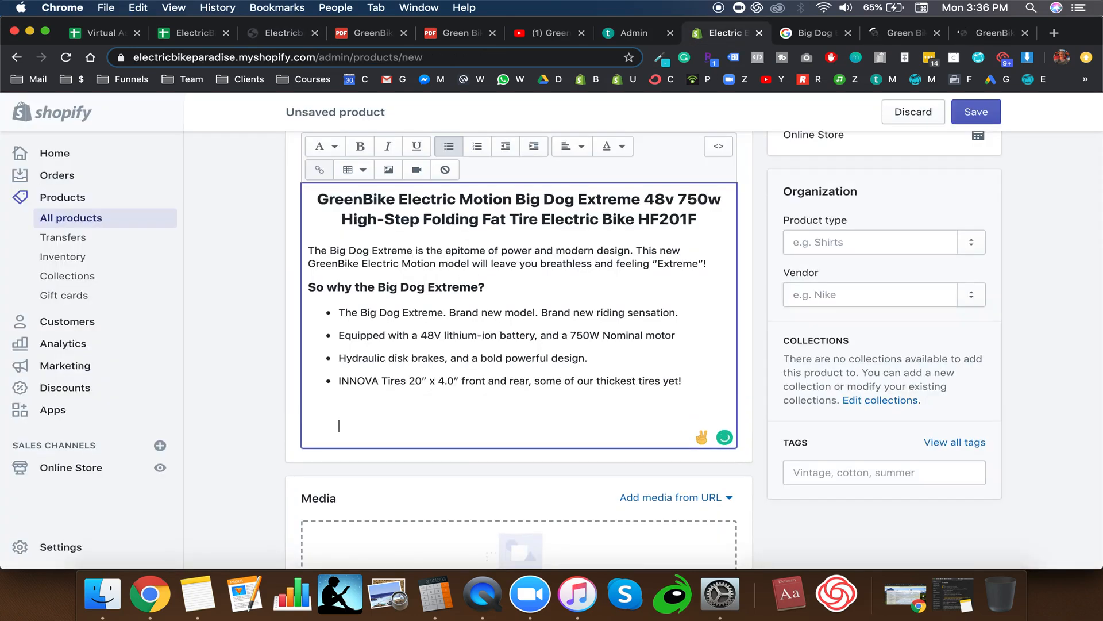
pyautogui.press('BackSpace')
pyautogui.press('BackSpace')
pyautogui.press('Return')
pyautogui.press('super+v')
pyautogui.scroll(10, 412, 395)
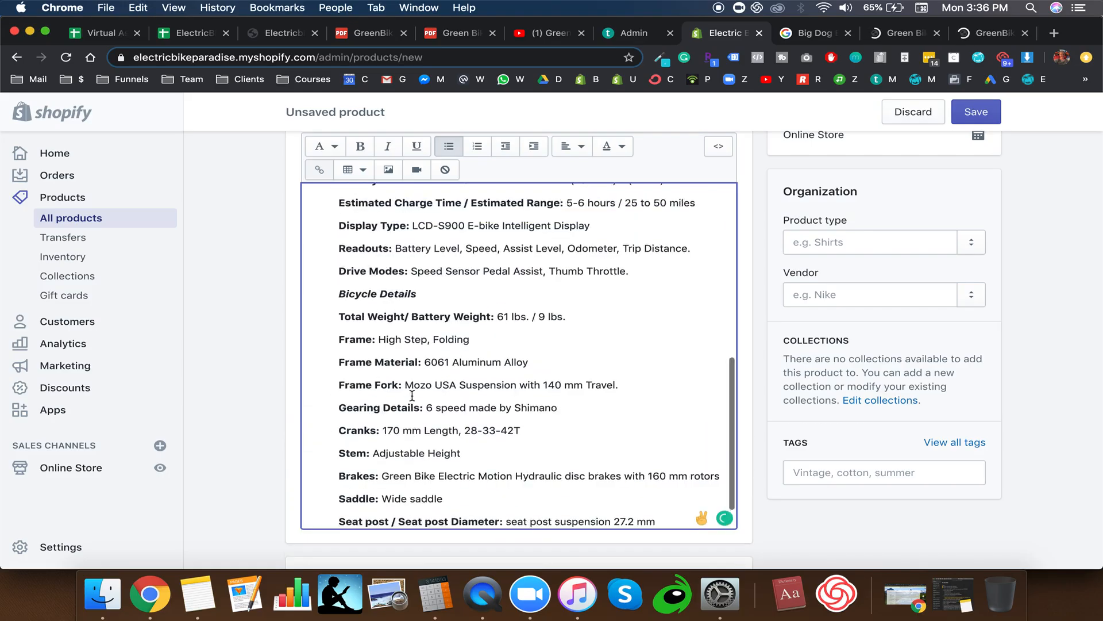
# Step: Try to outdent the blank line between the last feature bullet and the pasted specifications
pyautogui.scroll(-1, 412, 395)
pyautogui.click(412, 396)
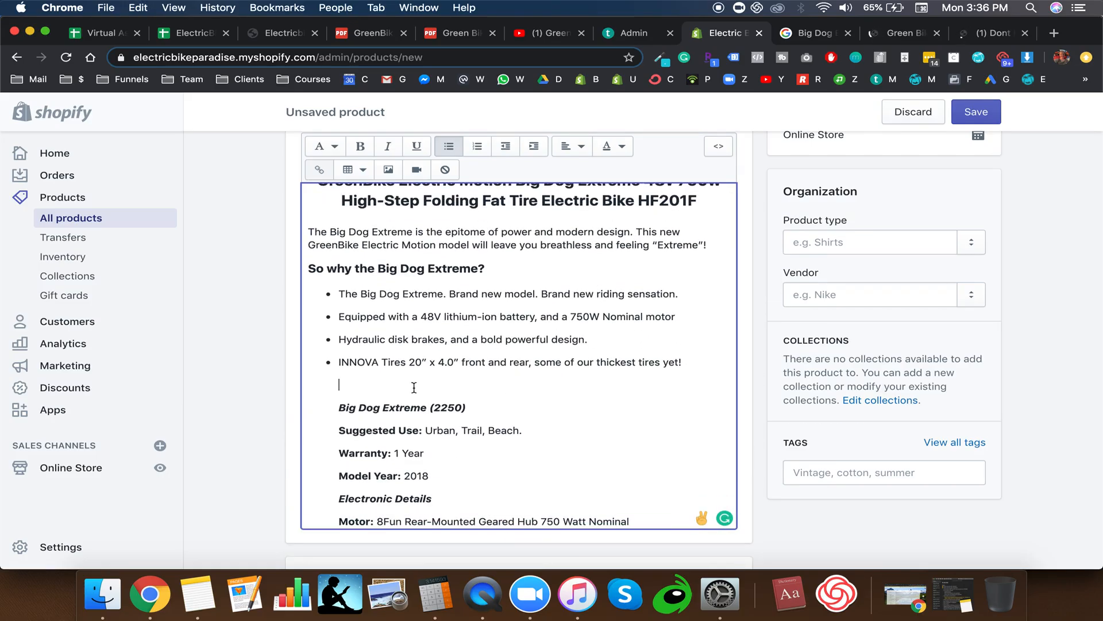
pyautogui.press('BackSpace')
pyautogui.press('Return')
pyautogui.hotkey('shift', 'Tab')
pyautogui.click(437, 386)
# Step: Examine the description's HTML source around the feature bullets and return to the visual editor
pyautogui.click(718, 145)
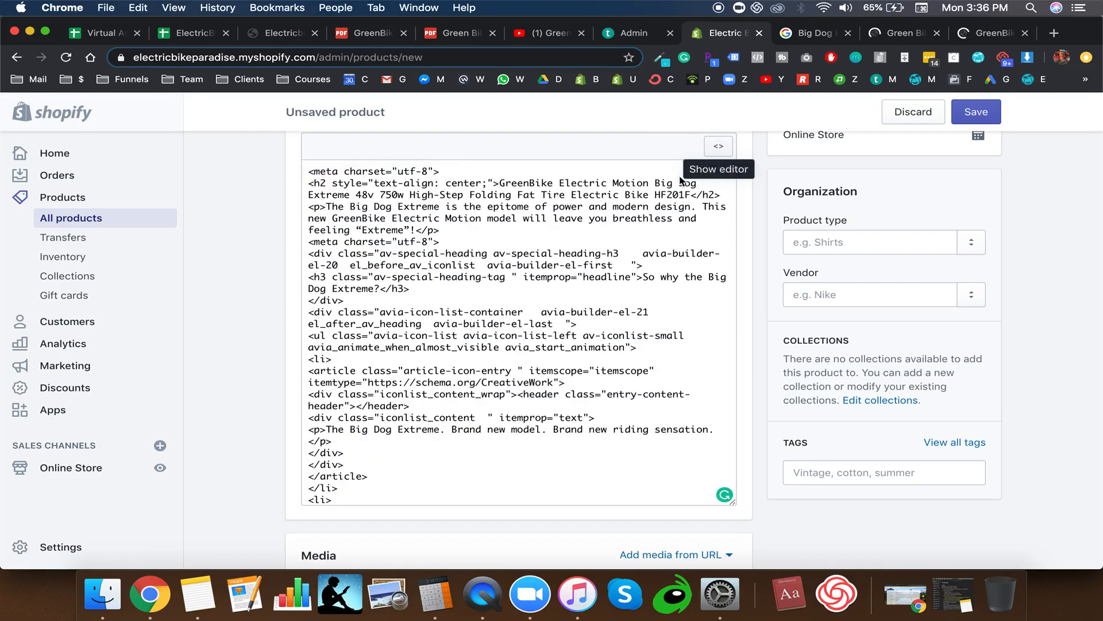
pyautogui.scroll(-1, 475, 325)
pyautogui.scroll(-3, 476, 325)
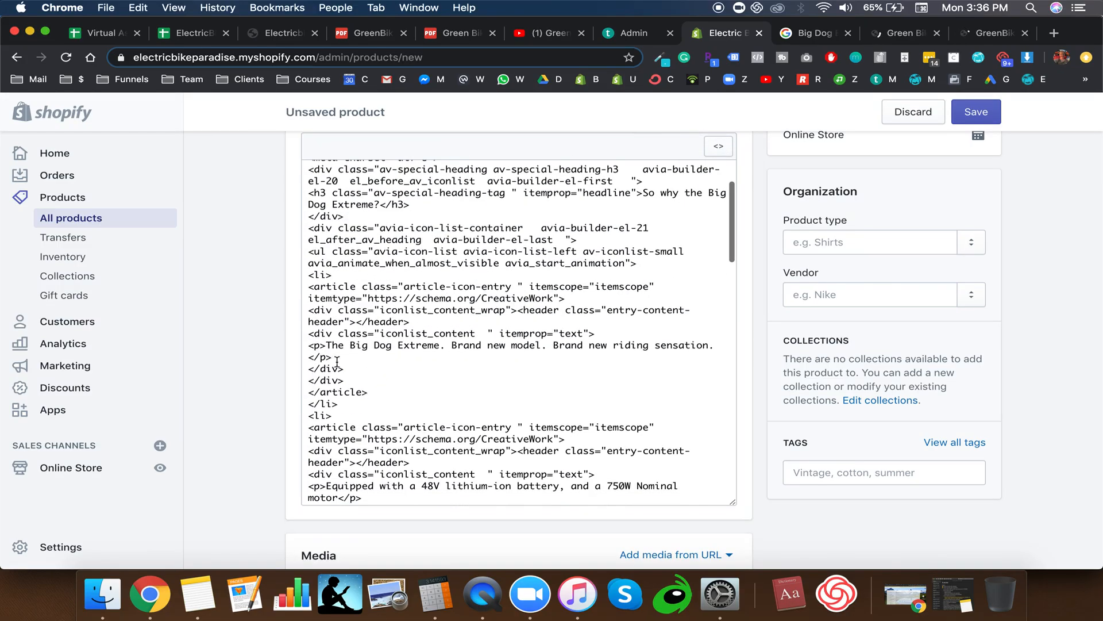
pyautogui.scroll(-10, 341, 413)
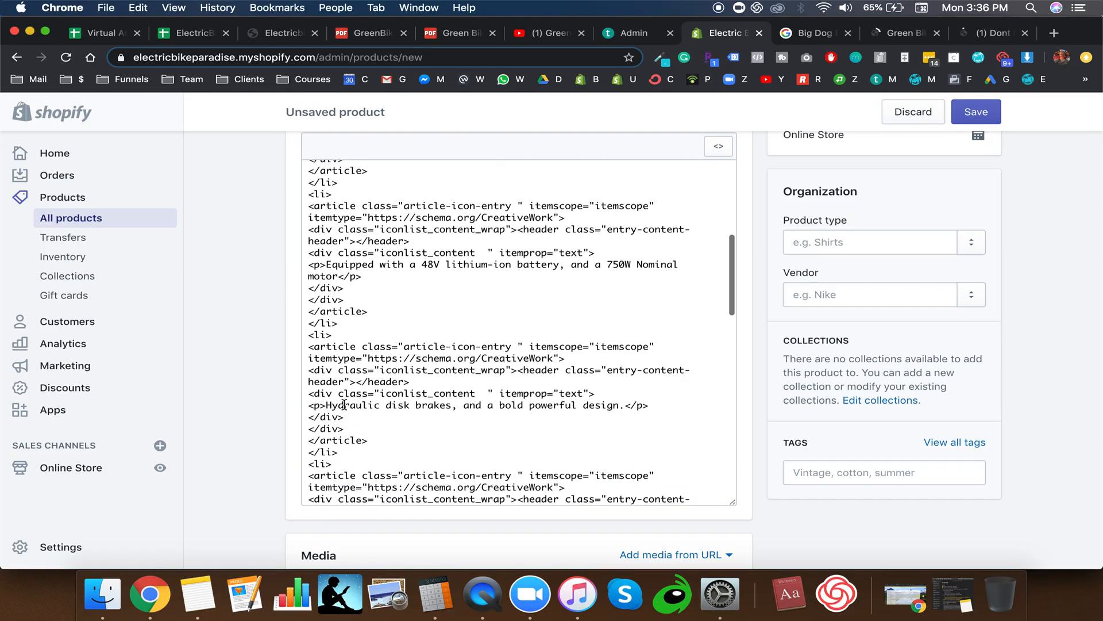
pyautogui.scroll(8, 344, 405)
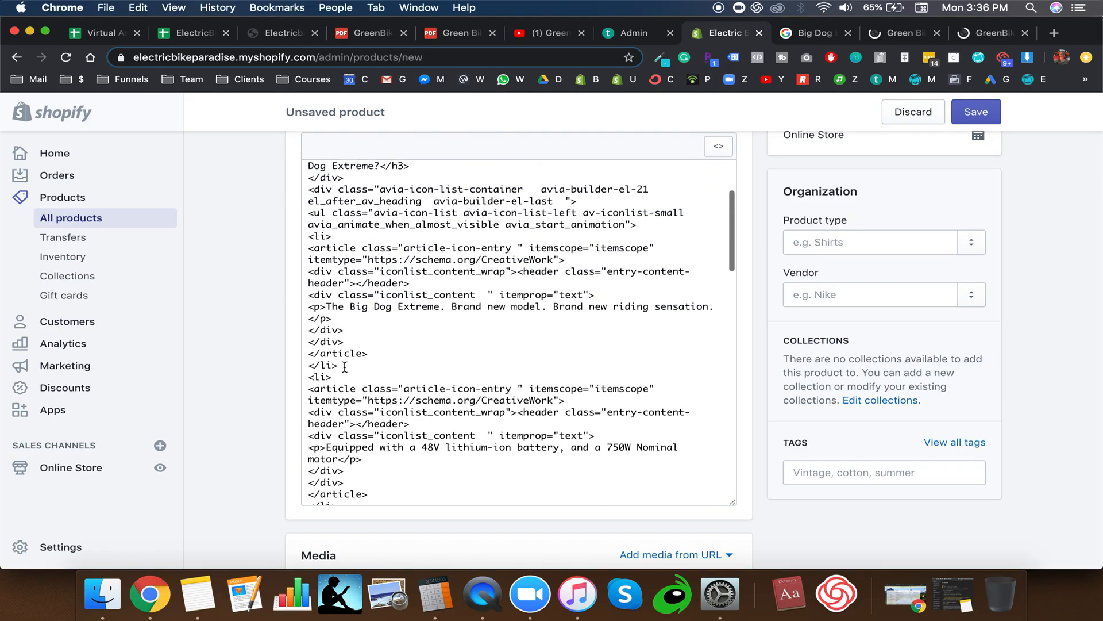
pyautogui.click(718, 146)
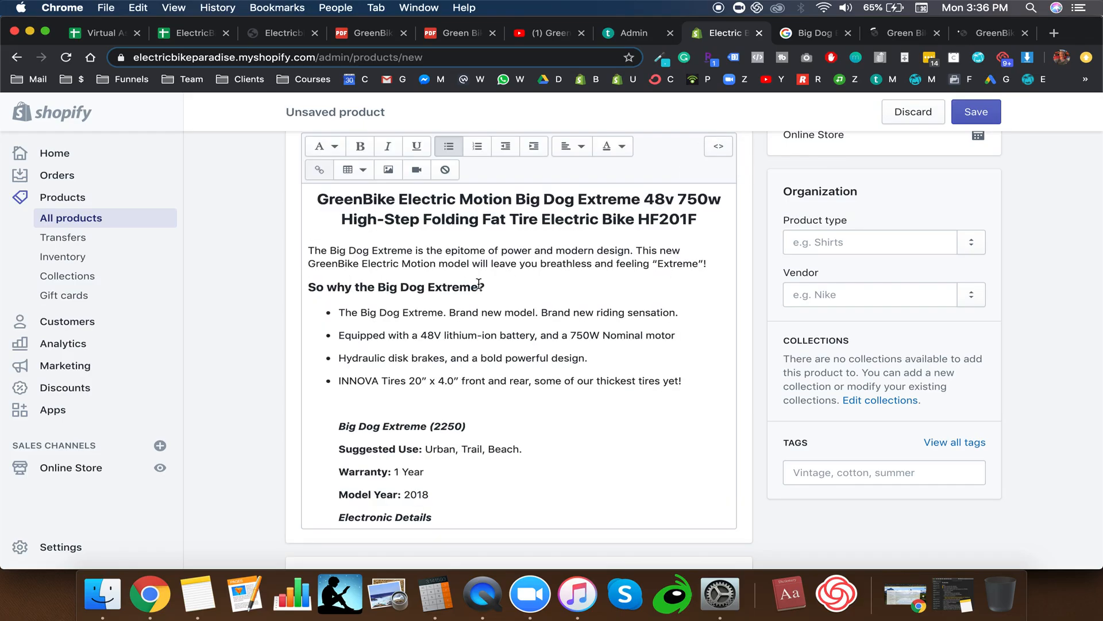
# Step: Replace the "Big Dog Extreme (2250)" heading in the description with "Specifications"
pyautogui.moveTo(469, 370); pyautogui.dragTo(338, 371)
pyautogui.write('S')
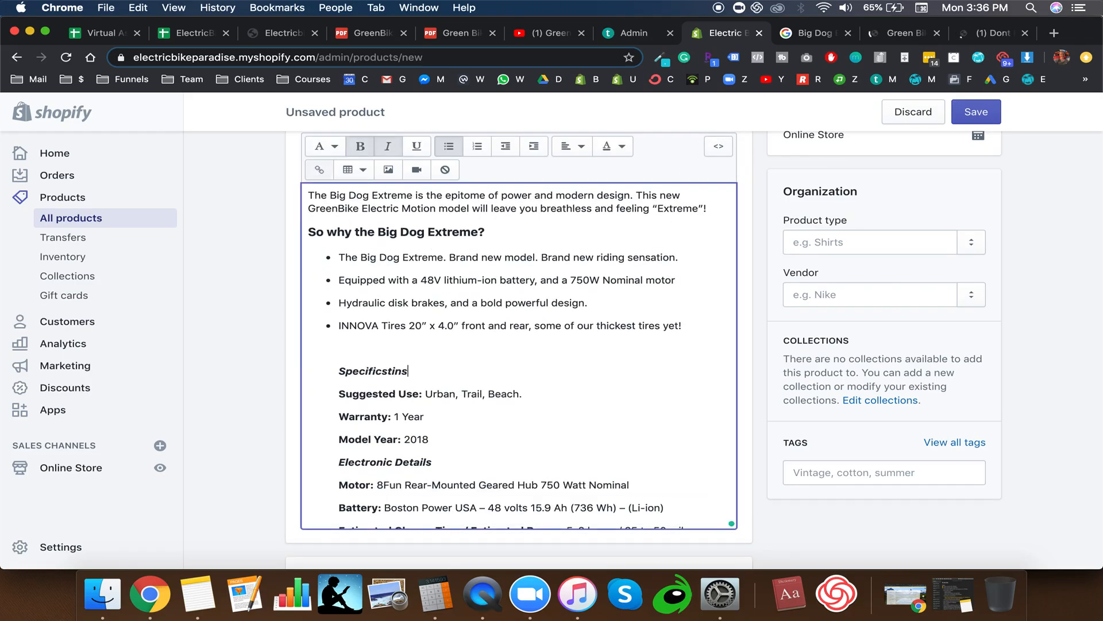
pyautogui.write('pecification')
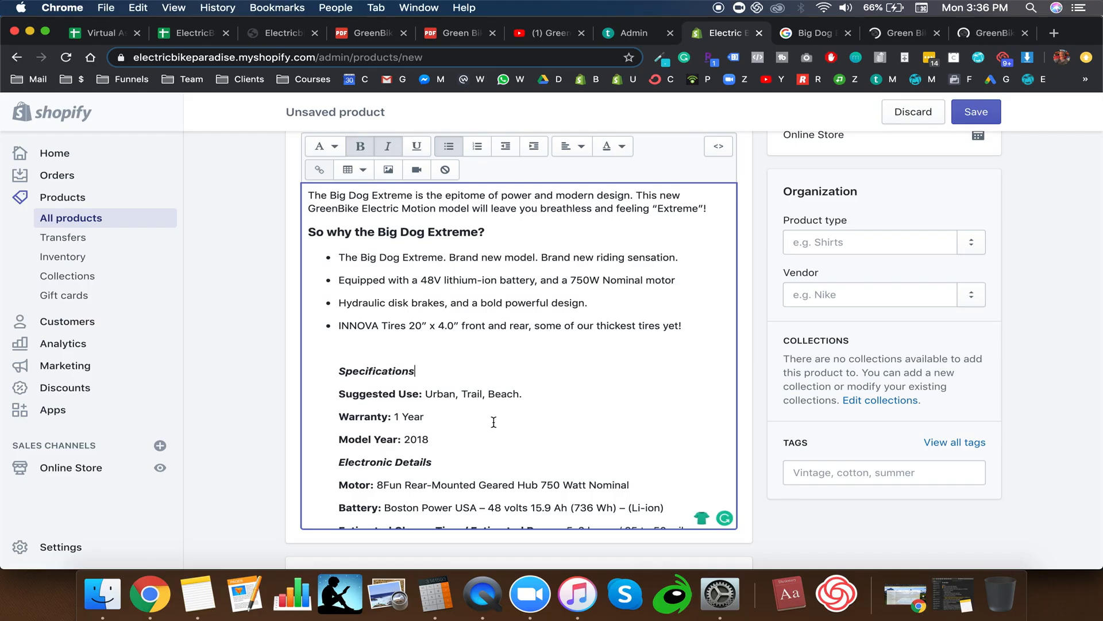
# Step: Check the pasted specifications against the supplier's page and delete the "Bicycle Details" subheading from the product description
pyautogui.scroll(-4, 493, 422)
pyautogui.scroll(1, 493, 422)
pyautogui.scroll(-4, 493, 422)
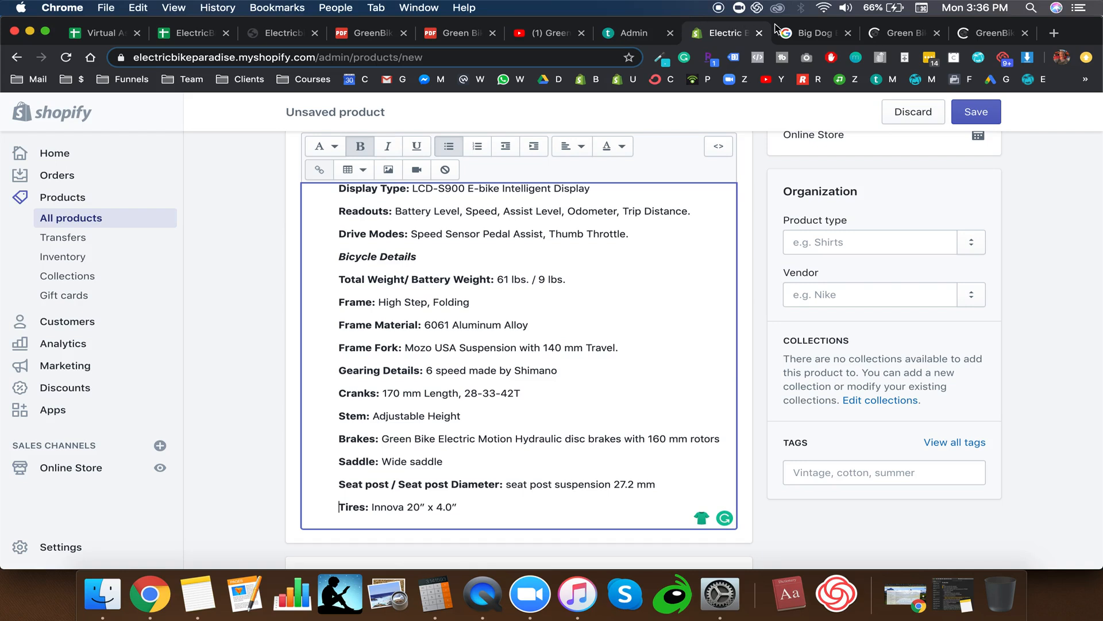
pyautogui.click(275, 32)
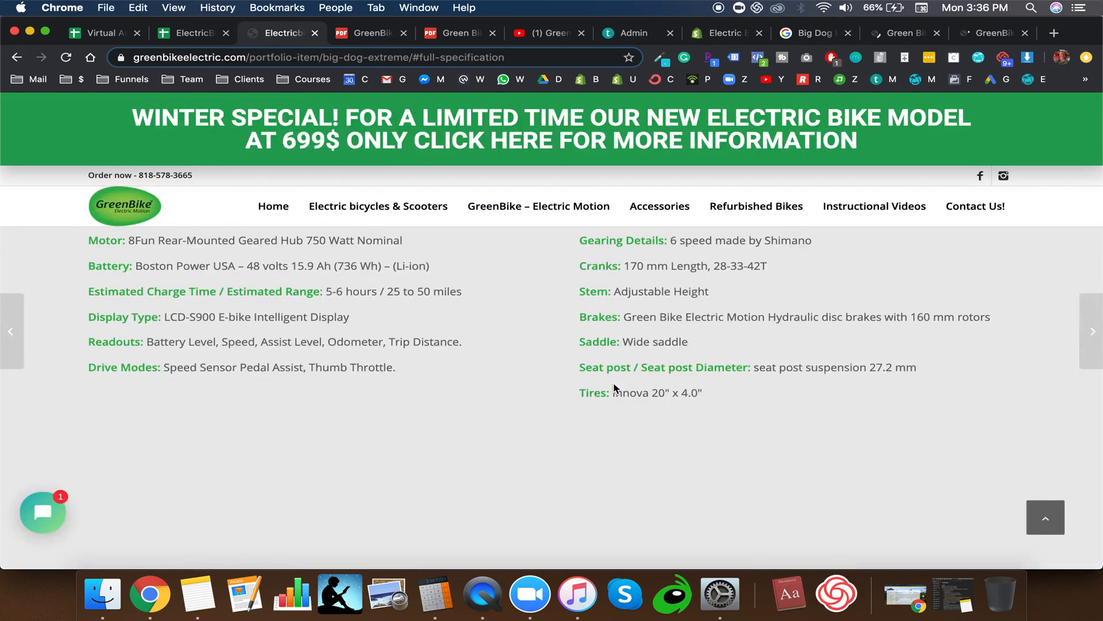
pyautogui.scroll(-2, 512, 341)
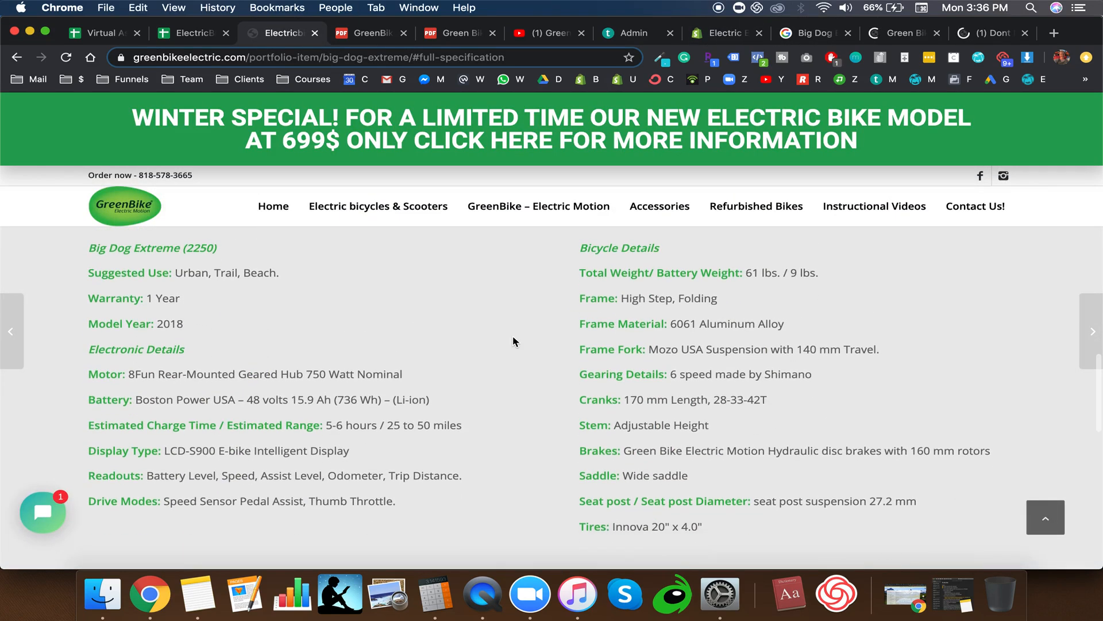
pyautogui.click(718, 36)
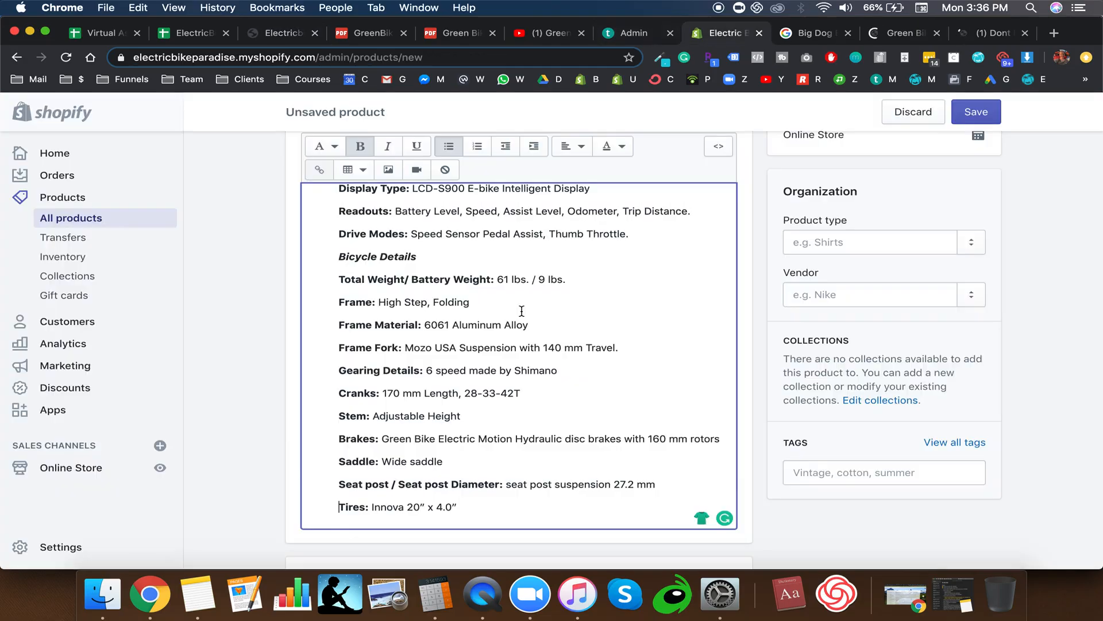
pyautogui.scroll(2, 437, 306)
pyautogui.tripleClick(437, 306)
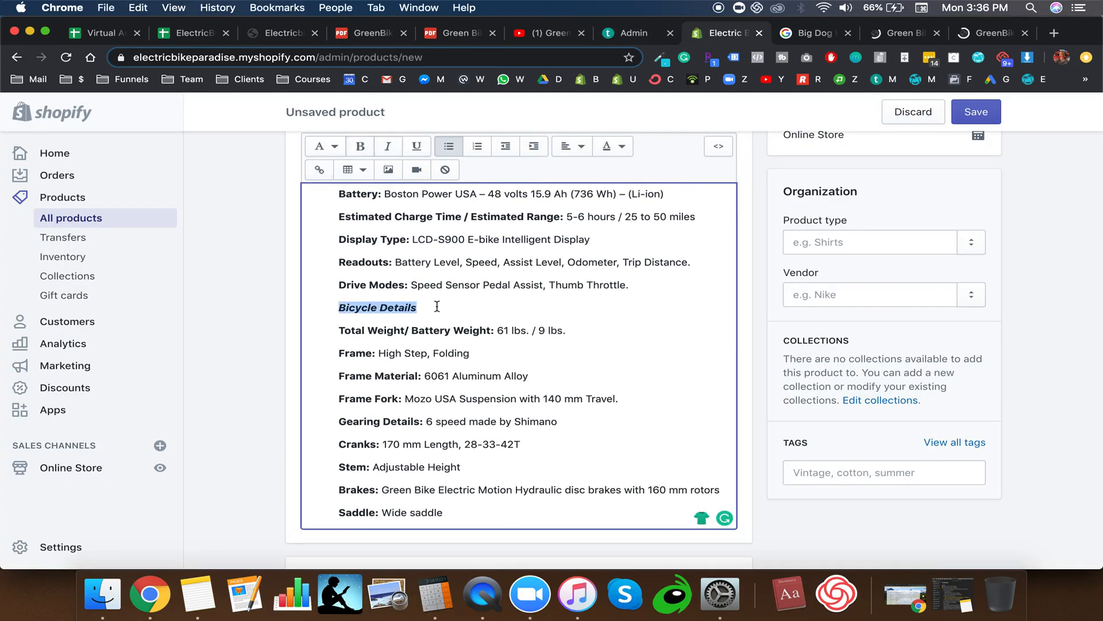
pyautogui.press('BackSpace')
pyautogui.scroll(-1, 470, 309)
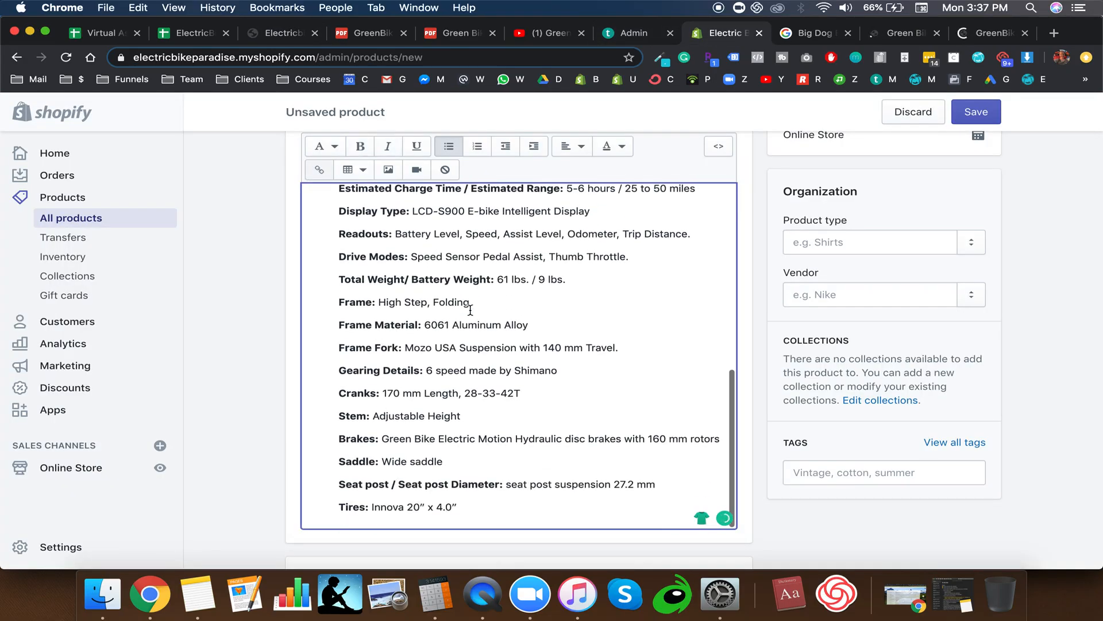
# Step: Copy the general, mechanical and electrical tables from the supplier's Specification section and paste them on a new line below the Tires entry
pyautogui.click(490, 505)
pyautogui.press('Return')
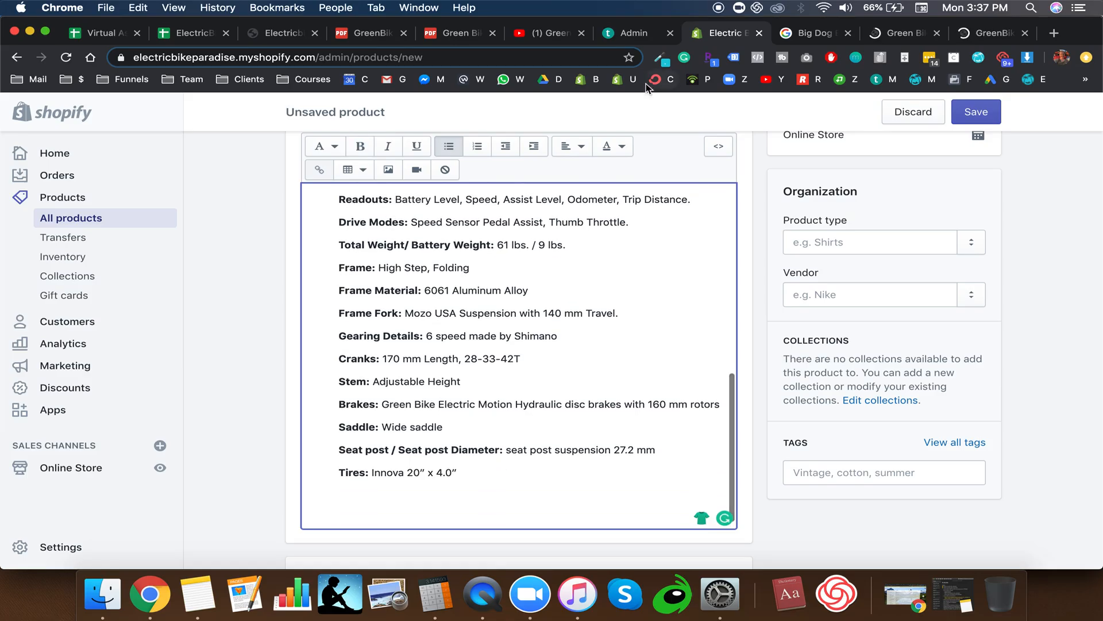
pyautogui.click(281, 33)
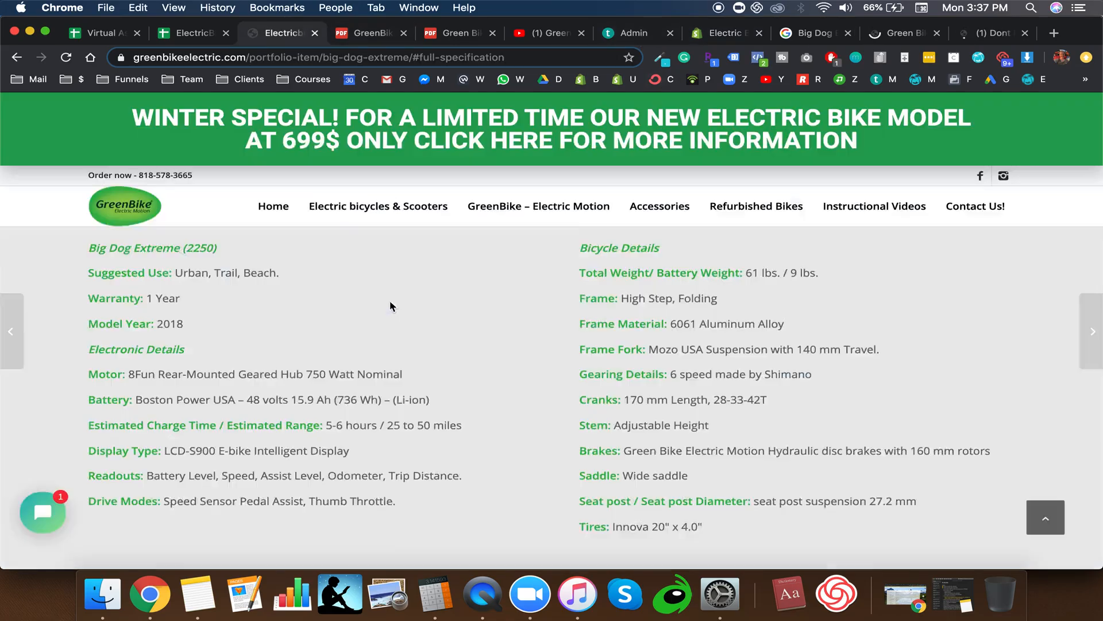
pyautogui.scroll(5, 390, 300)
pyautogui.click(502, 361)
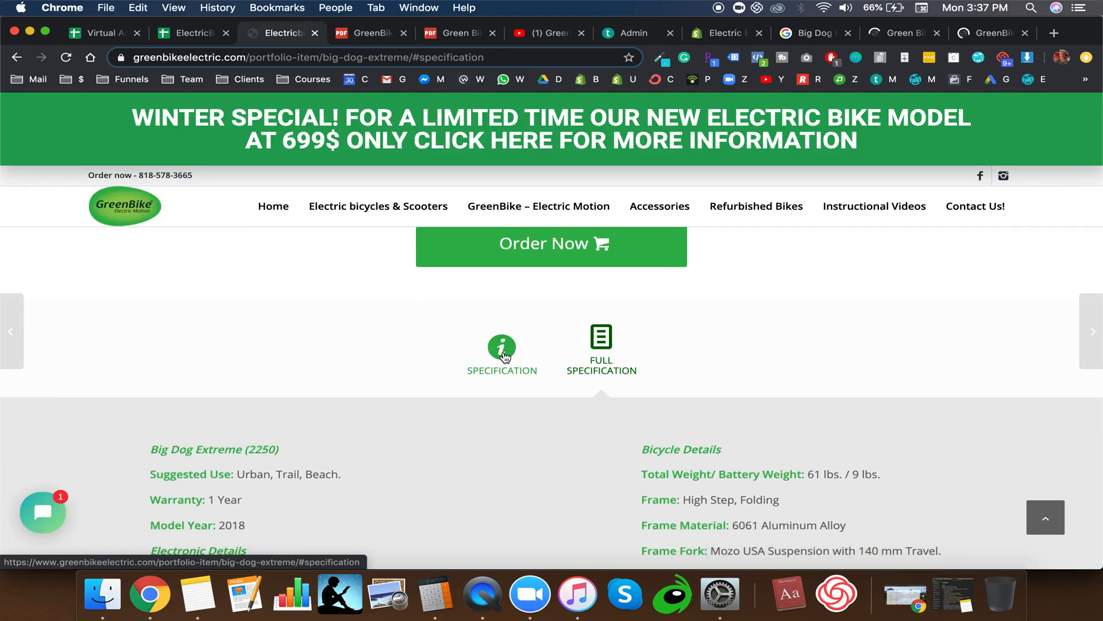
pyautogui.moveTo(140, 312); pyautogui.dragTo(999, 449)
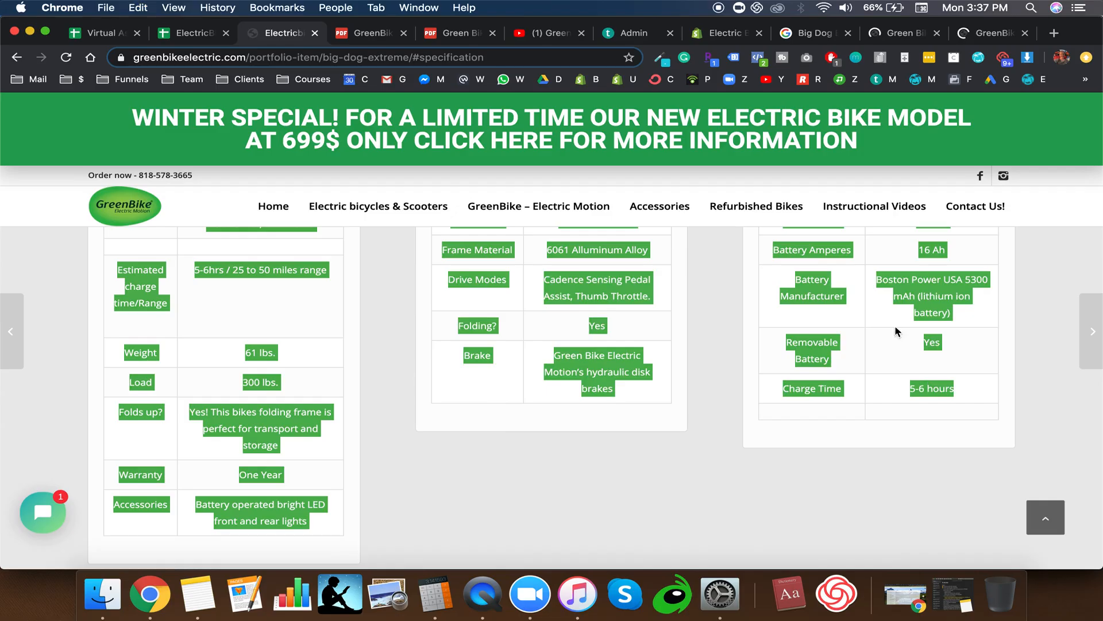
pyautogui.click(715, 33)
pyautogui.press('super+v')
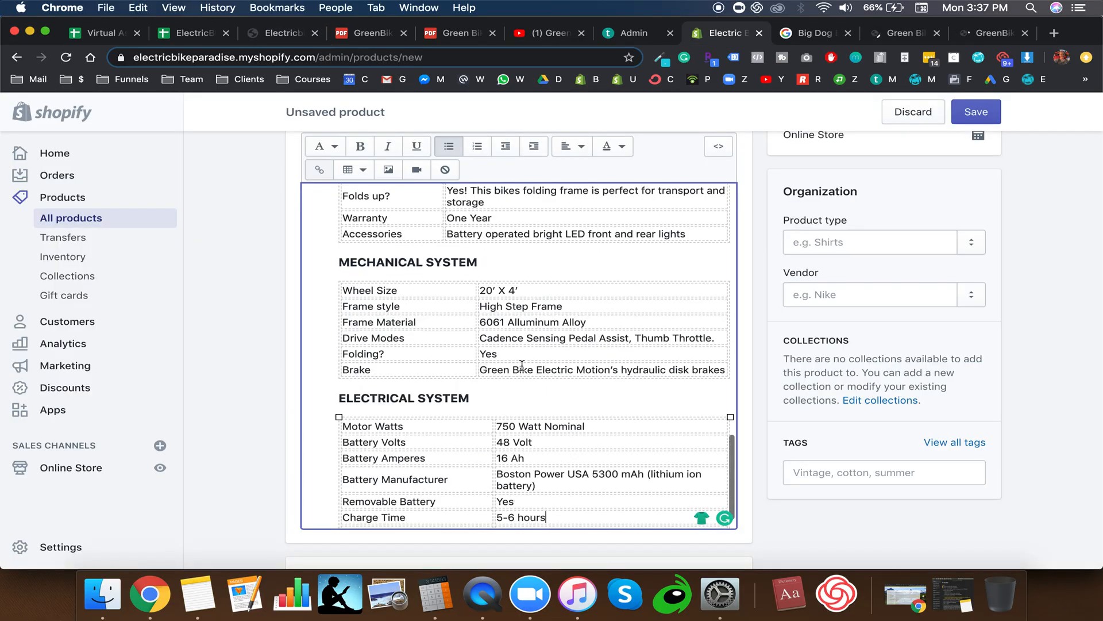
# Step: Remove the extra text above the first specification table and make its heading read "GENERAL SPECIFICATIONS"
pyautogui.scroll(2, 521, 365)
pyautogui.moveTo(488, 320); pyautogui.dragTo(331, 277)
pyautogui.press('BackSpace')
pyautogui.press('BackSpace')
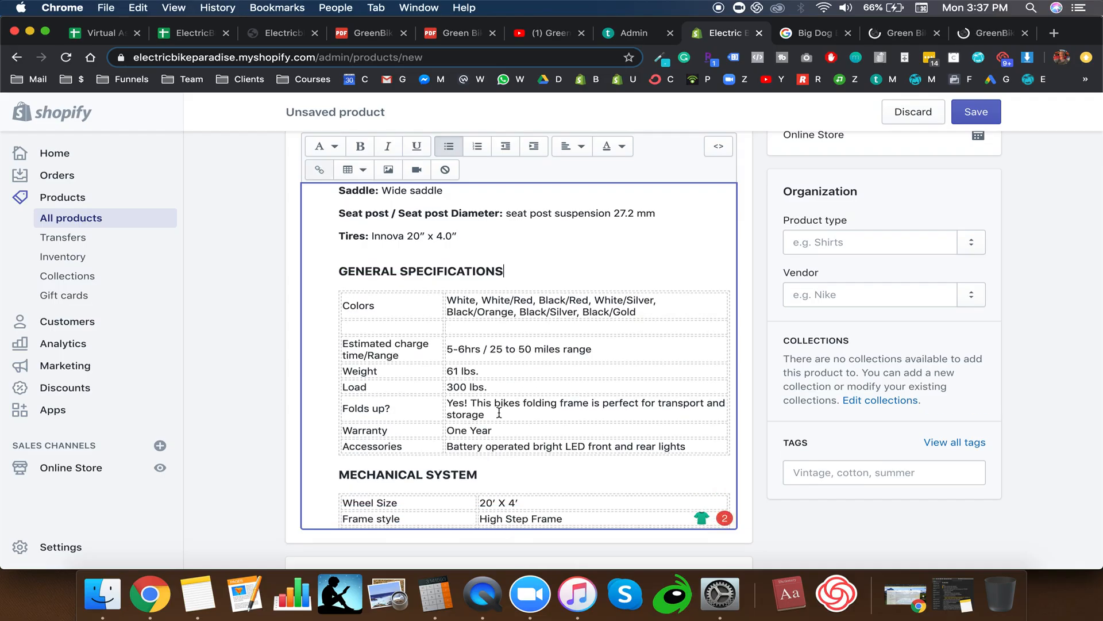
# Step: Add the placeholder text "asdf" on a new line after the final closing tag in the description's HTML source
pyautogui.scroll(-5, 499, 468)
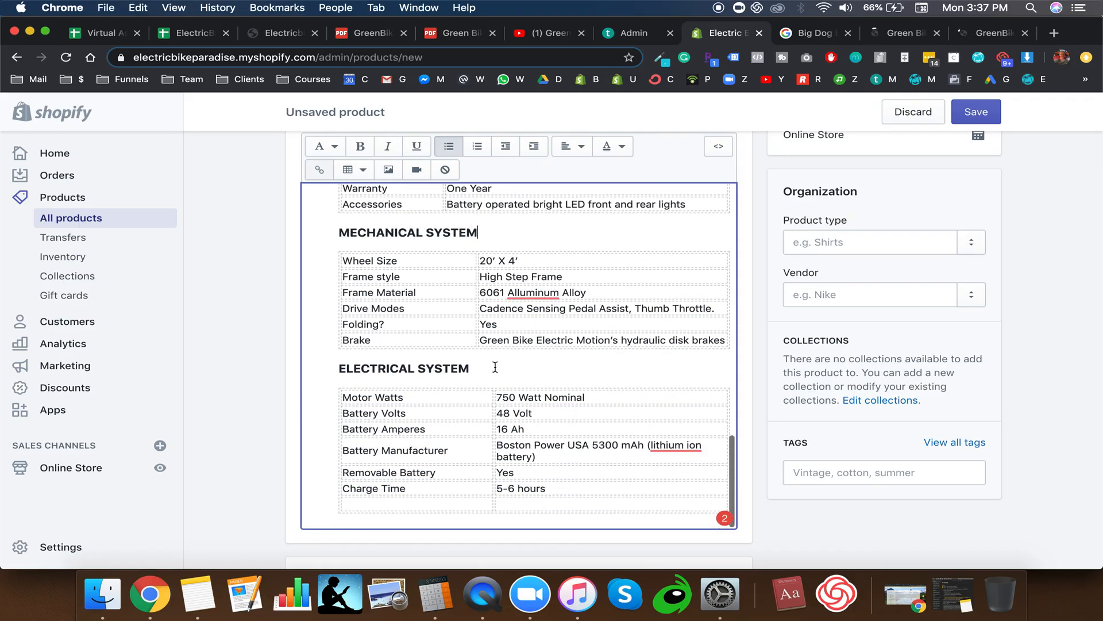
pyautogui.click(494, 370)
pyautogui.scroll(2, 494, 370)
pyautogui.scroll(-2, 494, 370)
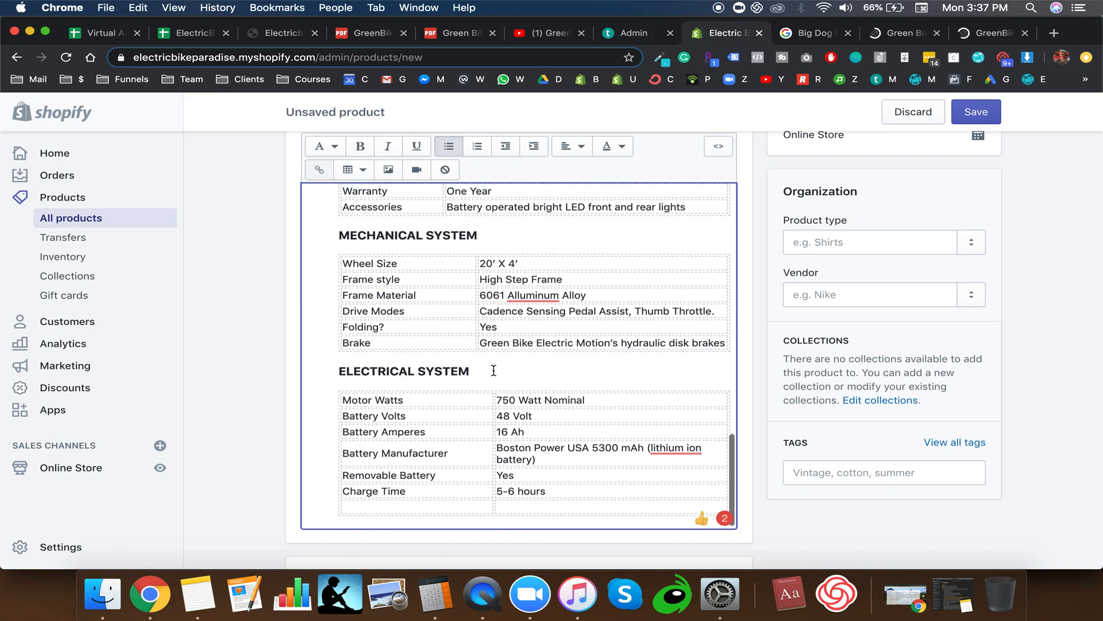
pyautogui.click(328, 518)
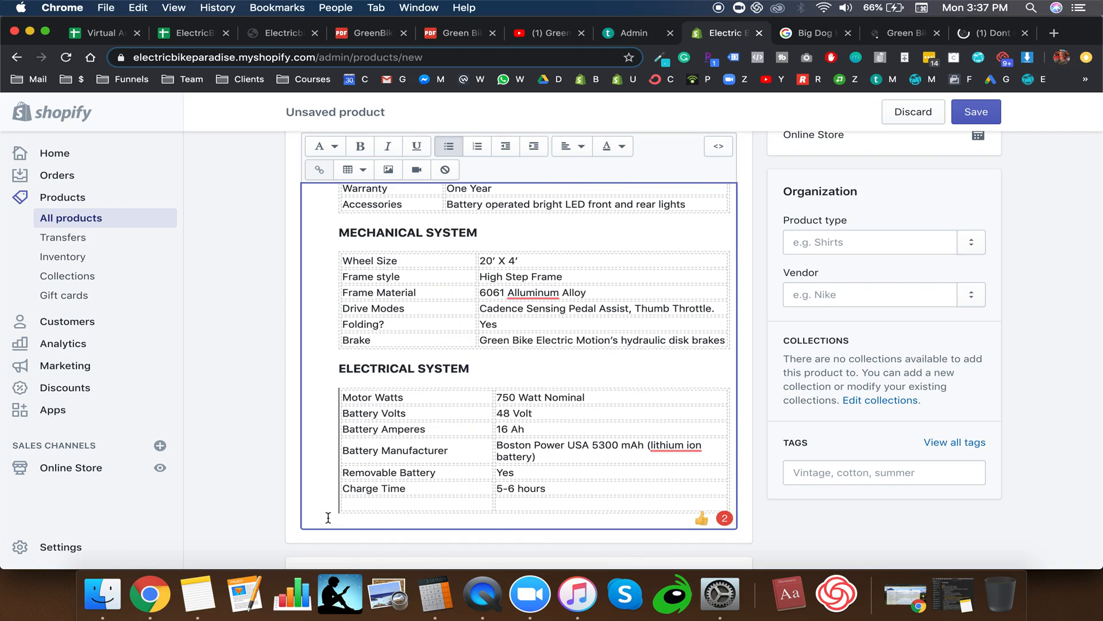
pyautogui.click(719, 146)
pyautogui.scroll(-15, 593, 366)
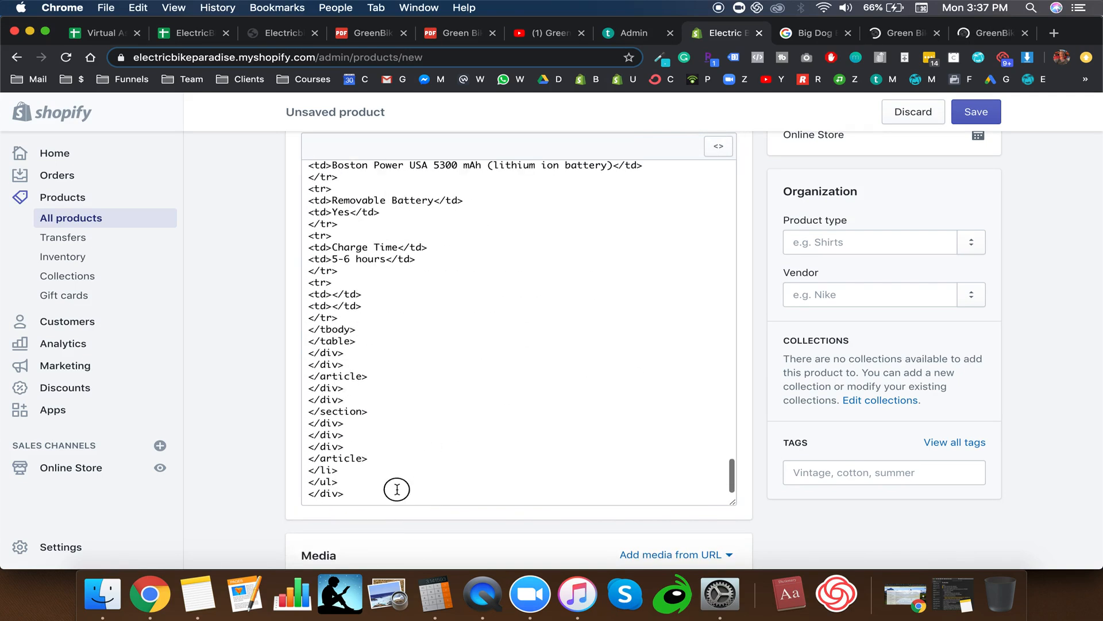
pyautogui.press('Return')
pyautogui.write('asdf')
pyautogui.click(718, 145)
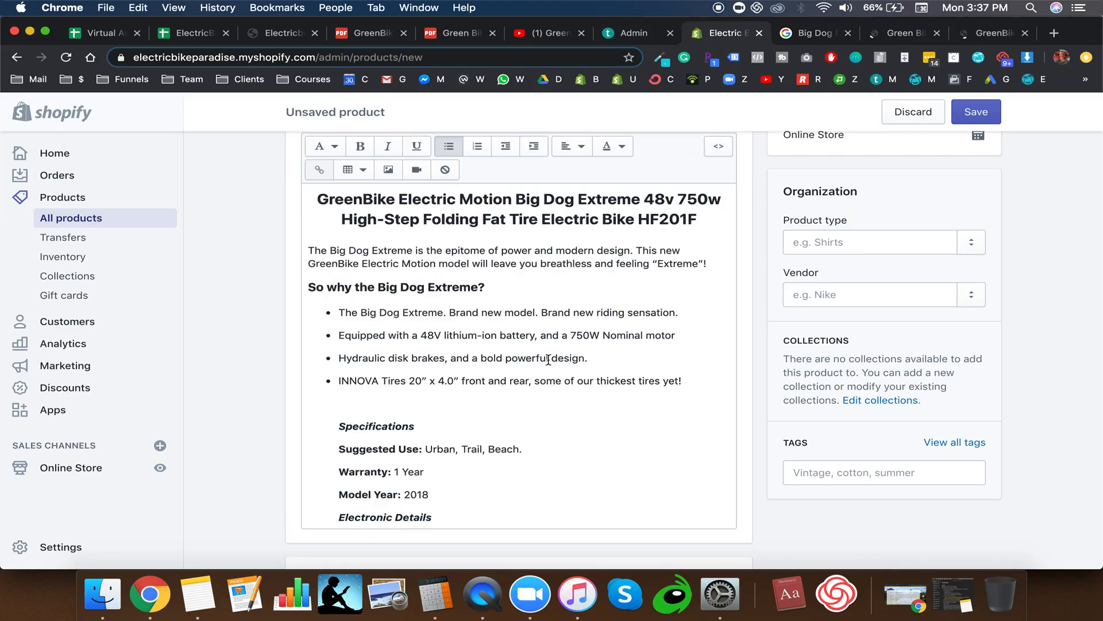
# Step: Delete the placeholder text below the electrical system table, leaving an empty line outside the table
pyautogui.scroll(-15, 547, 359)
pyautogui.click(348, 517)
pyautogui.press('BackSpace')
pyautogui.press('BackSpace')
pyautogui.press('BackSpace')
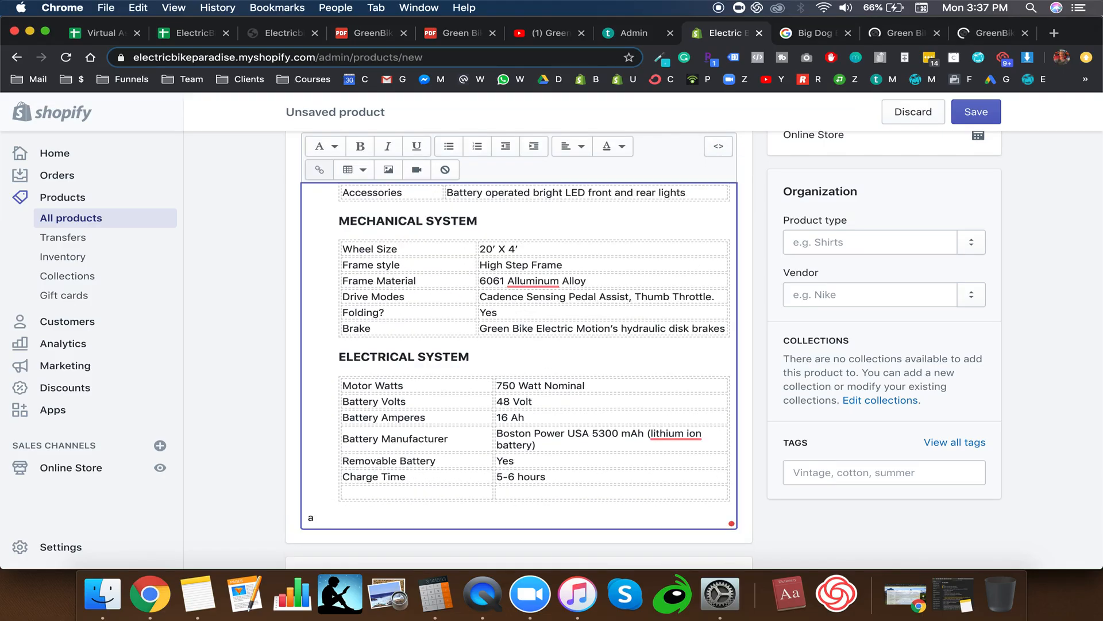
pyautogui.scroll(-1, 331, 513)
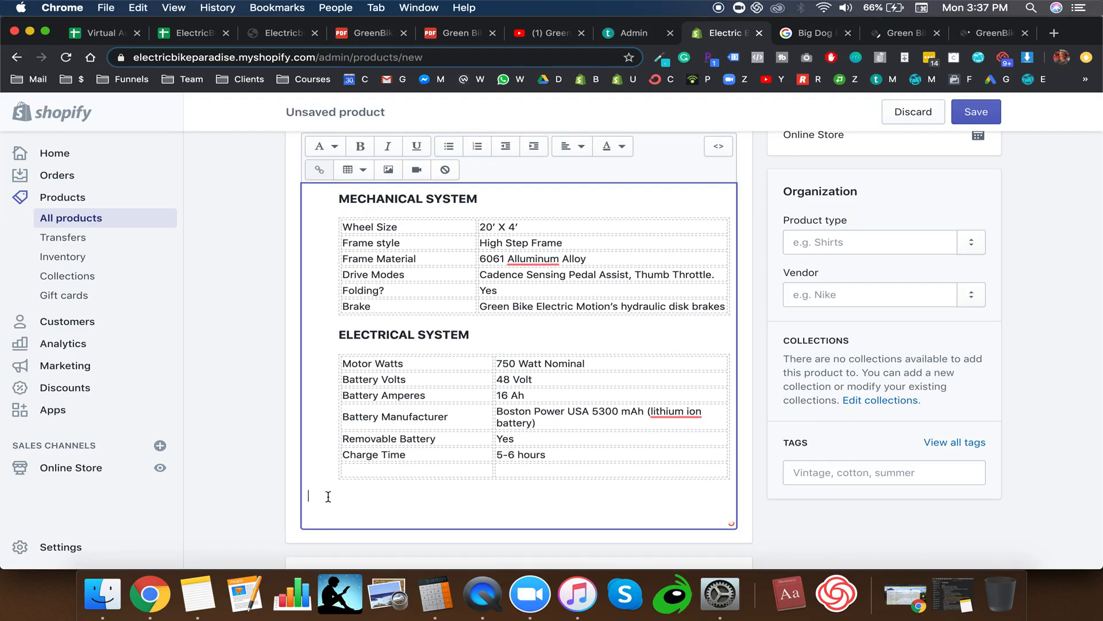
# Step: Add the lines "Product Manual" and "Video" below the electrical system table
pyautogui.press('Return')
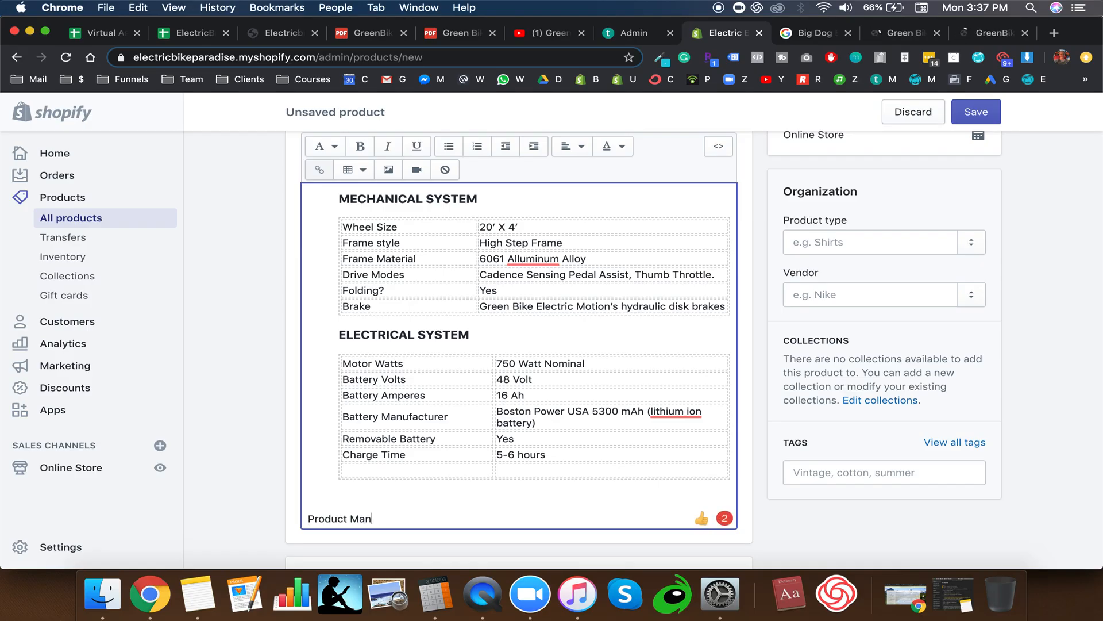
pyautogui.press('Return')
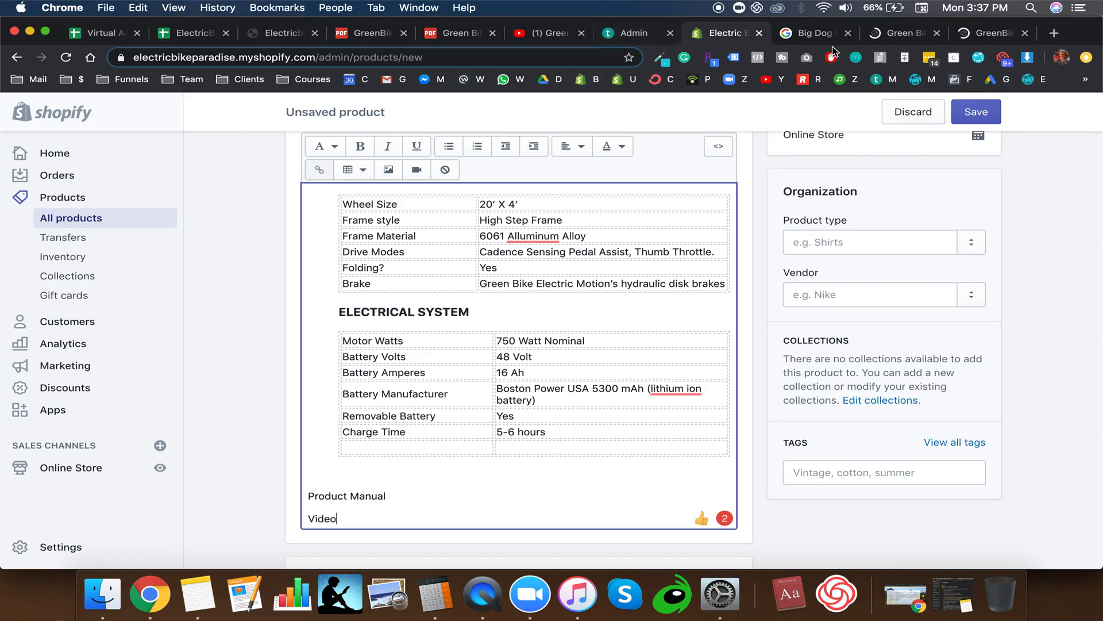
# Step: Check the Upzy listing, the supplier's Big Dog Extreme page and the supplier's YouTube channel for a product manual or video
pyautogui.click(901, 32)
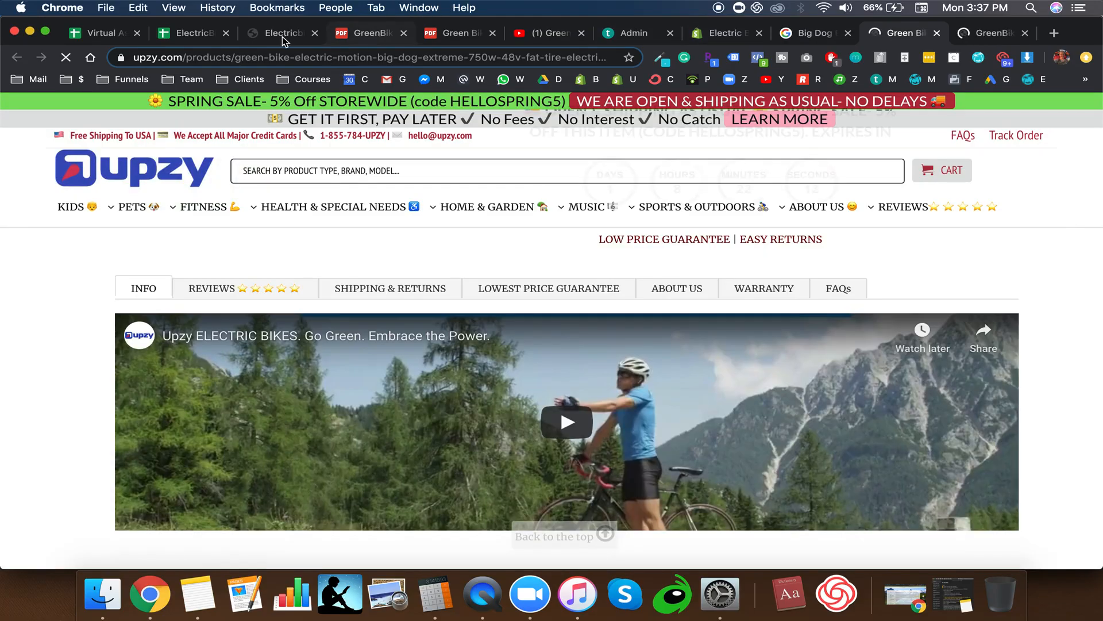
pyautogui.click(281, 36)
pyautogui.scroll(-10, 444, 296)
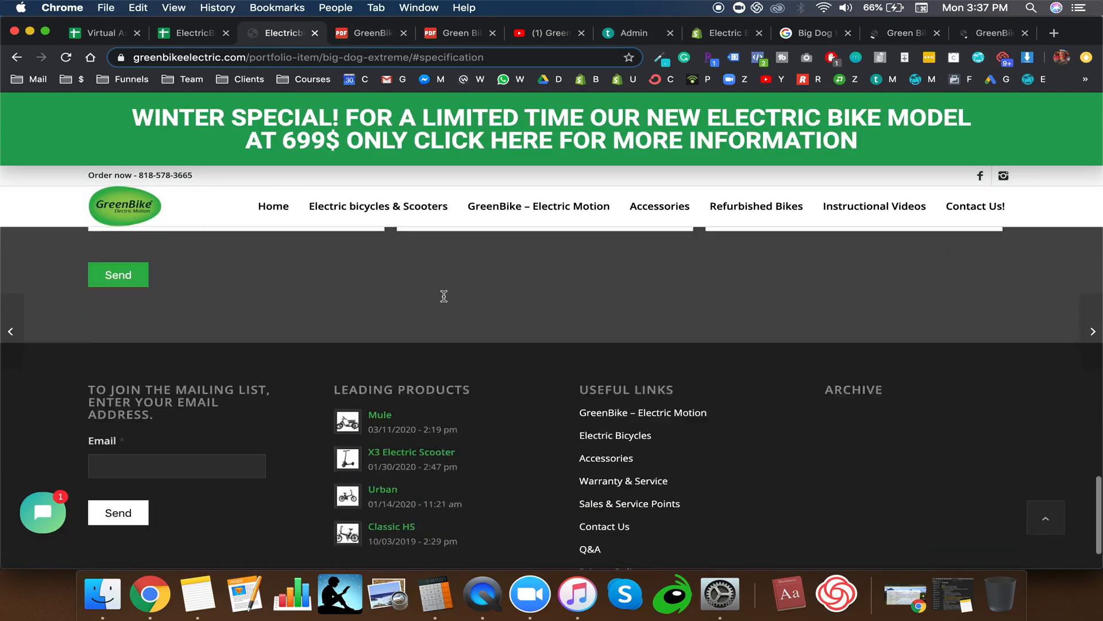
pyautogui.scroll(10, 443, 296)
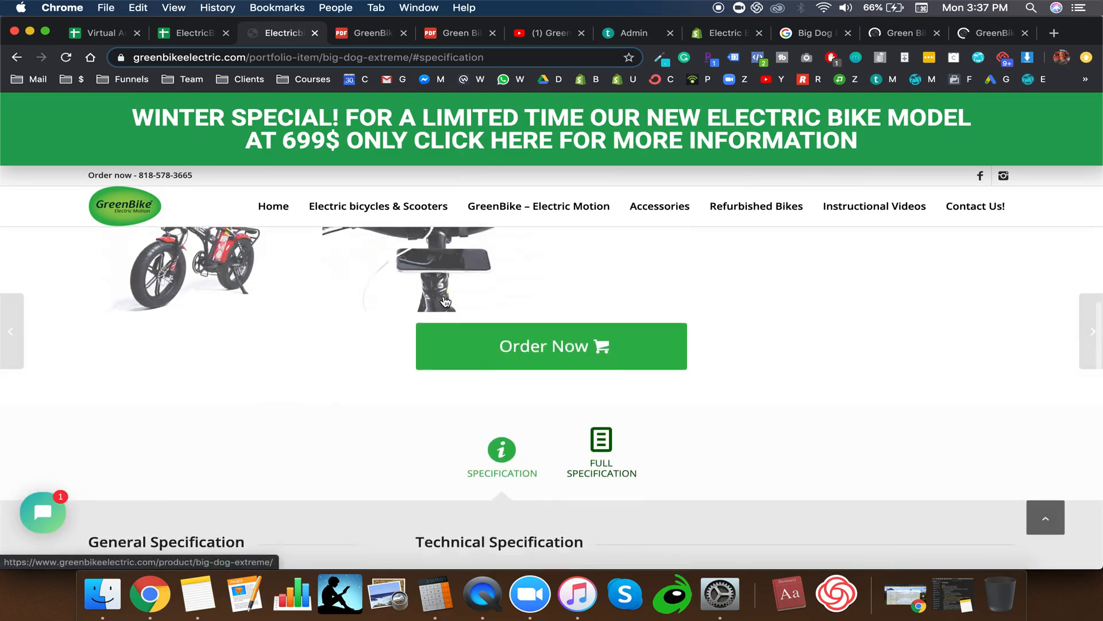
pyautogui.scroll(10, 444, 300)
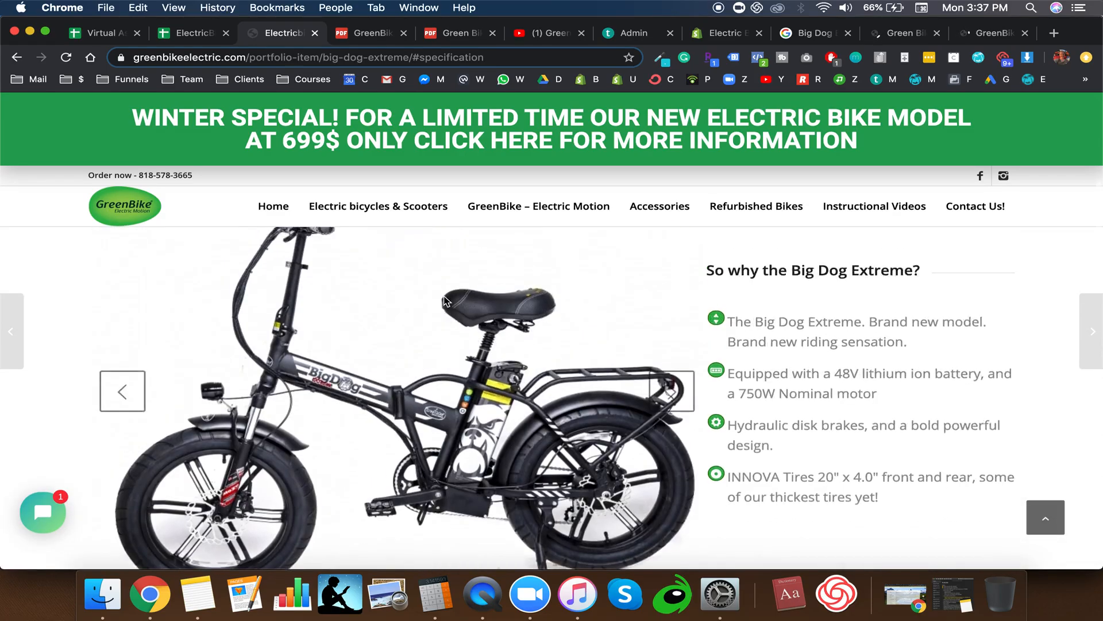
pyautogui.scroll(-1, 445, 299)
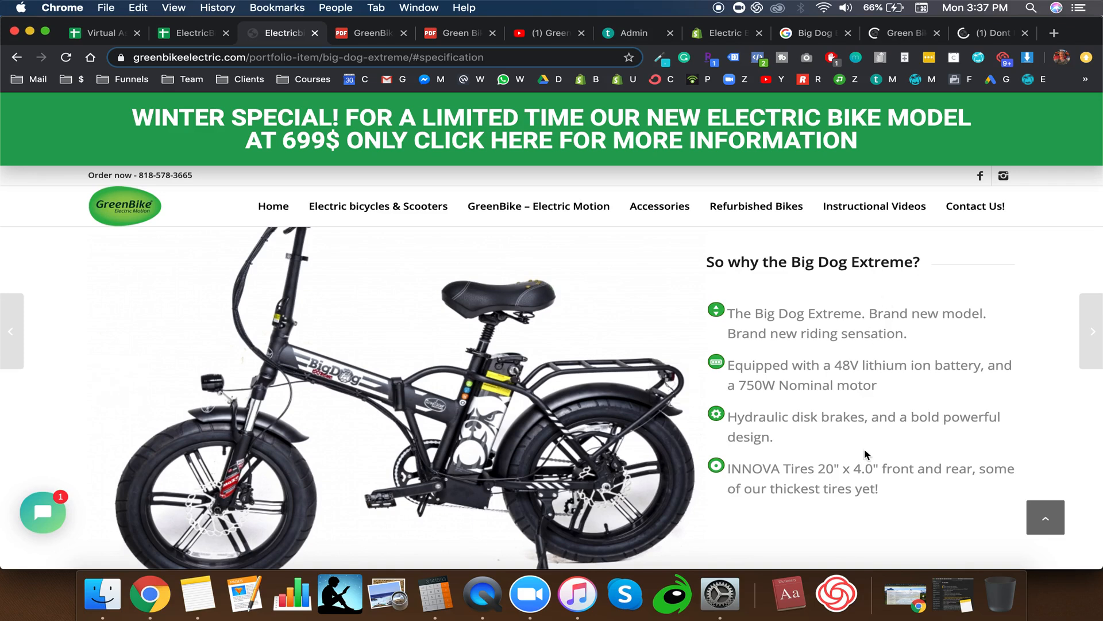
pyautogui.scroll(-5, 865, 454)
pyautogui.scroll(15, 864, 454)
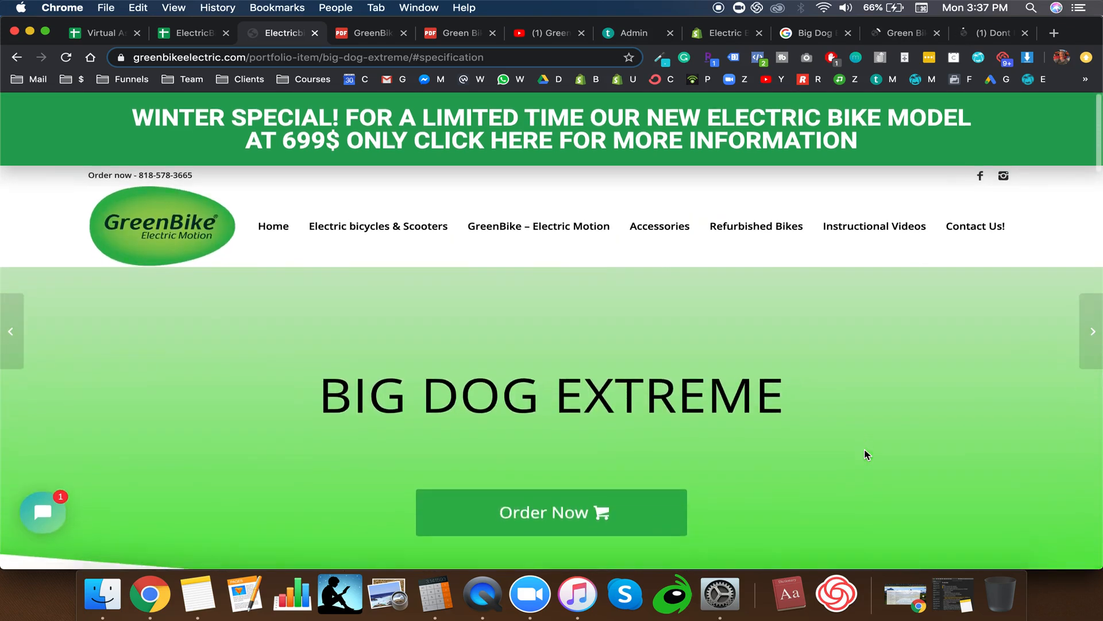
pyautogui.scroll(-10, 864, 454)
pyautogui.scroll(10, 864, 454)
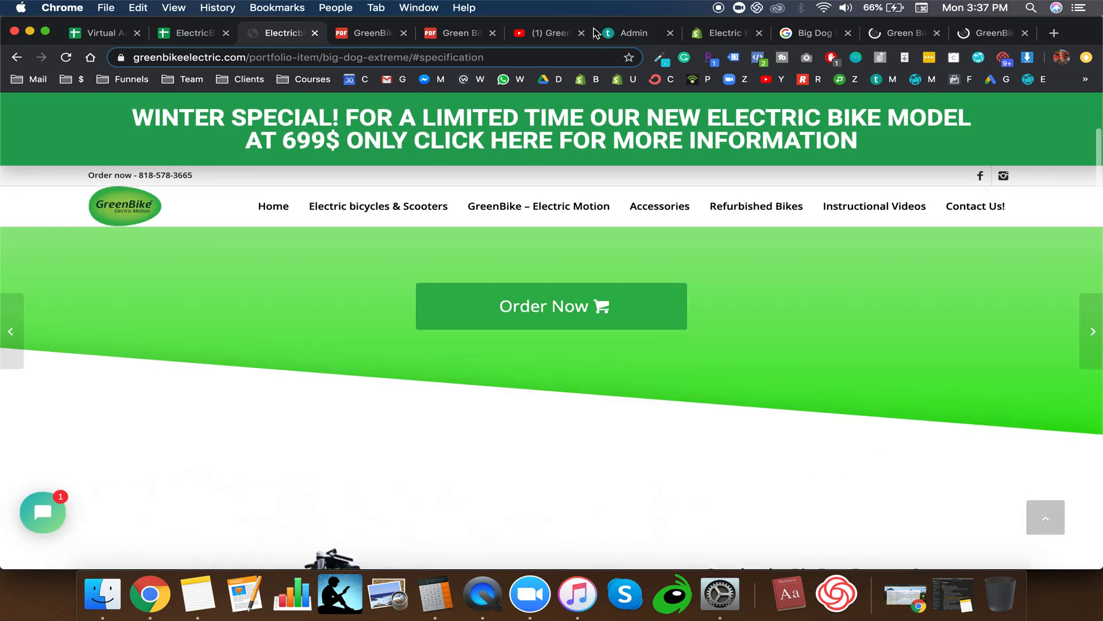
pyautogui.click(548, 33)
pyautogui.scroll(-5, 529, 406)
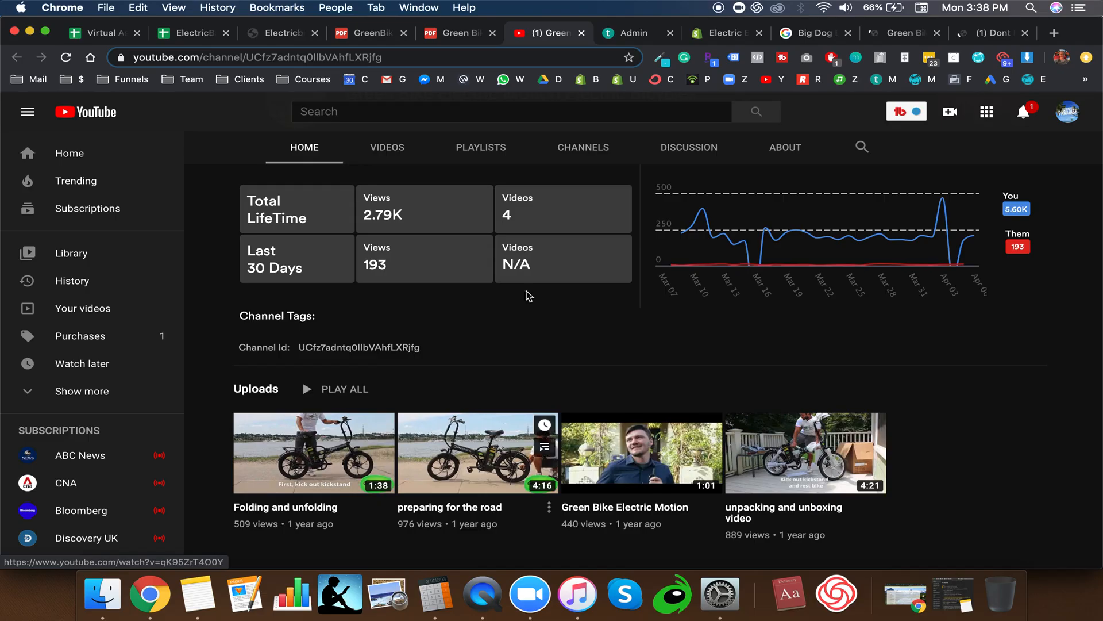
# Step: Delete the "Product Manual" and "Video" lines from the end of the product description
pyautogui.click(723, 38)
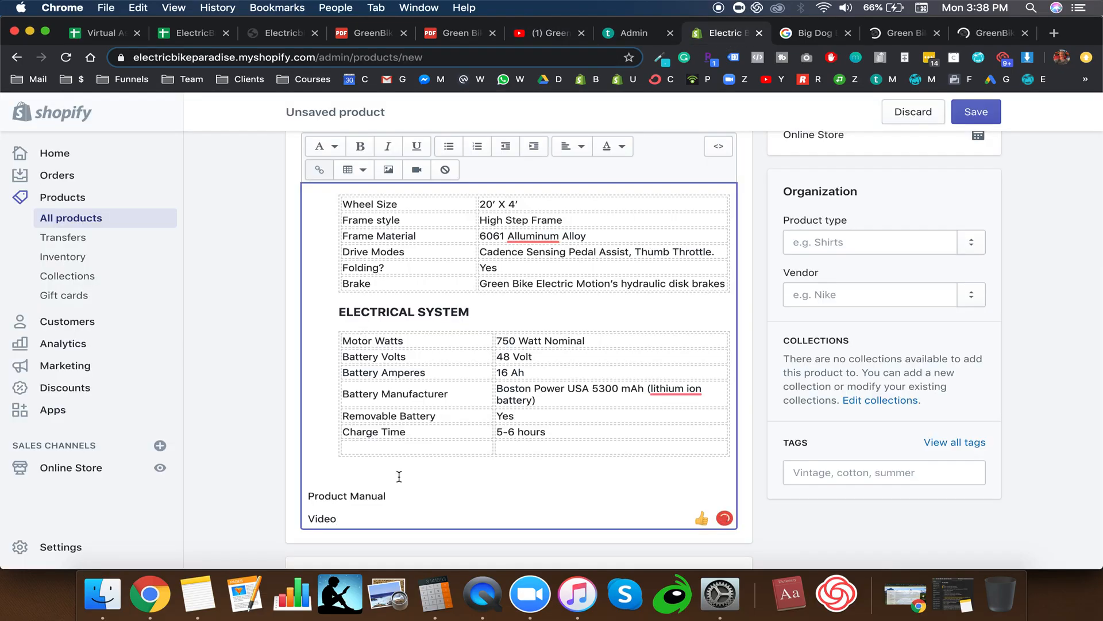
pyautogui.moveTo(364, 516); pyautogui.dragTo(303, 492)
pyautogui.press('BackSpace')
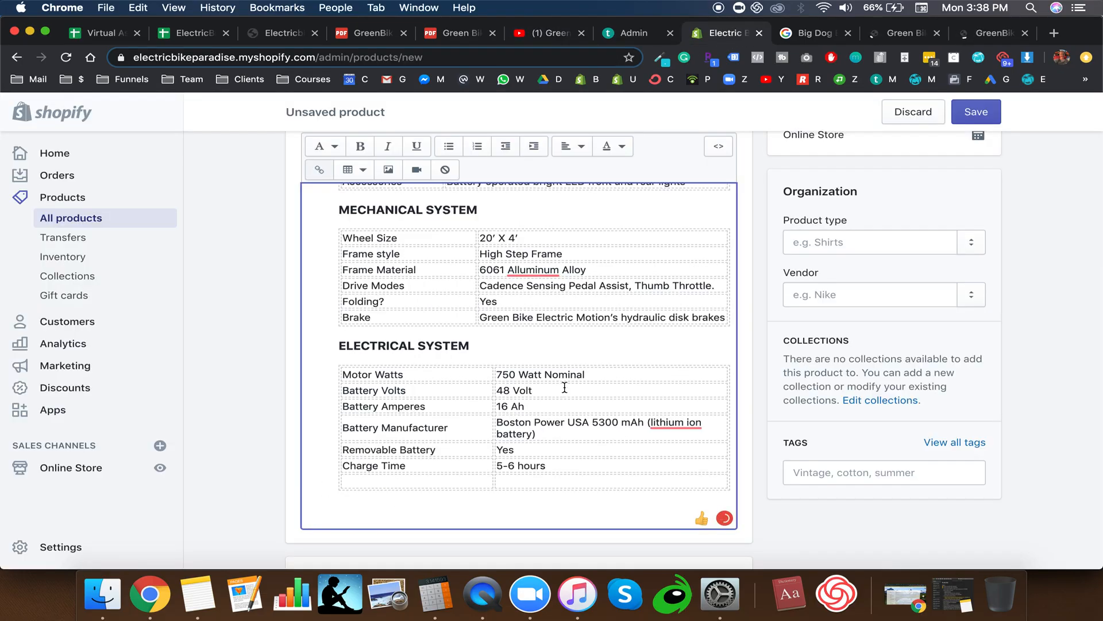
# Step: Copy the meta description template text from the Product Uploading System lesson and paste it below the last table in the product description
pyautogui.scroll(-5, 745, 422)
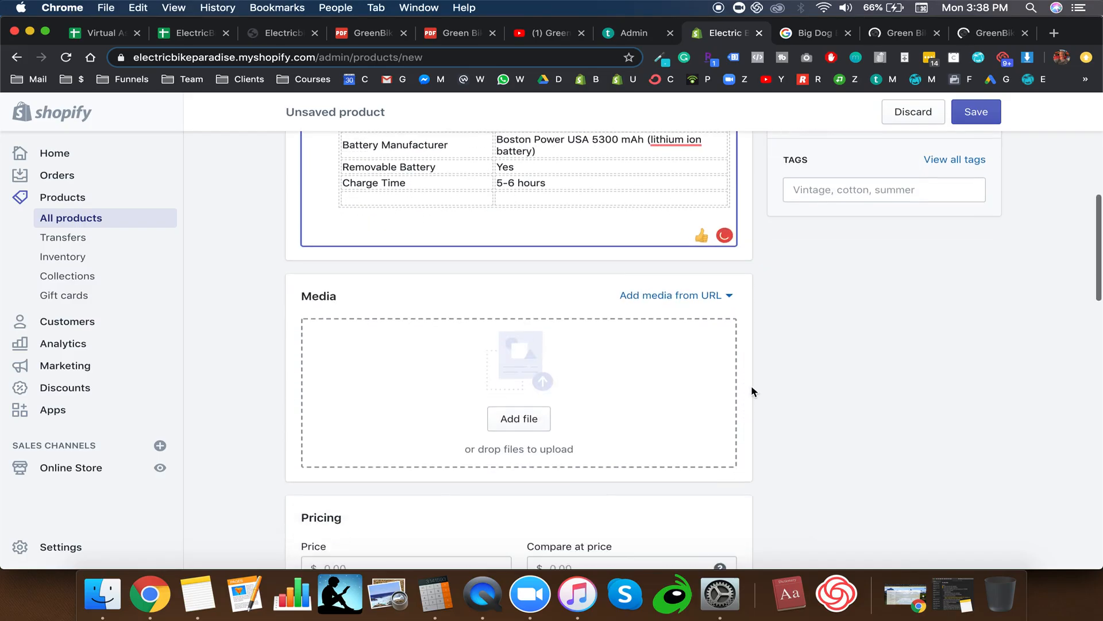
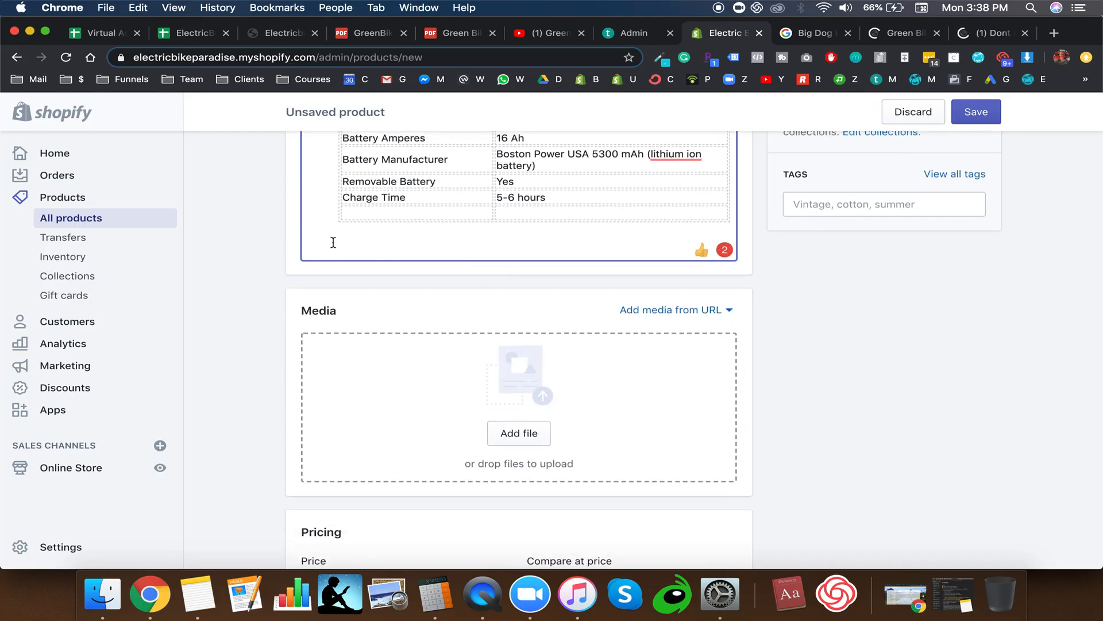
pyautogui.click(636, 33)
pyautogui.scroll(-10, 650, 301)
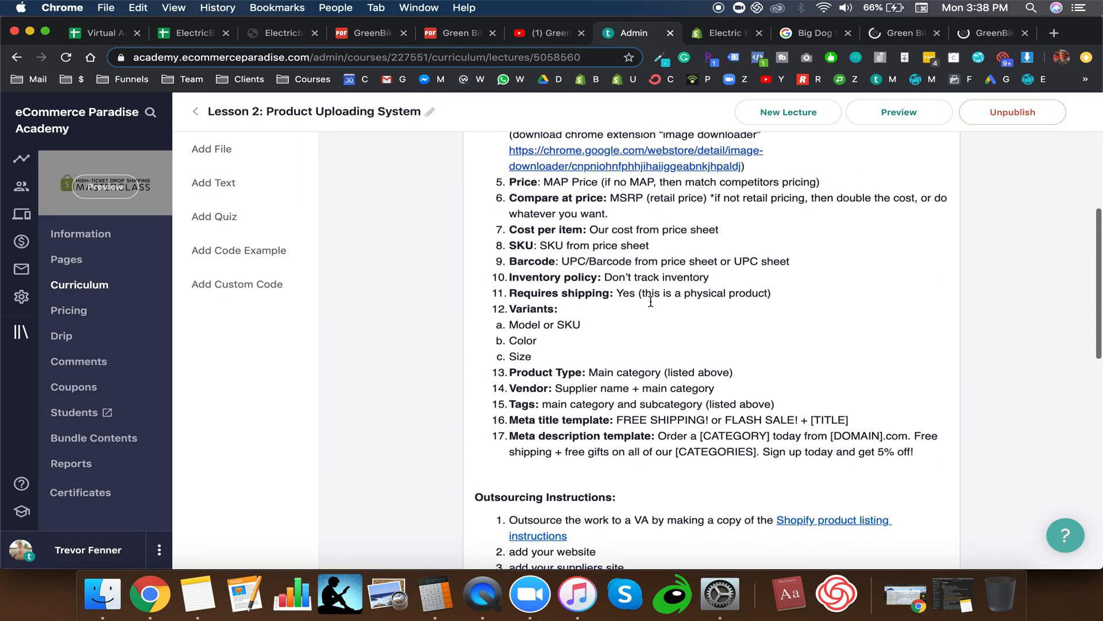
pyautogui.moveTo(920, 452); pyautogui.dragTo(661, 439)
pyautogui.press('super+c')
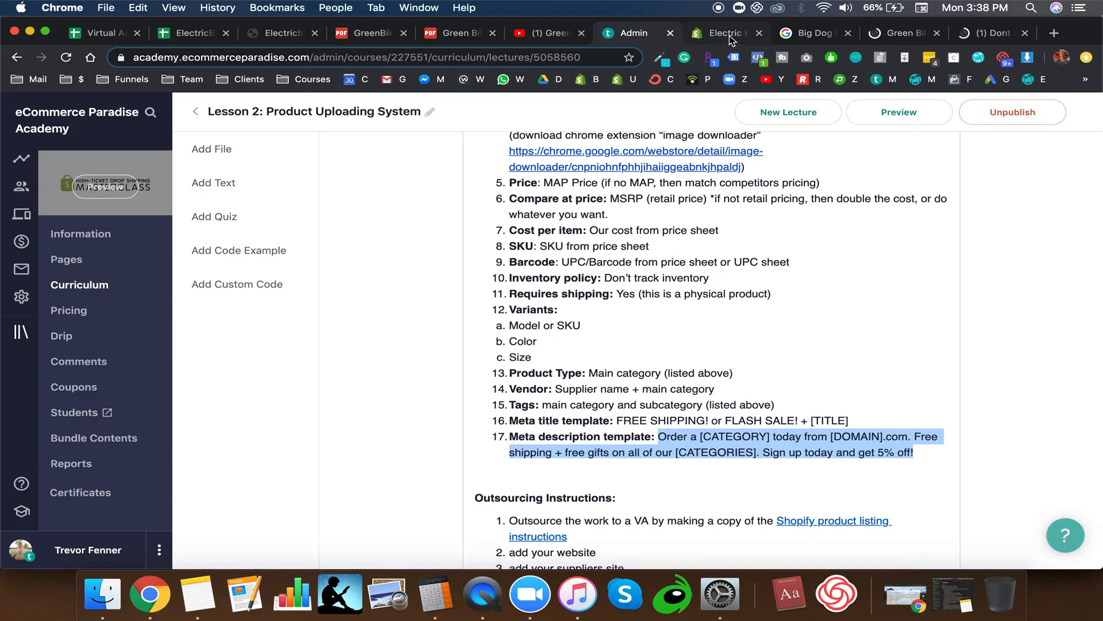
pyautogui.click(730, 39)
pyautogui.press('super+v')
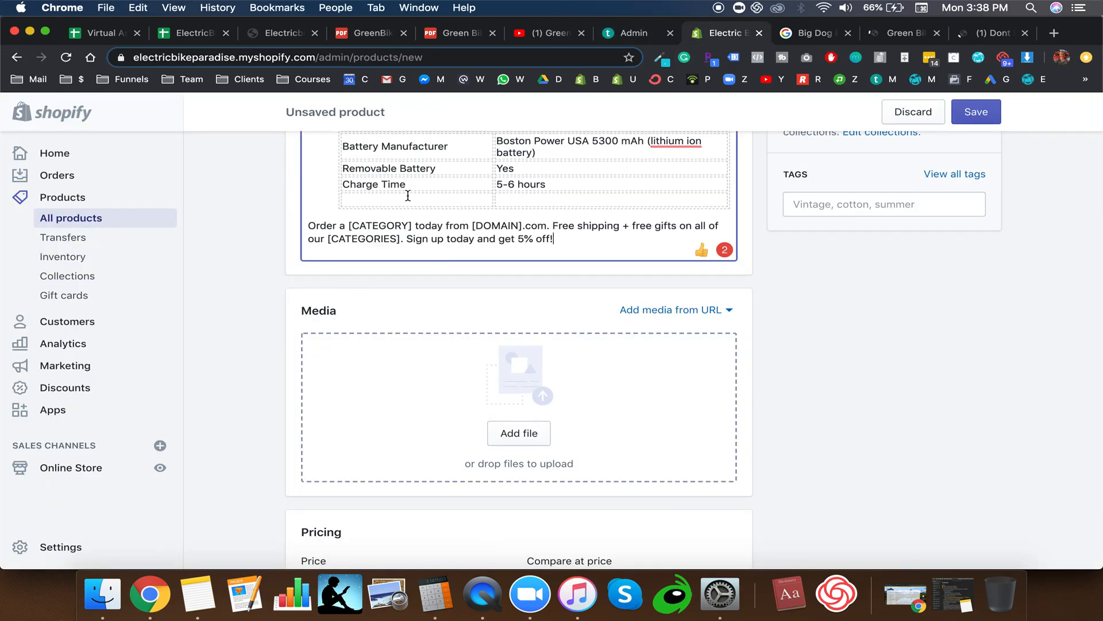
# Step: Replace the [CATEGORY] placeholder in the description's closing sentence with the full product title, followed by a space
pyautogui.scroll(2, 408, 196)
pyautogui.scroll(5, 251, 225)
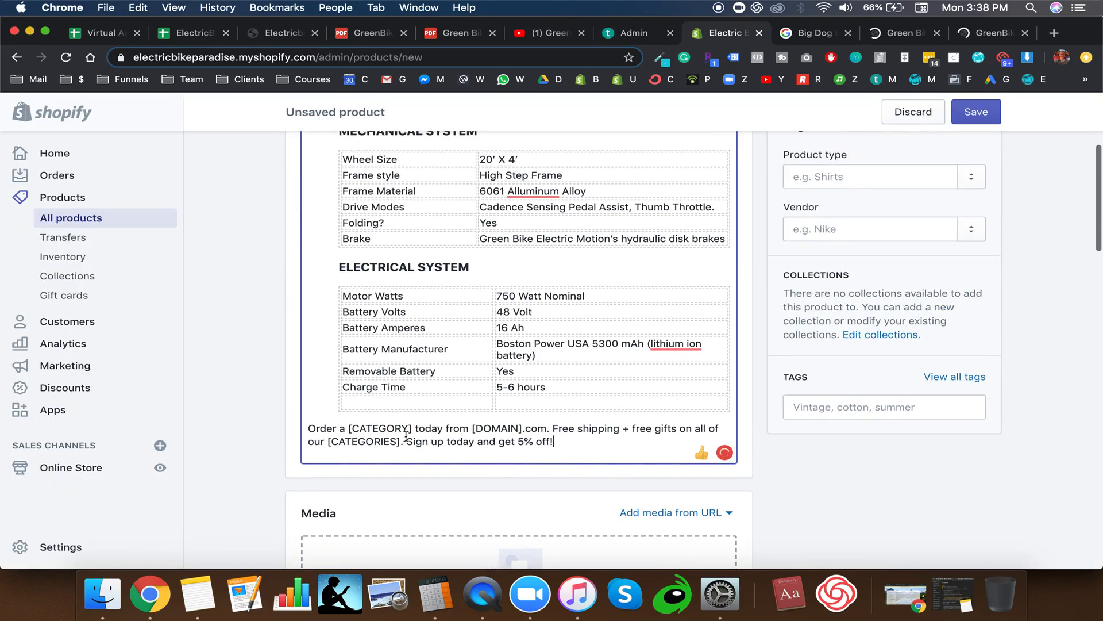
pyautogui.moveTo(414, 430); pyautogui.dragTo(349, 430)
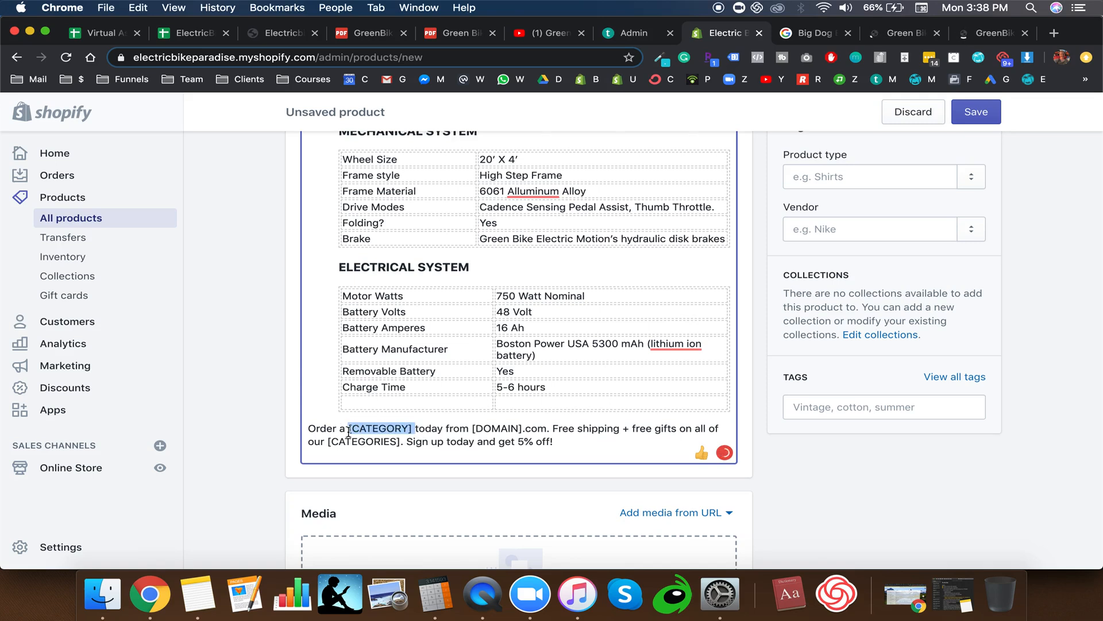
pyautogui.scroll(8, 246, 400)
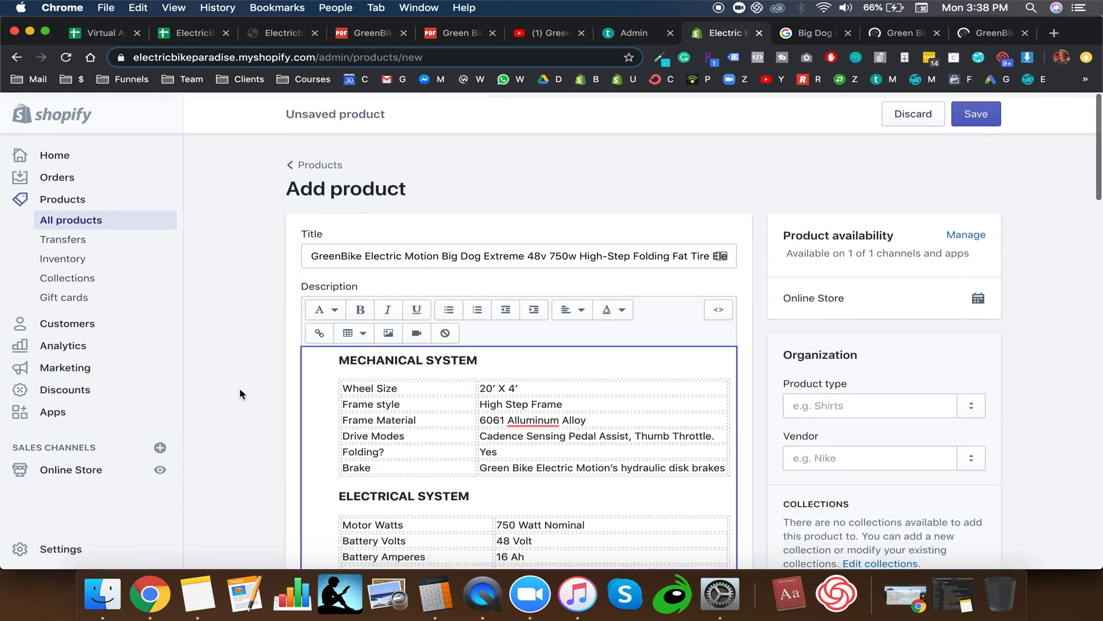
pyautogui.scroll(-2, 242, 397)
pyautogui.moveTo(313, 202); pyautogui.dragTo(741, 197)
pyautogui.press('super+c')
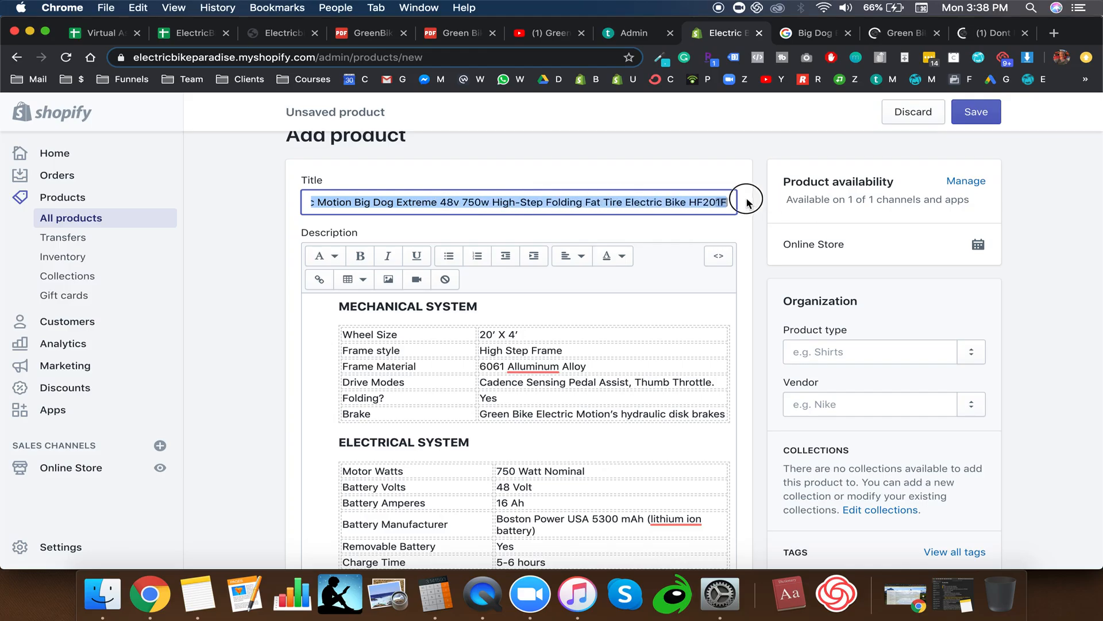
pyautogui.scroll(-2, 278, 378)
pyautogui.scroll(-4, 277, 375)
pyautogui.click(365, 311)
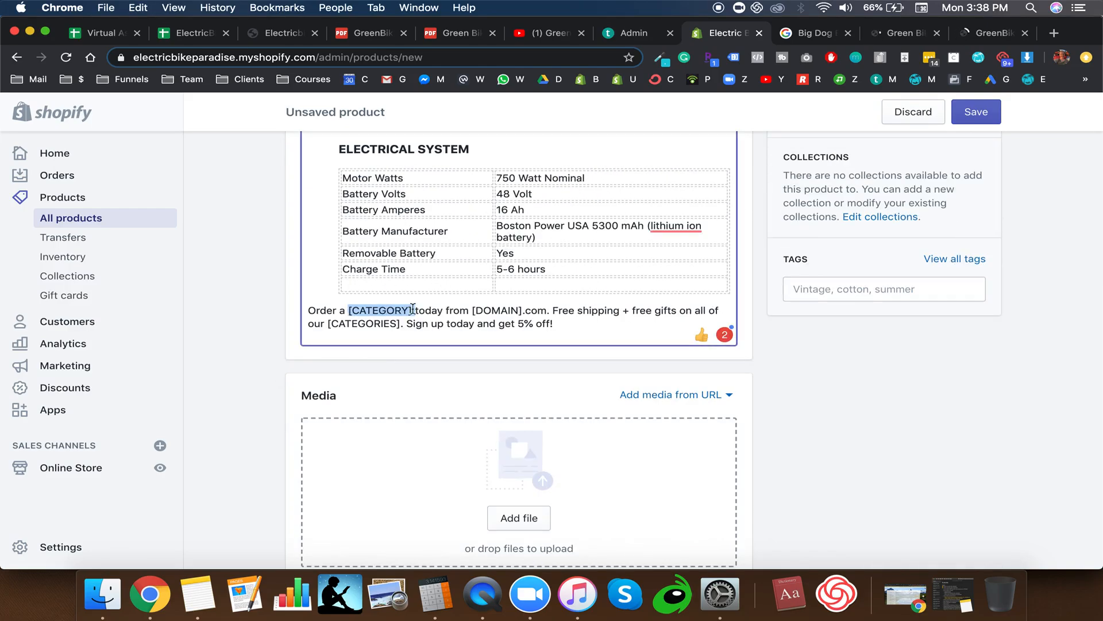
pyautogui.moveTo(416, 310); pyautogui.dragTo(349, 311)
pyautogui.press('super+v')
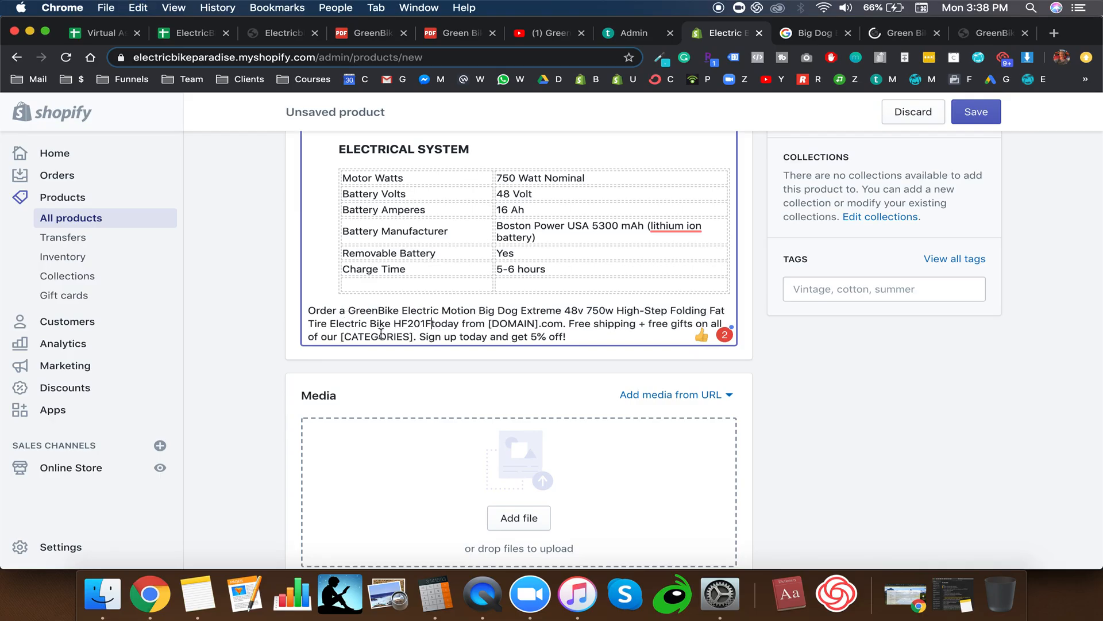
pyautogui.click(432, 324)
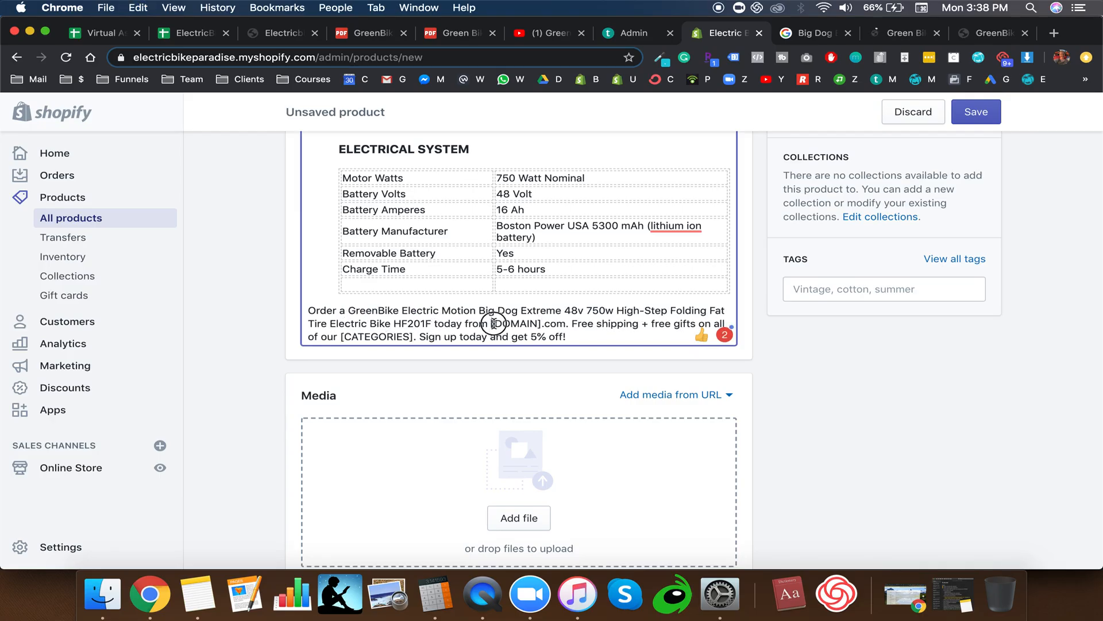
pyautogui.moveTo(493, 323); pyautogui.dragTo(540, 323)
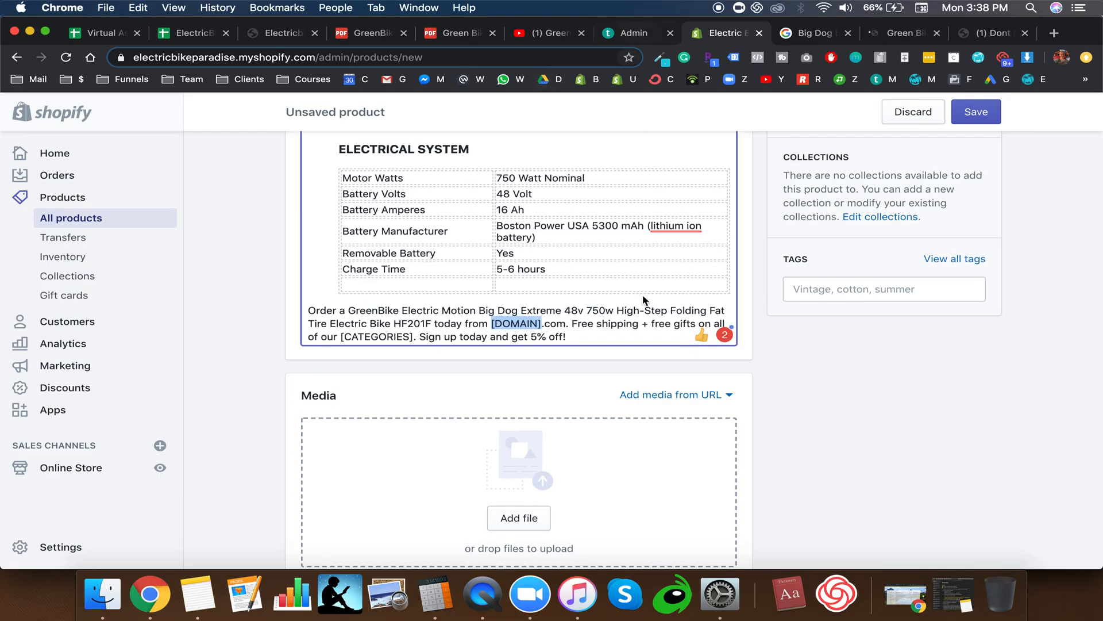
# Step: In the lesson's meta description template, replace the [CATEGORY] placeholder with [PRODUCT TITLE]
pyautogui.hotkey('ctrl', 'shift', 'Tab')
pyautogui.doubleClick(713, 436)
pyautogui.write('PRODUCT NAME')
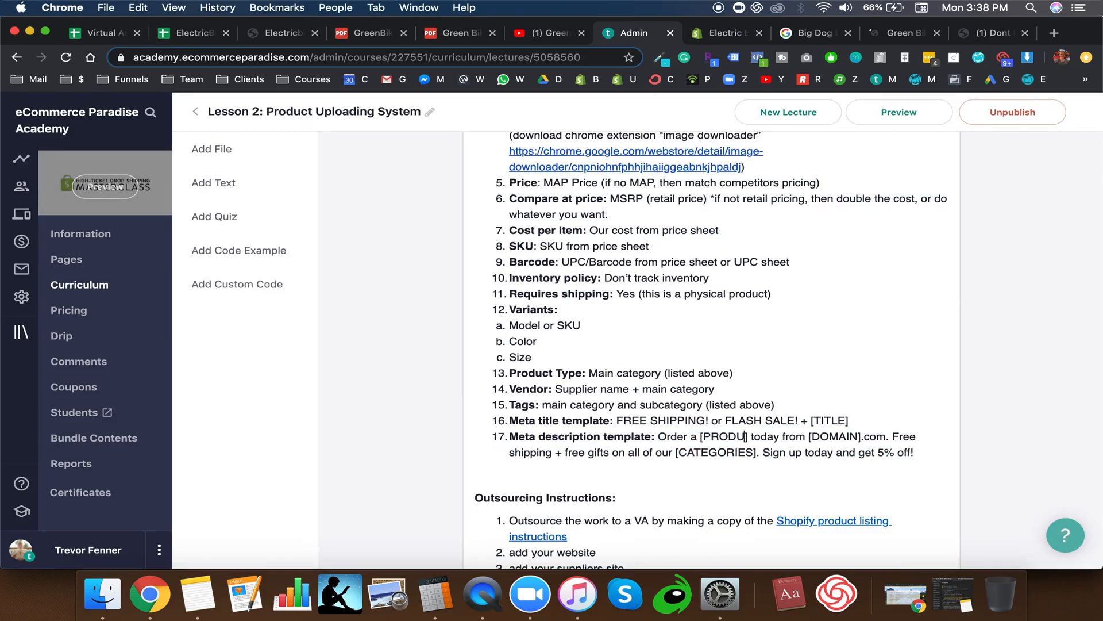
pyautogui.doubleClick(779, 436)
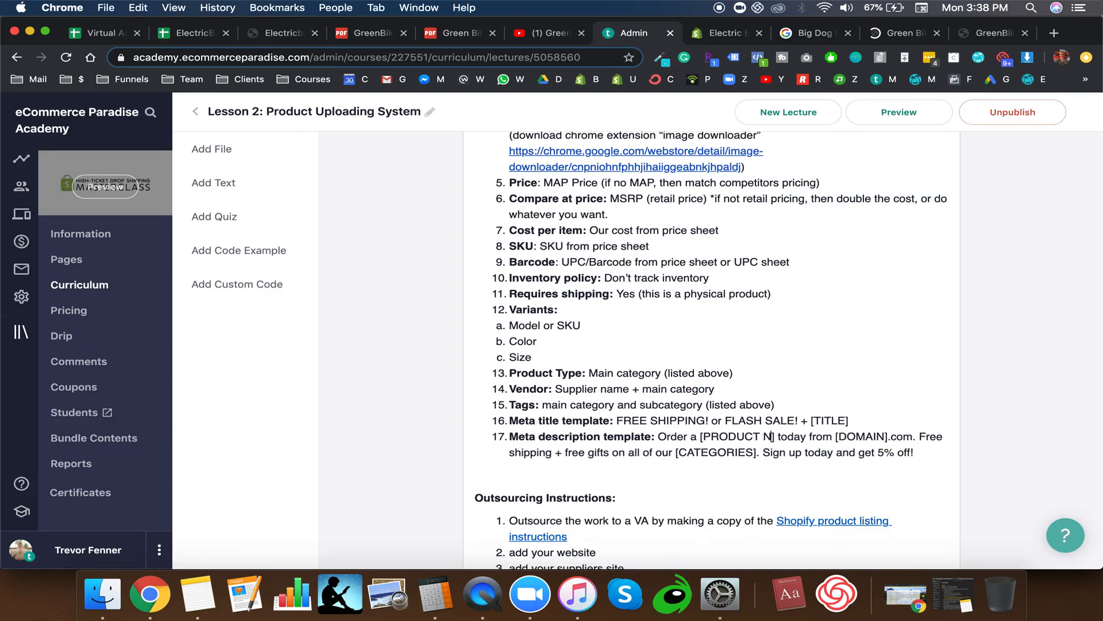
pyautogui.write('TITLE')
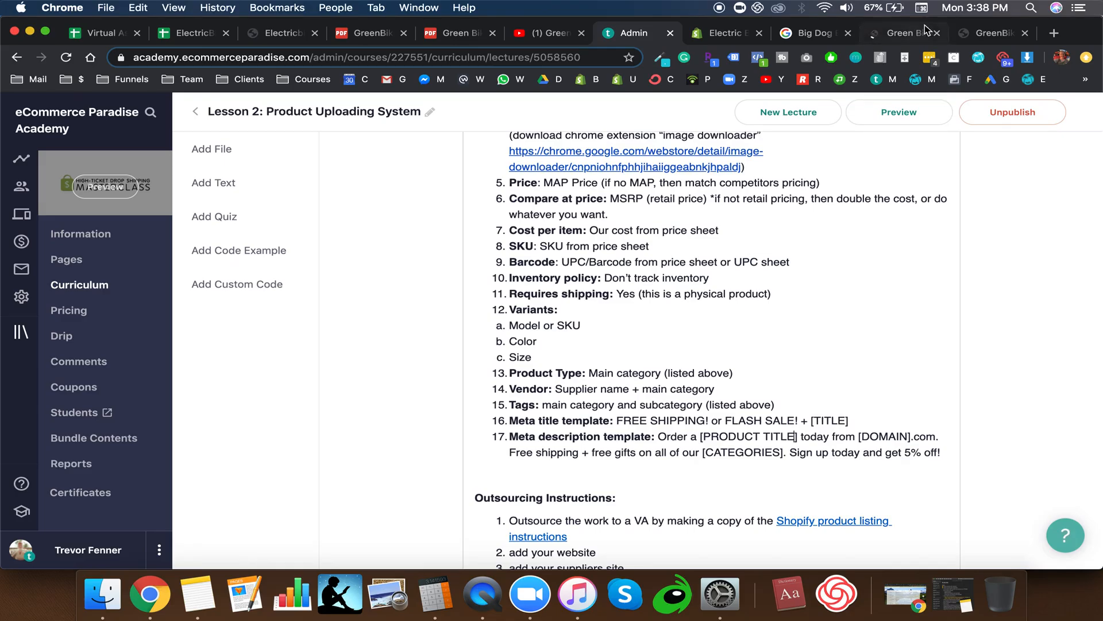
# Step: In the Shopify product description's closing paragraph, replace the [DOMAIN] placeholder with "ElectricBikeParadise"
pyautogui.click(725, 34)
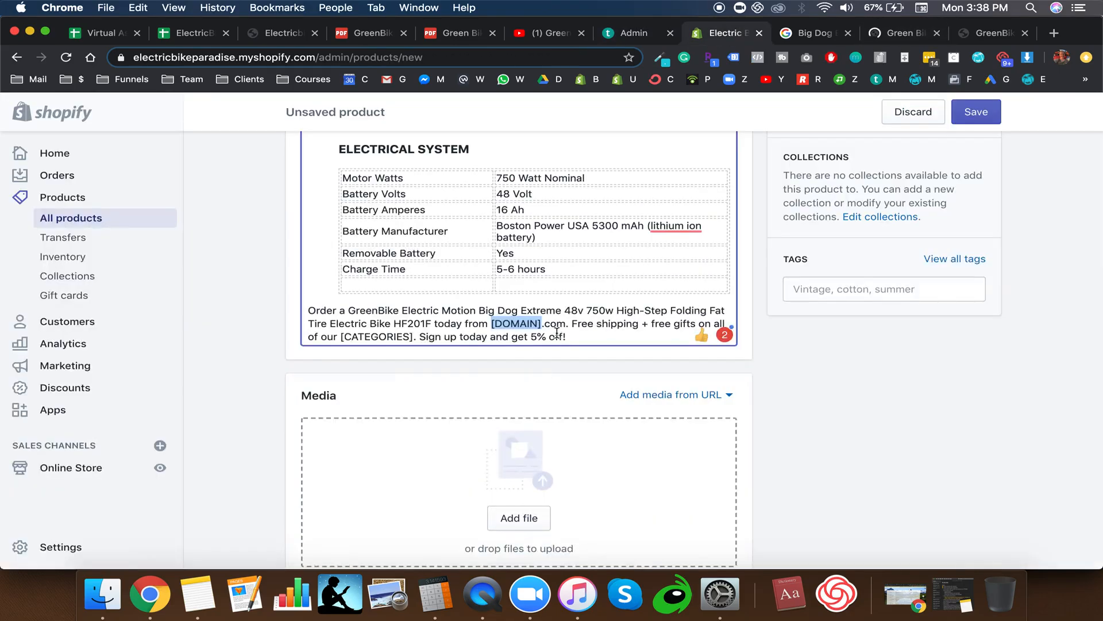
pyautogui.write('ElectricBike')
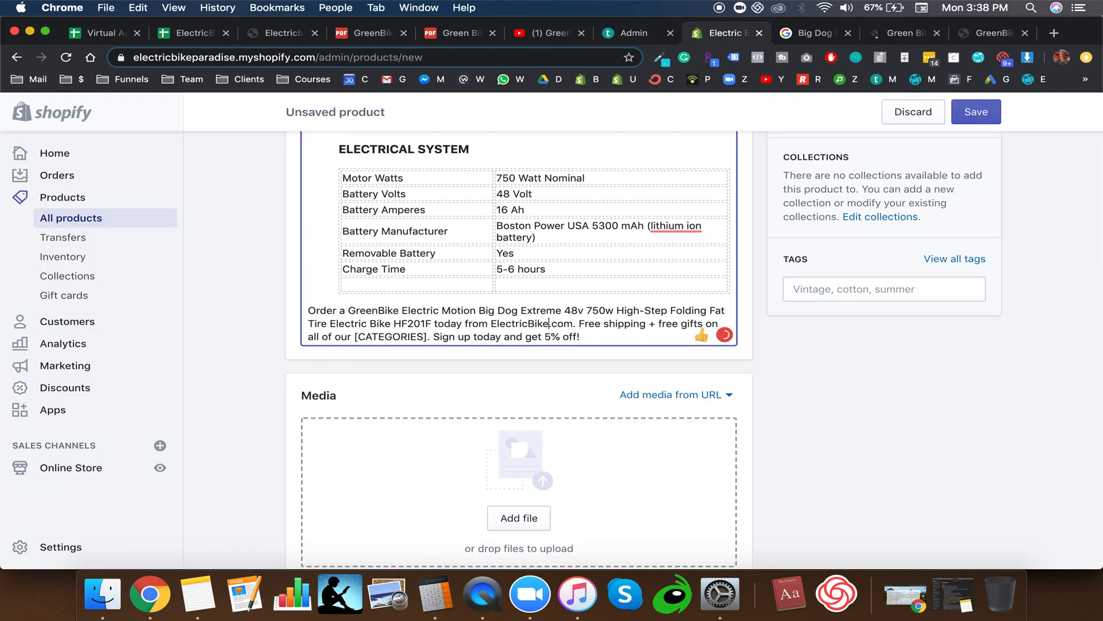
pyautogui.write('Paradise')
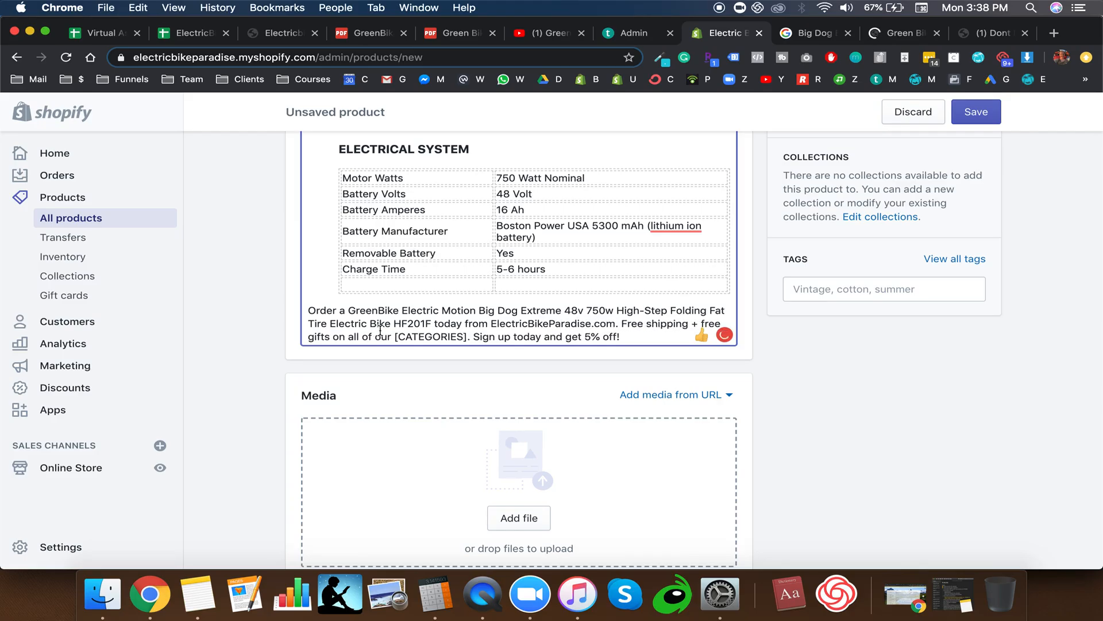
# Step: Replace the [CATEGORIES] placeholder in the closing paragraph with the brand name "GreenBike Electric Motion" copied from its first sentence
pyautogui.moveTo(467, 336); pyautogui.dragTo(395, 336)
pyautogui.scroll(-1, 437, 330)
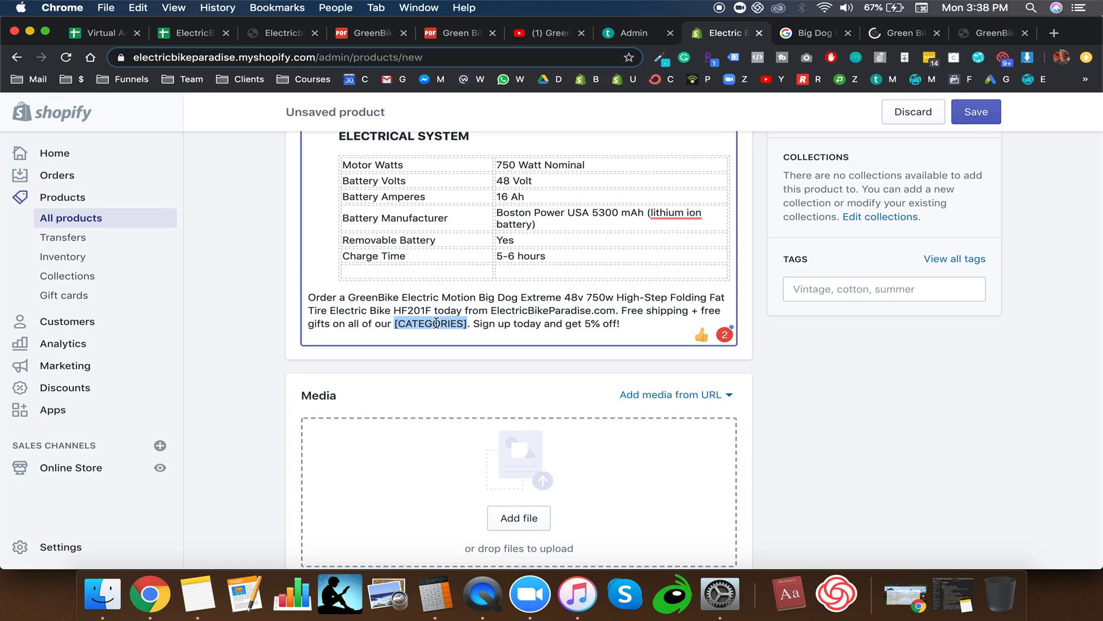
pyautogui.moveTo(352, 299); pyautogui.dragTo(395, 325)
pyautogui.press('super+c')
pyautogui.click(453, 333)
pyautogui.press('super+v')
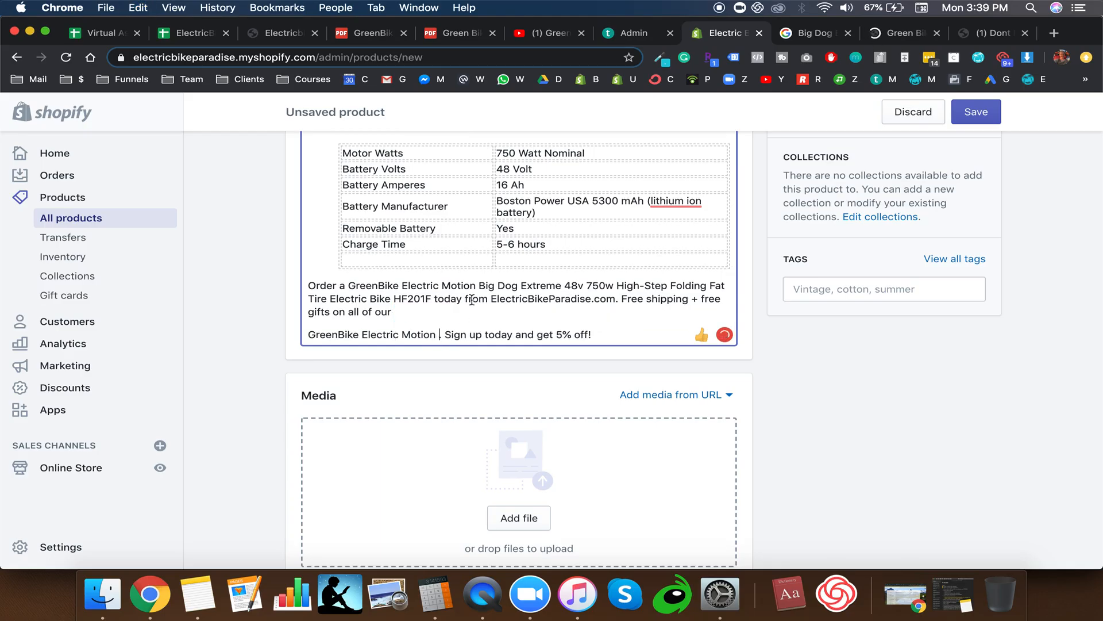
# Step: Add "Fat Tire Electric Bikes" after the pasted brand name and remove the line breaks so the closing text forms one paragraph
pyautogui.moveTo(391, 299); pyautogui.dragTo(710, 283)
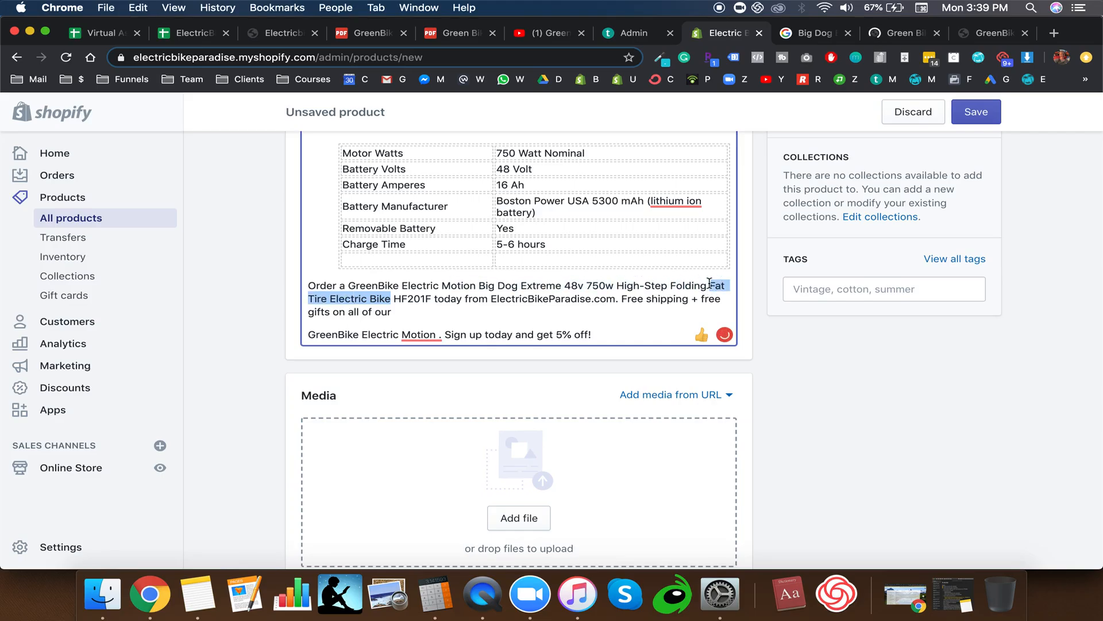
pyautogui.click(441, 334)
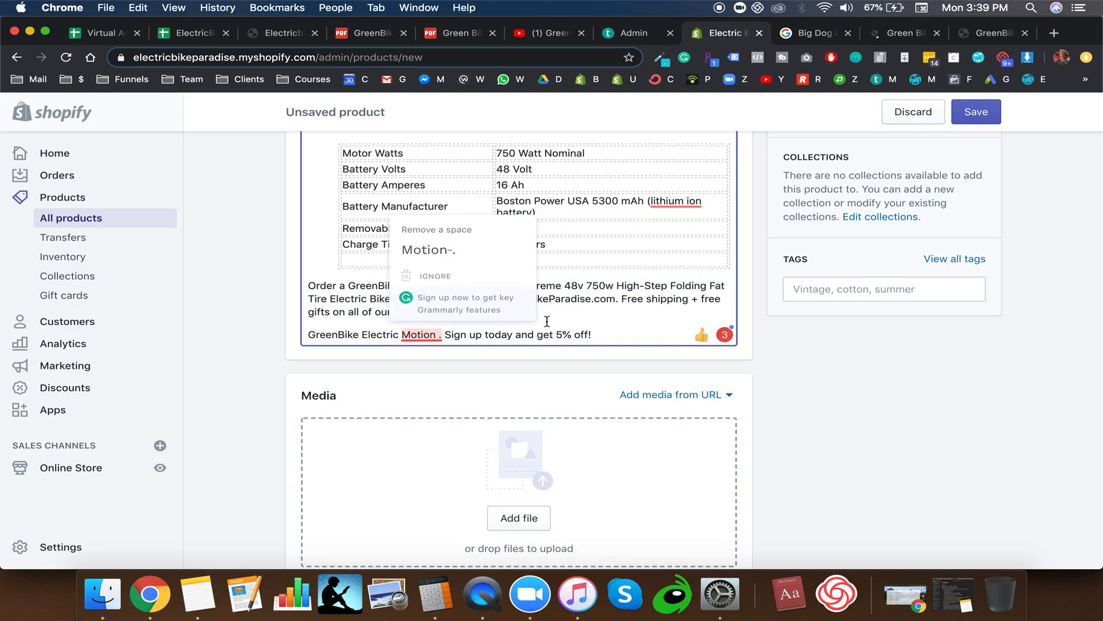
pyautogui.press('Return')
pyautogui.press('cmd+v')
pyautogui.write('s')
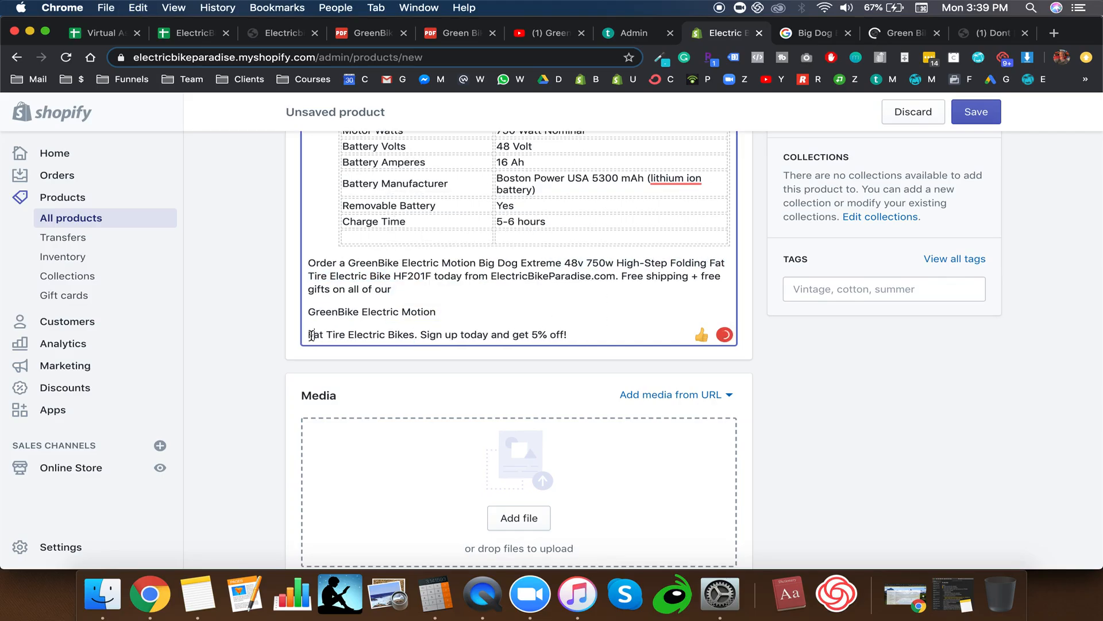
pyautogui.press('BackSpace')
pyautogui.click(315, 316)
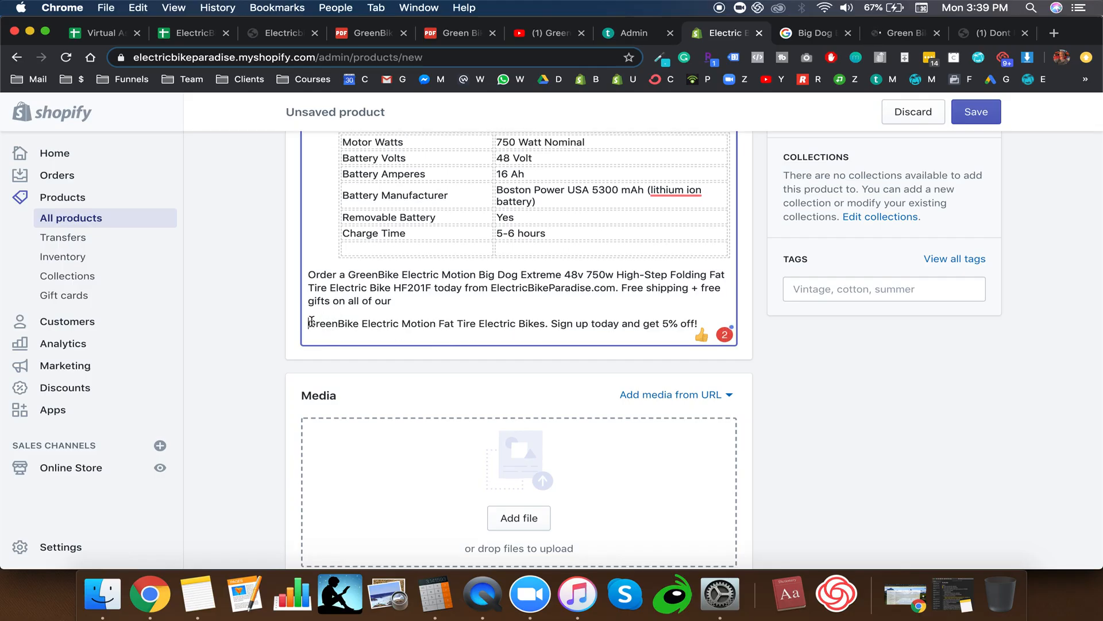
pyautogui.press('BackSpace')
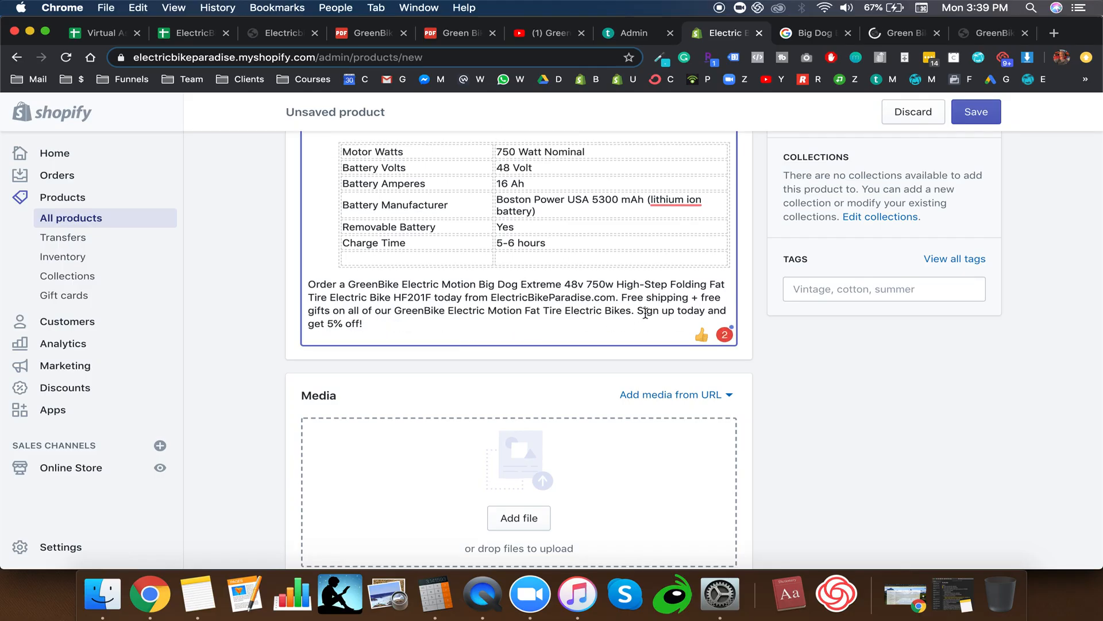
# Step: Reword the description's final sentence to "Buy today and get a discount, free shipping, and a free gift!"
pyautogui.moveTo(638, 311); pyautogui.dragTo(674, 312)
pyautogui.write('Buy')
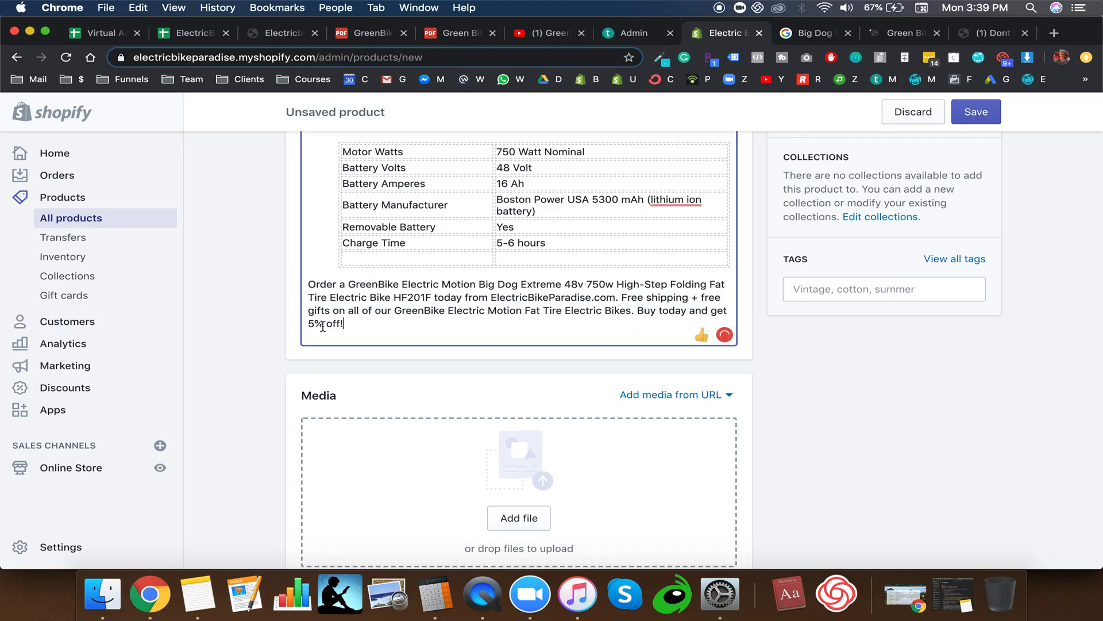
pyautogui.moveTo(339, 323); pyautogui.dragTo(299, 323)
pyautogui.write('a discount and free shipping')
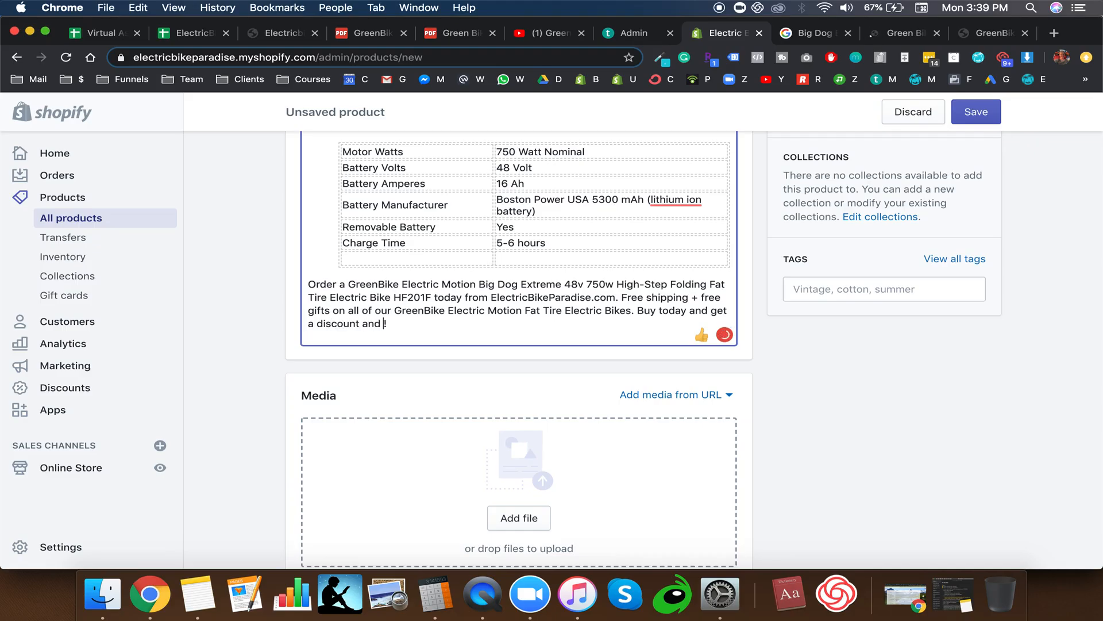
pyautogui.doubleClick(371, 323)
pyautogui.press('BackSpace')
pyautogui.write(',')
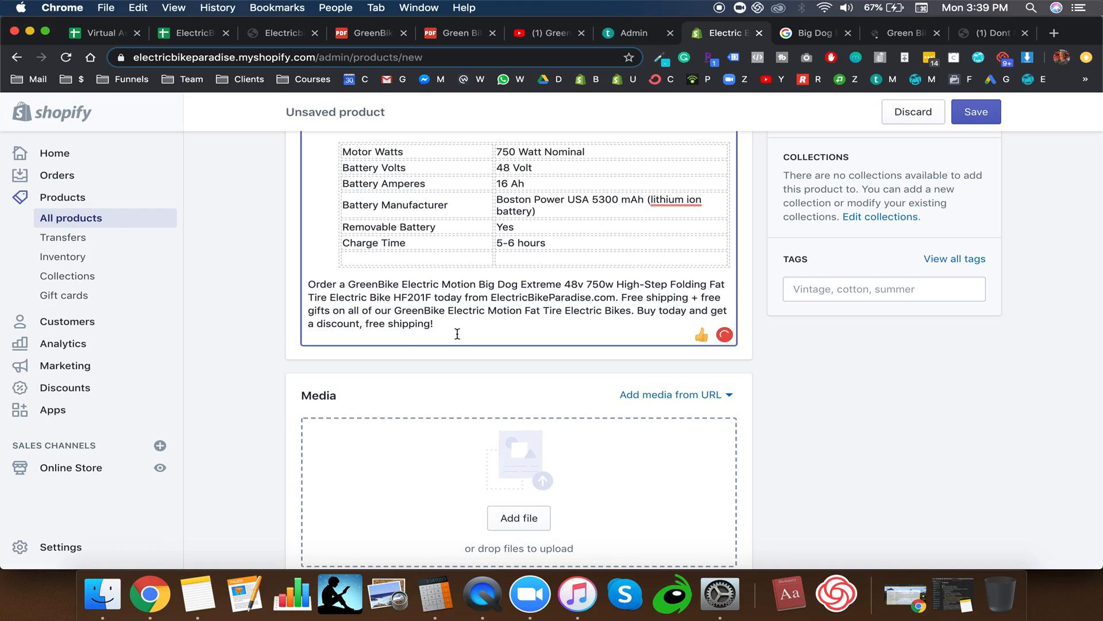
pyautogui.click(431, 323)
pyautogui.write(',a nd a free gift')
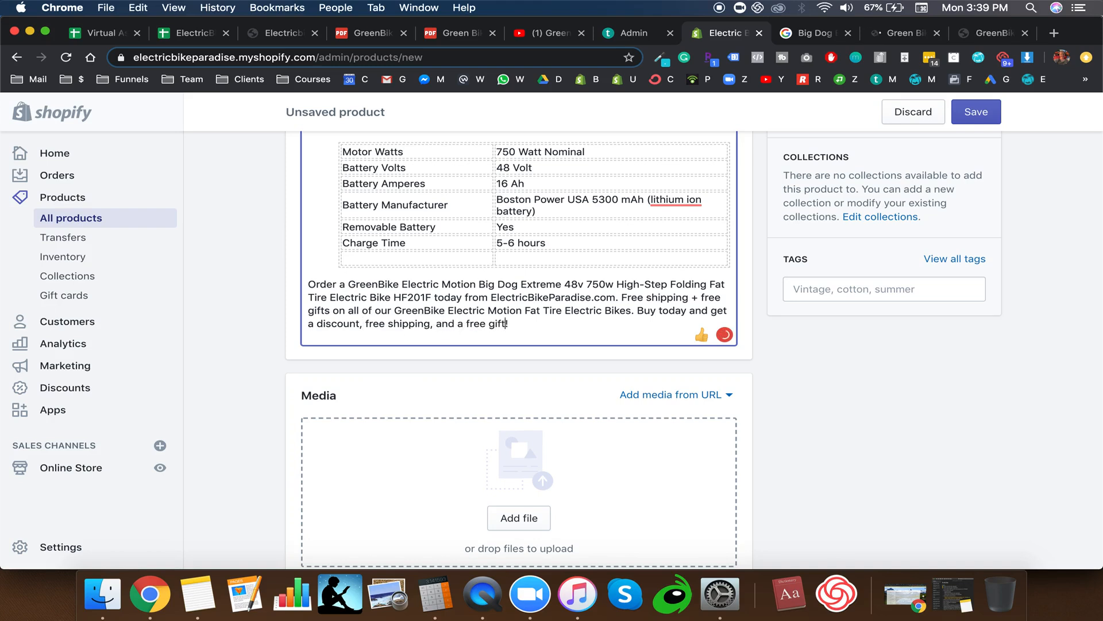
# Step: Copy the reworded final sentence over "Sign up today and get 5% off!" in the lesson's meta description template
pyautogui.keyDown('shift'); pyautogui.click(638, 316); pyautogui.keyUp('shift')
pyautogui.click(638, 316)
pyautogui.hotkey('shift', 'Down')
pyautogui.click(632, 32)
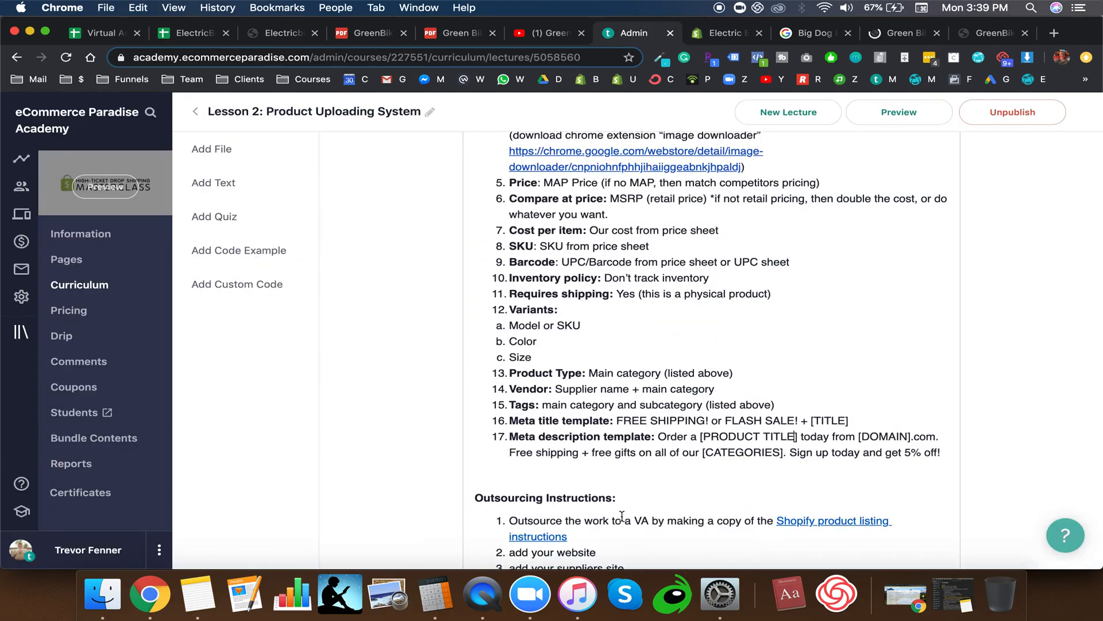
pyautogui.moveTo(943, 448); pyautogui.dragTo(790, 452)
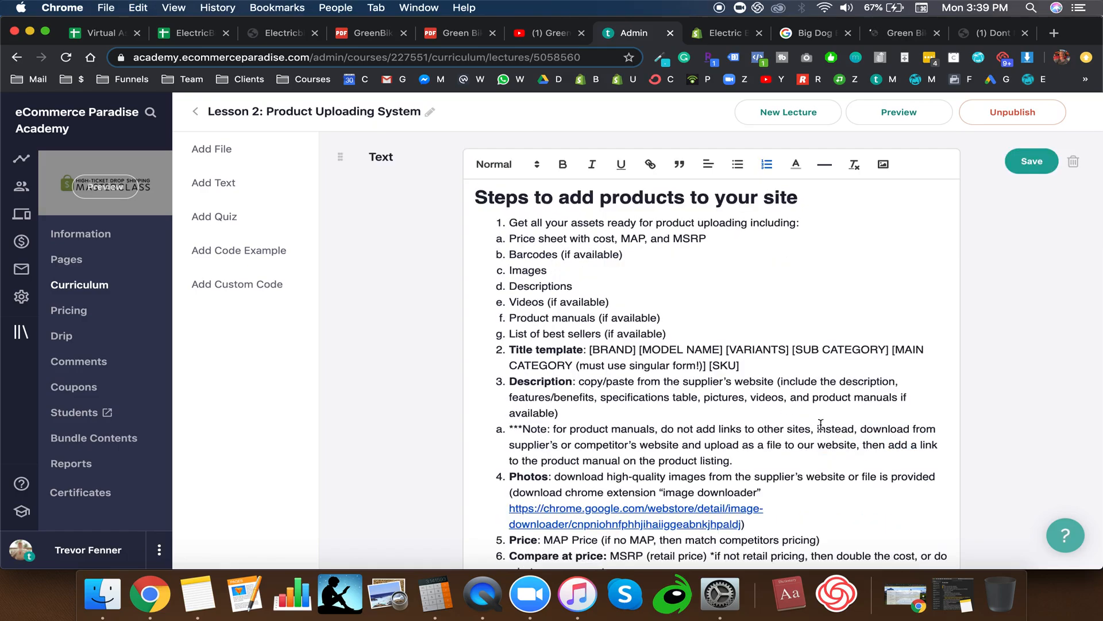
# Step: In the lesson's meta description template, replace the [CATEGORIES] placeholder with "[BRAND NAME] + [CATEGORY]"
pyautogui.scroll(-10, 821, 424)
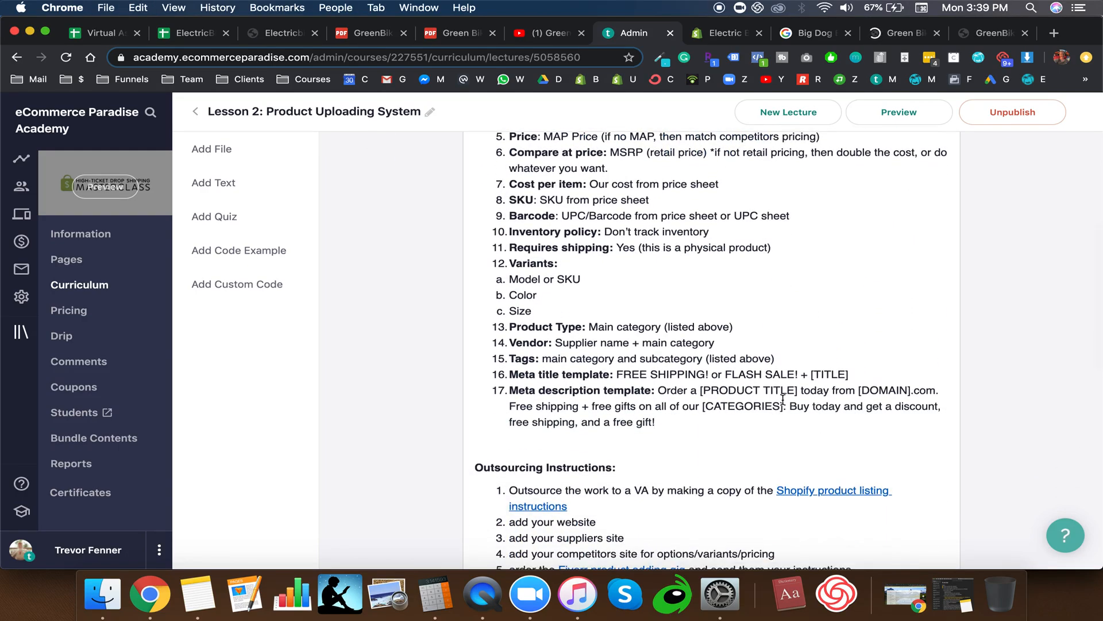
pyautogui.moveTo(782, 406); pyautogui.dragTo(702, 406)
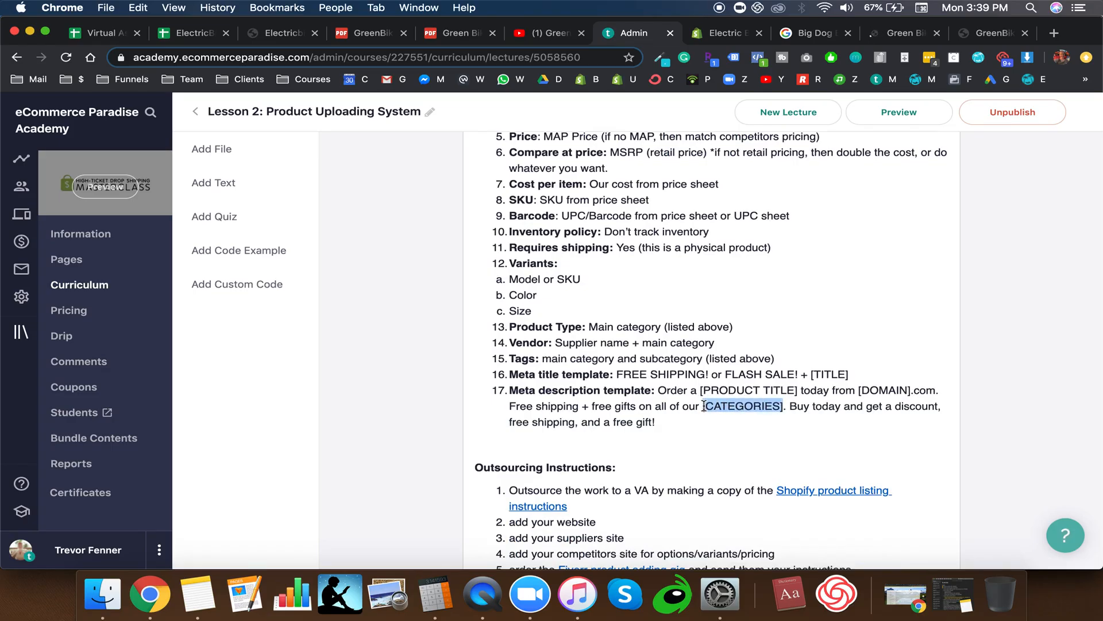
pyautogui.press('BackSpace')
pyautogui.write('[BRAND NAME')
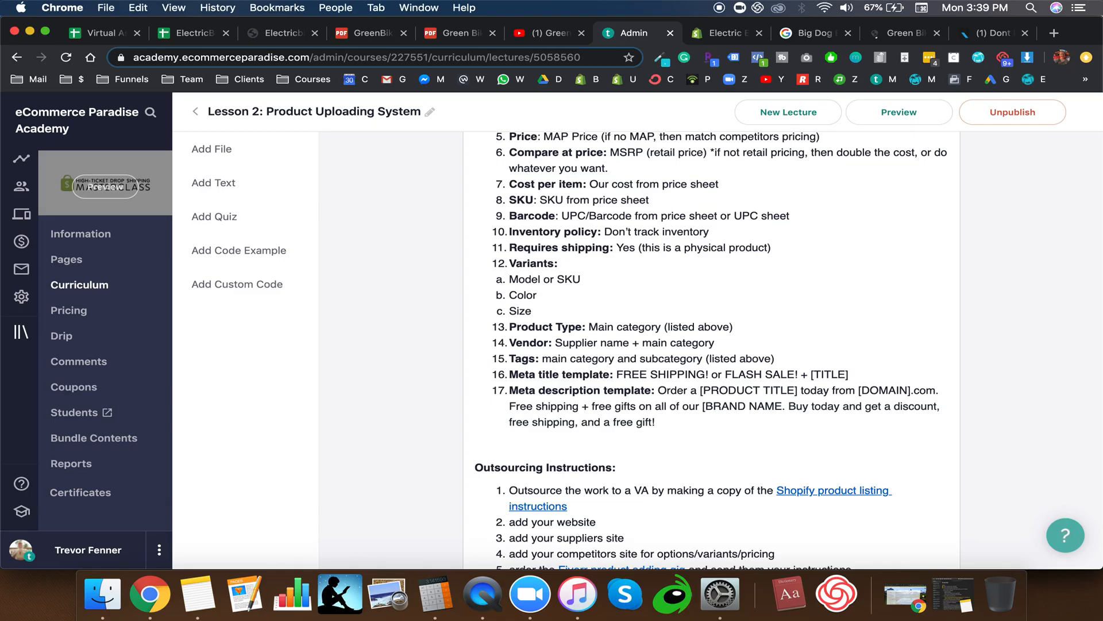
pyautogui.write('] ')
pyautogui.write('+ [CATE')
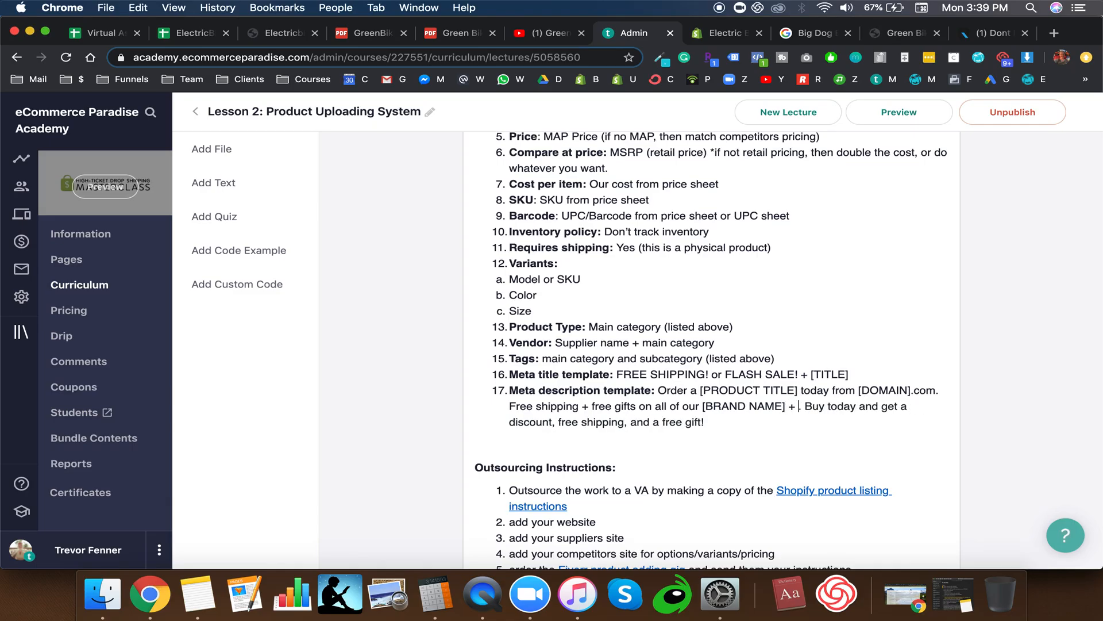
pyautogui.write('GORY')
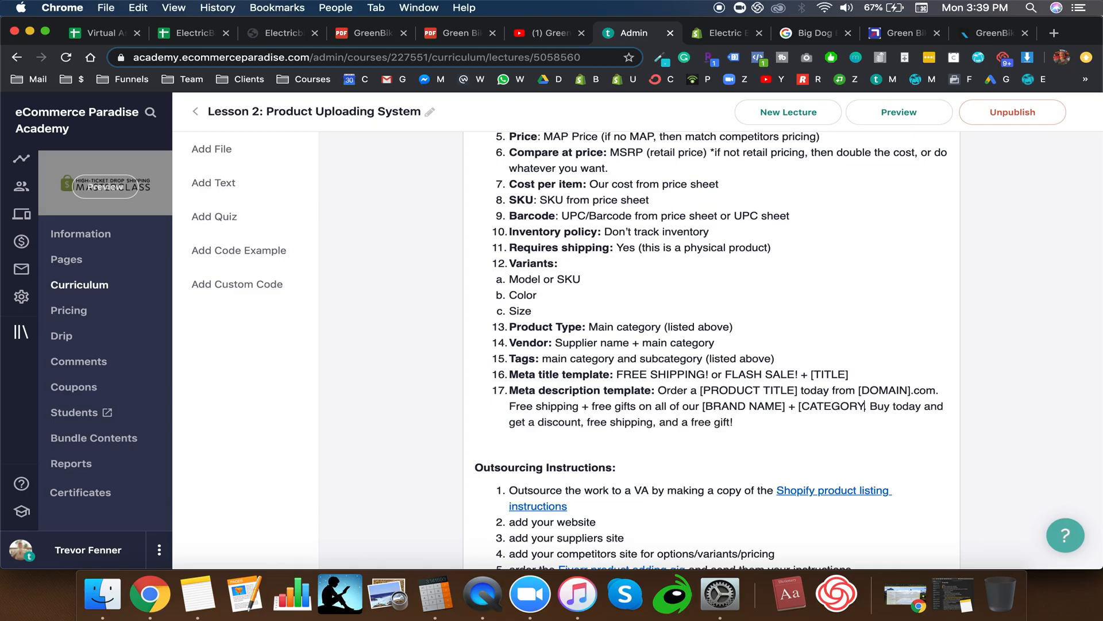
pyautogui.write('].')
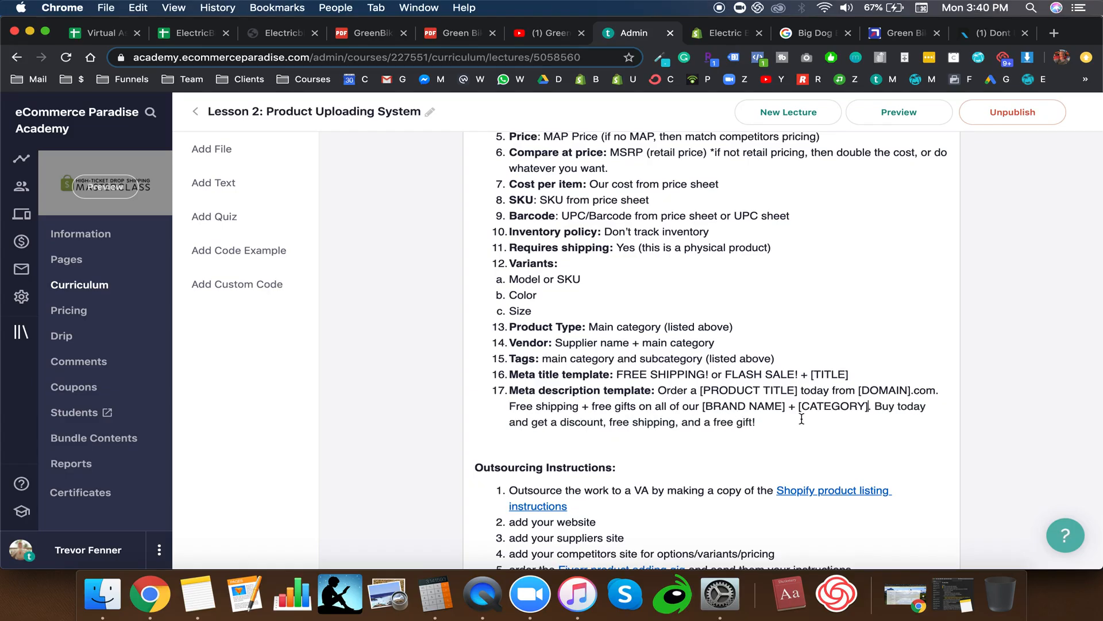
pyautogui.click(857, 413)
# Step: Return to the unsaved Shopify product and review its description and the Media section
pyautogui.hotkey('ctrl', 'Tab')
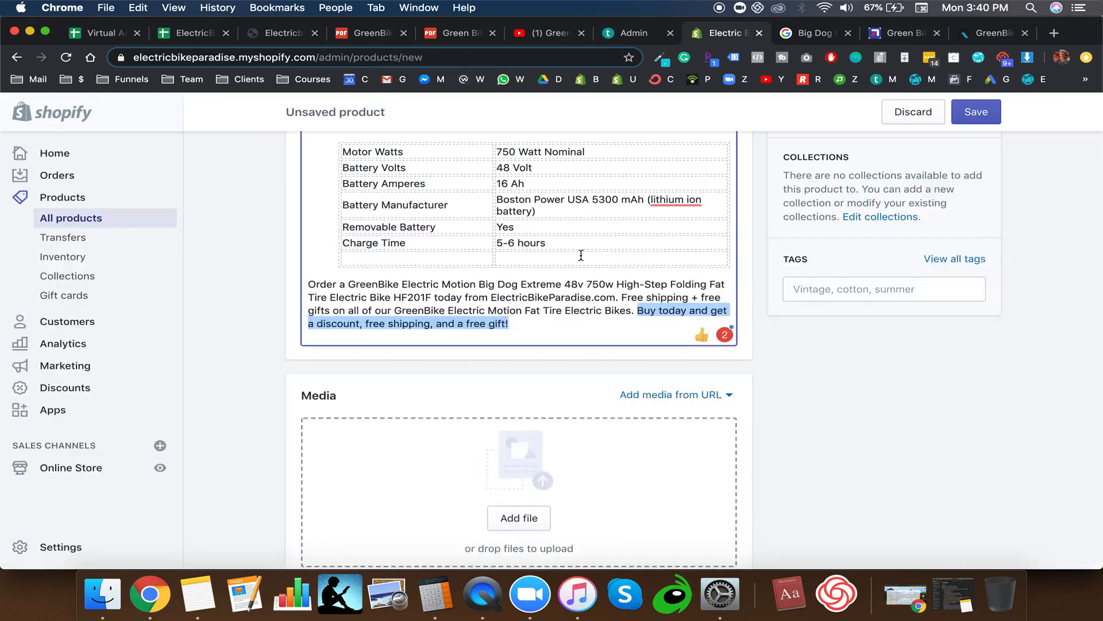
pyautogui.click(643, 321)
pyautogui.scroll(-3, 633, 327)
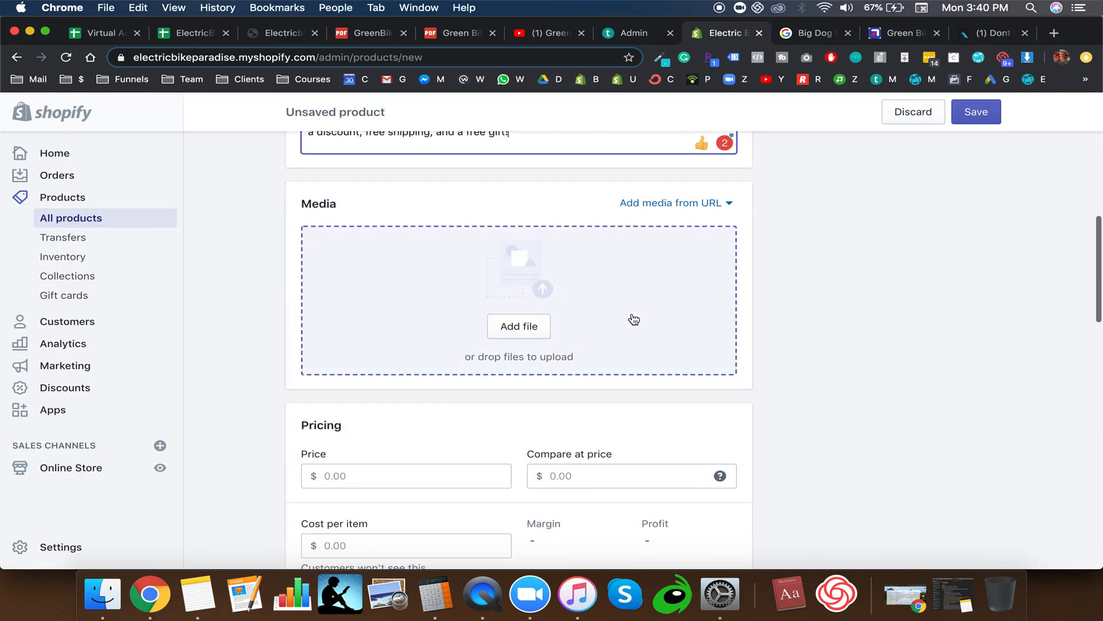
pyautogui.scroll(6, 632, 316)
pyautogui.scroll(10, 632, 313)
pyautogui.scroll(-15, 632, 313)
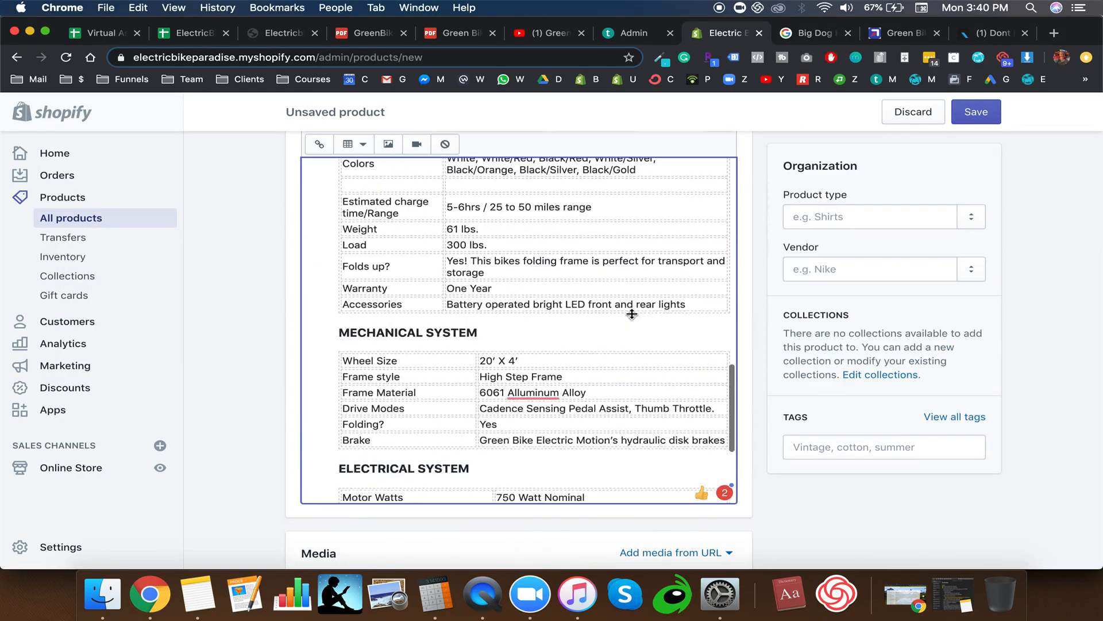
pyautogui.scroll(-5, 632, 314)
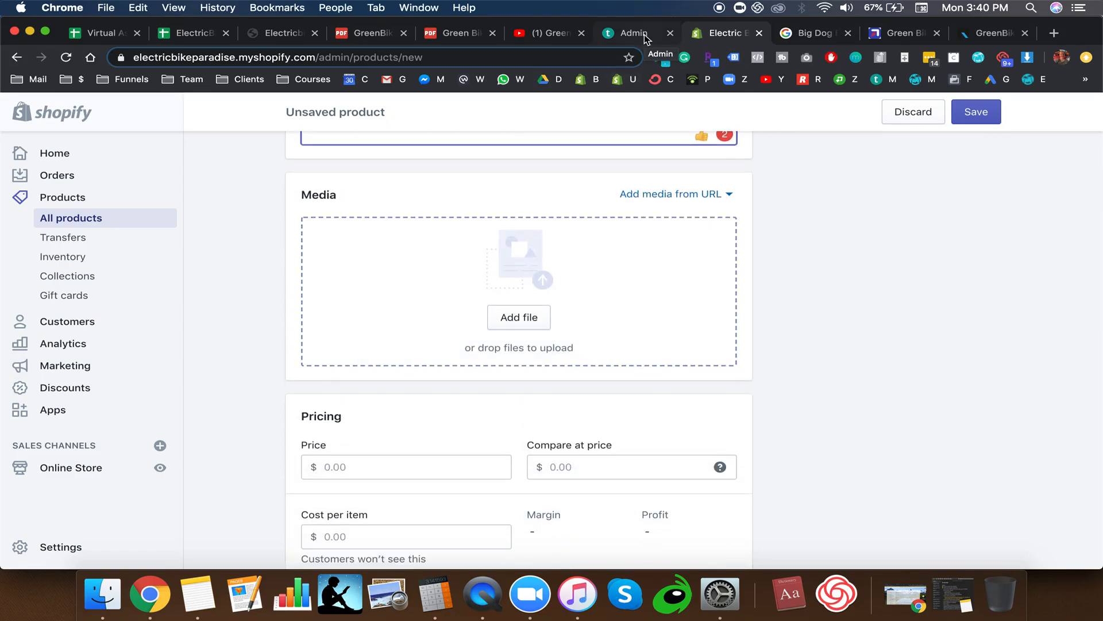
# Step: Check the Photos instructions in the Product Uploading System lesson
pyautogui.click(287, 33)
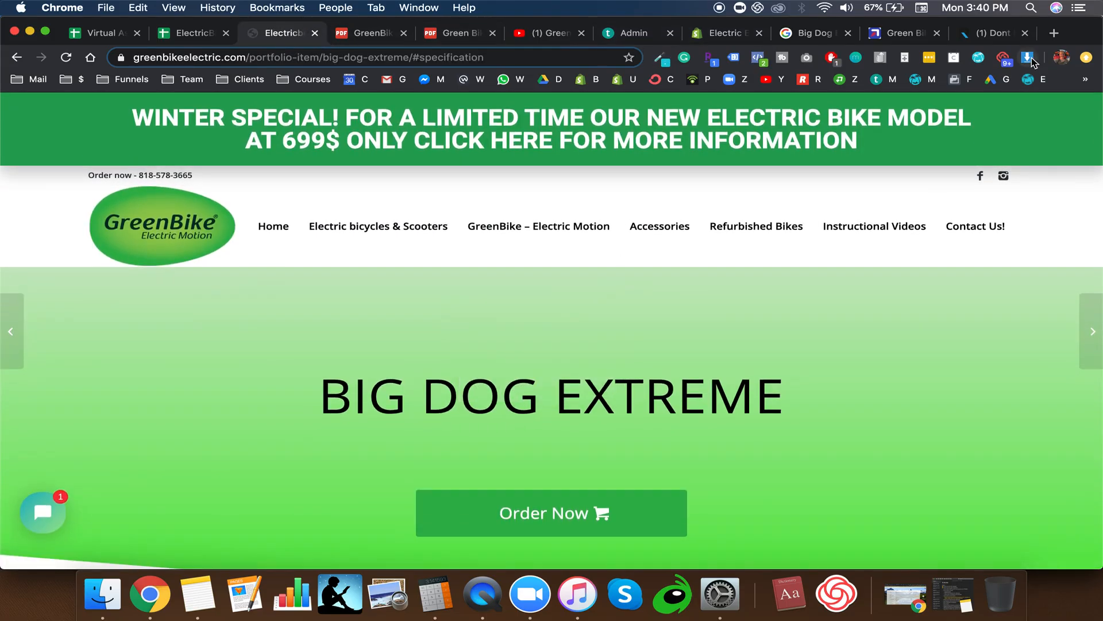
pyautogui.click(632, 32)
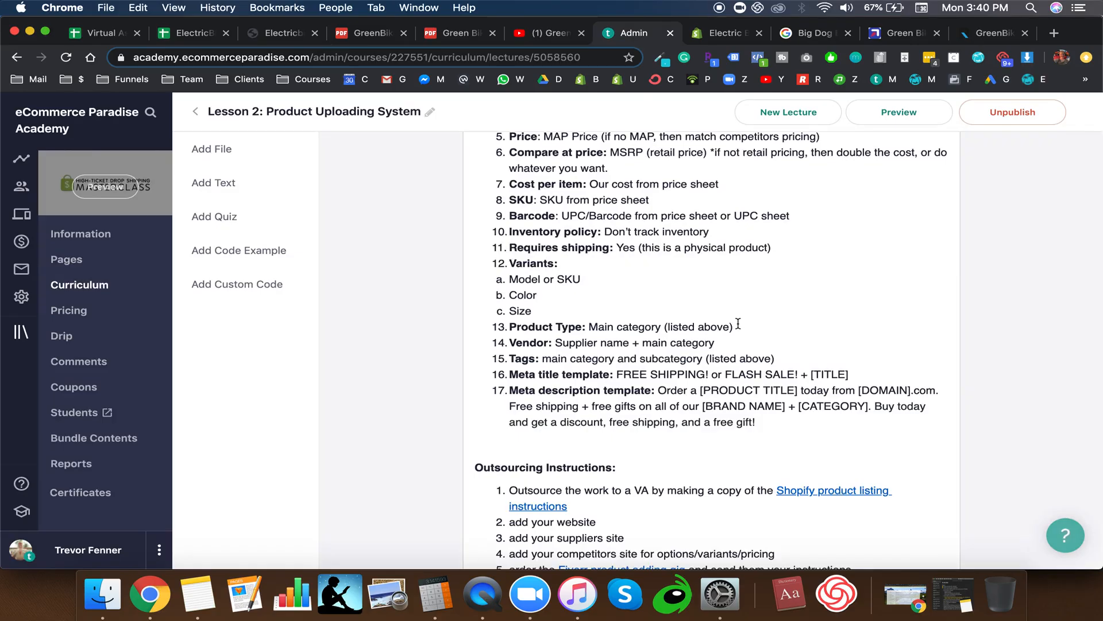
pyautogui.scroll(5, 739, 324)
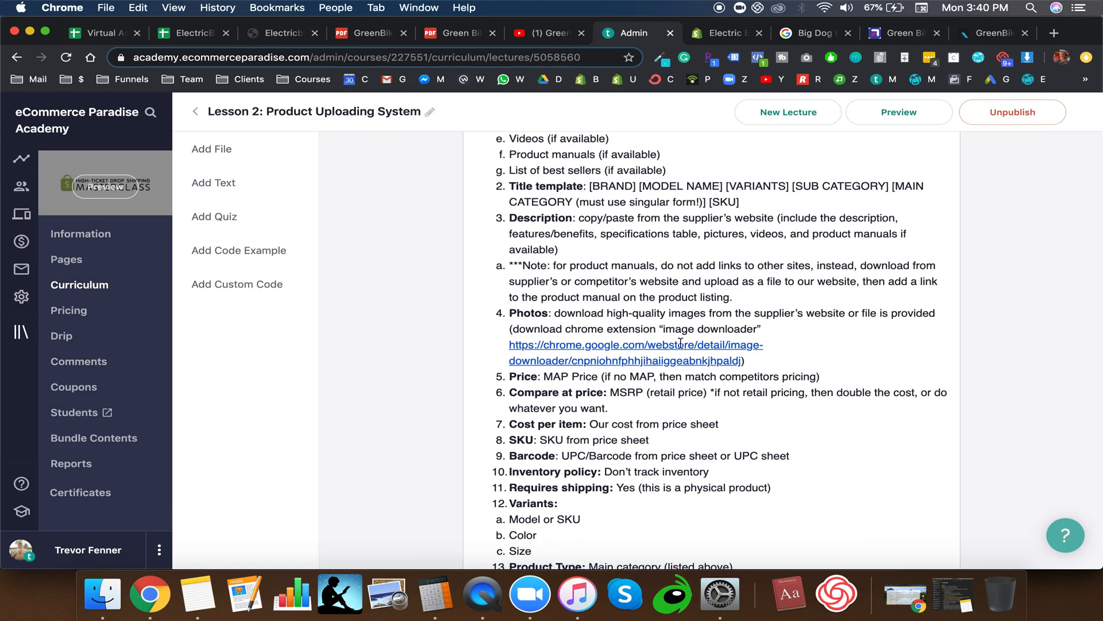
# Step: Open the image downloader on the supplier's Big Dog Extreme page and compare the images it found with the page's photo gallery
pyautogui.click(283, 32)
pyautogui.moveTo(499, 253)
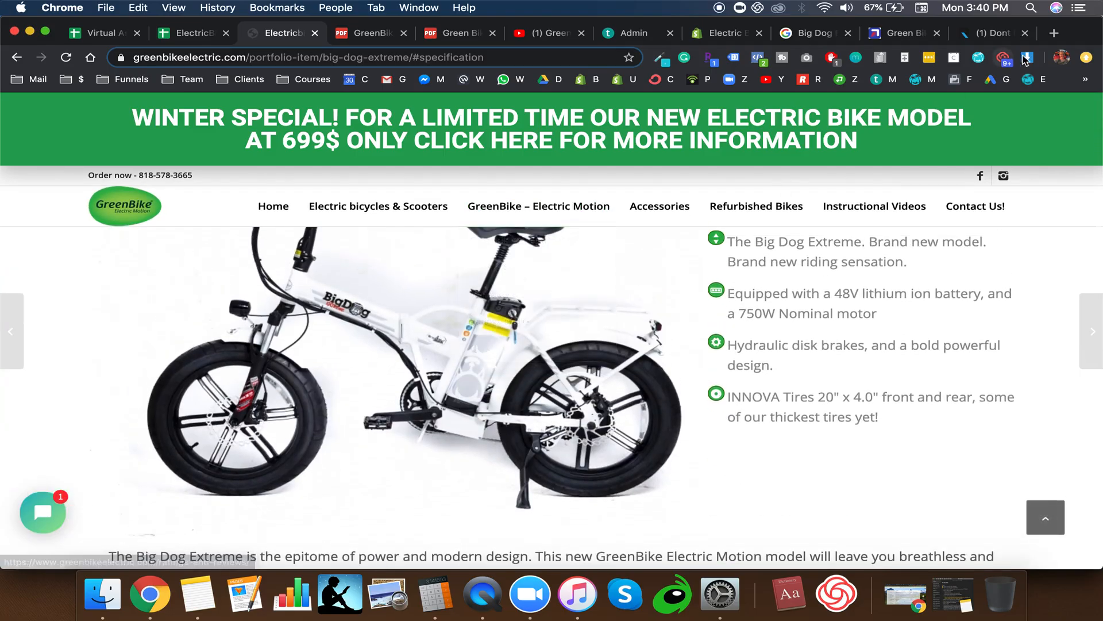
pyautogui.click(1026, 58)
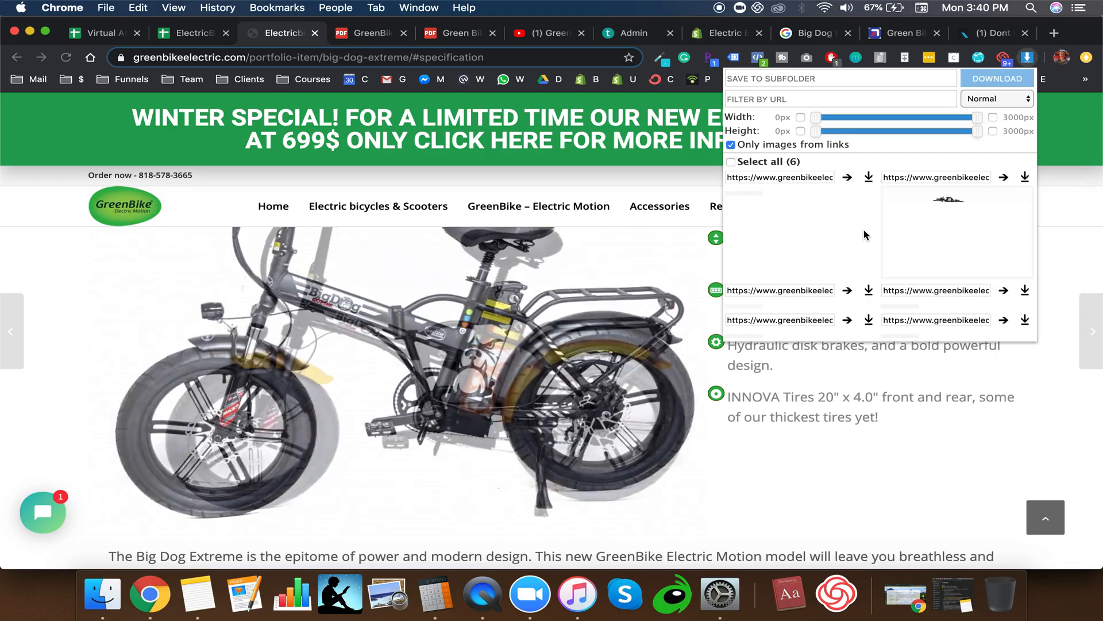
pyautogui.scroll(-2, 495, 383)
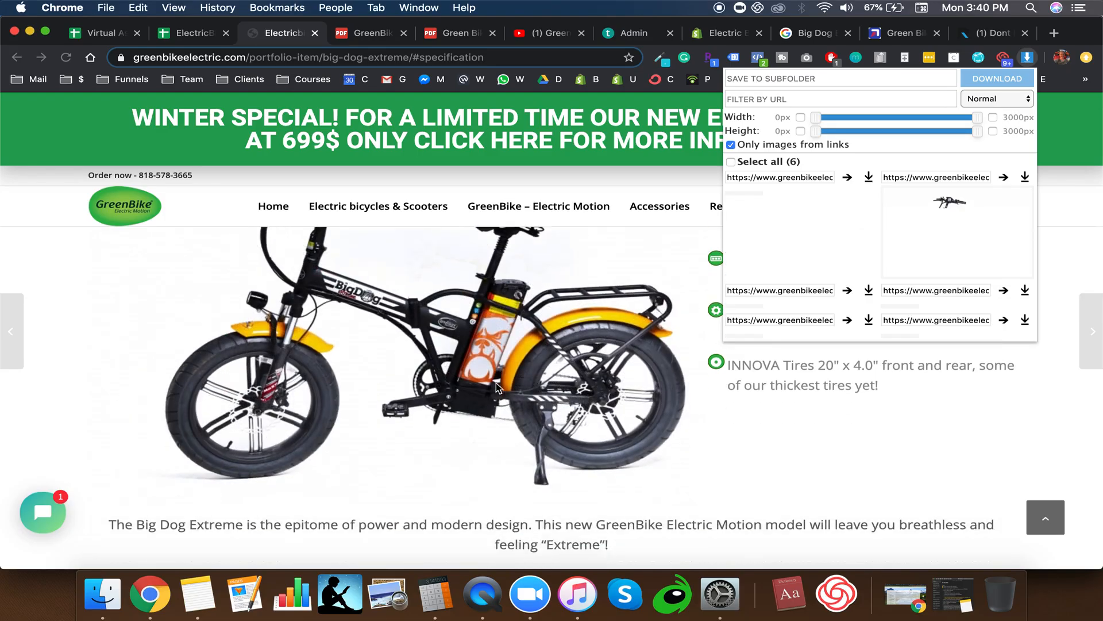
pyautogui.scroll(-5, 495, 383)
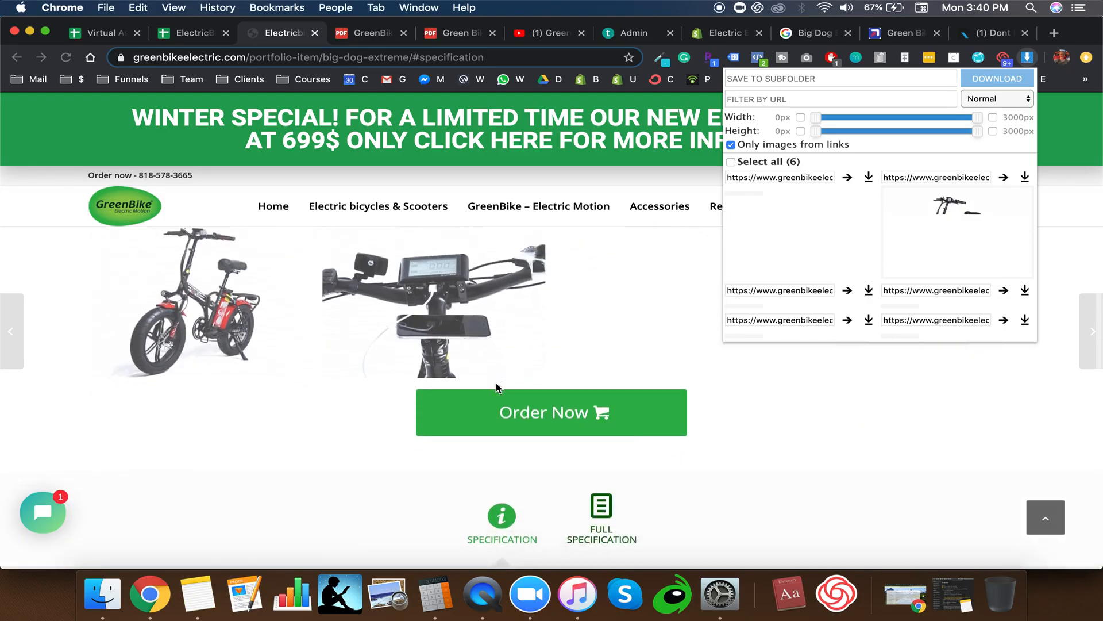
pyautogui.scroll(5, 495, 382)
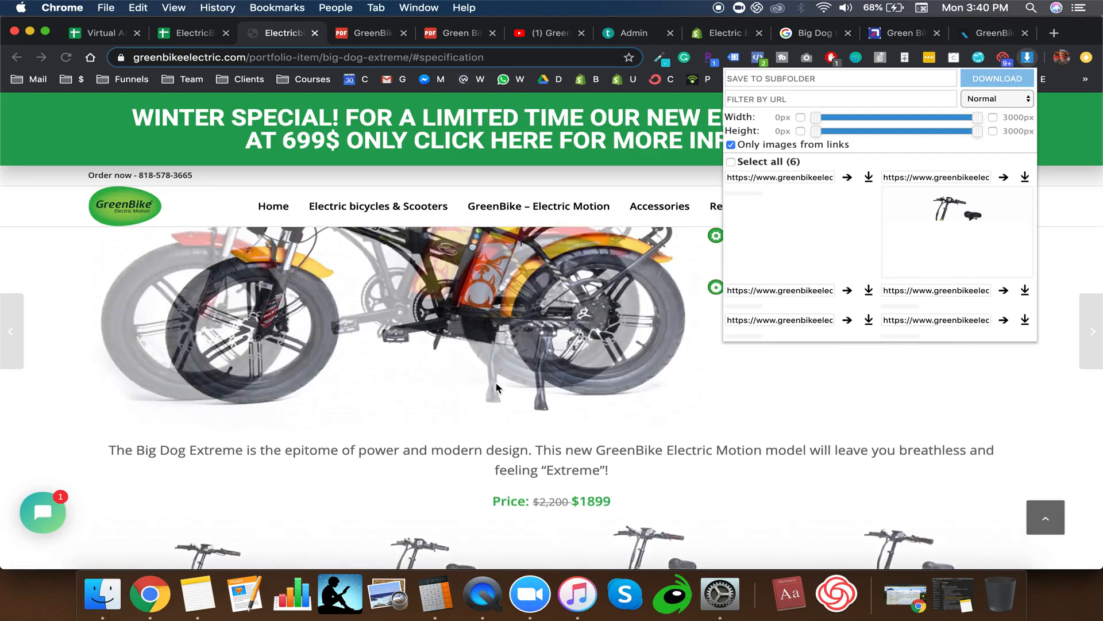
pyautogui.scroll(-6, 495, 383)
pyautogui.scroll(-1, 497, 388)
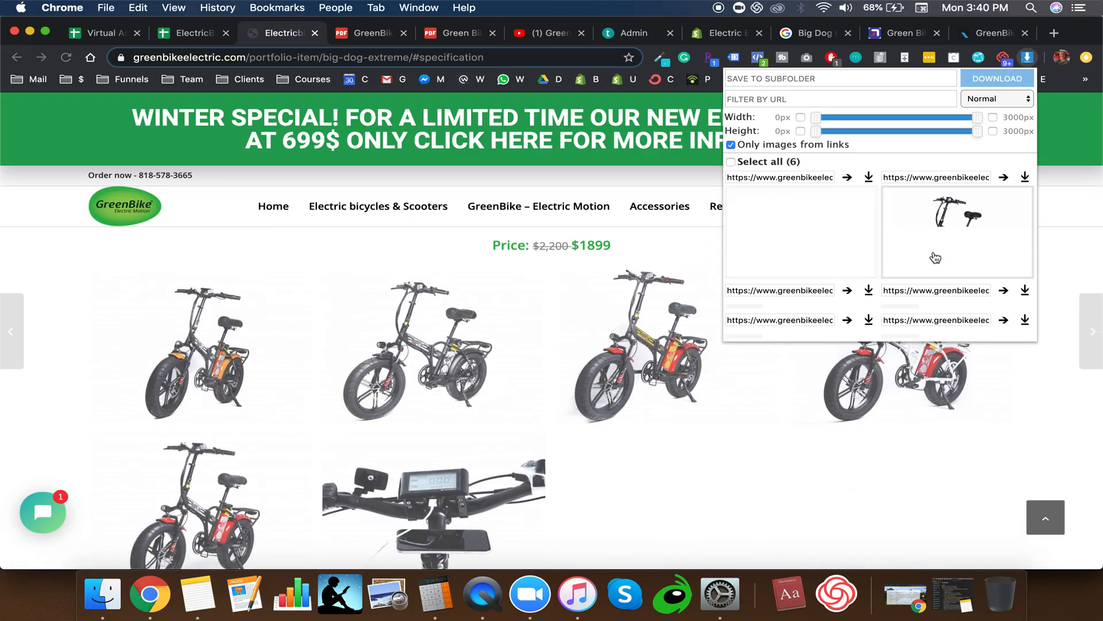
pyautogui.click(1061, 201)
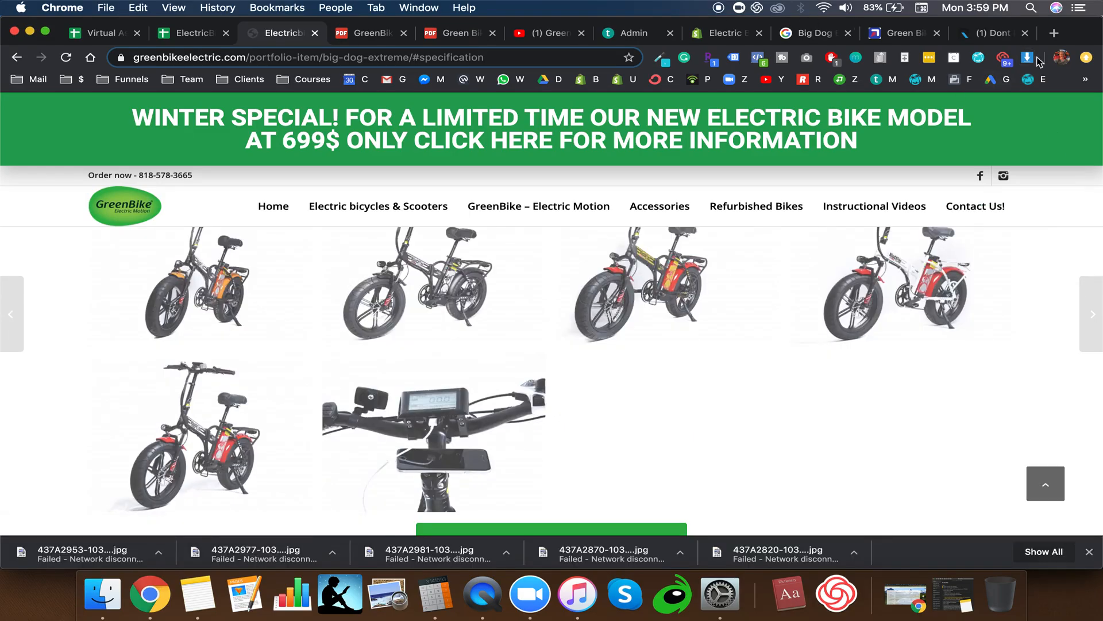
# Step: Check the image downloader's save subfolder name "GREENBIKE Big Dog Extreme", the select-all option and the previews of the found images
pyautogui.click(1026, 58)
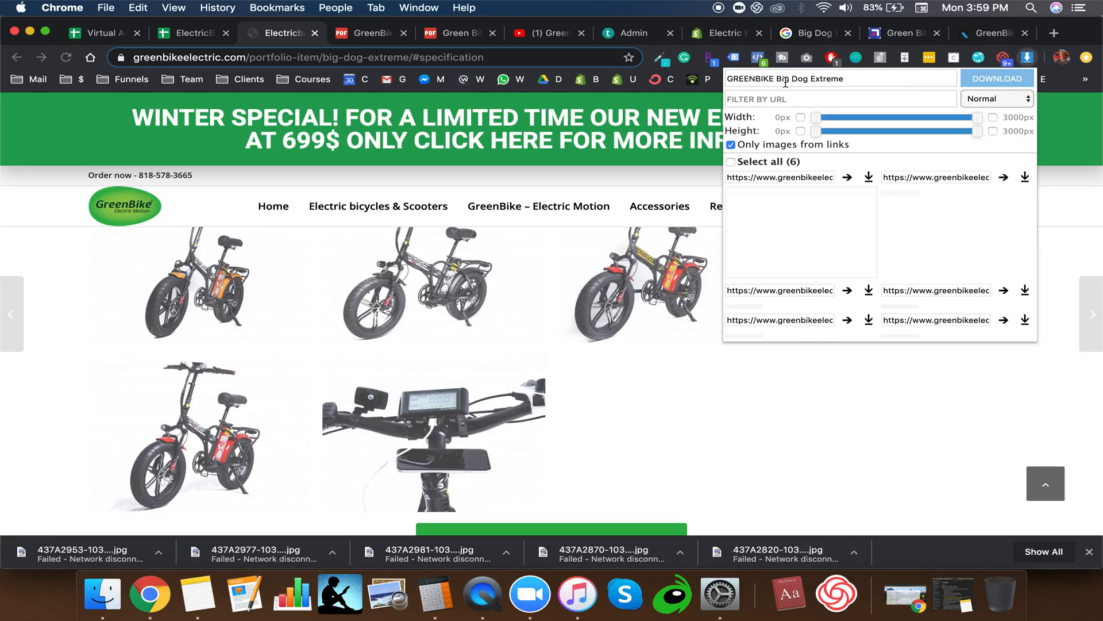
pyautogui.doubleClick(749, 79)
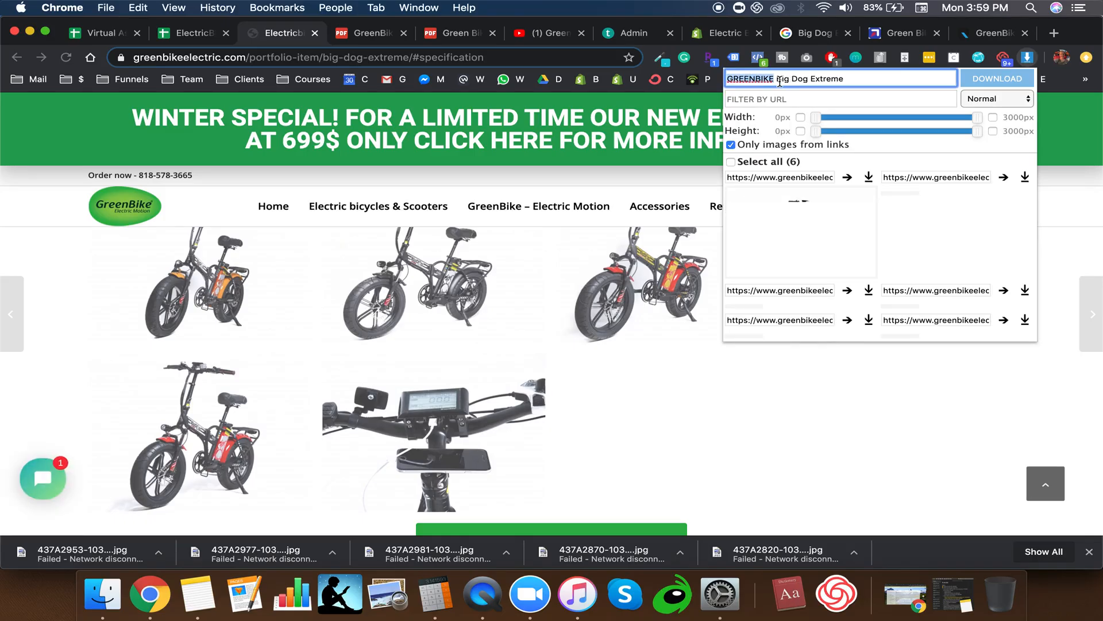
pyautogui.moveTo(778, 79); pyautogui.dragTo(860, 80)
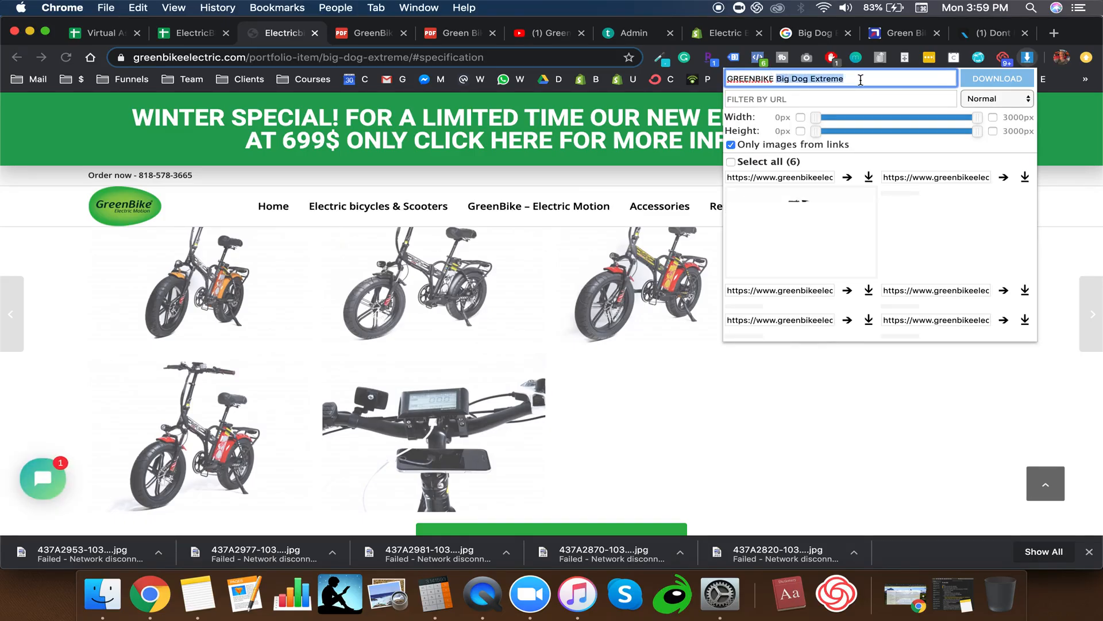
pyautogui.click(861, 80)
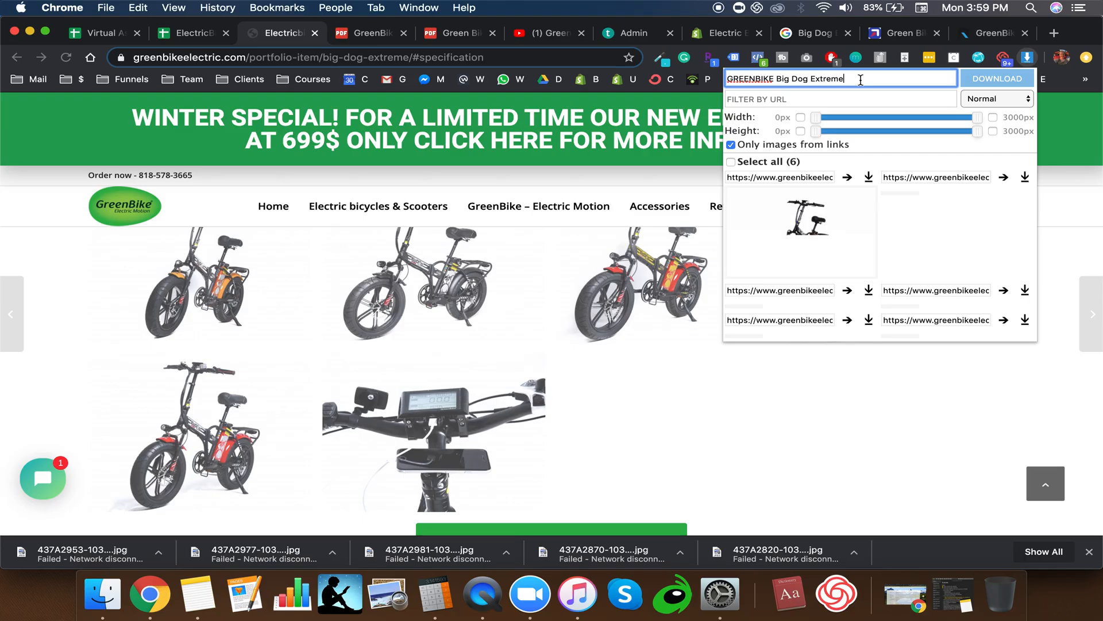
pyautogui.click(730, 163)
pyautogui.click(731, 163)
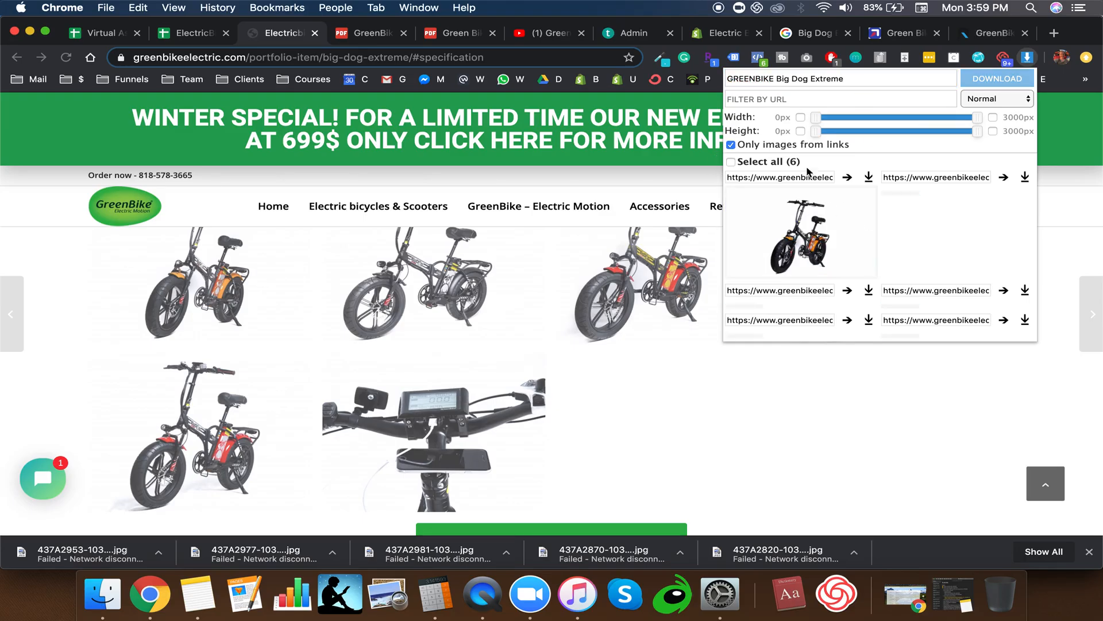
pyautogui.click(731, 162)
pyautogui.click(731, 162)
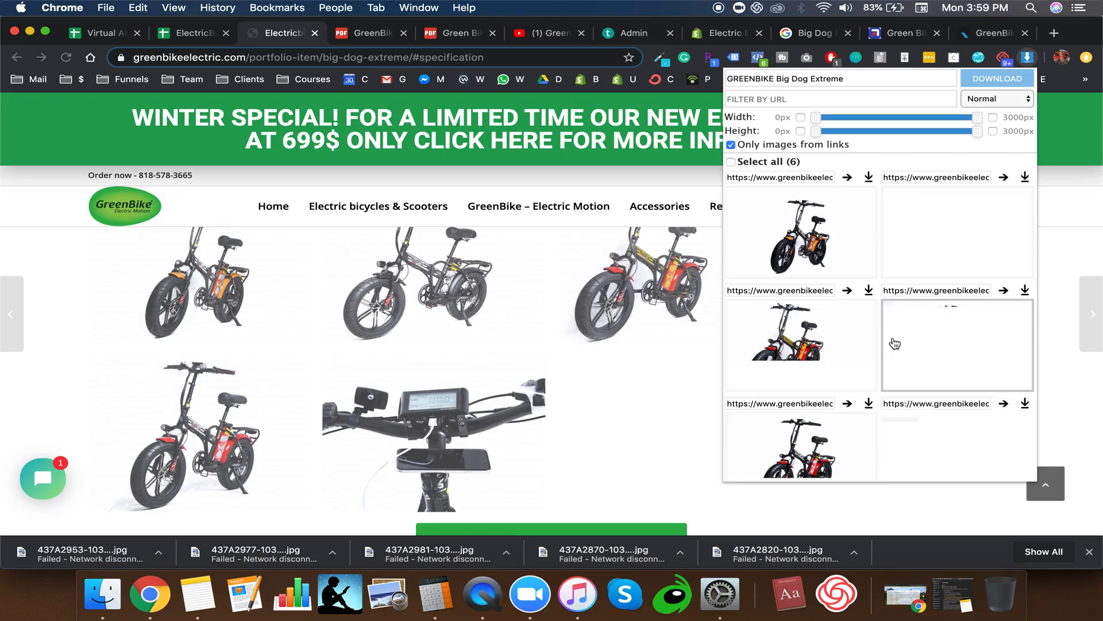
pyautogui.scroll(-1, 915, 365)
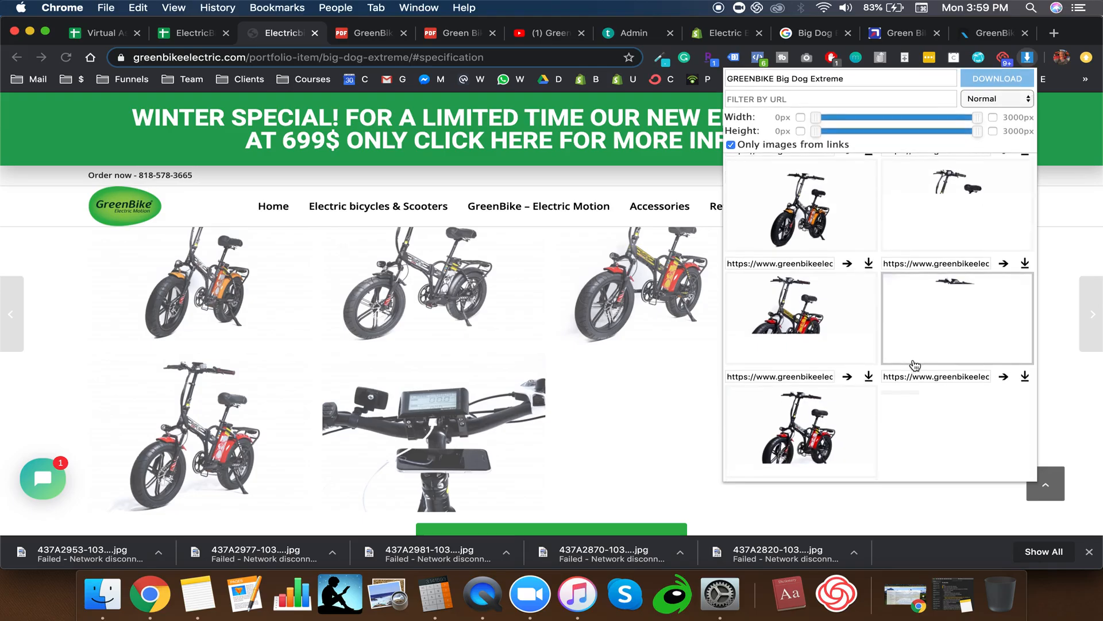
pyautogui.scroll(1, 916, 365)
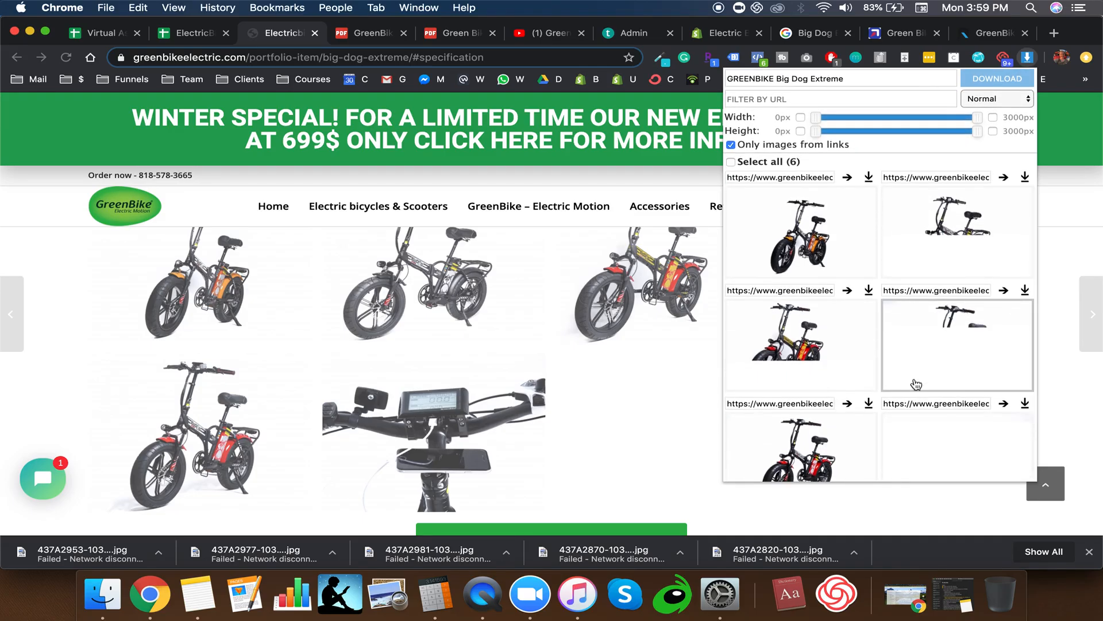
# Step: Download all six supplier images into the subfolder "GREENBIKE Big Dog Extreme" with the image downloader
pyautogui.click(731, 161)
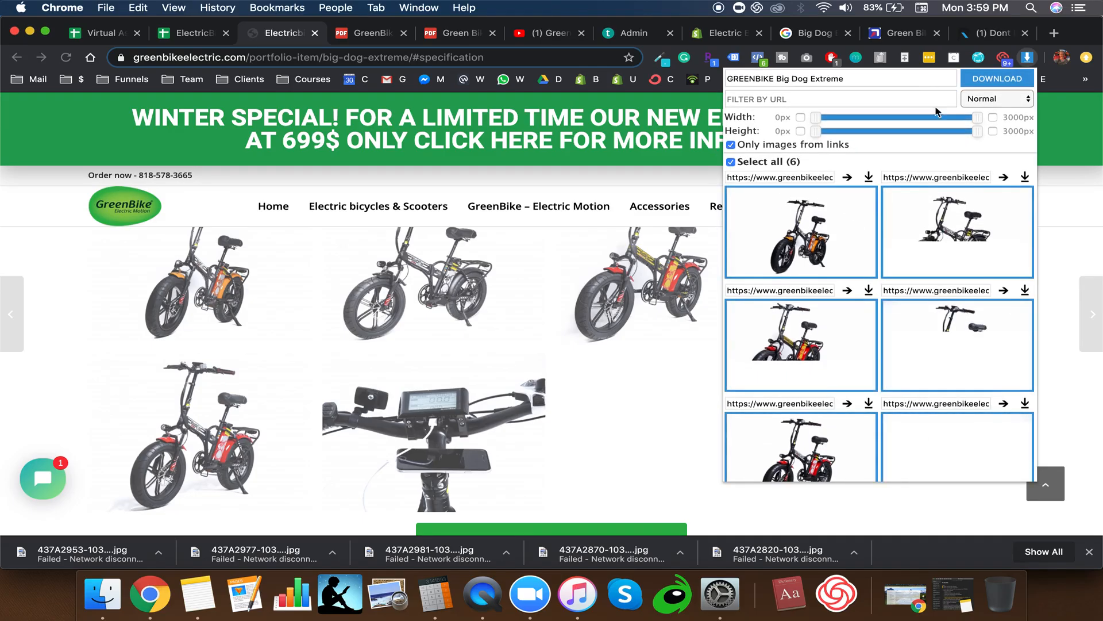
pyautogui.click(986, 88)
pyautogui.click(754, 218)
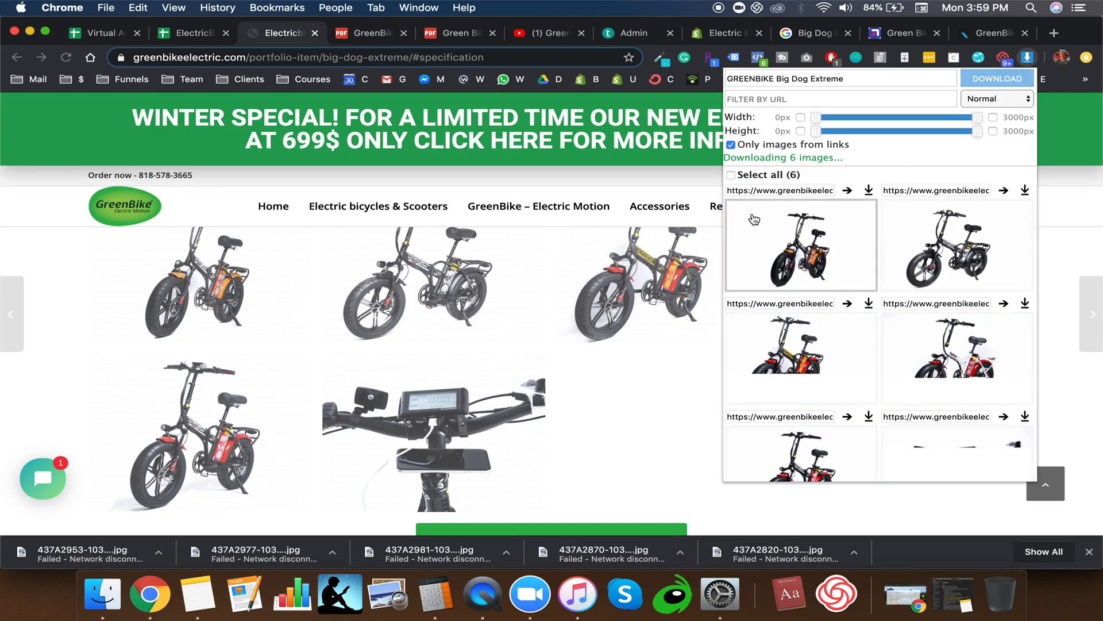
pyautogui.click(731, 175)
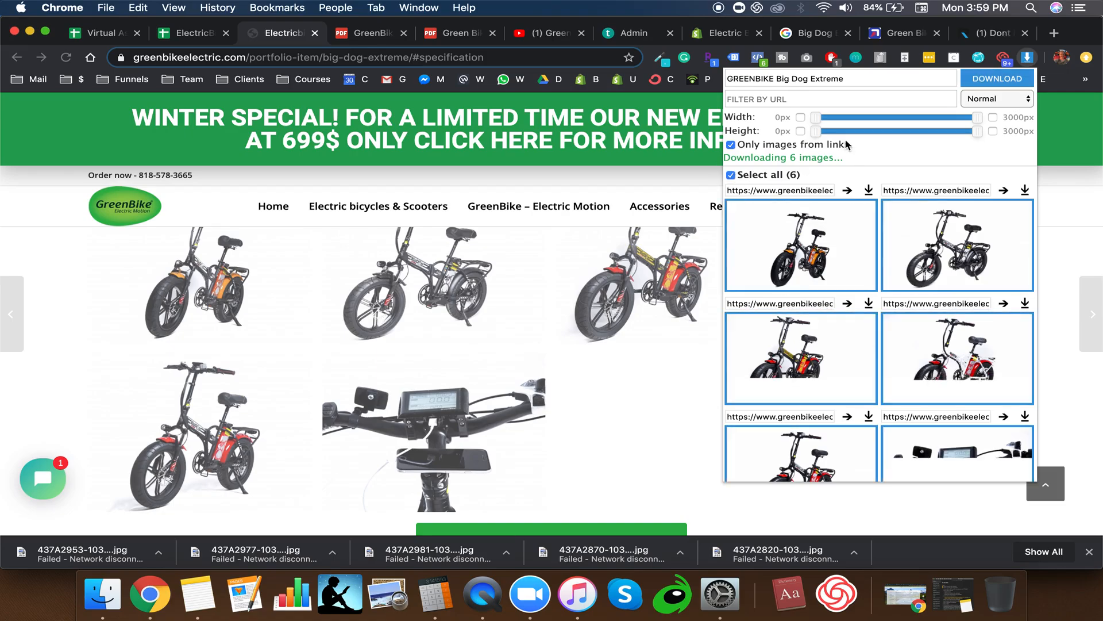
pyautogui.click(989, 81)
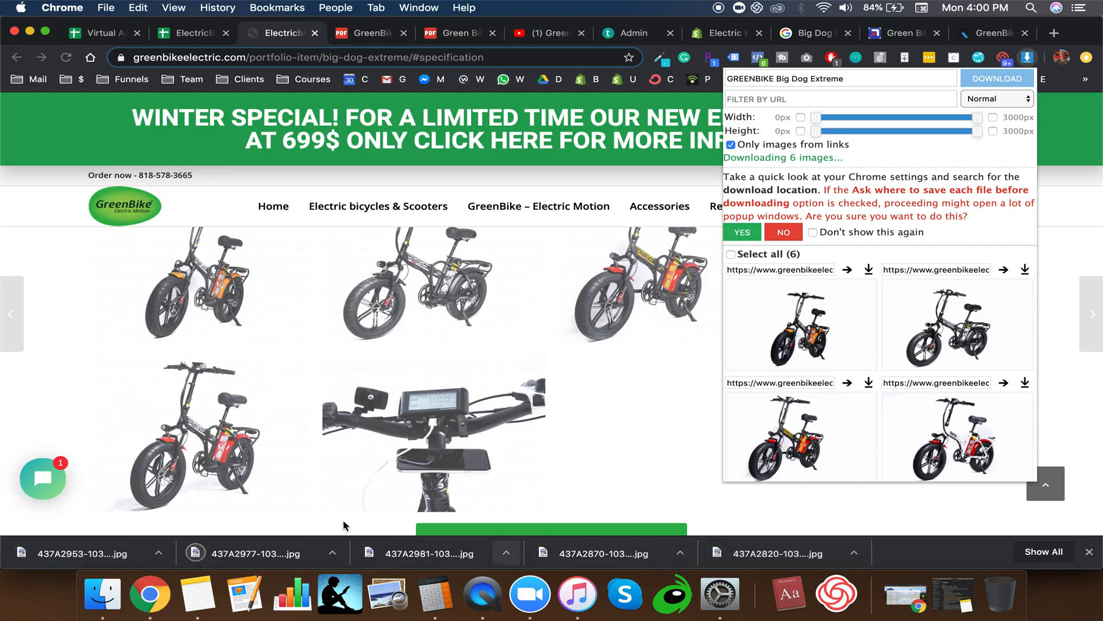
pyautogui.click(684, 387)
# Step: Start adding media files to the unsaved Shopify product and open the "GREENBIKE Big Dog Extreme" folder in Downloads
pyautogui.click(716, 40)
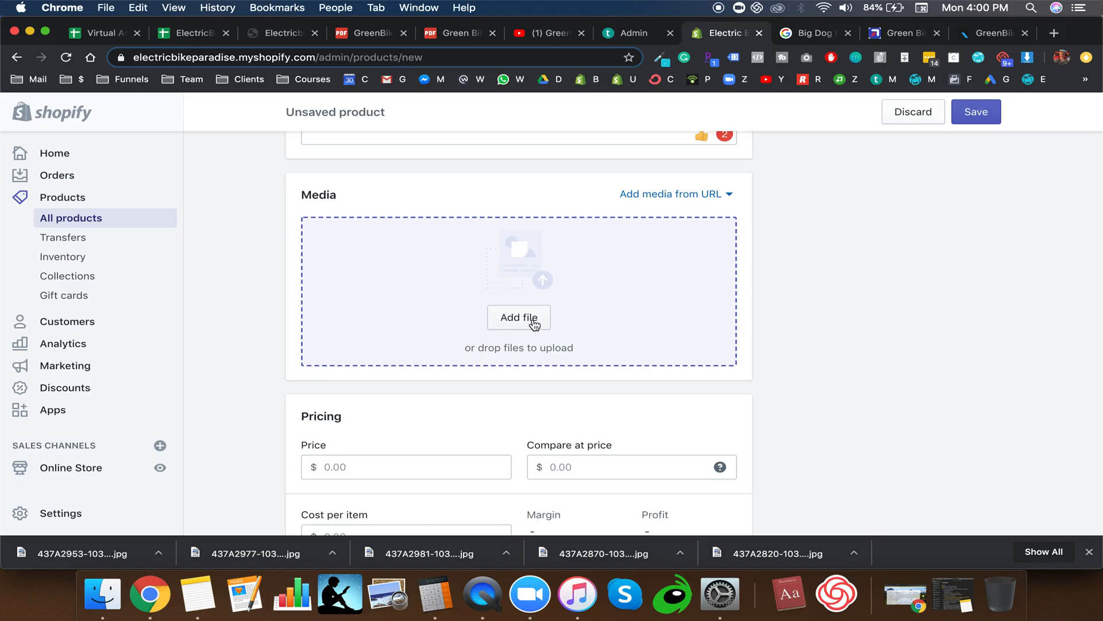
pyautogui.click(534, 325)
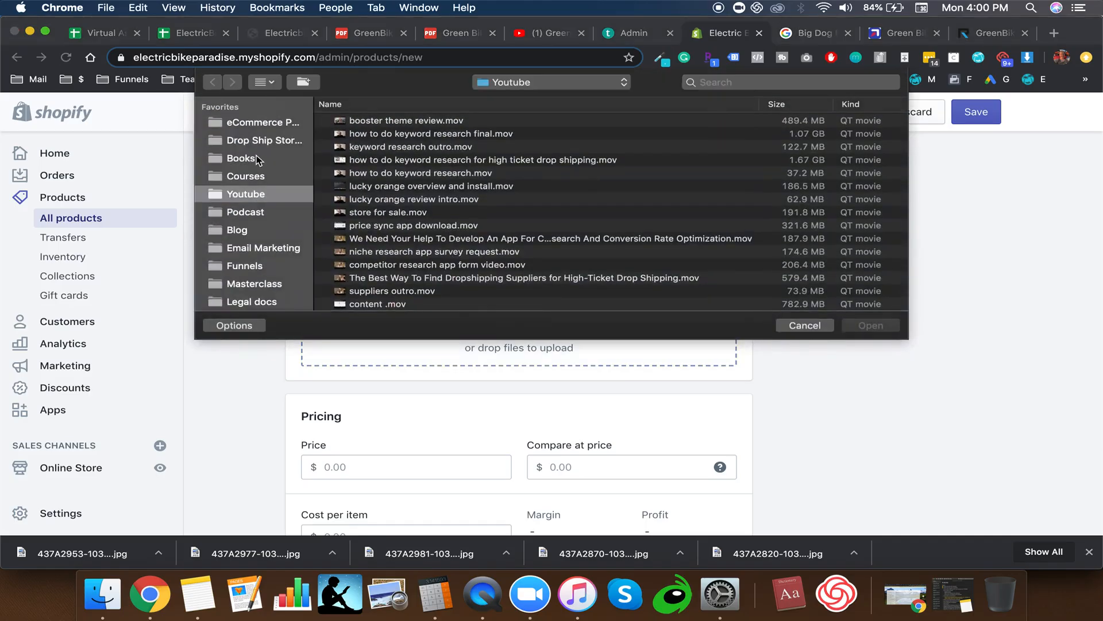
pyautogui.scroll(-4, 257, 160)
pyautogui.click(248, 288)
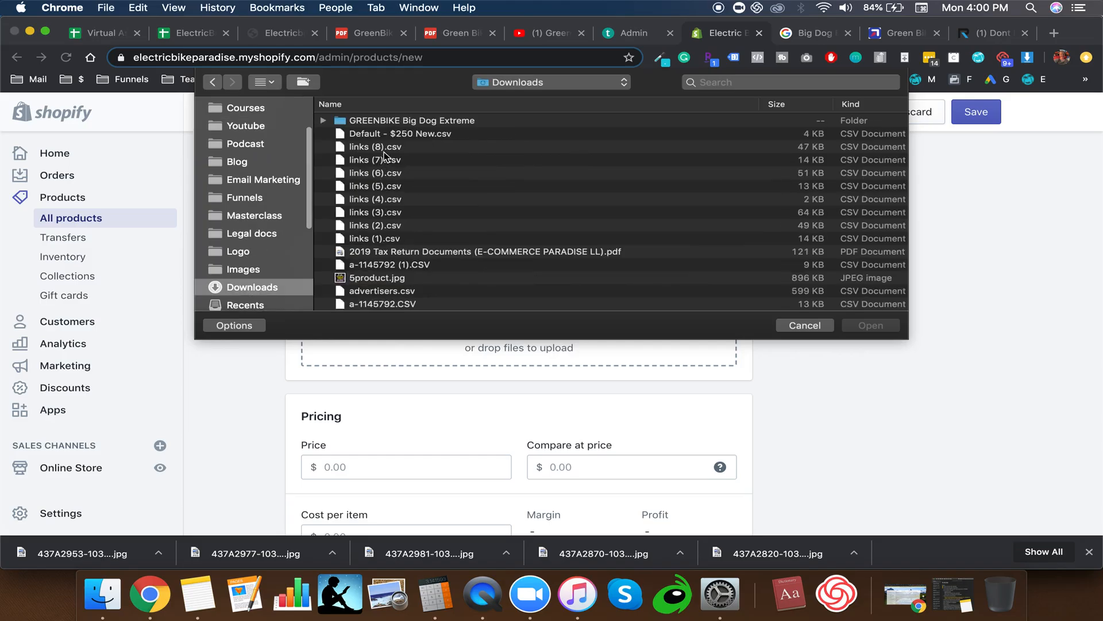
pyautogui.click(358, 122)
pyautogui.press('Right')
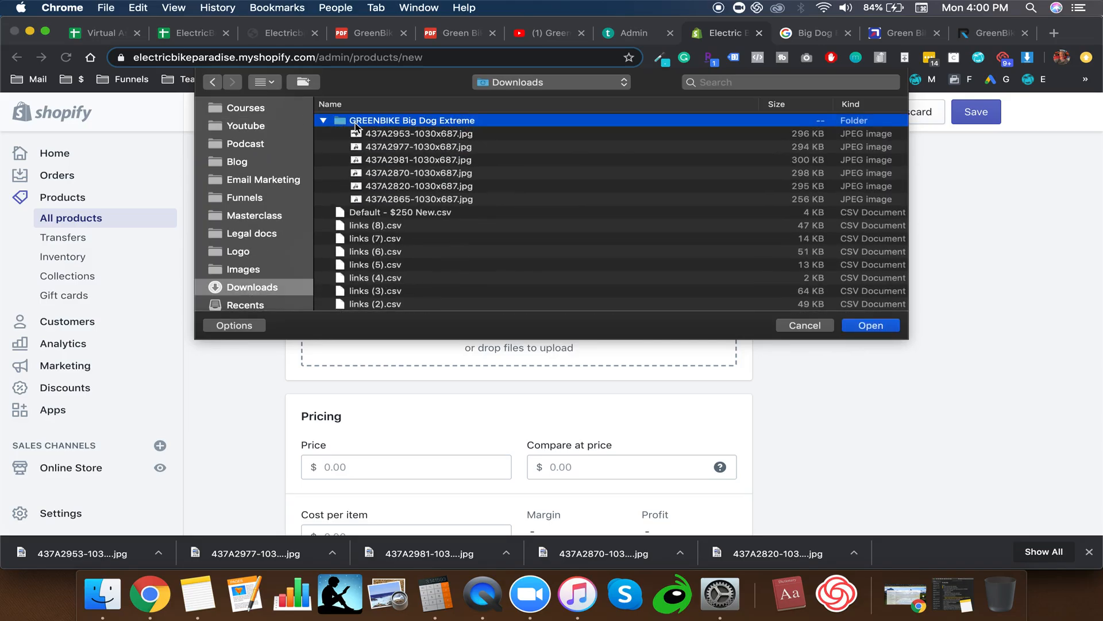
pyautogui.doubleClick(356, 122)
# Step: Upload all six JPEG images from the folder, 437A2953-1030x687.jpg through 437A2865-1030x687.jpg, to the product's Media section
pyautogui.keyDown('shift'); pyautogui.click(369, 189); pyautogui.keyUp('shift')
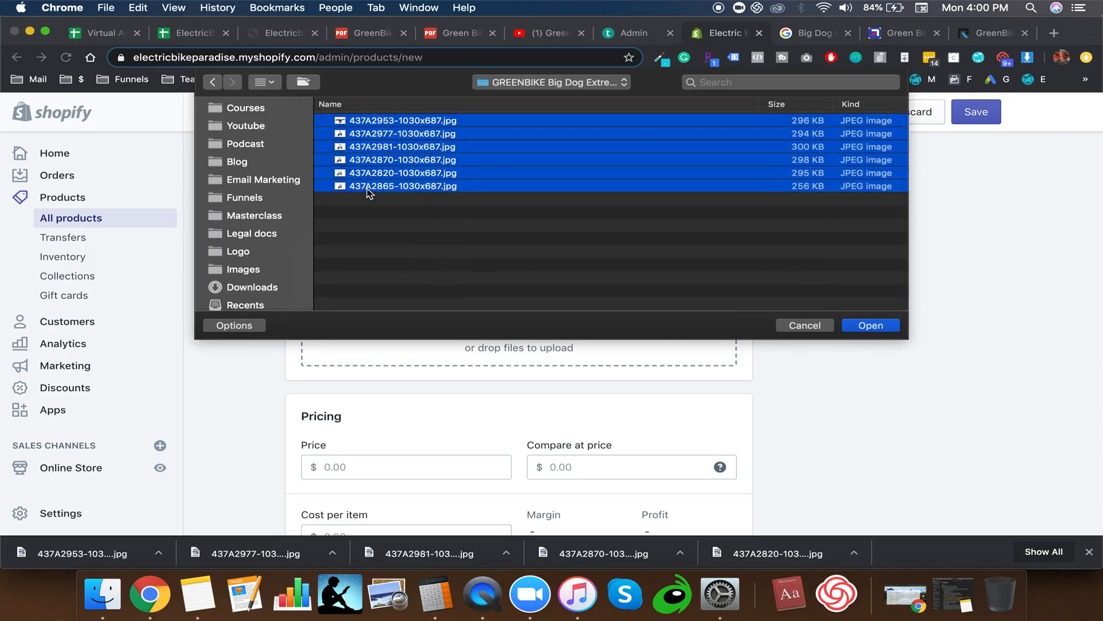
pyautogui.click(421, 226)
pyautogui.click(413, 187)
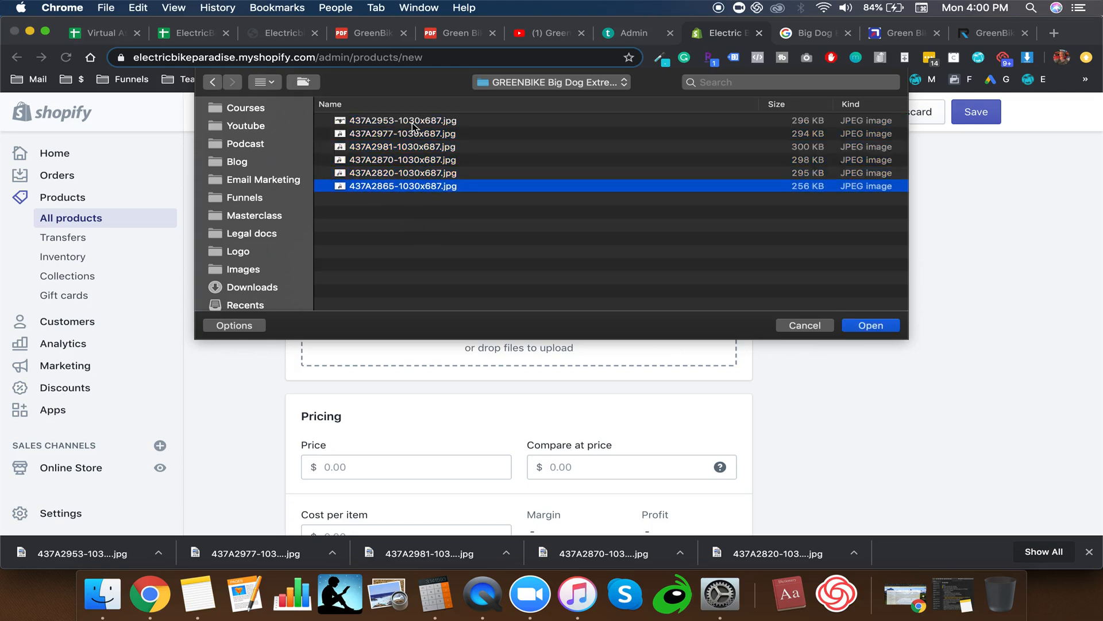
pyautogui.keyDown('shift'); pyautogui.click(411, 122); pyautogui.keyUp('shift')
pyautogui.press('Return')
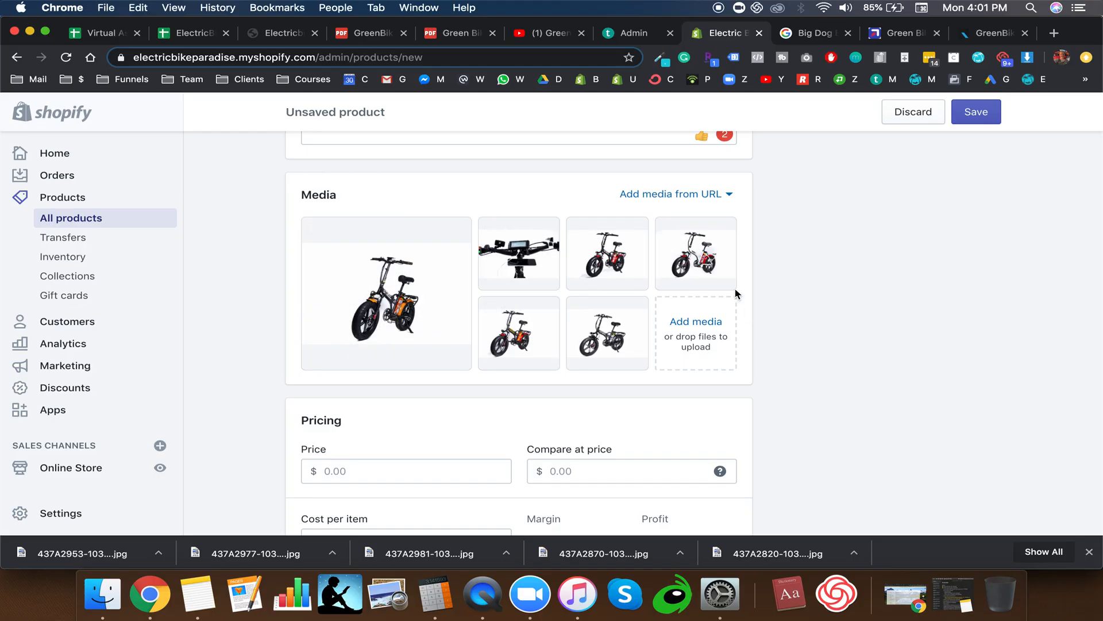
# Step: Review the product's uploaded images and compare them with the Big Dog Extreme photos on the Upzy and Ridetique listings
pyautogui.scroll(-2, 757, 328)
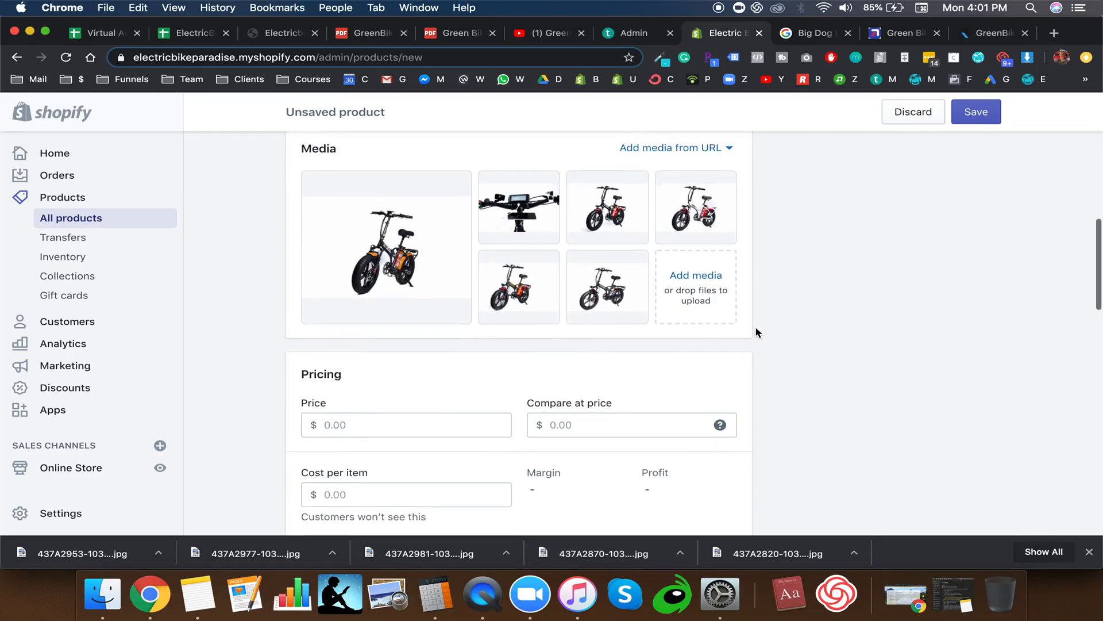
pyautogui.scroll(1, 756, 332)
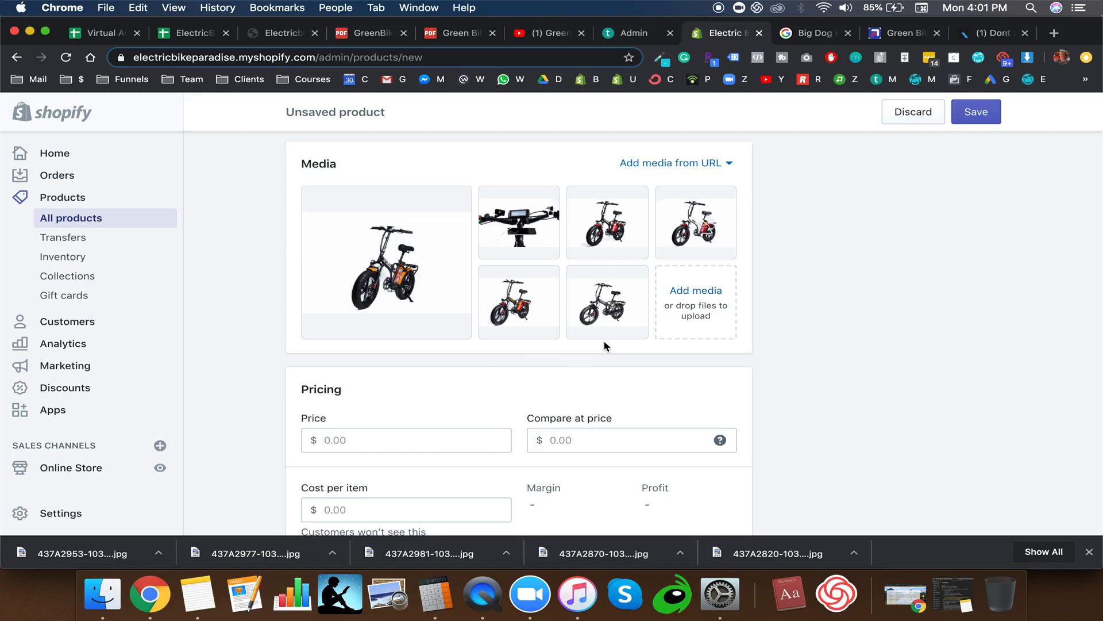
pyautogui.click(898, 35)
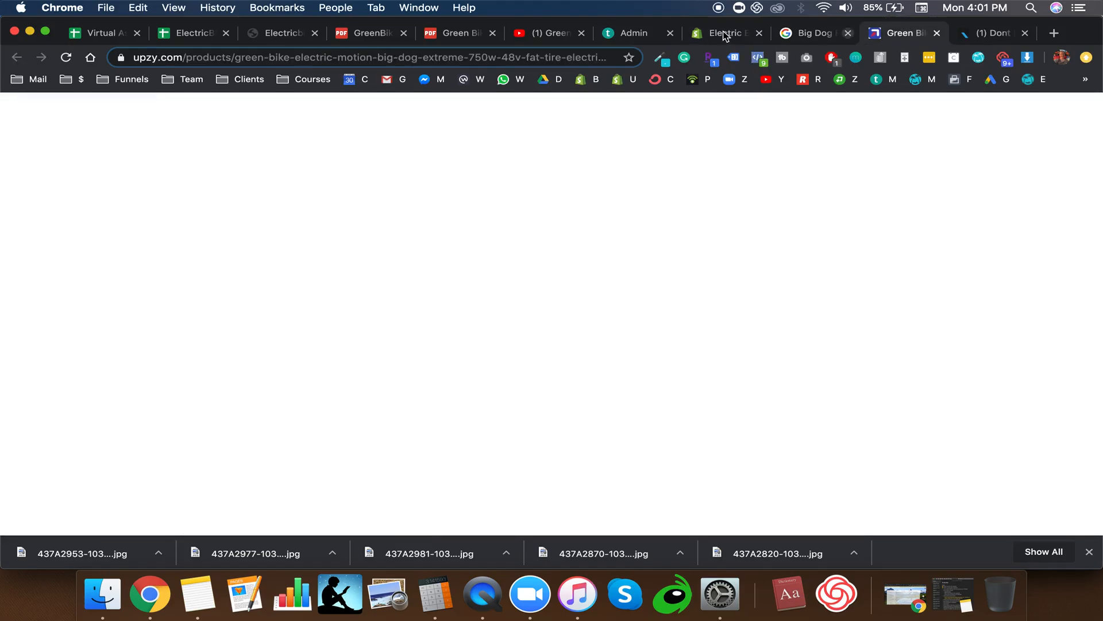
pyautogui.click(767, 184)
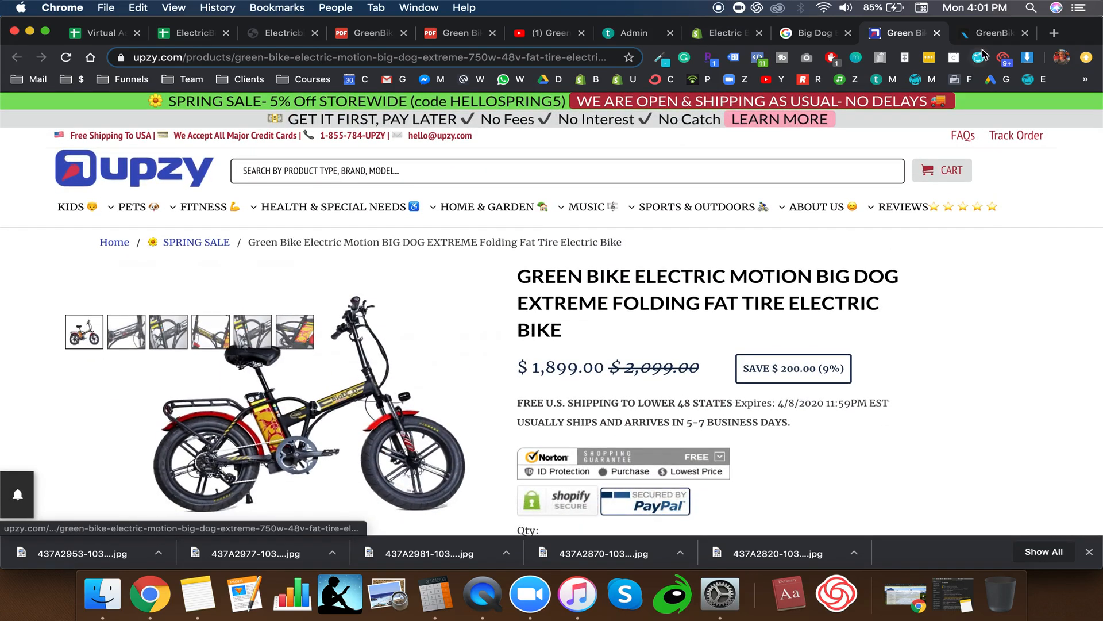
pyautogui.click(992, 33)
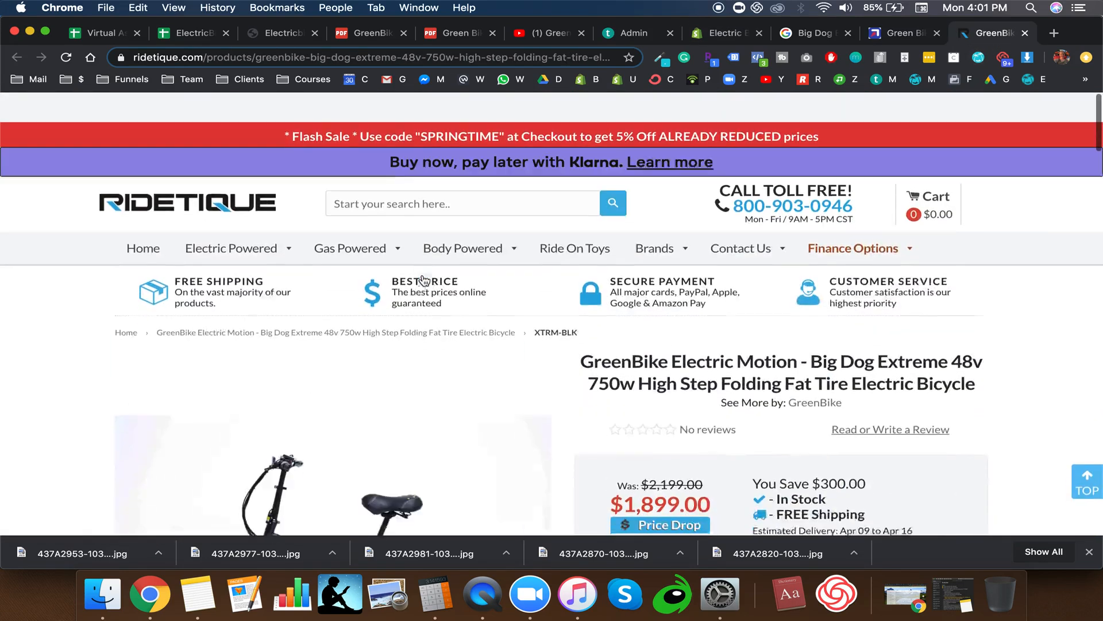
pyautogui.scroll(-3, 402, 328)
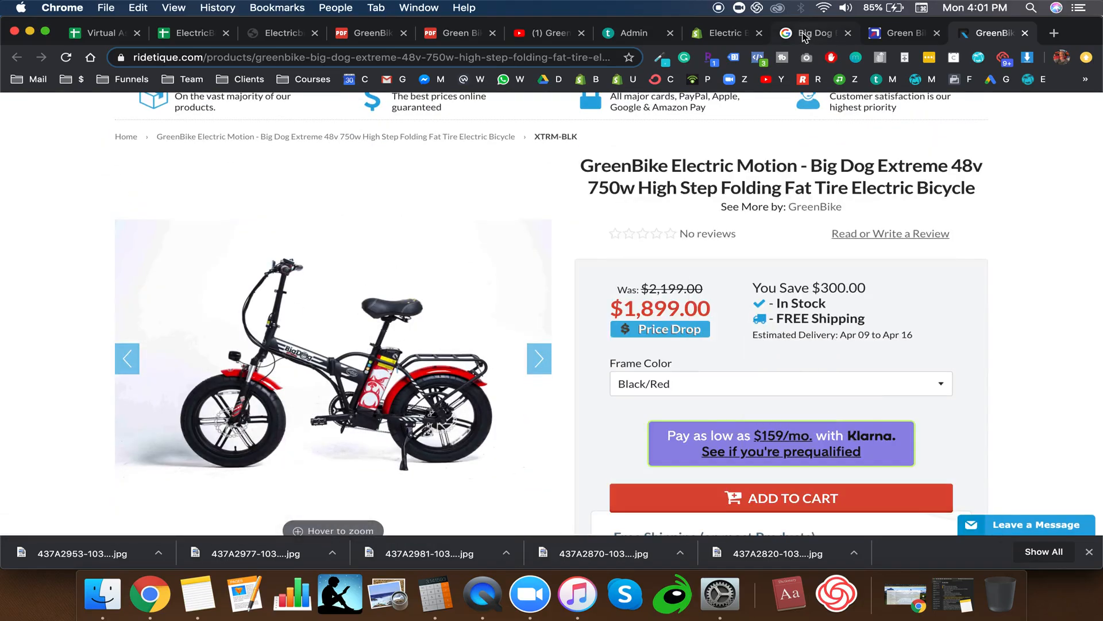
# Step: Compare the Shopify product's media with the gallery and slider photos on the supplier's Big Dog Extreme page
pyautogui.click(695, 35)
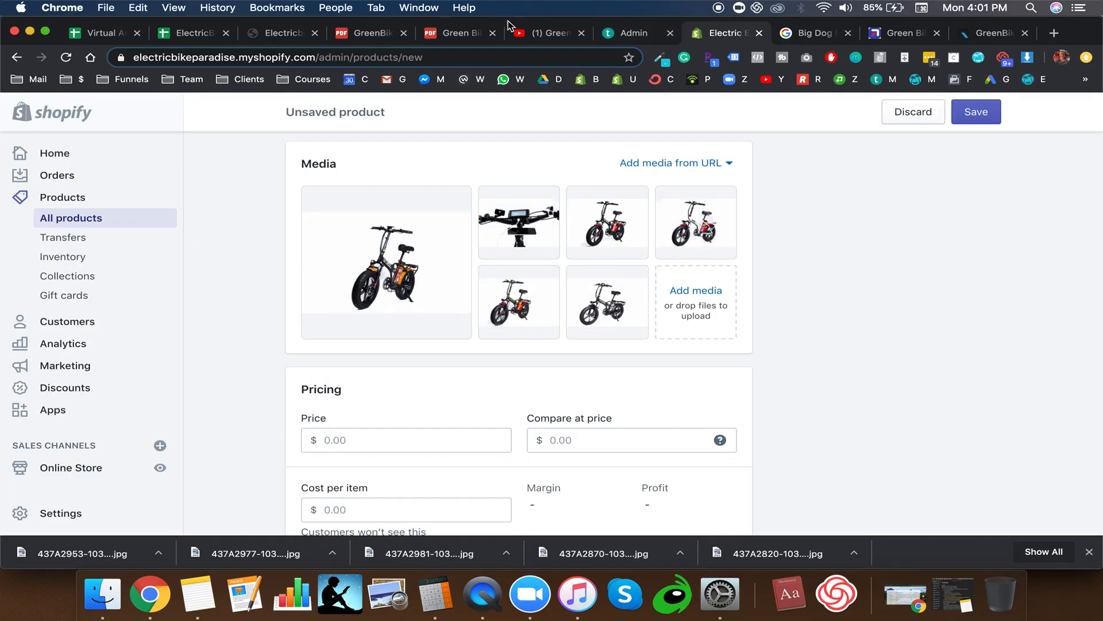
pyautogui.click(257, 35)
pyautogui.scroll(-2, 469, 379)
pyautogui.scroll(10, 472, 369)
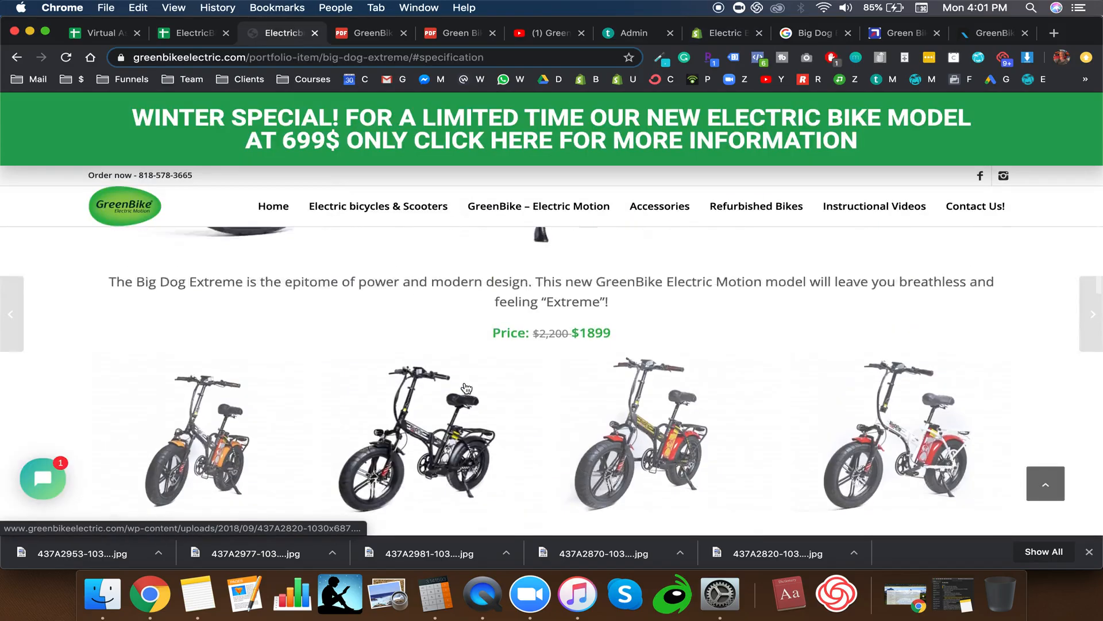
pyautogui.scroll(2, 468, 388)
pyautogui.scroll(-10, 485, 343)
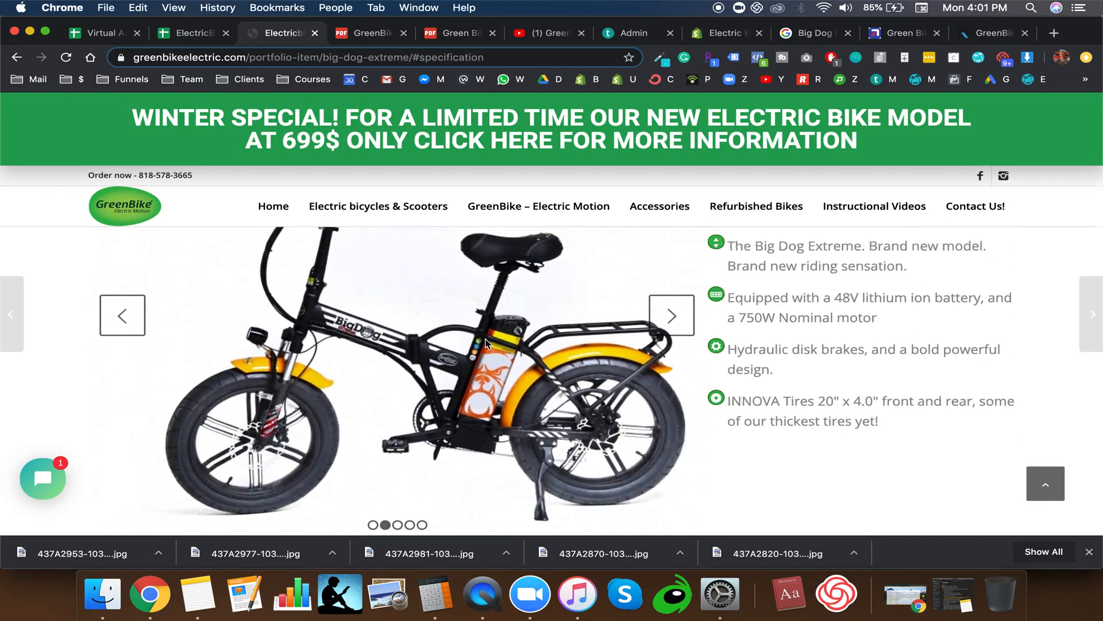
# Step: List every image on the supplier's Big Dog Extreme page in the image downloader, not only those from links, and look through them
pyautogui.scroll(5, 485, 343)
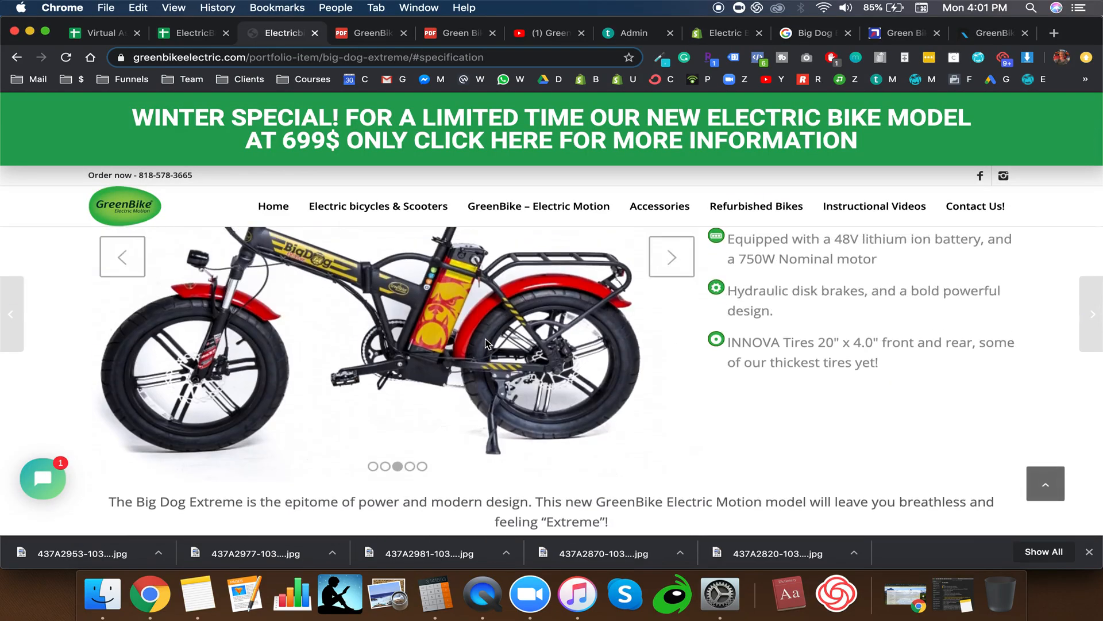
pyautogui.click(1025, 58)
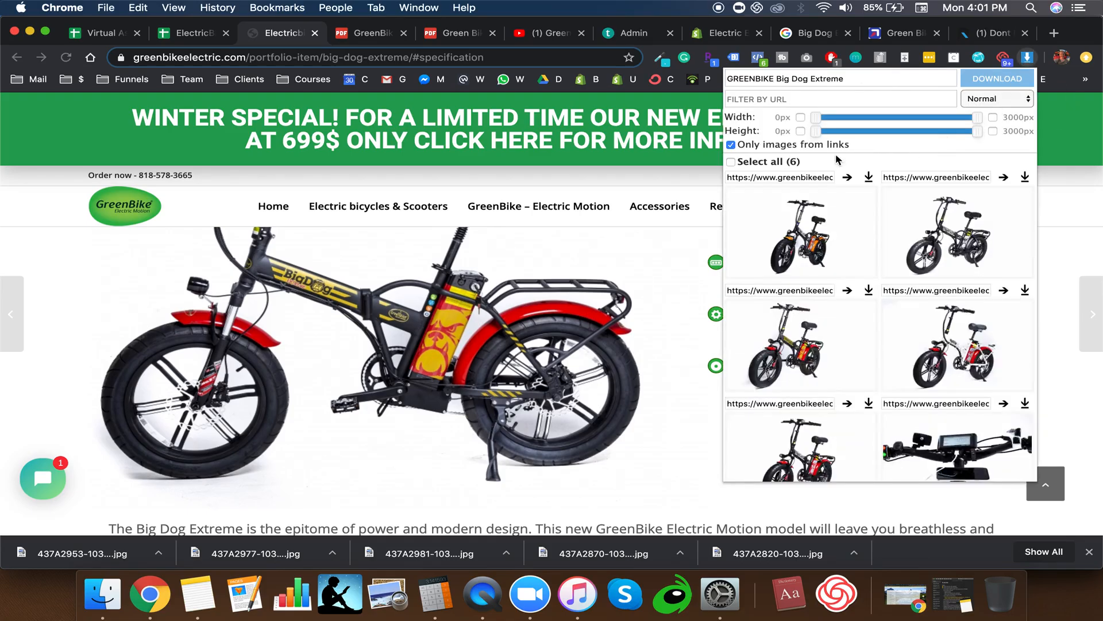
pyautogui.click(731, 145)
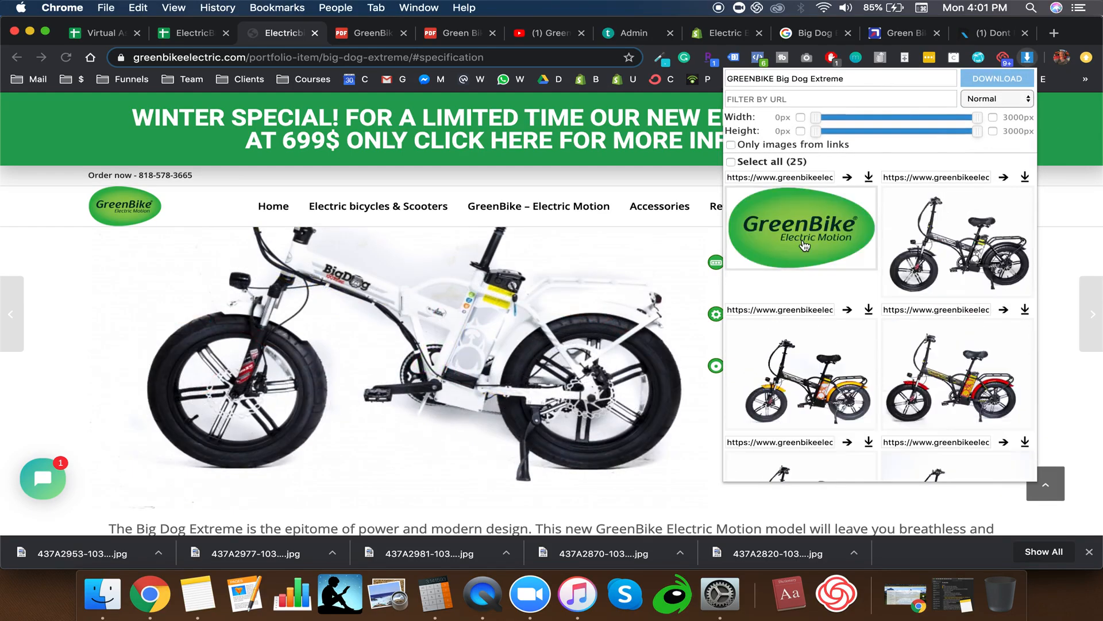
pyautogui.scroll(-2, 804, 246)
pyautogui.scroll(3, 804, 246)
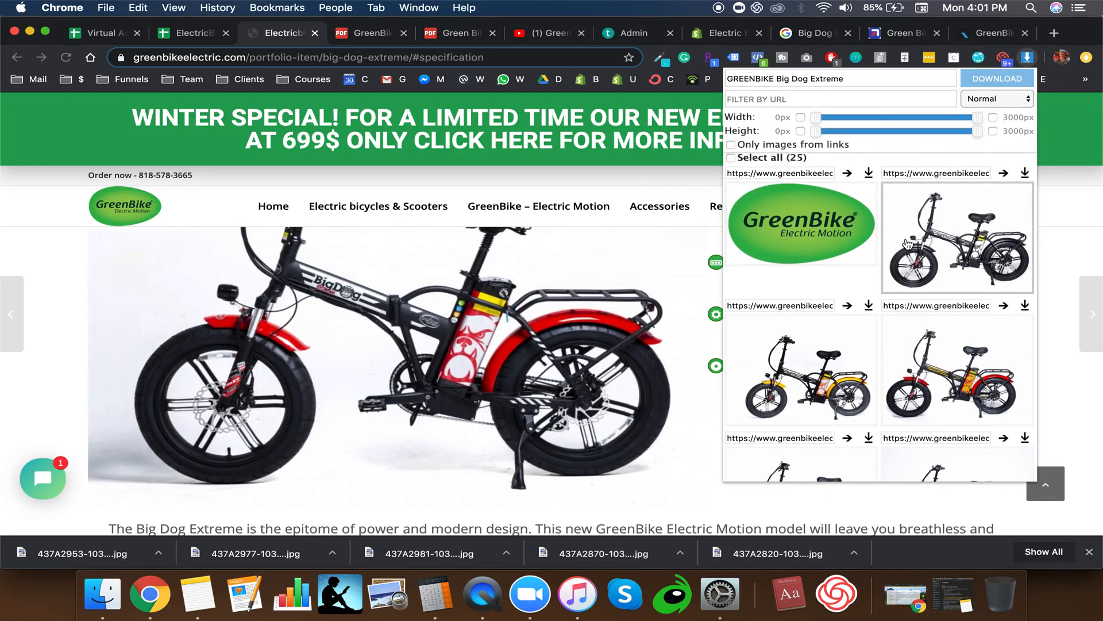
pyautogui.scroll(-3, 907, 251)
pyautogui.scroll(-5, 908, 251)
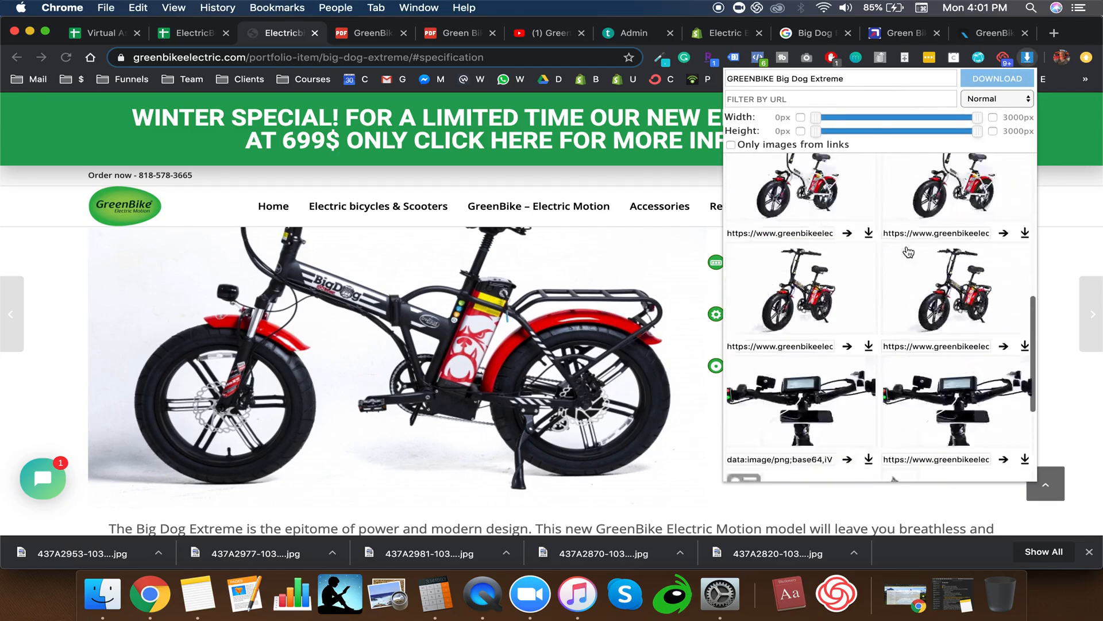
pyautogui.scroll(8, 908, 251)
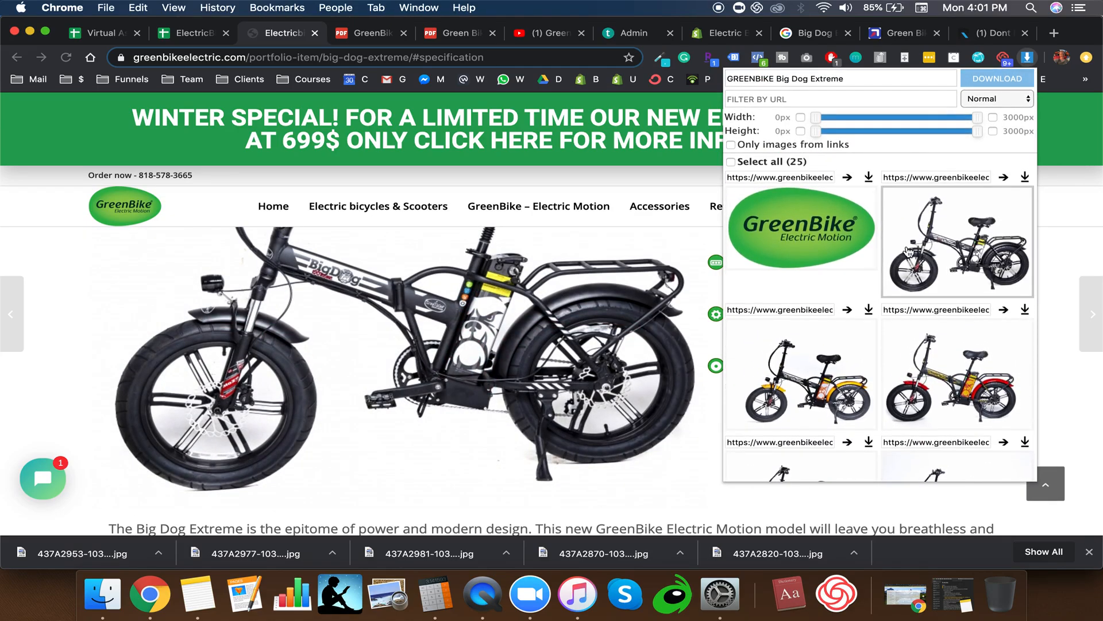
# Step: Download the five side-view bike photos and the GreenBike logo into the "GREENBIKE Big Dog Extreme" folder
pyautogui.click(902, 221)
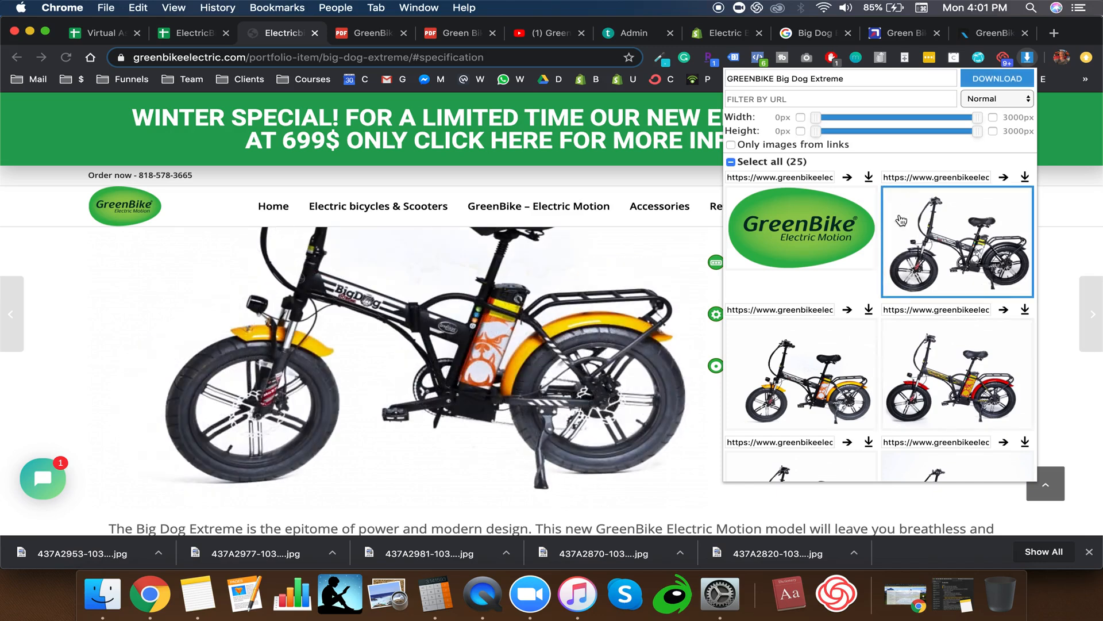
pyautogui.click(837, 362)
pyautogui.click(935, 363)
pyautogui.scroll(-2, 935, 363)
pyautogui.click(846, 364)
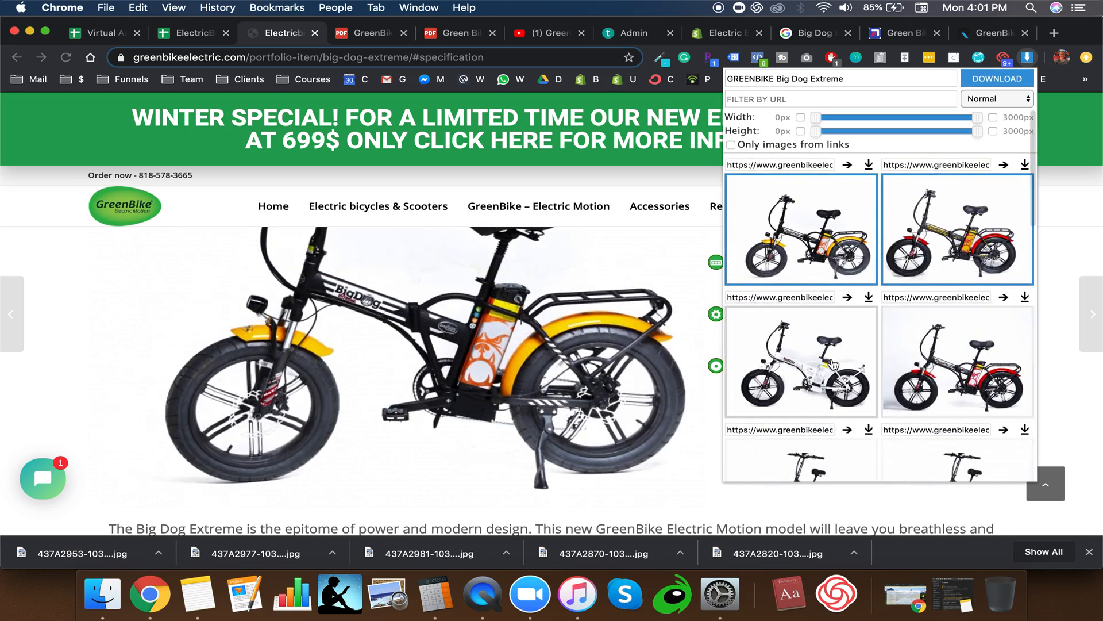
pyautogui.scroll(4, 916, 359)
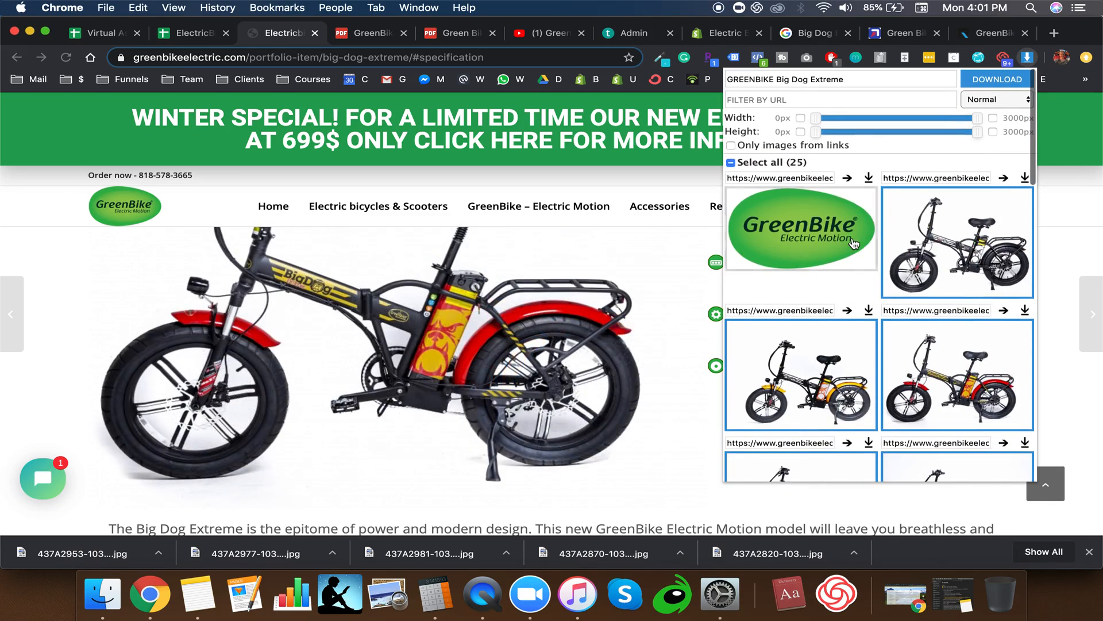
pyautogui.click(851, 239)
pyautogui.click(1003, 78)
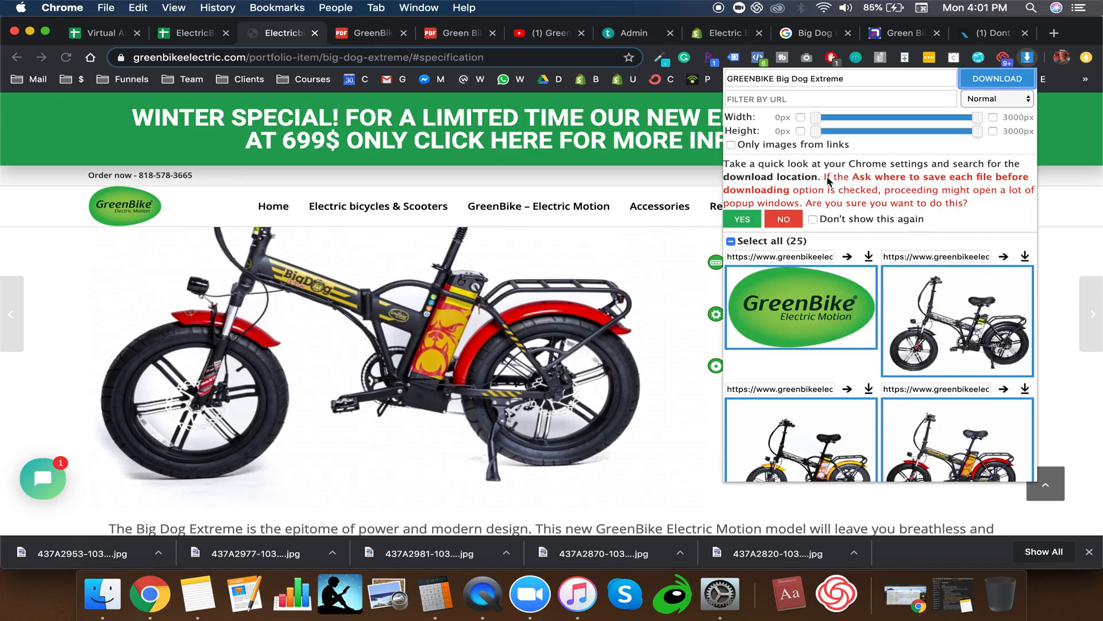
pyautogui.click(747, 220)
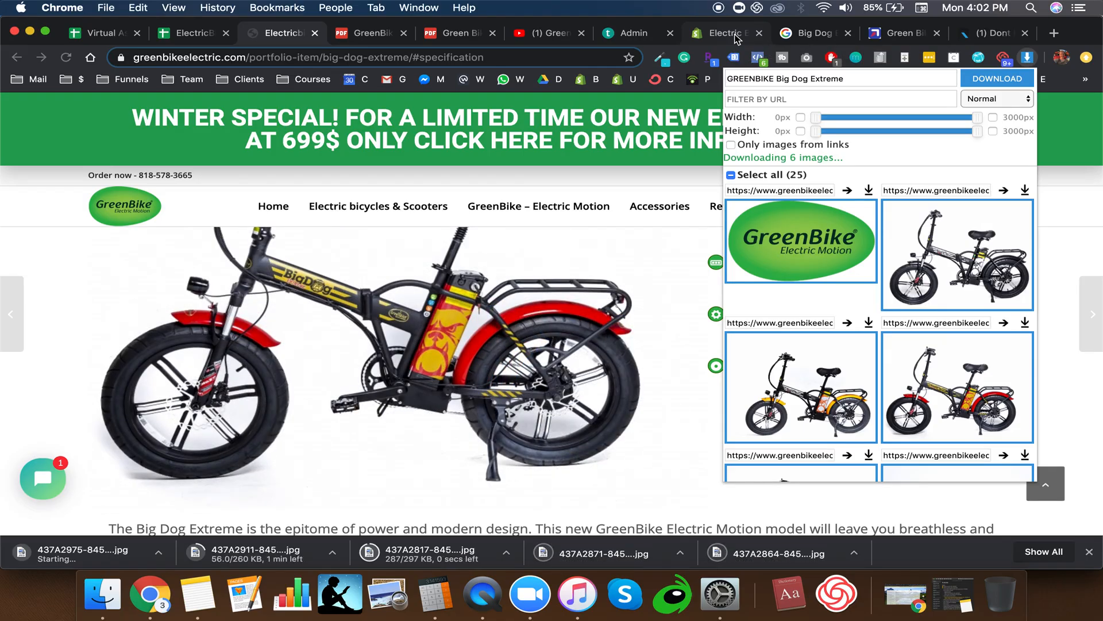
# Step: Upload the five side-view JPEGs, 437A2975-845x684.jpg through 437A2864-845x684.jpg, to the Shopify product's media, leaving out the logo
pyautogui.click(736, 36)
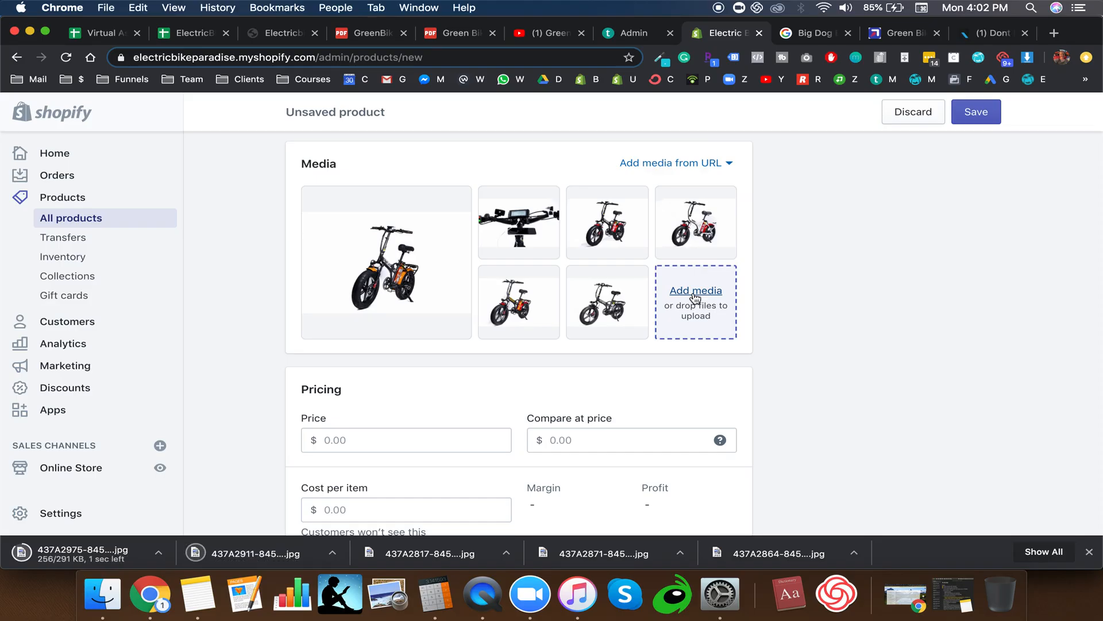
pyautogui.click(696, 292)
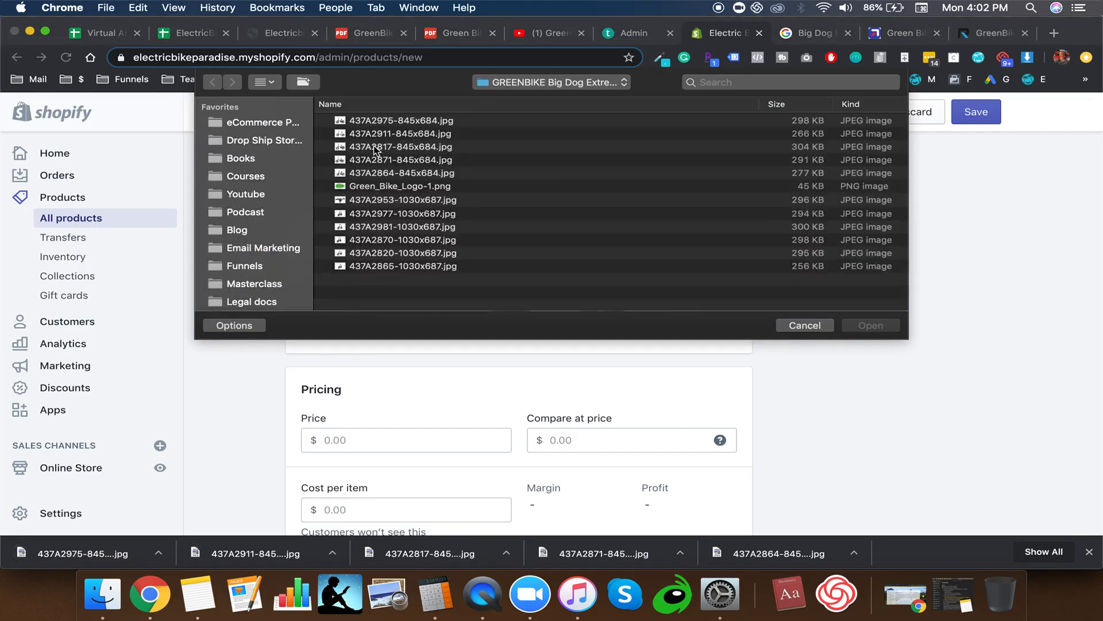
pyautogui.click(374, 187)
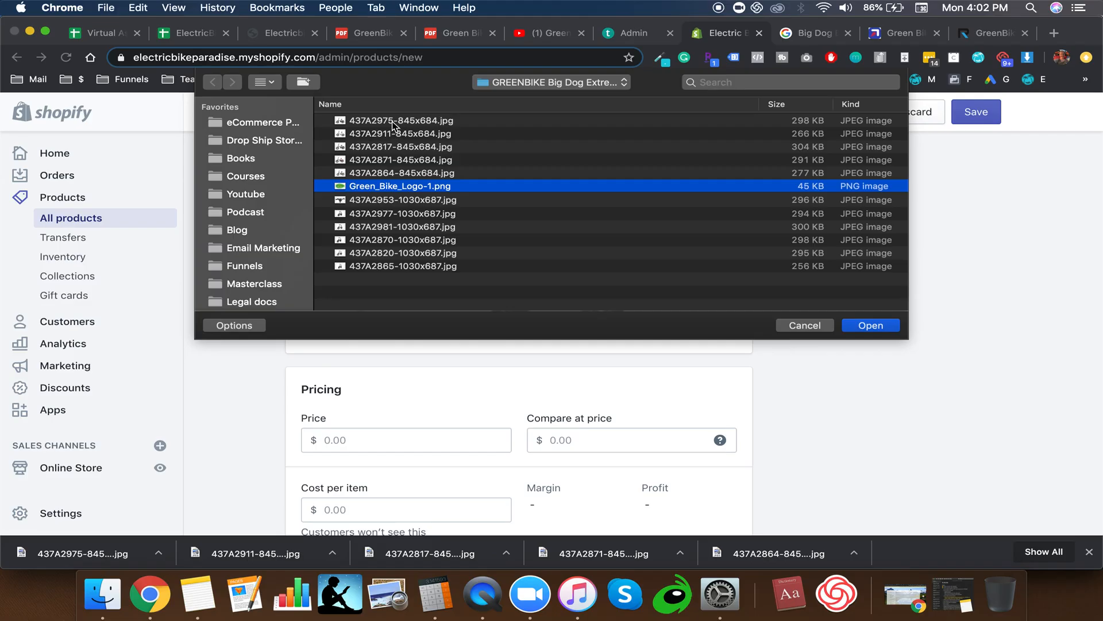
pyautogui.click(383, 172)
pyautogui.keyDown('shift'); pyautogui.click(391, 120); pyautogui.keyUp('shift')
pyautogui.press('Return')
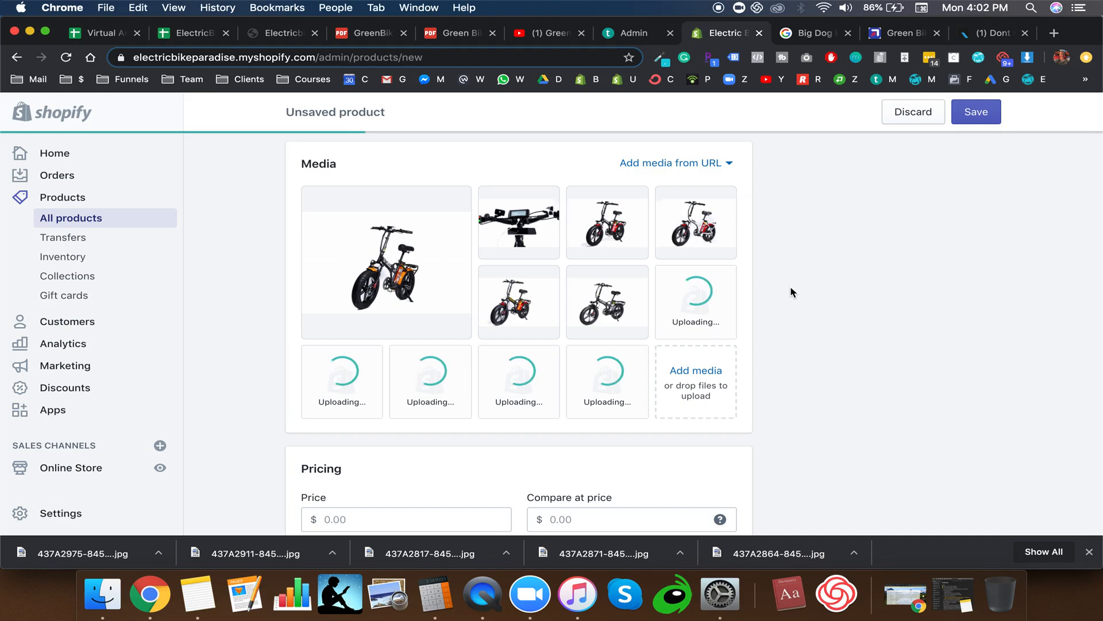
# Step: Move the handlebar close-up behind the angled bike photos and check the main photo on the Ridetique listing
pyautogui.moveTo(519, 224); pyautogui.dragTo(601, 299)
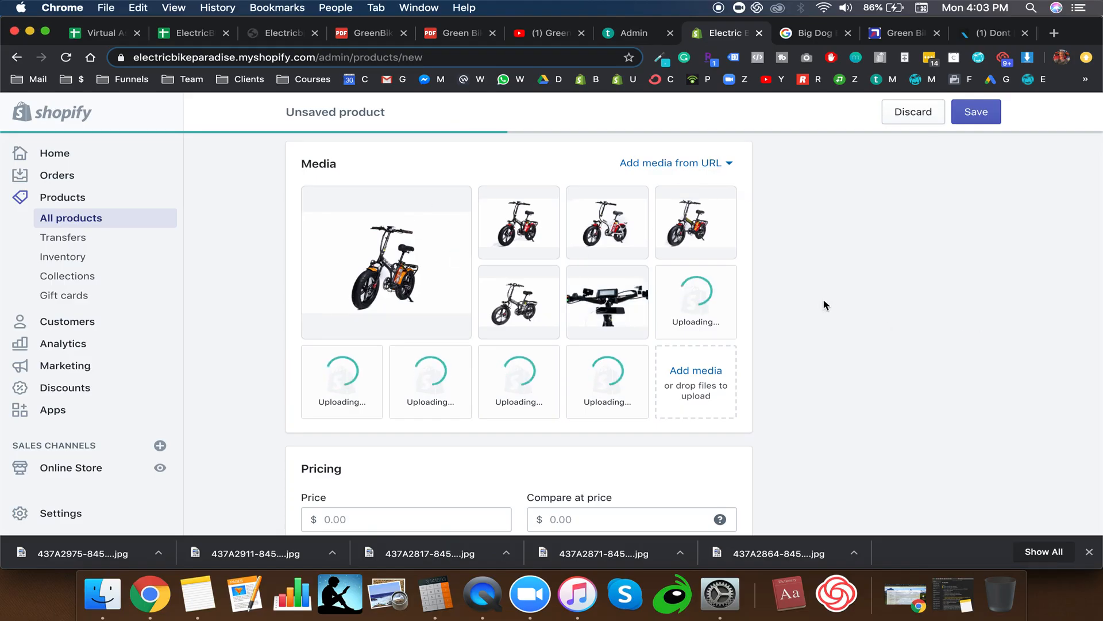
pyautogui.click(912, 34)
pyautogui.click(973, 35)
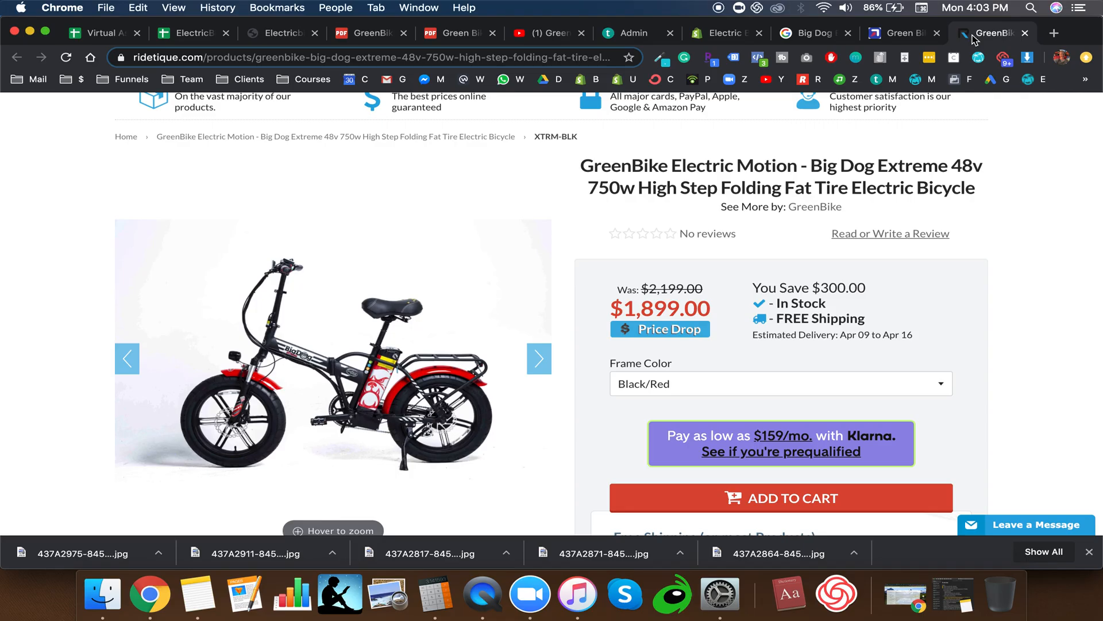
pyautogui.click(725, 34)
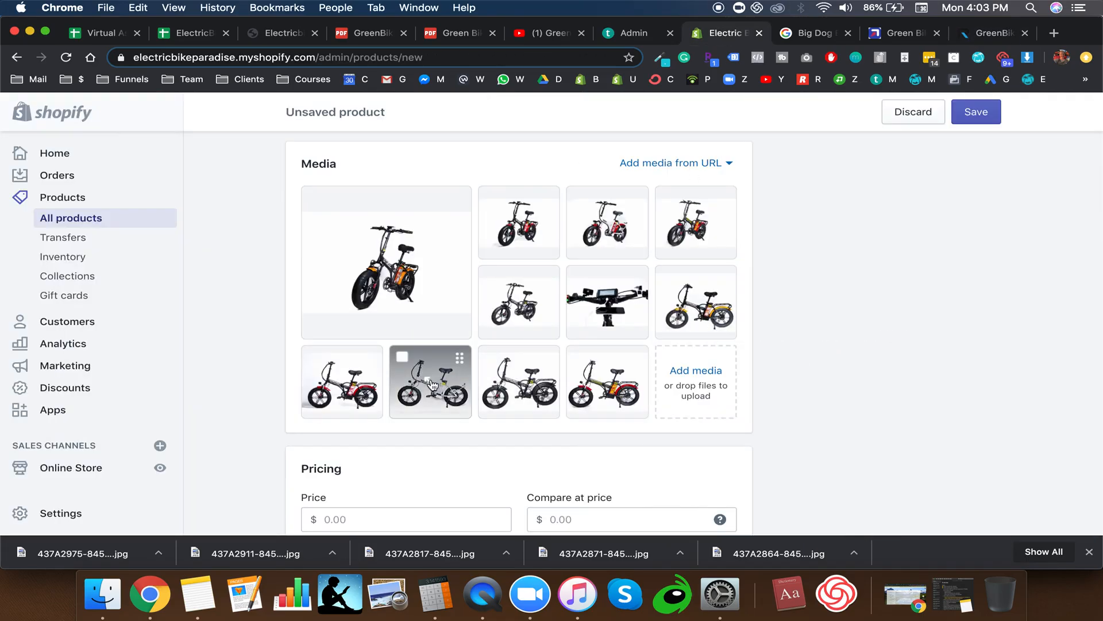
# Step: Reorder the product media so the black bike's side view is first, followed by the other side views, with the white bike fifth
pyautogui.moveTo(492, 389); pyautogui.dragTo(347, 259)
pyautogui.moveTo(492, 384); pyautogui.dragTo(304, 236)
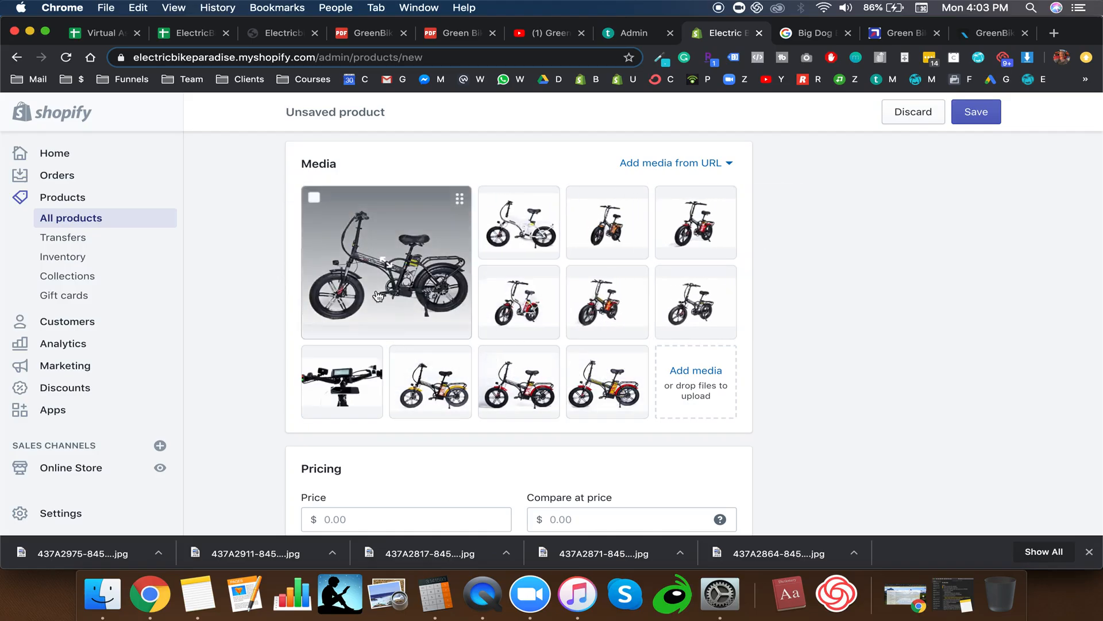
pyautogui.moveTo(535, 384); pyautogui.dragTo(672, 195)
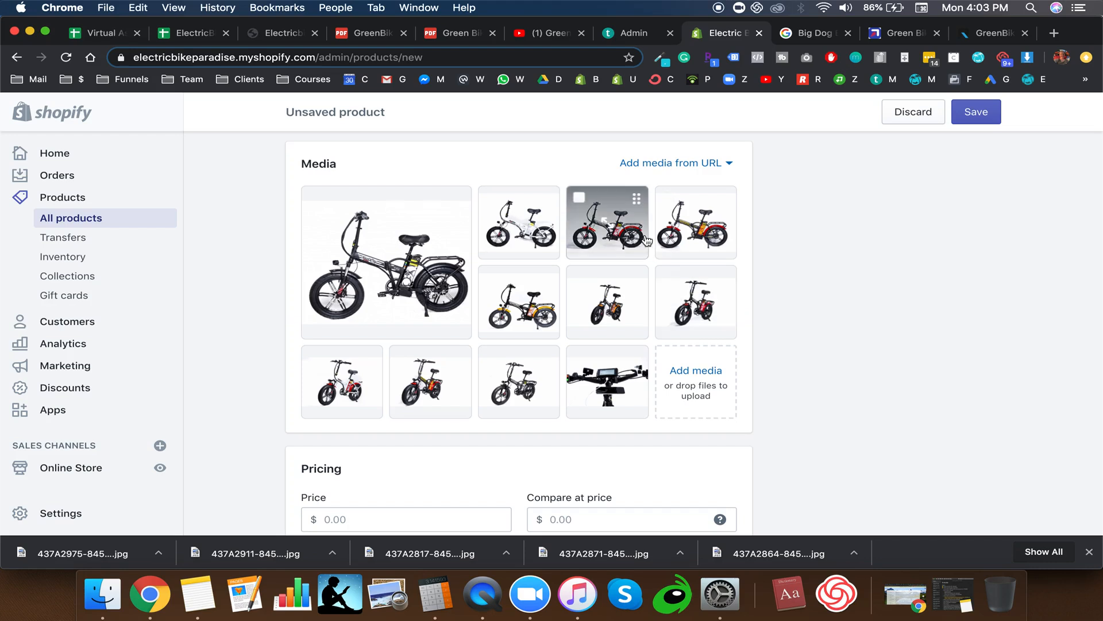
pyautogui.click(569, 232)
pyautogui.moveTo(569, 232); pyautogui.dragTo(531, 310)
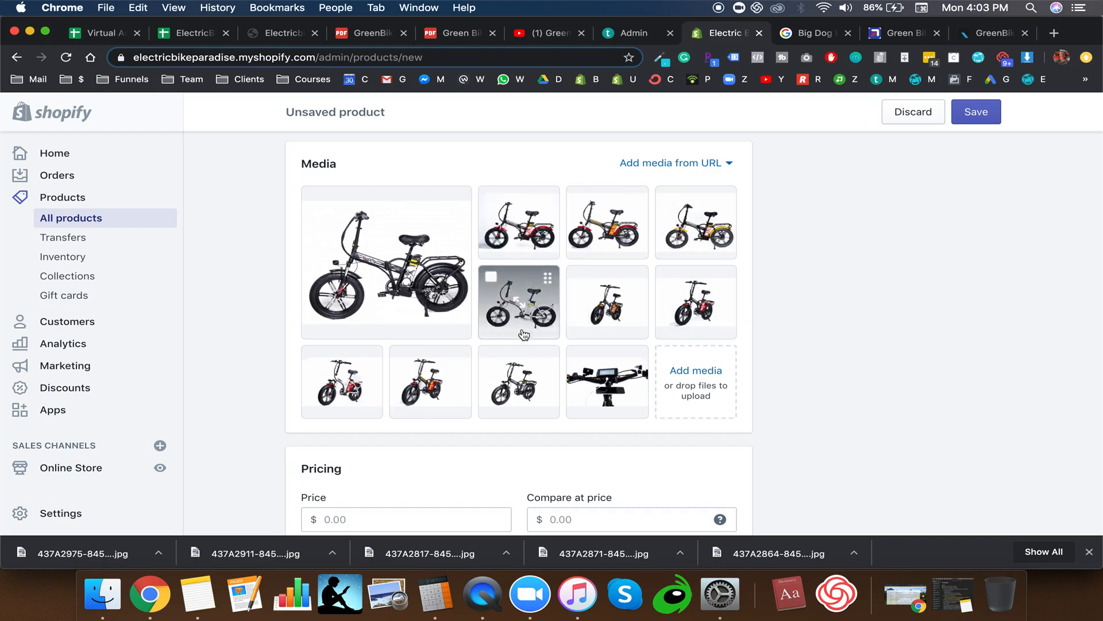
# Step: Copy the Big Dog Extreme's MAP from the GreenBike price list and set it as the product's price, 1,899
pyautogui.scroll(-5, 793, 385)
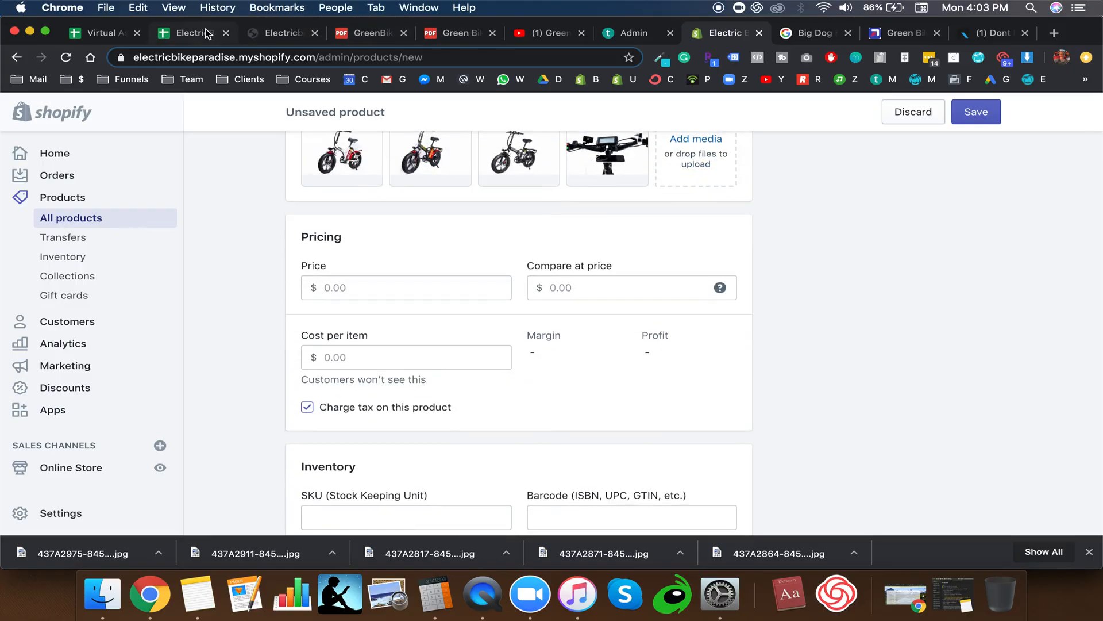
pyautogui.click(373, 33)
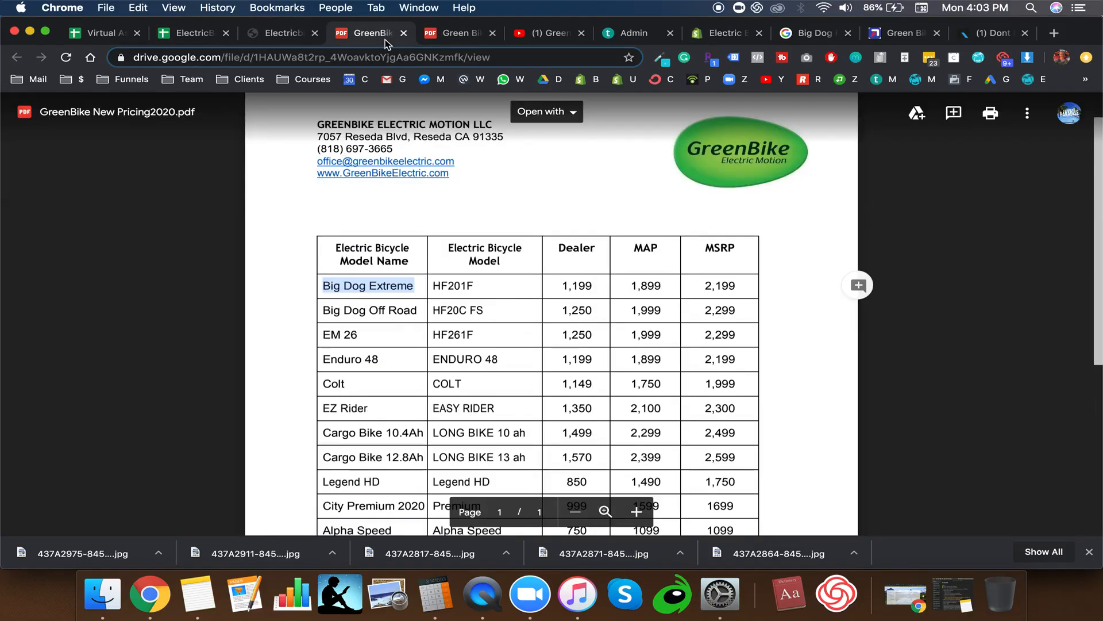
pyautogui.doubleClick(577, 283)
pyautogui.doubleClick(656, 285)
pyautogui.press('super+c')
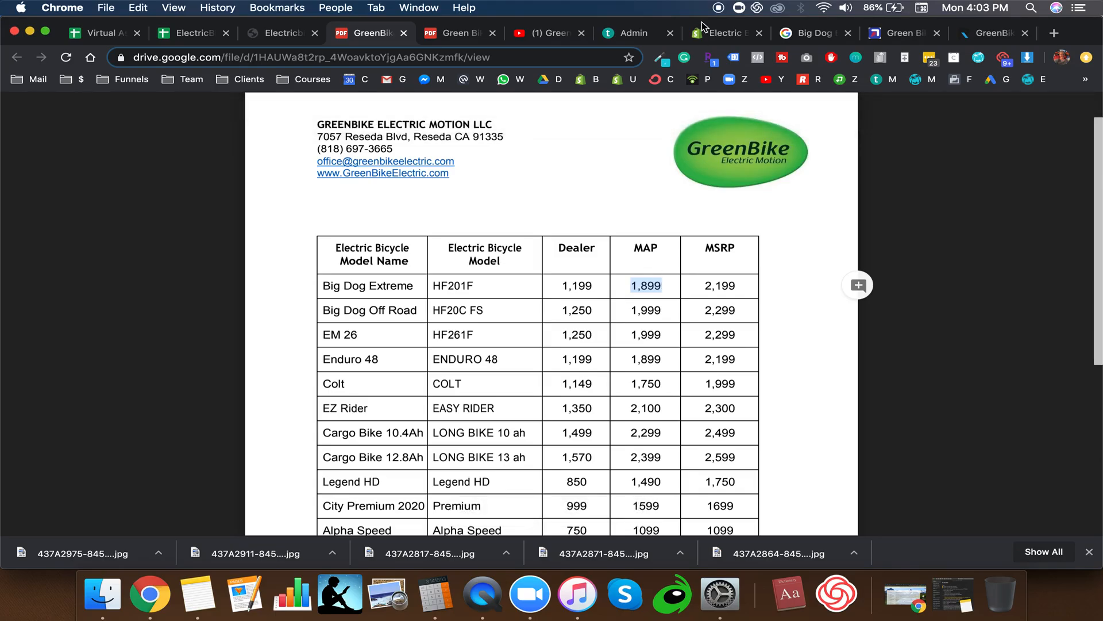
pyautogui.click(719, 36)
pyautogui.click(372, 288)
pyautogui.press('super+v')
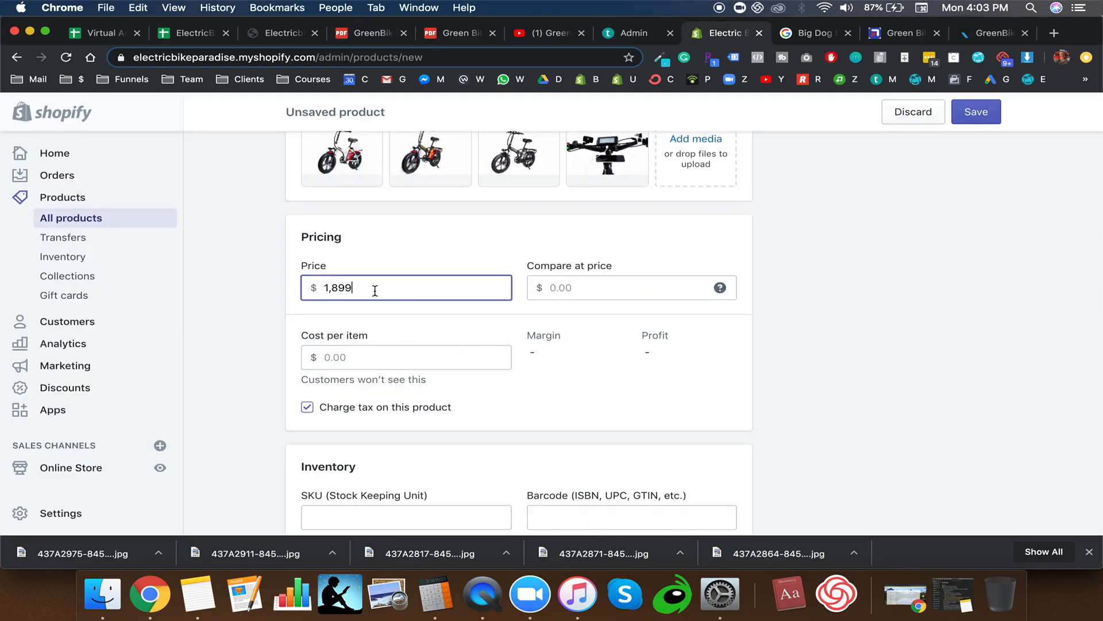
# Step: Set the product's compare-at price to 2,199, copied from the Big Dog Extreme's MSRP in the price list
pyautogui.click(594, 285)
pyautogui.click(357, 29)
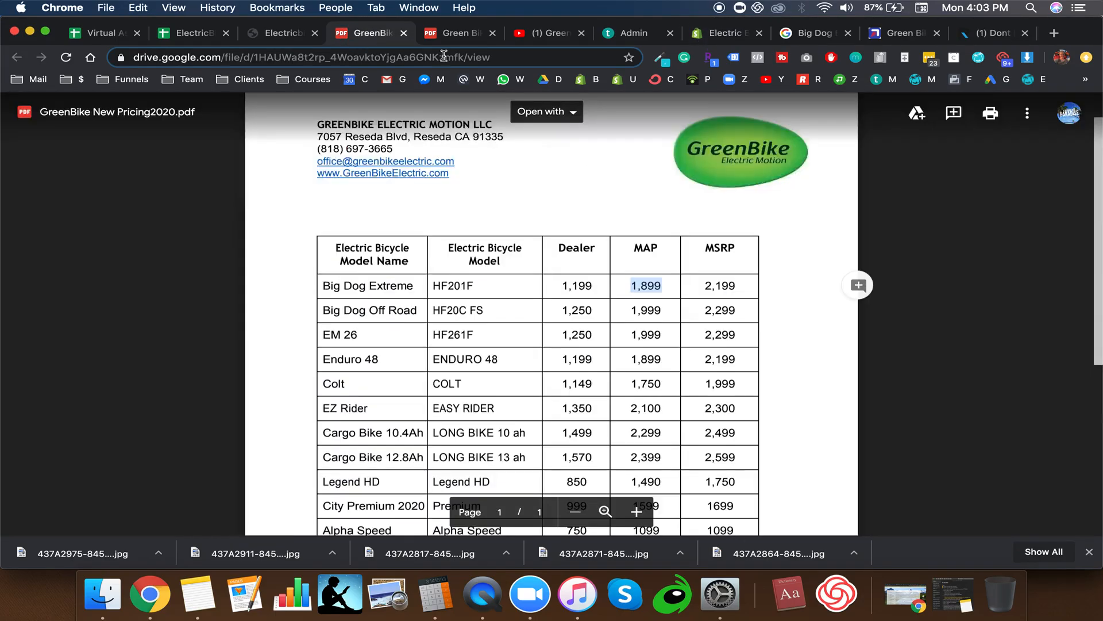
pyautogui.doubleClick(719, 286)
pyautogui.hotkey('ctrl', 'c')
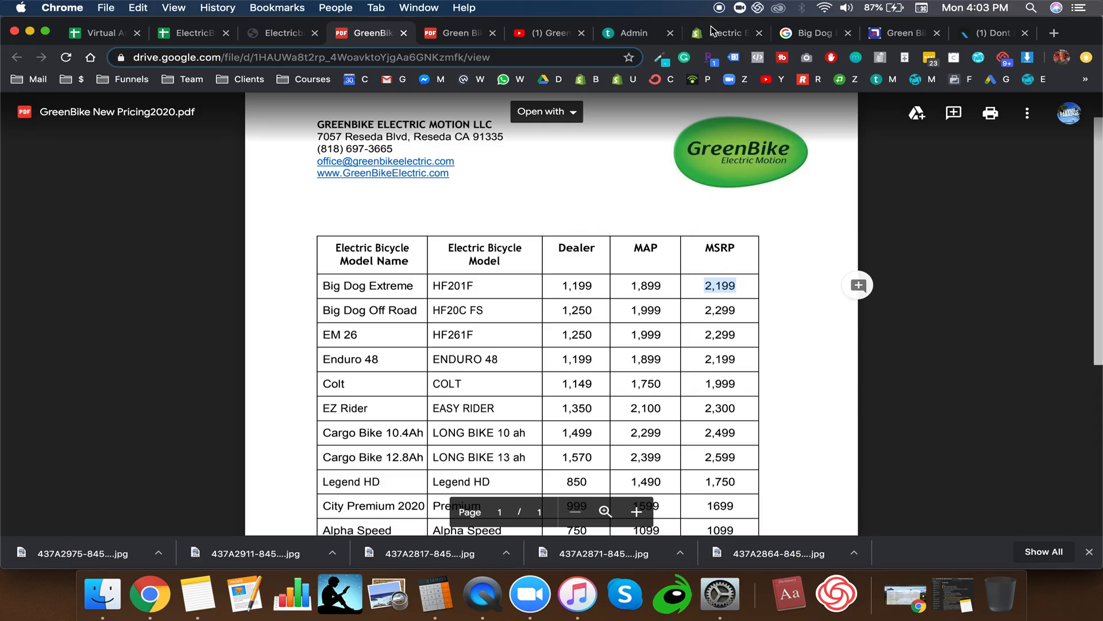
pyautogui.click(711, 31)
pyautogui.hotkey('ctrl', 'v')
# Step: Set the cost per item to 1,199, copied from the Big Dog Extreme's dealer price in the price list
pyautogui.click(397, 354)
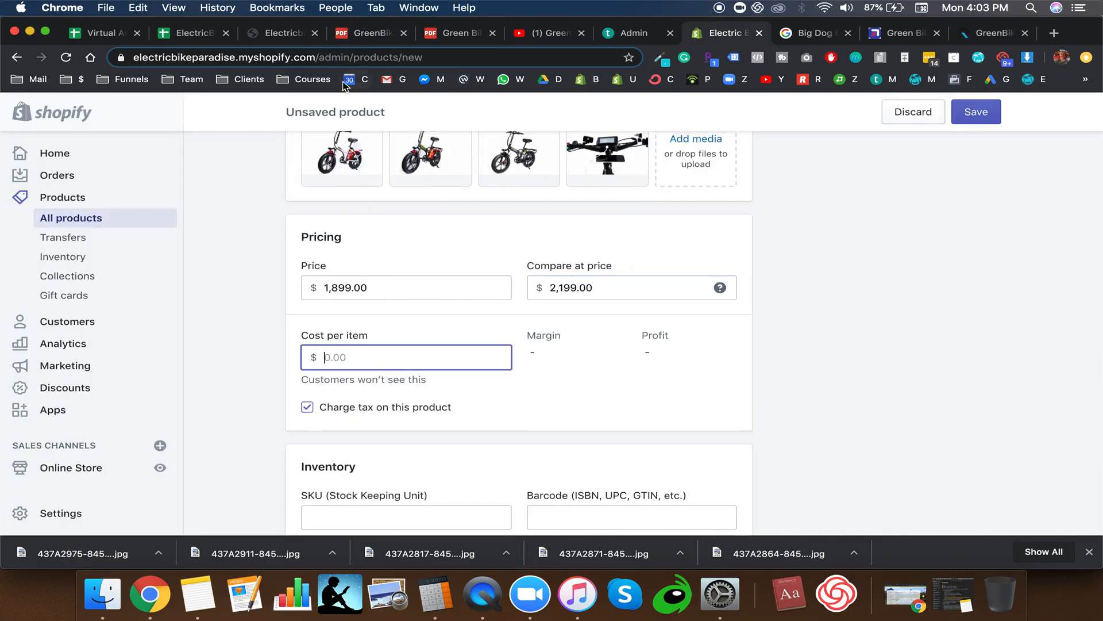
pyautogui.click(367, 33)
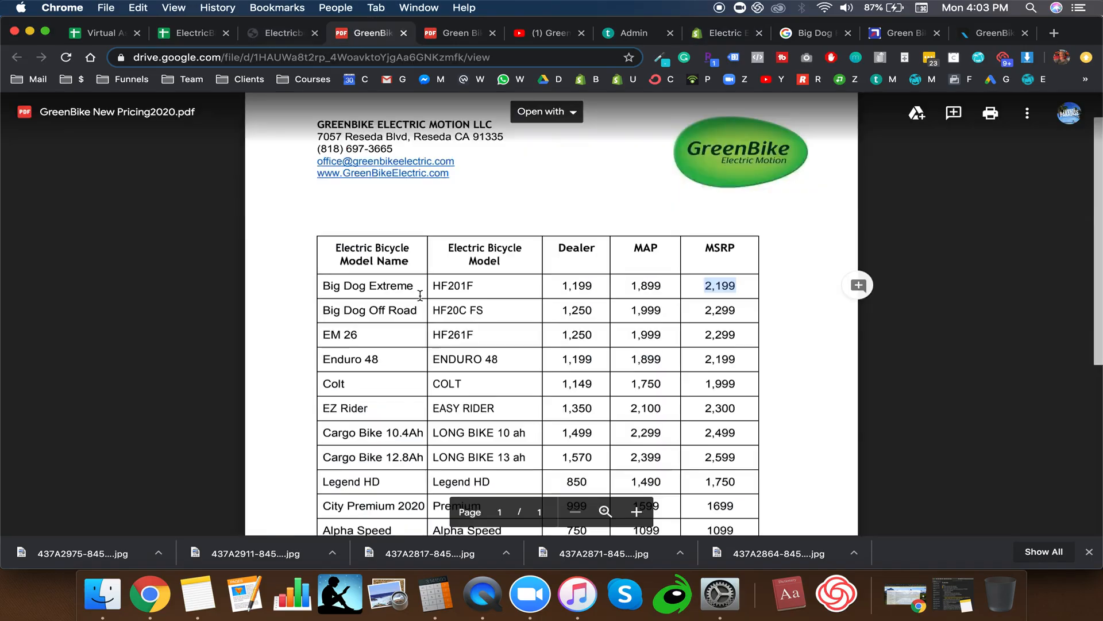
pyautogui.doubleClick(580, 286)
pyautogui.press('cmd+c')
pyautogui.click(711, 32)
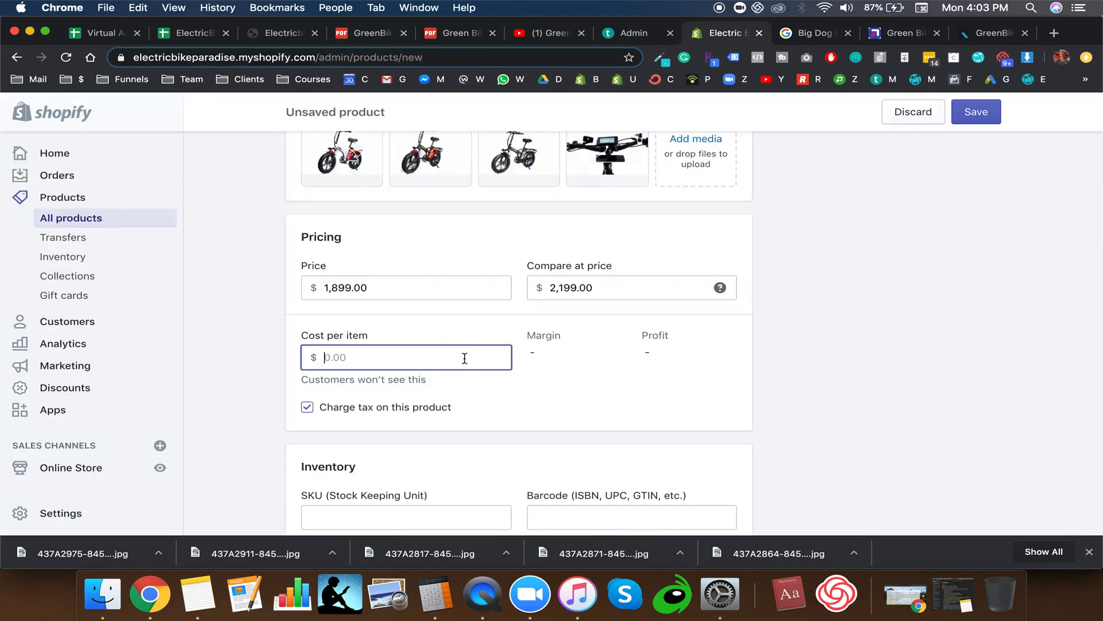
pyautogui.press('cmd+v')
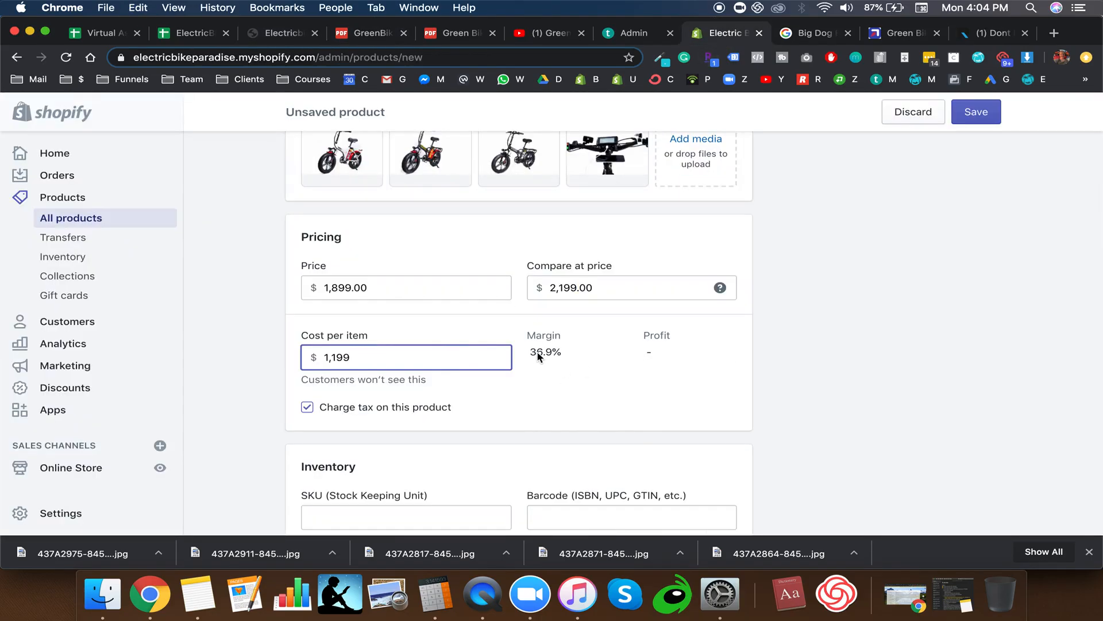
pyautogui.click(571, 409)
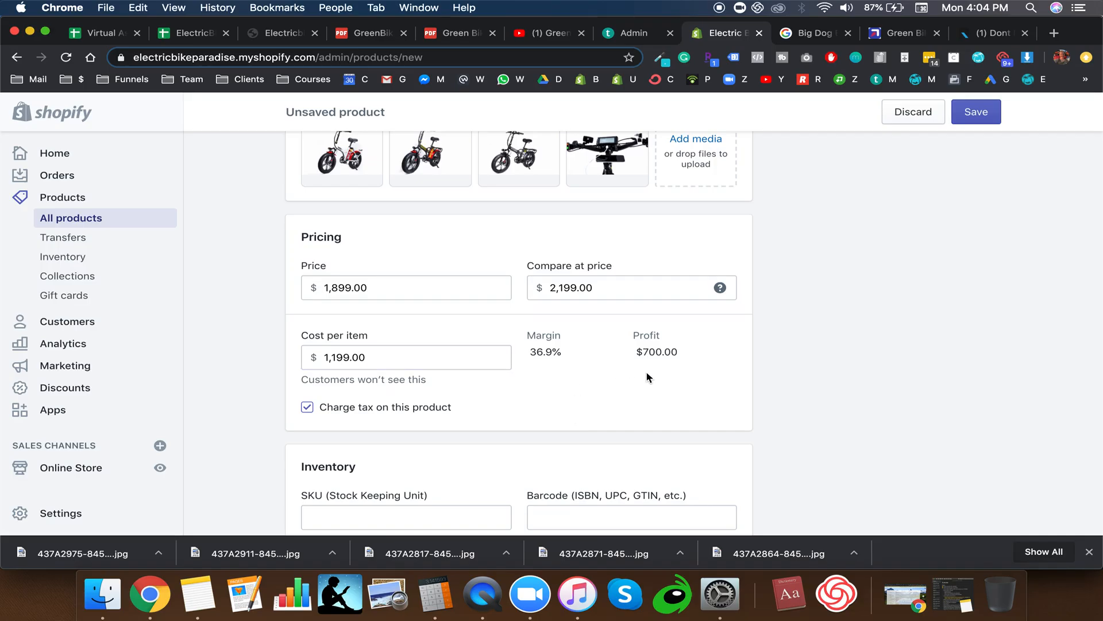
# Step: Turn off quantity tracking in the product's inventory settings
pyautogui.scroll(-3, 648, 377)
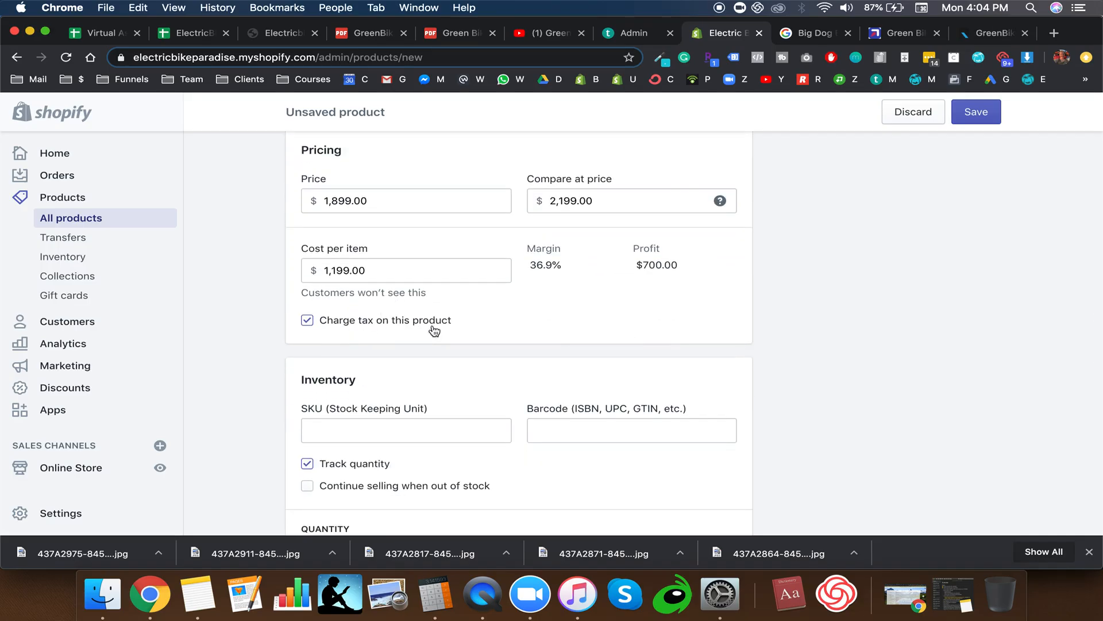
pyautogui.scroll(-2, 434, 331)
pyautogui.click(402, 328)
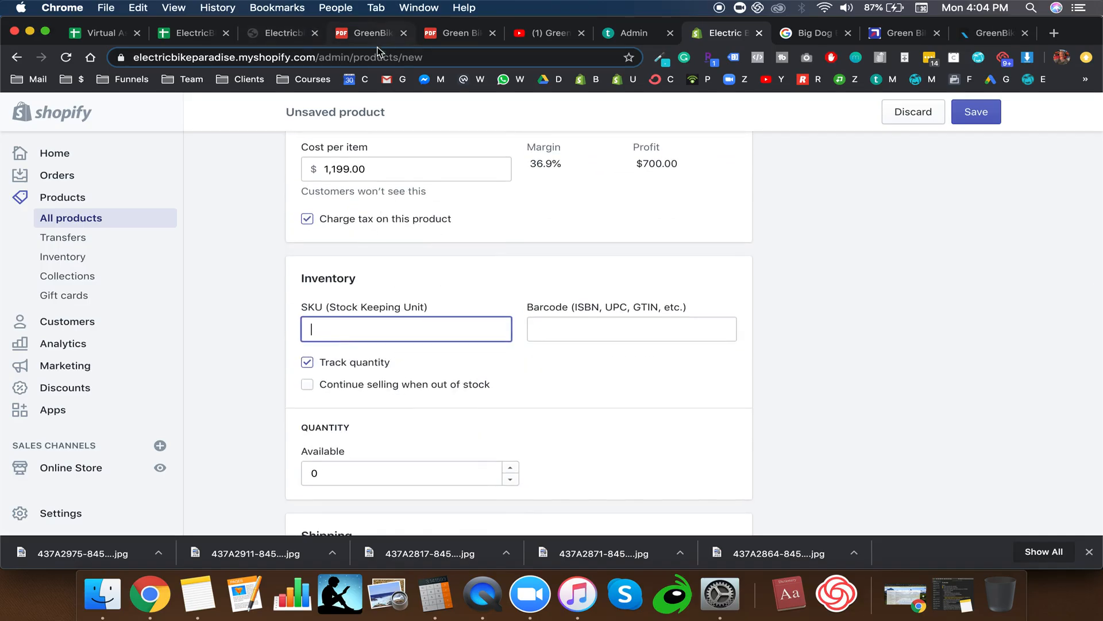
pyautogui.scroll(-2, 391, 227)
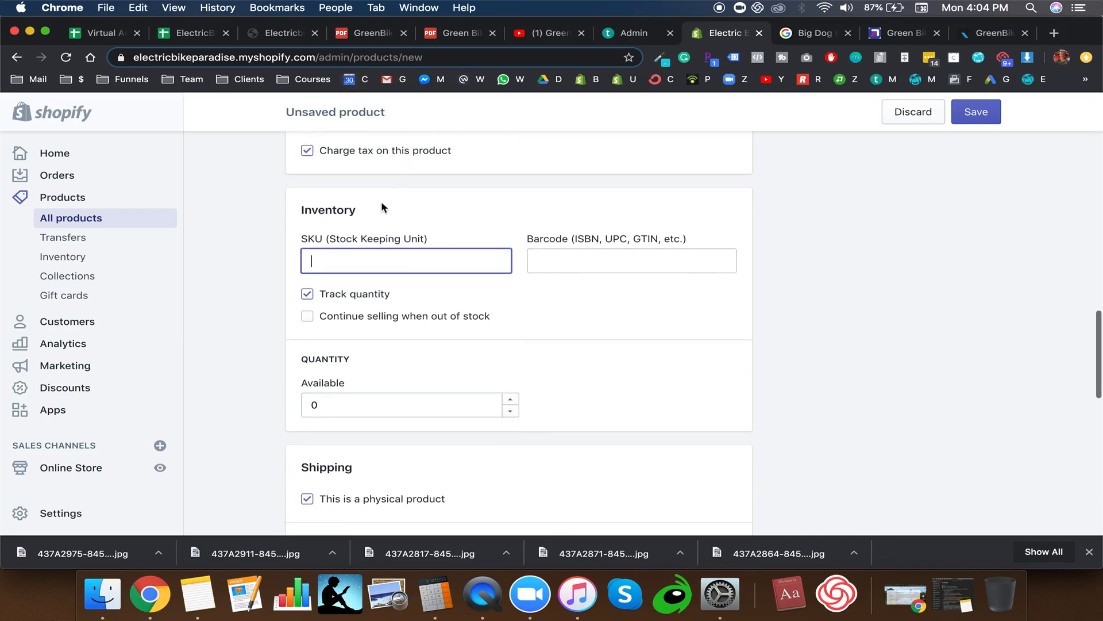
pyautogui.click(537, 298)
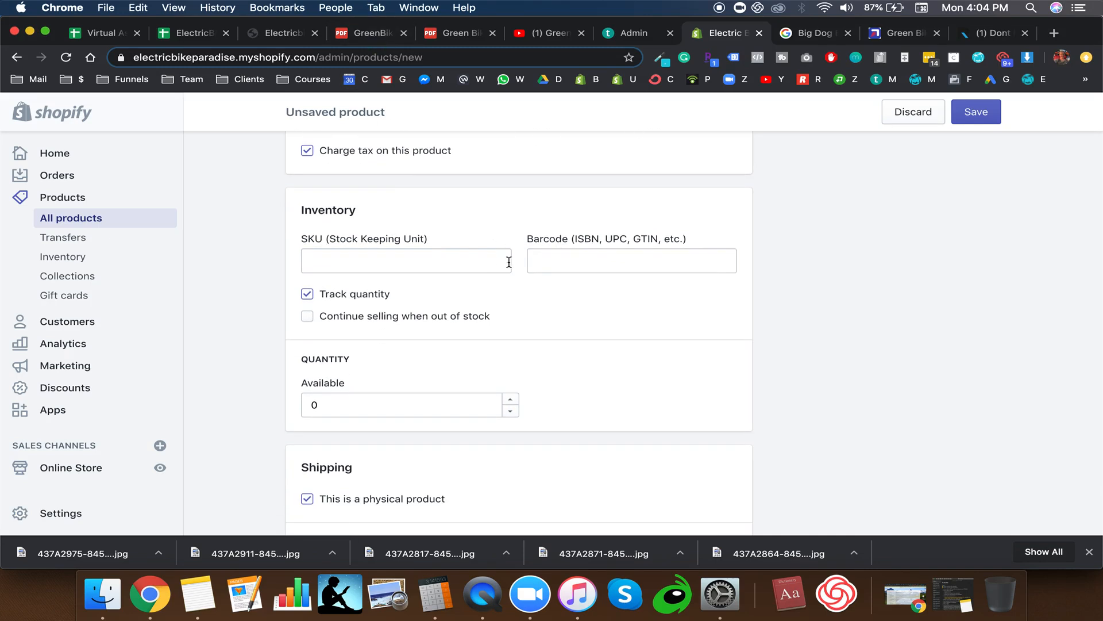
pyautogui.click(308, 295)
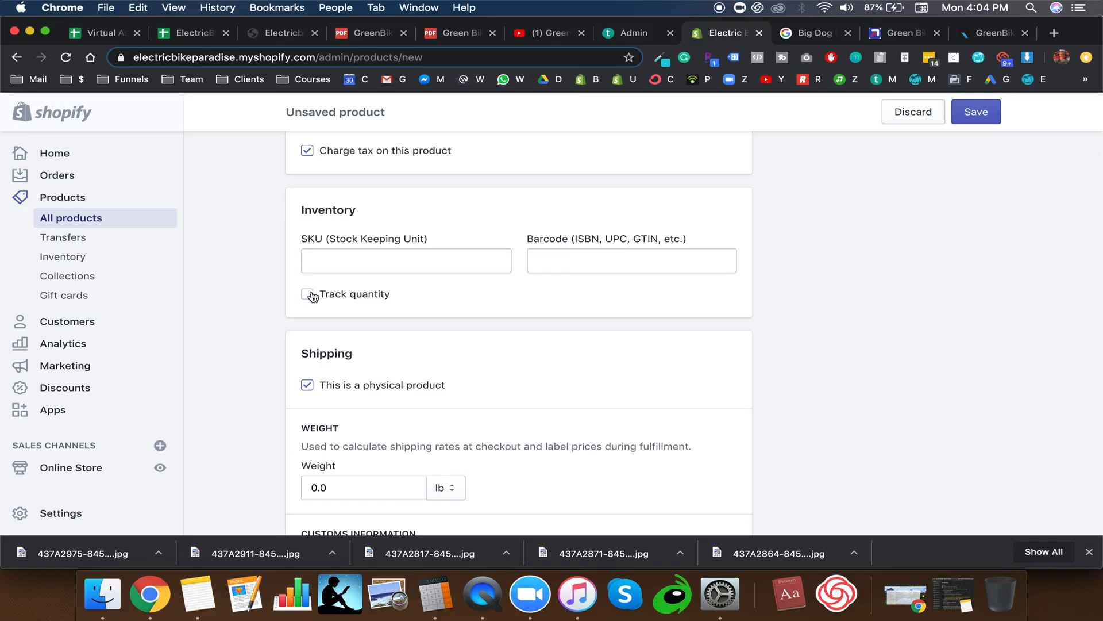
# Step: Review the product's shipping fields and check the GreenBike price list and drop-shipper inventory sheet for matching details
pyautogui.scroll(-3, 283, 302)
pyautogui.scroll(1, 284, 301)
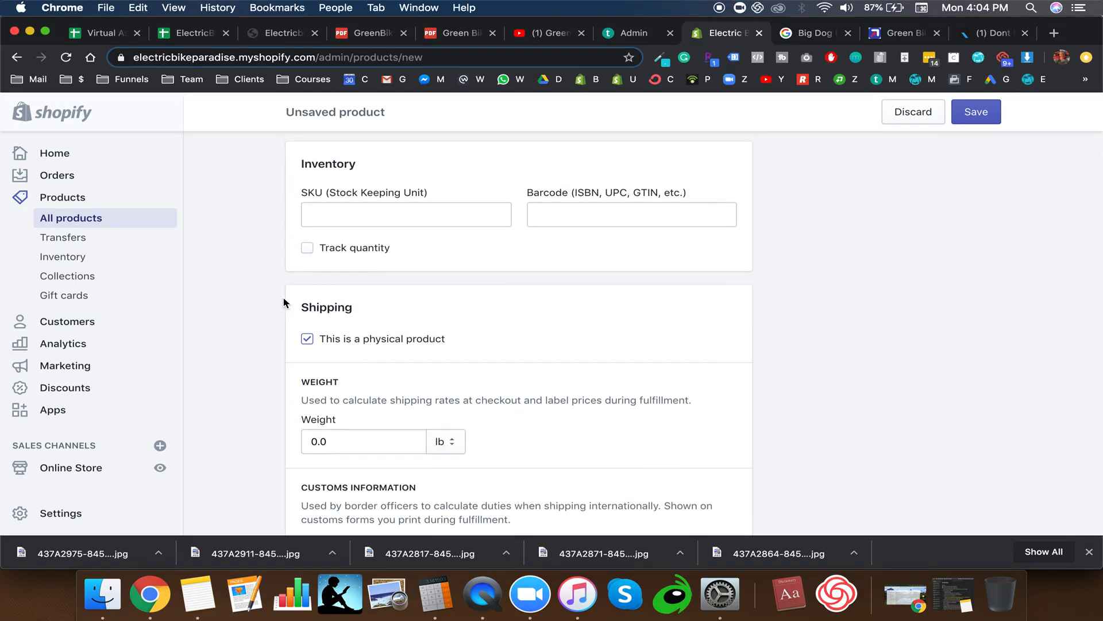
pyautogui.scroll(-5, 283, 302)
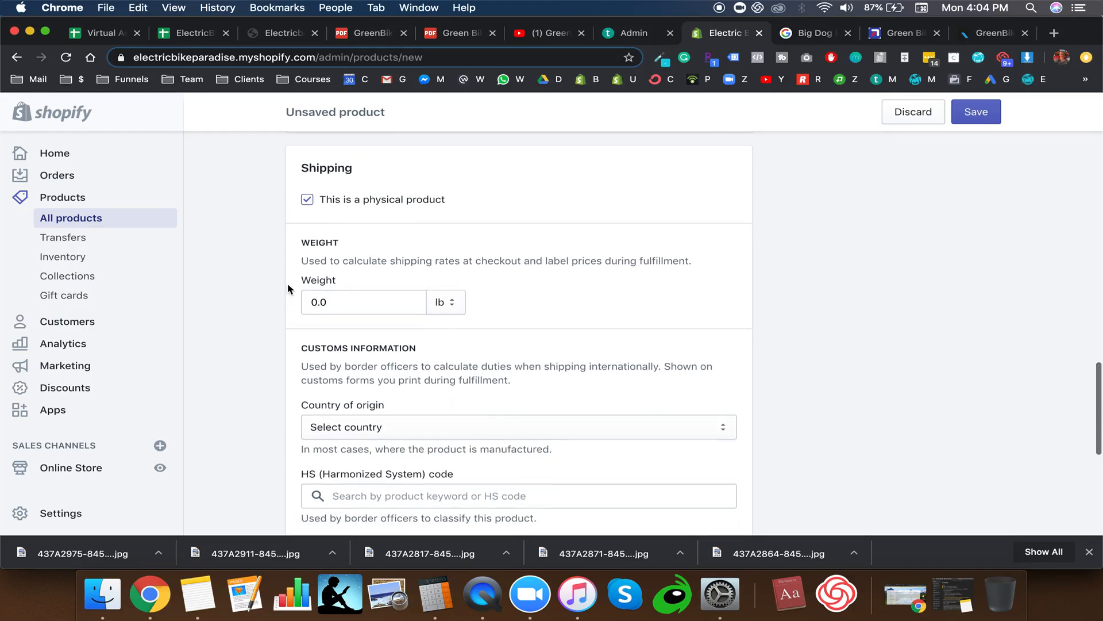
pyautogui.scroll(-3, 357, 291)
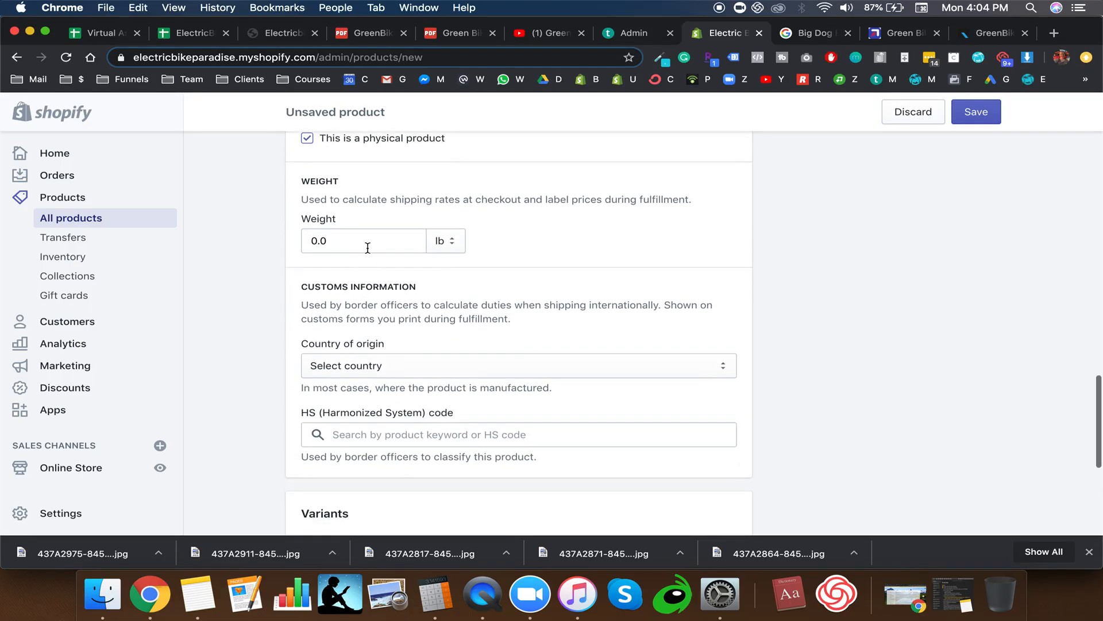
pyautogui.click(360, 35)
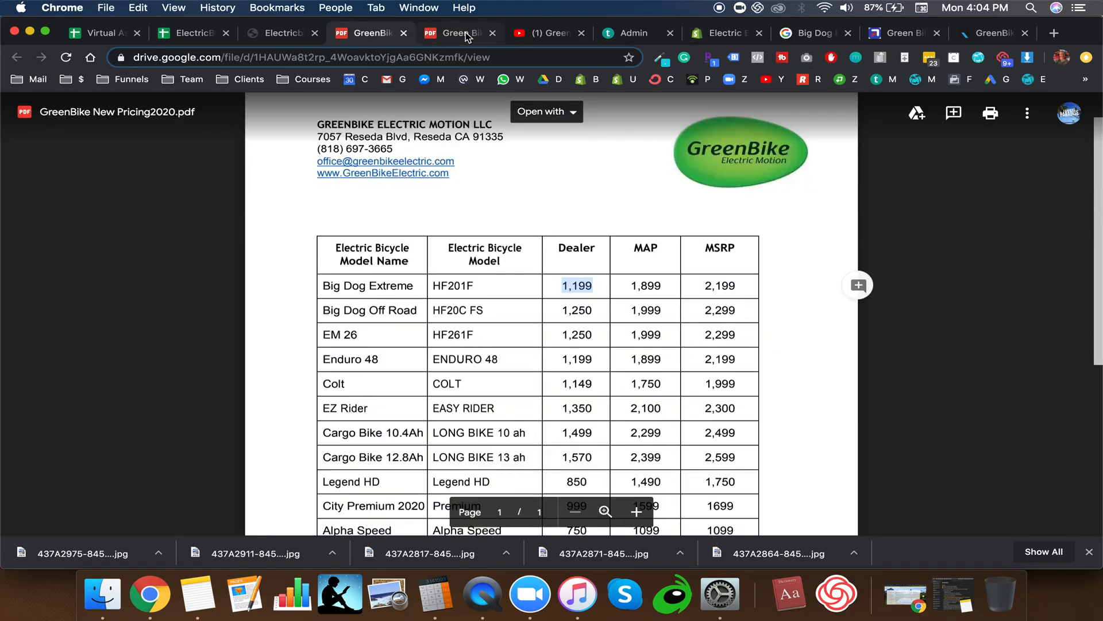
pyautogui.click(467, 35)
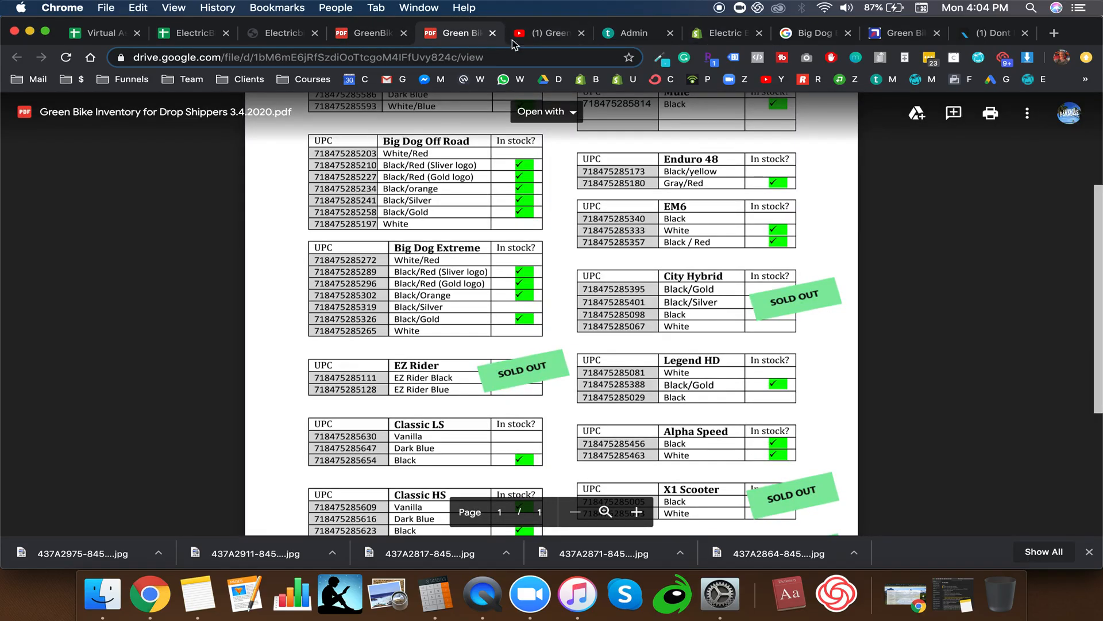
pyautogui.click(747, 38)
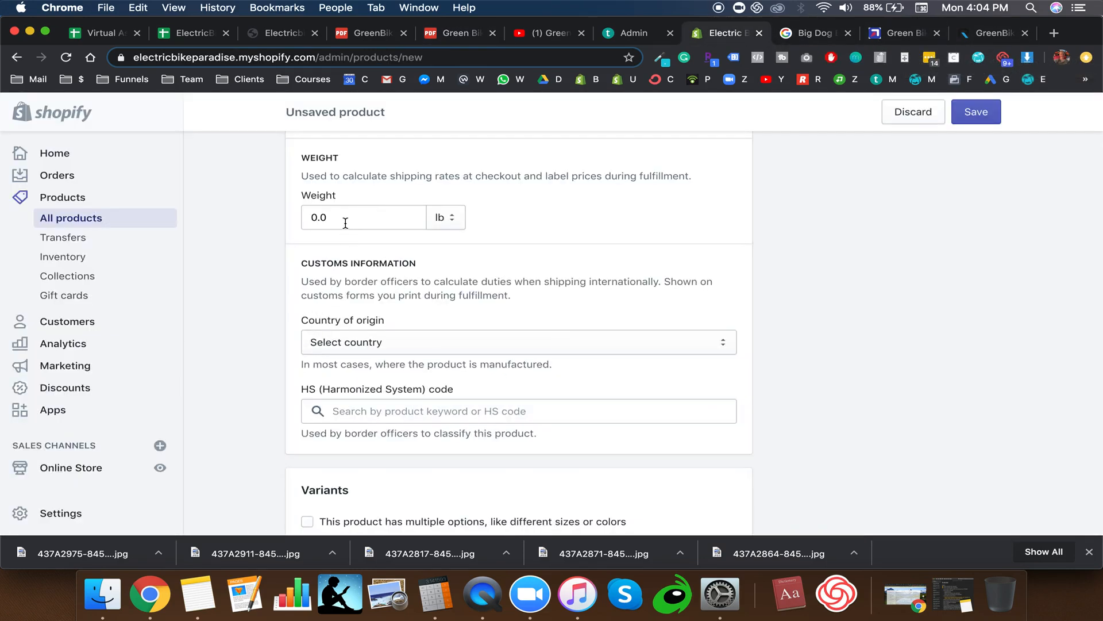
# Step: Mark the product as having multiple options in its variants section
pyautogui.scroll(-1, 330, 355)
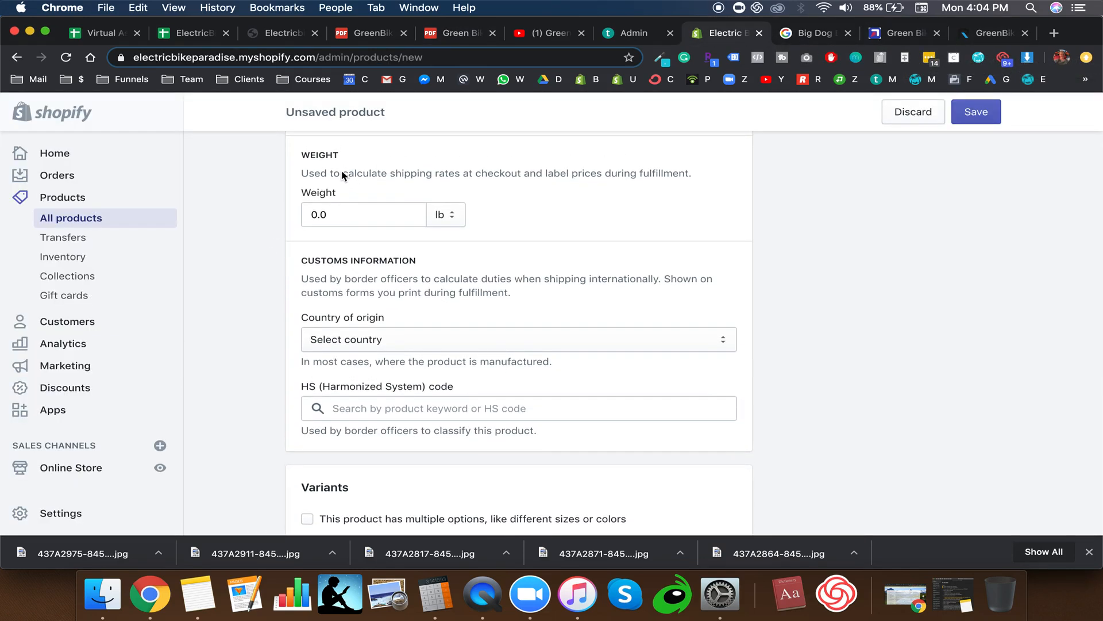
pyautogui.scroll(-4, 303, 281)
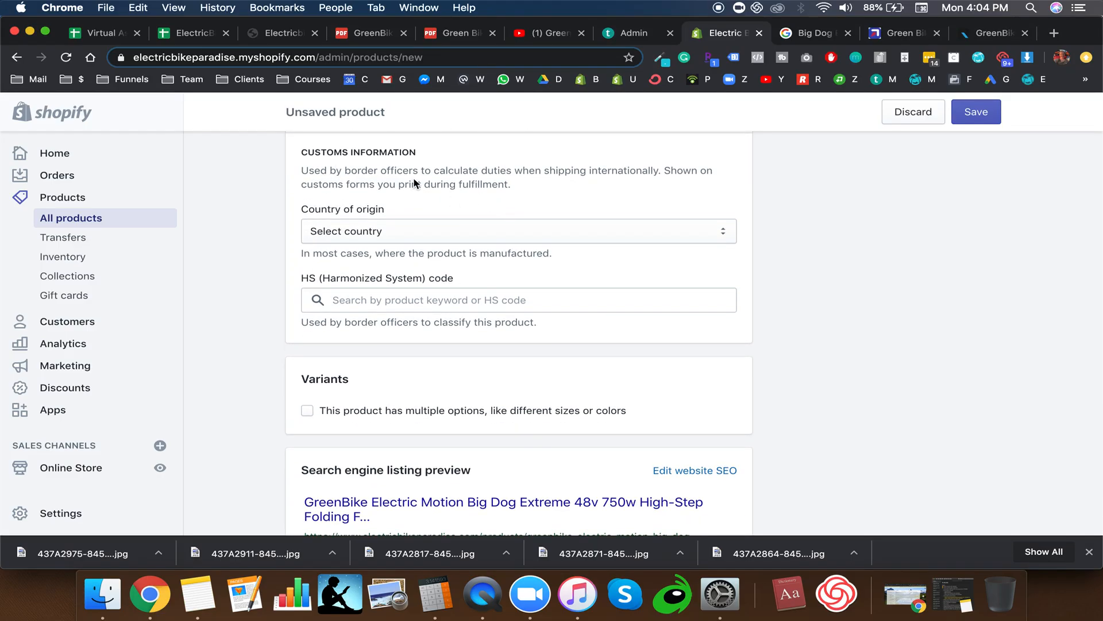
pyautogui.scroll(-6, 381, 187)
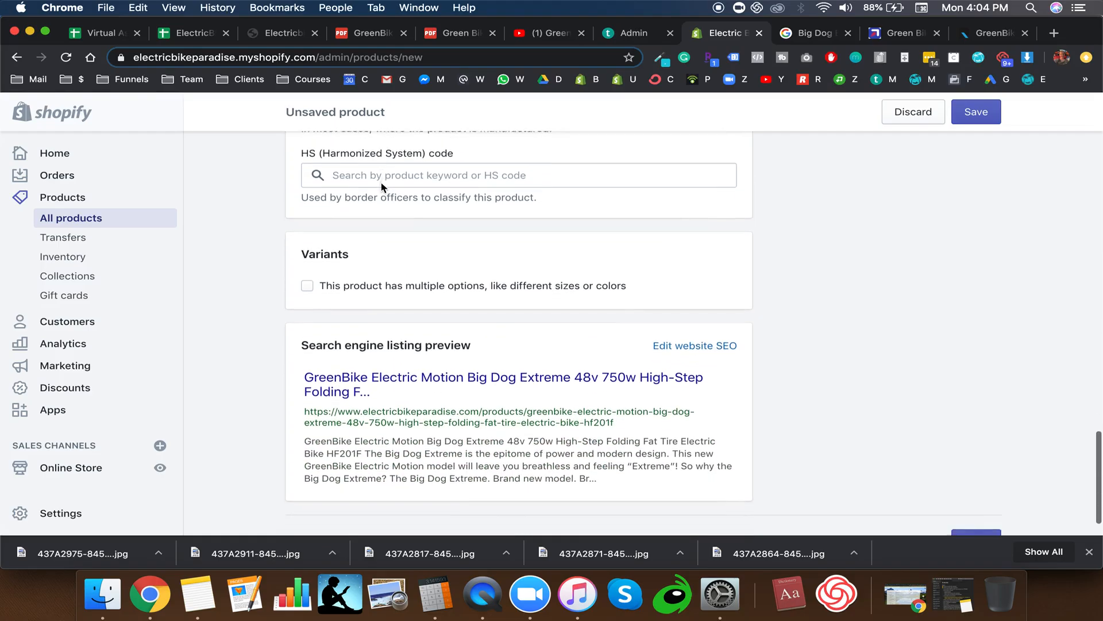
pyautogui.click(307, 239)
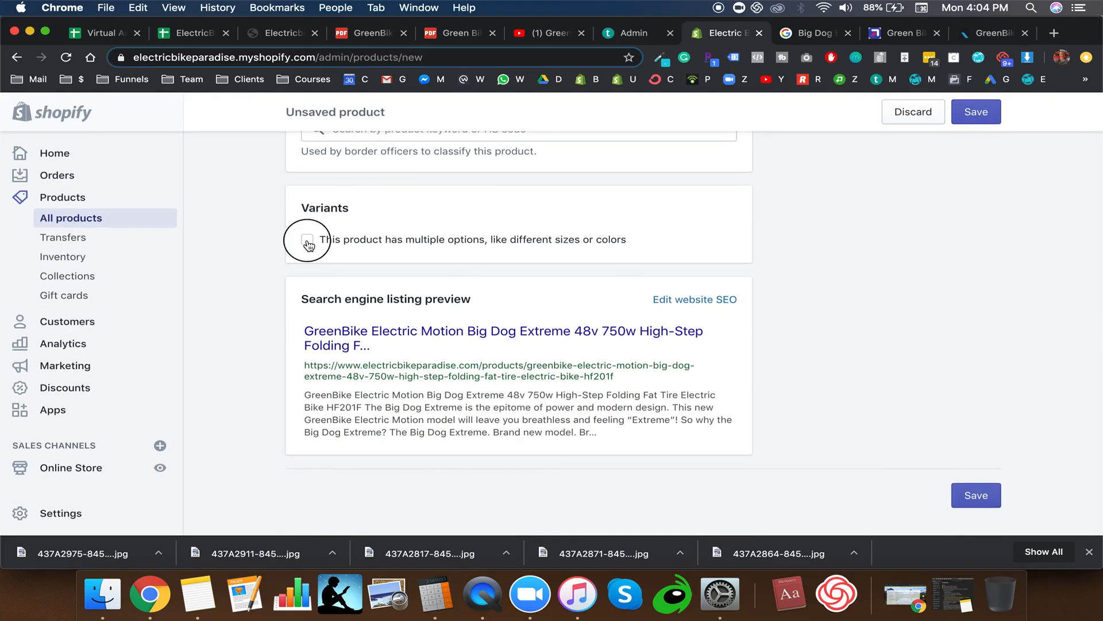
pyautogui.scroll(-1, 310, 247)
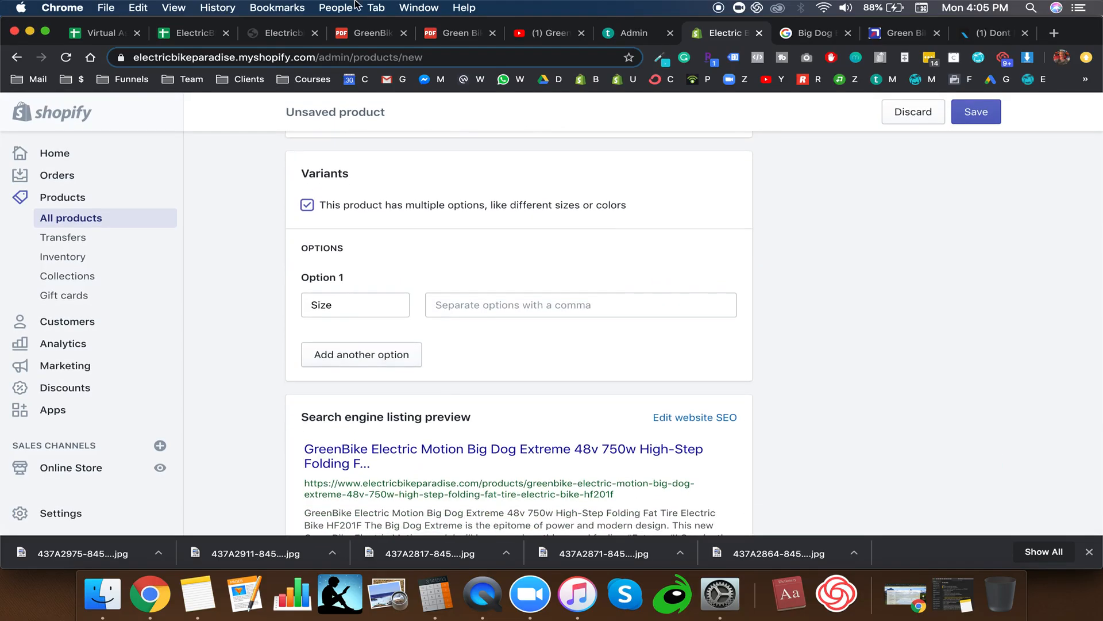
# Step: Name the first variant option Model, following the variants list in the Product Uploading System lesson
pyautogui.click(482, 36)
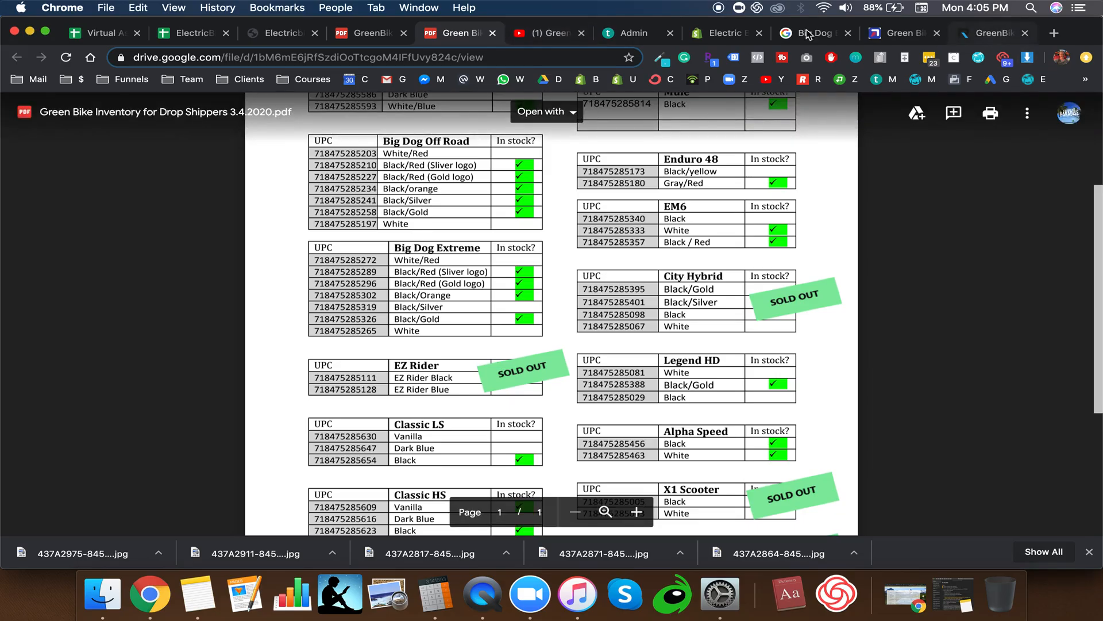
pyautogui.click(632, 33)
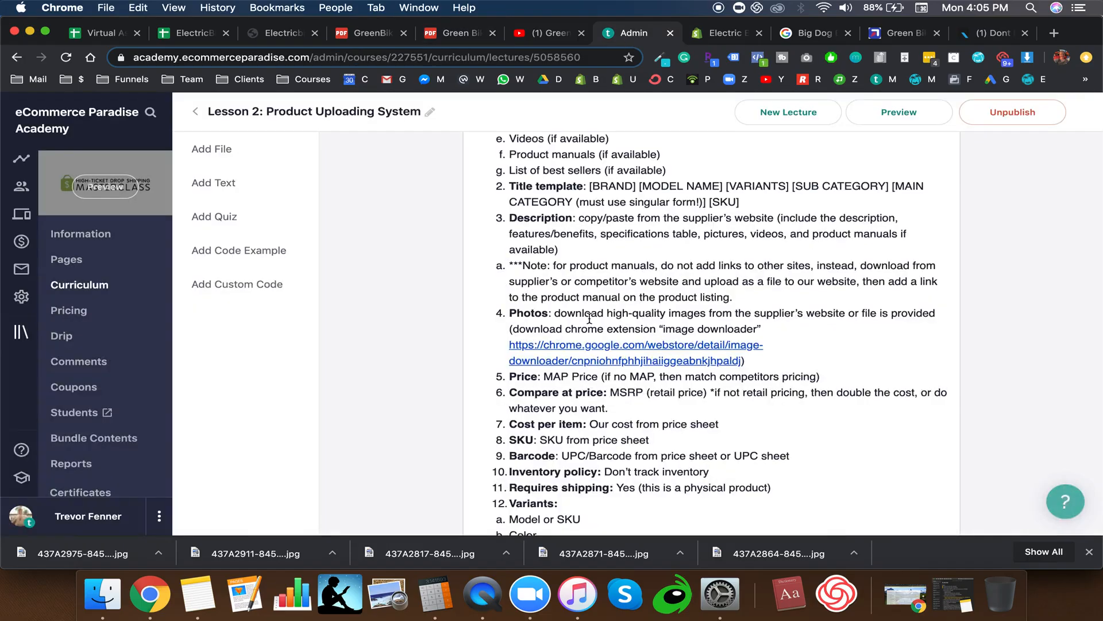
pyautogui.scroll(3, 717, 214)
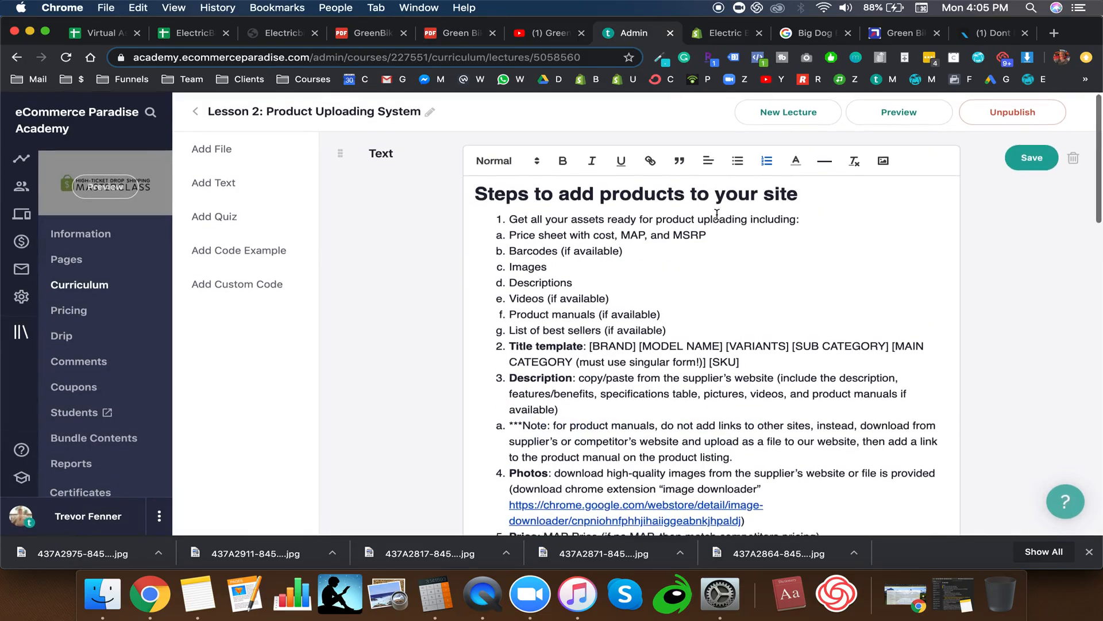
pyautogui.scroll(-5, 717, 214)
pyautogui.scroll(-2, 717, 215)
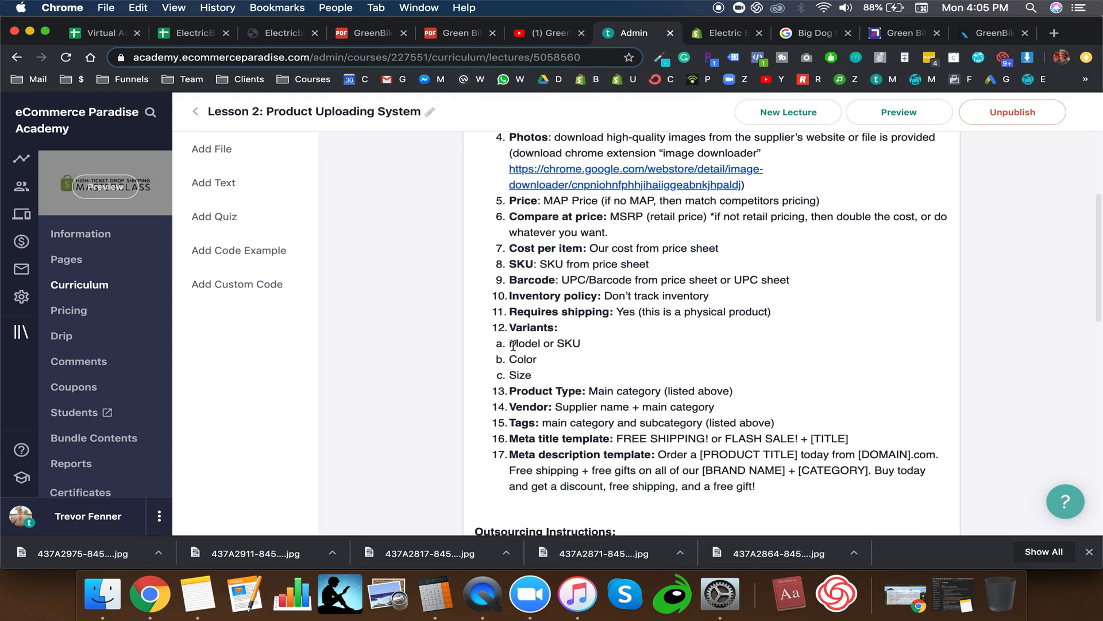
pyautogui.moveTo(509, 343); pyautogui.dragTo(592, 345)
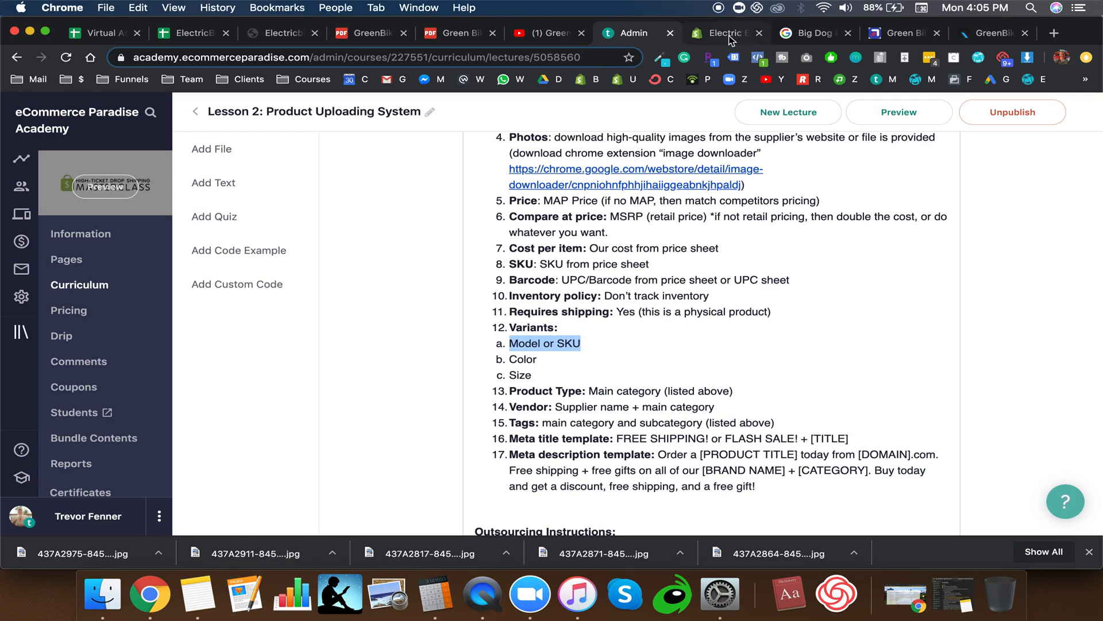
pyautogui.click(744, 36)
pyautogui.click(370, 308)
pyautogui.write('Model')
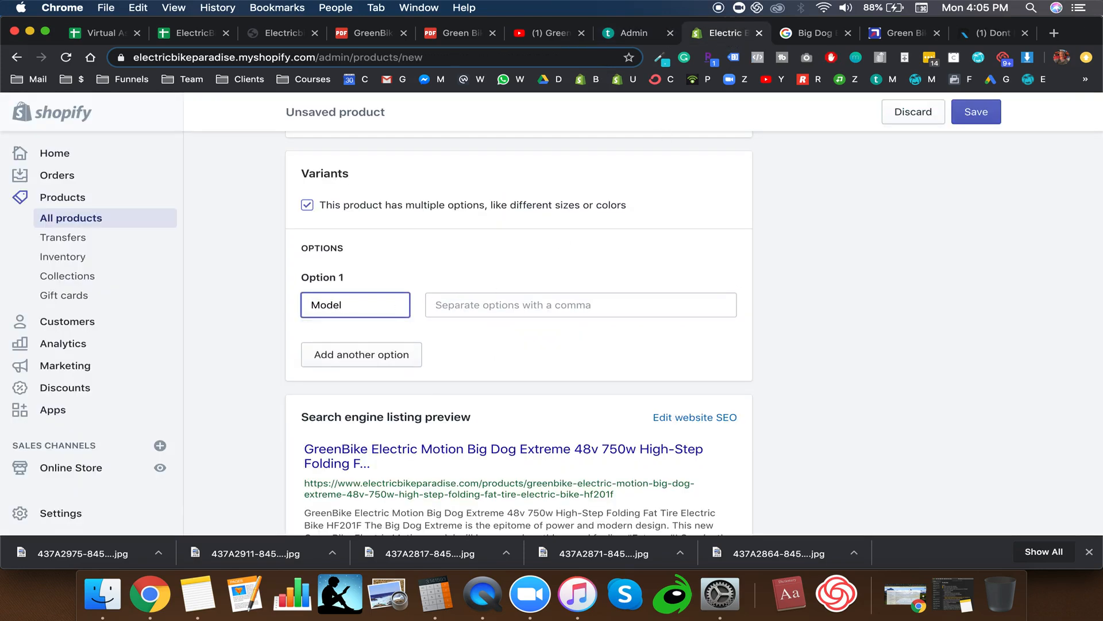
# Step: Copy Big Dog Extreme from the product title and enter it as the value of the Model option
pyautogui.click(580, 305)
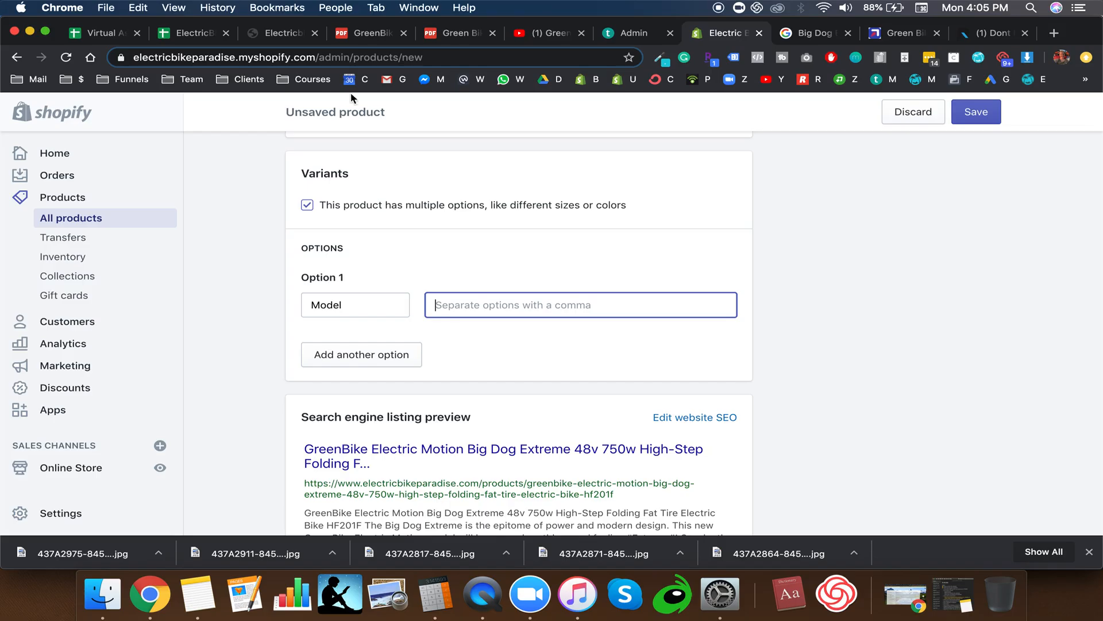
pyautogui.scroll(15, 431, 220)
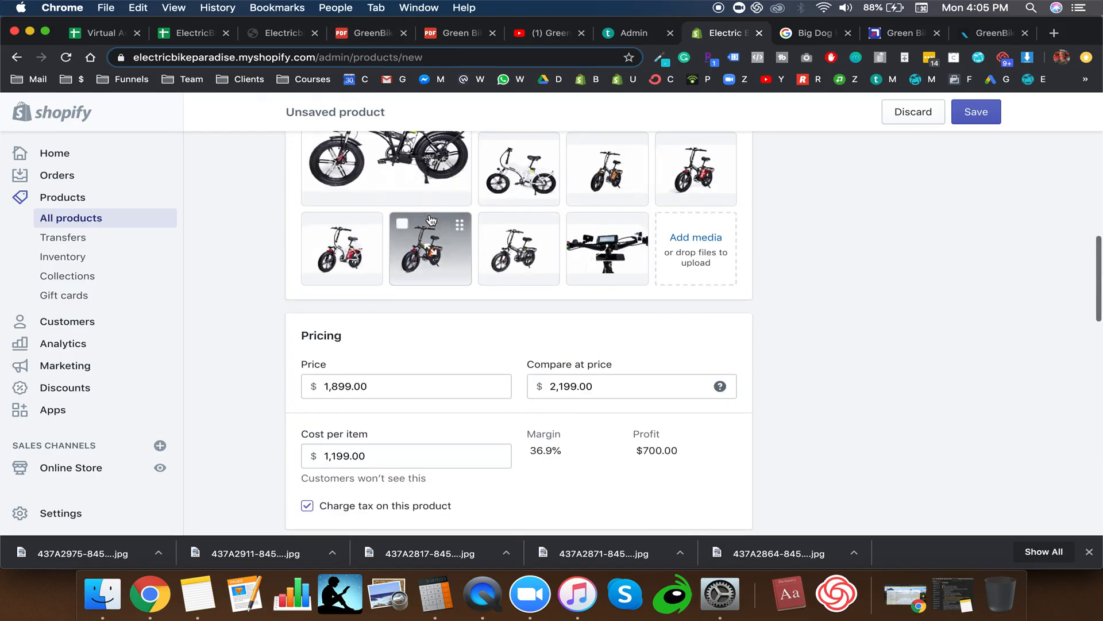
pyautogui.scroll(2, 431, 220)
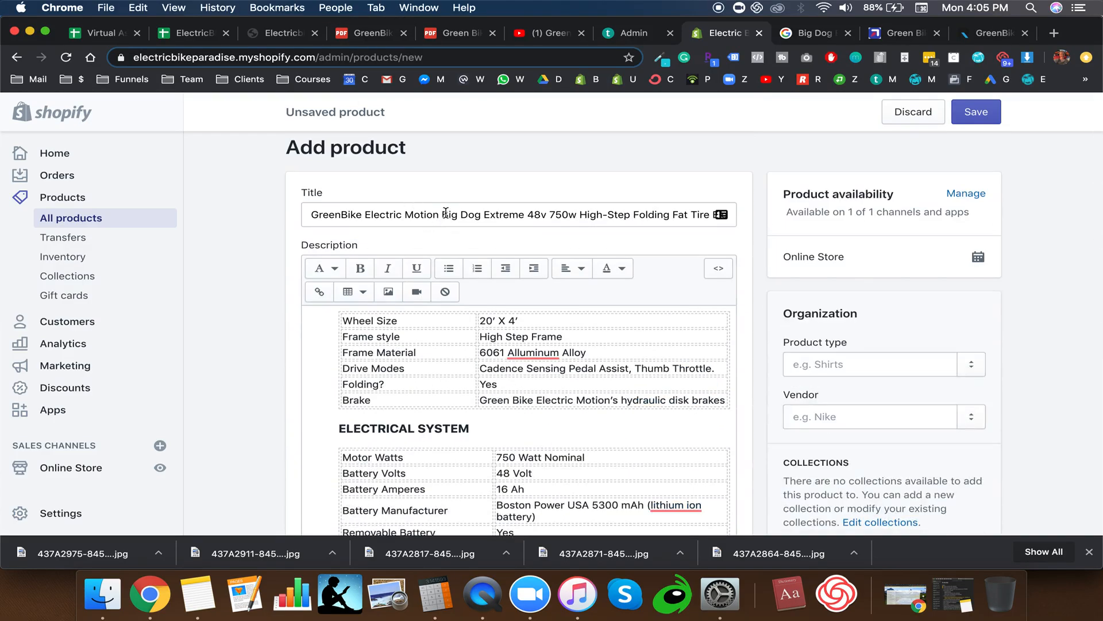
pyautogui.moveTo(445, 212); pyautogui.dragTo(522, 214)
pyautogui.press('super+c')
pyautogui.scroll(-15, 523, 218)
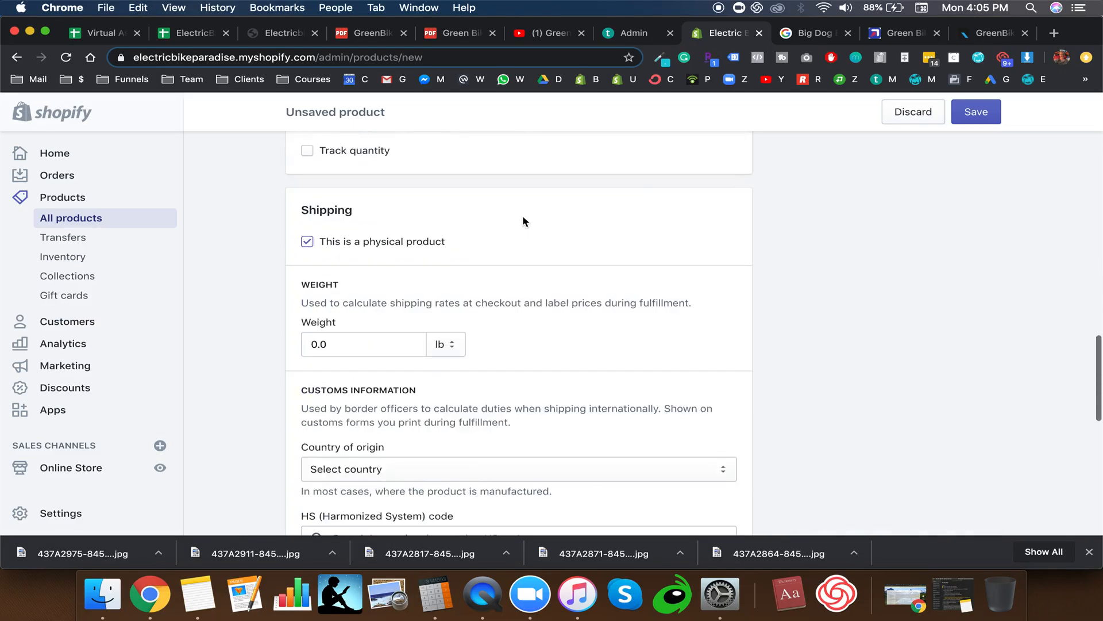
pyautogui.scroll(-3, 522, 221)
pyautogui.scroll(3, 438, 167)
pyautogui.scroll(-8, 431, 140)
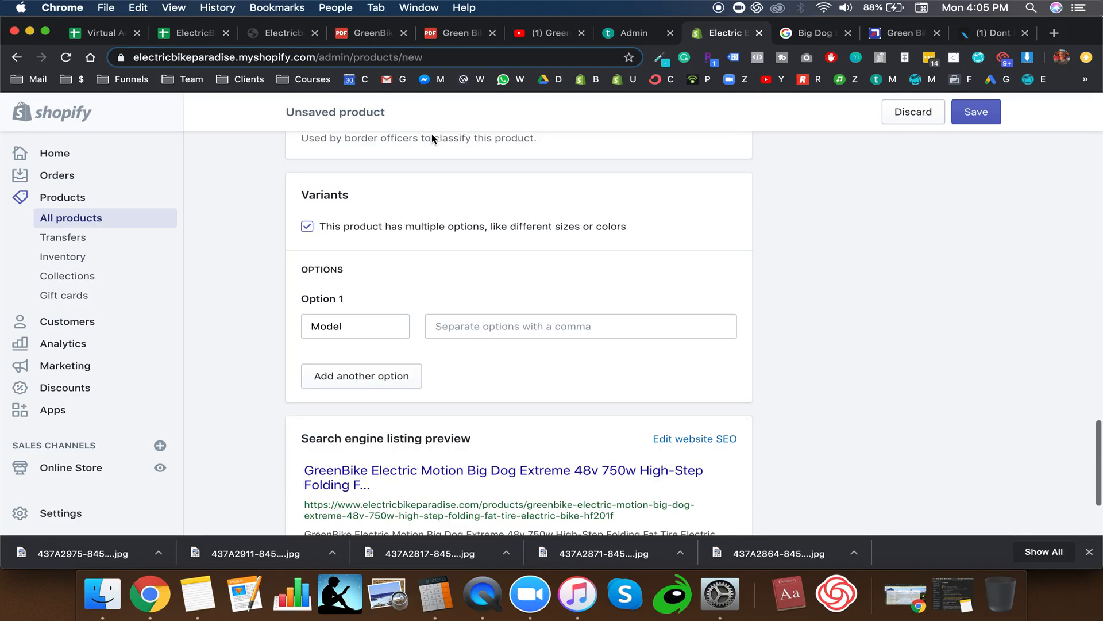
pyautogui.scroll(2, 432, 139)
pyautogui.click(491, 393)
pyautogui.press('super+v')
pyautogui.scroll(-3, 581, 333)
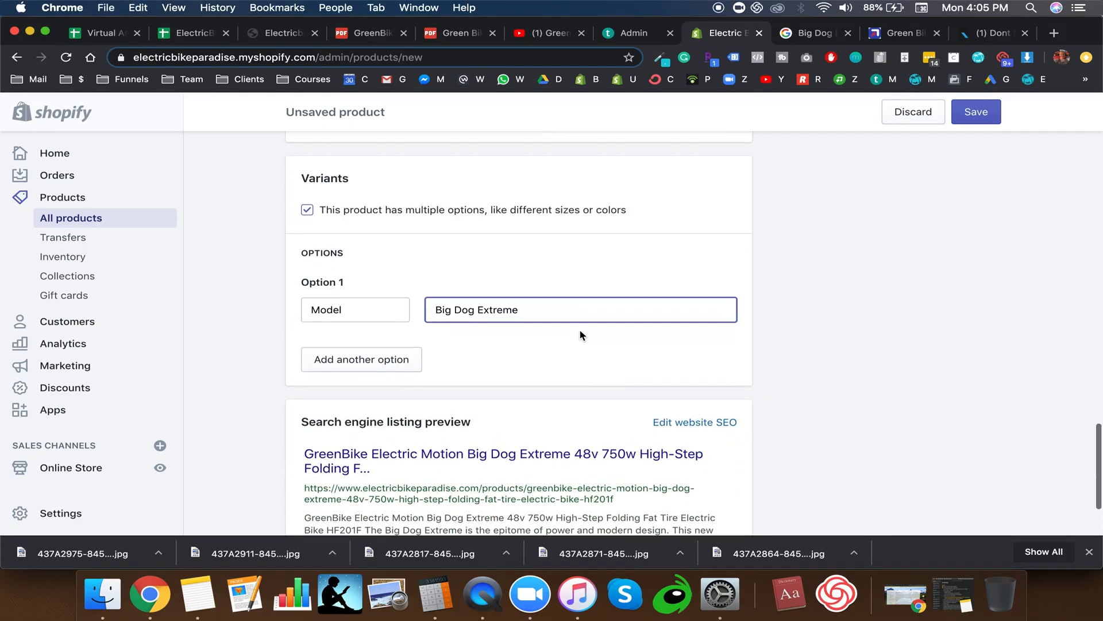
# Step: Add a second variant option and name it Color
pyautogui.click(361, 361)
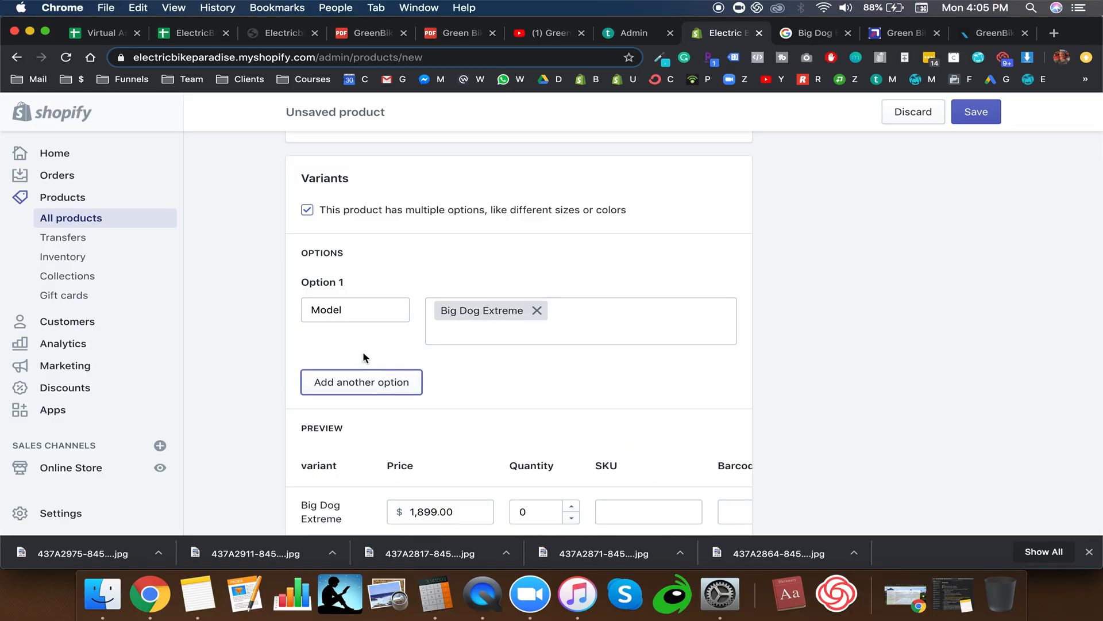
pyautogui.scroll(-4, 366, 361)
pyautogui.click(367, 267)
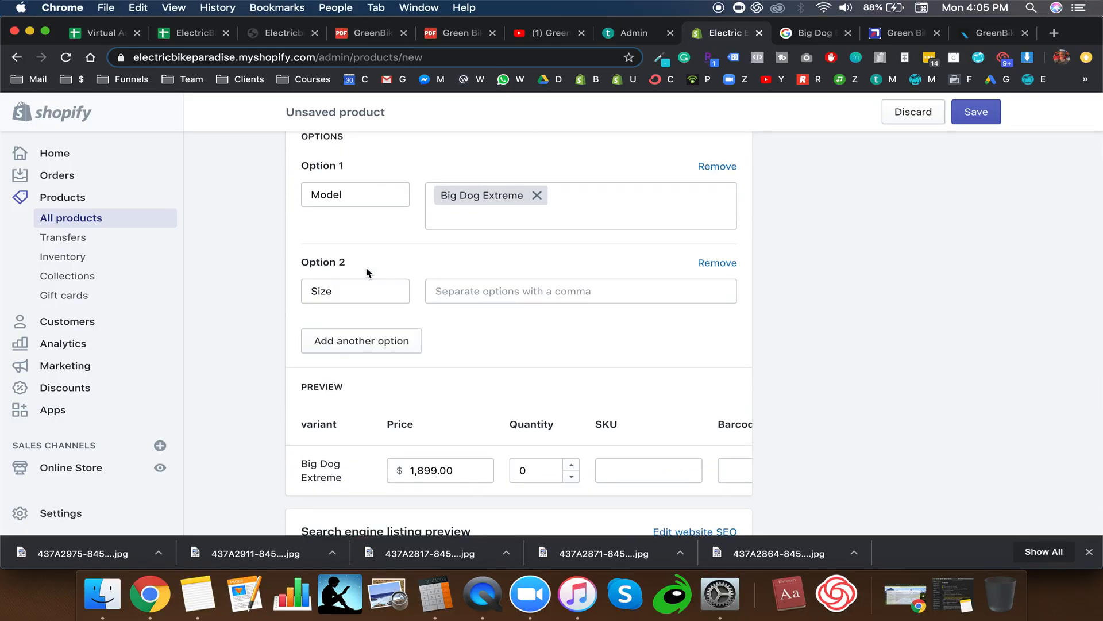
pyautogui.click(356, 288)
pyautogui.doubleClick(357, 287)
pyautogui.write('Color')
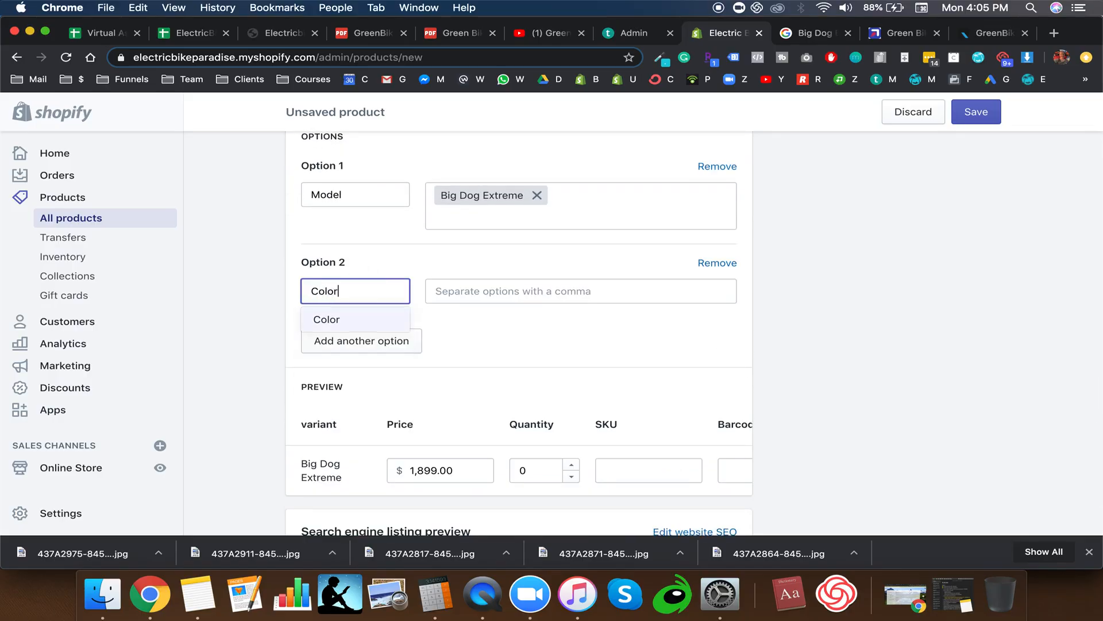
# Step: Enter White/Red as a Color value, copied from the Big Dog Extreme table in the drop-shipper inventory sheet
pyautogui.click(429, 291)
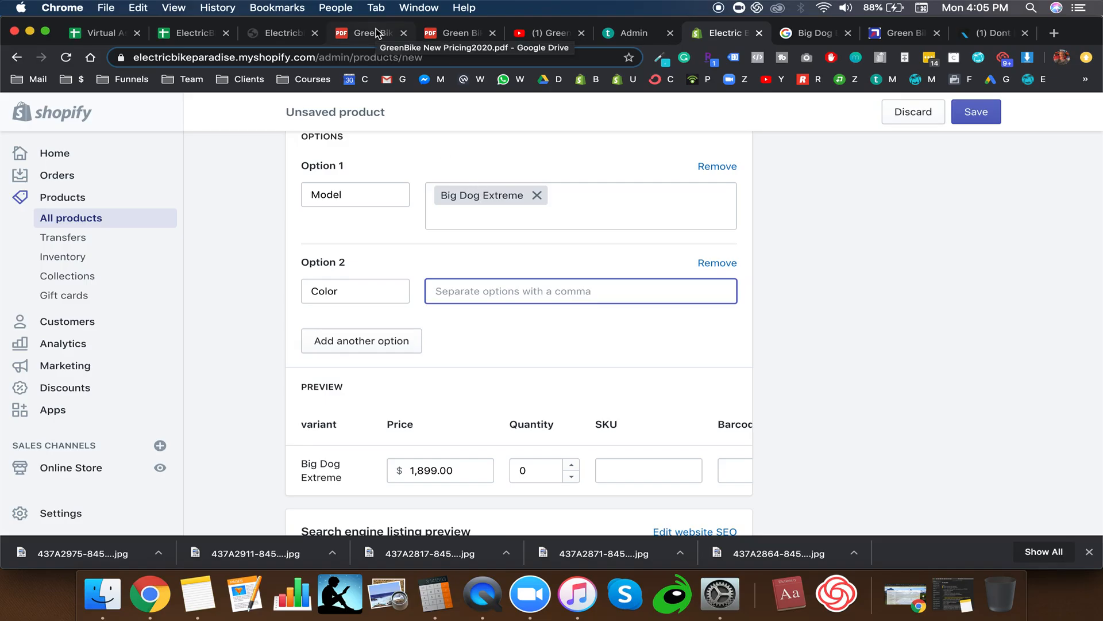
pyautogui.click(377, 33)
pyautogui.click(457, 33)
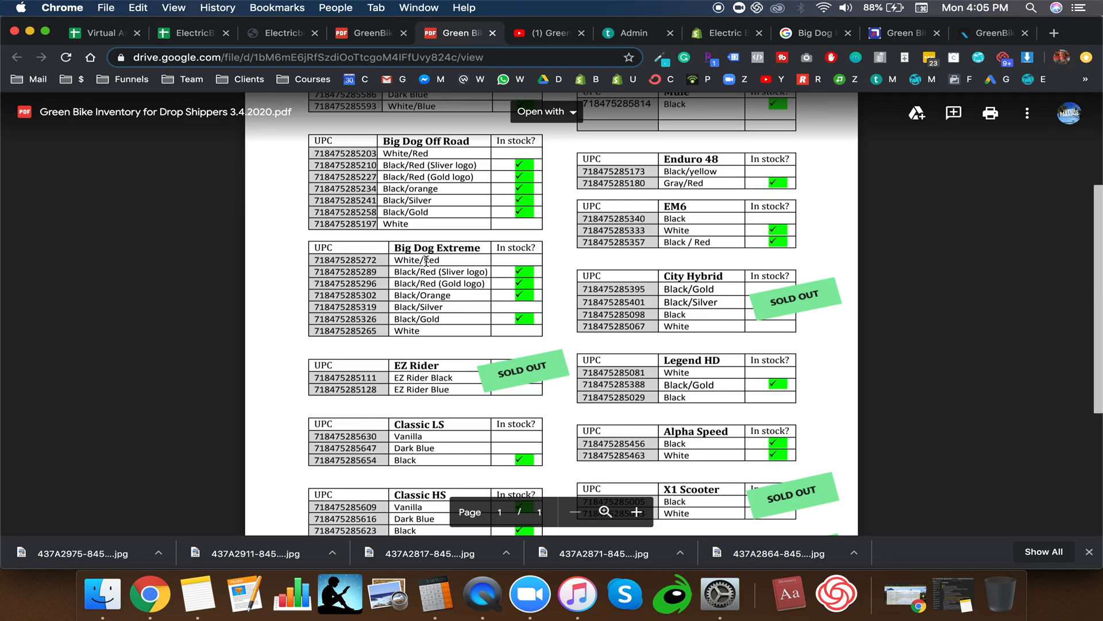
pyautogui.doubleClick(425, 261)
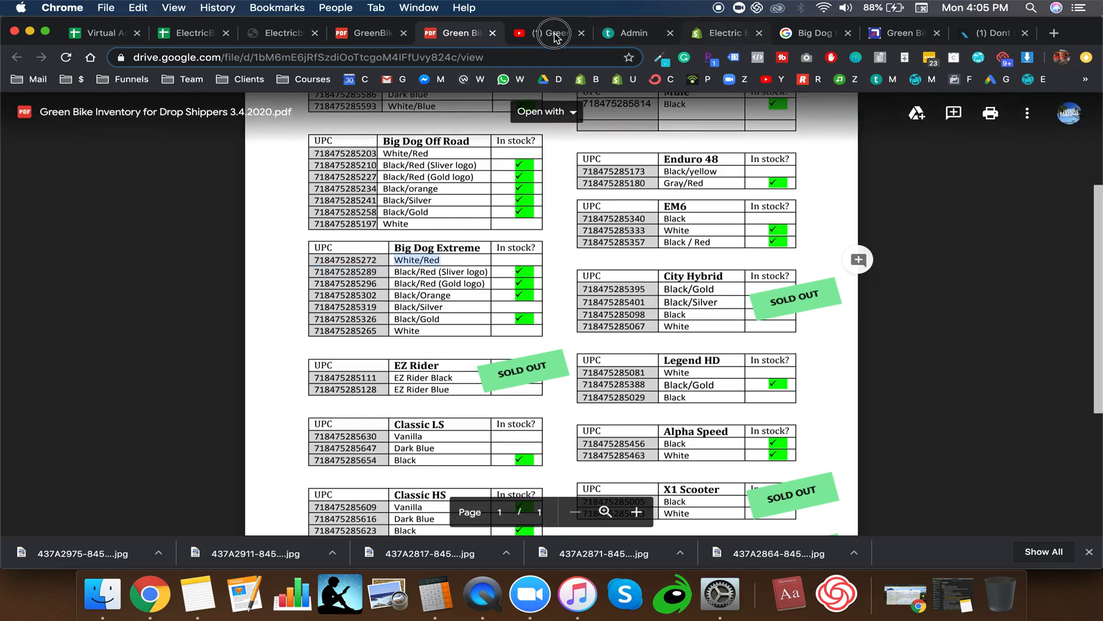
pyautogui.press('super+8')
pyautogui.press('super+v')
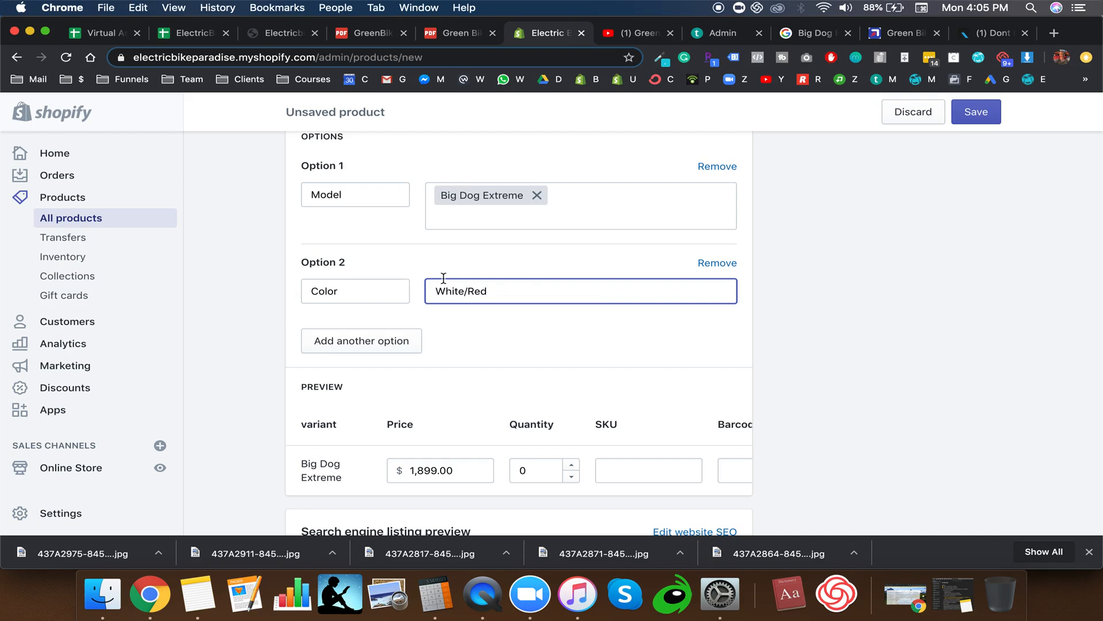
# Step: Confirm White/Red and add Black/Red (Sliver logo) as a Color value, copied from the inventory sheet's Big Dog Extreme table
pyautogui.press('Return')
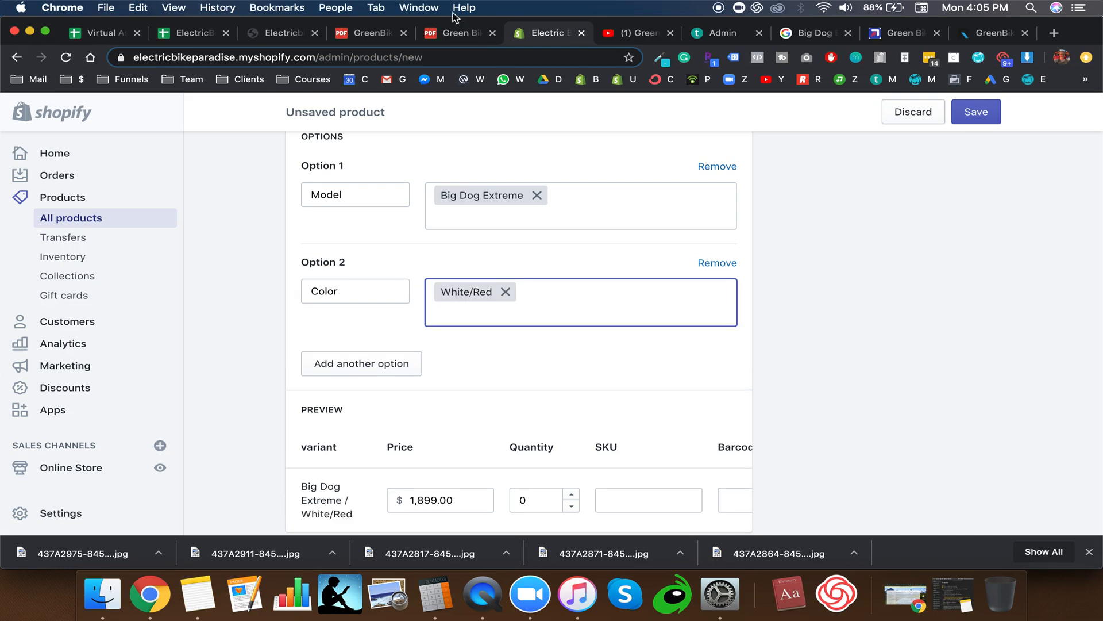
pyautogui.press('super+5')
pyautogui.click(463, 272)
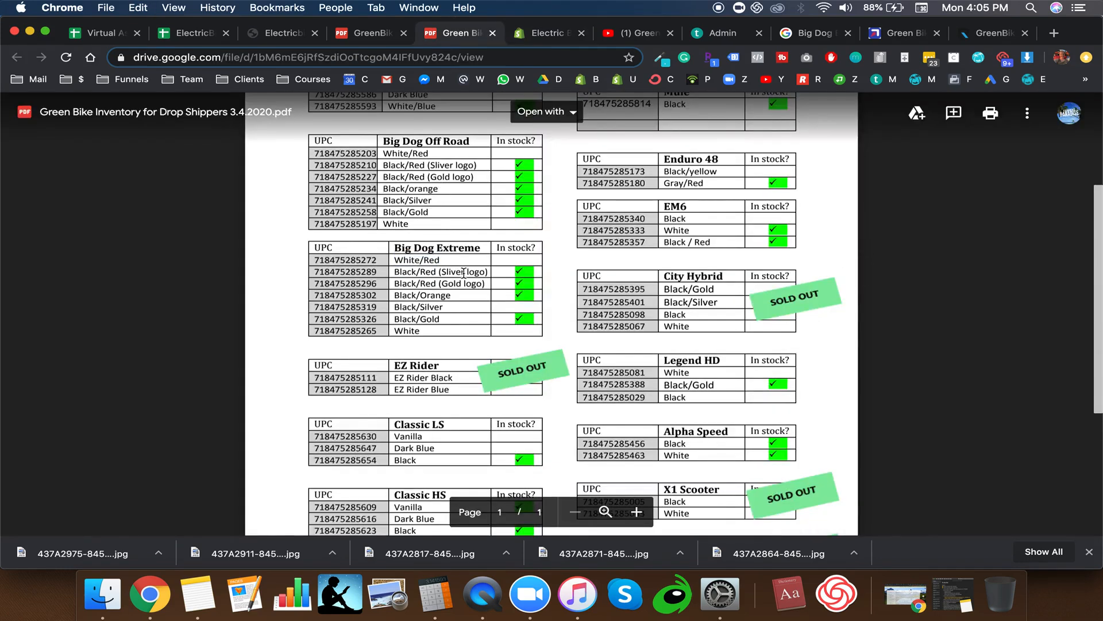
pyautogui.moveTo(486, 272); pyautogui.dragTo(394, 272)
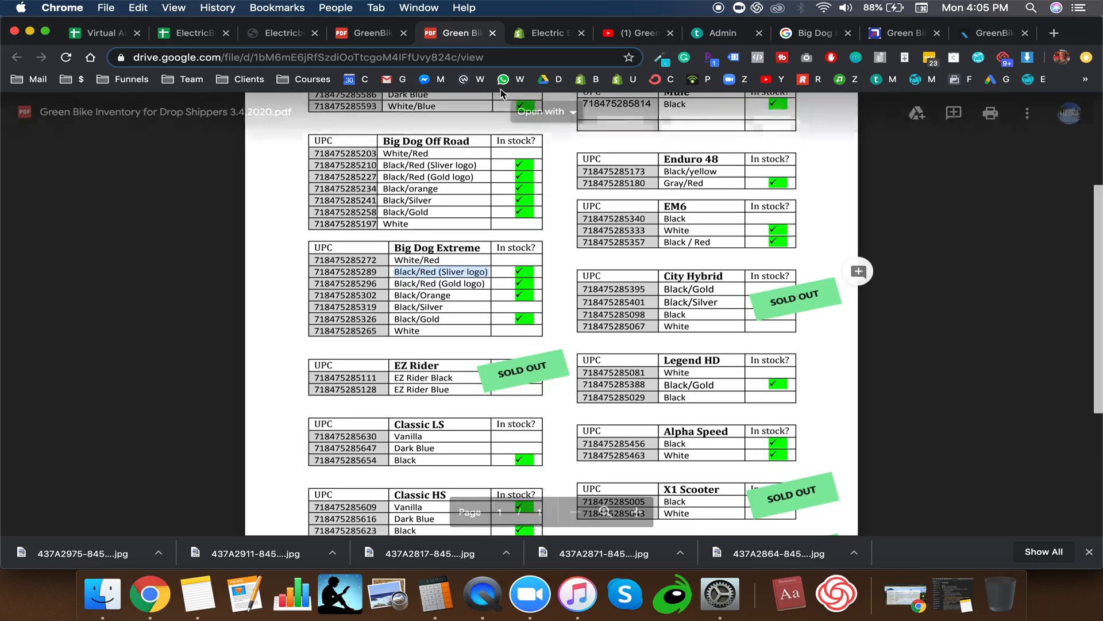
pyautogui.click(526, 33)
pyautogui.press('super+v')
pyautogui.press('Return')
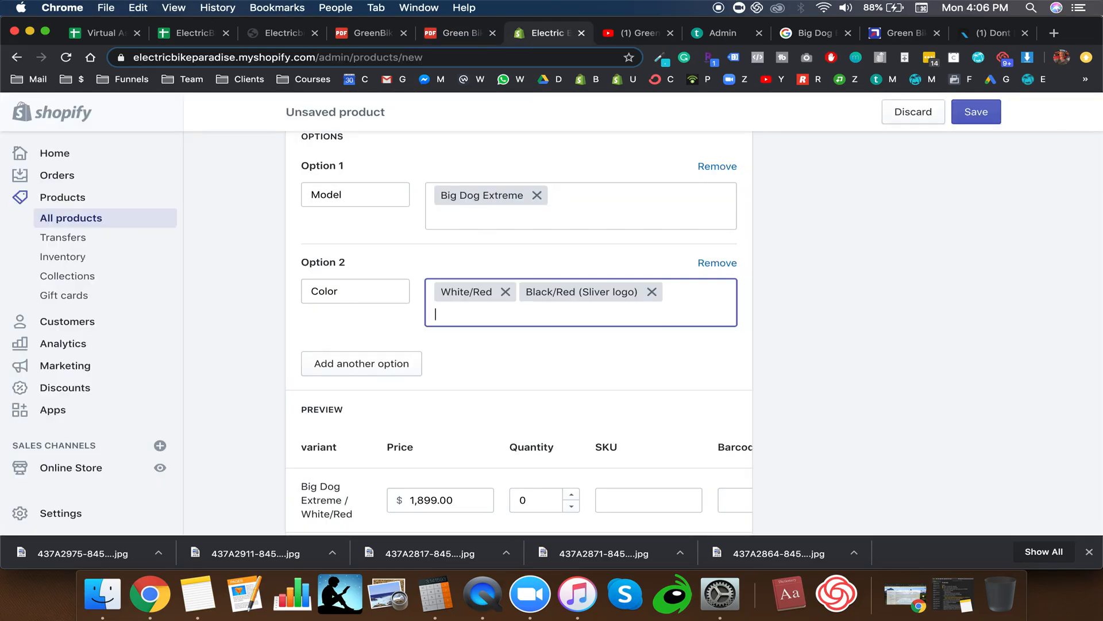
# Step: Add Black/Red (Gold logo) as a Color value, copied from the Big Dog Extreme table in the inventory sheet
pyautogui.click(460, 32)
pyautogui.moveTo(394, 284); pyautogui.dragTo(479, 283)
pyautogui.click(522, 33)
pyautogui.press('super+v')
pyautogui.press('Return')
# Step: Copy Black/Orange from the Big Dog Extreme table and add it as a Color value
pyautogui.click(447, 35)
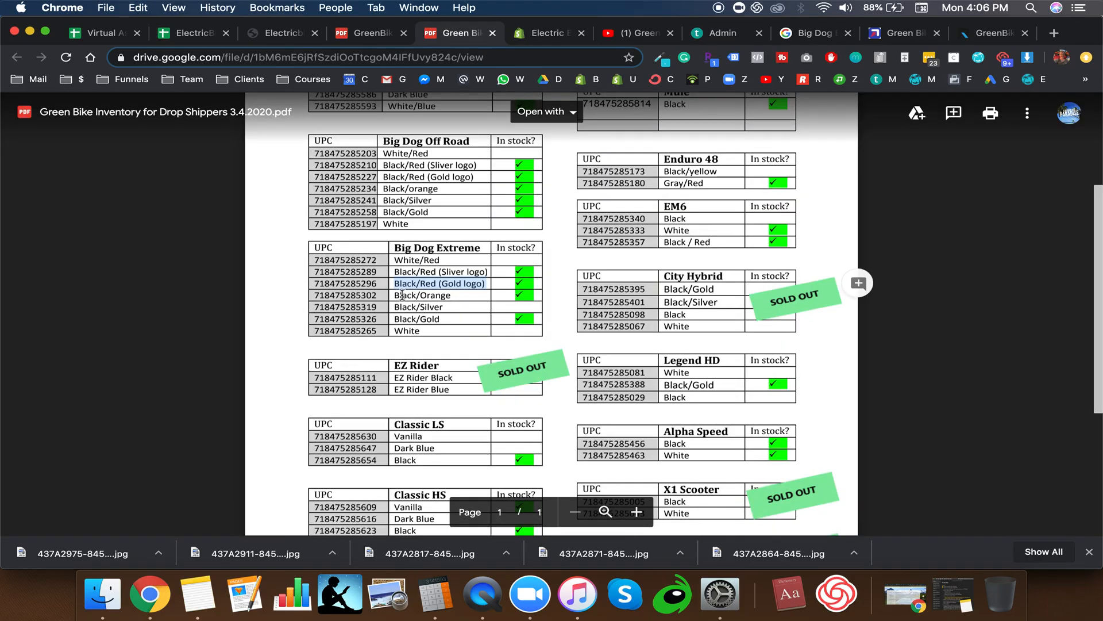
pyautogui.moveTo(395, 295); pyautogui.dragTo(452, 295)
pyautogui.press('super+c')
pyautogui.click(517, 34)
pyautogui.press('super+v')
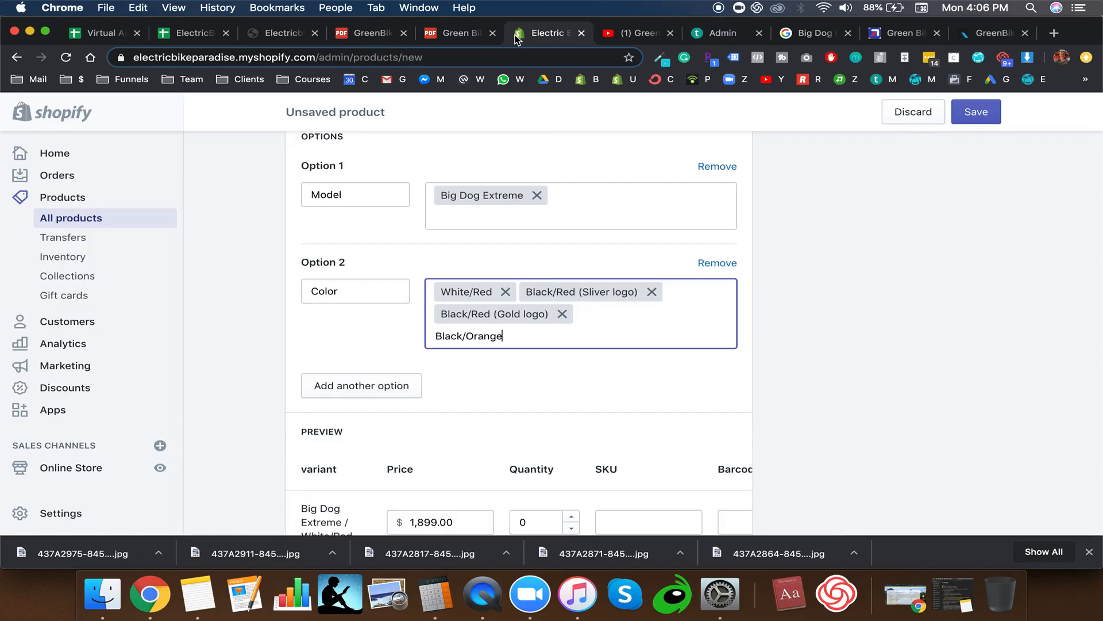
pyautogui.press('Return')
# Step: Copy Black/Silver from the Big Dog Extreme table and add it as a Color value
pyautogui.click(462, 35)
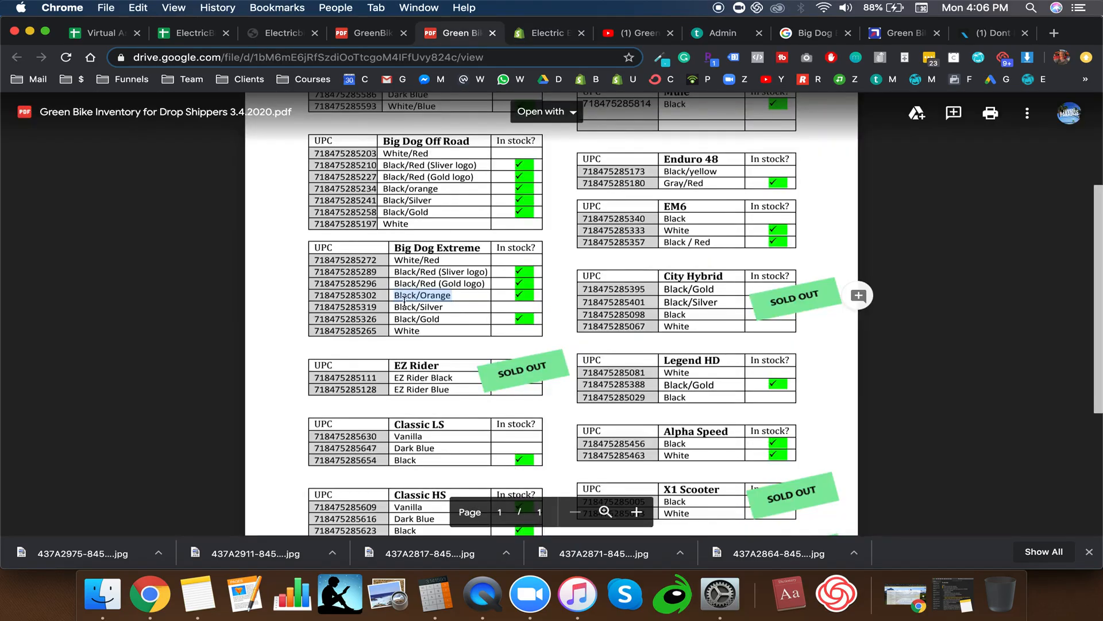
pyautogui.moveTo(394, 307); pyautogui.dragTo(444, 307)
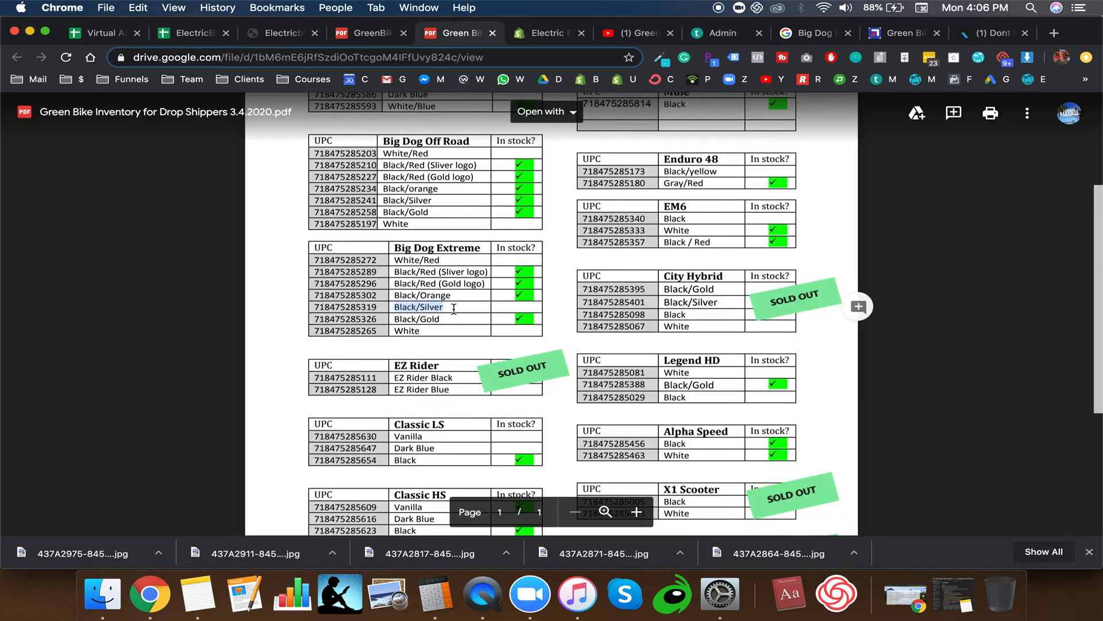
pyautogui.press('super+c')
pyautogui.click(533, 34)
pyautogui.press('super+v')
pyautogui.press('Return')
# Step: Copy Black/Gold from the Big Dog Extreme table and add it as a Color value
pyautogui.click(455, 33)
pyautogui.moveTo(394, 319); pyautogui.dragTo(447, 315)
pyautogui.press('super+c')
pyautogui.click(551, 40)
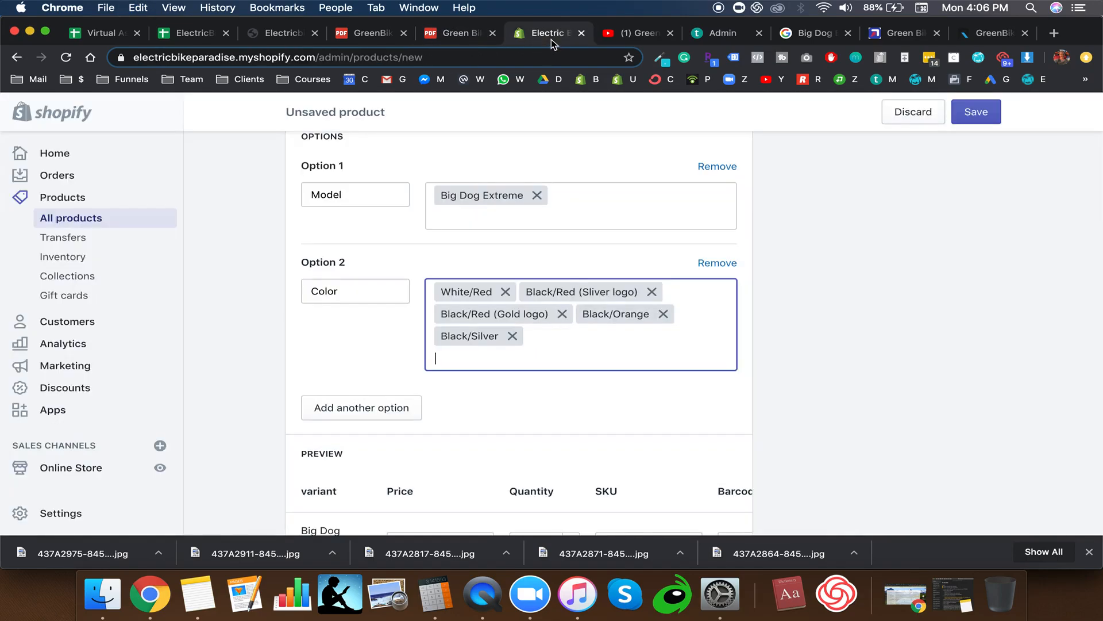
pyautogui.press('super+v')
pyautogui.press('Return')
# Step: Copy White from the Big Dog Extreme table and add it as the last Color value
pyautogui.click(458, 35)
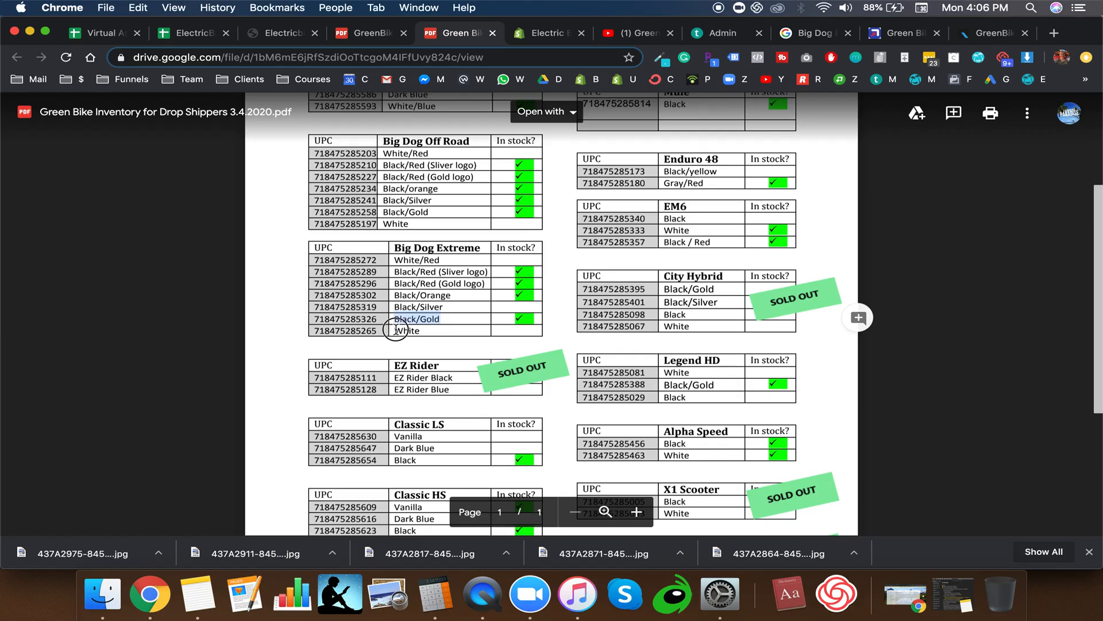
pyautogui.moveTo(394, 331); pyautogui.dragTo(421, 331)
pyautogui.click(546, 33)
pyautogui.press('super+v')
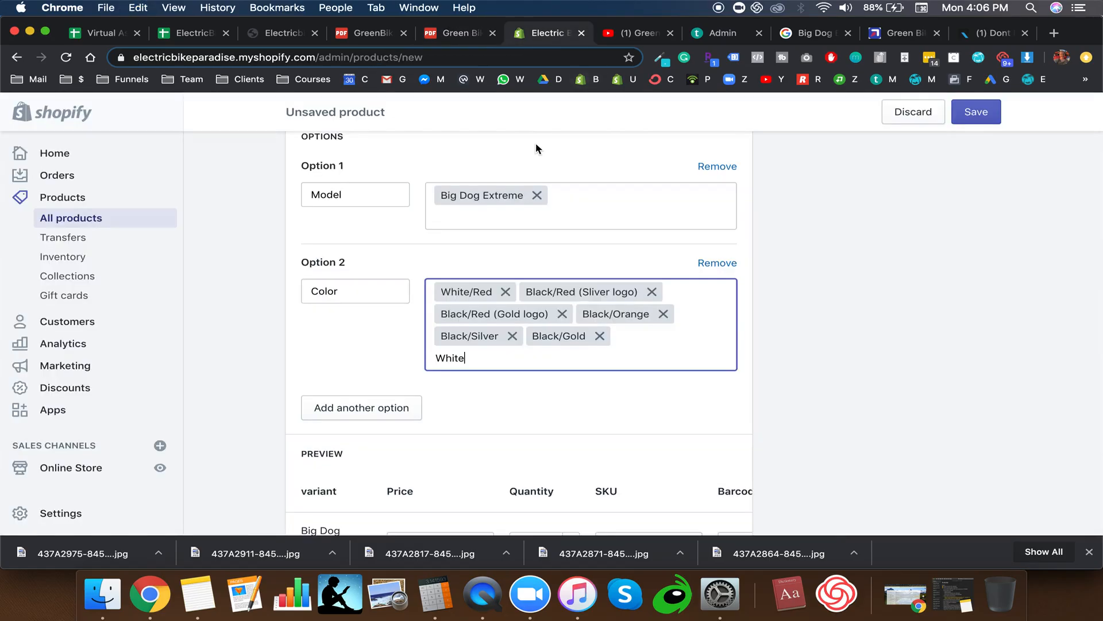
pyautogui.press('Return')
# Step: Review the price, quantity and SKU fields of the variant rows generated from the model and color options
pyautogui.scroll(-2, 404, 356)
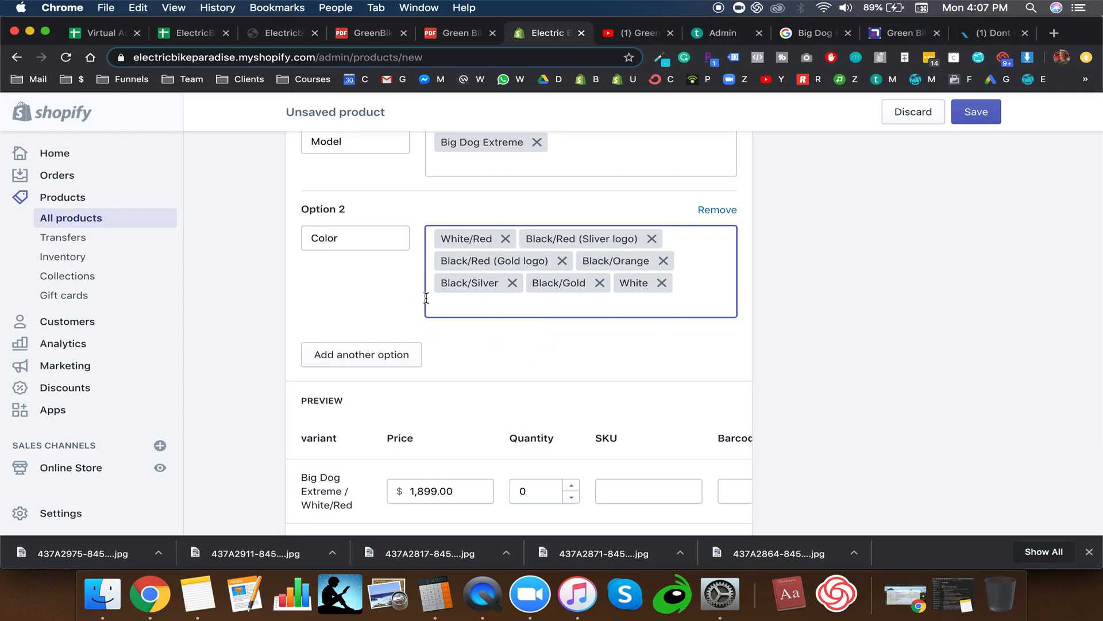
pyautogui.scroll(-5, 386, 300)
pyautogui.scroll(-3, 386, 303)
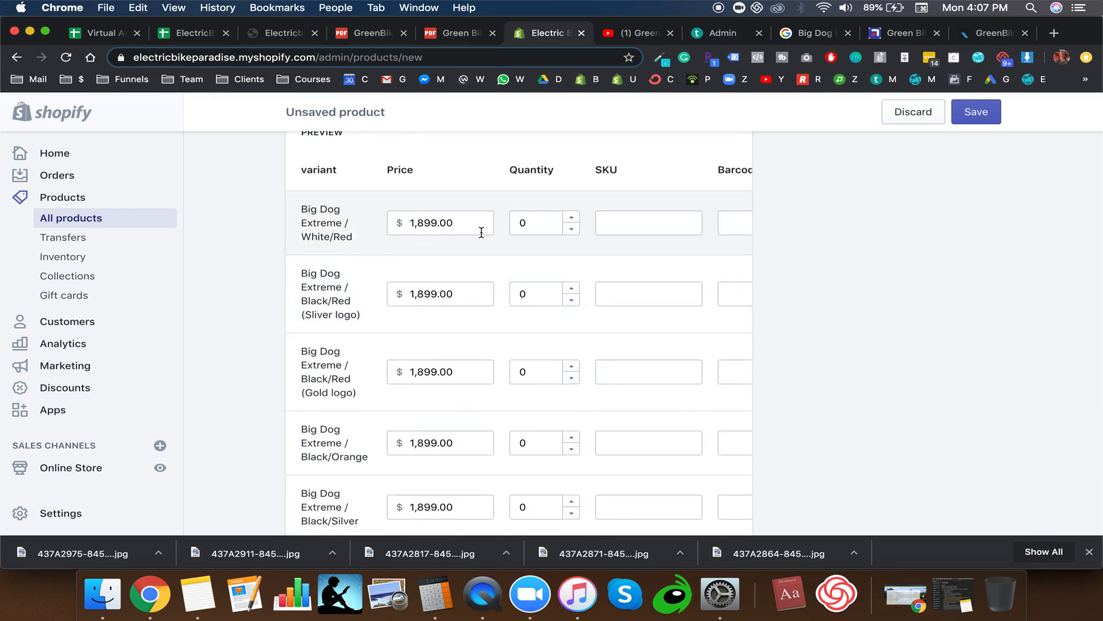
pyautogui.scroll(-5, 674, 369)
pyautogui.scroll(5, 674, 369)
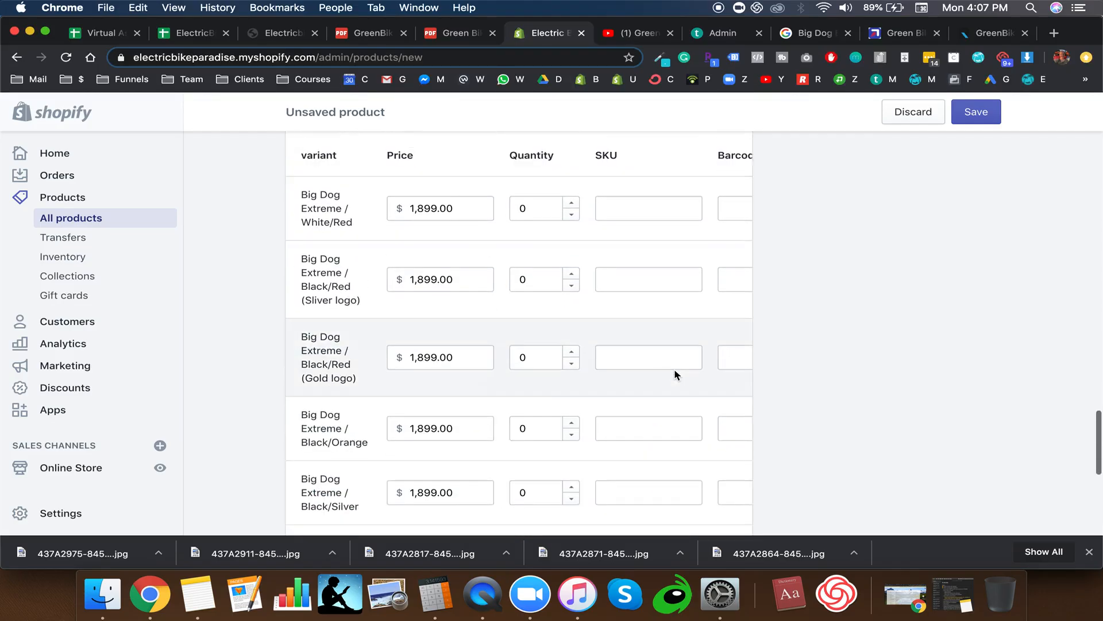
pyautogui.scroll(6, 674, 369)
pyautogui.scroll(10, 675, 374)
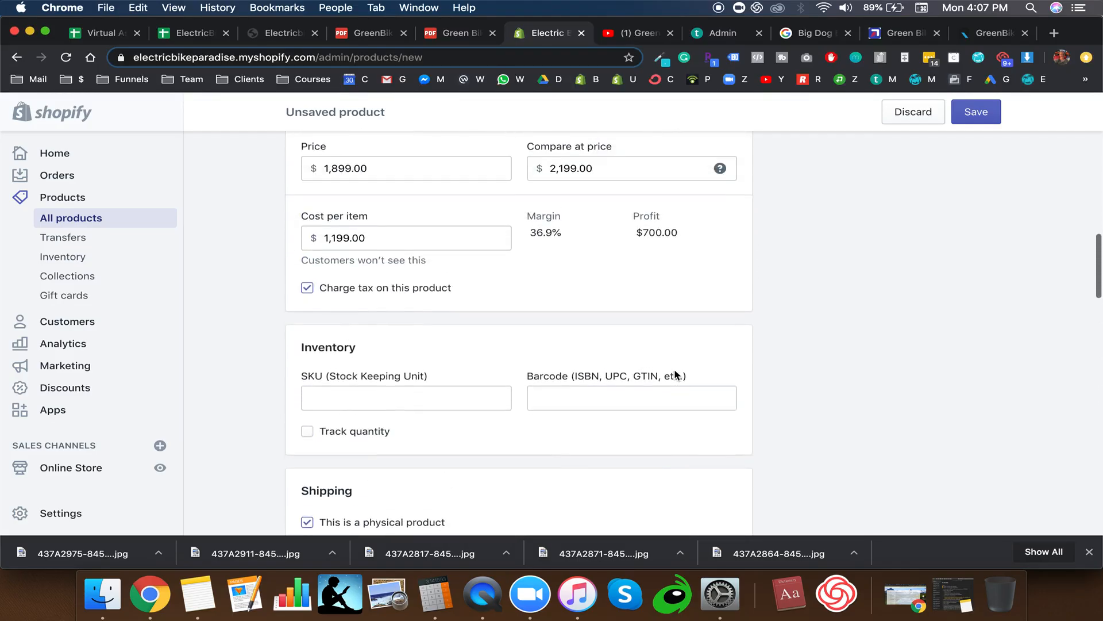
pyautogui.scroll(-2, 480, 327)
pyautogui.click(480, 324)
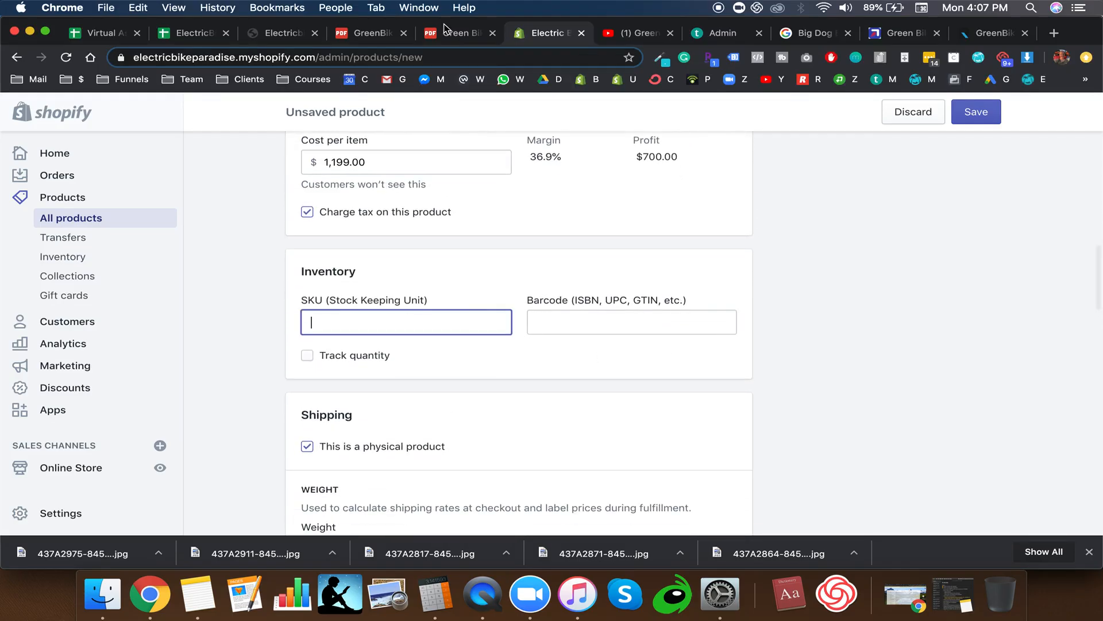
pyautogui.click(364, 33)
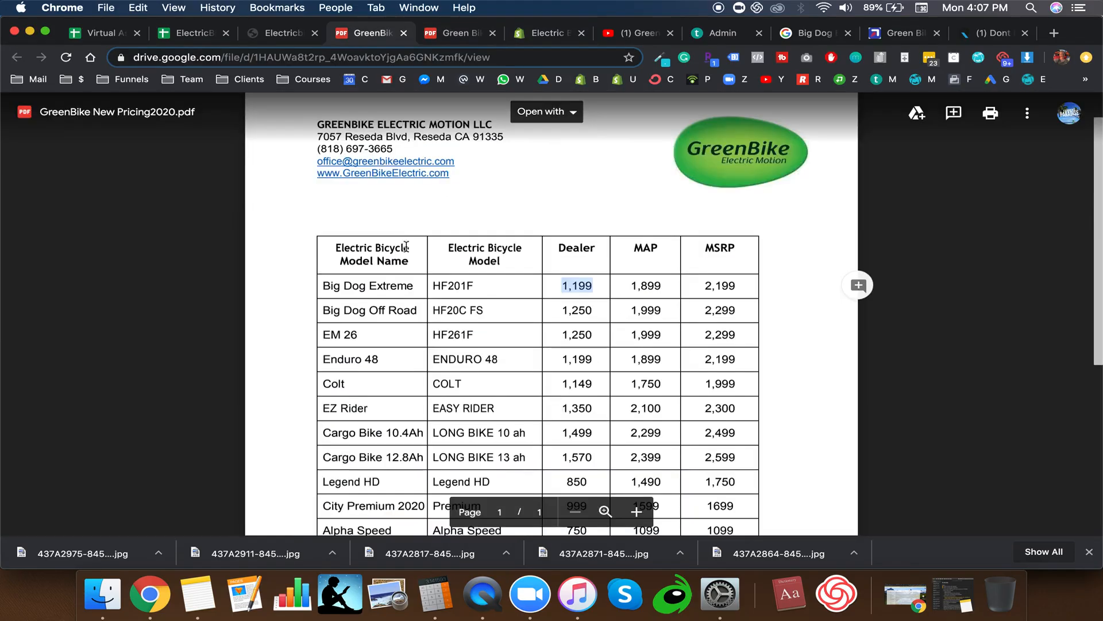
pyautogui.click(545, 35)
pyautogui.hotkey('ctrl', 'v')
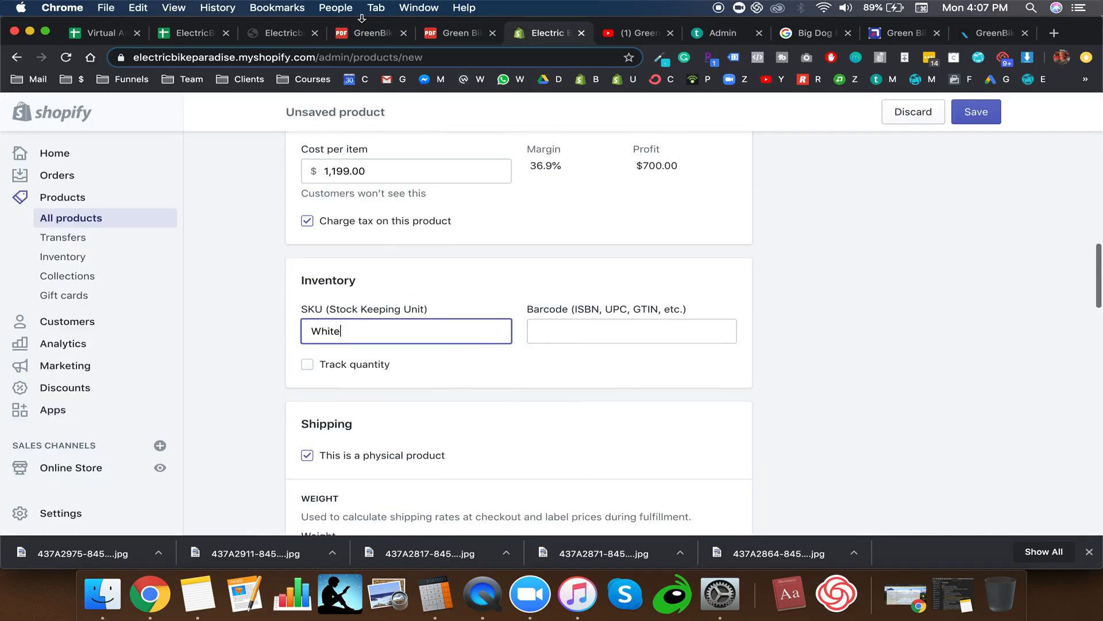
# Step: Copy model code HF201F from the GreenBike pricing sheet and enter it with a trailing hyphen as the White/Red variant's SKU
pyautogui.click(364, 32)
pyautogui.press('super+c')
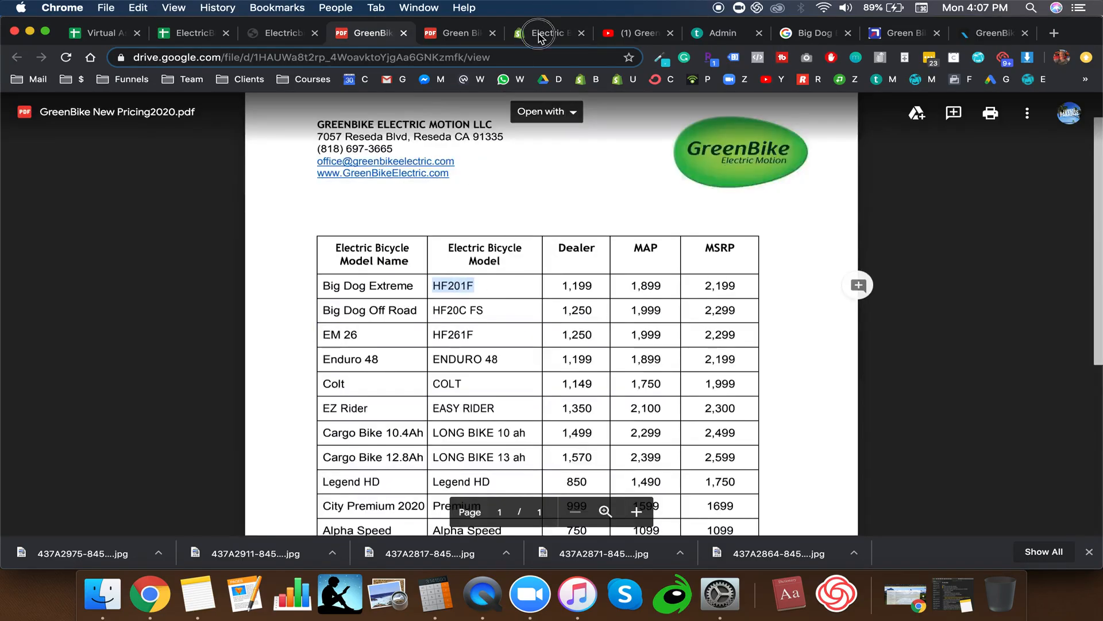
pyautogui.click(545, 33)
pyautogui.press('super+v')
pyautogui.press('super+z')
pyautogui.scroll(-15, 385, 345)
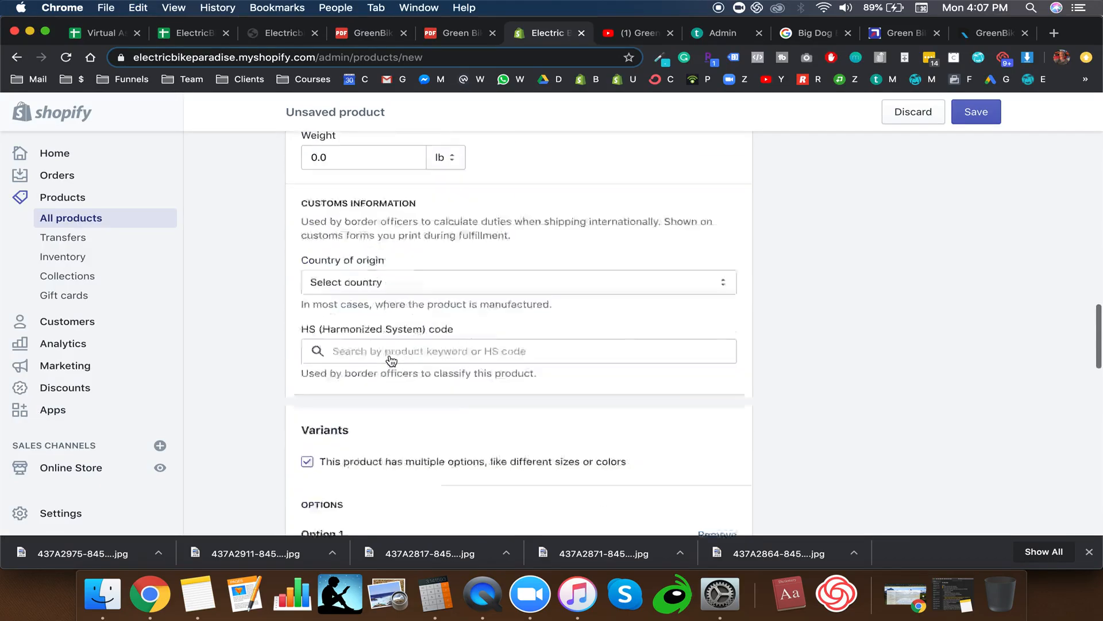
pyautogui.scroll(-2, 390, 354)
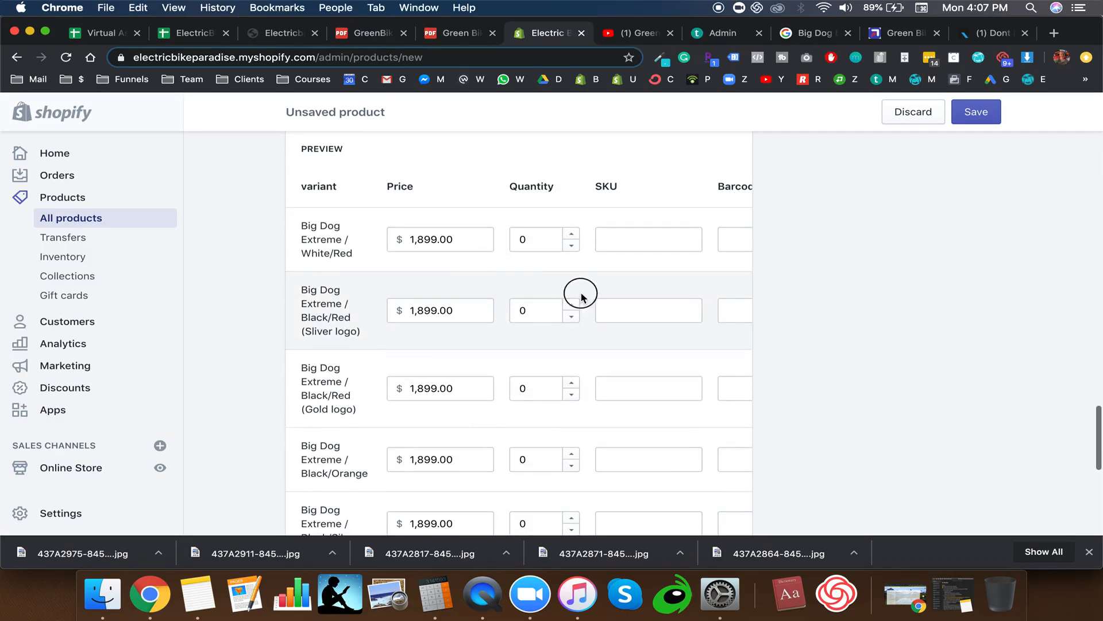
pyautogui.click(636, 241)
pyautogui.press('super+v')
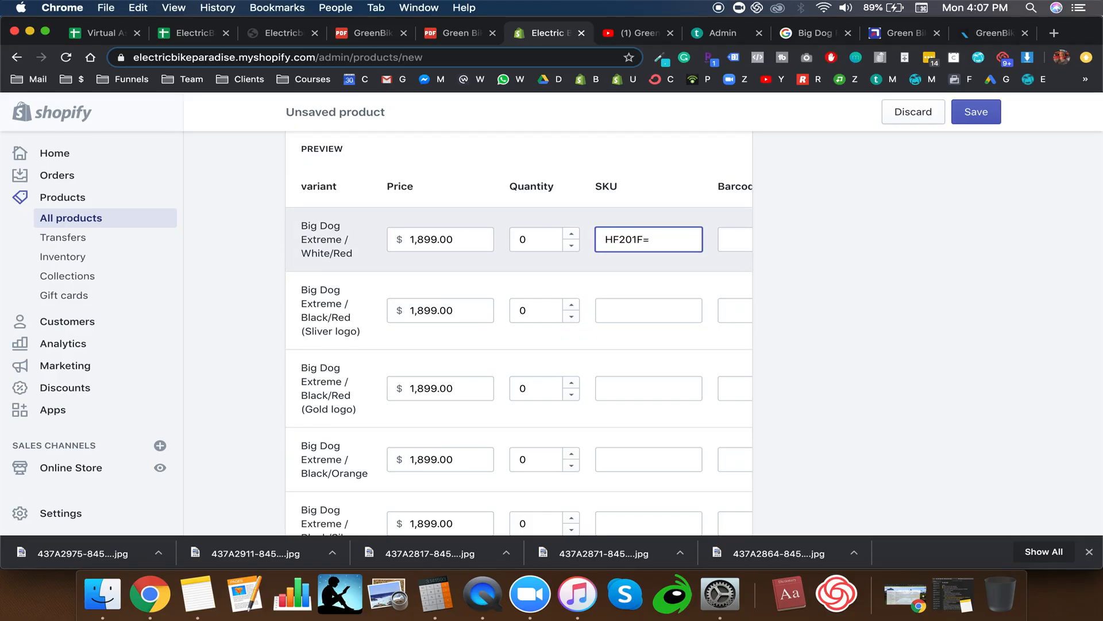
pyautogui.click(322, 256)
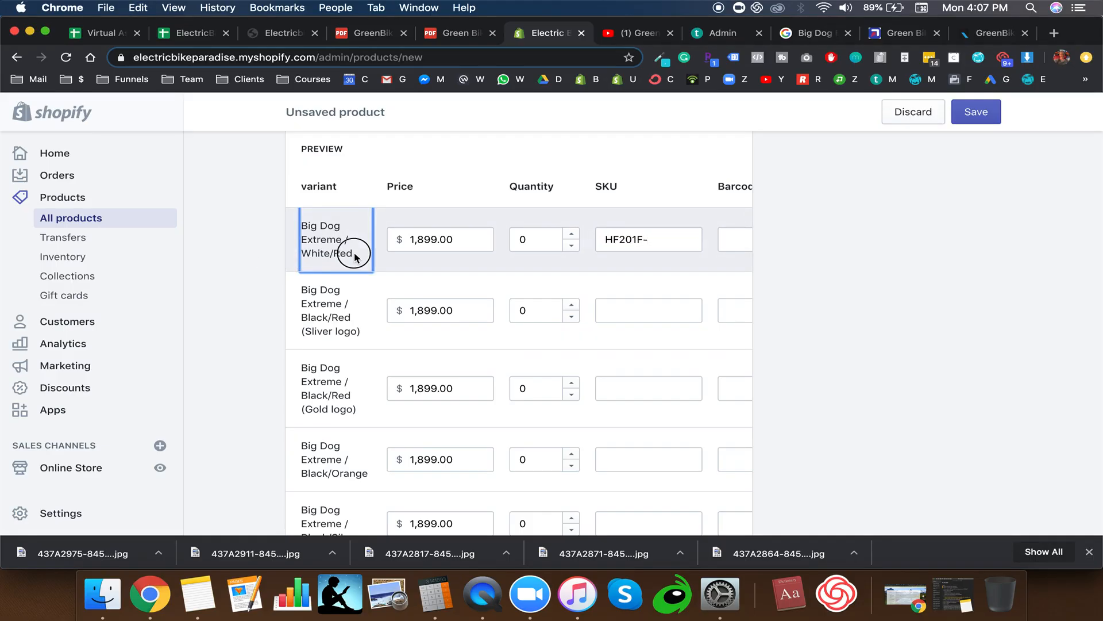
pyautogui.click(655, 233)
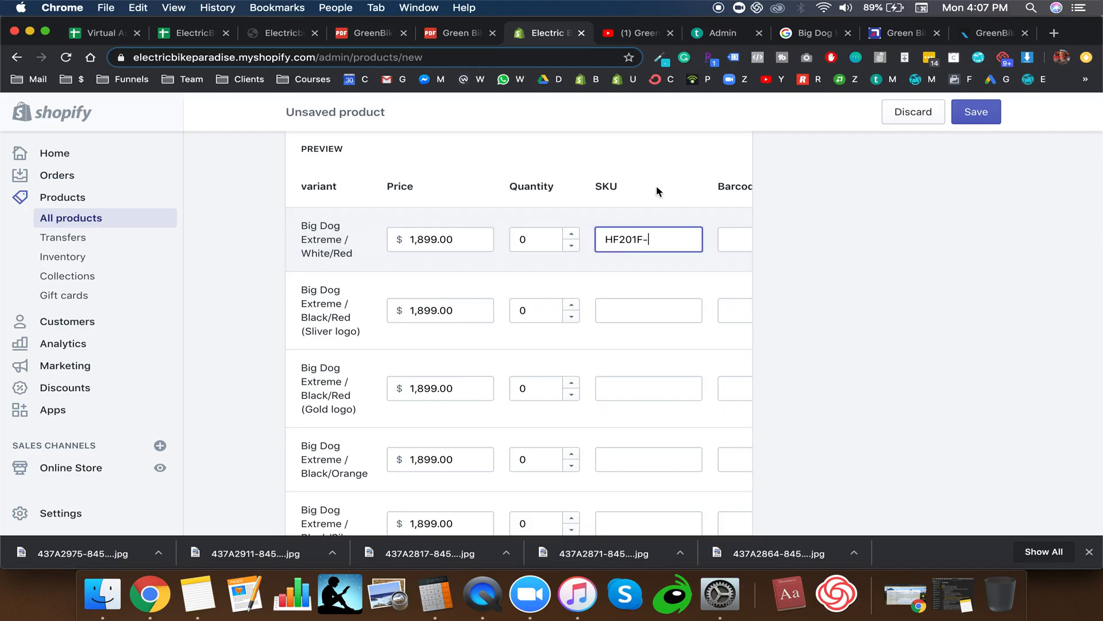
pyautogui.scroll(5, 657, 185)
pyautogui.scroll(-1, 656, 185)
pyautogui.moveTo(441, 210); pyautogui.dragTo(493, 211)
pyautogui.press('super+c')
pyautogui.scroll(-2, 606, 405)
pyautogui.click(663, 407)
pyautogui.press('super+v')
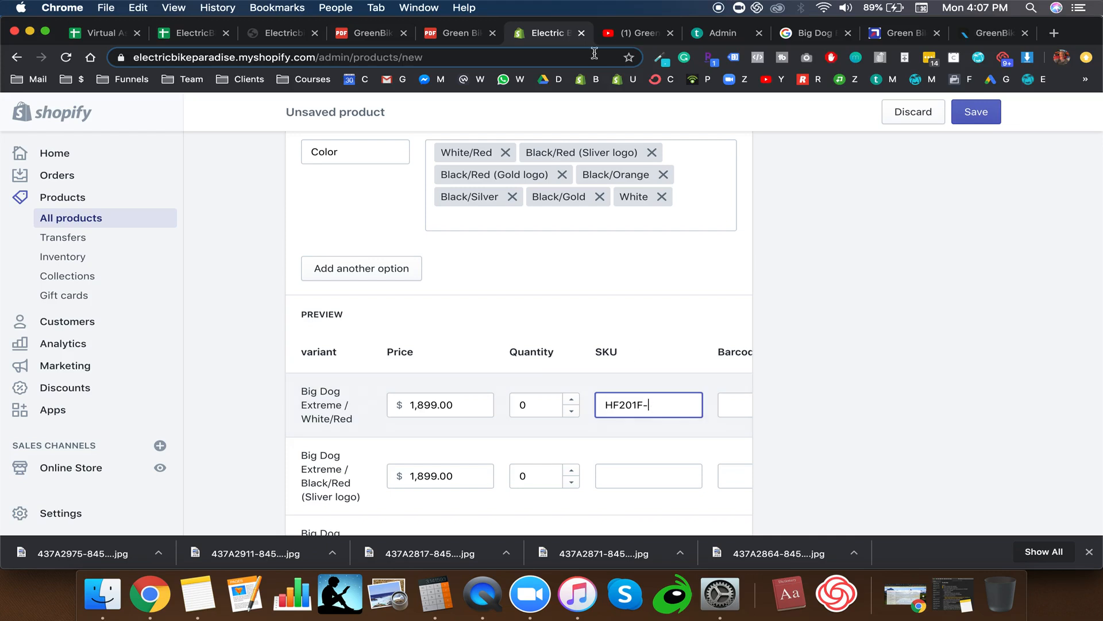
# Step: Append White/Red, copied from the inventory sheet, to the first variant's SKU so it reads HF201F-White/Red
pyautogui.click(466, 34)
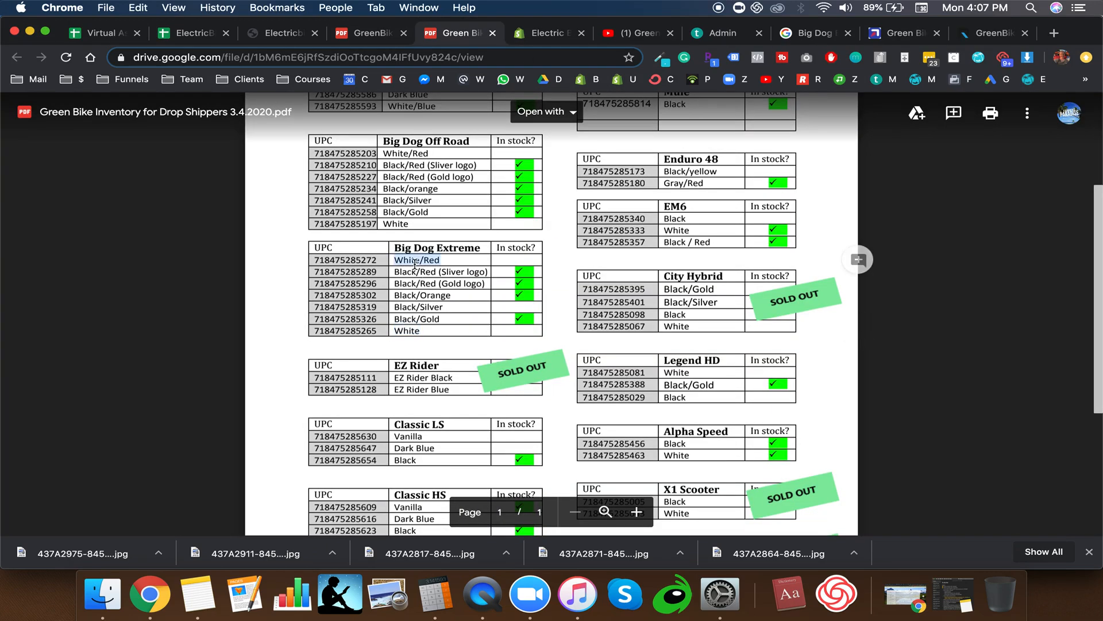
pyautogui.click(546, 32)
pyautogui.scroll(-3, 590, 275)
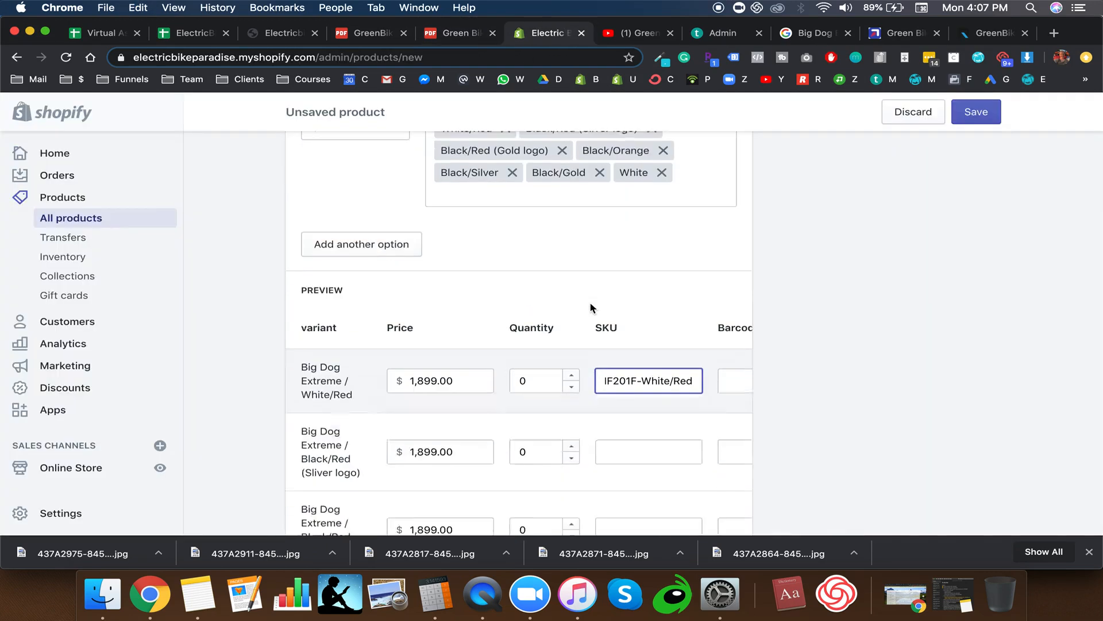
# Step: Check the model code and color parts of the White/Red variant's SKU
pyautogui.moveTo(610, 321); pyautogui.dragTo(603, 319)
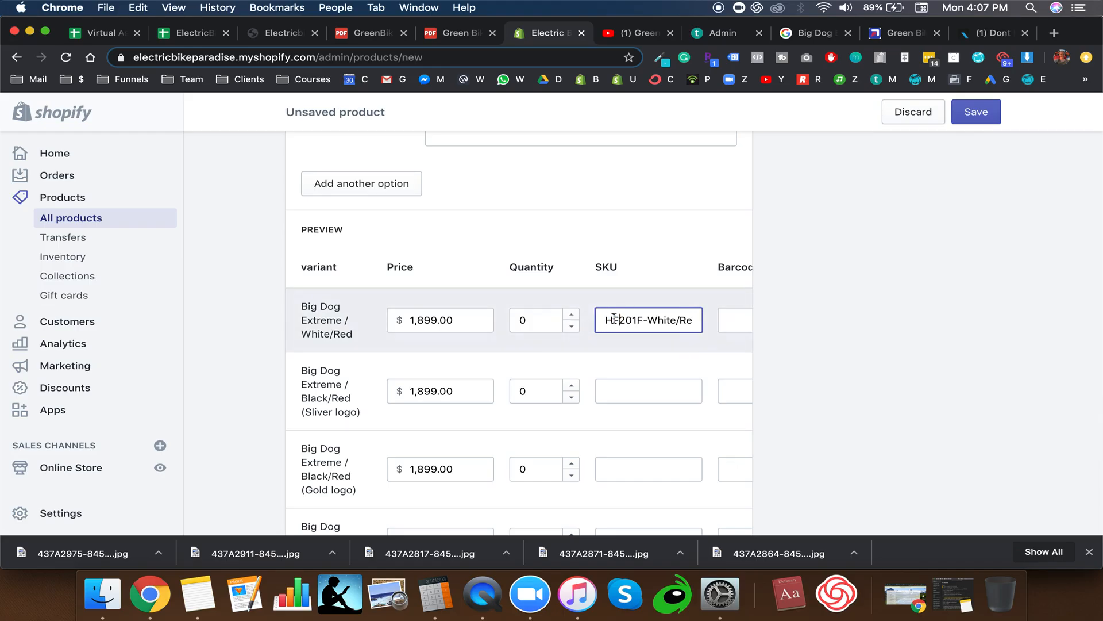
pyautogui.tripleClick(614, 319)
pyautogui.click(643, 319)
pyautogui.press('super+shift+Right')
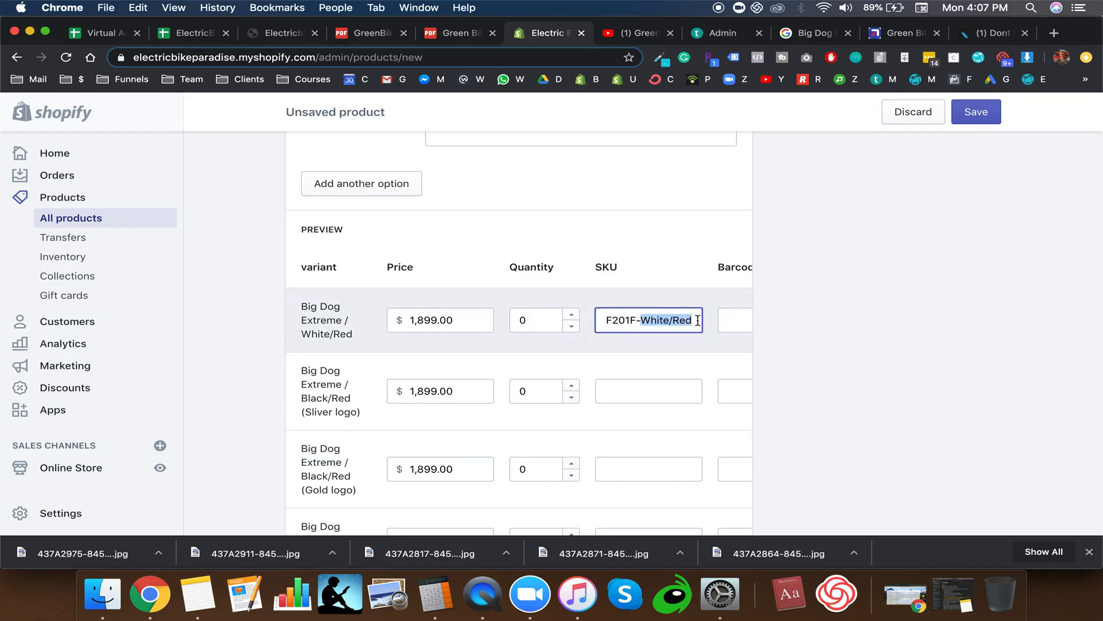
pyautogui.press('Right')
pyautogui.tripleClick(624, 320)
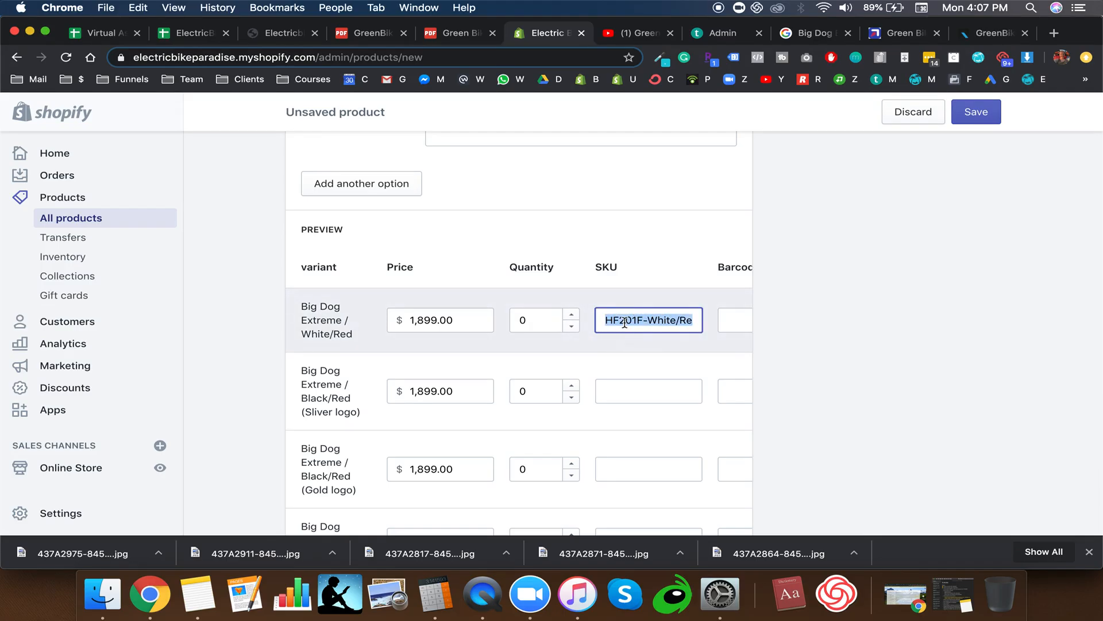
pyautogui.click(665, 320)
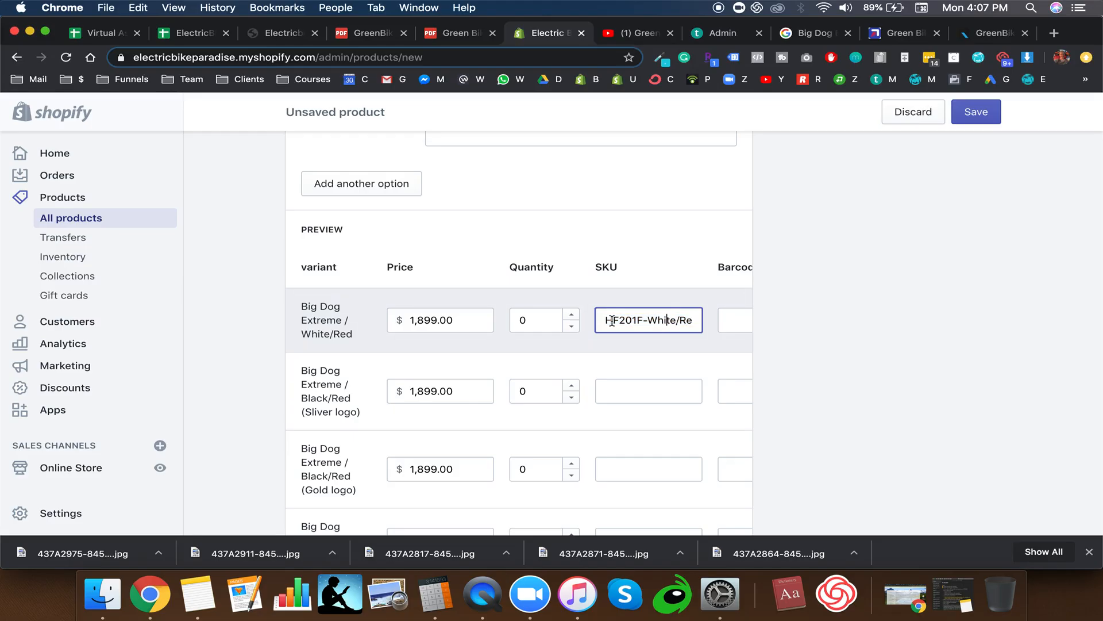
pyautogui.moveTo(633, 320); pyautogui.dragTo(610, 321)
# Step: Copy the UPC of Big Dog Extreme White/Red from the inventory sheet and enter it as that variant's barcode
pyautogui.click(464, 32)
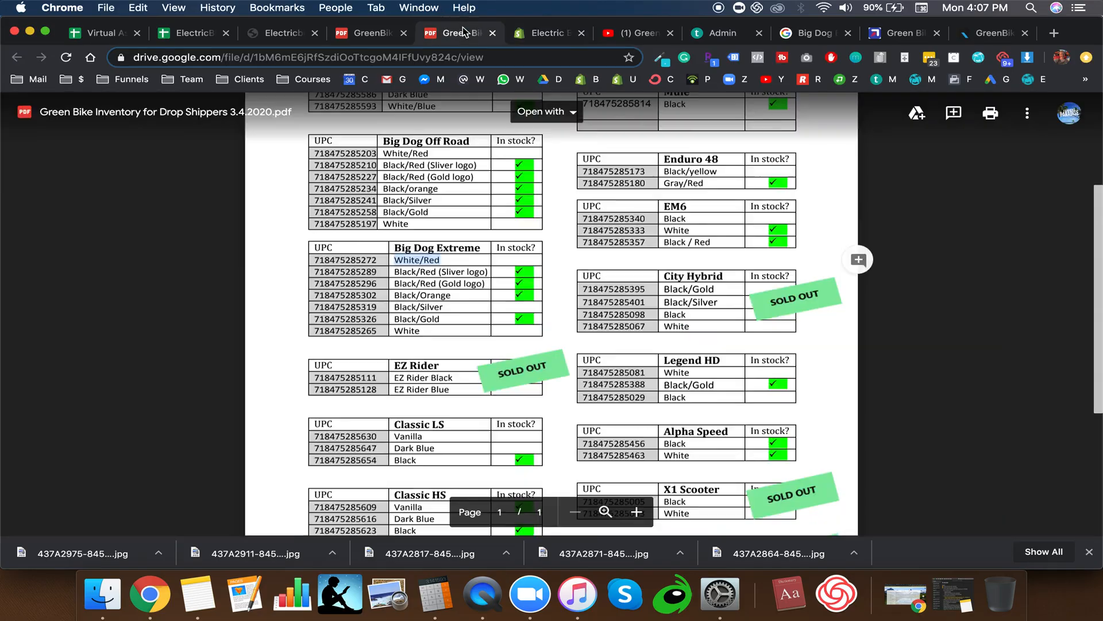
pyautogui.doubleClick(354, 261)
pyautogui.click(529, 32)
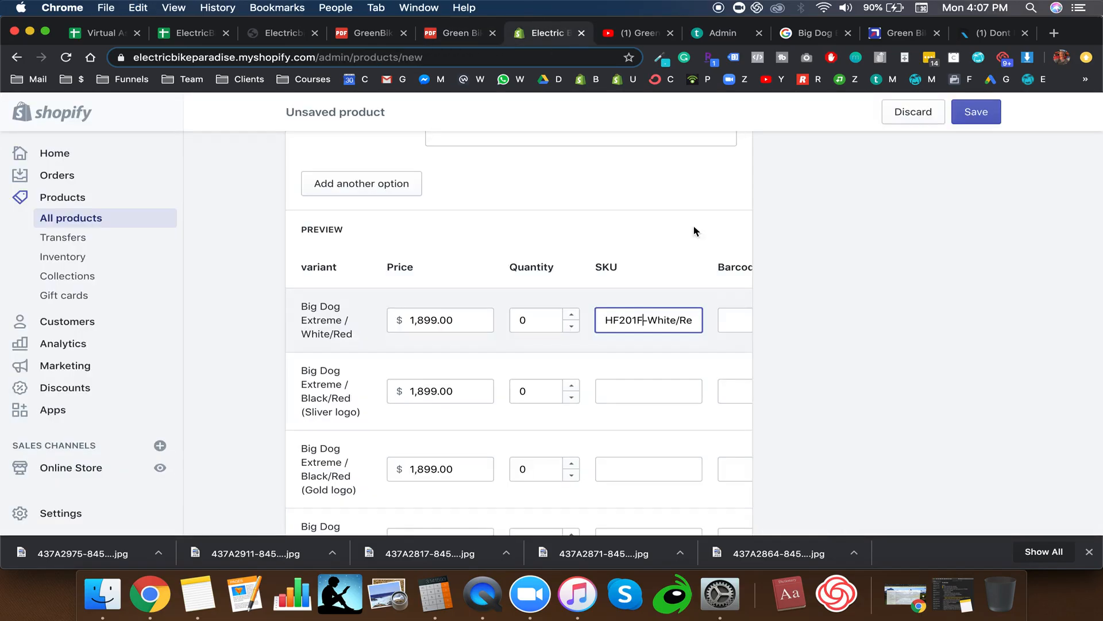
pyautogui.click(728, 313)
pyautogui.press('super+v')
# Step: Copy HF201F from the White/Red variant's SKU and enter it as the SKU of the six remaining color variants
pyautogui.scroll(-1, 580, 246)
pyautogui.scroll(-1, 580, 246)
pyautogui.hscroll(-1, 580, 247)
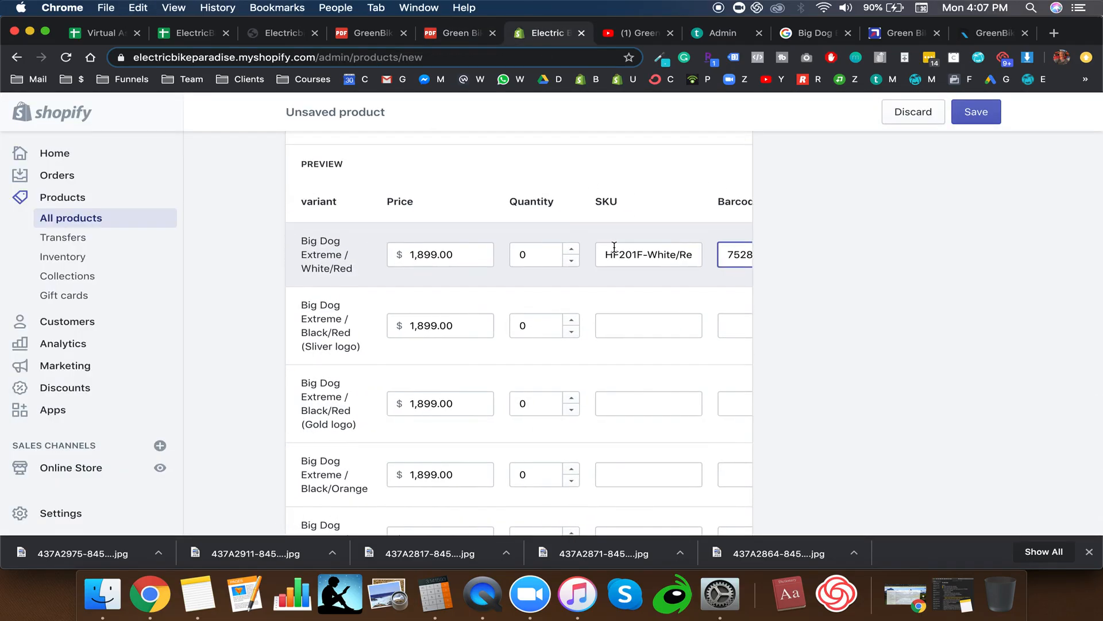
pyautogui.doubleClick(620, 254)
pyautogui.click(643, 333)
pyautogui.press('super+v')
pyautogui.click(645, 403)
pyautogui.press('super+v')
pyautogui.scroll(-5, 645, 406)
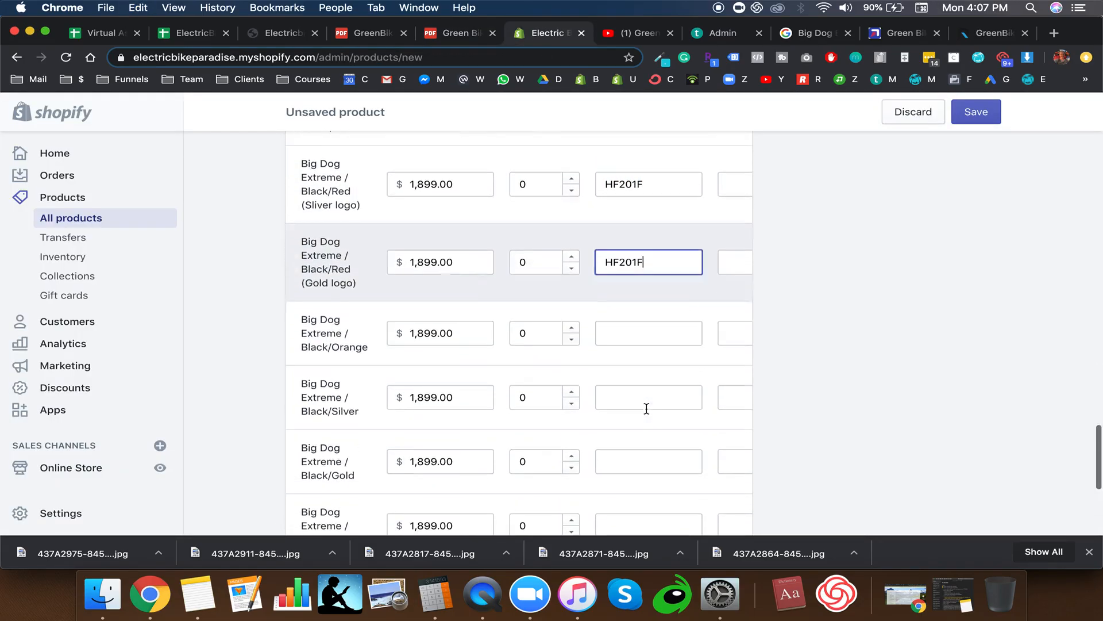
pyautogui.click(669, 318)
pyautogui.press('super+v')
pyautogui.click(654, 389)
pyautogui.scroll(-3, 655, 368)
pyautogui.press('super+v')
pyautogui.click(663, 287)
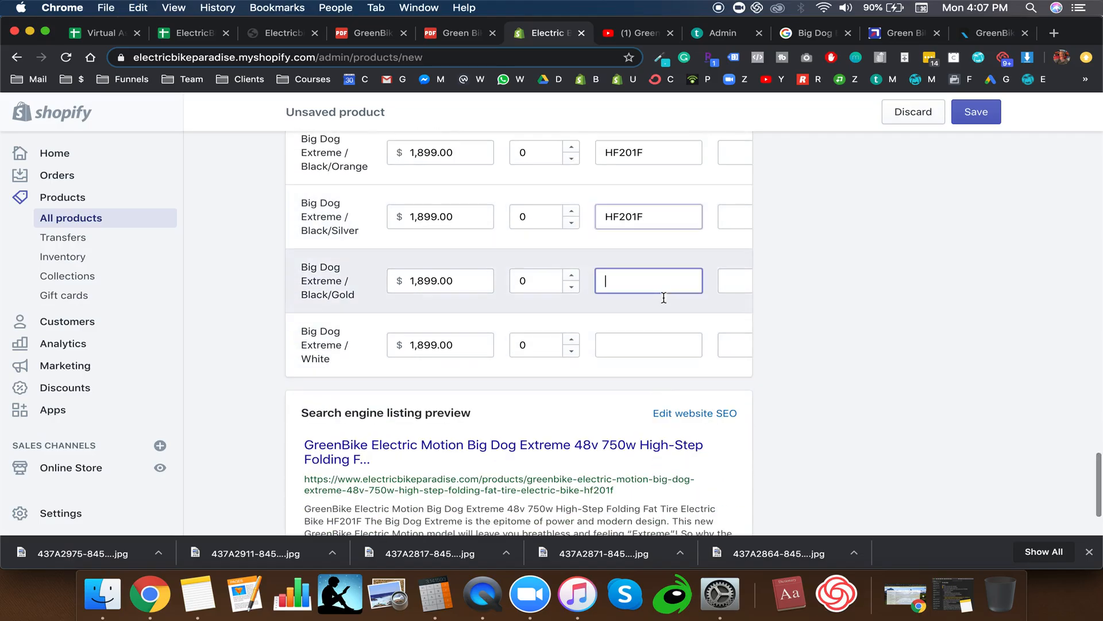
pyautogui.press('super+v')
pyautogui.click(660, 344)
pyautogui.press('super+v')
pyautogui.scroll(5, 661, 340)
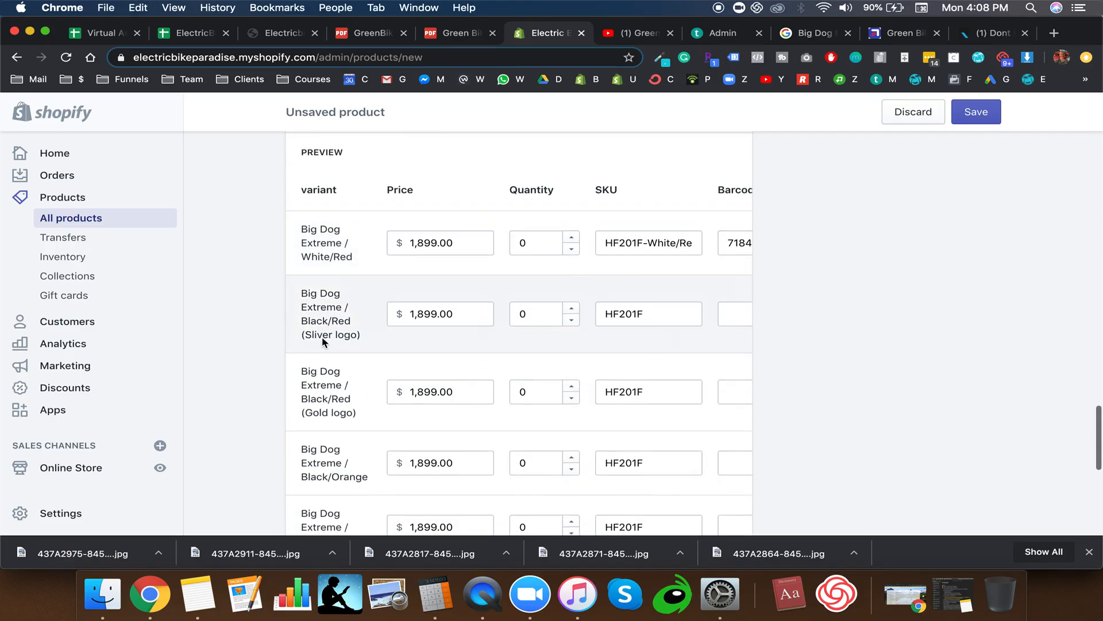
pyautogui.click(357, 335)
pyautogui.scroll(4, 314, 319)
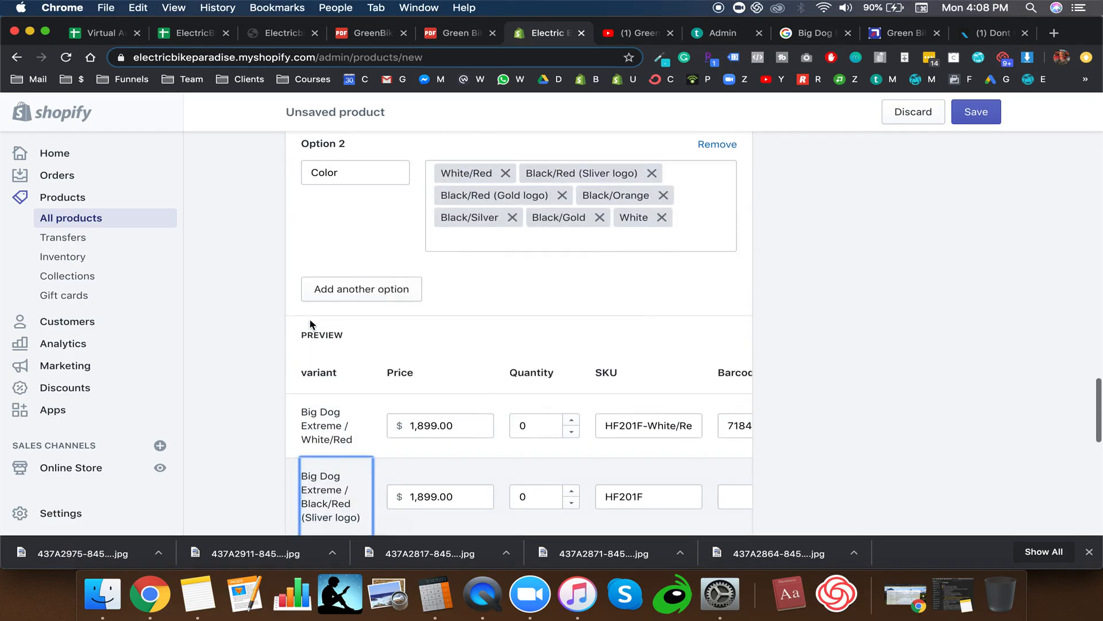
pyautogui.moveTo(530, 189); pyautogui.dragTo(637, 190)
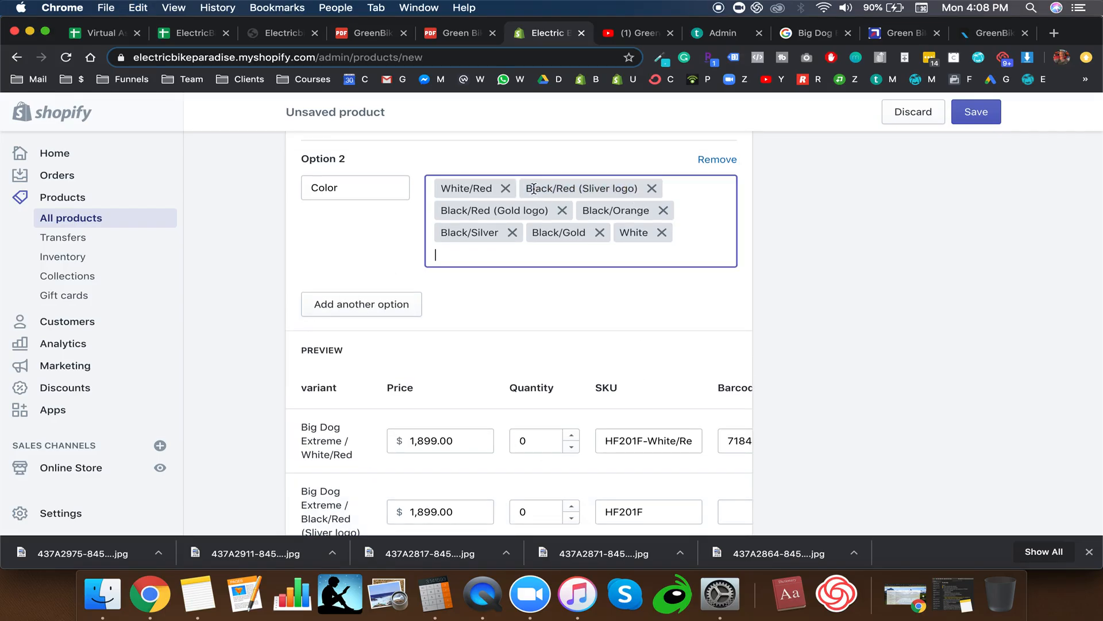
pyautogui.moveTo(528, 189); pyautogui.dragTo(640, 190)
# Step: Copy Black/Red (Sliver logo) from the Big Dog Extreme table in the inventory sheet and append it with a hyphen to that variant's HF201F SKU
pyautogui.click(451, 32)
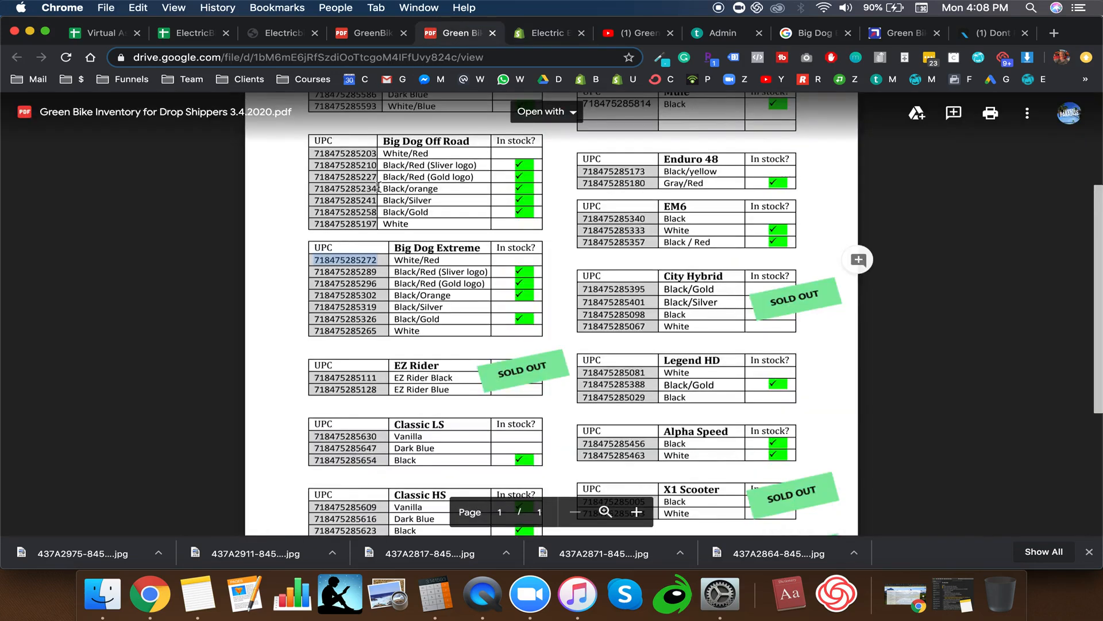
pyautogui.click(423, 275)
pyautogui.moveTo(487, 270); pyautogui.dragTo(400, 272)
pyautogui.click(522, 36)
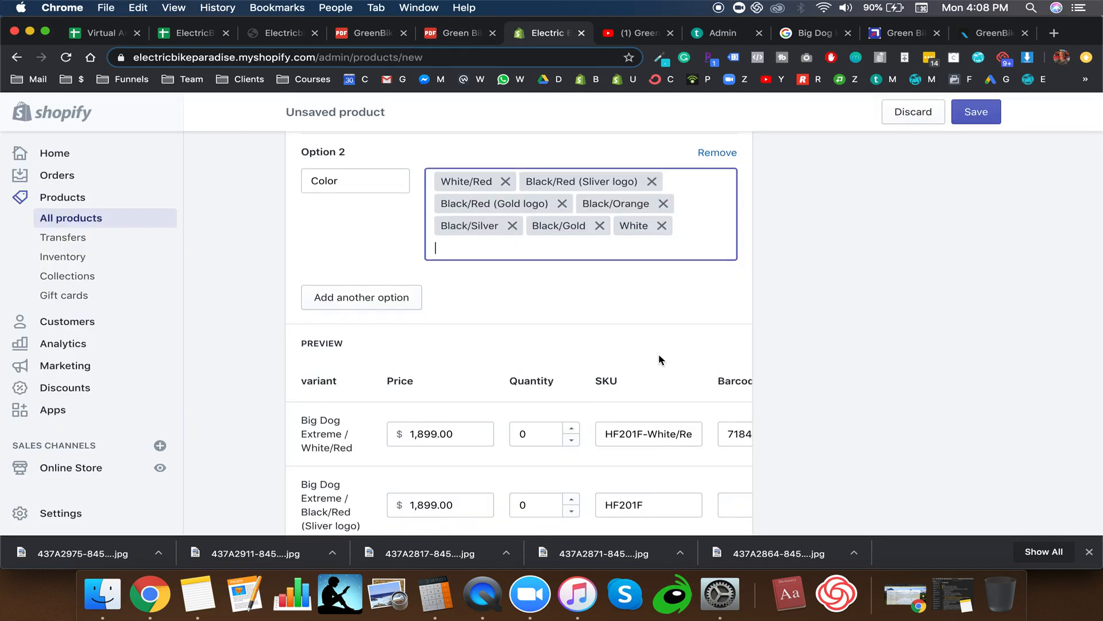
pyautogui.scroll(-4, 658, 353)
pyautogui.click(658, 354)
pyautogui.write('-')
pyautogui.press('super+v')
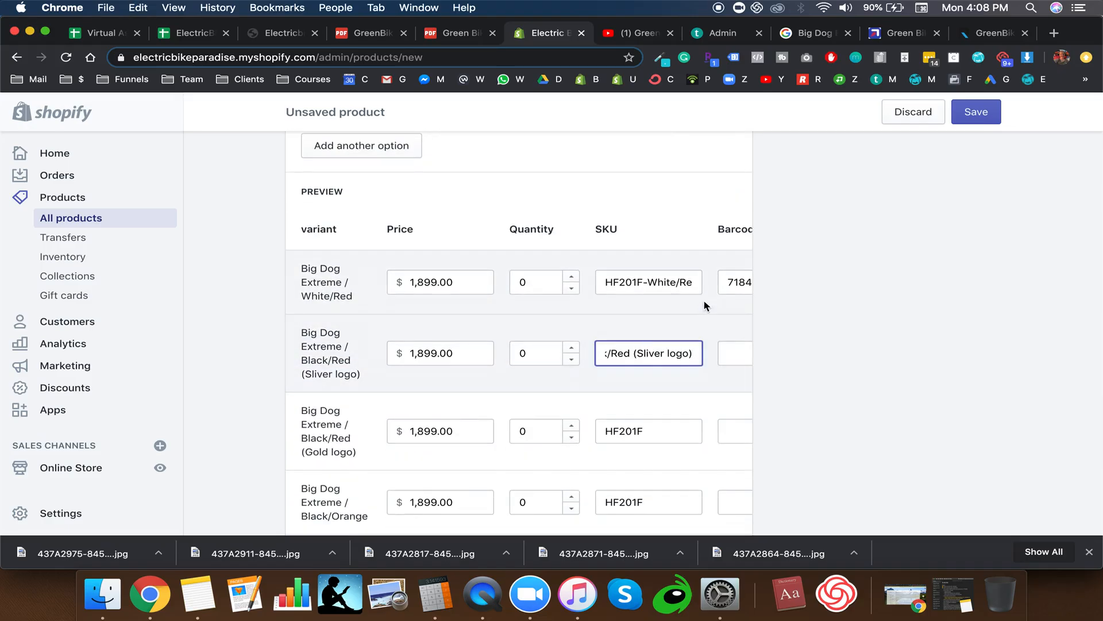
pyautogui.click(467, 36)
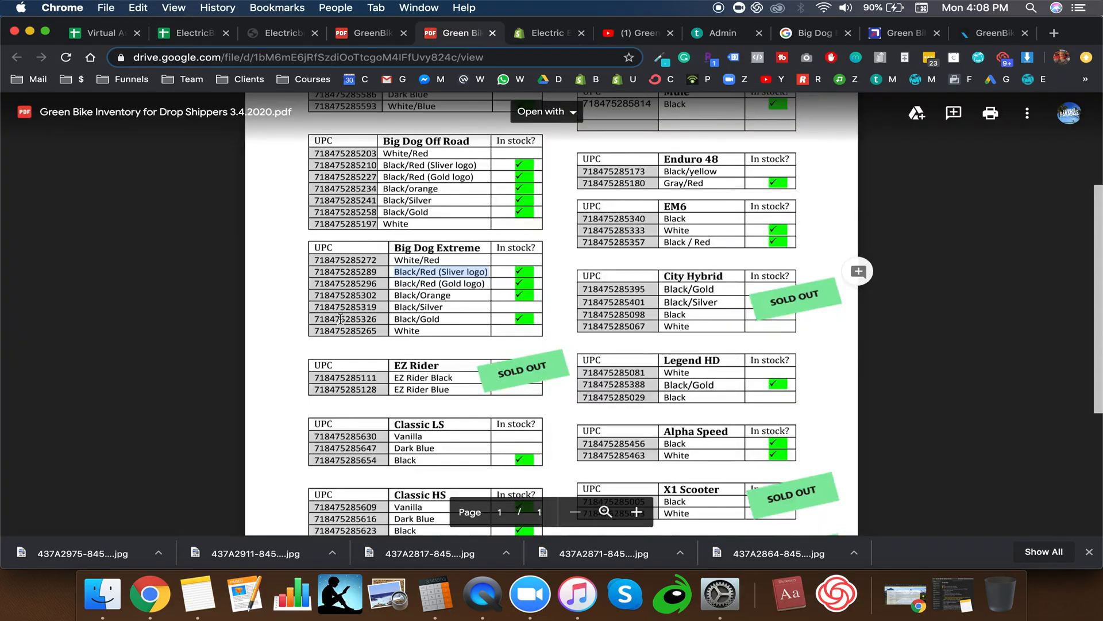
pyautogui.doubleClick(346, 272)
pyautogui.press('super+c')
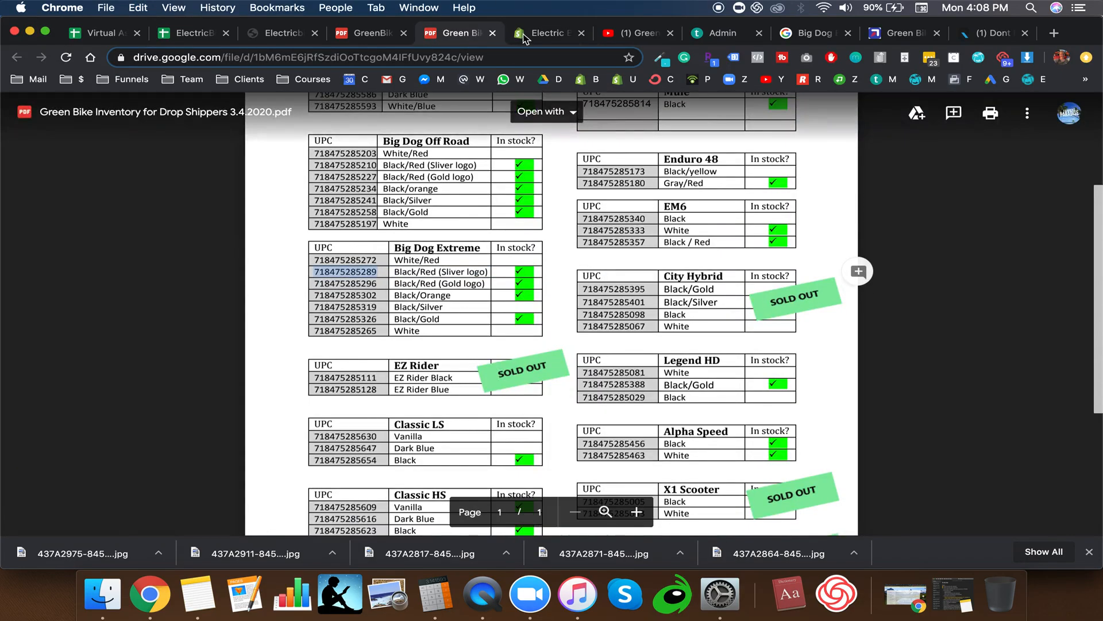
pyautogui.click(543, 33)
pyautogui.click(728, 350)
pyautogui.press('super+v')
# Step: Append a hyphen and Black/Red (Gold logo), copied from the inventory sheet, to that variant's HF201F SKU
pyautogui.scroll(-2, 636, 362)
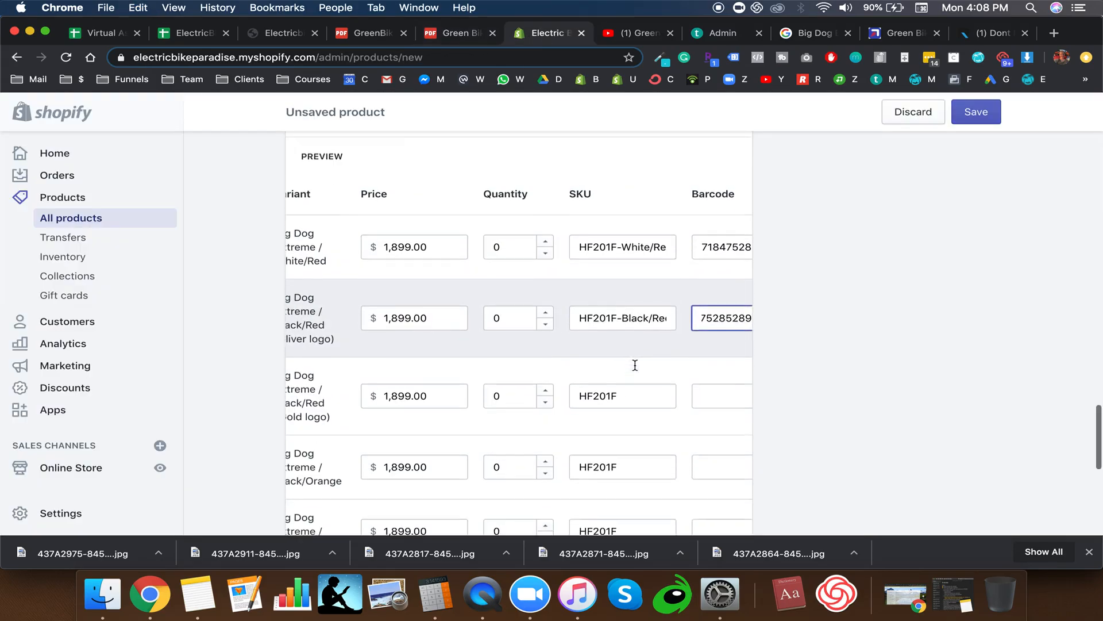
pyautogui.click(634, 379)
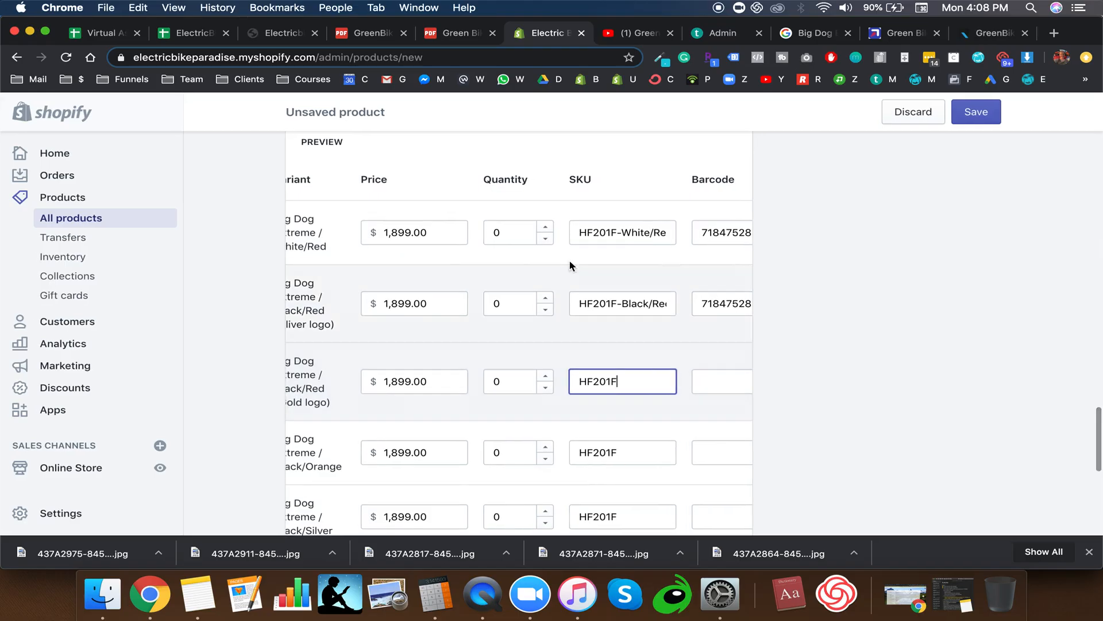
pyautogui.click(460, 40)
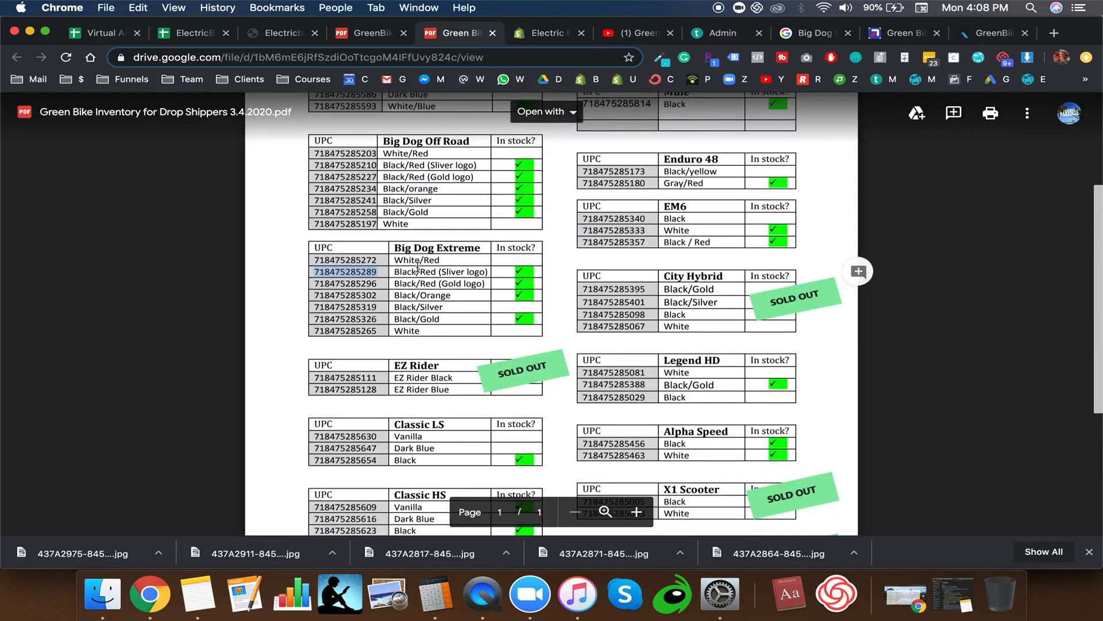
pyautogui.moveTo(395, 283); pyautogui.dragTo(488, 284)
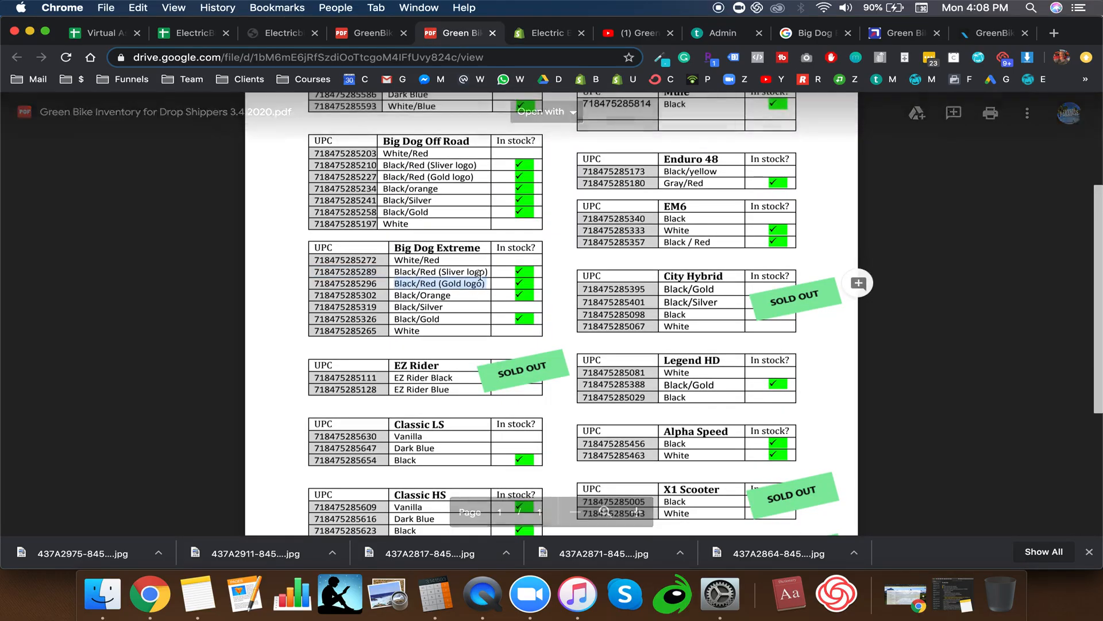
pyautogui.press('super+c')
pyautogui.click(533, 35)
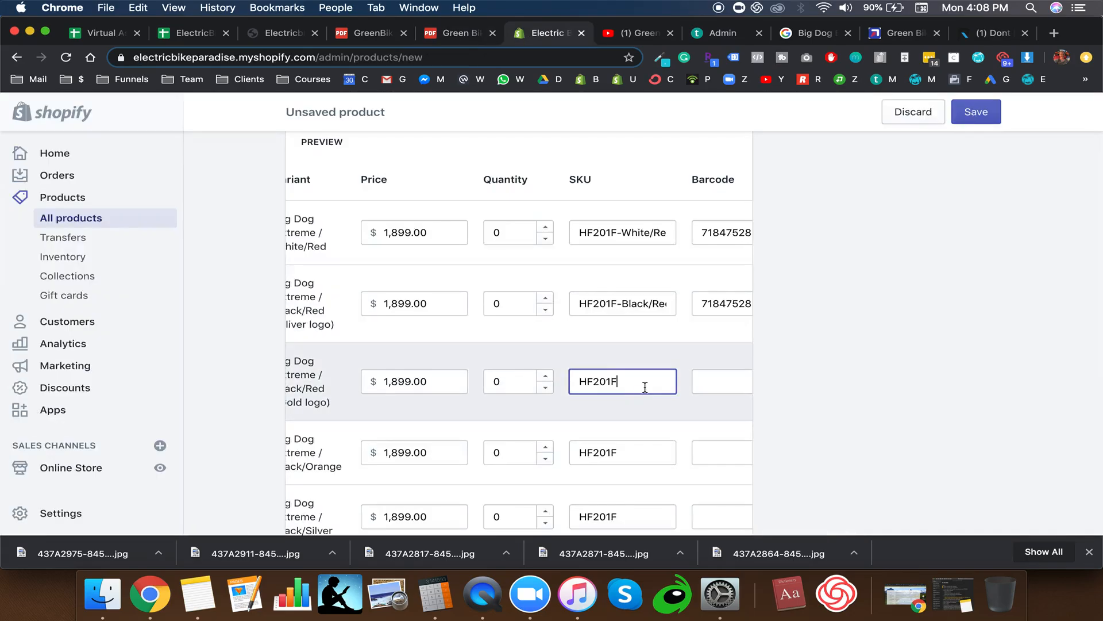
pyautogui.press('super+v')
pyautogui.click(740, 379)
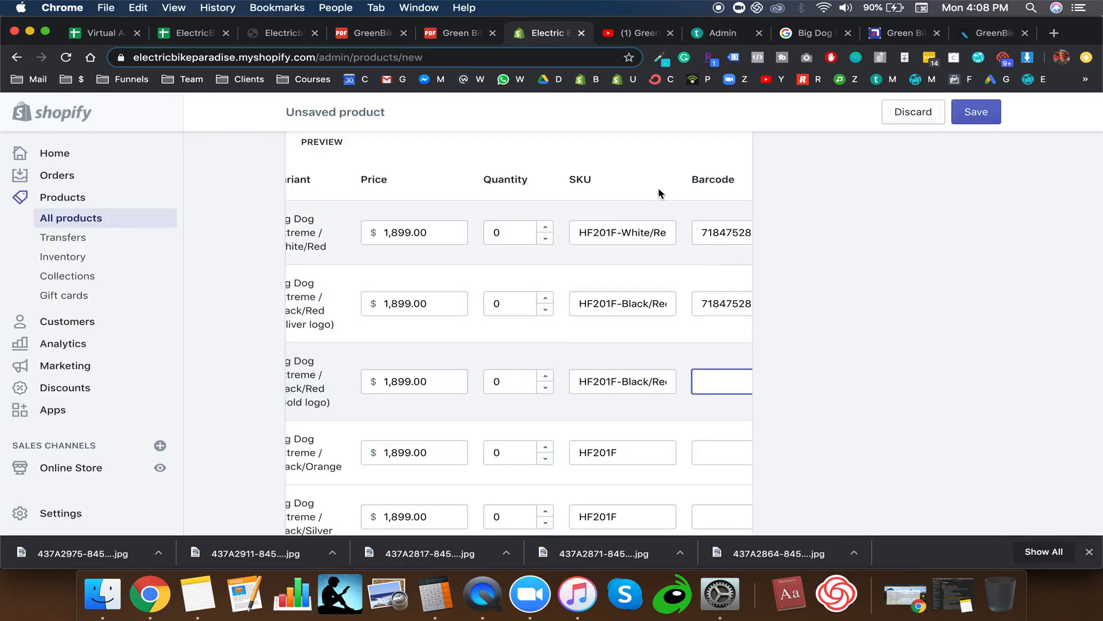
pyautogui.click(462, 36)
pyautogui.doubleClick(347, 285)
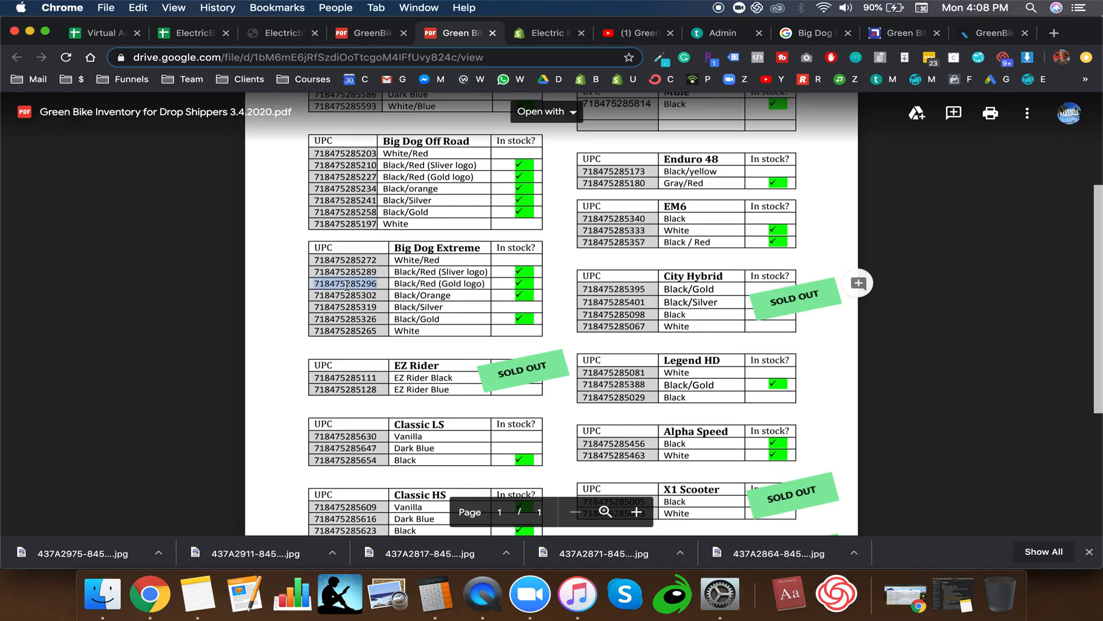
pyautogui.click(509, 24)
pyautogui.press('cmd+v')
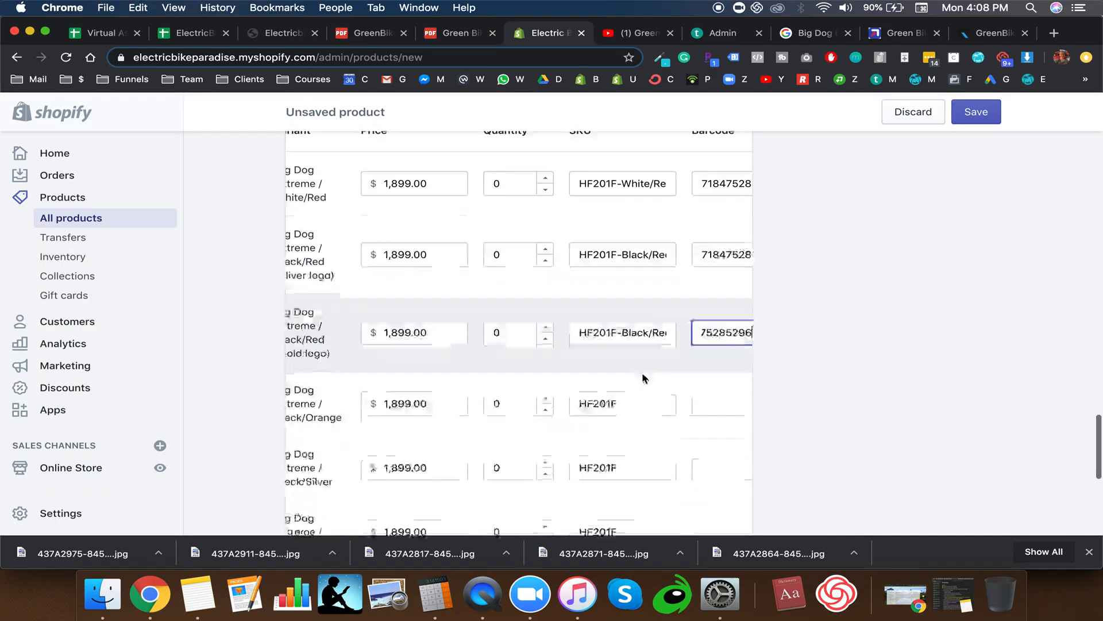
# Step: Copy Black/Orange from the inventory sheet and append it to that variant's SKU so it reads HF201F-Black/Orange
pyautogui.scroll(-1, 643, 374)
pyautogui.click(462, 34)
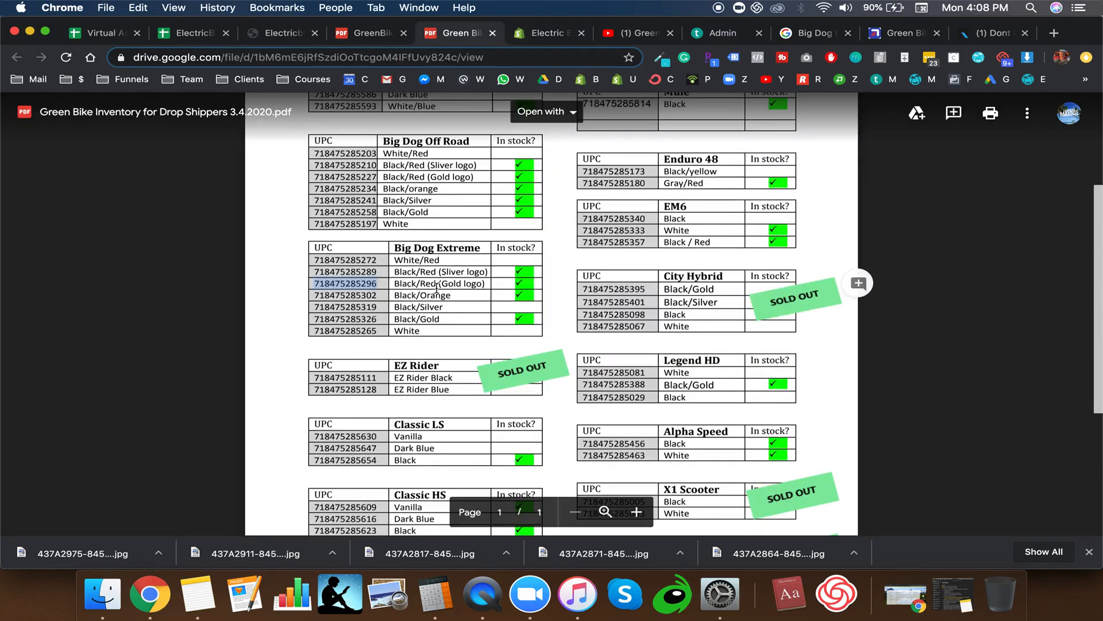
pyautogui.moveTo(394, 295); pyautogui.dragTo(453, 296)
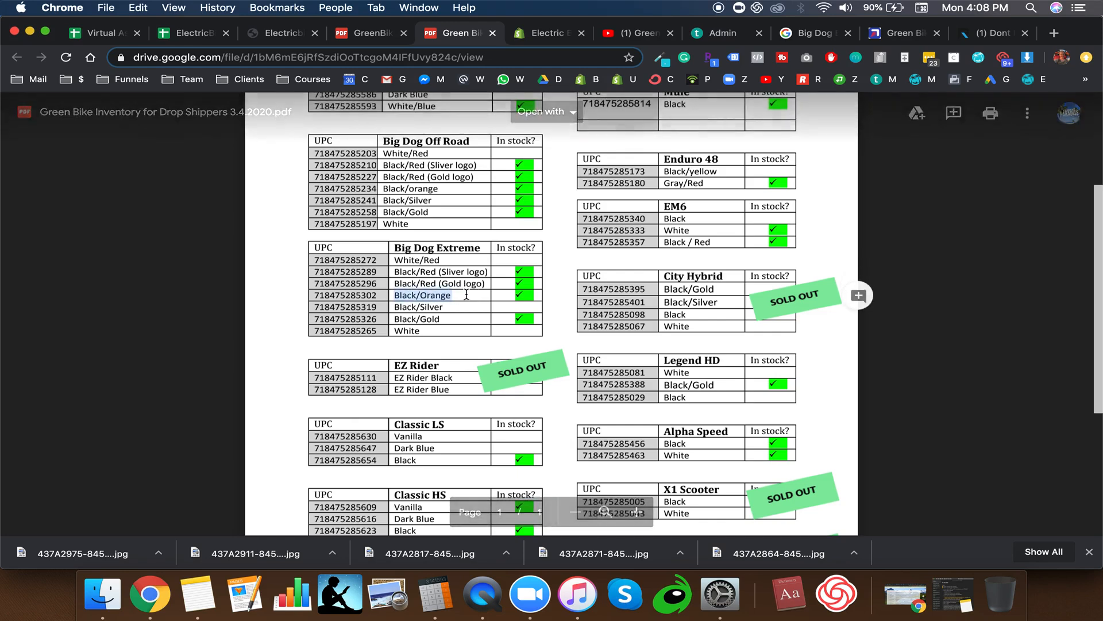
pyautogui.click(529, 35)
pyautogui.click(649, 381)
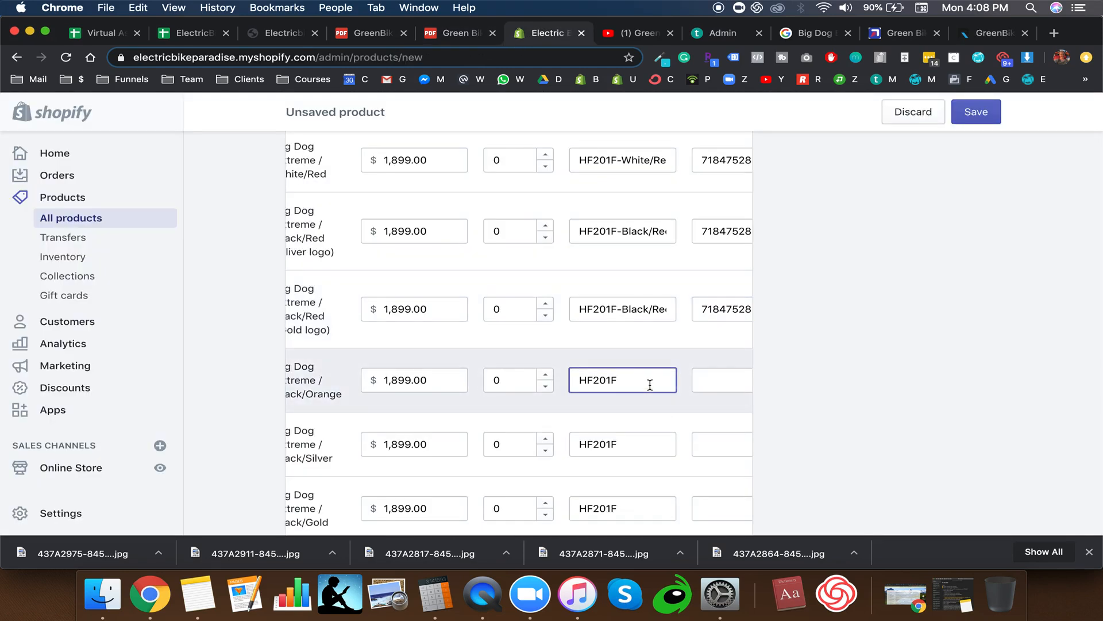
pyautogui.write('-')
pyautogui.press('super+v')
pyautogui.click(462, 35)
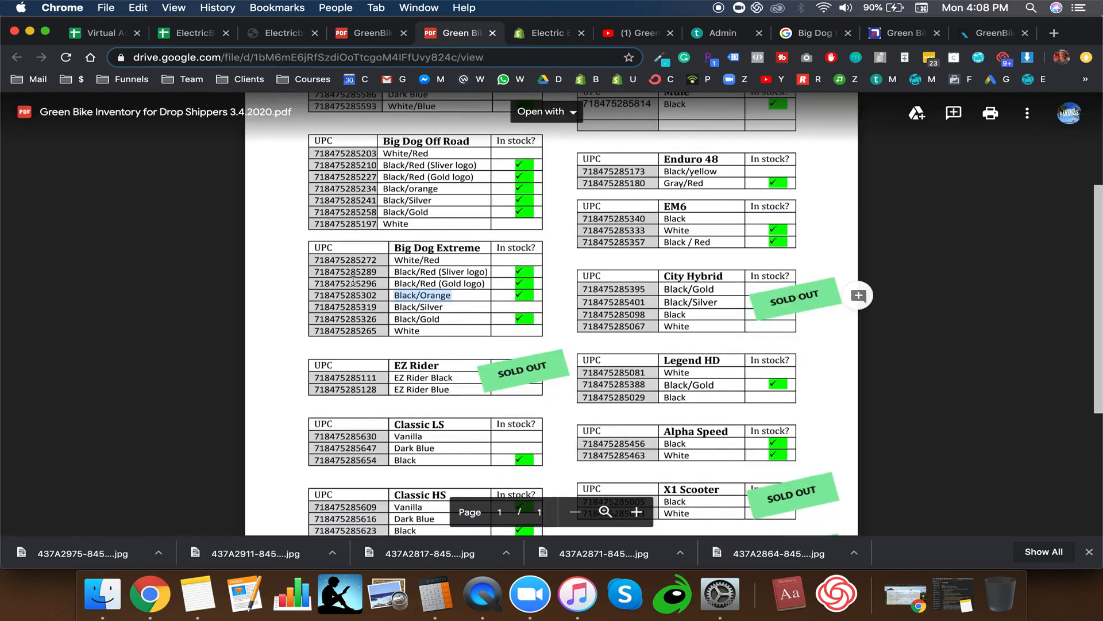
pyautogui.doubleClick(348, 295)
pyautogui.click(534, 35)
pyautogui.click(707, 379)
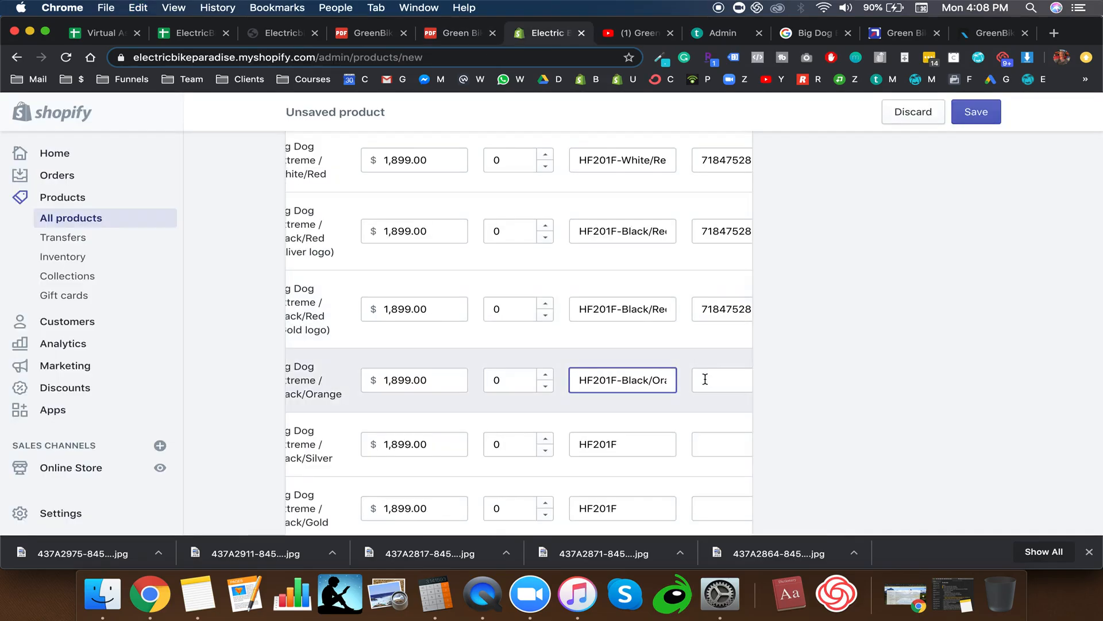
pyautogui.press('super+v')
# Step: Copy Black/Silver from the inventory sheet and append it to that variant's SKU so it reads HF201F-Black/Silver
pyautogui.scroll(-2, 609, 370)
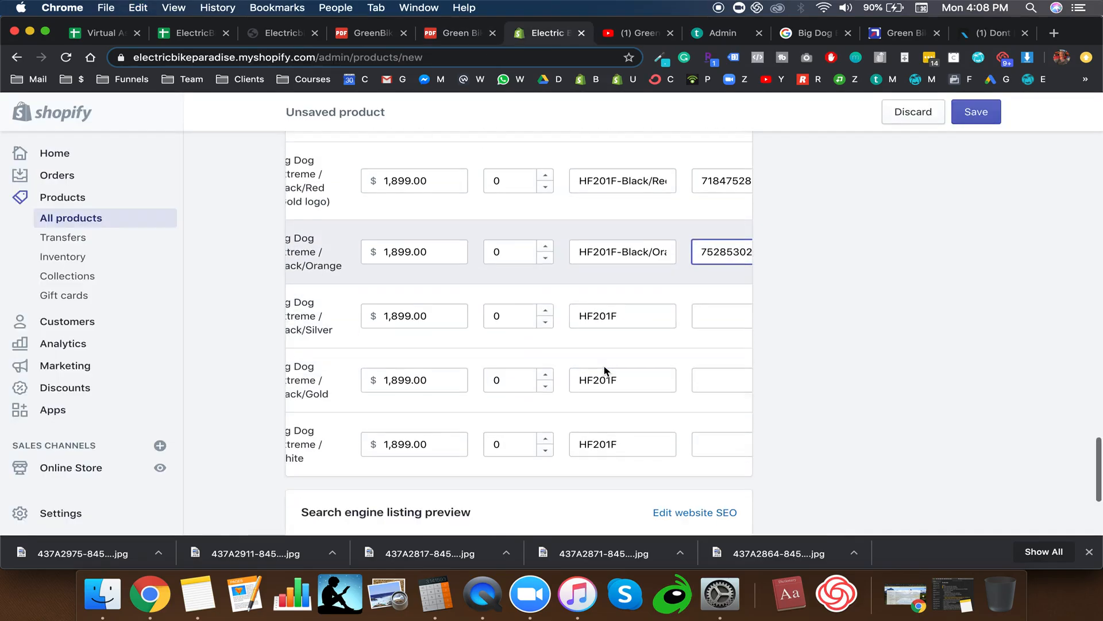
pyautogui.click(457, 35)
pyautogui.doubleClick(404, 307)
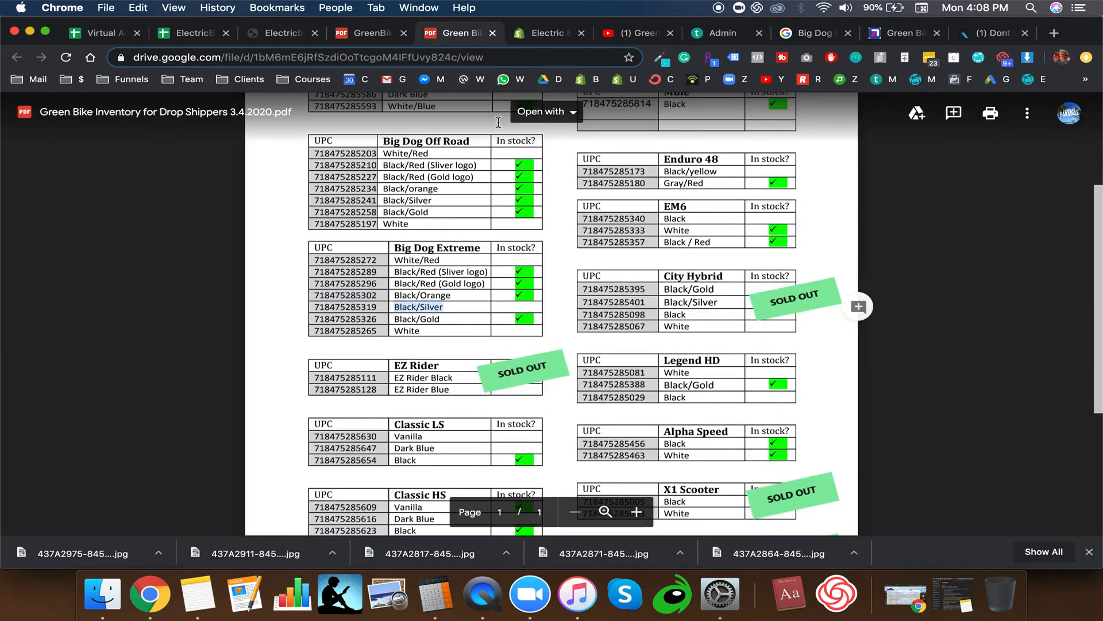
pyautogui.click(548, 33)
pyautogui.click(632, 313)
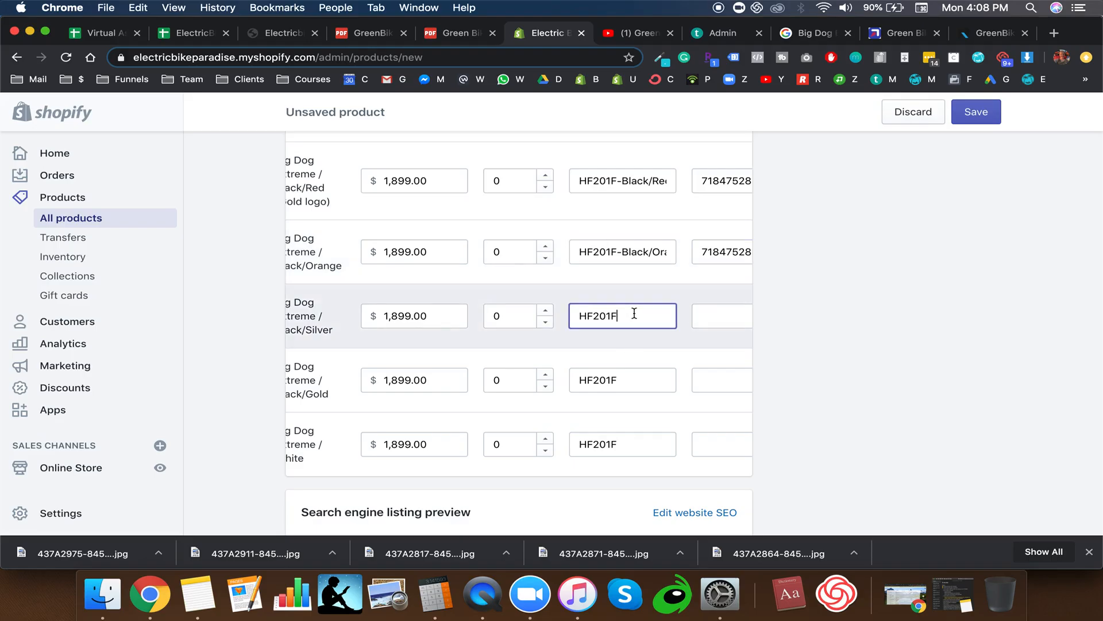
pyautogui.write('-')
pyautogui.press('cmd+v')
pyautogui.click(454, 34)
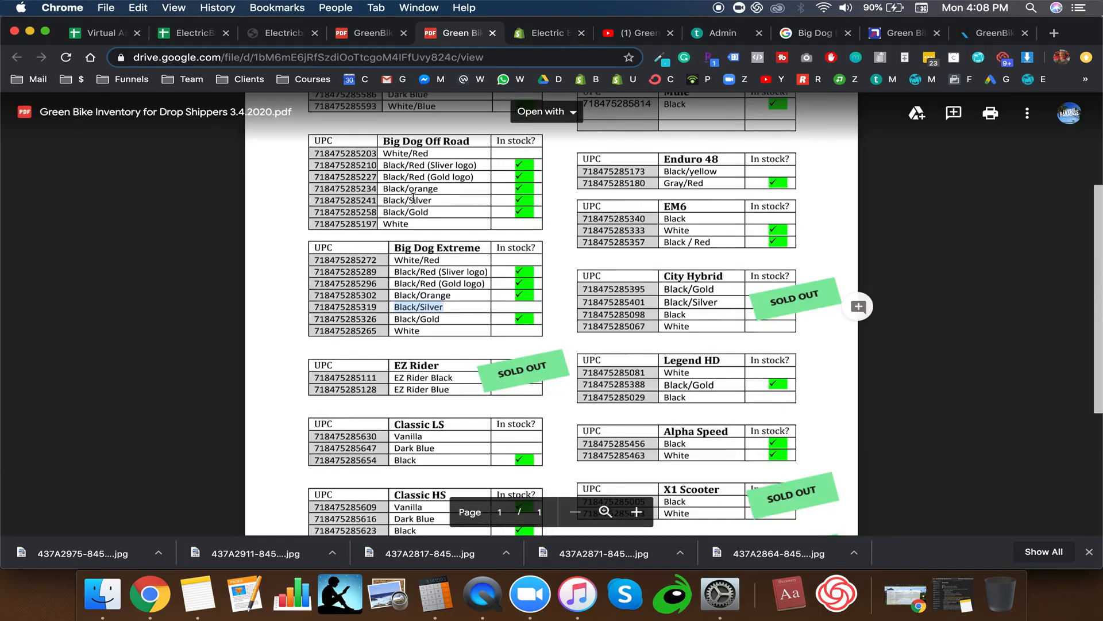
pyautogui.doubleClick(346, 307)
pyautogui.click(546, 33)
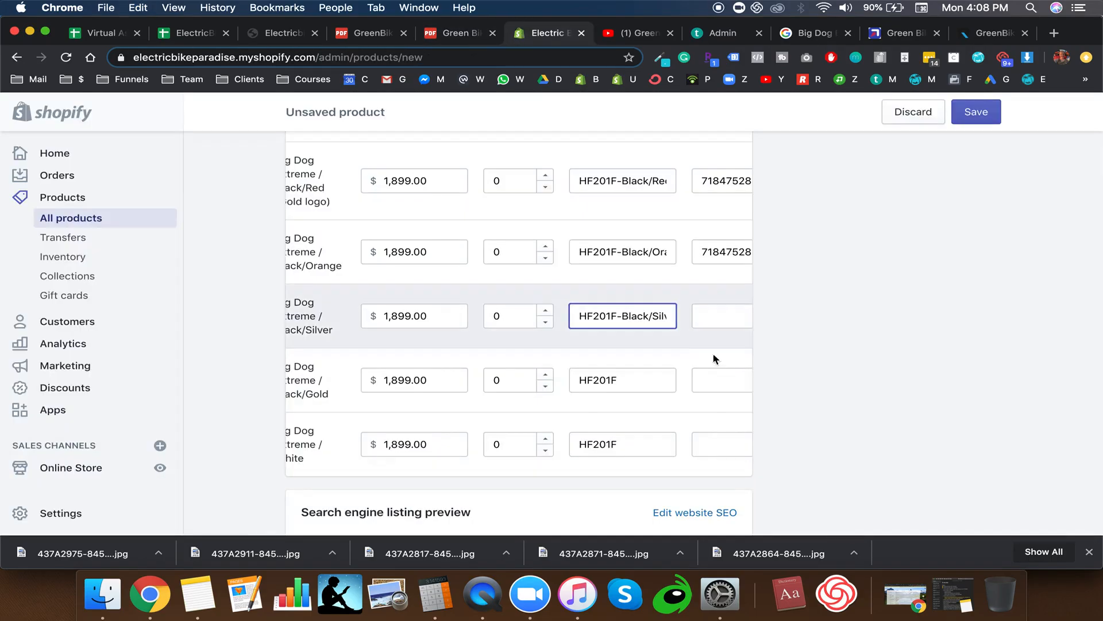
pyautogui.click(731, 315)
pyautogui.press('cmd+v')
# Step: Copy Black/Gold from the inventory sheet and append it to that variant's SKU so it reads HF201F-Black/Gold
pyautogui.click(632, 379)
pyautogui.doubleClick(598, 380)
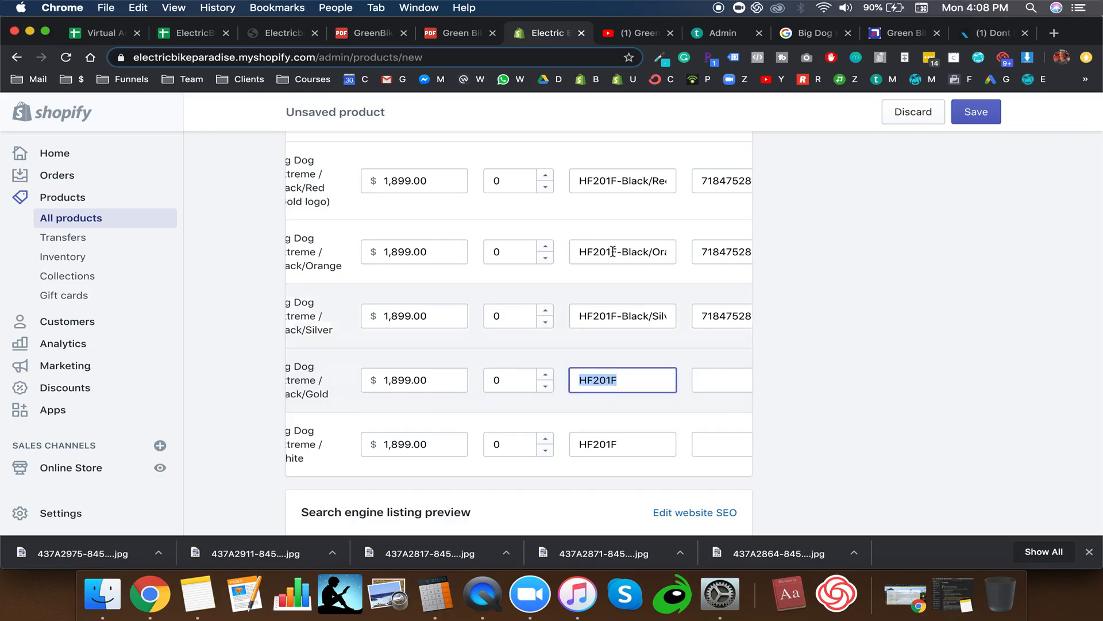
pyautogui.click(451, 35)
pyautogui.doubleClick(421, 319)
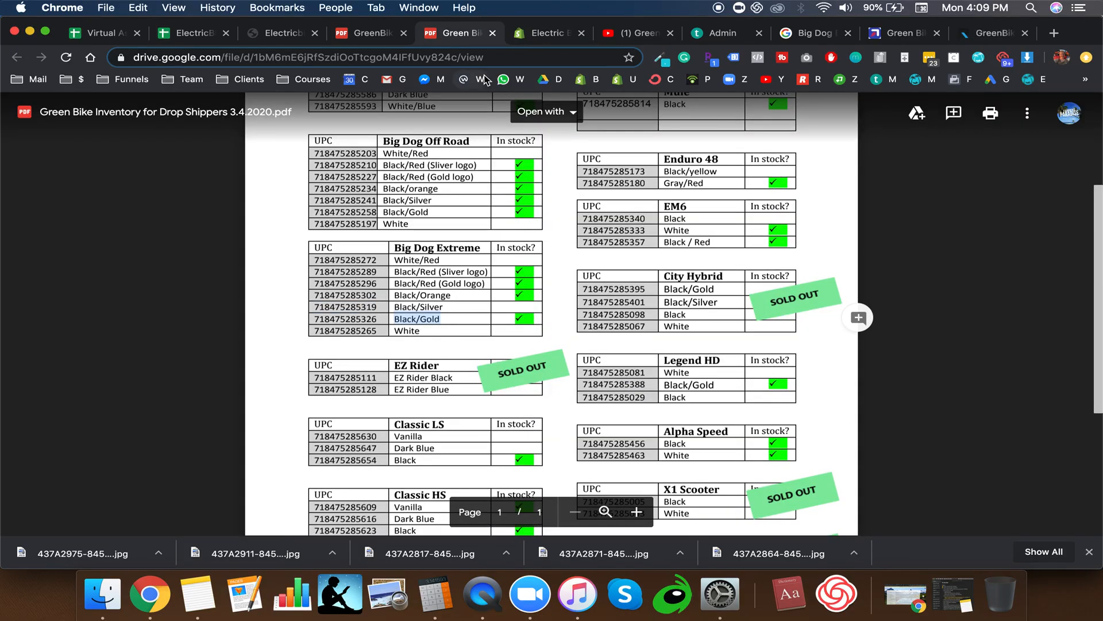
pyautogui.click(538, 29)
pyautogui.click(650, 374)
pyautogui.write('-')
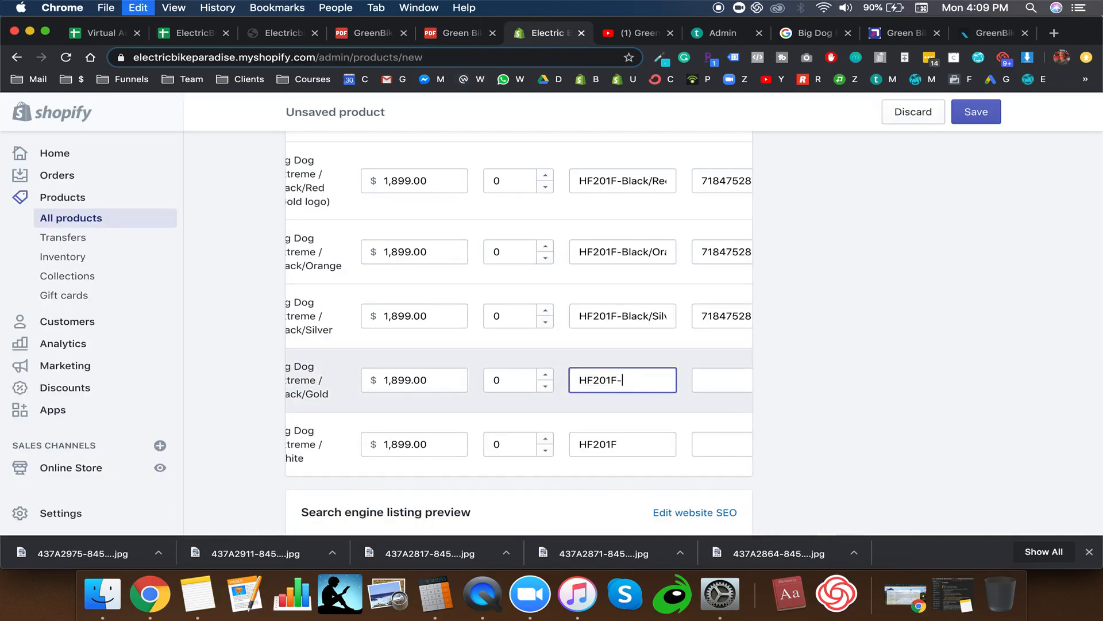
pyautogui.press('cmd+v')
pyautogui.press('Tab')
pyautogui.click(454, 33)
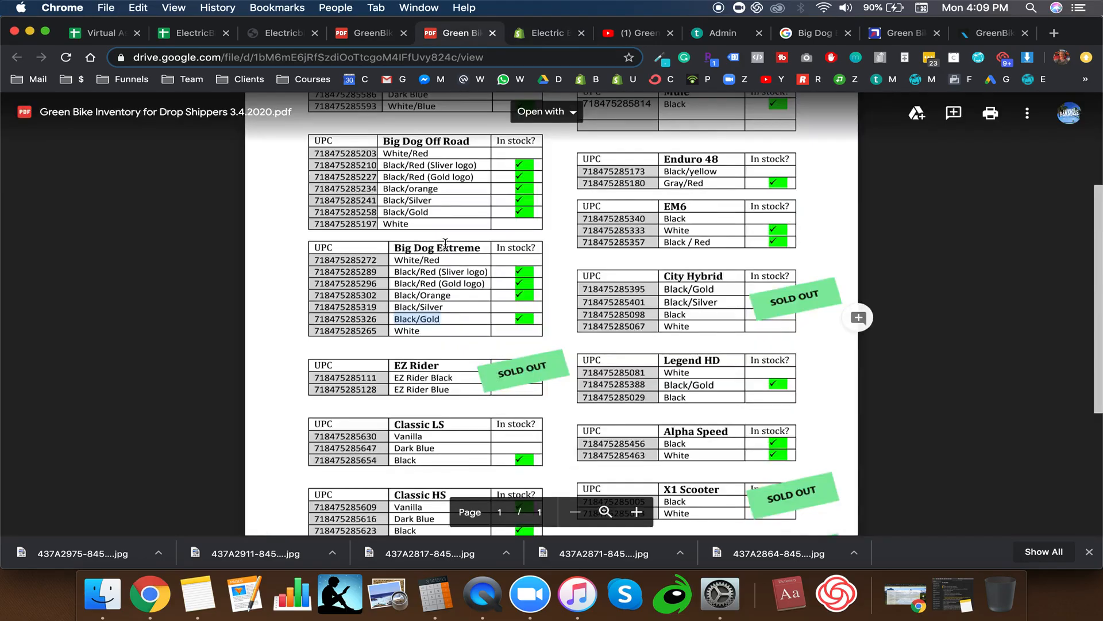
pyautogui.doubleClick(358, 319)
pyautogui.click(526, 33)
pyautogui.press('cmd+v')
# Step: Append -White to the White variant's SKU so it reads HF201F-White
pyautogui.scroll(-3, 607, 294)
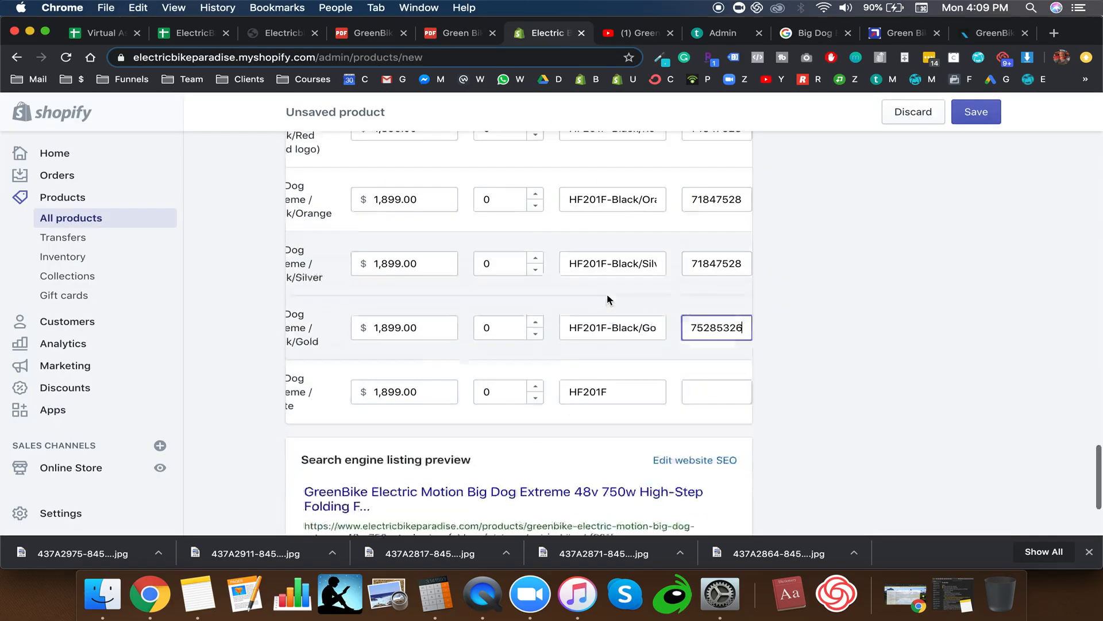
pyautogui.click(467, 33)
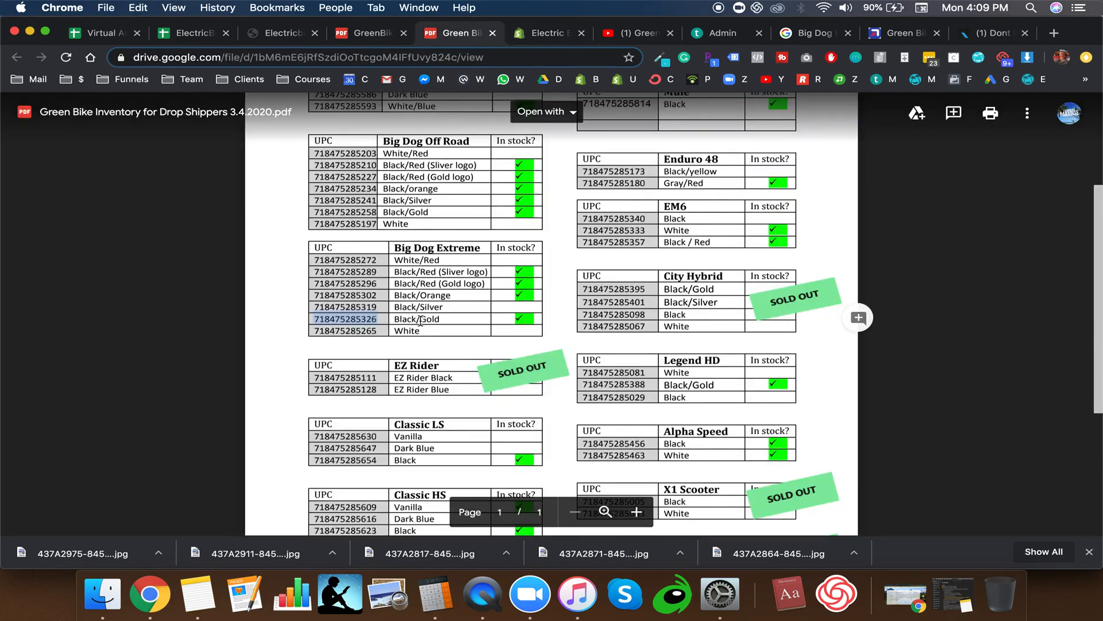
pyautogui.press('cmd+c')
pyautogui.click(569, 32)
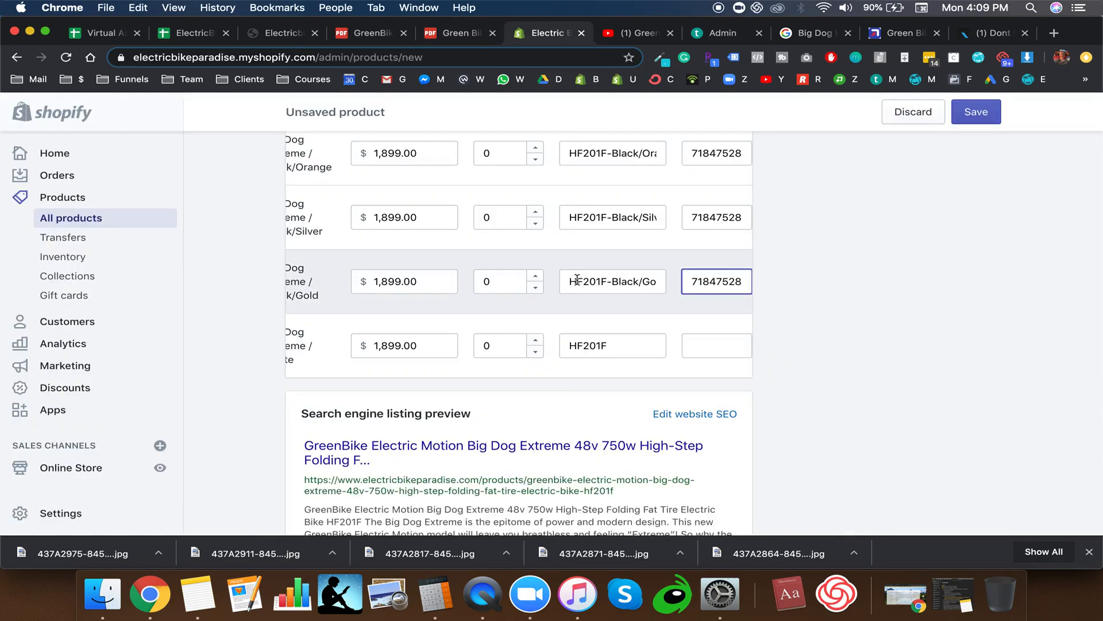
pyautogui.click(622, 342)
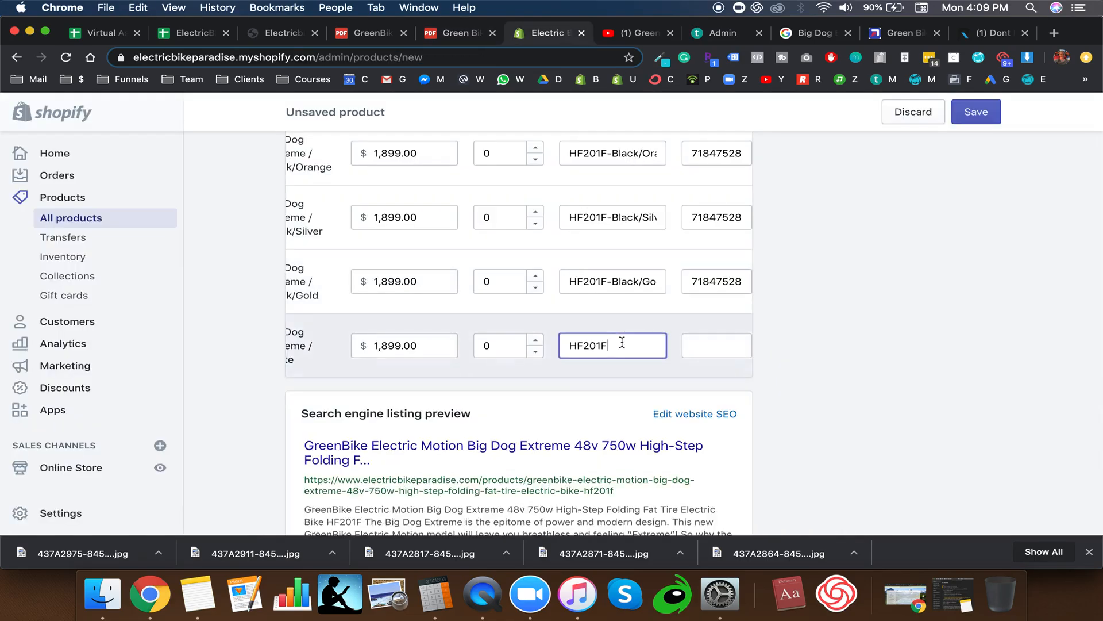
pyautogui.click(444, 38)
pyautogui.moveTo(377, 331); pyautogui.dragTo(313, 331)
pyautogui.press('cmd+c')
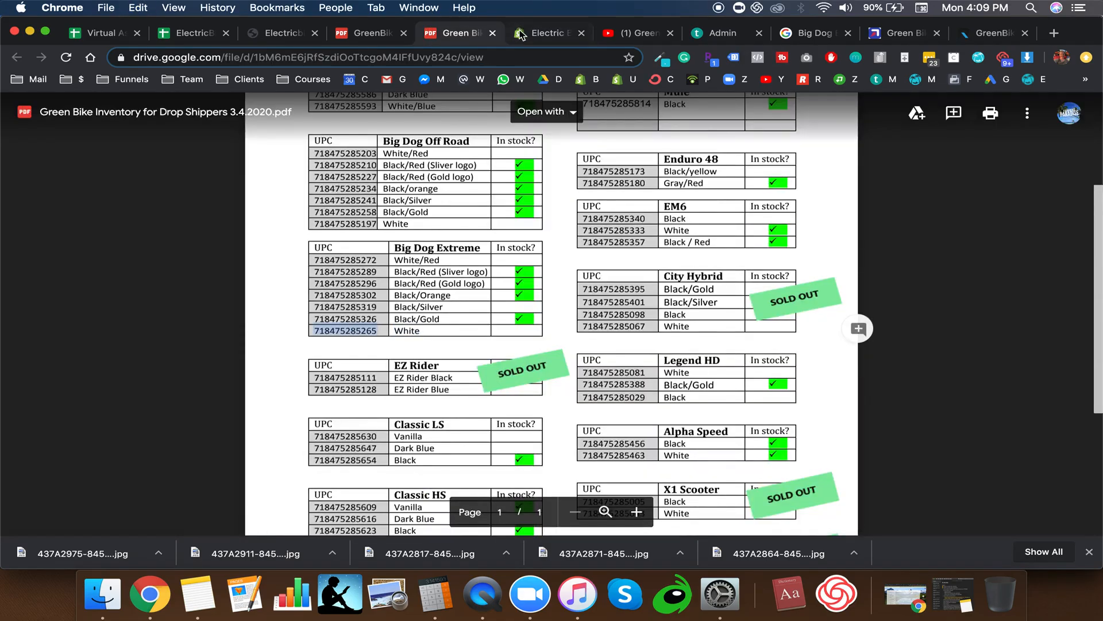
pyautogui.click(520, 36)
pyautogui.click(717, 345)
pyautogui.press('cmd+v')
# Step: Check the product's inventory settings and the in-stock marks for the Big Dog Extreme colors in the inventory sheet
pyautogui.scroll(-3, 506, 333)
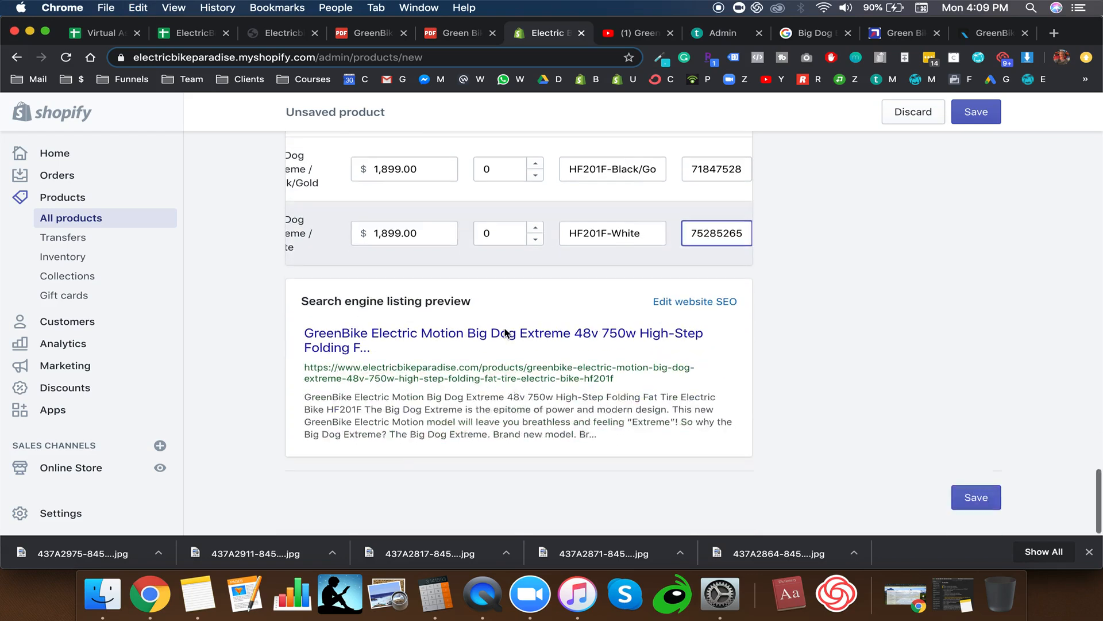
pyautogui.click(495, 229)
pyautogui.scroll(10, 495, 230)
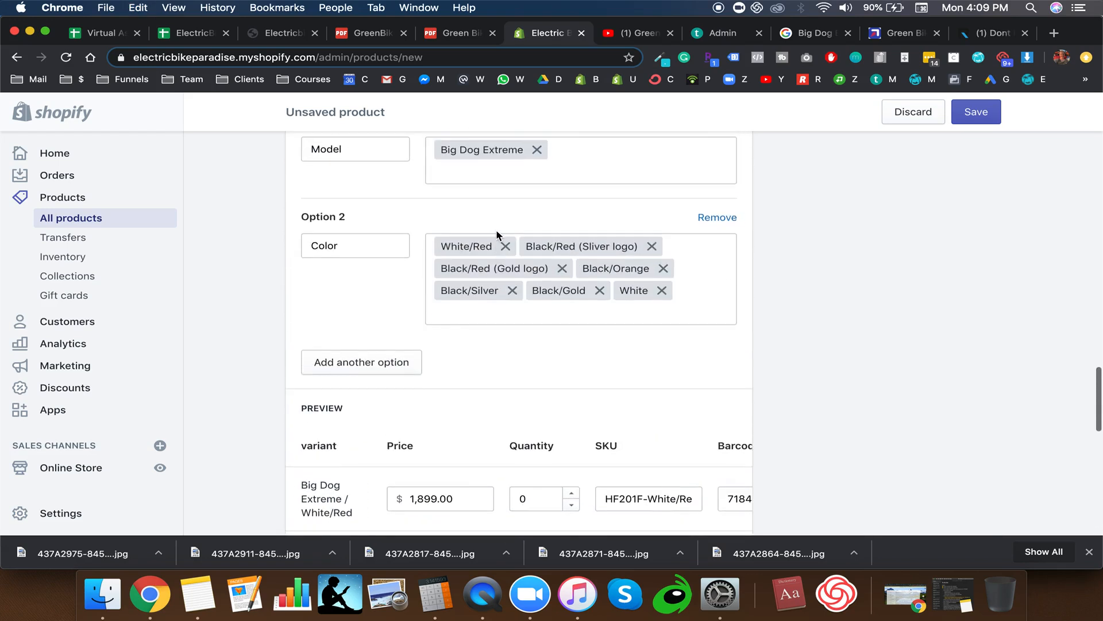
pyautogui.scroll(10, 560, 235)
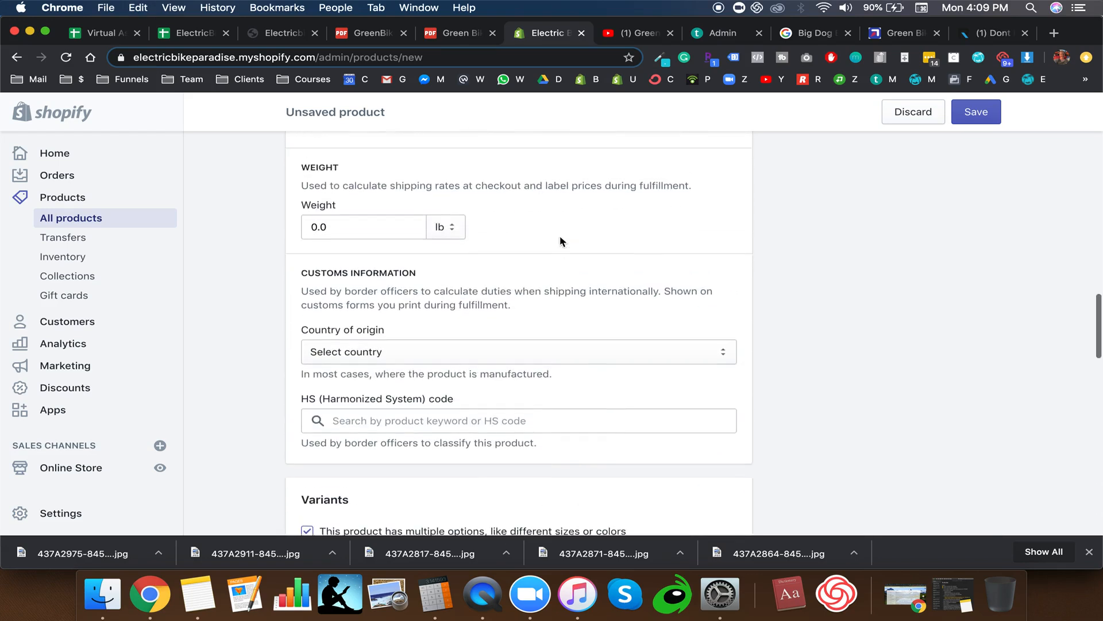
pyautogui.scroll(5, 578, 134)
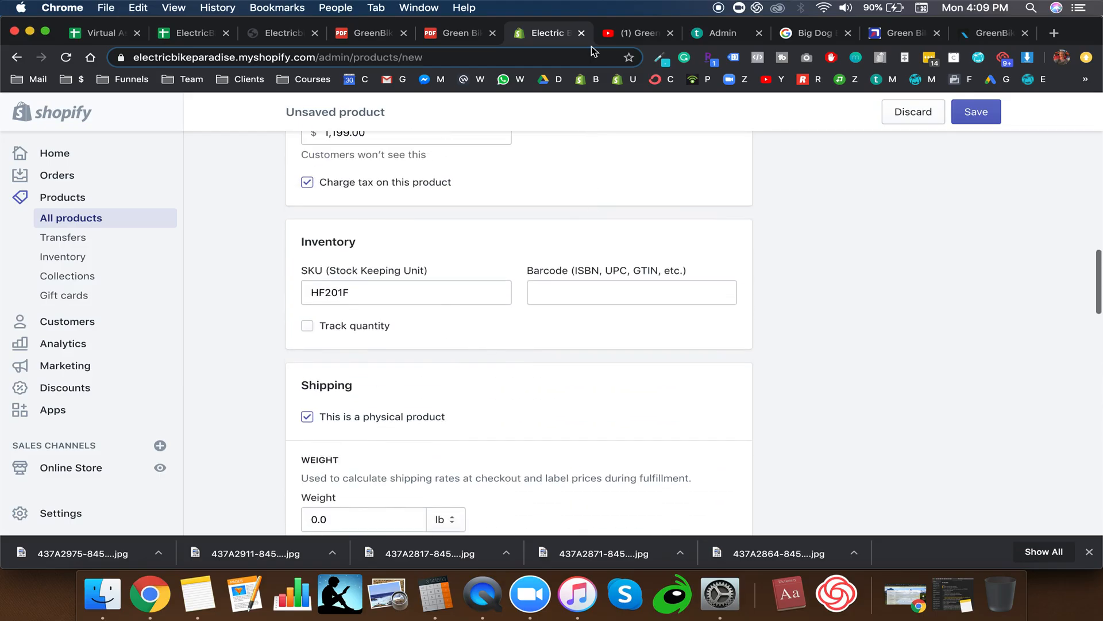
pyautogui.click(452, 38)
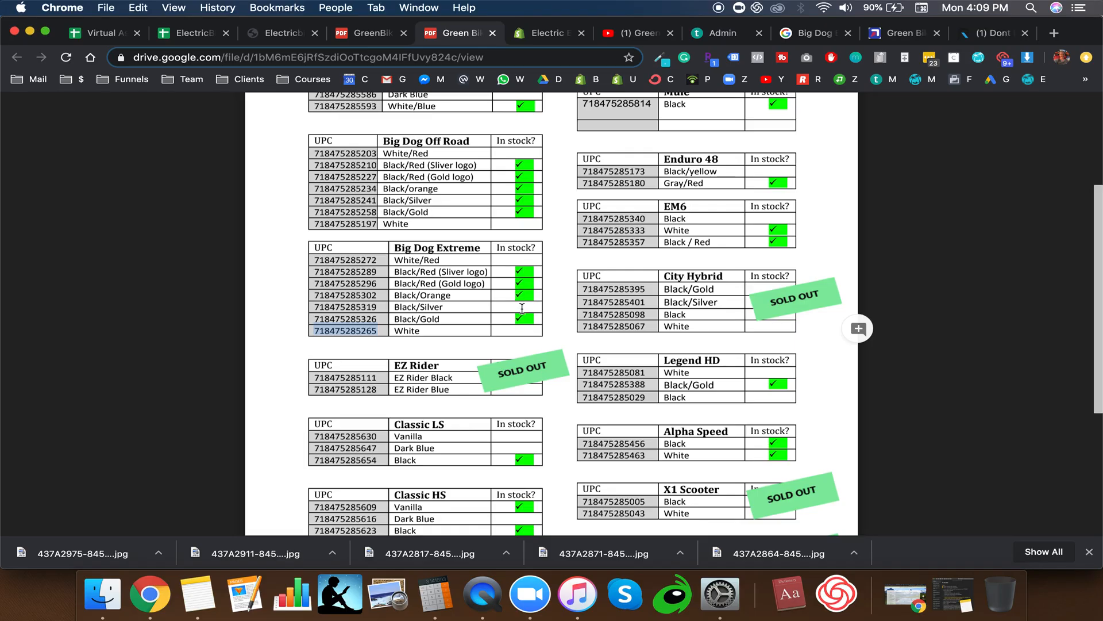
pyautogui.scroll(-3, 526, 304)
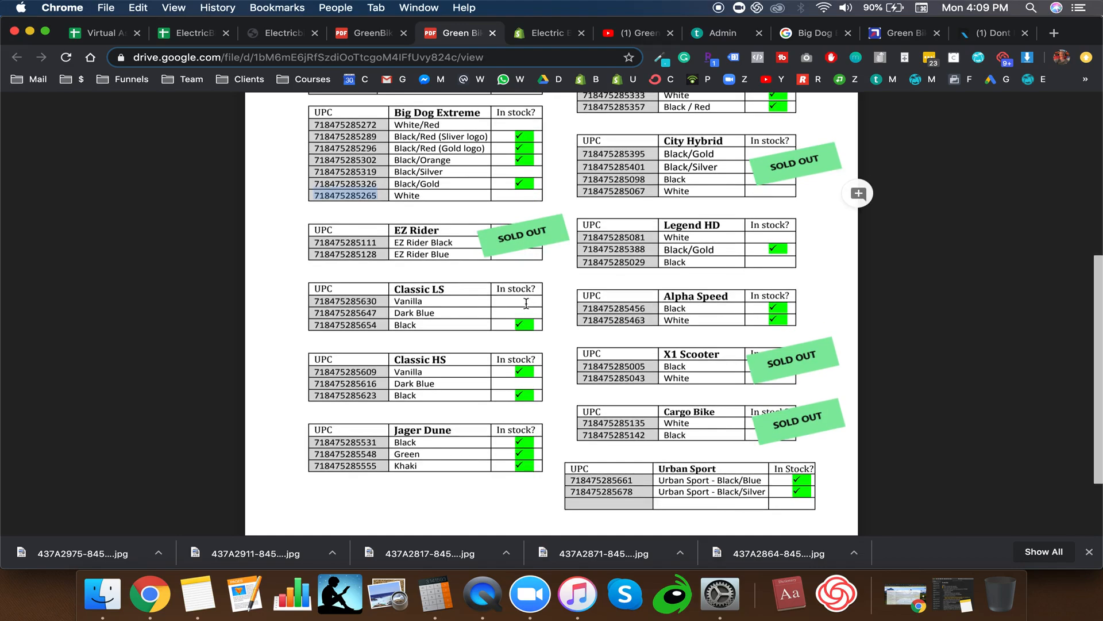
pyautogui.scroll(2, 527, 304)
pyautogui.scroll(-2, 526, 303)
pyautogui.scroll(2, 526, 304)
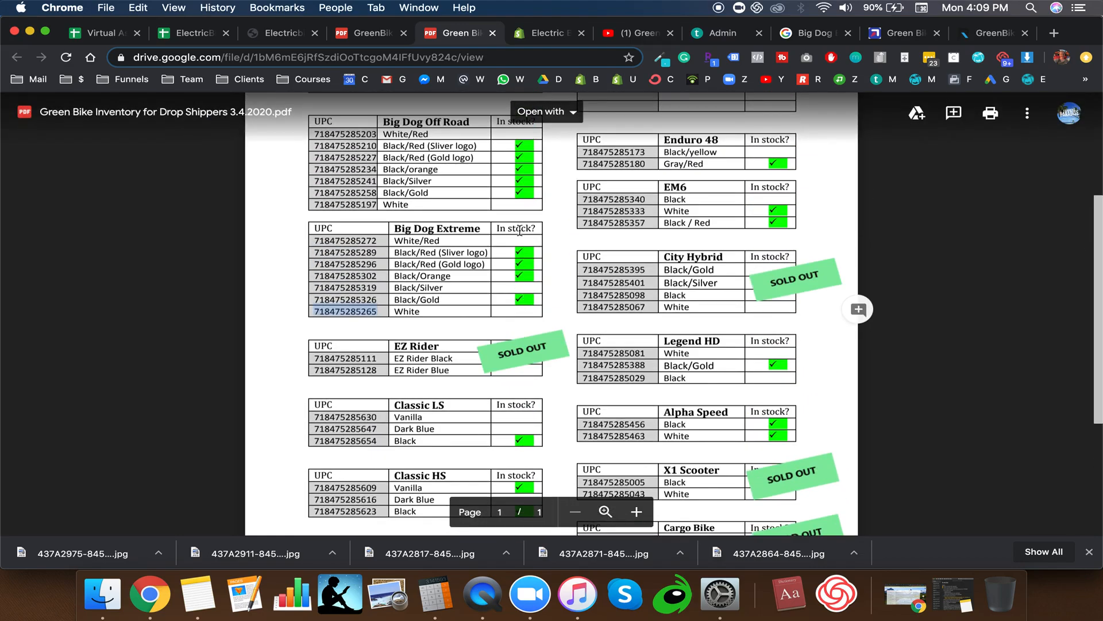
pyautogui.scroll(-1, 496, 253)
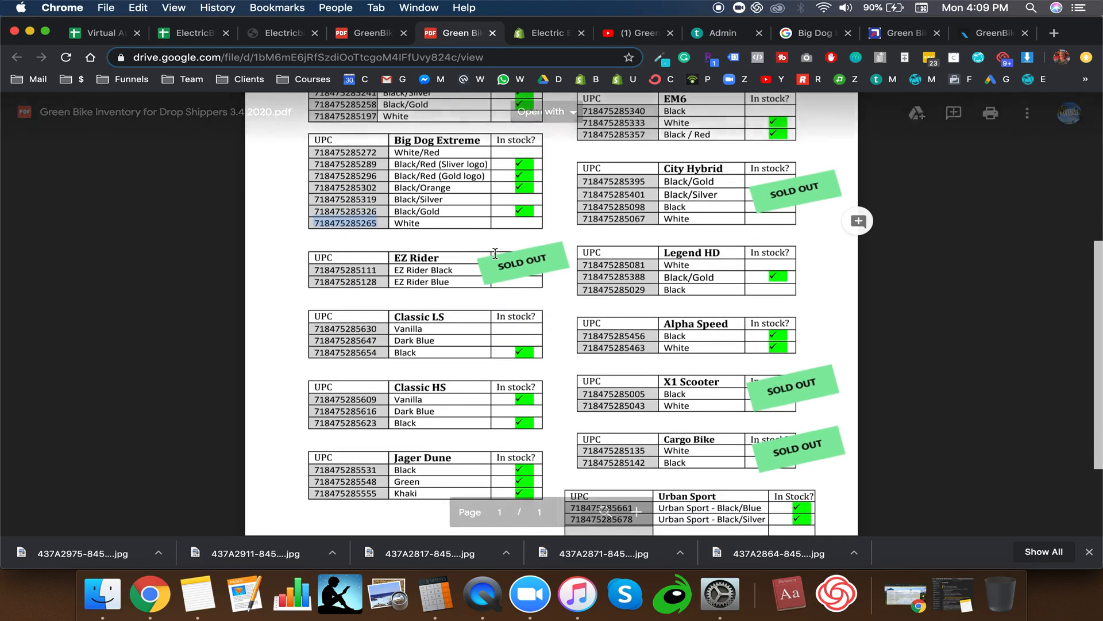
# Step: Review the product's options, the price, quantity and SKU of its variants, and the search engine listing preview
pyautogui.hotkey('ctrl', 'Tab')
pyautogui.scroll(-20, 553, 325)
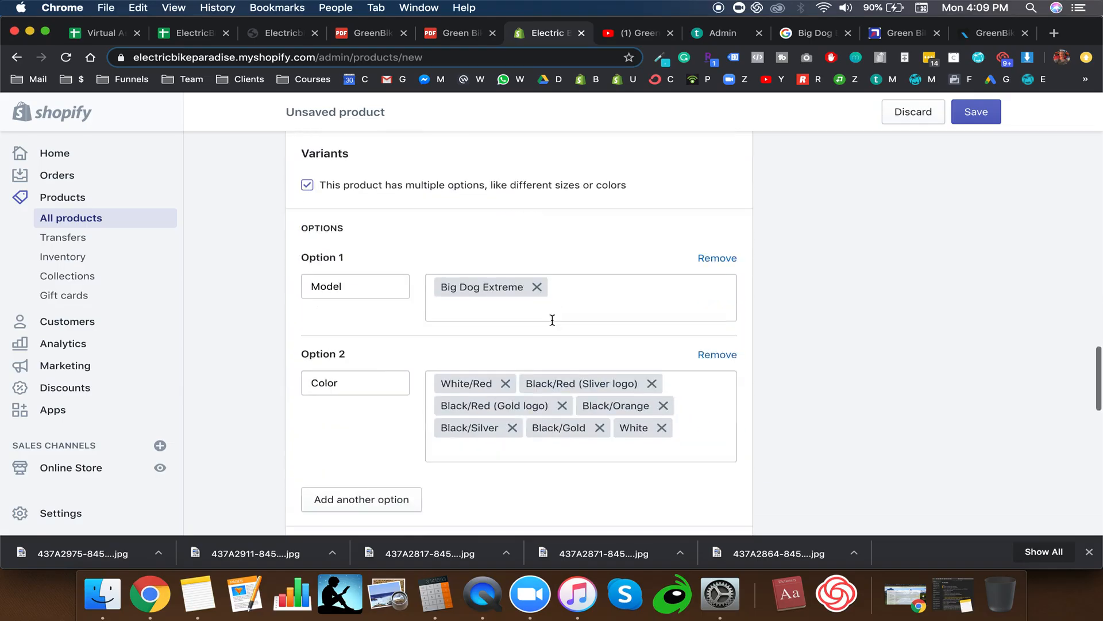
pyautogui.scroll(-6, 553, 325)
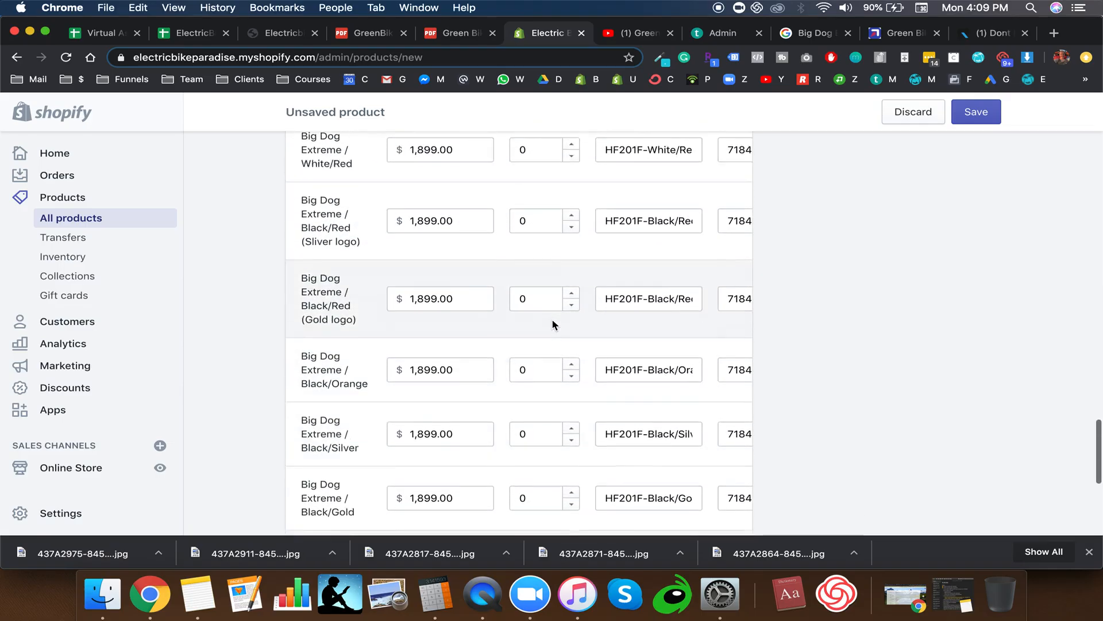
pyautogui.scroll(-2, 660, 316)
pyautogui.scroll(3, 803, 308)
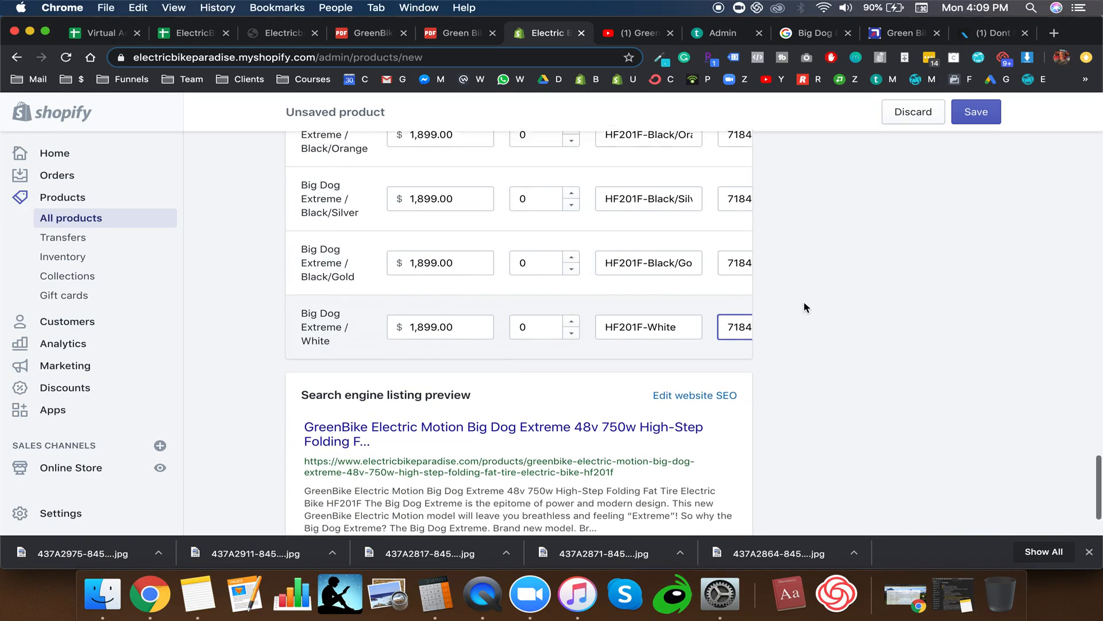
pyautogui.scroll(-3, 661, 345)
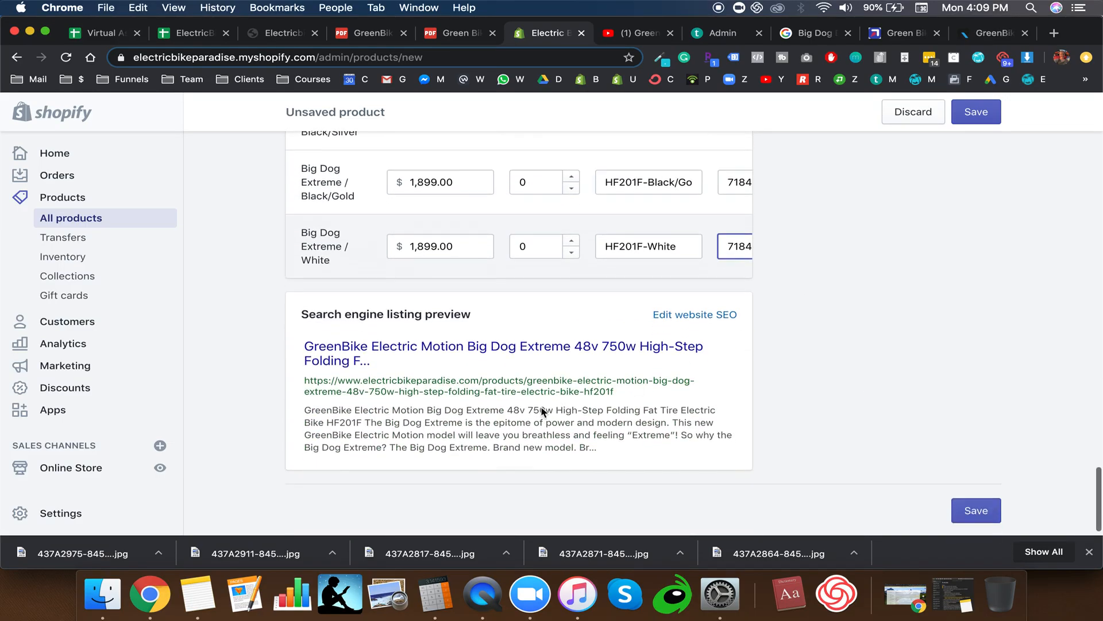
# Step: Consult the meta title template in the Product Uploading System lesson and copy its FREE SHIPPING! prefix
pyautogui.click(720, 36)
pyautogui.scroll(-4, 623, 247)
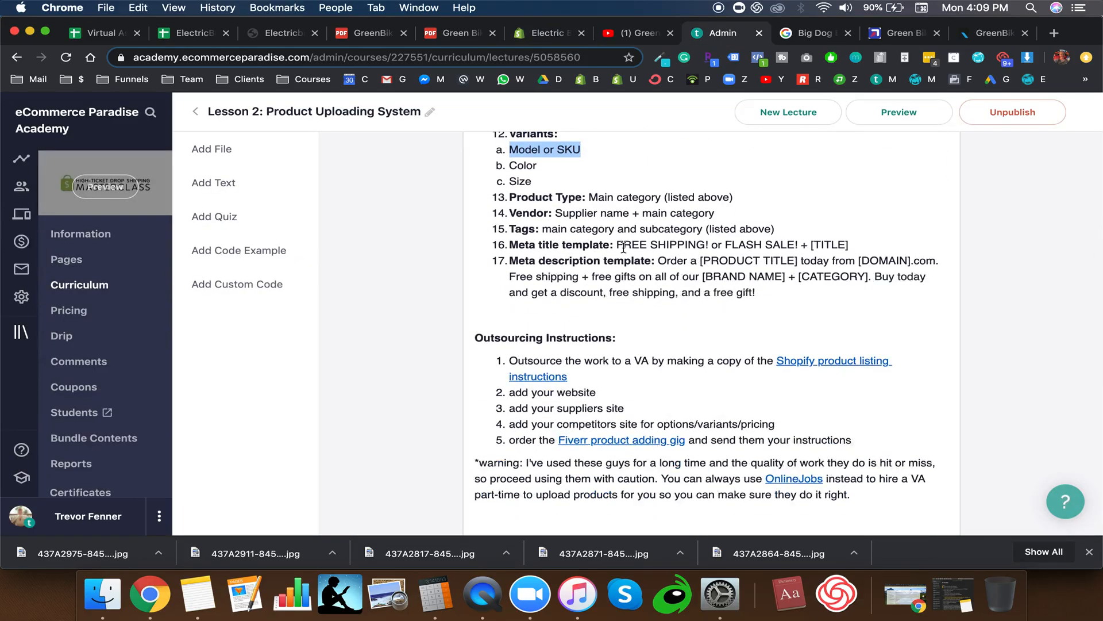
pyautogui.moveTo(618, 246); pyautogui.dragTo(797, 245)
pyautogui.click(799, 245)
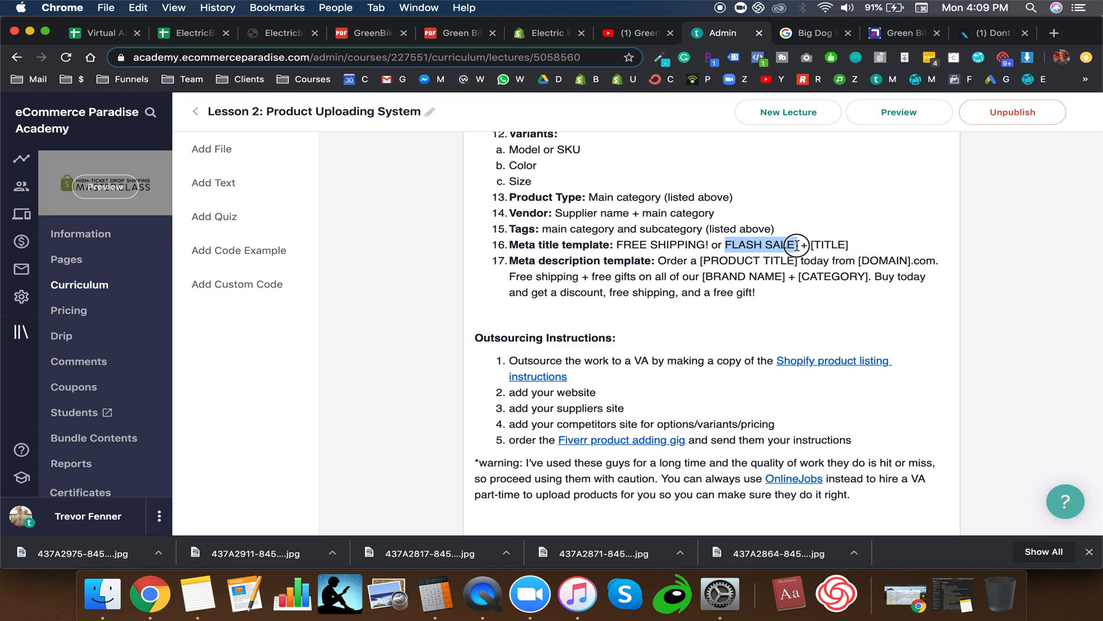
pyautogui.moveTo(709, 246); pyautogui.dragTo(616, 245)
pyautogui.click(621, 246)
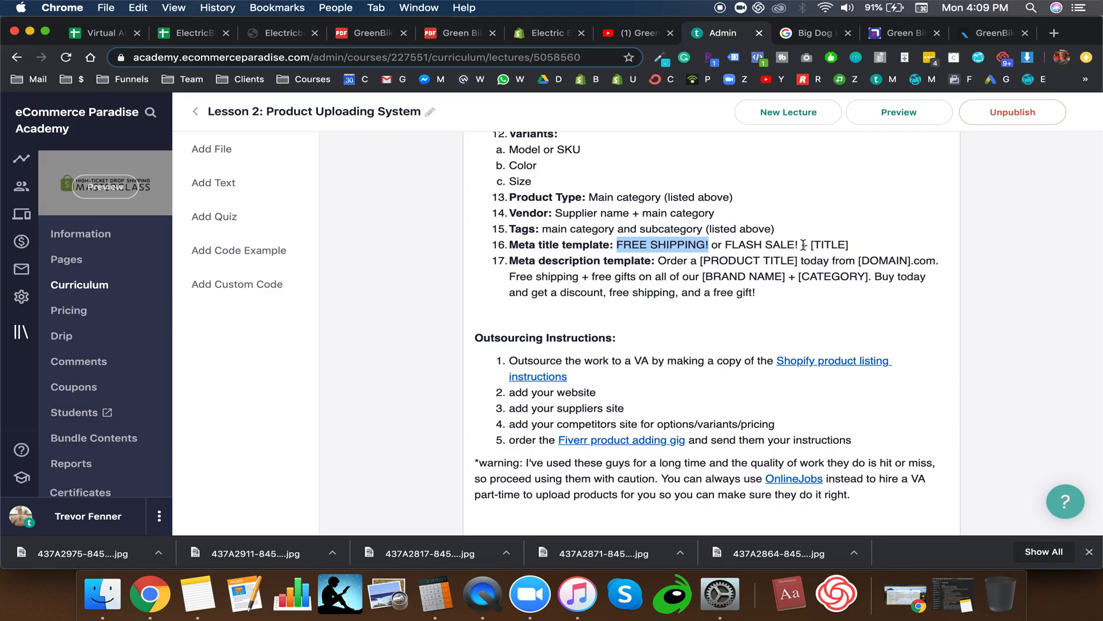
# Step: Open the product's website SEO details for editing in Shopify
pyautogui.click(530, 34)
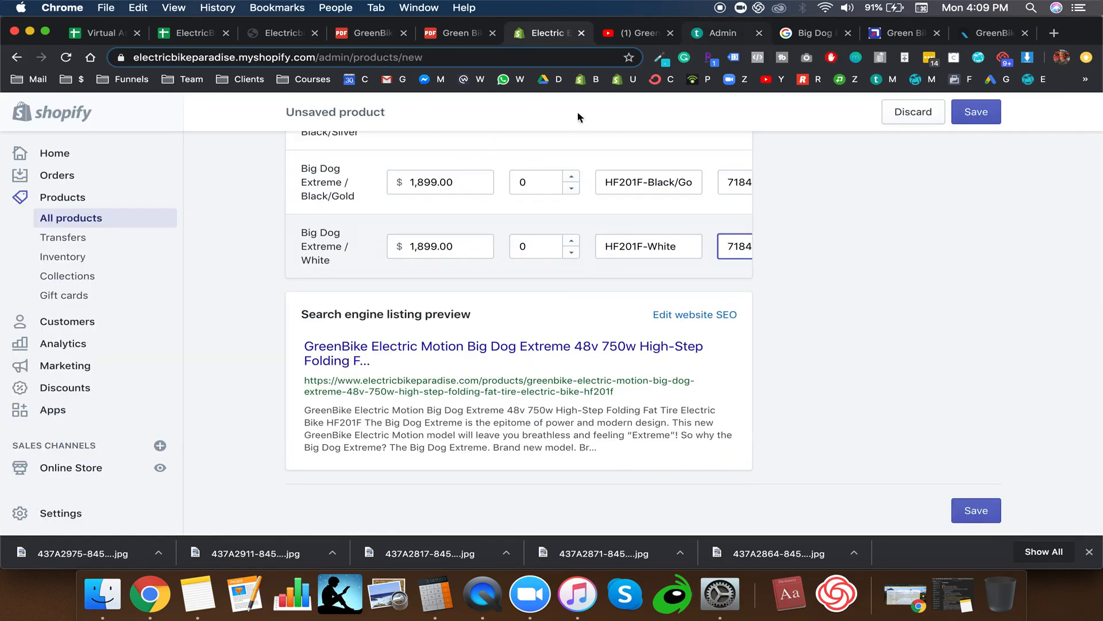
pyautogui.scroll(2, 505, 283)
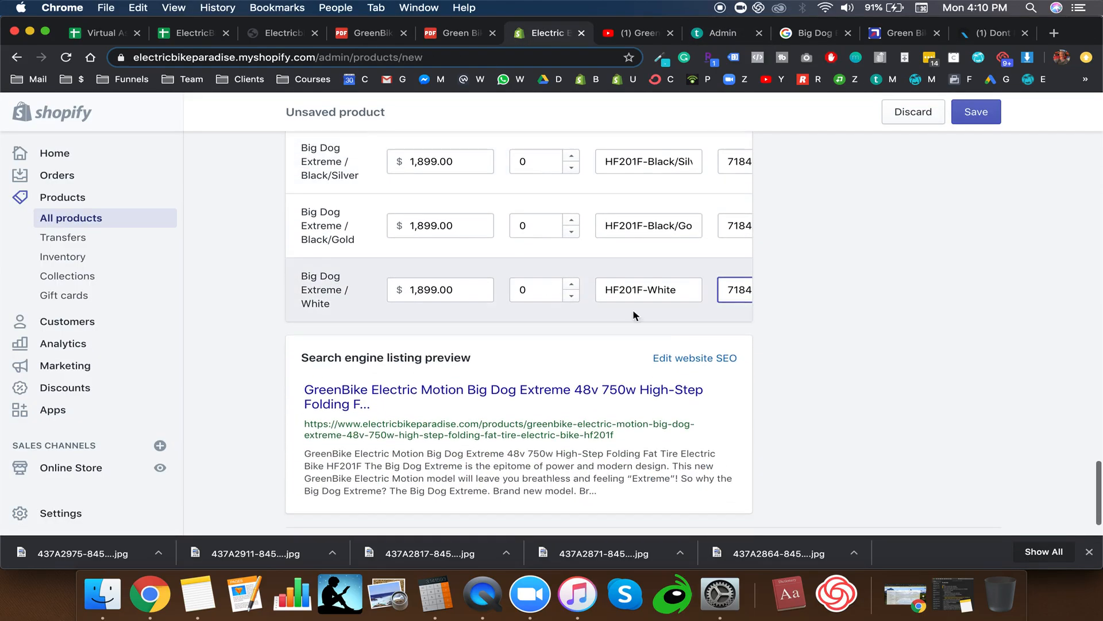
pyautogui.click(666, 358)
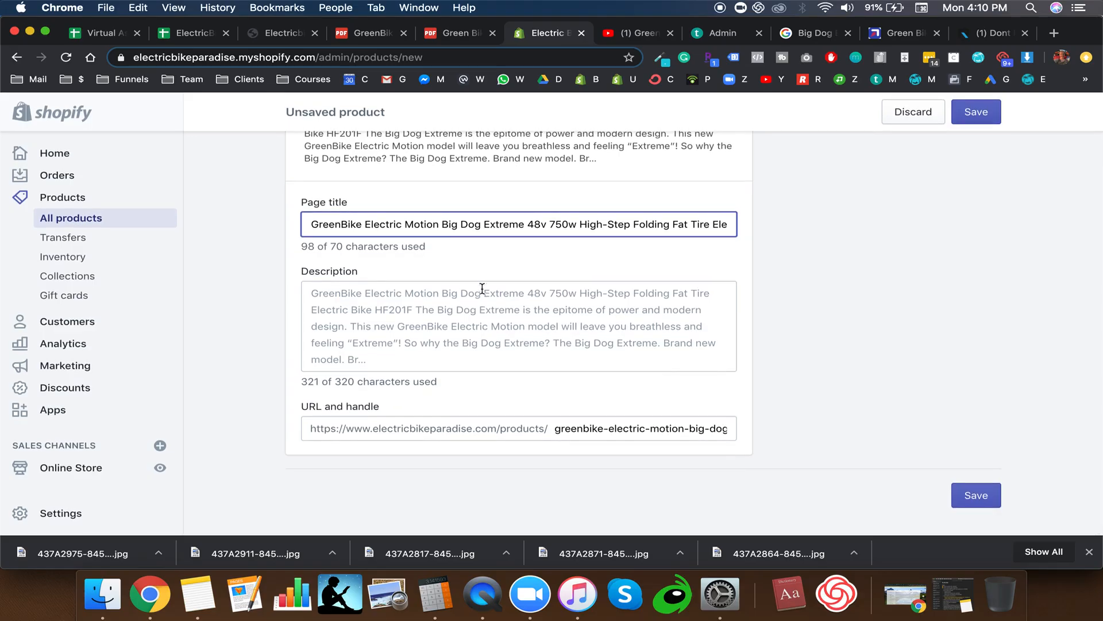
# Step: Insert FREE SHIPPING! at the beginning of the SEO page title
pyautogui.moveTo(381, 224); pyautogui.dragTo(293, 230)
pyautogui.click(308, 225)
pyautogui.press('super+v')
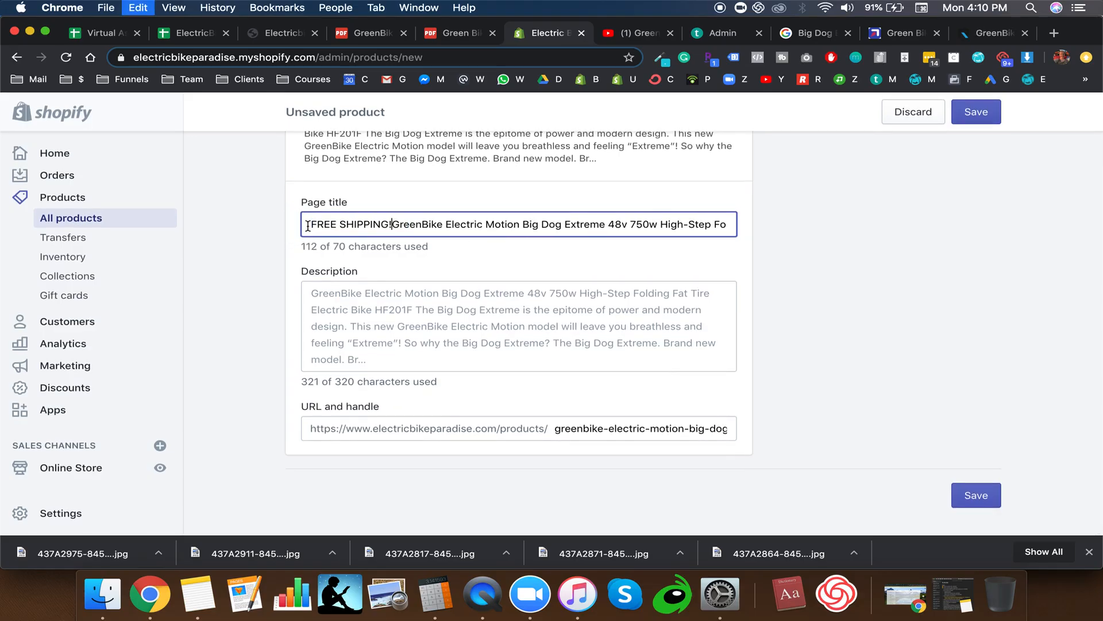
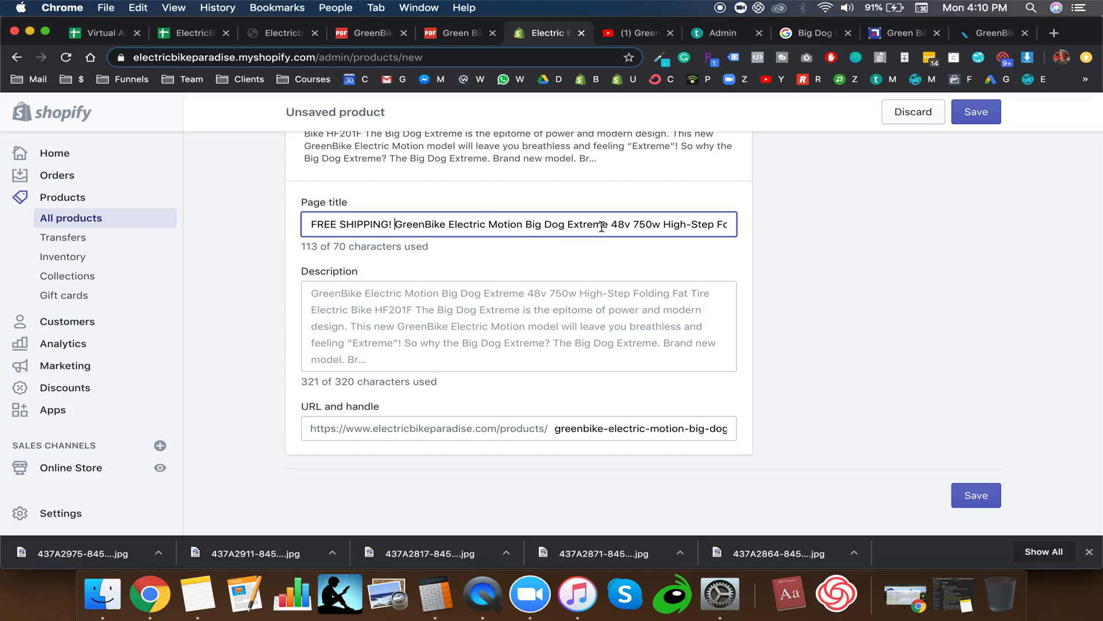
# Step: Shorten the SEO page title by removing 48v 750w High-Step Folding
pyautogui.moveTo(632, 224); pyautogui.dragTo(587, 226)
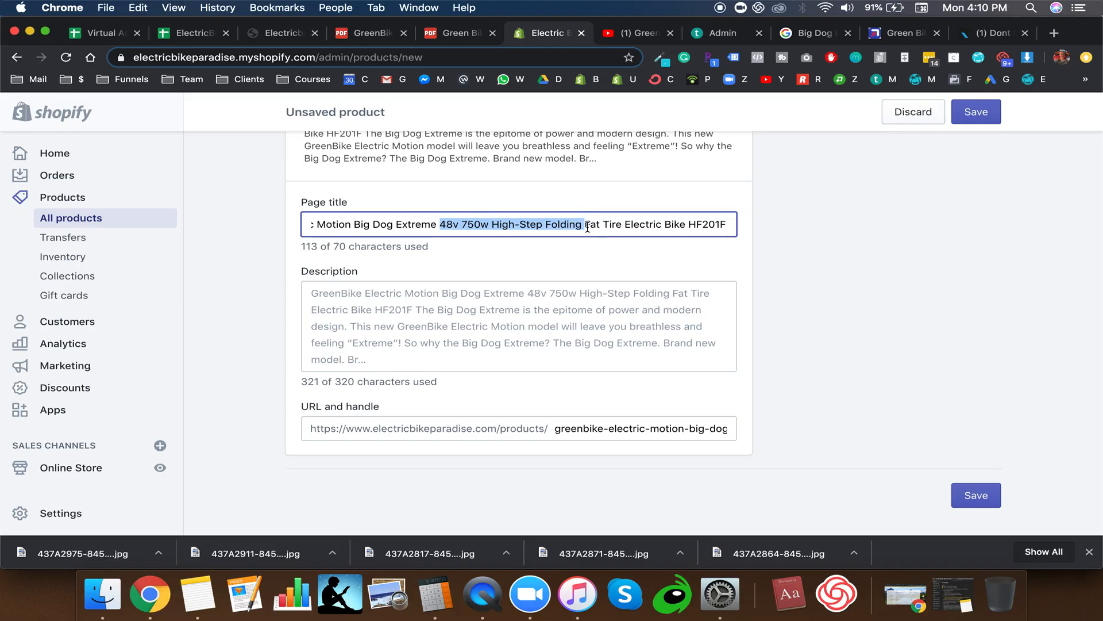
pyautogui.press('BackSpace')
# Step: Delete HF201F from the end of the page title and undo that deletion
pyautogui.moveTo(685, 223); pyautogui.dragTo(727, 224)
pyautogui.press('BackSpace')
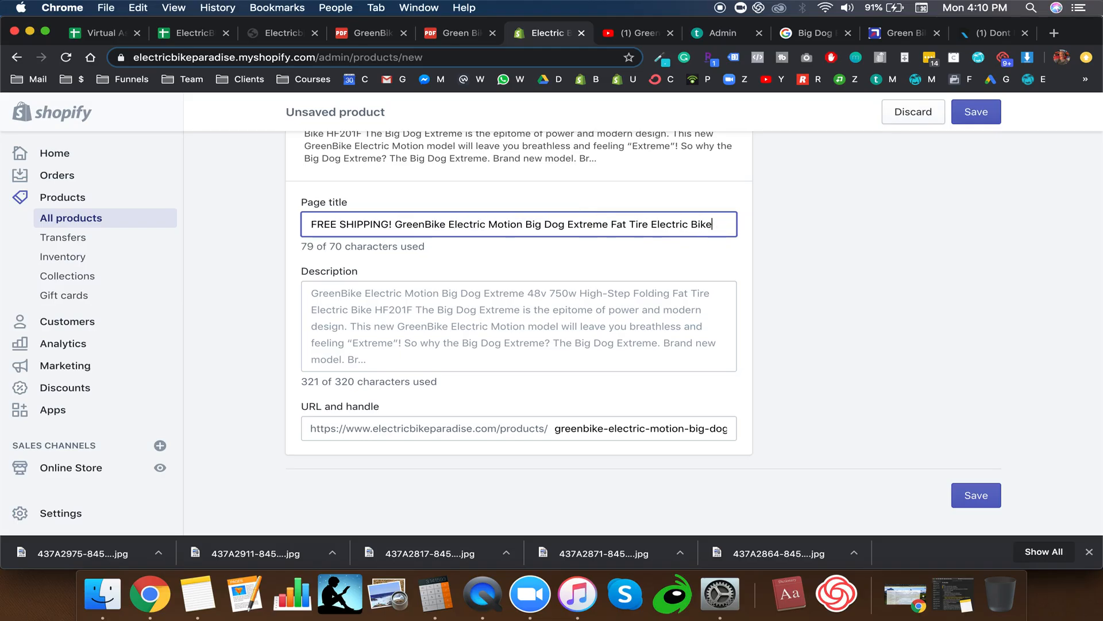
pyautogui.press('super+z')
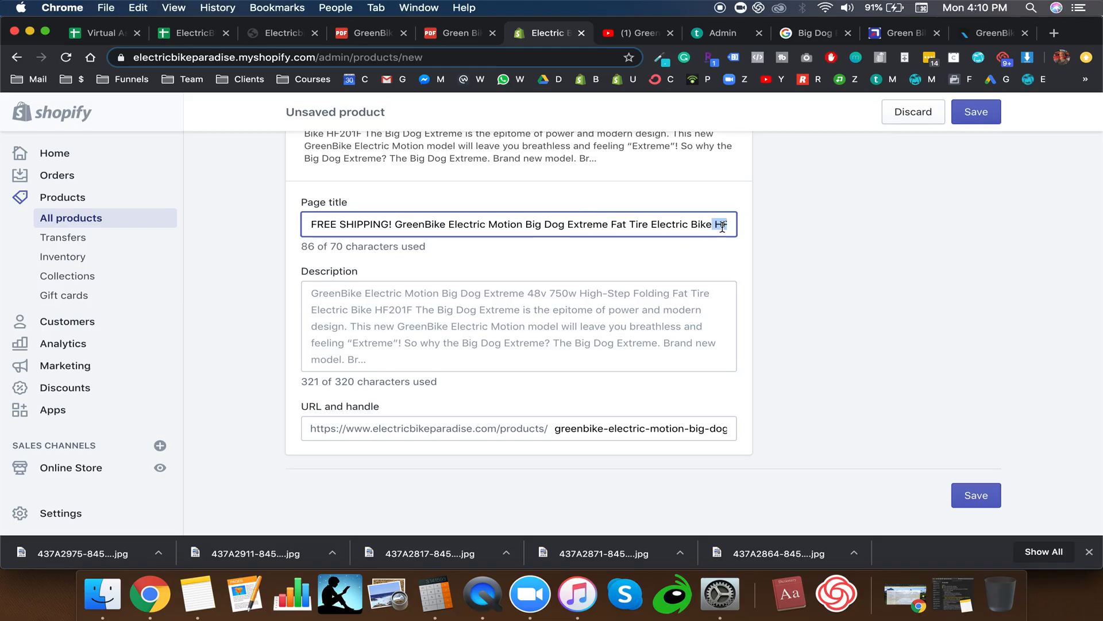
pyautogui.doubleClick(717, 225)
pyautogui.click(708, 224)
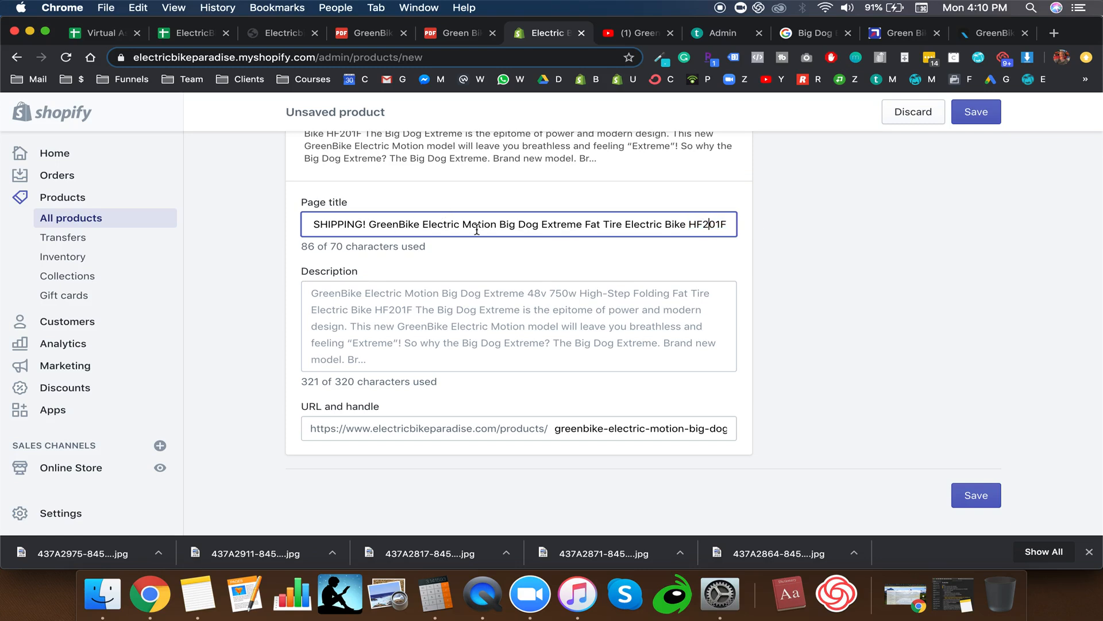
# Step: Remove FREE SHIPPING! so the page title reads GreenBike Electric Motion Big Dog Extreme Fat Tire Electric Bike HF201F
pyautogui.moveTo(601, 223); pyautogui.dragTo(689, 224)
pyautogui.click(689, 224)
pyautogui.moveTo(365, 224); pyautogui.dragTo(303, 224)
pyautogui.press('BackSpace')
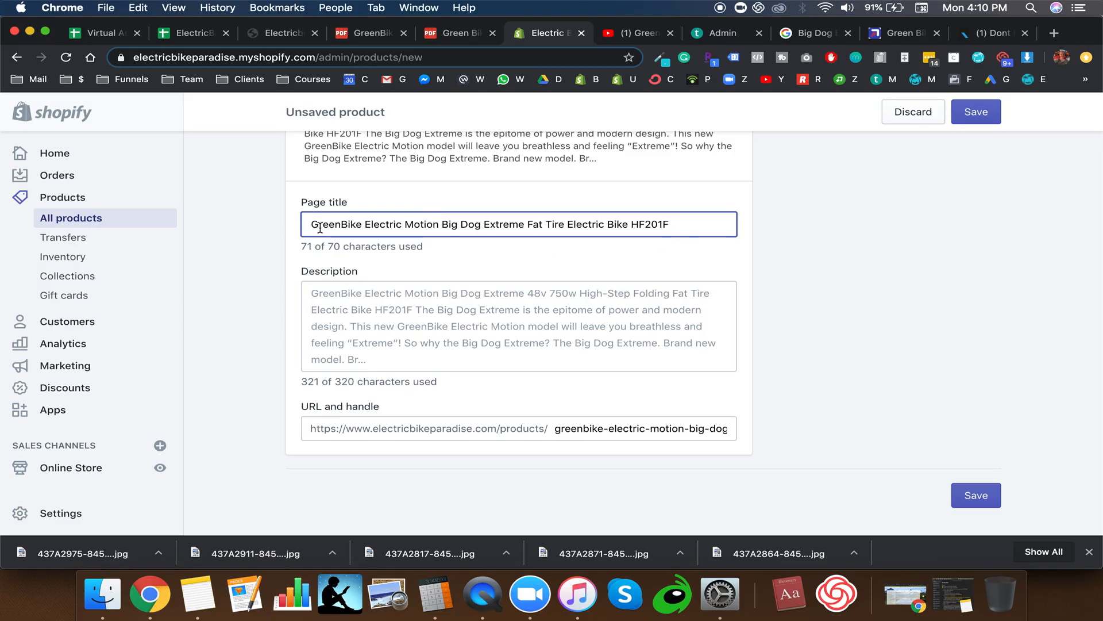
# Step: Examine the wording of the SEO page title, including the Fat Tire Electric Bike category phrase
pyautogui.moveTo(317, 226); pyautogui.dragTo(730, 225)
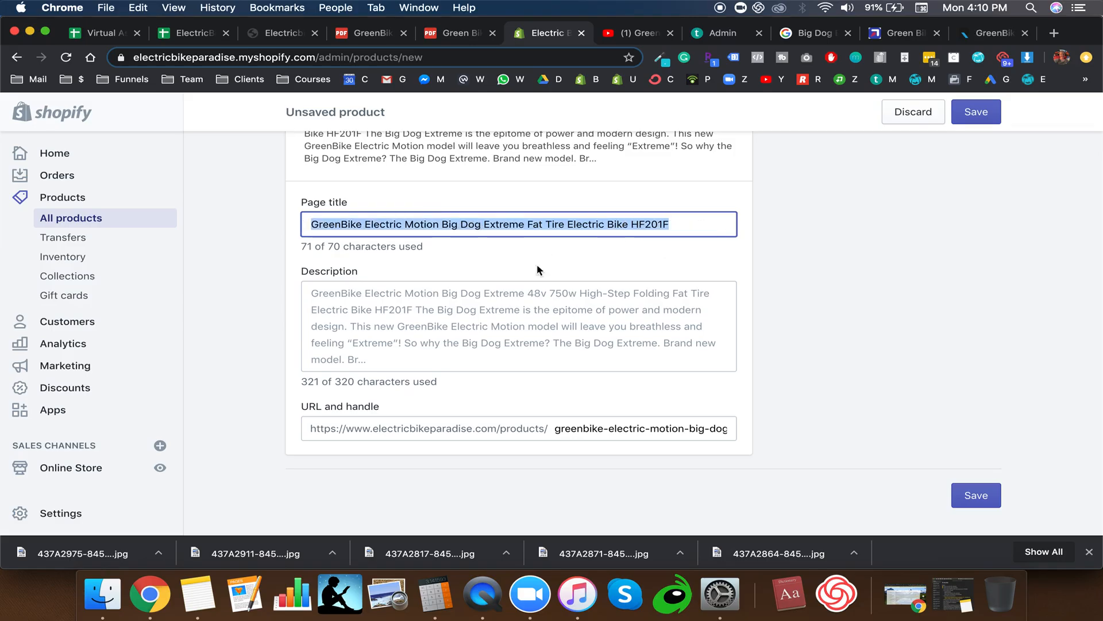
pyautogui.click(336, 253)
pyautogui.moveTo(314, 231); pyautogui.dragTo(655, 226)
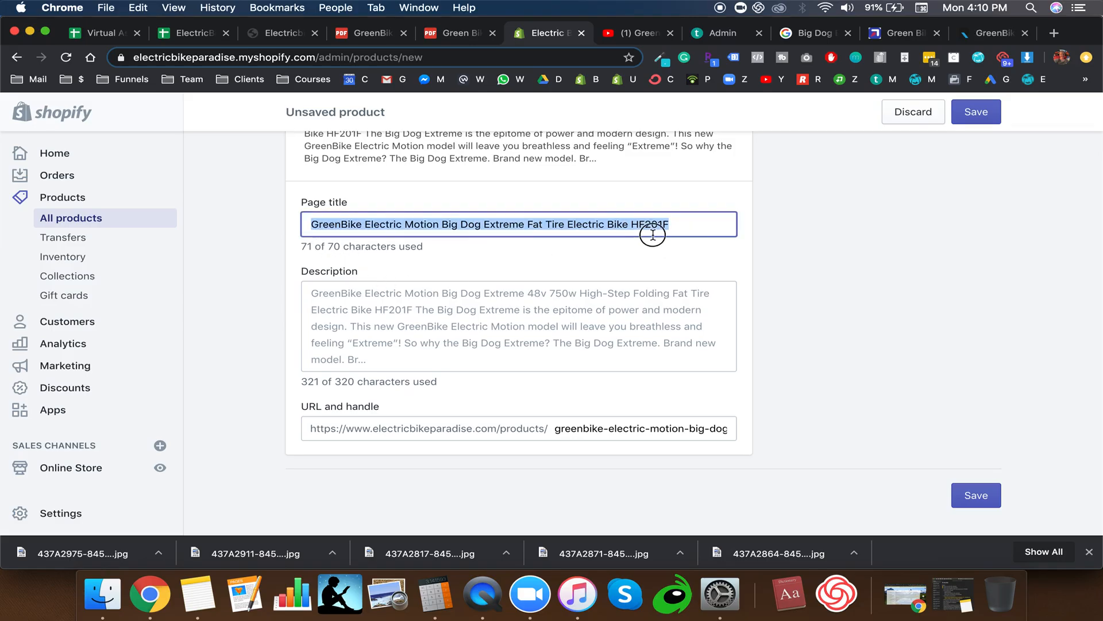
pyautogui.click(687, 224)
pyautogui.tripleClick(371, 231)
pyautogui.click(315, 224)
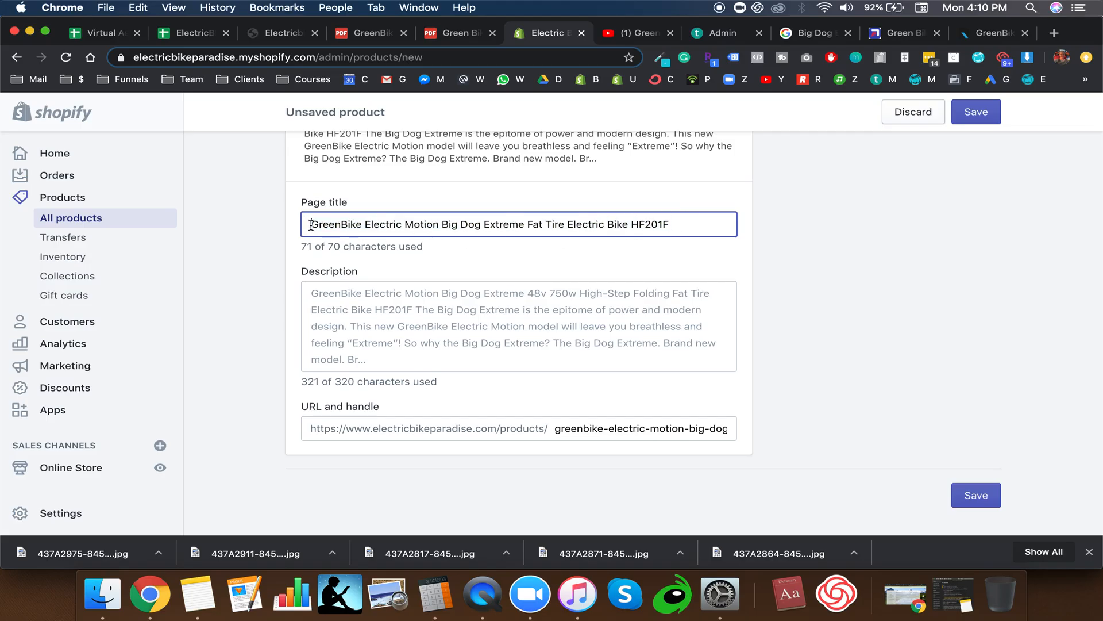
pyautogui.moveTo(310, 224); pyautogui.dragTo(670, 224)
pyautogui.moveTo(527, 226); pyautogui.dragTo(631, 221)
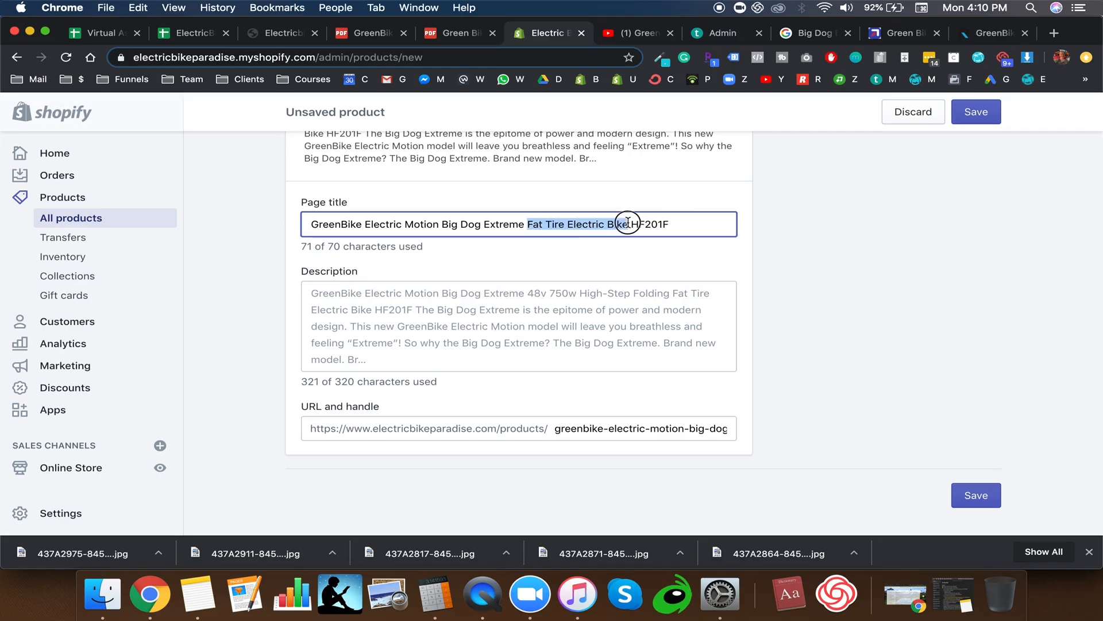
pyautogui.click(630, 224)
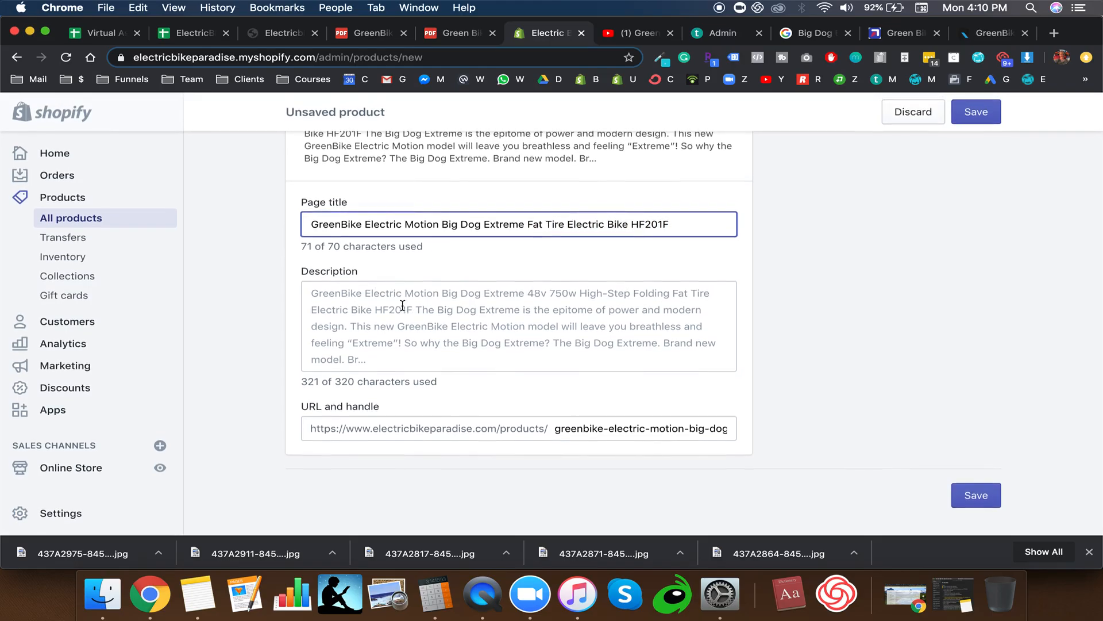
# Step: Copy the meta description template from the Product Uploading System lesson for use in the SEO description
pyautogui.click(401, 309)
pyautogui.press('super+a')
pyautogui.press('BackSpace')
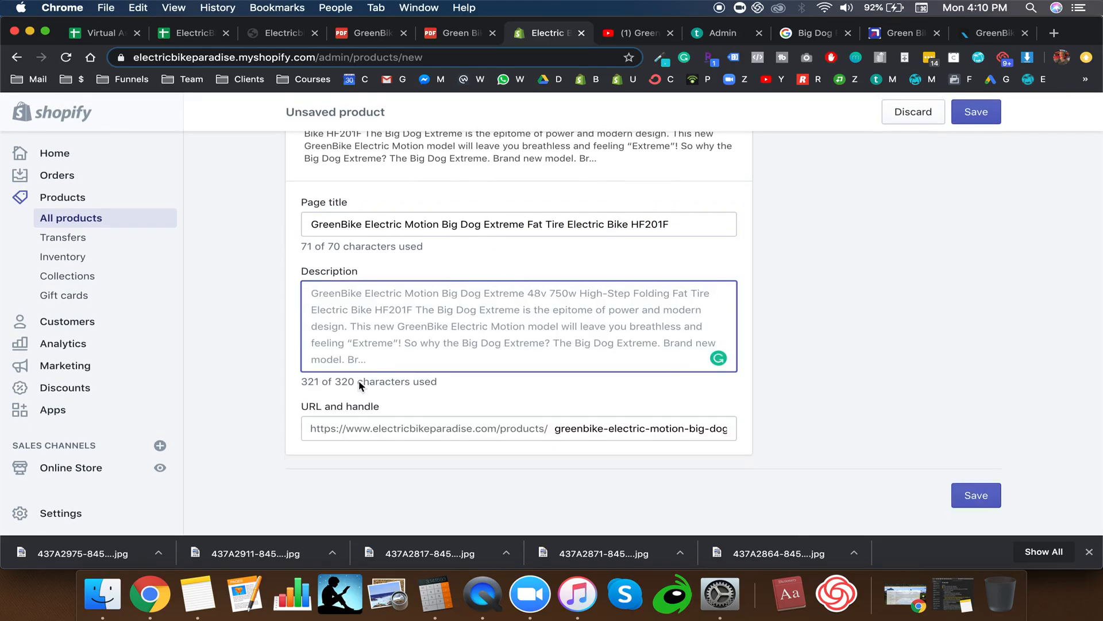
pyautogui.click(721, 31)
pyautogui.click(696, 274)
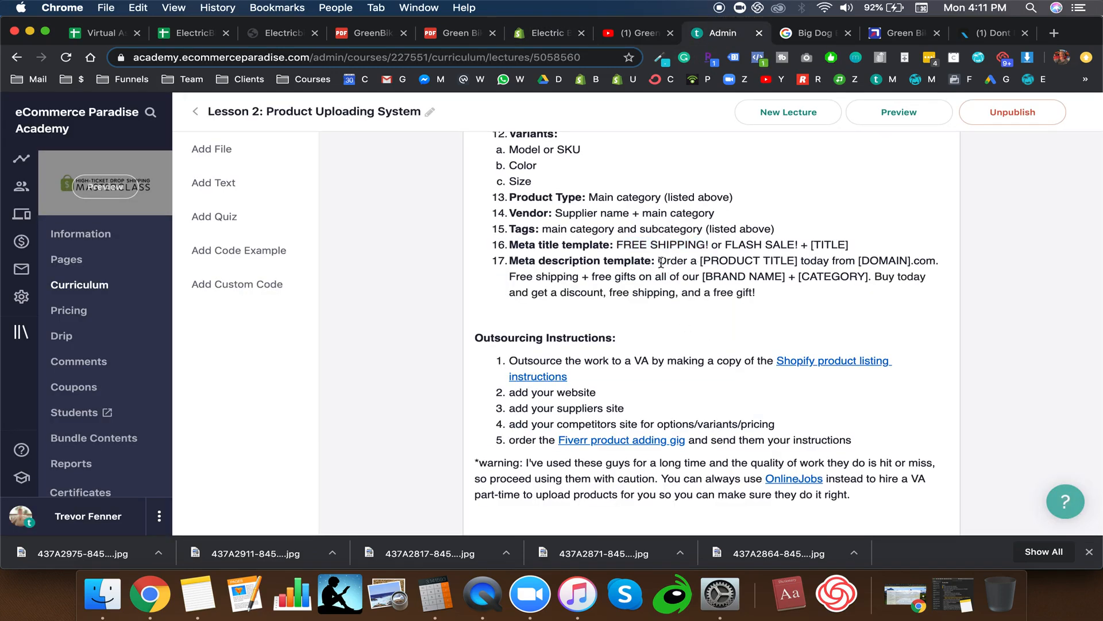
pyautogui.moveTo(660, 262); pyautogui.dragTo(791, 293)
pyautogui.press('super+c')
# Step: Replace the whole SEO description of the unsaved product with the copied meta description template
pyautogui.click(636, 38)
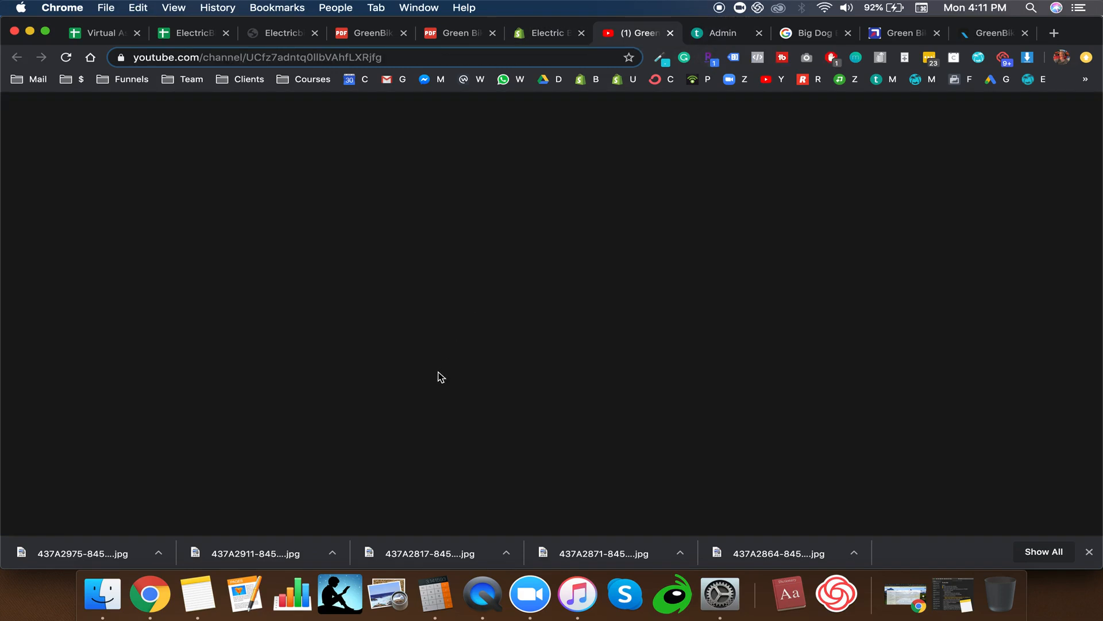
pyautogui.click(561, 38)
pyautogui.moveTo(634, 36); pyautogui.dragTo(547, 32)
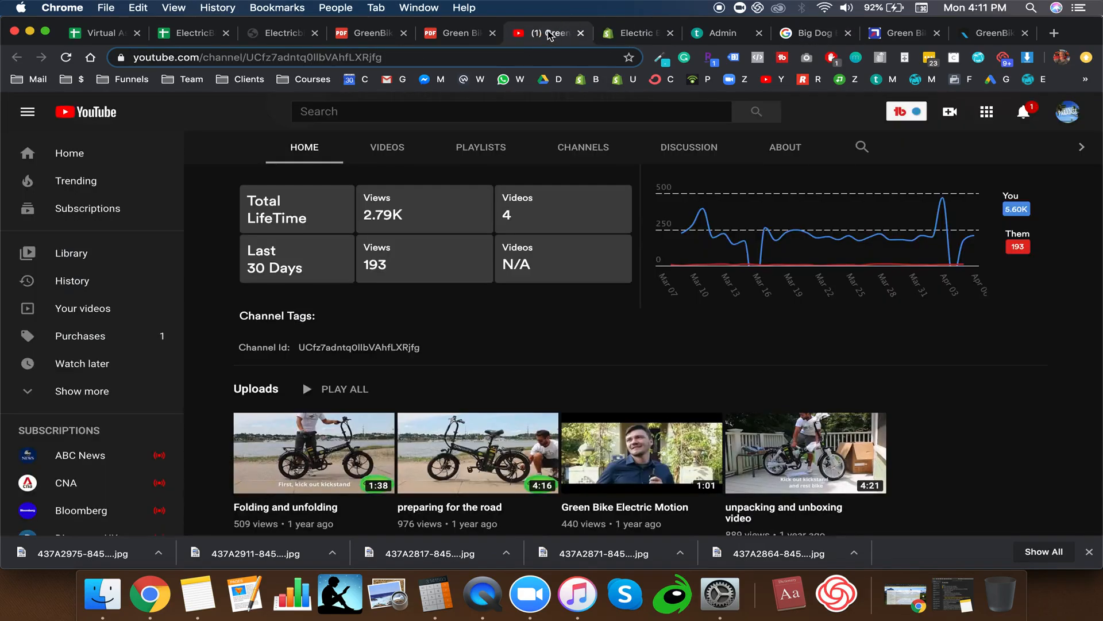
pyautogui.click(621, 34)
pyautogui.press('super+a')
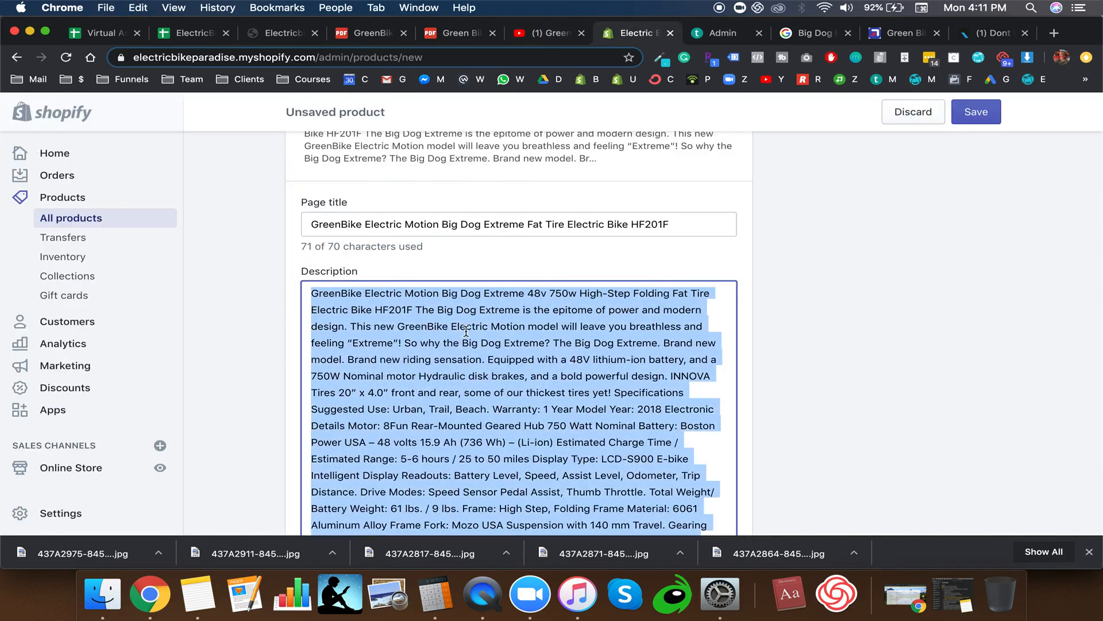
pyautogui.press('super+v')
# Step: Replace [PRODUCT TITLE] in the SEO description with the page title, and [DOMAIN] with ElectricBike
pyautogui.doubleClick(325, 238)
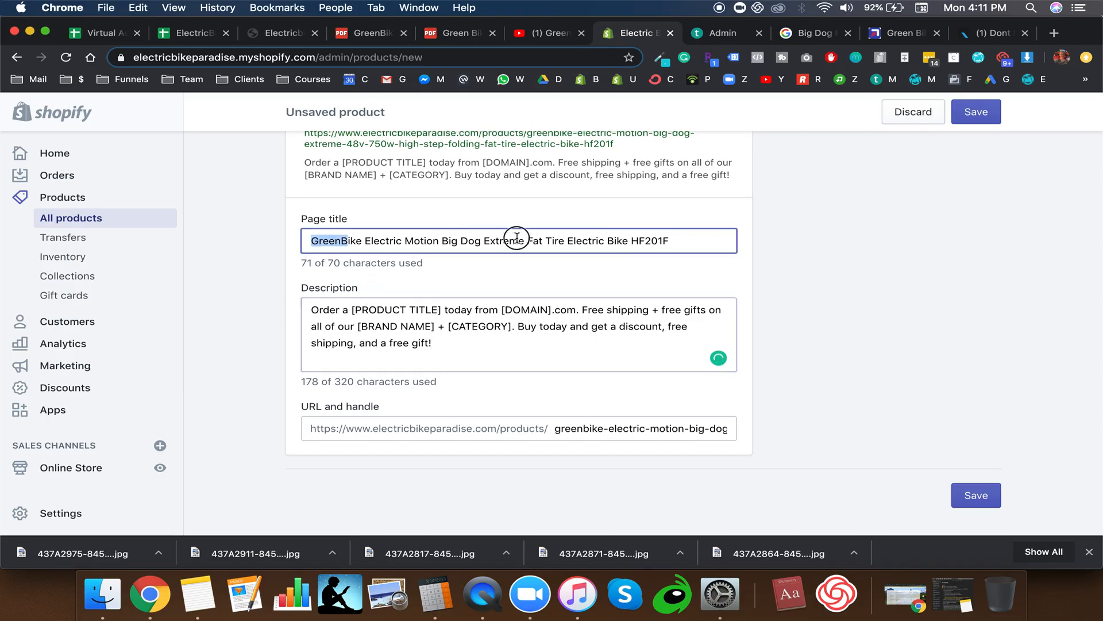
pyautogui.press('super+a')
pyautogui.press('super+c')
pyautogui.moveTo(444, 305); pyautogui.dragTo(354, 307)
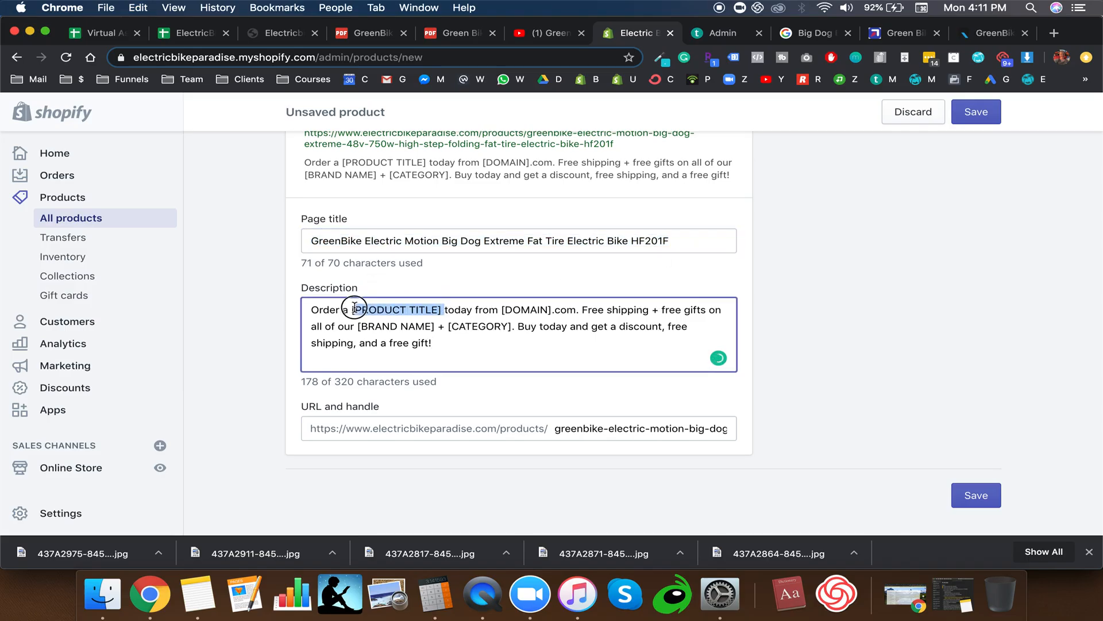
pyautogui.press('super+v')
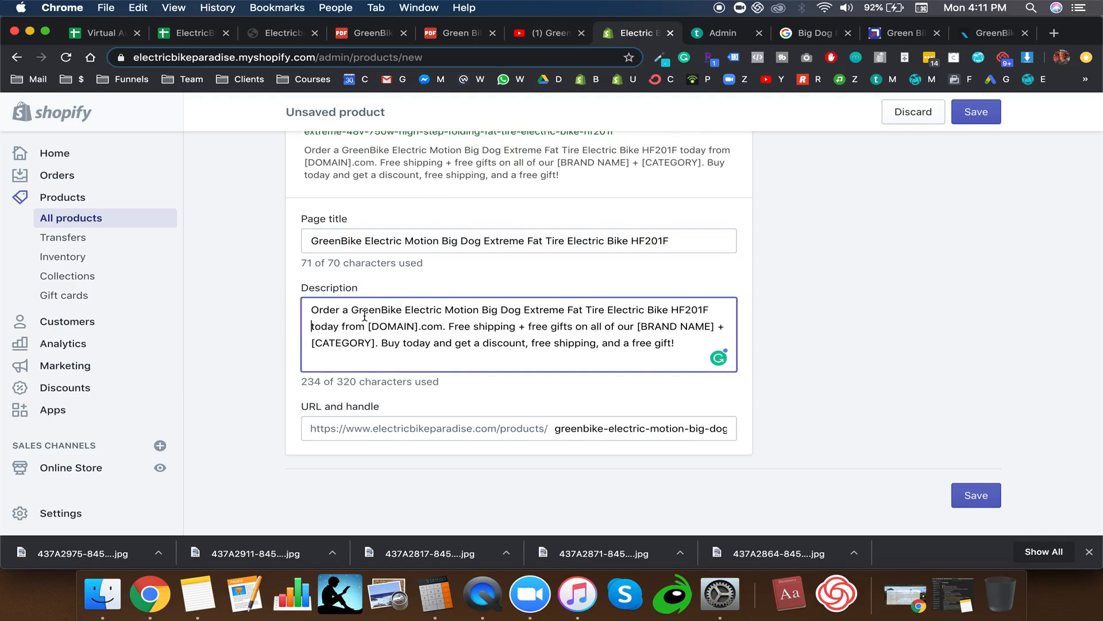
pyautogui.moveTo(418, 326); pyautogui.dragTo(368, 326)
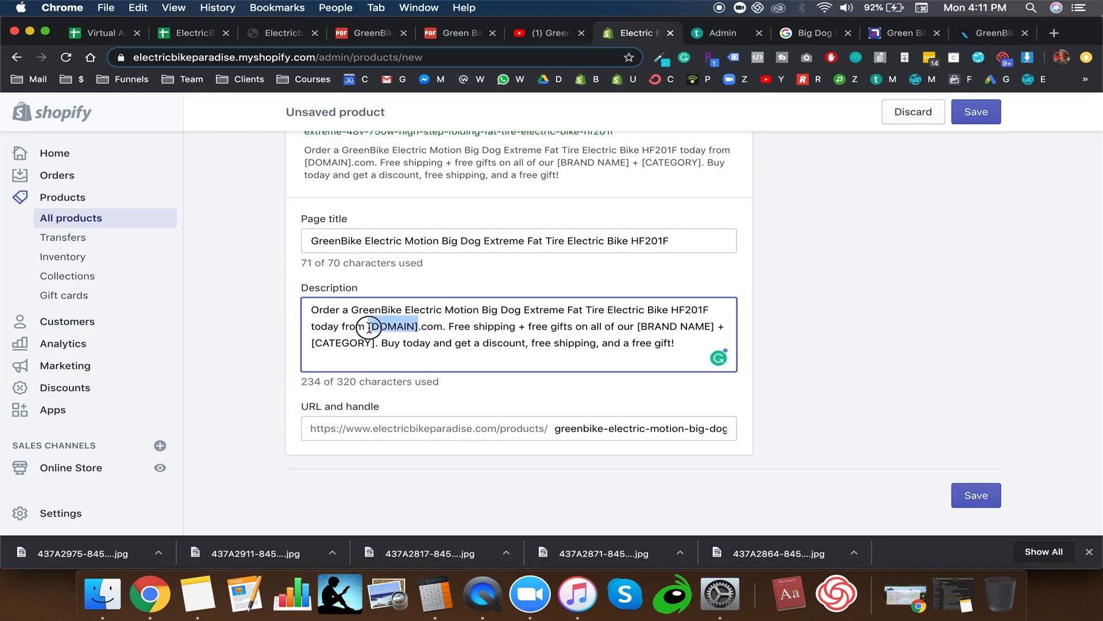
pyautogui.write('ElectricBike')
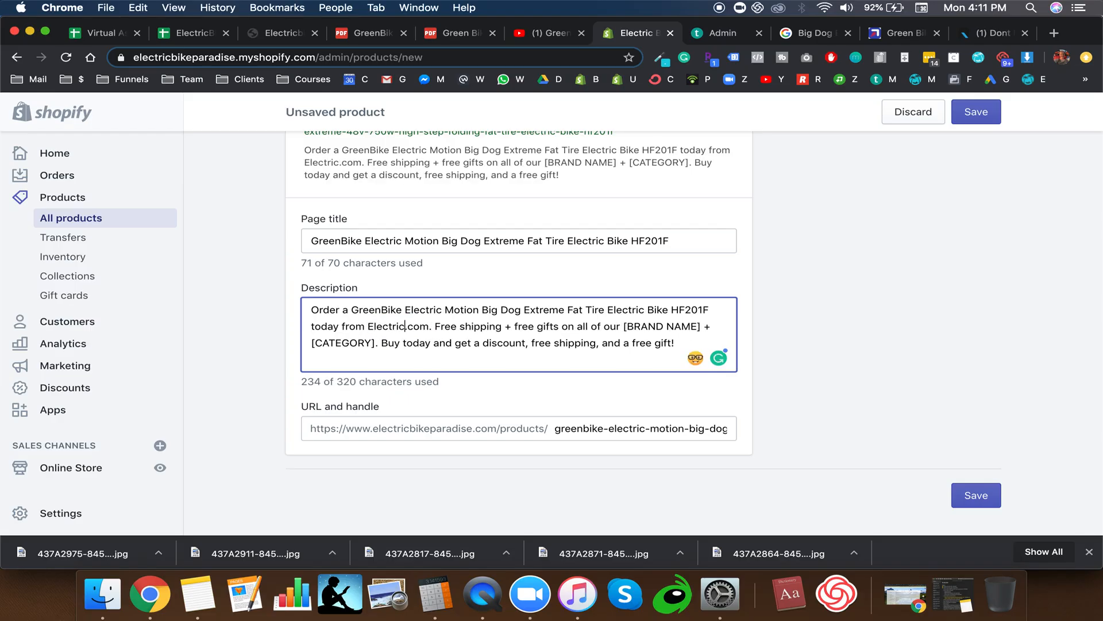
# Step: Replace the SEO description with the closing "Order a GreenBike Electric Motion Big Dog Extreme" paragraph copied from the product description
pyautogui.scroll(20, 446, 282)
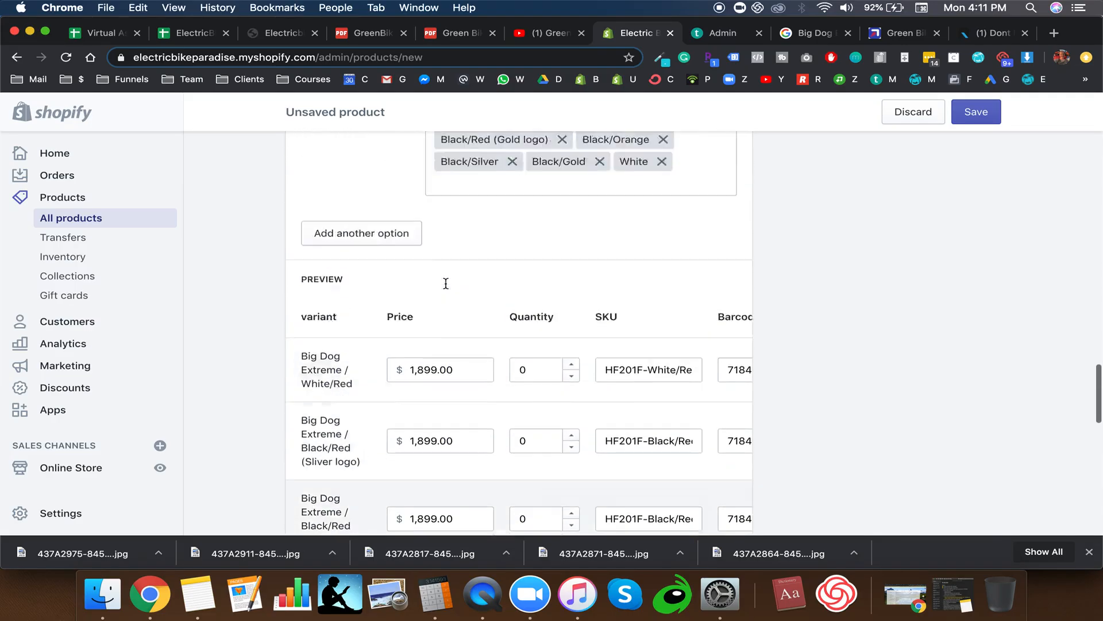
pyautogui.scroll(15, 446, 281)
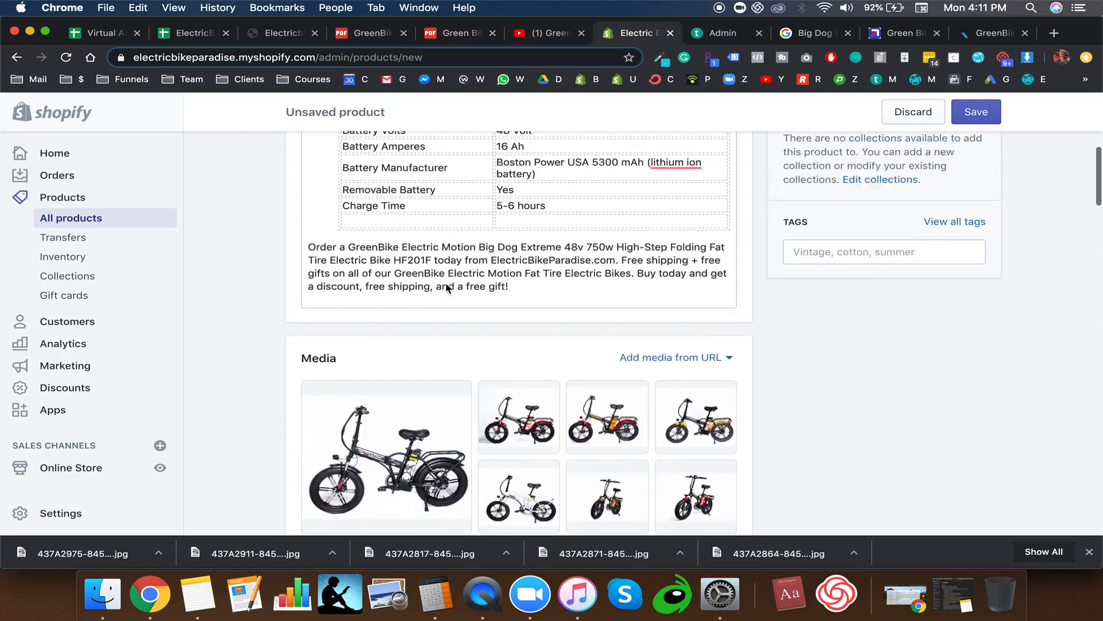
pyautogui.tripleClick(455, 352)
pyautogui.press('super+c')
pyautogui.scroll(-20, 455, 353)
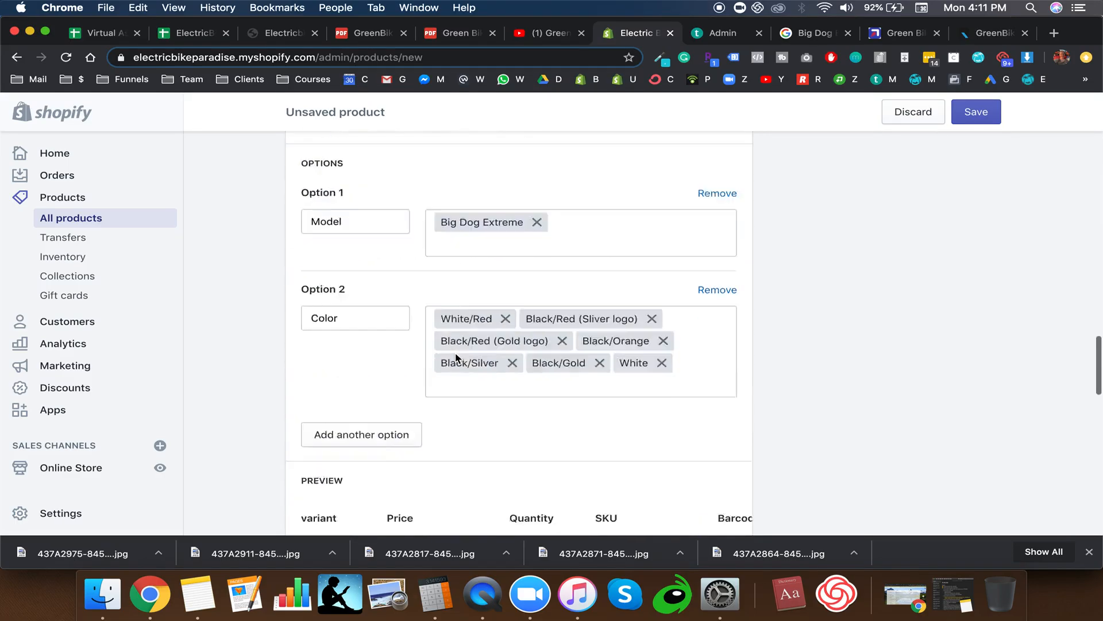
pyautogui.click(455, 353)
pyautogui.press('super+a')
pyautogui.press('super+v')
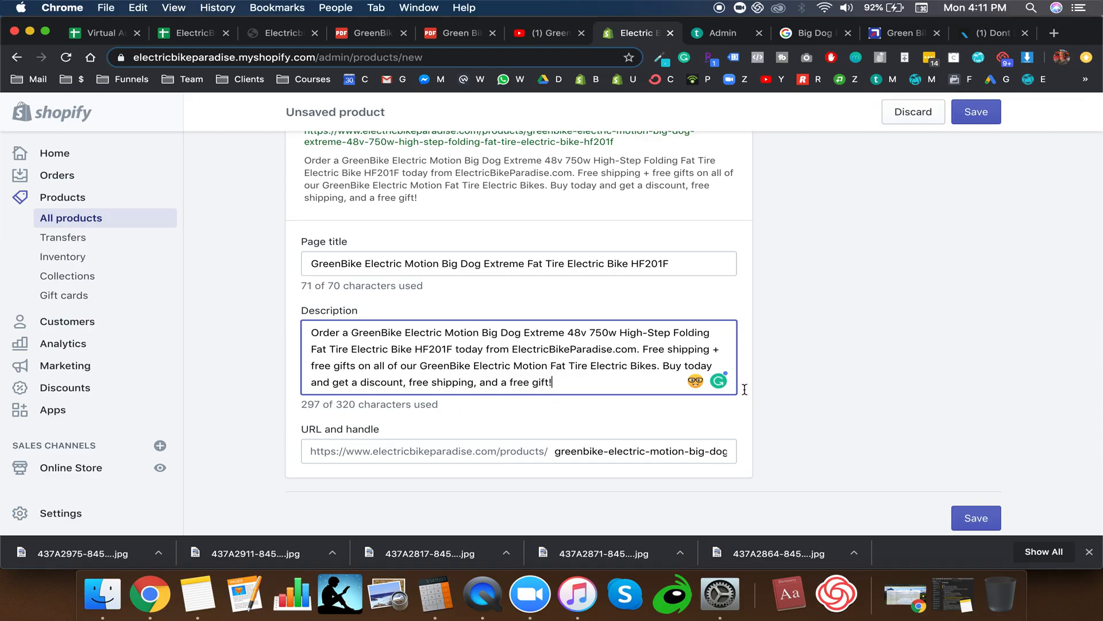
# Step: Add Electric Bikes as a new product type and assign it to the product
pyautogui.scroll(-1, 744, 389)
pyautogui.scroll(20, 769, 331)
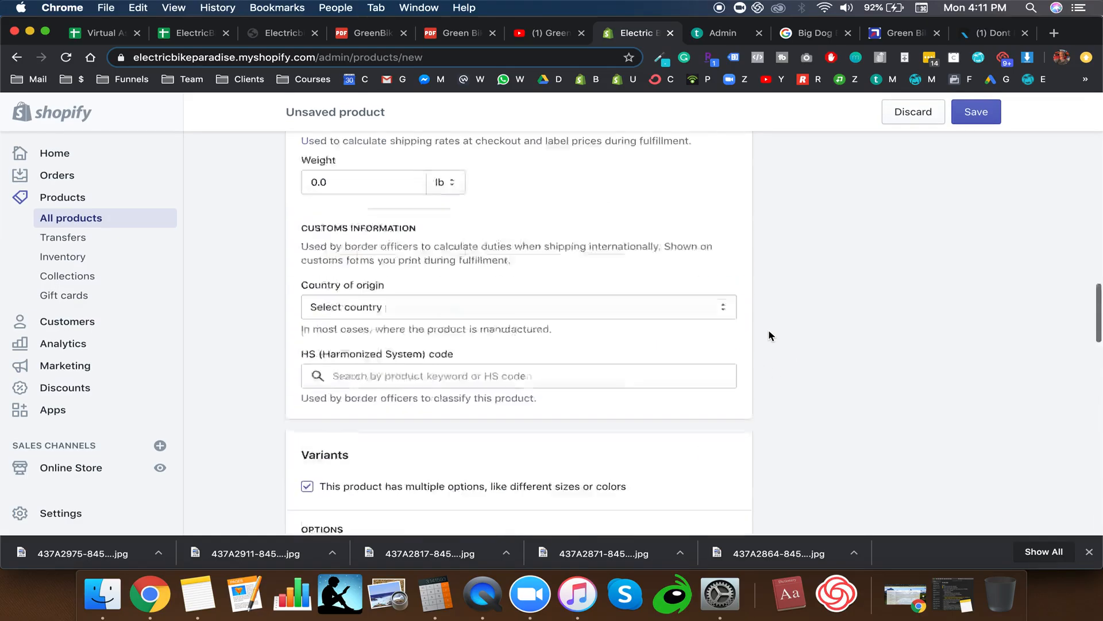
pyautogui.scroll(-4, 769, 332)
pyautogui.scroll(1, 767, 330)
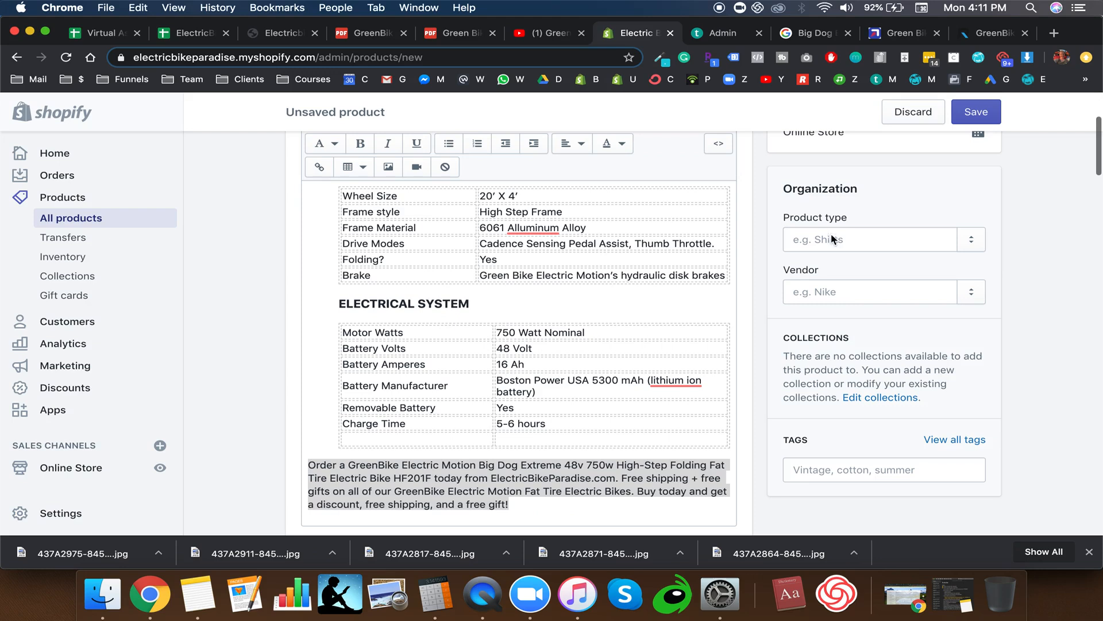
pyautogui.click(866, 236)
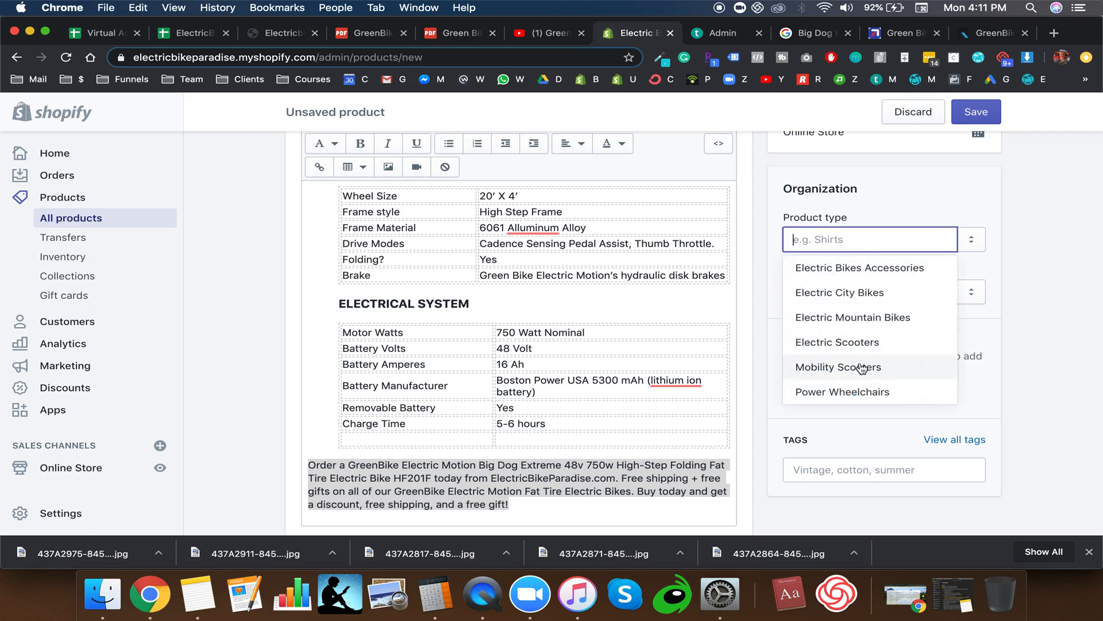
pyautogui.scroll(-3, 860, 362)
pyautogui.scroll(4, 862, 344)
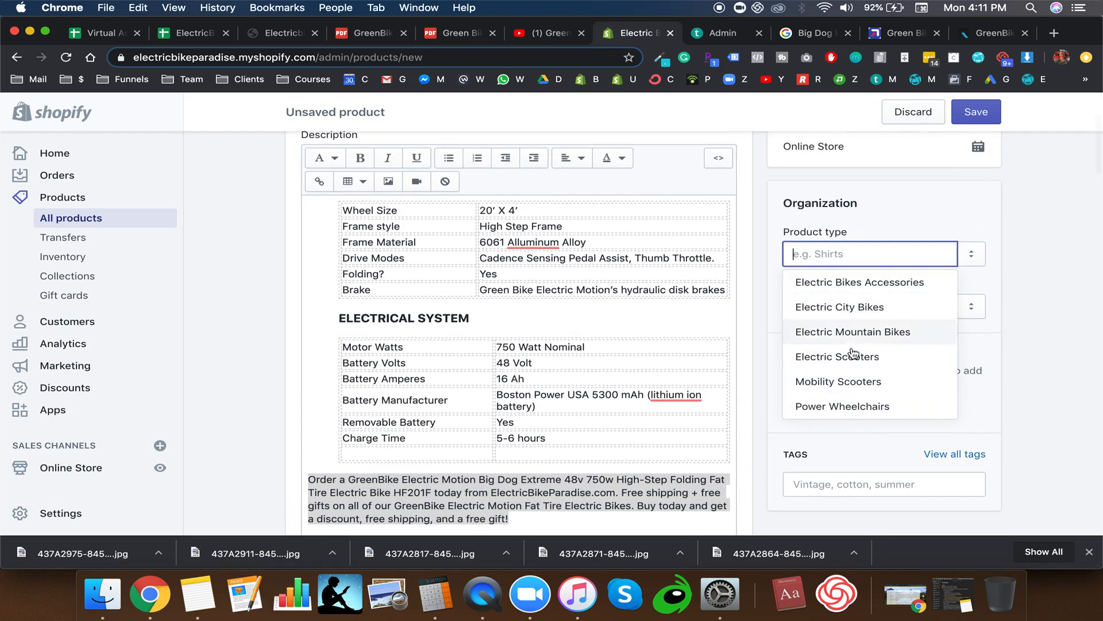
pyautogui.write('Elec')
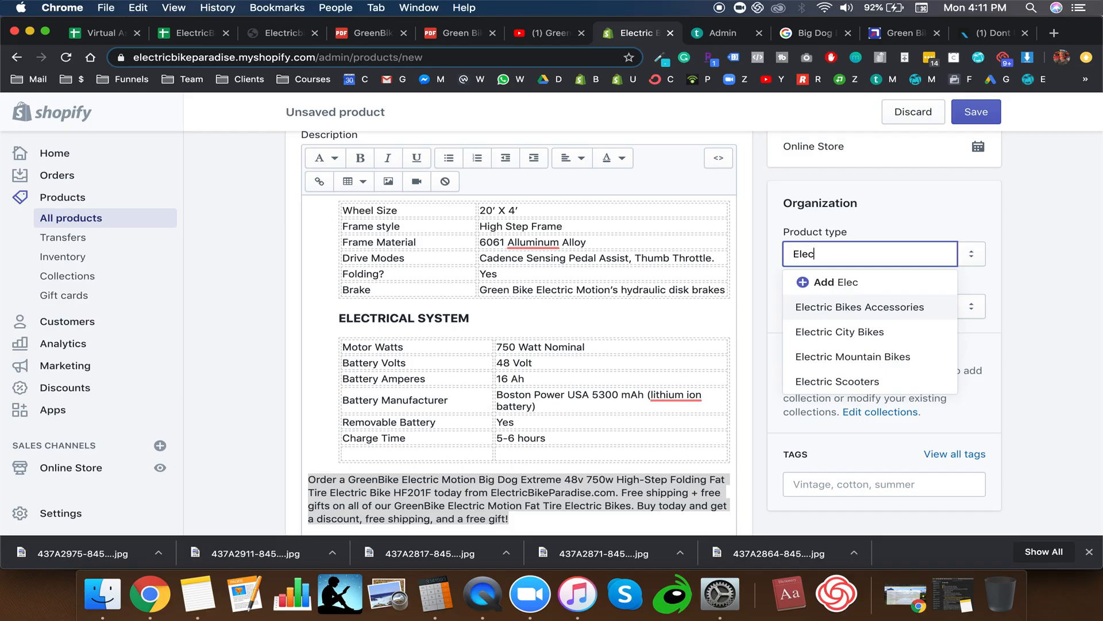
pyautogui.write('tric Bikes')
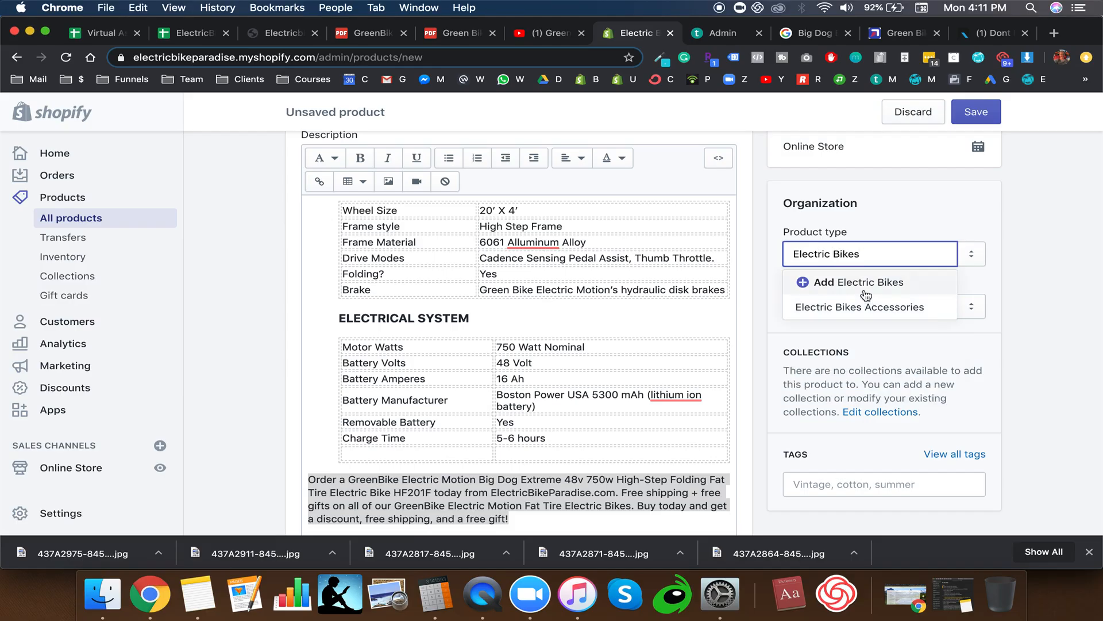
pyautogui.click(935, 287)
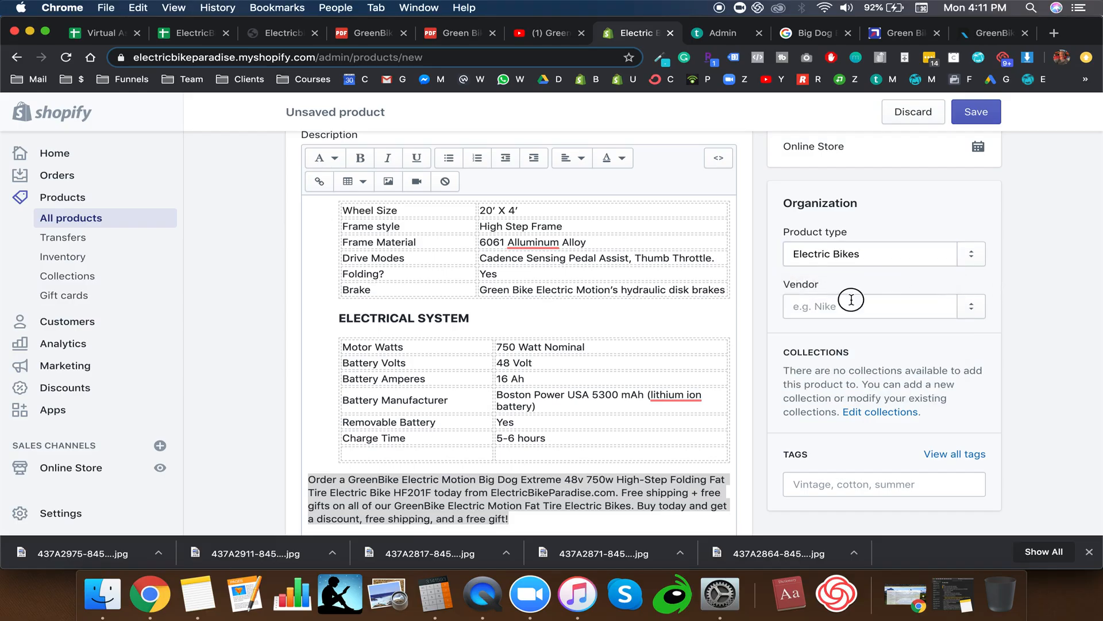
# Step: Add GreenBike Electric Motion as the vendor, copying the brand name from the product title
pyautogui.click(918, 303)
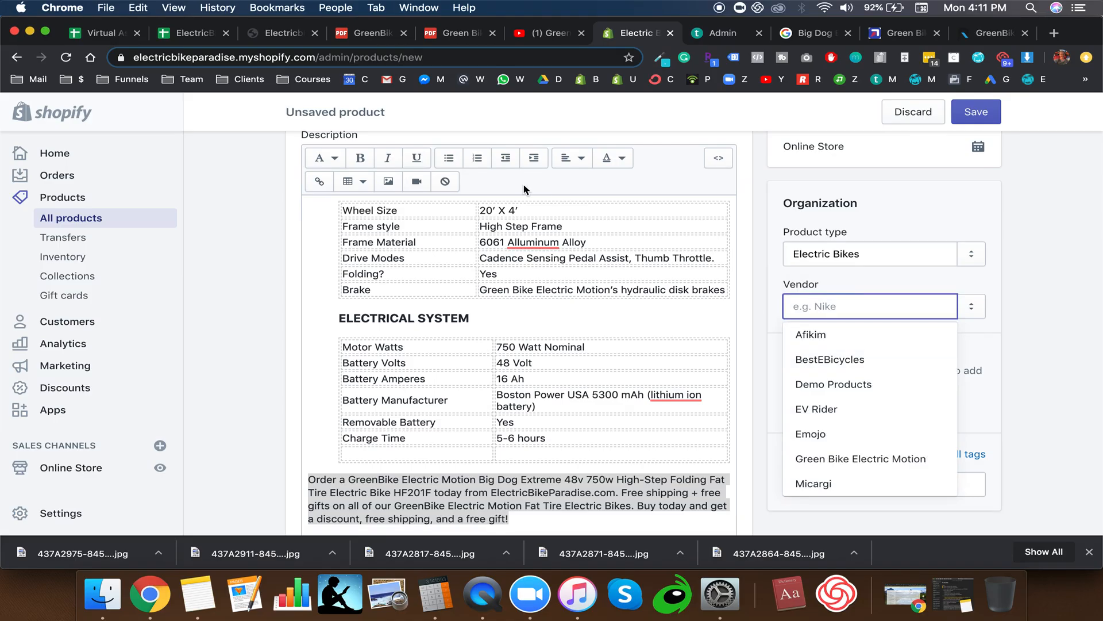
pyautogui.scroll(5, 524, 189)
pyautogui.moveTo(311, 253); pyautogui.dragTo(439, 252)
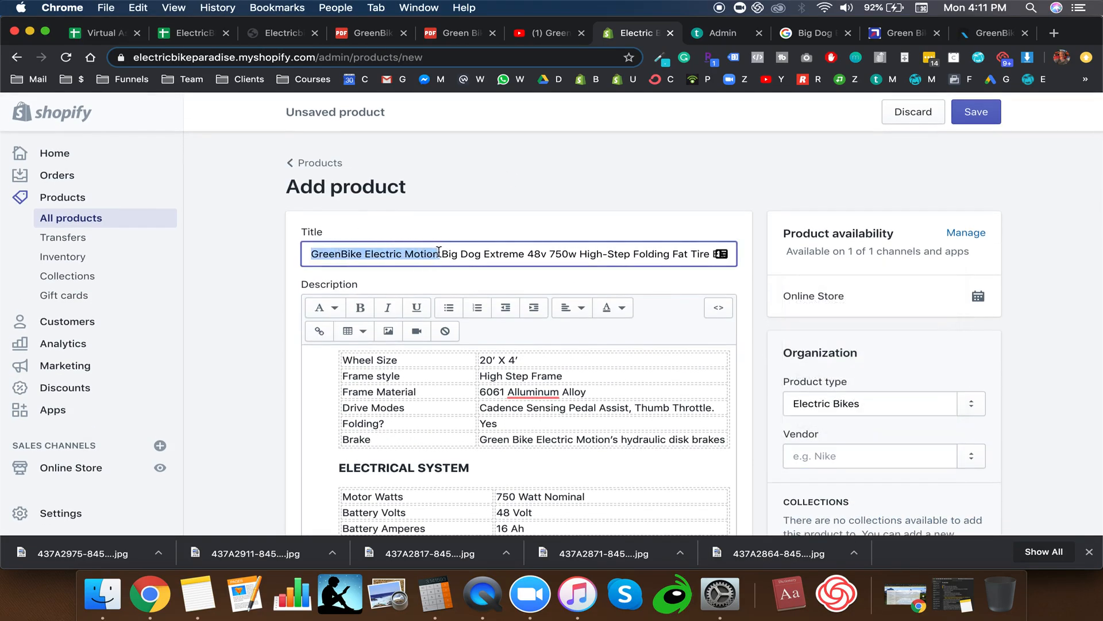
pyautogui.press('cmd+c')
pyautogui.scroll(-3, 632, 316)
pyautogui.click(857, 276)
pyautogui.press('cmd+v')
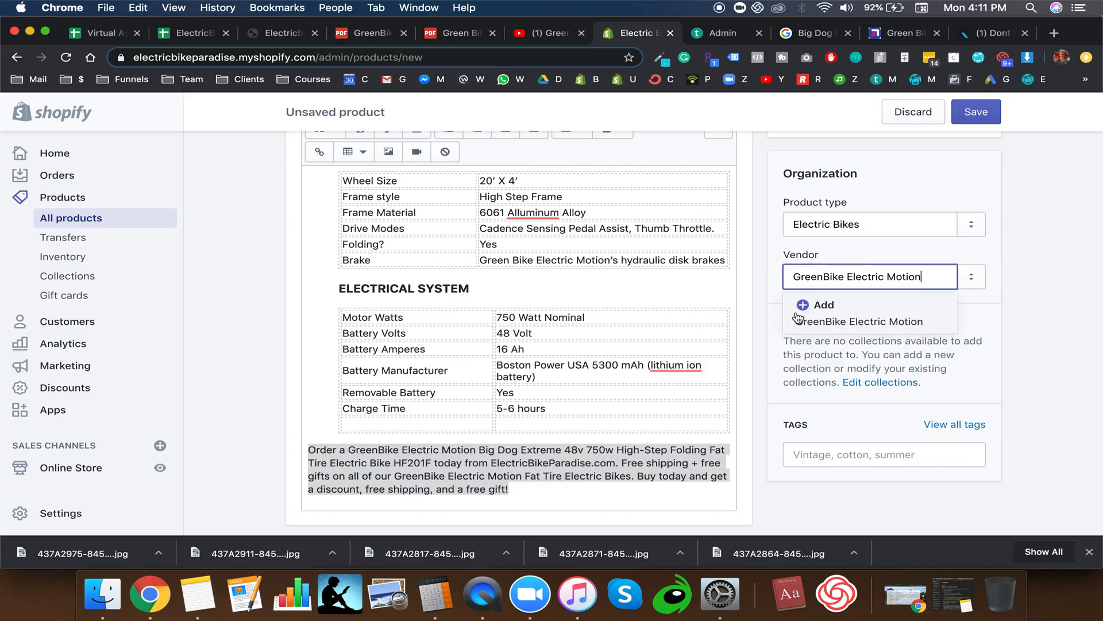
pyautogui.click(800, 318)
# Step: Tag the product with Electric Bikes, reusing the product type's wording
pyautogui.click(831, 450)
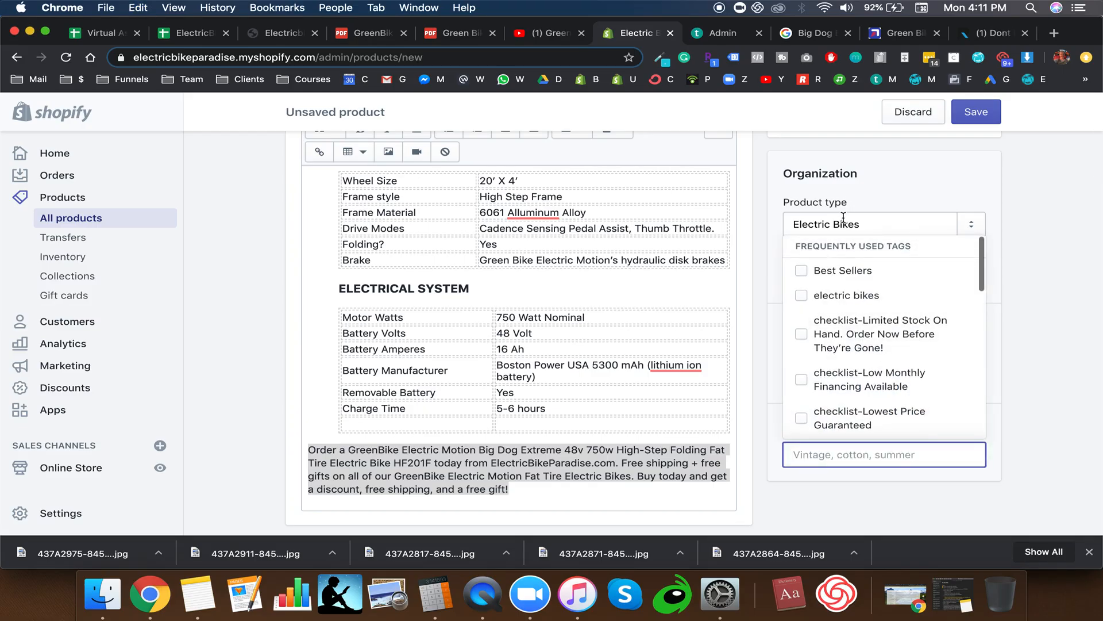
pyautogui.tripleClick(841, 229)
pyautogui.click(839, 455)
pyautogui.press('cmd+v')
pyautogui.press('Return')
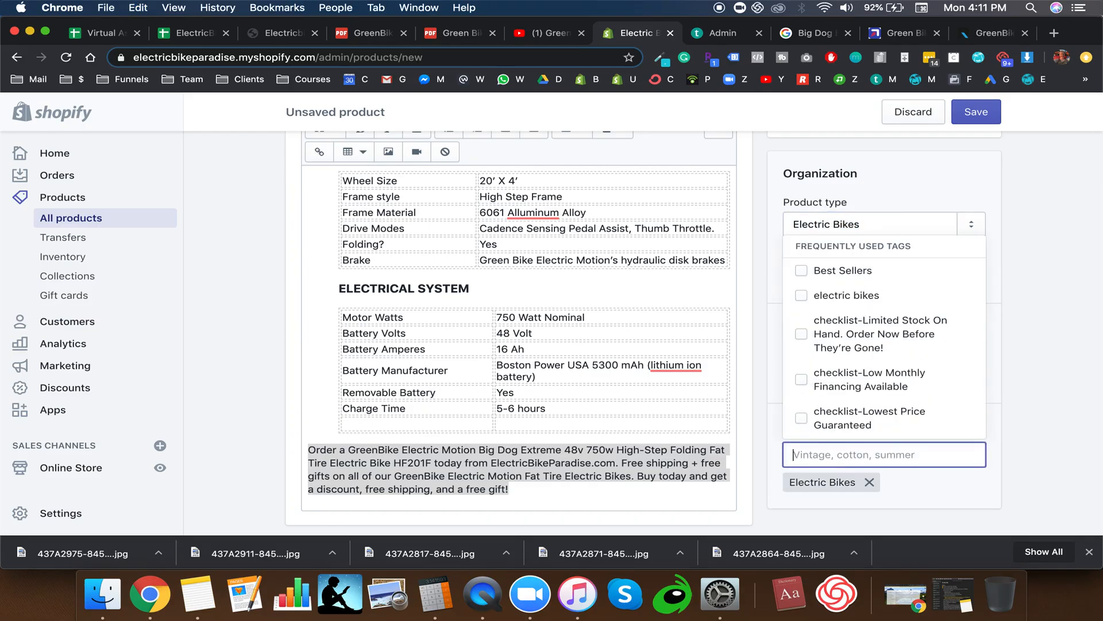
# Step: Tag the product with Fat Tire Electric Bikes and Folding Fat Tire Electric Bikes
pyautogui.scroll(15, 514, 299)
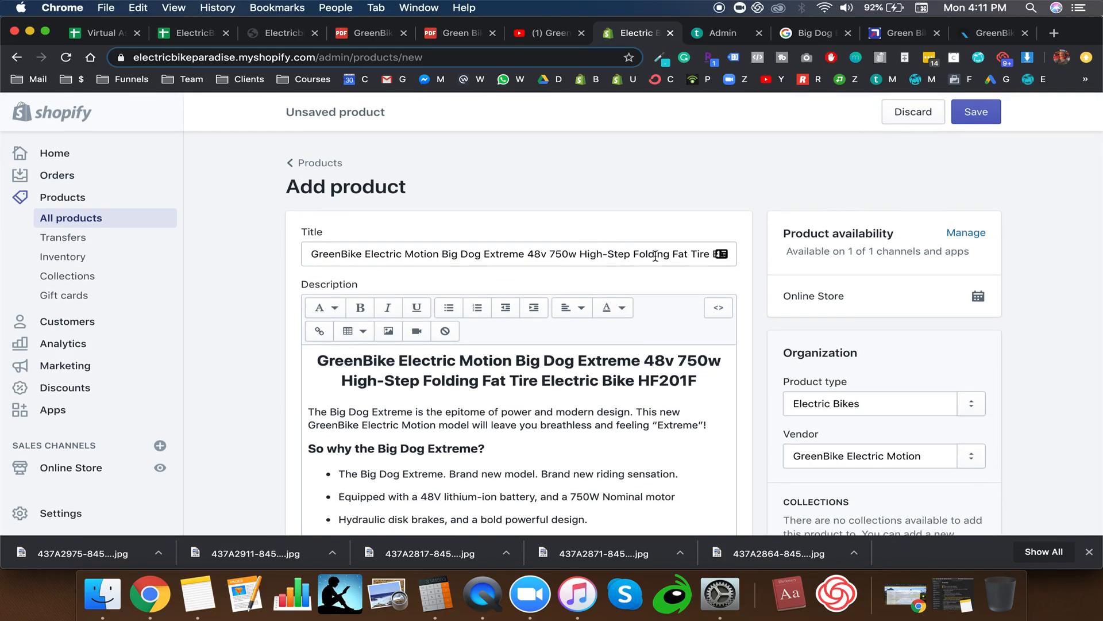
pyautogui.moveTo(671, 253)
pyautogui.mouseDown()
pyautogui.moveTo(721, 251)
pyautogui.moveTo(686, 252)
pyautogui.mouseUp()
pyautogui.press('super+c')
pyautogui.scroll(-10, 863, 350)
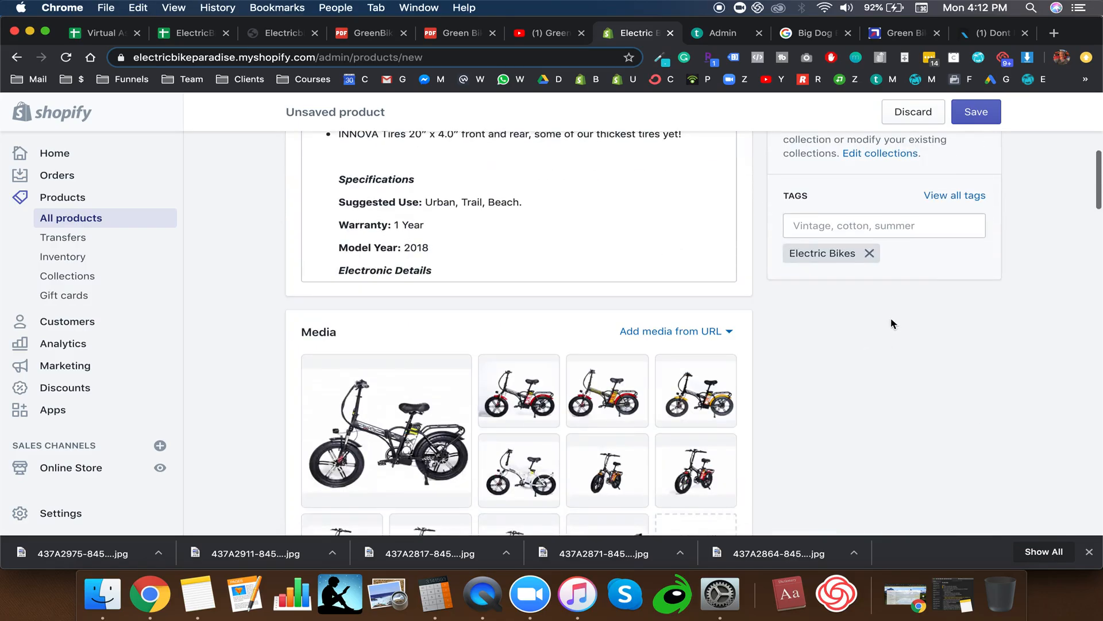
pyautogui.click(902, 224)
pyautogui.press('super+v')
pyautogui.write('s')
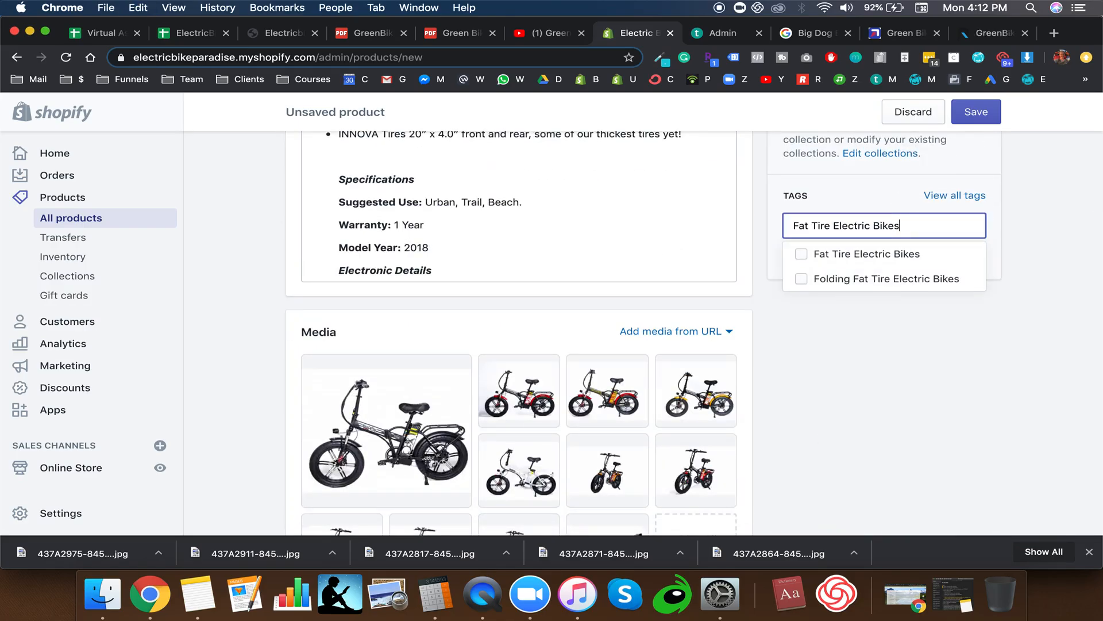
pyautogui.click(800, 254)
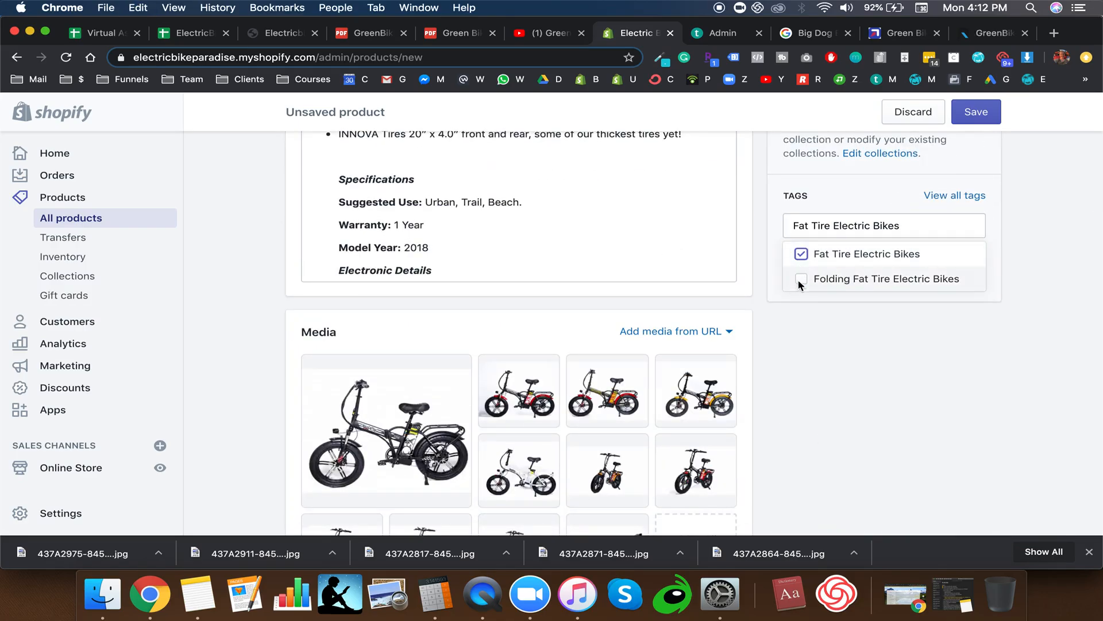
pyautogui.click(801, 280)
pyautogui.click(1042, 236)
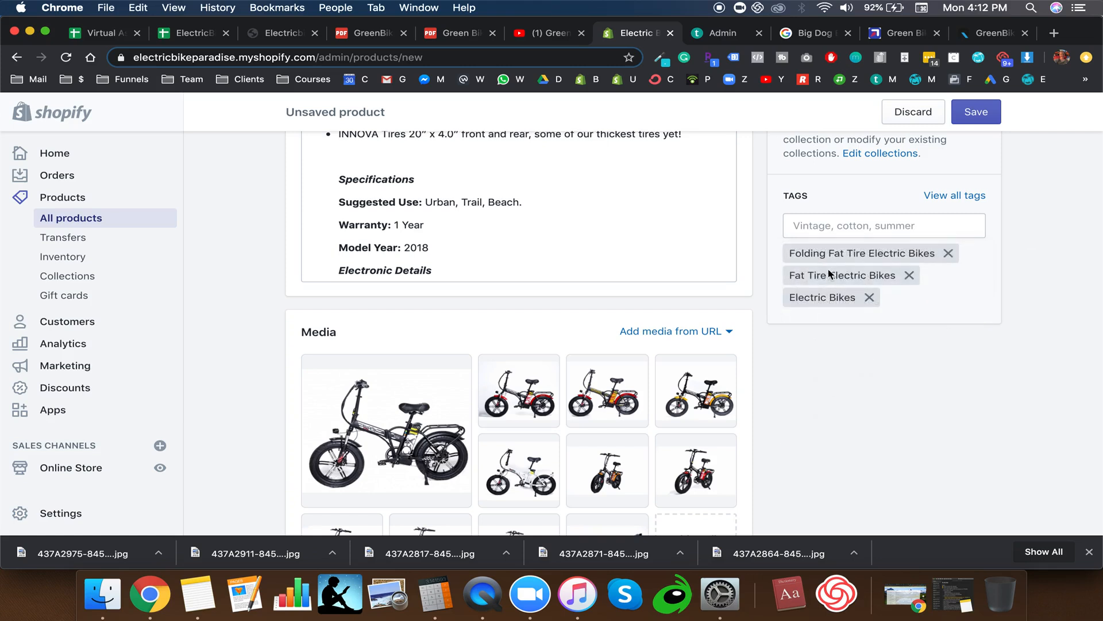
# Step: Add the new tag 48v Electric Bikes, copying the voltage from the product title
pyautogui.scroll(10, 755, 206)
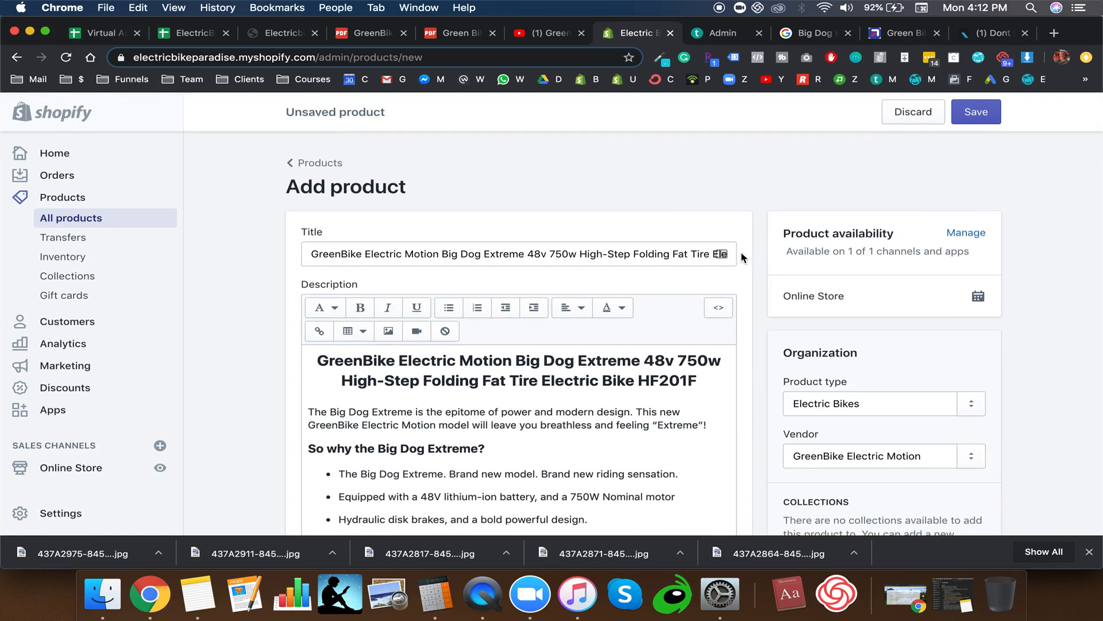
pyautogui.doubleClick(535, 255)
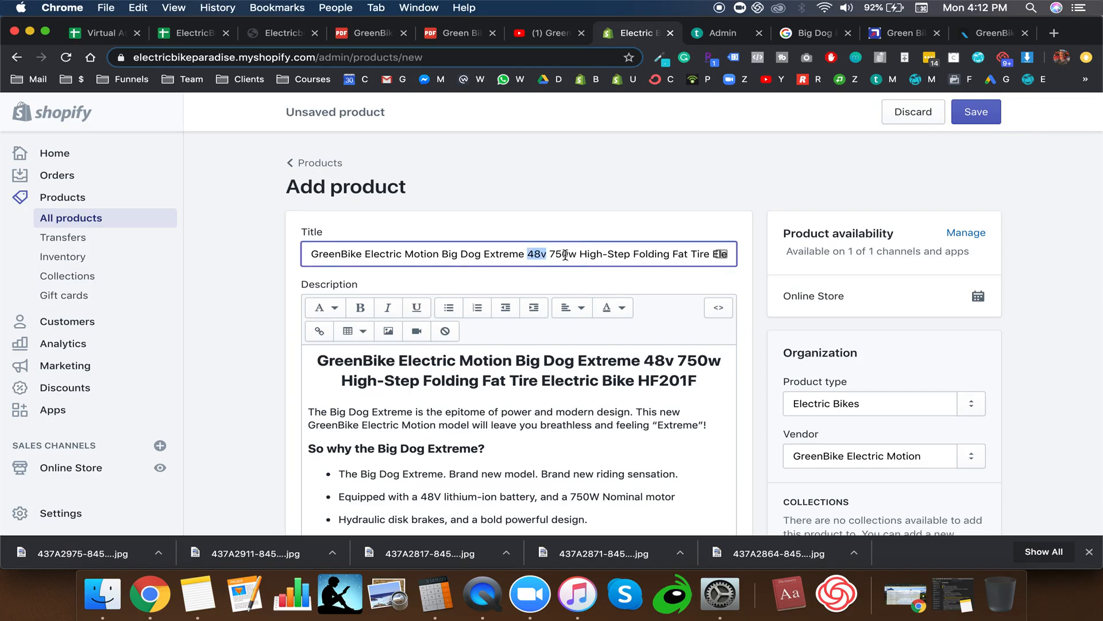
pyautogui.press('super+c')
pyautogui.scroll(-6, 871, 379)
pyautogui.click(886, 305)
pyautogui.press('super+v')
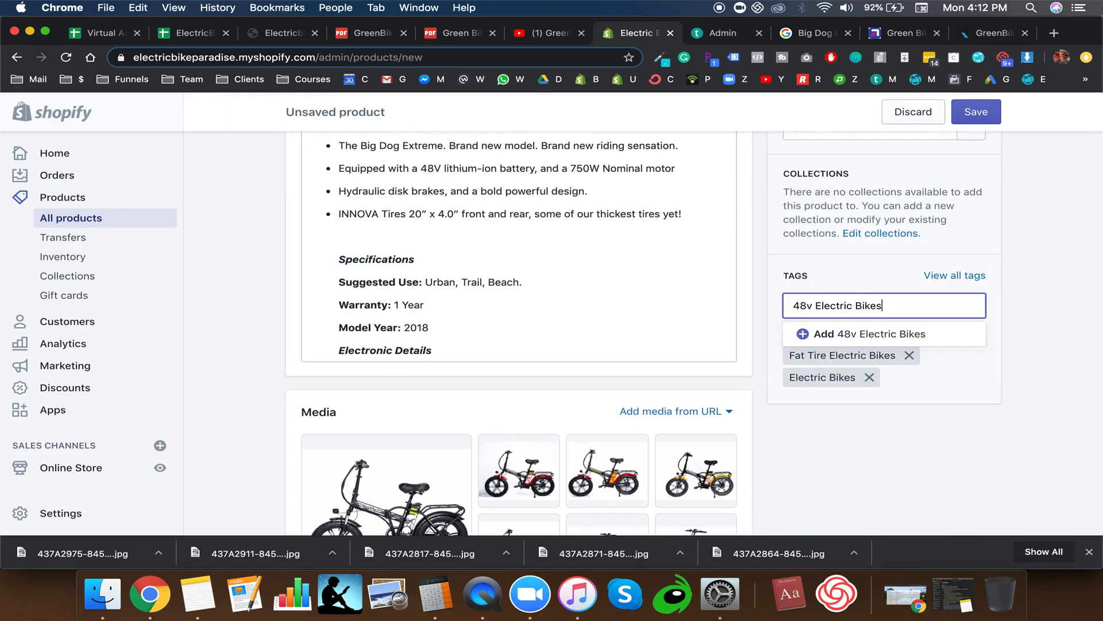
pyautogui.press('Return')
pyautogui.scroll(6, 559, 255)
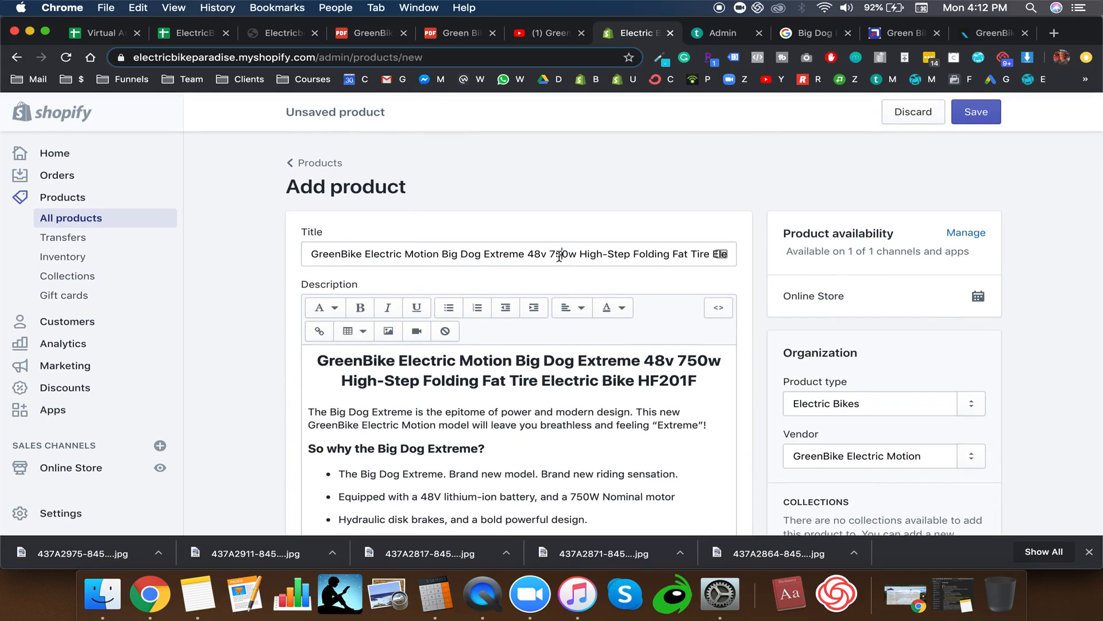
# Step: Add the new tag 750w Electric Bikes, copying the wattage from the product title
pyautogui.doubleClick(559, 256)
pyautogui.press('super+c')
pyautogui.scroll(-6, 857, 361)
pyautogui.click(860, 319)
pyautogui.press('super+v')
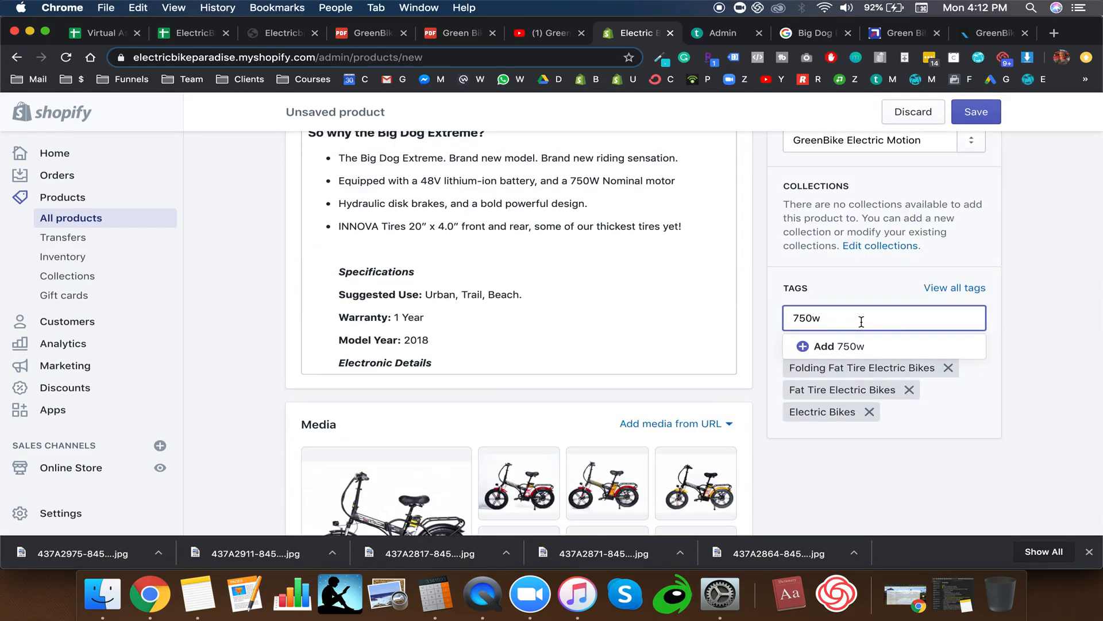
pyautogui.write('Electric Bikes')
pyautogui.press('Return')
pyautogui.click(763, 267)
# Step: Review the product type, vendor and tags of the unsaved product against its title
pyautogui.scroll(6, 763, 267)
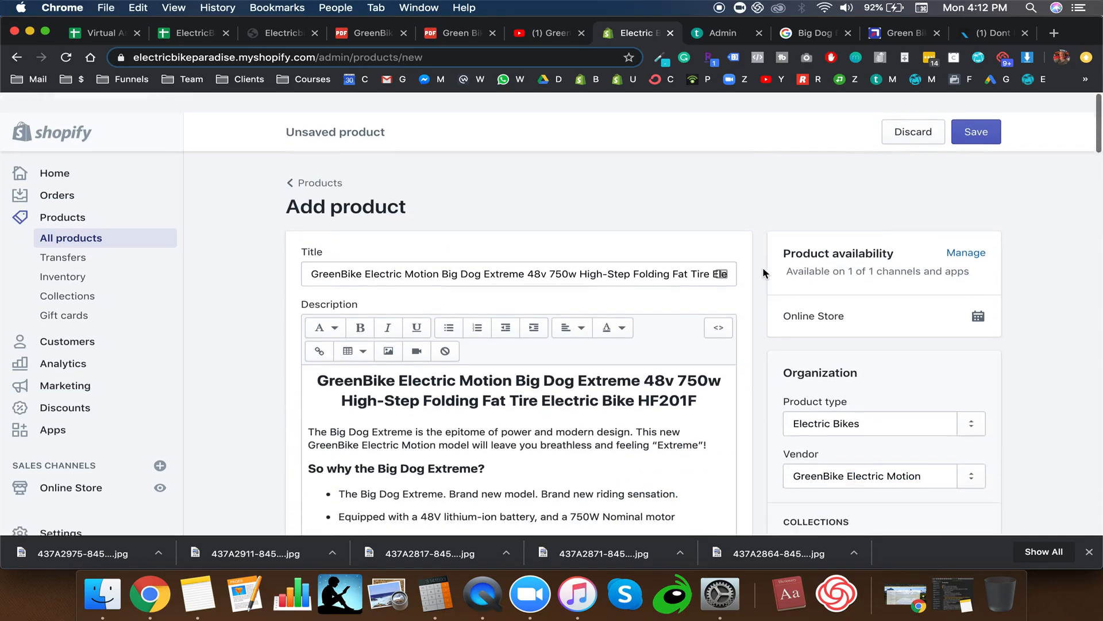
pyautogui.scroll(-1, 763, 266)
pyautogui.scroll(-7, 764, 322)
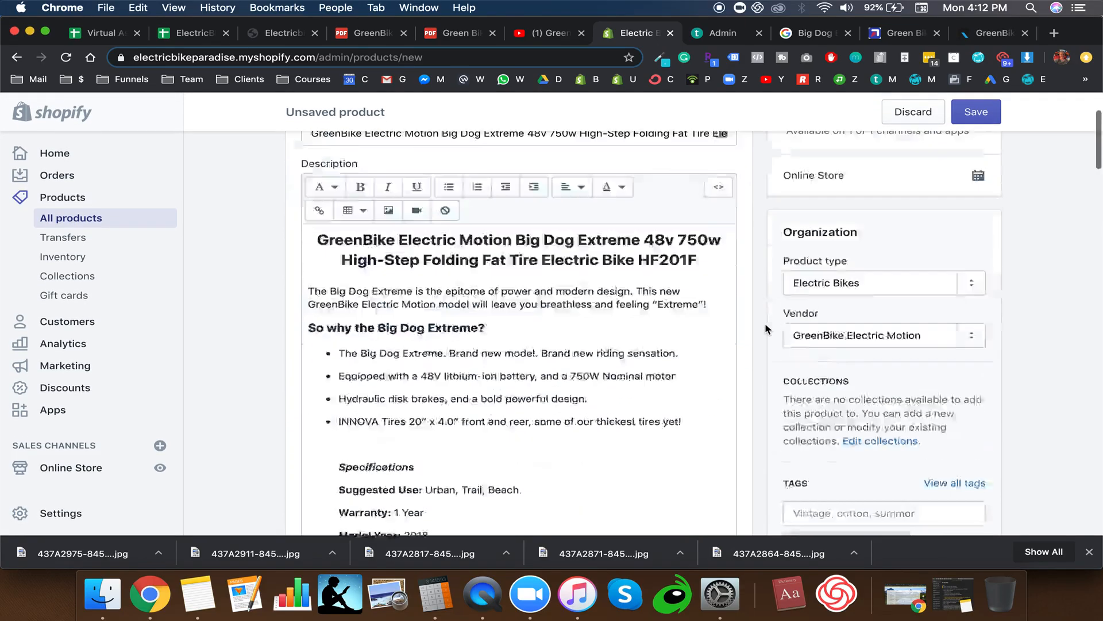
pyautogui.scroll(2, 764, 322)
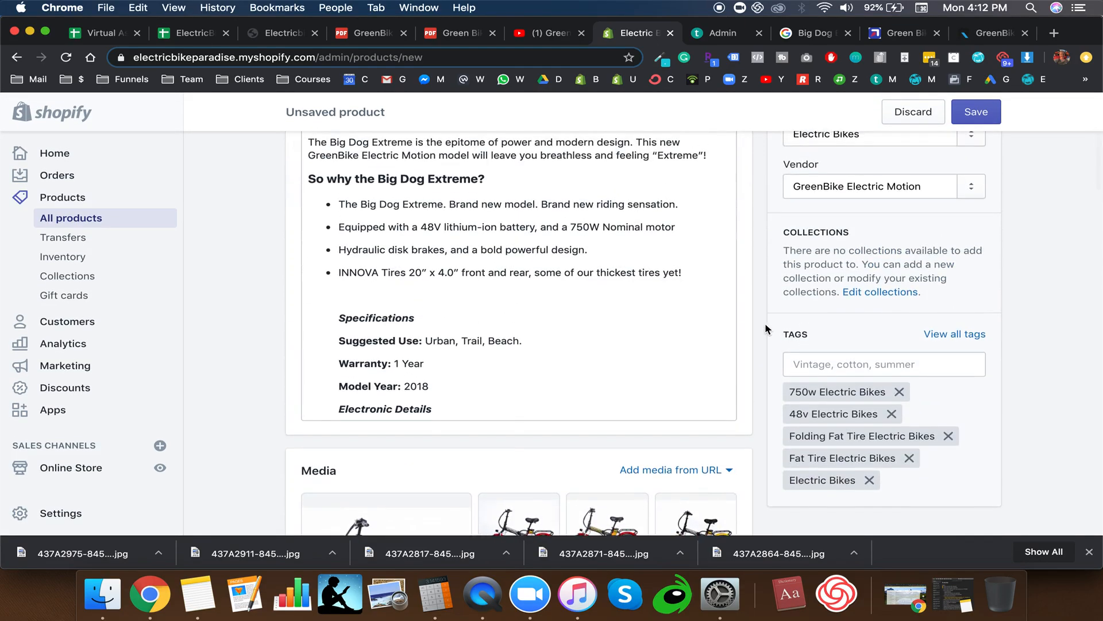
pyautogui.scroll(2, 765, 325)
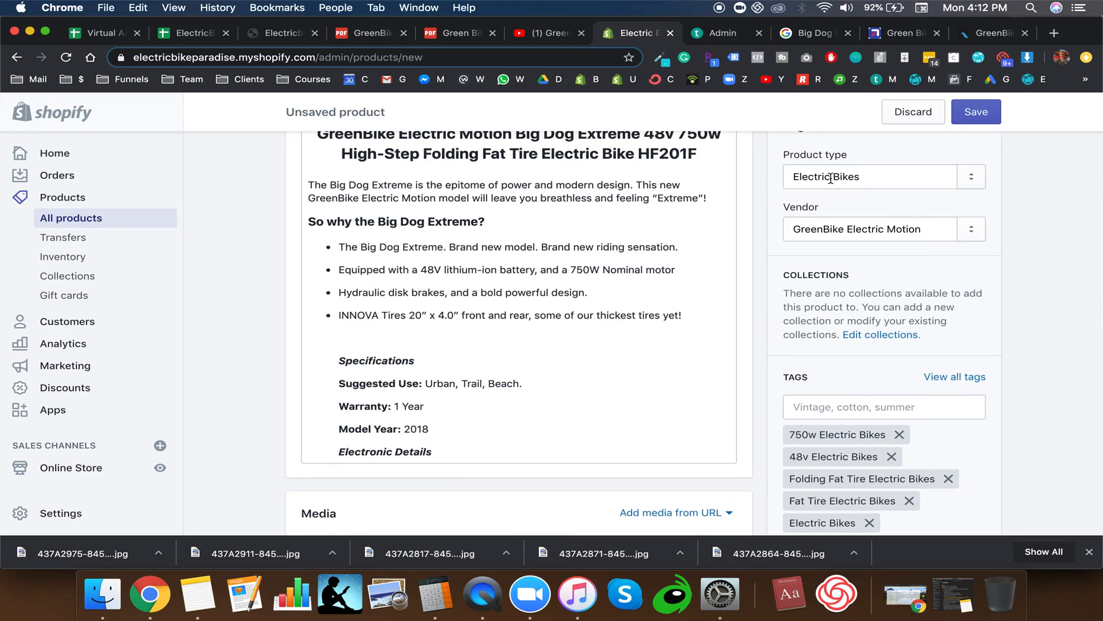
pyautogui.click(802, 179)
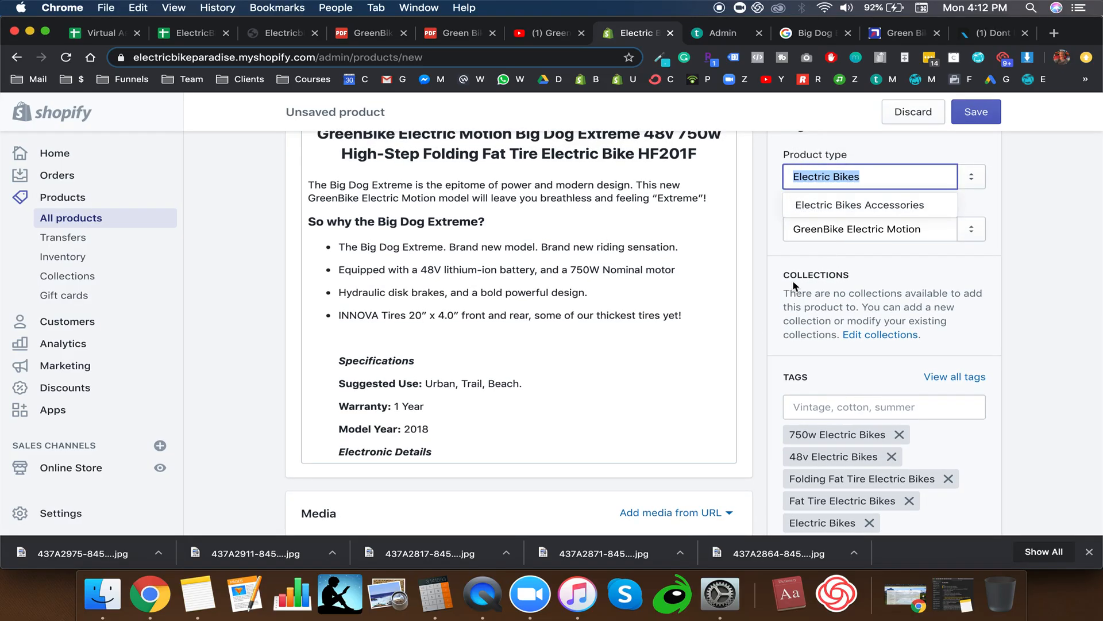
pyautogui.click(773, 288)
pyautogui.scroll(-3, 772, 287)
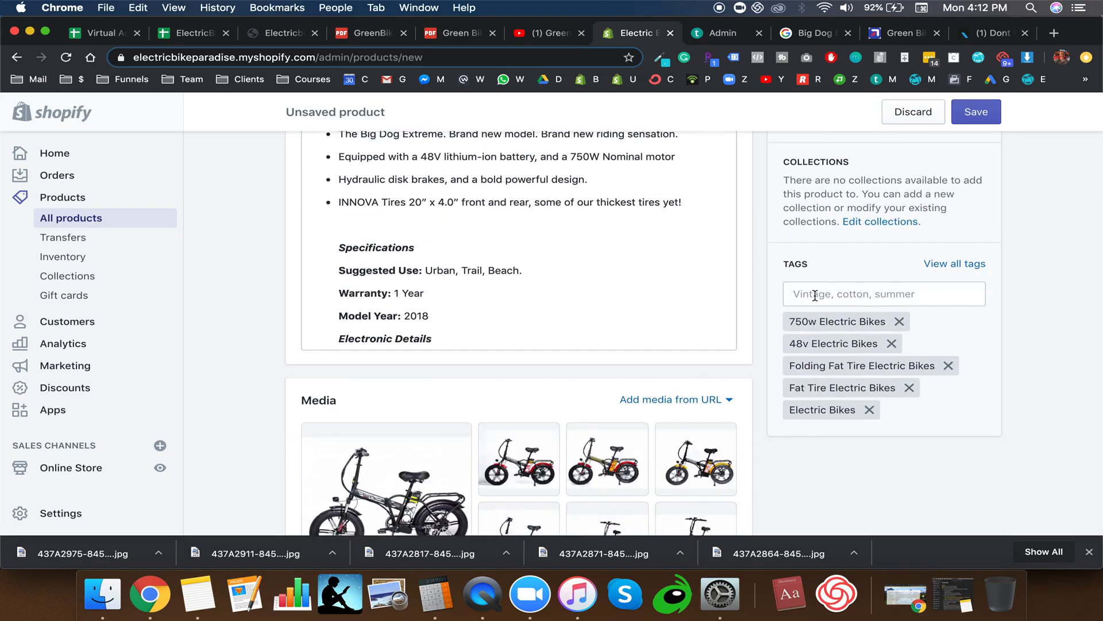
pyautogui.scroll(3, 815, 296)
pyautogui.scroll(5, 860, 252)
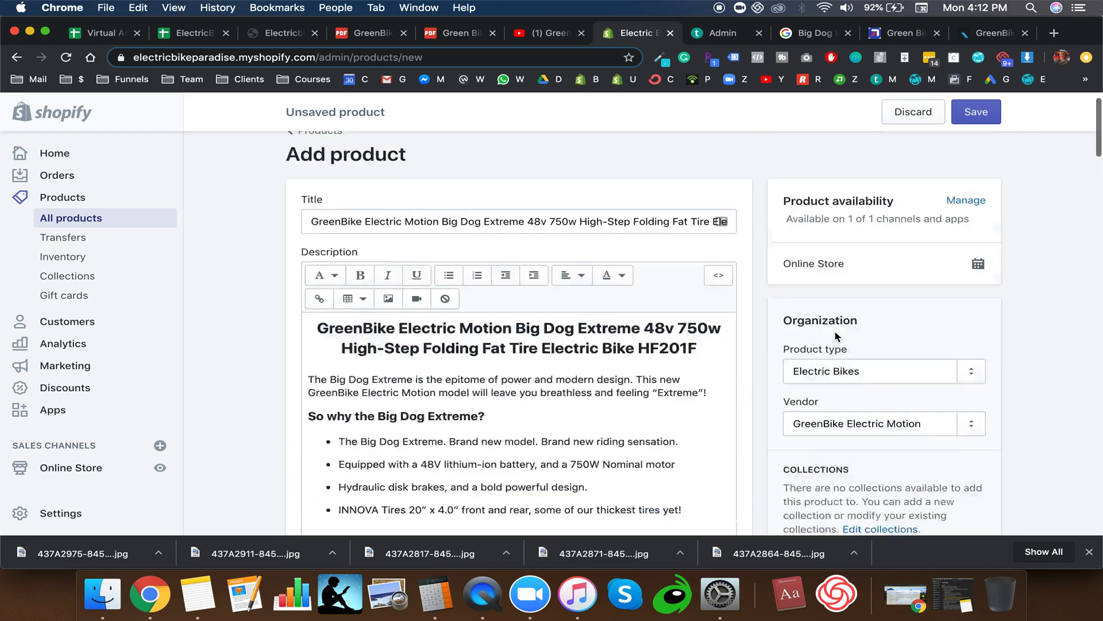
# Step: Save the new product and open its page in the online store
pyautogui.click(976, 115)
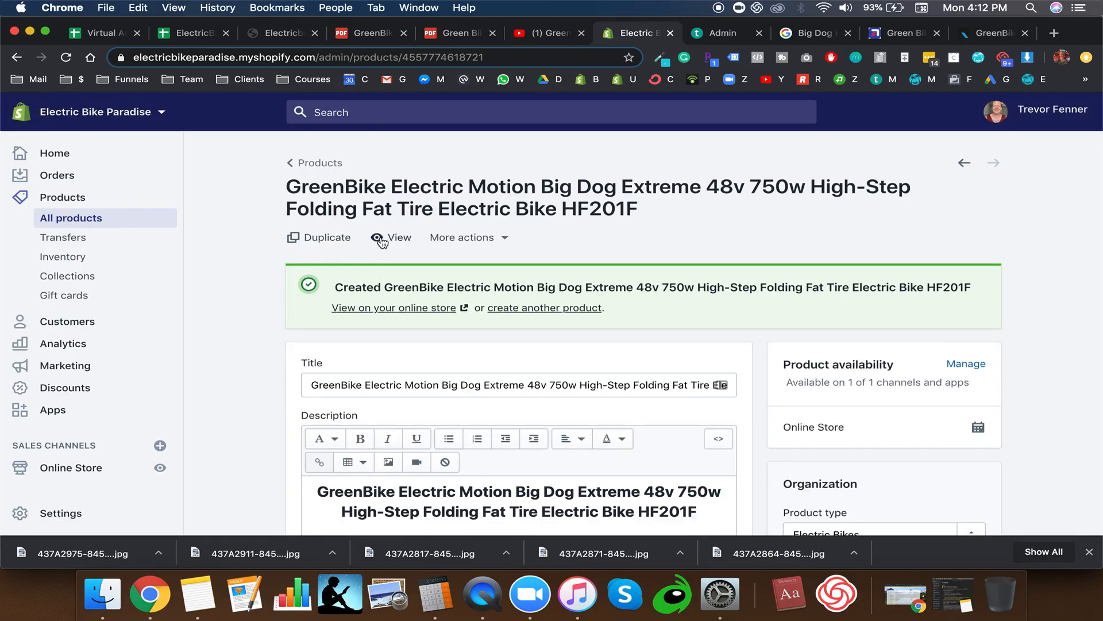
pyautogui.click(380, 239)
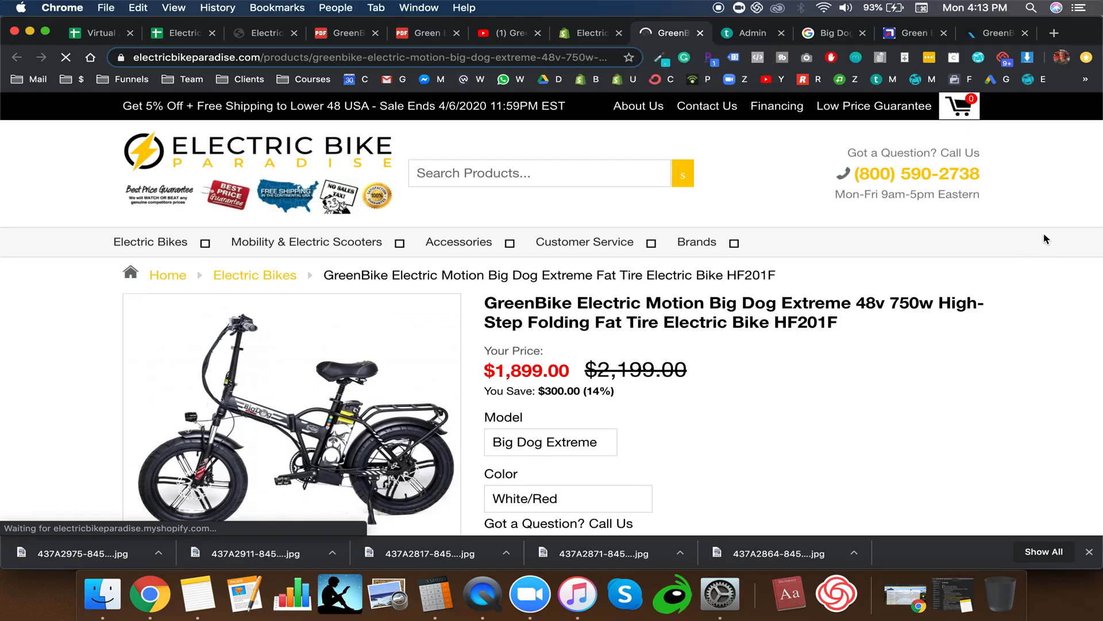
# Step: Check the price, photos, model choice and color choices on the live product page
pyautogui.scroll(-3, 516, 310)
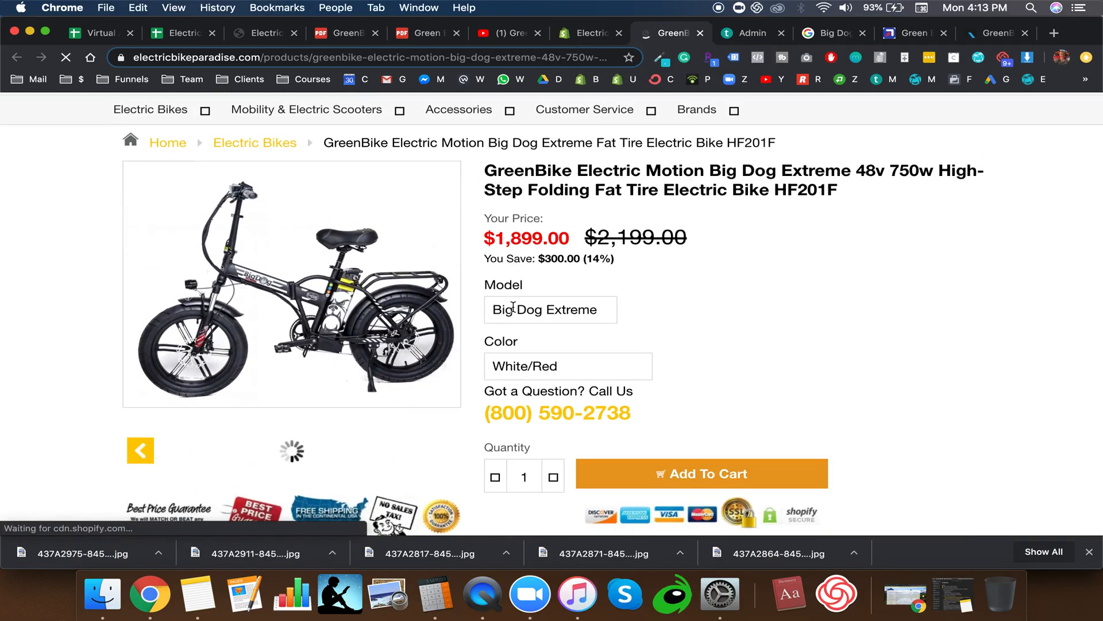
pyautogui.scroll(-1, 542, 278)
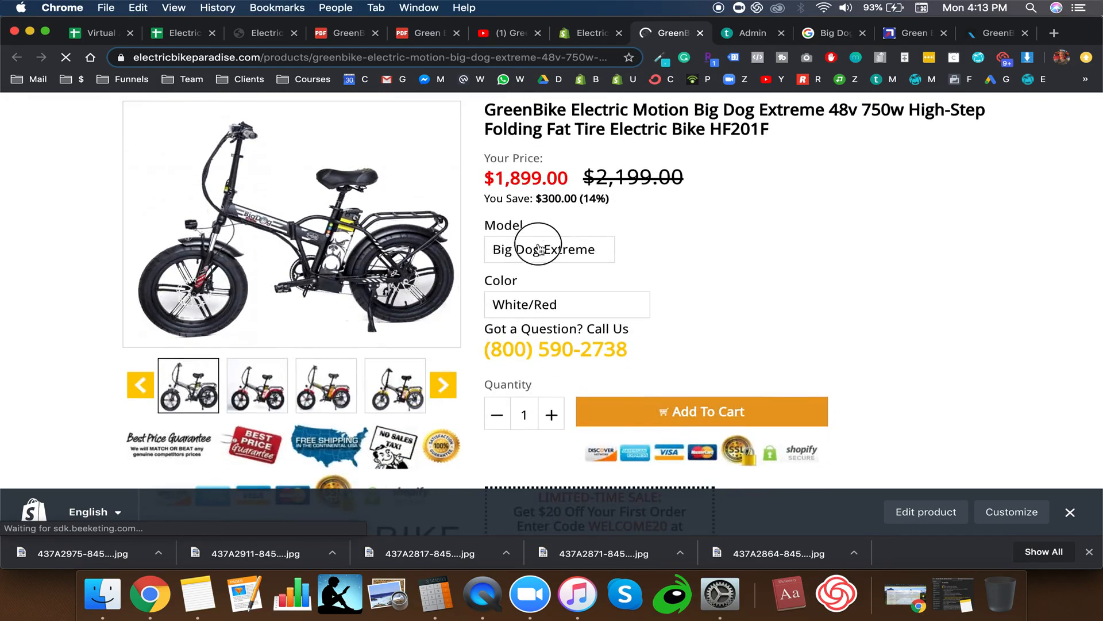
pyautogui.click(534, 247)
pyautogui.click(604, 266)
pyautogui.click(586, 296)
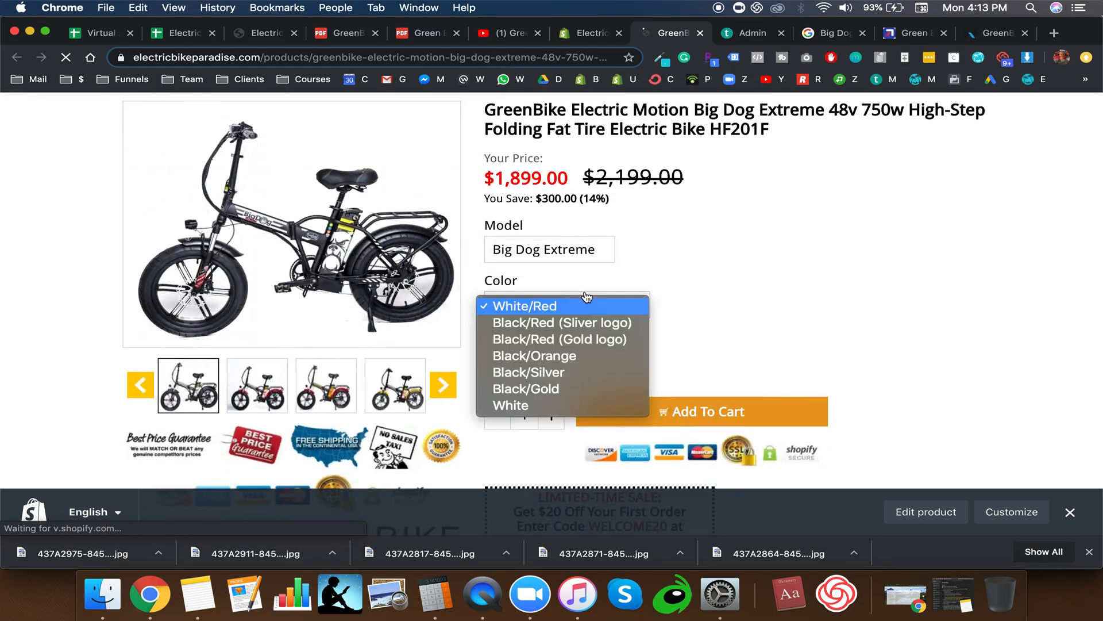
pyautogui.click(644, 276)
# Step: Look through the live page's description, specification tables, closing order text, reviews area and related products
pyautogui.scroll(-3, 653, 282)
pyautogui.scroll(-5, 652, 335)
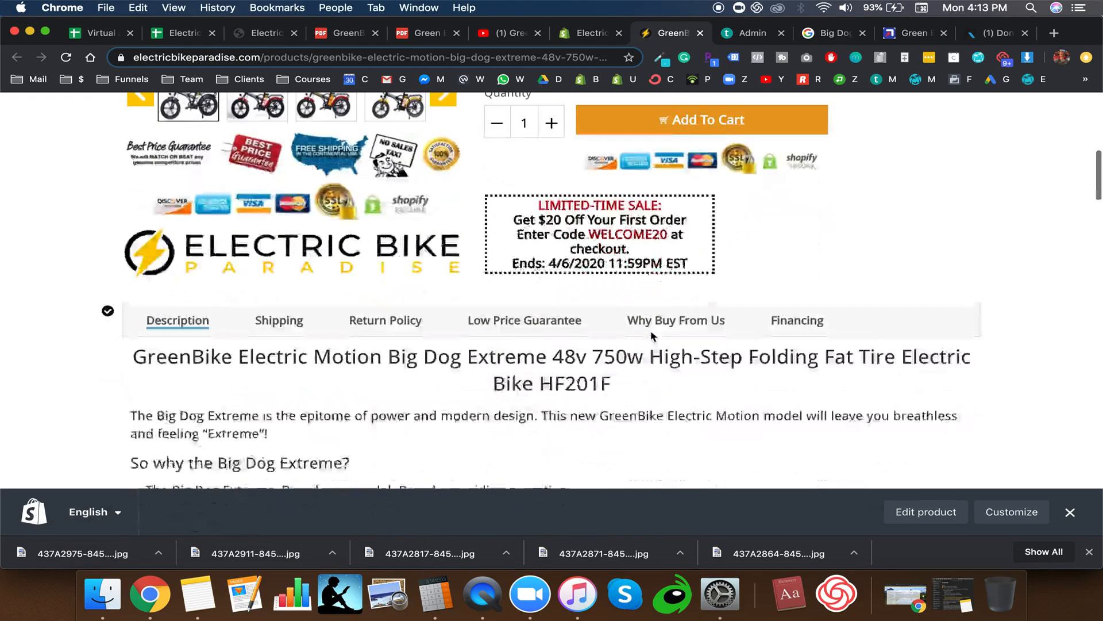
pyautogui.scroll(-12, 439, 333)
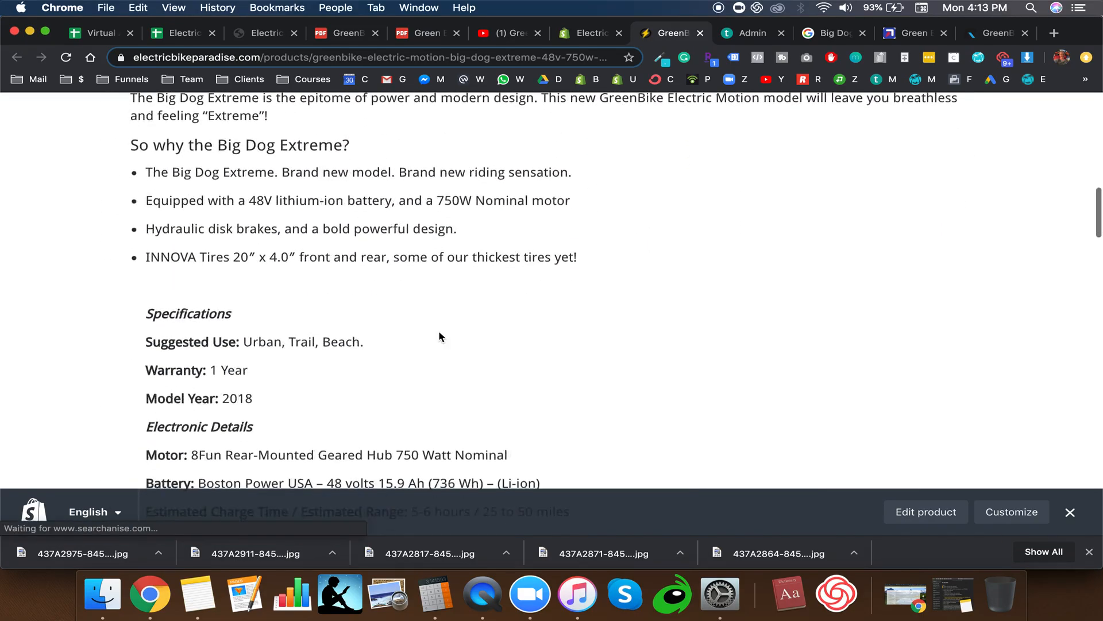
pyautogui.scroll(-15, 439, 336)
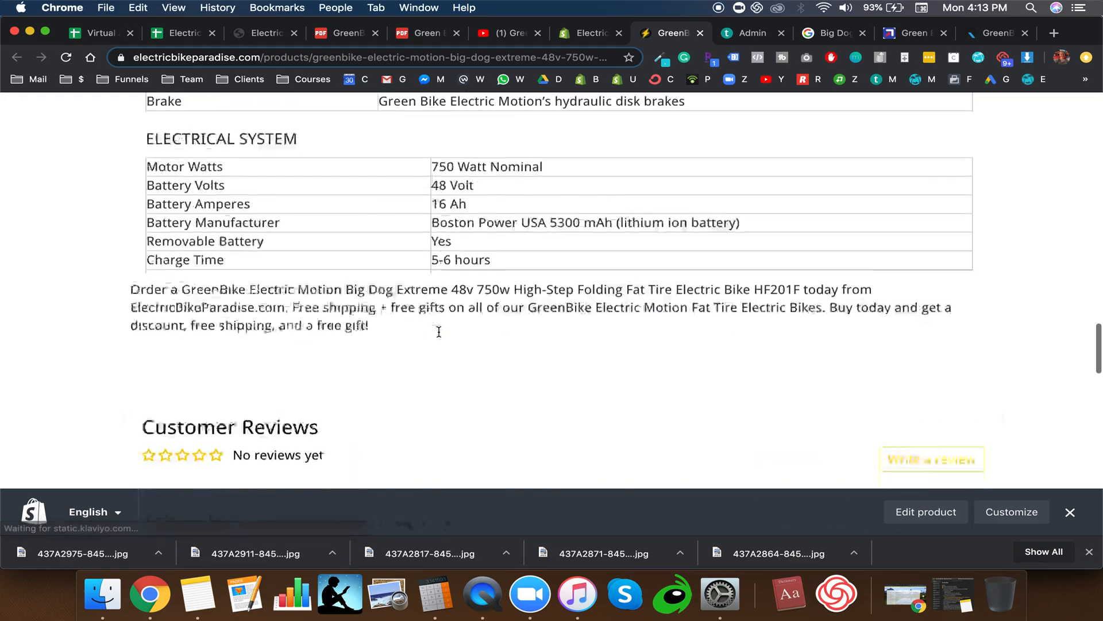
pyautogui.scroll(-4, 439, 336)
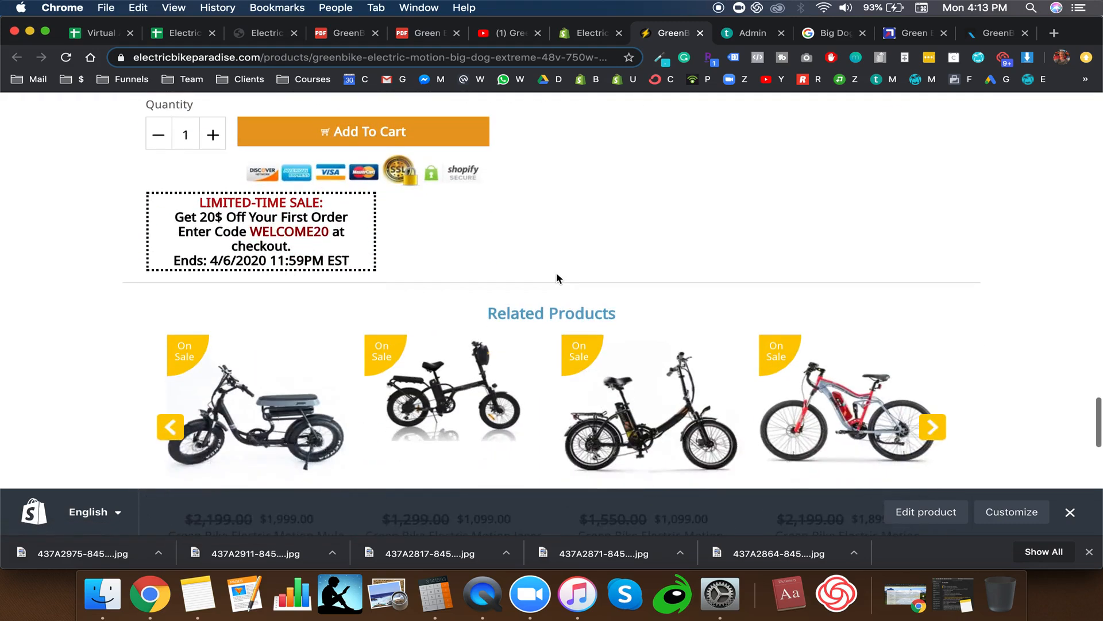
# Step: Browse the product photo gallery of the Big Dog Extreme listing on electricbikeparadise.com through to the handlebar display close-up
pyautogui.scroll(20, 557, 272)
pyautogui.scroll(-3, 427, 394)
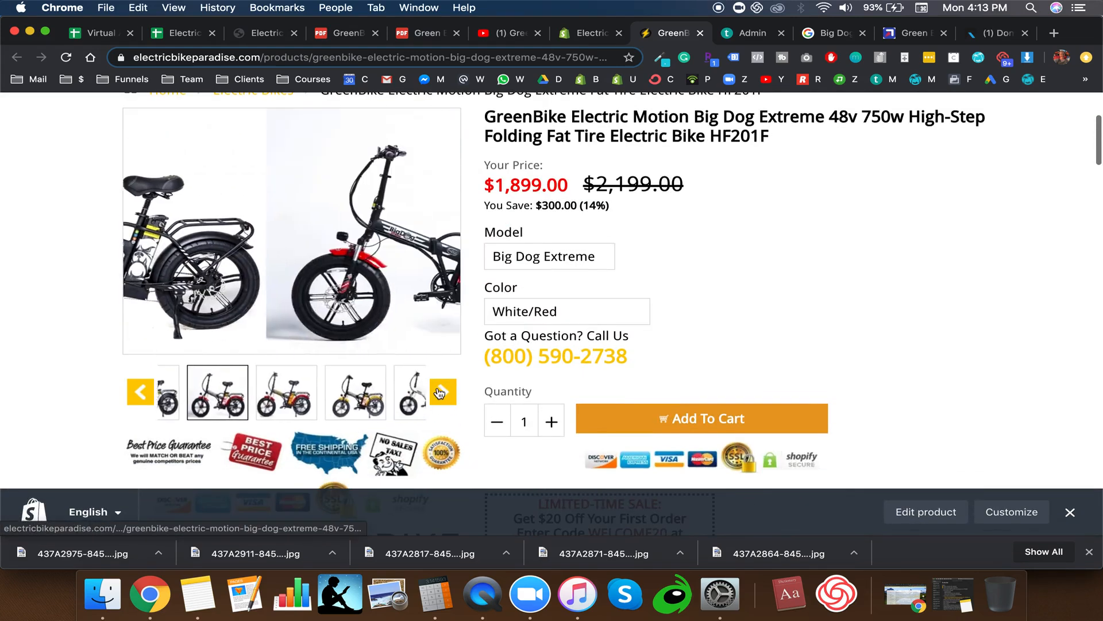
pyautogui.click(440, 393)
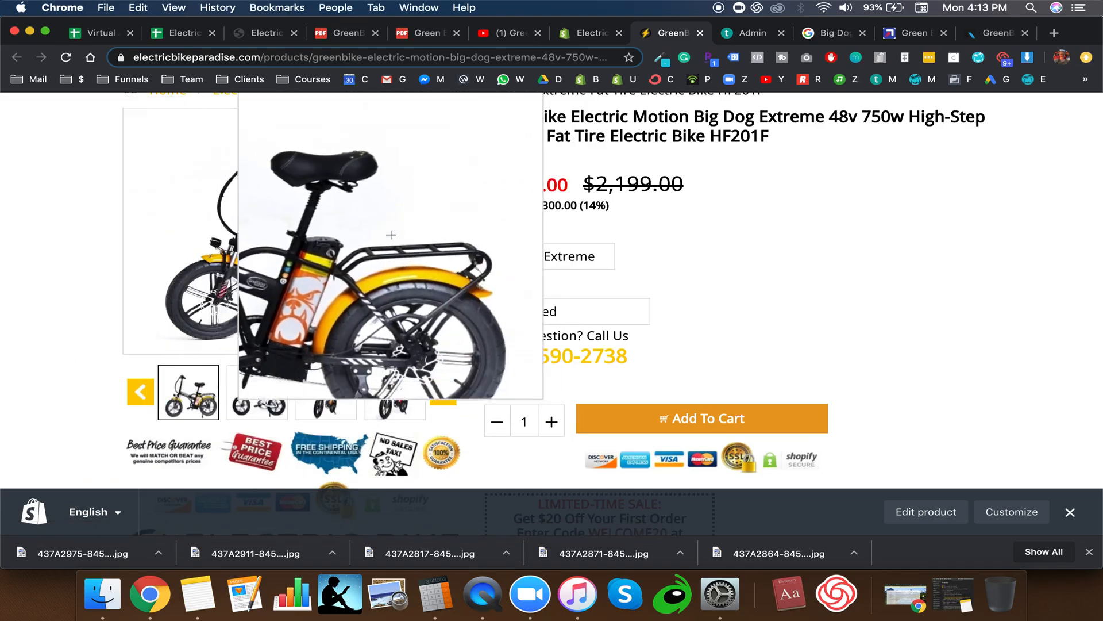
pyautogui.click(440, 390)
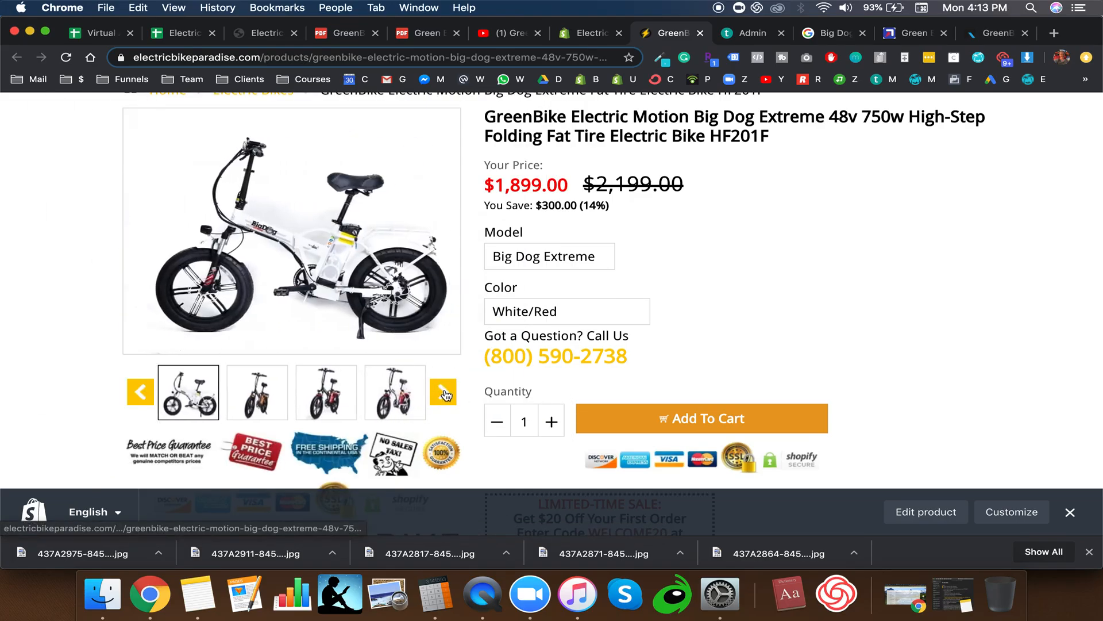
pyautogui.click(444, 393)
pyautogui.click(445, 392)
pyautogui.click(445, 393)
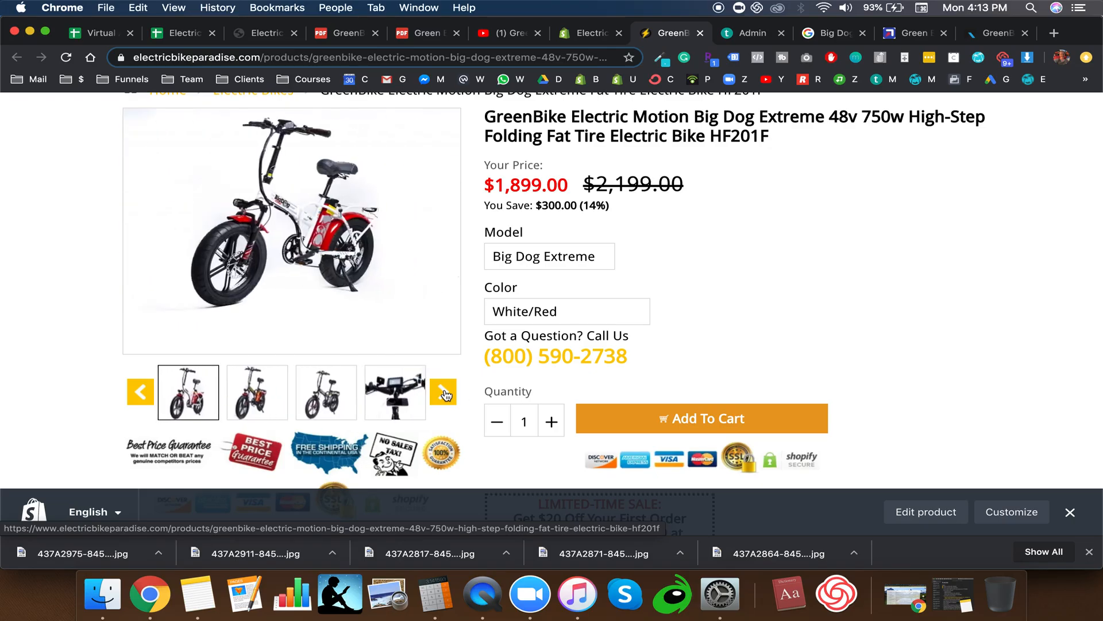
pyautogui.click(444, 393)
pyautogui.click(444, 392)
pyautogui.click(444, 393)
pyautogui.scroll(-3, 434, 291)
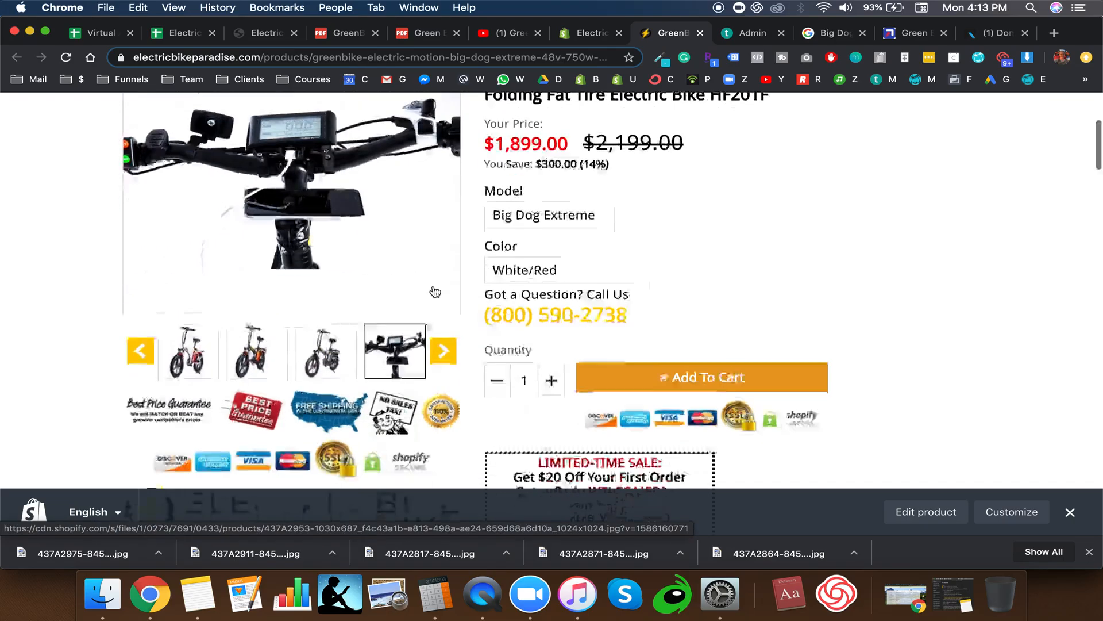
pyautogui.scroll(3, 435, 292)
pyautogui.click(435, 292)
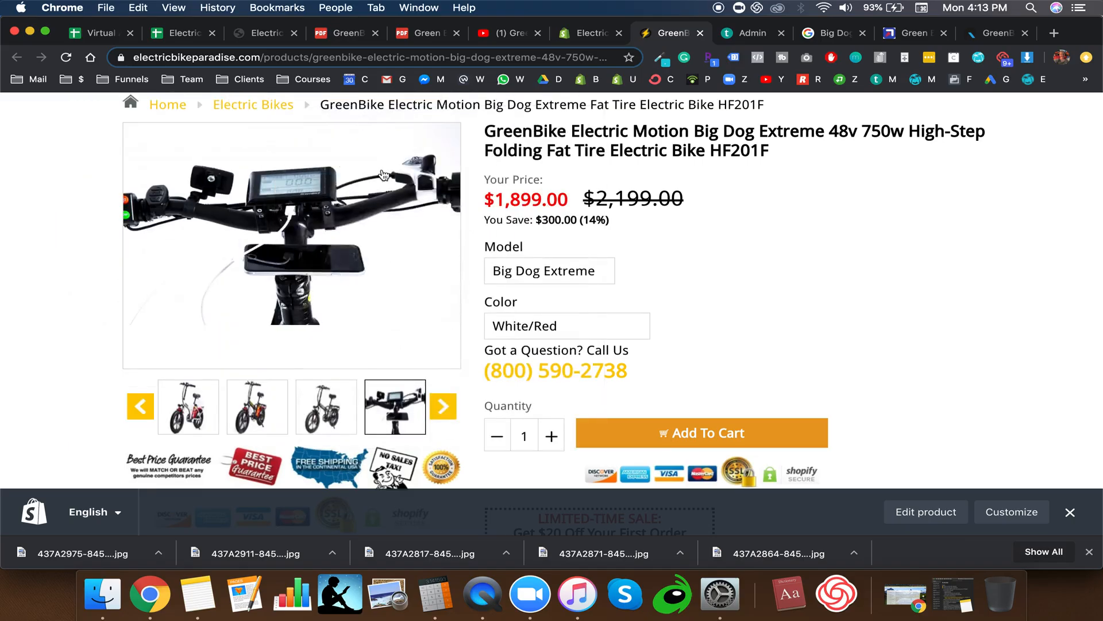
# Step: Review the Electric Bike Paradise listing's trust badges, limited-time sale box, description and header area
pyautogui.scroll(-5, 477, 301)
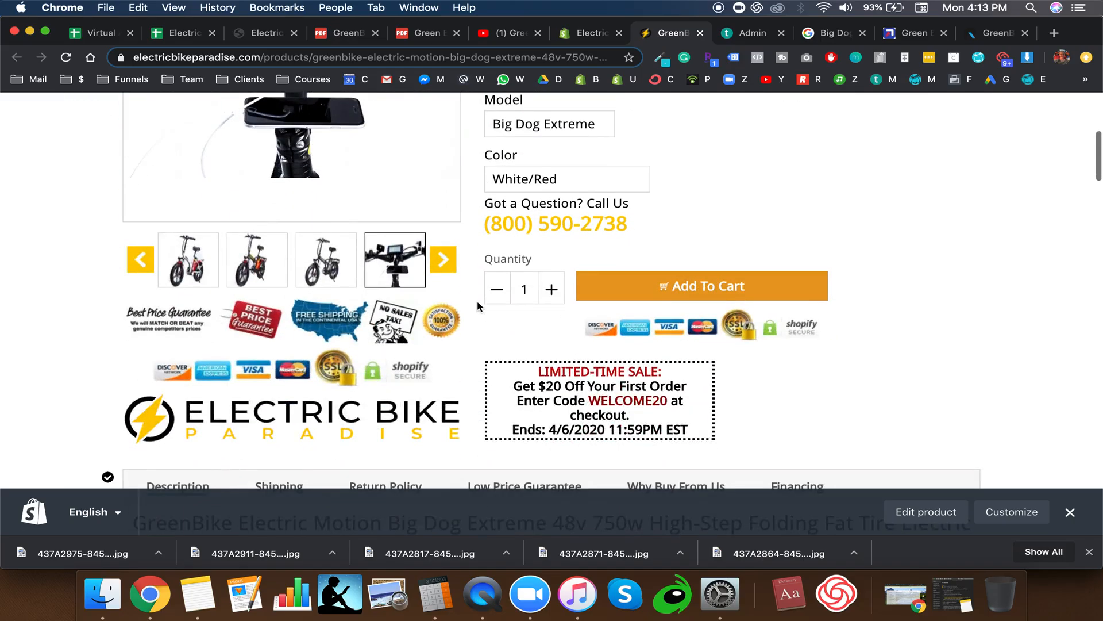
pyautogui.scroll(-6, 477, 301)
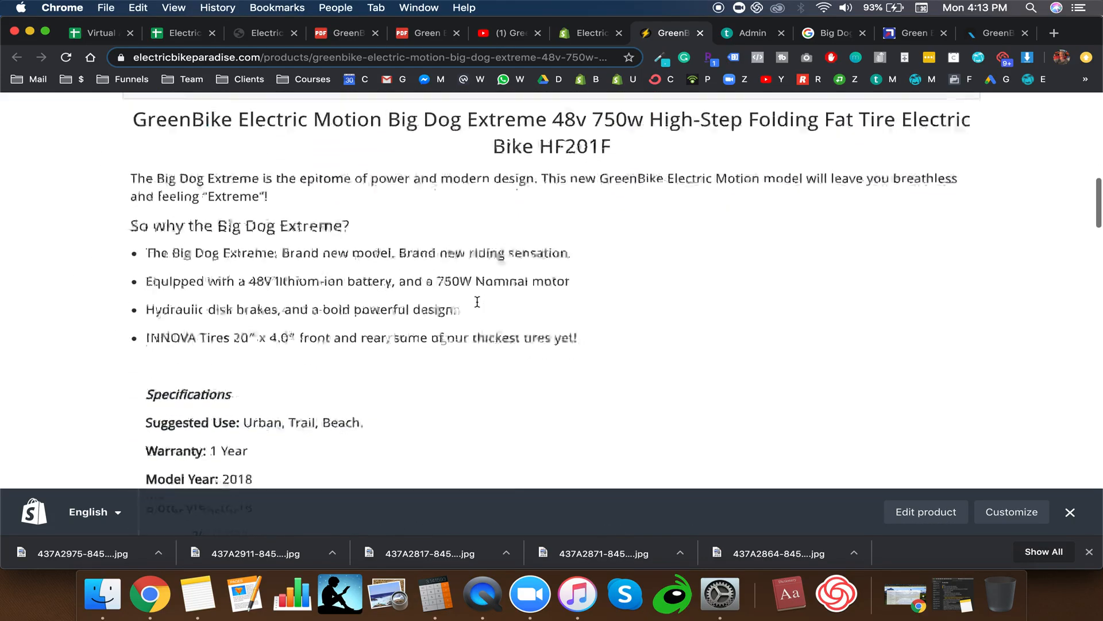
pyautogui.scroll(8, 477, 301)
pyautogui.scroll(-1, 477, 301)
pyautogui.scroll(6, 477, 301)
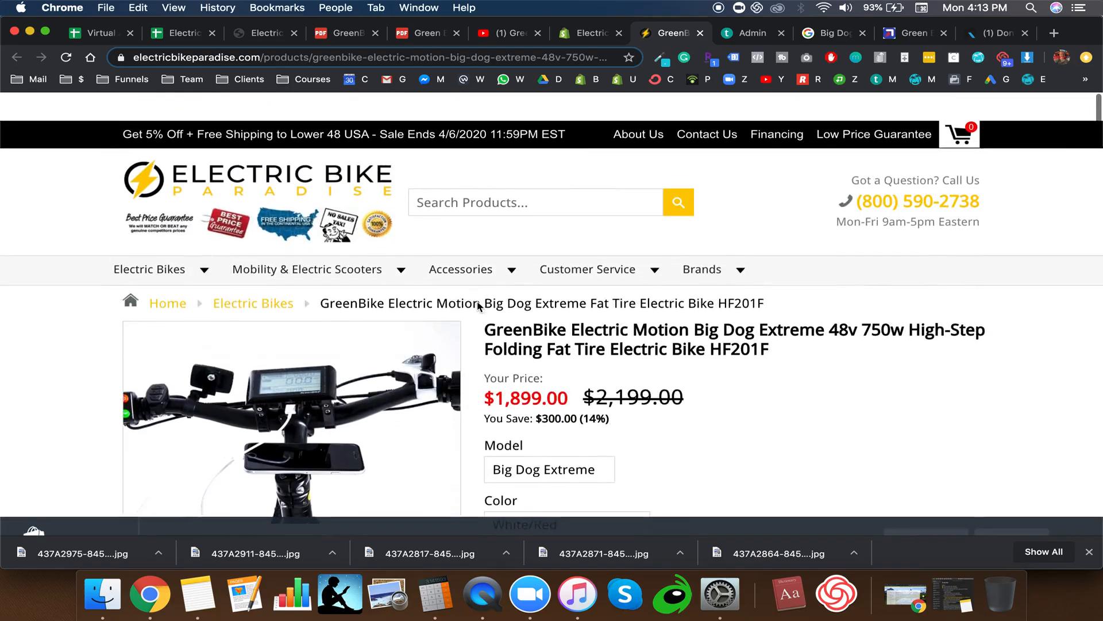
pyautogui.scroll(-3, 477, 301)
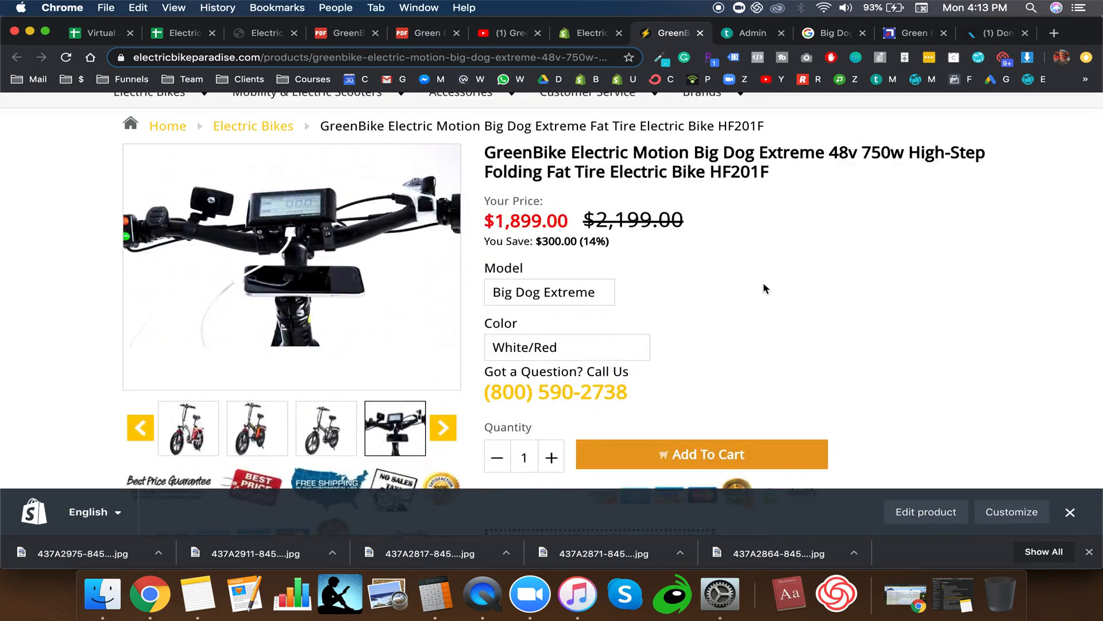
# Step: Check the Lesson 2: Product Uploading System page for the outsourcing instructions, FAQ and resources
pyautogui.click(747, 33)
pyautogui.scroll(-3, 743, 322)
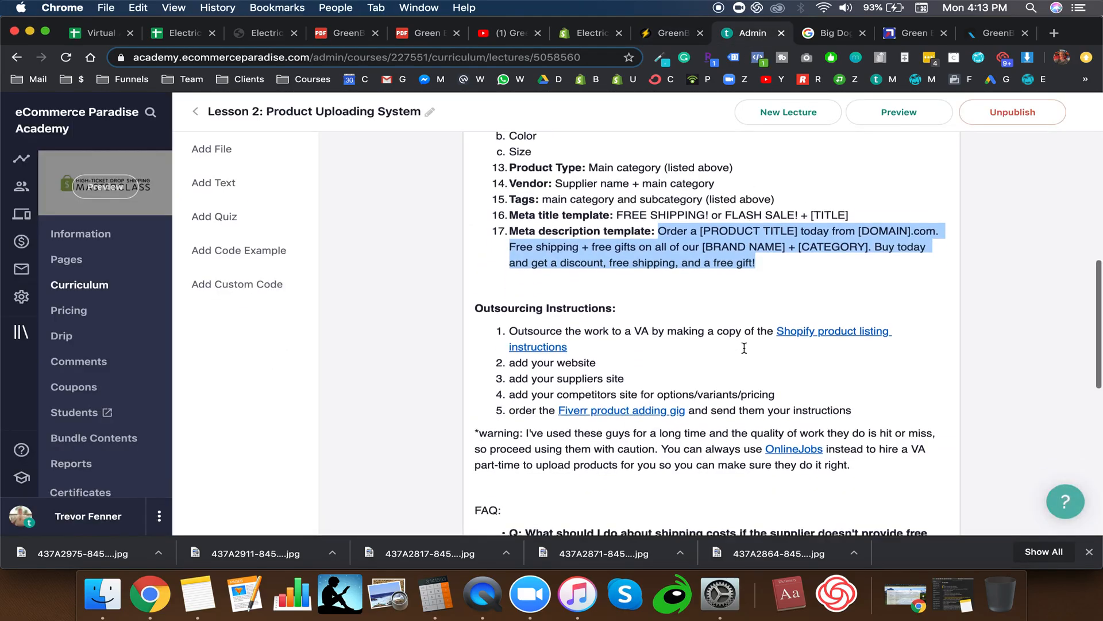
pyautogui.scroll(-5, 743, 347)
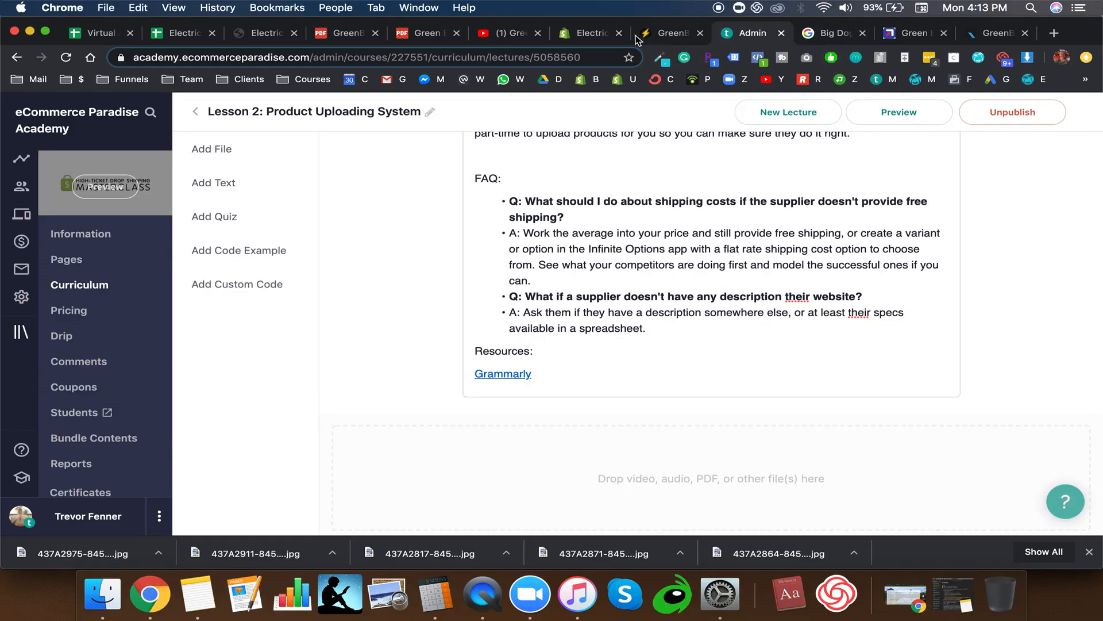
# Step: Return to the Electric Bike Paradise listing and highlight the bike's sale price
pyautogui.click(669, 33)
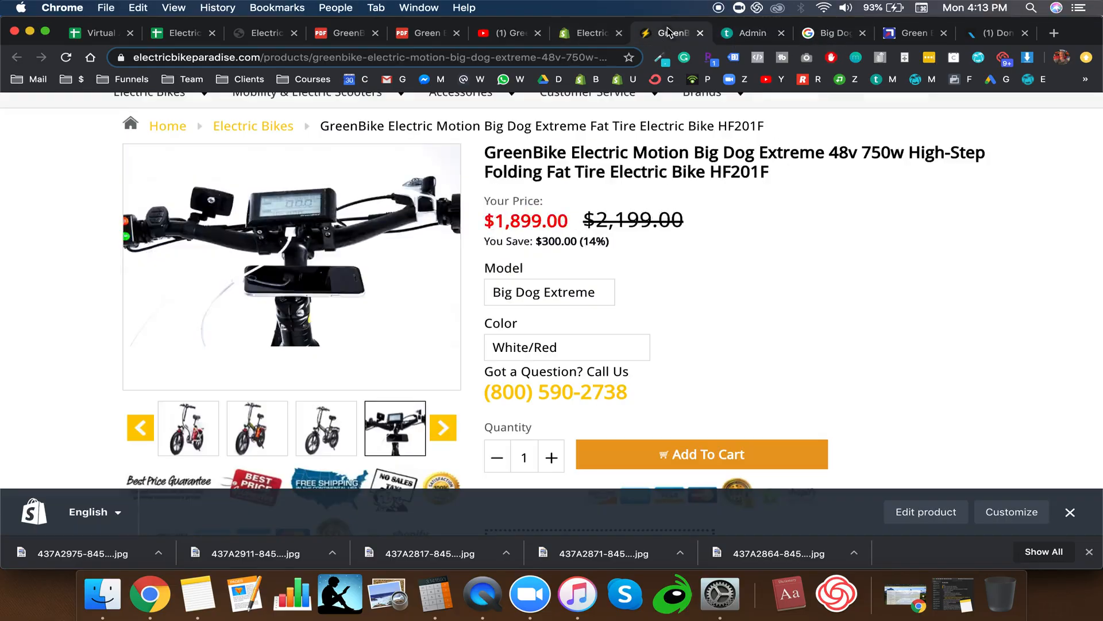
pyautogui.scroll(1, 487, 278)
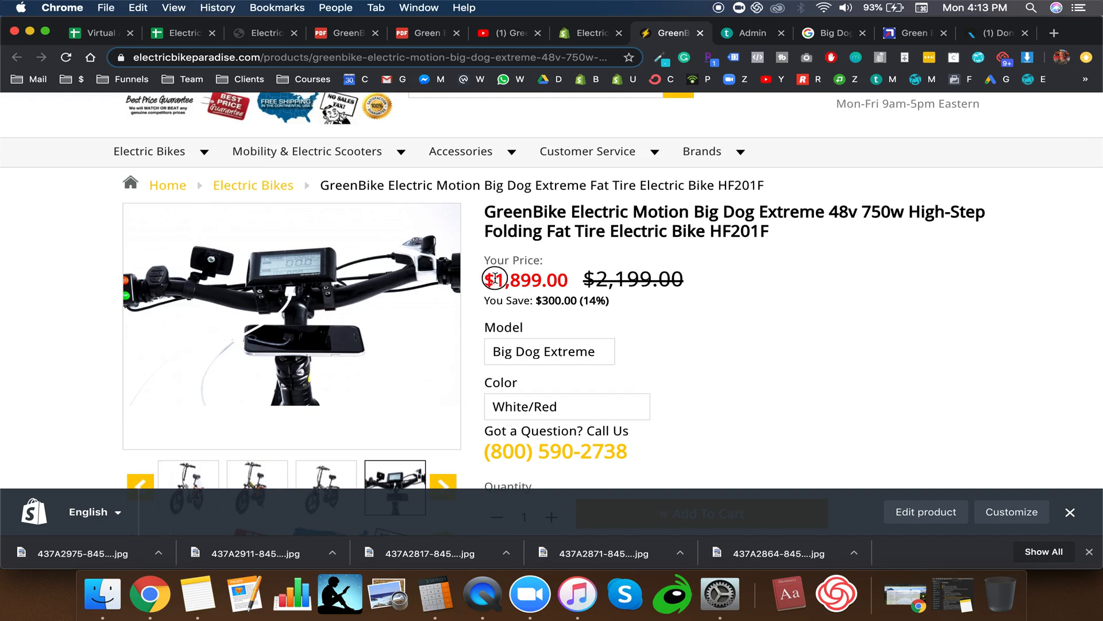
pyautogui.moveTo(484, 279); pyautogui.dragTo(568, 280)
# Step: Open the competing Upzy listing for the Big Dog Extreme and highlight its spring sale message above the countdown
pyautogui.click(914, 32)
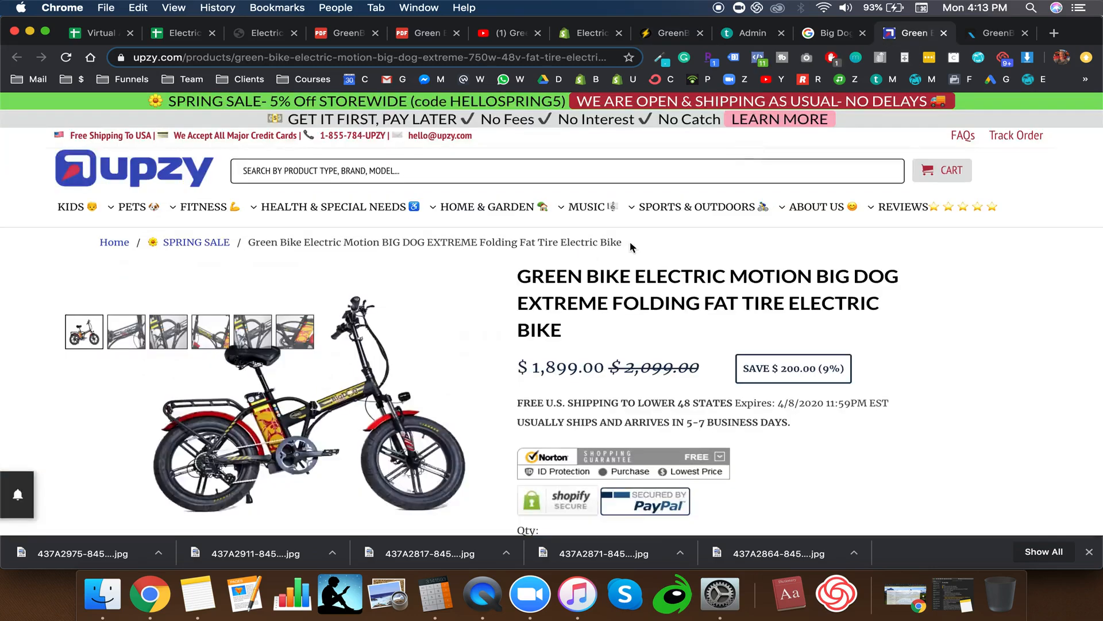
pyautogui.scroll(-10, 704, 281)
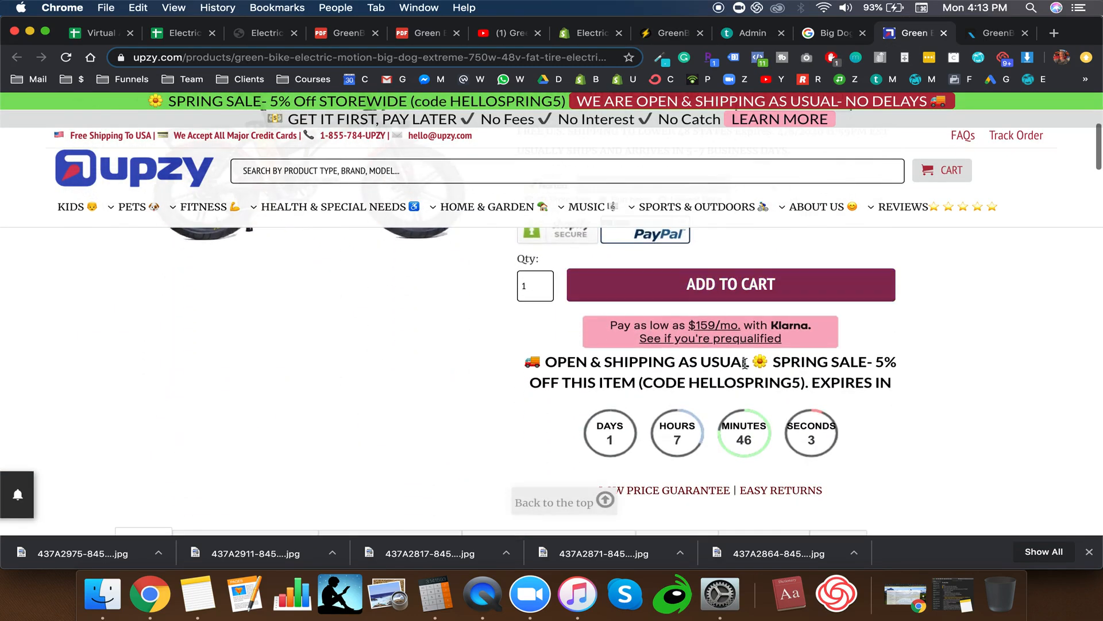
pyautogui.scroll(3, 746, 368)
pyautogui.scroll(-1, 661, 328)
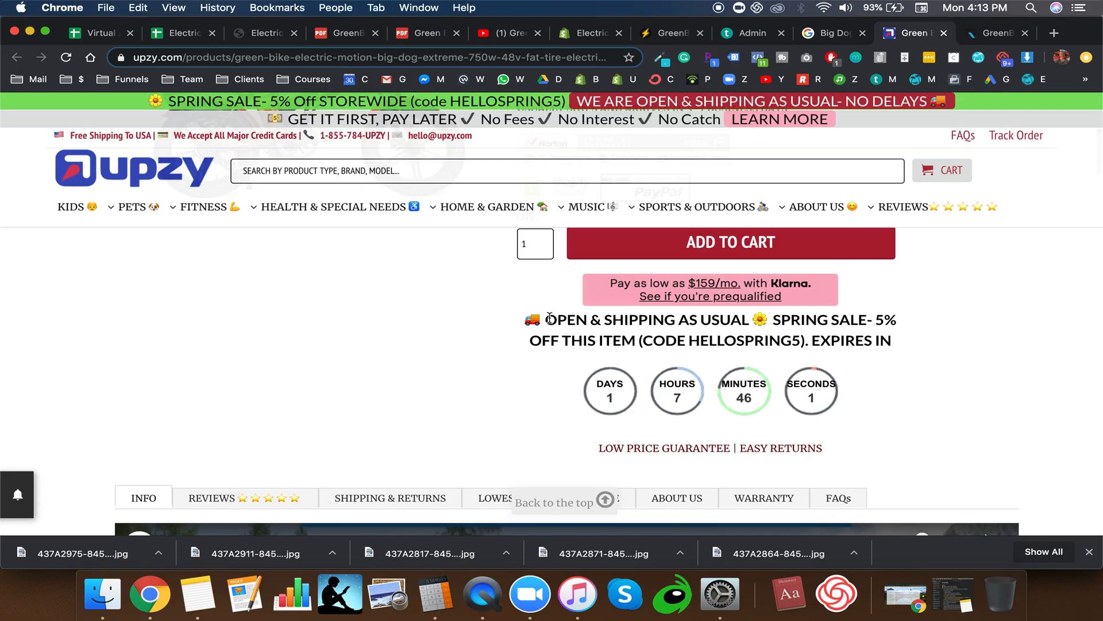
pyautogui.moveTo(645, 316); pyautogui.dragTo(877, 339)
pyautogui.click(877, 339)
# Step: Examine the Upzy listing's video, description, general specifications and related items
pyautogui.scroll(-5, 894, 347)
pyautogui.scroll(-5, 892, 347)
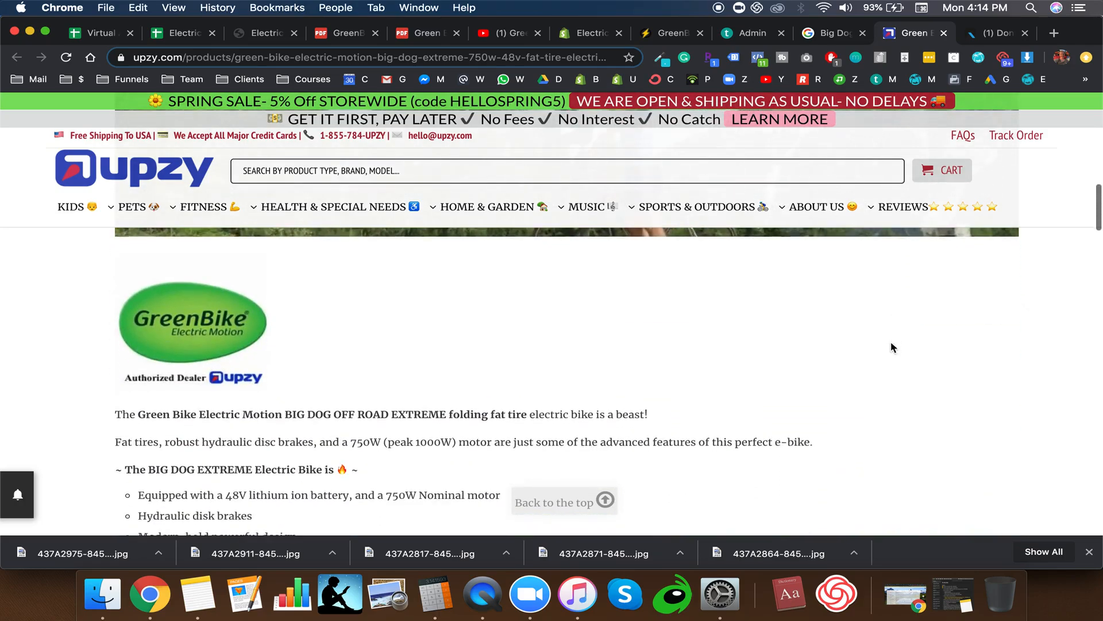
pyautogui.scroll(-2, 892, 346)
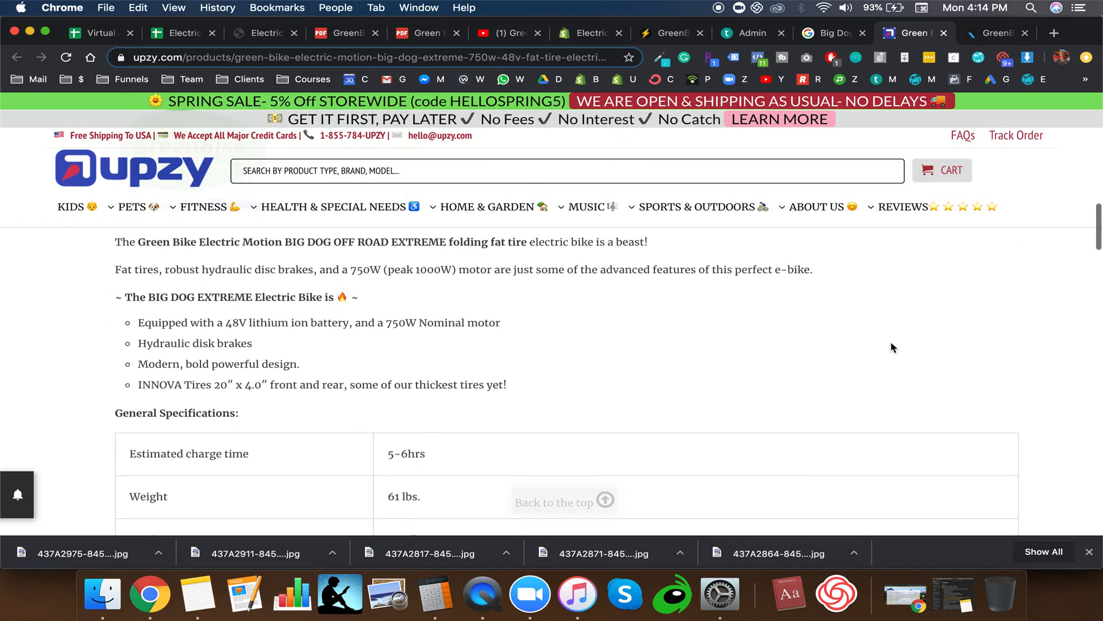
pyautogui.scroll(-20, 892, 347)
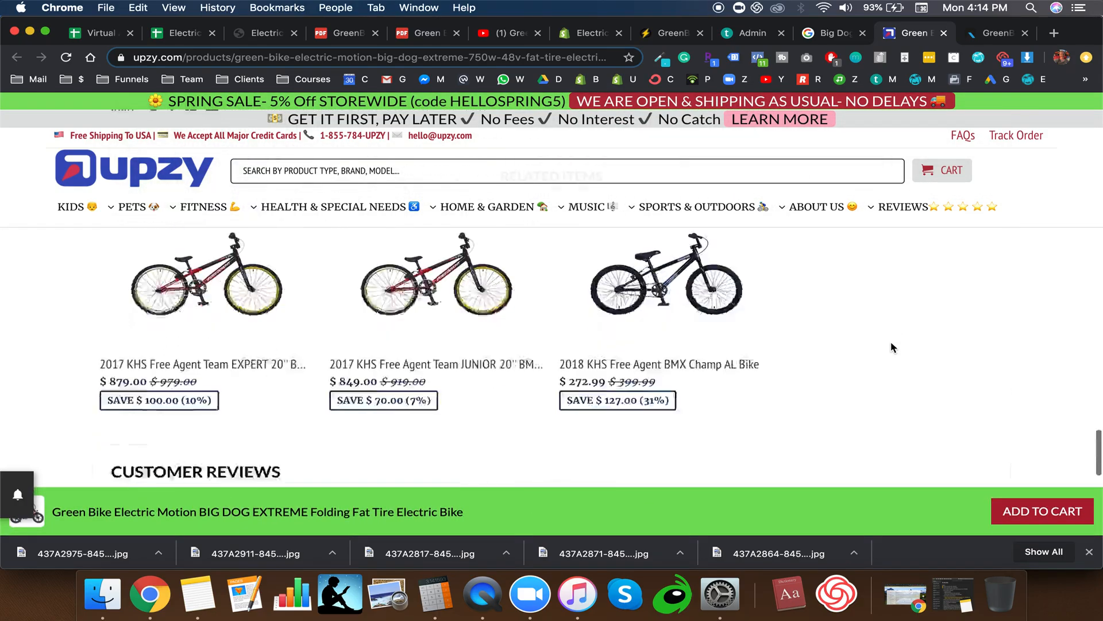
pyautogui.scroll(20, 892, 347)
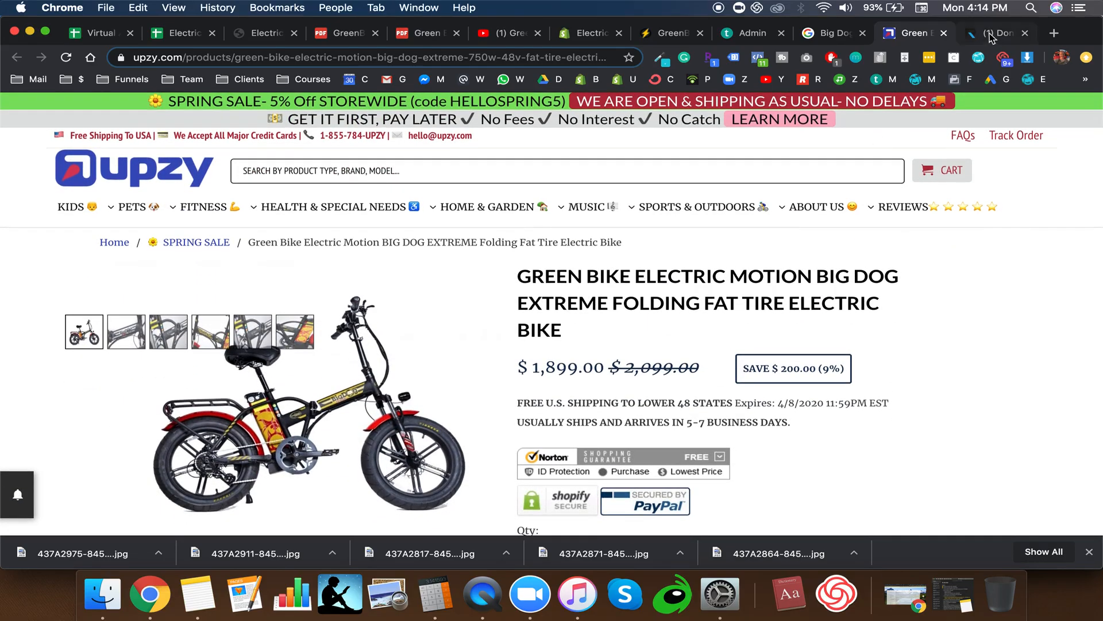
# Step: Examine the competing Ridetique listing's pricing, free shipping, financing offers and reasons to buy
pyautogui.click(992, 36)
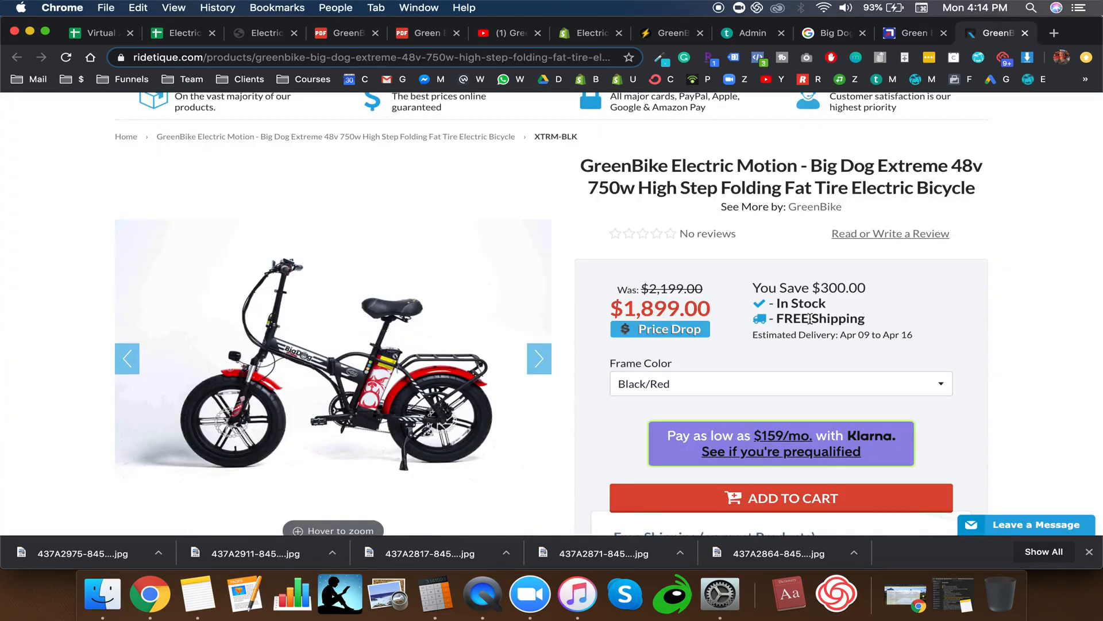
pyautogui.moveTo(786, 315); pyautogui.dragTo(919, 276)
pyautogui.click(918, 275)
pyautogui.scroll(-5, 919, 273)
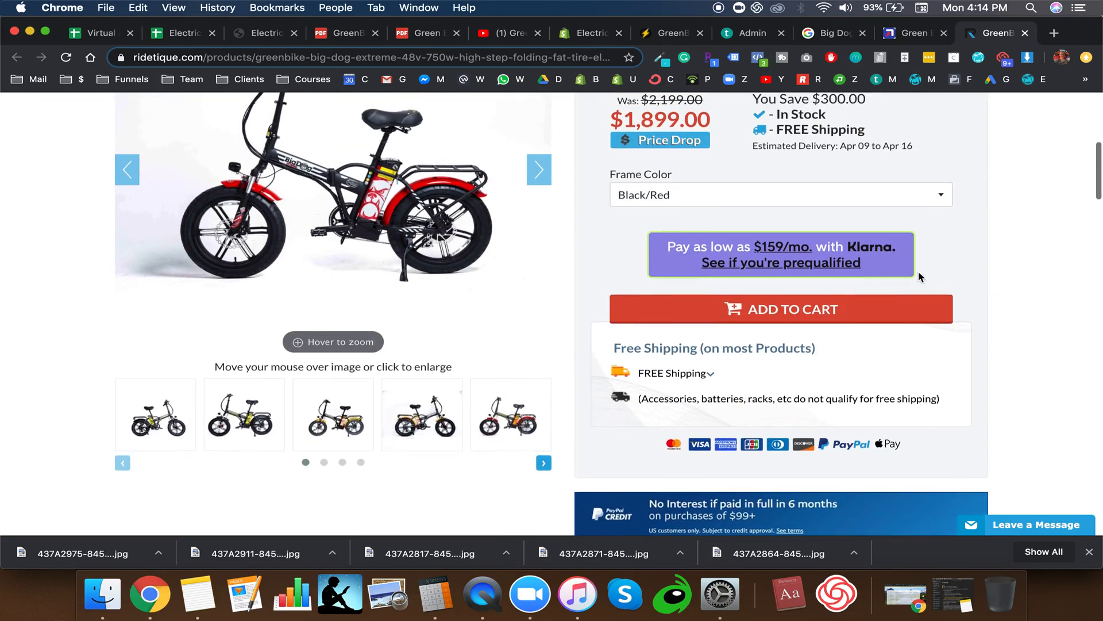
pyautogui.scroll(-5, 953, 269)
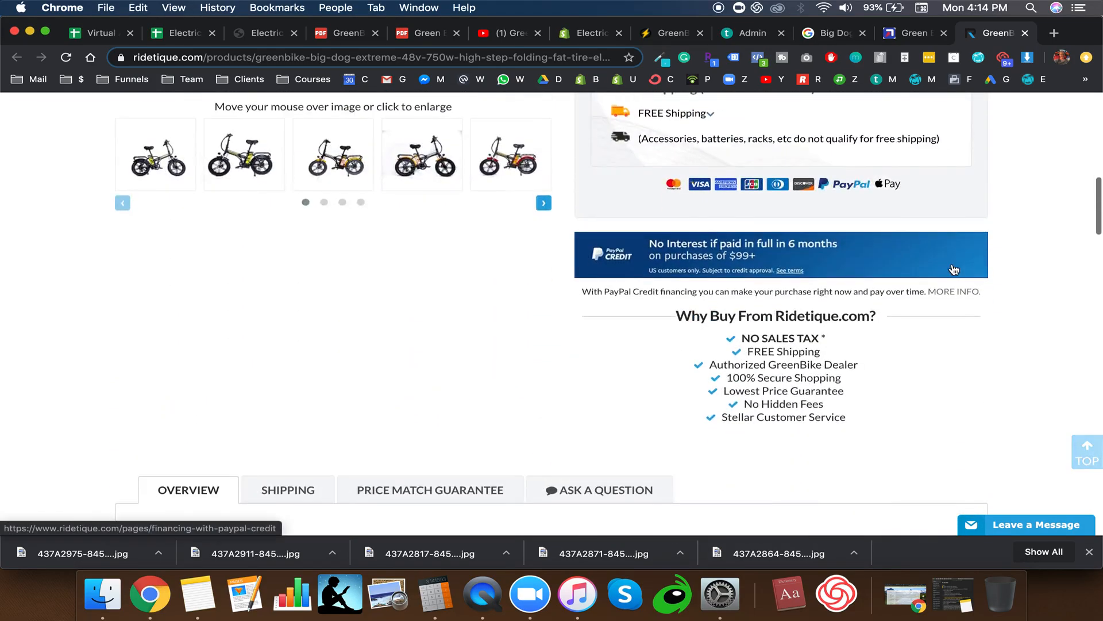
pyautogui.scroll(5, 952, 269)
pyautogui.scroll(5, 953, 263)
pyautogui.scroll(-4, 953, 263)
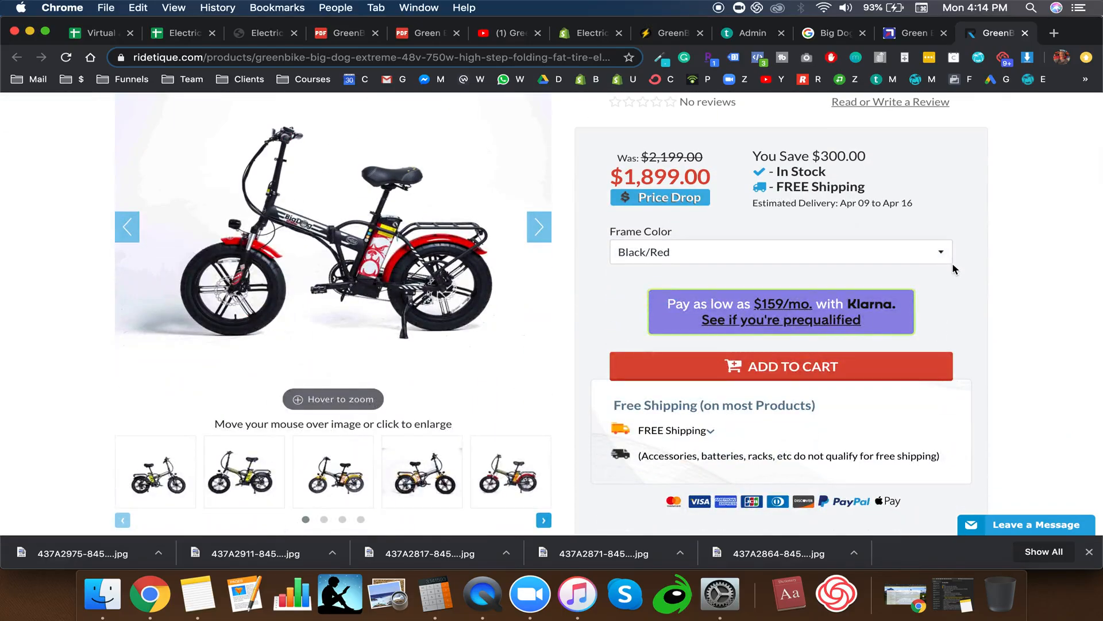
# Step: Compare against the Upzy listing again, reviewing its price, add-to-cart area, countdown timer and information tabs
pyautogui.click(913, 33)
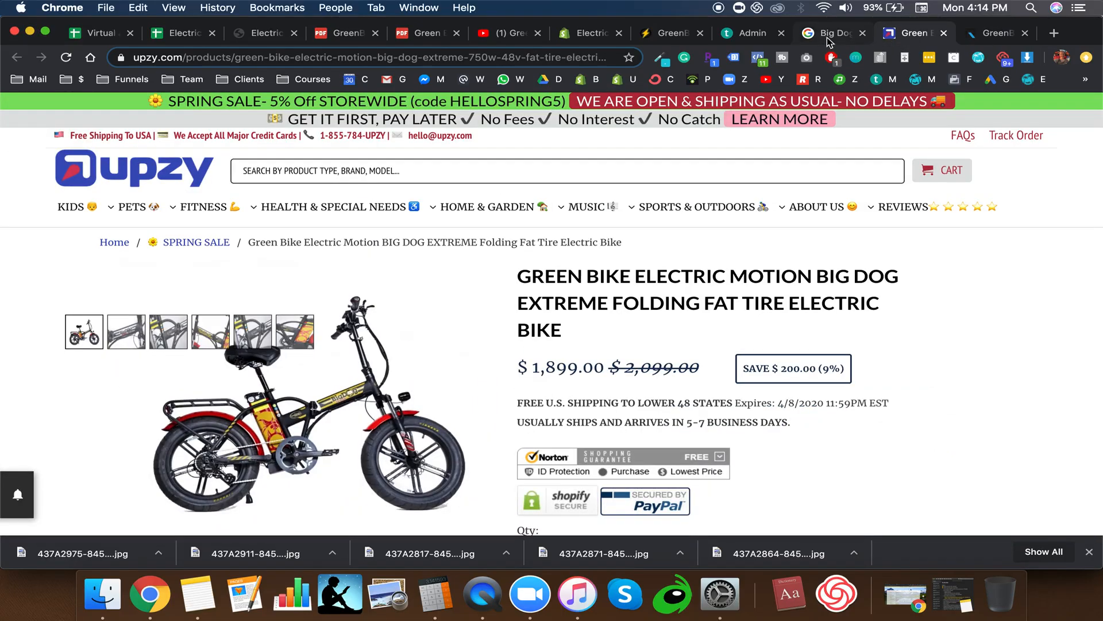
pyautogui.scroll(-5, 853, 260)
pyautogui.scroll(5, 853, 259)
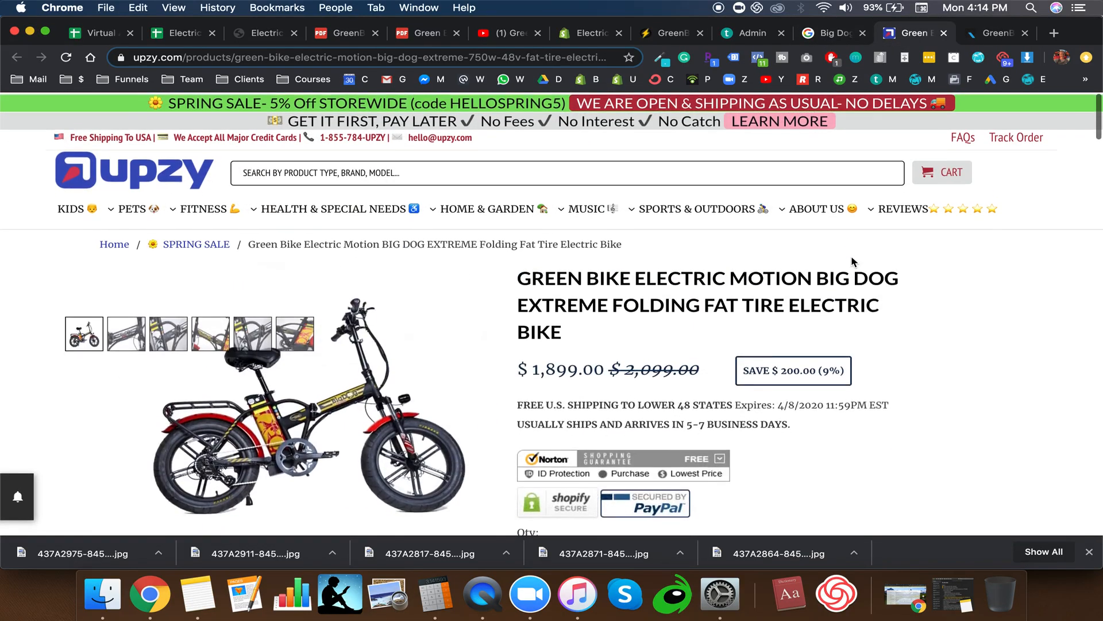
pyautogui.scroll(-2, 853, 260)
pyautogui.scroll(-3, 853, 259)
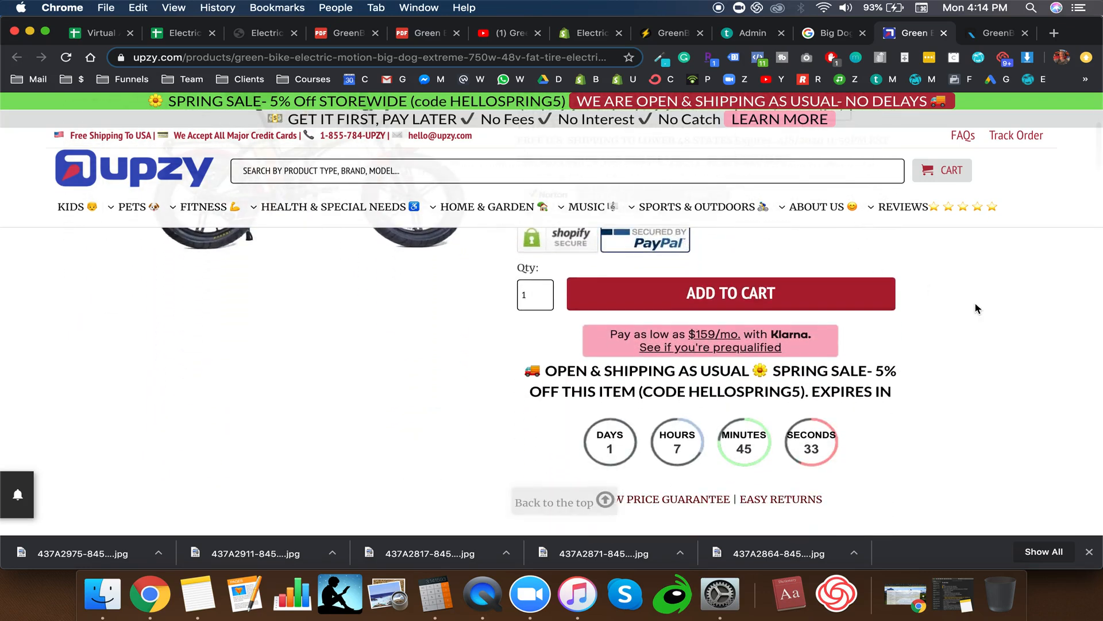
pyautogui.scroll(-4, 977, 309)
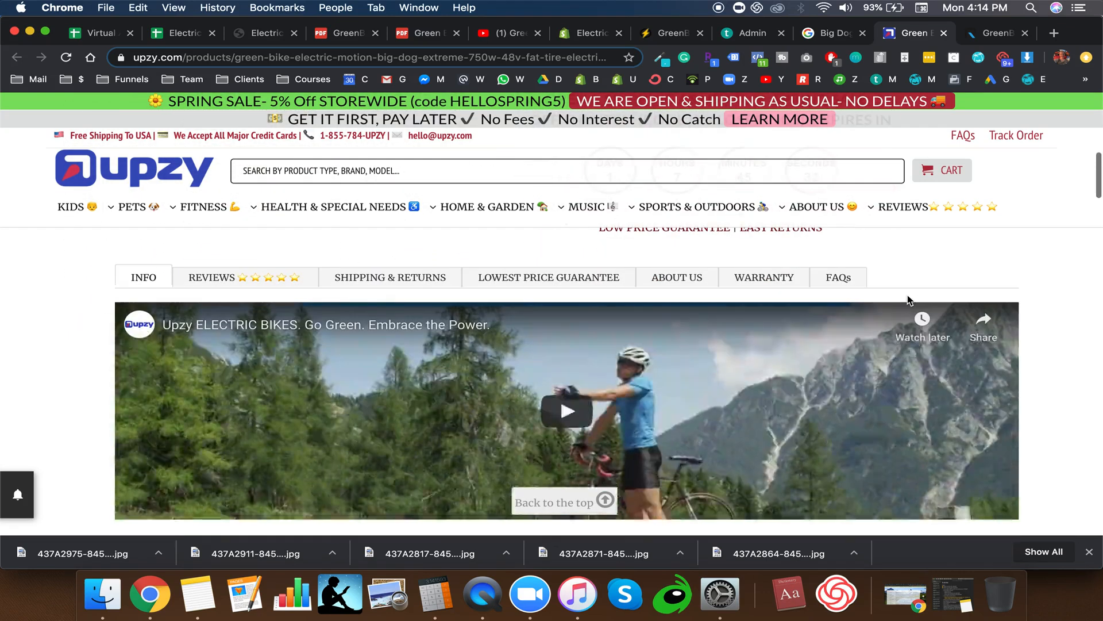
pyautogui.scroll(4, 908, 299)
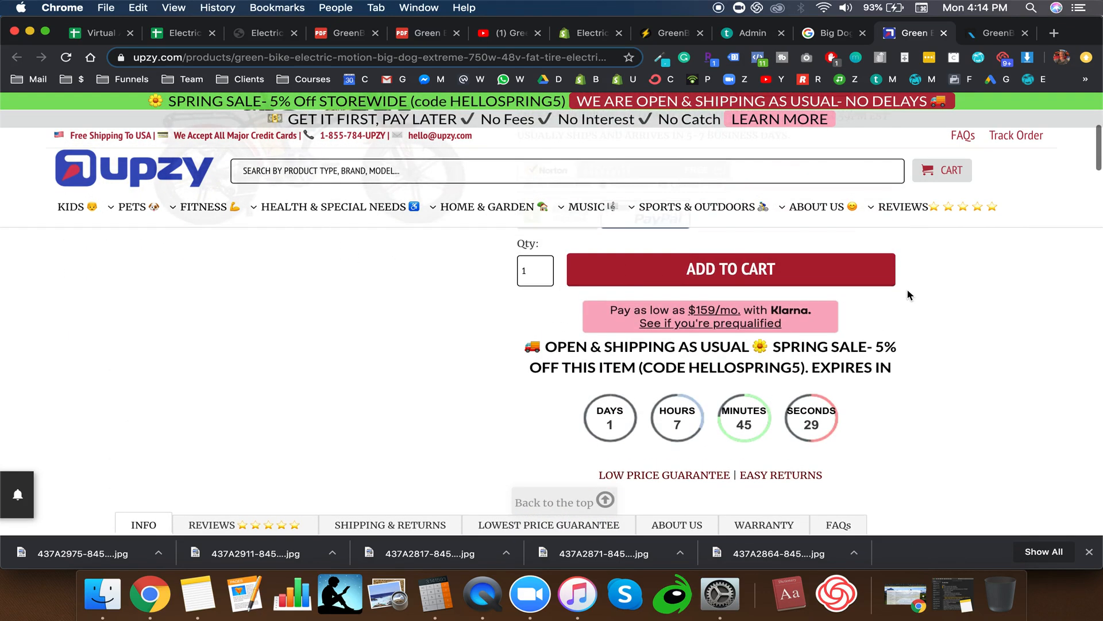
pyautogui.scroll(5, 911, 294)
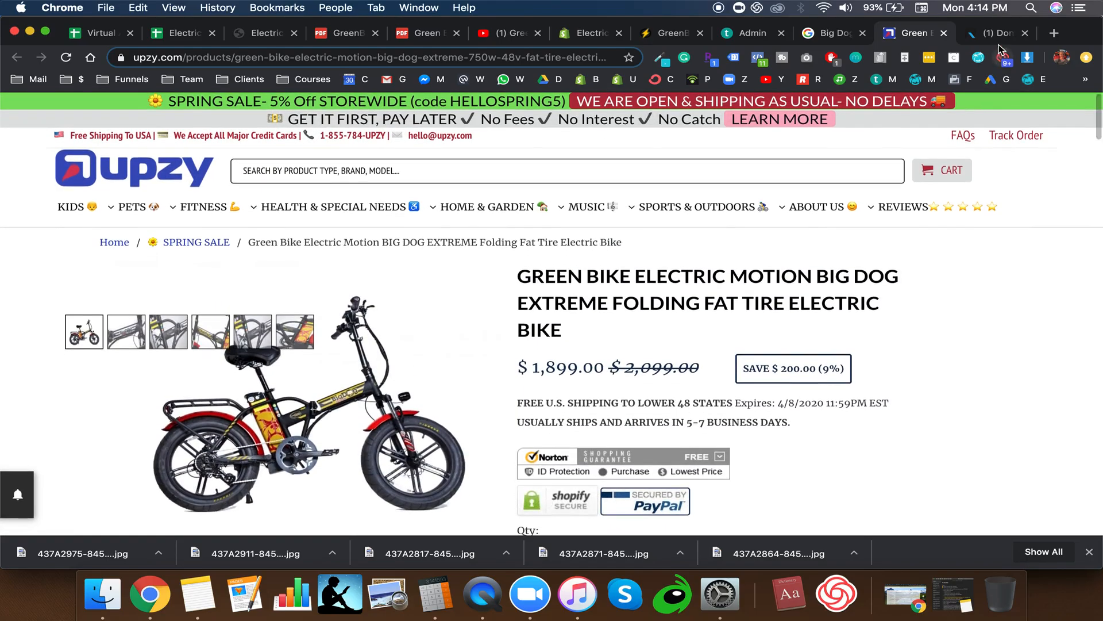
# Step: Return to the Ridetique listing and inspect its reasons to buy, frame color choices and bicycle details
pyautogui.click(1000, 35)
pyautogui.scroll(-8, 886, 230)
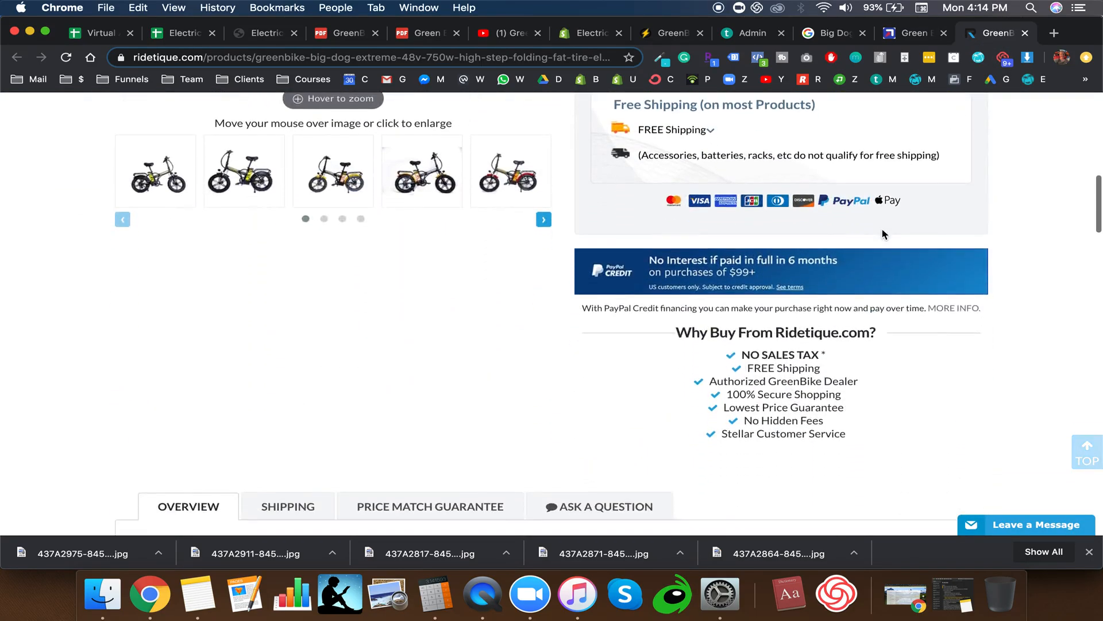
pyautogui.scroll(8, 883, 236)
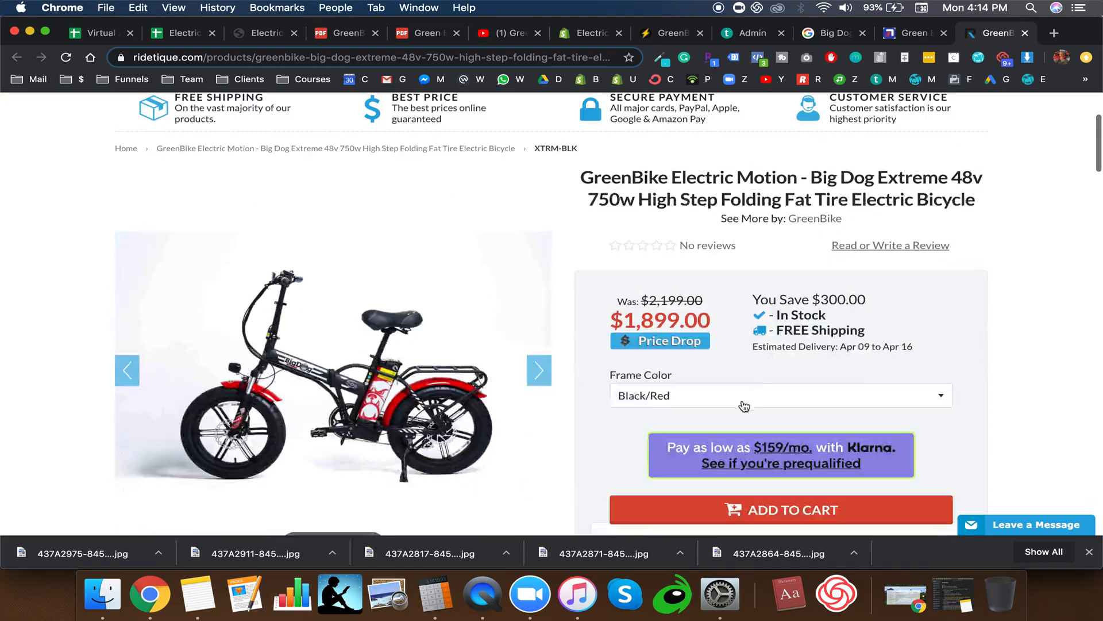
pyautogui.click(744, 406)
pyautogui.click(729, 352)
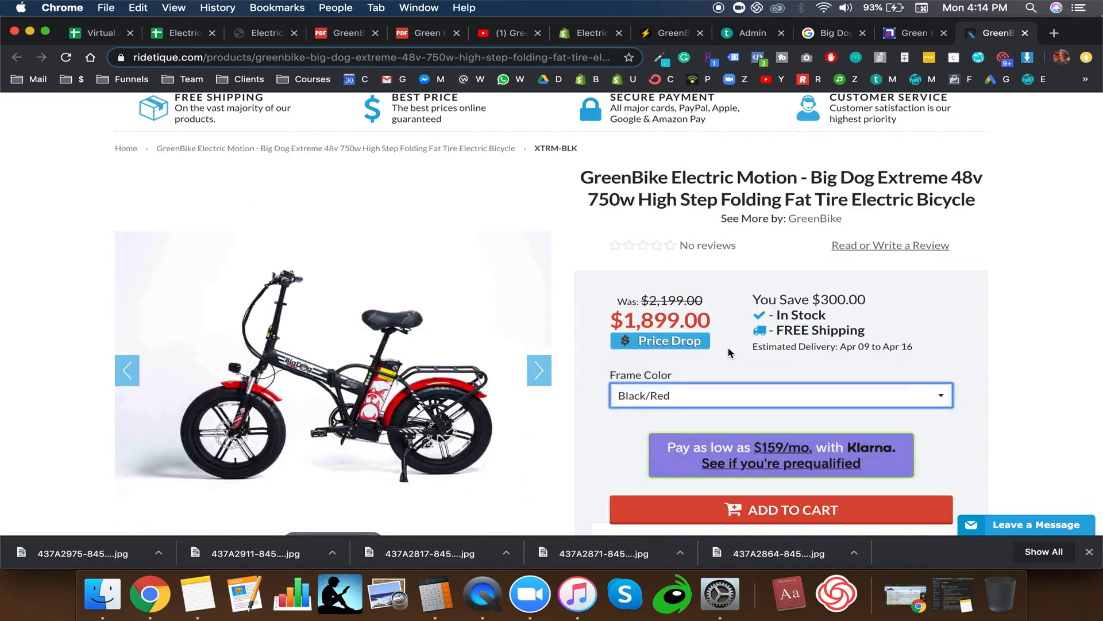
pyautogui.scroll(-20, 1013, 339)
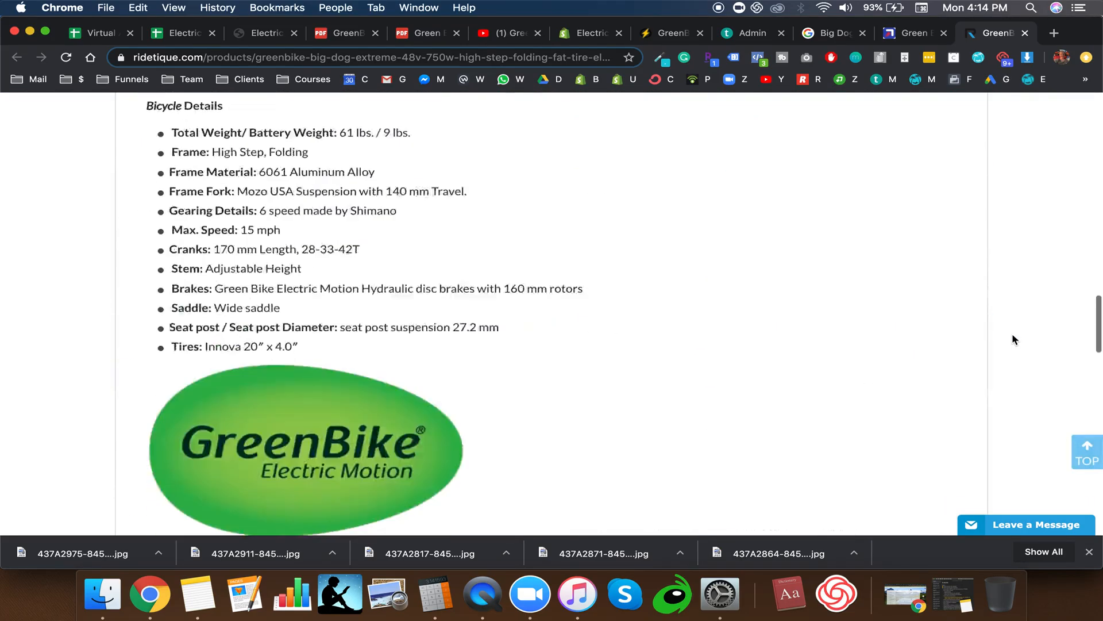
# Step: Examine the rest of the Ridetique listing, including its customer reviews, related products and discounted price
pyautogui.scroll(10, 1013, 339)
pyautogui.scroll(-10, 1012, 339)
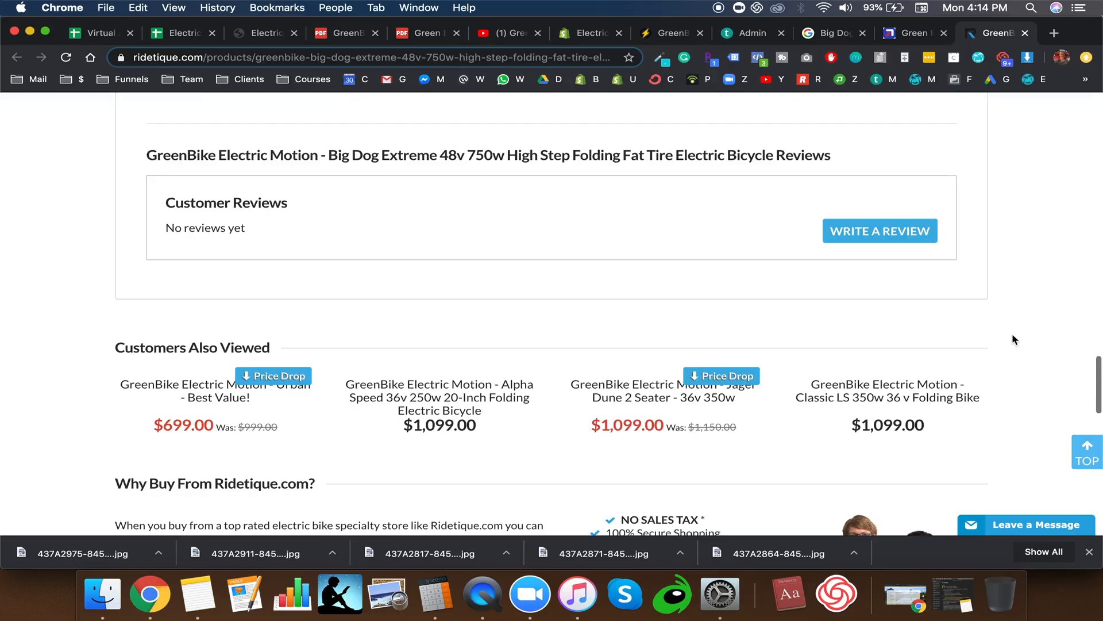
pyautogui.scroll(20, 1012, 339)
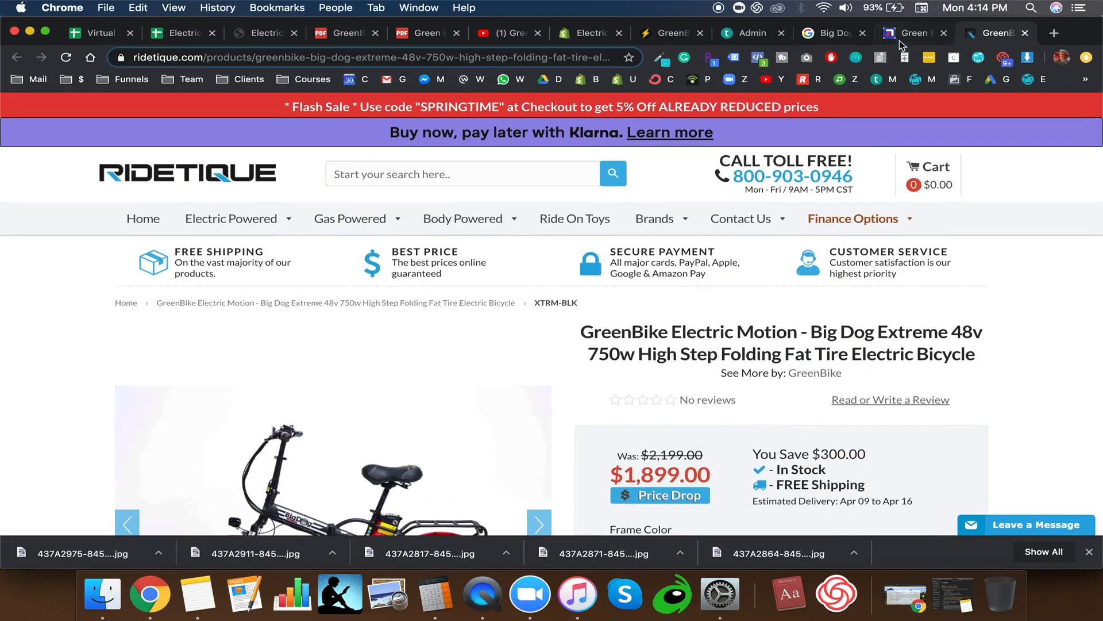
# Step: In the academy's Lesson 2 FAQ, insert the missing word "on" before "their website" in the supplier description question
pyautogui.click(765, 40)
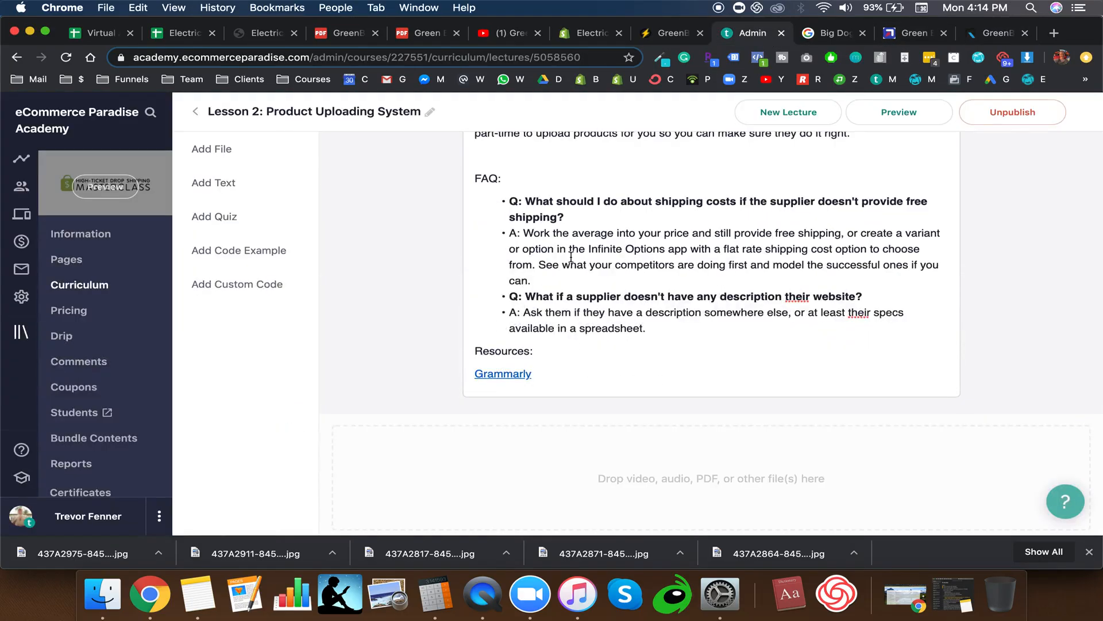
pyautogui.rightClick(797, 295)
pyautogui.click(797, 324)
pyautogui.click(802, 296)
pyautogui.click(786, 297)
pyautogui.write('on')
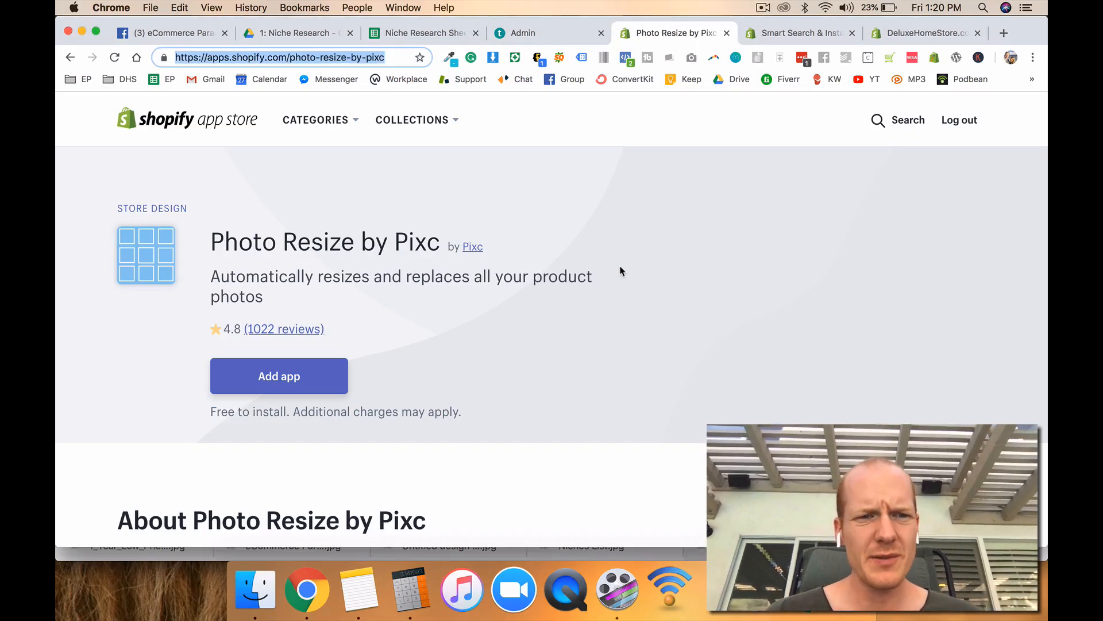
# Step: Review the Photo Resize by Pixc app page, including its name, pricing and customer ratings
pyautogui.click(620, 270)
pyautogui.moveTo(218, 243); pyautogui.dragTo(432, 253)
pyautogui.click(519, 345)
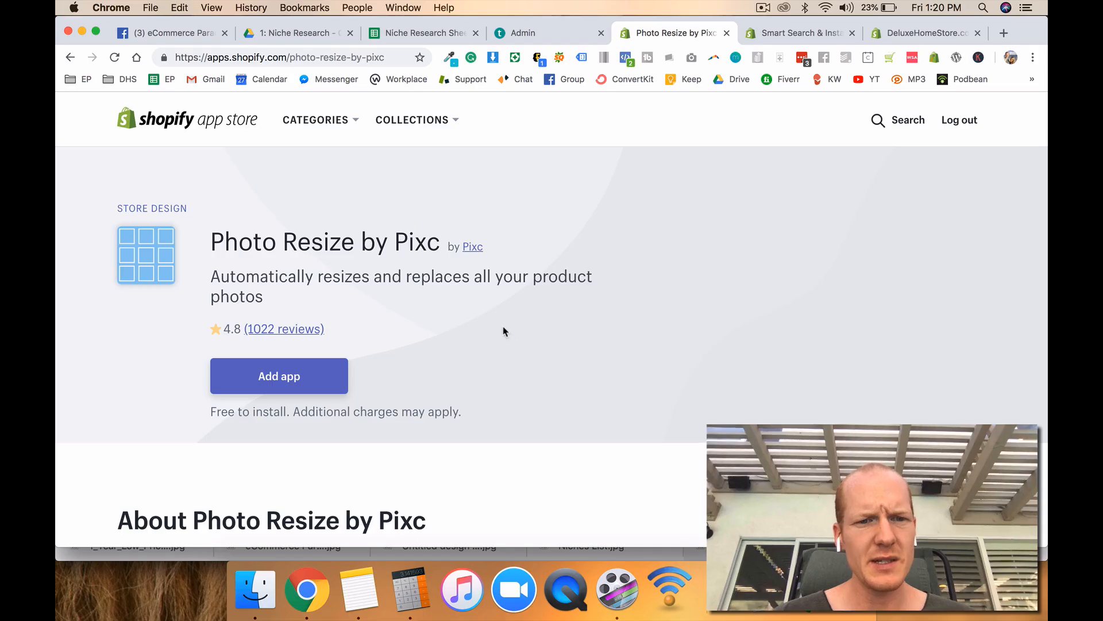
pyautogui.scroll(-10, 493, 328)
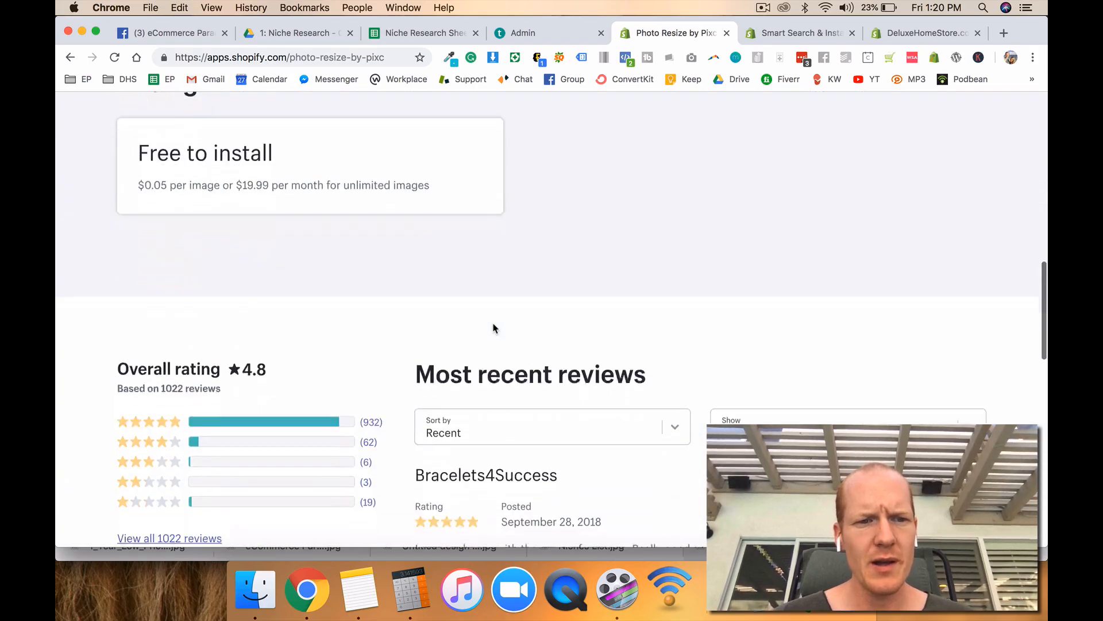
pyautogui.scroll(5, 493, 328)
pyautogui.scroll(-15, 493, 328)
pyautogui.scroll(20, 493, 328)
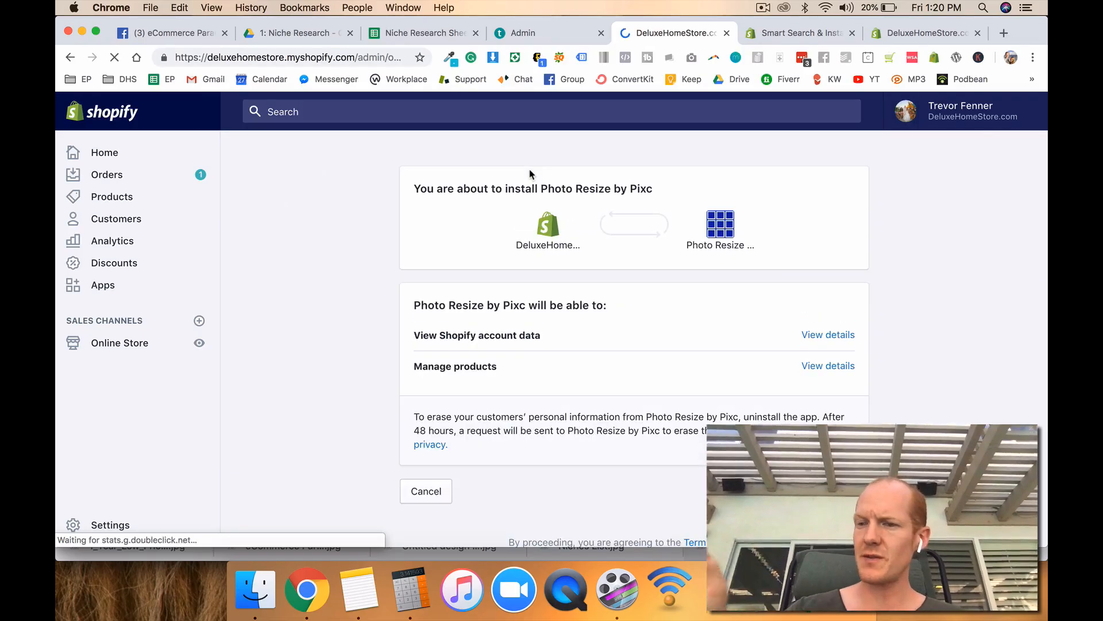
# Step: Install Photo Resize by Pixc on the store and start analyzing the product images
pyautogui.click(834, 490)
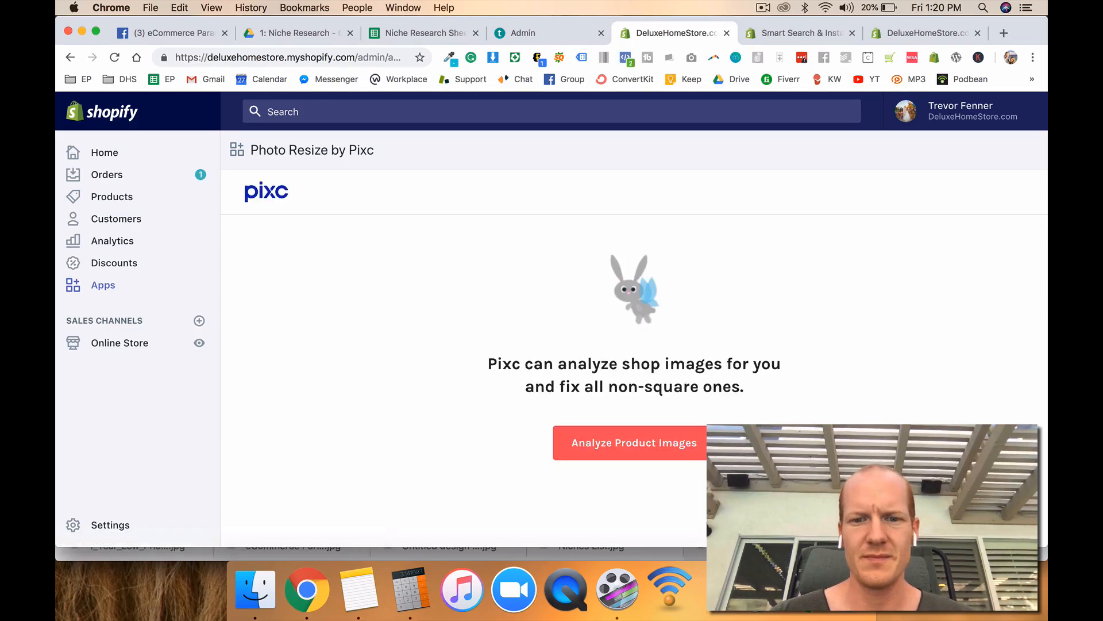
pyautogui.click(674, 451)
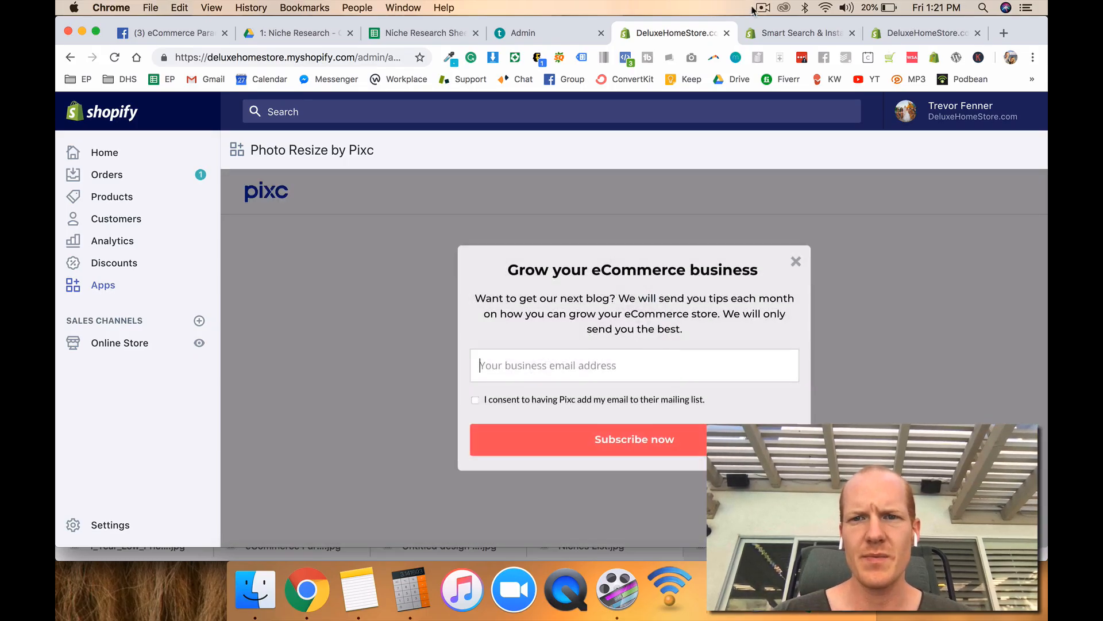
pyautogui.click(761, 8)
pyautogui.click(782, 49)
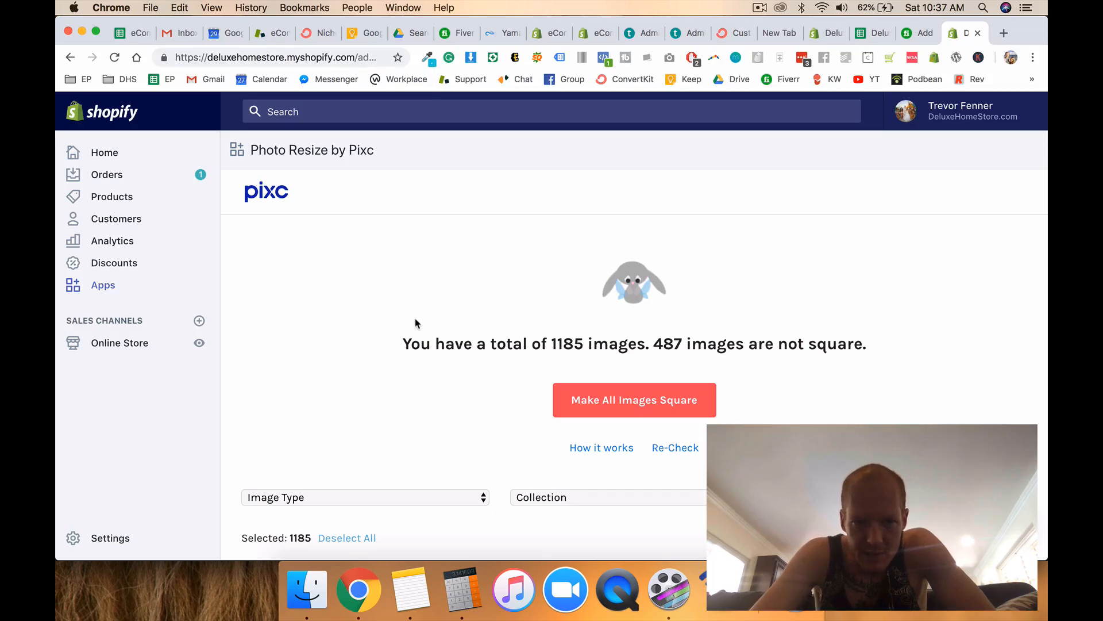
# Step: Examine the Pixc analysis summary and the product image thumbnails for files marked as not square
pyautogui.moveTo(401, 339); pyautogui.dragTo(849, 351)
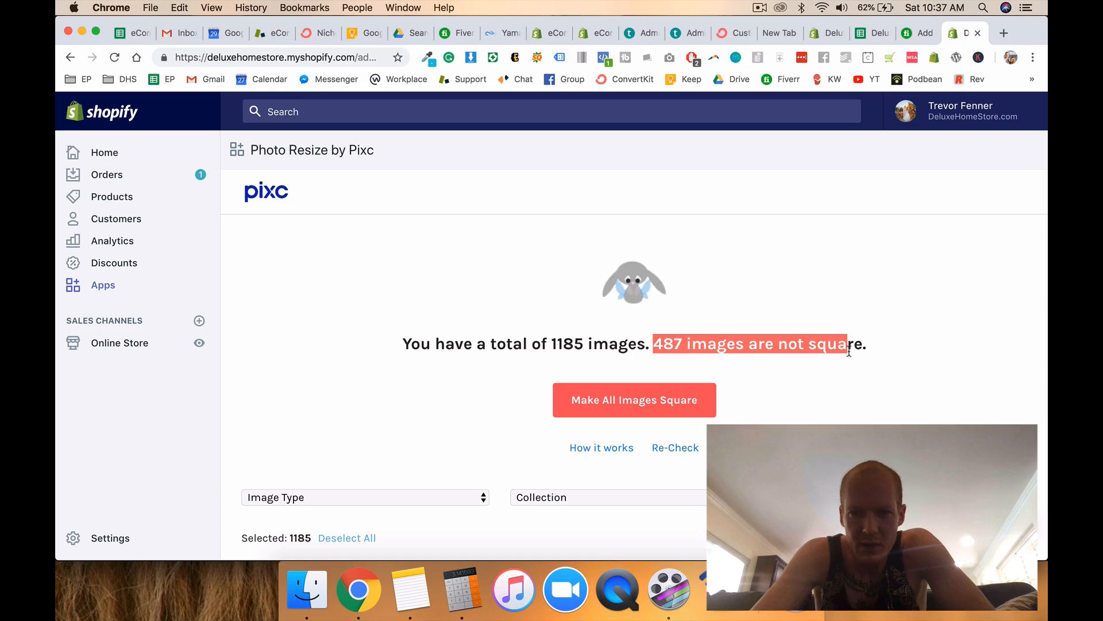
pyautogui.click(849, 351)
pyautogui.scroll(-1, 849, 351)
pyautogui.scroll(-9, 849, 350)
pyautogui.scroll(3, 851, 370)
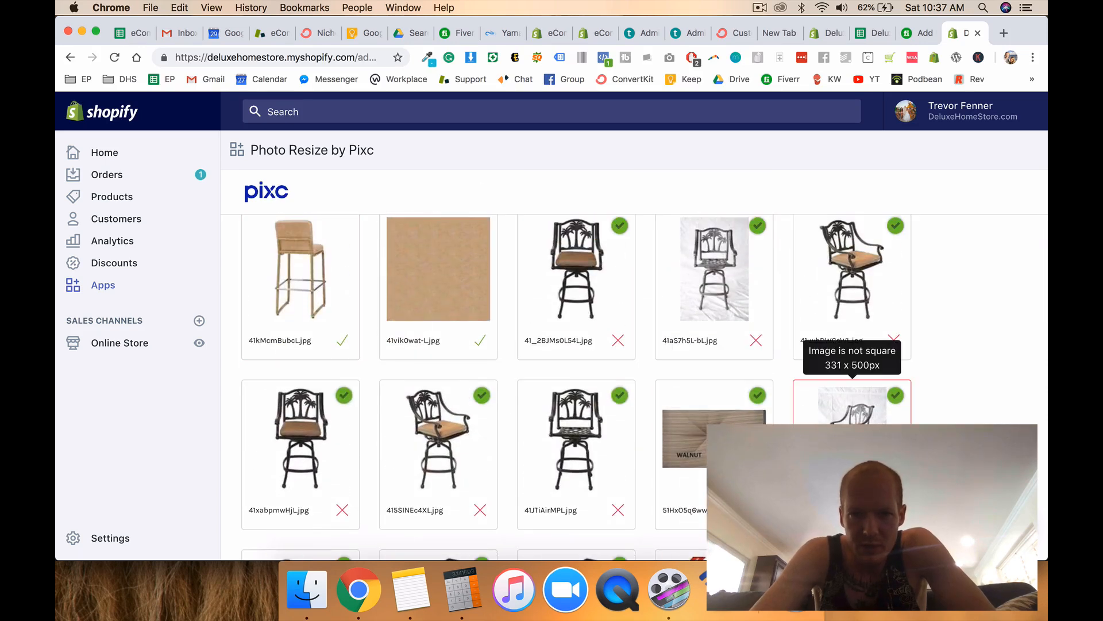
pyautogui.scroll(-1, 850, 379)
pyautogui.scroll(-5, 930, 394)
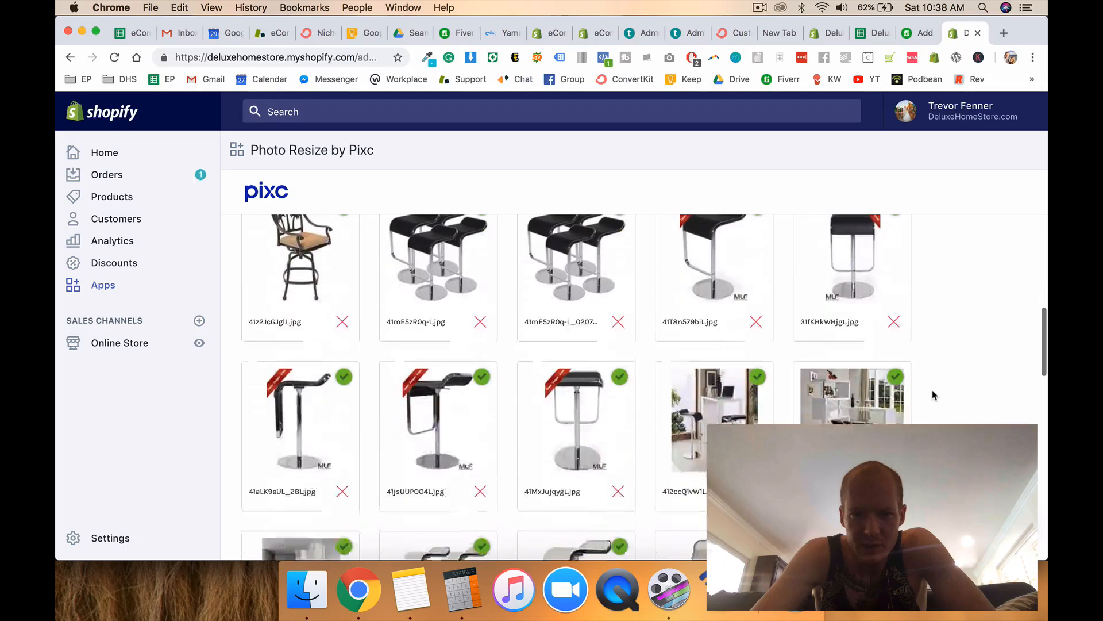
pyautogui.scroll(15, 931, 394)
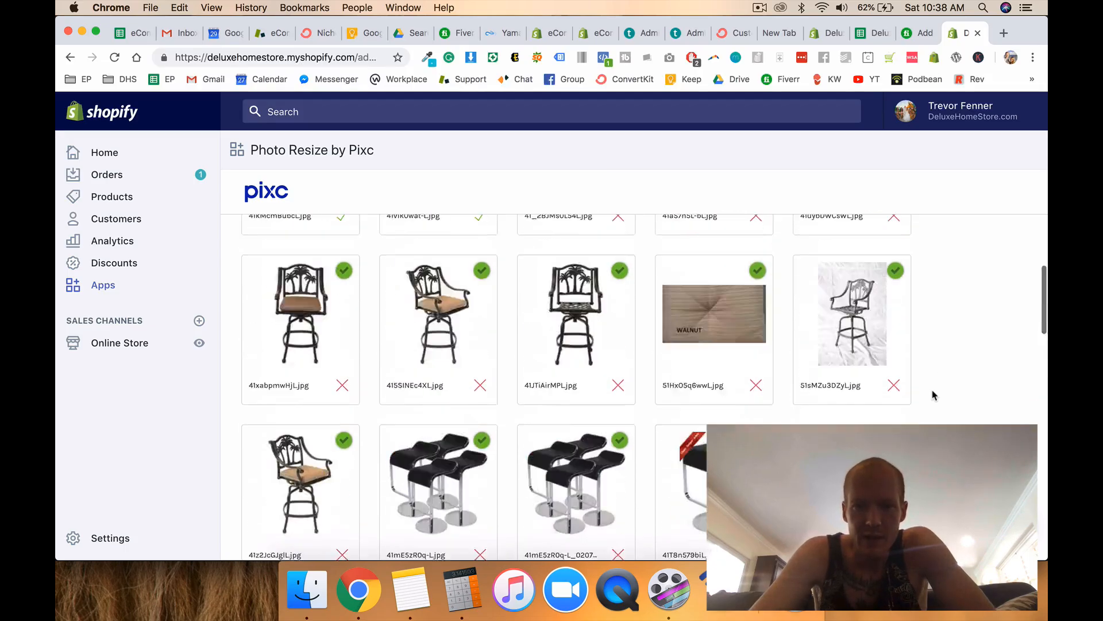
# Step: Make all the store's product images square and check the processing progress in the thumbnail list
pyautogui.click(621, 396)
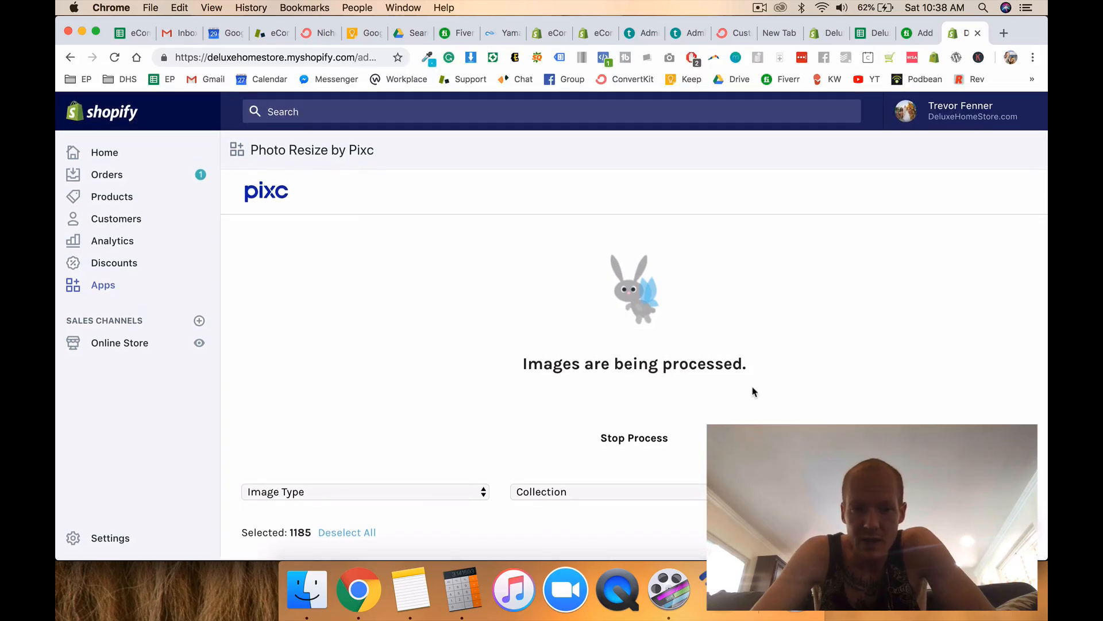
pyautogui.scroll(-10, 754, 391)
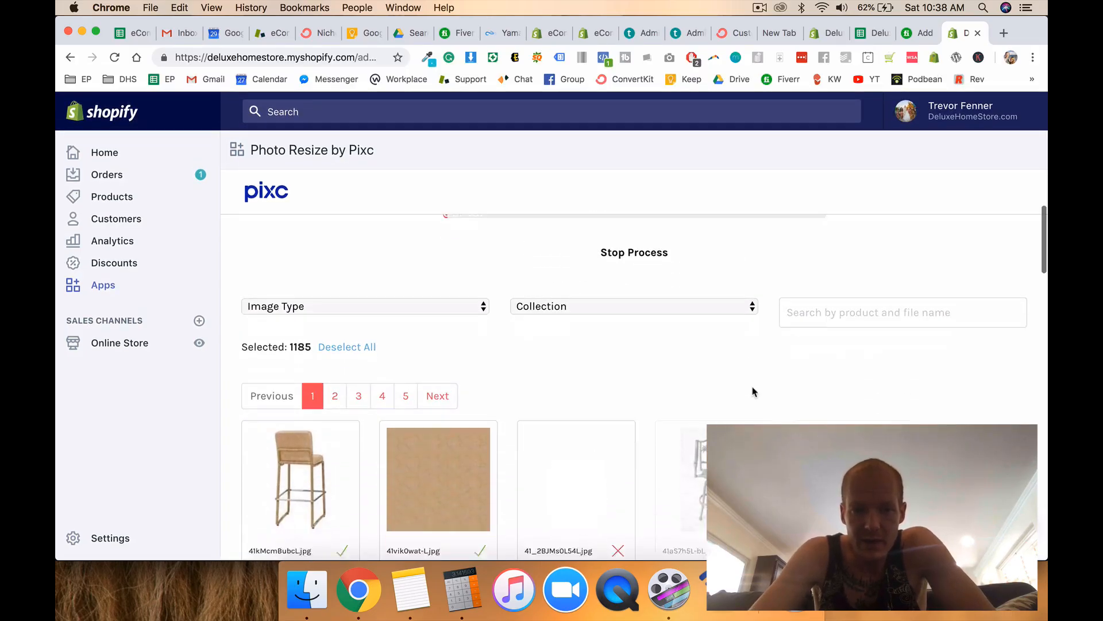
pyautogui.scroll(-5, 949, 398)
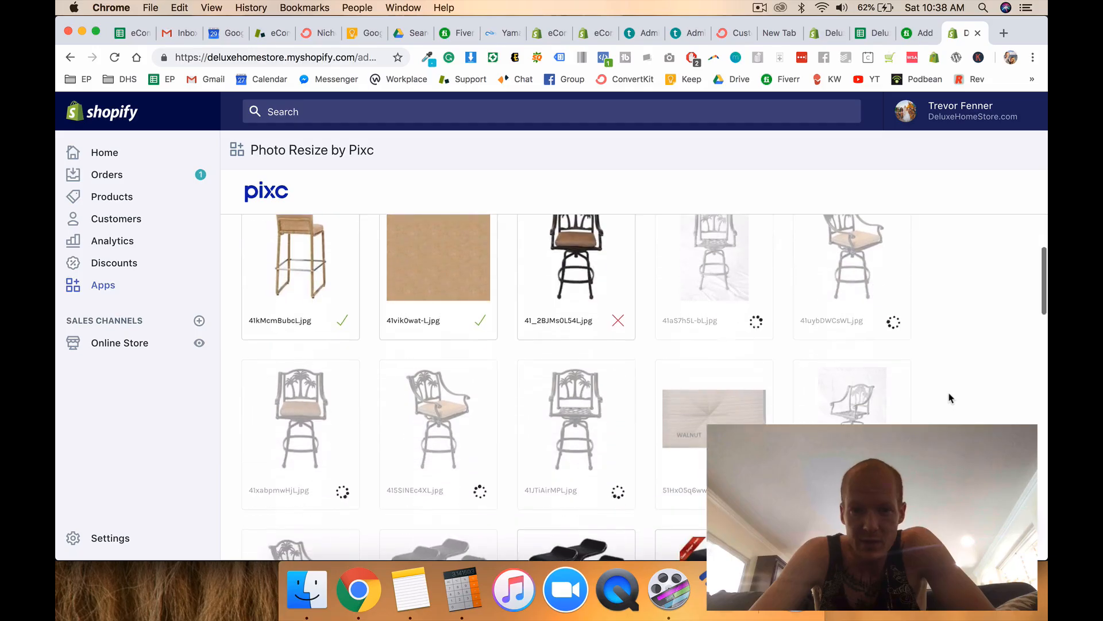
pyautogui.scroll(10, 951, 398)
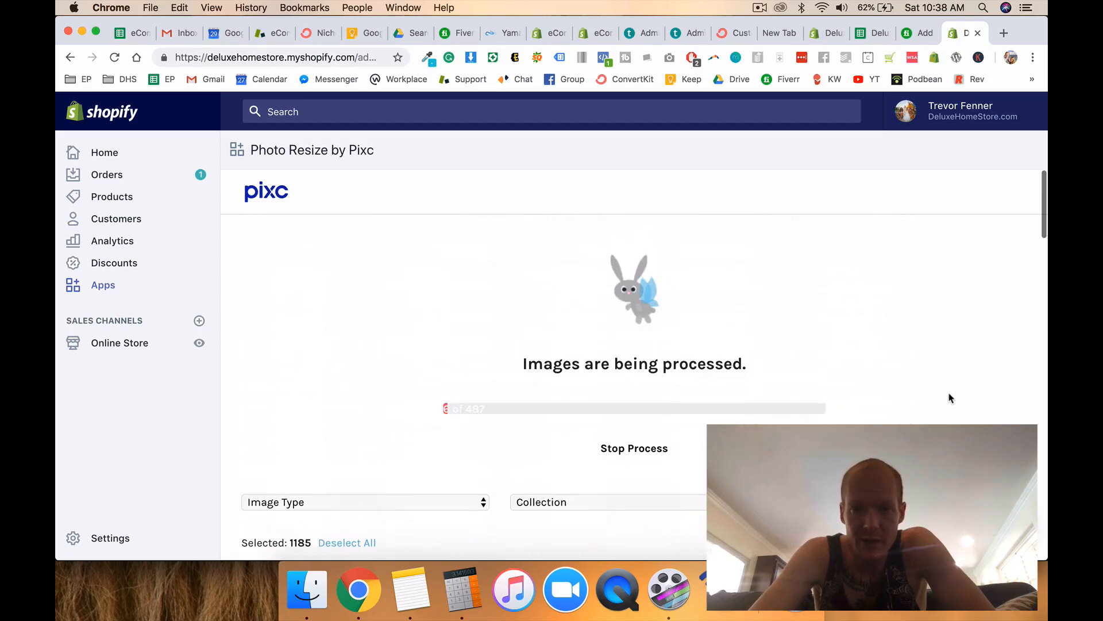
pyautogui.scroll(-9, 951, 398)
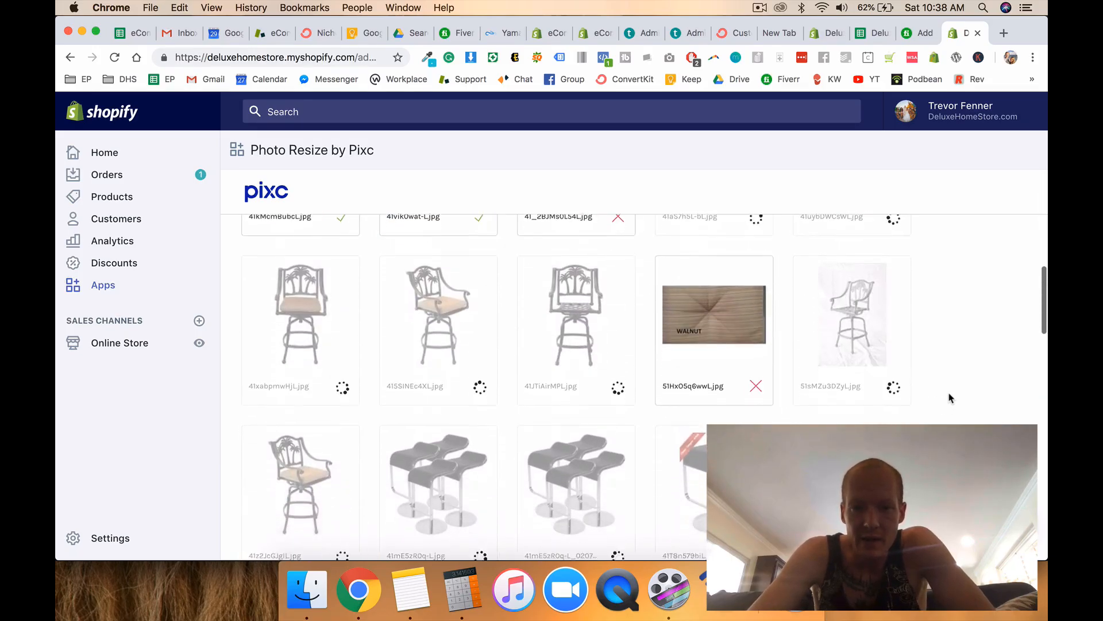
pyautogui.scroll(5, 951, 398)
pyautogui.scroll(5, 950, 398)
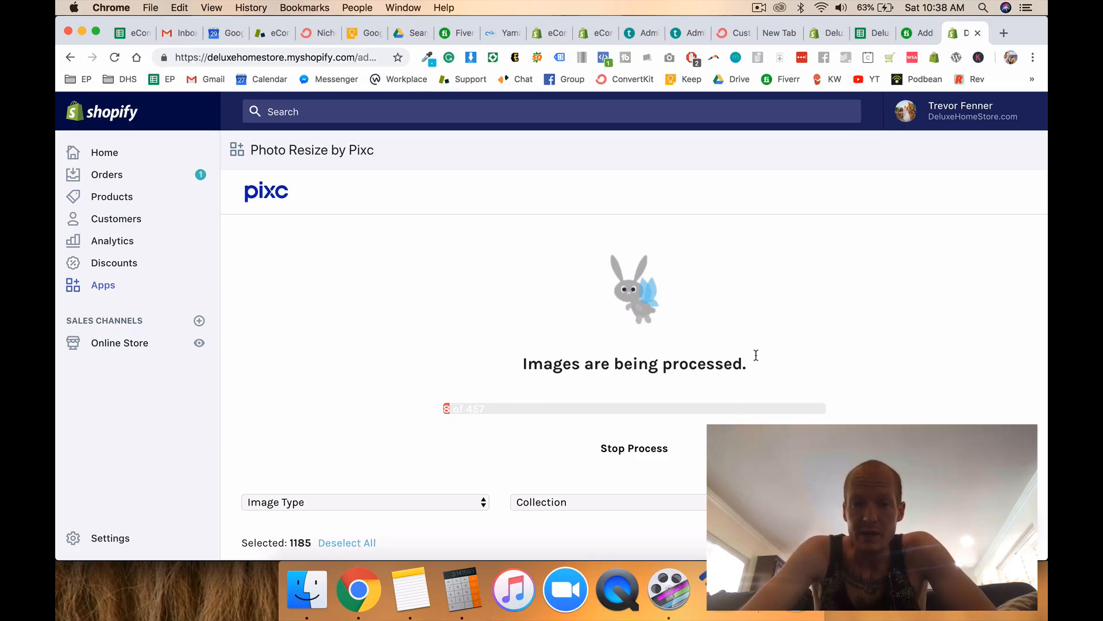
pyautogui.click(757, 7)
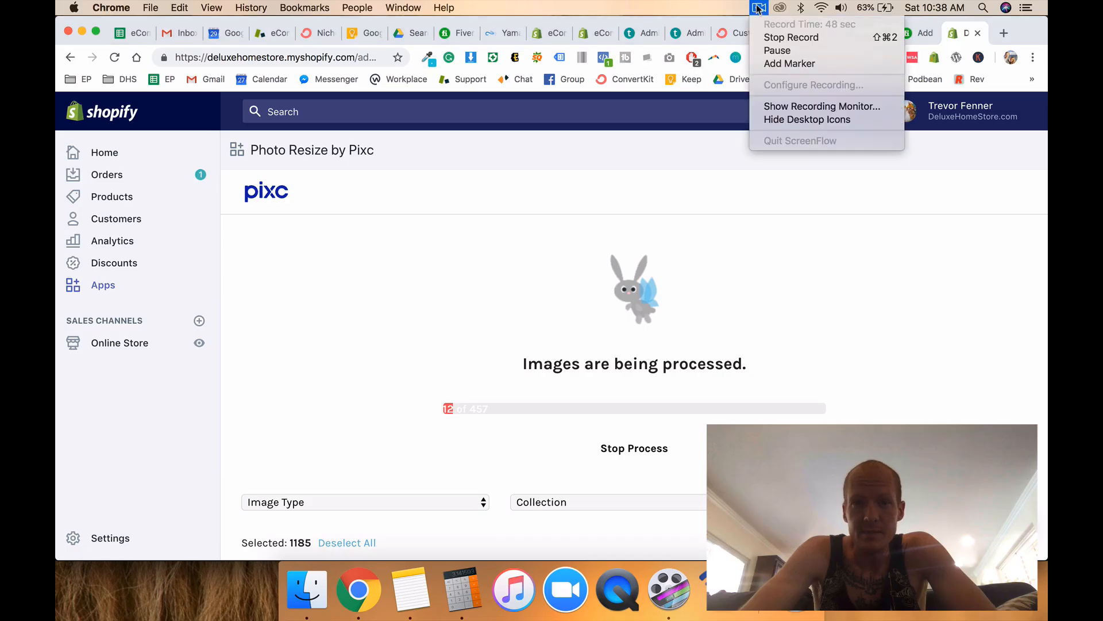
pyautogui.click(770, 38)
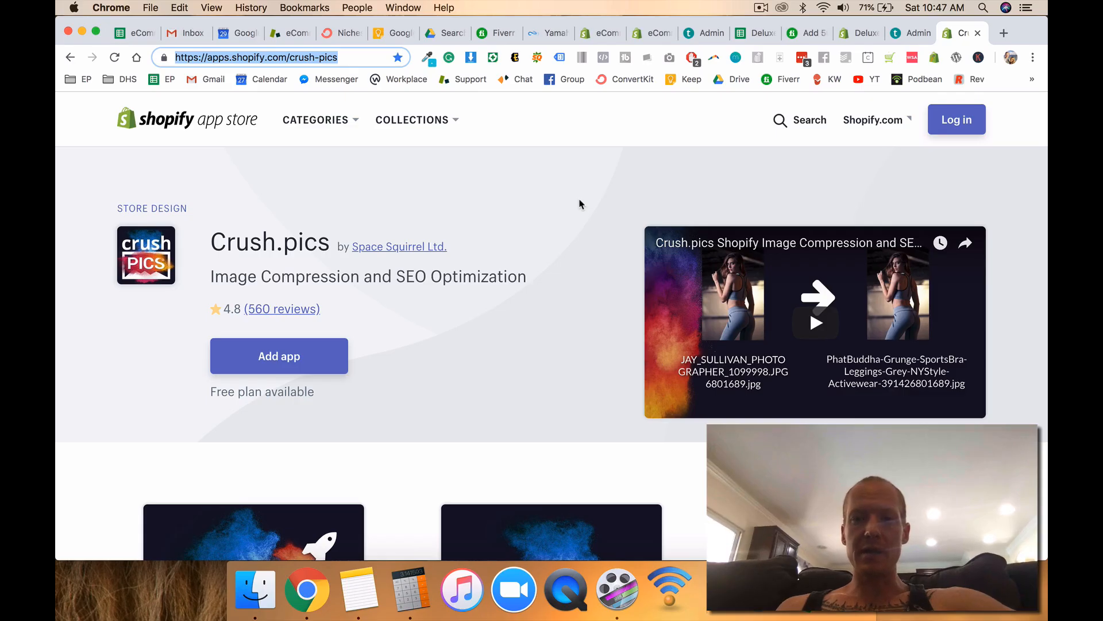
# Step: Review the Crush.pics app page, viewing its media gallery screenshots on compression and its pricing plans
pyautogui.scroll(-5, 579, 204)
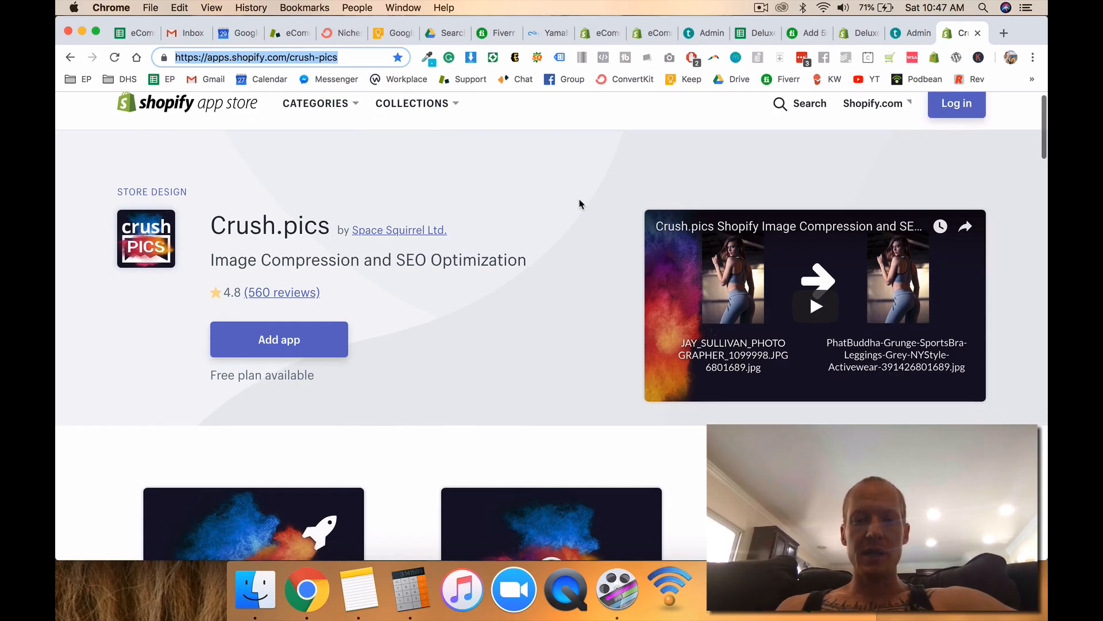
pyautogui.scroll(-15, 690, 271)
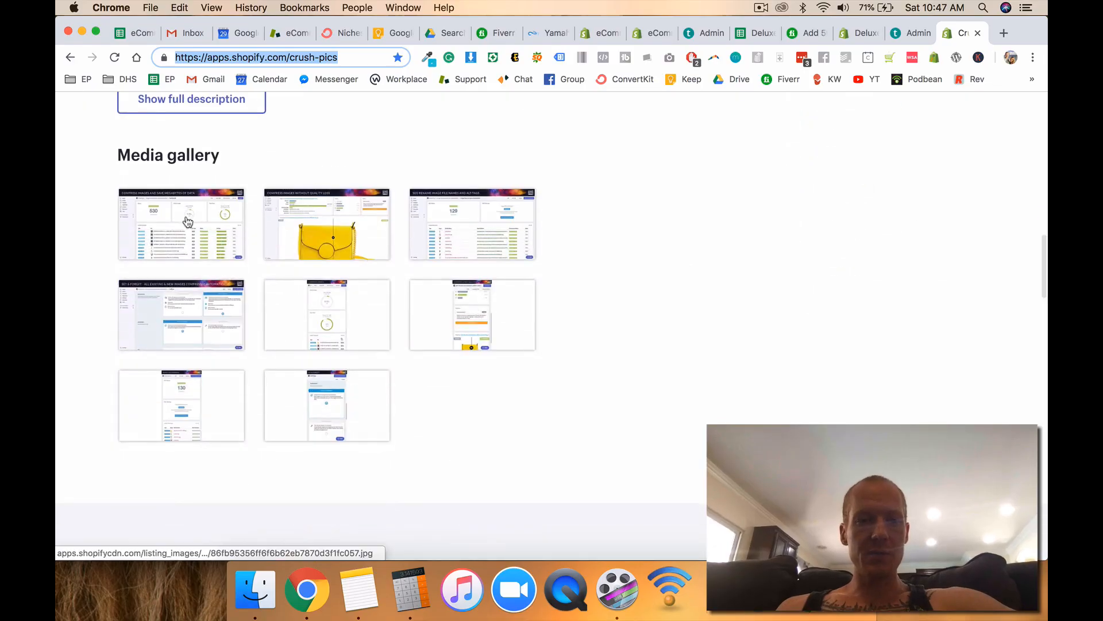
pyautogui.click(186, 219)
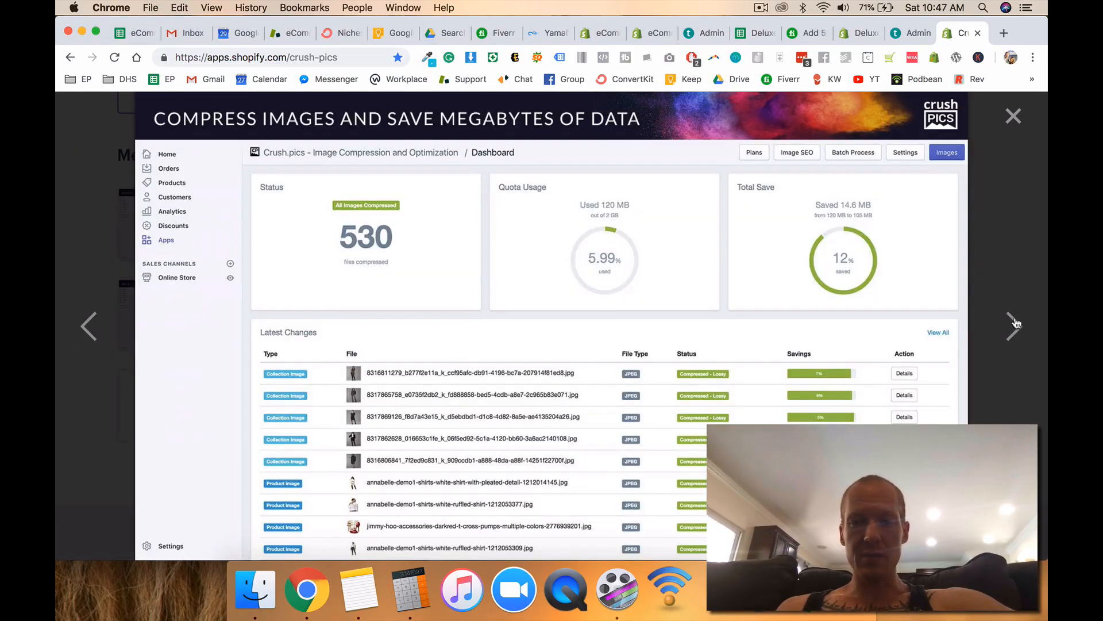
pyautogui.click(1015, 325)
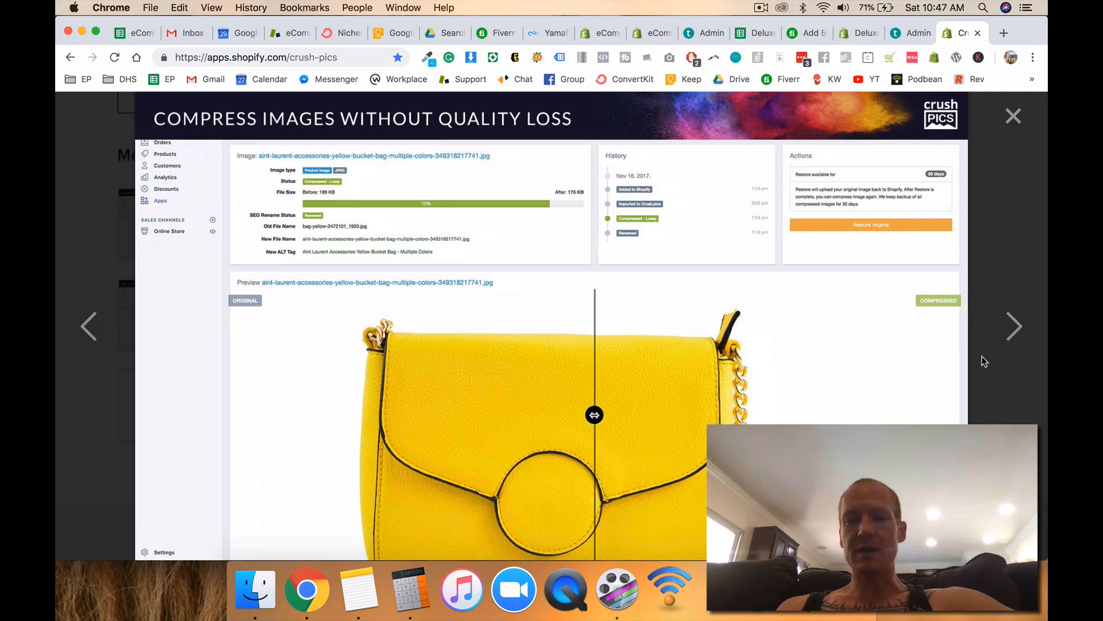
pyautogui.click(1020, 343)
pyautogui.click(1019, 343)
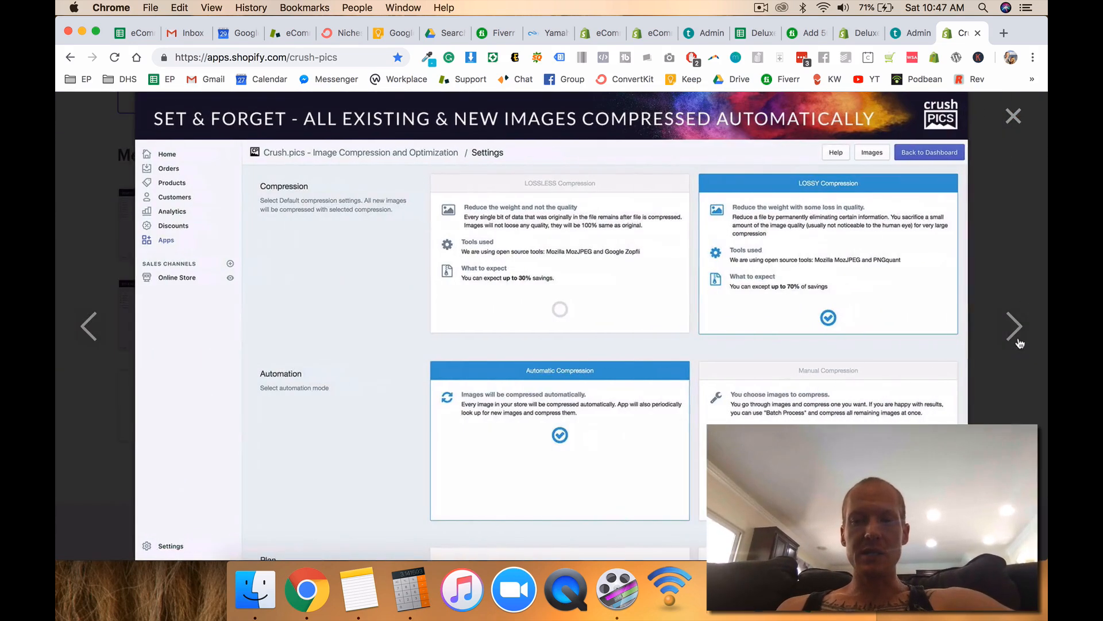
pyautogui.click(1012, 119)
pyautogui.scroll(-10, 459, 265)
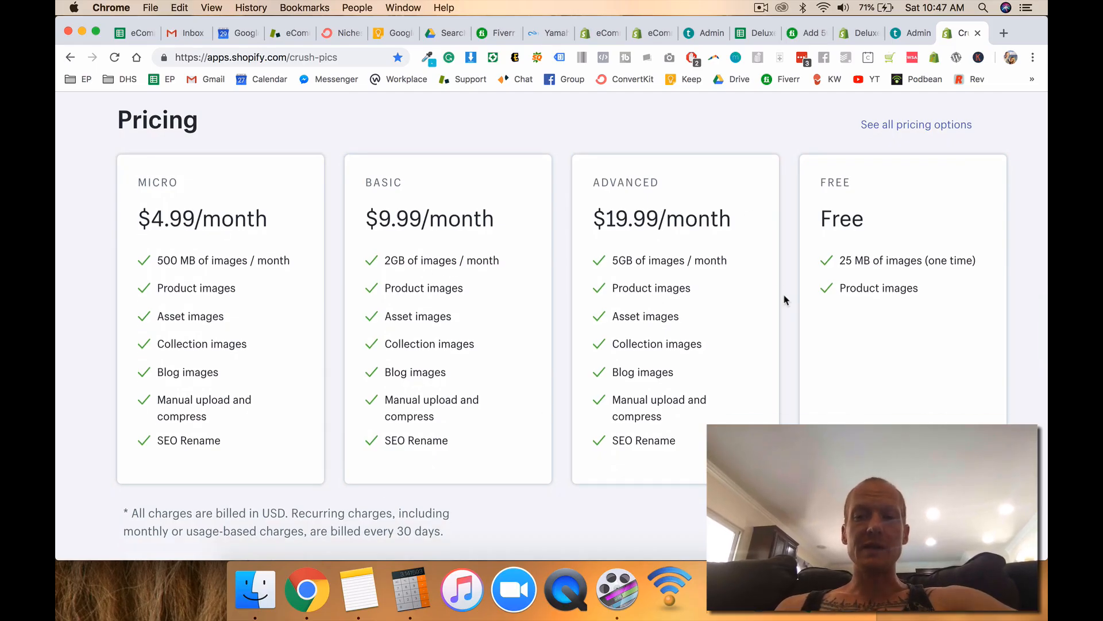
# Step: Add the Crush.pics app and log in to the deluxehomestore.myshopify.com store to install it
pyautogui.scroll(15, 207, 253)
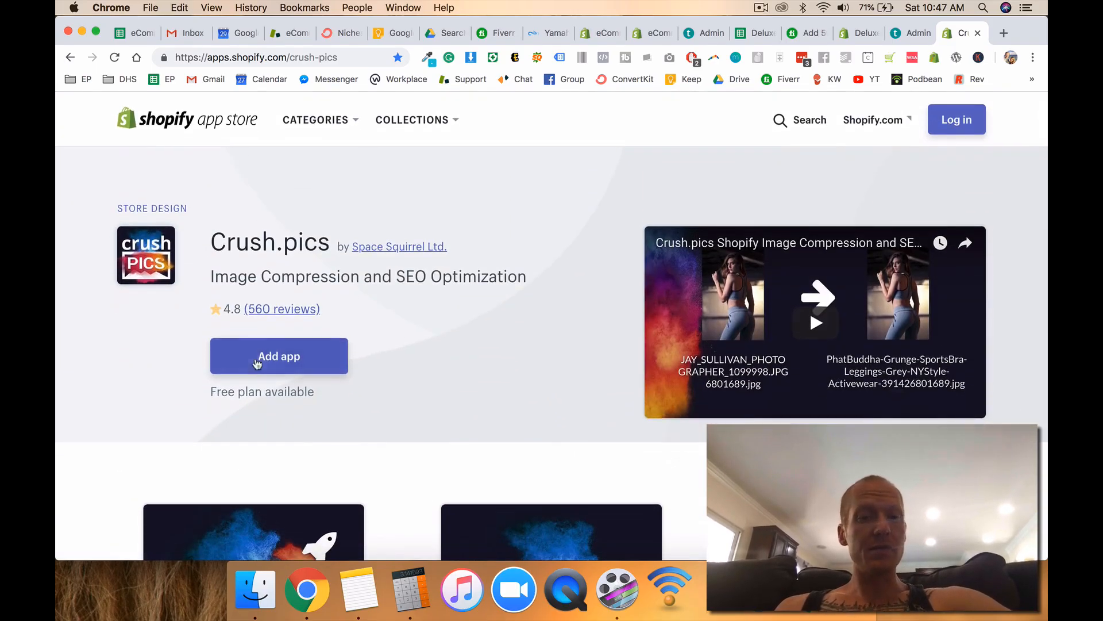
pyautogui.click(257, 363)
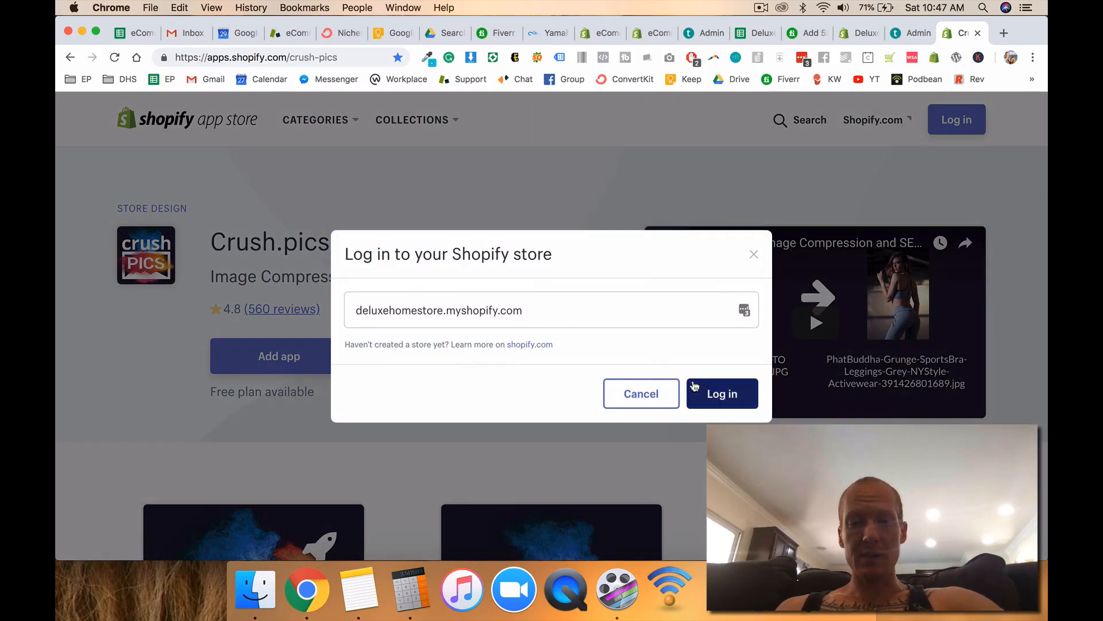
pyautogui.click(694, 385)
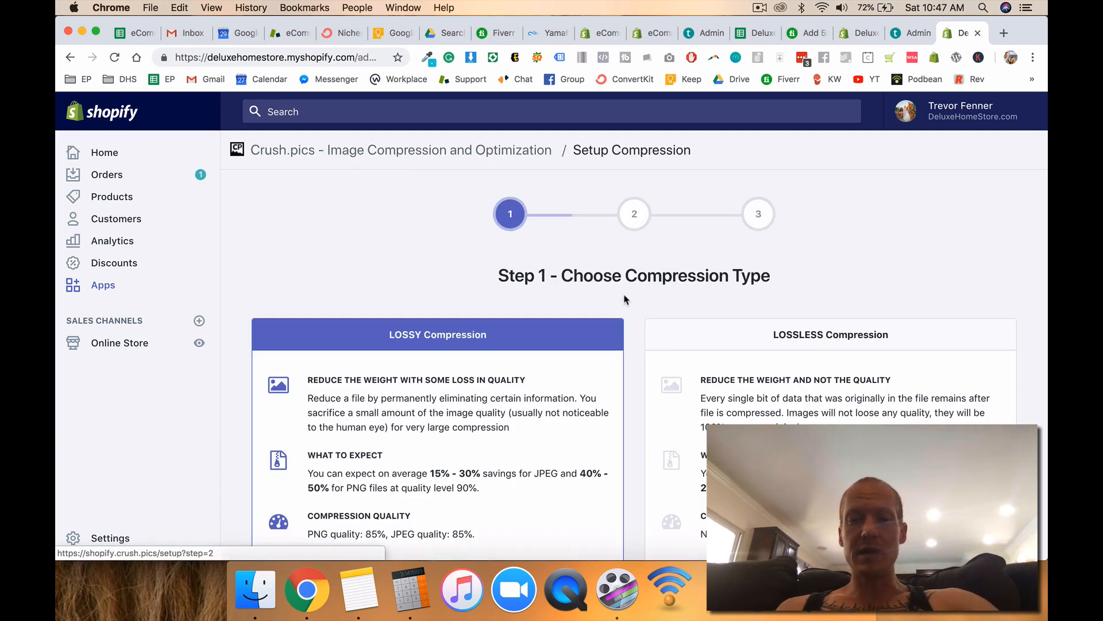
# Step: Choose LOSSLESS Compression as the Crush.pics compression type and continue the setup
pyautogui.scroll(-5, 632, 320)
pyautogui.scroll(2, 454, 336)
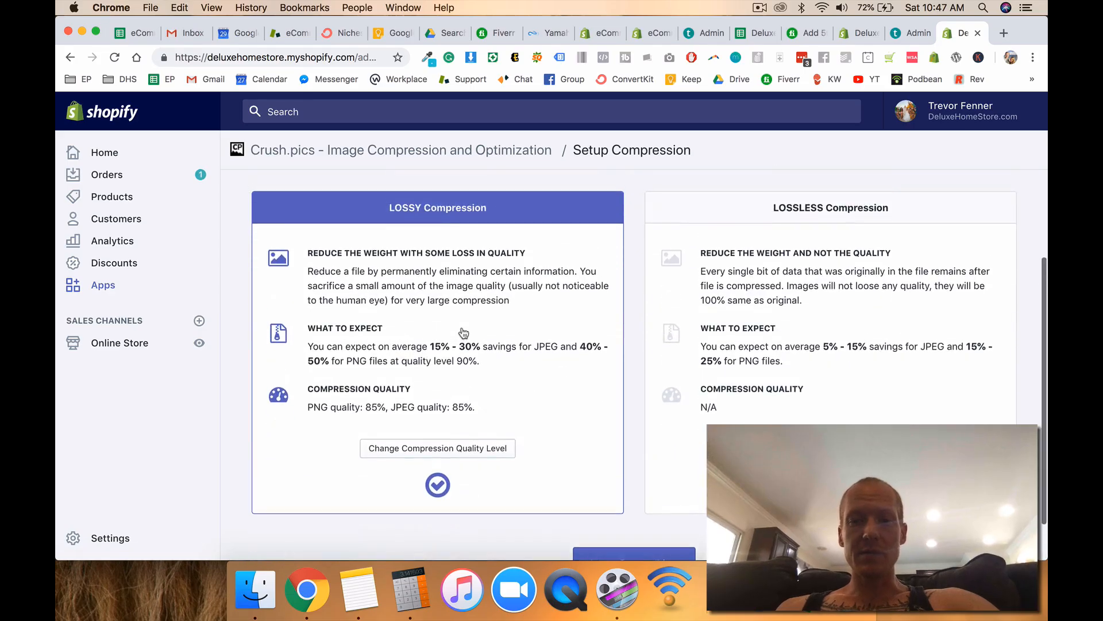
pyautogui.click(816, 224)
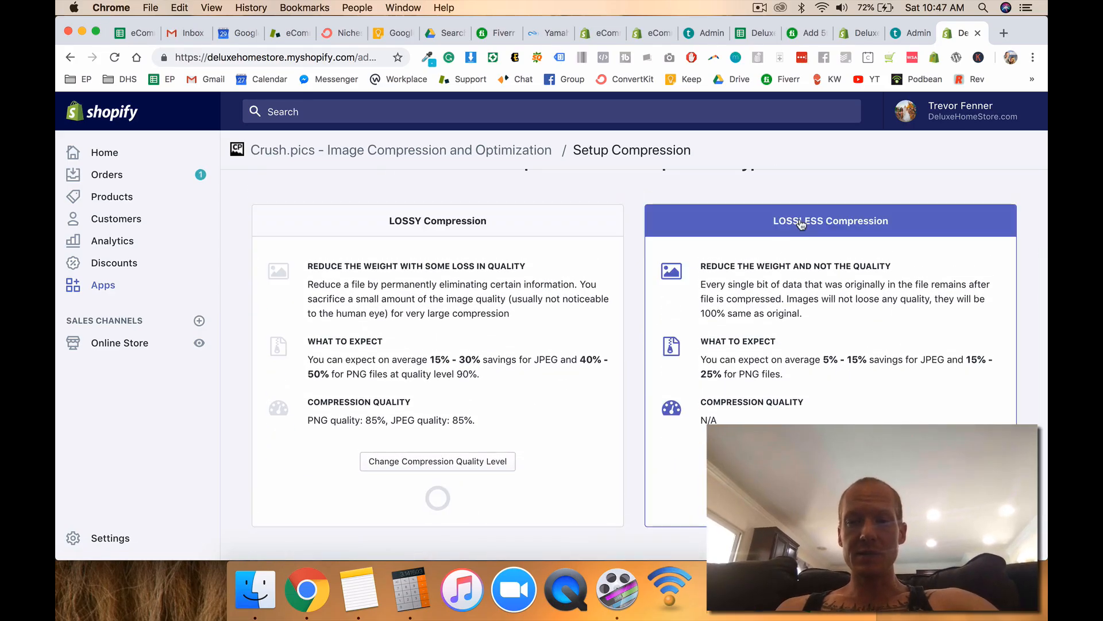
pyautogui.scroll(-2, 661, 460)
pyautogui.click(646, 511)
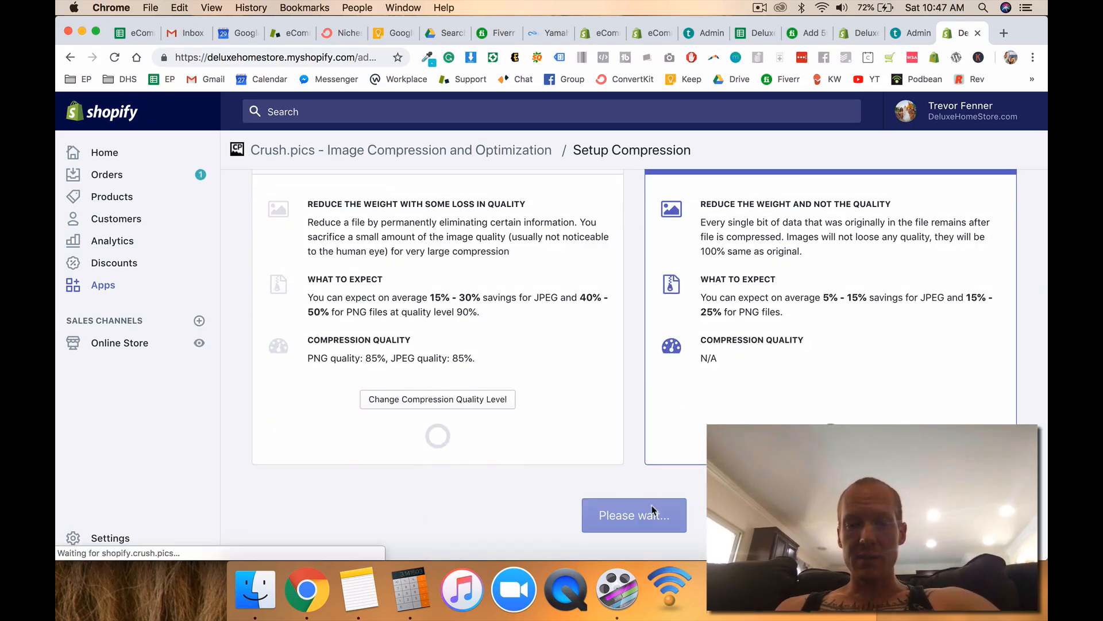
# Step: Compare the Crush.pics paid plans, sign up for the Micro plan at $4.99 per month with 500 MB, and approve the charge
pyautogui.scroll(-9, 581, 397)
pyautogui.scroll(5, 567, 398)
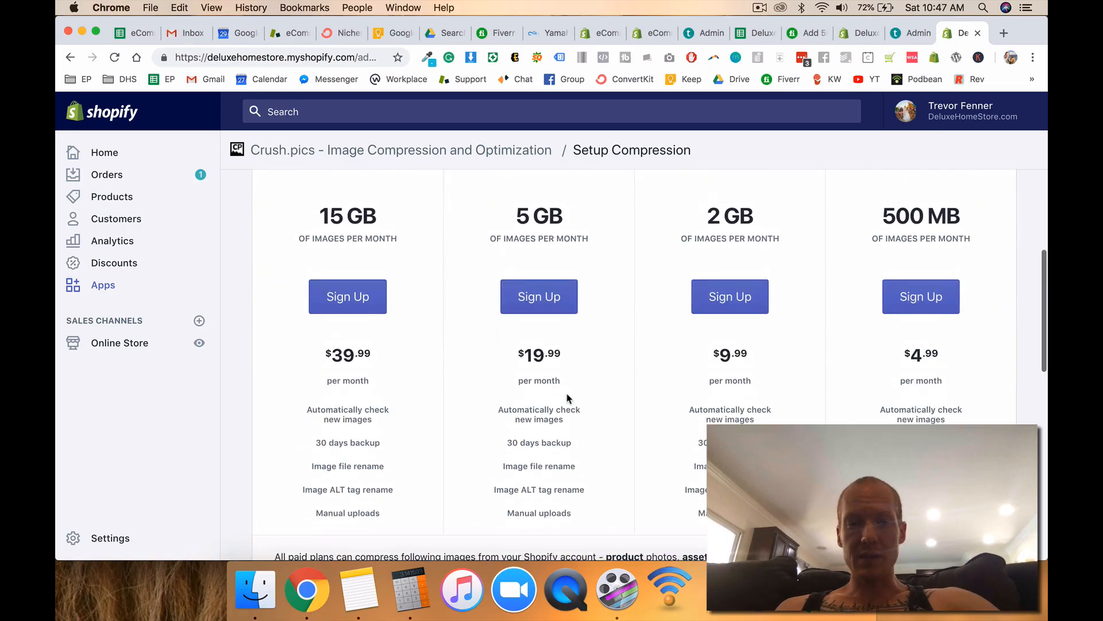
pyautogui.scroll(-3, 567, 399)
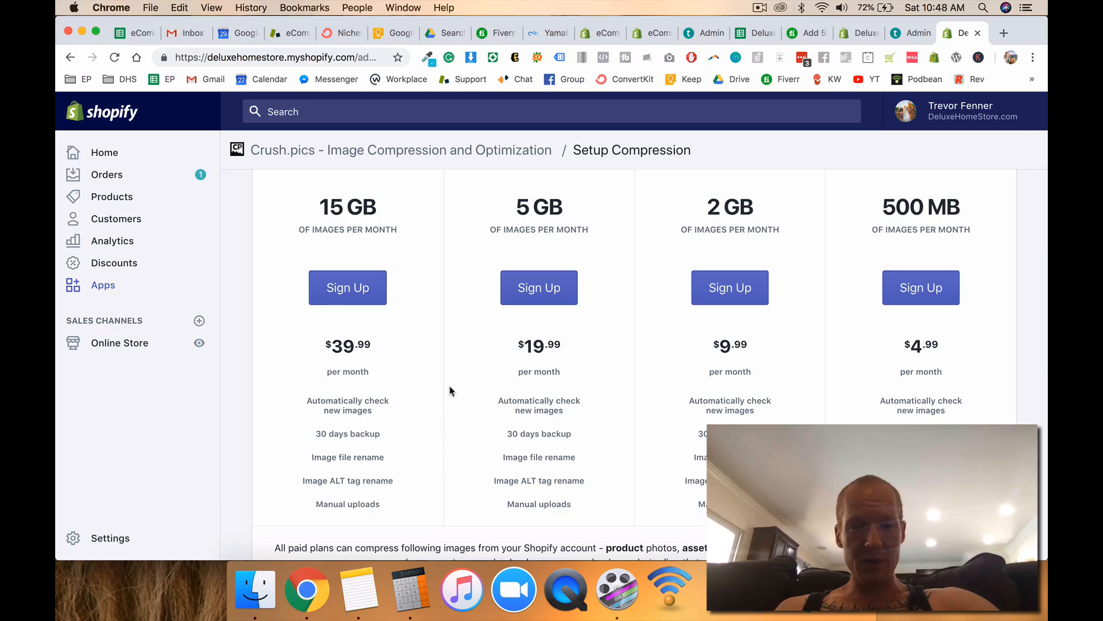
pyautogui.scroll(5, 842, 338)
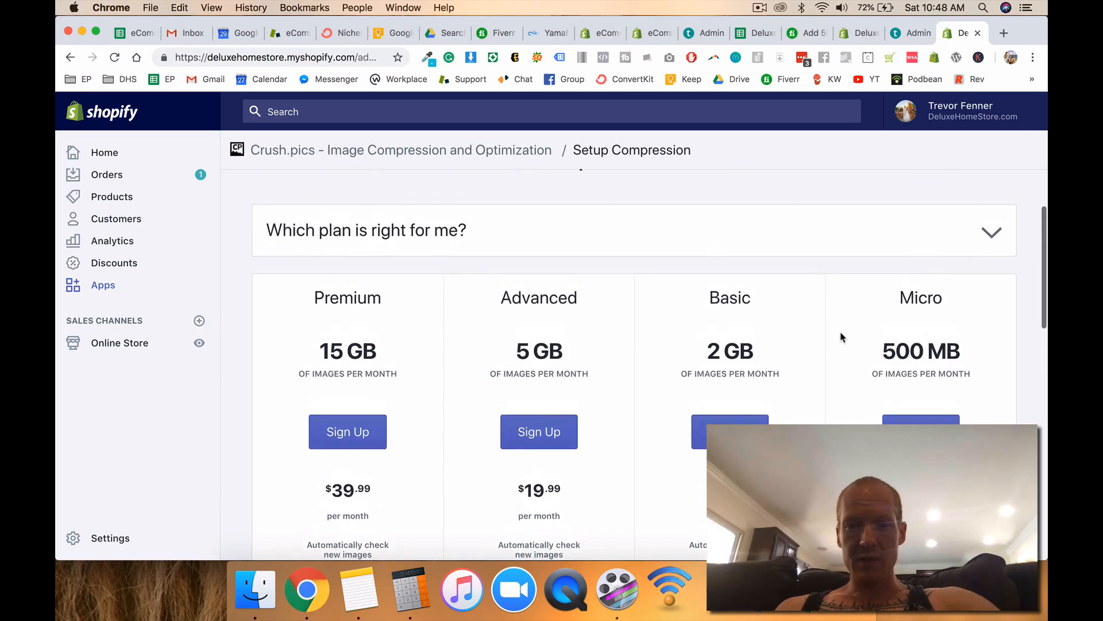
pyautogui.scroll(-7, 842, 338)
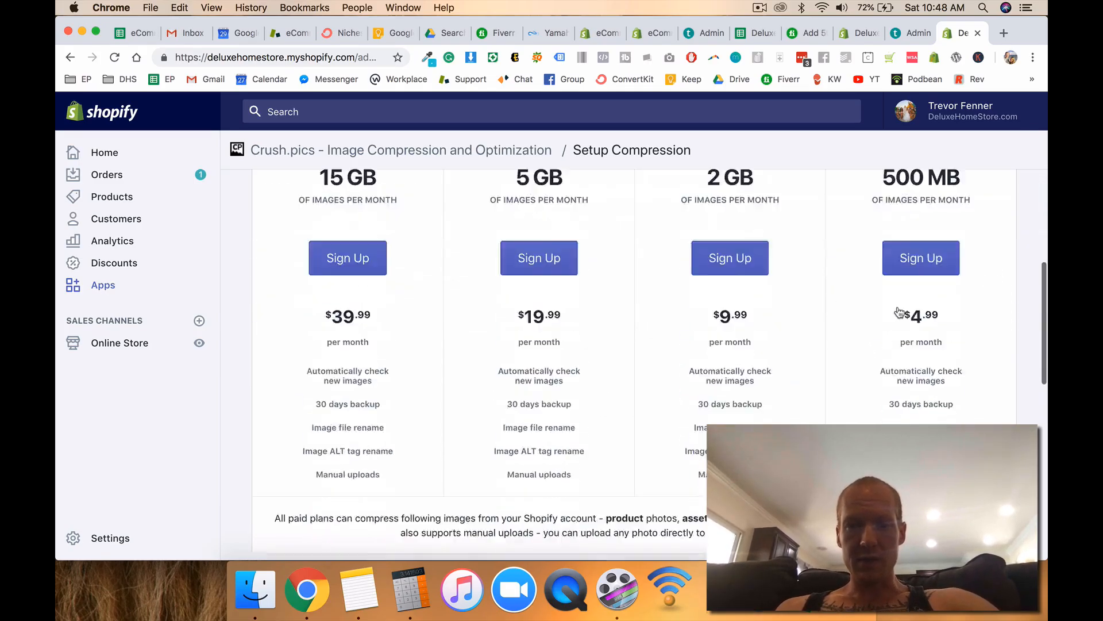
pyautogui.scroll(2, 899, 311)
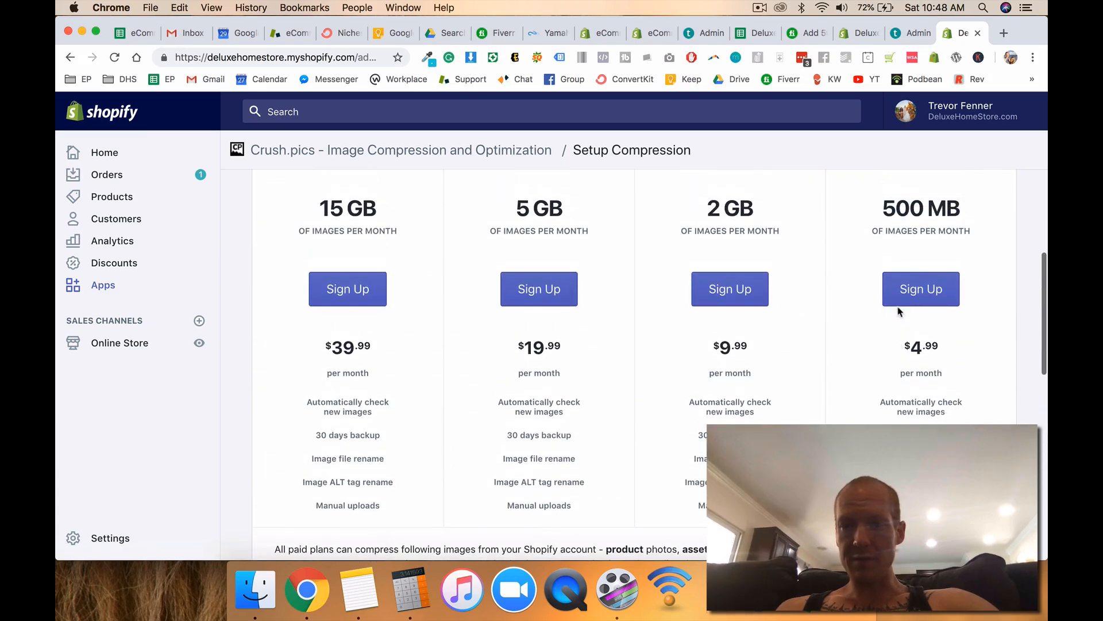
pyautogui.click(932, 287)
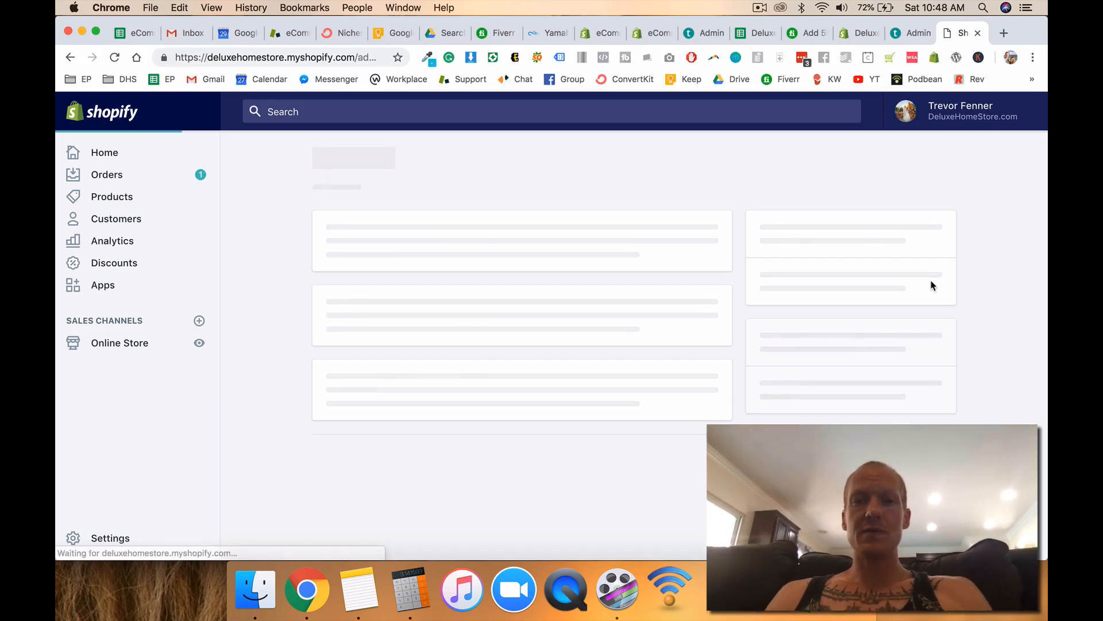
pyautogui.click(852, 368)
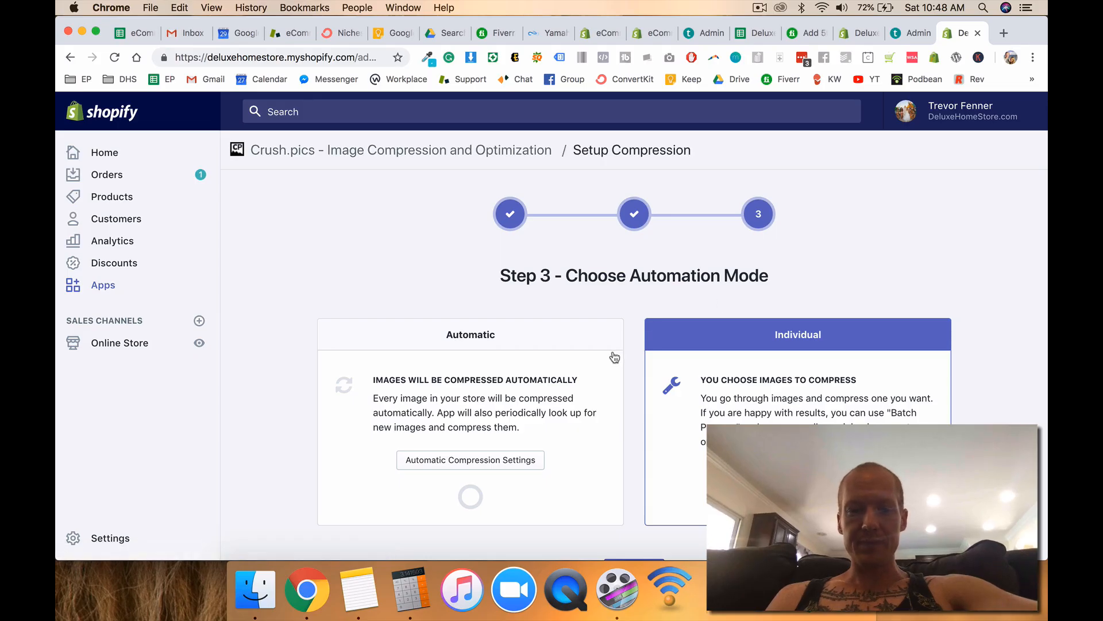
# Step: Compare the Automatic and Individual automation modes, choose Automatic, and save the Crush.pics compression setup
pyautogui.scroll(-2, 630, 391)
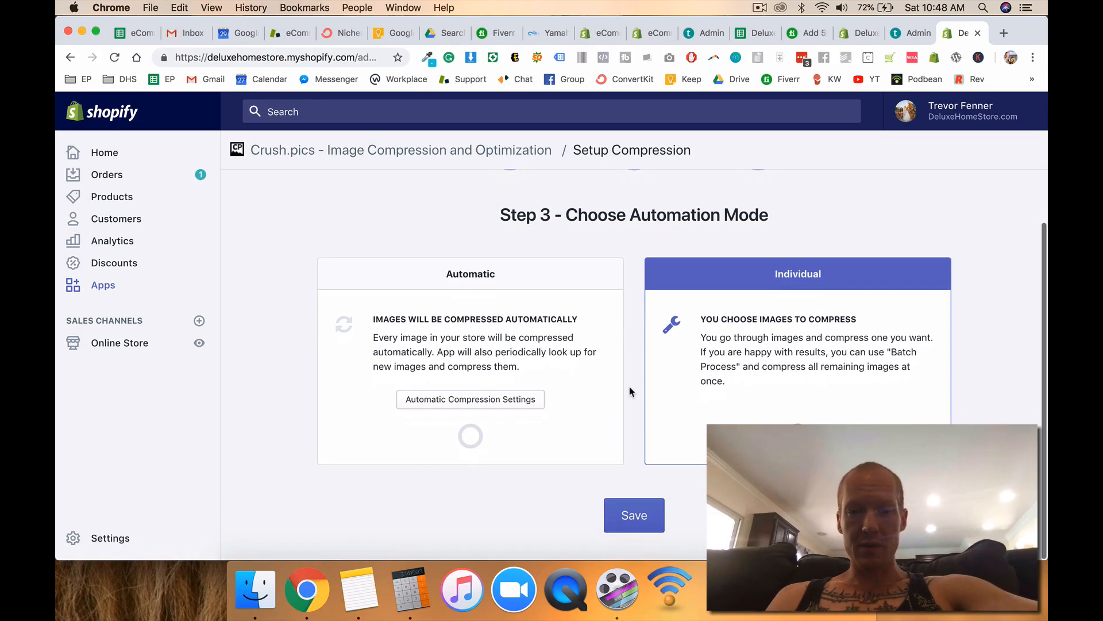
pyautogui.scroll(2, 630, 389)
pyautogui.scroll(-2, 630, 389)
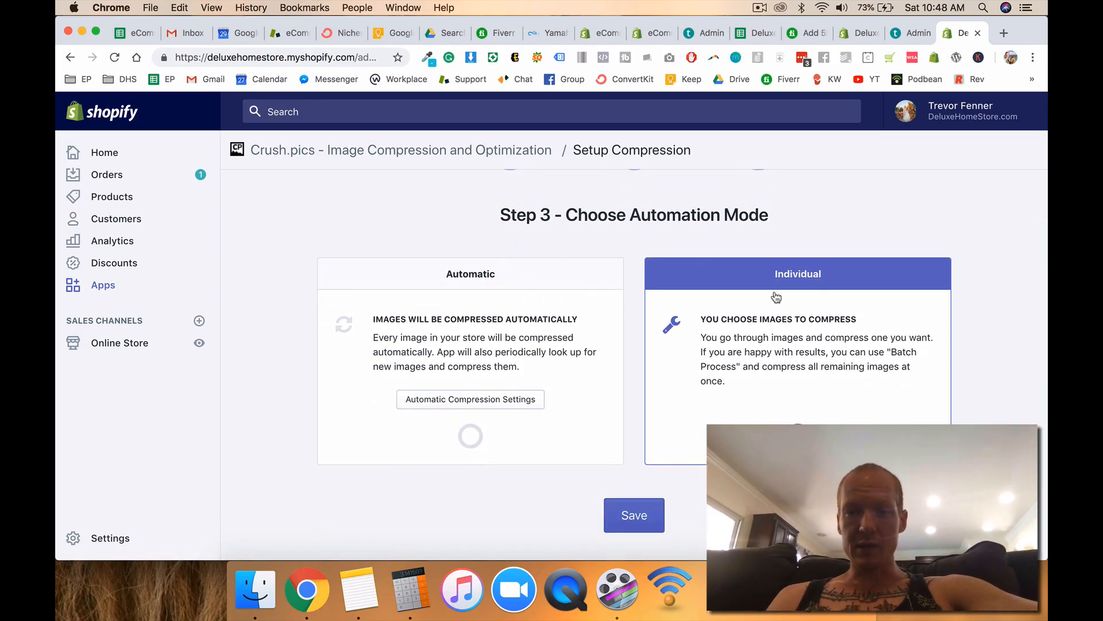
pyautogui.click(486, 337)
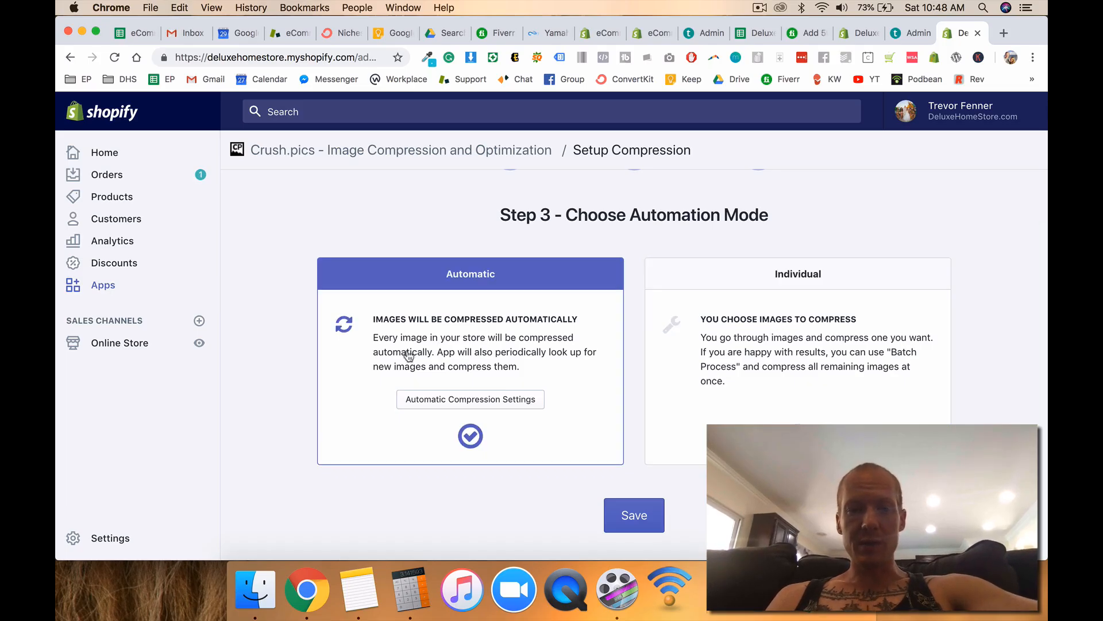
pyautogui.click(737, 353)
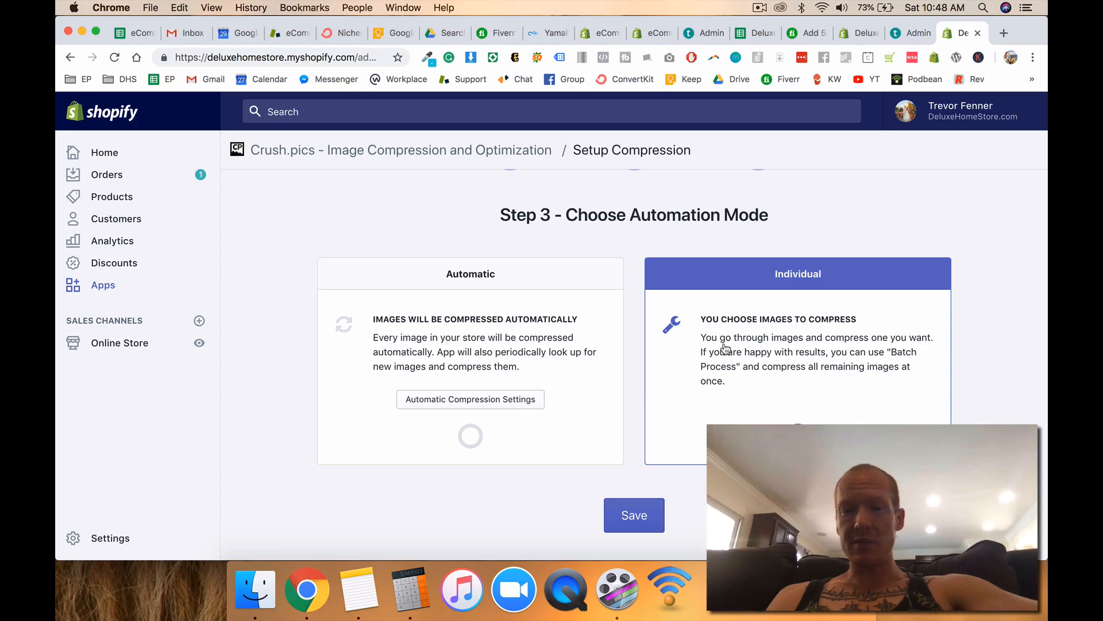
pyautogui.click(547, 319)
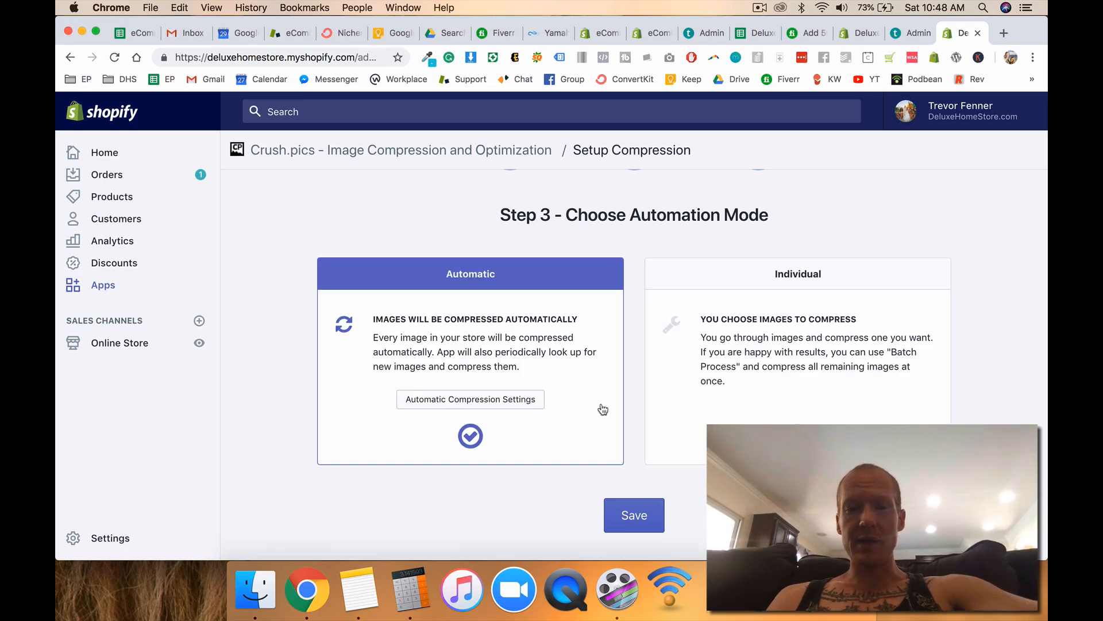
pyautogui.click(624, 515)
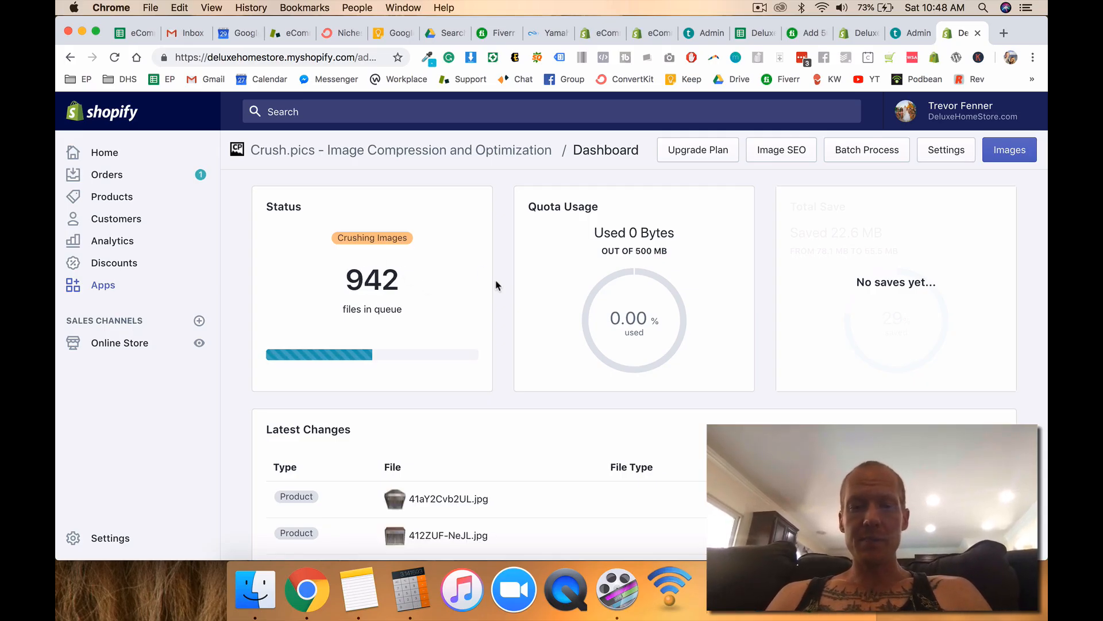
# Step: Check the compression queue on the Crush.pics dashboard and the status and savings of each file under Latest Changes
pyautogui.scroll(-10, 495, 286)
pyautogui.scroll(3, 496, 286)
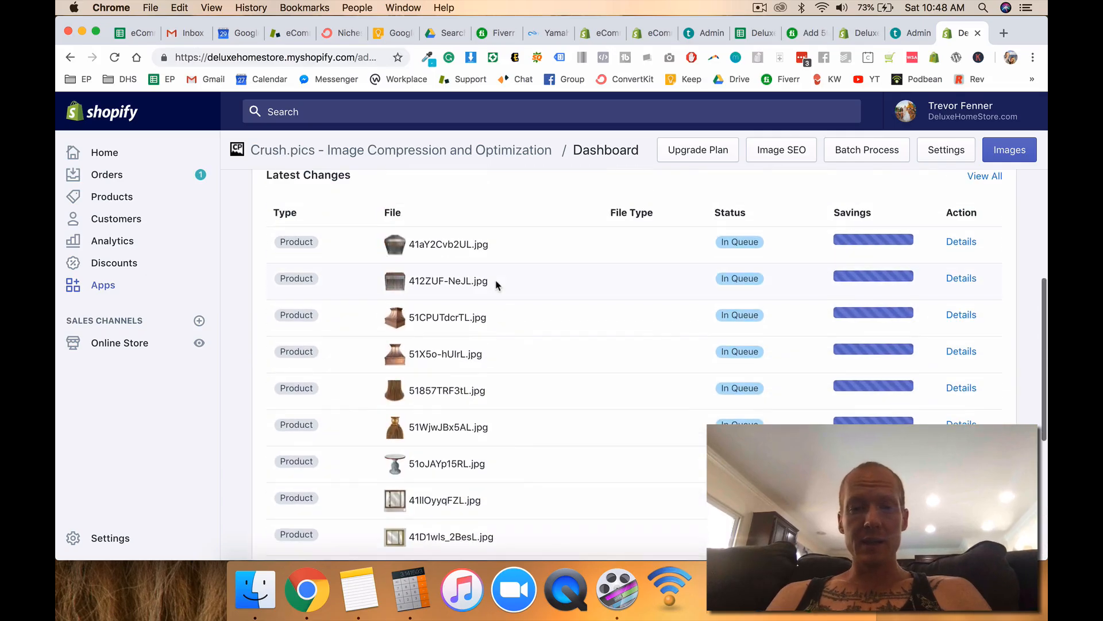
pyautogui.scroll(5, 448, 448)
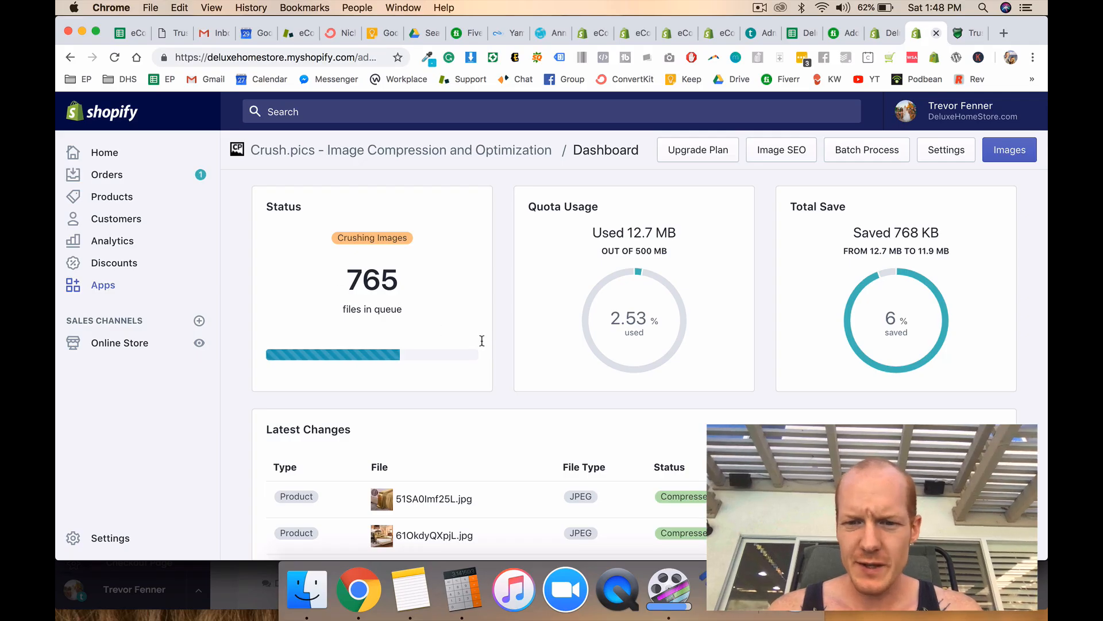
pyautogui.scroll(-5, 517, 369)
pyautogui.scroll(1, 628, 293)
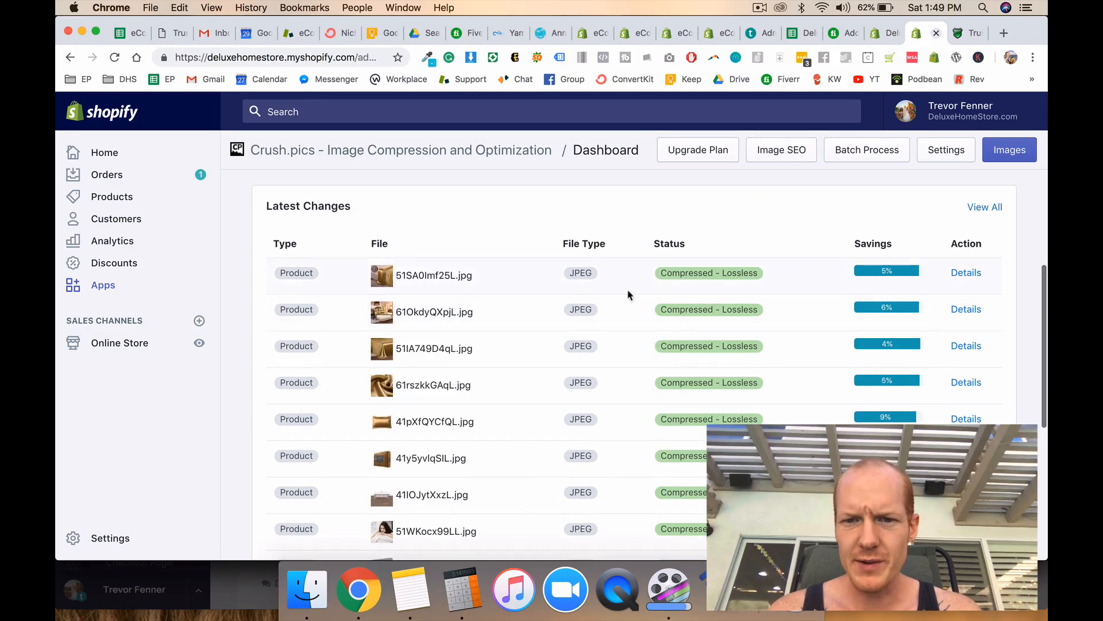
pyautogui.scroll(5, 482, 431)
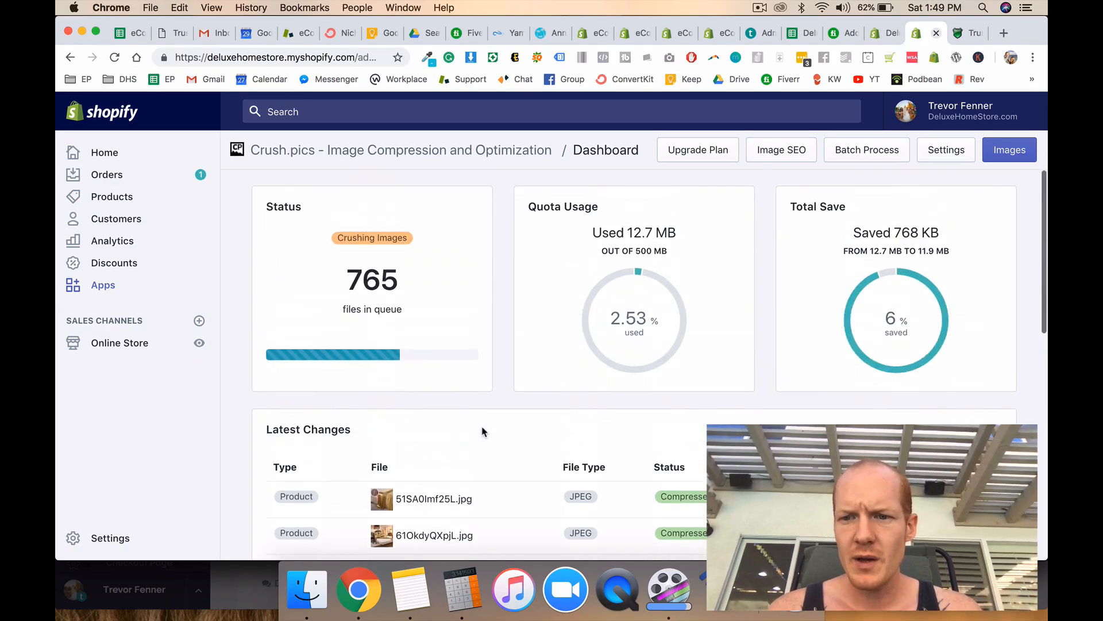
pyautogui.scroll(-5, 862, 362)
pyautogui.scroll(-5, 884, 317)
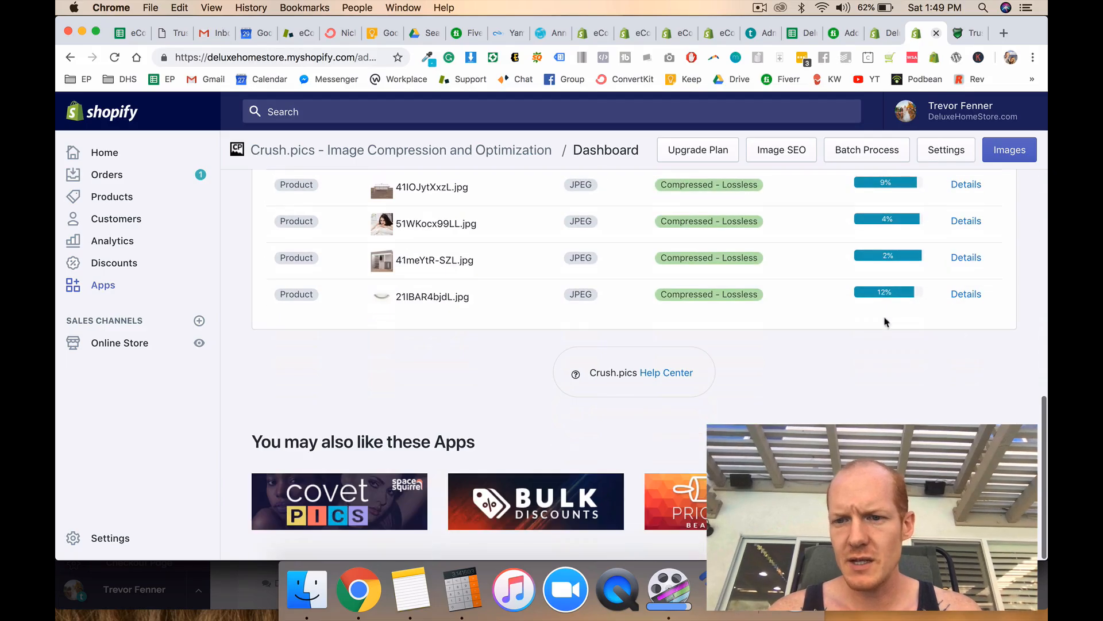
pyautogui.scroll(6, 885, 368)
pyautogui.scroll(-5, 883, 345)
pyautogui.scroll(-3, 884, 325)
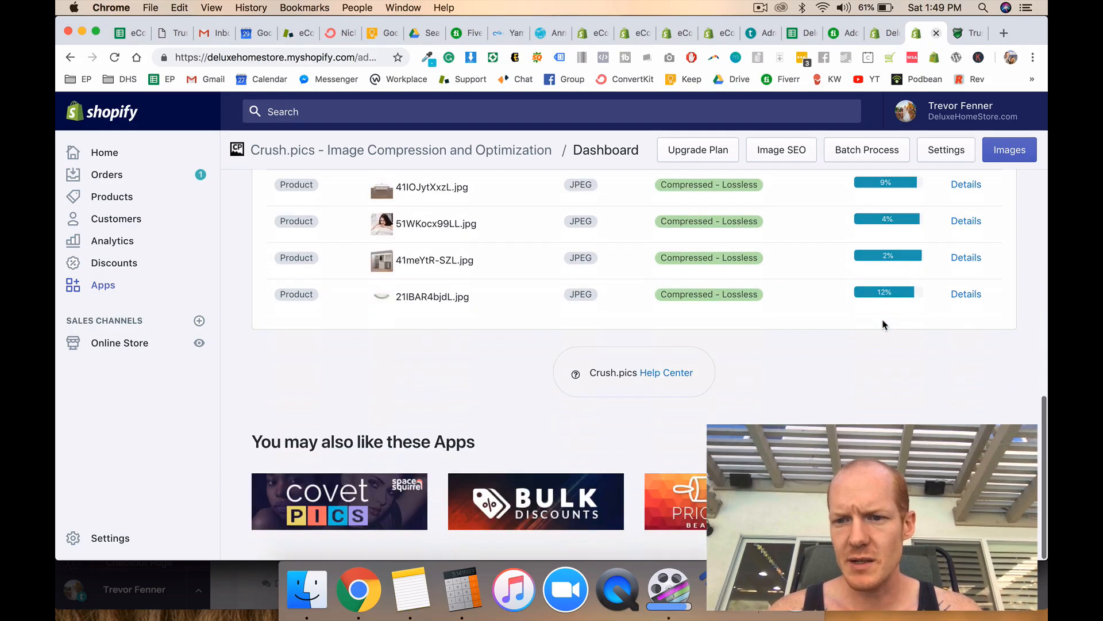
pyautogui.scroll(10, 885, 322)
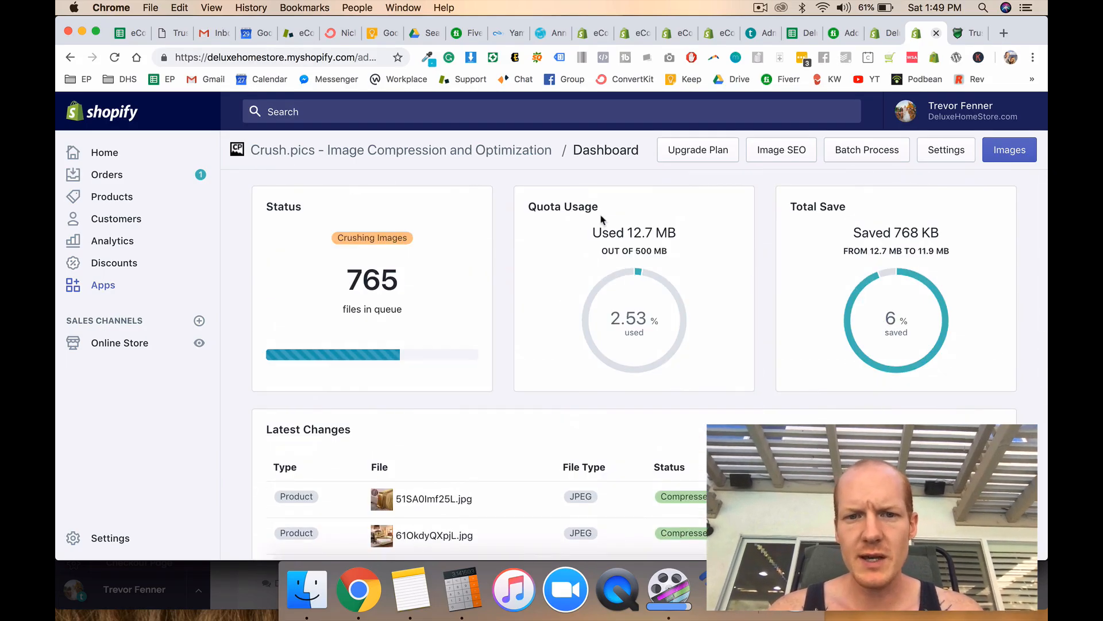
# Step: Examine the Quota Usage and Total Save figures on the dashboard and recheck the files being compressed
pyautogui.tripleClick(630, 217)
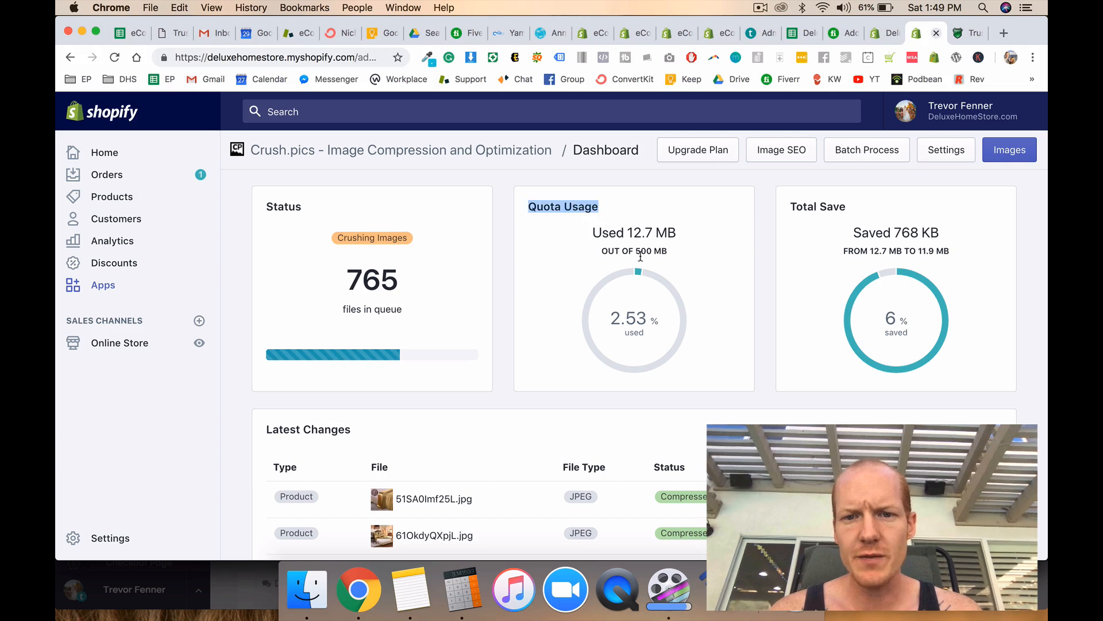
pyautogui.click(652, 202)
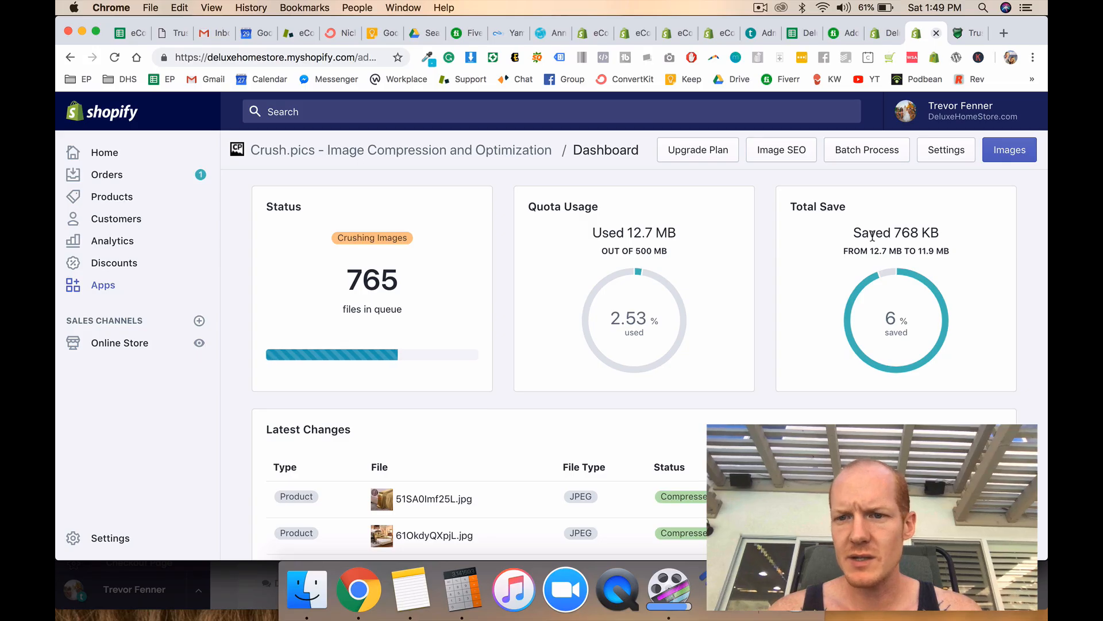
pyautogui.moveTo(863, 234); pyautogui.dragTo(912, 337)
pyautogui.click(931, 266)
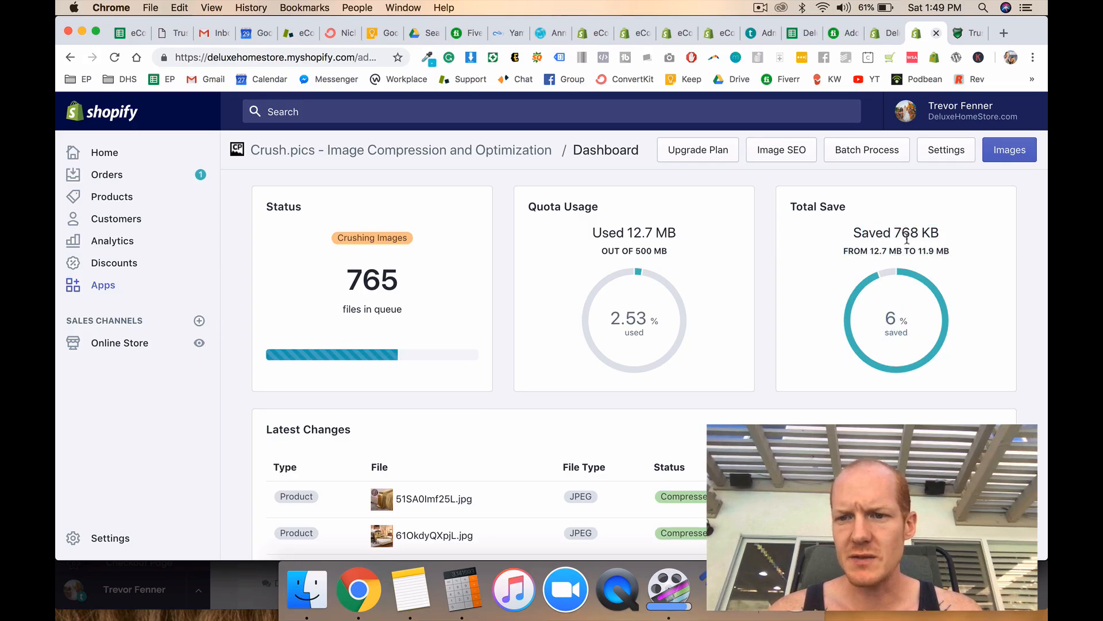
pyautogui.moveTo(895, 233); pyautogui.dragTo(948, 237)
pyautogui.click(948, 237)
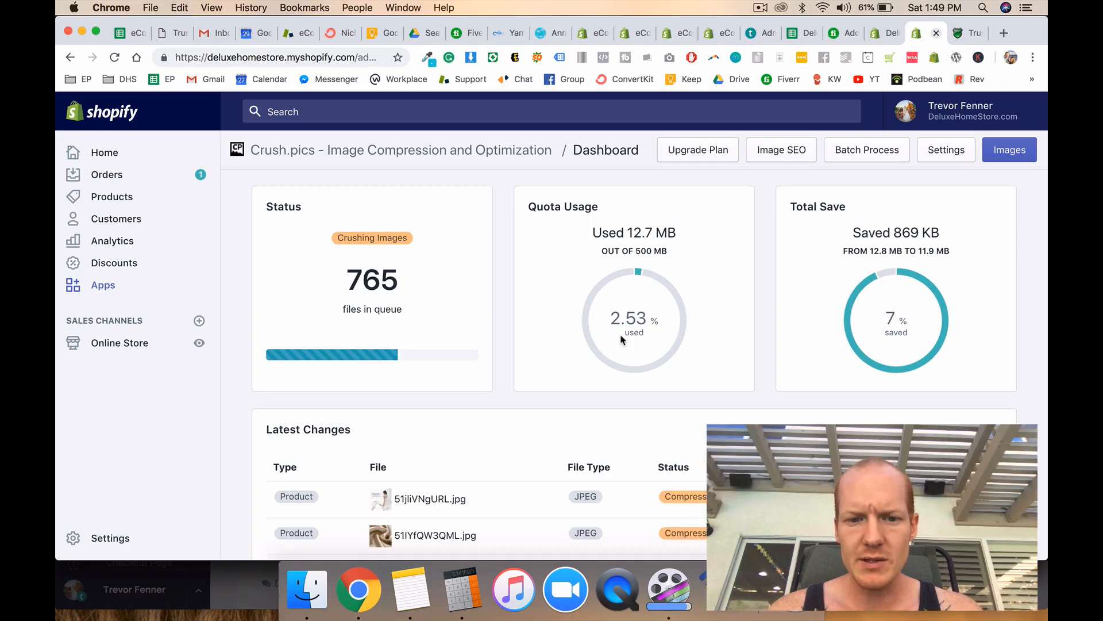
pyautogui.scroll(-5, 620, 339)
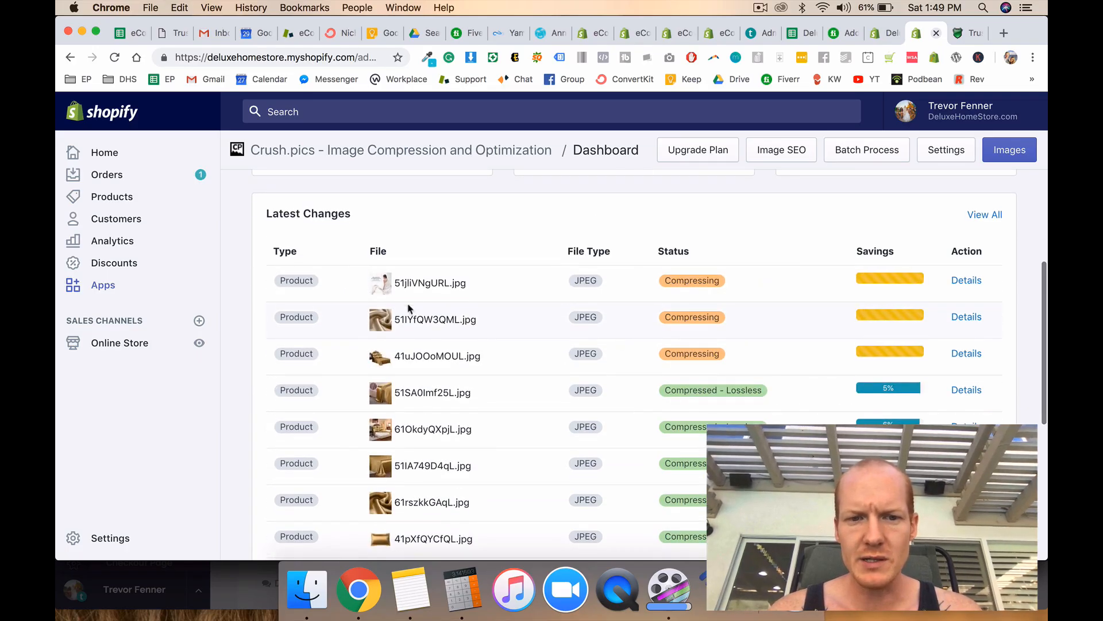
pyautogui.scroll(5, 518, 290)
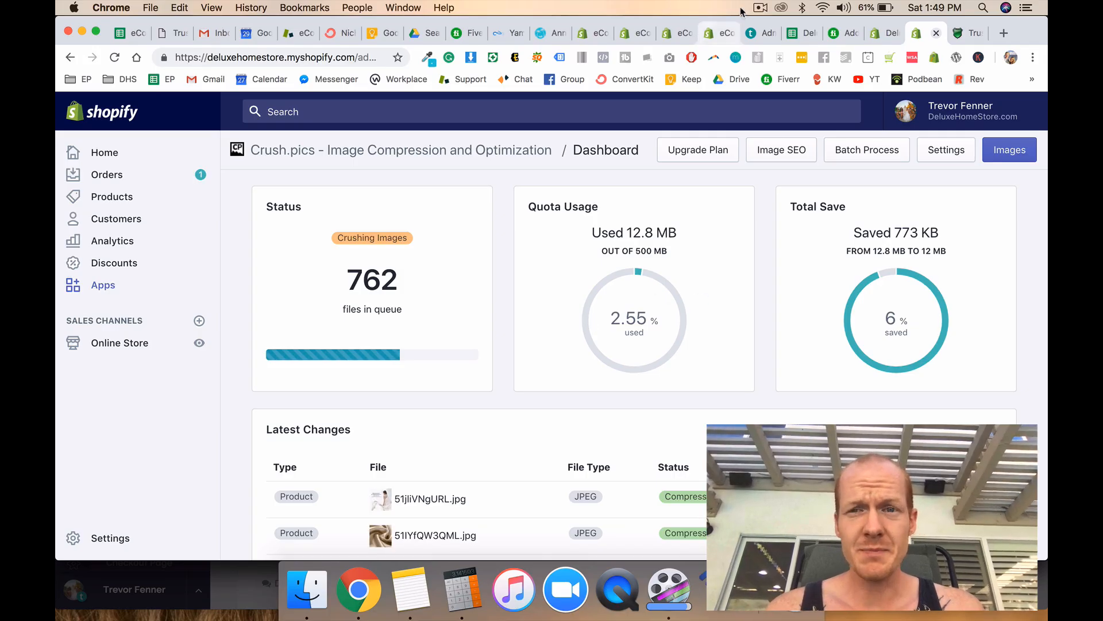
pyautogui.click(760, 6)
pyautogui.click(770, 37)
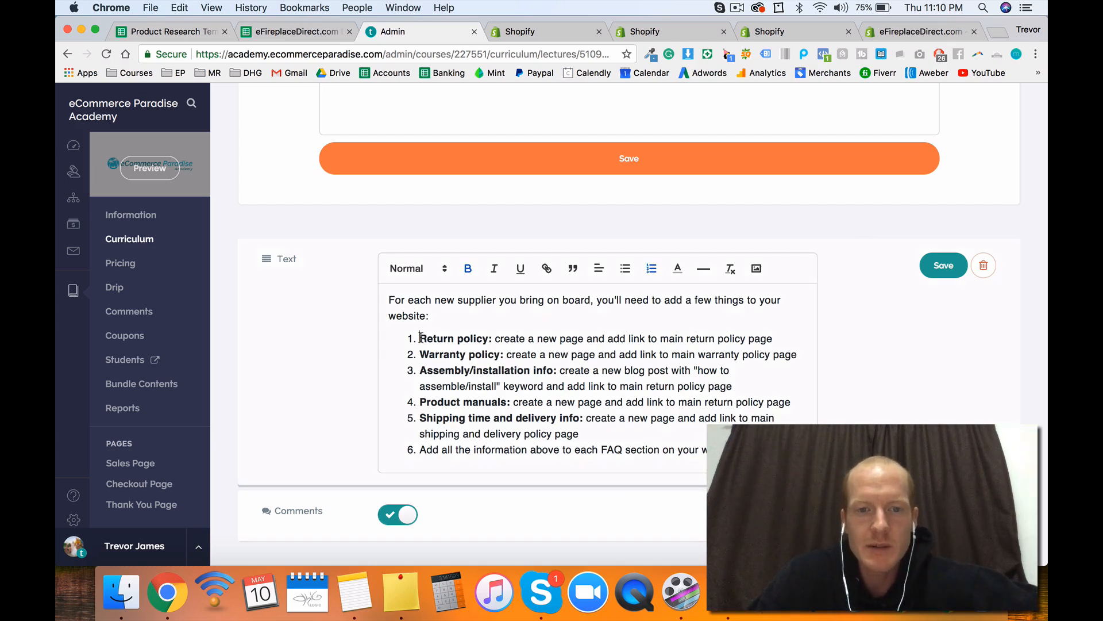
# Step: Go through the lesson's supplier checklist, highlighting the return policy, warranty policy, and assembly/installation info items in turn
pyautogui.moveTo(419, 338); pyautogui.dragTo(456, 338)
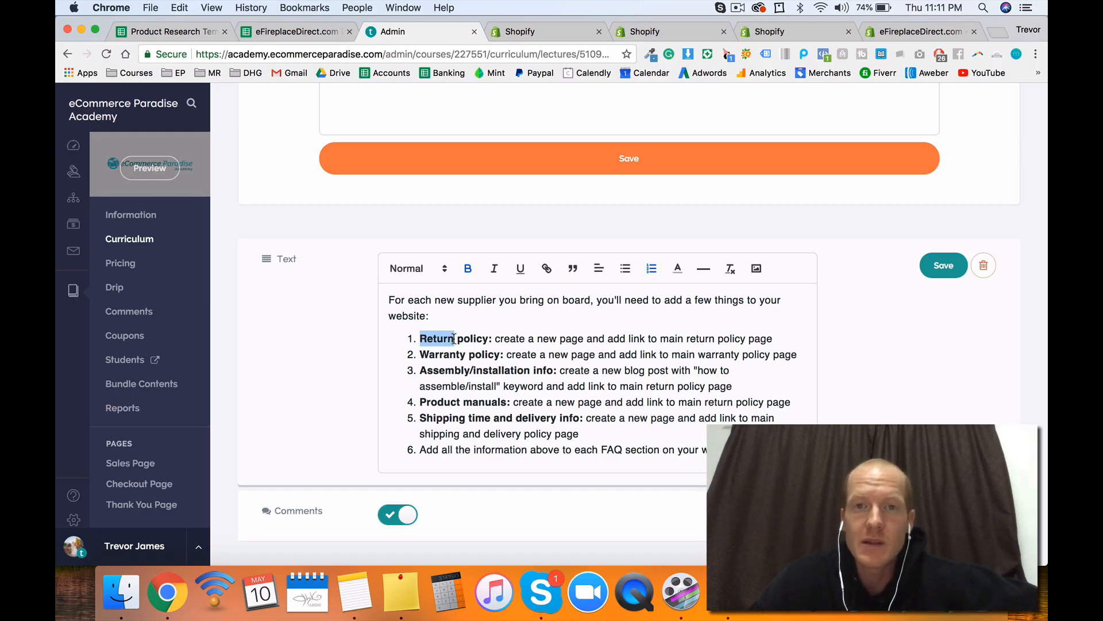
pyautogui.doubleClick(454, 355)
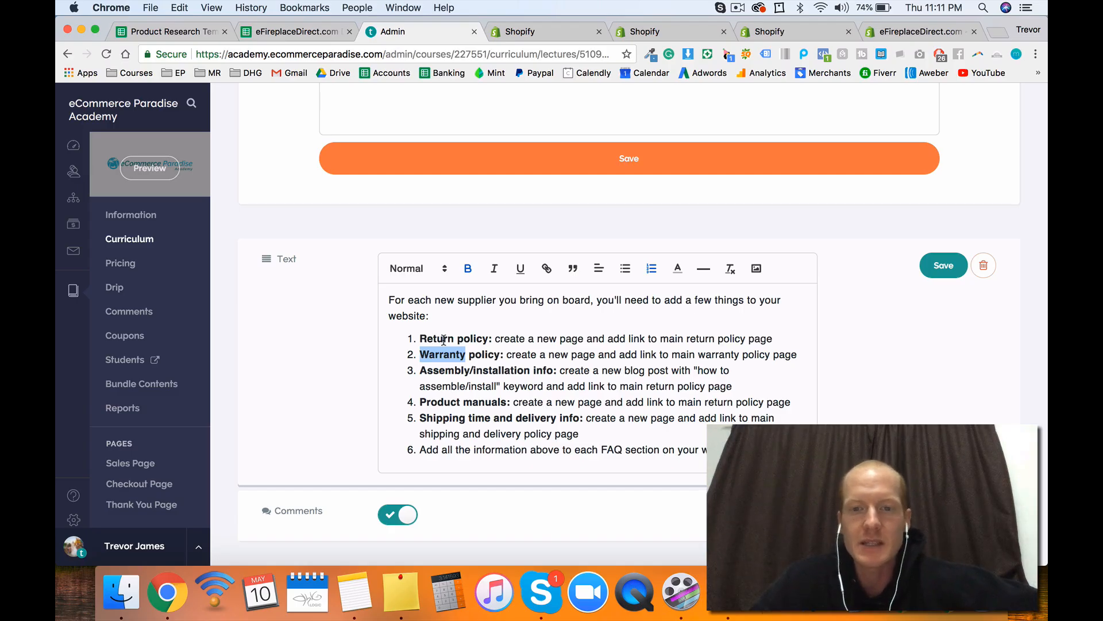
pyautogui.tripleClick(444, 339)
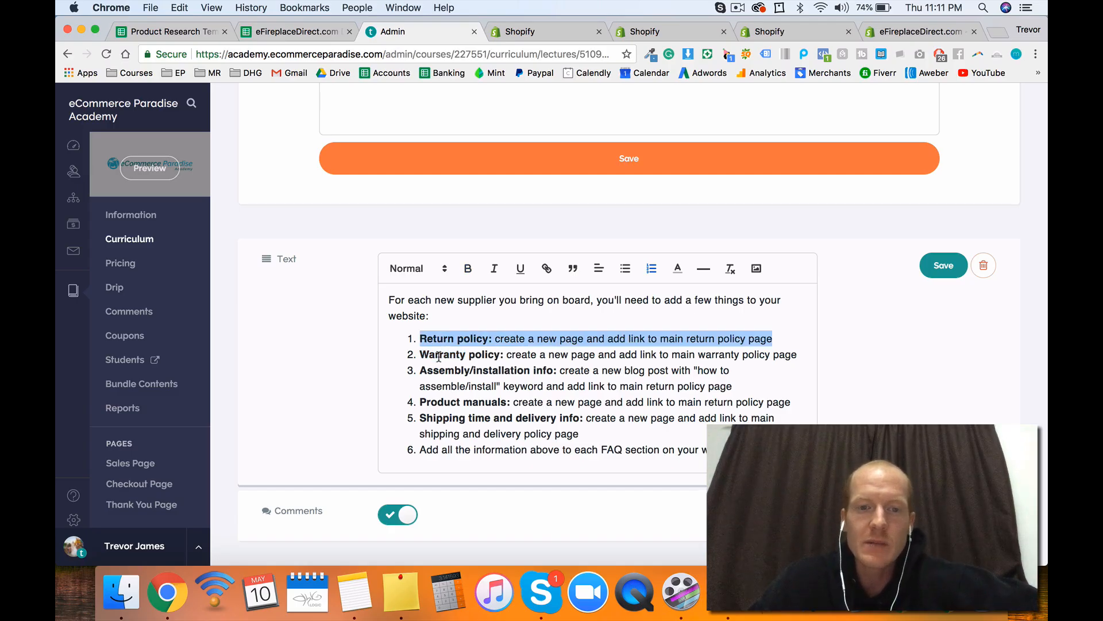
pyautogui.tripleClick(439, 355)
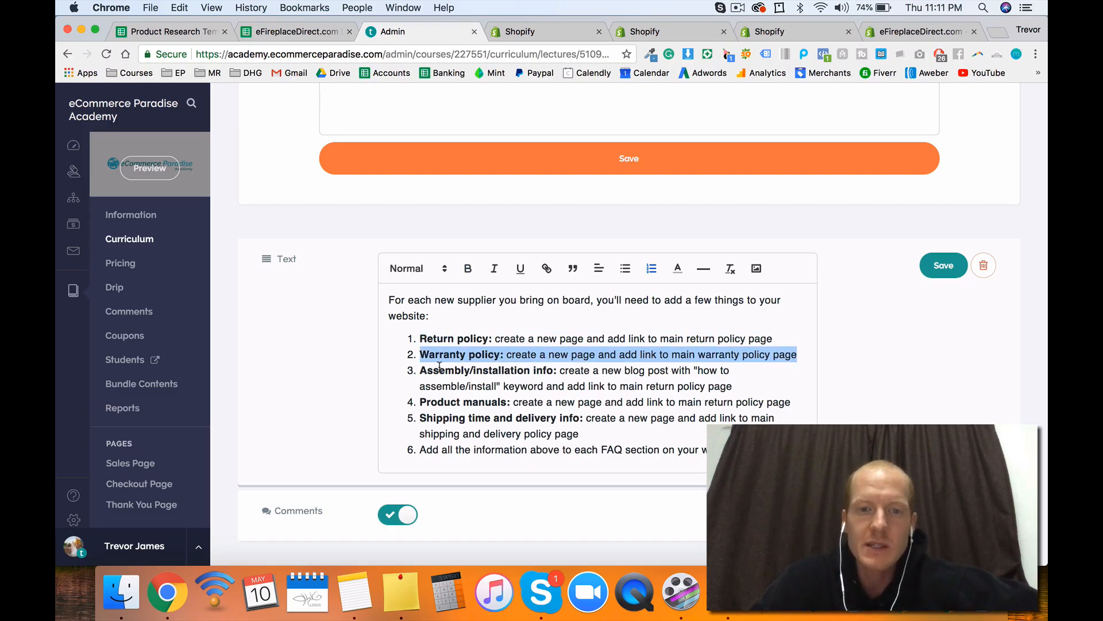
pyautogui.tripleClick(439, 367)
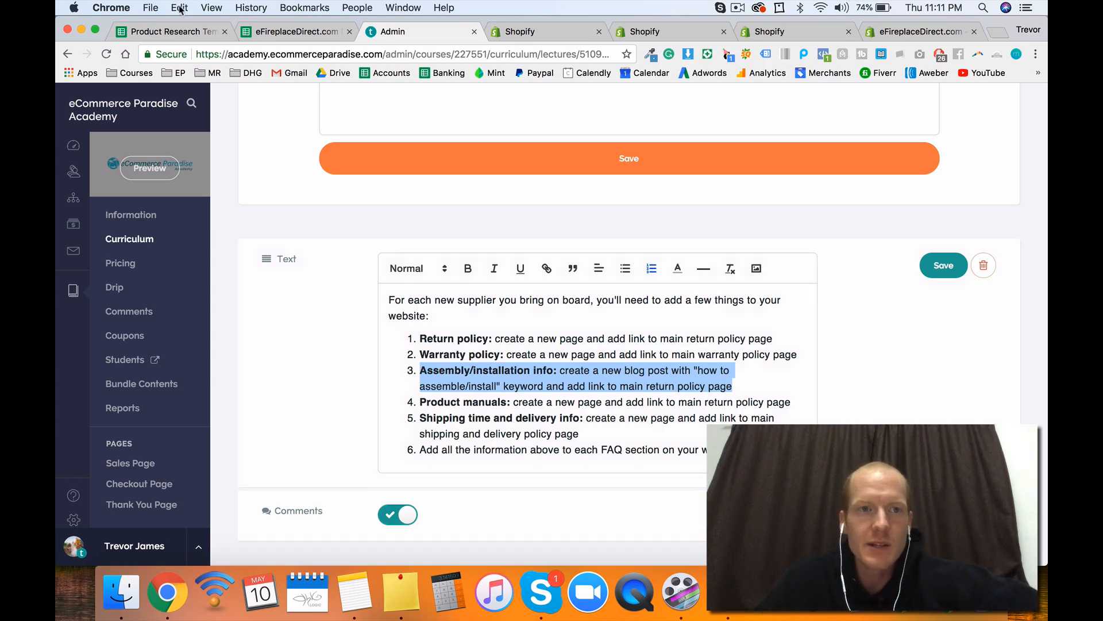
# Step: View the Product Research Template spreadsheet and the eFireplaceDirect store's Pages list in Shopify, and return to the supplier checklist lesson
pyautogui.click(170, 31)
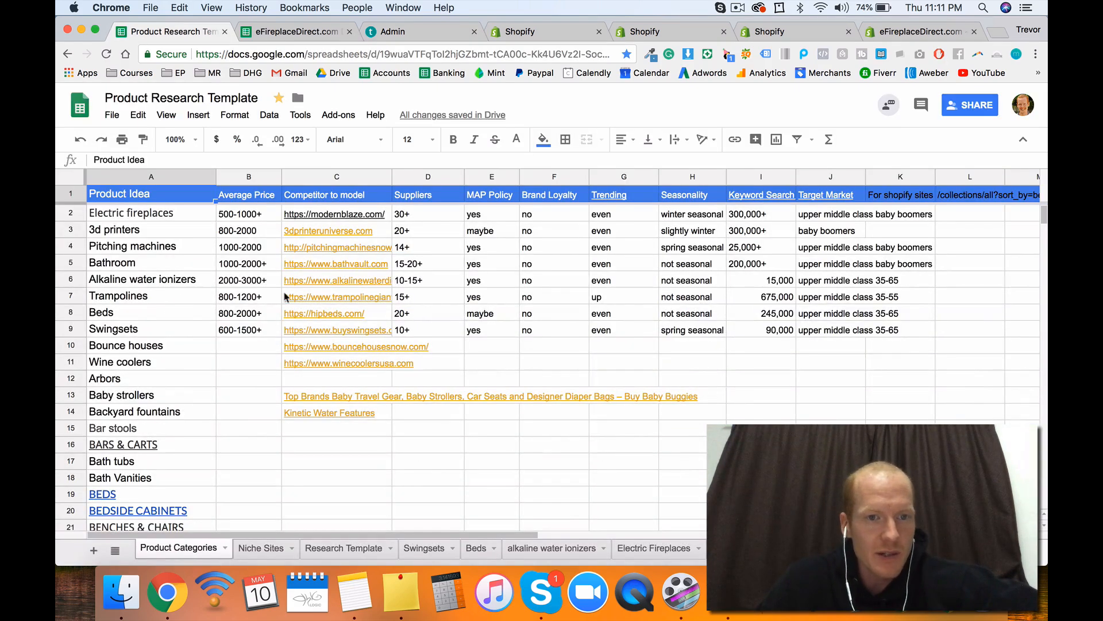
pyautogui.click(516, 34)
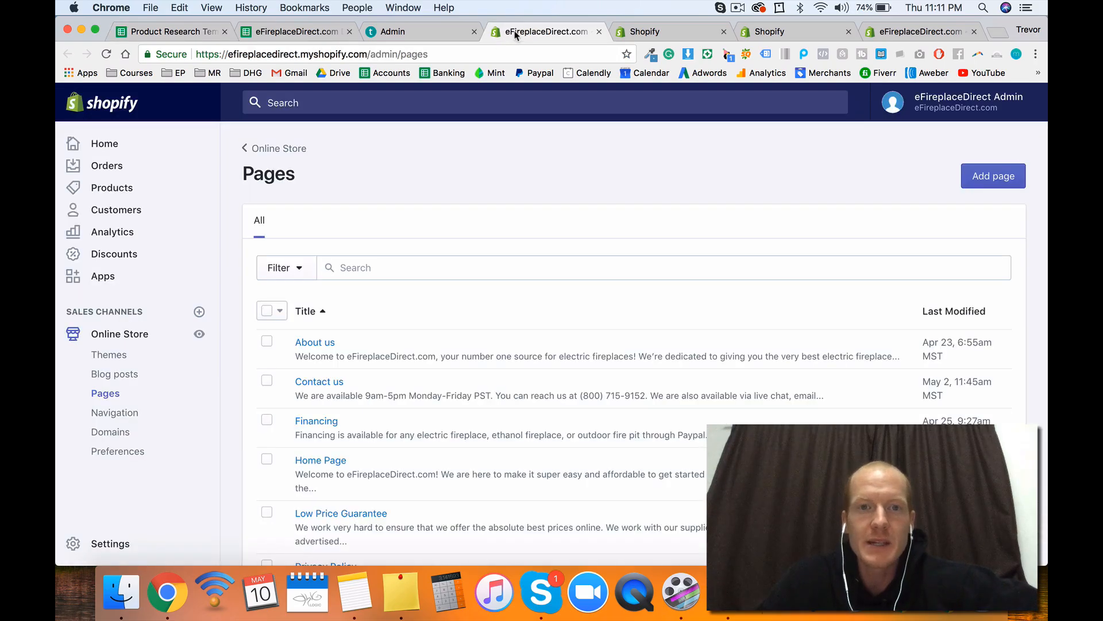
pyautogui.click(418, 33)
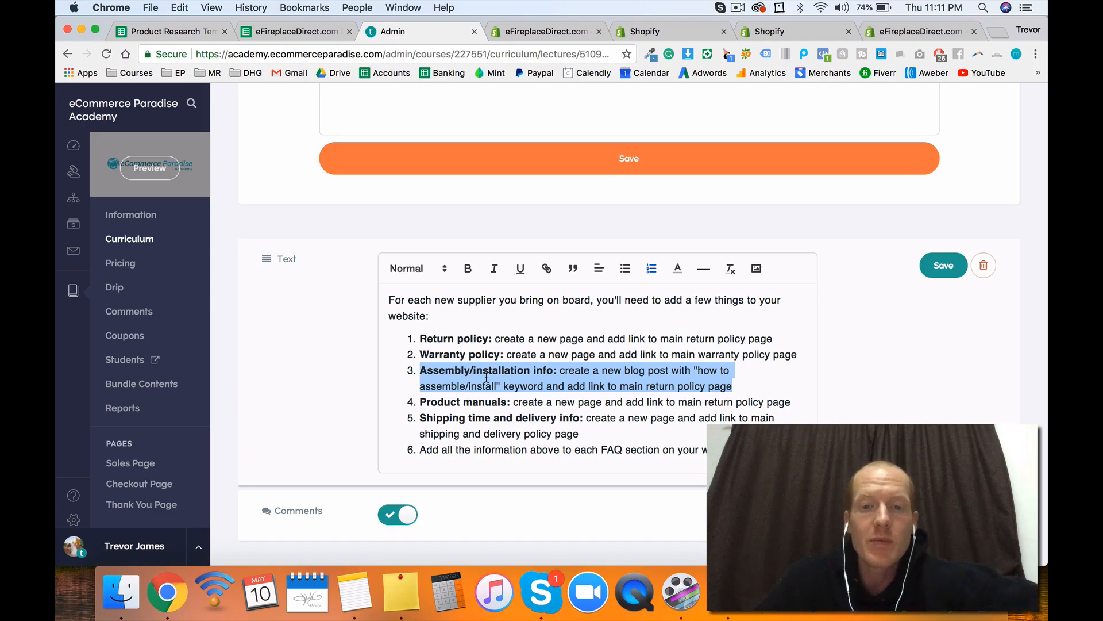
# Step: Highlight the product manuals and the shipping time and delivery info items in the lesson's supplier checklist in turn
pyautogui.click(649, 369)
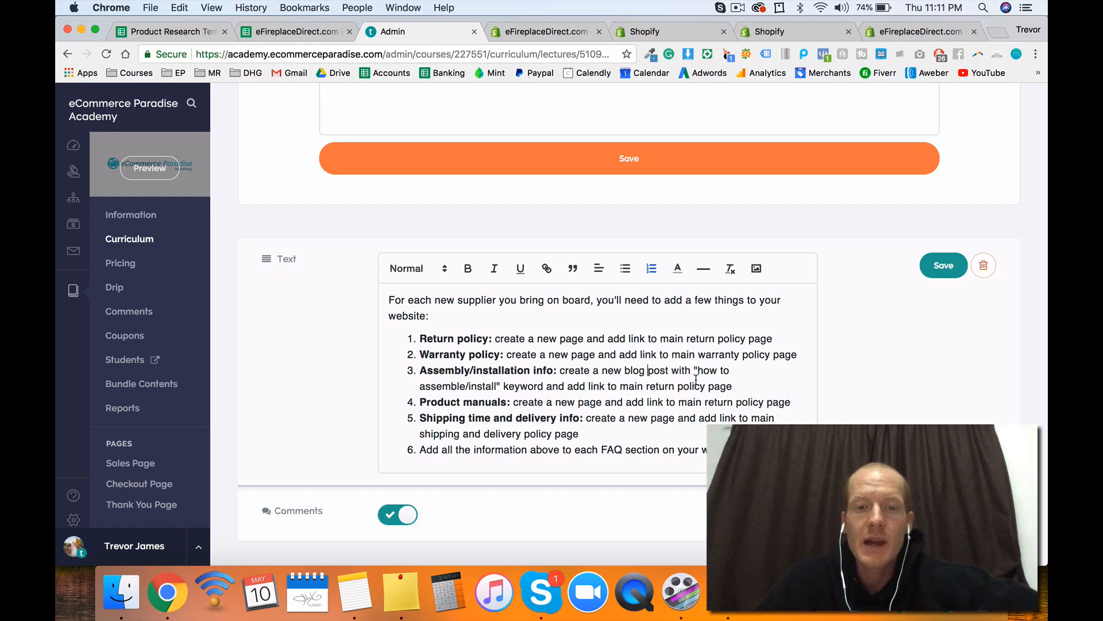
pyautogui.tripleClick(478, 403)
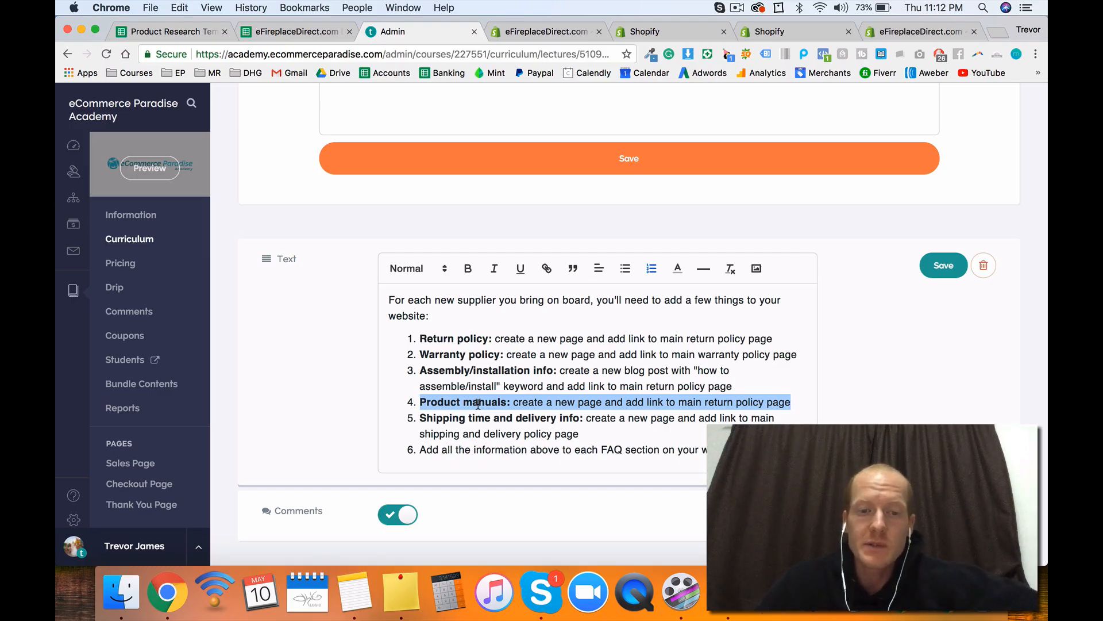
pyautogui.click(476, 414)
pyautogui.tripleClick(475, 415)
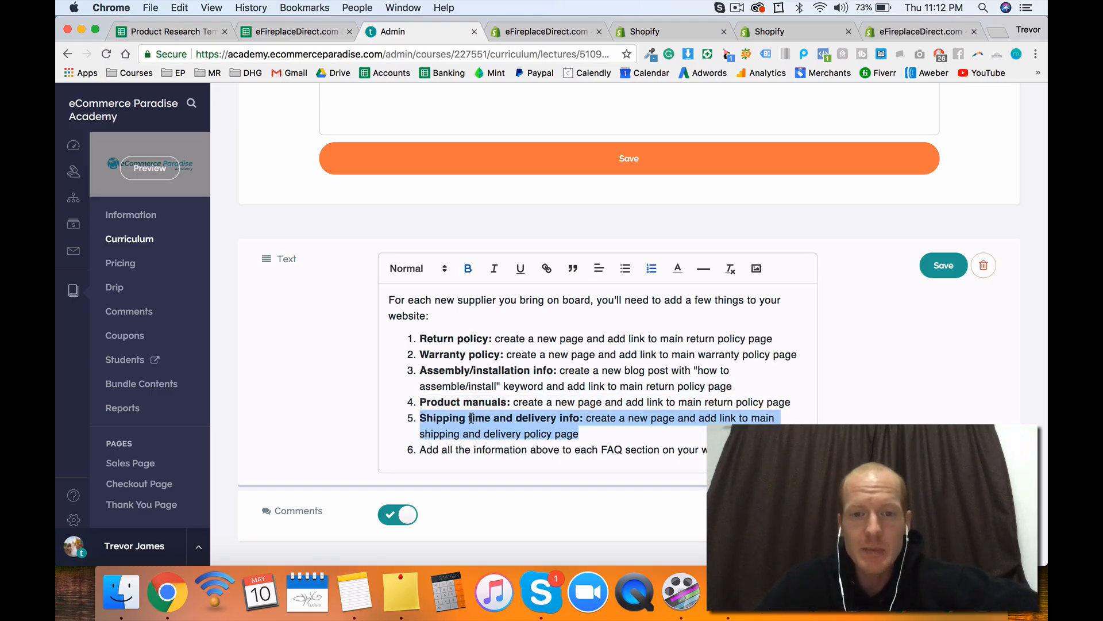
pyautogui.click(589, 429)
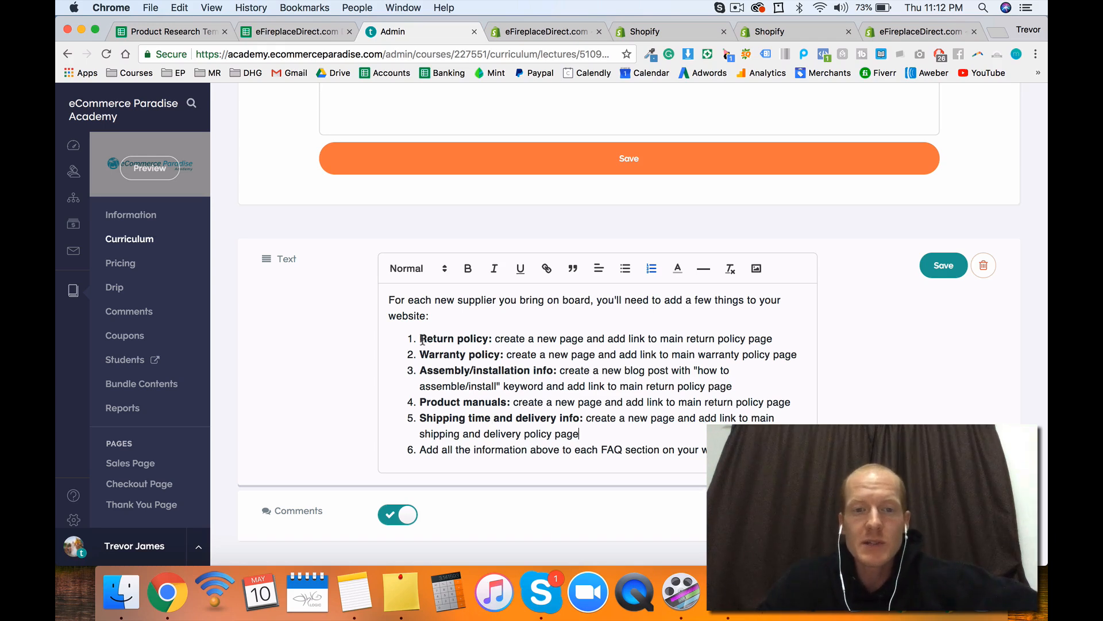
# Step: Review the whole supplier checklist again, highlighting each item from the return policy down to adding all the information to each FAQ section
pyautogui.moveTo(419, 338); pyautogui.dragTo(485, 338)
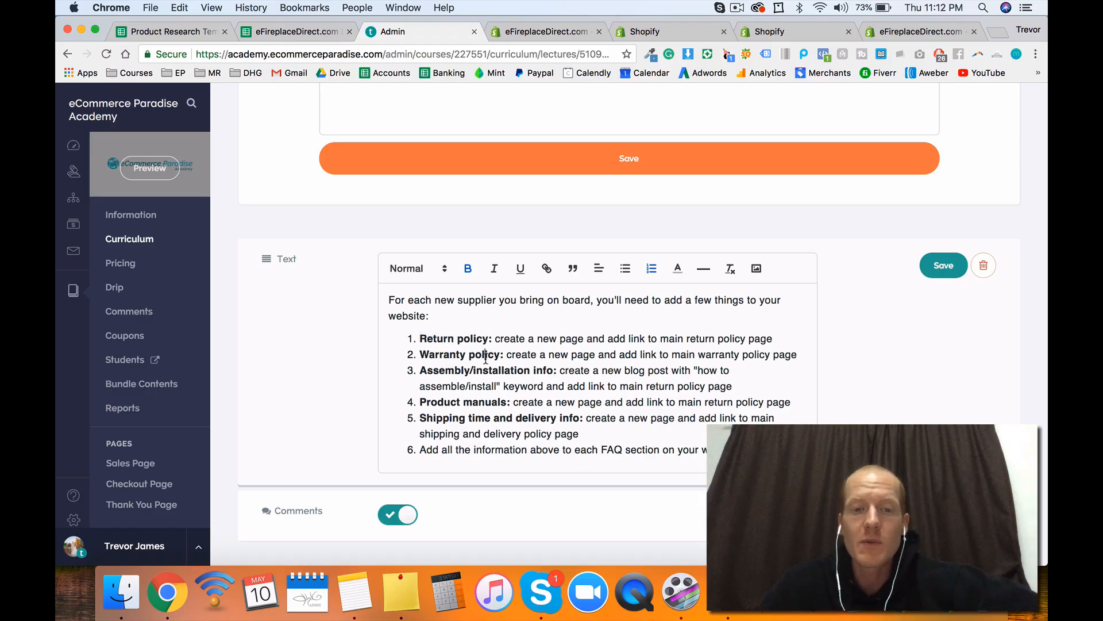
pyautogui.tripleClick(482, 355)
pyautogui.tripleClick(480, 370)
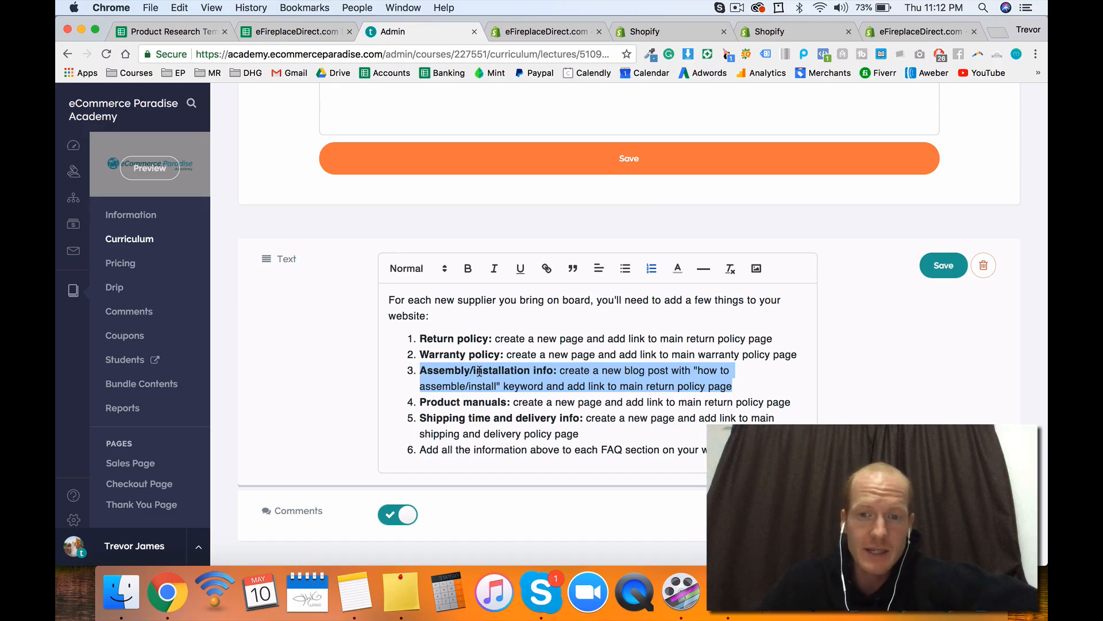
pyautogui.tripleClick(469, 400)
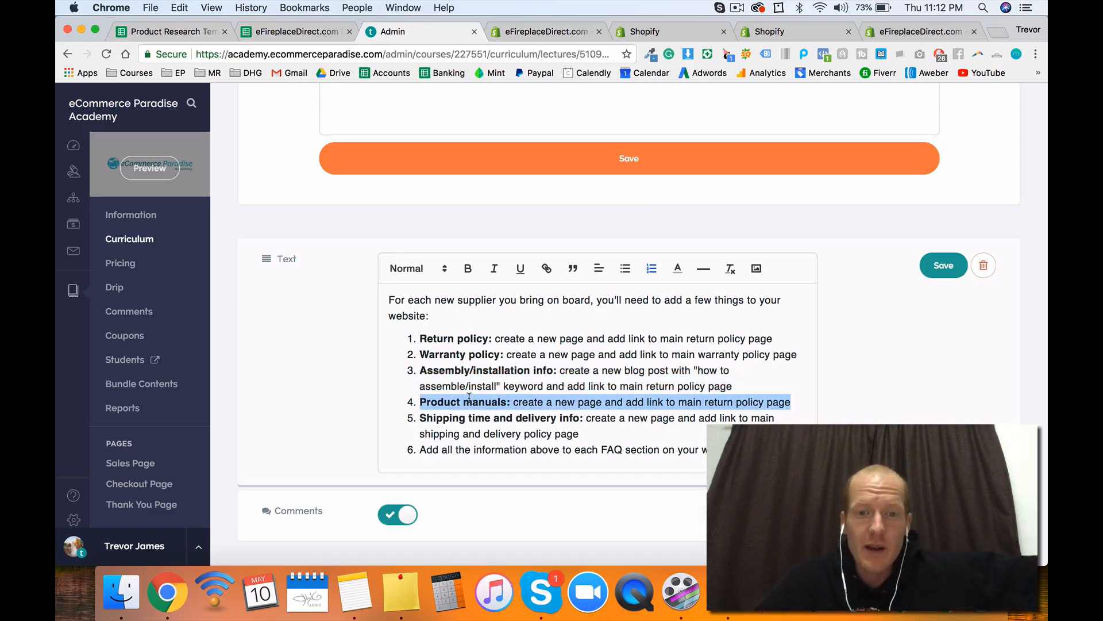
pyautogui.tripleClick(475, 416)
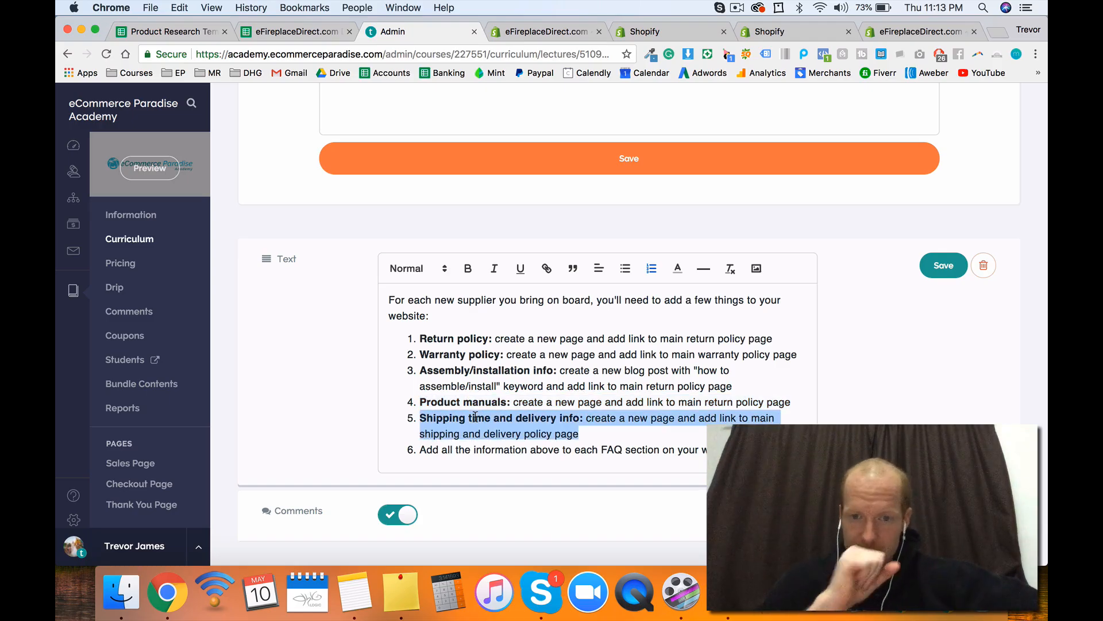
pyautogui.tripleClick(473, 450)
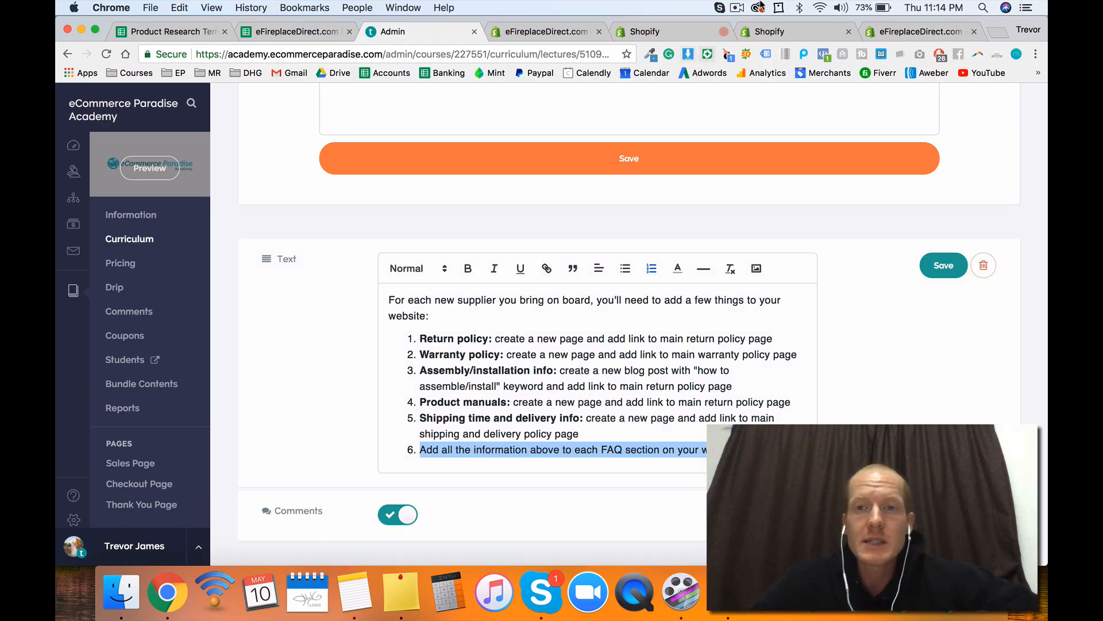
pyautogui.click(737, 8)
pyautogui.click(747, 50)
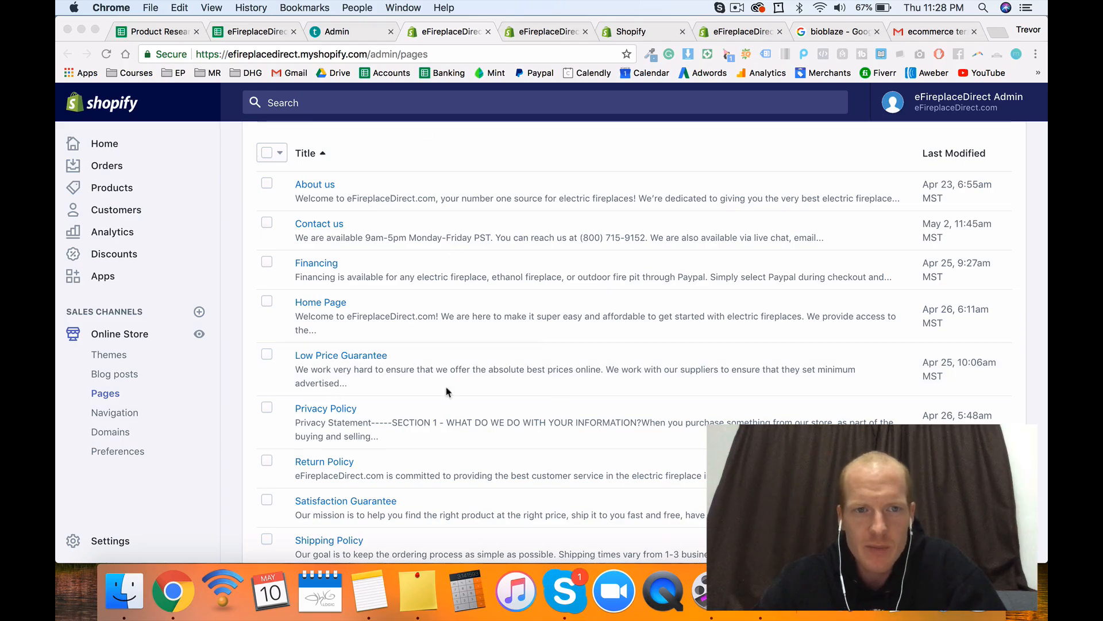
pyautogui.click(237, 172)
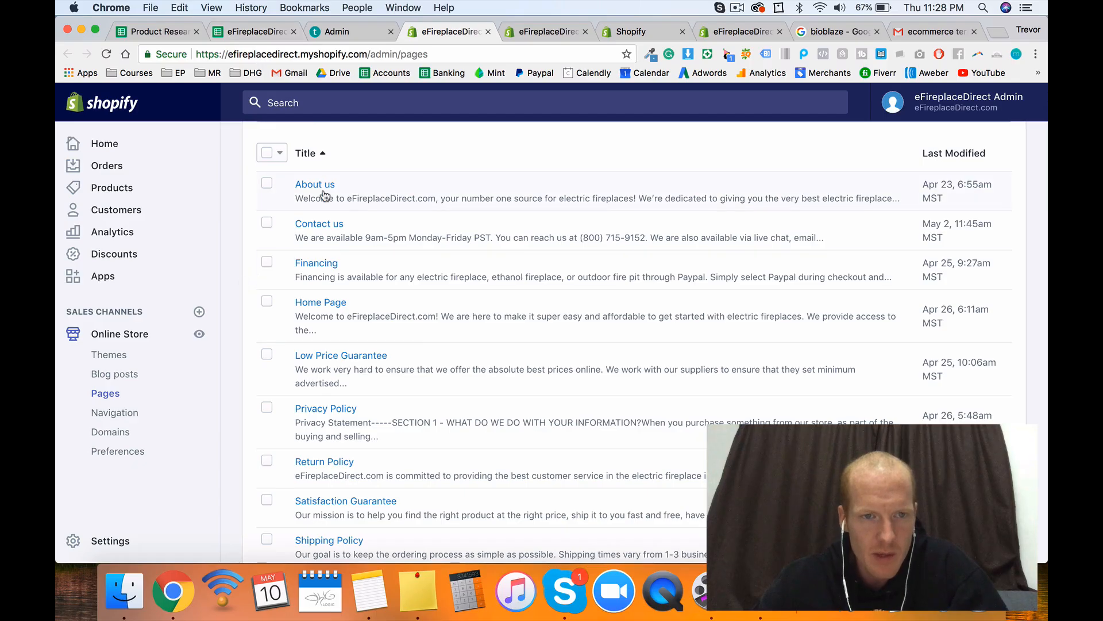
# Step: Open the store's Return Policy, Shipping Policy and Warranty Registration pages from the Pages list, each in its own browser tab
pyautogui.scroll(-3, 325, 365)
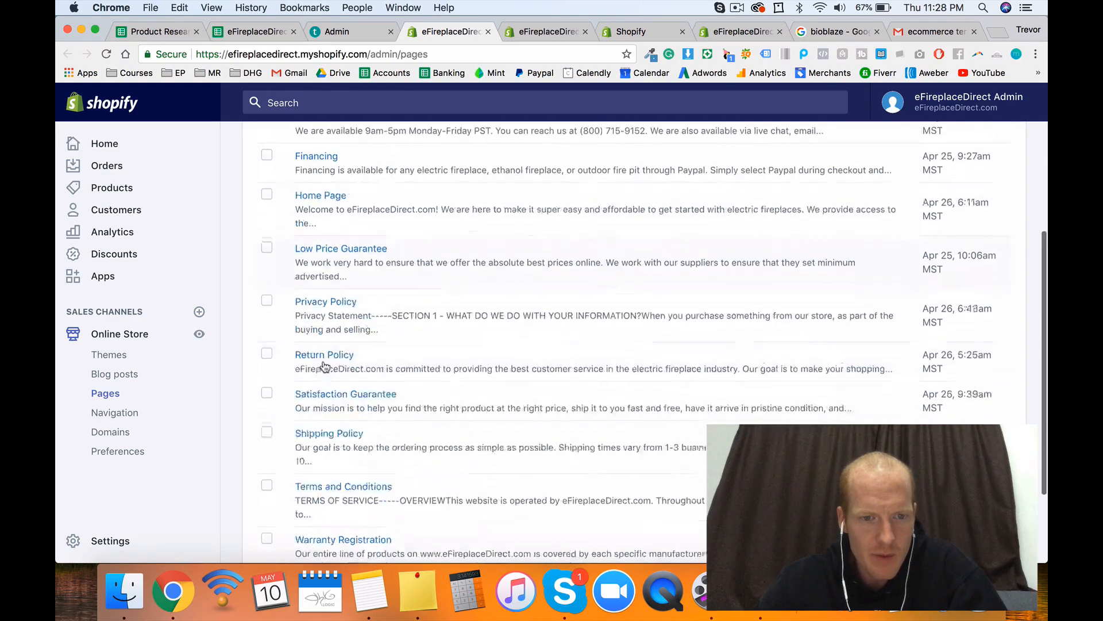
pyautogui.scroll(-2, 325, 366)
pyautogui.rightClick(334, 271)
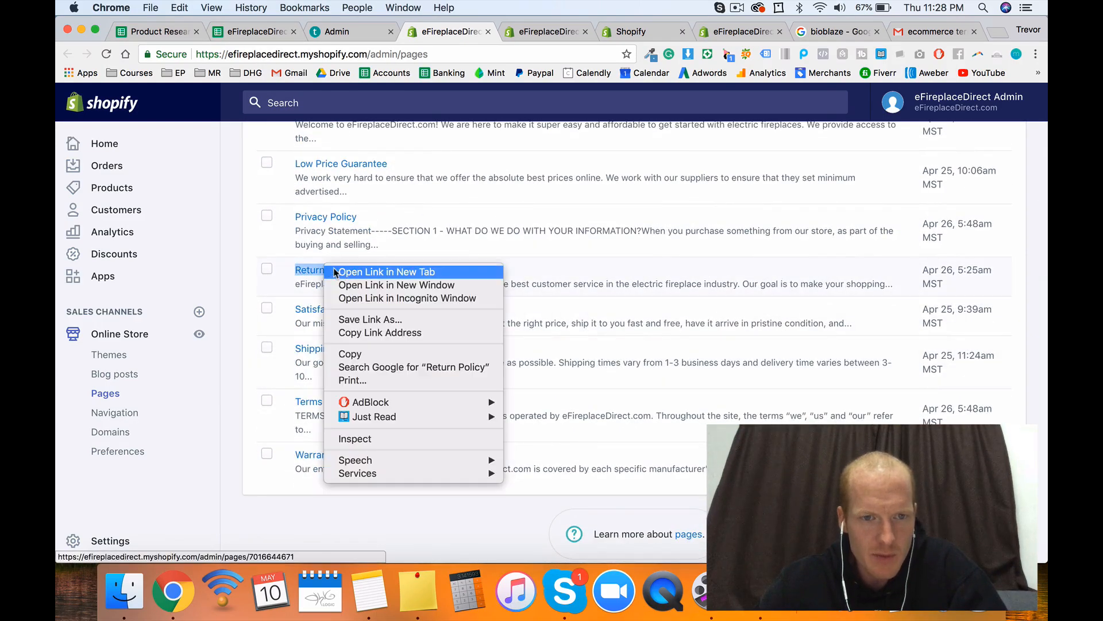
pyautogui.click(334, 271)
pyautogui.rightClick(329, 349)
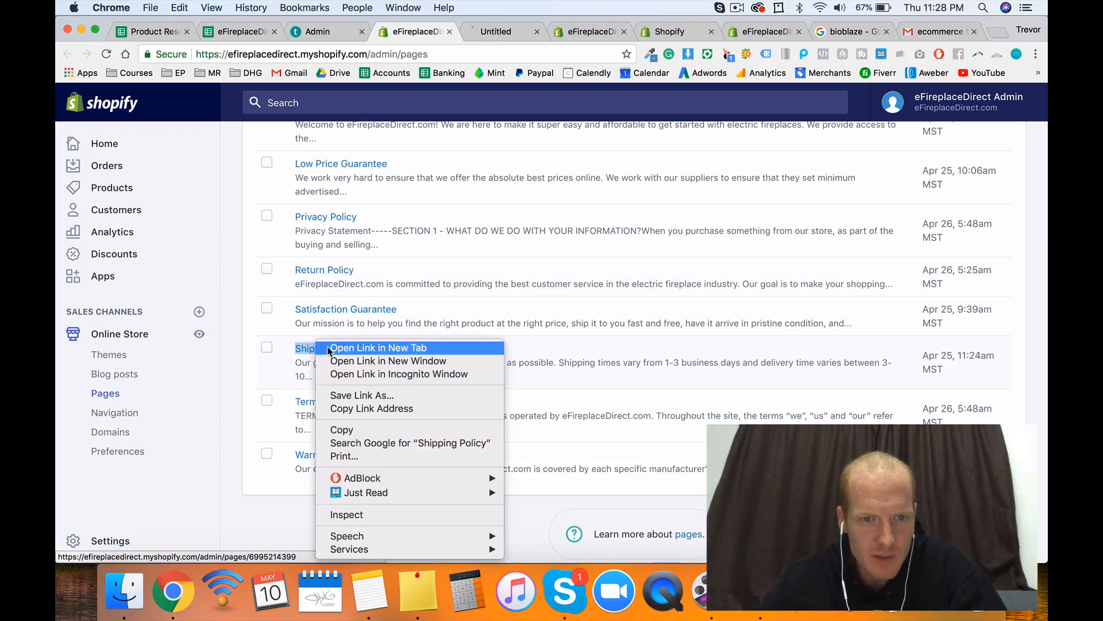
pyautogui.click(330, 348)
pyautogui.rightClick(334, 454)
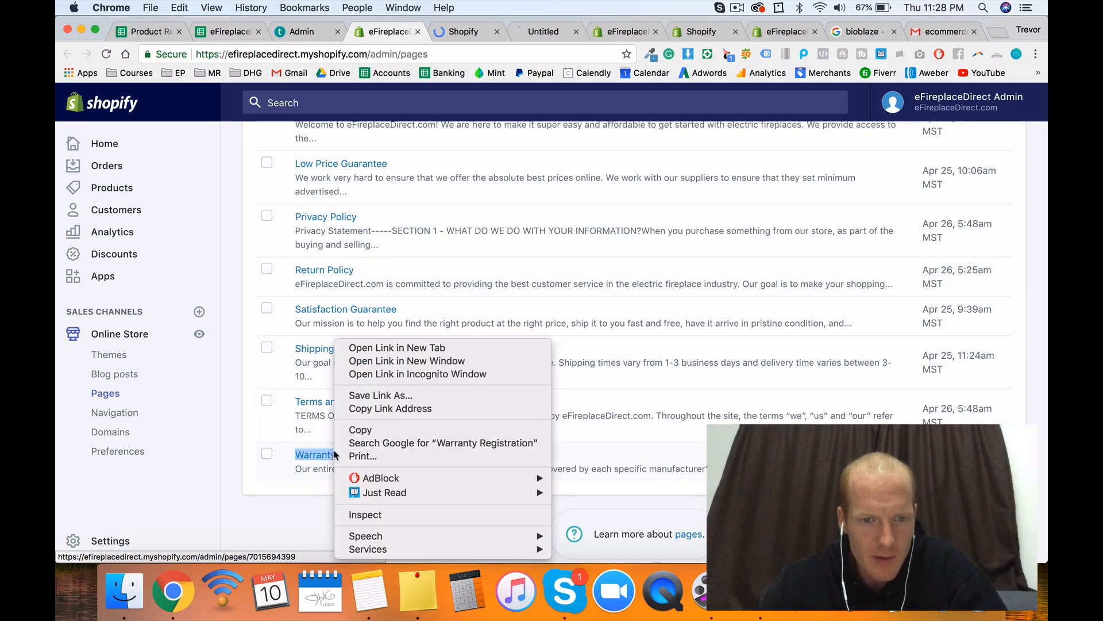
pyautogui.click(367, 351)
pyautogui.scroll(2, 346, 389)
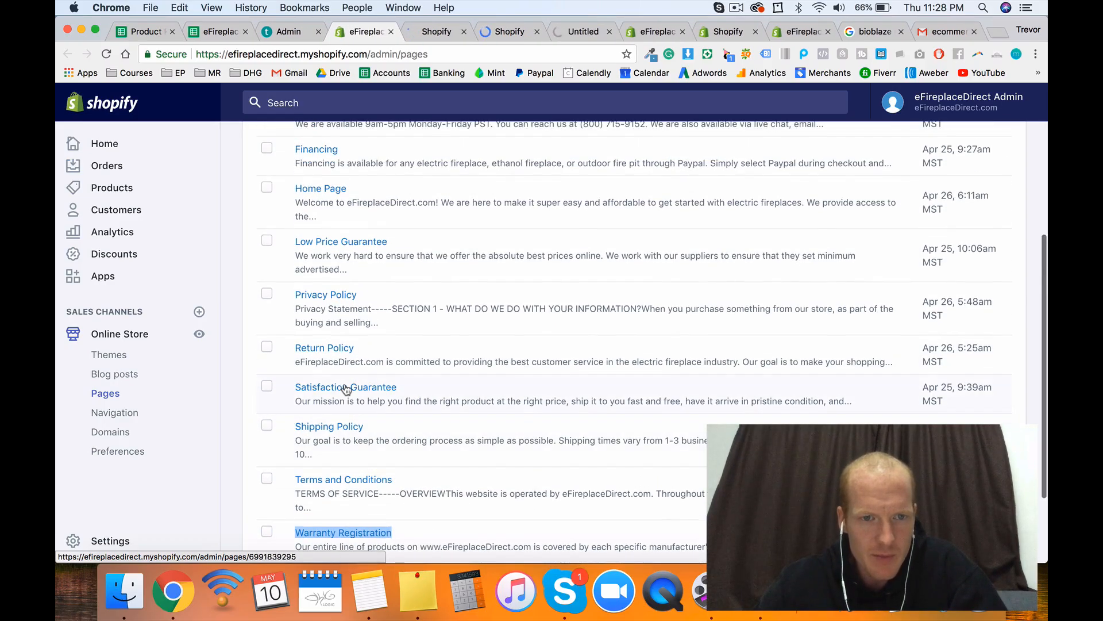
# Step: View the store's Navigation menus and look through the HelpCenter FAQ categories and articles
pyautogui.click(648, 33)
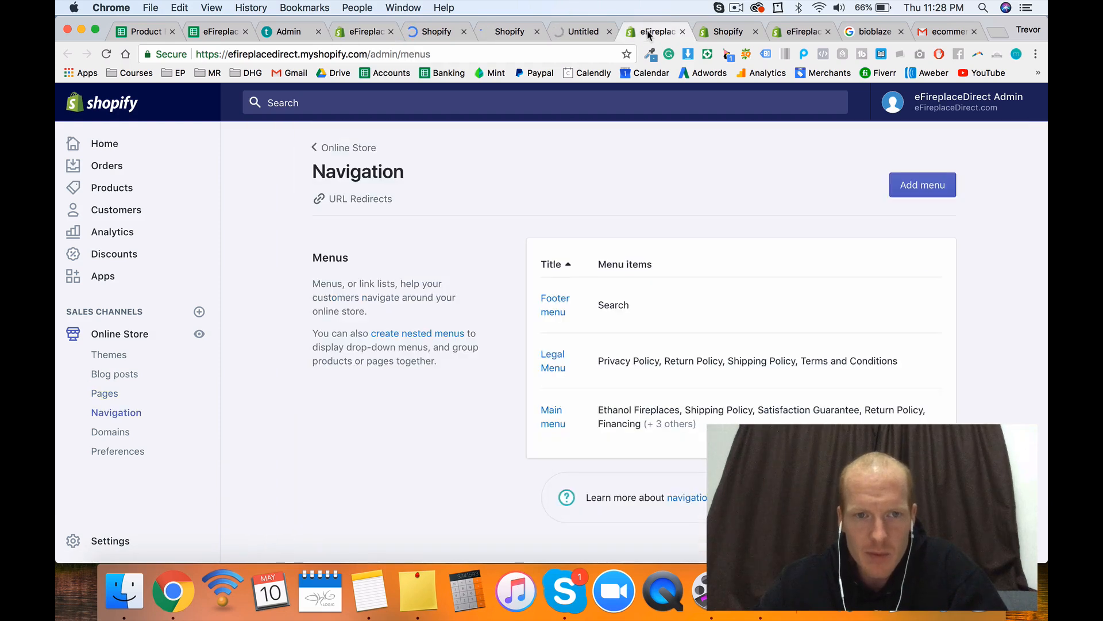
pyautogui.click(727, 32)
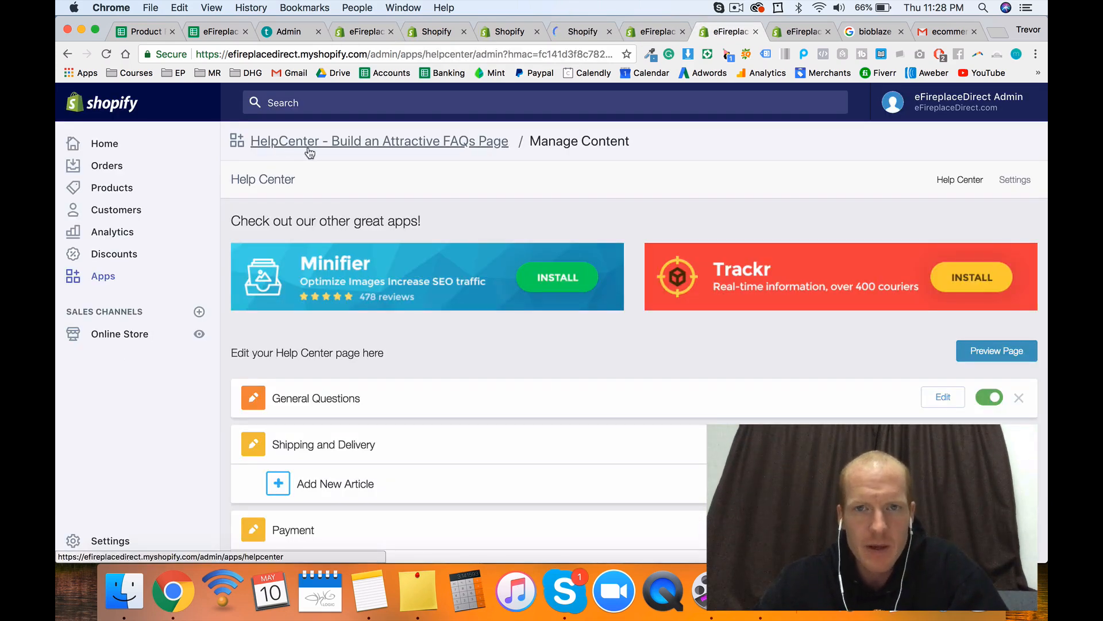
pyautogui.scroll(-10, 411, 256)
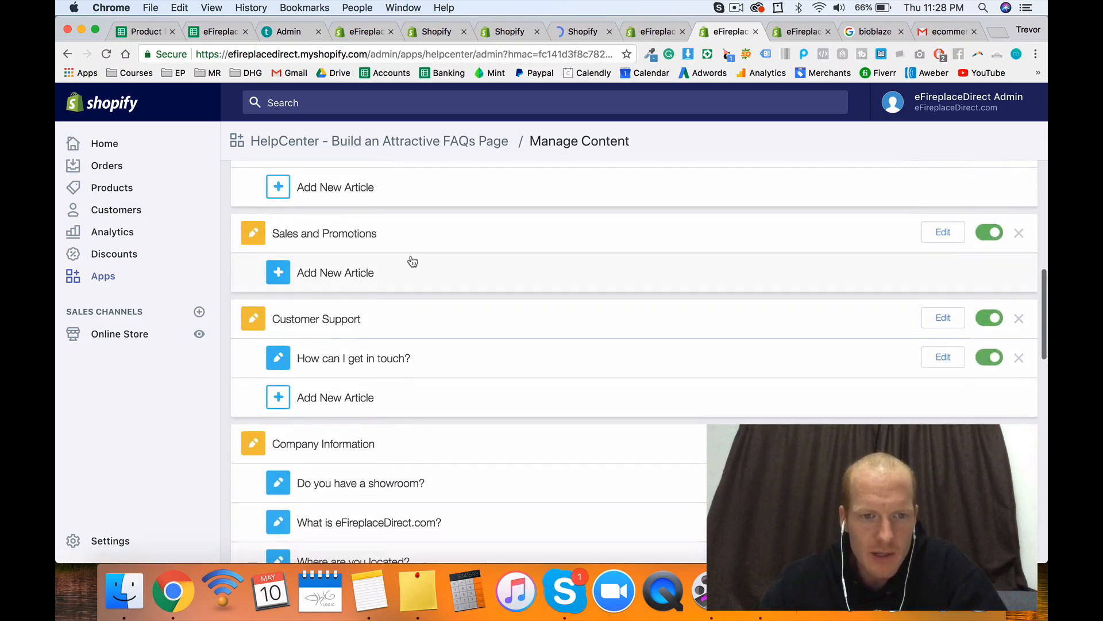
pyautogui.scroll(15, 411, 256)
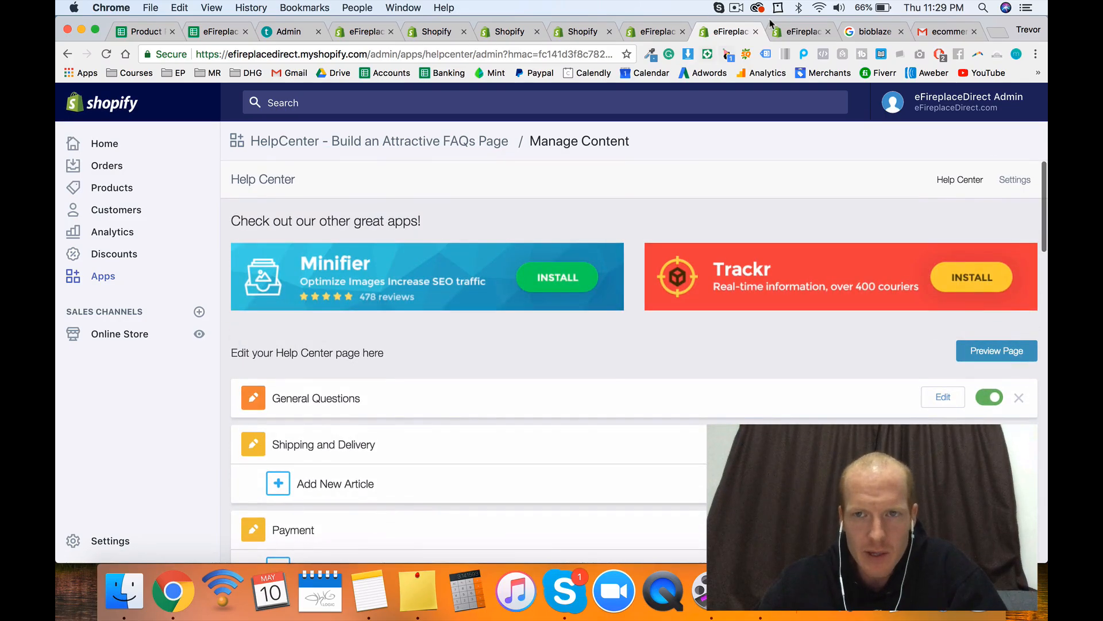
# Step: Place the Blog posts browser tab ahead of the HelpCenter one and review the list of how-to-install posts
pyautogui.click(788, 35)
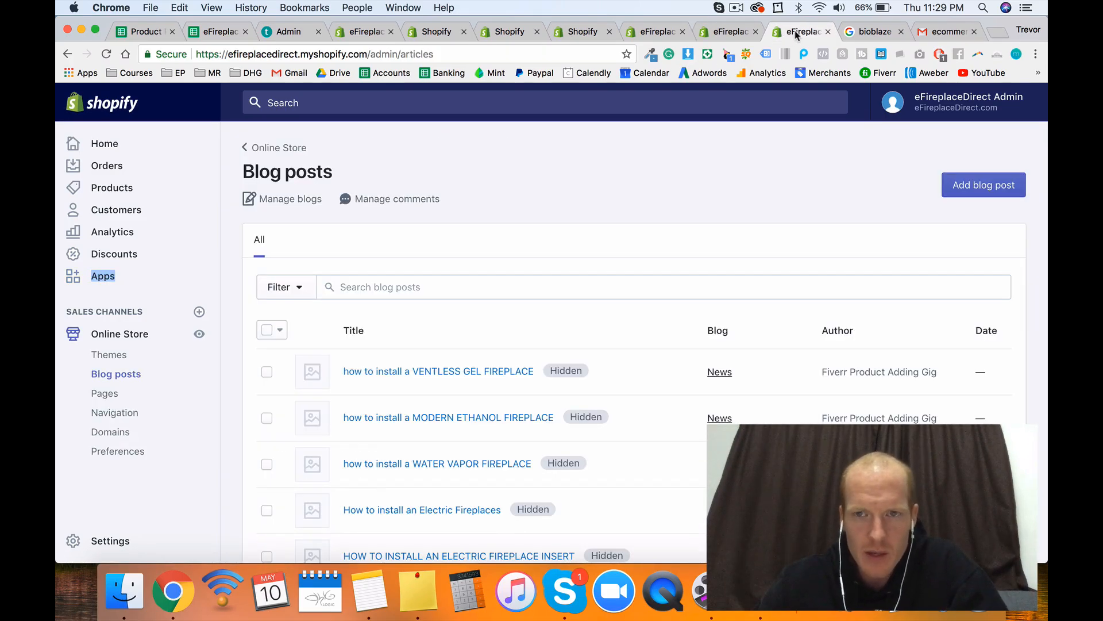
pyautogui.moveTo(798, 38); pyautogui.dragTo(748, 36)
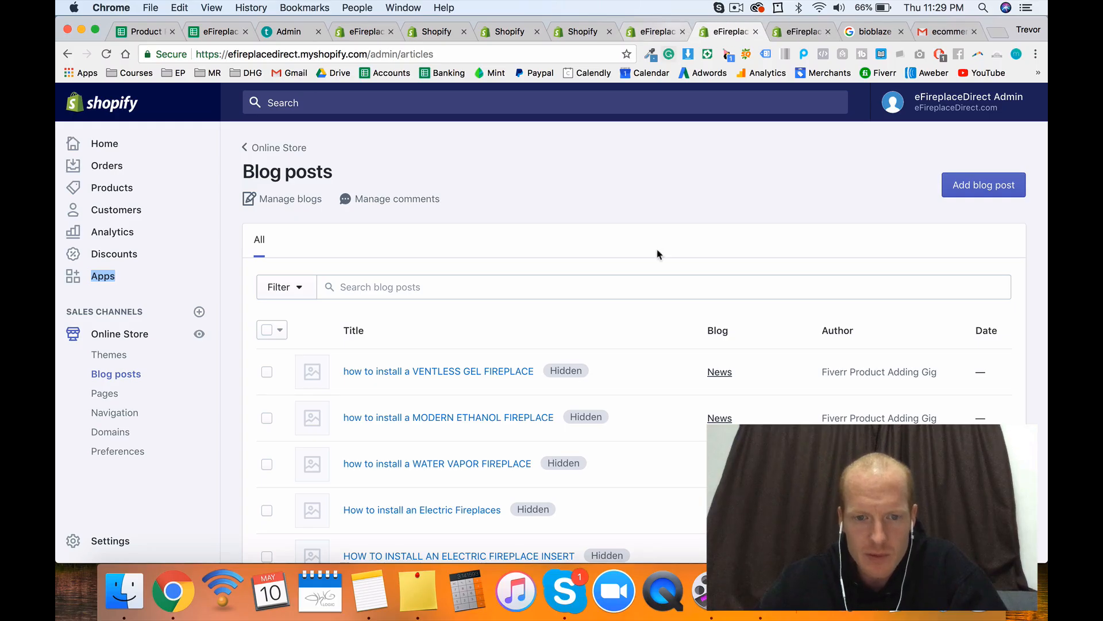
pyautogui.scroll(-4, 658, 254)
pyautogui.scroll(3, 659, 255)
pyautogui.scroll(-2, 656, 255)
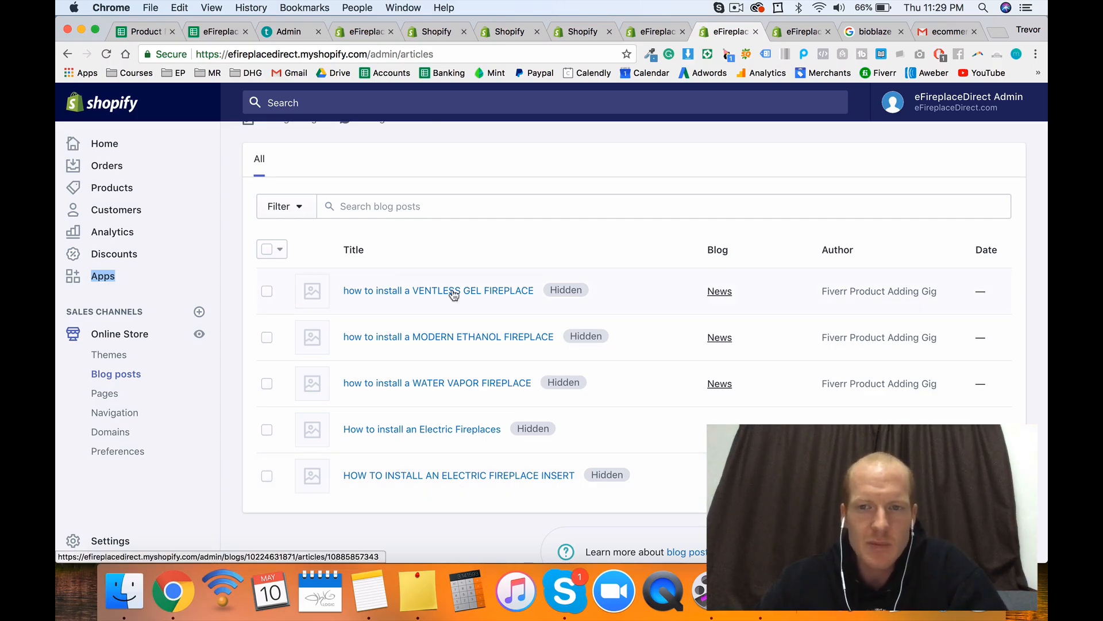
# Step: Move the Navigation browser tab behind the other Shopify tabs and close the Pages list
pyautogui.click(653, 34)
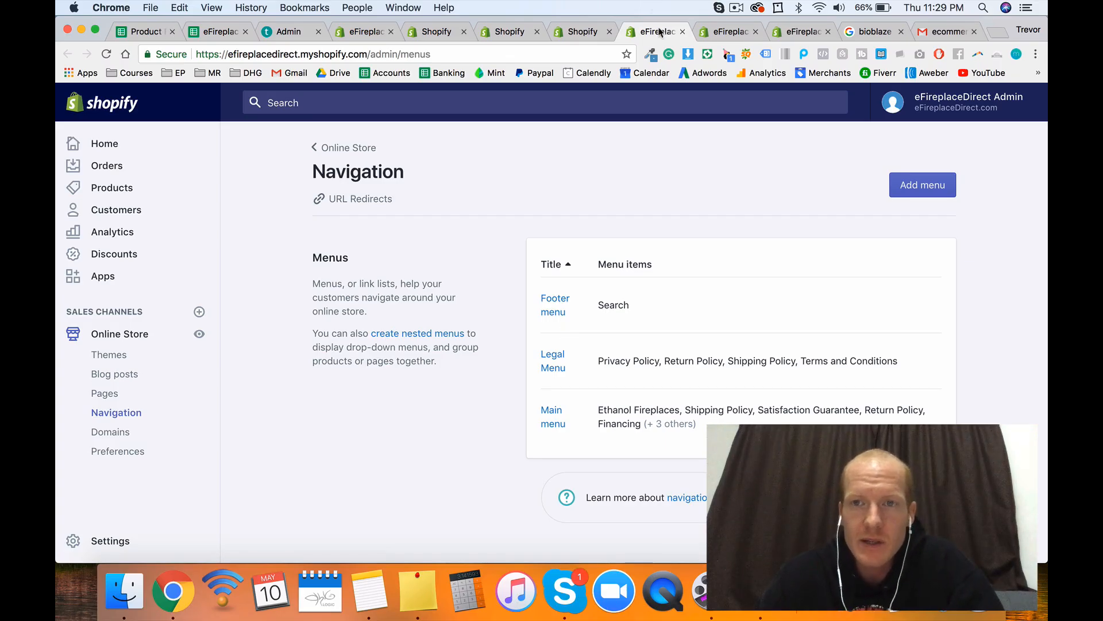
pyautogui.moveTo(664, 30); pyautogui.dragTo(795, 32)
pyautogui.click(363, 31)
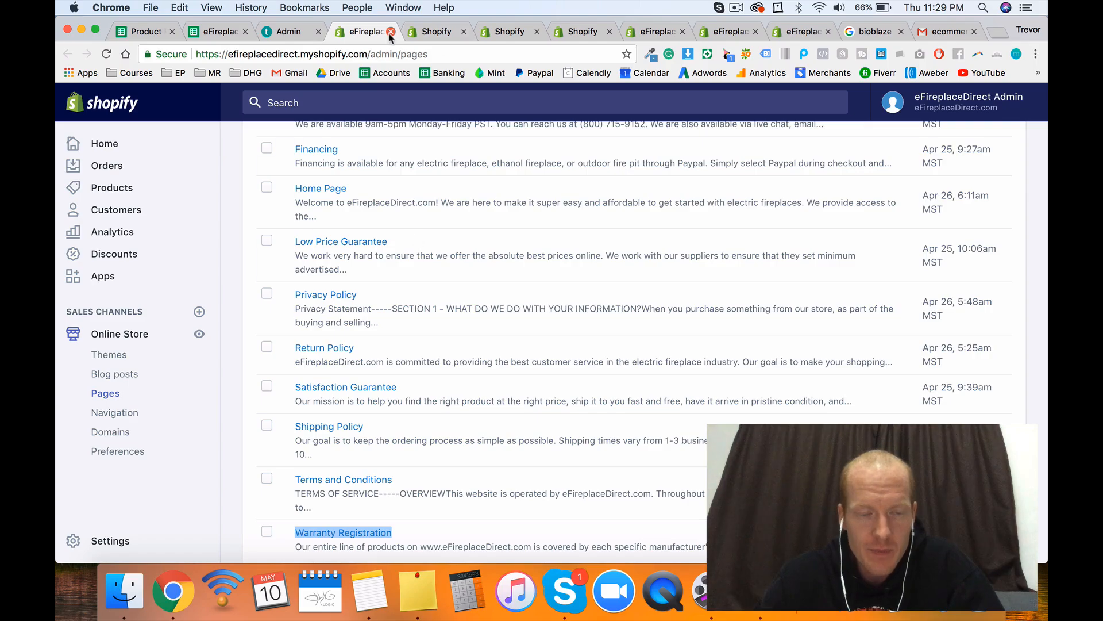
pyautogui.click(389, 33)
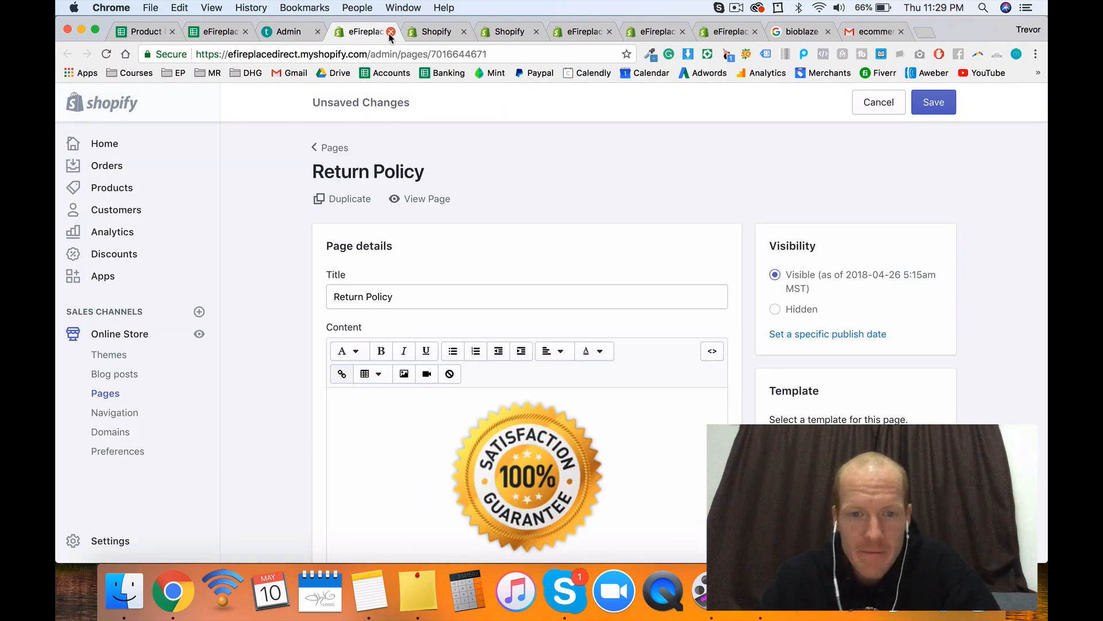
# Step: Open the Bio-Blaze supplier website from the bioblaze Google search results and choose the U.S.A. region
pyautogui.hotkey('ctrl', 'Tab')
pyautogui.hotkey('ctrl', 'Tab')
pyautogui.hotkey('ctrl', 'Tab')
pyautogui.hotkey('ctrl', 'Tab')
pyautogui.hotkey('ctrl', 'Tab')
pyautogui.hotkey('ctrl', 'Tab')
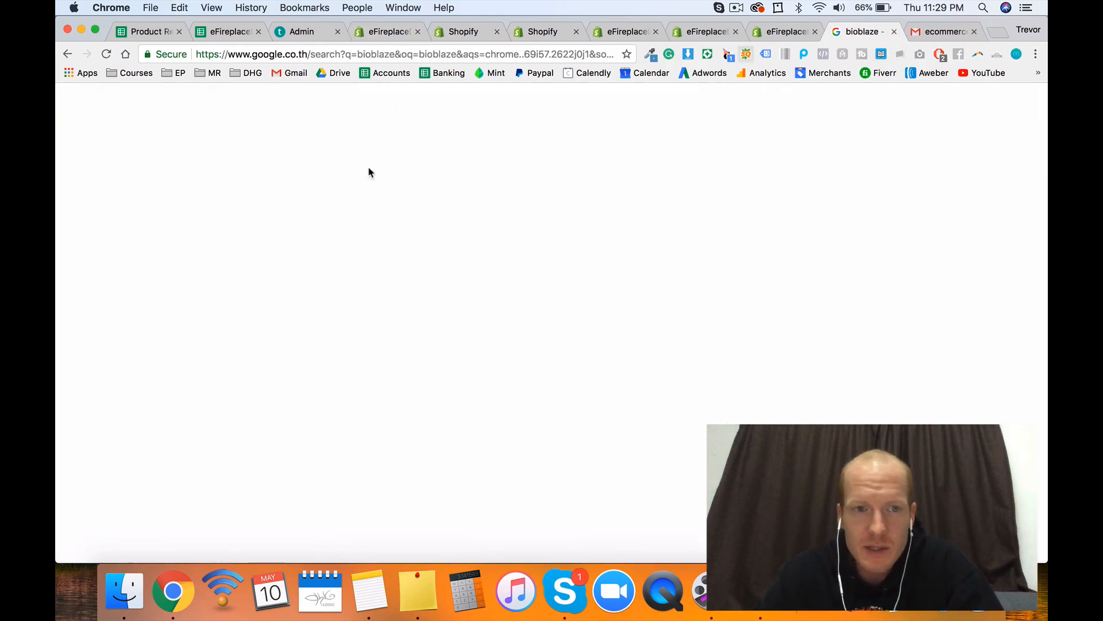
pyautogui.click(224, 213)
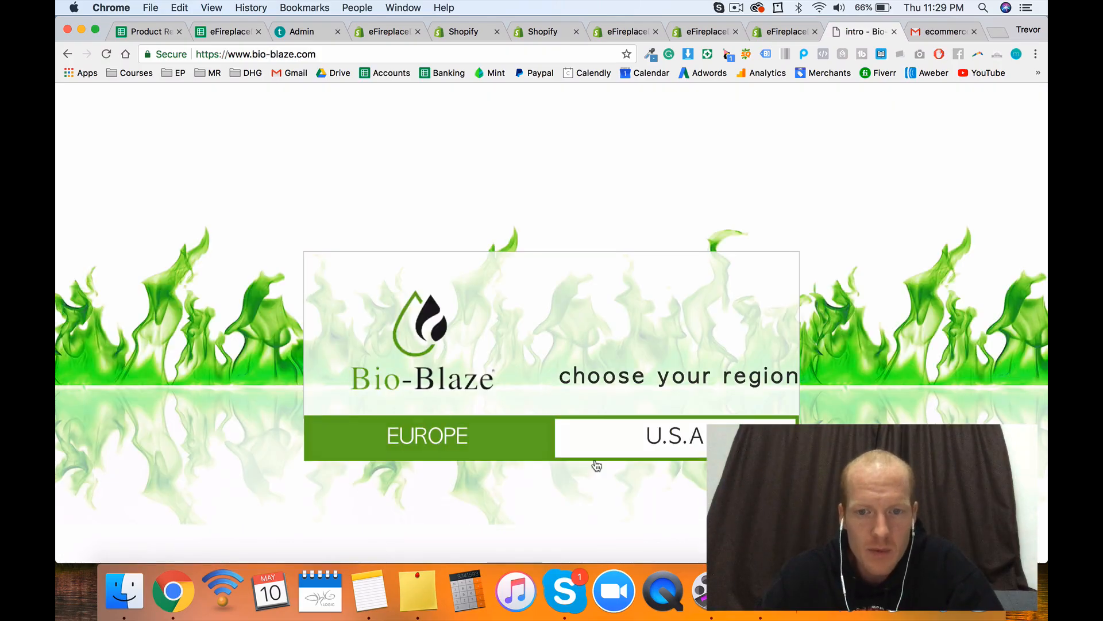
pyautogui.click(651, 429)
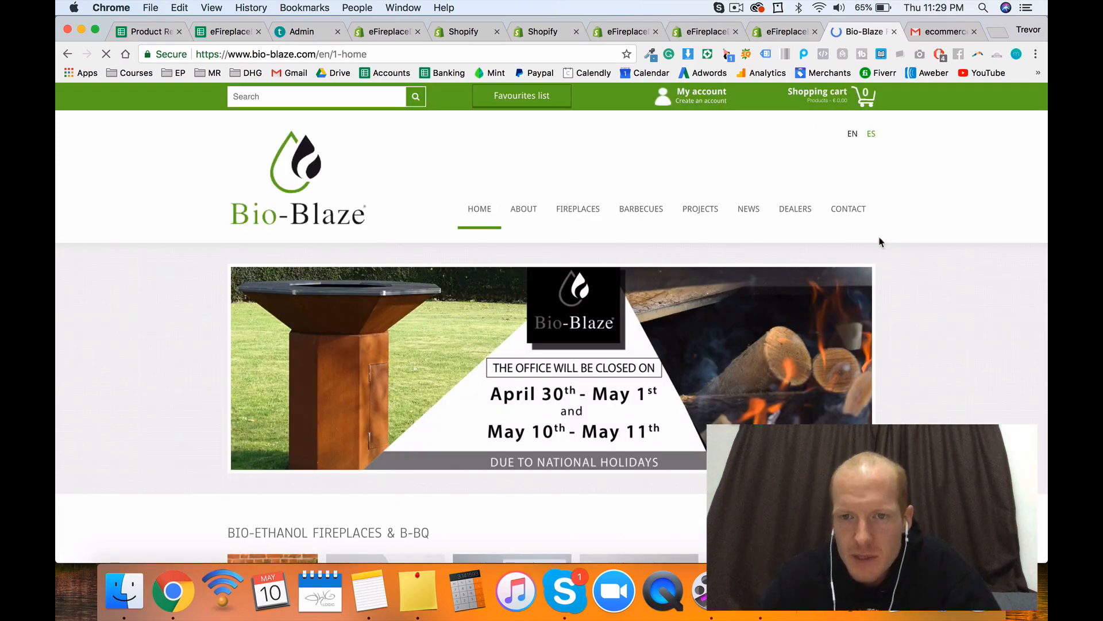
# Step: Examine the Bio-Blaze home page for supplier information, including its footer links, About Us text, safety instructions and FAQ
pyautogui.scroll(-15, 901, 234)
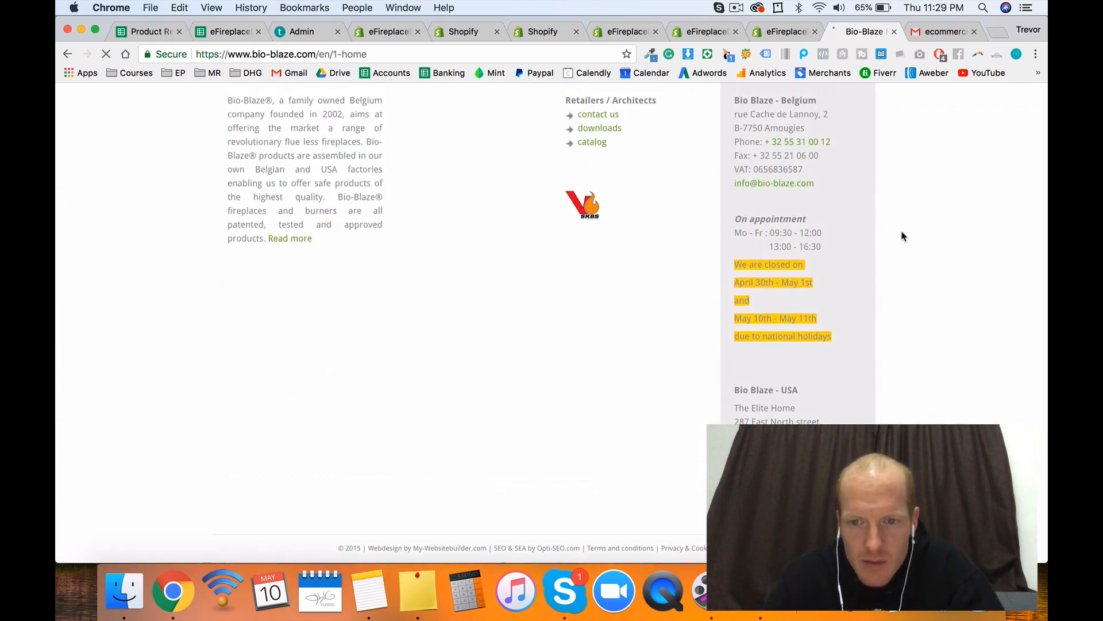
pyautogui.scroll(3, 780, 367)
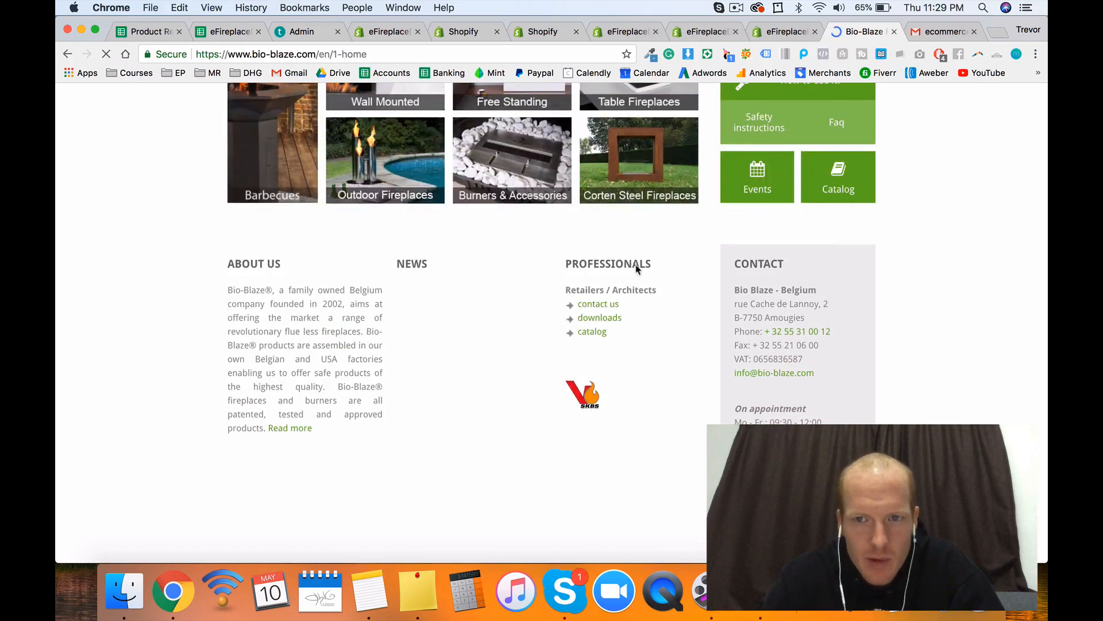
pyautogui.scroll(3, 637, 268)
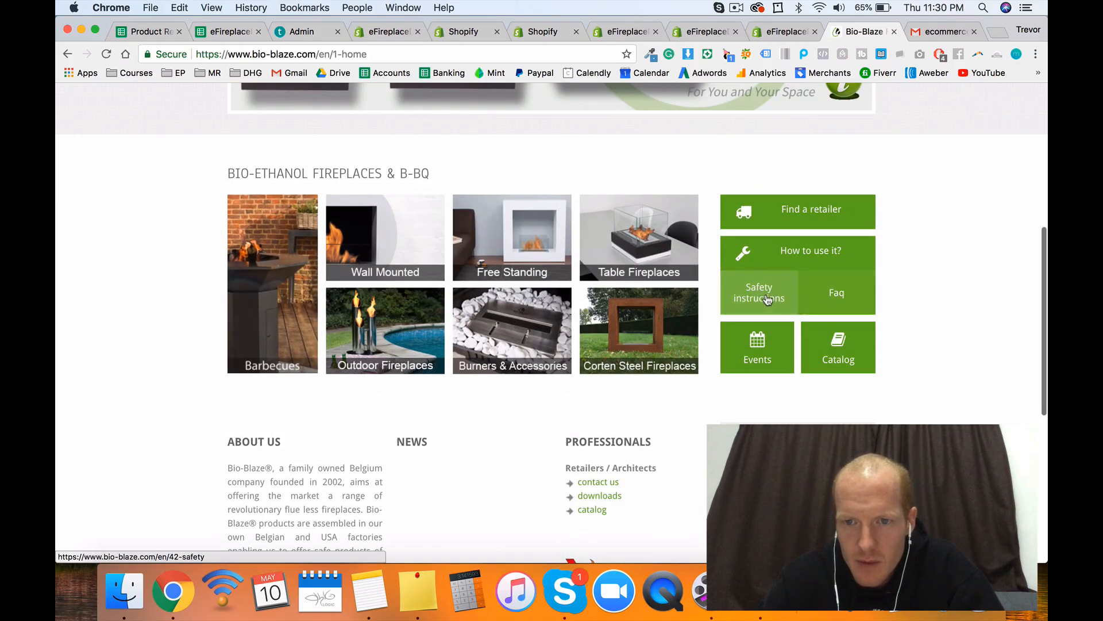
pyautogui.scroll(-3, 609, 338)
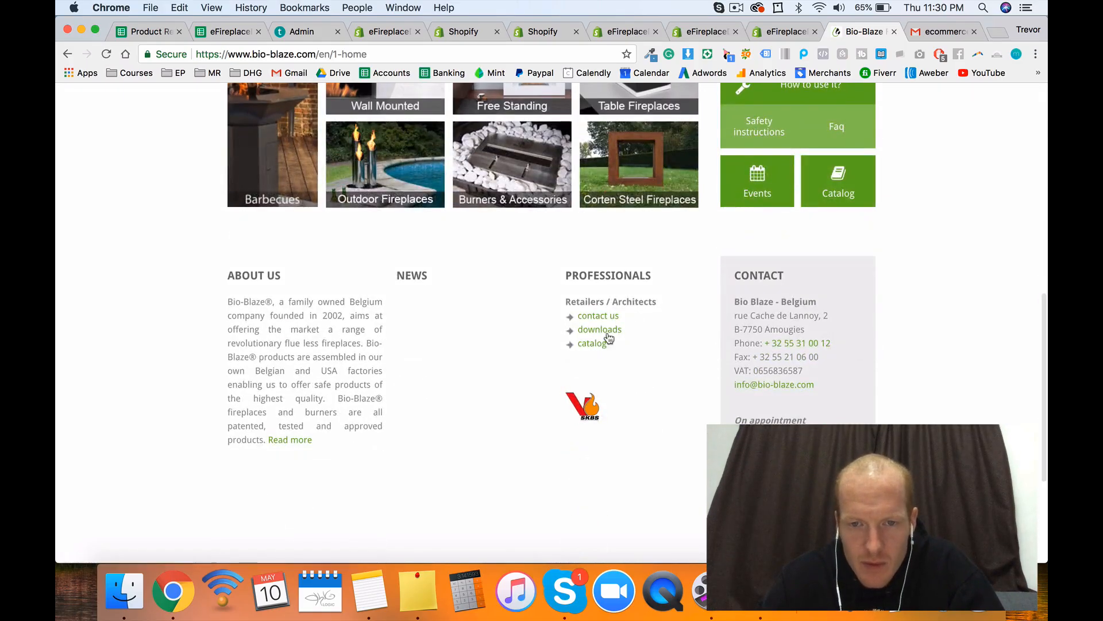
pyautogui.moveTo(232, 299); pyautogui.dragTo(380, 446)
pyautogui.click(378, 445)
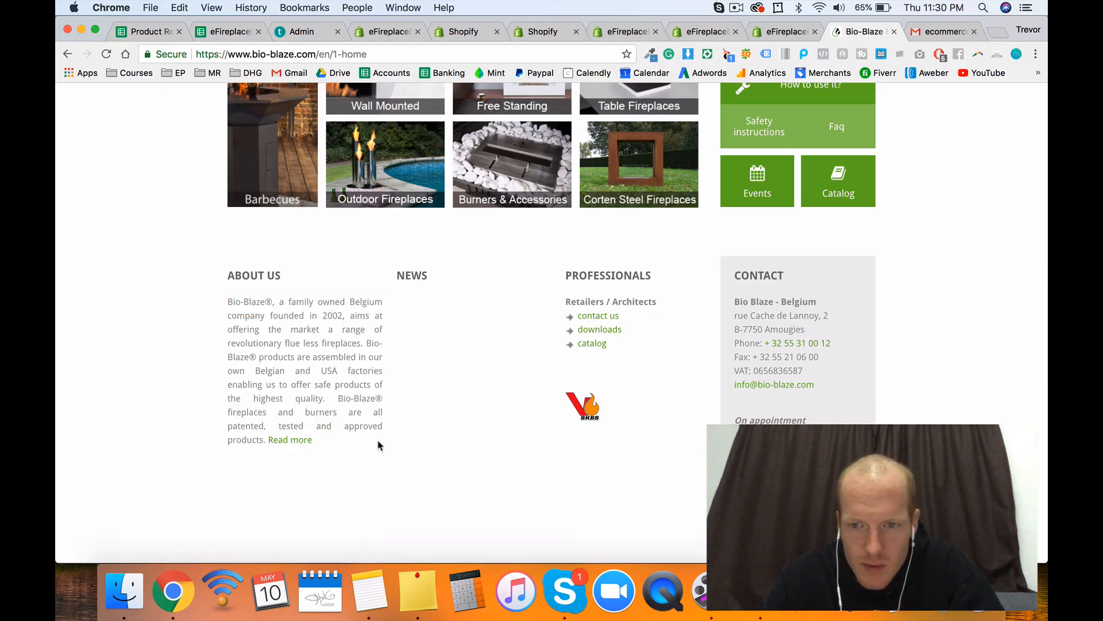
pyautogui.scroll(-4, 378, 445)
pyautogui.scroll(8, 770, 378)
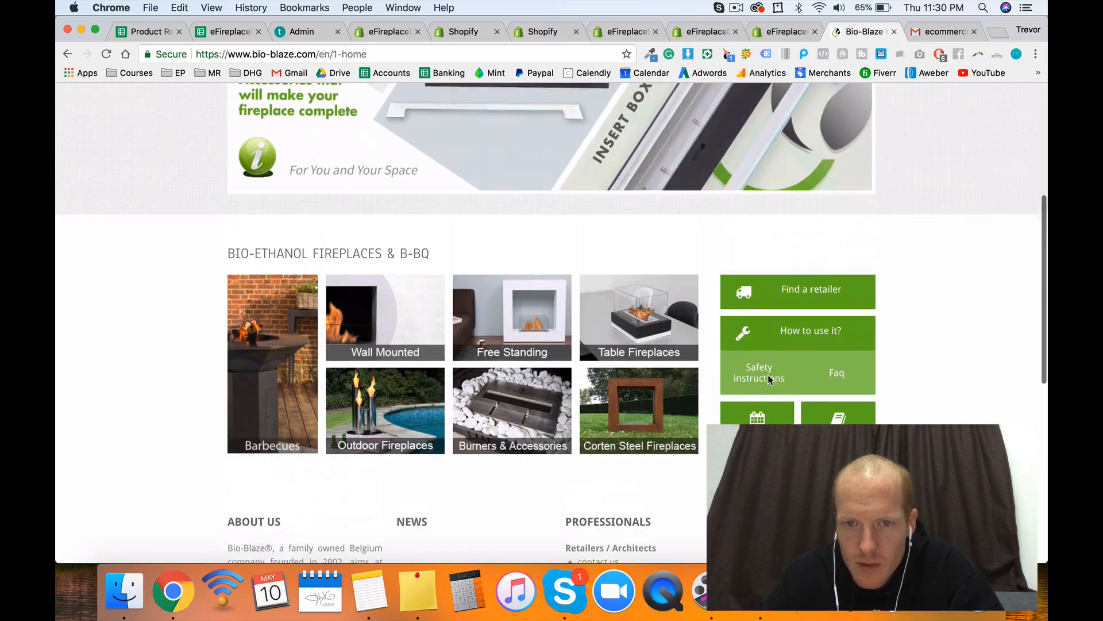
# Step: Open the FAQ page from the Bio-Blaze site's About section and review its list of questions
pyautogui.scroll(2, 770, 379)
pyautogui.scroll(4, 735, 295)
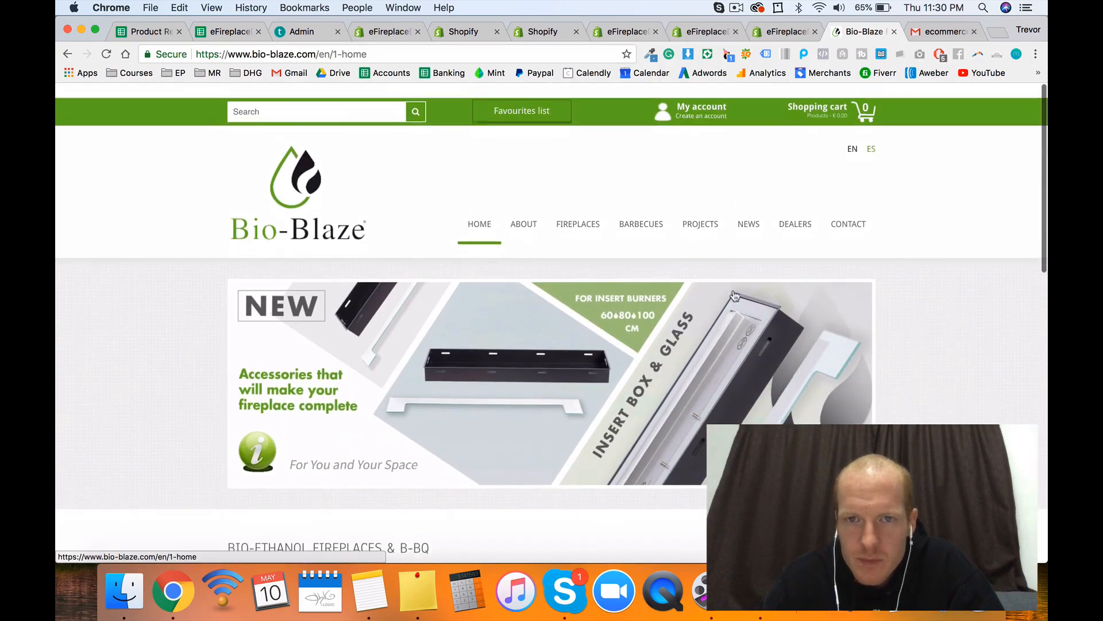
pyautogui.moveTo(533, 221)
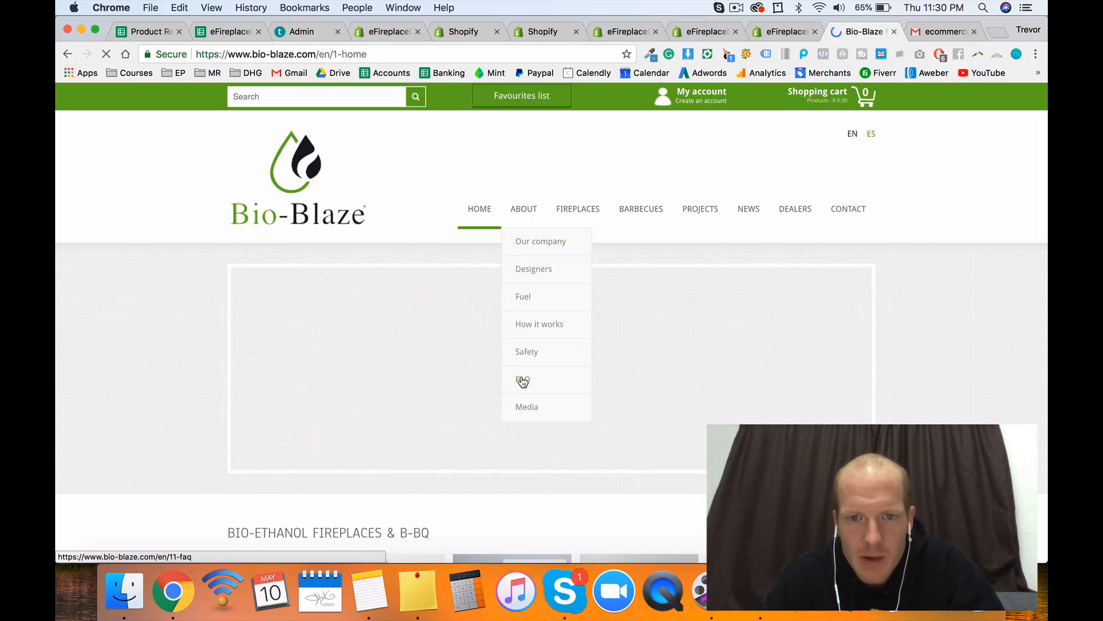
pyautogui.click(523, 381)
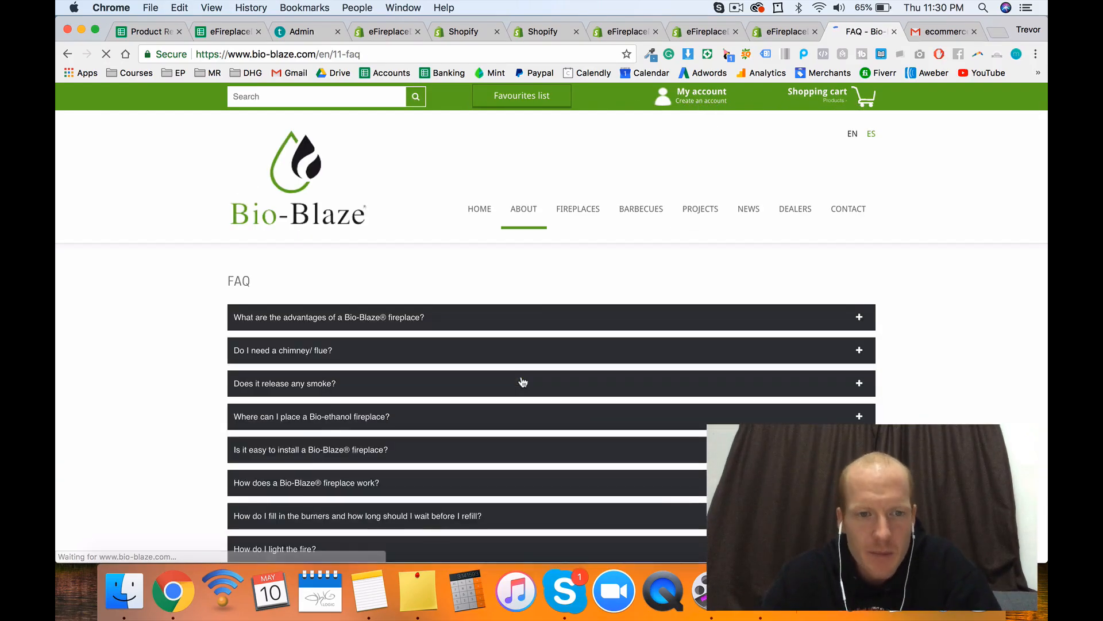
pyautogui.scroll(-3, 523, 381)
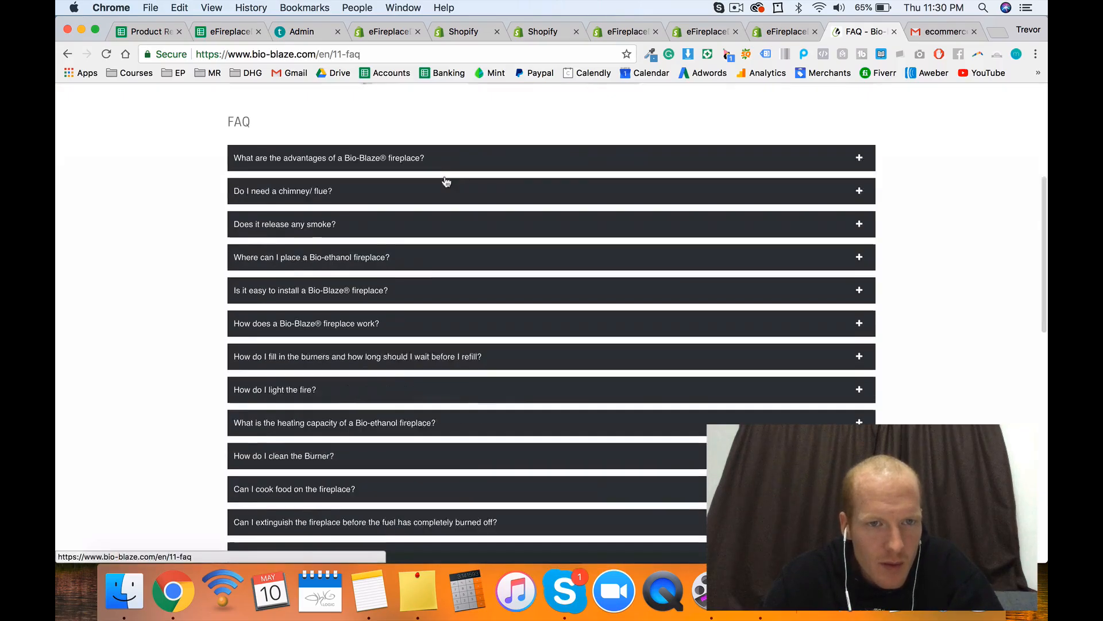
pyautogui.scroll(-3, 447, 181)
pyautogui.scroll(-3, 440, 242)
pyautogui.scroll(3, 434, 300)
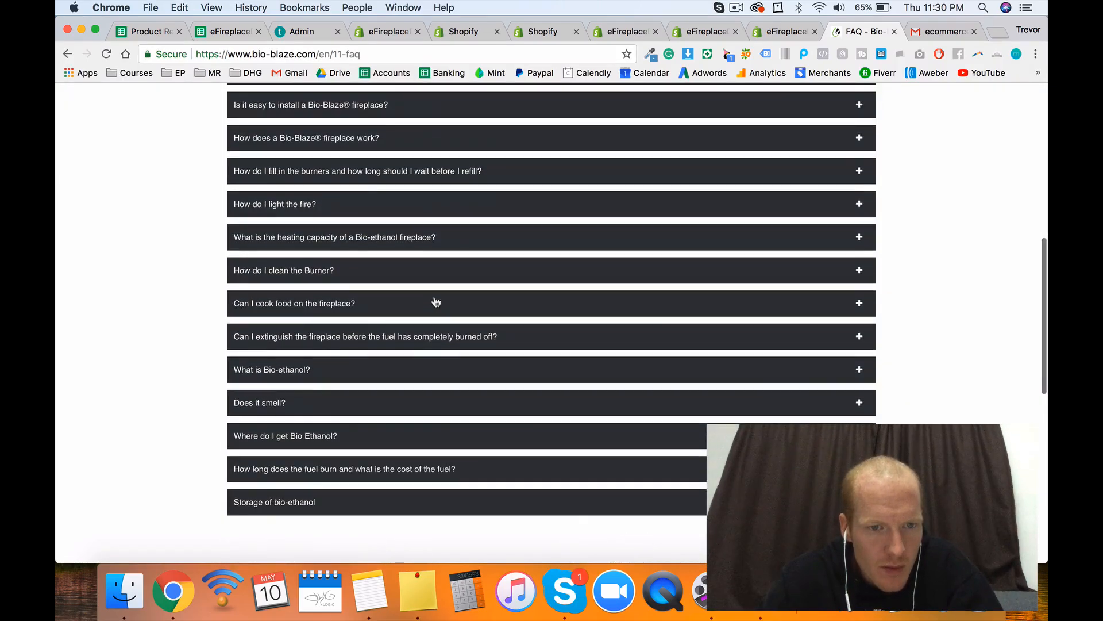
pyautogui.scroll(3, 436, 301)
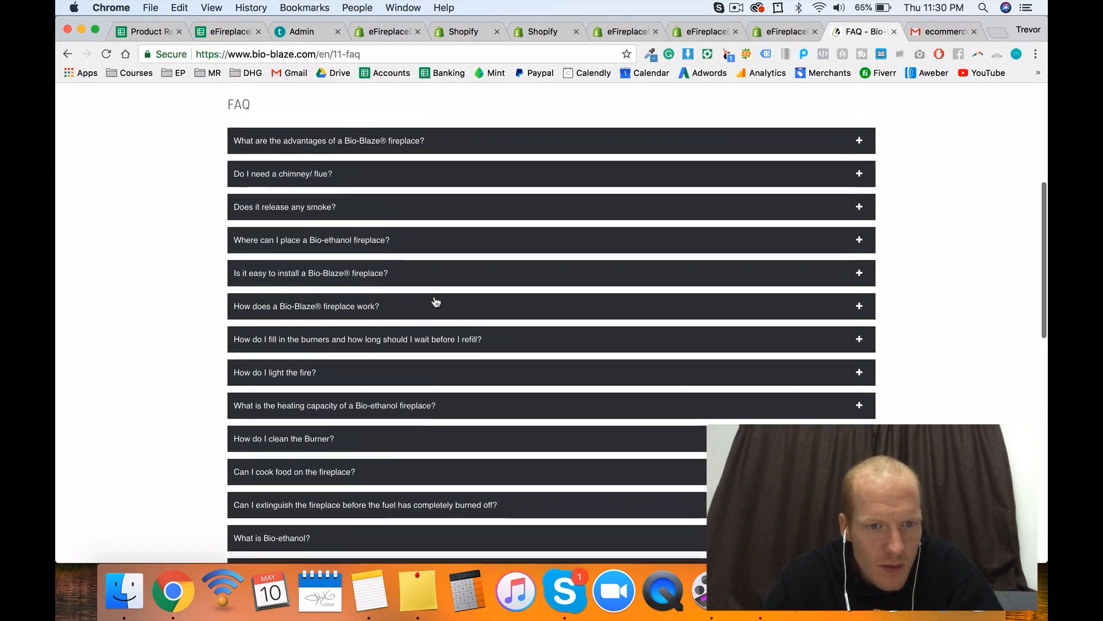
pyautogui.scroll(1, 435, 299)
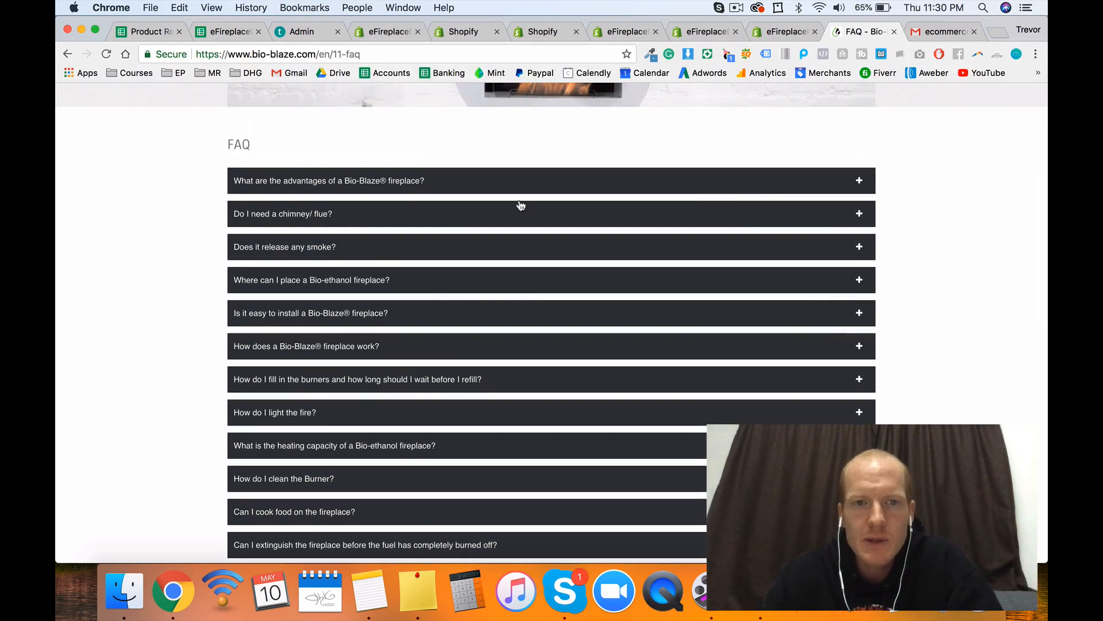
# Step: Read the FAQ answer on the advantages of a Bio-Blaze fireplace, collapse it and check the rest of the page
pyautogui.click(863, 182)
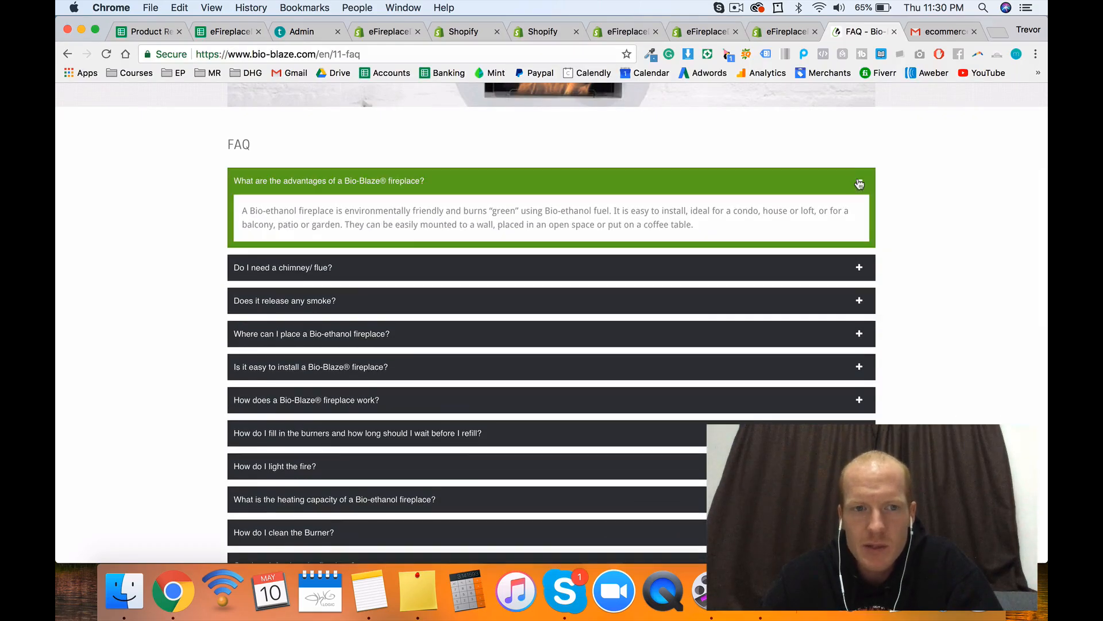
pyautogui.click(863, 183)
pyautogui.scroll(-1, 867, 271)
pyautogui.scroll(-15, 868, 270)
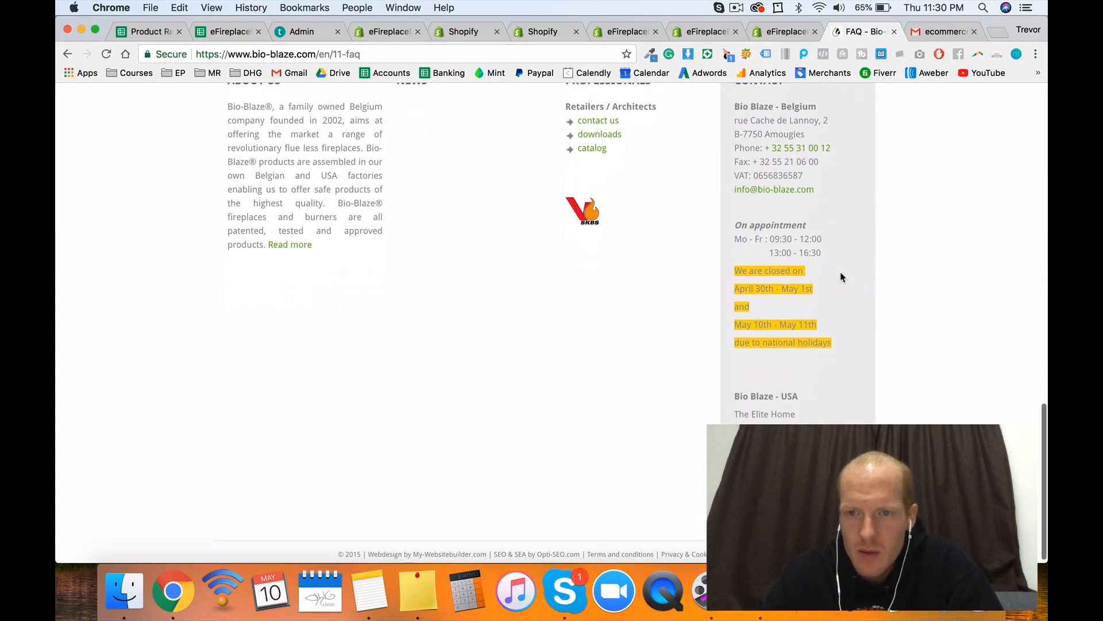
pyautogui.scroll(20, 840, 277)
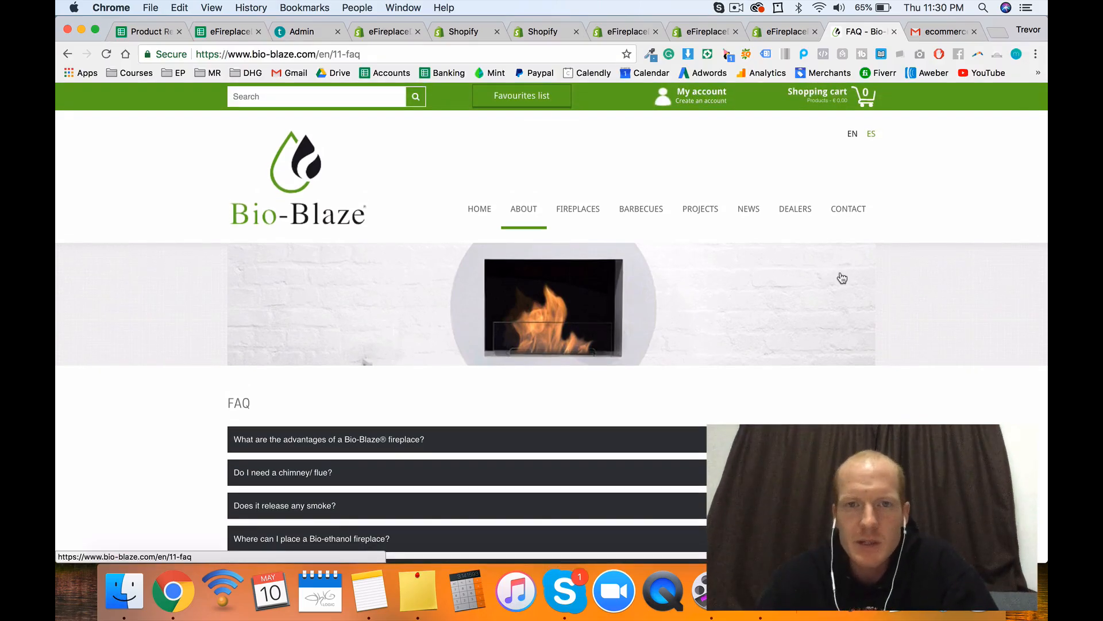
# Step: Switch to the Gmail browser tab, leave the open Amantii email and open the Info Bio-Blaze email from the inbox
pyautogui.click(927, 37)
pyautogui.click(882, 248)
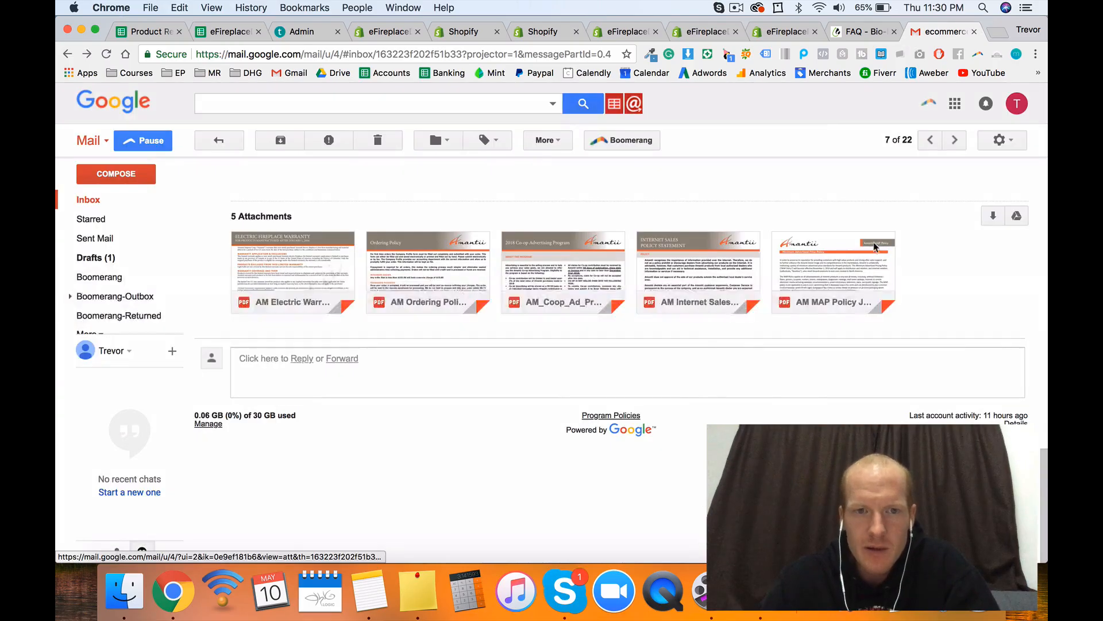
pyautogui.click(220, 141)
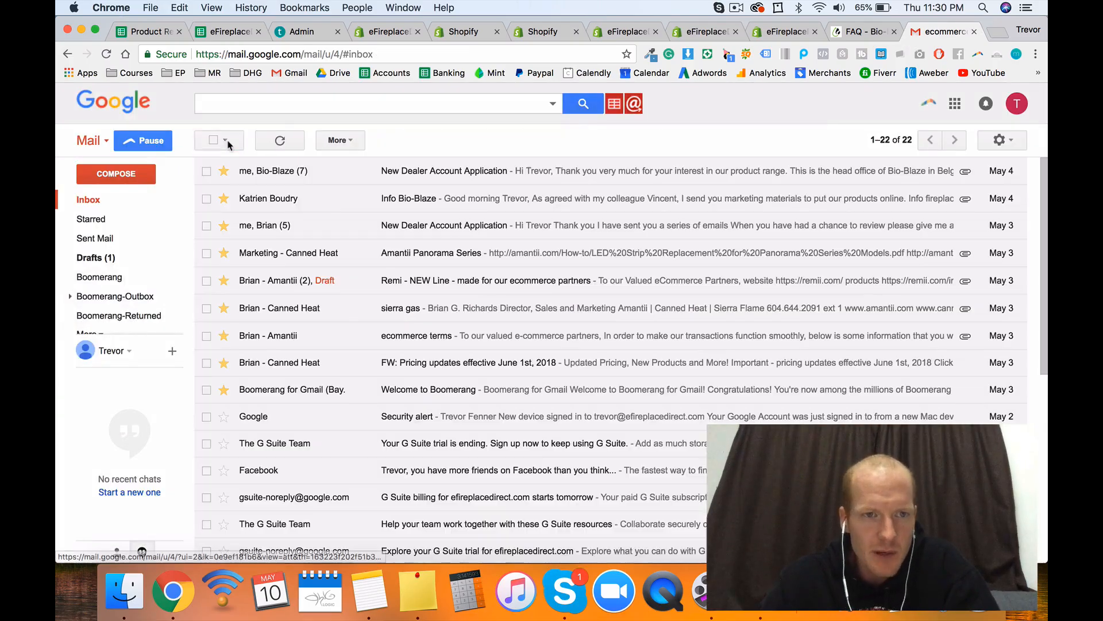
pyautogui.click(334, 204)
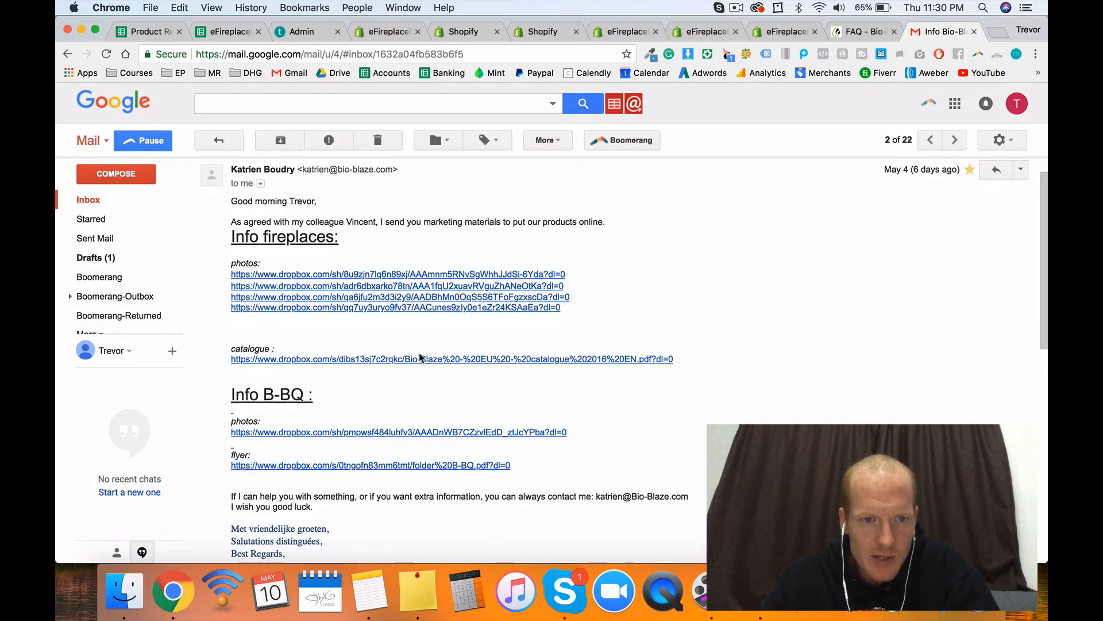
# Step: Examine the fireplace and B-BQ photo, catalogue and flyer links in the Info Bio-Blaze email
pyautogui.moveTo(235, 258); pyautogui.dragTo(230, 373)
pyautogui.click(255, 328)
pyautogui.click(239, 337)
pyautogui.click(237, 371)
pyautogui.click(228, 349)
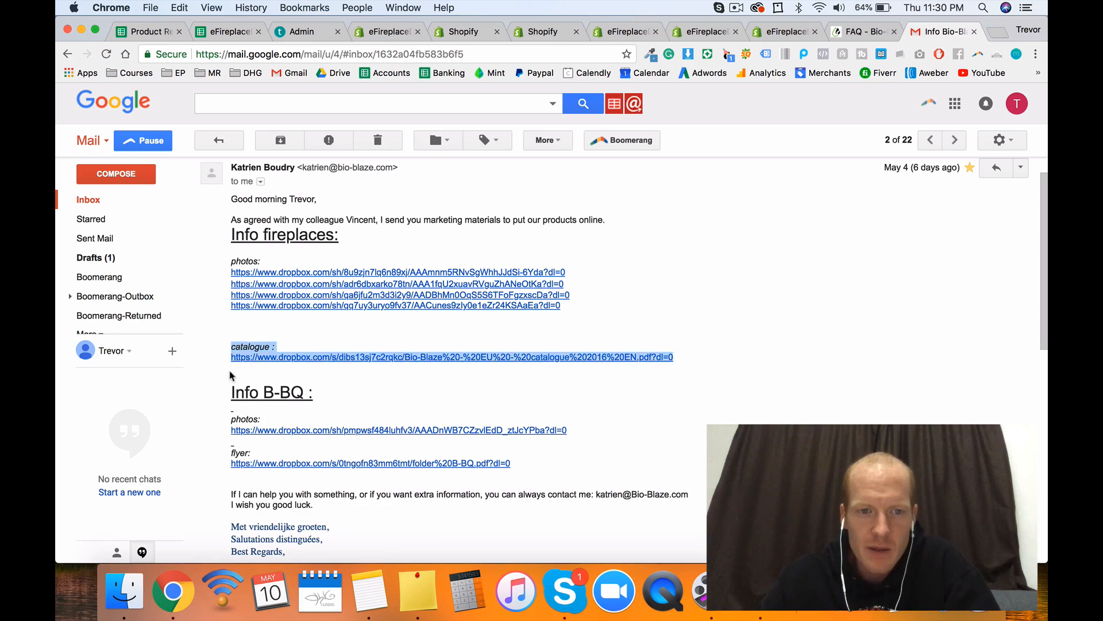
pyautogui.click(241, 372)
pyautogui.scroll(-2, 271, 376)
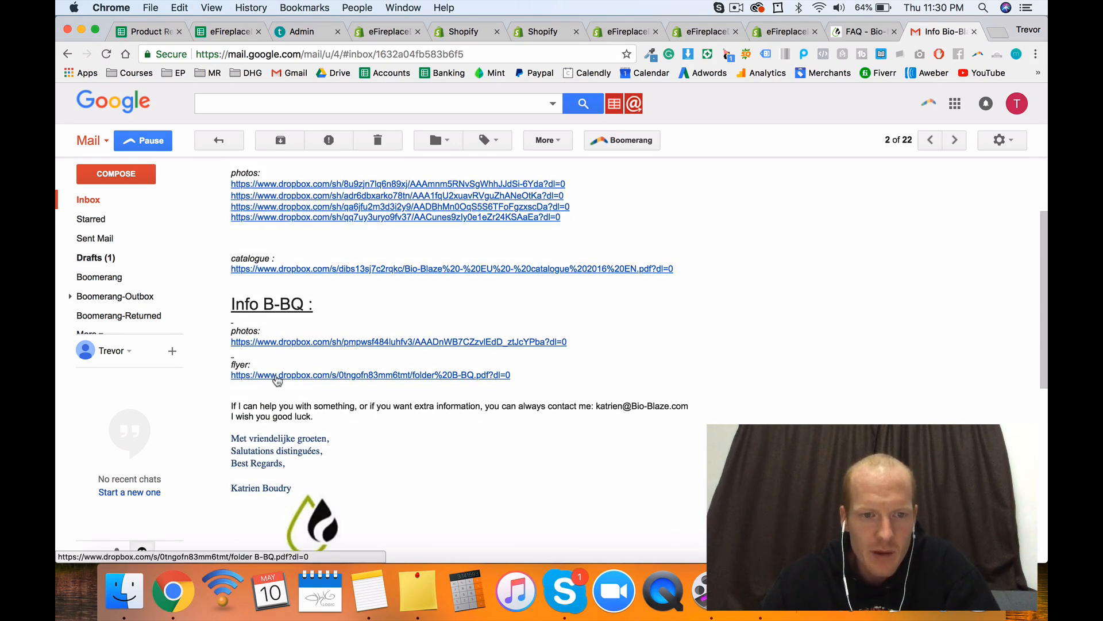
pyautogui.scroll(-4, 274, 379)
pyautogui.scroll(-4, 276, 380)
pyautogui.scroll(10, 276, 380)
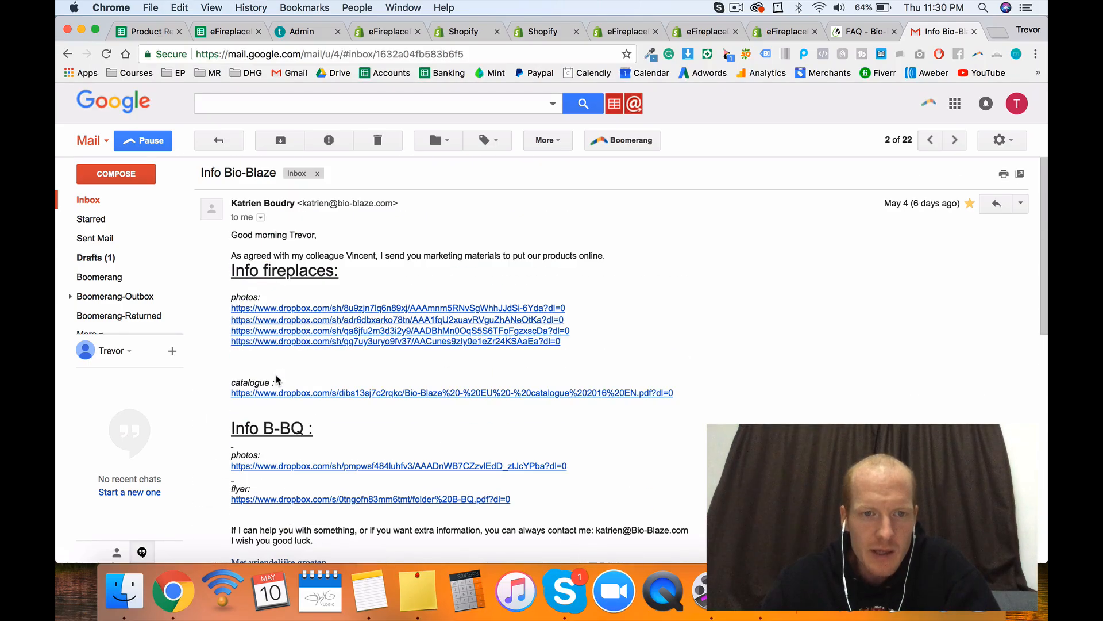
# Step: Return to the inbox, open the New Dealer Account Application conversation with Bio-Blaze and locate its attached price spreadsheet
pyautogui.click(219, 140)
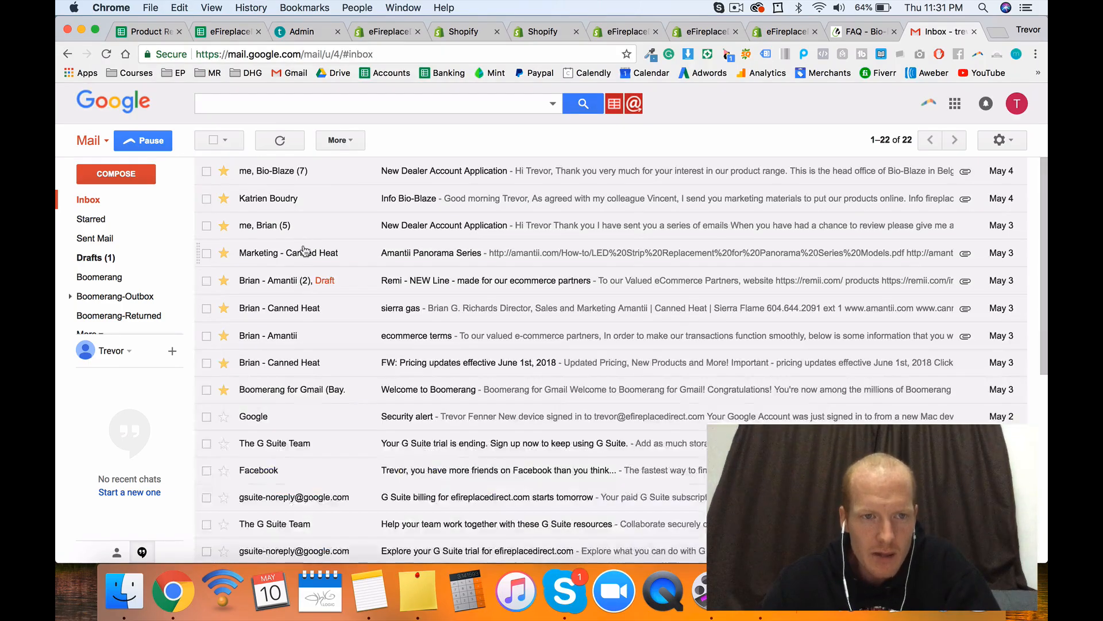
pyautogui.click(343, 183)
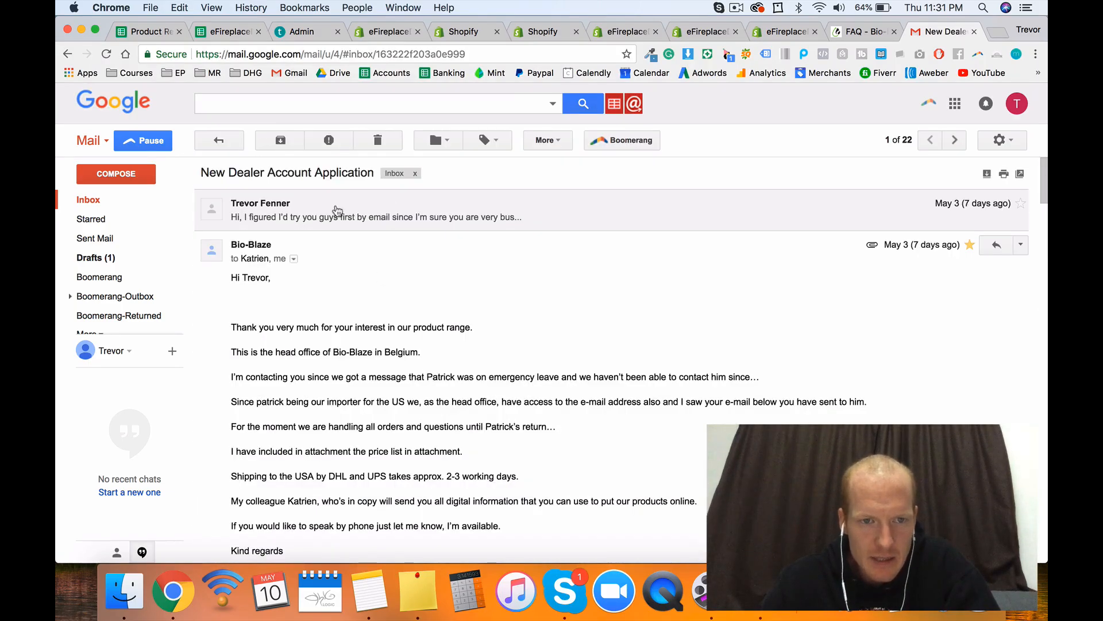
pyautogui.scroll(-10, 365, 358)
pyautogui.scroll(-15, 366, 358)
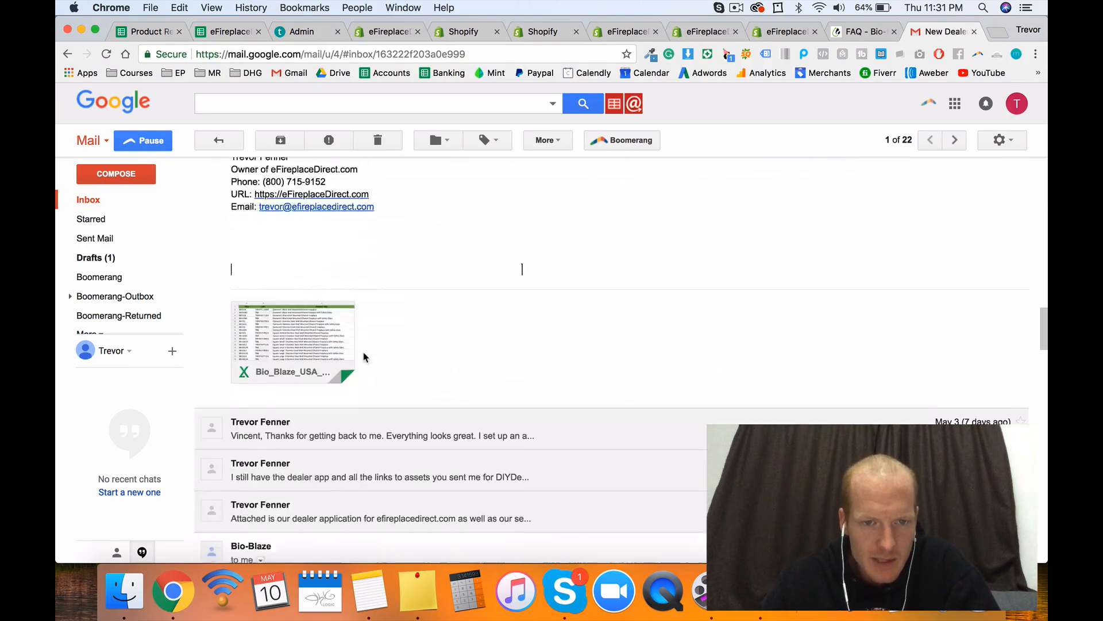
# Step: Expand the three collapsed replies to Bio-Blaze and check the signed dealer documents and license certificate attachments
pyautogui.click(348, 299)
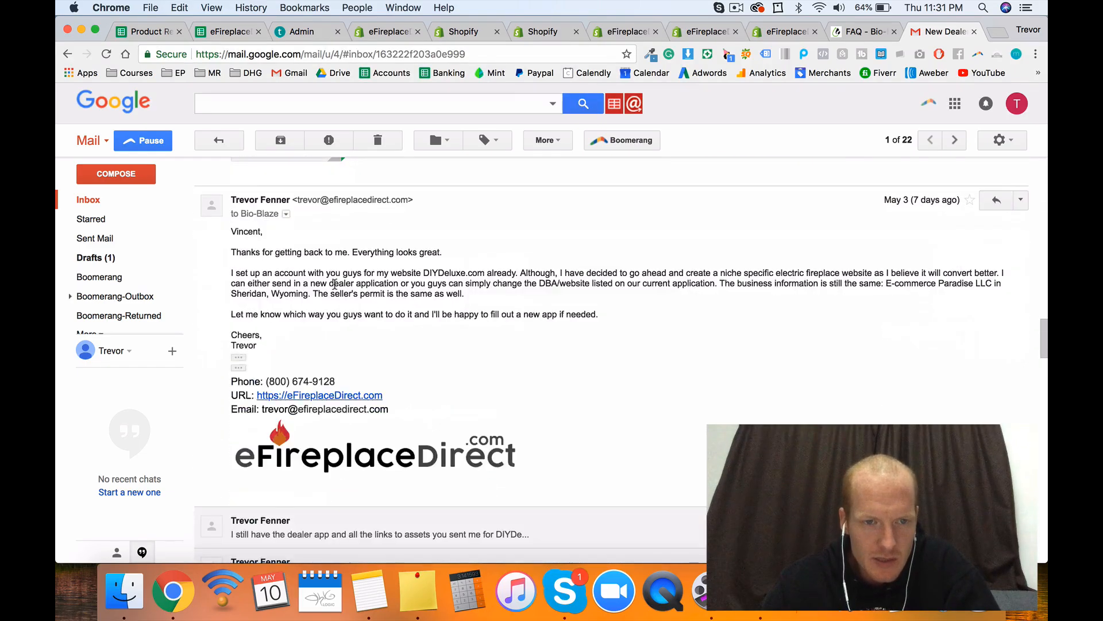
pyautogui.scroll(-5, 333, 310)
pyautogui.click(329, 315)
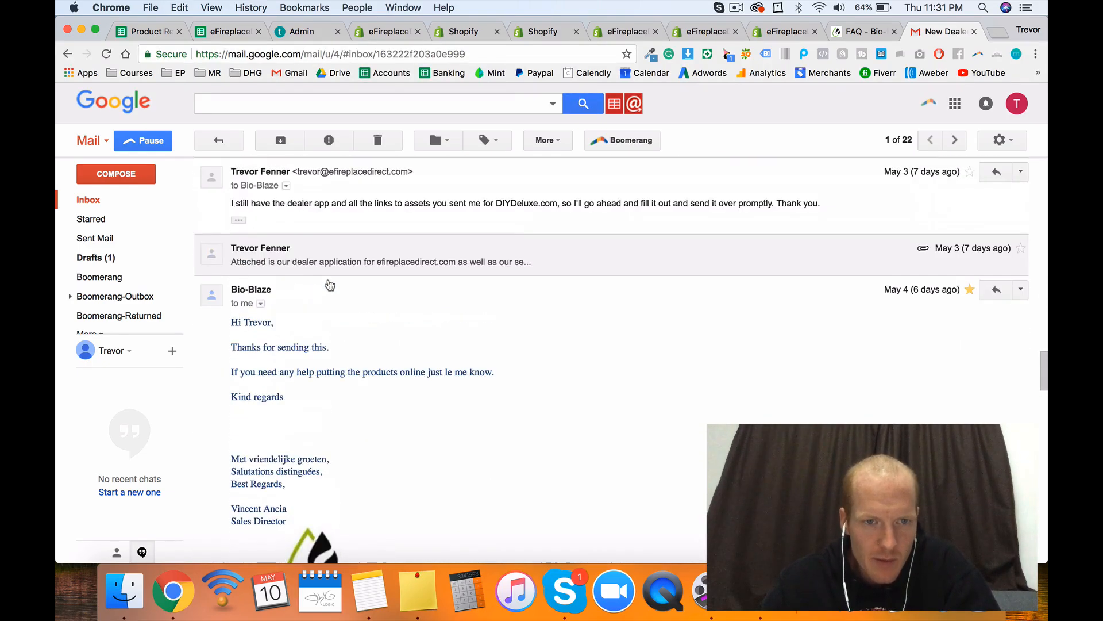
pyautogui.click(326, 267)
pyautogui.scroll(-6, 368, 385)
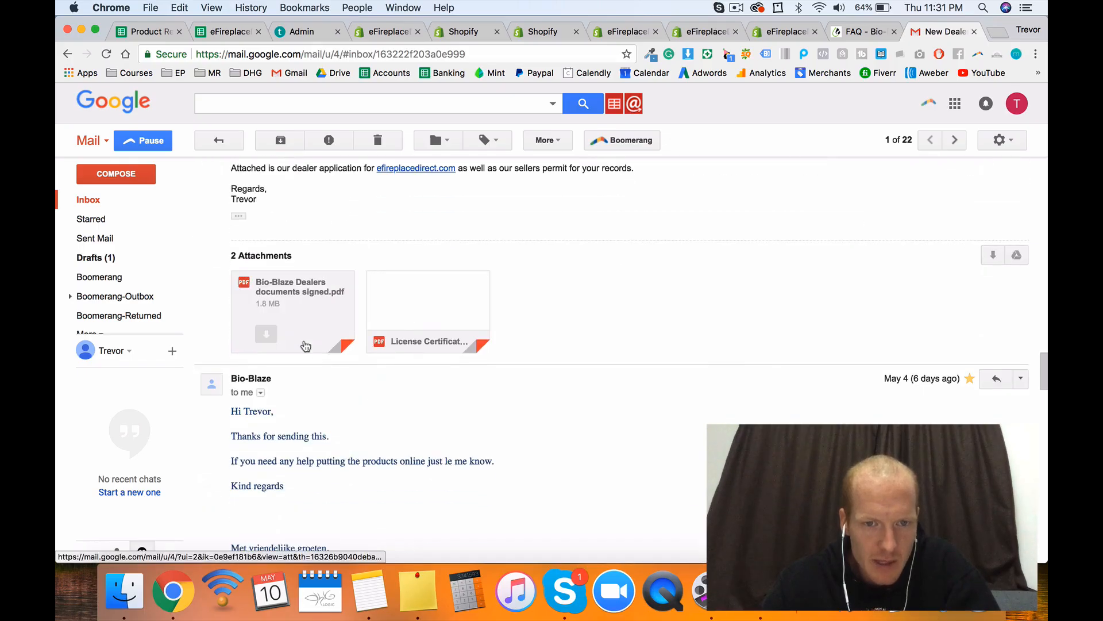
# Step: Review the rest of the Bio-Blaze conversation, including the message listing products missing from the CSV sheet, and return to the inbox
pyautogui.scroll(-15, 305, 344)
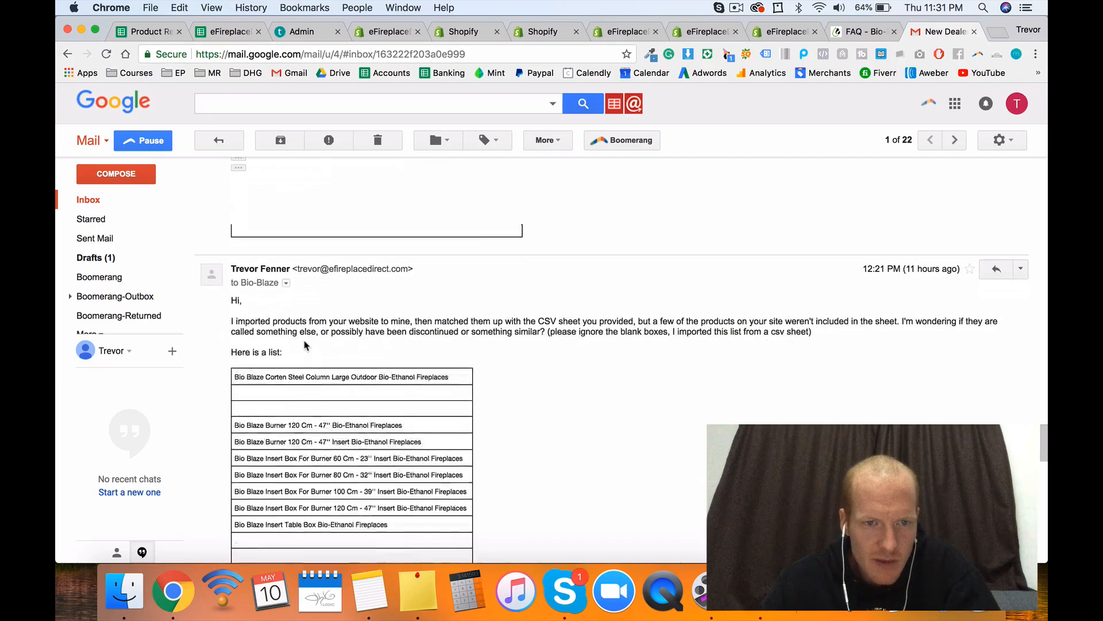
pyautogui.scroll(-5, 568, 457)
pyautogui.scroll(20, 693, 234)
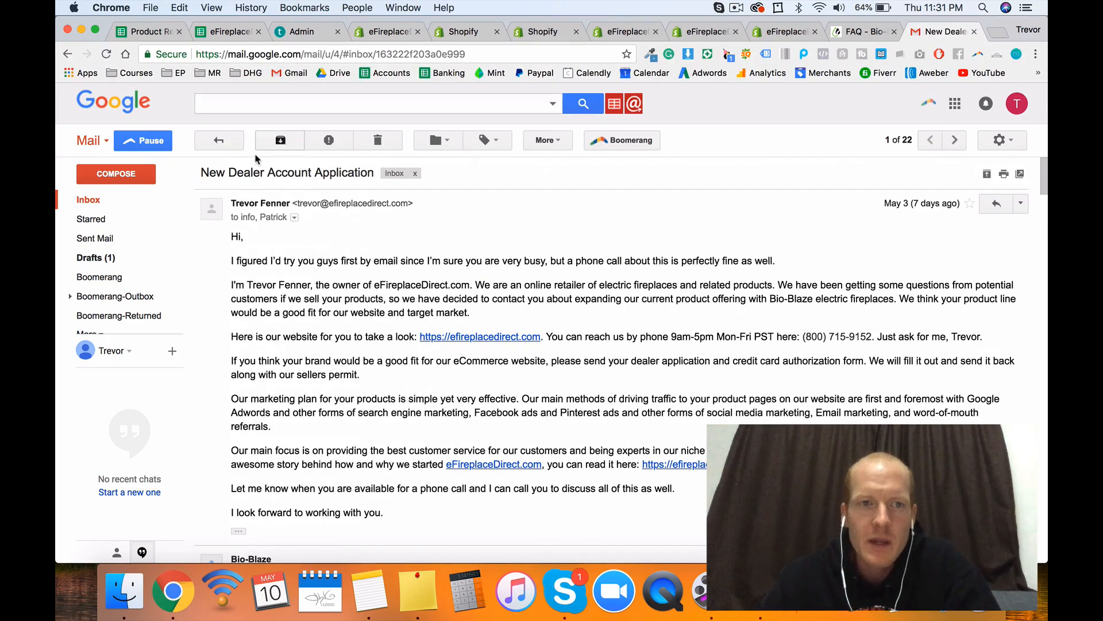
pyautogui.click(228, 141)
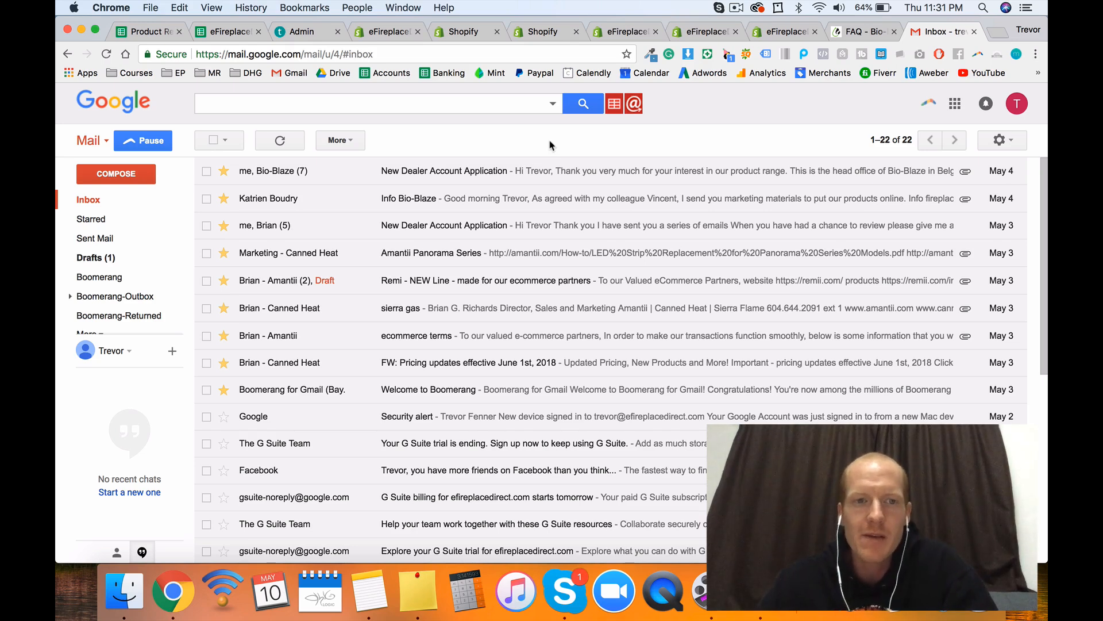
pyautogui.click(736, 8)
pyautogui.click(745, 38)
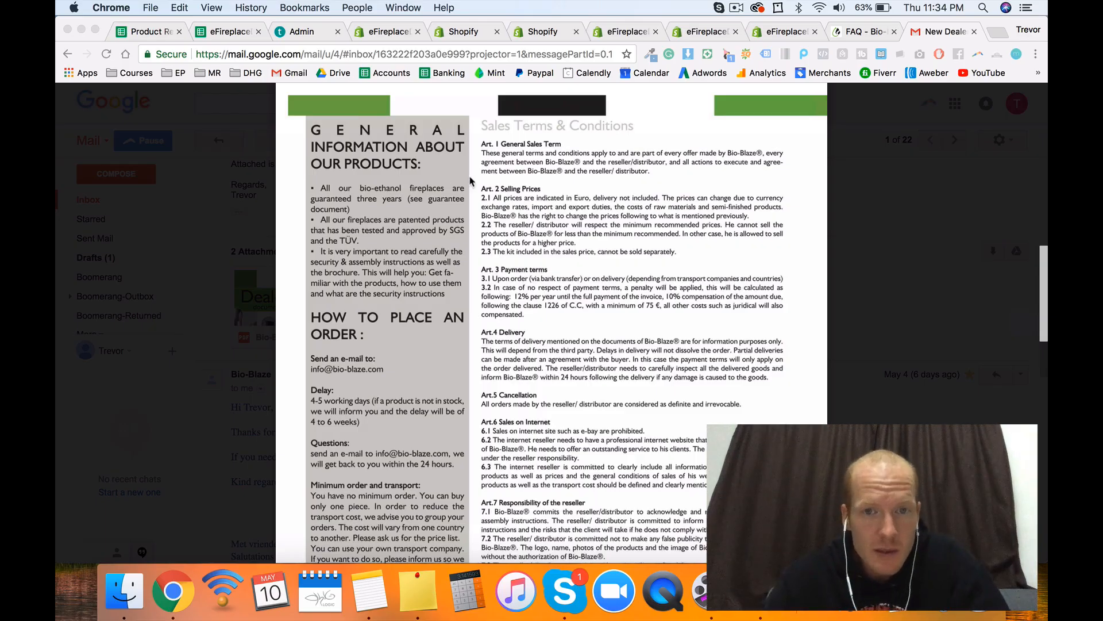
# Step: Read the Sales Terms & Conditions on page 2 of the signed Bio-Blaze dealers document
pyautogui.click(483, 144)
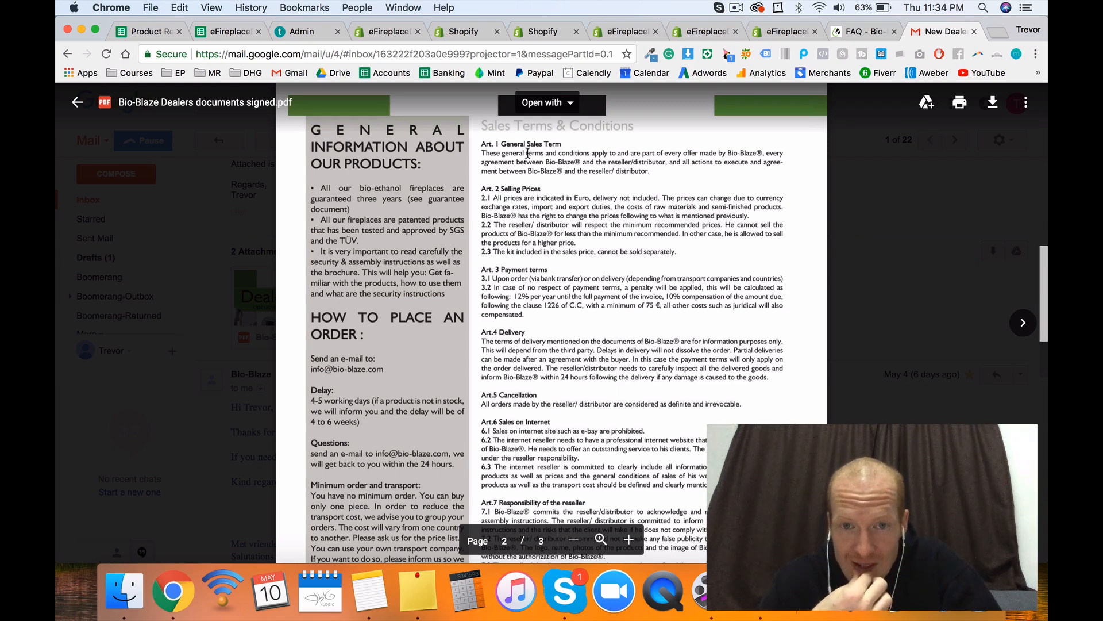
pyautogui.scroll(-1, 528, 153)
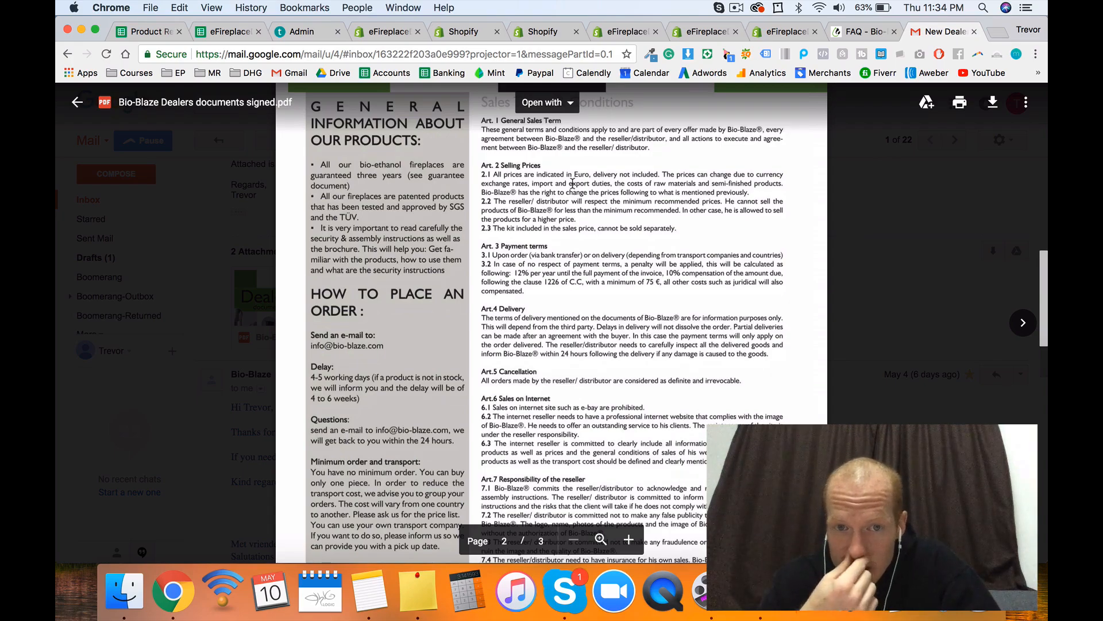
pyautogui.click(736, 8)
pyautogui.click(754, 48)
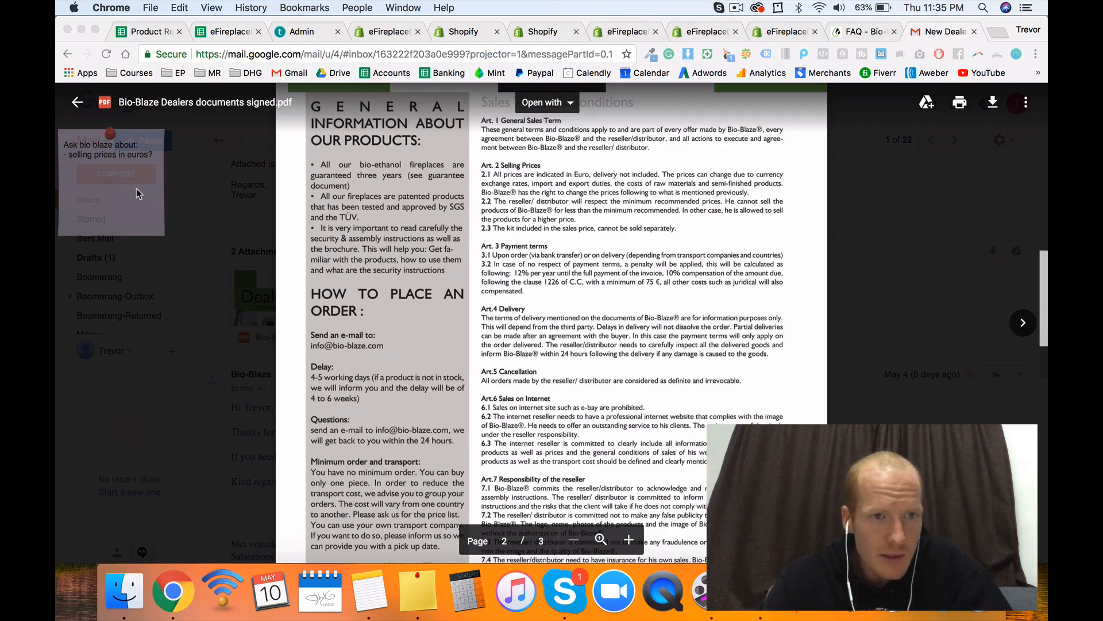
# Step: In the Simple Antnotes note of questions for Bio-Blaze, add the line "do you accept business credit card for payment?" and start another bullet
pyautogui.moveTo(133, 193)
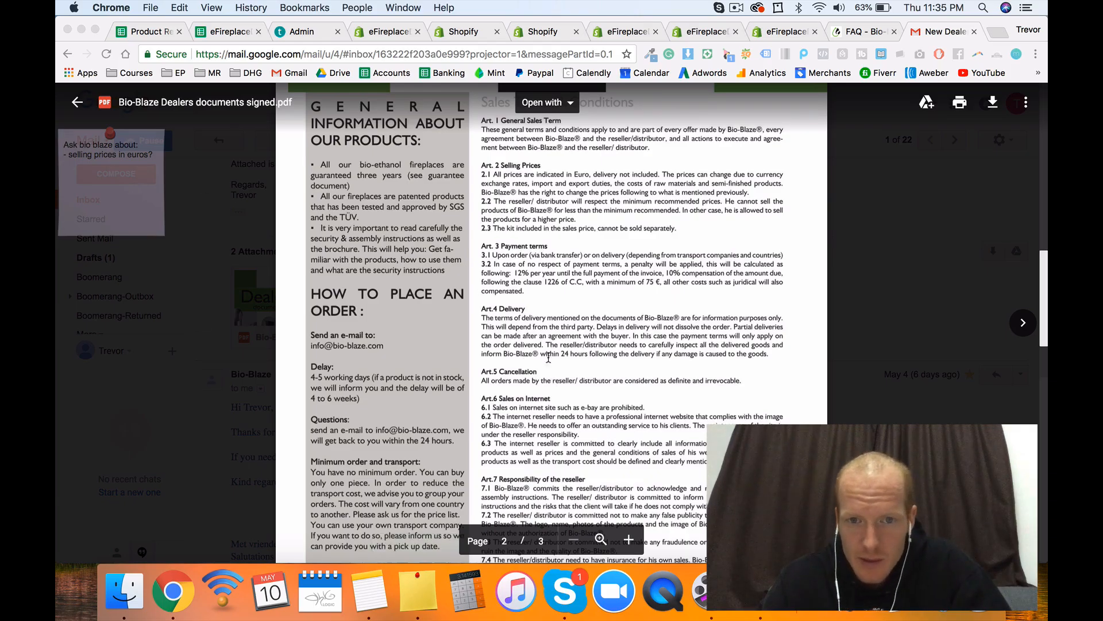
pyautogui.click(131, 193)
pyautogui.click(91, 166)
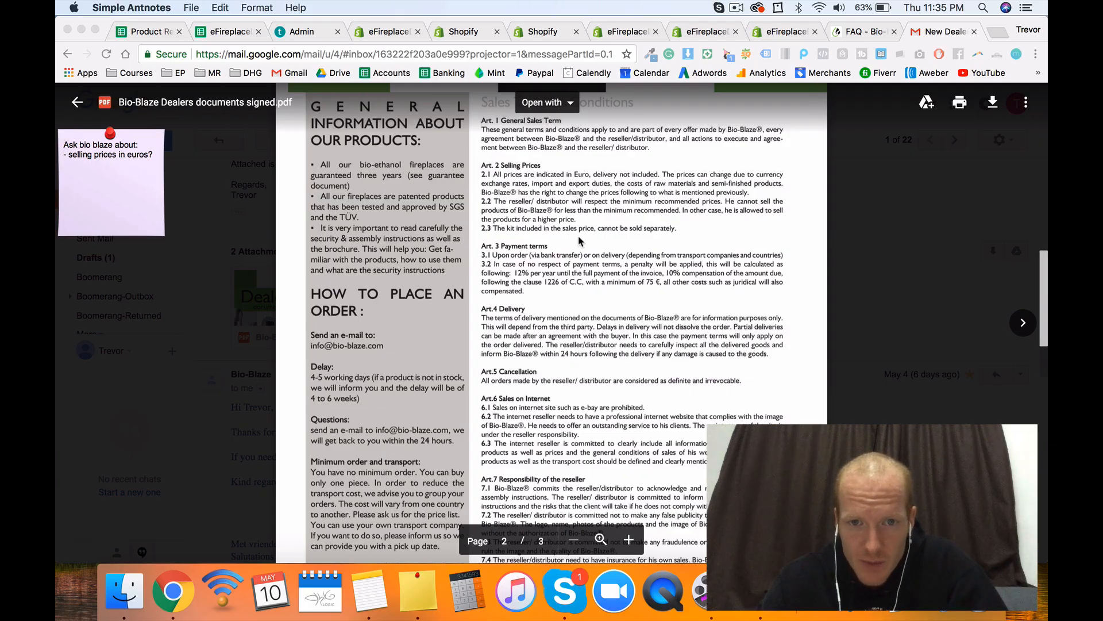
pyautogui.click(544, 198)
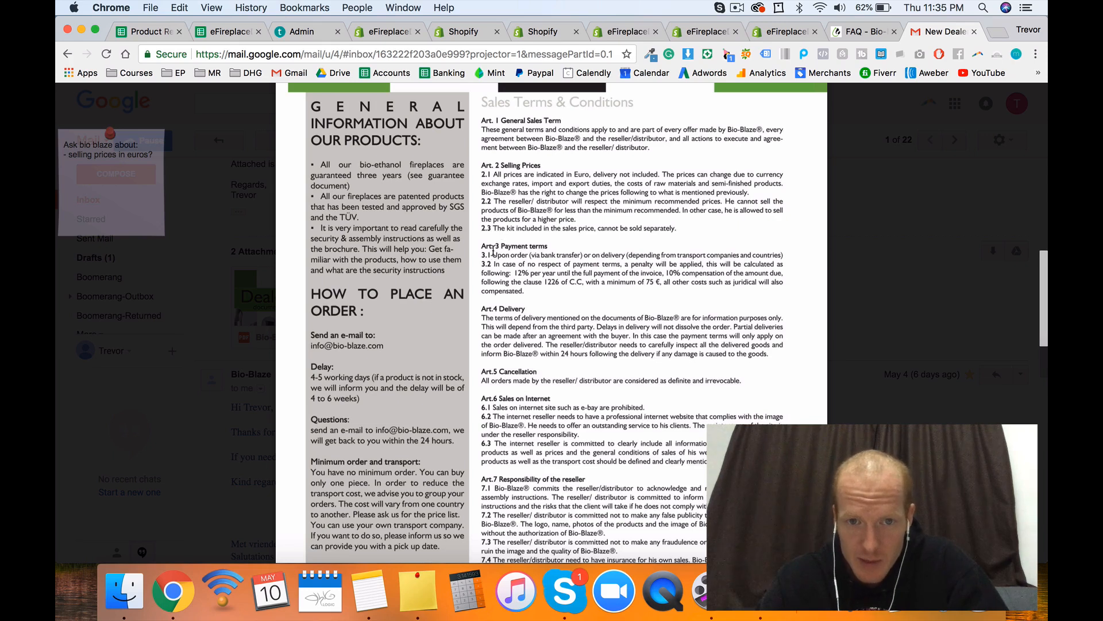
pyautogui.click(121, 186)
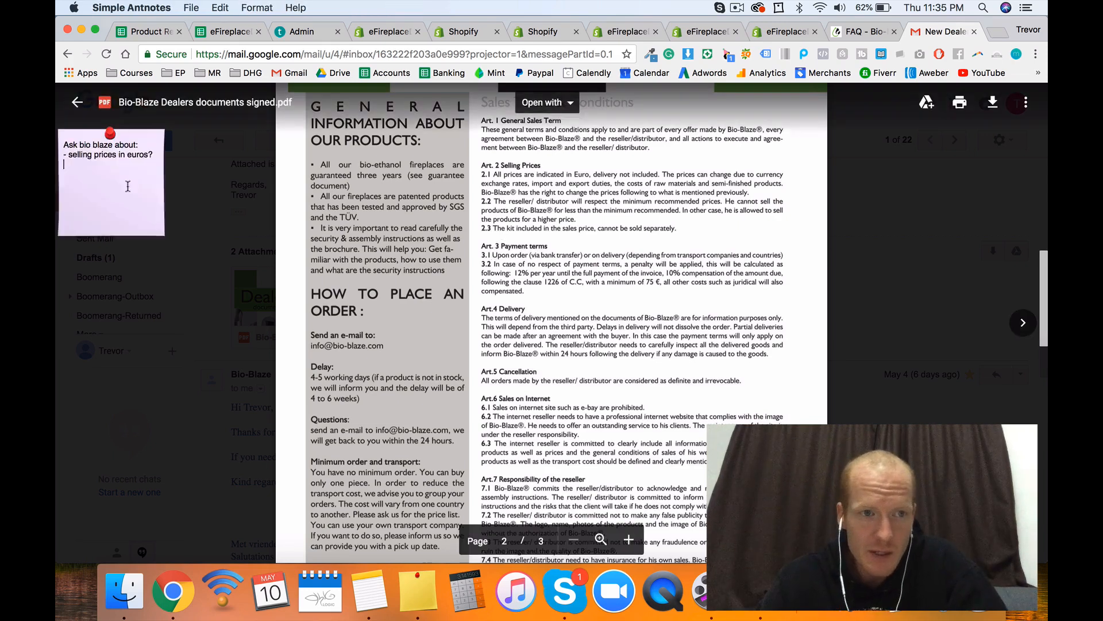
pyautogui.write('-')
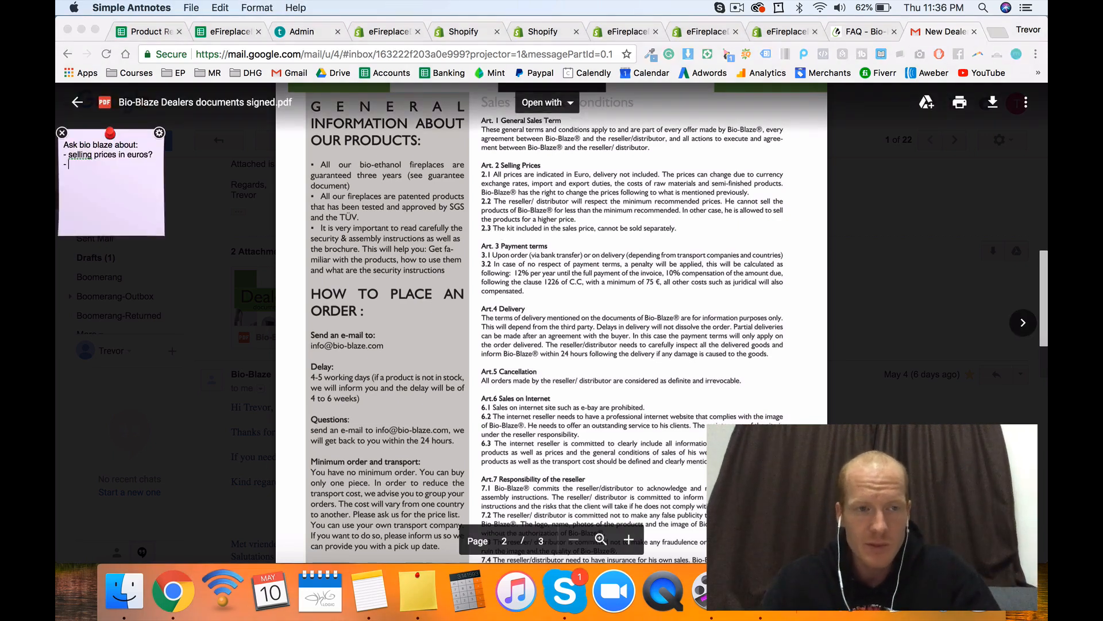
pyautogui.write(' do you accept bus')
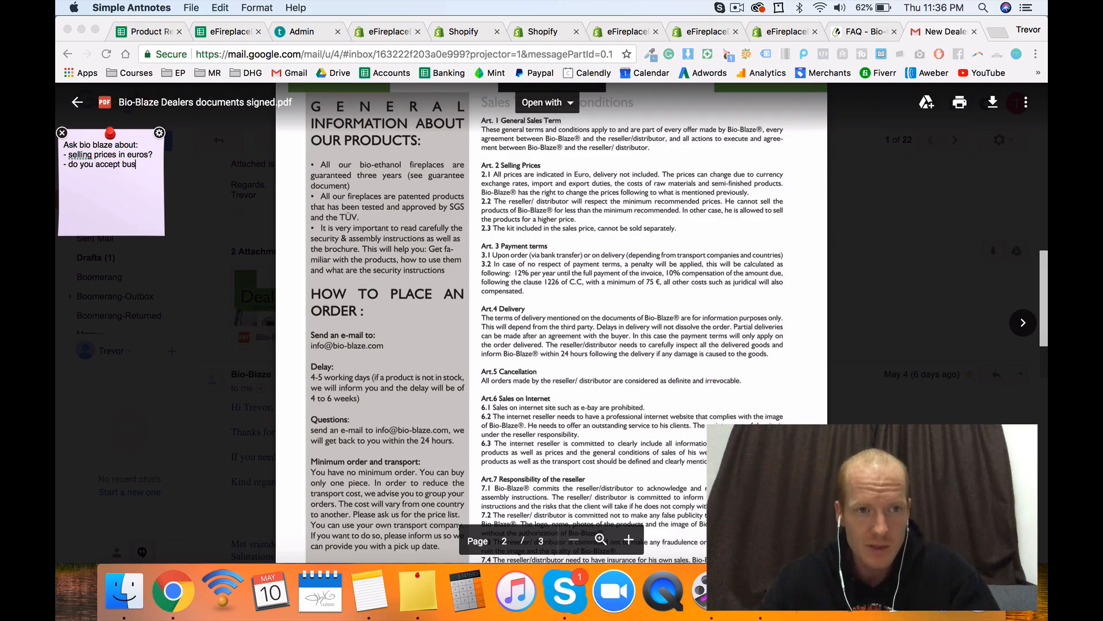
pyautogui.write('iness credit')
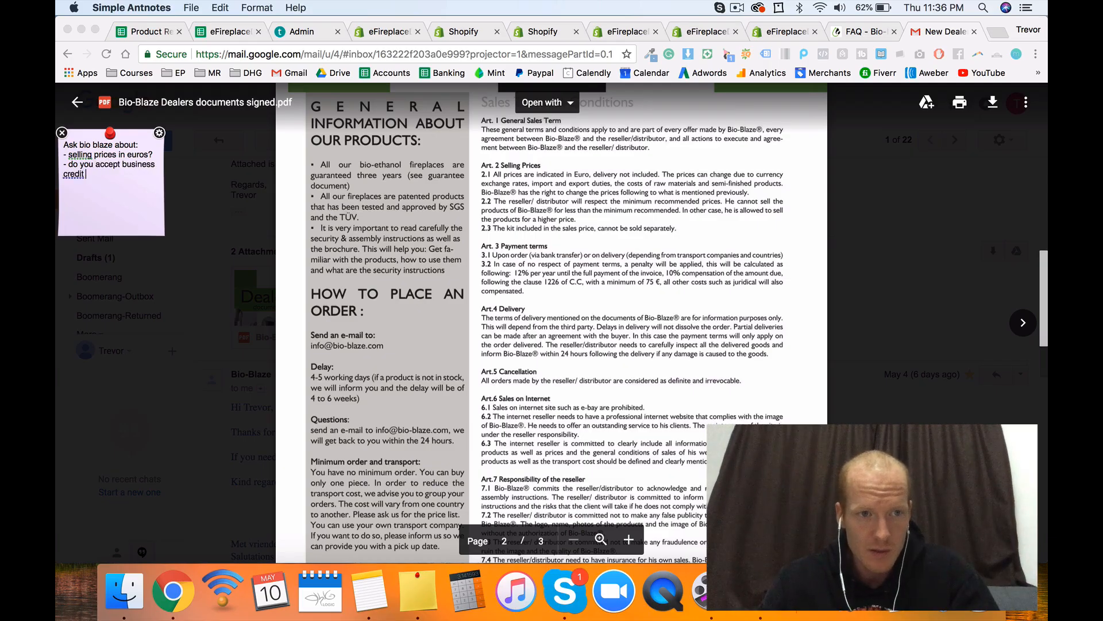
pyautogui.write(' card for pay')
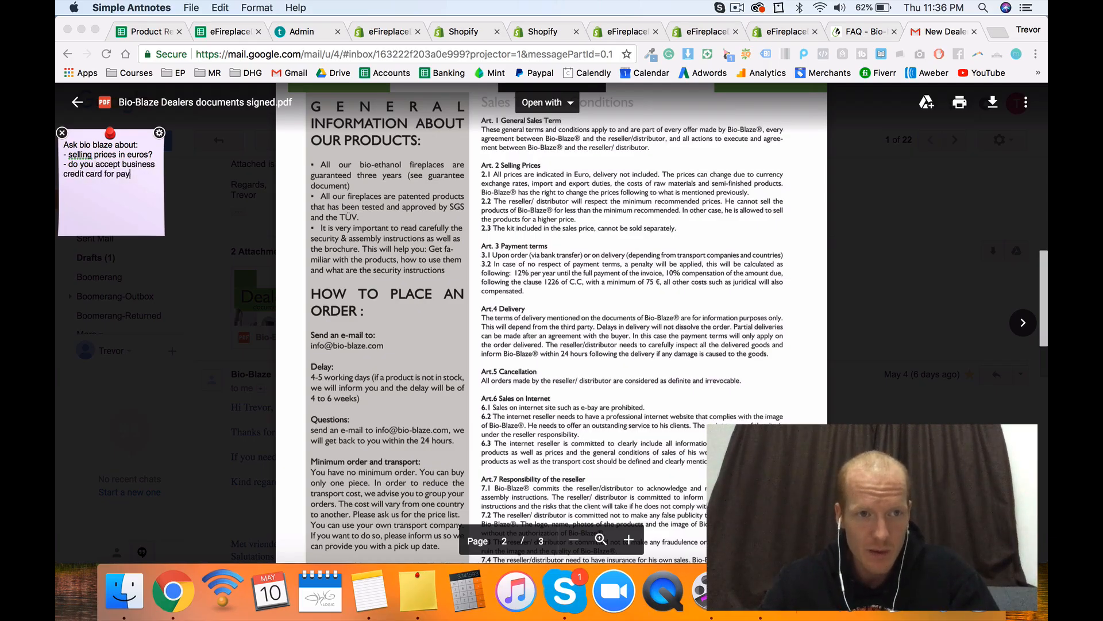
pyautogui.write('ment?')
pyautogui.press('Return')
pyautogui.write('-')
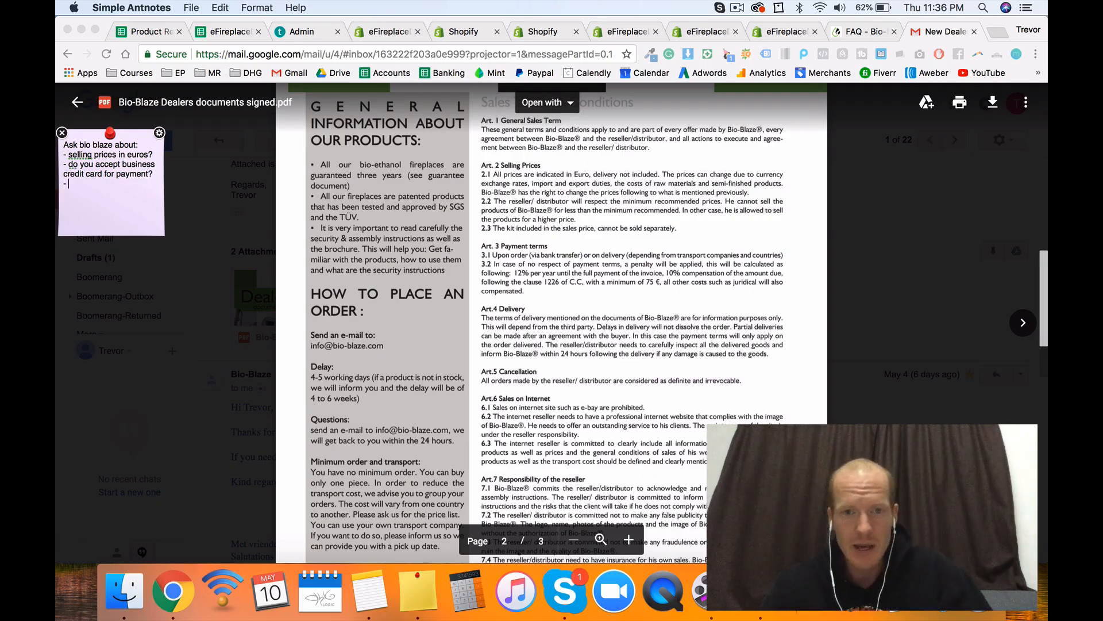
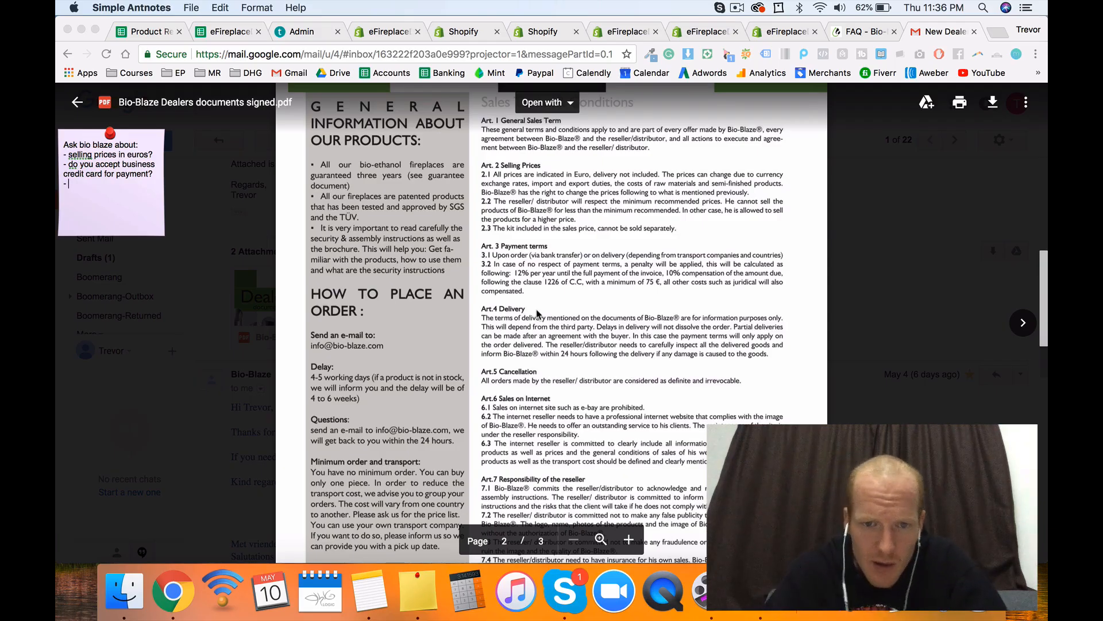
# Step: Read the ordering and delay terms on page 2, and add "does the delay mean that it will take 4-5 days to prepare for shipment?" to the note
pyautogui.scroll(-2, 537, 313)
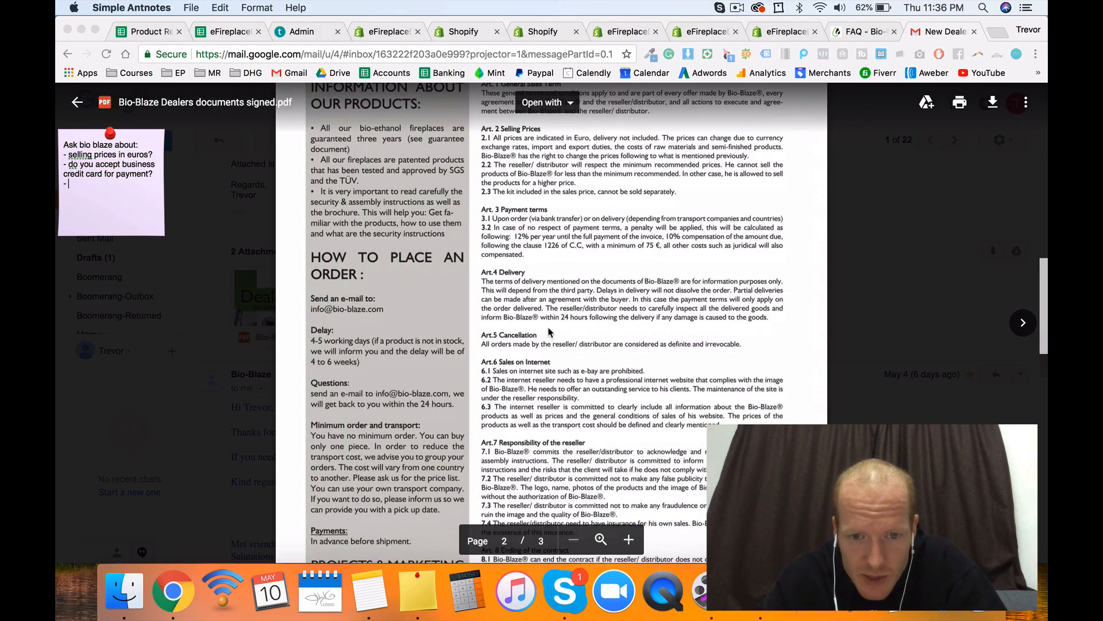
pyautogui.scroll(-2, 550, 333)
pyautogui.click(491, 252)
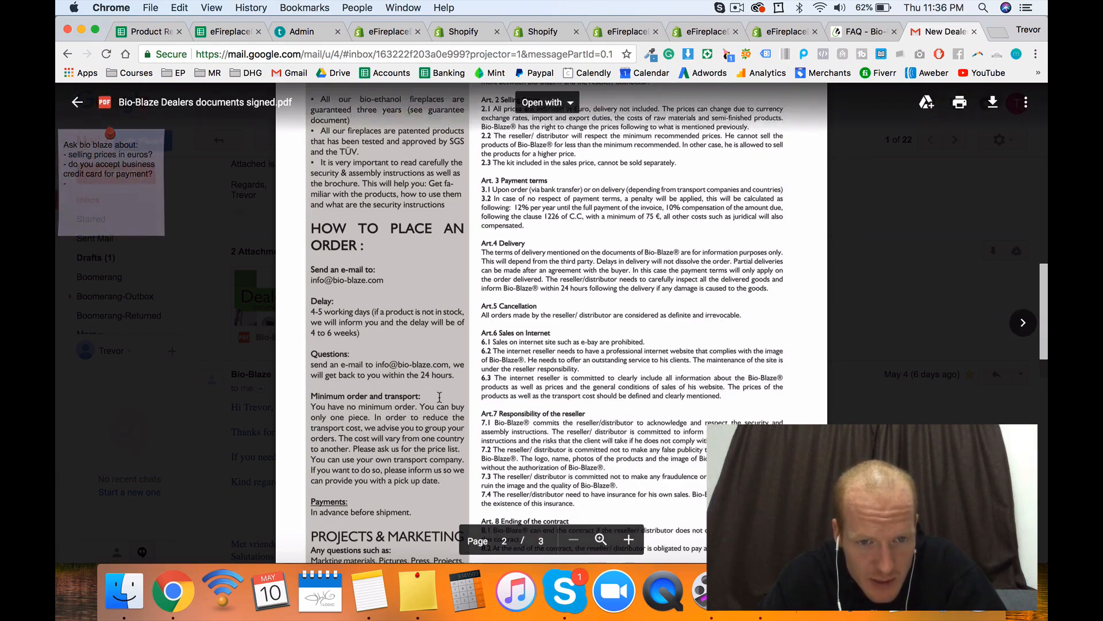
pyautogui.scroll(-3, 402, 325)
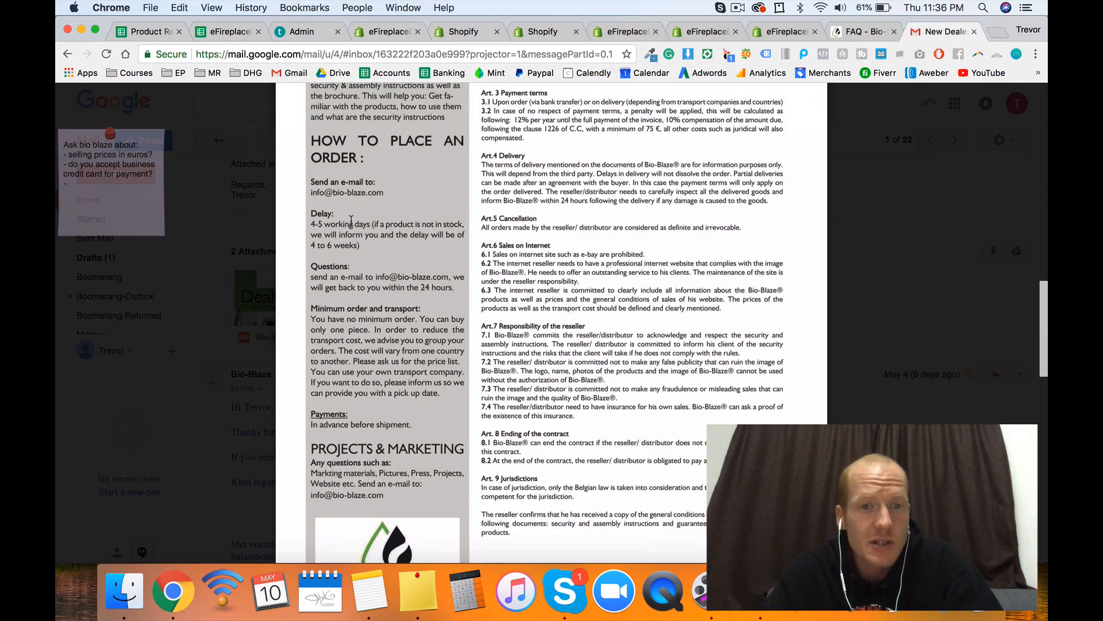
pyautogui.click(67, 212)
pyautogui.write('d')
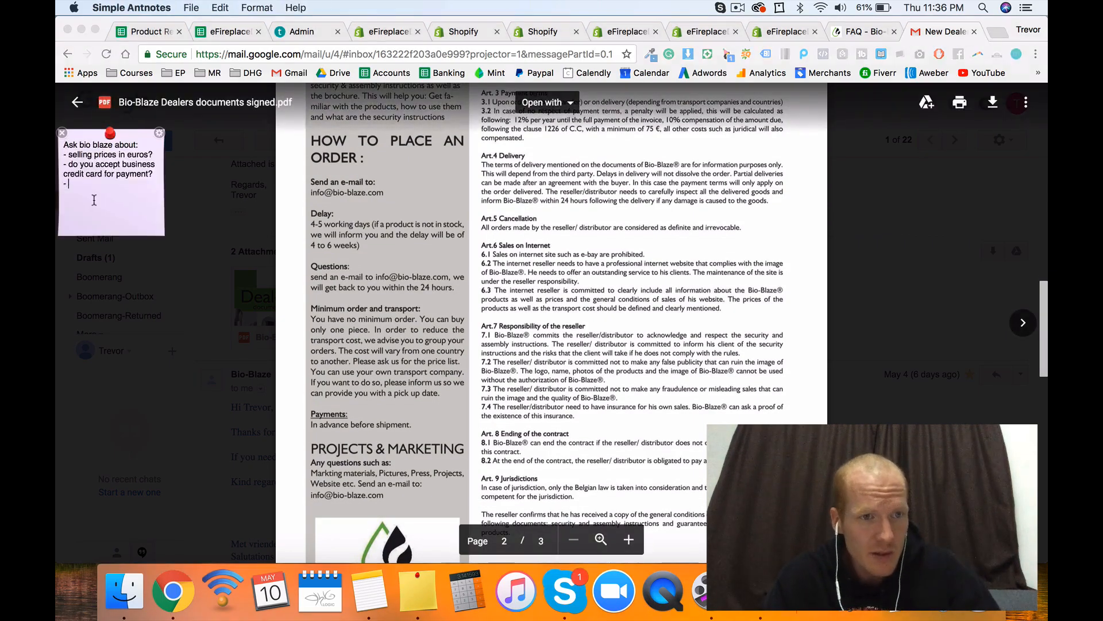
pyautogui.write('oes the d')
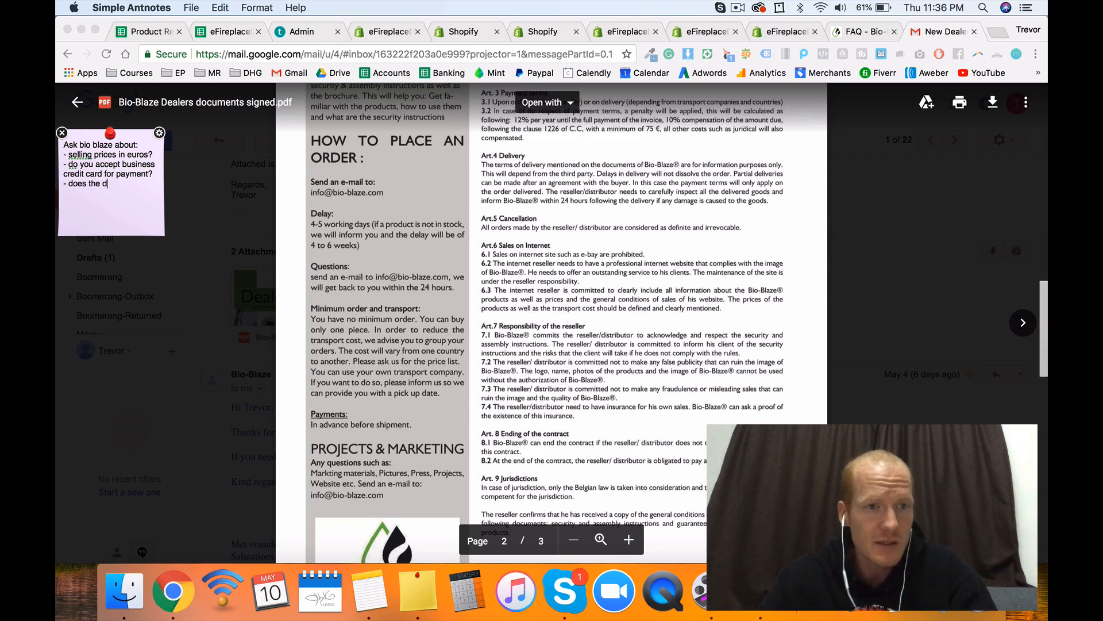
pyautogui.write('ealay m')
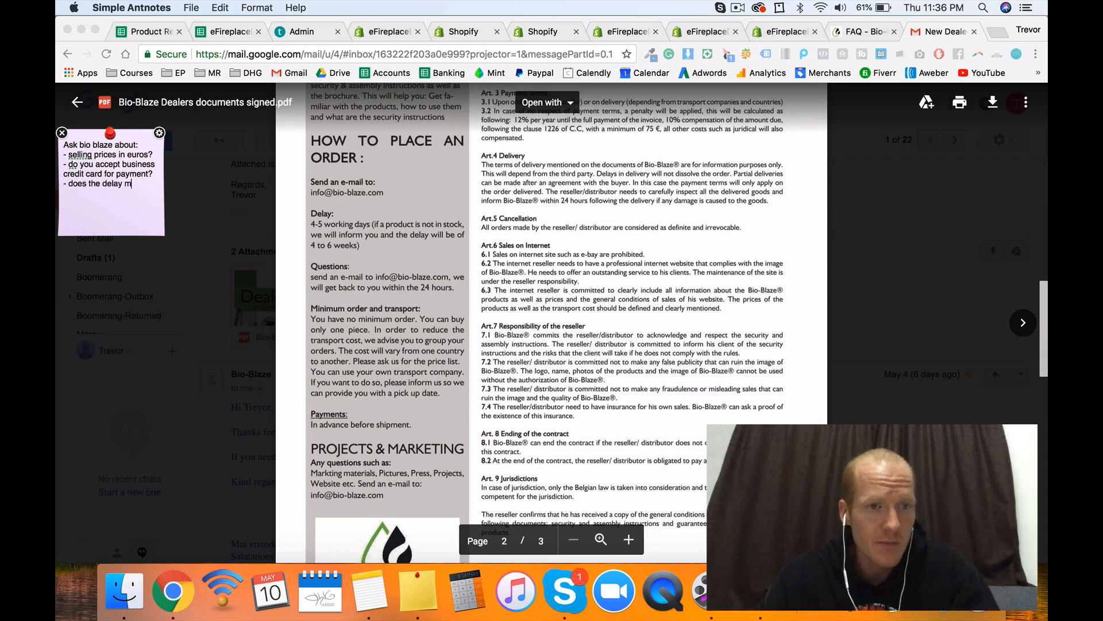
pyautogui.write('ean that')
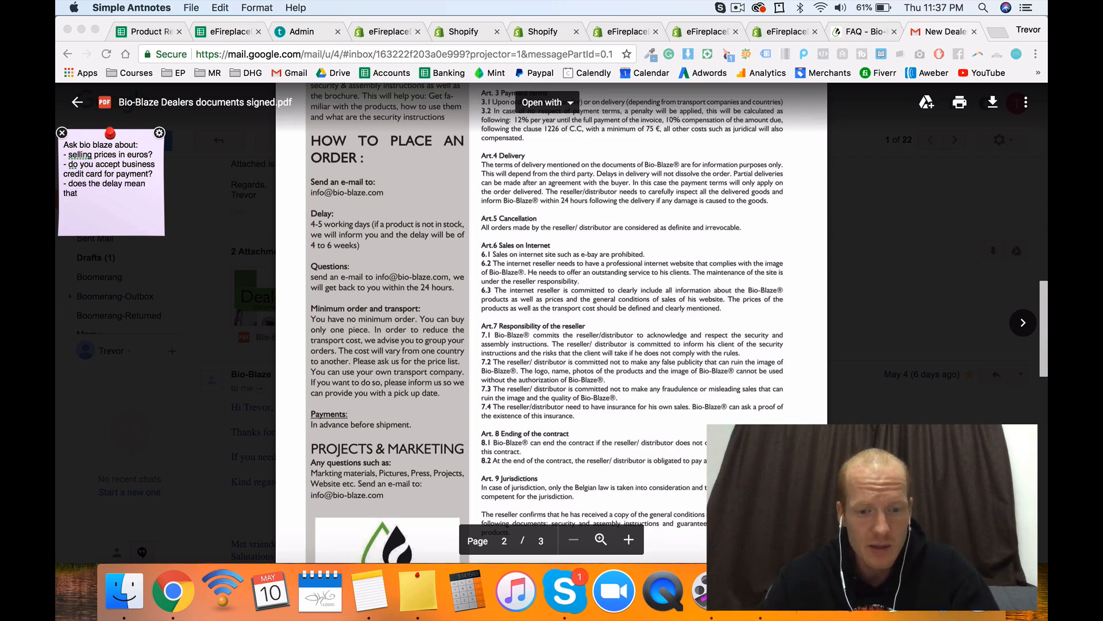
pyautogui.write(' it will take 4-5 ')
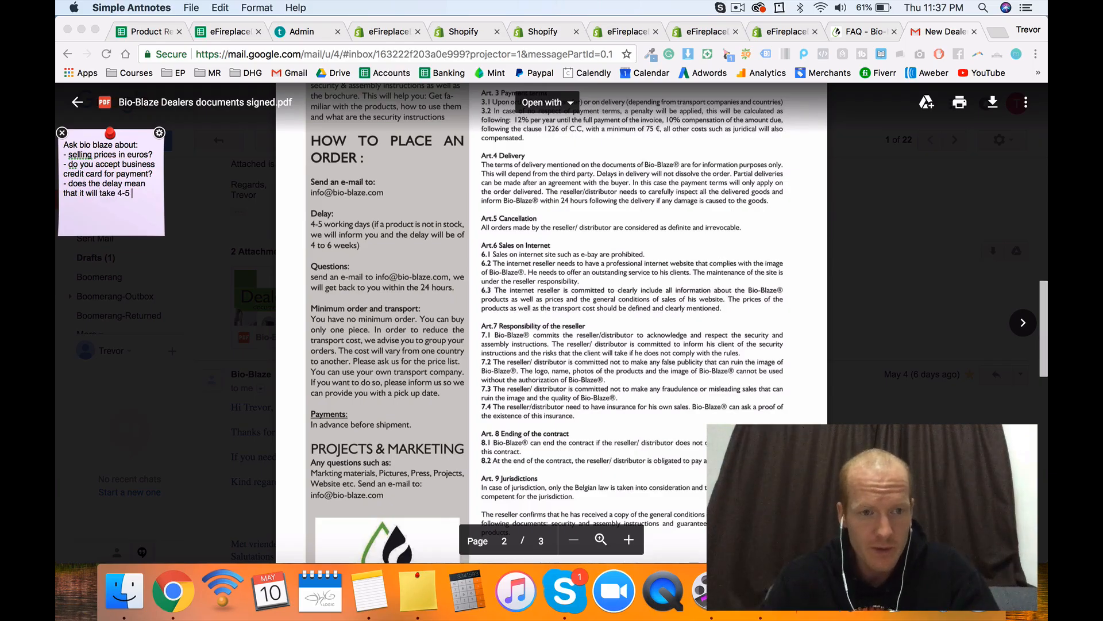
pyautogui.write('days to prepare ')
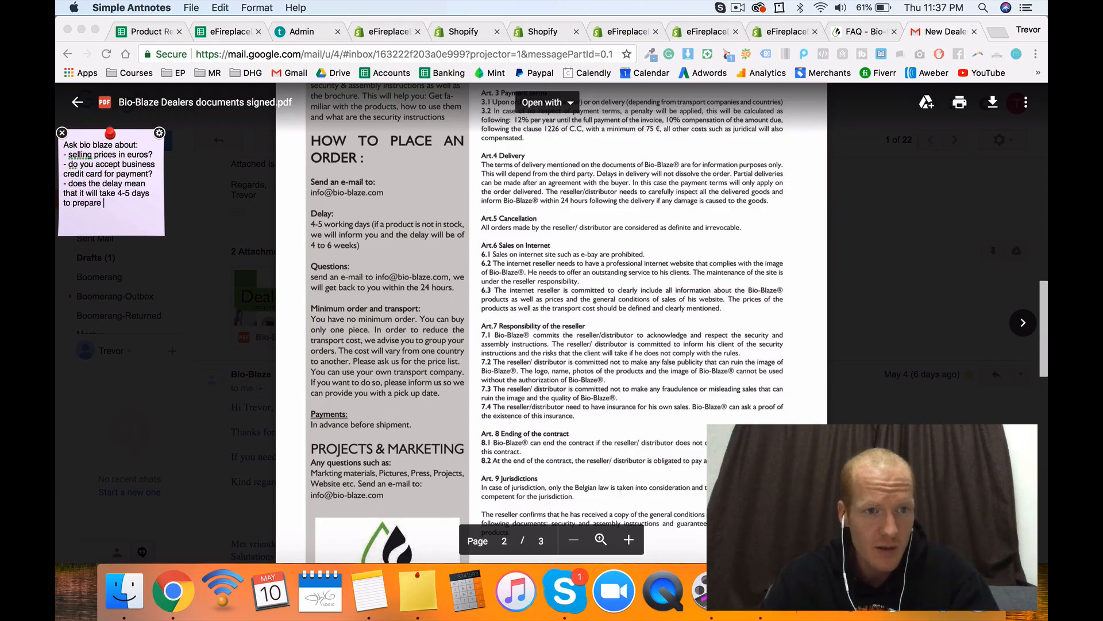
pyautogui.write('for shipment?')
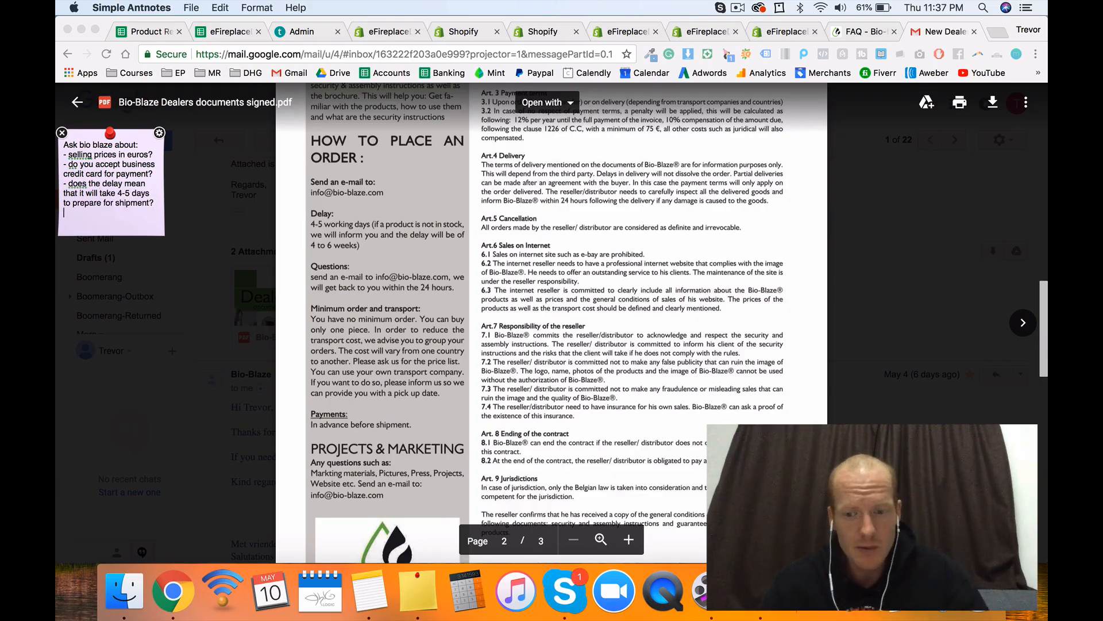
pyautogui.press('Return')
pyautogui.write('-')
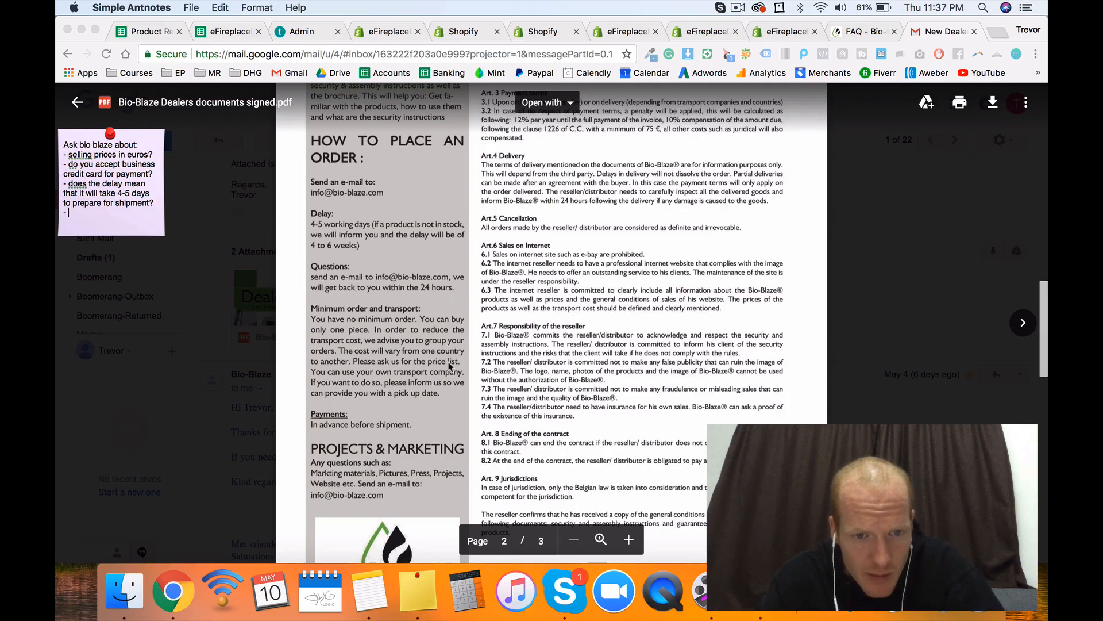
# Step: Examine the rest of page 2 of the signed dealers document, covering transport, payments, internet sales, reseller responsibility and contract terms
pyautogui.scroll(-5, 418, 424)
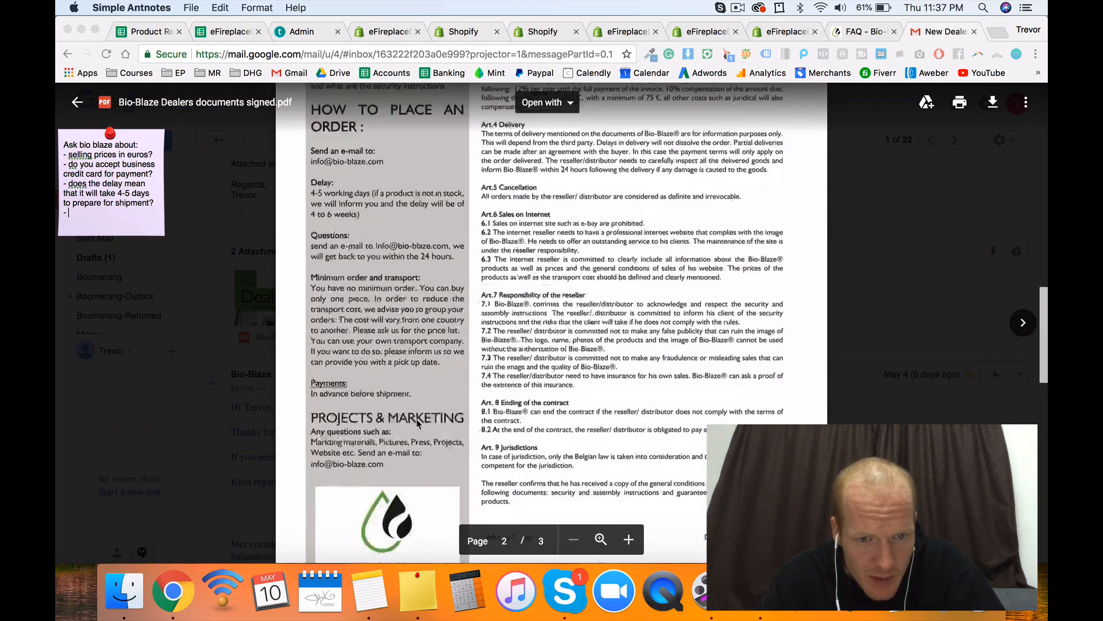
pyautogui.scroll(-2, 431, 406)
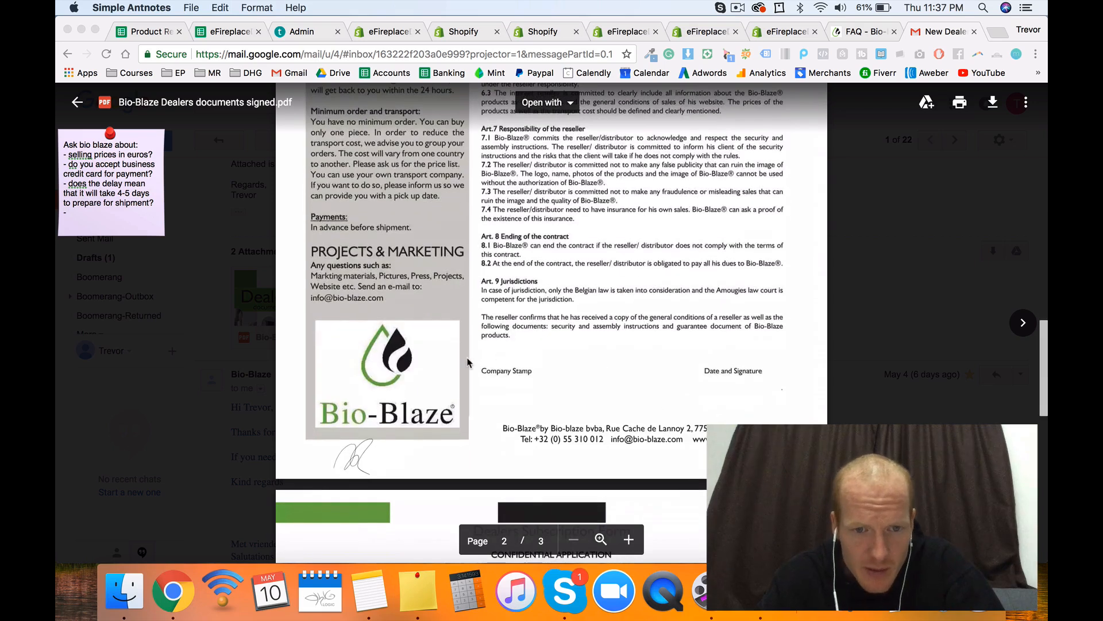
pyautogui.scroll(5, 477, 366)
pyautogui.scroll(1, 477, 365)
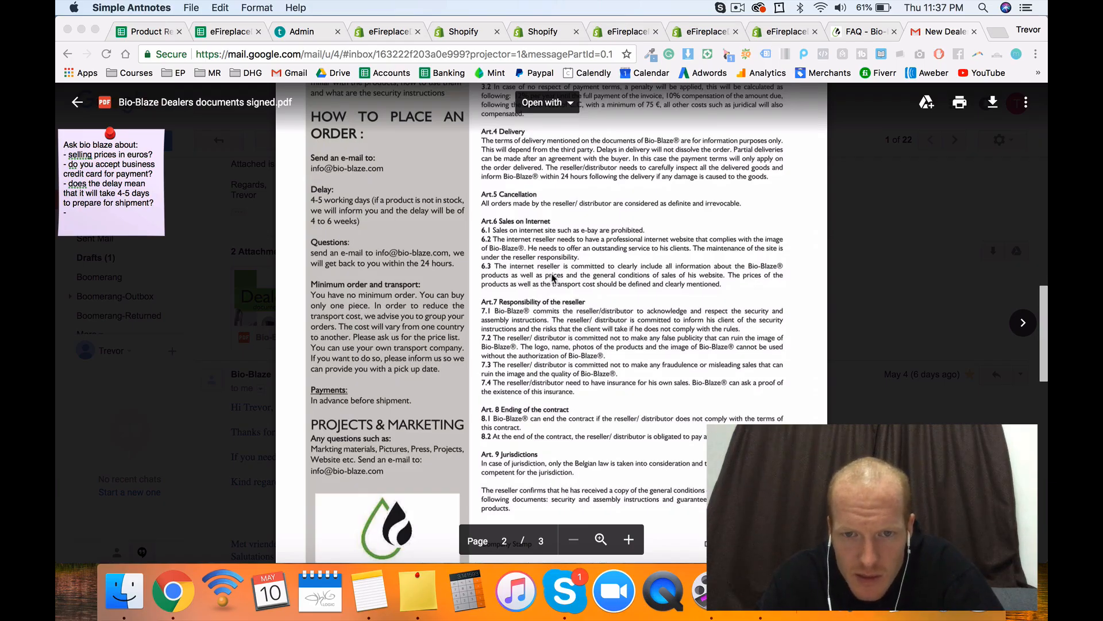
pyautogui.scroll(-2, 566, 315)
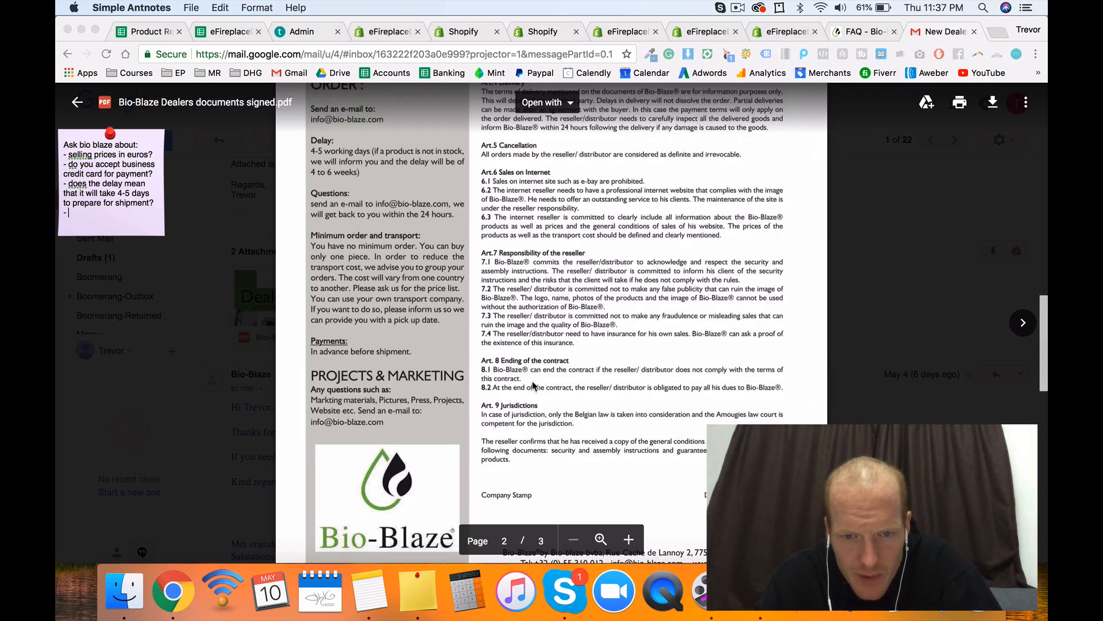
pyautogui.scroll(6, 533, 385)
pyautogui.scroll(-2, 533, 385)
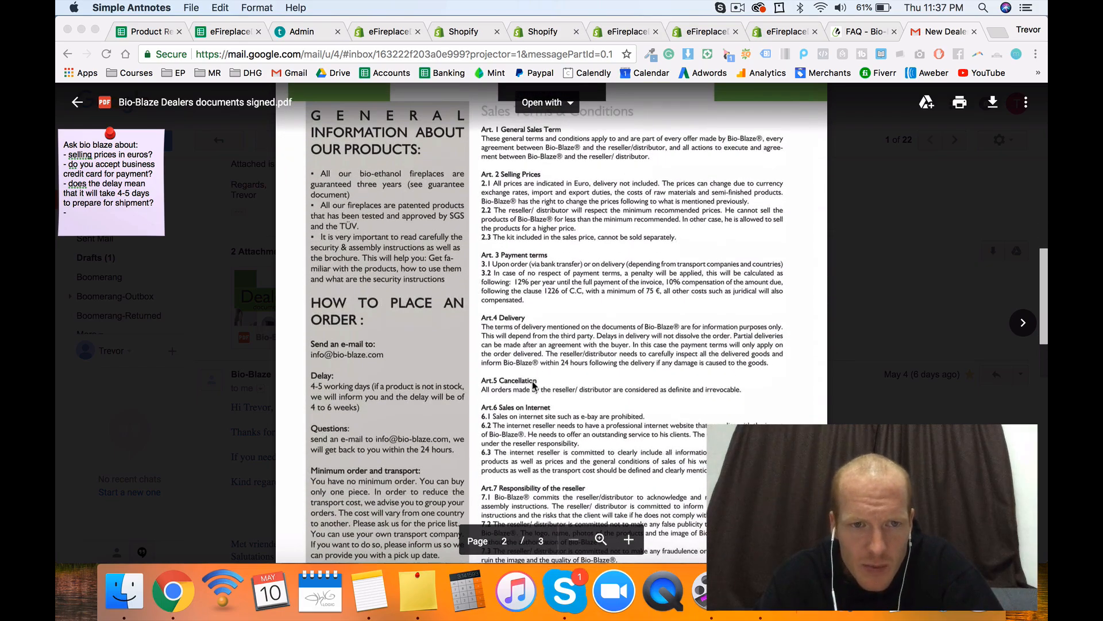
pyautogui.scroll(-5, 533, 385)
pyautogui.scroll(15, 533, 385)
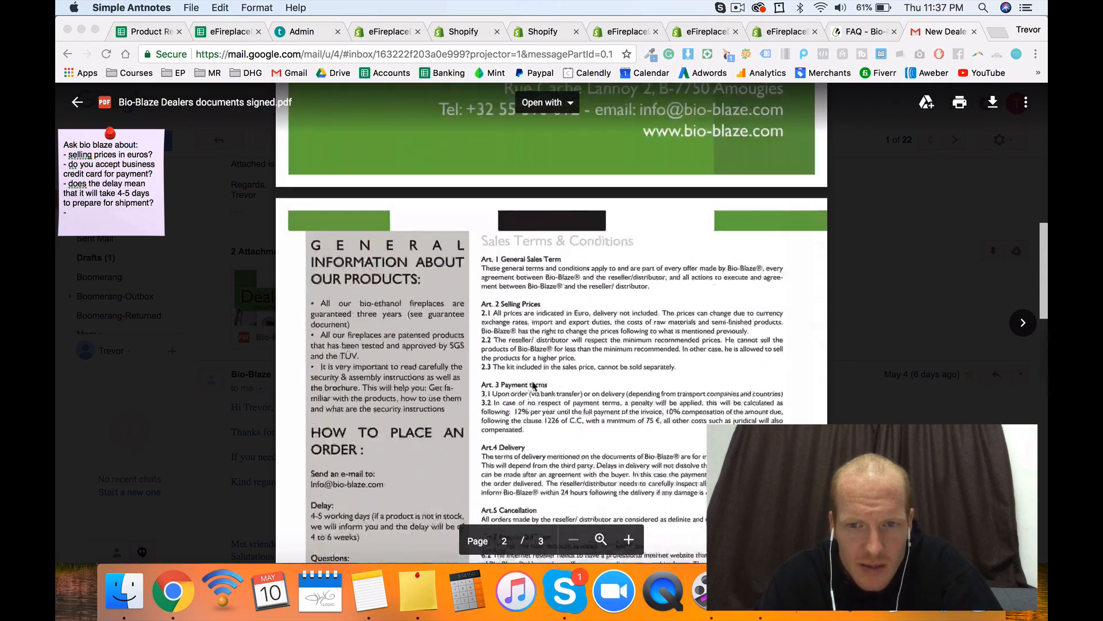
pyautogui.scroll(-10, 532, 380)
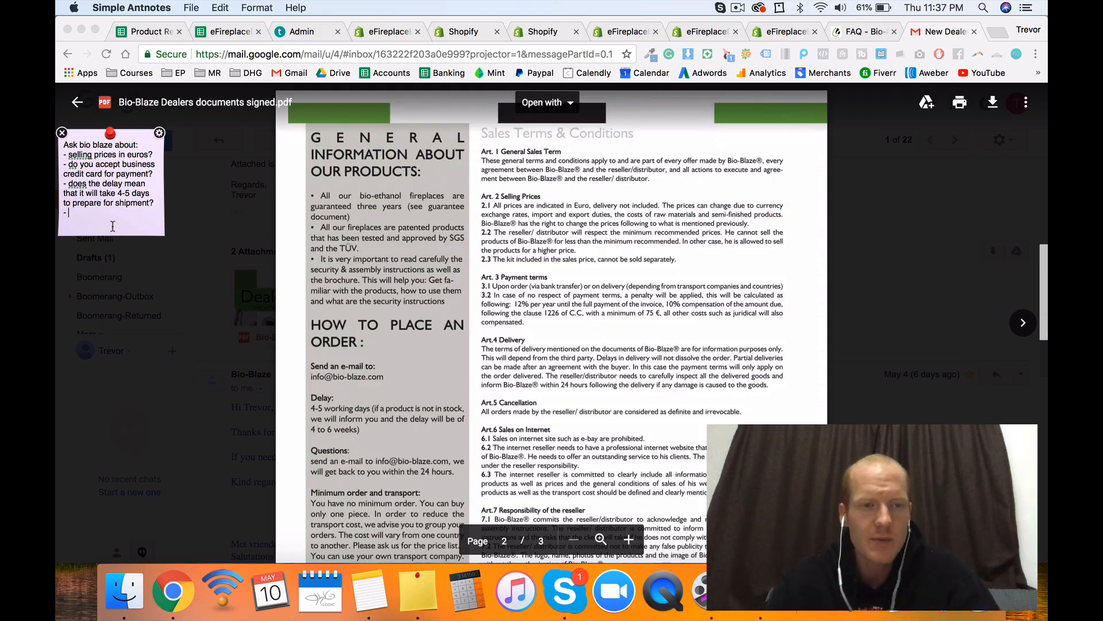
# Step: Add the questions "what is your return policy?" and "what is your warranty policy?" as separate bullets in the Bio-Blaze note
pyautogui.write('what is your return ')
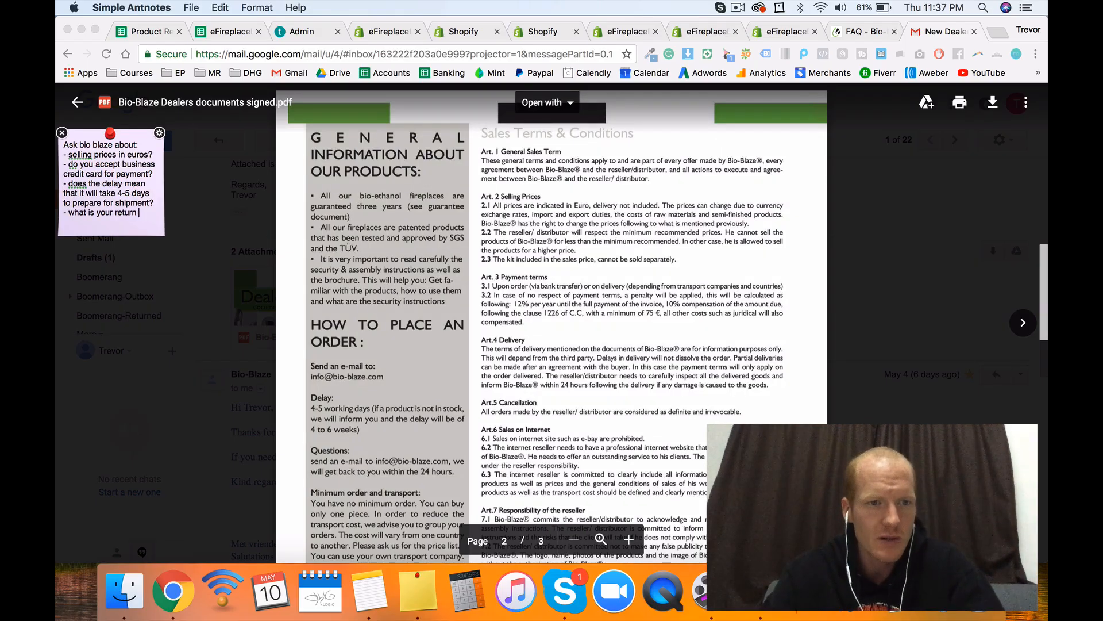
pyautogui.write('policy?')
pyautogui.press('Return')
pyautogui.write('-')
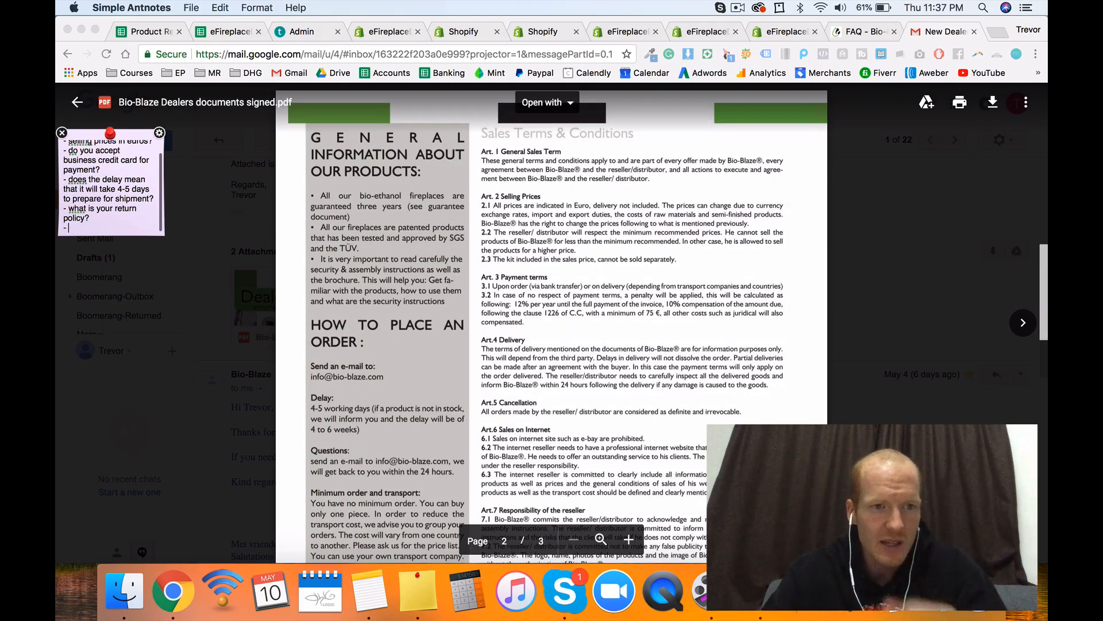
pyautogui.write(' what is your wa')
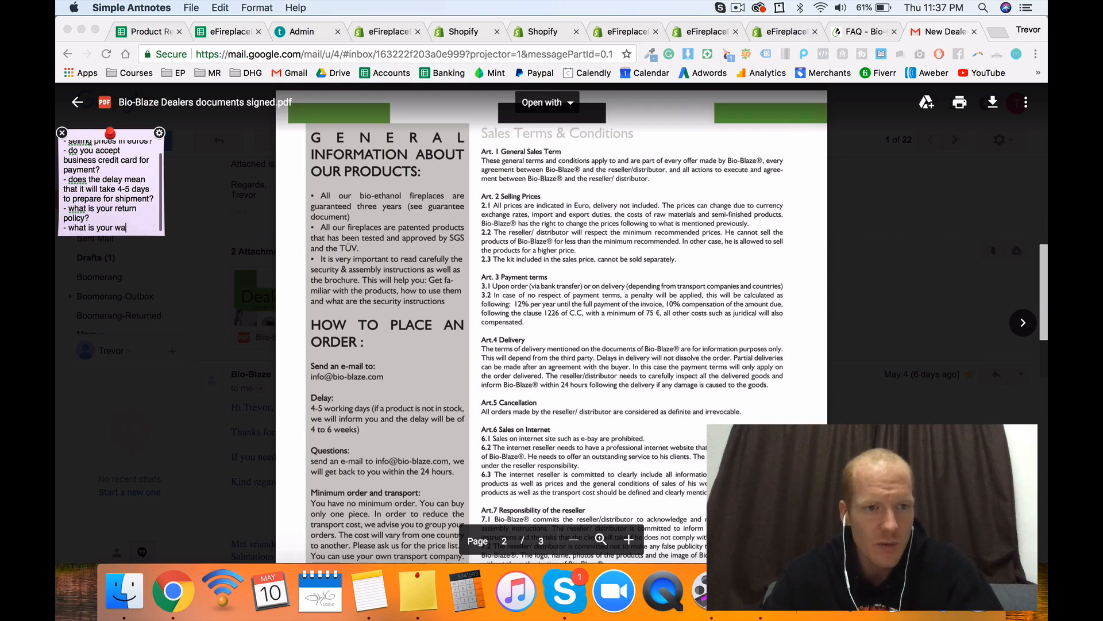
pyautogui.write('rranty policy?')
pyautogui.press('Return')
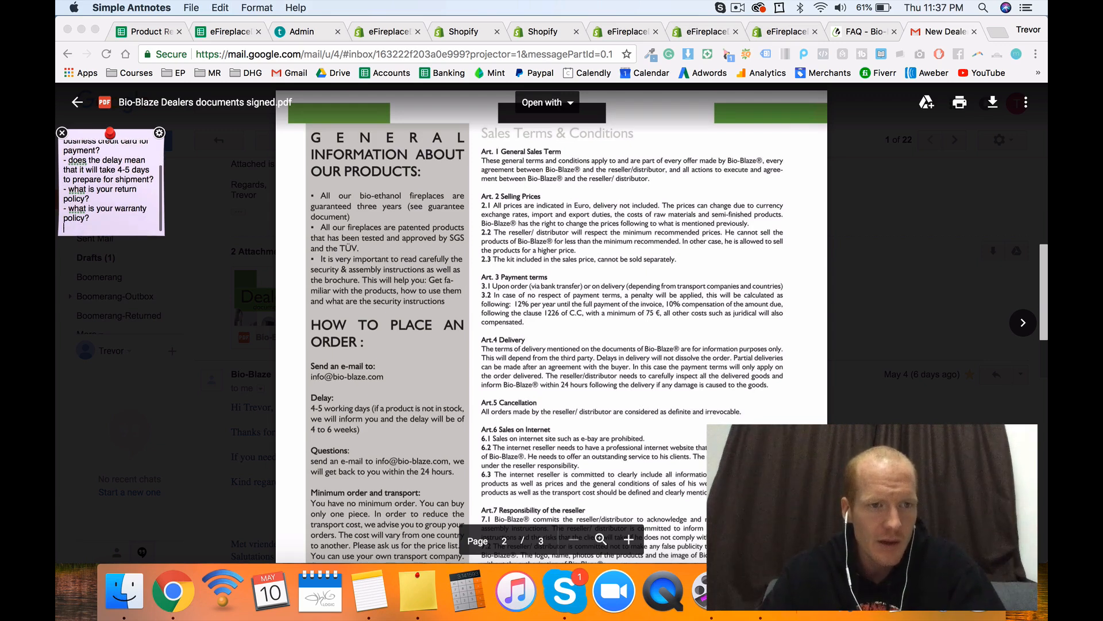
# Step: Add the question "what is your shipping time averages?" as another bullet in the Bio-Blaze note
pyautogui.write('- what')
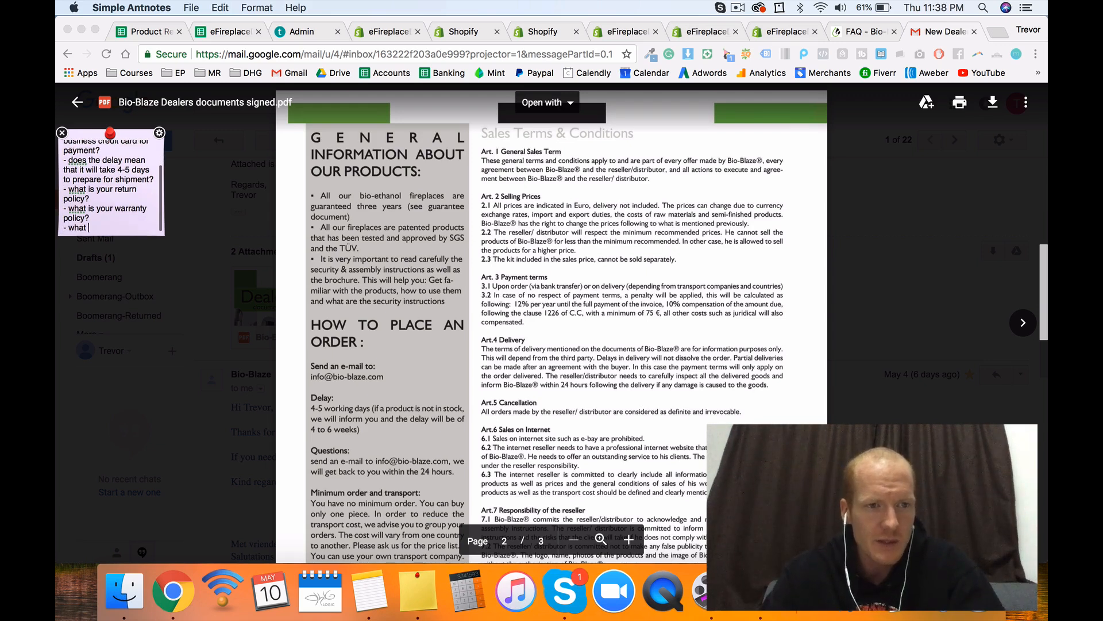
pyautogui.write(' is your shipping time')
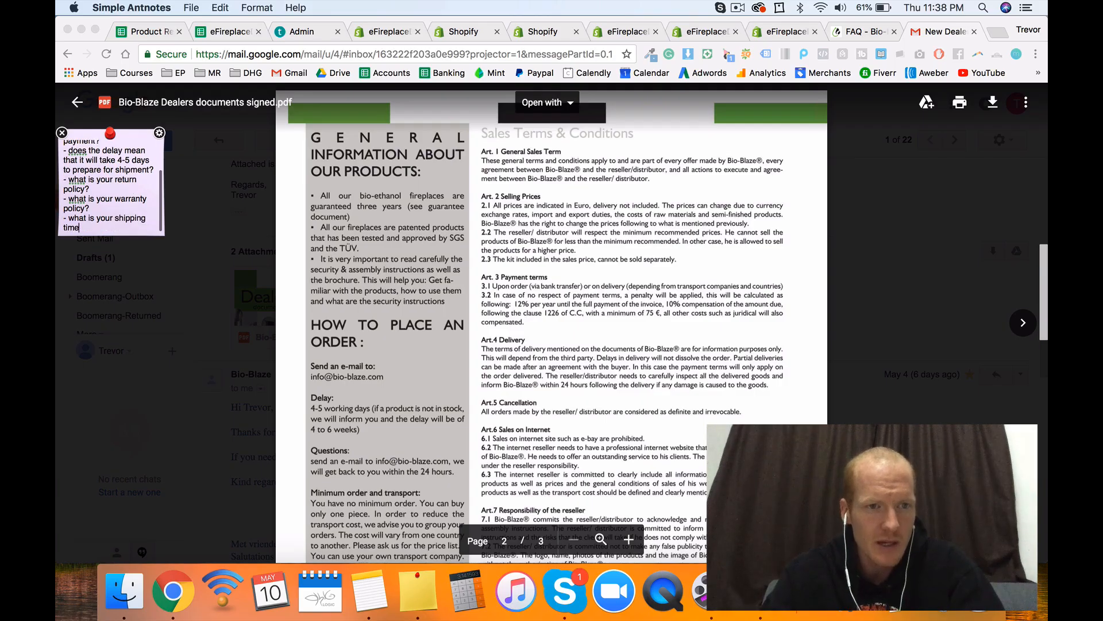
pyautogui.write(' averages?')
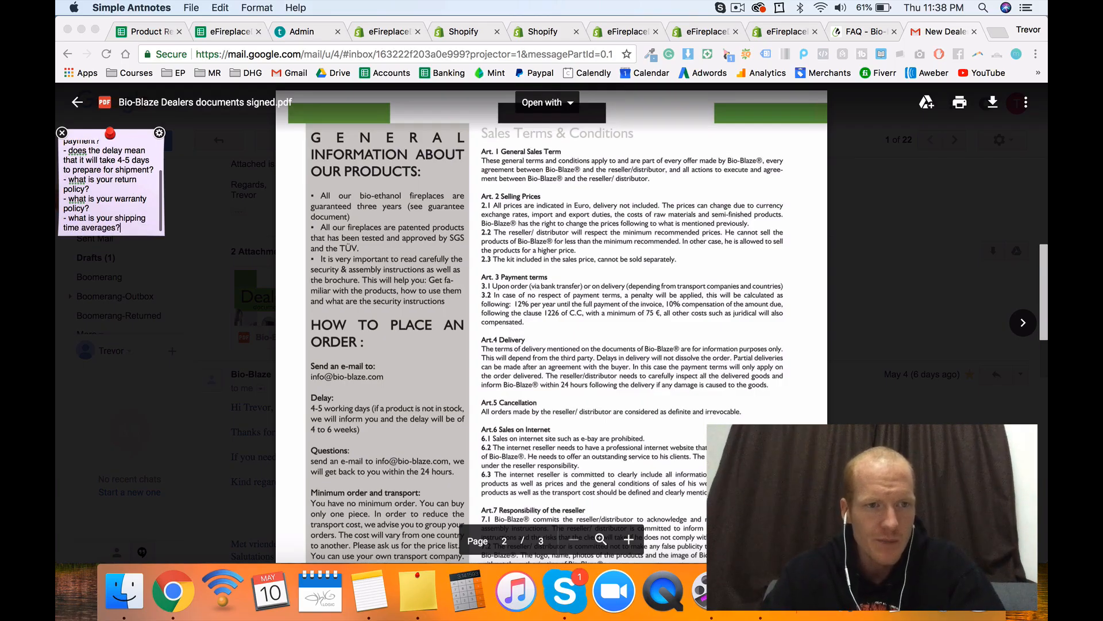
# Step: Add the question "where exactly does the product ship from?" as a new bullet in the Bio-Blaze note
pyautogui.press('Return')
pyautogui.write('- where e')
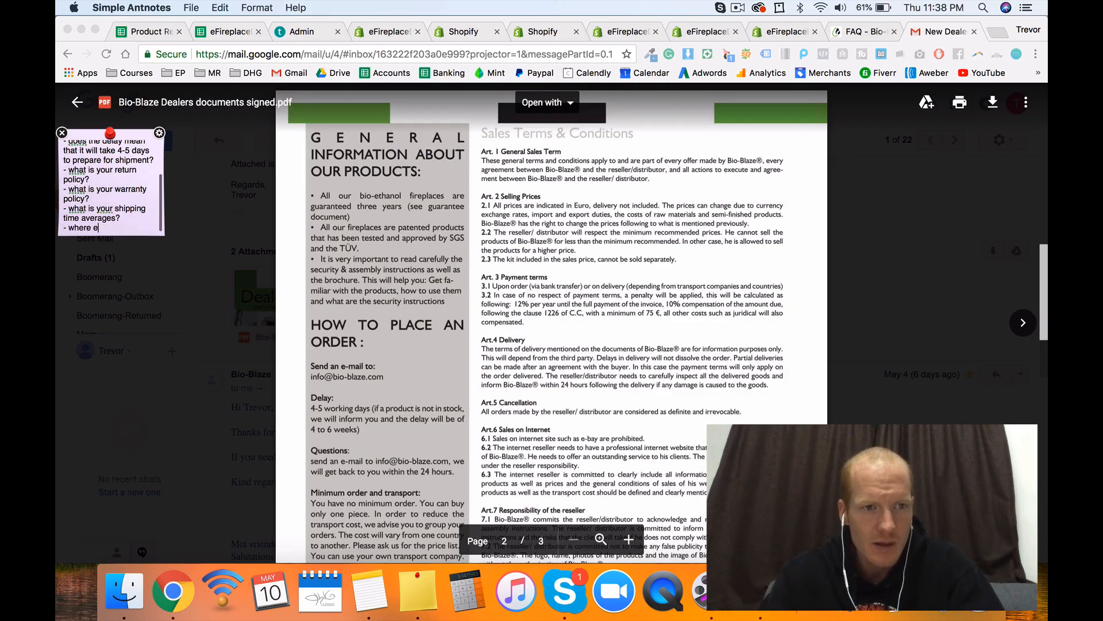
pyautogui.write('xactly d')
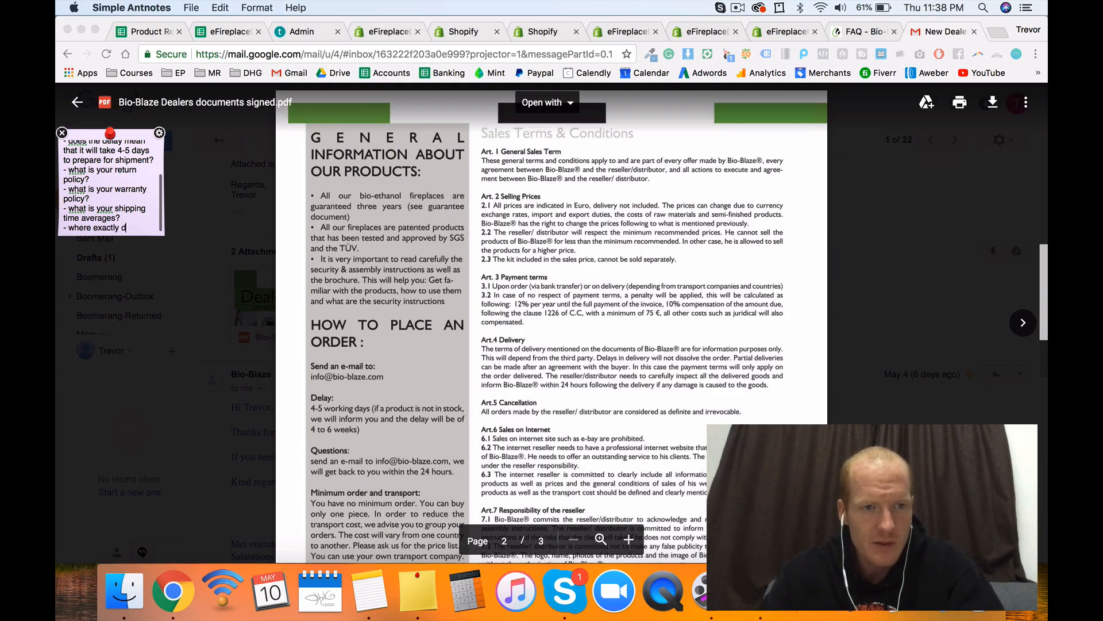
pyautogui.write('oes the product')
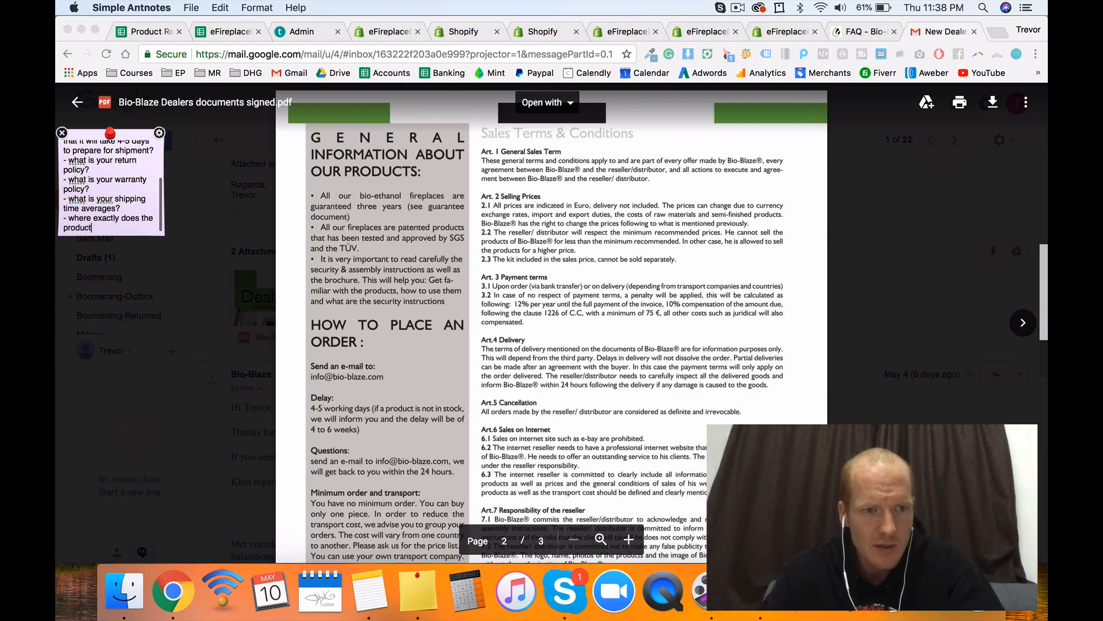
pyautogui.write(' ship from?')
pyautogui.press('Return')
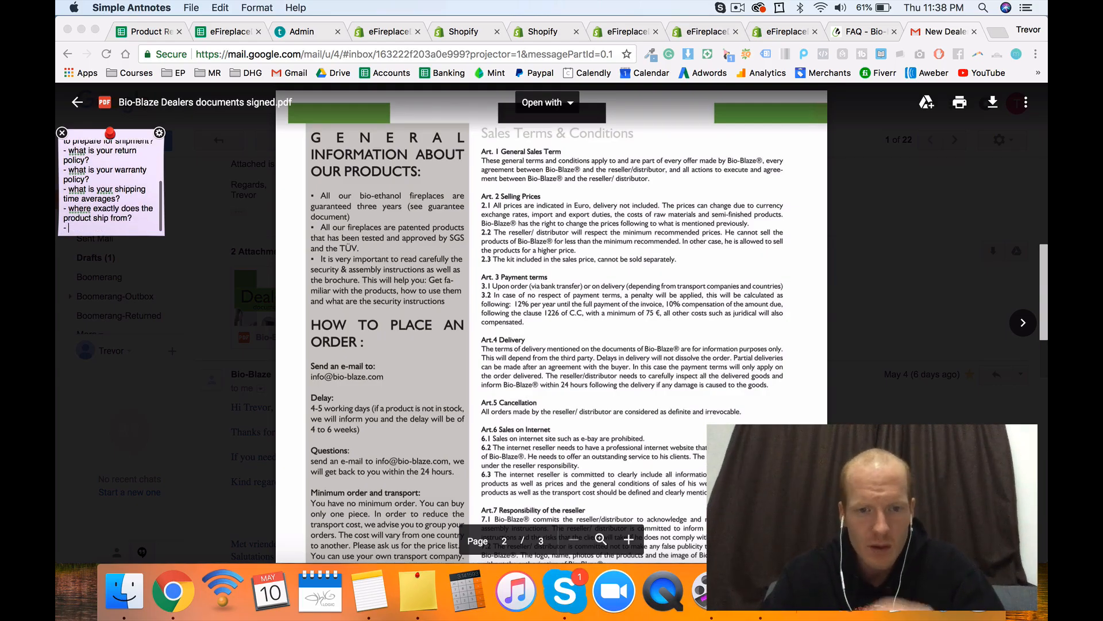
# Step: Check the supplier information list in the course lesson, and add "do you have installation videos and instructions?" to the Bio-Blaze note
pyautogui.scroll(-5, 552, 322)
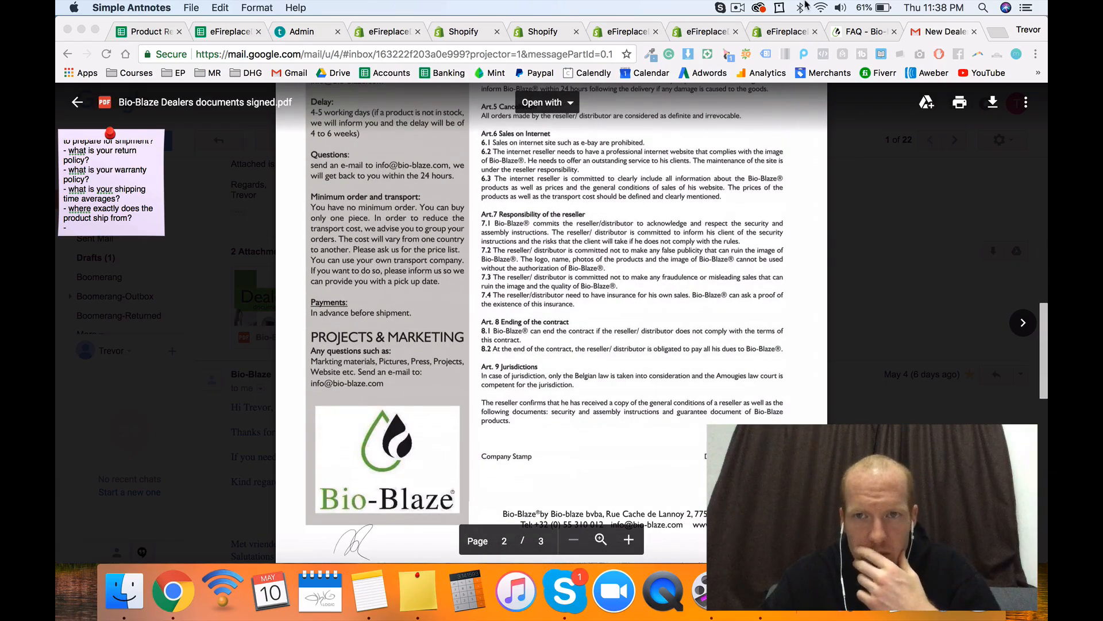
pyautogui.click(738, 8)
pyautogui.click(753, 51)
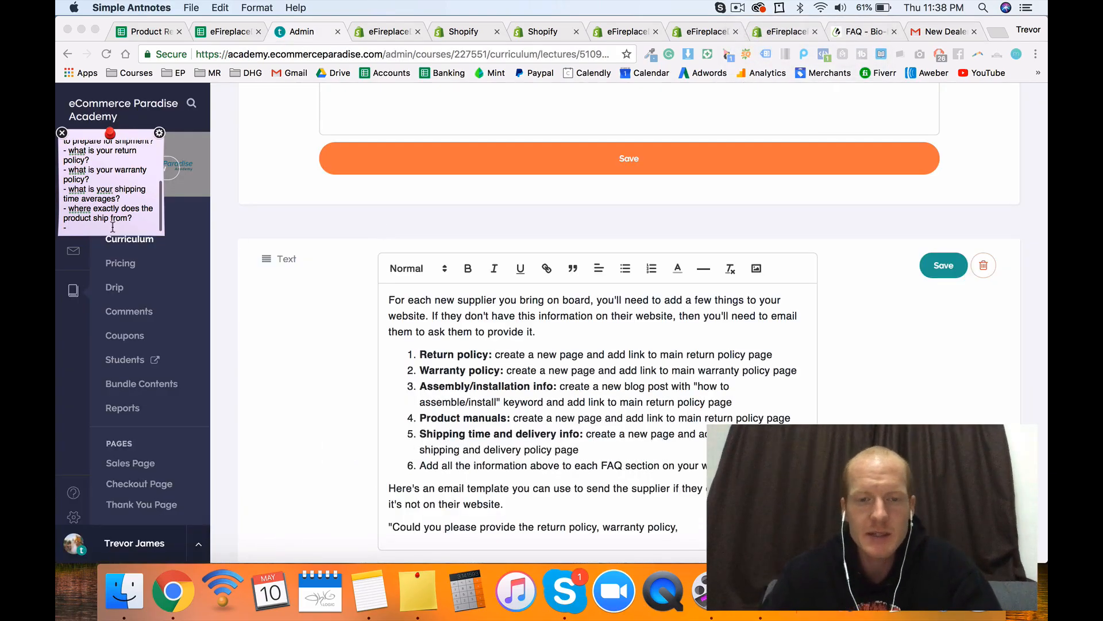
pyautogui.write('do you ha')
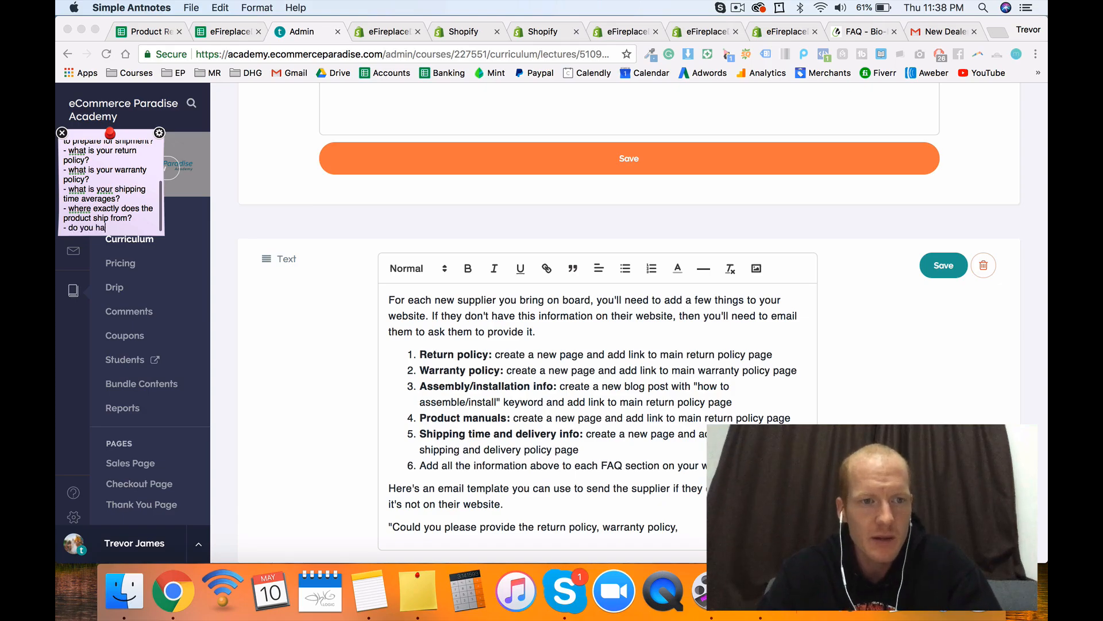
pyautogui.write('ve installation video')
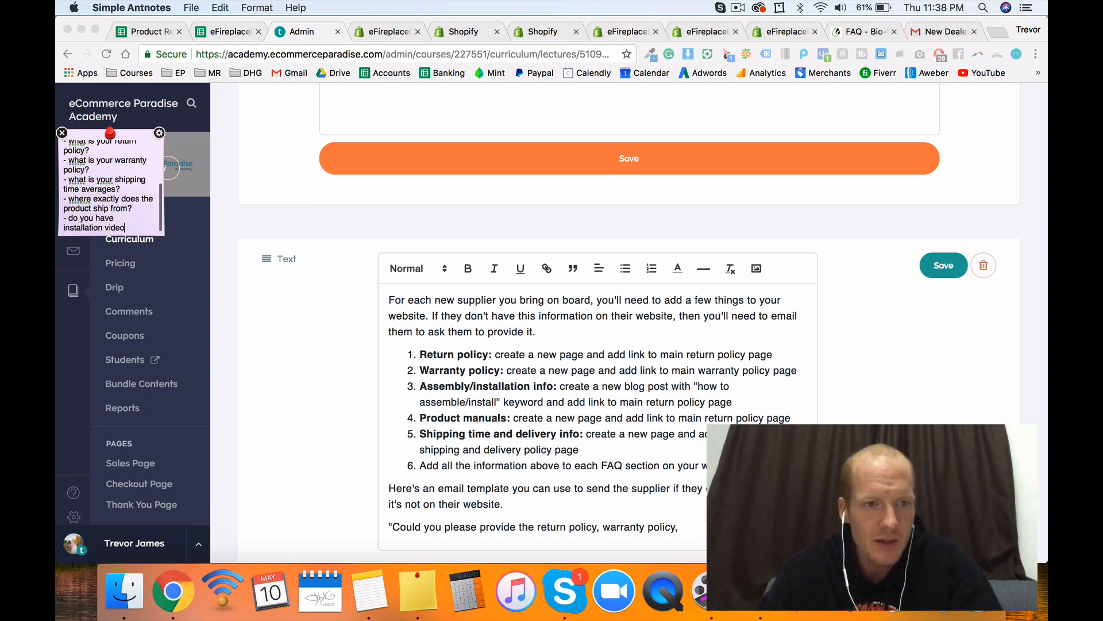
pyautogui.write('s and instructions?')
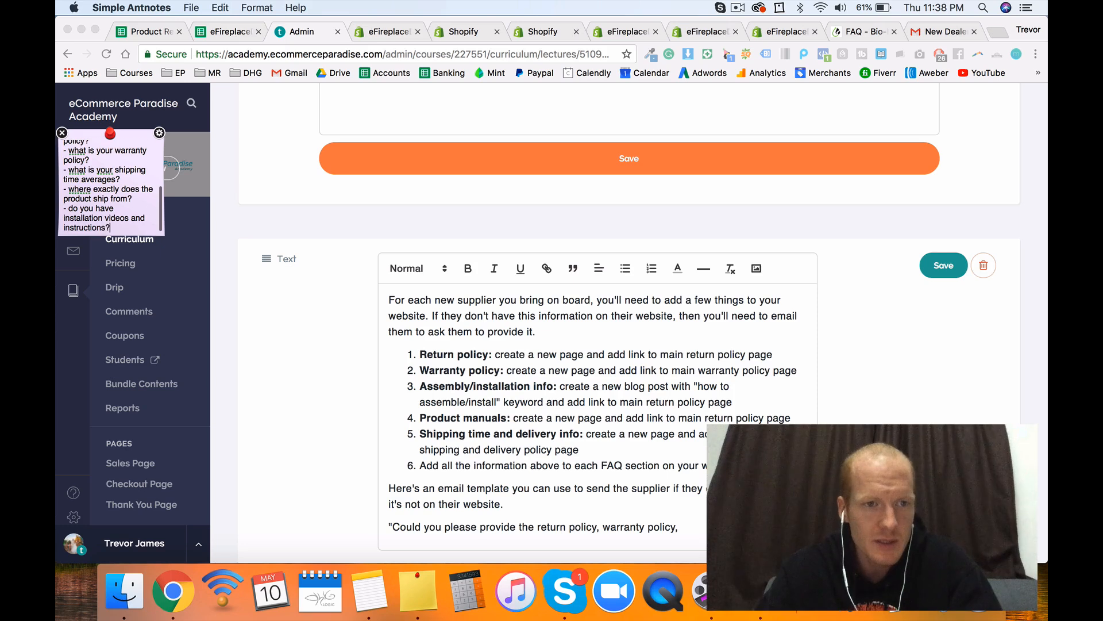
pyautogui.press('Return')
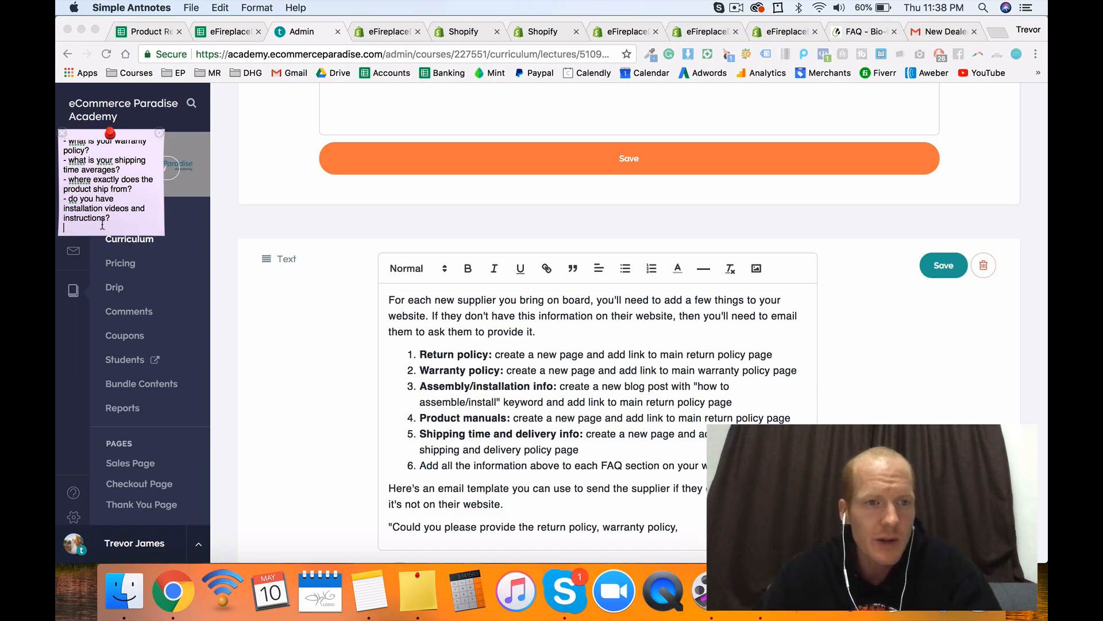
# Step: Review the questions gathered in the Bio-Blaze note and the supplier email template at the end of the course lesson text
pyautogui.scroll(5, 112, 218)
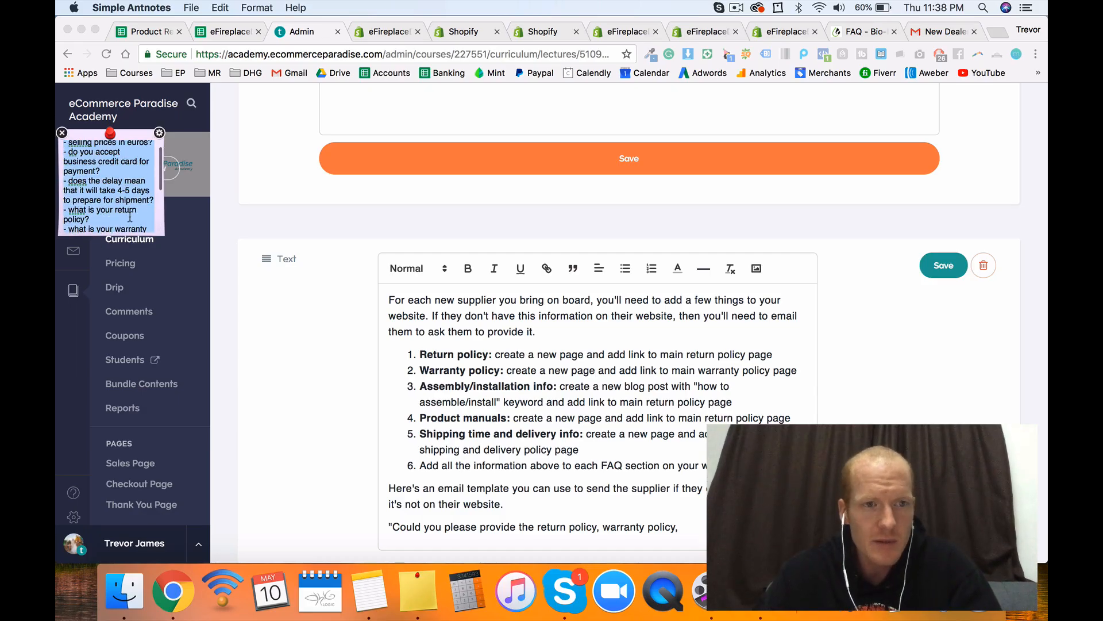
pyautogui.scroll(2, 127, 209)
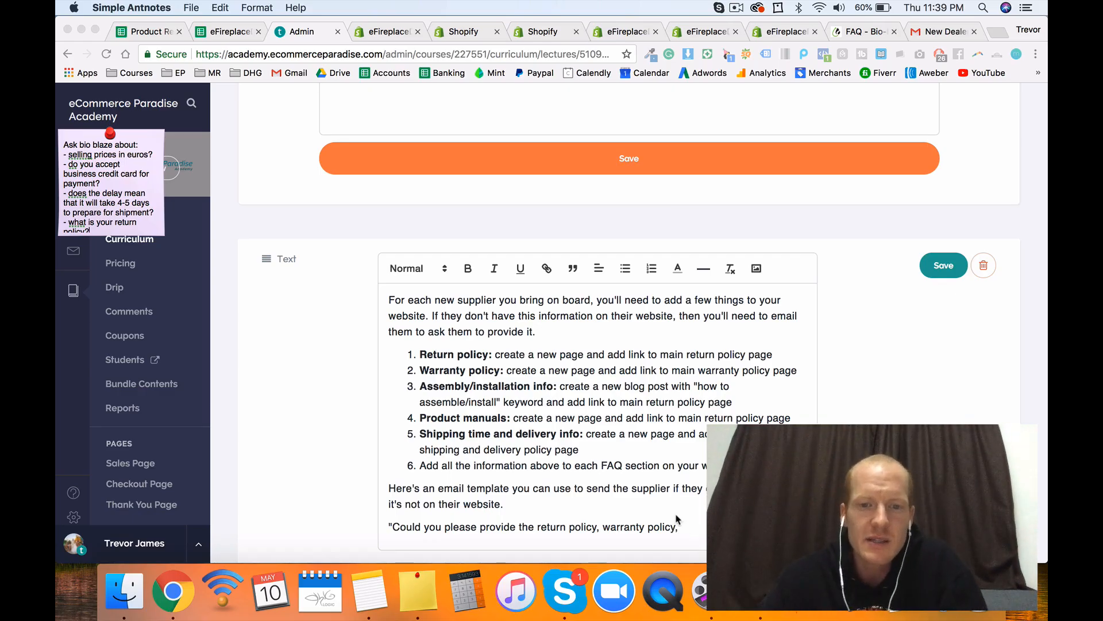
pyautogui.click(690, 543)
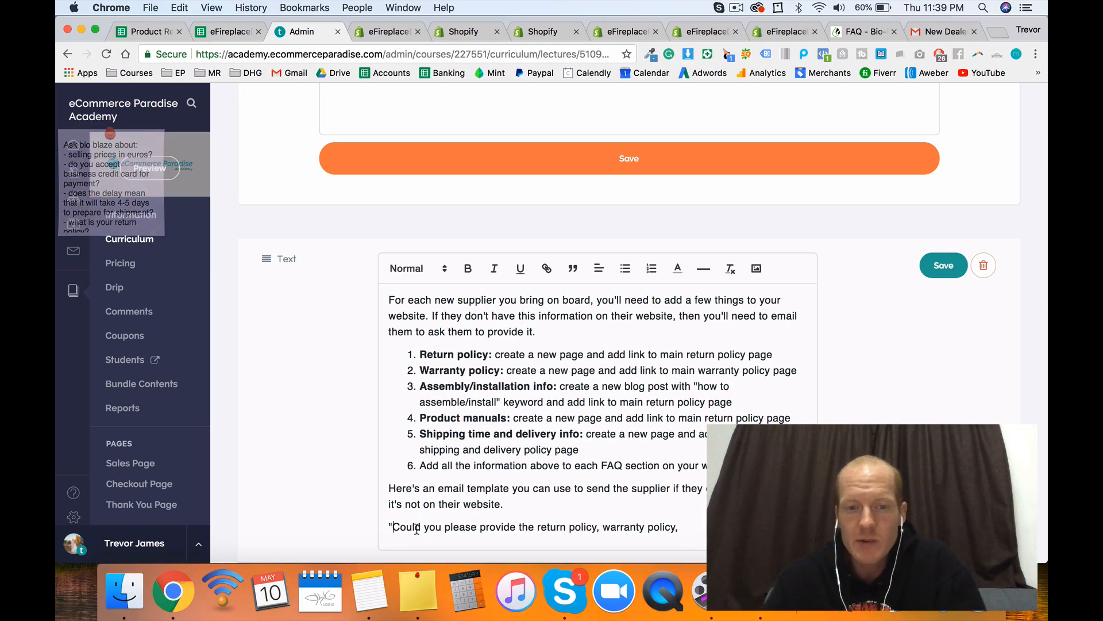
pyautogui.moveTo(392, 526); pyautogui.dragTo(688, 527)
pyautogui.click(675, 523)
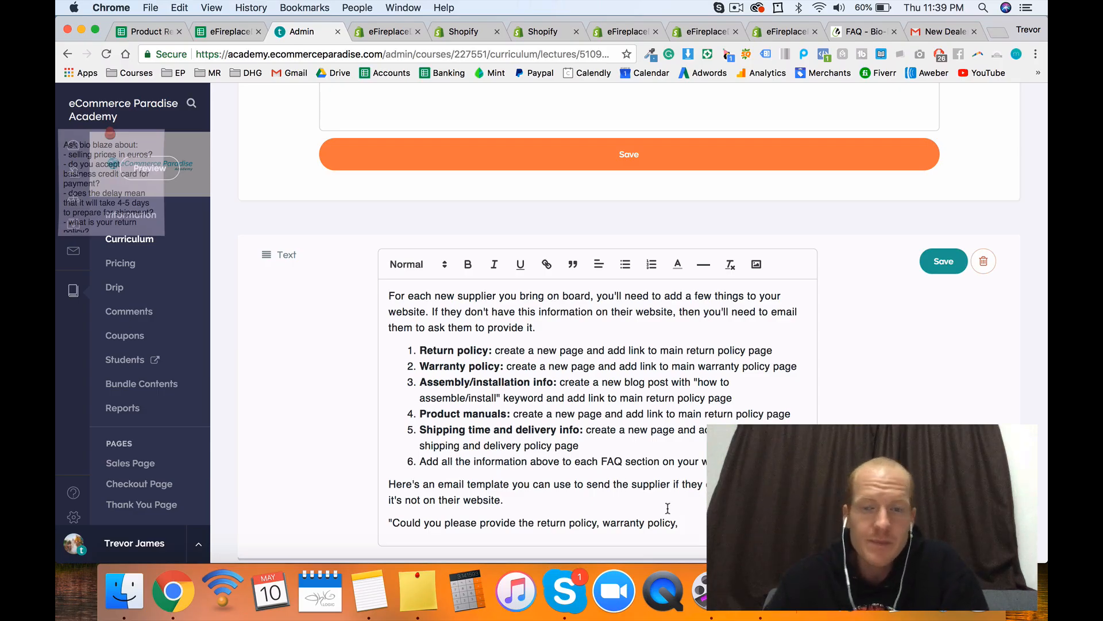
# Step: Start a reply to Bio-Blaze in the dealer email conversation with the greeting "Hi,"
pyautogui.click(738, 10)
pyautogui.click(747, 51)
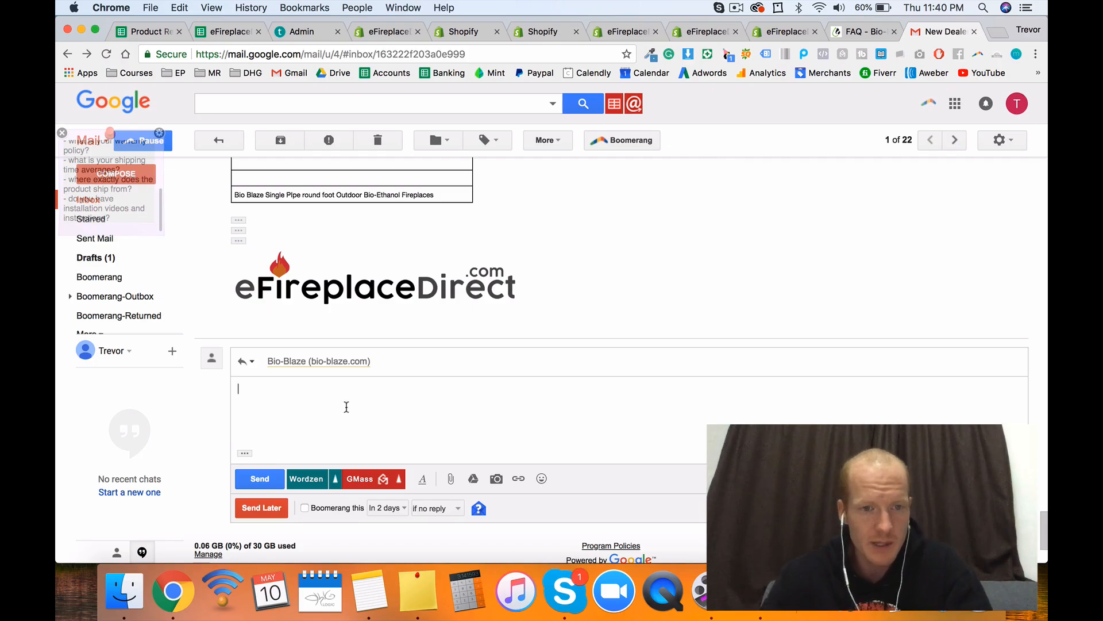
pyautogui.write('Hi,')
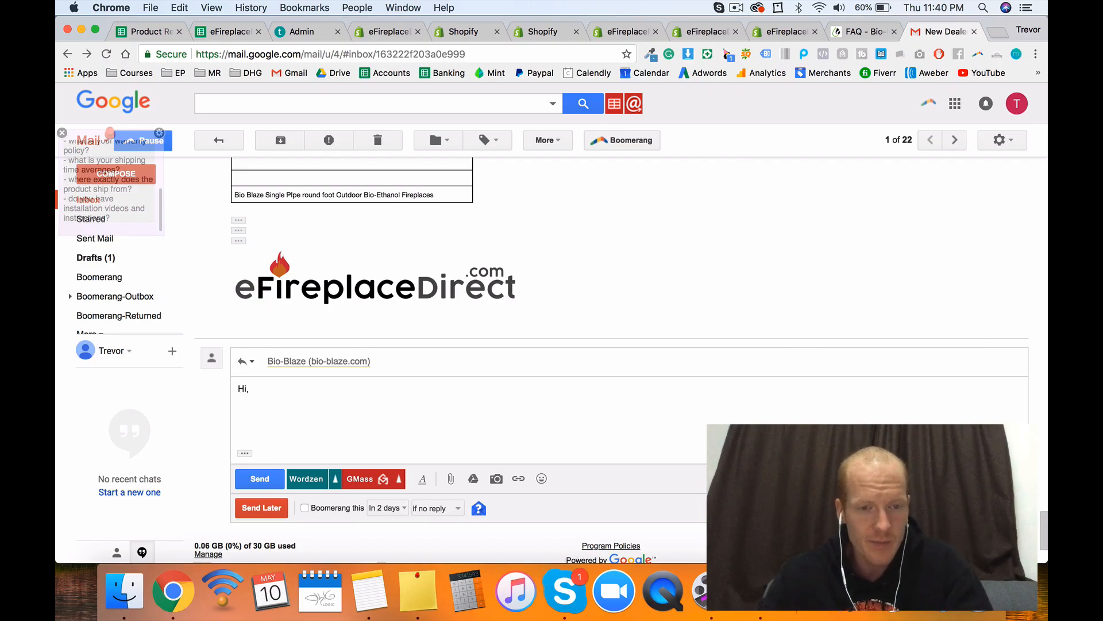
pyautogui.press('Return')
pyautogui.press('Return')
# Step: Write "I have a few questions about the products and your policies that I need a little clarification on." below the greeting
pyautogui.write('I have a few q')
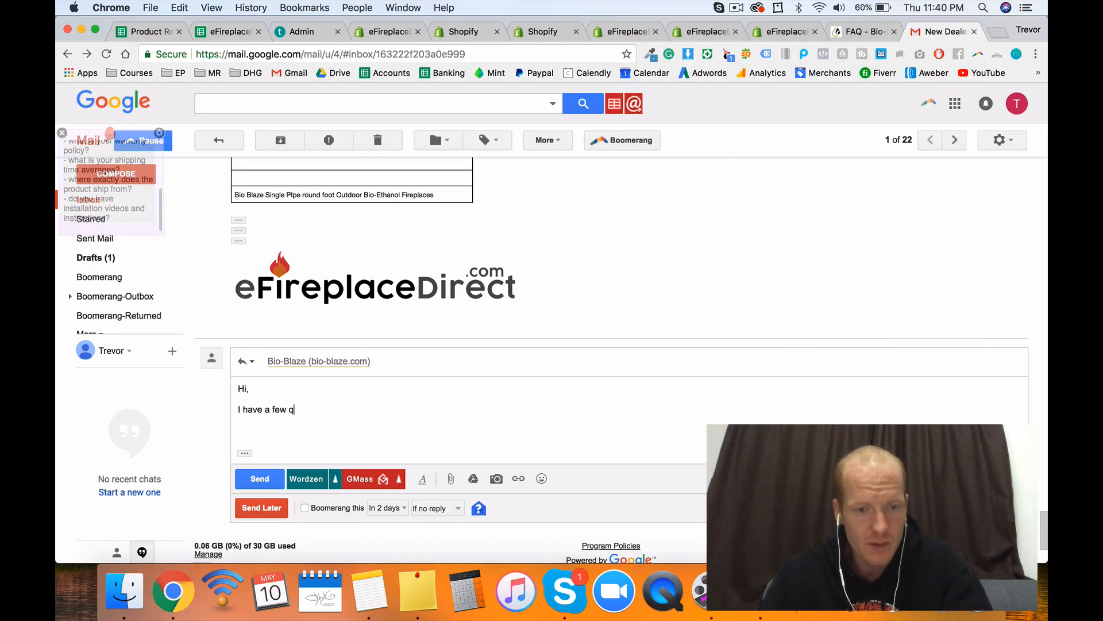
pyautogui.write('uestions abo')
pyautogui.press('BackSpace')
pyautogui.press('BackSpace')
pyautogui.press('BackSpace')
pyautogui.press('BackSpace')
pyautogui.write('s abo')
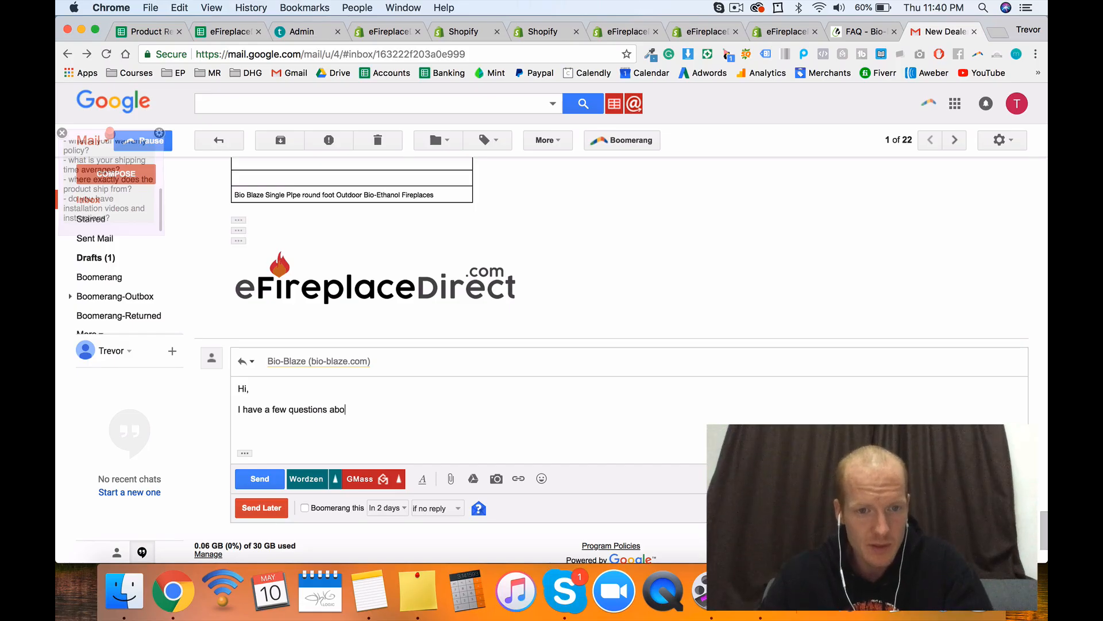
pyautogui.write('ut the products and')
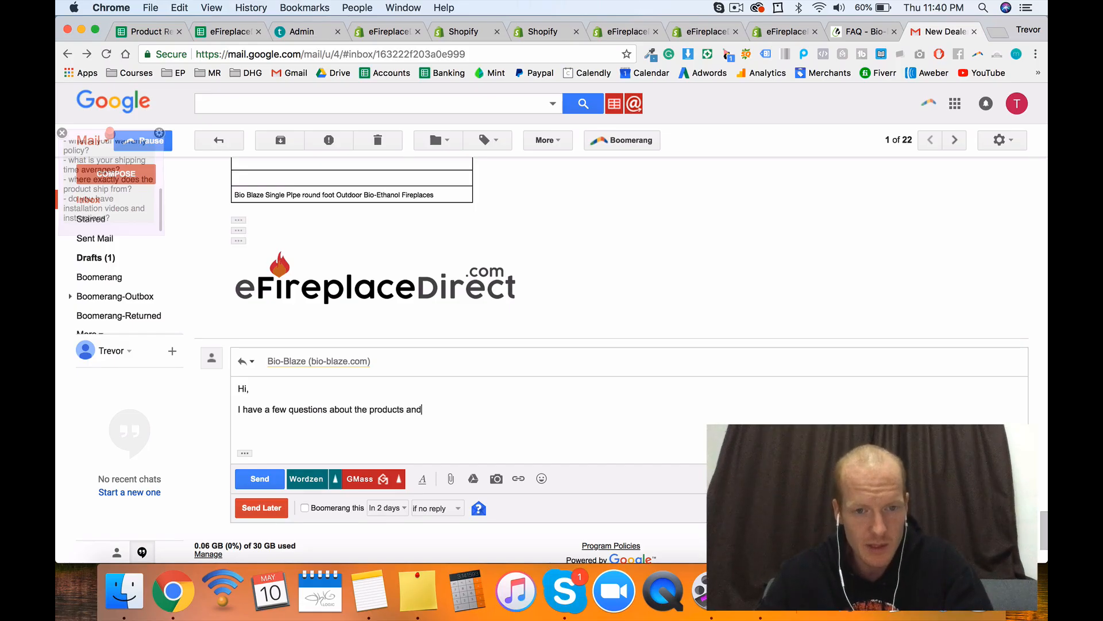
pyautogui.write(' tour pol')
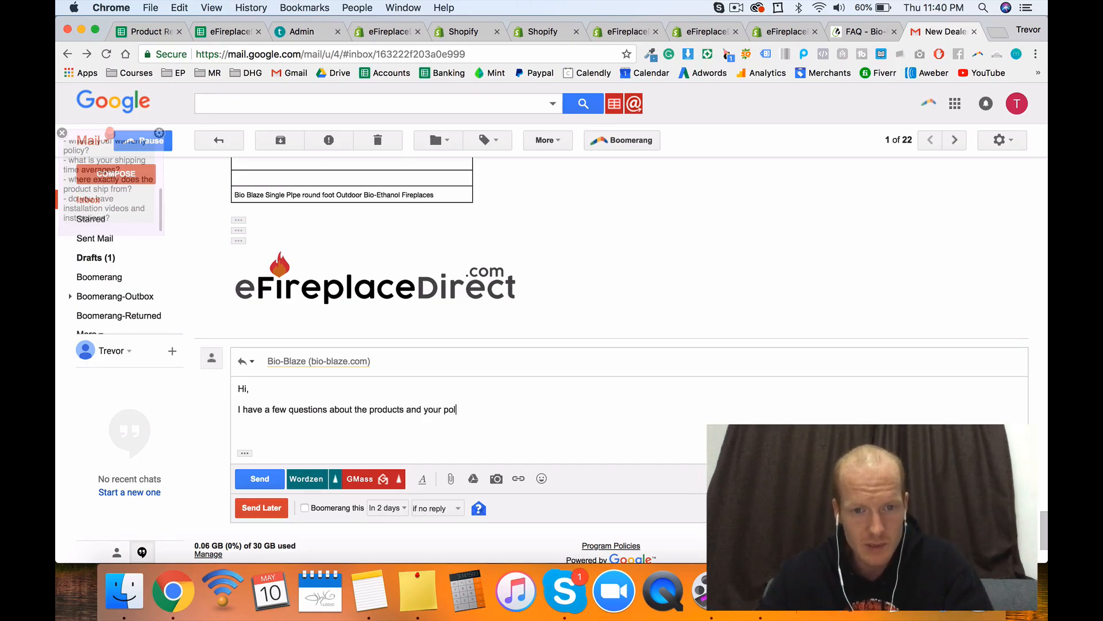
pyautogui.write('icies that I n')
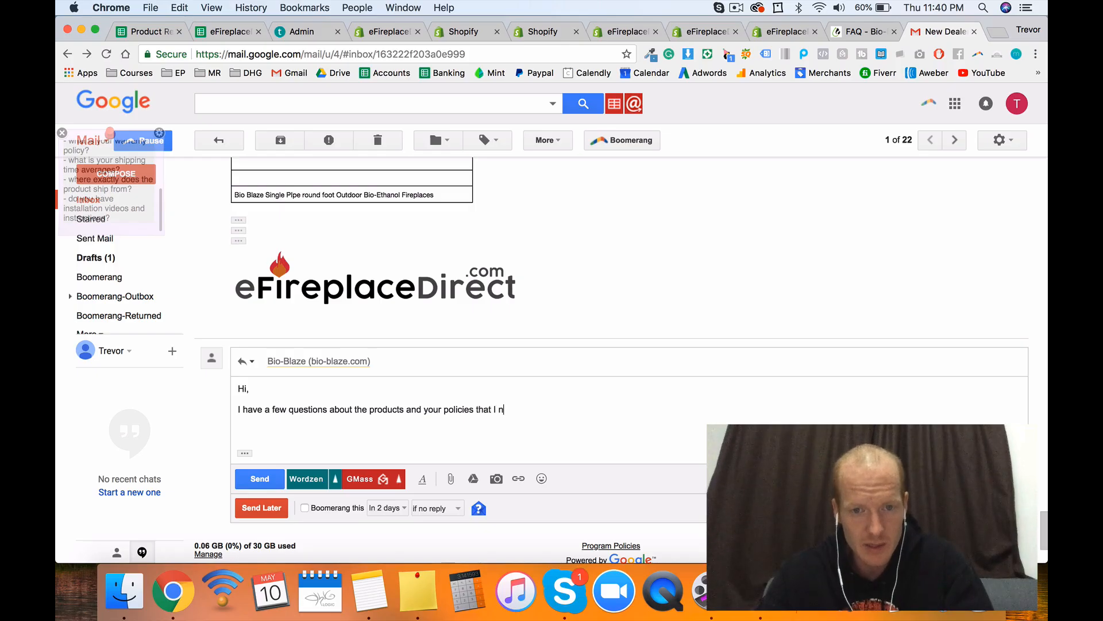
pyautogui.write('eed a littl')
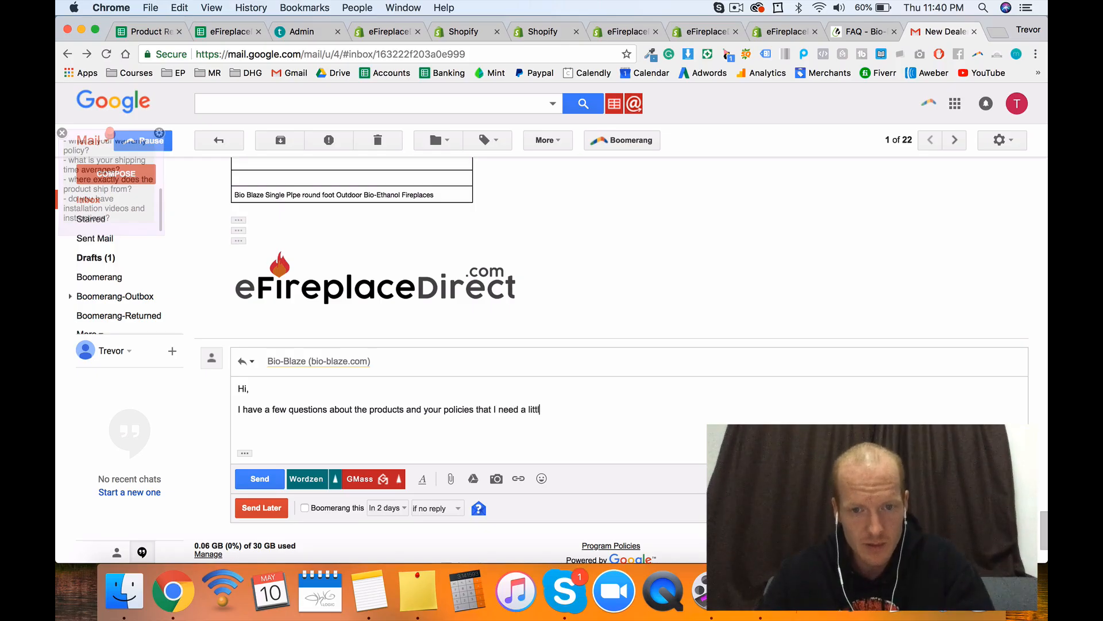
pyautogui.write('e clarification on ')
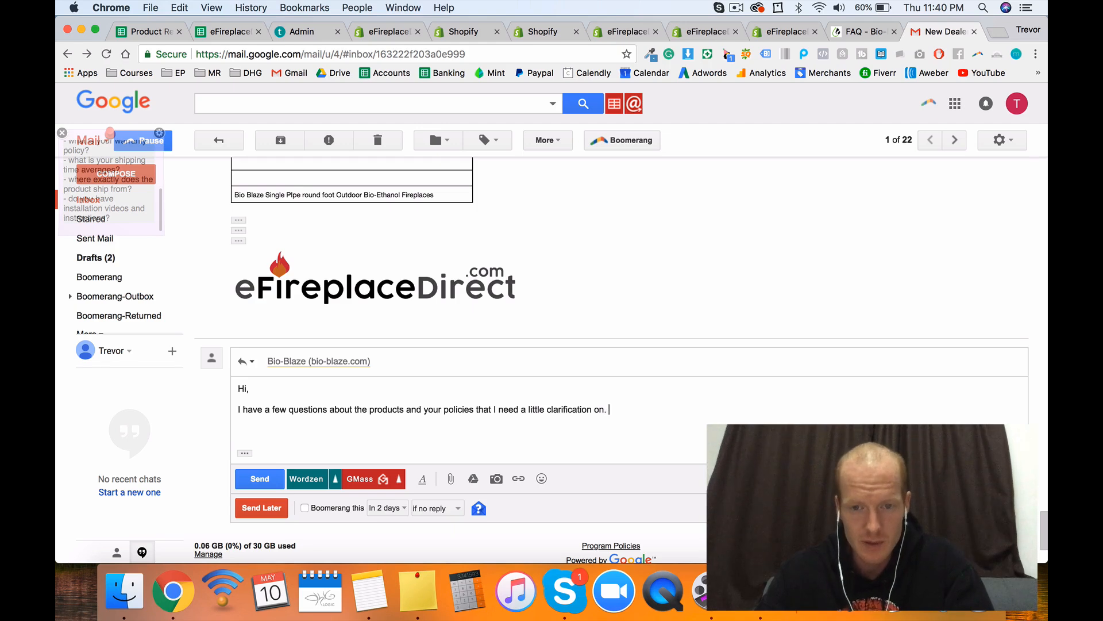
# Step: Add "Here are the questions:" to the reply, and paste the bulleted questions from the Bio-Blaze note beneath it
pyautogui.write(' Here are the questions:')
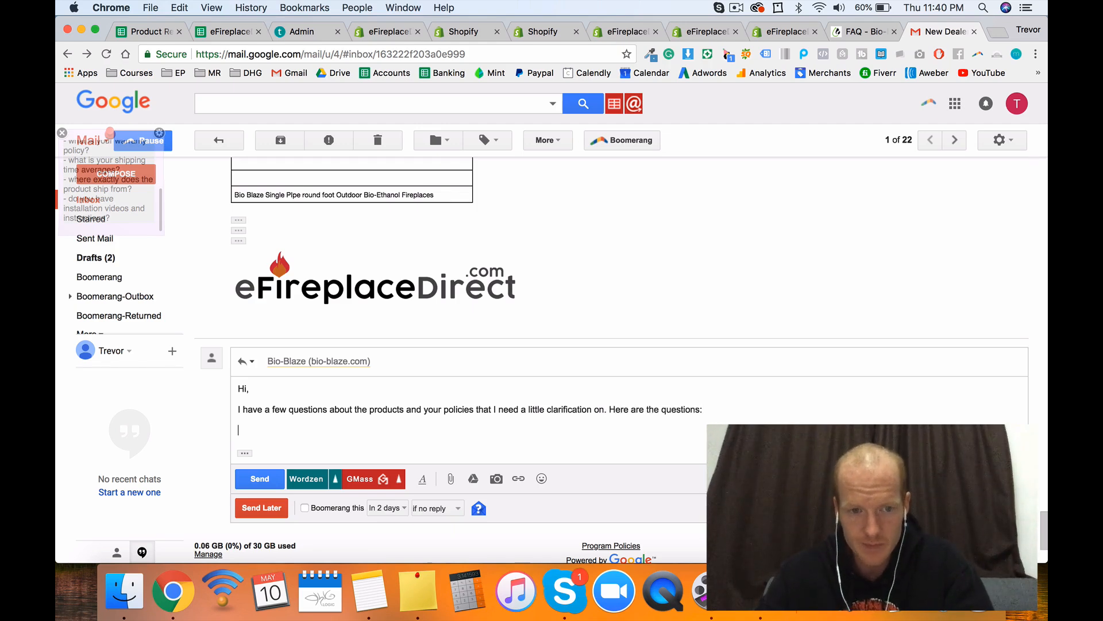
pyautogui.write('- selling prices in euros? - do you accept business credit card for payment? - does the delay mean that it will take 4-5 days to prepare for shipment? - what is your return policy? - what is your warranty policy? - what is your shipping time averages? - where exactly does the product ship from? - do you have installation videos and instructions?')
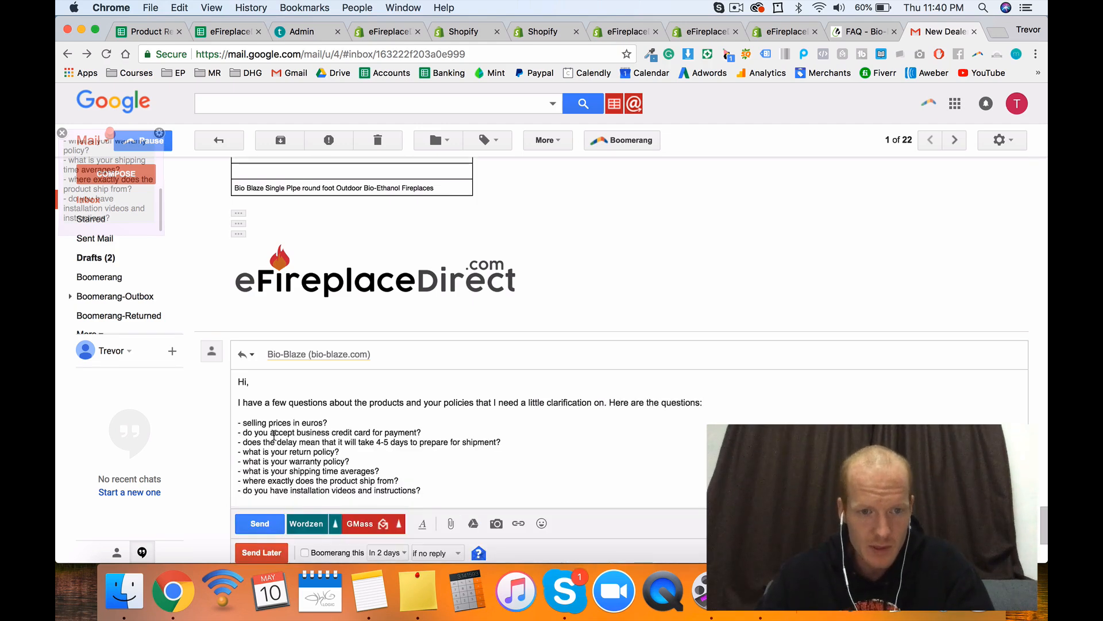
# Step: Extend the euro prices question with "does this mean the prices on the spreadsheet need to be converted to USD first?"
pyautogui.click(331, 421)
pyautogui.write('does')
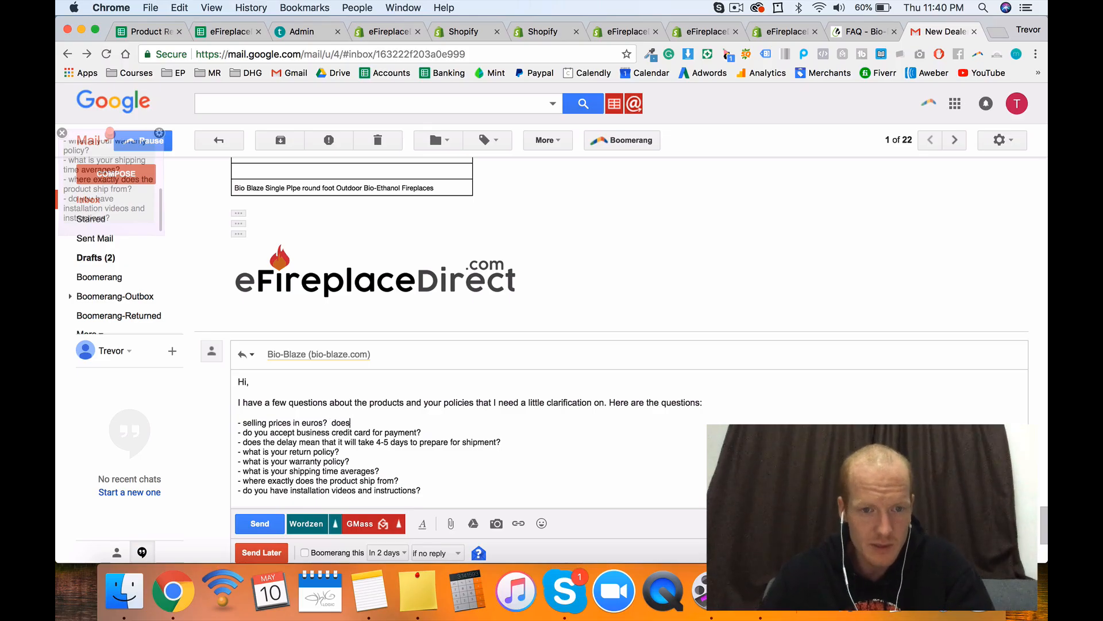
pyautogui.press('BackSpace')
pyautogui.press('BackSpace')
pyautogui.press('BackSpace')
pyautogui.press('BackSpace')
pyautogui.write('does this mean the prices on the ')
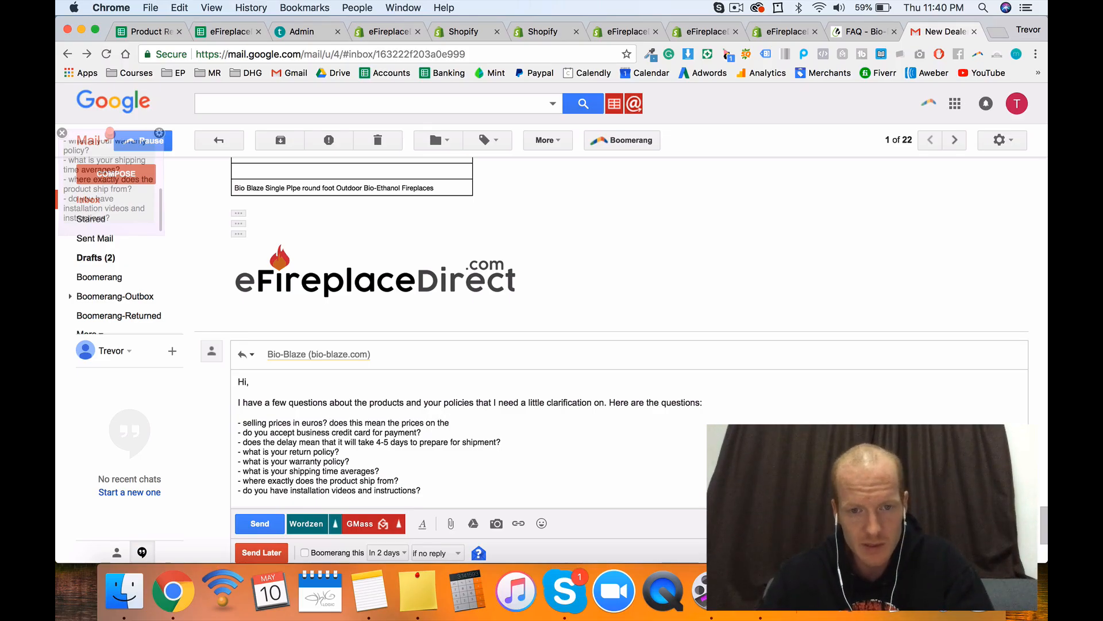
pyautogui.write('spreadsheet need to ')
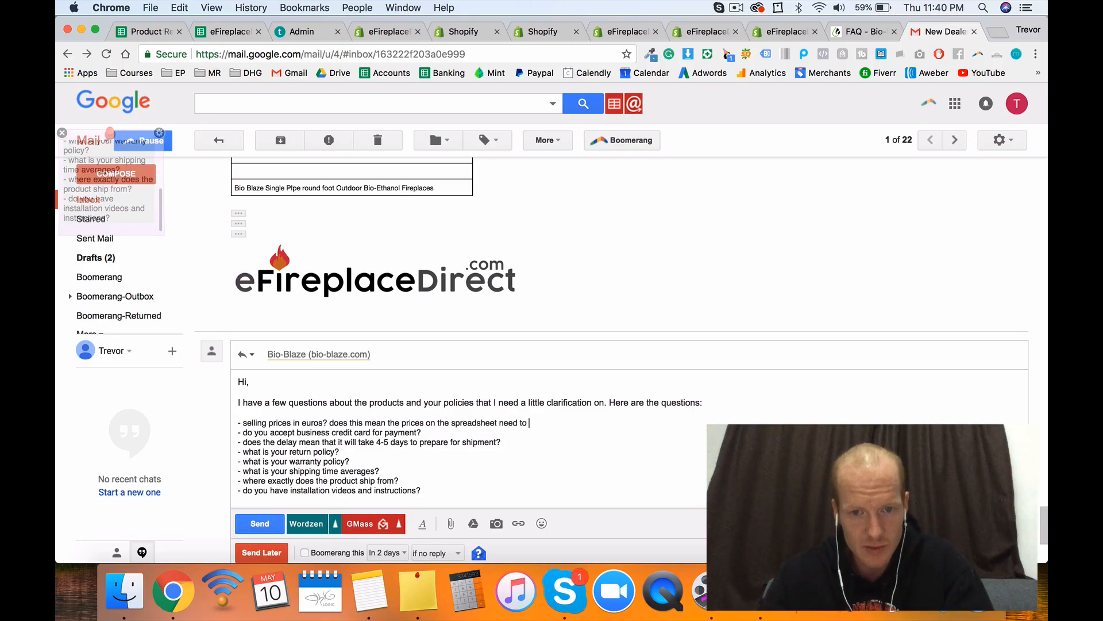
pyautogui.write('be converted to USD?')
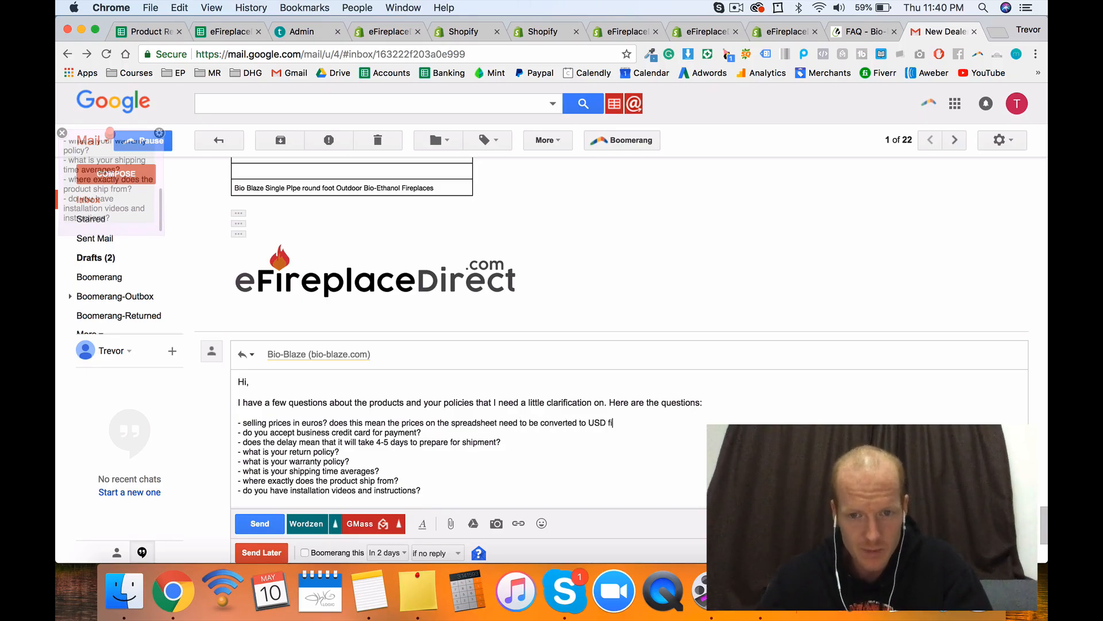
pyautogui.tripleClick(427, 434)
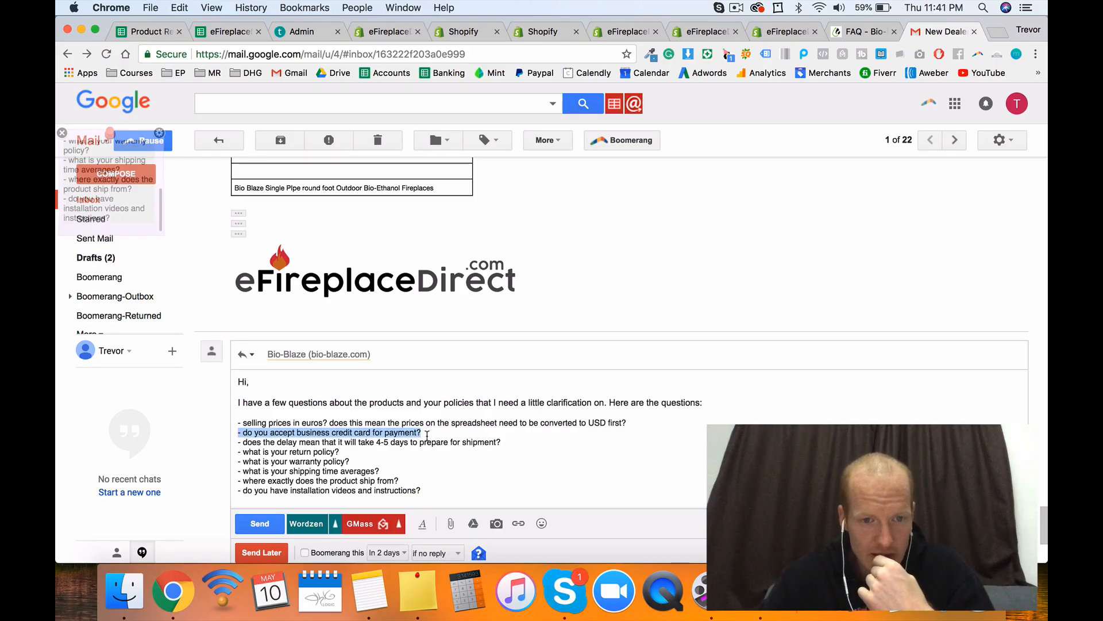
pyautogui.tripleClick(428, 442)
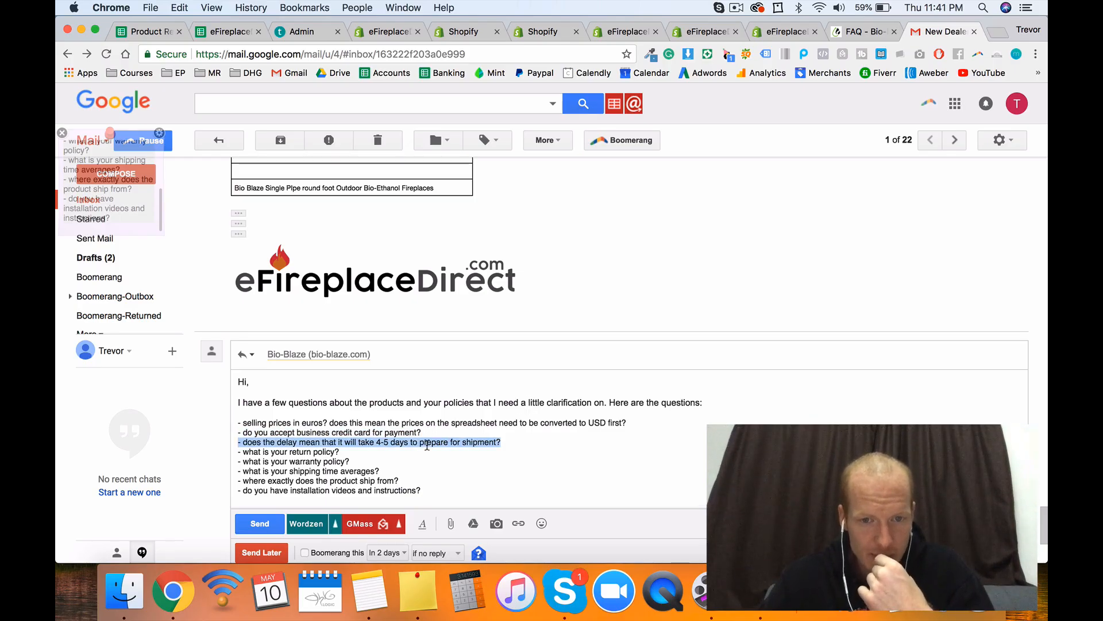
pyautogui.click(513, 443)
pyautogui.write('how long')
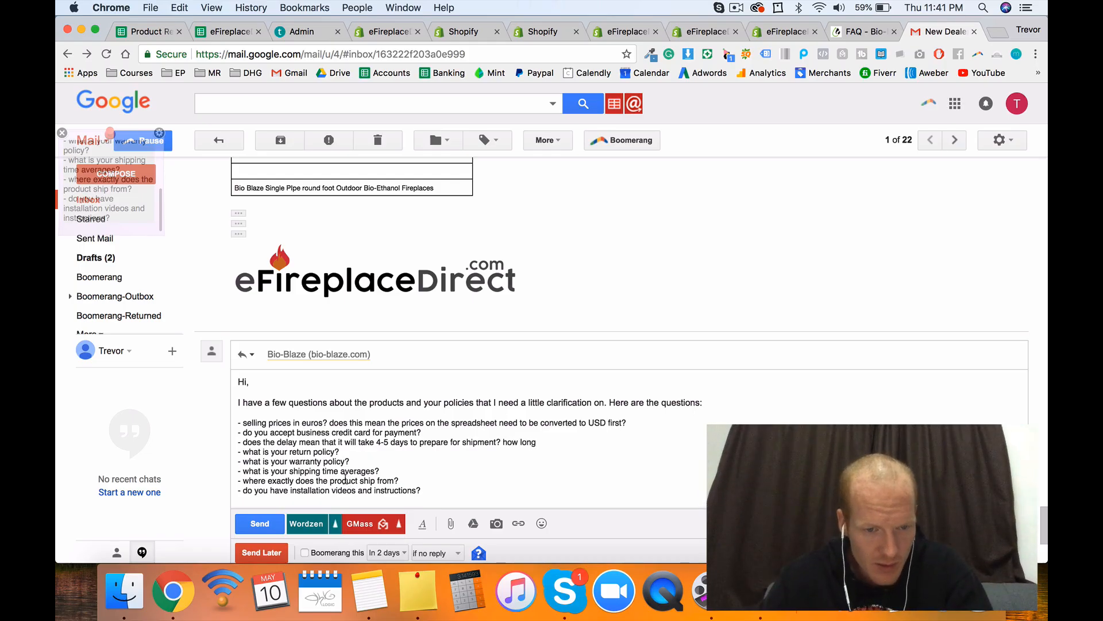
# Step: Move the "what is your shipping time averages?" bullet directly below the shipment delay question, replacing "how long" and leaving no blank line
pyautogui.tripleClick(336, 471)
pyautogui.press('super+c')
pyautogui.press('BackSpace')
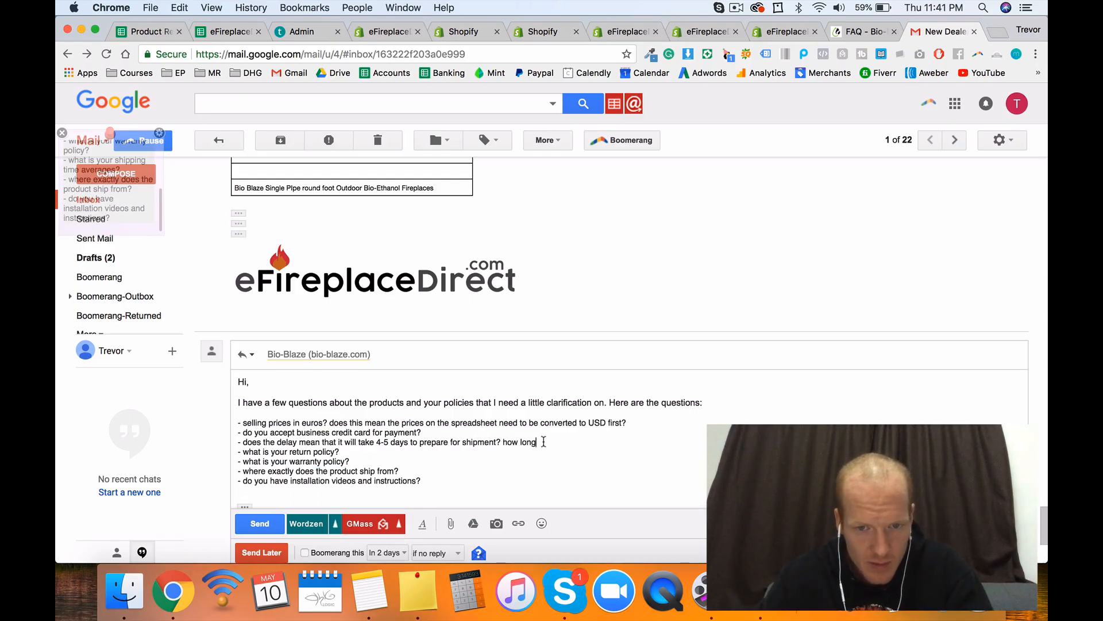
pyautogui.moveTo(537, 443); pyautogui.dragTo(502, 443)
pyautogui.press('super+v')
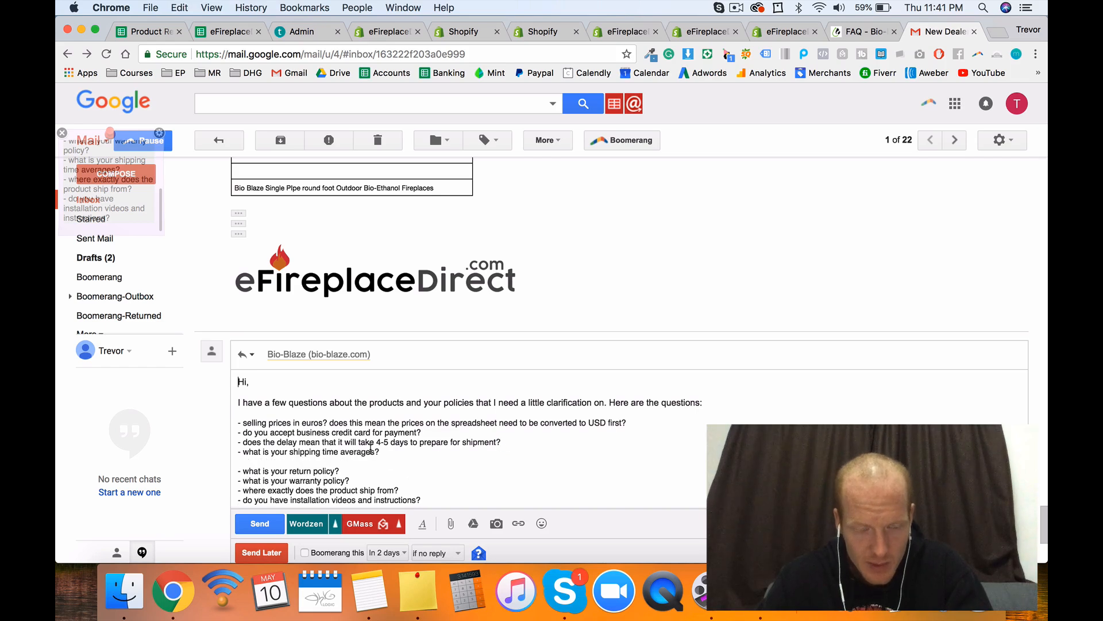
pyautogui.press('BackSpace')
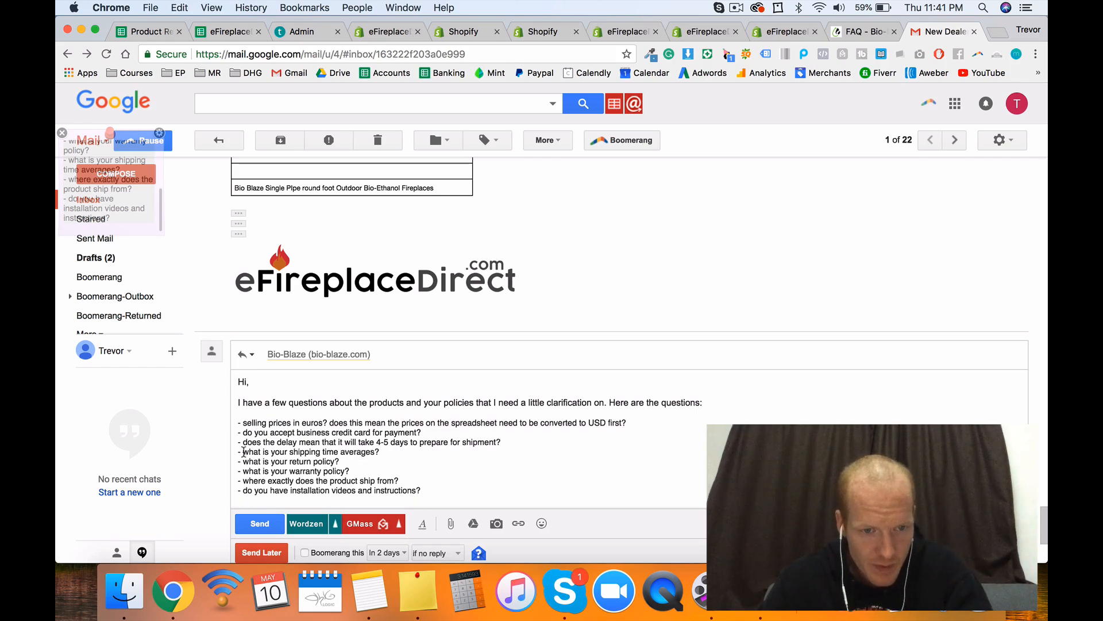
# Step: Merge the "what is your shipping time averages?" bullet into the end of the shipment delay bullet above it
pyautogui.click(243, 451)
pyautogui.press('BackSpace')
pyautogui.press('BackSpace')
pyautogui.press('BackSpace')
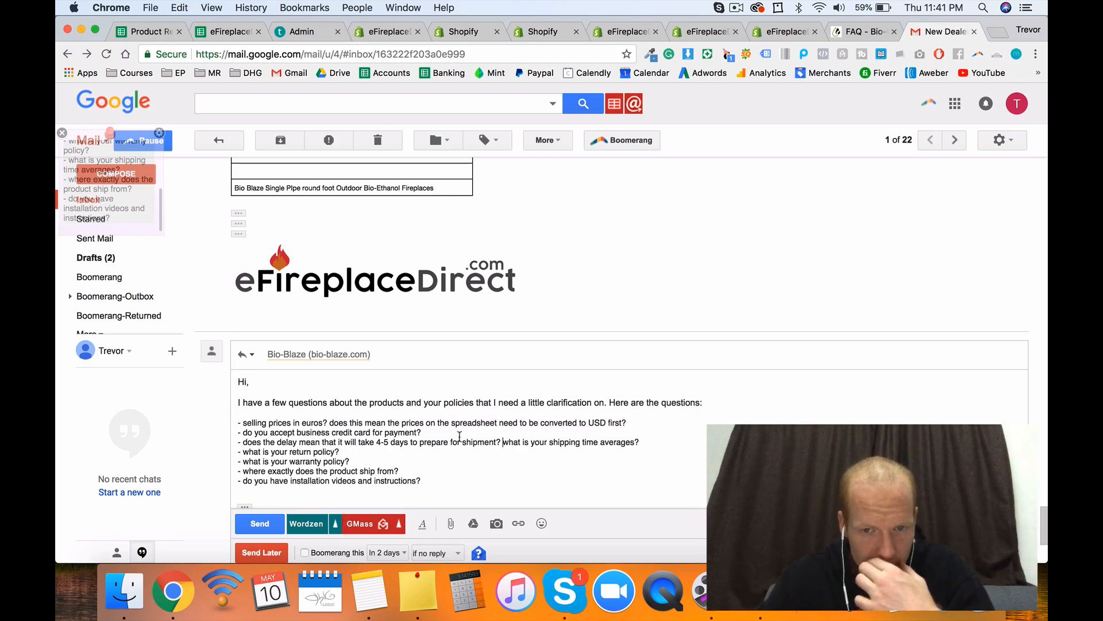
# Step: Reword the shipping question to "what is your shipping time on average to west coast USA vs. east coast USA?"
pyautogui.click(637, 443)
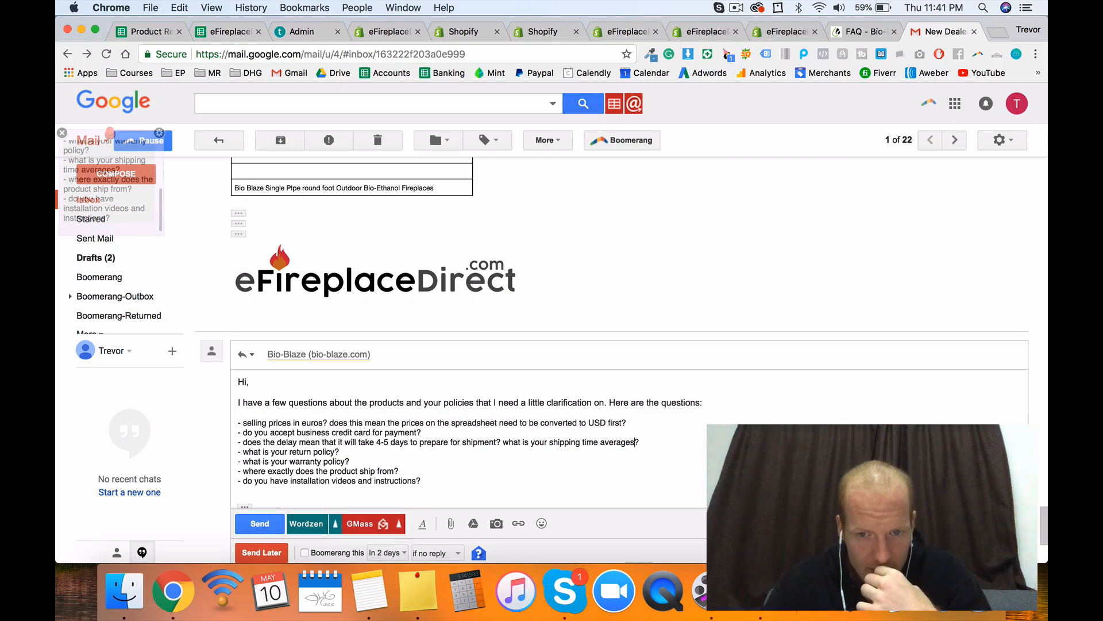
pyautogui.press('BackSpace')
pyautogui.click(599, 442)
pyautogui.write('one')
pyautogui.press('BackSpace')
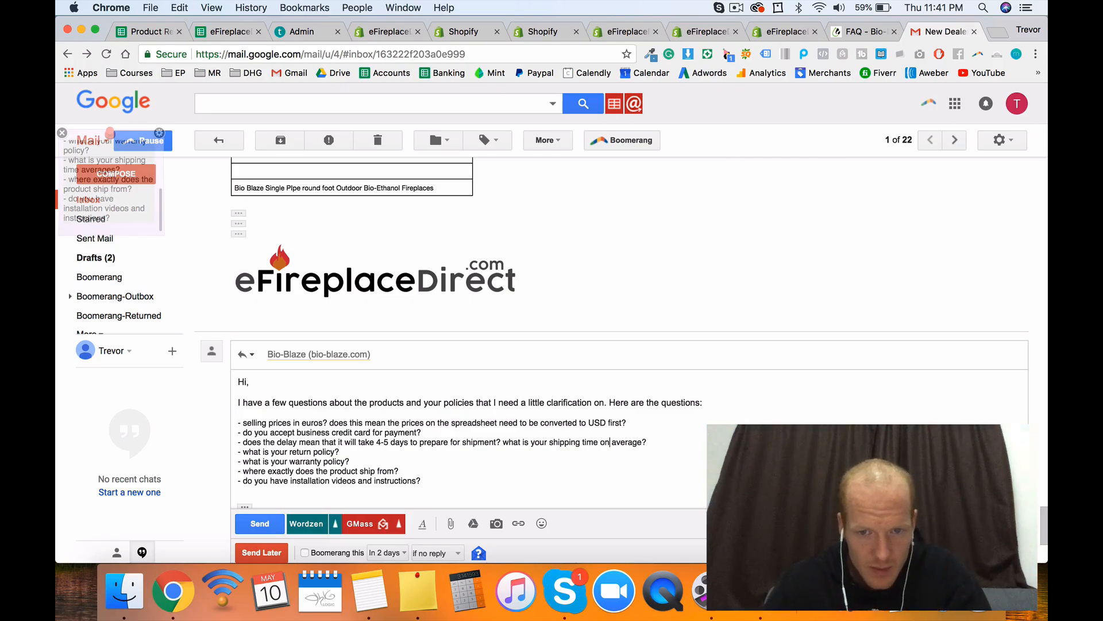
pyautogui.click(642, 443)
pyautogui.write('to ')
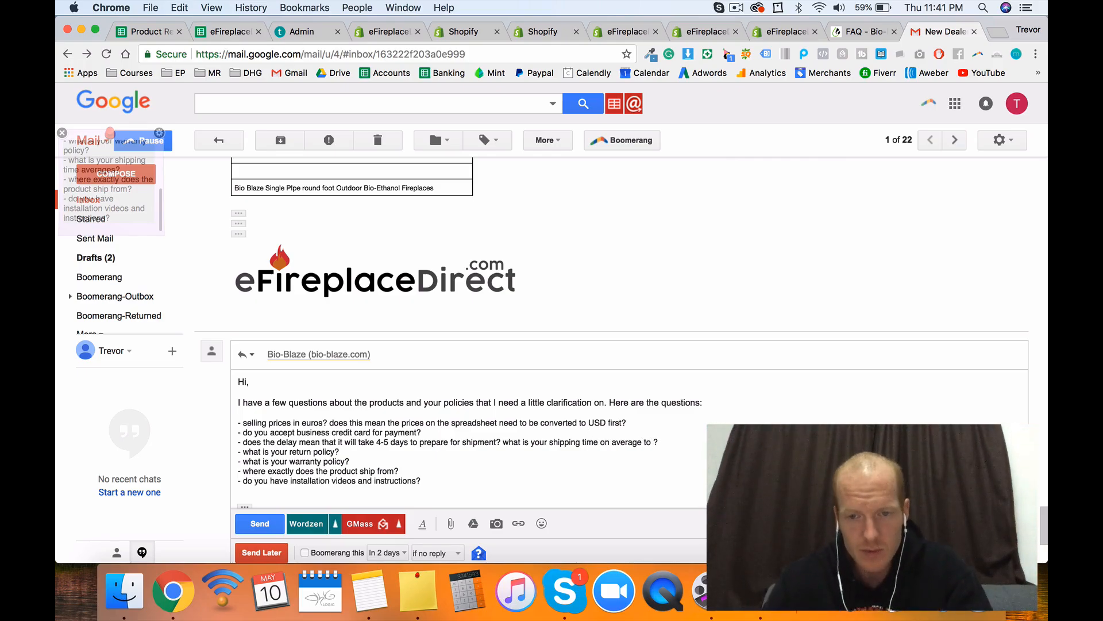
pyautogui.write('west coast usa')
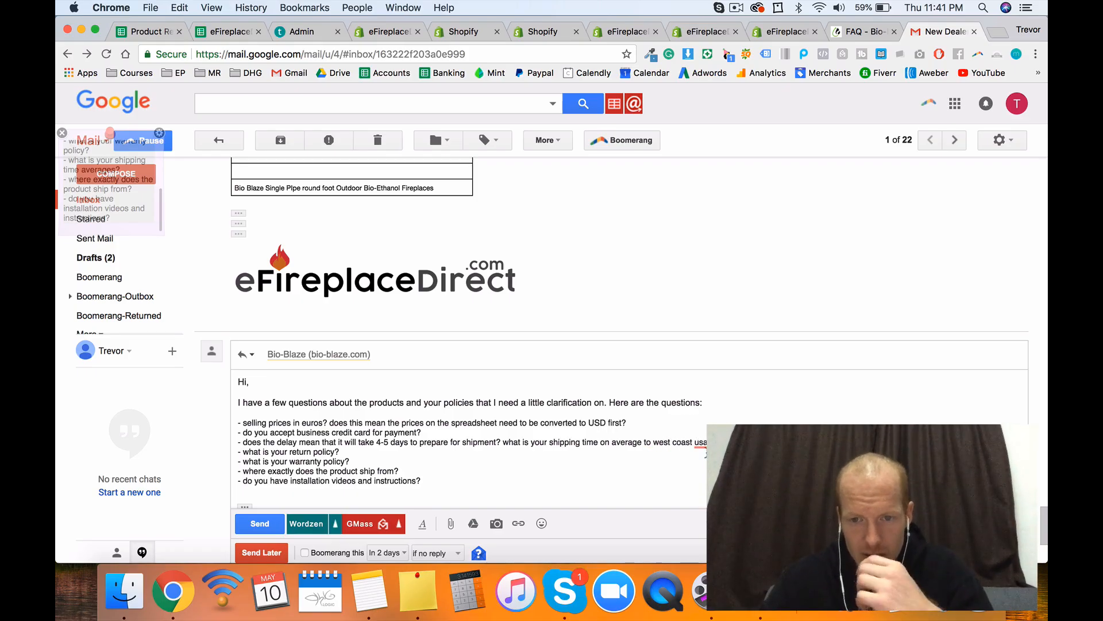
pyautogui.moveTo(701, 442)
pyautogui.click(723, 313)
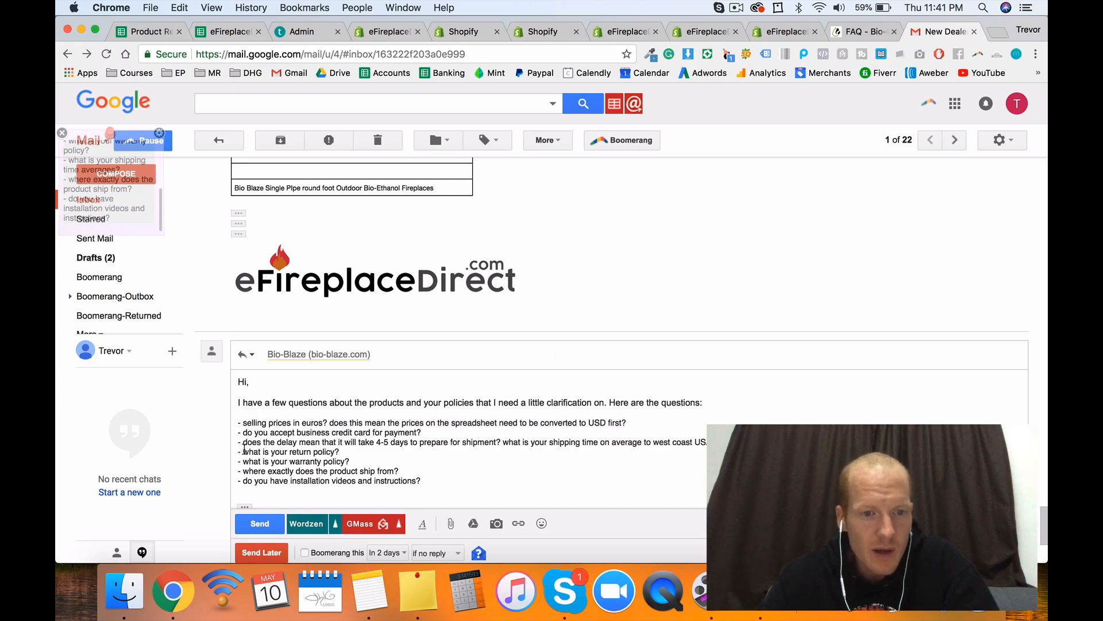
# Step: Extend the ship-from question with "Is it the same address in Belgium that is on the dealer app?"
pyautogui.moveTo(244, 448); pyautogui.dragTo(358, 449)
pyautogui.click(359, 449)
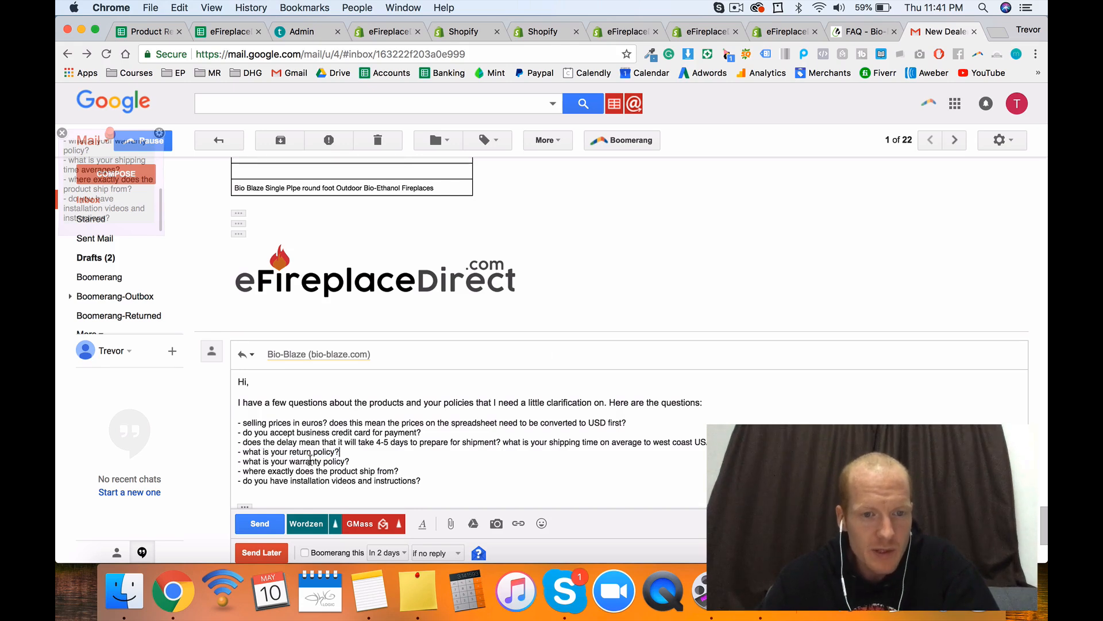
pyautogui.tripleClick(335, 460)
pyautogui.tripleClick(330, 470)
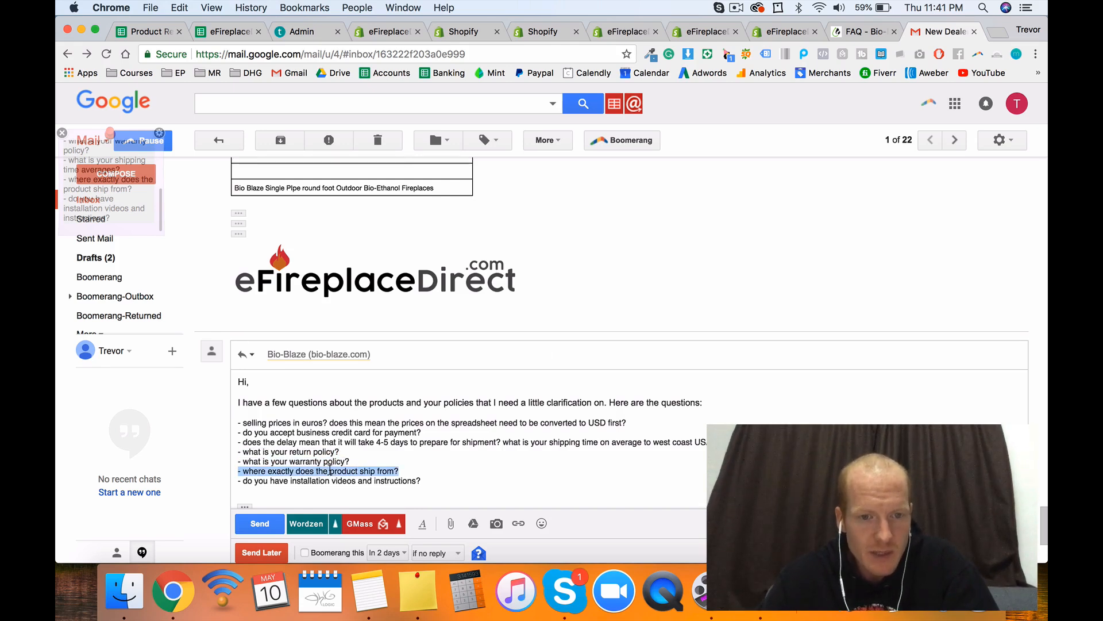
pyautogui.click(400, 471)
pyautogui.write('Is')
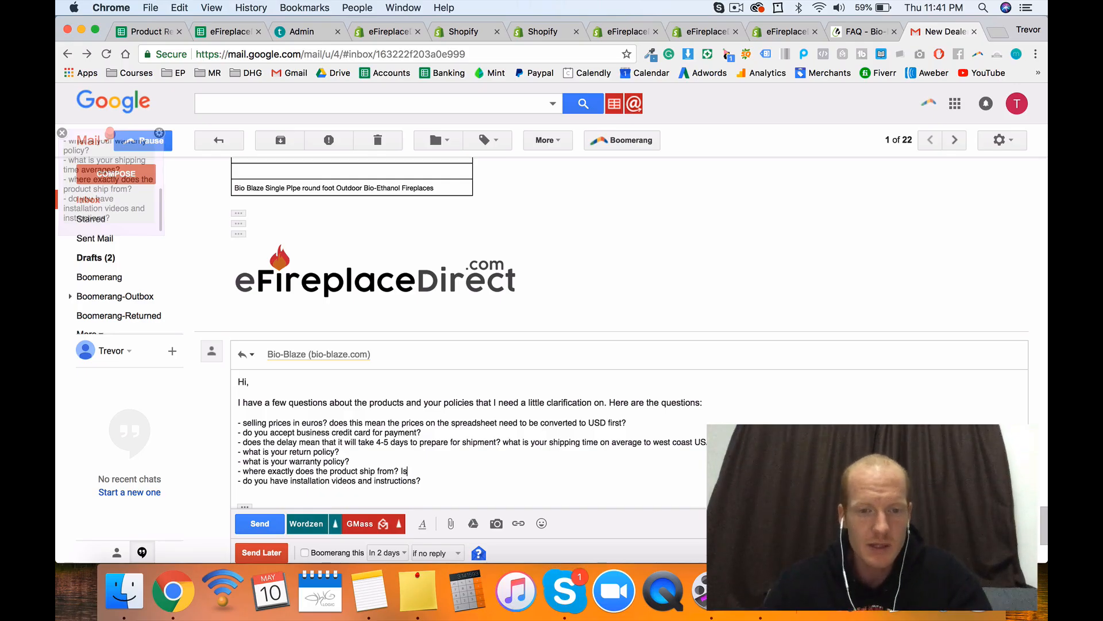
pyautogui.write(' it the same addres')
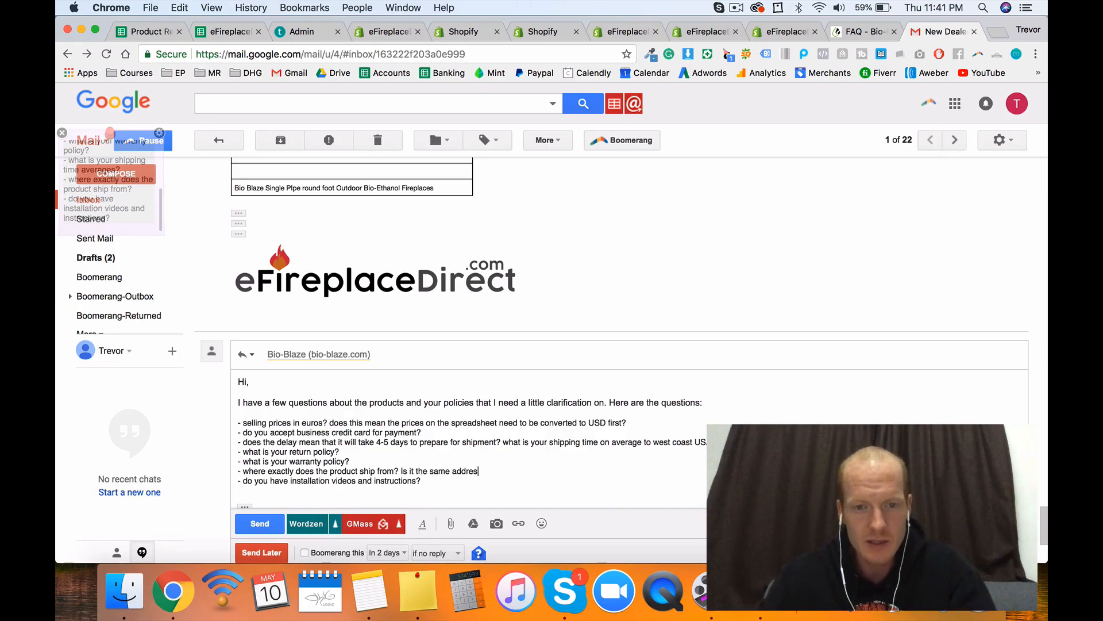
pyautogui.write('s in Bleg')
pyautogui.write('in Belgi')
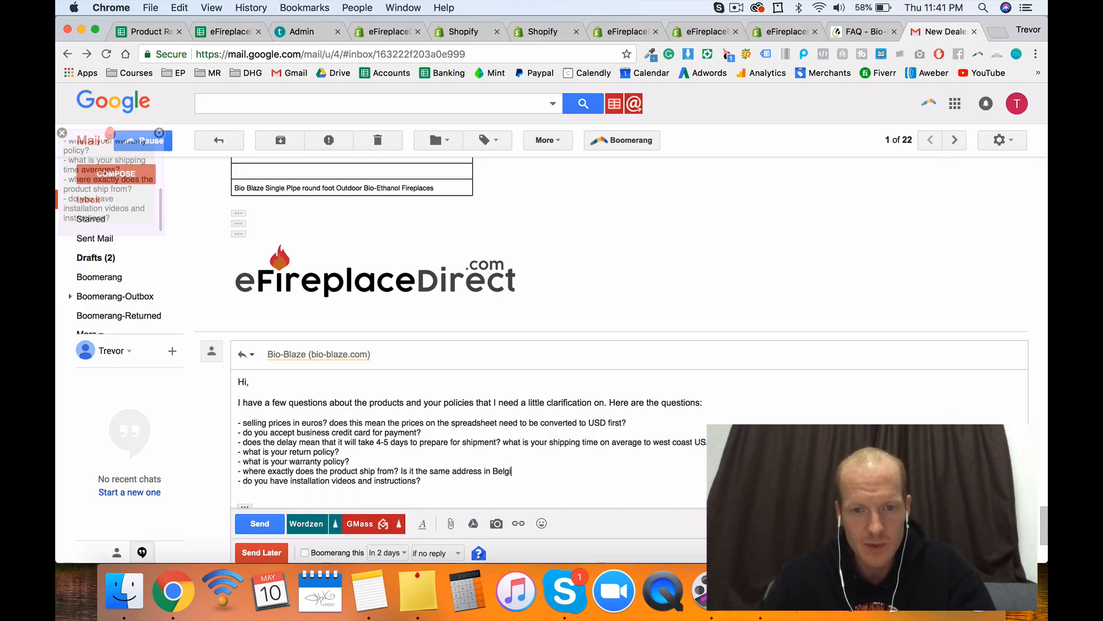
pyautogui.write('um that is on the d')
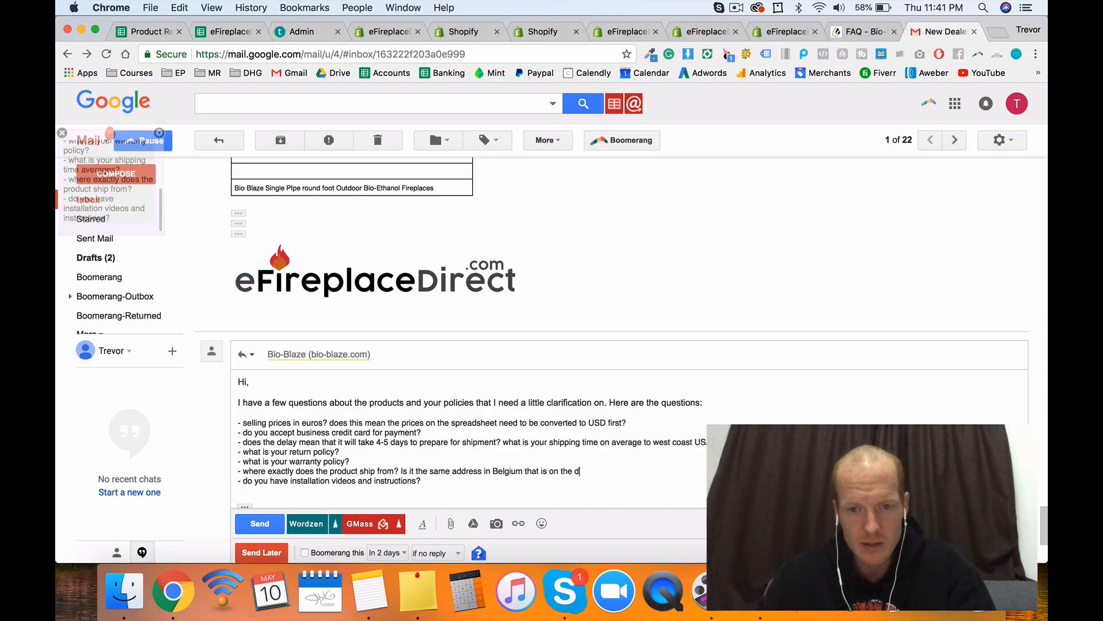
pyautogui.write('ealer app?')
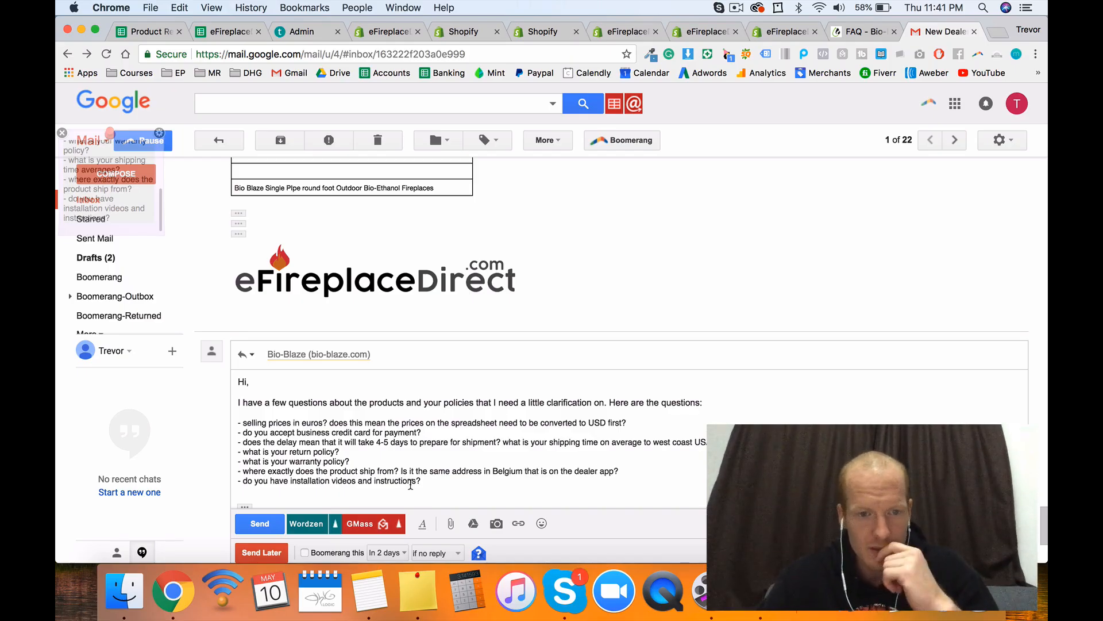
# Step: End the installation videos and instructions question with "available?" and start a new bullet below it
pyautogui.click(434, 482)
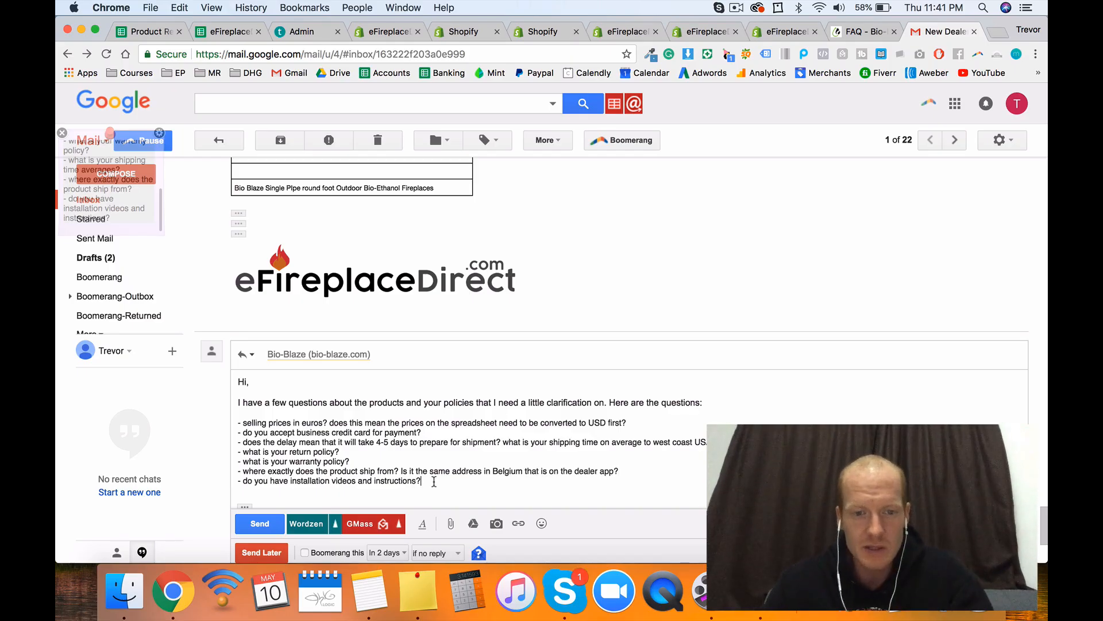
pyautogui.press('BackSpace')
pyautogui.write('ava')
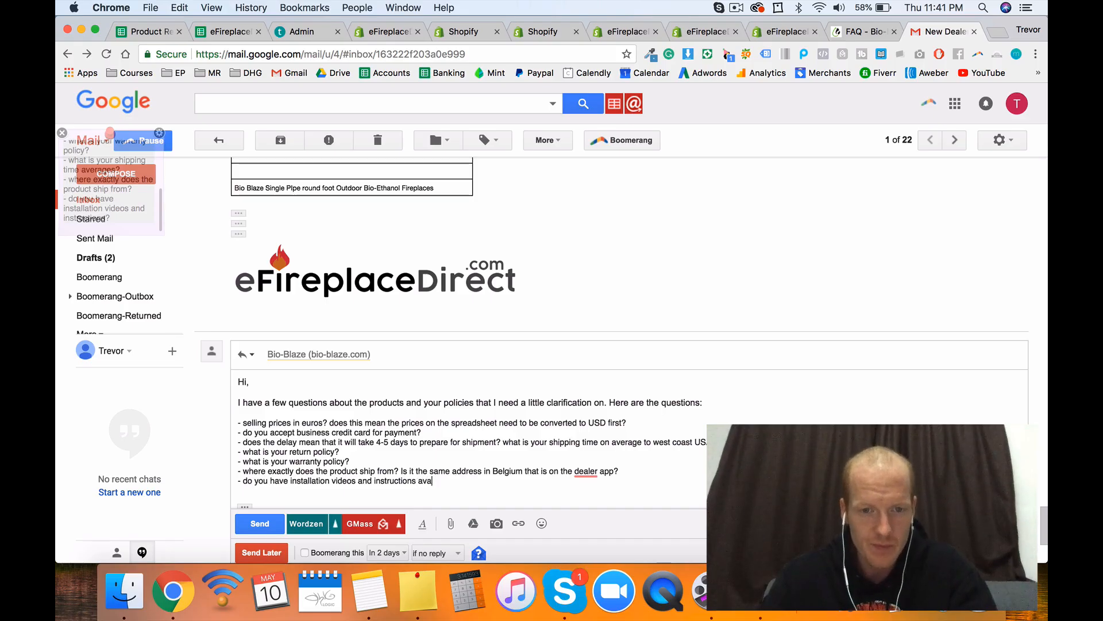
pyautogui.write('ilable?')
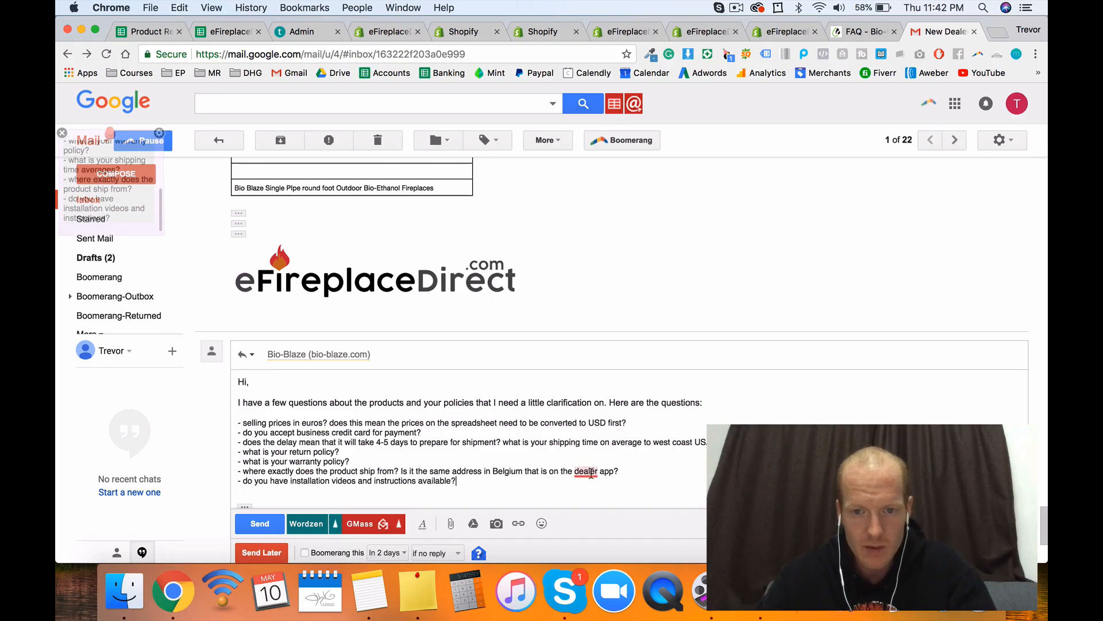
pyautogui.press('Return')
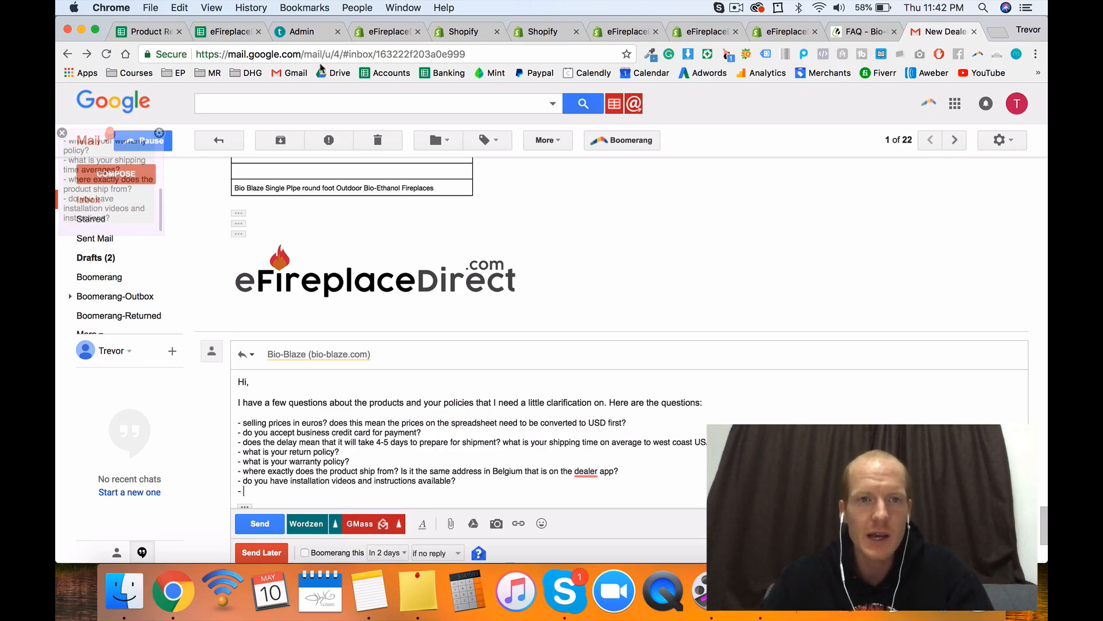
# Step: Switch to the eCommerce Paradise Academy lesson and add a bold seventh item, "Best Sellers", to the numbered supplier list
pyautogui.click(310, 32)
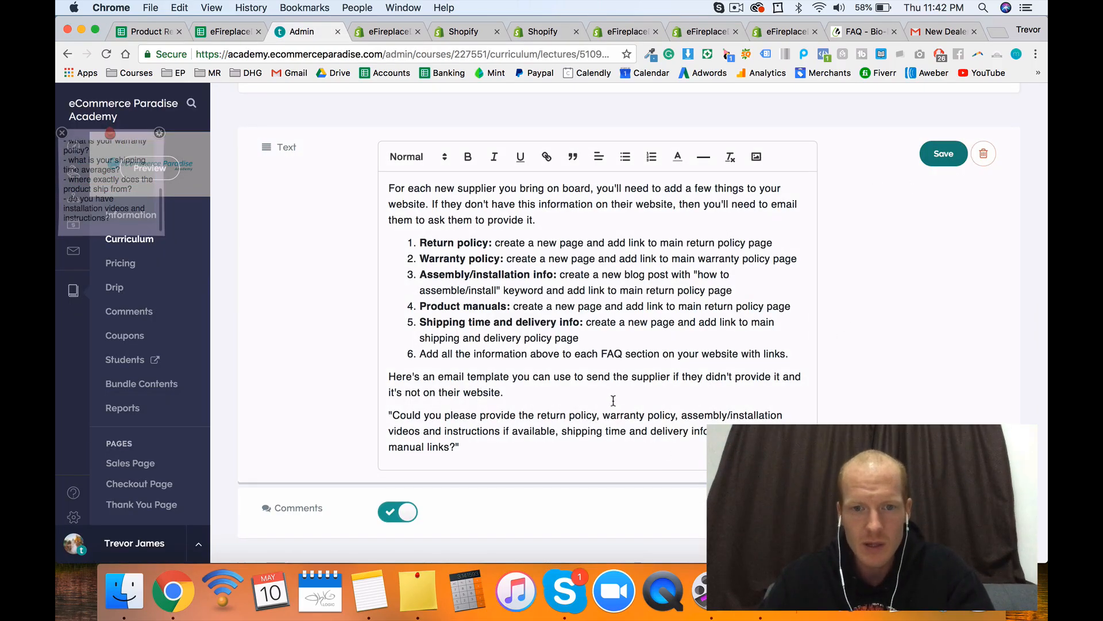
pyautogui.click(798, 353)
pyautogui.press('Return')
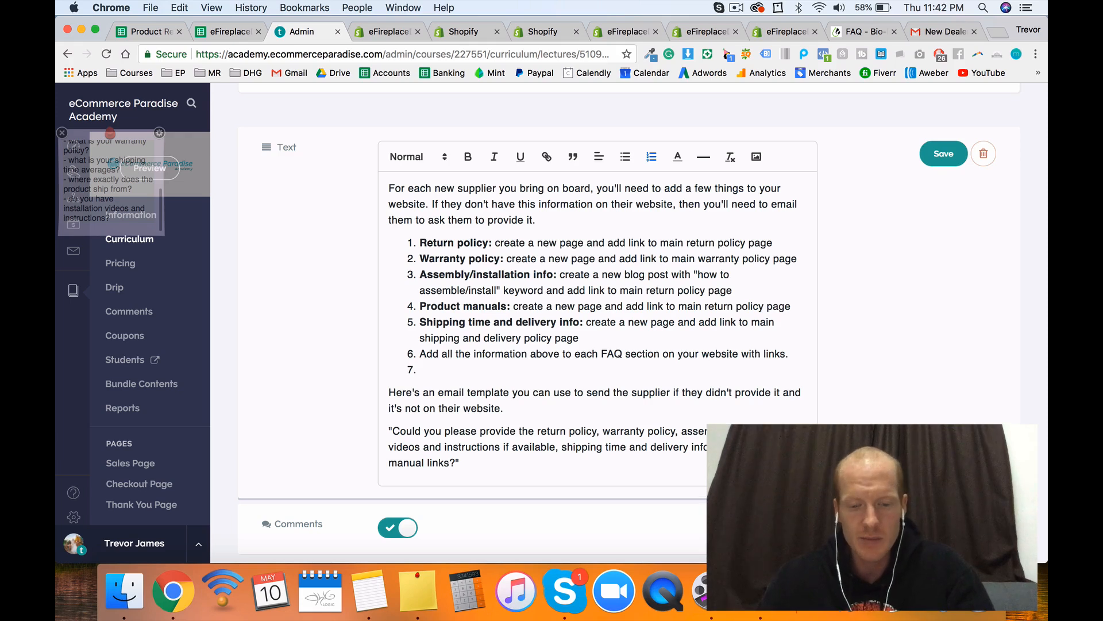
pyautogui.press('super+b')
pyautogui.write('Best Sellers')
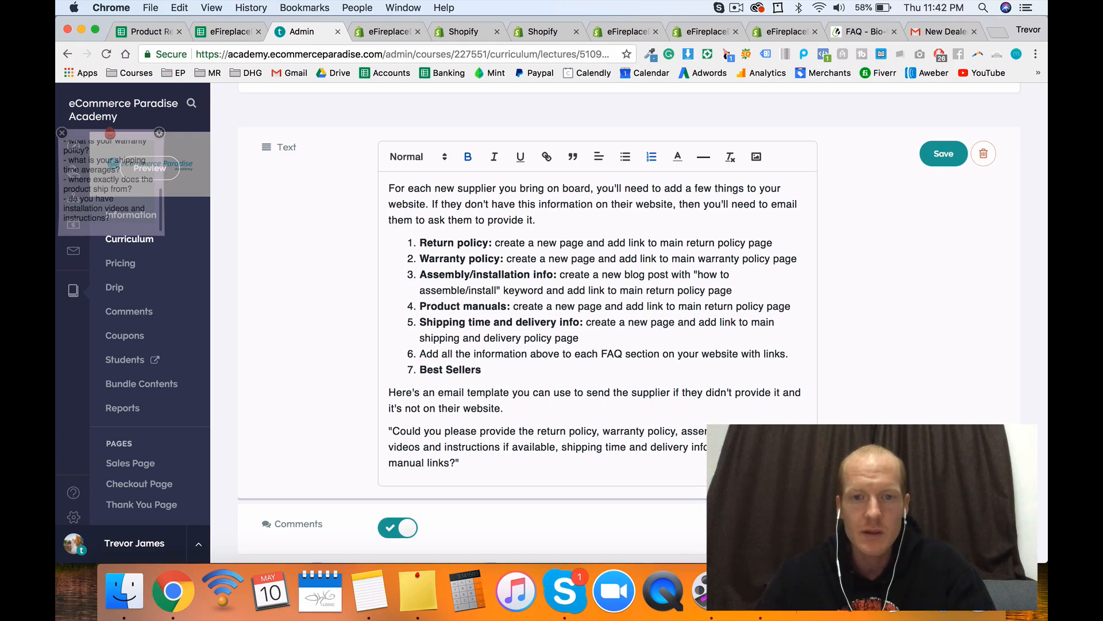
pyautogui.press('super+b')
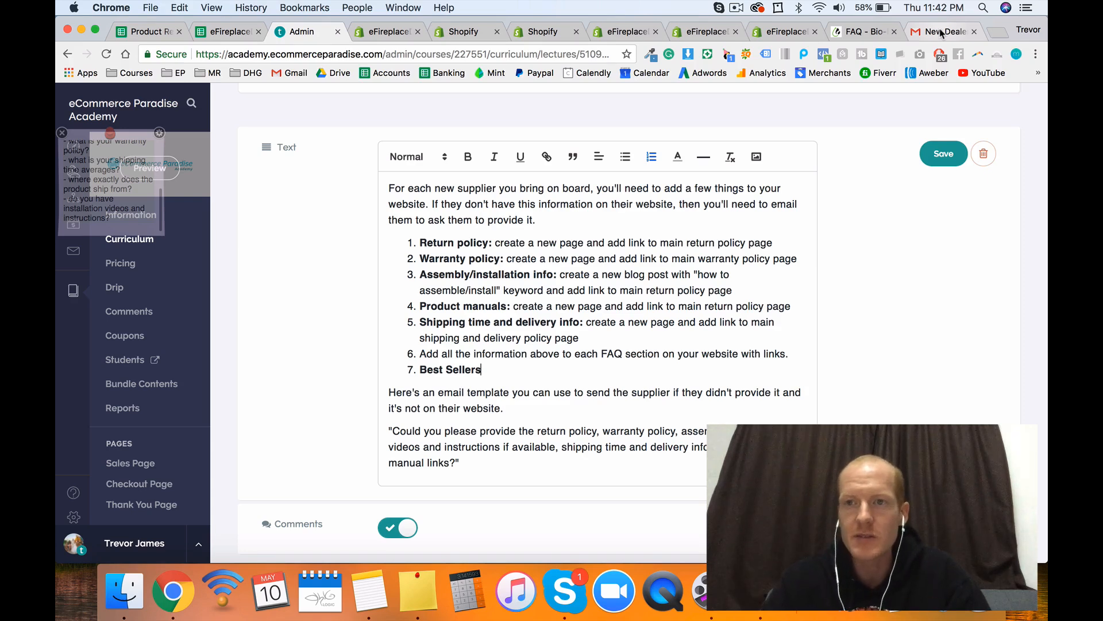
# Step: Return to the Gmail reply and write "what are your top 10 best sellers of all time?" as its last bullet
pyautogui.click(941, 34)
pyautogui.write('what ')
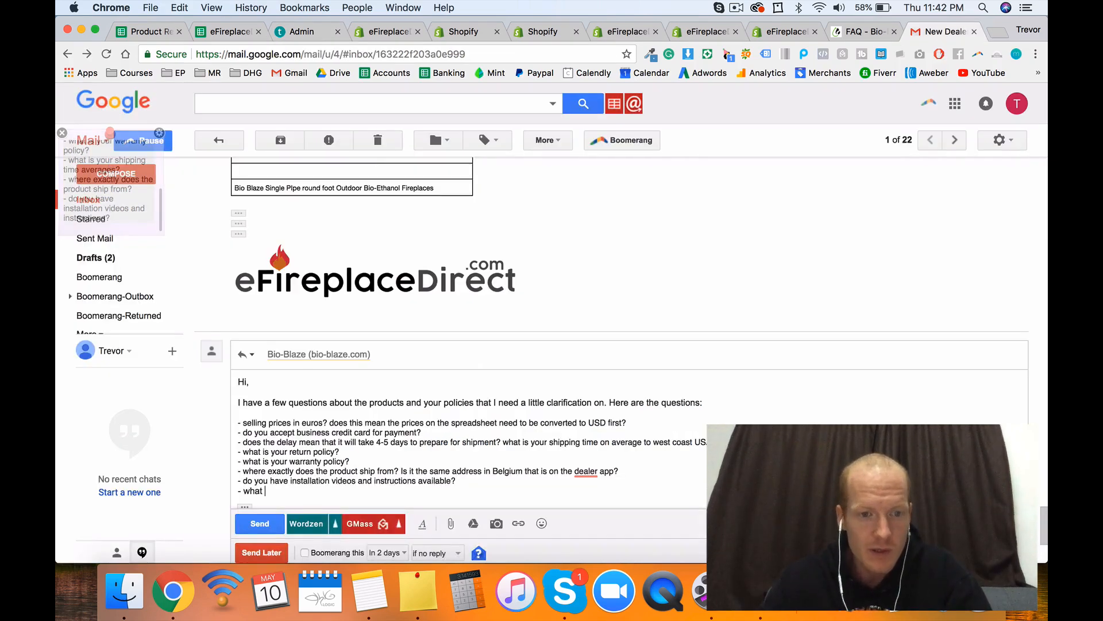
pyautogui.write('are your top 10')
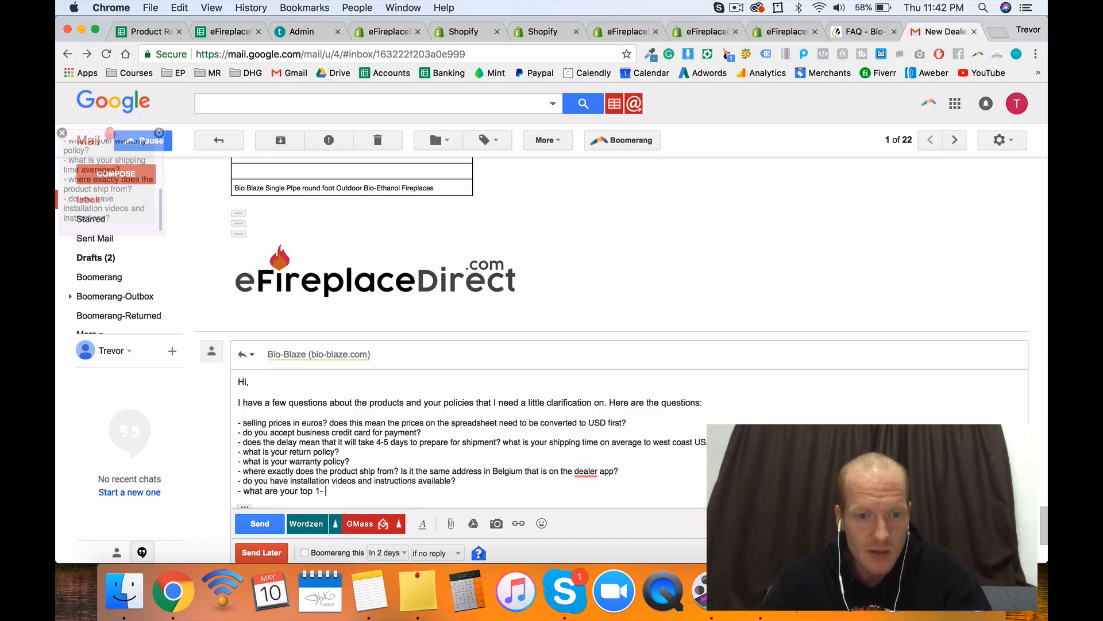
pyautogui.write(' best selle')
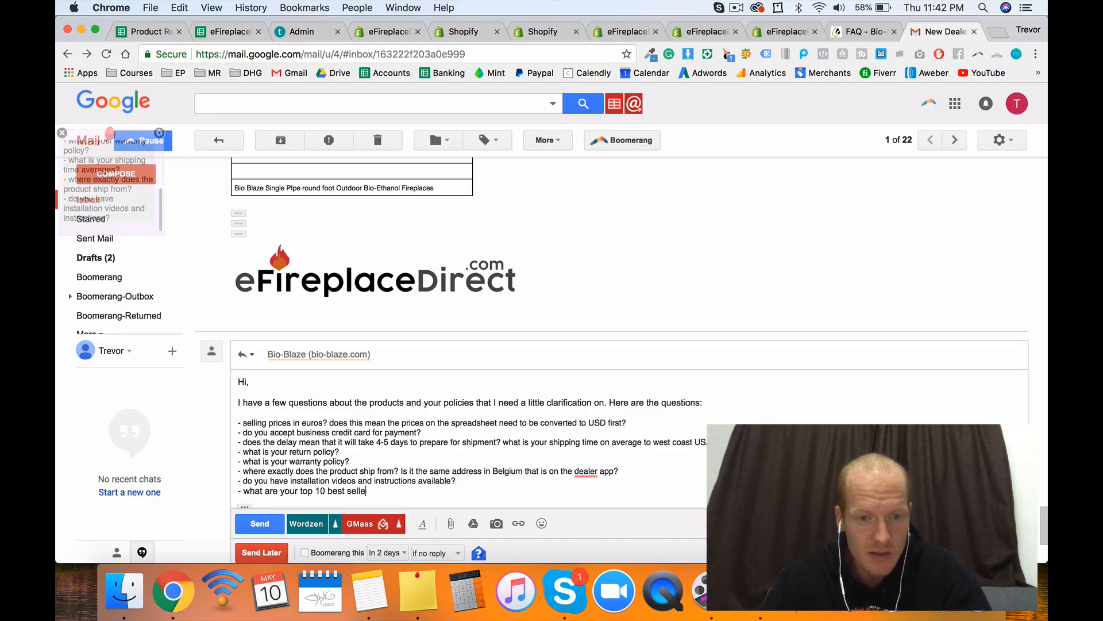
pyautogui.write('rs of all time?')
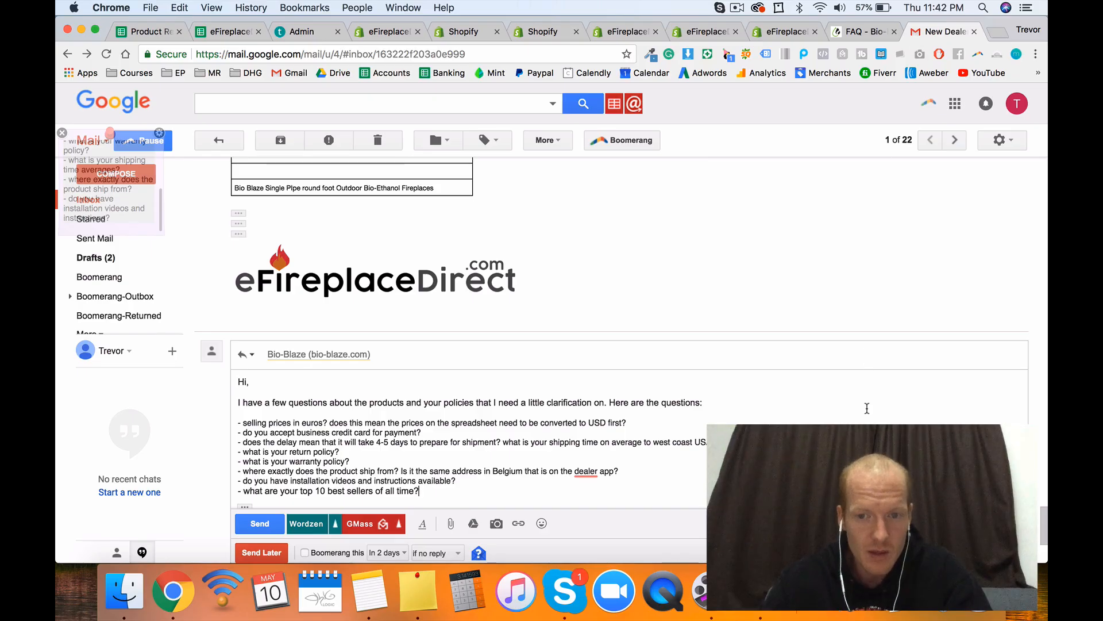
pyautogui.scroll(-2, 866, 402)
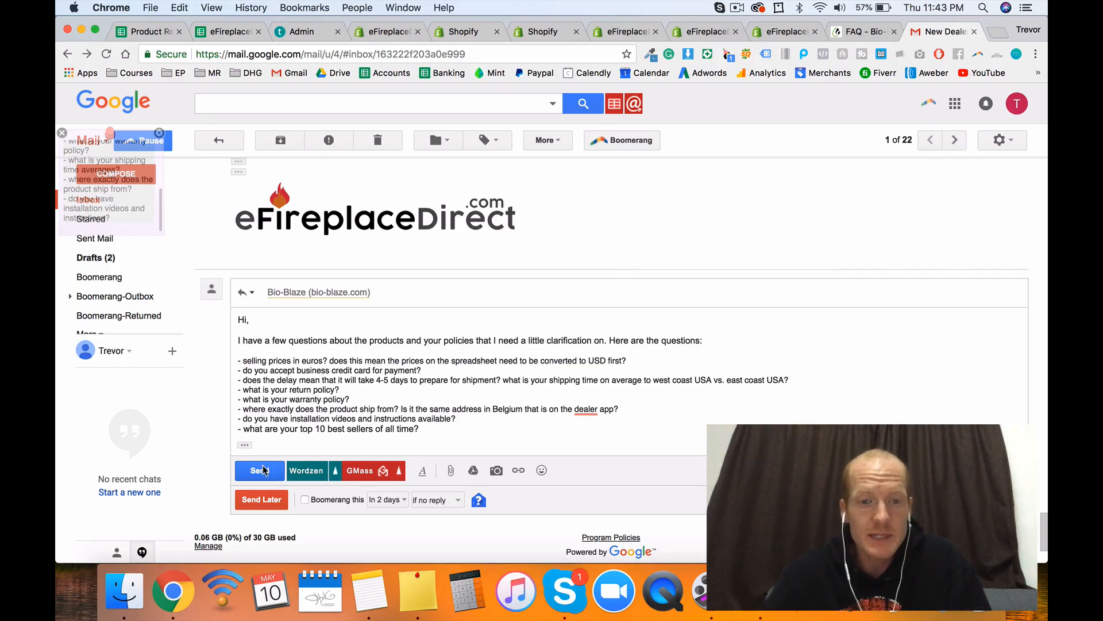
pyautogui.press('Return')
pyautogui.press('Return')
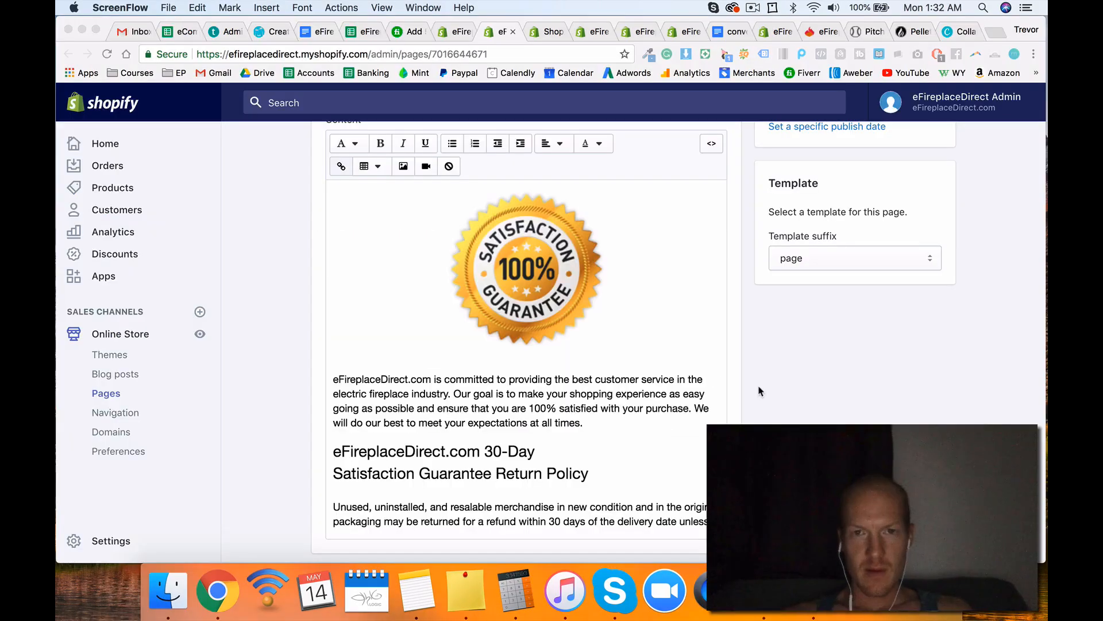
# Step: Examine the return policy page in Shopify, including the general 30-day terms, the exclusions and the manufacturer-specific return policies
pyautogui.scroll(-6, 644, 363)
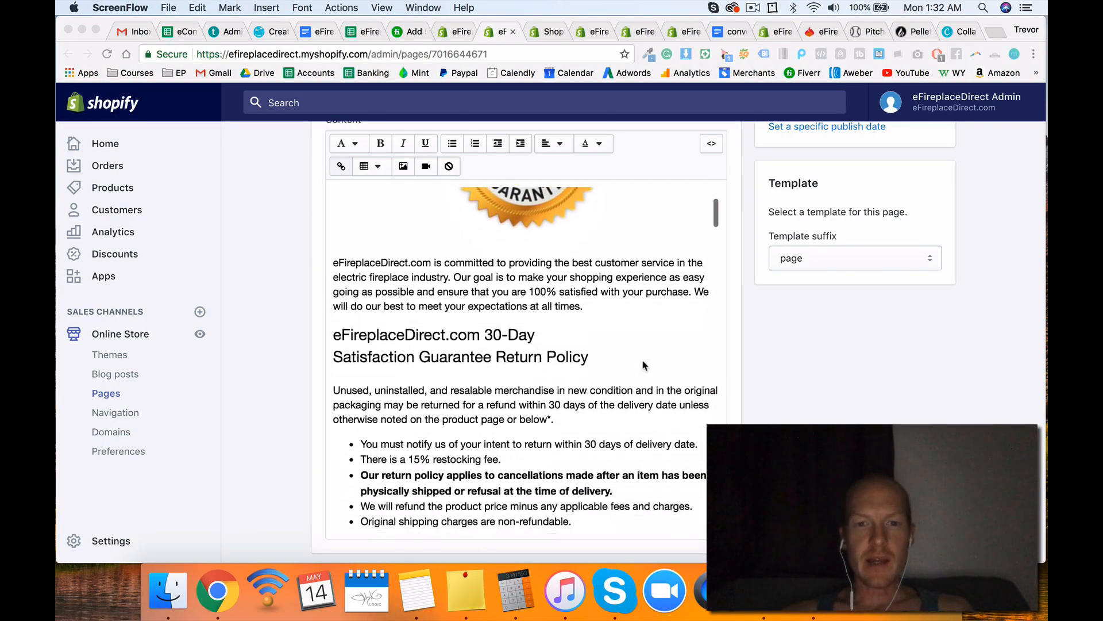
pyautogui.scroll(-7, 643, 364)
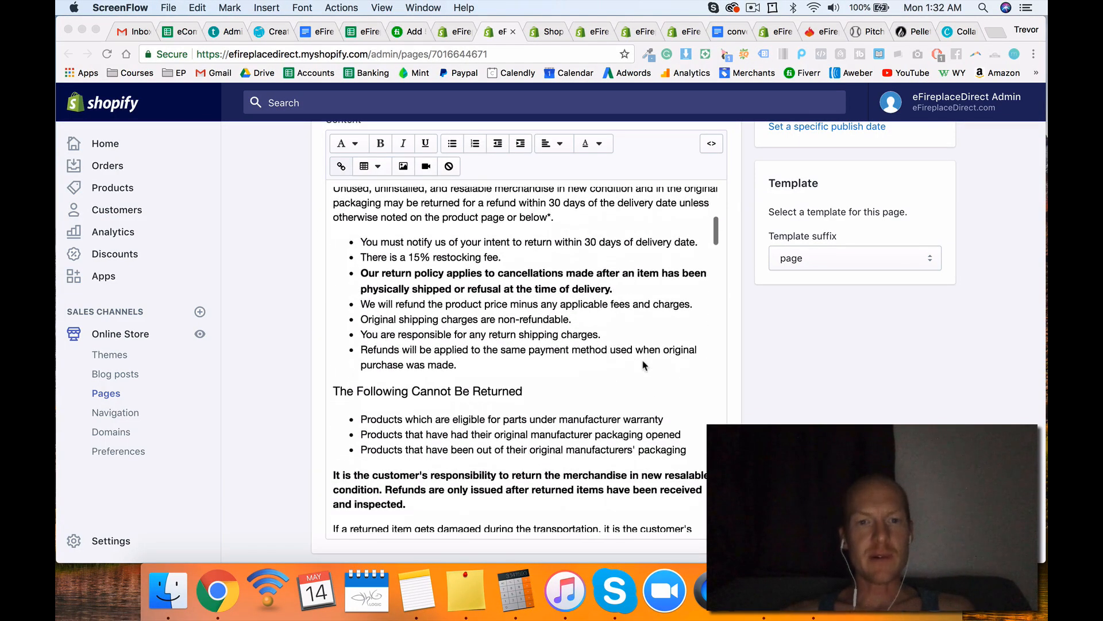
pyautogui.scroll(-10, 645, 366)
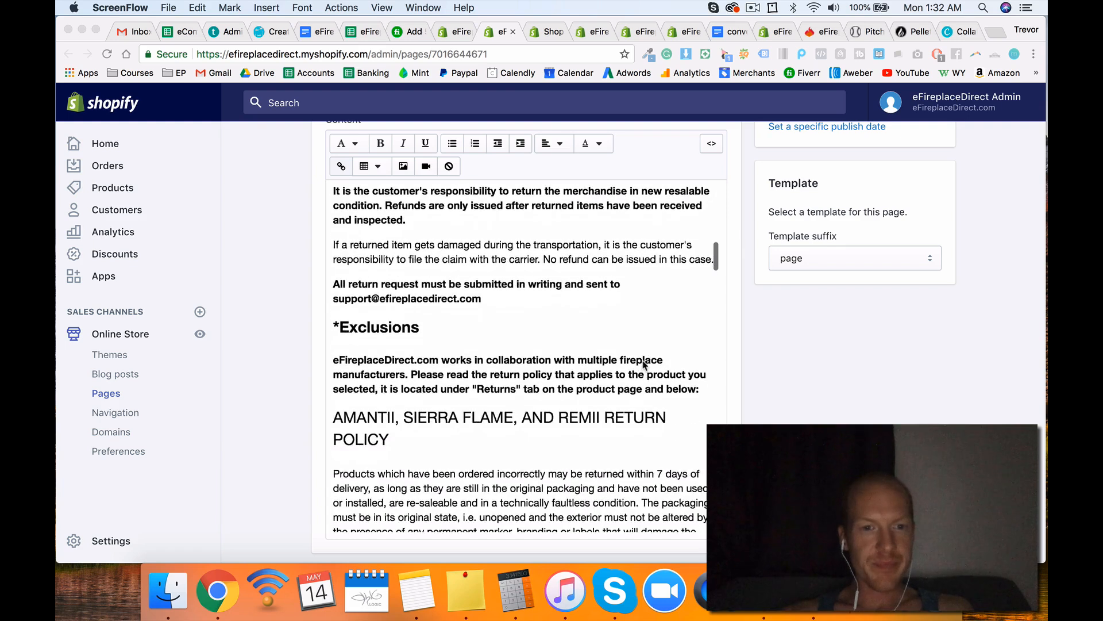
pyautogui.scroll(-1, 643, 364)
pyautogui.scroll(4, 645, 362)
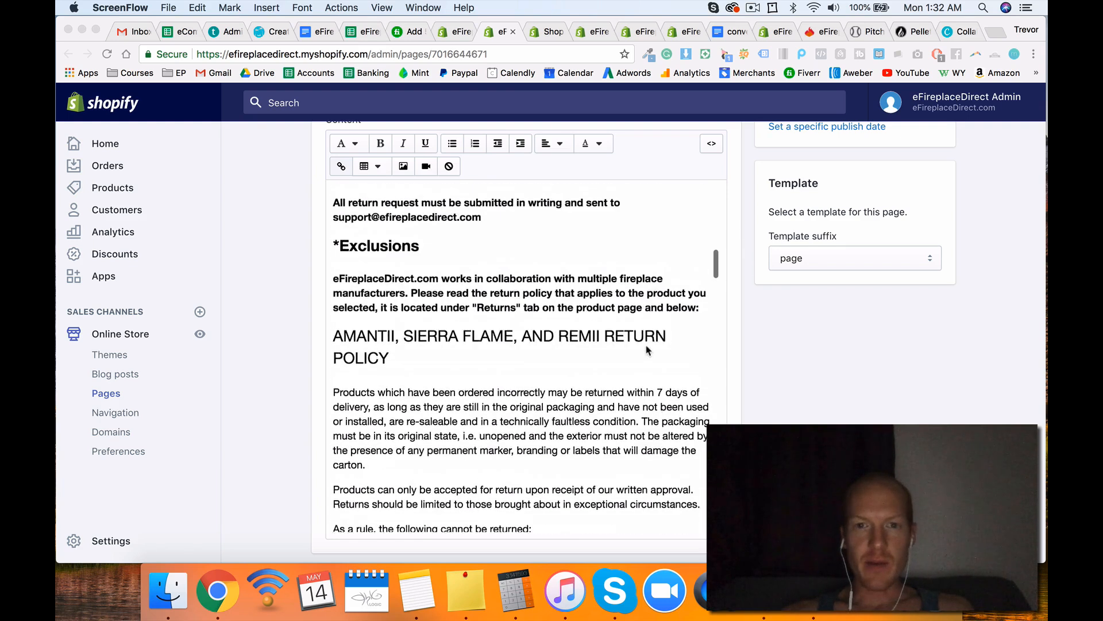
pyautogui.scroll(-5, 646, 356)
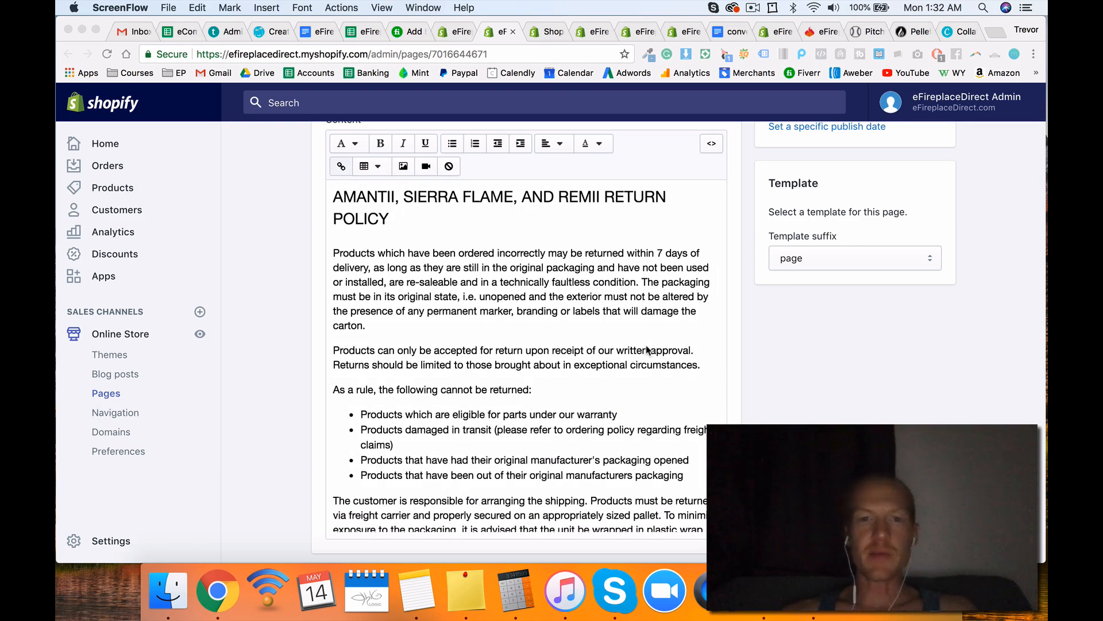
pyautogui.scroll(-12, 647, 350)
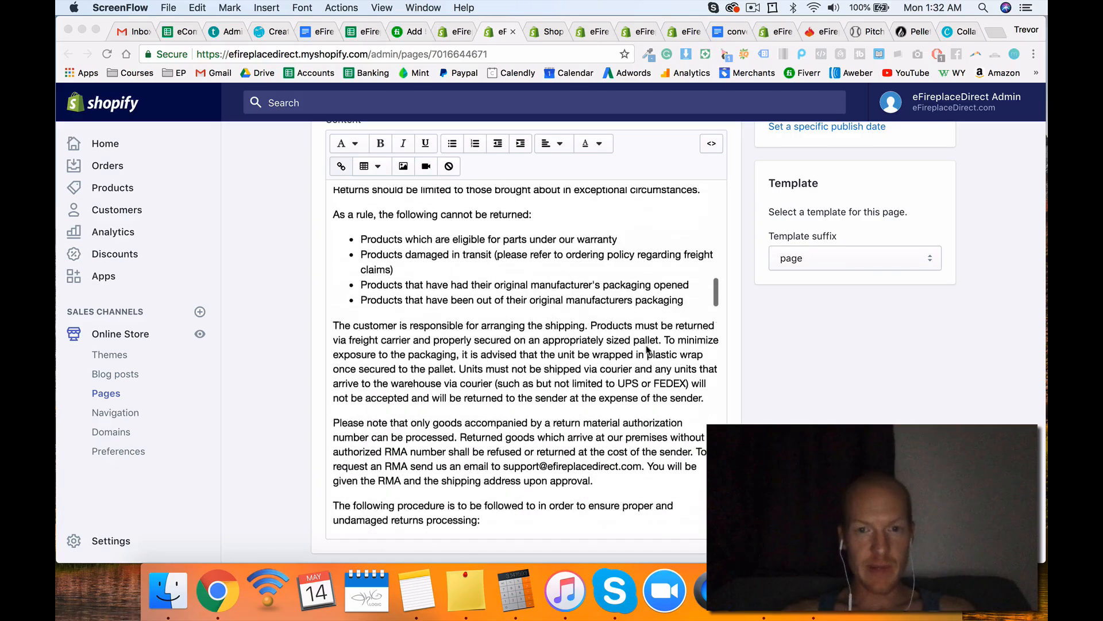
pyautogui.scroll(-15, 647, 349)
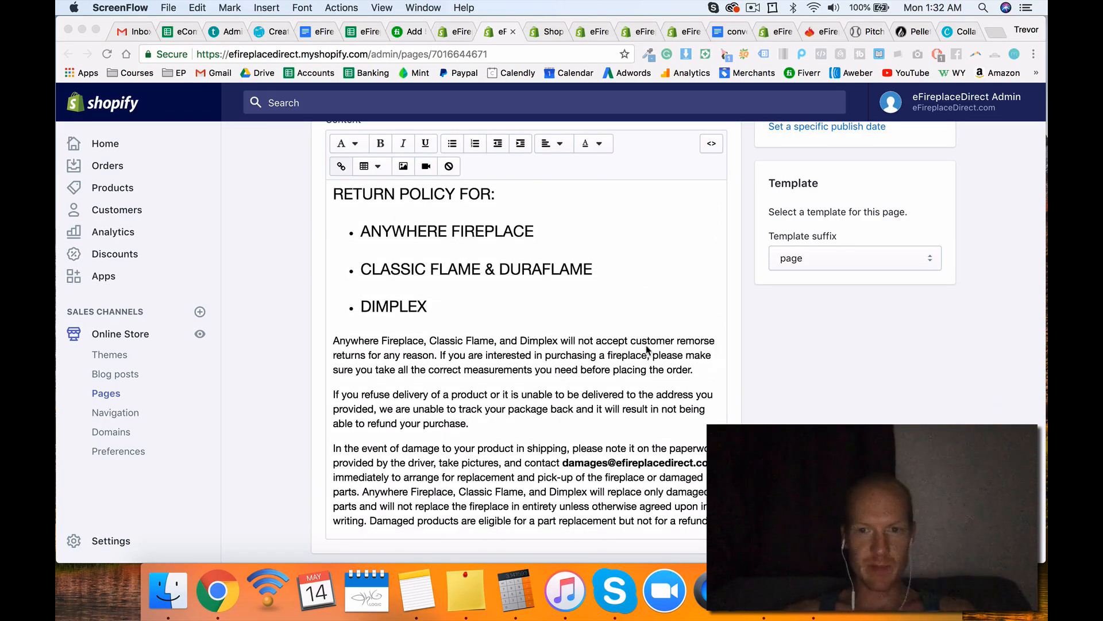
pyautogui.scroll(-3, 647, 350)
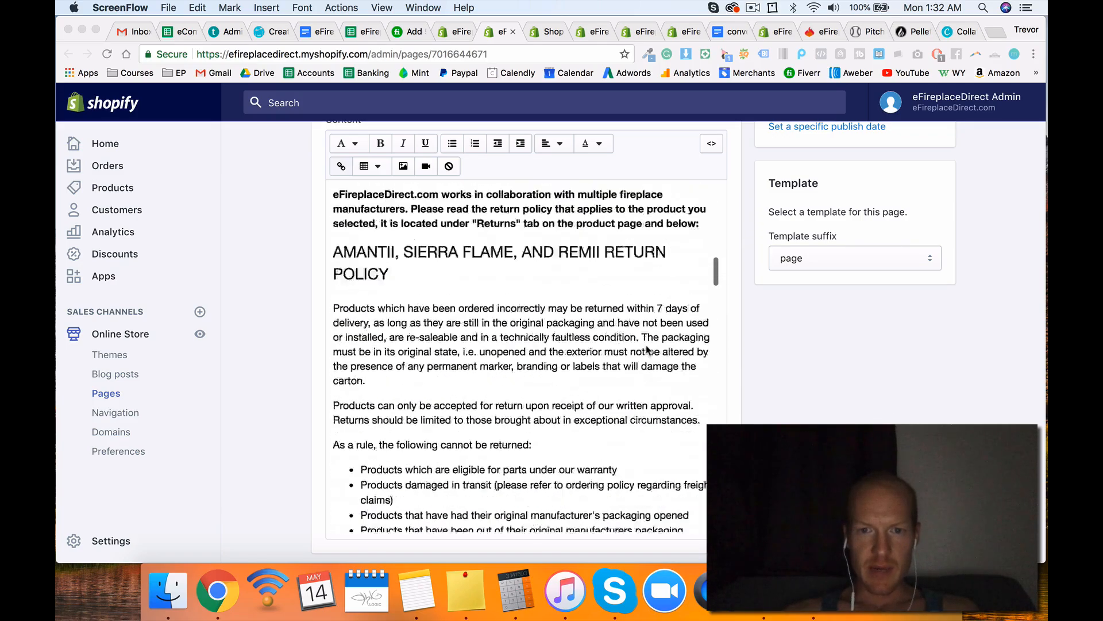
# Step: Replace the mailbox name in the damage-contact e-mail of the Anywhere Fireplace, Classic Flame and Dimplex return policy with "support"
pyautogui.scroll(-10, 647, 350)
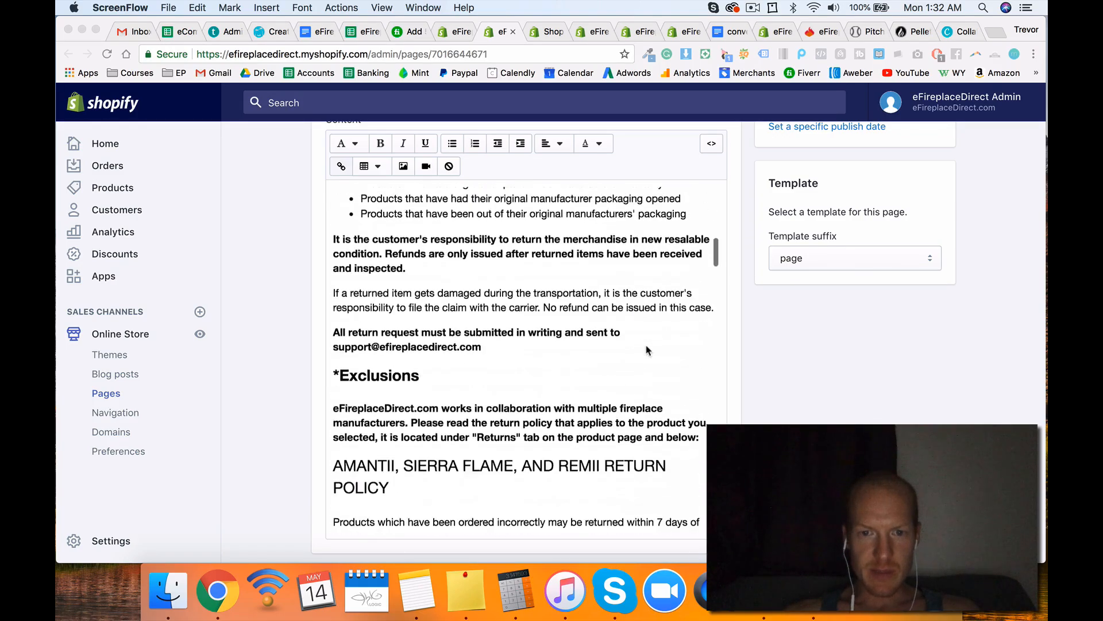
pyautogui.scroll(-10, 647, 350)
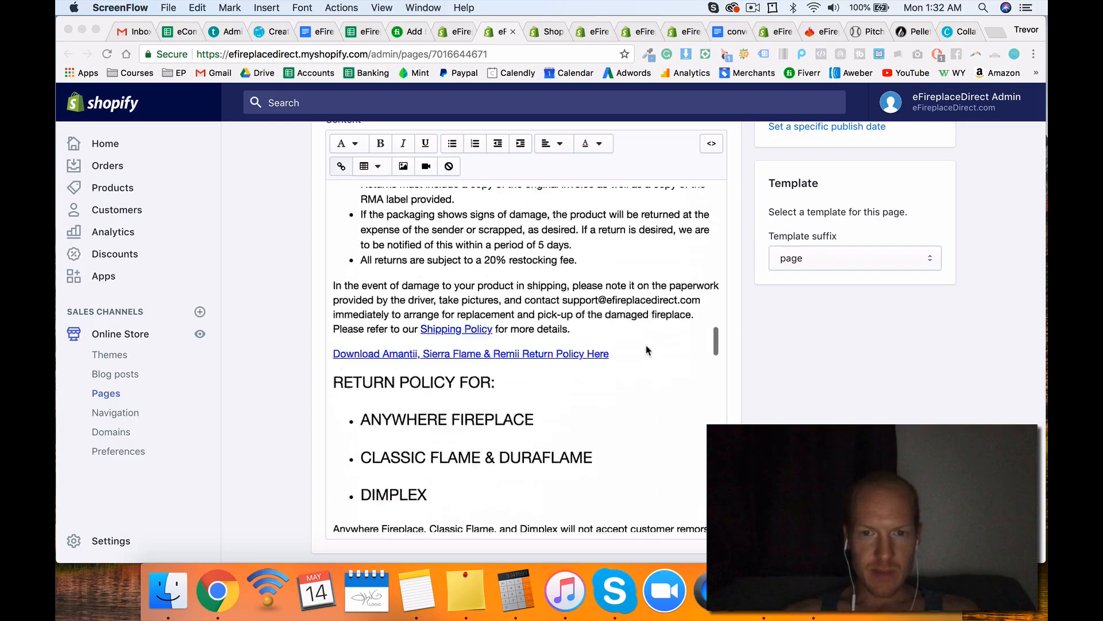
pyautogui.scroll(2, 647, 350)
pyautogui.scroll(-3, 647, 350)
pyautogui.scroll(-6, 647, 350)
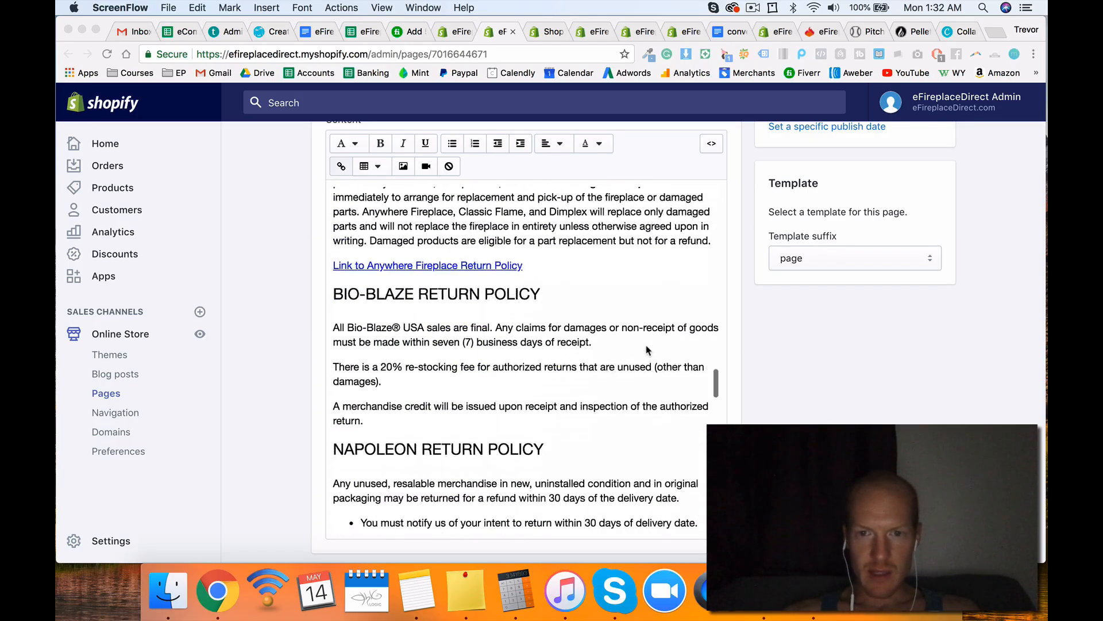
pyautogui.scroll(2, 647, 350)
pyautogui.doubleClick(582, 260)
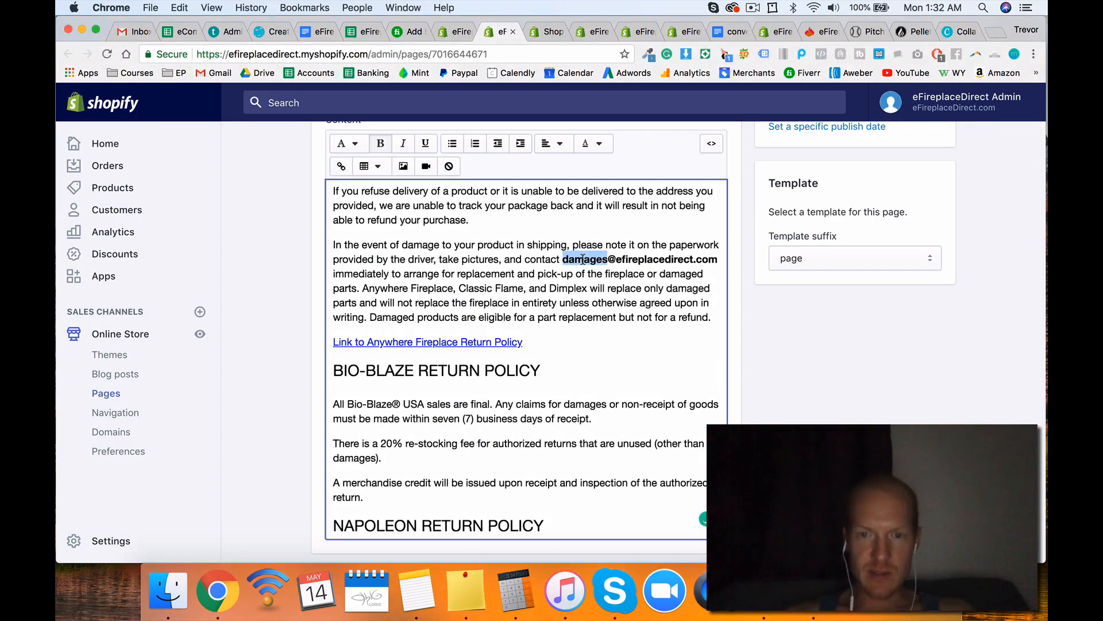
pyautogui.write('support')
pyautogui.doubleClick(595, 259)
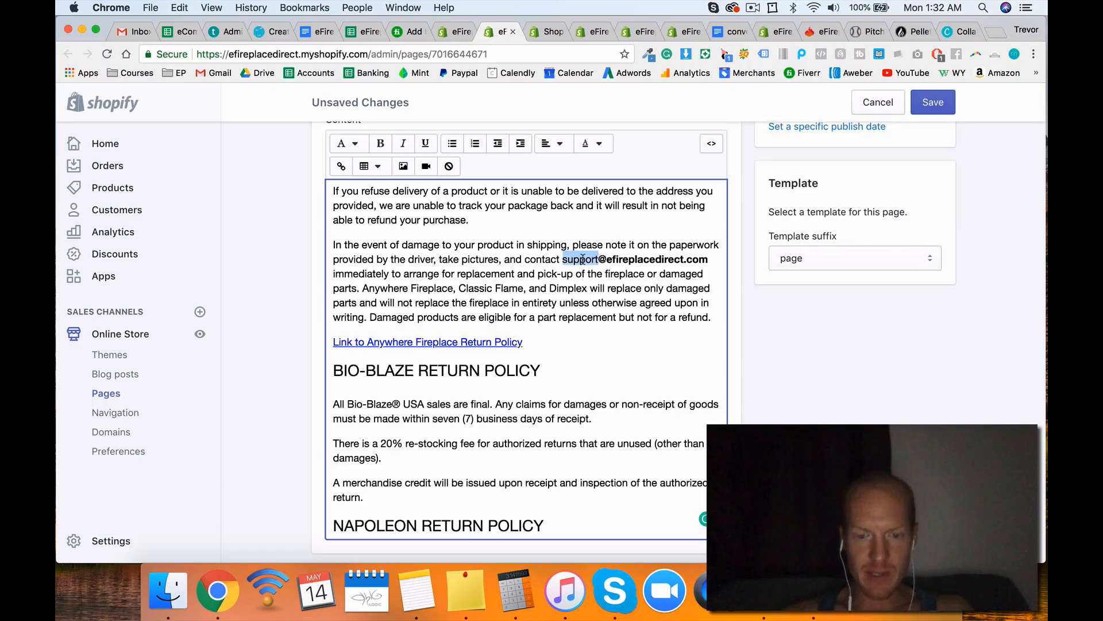
# Step: Check the target of the "Link to Anywhere Fireplace Return Policy" link and leave its settings without changing them
pyautogui.scroll(-1, 614, 281)
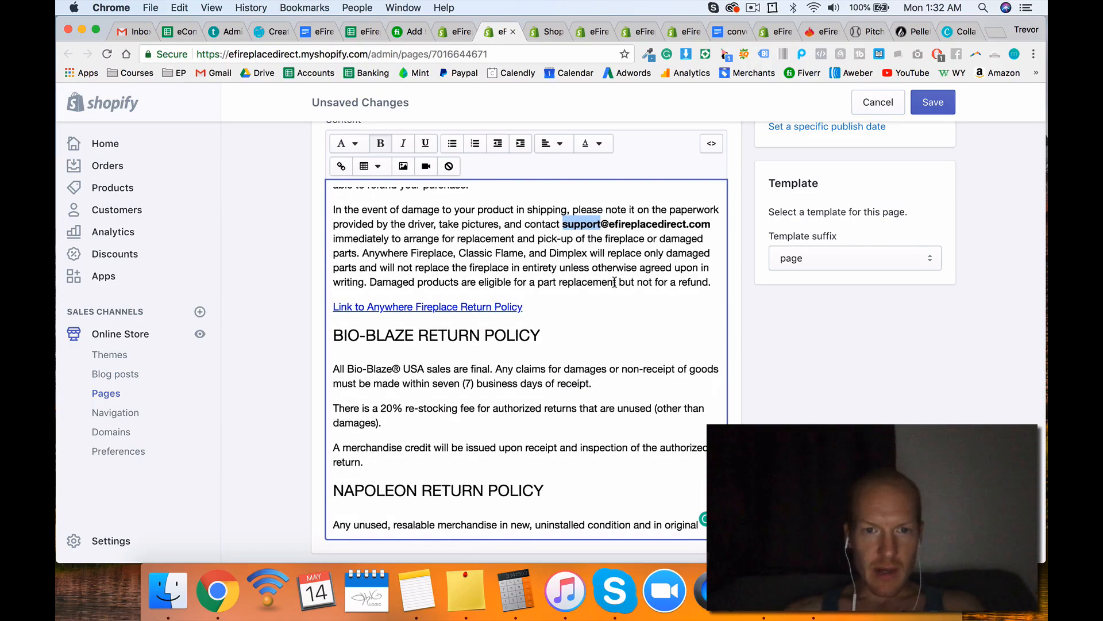
pyautogui.scroll(-4, 614, 282)
pyautogui.click(483, 200)
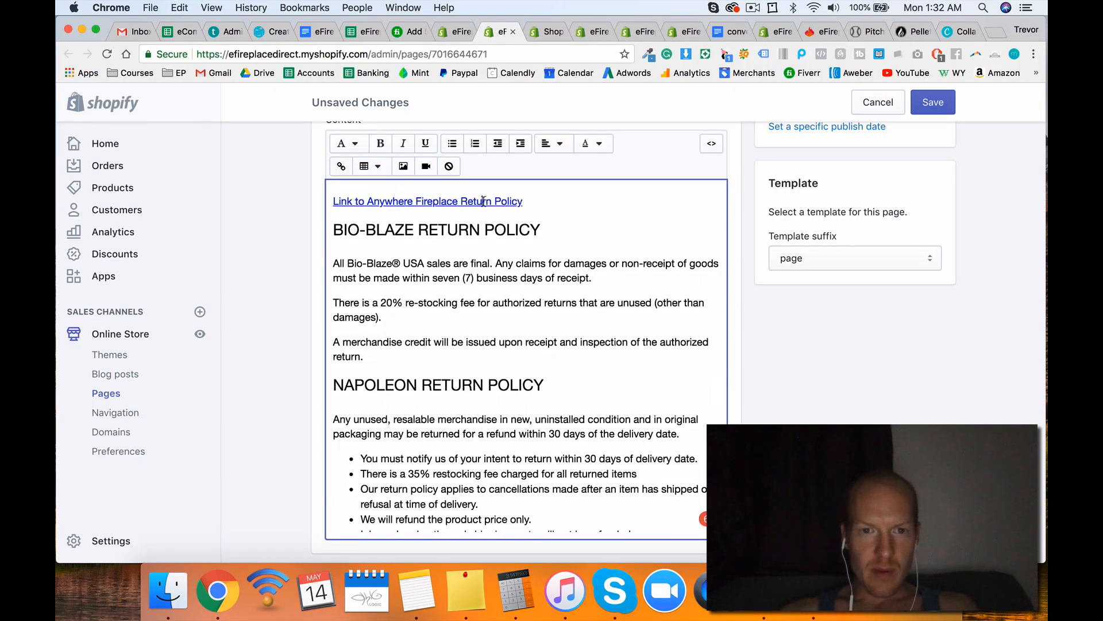
pyautogui.moveTo(520, 203); pyautogui.dragTo(324, 201)
pyautogui.click(341, 166)
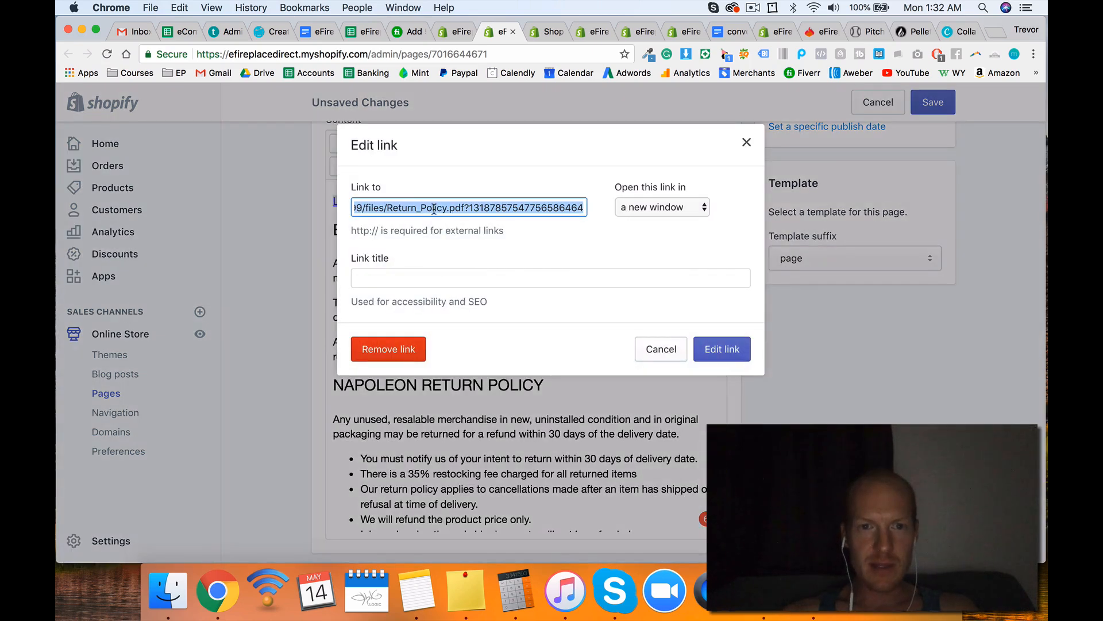
pyautogui.click(435, 210)
pyautogui.moveTo(393, 208); pyautogui.dragTo(325, 210)
pyautogui.click(397, 209)
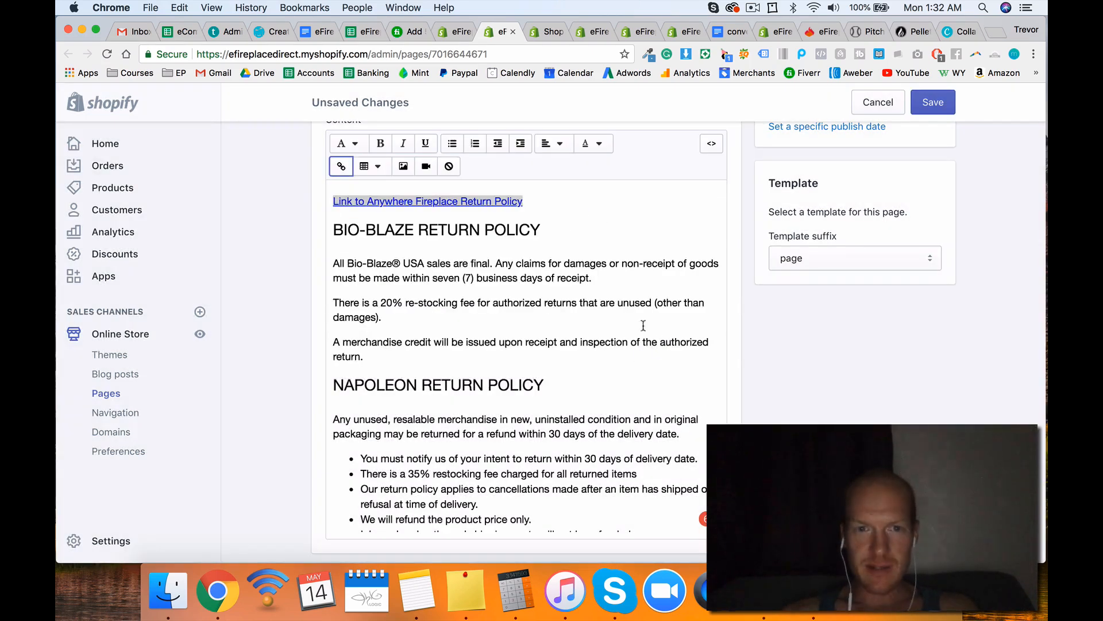
pyautogui.click(662, 347)
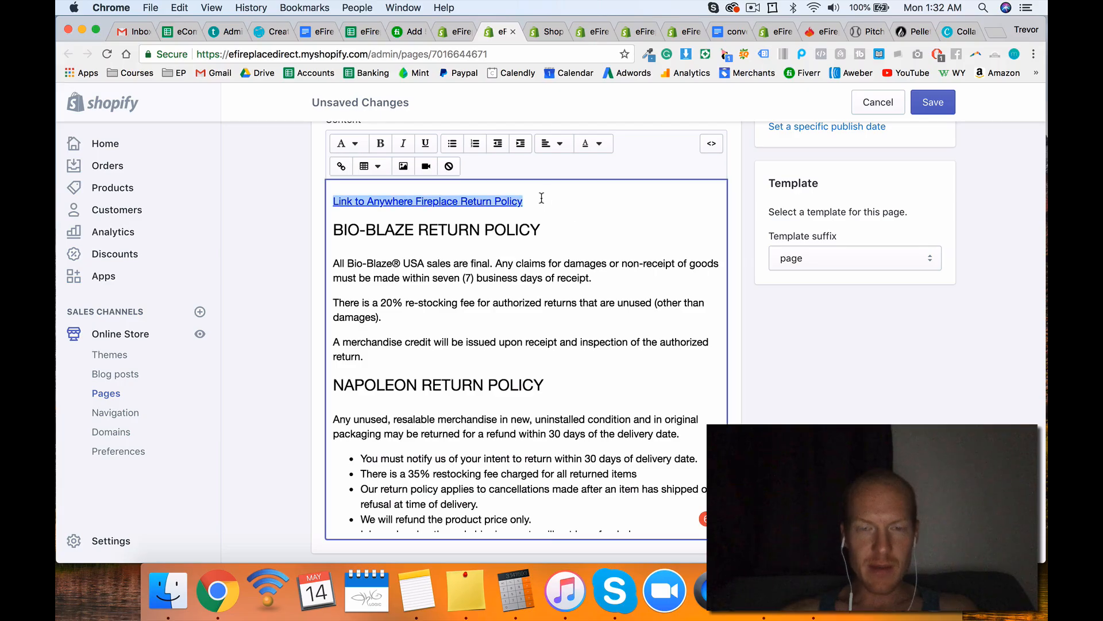
pyautogui.click(539, 198)
# Step: Examine the Bio-Blaze and Napoleon return policies, the return procedure, and the cancellation, damaged and defective merchandise sections
pyautogui.scroll(-2, 477, 198)
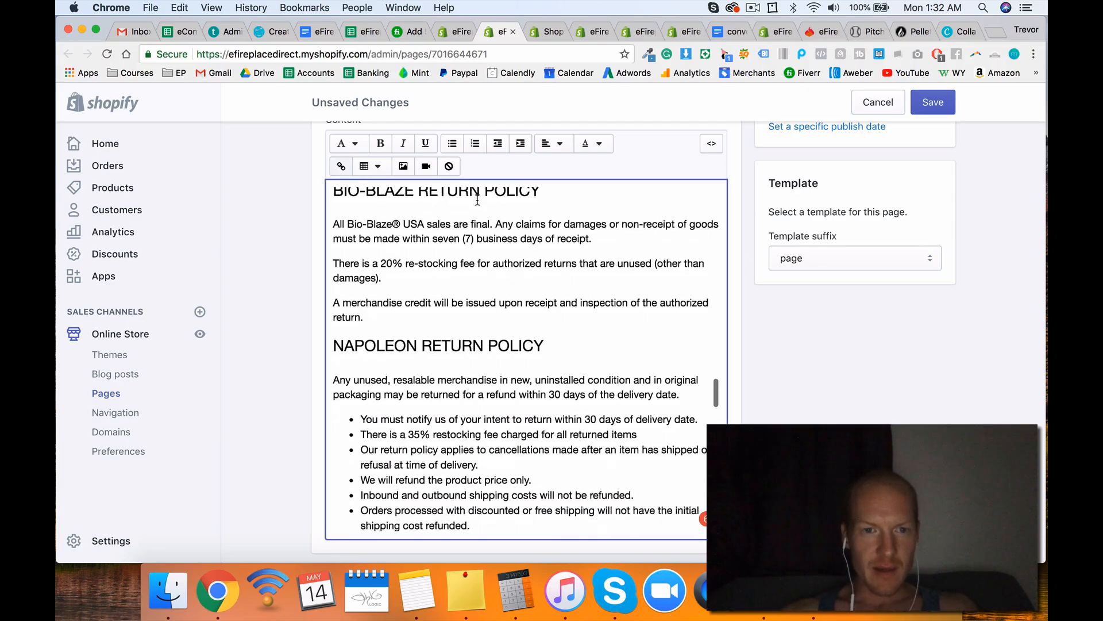
pyautogui.scroll(3, 477, 204)
pyautogui.scroll(-10, 543, 250)
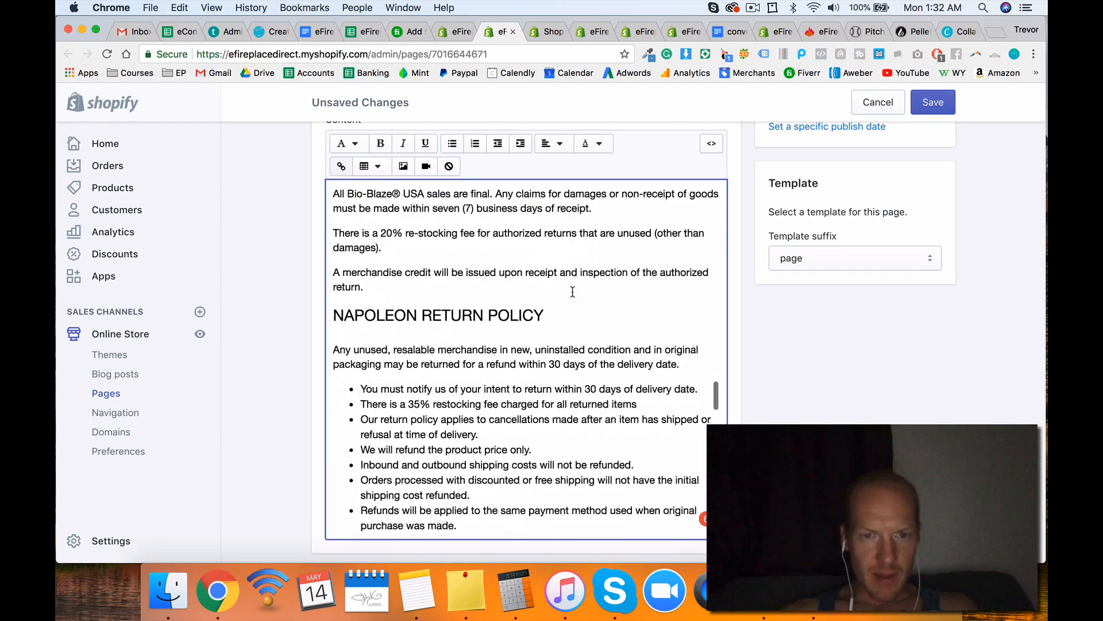
pyautogui.scroll(-6, 572, 292)
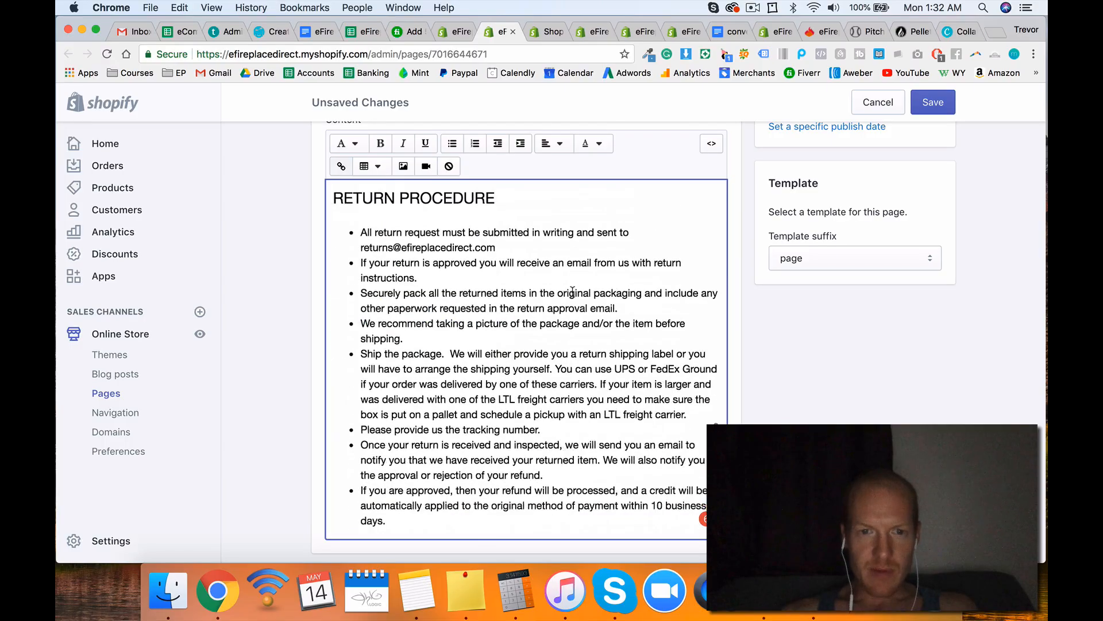
pyautogui.scroll(-3, 572, 291)
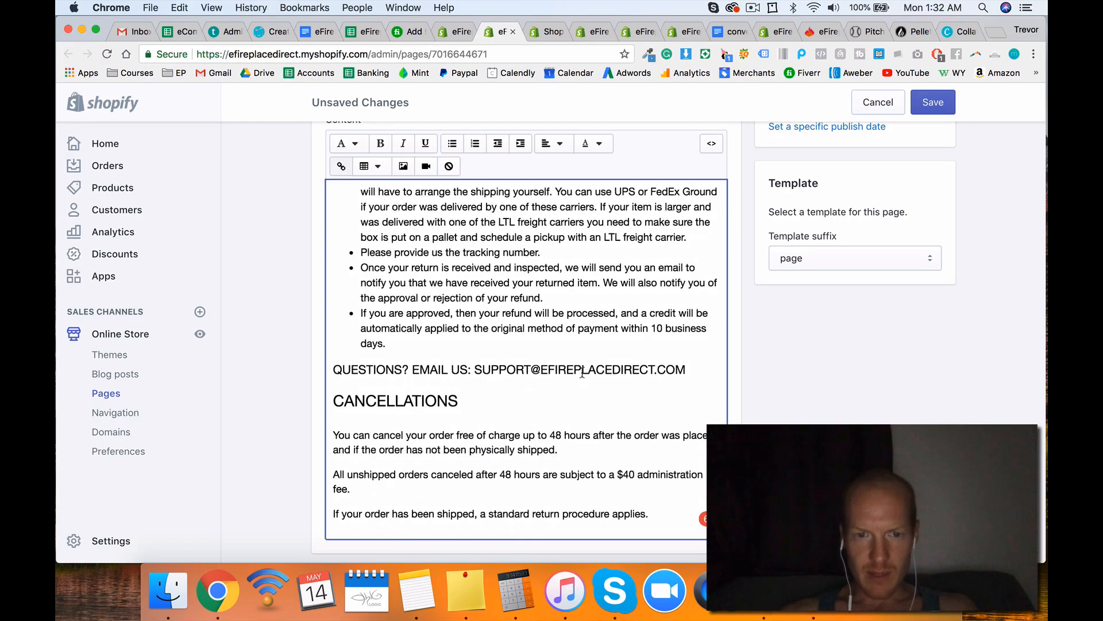
pyautogui.scroll(-4, 477, 366)
pyautogui.scroll(-5, 477, 366)
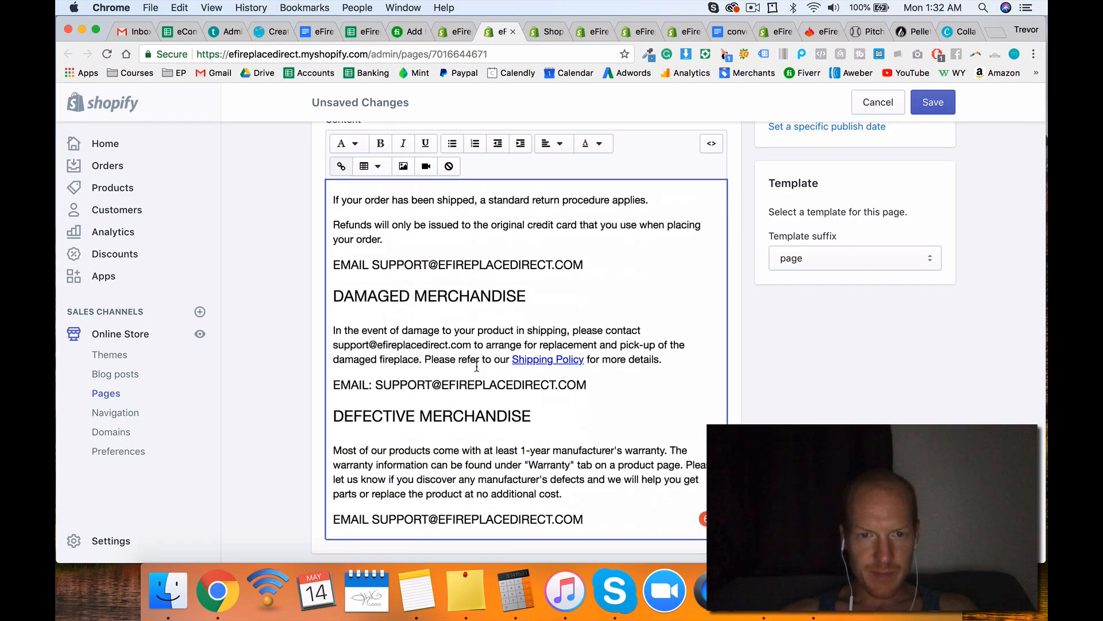
pyautogui.scroll(-10, 511, 411)
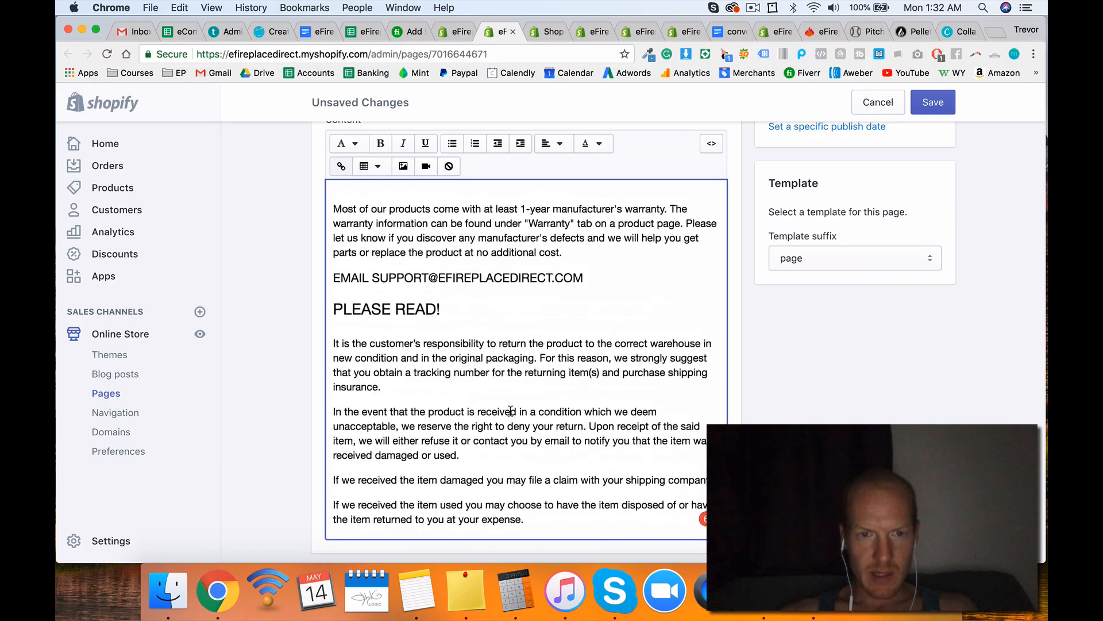
# Step: Review the whole return policy page again, from the satisfaction guarantee through the manufacturer policies to the "Please Read!" notes
pyautogui.scroll(15, 511, 411)
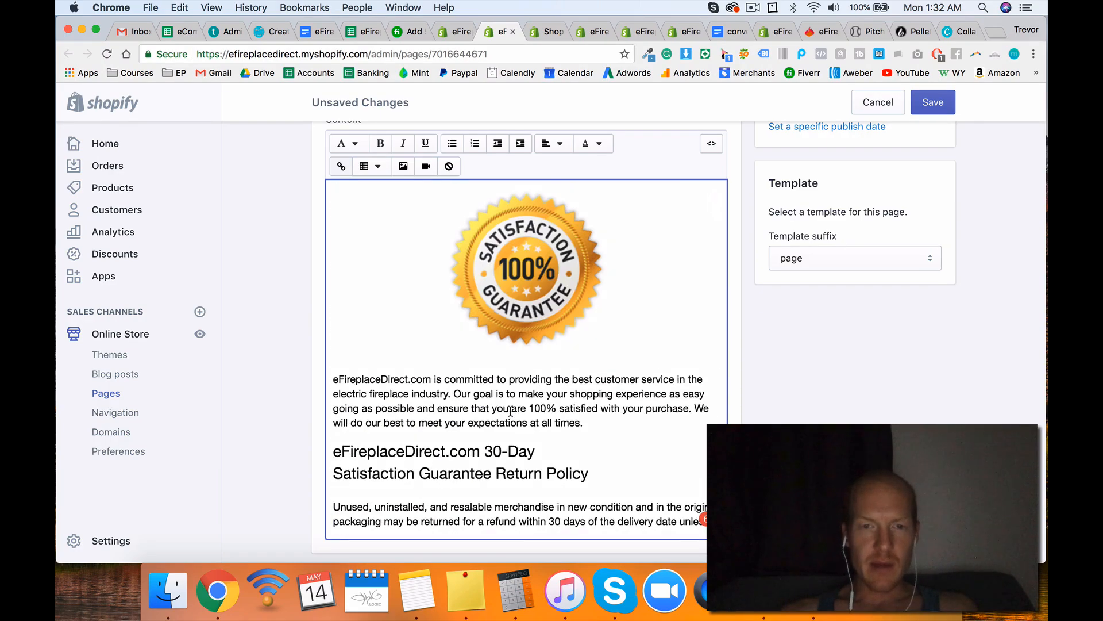
pyautogui.scroll(-10, 510, 411)
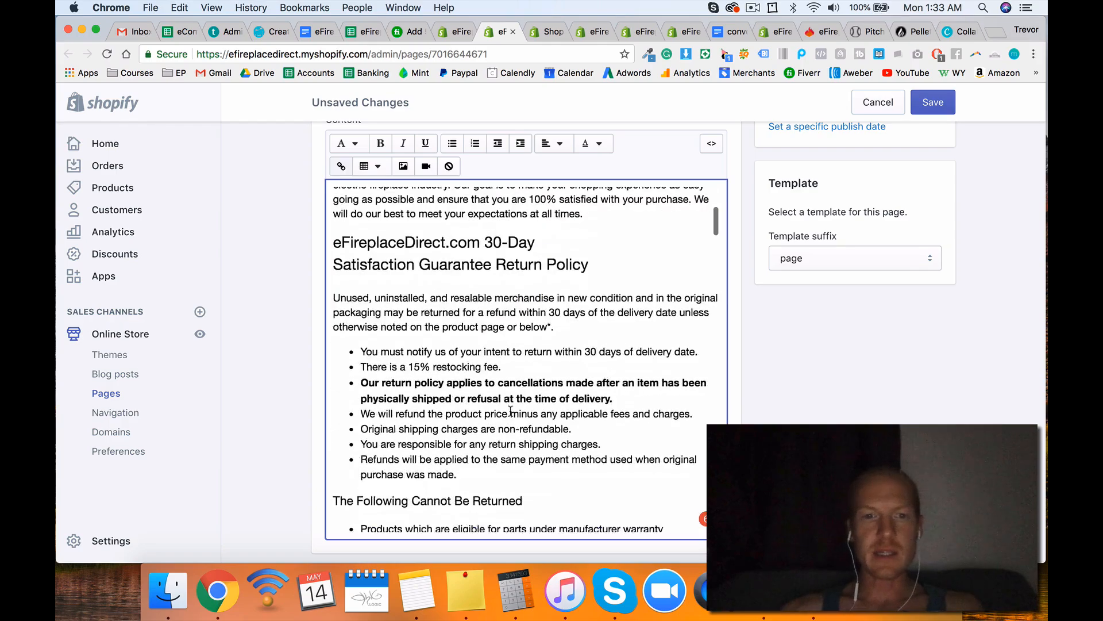
pyautogui.scroll(-5, 510, 411)
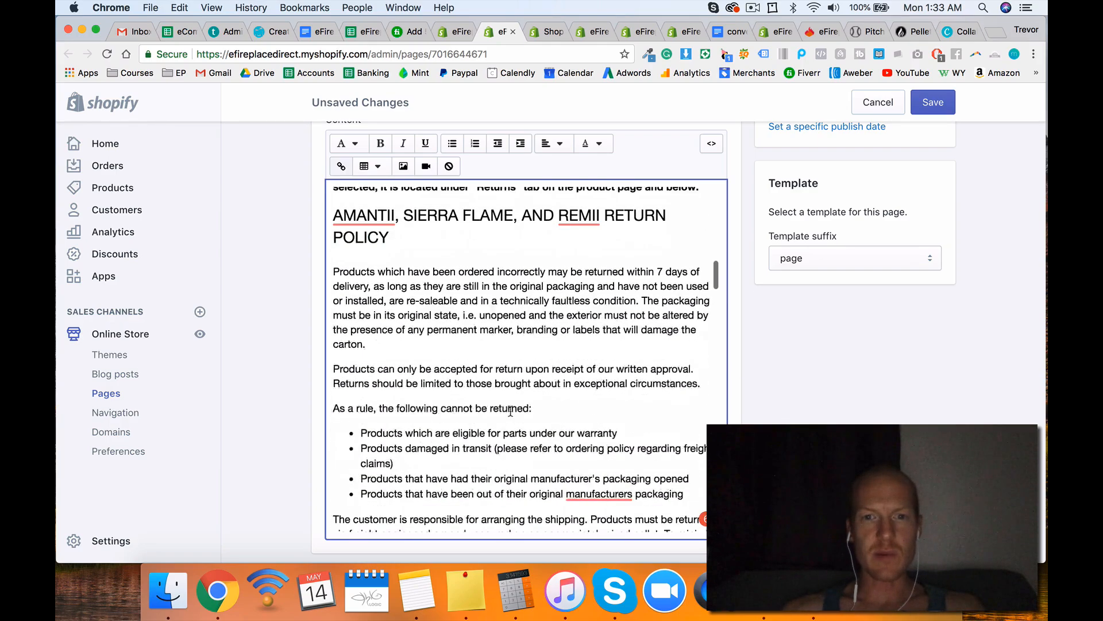
pyautogui.scroll(-1, 510, 411)
pyautogui.scroll(-15, 510, 411)
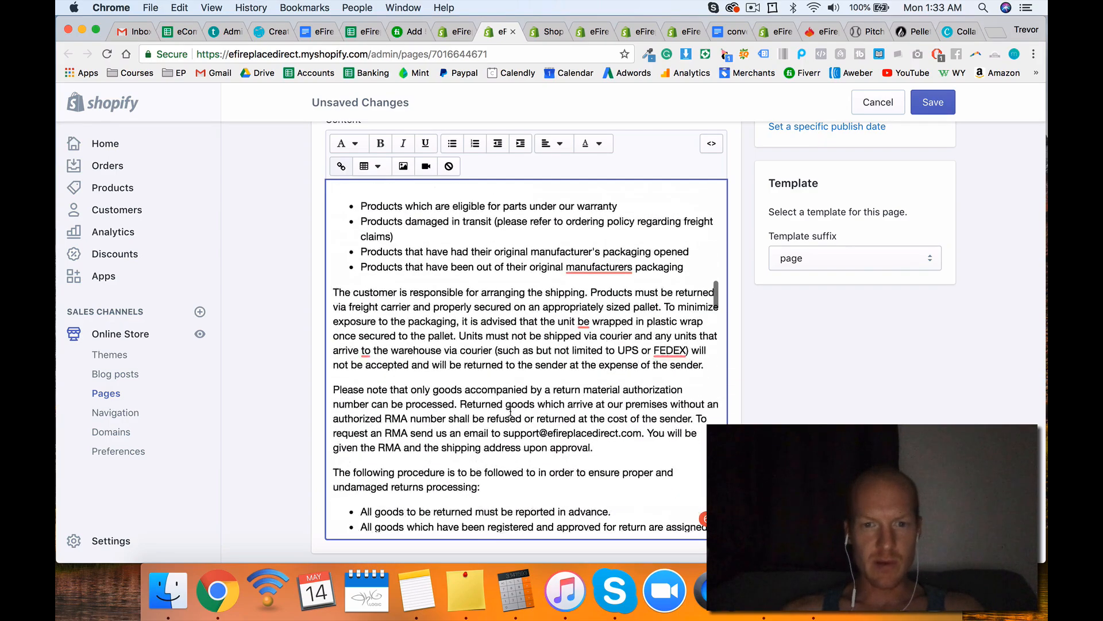
pyautogui.scroll(-20, 510, 411)
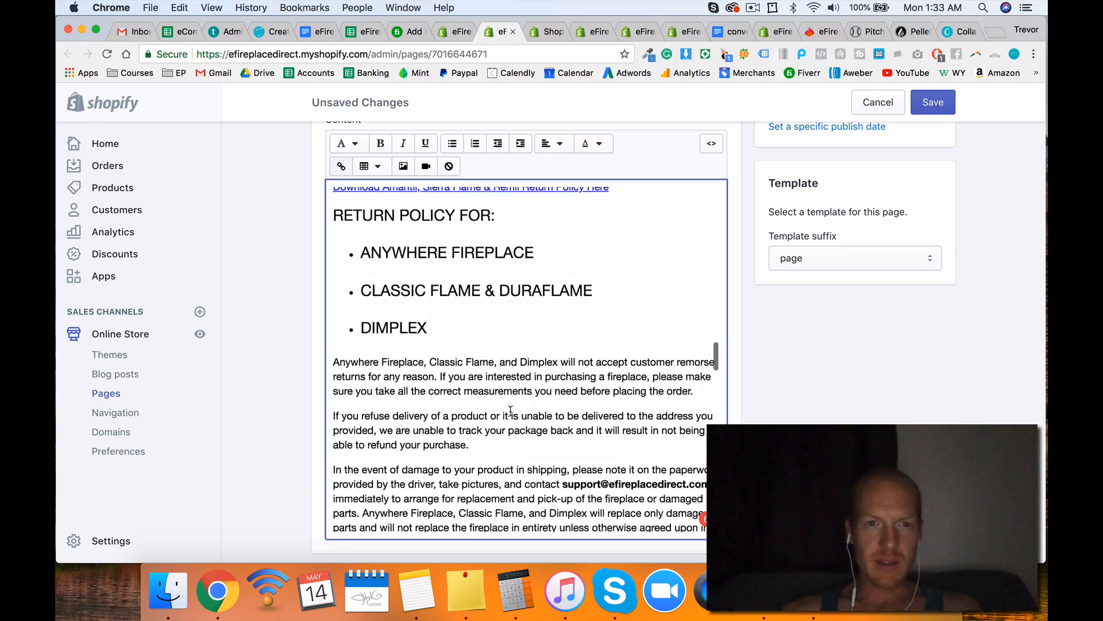
pyautogui.scroll(-20, 510, 410)
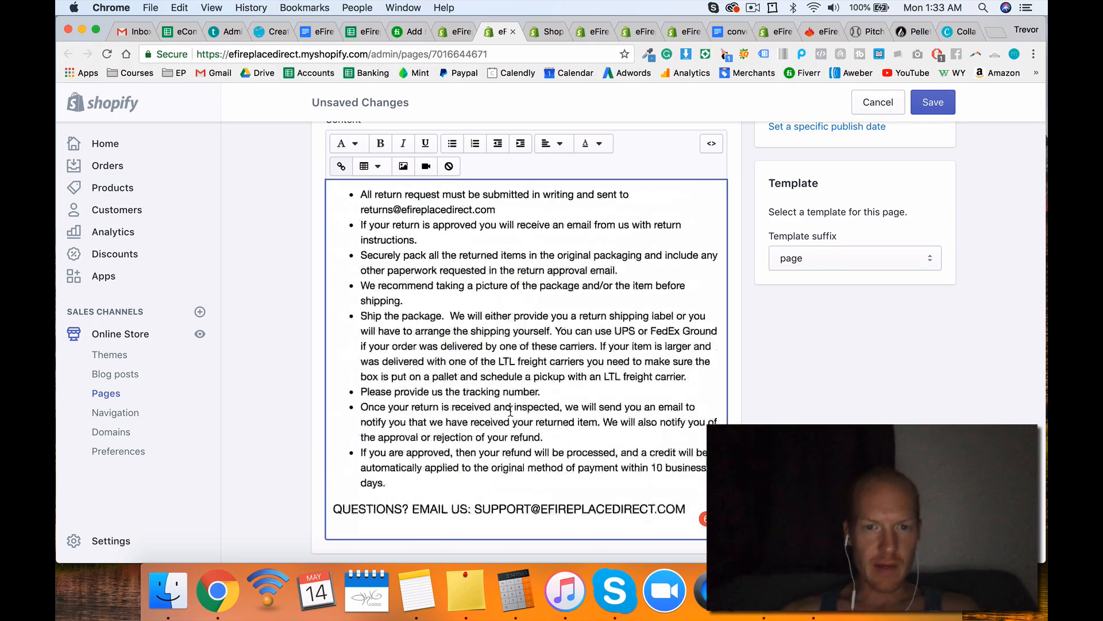
pyautogui.scroll(-20, 511, 411)
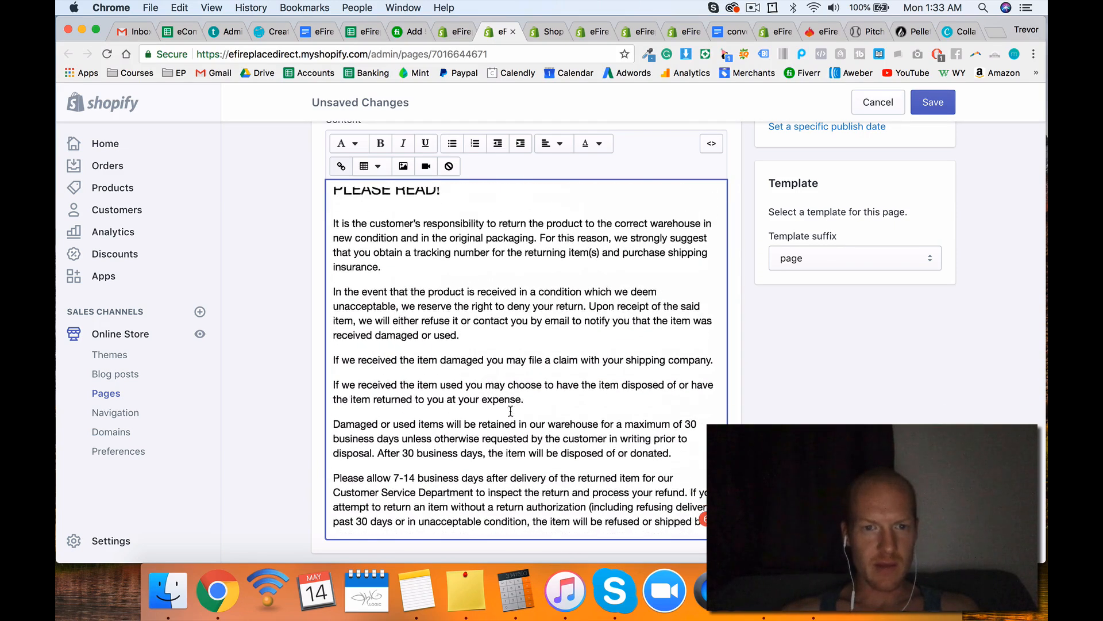
pyautogui.scroll(20, 510, 411)
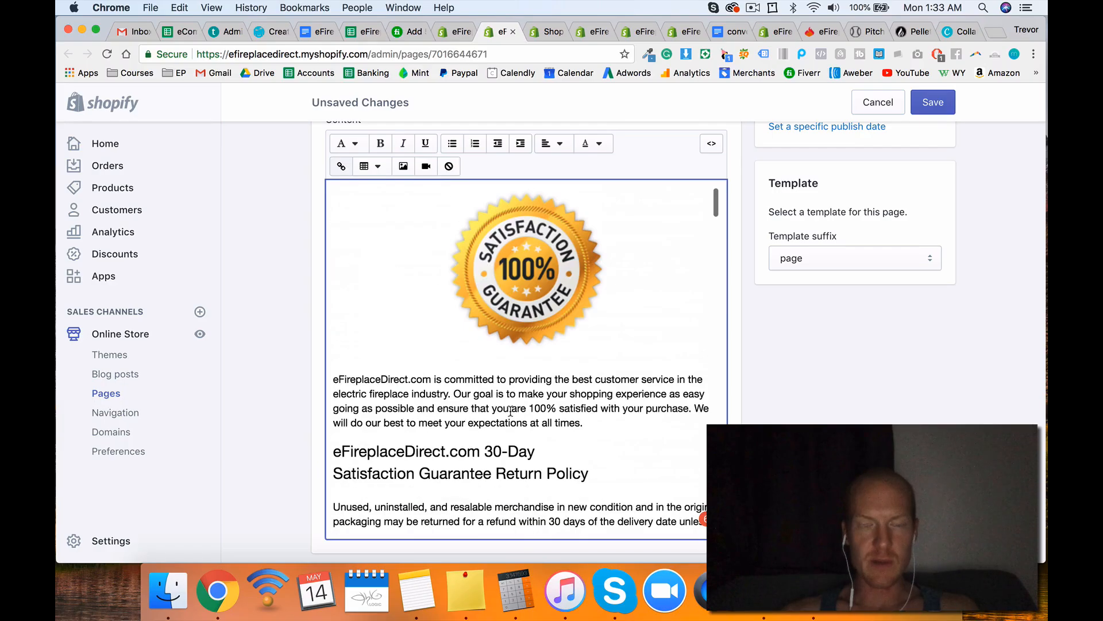
# Step: Switch to the Shipping Policy page and look over its introduction and order confirmation section
pyautogui.click(545, 33)
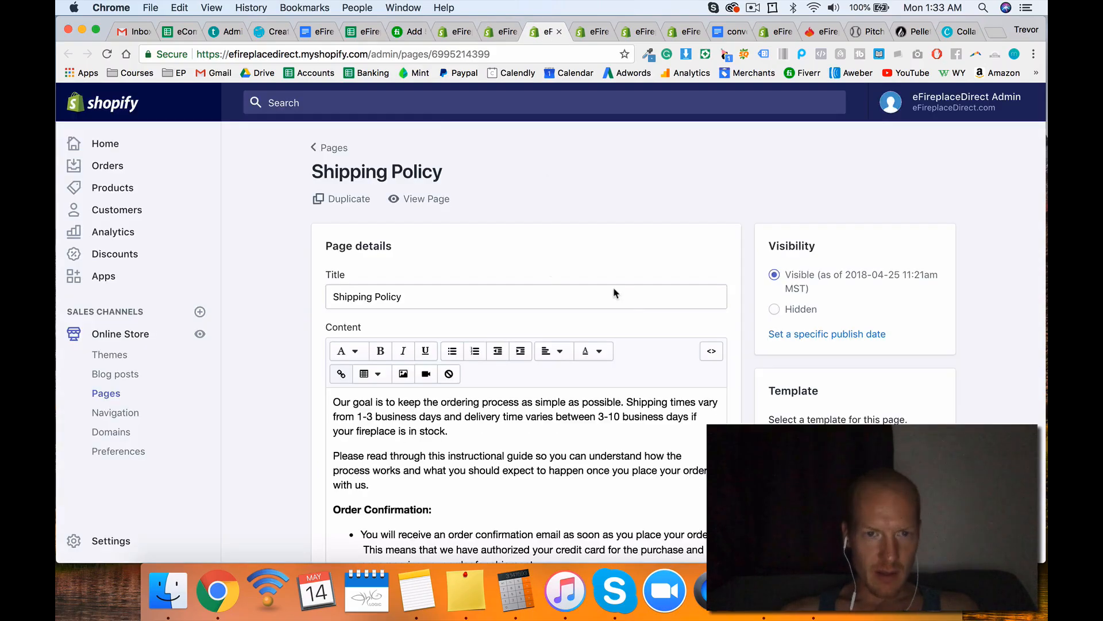
pyautogui.scroll(-3, 754, 360)
pyautogui.scroll(-3, 632, 259)
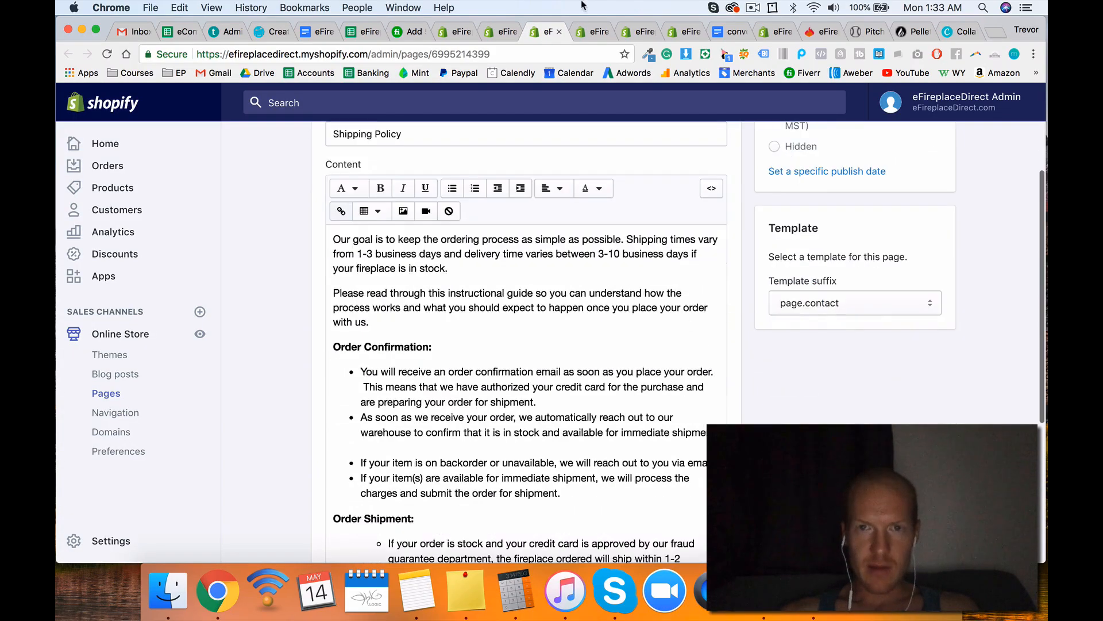
# Step: Switch to the warranty page and examine its list of manufacturer warranty registration and claim links
pyautogui.click(593, 33)
pyautogui.scroll(-5, 584, 266)
pyautogui.scroll(1, 583, 264)
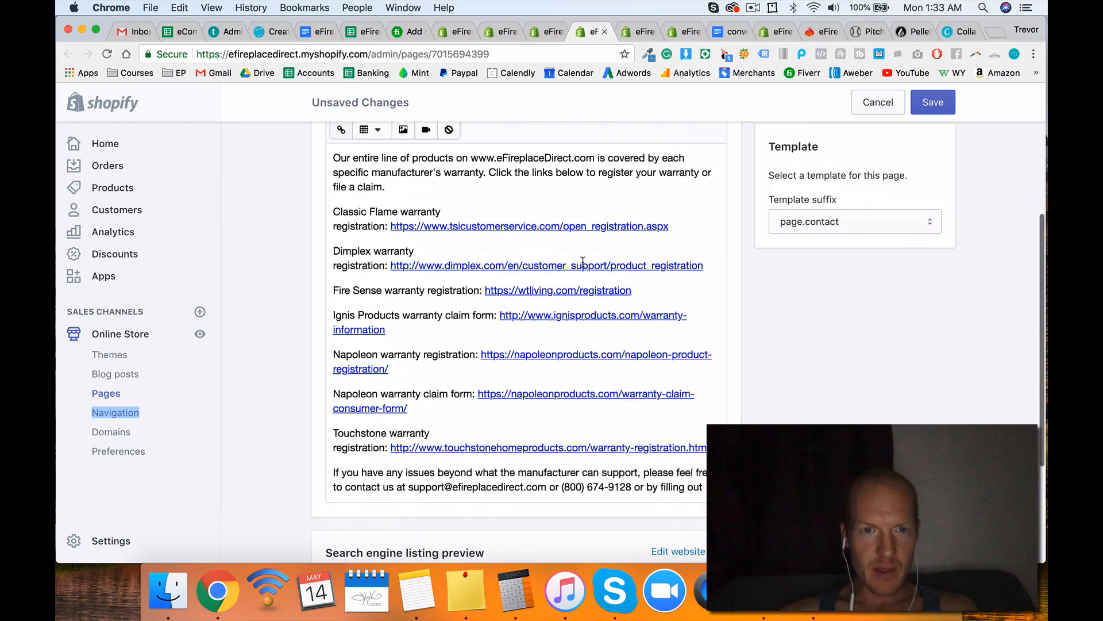
pyautogui.scroll(-1, 582, 262)
pyautogui.scroll(1, 583, 261)
pyautogui.scroll(1, 583, 262)
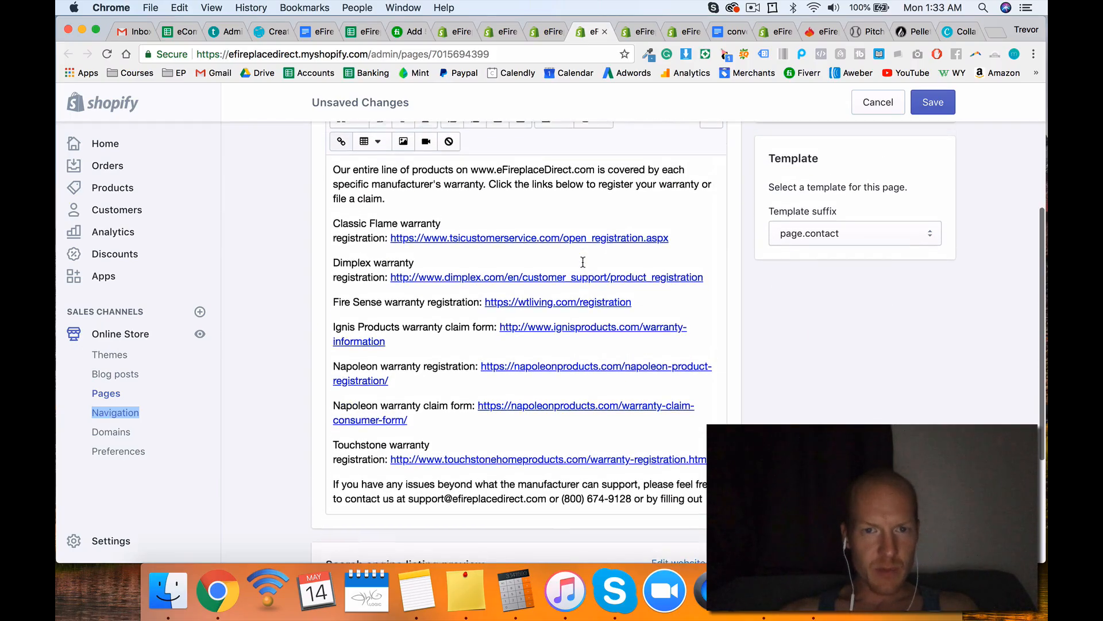
# Step: Open the Classic Flame warranty registration link in a new tab and look through the Twin-Star customer service portal's registration and support options
pyautogui.click(430, 233)
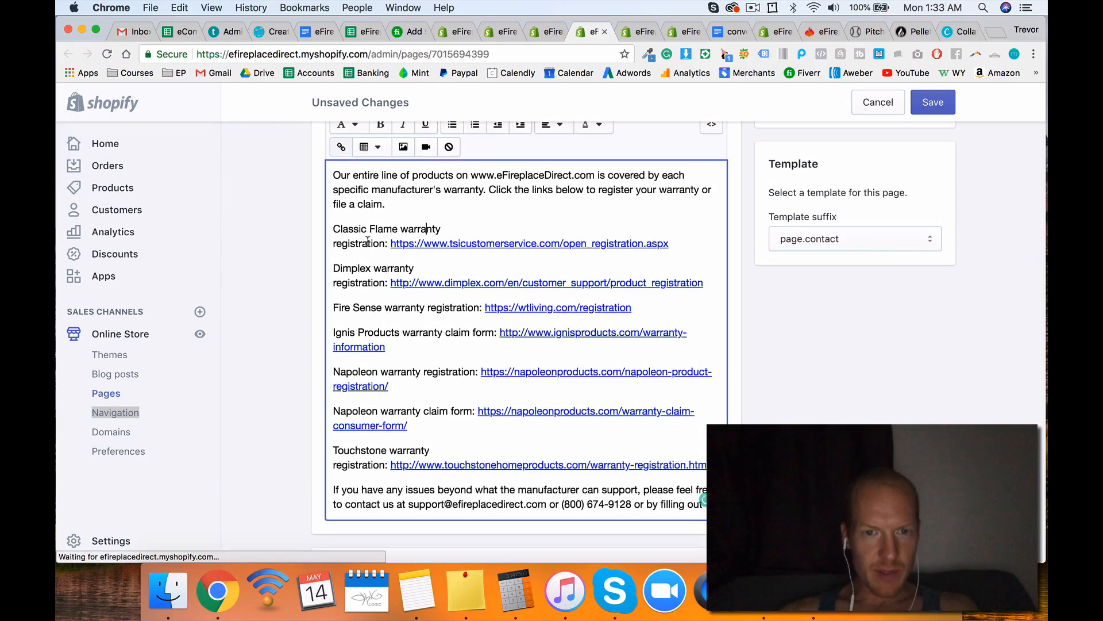
pyautogui.moveTo(669, 243); pyautogui.dragTo(391, 243)
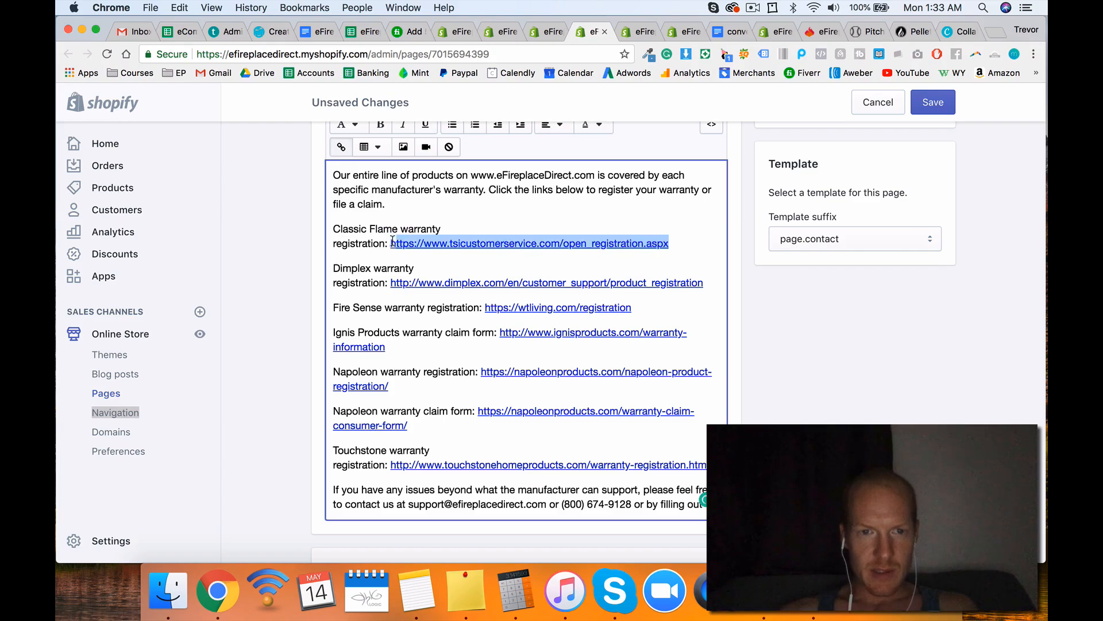
pyautogui.rightClick(402, 244)
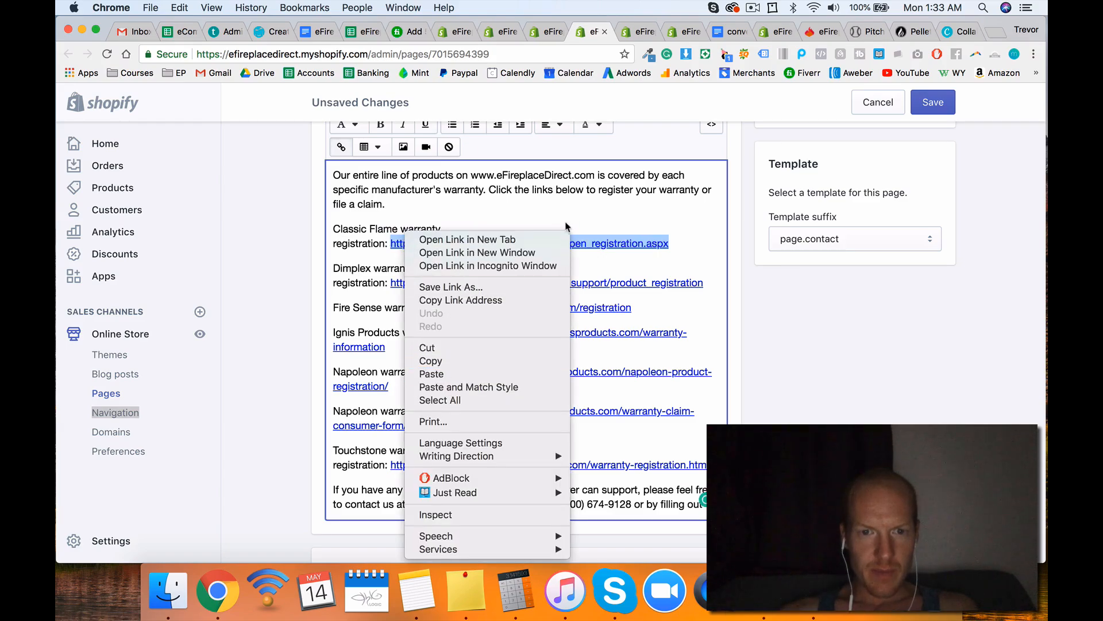
pyautogui.click(519, 235)
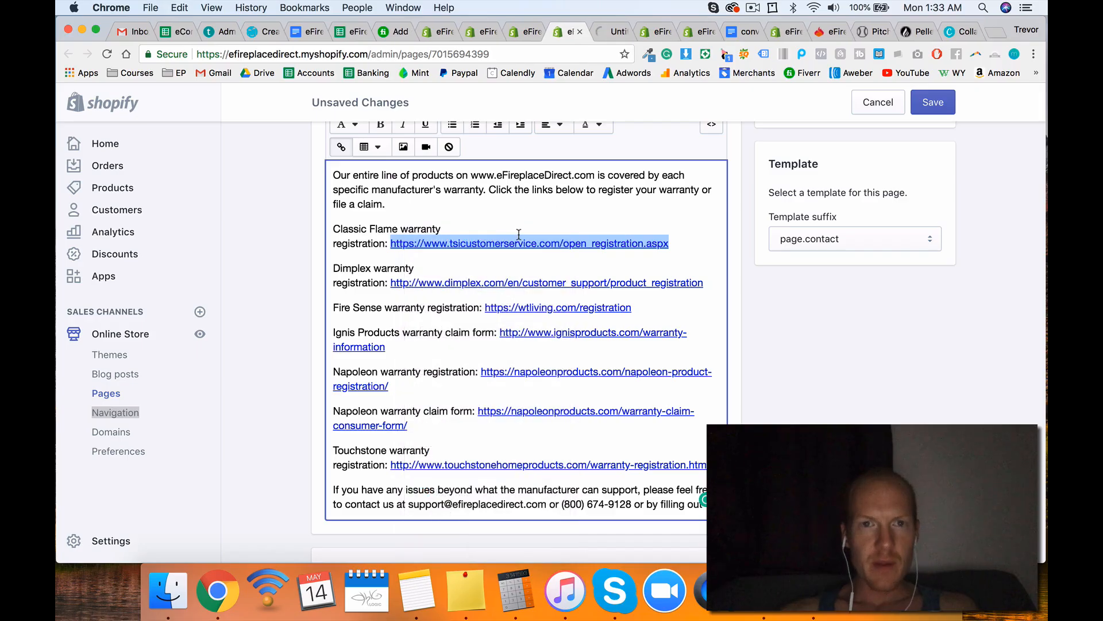
pyautogui.click(605, 38)
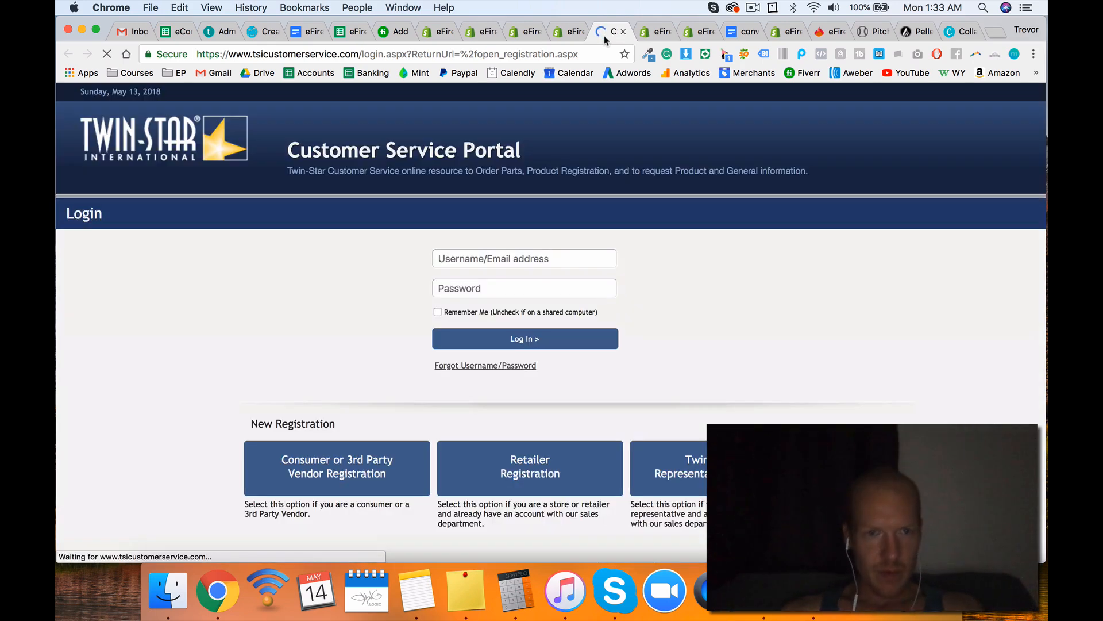
pyautogui.scroll(-5, 537, 344)
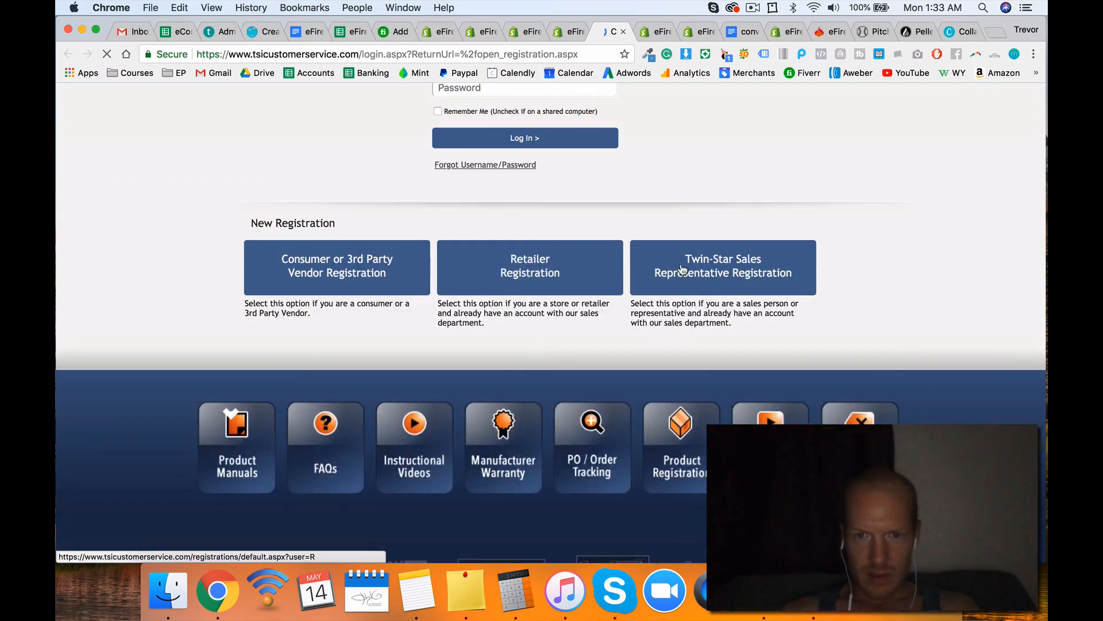
pyautogui.scroll(-6, 445, 291)
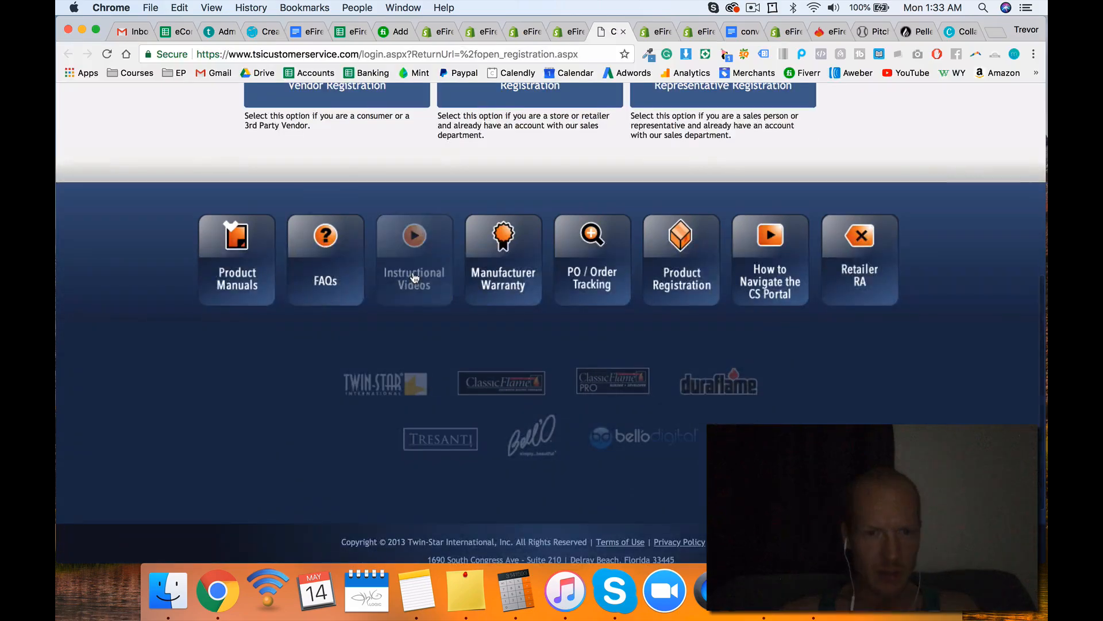
# Step: Close the Twin-Star customer service portal and reread the Warranty Registration page's manufacturer links and closing contact paragraph
pyautogui.click(623, 31)
pyautogui.scroll(-1, 499, 291)
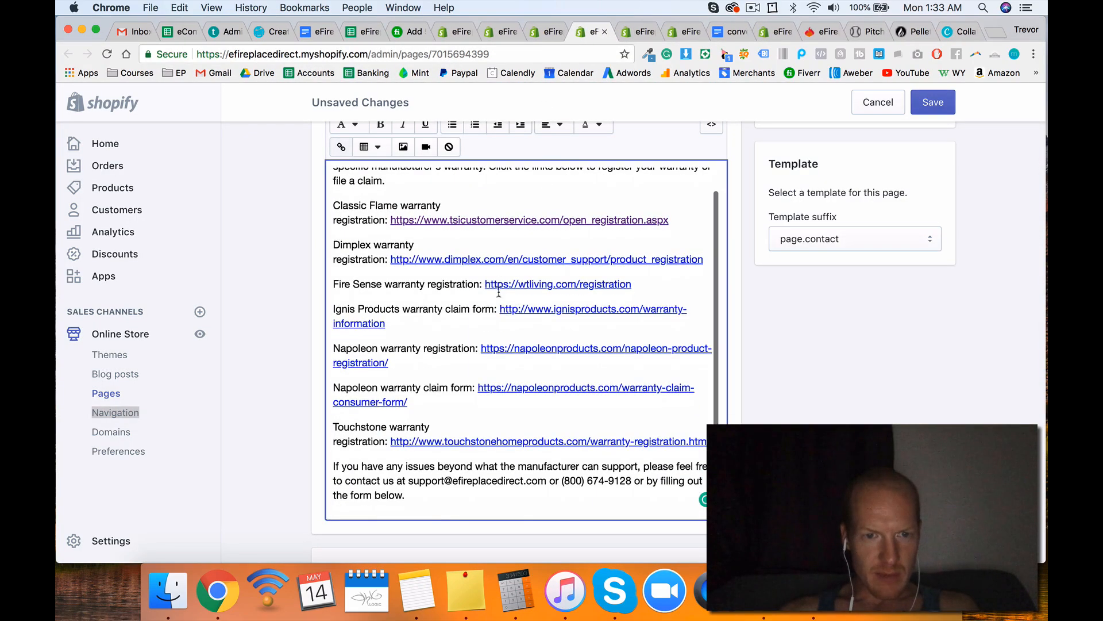
pyautogui.scroll(-1, 441, 428)
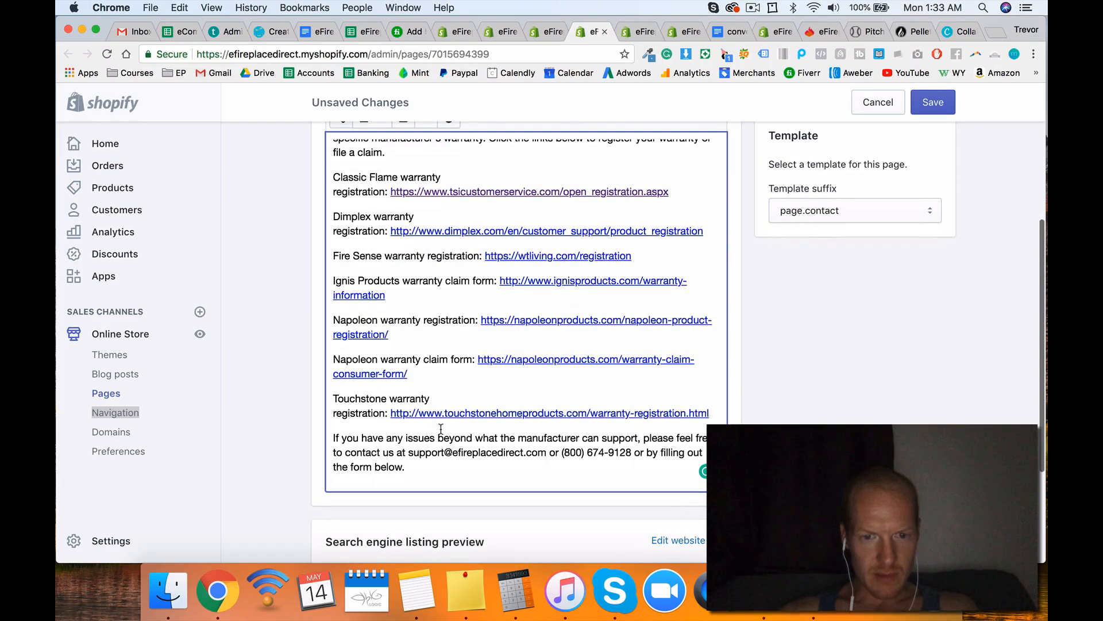
pyautogui.scroll(2, 442, 442)
pyautogui.scroll(4, 436, 176)
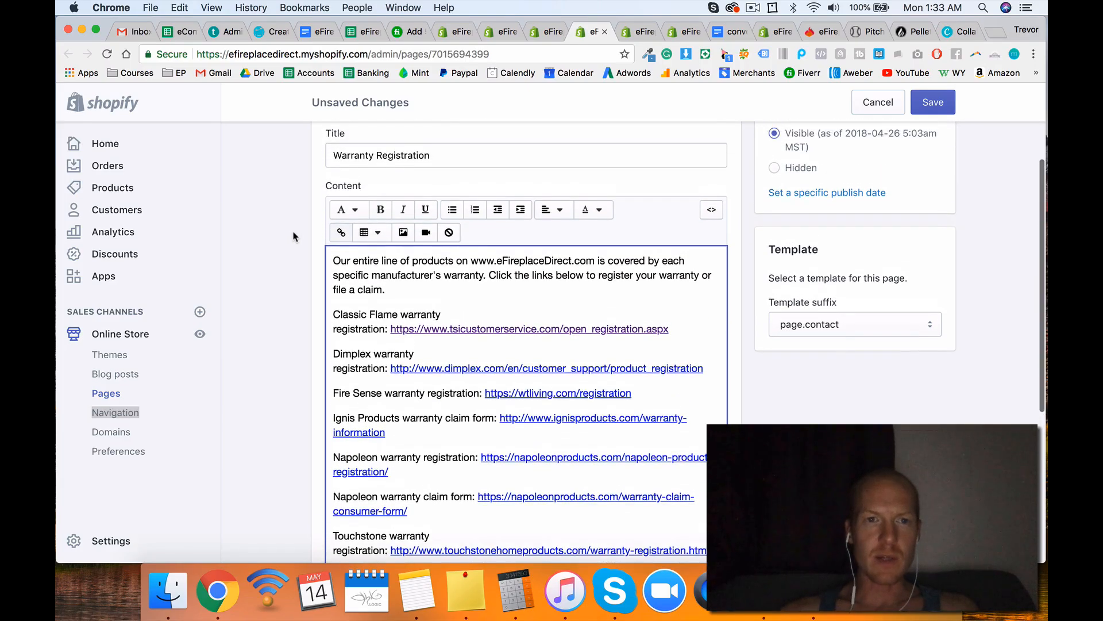
pyautogui.scroll(-2, 293, 236)
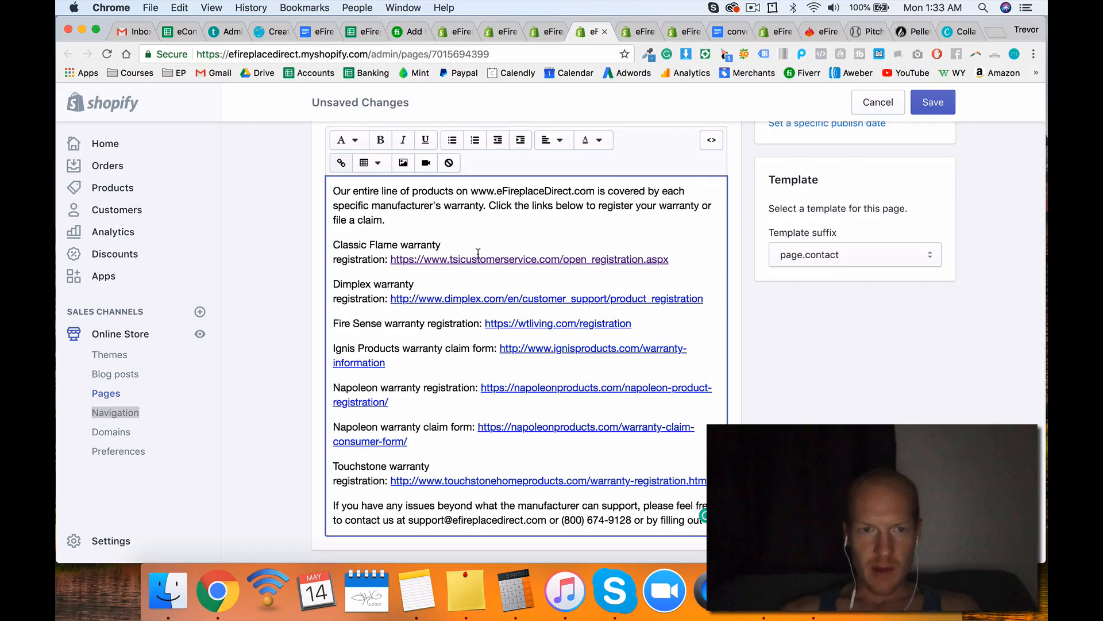
pyautogui.scroll(-2, 546, 246)
pyautogui.click(637, 31)
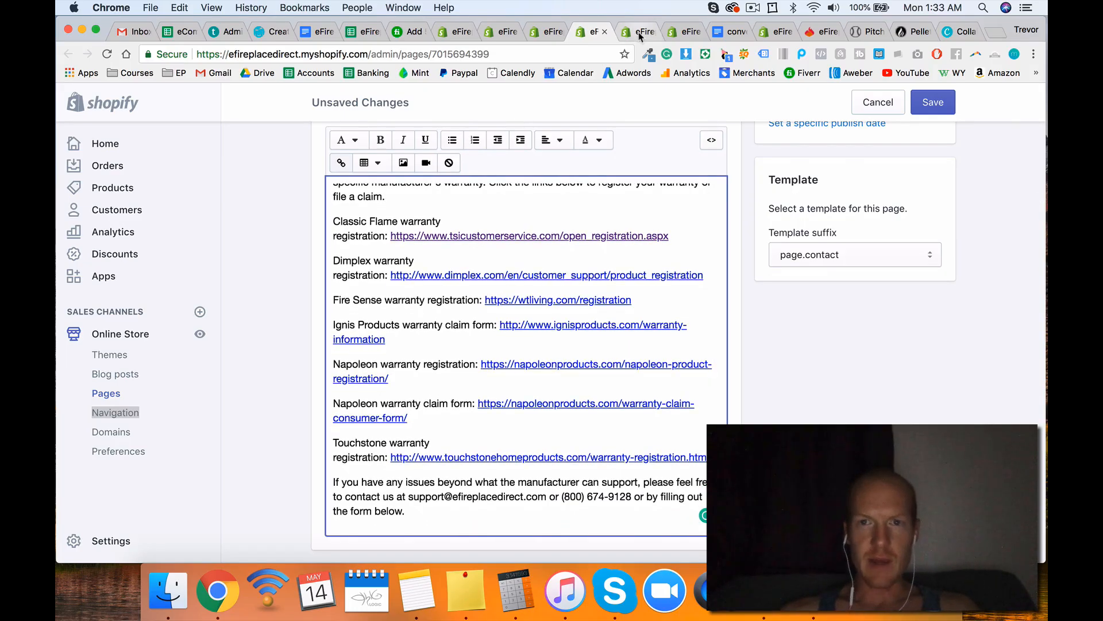
# Step: Go to the Shipping Policy page and skim its content down to the Backorders section and back up to the introduction
pyautogui.click(550, 34)
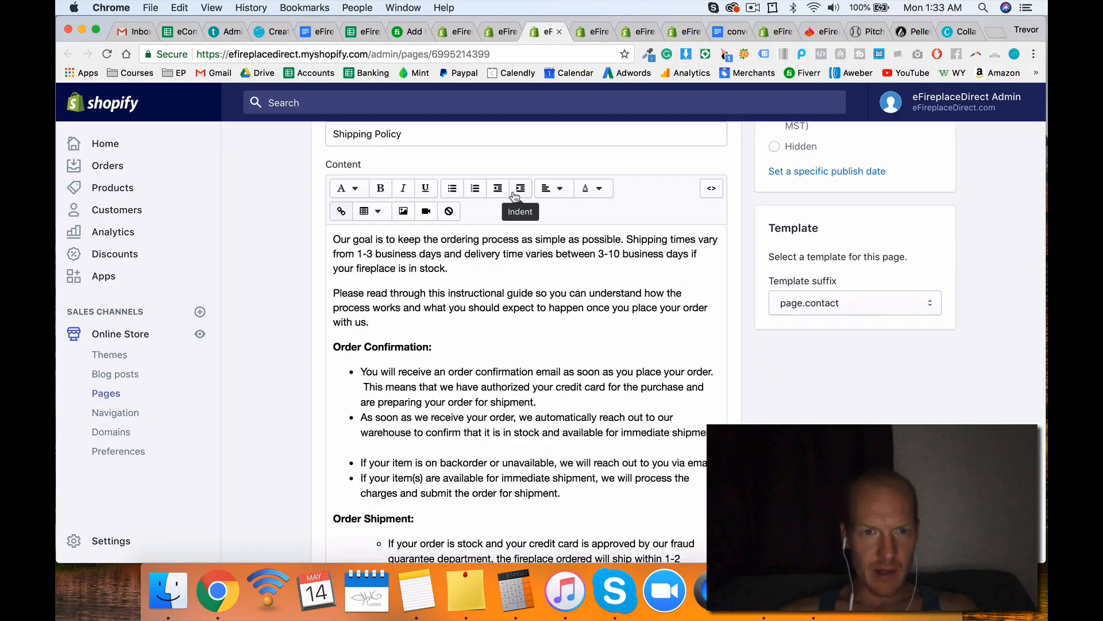
pyautogui.scroll(-6, 570, 345)
pyautogui.scroll(-15, 571, 345)
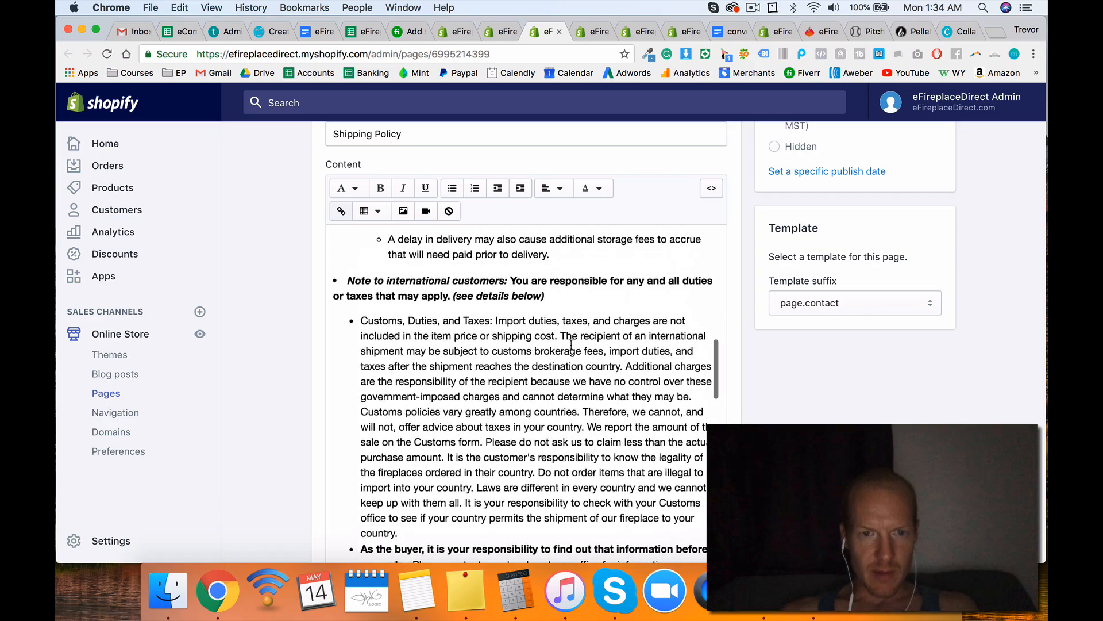
pyautogui.scroll(-5, 571, 344)
pyautogui.scroll(5, 748, 296)
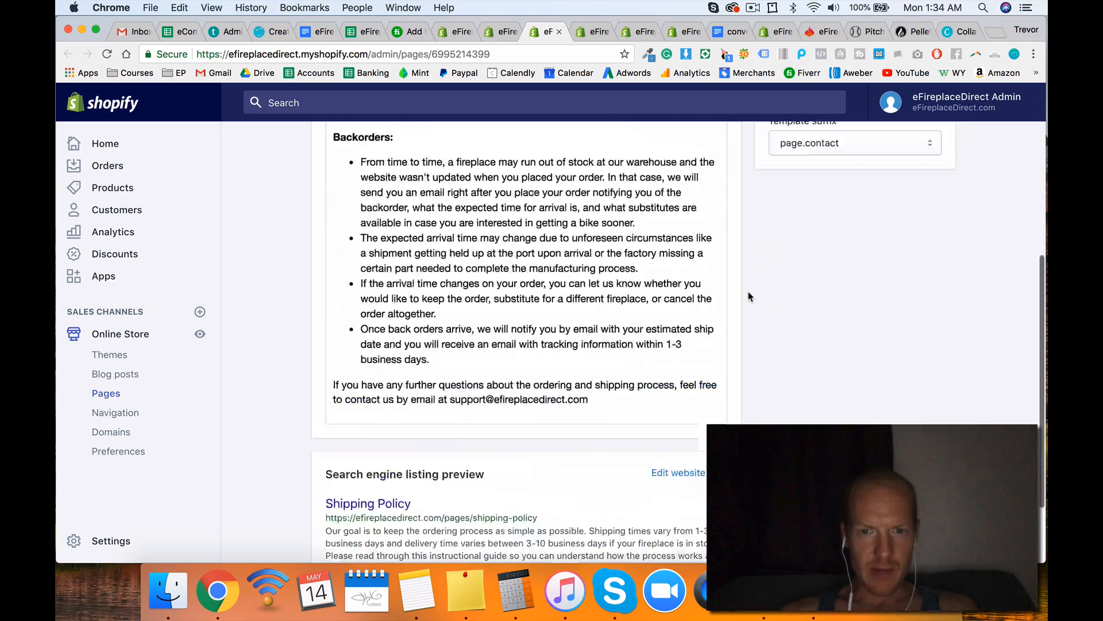
pyautogui.scroll(1, 748, 296)
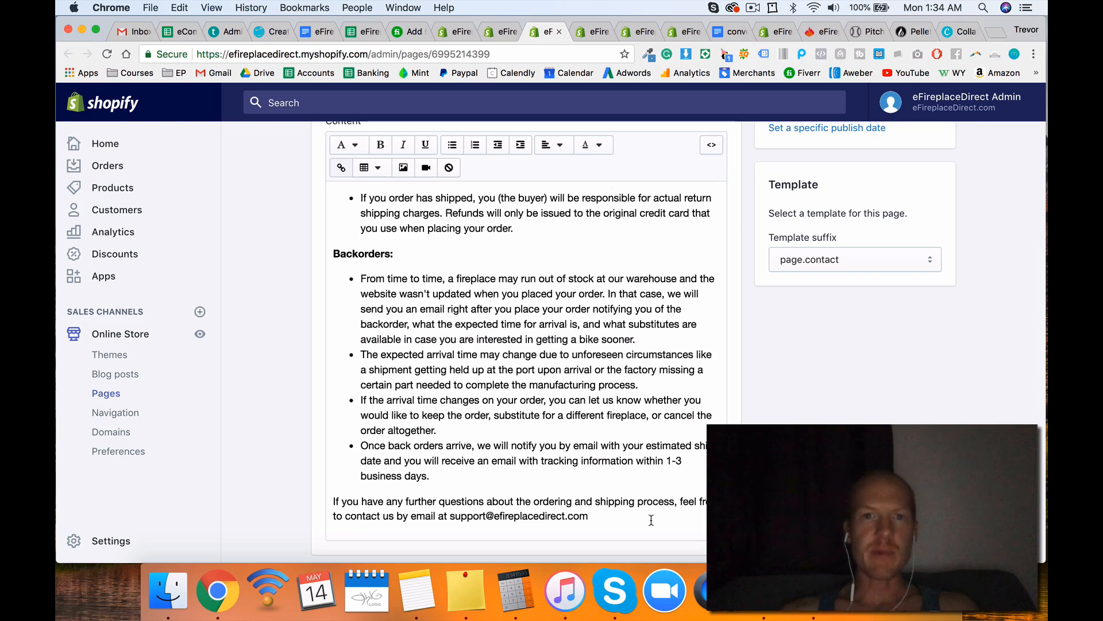
pyautogui.scroll(20, 657, 353)
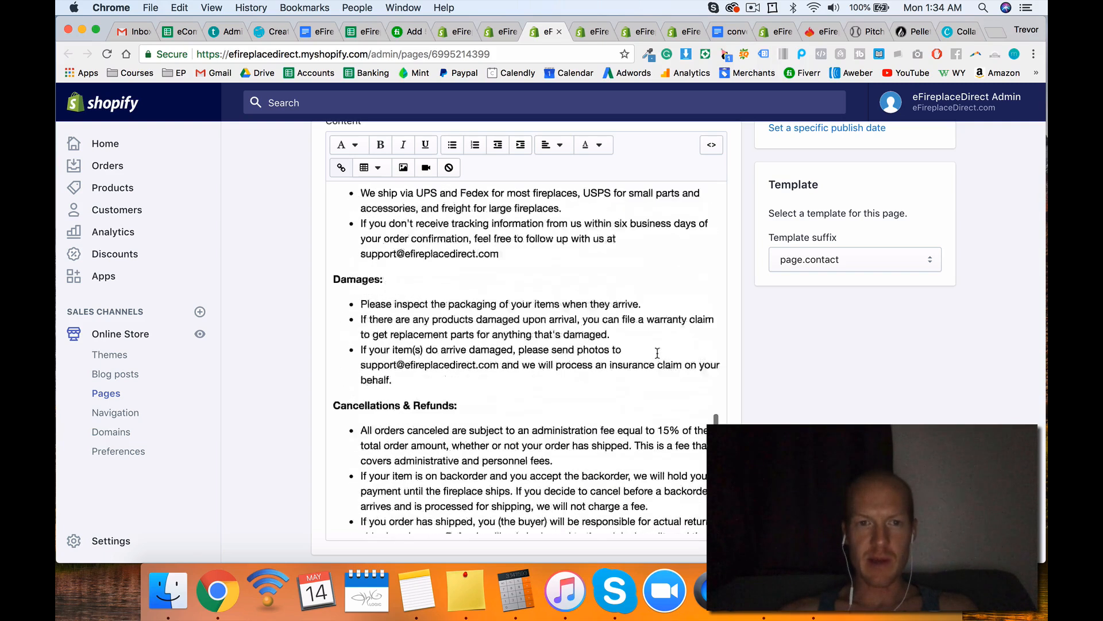
pyautogui.scroll(5, 632, 413)
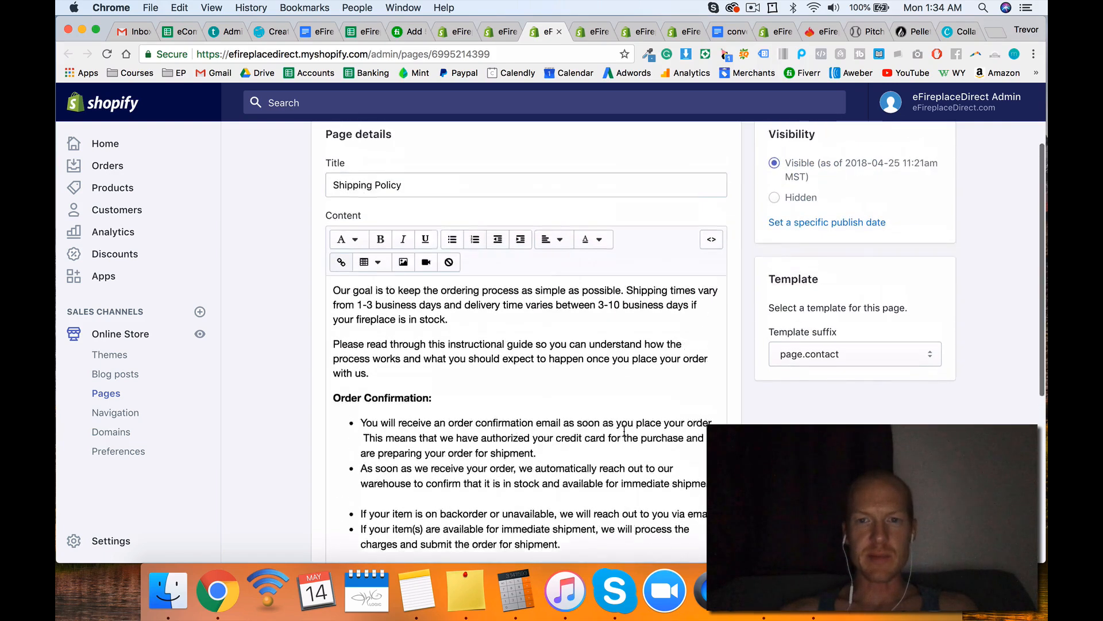
# Step: Switch to the return policy page and skim the satisfaction guarantee, exclusions and manufacturer-specific return policies
pyautogui.click(500, 31)
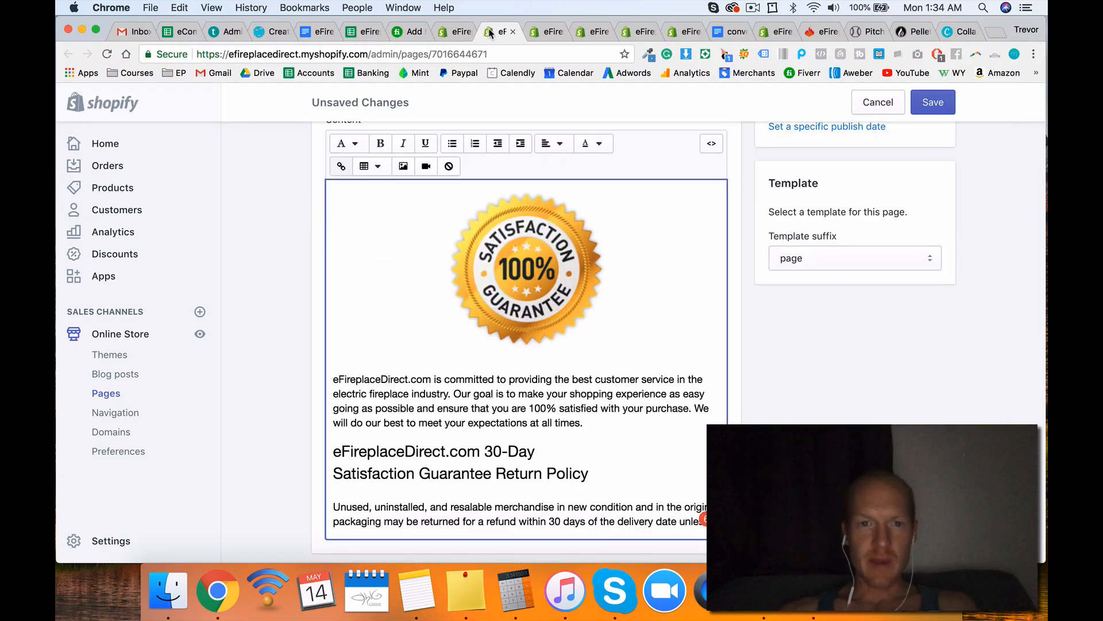
pyautogui.scroll(-2, 619, 305)
pyautogui.scroll(-15, 619, 305)
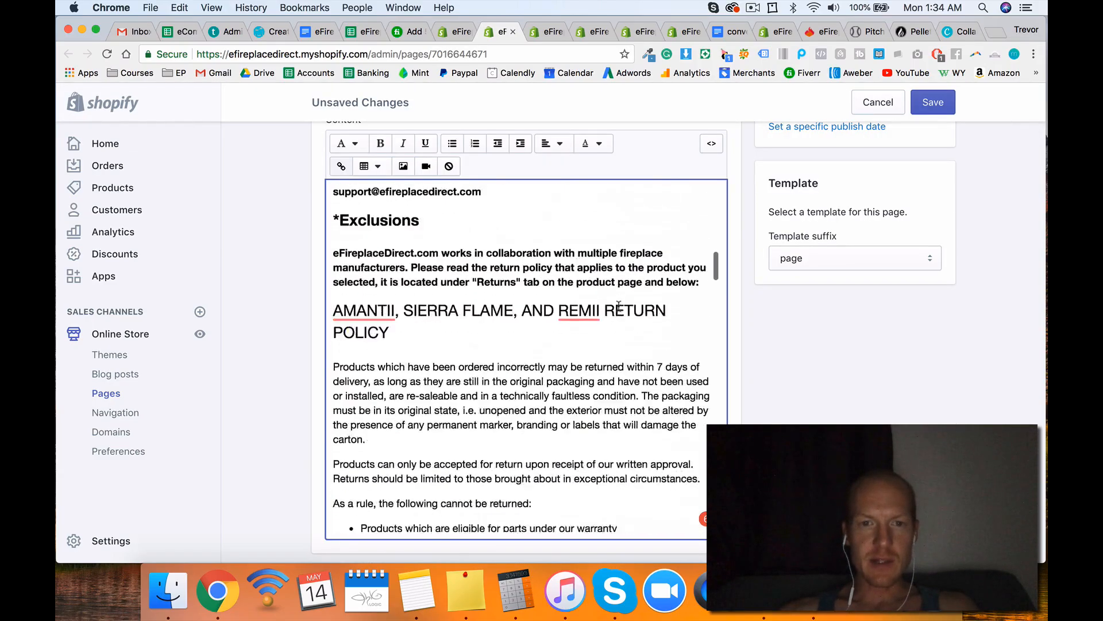
pyautogui.scroll(-20, 619, 306)
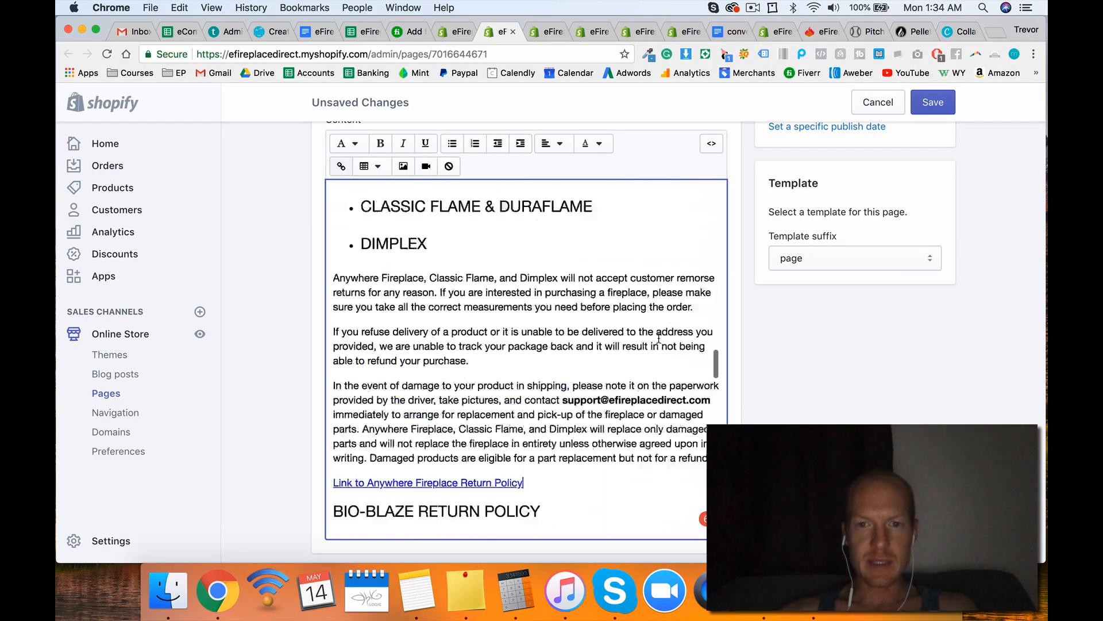
pyautogui.scroll(20, 660, 338)
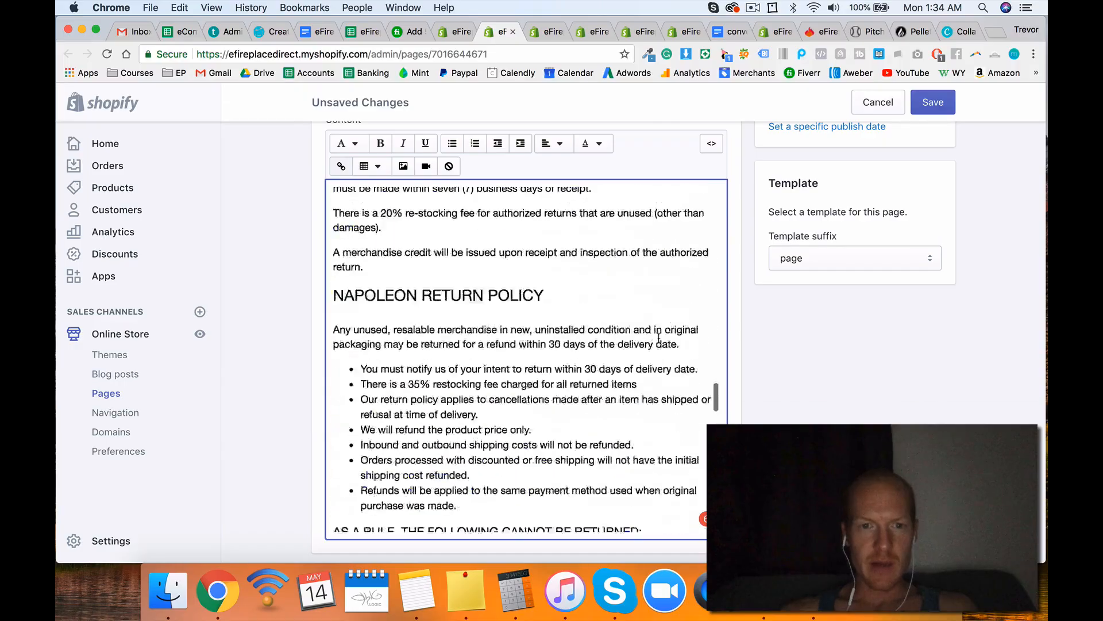
# Step: Return to the Warranty Registration page and reread the introductory paragraph about manufacturer warranty coverage
pyautogui.click(595, 33)
pyautogui.scroll(3, 585, 198)
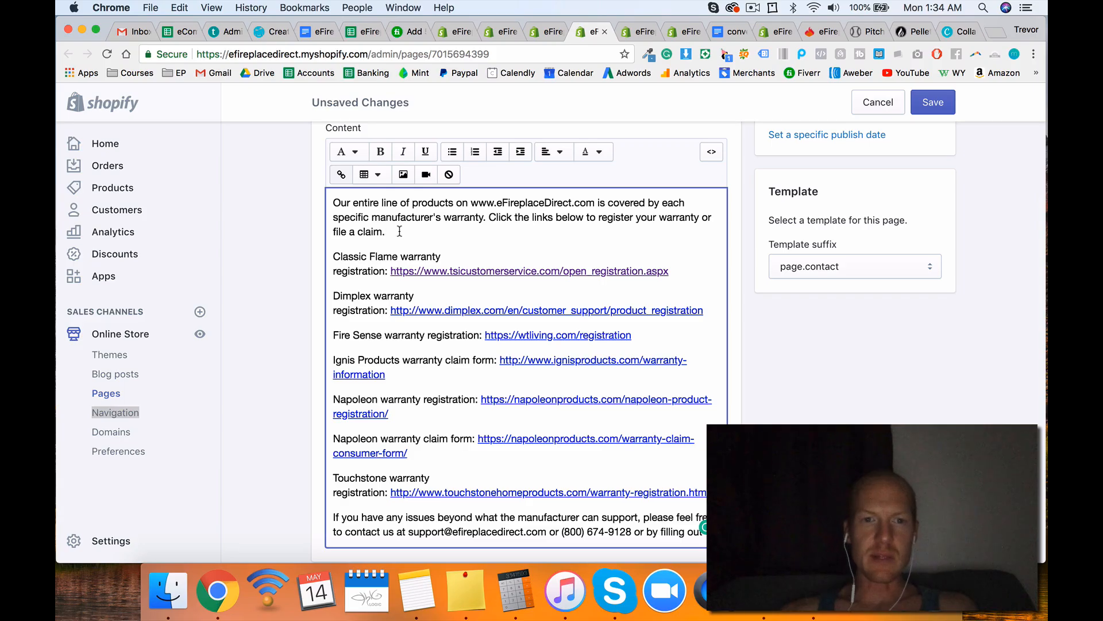
pyautogui.moveTo(399, 231); pyautogui.dragTo(336, 202)
pyautogui.click(333, 202)
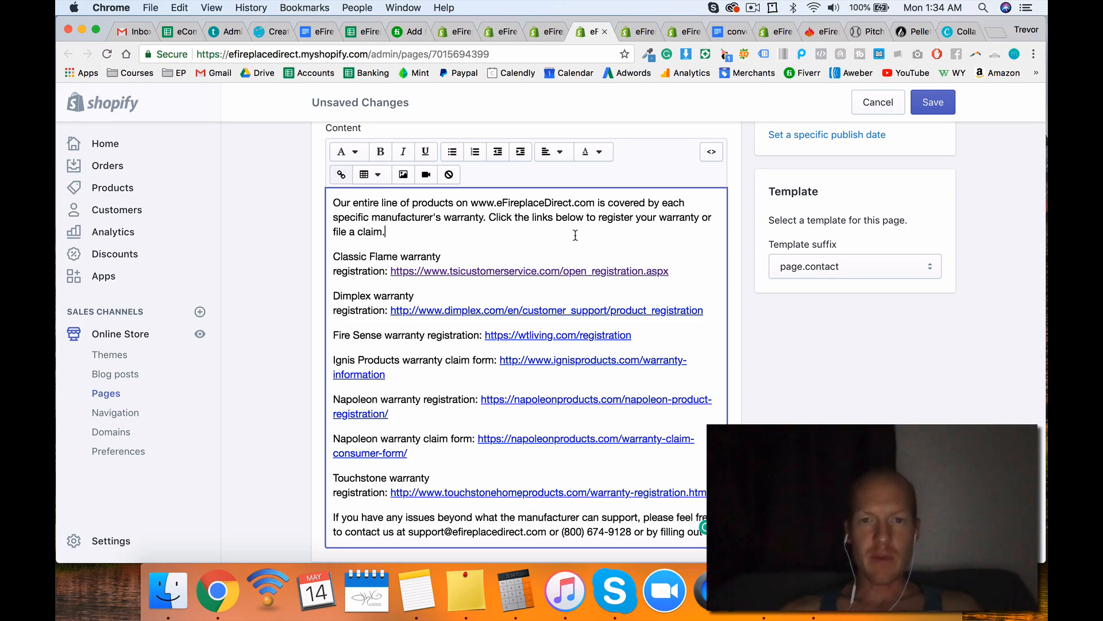
# Step: Look over the store's navigation menus and the HelpCenter app's General Questions categories
pyautogui.click(631, 30)
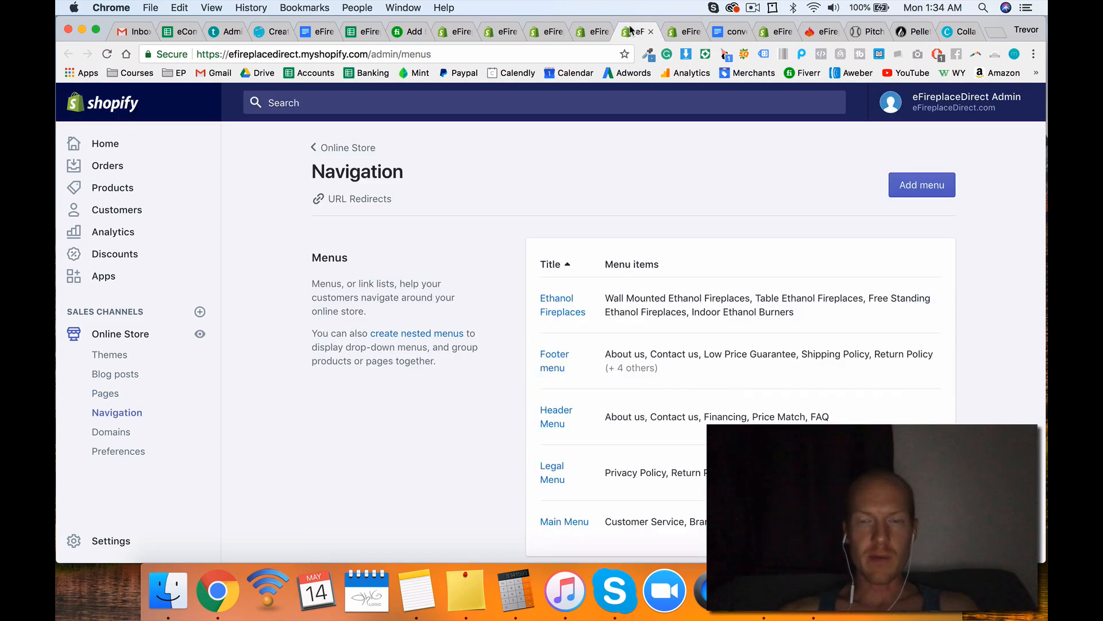
pyautogui.click(673, 33)
pyautogui.scroll(-4, 647, 248)
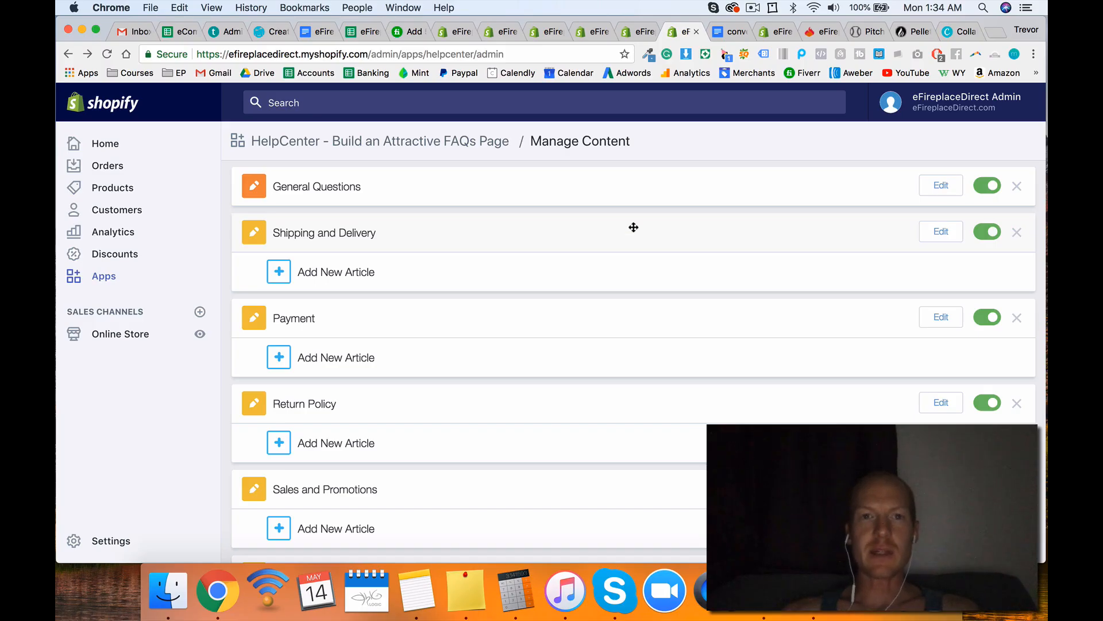
# Step: Recheck the start of the Shipping Policy page against the HelpCenter content, looking through its general and product question categories
pyautogui.click(549, 33)
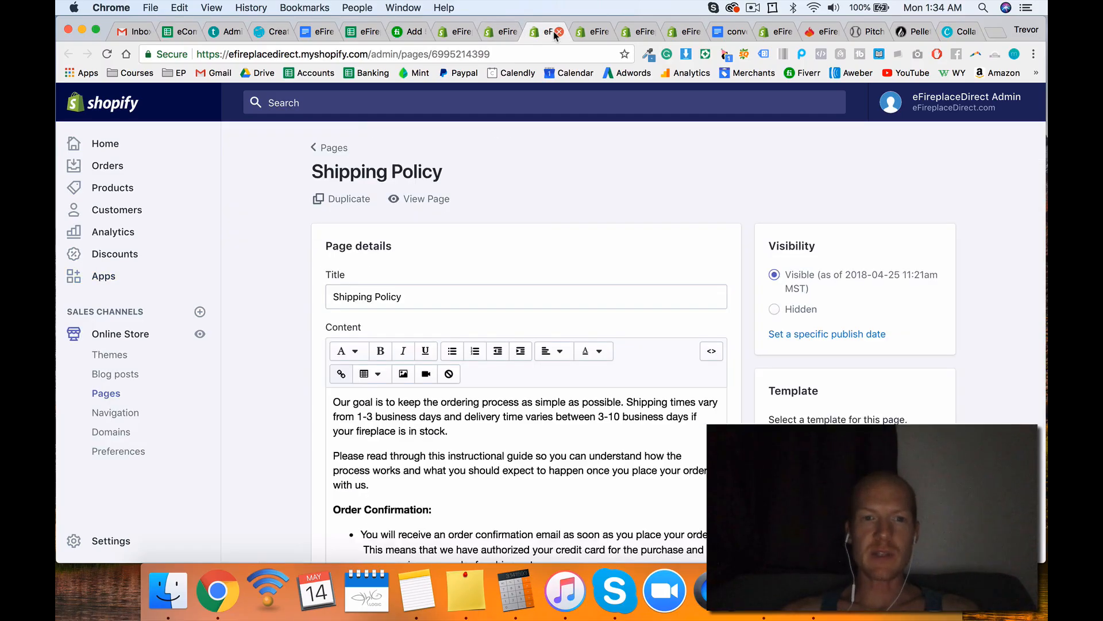
pyautogui.scroll(-5, 575, 276)
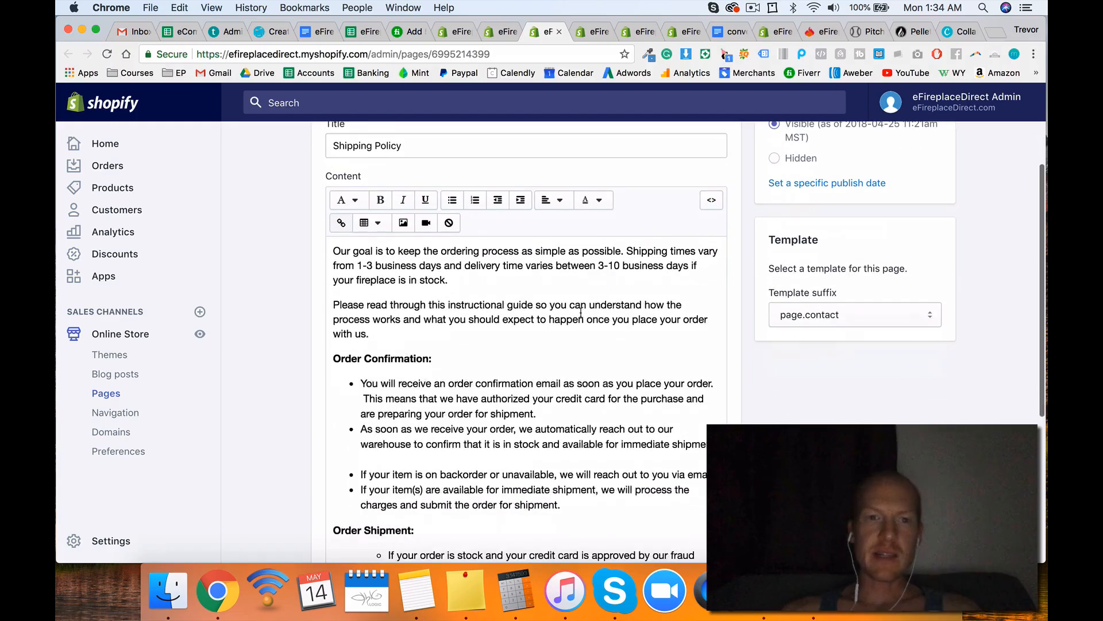
pyautogui.hotkey('ctrl', 'Tab')
pyautogui.hotkey('ctrl', 'Tab')
pyautogui.hotkey('ctrl', 'Tab')
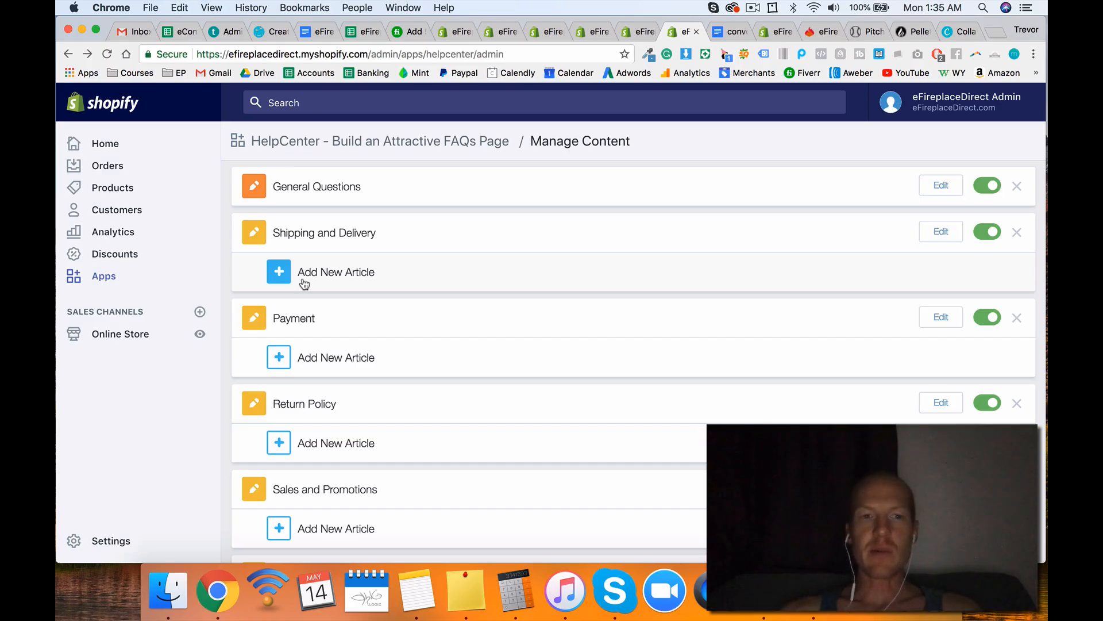
pyautogui.scroll(-15, 614, 180)
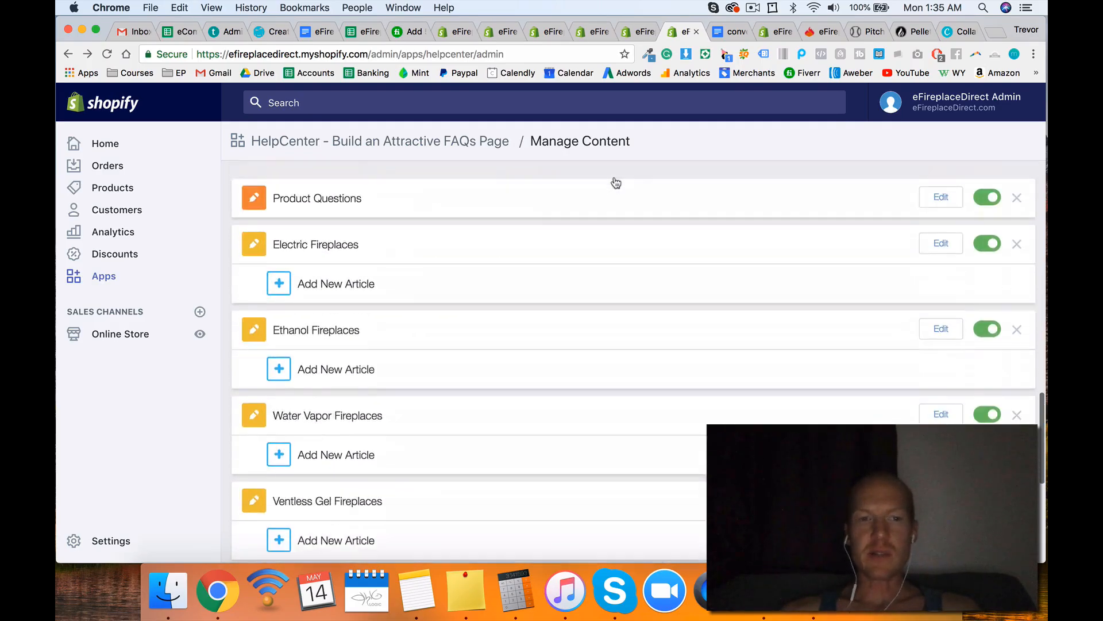
pyautogui.scroll(20, 614, 181)
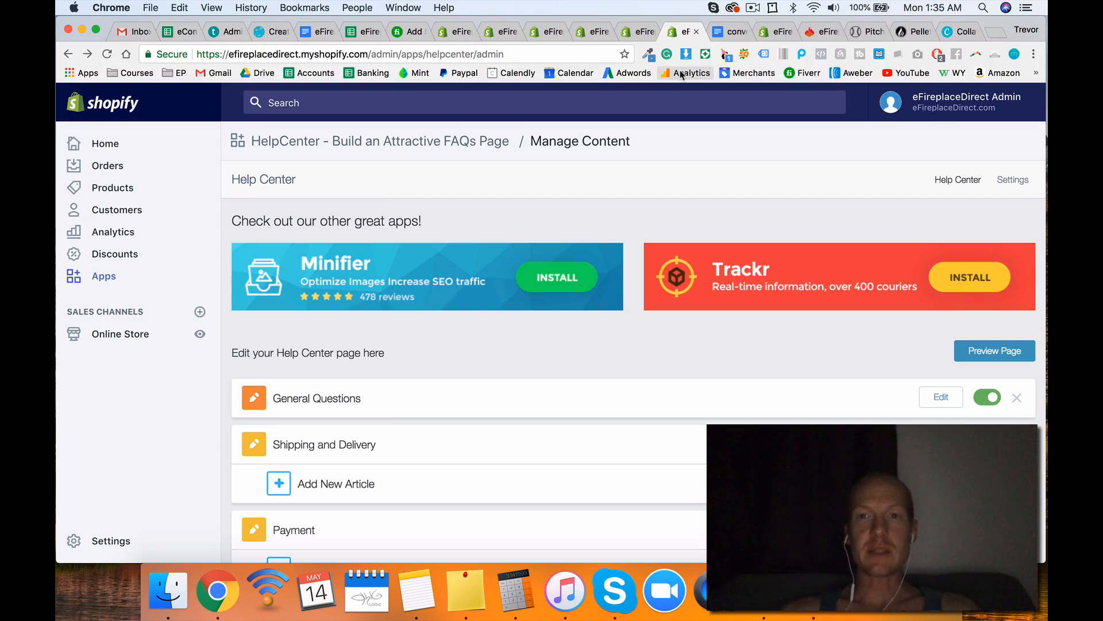
pyautogui.click(753, 9)
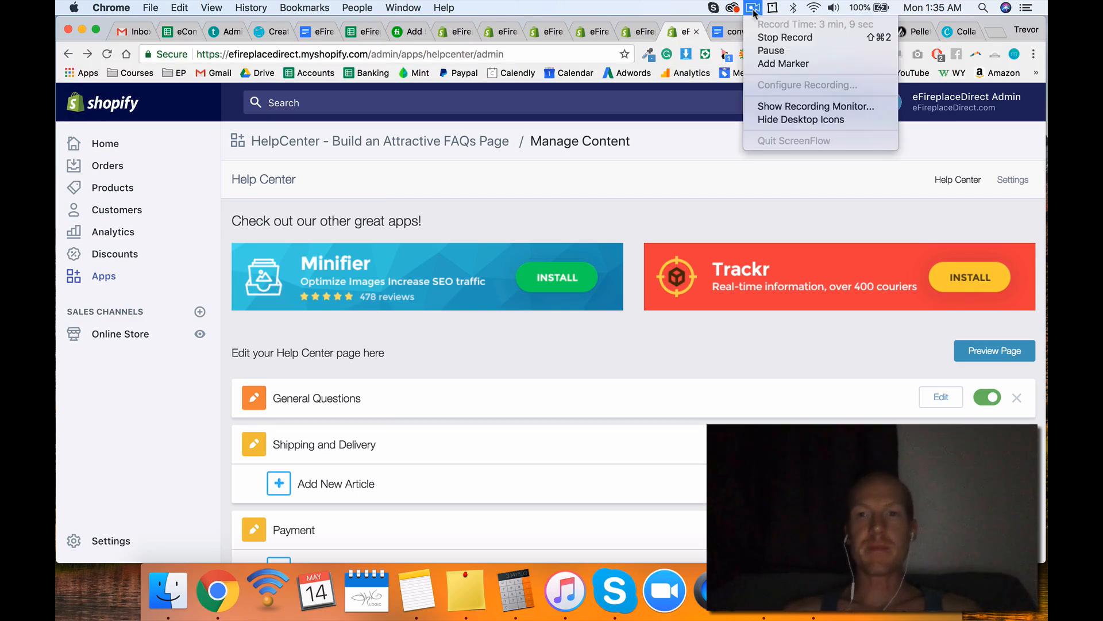
pyautogui.click(760, 39)
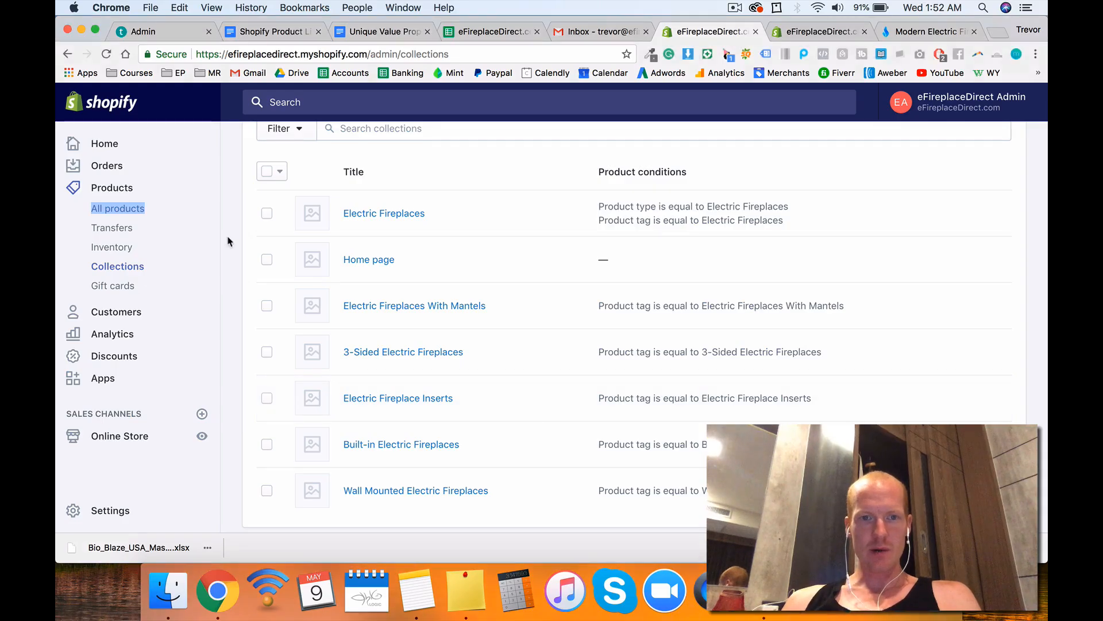
# Step: Look through the store's existing collections and their product conditions
pyautogui.scroll(2, 228, 241)
pyautogui.scroll(3, 228, 241)
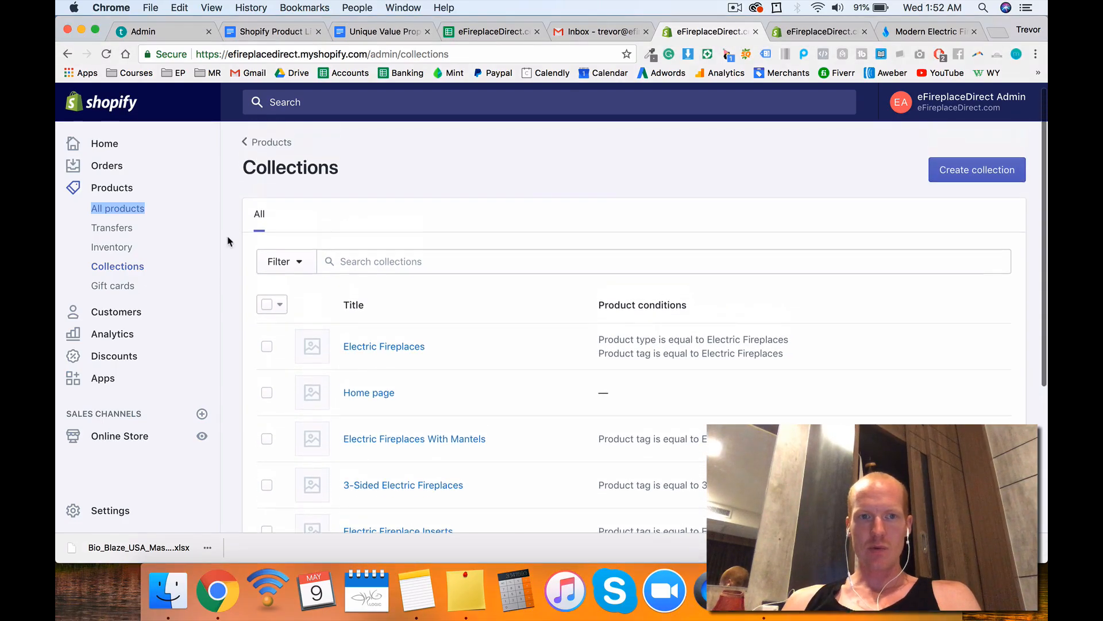
pyautogui.scroll(-1, 228, 242)
pyautogui.scroll(-5, 228, 241)
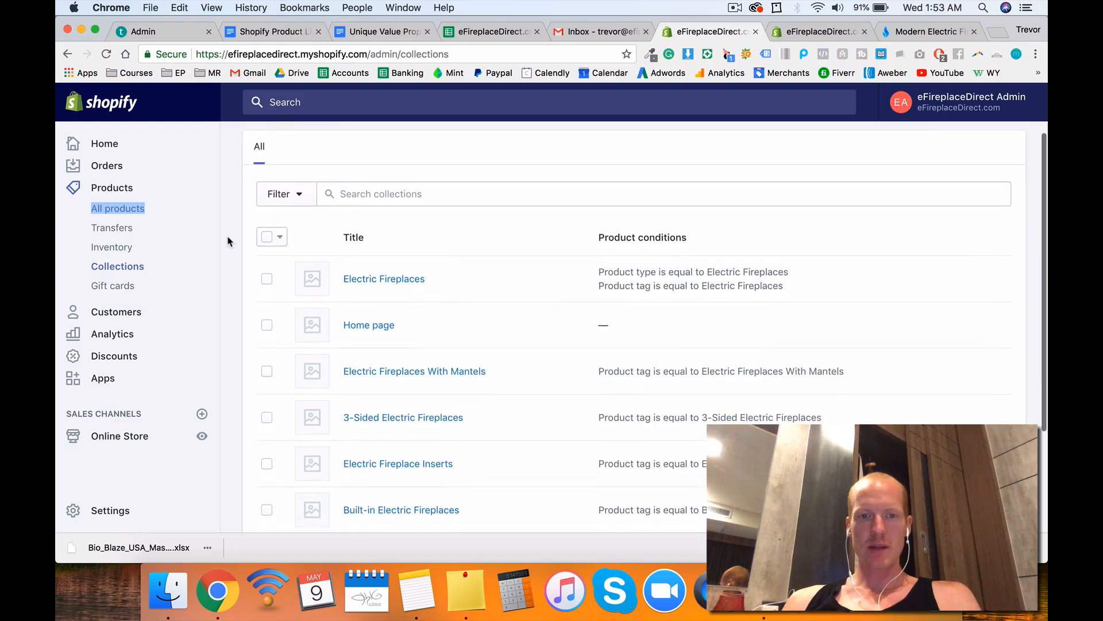
pyautogui.scroll(2, 228, 241)
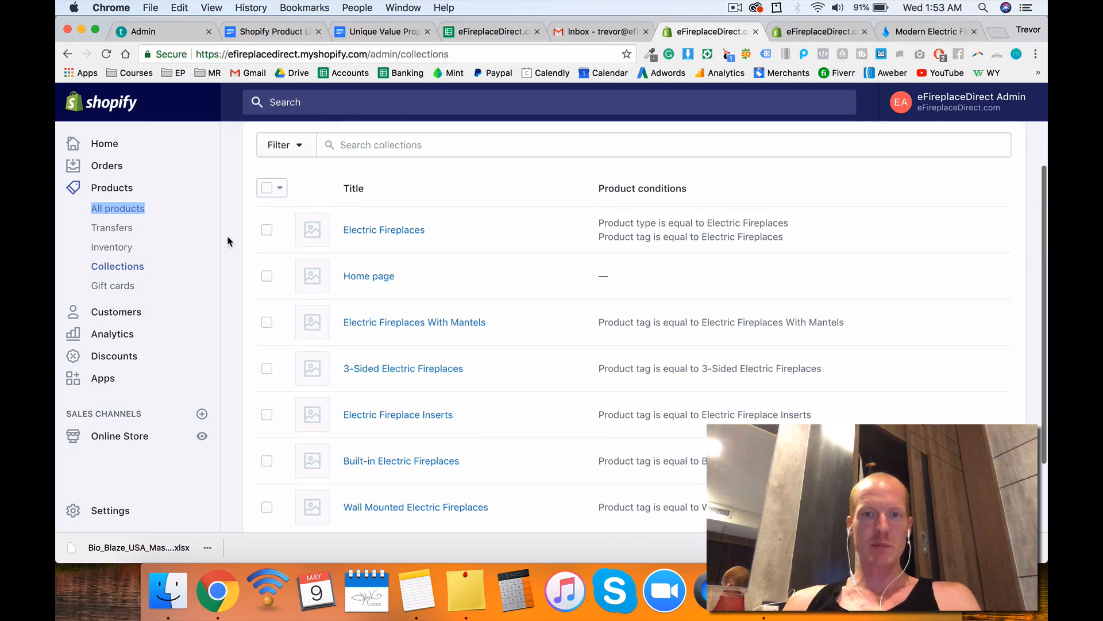
# Step: Switch to the "Check and Edit Collections for New Suppliers and Products" lecture and read which collection kinds to create for new suppliers
pyautogui.click(151, 30)
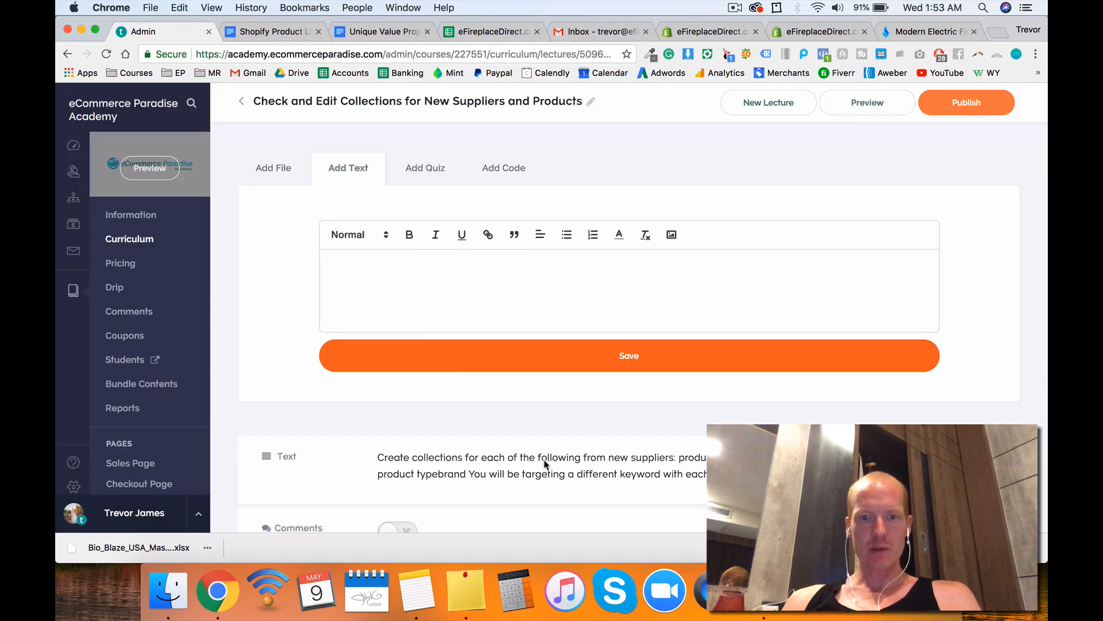
pyautogui.scroll(-2, 575, 489)
pyautogui.scroll(-4, 640, 422)
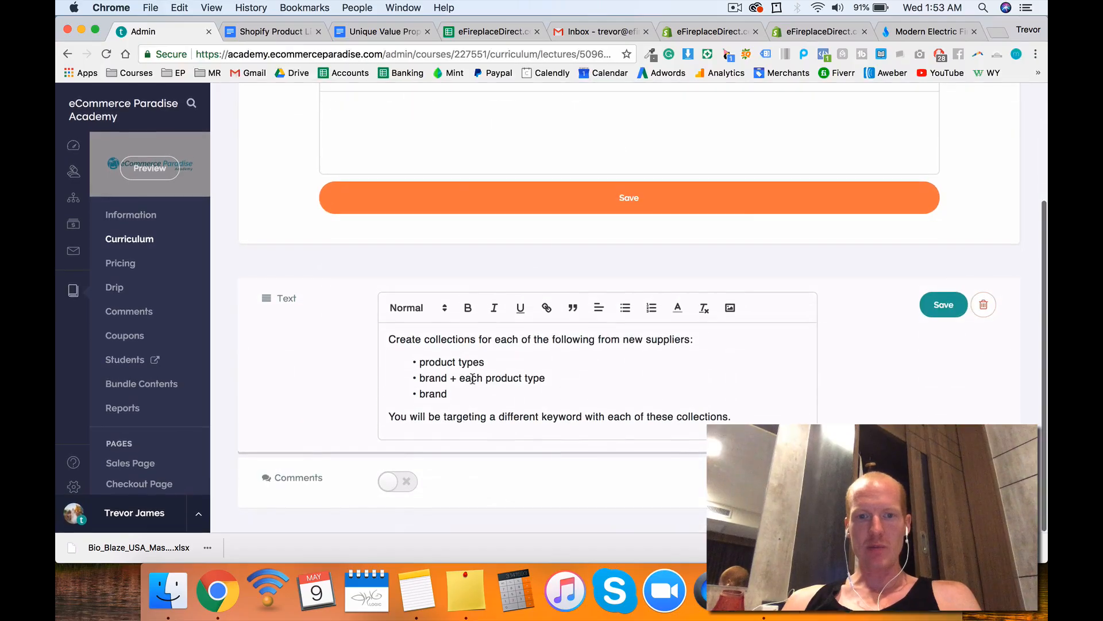
pyautogui.moveTo(447, 393); pyautogui.dragTo(427, 393)
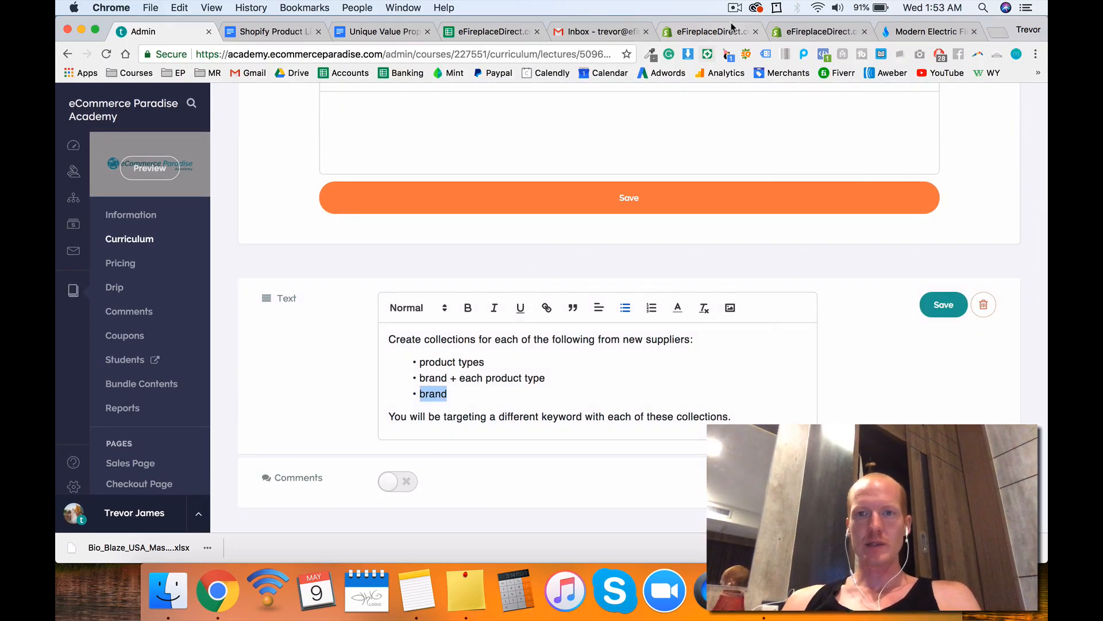
# Step: Switch to the store's collections and start a new collection titled "Bio Blaze"
pyautogui.click(707, 31)
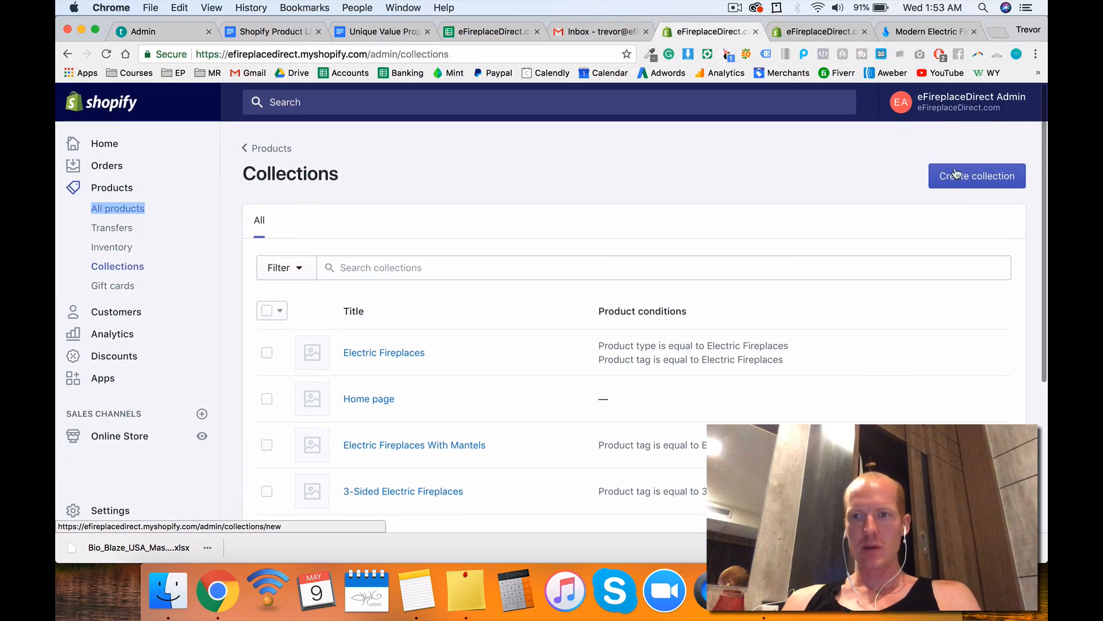
pyautogui.click(957, 176)
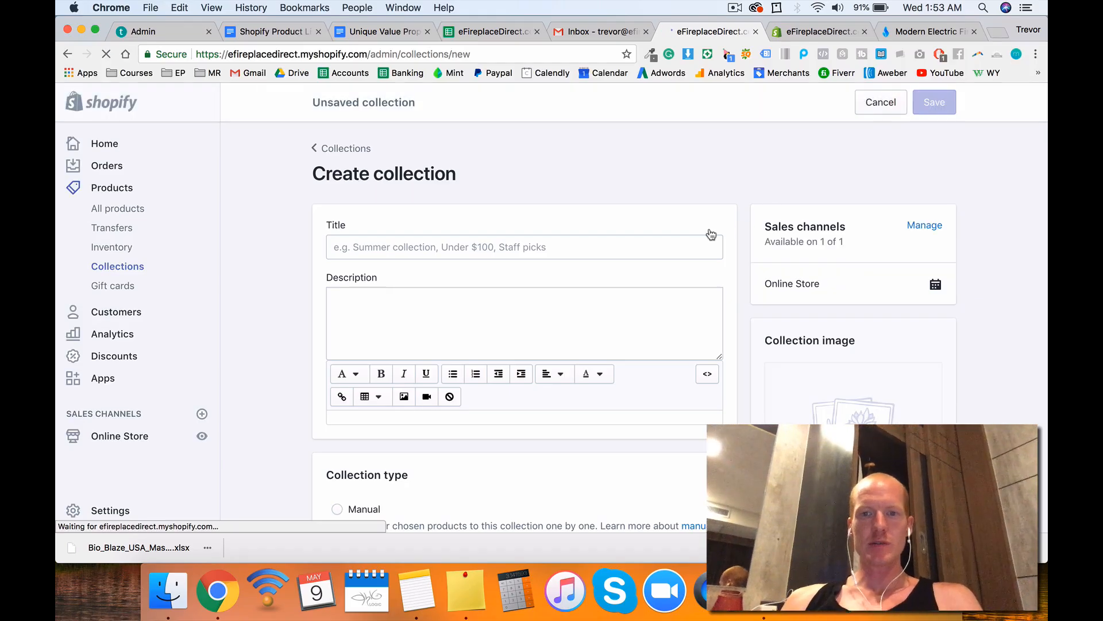
pyautogui.click(701, 246)
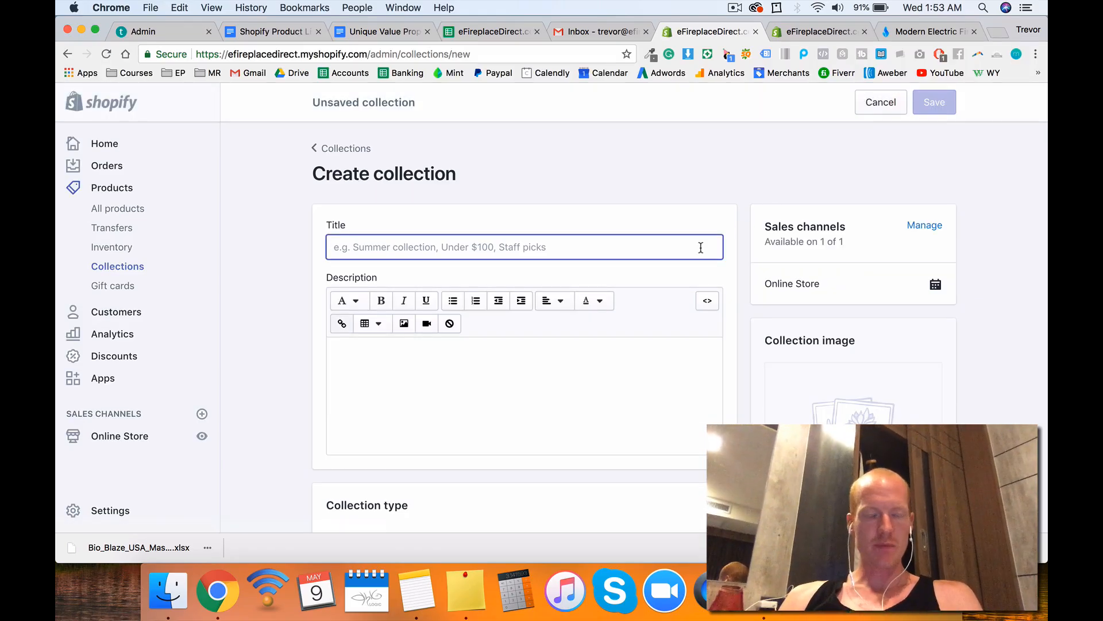
pyautogui.write('Bio B')
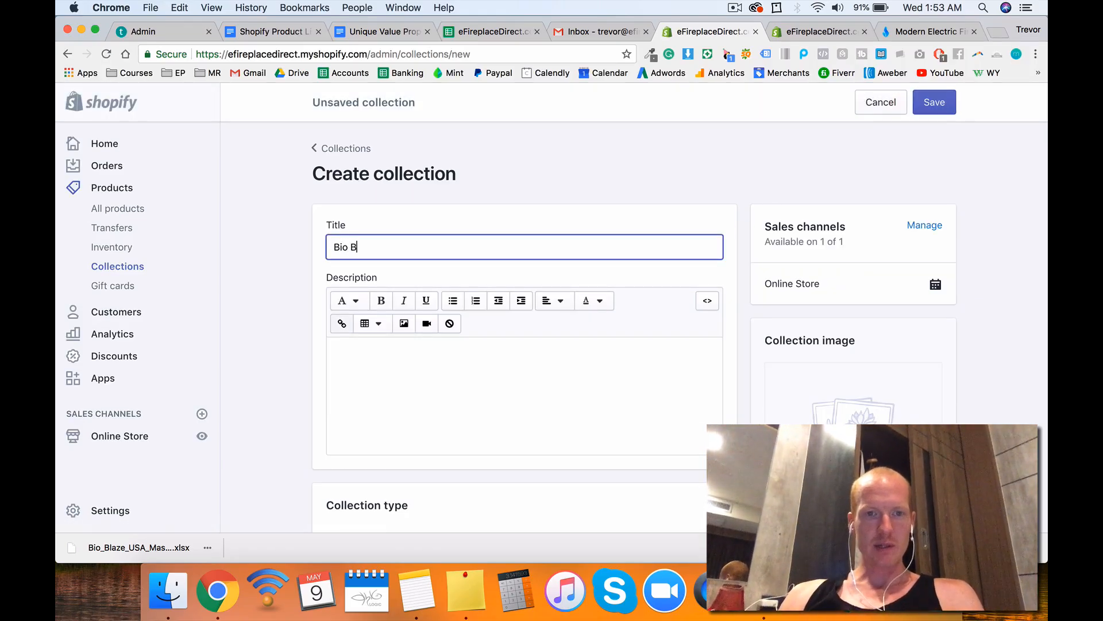
pyautogui.write('laze')
# Step: Add the automated condition that product vendor is equal to Bio Blaze and save the collection
pyautogui.scroll(-10, 660, 315)
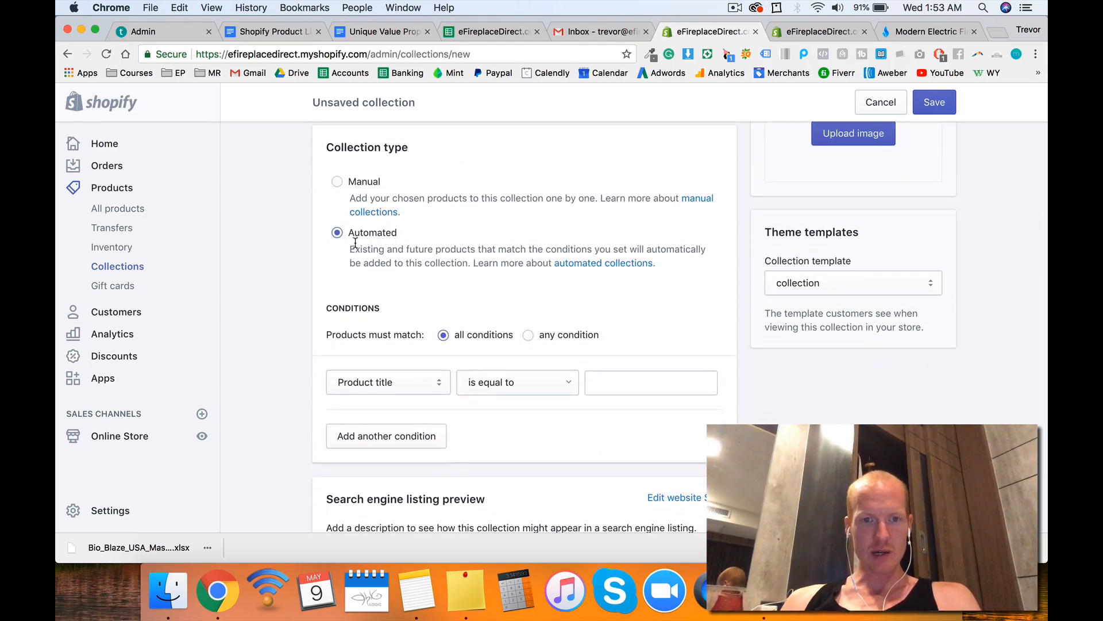
pyautogui.scroll(-1, 385, 390)
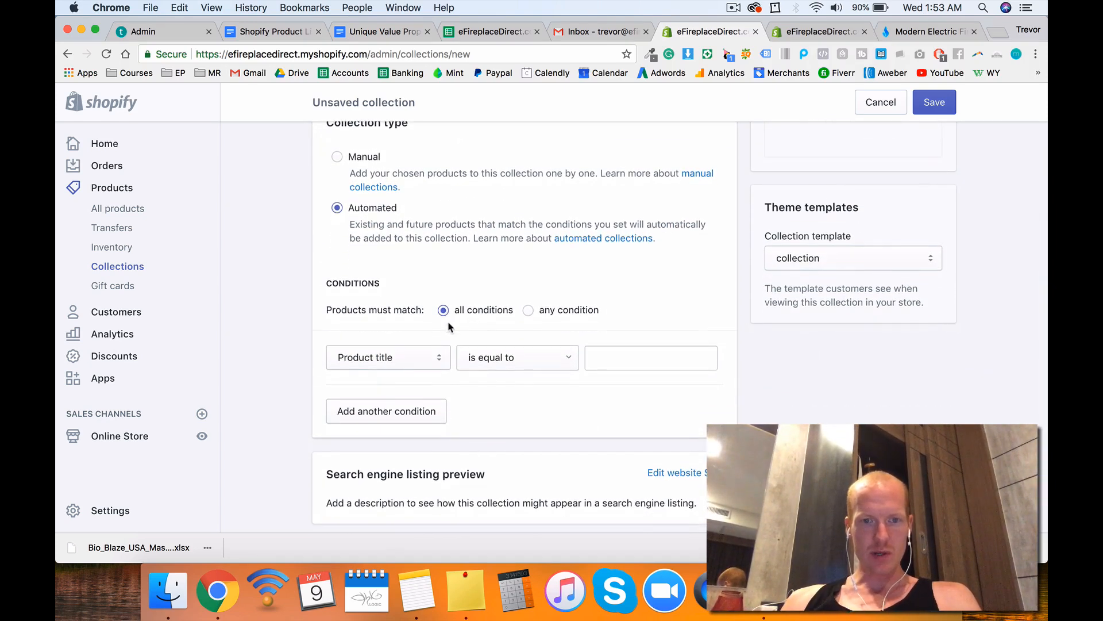
pyautogui.click(397, 362)
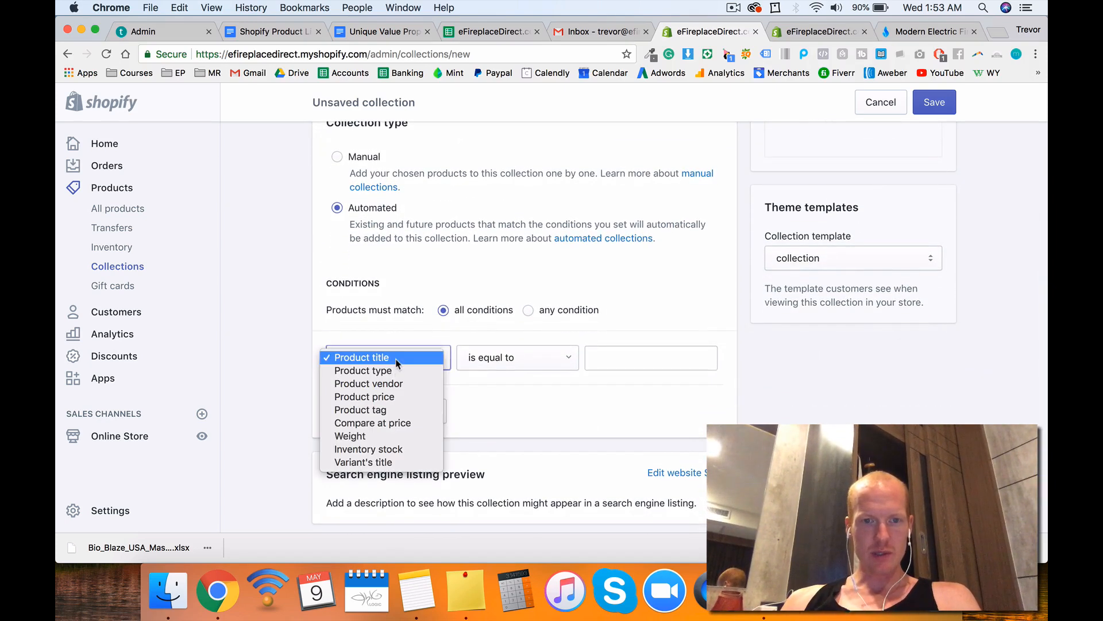
pyautogui.click(374, 384)
pyautogui.click(485, 385)
pyautogui.write('b')
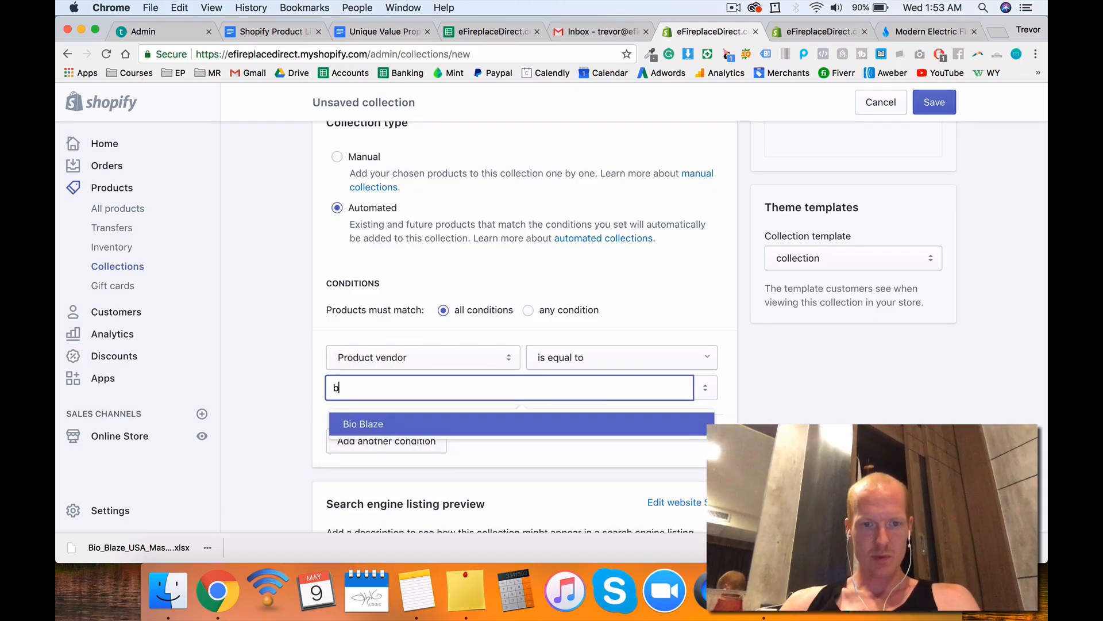
pyautogui.write('io')
pyautogui.click(467, 424)
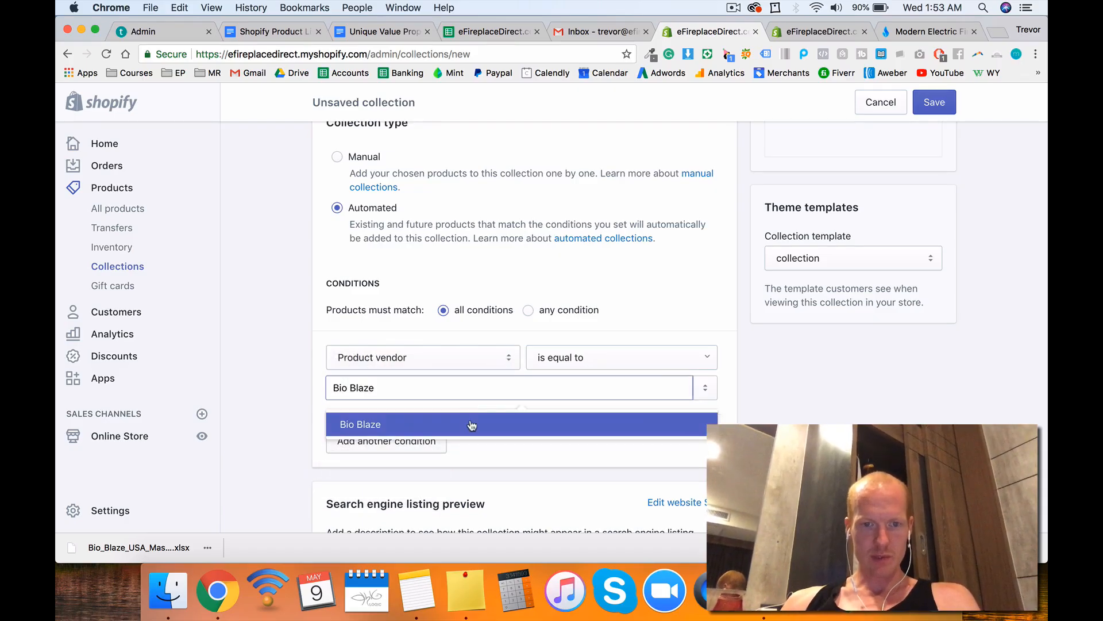
pyautogui.click(922, 101)
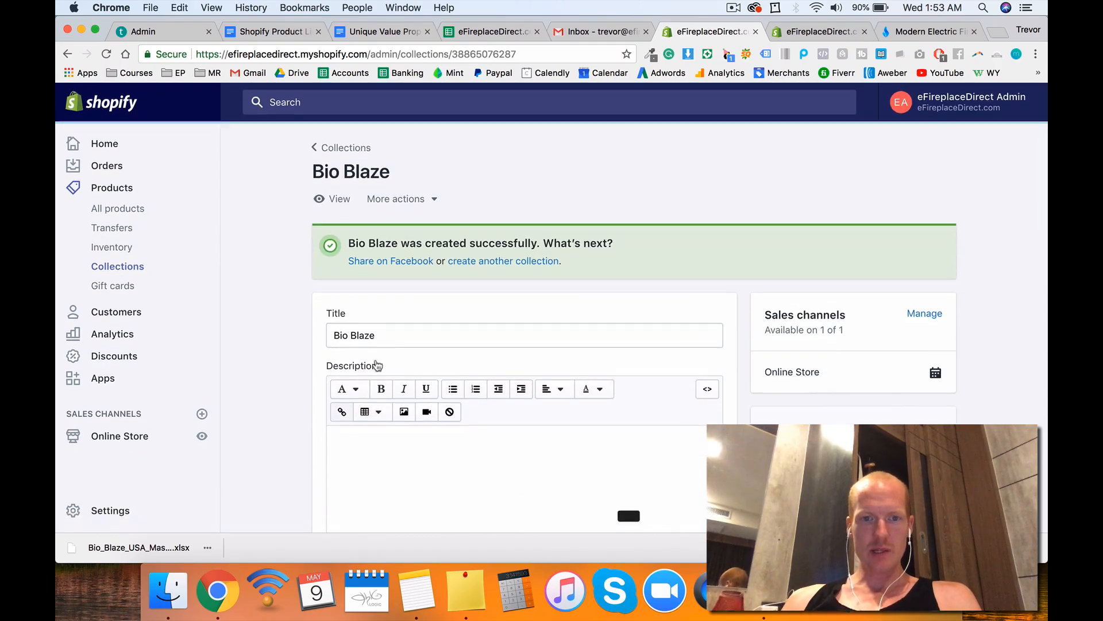
# Step: Rename the collection "Bio Blaze Ethanol Fireplaces" and save the change
pyautogui.click(370, 335)
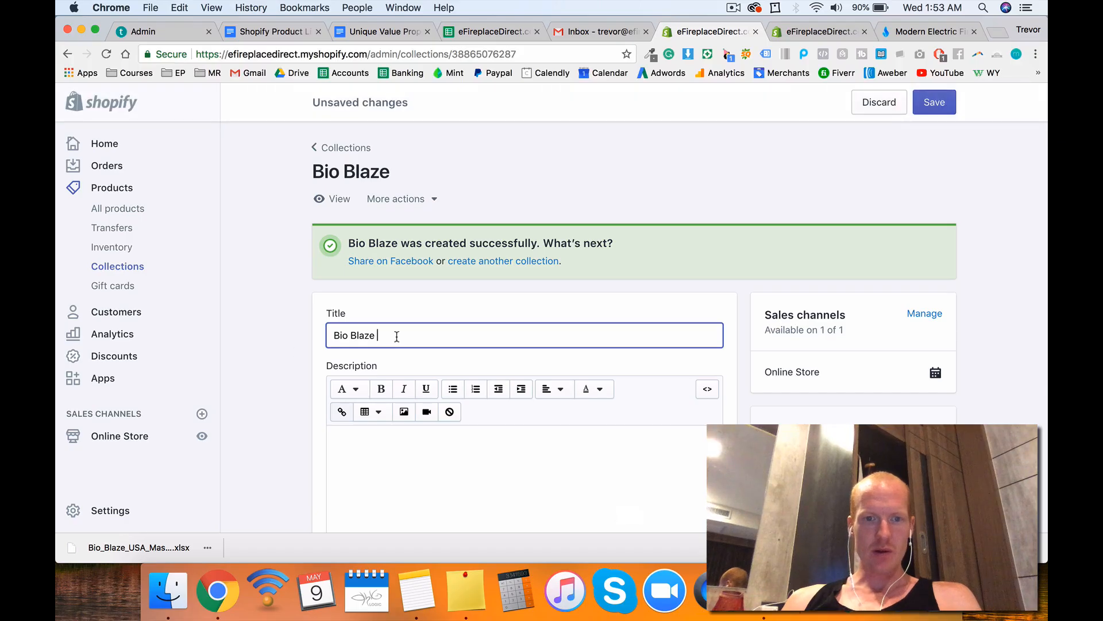
pyautogui.moveTo(335, 336); pyautogui.dragTo(414, 332)
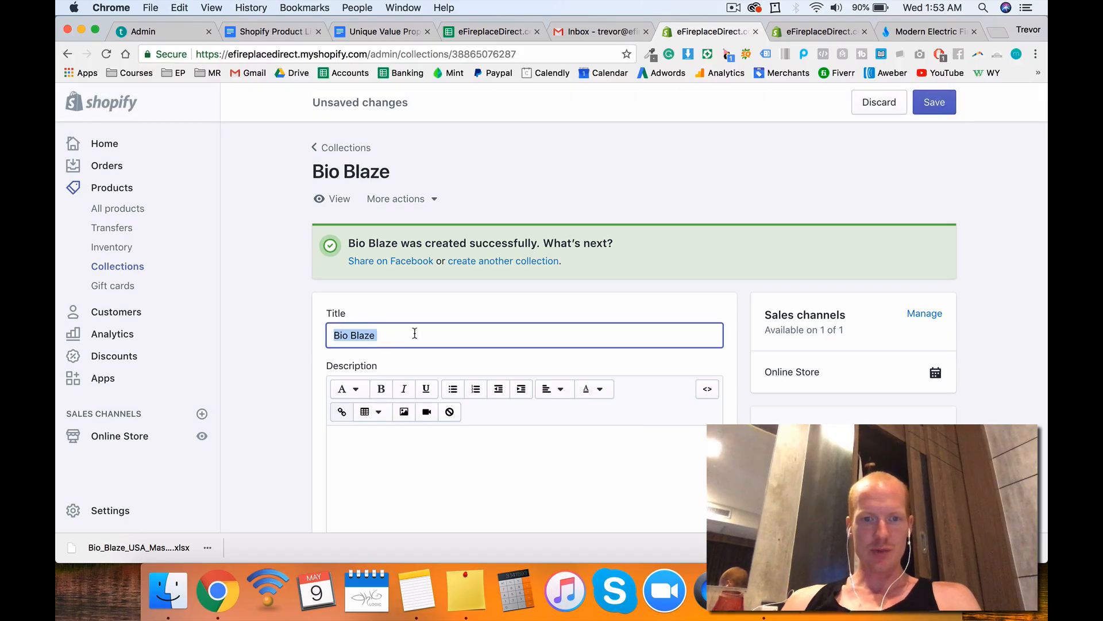
pyautogui.click(414, 332)
pyautogui.write('E')
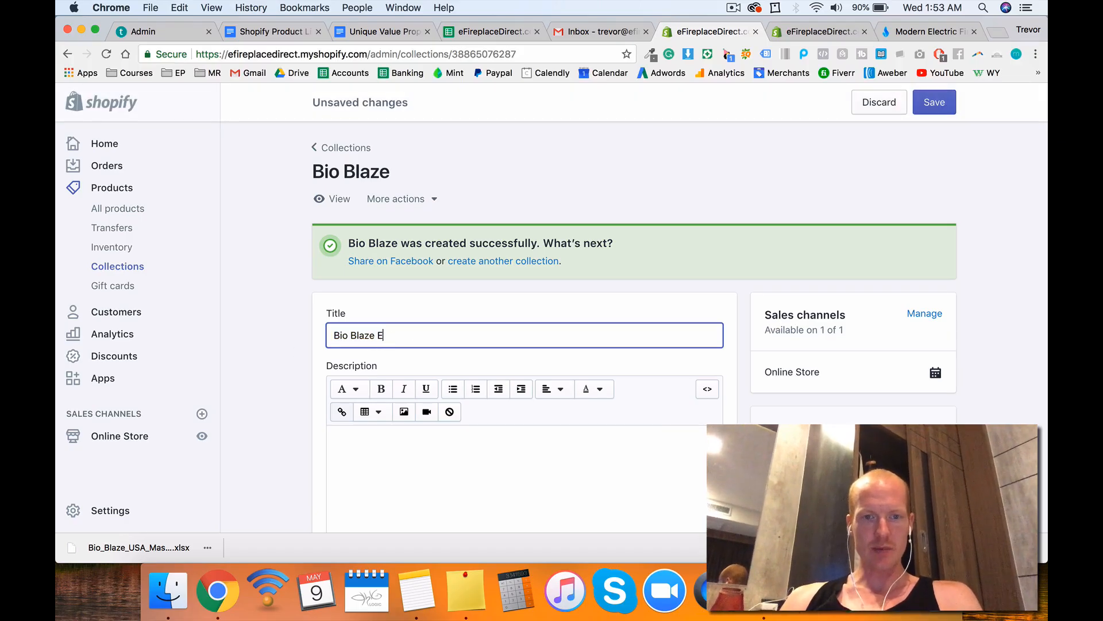
pyautogui.write('thoanol F')
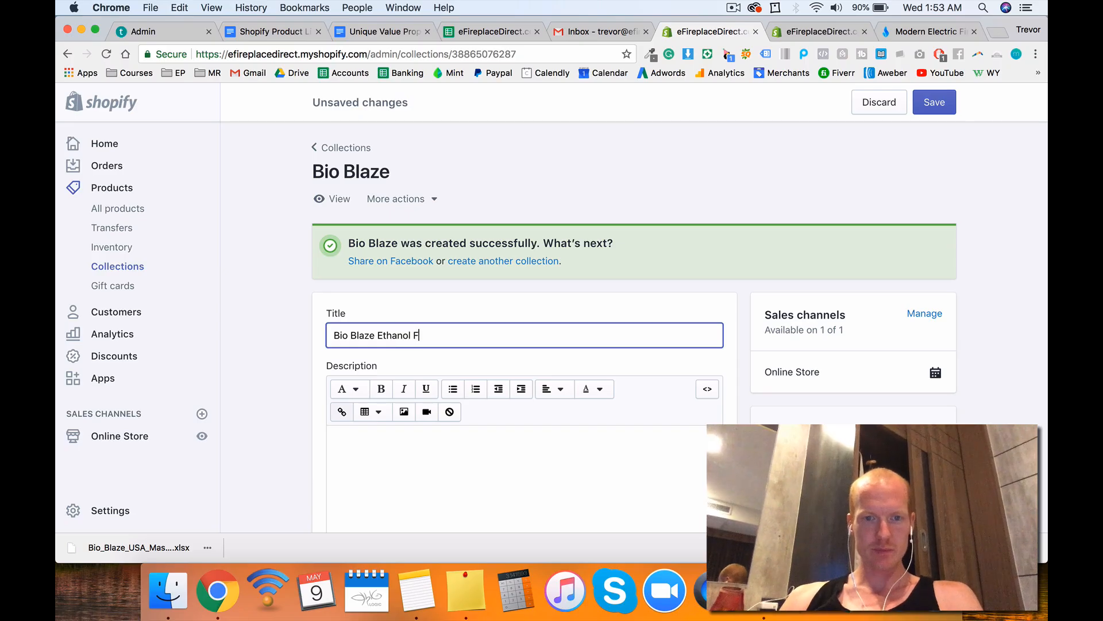
pyautogui.write('ireplaces')
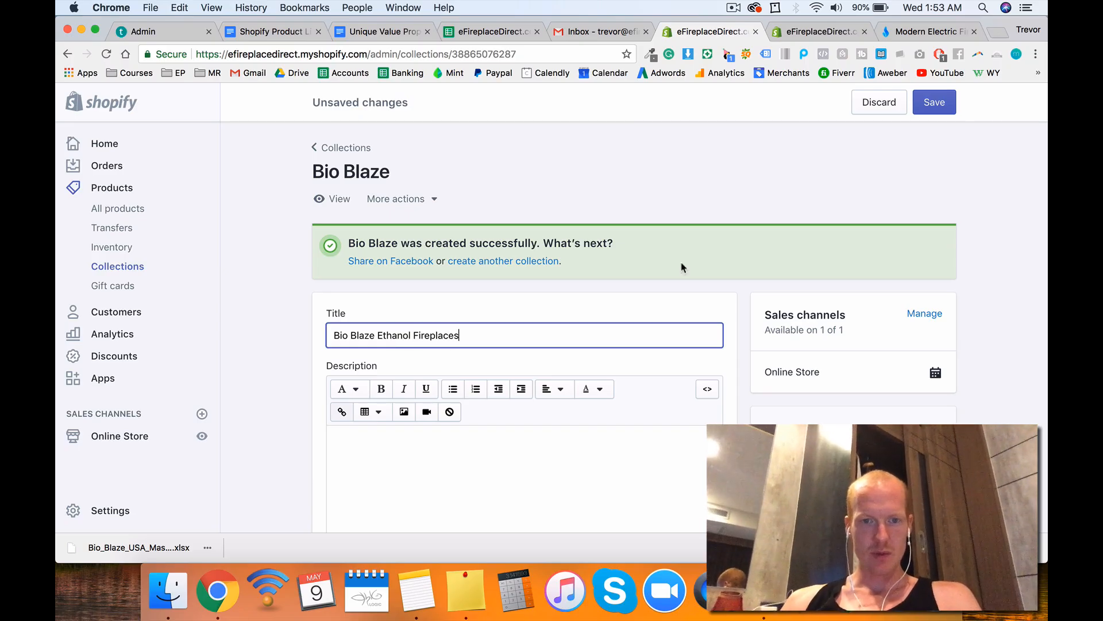
pyautogui.click(933, 105)
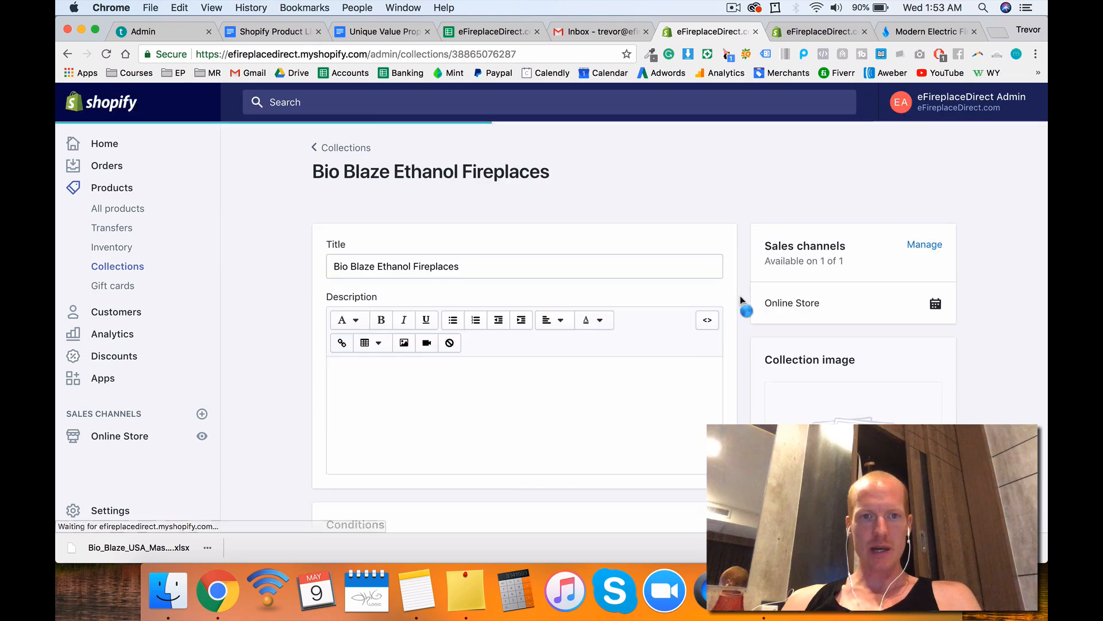
# Step: Check the Bio Blaze collection's URL handle in the search engine listing against the wording of its title
pyautogui.scroll(-15, 741, 299)
pyautogui.scroll(-4, 678, 422)
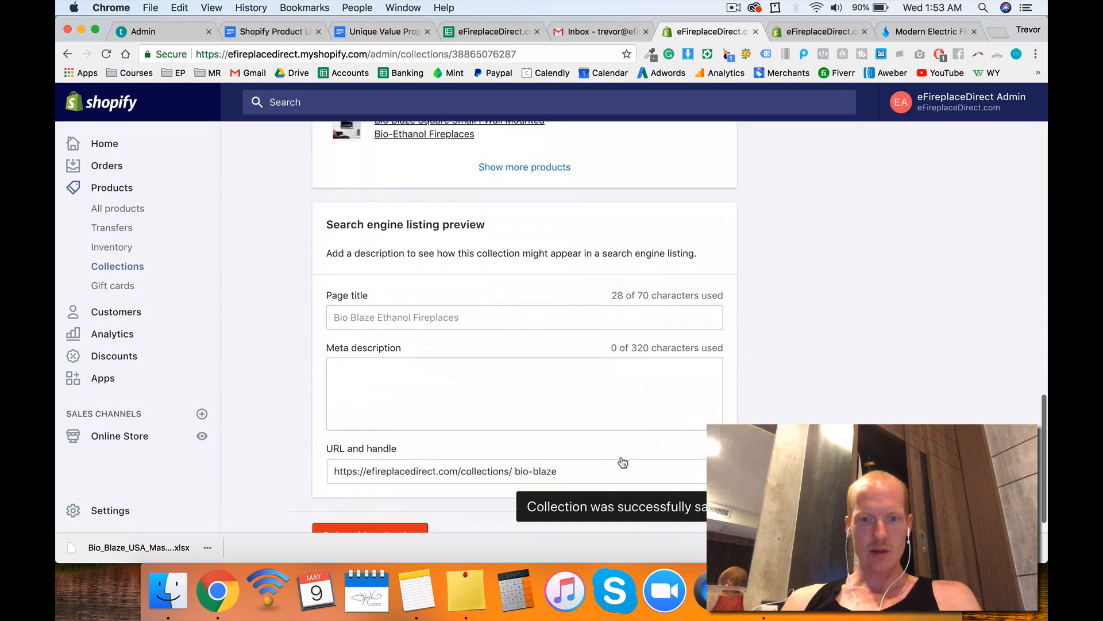
pyautogui.click(516, 472)
pyautogui.moveTo(516, 471); pyautogui.dragTo(560, 471)
pyautogui.click(524, 471)
pyautogui.scroll(4, 793, 402)
pyautogui.scroll(10, 804, 396)
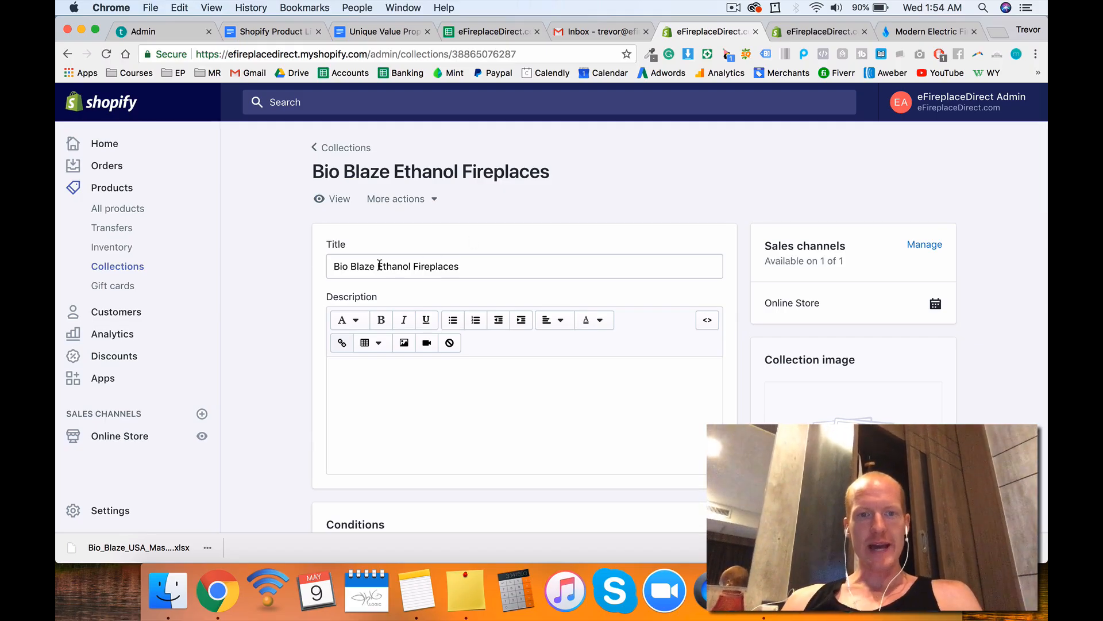
pyautogui.moveTo(379, 265); pyautogui.dragTo(488, 276)
pyautogui.click(488, 276)
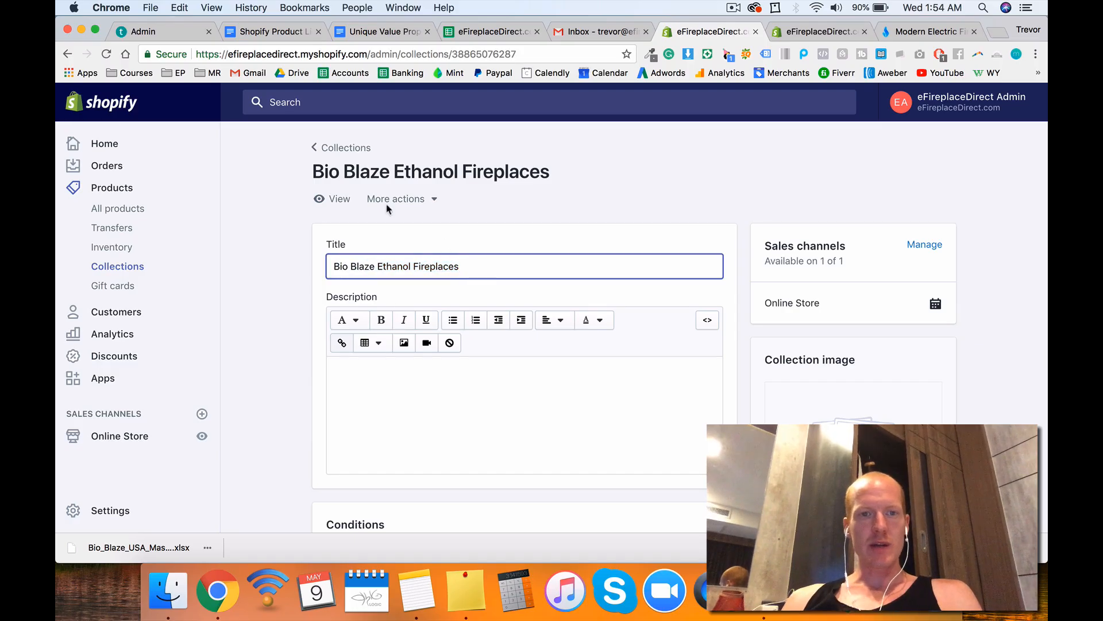
# Step: Return to the collections list, then reread the lecture's point on brand plus each product type
pyautogui.click(353, 151)
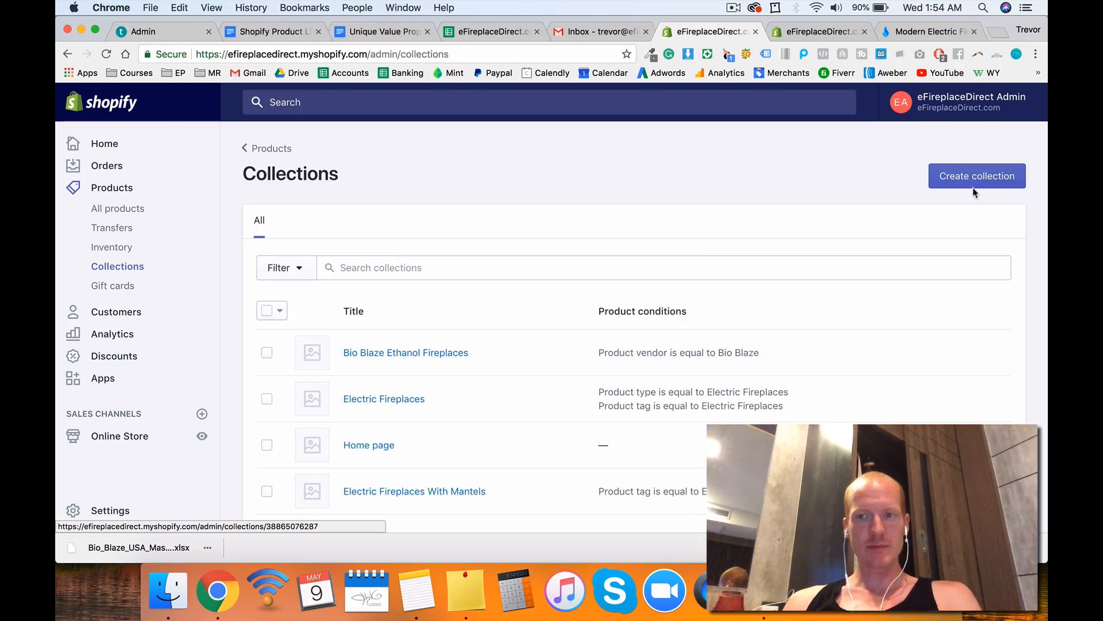
pyautogui.click(148, 31)
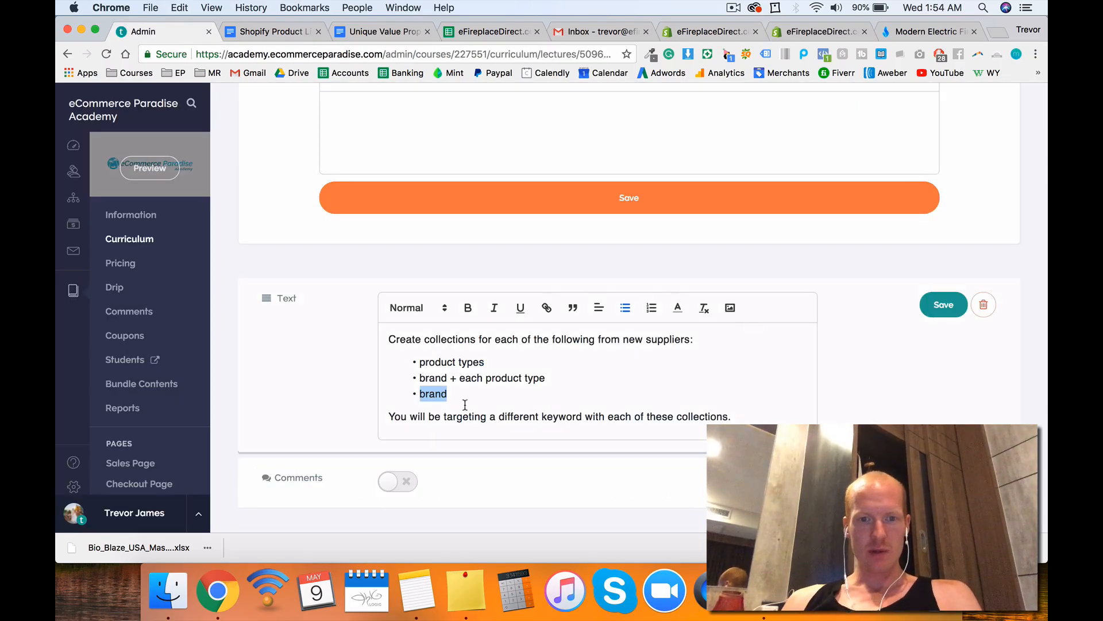
pyautogui.tripleClick(455, 380)
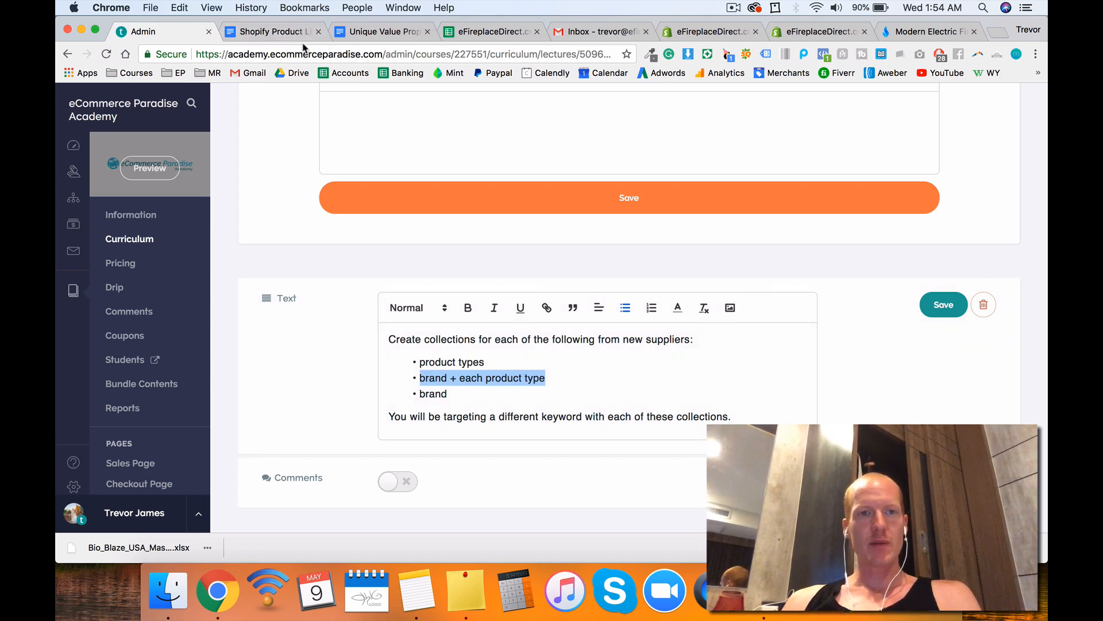
pyautogui.click(1005, 45)
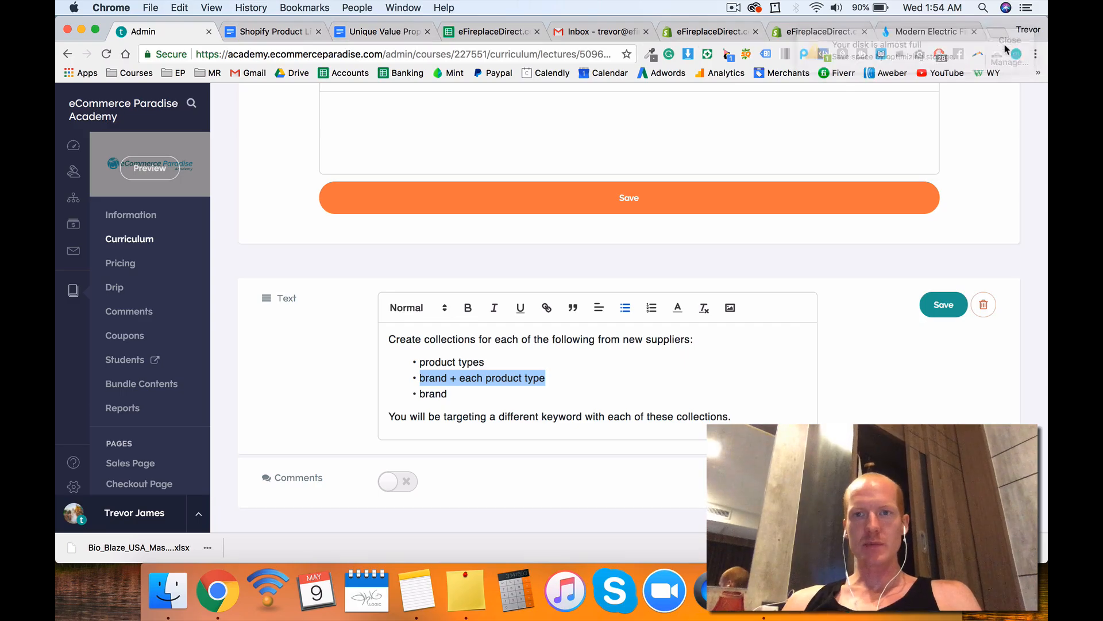
pyautogui.click(732, 7)
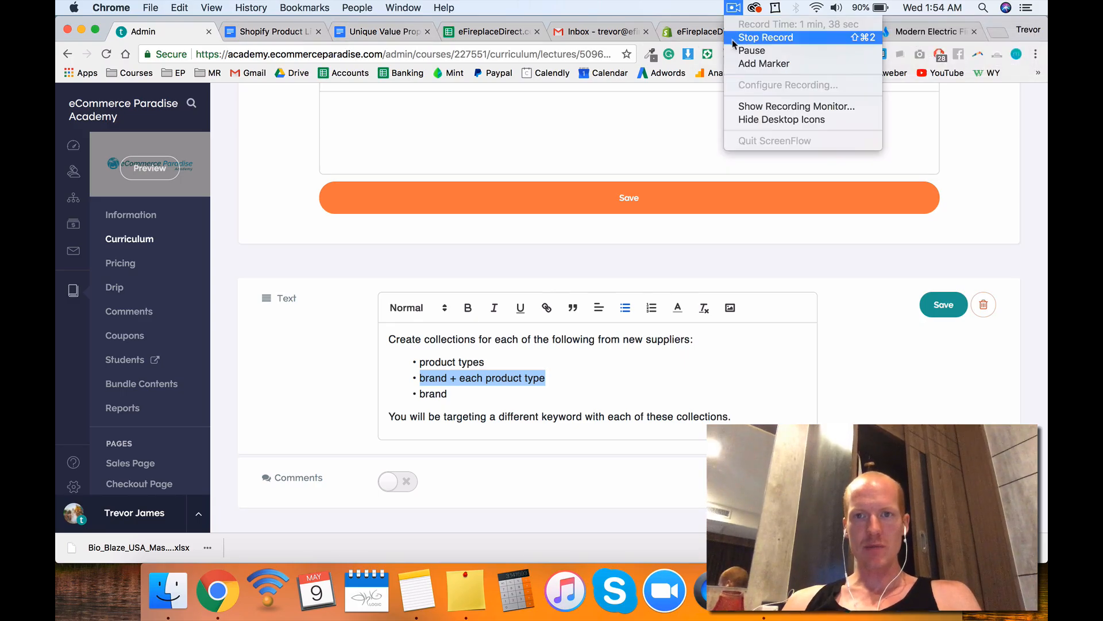
pyautogui.click(746, 51)
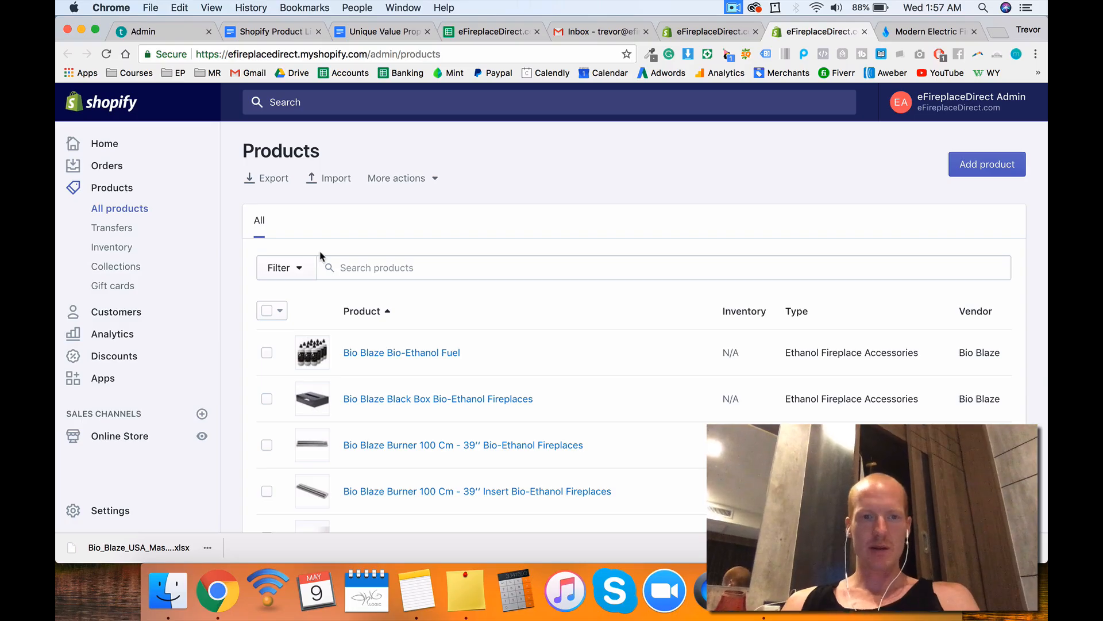
# Step: Filter the store's product list to show only products whose vendor is Bio Blaze
pyautogui.click(295, 269)
pyautogui.click(307, 335)
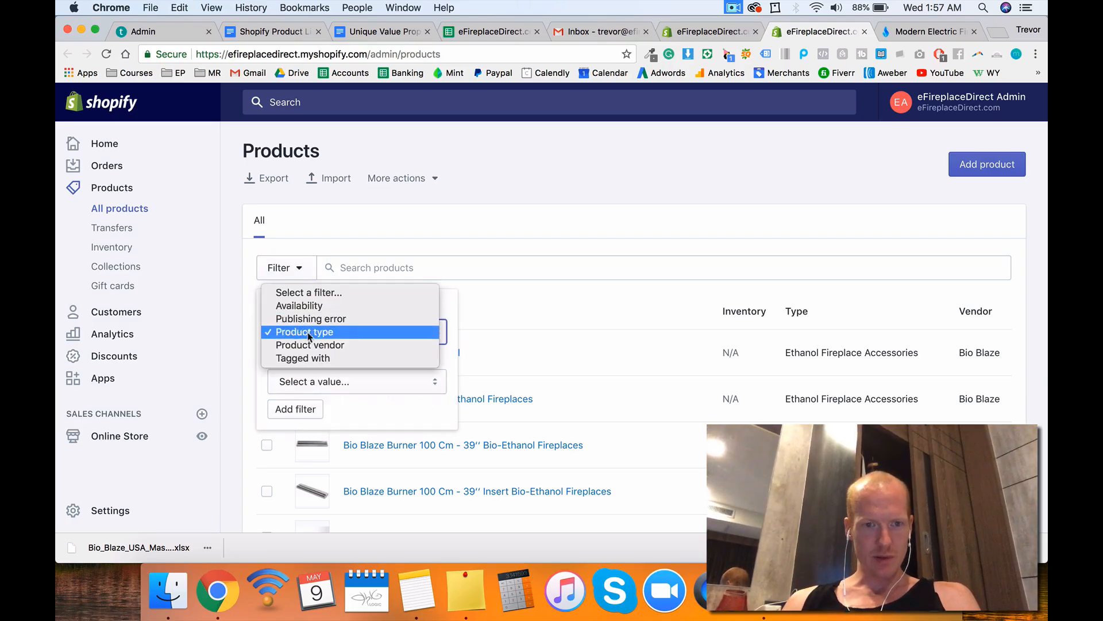
pyautogui.click(310, 345)
pyautogui.click(305, 380)
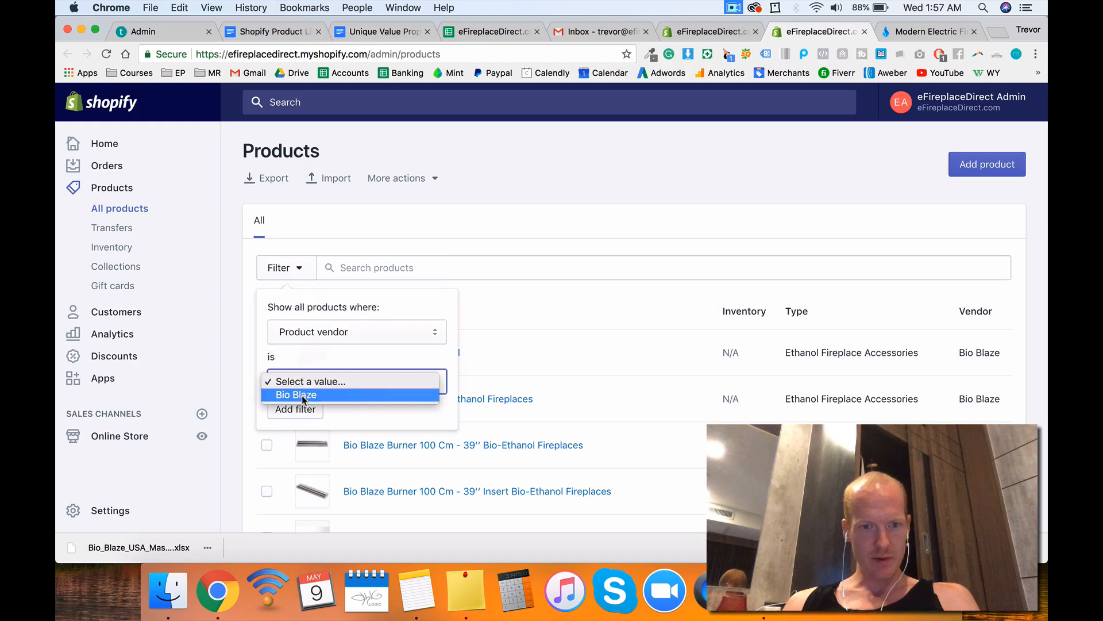
pyautogui.click(302, 396)
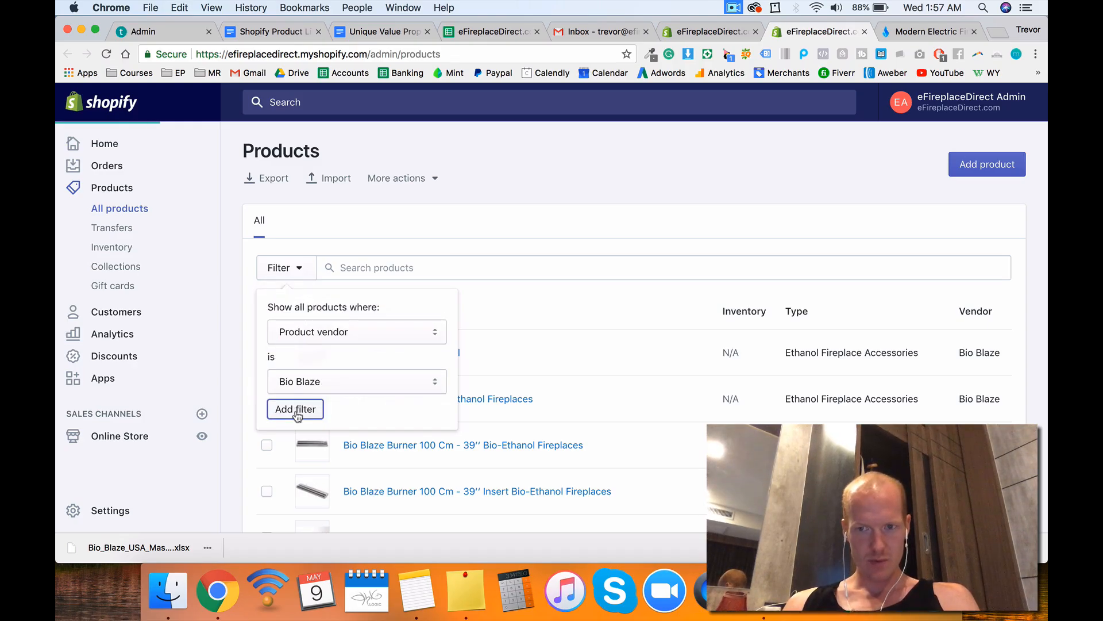
pyautogui.click(297, 410)
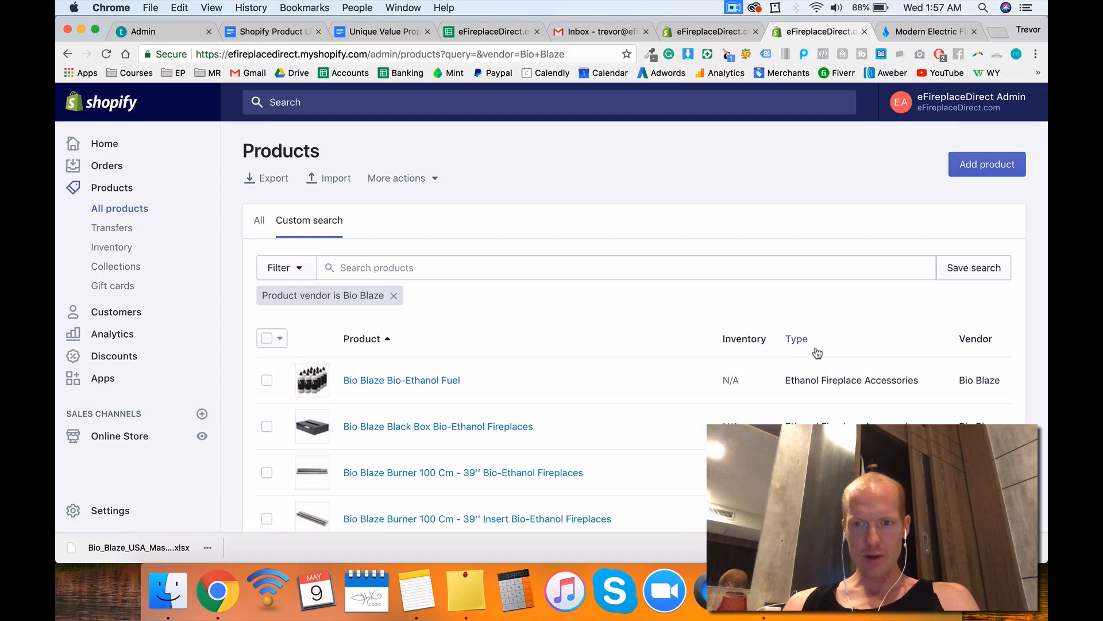
# Step: Look through the product types assigned to the Bio Blaze products in the filtered list
pyautogui.scroll(-10, 817, 352)
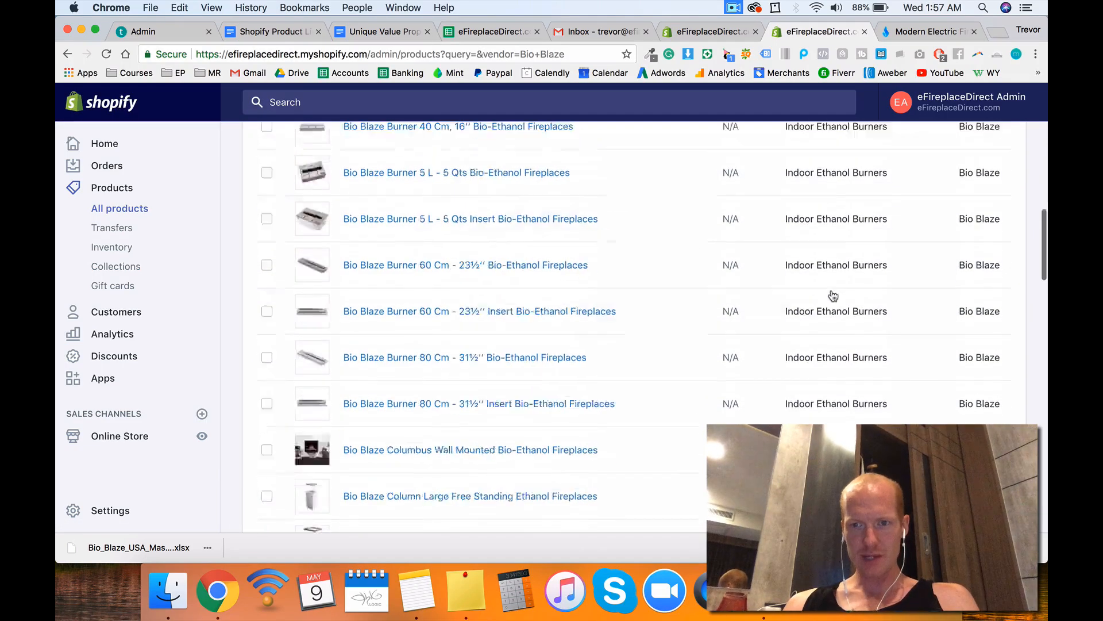
pyautogui.scroll(-15, 833, 296)
pyautogui.scroll(5, 842, 345)
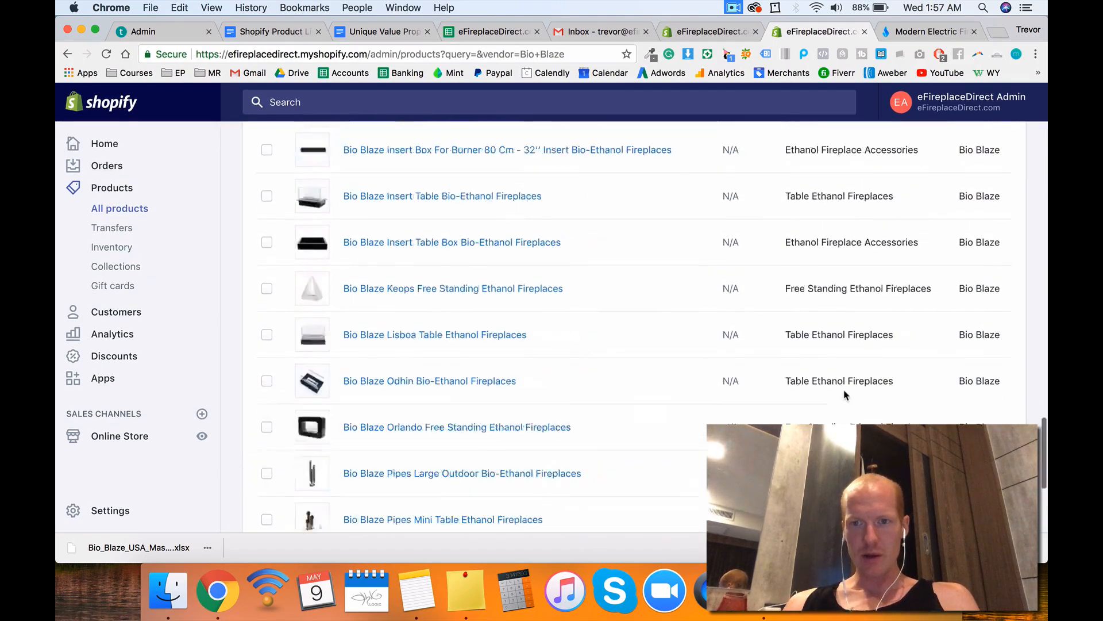
pyautogui.scroll(15, 844, 394)
pyautogui.scroll(-3, 846, 395)
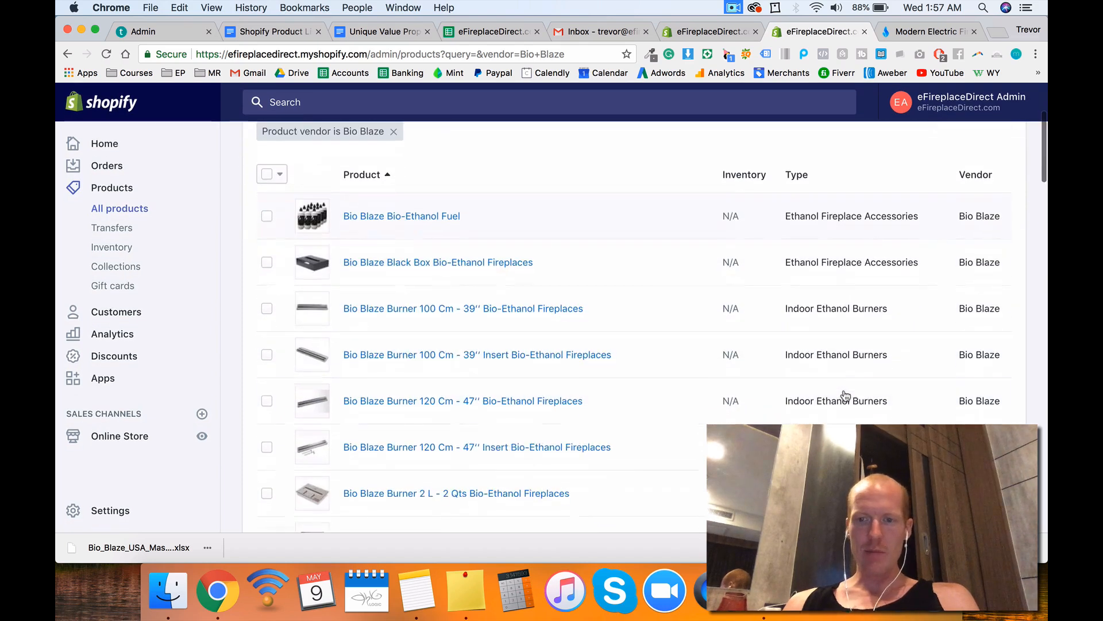
pyautogui.scroll(-1, 846, 395)
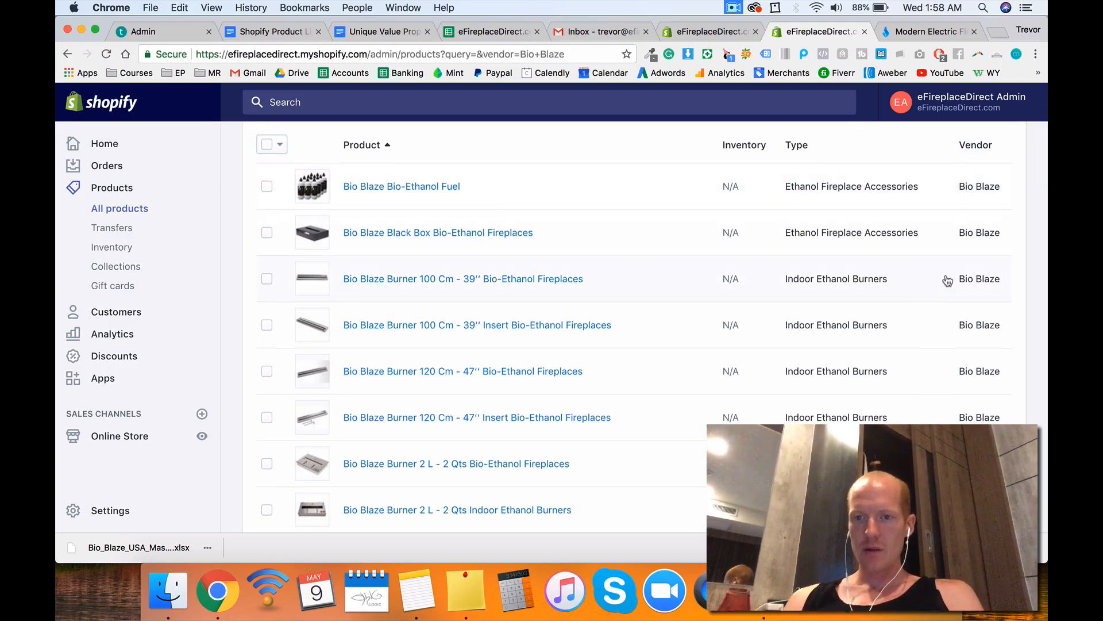
pyautogui.scroll(-2, 937, 258)
pyautogui.scroll(-15, 899, 274)
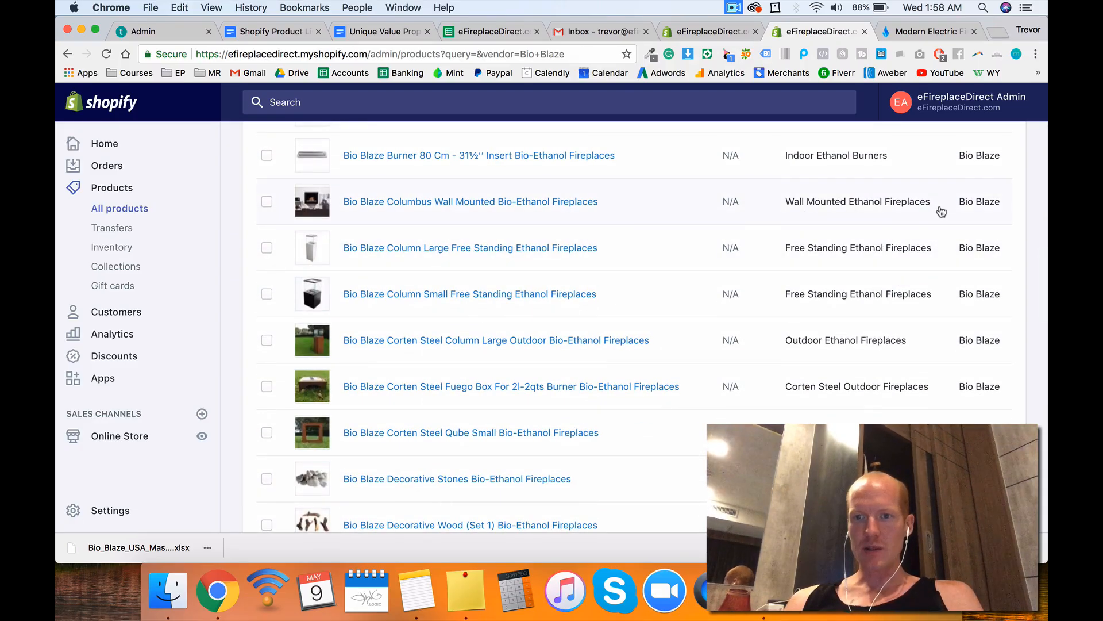
pyautogui.scroll(-3, 934, 223)
pyautogui.scroll(2, 933, 225)
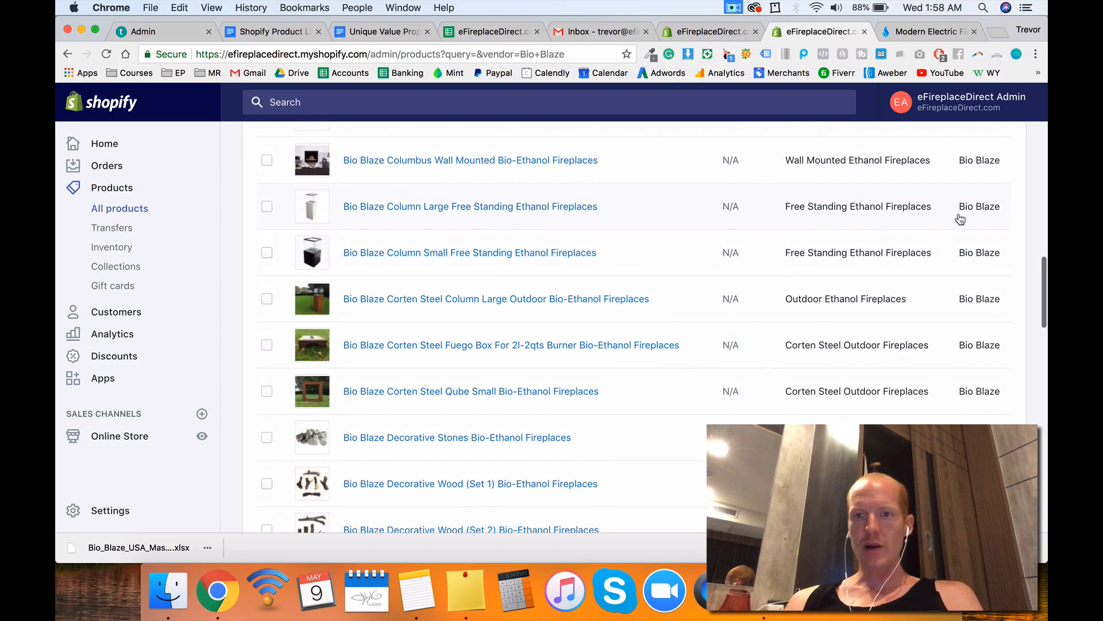
# Step: Review the type and vendor columns further down the Bio Blaze product list, ending back at the first product, Bio-Ethanol Fuel
pyautogui.scroll(-1, 906, 273)
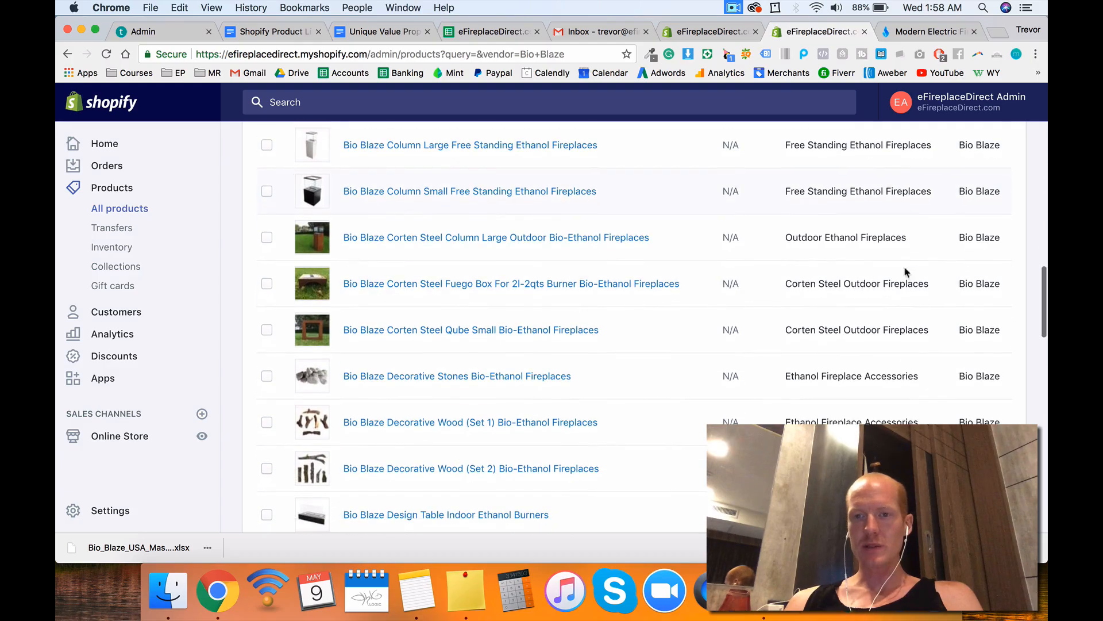
pyautogui.scroll(-2, 923, 249)
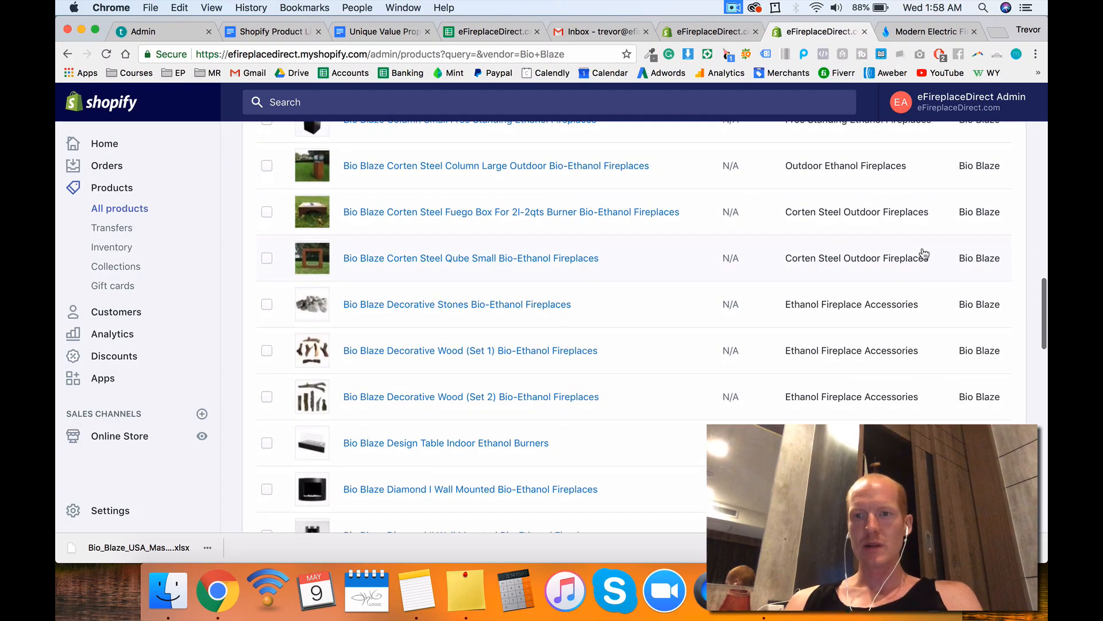
pyautogui.scroll(10, 926, 218)
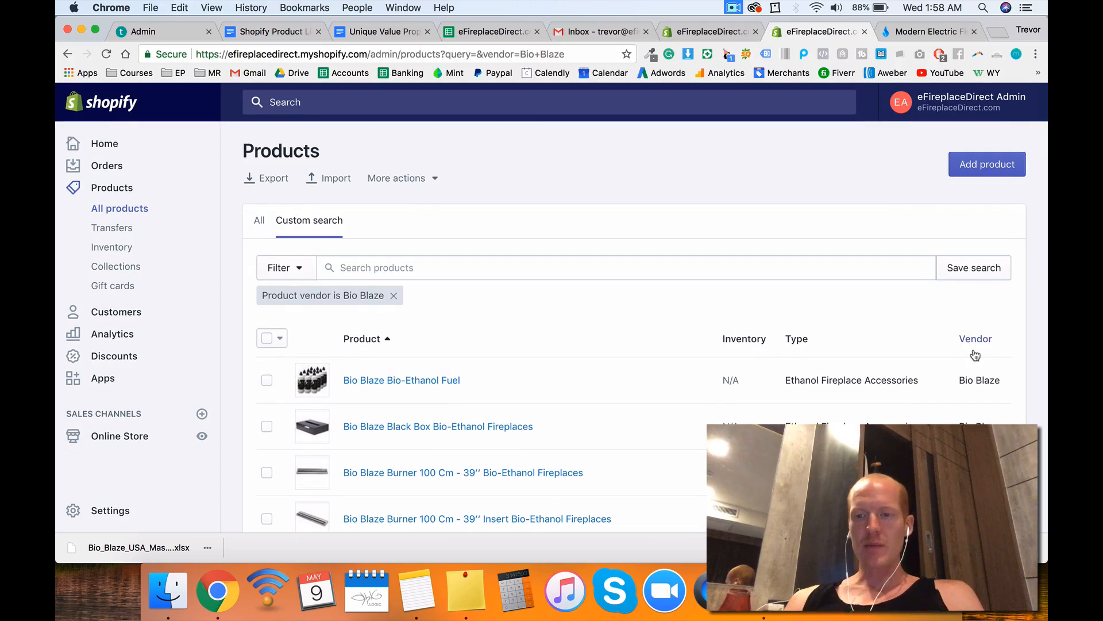
pyautogui.scroll(-2, 1017, 388)
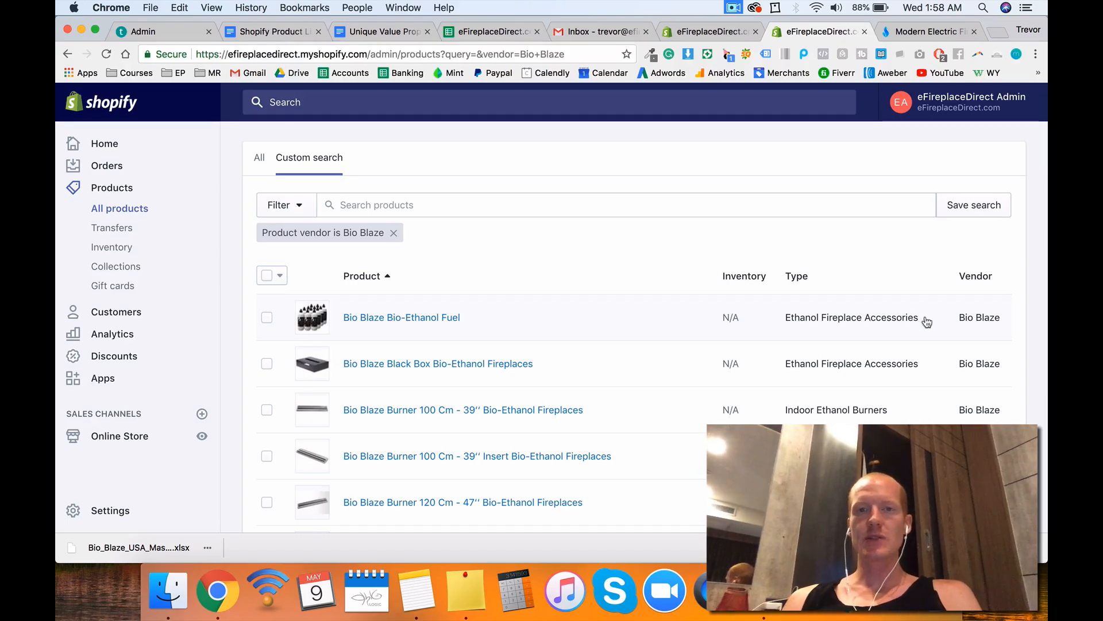
pyautogui.rightClick(977, 322)
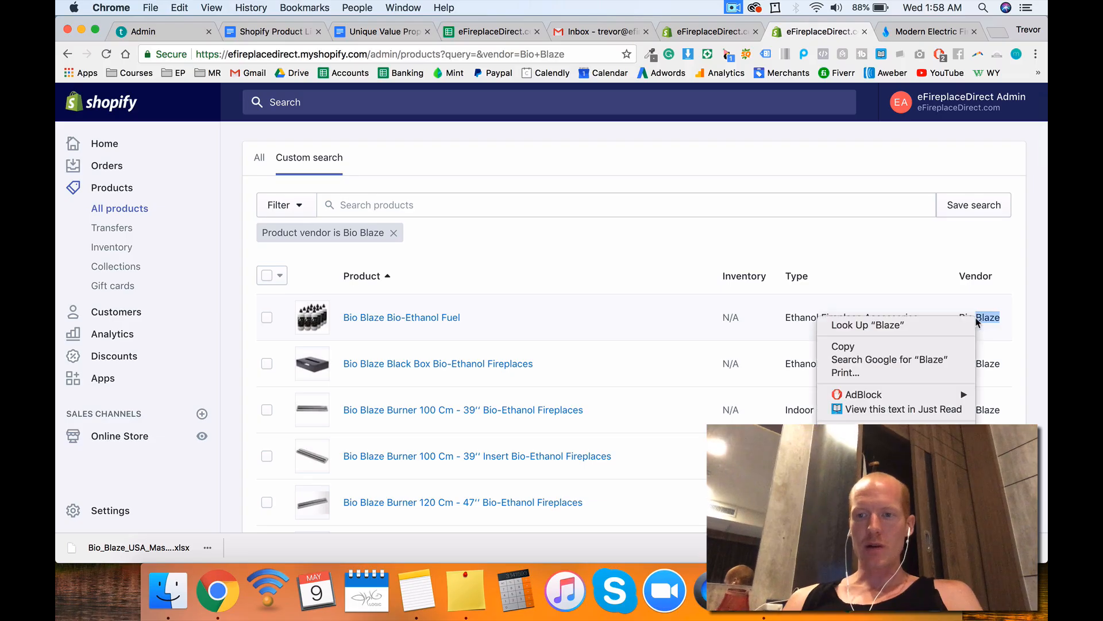
pyautogui.click(1036, 319)
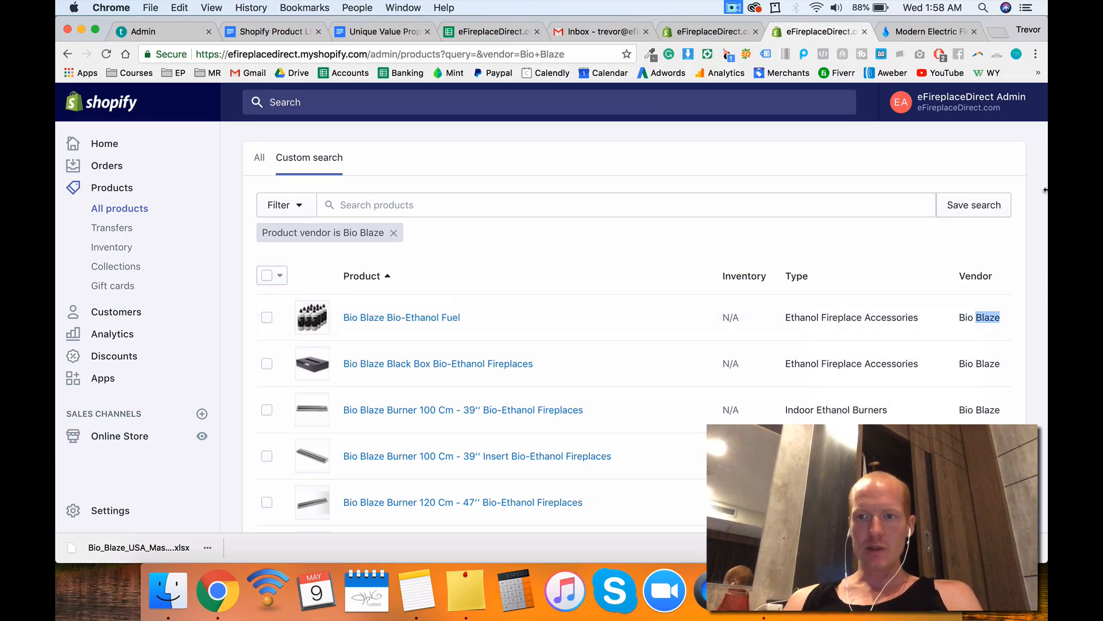
# Step: Start a new blank collection from the collections list and return to the product list filtered by vendor Bio Blaze
pyautogui.click(688, 37)
pyautogui.click(939, 178)
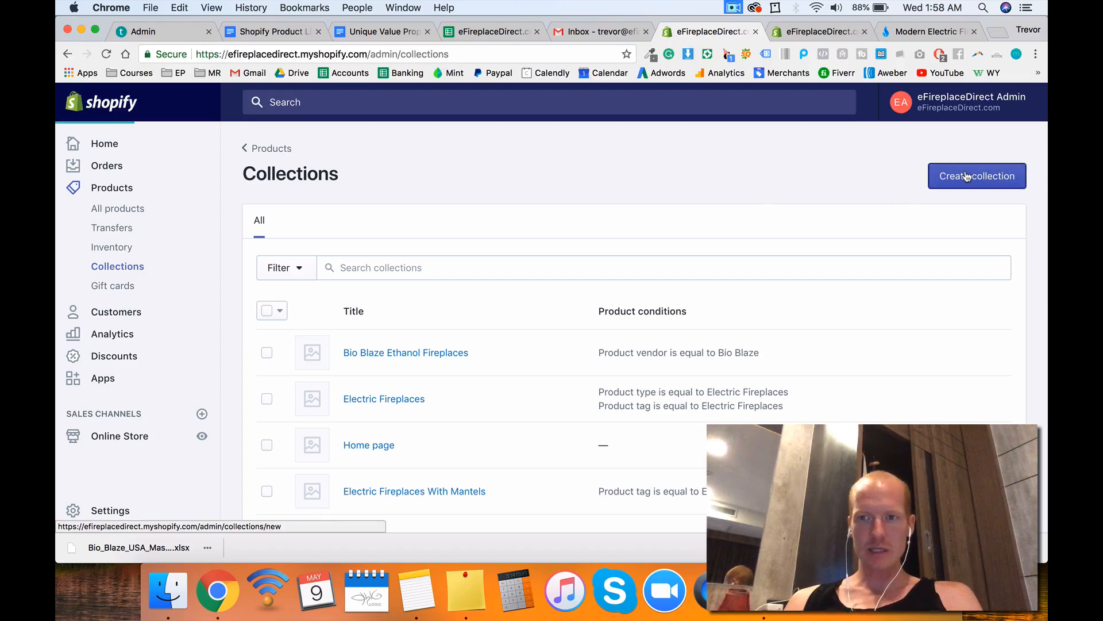
pyautogui.click(735, 7)
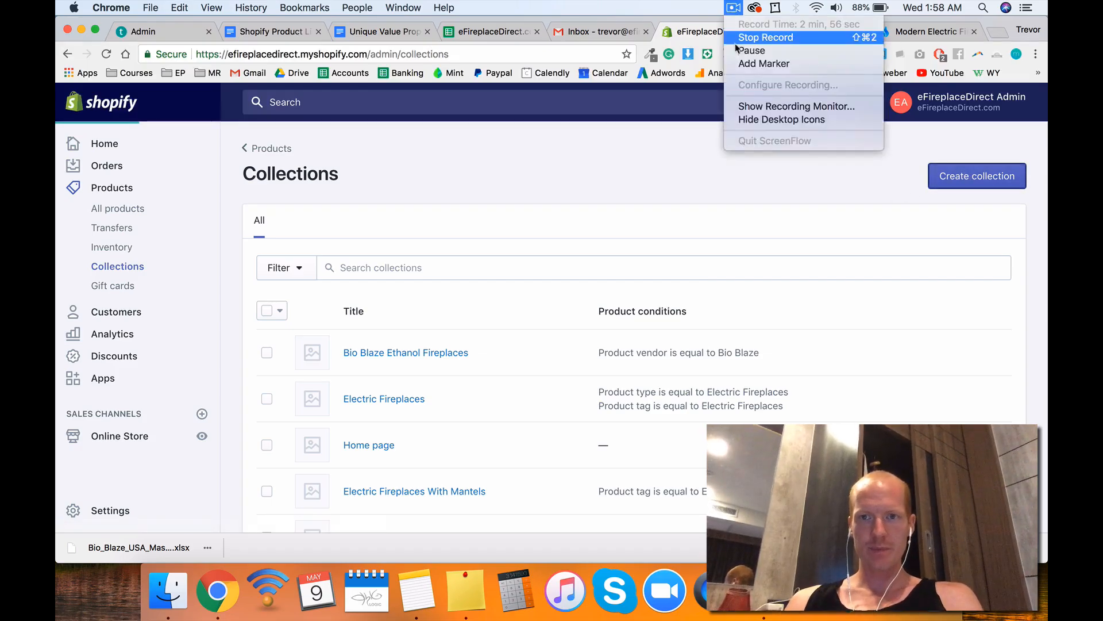
pyautogui.click(739, 51)
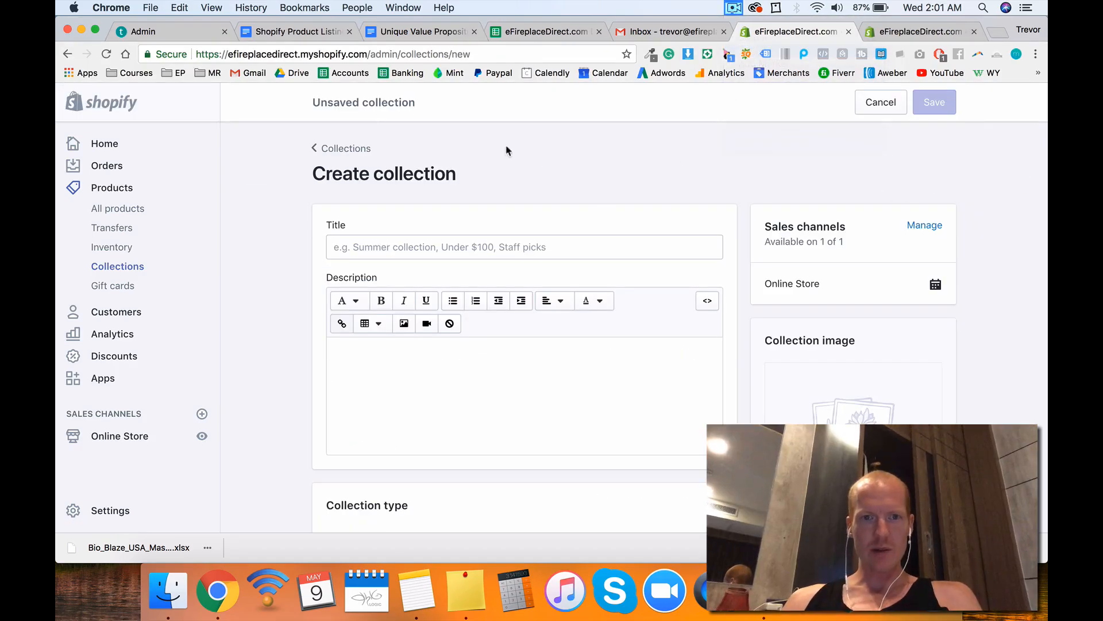
pyautogui.click(908, 34)
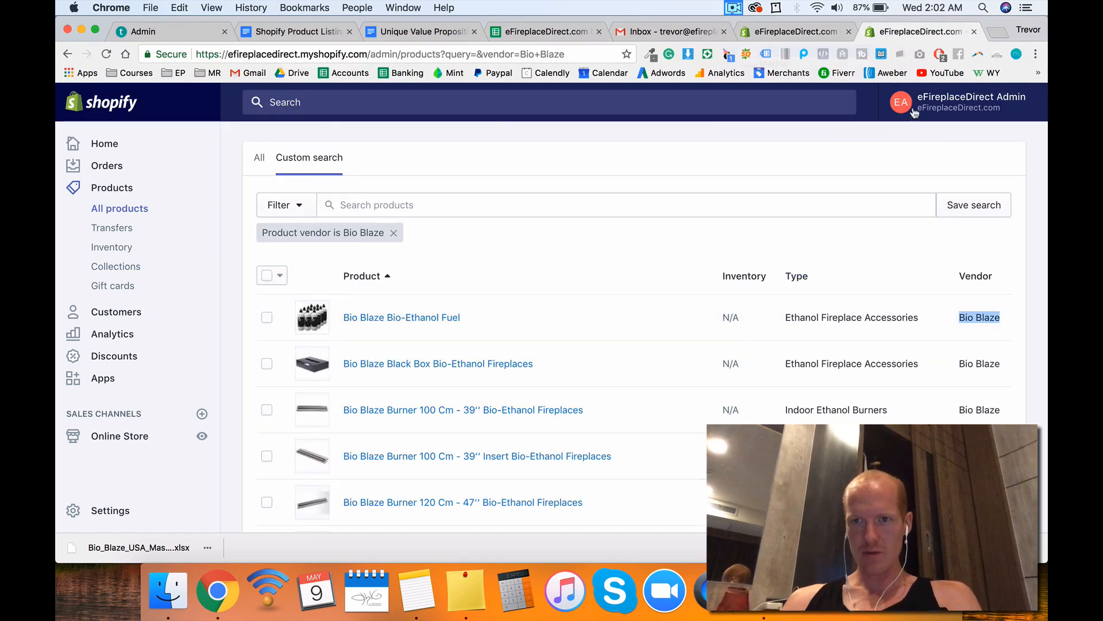
# Step: Title the new collection "Bio Blaze Ethanol Fireplace Accessories", copying the product type from the Bio Blaze product list
pyautogui.click(798, 35)
pyautogui.write('Bio Blaze')
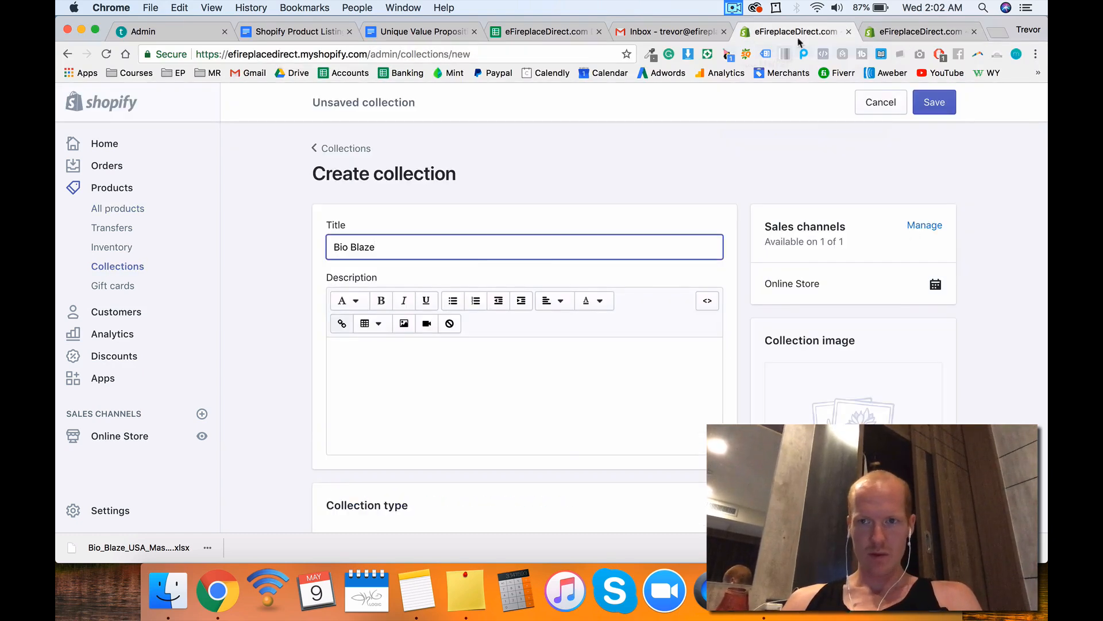
pyautogui.click(891, 35)
pyautogui.moveTo(784, 318); pyautogui.dragTo(920, 317)
pyautogui.press('super+c')
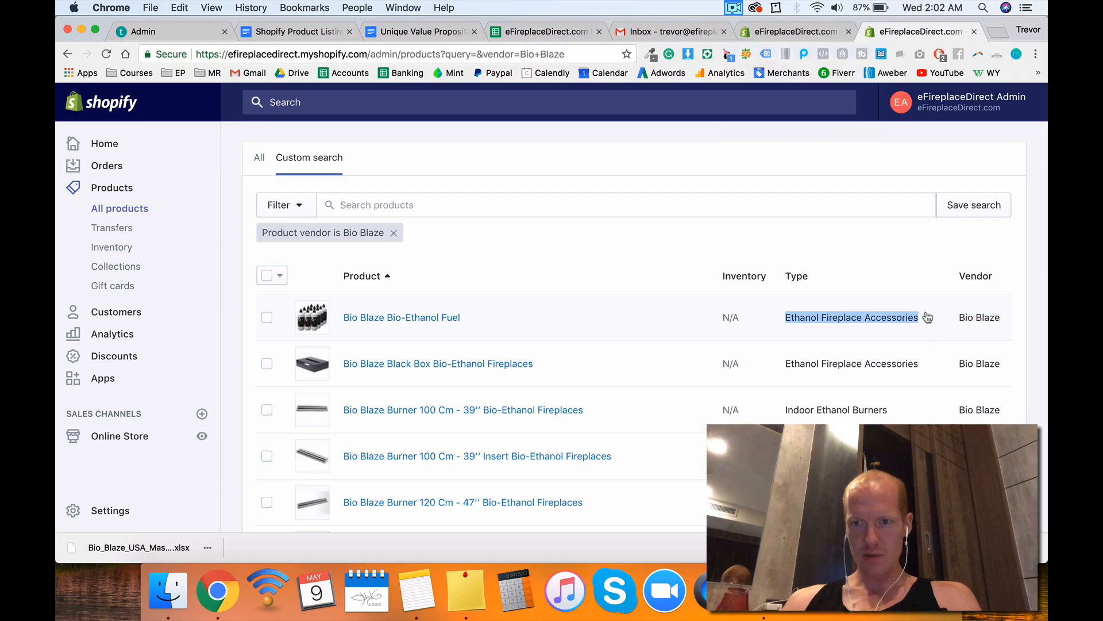
pyautogui.click(791, 31)
pyautogui.press('super+v')
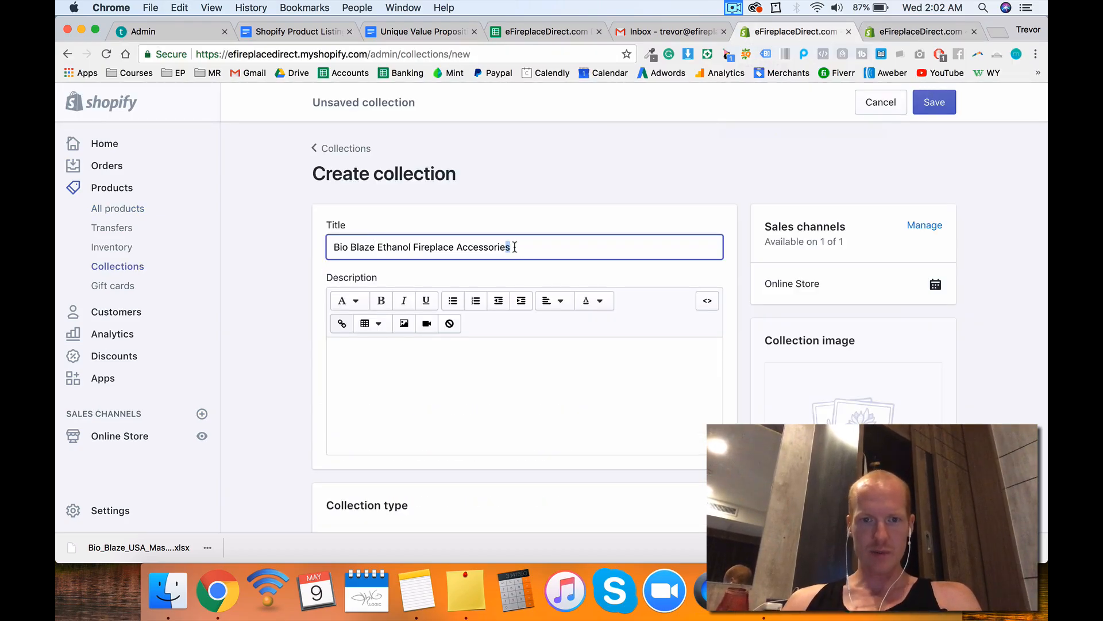
# Step: Make the automated collection match any condition, with the first condition set to product vendor is equal to Bio Blaze
pyautogui.scroll(-10, 534, 248)
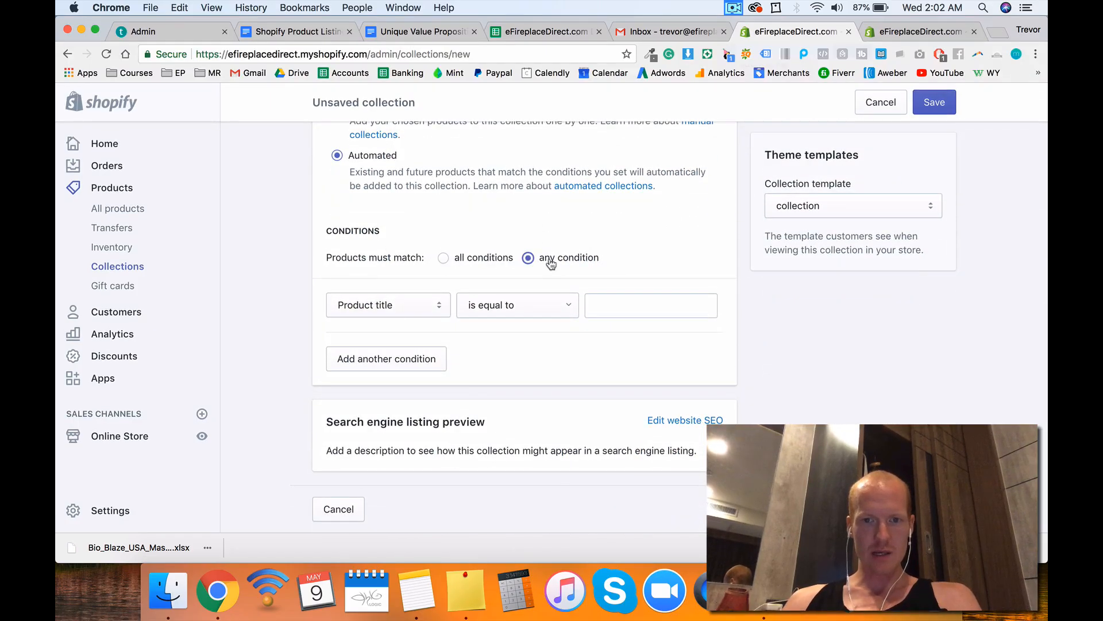
pyautogui.click(421, 308)
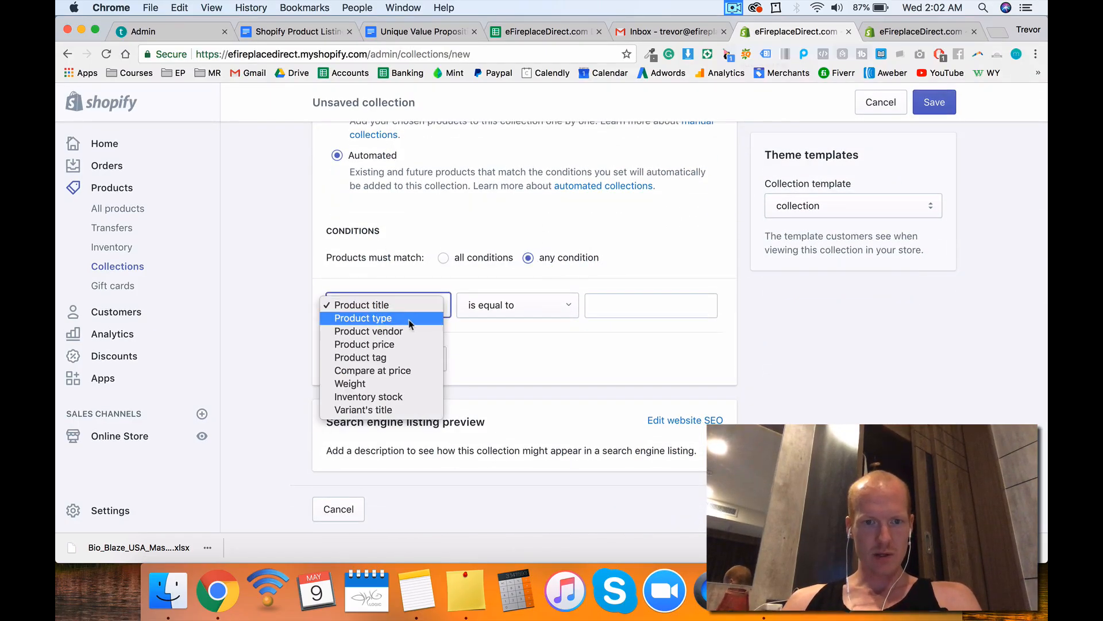
pyautogui.click(395, 333)
pyautogui.click(400, 339)
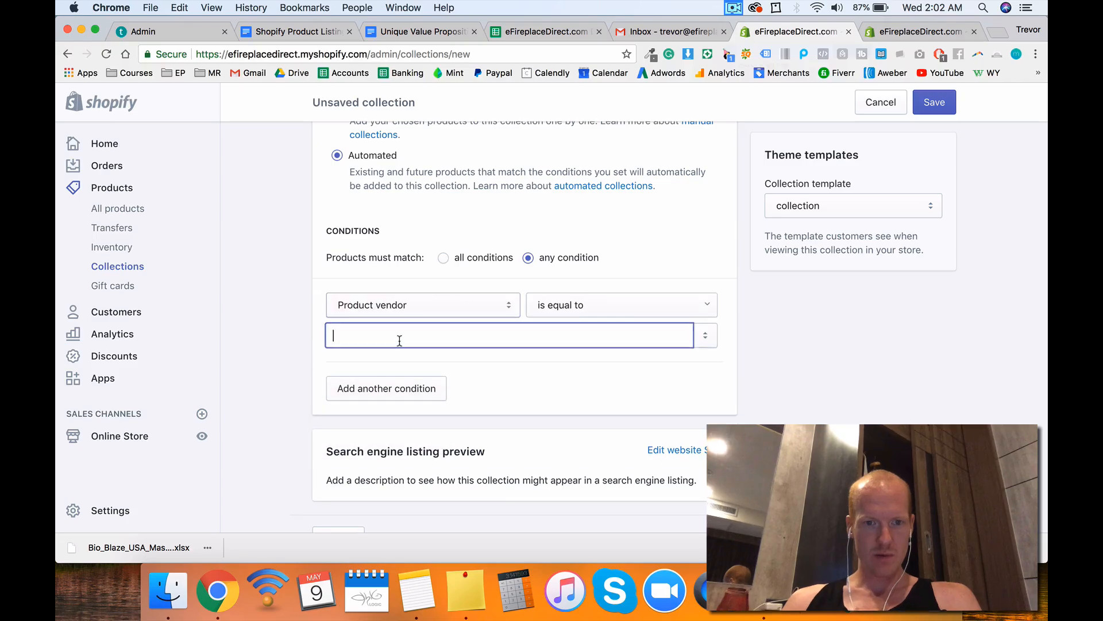
pyautogui.write('bio')
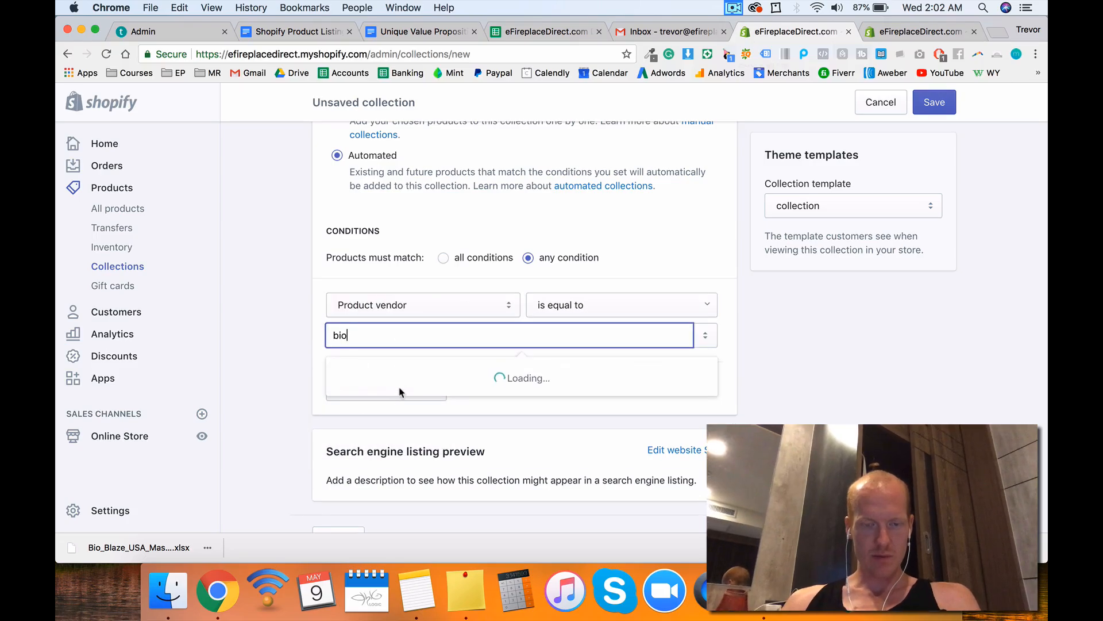
pyautogui.click(396, 373)
# Step: Add a second condition where product type is equal to Ethanol Fireplace Accessories, copying the type from the collection title
pyautogui.click(386, 388)
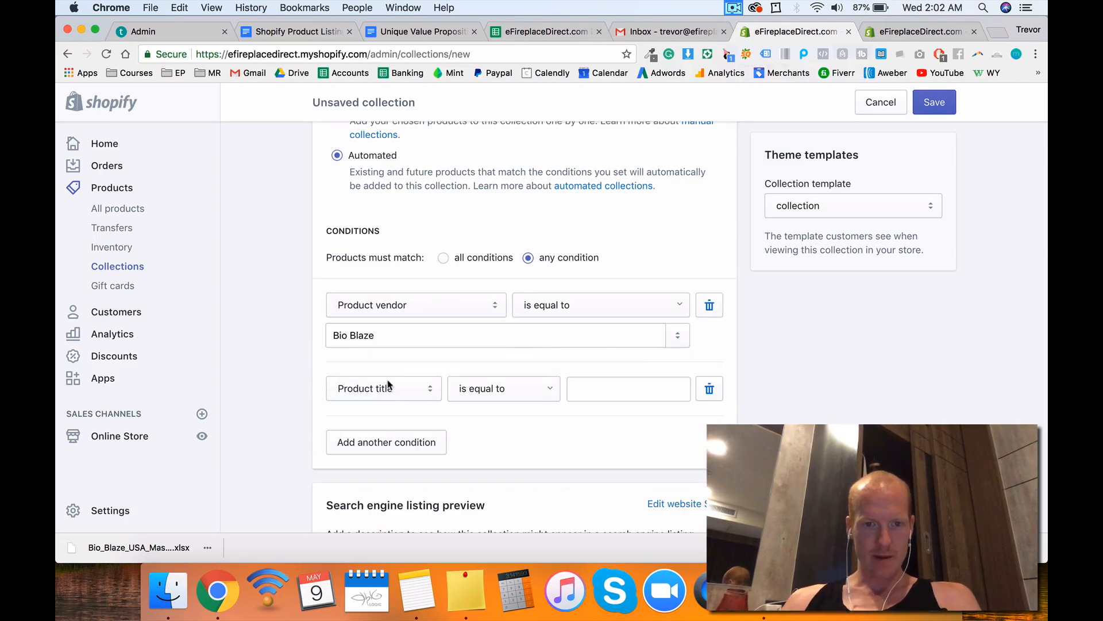
pyautogui.click(387, 389)
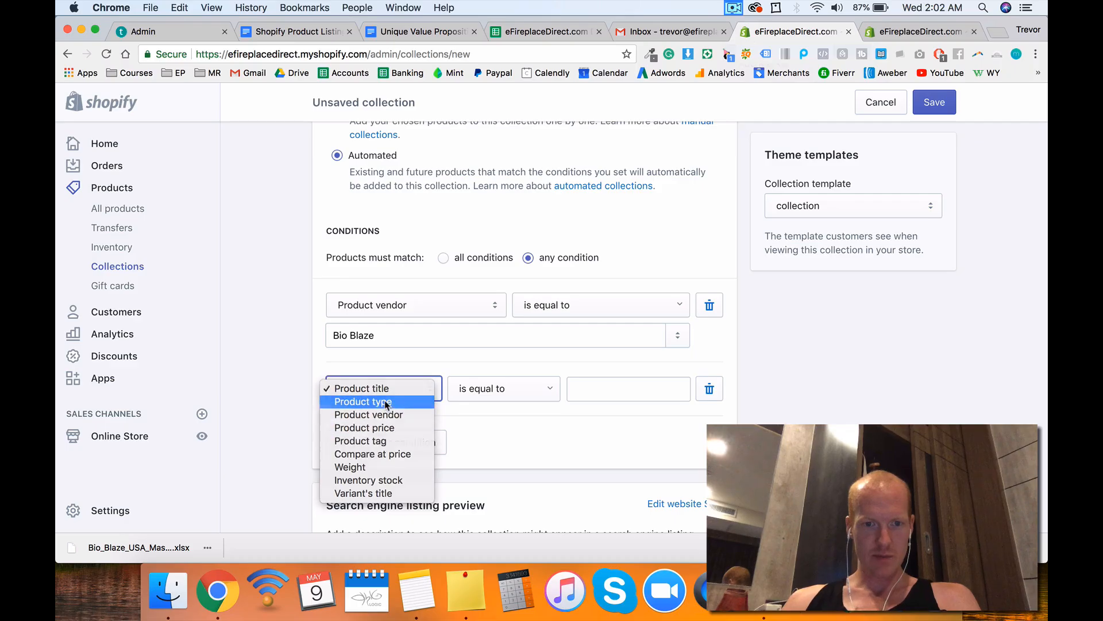
pyautogui.click(367, 401)
pyautogui.scroll(10, 518, 287)
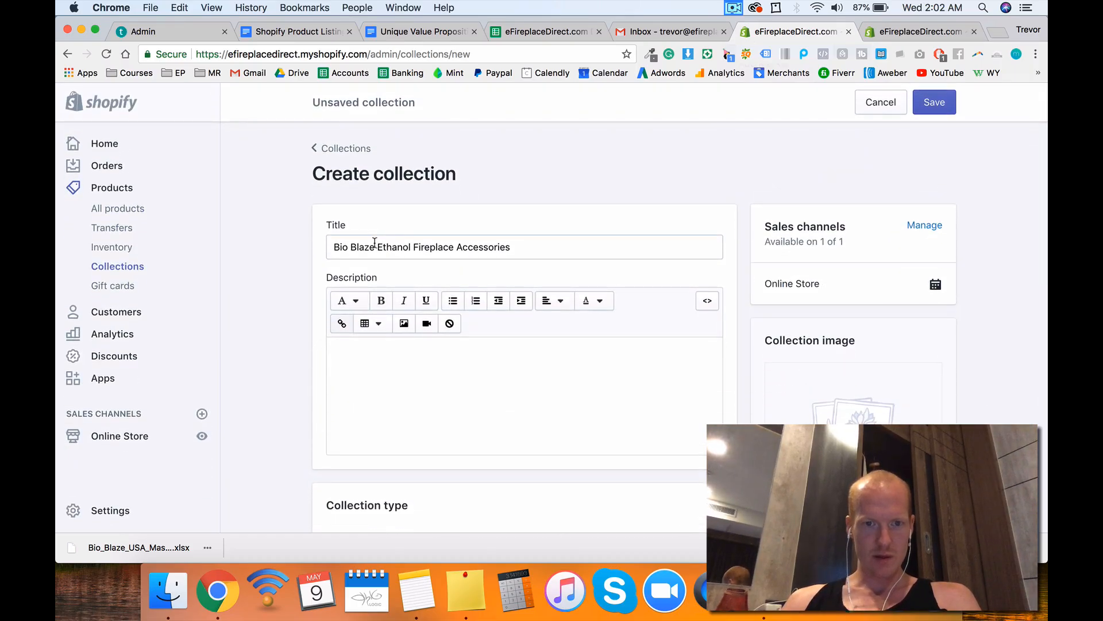
pyautogui.moveTo(375, 242); pyautogui.dragTo(572, 244)
pyautogui.press('super+c')
pyautogui.scroll(-10, 552, 265)
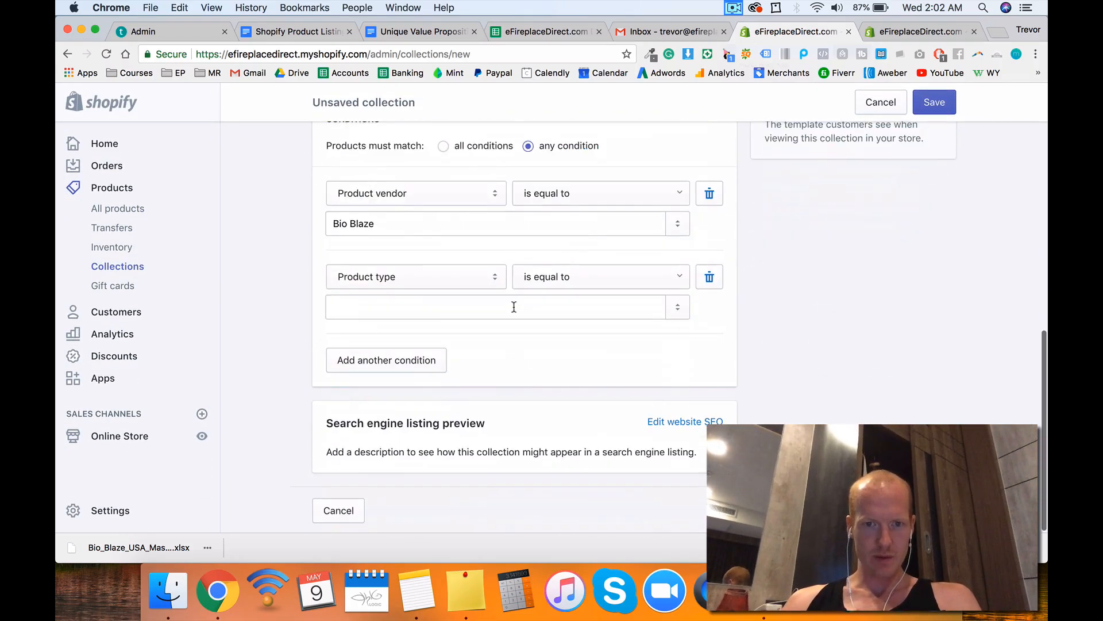
pyautogui.click(514, 307)
pyautogui.press('super+v')
pyautogui.click(492, 344)
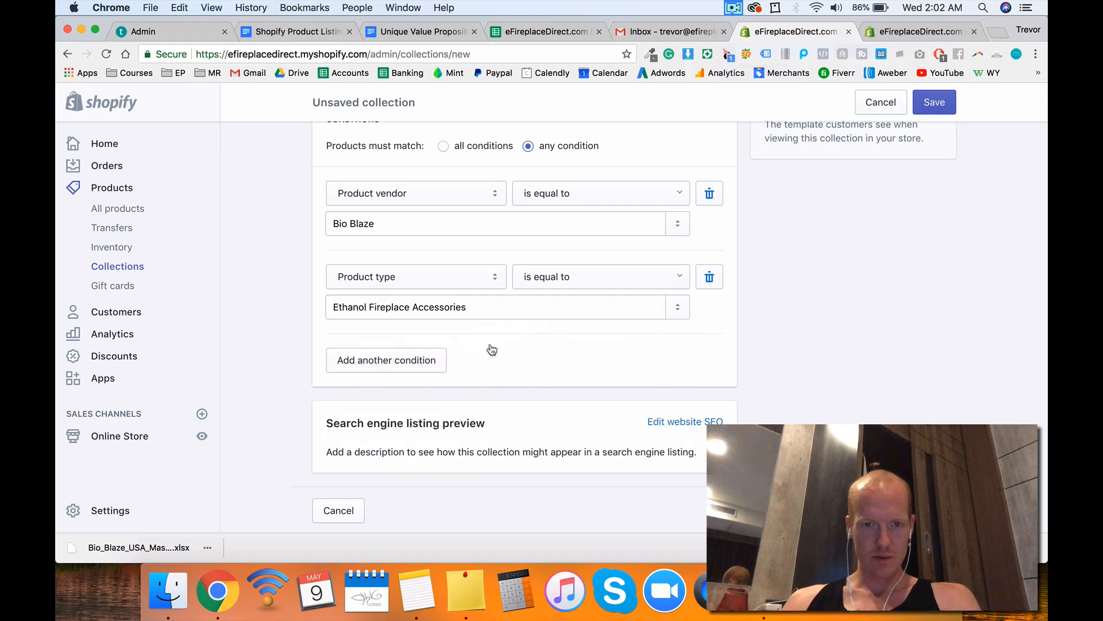
# Step: Change the product type condition's value to "Ethanol Fuel"
pyautogui.scroll(5, 804, 296)
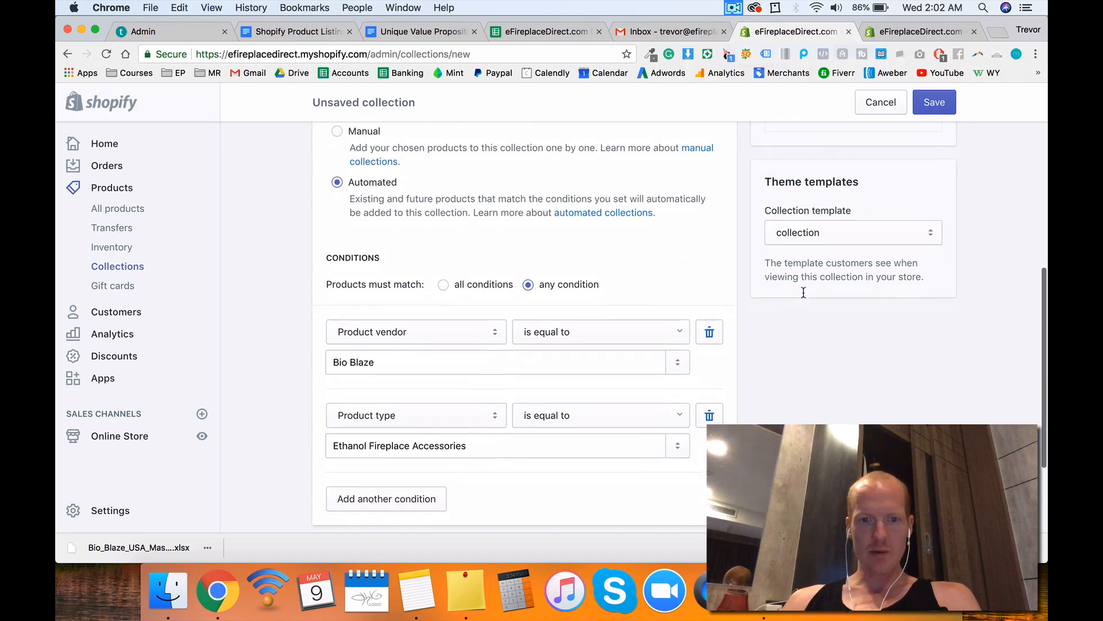
pyautogui.click(416, 444)
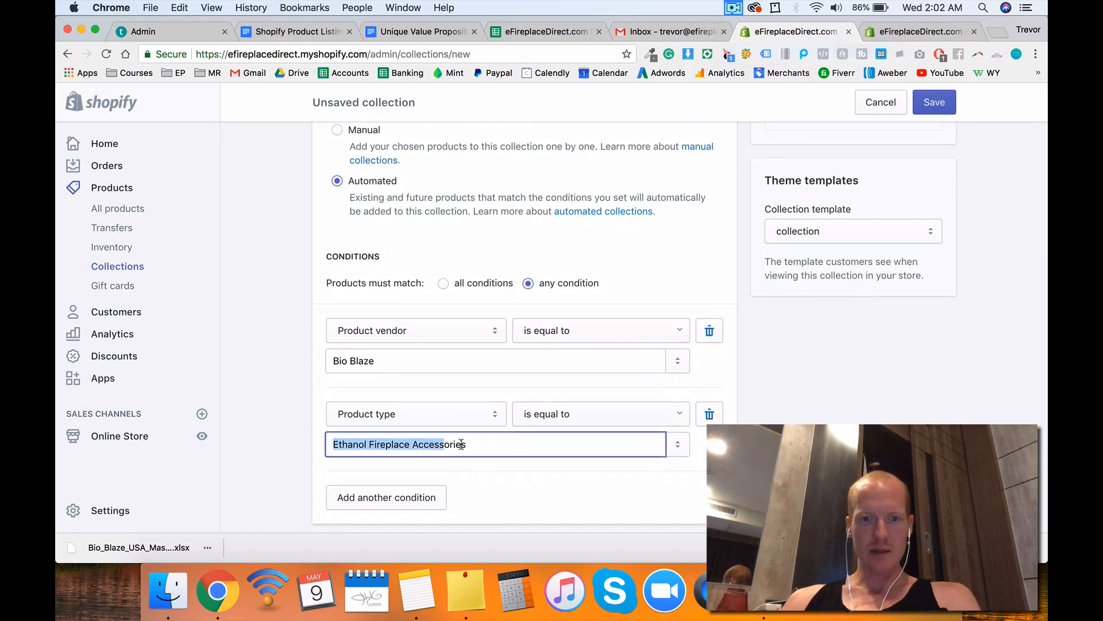
pyautogui.click(469, 444)
pyautogui.moveTo(469, 444)
pyautogui.mouseDown()
pyautogui.moveTo(413, 444)
pyautogui.moveTo(485, 447)
pyautogui.mouseUp()
pyautogui.click(405, 446)
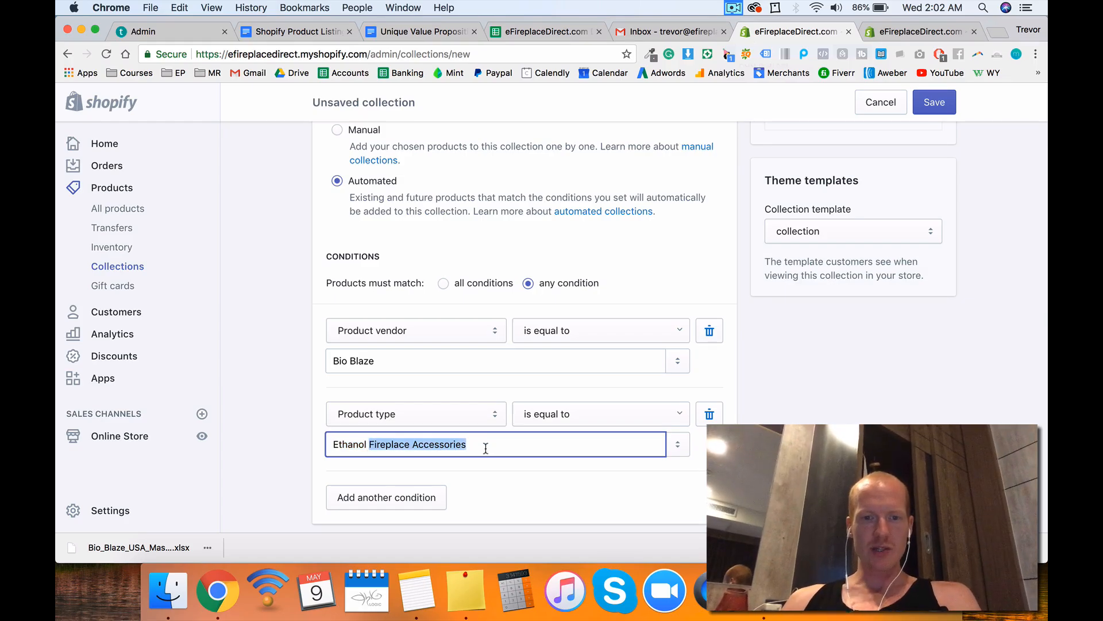
pyautogui.click(485, 448)
pyautogui.moveTo(374, 445); pyautogui.dragTo(485, 447)
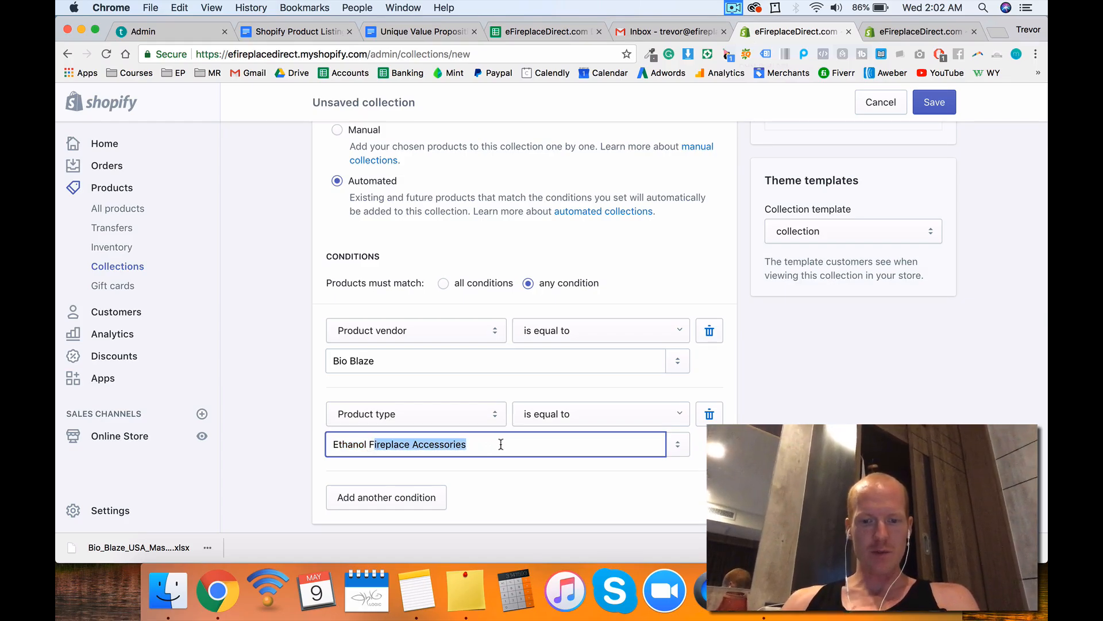
pyautogui.write('Fuel')
# Step: Change the collection title to "Bio Blaze Ethanol Fuel"
pyautogui.scroll(10, 263, 301)
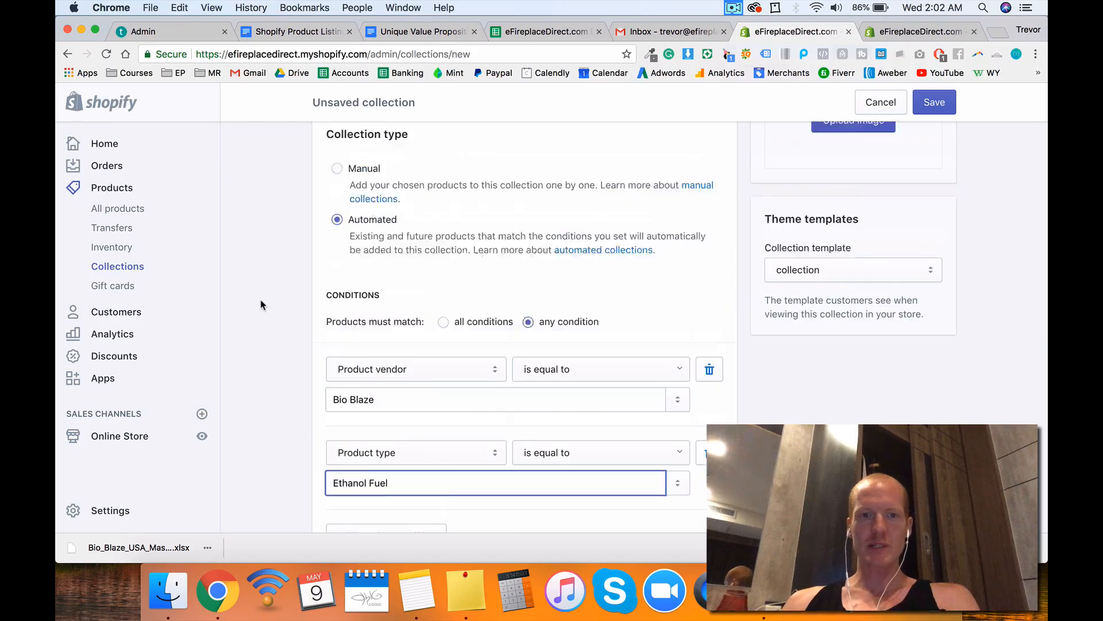
pyautogui.moveTo(416, 249); pyautogui.dragTo(561, 245)
pyautogui.write('Fuel')
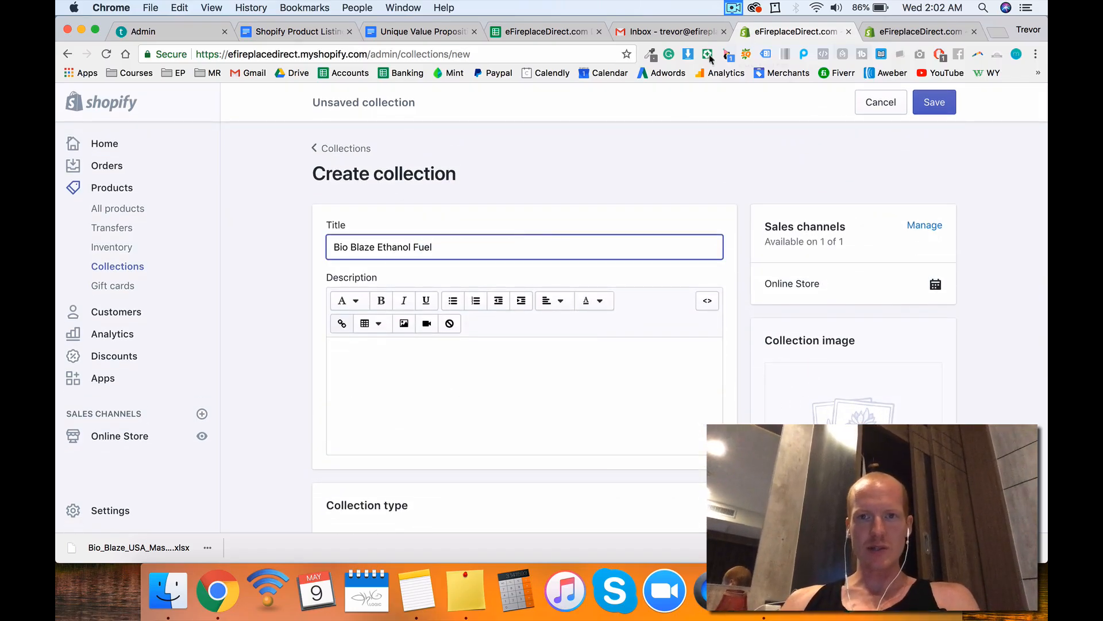
# Step: Review the product types in the Bio Blaze product list against the new collection's title and conditions
pyautogui.click(890, 33)
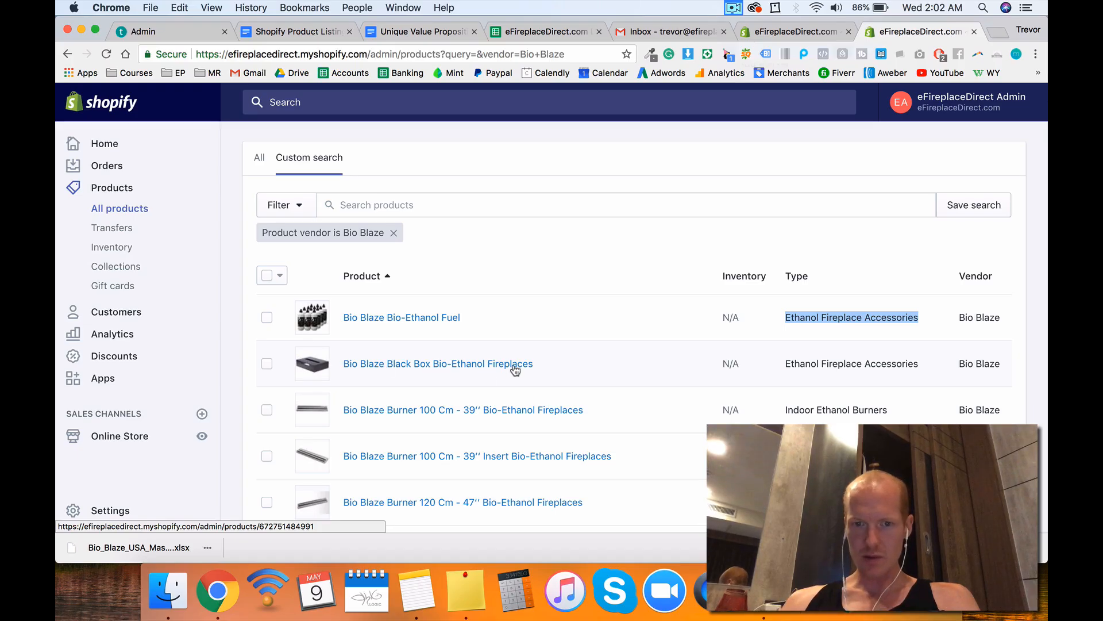
pyautogui.scroll(-15, 536, 452)
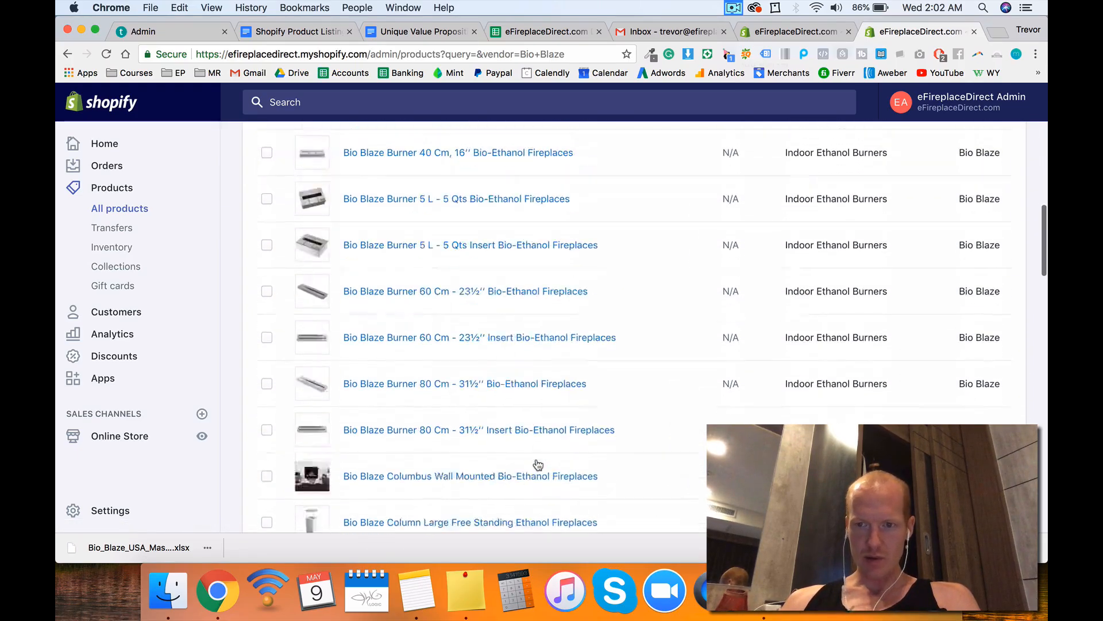
pyautogui.scroll(15, 538, 464)
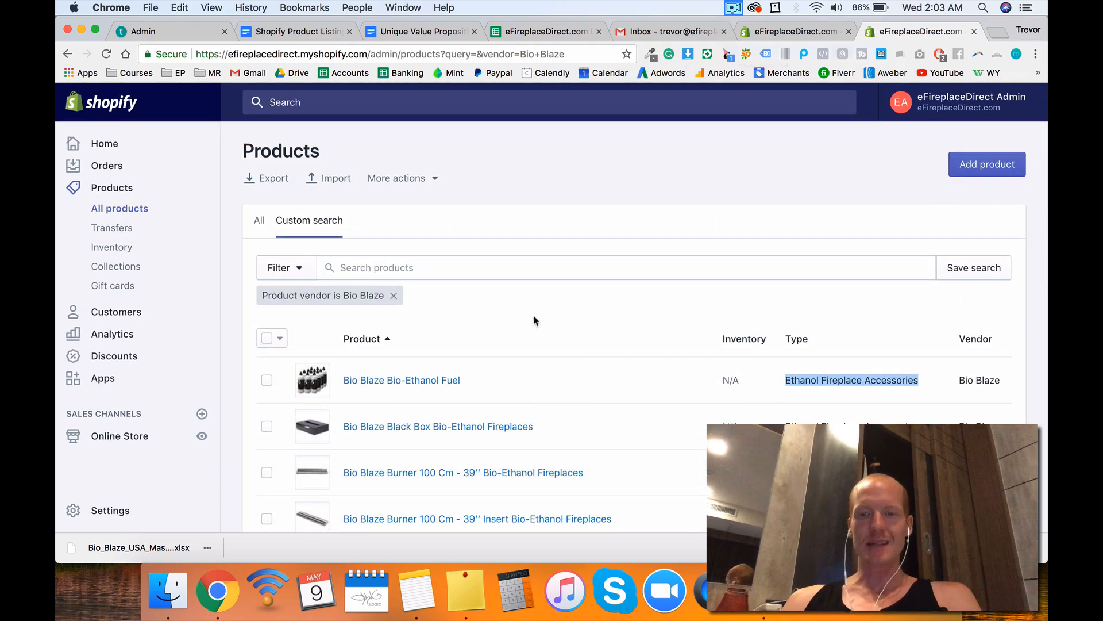
pyautogui.click(797, 31)
pyautogui.click(894, 34)
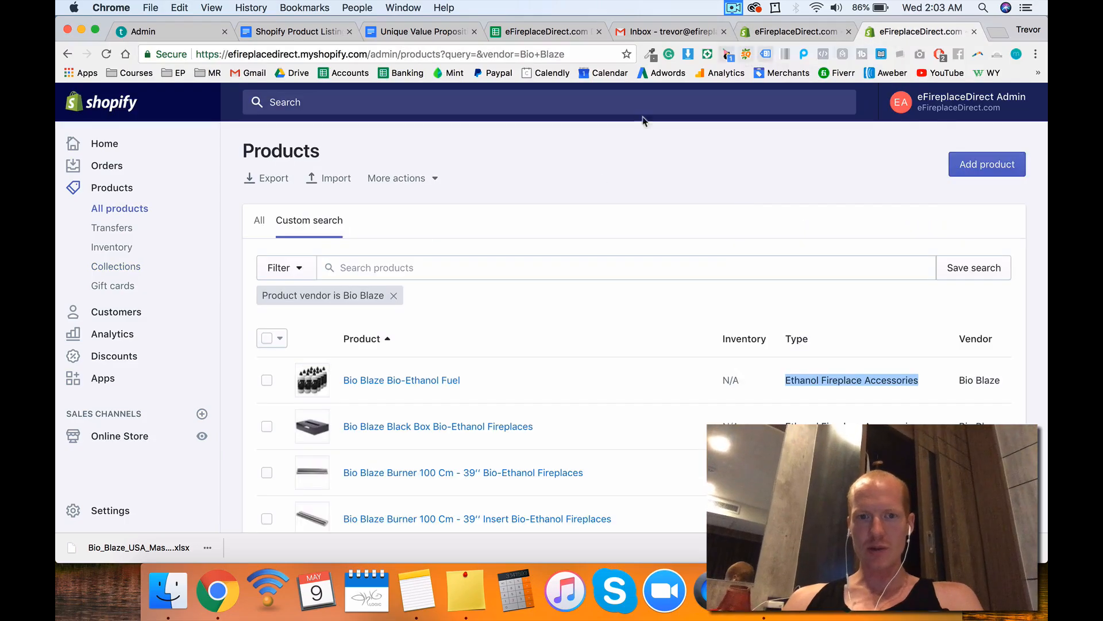
pyautogui.click(796, 31)
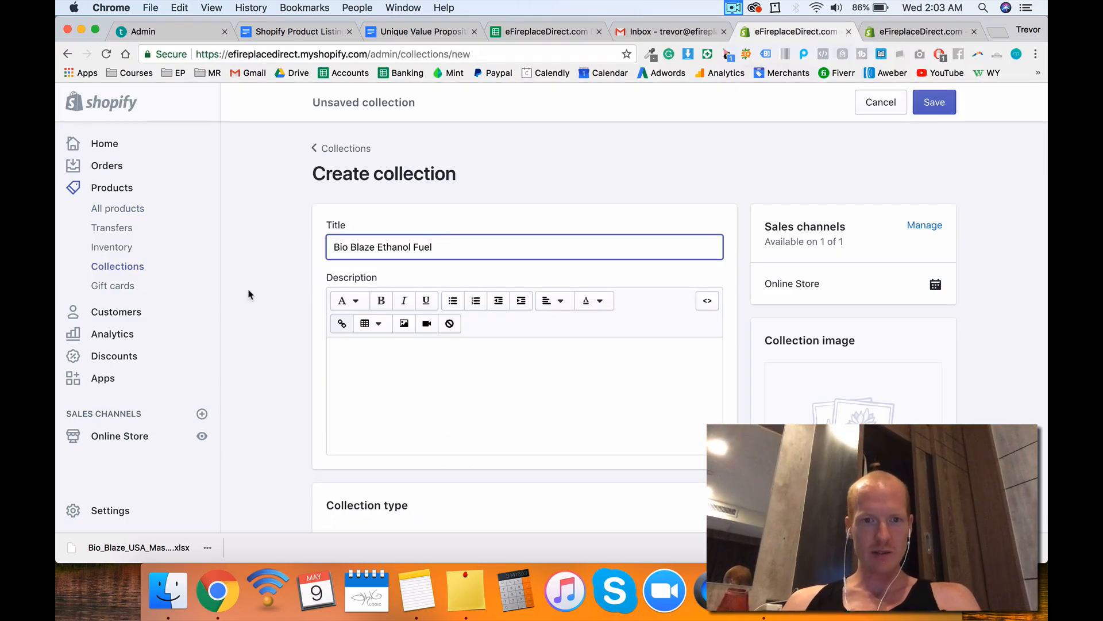
pyautogui.scroll(-15, 358, 261)
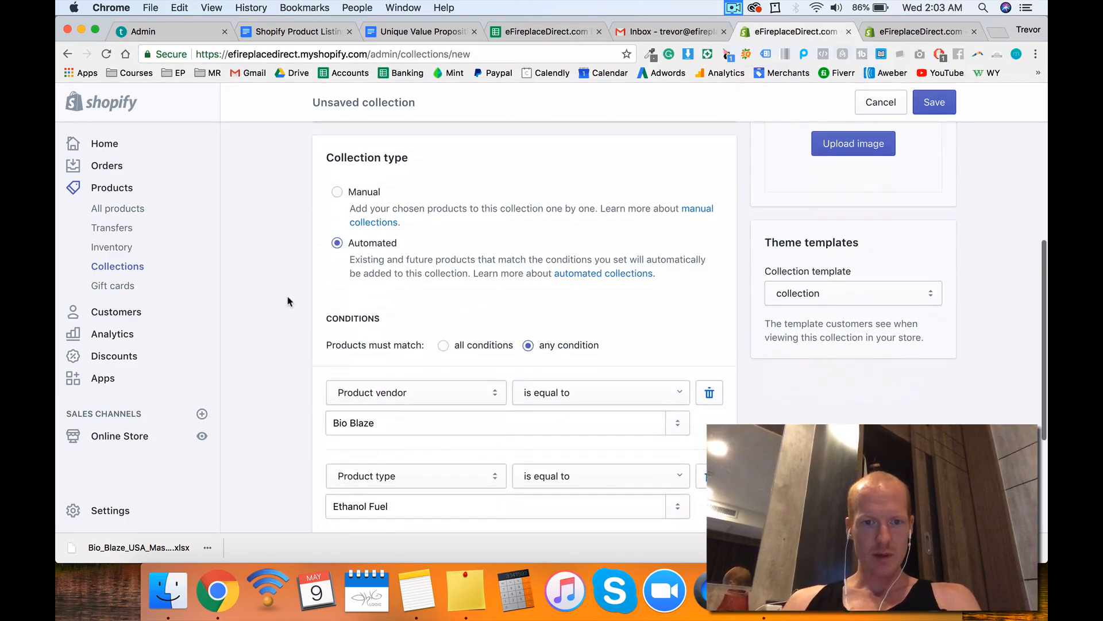
pyautogui.scroll(15, 380, 197)
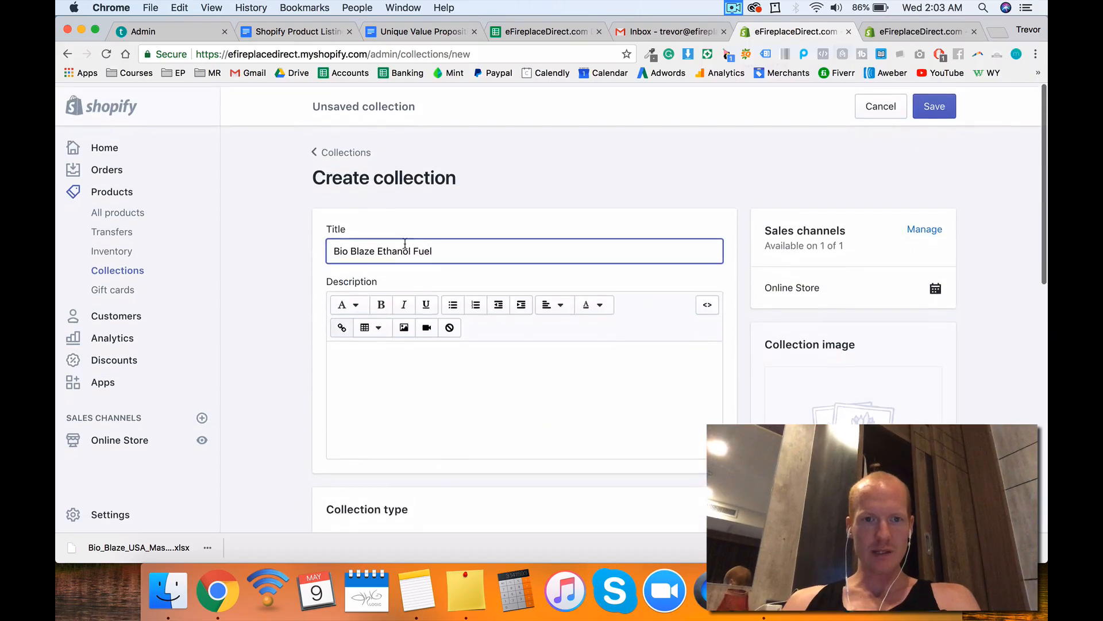
# Step: Search Google for the collection title "Bio Blaze Ethanol Fuel" and look through the results for competitor stores
pyautogui.tripleClick(405, 247)
pyautogui.rightClick(405, 247)
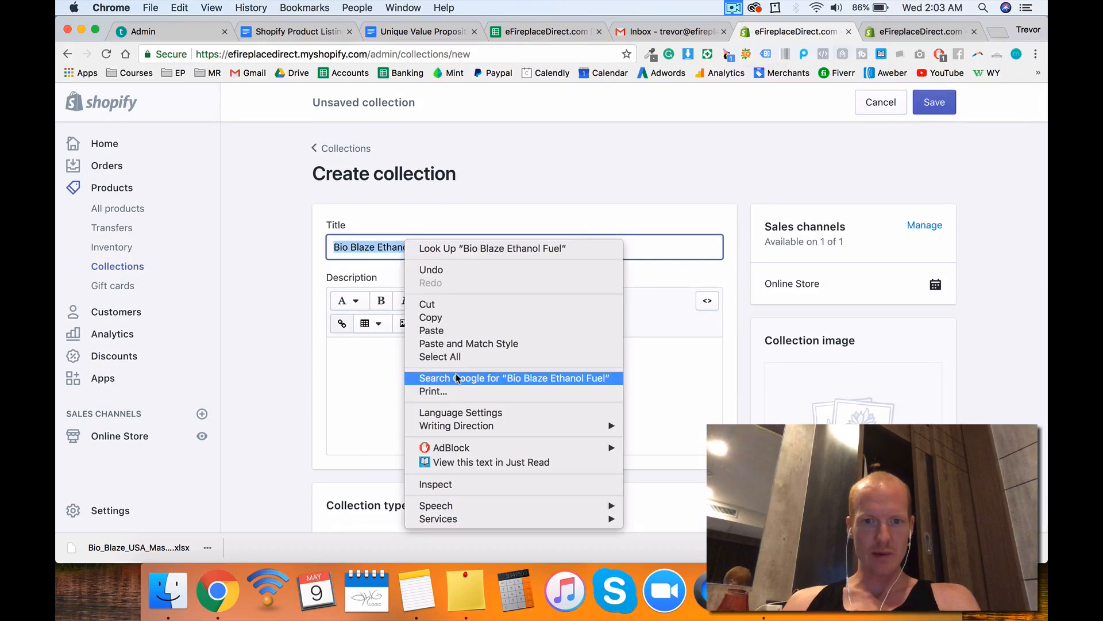
pyautogui.click(457, 375)
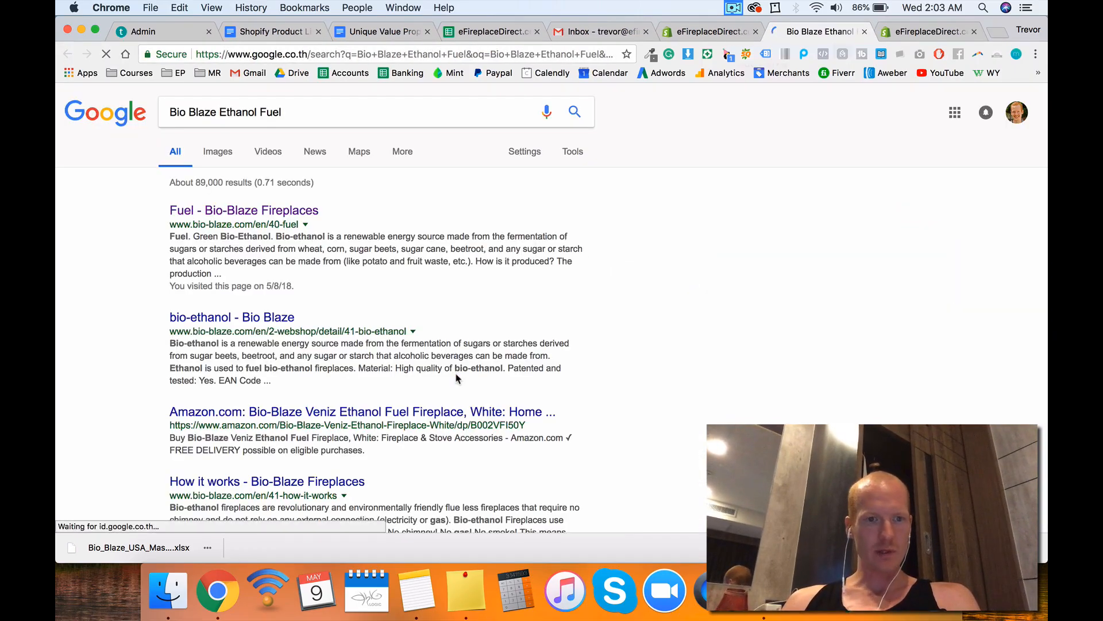
pyautogui.scroll(-5, 210, 330)
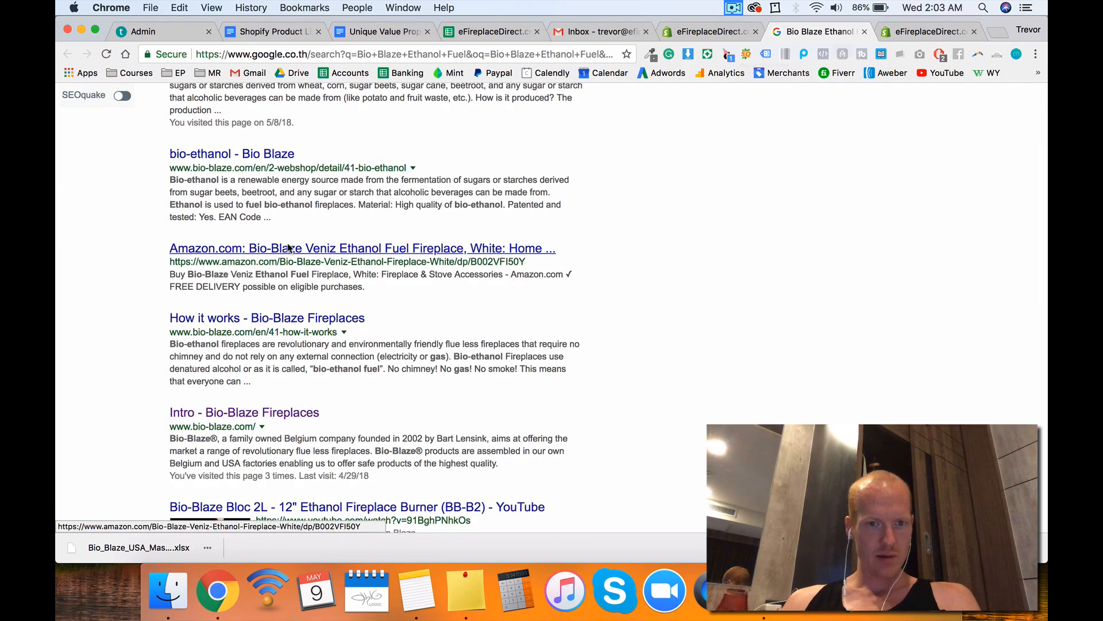
pyautogui.scroll(-3, 270, 316)
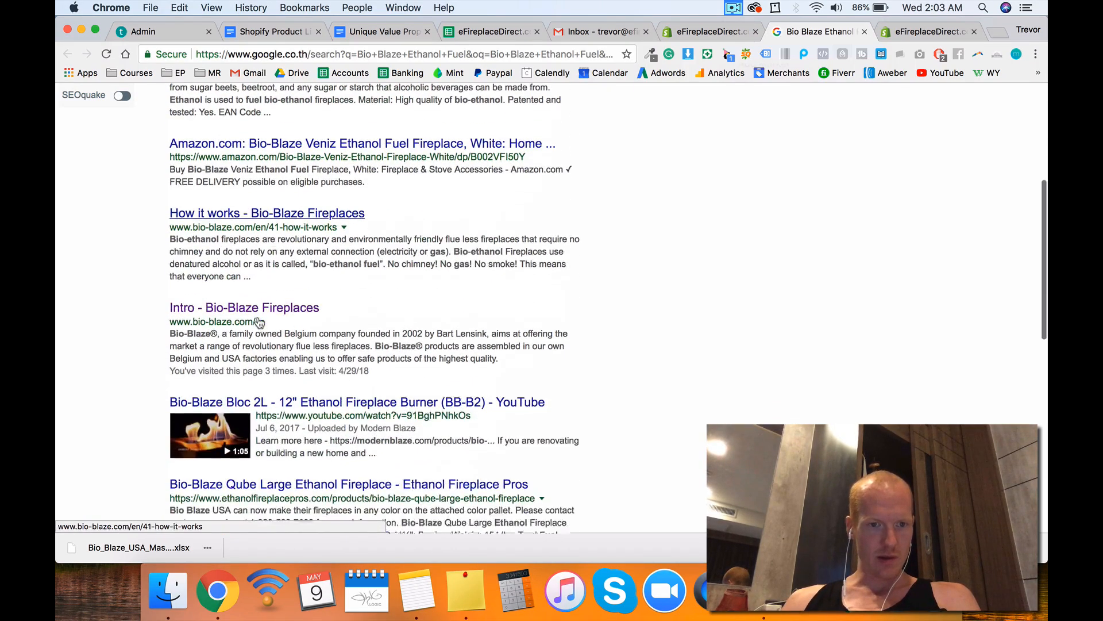
pyautogui.scroll(-6, 256, 307)
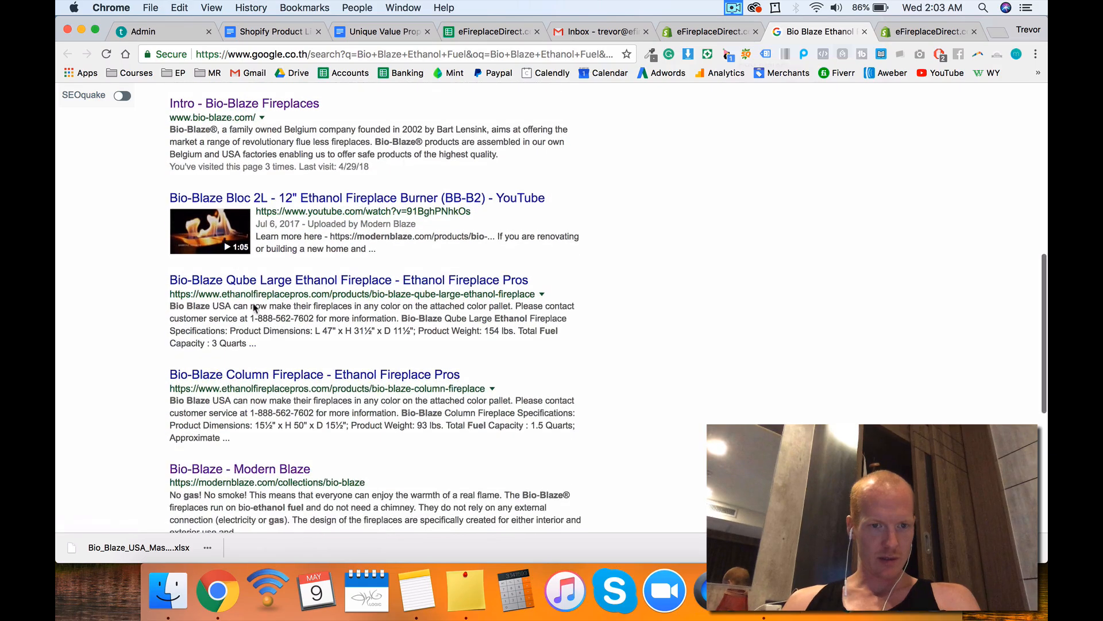
# Step: Open the Ethanol Fireplace Pros result for the Bio-Blaze Qube Large in a new tab and examine its shop categories and footer links
pyautogui.rightClick(267, 281)
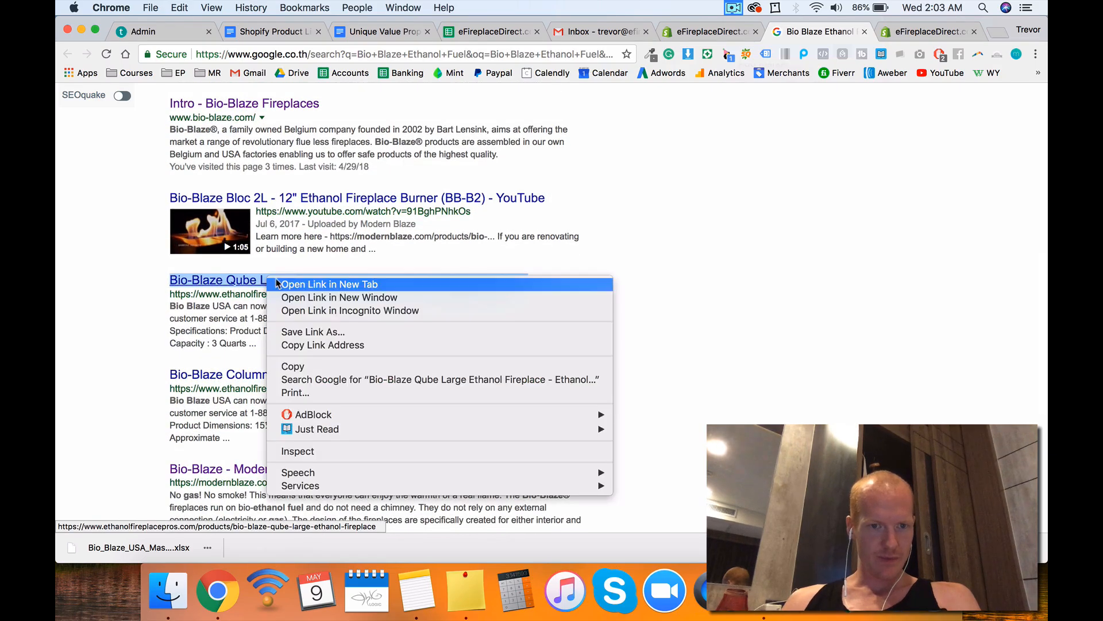
pyautogui.click(278, 284)
pyautogui.scroll(-4, 275, 345)
pyautogui.scroll(-3, 273, 370)
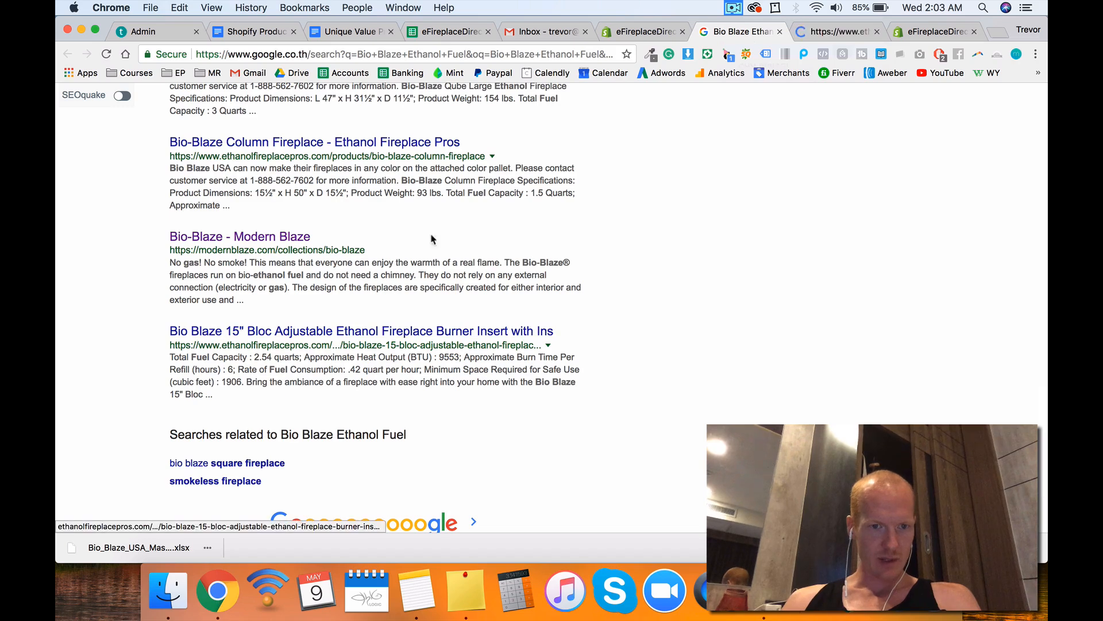
pyautogui.click(839, 31)
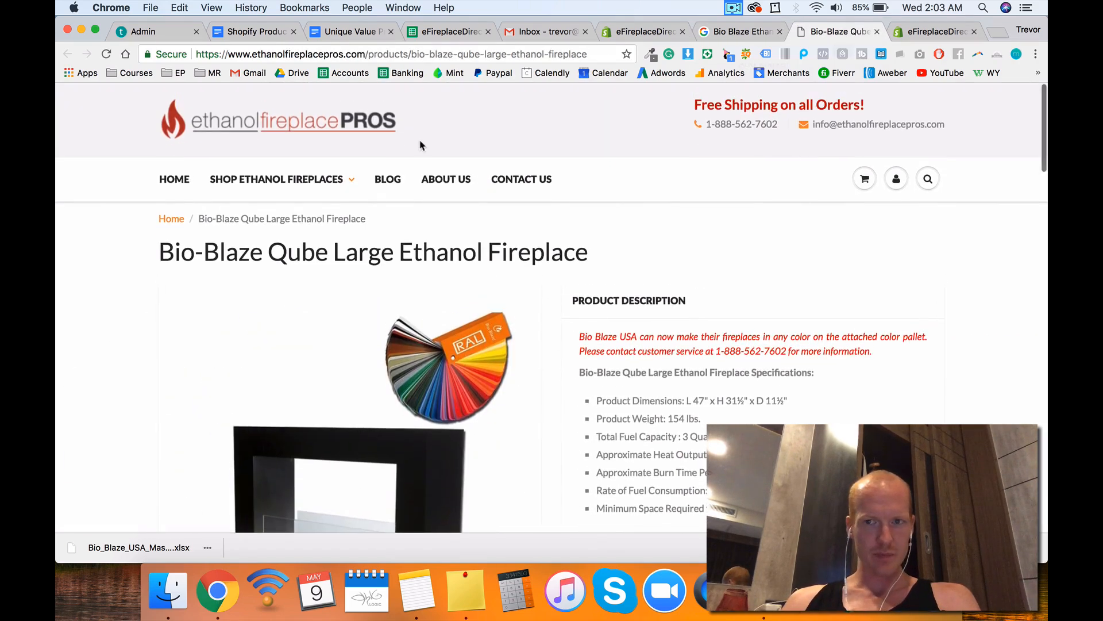
pyautogui.moveTo(312, 190)
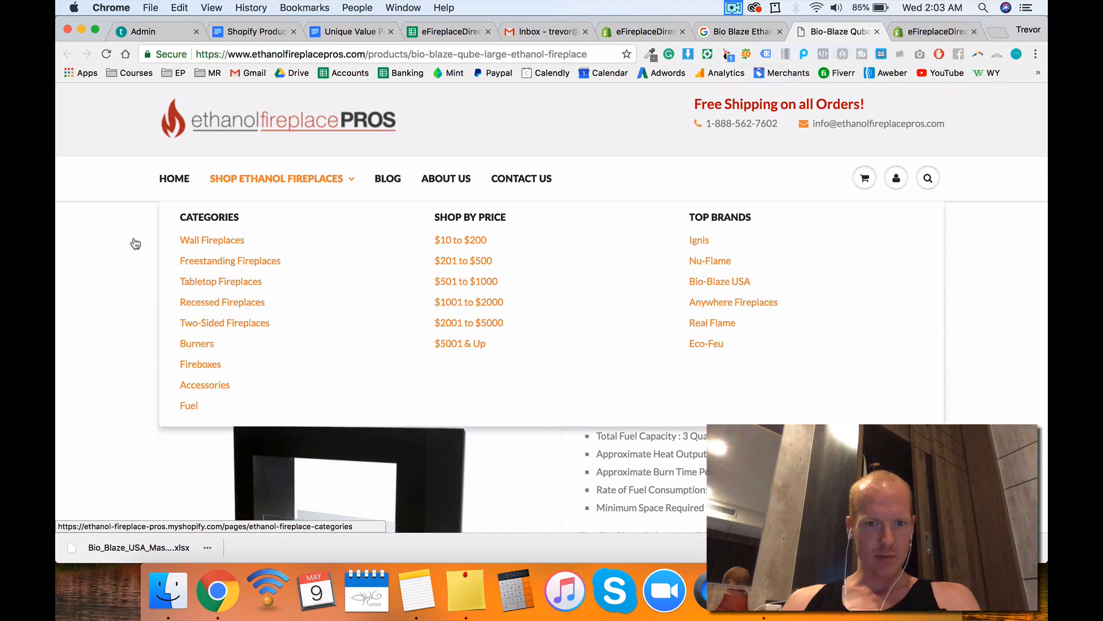
pyautogui.scroll(-20, 86, 310)
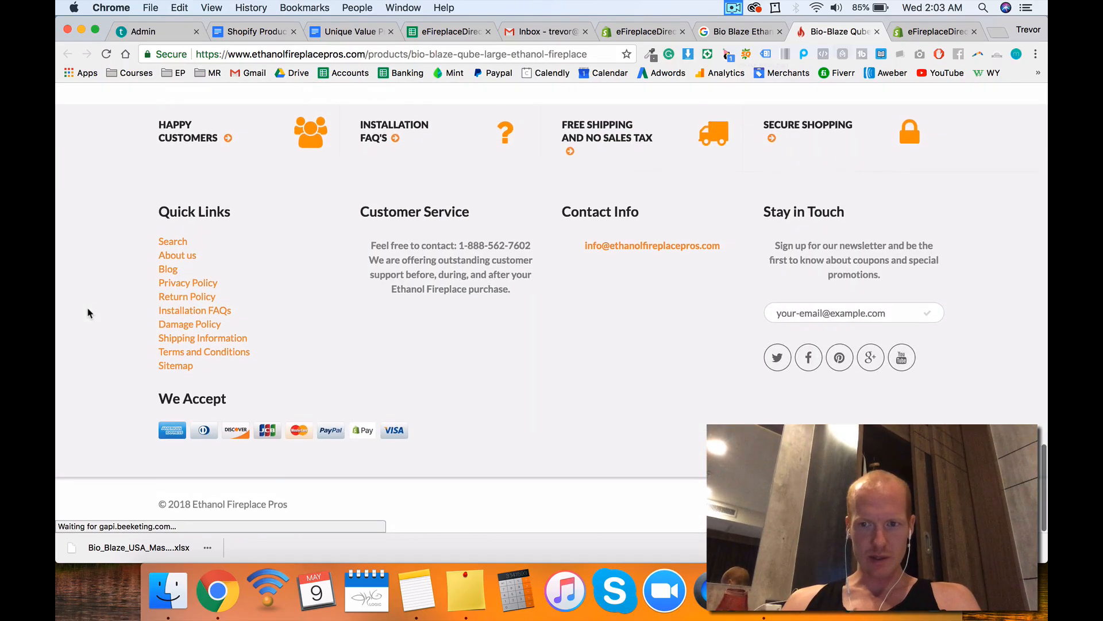
# Step: Open the Ethanol Fireplace Pros home page and examine how its shop menu and product listings are organized
pyautogui.scroll(20, 98, 266)
pyautogui.click(237, 135)
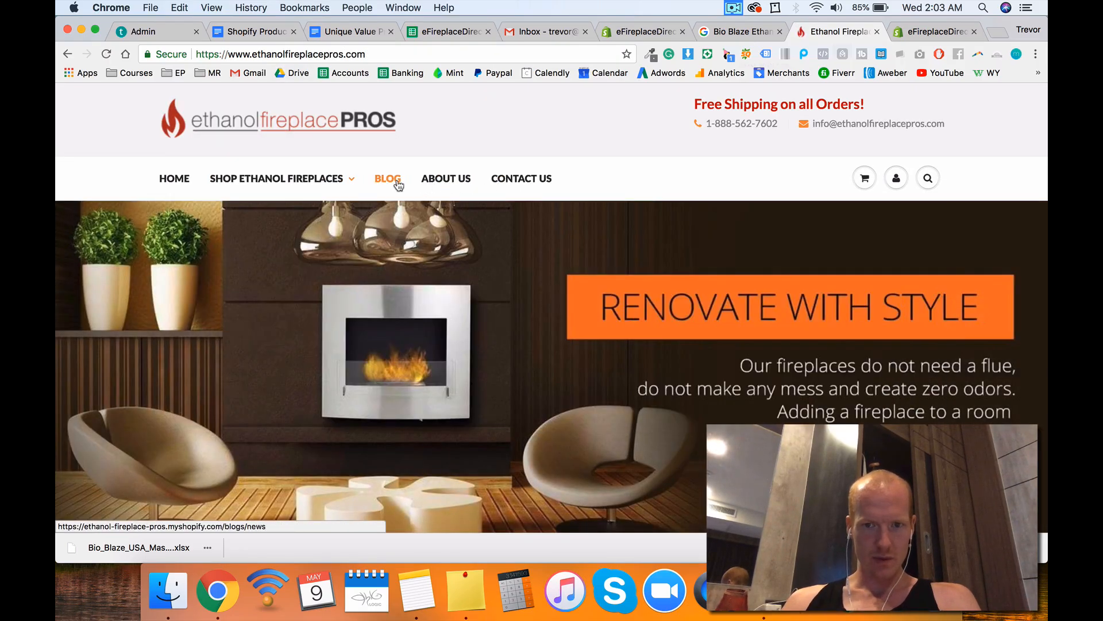
pyautogui.moveTo(323, 182)
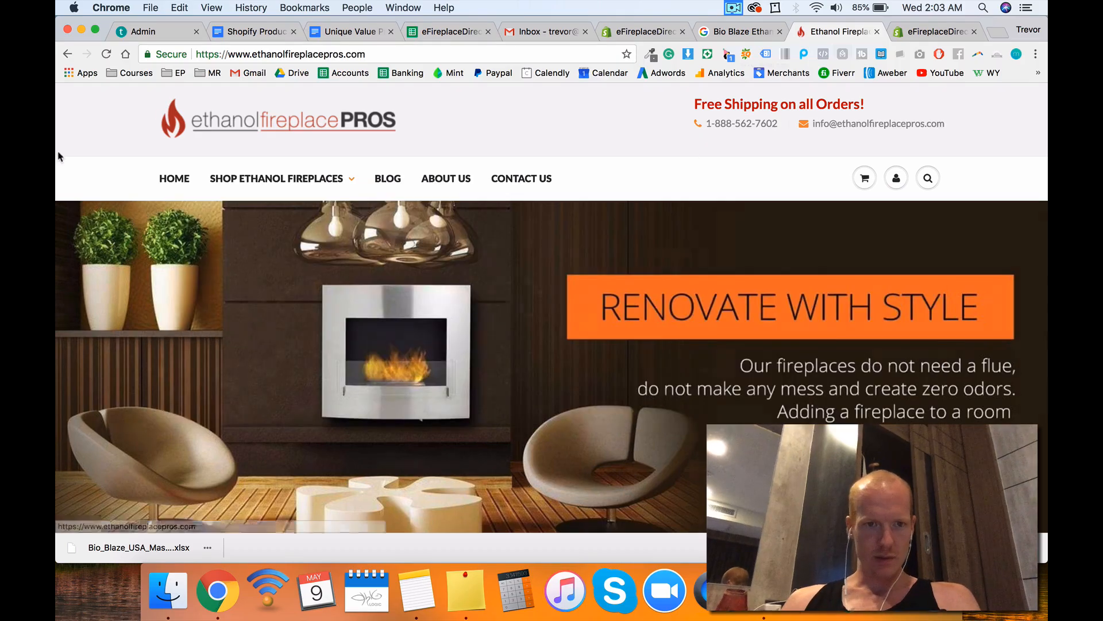
pyautogui.scroll(-10, 58, 156)
pyautogui.scroll(10, 58, 157)
pyautogui.scroll(-20, 58, 156)
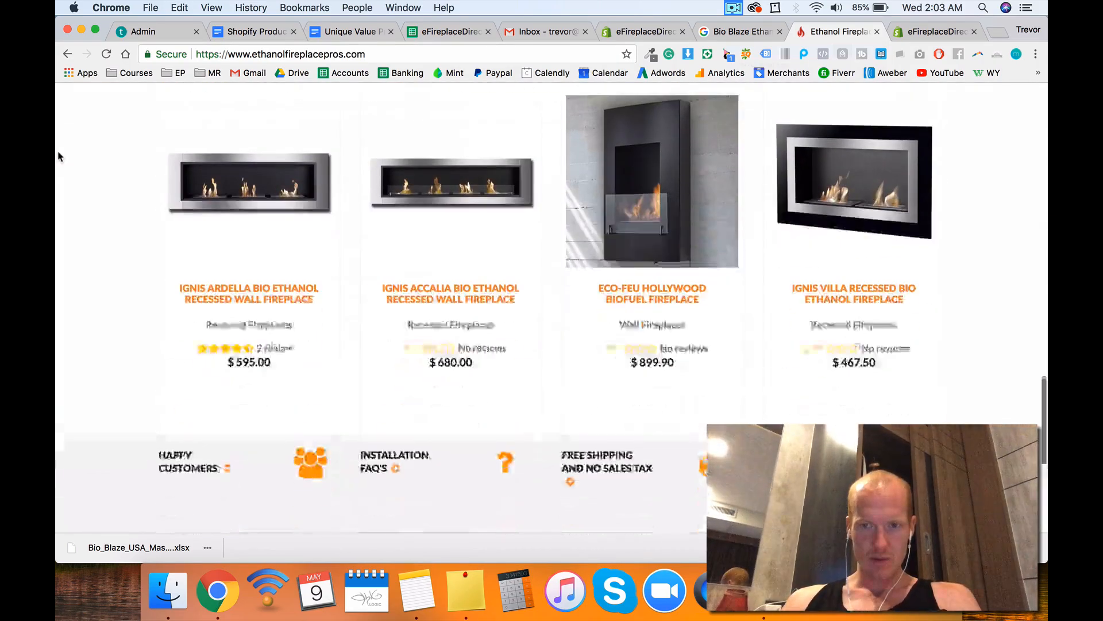
pyautogui.scroll(20, 58, 156)
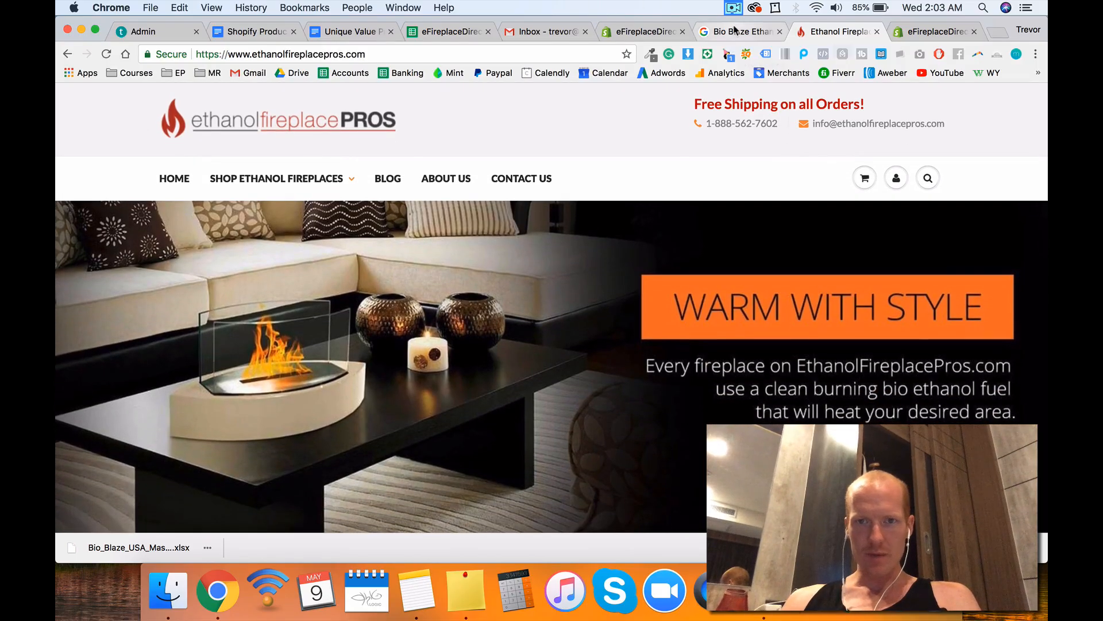
# Step: Return to the unsaved Bio Blaze Ethanol Fuel collection and save it
pyautogui.click(654, 34)
pyautogui.click(464, 247)
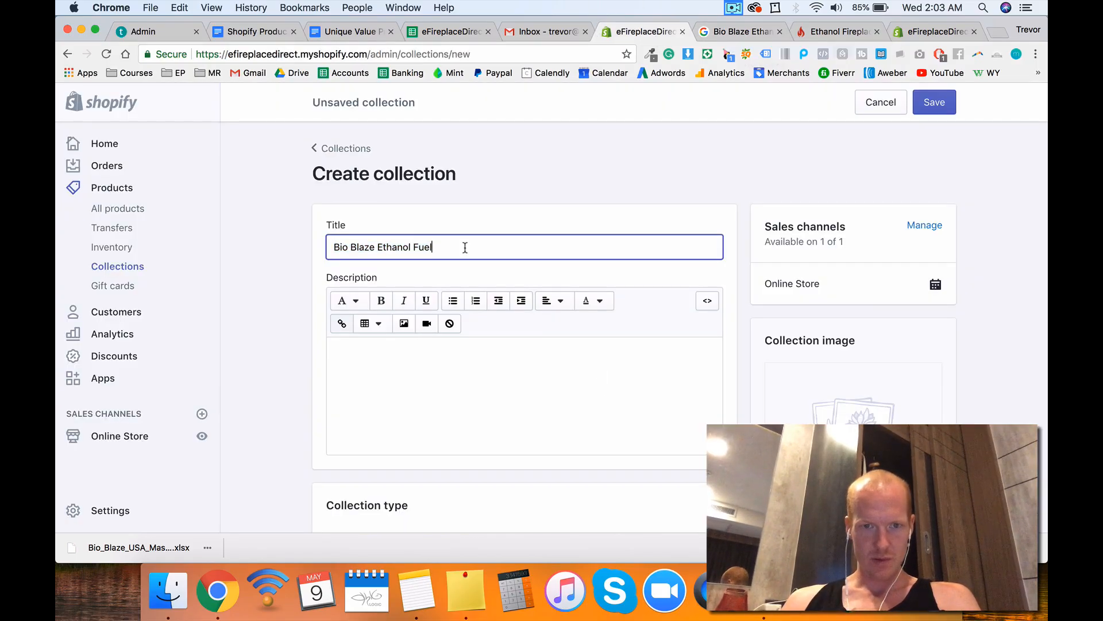
pyautogui.scroll(-10, 728, 249)
pyautogui.scroll(10, 728, 249)
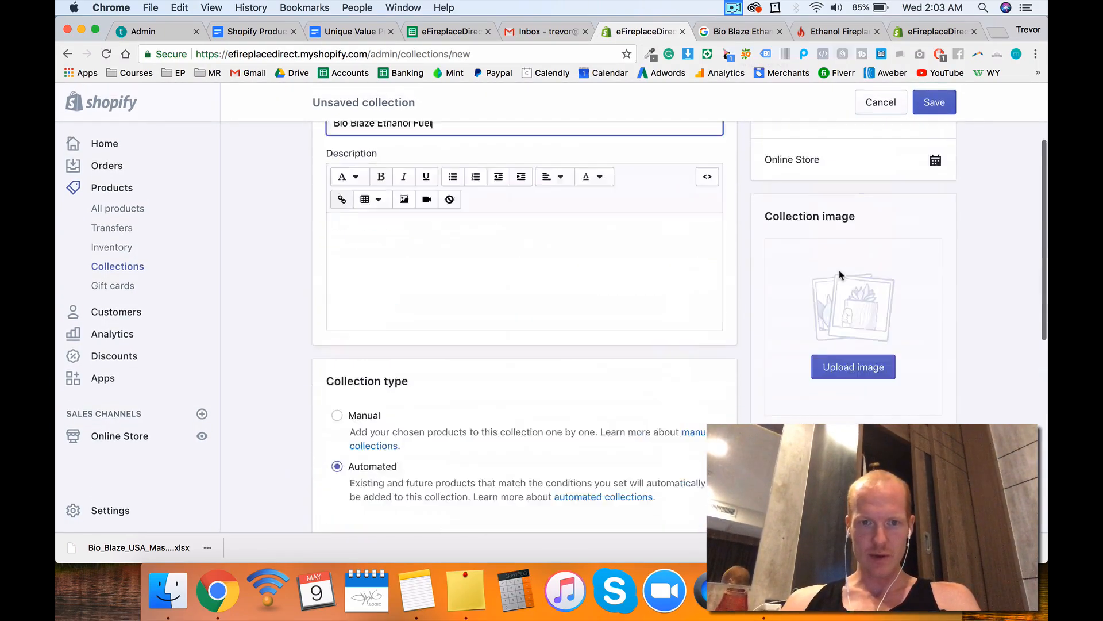
pyautogui.click(935, 104)
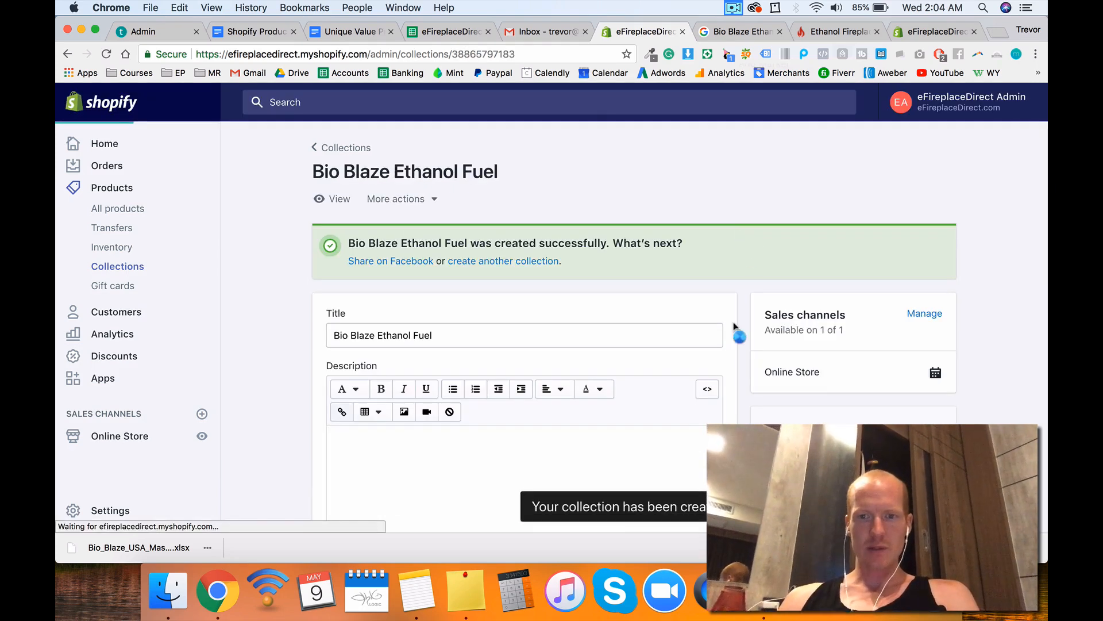
# Step: Review the description, conditions and collection image sections of the saved Bio Blaze Ethanol Fuel collection
pyautogui.scroll(-5, 734, 322)
pyautogui.click(554, 258)
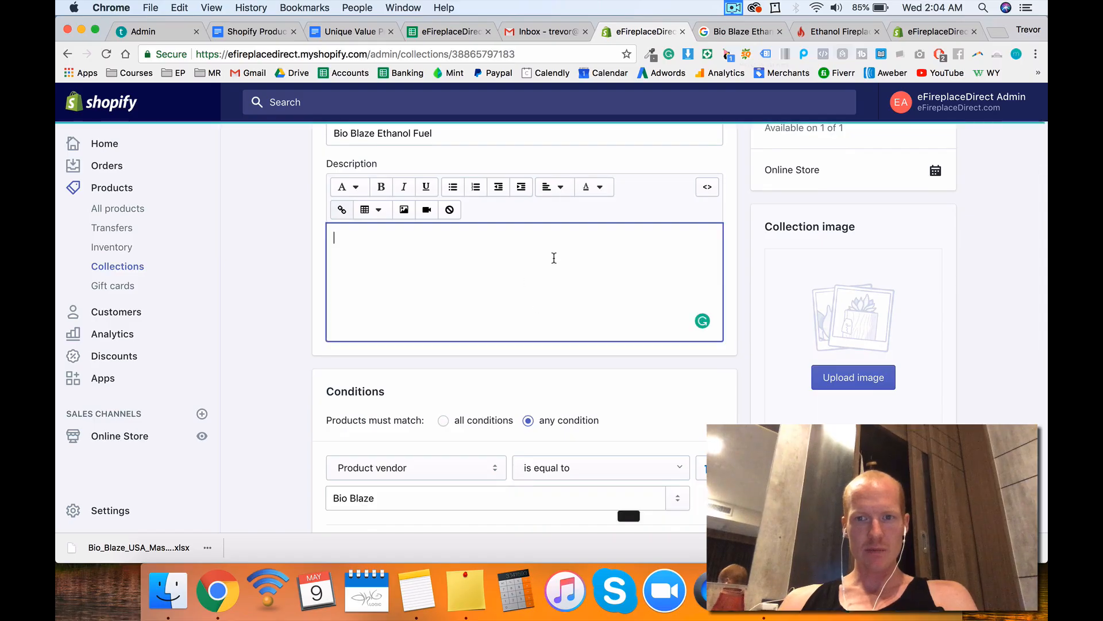
pyautogui.click(736, 264)
pyautogui.scroll(-4, 989, 378)
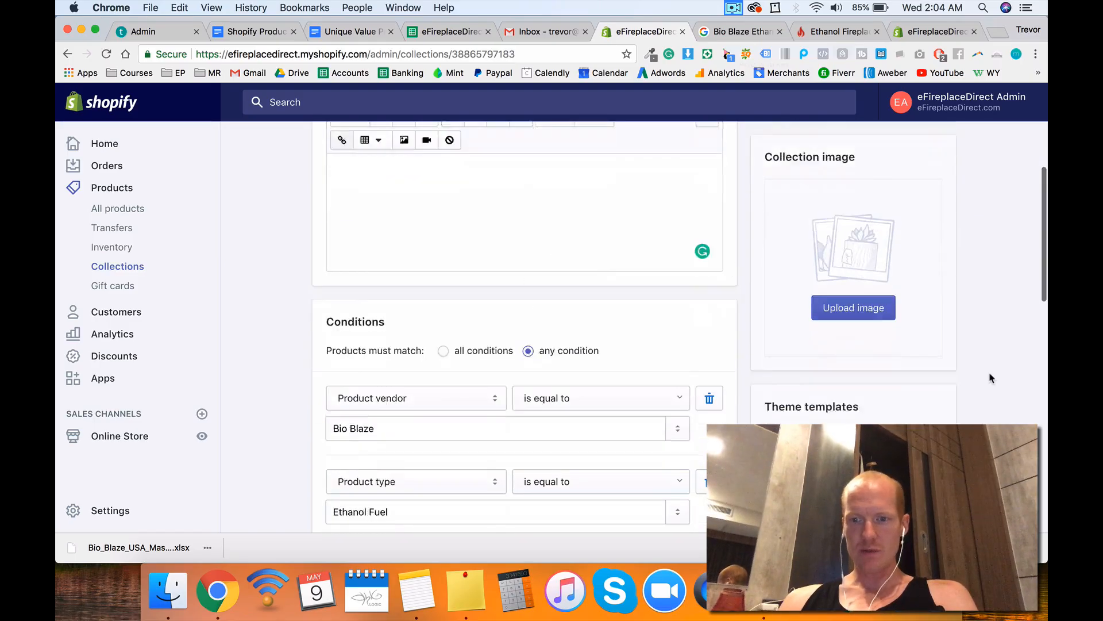
pyautogui.click(914, 388)
pyautogui.click(963, 357)
pyautogui.scroll(6, 964, 358)
pyautogui.scroll(3, 964, 358)
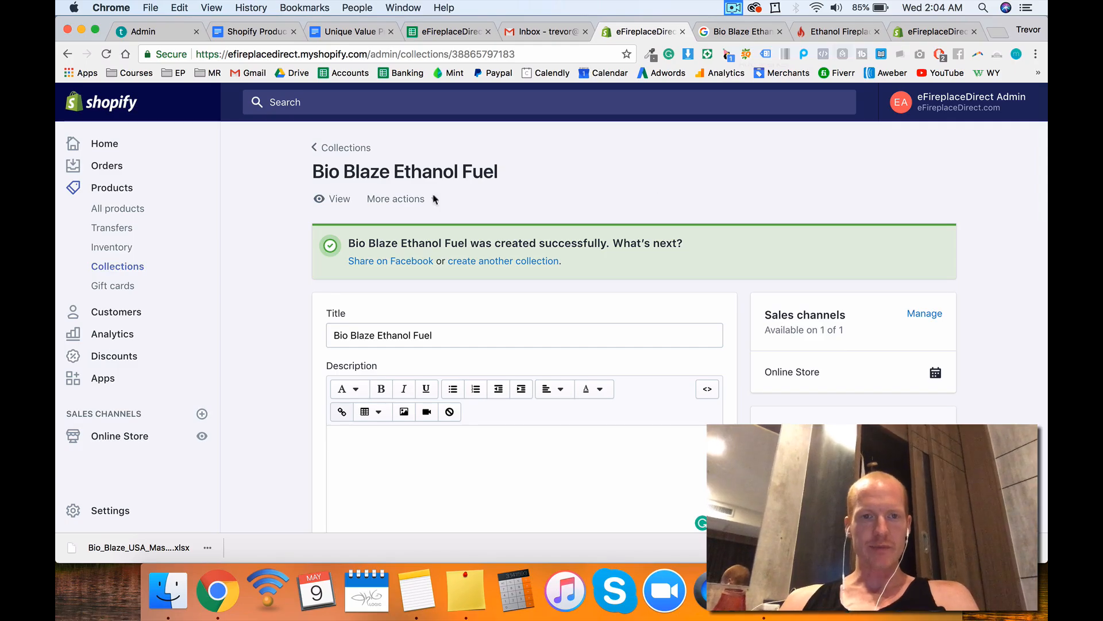
# Step: Start another collection and enter the vendor name "Bio Blaze", copied from the product list, as its title
pyautogui.click(468, 261)
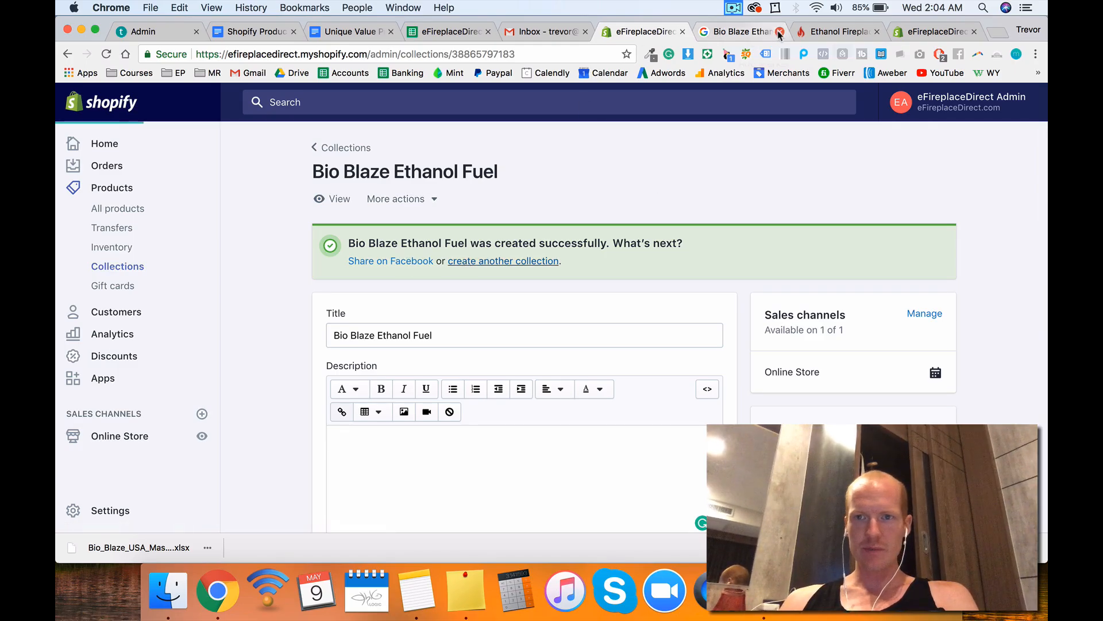
pyautogui.click(933, 31)
pyautogui.scroll(-5, 919, 287)
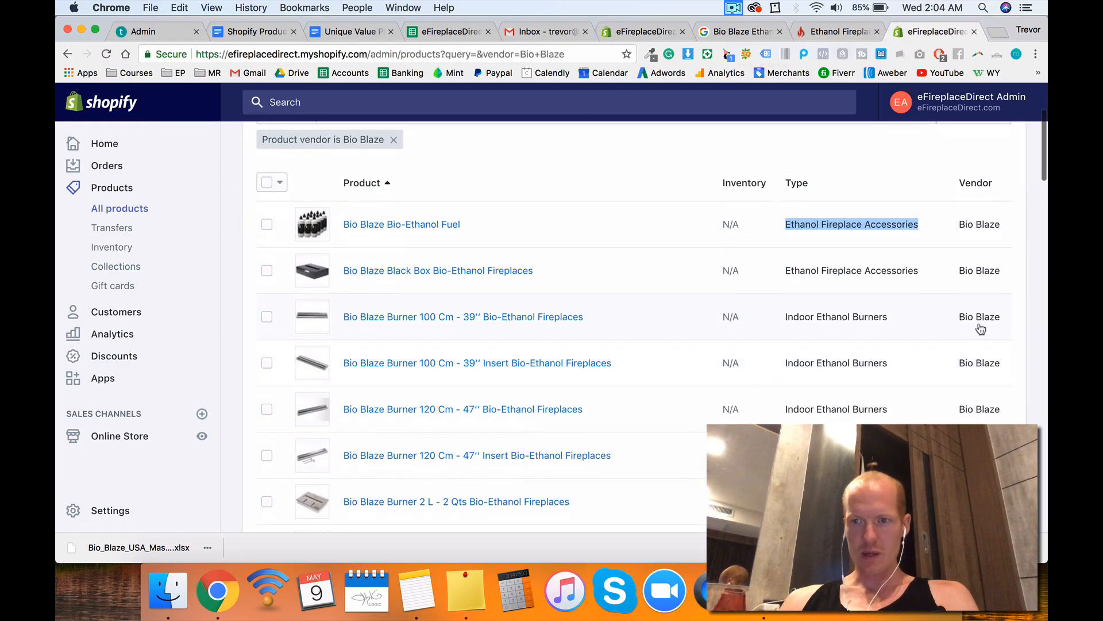
pyautogui.moveTo(959, 323); pyautogui.dragTo(997, 323)
pyautogui.press('super+c')
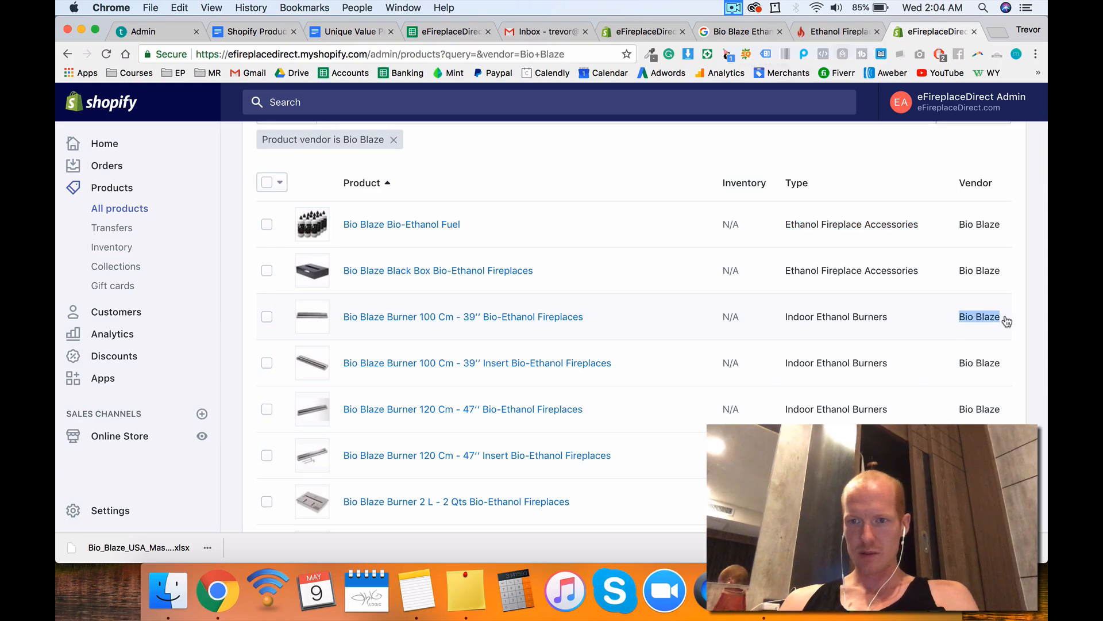
pyautogui.click(651, 33)
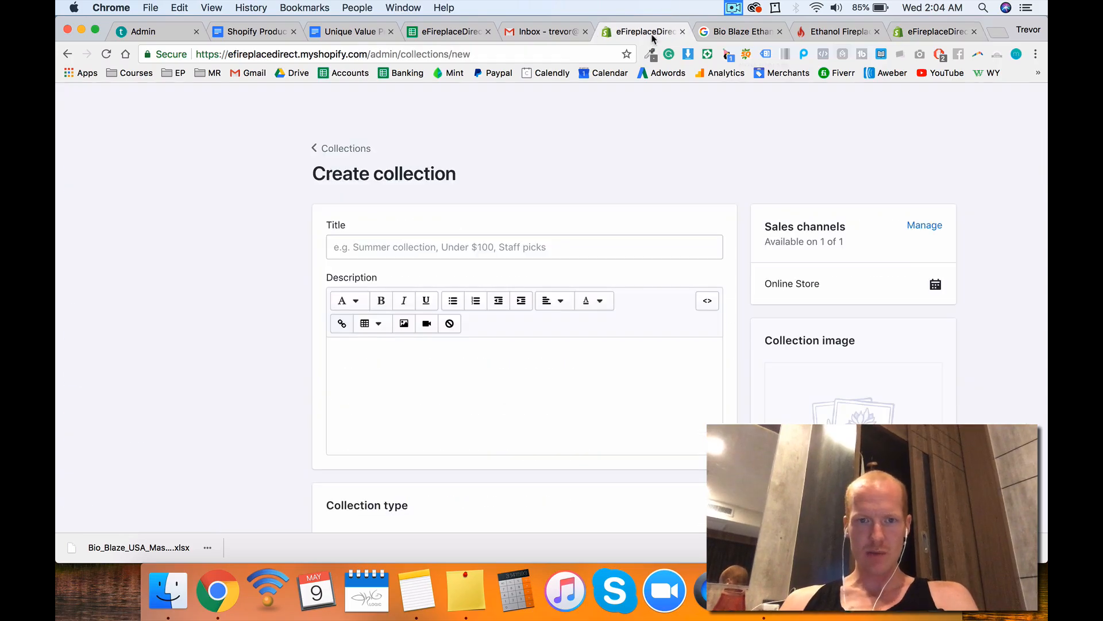
pyautogui.click(391, 250)
pyautogui.press('super+v')
# Step: Append the product type "Indoor Ethanol Burners", copied from the product list, to the new collection's title
pyautogui.click(934, 31)
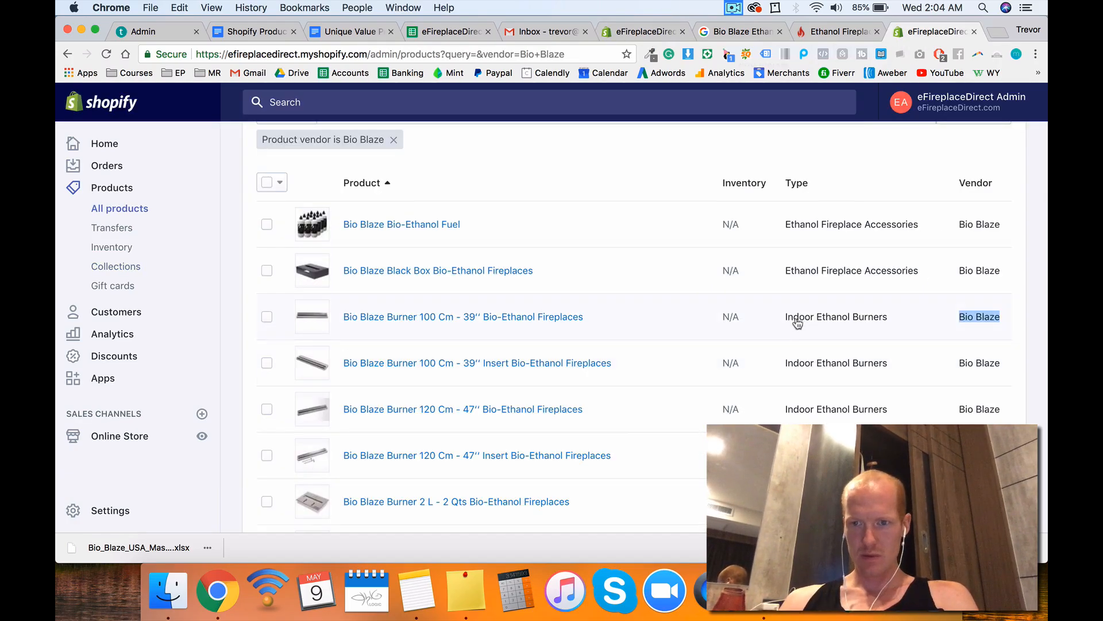
pyautogui.moveTo(797, 324); pyautogui.dragTo(867, 324)
pyautogui.press('super+c')
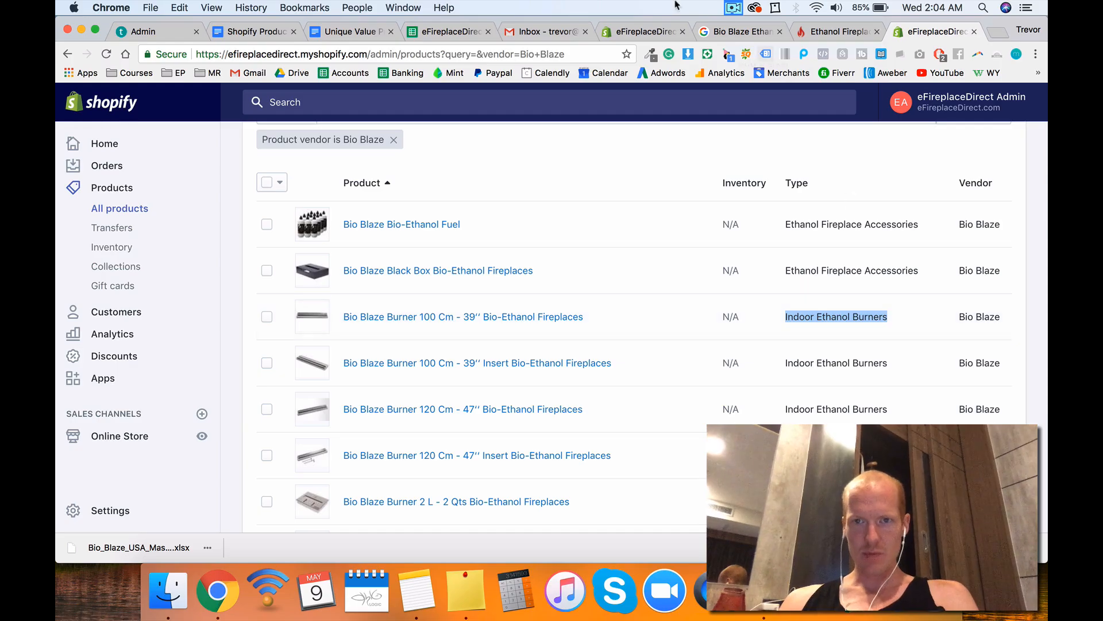
pyautogui.click(643, 32)
pyautogui.press('super+v')
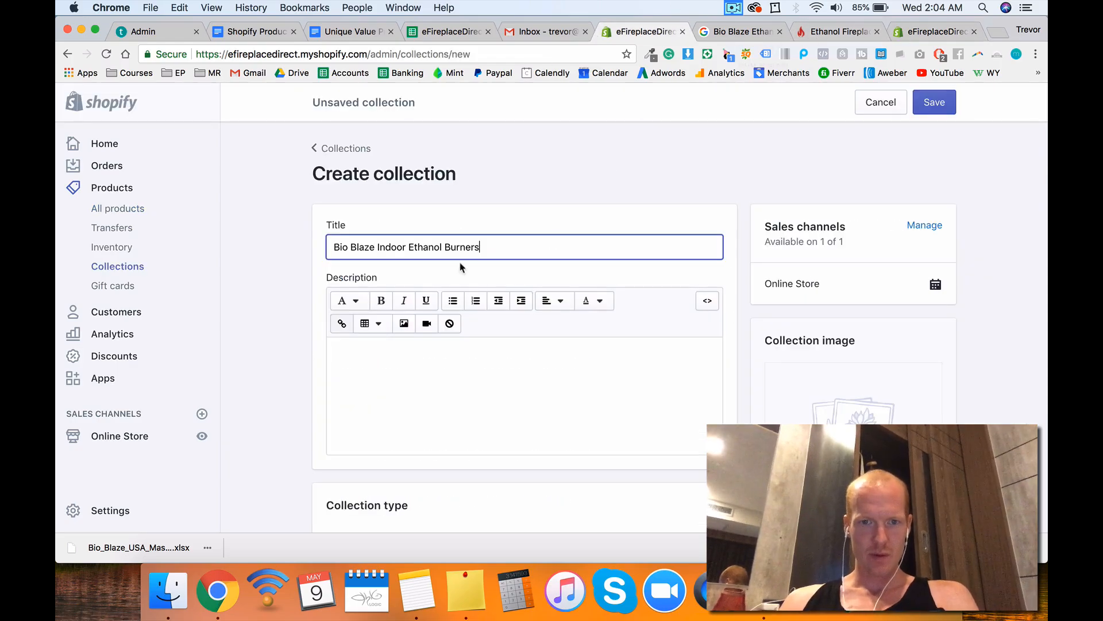
pyautogui.press('super+a')
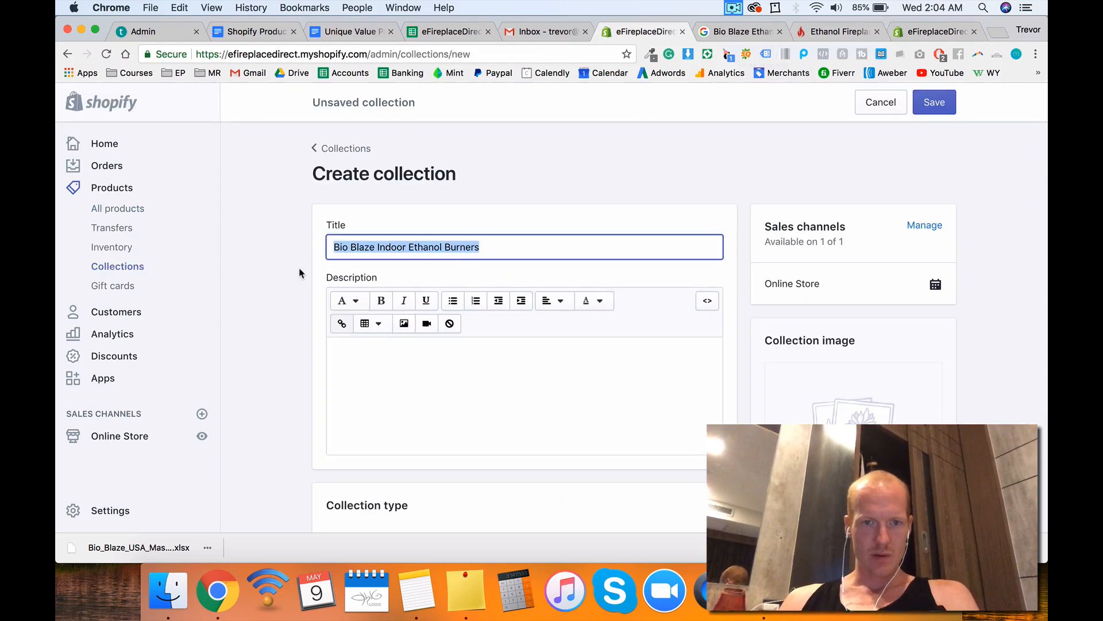
# Step: Set the collection's first condition to product vendor is equal to Bio Blaze
pyautogui.scroll(-7, 300, 271)
pyautogui.scroll(8, 356, 255)
pyautogui.scroll(-8, 362, 251)
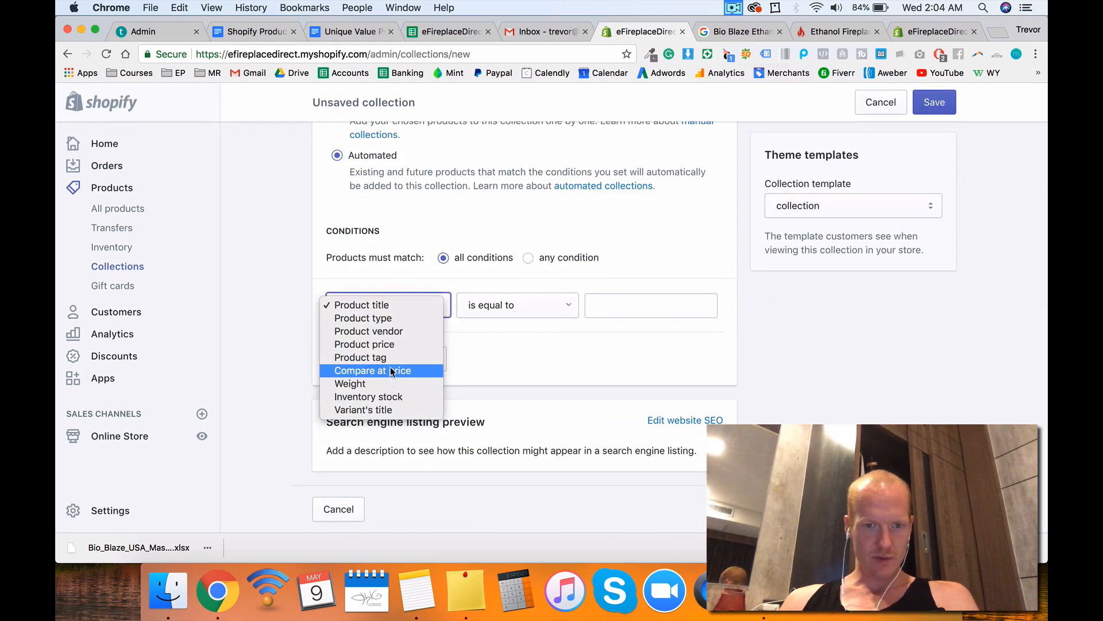
pyautogui.click(395, 332)
pyautogui.write('bio')
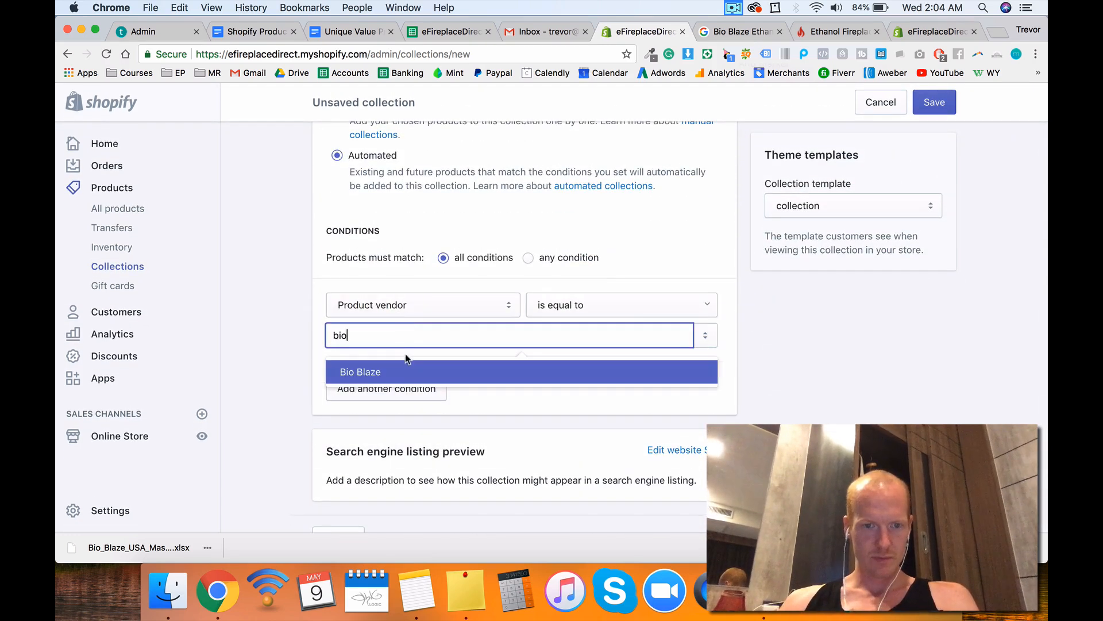
pyautogui.click(402, 372)
# Step: Add a second condition where product type is equal to Indoor Ethanol Burners
pyautogui.click(396, 388)
pyautogui.click(394, 390)
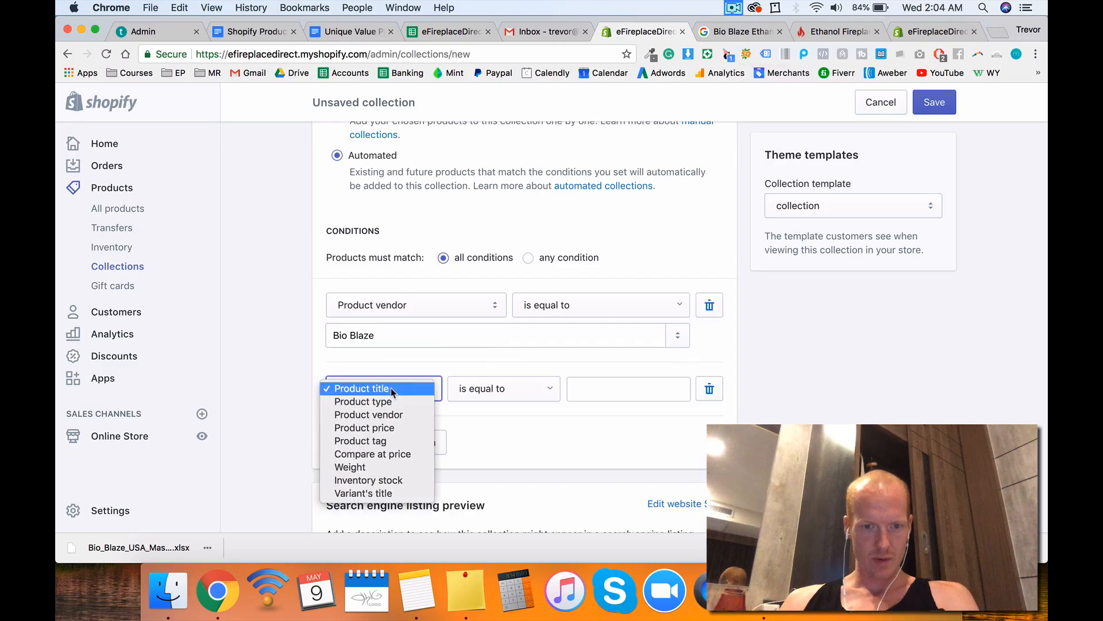
pyautogui.click(391, 401)
pyautogui.click(391, 418)
pyautogui.press('super+v')
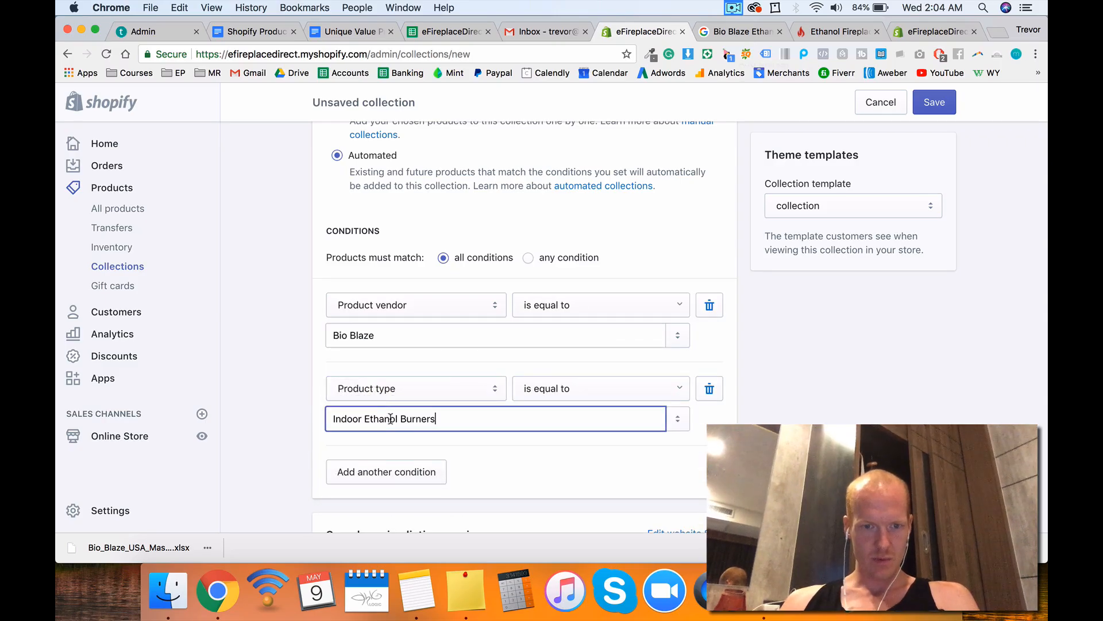
# Step: Make products match any condition and save the Bio Blaze Indoor Ethanol Burners collection
pyautogui.click(402, 382)
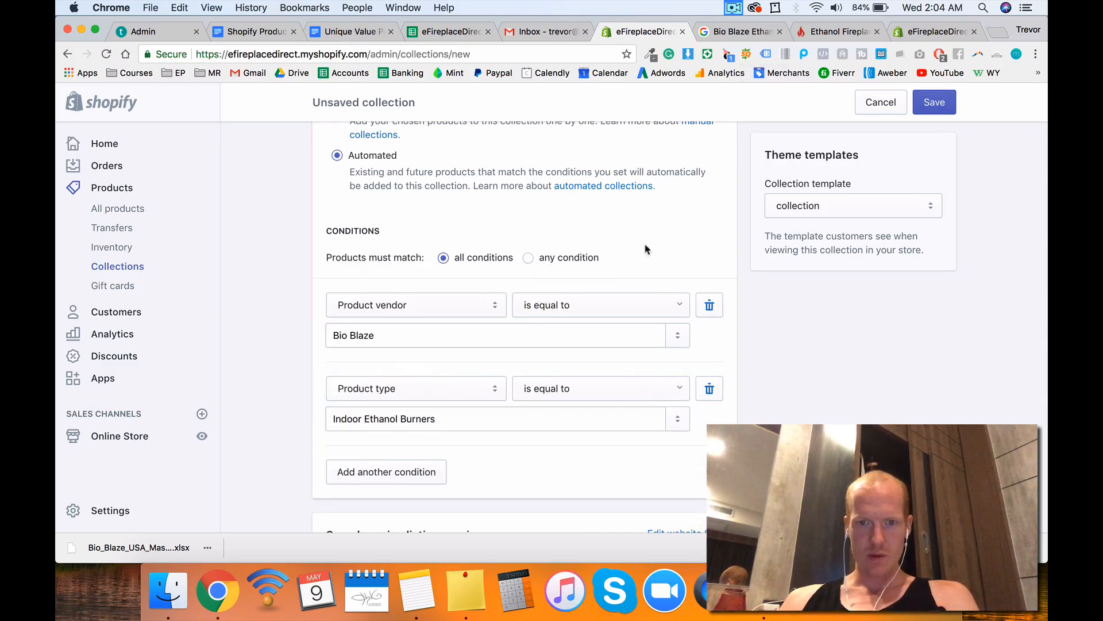
pyautogui.click(935, 103)
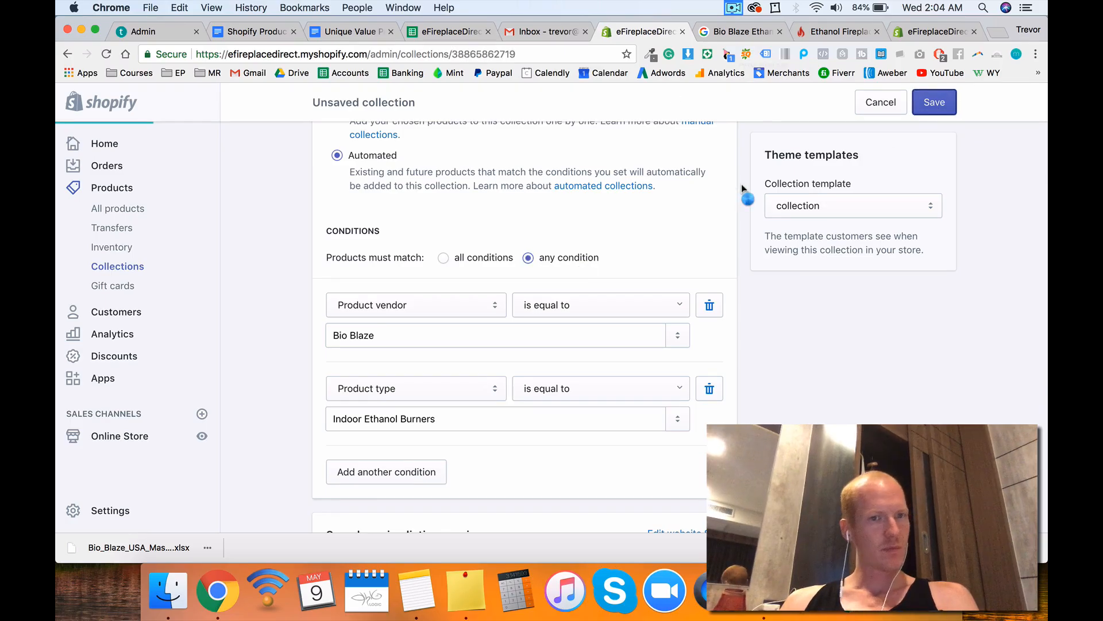
# Step: Review the products included in the saved Bio Blaze Indoor Ethanol Burners collection against its title and conditions
pyautogui.scroll(-15, 744, 190)
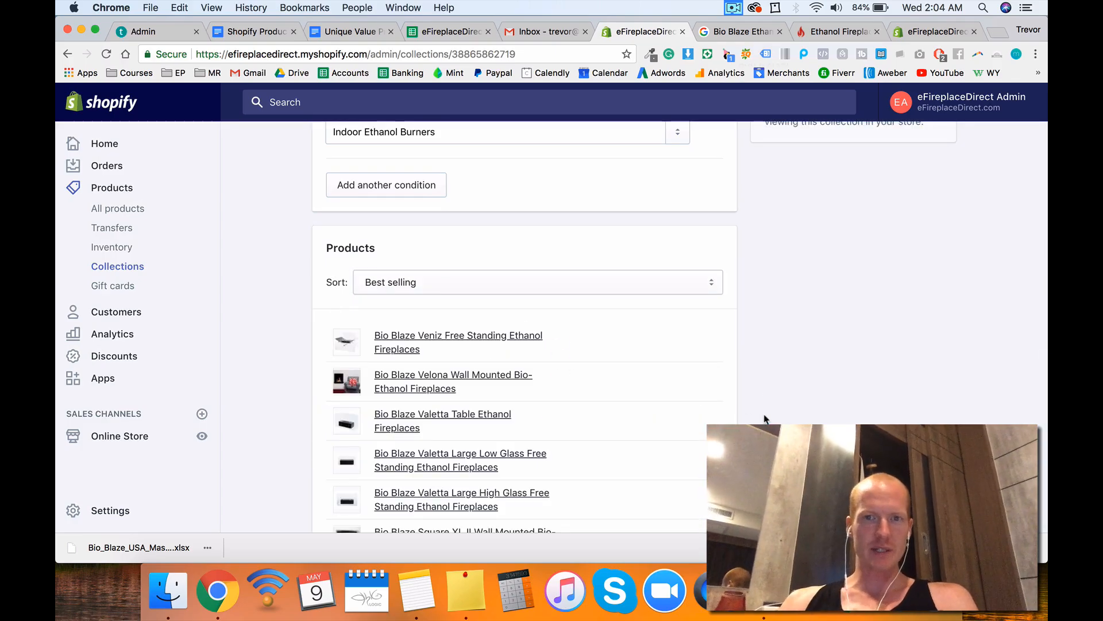
pyautogui.scroll(-5, 760, 358)
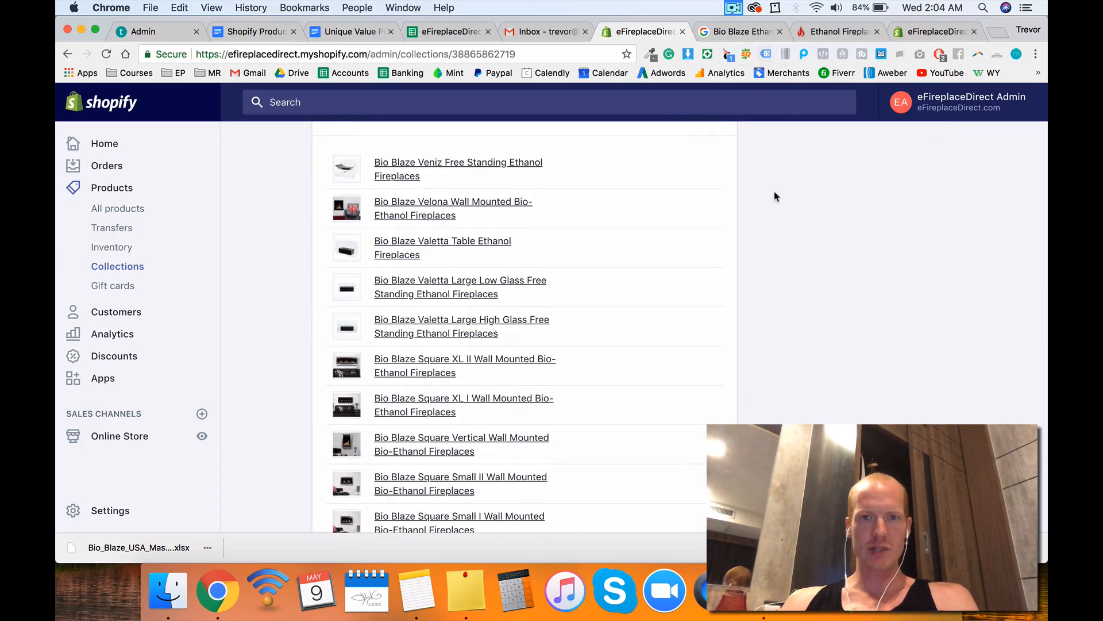
pyautogui.scroll(-3, 784, 326)
pyautogui.scroll(2, 749, 322)
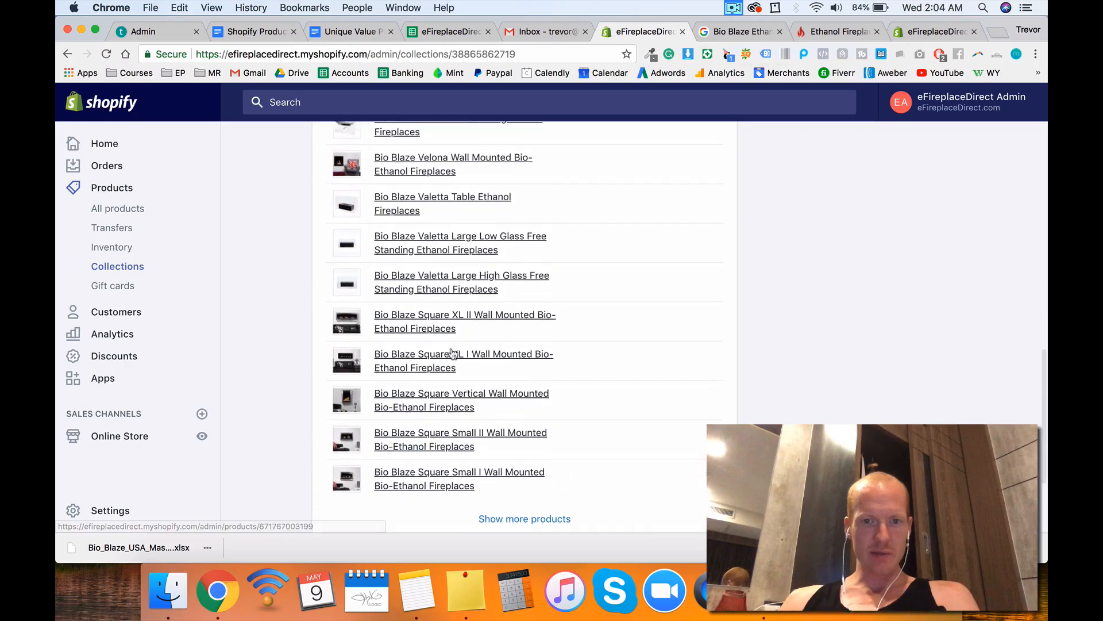
pyautogui.scroll(2, 444, 472)
pyautogui.scroll(-2, 444, 473)
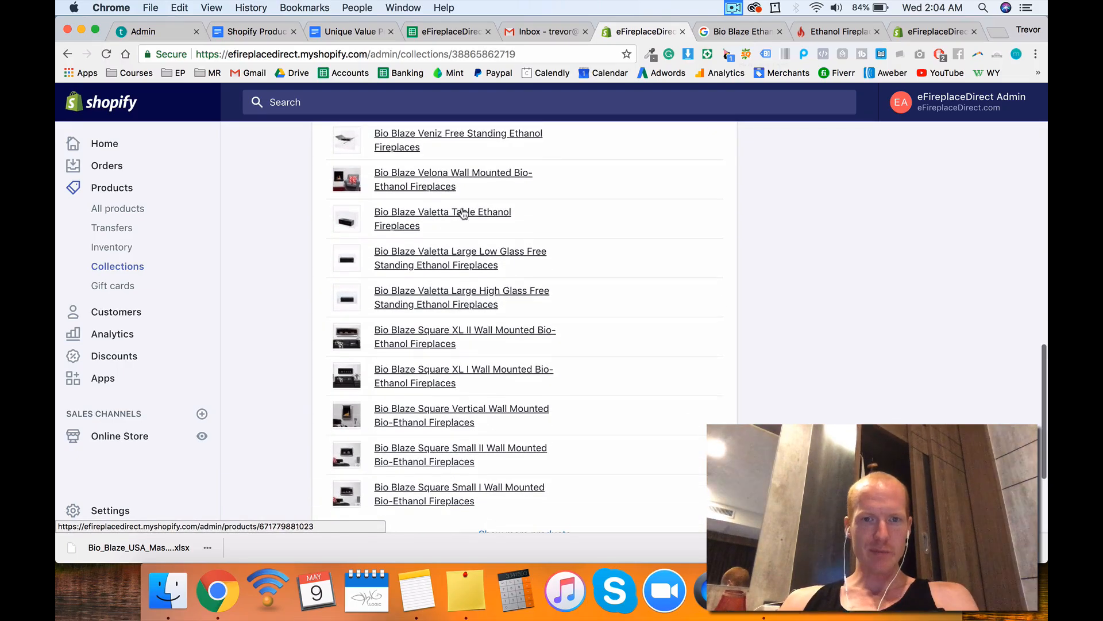
pyautogui.scroll(10, 459, 224)
pyautogui.scroll(-15, 264, 382)
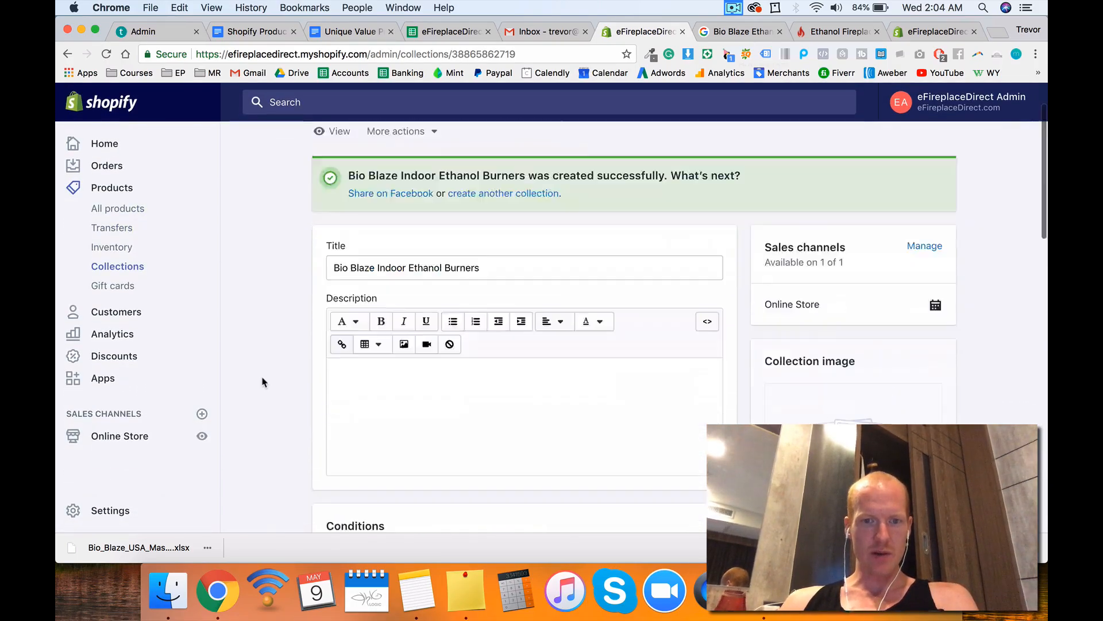
pyautogui.scroll(4, 263, 380)
pyautogui.scroll(-1, 431, 402)
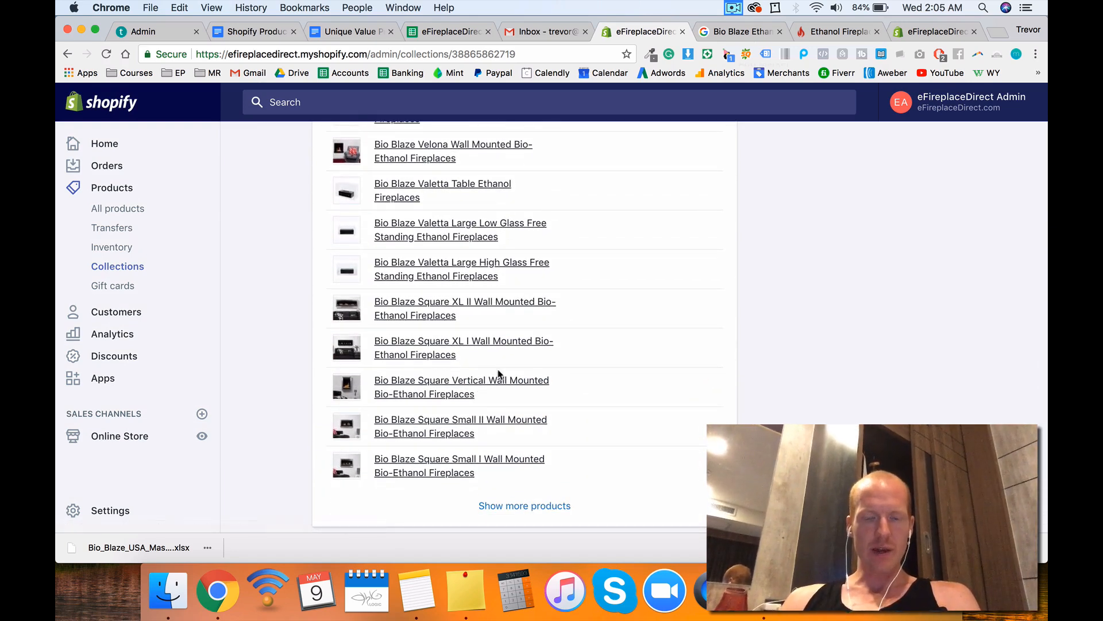
pyautogui.scroll(5, 489, 310)
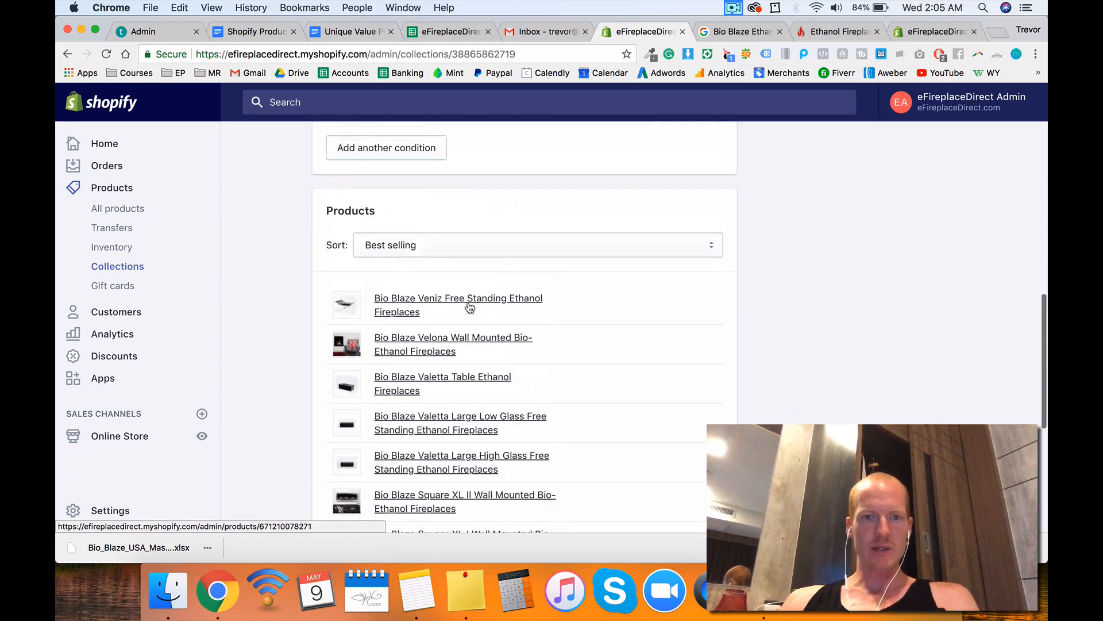
pyautogui.scroll(15, 464, 305)
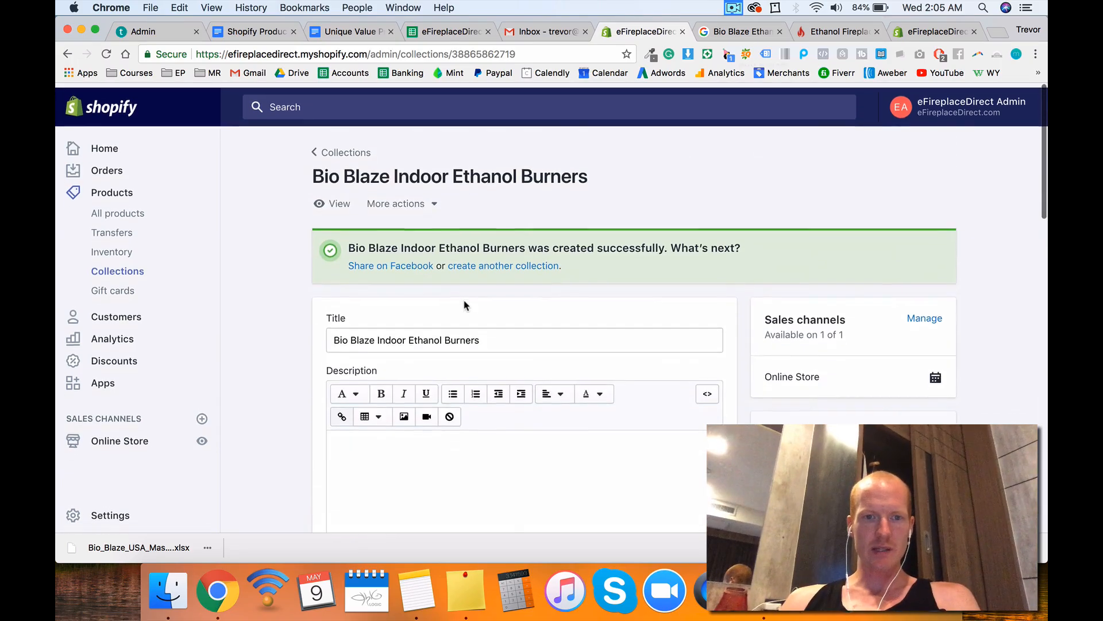
pyautogui.moveTo(375, 336); pyautogui.dragTo(509, 337)
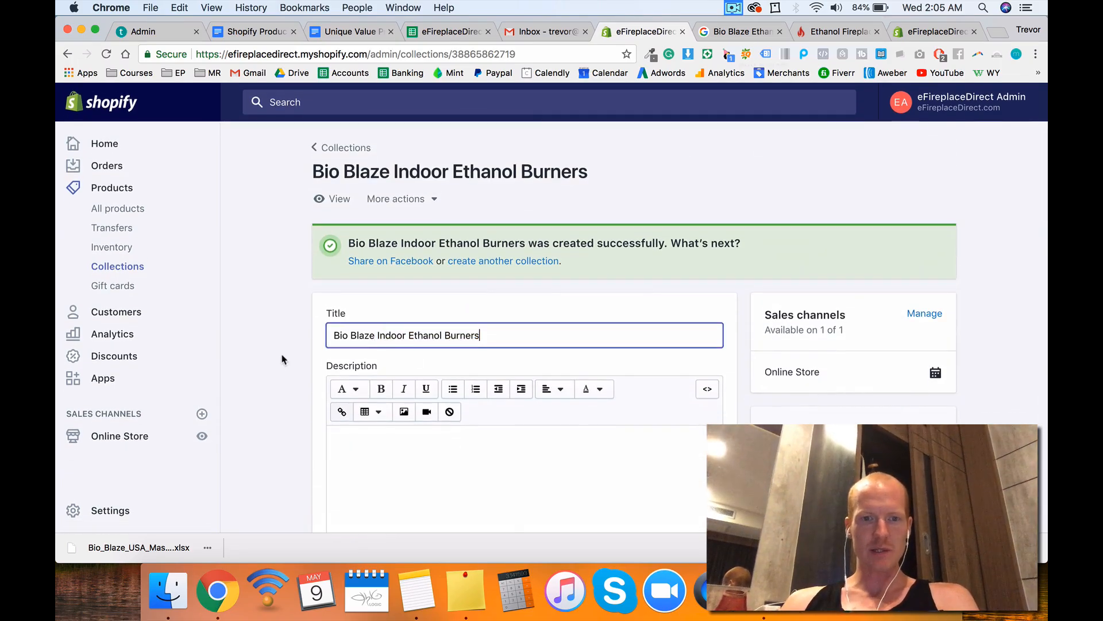
pyautogui.scroll(-15, 277, 361)
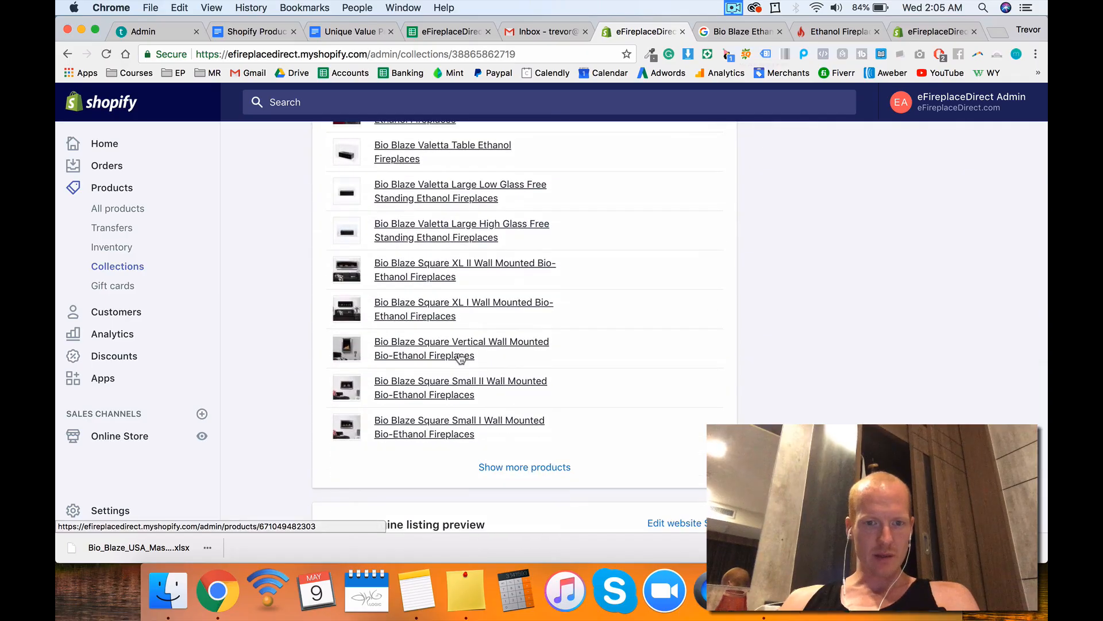
pyautogui.scroll(5, 452, 357)
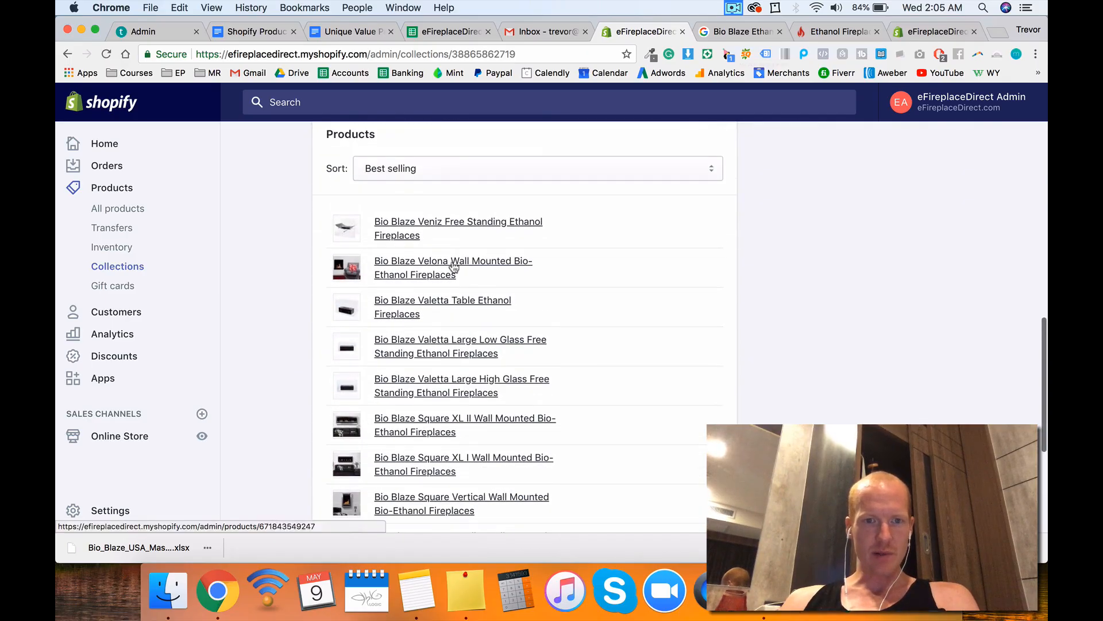
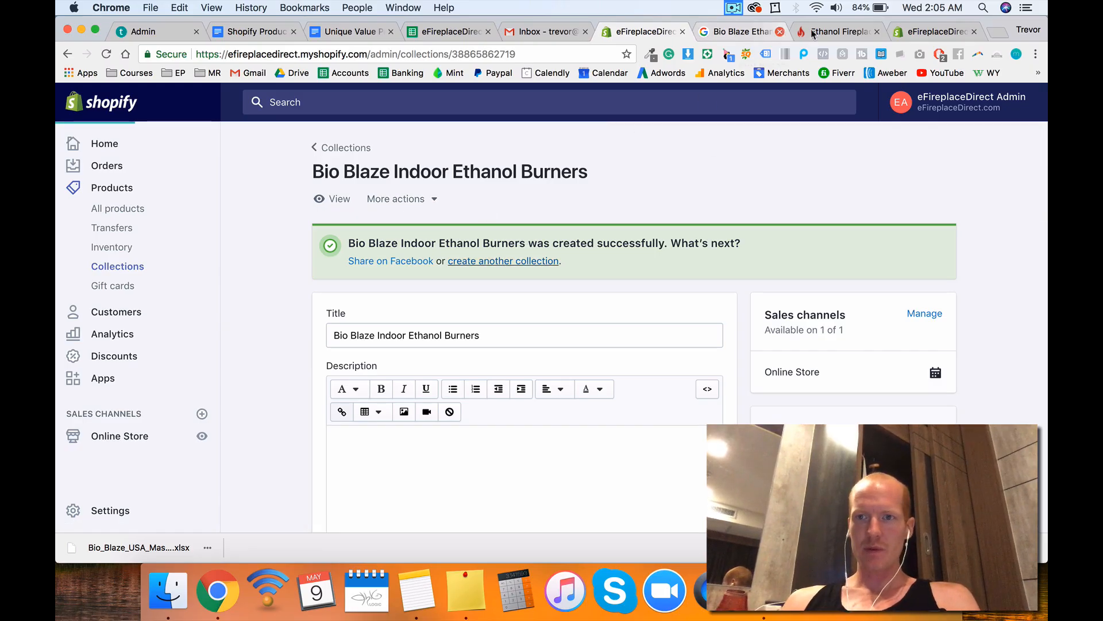
# Step: Copy the product type Wall Mounted Ethanol Fireplaces from the Columbus product in the Bio Blaze product list
pyautogui.click(921, 35)
pyautogui.scroll(-15, 863, 368)
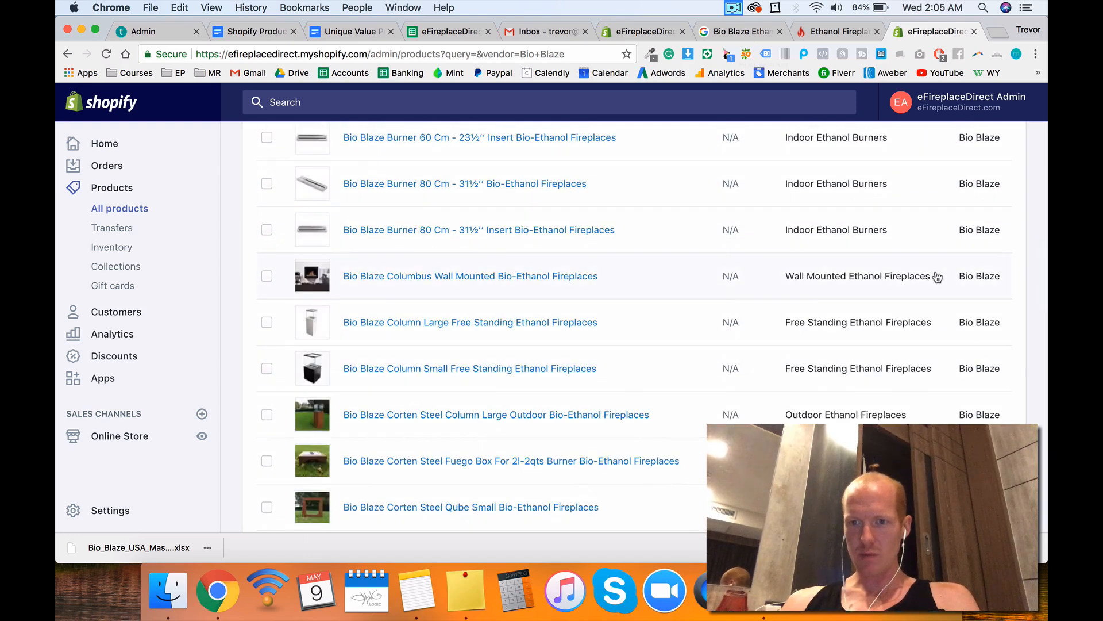
pyautogui.moveTo(934, 279); pyautogui.dragTo(807, 281)
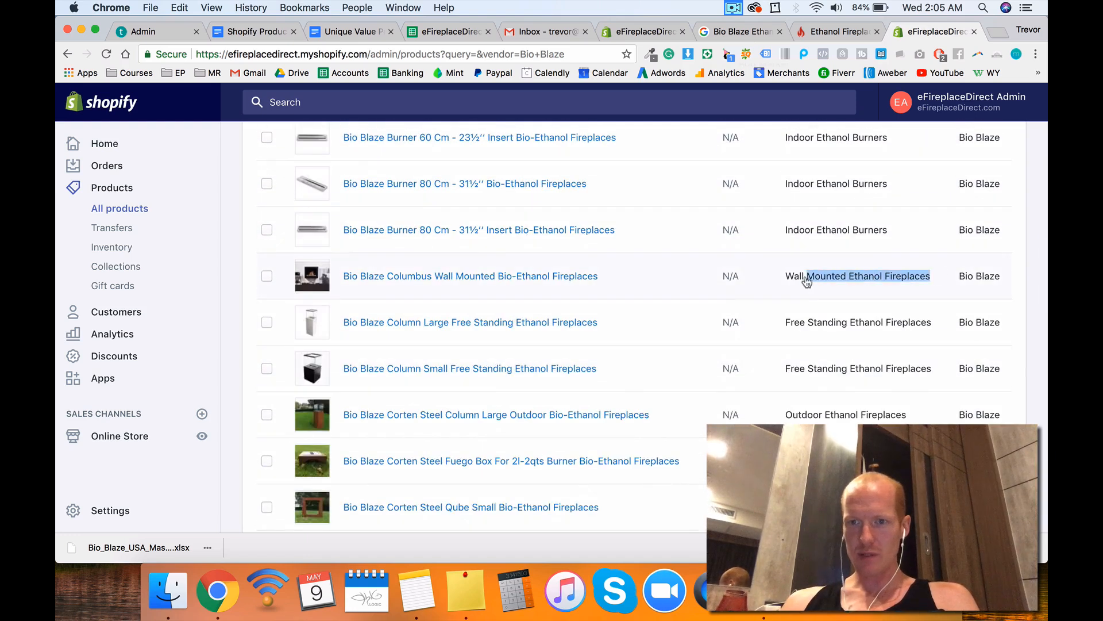
# Step: Start another collection and title it Bio Blaze Wall Mounted Ethanol Fireplaces
pyautogui.click(616, 32)
pyautogui.click(472, 253)
pyautogui.write('Bi')
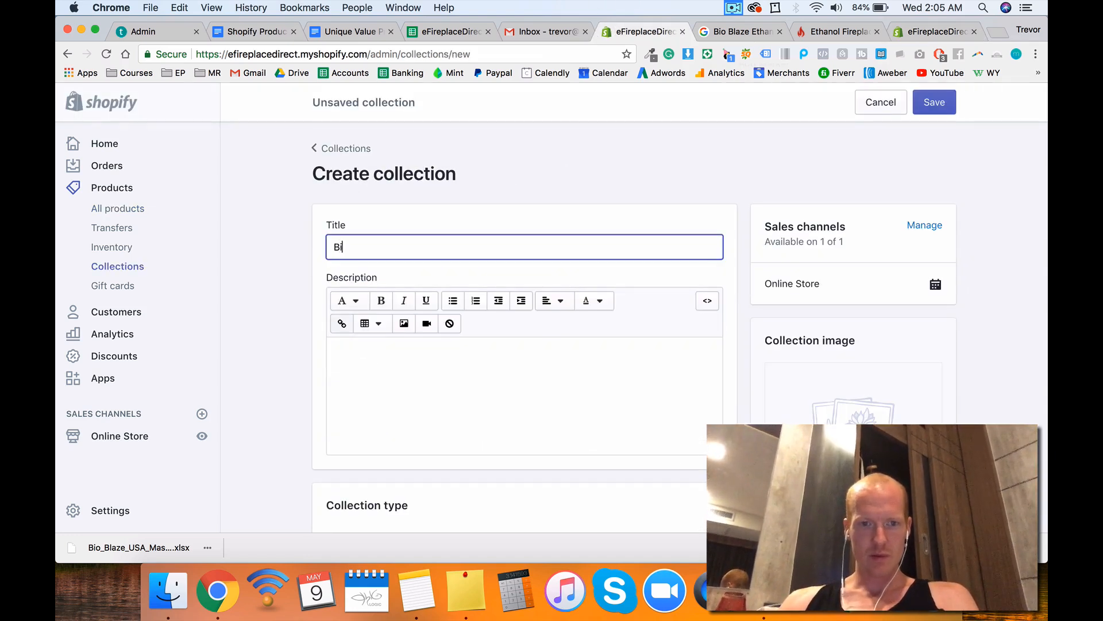
pyautogui.write('o Blaze')
pyautogui.write('Wall Mounted Ethanol Fireplaces')
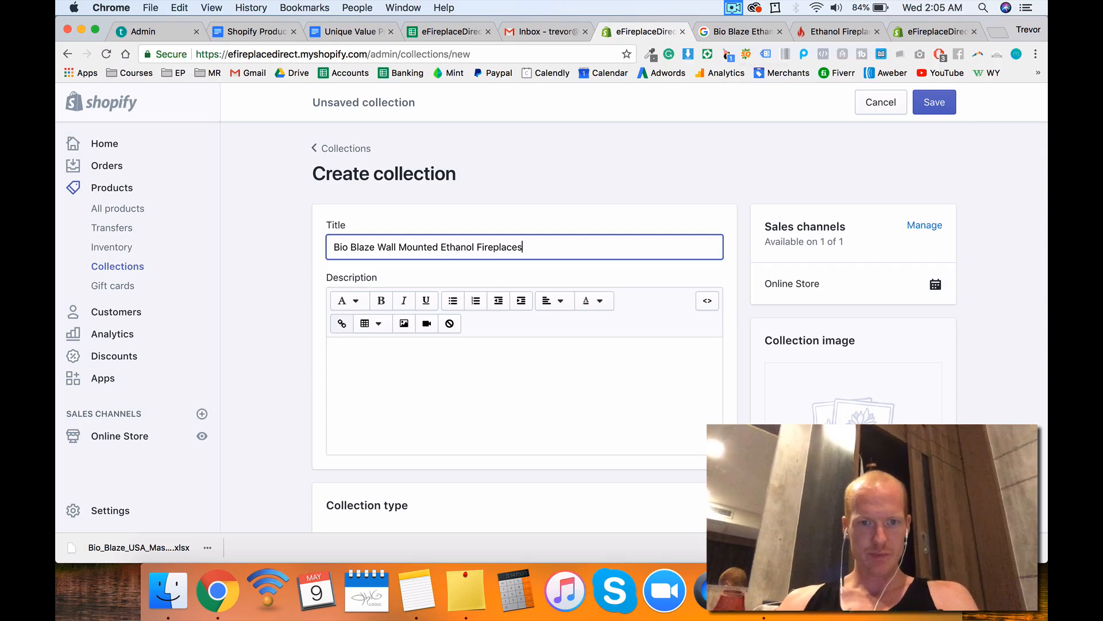
# Step: Make products match any condition, with the first condition product type is equal to Wall Mounted Ethanol Fireplaces
pyautogui.scroll(-6, 305, 278)
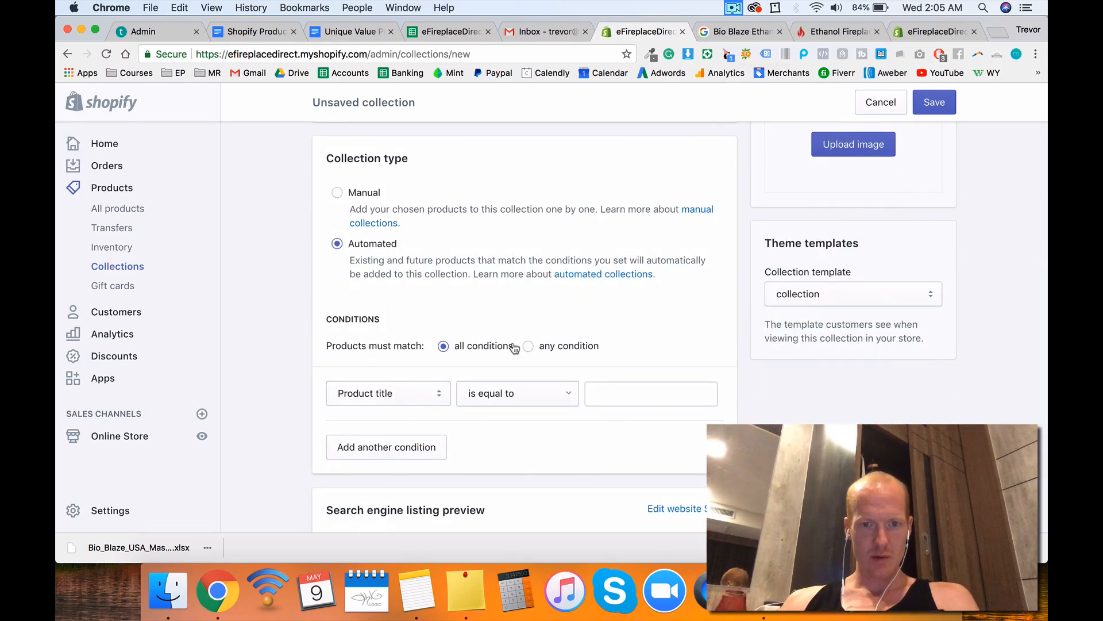
pyautogui.click(428, 393)
pyautogui.click(405, 406)
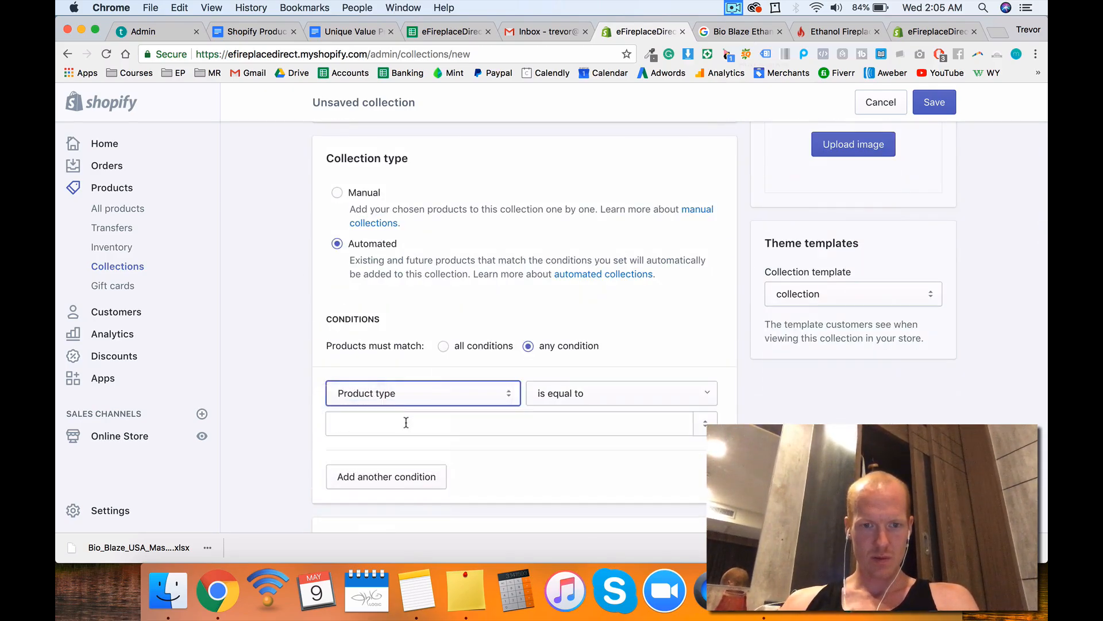
pyautogui.click(407, 423)
pyautogui.write('Wall Mounted Ethanol Fireplaces')
pyautogui.click(434, 394)
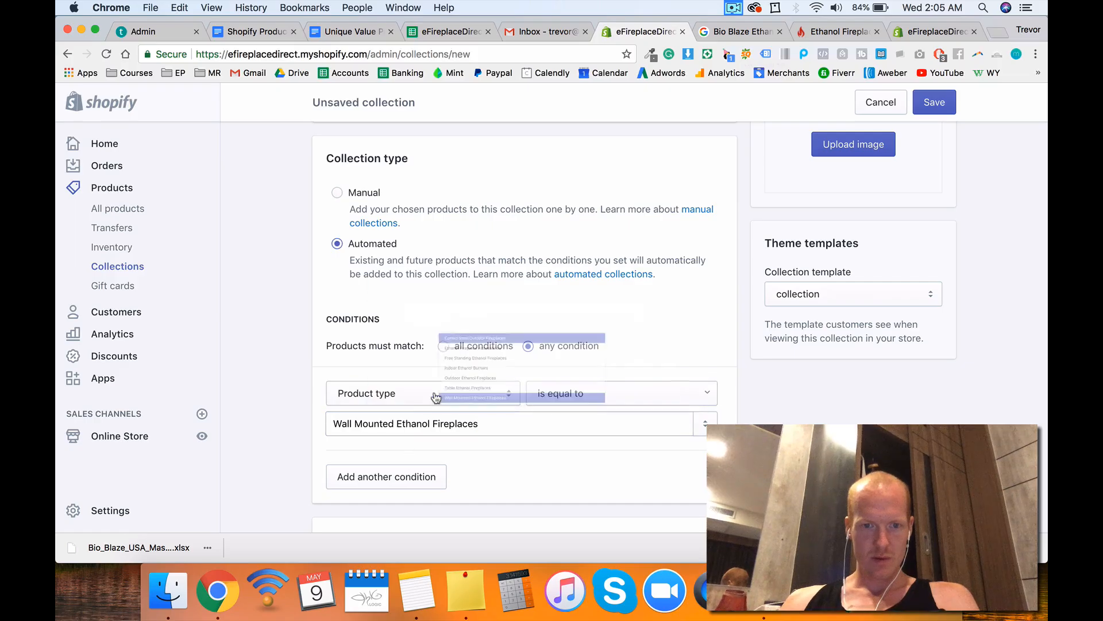
# Step: Add a second condition where product vendor is equal to Bio Blaze and save the collection
pyautogui.click(402, 476)
pyautogui.click(402, 476)
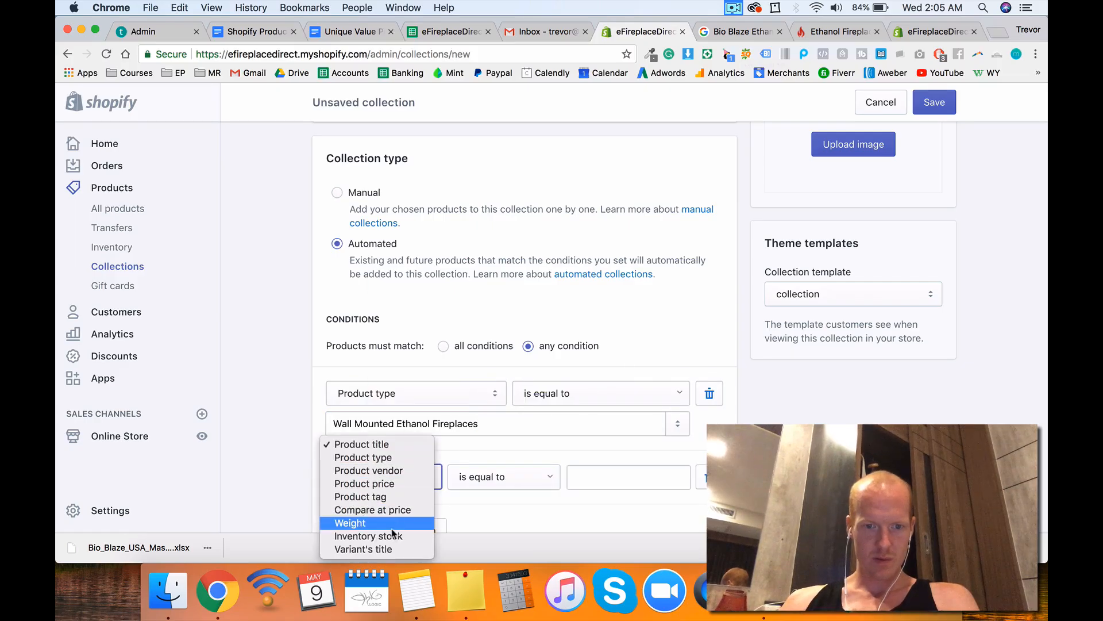
pyautogui.click(402, 471)
pyautogui.write('bio')
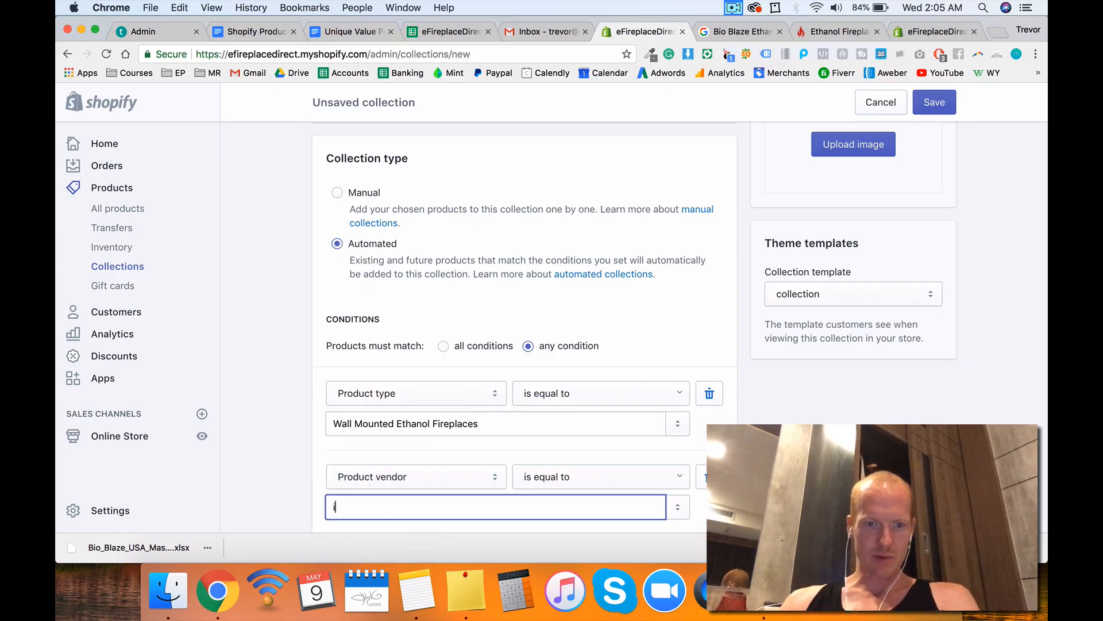
pyautogui.click(388, 468)
pyautogui.click(934, 102)
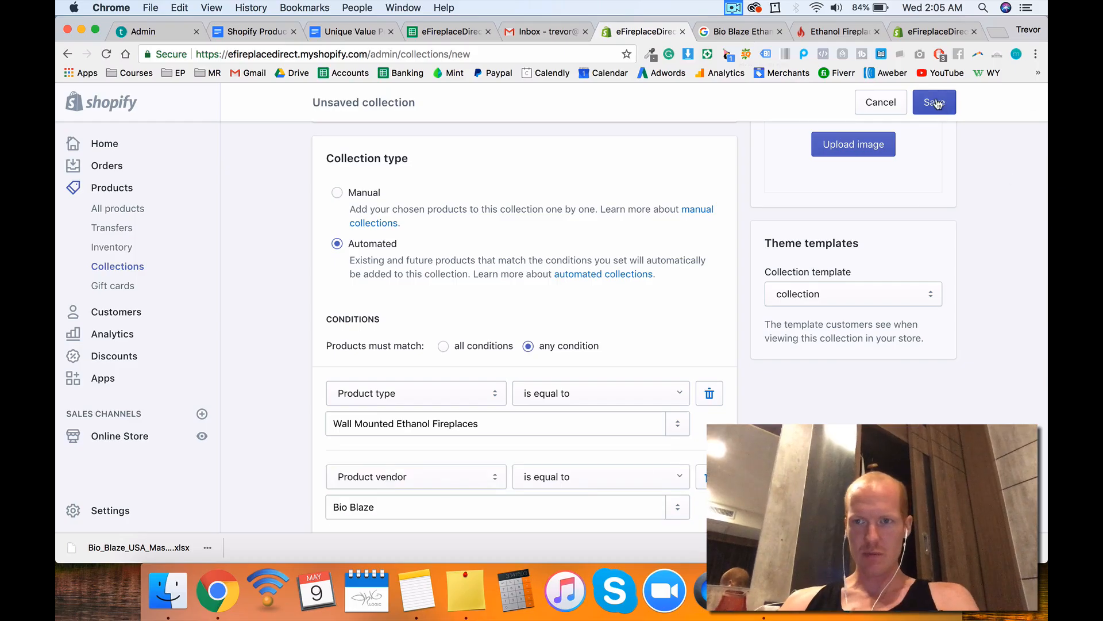
# Step: Check the collection's products, change its matching rule to all conditions, and save the change
pyautogui.scroll(-3, 968, 301)
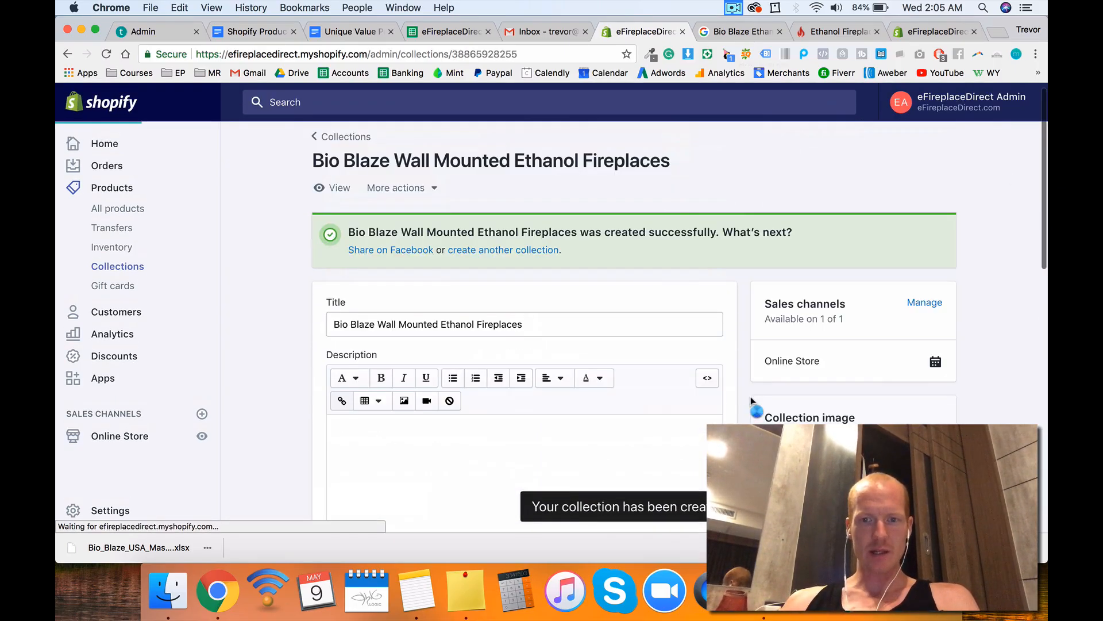
pyautogui.scroll(-10, 747, 356)
pyautogui.scroll(-3, 770, 353)
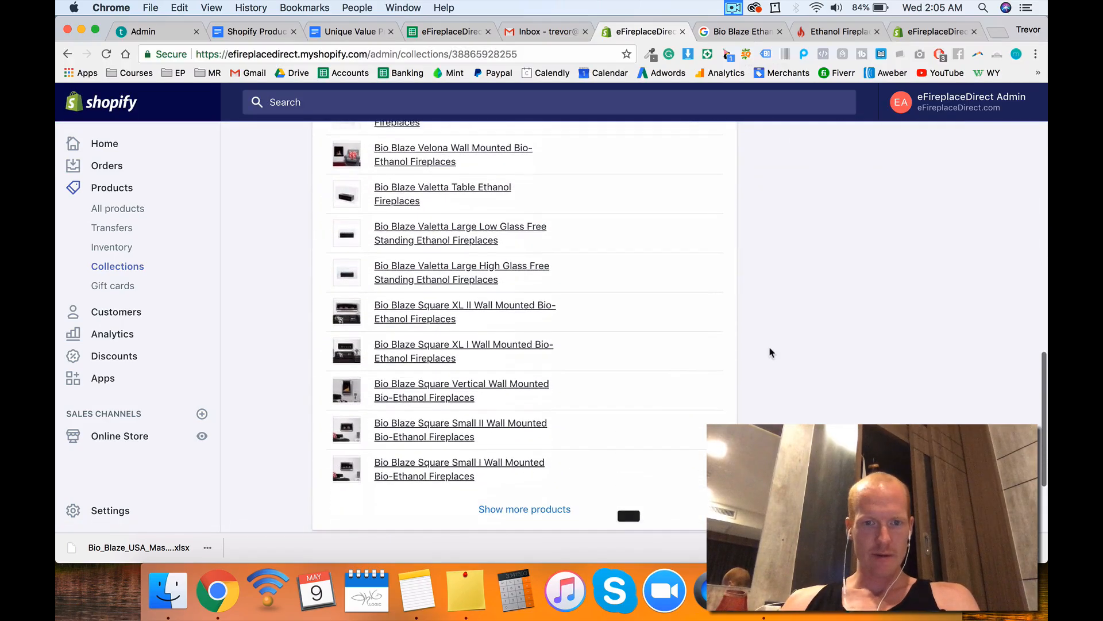
pyautogui.scroll(7, 770, 352)
pyautogui.scroll(1, 770, 352)
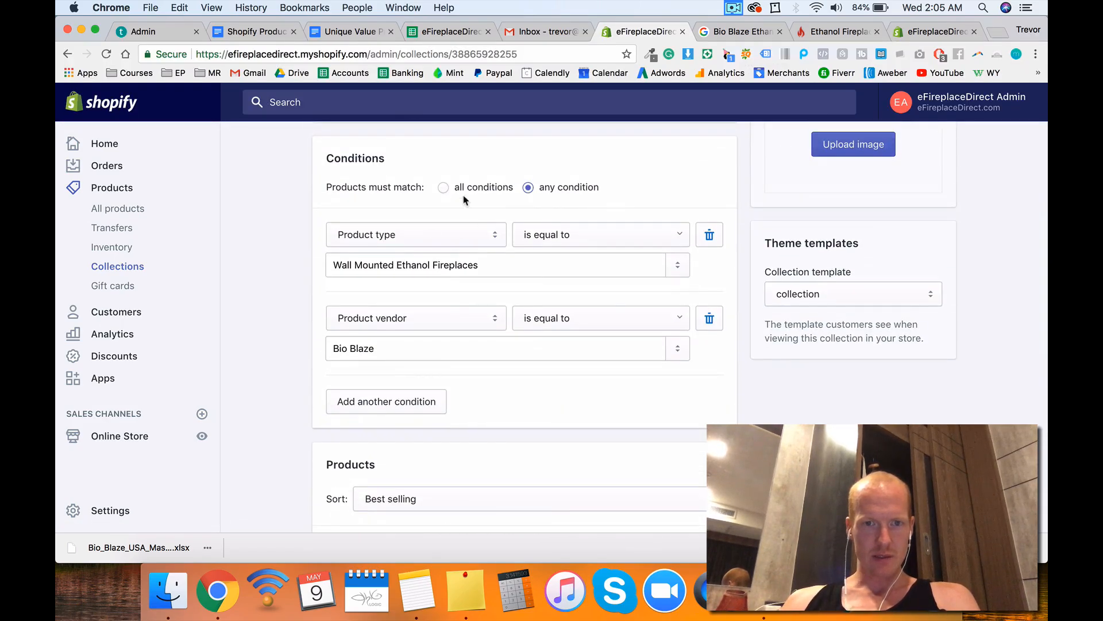
pyautogui.click(444, 188)
pyautogui.click(942, 109)
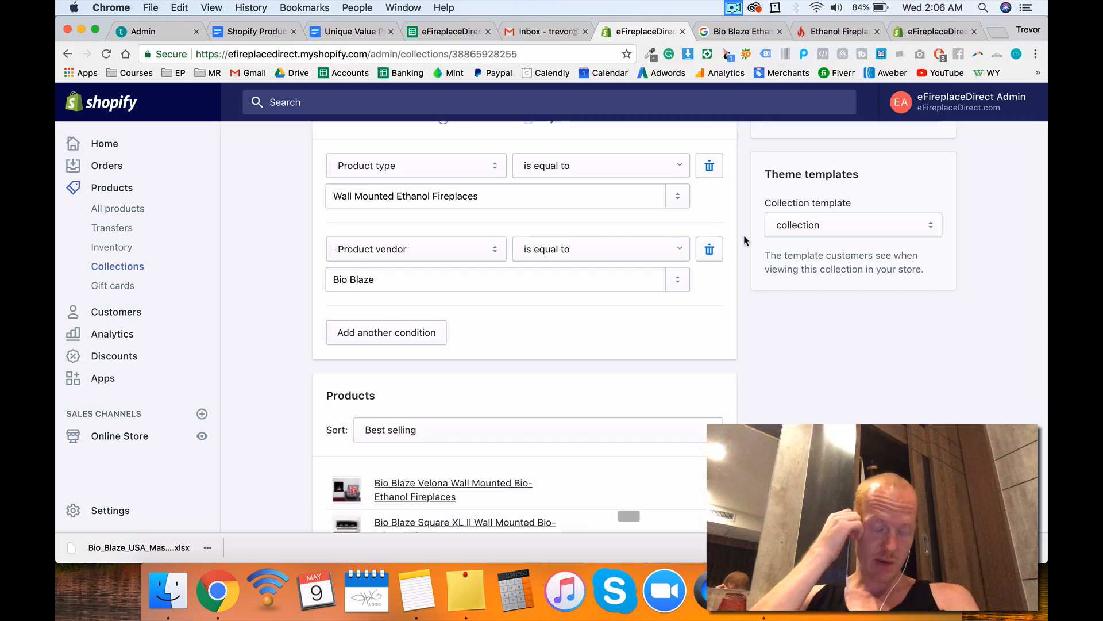
# Step: Compare the products included in the wall mounted collection with its product type and vendor conditions
pyautogui.scroll(2, 745, 241)
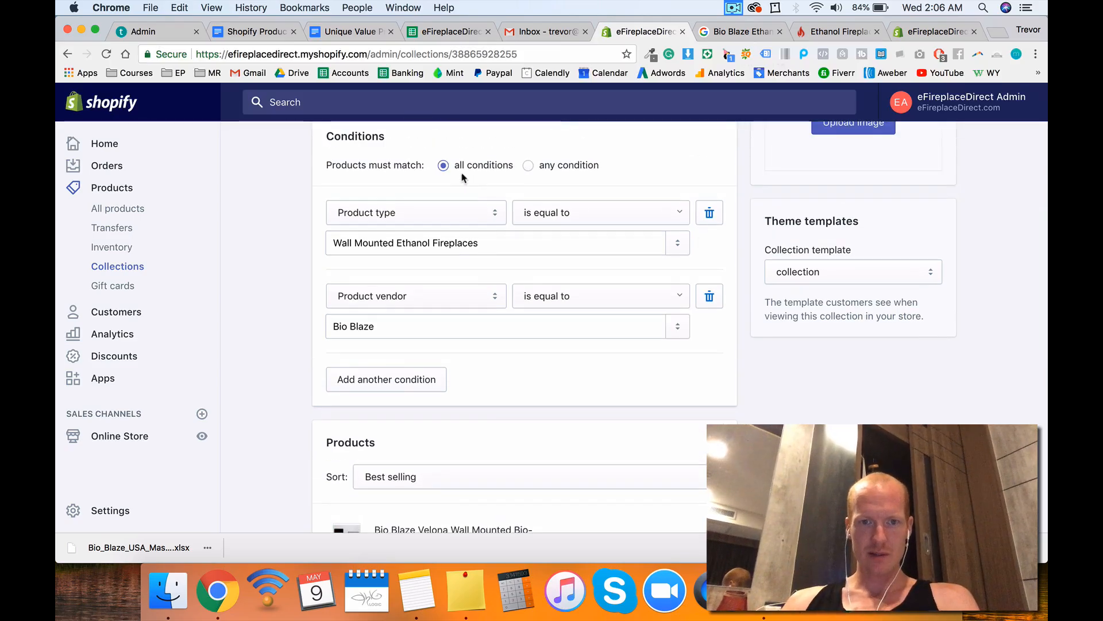
pyautogui.scroll(-8, 323, 268)
pyautogui.scroll(8, 324, 268)
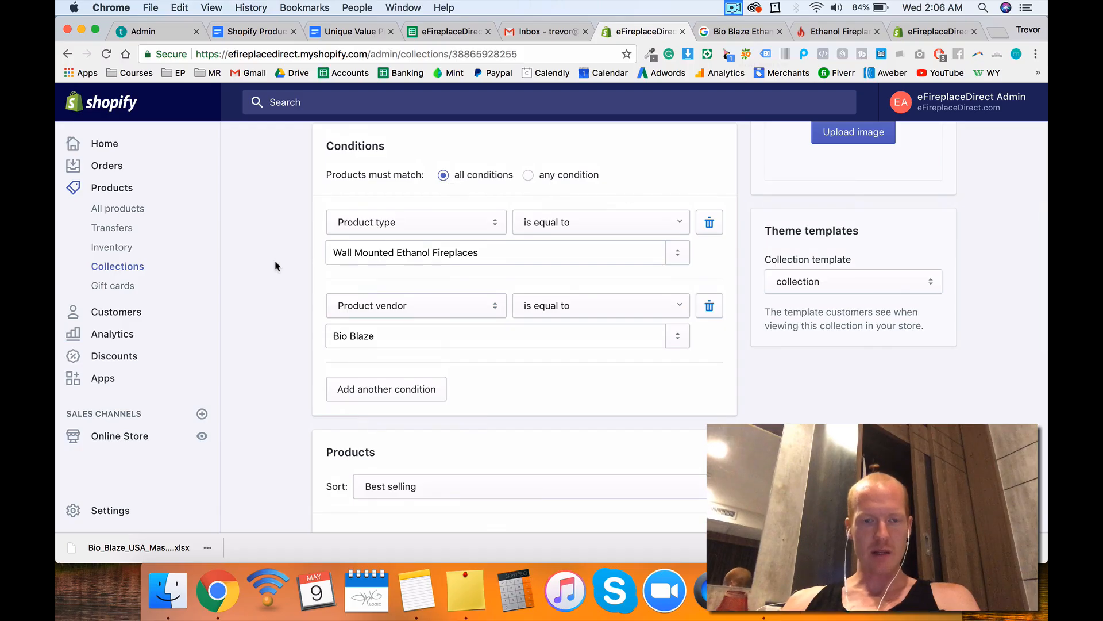
pyautogui.scroll(-8, 275, 266)
pyautogui.scroll(6, 276, 264)
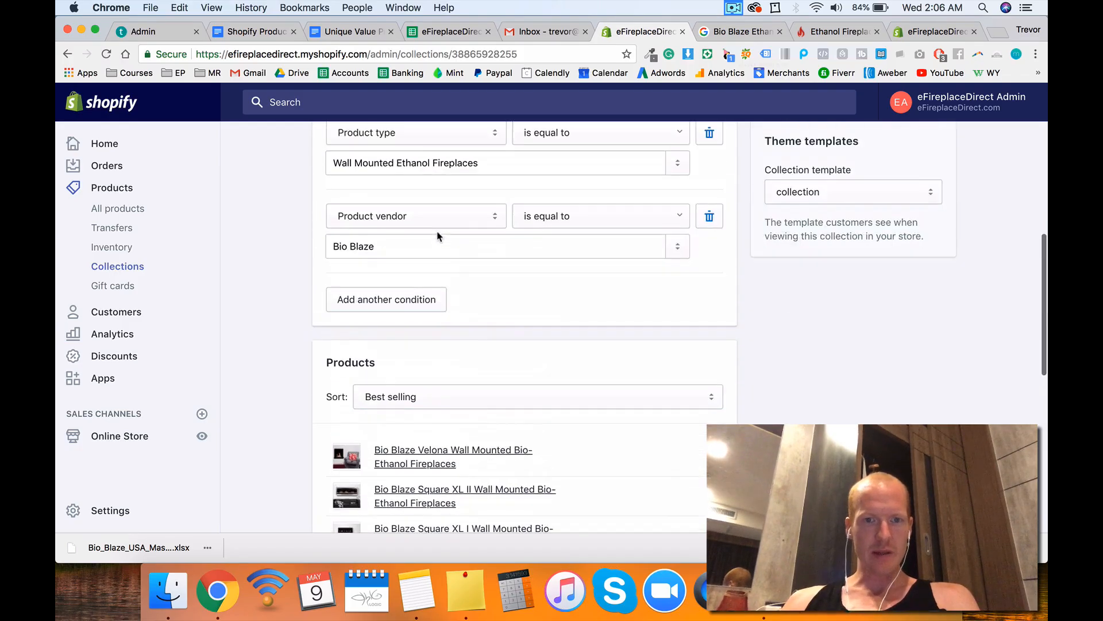
pyautogui.scroll(2, 427, 247)
pyautogui.tripleClick(347, 227)
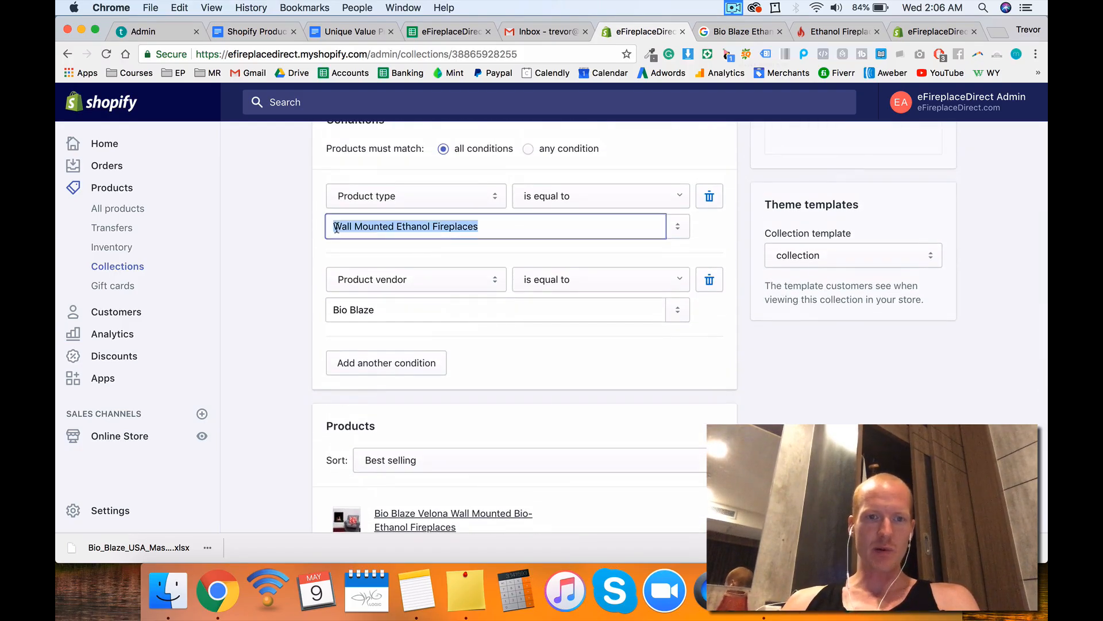
pyautogui.tripleClick(346, 308)
pyautogui.click(221, 240)
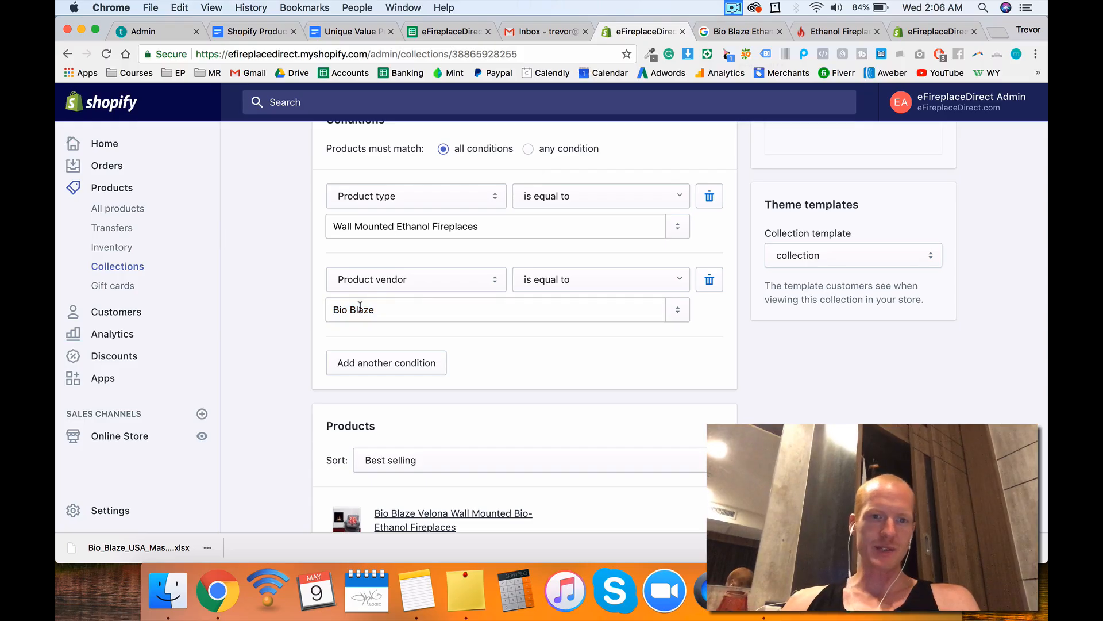
pyautogui.scroll(-6, 291, 321)
pyautogui.scroll(1, 292, 322)
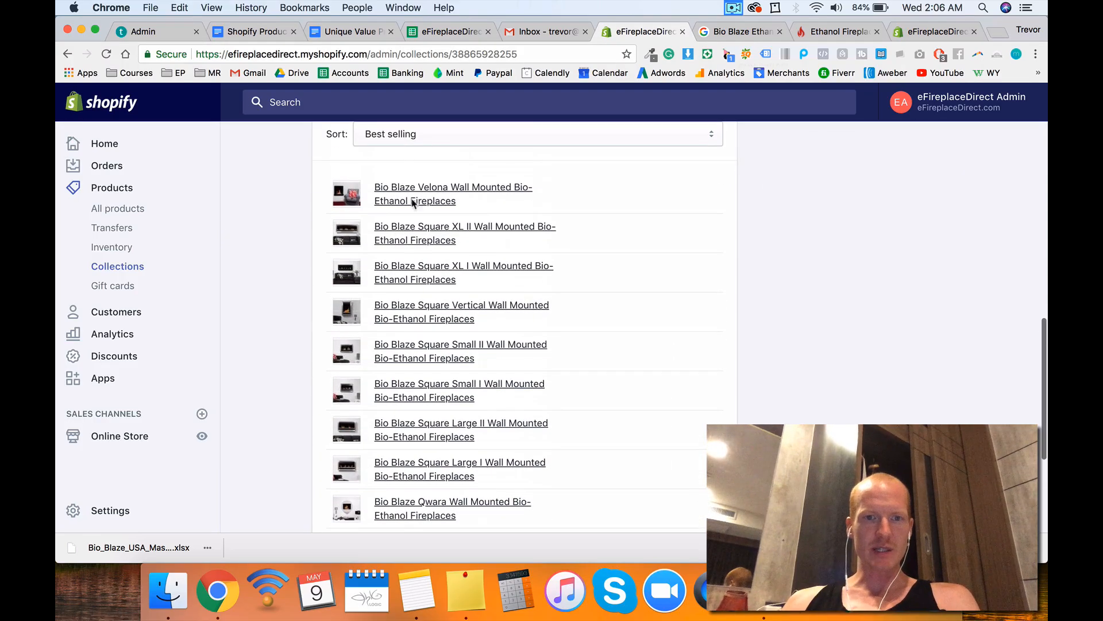
pyautogui.scroll(-2, 423, 336)
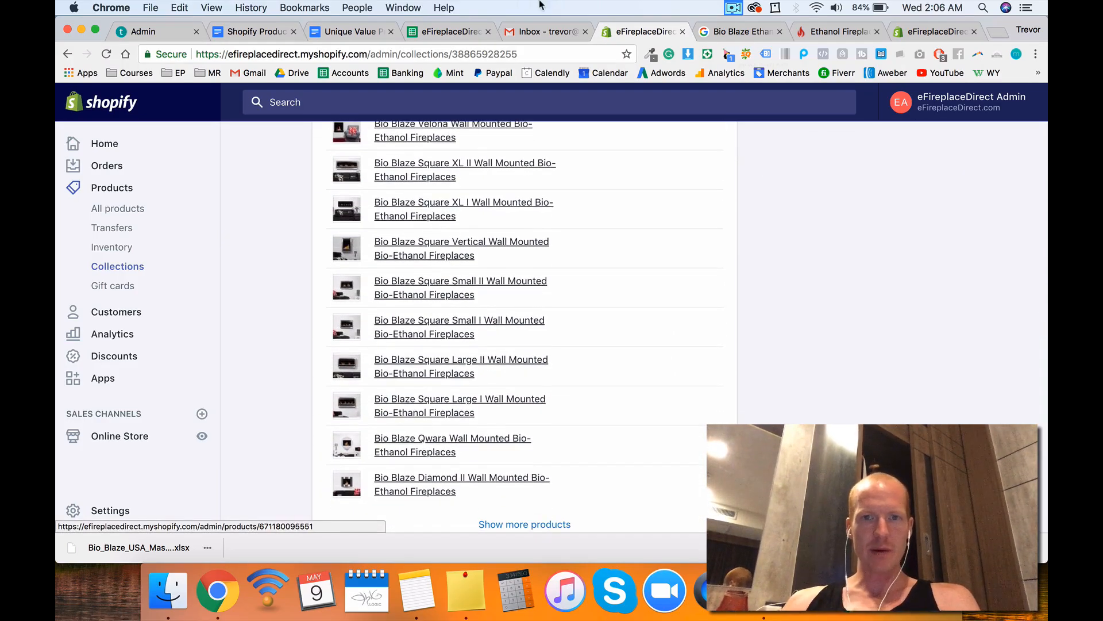
# Step: Return to the list of all collections
pyautogui.scroll(10, 589, 215)
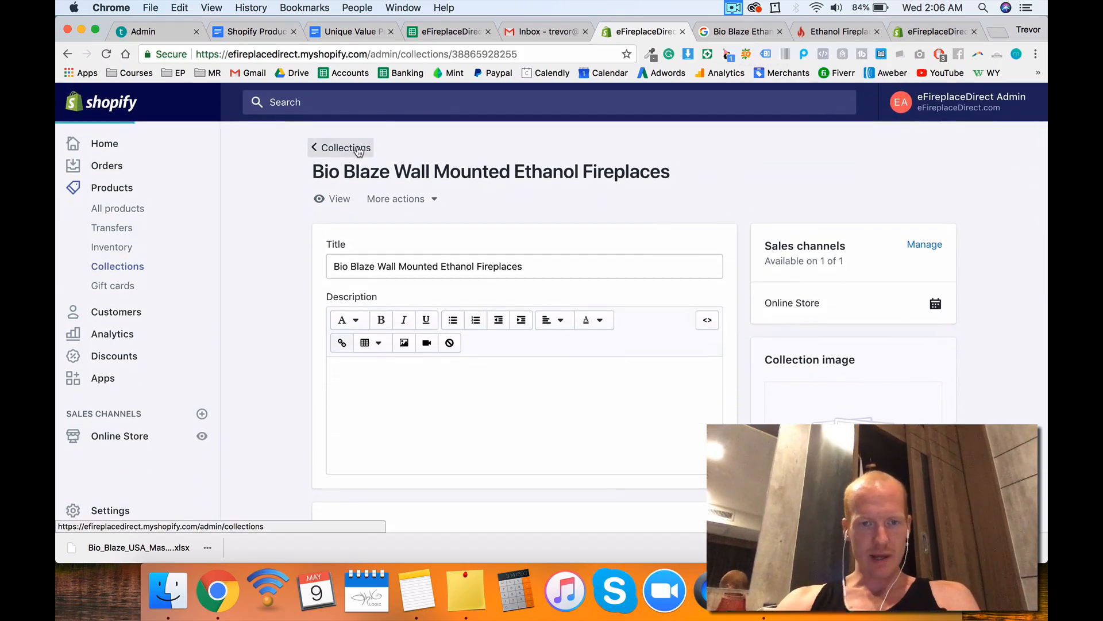
pyautogui.click(359, 151)
pyautogui.click(733, 7)
pyautogui.click(752, 50)
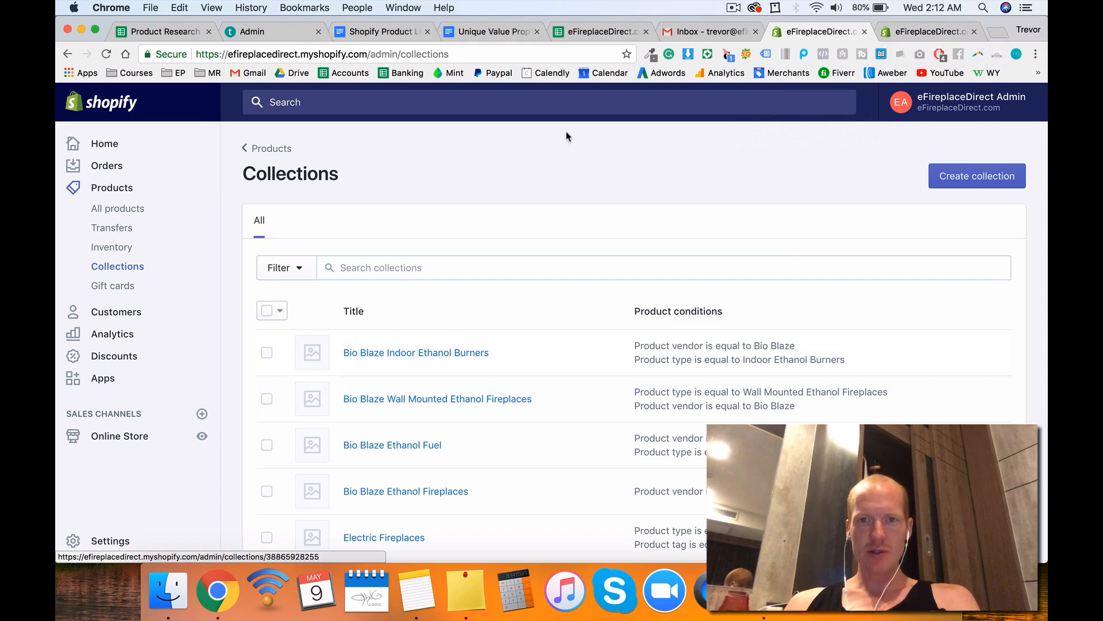
# Step: Examine the product type and vendor of the Columbus wall mounted fireplace in the Bio Blaze product list
pyautogui.click(934, 31)
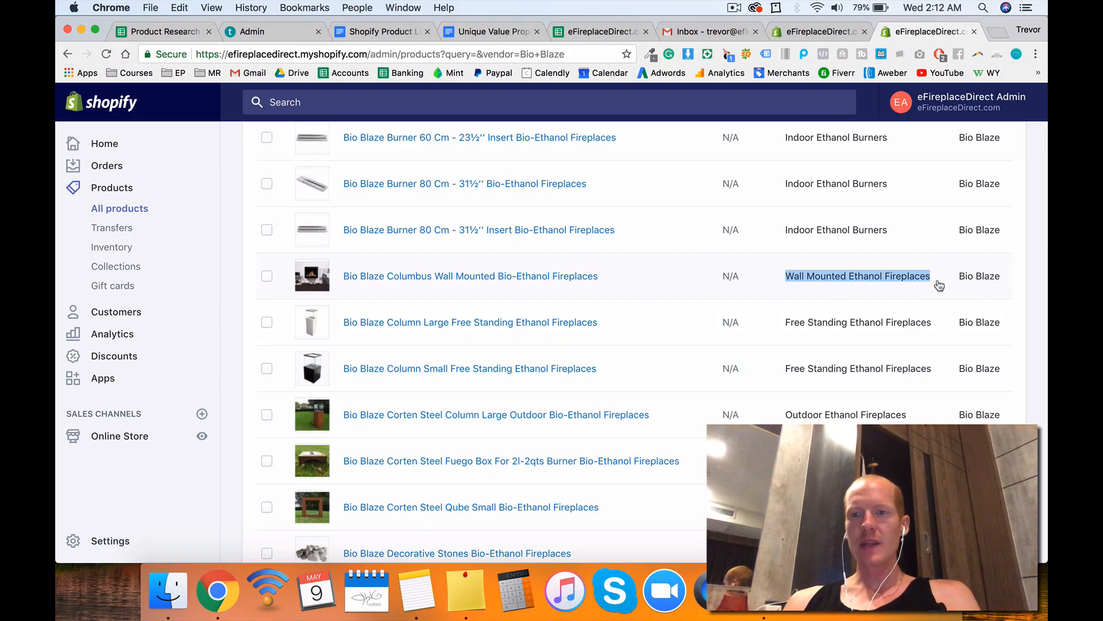
pyautogui.click(799, 280)
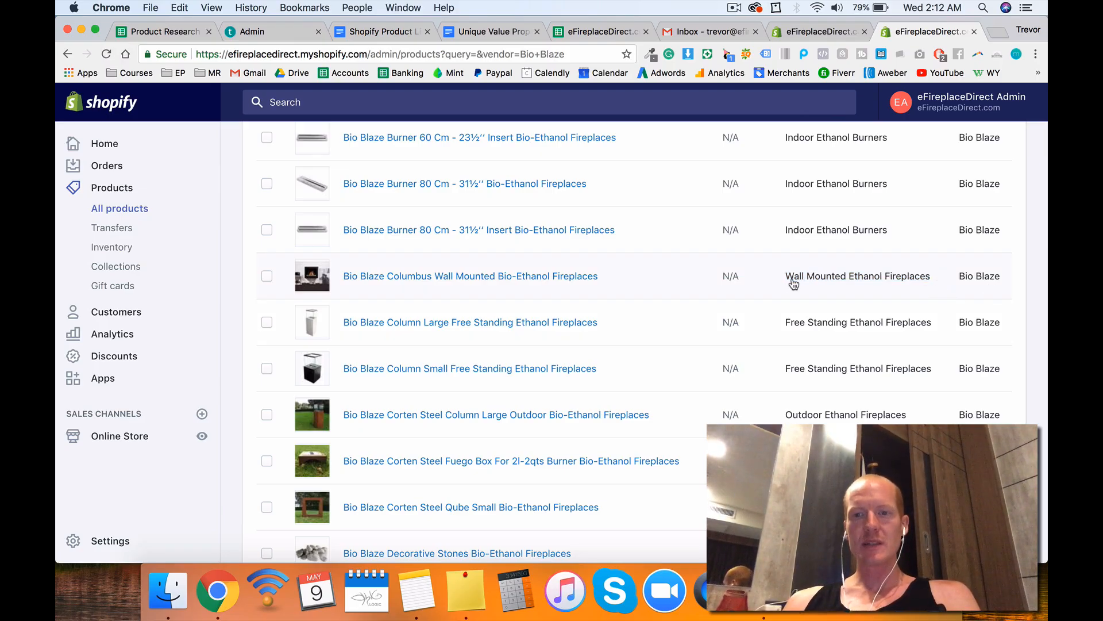
pyautogui.moveTo(789, 283); pyautogui.dragTo(1000, 280)
pyautogui.click(937, 279)
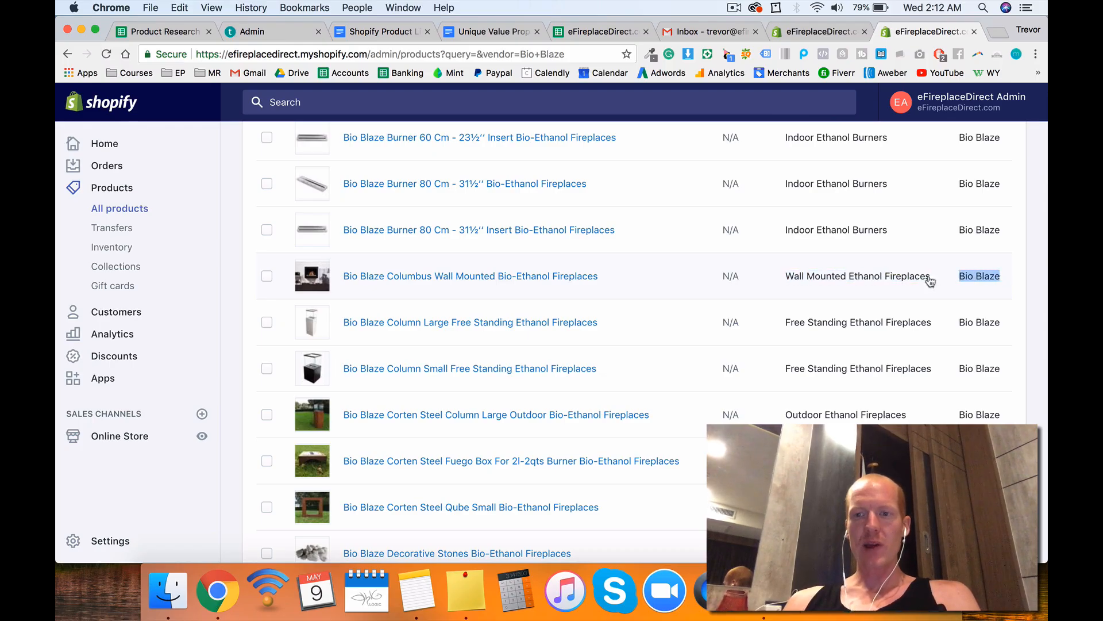
pyautogui.moveTo(784, 281); pyautogui.dragTo(921, 278)
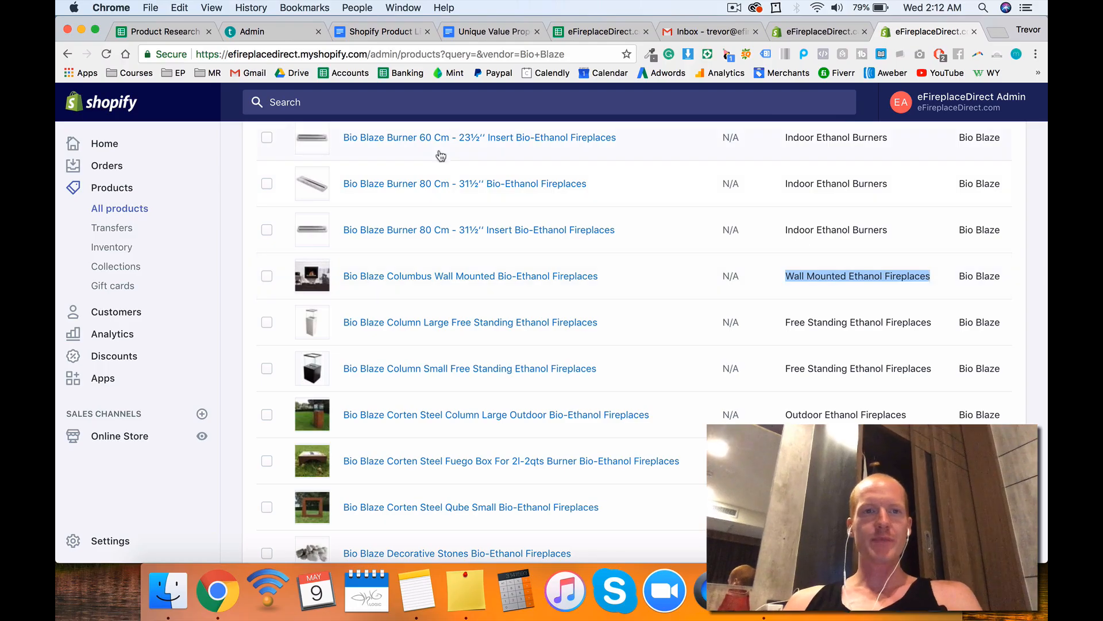
# Step: Review the course lesson's list of collections to create, highlighting brand + each product type and product types
pyautogui.click(269, 31)
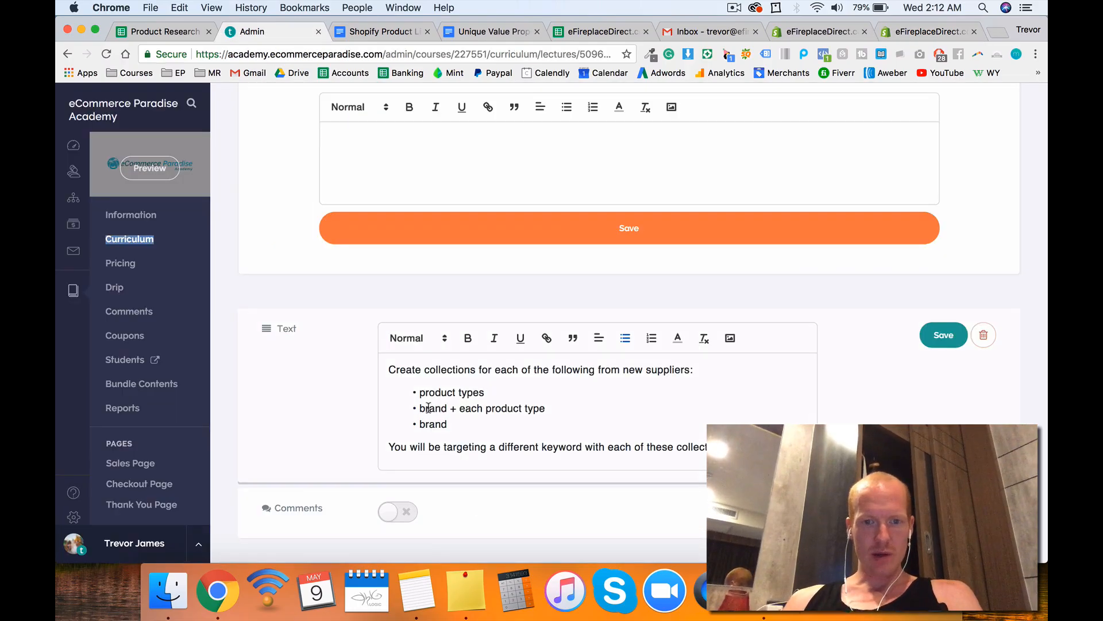
pyautogui.moveTo(420, 408); pyautogui.dragTo(555, 409)
pyautogui.click(555, 409)
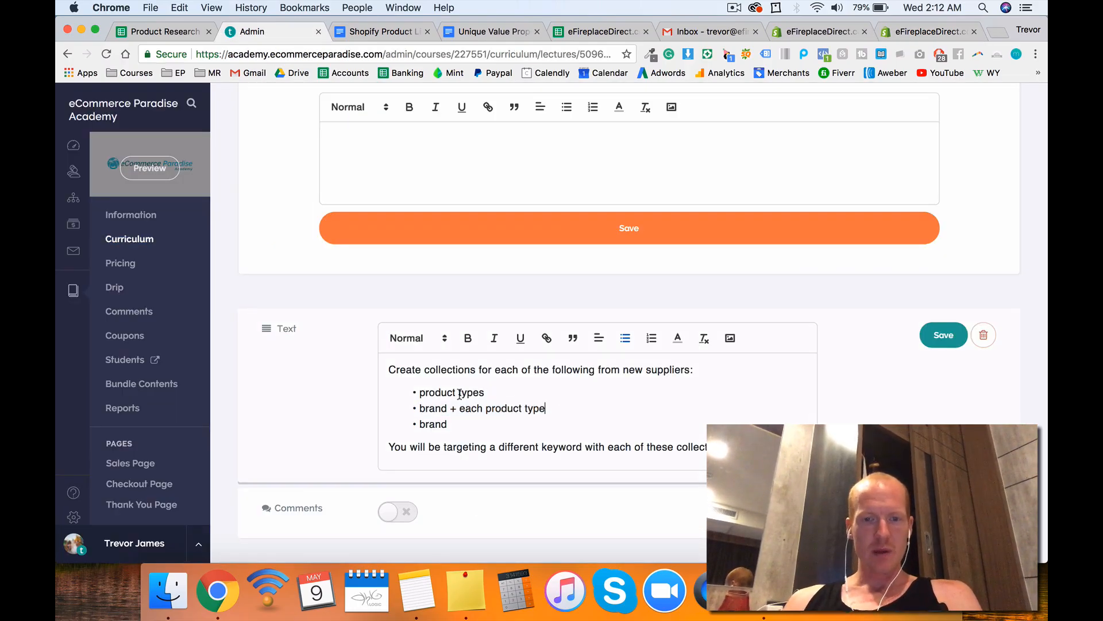
pyautogui.moveTo(420, 390); pyautogui.dragTo(487, 392)
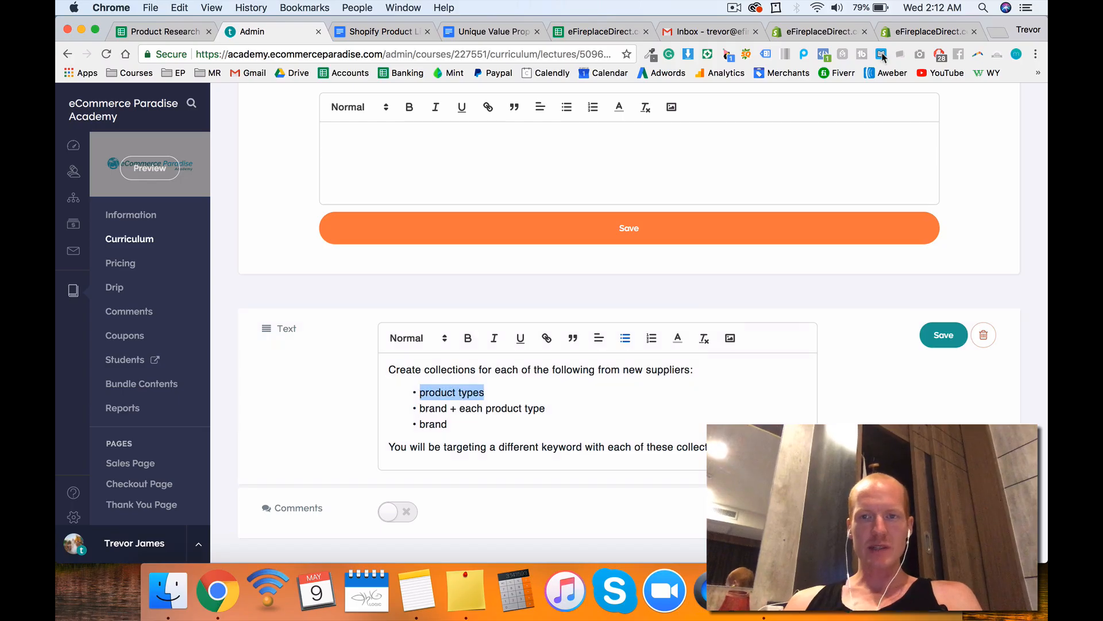
# Step: Return to the Bio Blaze product list and copy the Columbus product's type, Wall Mounted Ethanol Fireplaces
pyautogui.click(910, 32)
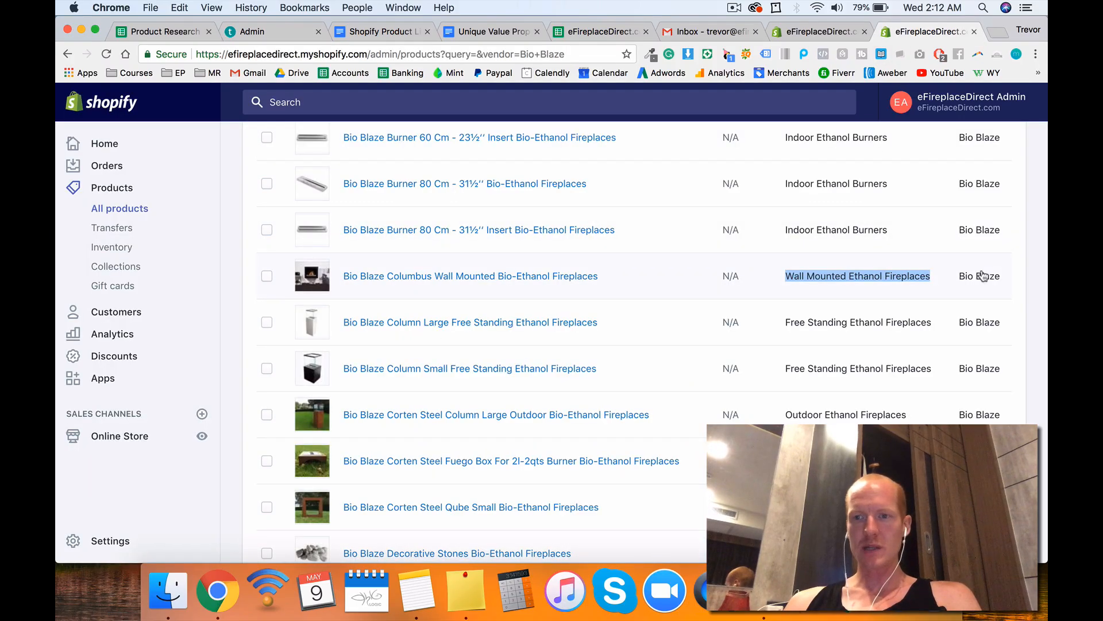
pyautogui.click(1038, 271)
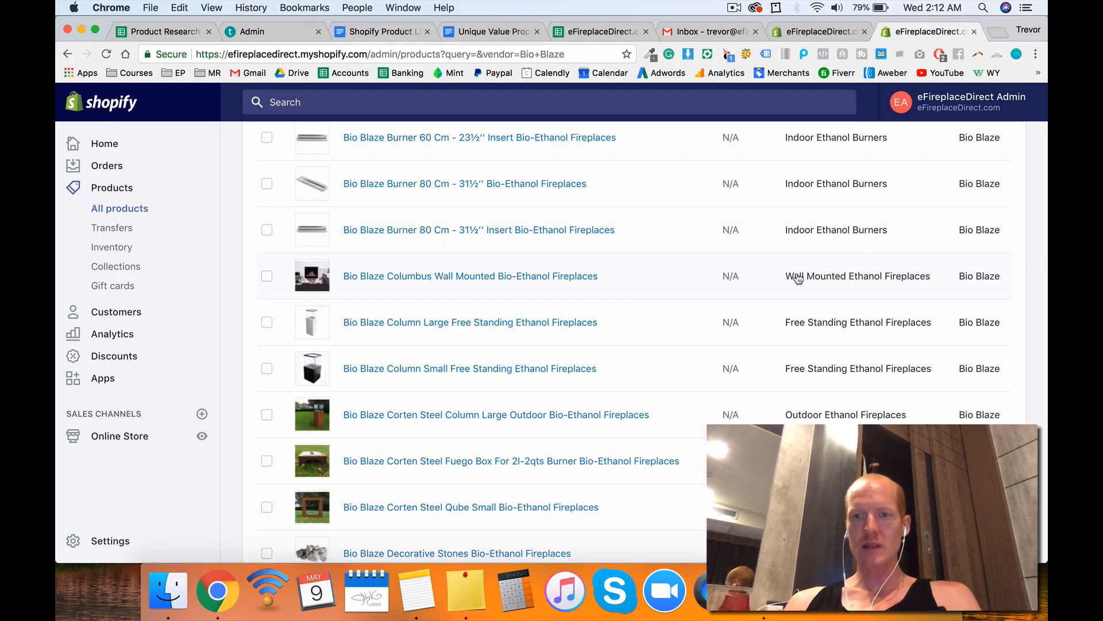
pyautogui.moveTo(803, 280); pyautogui.dragTo(844, 276)
pyautogui.scroll(10, 844, 276)
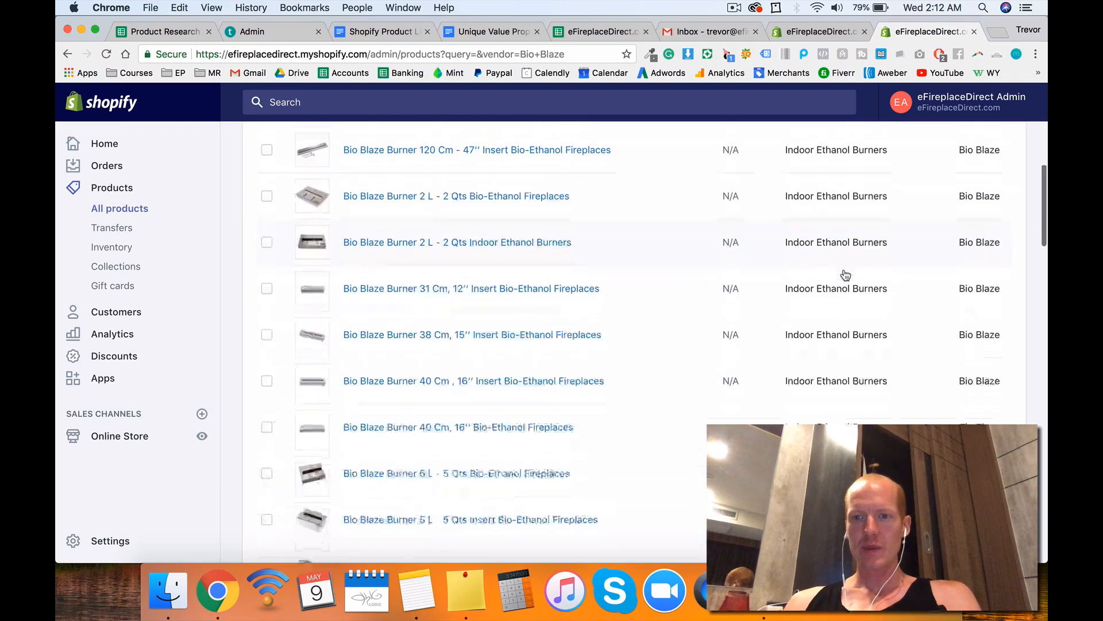
pyautogui.scroll(-7, 845, 275)
pyautogui.moveTo(783, 347); pyautogui.dragTo(960, 353)
pyautogui.press('super+c')
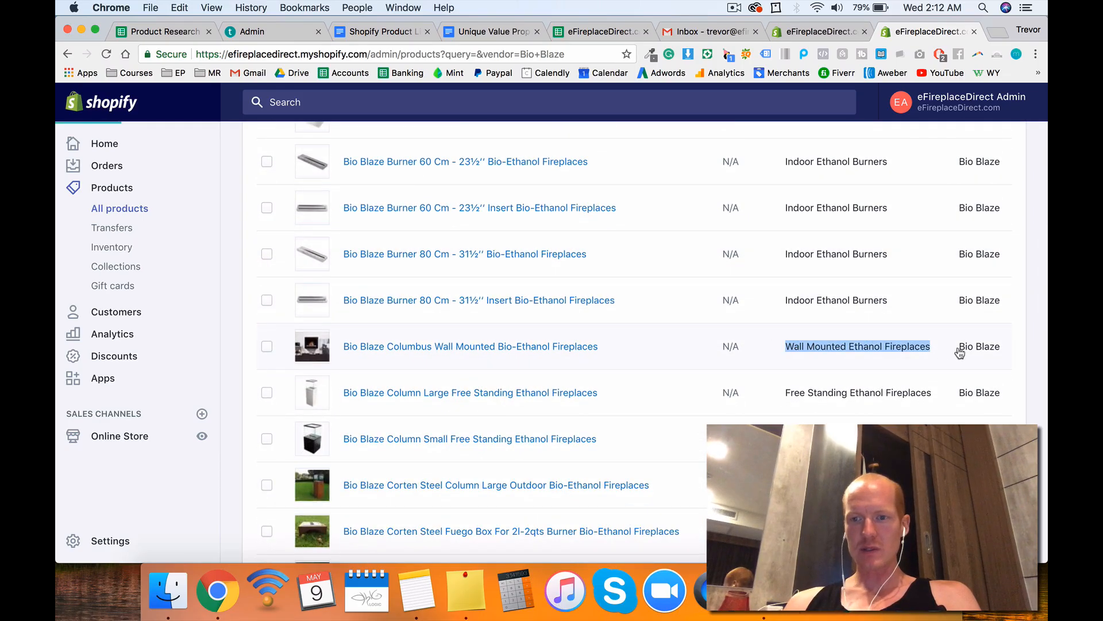
# Step: Start a new collection titled Wall Mounted Ethanol Fireplaces from the collections list
pyautogui.click(814, 36)
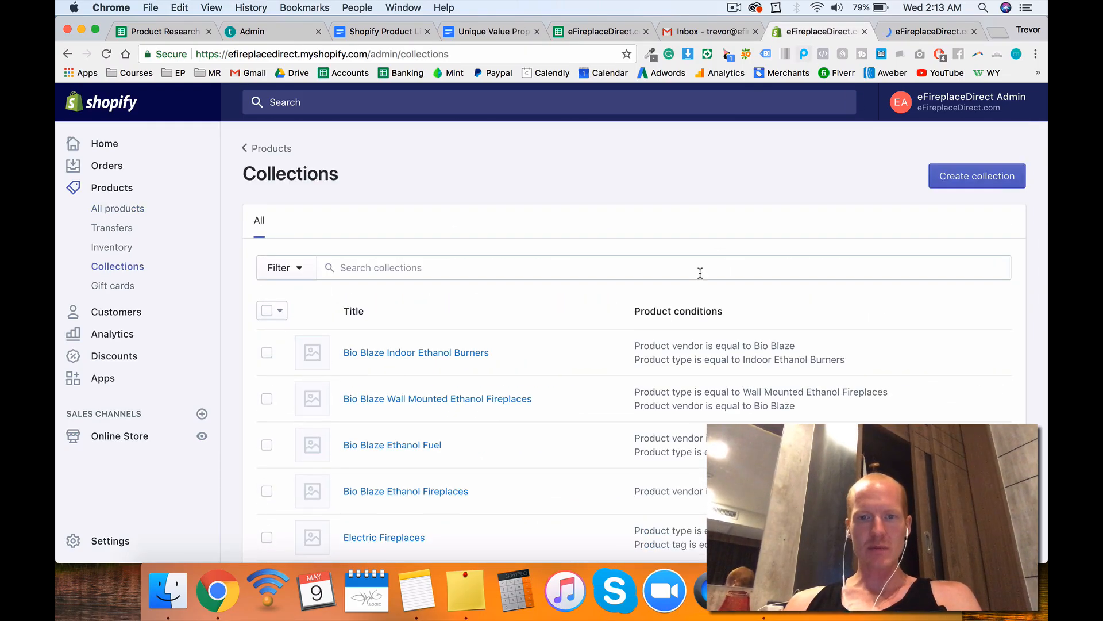
pyautogui.click(971, 175)
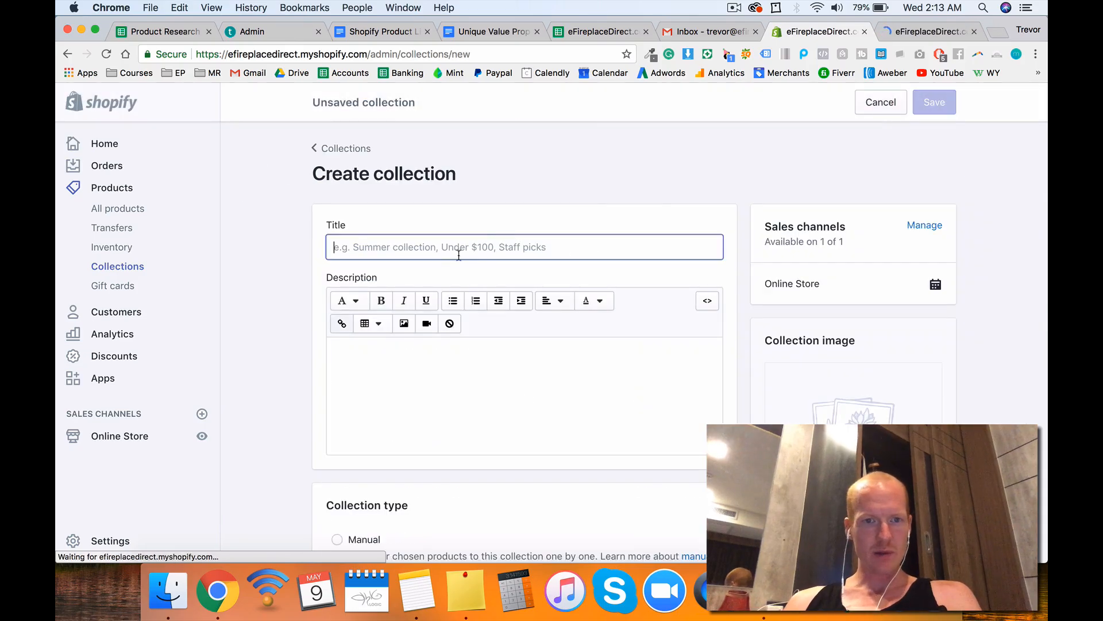
pyautogui.press('super+v')
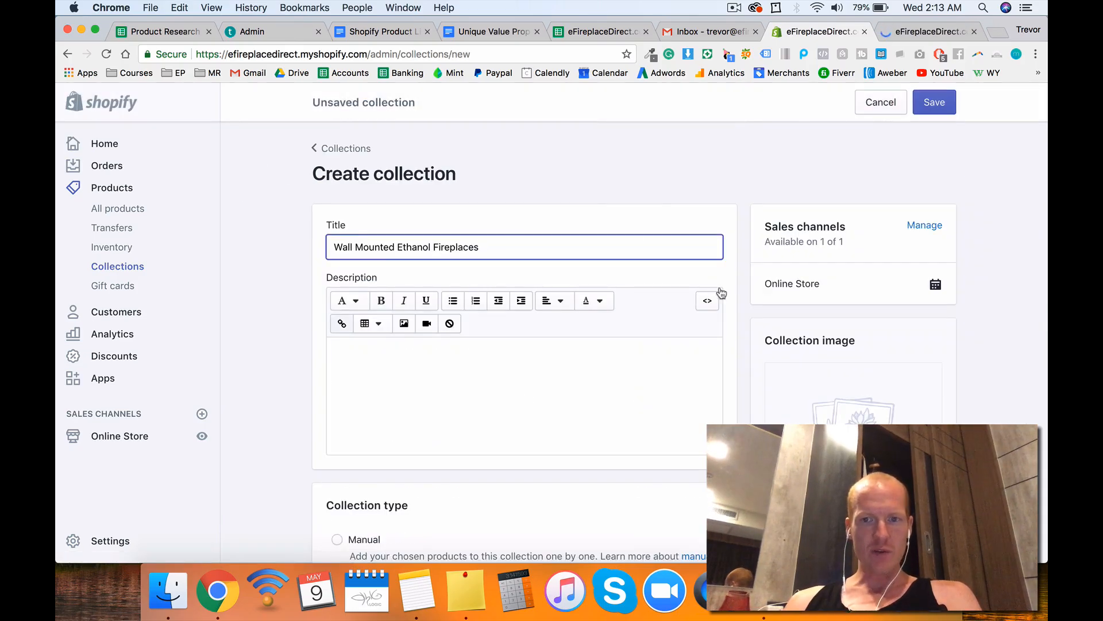
# Step: Set the automated condition to product type is equal to Wall Mounted Ethanol Fireplaces and save the collection
pyautogui.scroll(-10, 748, 295)
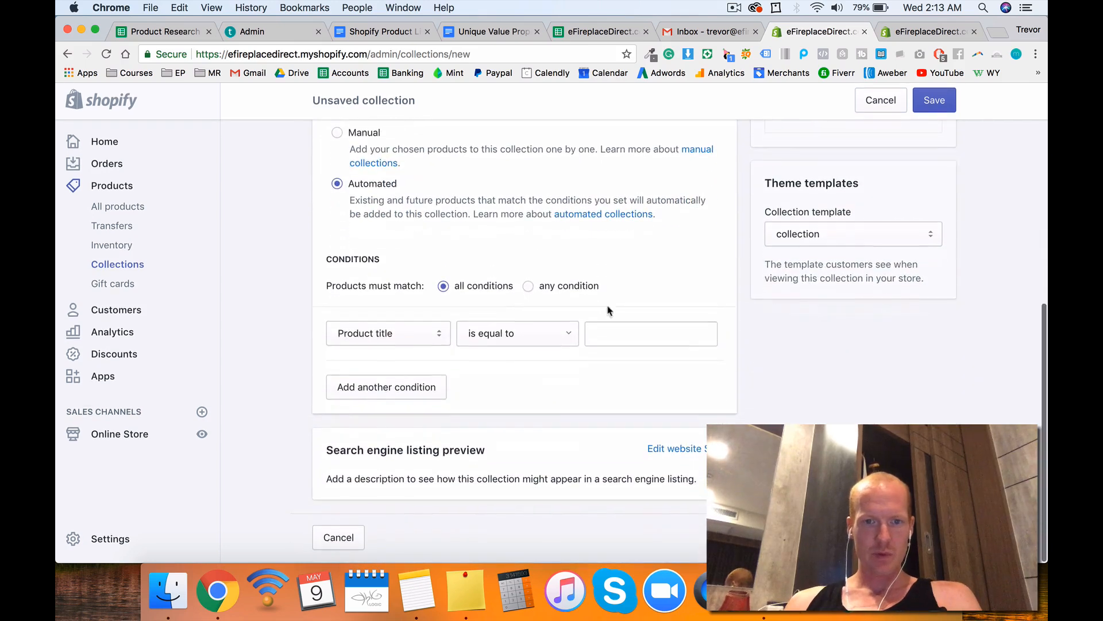
pyautogui.click(415, 340)
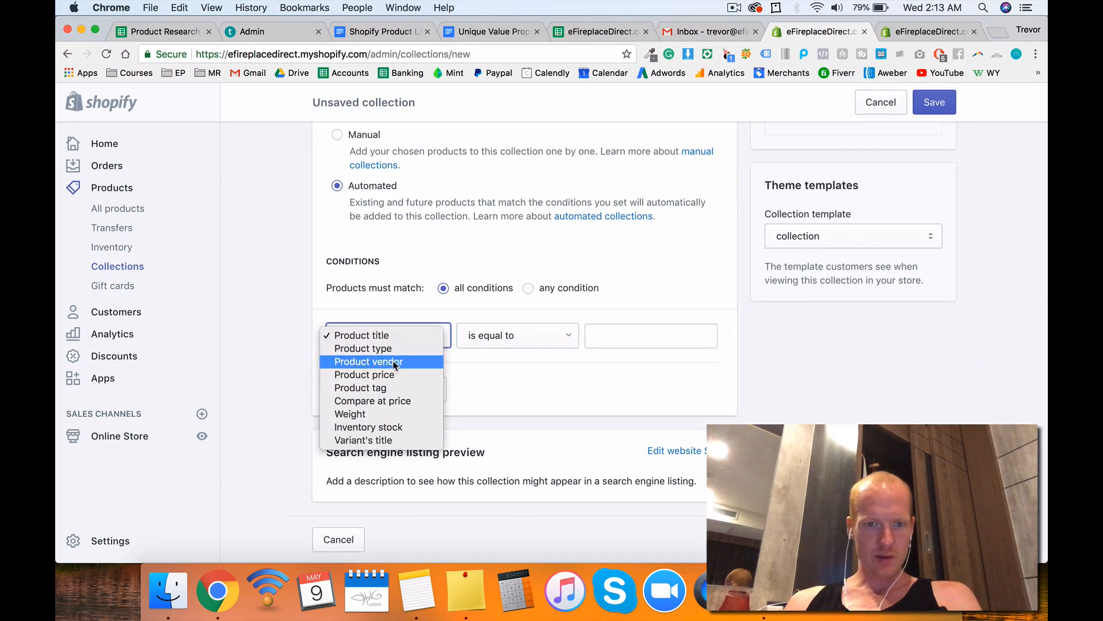
pyautogui.click(391, 349)
pyautogui.click(392, 365)
pyautogui.press('super+v')
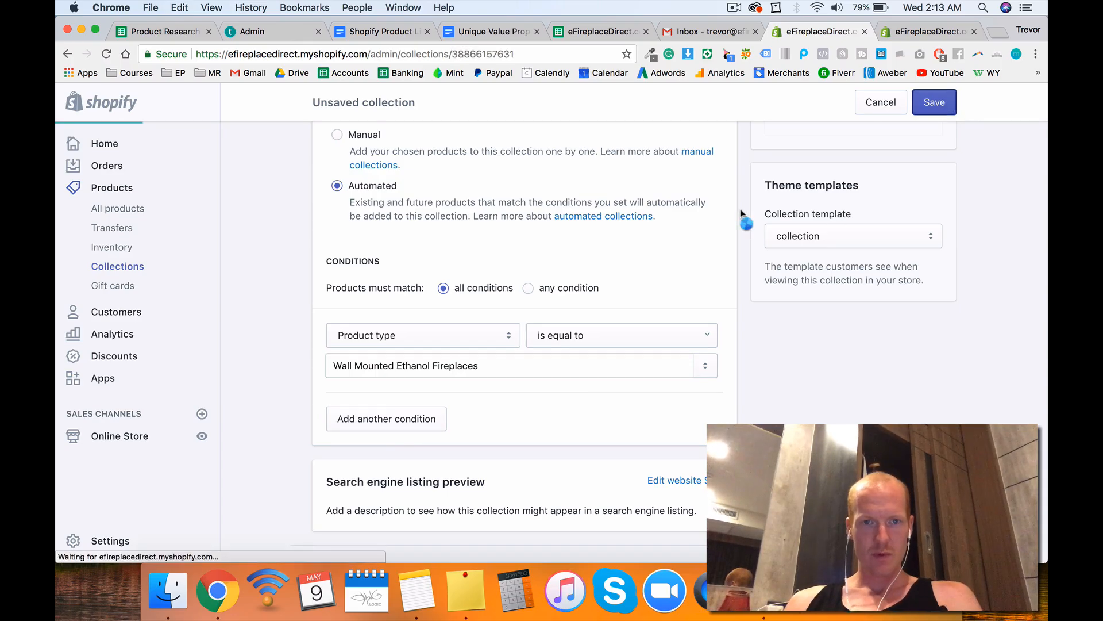
# Step: Review the title and matched products of the saved Wall Mounted Ethanol Fireplaces collection
pyautogui.scroll(-10, 740, 208)
pyautogui.scroll(10, 447, 248)
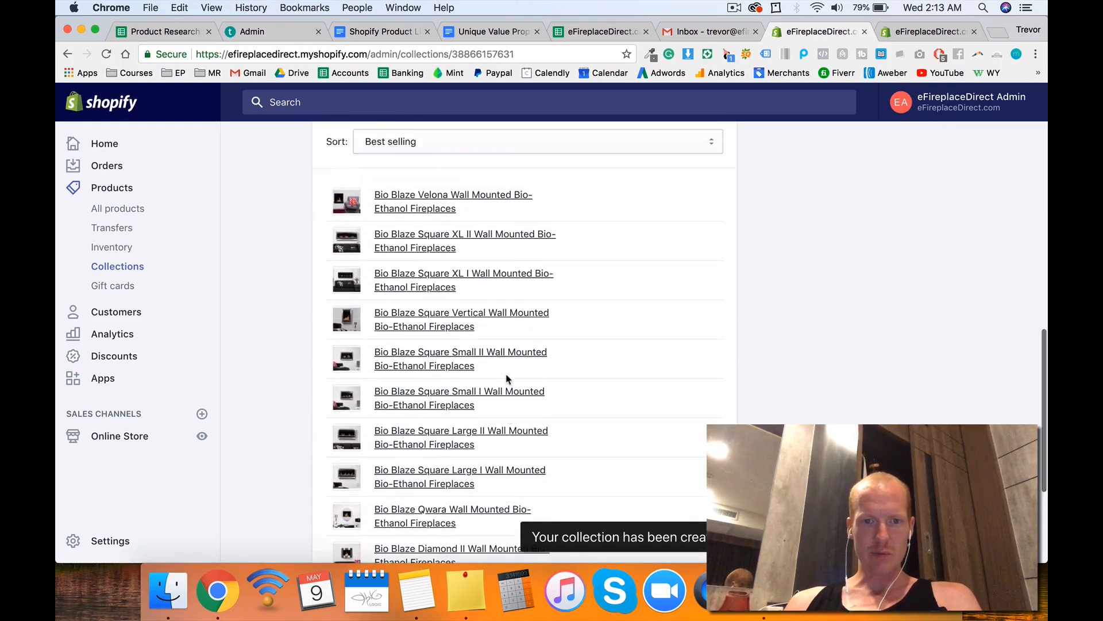
pyautogui.scroll(-5, 358, 339)
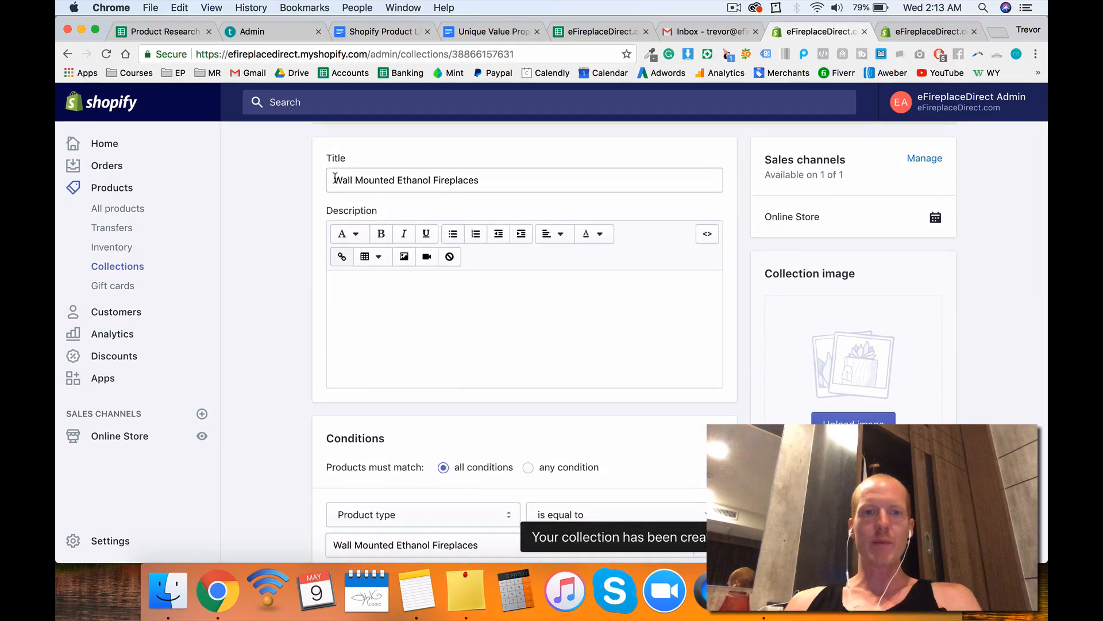
pyautogui.moveTo(333, 180); pyautogui.dragTo(515, 178)
pyautogui.click(515, 303)
pyautogui.scroll(-10, 536, 519)
pyautogui.scroll(-3, 538, 519)
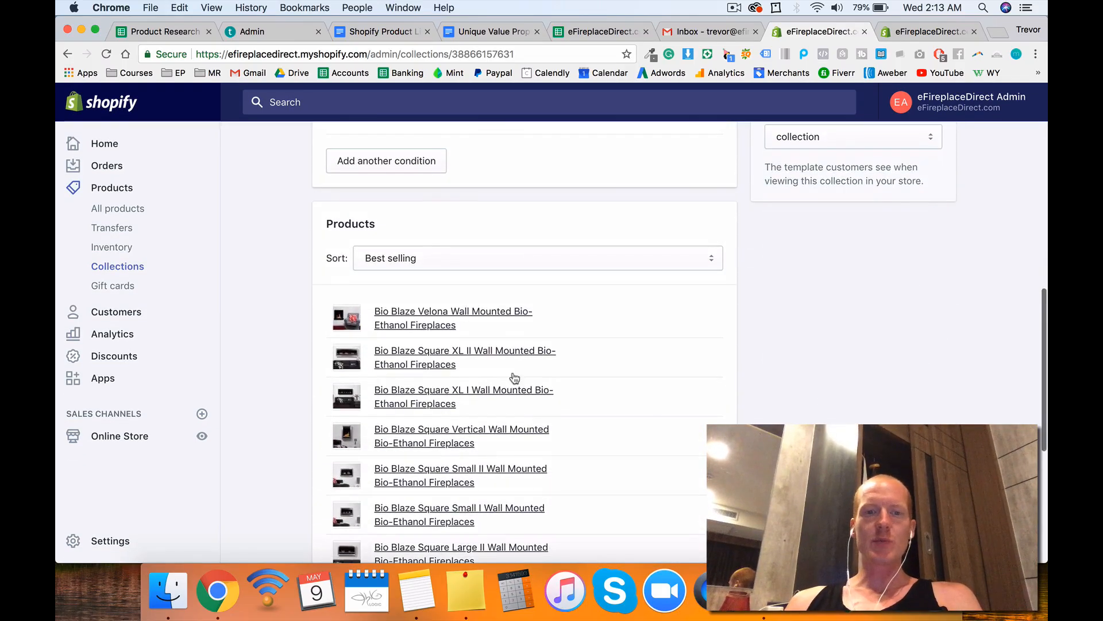
pyautogui.scroll(10, 514, 377)
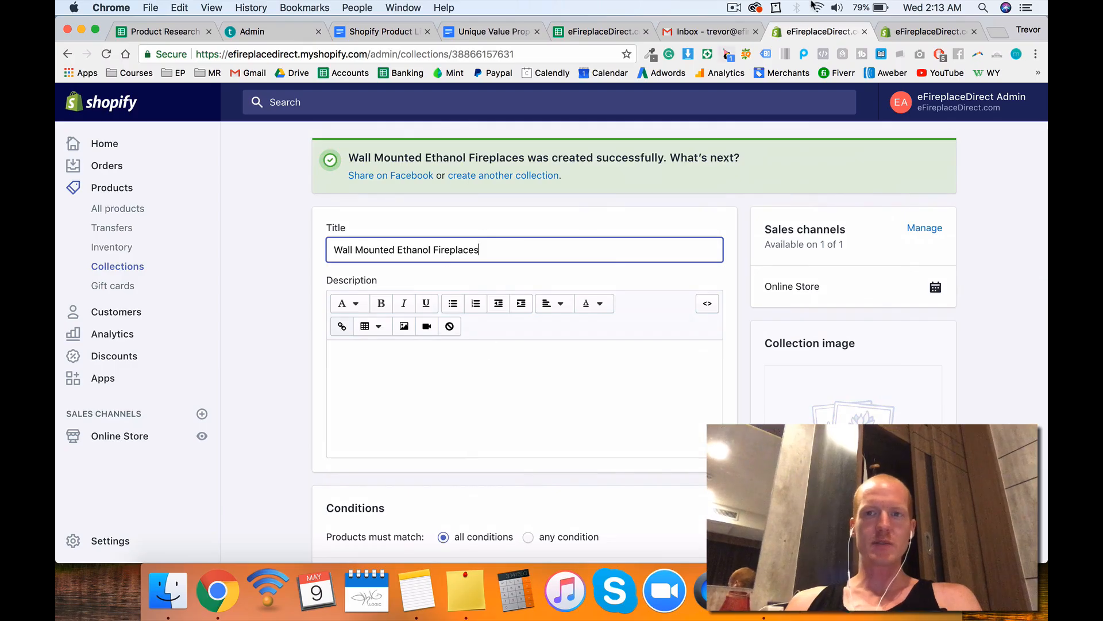
# Step: Switch to the course lesson and review its collections list: product types, brand + each product type, and brand
pyautogui.click(922, 31)
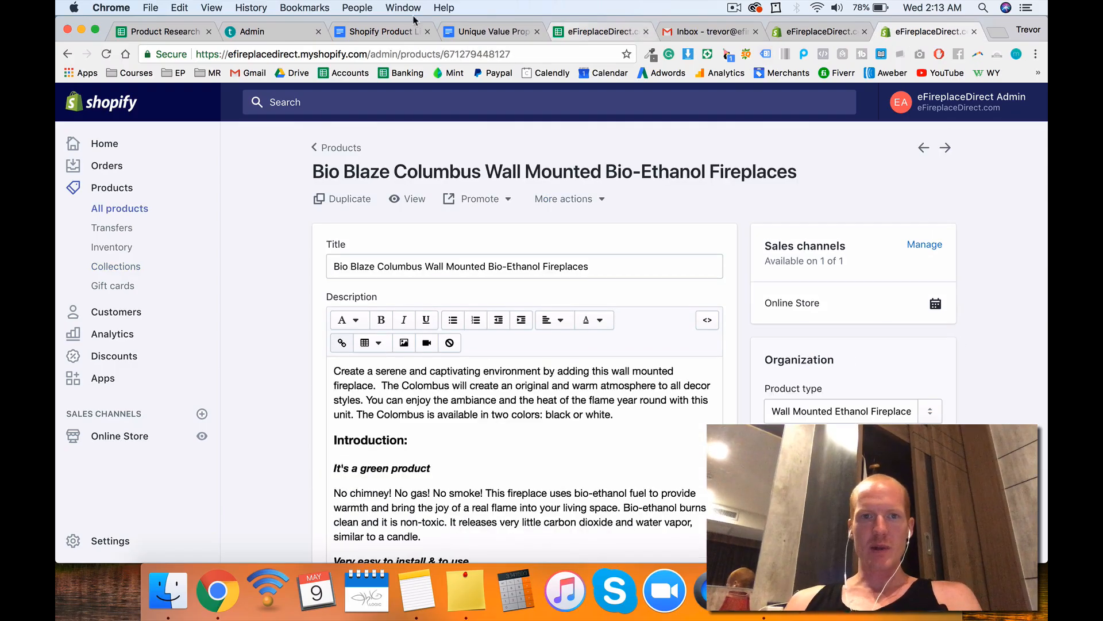
pyautogui.click(270, 31)
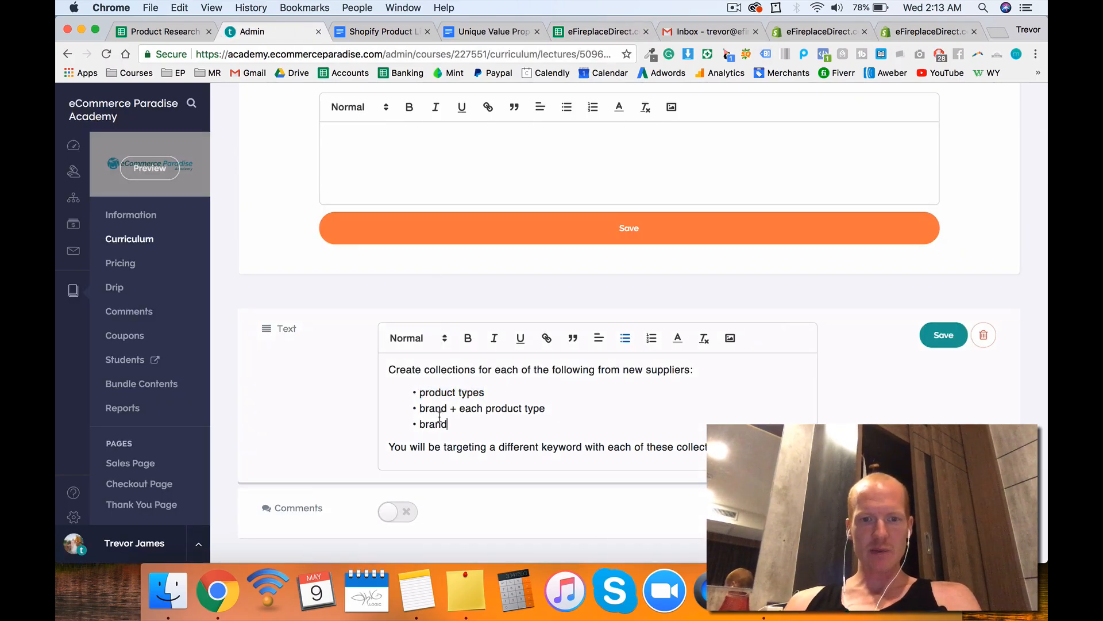
pyautogui.moveTo(460, 427); pyautogui.dragTo(421, 393)
pyautogui.click(424, 396)
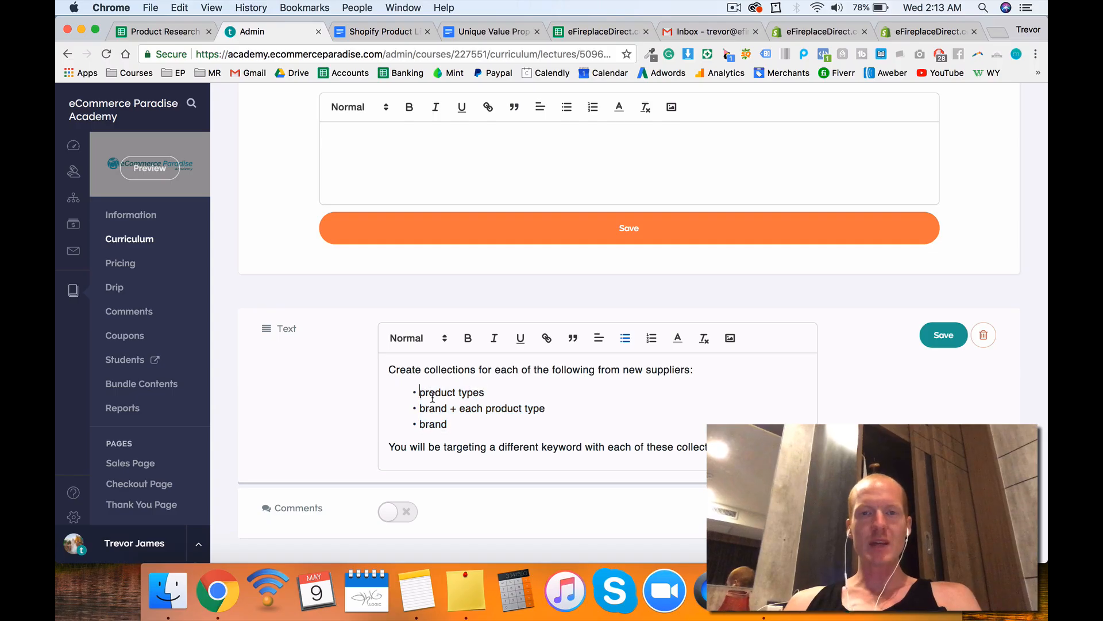
pyautogui.moveTo(419, 394)
pyautogui.mouseDown()
pyautogui.moveTo(505, 392)
pyautogui.moveTo(539, 408)
pyautogui.moveTo(412, 409)
pyautogui.moveTo(420, 423)
pyautogui.moveTo(414, 387)
pyautogui.moveTo(451, 406)
pyautogui.moveTo(421, 396)
pyautogui.moveTo(457, 394)
pyautogui.moveTo(454, 424)
pyautogui.moveTo(415, 390)
pyautogui.mouseUp()
pyautogui.click(506, 392)
pyautogui.click(444, 412)
pyautogui.click(455, 423)
pyautogui.click(455, 423)
pyautogui.click(456, 423)
pyautogui.click(418, 393)
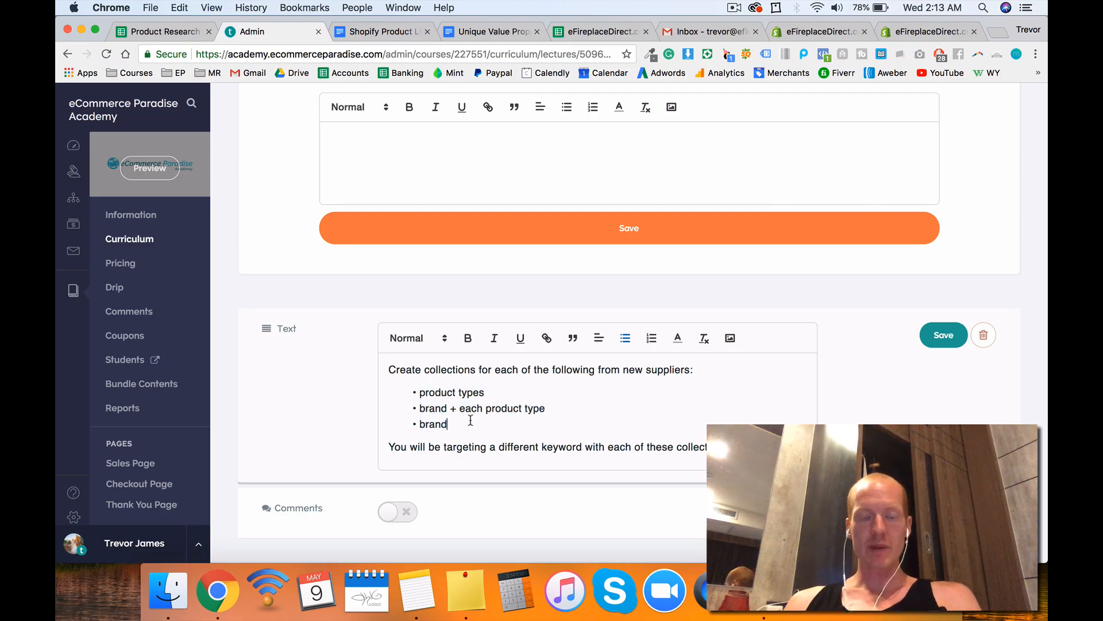
pyautogui.click(735, 7)
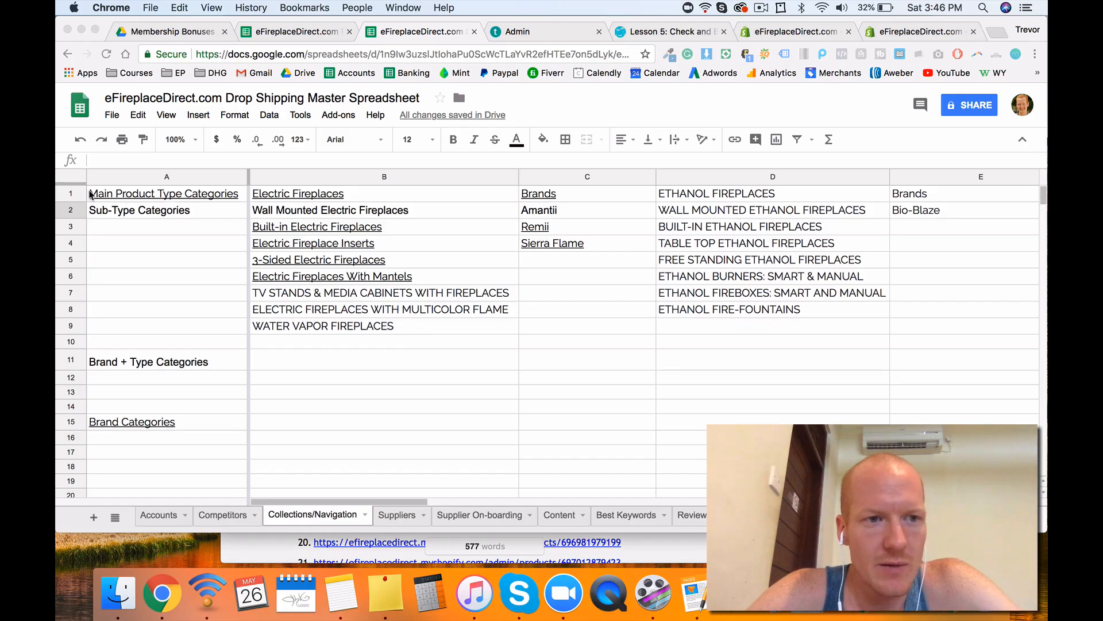
# Step: Examine the main product type categories, Electric Fireplaces and ETHANOL FIREPLACES, in the master spreadsheet's Collections/Navigation sheet
pyautogui.click(115, 197)
pyautogui.click(162, 200)
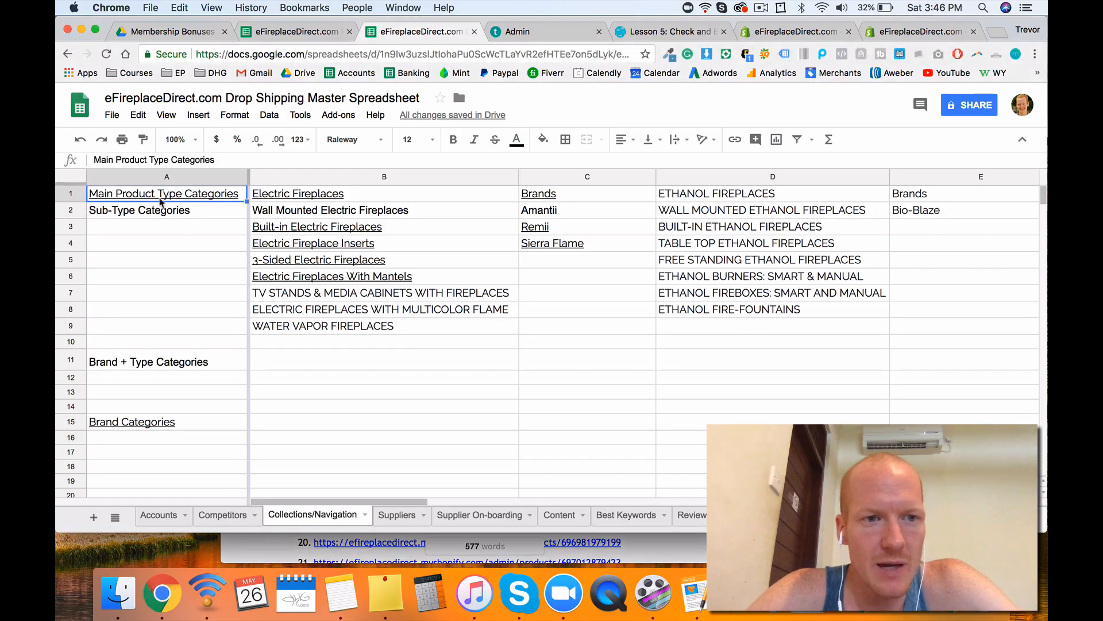
pyautogui.click(270, 194)
pyautogui.click(705, 195)
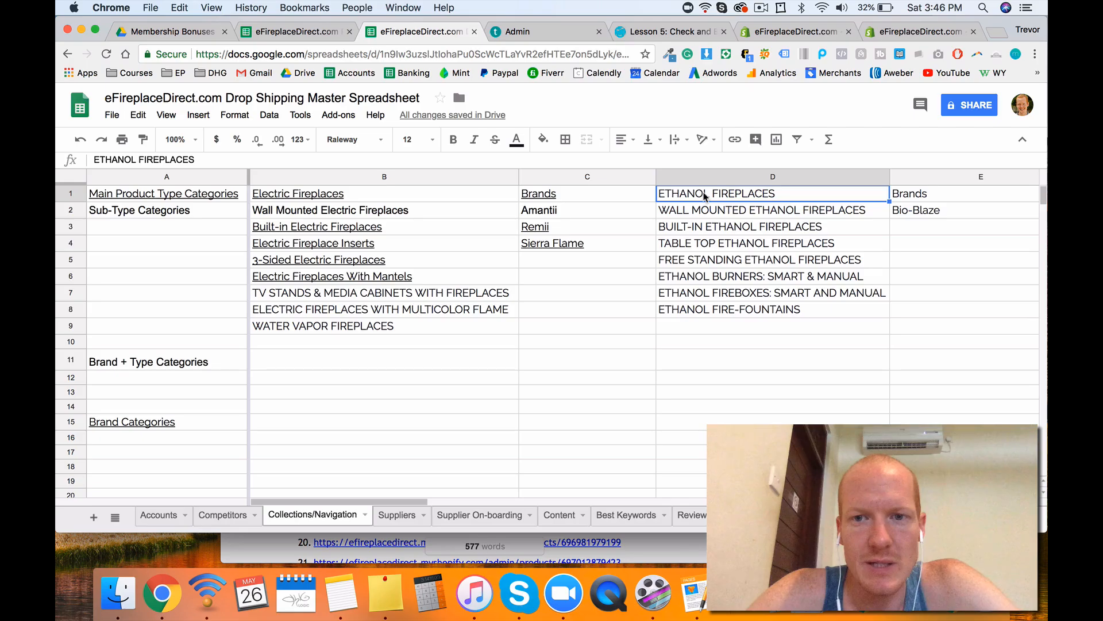
pyautogui.click(338, 197)
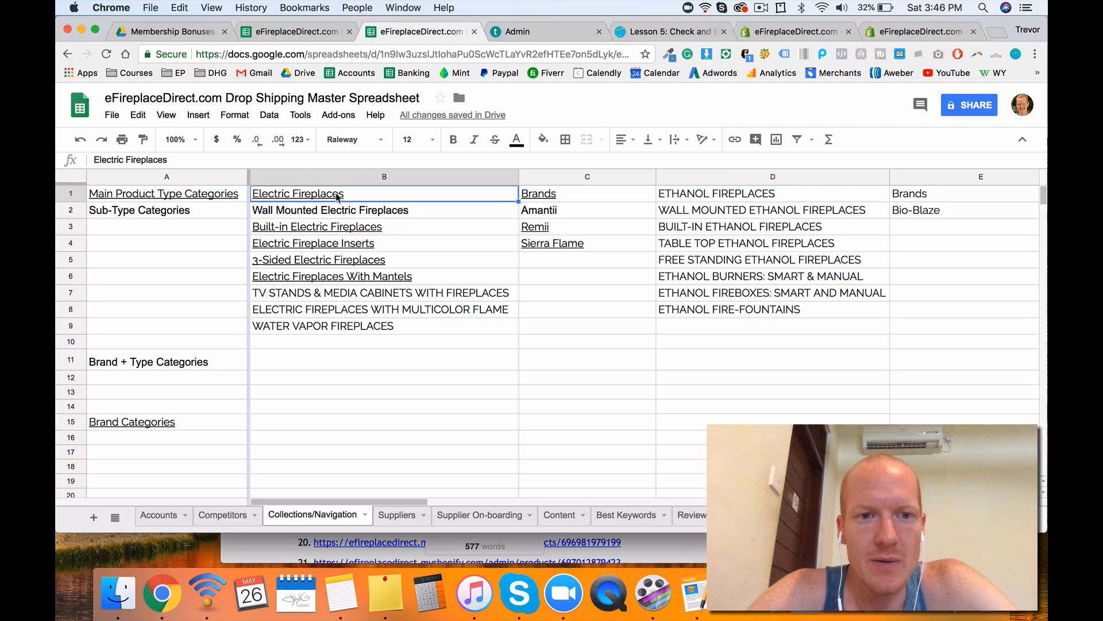
# Step: Examine the sub-type categories under Electric Fireplaces, from Wall Mounted Electric Fireplaces through WATER VAPOR FIREPLACES
pyautogui.click(153, 212)
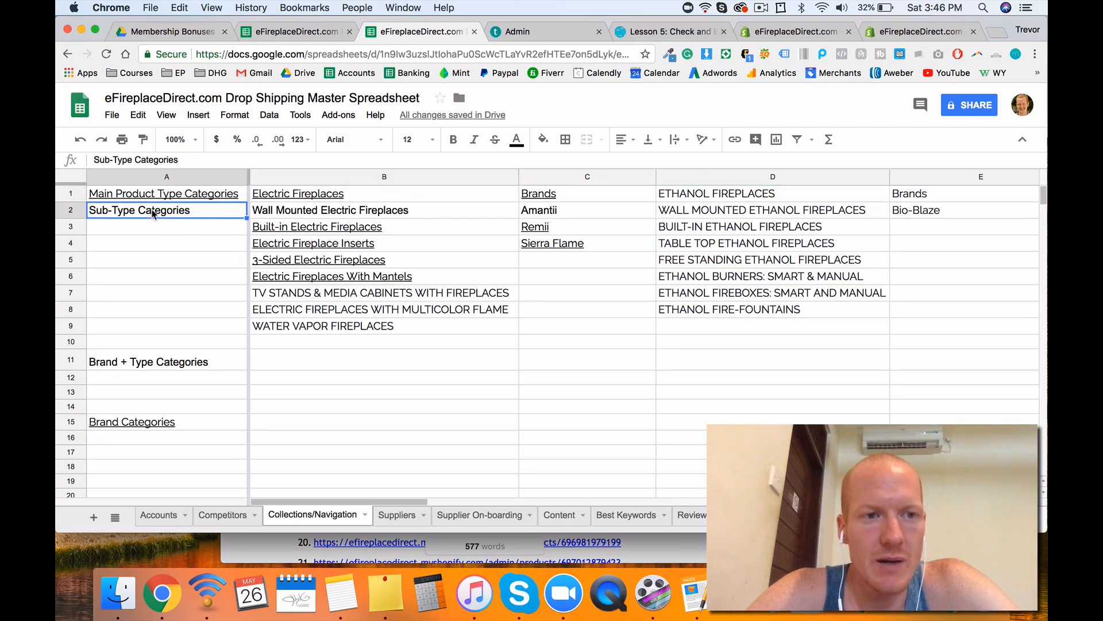
pyautogui.click(284, 214)
pyautogui.click(274, 231)
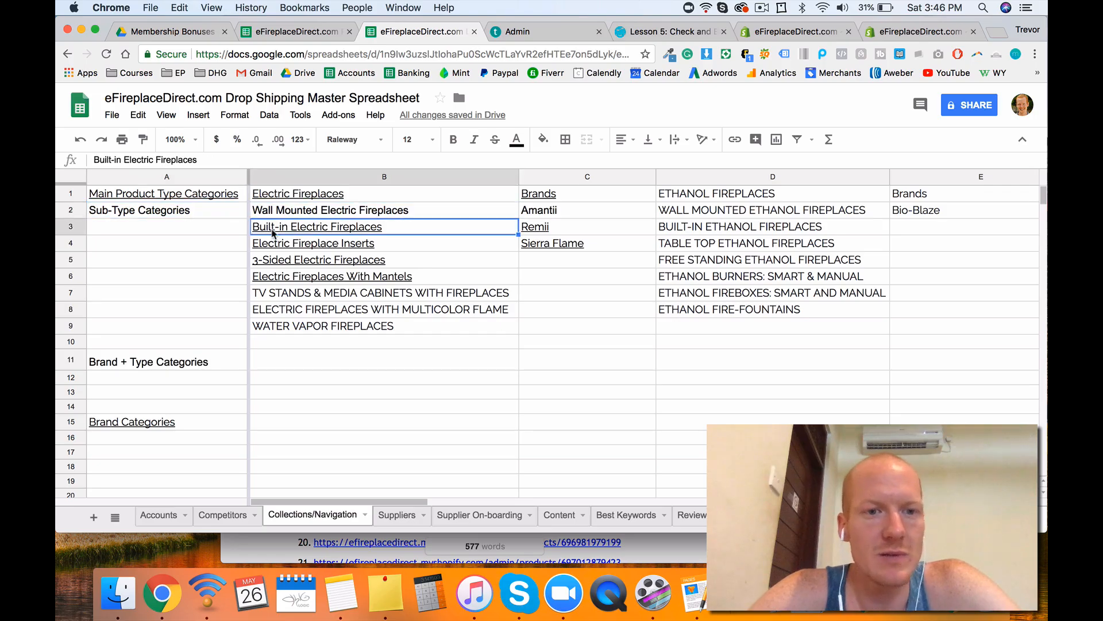
pyautogui.click(281, 245)
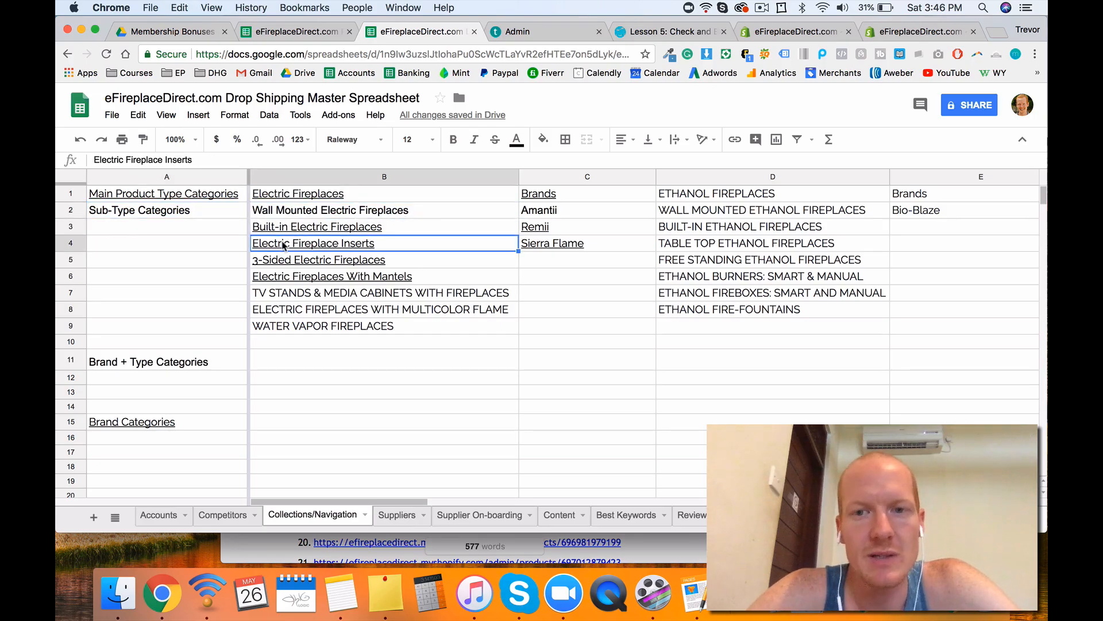
pyautogui.click(302, 213)
pyautogui.click(303, 228)
pyautogui.click(303, 246)
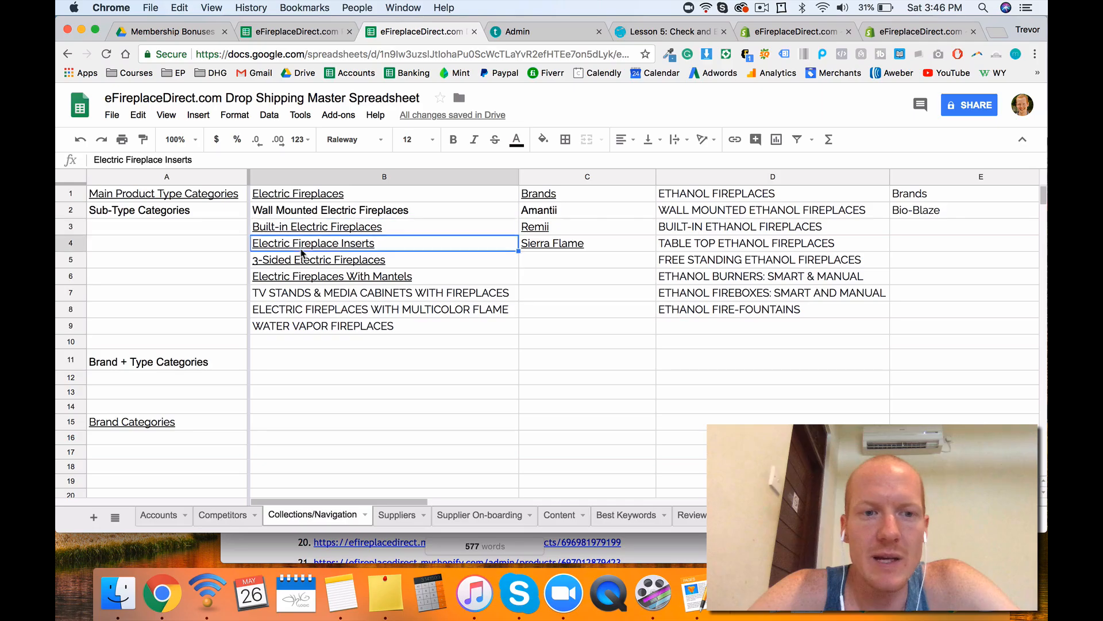
pyautogui.click(303, 261)
pyautogui.click(304, 277)
pyautogui.click(305, 293)
pyautogui.click(305, 310)
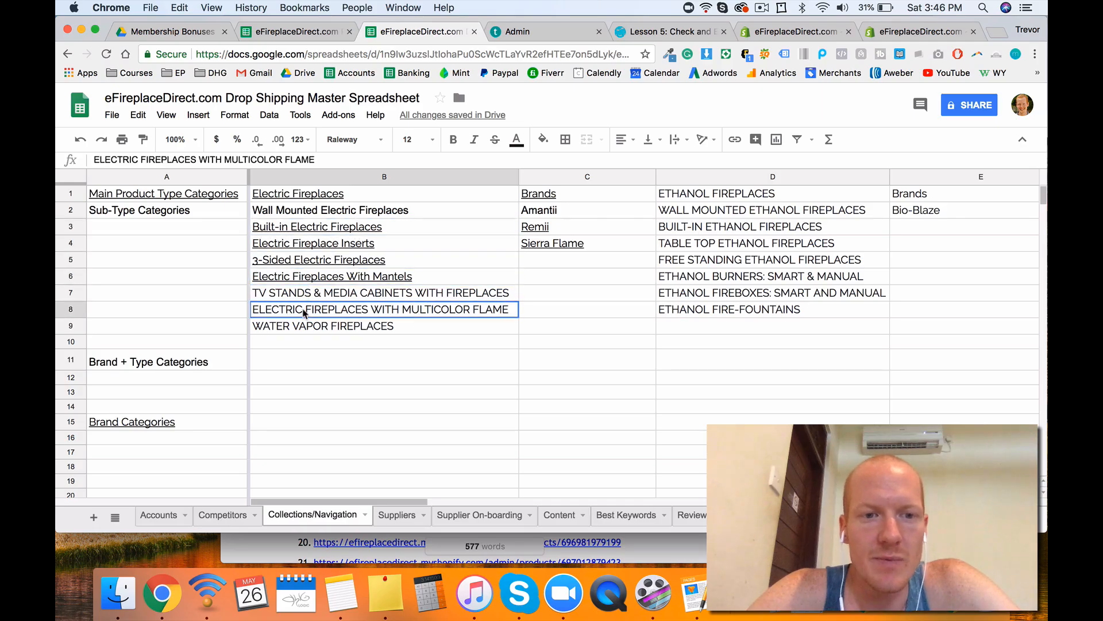
pyautogui.click(304, 326)
pyautogui.click(333, 216)
pyautogui.click(344, 199)
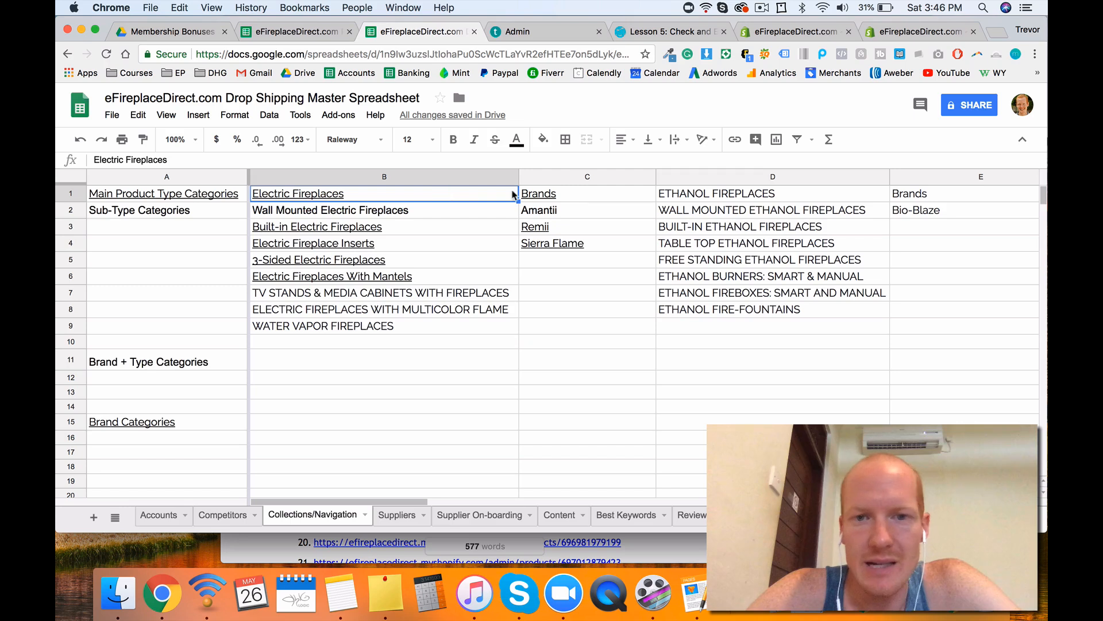
# Step: Review the electric fireplace brands Amantii, Remii and Sierra Flame against the electric fireplace sub-types
pyautogui.click(572, 197)
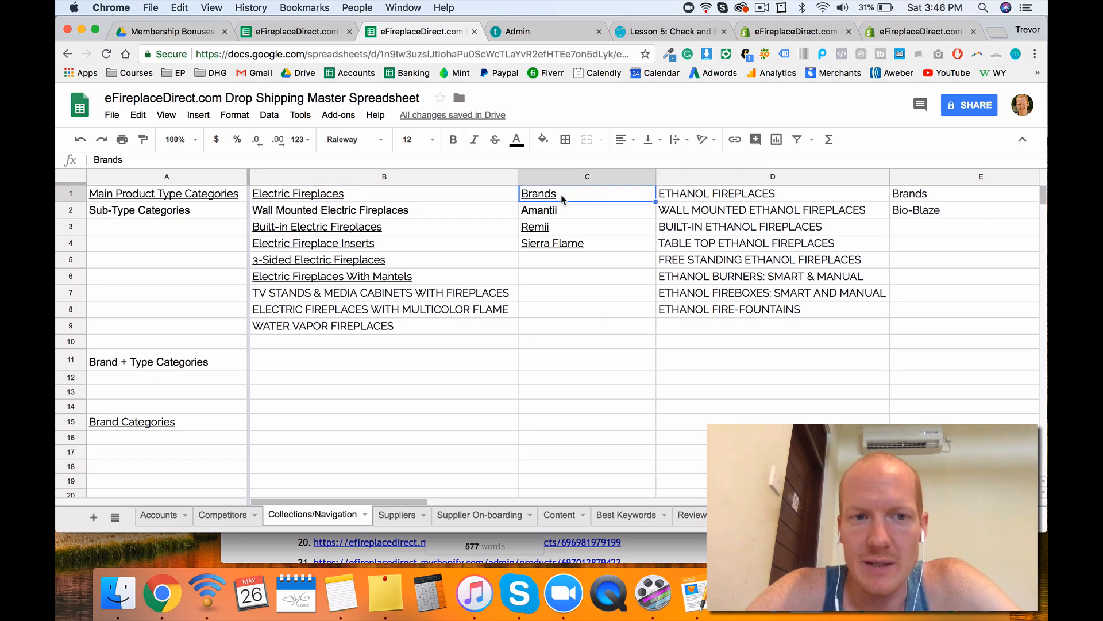
pyautogui.click(539, 214)
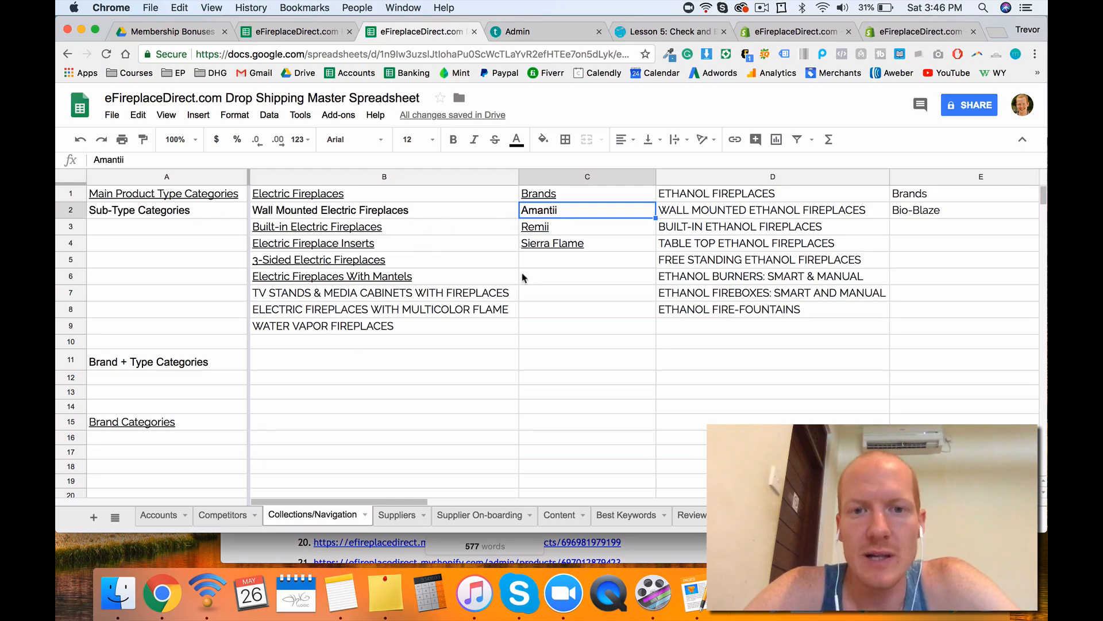
pyautogui.click(554, 224)
pyautogui.click(548, 244)
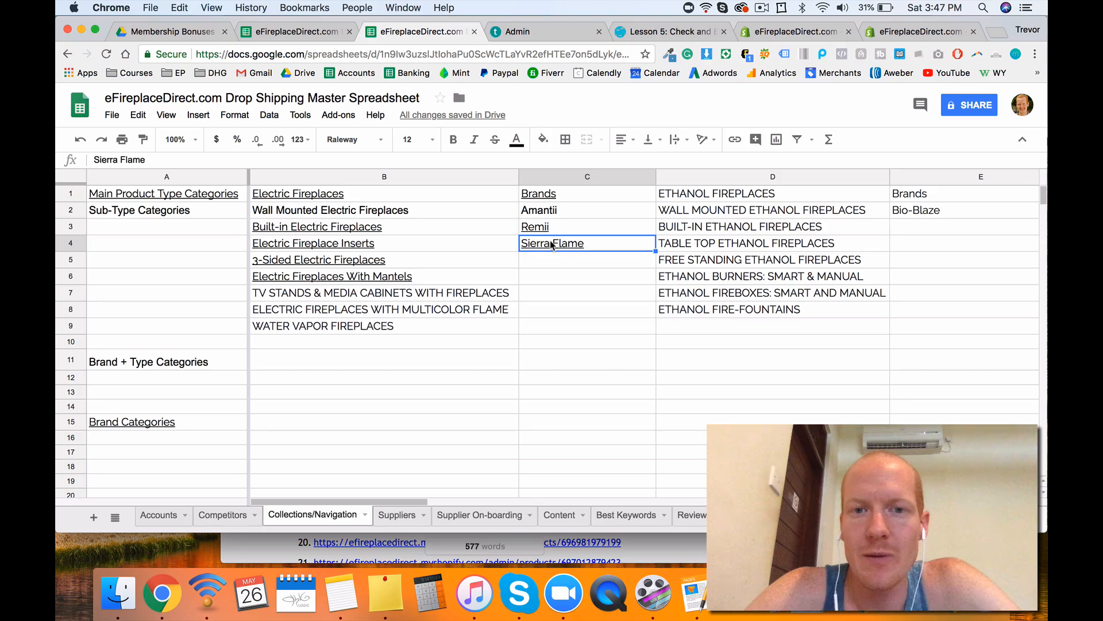
pyautogui.click(449, 200)
pyautogui.click(449, 210)
pyautogui.click(446, 226)
pyautogui.click(444, 244)
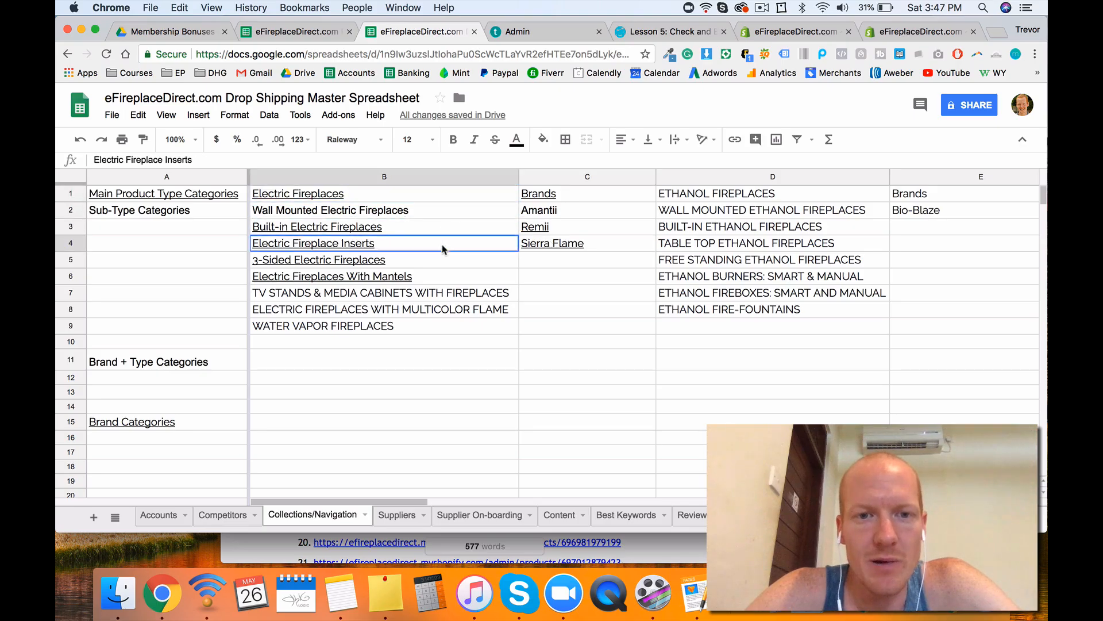
pyautogui.click(443, 260)
pyautogui.click(442, 293)
# Step: Review the Bio-Blaze brand against the ethanol sub-types and look over the gel fireplace, fire pit and outdoor fireplace columns
pyautogui.click(965, 215)
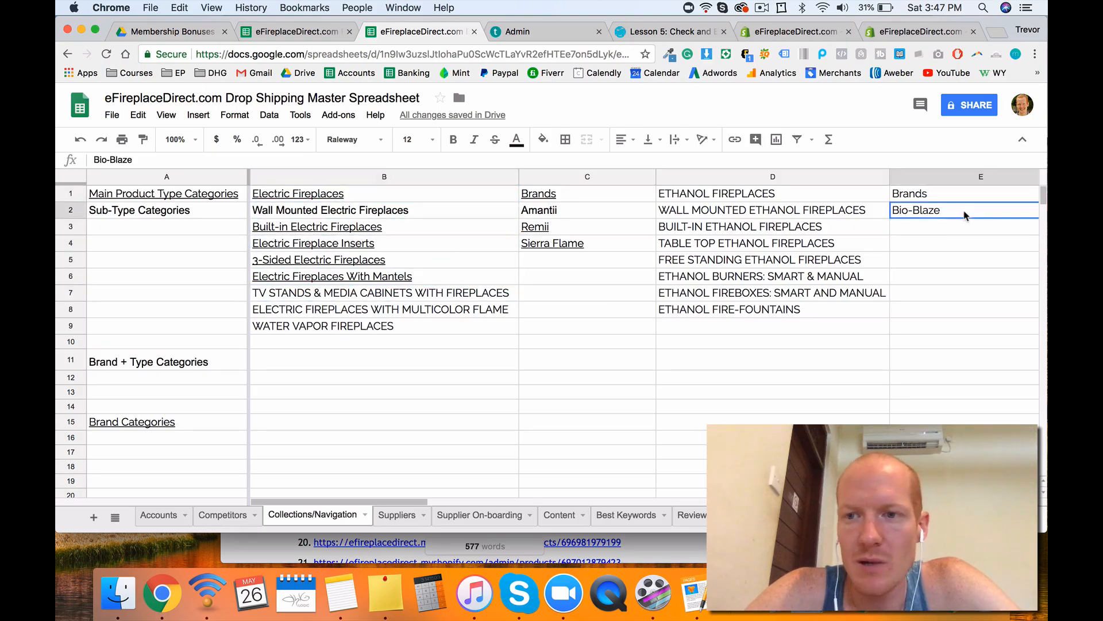
pyautogui.click(744, 226)
pyautogui.click(744, 243)
pyautogui.click(744, 276)
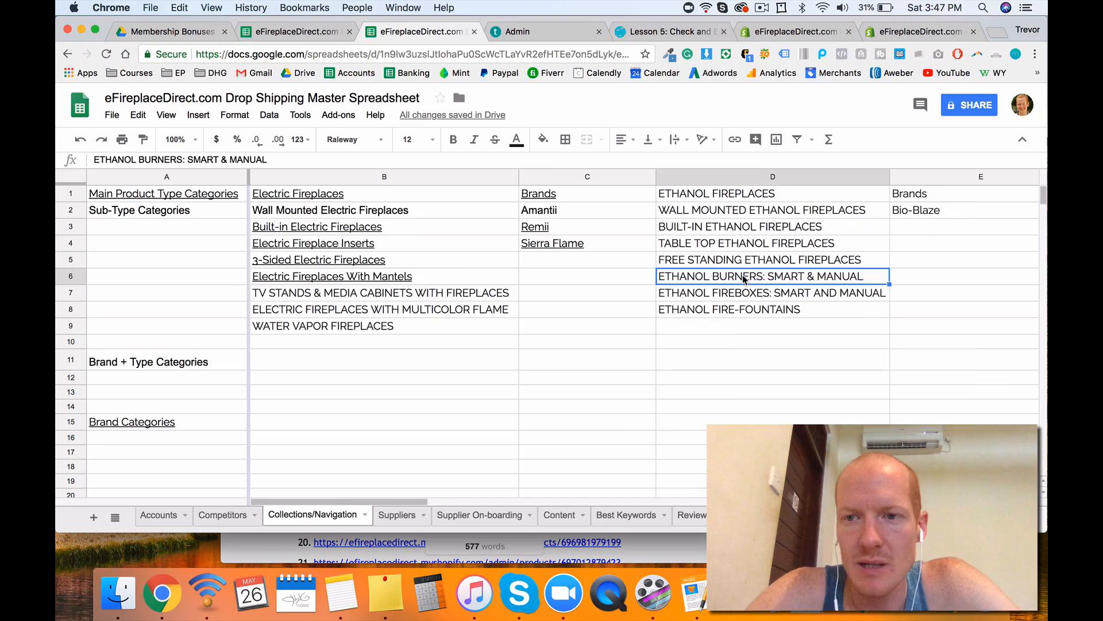
pyautogui.hscroll(10, 744, 280)
pyautogui.hscroll(-10, 744, 280)
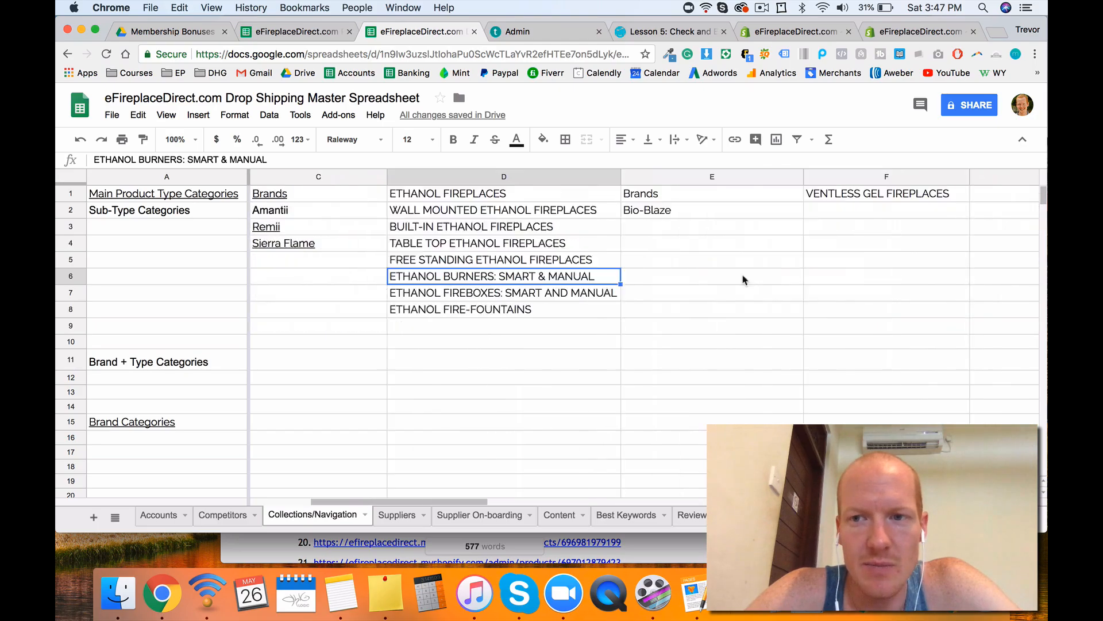
pyautogui.hscroll(3, 743, 280)
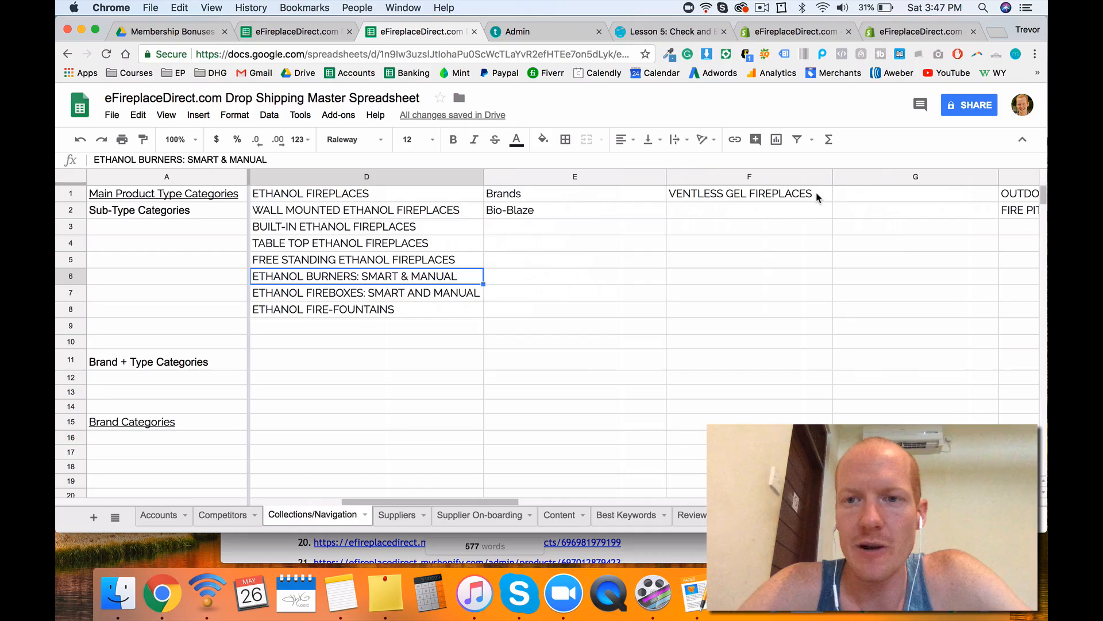
pyautogui.hscroll(5, 818, 195)
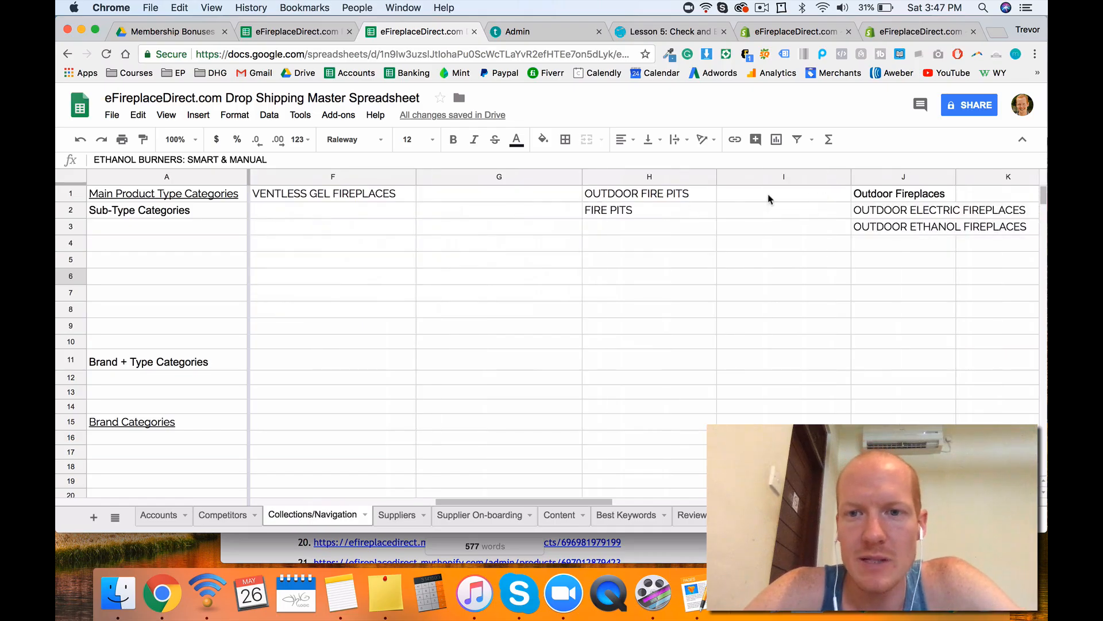
pyautogui.hscroll(-4, 768, 197)
# Step: Copy the Brands heading and Bio-Blaze from the ethanol column into the empty column beside OUTDOOR FIRE PITS
pyautogui.click(580, 194)
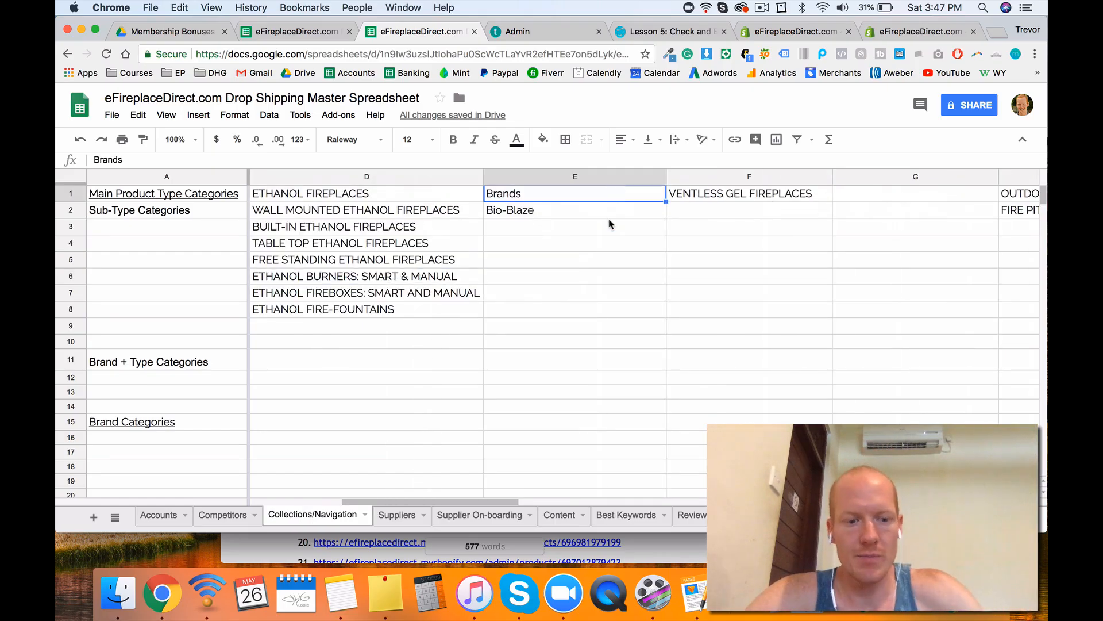
pyautogui.keyDown('shift'); pyautogui.click(611, 224); pyautogui.keyUp('shift')
pyautogui.keyDown('shift'); pyautogui.click(609, 214); pyautogui.keyUp('shift')
pyautogui.press('super+c')
pyautogui.hscroll(5, 609, 216)
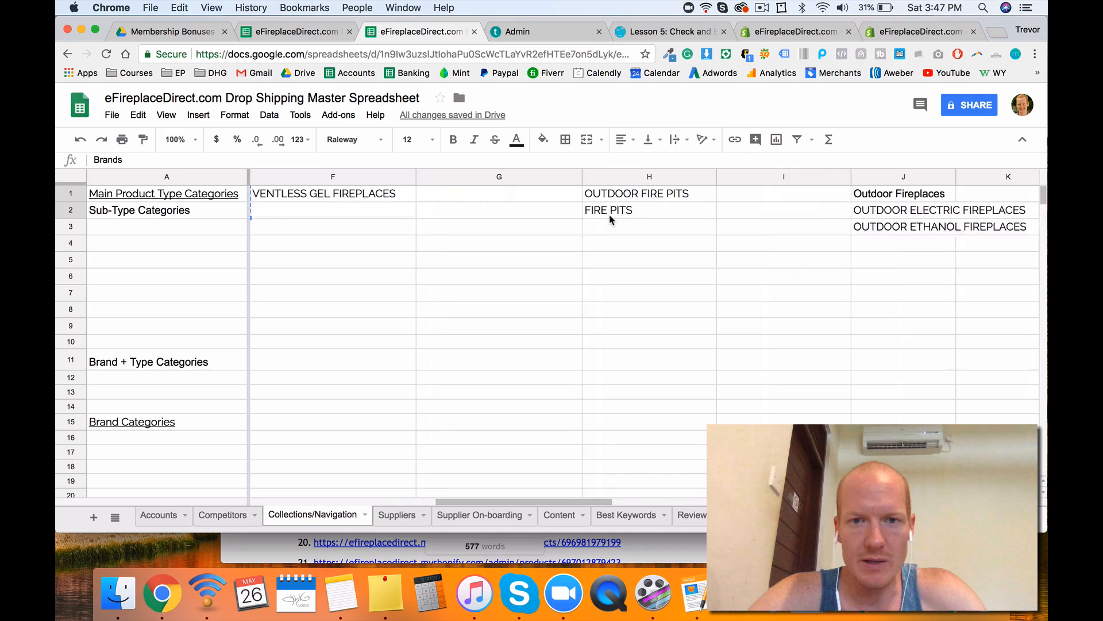
pyautogui.click(723, 193)
pyautogui.press('super+v')
pyautogui.hscroll(2, 781, 214)
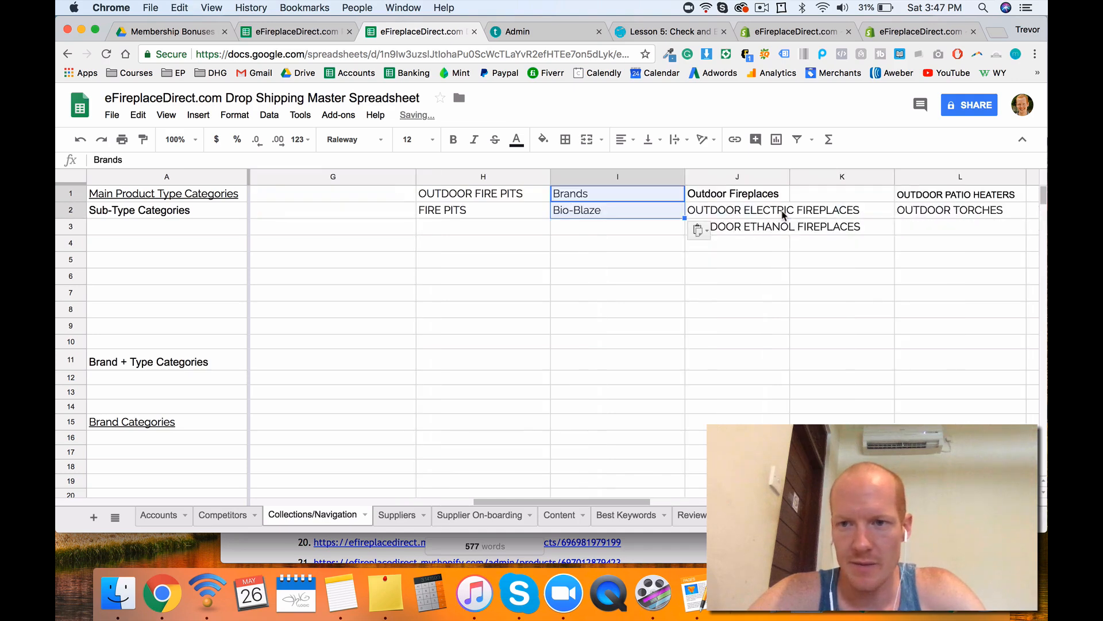
# Step: Paste the Brands heading and Bio-Blaze beside FUEL & ACCESSORIES, and slightly narrow column A
pyautogui.click(816, 193)
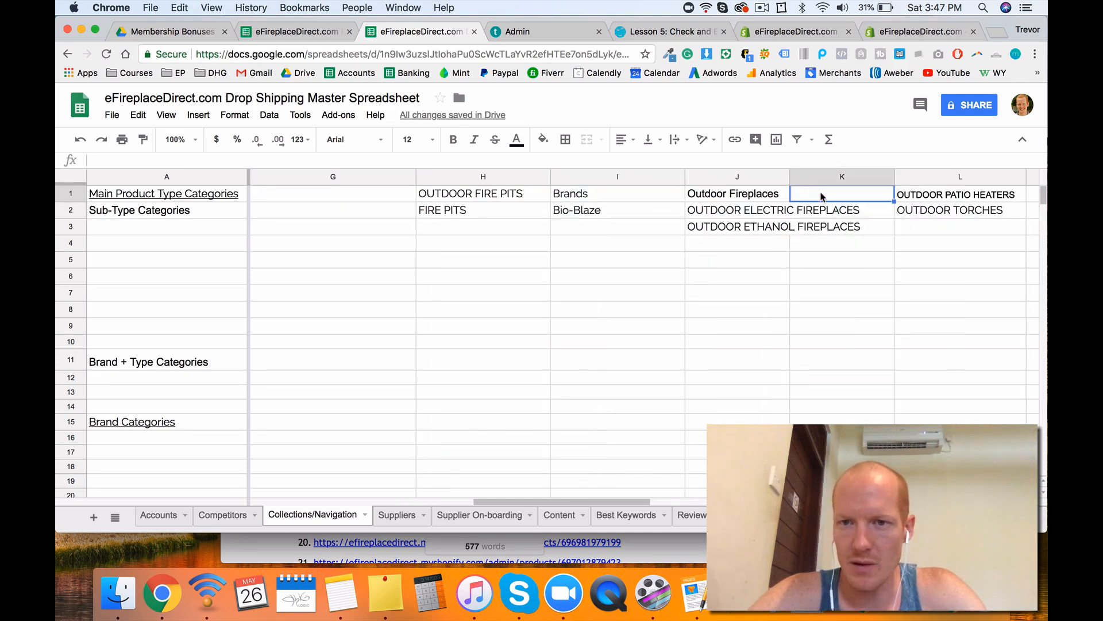
pyautogui.hscroll(2, 987, 217)
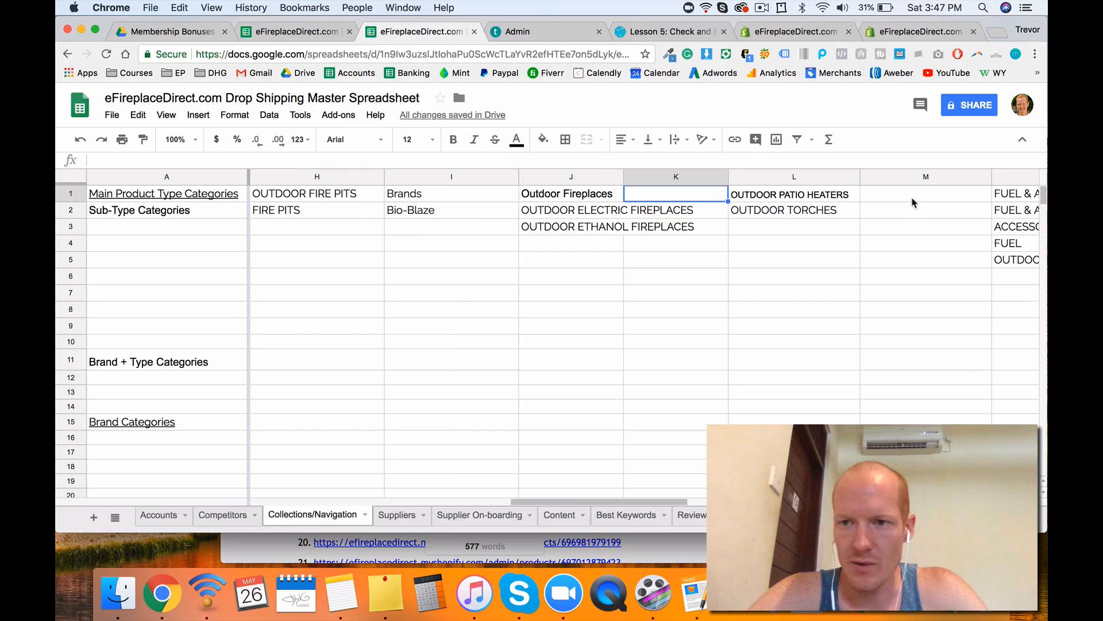
pyautogui.hscroll(2, 992, 239)
pyautogui.click(886, 200)
pyautogui.press('super+v')
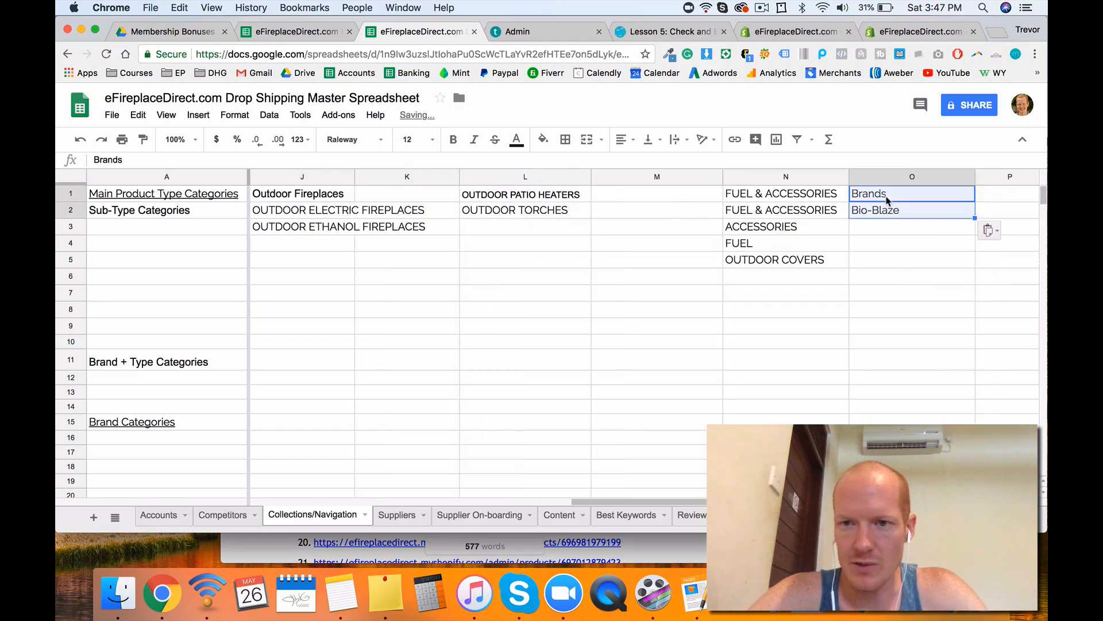
pyautogui.hscroll(-10, 235, 305)
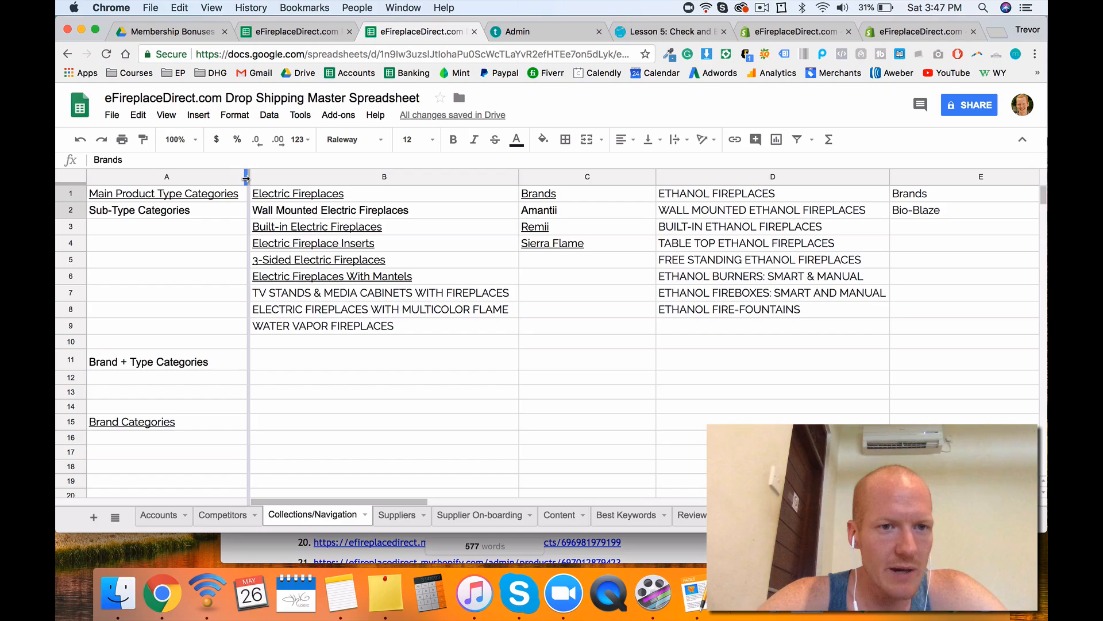
pyautogui.moveTo(248, 186); pyautogui.dragTo(244, 185)
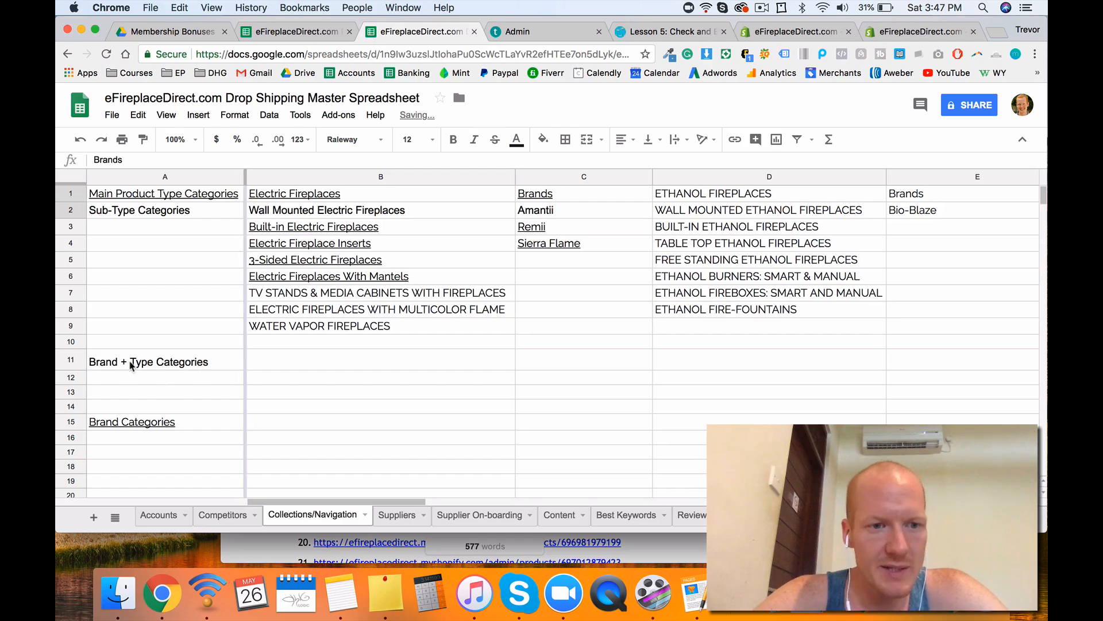
# Step: Combine the Amantii brand and its sub-type into "Amantii Wall Mounted Electric Fireplaces" in B11, beside Brand + Type Categories
pyautogui.click(552, 363)
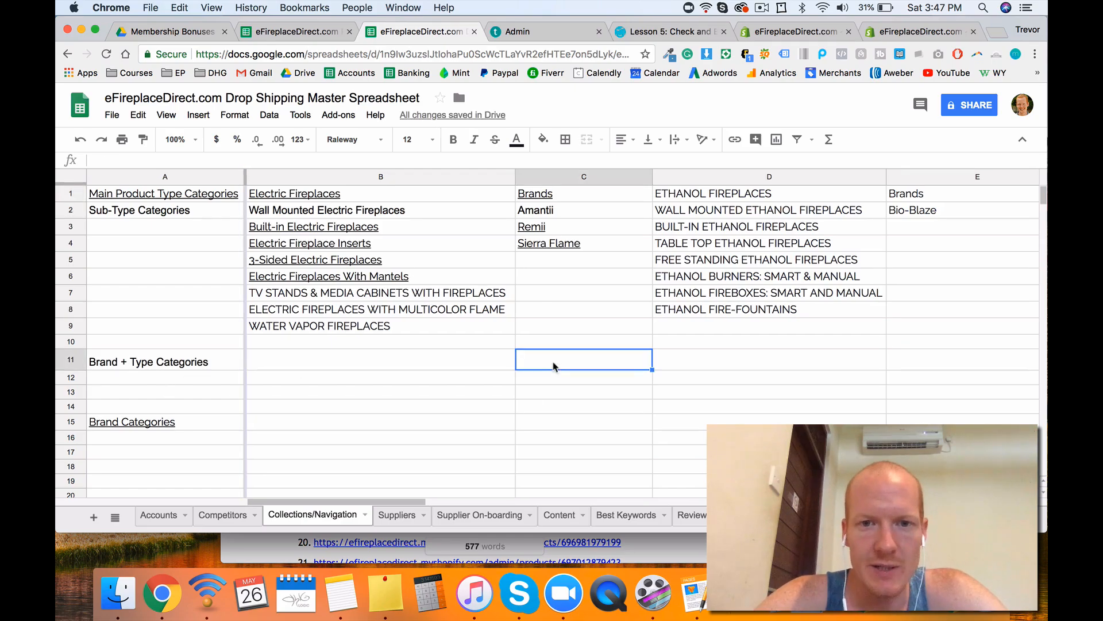
pyautogui.click(528, 214)
pyautogui.press('cmd+c')
pyautogui.click(289, 361)
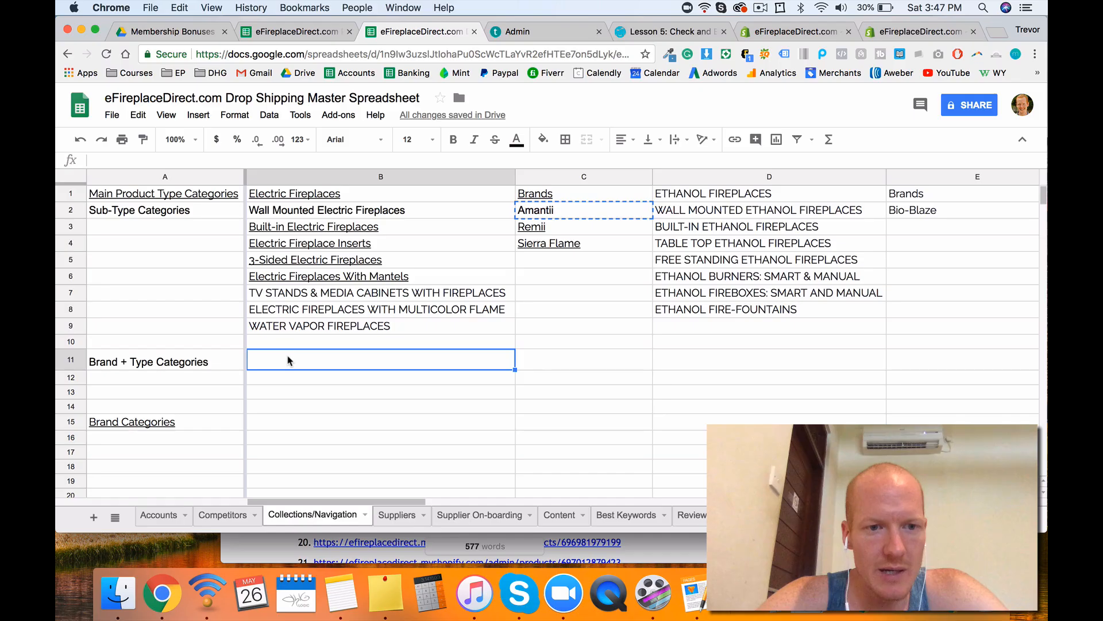
pyautogui.press('cmd+v')
pyautogui.click(298, 210)
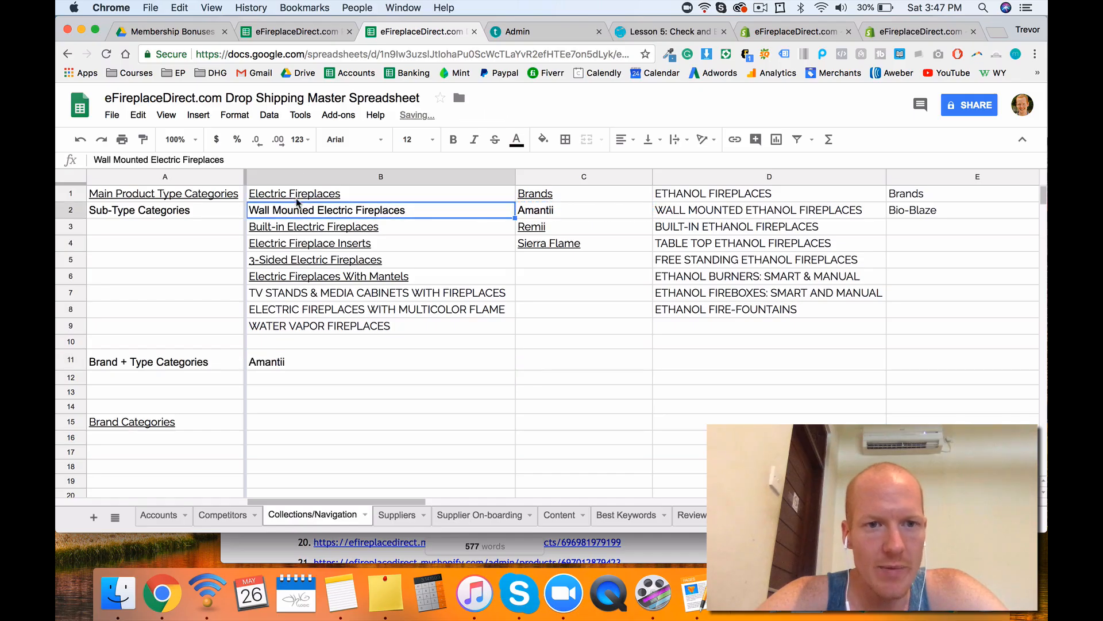
pyautogui.press('cmd+c')
pyautogui.click(325, 374)
pyautogui.press('Return')
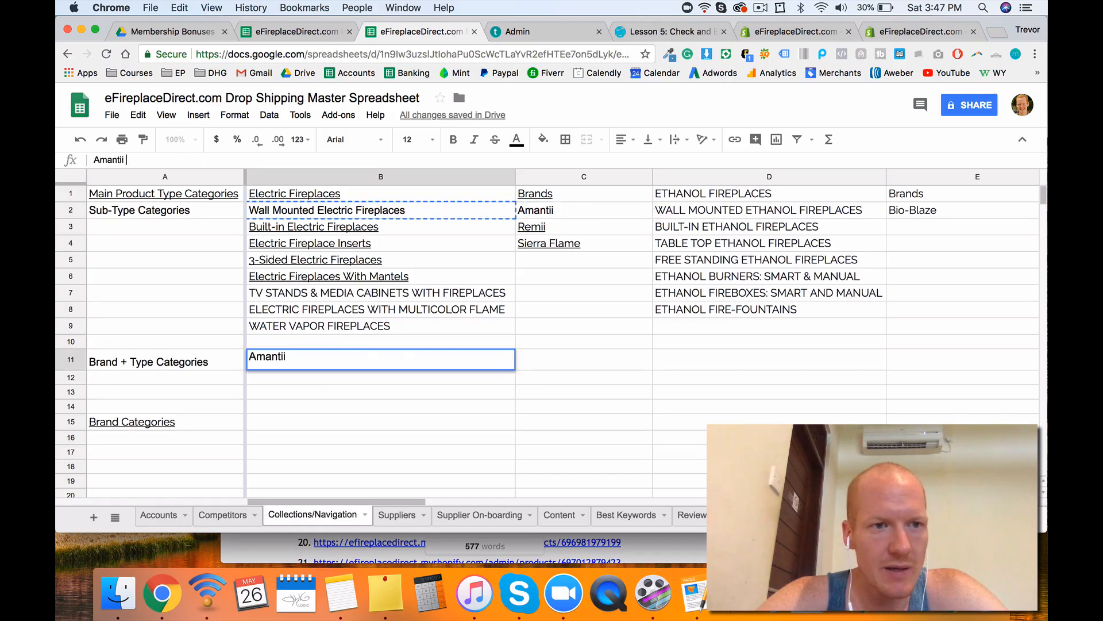
pyautogui.press('cmd+v')
pyautogui.press('Tab')
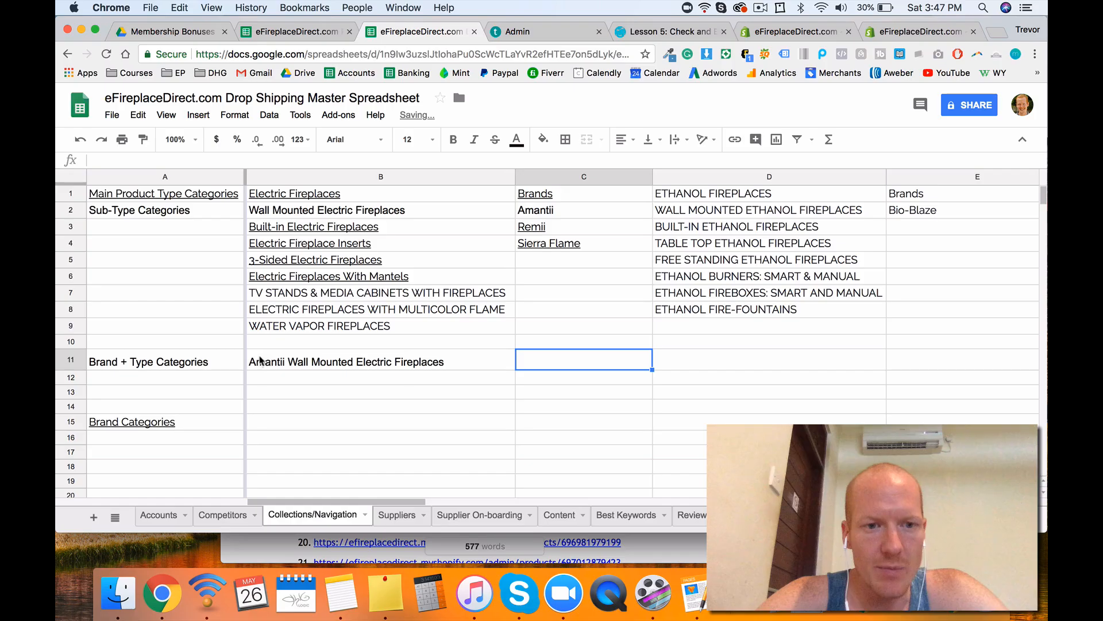
# Step: Rename the Brand + Type Categories label in A11 as "Brand + Sub-Type Categories"
pyautogui.click(142, 359)
pyautogui.click(128, 159)
pyautogui.write('Sub-')
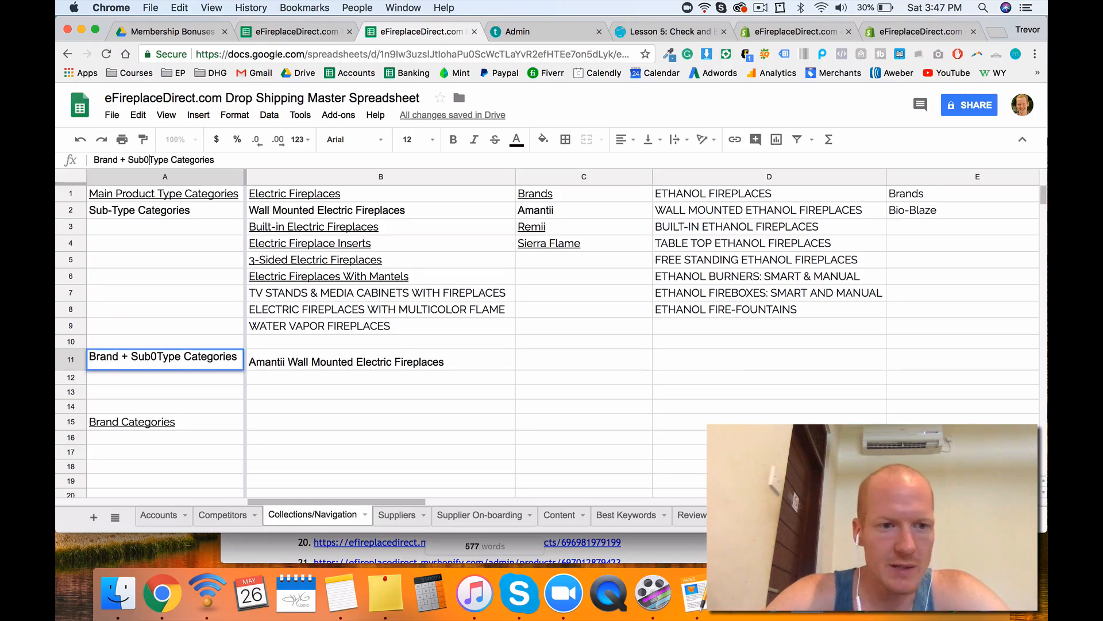
pyautogui.press('Tab')
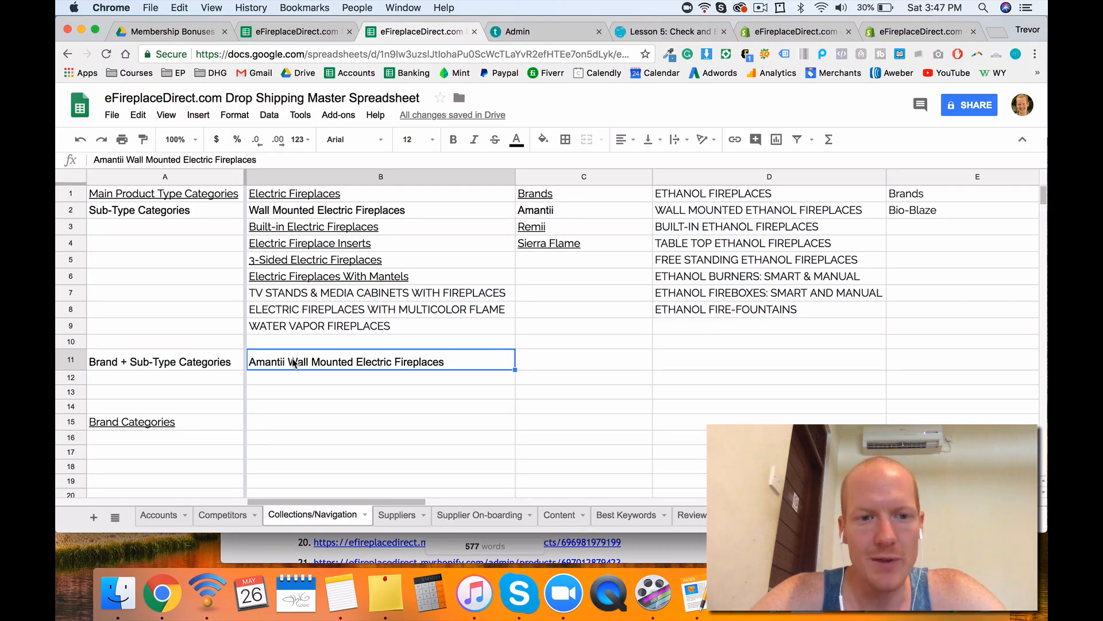
# Step: Review the Amantii Electric Fireplaces collection in Shopify and match it to the brand and main type cells in the master spreadsheet
pyautogui.click(577, 212)
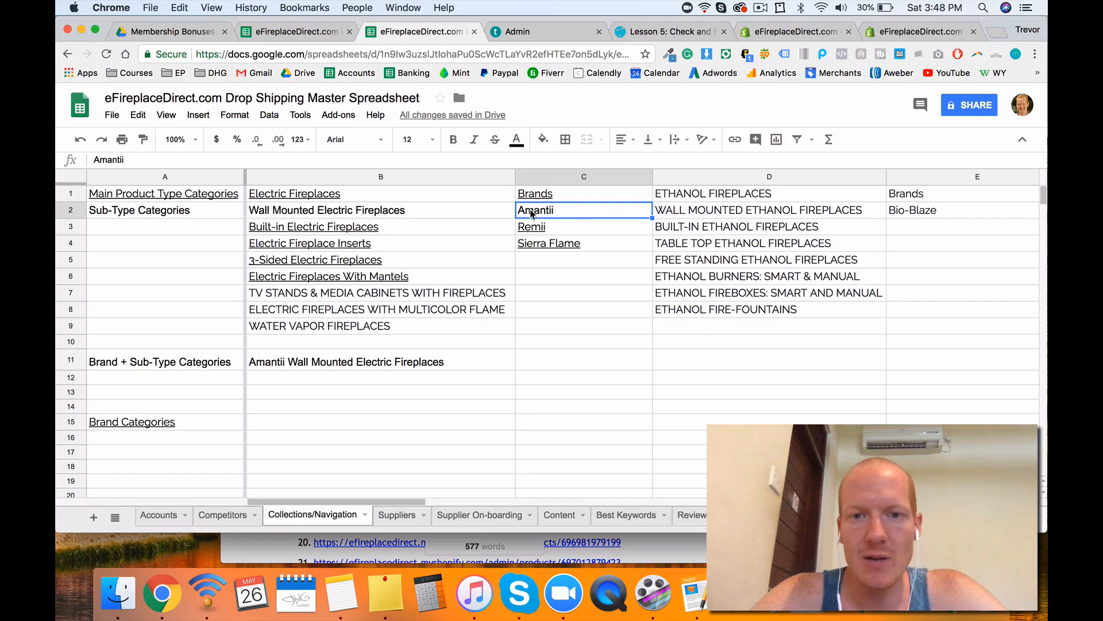
pyautogui.click(805, 30)
pyautogui.click(919, 31)
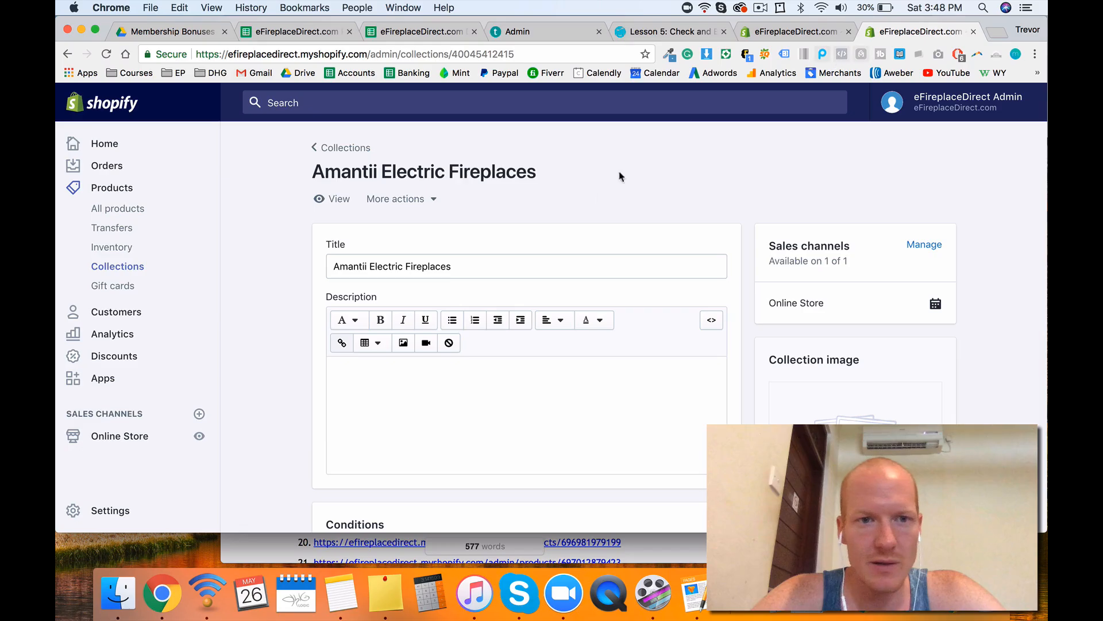
pyautogui.moveTo(315, 171); pyautogui.dragTo(384, 172)
pyautogui.click(350, 174)
pyautogui.click(549, 178)
pyautogui.click(434, 31)
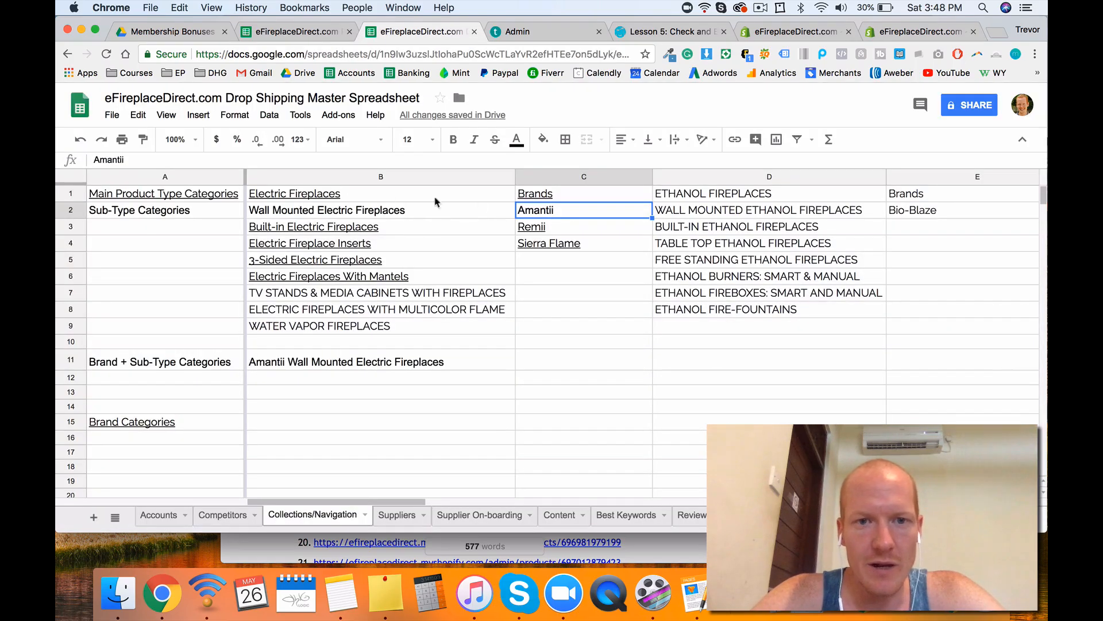
pyautogui.click(485, 197)
pyautogui.click(532, 209)
pyautogui.click(460, 197)
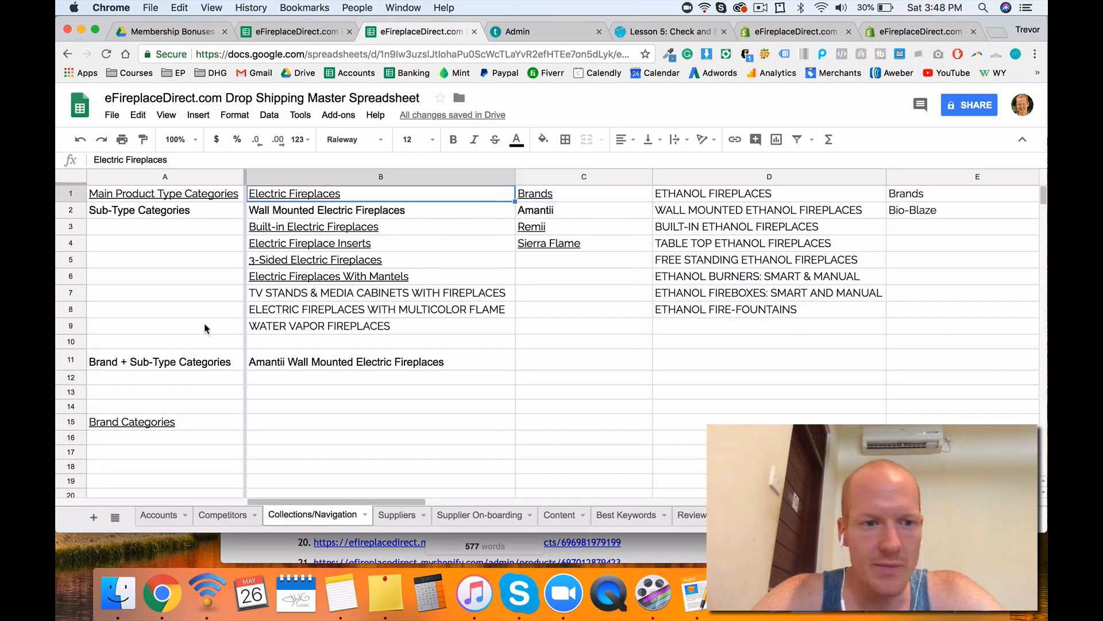
# Step: Insert two blank rows above the Brand + Sub-Type Categories row
pyautogui.rightClick(72, 342)
pyautogui.click(114, 461)
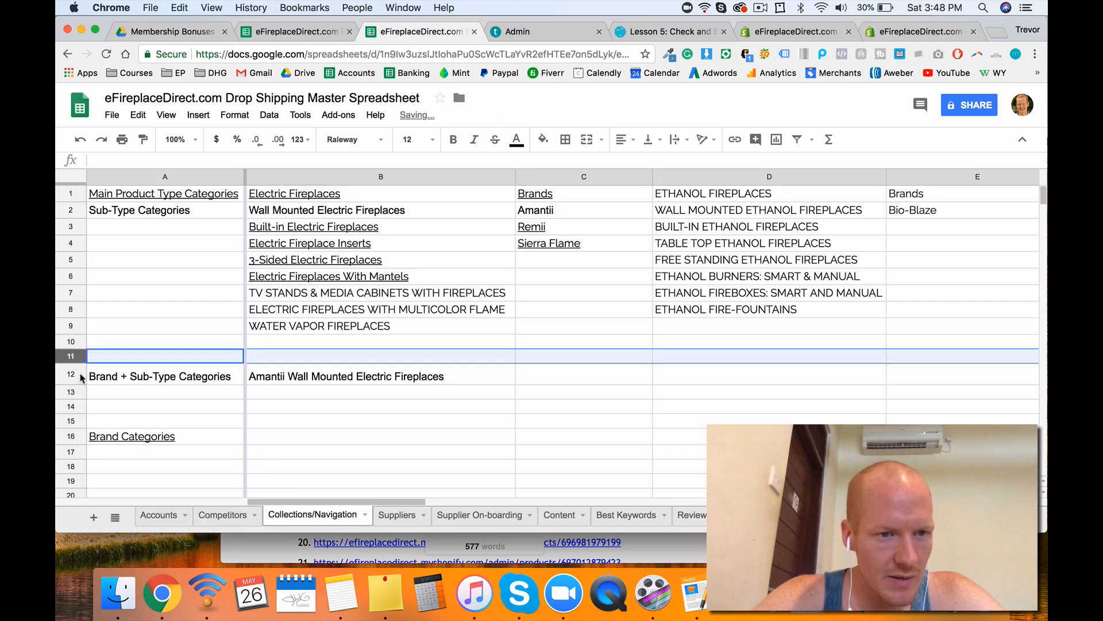
pyautogui.rightClick(69, 345)
pyautogui.click(113, 459)
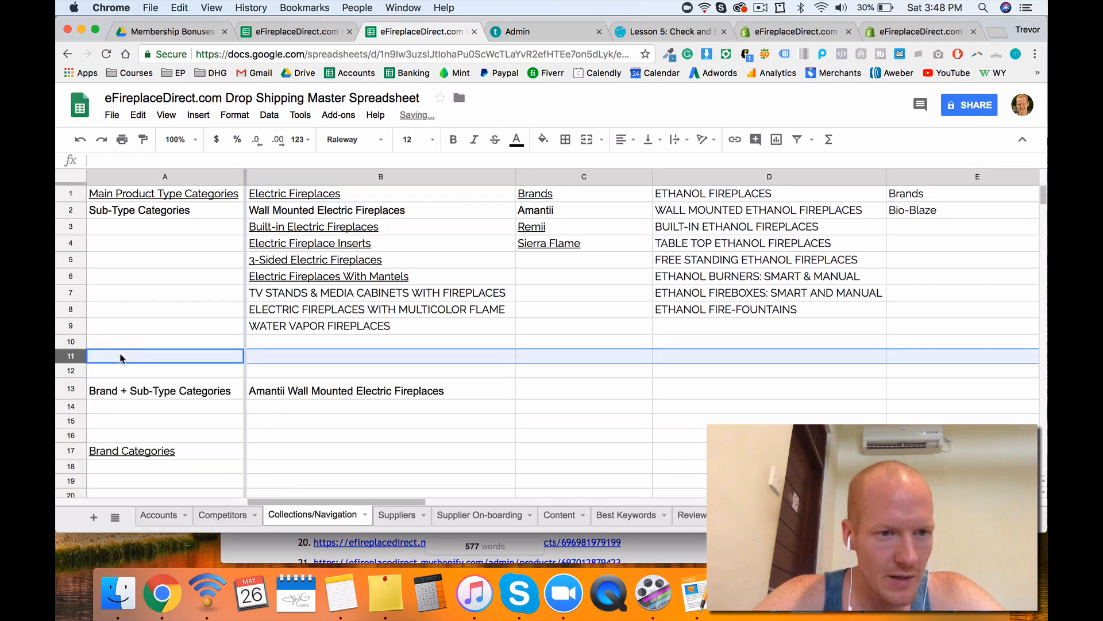
# Step: Label cell A11 "Brand + Main Type Collections"
pyautogui.click(121, 356)
pyautogui.write('Brand + ')
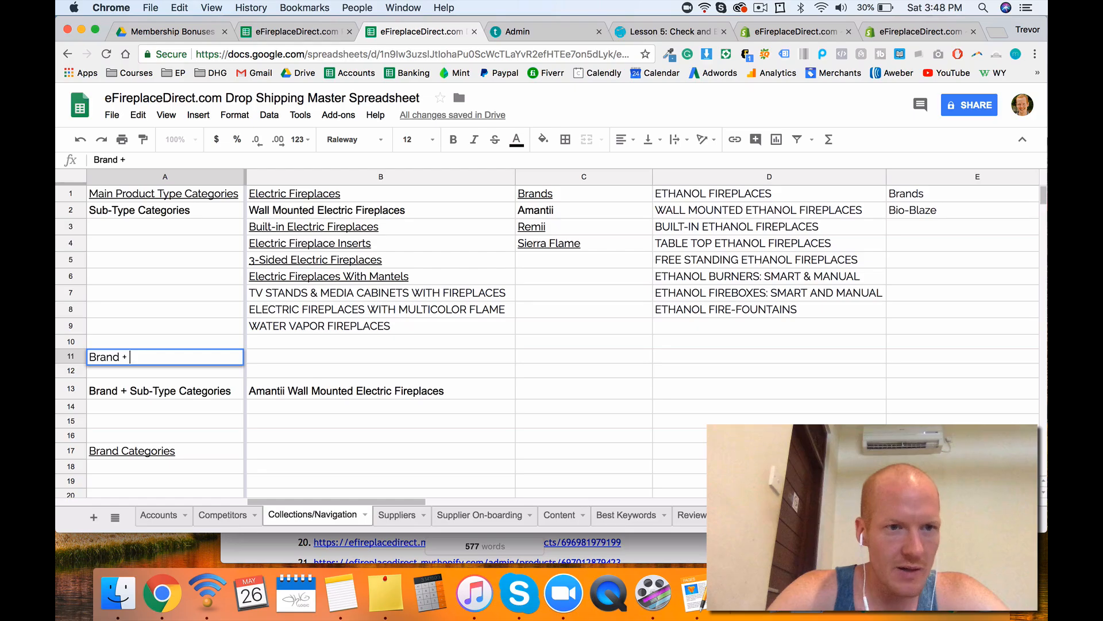
pyautogui.write('Main Type Col')
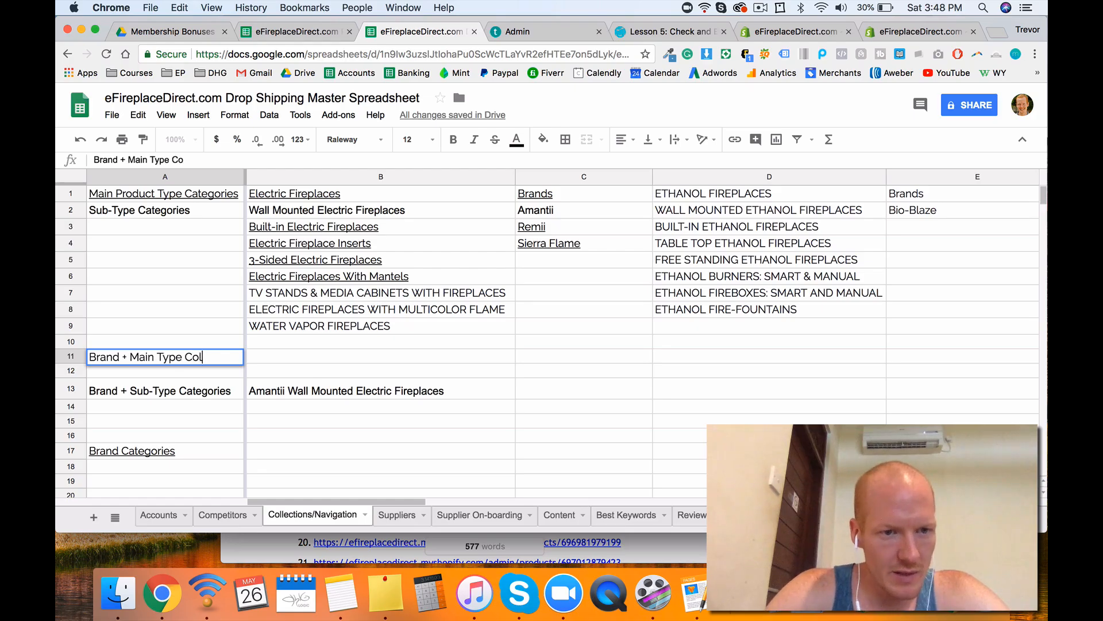
pyautogui.write('lections')
pyautogui.press('Tab')
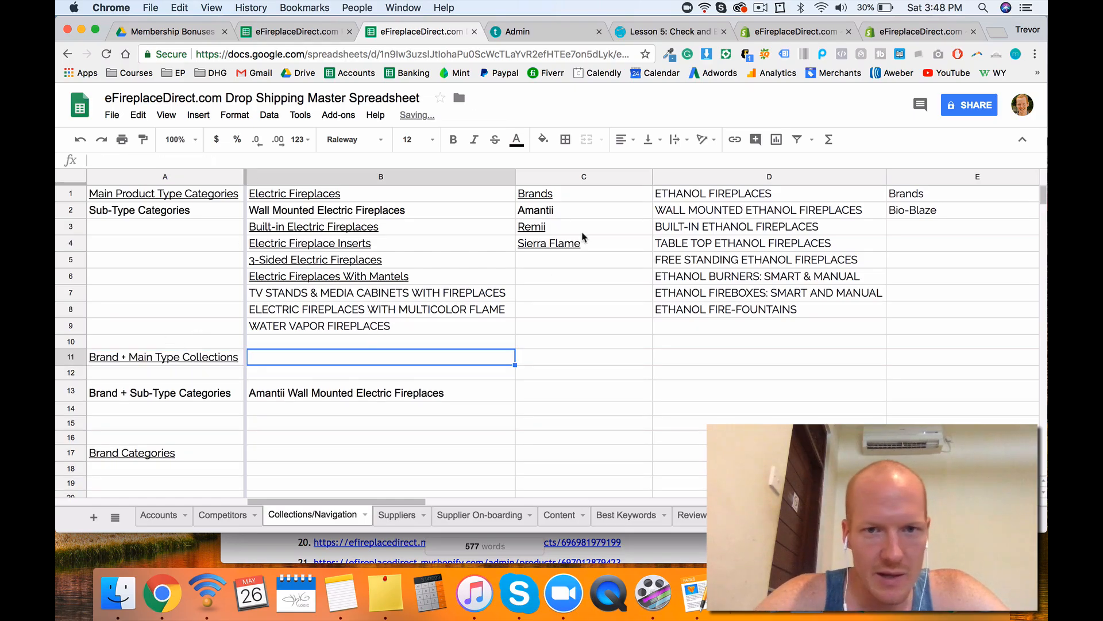
# Step: Combine the Amantii brand and the main type name into "Amantii Electric Fireplaces" in B11
pyautogui.click(570, 212)
pyautogui.press('super+c')
pyautogui.click(322, 357)
pyautogui.press('super+v')
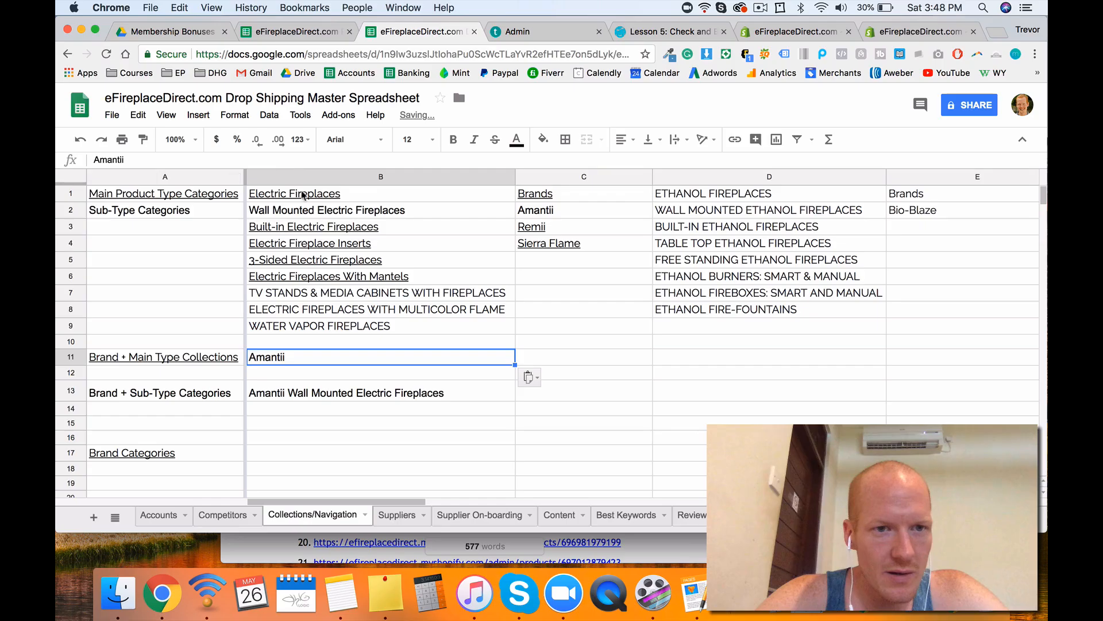
pyautogui.click(298, 198)
pyautogui.press('super+c')
pyautogui.click(295, 358)
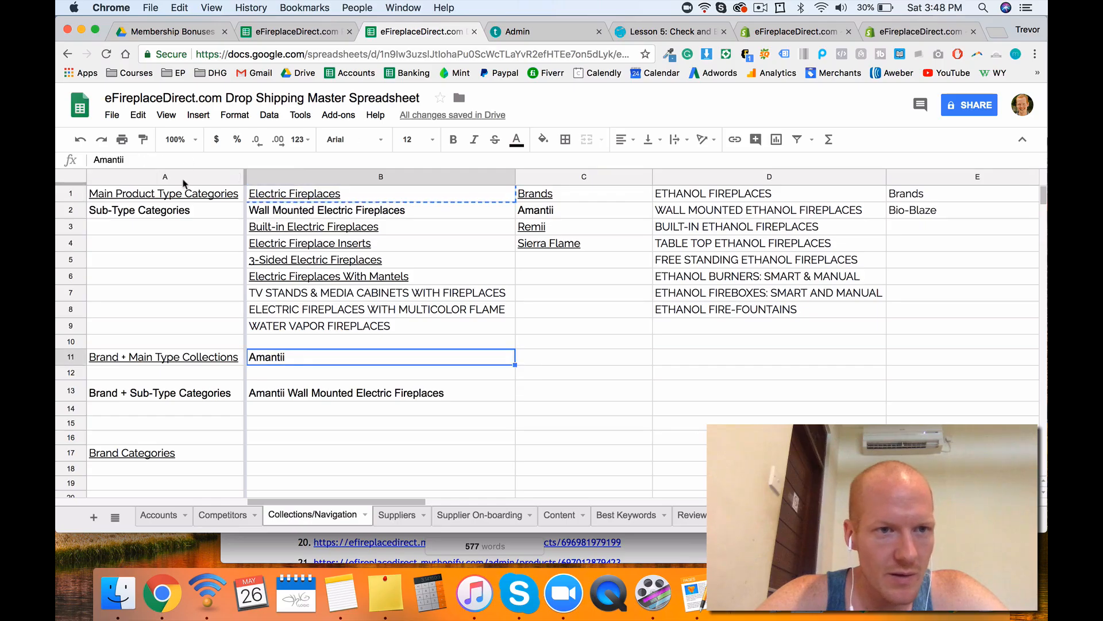
pyautogui.click(179, 160)
pyautogui.press('super+v')
pyautogui.press('Tab')
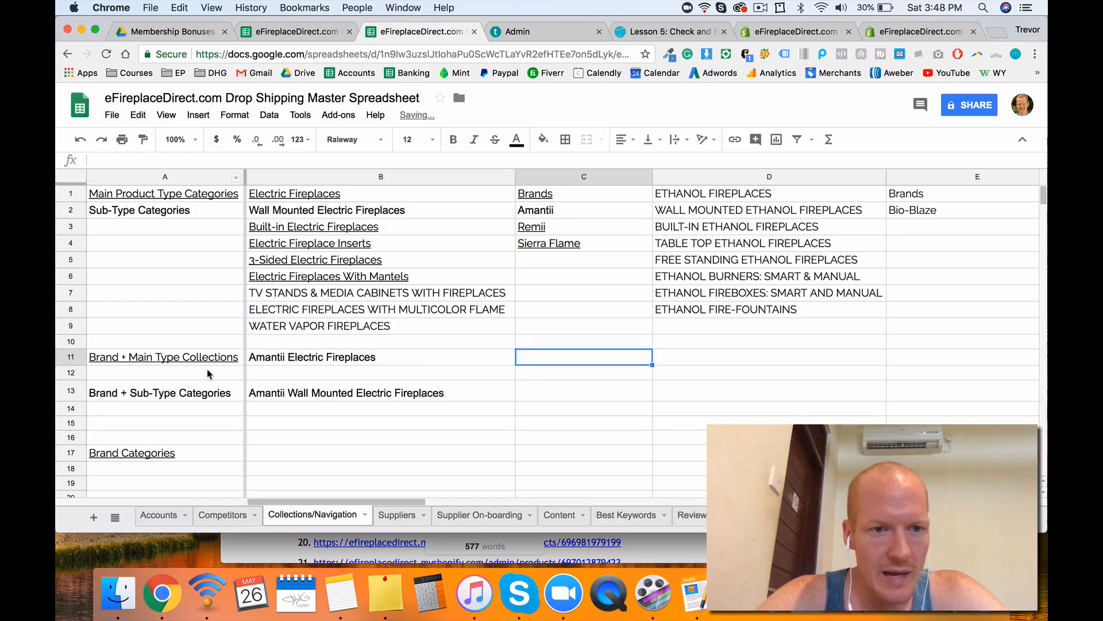
# Step: Insert a row below Brand + Main Type Collections and copy the Remii brand into B12
pyautogui.rightClick(69, 357)
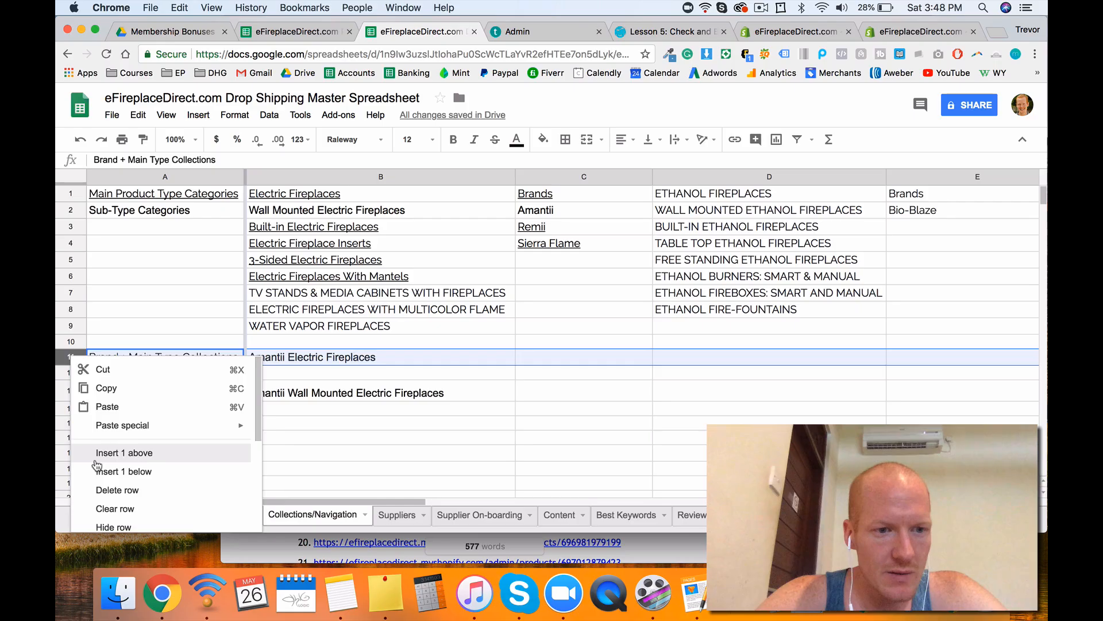
pyautogui.click(104, 452)
pyautogui.moveTo(69, 356); pyautogui.dragTo(73, 375)
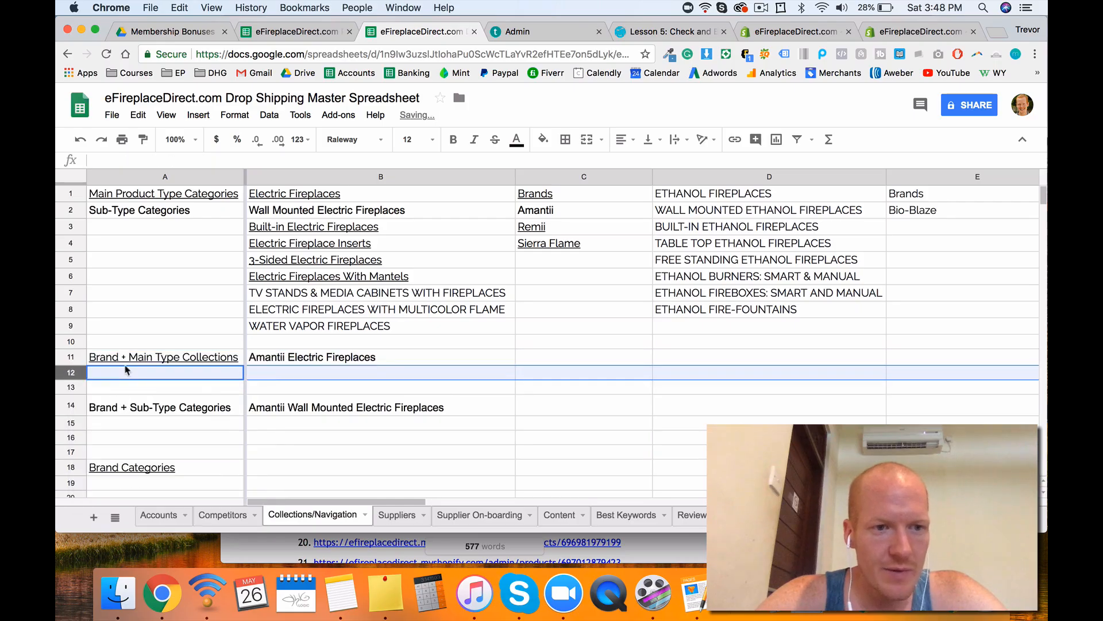
pyautogui.click(539, 223)
pyautogui.hotkey('ctrl', 'c')
pyautogui.click(305, 374)
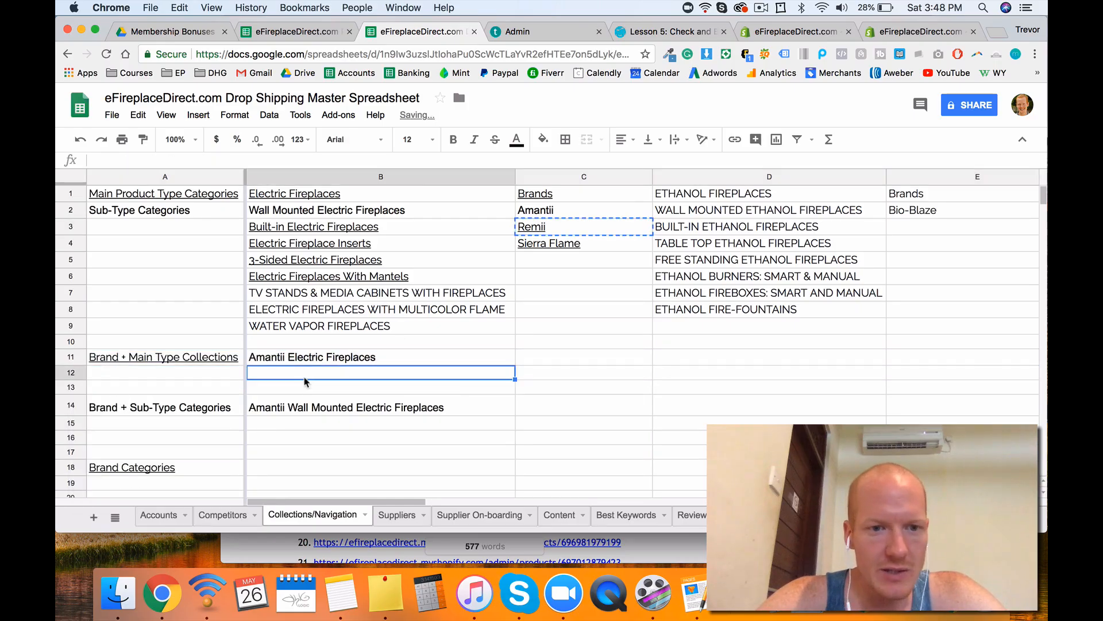
pyautogui.hotkey('ctrl', 'v')
# Step: Append the main type name to the Remii entry in B12 so it reads "Remii Electric Fireplaces"
pyautogui.click(282, 203)
pyautogui.click(282, 198)
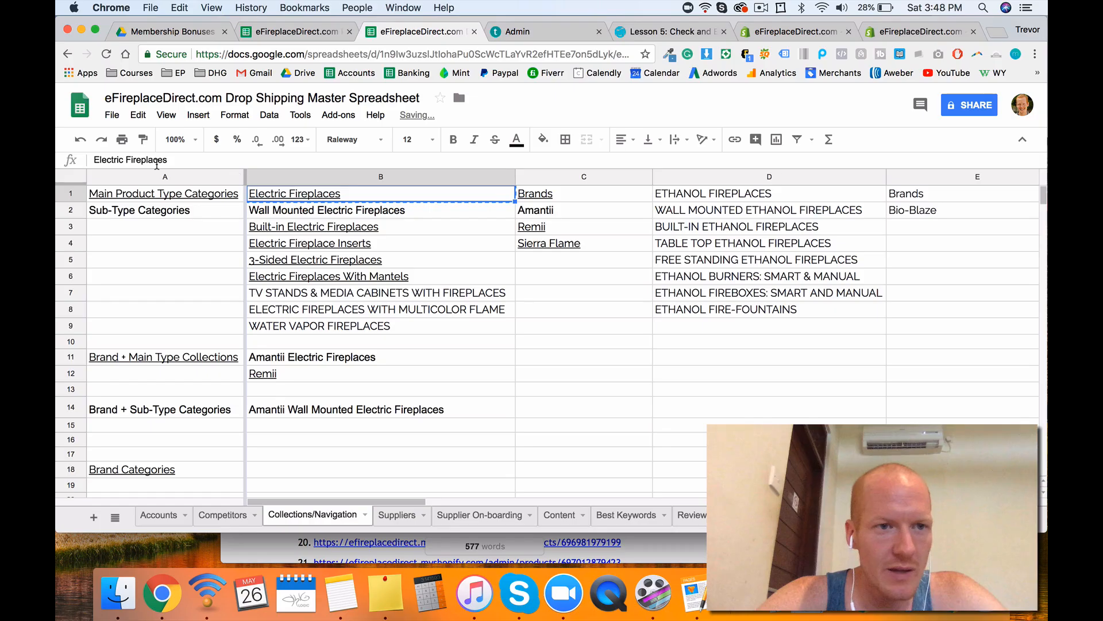
pyautogui.hotkey('ctrl', 'c')
pyautogui.click(308, 378)
pyautogui.press('Return')
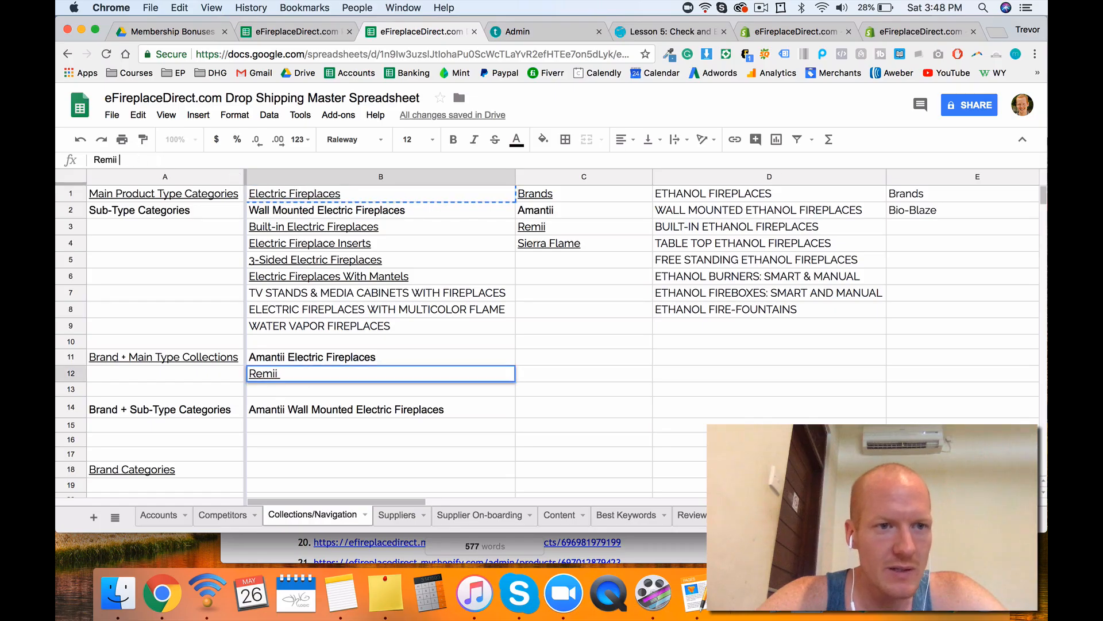
pyautogui.hotkey('ctrl', 'v')
pyautogui.press('Tab')
# Step: Insert a row below Remii Electric Fireplaces and copy the Sierra Flame brand into B13
pyautogui.rightClick(70, 373)
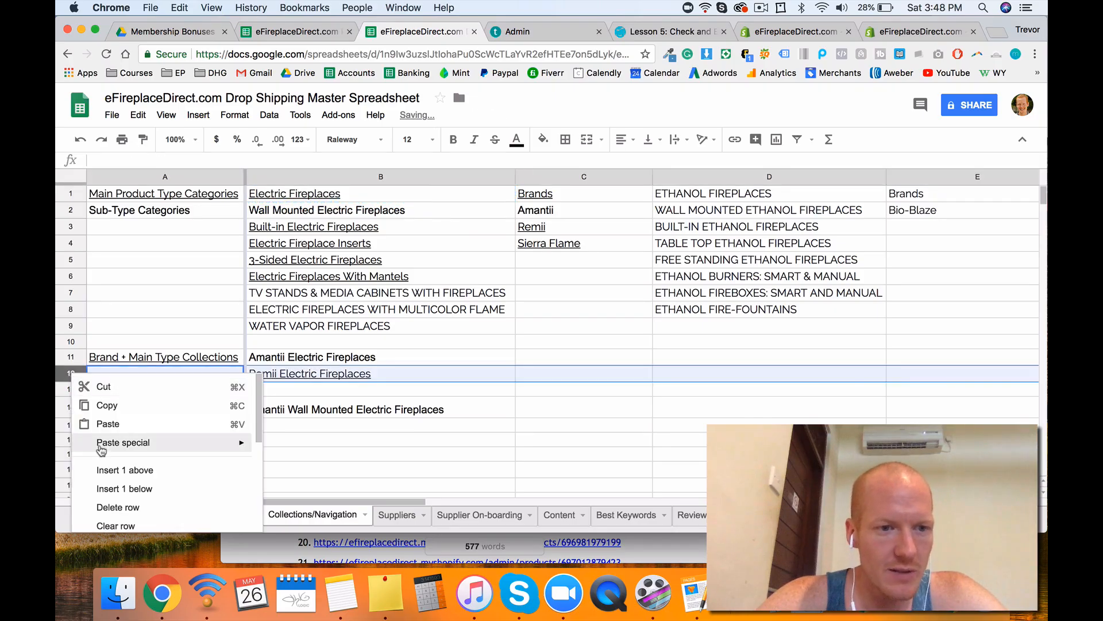
pyautogui.click(105, 476)
pyautogui.click(555, 247)
pyautogui.hotkey('ctrl', 'c')
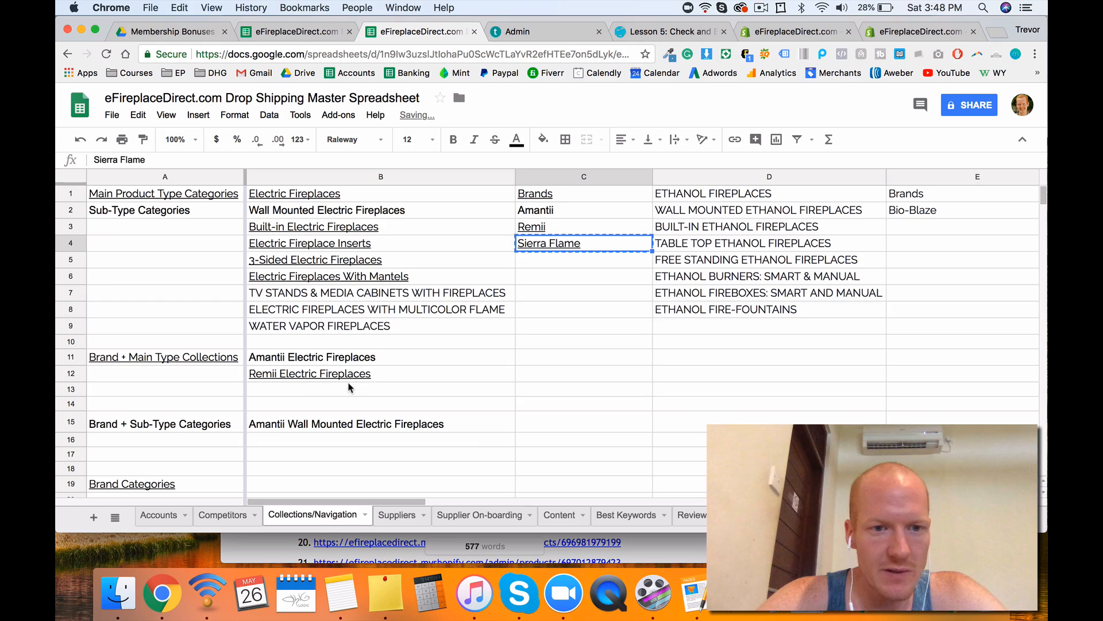
pyautogui.click(352, 389)
pyautogui.hotkey('ctrl', 'v')
# Step: Append the main type name to the Sierra Flame entry in B13 so it reads "Sierra Flame Electric Fireplaces"
pyautogui.click(313, 194)
pyautogui.hotkey('ctrl', 'c')
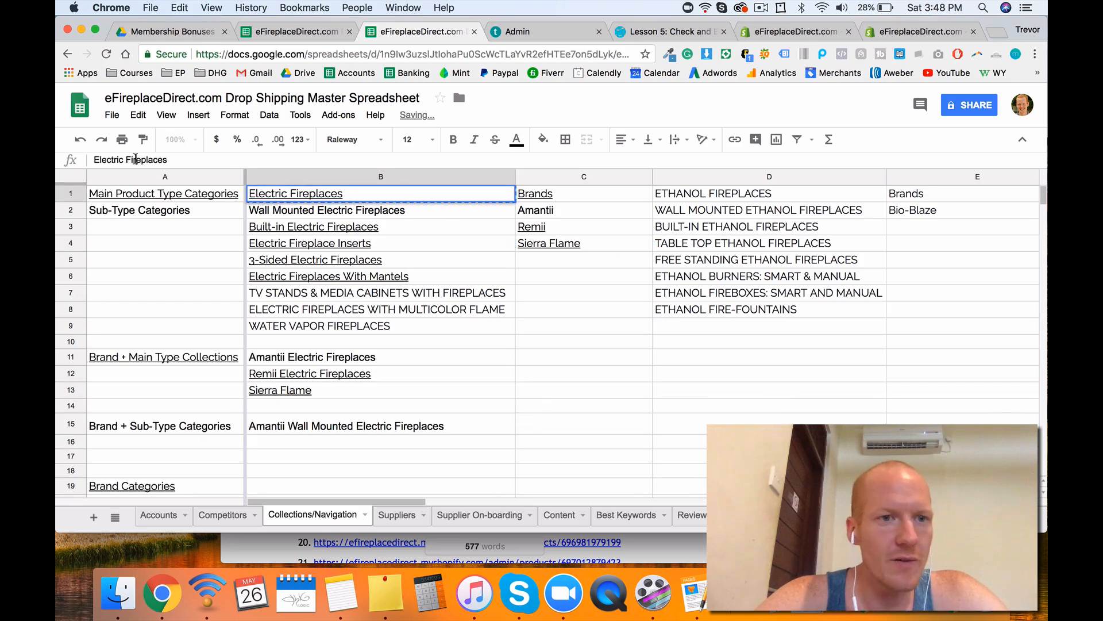
pyautogui.click(298, 390)
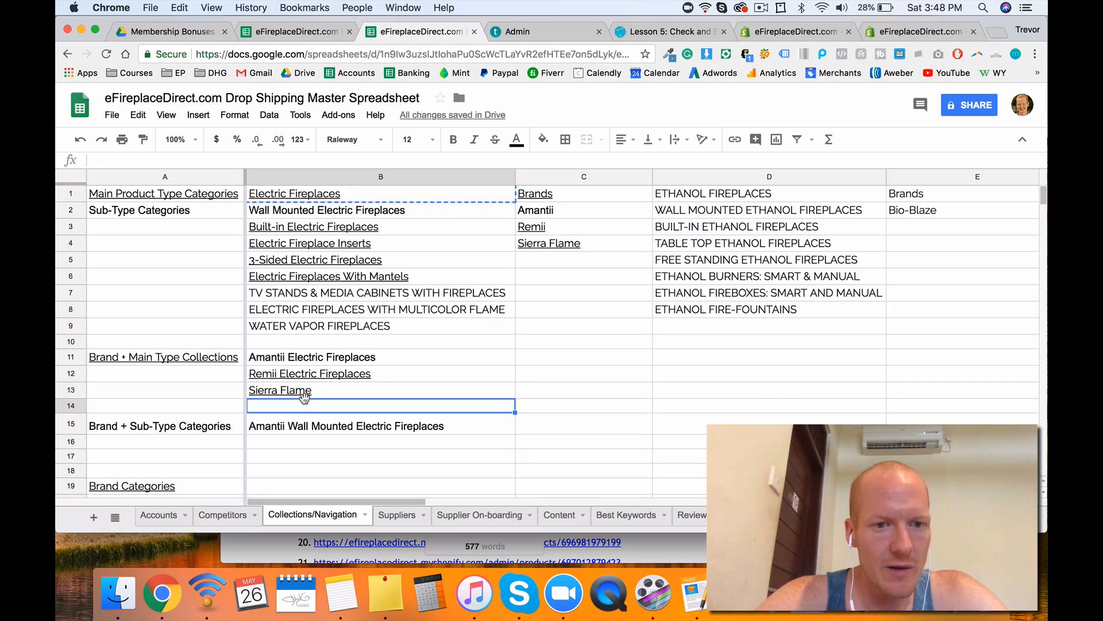
pyautogui.click(173, 163)
pyautogui.hotkey('ctrl', 'v')
pyautogui.click(444, 377)
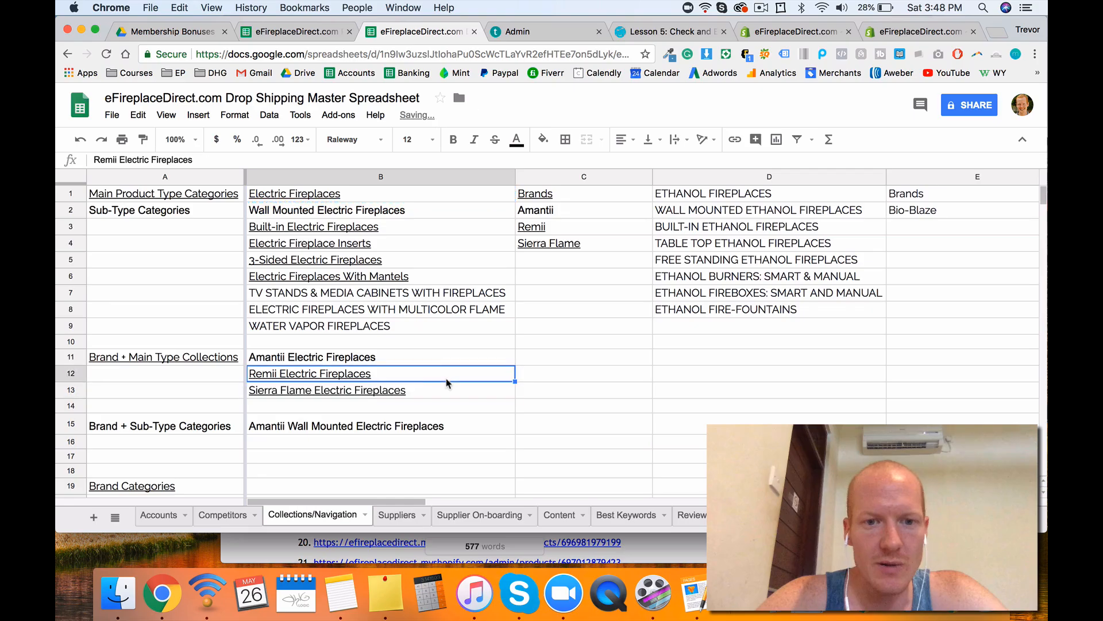
pyautogui.click(434, 361)
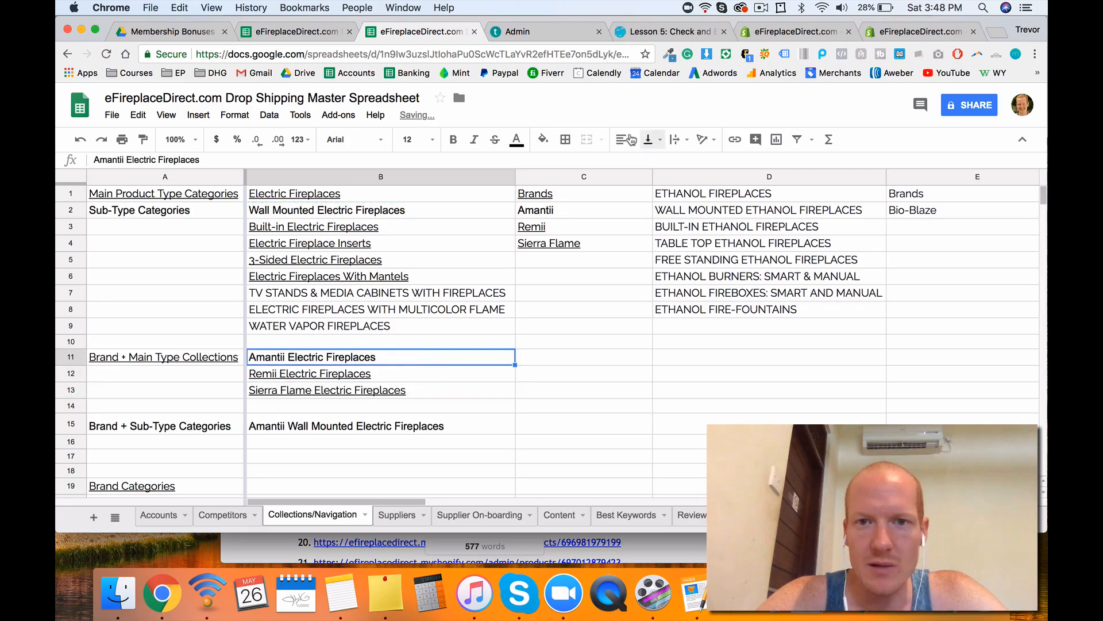
pyautogui.click(357, 199)
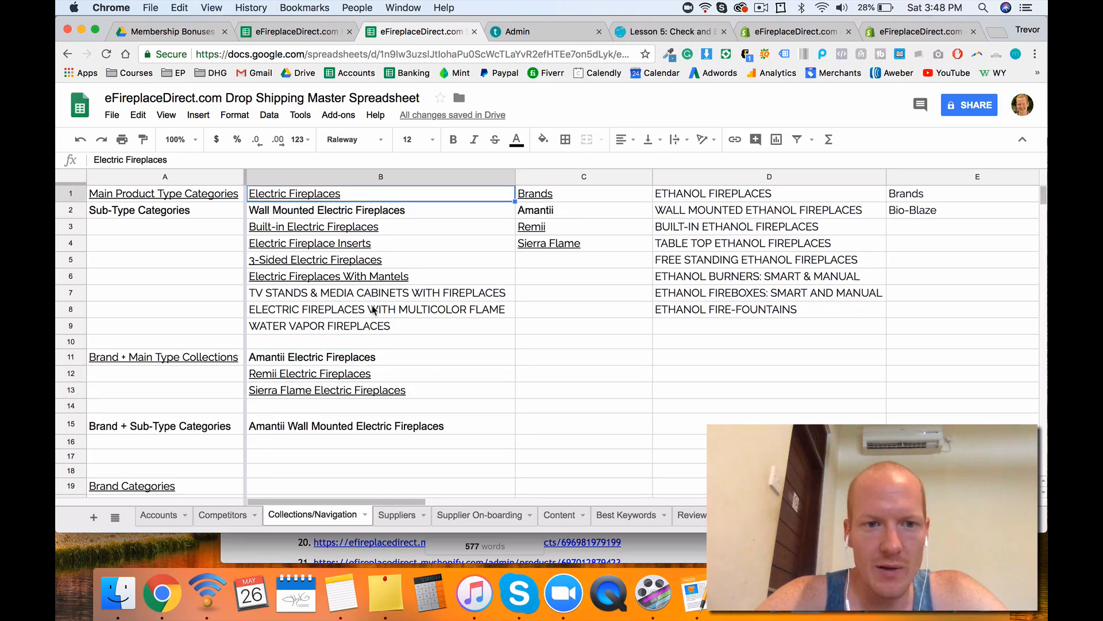
pyautogui.keyDown('shift'); pyautogui.click(374, 325); pyautogui.keyUp('shift')
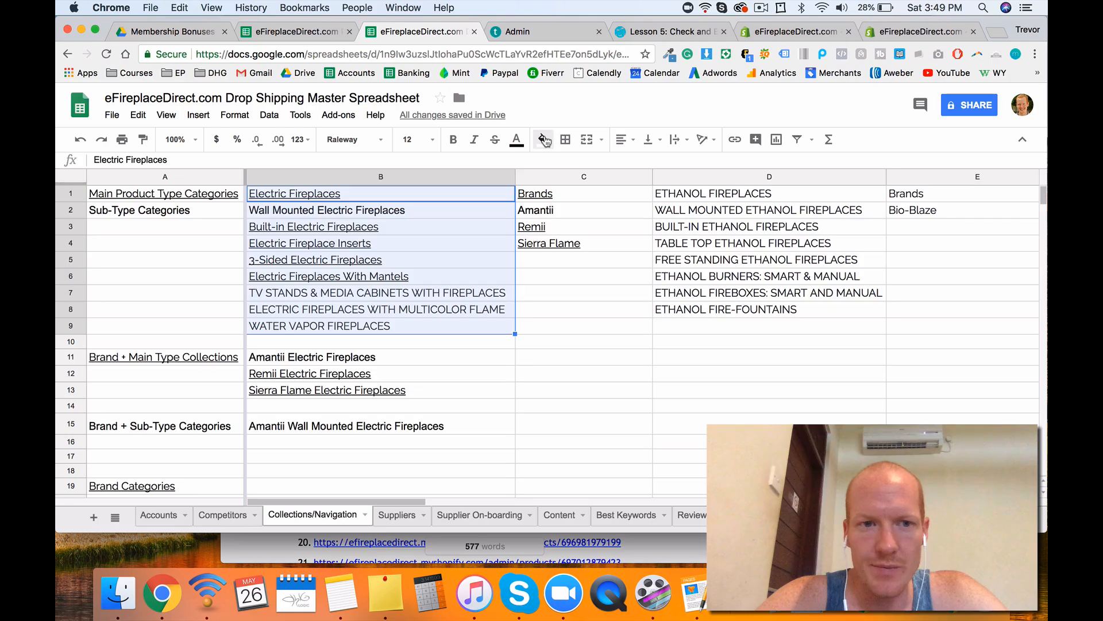
pyautogui.click(454, 293)
pyautogui.click(388, 345)
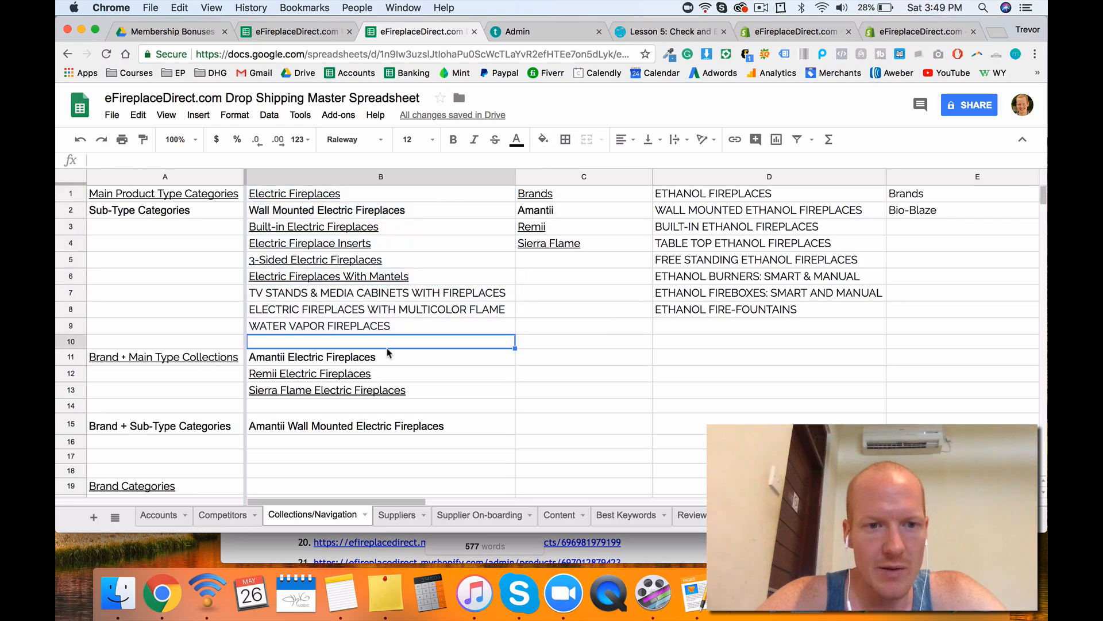
# Step: Shade the Amantii Electric Fireplaces cell B11 with a light green fill colour
pyautogui.click(383, 364)
pyautogui.click(543, 139)
pyautogui.click(596, 198)
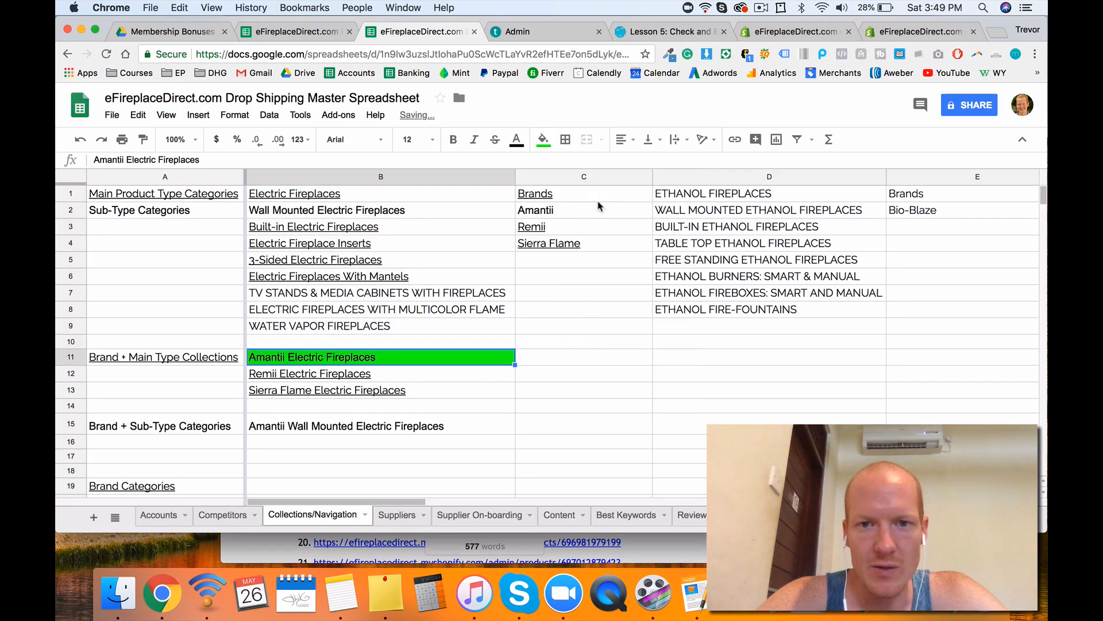
pyautogui.click(543, 139)
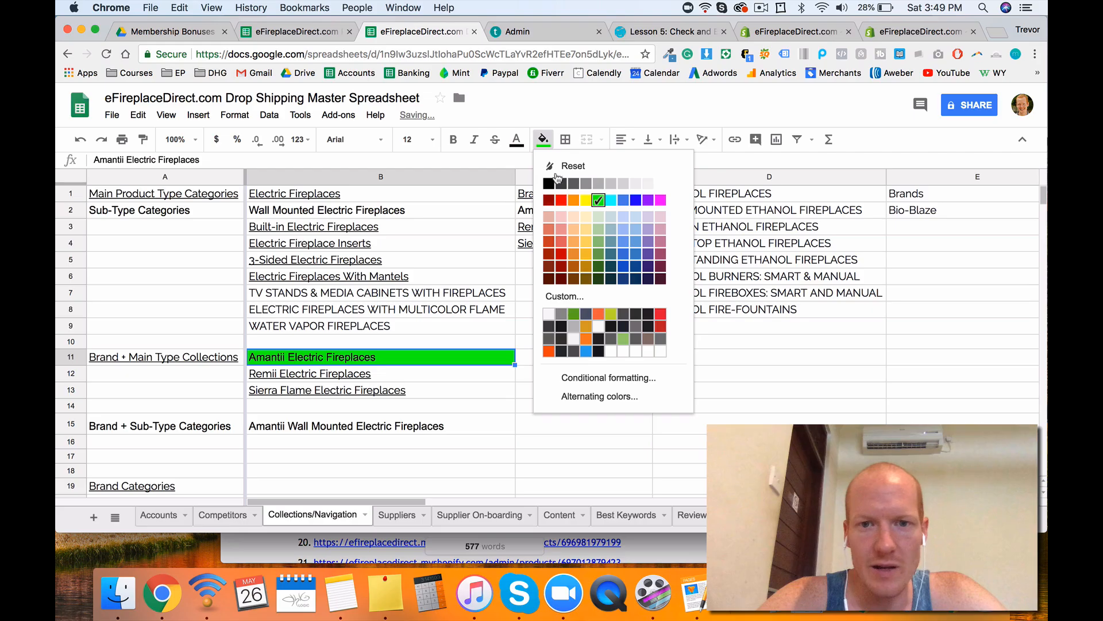
pyautogui.click(594, 247)
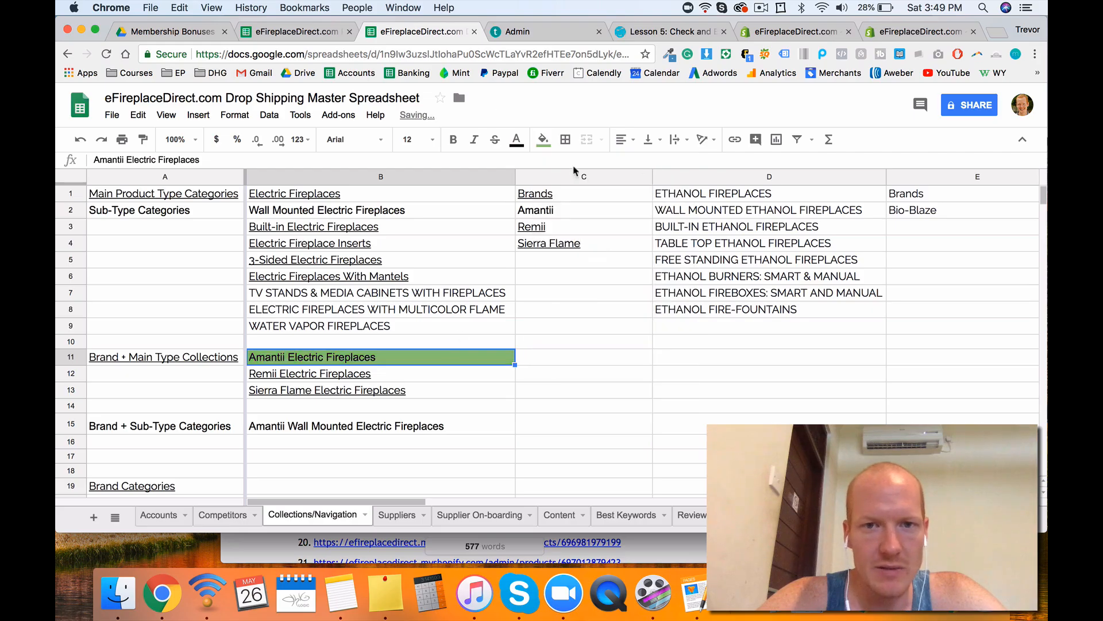
pyautogui.click(543, 139)
pyautogui.click(600, 228)
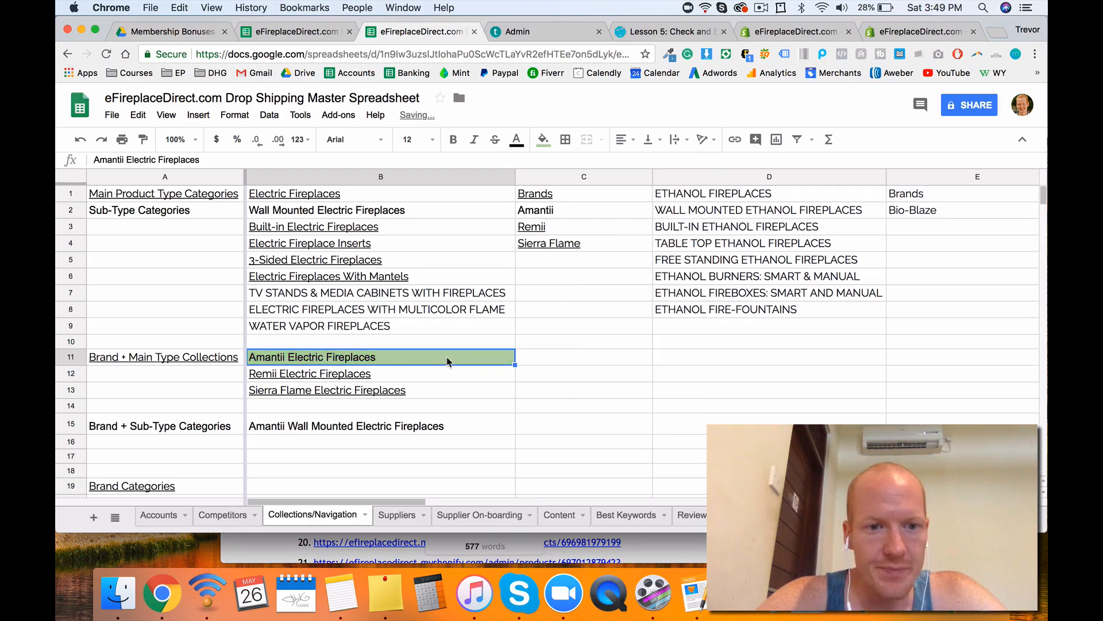
pyautogui.click(519, 357)
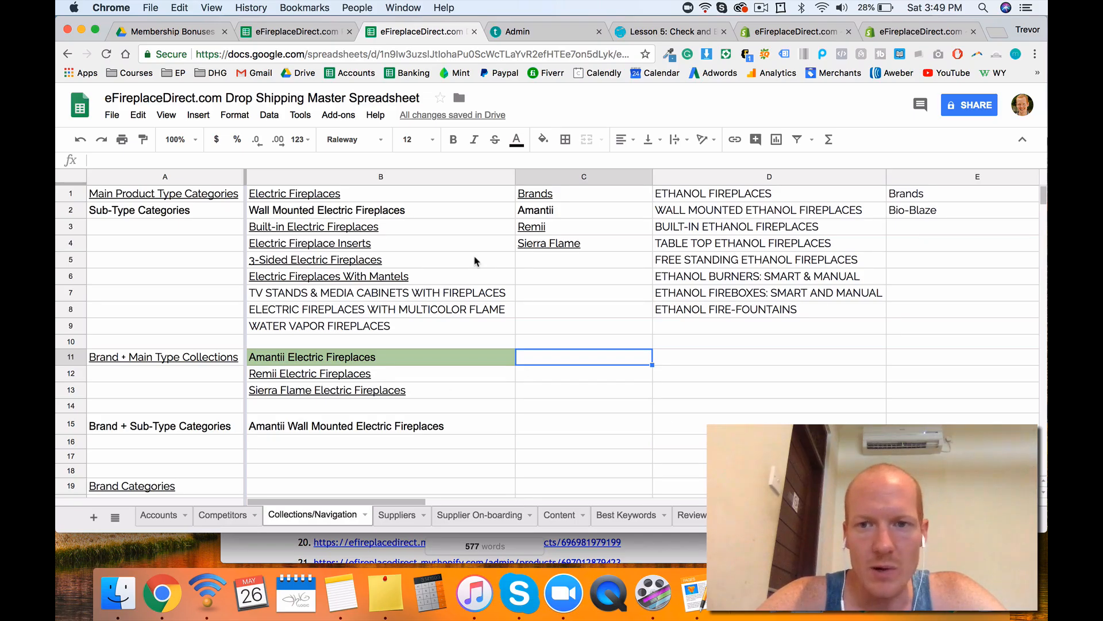
pyautogui.hscroll(15, 475, 262)
pyautogui.hscroll(-15, 474, 261)
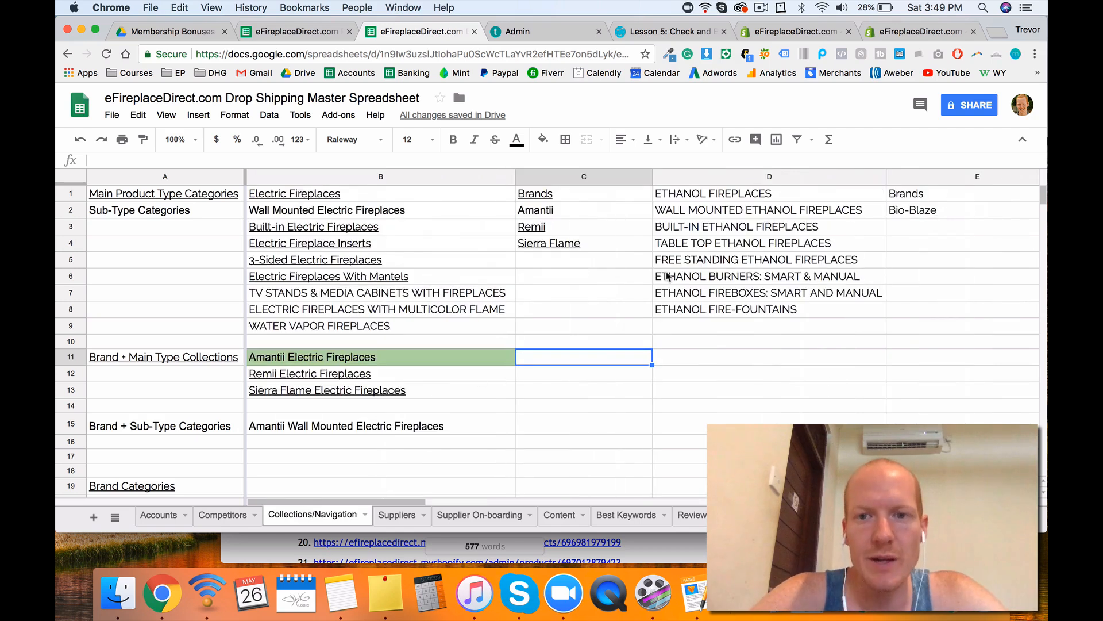
pyautogui.write('a')
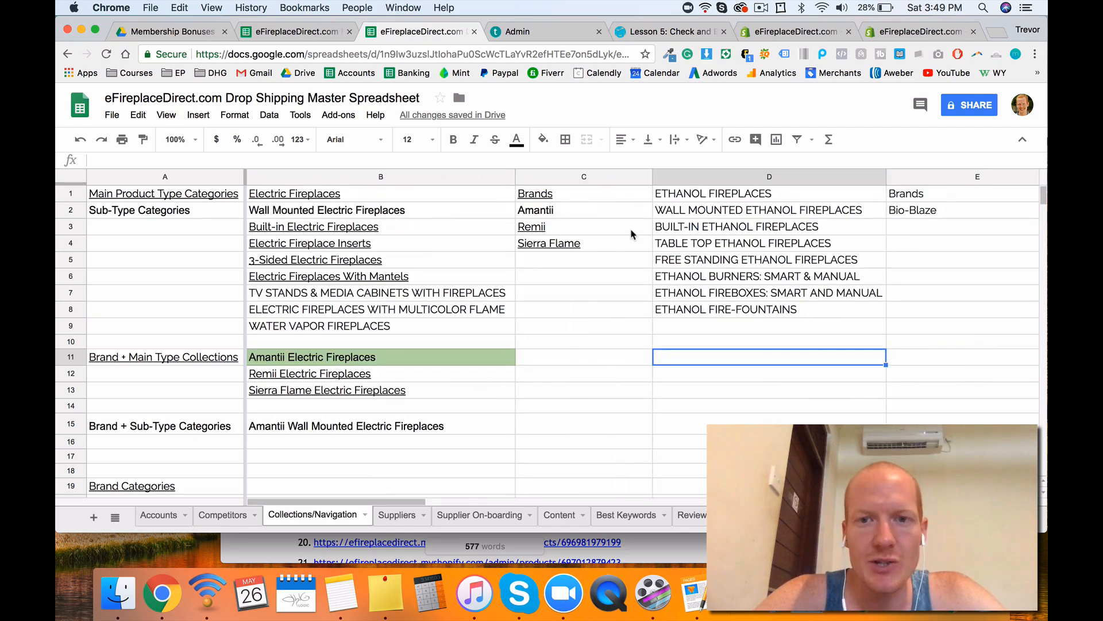
pyautogui.hscroll(15, 631, 234)
pyautogui.hscroll(-15, 631, 234)
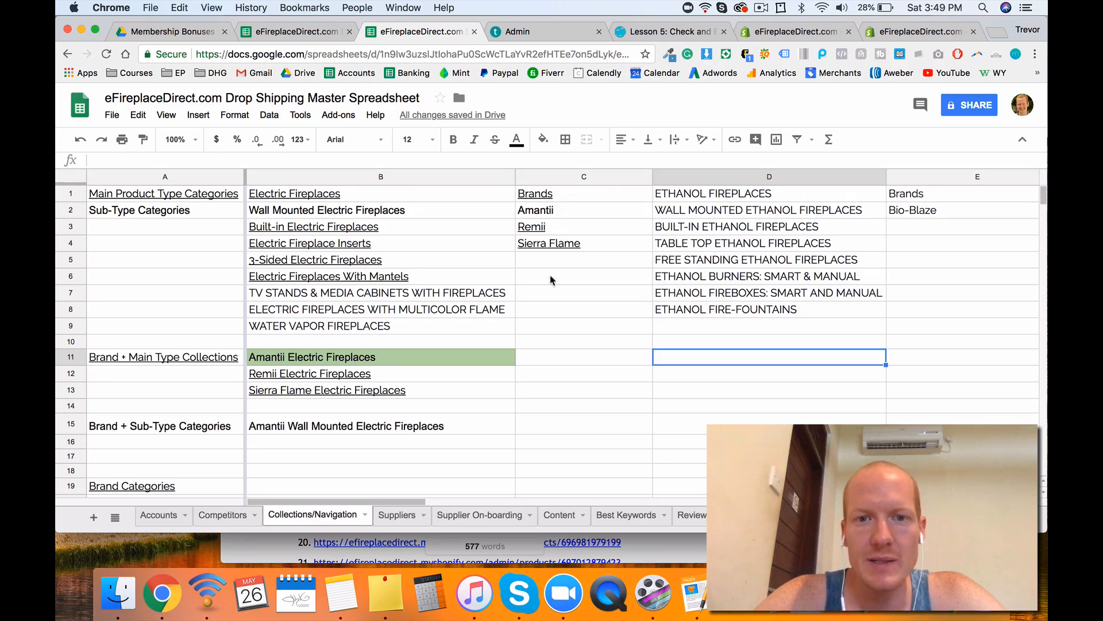
pyautogui.scroll(-1, 340, 371)
pyautogui.scroll(1, 322, 369)
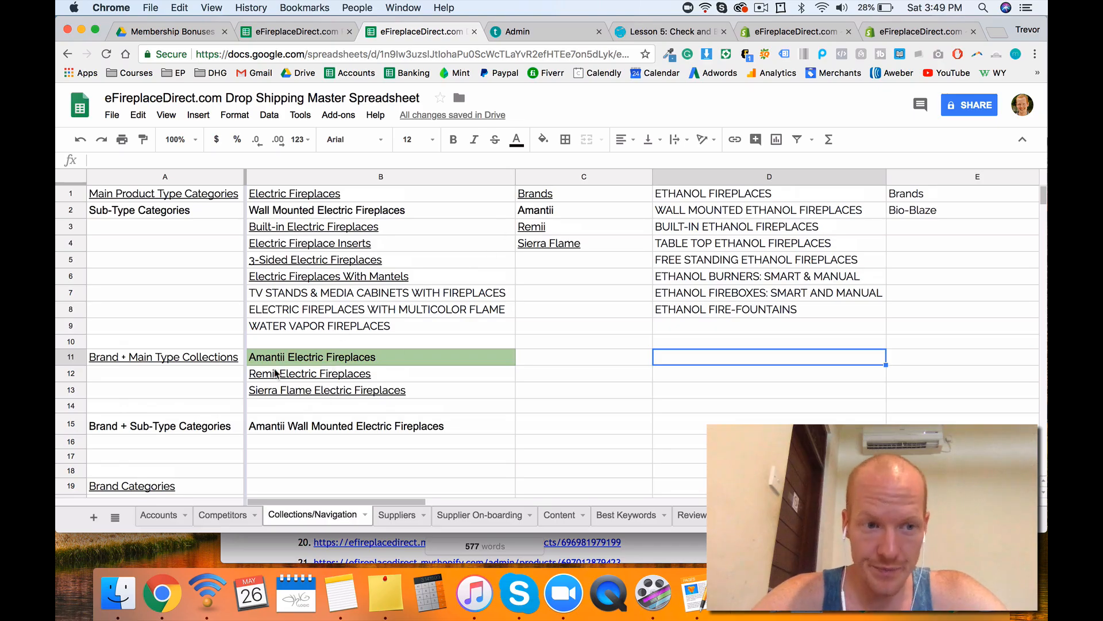
# Step: Delete the Brand Categories row, row 19, below the Brand + Sub-Type Categories section
pyautogui.scroll(-3, 356, 410)
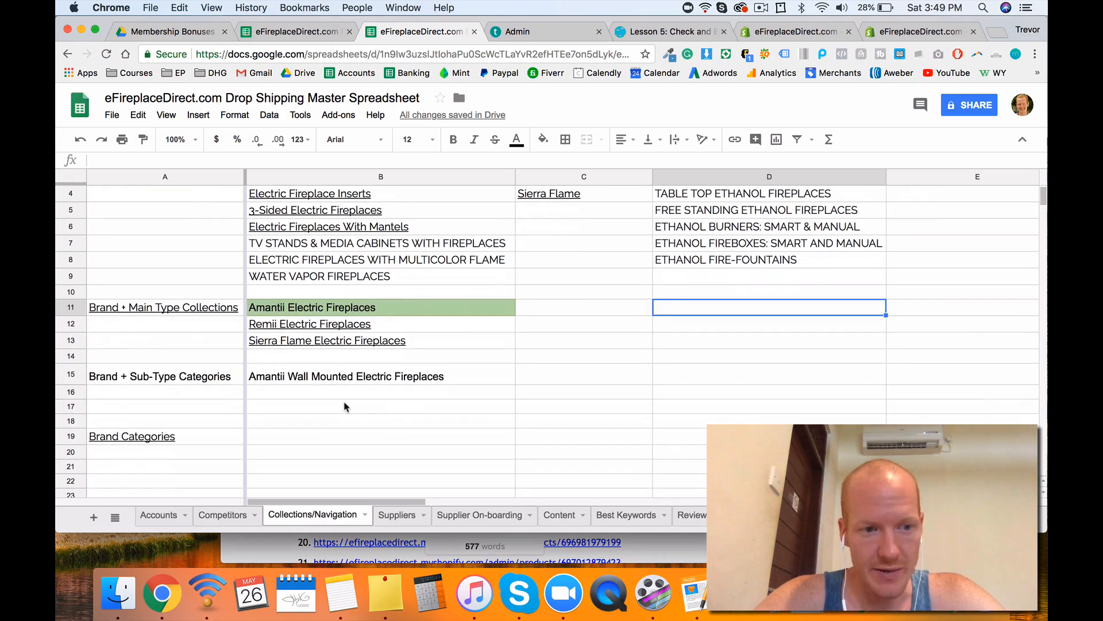
pyautogui.rightClick(73, 439)
pyautogui.scroll(-3, 127, 494)
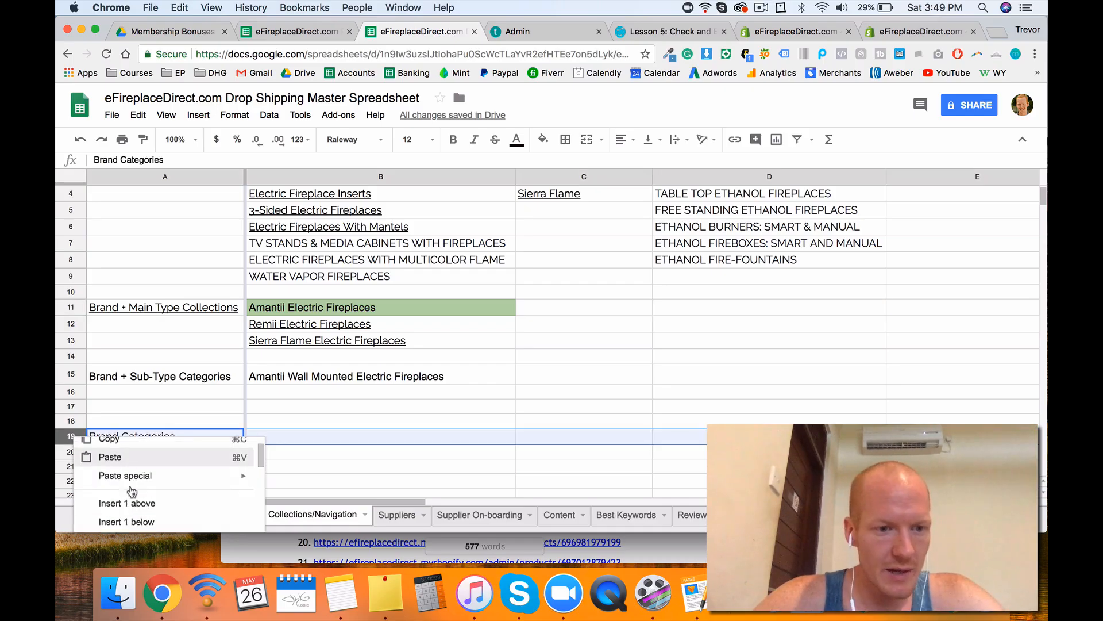
pyautogui.click(131, 510)
pyautogui.click(318, 356)
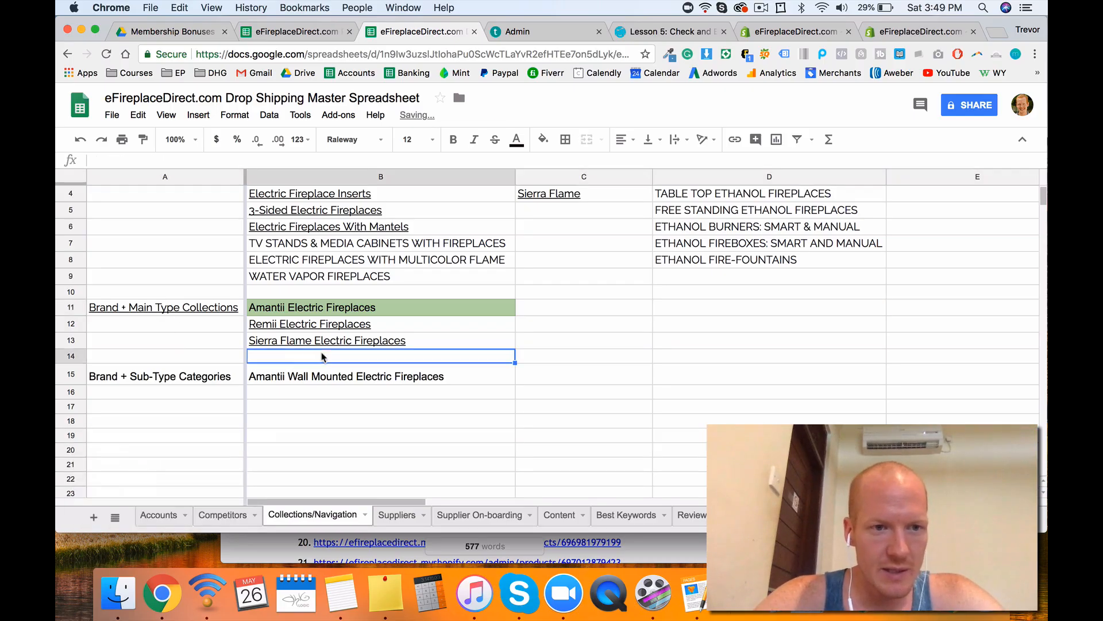
# Step: Review the column A headings for main type, sub-type, brand plus main type and brand plus sub-type against their entries
pyautogui.scroll(2, 272, 346)
pyautogui.click(142, 198)
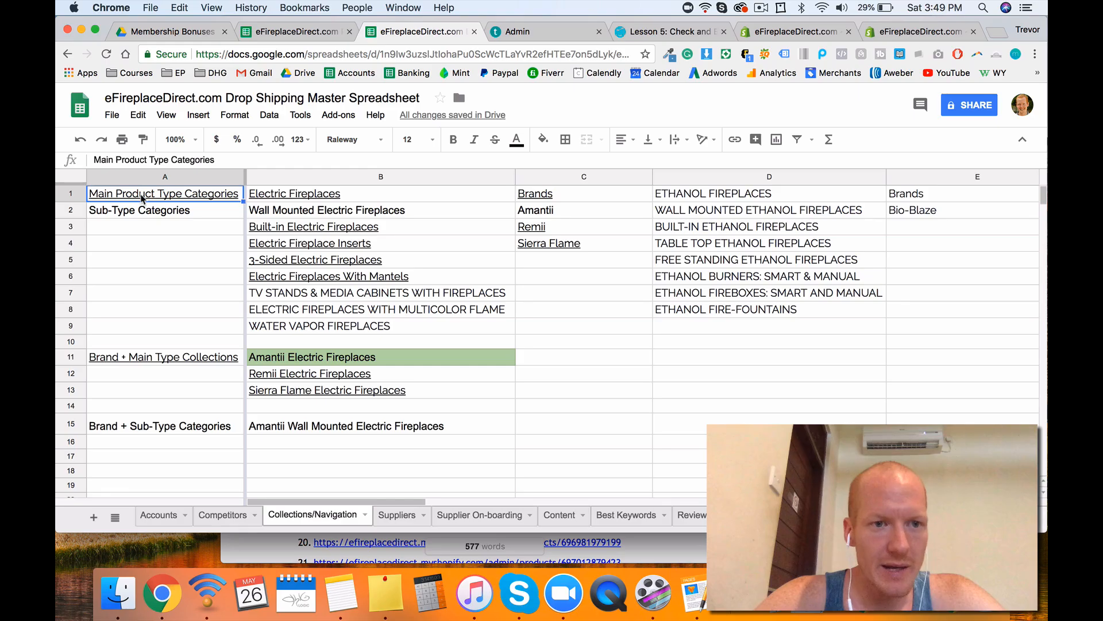
pyautogui.click(148, 214)
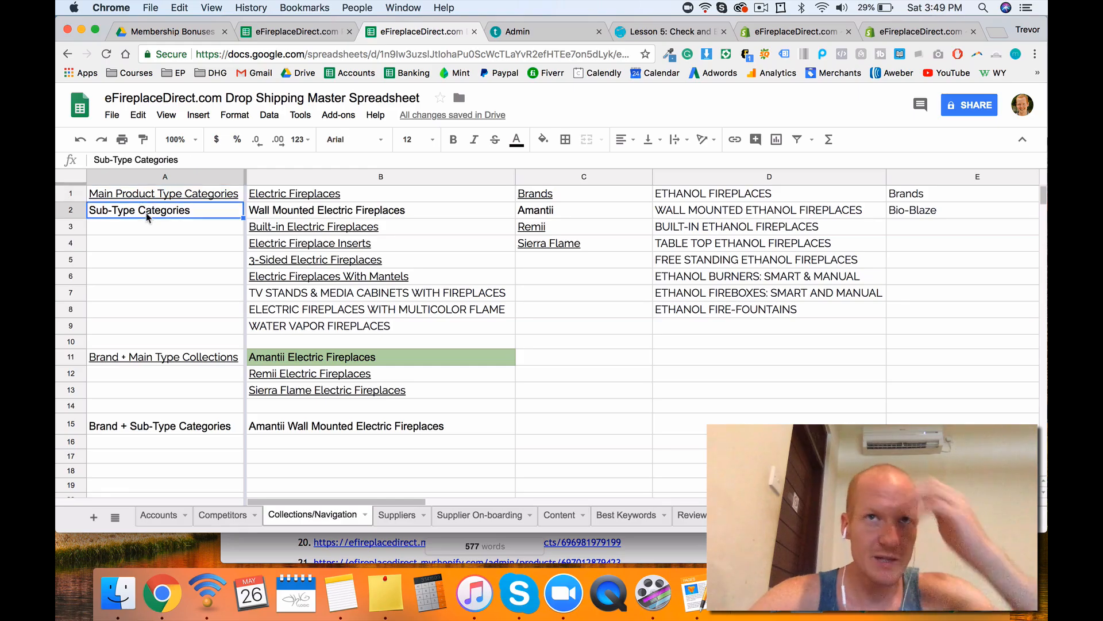
pyautogui.click(199, 356)
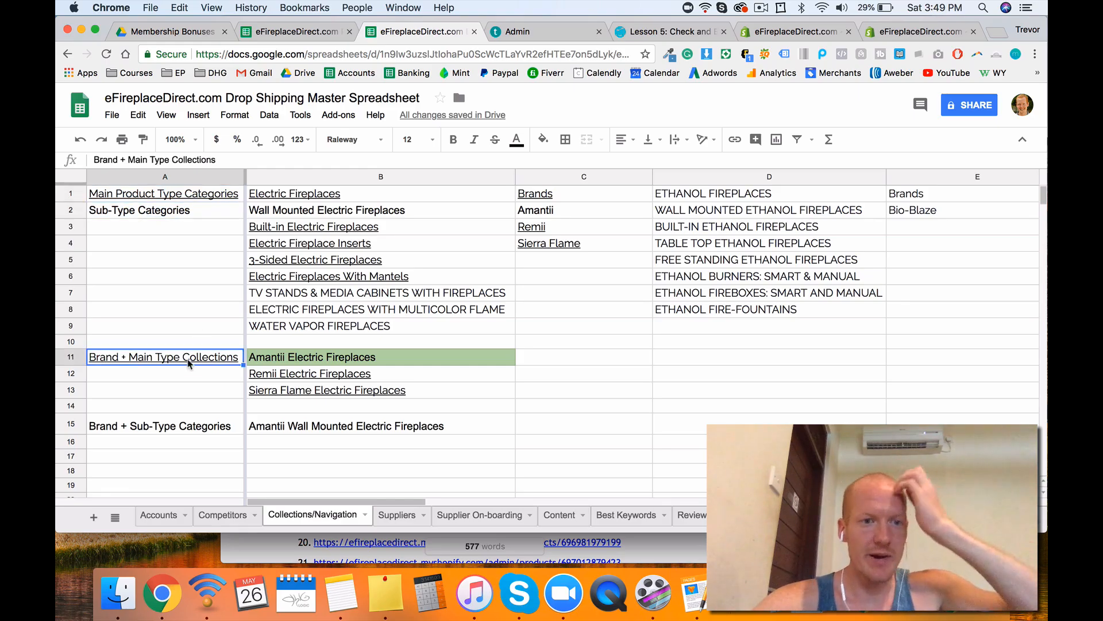
pyautogui.click(186, 430)
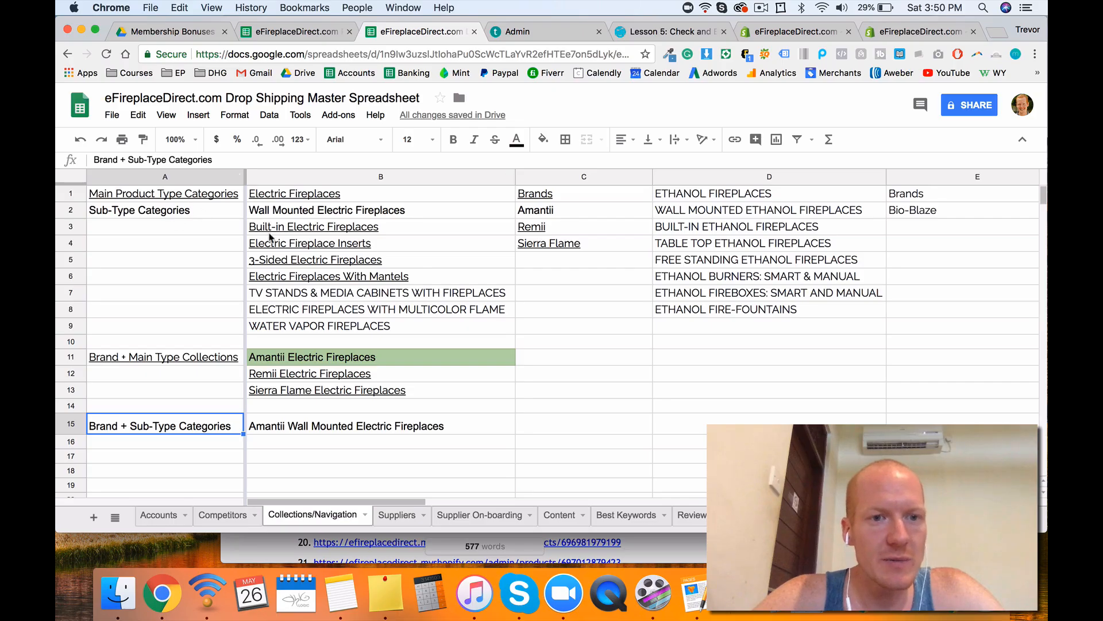
pyautogui.hscroll(10, 270, 237)
pyautogui.hscroll(-10, 331, 197)
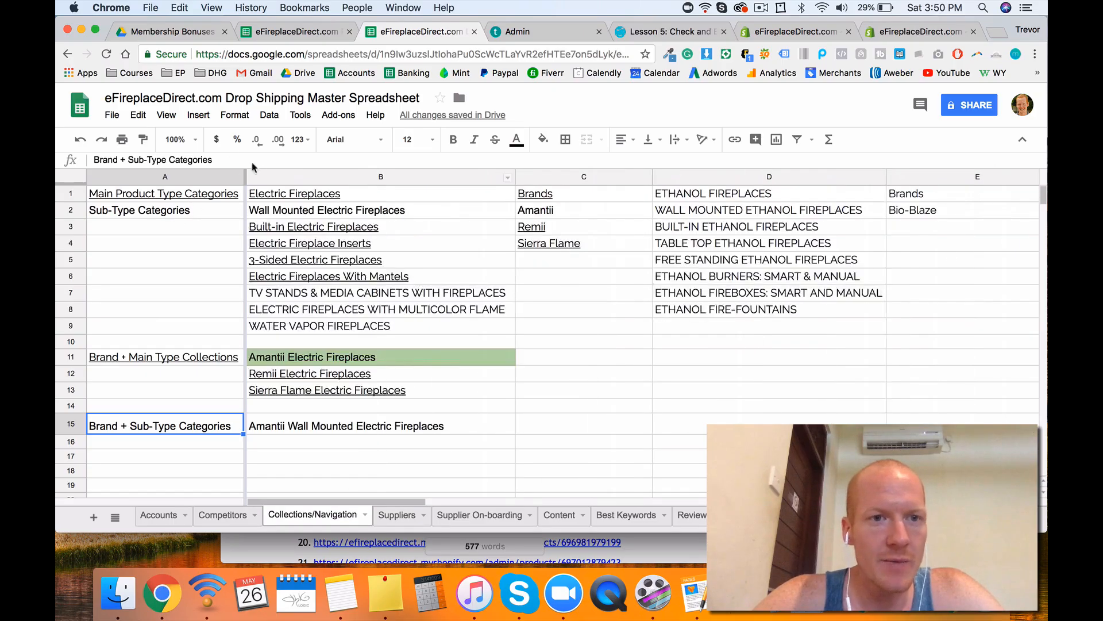
# Step: Freeze the first row of the sheet and check how it behaves with the rows below
pyautogui.click(250, 117)
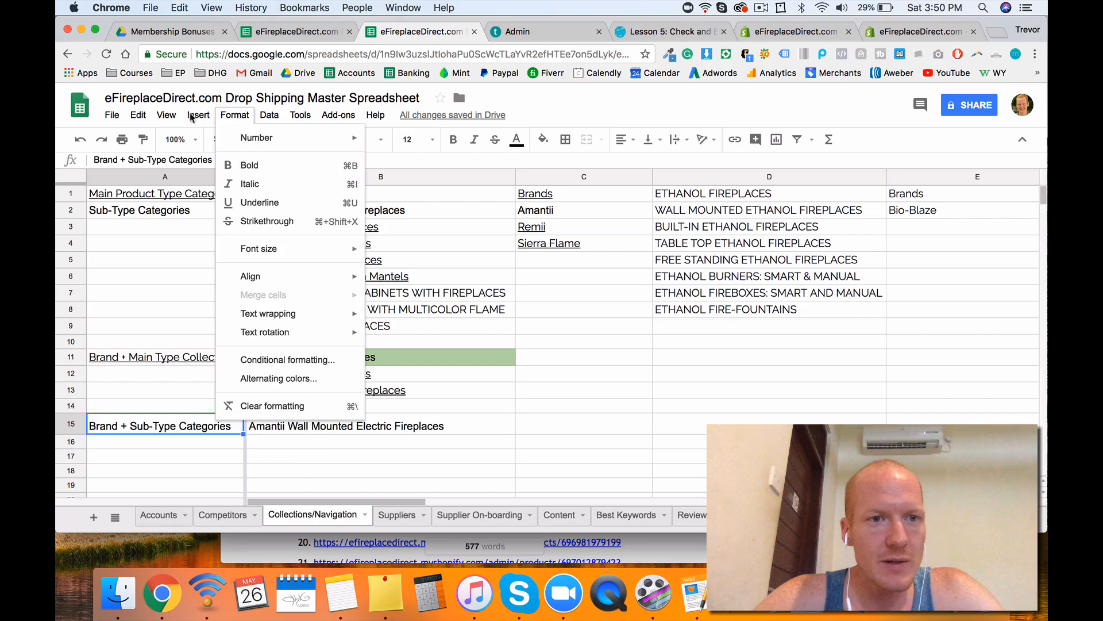
pyautogui.moveTo(165, 116)
pyautogui.moveTo(168, 138)
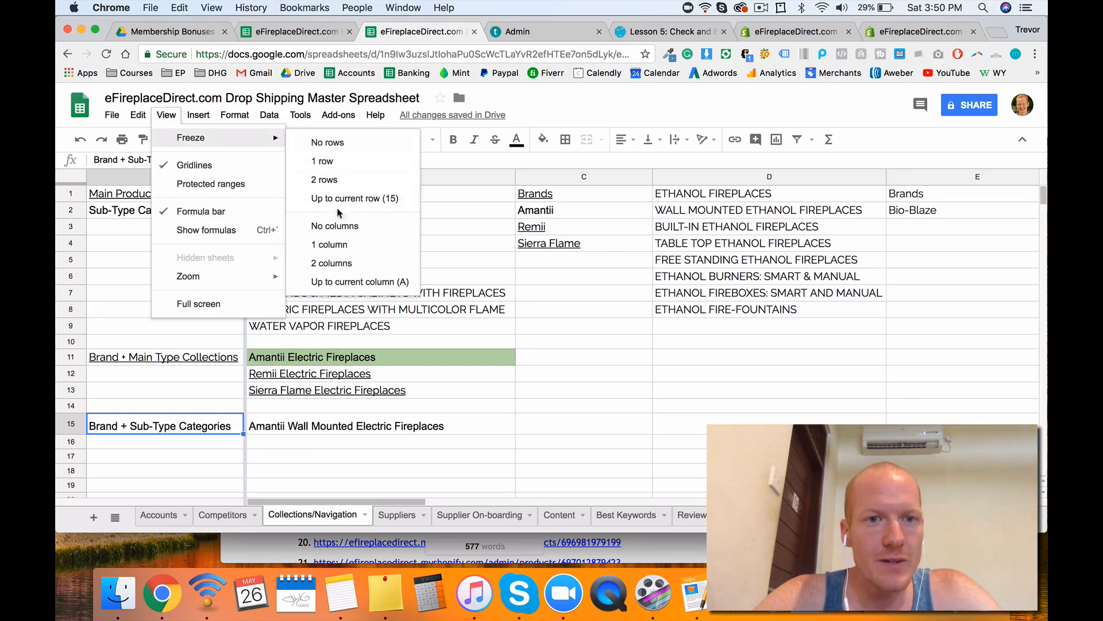
pyautogui.click(345, 162)
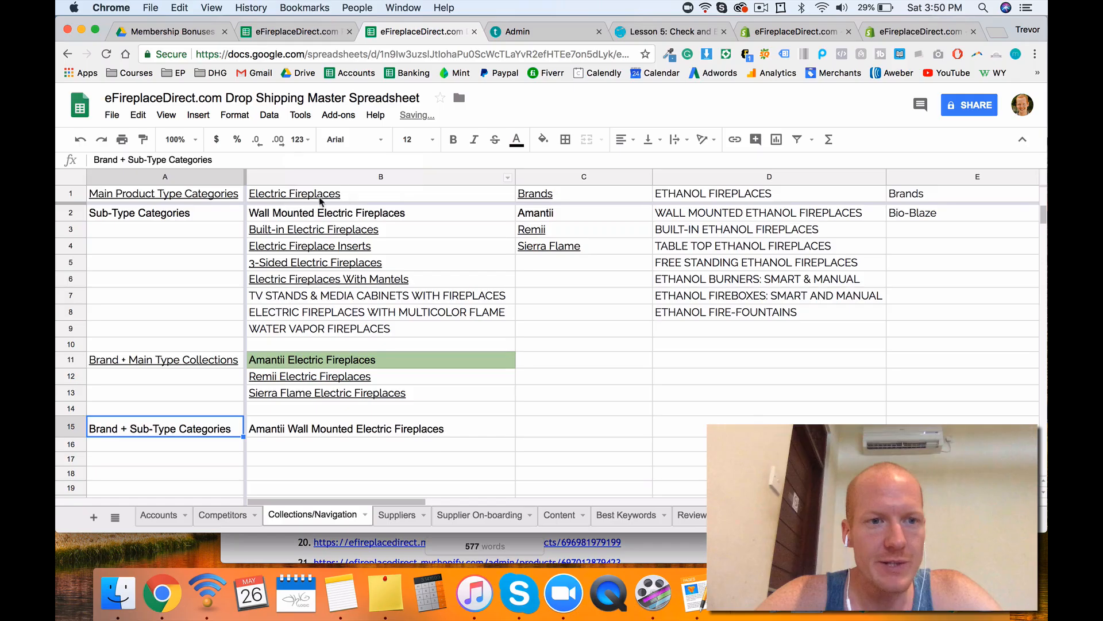
pyautogui.scroll(-5, 349, 254)
pyautogui.scroll(5, 348, 254)
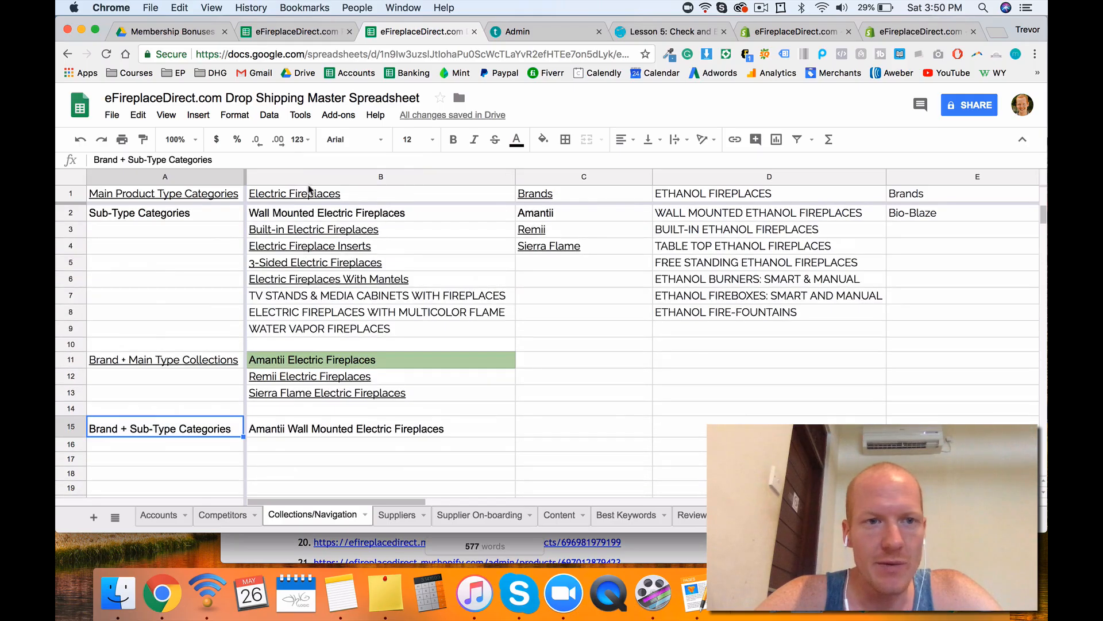
# Step: Remove the row freeze from the sheet
pyautogui.click(198, 115)
pyautogui.moveTo(166, 115)
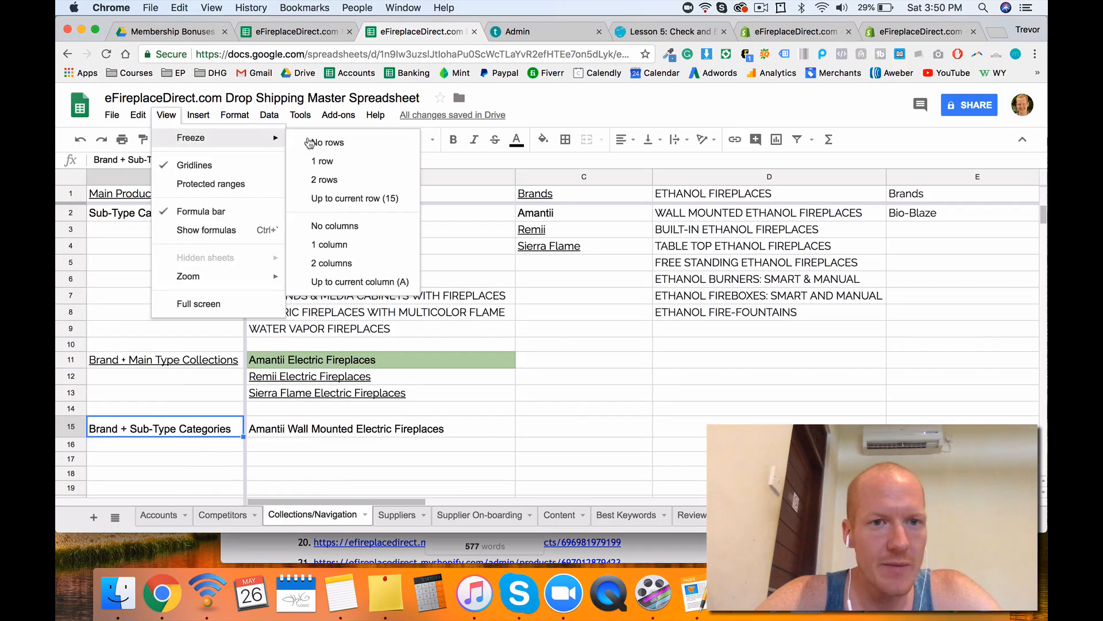
pyautogui.click(322, 139)
# Step: Set the sheet to freeze one column so the category headings in column A stay fixed
pyautogui.click(166, 115)
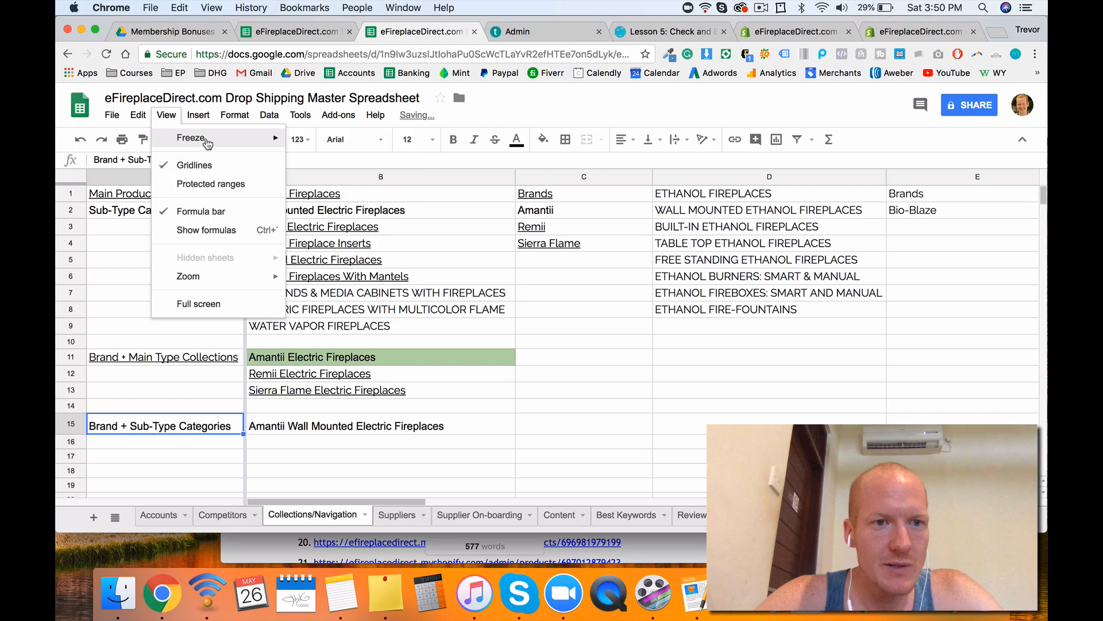
pyautogui.moveTo(195, 138)
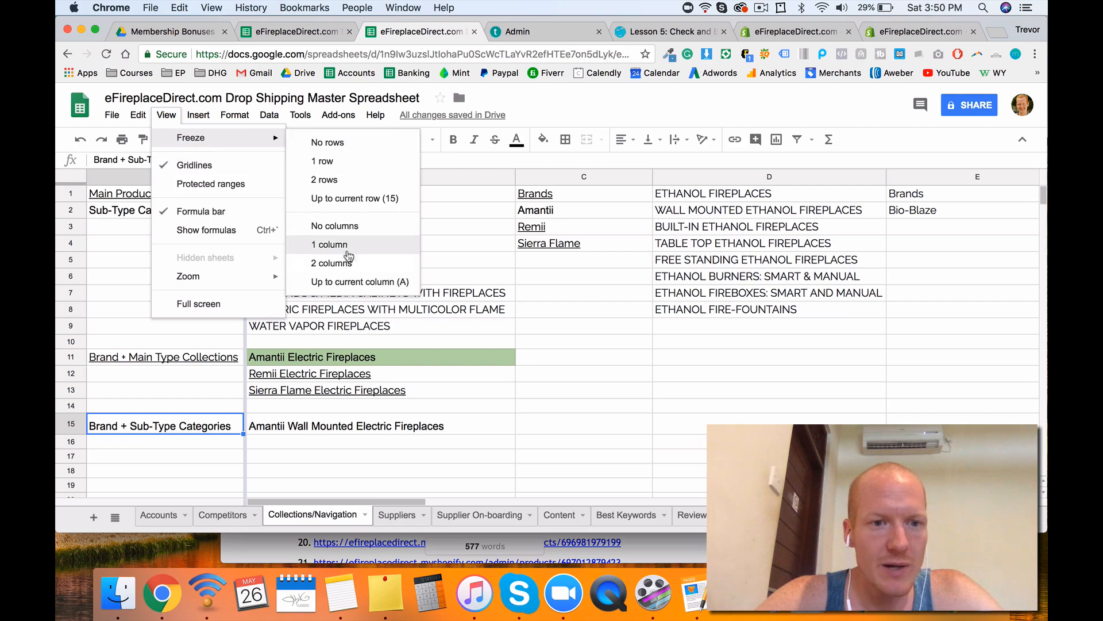
pyautogui.click(331, 244)
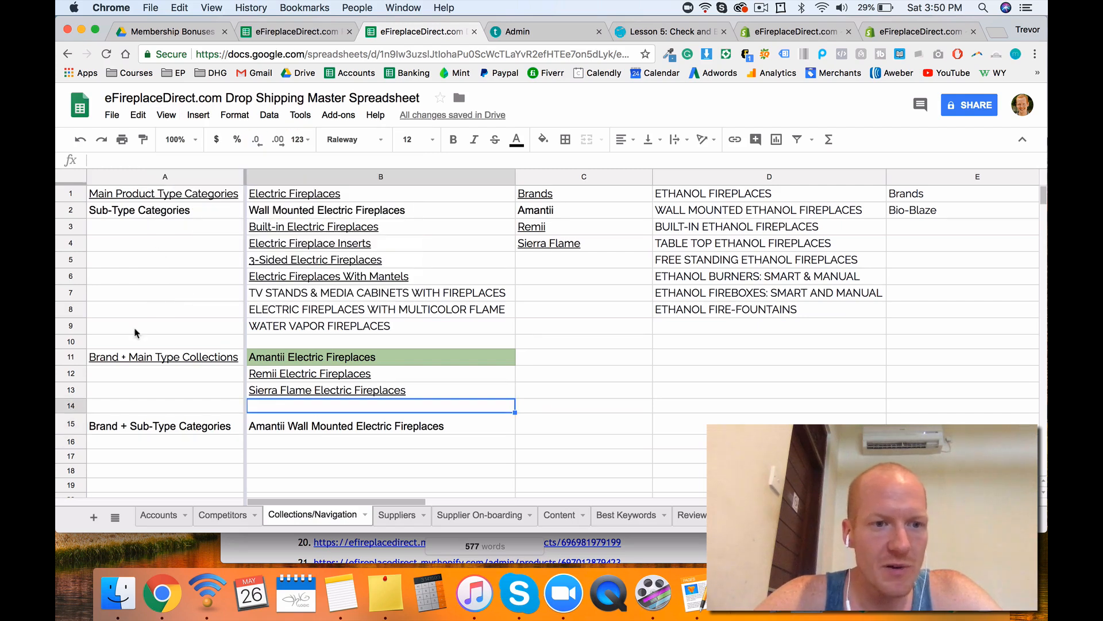
pyautogui.hscroll(5, 362, 362)
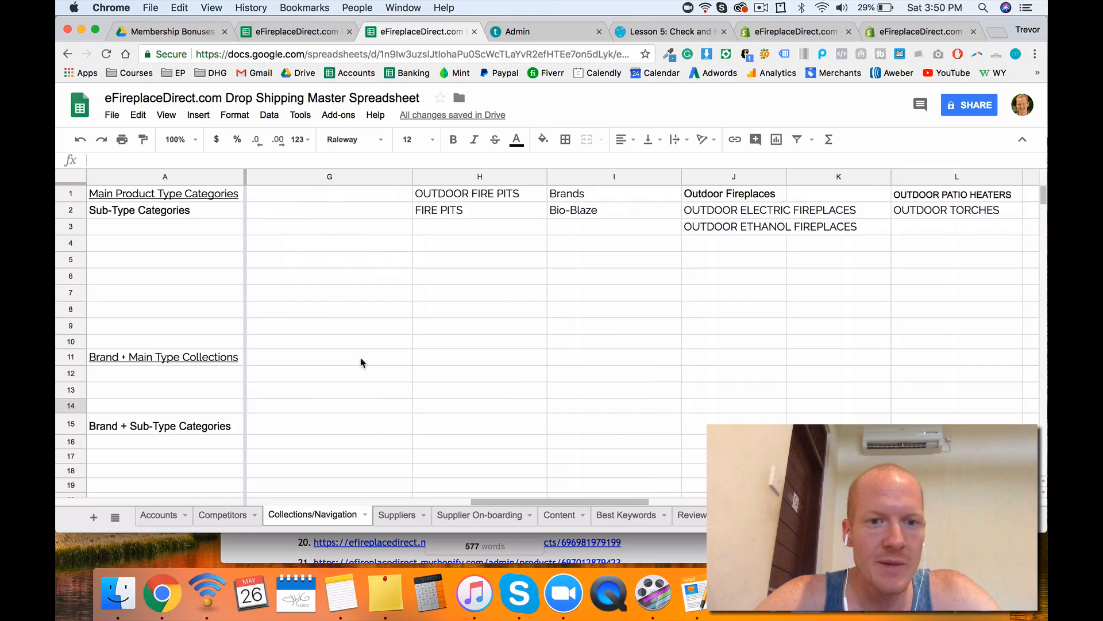
pyautogui.hscroll(-5, 328, 345)
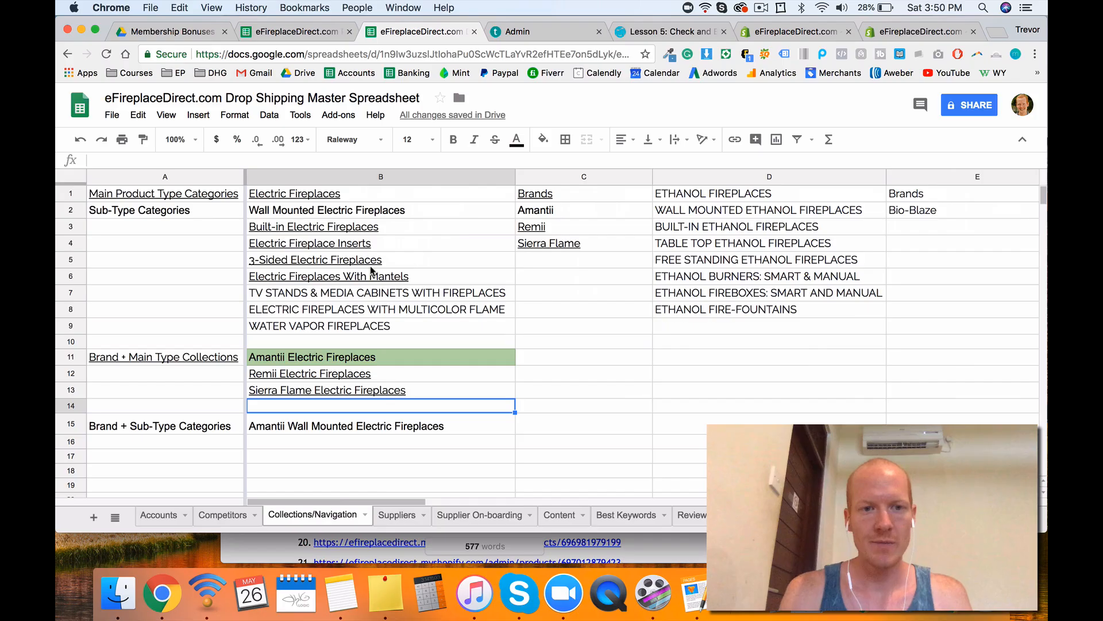
pyautogui.hscroll(15, 371, 271)
pyautogui.hscroll(-15, 370, 270)
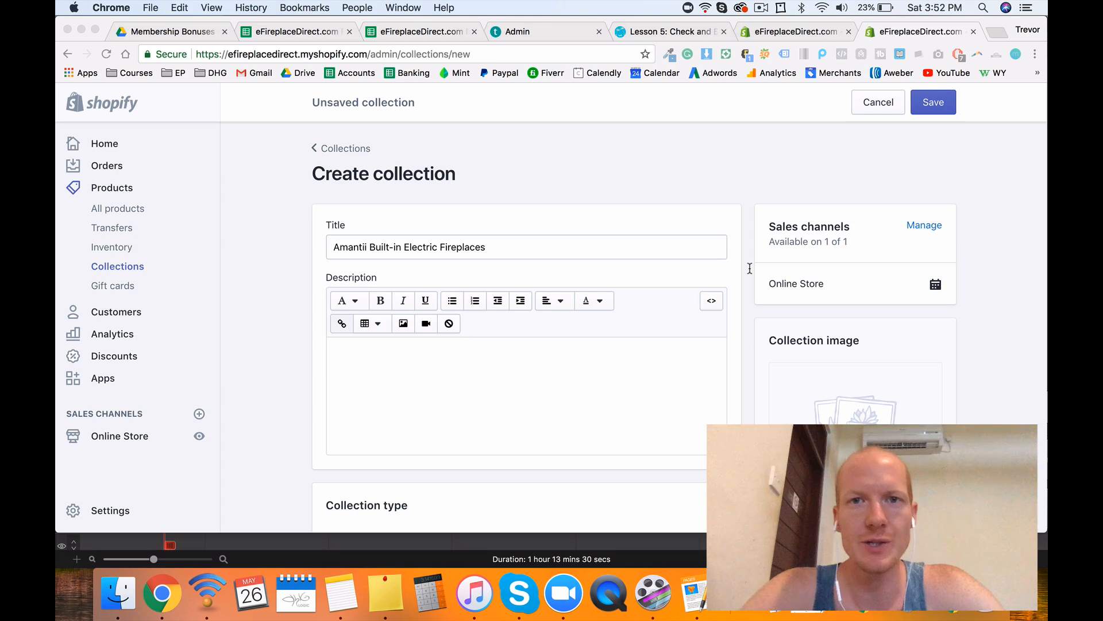
# Step: Check the spreadsheet's brand-plus-sub-type entry and re-enter the new collection's title as Amantii Built-in Electric Fireplaces
pyautogui.click(751, 268)
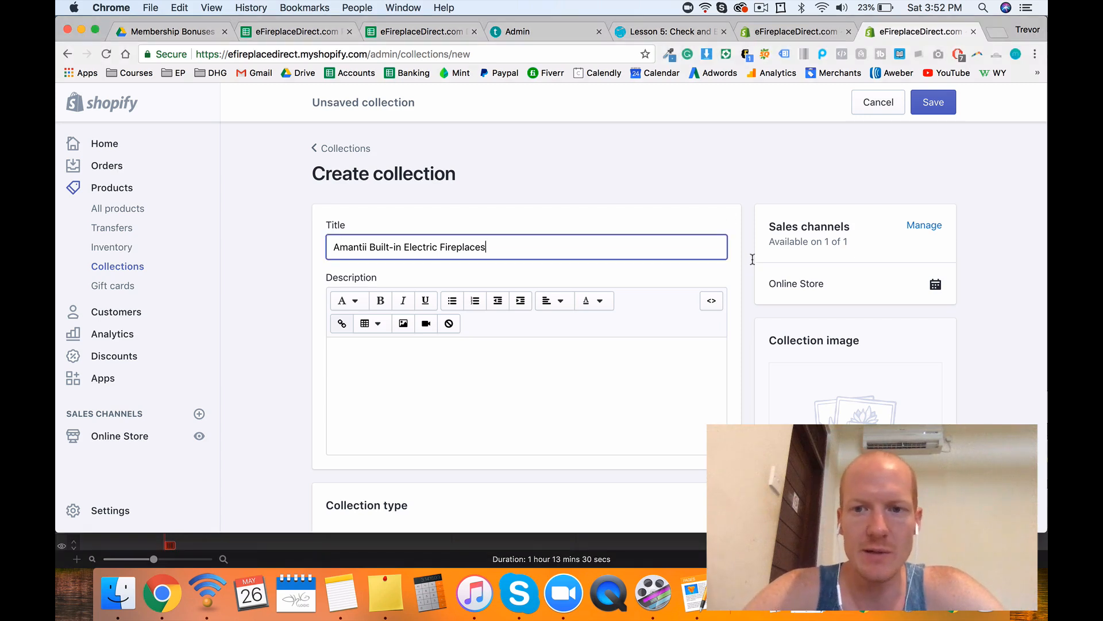
pyautogui.click(413, 33)
pyautogui.click(392, 359)
pyautogui.click(270, 379)
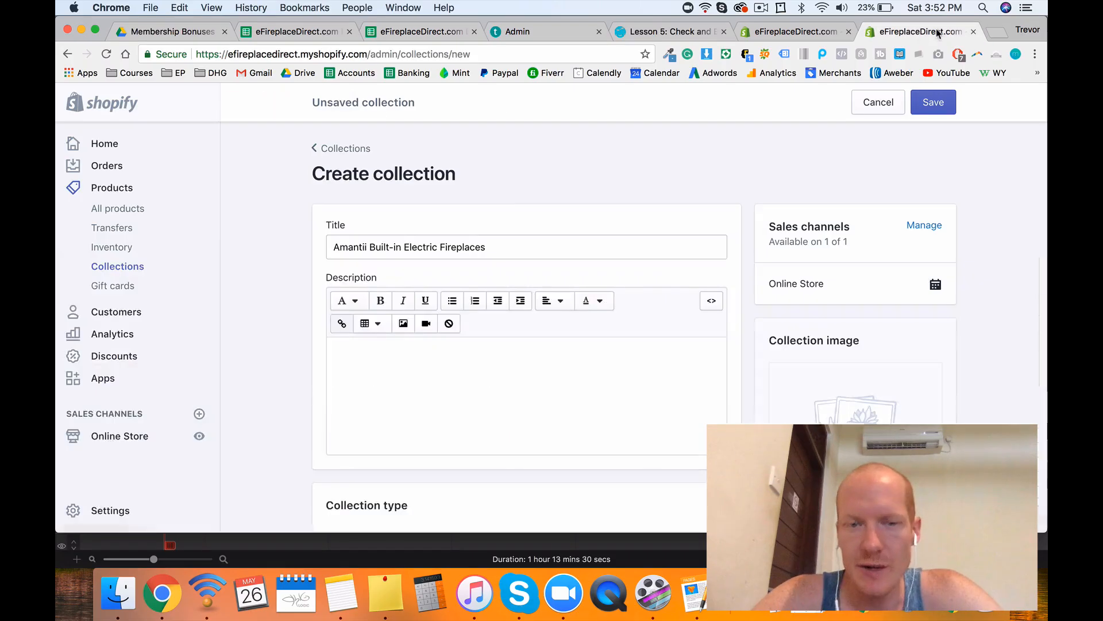
pyautogui.click(920, 31)
pyautogui.click(403, 239)
pyautogui.press('super+a')
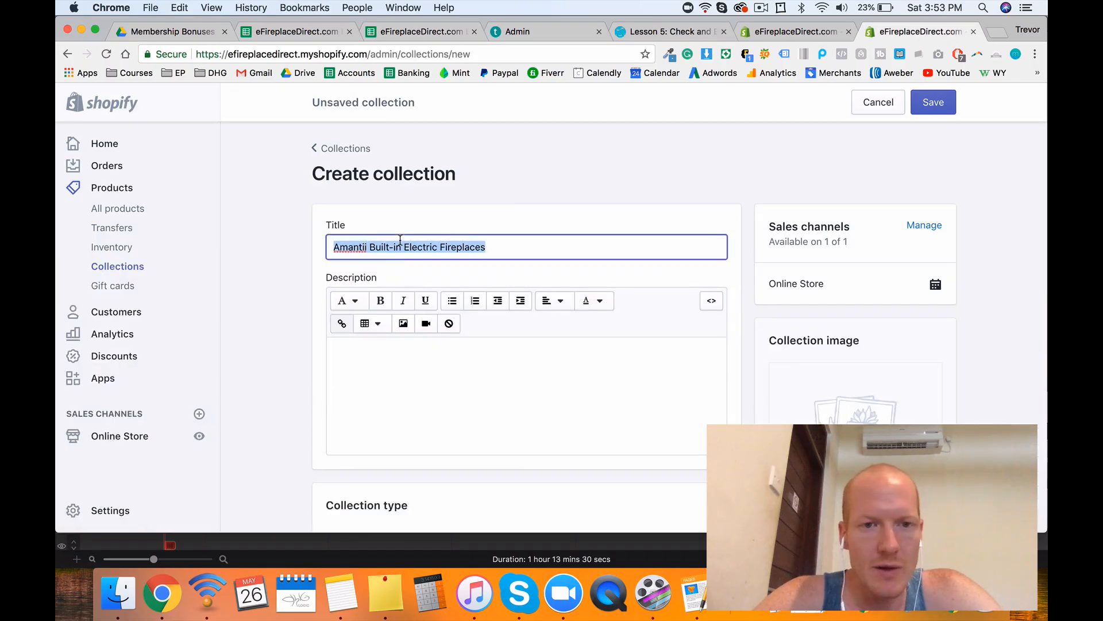
pyautogui.write('Amantii Built-in Electric Fireplaces')
# Step: Set the collection's first automated condition to product vendor is equal to amantii
pyautogui.scroll(-2, 272, 289)
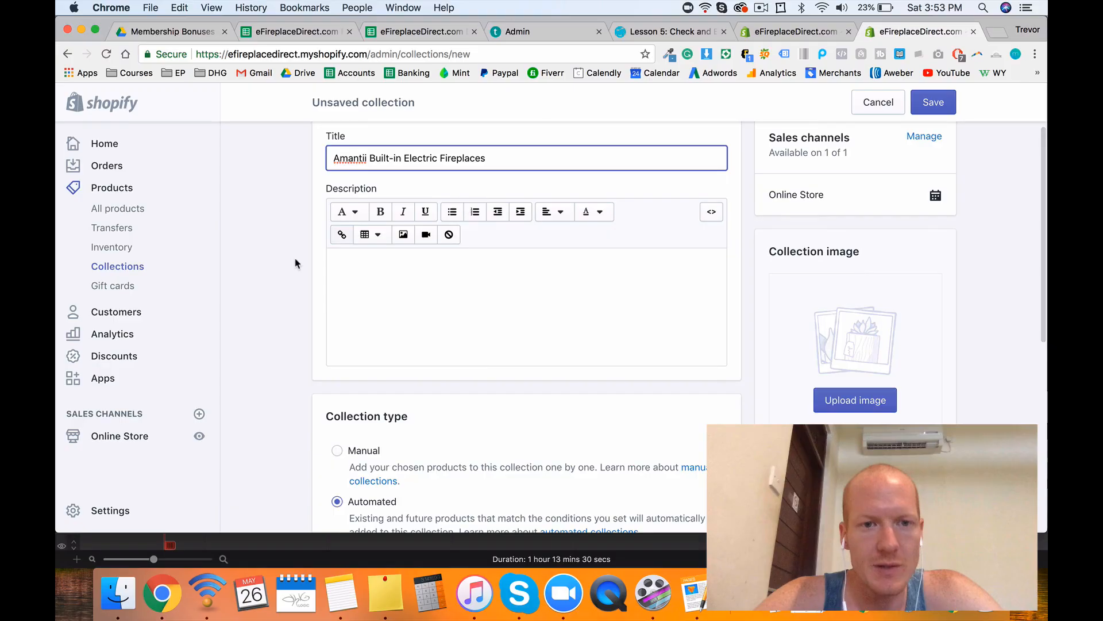
pyautogui.scroll(-5, 303, 263)
pyautogui.scroll(-3, 339, 253)
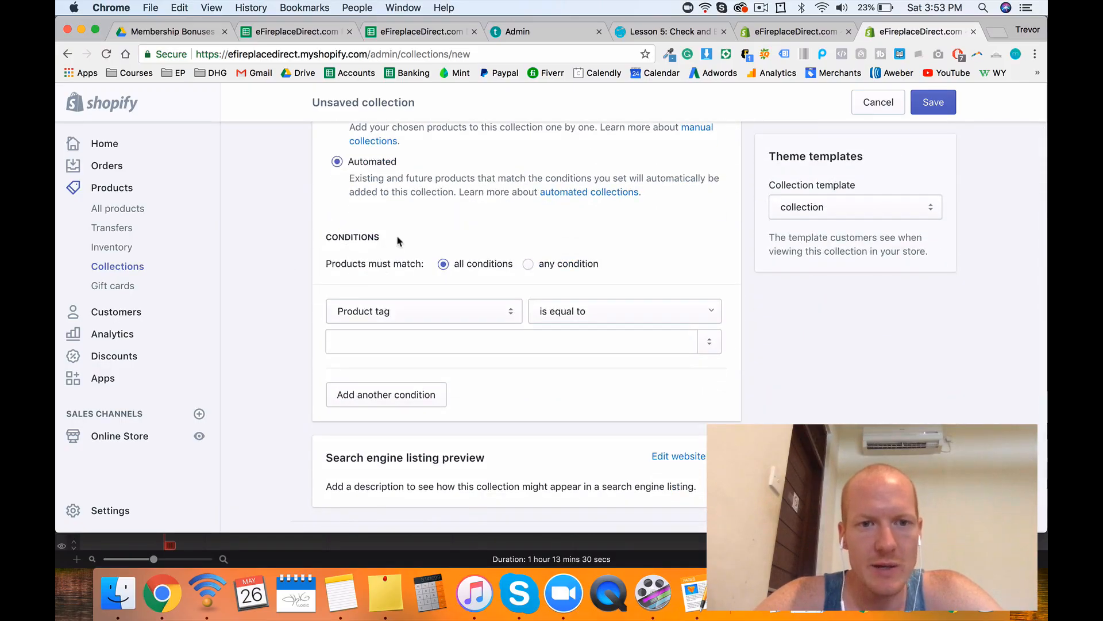
pyautogui.scroll(8, 397, 239)
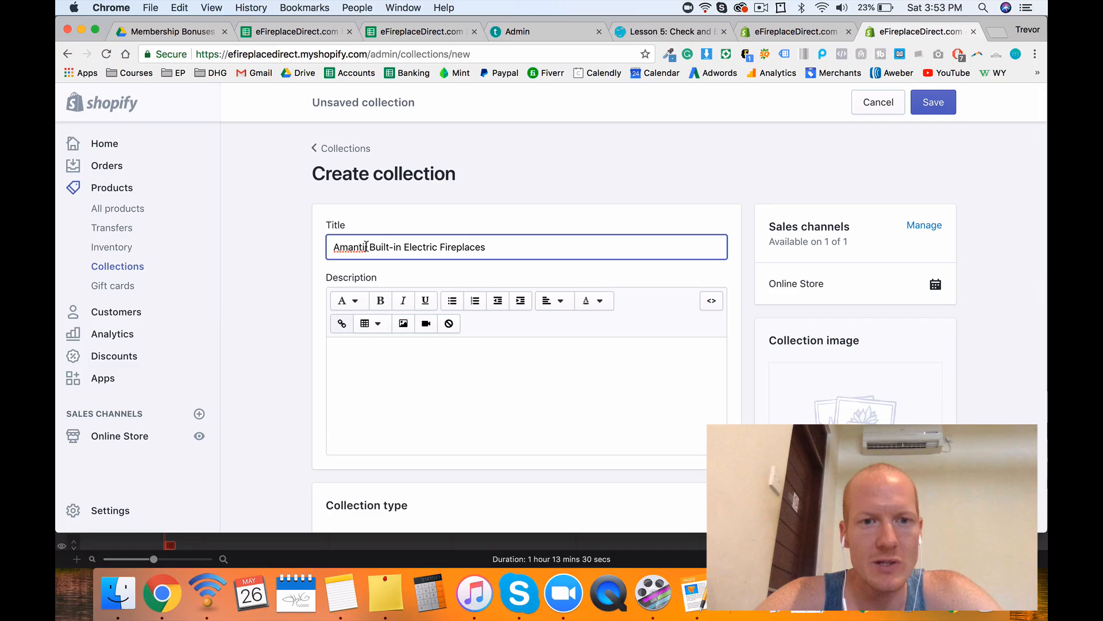
pyautogui.moveTo(368, 246); pyautogui.dragTo(519, 249)
pyautogui.click(287, 258)
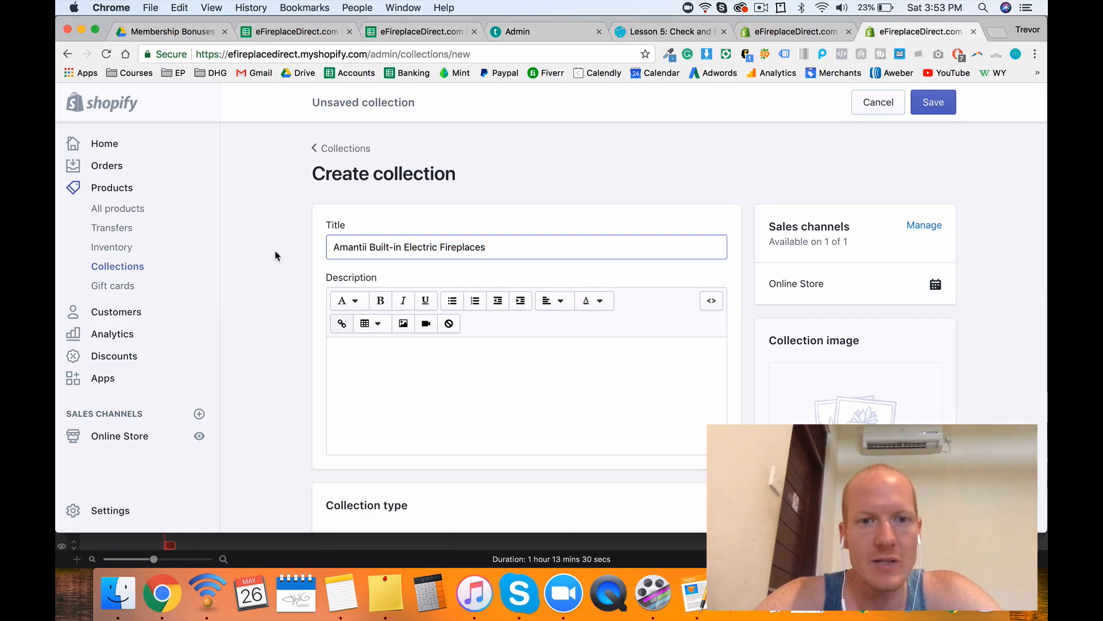
pyautogui.scroll(-6, 276, 255)
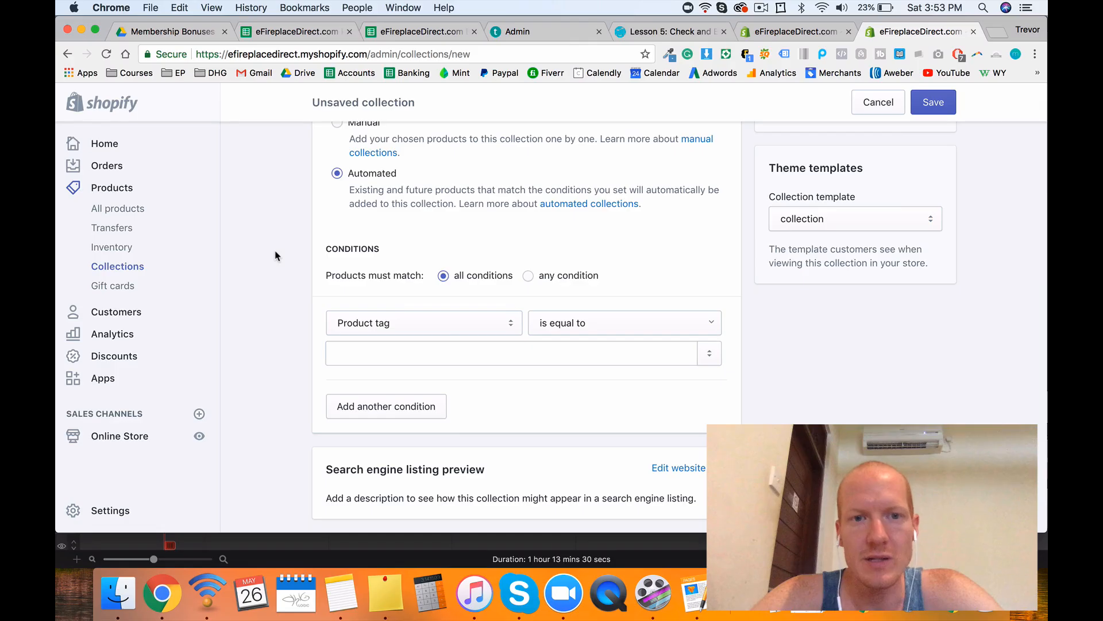
pyautogui.click(448, 322)
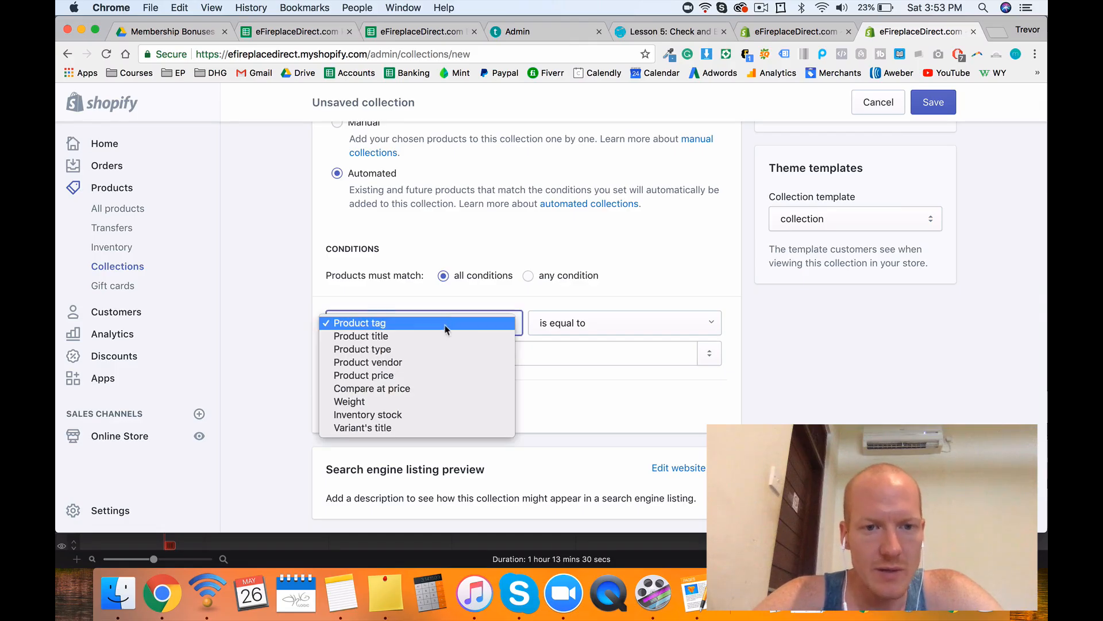
pyautogui.click(434, 362)
pyautogui.click(493, 355)
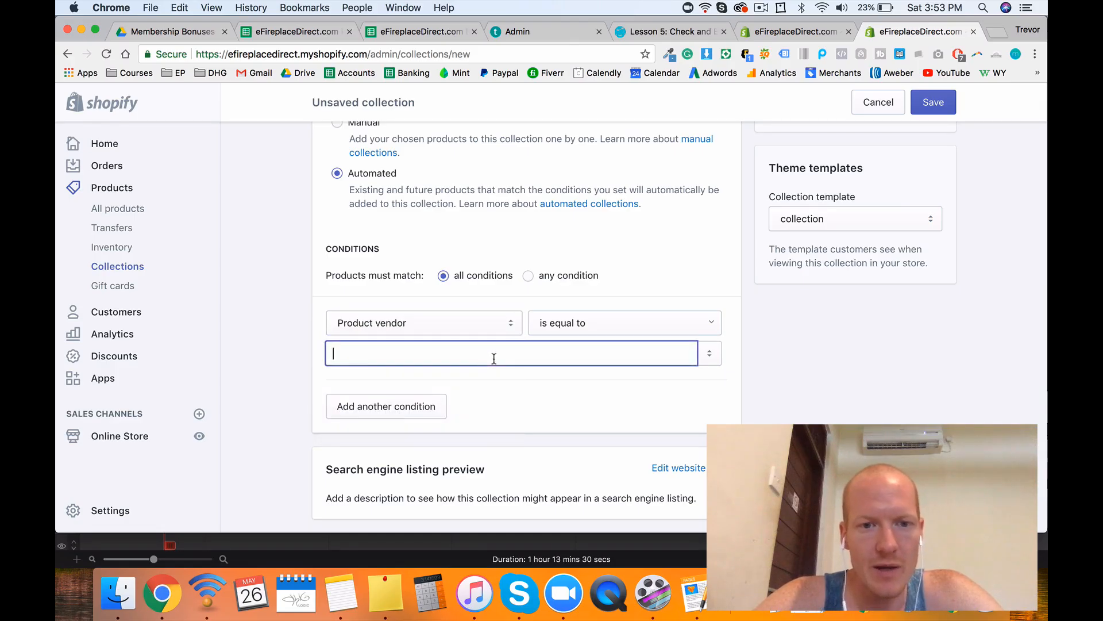
pyautogui.write('ama')
pyautogui.click(446, 379)
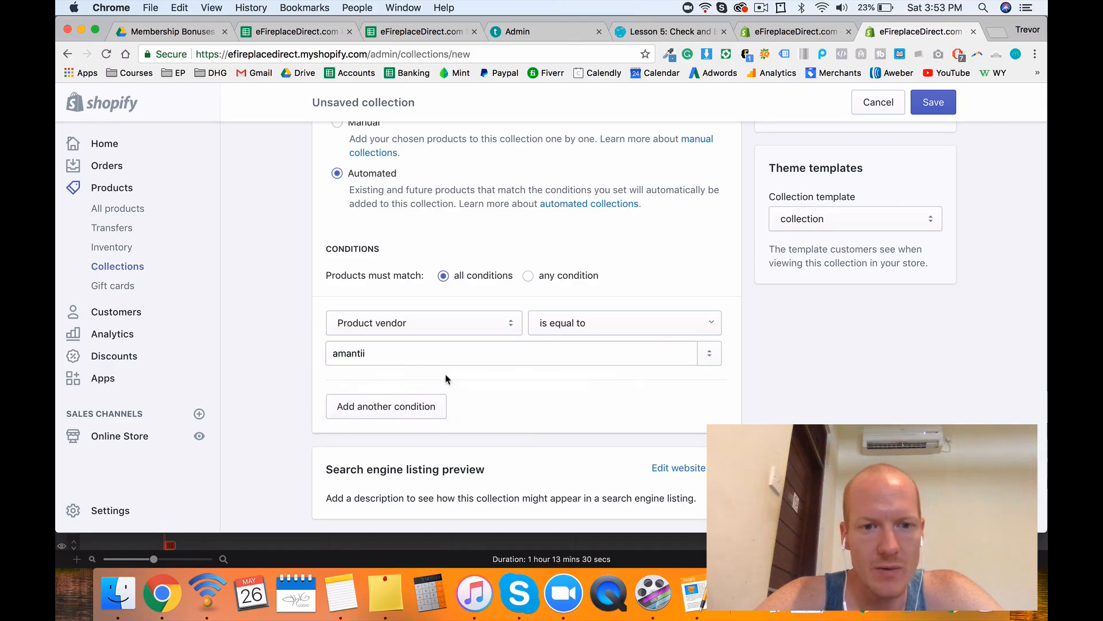
# Step: Add a second condition requiring product tag equal to Built-In Electric Fireplaces, reusing the title's sub-type text, and save the collection
pyautogui.click(408, 405)
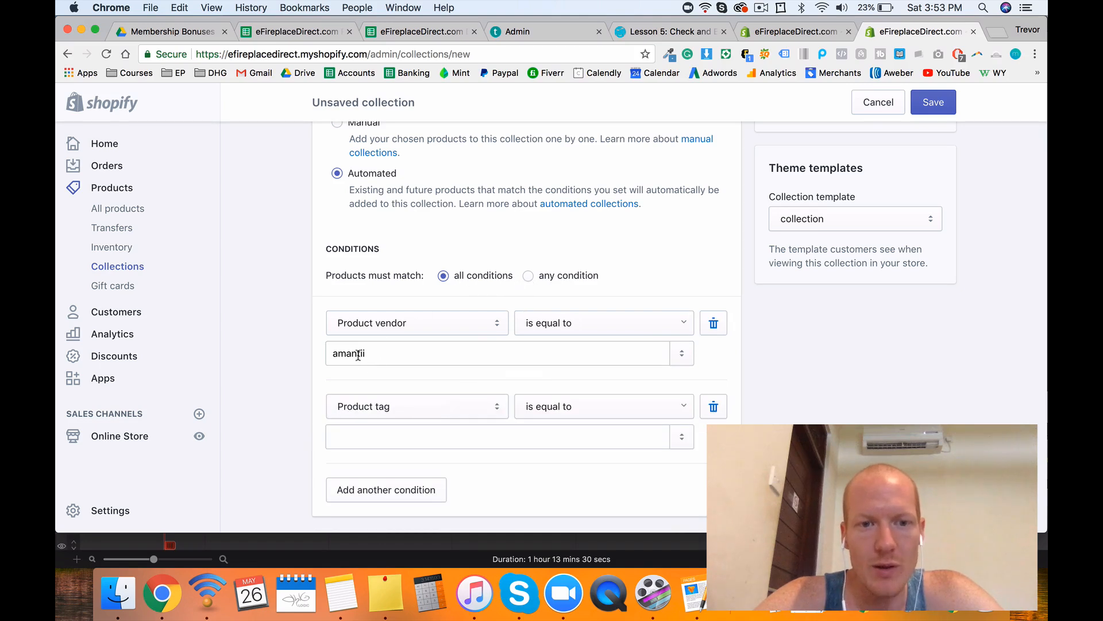
pyautogui.scroll(-2, 273, 396)
pyautogui.click(378, 373)
pyautogui.scroll(10, 377, 374)
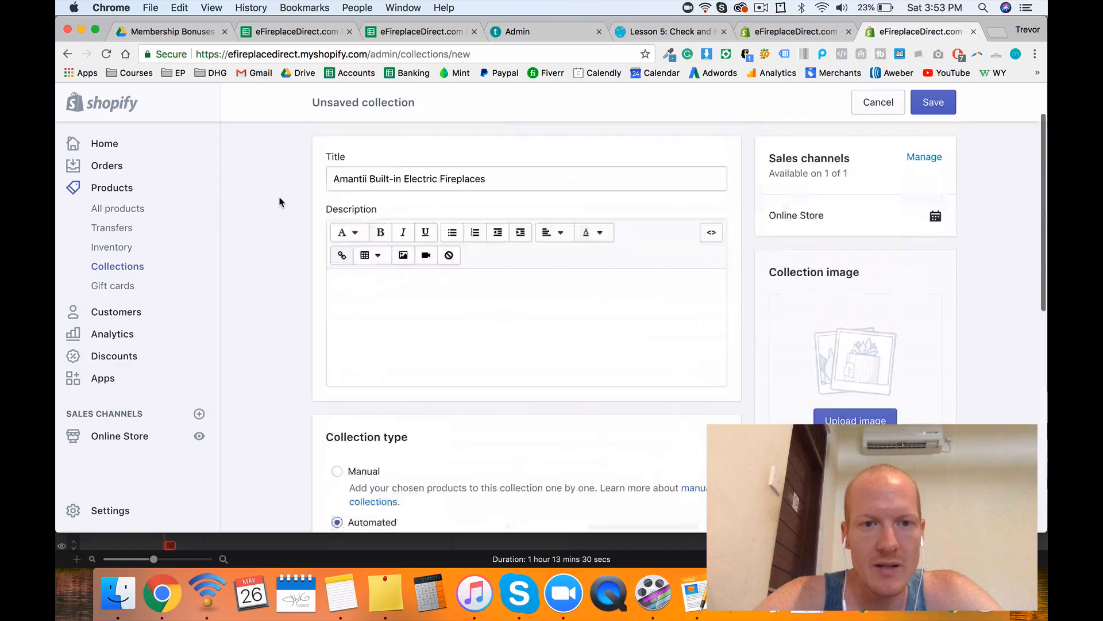
pyautogui.moveTo(370, 250); pyautogui.dragTo(554, 243)
pyautogui.press('super+c')
pyautogui.scroll(-10, 554, 244)
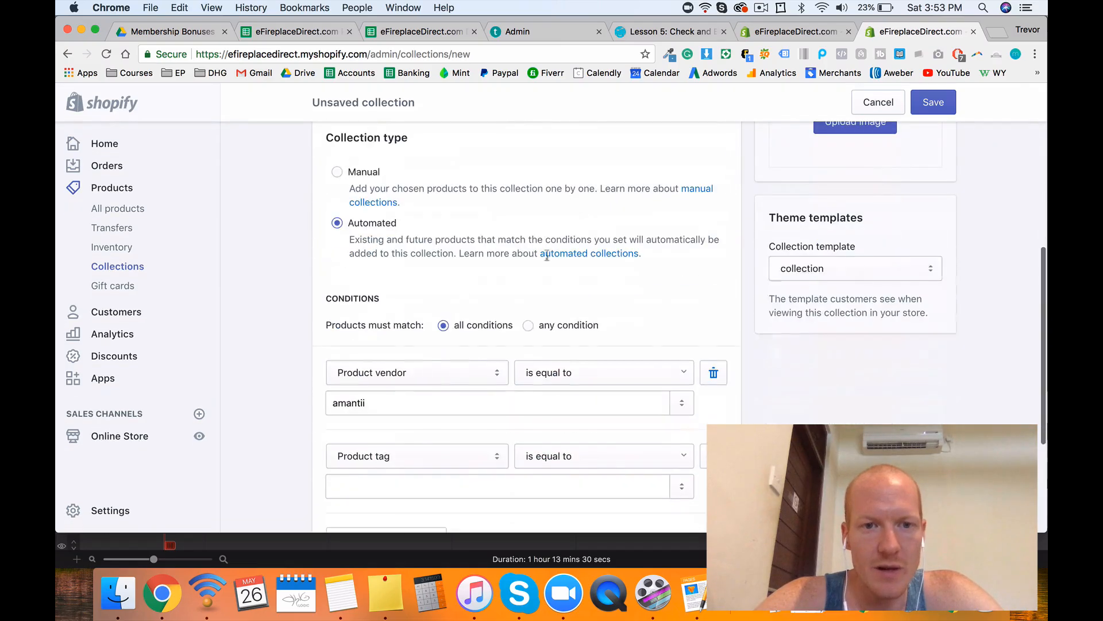
pyautogui.click(463, 484)
pyautogui.press('super+v')
pyautogui.scroll(-4, 271, 359)
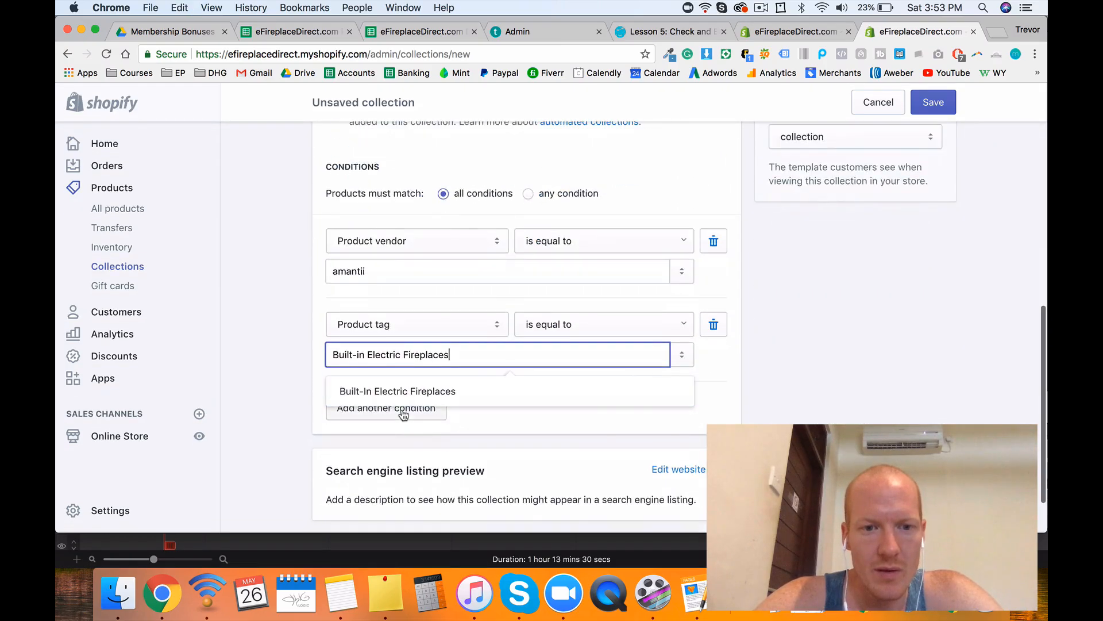
pyautogui.click(405, 392)
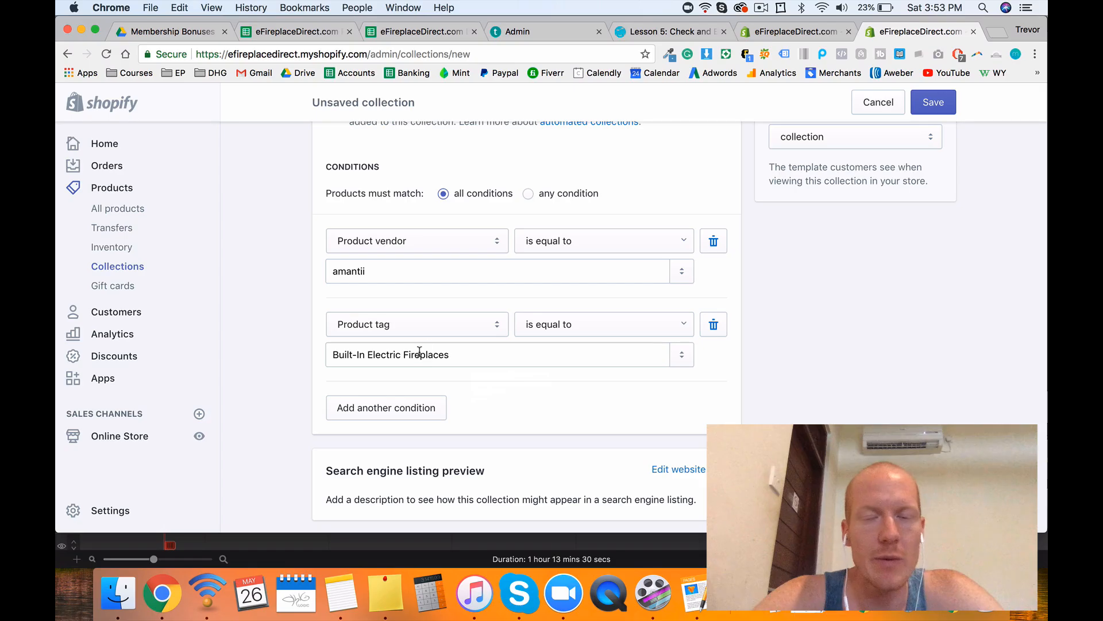
pyautogui.click(934, 102)
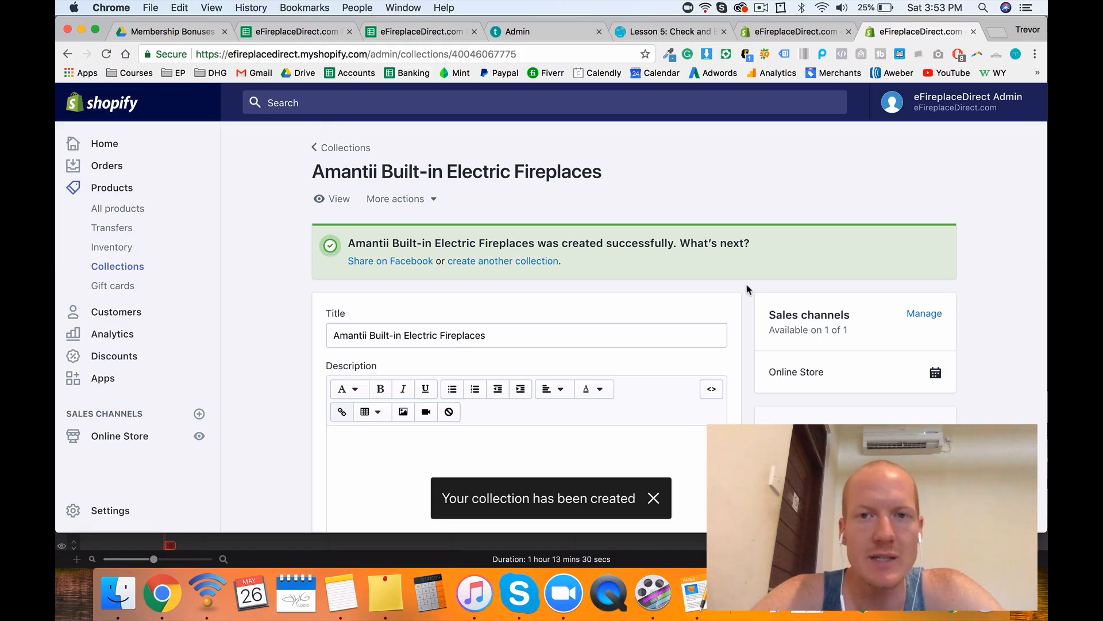
# Step: Switch to the product list and filter it by product type Built-In Electric Fireplaces
pyautogui.click(807, 33)
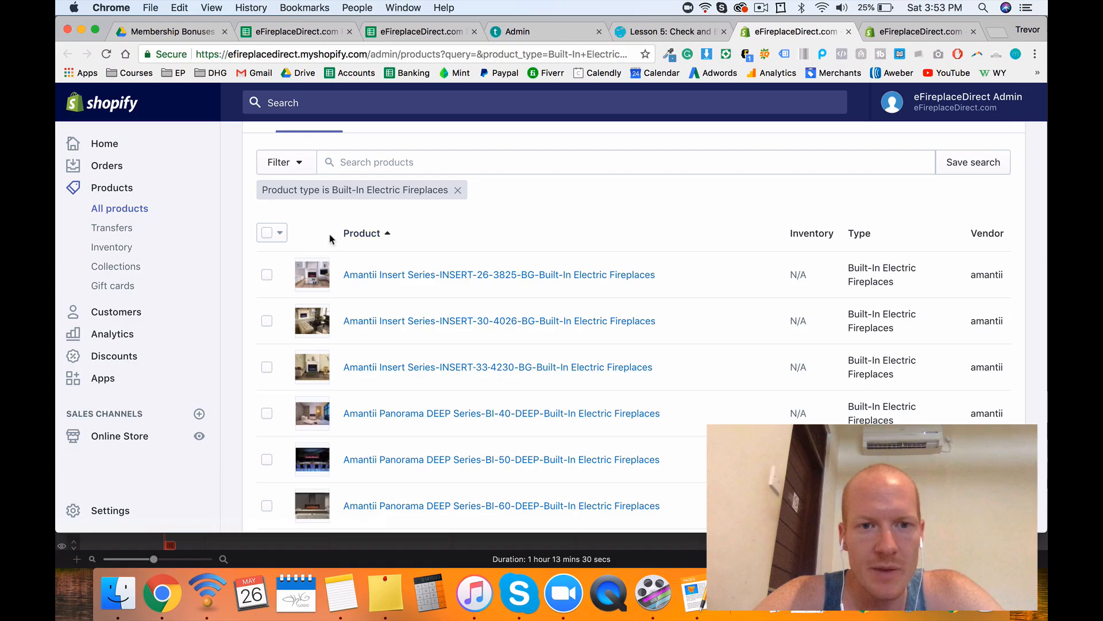
pyautogui.scroll(-3, 402, 241)
pyautogui.scroll(2, 345, 236)
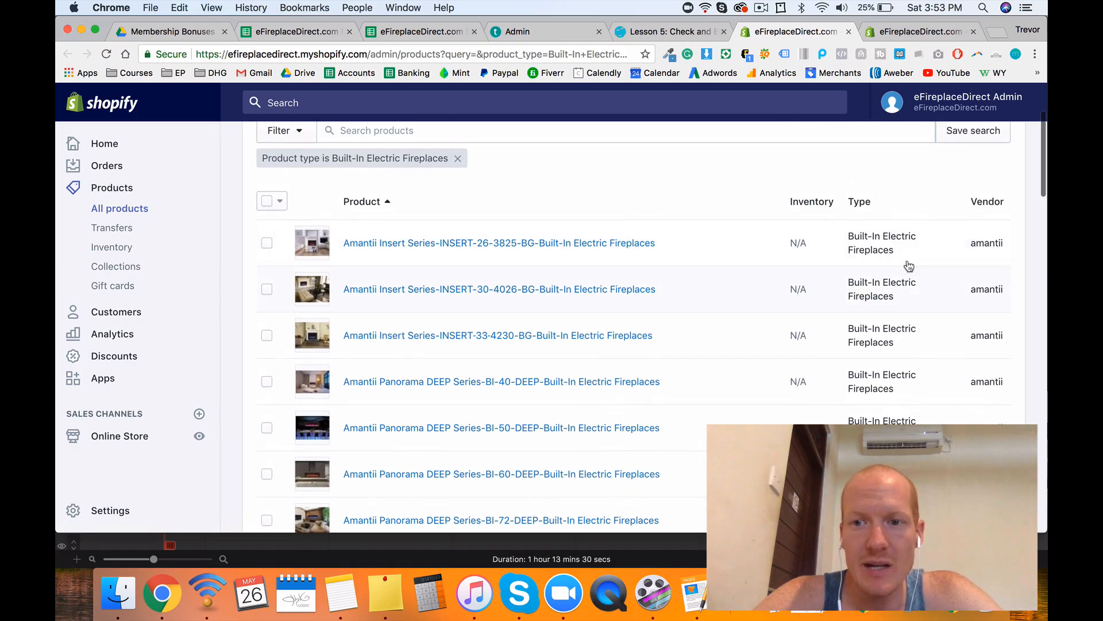
pyautogui.scroll(1, 397, 189)
pyautogui.click(280, 145)
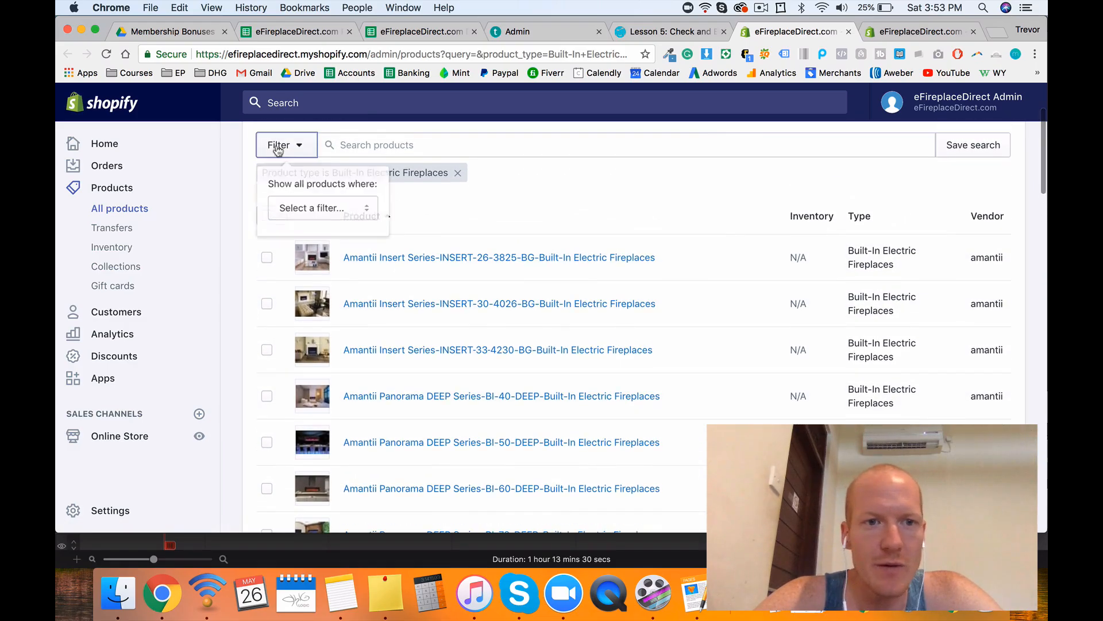
pyautogui.click(302, 221)
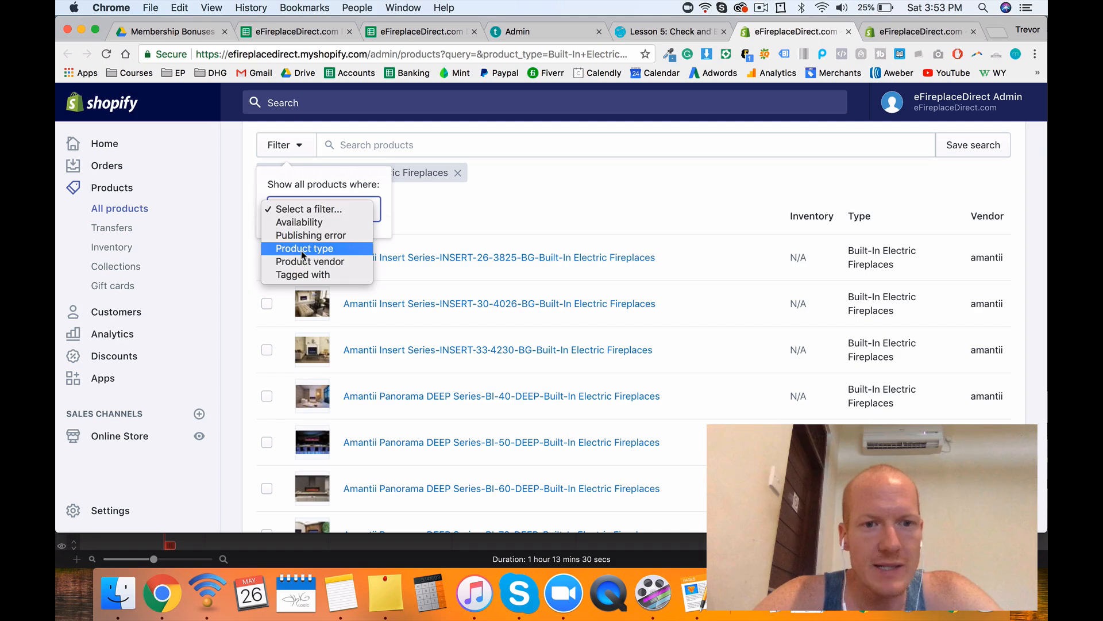
pyautogui.click(304, 248)
pyautogui.click(304, 256)
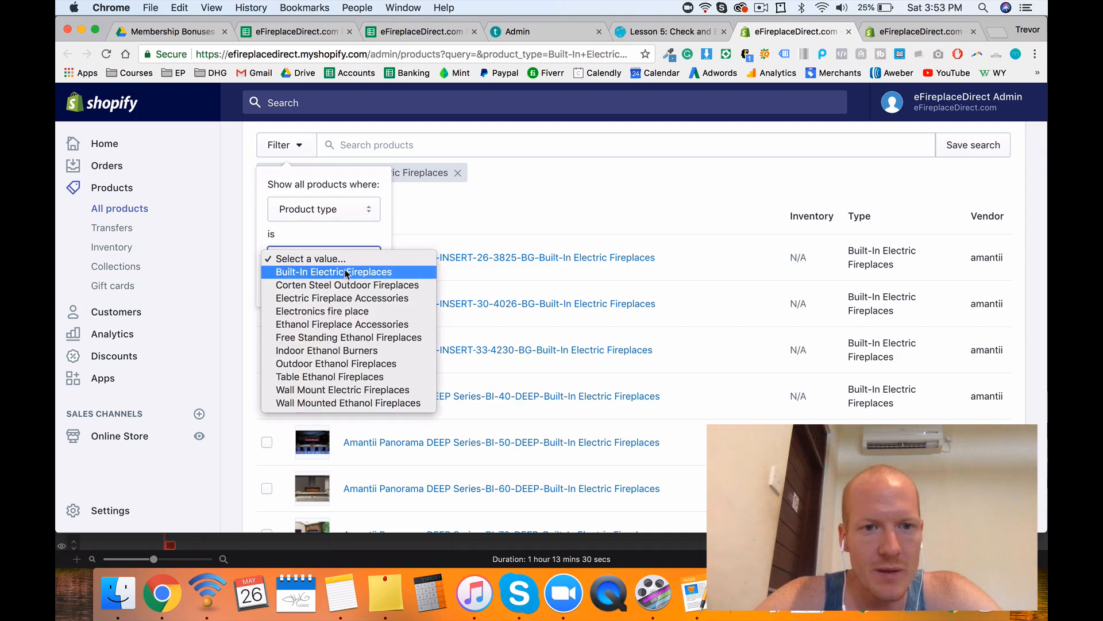
pyautogui.click(346, 273)
pyautogui.click(296, 285)
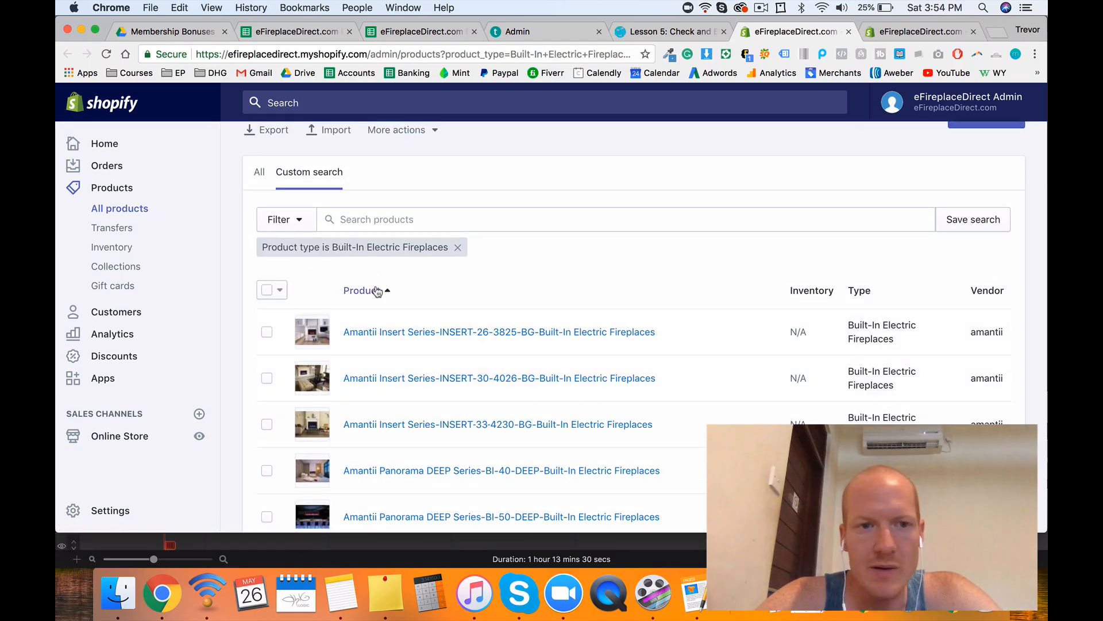
# Step: Add a product vendor filter for amantii and compare the filtered list with the products in the new collection
pyautogui.click(277, 226)
pyautogui.click(282, 279)
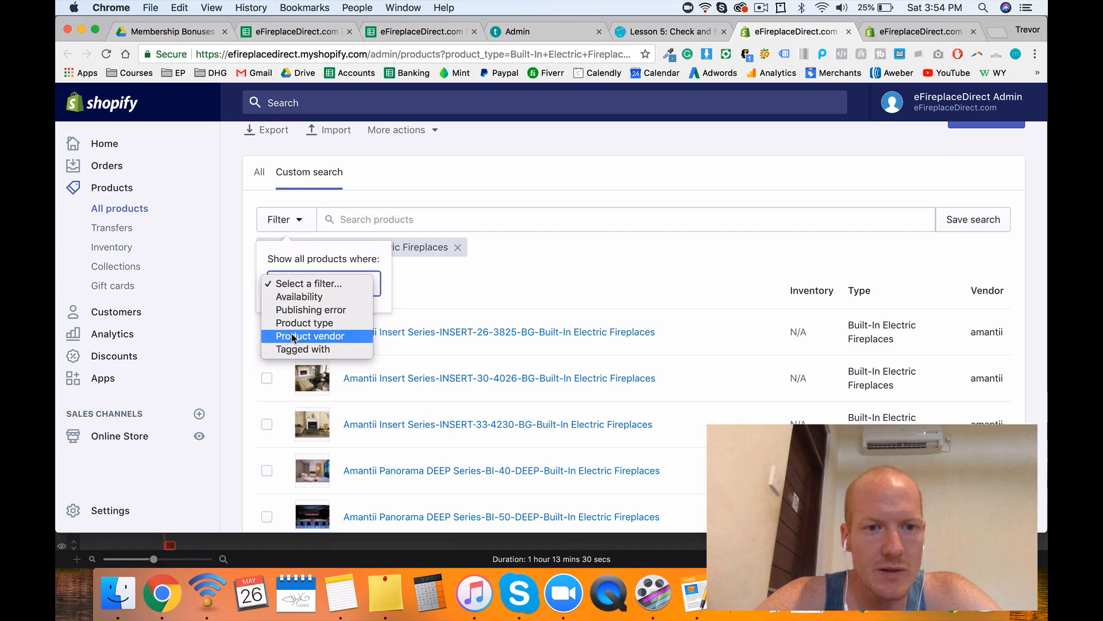
pyautogui.click(296, 333)
pyautogui.click(296, 333)
pyautogui.click(294, 351)
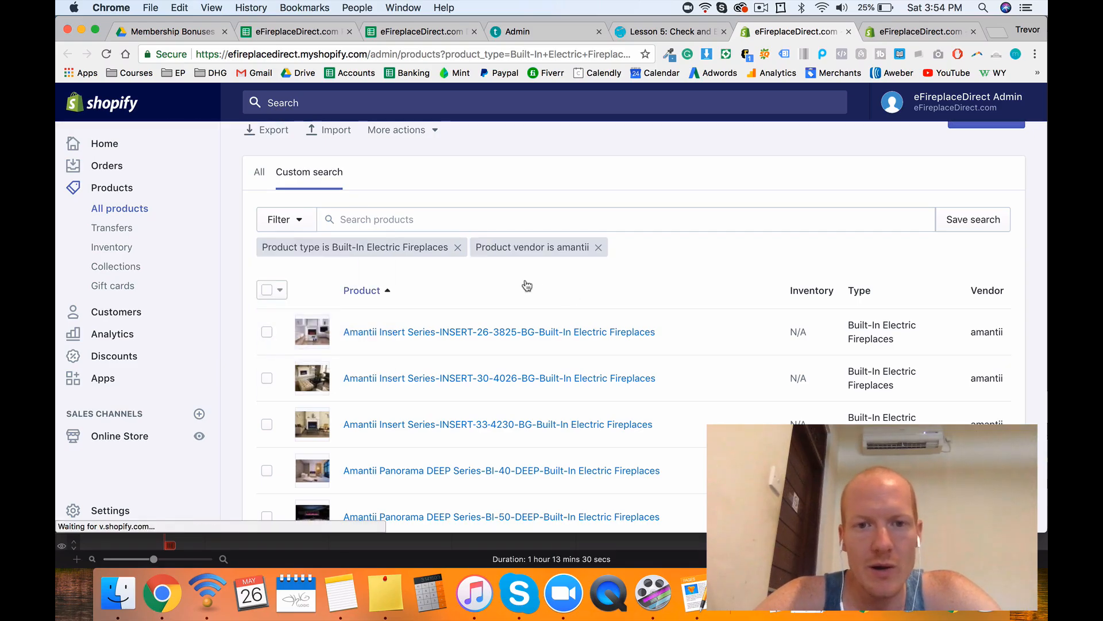
pyautogui.scroll(-4, 432, 379)
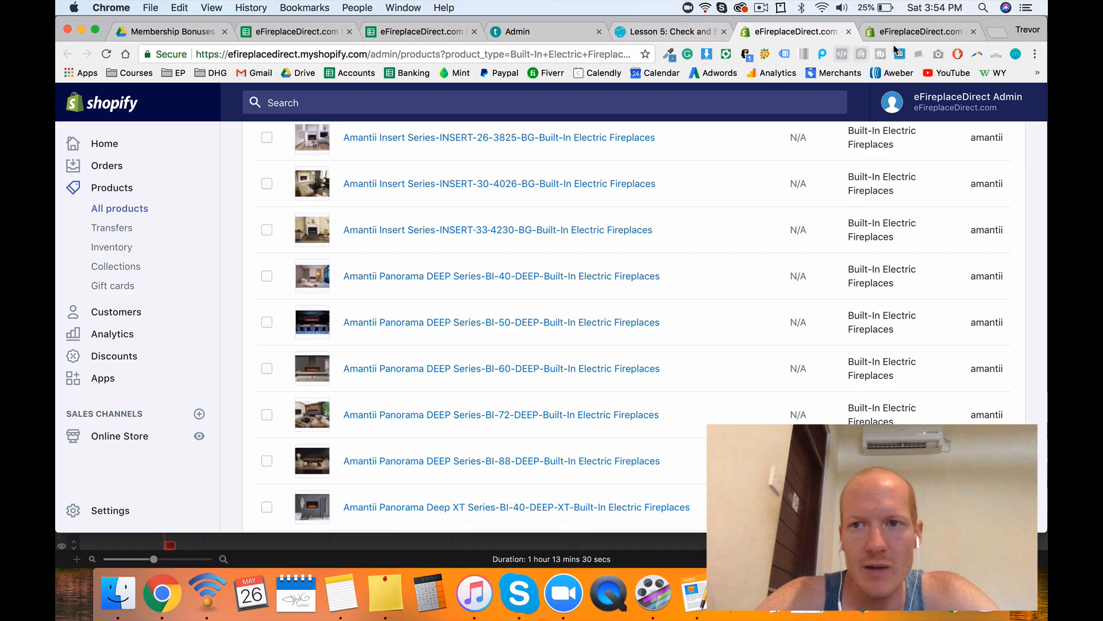
pyautogui.click(919, 31)
pyautogui.scroll(-10, 721, 298)
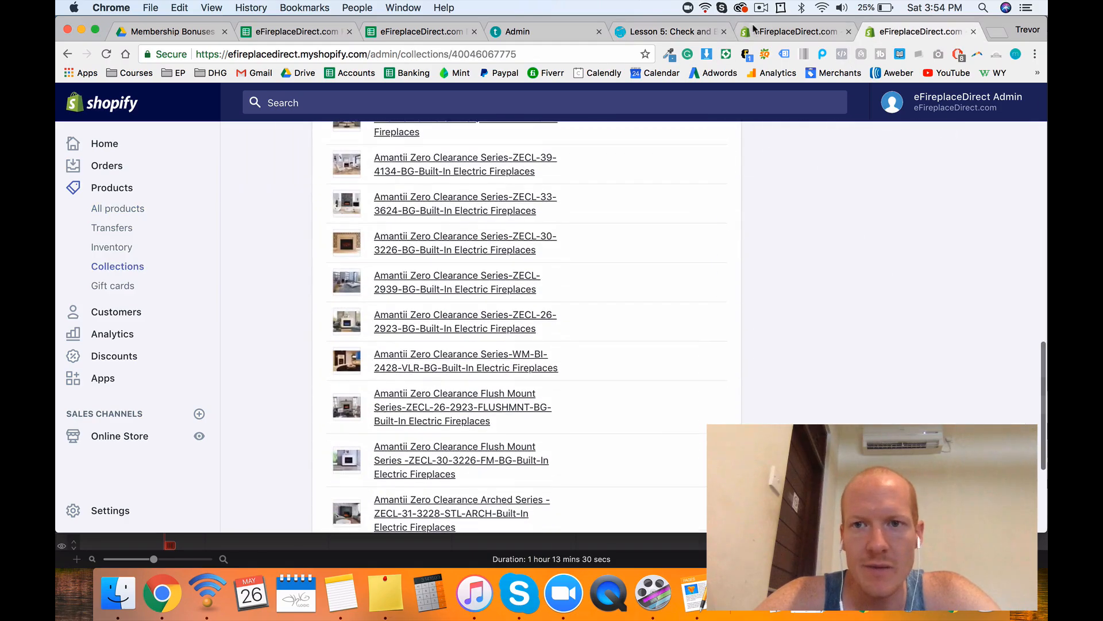
pyautogui.hotkey('ctrl', 'shift', 'Tab')
pyautogui.scroll(-2, 593, 366)
pyautogui.scroll(8, 593, 366)
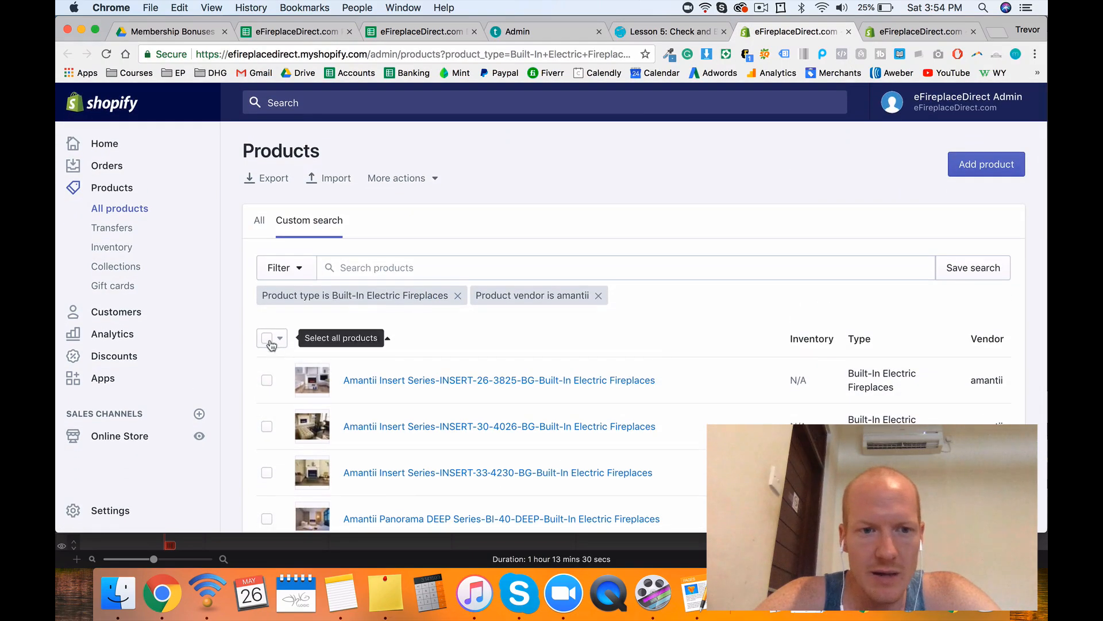
# Step: Select all filtered amantii products and copy the sub-type text Built-in Electric Fireplaces from the new collection's title
pyautogui.click(267, 338)
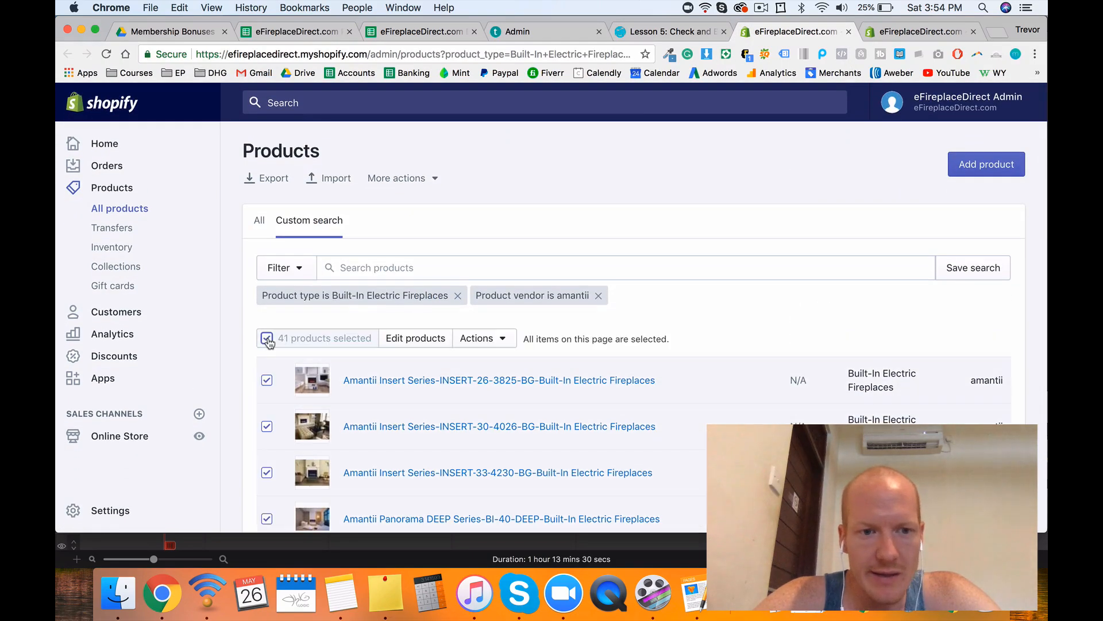
pyautogui.click(908, 32)
pyautogui.scroll(10, 554, 277)
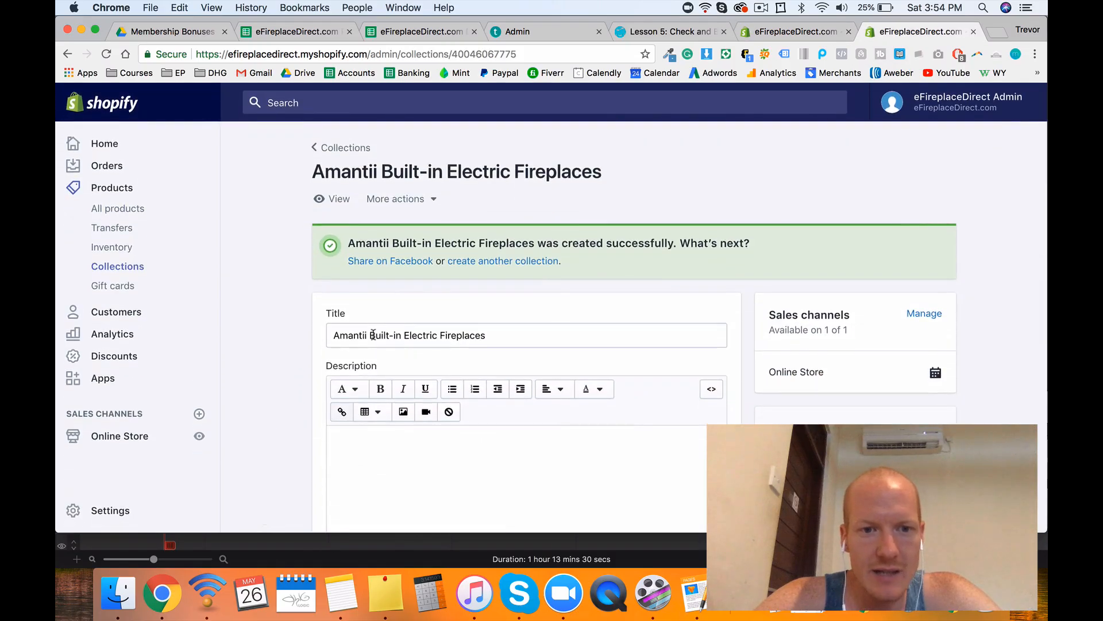
pyautogui.moveTo(370, 335); pyautogui.dragTo(486, 335)
pyautogui.press('super+c')
pyautogui.click(797, 38)
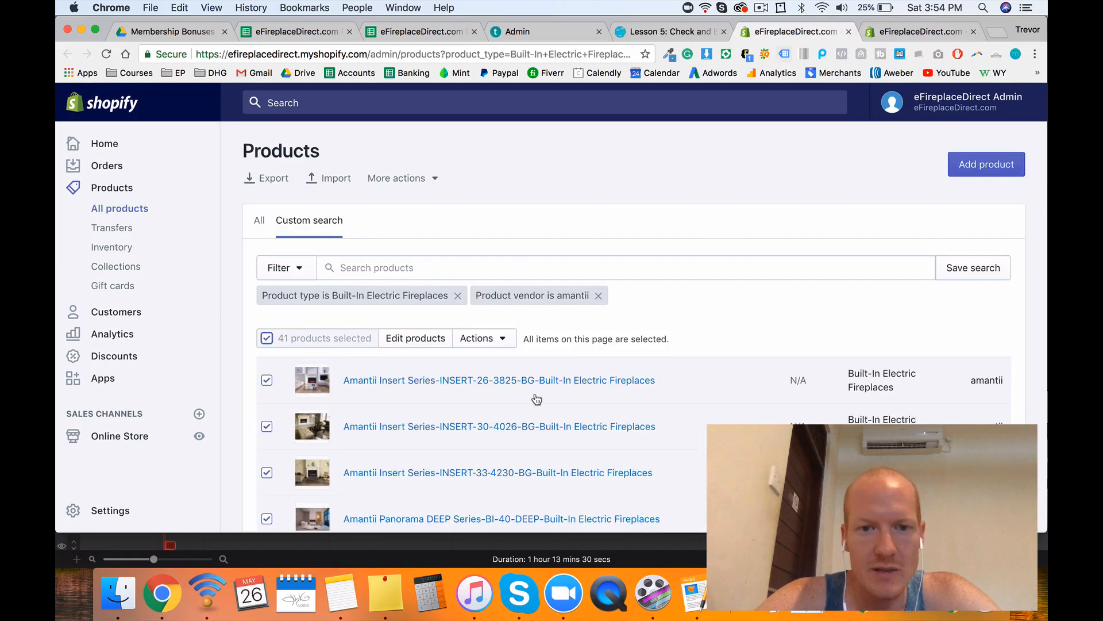
# Step: Add the copied tag Built-in Electric Fireplaces to all selected Amantii products and apply the changes
pyautogui.scroll(-2, 517, 287)
pyautogui.scroll(2, 500, 310)
pyautogui.click(475, 318)
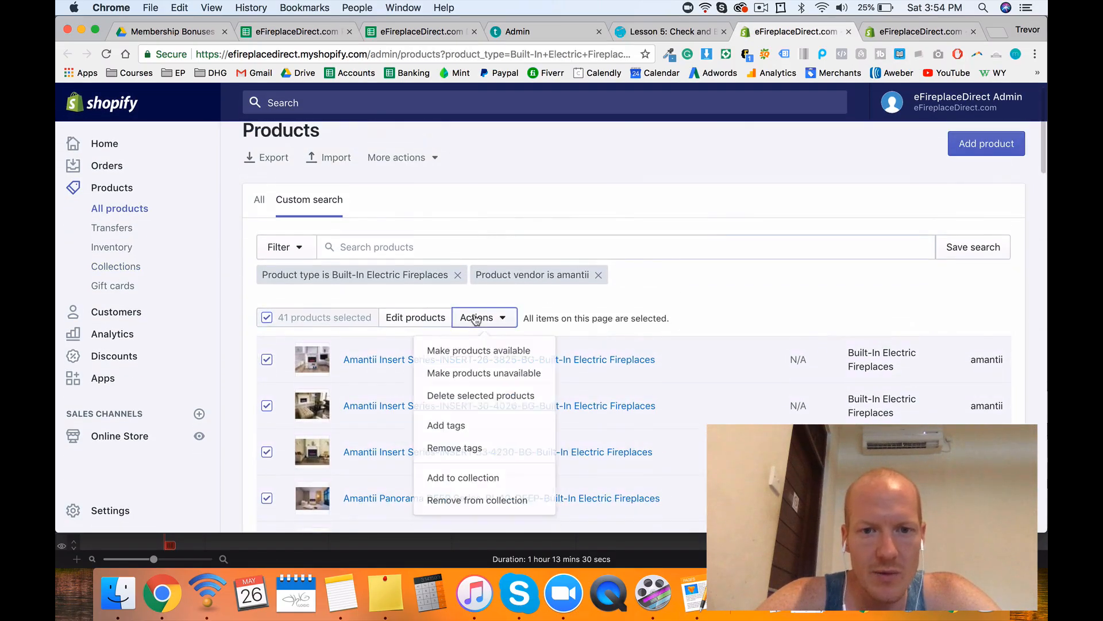
pyautogui.click(467, 427)
pyautogui.click(556, 215)
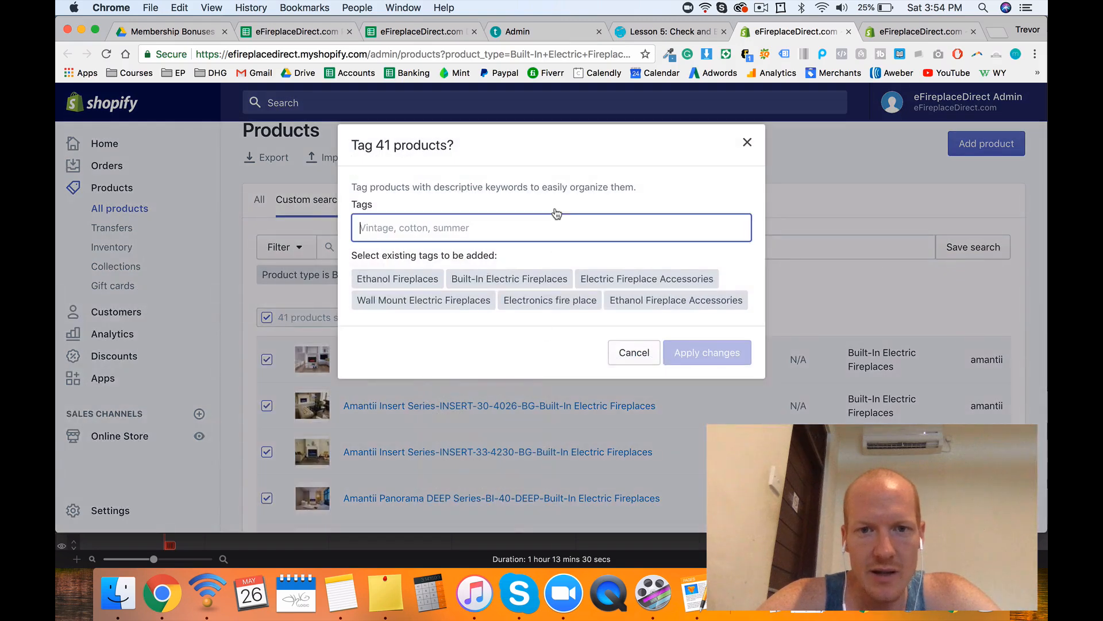
pyautogui.press('super+v')
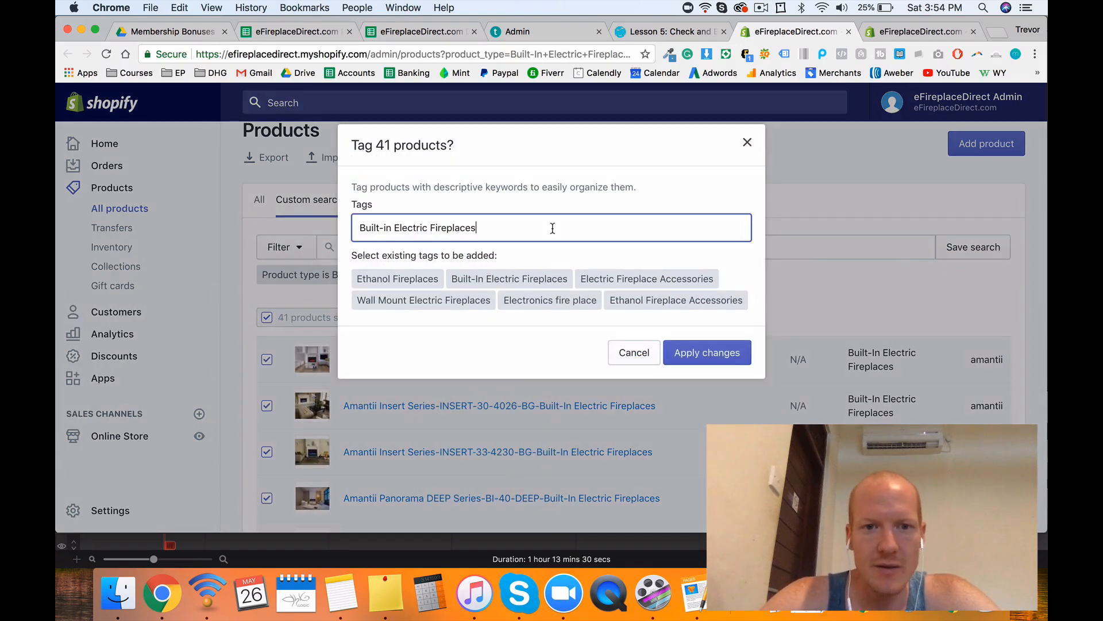
pyautogui.press('Return')
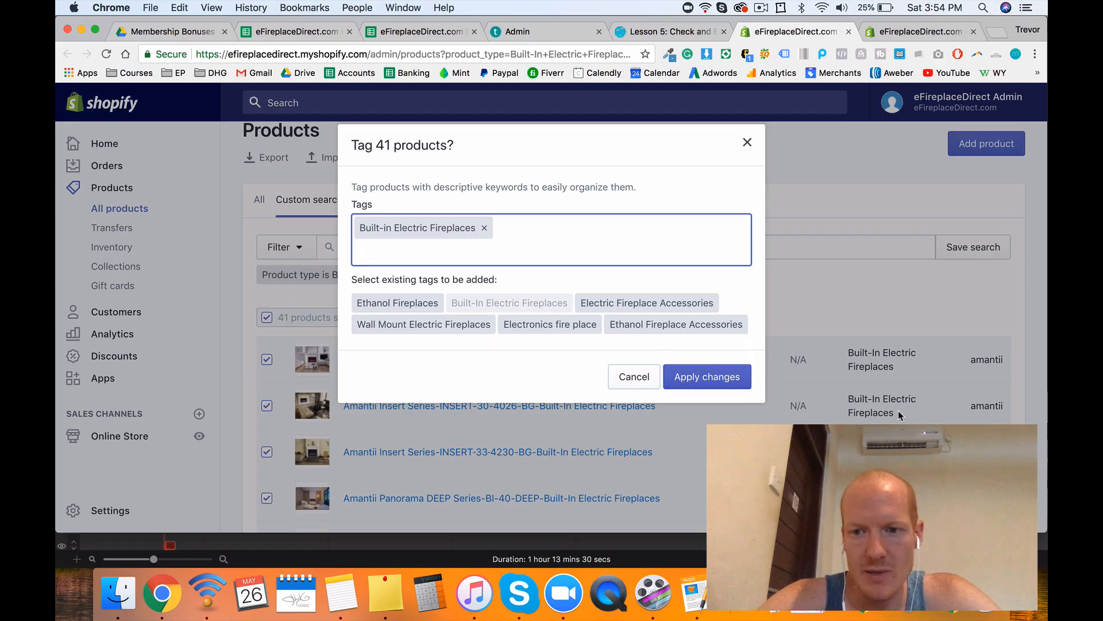
pyautogui.click(700, 382)
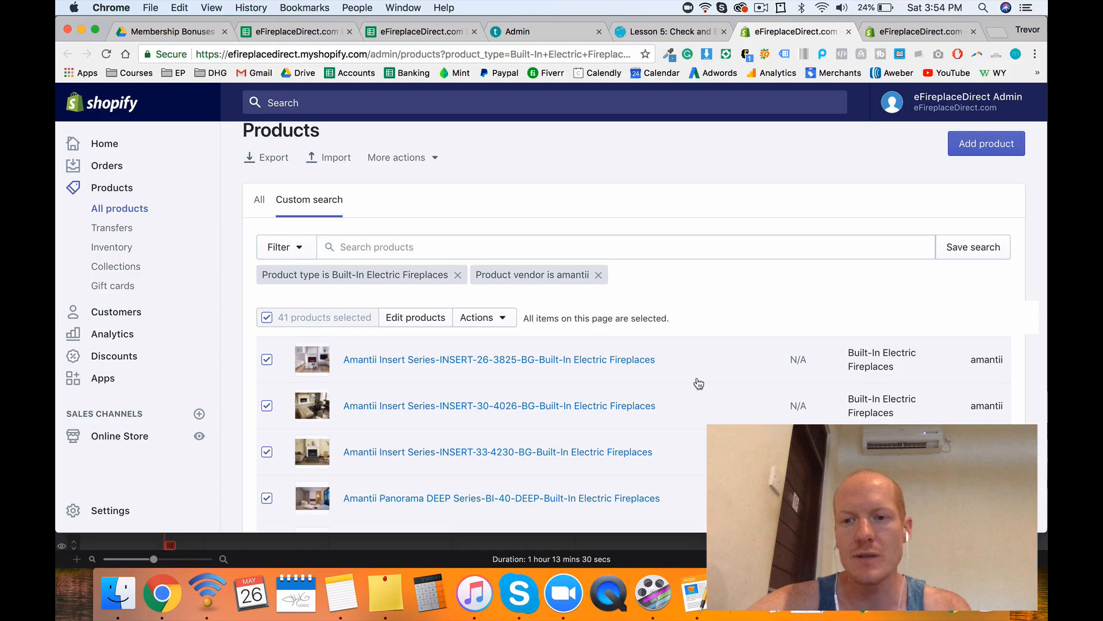
# Step: Compare the tagged product list with the contents of the Amantii Built-in Electric Fireplaces collection
pyautogui.scroll(-15, 698, 383)
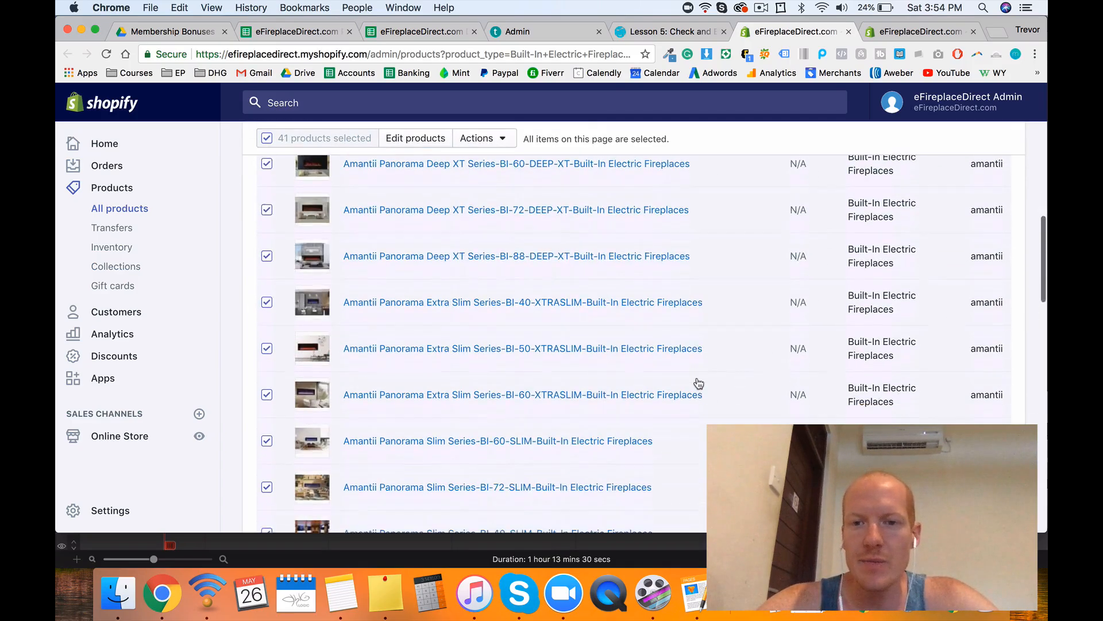
pyautogui.scroll(15, 699, 383)
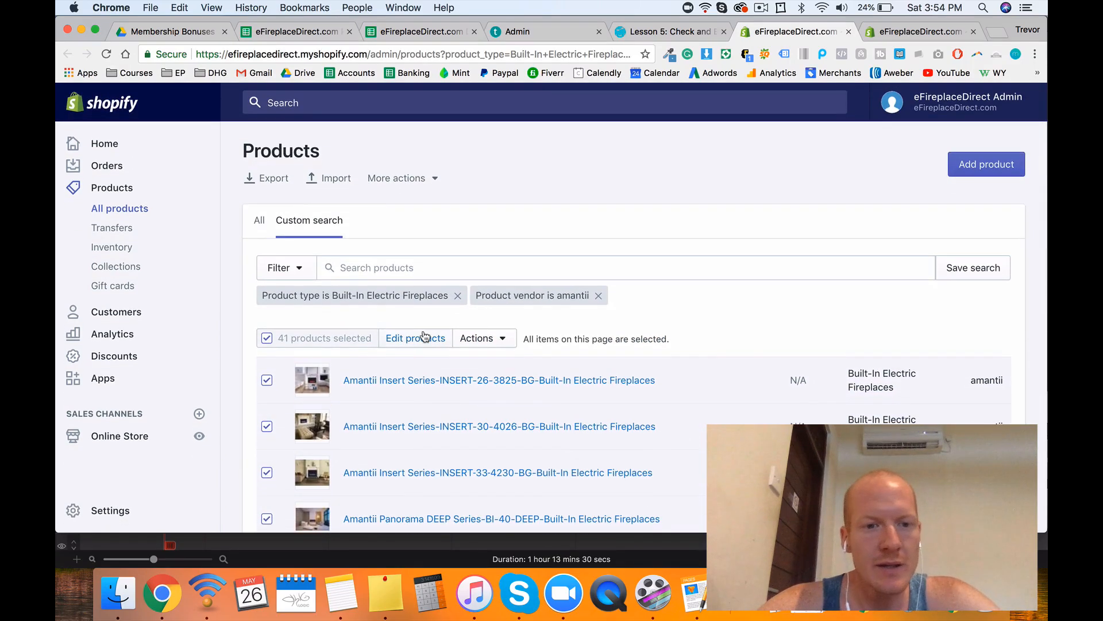
pyautogui.click(416, 343)
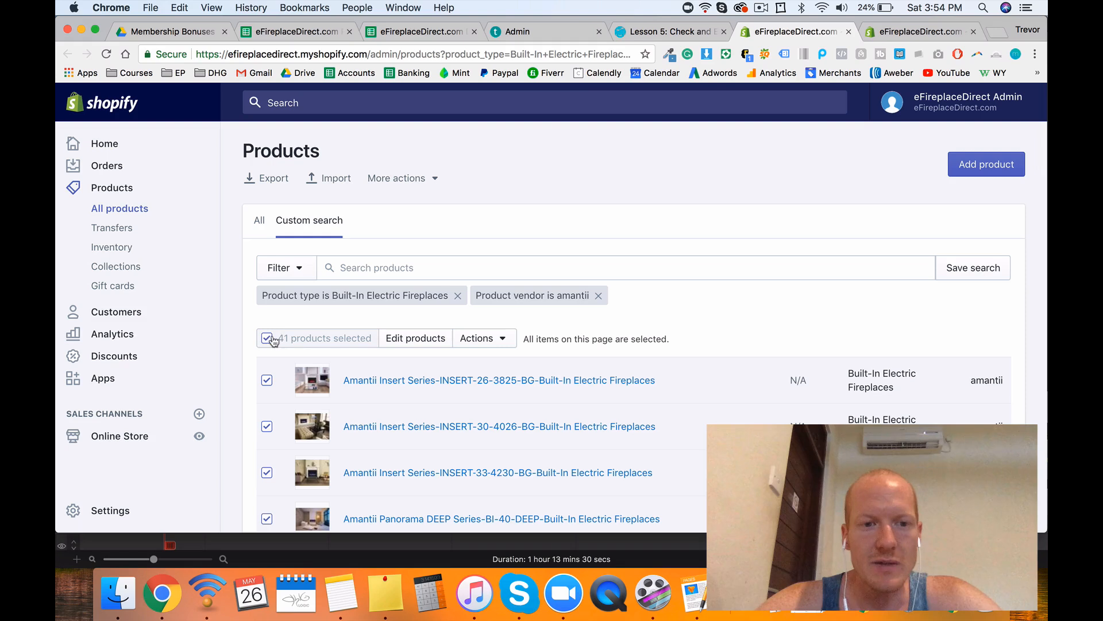
pyautogui.click(895, 35)
pyautogui.click(750, 296)
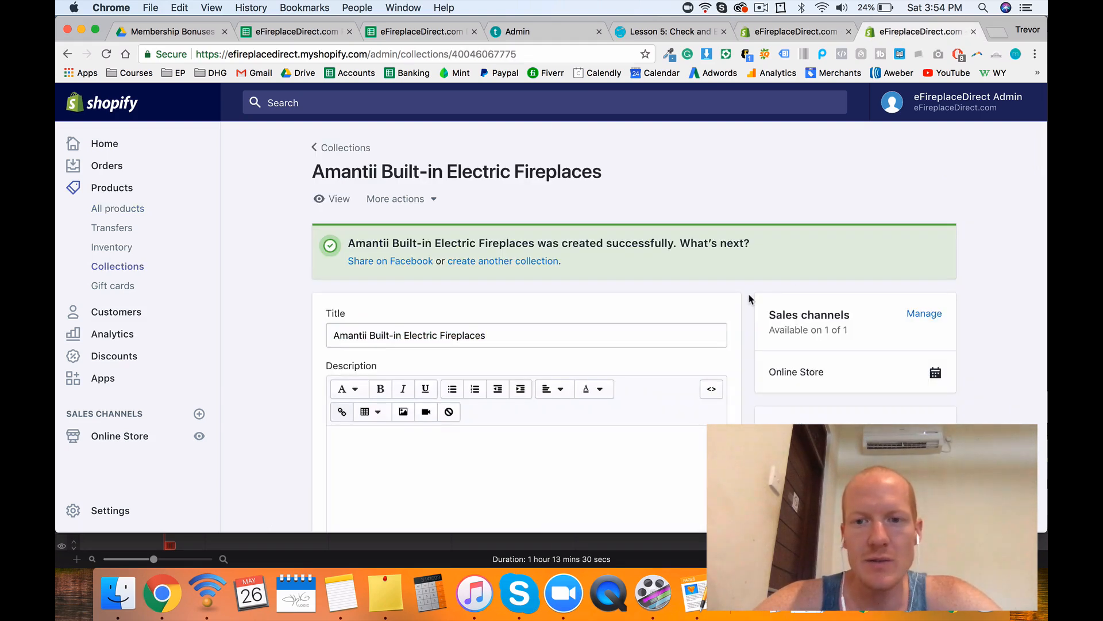
pyautogui.scroll(-2, 749, 299)
pyautogui.scroll(-4, 749, 298)
pyautogui.scroll(6, 749, 298)
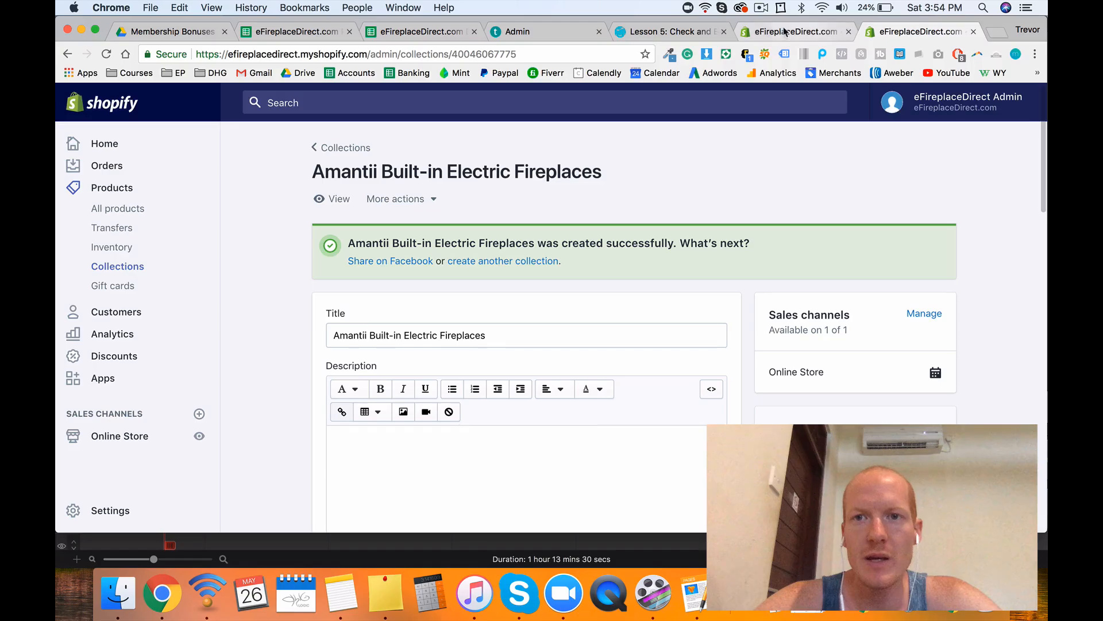
pyautogui.click(761, 10)
pyautogui.click(776, 35)
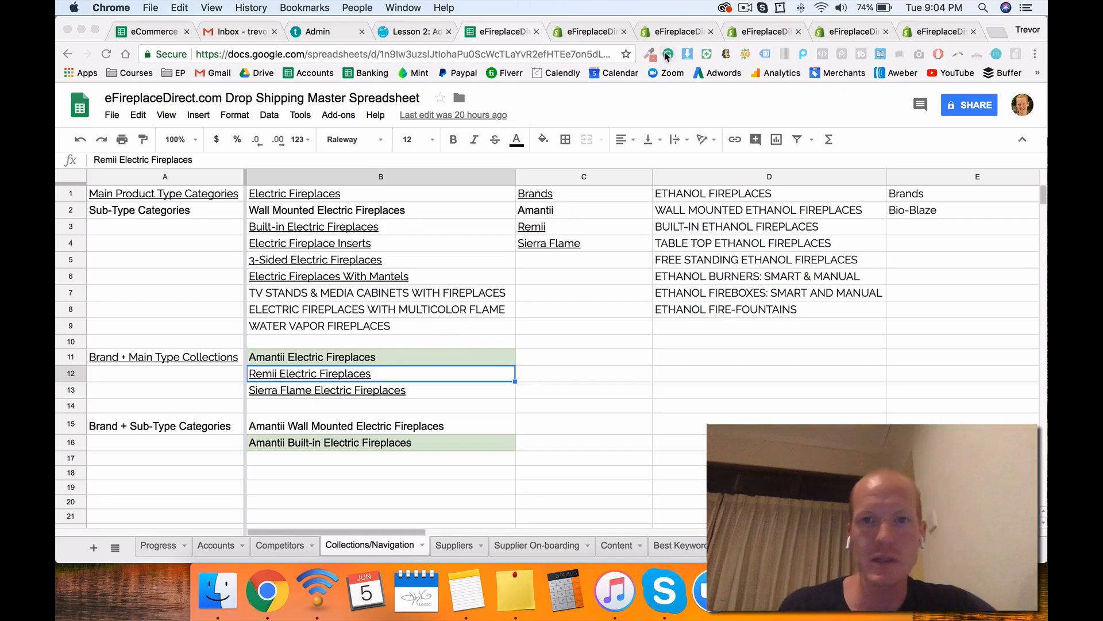
# Step: Open the current theme, Shoptimized-Theme-4-14-1, for customization from the store's Themes page
pyautogui.click(589, 35)
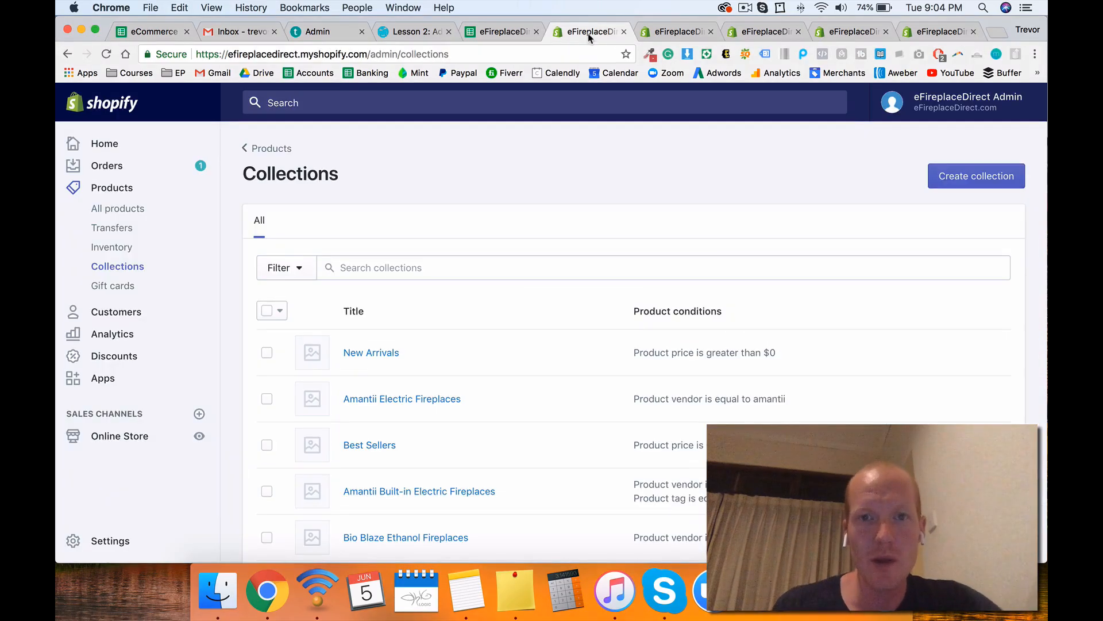
pyautogui.click(681, 33)
pyautogui.click(767, 33)
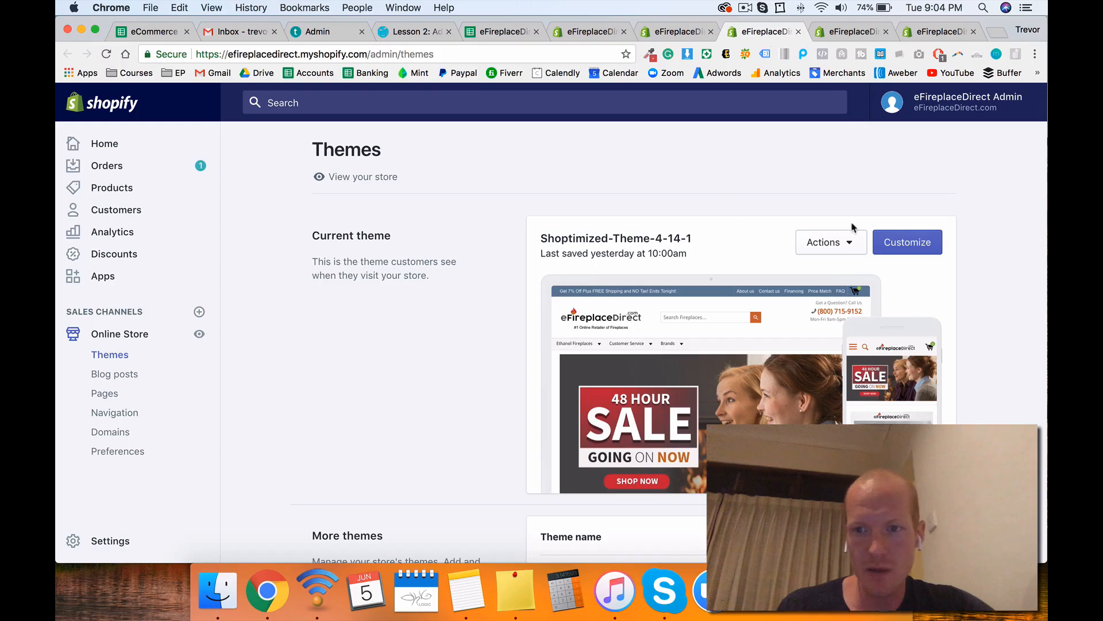
pyautogui.click(899, 241)
# Step: Review the store's navigation menus, the collections list and the spreadsheet's map of types, sub-types and brands
pyautogui.click(675, 40)
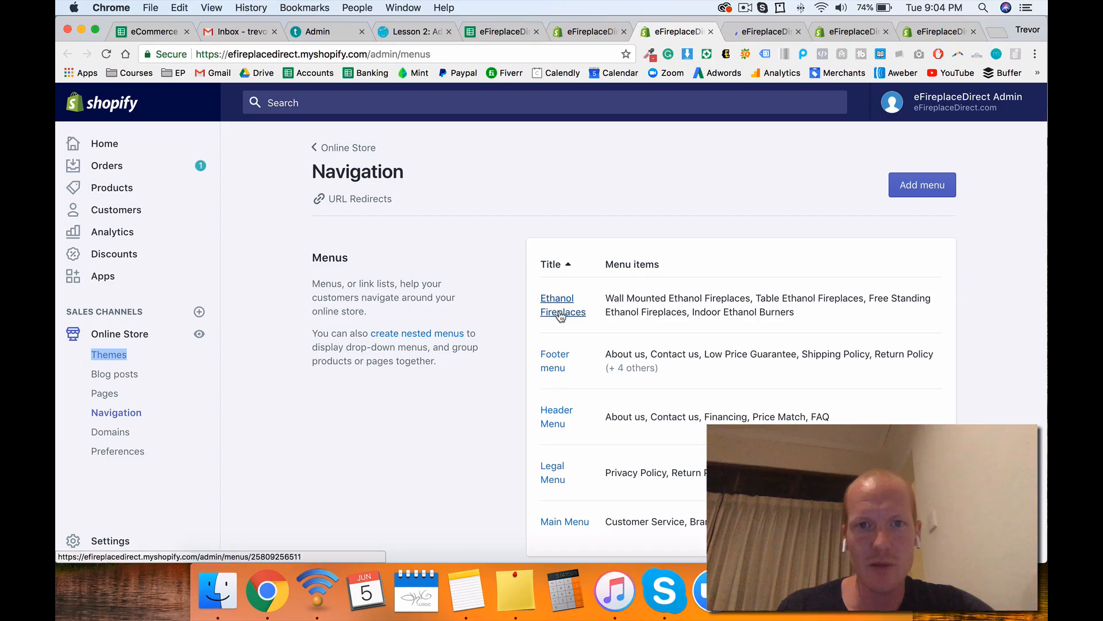
pyautogui.click(582, 29)
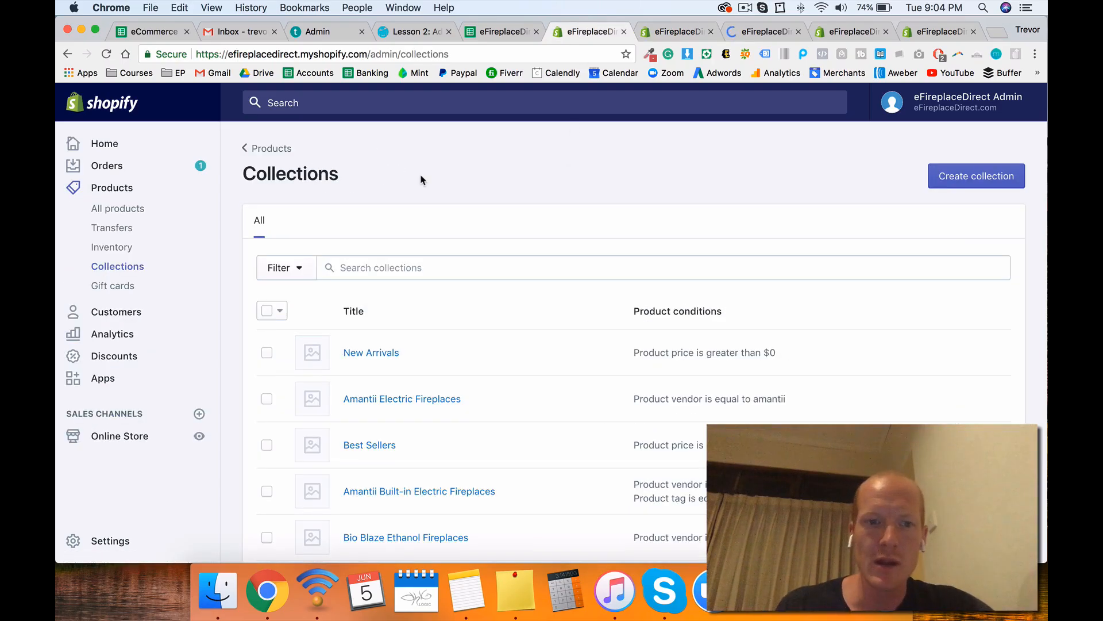
pyautogui.click(501, 36)
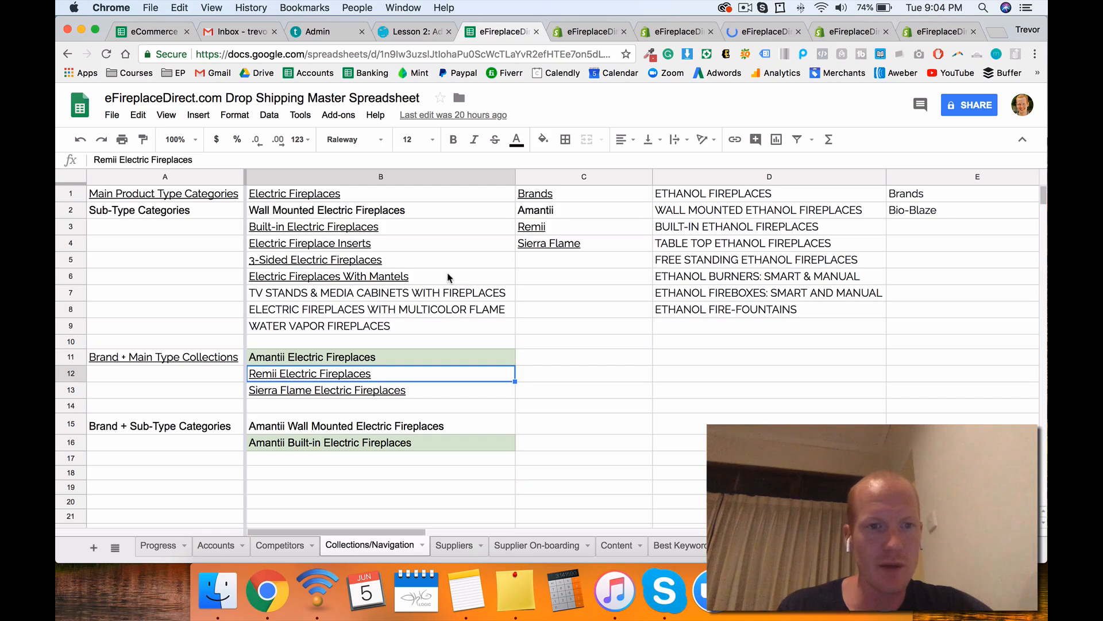
pyautogui.click(544, 322)
pyautogui.click(541, 344)
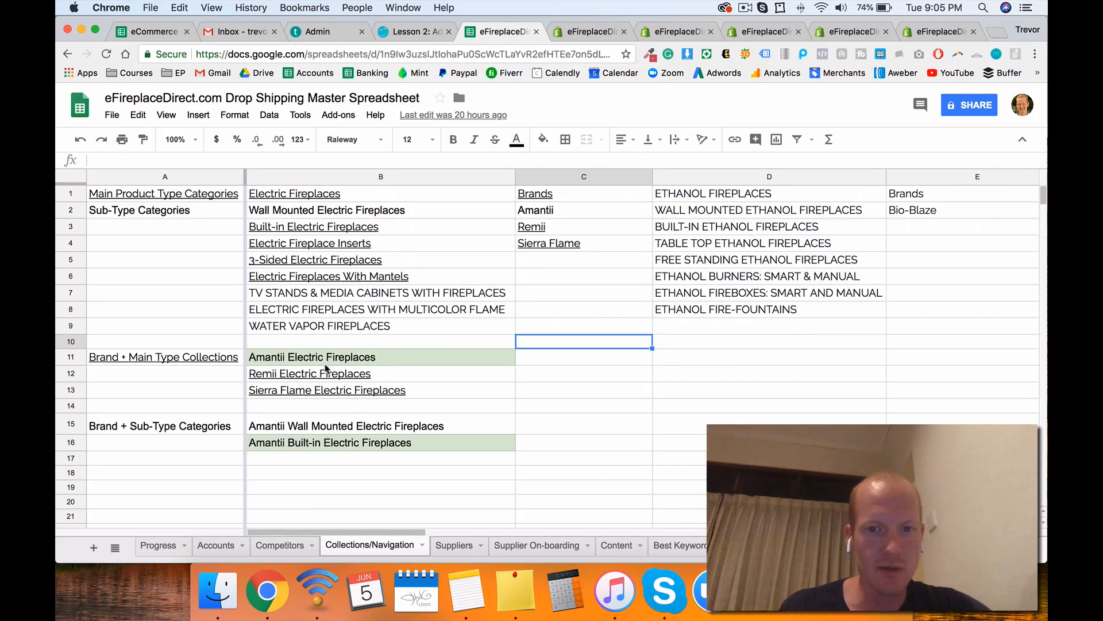
pyautogui.click(575, 30)
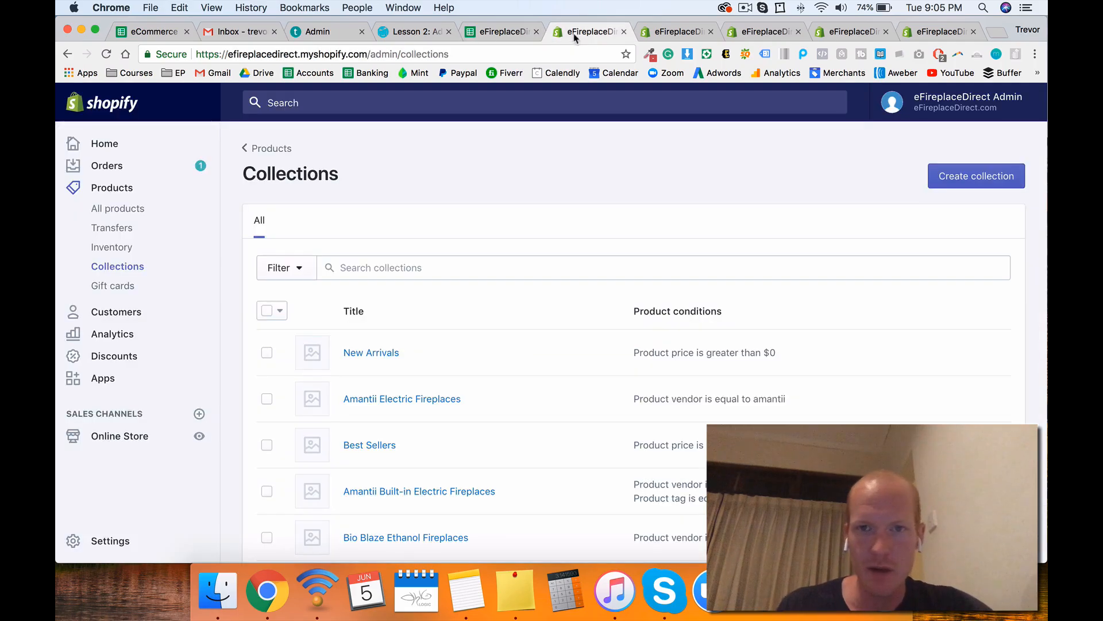
pyautogui.click(500, 31)
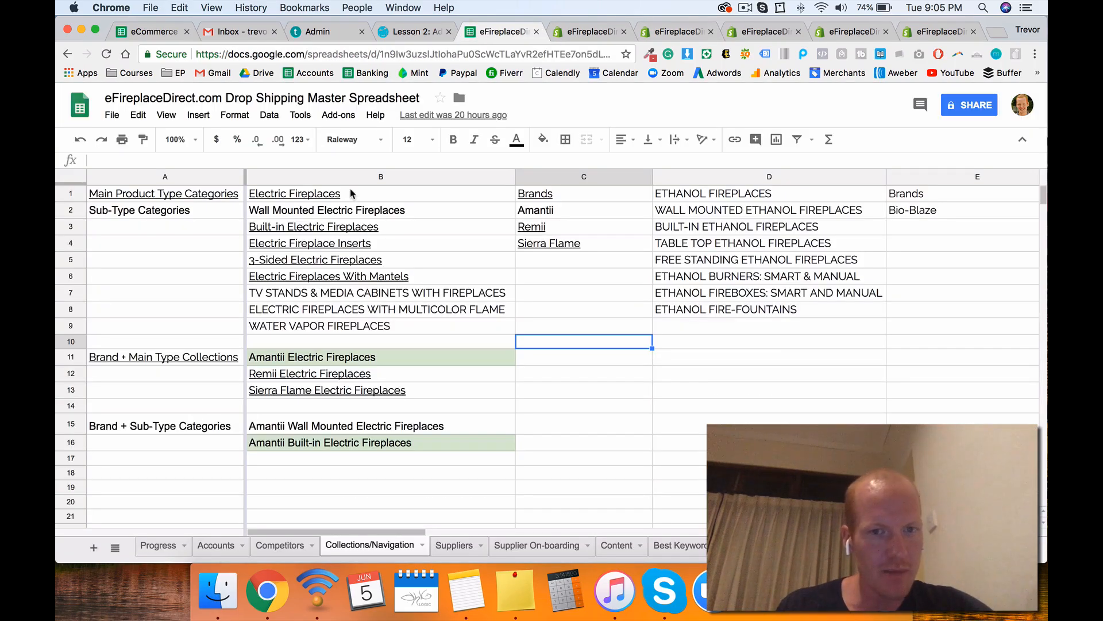
# Step: Copy the main product type Electric Fireplaces from the spreadsheet, search the collections for it, and choose the collection with that exact title
pyautogui.click(337, 198)
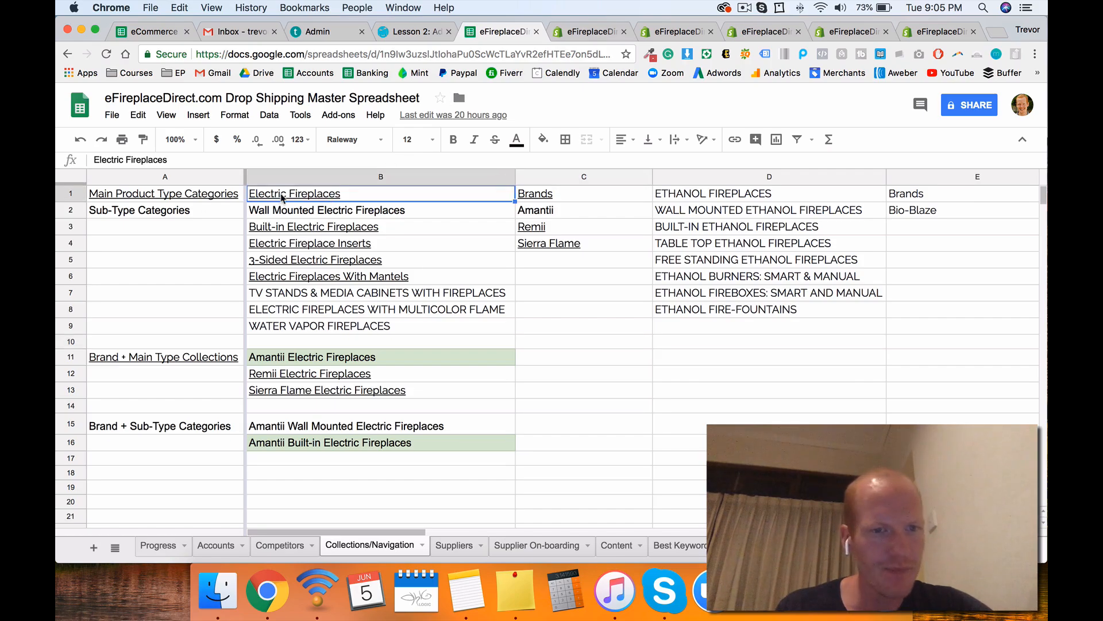
pyautogui.click(569, 33)
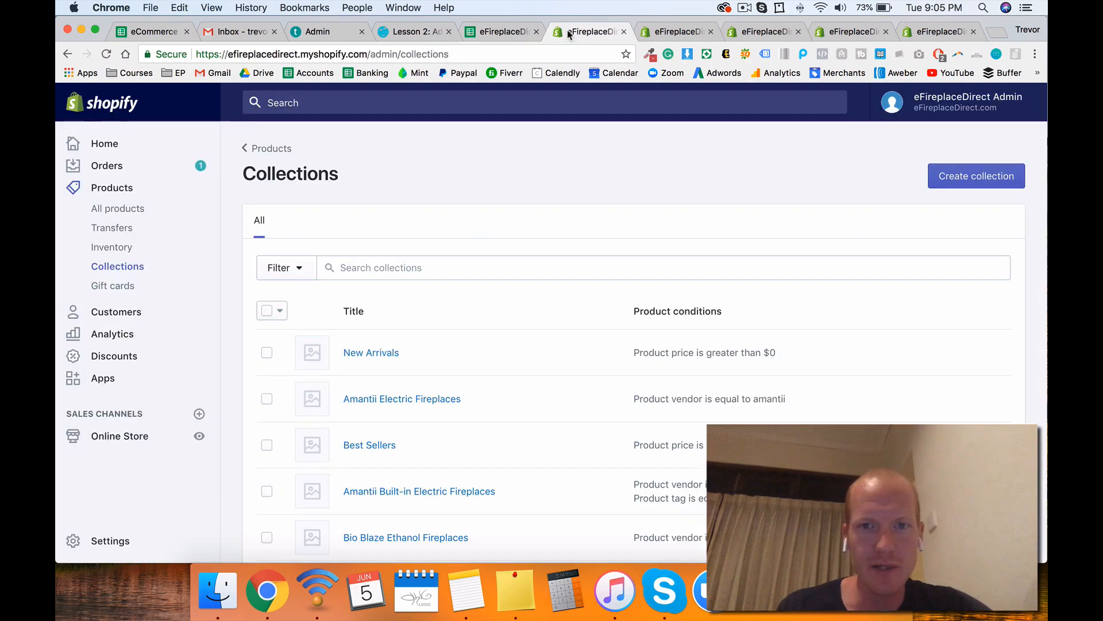
pyautogui.click(425, 269)
pyautogui.write('Electric Fireplaces')
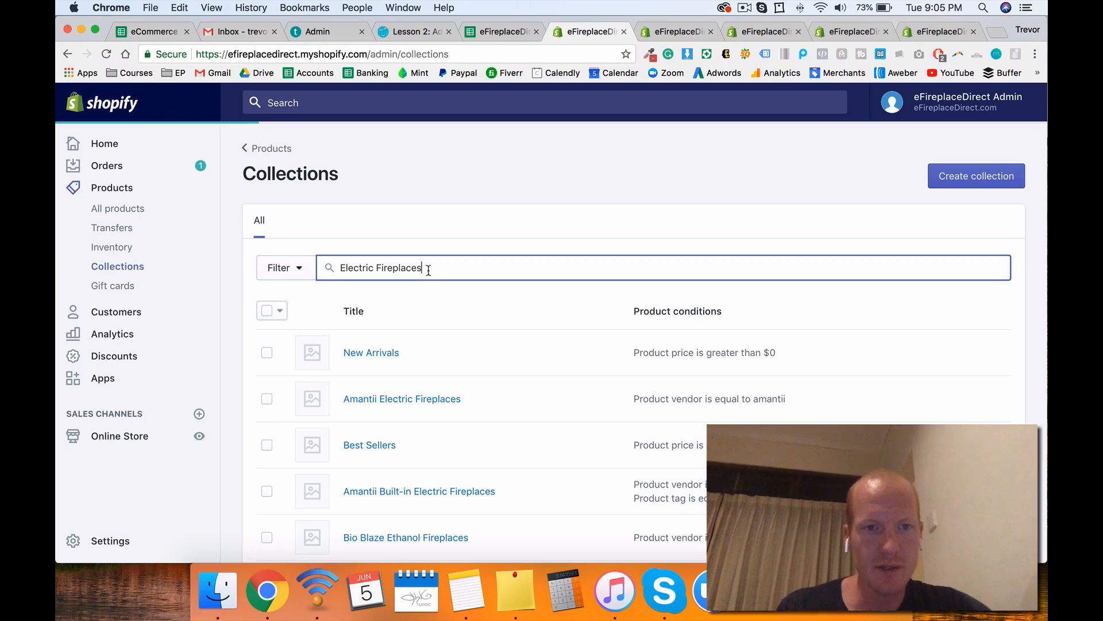
pyautogui.scroll(-2, 417, 356)
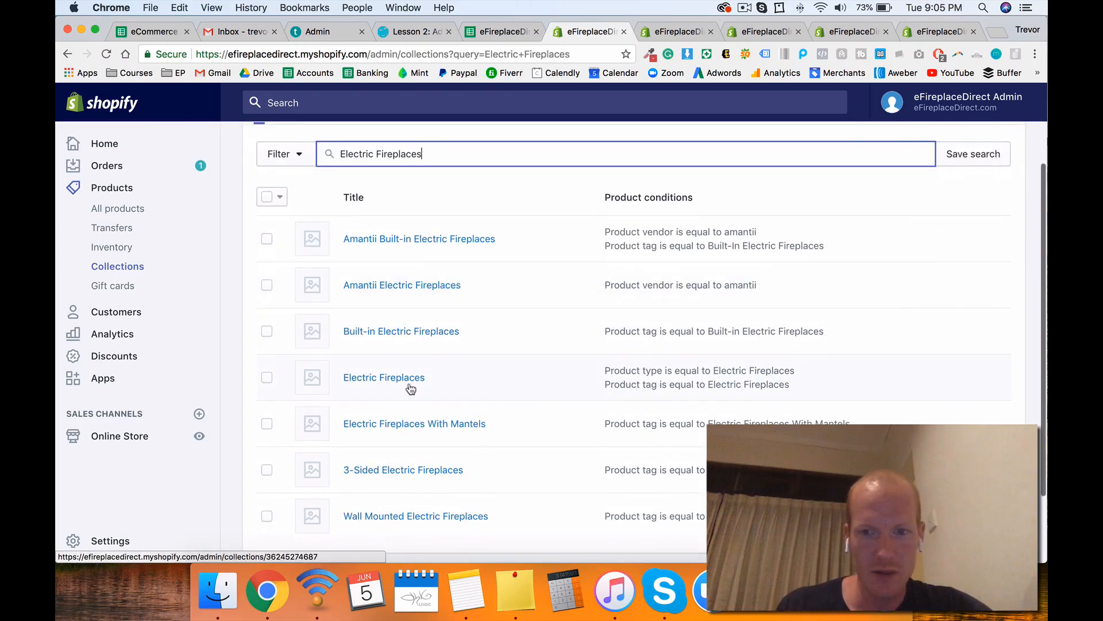
pyautogui.click(411, 388)
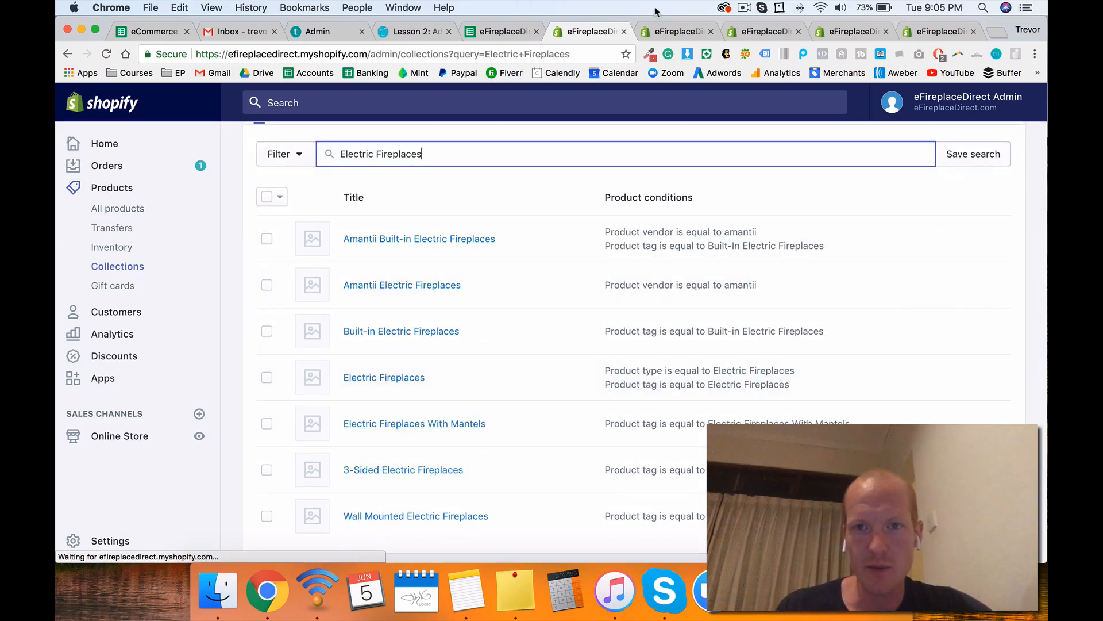
# Step: Start a new menu in the store navigation and open the Megamenu 2 settings in the theme editor
pyautogui.click(672, 31)
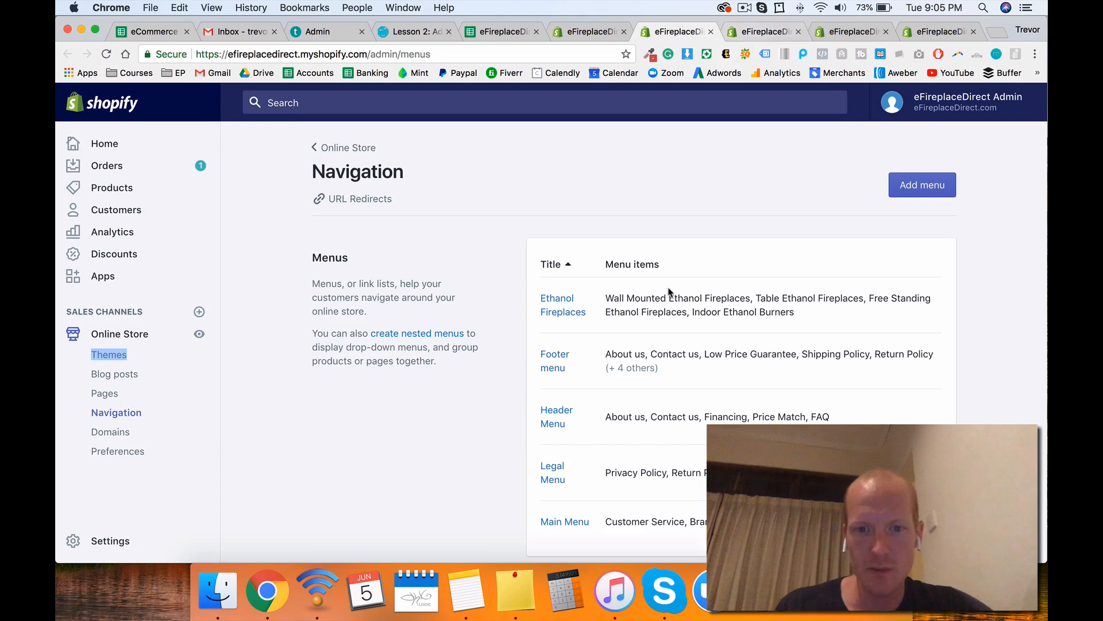
pyautogui.scroll(-1, 668, 292)
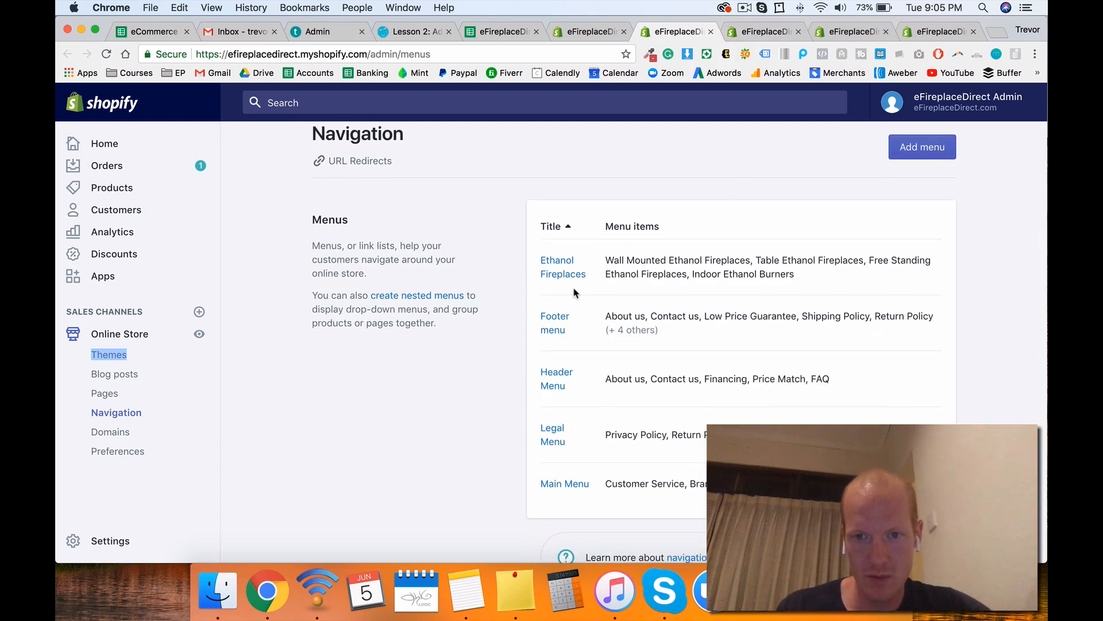
pyautogui.click(759, 31)
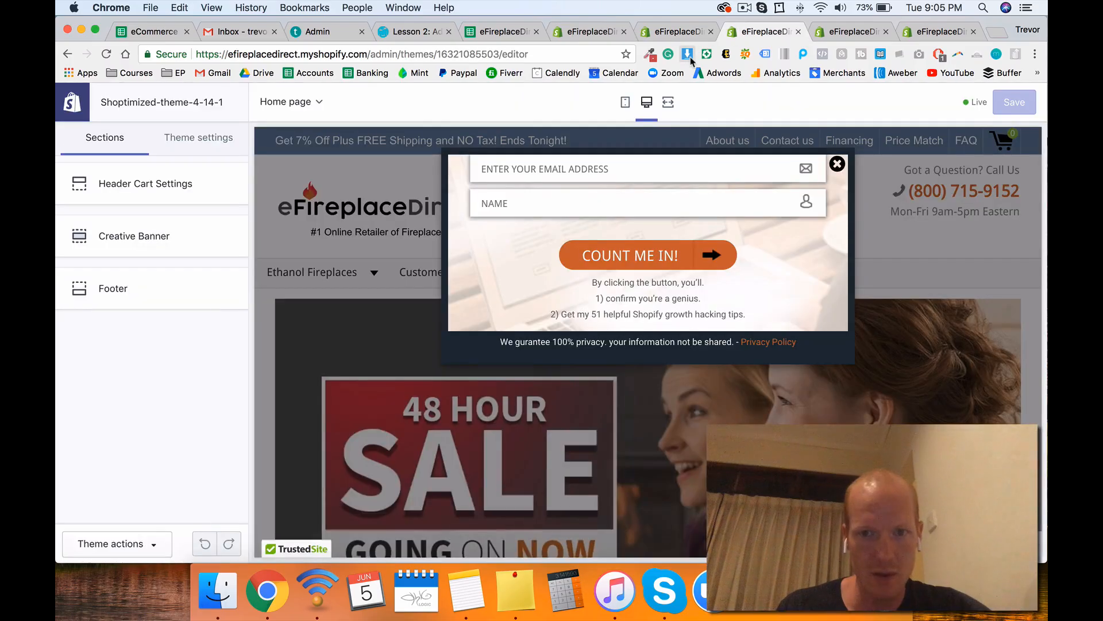
pyautogui.click(837, 165)
pyautogui.click(199, 138)
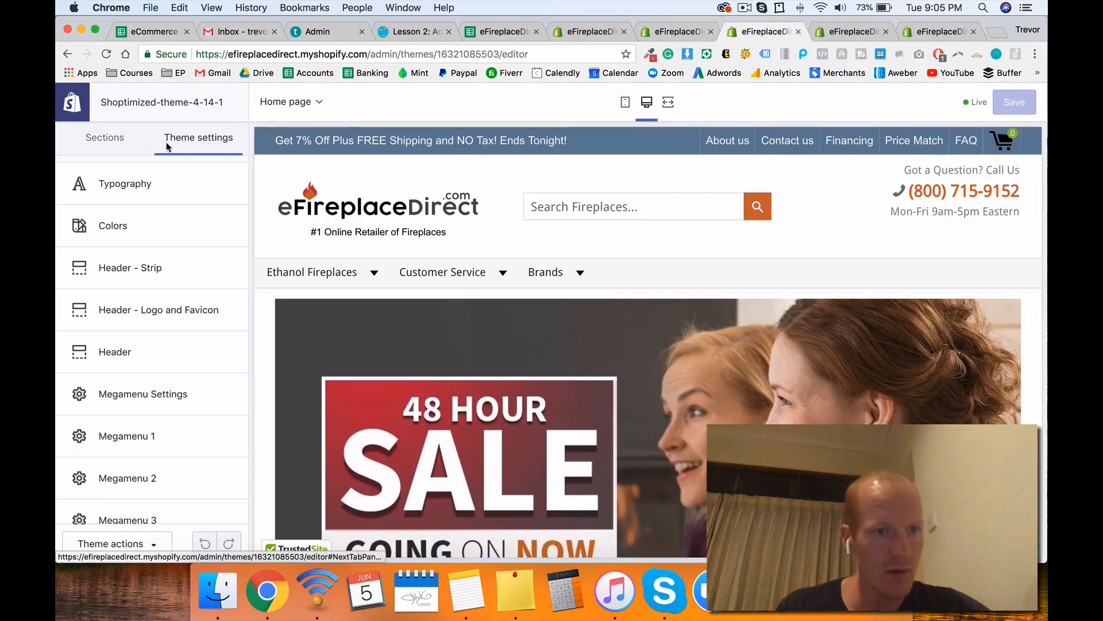
pyautogui.scroll(-3, 121, 333)
pyautogui.click(121, 362)
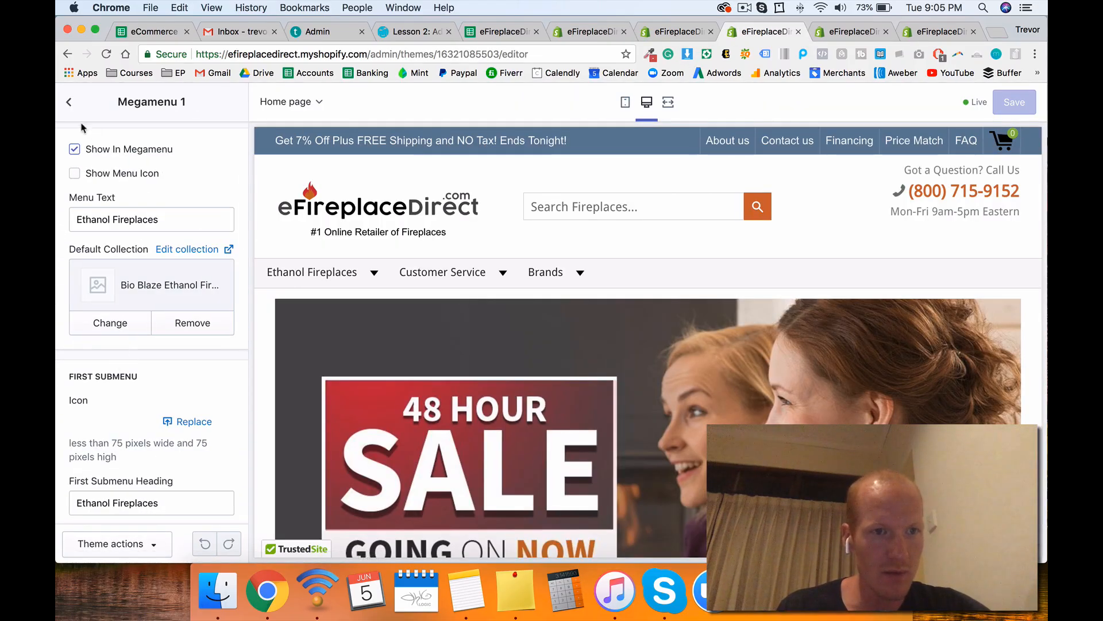
pyautogui.click(68, 101)
pyautogui.click(121, 410)
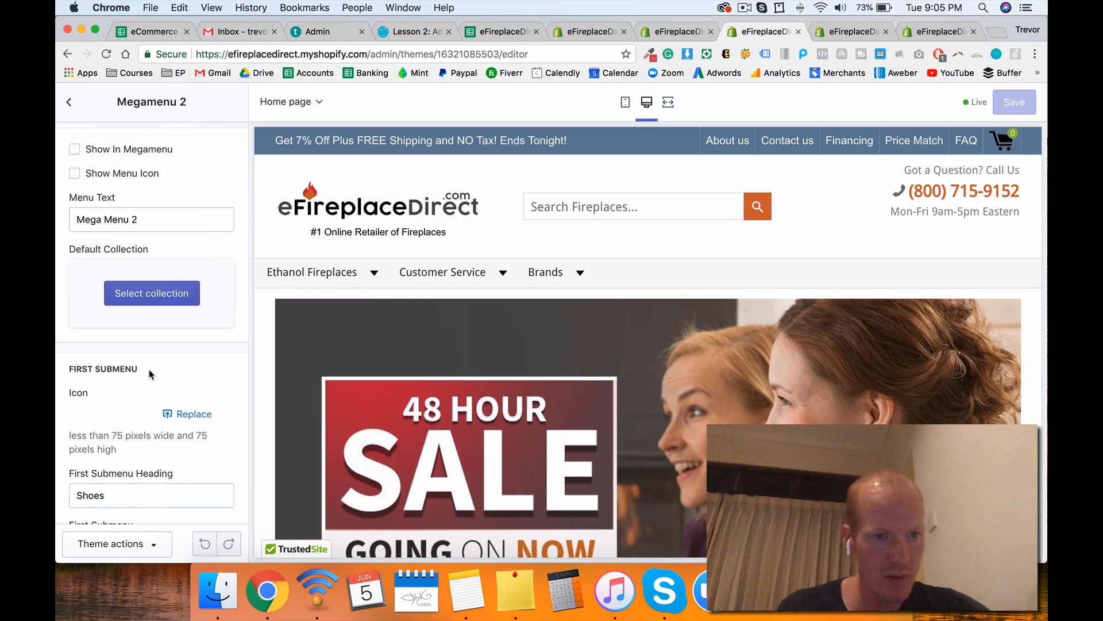
# Step: Set the menu text of Megamenu 2 to Electric Fireplaces
pyautogui.scroll(-2, 151, 374)
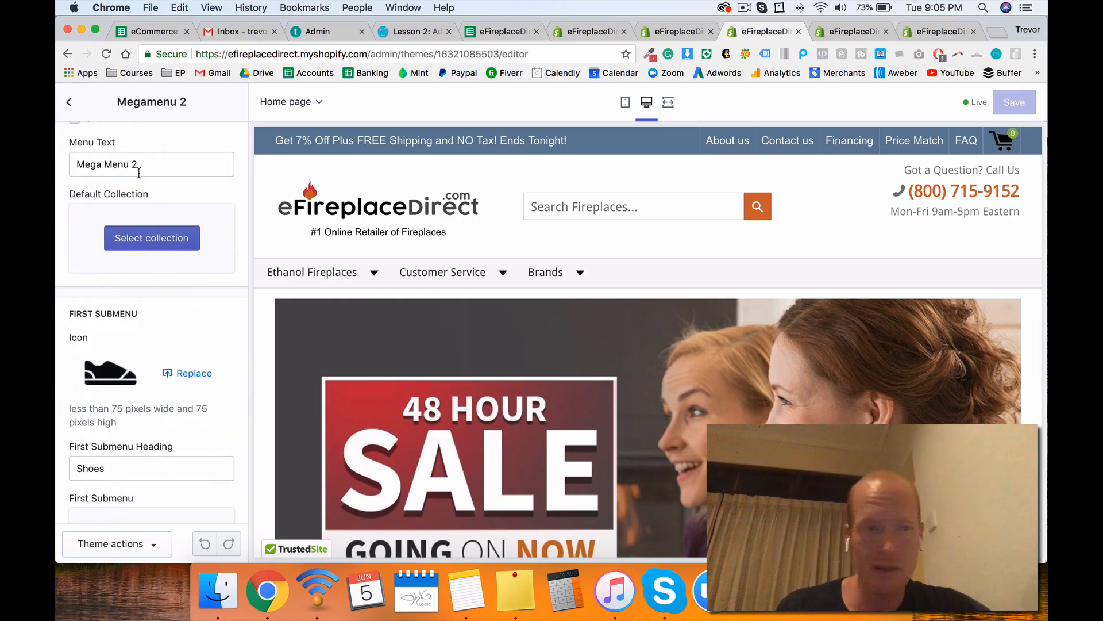
pyautogui.scroll(2, 138, 172)
pyautogui.click(131, 222)
pyautogui.press('super+a')
pyautogui.write('Electric Fireplaces')
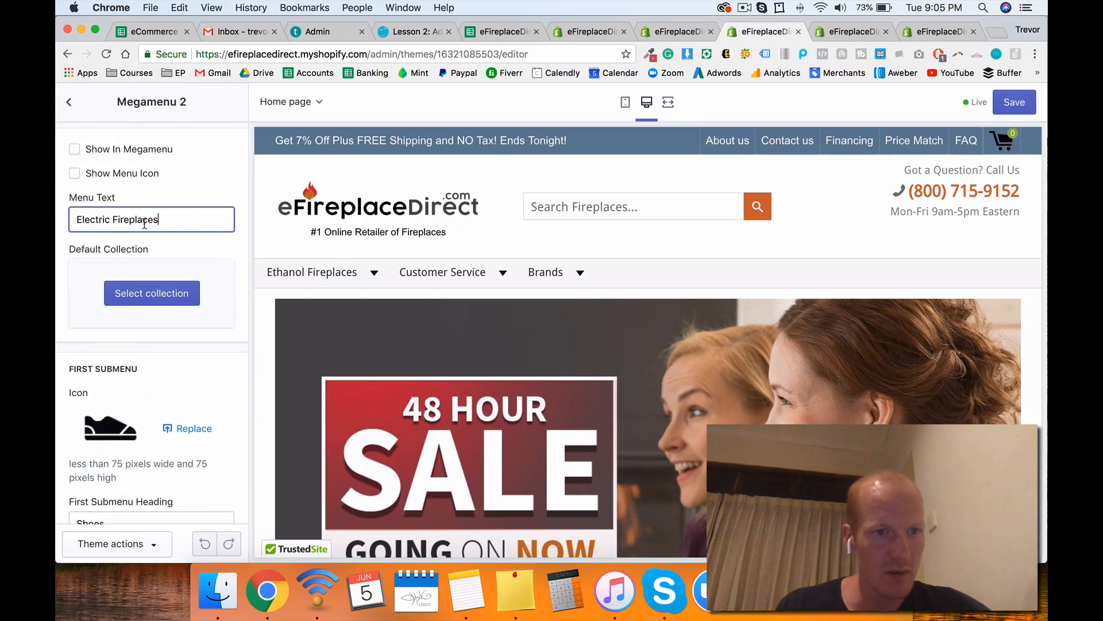
# Step: Return to the new navigation menu and title it Electric Fireplaces
pyautogui.click(591, 31)
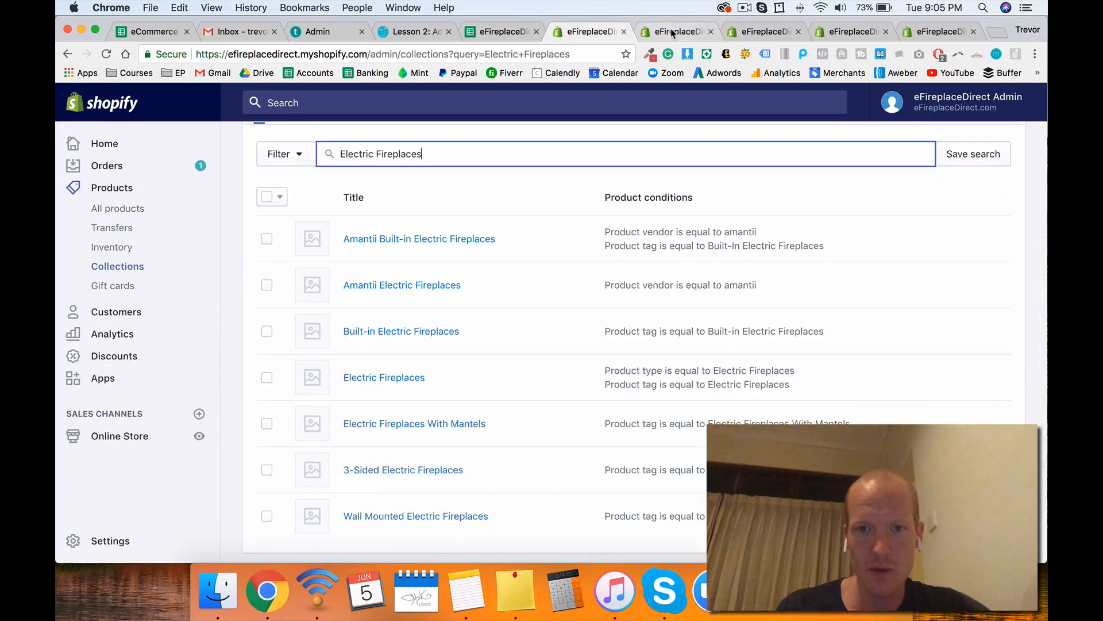
pyautogui.click(672, 33)
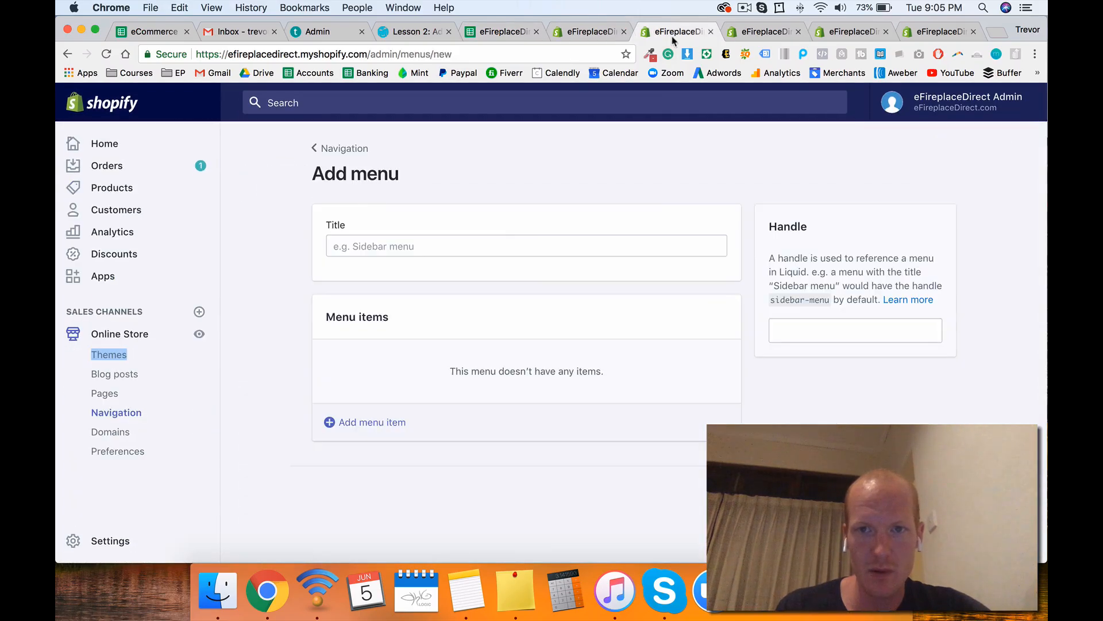
pyautogui.click(505, 246)
pyautogui.write('Electric Fireplaces')
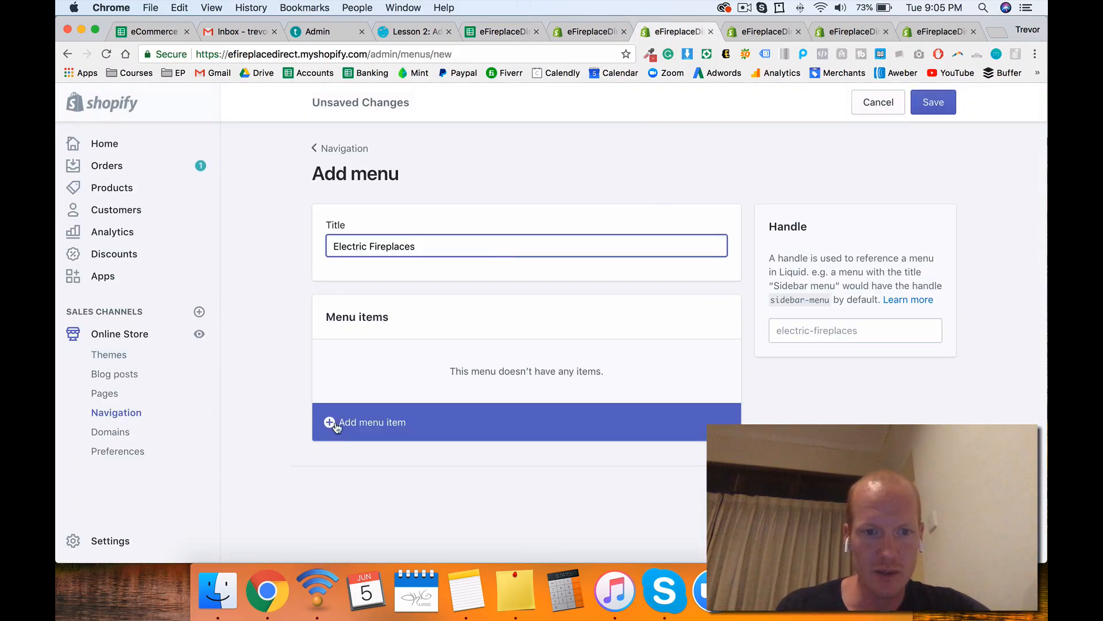
# Step: Copy the sub-type Wall Mounted Electric Fireplaces from the spreadsheet and search the store's collections for it
pyautogui.click(592, 32)
pyautogui.click(501, 31)
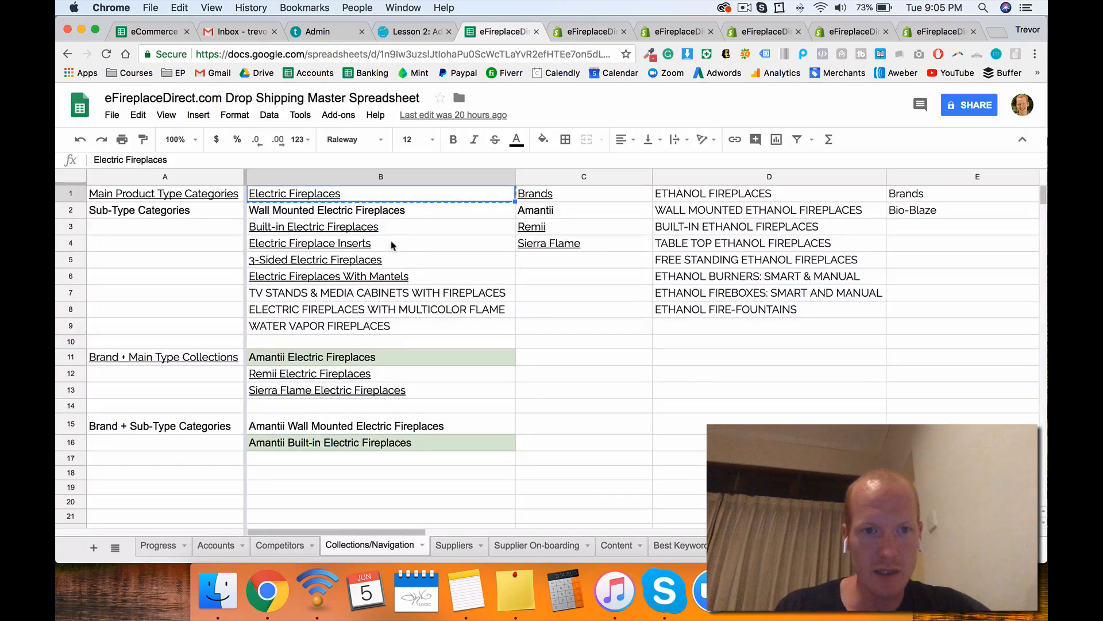
pyautogui.click(373, 217)
pyautogui.click(592, 32)
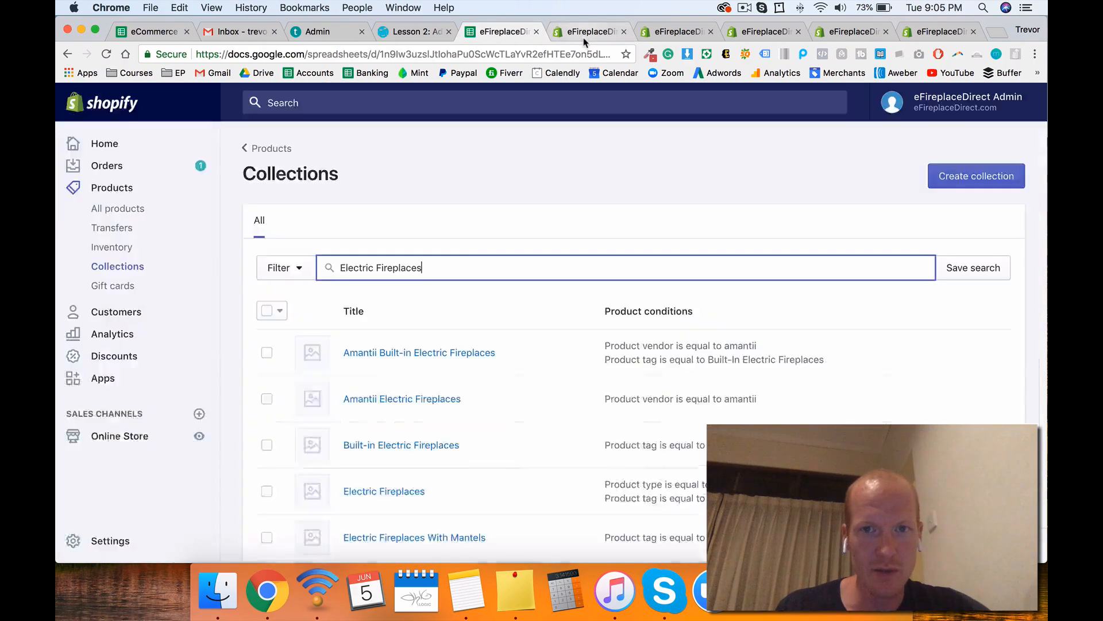
pyautogui.press('super+a')
pyautogui.write('Wall Mounted Electric Fireplaces')
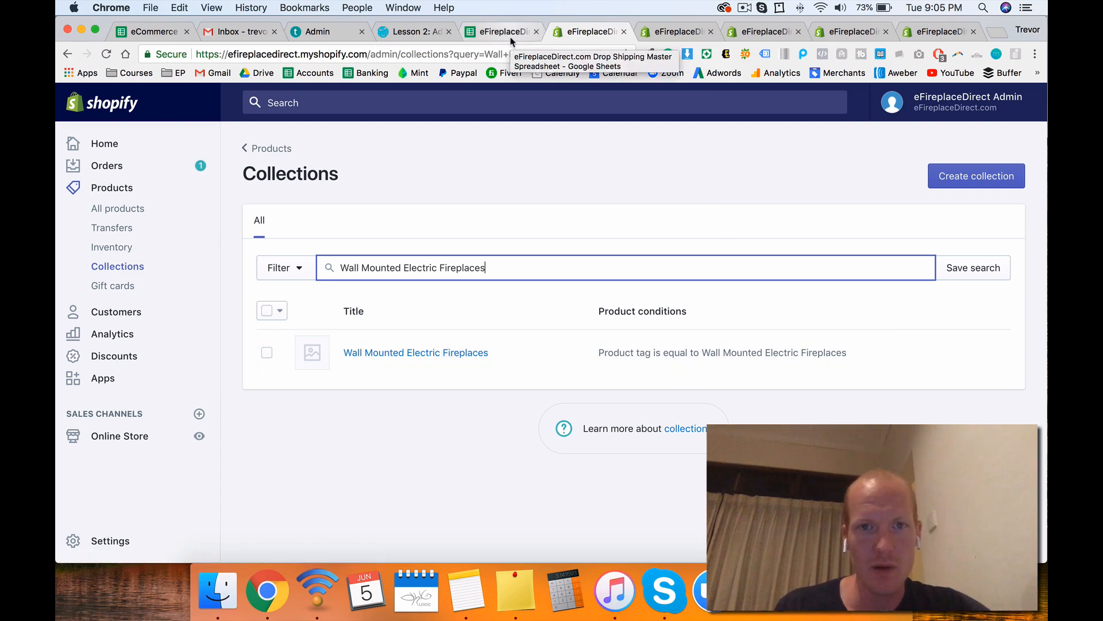
# Step: Filter the store's full product list to items tagged with Wall Mounted Electric Fireplaces
pyautogui.click(678, 31)
pyautogui.click(764, 32)
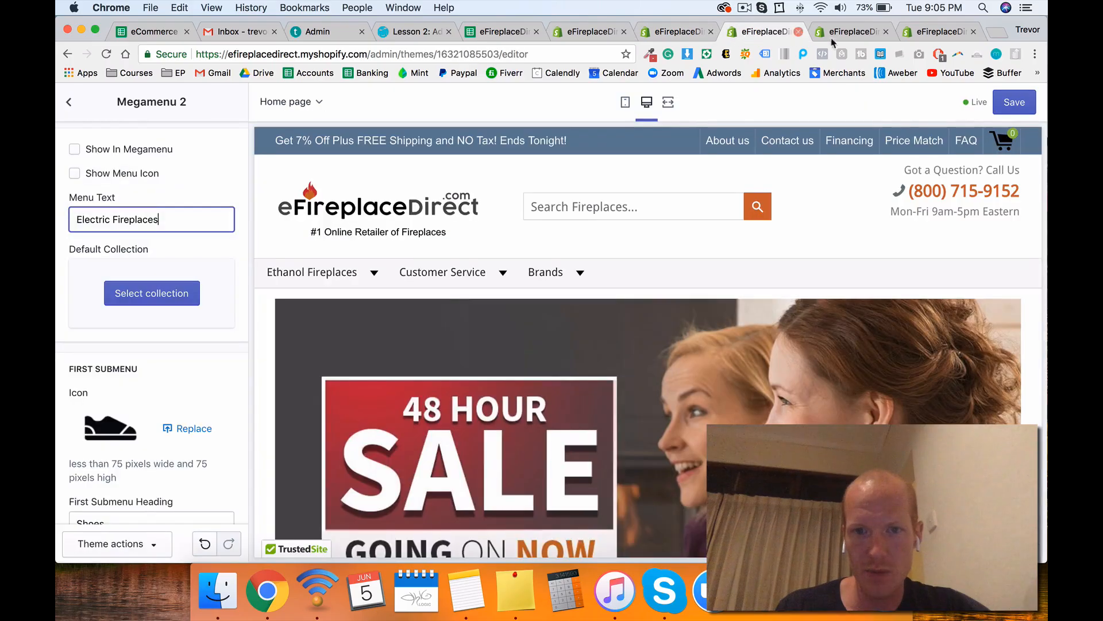
pyautogui.click(832, 38)
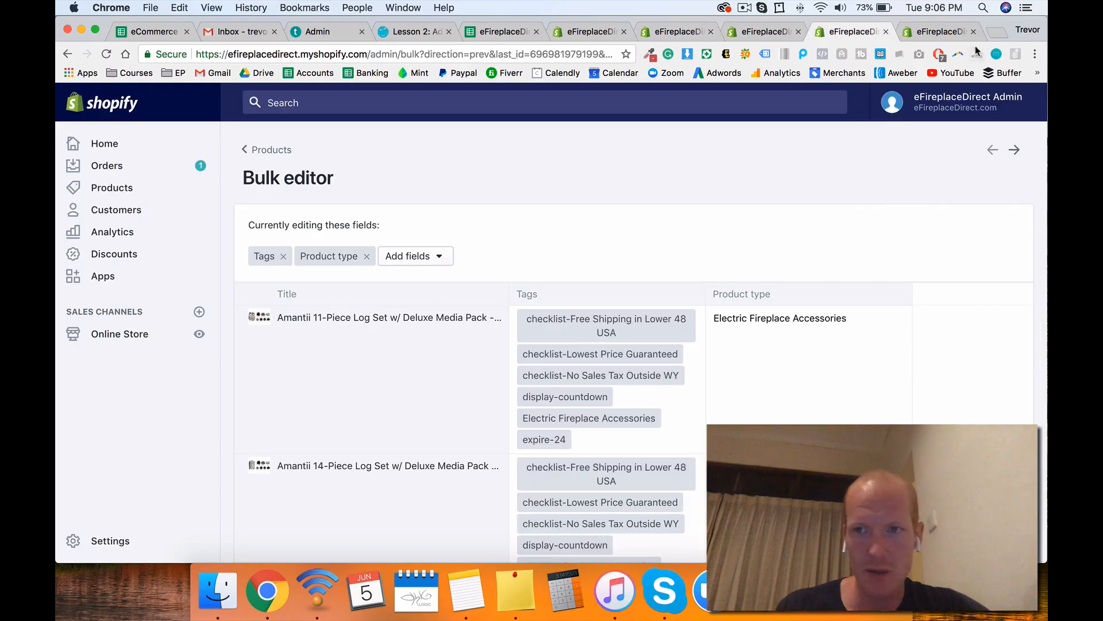
pyautogui.click(942, 33)
pyautogui.click(300, 269)
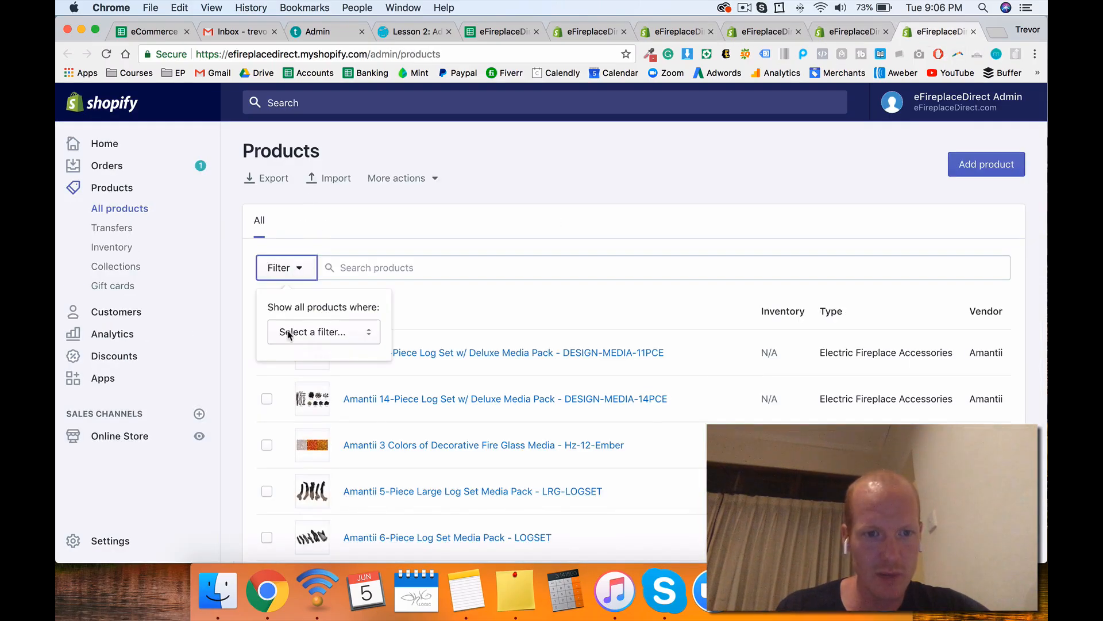
pyautogui.click(287, 332)
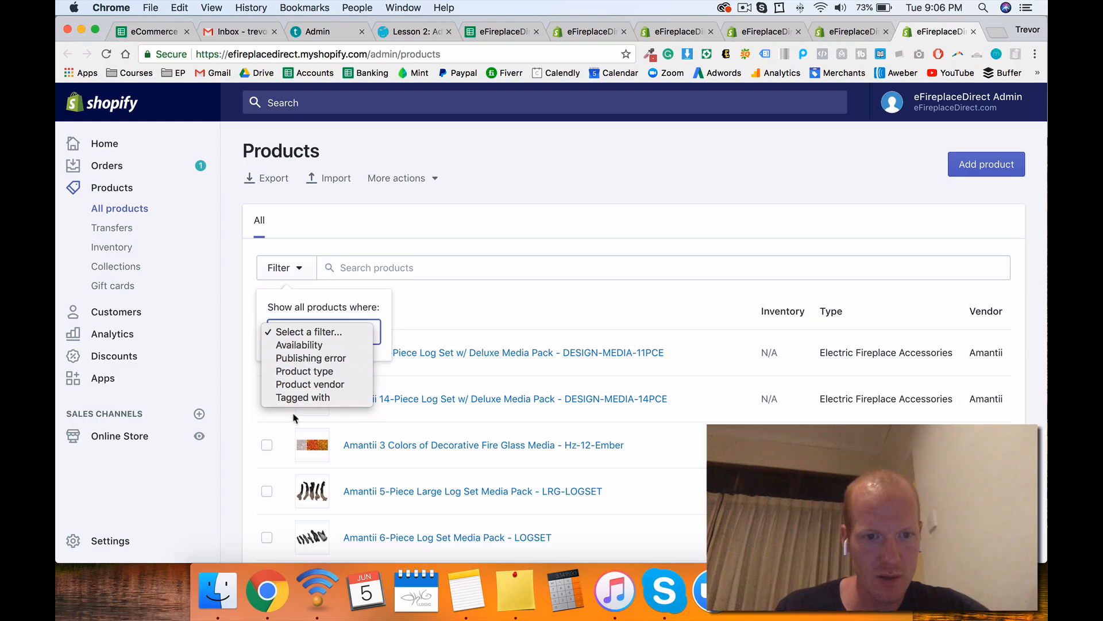
pyautogui.click(300, 398)
pyautogui.click(317, 357)
pyautogui.write('Wall Mounted Electric Fireplace')
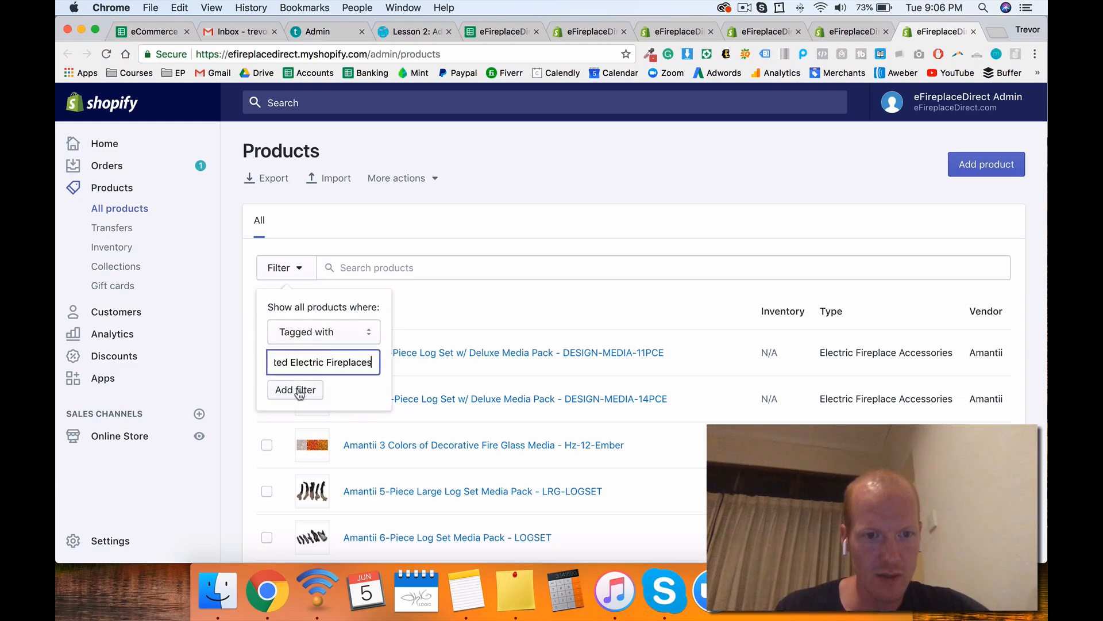
pyautogui.click(300, 391)
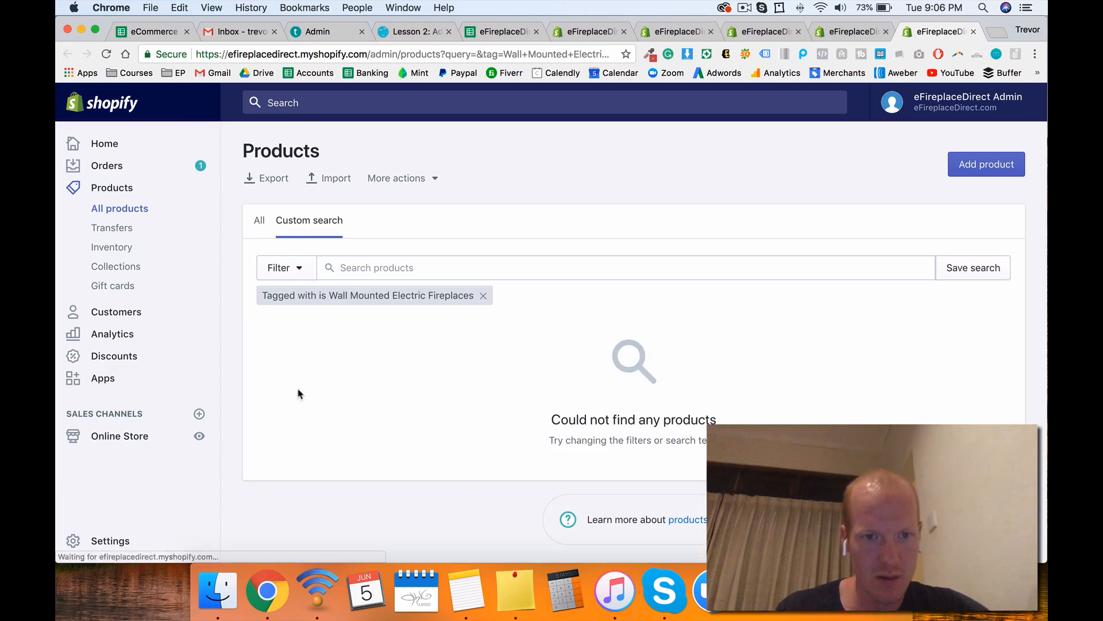
# Step: Remove the tag filter from the product list and search the products for "wall mounted"
pyautogui.click(481, 296)
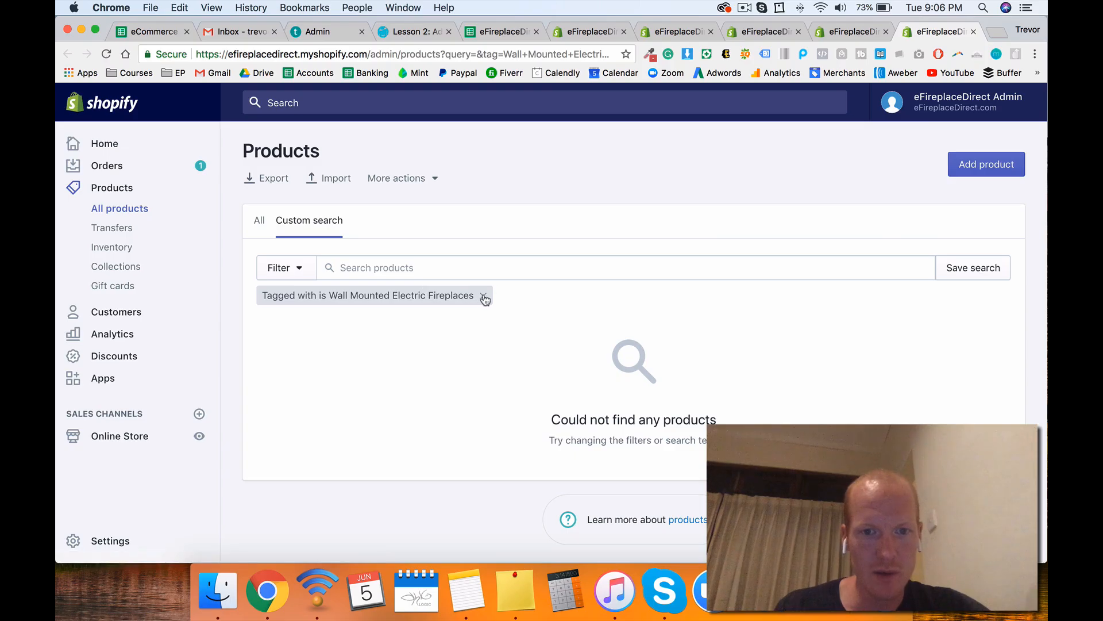
pyautogui.click(381, 275)
pyautogui.write('wall mounte')
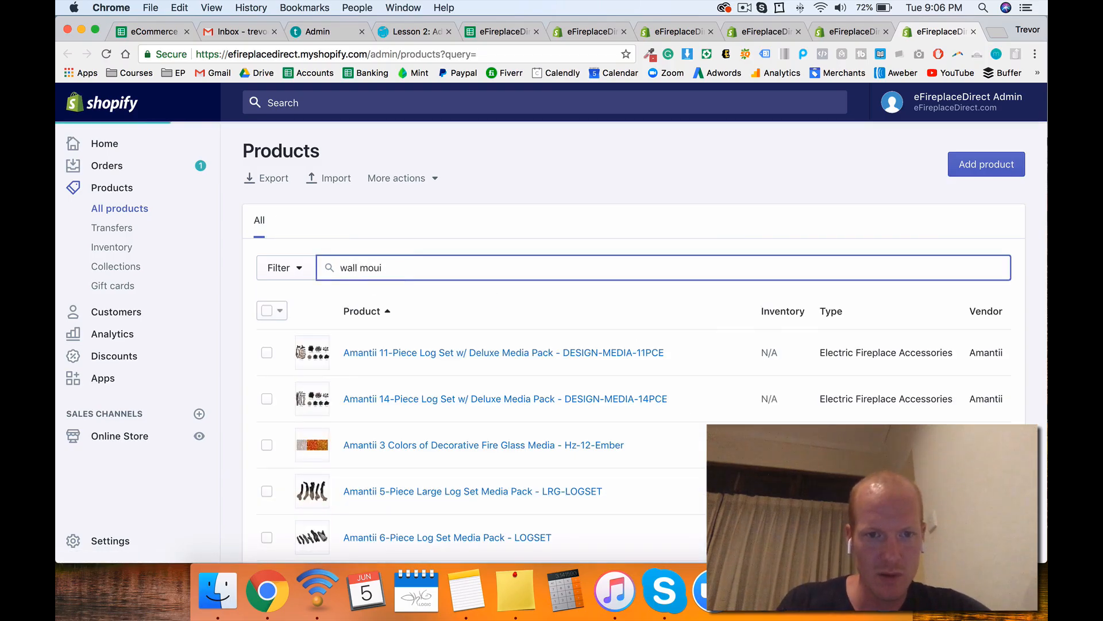
pyautogui.write('d')
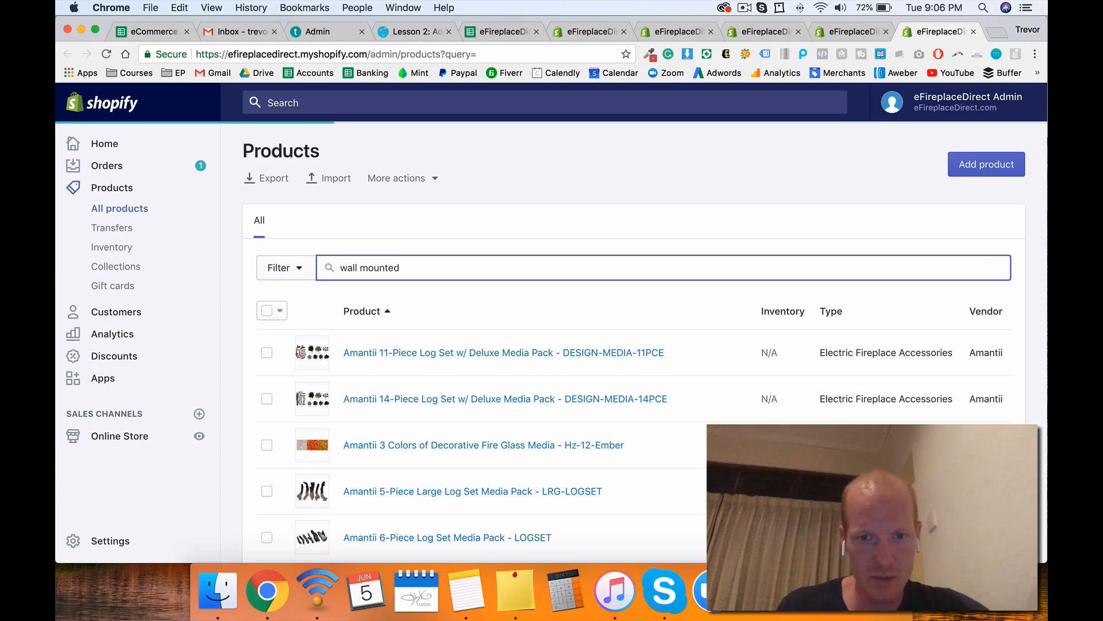
# Step: Examine the titles, product types and vendors of the products in the wall mounted search results
pyautogui.scroll(-1, 407, 397)
pyautogui.scroll(-2, 407, 397)
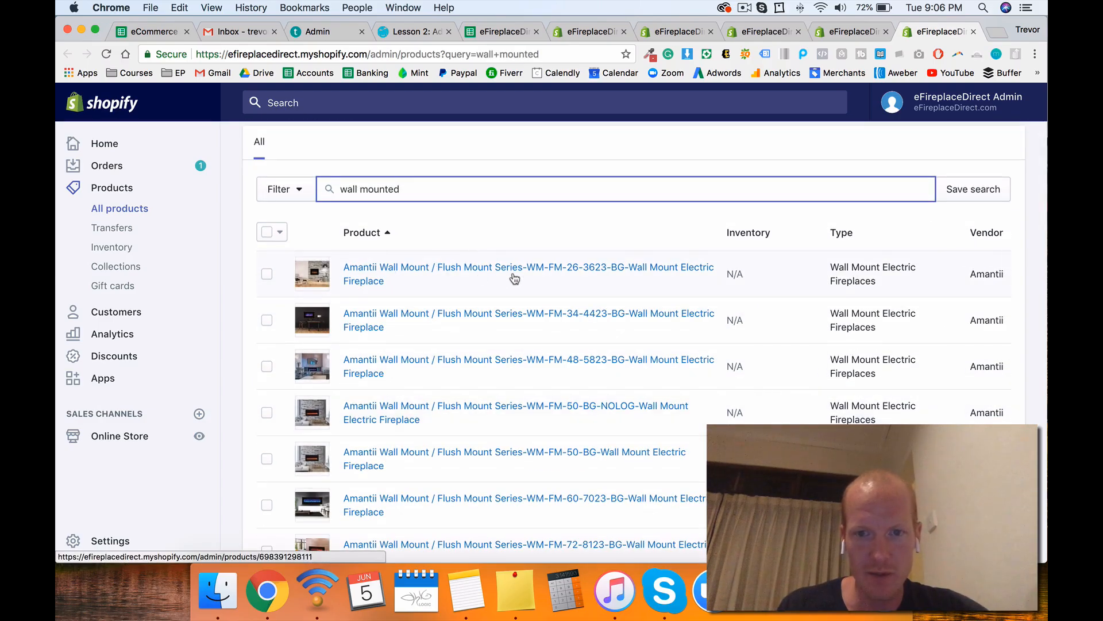
pyautogui.scroll(-10, 525, 343)
pyautogui.scroll(-4, 529, 344)
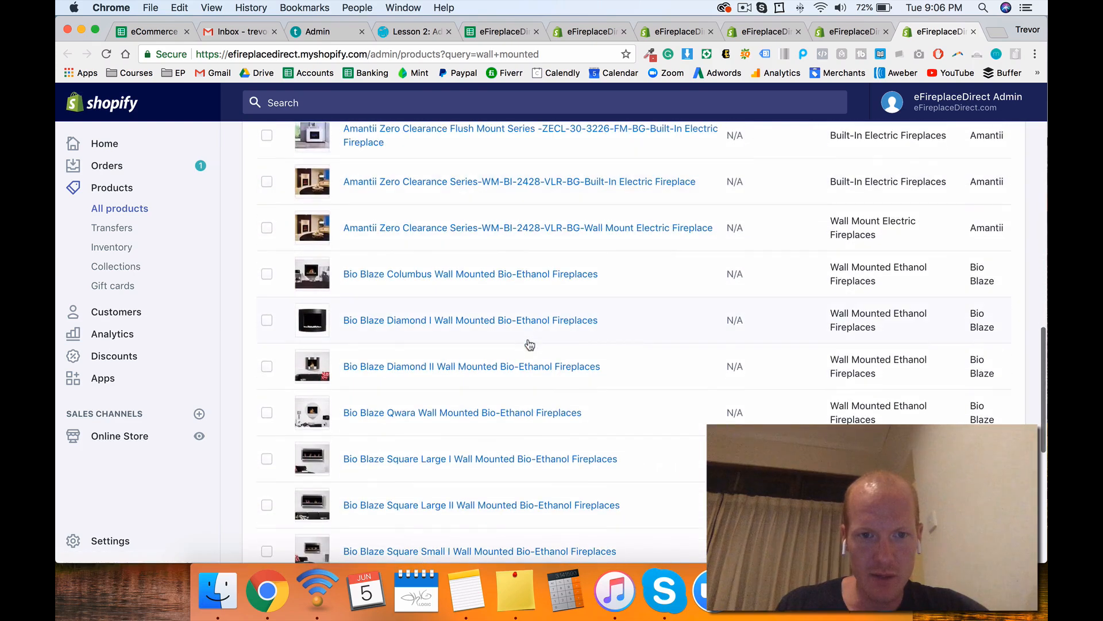
pyautogui.scroll(2, 529, 343)
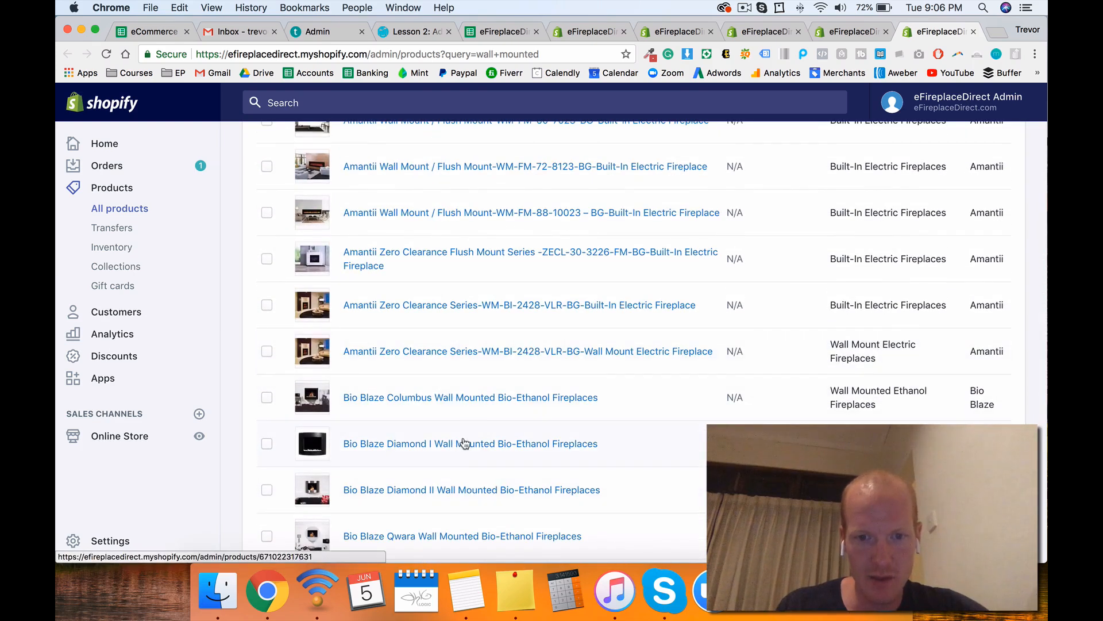
pyautogui.scroll(2, 507, 401)
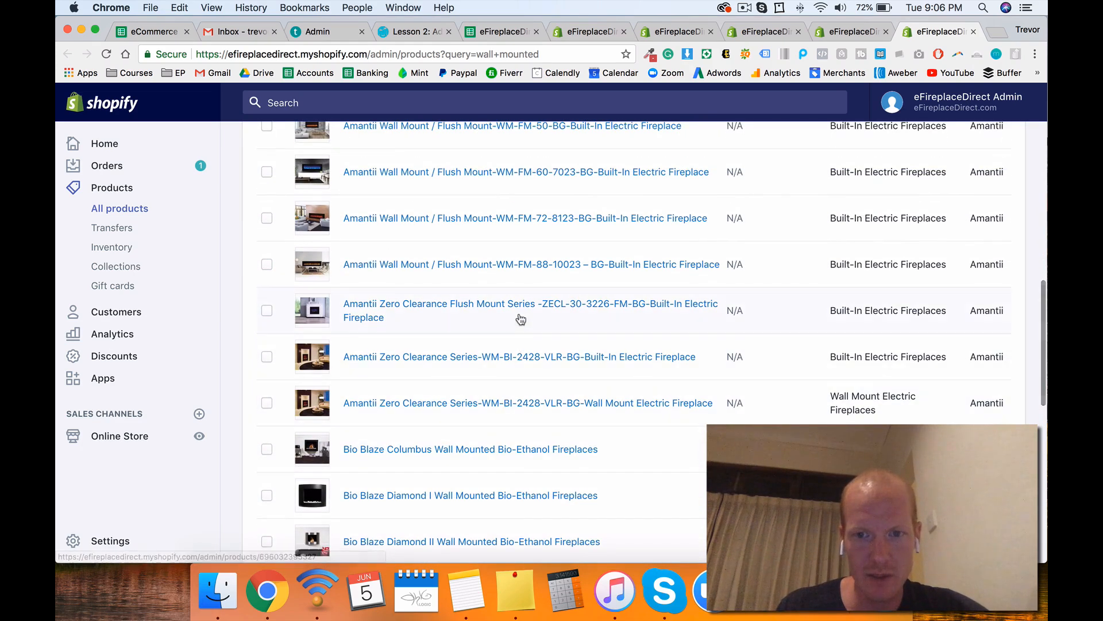
pyautogui.scroll(10, 511, 331)
pyautogui.scroll(-10, 514, 337)
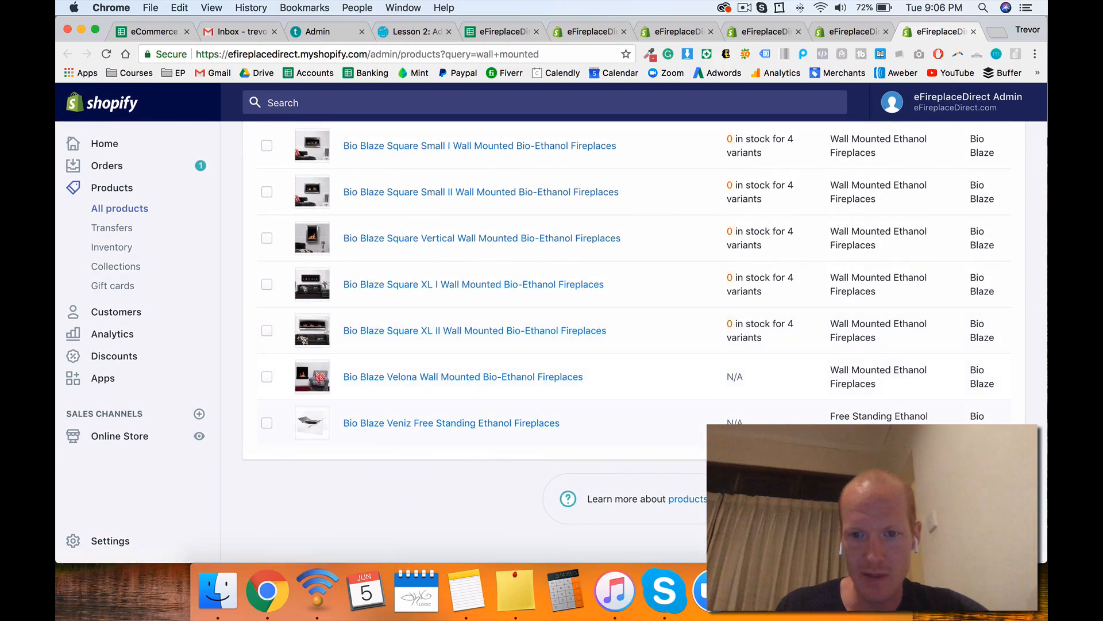
pyautogui.scroll(15, 881, 361)
pyautogui.scroll(2, 632, 342)
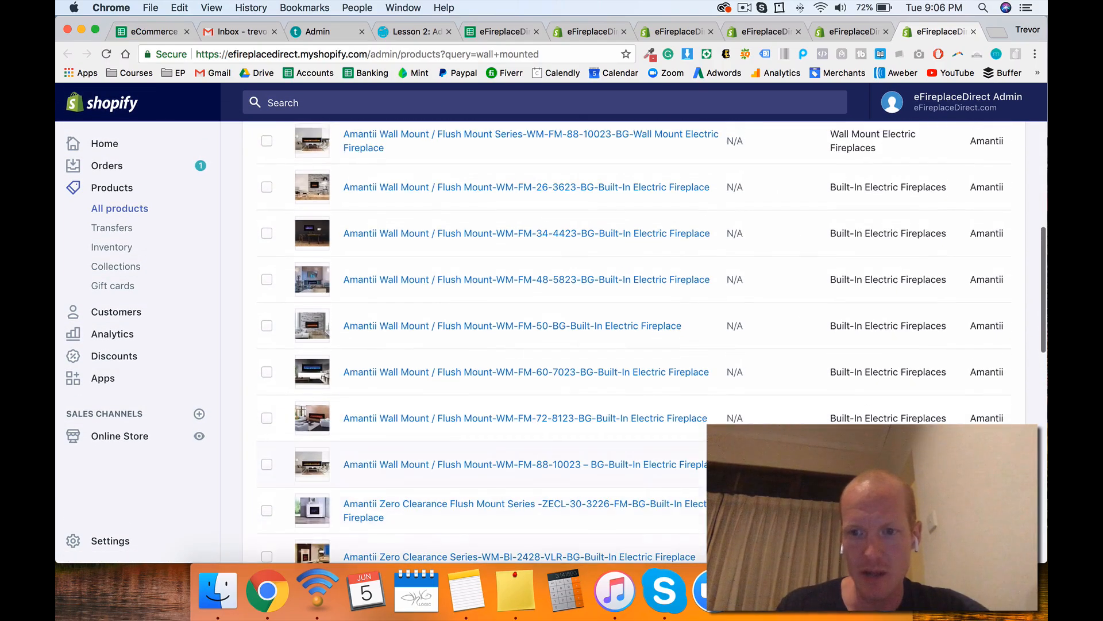
pyautogui.scroll(6, 632, 342)
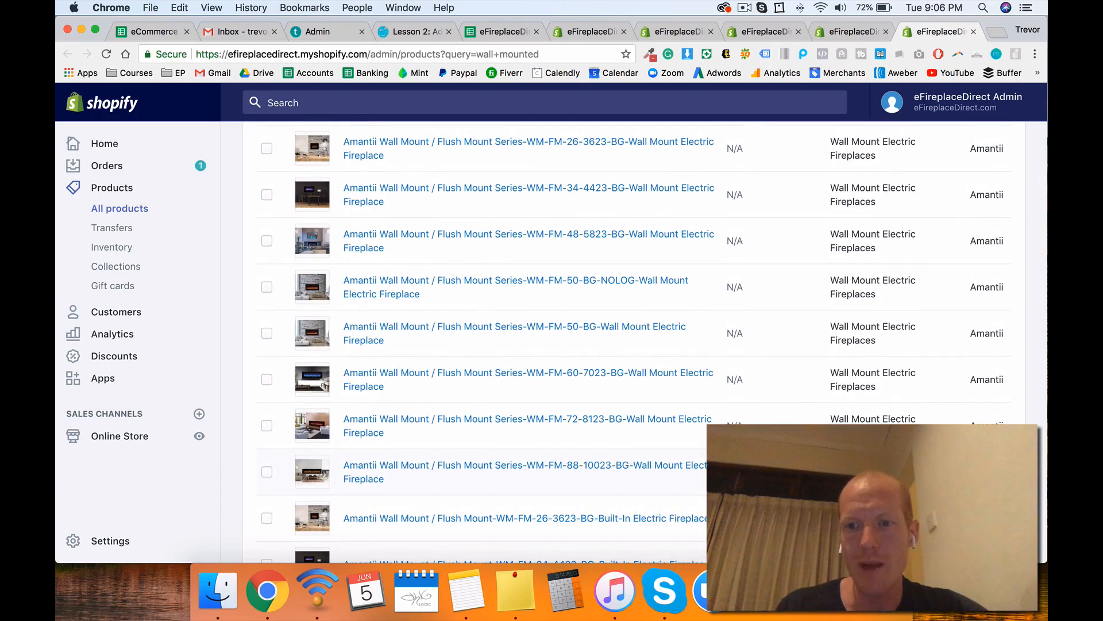
pyautogui.scroll(3, 632, 342)
pyautogui.scroll(-2, 632, 342)
pyautogui.scroll(-2, 736, 241)
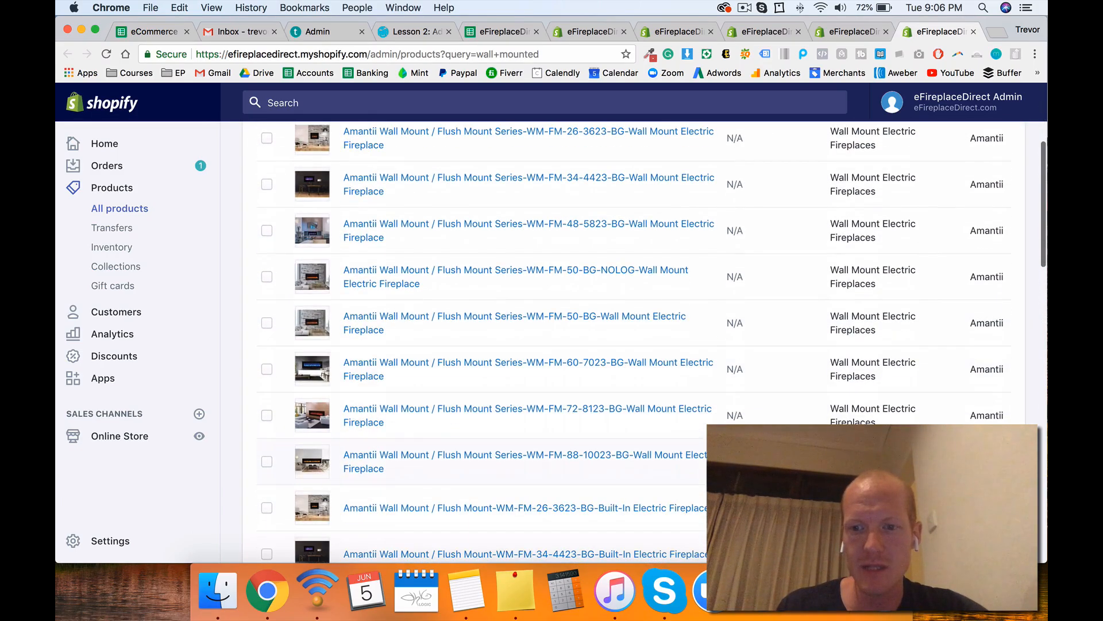
# Step: Select the eight Amantii Wall Mount / Flush Mount Series wall mount products from WM-FM-26-3623-BG through WM-FM-88-10023-BG
pyautogui.scroll(1, 735, 241)
pyautogui.click(268, 173)
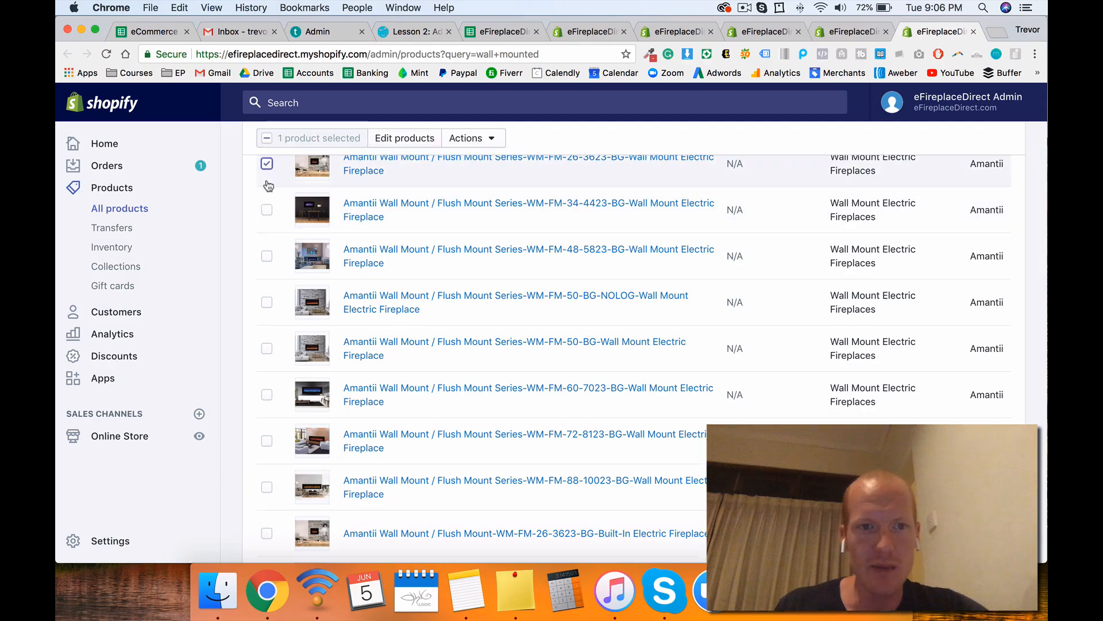
pyautogui.click(266, 210)
pyautogui.click(266, 256)
pyautogui.click(267, 303)
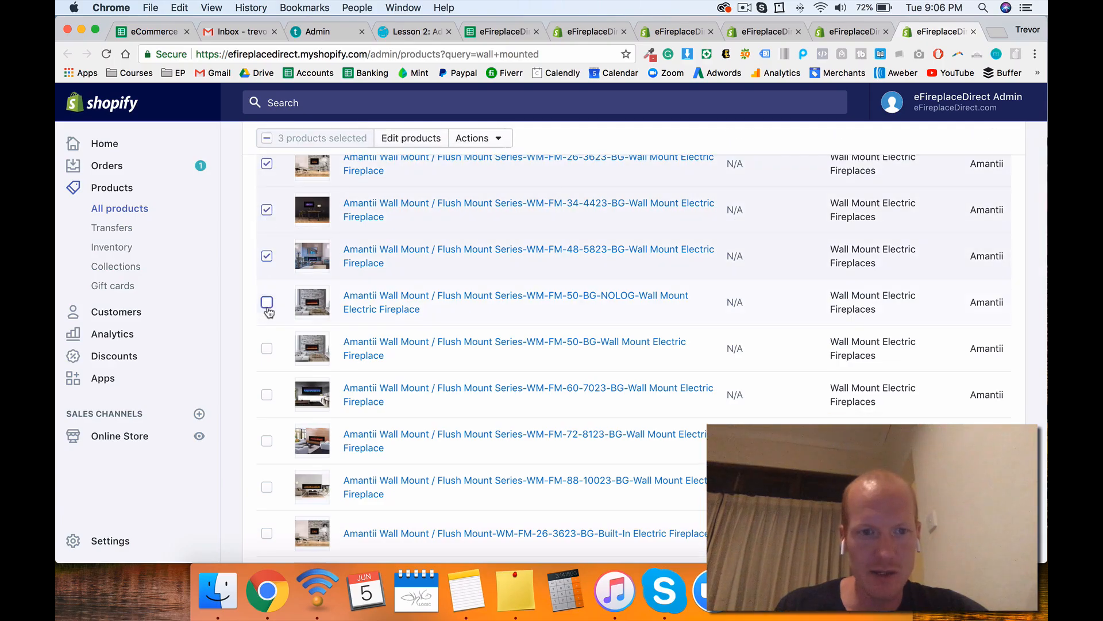
pyautogui.click(267, 348)
pyautogui.click(267, 395)
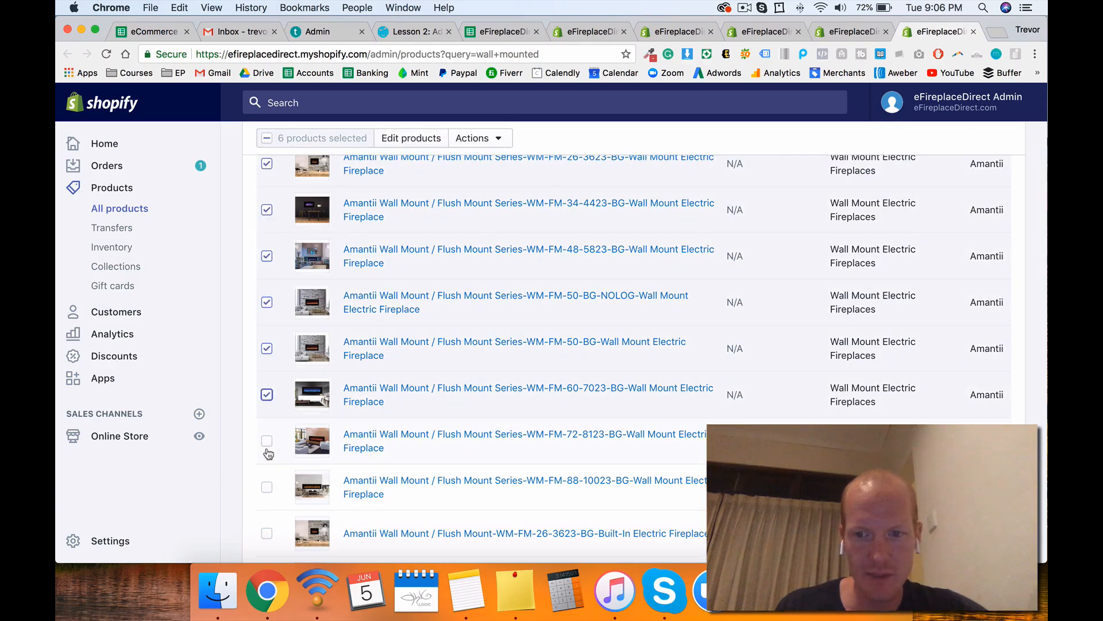
pyautogui.click(266, 440)
pyautogui.click(266, 487)
pyautogui.scroll(-2, 633, 413)
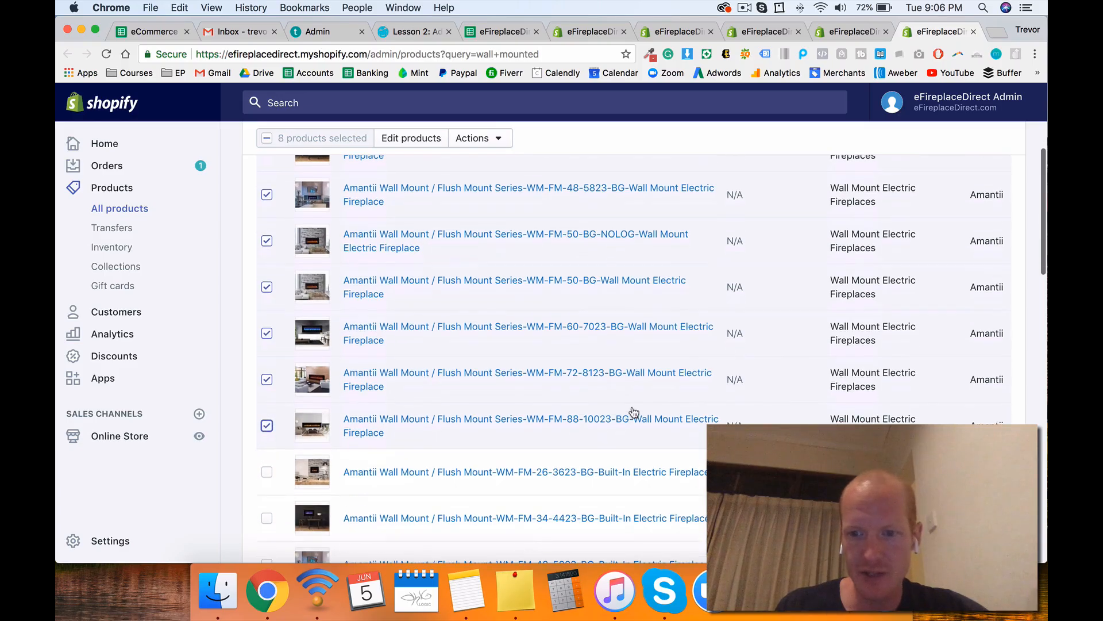
pyautogui.scroll(5, 826, 393)
pyautogui.scroll(-2, 882, 320)
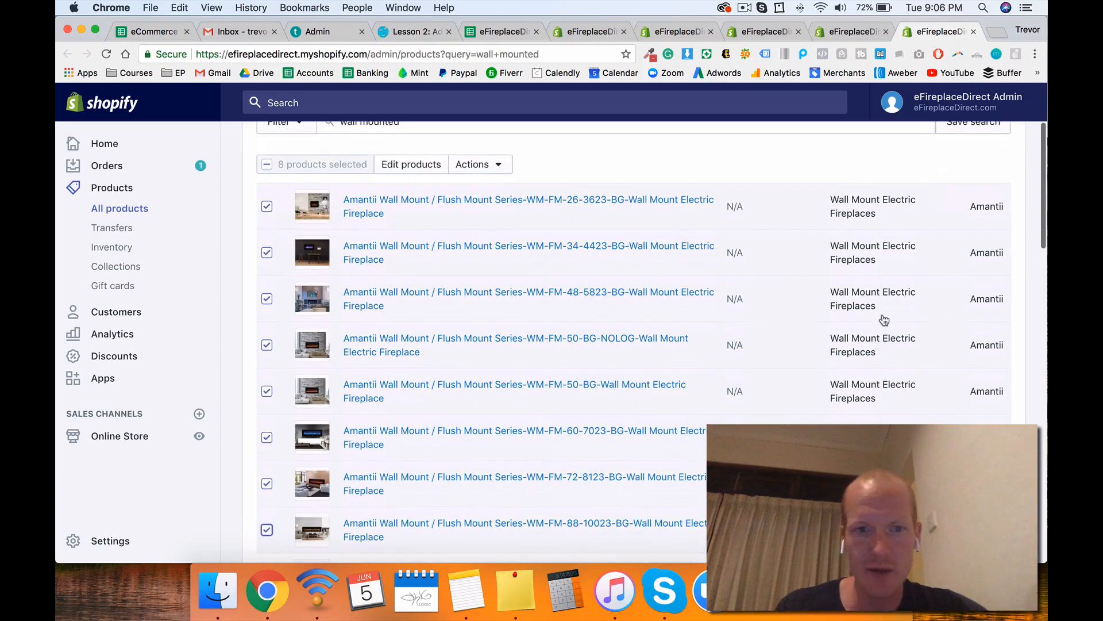
# Step: Open the selected products in the bulk editor, add the Tags field, remove the SKU field, and open the first product's tags
pyautogui.click(410, 165)
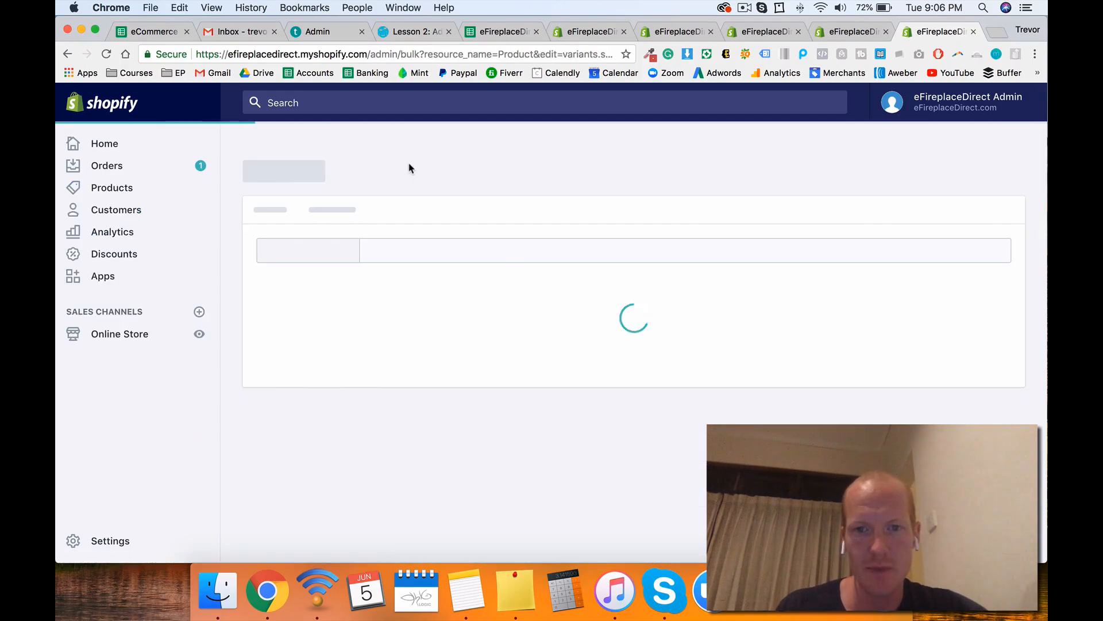
pyautogui.click(460, 258)
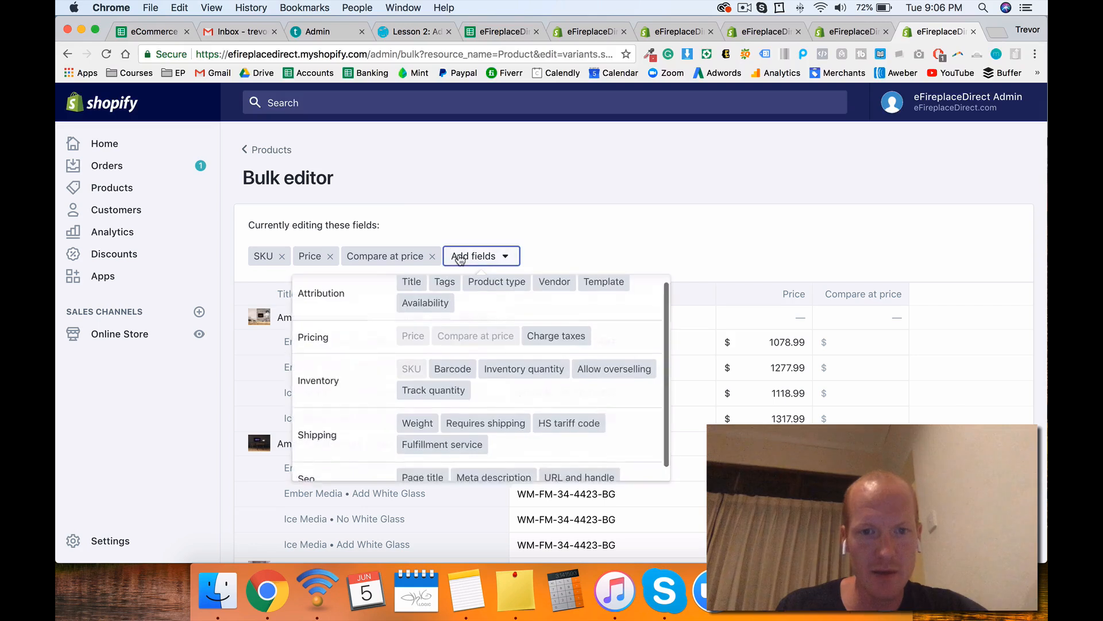
pyautogui.click(441, 291)
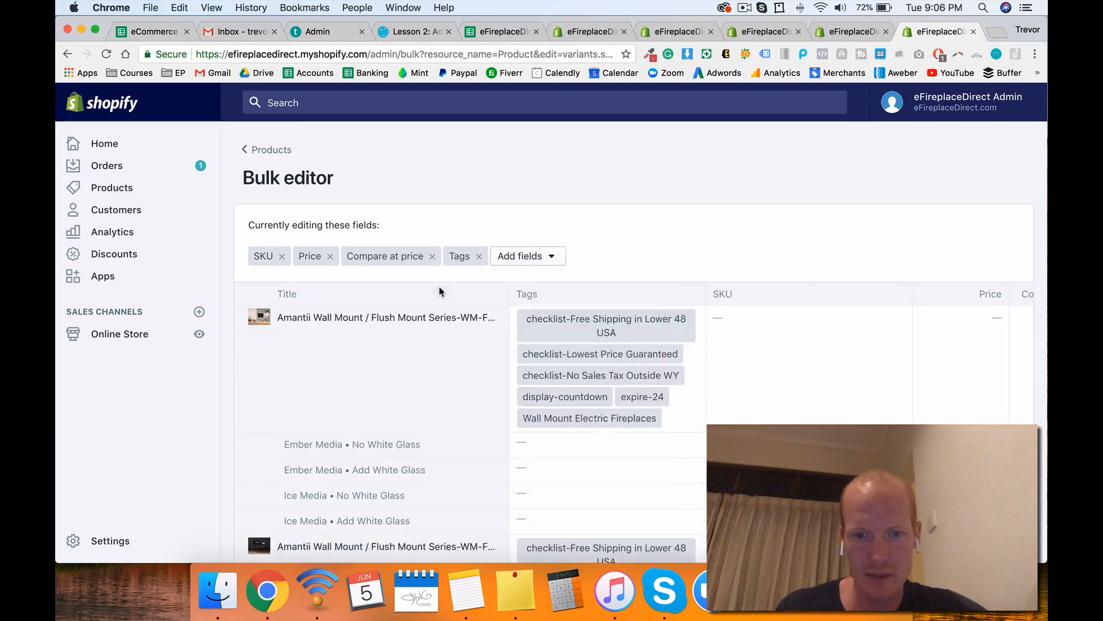
pyautogui.click(282, 257)
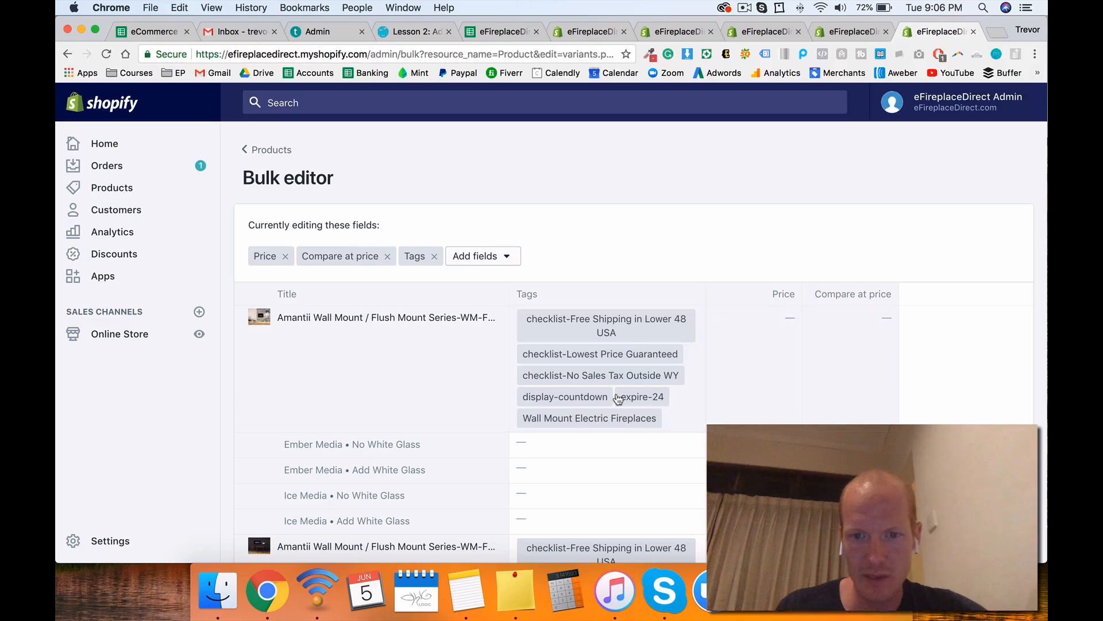
pyautogui.scroll(-3, 667, 396)
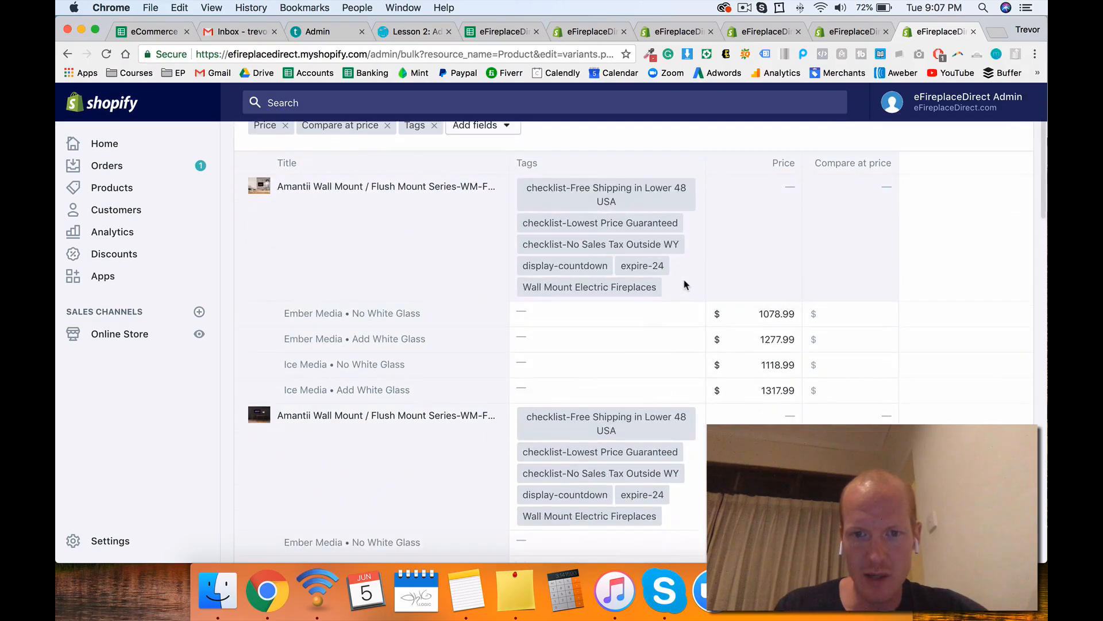
pyautogui.click(685, 284)
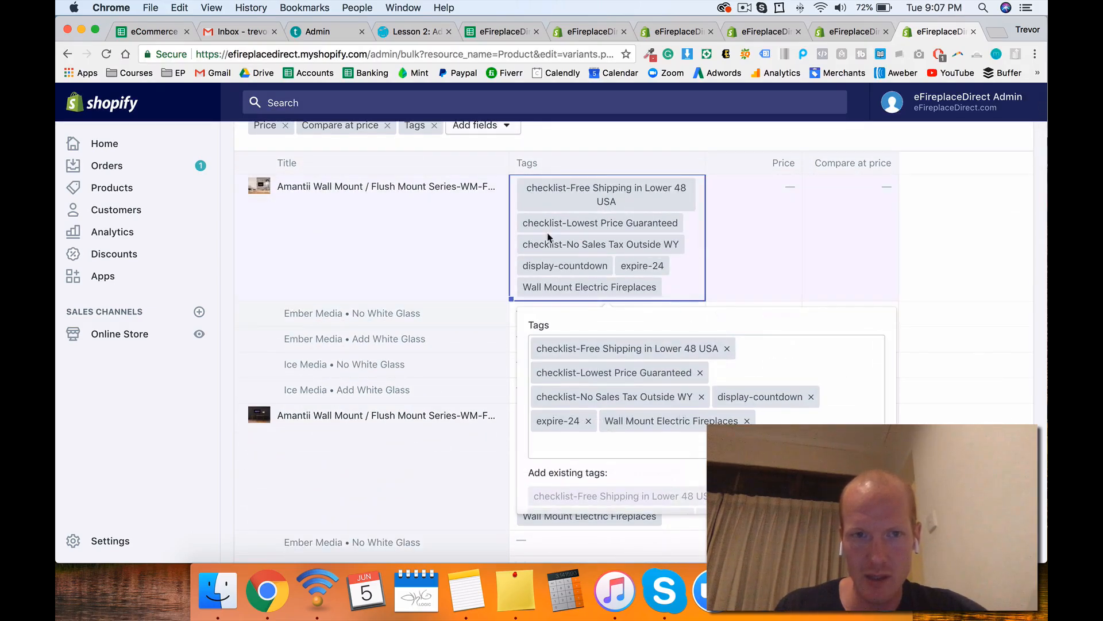
# Step: Leave the bulk editor and select the eight Amantii Wall Mount / Flush Mount Series wall mount products in the search results again
pyautogui.scroll(3, 549, 237)
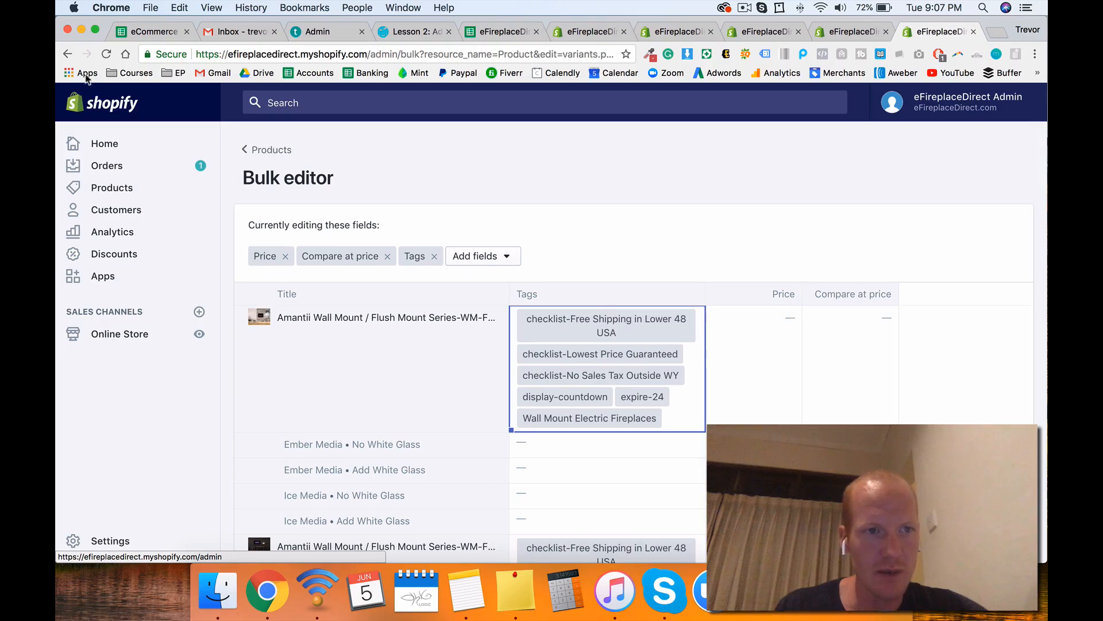
pyautogui.click(69, 54)
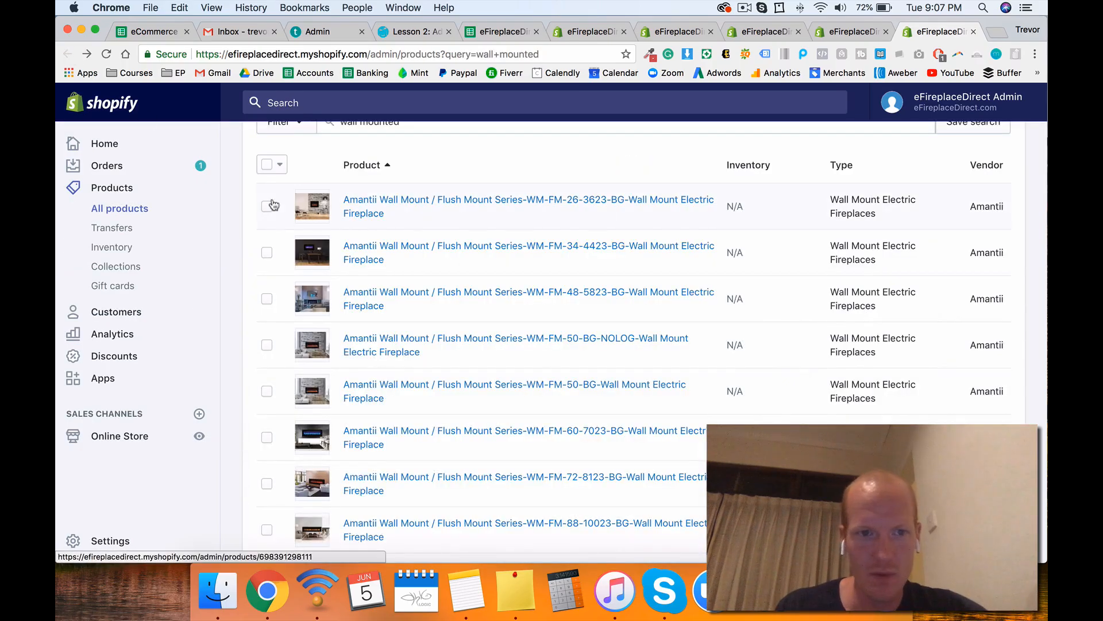
pyautogui.click(267, 207)
pyautogui.click(266, 254)
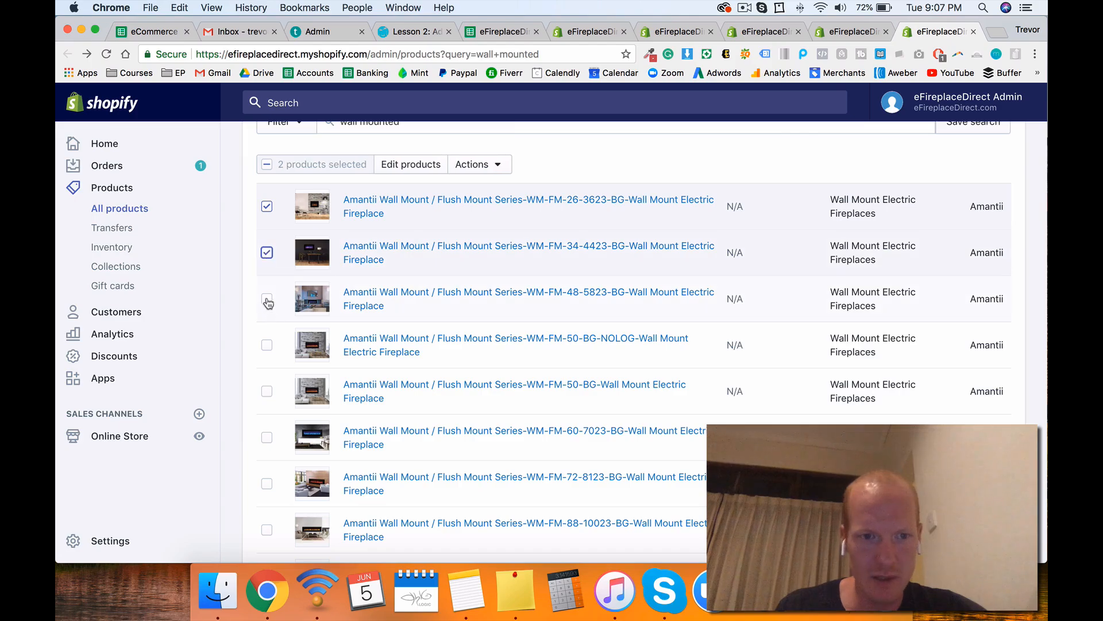
pyautogui.click(268, 301)
pyautogui.click(268, 391)
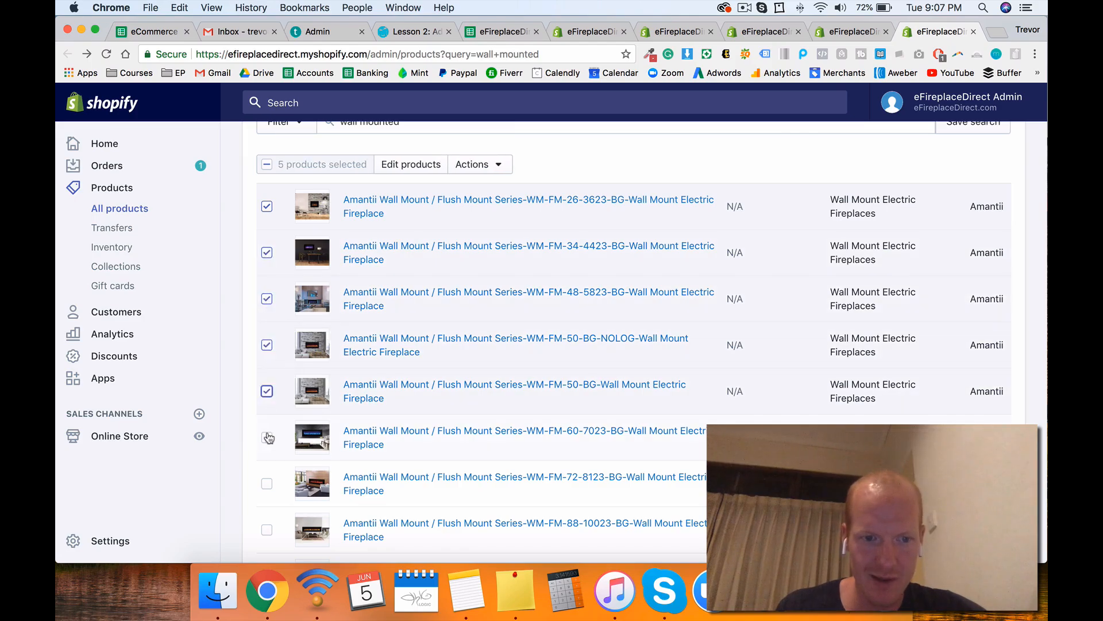
pyautogui.click(267, 438)
pyautogui.scroll(-3, 272, 487)
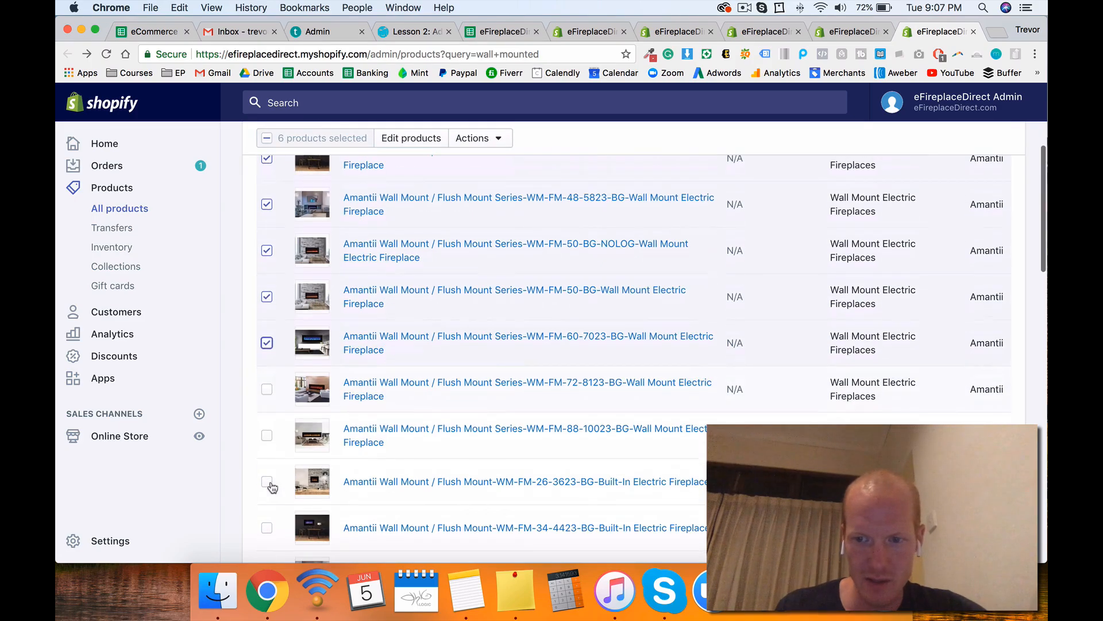
pyautogui.click(266, 389)
pyautogui.click(266, 435)
pyautogui.scroll(3, 440, 378)
pyautogui.scroll(-2, 440, 378)
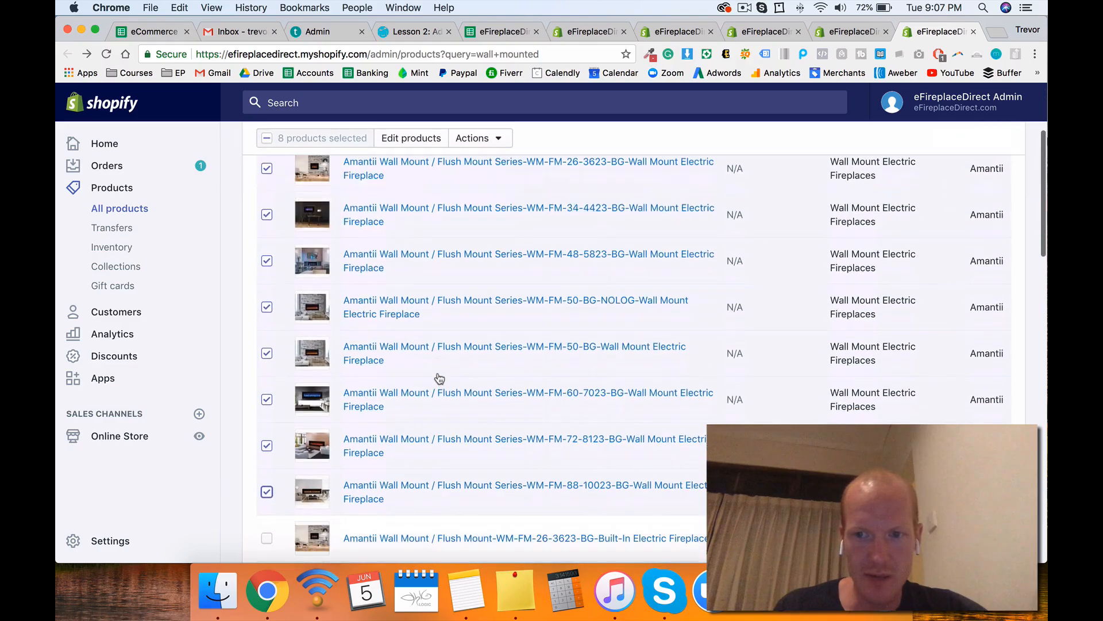
# Step: Add the tag Wall Mounted Electric Fireplaces to the eight selected products and apply the change
pyautogui.click(472, 138)
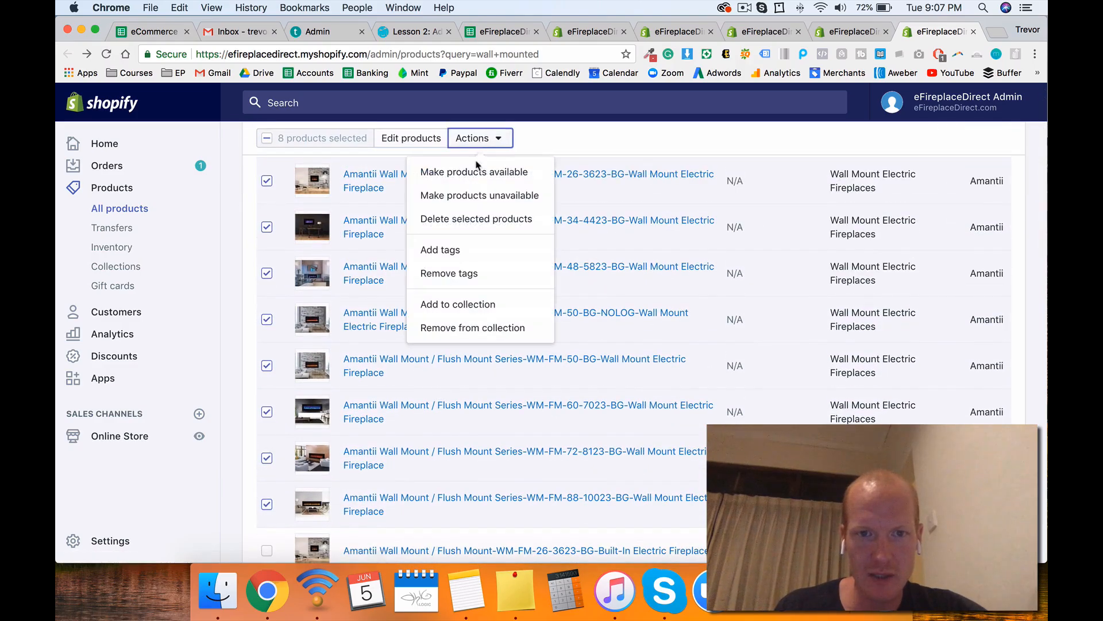
pyautogui.click(469, 251)
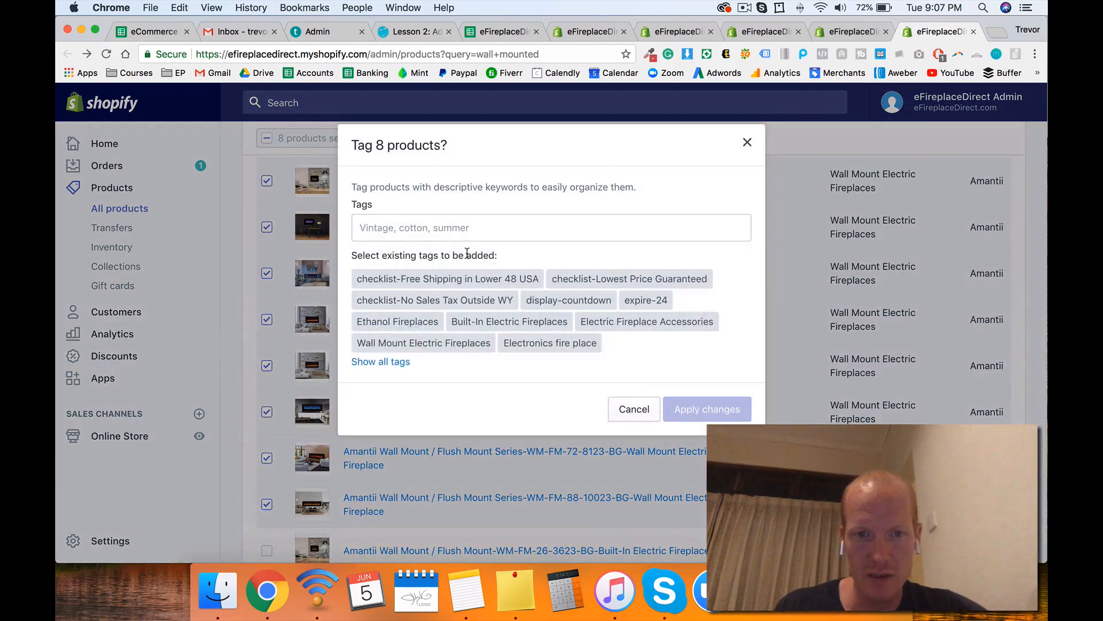
pyautogui.click(471, 228)
pyautogui.write('Wall Mounted Electric Fireplaces')
pyautogui.press('Return')
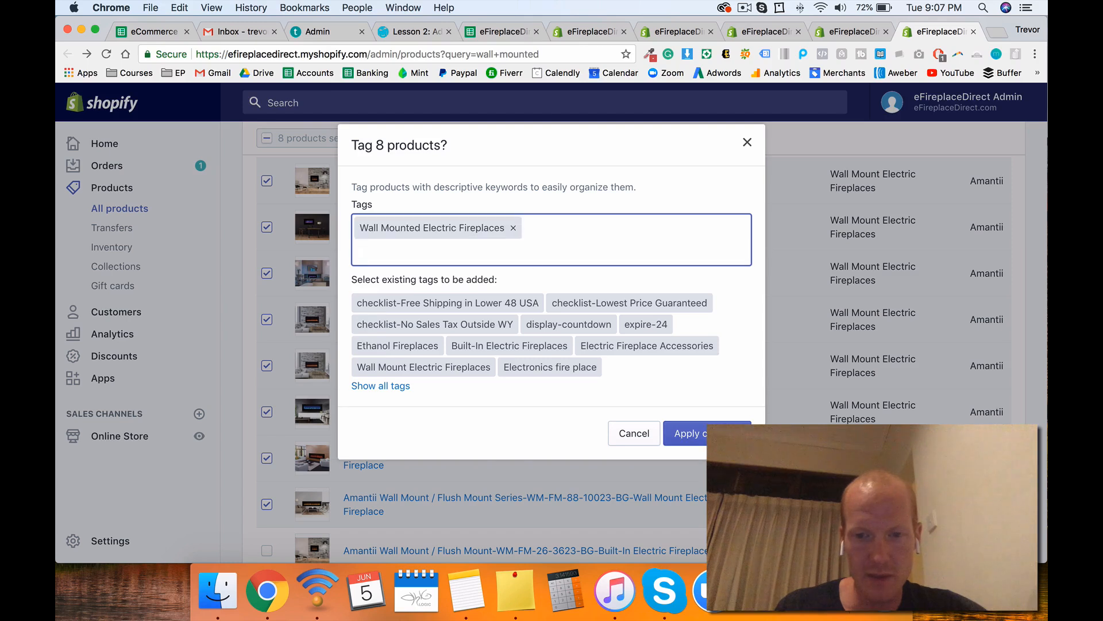
pyautogui.click(727, 433)
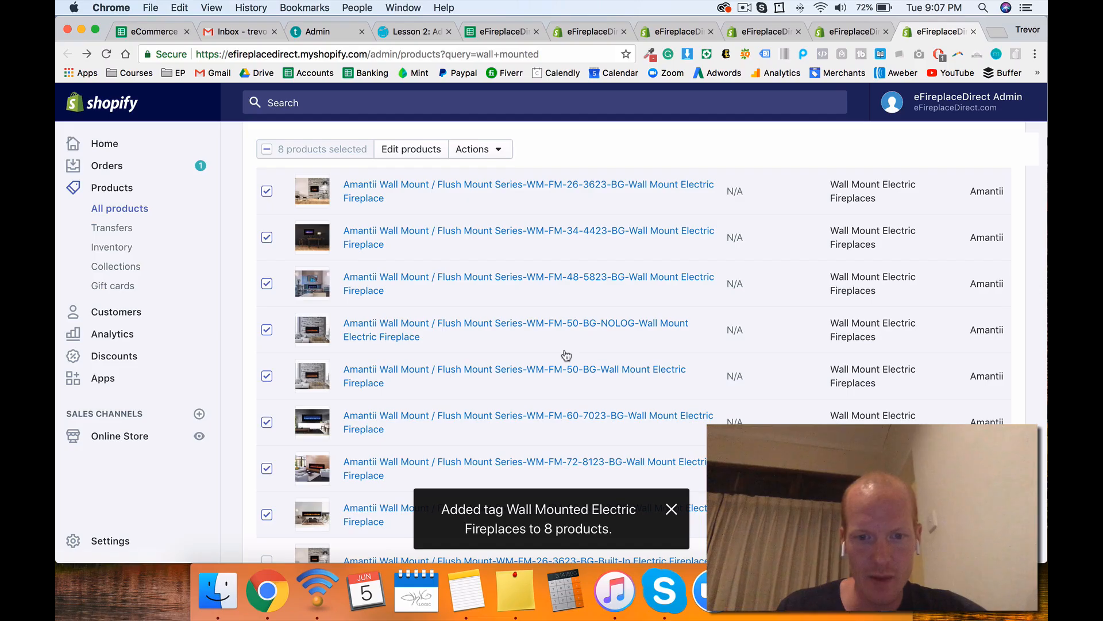
# Step: Remove the tag Wall Mount Electric Fireplaces from the eight selected products and apply the change
pyautogui.click(488, 151)
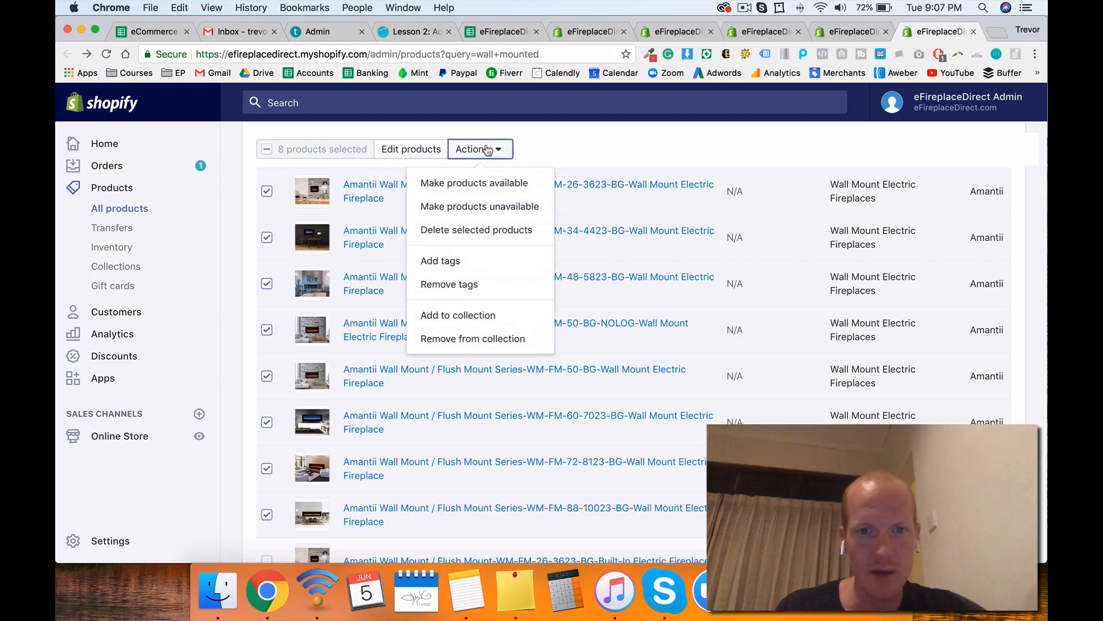
pyautogui.click(451, 282)
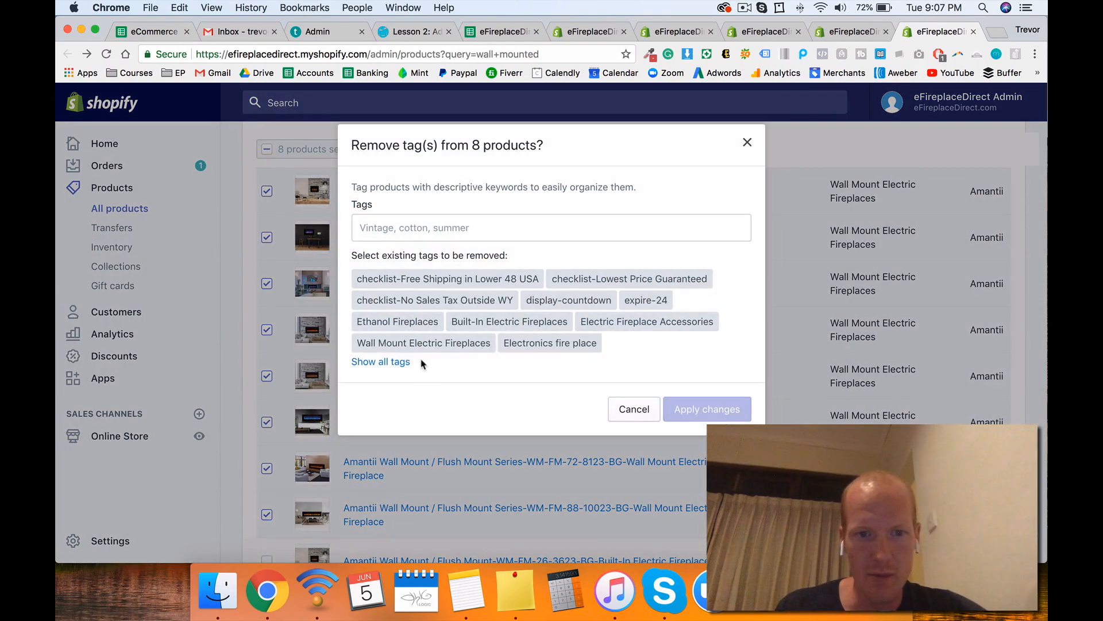
pyautogui.click(434, 343)
pyautogui.click(687, 433)
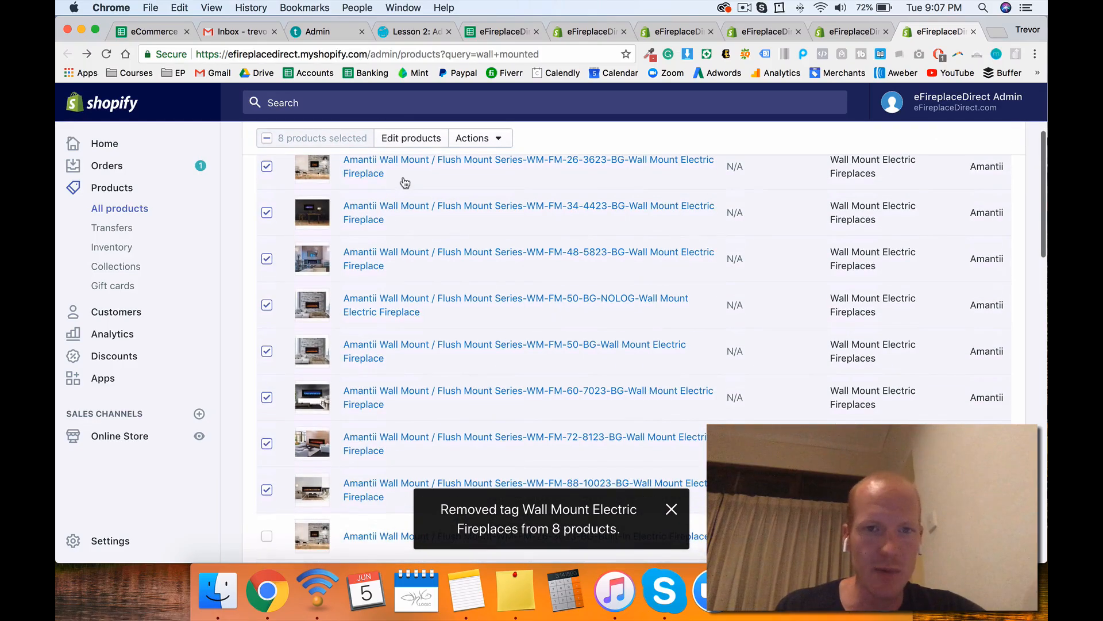
# Step: Open the eight selected products in the bulk editor and add the Product type field
pyautogui.click(412, 136)
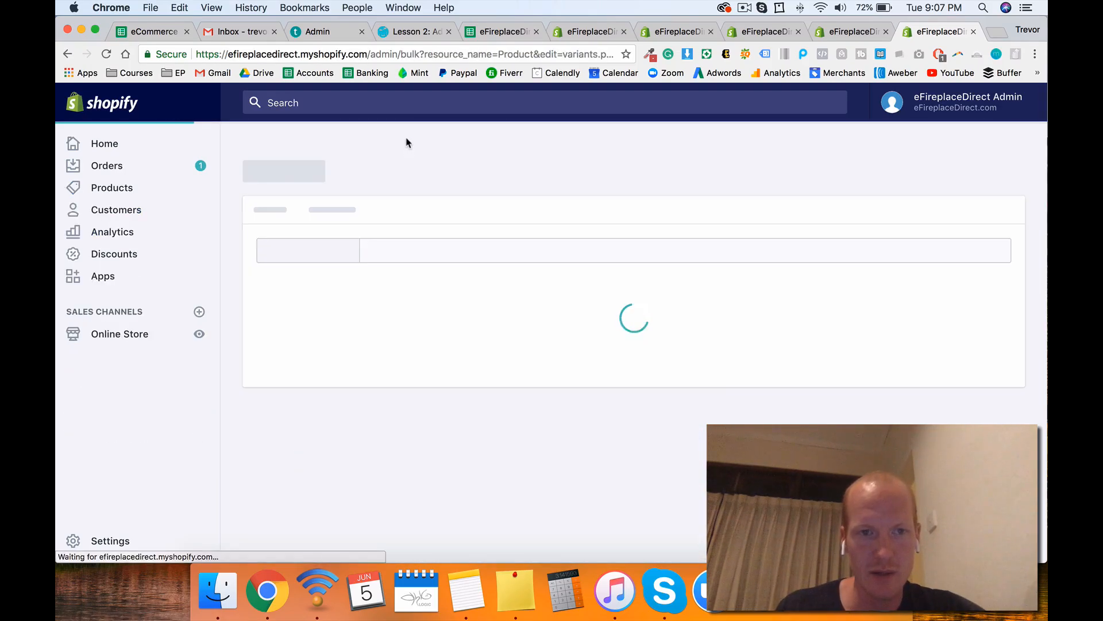
pyautogui.click(474, 260)
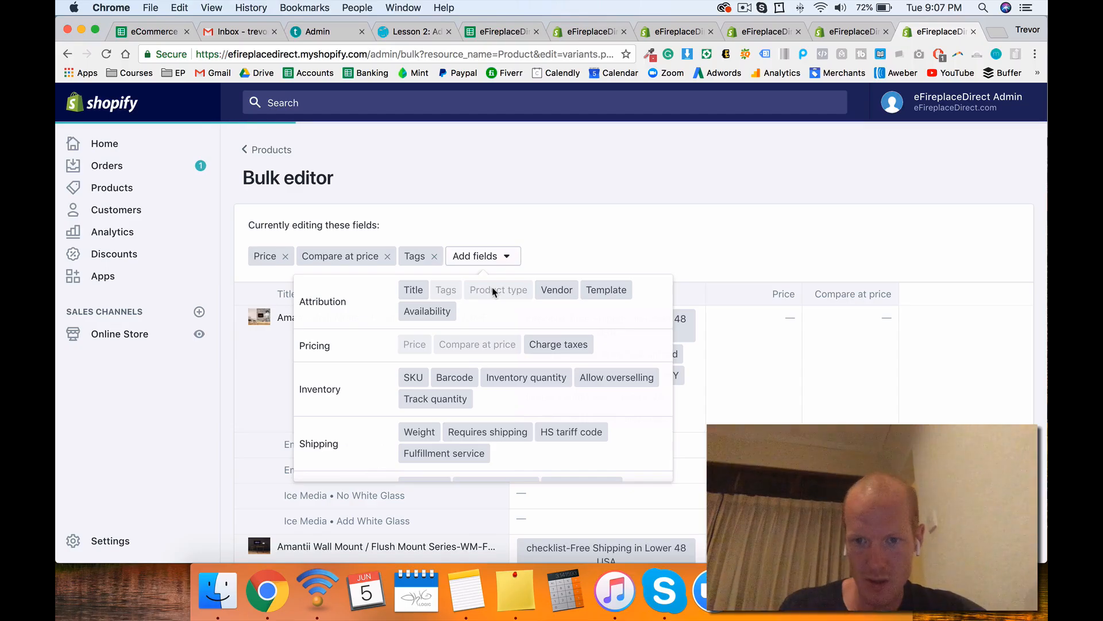
pyautogui.click(493, 290)
# Step: Set the product type of all eight products to Wall Mounted Electric Fireplaces and save the bulk edit
pyautogui.click(753, 340)
pyautogui.scroll(-10, 754, 339)
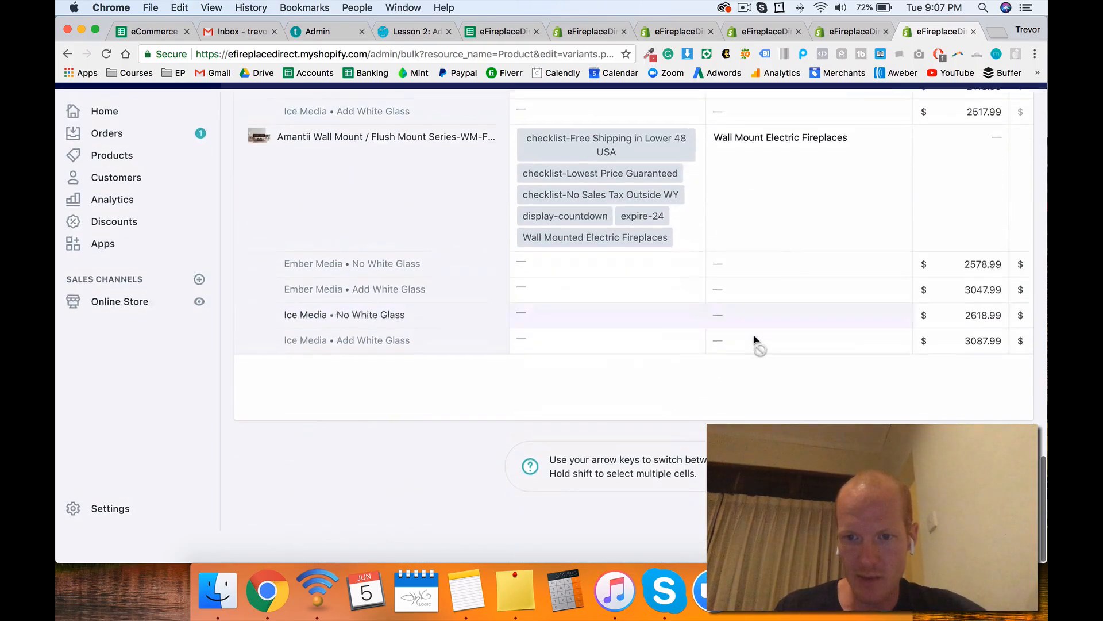
pyautogui.scroll(1, 770, 270)
pyautogui.click(791, 207)
pyautogui.write('Wall Mounted Electric Fireplaces')
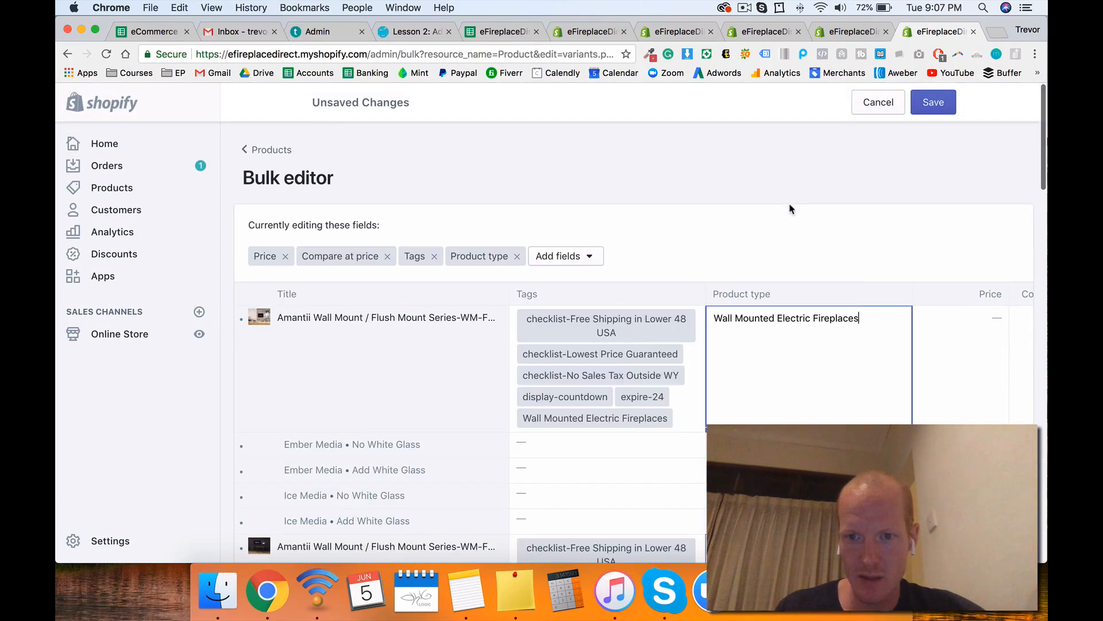
pyautogui.click(933, 103)
pyautogui.click(745, 8)
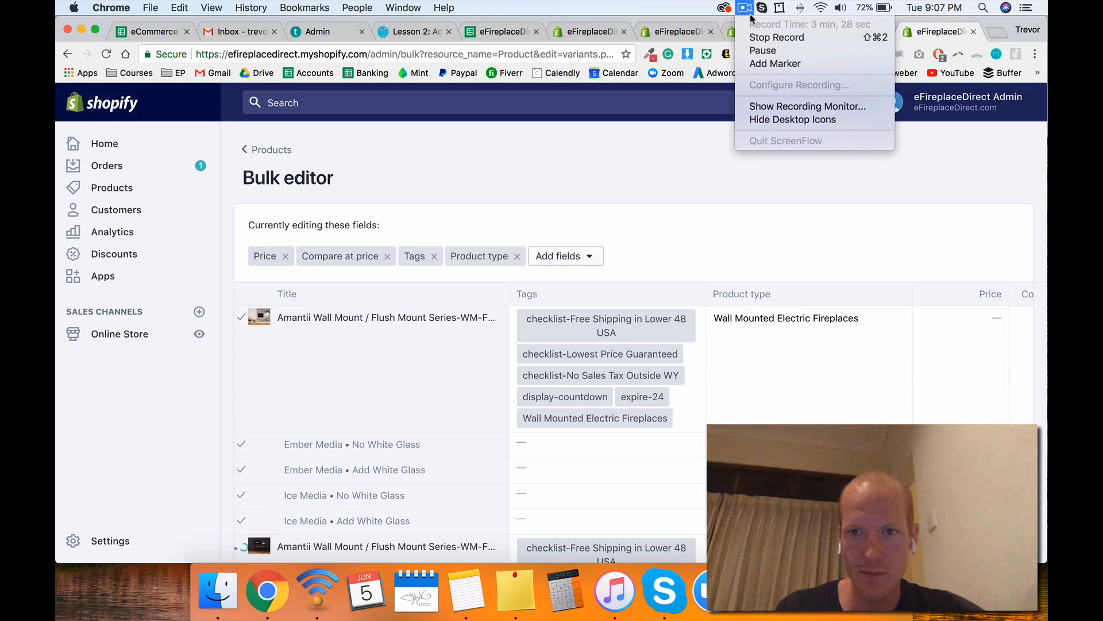
pyautogui.click(756, 50)
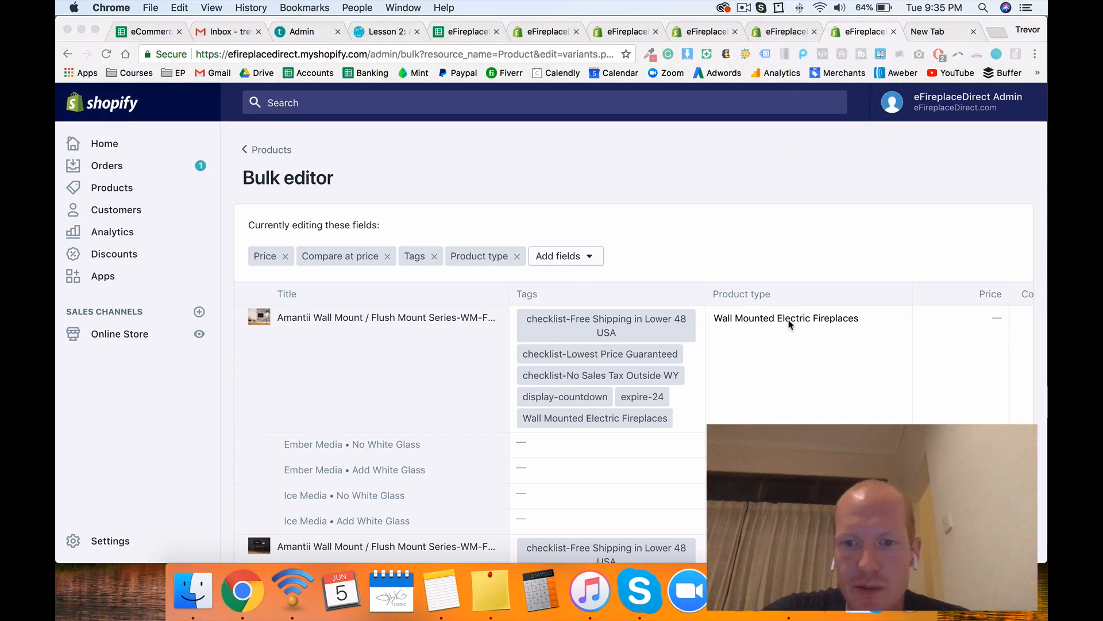
# Step: Return to the product list, then open the Wall Mounted Electric Fireplaces collection in a new tab from the collections search results
pyautogui.click(284, 151)
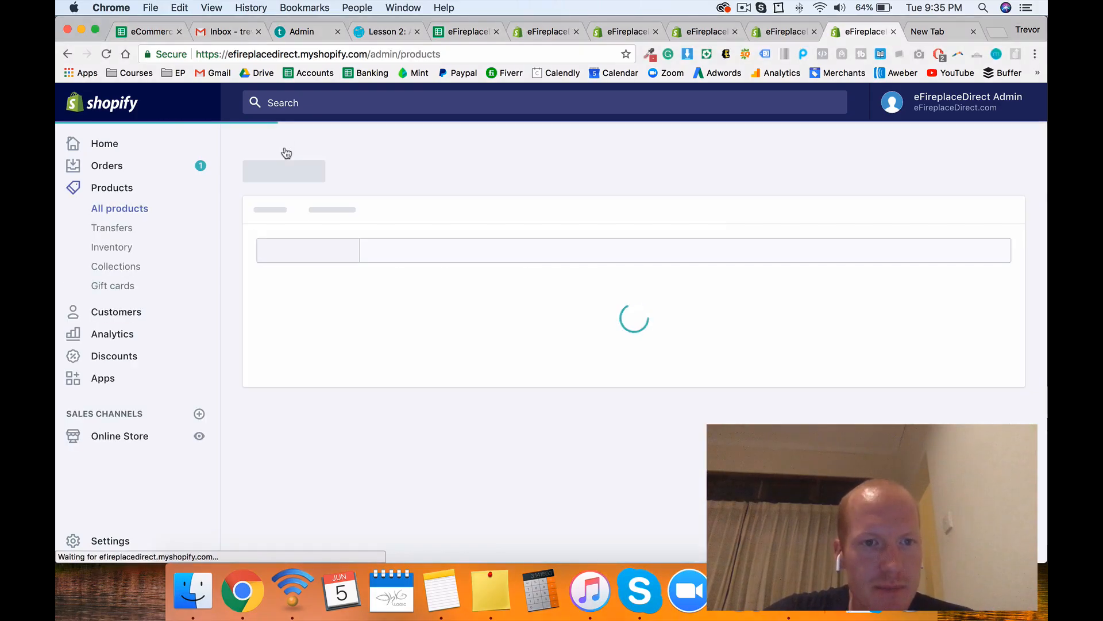
pyautogui.click(626, 32)
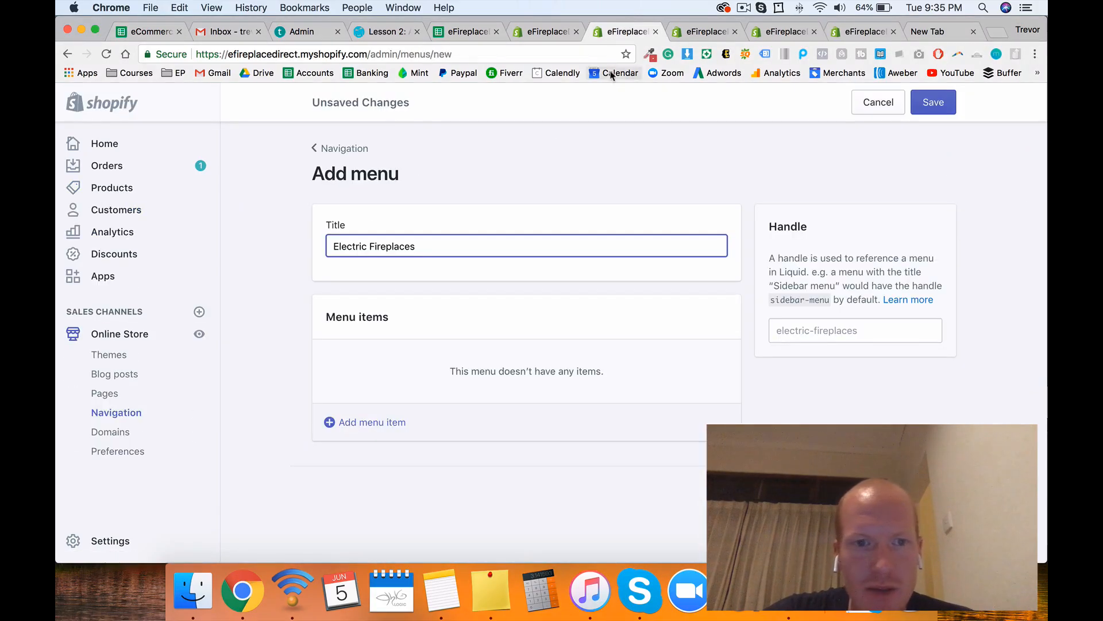
pyautogui.click(543, 31)
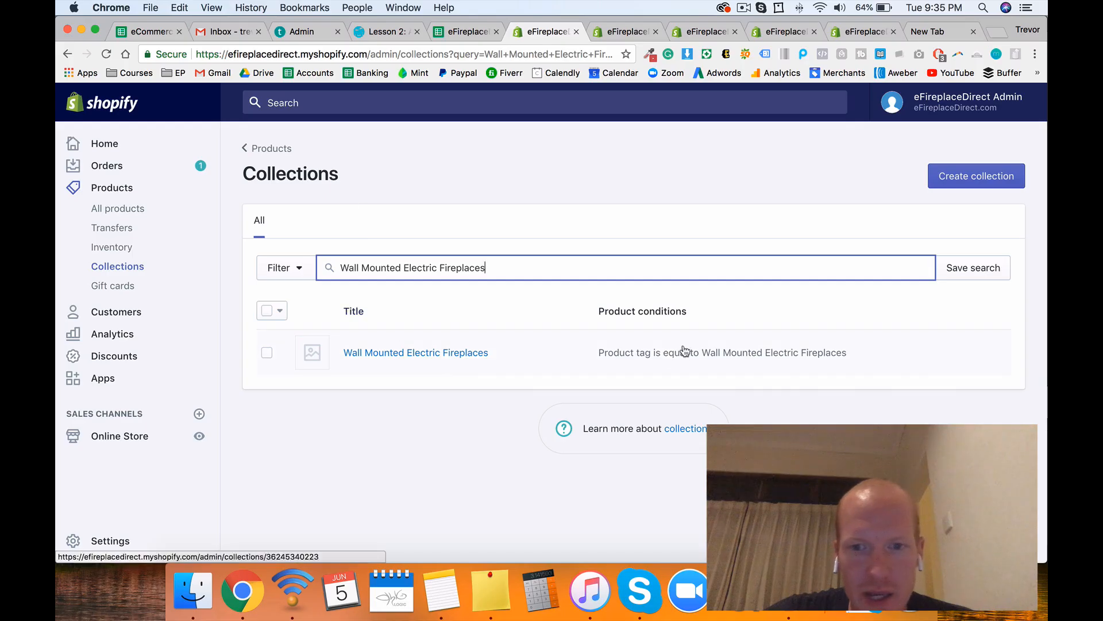
pyautogui.rightClick(414, 353)
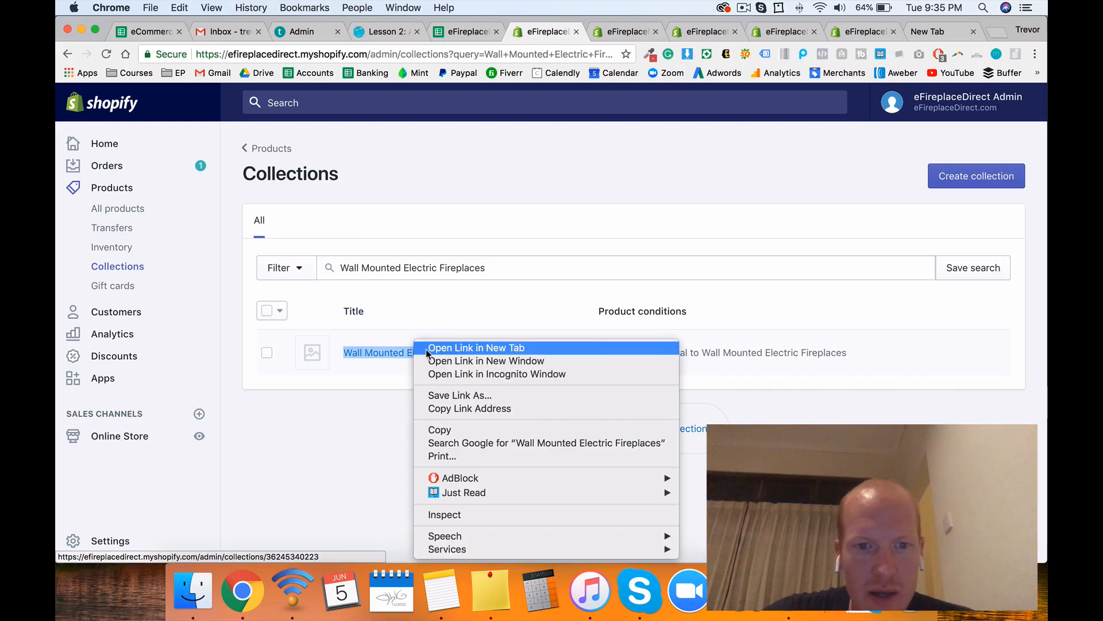
pyautogui.click(426, 349)
pyautogui.click(571, 32)
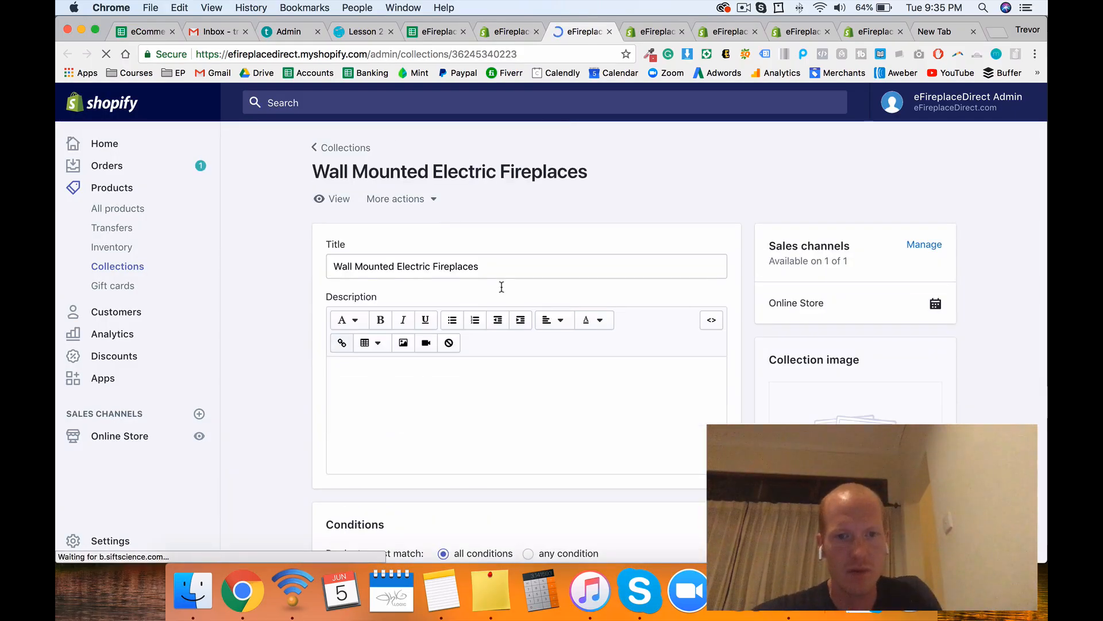
# Step: Copy the collection's full title, Wall Mounted Electric Fireplaces
pyautogui.scroll(-2, 501, 287)
pyautogui.click(475, 260)
pyautogui.click(474, 260)
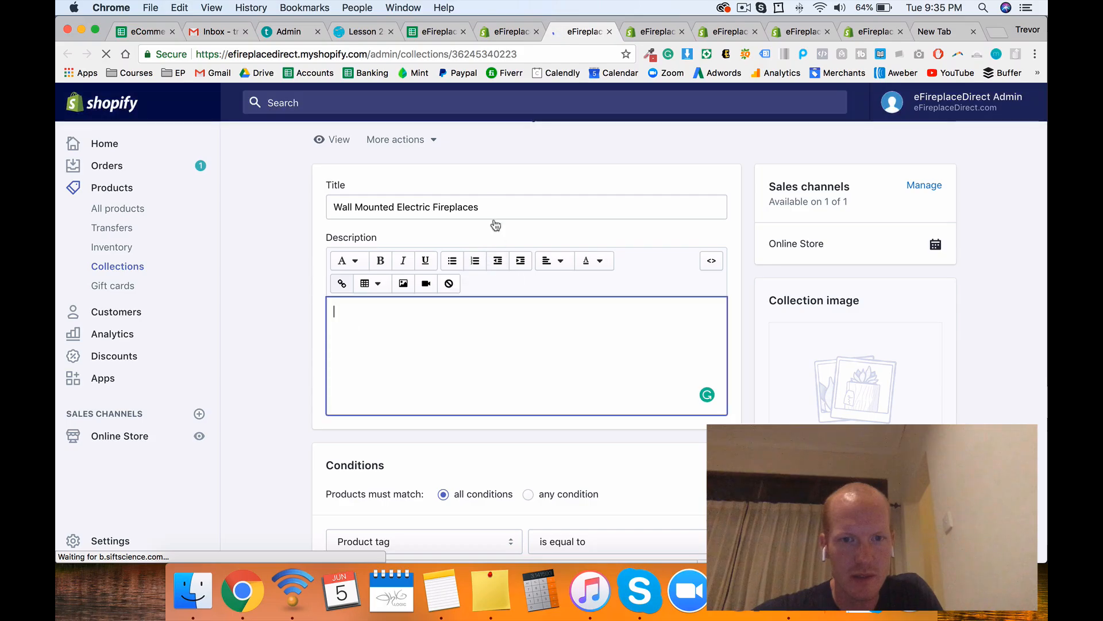
pyautogui.click(495, 214)
pyautogui.press('super+a')
pyautogui.press('super+c')
# Step: Match products on any condition, add the condition product type is equal to Wall Mounted Electric Fireplaces, and save the collection
pyautogui.scroll(-6, 483, 242)
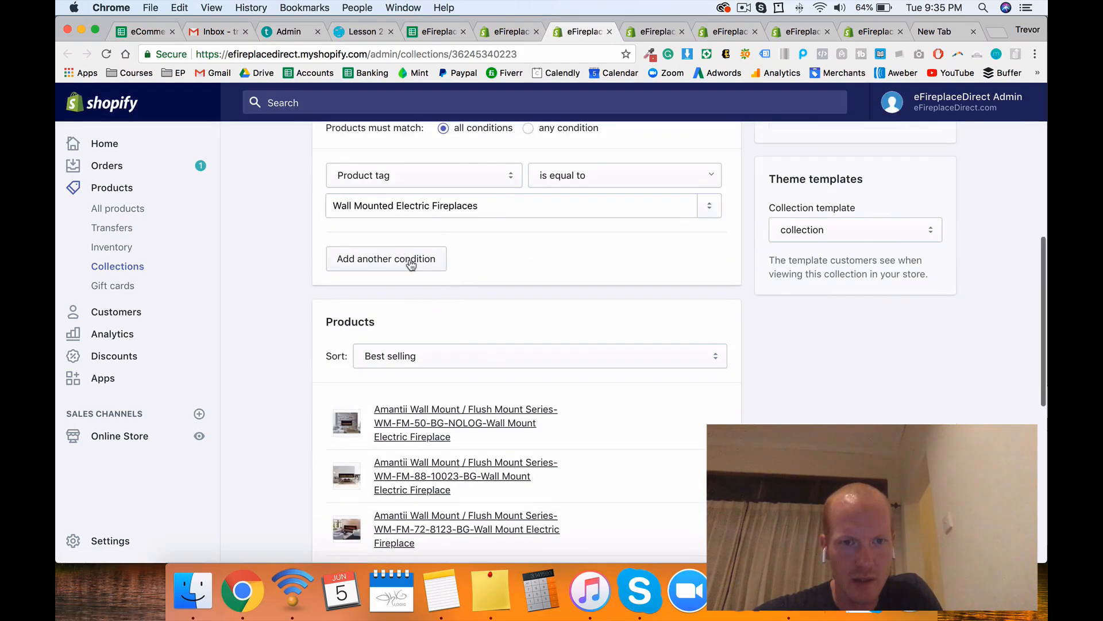
pyautogui.click(410, 265)
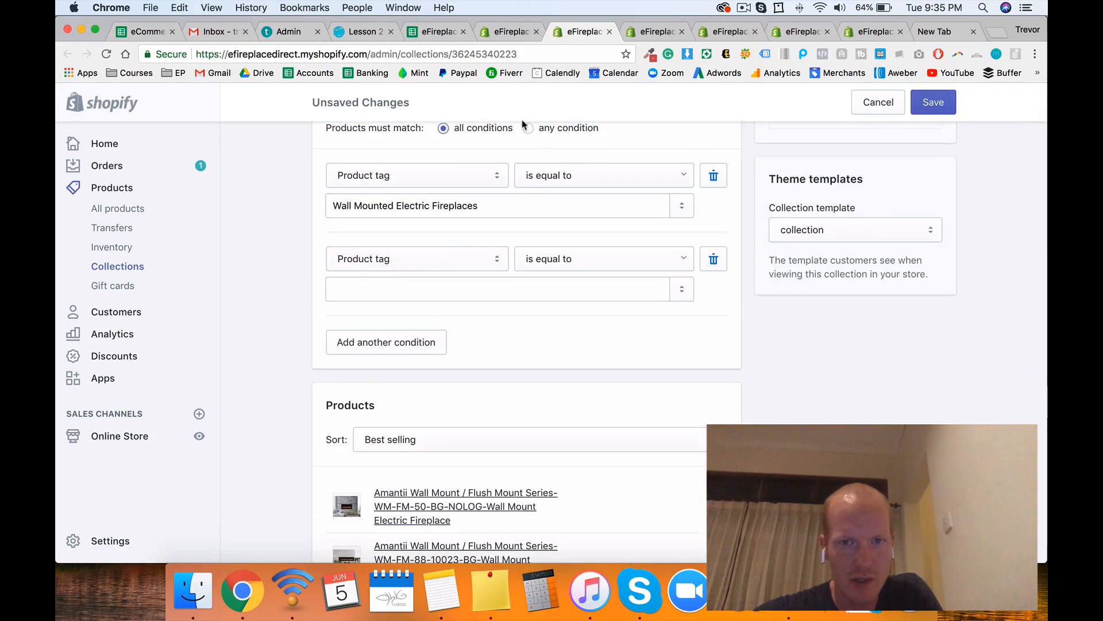
pyautogui.click(427, 268)
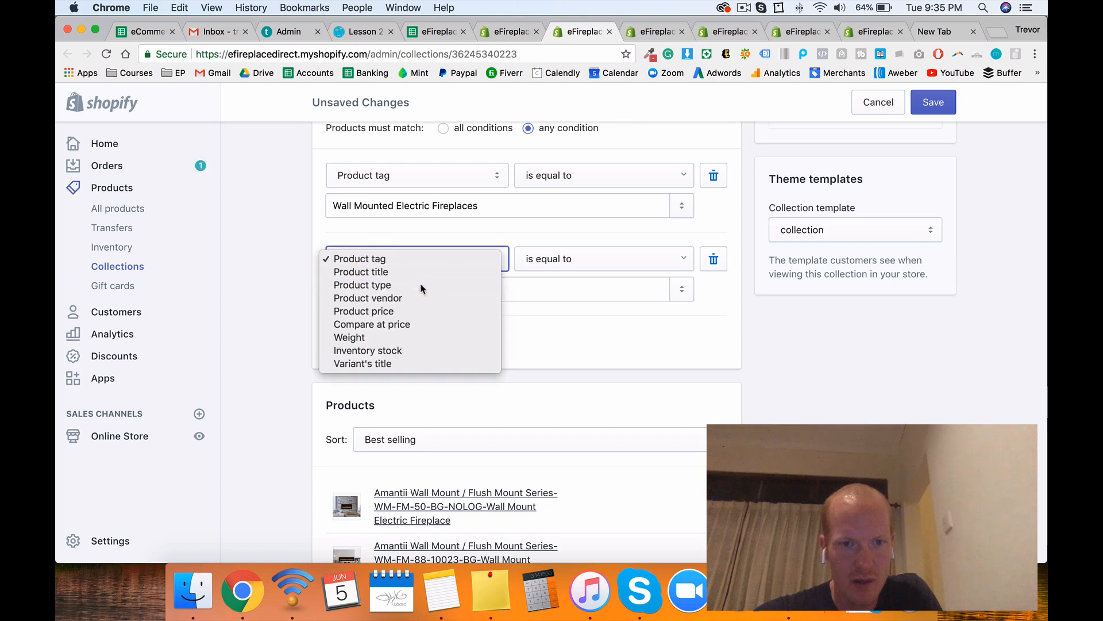
pyautogui.click(419, 287)
pyautogui.press('super+v')
pyautogui.press('super+s')
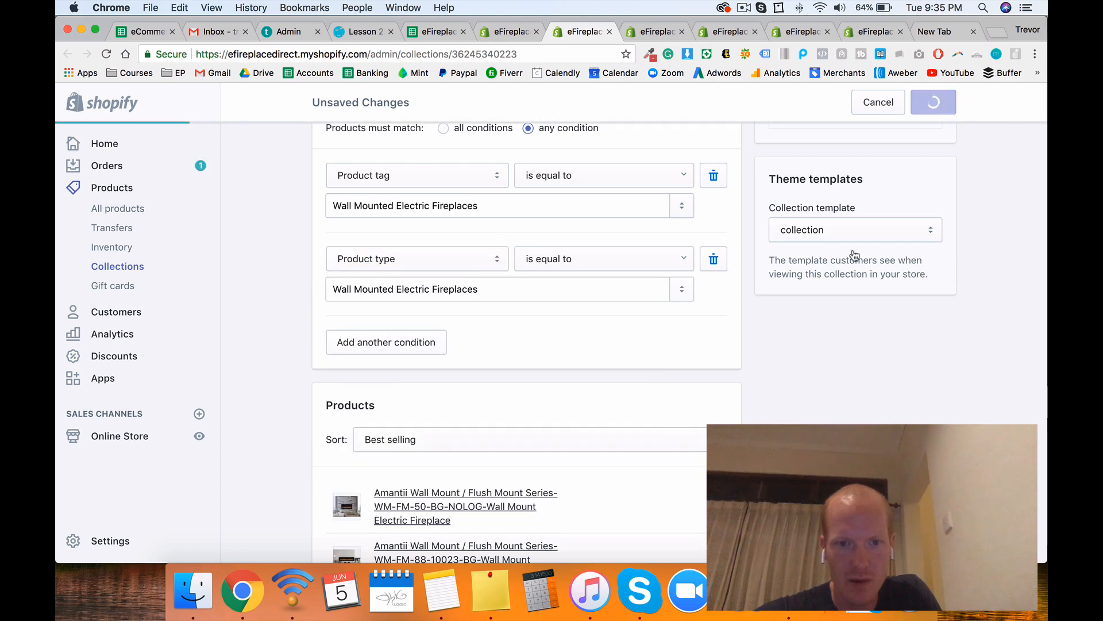
pyautogui.scroll(-5, 776, 338)
pyautogui.scroll(-3, 776, 338)
pyautogui.scroll(3, 364, 343)
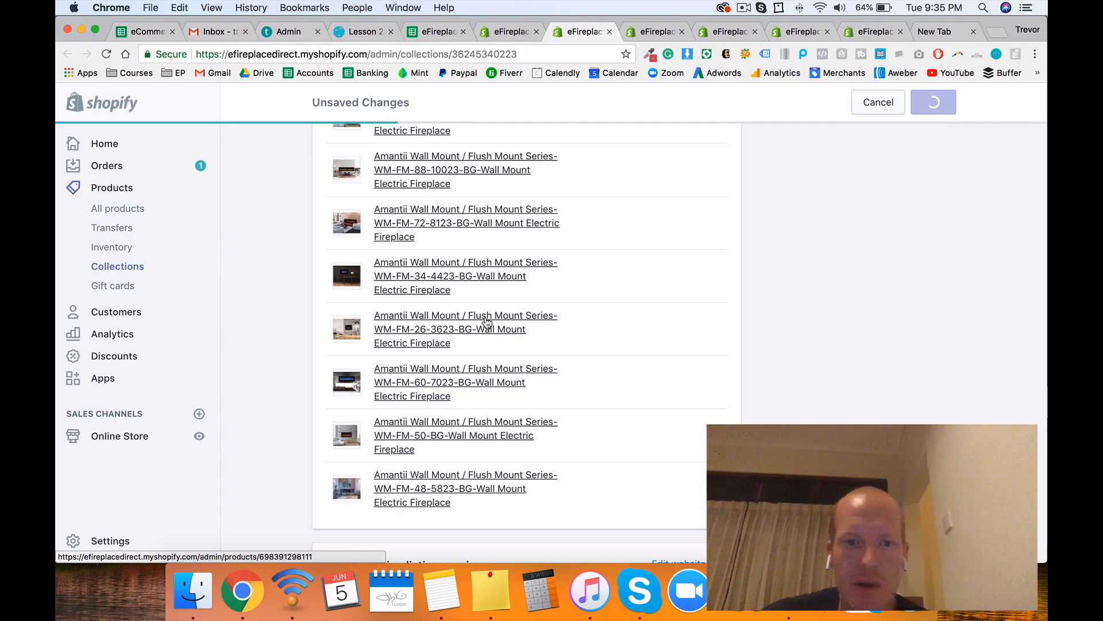
pyautogui.scroll(6, 487, 322)
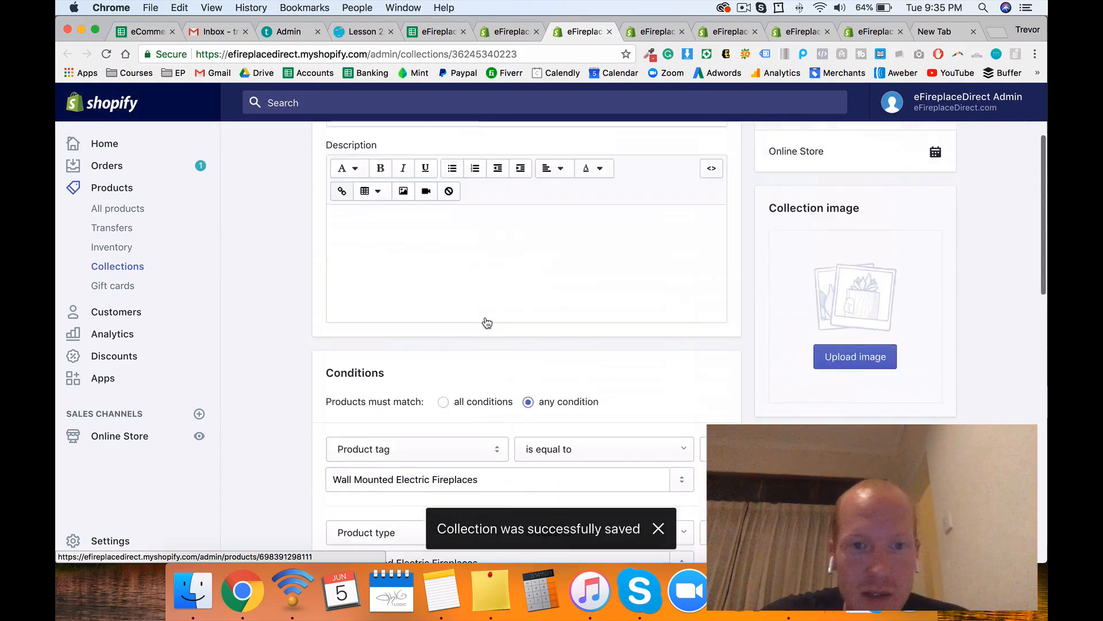
pyautogui.scroll(3, 488, 322)
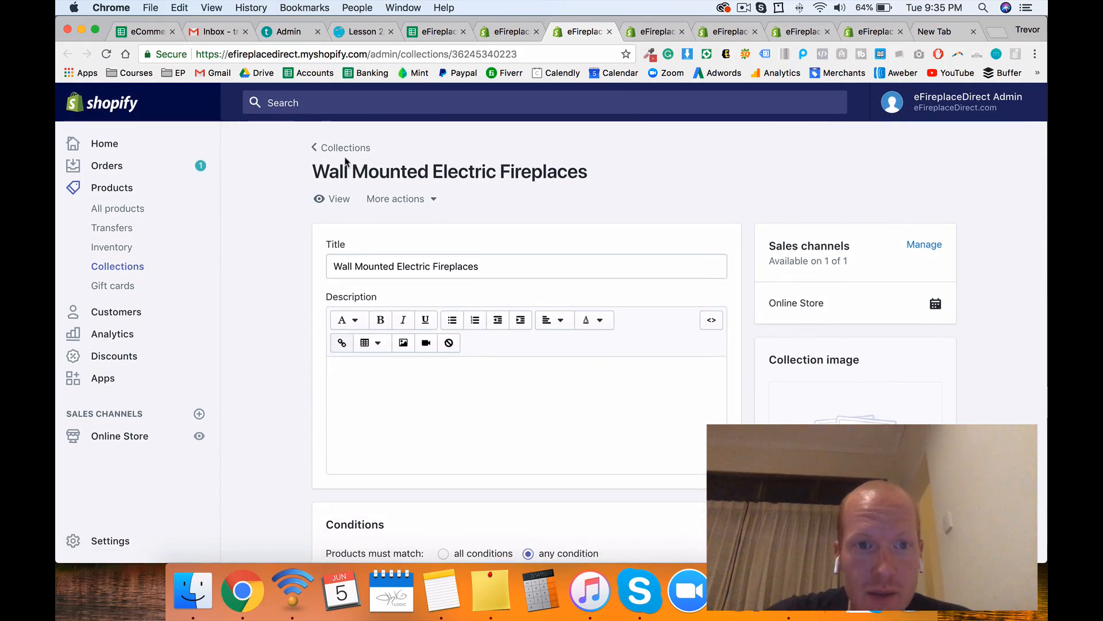
# Step: Return to the collections list, then start an item in the Electric Fireplaces menu linked to the Wall Mounted Electric Fireplaces collection
pyautogui.click(345, 149)
pyautogui.click(638, 32)
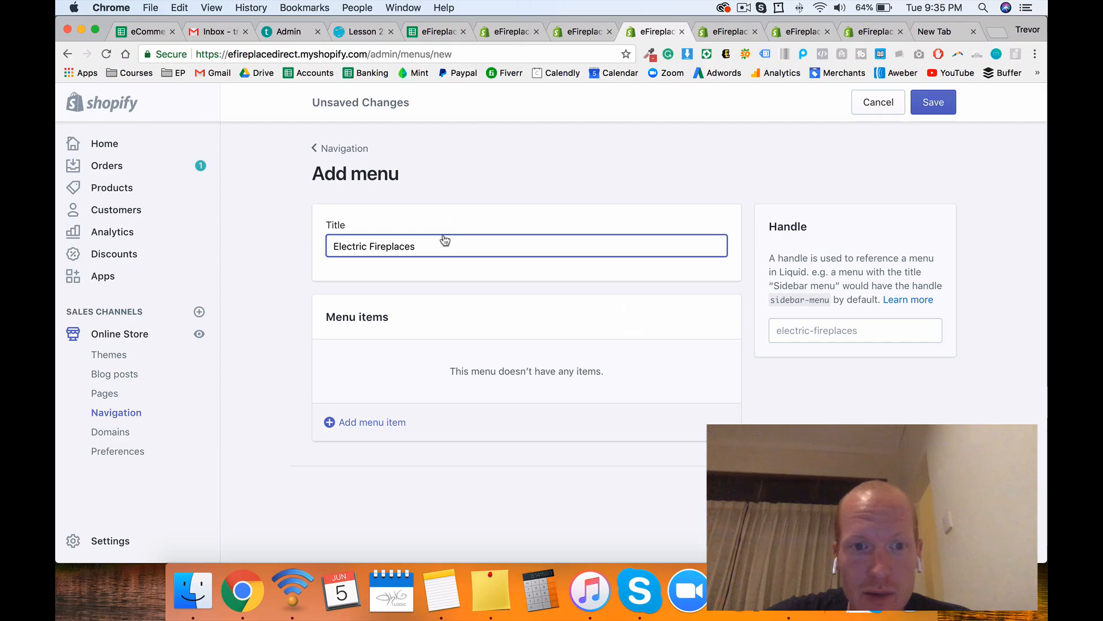
pyautogui.click(364, 413)
pyautogui.click(441, 375)
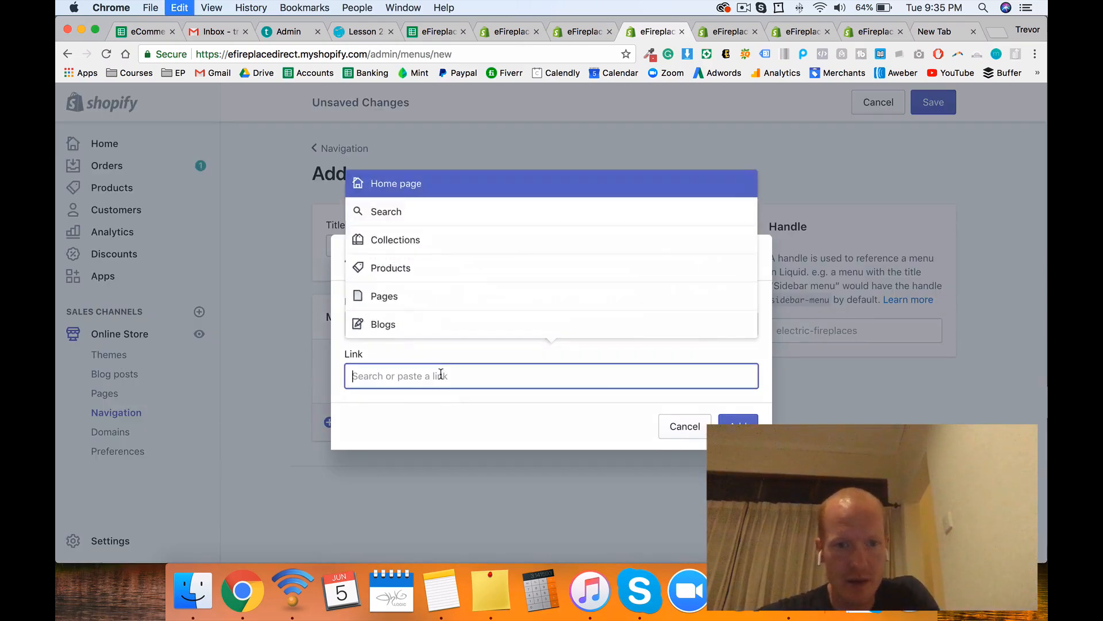
pyautogui.press('super+v')
pyautogui.click(412, 273)
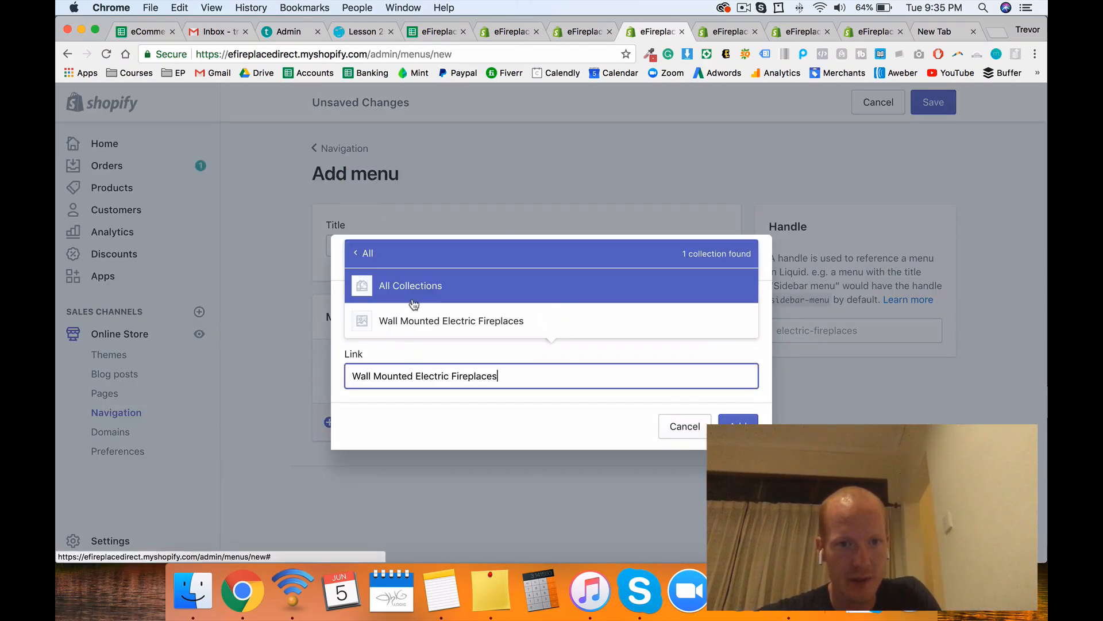
pyautogui.click(422, 320)
# Step: Shorten the new menu item's name to Wall Mounted, add it, and save the Electric Fireplaces menu
pyautogui.click(425, 297)
pyautogui.moveTo(415, 297); pyautogui.dragTo(417, 338)
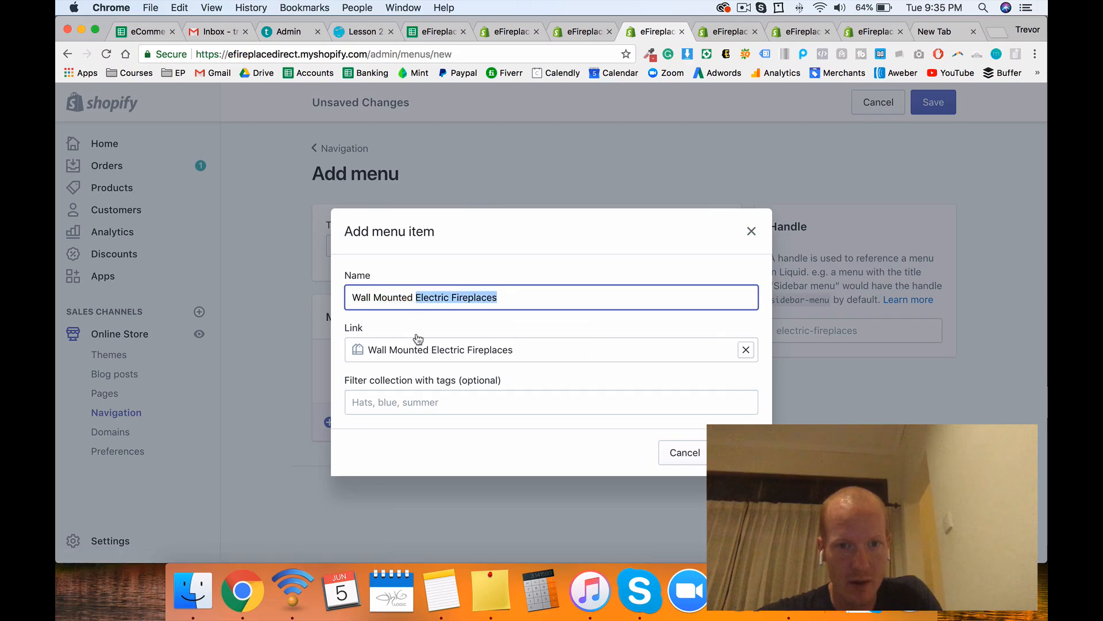
pyautogui.press('BackSpace')
pyautogui.click(738, 452)
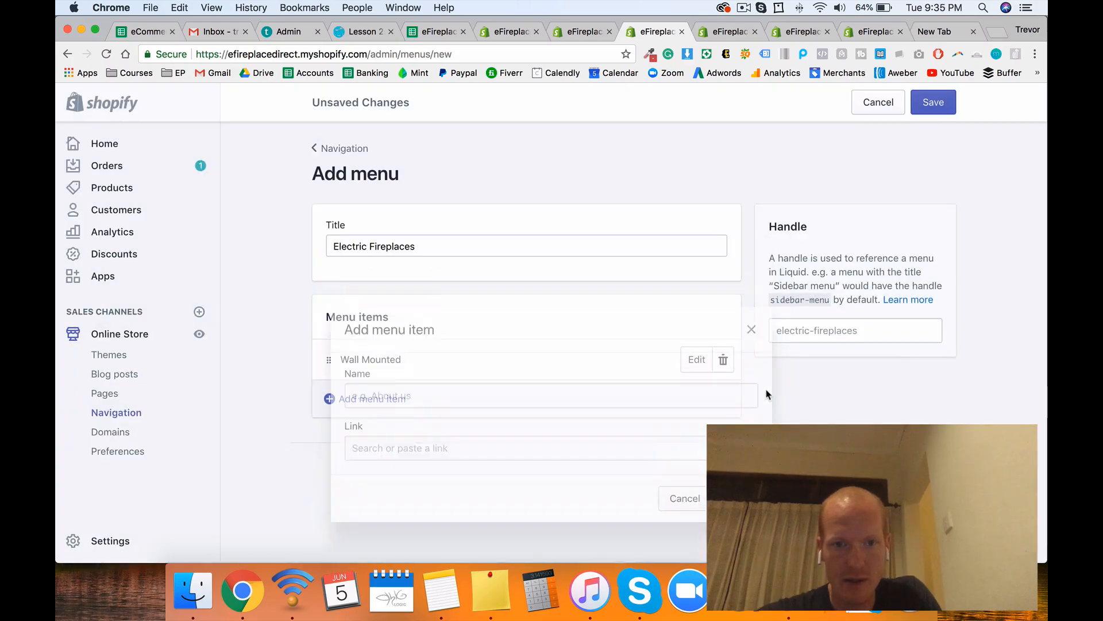
pyautogui.click(933, 111)
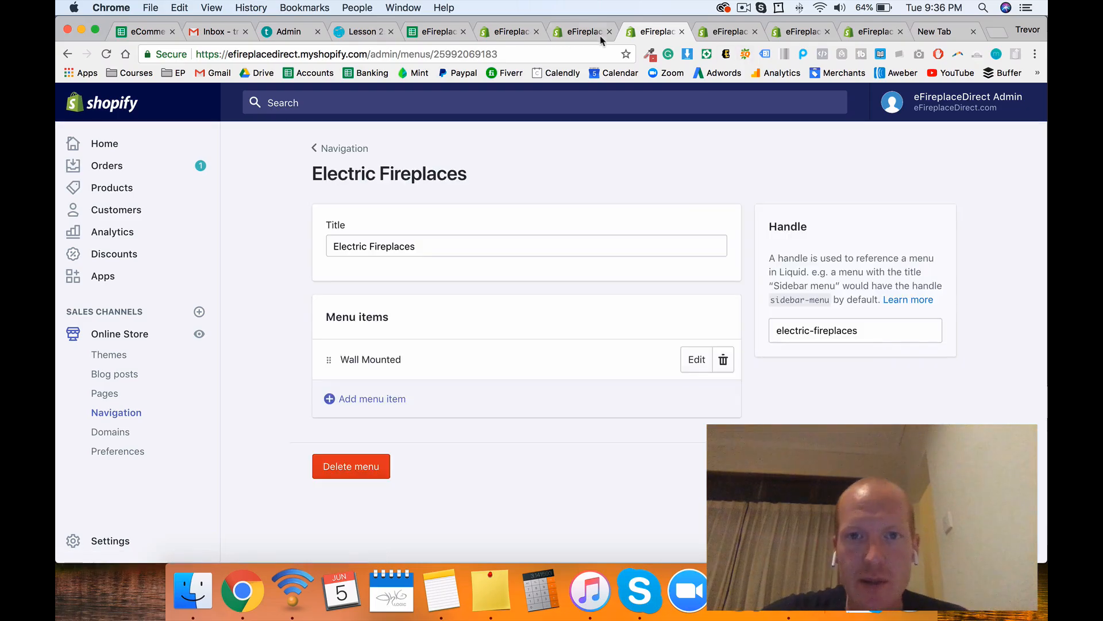
# Step: Open the Navigation page in a new tab and open the Ethanol Fireplaces menu from it in another tab
pyautogui.rightClick(334, 151)
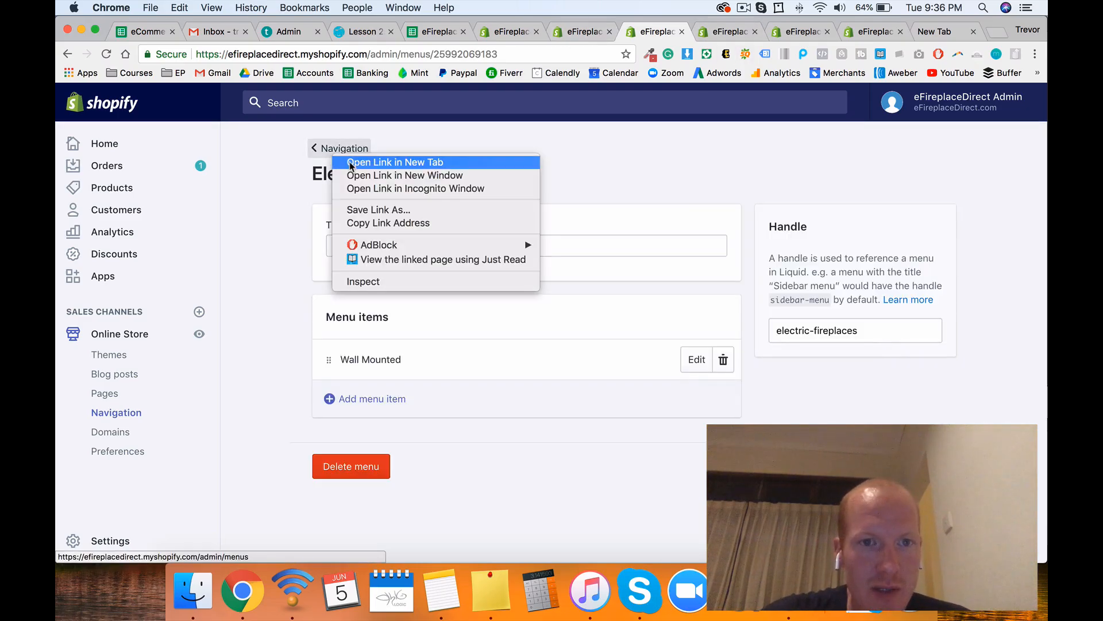
pyautogui.click(352, 164)
pyautogui.hotkey('ctrl', 'Tab')
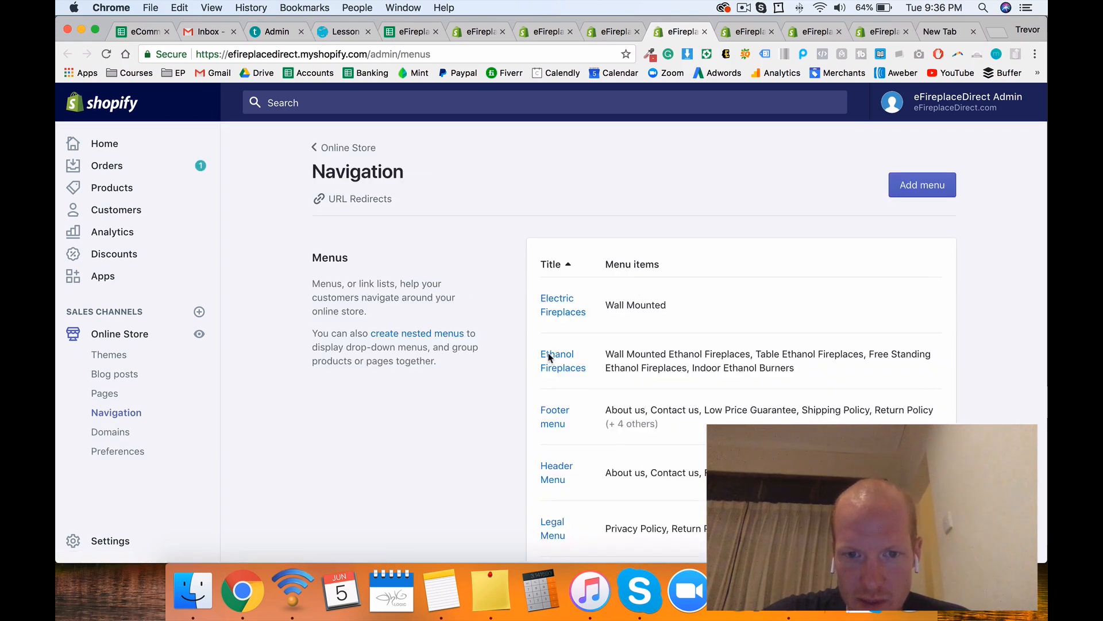
pyautogui.rightClick(545, 345)
pyautogui.click(562, 346)
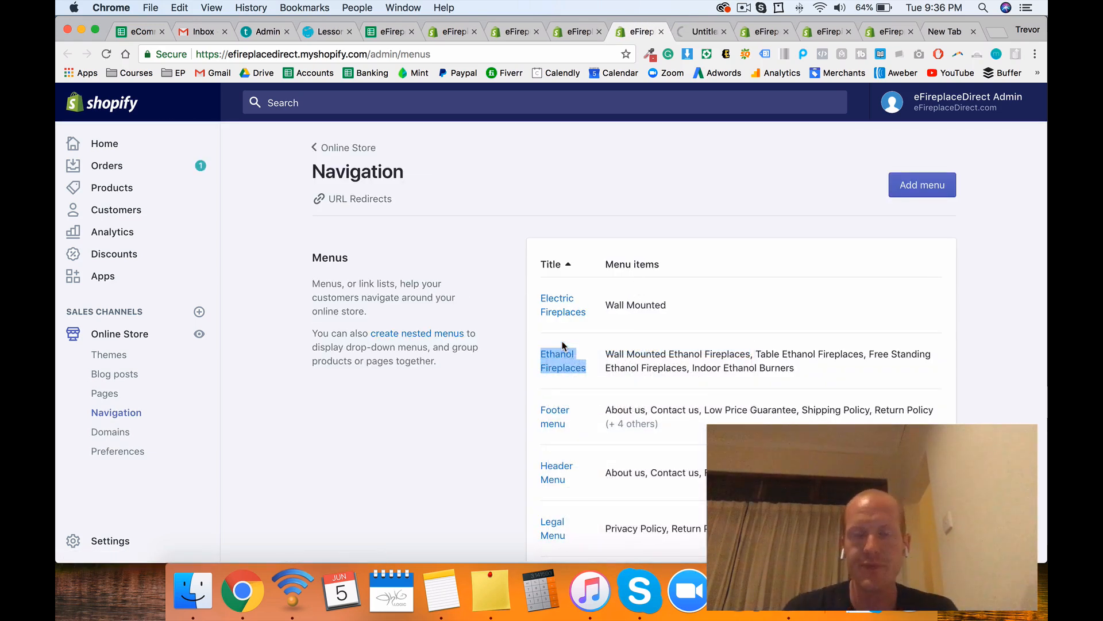
pyautogui.click(693, 32)
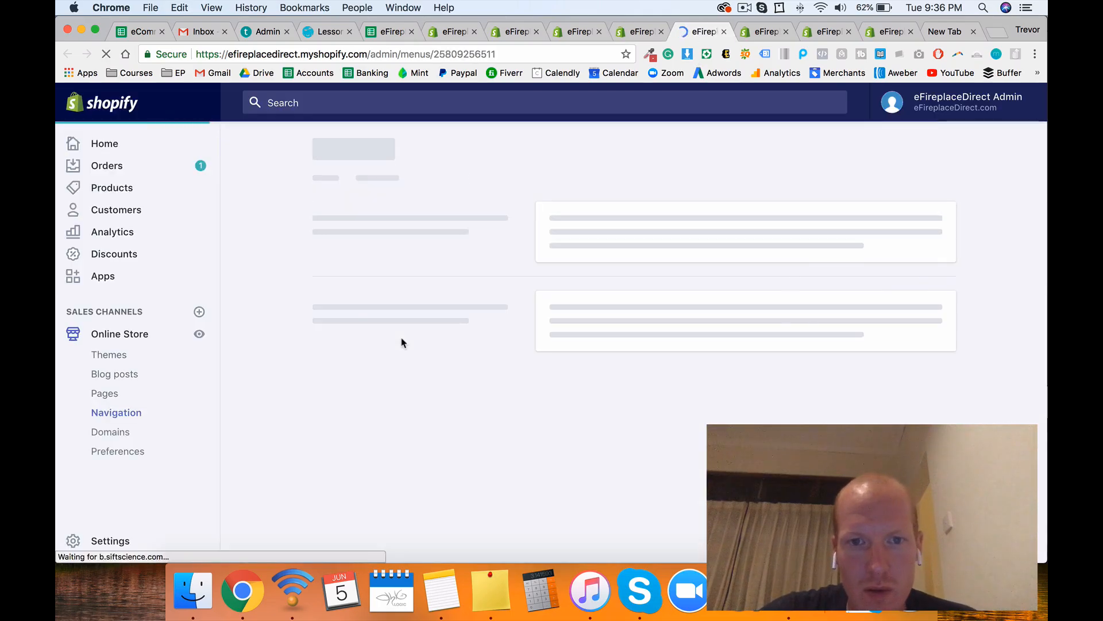
# Step: Rename the first two Ethanol Fireplaces menu items to Wall Mounted and Table Top
pyautogui.click(688, 358)
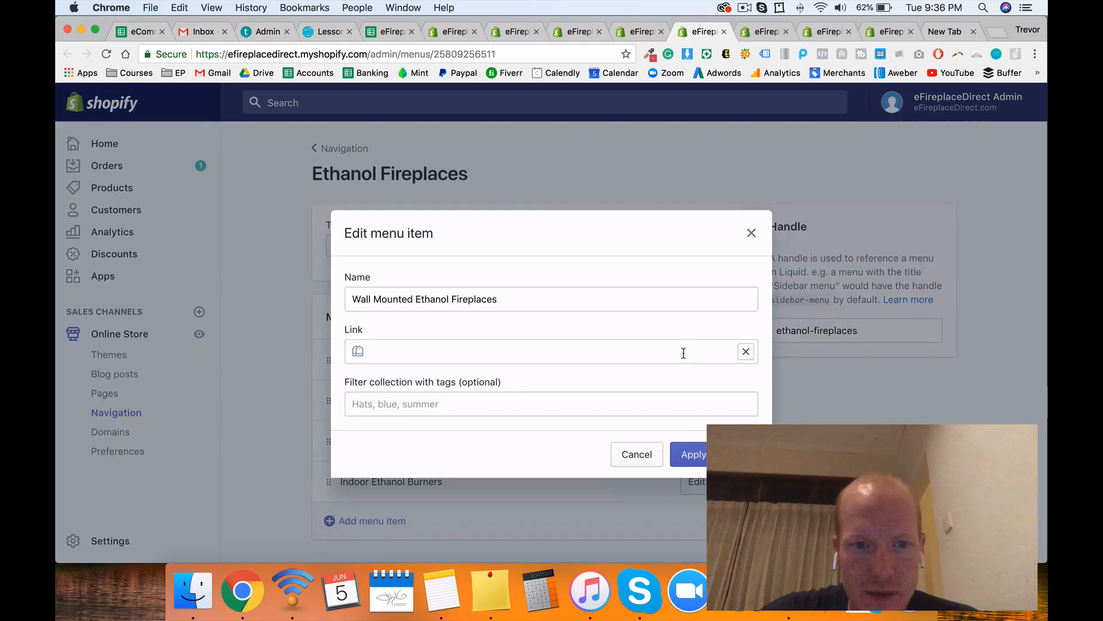
pyautogui.moveTo(417, 293); pyautogui.dragTo(499, 297)
pyautogui.press('BackSpace')
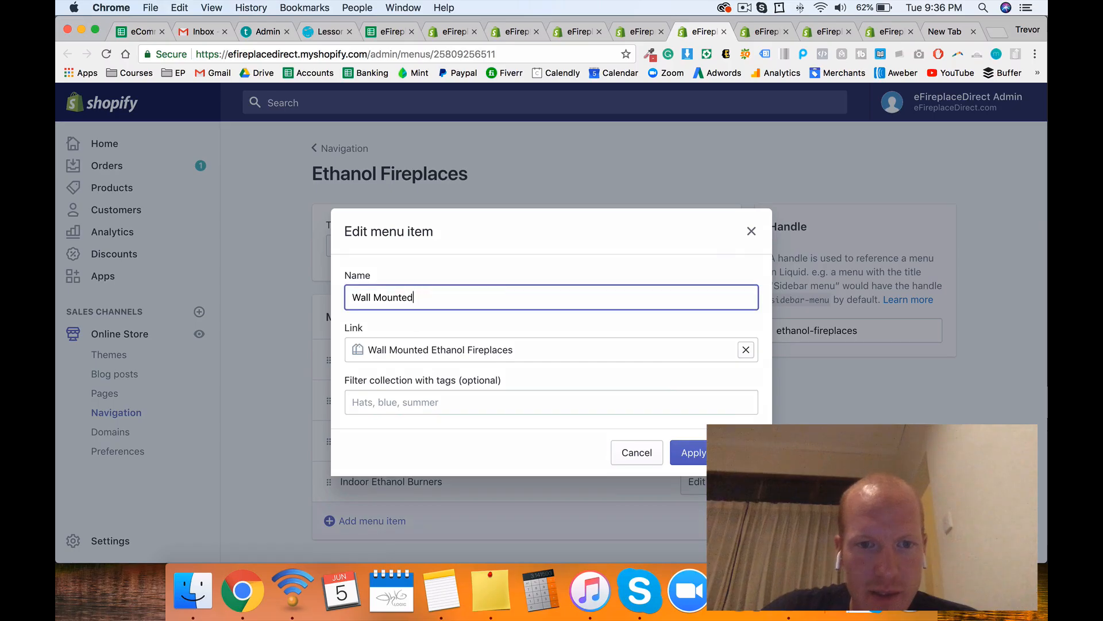
pyautogui.press('Return')
pyautogui.click(686, 399)
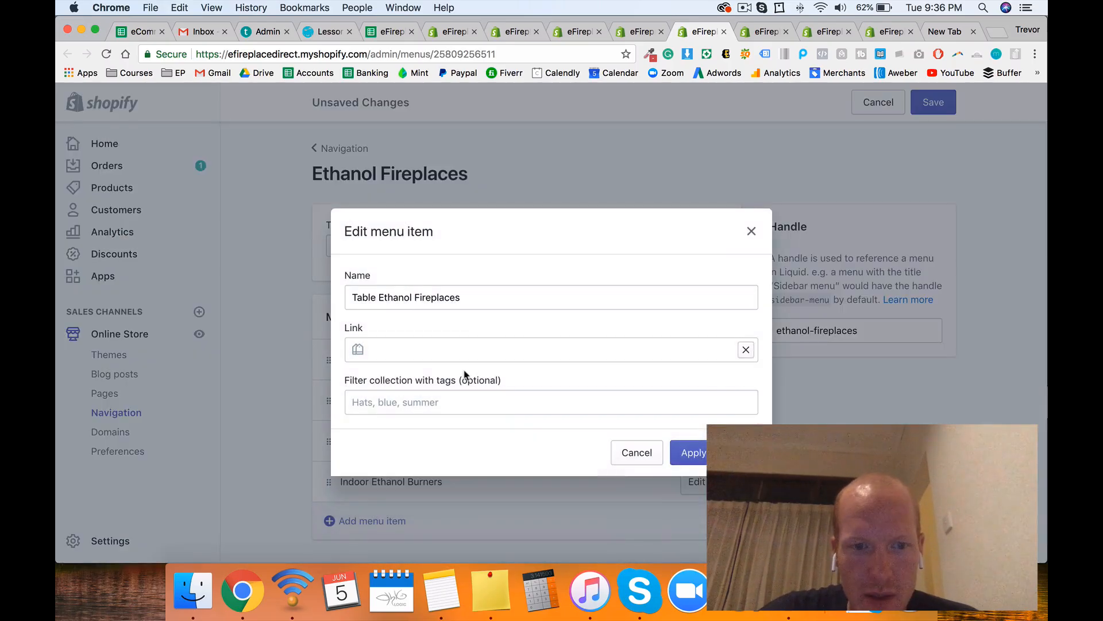
pyautogui.moveTo(383, 297); pyautogui.dragTo(461, 297)
pyautogui.press('BackSpace')
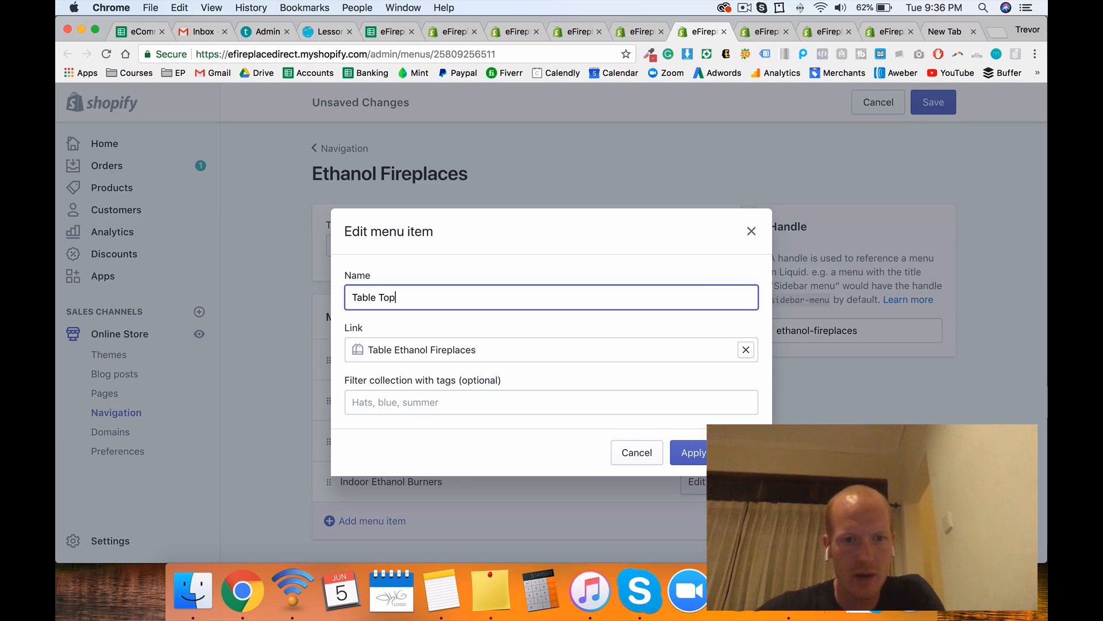
pyautogui.press('Return')
# Step: Rename the last two Ethanol Fireplaces menu items to Free Standing and Indoor Burners, and save the menu
pyautogui.click(692, 448)
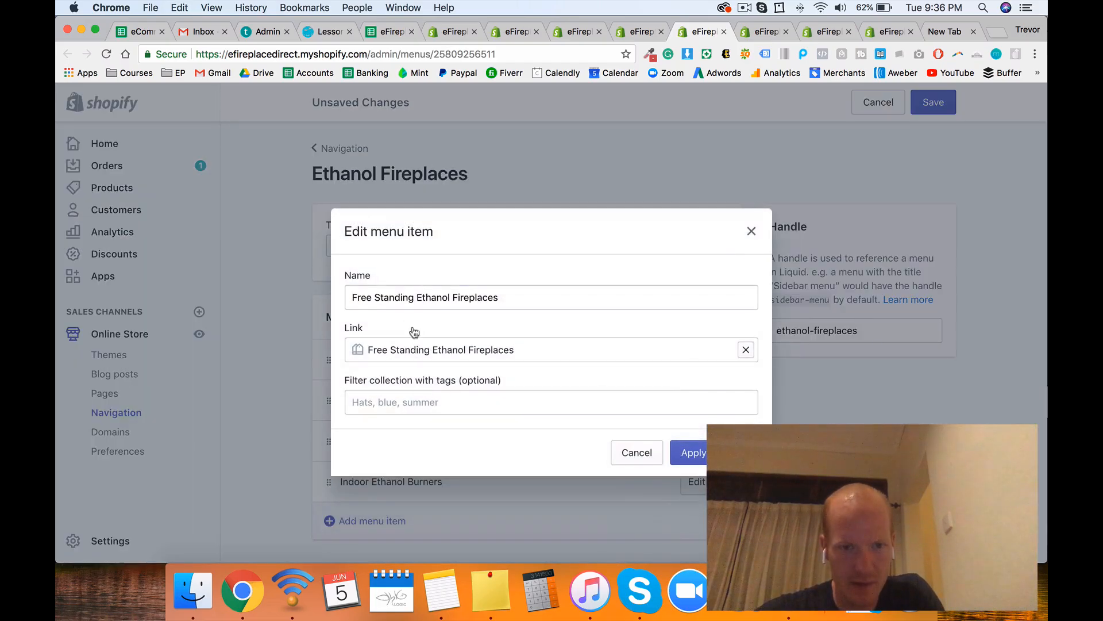
pyautogui.moveTo(418, 297); pyautogui.dragTo(499, 297)
pyautogui.press('BackSpace')
pyautogui.press('Return')
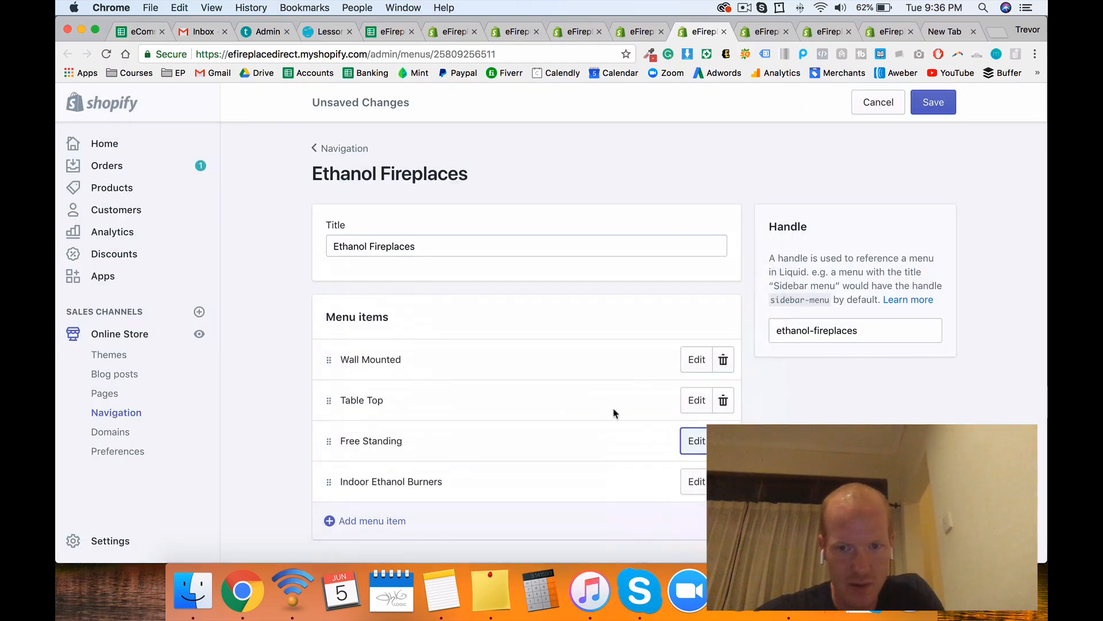
pyautogui.click(687, 481)
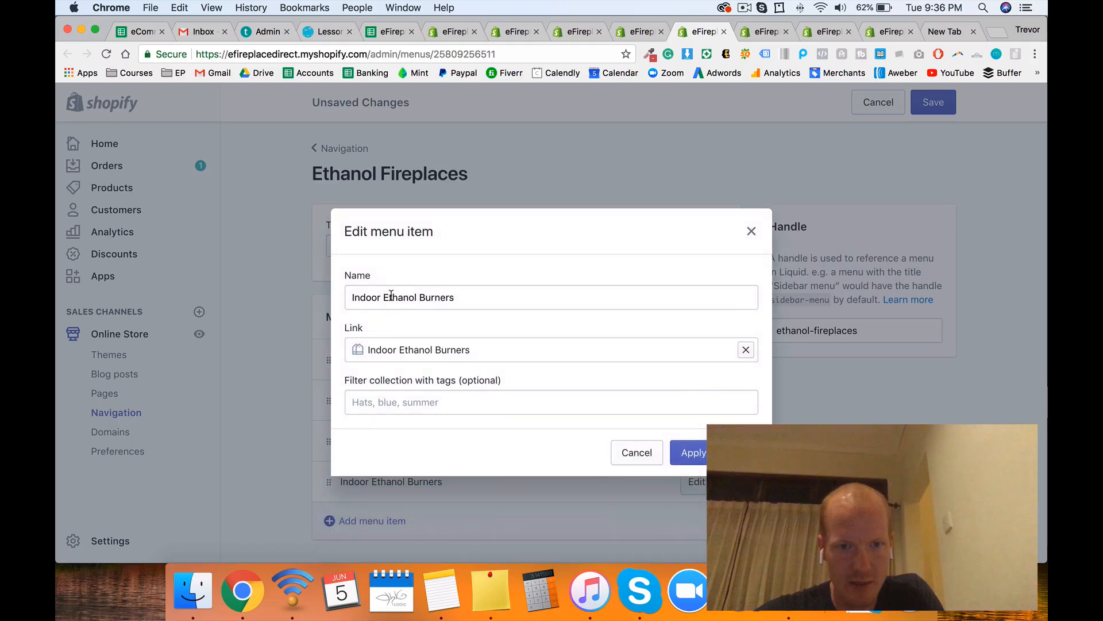
pyautogui.doubleClick(405, 297)
pyautogui.press('BackSpace')
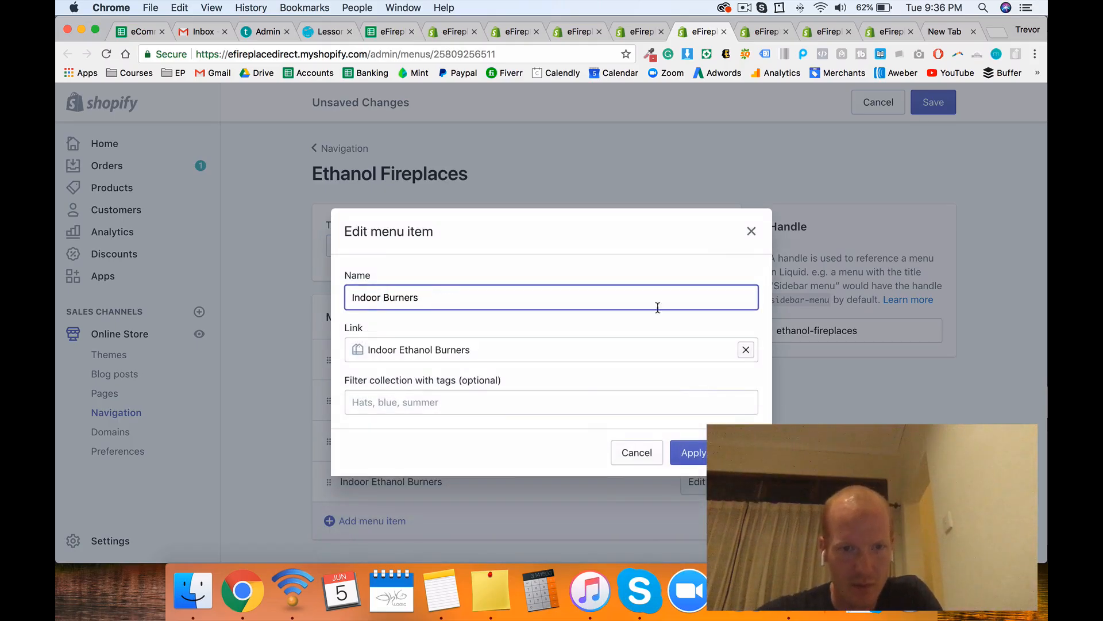
pyautogui.press('Return')
pyautogui.click(936, 108)
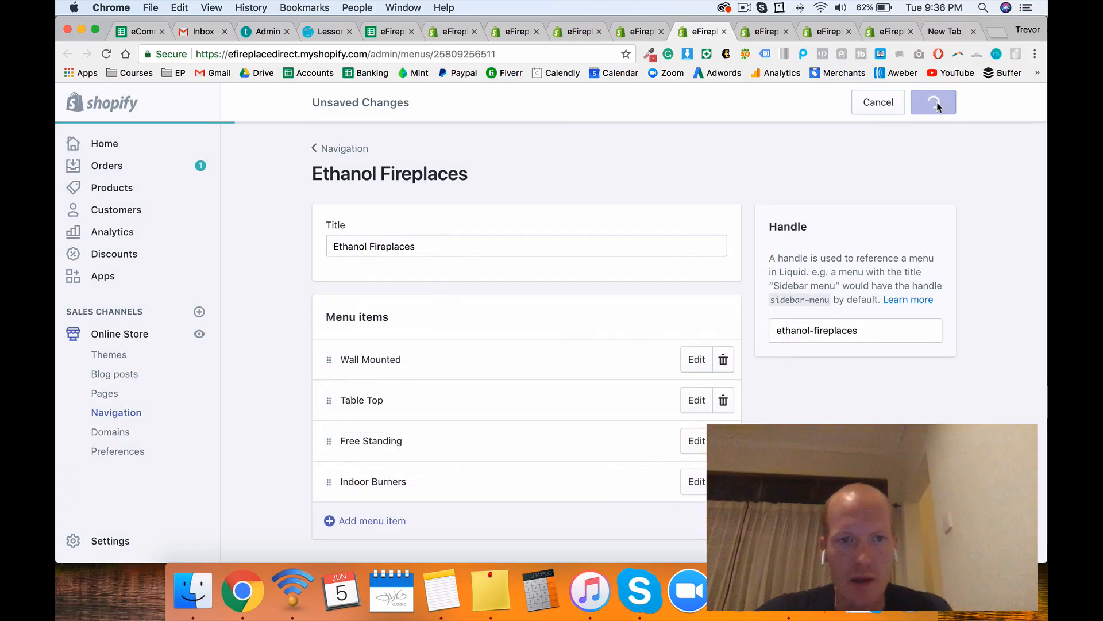
# Step: View the live store, check the Ethanol Fireplaces dropdown and the home page sections, and close the store tab
pyautogui.click(198, 338)
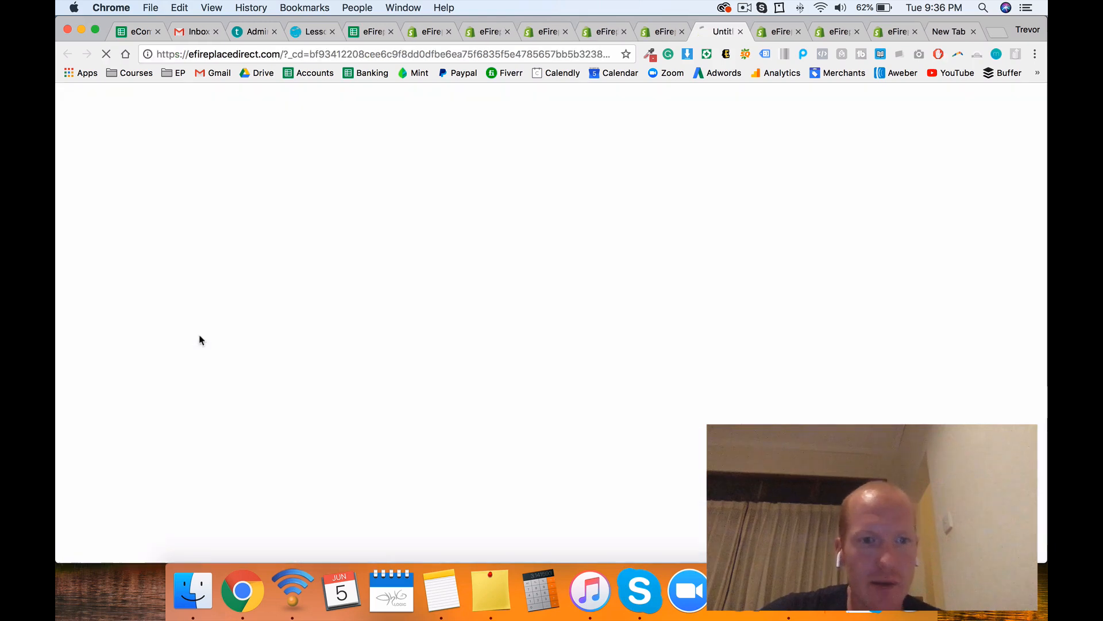
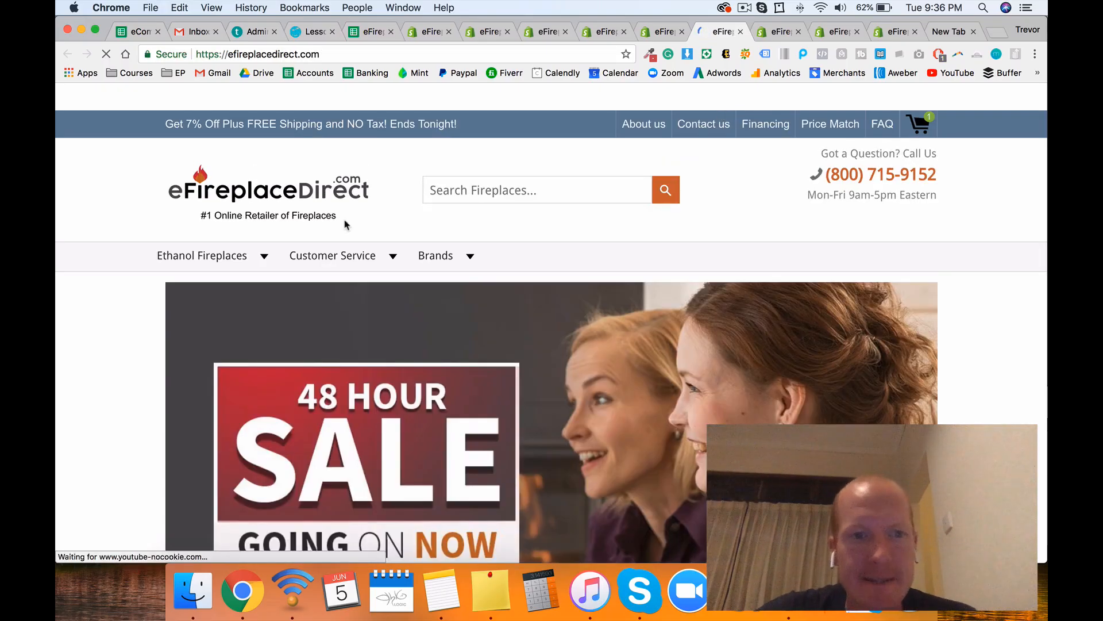
pyautogui.moveTo(238, 267)
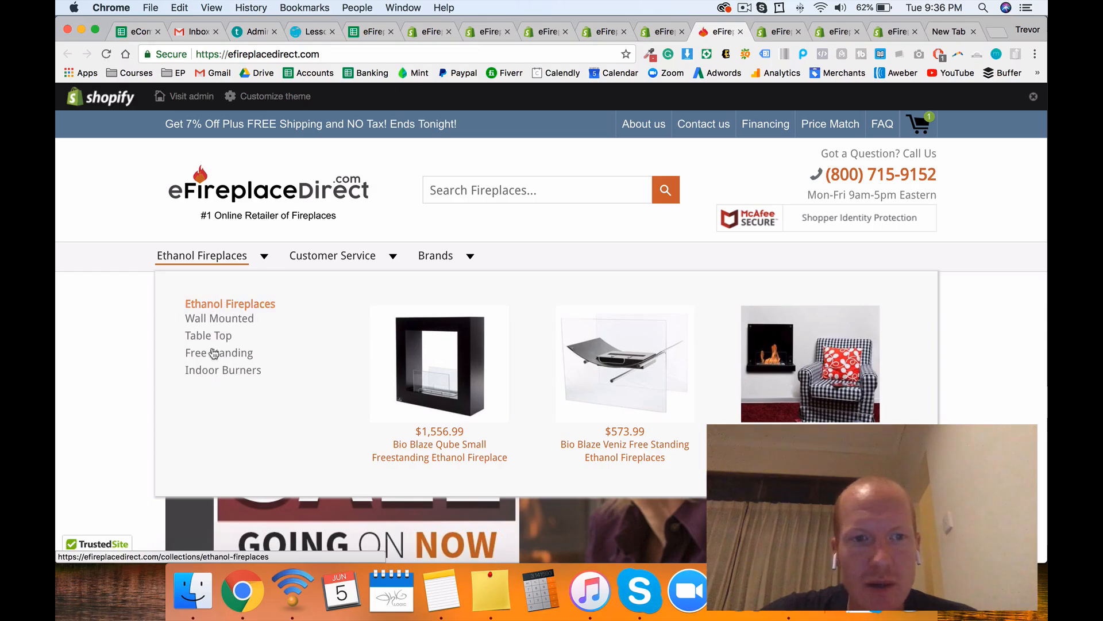
pyautogui.moveTo(341, 263)
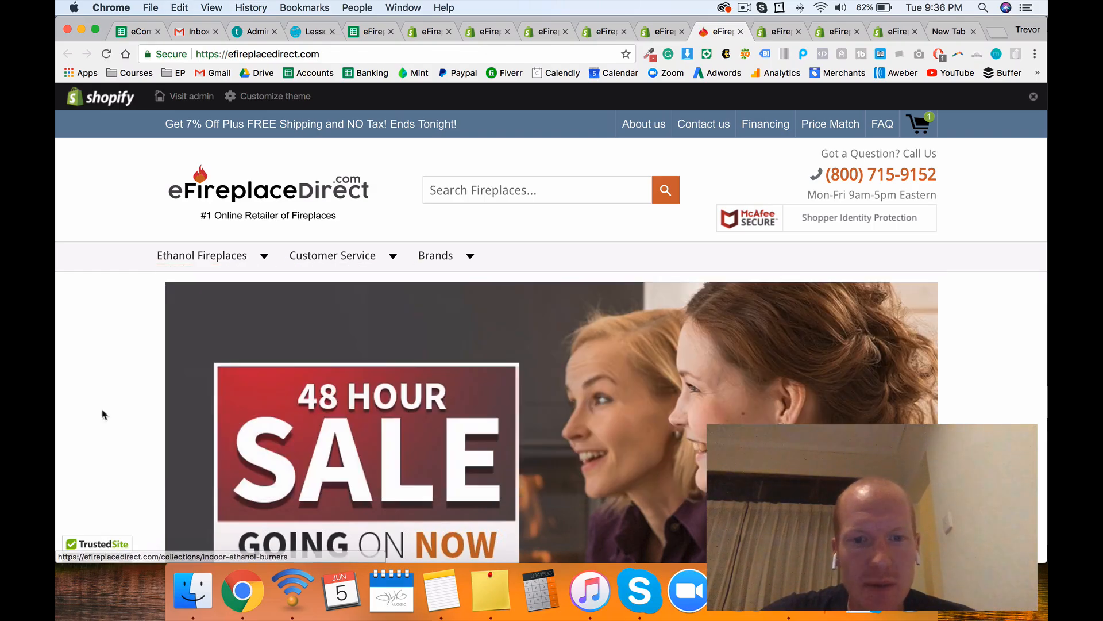
pyautogui.scroll(-10, 193, 419)
pyautogui.scroll(-15, 194, 418)
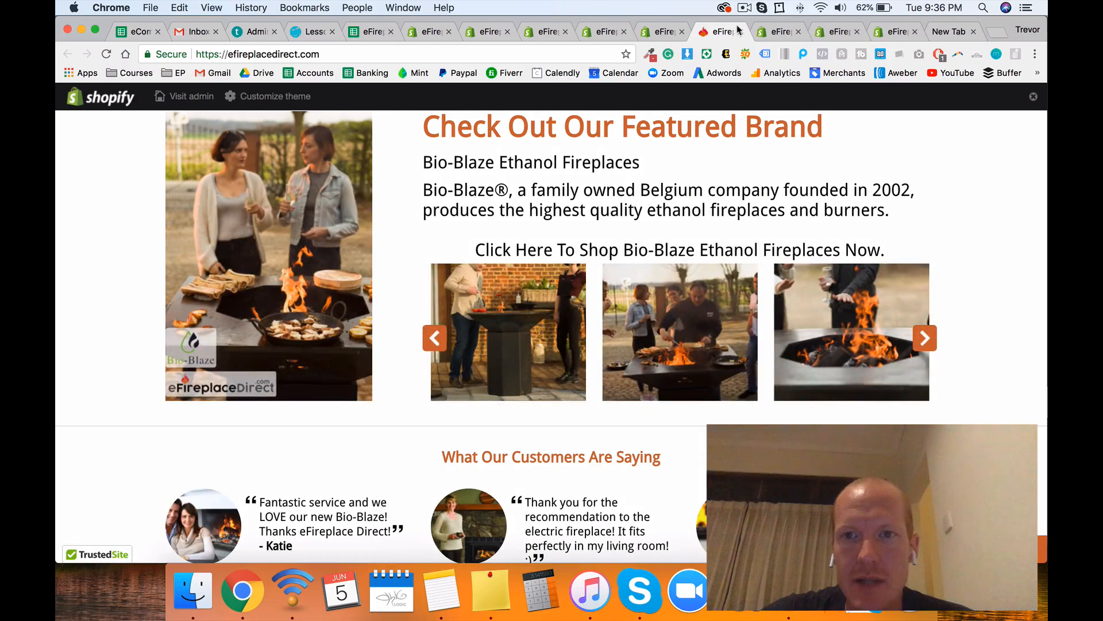
pyautogui.click(741, 31)
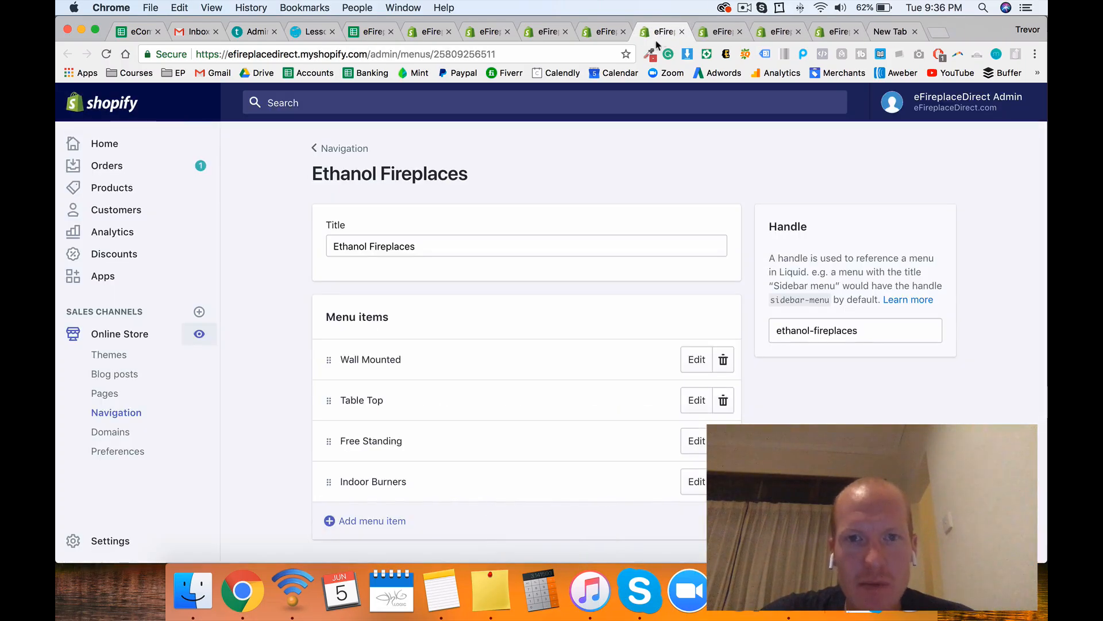
# Step: Close the extra Ethanol Fireplaces and Navigation tabs and return to the Electric Fireplaces menu
pyautogui.click(723, 33)
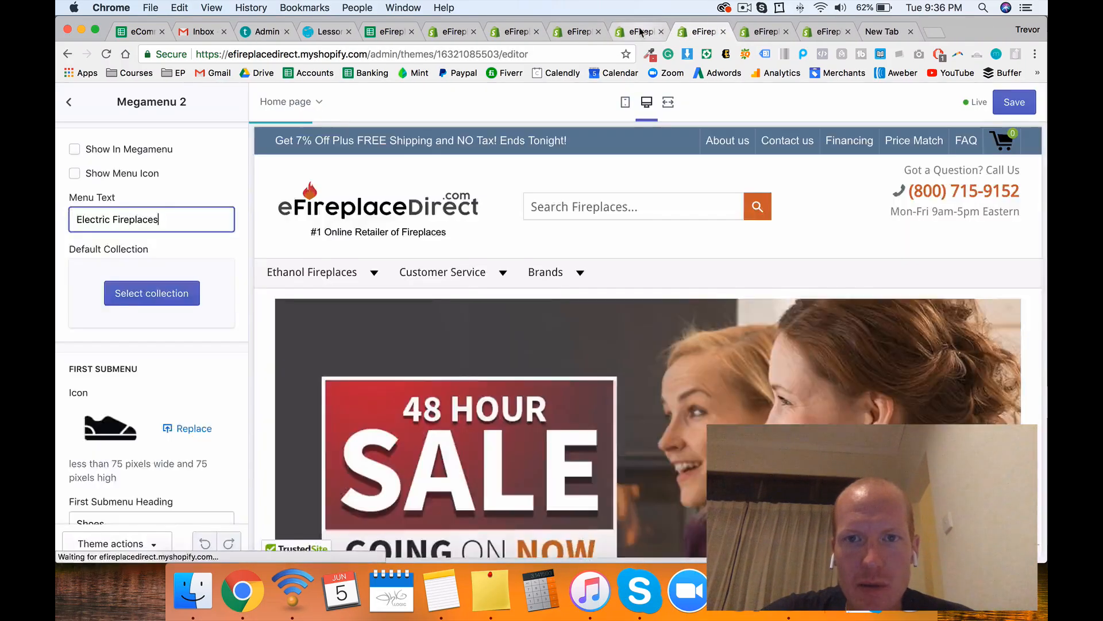
pyautogui.click(640, 30)
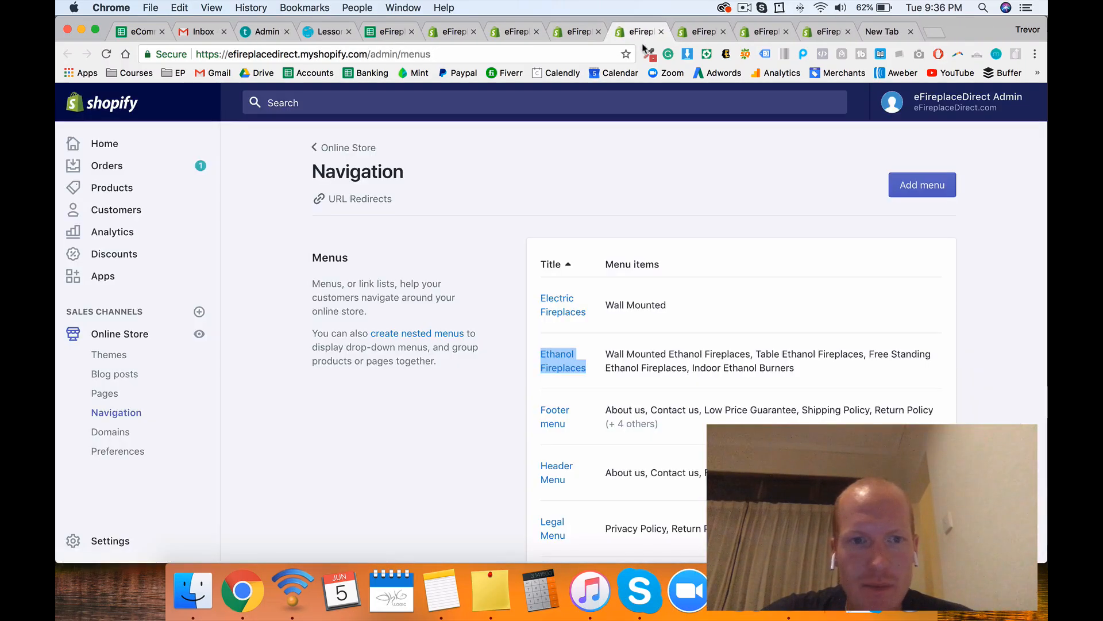
pyautogui.click(561, 304)
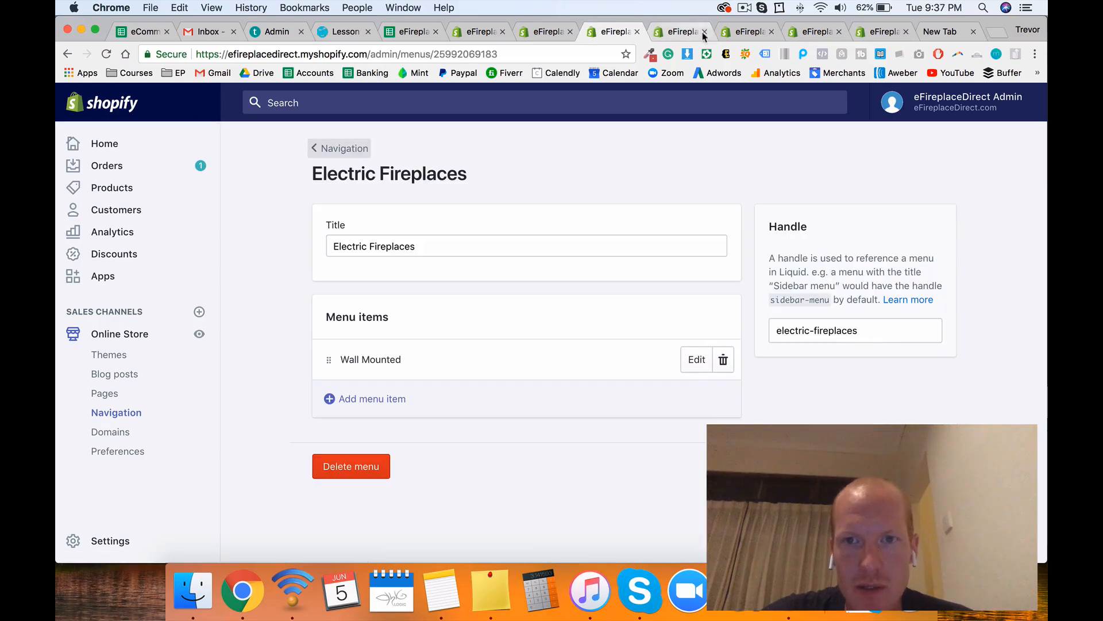
pyautogui.click(704, 32)
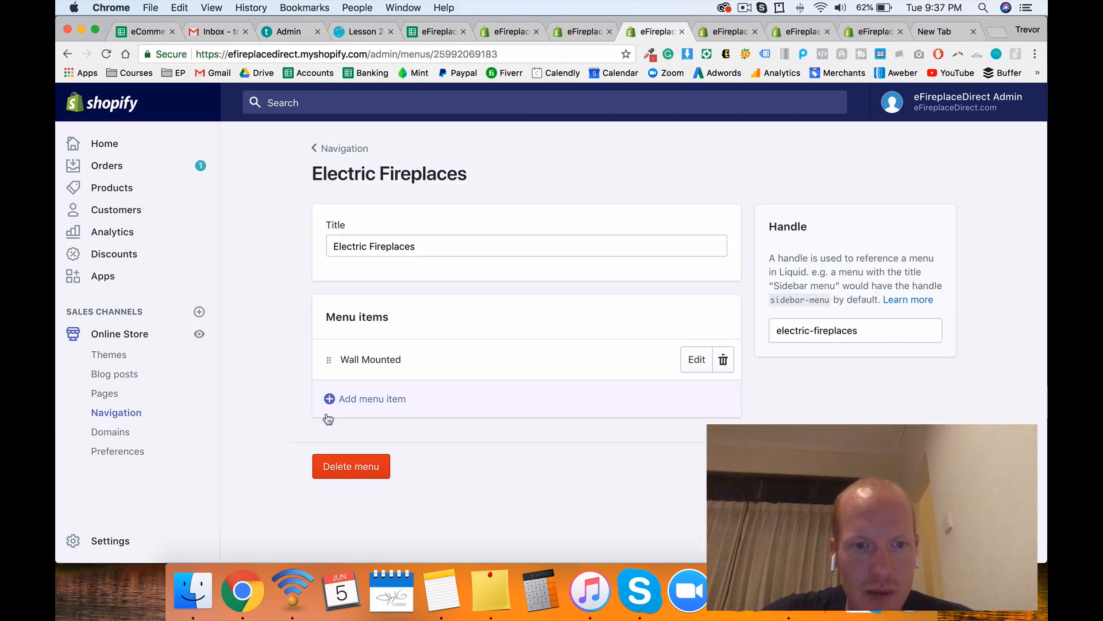
# Step: Switch to the master spreadsheet and fill the Electric Fireplaces and Wall Mounted Electric Fireplaces cells in column B with light green
pyautogui.click(578, 34)
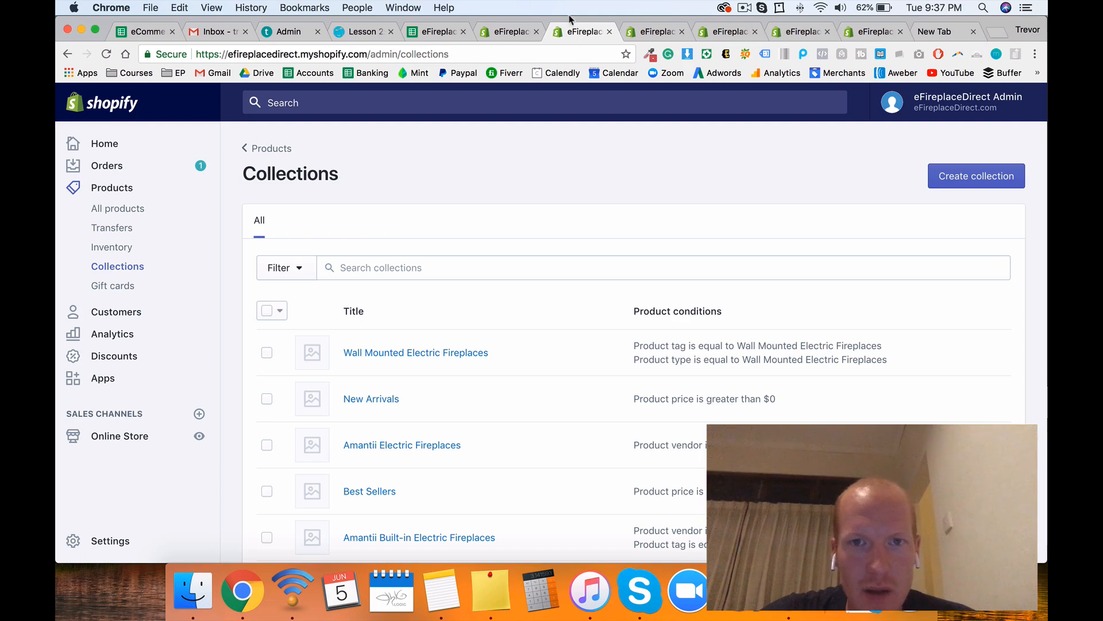
pyautogui.click(505, 31)
pyautogui.click(429, 31)
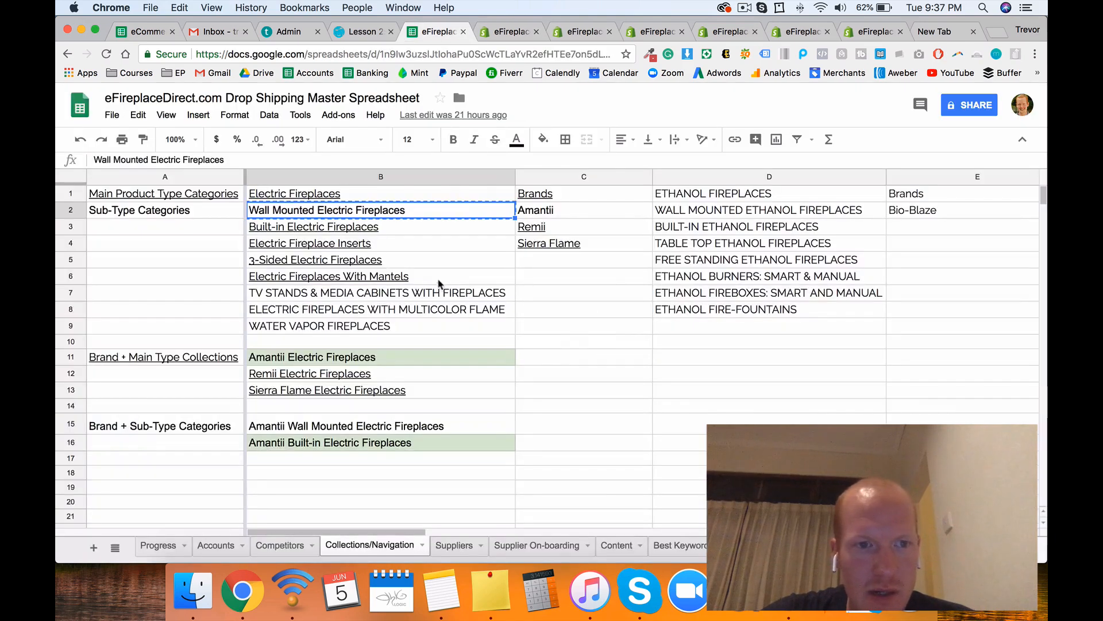
pyautogui.click(360, 198)
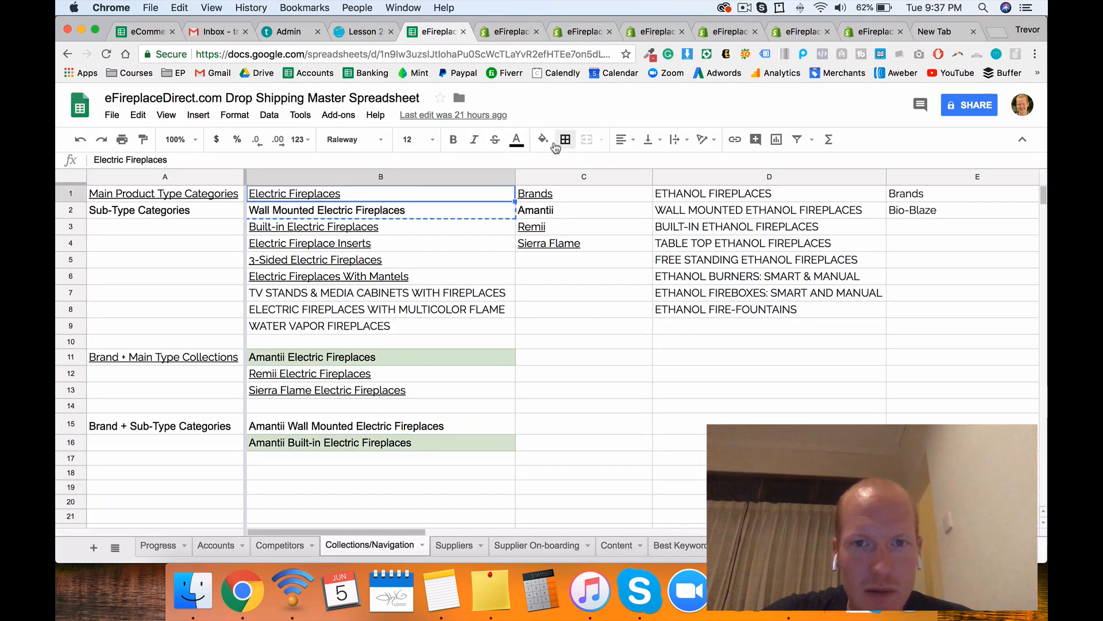
pyautogui.click(543, 139)
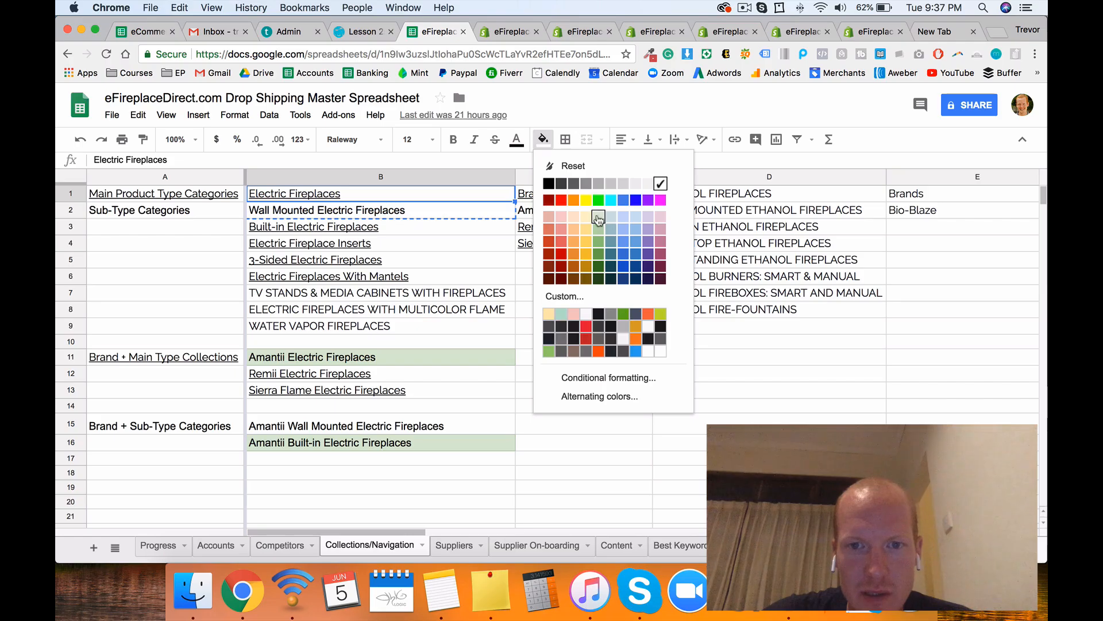
pyautogui.click(598, 218)
pyautogui.click(428, 213)
pyautogui.click(543, 139)
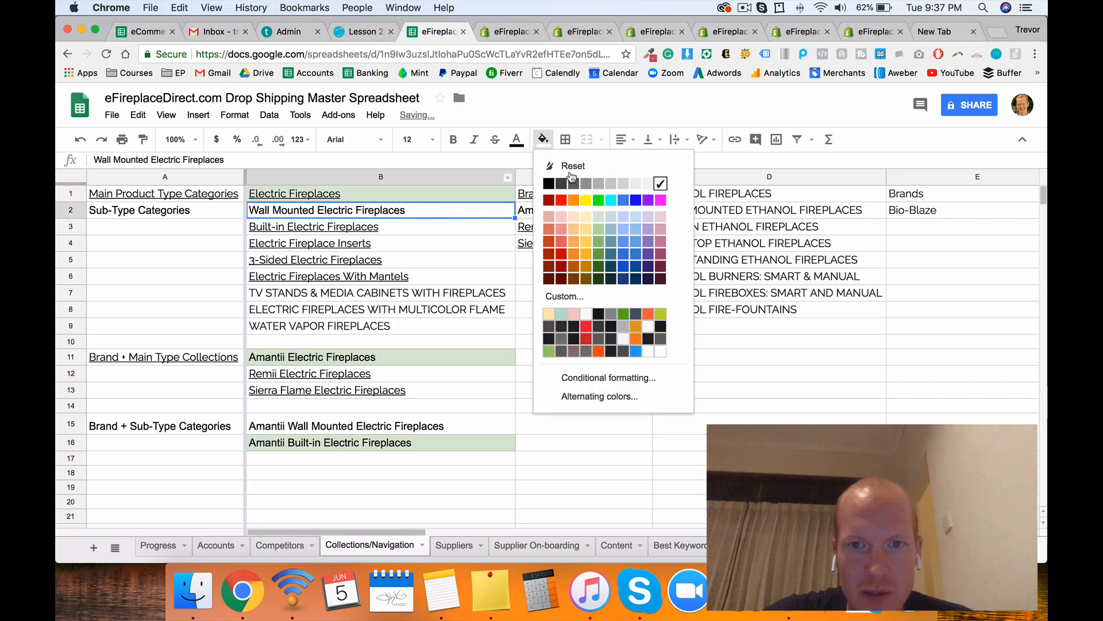
pyautogui.click(598, 219)
pyautogui.click(368, 229)
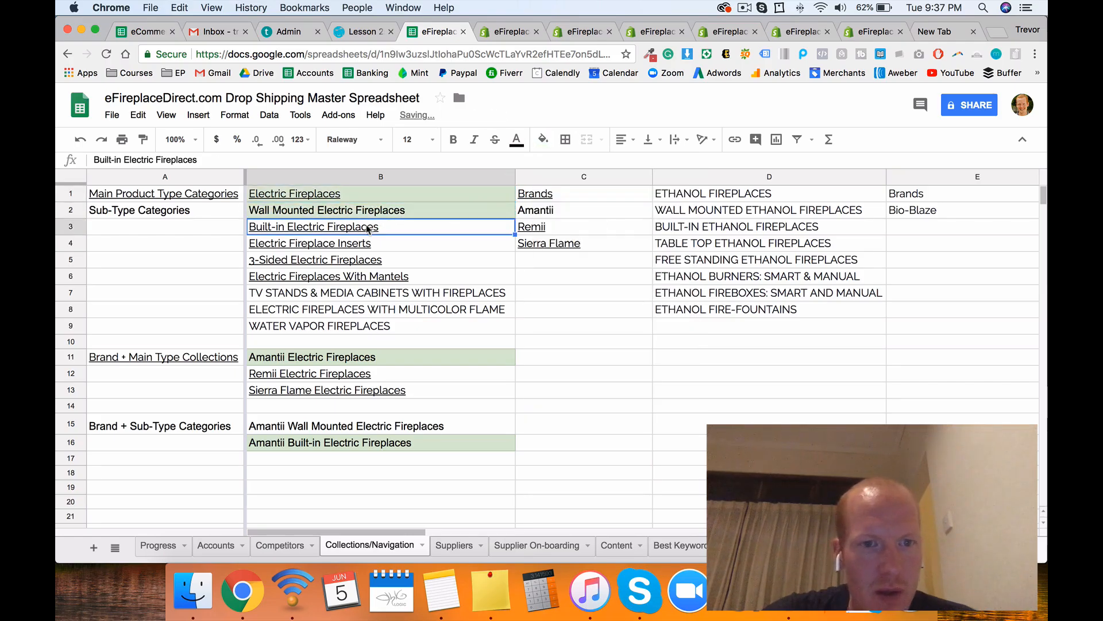
# Step: Switch to the Shopify collections, search for "Built-in Electric Fireplaces", and check the unfiltered collections list in the other tab
pyautogui.click(511, 32)
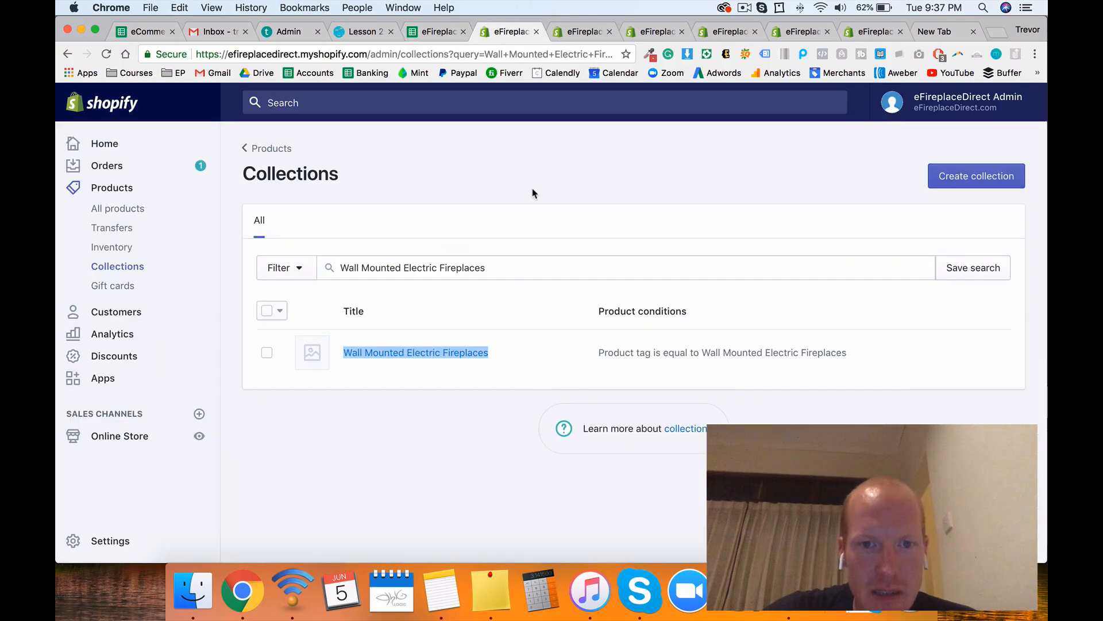
pyautogui.click(510, 267)
pyautogui.press('super+a')
pyautogui.write('Built-in Electric Fireplaces')
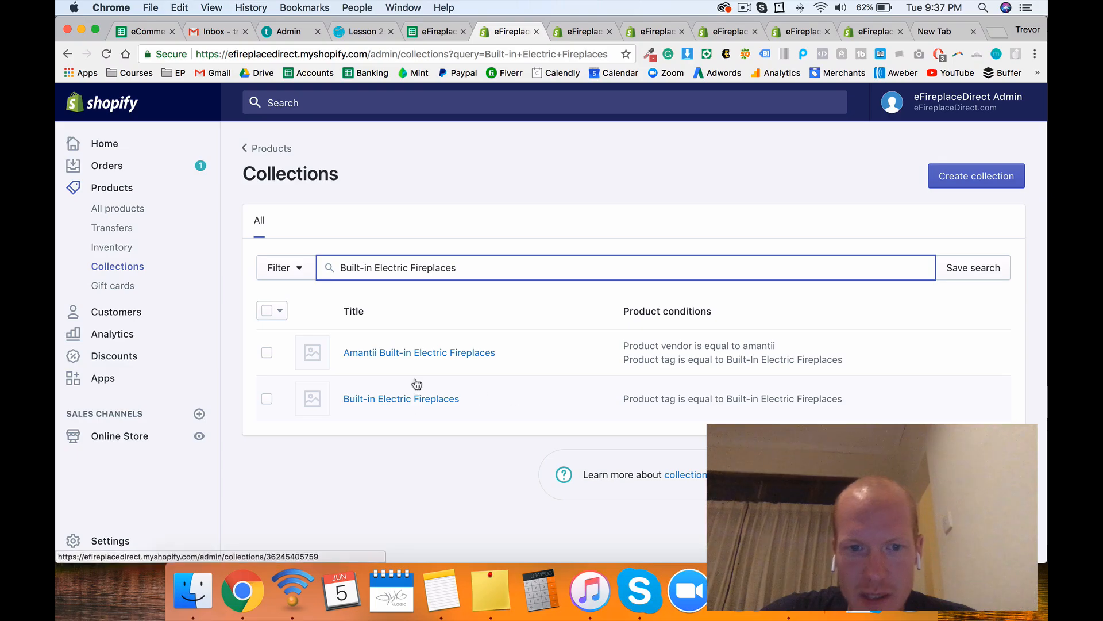
pyautogui.click(567, 32)
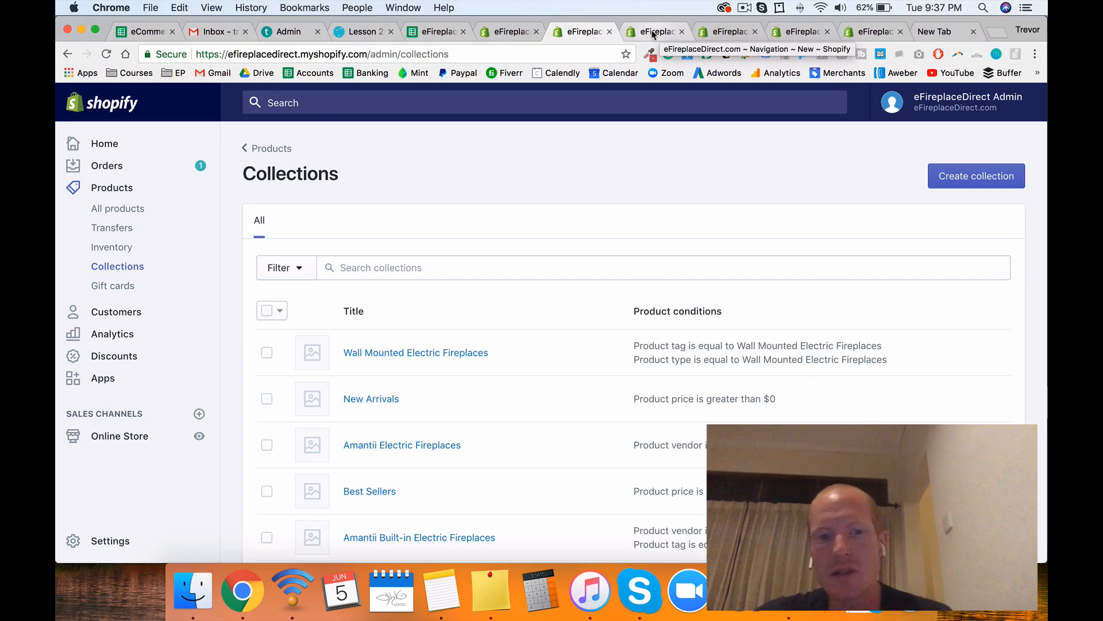
pyautogui.click(509, 32)
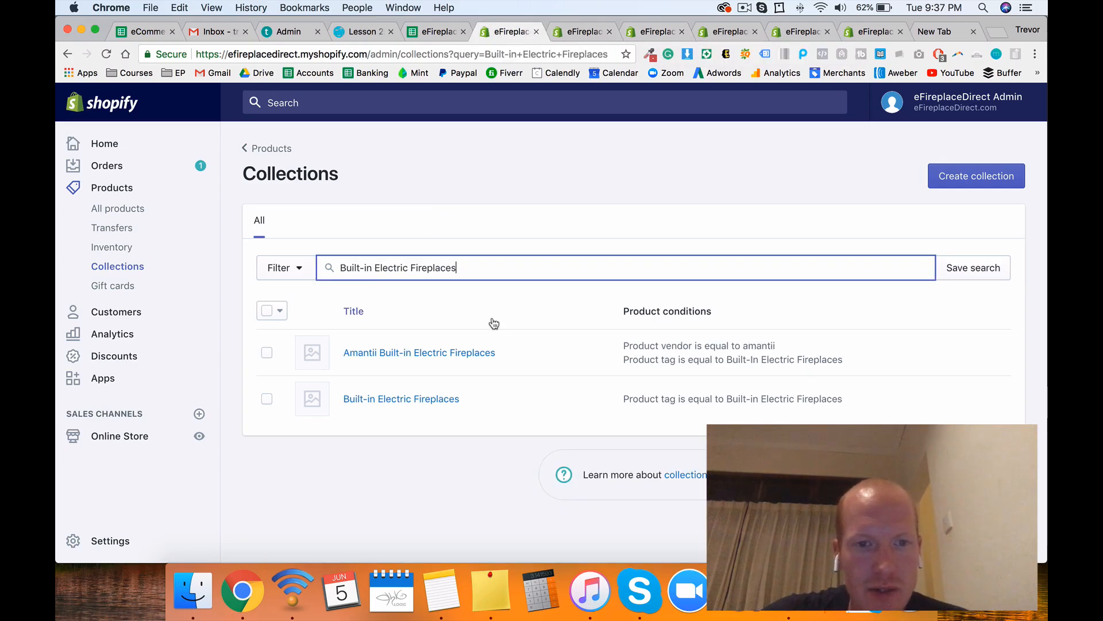
pyautogui.click(577, 35)
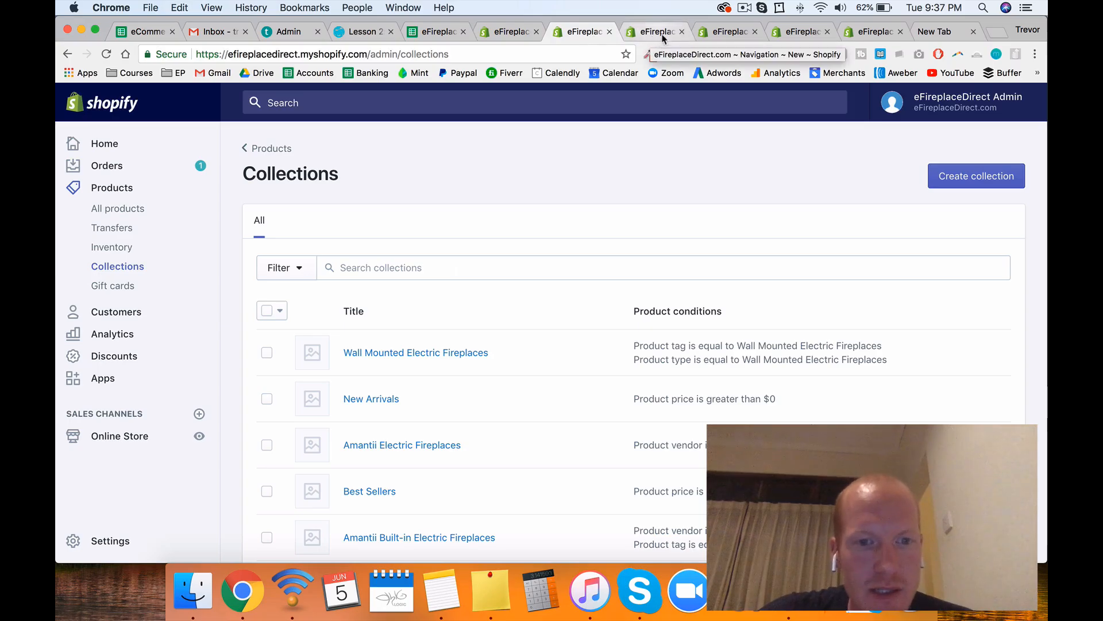
pyautogui.click(511, 32)
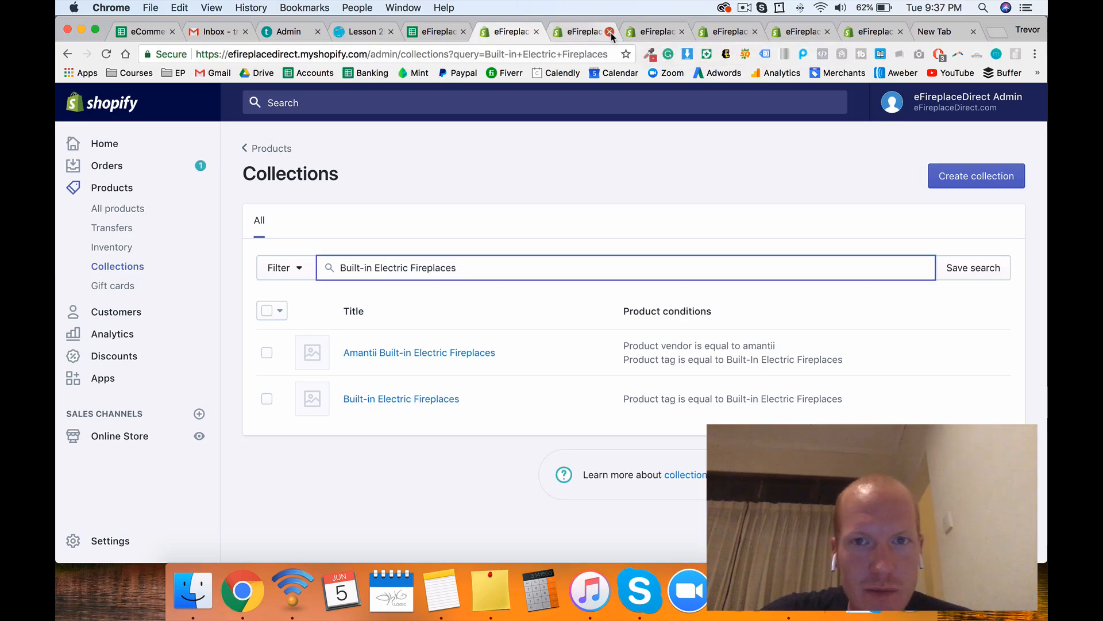
# Step: Close the duplicate Collections tab and the Bulk editor tab, and bring up the Products list
pyautogui.click(610, 32)
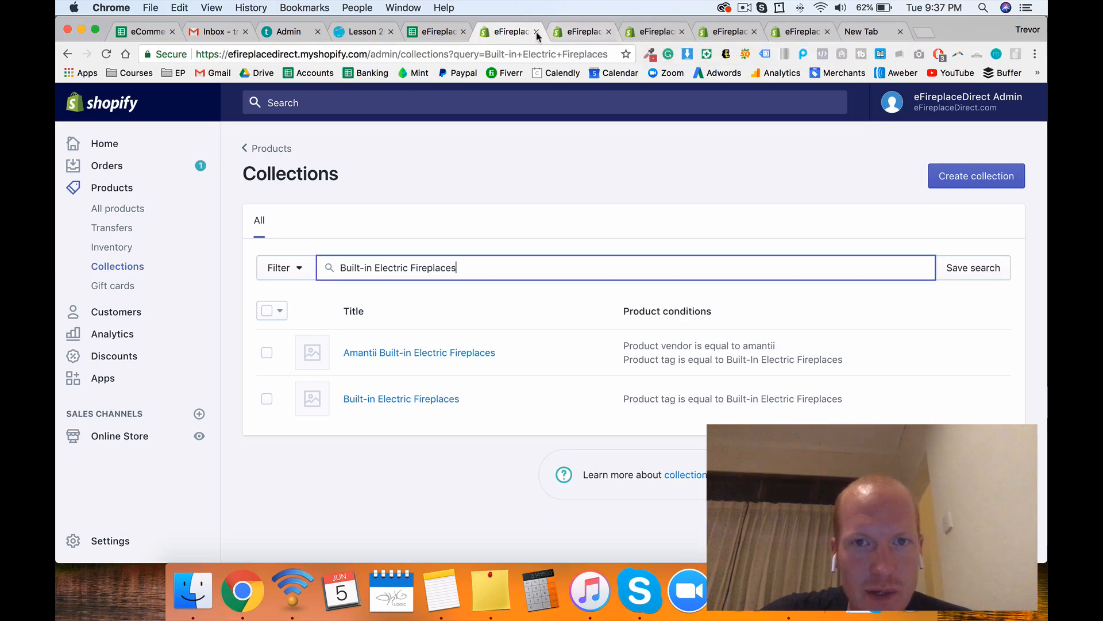
pyautogui.click(588, 36)
pyautogui.click(647, 36)
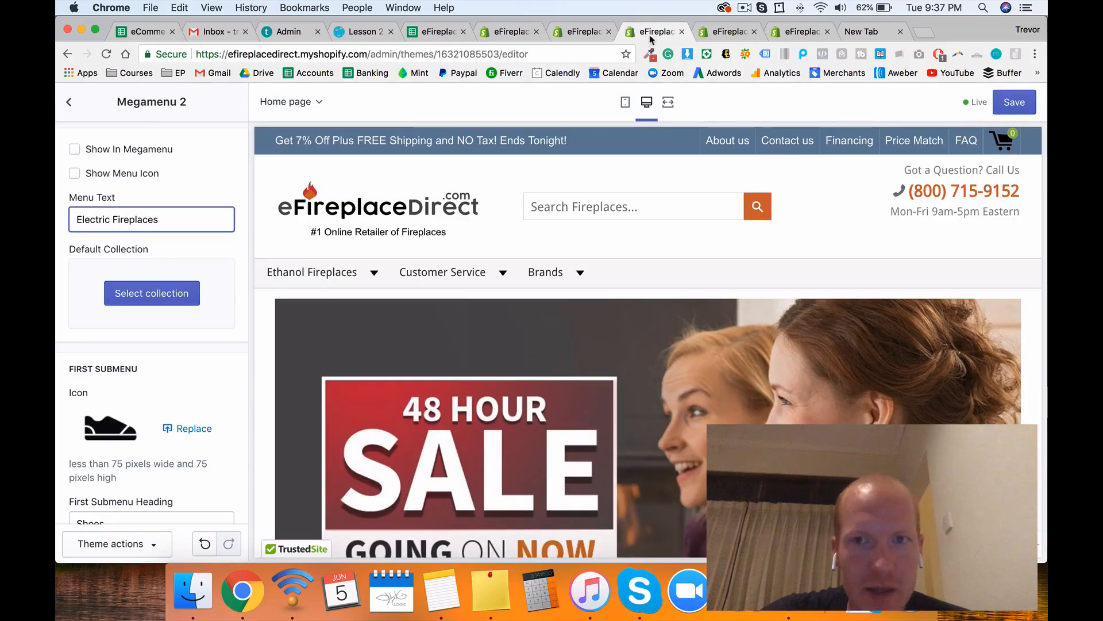
pyautogui.click(711, 35)
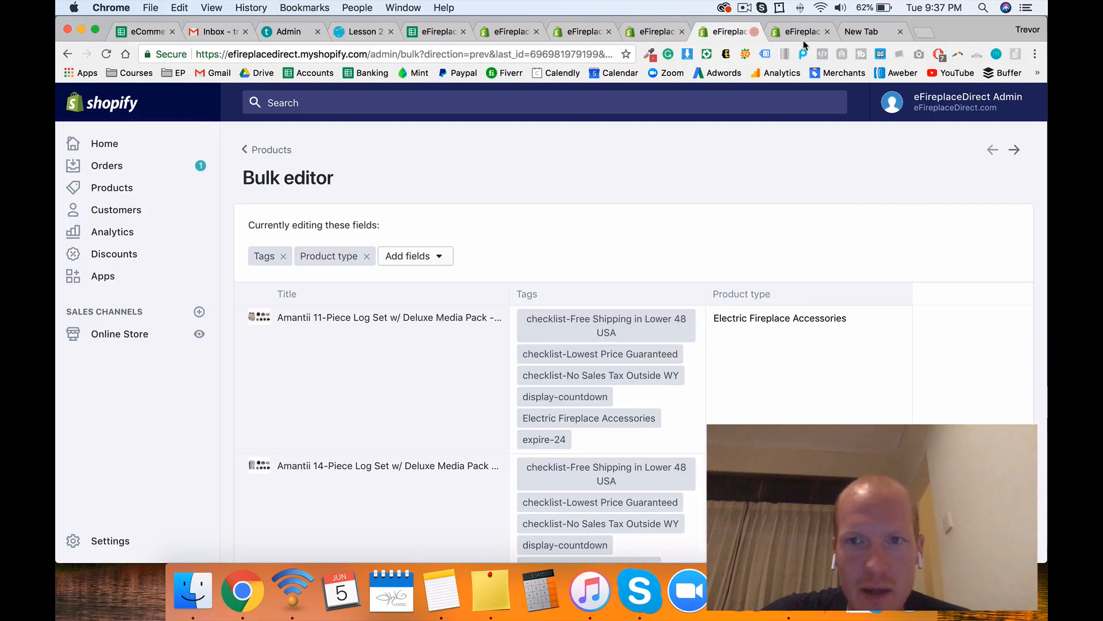
pyautogui.press('super+w')
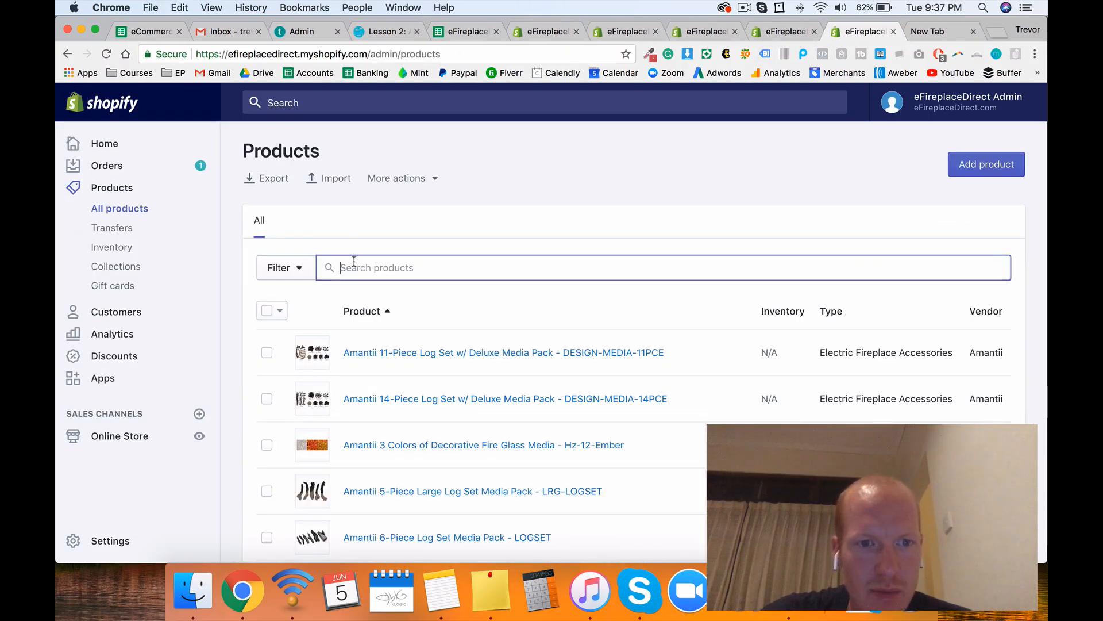
# Step: Filter the products to those tagged with "Built-in Electric Fireplaces" and review the types and vendors in the filtered list
pyautogui.click(302, 280)
pyautogui.click(316, 339)
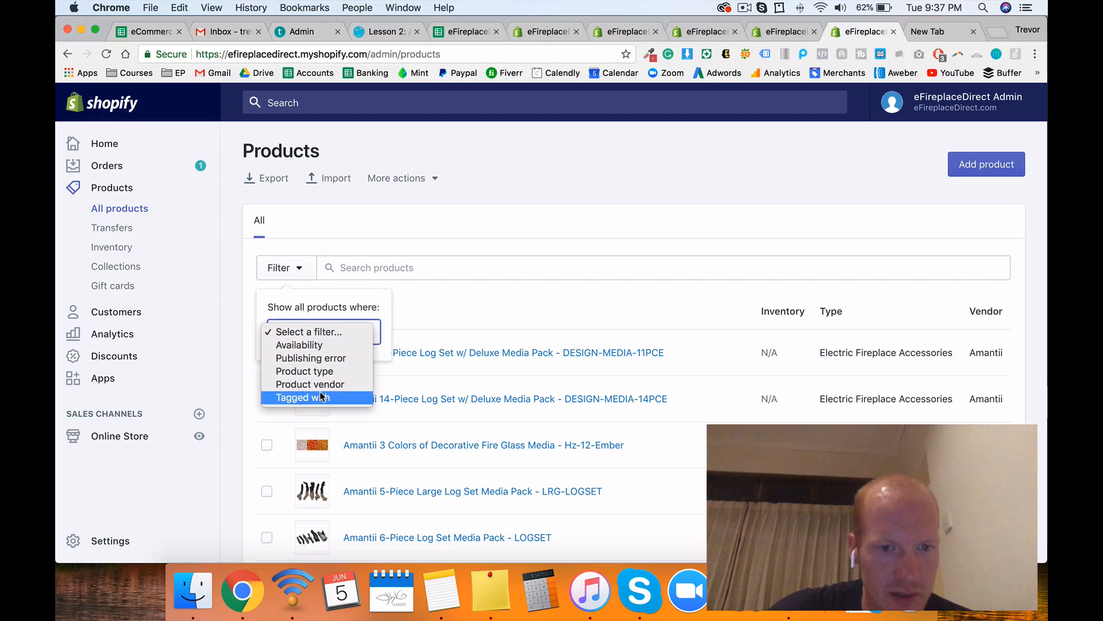
pyautogui.click(317, 397)
pyautogui.click(314, 371)
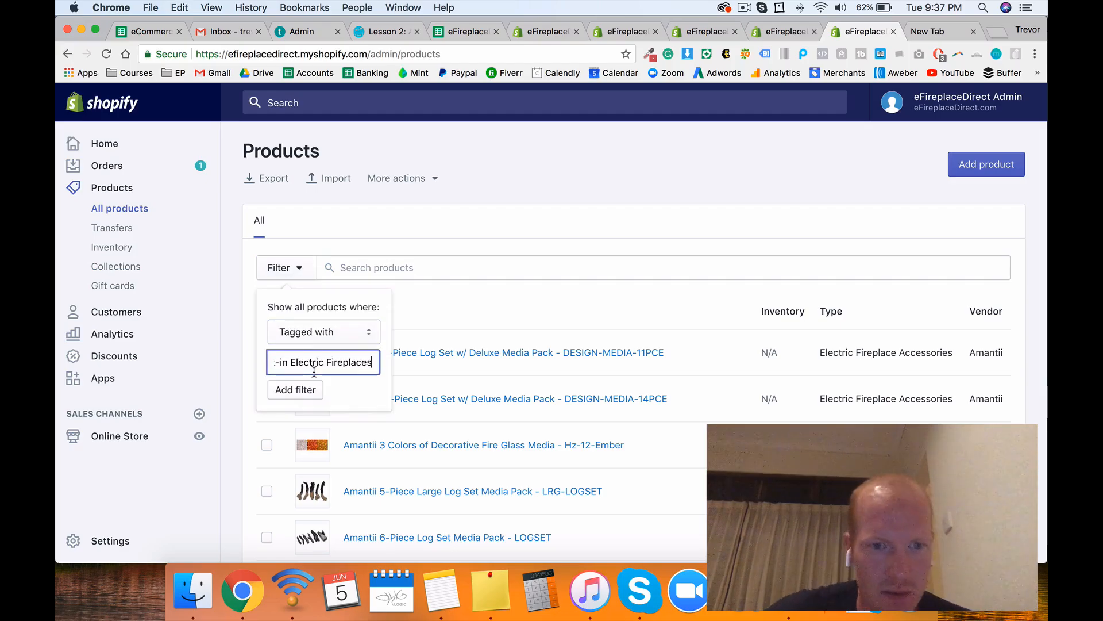
pyautogui.press('Return')
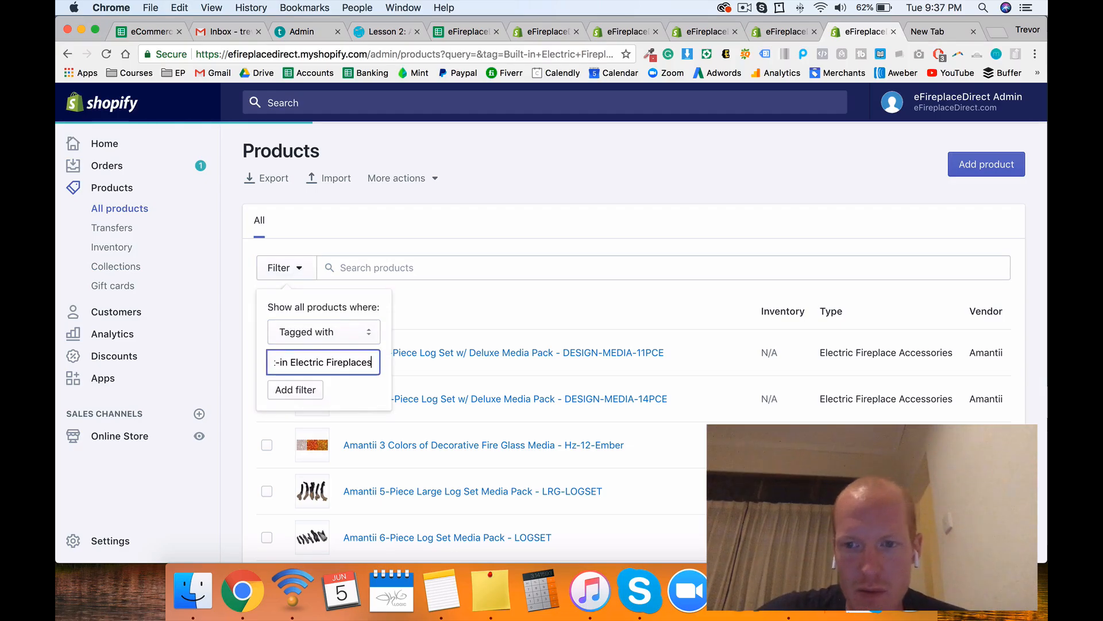
pyautogui.scroll(-10, 607, 425)
pyautogui.scroll(-3, 606, 425)
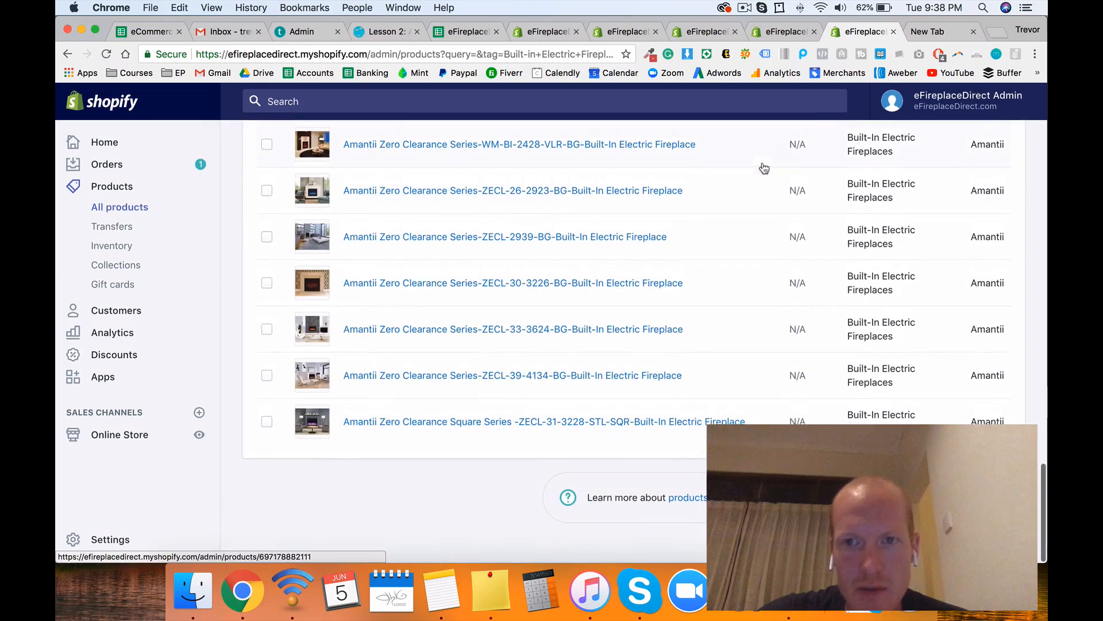
# Step: Add an item to the Electric Fireplaces navigation menu that links to the Built-in Electric Fireplaces collection
pyautogui.click(548, 31)
pyautogui.click(604, 35)
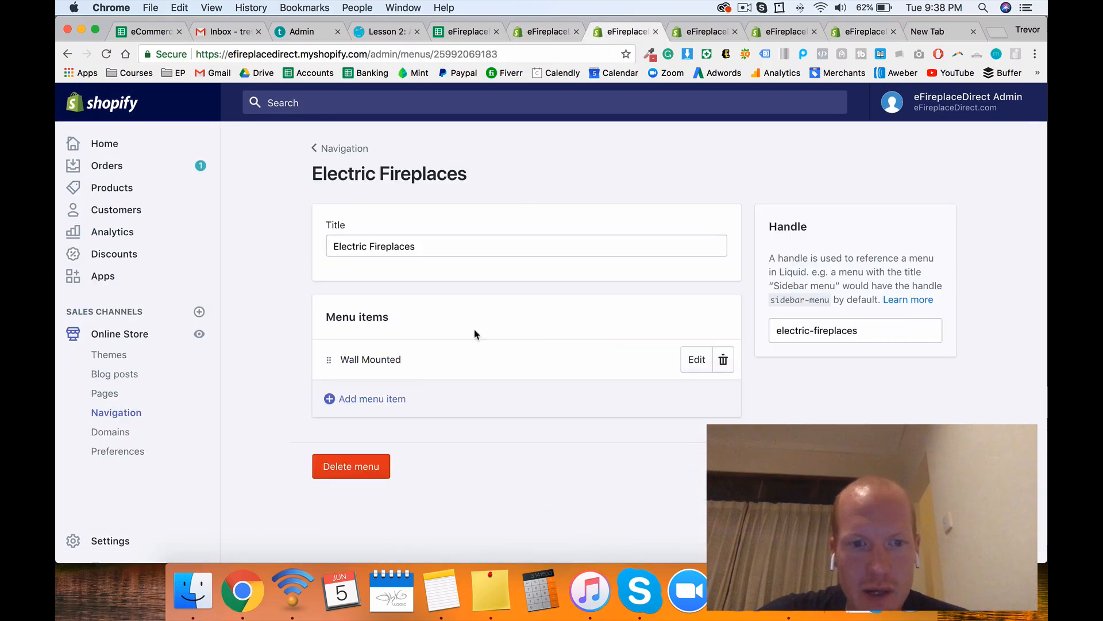
pyautogui.click(357, 397)
pyautogui.click(409, 384)
pyautogui.write('Built-in Electric Fireplaces')
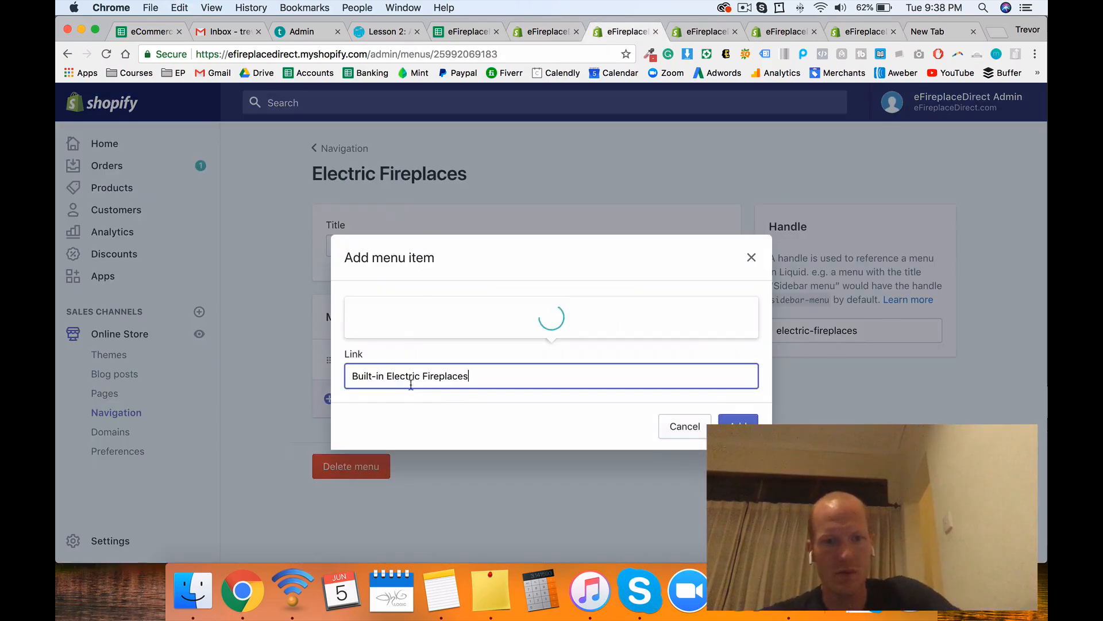
pyautogui.click(373, 271)
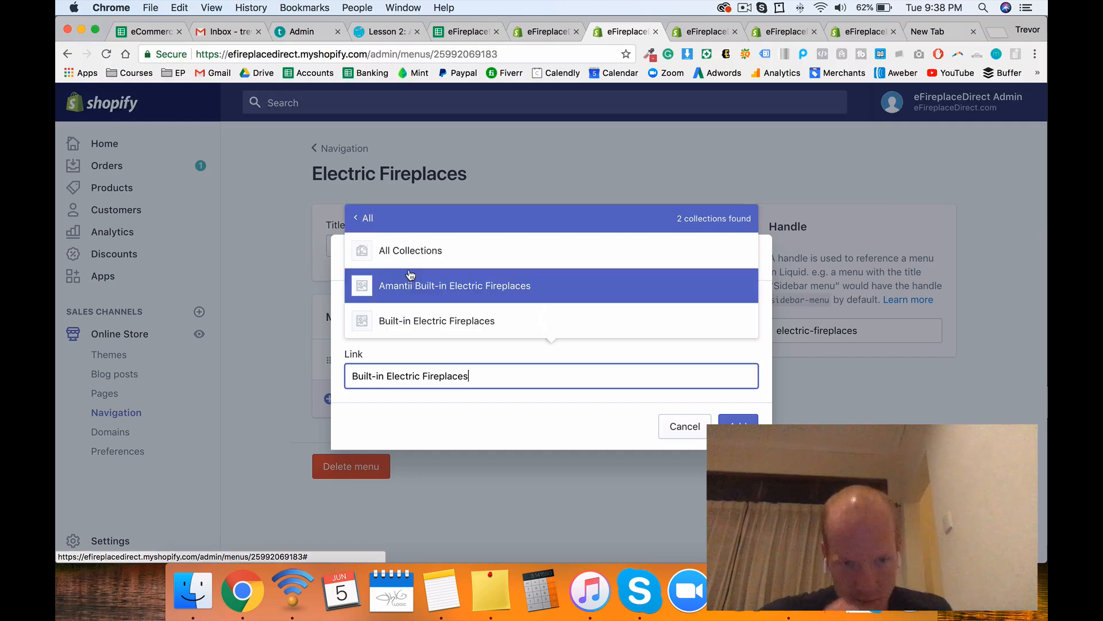
pyautogui.click(407, 316)
# Step: Name the new menu item Built-in, add it, and save the Electric Fireplaces menu
pyautogui.click(386, 297)
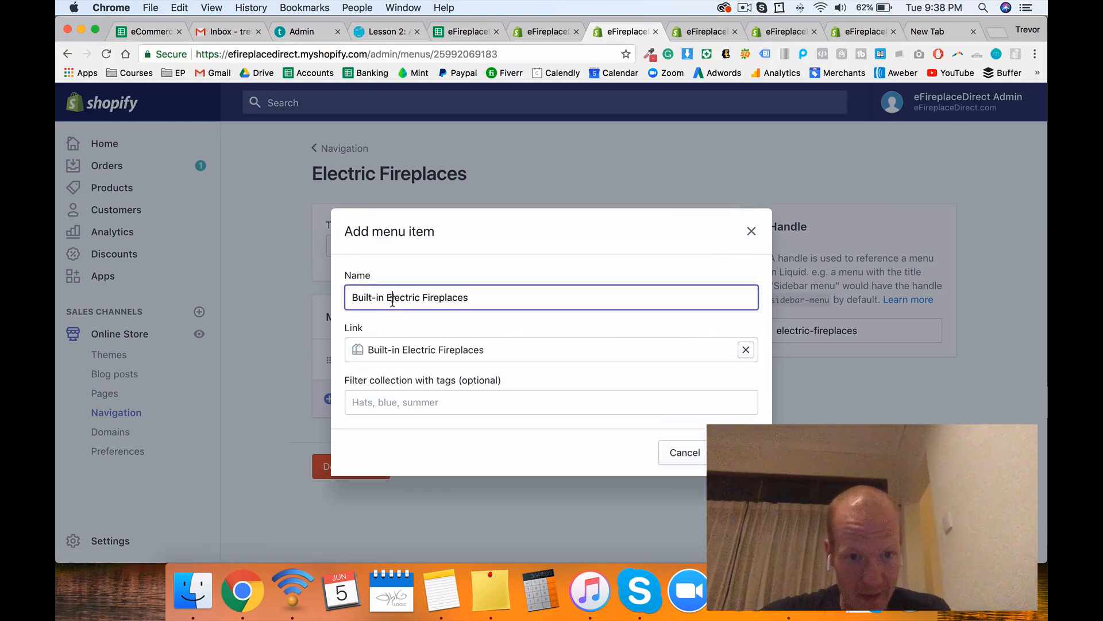
pyautogui.press('shift+super+Right')
pyautogui.press('BackSpace')
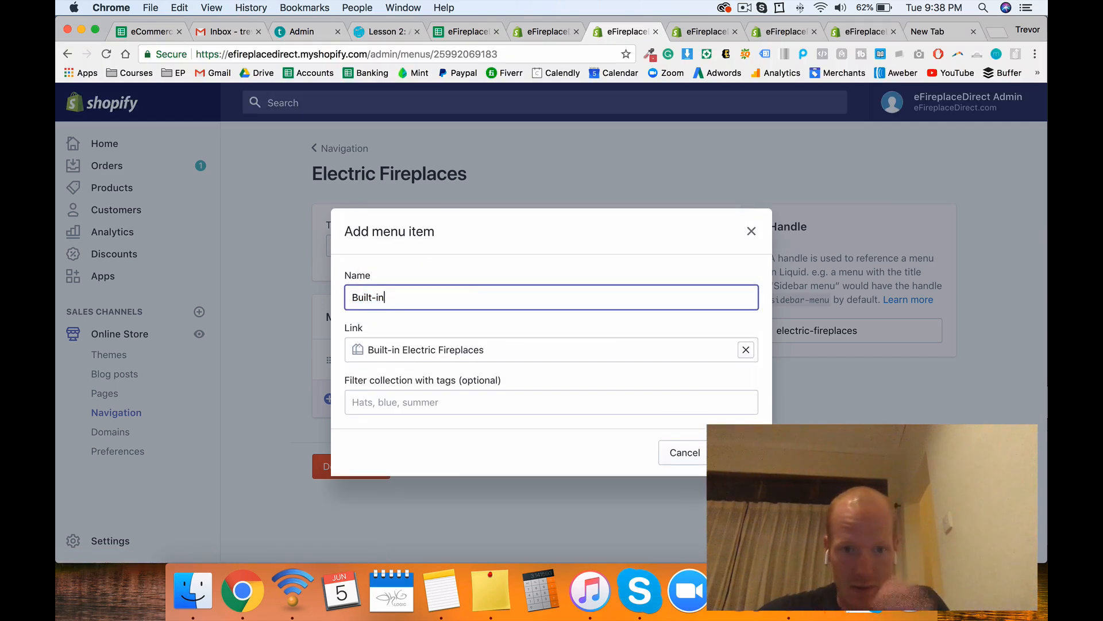
pyautogui.press('Return')
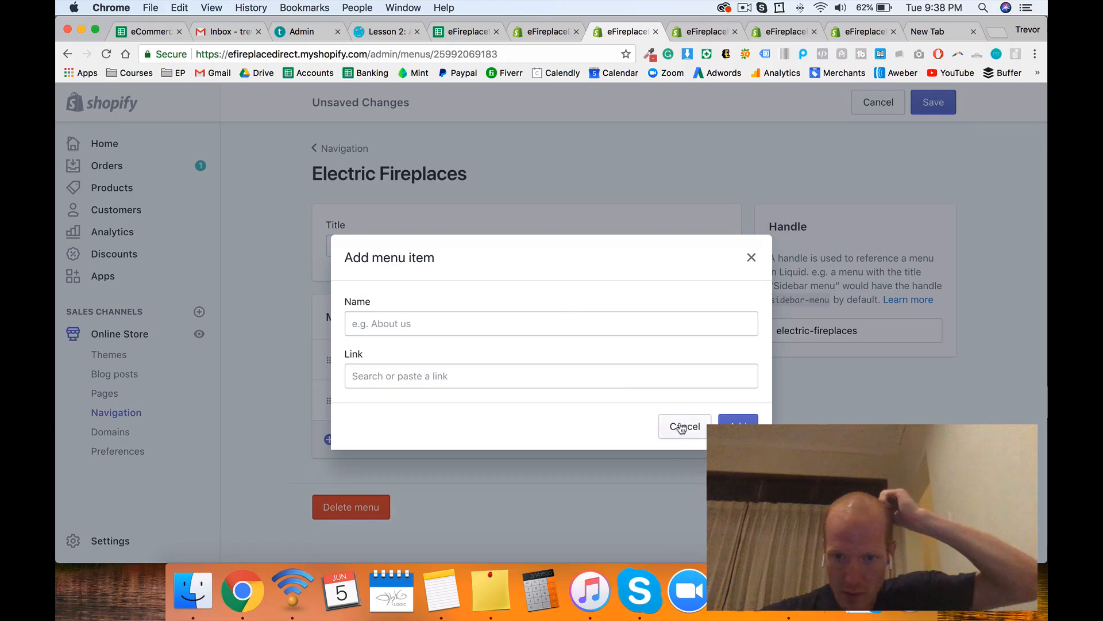
pyautogui.click(682, 427)
pyautogui.press('super+s')
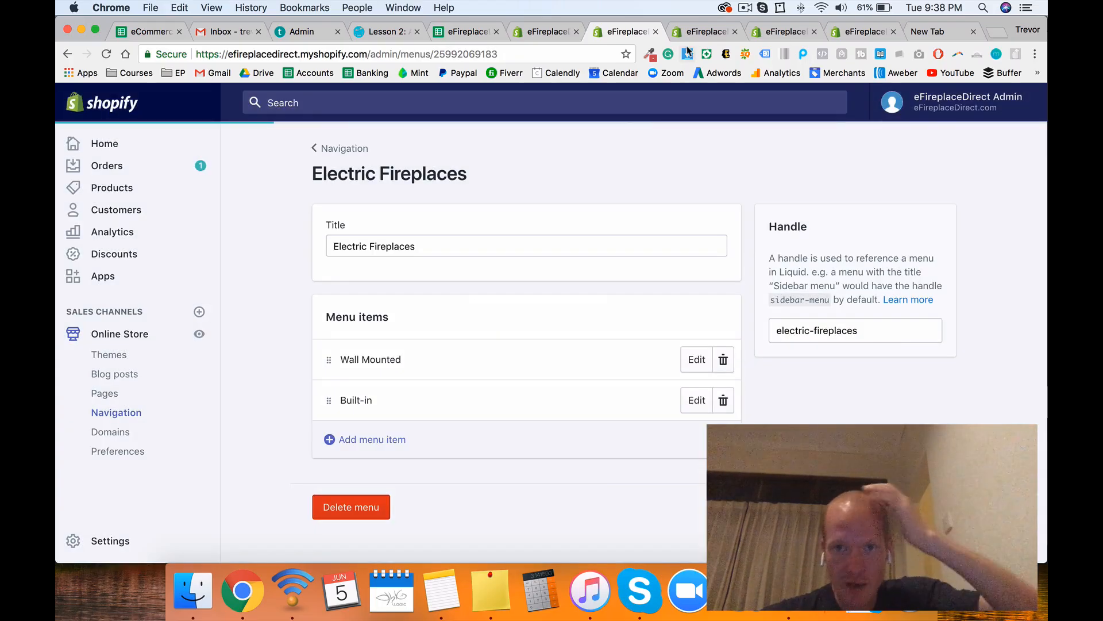
# Step: In the theme editor, set the default collection of Megamenu 2 to Electric Fireplaces
pyautogui.click(698, 31)
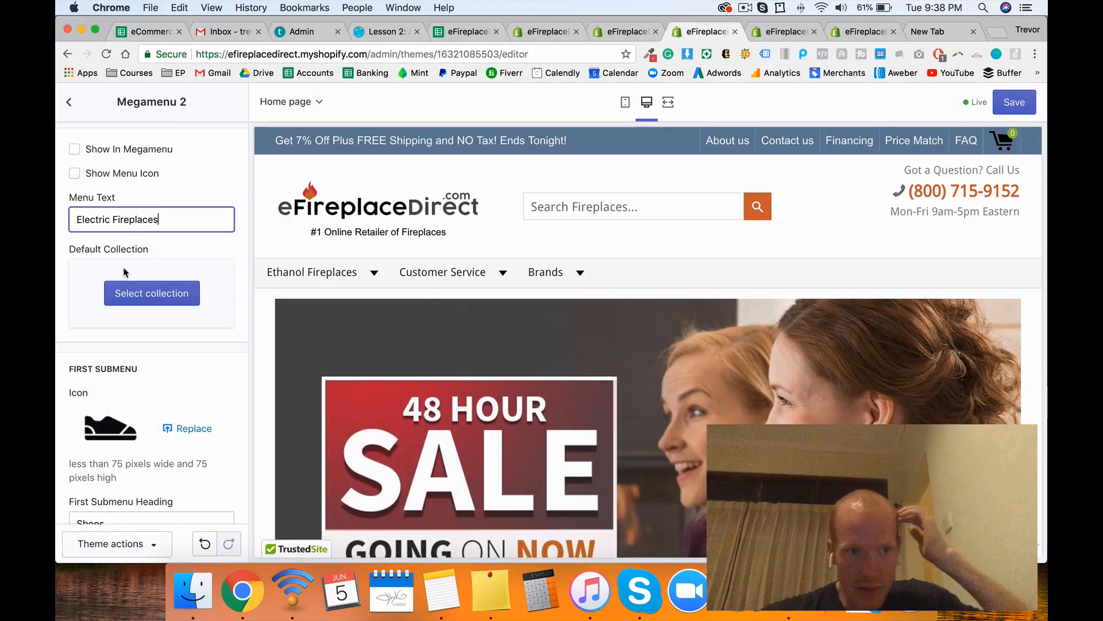
pyautogui.click(130, 294)
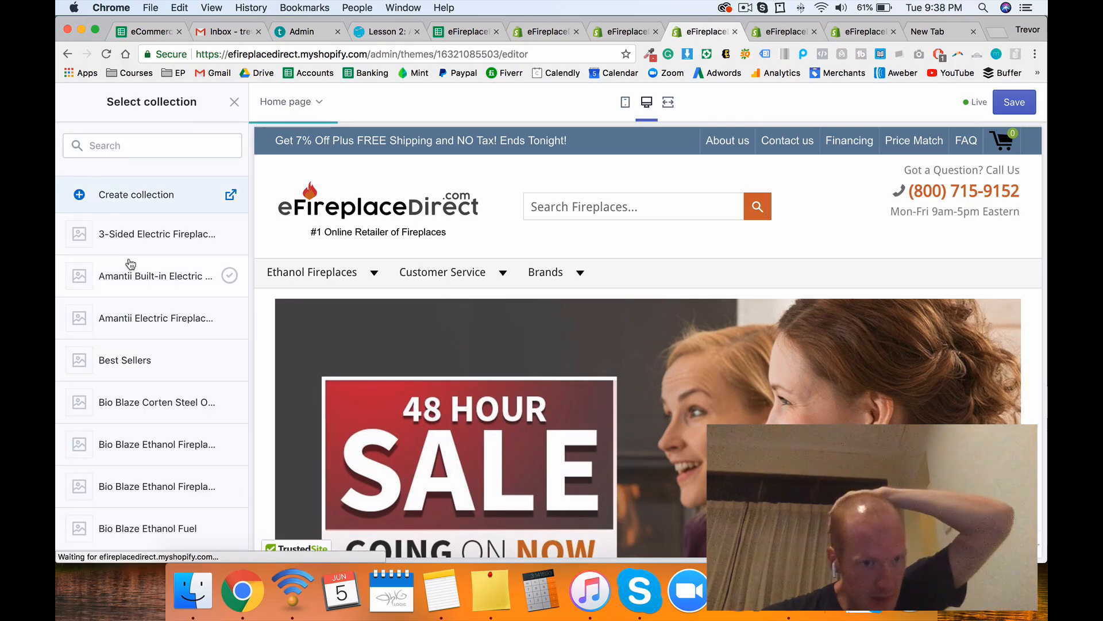
pyautogui.scroll(-6, 148, 349)
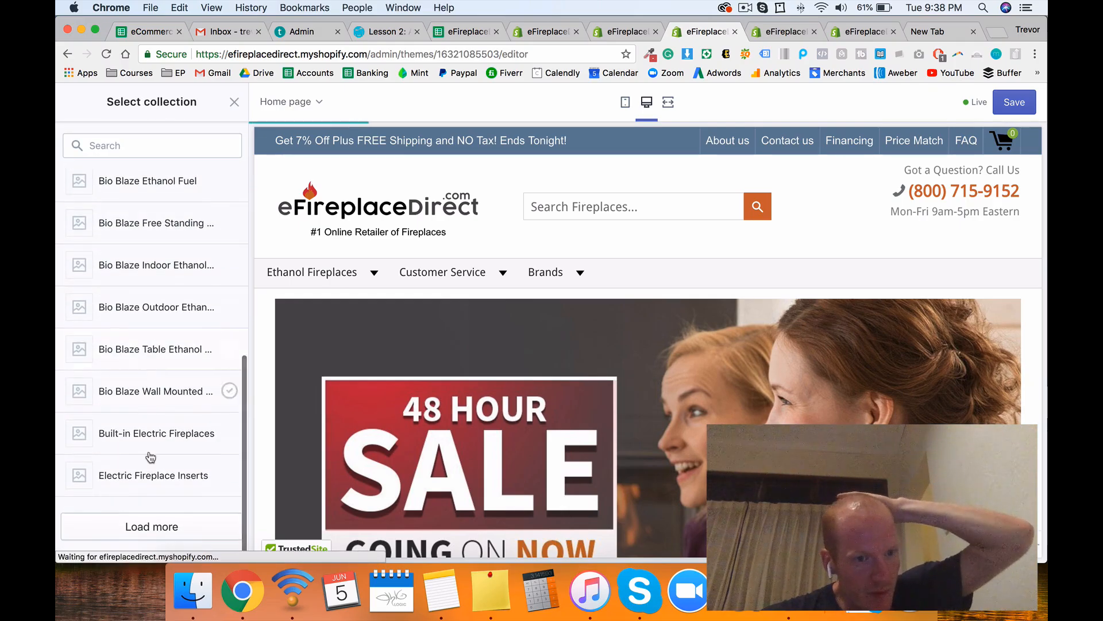
pyautogui.click(153, 525)
pyautogui.scroll(-2, 156, 355)
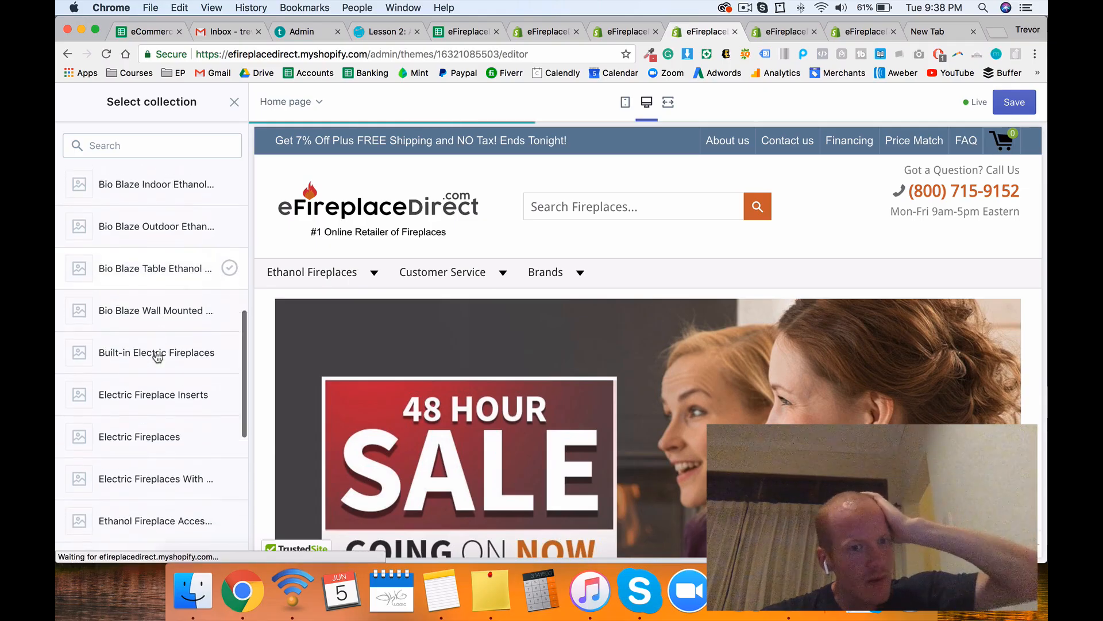
pyautogui.click(153, 421)
pyautogui.click(217, 540)
# Step: Set the first submenu's heading to Electric Fireplaces and assign the Electric Fireplaces menu to it
pyautogui.scroll(-3, 175, 348)
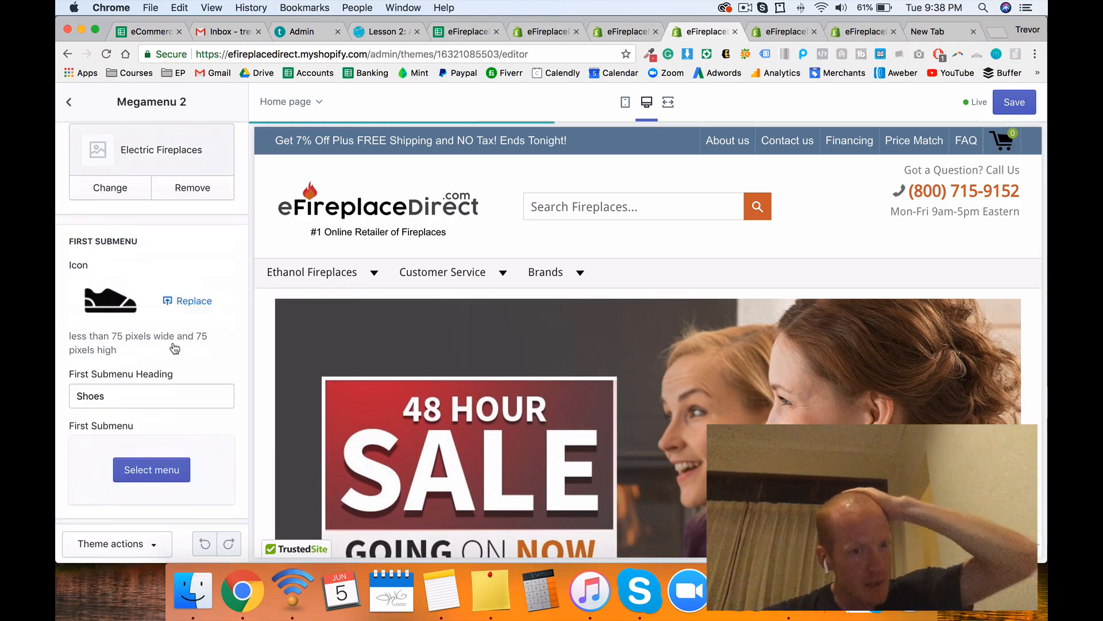
pyautogui.scroll(-1, 175, 348)
pyautogui.doubleClick(114, 375)
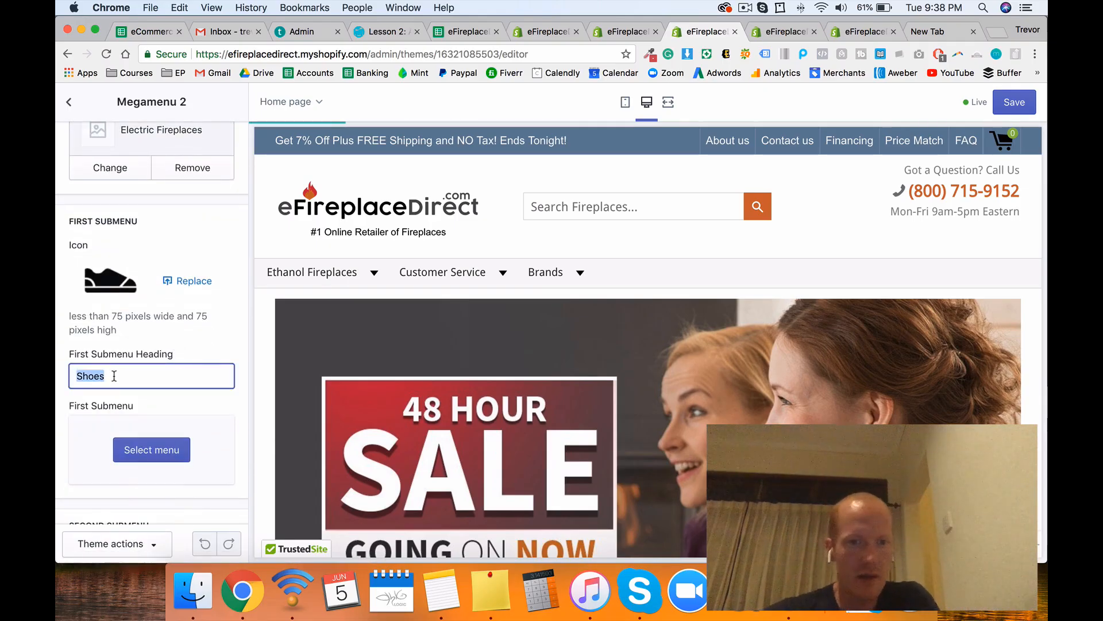
pyautogui.write('Electri')
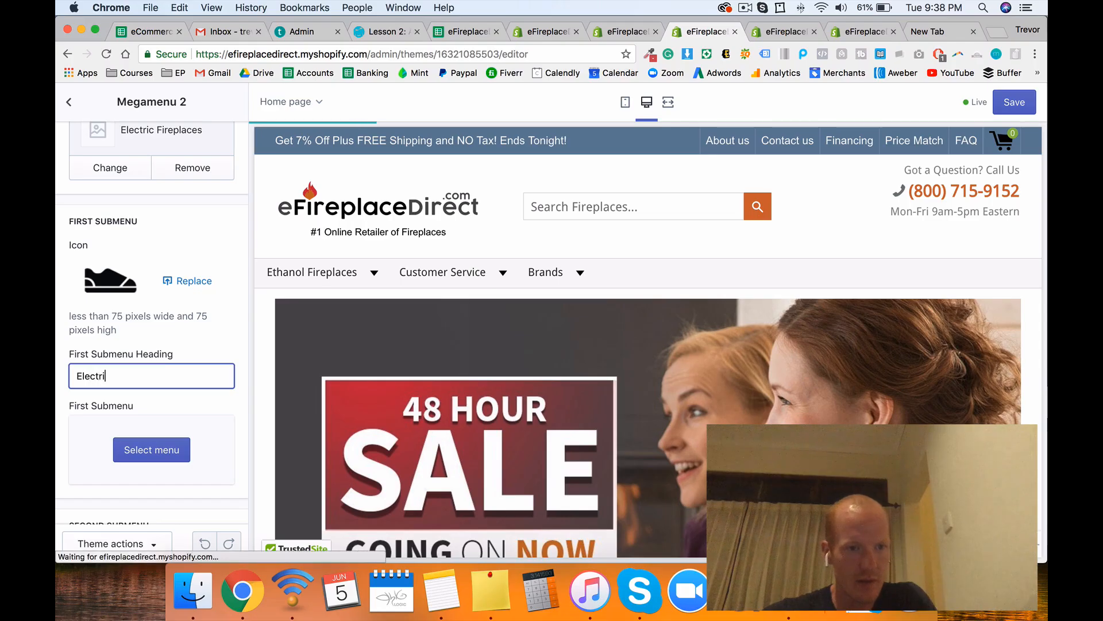
pyautogui.write('c Fireplaces')
pyautogui.click(138, 445)
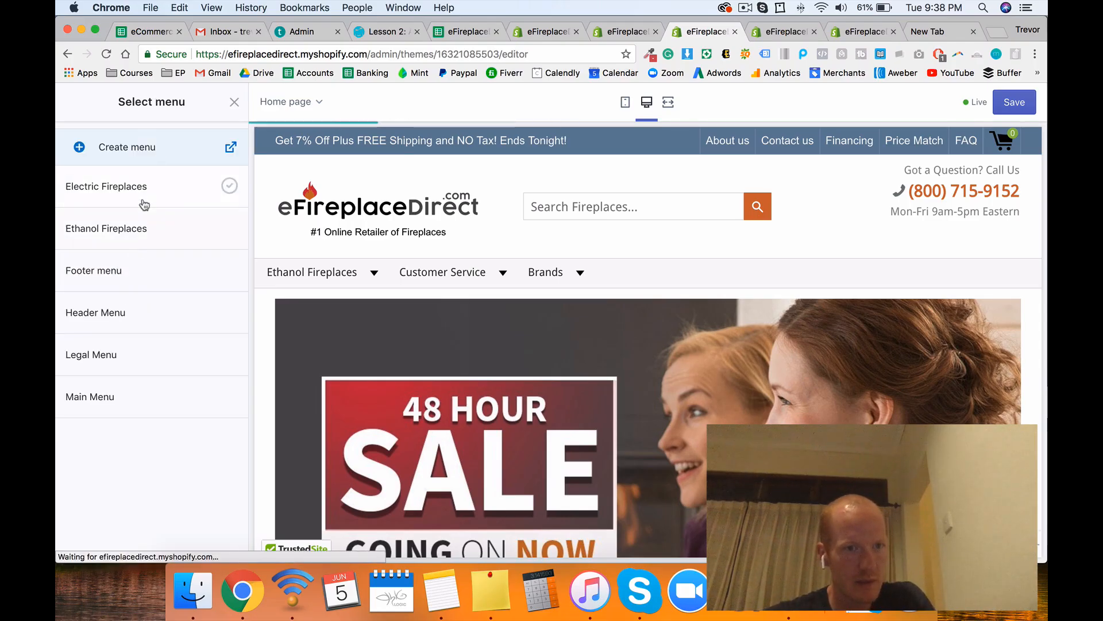
pyautogui.click(144, 205)
pyautogui.click(214, 542)
# Step: Clear the placeholder headings of the second and third submenus in Megamenu 2
pyautogui.scroll(-5, 155, 362)
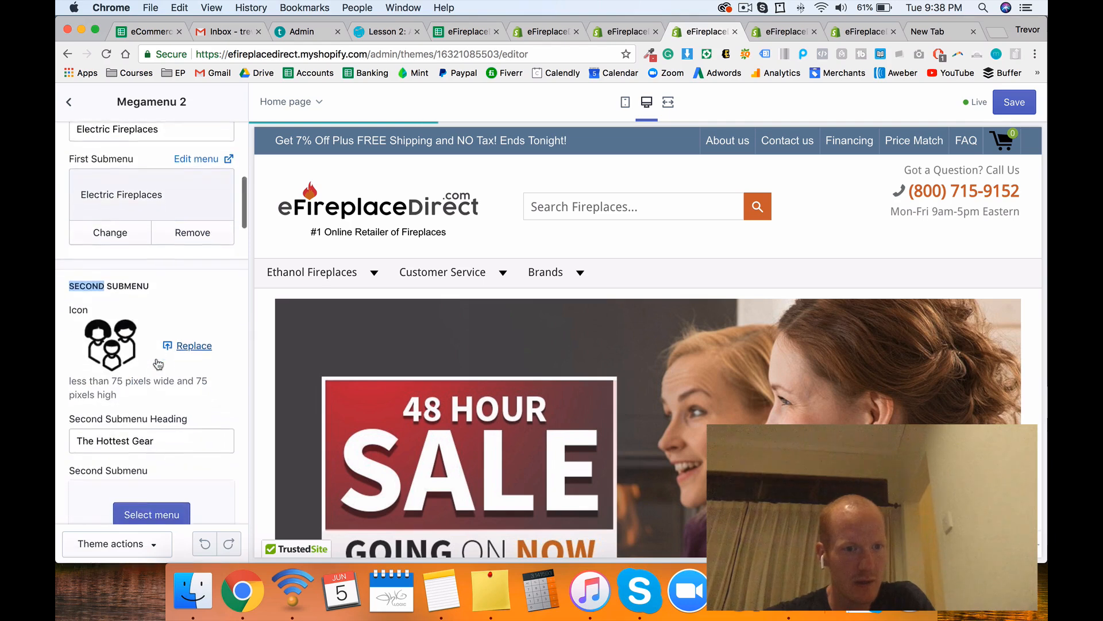
pyautogui.click(140, 411)
pyautogui.press('super+a')
pyautogui.press('BackSpace')
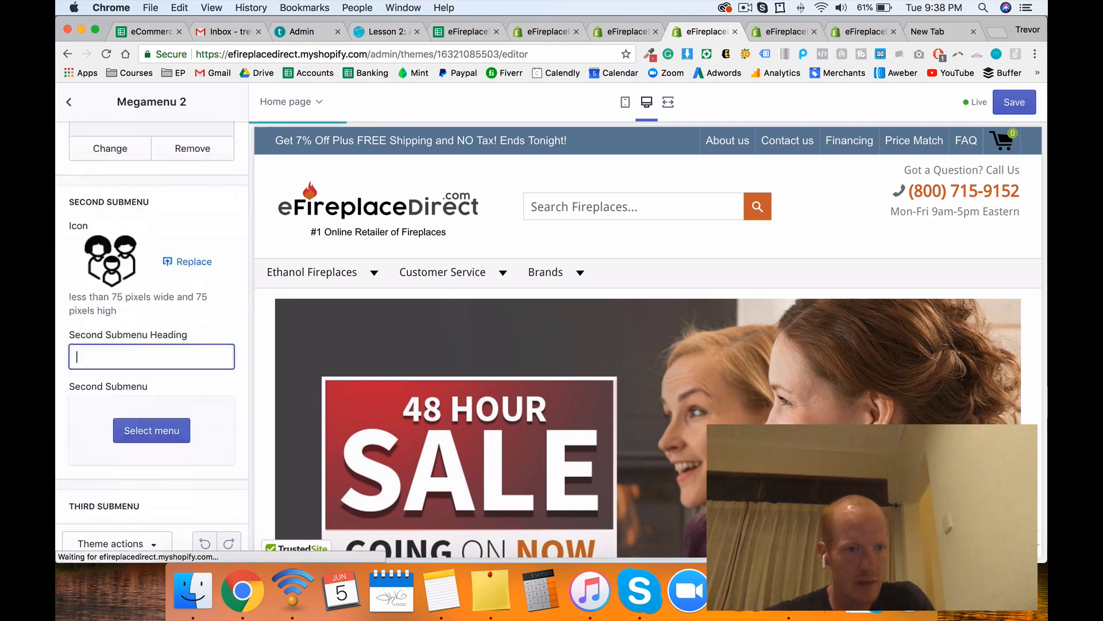
pyautogui.scroll(-3, 143, 442)
pyautogui.click(141, 483)
pyautogui.press('super+a')
pyautogui.press('BackSpace')
# Step: Clear the placeholder headings of the fifth and fourth submenus in Megamenu 2
pyautogui.scroll(-5, 141, 482)
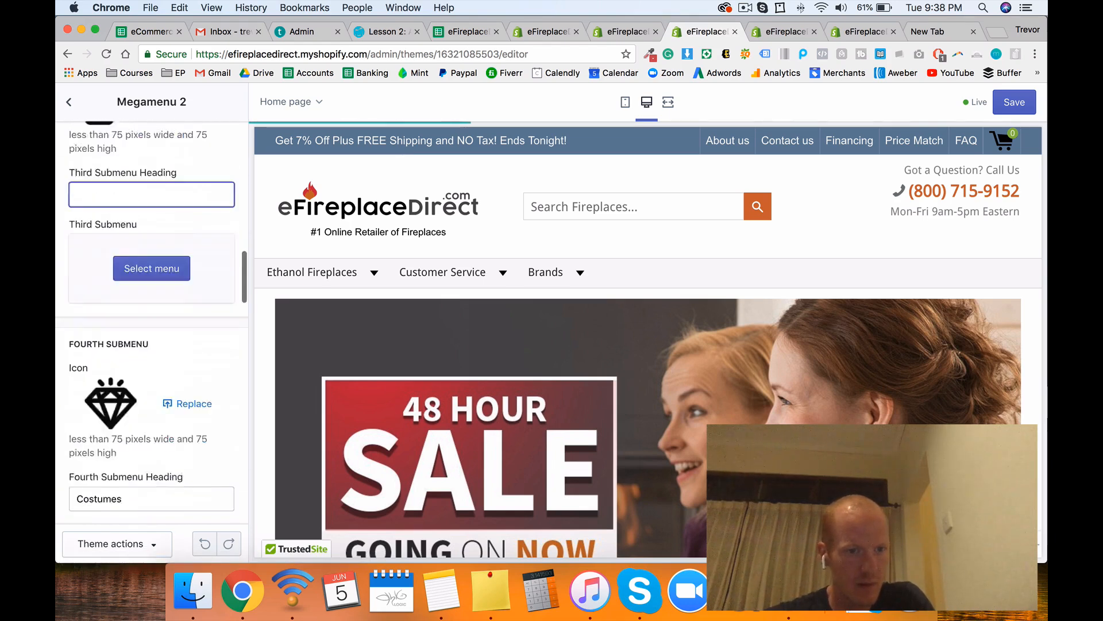
pyautogui.scroll(-8, 143, 463)
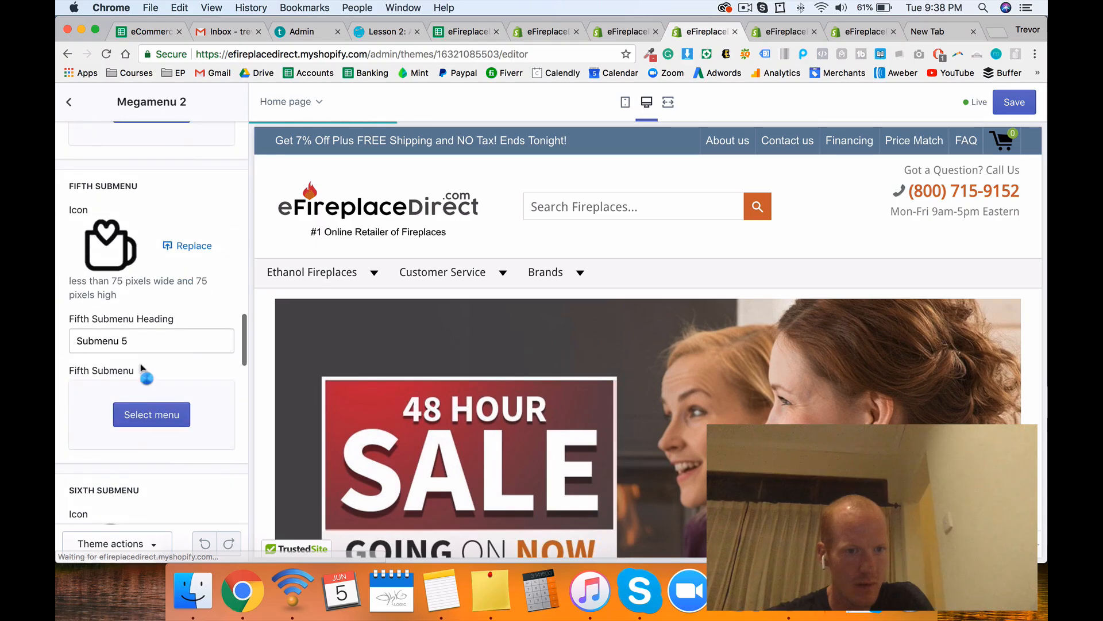
pyautogui.click(141, 340)
pyautogui.press('super+a')
pyautogui.press('BackSpace')
pyautogui.scroll(6, 141, 340)
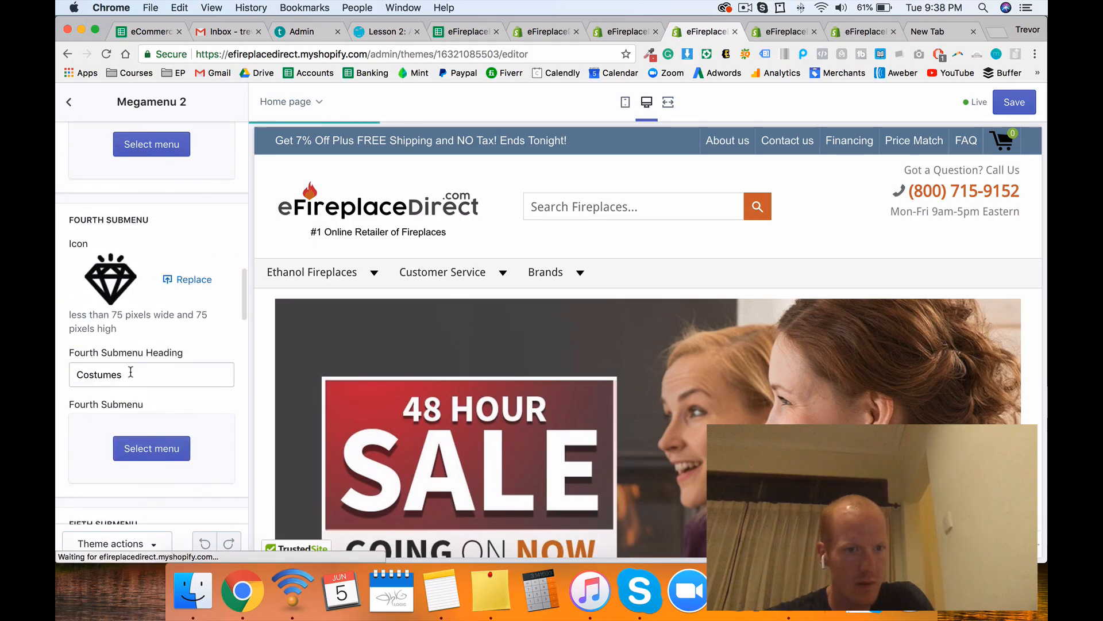
pyautogui.click(131, 372)
pyautogui.press('super+a')
pyautogui.press('BackSpace')
# Step: Clear the placeholder headings of the sixth and eighth submenus in Megamenu 2
pyautogui.scroll(-8, 138, 345)
pyautogui.click(137, 244)
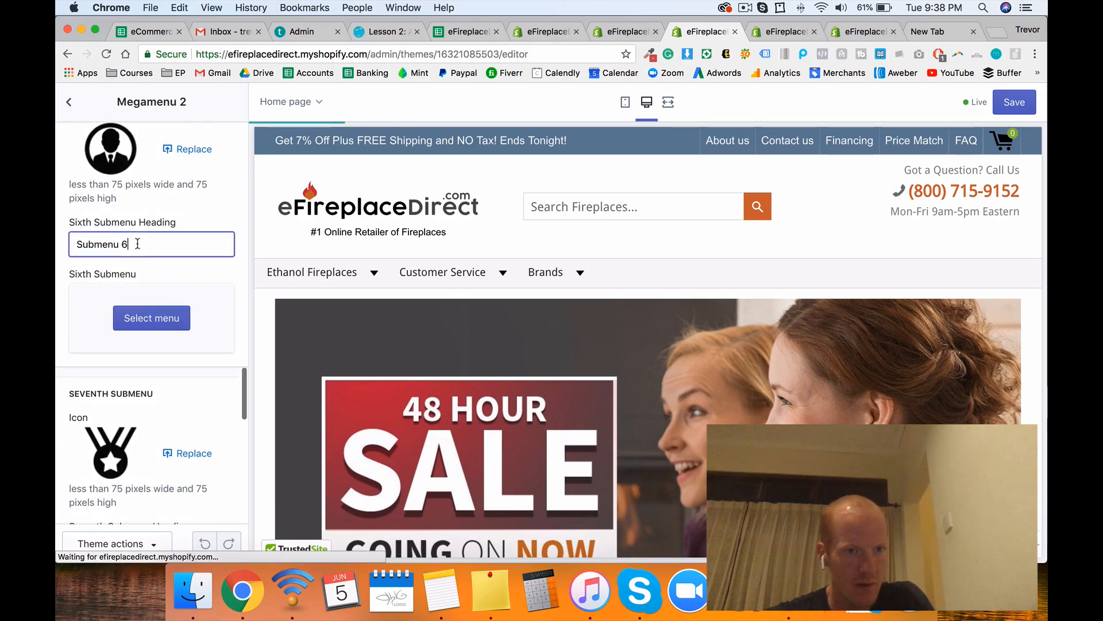
pyautogui.press('super+a')
pyautogui.press('BackSpace')
pyautogui.scroll(-8, 137, 243)
pyautogui.click(137, 382)
pyautogui.press('super+a')
pyautogui.press('BackSpace')
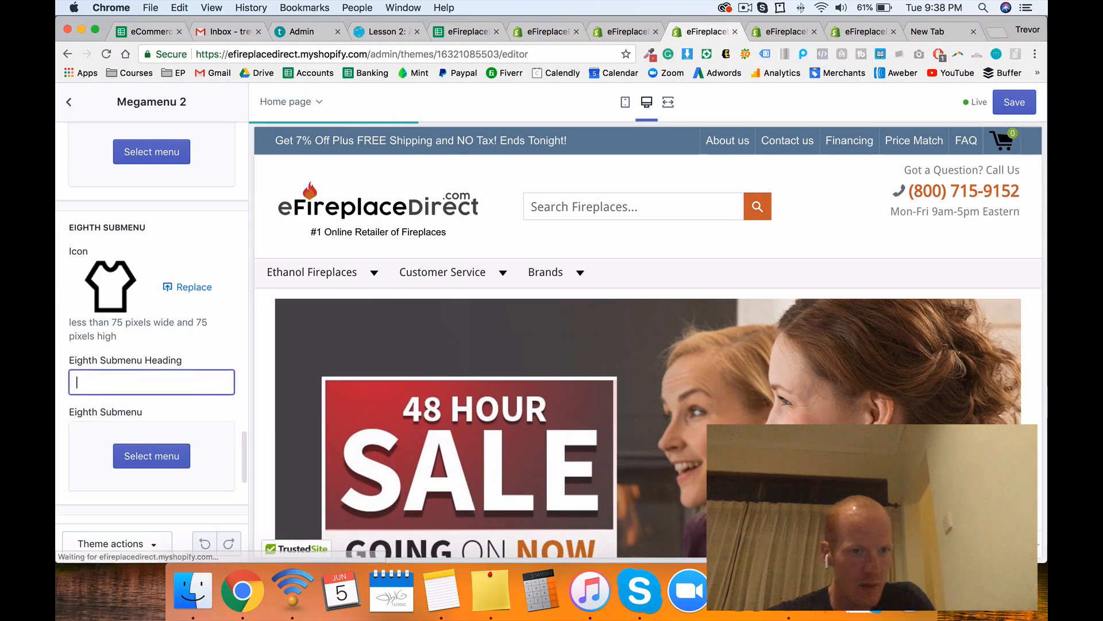
# Step: Clear the placeholder headings of the seventh and ninth submenus in Megamenu 2
pyautogui.scroll(6, 137, 381)
pyautogui.click(143, 431)
pyautogui.press('super+a')
pyautogui.press('BackSpace')
pyautogui.scroll(-8, 143, 431)
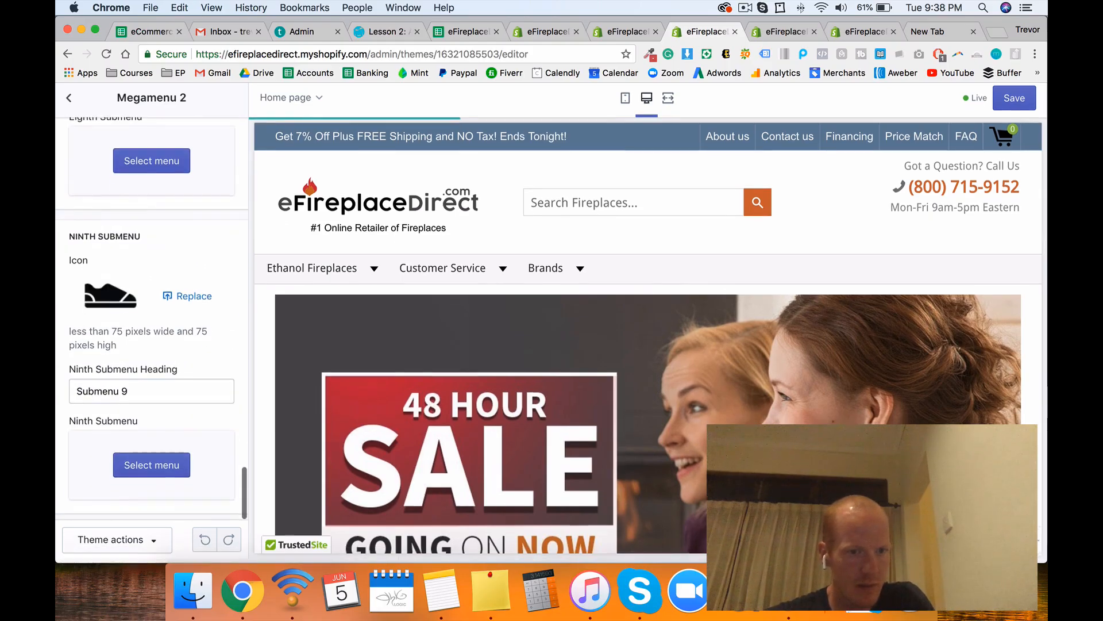
pyautogui.press('super+a')
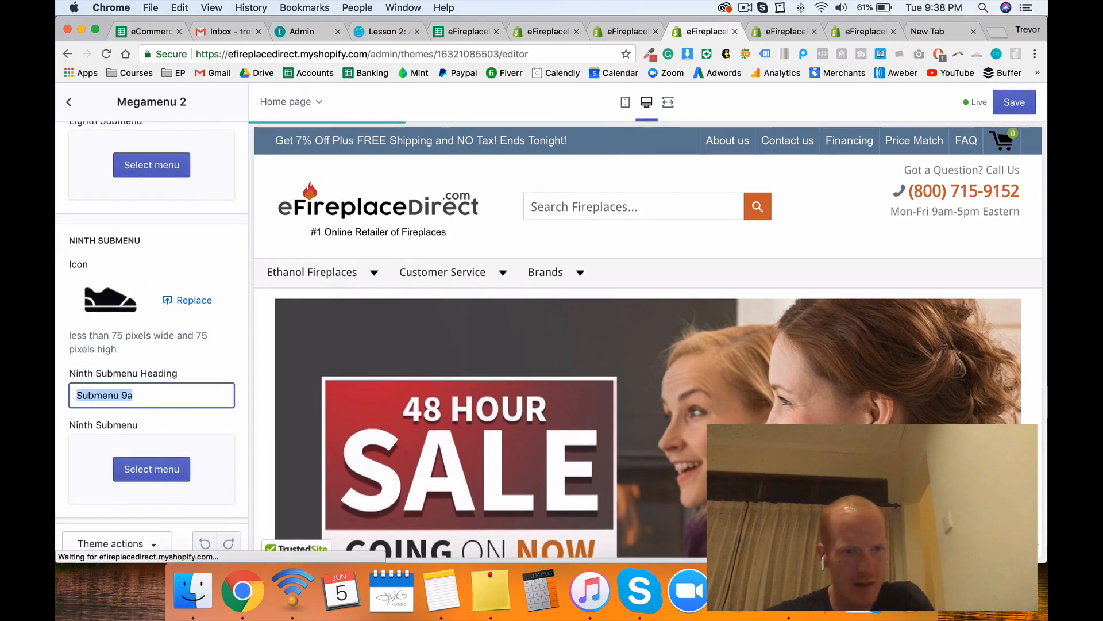
# Step: Enable Show In Megamenu for Megamenu 2 and save the theme changes
pyautogui.scroll(20, 164, 477)
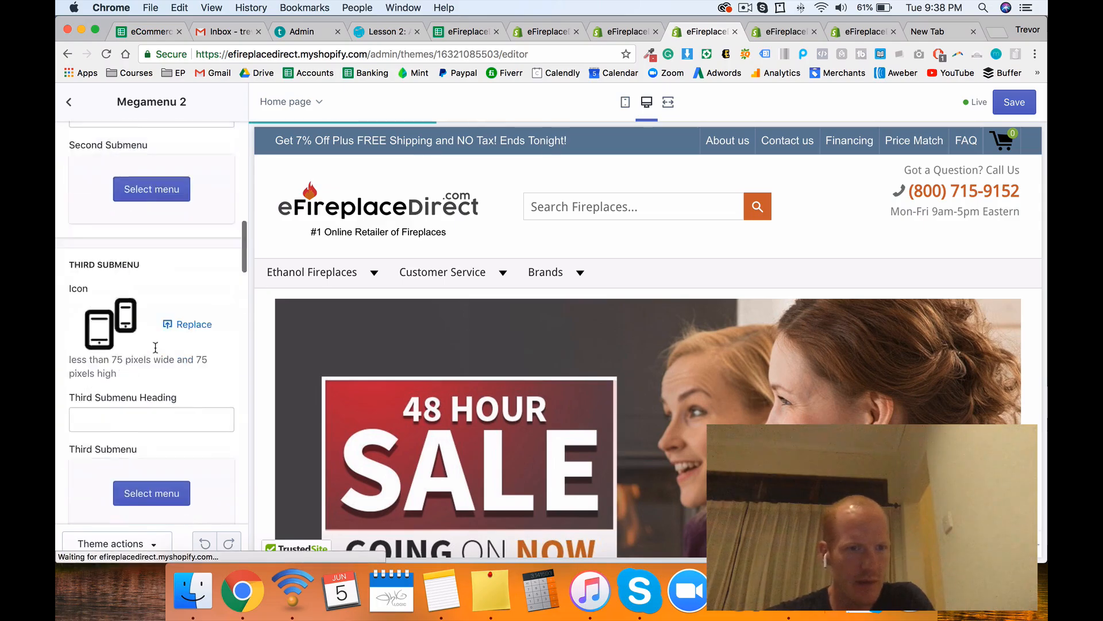
pyautogui.click(1023, 111)
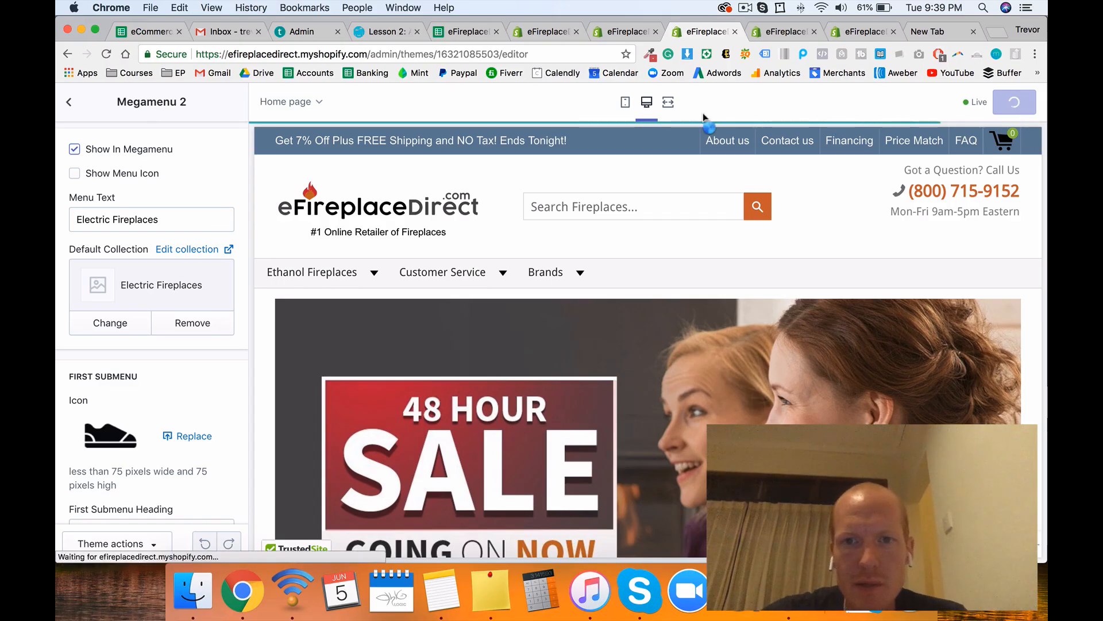
pyautogui.moveTo(426, 275)
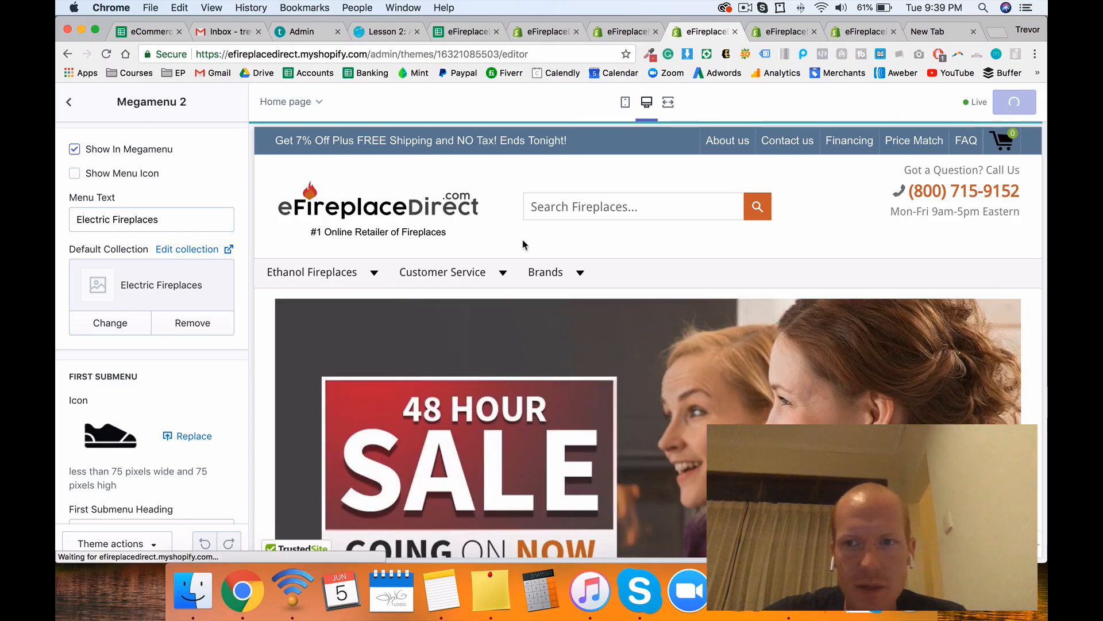
pyautogui.moveTo(474, 272)
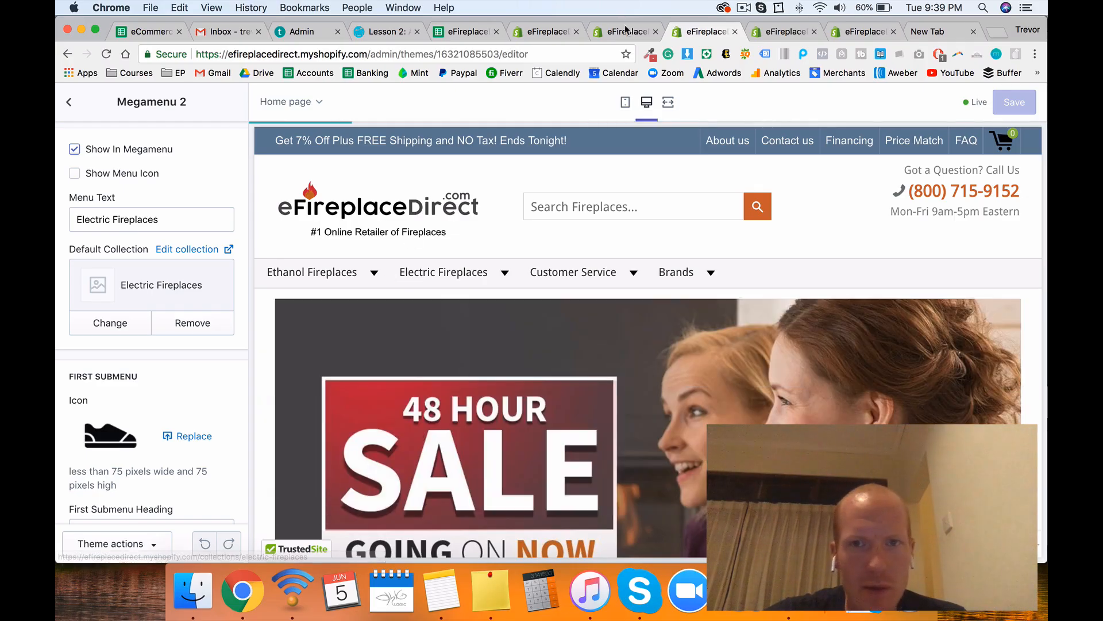
# Step: Open the live online store in a new tab and check the Electric Fireplaces dropdown in the theme preview
pyautogui.click(625, 34)
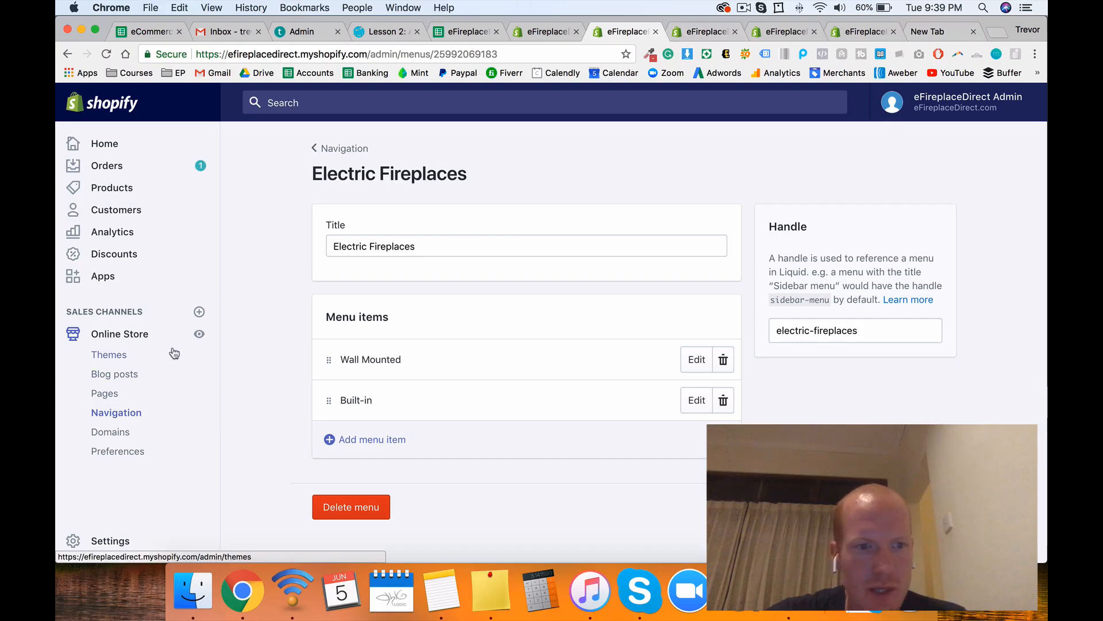
pyautogui.click(199, 334)
pyautogui.click(725, 32)
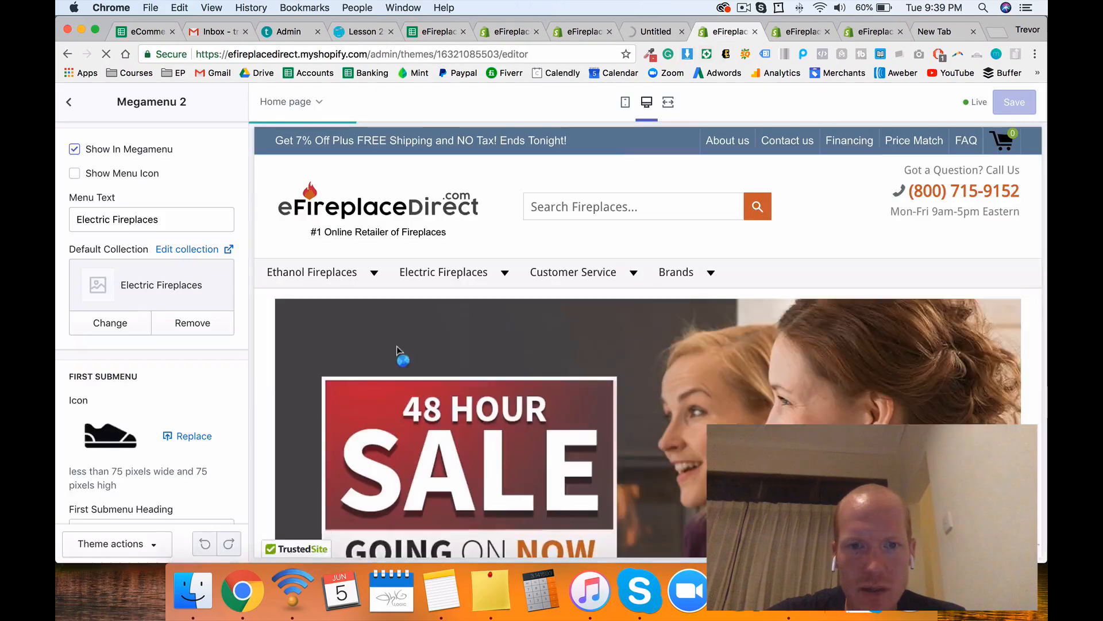
pyautogui.moveTo(322, 358)
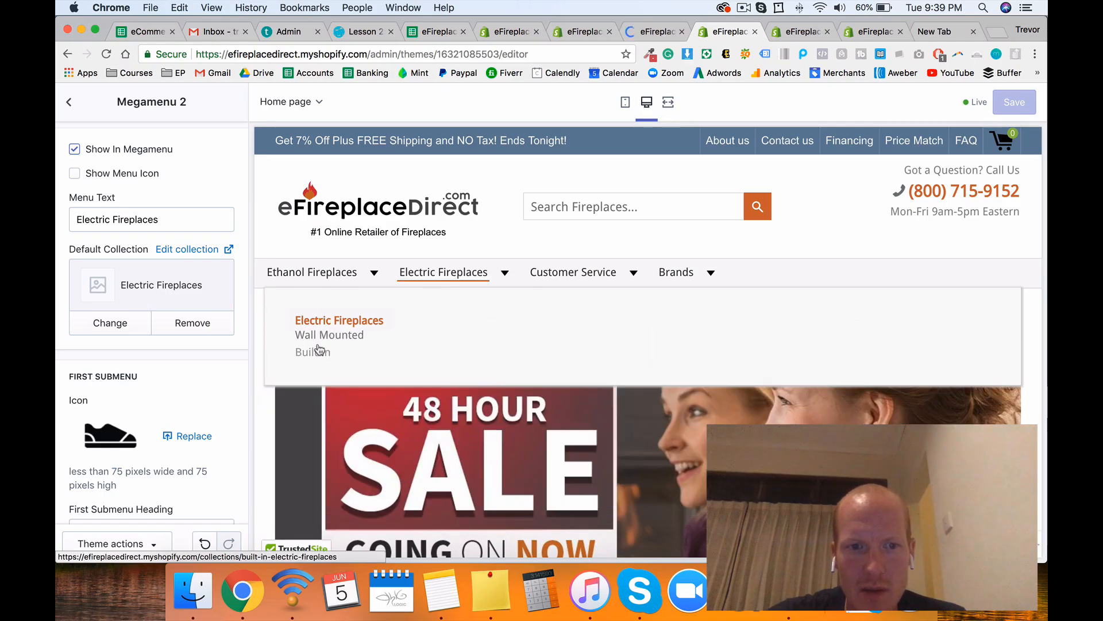
# Step: On the live storefront, open the Wall Mounted collection from the Electric Fireplaces menu and look over its page
pyautogui.click(655, 32)
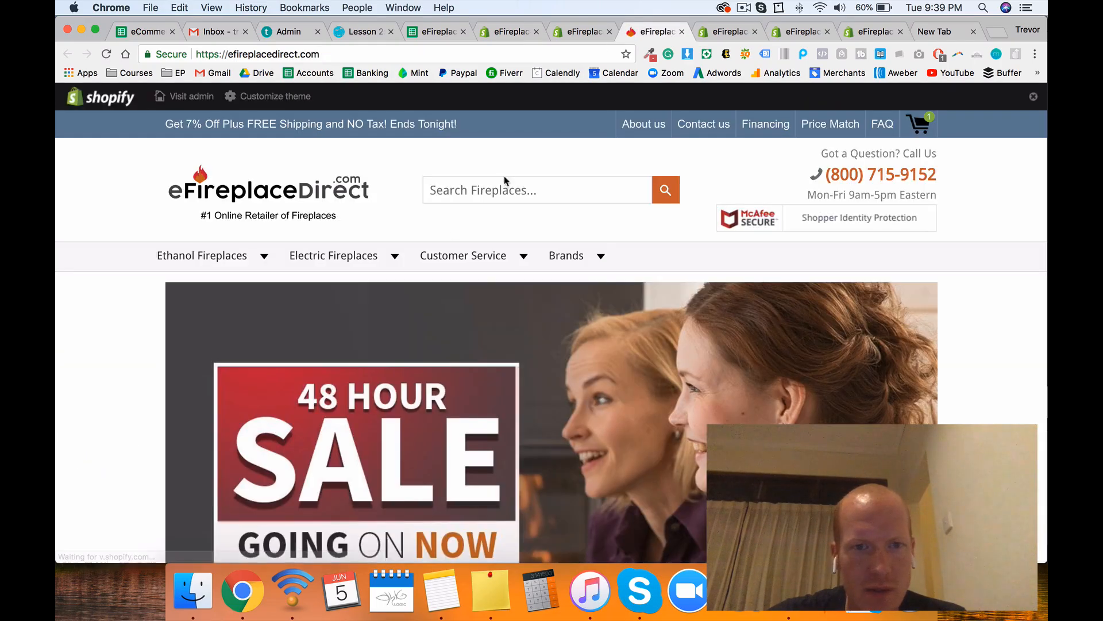
pyautogui.moveTo(306, 269)
pyautogui.click(227, 322)
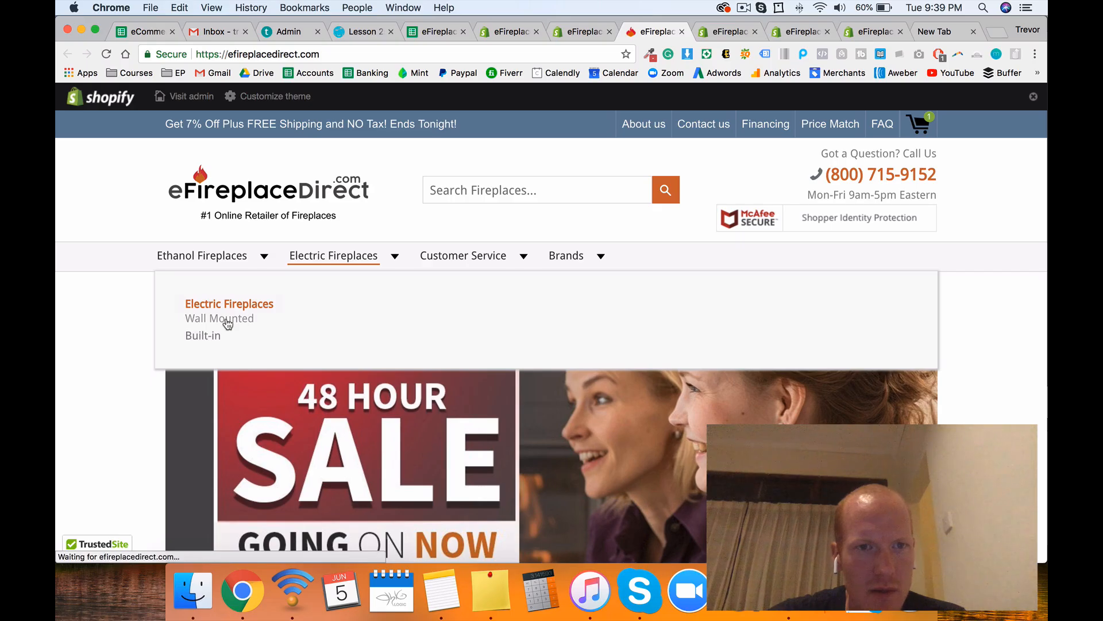
pyautogui.scroll(-5, 228, 323)
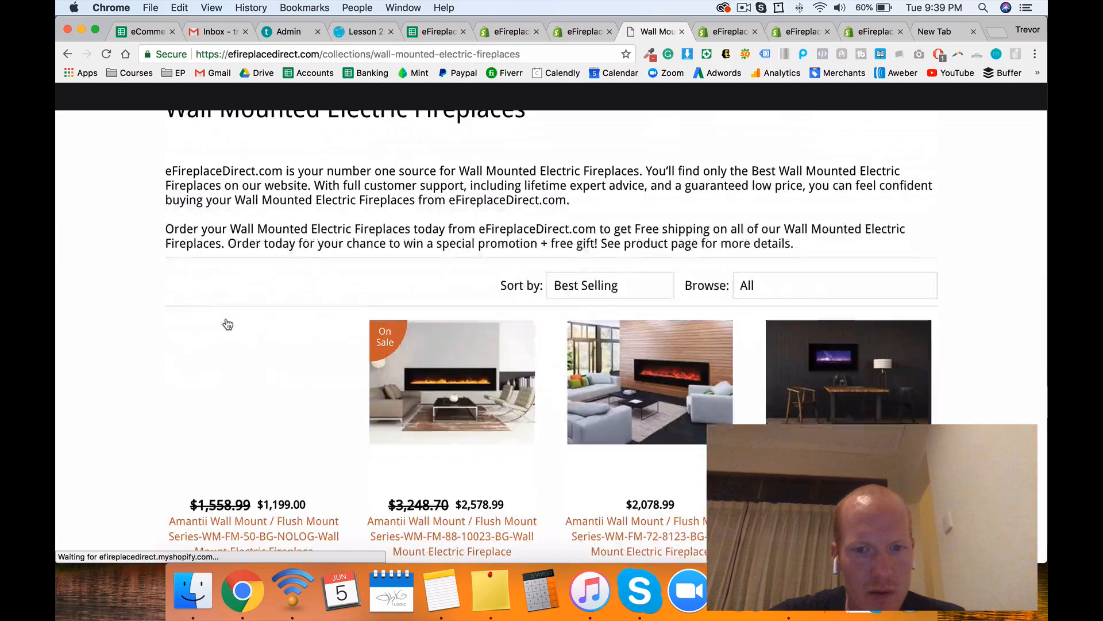
pyautogui.scroll(5, 228, 325)
pyautogui.moveTo(313, 258)
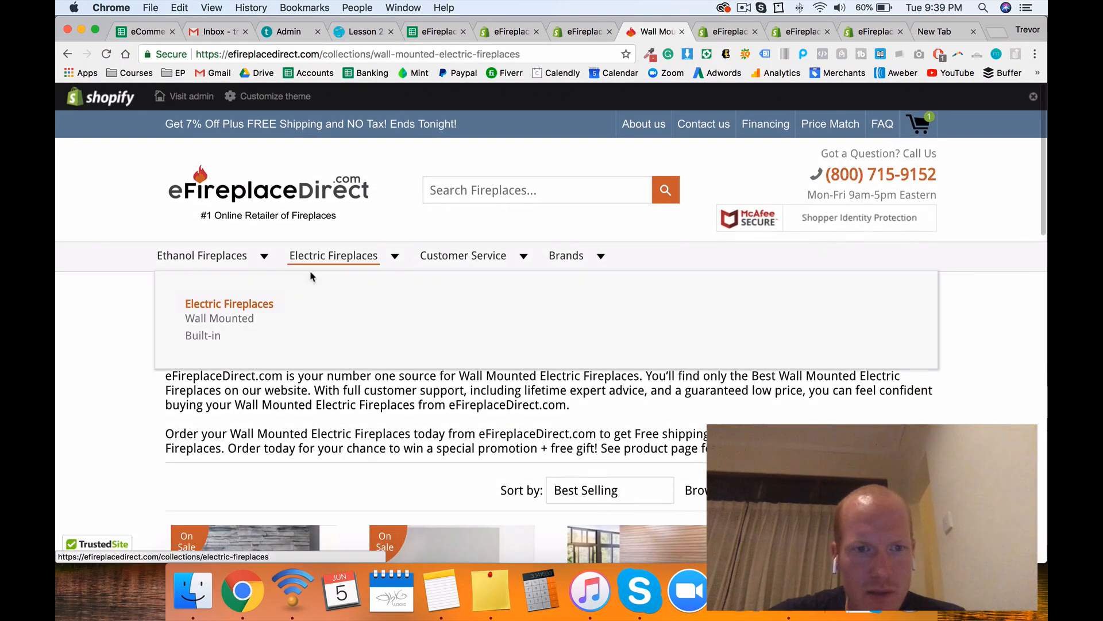
# Step: Open the Built-in collection from the storefront's Electric Fireplaces menu and look over its page
pyautogui.moveTo(464, 263)
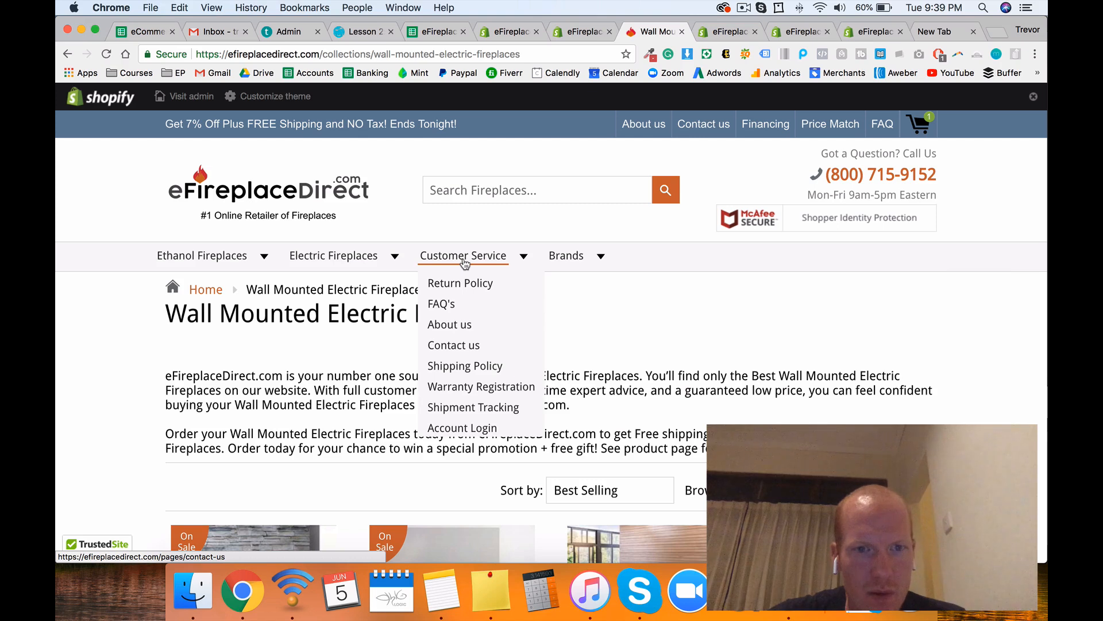
pyautogui.click(205, 338)
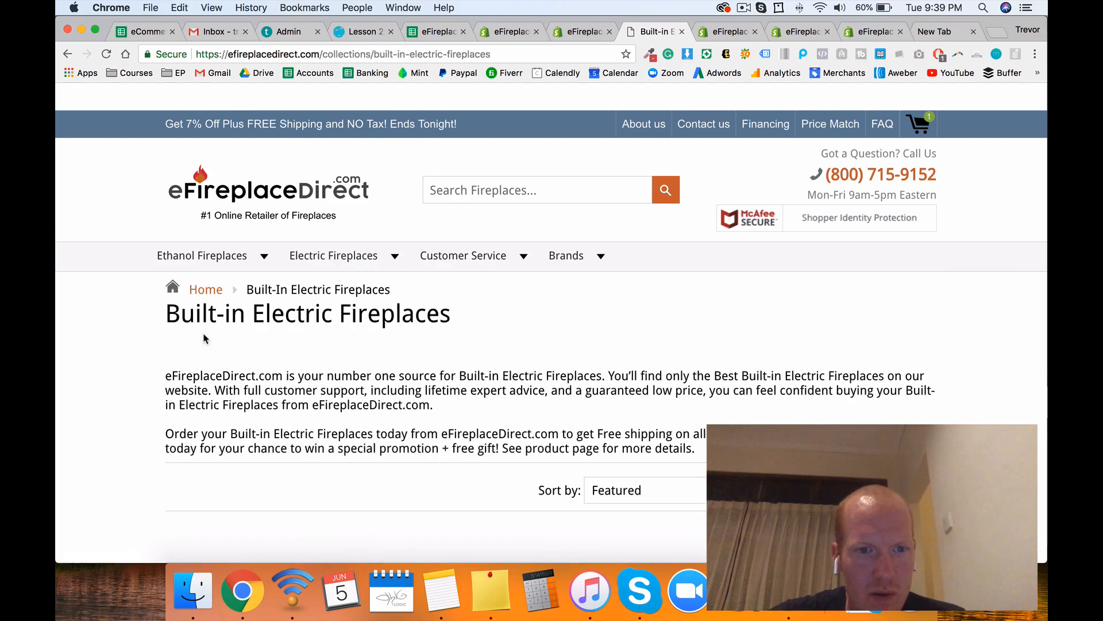
pyautogui.scroll(-7, 196, 356)
pyautogui.scroll(7, 195, 356)
# Step: Open the main Electric Fireplaces collection from the megamenu heading and examine its title, description and product area
pyautogui.moveTo(230, 274)
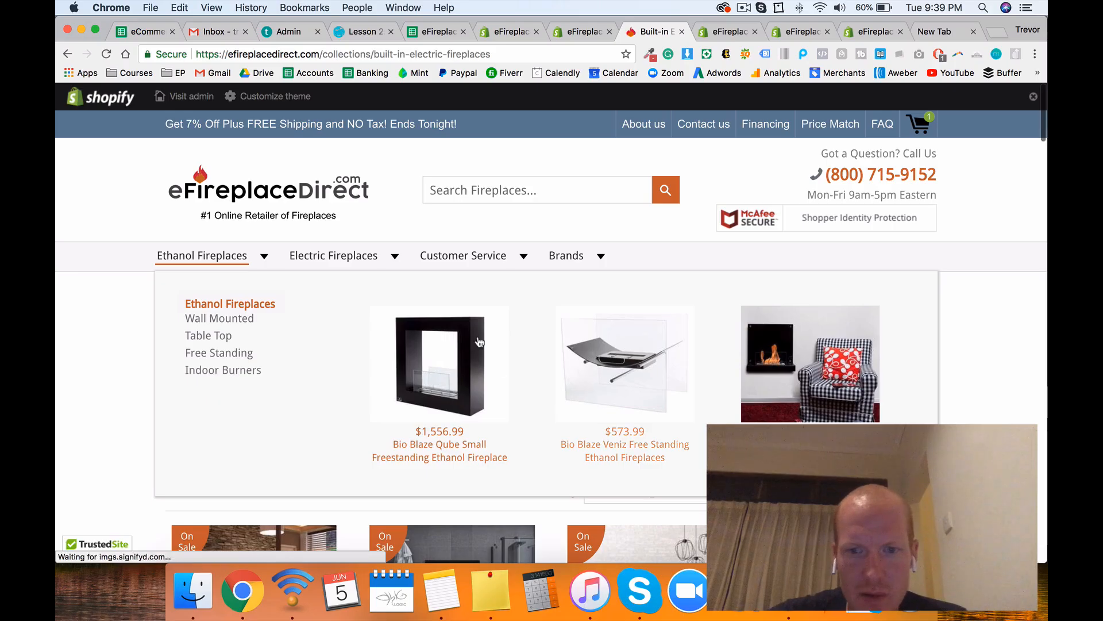
pyautogui.moveTo(364, 266)
pyautogui.click(240, 310)
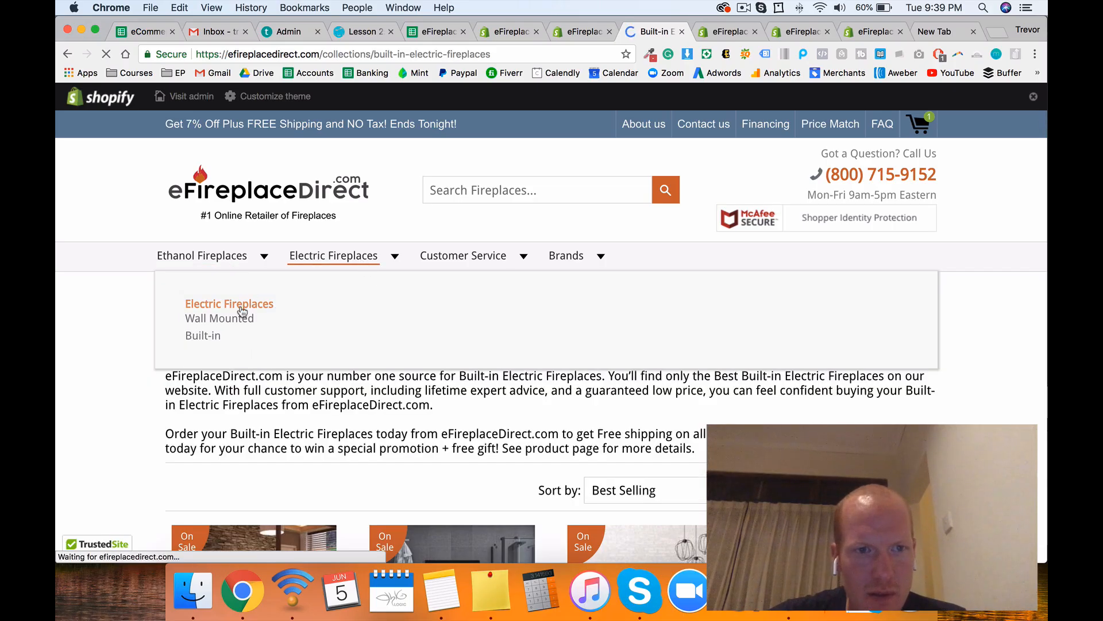
pyautogui.scroll(-10, 242, 311)
pyautogui.scroll(4, 242, 311)
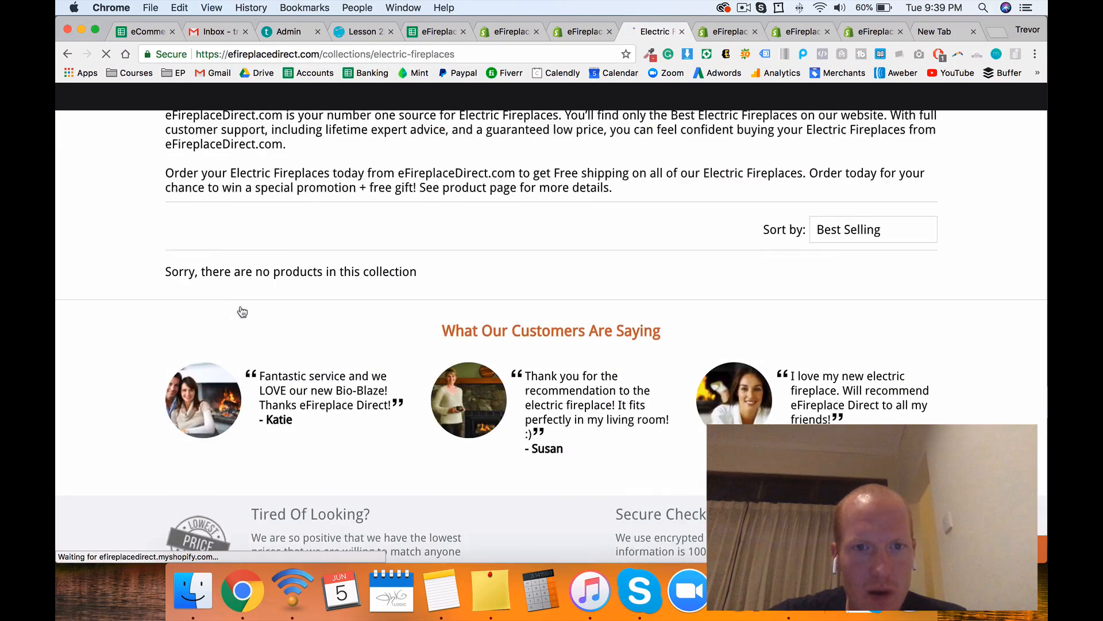
pyautogui.scroll(5, 242, 311)
pyautogui.scroll(-1, 345, 331)
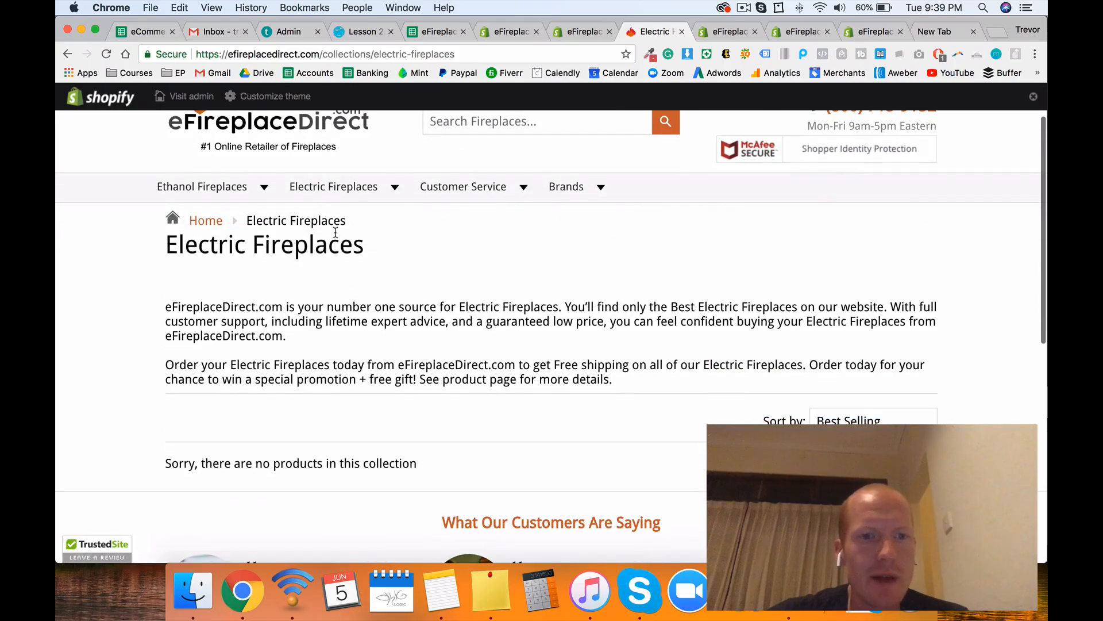
pyautogui.moveTo(167, 245); pyautogui.dragTo(371, 258)
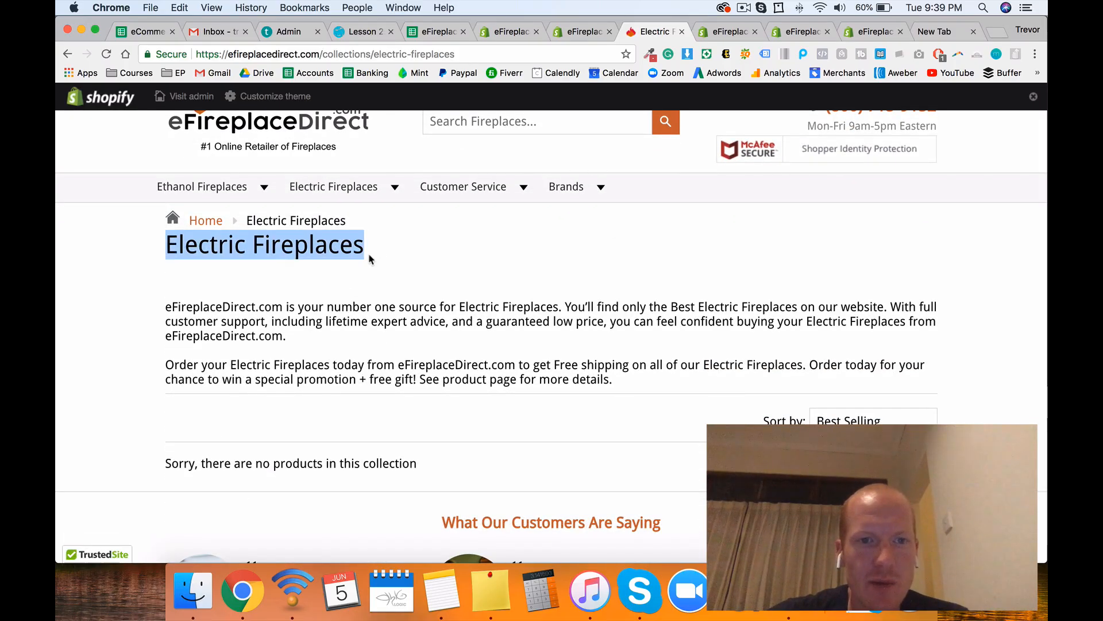
pyautogui.click(172, 250)
# Step: Compare the live Electric Fireplaces dropdown with the admin navigation menu and the Collections/Navigation sheet of the master spreadsheet
pyautogui.click(574, 33)
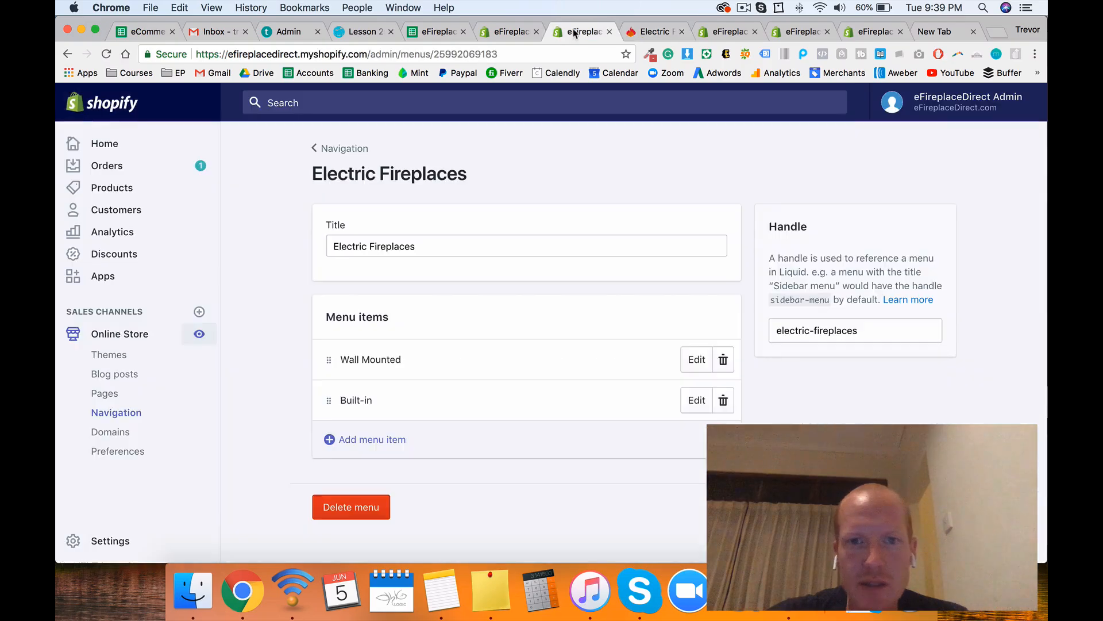
pyautogui.click(655, 33)
pyautogui.moveTo(349, 197)
pyautogui.moveTo(196, 189)
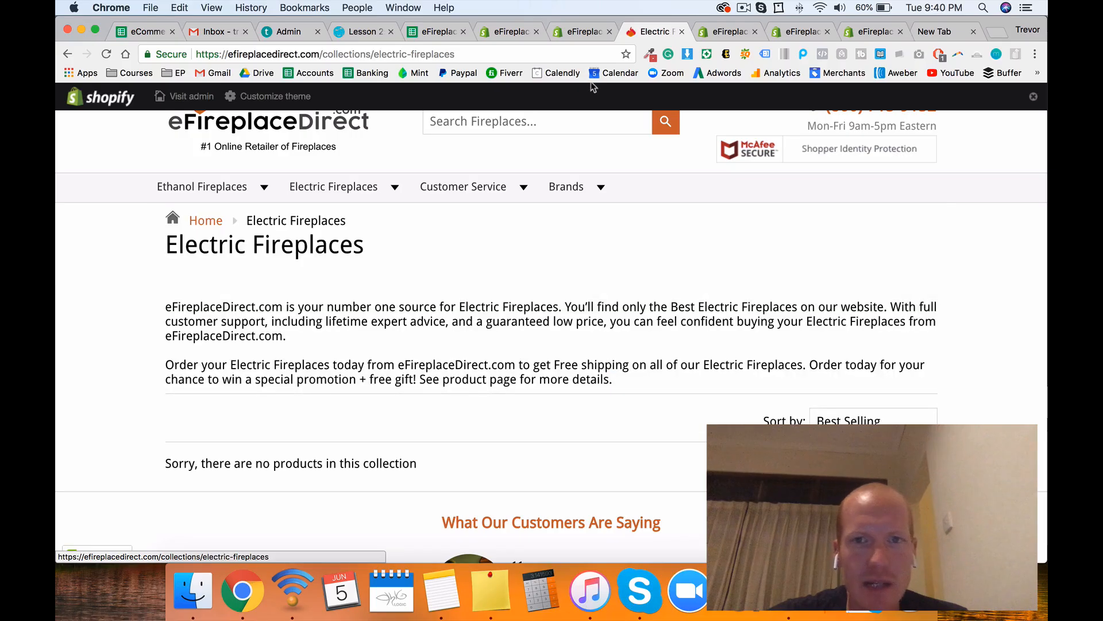
pyautogui.click(574, 32)
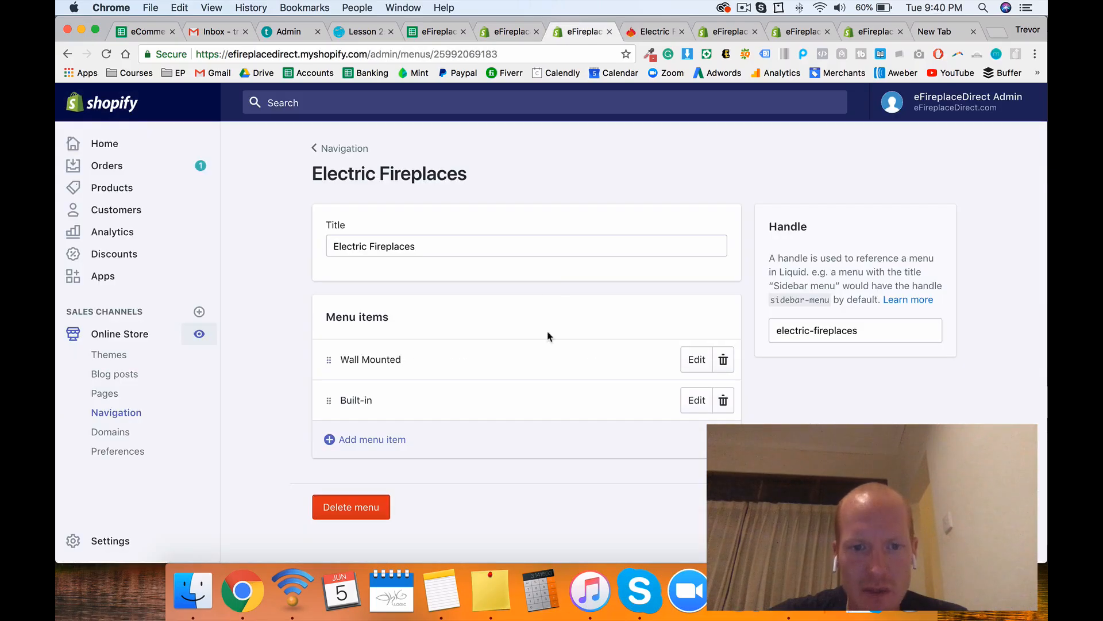
pyautogui.click(498, 31)
pyautogui.click(436, 32)
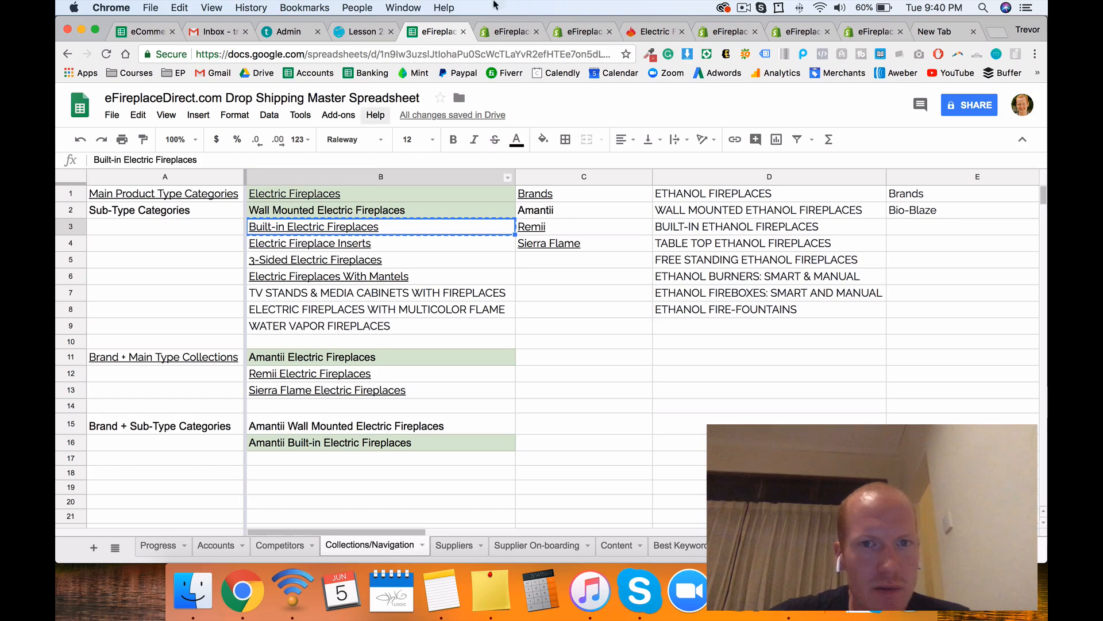
pyautogui.click(641, 34)
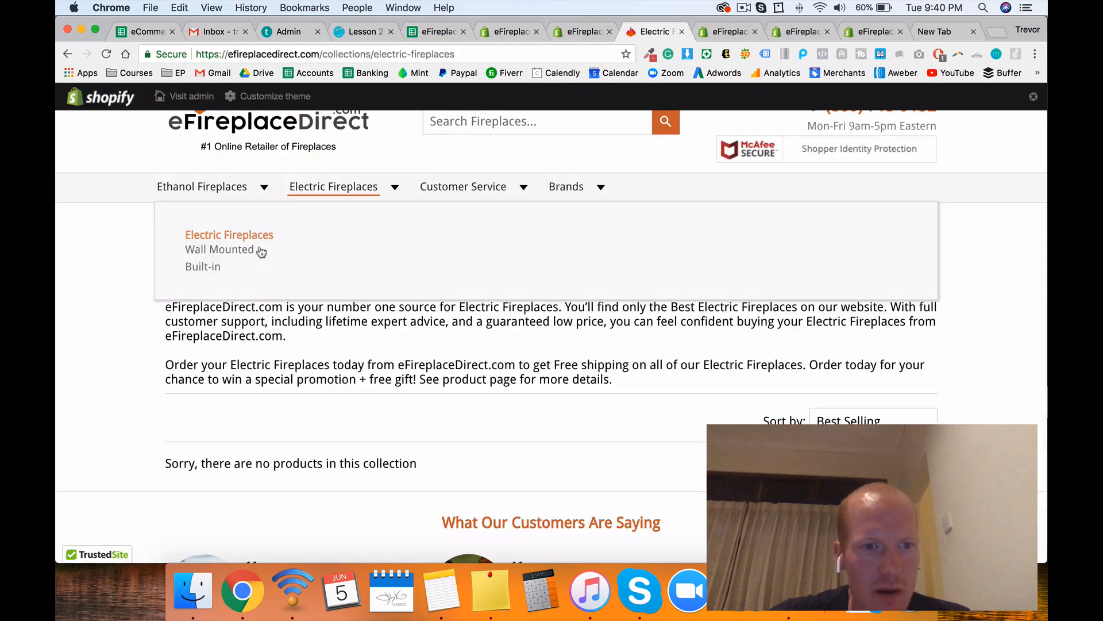
# Step: In the master spreadsheet, mark the Built-in Electric Fireplaces cell as done with a light green fill
pyautogui.click(437, 31)
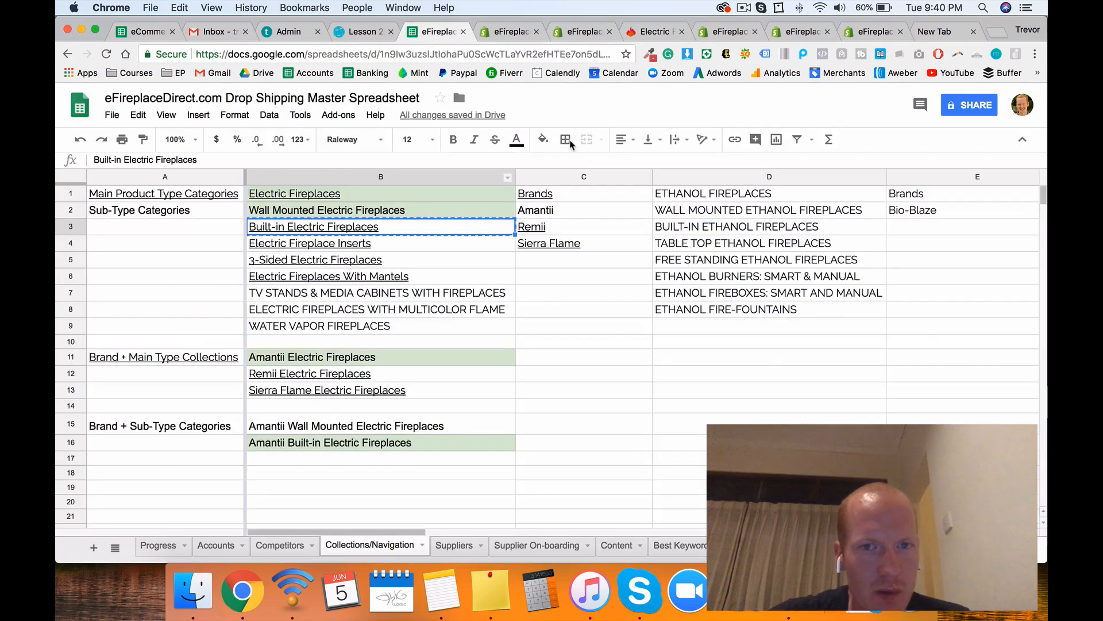
pyautogui.click(543, 139)
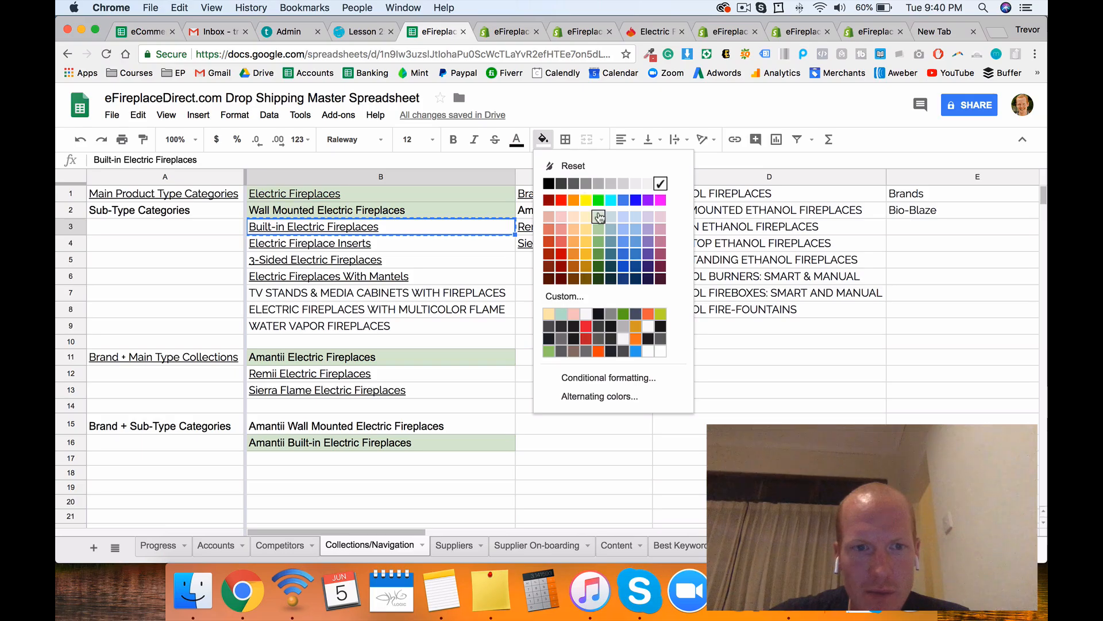
pyautogui.click(598, 201)
# Step: Copy the Electric Fireplace Inserts name from the spreadsheet and search the Shopify collections for it
pyautogui.click(354, 250)
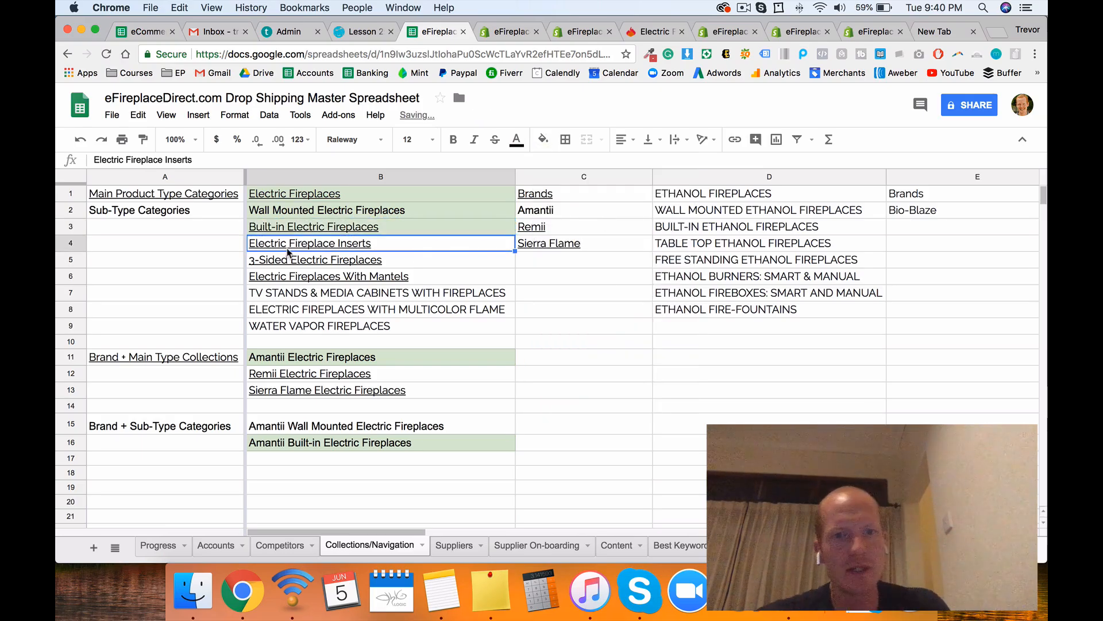
pyautogui.hotkey('ctrl', 'Tab')
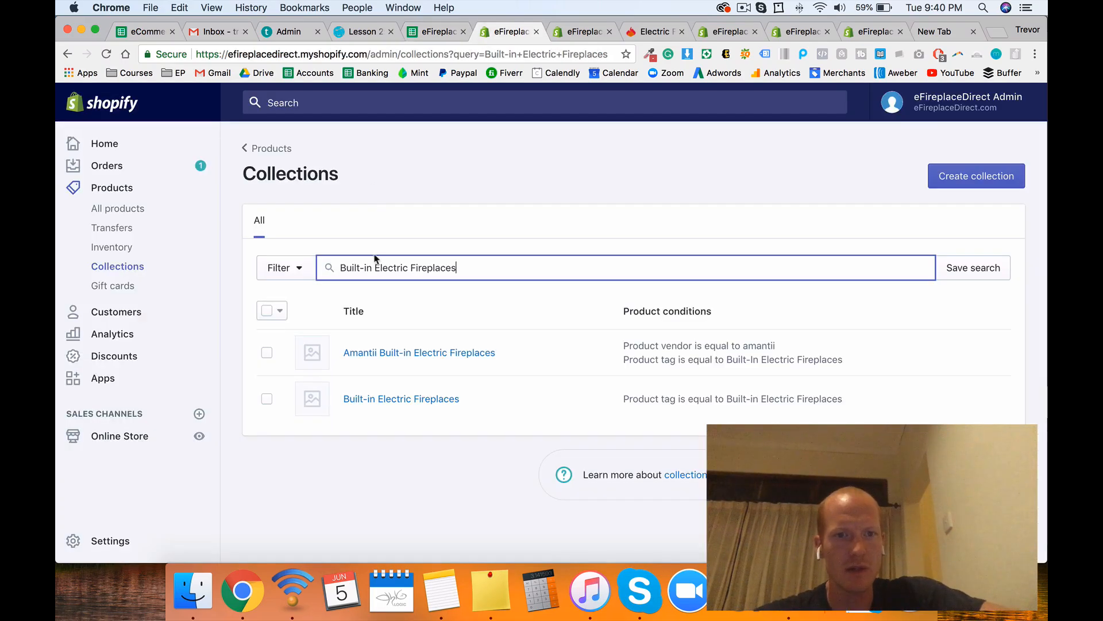
pyautogui.press('super+a')
pyautogui.write('Electric Fireplace Inserts')
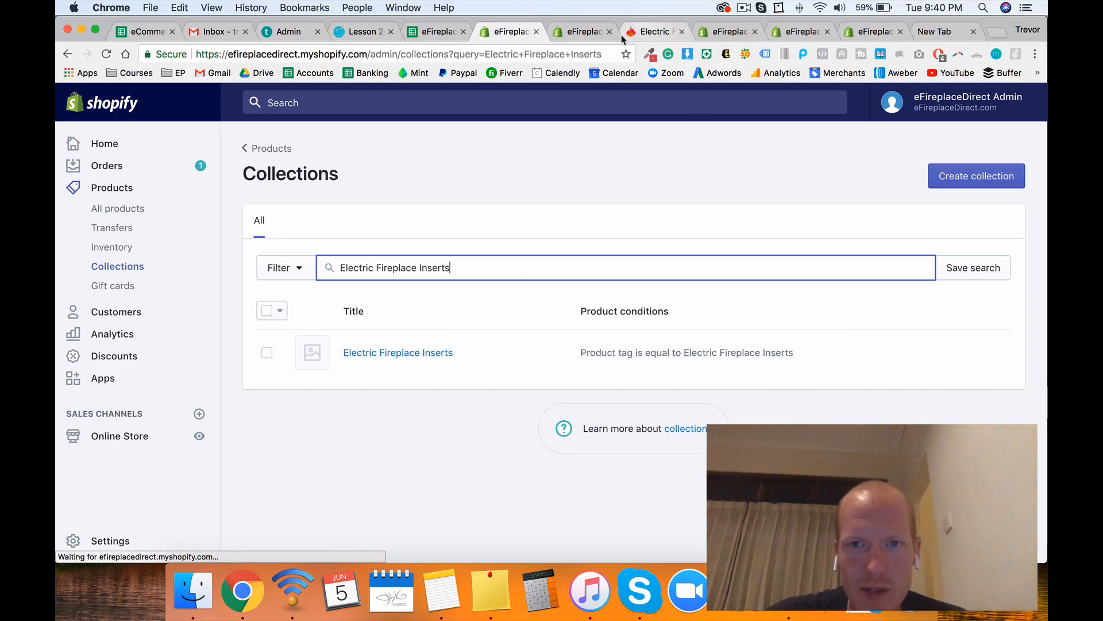
# Step: Filter the Shopify product list to products tagged with Electric Fireplace Inserts instead of Built-in Electric Fireplaces
pyautogui.click(866, 33)
pyautogui.scroll(20, 580, 203)
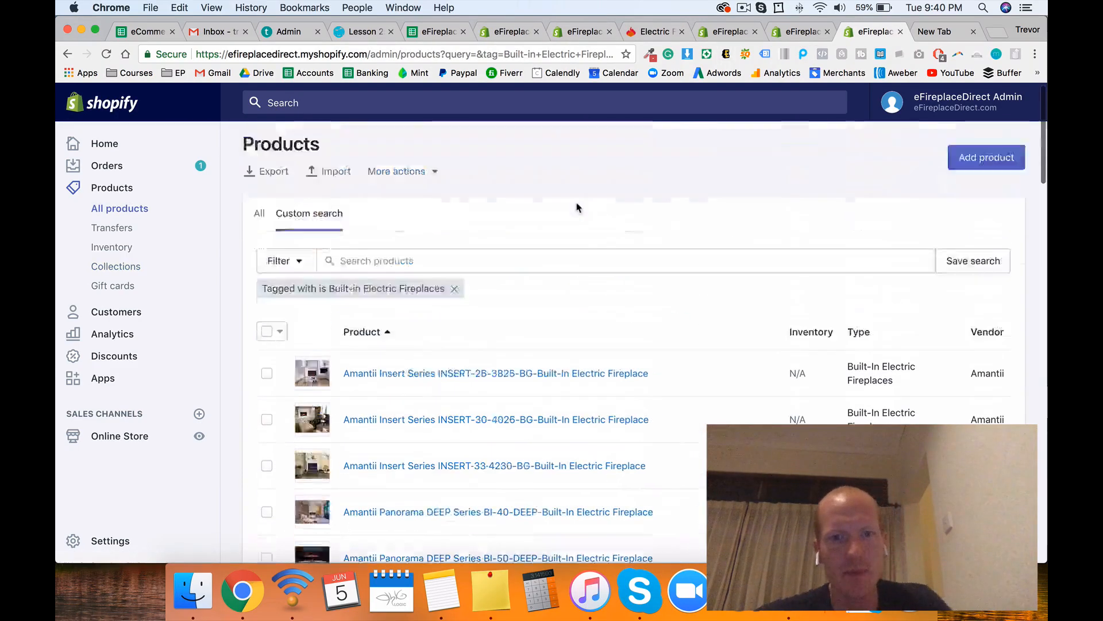
pyautogui.click(281, 267)
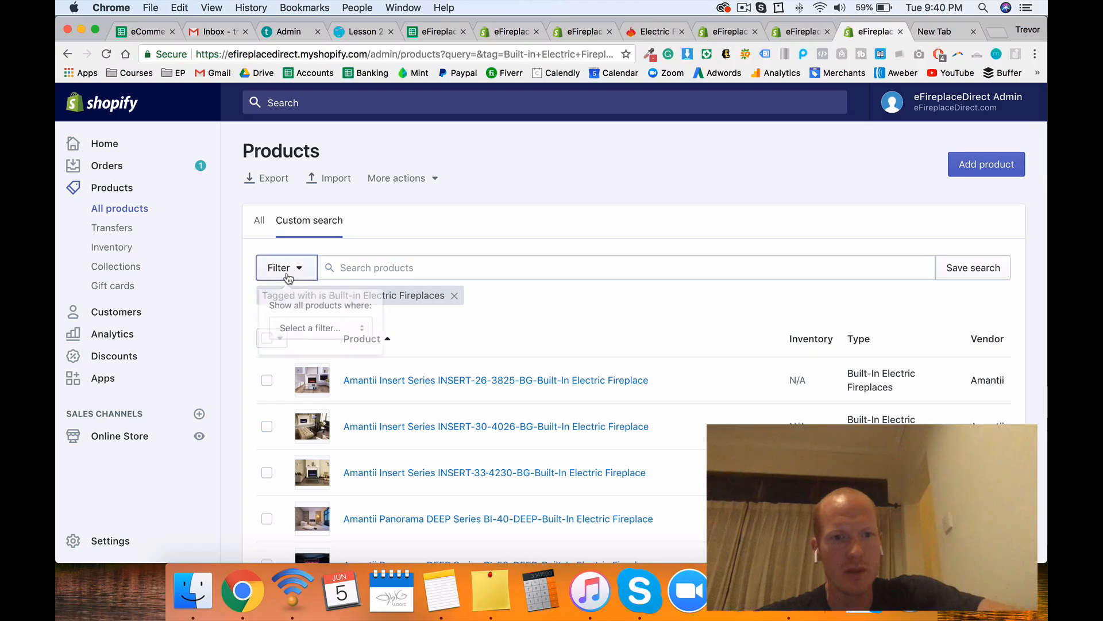
pyautogui.click(290, 333)
pyautogui.click(293, 398)
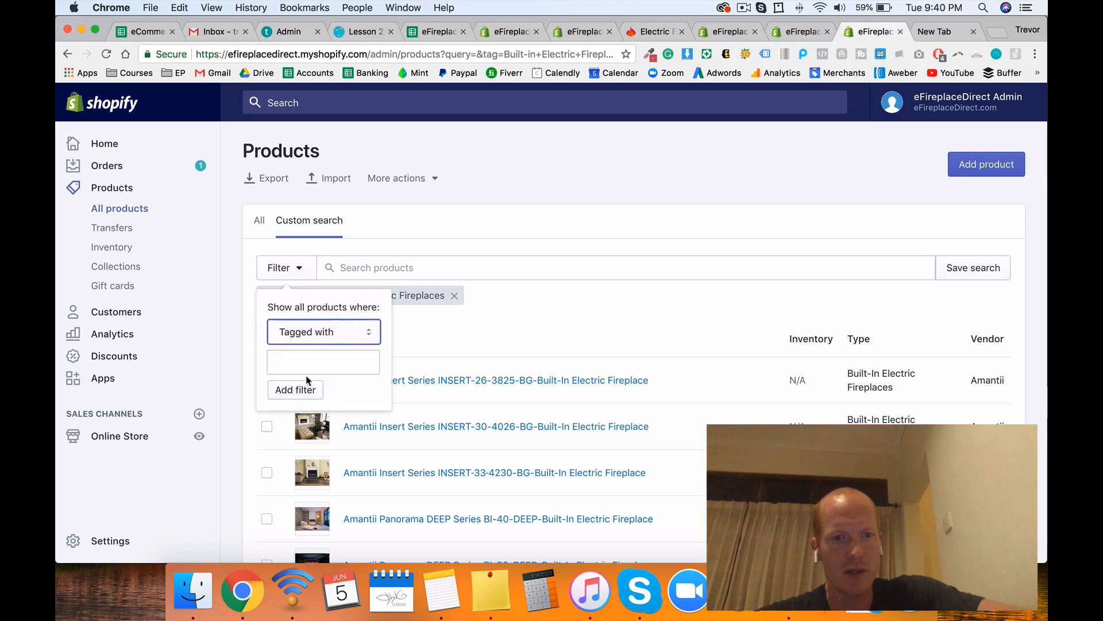
pyautogui.write('Electric Fireplace Inserts')
pyautogui.click(304, 392)
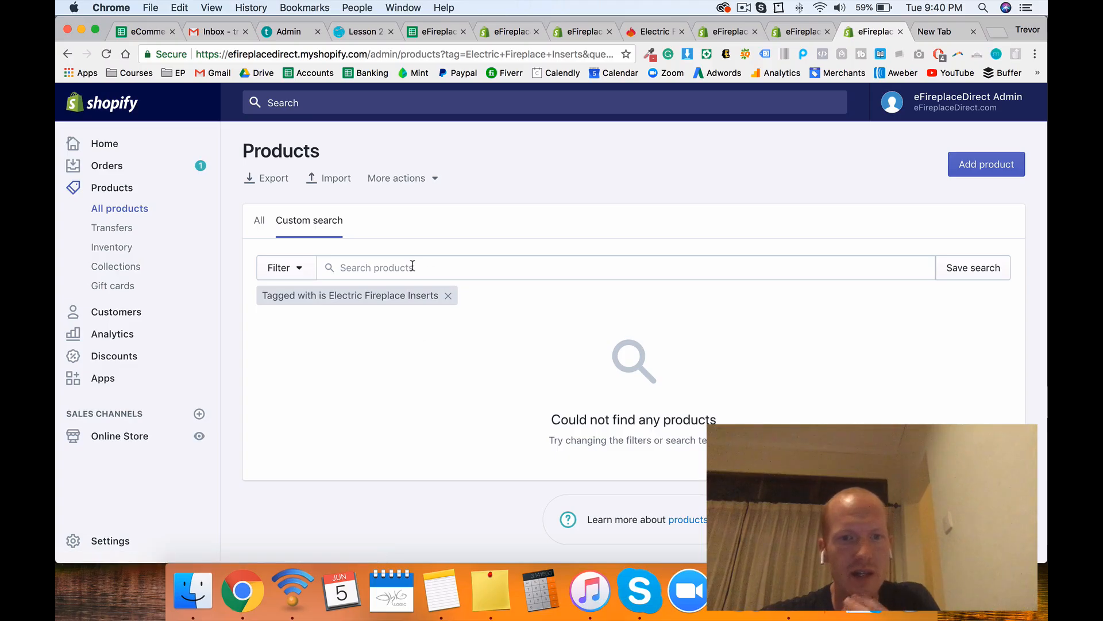
# Step: Remove the tag filter and search the products for "inserts"
pyautogui.click(412, 267)
pyautogui.click(450, 299)
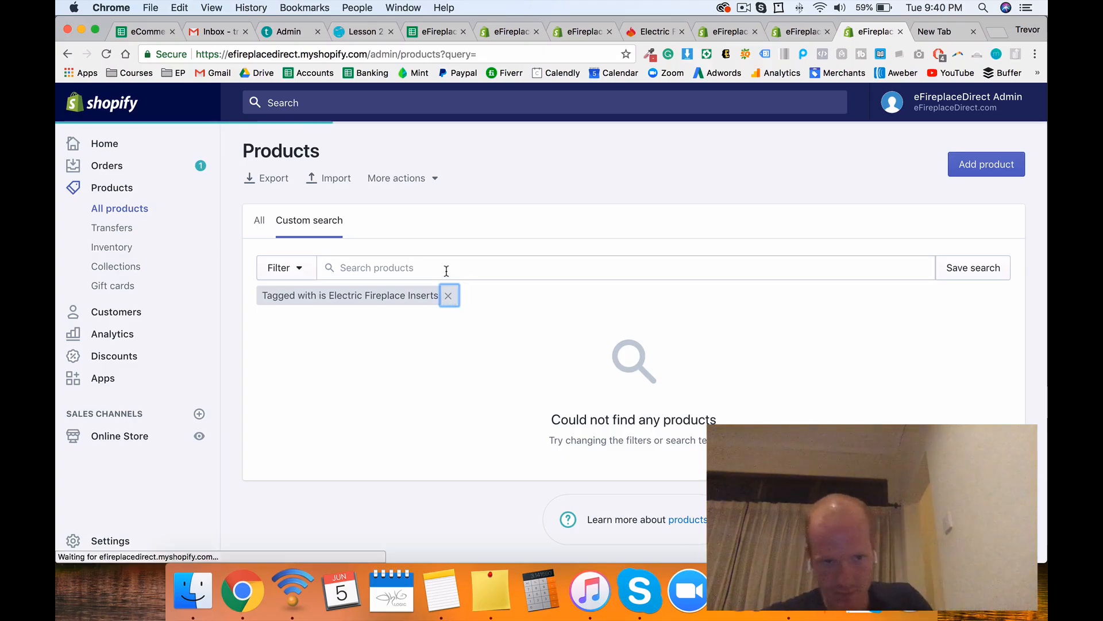
pyautogui.click(446, 271)
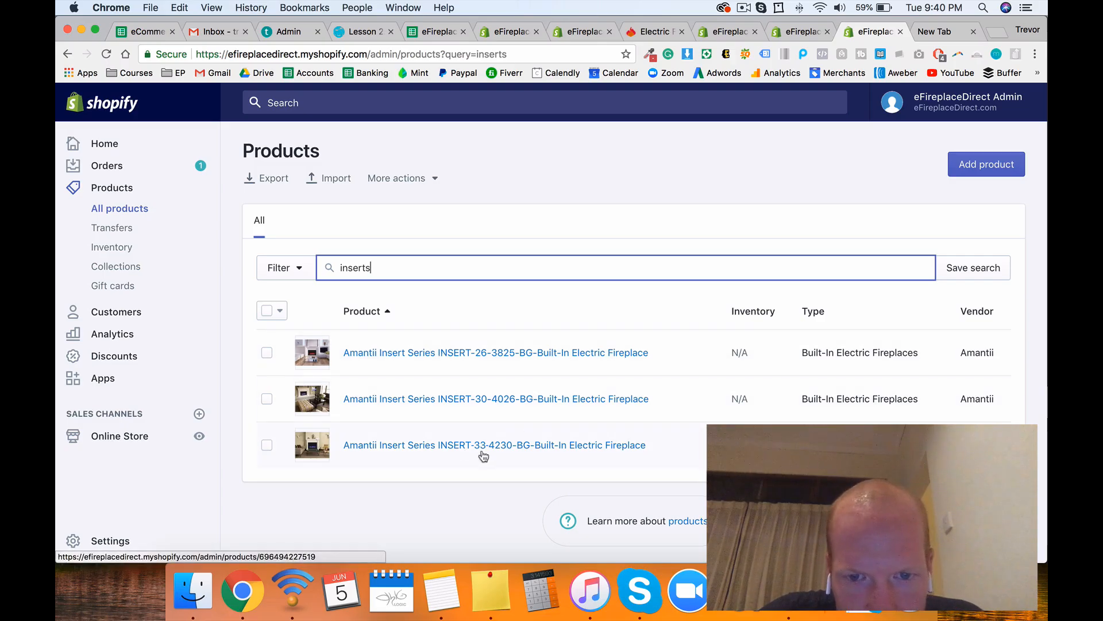
# Step: Bulk edit all the Amantii Insert Series products, setting their product type to Electric Fireplace Inserts, and save
pyautogui.click(267, 312)
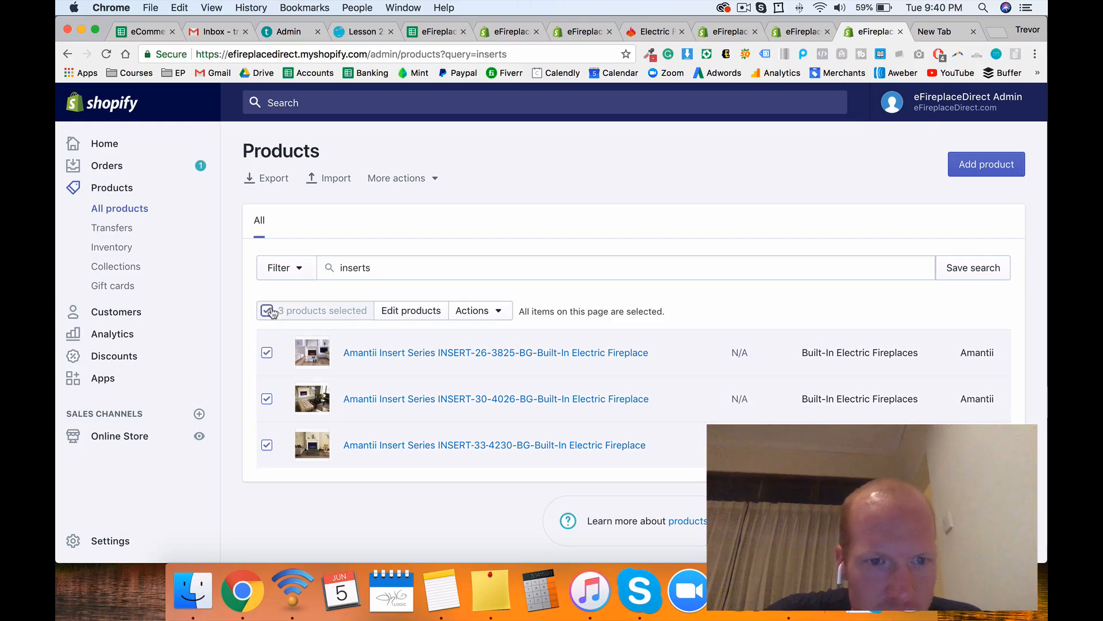
pyautogui.click(429, 313)
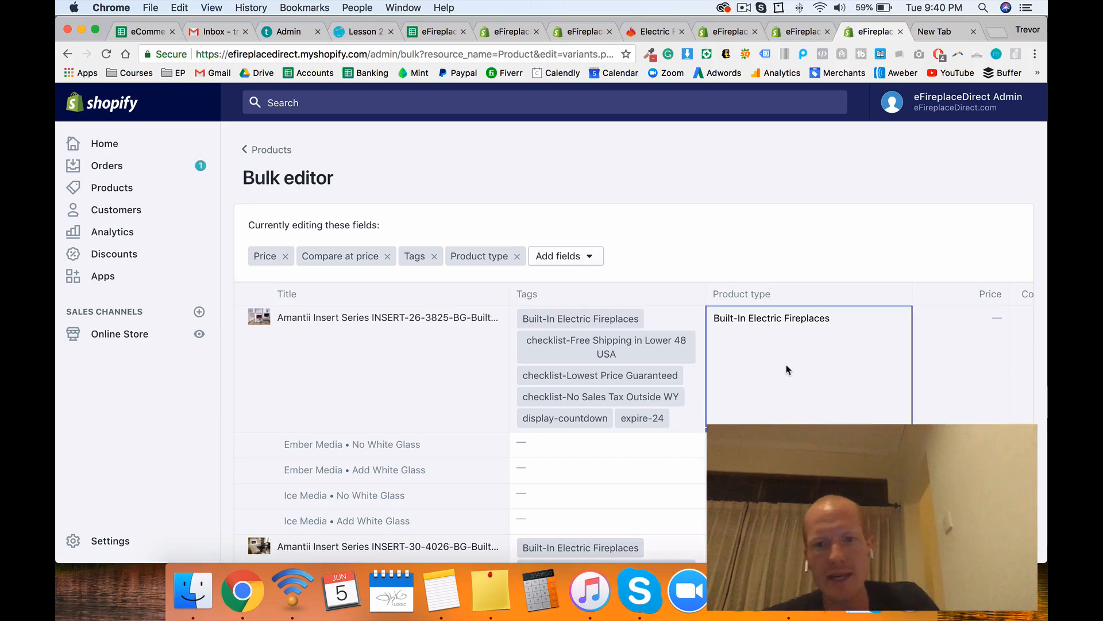
pyautogui.scroll(-10, 787, 370)
pyautogui.click(800, 211)
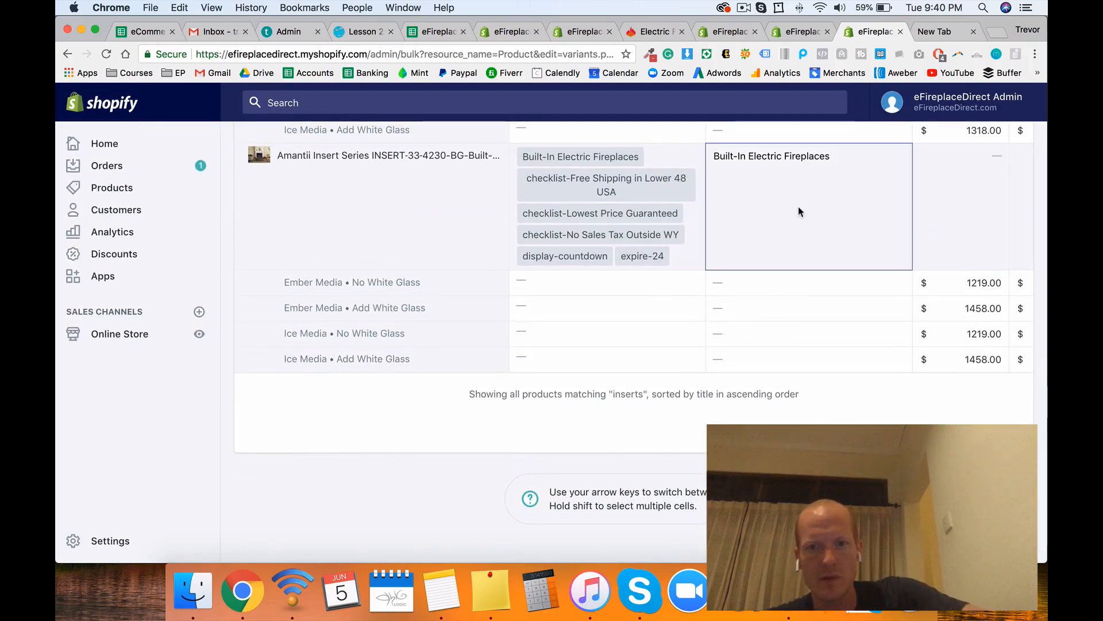
pyautogui.write('Electric Fireplace Inserts')
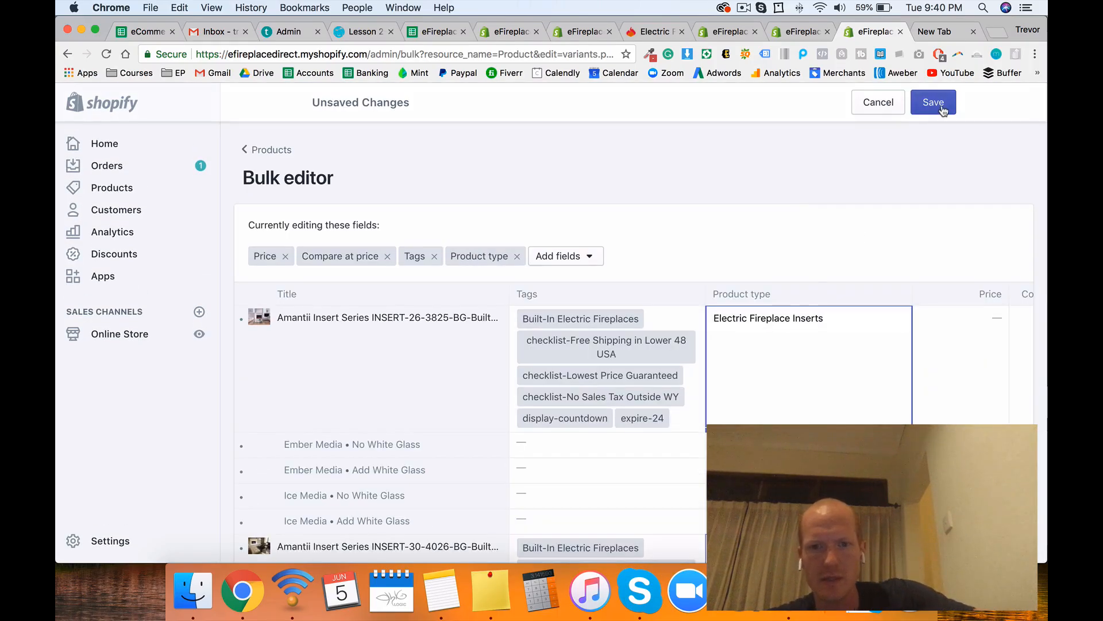
pyautogui.click(823, 317)
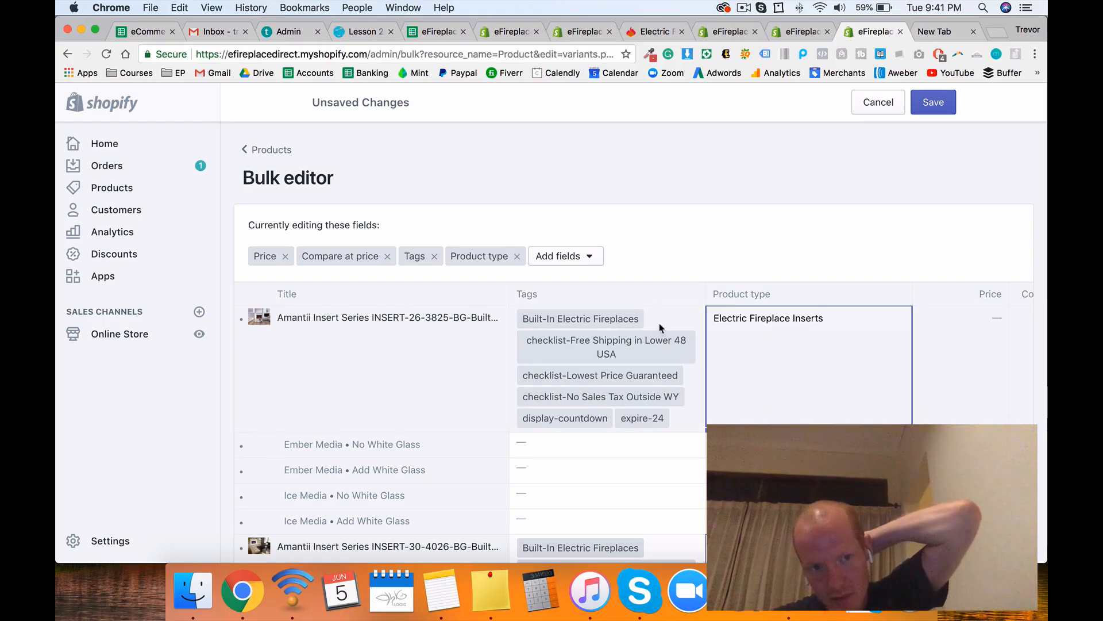
pyautogui.click(928, 113)
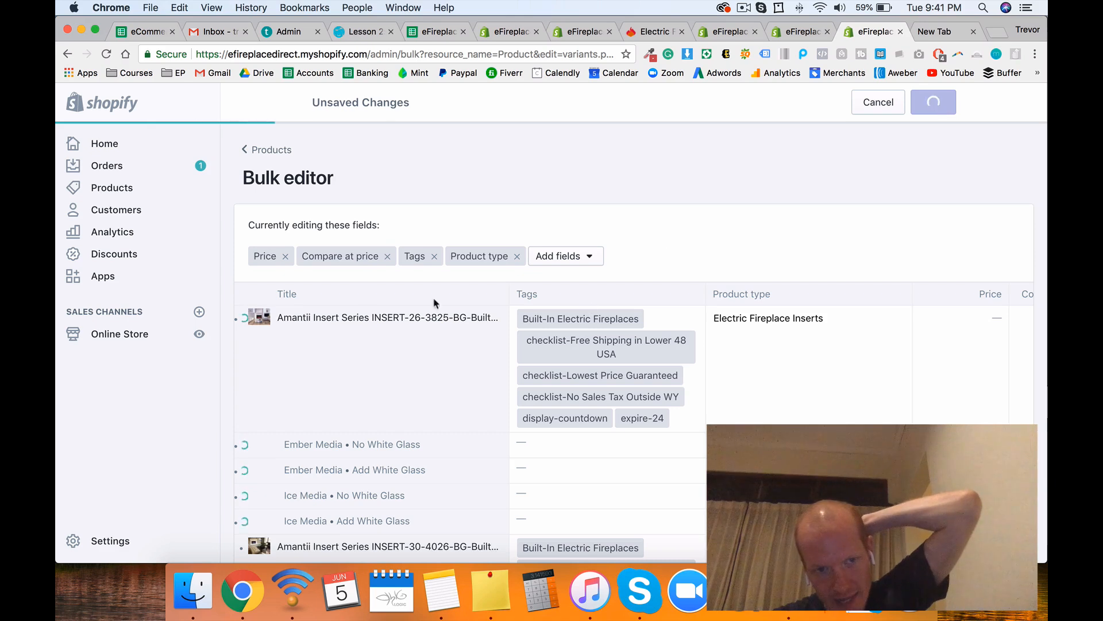
pyautogui.scroll(-10, 310, 246)
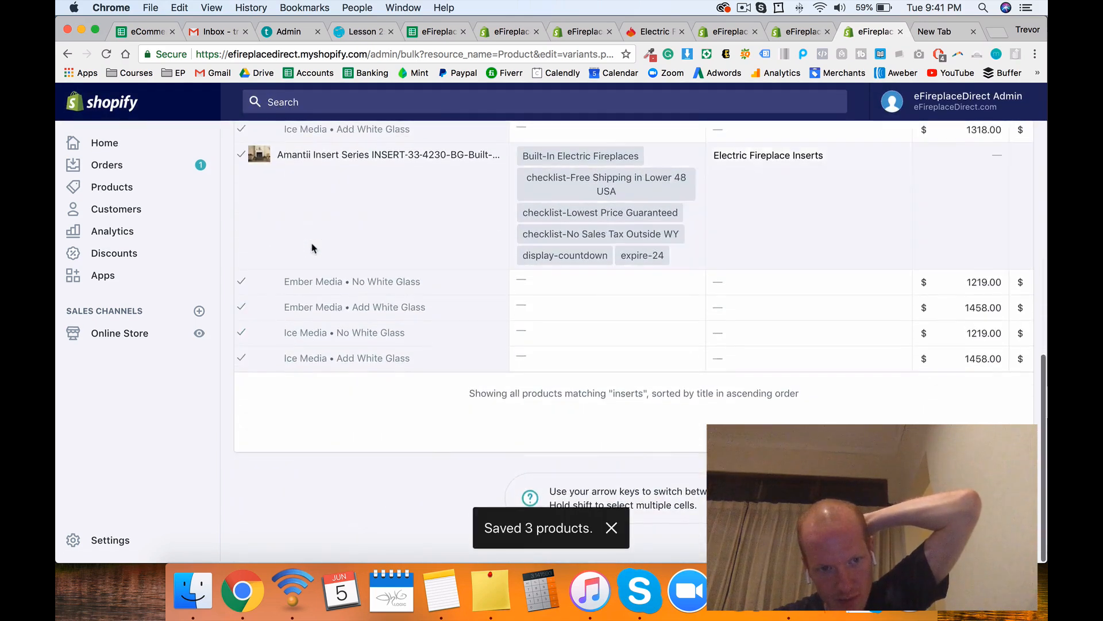
pyautogui.scroll(15, 299, 245)
# Step: Return to the product list and search it for Electric Fireplace Inserts
pyautogui.click(260, 150)
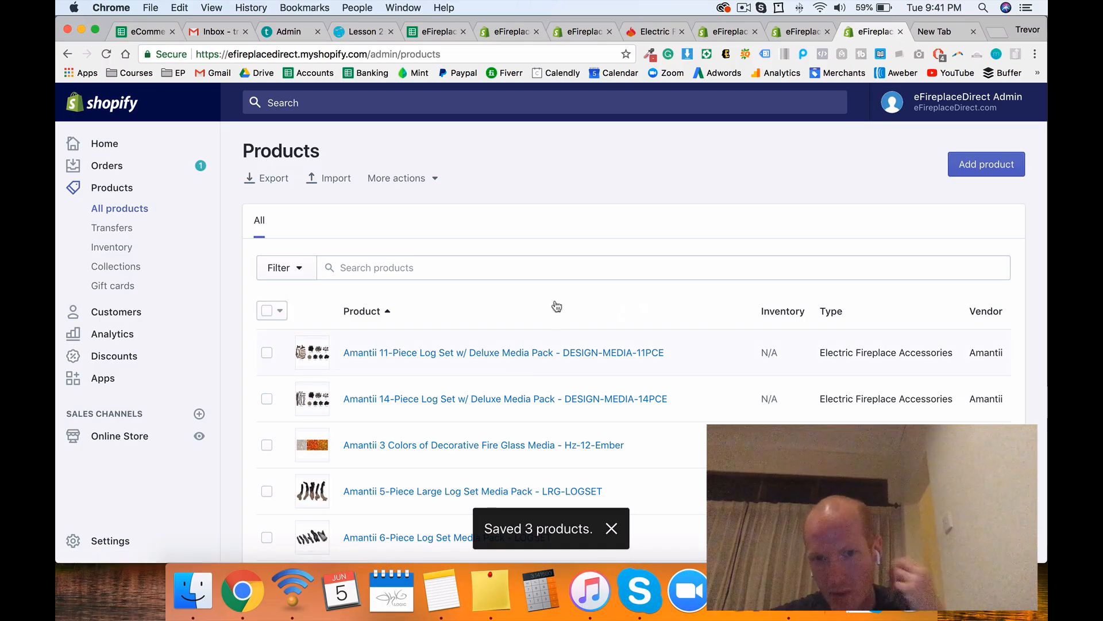
pyautogui.click(464, 269)
pyautogui.write('Electric Fireplace Inserts')
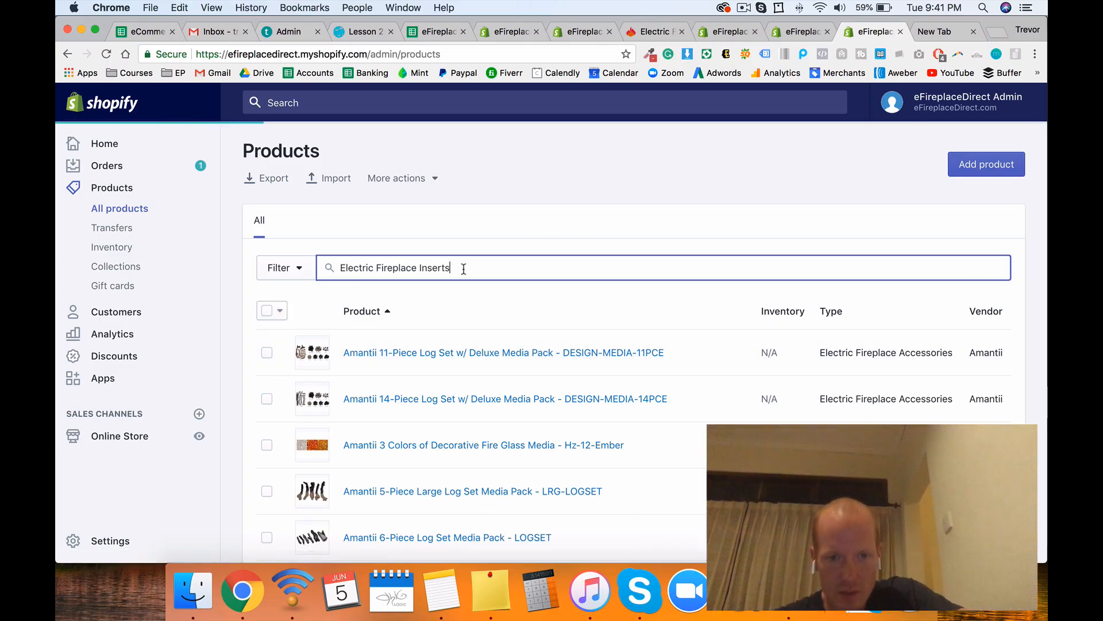
pyautogui.scroll(-1, 479, 388)
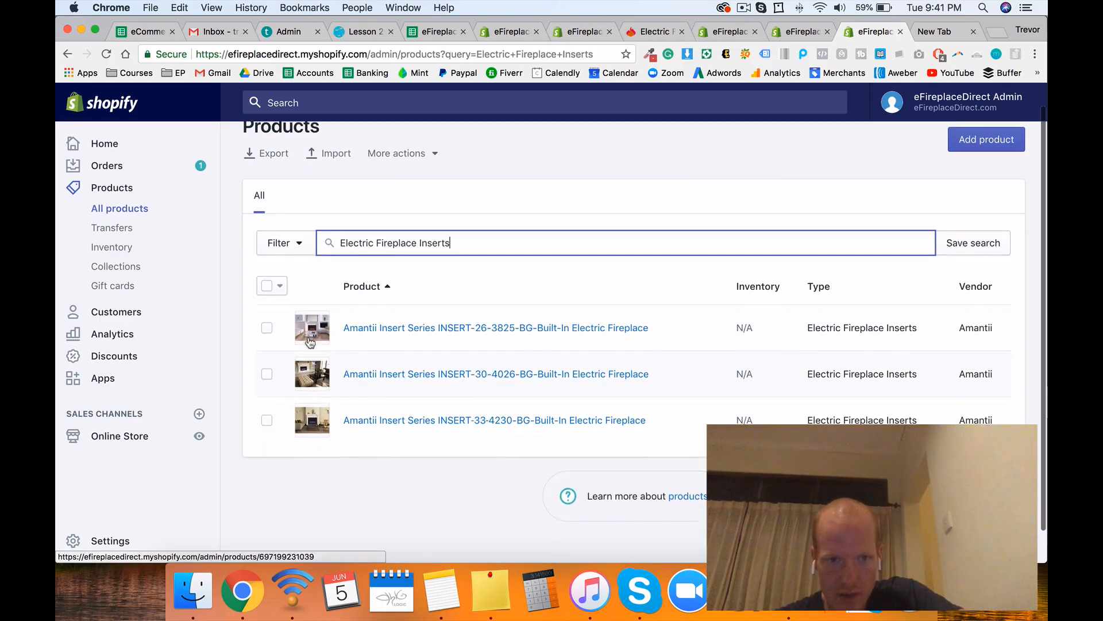
pyautogui.click(266, 285)
pyautogui.click(431, 294)
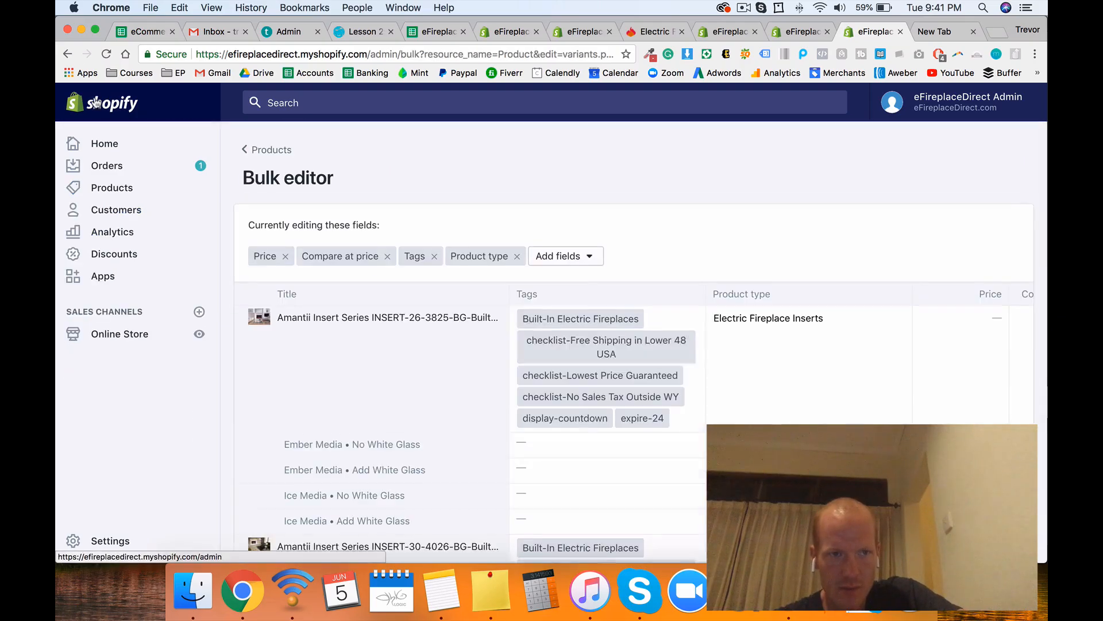
pyautogui.click(69, 54)
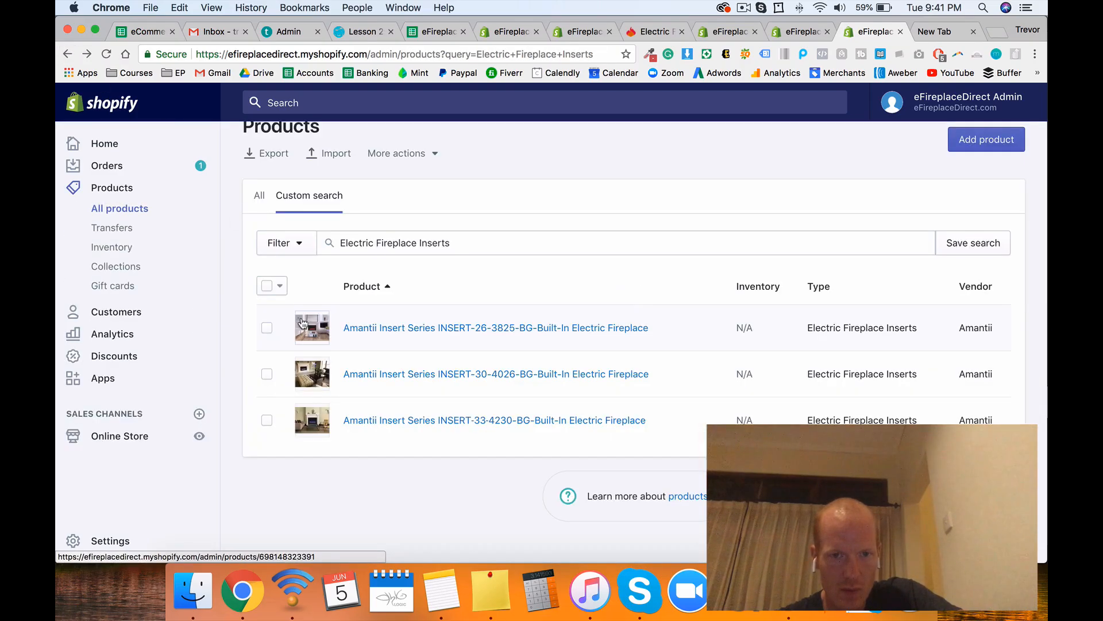
# Step: Add the tag Electric Fireplace Inserts to all three Amantii Insert Series products in the search results
pyautogui.click(266, 286)
pyautogui.click(472, 286)
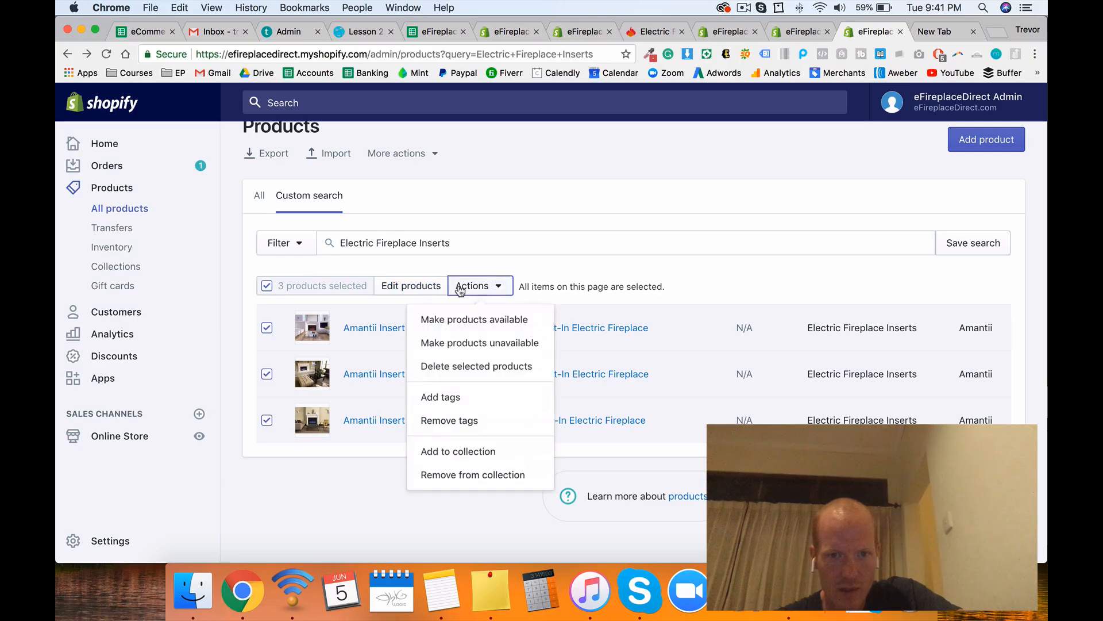
pyautogui.click(458, 405)
pyautogui.write('Electric Fireplace Inserts')
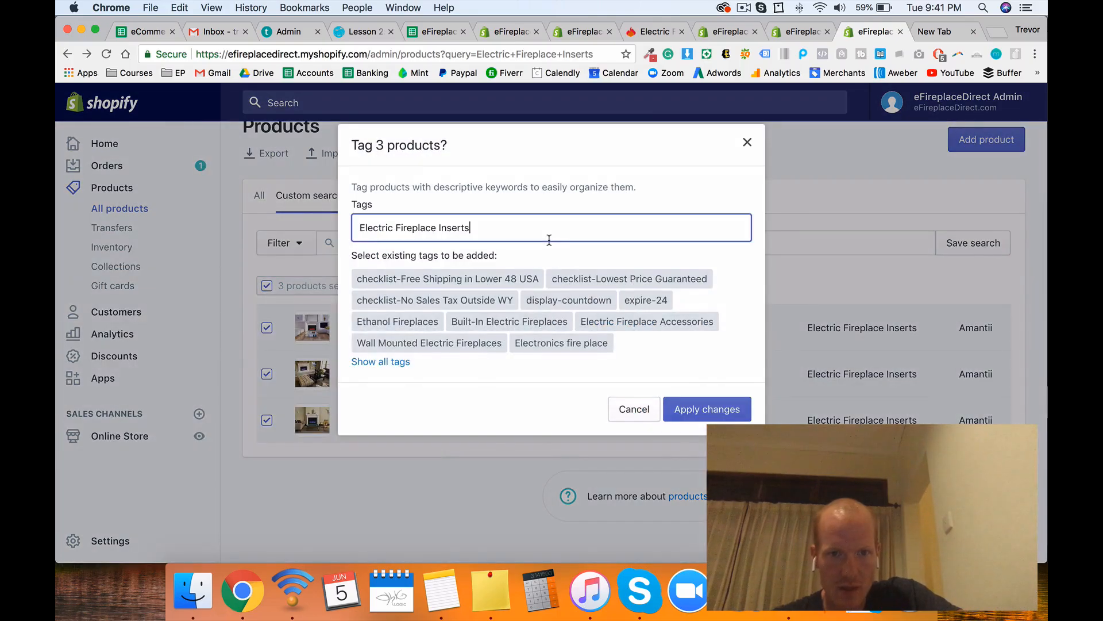
pyautogui.press('Return')
pyautogui.press('Return')
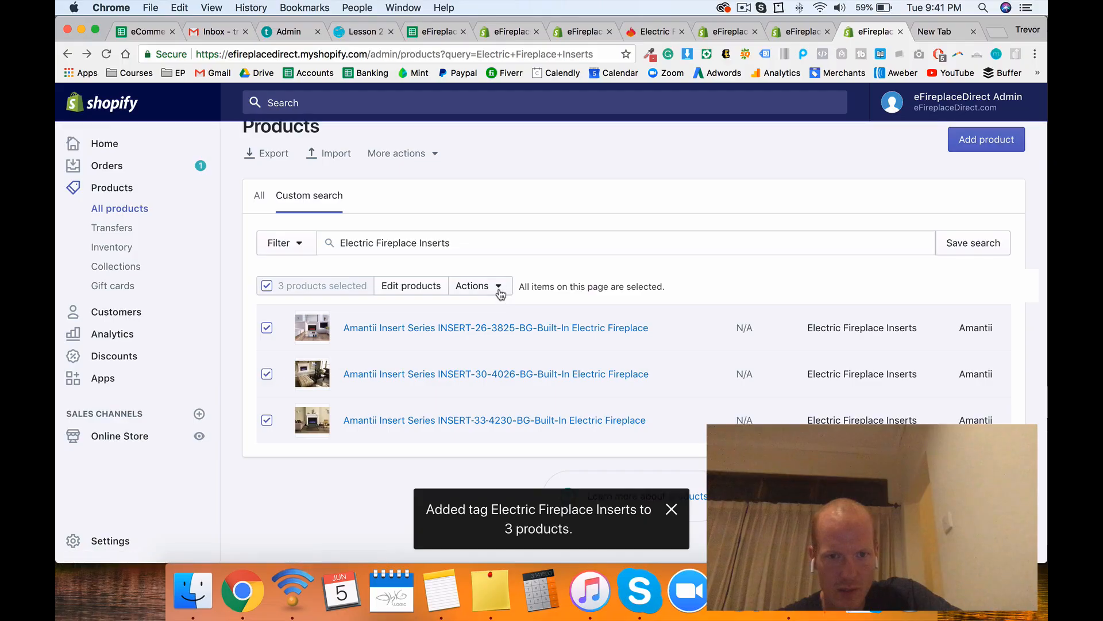
# Step: Remove the Built-In Electric Fireplaces tag from the three selected Amantii Insert Series products
pyautogui.click(499, 289)
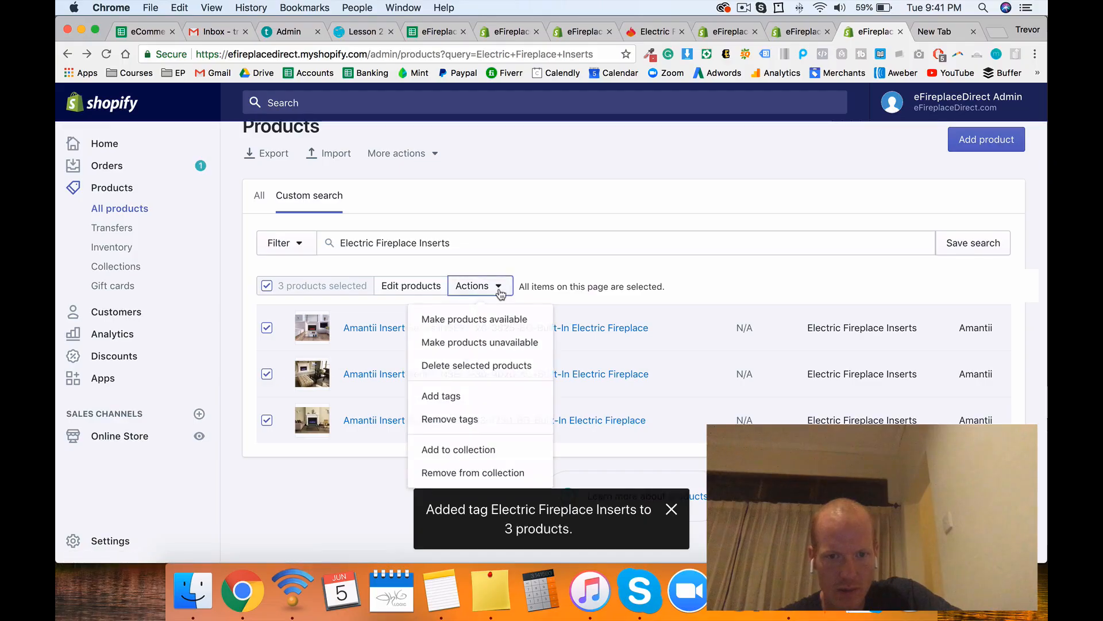
pyautogui.click(453, 419)
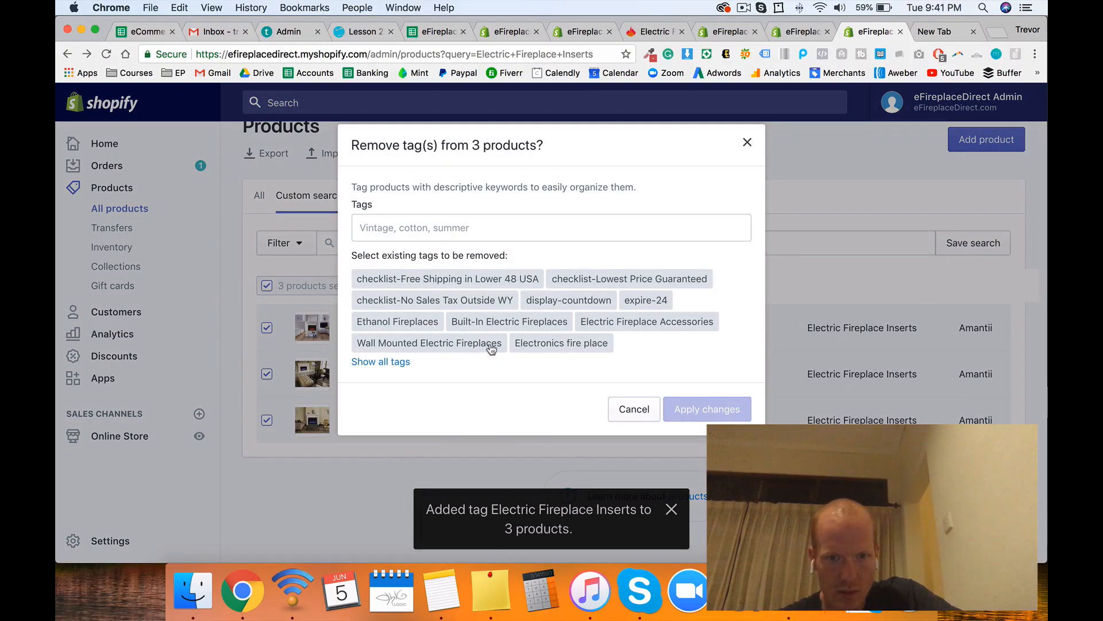
pyautogui.click(490, 322)
pyautogui.click(703, 436)
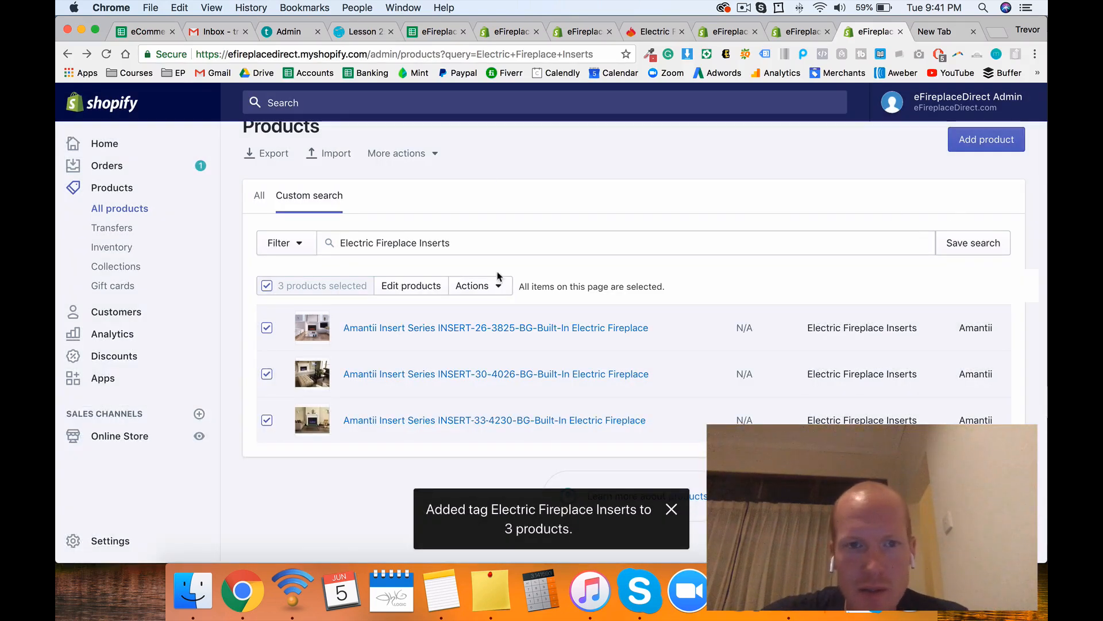
# Step: Add a menu item to the Electric Fireplaces navigation menu, named and linked to the Electric Fireplace Inserts collection
pyautogui.click(526, 36)
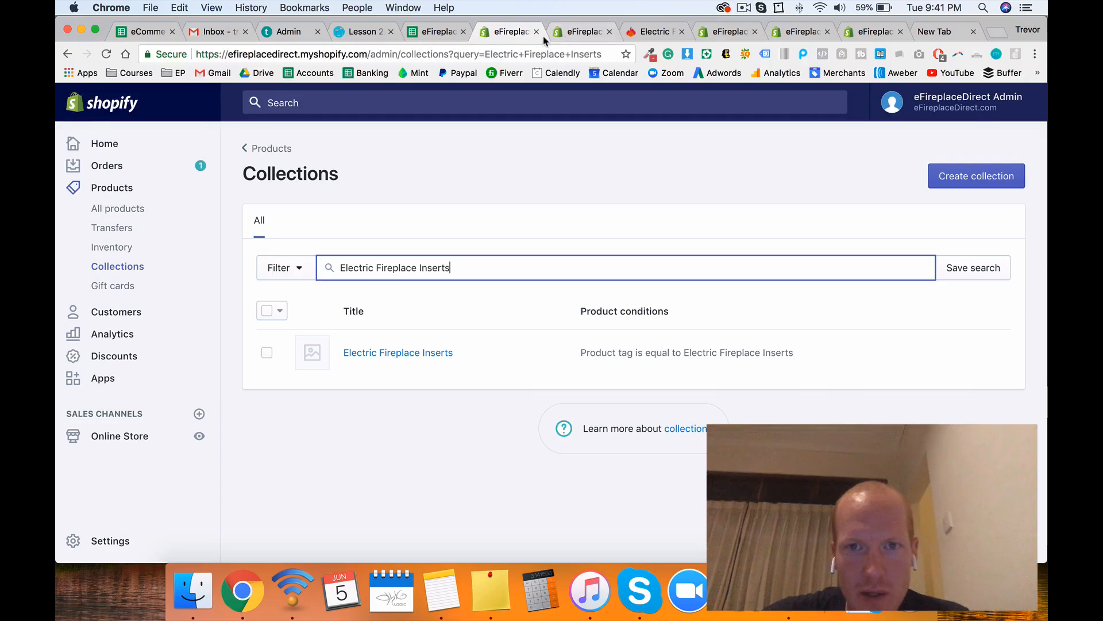
pyautogui.click(569, 36)
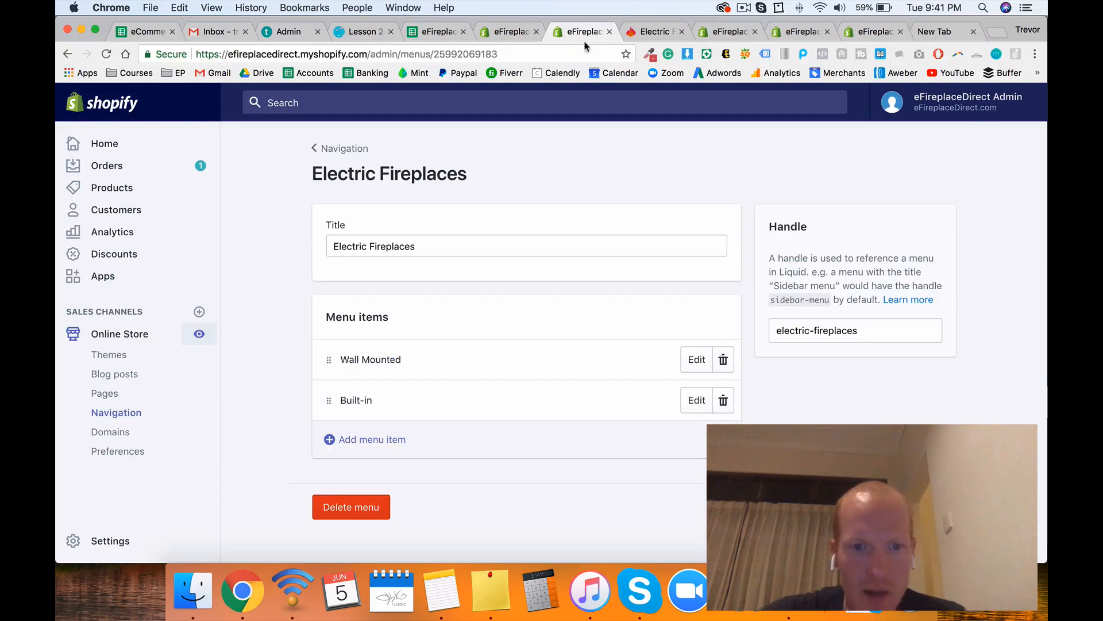
pyautogui.click(425, 432)
pyautogui.click(465, 373)
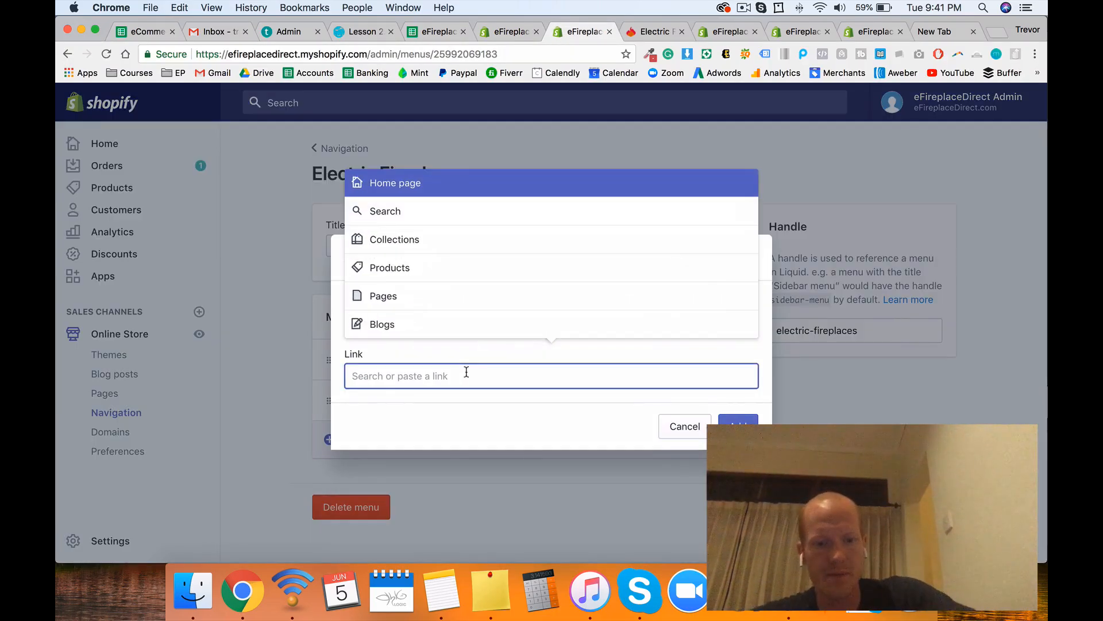
pyautogui.write('Electric Fireplace Inserts')
pyautogui.click(444, 292)
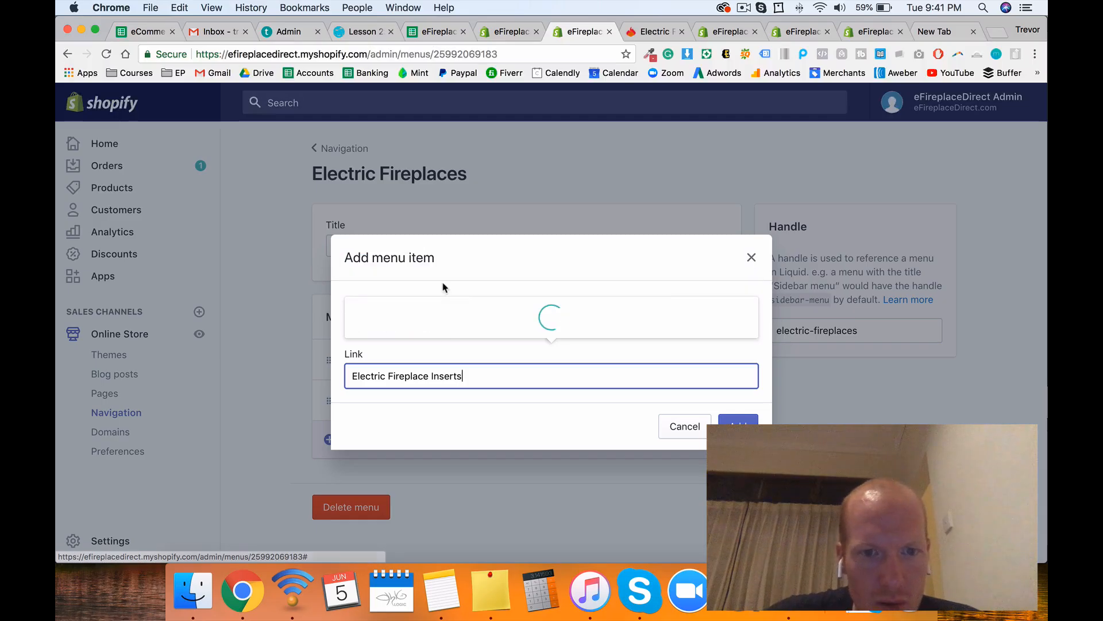
pyautogui.click(363, 182)
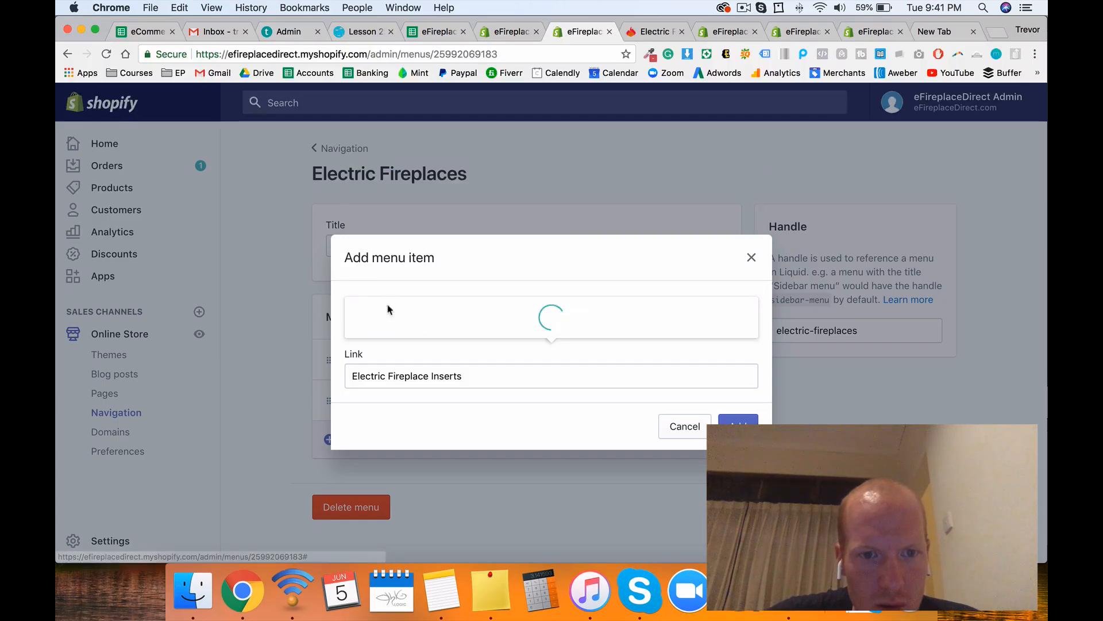
pyautogui.click(402, 266)
pyautogui.click(402, 320)
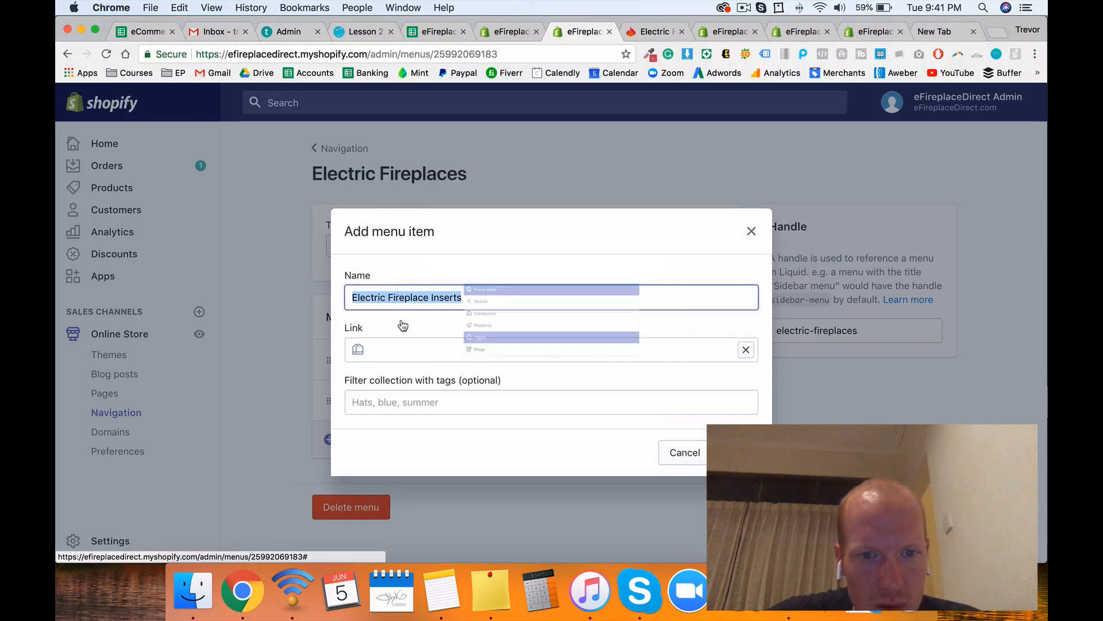
pyautogui.click(738, 452)
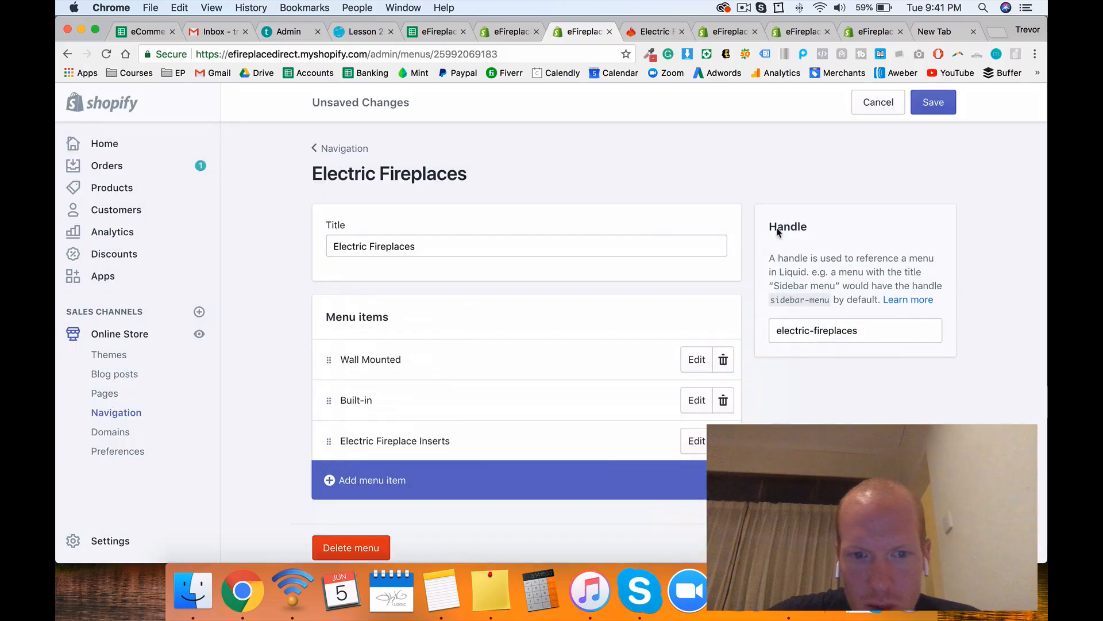
# Step: Shorten the new Electric Fireplace Inserts menu item's name to Inserts and save the menu
pyautogui.click(687, 446)
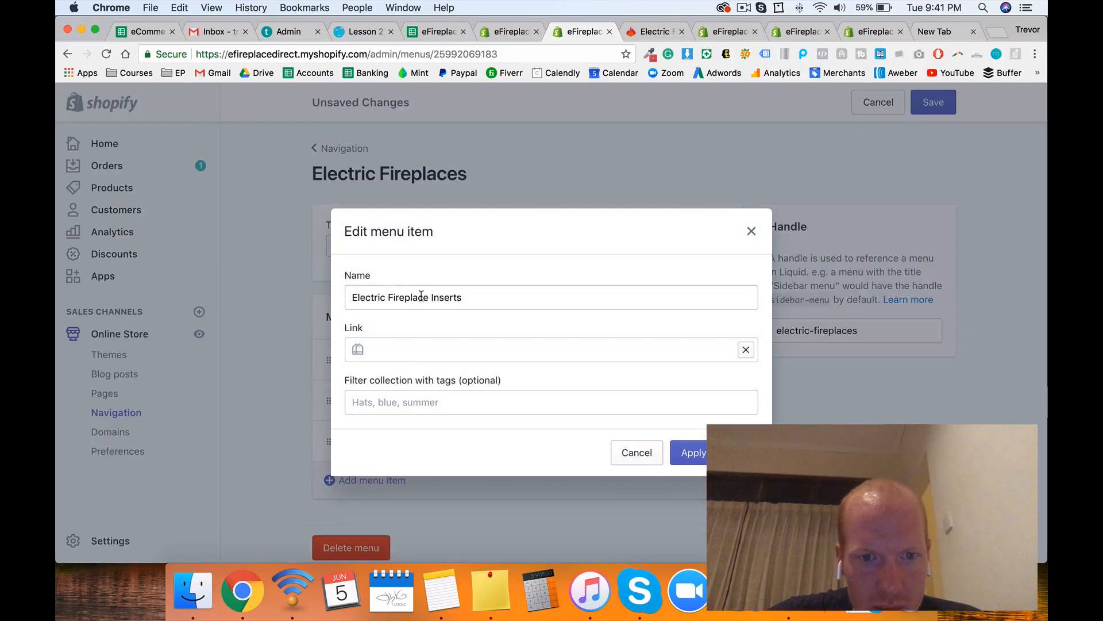
pyautogui.click(431, 296)
pyautogui.press('super+shift+Left')
pyautogui.press('BackSpace')
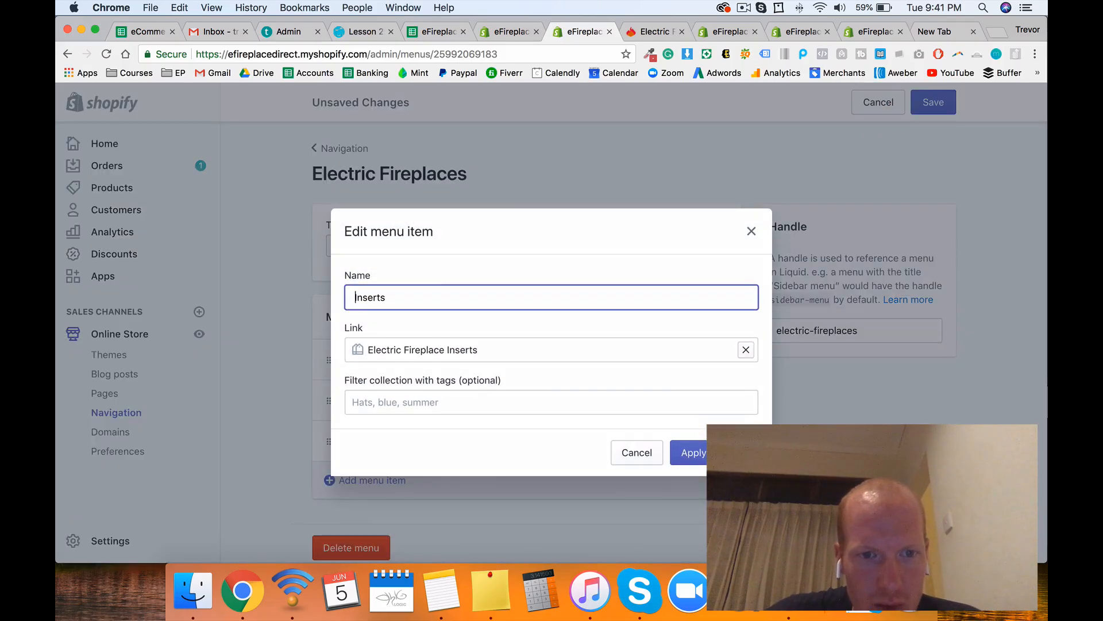
pyautogui.click(693, 453)
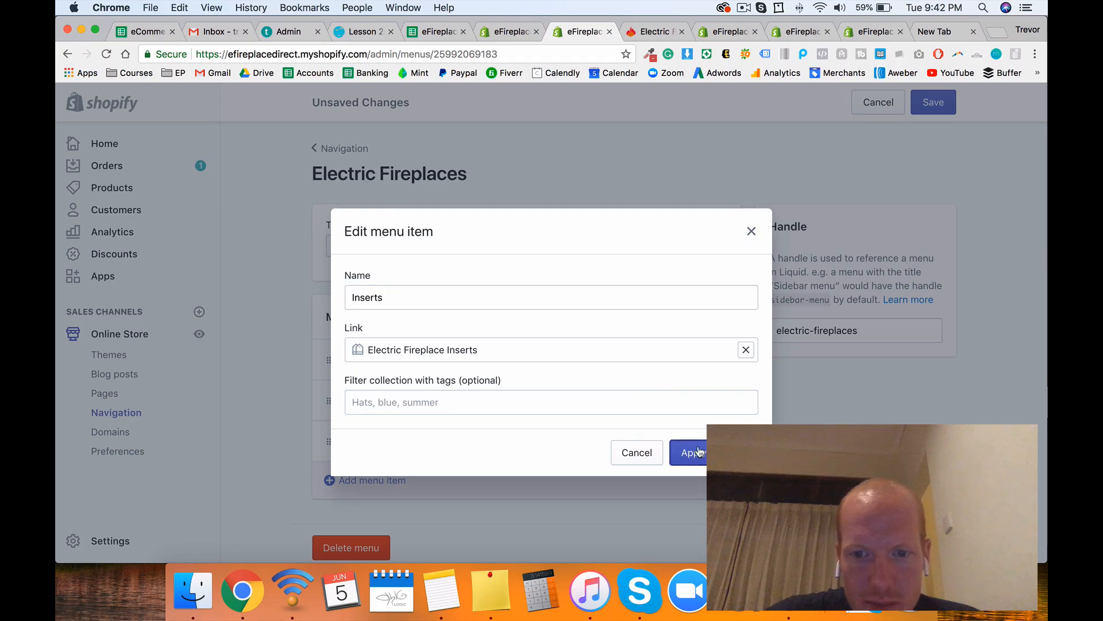
pyautogui.click(935, 107)
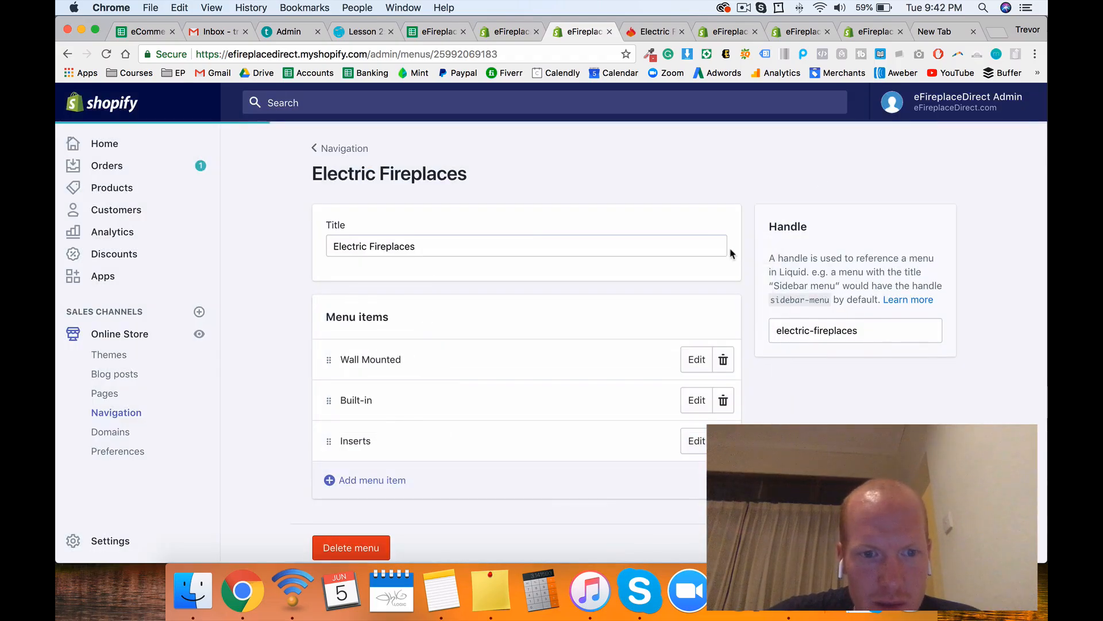
# Step: In the Drop Shipping Master Spreadsheet, fill the Electric Fireplace Inserts cell with light green like the cells above it
pyautogui.click(489, 35)
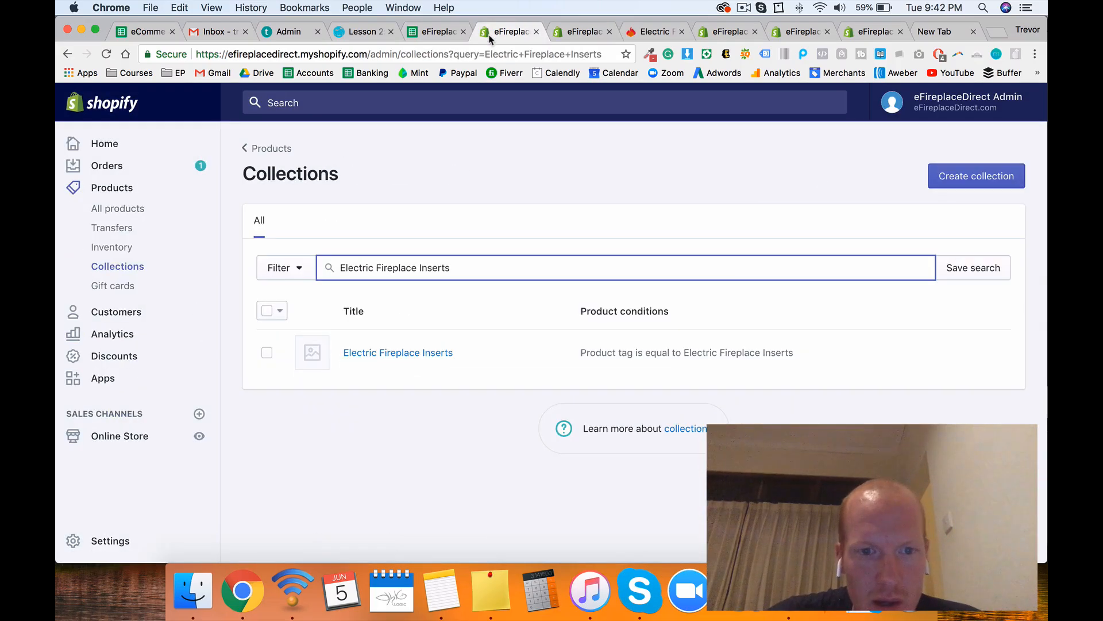
pyautogui.click(458, 35)
pyautogui.click(543, 139)
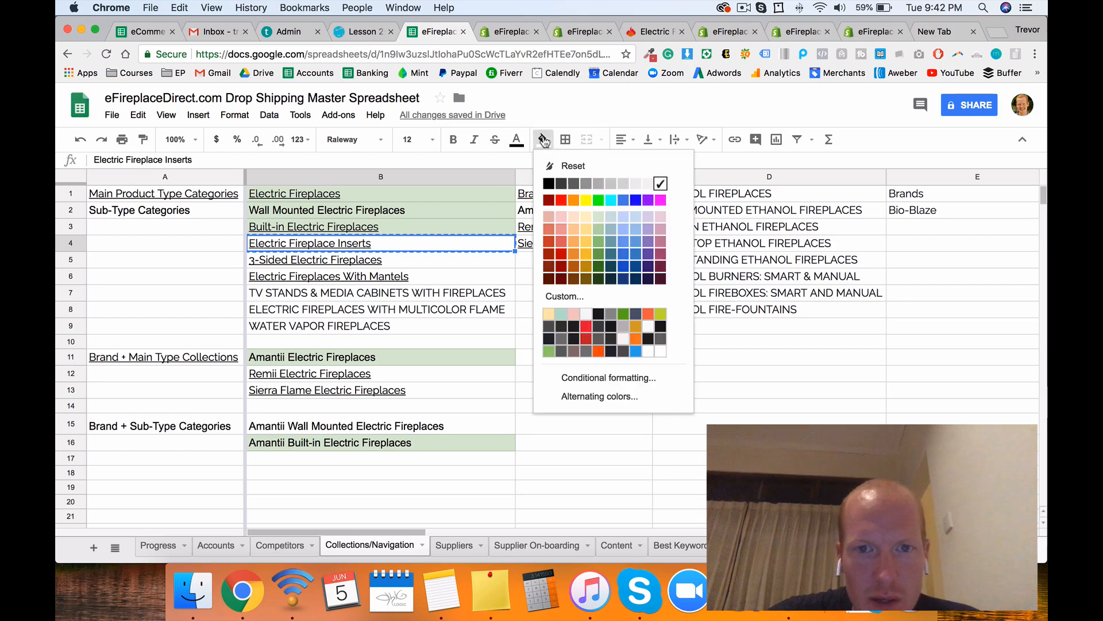
pyautogui.click(598, 219)
# Step: Take the 3-Sided Electric Fireplaces name from the spreadsheet and search the Shopify collections for it
pyautogui.click(293, 264)
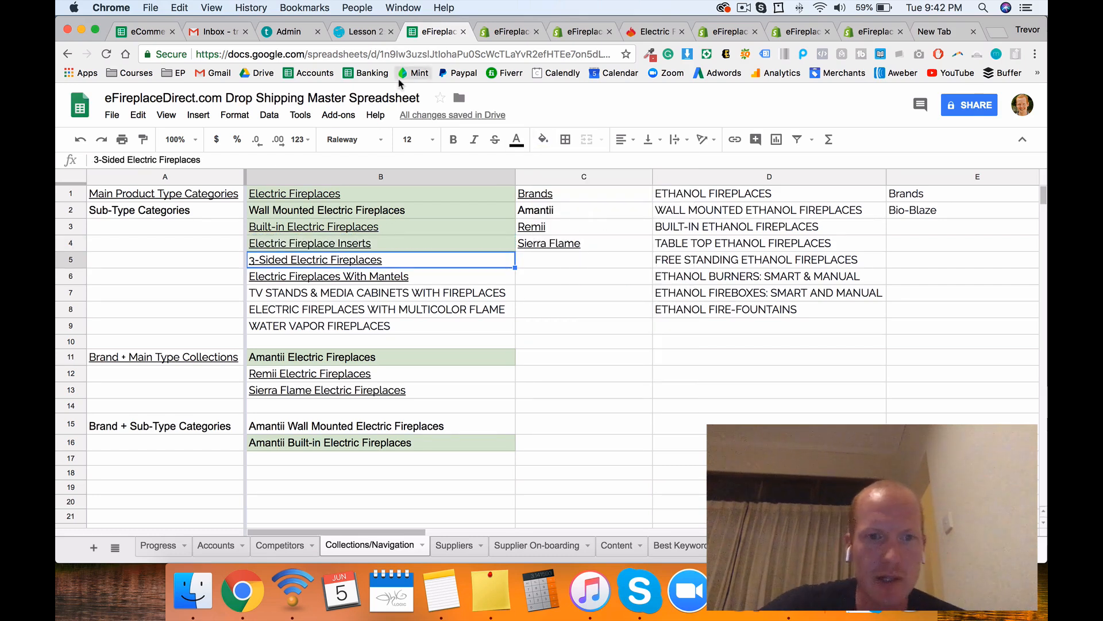
pyautogui.click(505, 31)
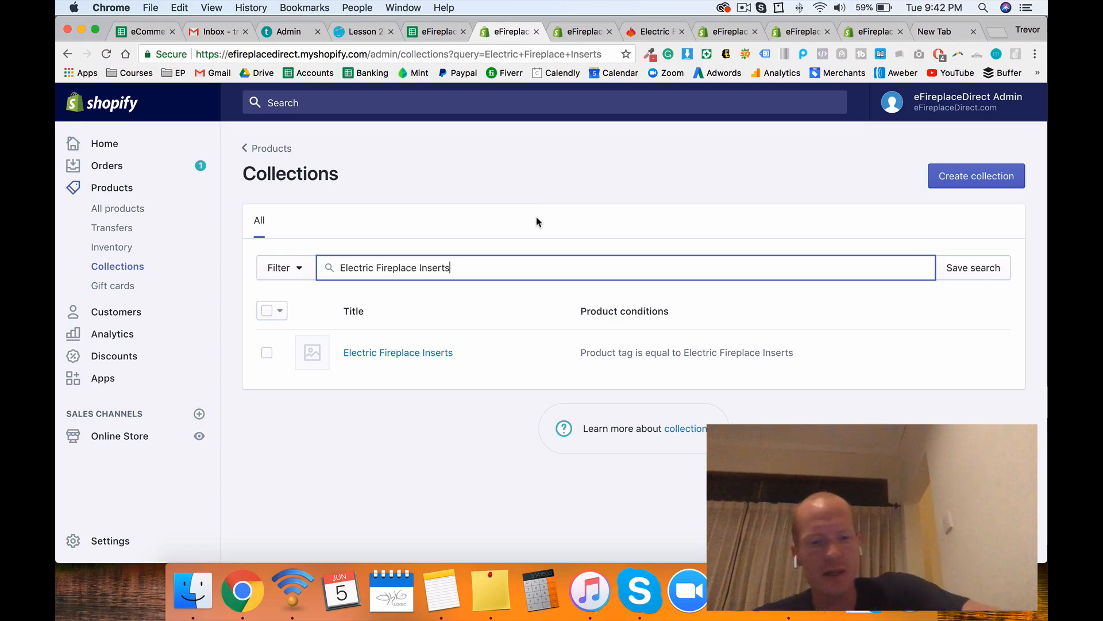
pyautogui.press('super+a')
pyautogui.write('3-Sided Electric Fireplaces')
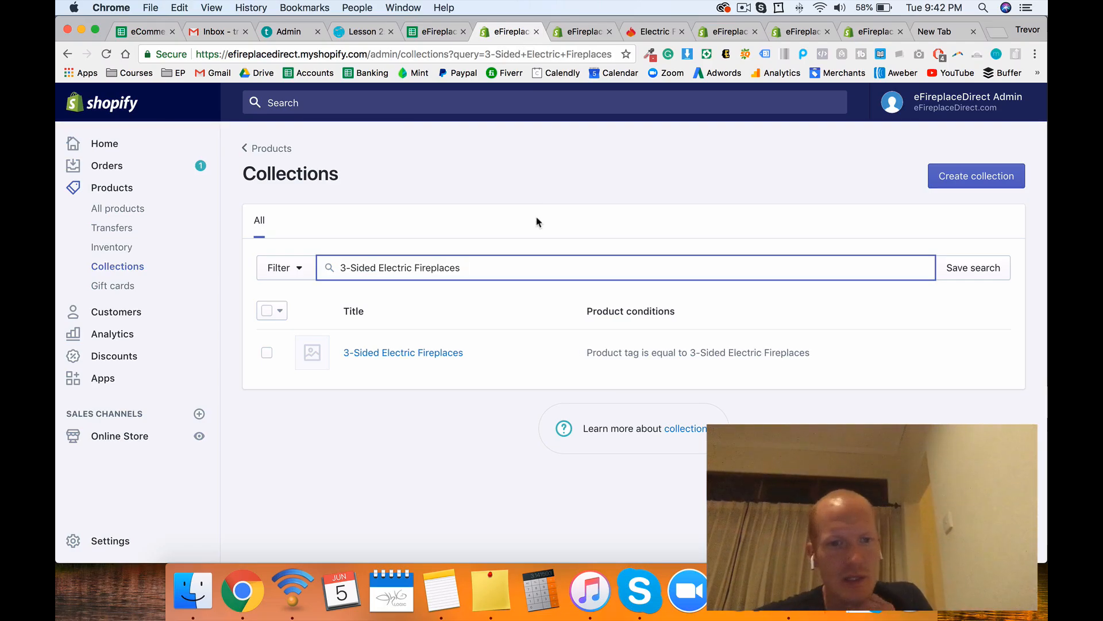
# Step: Replace the search on the Shopify product list with 3-Sided Electric Fireplaces
pyautogui.click(589, 40)
pyautogui.click(870, 32)
pyautogui.click(401, 245)
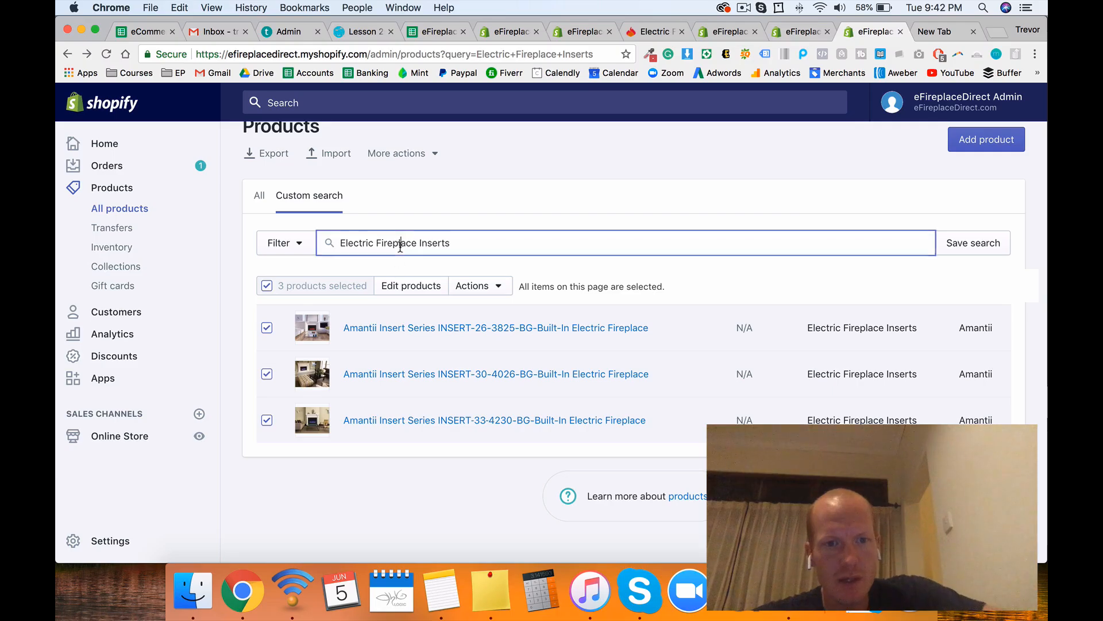
pyautogui.press('super+a')
pyautogui.write('3-Sided Electric Fireplaces')
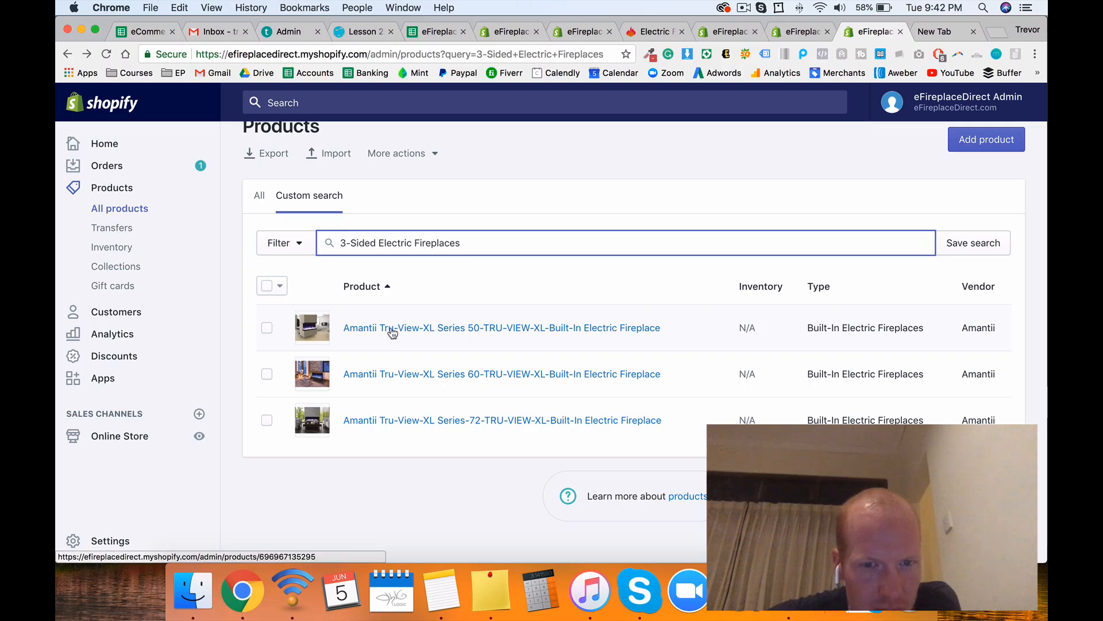
# Step: Select all three Amantii Tru-View-XL products and check their tags and product types in the bulk editor, returning to the list
pyautogui.click(267, 285)
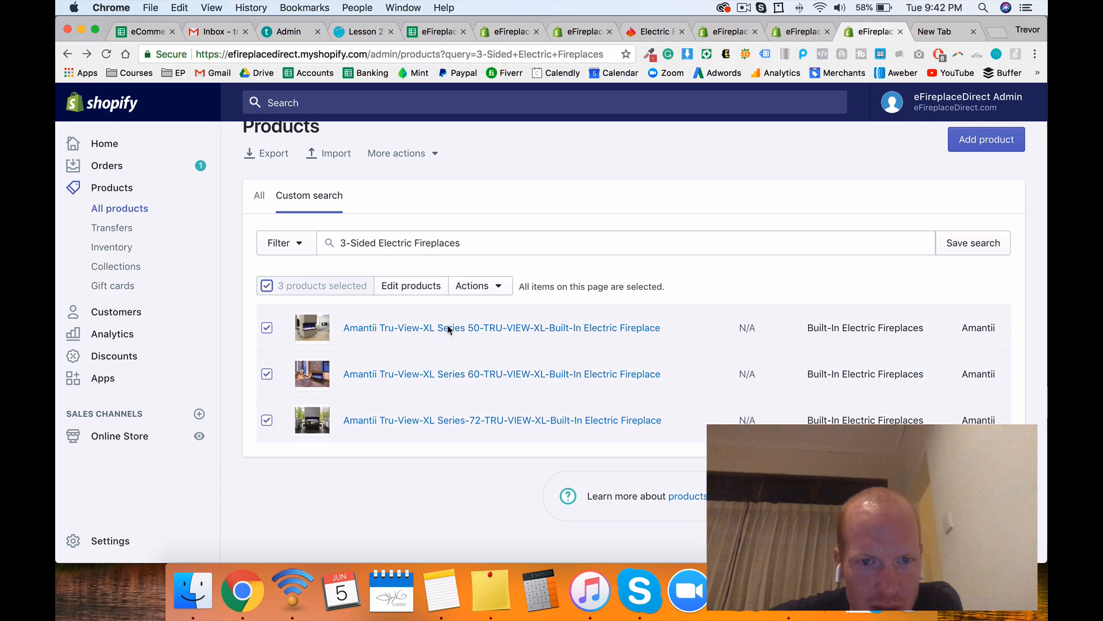
pyautogui.click(480, 285)
pyautogui.click(450, 399)
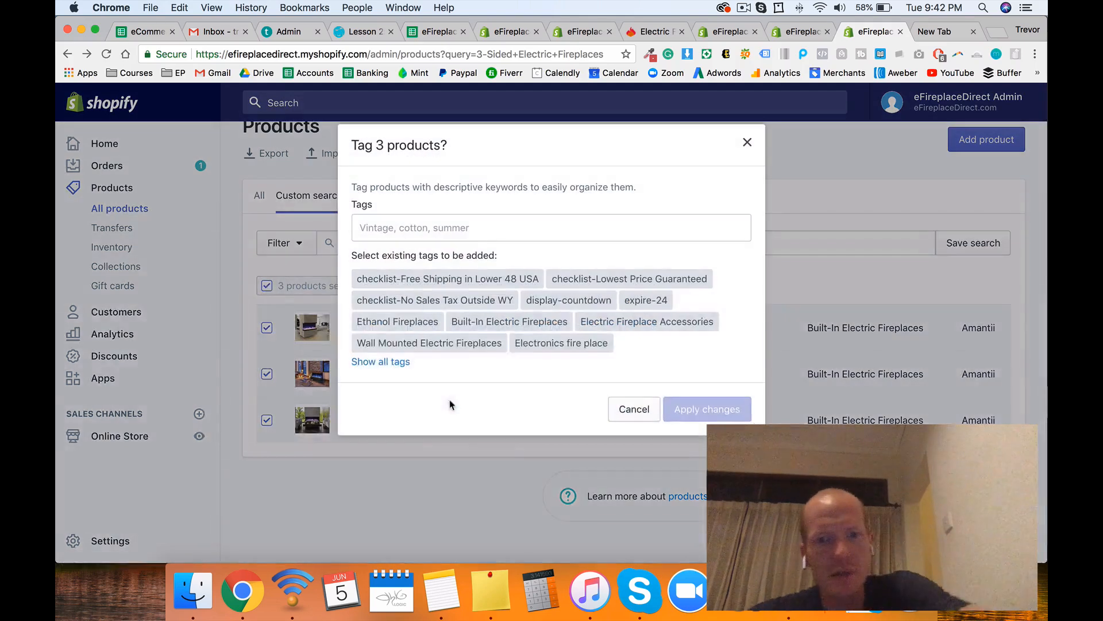
pyautogui.click(629, 408)
pyautogui.click(401, 285)
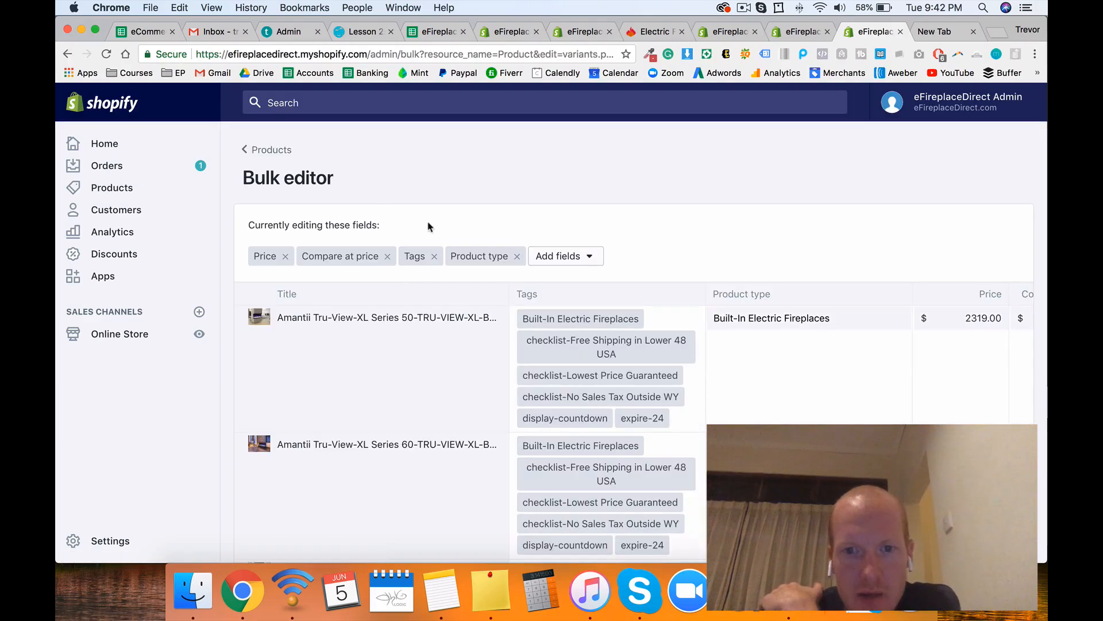
pyautogui.click(68, 53)
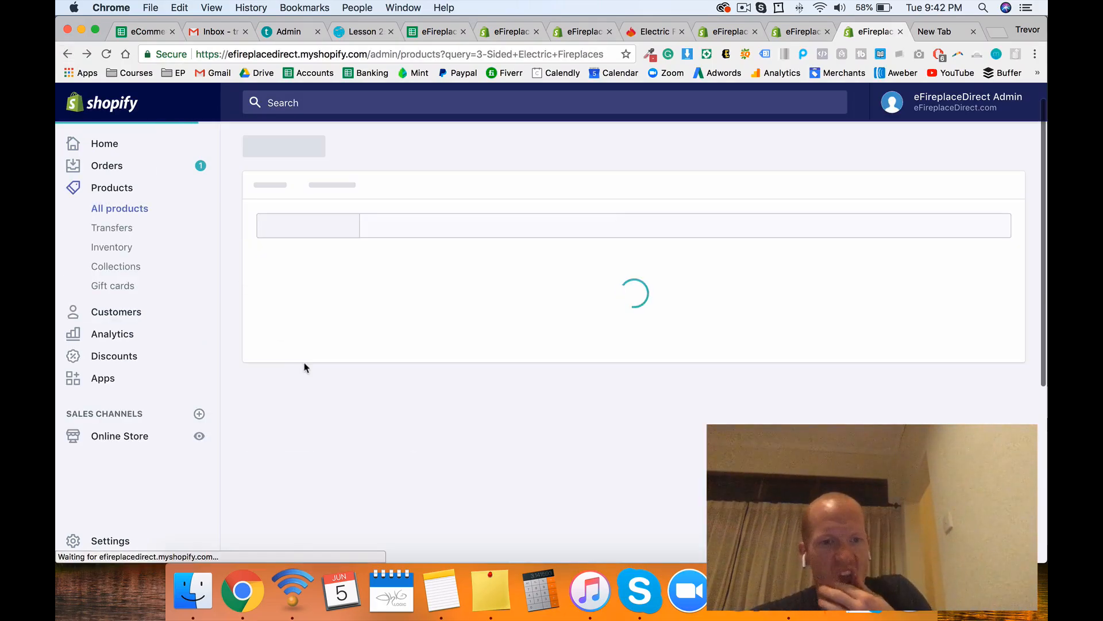
pyautogui.click(267, 286)
pyautogui.click(405, 286)
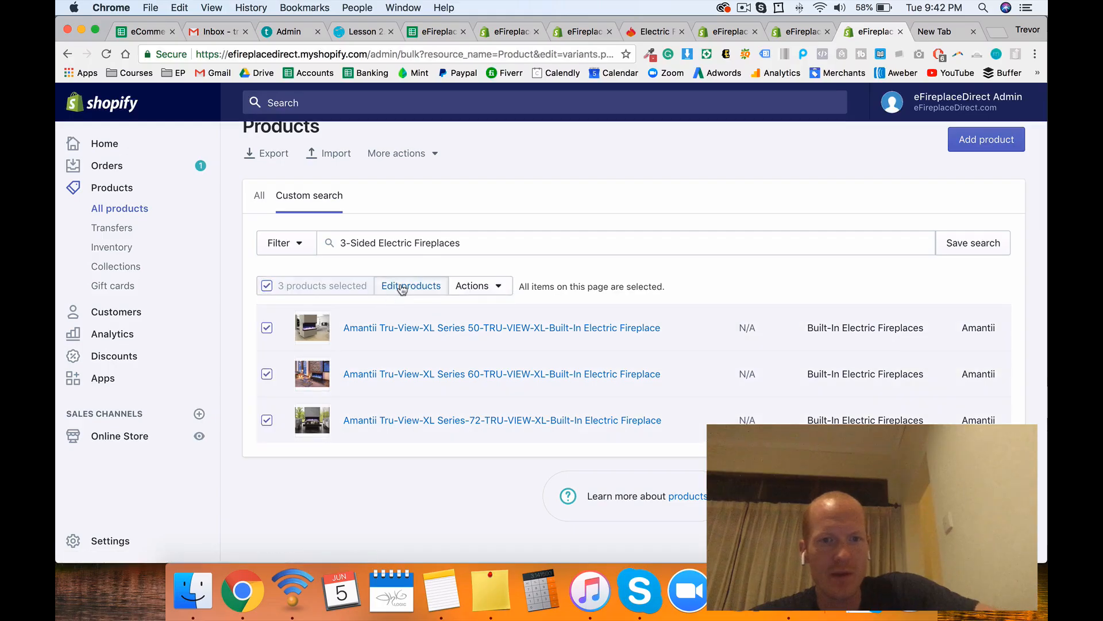
pyautogui.click(67, 54)
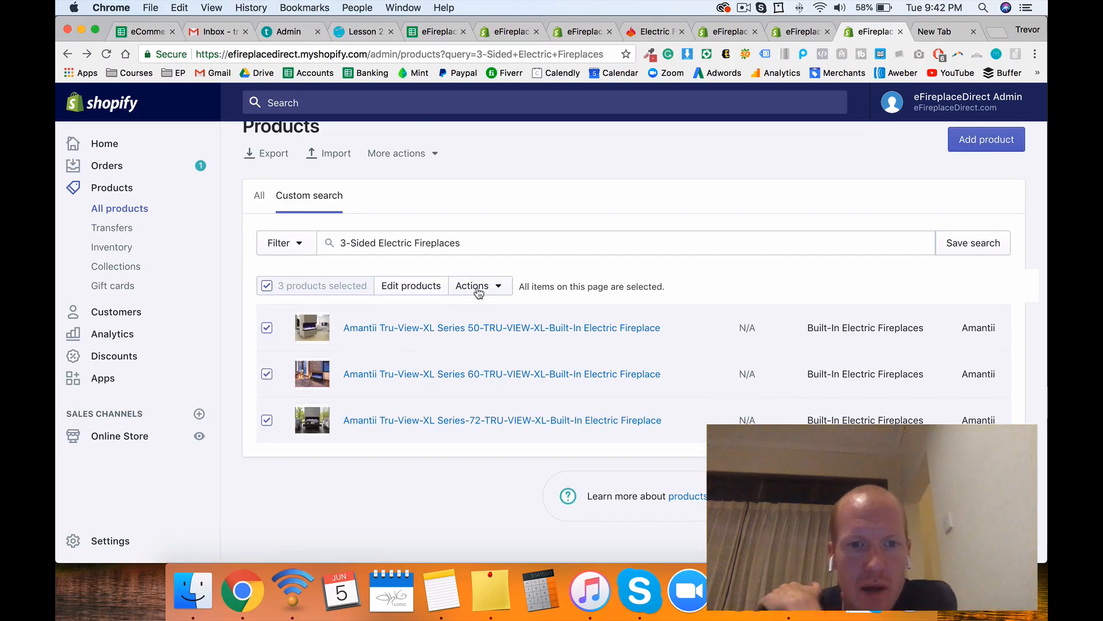
# Step: Add the tag 3-Sided Electric Fireplaces to the three selected Amantii Tru-View-XL products
pyautogui.click(478, 292)
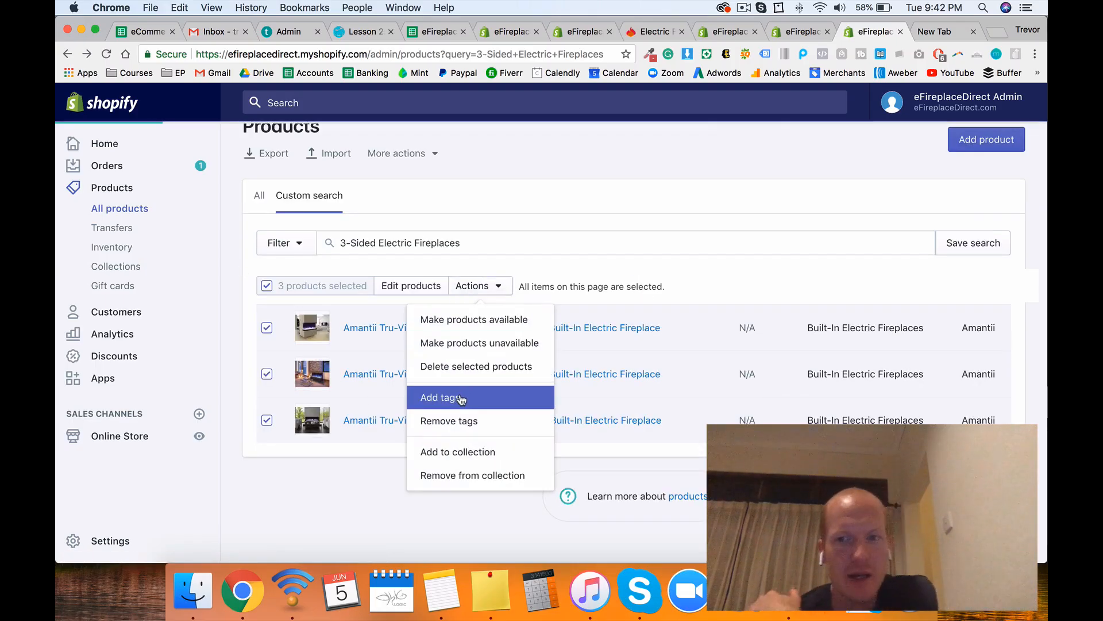
pyautogui.click(498, 398)
pyautogui.click(517, 235)
pyautogui.write('3-Sided Electric Fireplaces')
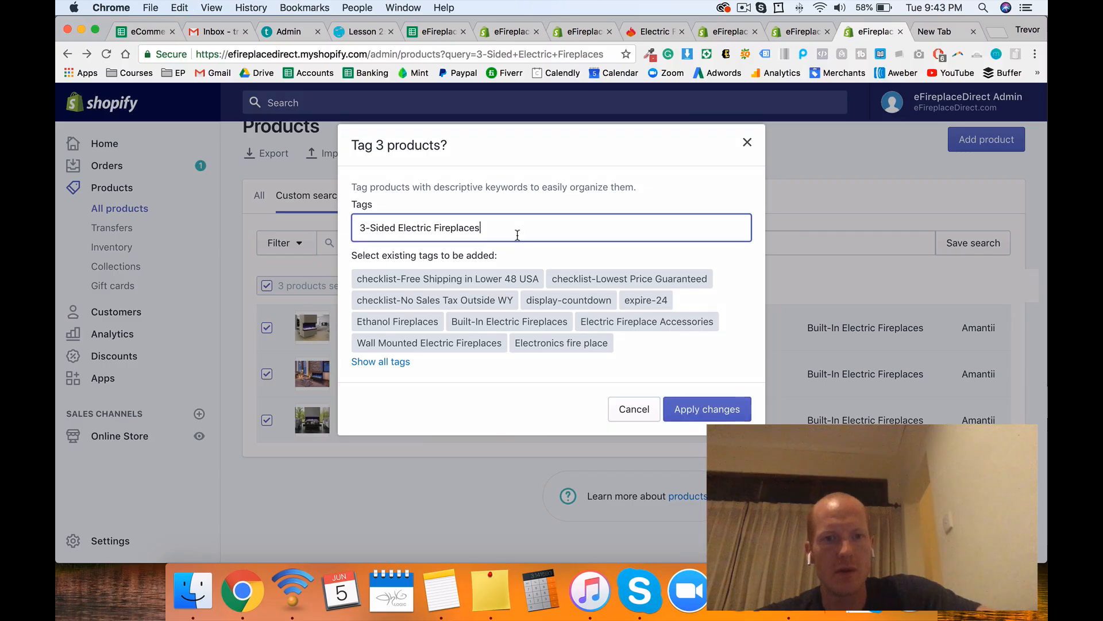
pyautogui.press('Return')
pyautogui.press('Return')
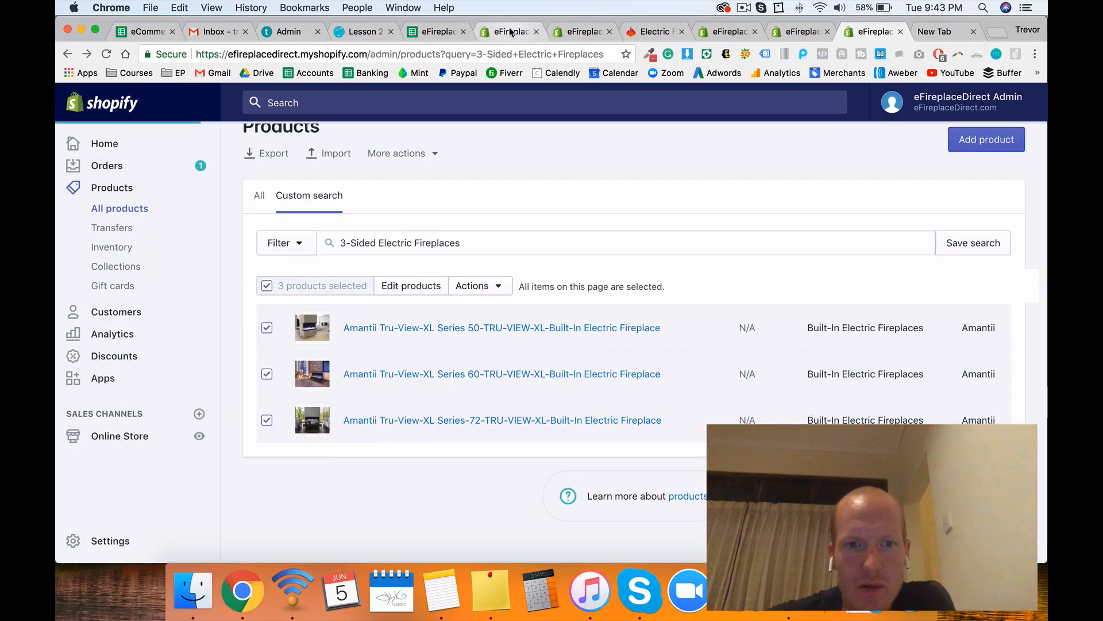
# Step: Start a new item in the Electric Fireplaces navigation menu and link it to the 3-Sided Electric Fireplaces collection
pyautogui.click(508, 35)
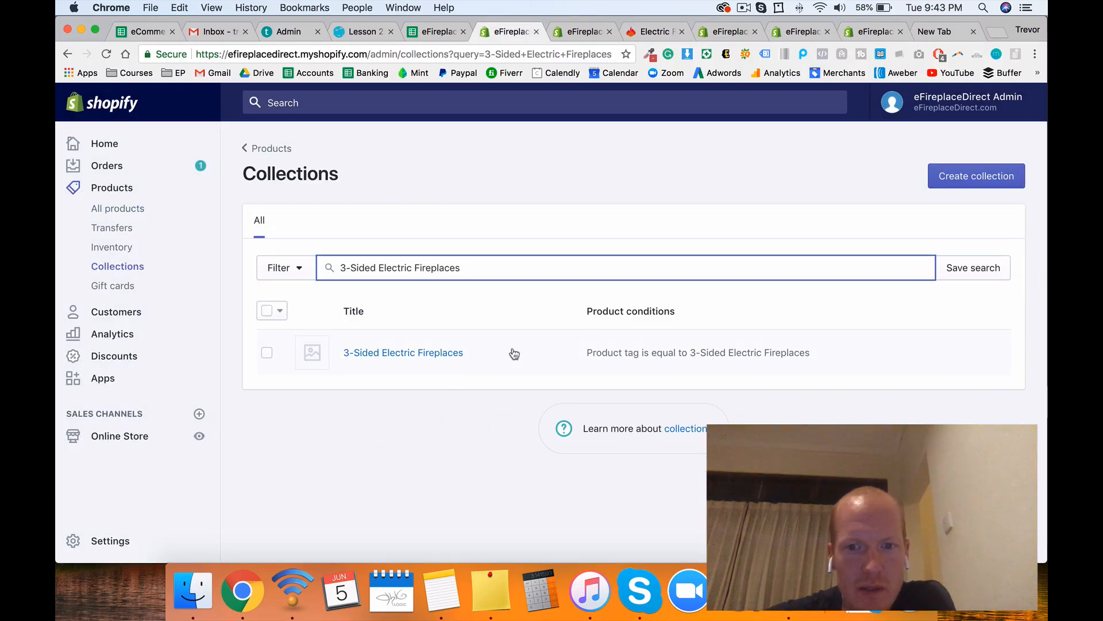
pyautogui.click(582, 38)
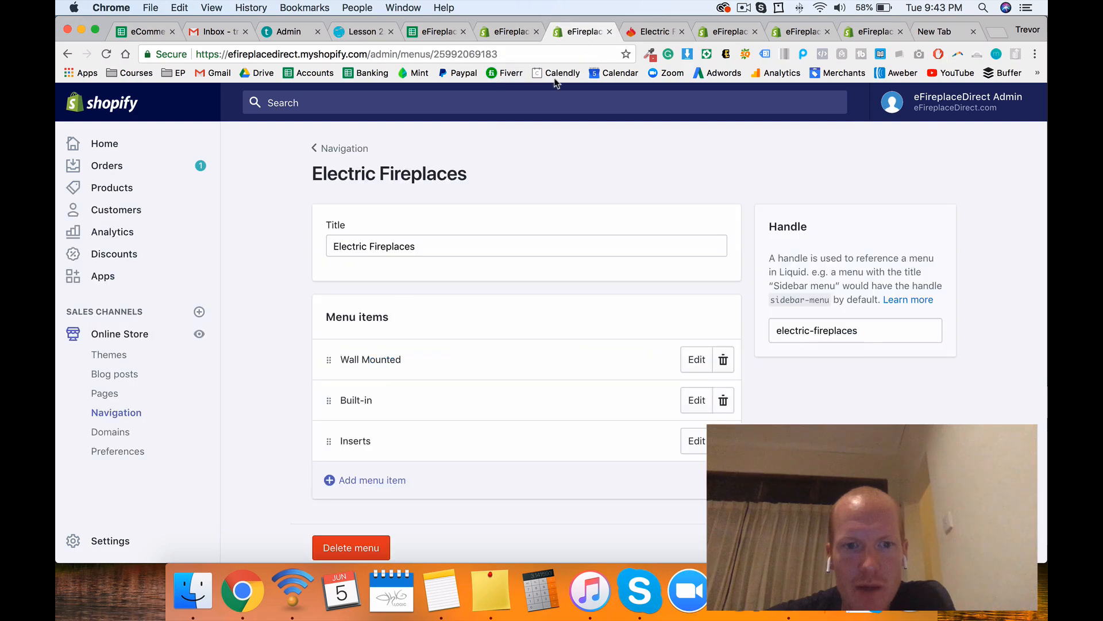
pyautogui.click(372, 479)
pyautogui.click(420, 375)
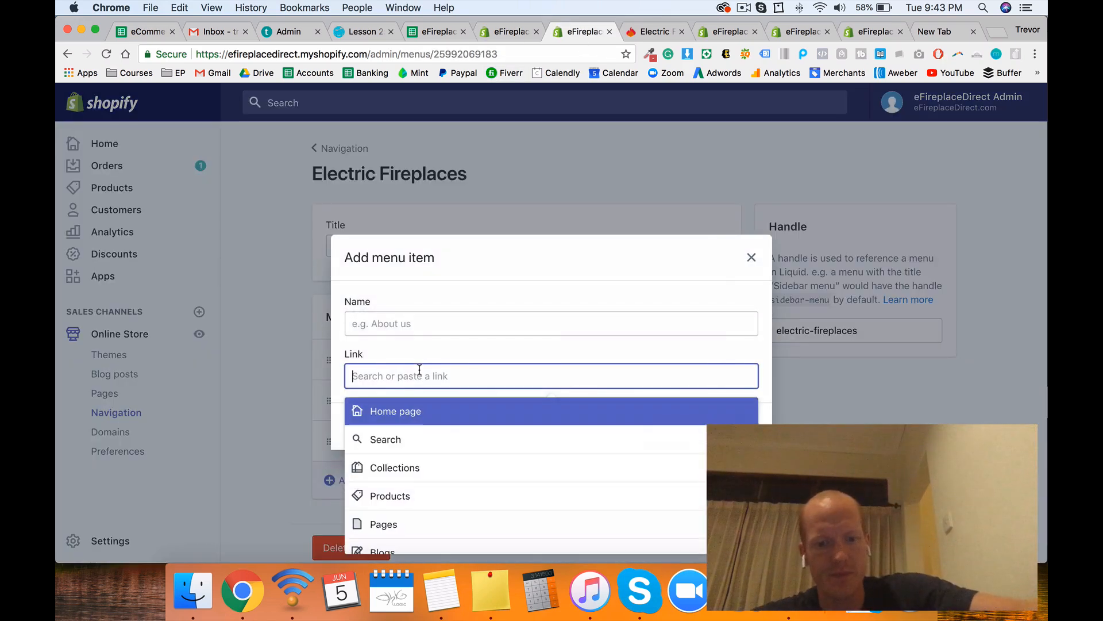
pyautogui.write('3-Sided Electric Fireplaces')
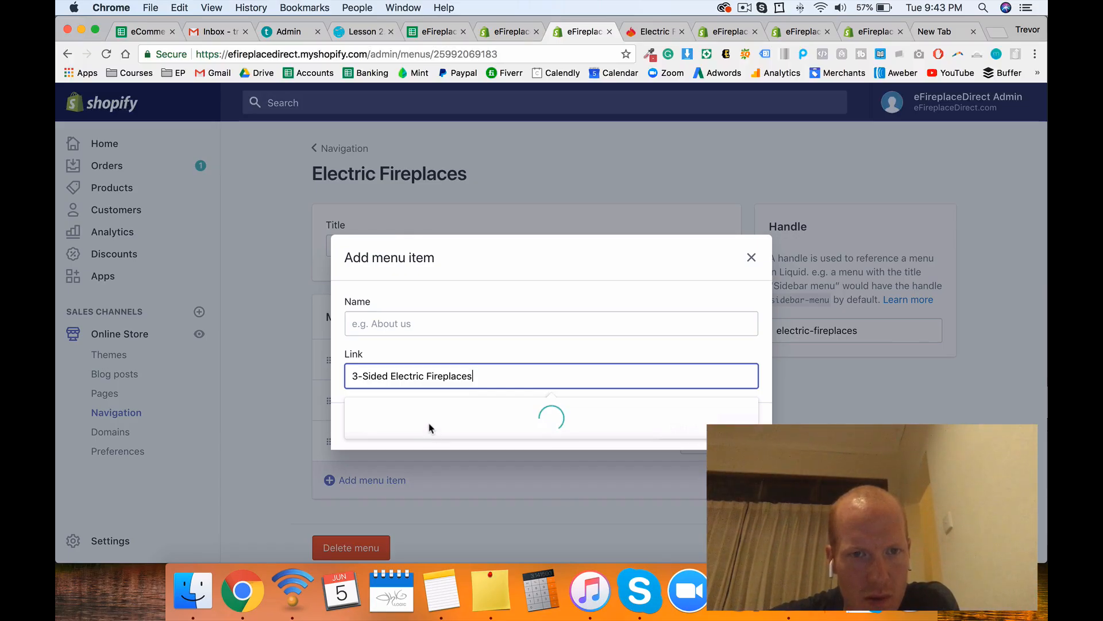
pyautogui.click(414, 479)
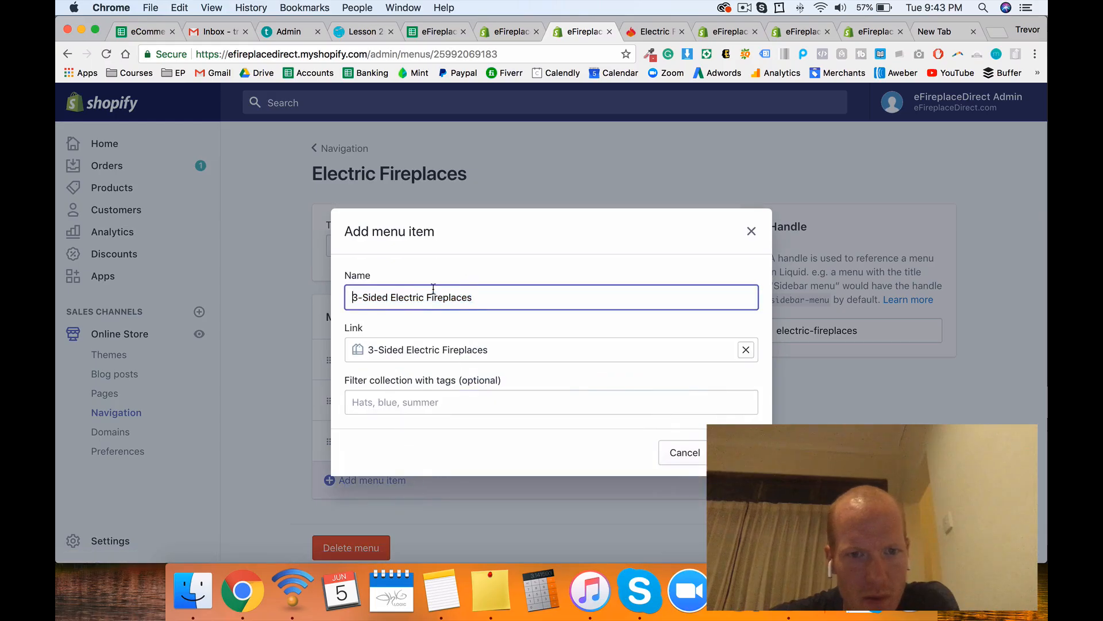
# Step: Shorten the new menu item's name to 3-Sided and add it to the Electric Fireplaces menu
pyautogui.moveTo(392, 302); pyautogui.dragTo(393, 334)
pyautogui.press('BackSpace')
pyautogui.press('Return')
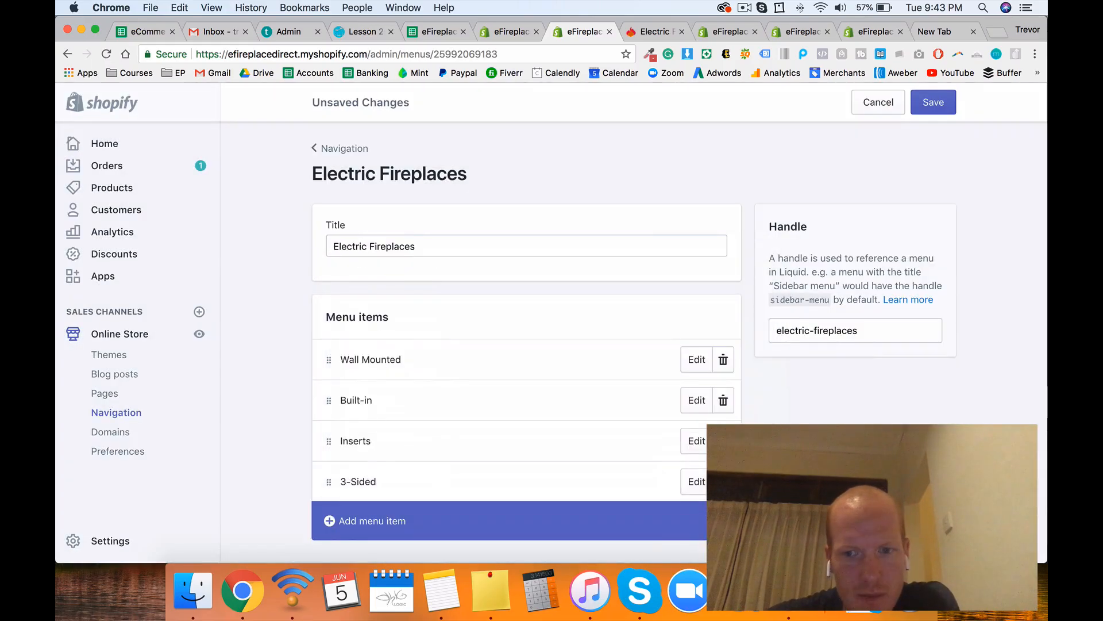
pyautogui.scroll(-2, 526, 345)
pyautogui.scroll(2, 526, 345)
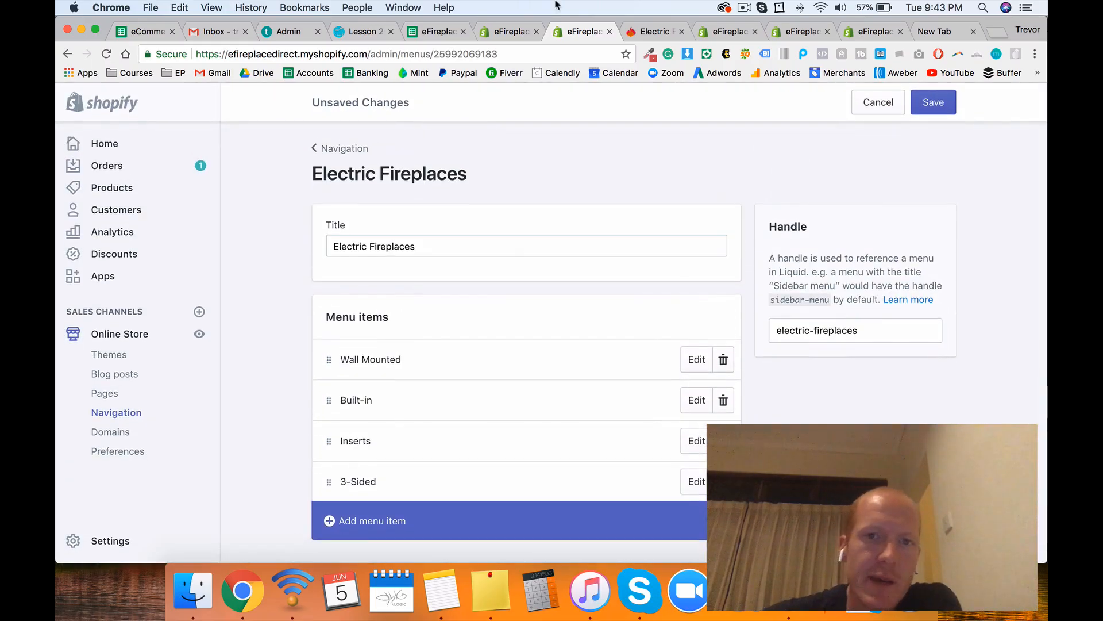
# Step: Mark the 3-Sided Electric Fireplaces cell in the master spreadsheet as done with the light green fill
pyautogui.click(429, 35)
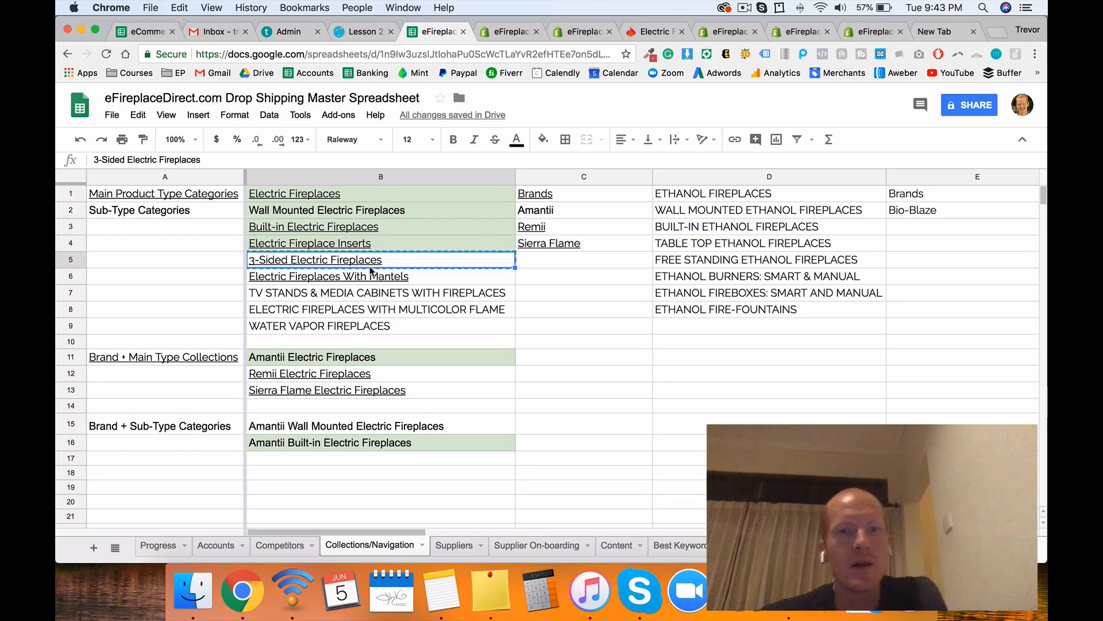
pyautogui.click(566, 139)
pyautogui.click(542, 139)
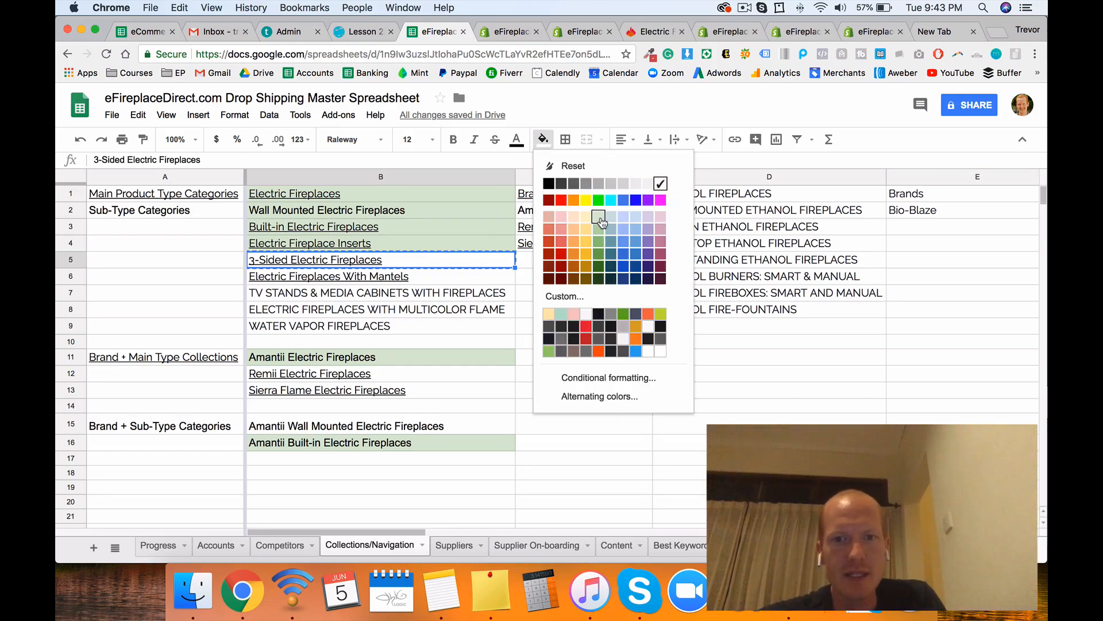
pyautogui.click(600, 222)
pyautogui.click(492, 275)
pyautogui.click(463, 264)
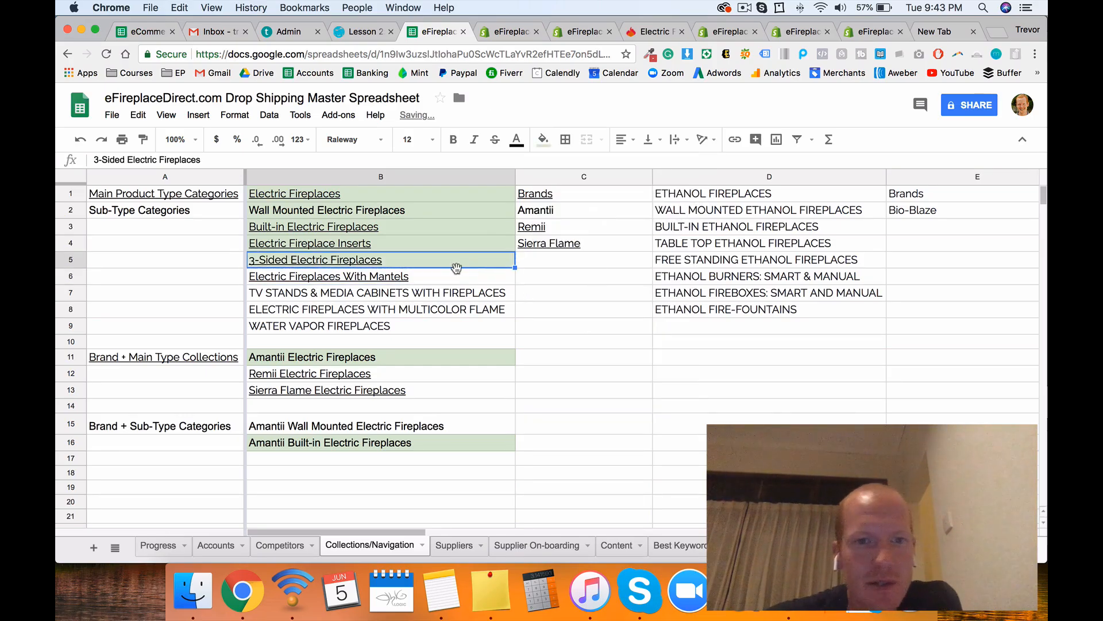
# Step: Review the remaining electric fireplace sub-types and the Brands column in the spreadsheet to decide which menu to build
pyautogui.click(453, 279)
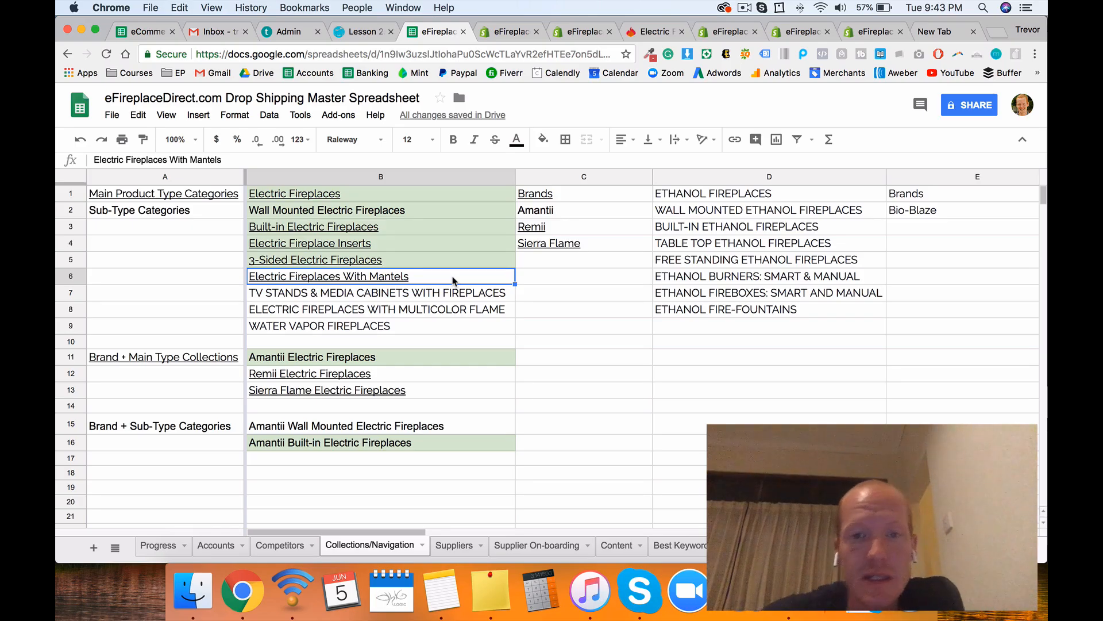
pyautogui.click(447, 296)
pyautogui.click(449, 281)
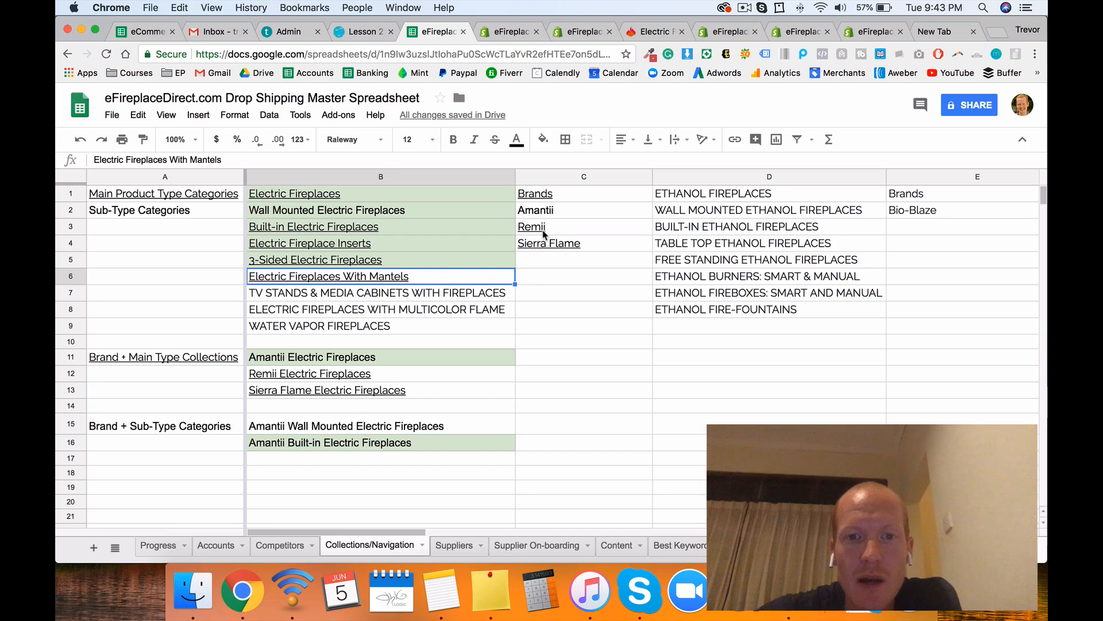
pyautogui.click(568, 199)
pyautogui.click(556, 212)
pyautogui.click(556, 227)
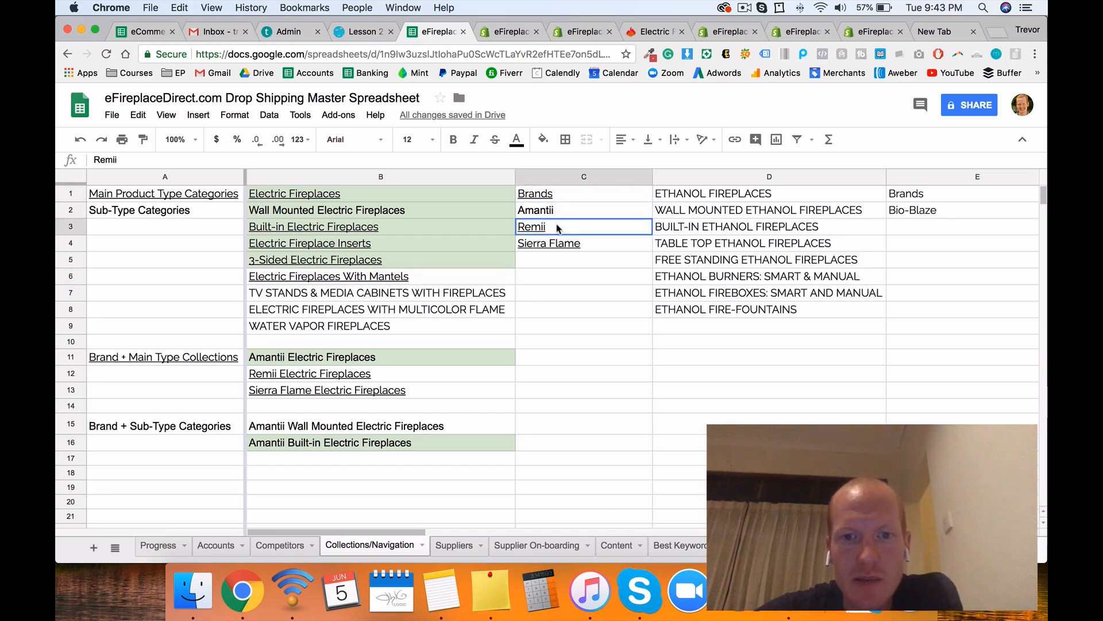
pyautogui.click(557, 241)
pyautogui.click(558, 216)
pyautogui.click(562, 200)
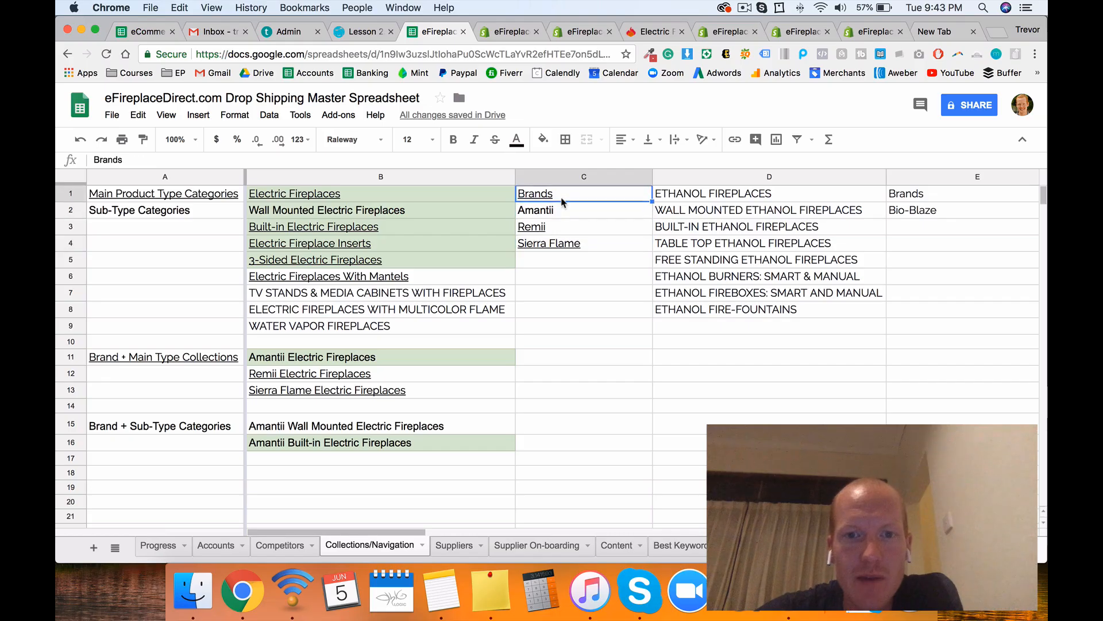
pyautogui.click(390, 215)
pyautogui.click(390, 233)
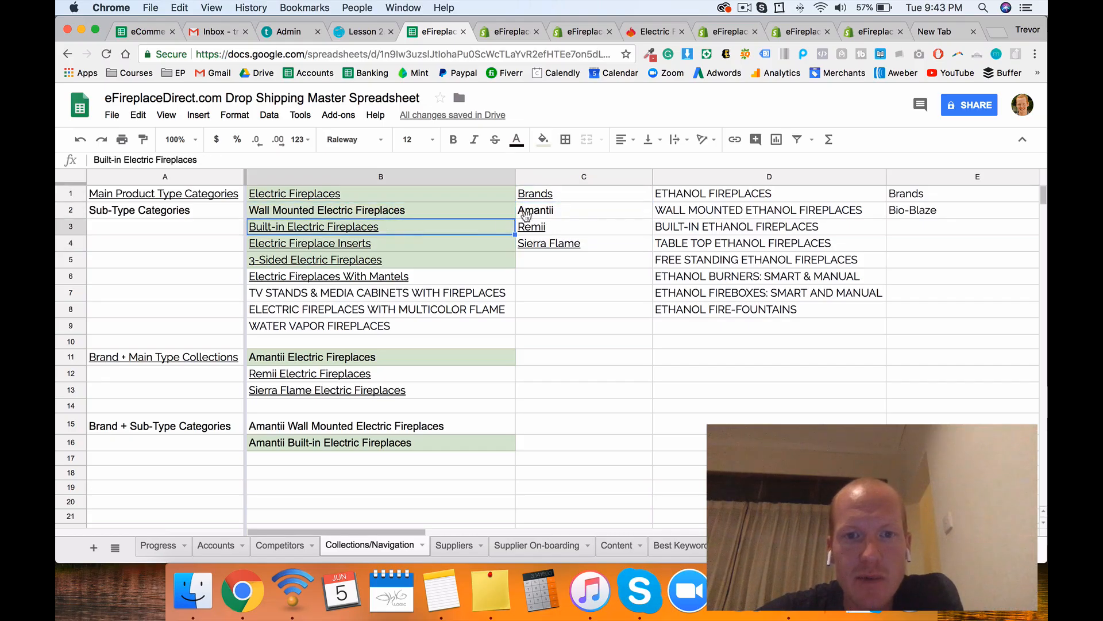
pyautogui.click(577, 198)
pyautogui.click(577, 209)
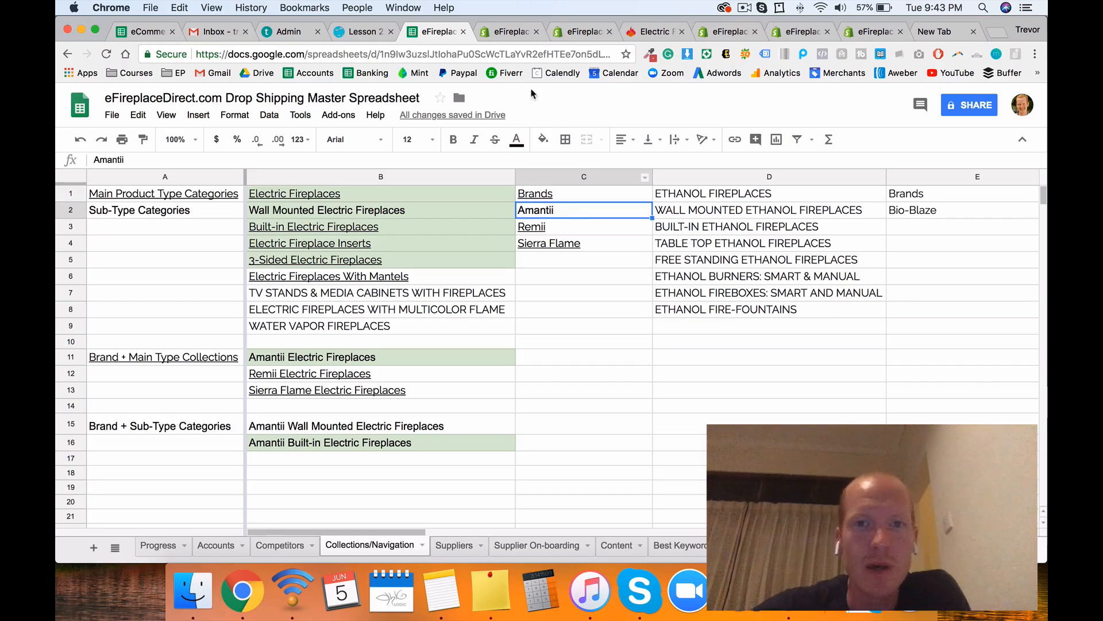
pyautogui.click(506, 31)
pyautogui.click(437, 31)
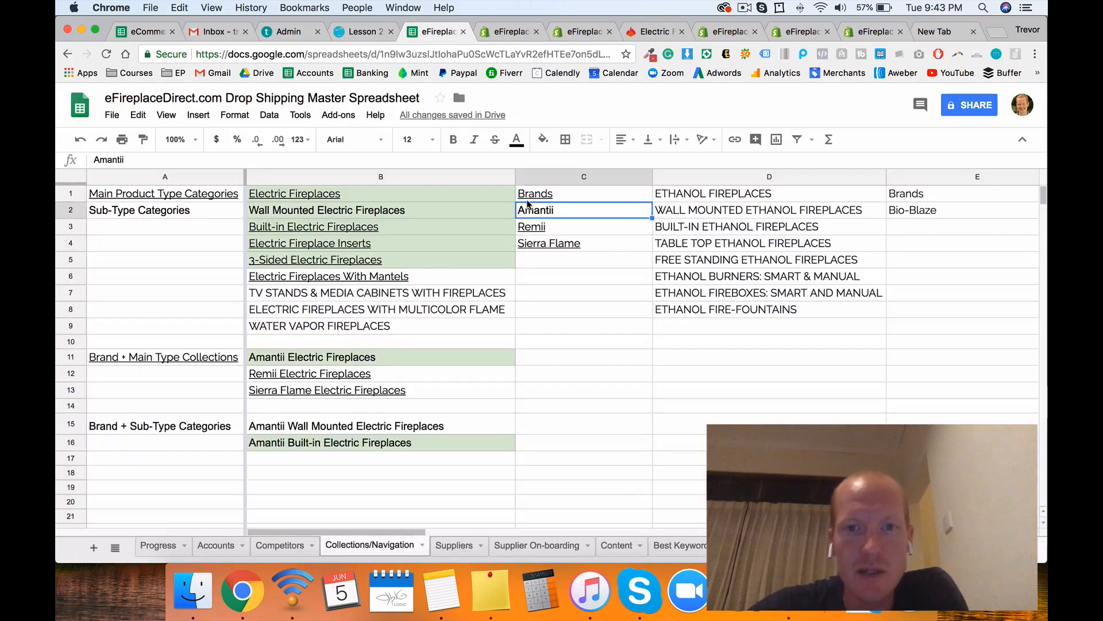
# Step: Rename the Brands heading in cell C1 to Electric Fireplace Brands
pyautogui.click(540, 195)
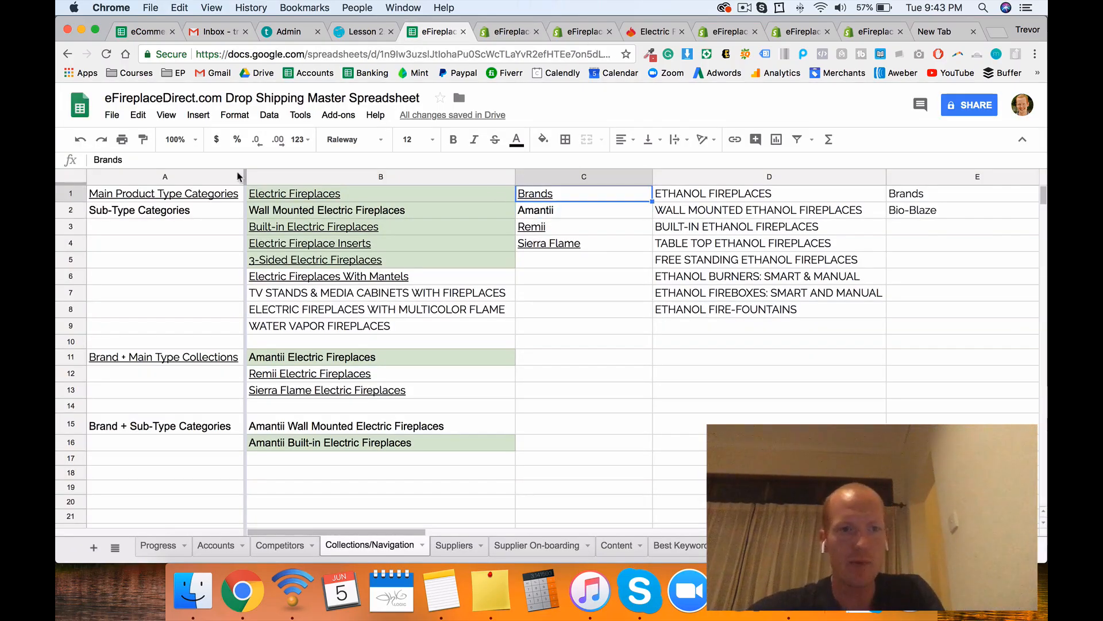
pyautogui.click(94, 160)
pyautogui.write('Electr')
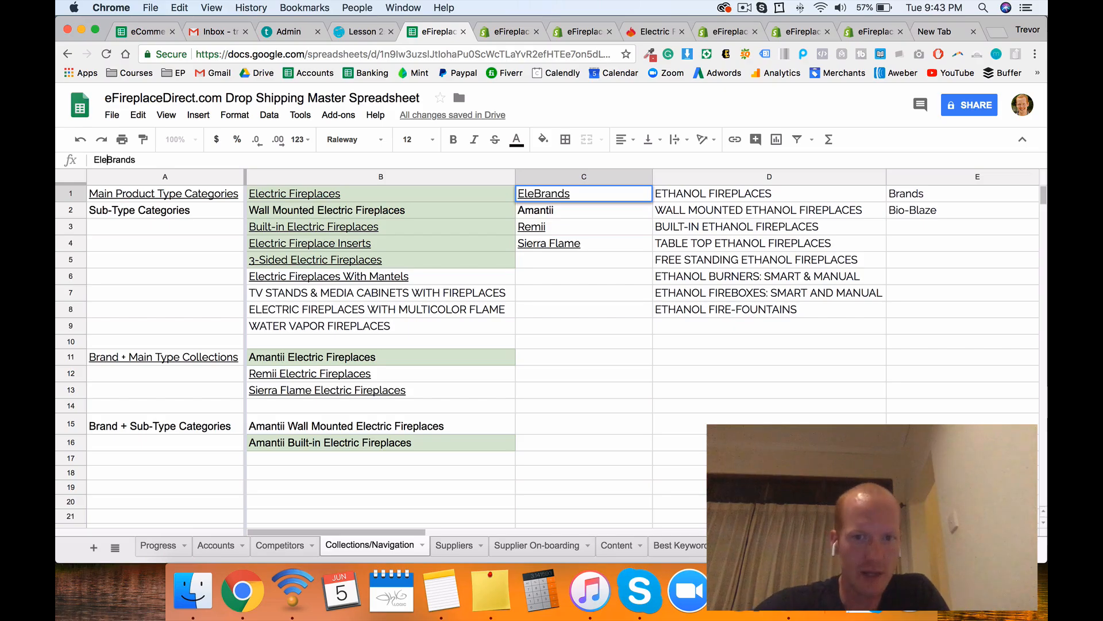
pyautogui.write('ic Fireplae')
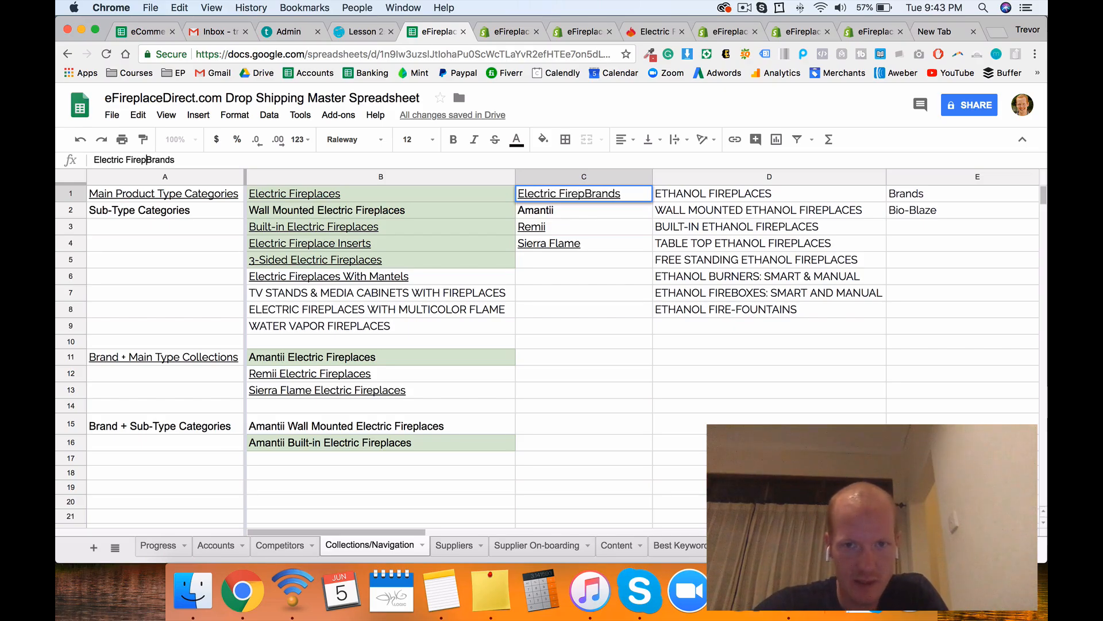
pyautogui.write('c')
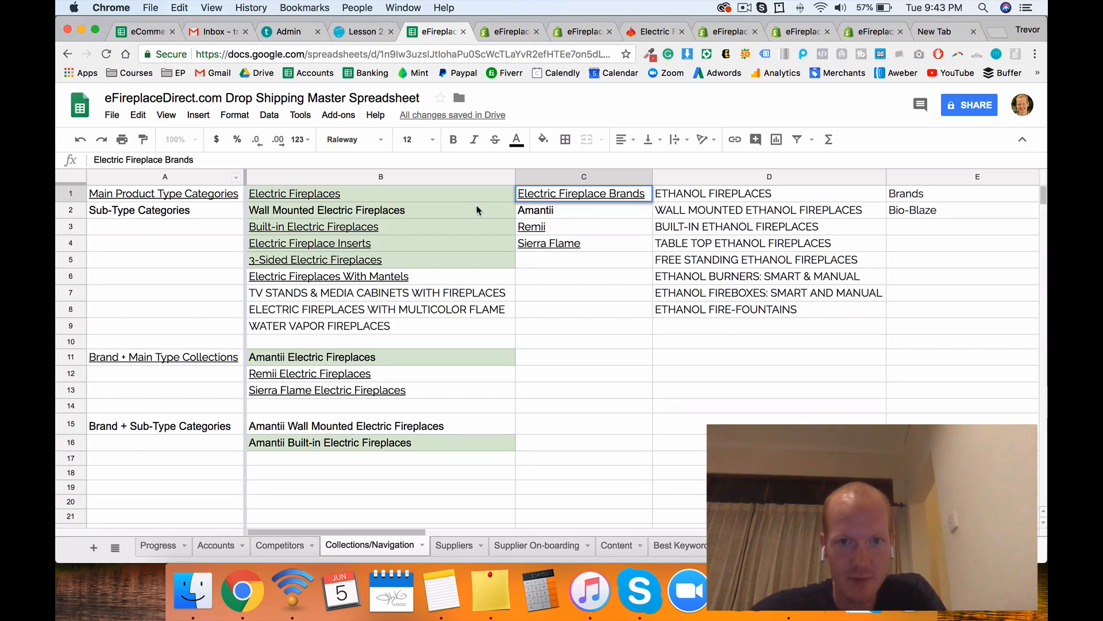
pyautogui.press('Tab')
# Step: Change the heading in cell C1 back to Brands
pyautogui.click(534, 194)
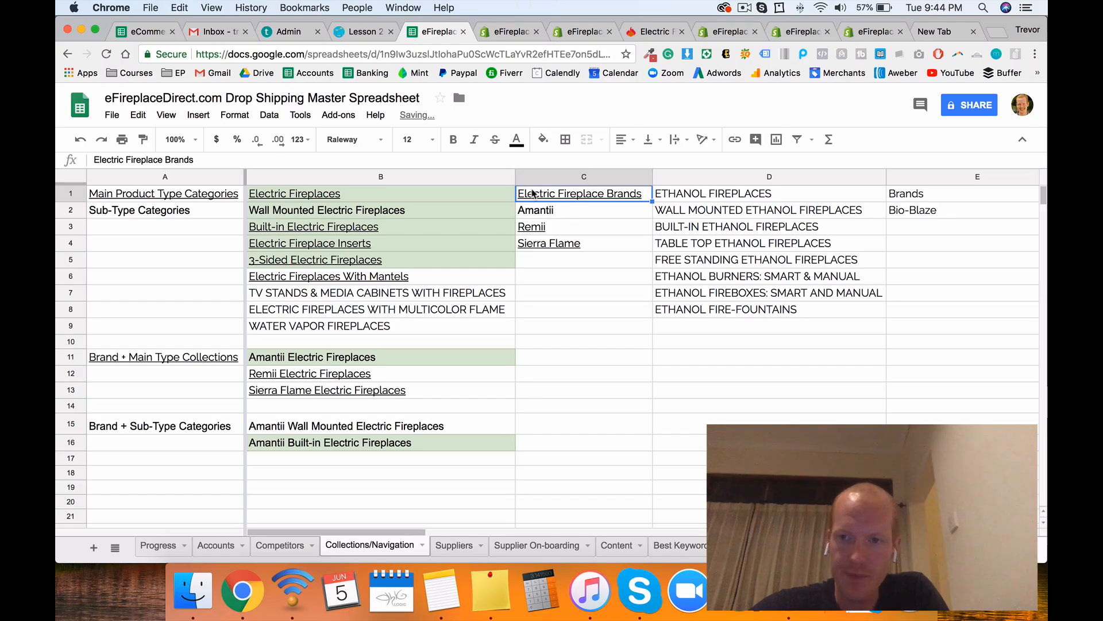
pyautogui.write('Bra')
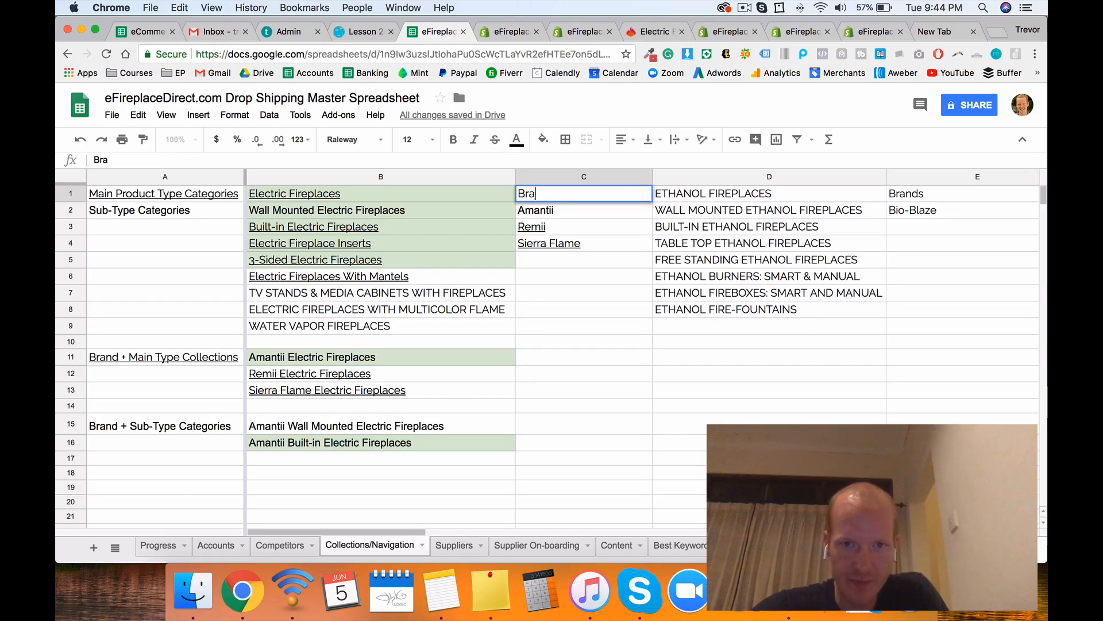
pyautogui.write('nds')
pyautogui.press('Tab')
pyautogui.press('Left')
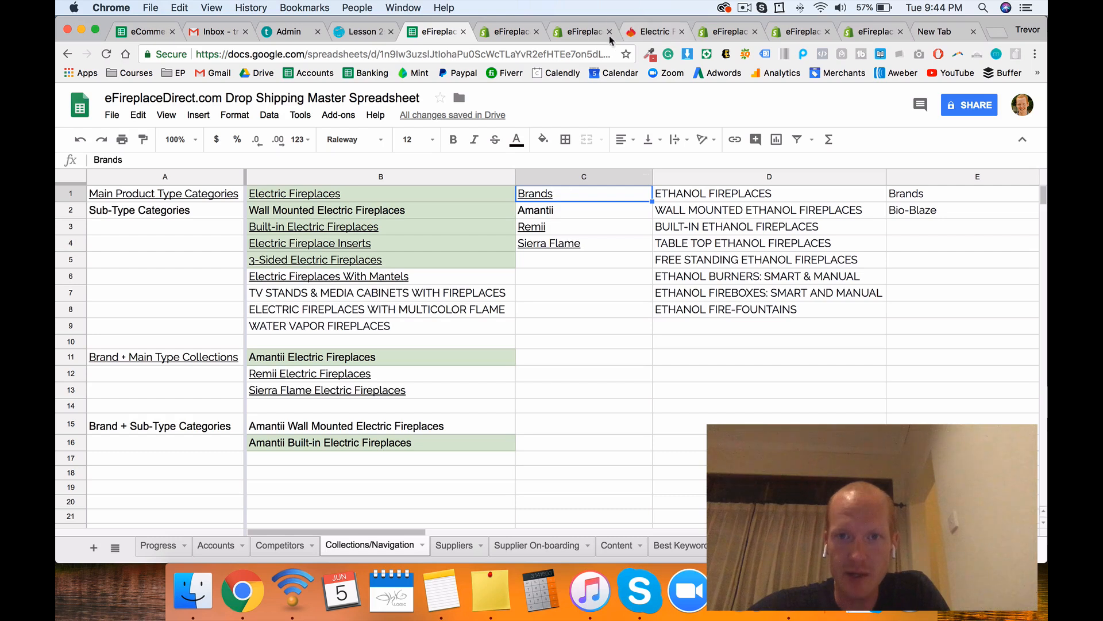
# Step: Save the Electric Fireplaces navigation menu and switch to the theme editor
pyautogui.click(580, 32)
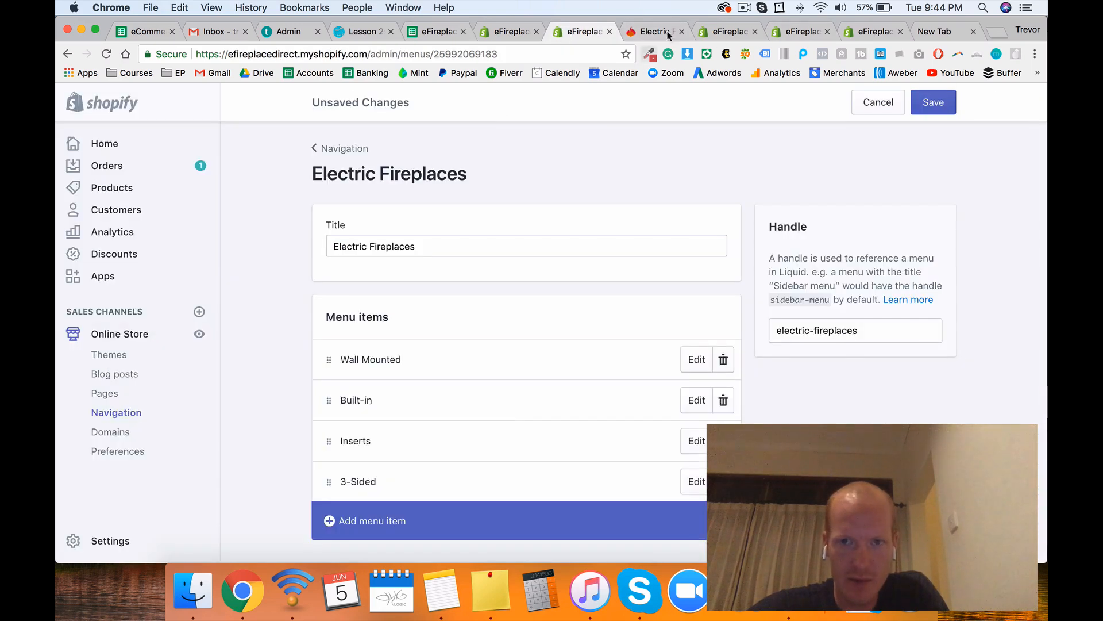
pyautogui.press('super+s')
pyautogui.click(718, 35)
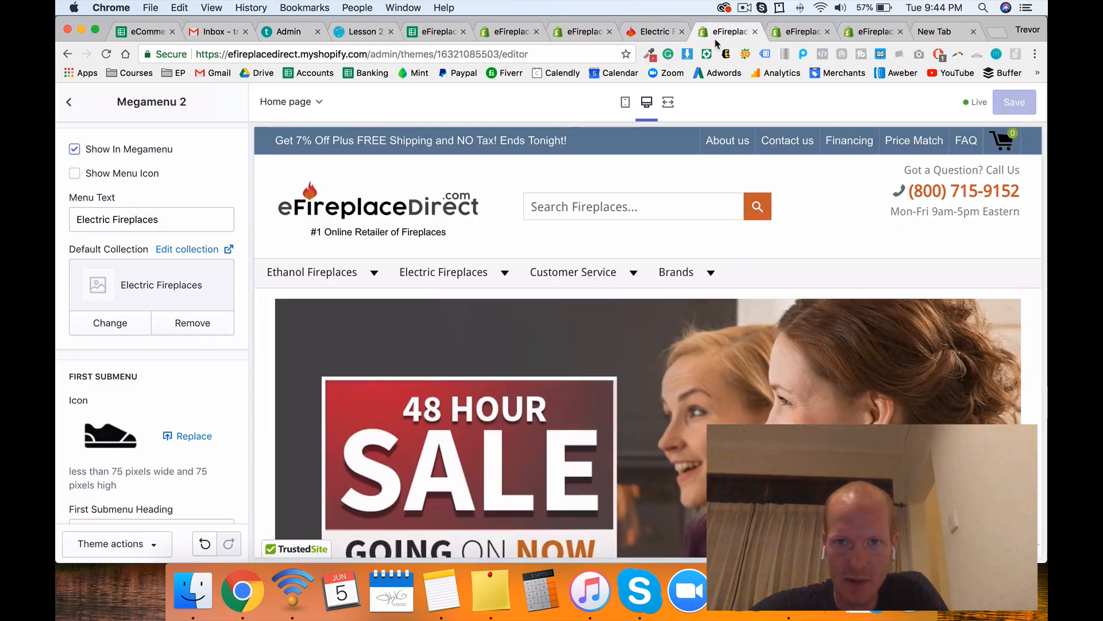
# Step: Compare the Megamenu 1 and Megamenu 2 settings and check the Electric Fireplaces dropdown in the store preview
pyautogui.click(73, 102)
pyautogui.click(162, 369)
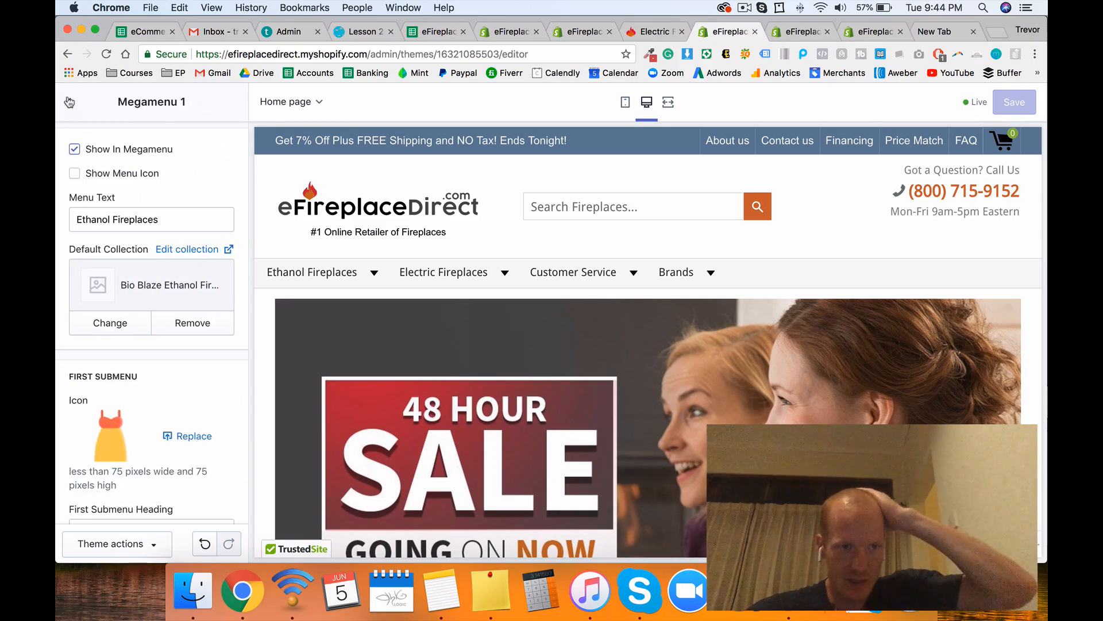
pyautogui.click(70, 102)
pyautogui.click(155, 408)
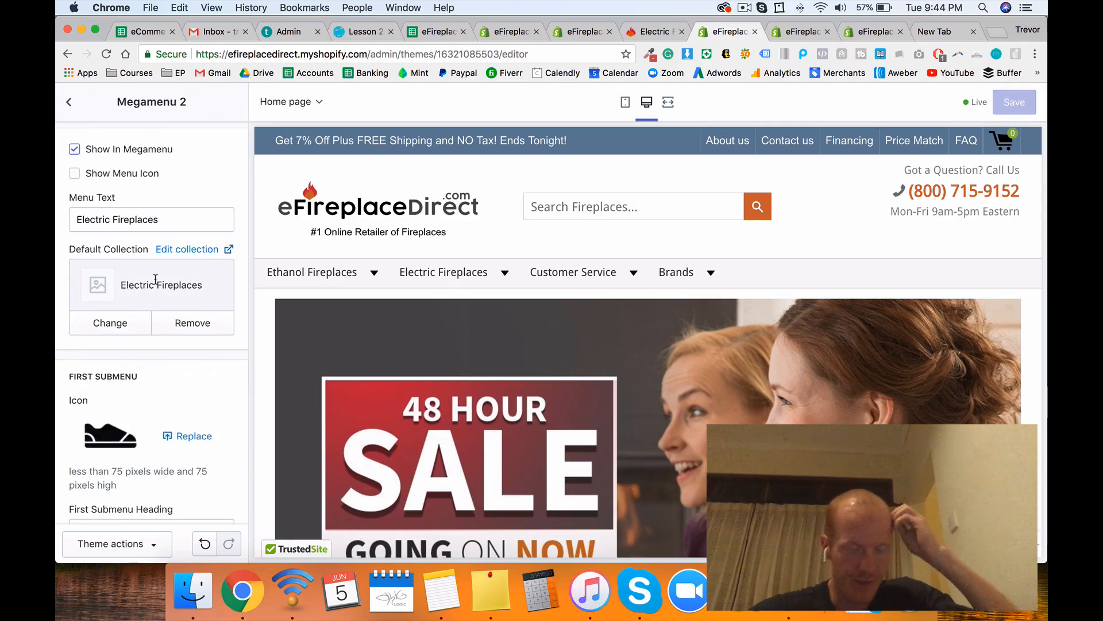
pyautogui.scroll(-4, 155, 279)
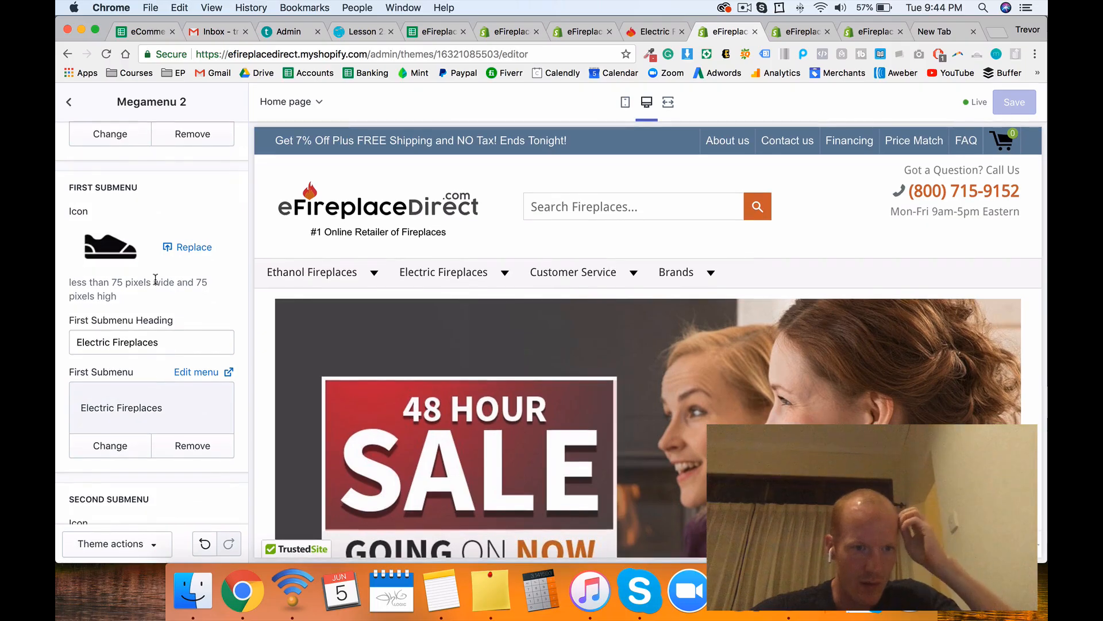
pyautogui.scroll(5, 155, 279)
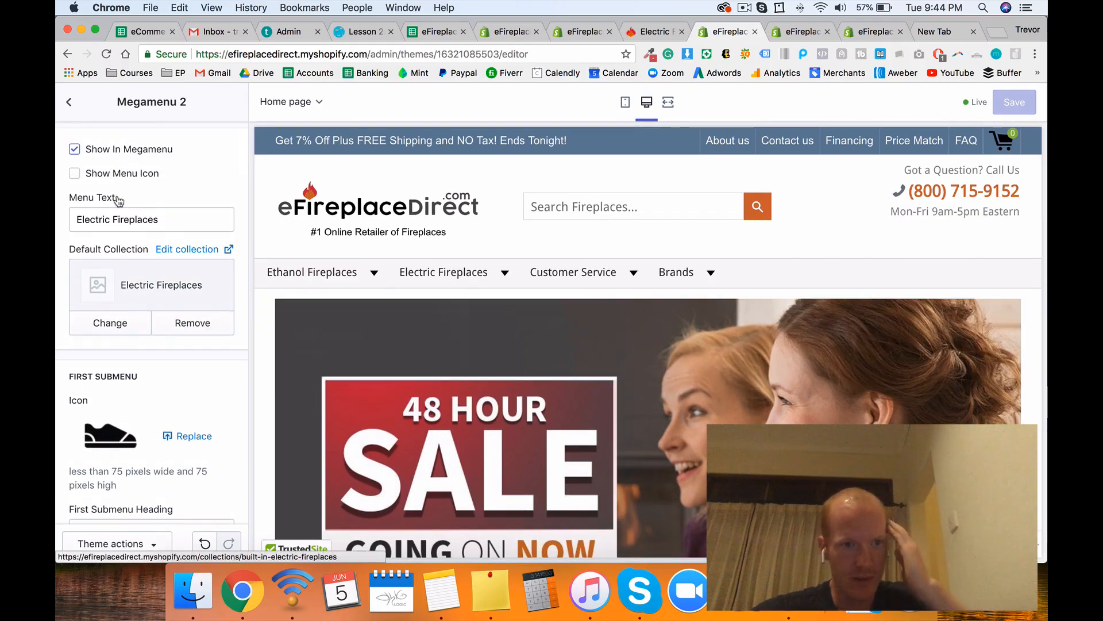
pyautogui.scroll(-4, 156, 244)
pyautogui.moveTo(431, 271)
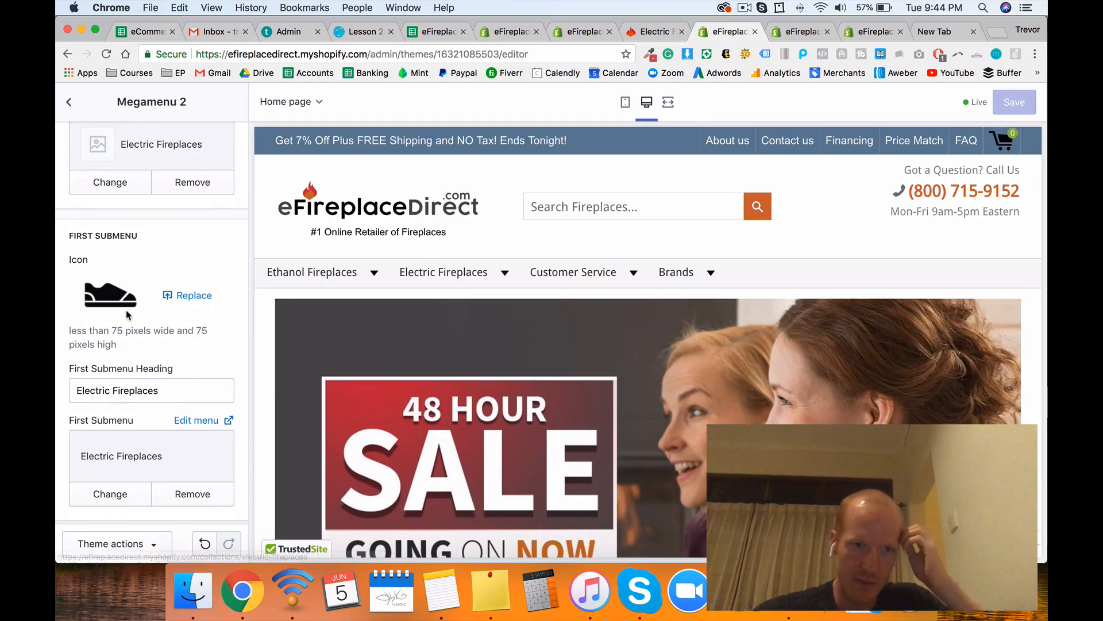
# Step: Set the Second Submenu Heading of Megamenu 2 to Brands
pyautogui.scroll(-8, 131, 321)
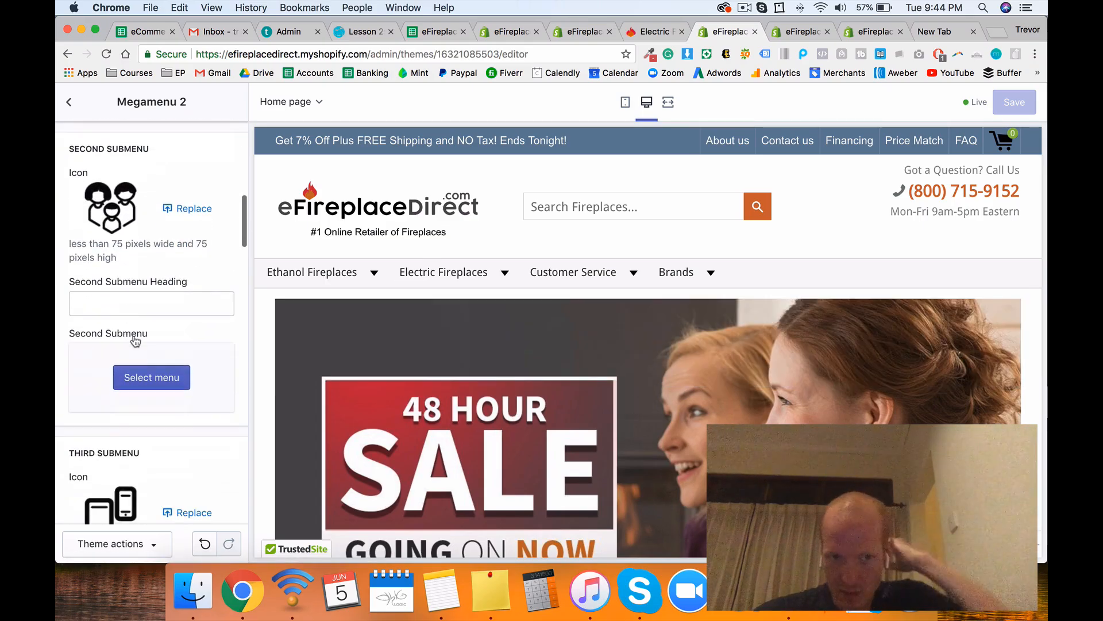
pyautogui.click(141, 310)
pyautogui.write('3-Sided Electric Fireplaces')
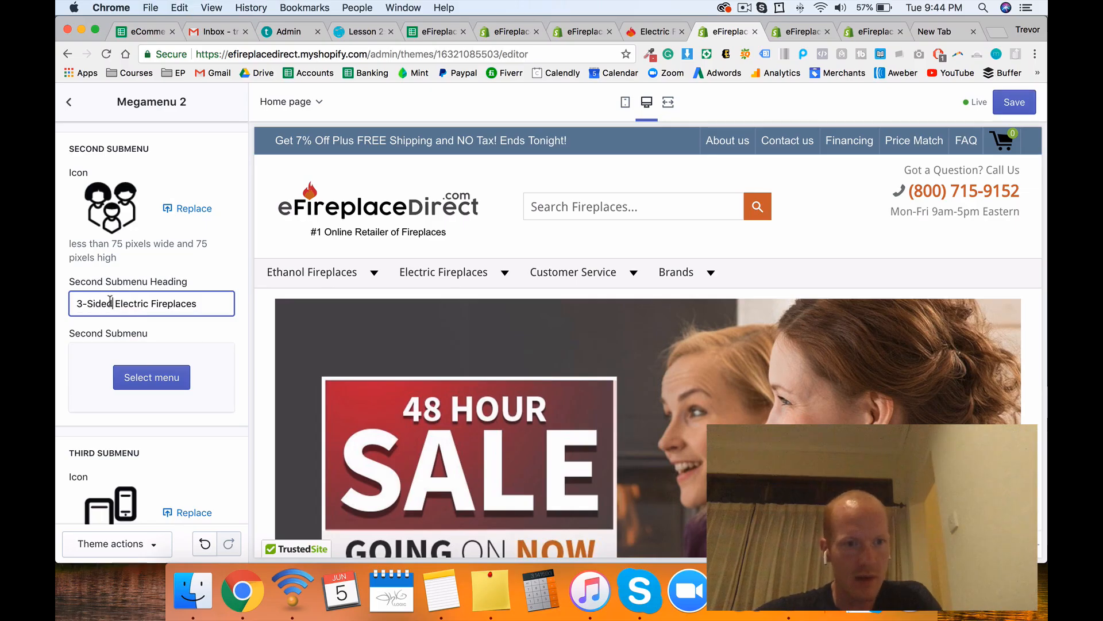
pyautogui.press('super+a')
pyautogui.write('B')
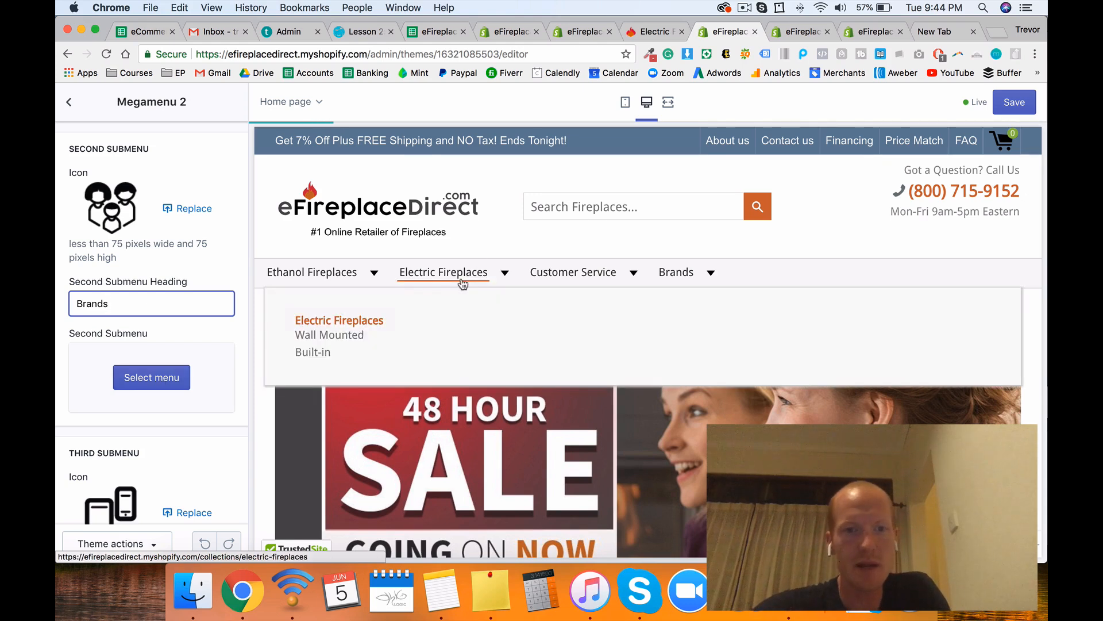
# Step: Open the store's Navigation page in a separate tab from the Electric Fireplaces menu
pyautogui.click(586, 34)
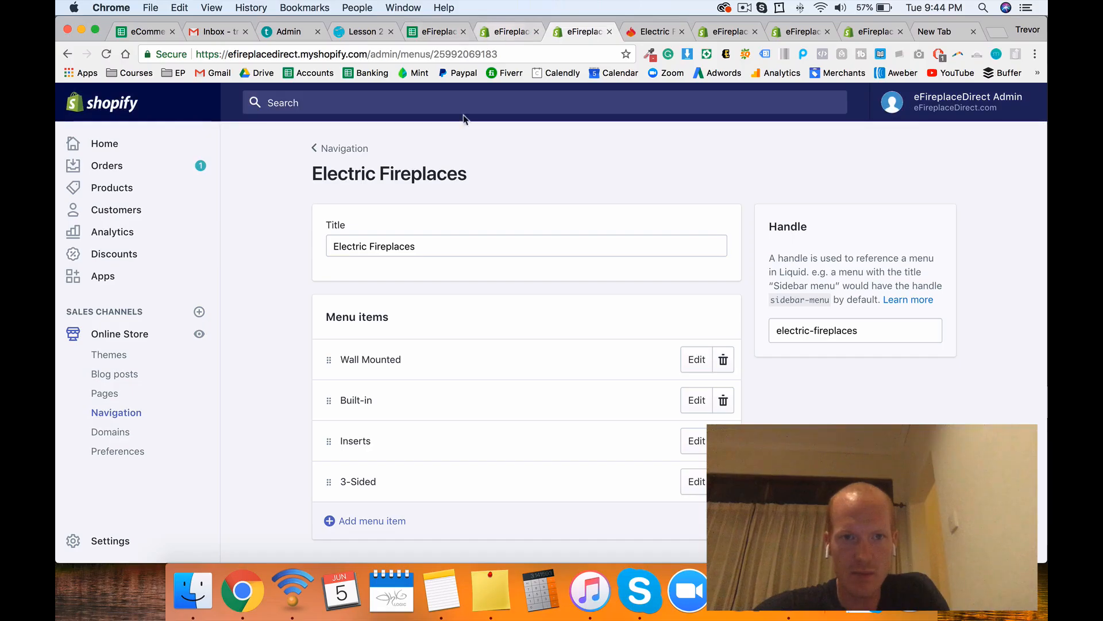
pyautogui.rightClick(343, 156)
pyautogui.click(373, 162)
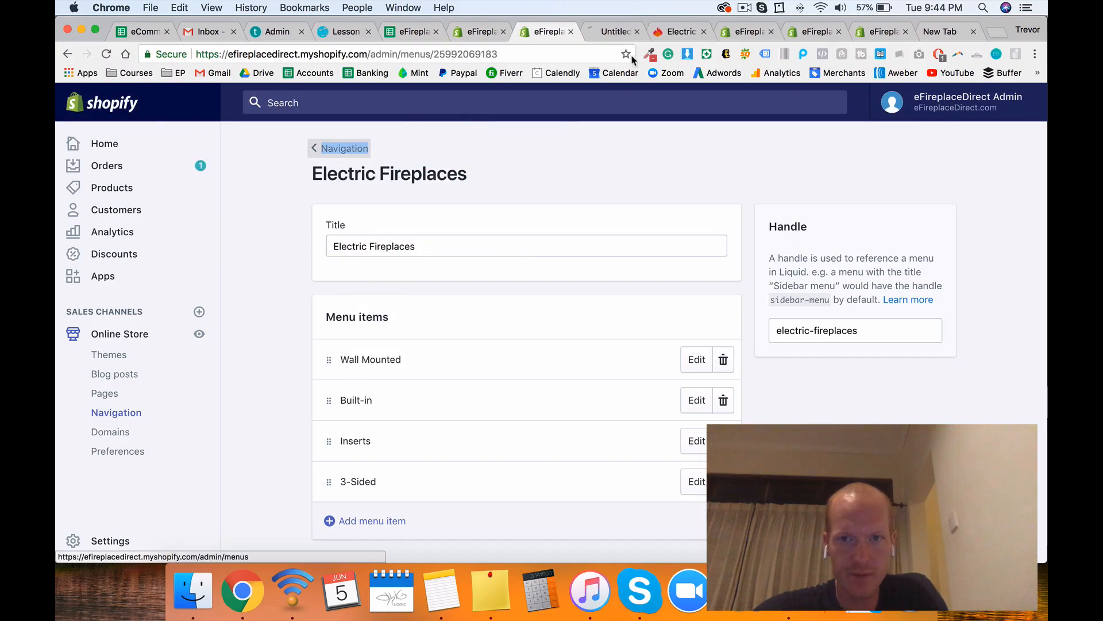
pyautogui.click(624, 39)
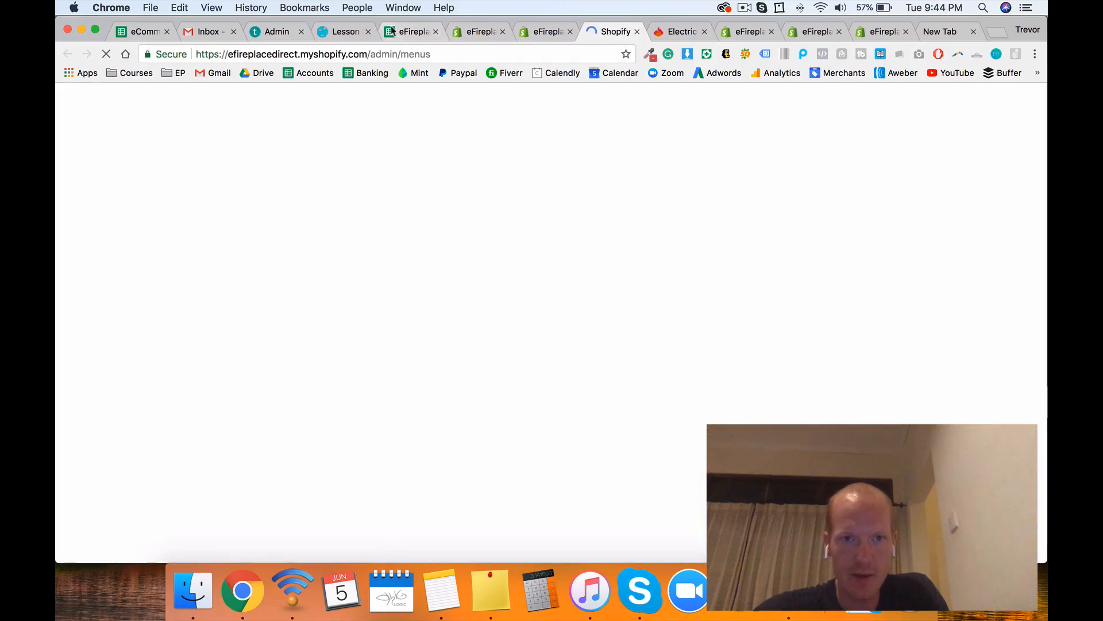
# Step: Check the Brands list in the spreadsheet and search the store's collections for amantii and remii
pyautogui.click(413, 31)
pyautogui.click(553, 211)
pyautogui.click(554, 246)
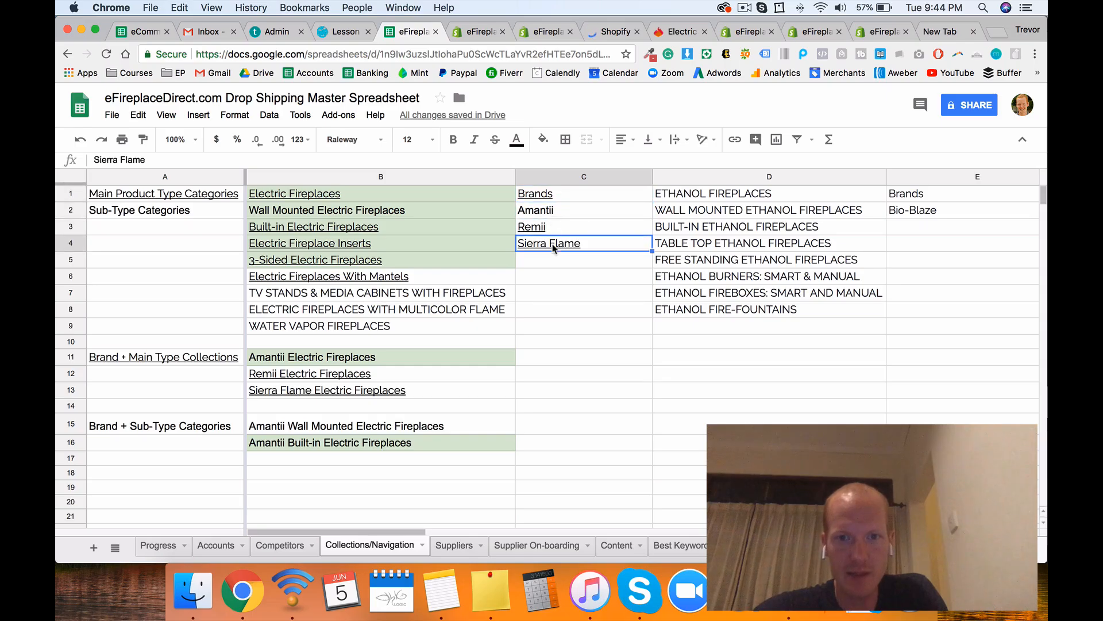
pyautogui.click(556, 211)
pyautogui.click(475, 32)
pyautogui.press('super+a')
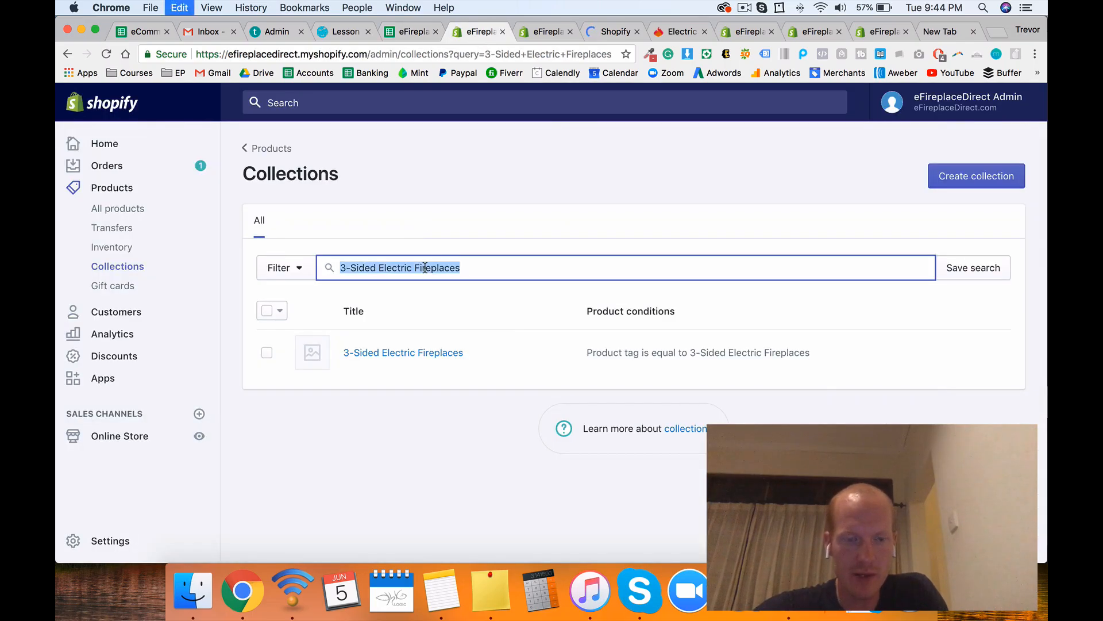
pyautogui.write('amantii')
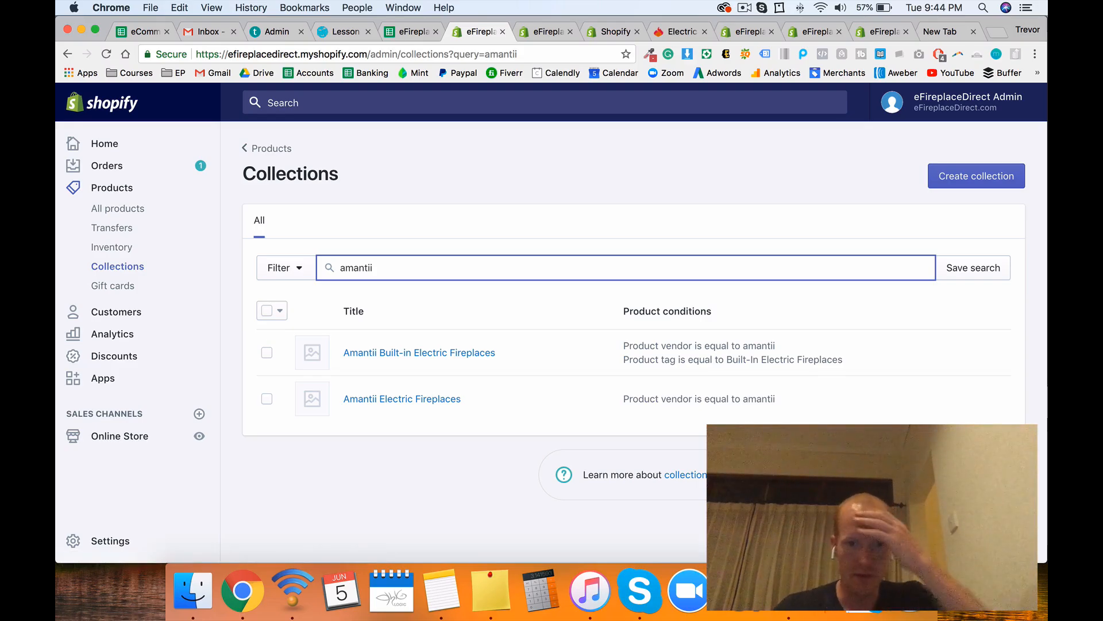
pyautogui.click(411, 31)
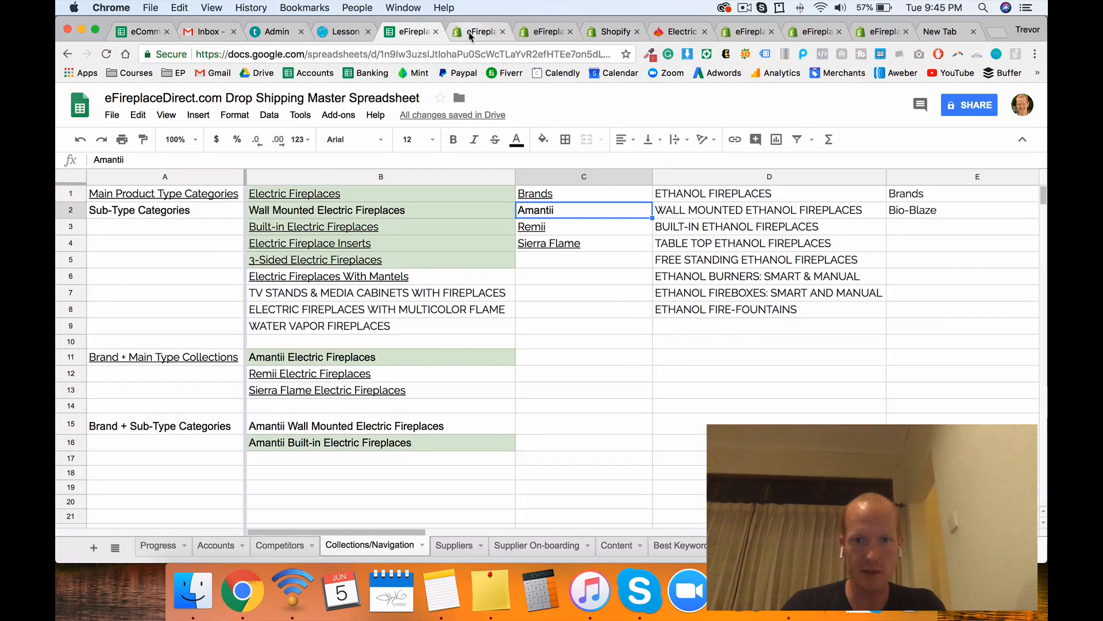
pyautogui.click(469, 35)
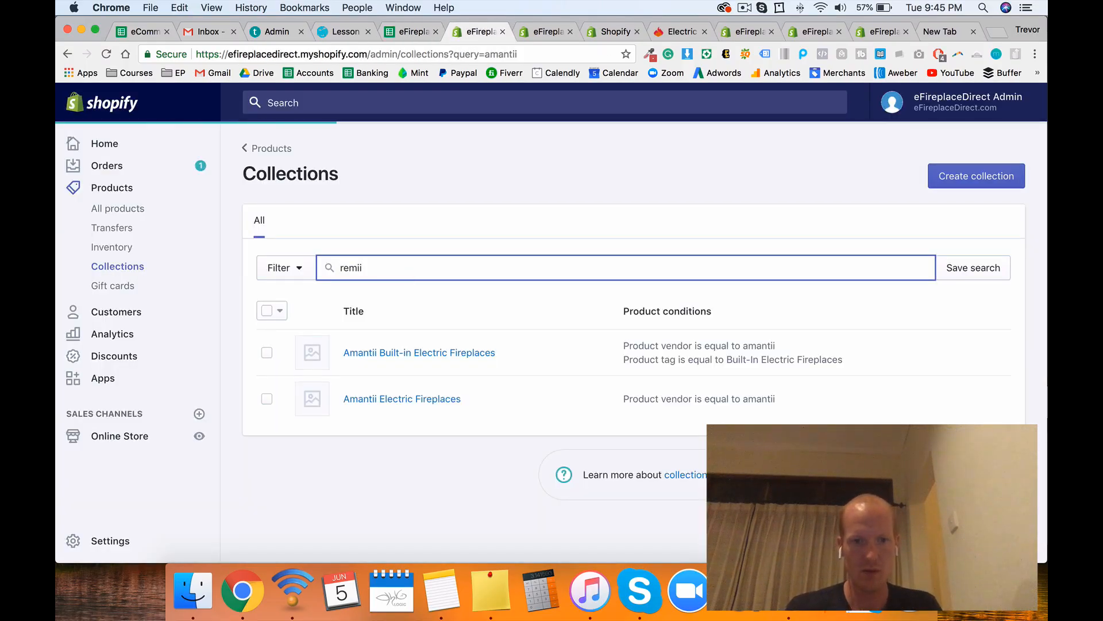
# Step: Start a new collection and title it Remii, copying the brand name from the spreadsheet
pyautogui.click(963, 180)
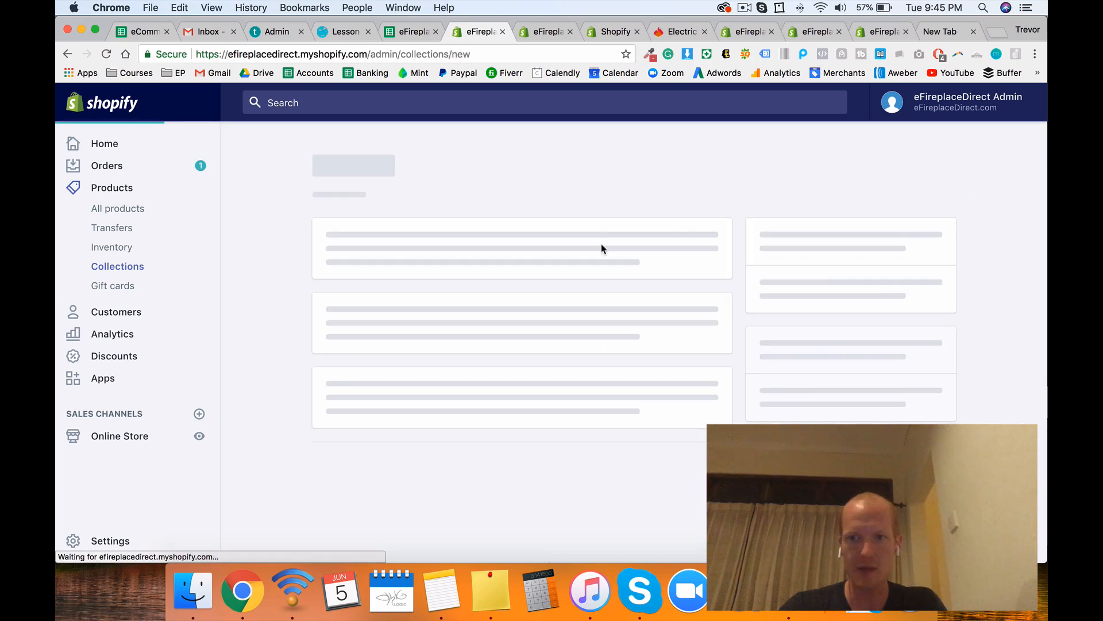
pyautogui.click(419, 31)
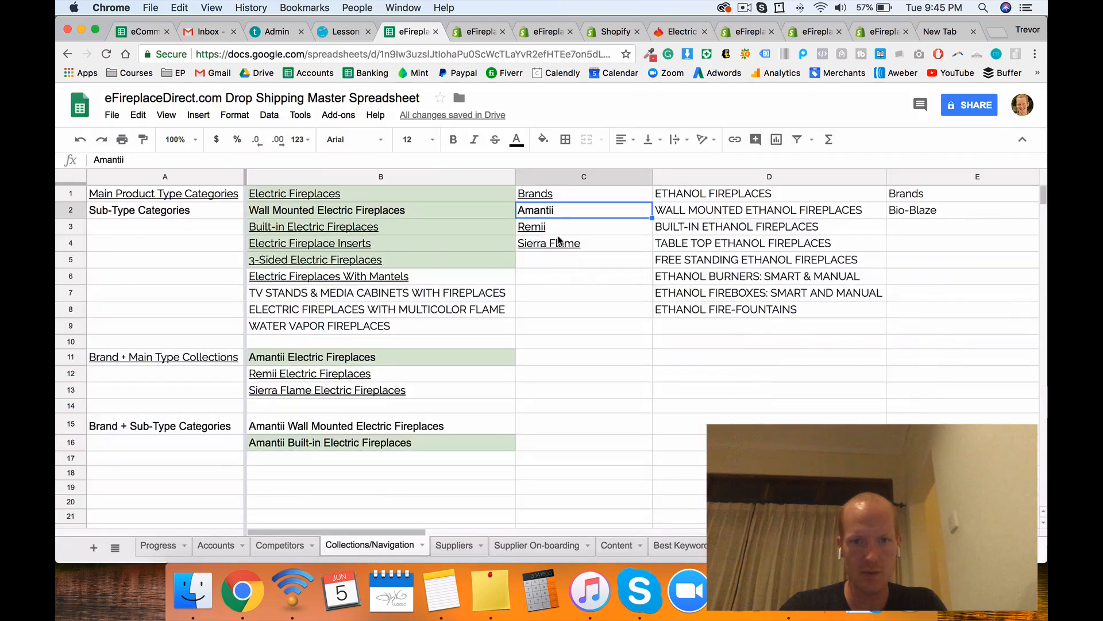
pyautogui.click(557, 230)
pyautogui.press('super+c')
pyautogui.click(485, 32)
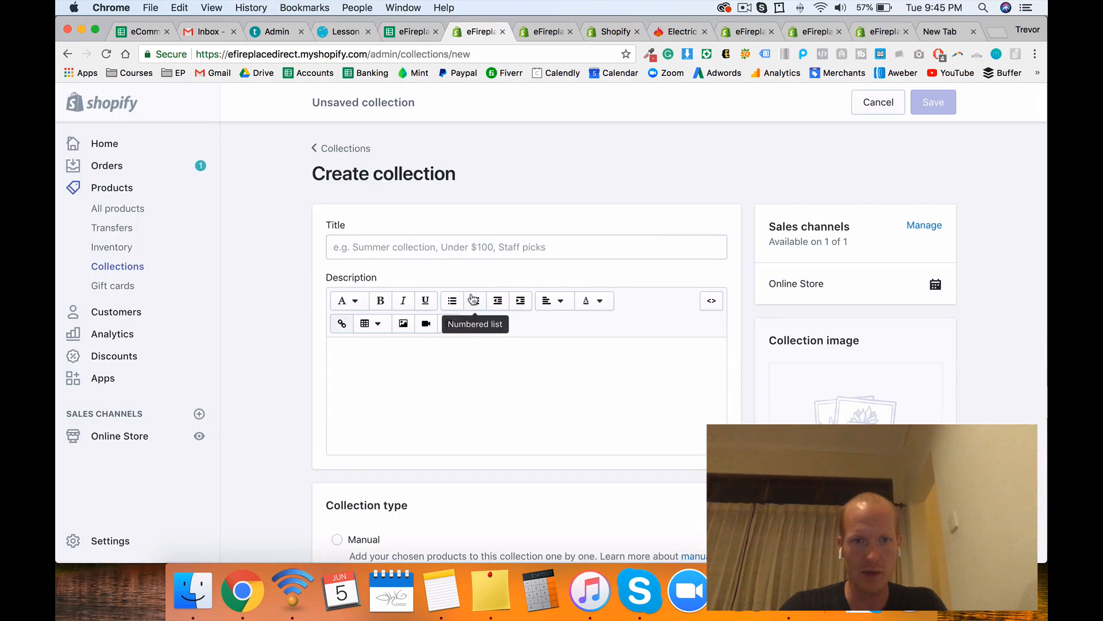
pyautogui.click(434, 251)
pyautogui.press('super+v')
# Step: Set the Remii collection to match any condition and make its first condition Product vendor is equal to Remii
pyautogui.scroll(-10, 418, 389)
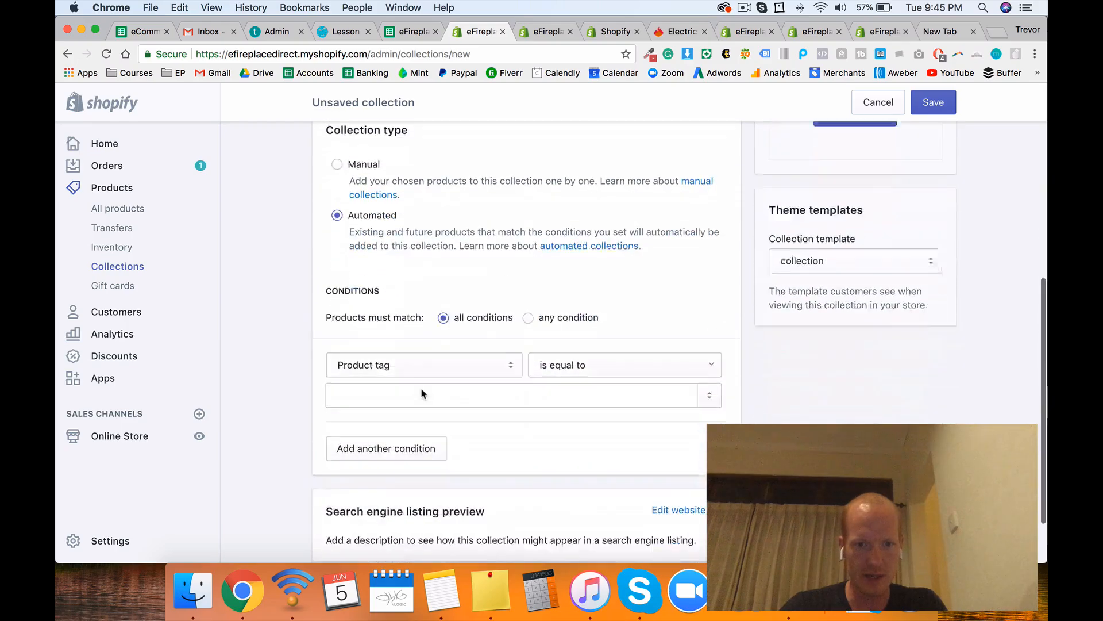
pyautogui.click(532, 303)
pyautogui.click(446, 348)
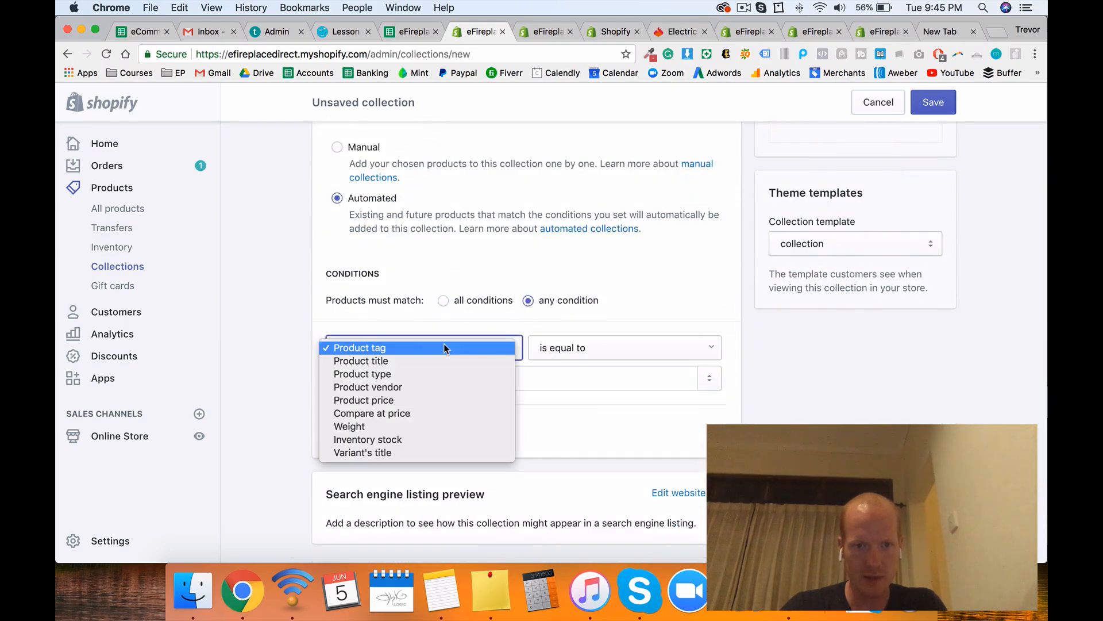
pyautogui.click(404, 386)
pyautogui.click(402, 378)
pyautogui.write('Remii')
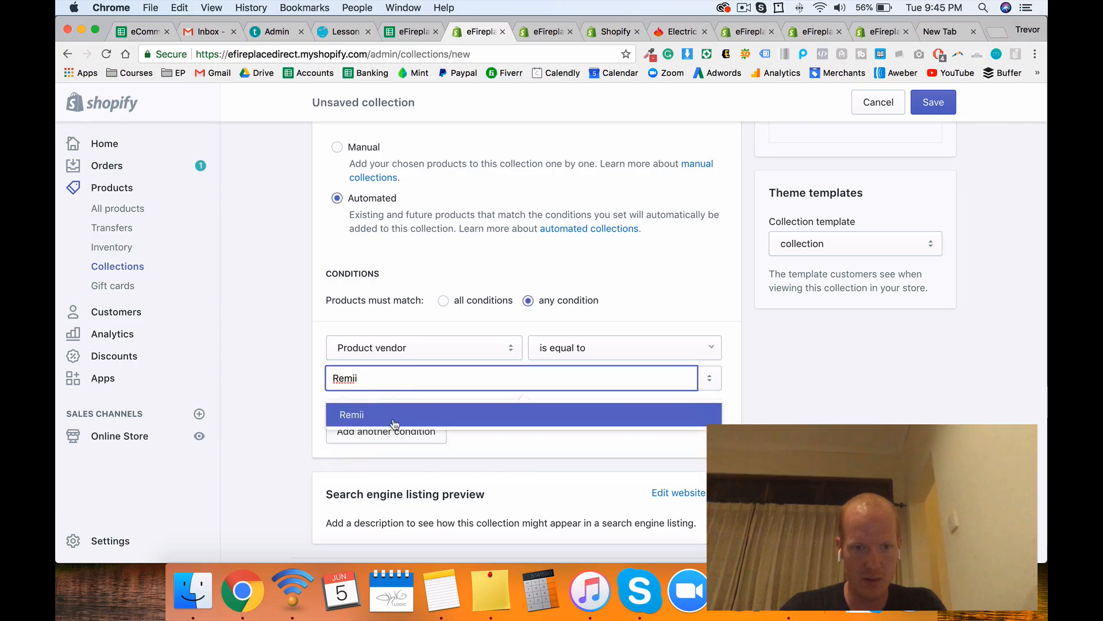
# Step: Add a second condition, Product tag is equal to Electric Fireplaces, and save the Remii collection
pyautogui.click(381, 432)
pyautogui.click(400, 432)
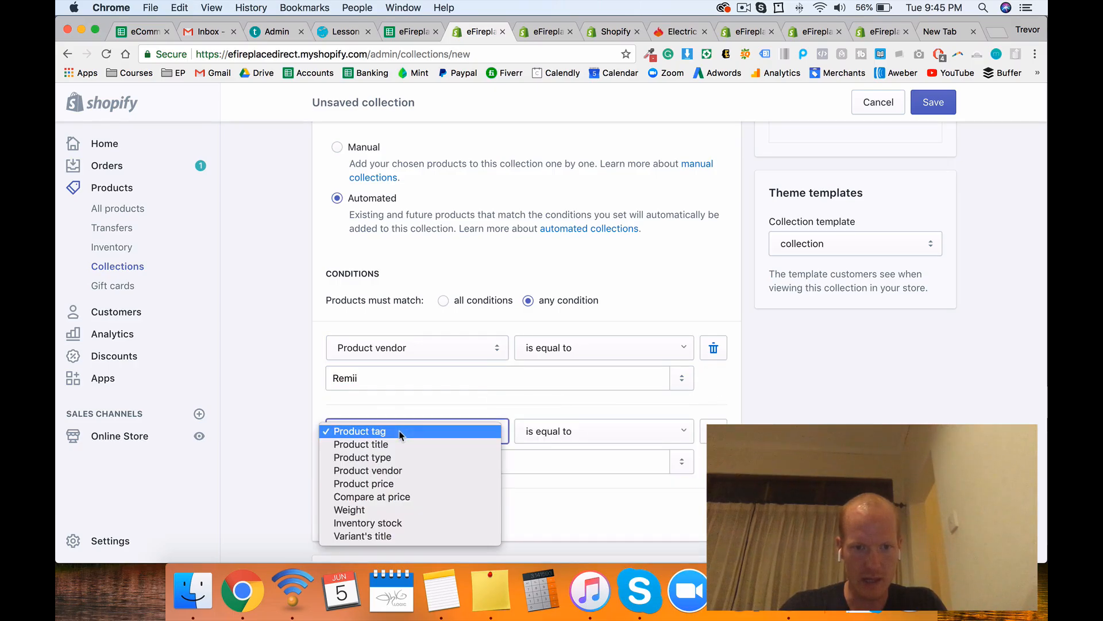
pyautogui.click(396, 457)
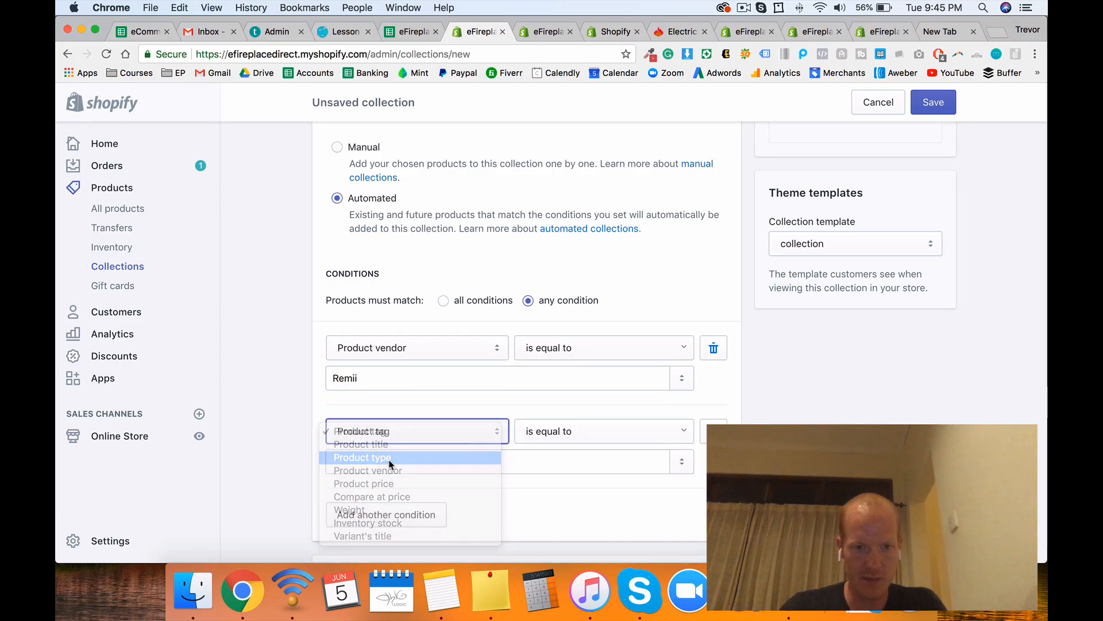
pyautogui.click(400, 435)
pyautogui.click(379, 405)
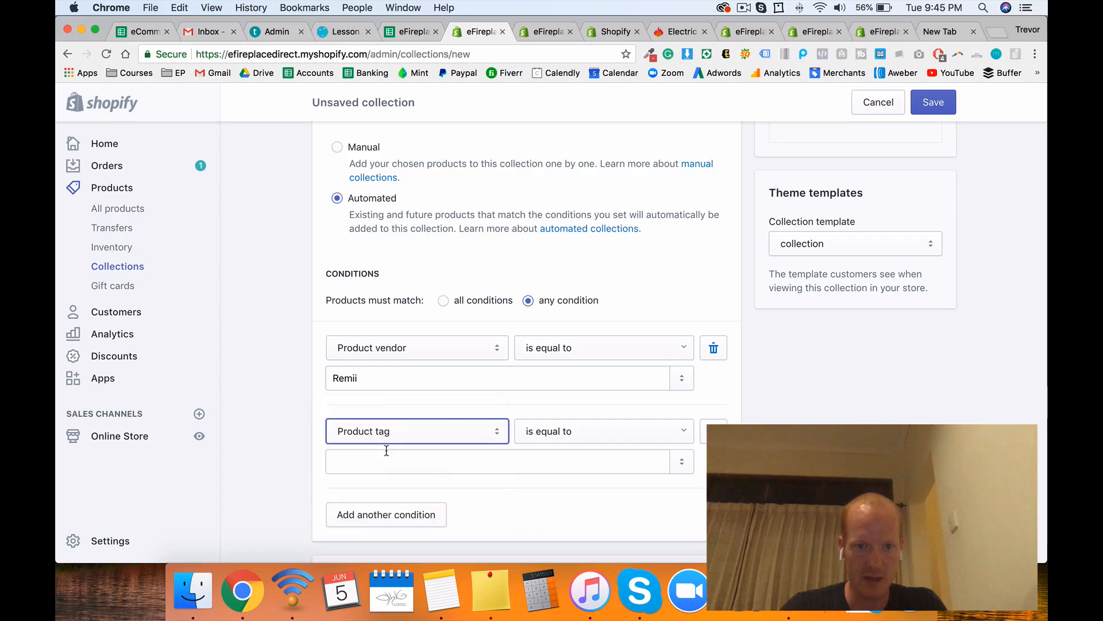
pyautogui.click(384, 461)
pyautogui.write('electric fi')
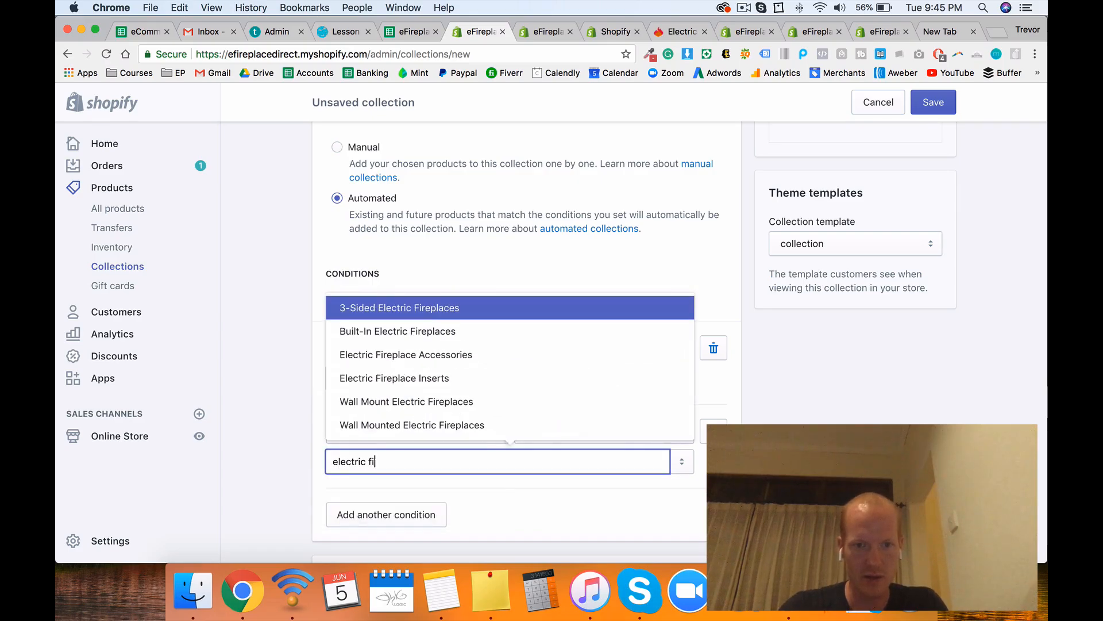
pyautogui.write('re')
pyautogui.press('super+a')
pyautogui.write('Elect')
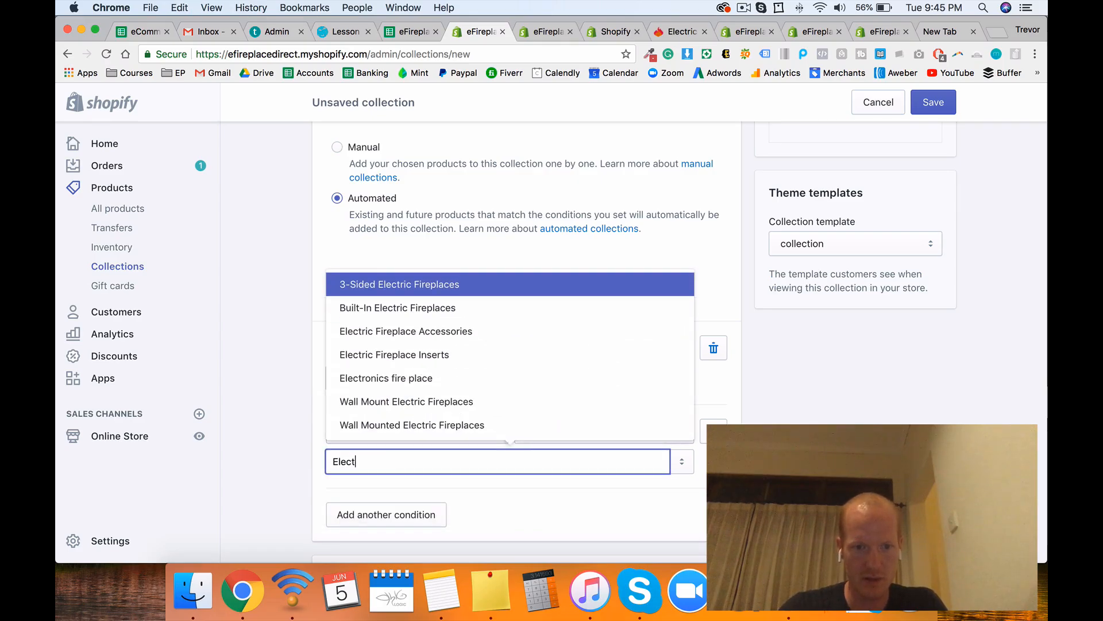
pyautogui.write('ric Fri')
pyautogui.write('eplace')
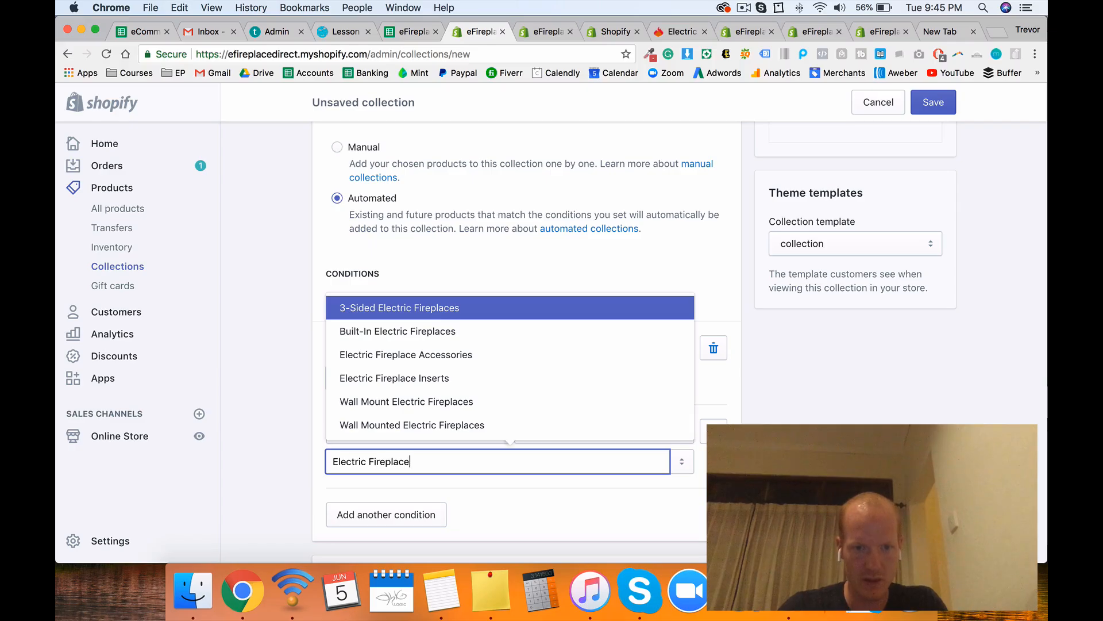
pyautogui.write('s')
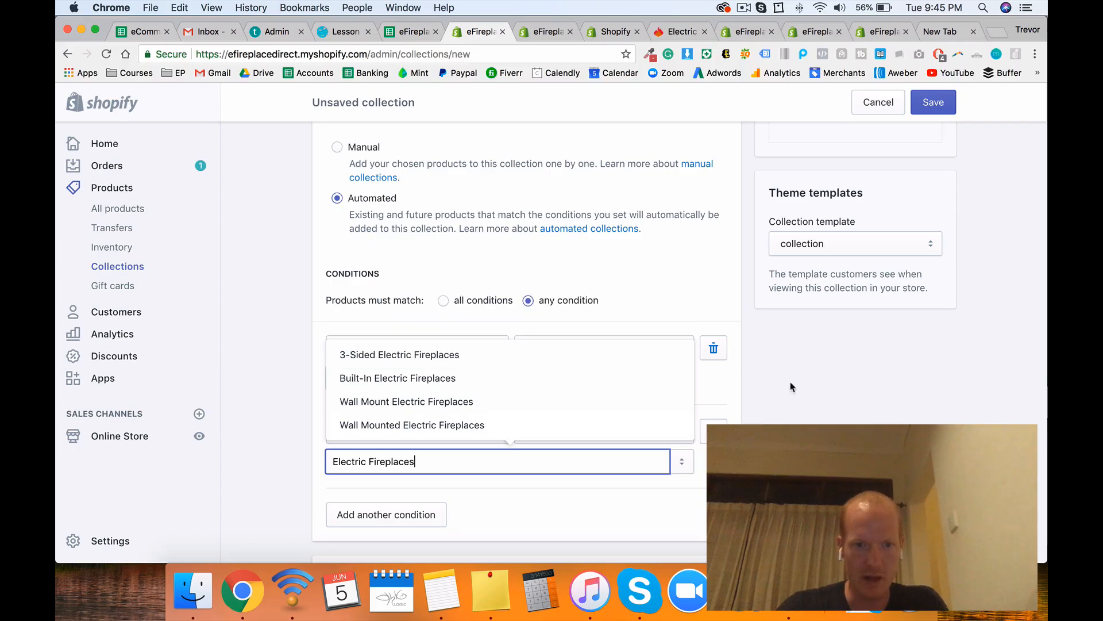
pyautogui.click(943, 115)
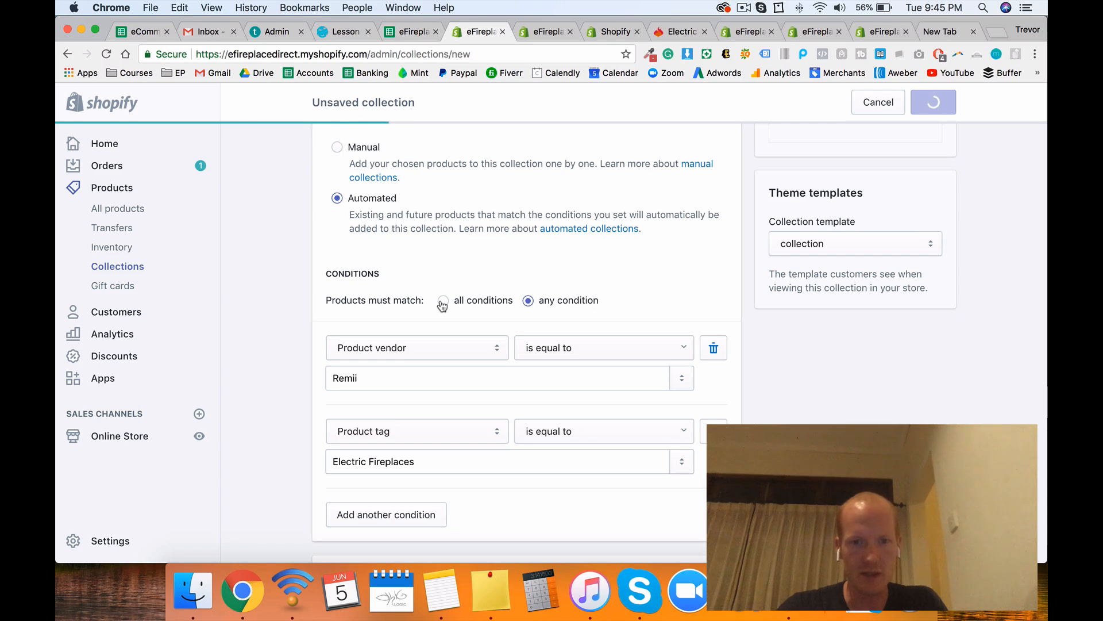
# Step: Change the Remii collection to require all conditions and save it
pyautogui.scroll(-5, 448, 345)
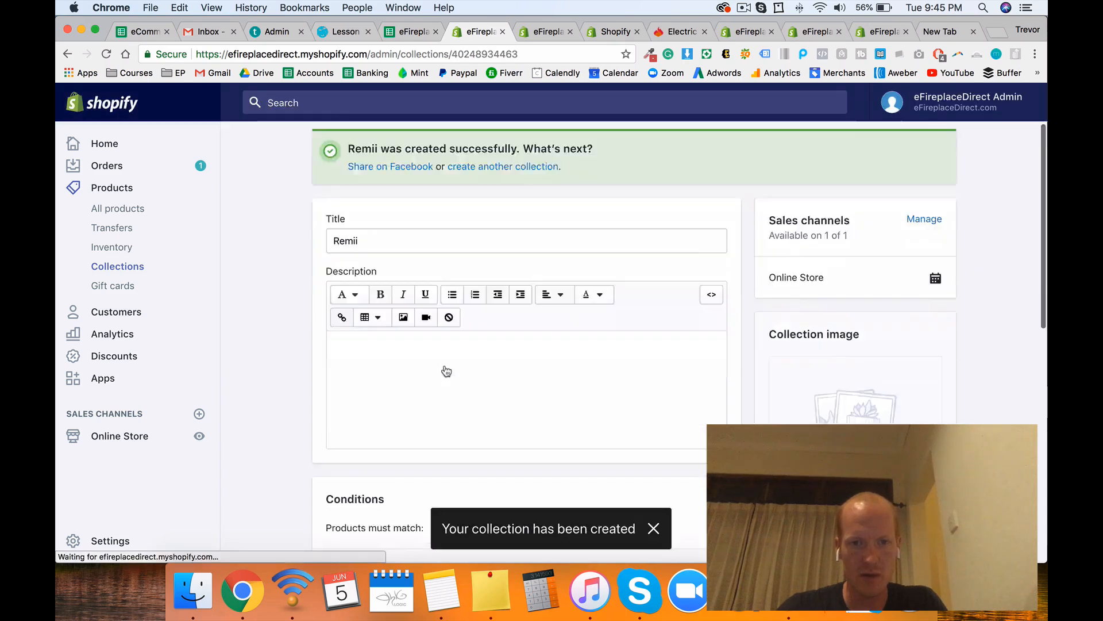
pyautogui.scroll(-5, 484, 283)
pyautogui.scroll(4, 477, 321)
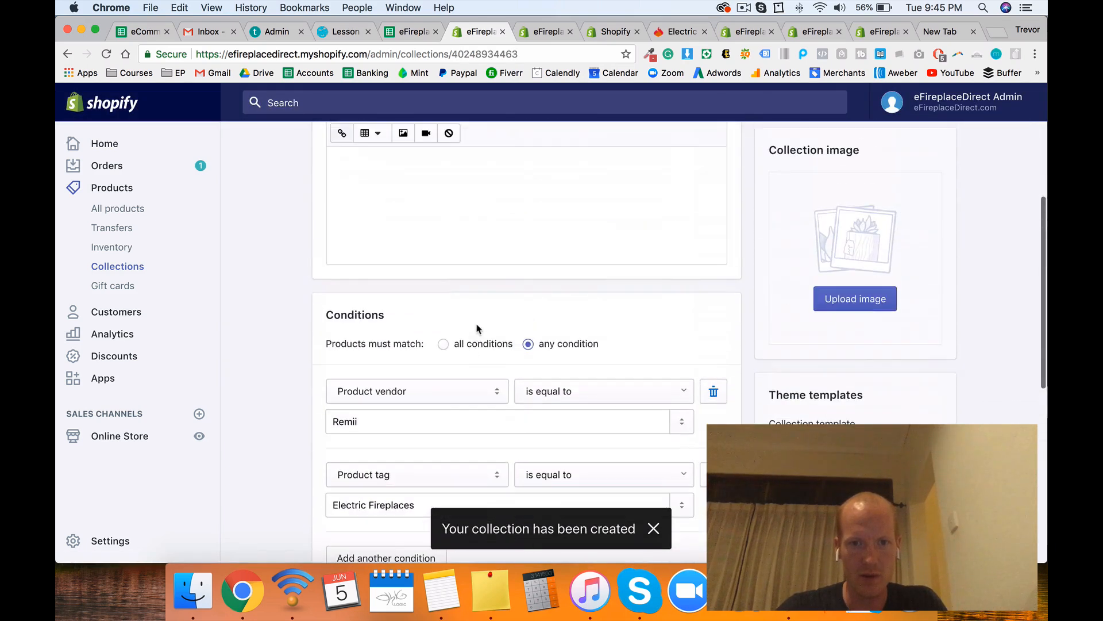
pyautogui.click(443, 344)
pyautogui.click(933, 104)
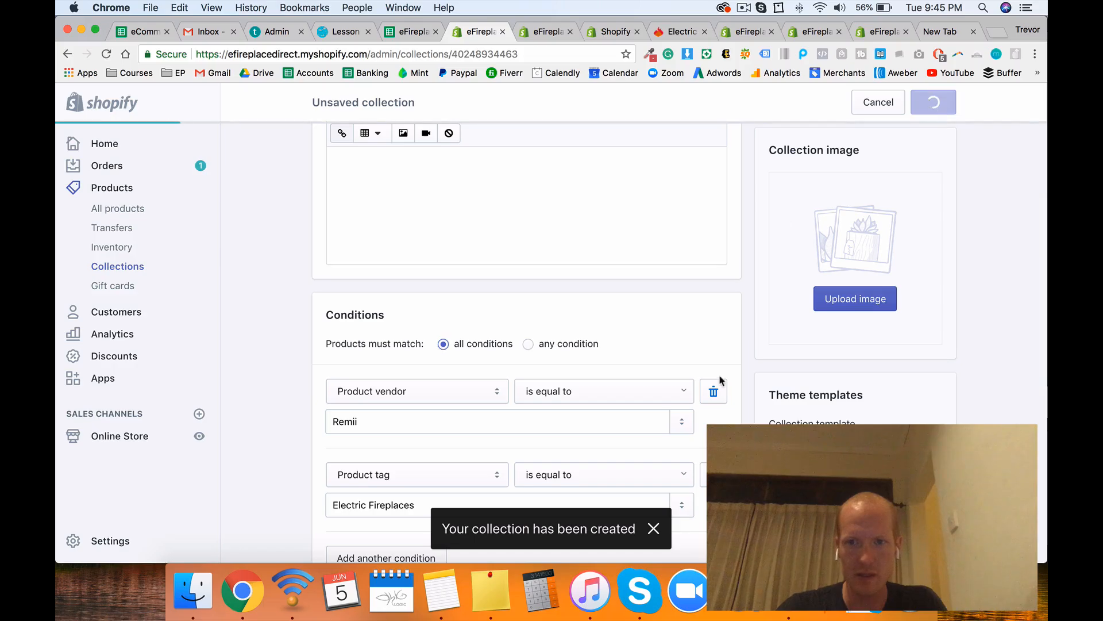
# Step: Review the Navigation page and the menus available for the second submenu of Megamenu 2
pyautogui.click(681, 32)
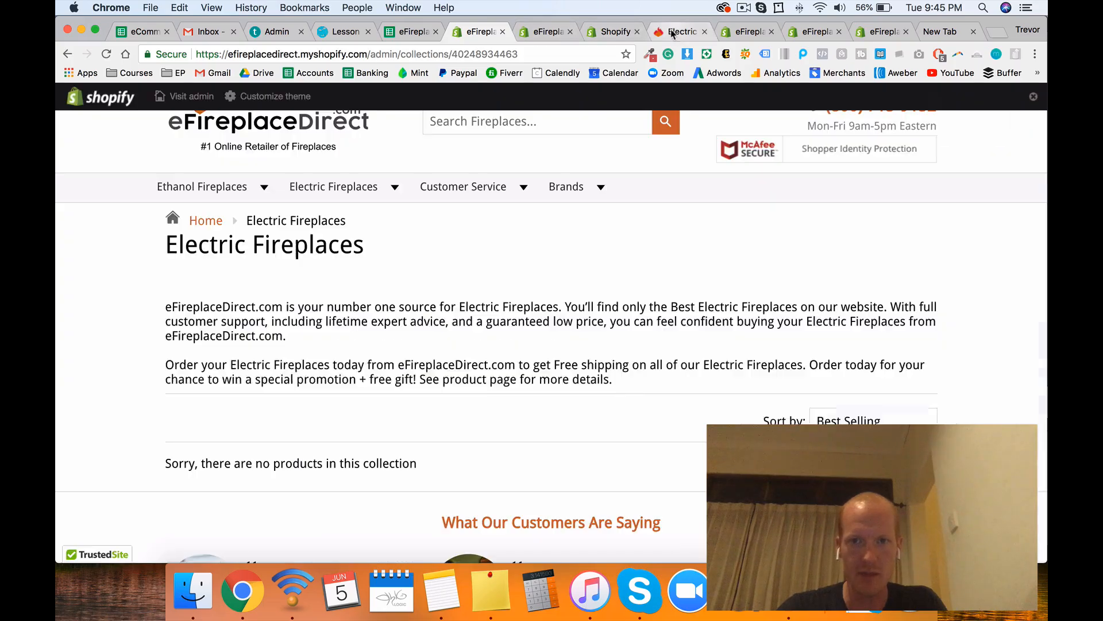
pyautogui.click(596, 33)
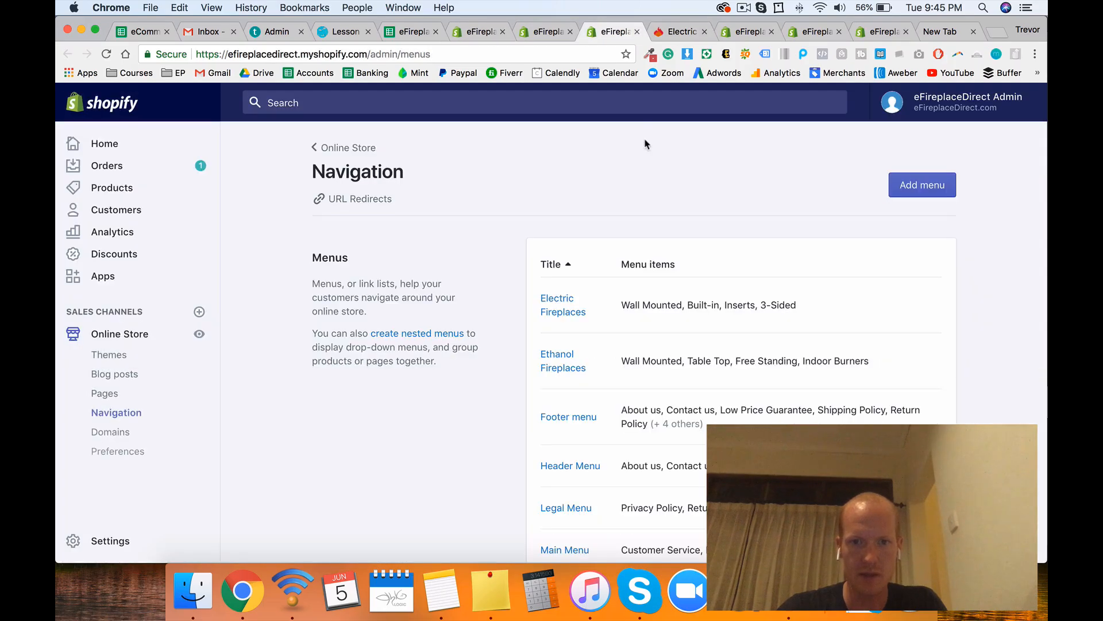
pyautogui.click(734, 31)
pyautogui.click(601, 33)
pyautogui.click(740, 35)
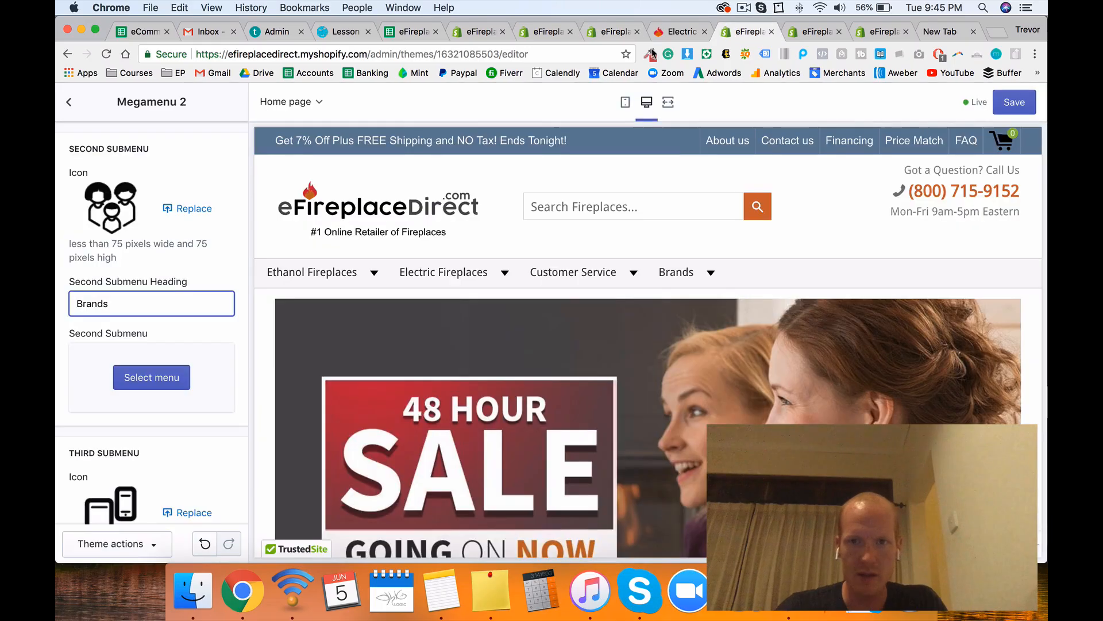
pyautogui.click(154, 378)
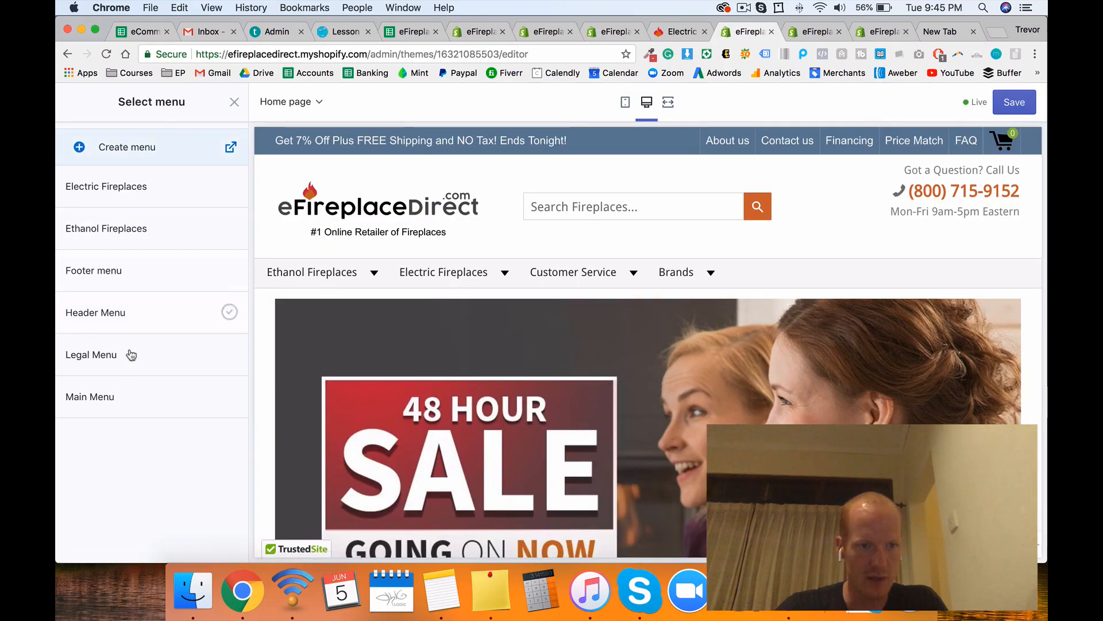
pyautogui.click(480, 32)
pyautogui.click(546, 32)
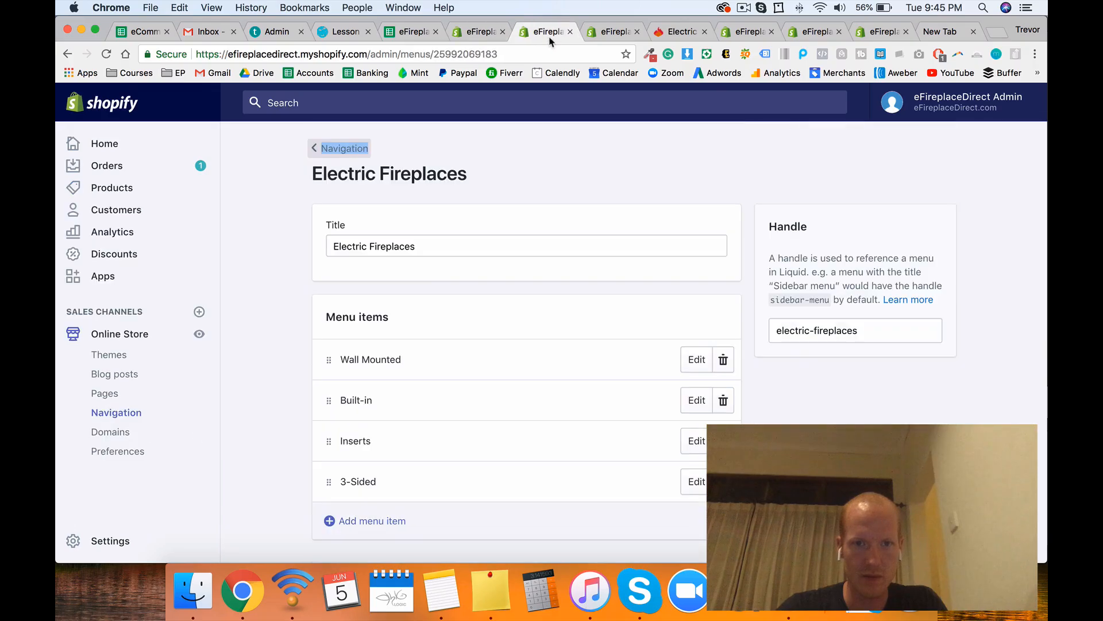
# Step: Add a new navigation menu titled Electric Fireplace Brands
pyautogui.click(608, 32)
pyautogui.click(925, 189)
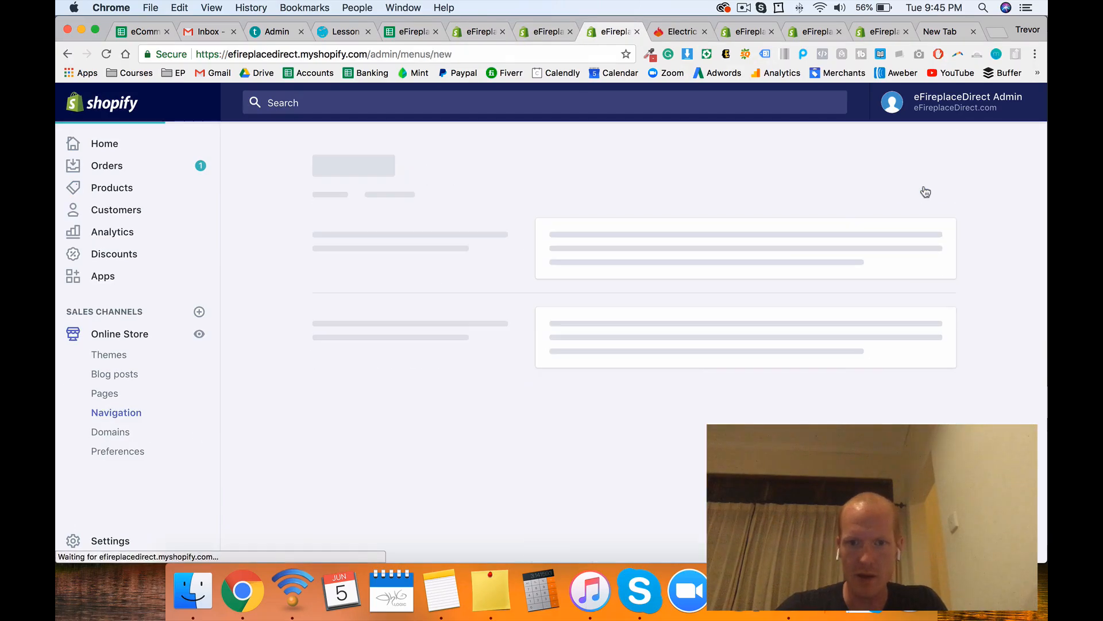
pyautogui.click(349, 149)
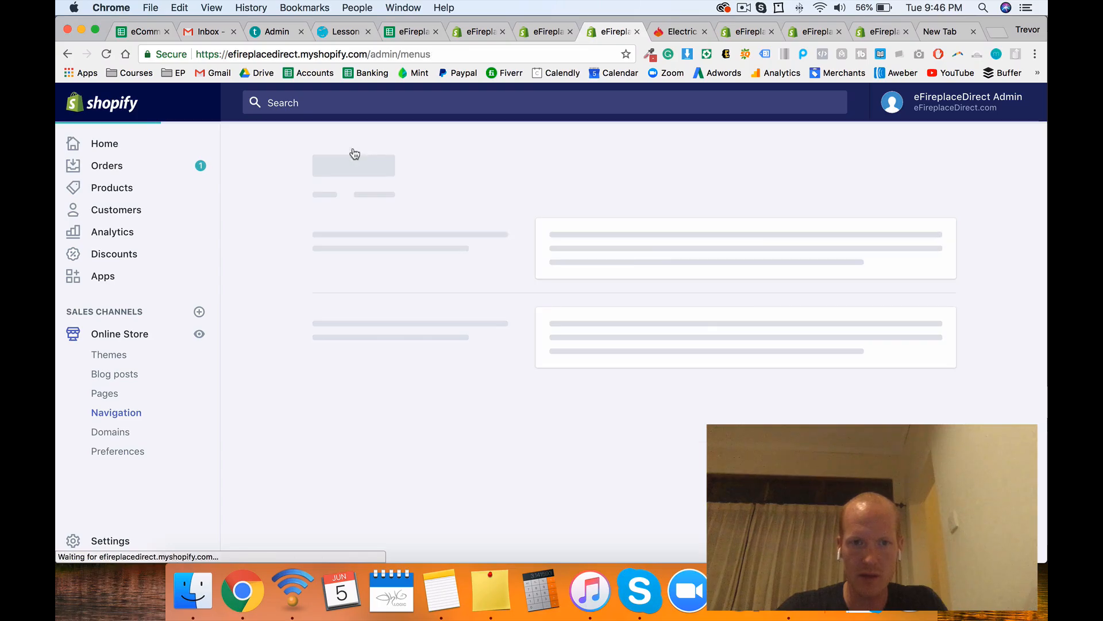
pyautogui.click(932, 190)
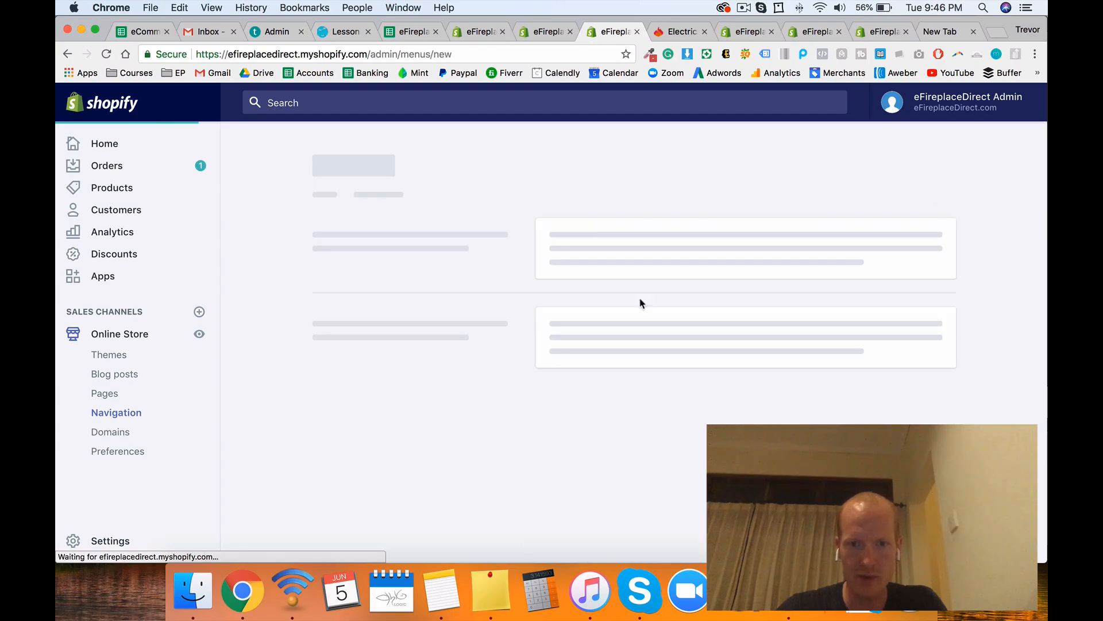
pyautogui.click(585, 246)
pyautogui.write('Electric Fireplace Brands')
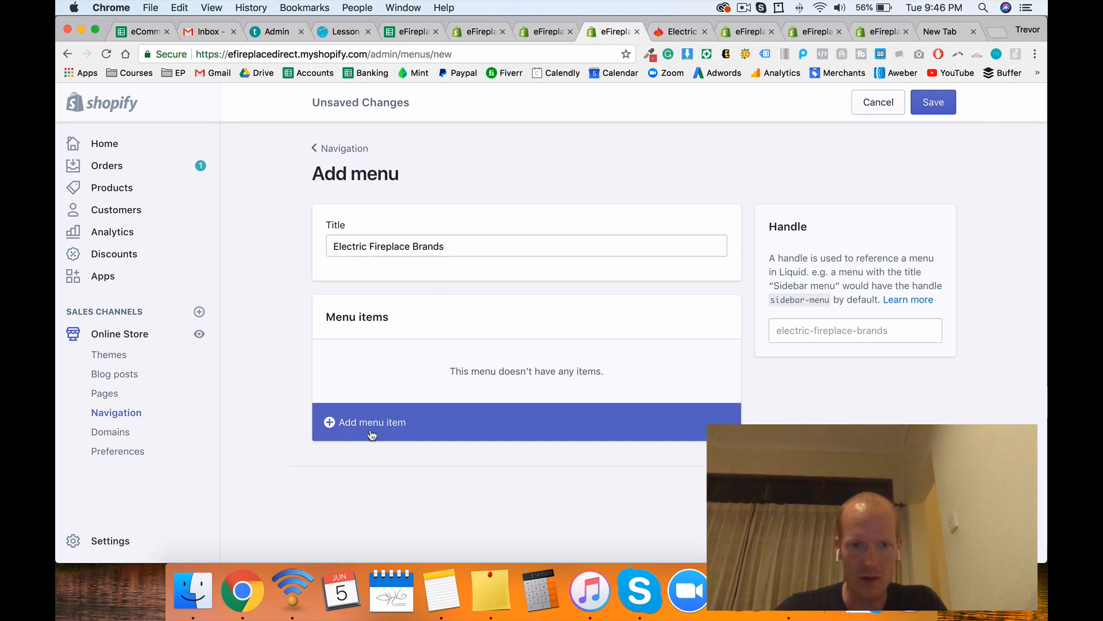
# Step: Check the brand list in the spreadsheet and add the Amantii Electric Fireplaces collection as a menu item to the new brands menu
pyautogui.click(414, 31)
pyautogui.click(556, 244)
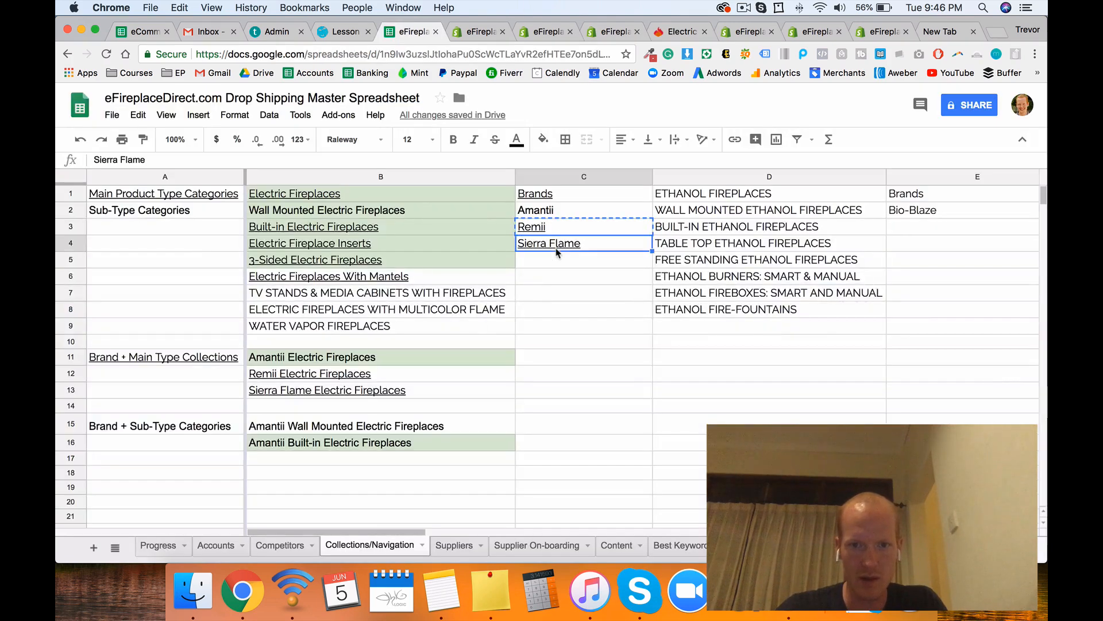
pyautogui.click(612, 32)
pyautogui.click(357, 422)
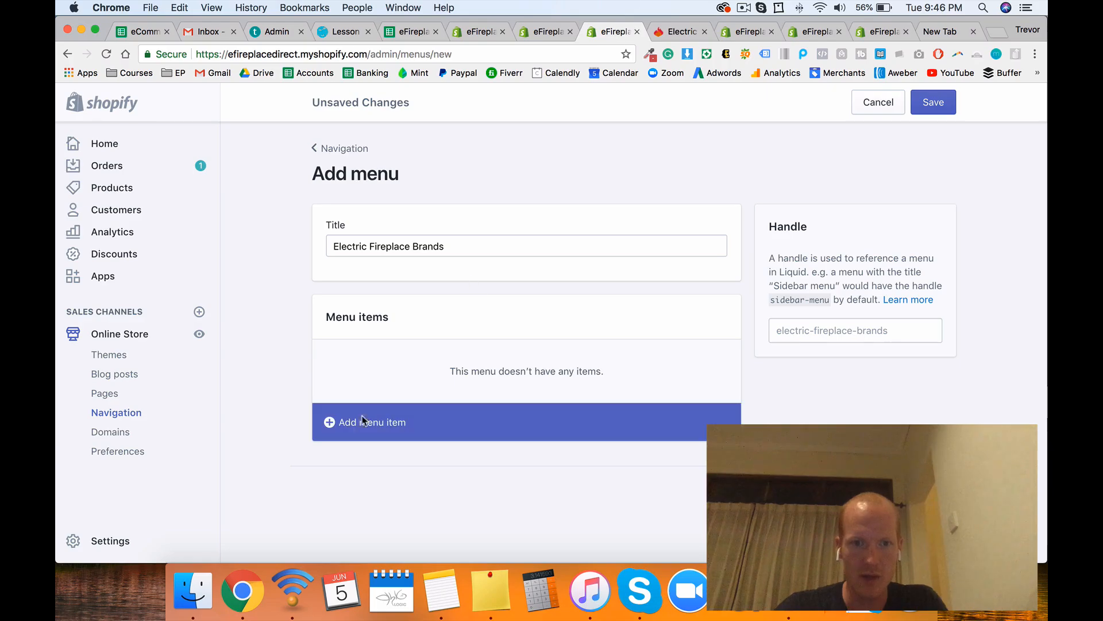
pyautogui.click(390, 376)
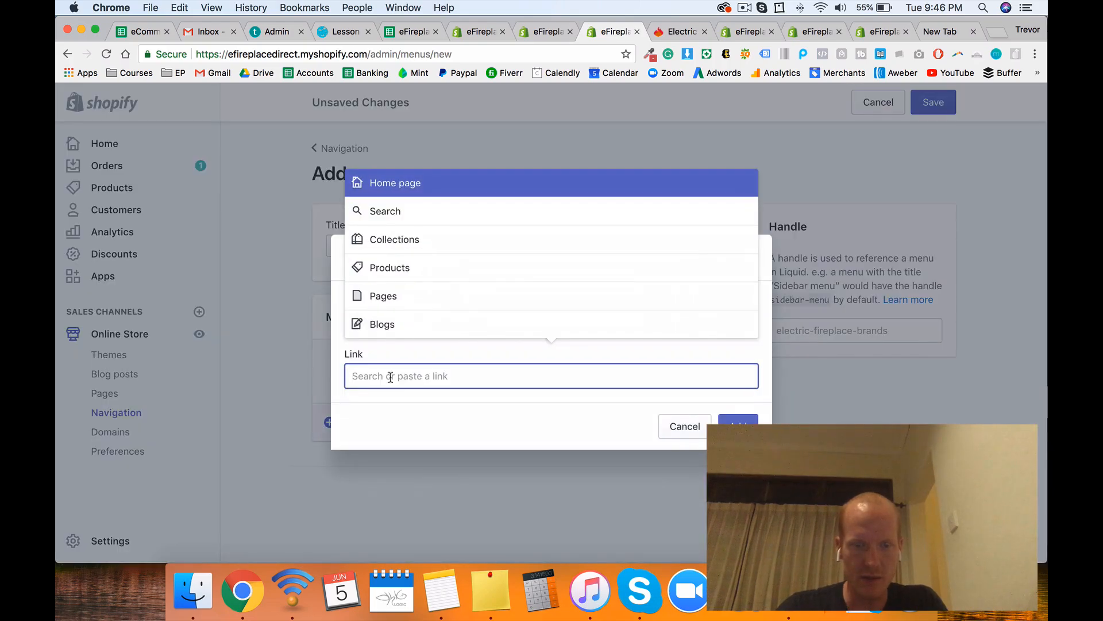
pyautogui.write('amantii')
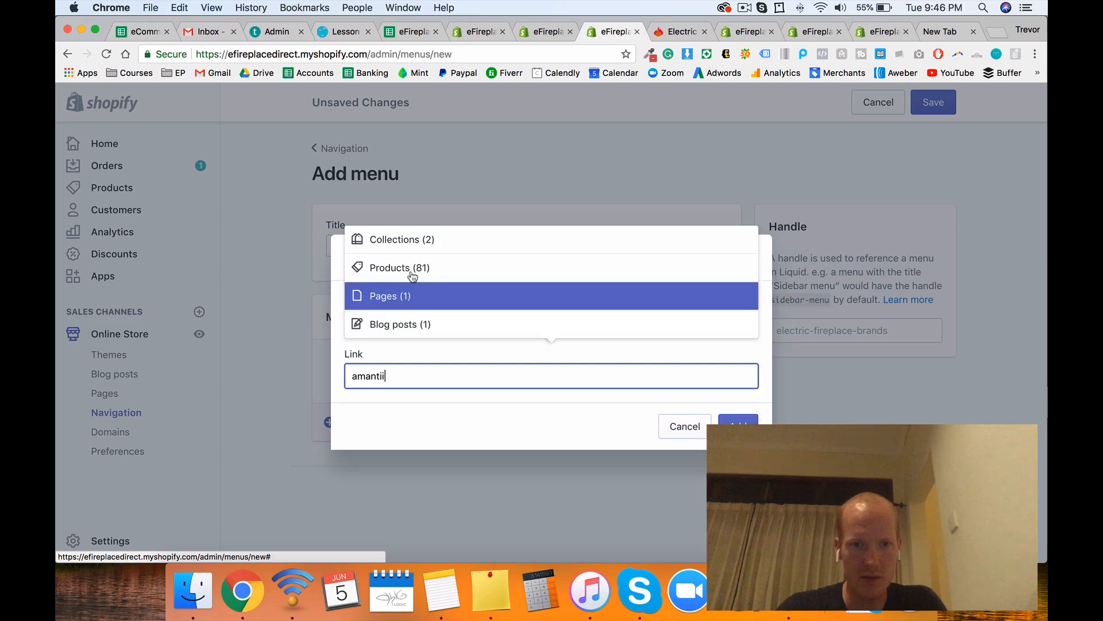
pyautogui.click(413, 240)
pyautogui.click(406, 307)
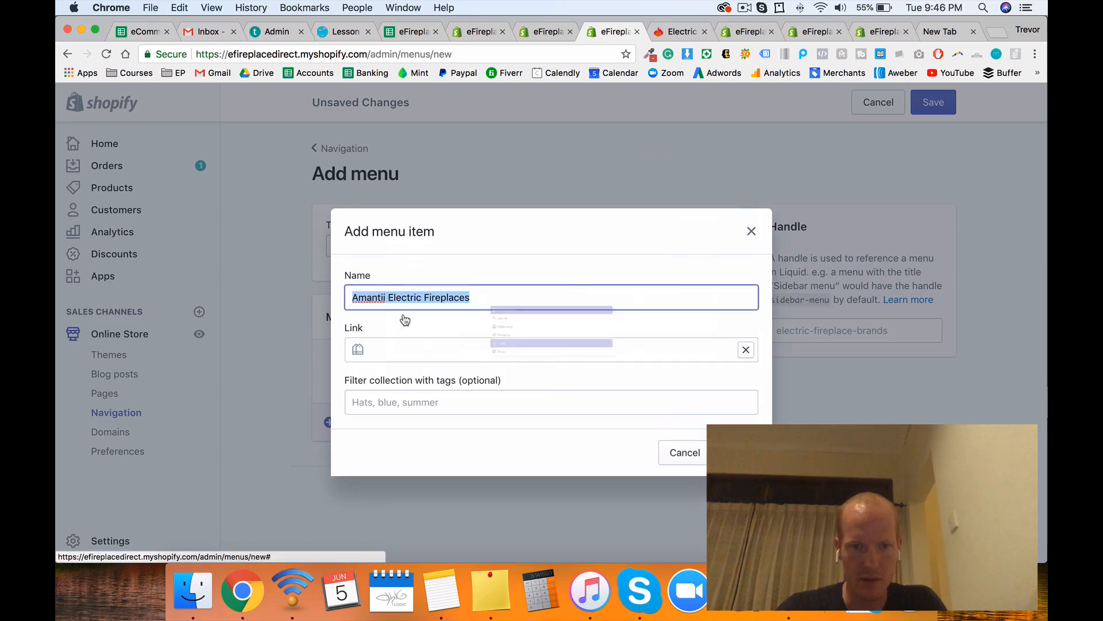
pyautogui.press('Return')
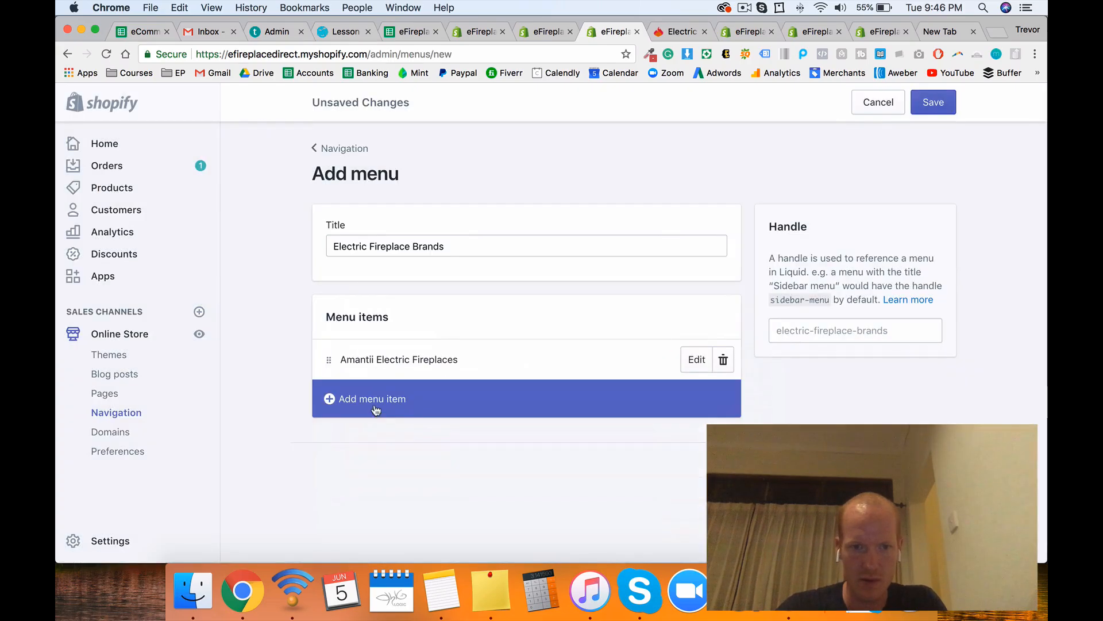
pyautogui.click(377, 406)
pyautogui.click(409, 378)
pyautogui.write('remii')
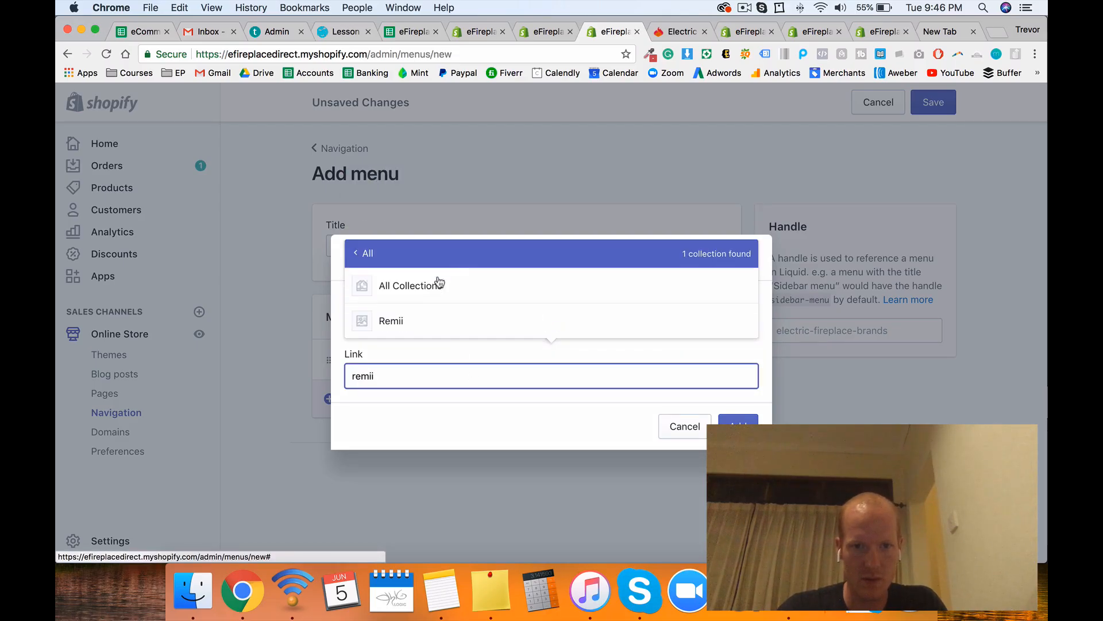
pyautogui.click(426, 320)
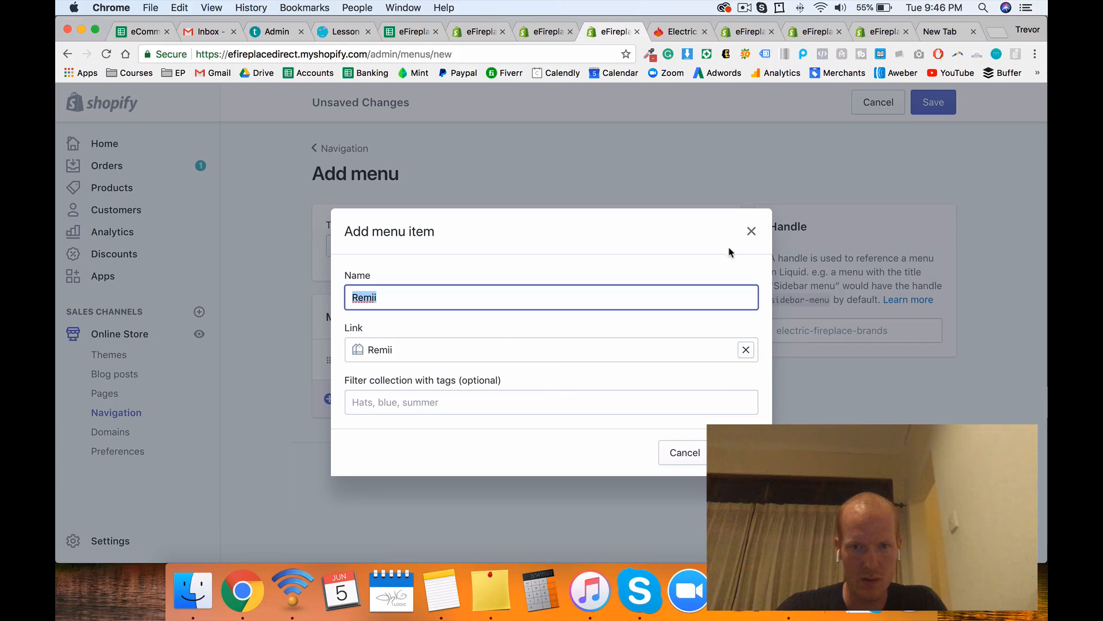
pyautogui.click(751, 235)
# Step: Retitle the Remii collection as Remii Electric Fireplaces, reusing the product tag text from its conditions
pyautogui.click(477, 34)
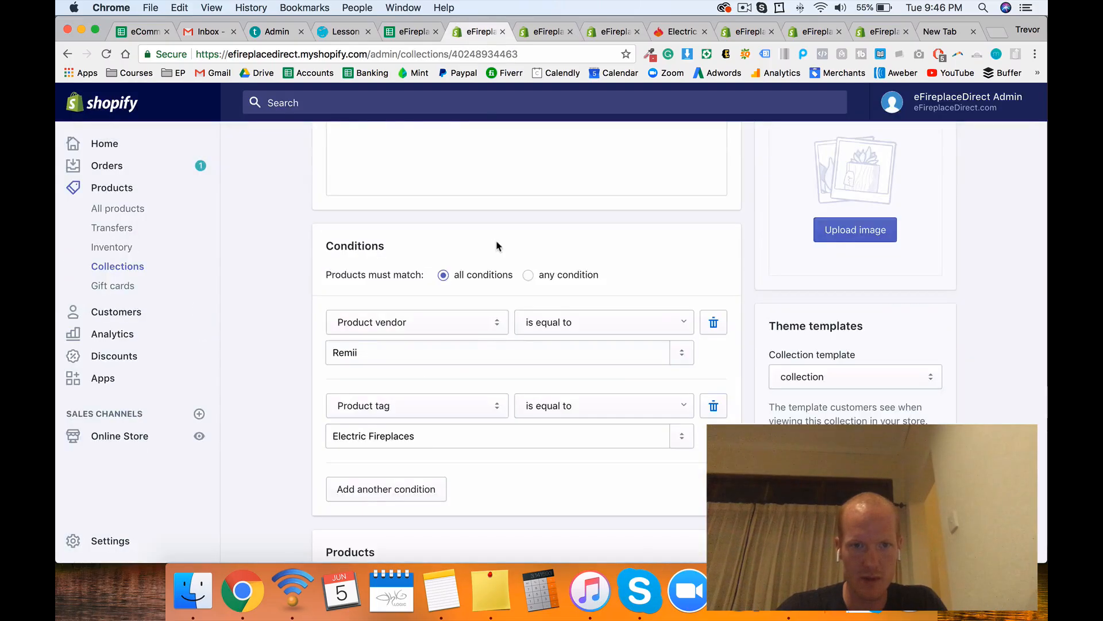
pyautogui.scroll(5, 499, 247)
pyautogui.scroll(-7, 382, 254)
pyautogui.tripleClick(404, 334)
pyautogui.press('super+c')
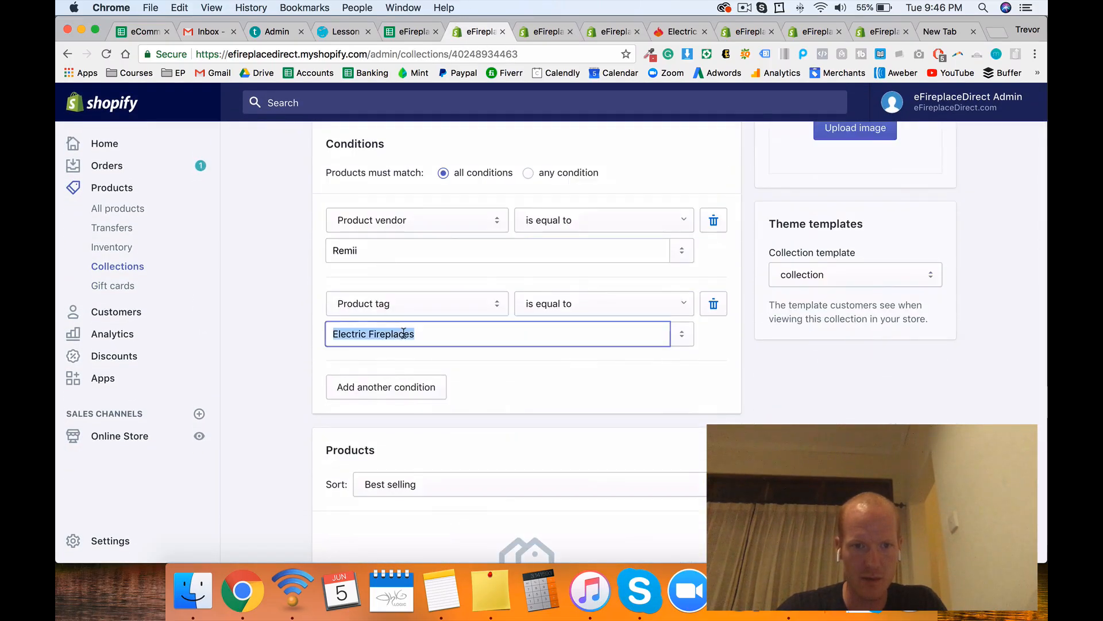
pyautogui.scroll(2, 403, 333)
pyautogui.scroll(5, 403, 333)
pyautogui.click(333, 267)
pyautogui.press('BackSpace')
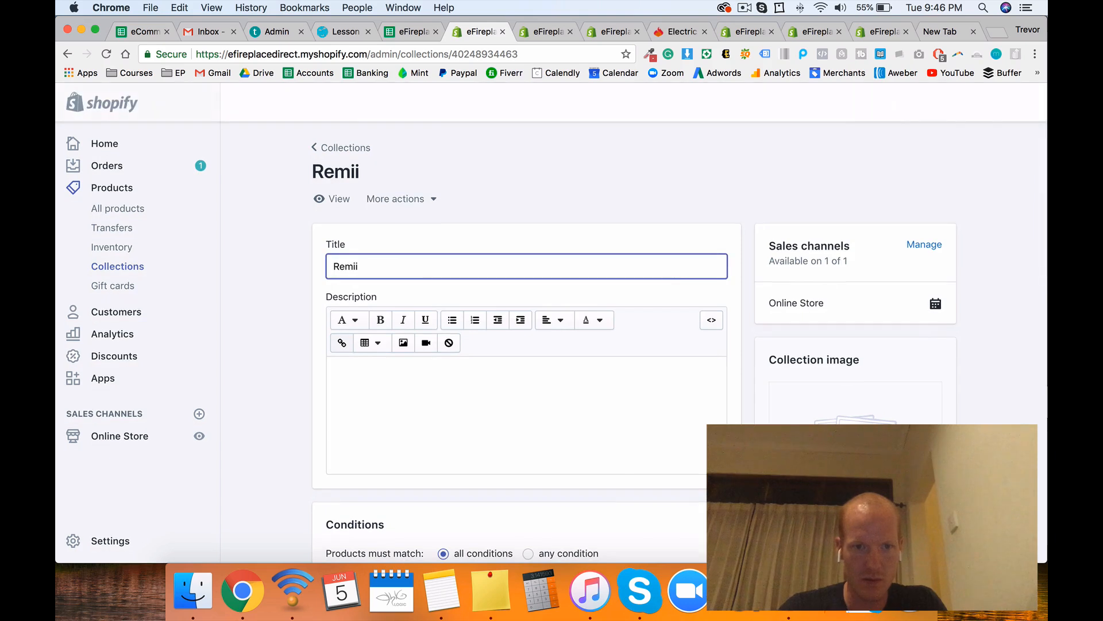
pyautogui.press('super+v')
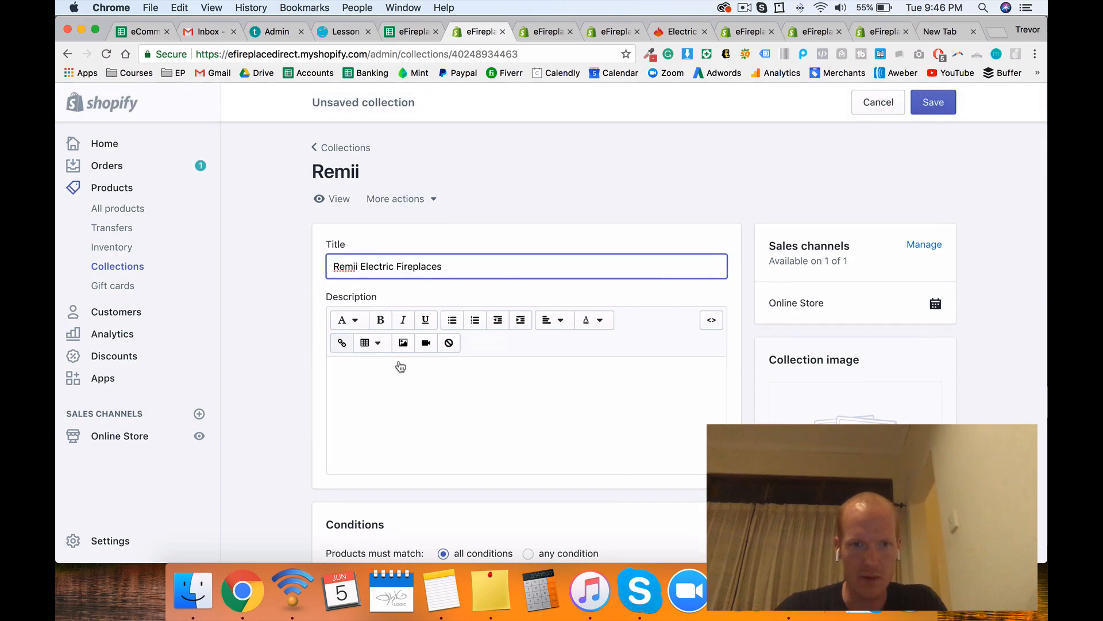
# Step: Extend the Remii collection's URL handle to remii-Electric Fireplaces, disable the URL redirect, and save the collection
pyautogui.scroll(-10, 400, 366)
pyautogui.click(678, 439)
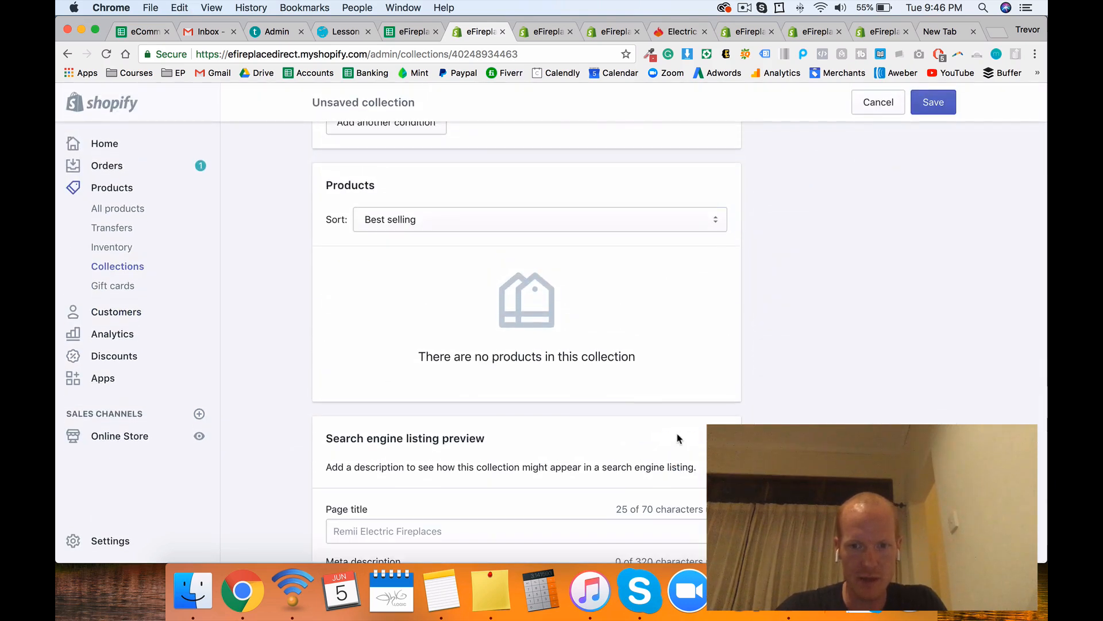
pyautogui.scroll(-5, 678, 439)
pyautogui.click(626, 458)
pyautogui.write('-')
pyautogui.press('super+v')
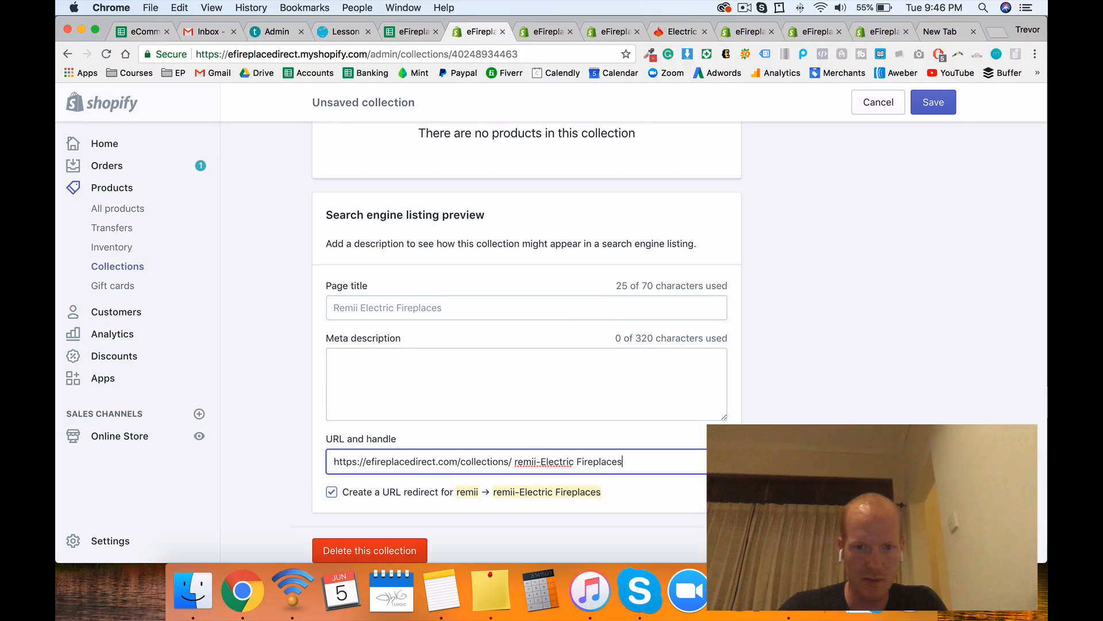
pyautogui.click(418, 494)
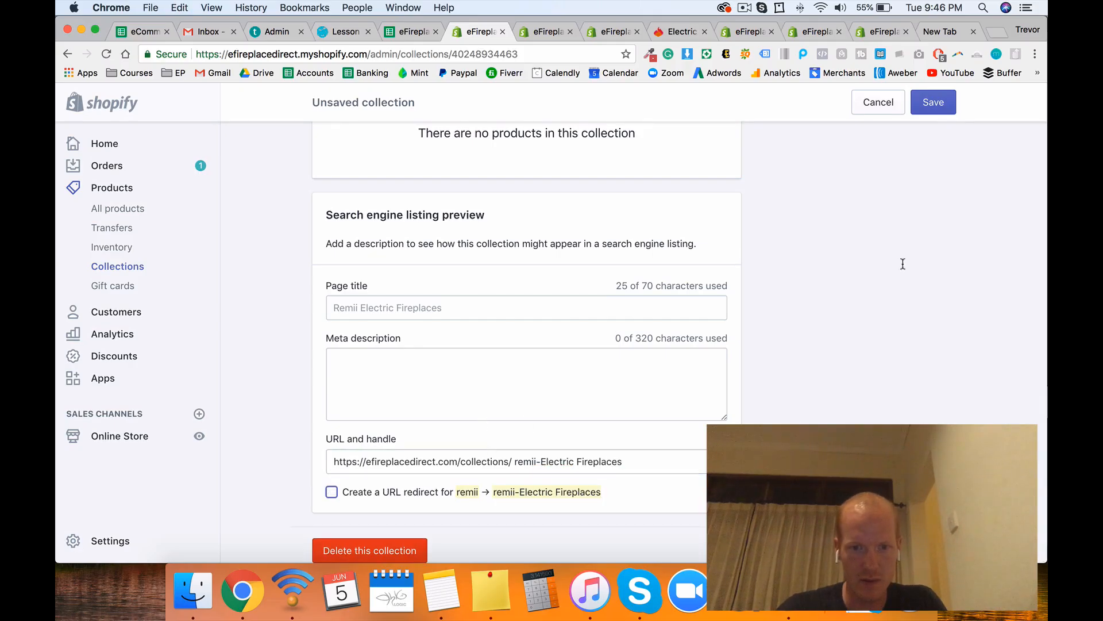
pyautogui.click(938, 107)
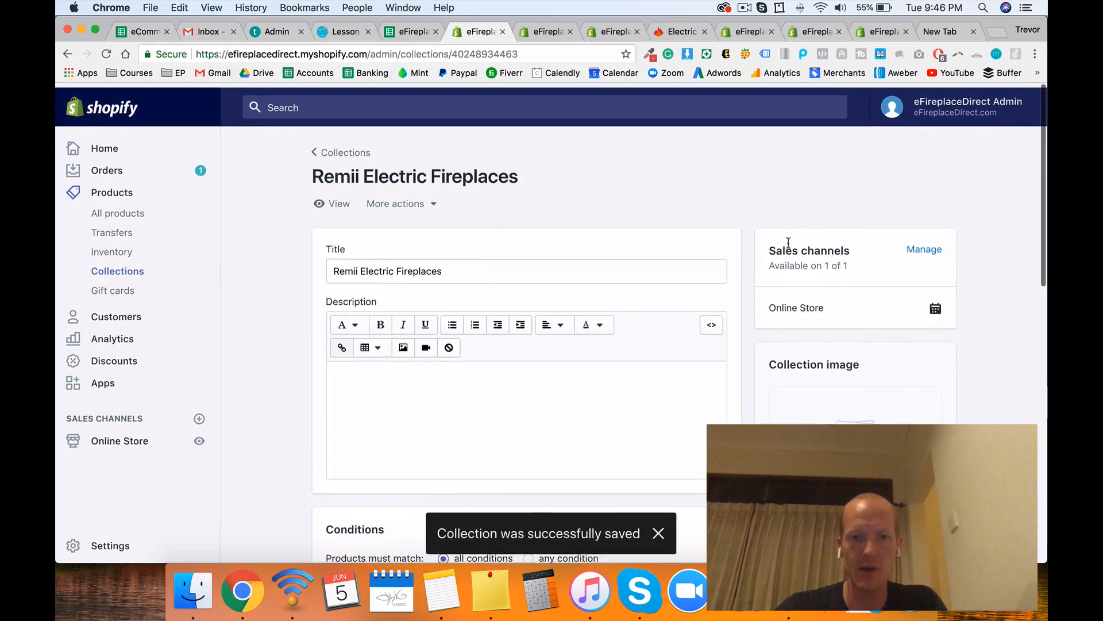
# Step: Add the Remii Electric Fireplaces collection as a menu item to the Electric Fireplace Brands menu and save the menu
pyautogui.click(606, 32)
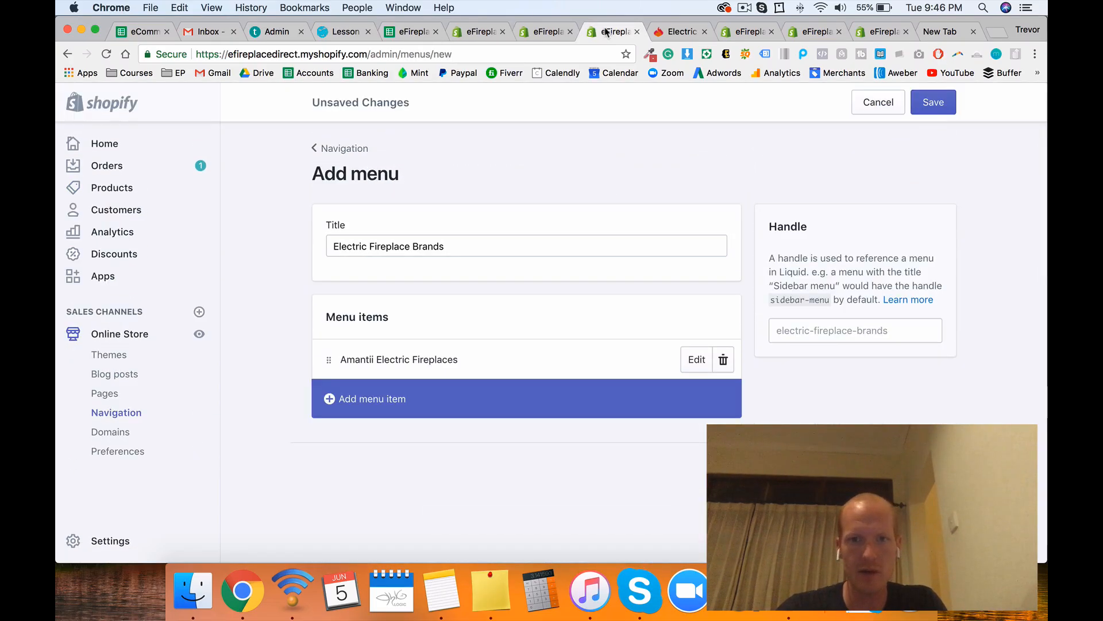
pyautogui.click(430, 407)
pyautogui.click(414, 368)
pyautogui.write('remii')
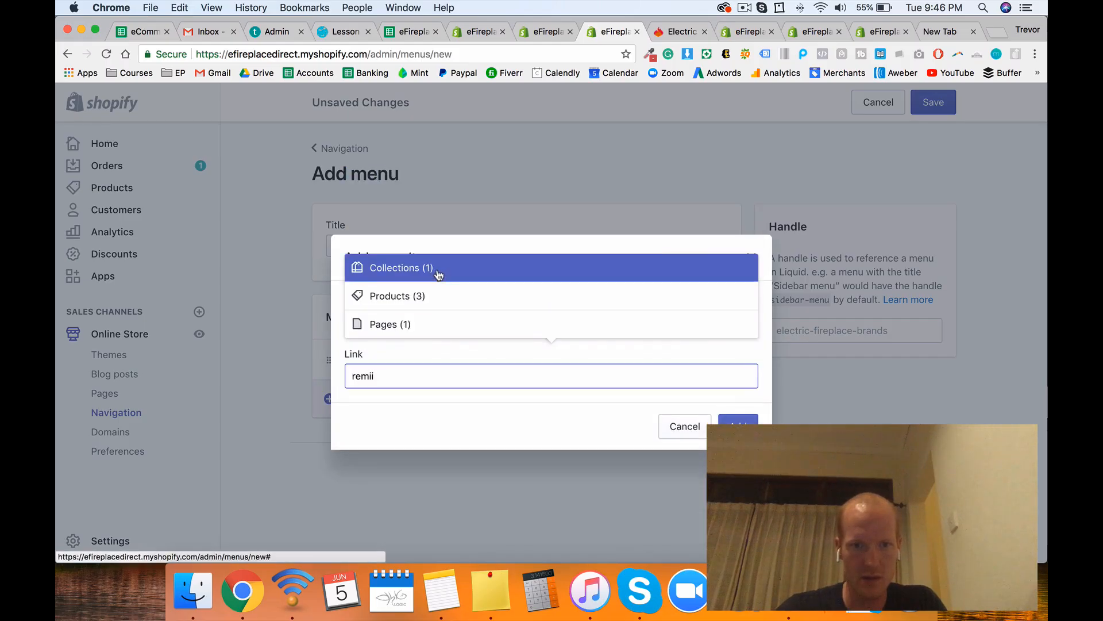
pyautogui.click(436, 273)
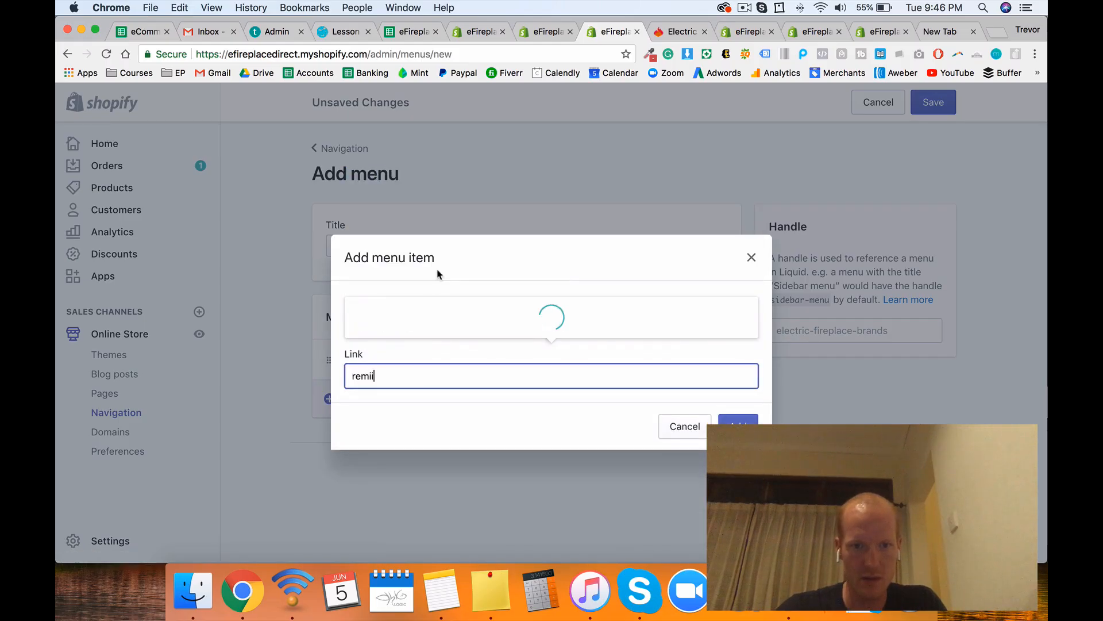
pyautogui.click(426, 320)
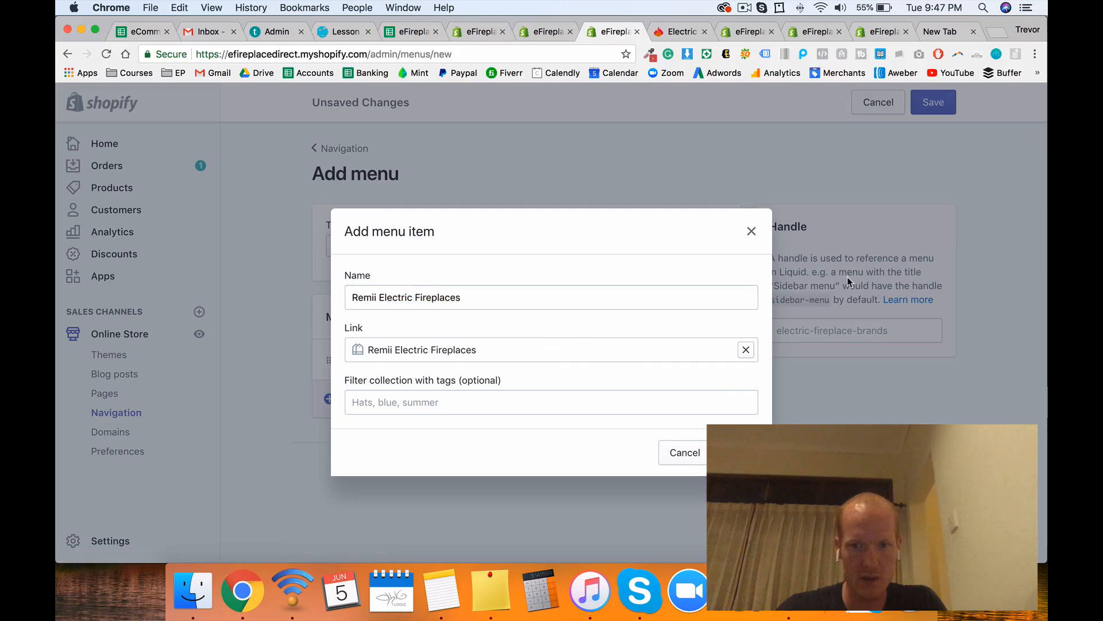
pyautogui.click(736, 452)
pyautogui.click(934, 102)
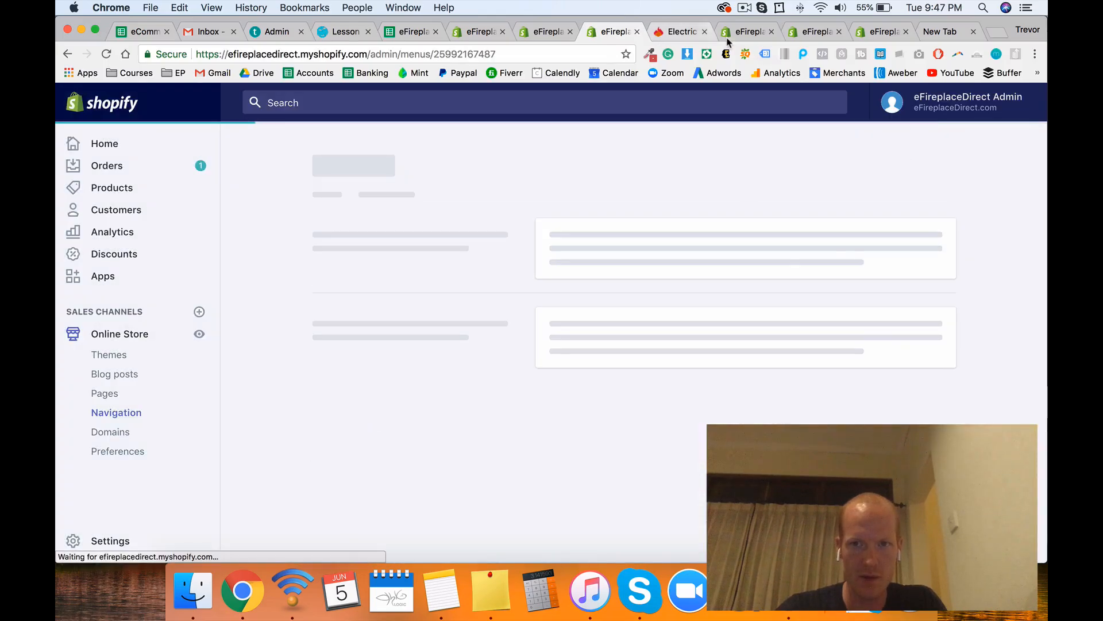
# Step: Assign the Electric Fireplace Brands menu to Megamenu 2's second submenu in the theme editor and preview the Electric Fireplaces dropdown
pyautogui.click(738, 34)
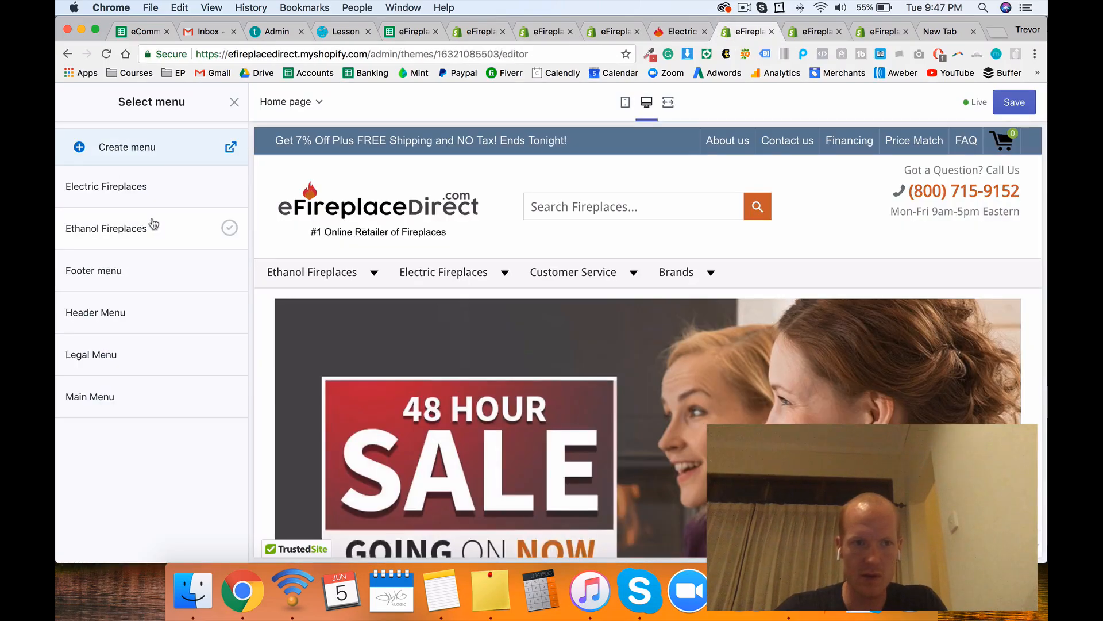
pyautogui.click(80, 151)
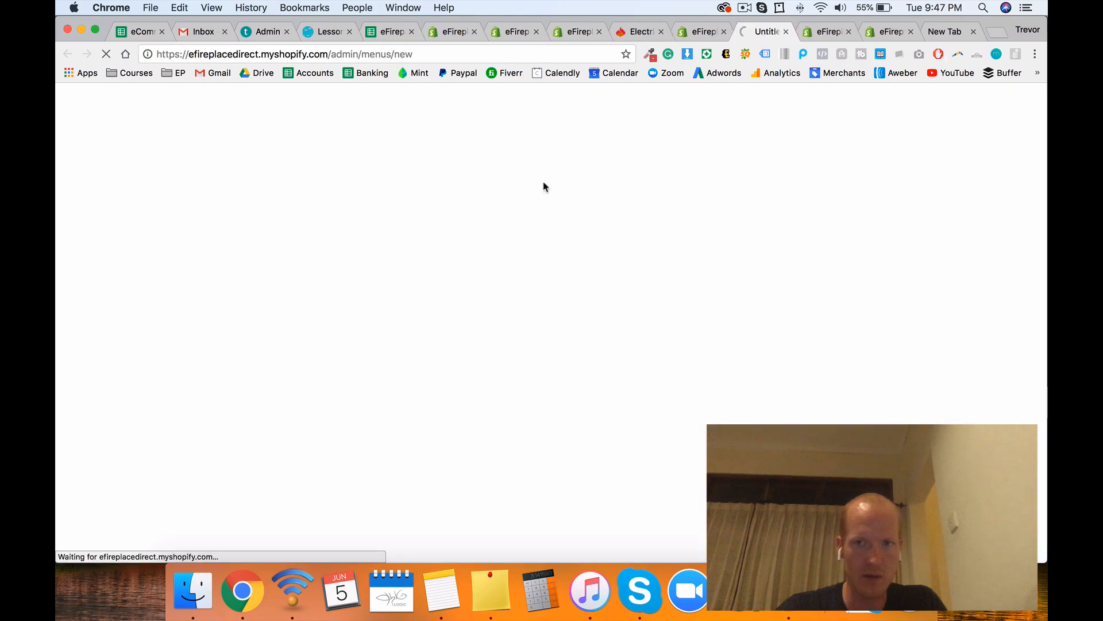
pyautogui.click(786, 32)
pyautogui.click(226, 109)
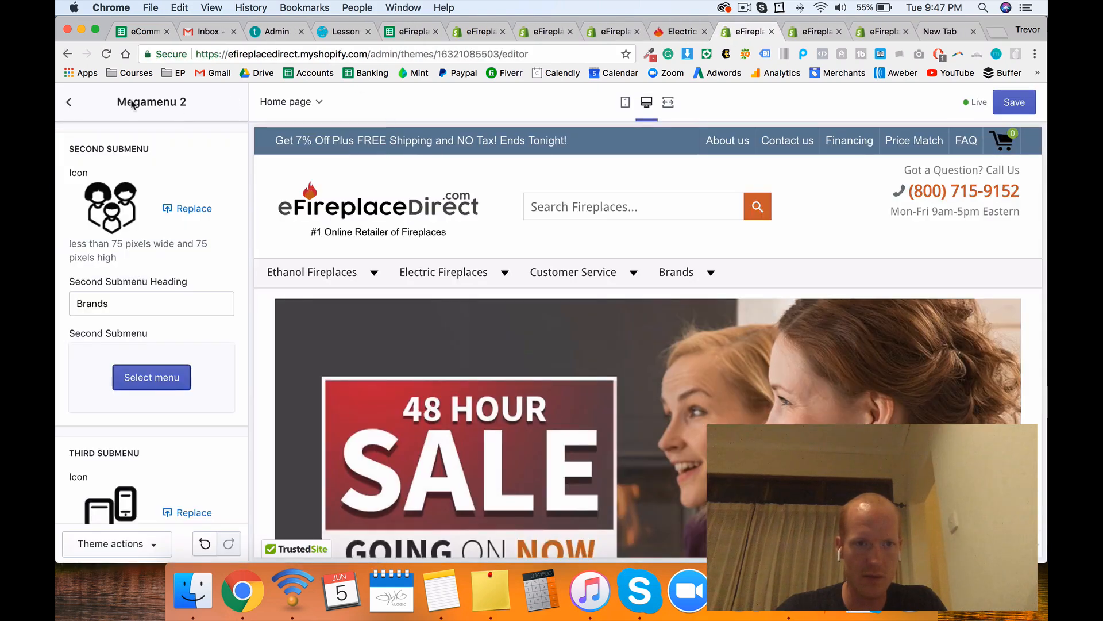
pyautogui.click(142, 390)
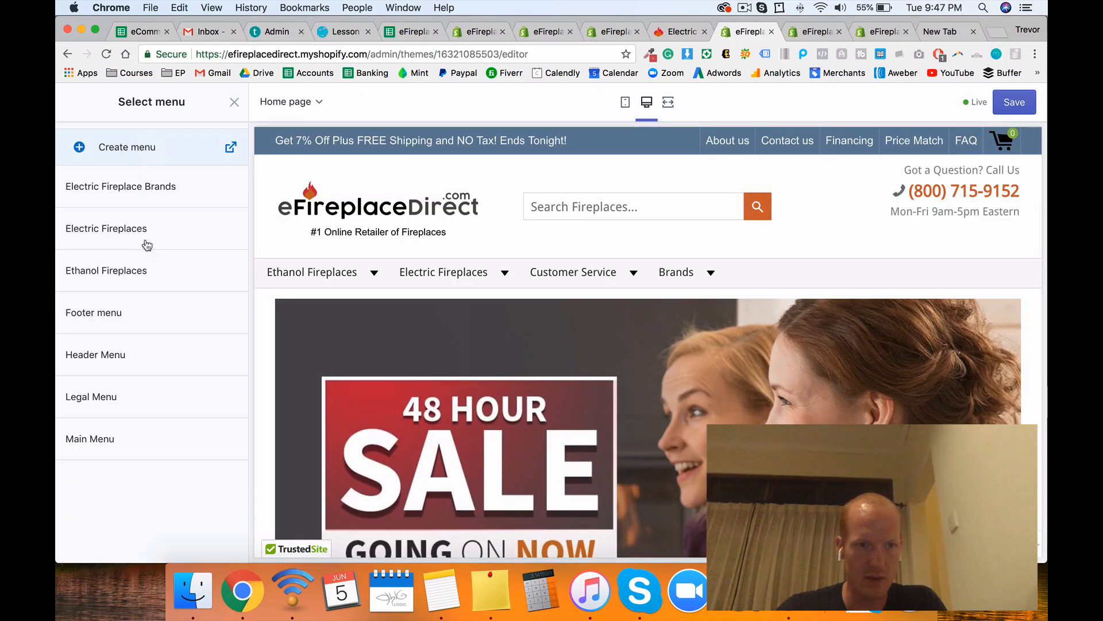
pyautogui.click(150, 183)
pyautogui.click(214, 541)
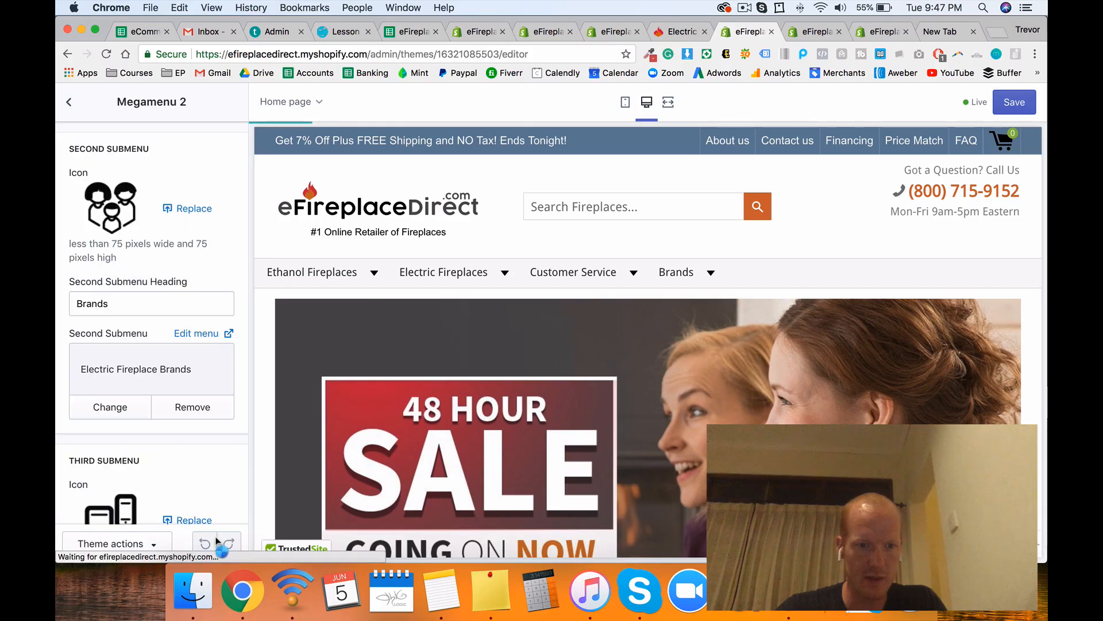
pyautogui.moveTo(437, 277)
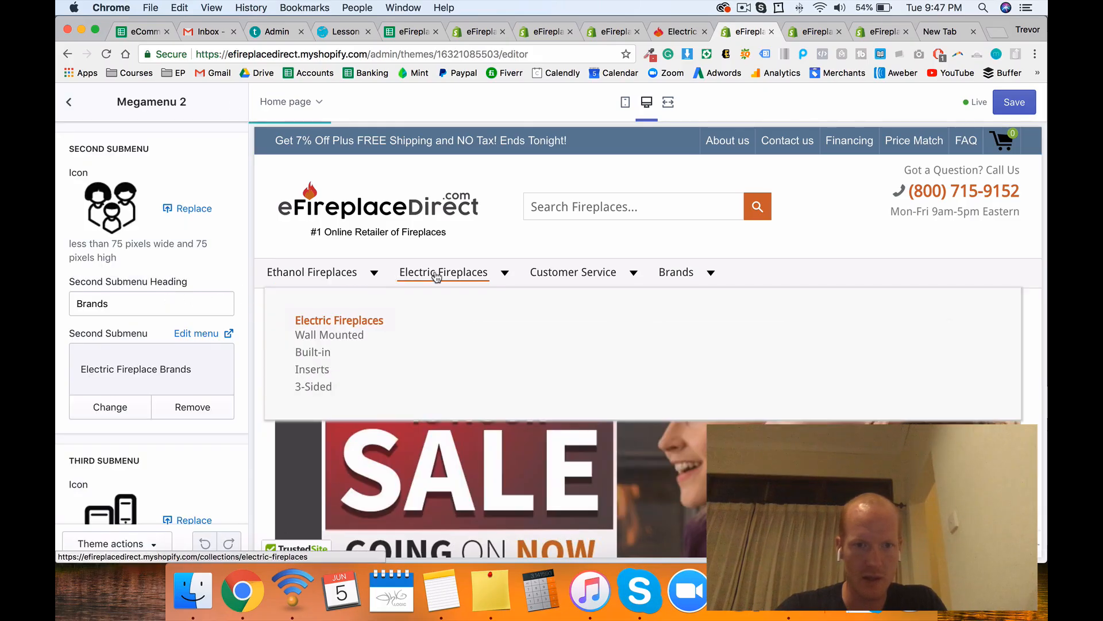
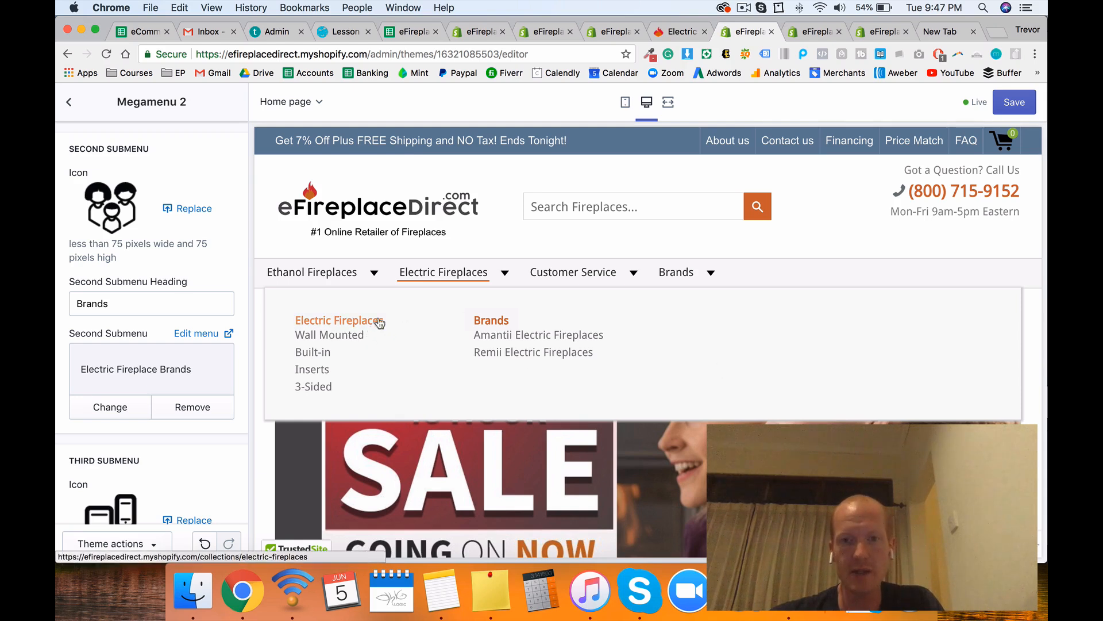
pyautogui.click(744, 7)
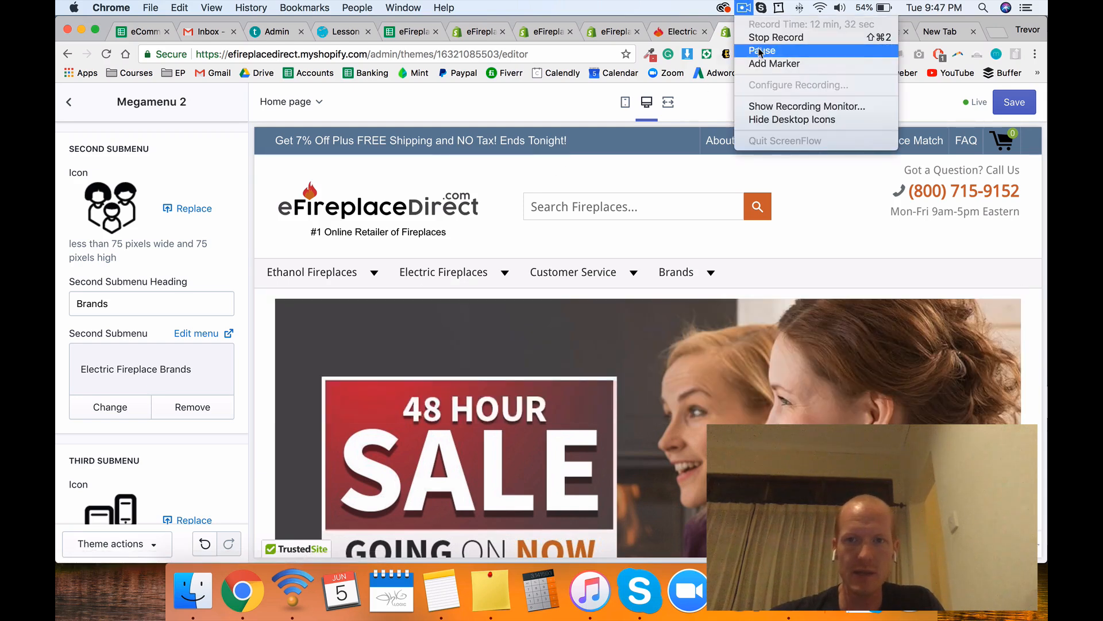
pyautogui.click(761, 51)
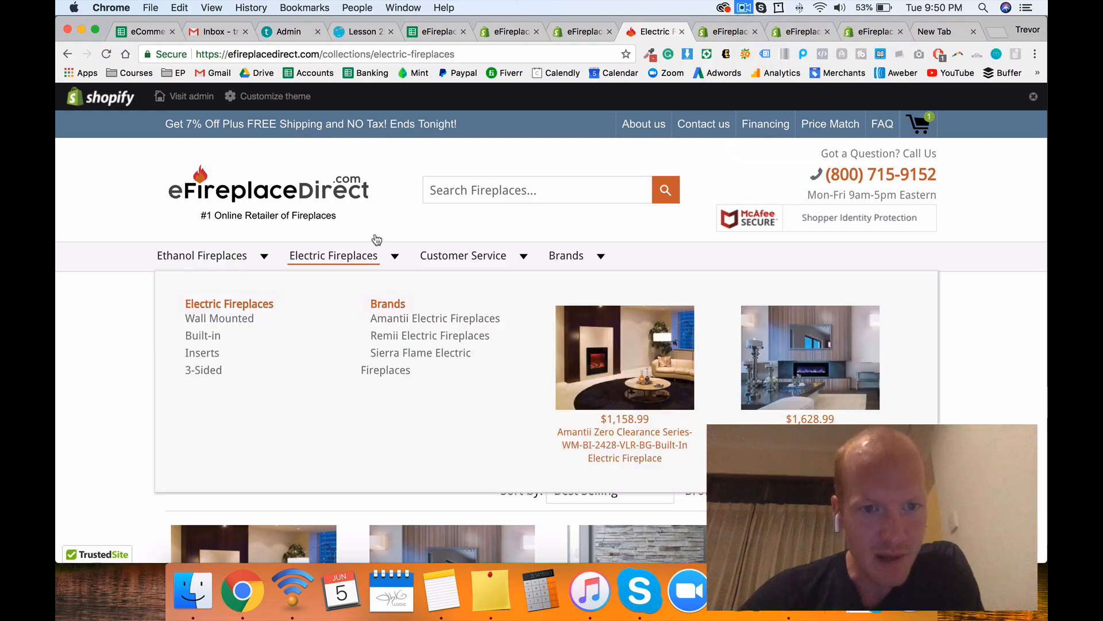
# Step: Check the storefront's Electric Fireplaces dropdown and open the Electric Fireplace Brands menu from the Navigation page in a separate browser tab
pyautogui.moveTo(345, 264)
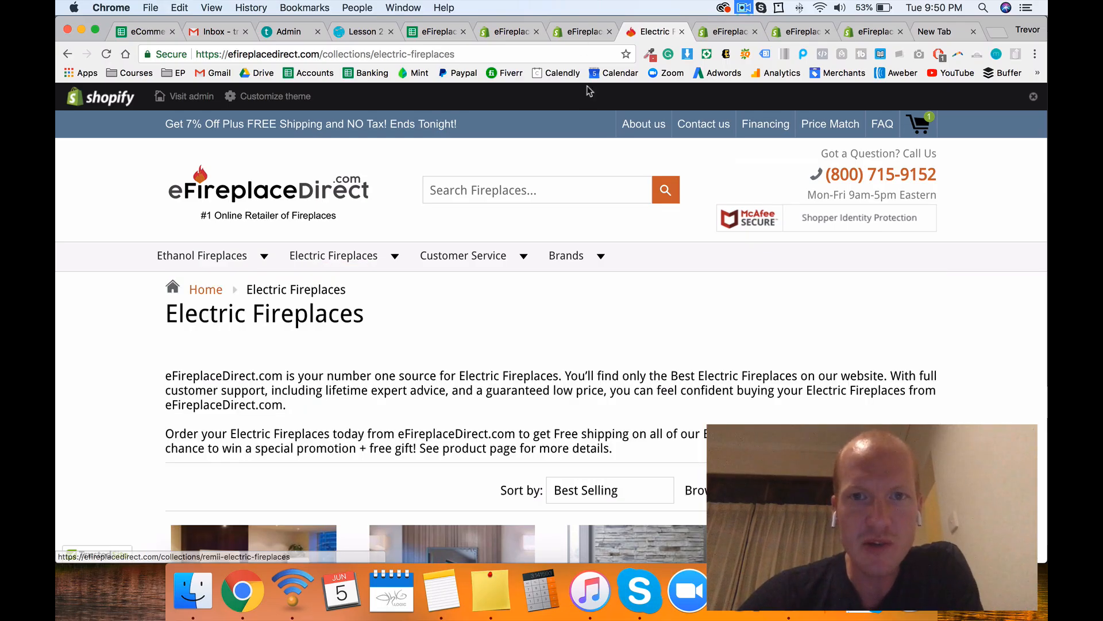
pyautogui.click(567, 31)
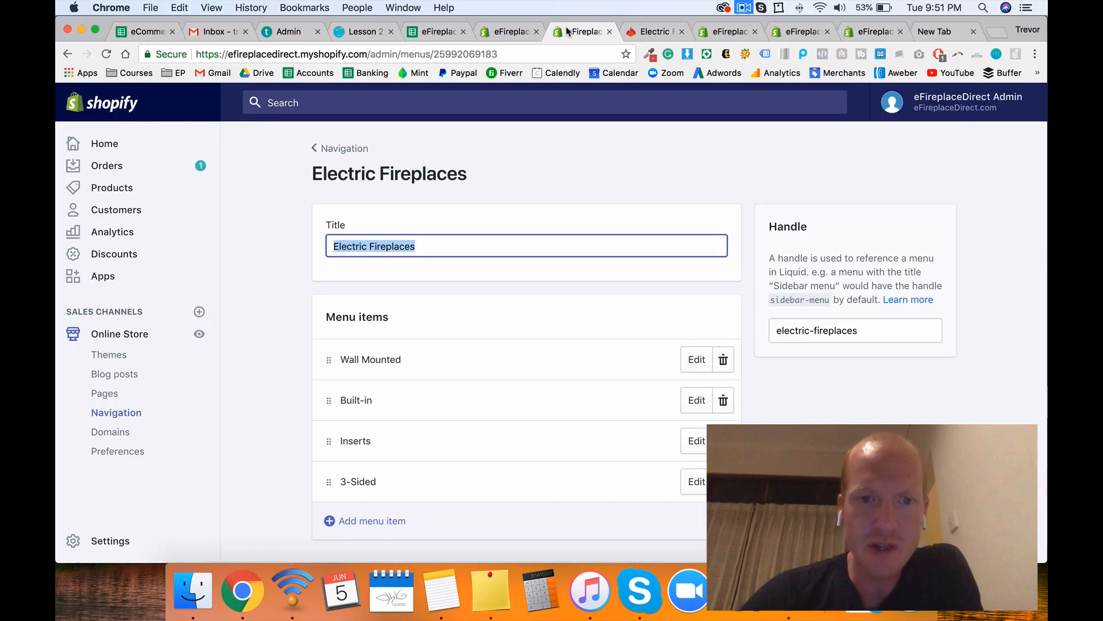
pyautogui.rightClick(356, 150)
pyautogui.click(431, 162)
pyautogui.click(747, 32)
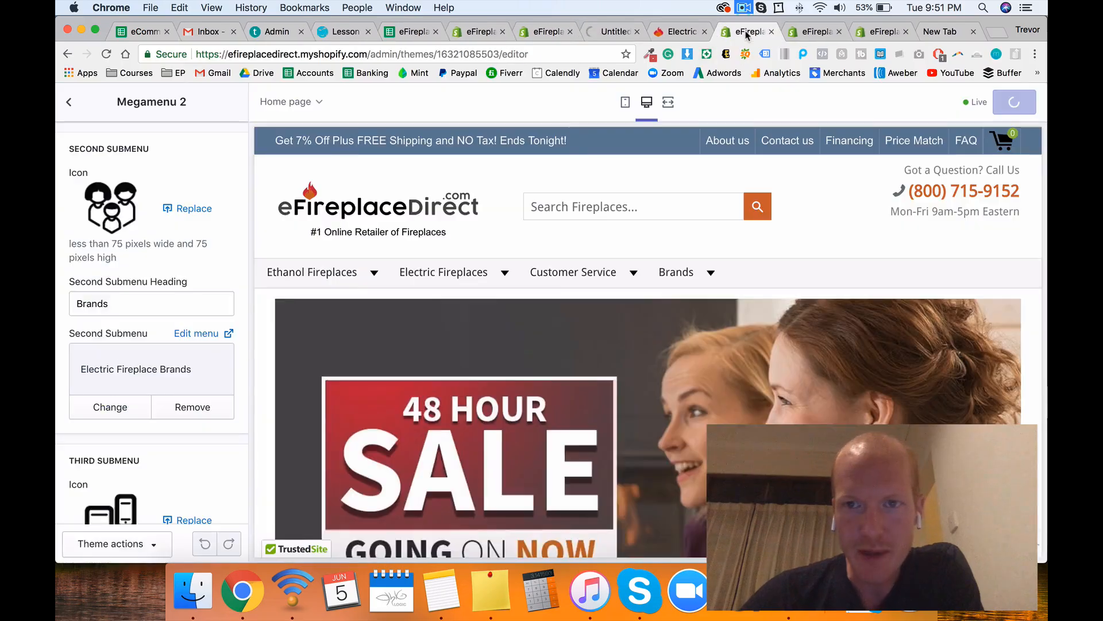
pyautogui.click(615, 31)
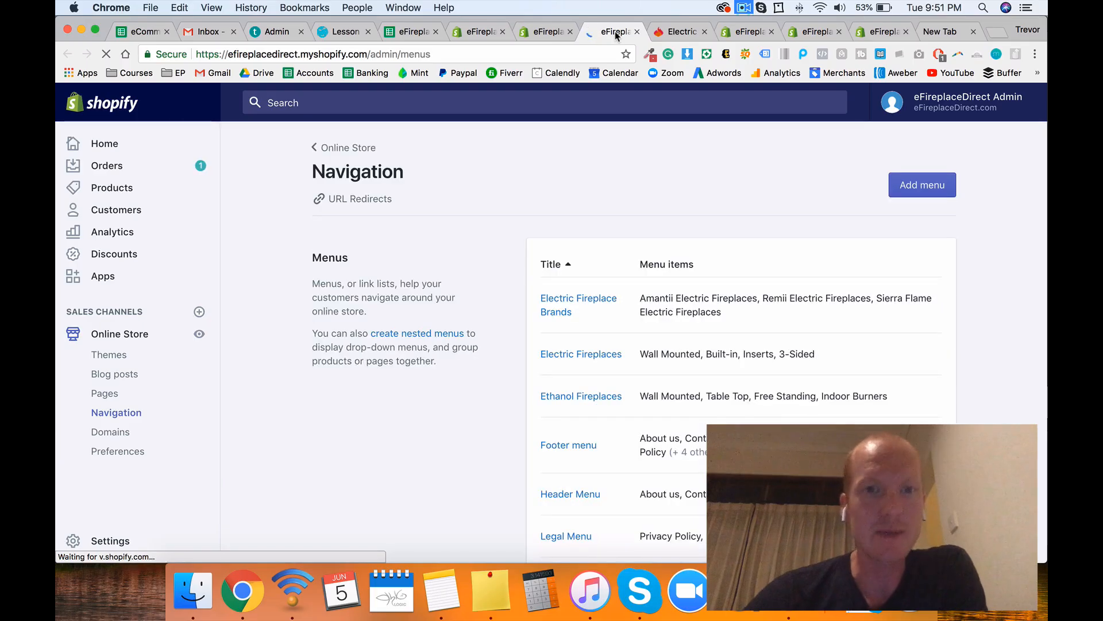
pyautogui.click(553, 303)
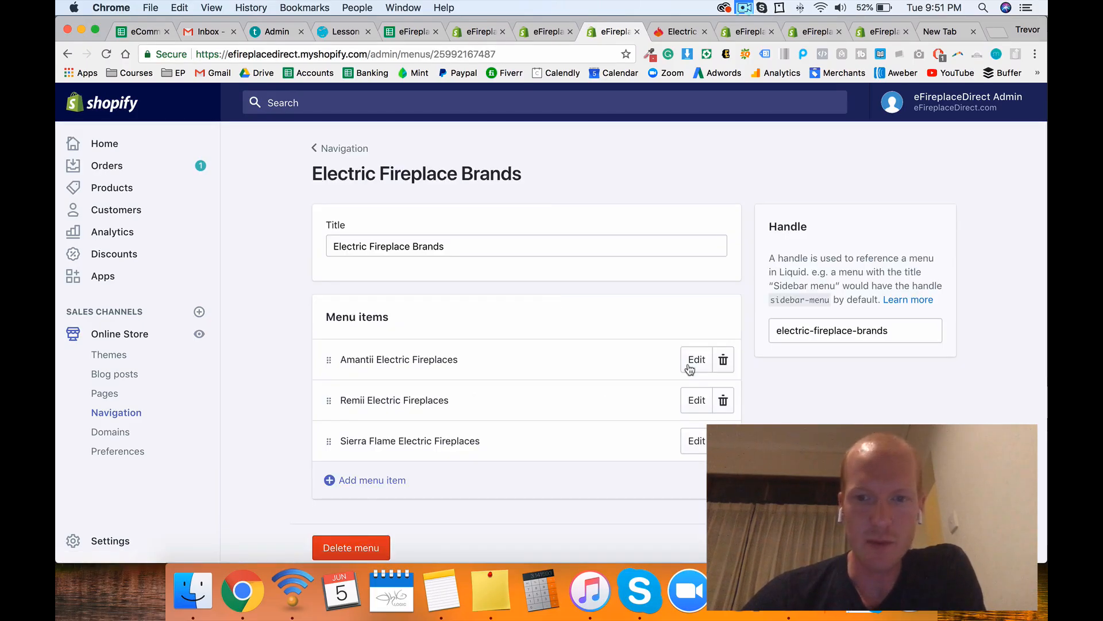
# Step: Rename the Amantii Electric Fireplaces and Remii Electric Fireplaces menu items to Amantii and Remii
pyautogui.click(694, 359)
pyautogui.moveTo(471, 297); pyautogui.dragTo(386, 297)
pyautogui.press('BackSpace')
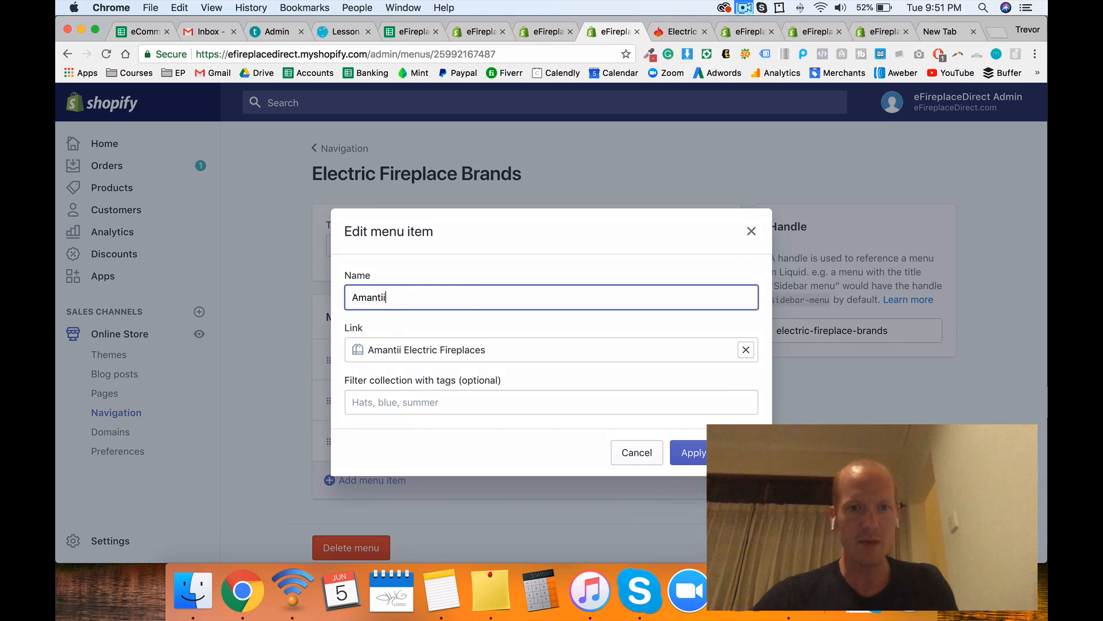
pyautogui.press('Return')
pyautogui.click(695, 399)
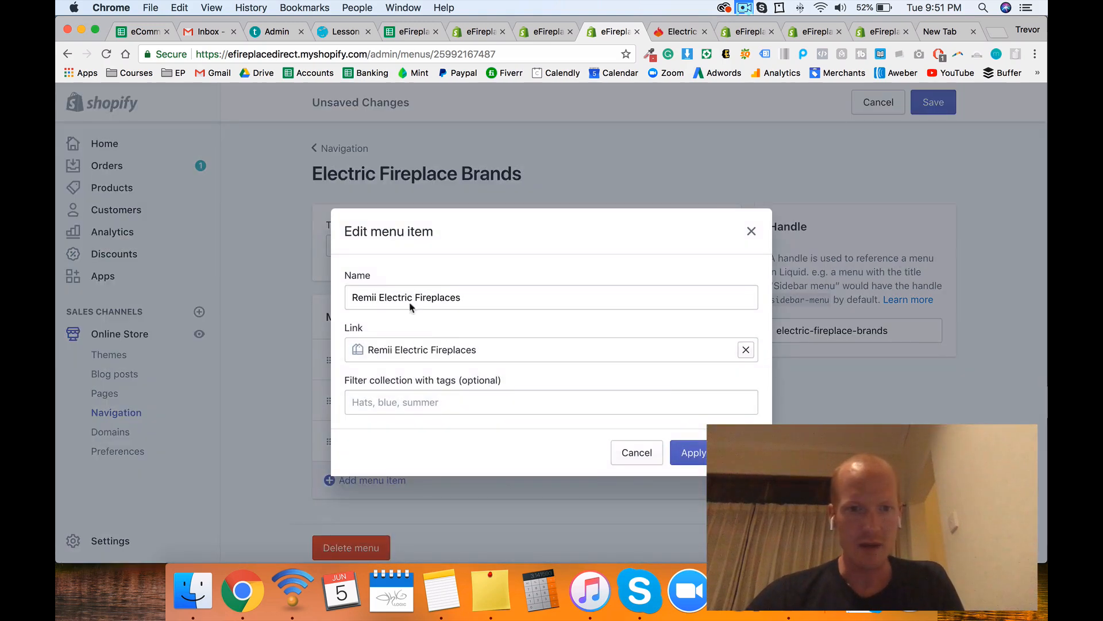
pyautogui.moveTo(380, 297); pyautogui.dragTo(462, 297)
pyautogui.press('BackSpace')
pyautogui.press('Return')
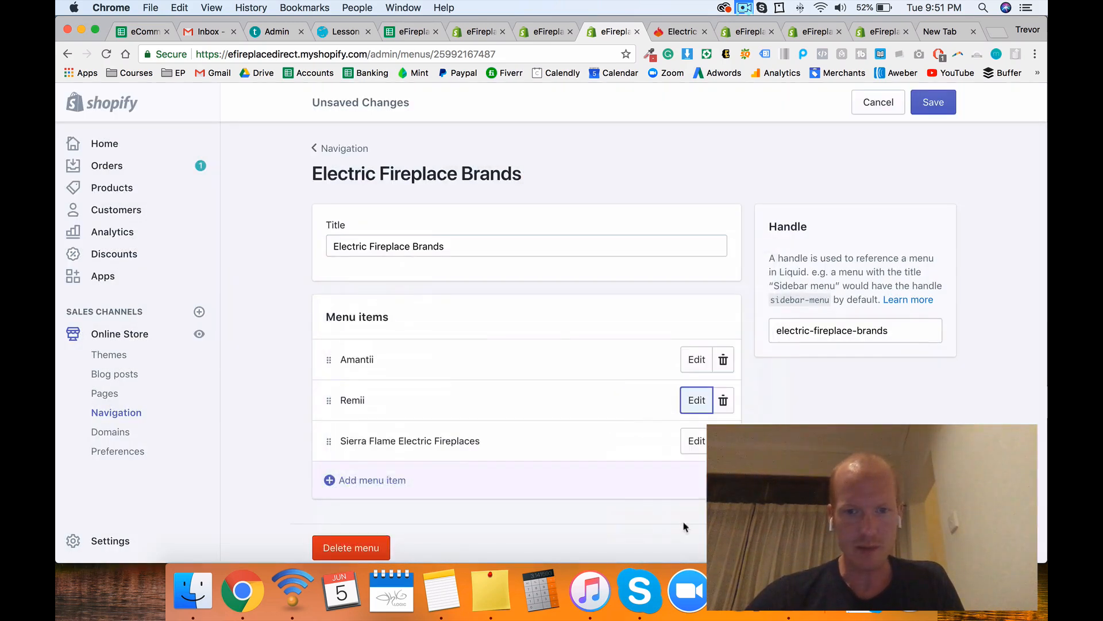
# Step: Rename the Sierra Flame Electric Fireplaces menu item to Sierra Flame and save the Electric Fireplace Brands menu
pyautogui.click(694, 441)
pyautogui.moveTo(411, 297); pyautogui.dragTo(494, 297)
pyautogui.press('BackSpace')
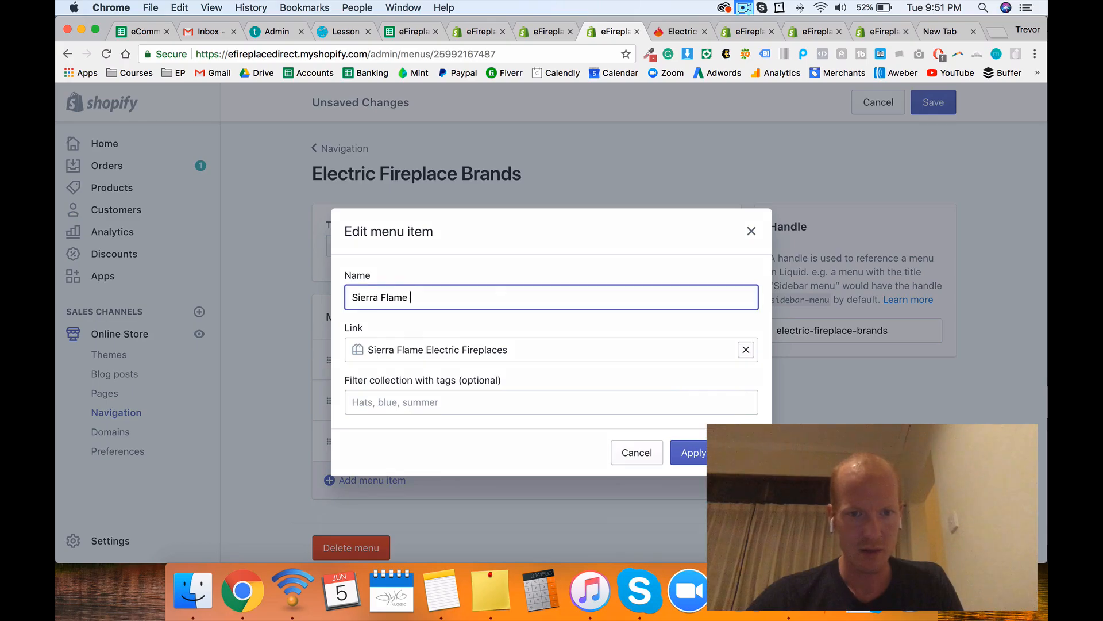
pyautogui.press('Return')
pyautogui.click(932, 104)
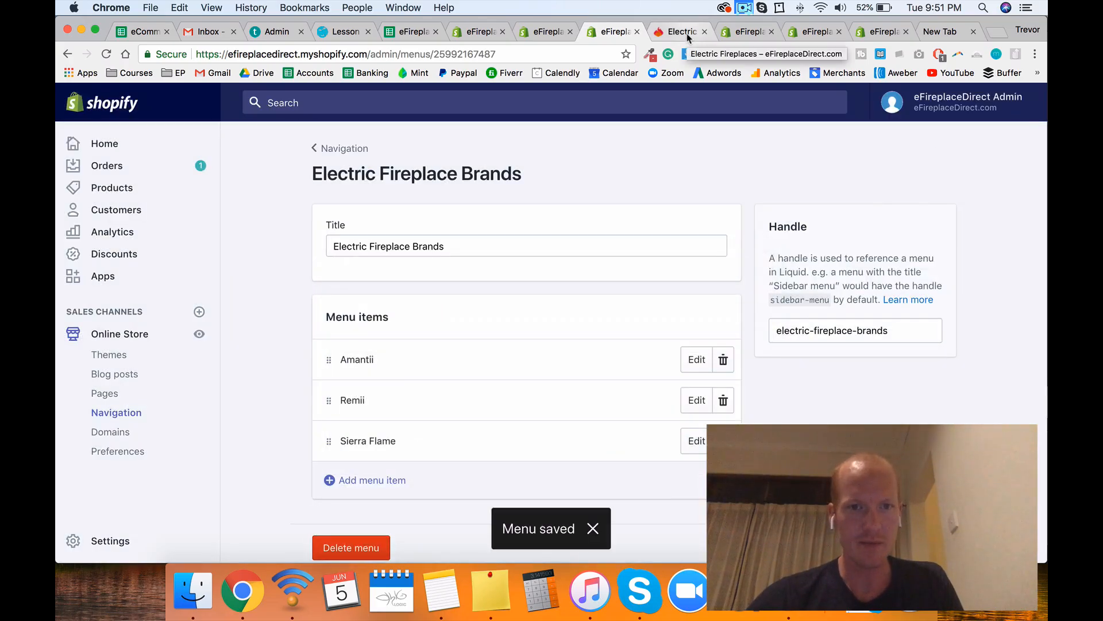
# Step: Check the Electric Fireplaces, Ethanol Fireplaces and Brands dropdowns on the storefront
pyautogui.click(687, 34)
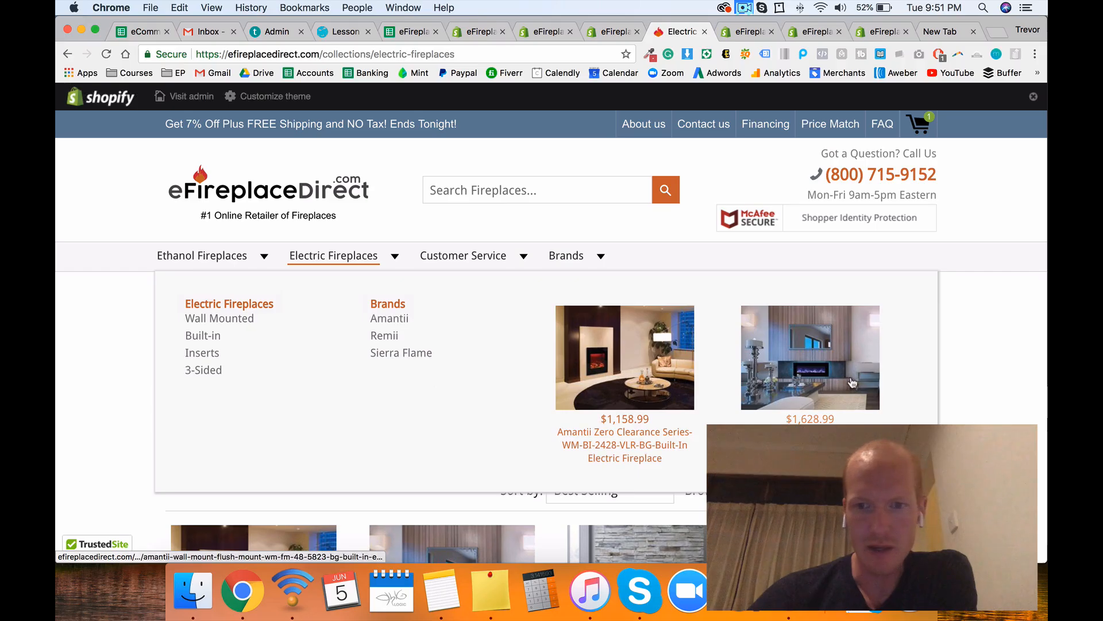
pyautogui.moveTo(221, 253)
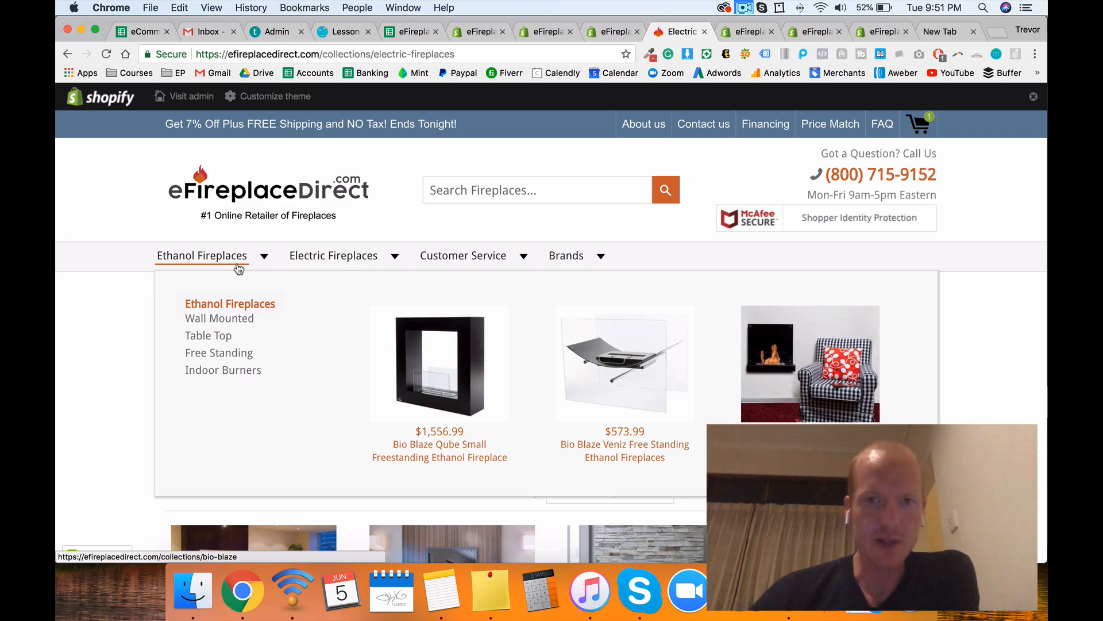
pyautogui.moveTo(569, 255)
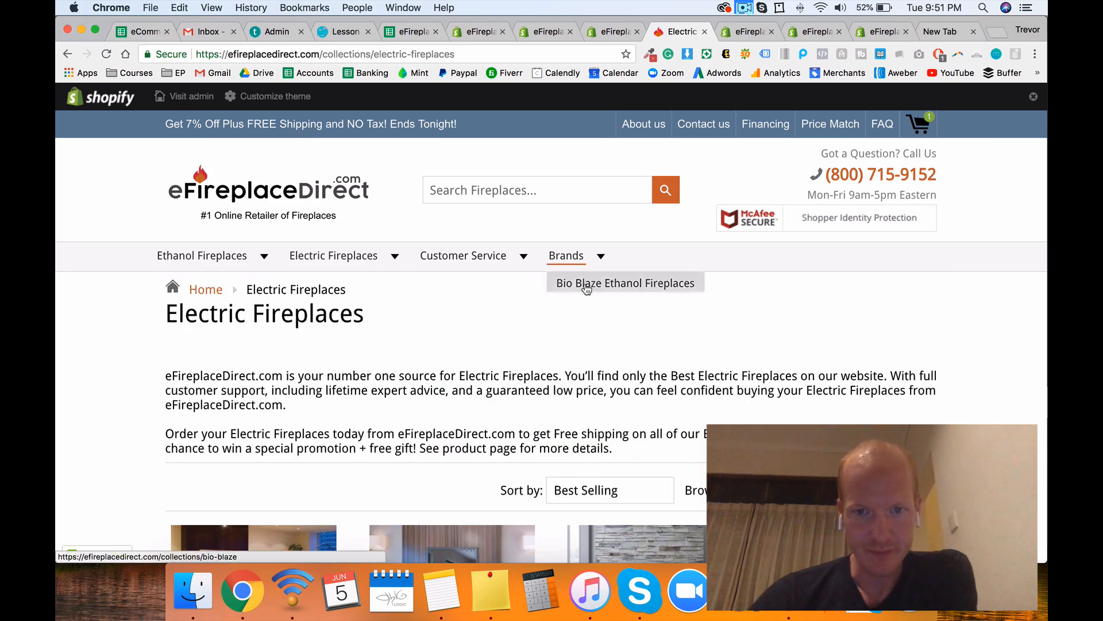
# Step: Open the Navigation page in a separate browser tab and bring up its list of menus
pyautogui.click(611, 33)
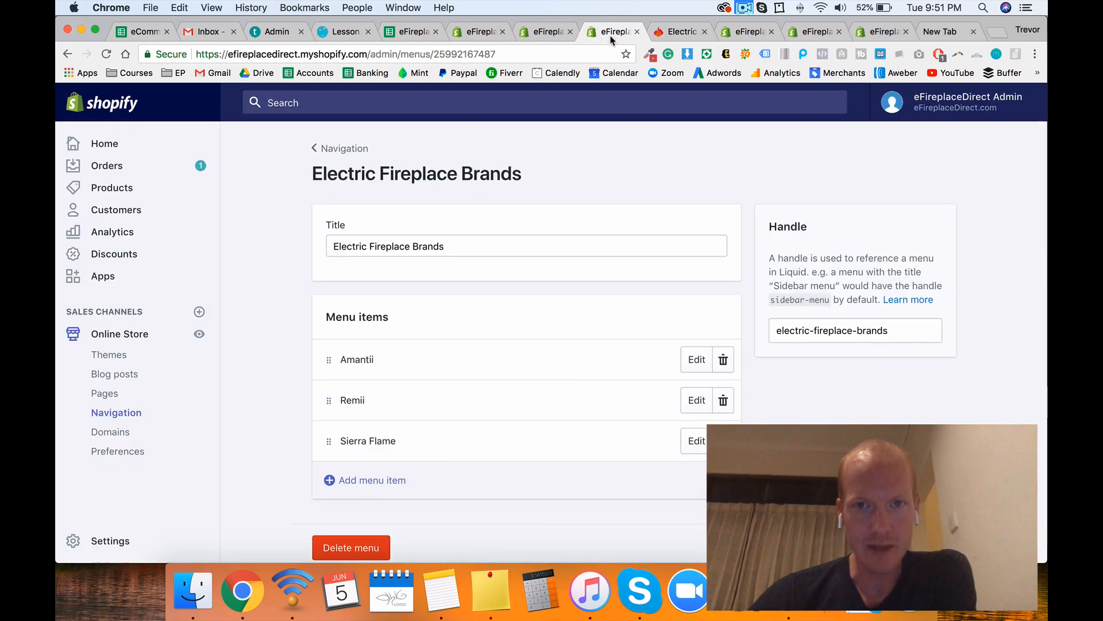
pyautogui.click(535, 33)
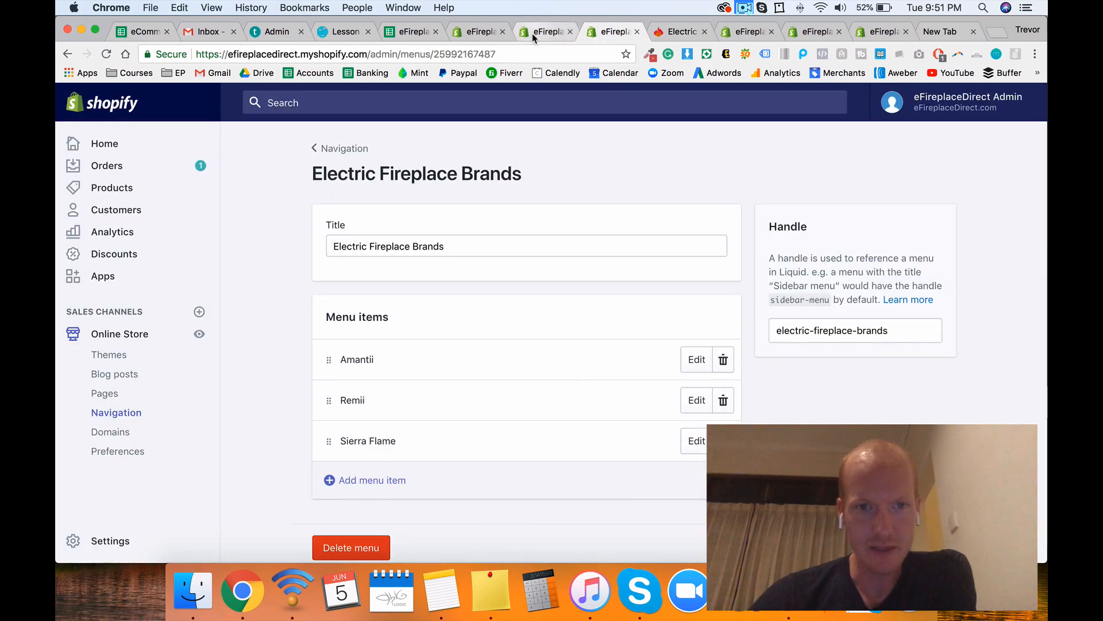
pyautogui.rightClick(338, 151)
pyautogui.click(368, 154)
pyautogui.click(634, 33)
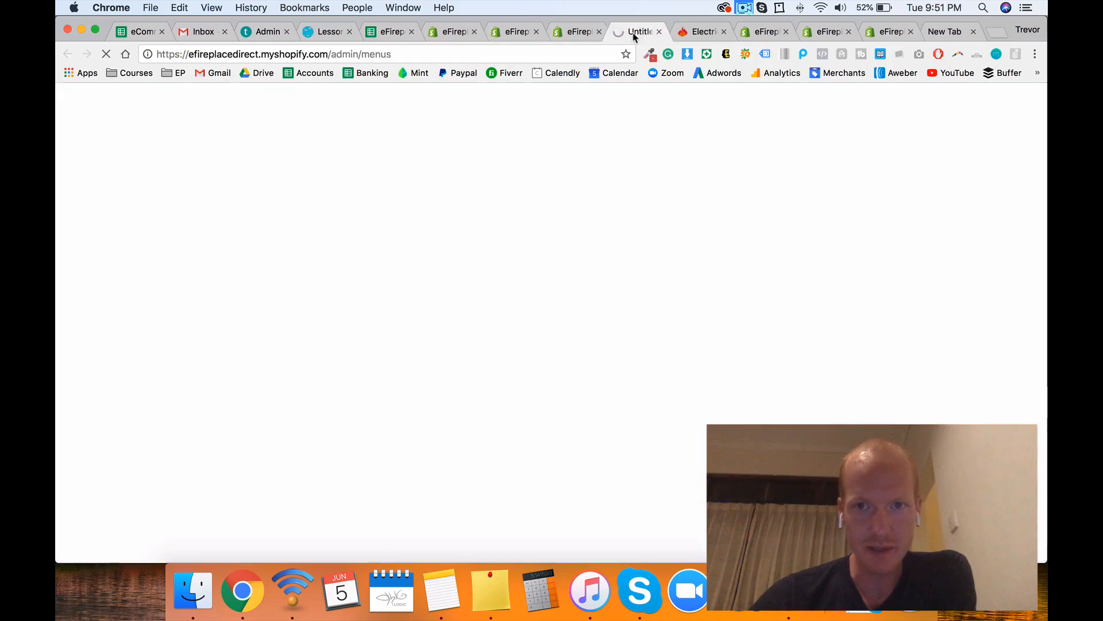
pyautogui.hotkey('ctrl', 'Tab')
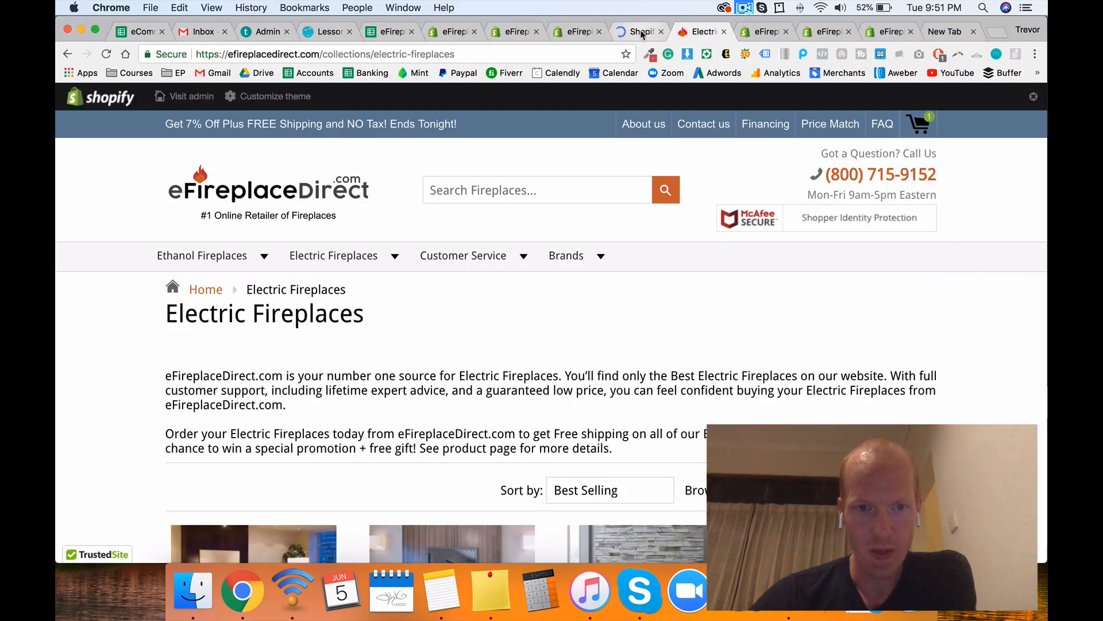
pyautogui.click(641, 34)
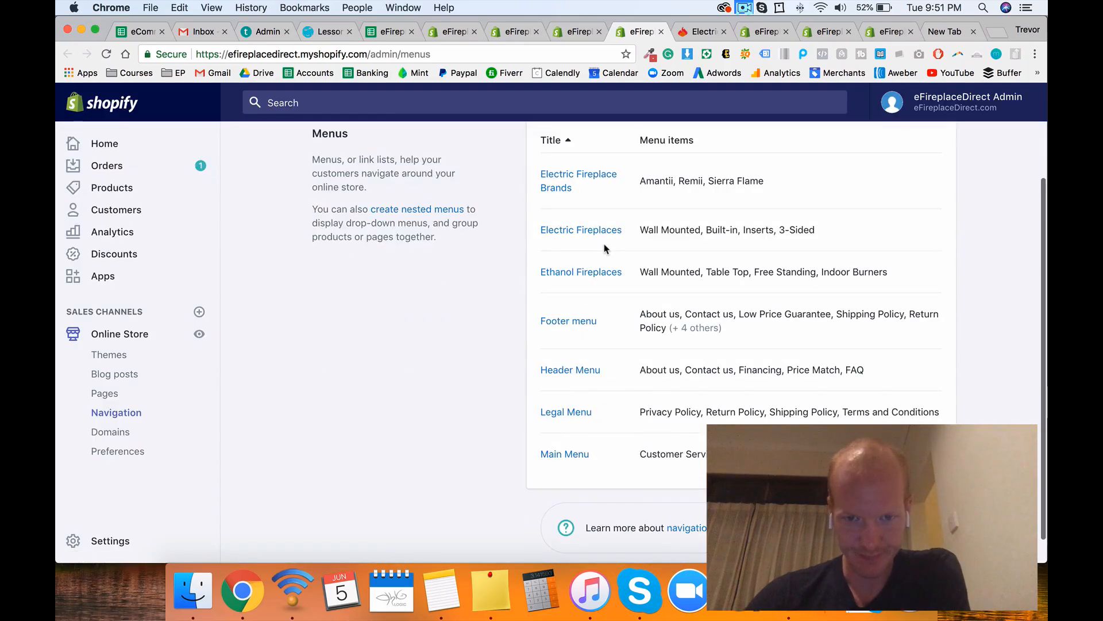
pyautogui.scroll(-3, 604, 249)
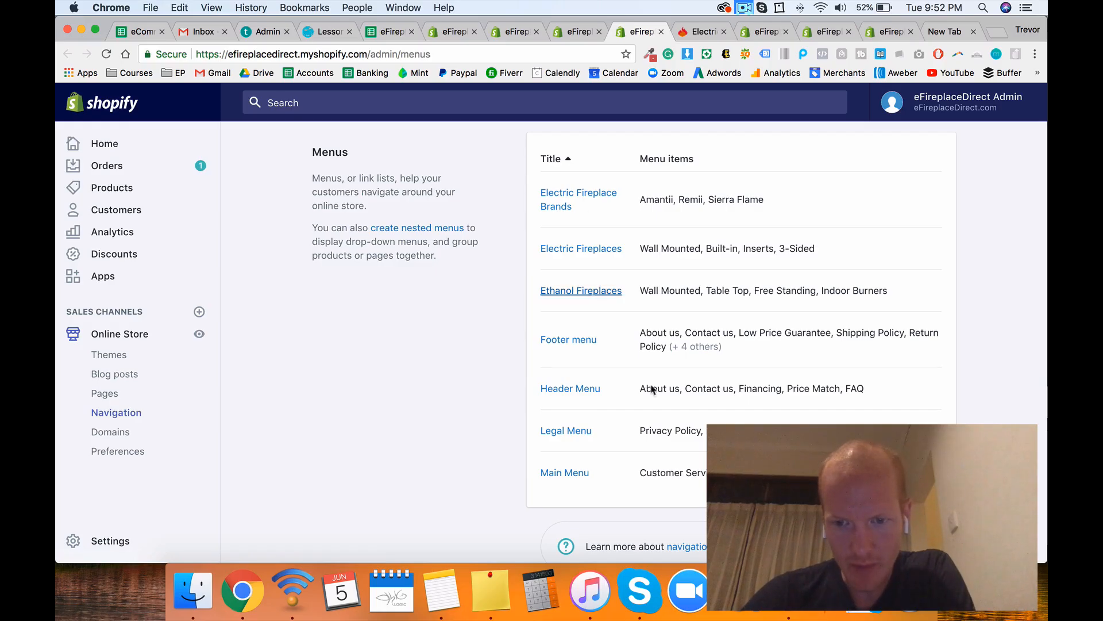
# Step: Examine the Megamenu 4 and Megamenu 3 settings in the theme editor and return to the theme settings list
pyautogui.click(702, 31)
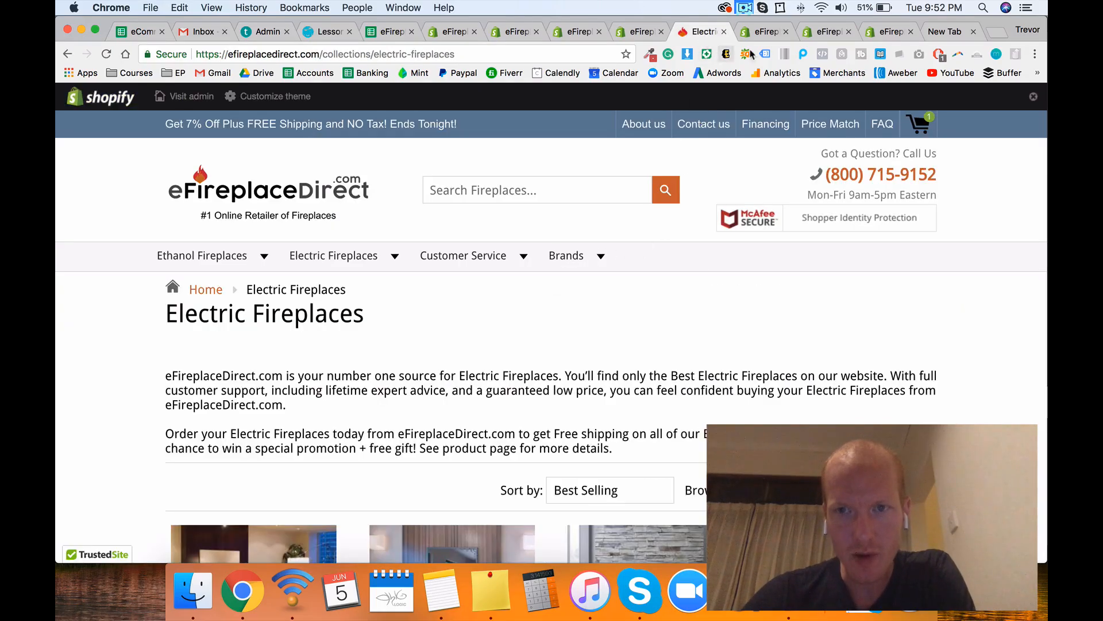
pyautogui.click(764, 31)
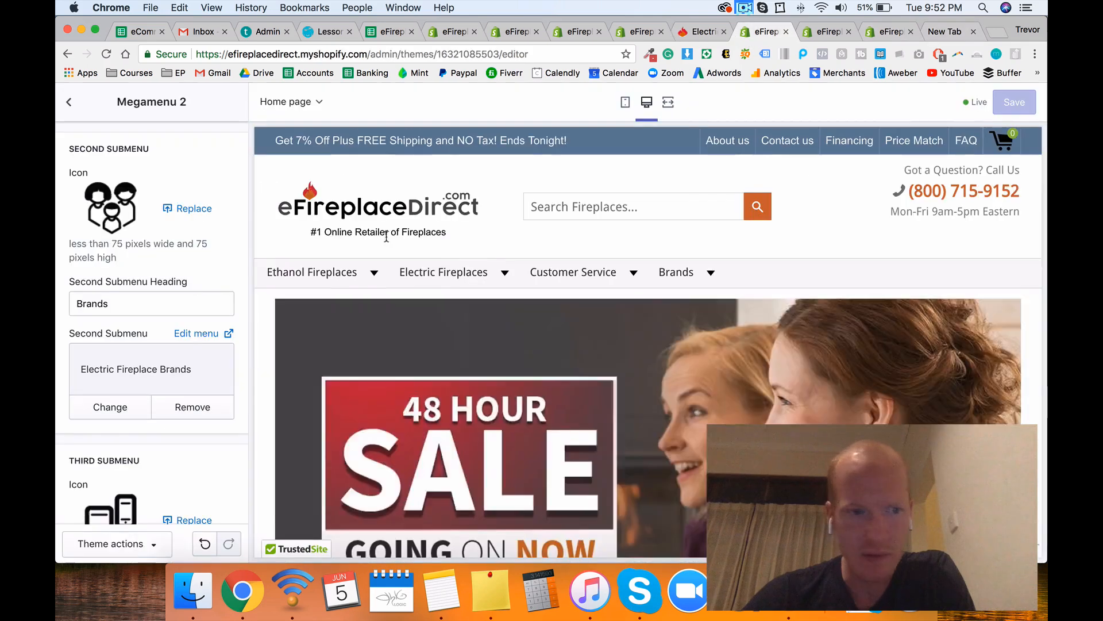
pyautogui.click(66, 102)
pyautogui.scroll(-3, 156, 300)
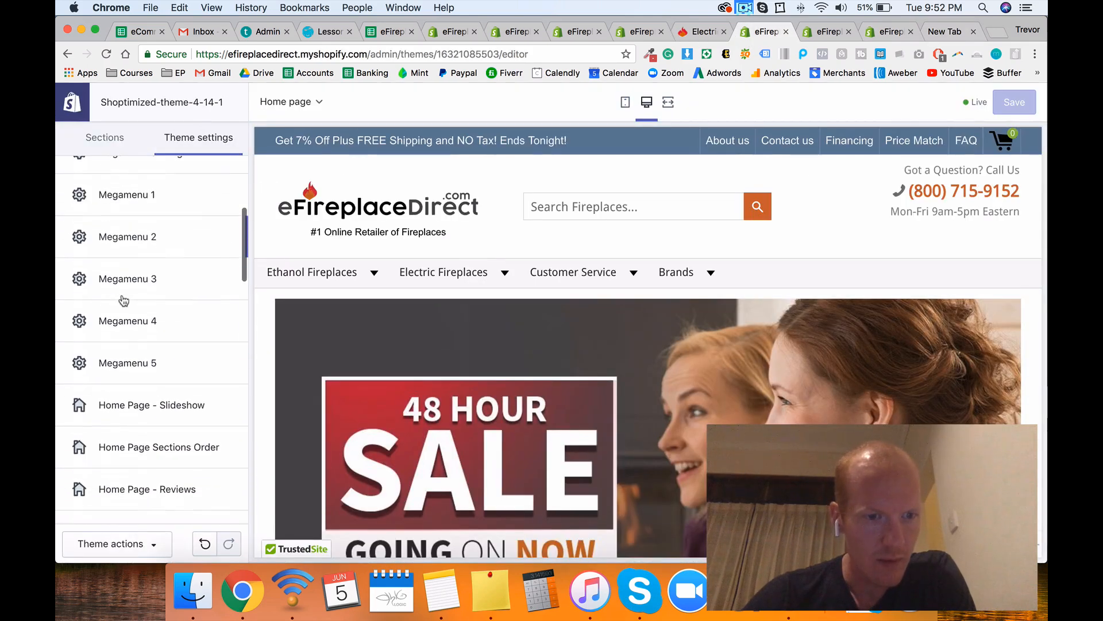
pyautogui.click(153, 332)
pyautogui.scroll(-5, 127, 185)
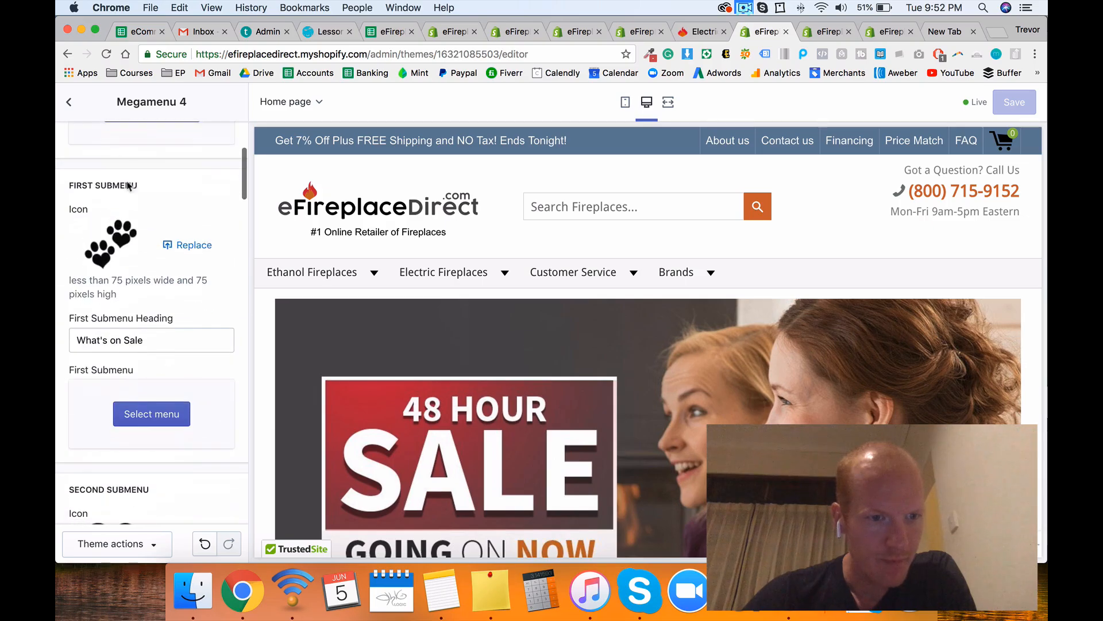
pyautogui.click(73, 103)
pyautogui.click(115, 282)
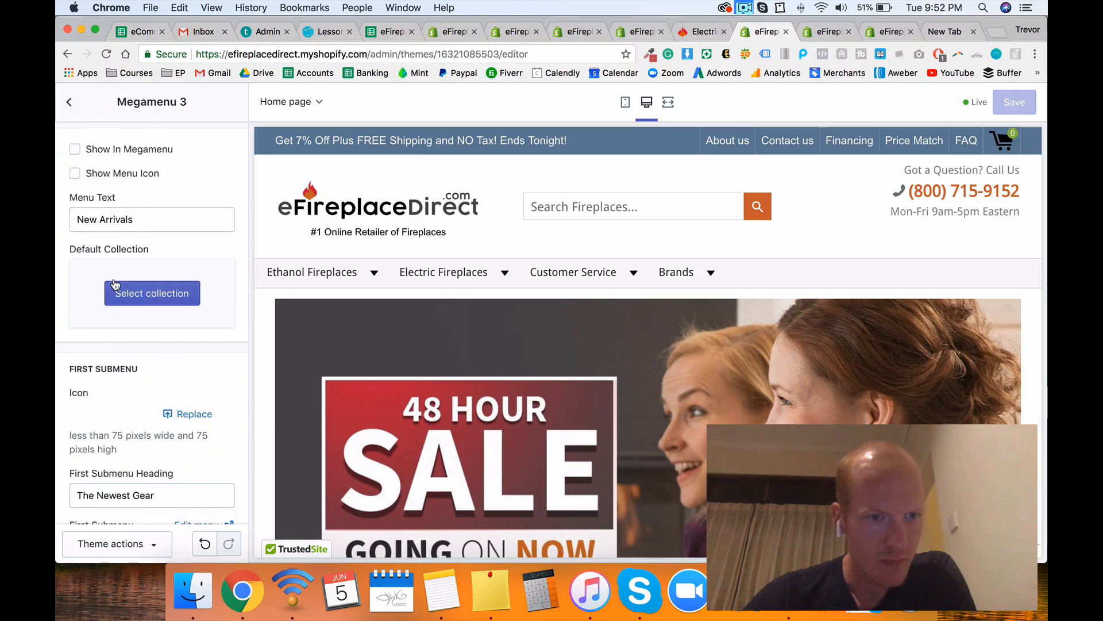
pyautogui.click(70, 104)
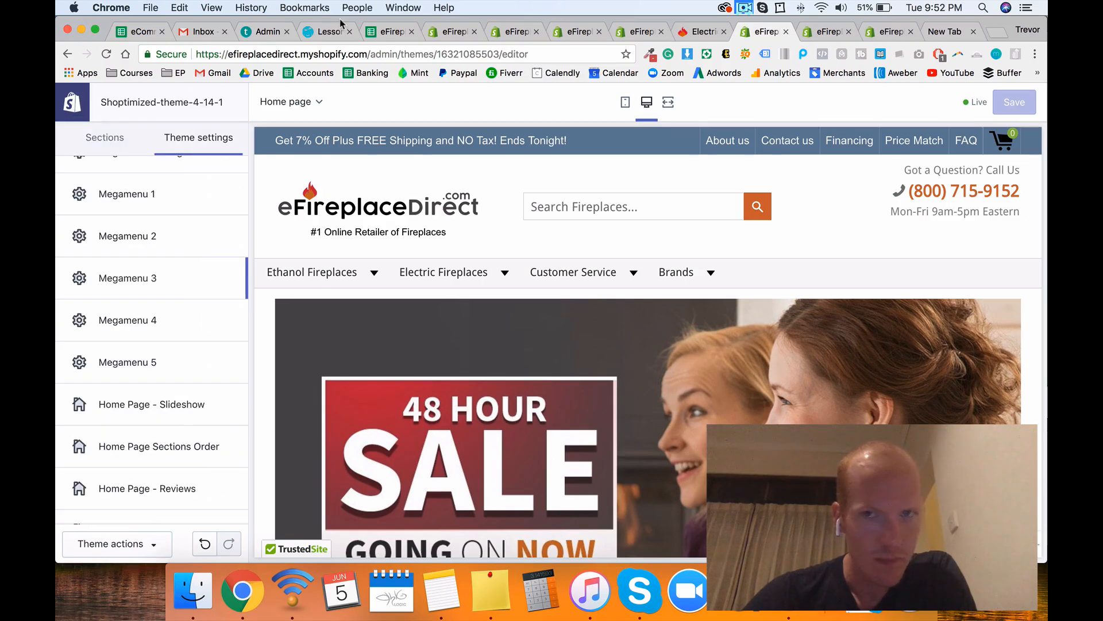
pyautogui.click(745, 7)
pyautogui.click(754, 52)
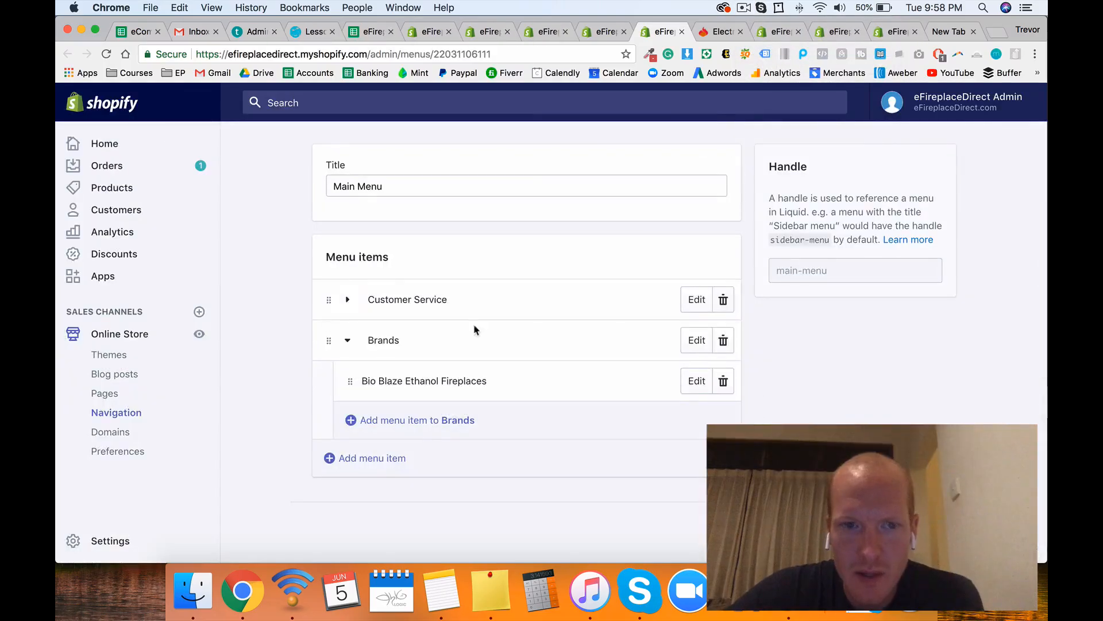
# Step: Shorten the name of the Bio Blaze Ethanol Fireplaces item under Brands in the Main Menu to Bio Blaze
pyautogui.click(696, 385)
pyautogui.click(394, 298)
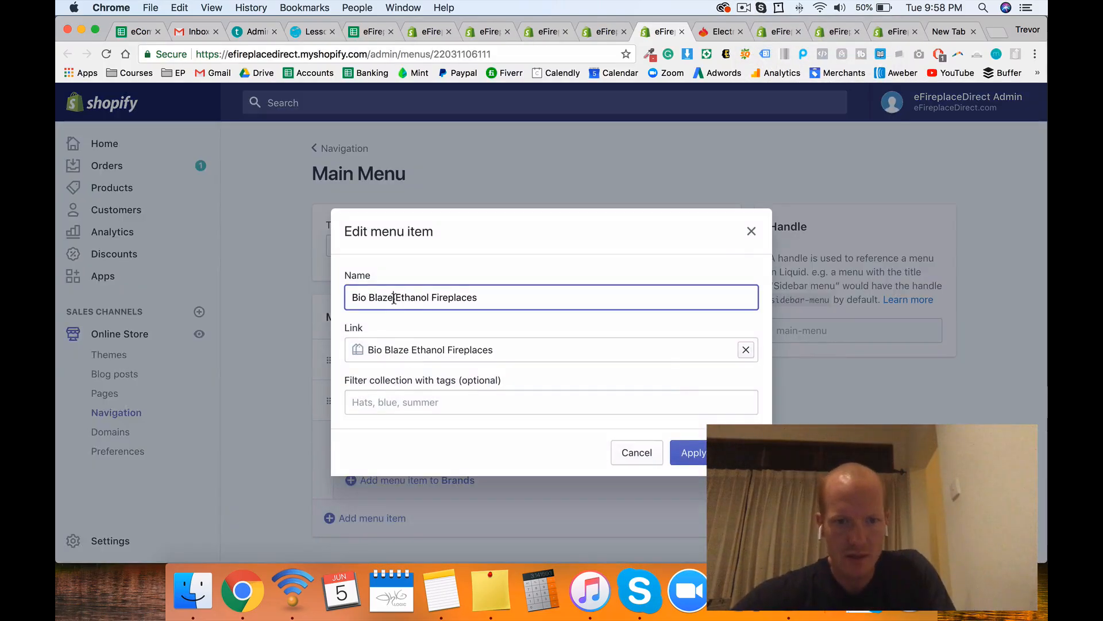
pyautogui.moveTo(394, 298); pyautogui.dragTo(394, 315)
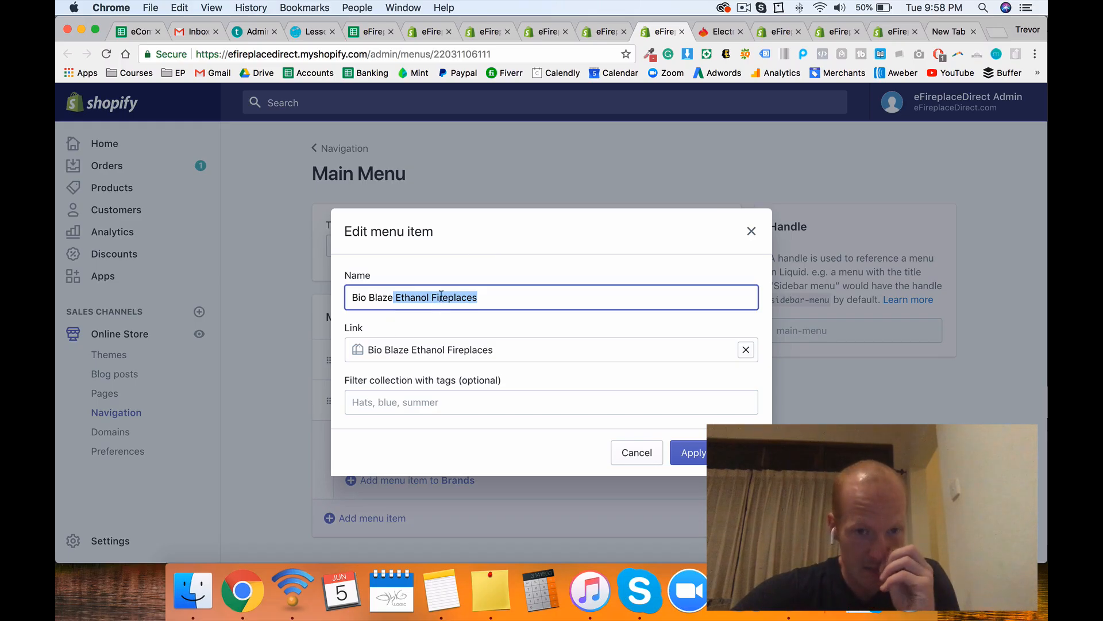
pyautogui.press('BackSpace')
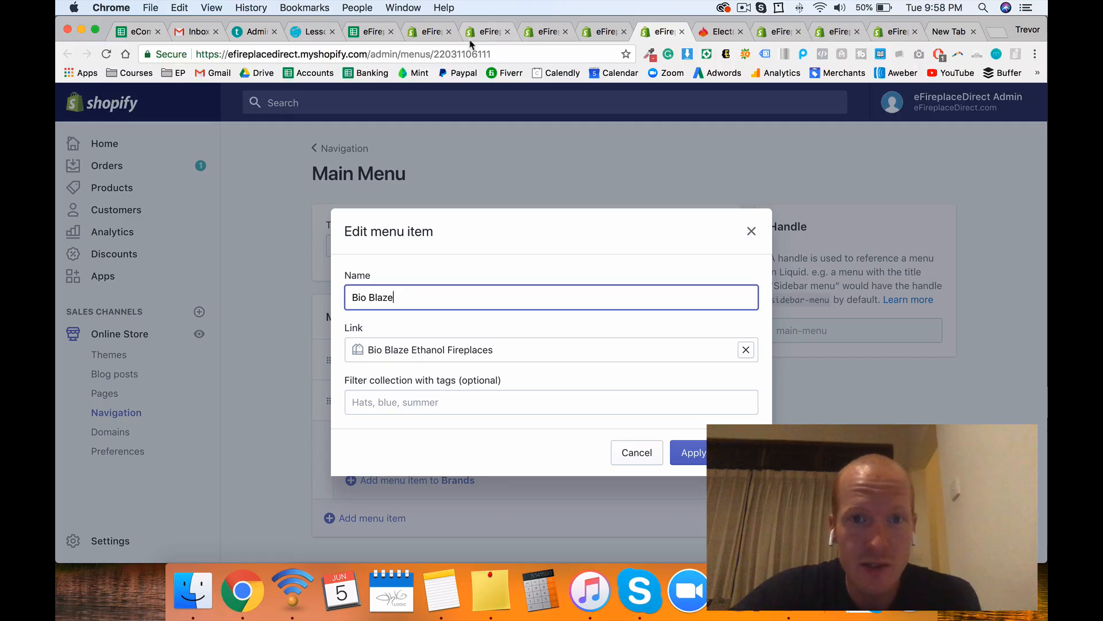
# Step: Search the store's collections for bio blaze and look through the matching collections
pyautogui.click(421, 33)
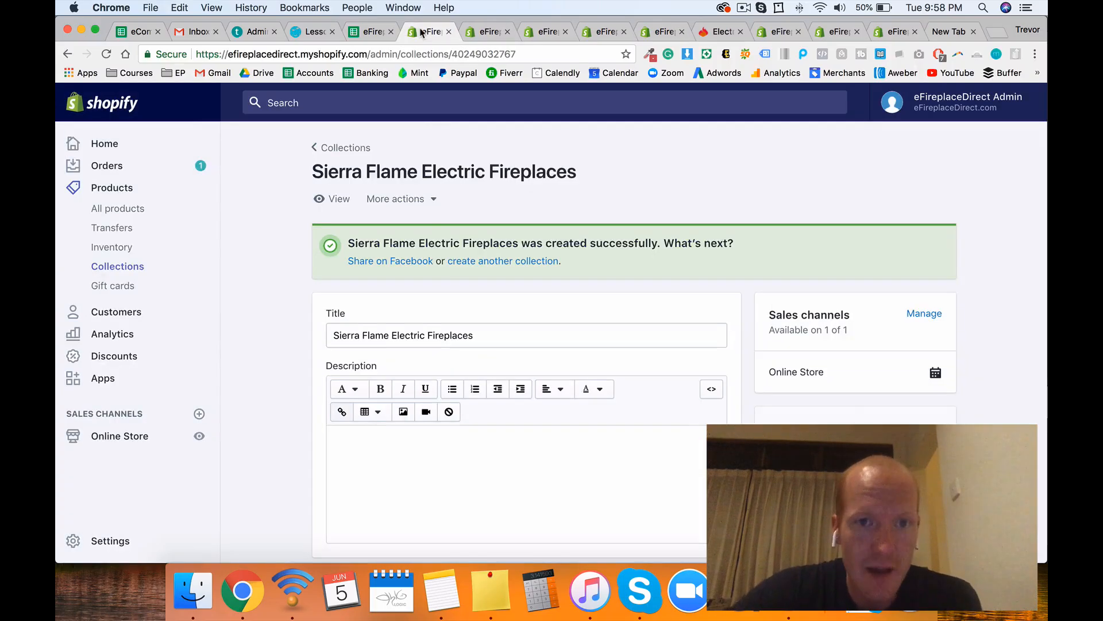
pyautogui.click(356, 154)
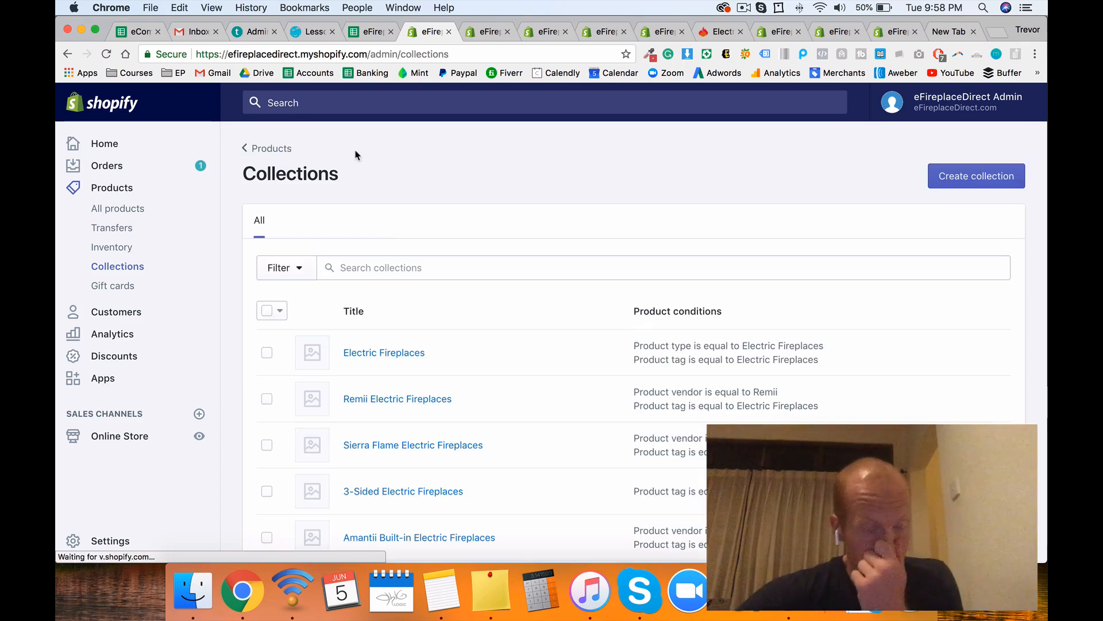
pyautogui.click(389, 259)
pyautogui.write('bio blaz')
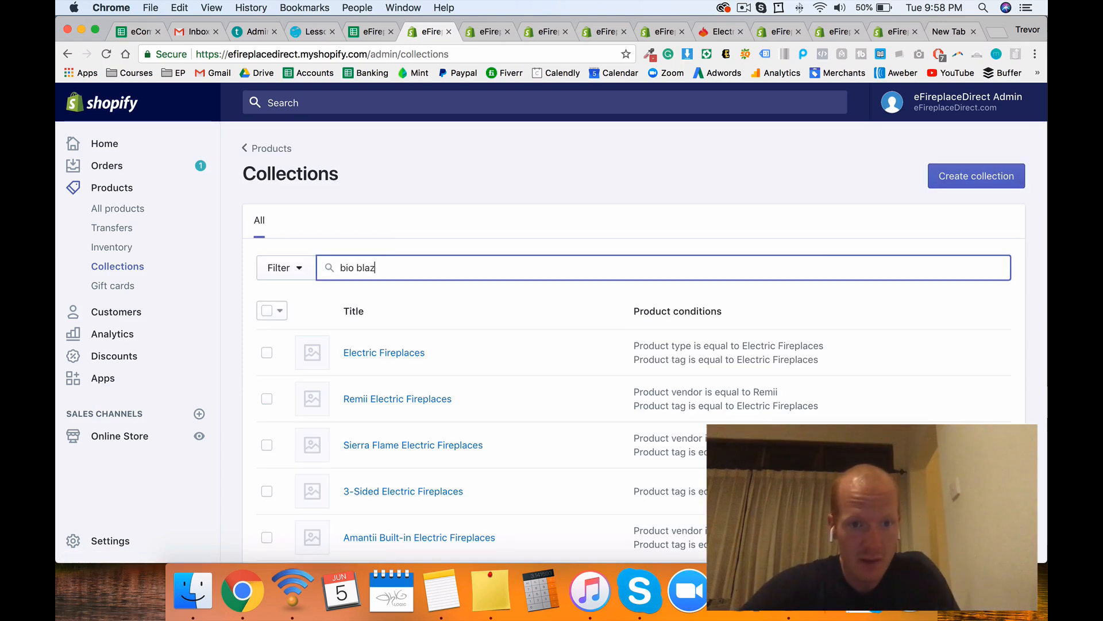
pyautogui.write('e')
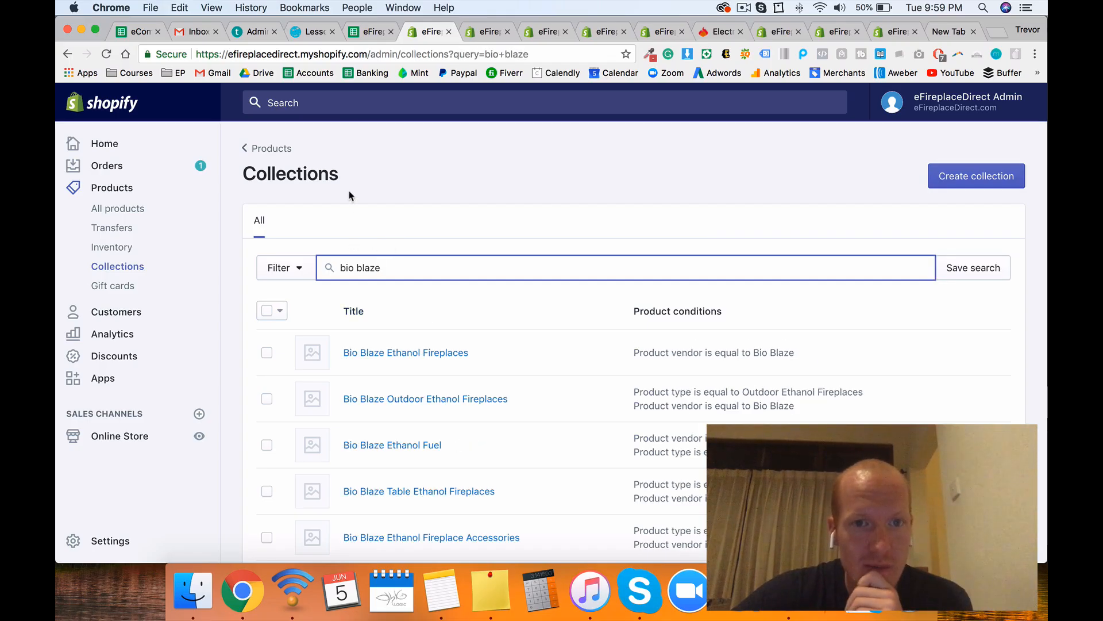
pyautogui.scroll(-4, 349, 196)
pyautogui.scroll(2, 350, 196)
pyautogui.scroll(-1, 349, 195)
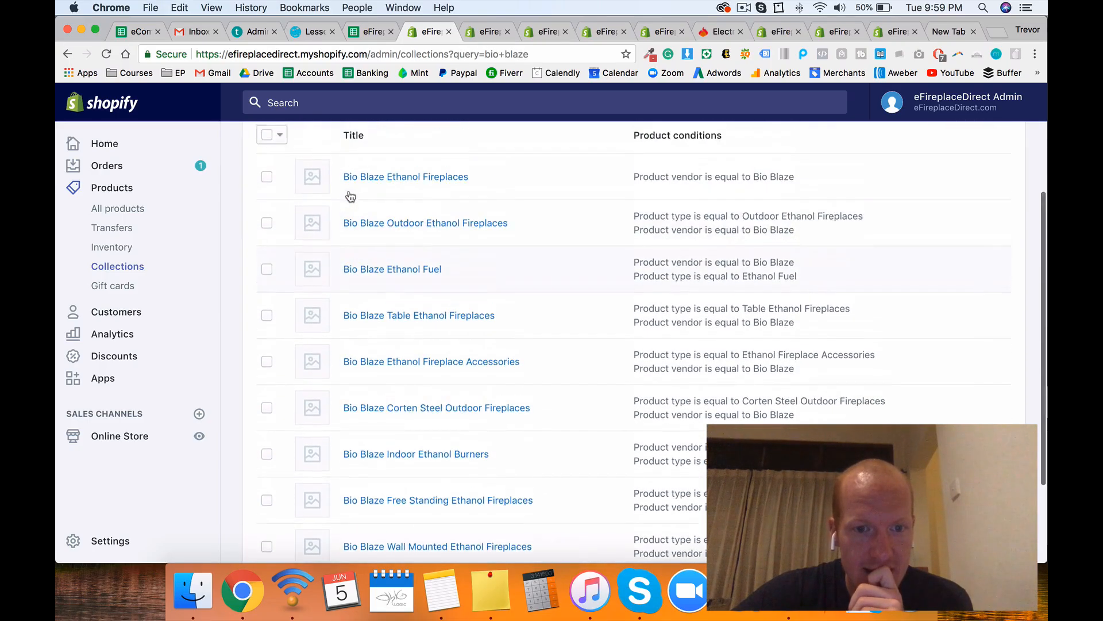
pyautogui.scroll(3, 312, 197)
# Step: Create and save an automated collection titled Bio Blaze for products whose vendor equals Bio Blaze, and return to the Main Menu item being edited
pyautogui.click(976, 178)
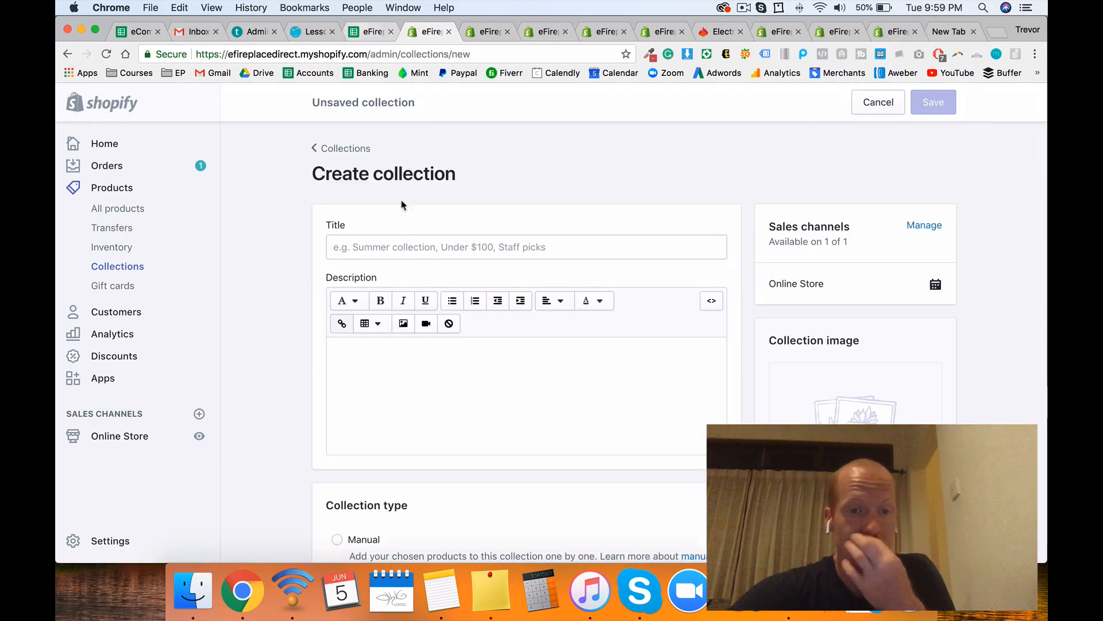
pyautogui.click(405, 253)
pyautogui.write('Bio Blaze')
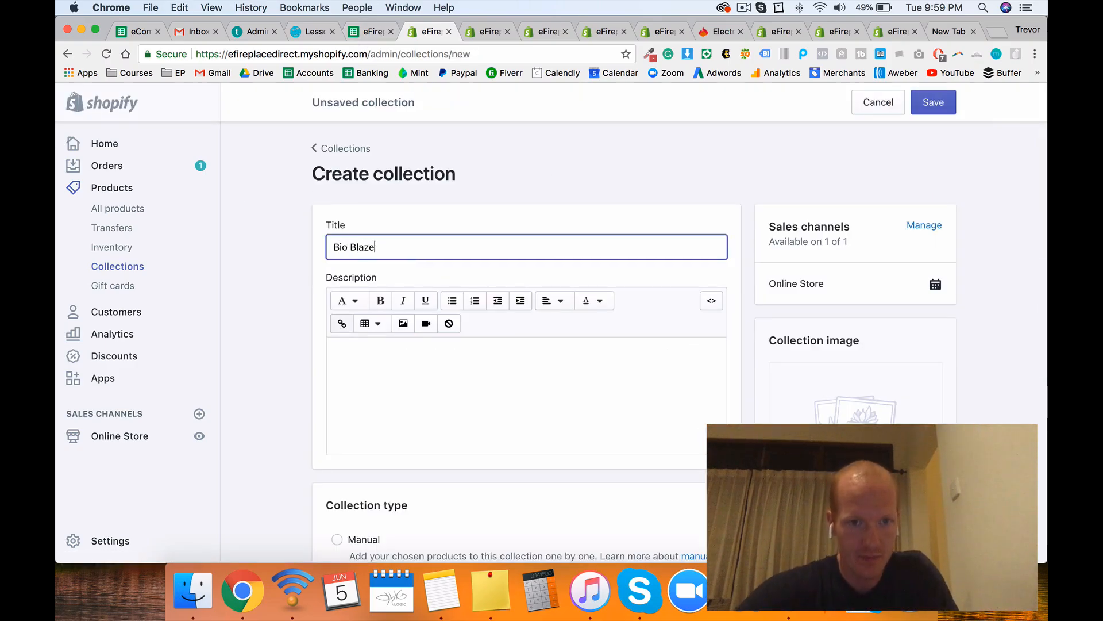
pyautogui.scroll(-3, 375, 320)
pyautogui.scroll(-4, 377, 333)
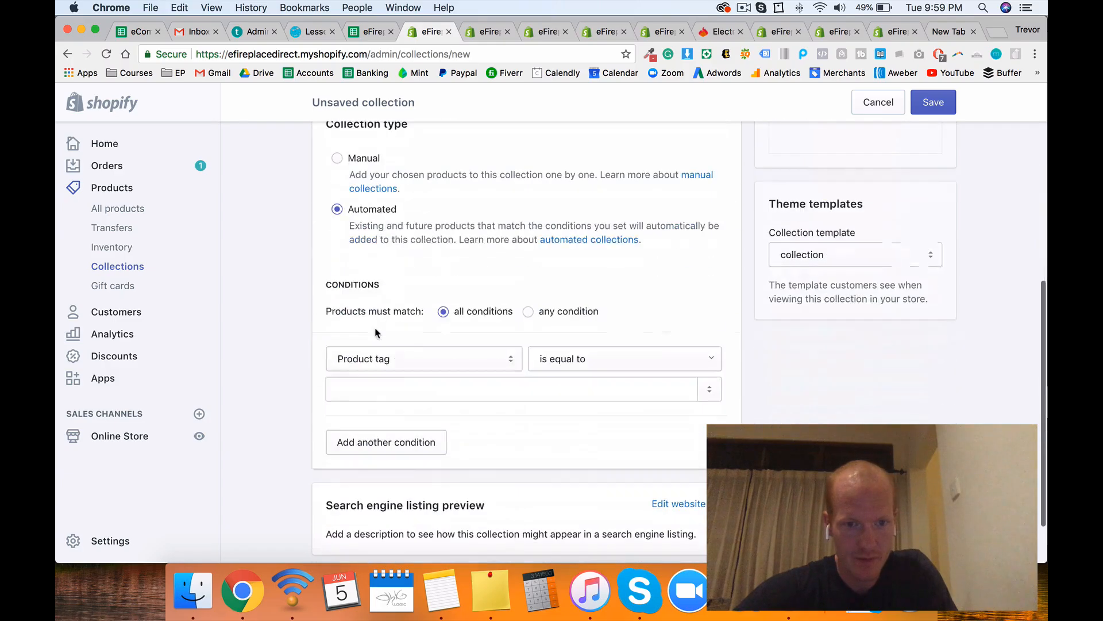
pyautogui.click(424, 362)
pyautogui.click(410, 398)
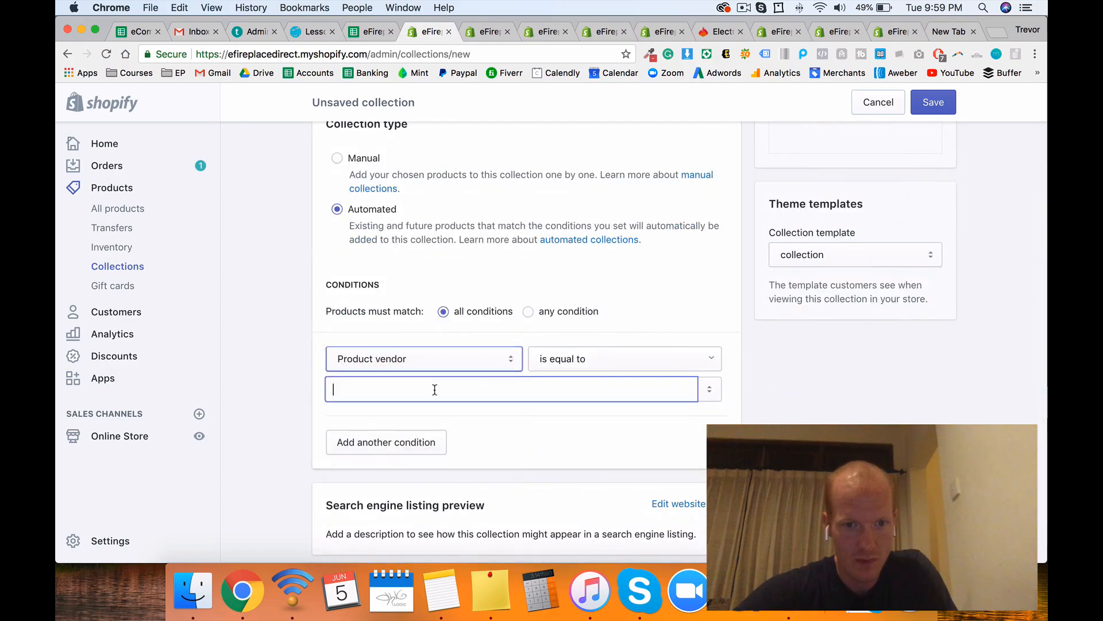
pyautogui.write('Bio Blaze')
pyautogui.click(947, 103)
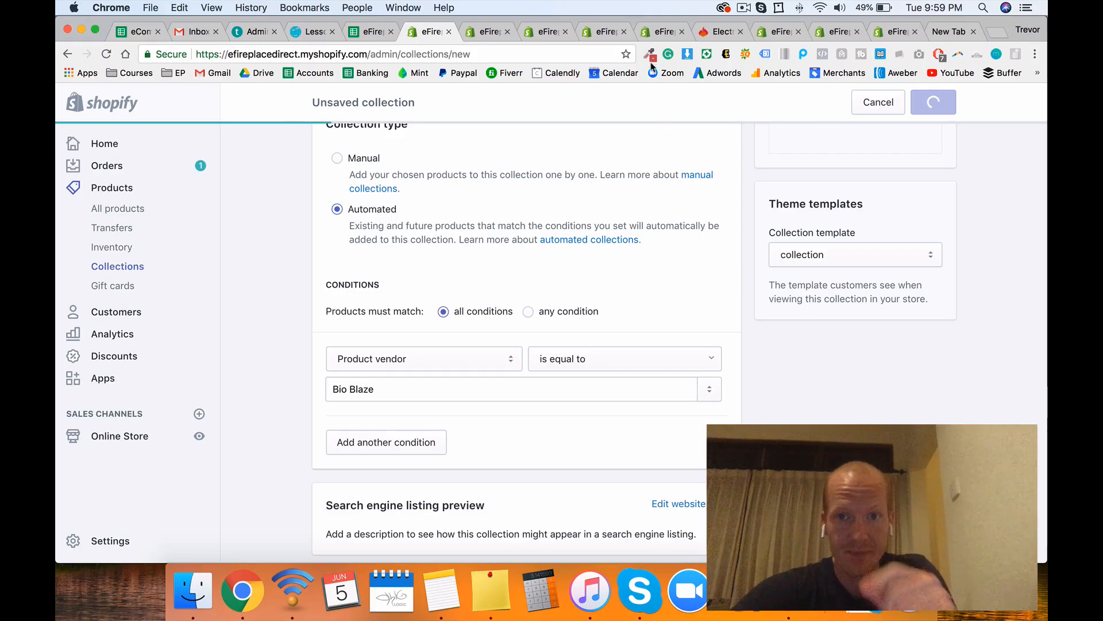
pyautogui.click(645, 34)
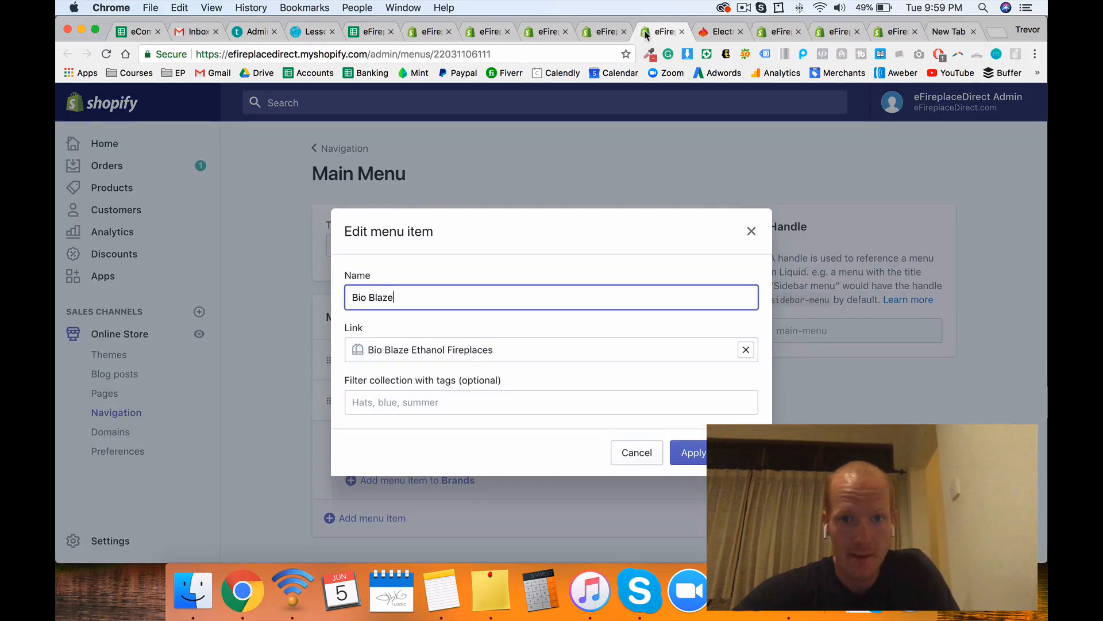
# Step: Try to relink the Bio Blaze item under Brands to a Bio Blaze collection, then discard the edit
pyautogui.click(746, 349)
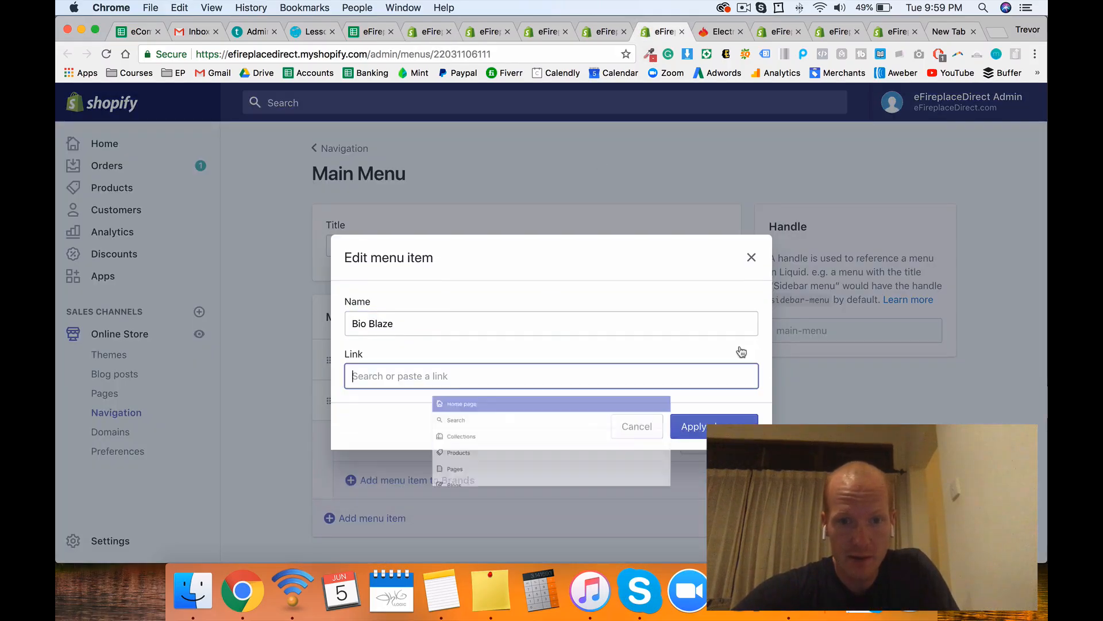
pyautogui.write('Bio Blaze')
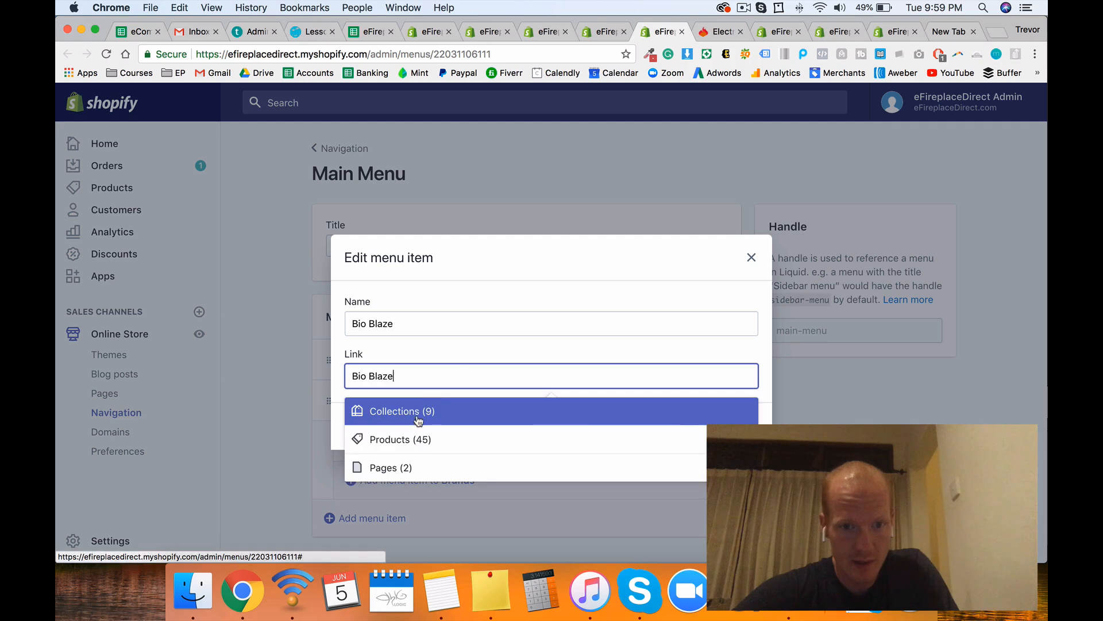
pyautogui.click(428, 410)
pyautogui.scroll(-5, 418, 436)
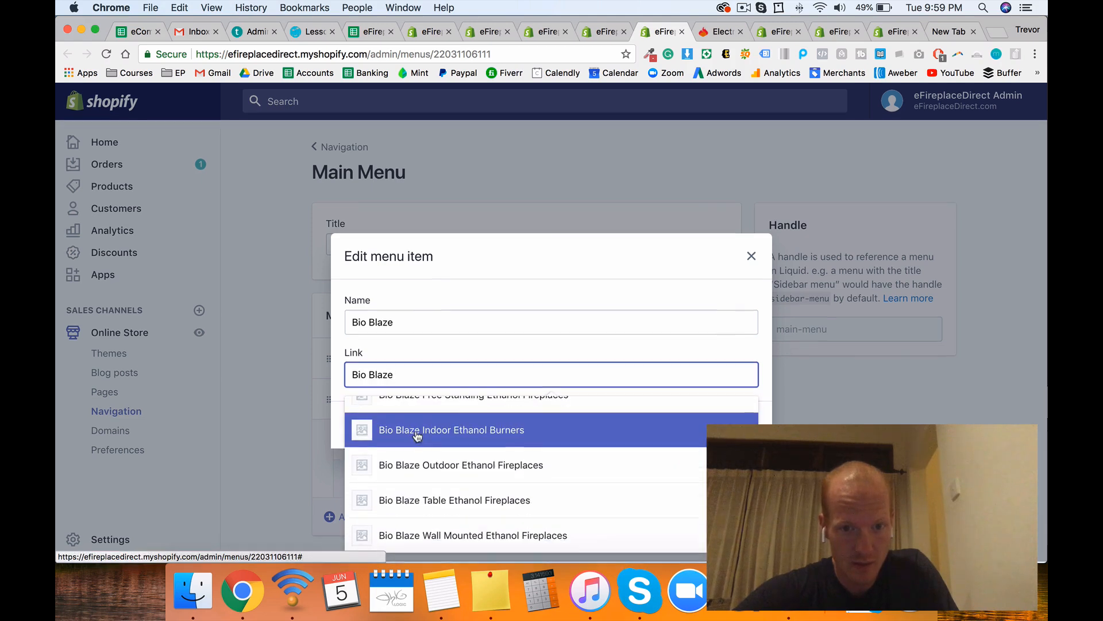
pyautogui.scroll(5, 418, 435)
pyautogui.scroll(1, 418, 436)
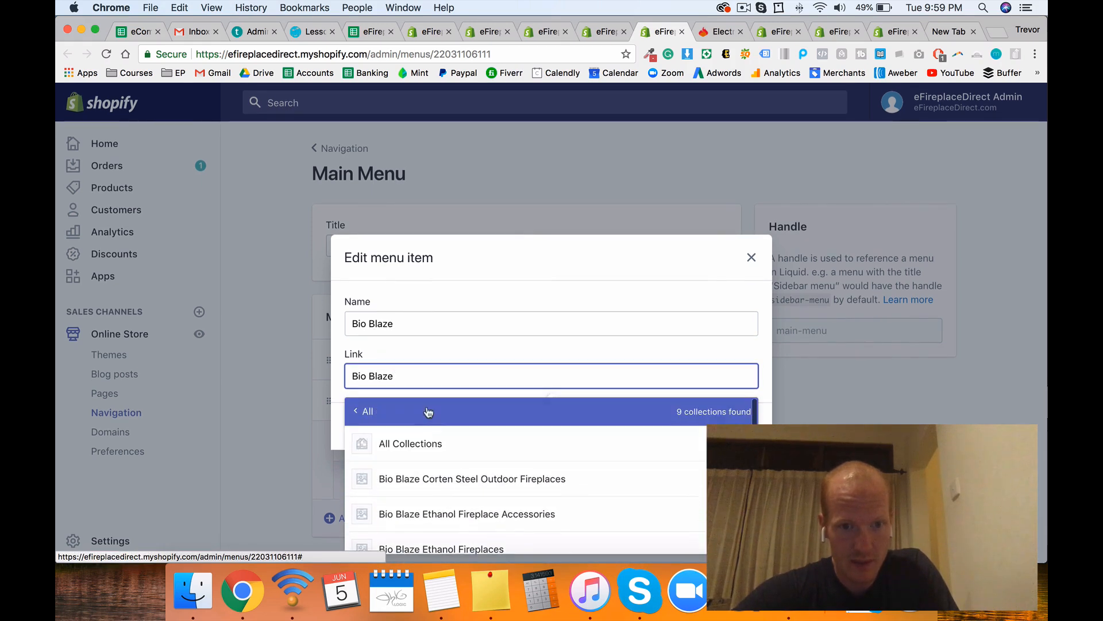
pyautogui.press('BackSpace')
pyautogui.write('e')
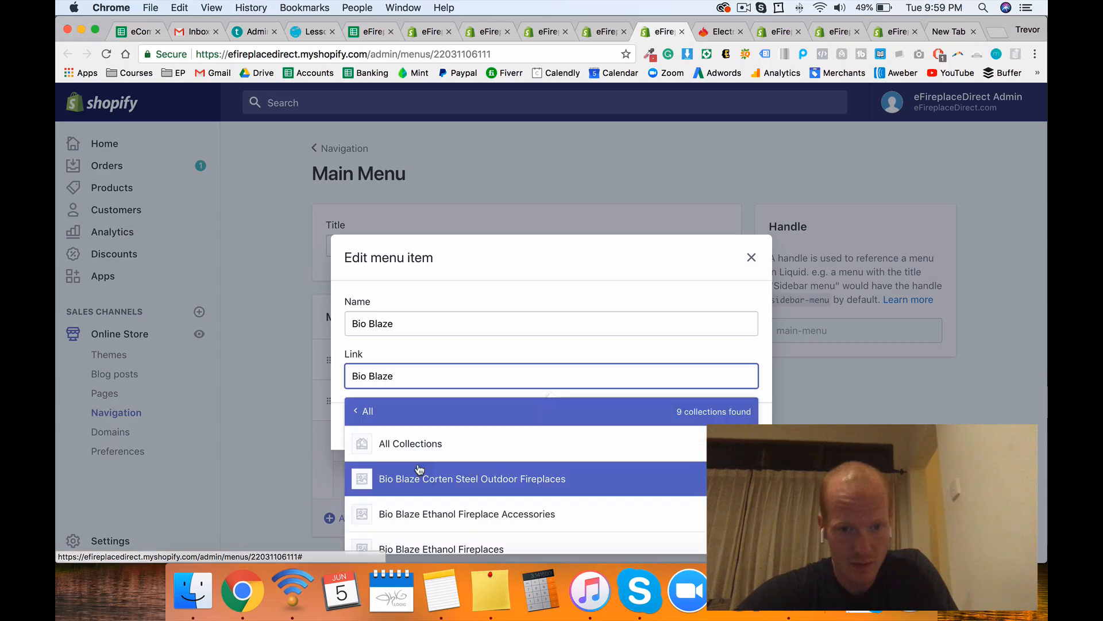
pyautogui.scroll(-5, 419, 468)
pyautogui.scroll(2, 419, 469)
pyautogui.scroll(3, 421, 467)
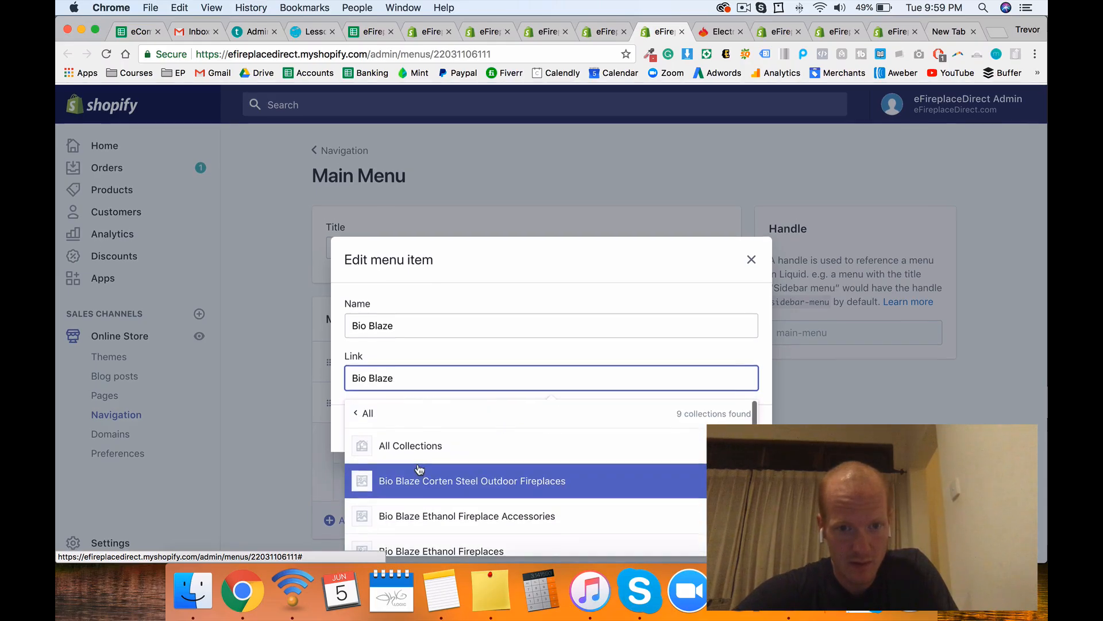
pyautogui.click(752, 256)
pyautogui.click(752, 257)
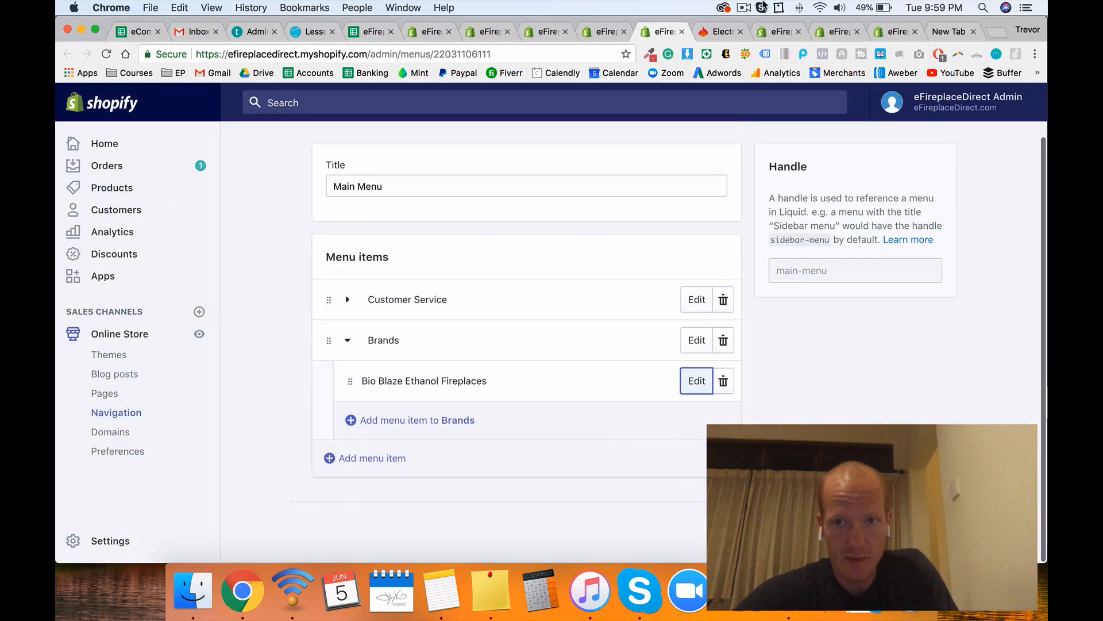
# Step: Add a menu item named Bio Blaze linked to the Bio Blaze collection and nest it under Brands
pyautogui.click(744, 8)
pyautogui.click(762, 50)
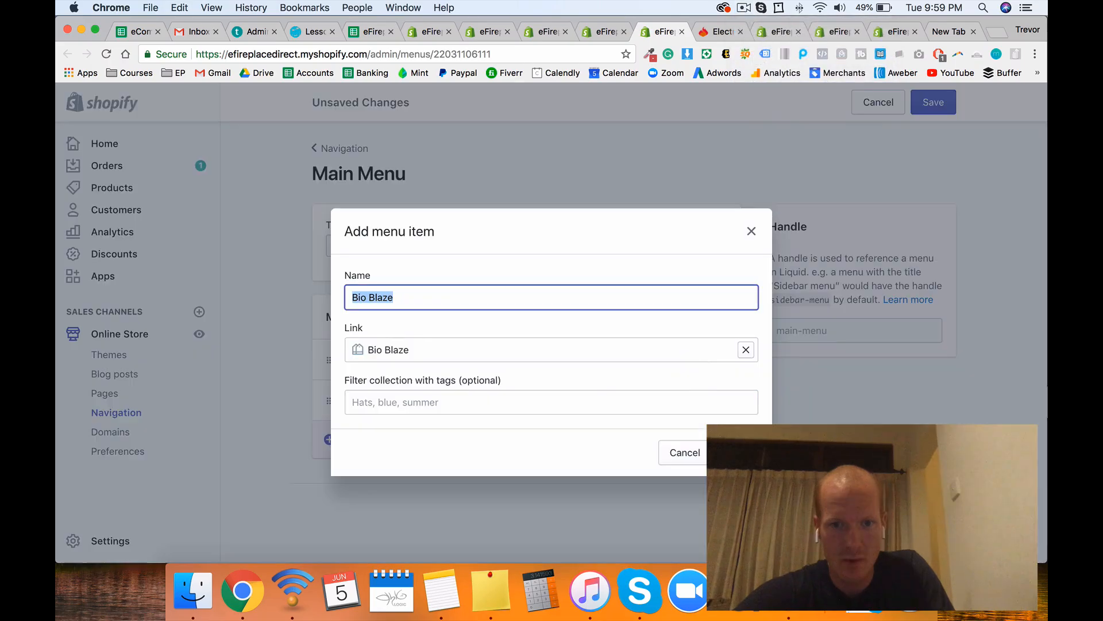
pyautogui.press('Return')
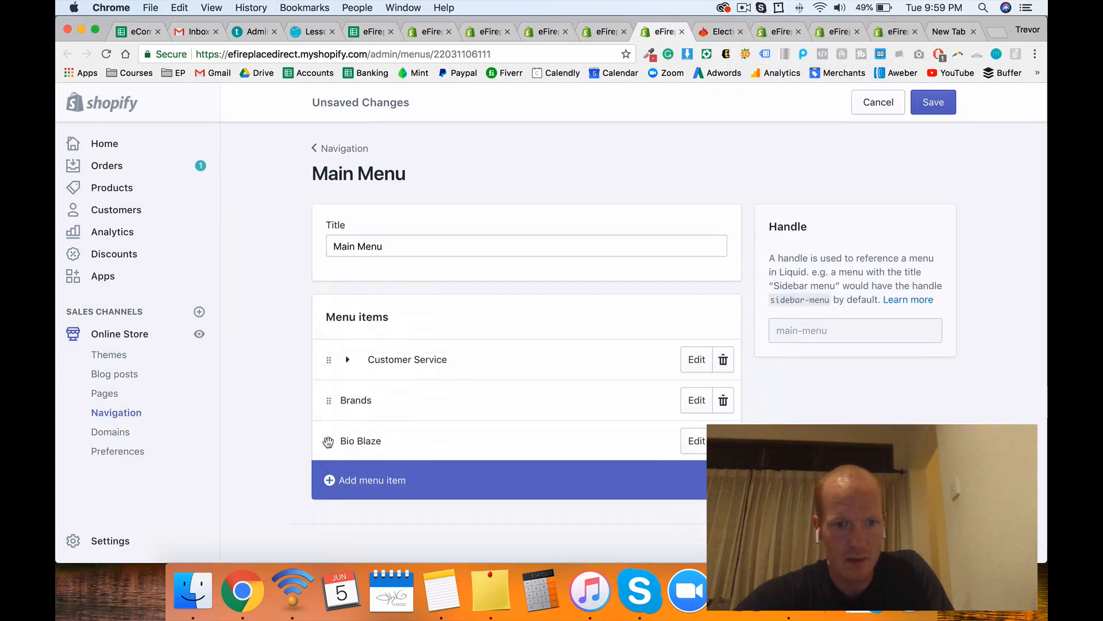
pyautogui.moveTo(329, 441); pyautogui.dragTo(369, 438)
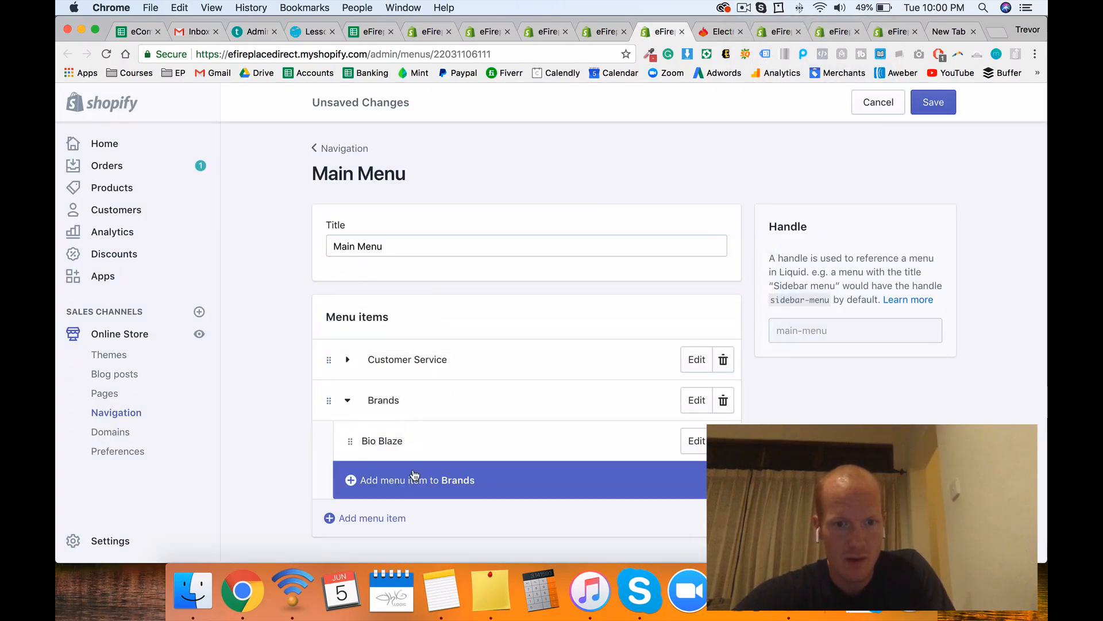
# Step: Switch to the Drop Shipping Master Spreadsheet and shade the Remii Electric Fireplaces cell B12 light green
pyautogui.click(374, 32)
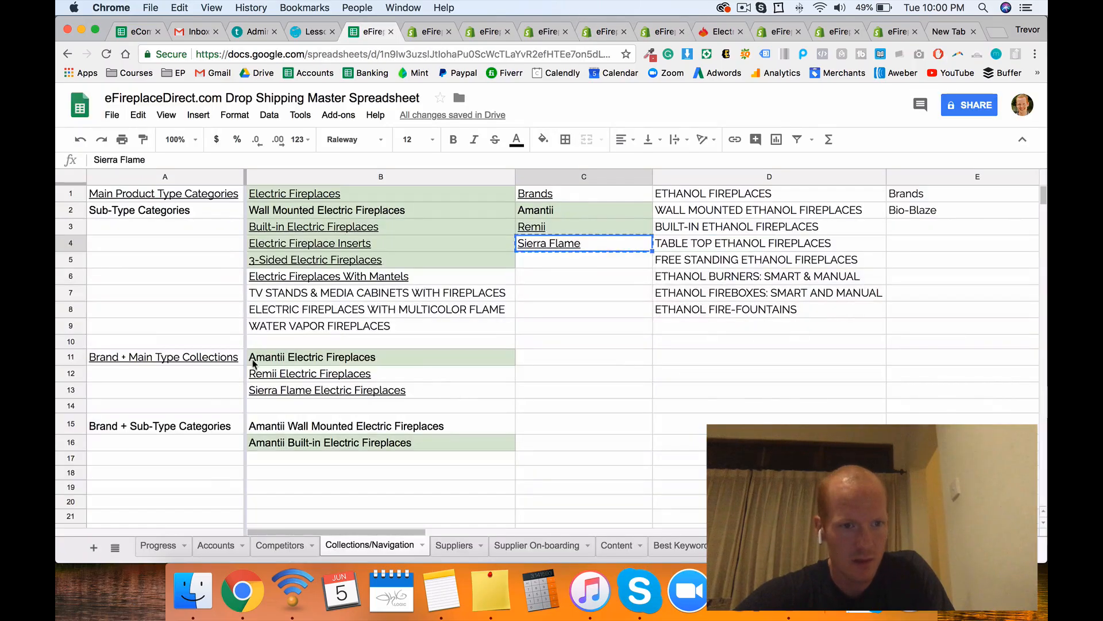
pyautogui.hscroll(10, 394, 387)
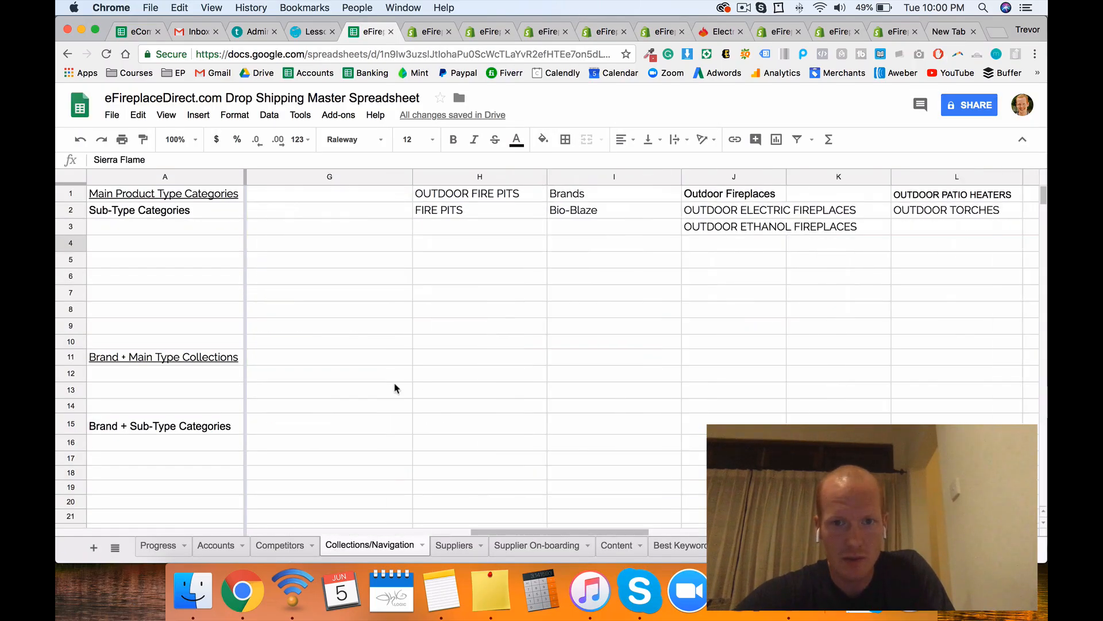
pyautogui.hscroll(-10, 394, 387)
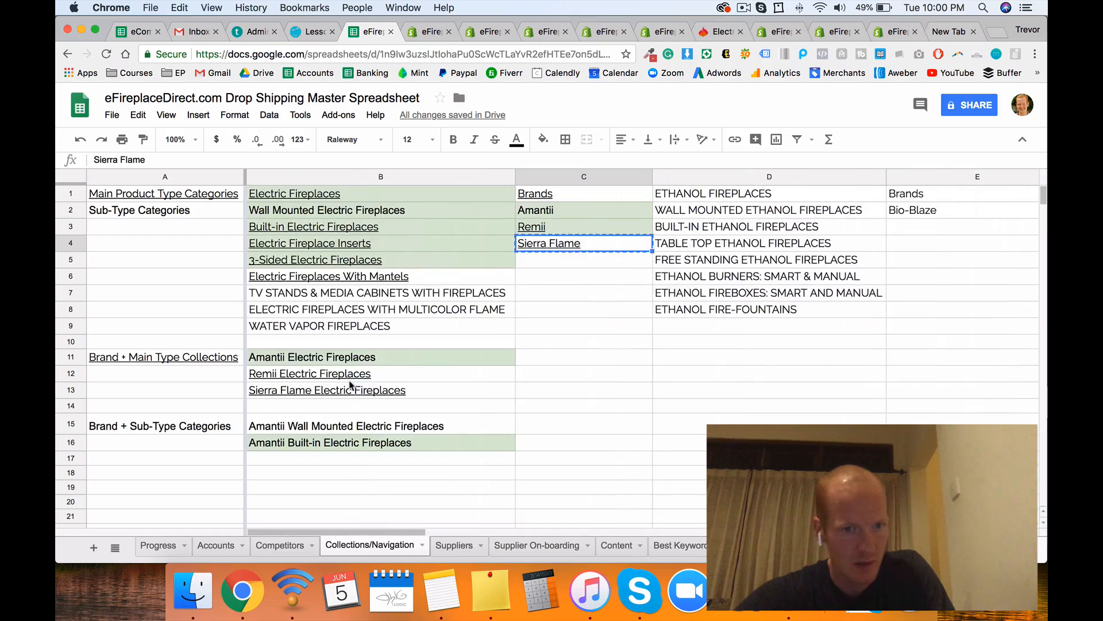
pyautogui.click(343, 379)
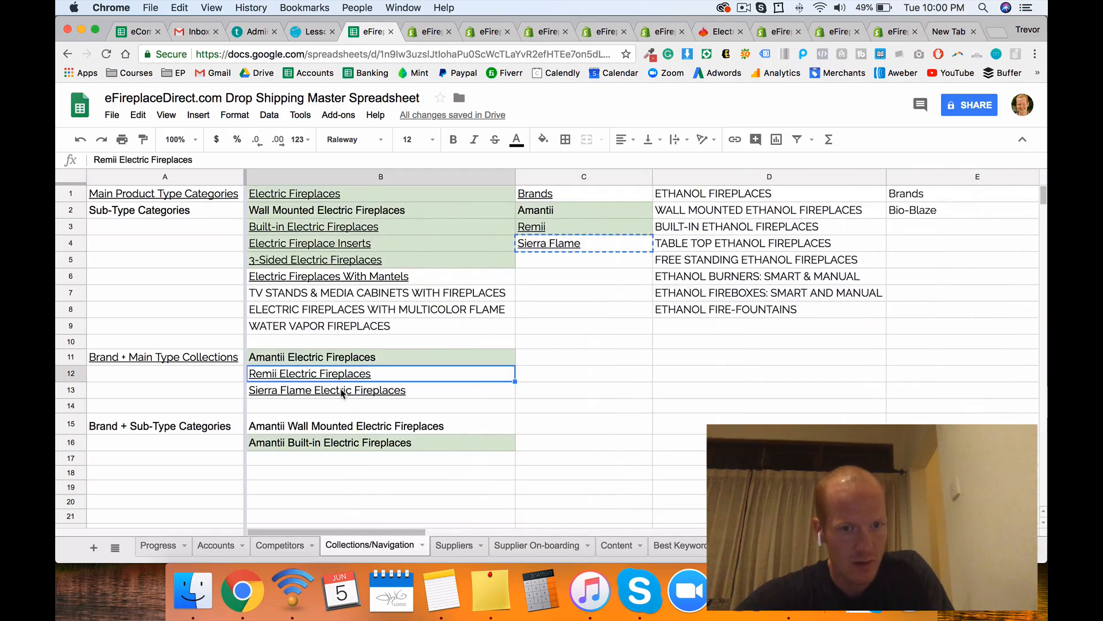
pyautogui.keyDown('shift'); pyautogui.click(343, 394); pyautogui.keyUp('shift')
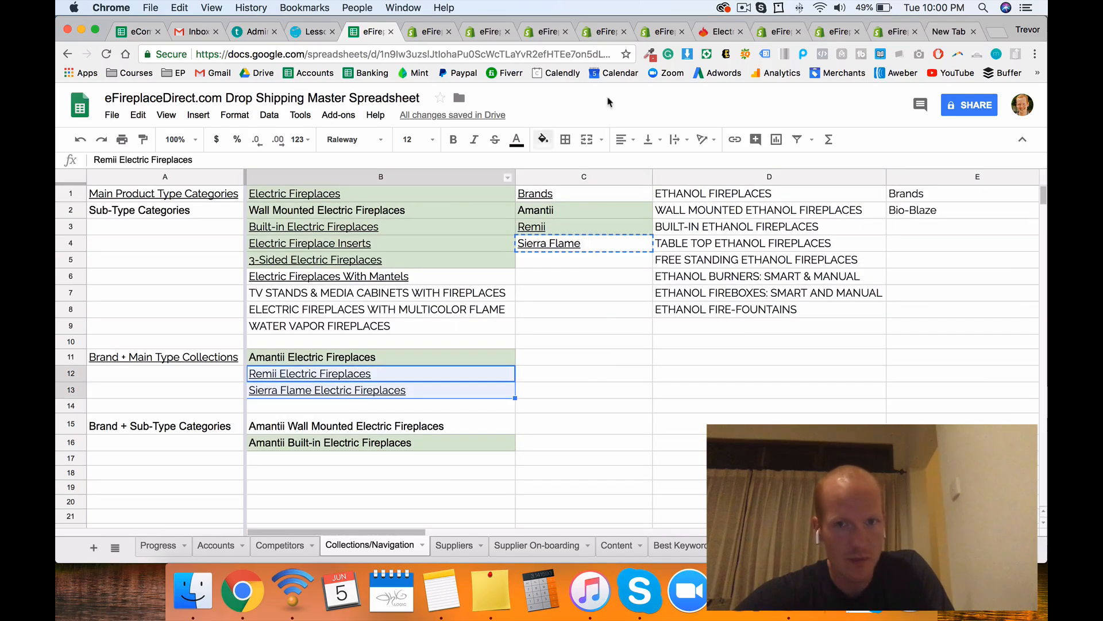
pyautogui.click(420, 373)
pyautogui.click(543, 139)
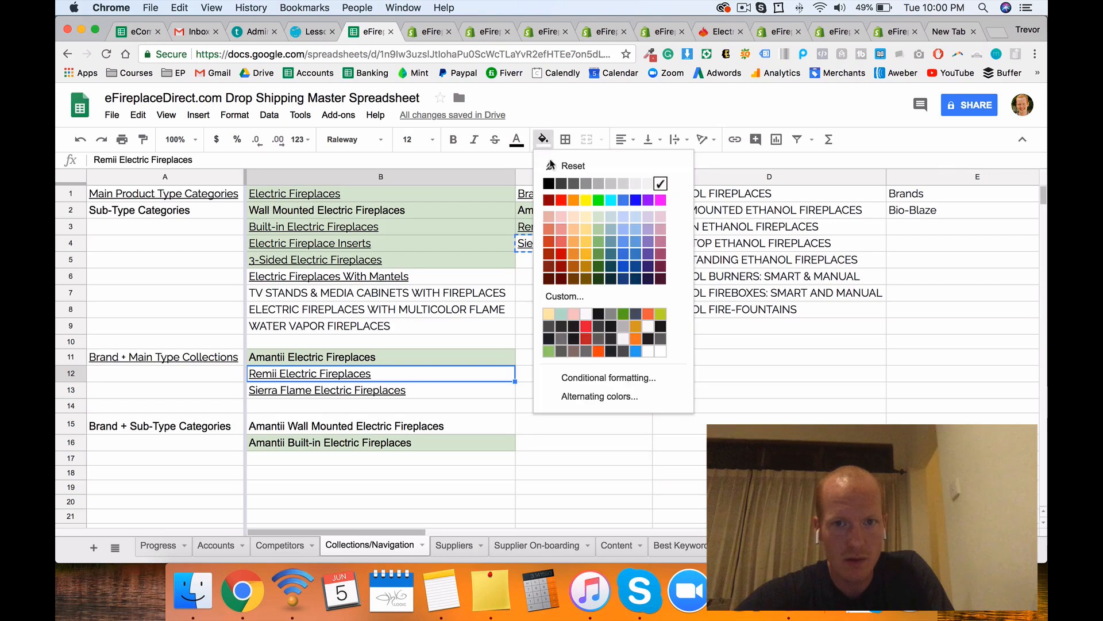
pyautogui.click(598, 216)
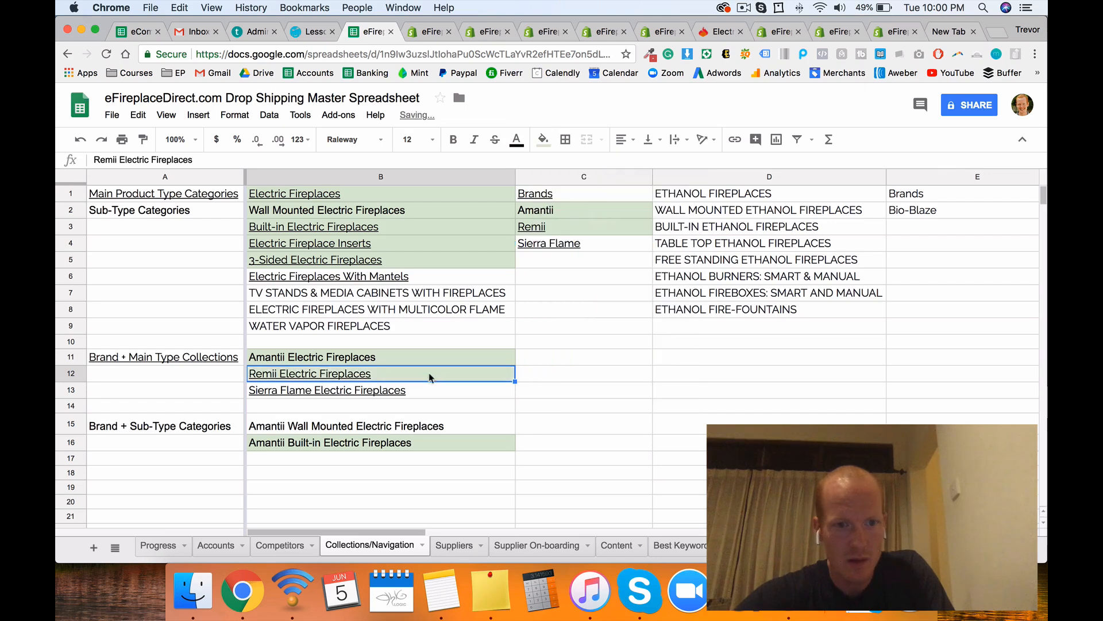
# Step: Enter the row heading Brands in cell A18, below the Brand + Sub-Type Categories section
pyautogui.click(236, 478)
pyautogui.write('Brands')
pyautogui.click(320, 482)
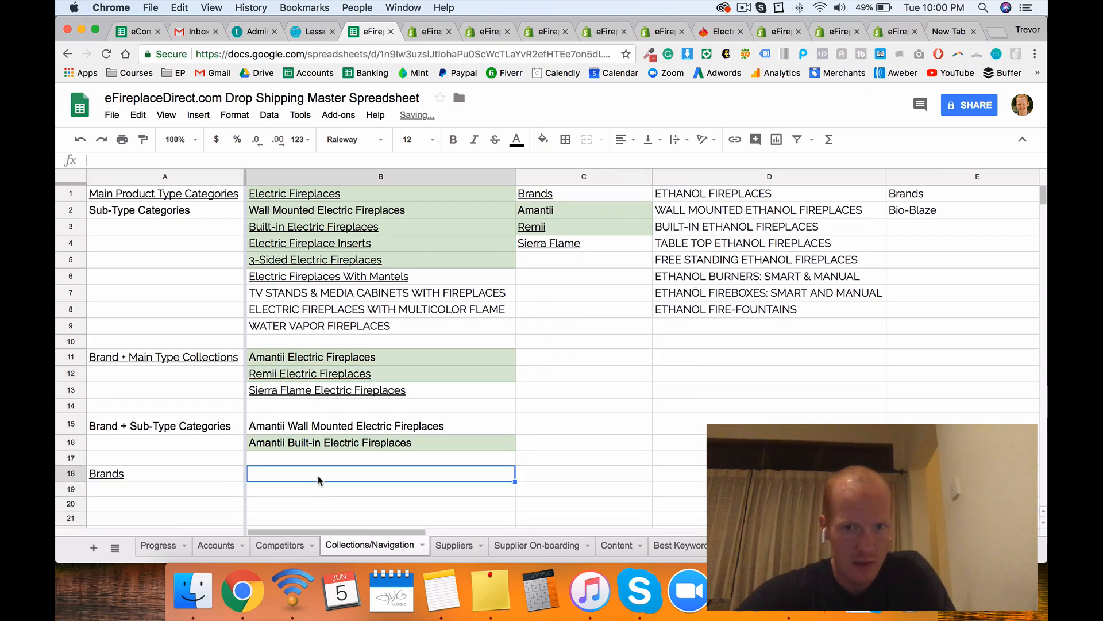
# Step: Copy Bio-Blaze from cell E2 into B18 beside the Brands heading and shade it light green
pyautogui.click(924, 198)
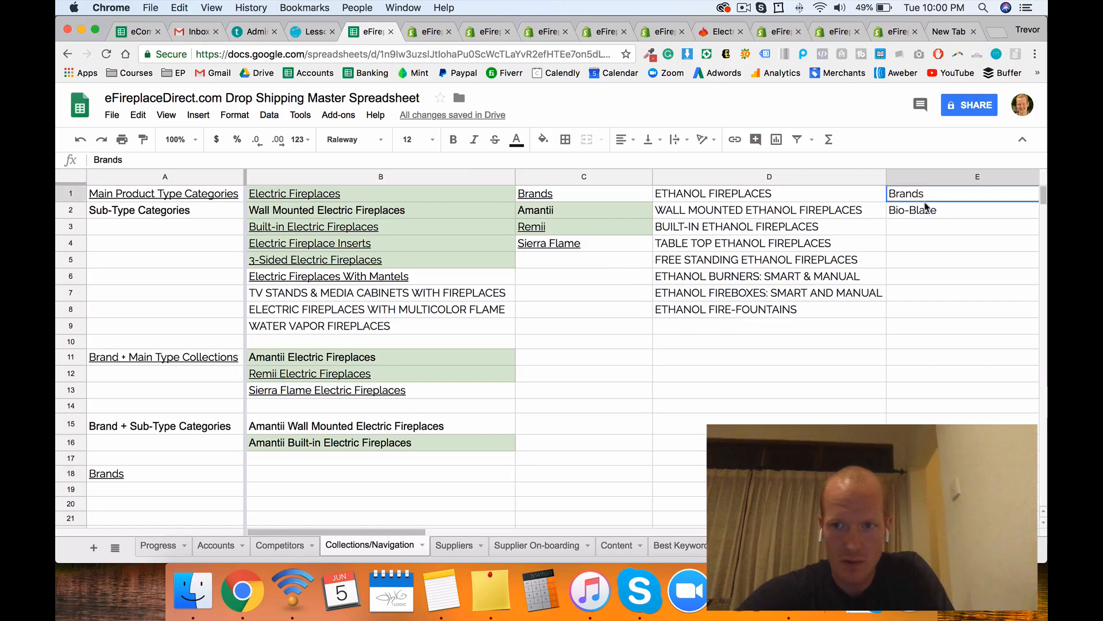
pyautogui.click(925, 208)
pyautogui.press('super+c')
pyautogui.click(363, 478)
pyautogui.press('super+v')
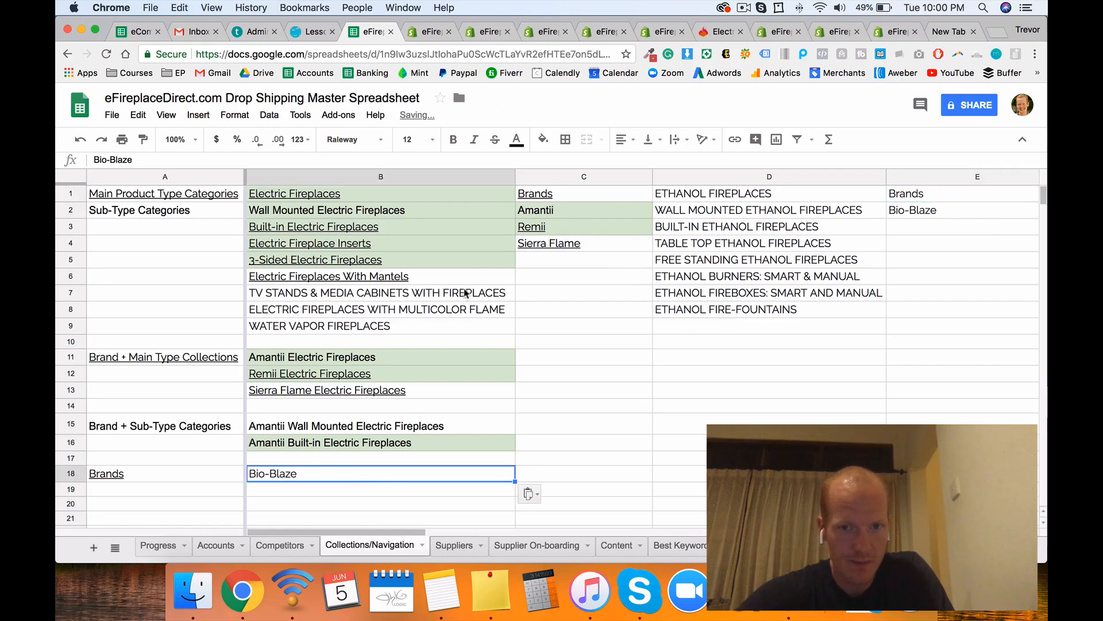
pyautogui.click(543, 139)
pyautogui.click(598, 218)
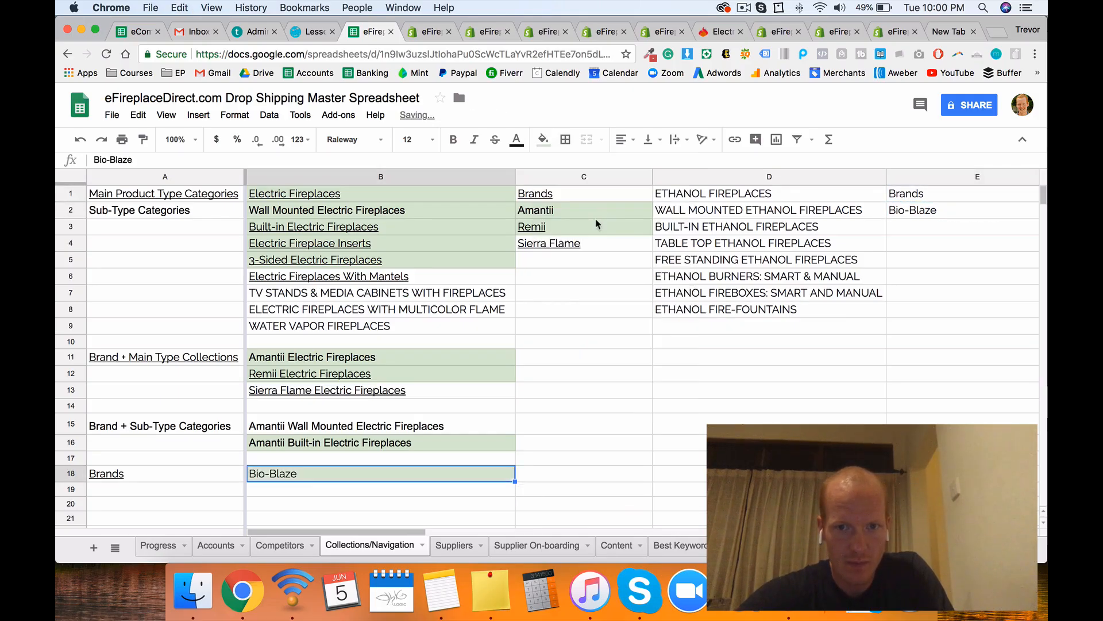
# Step: Copy Amantii, Remii and Sierra Flame from C2:C4 into B19:B21 and clear the green fill from Amantii and Remii
pyautogui.click(513, 227)
pyautogui.click(526, 211)
pyautogui.keyDown('shift'); pyautogui.click(543, 245); pyautogui.keyUp('shift')
pyautogui.press('super+c')
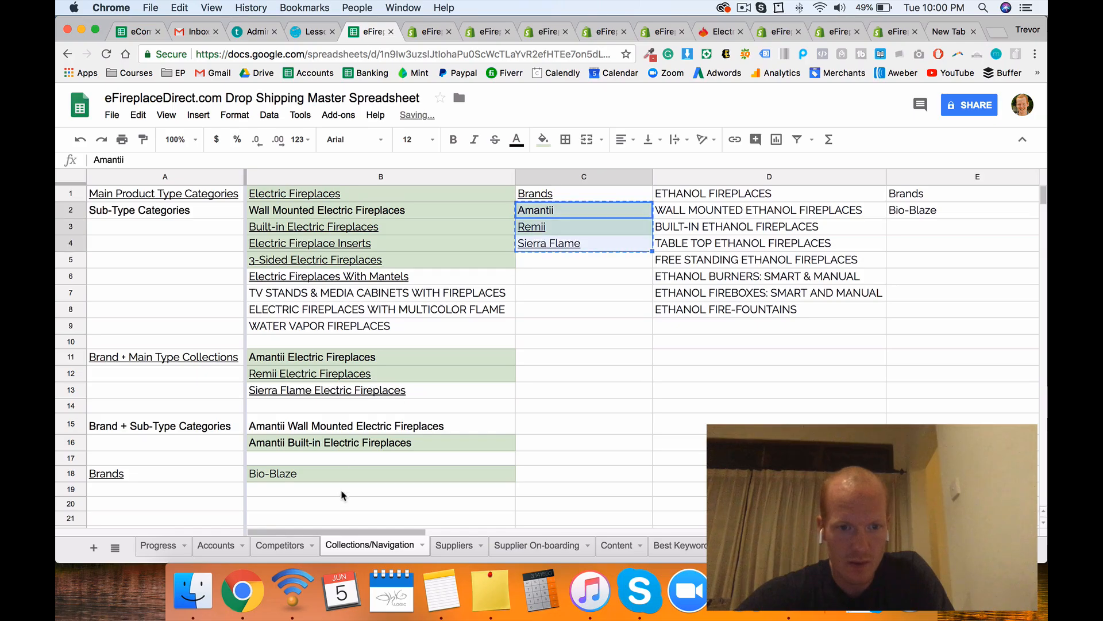
pyautogui.click(340, 491)
pyautogui.press('super+v')
pyautogui.moveTo(341, 493); pyautogui.dragTo(315, 475)
pyautogui.click(552, 153)
pyautogui.click(550, 207)
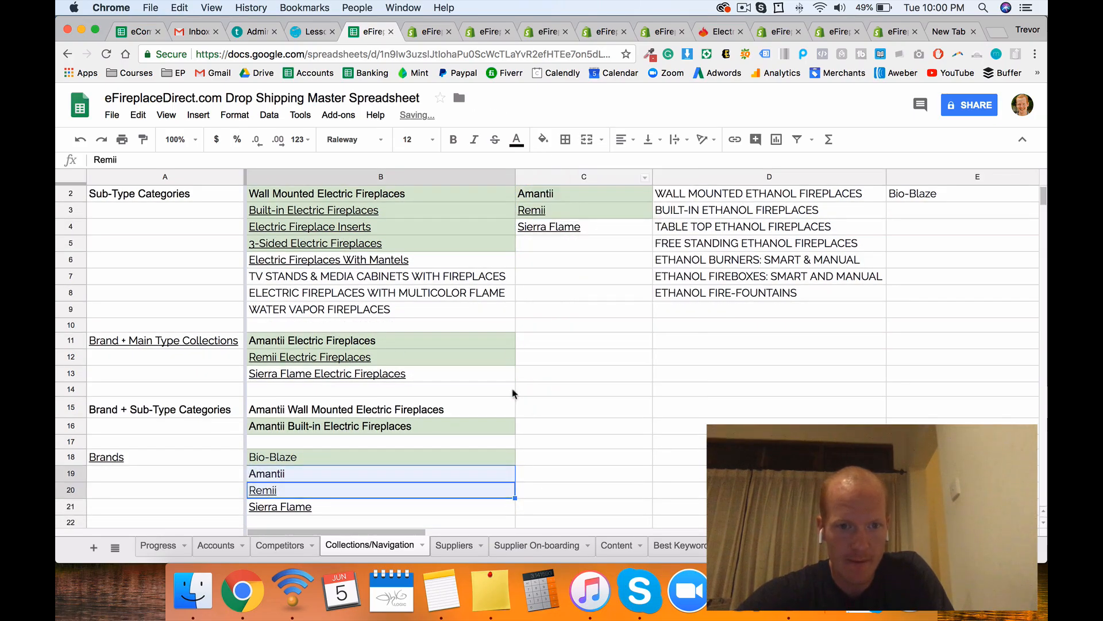
# Step: Select the Amantii cell B19 and review the category, collection and brand lists in the Collections/Navigation sheet
pyautogui.click(515, 395)
pyautogui.click(400, 478)
pyautogui.scroll(1, 432, 327)
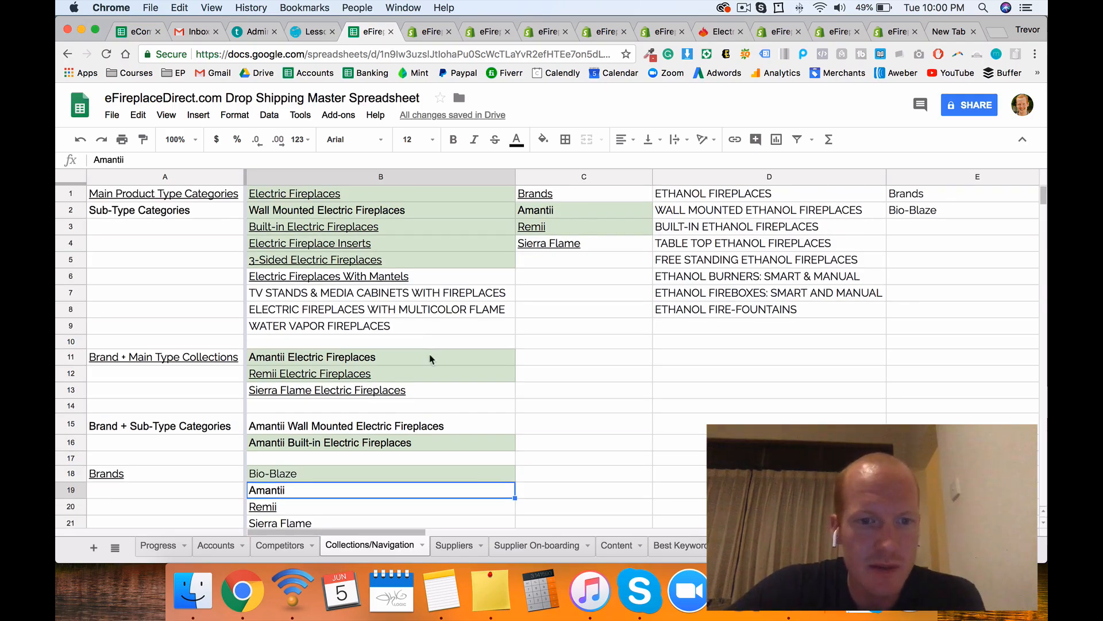
pyautogui.scroll(-2, 431, 359)
pyautogui.scroll(2, 431, 360)
pyautogui.scroll(-2, 426, 361)
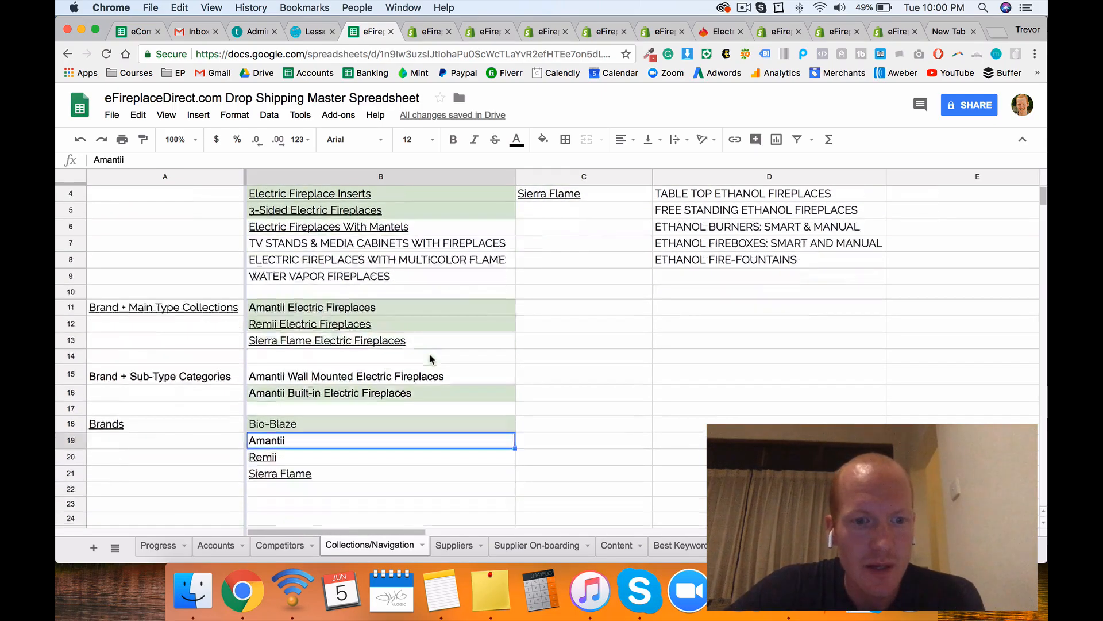
pyautogui.scroll(2, 396, 367)
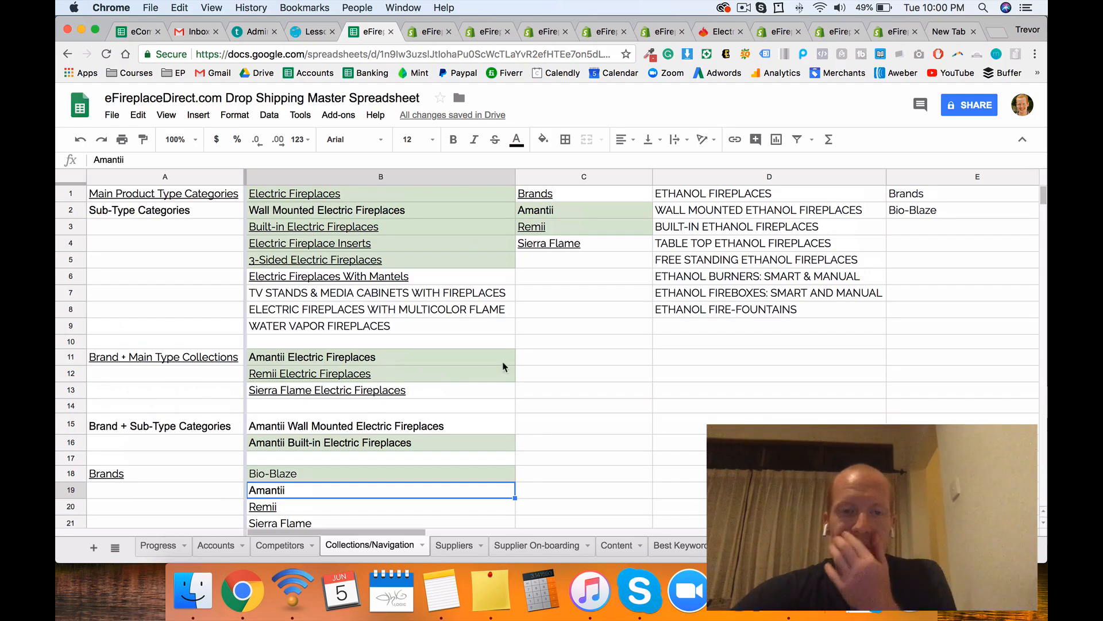
pyautogui.scroll(-1, 506, 337)
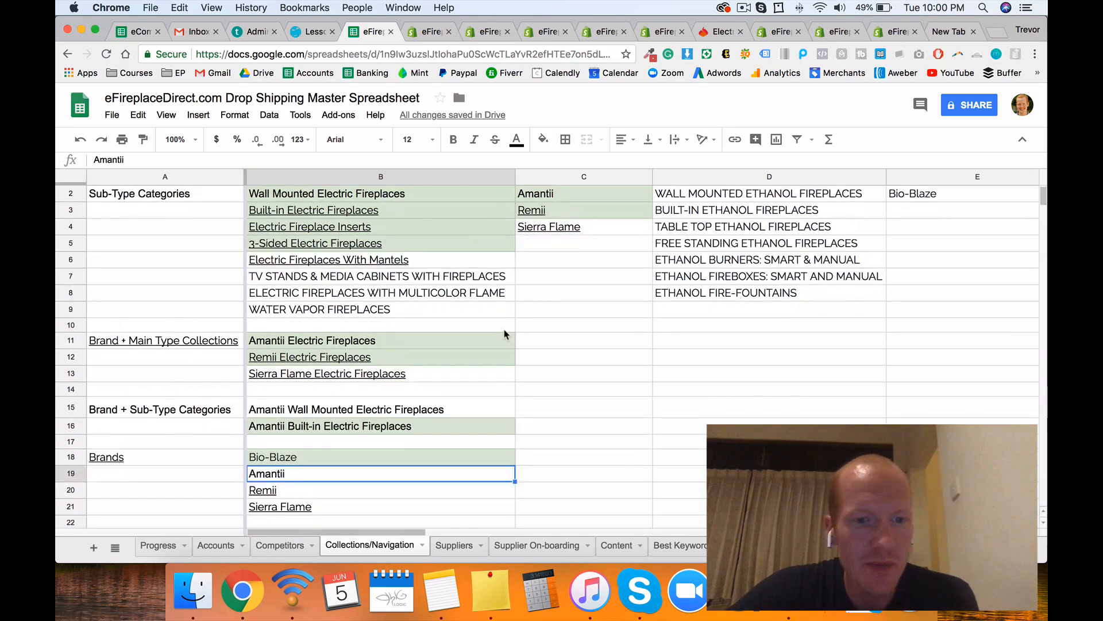
pyautogui.scroll(1, 517, 258)
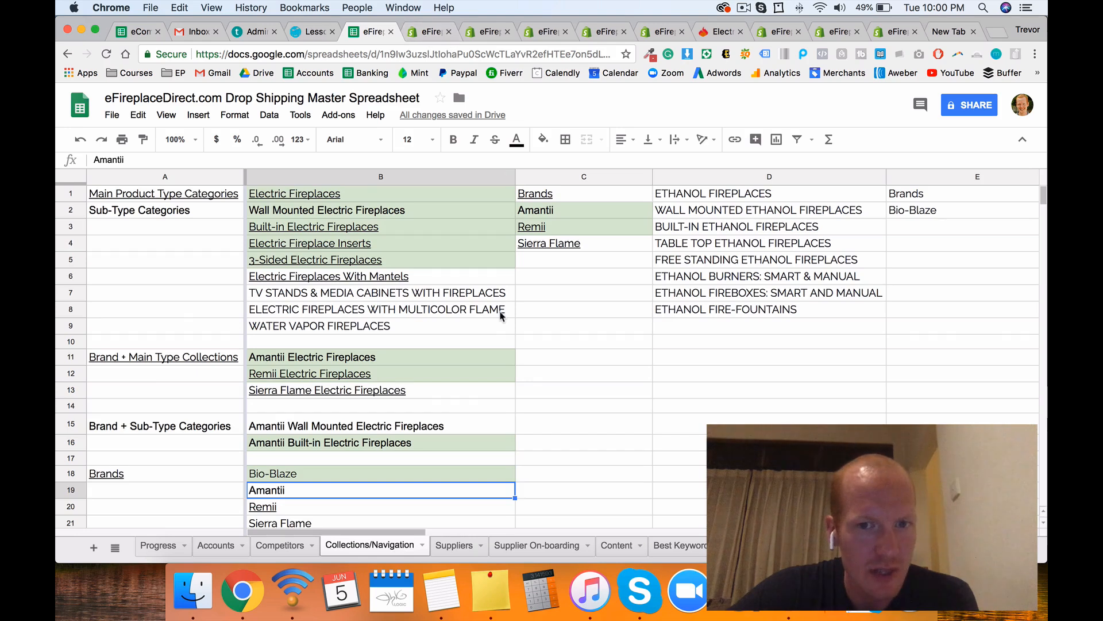
pyautogui.scroll(-1, 502, 315)
pyautogui.scroll(1, 502, 315)
pyautogui.scroll(-3, 503, 314)
pyautogui.scroll(3, 504, 344)
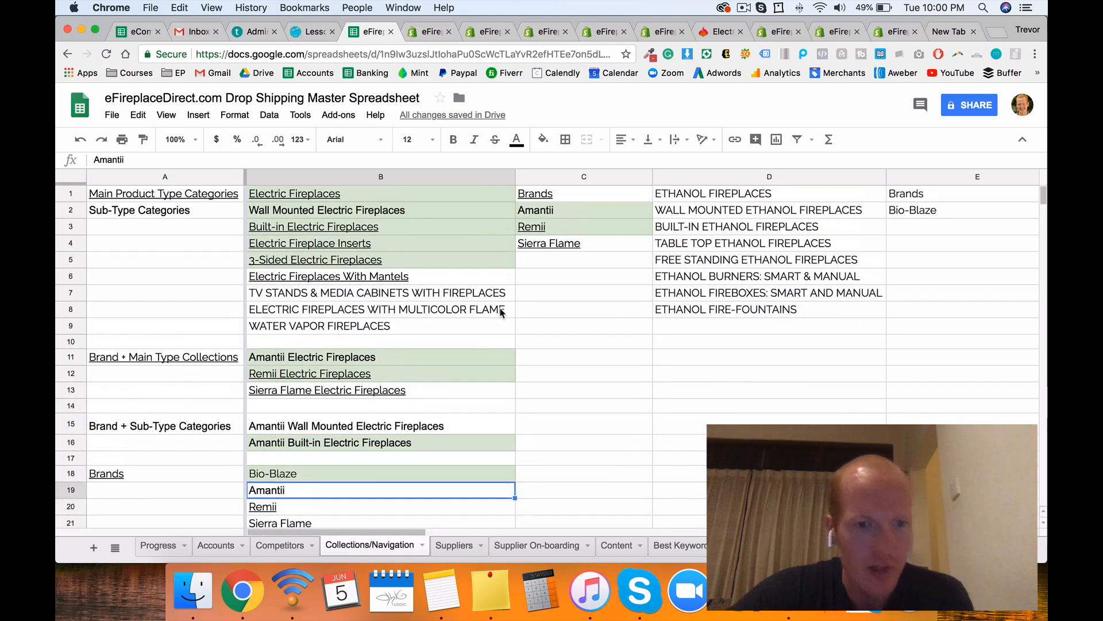
# Step: Copy the brand name Amantii from the spreadsheet and search the Shopify store's collections for it
pyautogui.hotkey('ctrl', 'c')
pyautogui.click(423, 36)
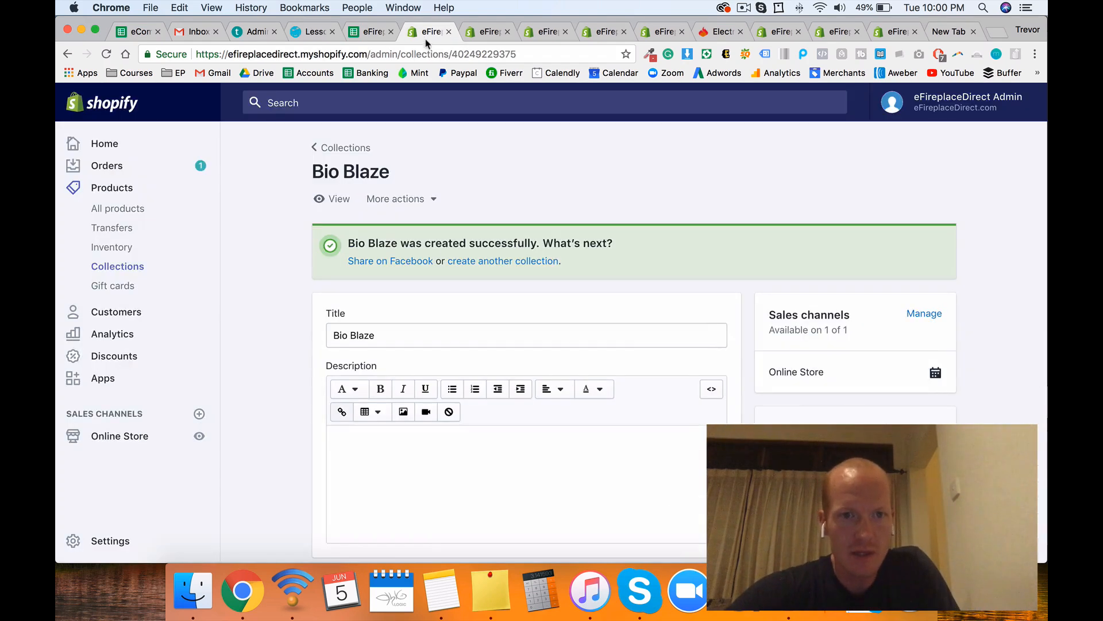
pyautogui.click(347, 150)
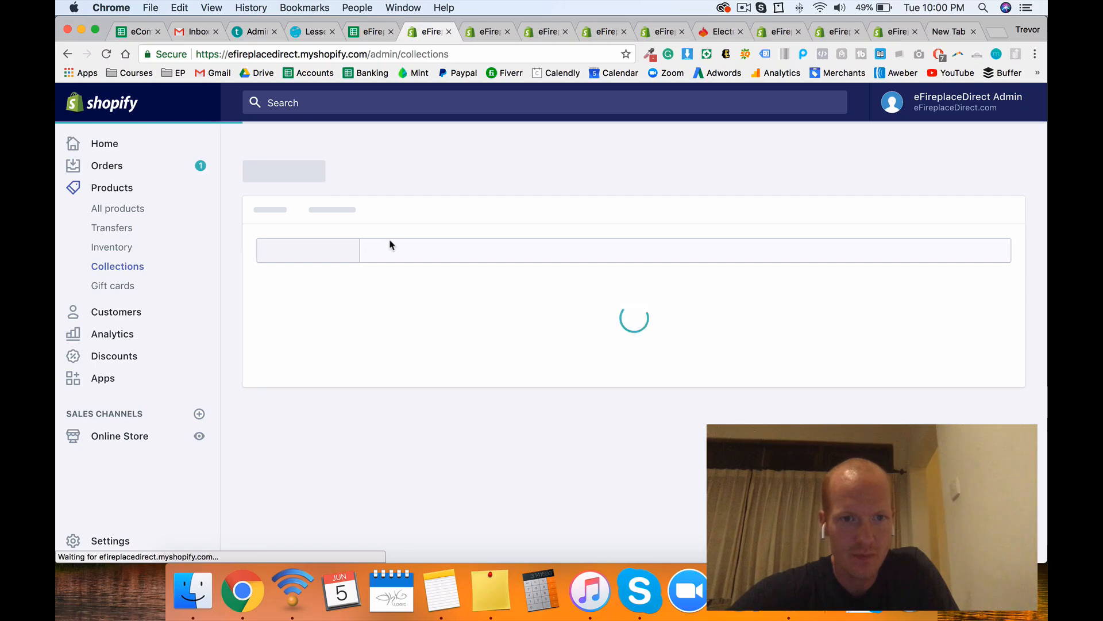
pyautogui.click(412, 268)
pyautogui.press('super+v')
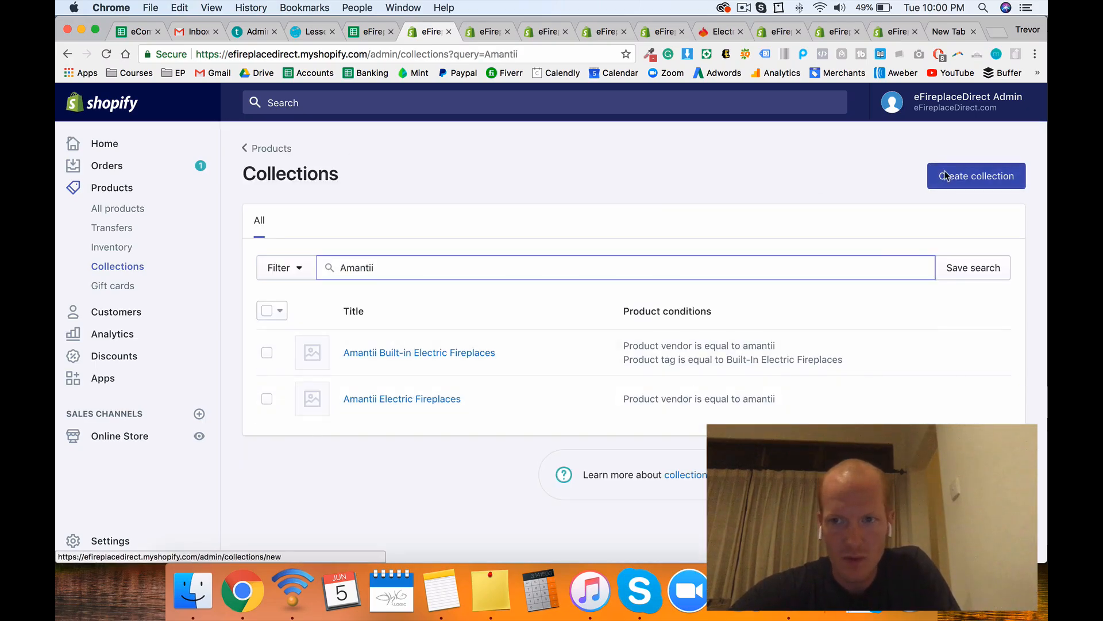
# Step: Create and save an automated collection titled Amantii with product vendor equal to Amantii, and return to the Main Menu page
pyautogui.click(925, 178)
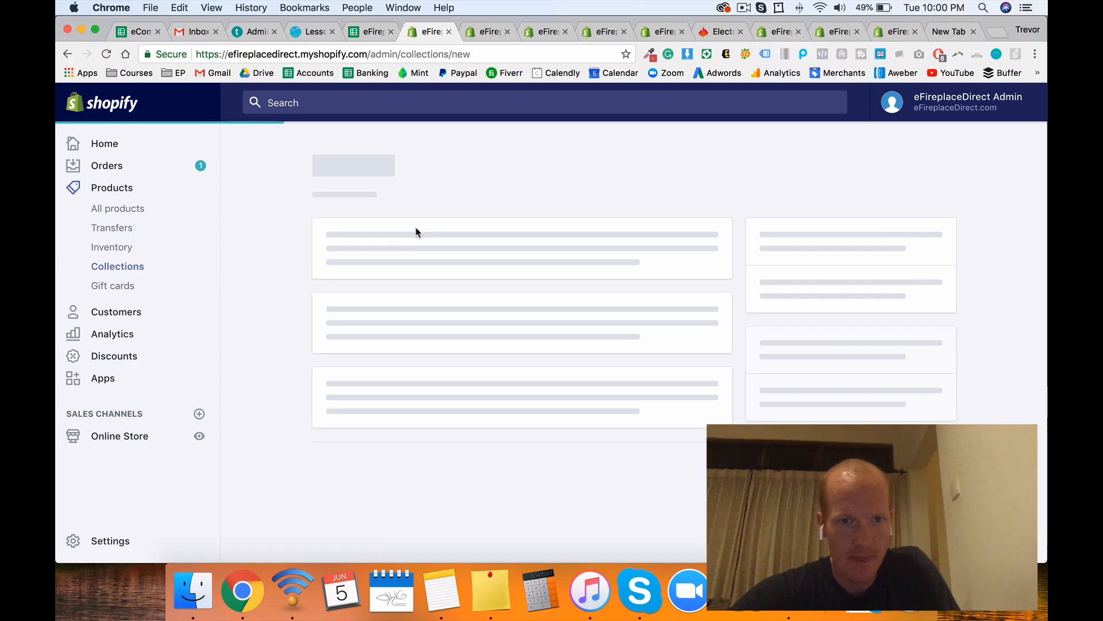
pyautogui.click(395, 236)
pyautogui.press('super+v')
pyautogui.scroll(-6, 397, 236)
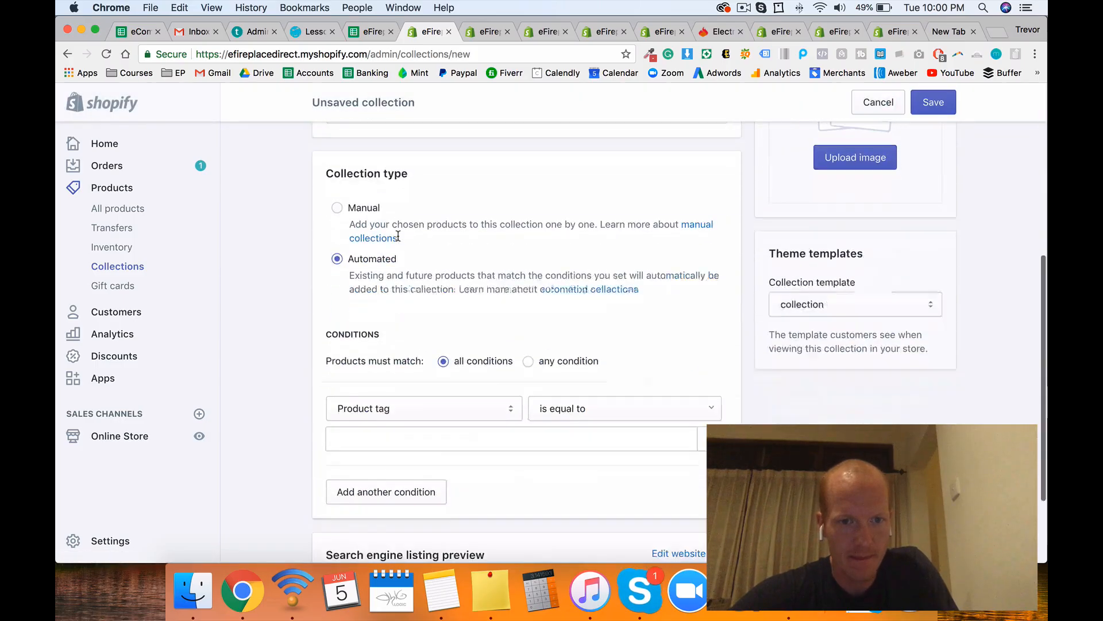
pyautogui.click(440, 358)
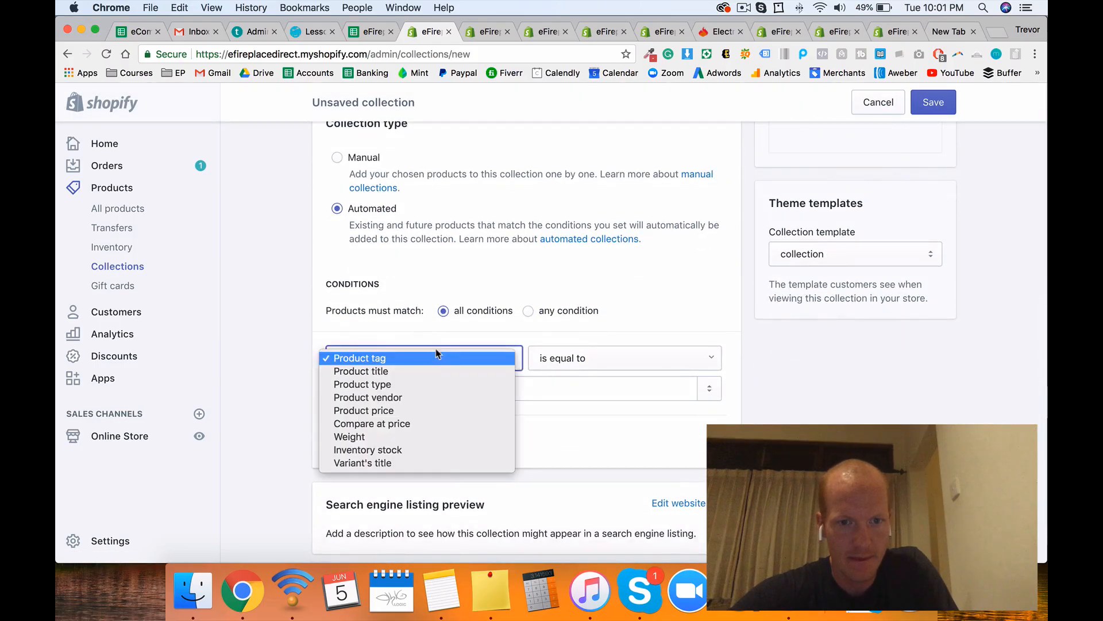
pyautogui.click(425, 398)
pyautogui.click(431, 384)
pyautogui.press('super+v')
pyautogui.click(424, 423)
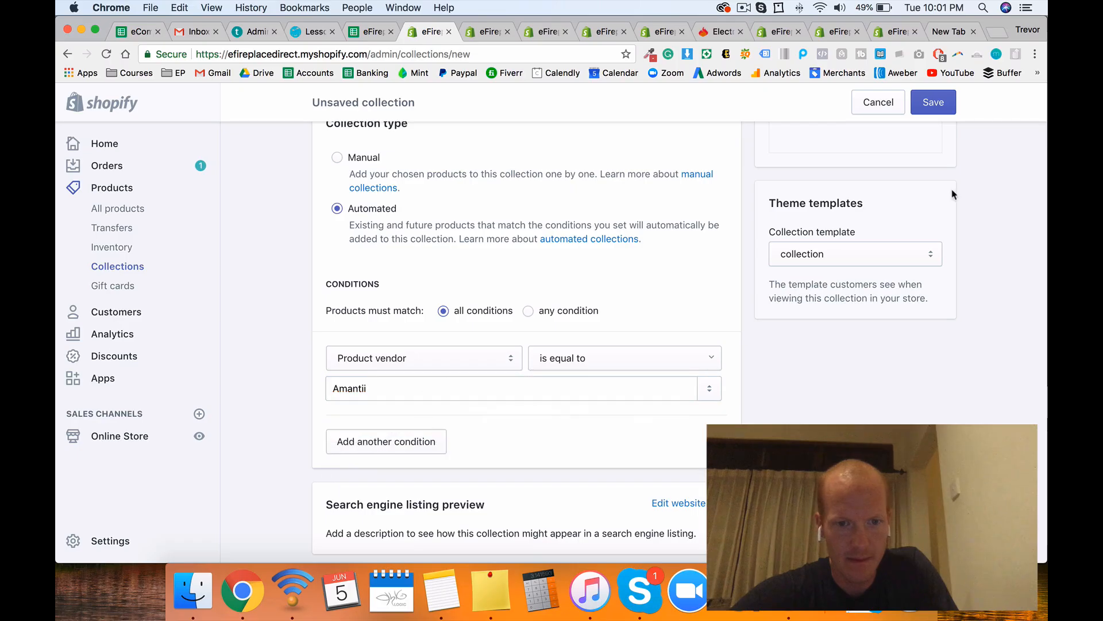
pyautogui.click(941, 109)
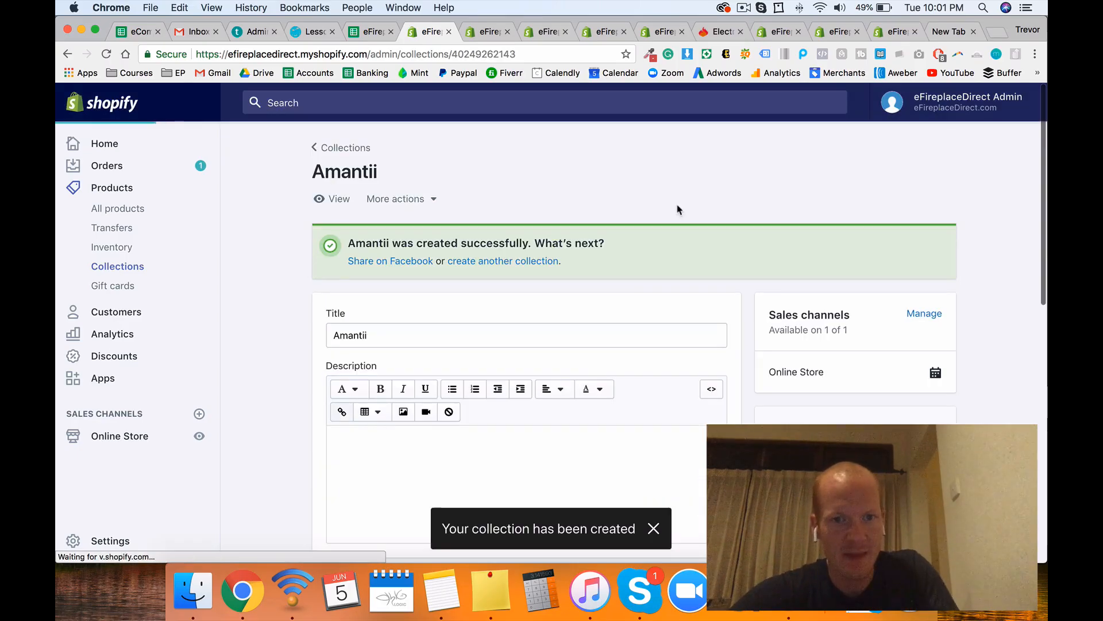
pyautogui.click(659, 33)
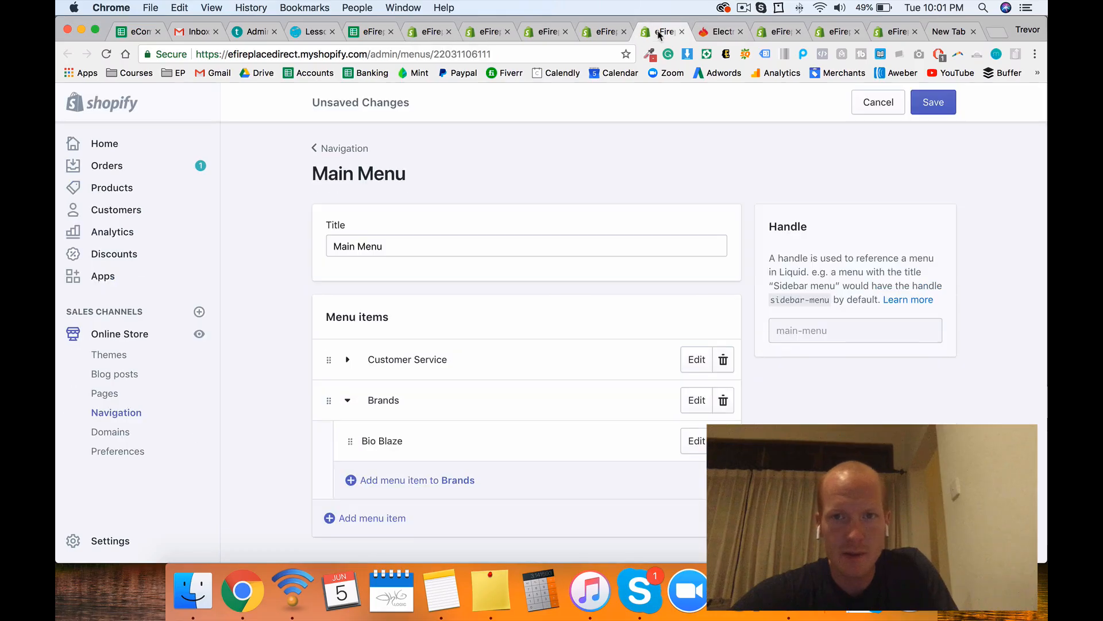
pyautogui.click(371, 481)
pyautogui.click(405, 376)
pyautogui.write('Amantii')
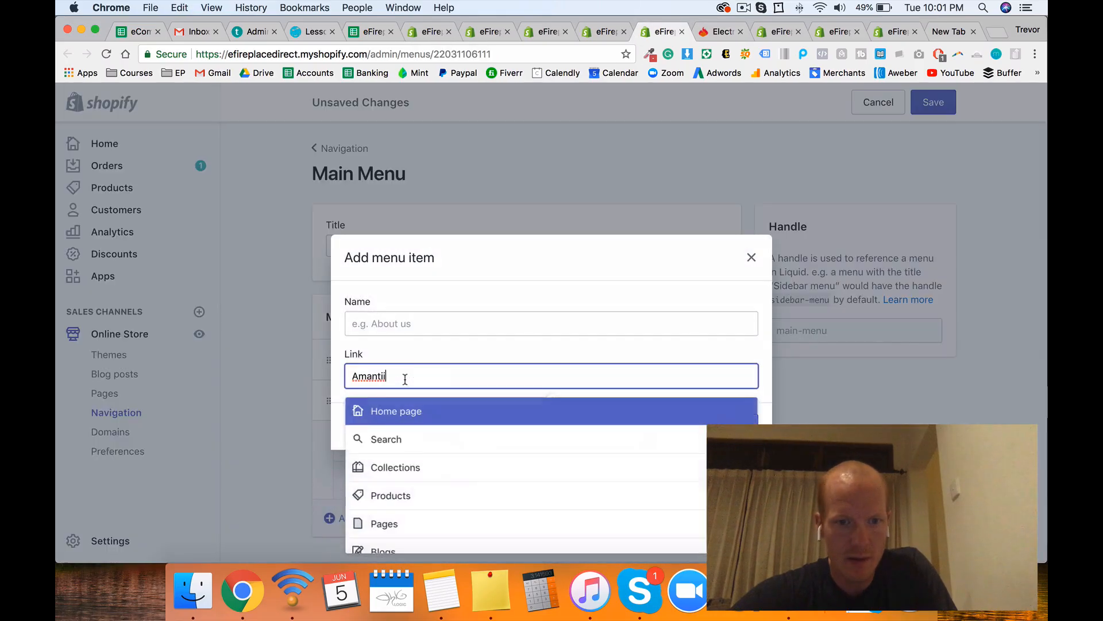
pyautogui.click(404, 412)
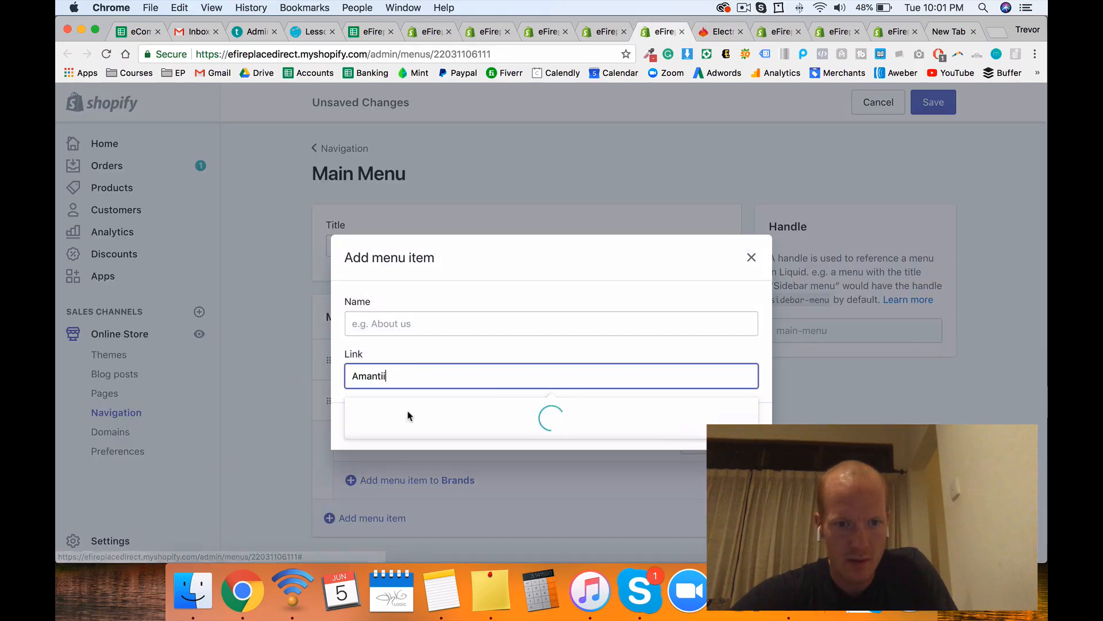
pyautogui.click(751, 257)
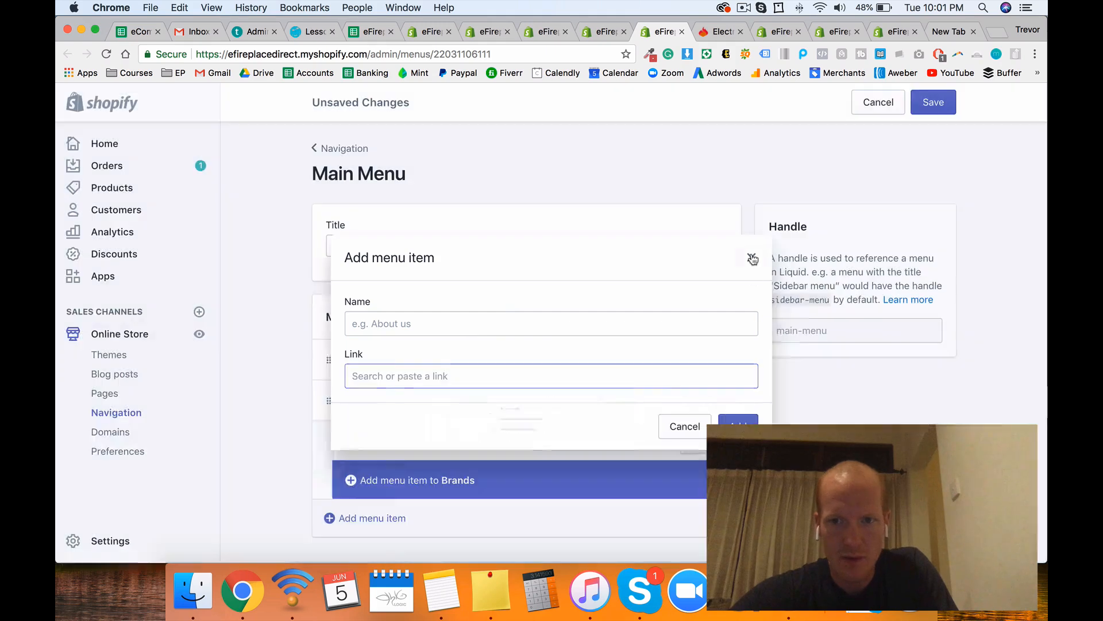
# Step: Save the pending Main Menu changes with the Bio Blaze item under Brands
pyautogui.click(928, 104)
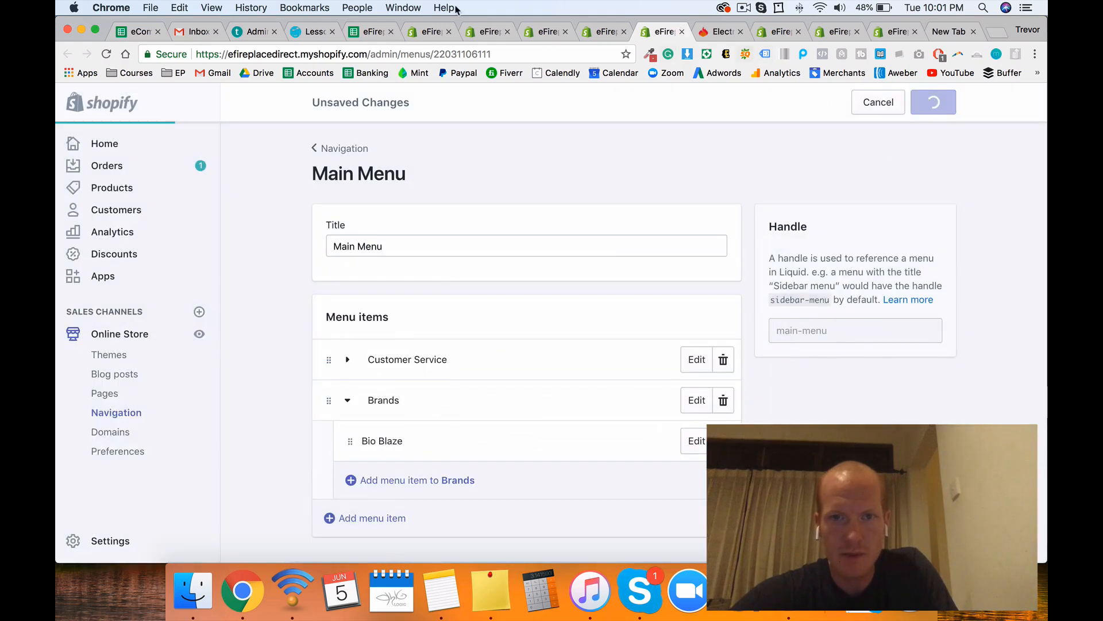
# Step: Shade the Amantii cell B19 light green in the spreadsheet and select the Remii cell below it
pyautogui.click(428, 31)
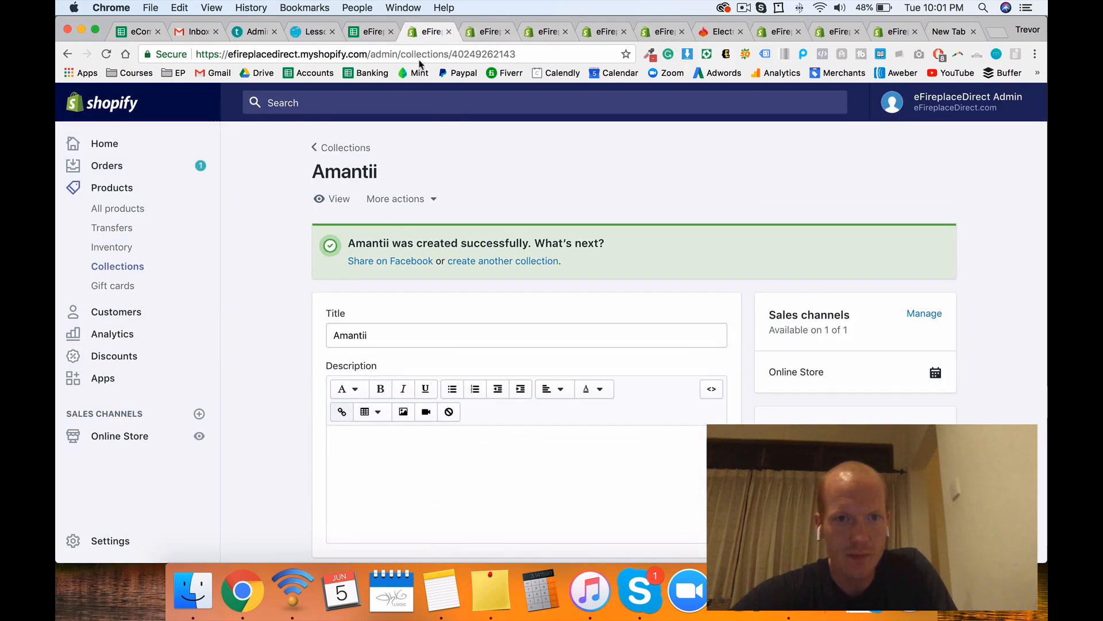
pyautogui.click(370, 31)
pyautogui.scroll(-1, 375, 426)
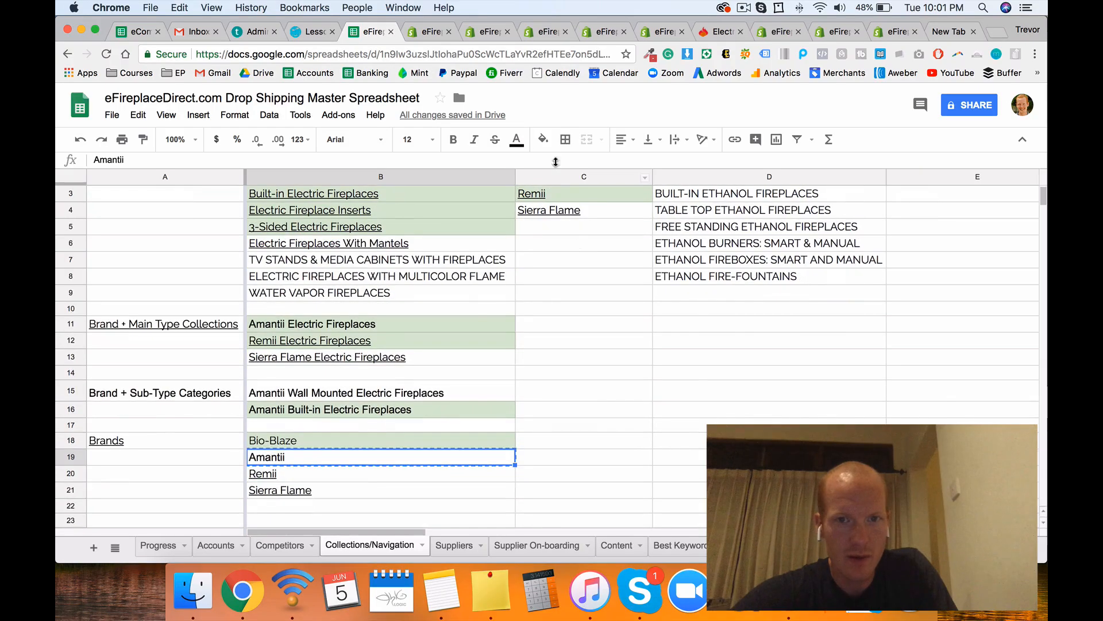
pyautogui.click(542, 139)
pyautogui.click(596, 216)
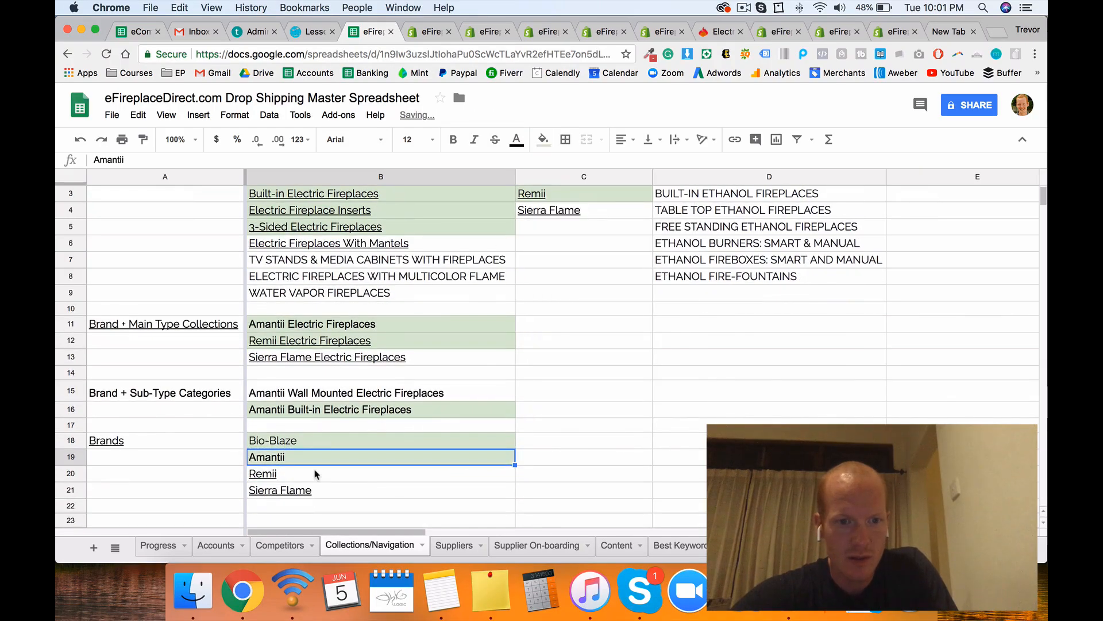
pyautogui.press('Down')
pyautogui.scroll(2, 628, 363)
pyautogui.hscroll(6, 628, 363)
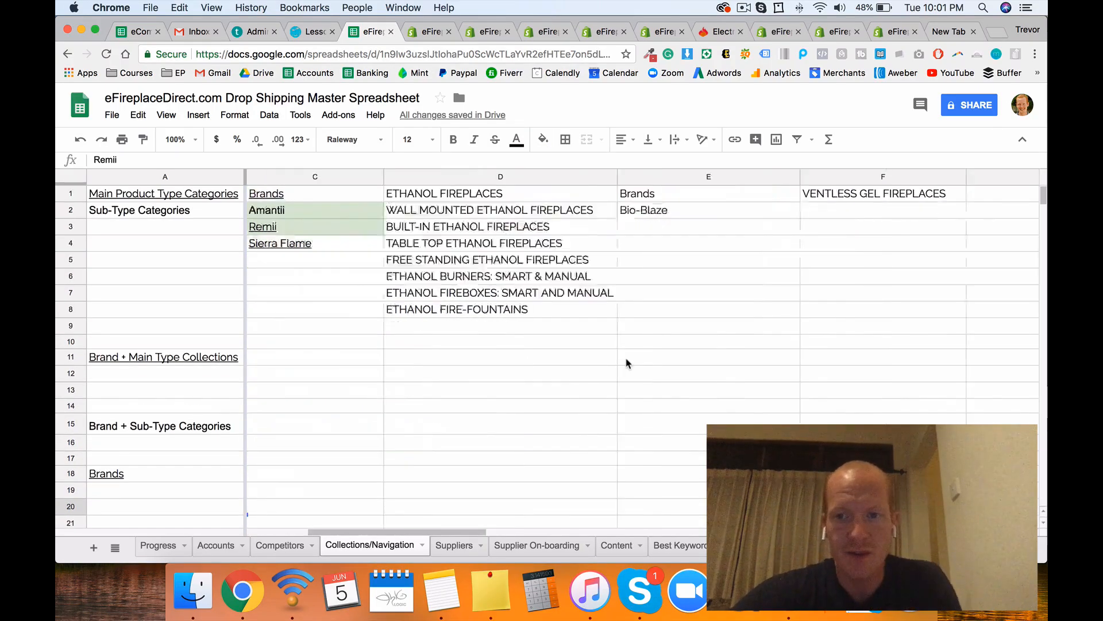
pyautogui.hscroll(-6, 628, 363)
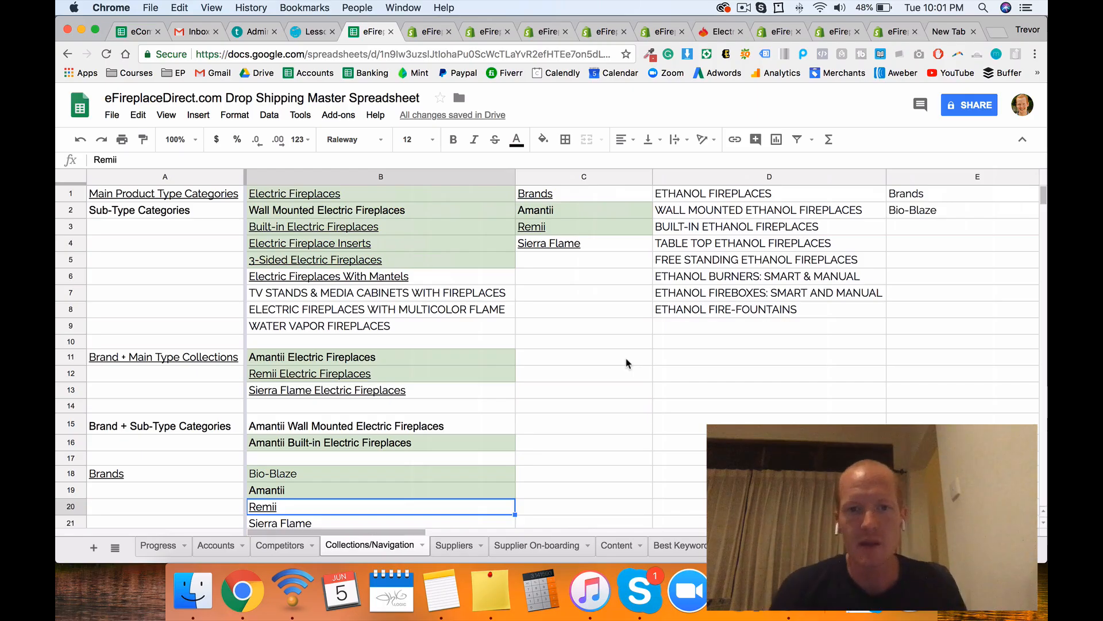
pyautogui.click(743, 6)
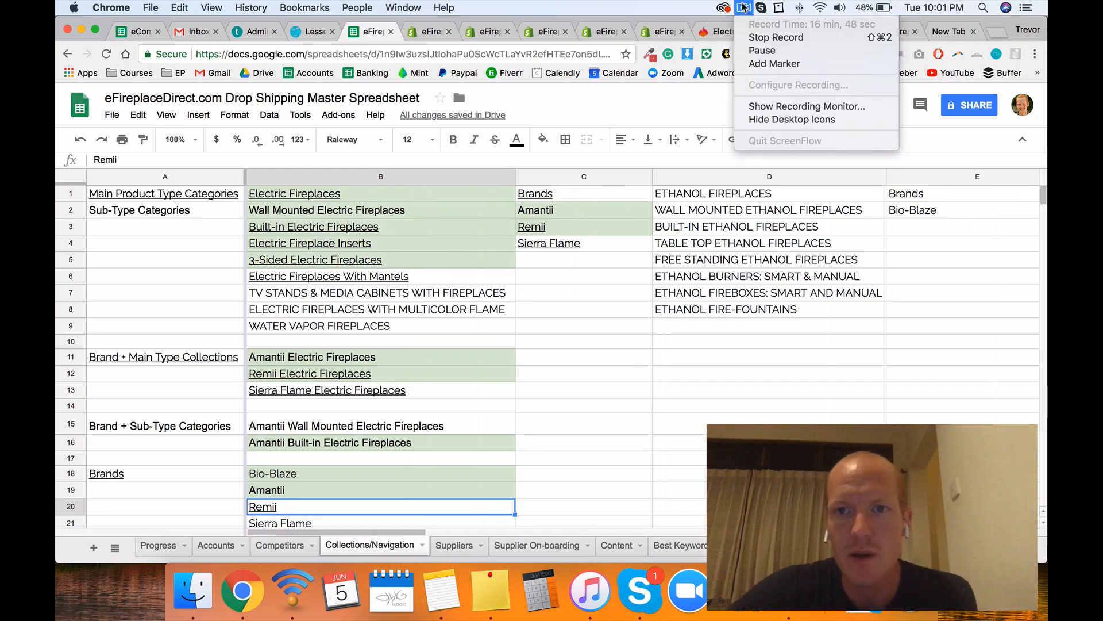
pyautogui.click(753, 38)
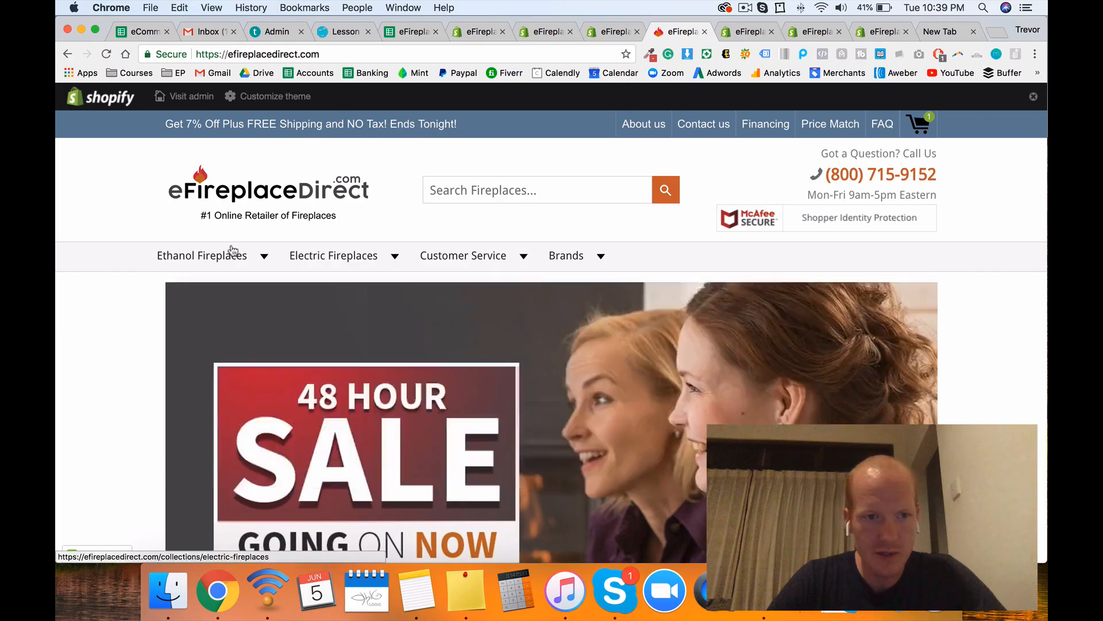
# Step: Review the storefront's Ethanol Fireplaces, Electric Fireplaces, Customer Service and Brands dropdown menus
pyautogui.moveTo(223, 258)
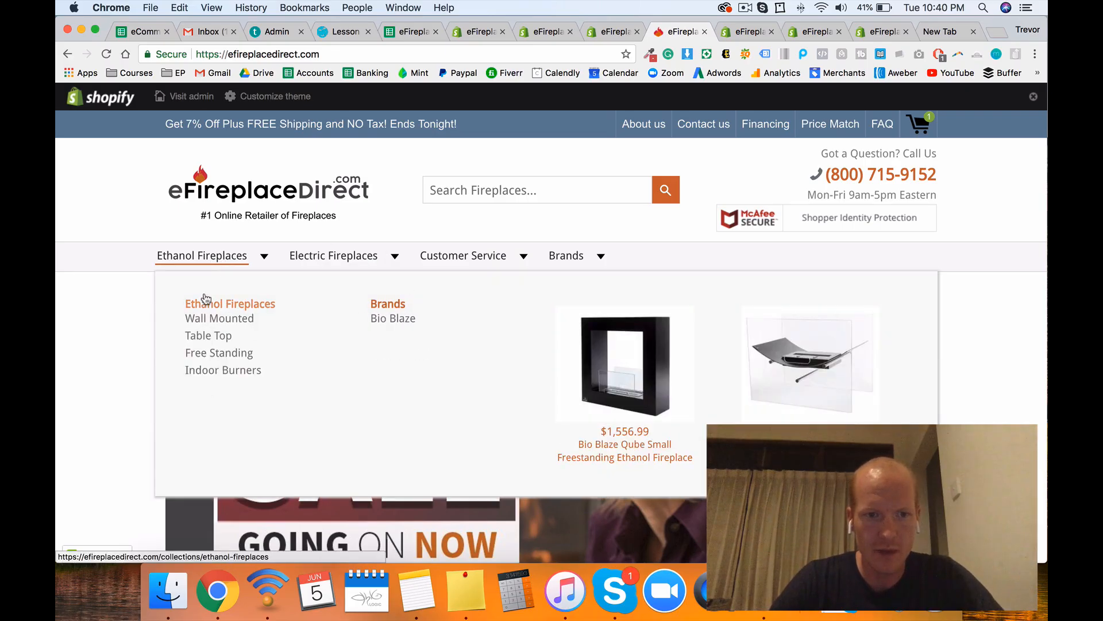
pyautogui.moveTo(339, 260)
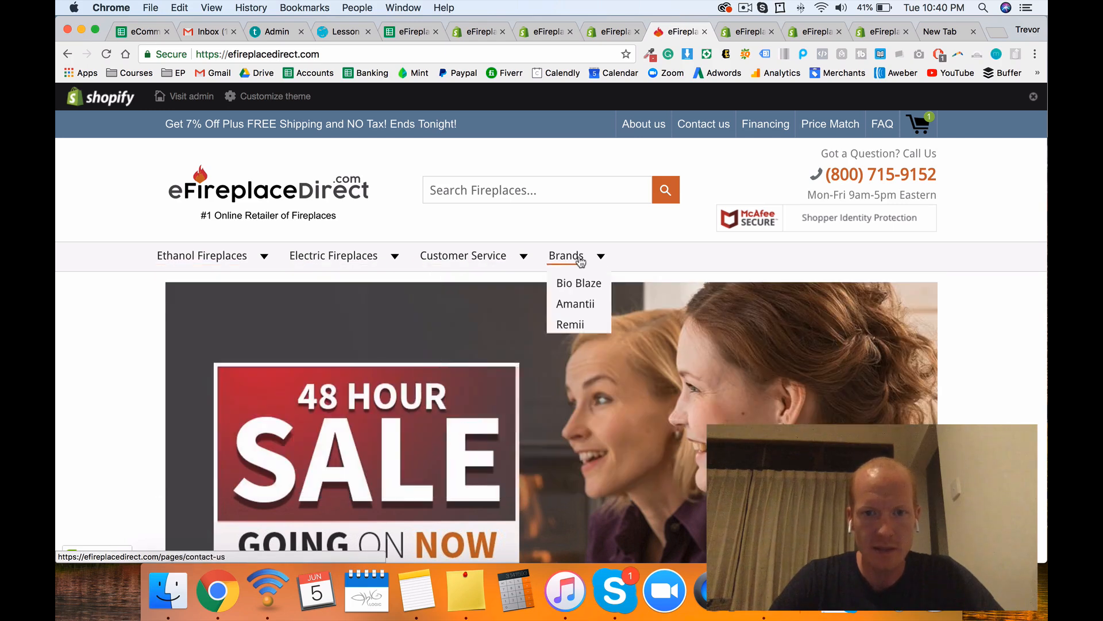
pyautogui.moveTo(573, 272)
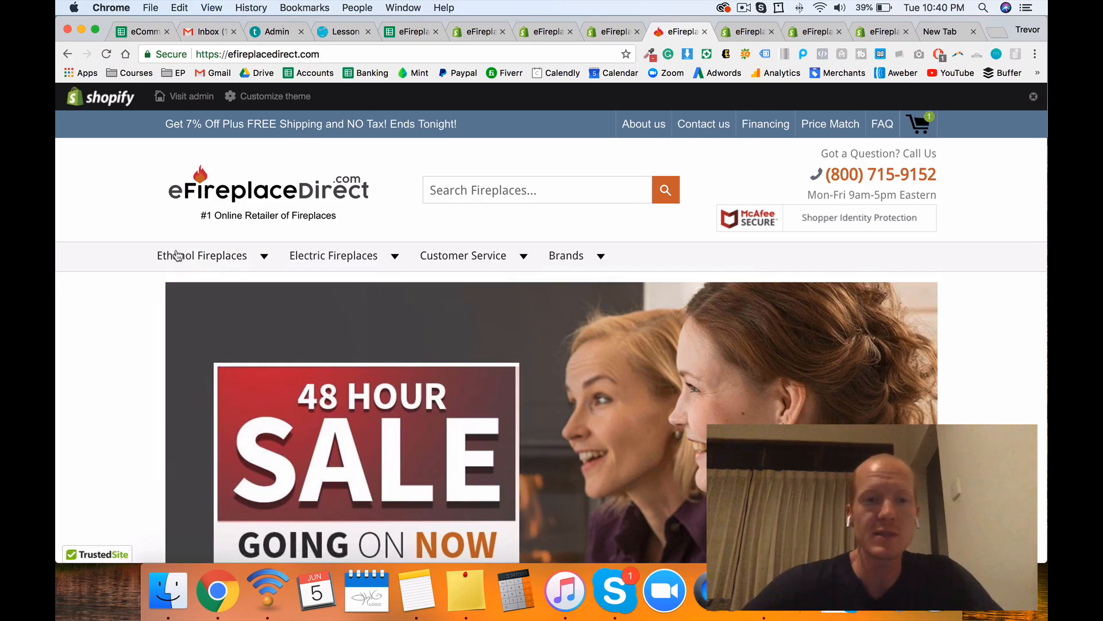
pyautogui.moveTo(570, 253)
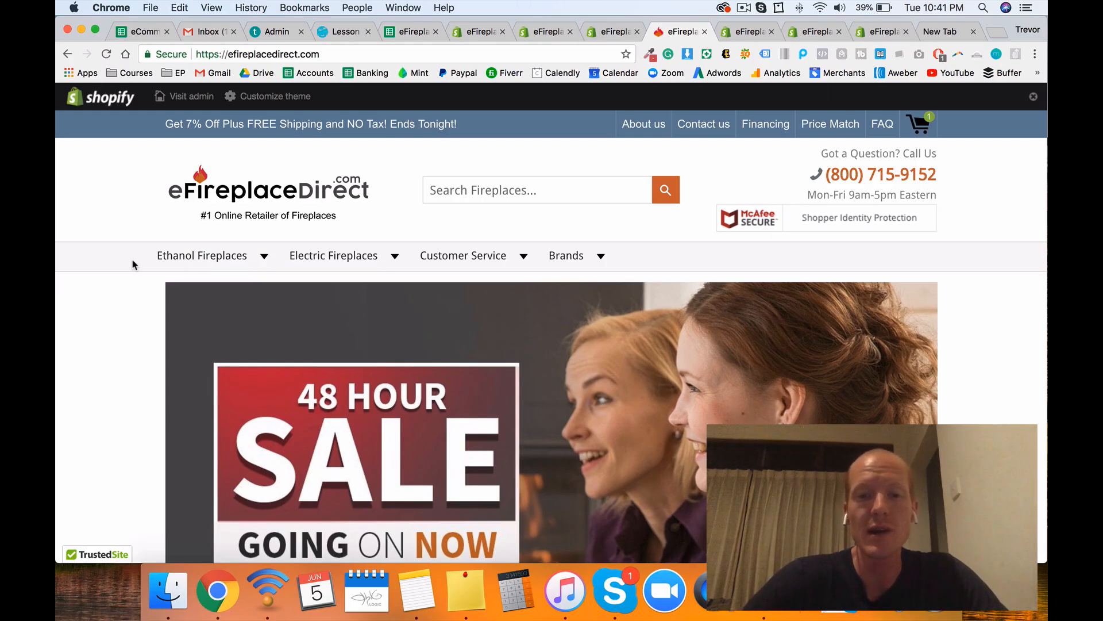
pyautogui.moveTo(481, 254)
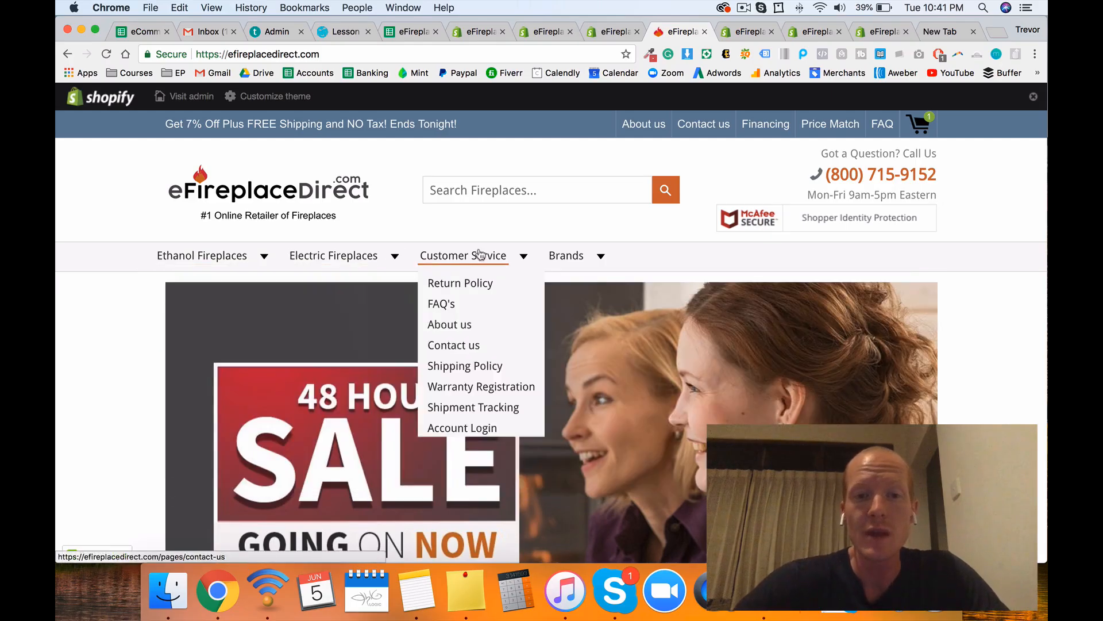
pyautogui.moveTo(237, 252)
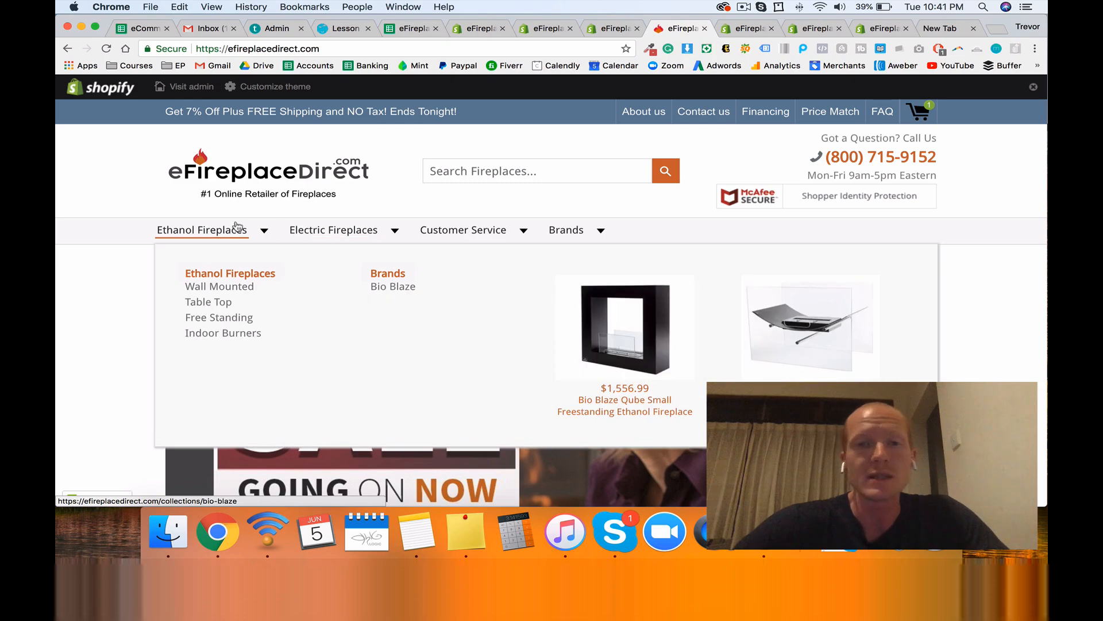
pyautogui.click(743, 7)
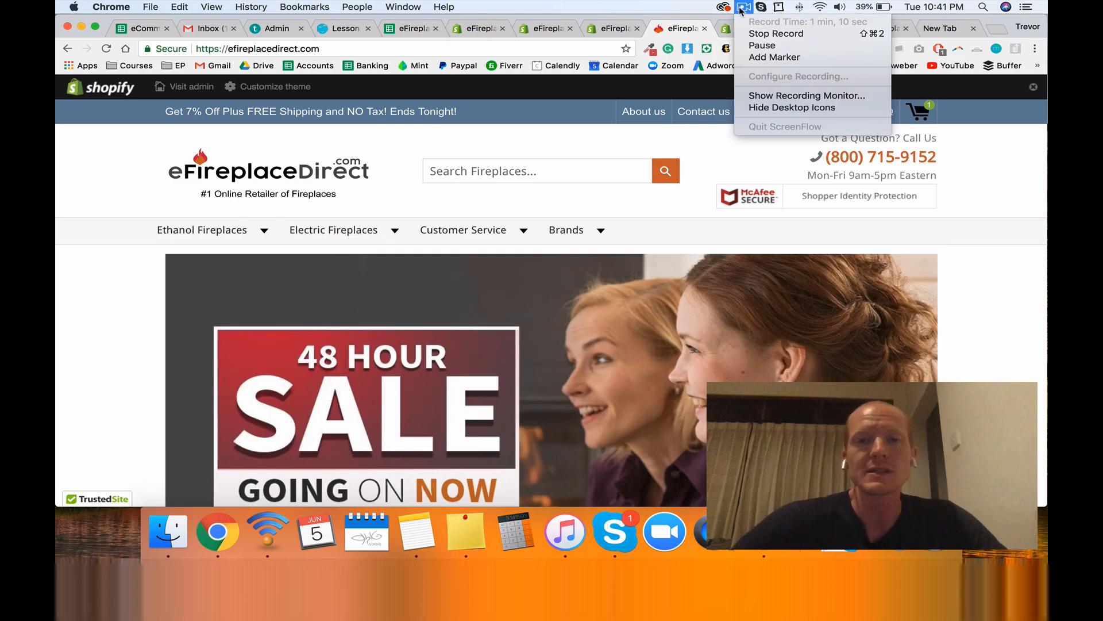
pyautogui.click(754, 34)
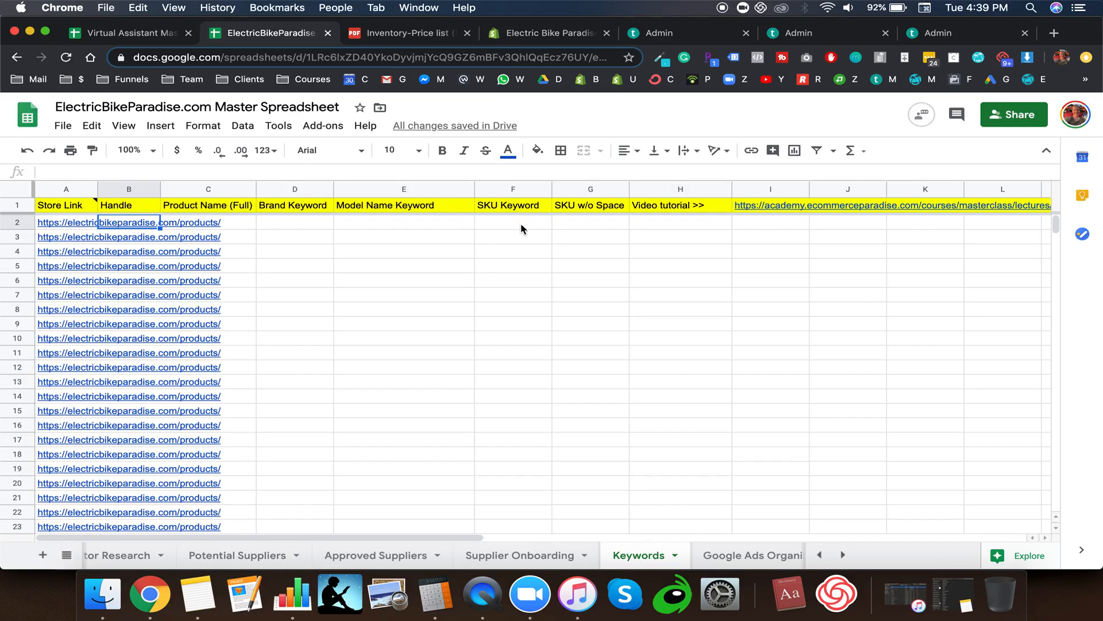
# Step: Examine the Store Link header's note, the base product URL in A2 and the Handle column of the Keywords sheet
pyautogui.moveTo(74, 202)
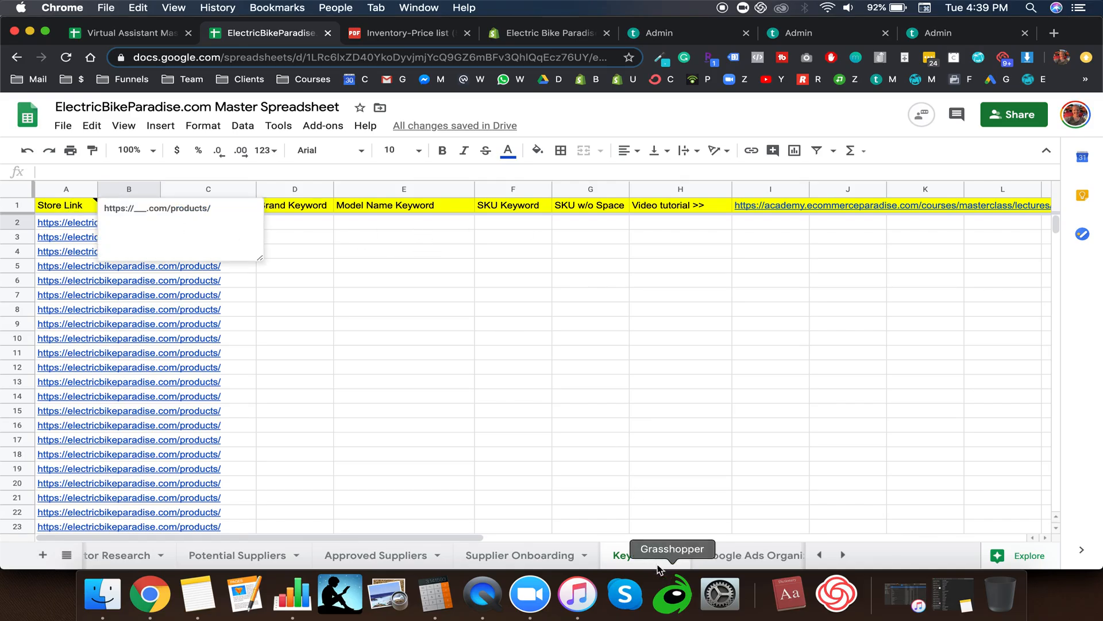
pyautogui.click(76, 207)
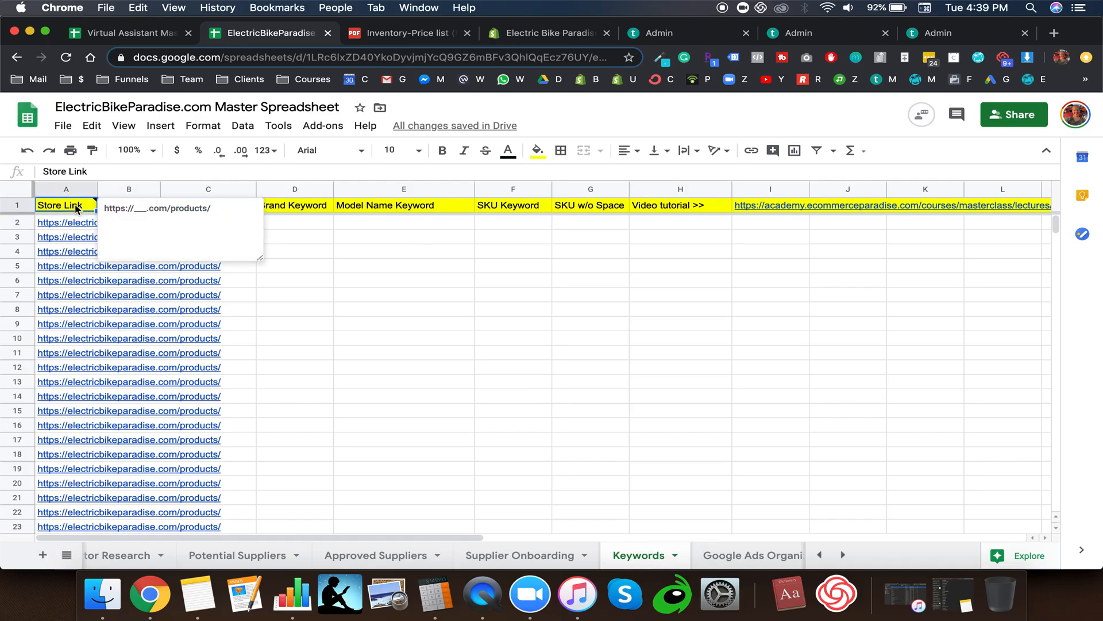
pyautogui.click(73, 223)
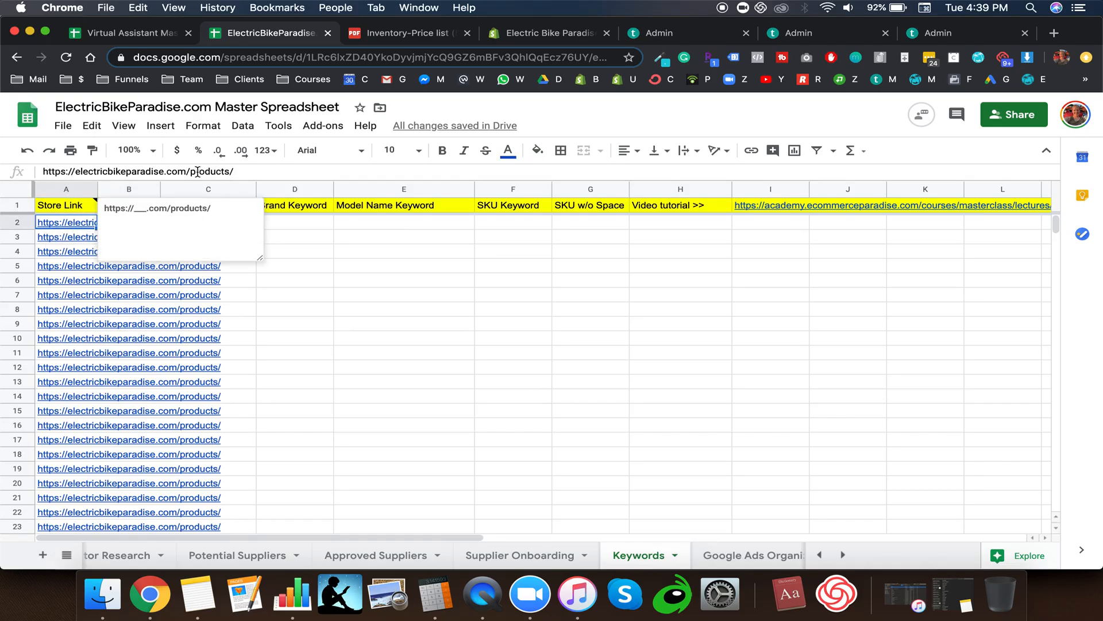
pyautogui.moveTo(233, 173)
pyautogui.mouseDown()
pyautogui.moveTo(188, 172)
pyautogui.moveTo(234, 167)
pyautogui.mouseUp()
pyautogui.click(247, 237)
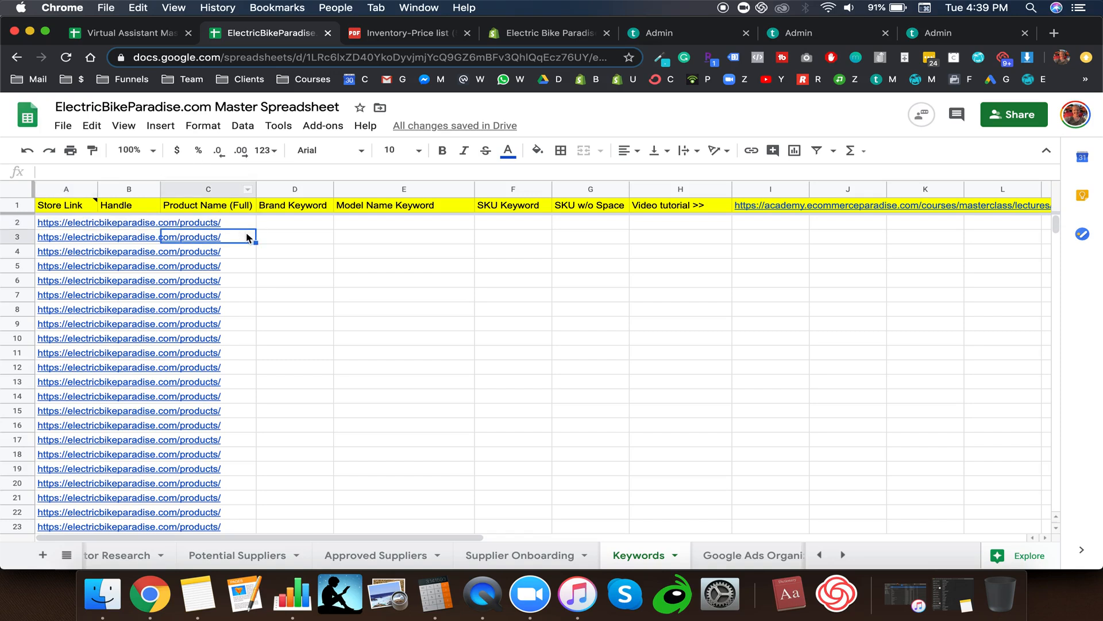
pyautogui.click(80, 224)
pyautogui.click(136, 224)
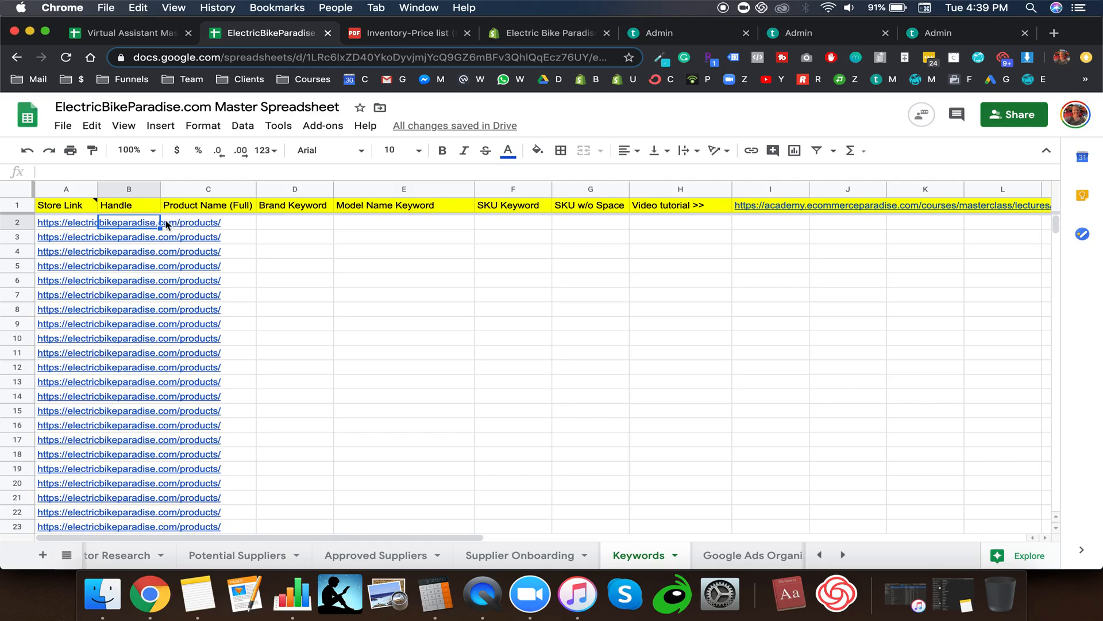
pyautogui.click(86, 223)
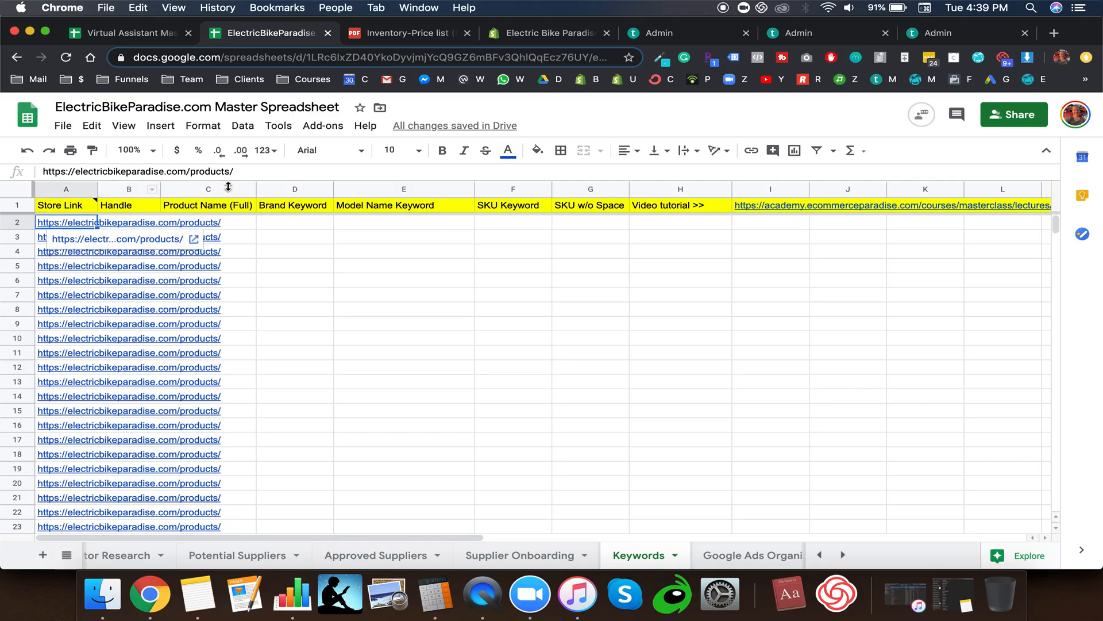
# Step: Go through the row 2 cells under Product Name (Full), Brand Keyword, Model Name Keyword, SKU Keyword, SKU w/o Space and Handle
pyautogui.click(266, 280)
pyautogui.click(184, 223)
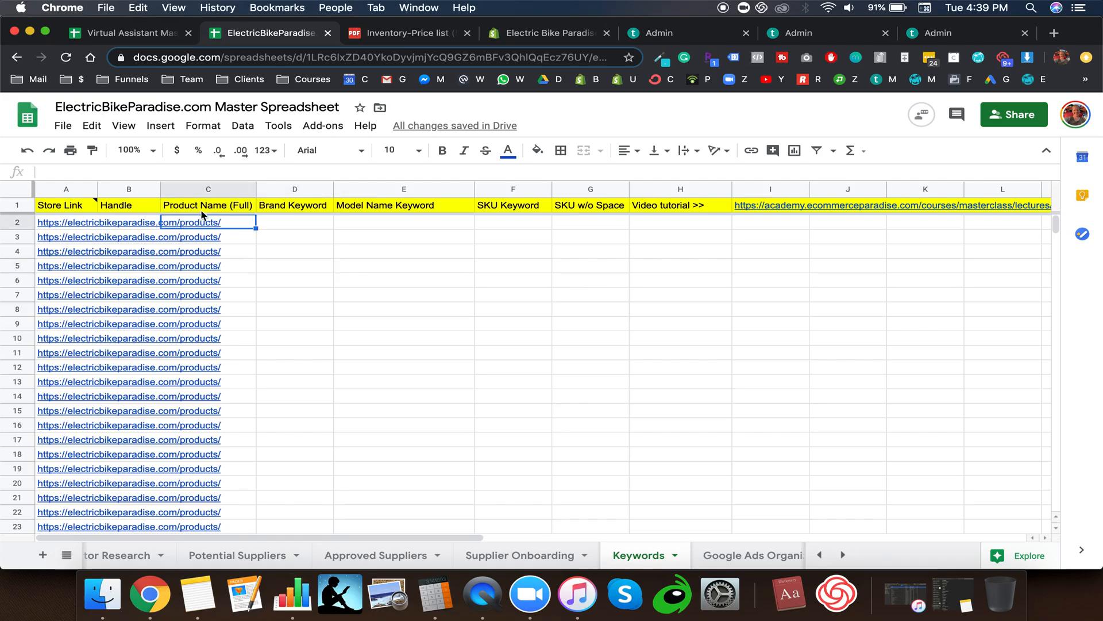
pyautogui.click(294, 224)
pyautogui.click(357, 224)
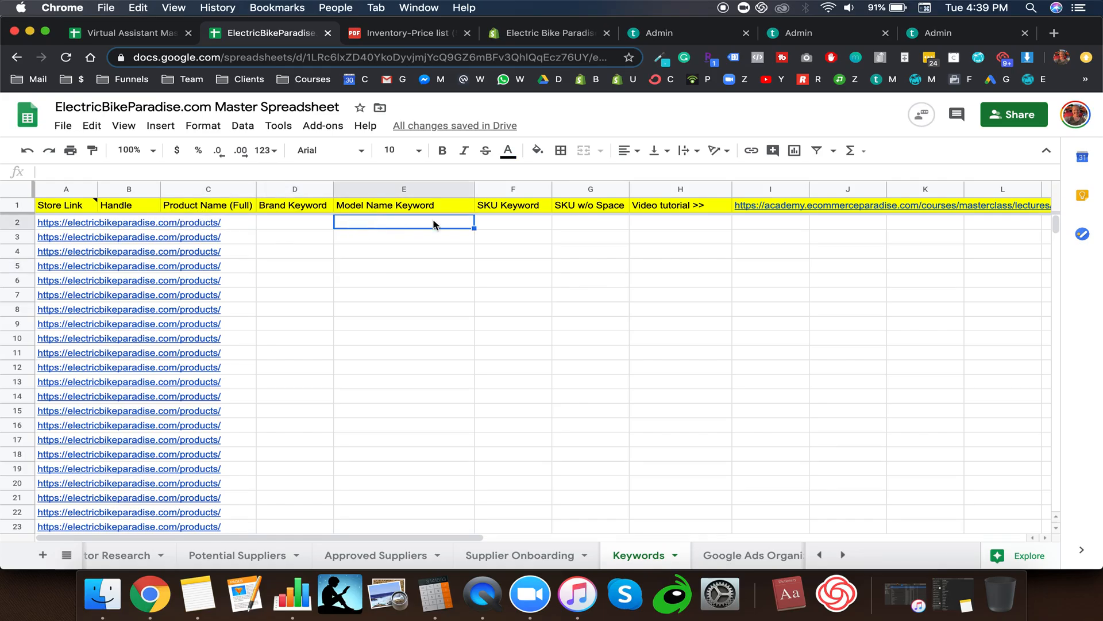
pyautogui.click(527, 227)
pyautogui.click(575, 226)
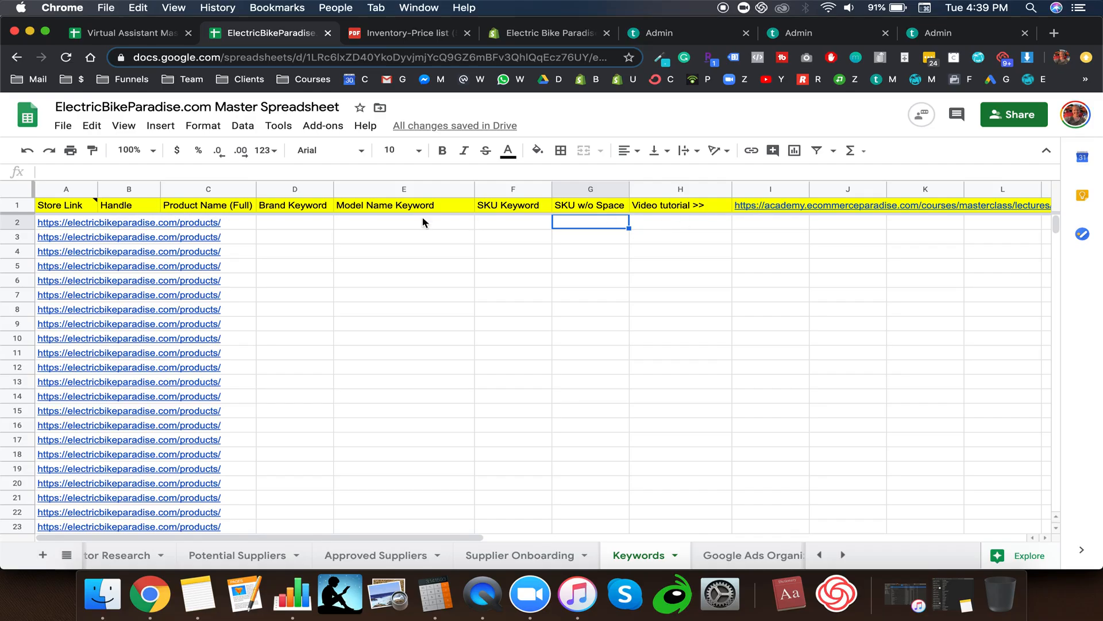
pyautogui.click(130, 223)
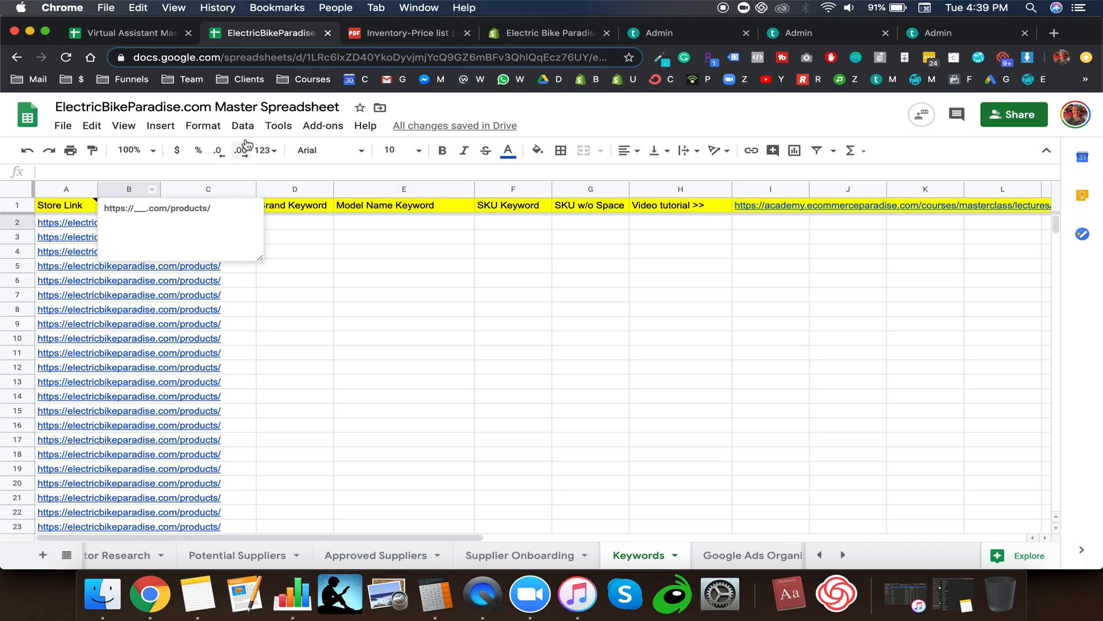
# Step: Look over the Inventory-Price list PDF and the Shopify product export email in Gmail, and return to the master spreadsheet
pyautogui.click(412, 36)
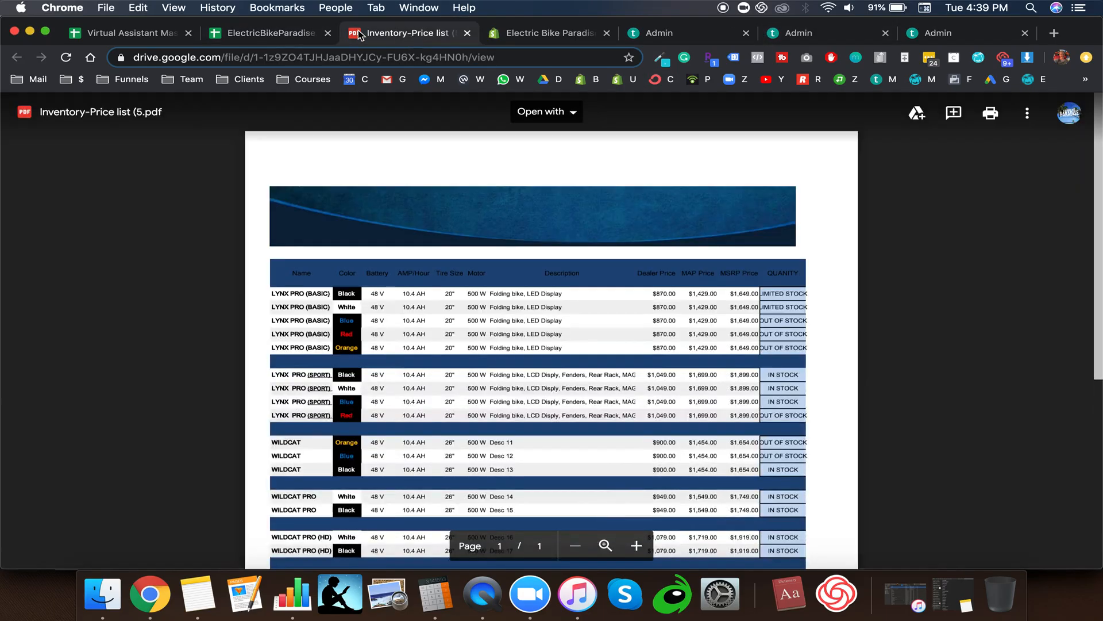
pyautogui.click(281, 35)
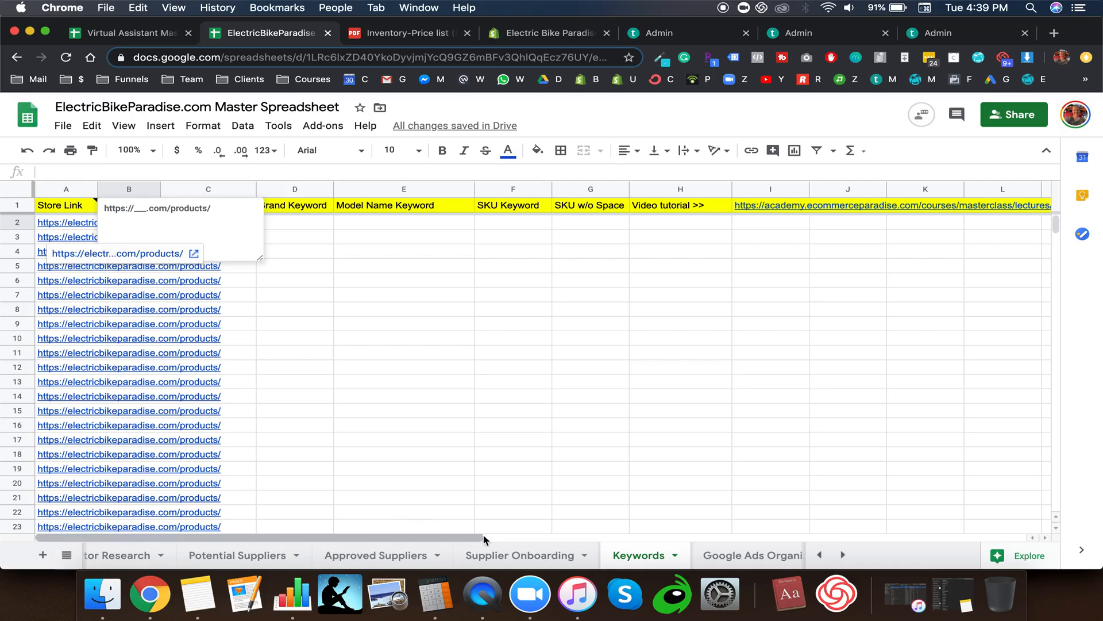
pyautogui.hotkey('ctrl', 'Up')
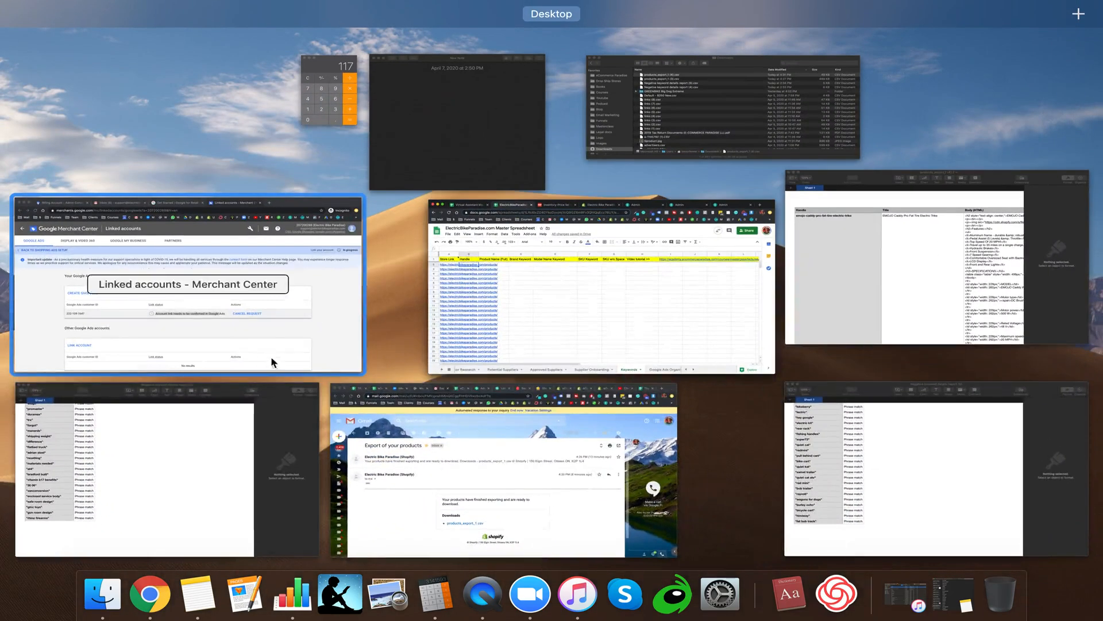
pyautogui.click(519, 520)
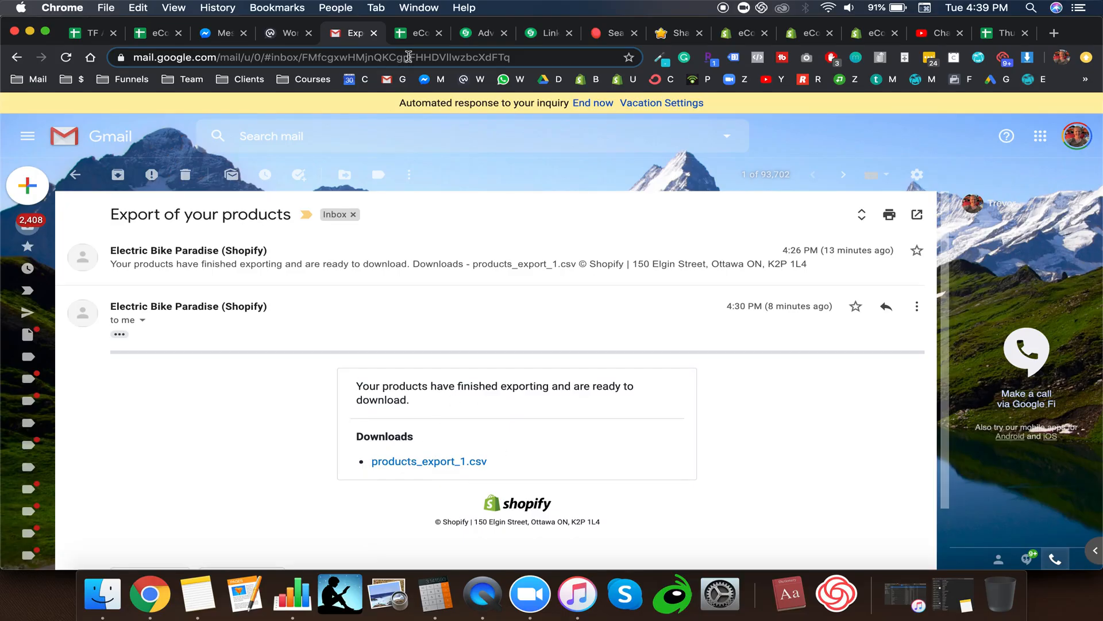
pyautogui.hotkey('ctrl', 'Up')
pyautogui.click(450, 281)
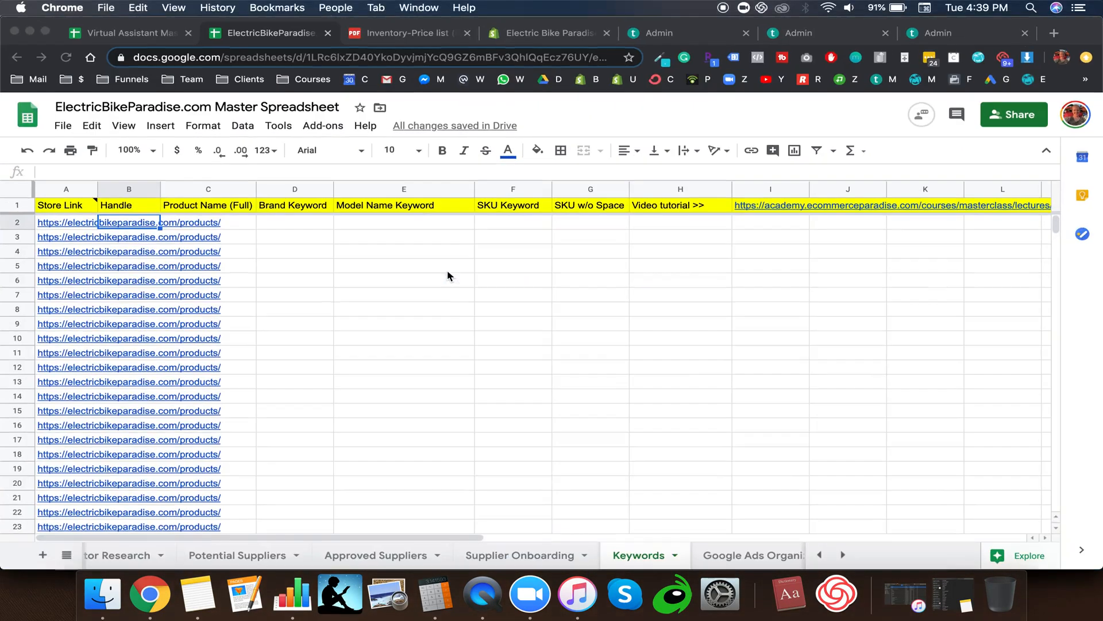
# Step: In the Shopify admin, review the product vendor filter and the export option for products matching the search, without exporting
pyautogui.click(494, 27)
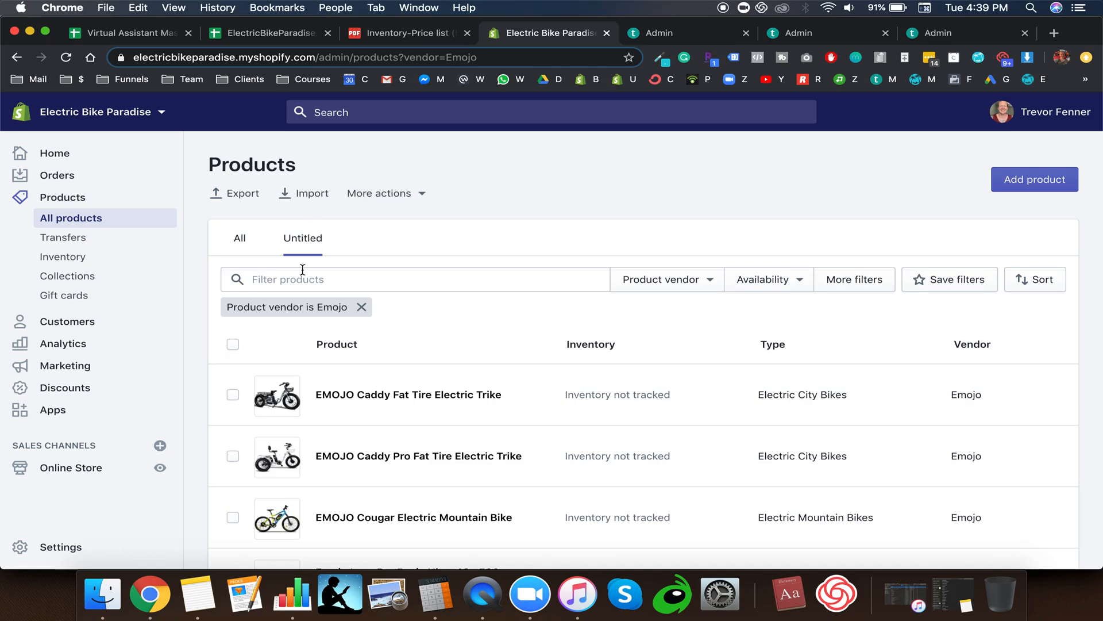
pyautogui.click(645, 279)
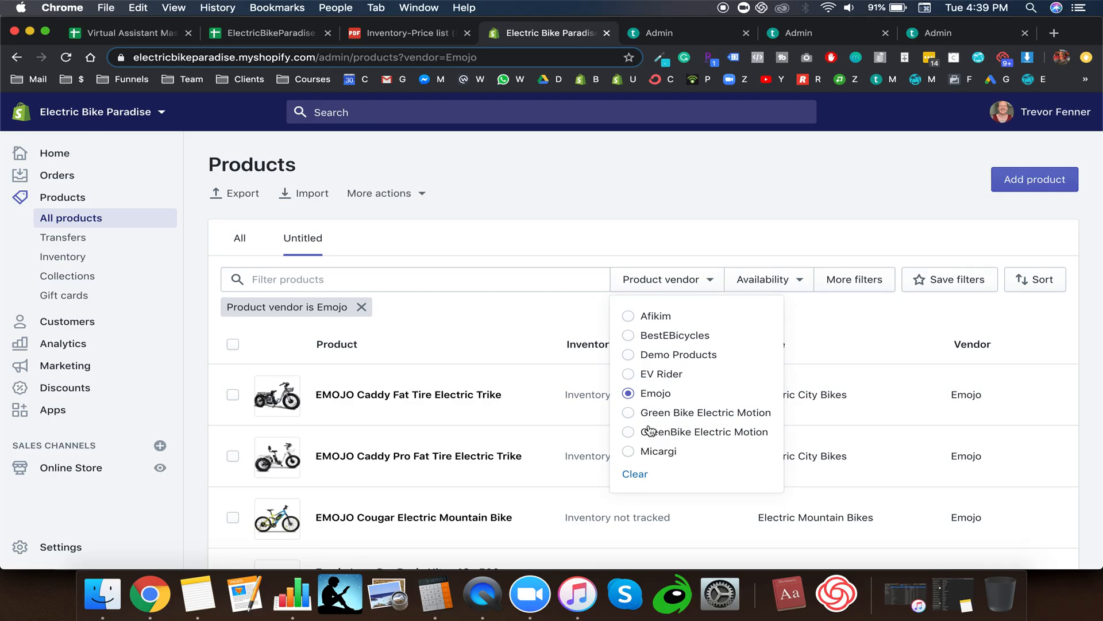
pyautogui.scroll(-1, 477, 424)
pyautogui.scroll(-5, 476, 424)
pyautogui.scroll(6, 475, 424)
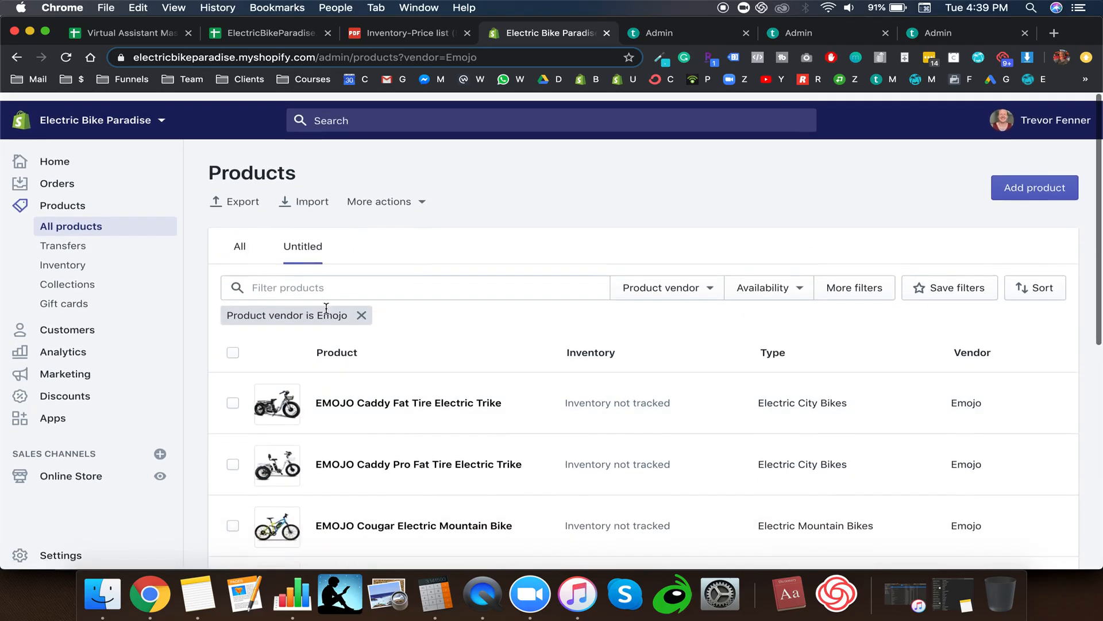
pyautogui.click(245, 194)
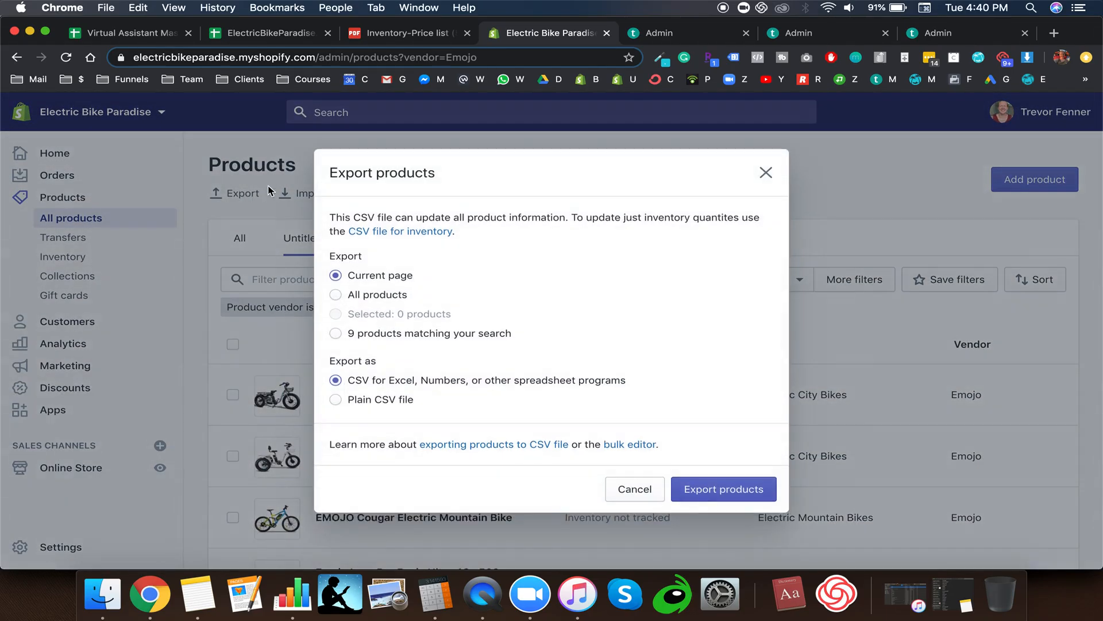
pyautogui.click(335, 334)
pyautogui.click(635, 490)
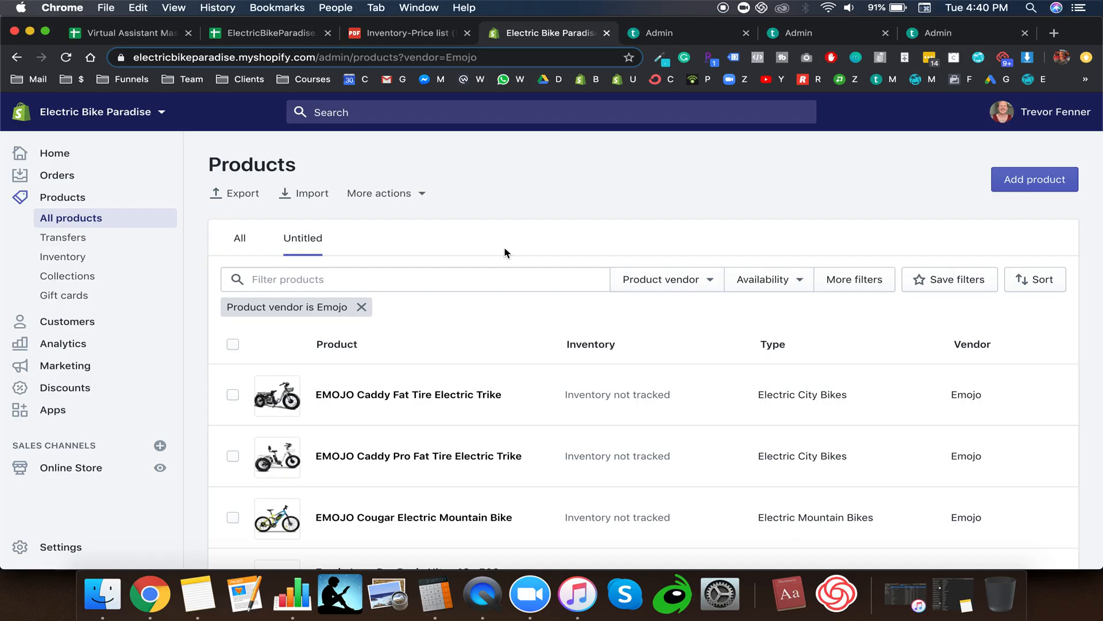
# Step: Copy the whole Handle column from products_export_1 (4) 2 in Numbers and paste it into the Keywords sheet starting at B2
pyautogui.hotkey('ctrl', 'Up')
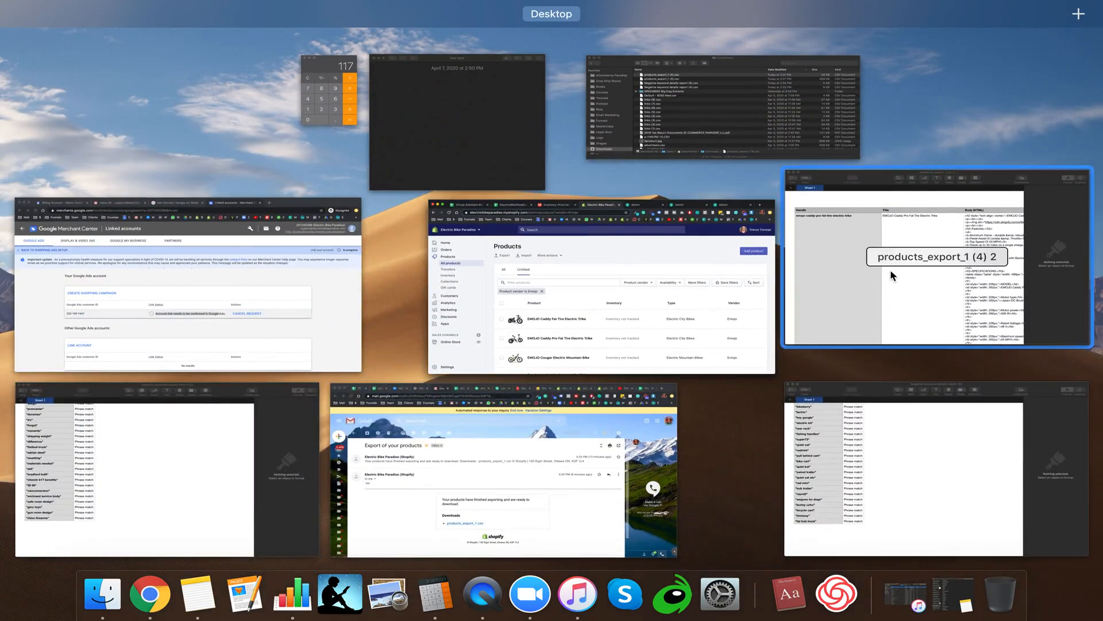
pyautogui.click(890, 269)
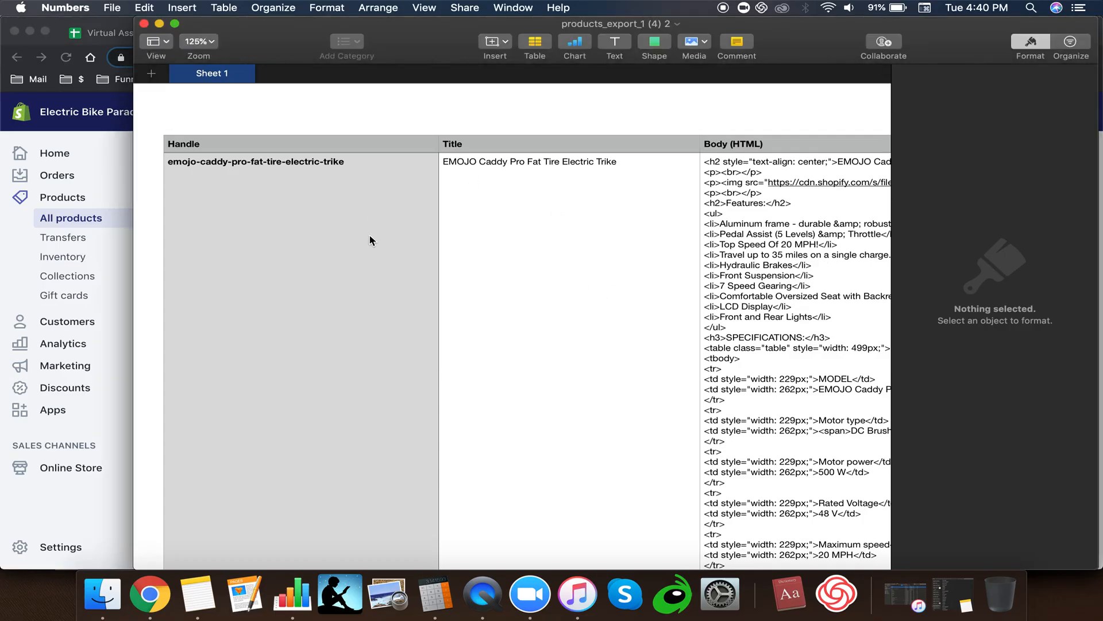
pyautogui.click(175, 150)
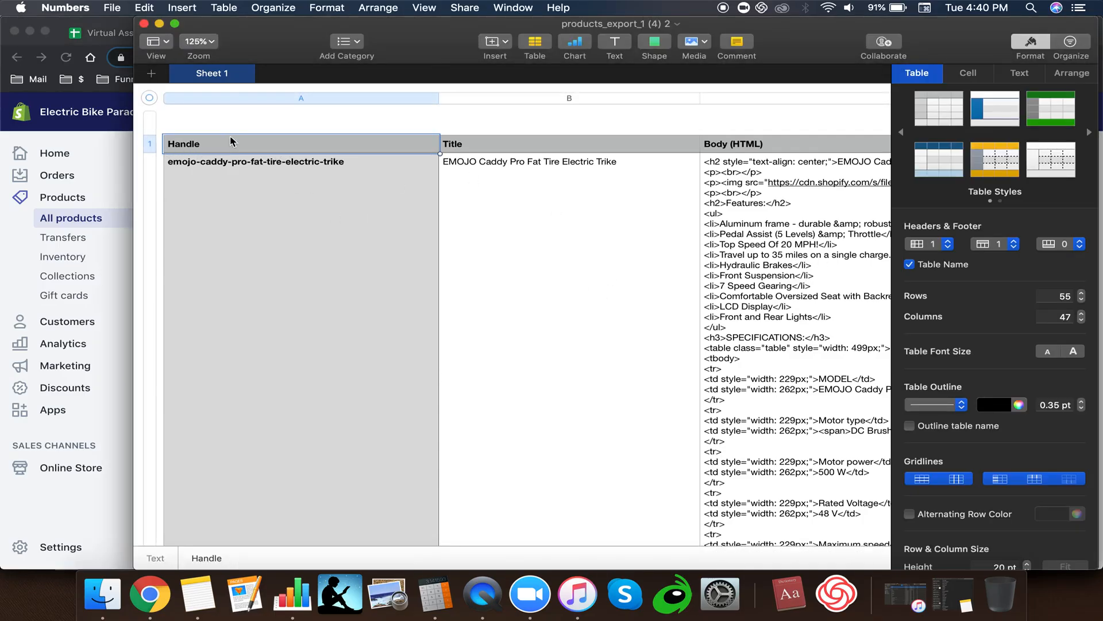
pyautogui.press('super+Tab')
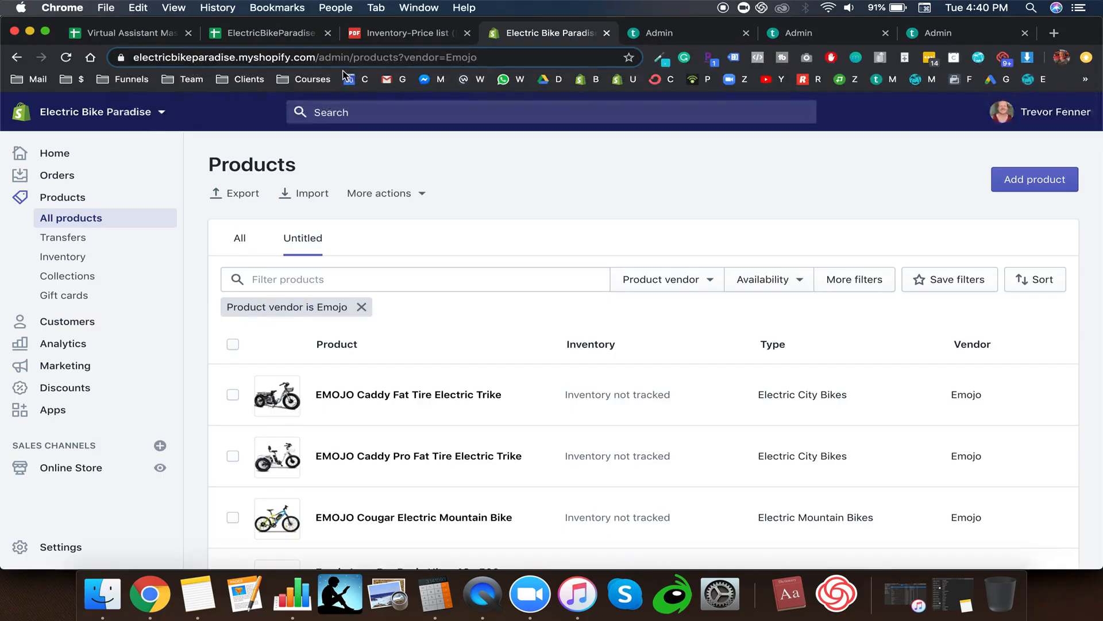
pyautogui.click(297, 36)
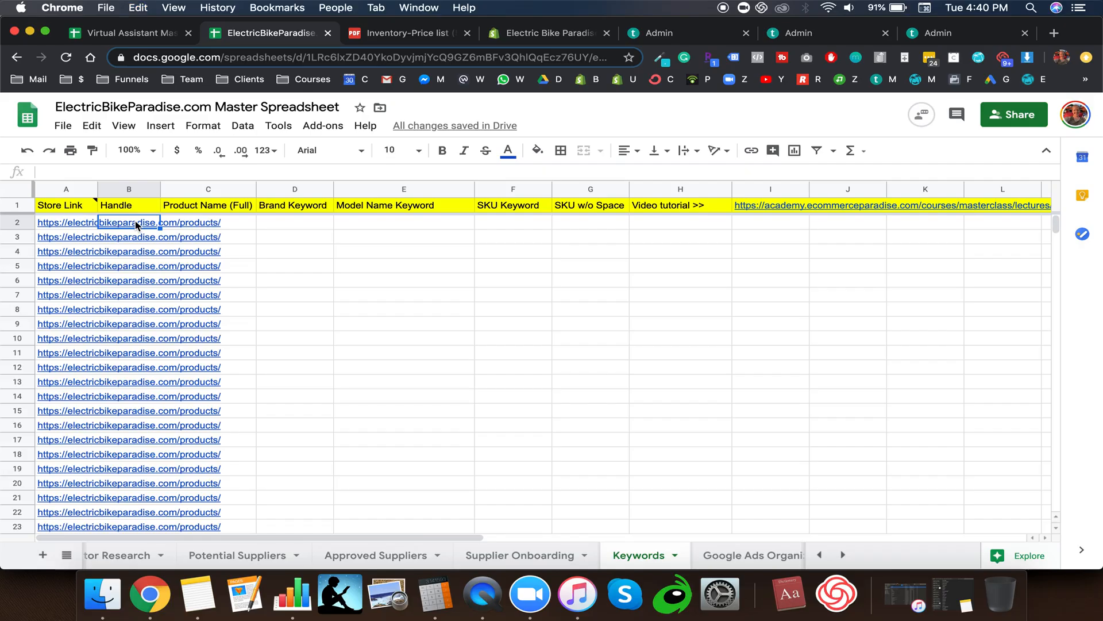
pyautogui.press('super+v')
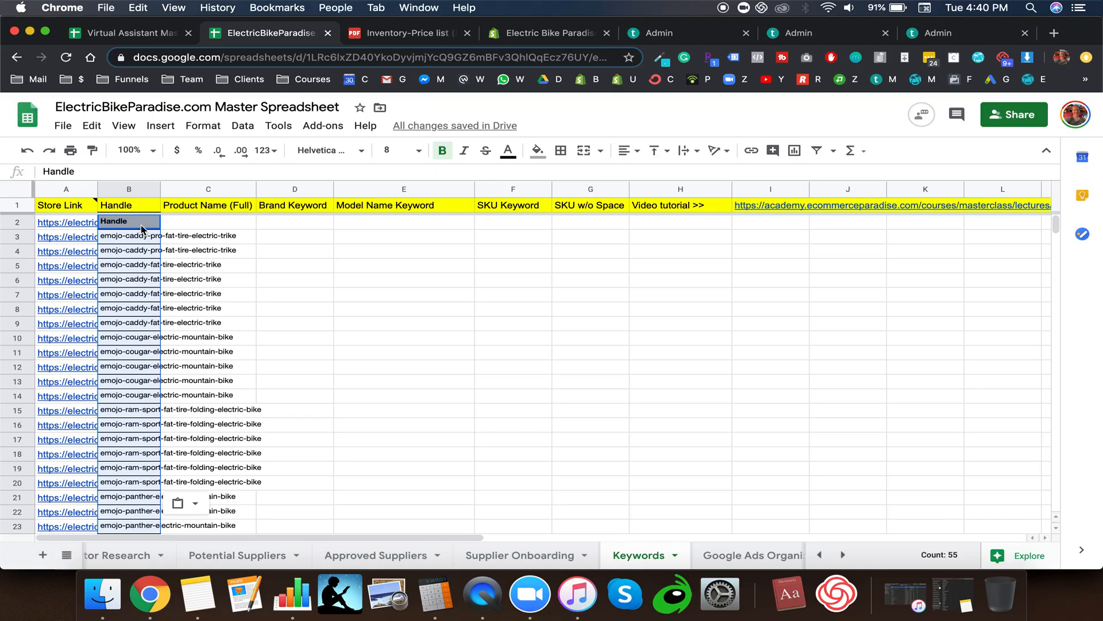
# Step: Delete row 2 of the Keywords sheet, which holds the pasted Handle header, and select cell B3
pyautogui.click(17, 222)
pyautogui.rightClick(18, 222)
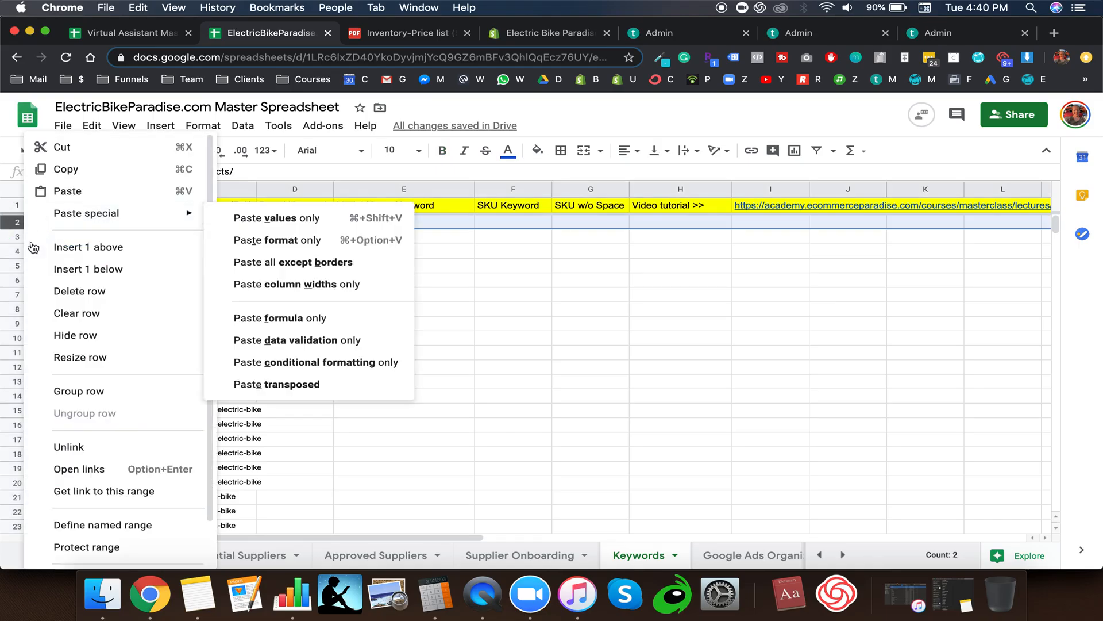
pyautogui.click(48, 291)
pyautogui.click(138, 236)
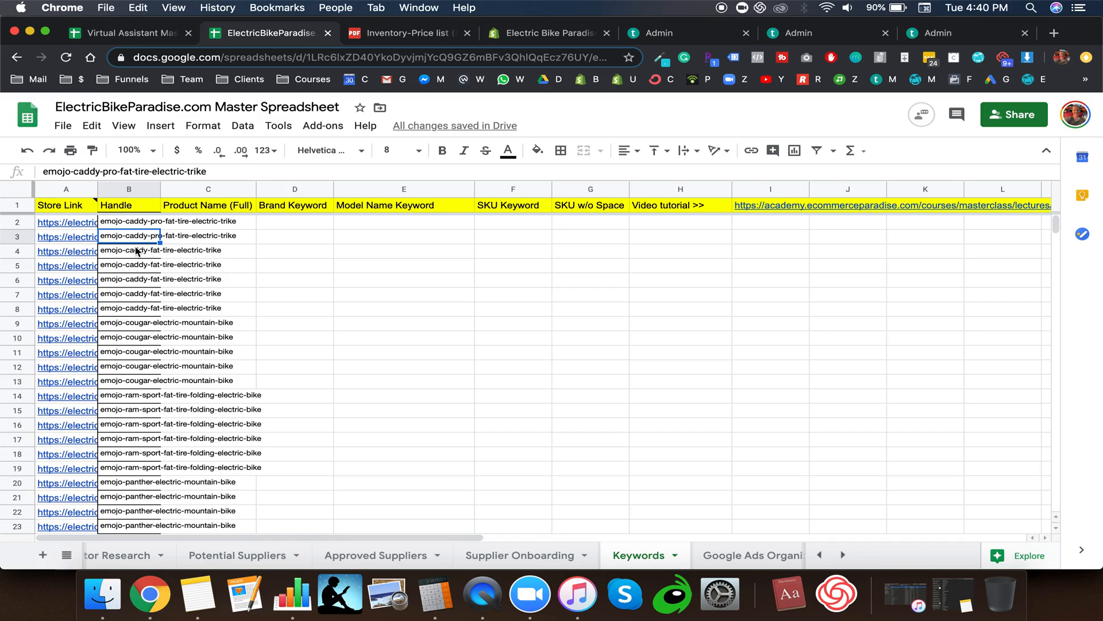
# Step: Copy the Title column without its header from the Numbers export and paste it under Product Name (Full) starting at C2
pyautogui.hotkey('ctrl', 'Up')
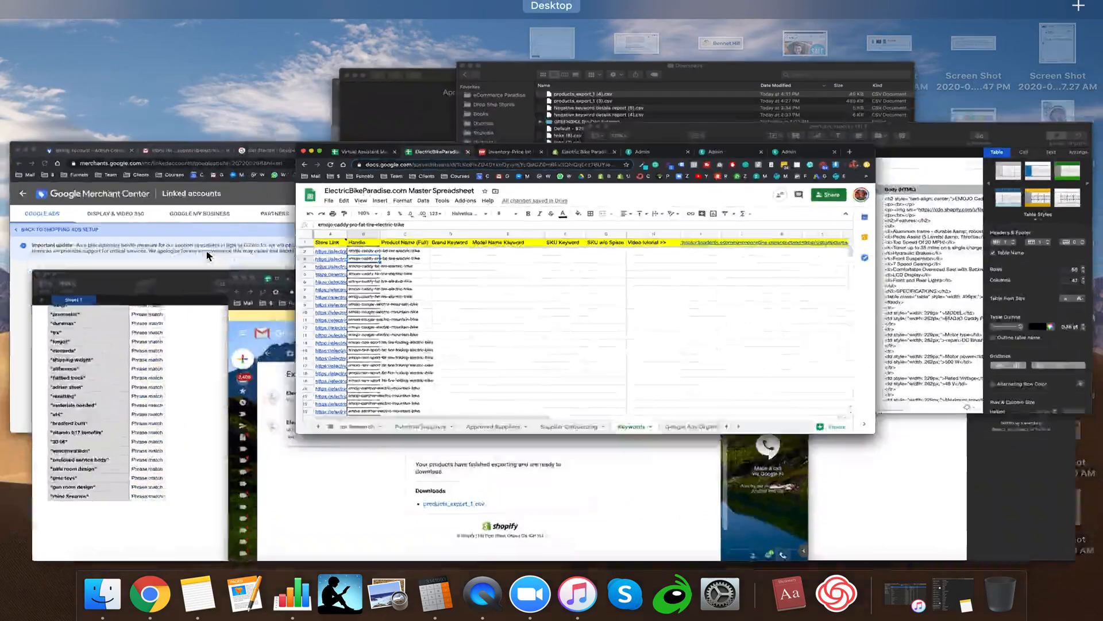
pyautogui.click(904, 271)
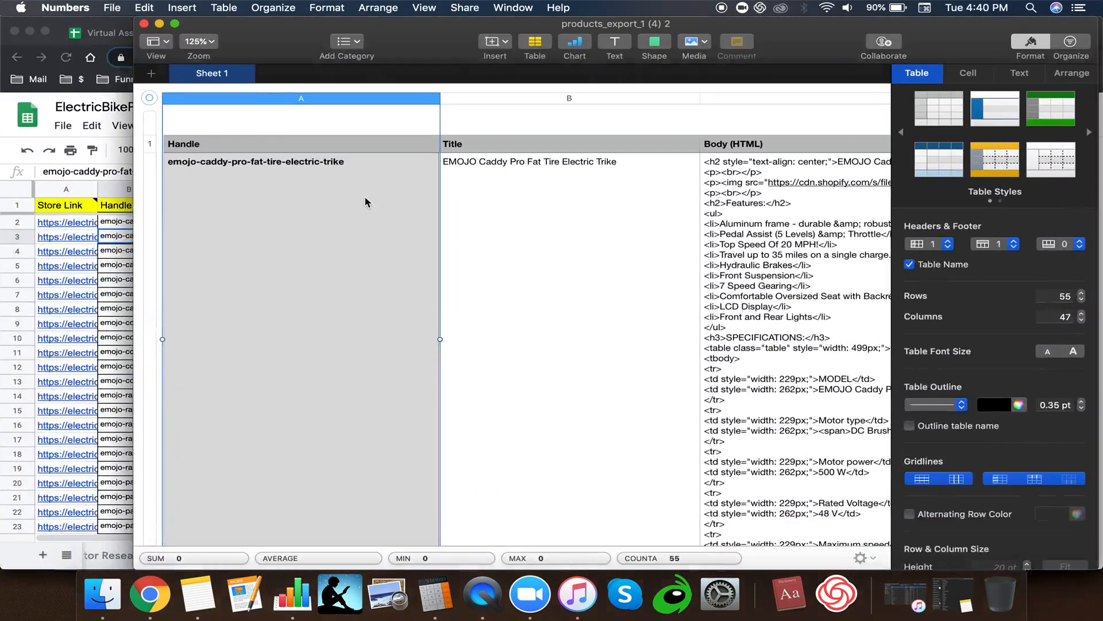
pyautogui.click(483, 145)
pyautogui.click(513, 98)
pyautogui.press('super+c')
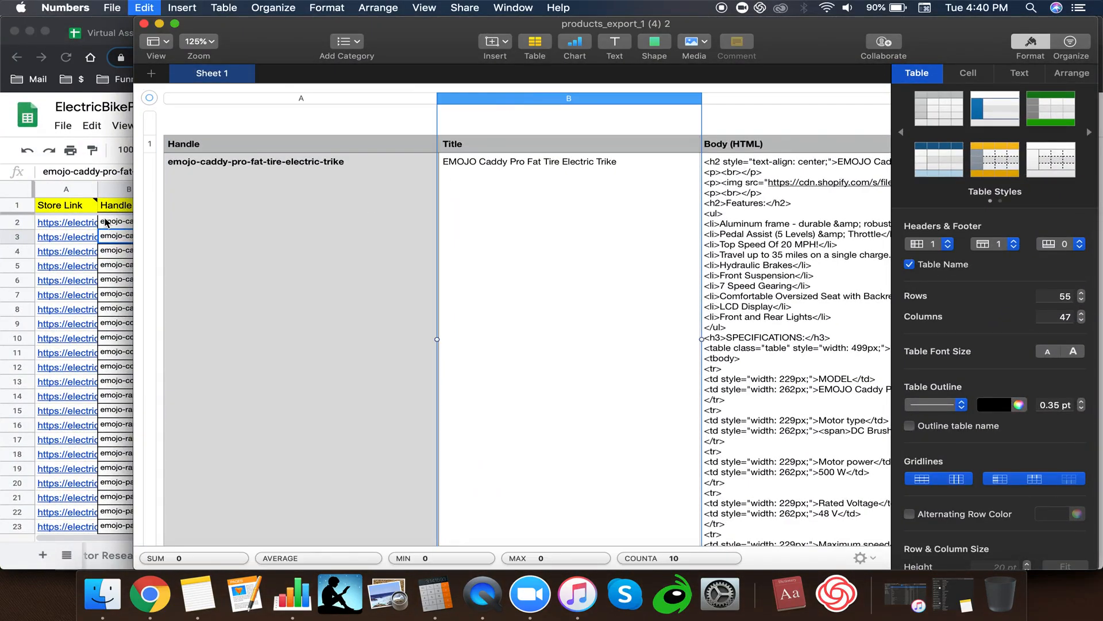
pyautogui.keyDown('super'); pyautogui.click(554, 141); pyautogui.keyUp('super')
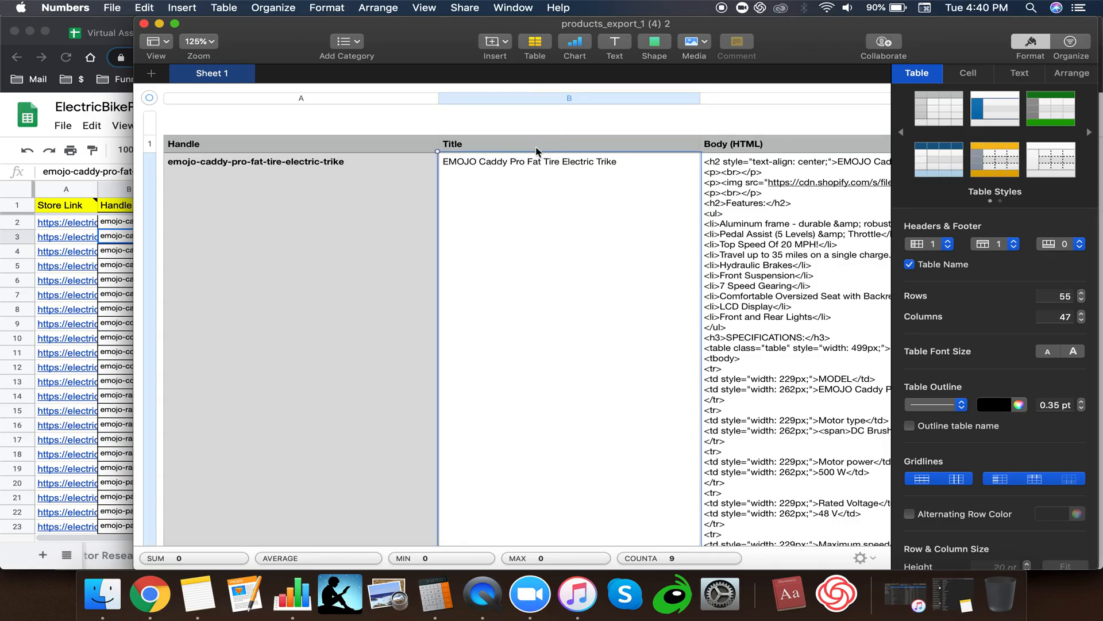
pyautogui.click(131, 270)
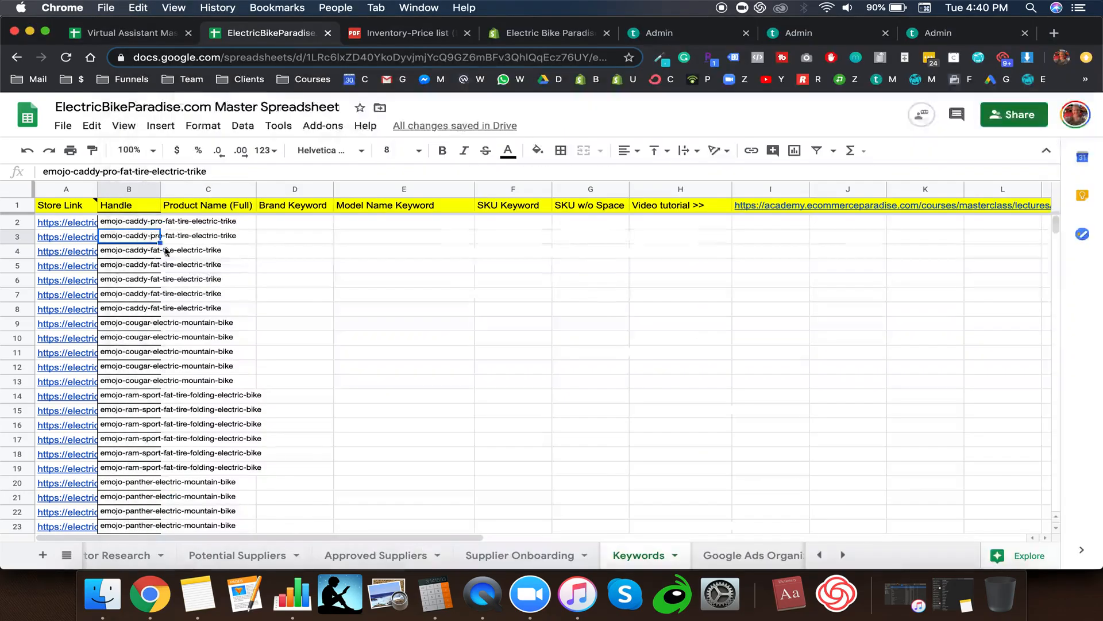
pyautogui.click(203, 224)
pyautogui.press('super+v')
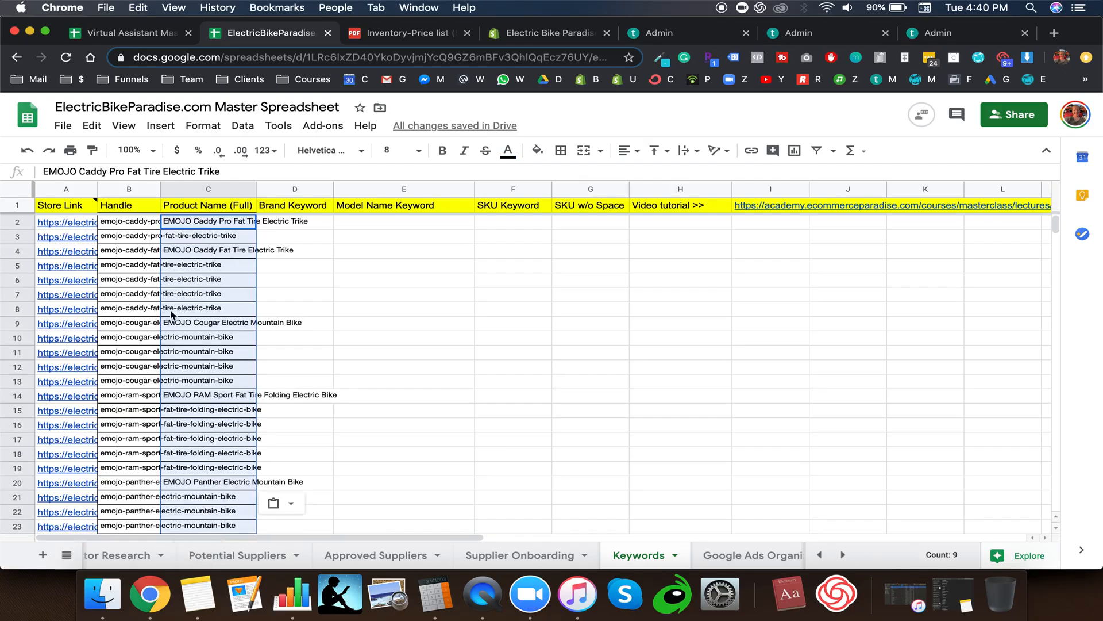
pyautogui.hotkey('ctrl', 'Up')
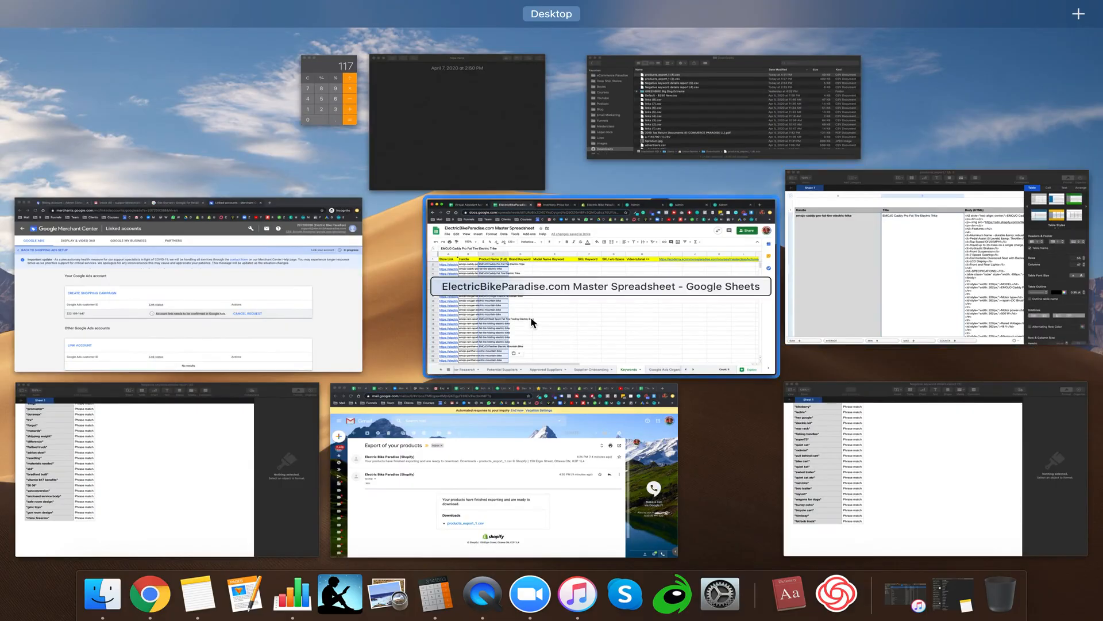
pyautogui.click(522, 355)
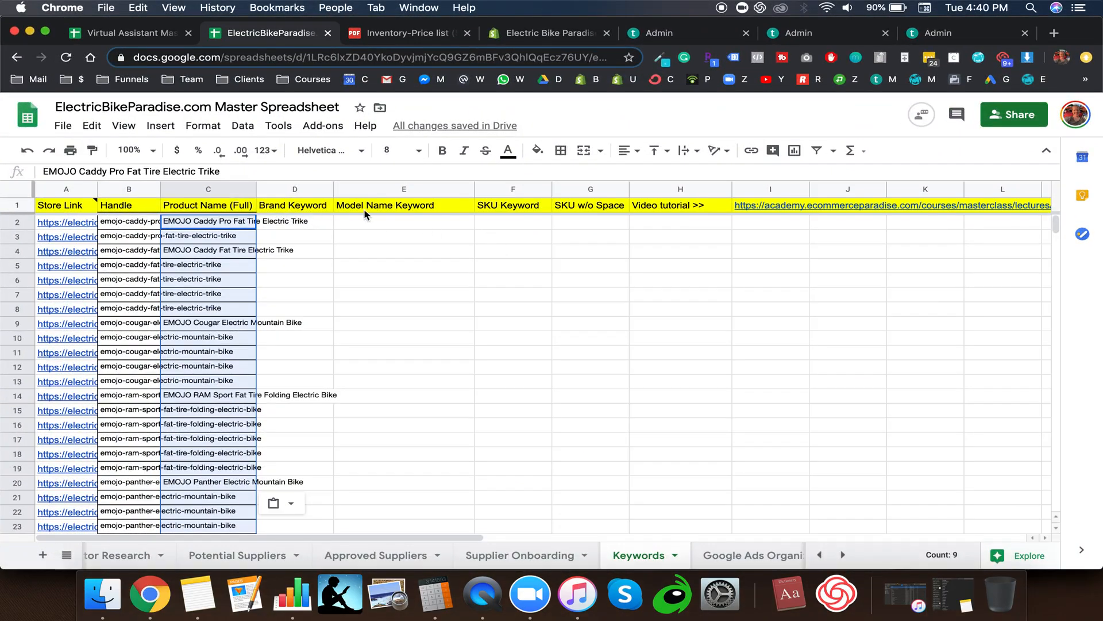
# Step: Delete all rows between 3 and 55 that have a handle but no product name, keeping one row per Emojo product
pyautogui.click(295, 236)
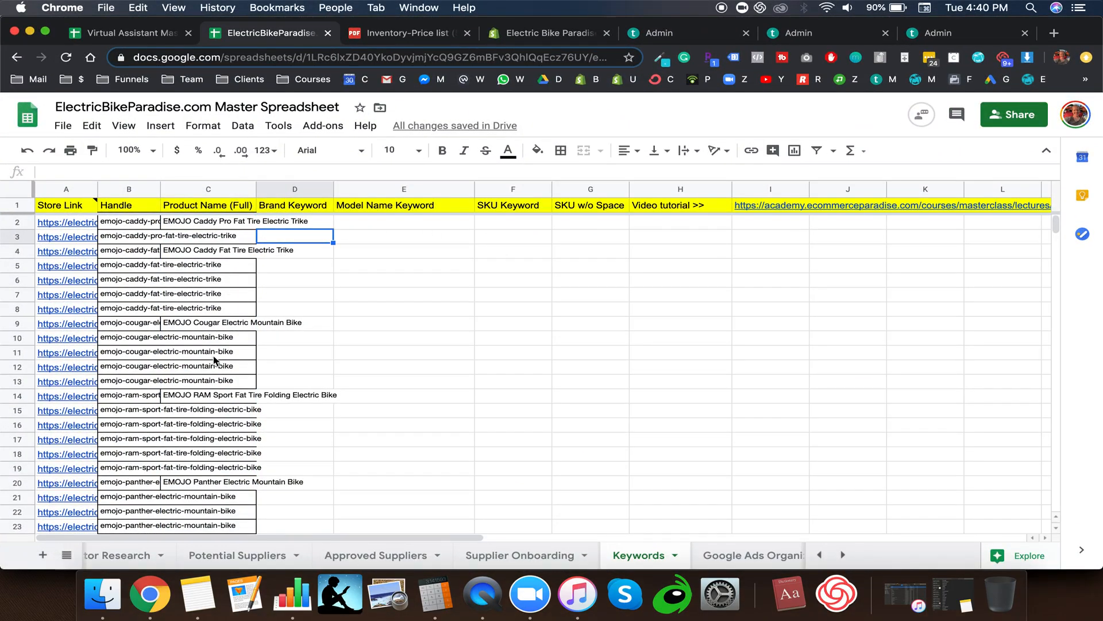
pyautogui.click(17, 236)
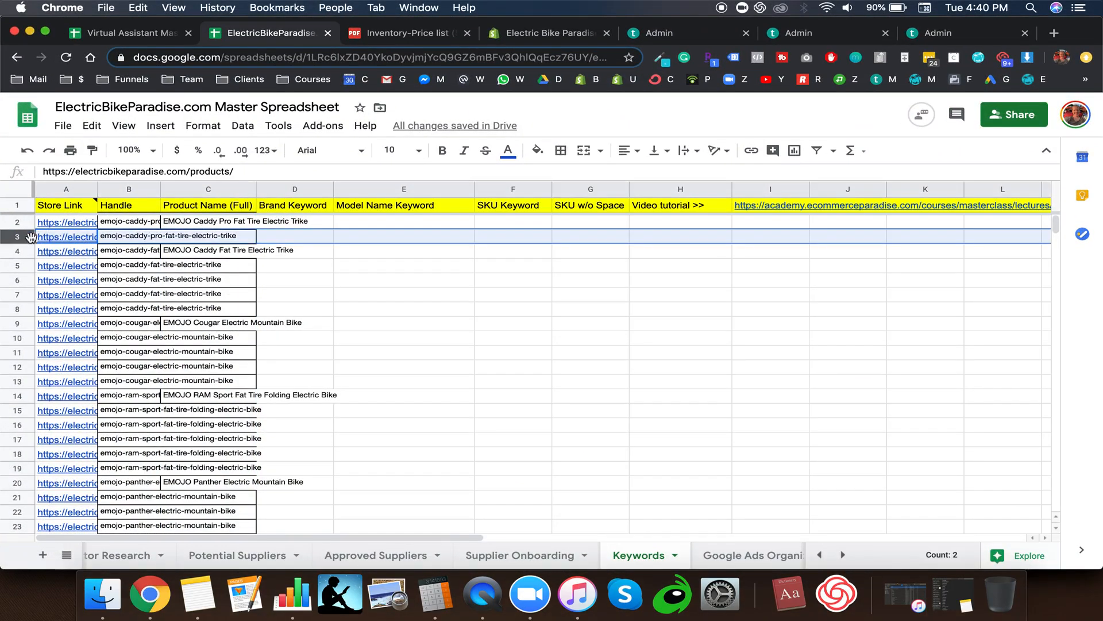
pyautogui.keyDown('super'); pyautogui.click(17, 266); pyautogui.keyUp('super')
pyautogui.keyDown('super'); pyautogui.click(17, 280); pyautogui.keyUp('super')
pyautogui.keyDown('super'); pyautogui.click(17, 294); pyautogui.keyUp('super')
pyautogui.keyDown('super'); pyautogui.click(17, 309); pyautogui.keyUp('super')
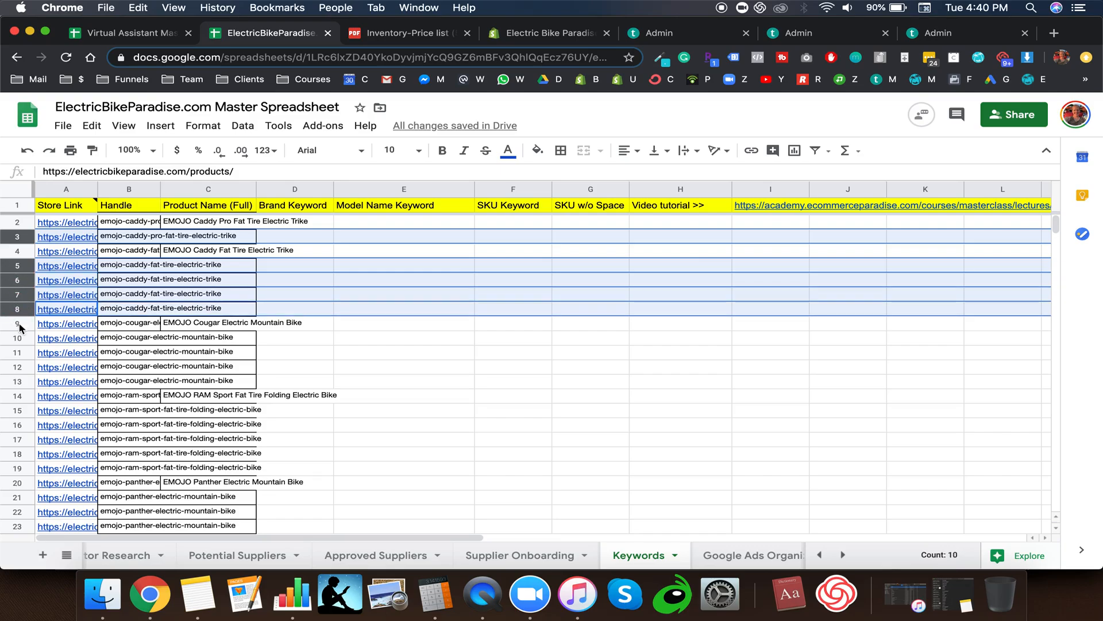
pyautogui.keyDown('super'); pyautogui.click(17, 338); pyautogui.keyUp('super')
pyautogui.keyDown('super'); pyautogui.click(21, 352); pyautogui.keyUp('super')
pyautogui.keyDown('super'); pyautogui.click(22, 366); pyautogui.keyUp('super')
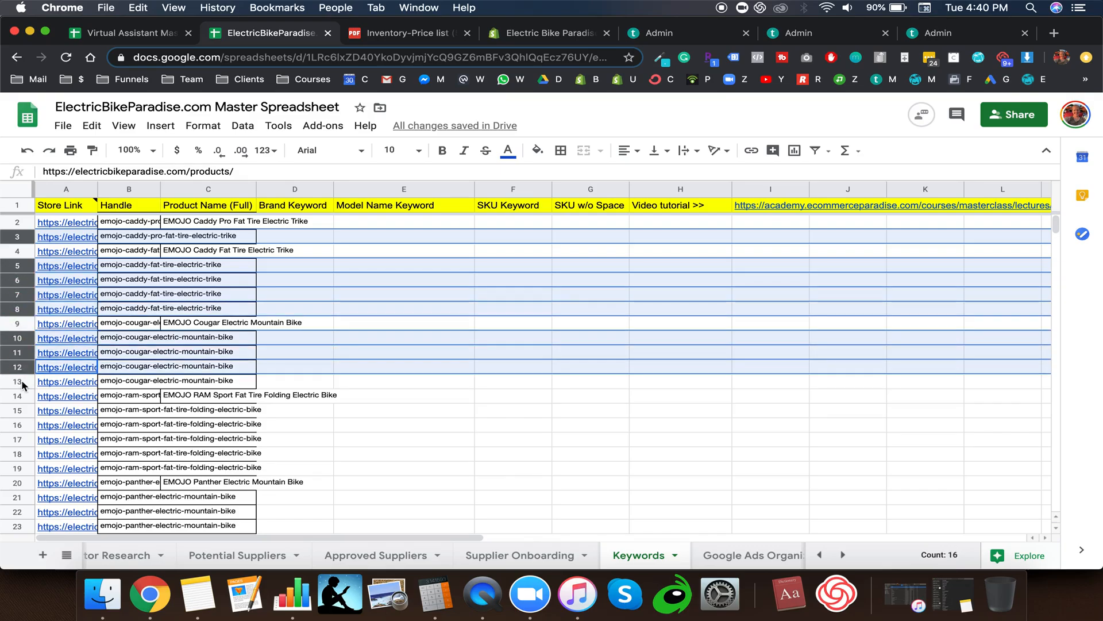
pyautogui.keyDown('super'); pyautogui.click(22, 381); pyautogui.keyUp('super')
pyautogui.keyDown('super'); pyautogui.click(23, 410); pyautogui.keyUp('super')
pyautogui.keyDown('super'); pyautogui.click(23, 425); pyautogui.keyUp('super')
pyautogui.keyDown('super'); pyautogui.click(23, 439); pyautogui.keyUp('super')
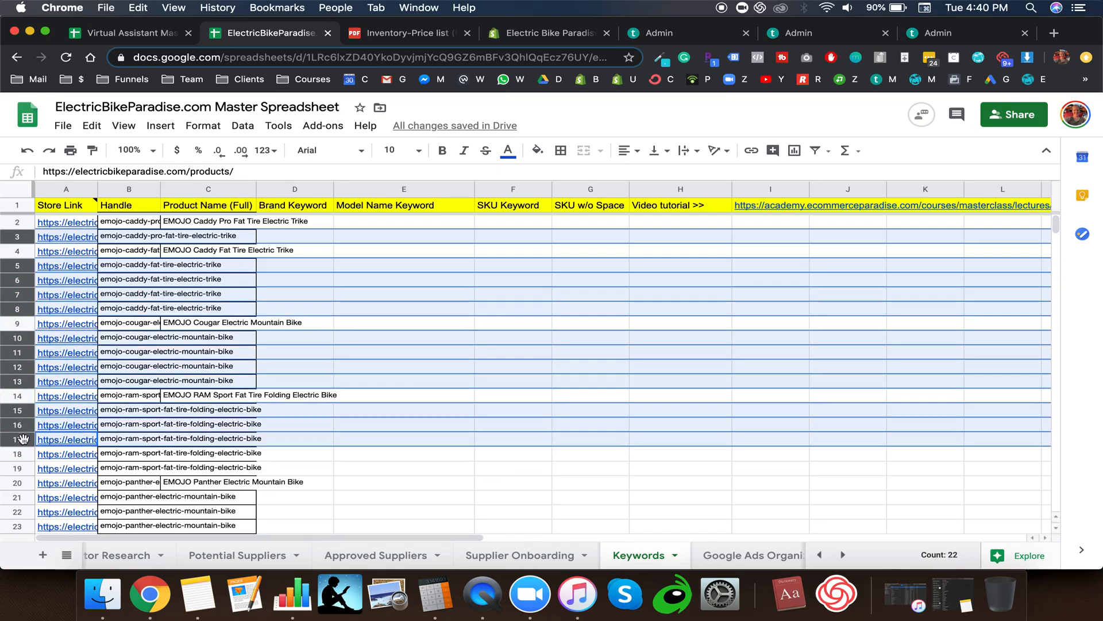
pyautogui.keyDown('super'); pyautogui.click(23, 453); pyautogui.keyUp('super')
pyautogui.keyDown('super'); pyautogui.click(23, 468); pyautogui.keyUp('super')
pyautogui.scroll(-5, 23, 470)
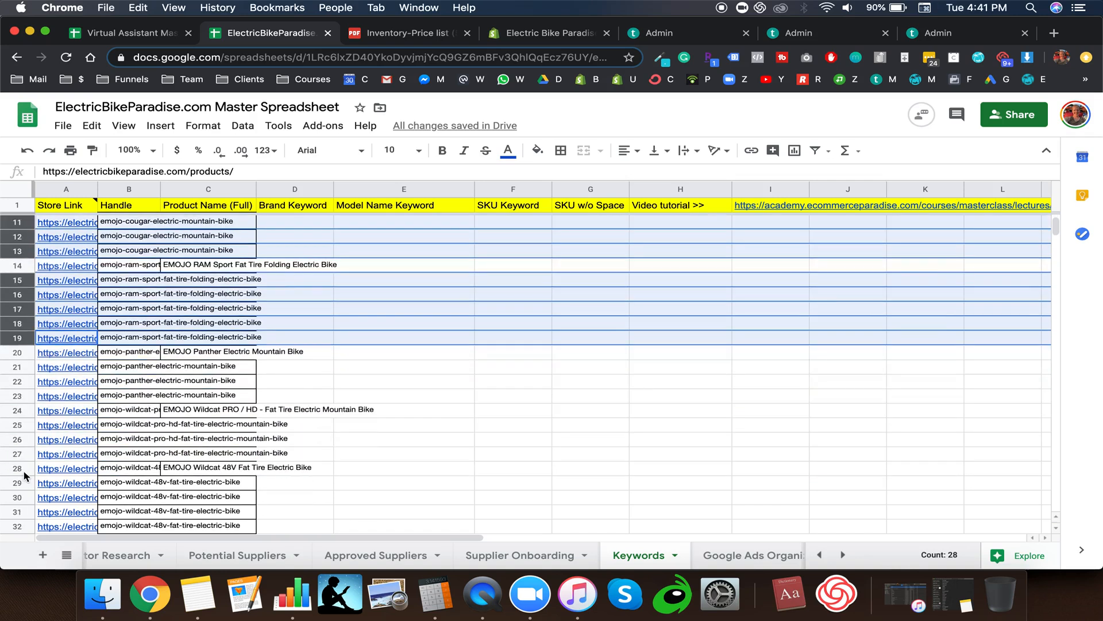
pyautogui.keyDown('super'); pyautogui.click(21, 368); pyautogui.keyUp('super')
pyautogui.keyDown('super'); pyautogui.click(21, 381); pyautogui.keyUp('super')
pyautogui.keyDown('super'); pyautogui.click(22, 395); pyautogui.keyUp('super')
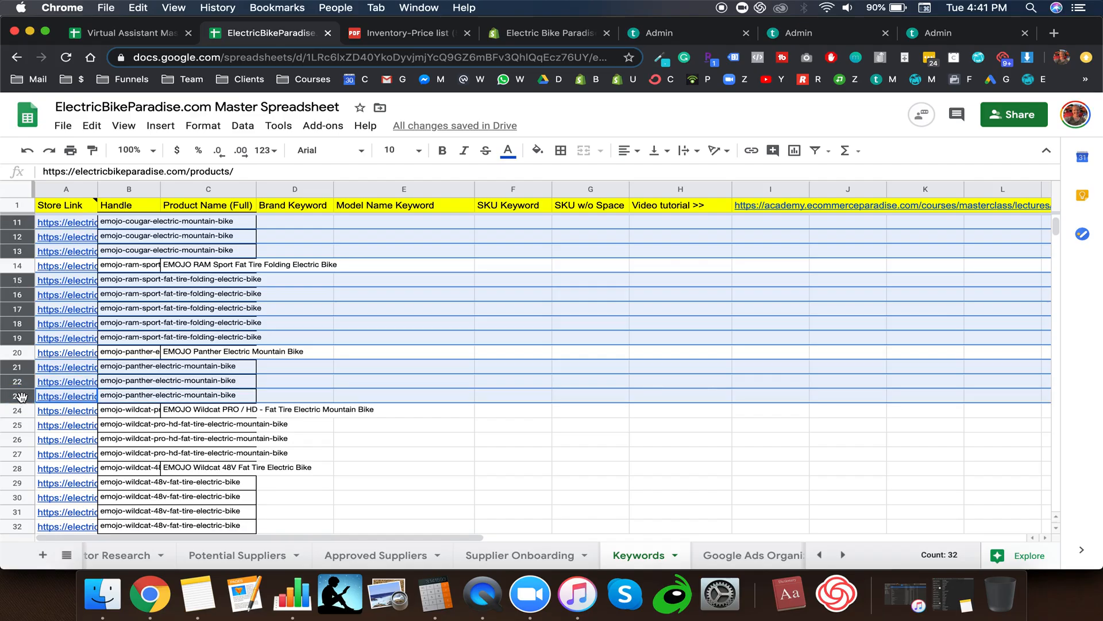
pyautogui.keyDown('super'); pyautogui.click(21, 428); pyautogui.keyUp('super')
pyautogui.keyDown('super'); pyautogui.click(21, 441); pyautogui.keyUp('super')
pyautogui.keyDown('super'); pyautogui.click(22, 455); pyautogui.keyUp('super')
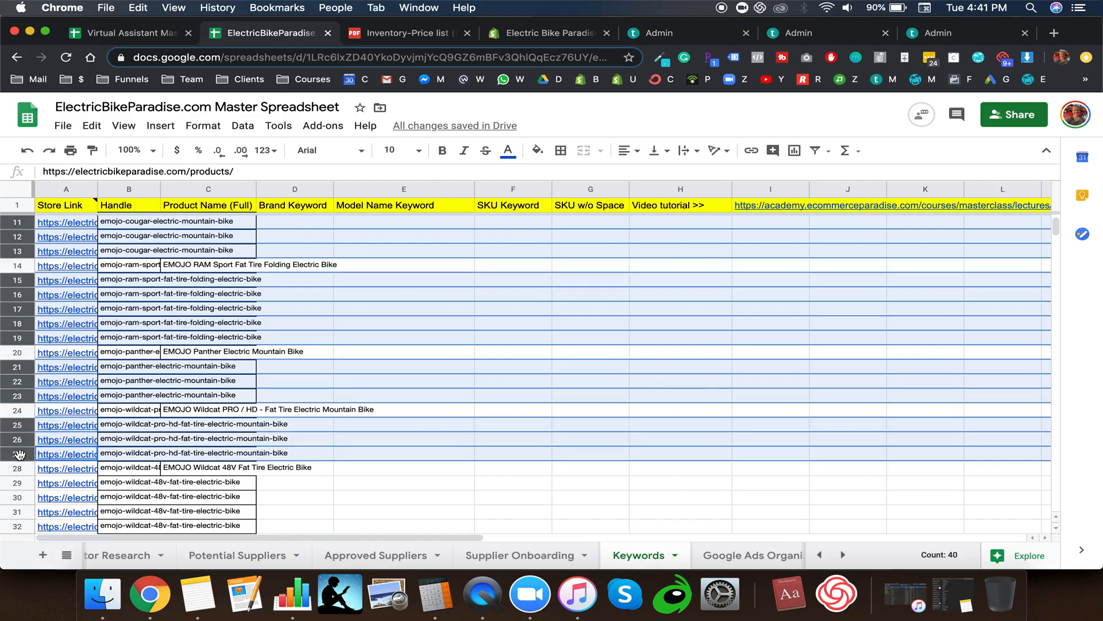
pyautogui.scroll(-4, 22, 458)
pyautogui.scroll(-4, 22, 458)
pyautogui.scroll(2, 21, 458)
pyautogui.scroll(-1, 22, 454)
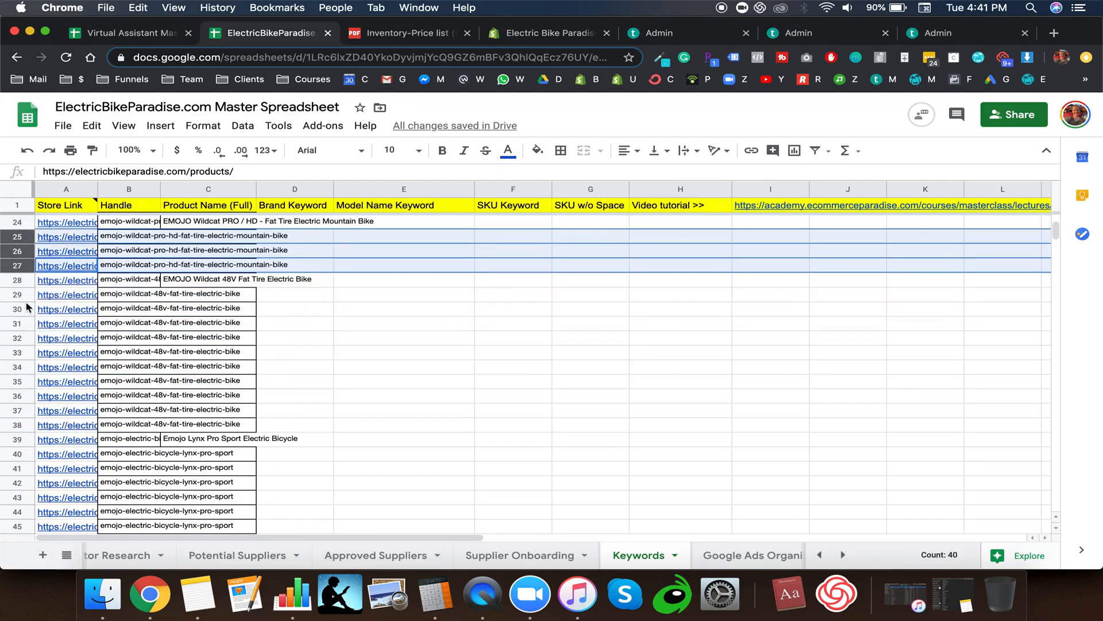
pyautogui.keyDown('super'); pyautogui.click(23, 295); pyautogui.keyUp('super')
pyautogui.keyDown('super'); pyautogui.click(22, 308); pyautogui.keyUp('super')
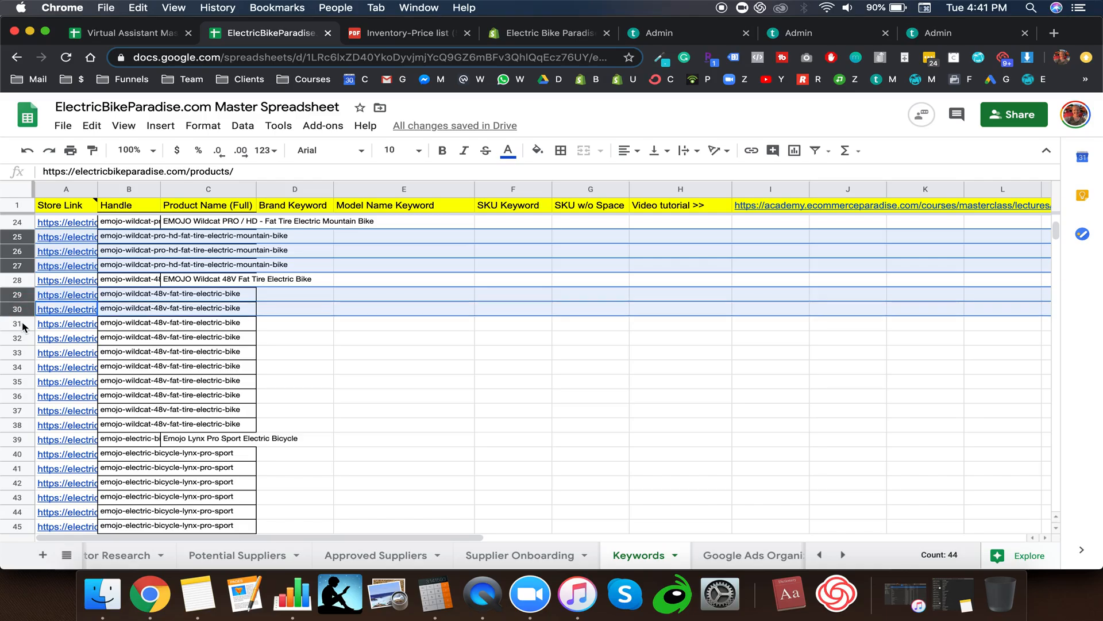
pyautogui.keyDown('super'); pyautogui.click(21, 322); pyautogui.keyUp('super')
pyautogui.keyDown('super'); pyautogui.click(22, 337); pyautogui.keyUp('super')
pyautogui.keyDown('super'); pyautogui.click(22, 352); pyautogui.keyUp('super')
pyautogui.keyDown('super'); pyautogui.click(20, 366); pyautogui.keyUp('super')
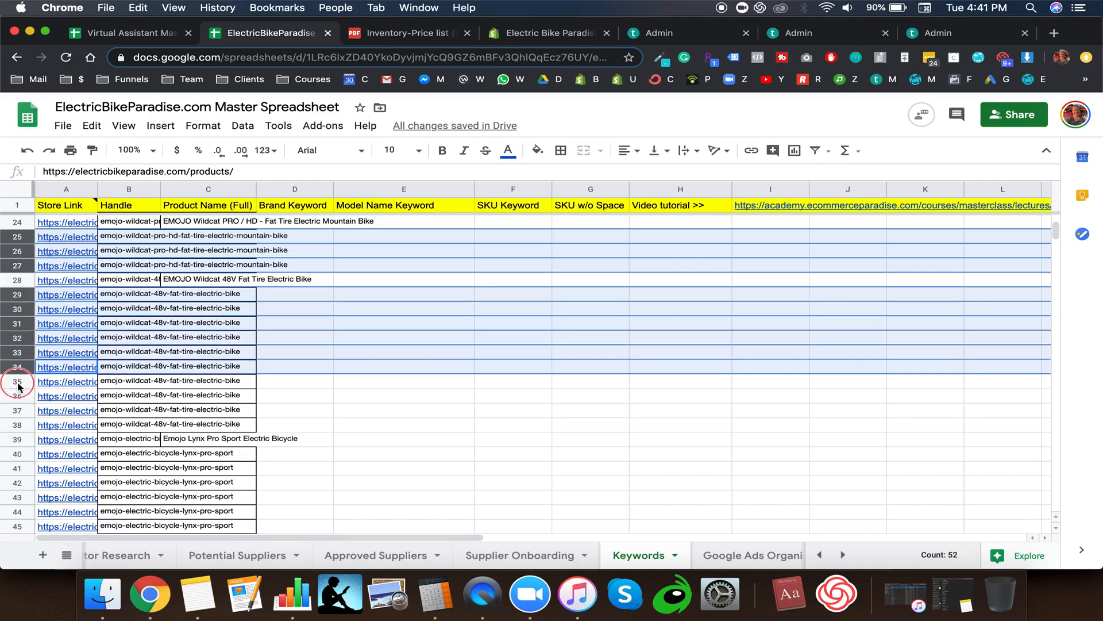
pyautogui.keyDown('super'); pyautogui.click(18, 381); pyautogui.keyUp('super')
pyautogui.keyDown('super'); pyautogui.click(19, 396); pyautogui.keyUp('super')
pyautogui.keyDown('super'); pyautogui.click(18, 411); pyautogui.keyUp('super')
pyautogui.keyDown('super'); pyautogui.click(19, 425); pyautogui.keyUp('super')
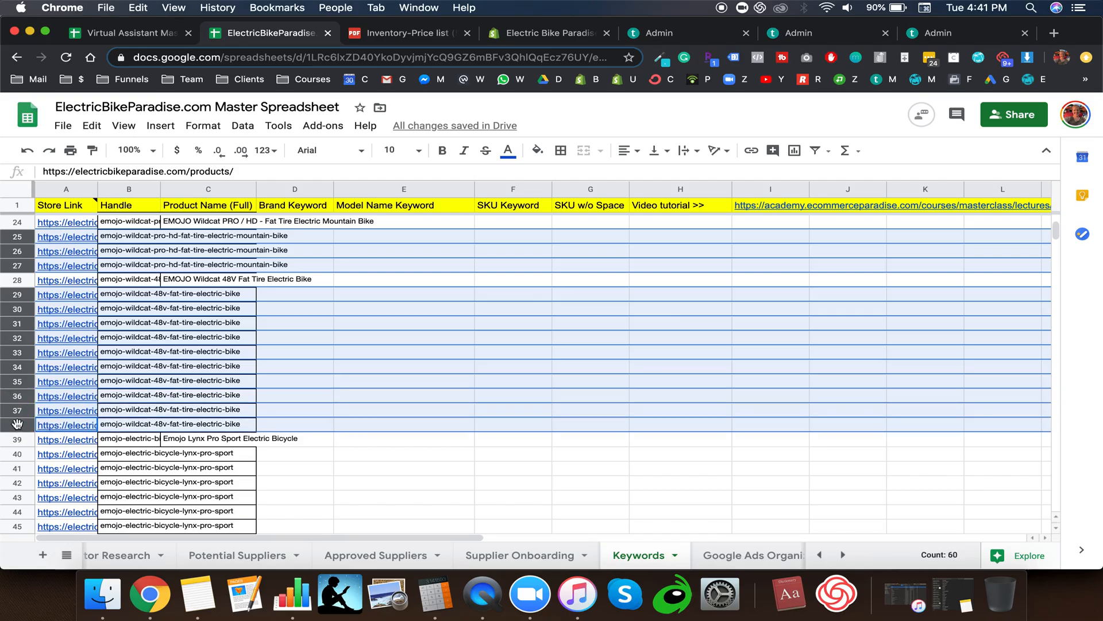
pyautogui.scroll(-3, 19, 428)
pyautogui.scroll(-2, 19, 428)
pyautogui.scroll(3, 19, 424)
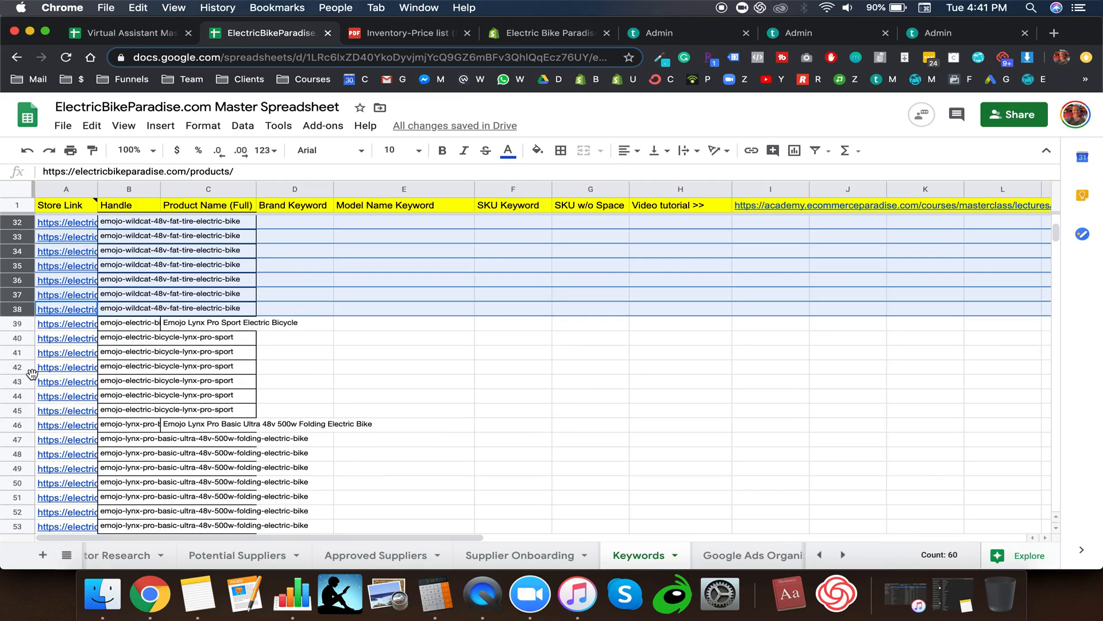
pyautogui.keyDown('super'); pyautogui.click(19, 341); pyautogui.keyUp('super')
pyautogui.keyDown('super'); pyautogui.click(18, 352); pyautogui.keyUp('super')
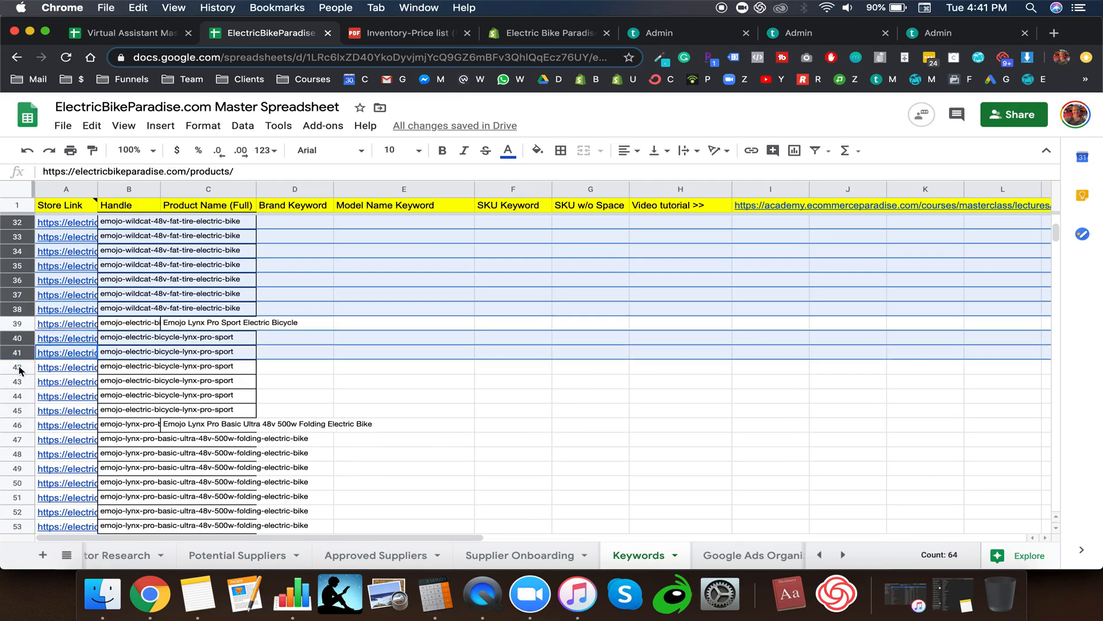
pyautogui.keyDown('super'); pyautogui.click(17, 367); pyautogui.keyUp('super')
pyautogui.keyDown('super'); pyautogui.click(18, 381); pyautogui.keyUp('super')
pyautogui.keyDown('super'); pyautogui.click(17, 396); pyautogui.keyUp('super')
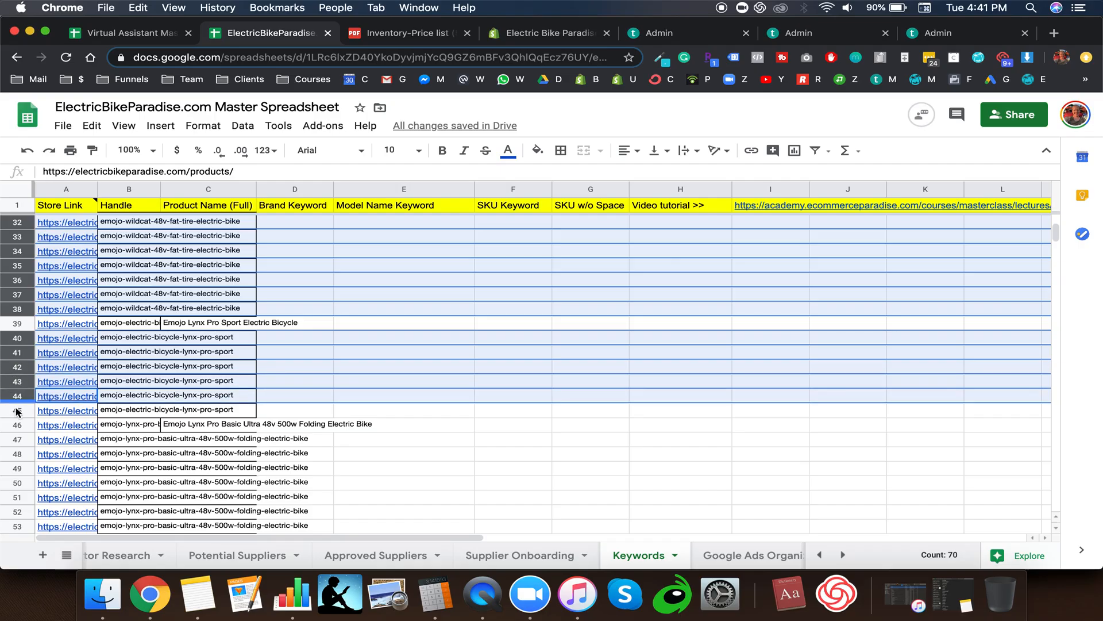
pyautogui.keyDown('super'); pyautogui.click(19, 410); pyautogui.keyUp('super')
pyautogui.keyDown('super'); pyautogui.click(19, 440); pyautogui.keyUp('super')
pyautogui.scroll(-2, 20, 440)
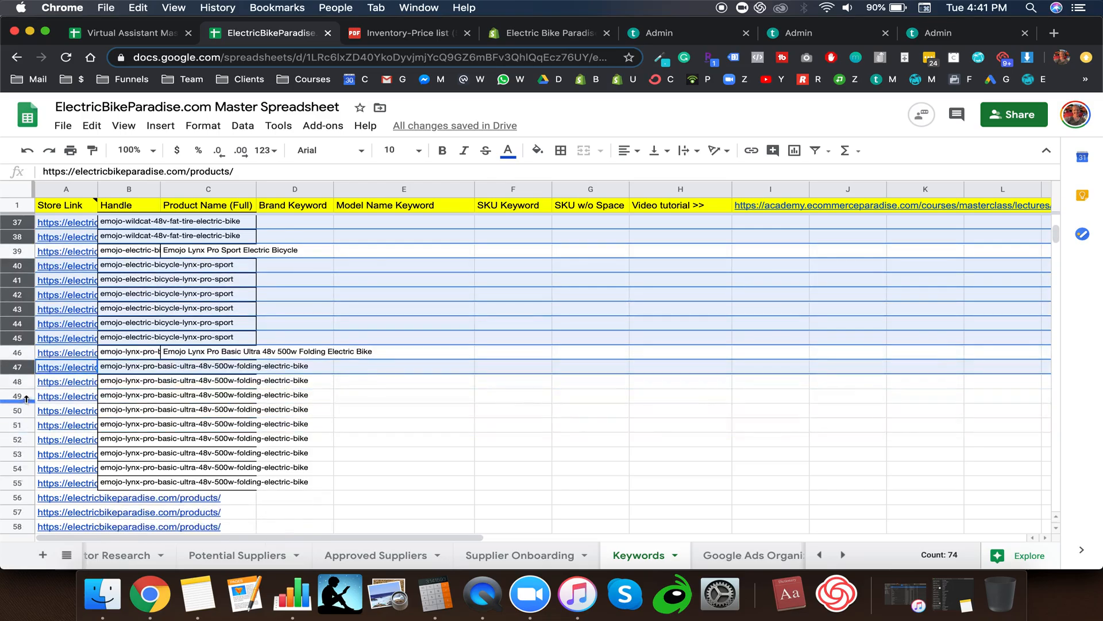
pyautogui.keyDown('super'); pyautogui.click(22, 382); pyautogui.keyUp('super')
pyautogui.keyDown('super'); pyautogui.click(18, 395); pyautogui.keyUp('super')
pyautogui.keyDown('super'); pyautogui.click(16, 410); pyautogui.keyUp('super')
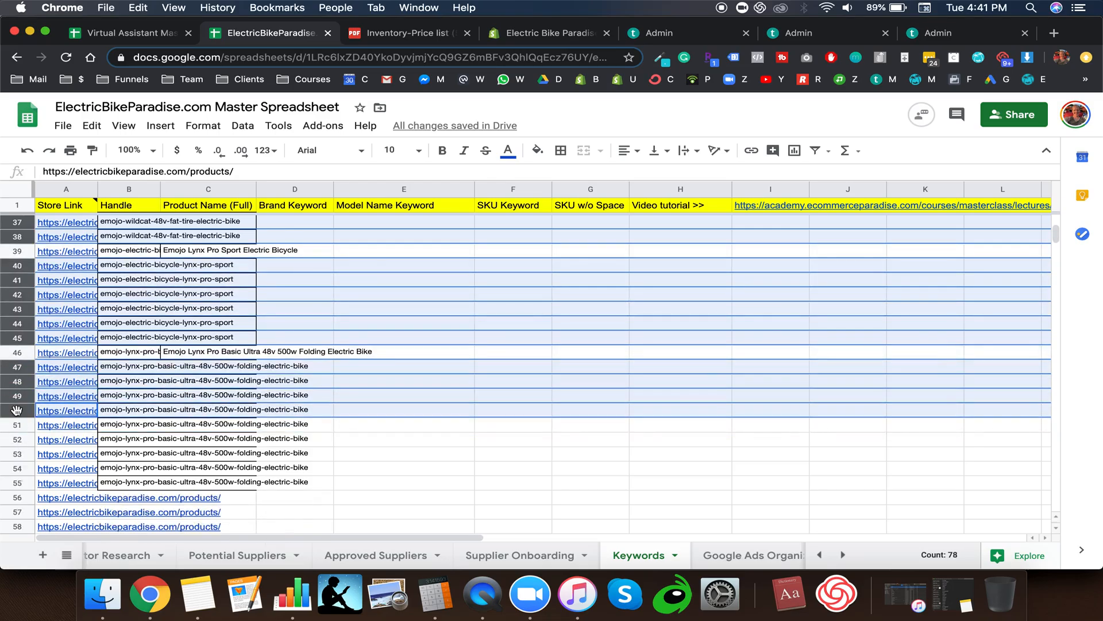
pyautogui.keyDown('super'); pyautogui.click(15, 424); pyautogui.keyUp('super')
pyautogui.keyDown('super'); pyautogui.click(15, 440); pyautogui.keyUp('super')
pyautogui.keyDown('super'); pyautogui.click(17, 454); pyautogui.keyUp('super')
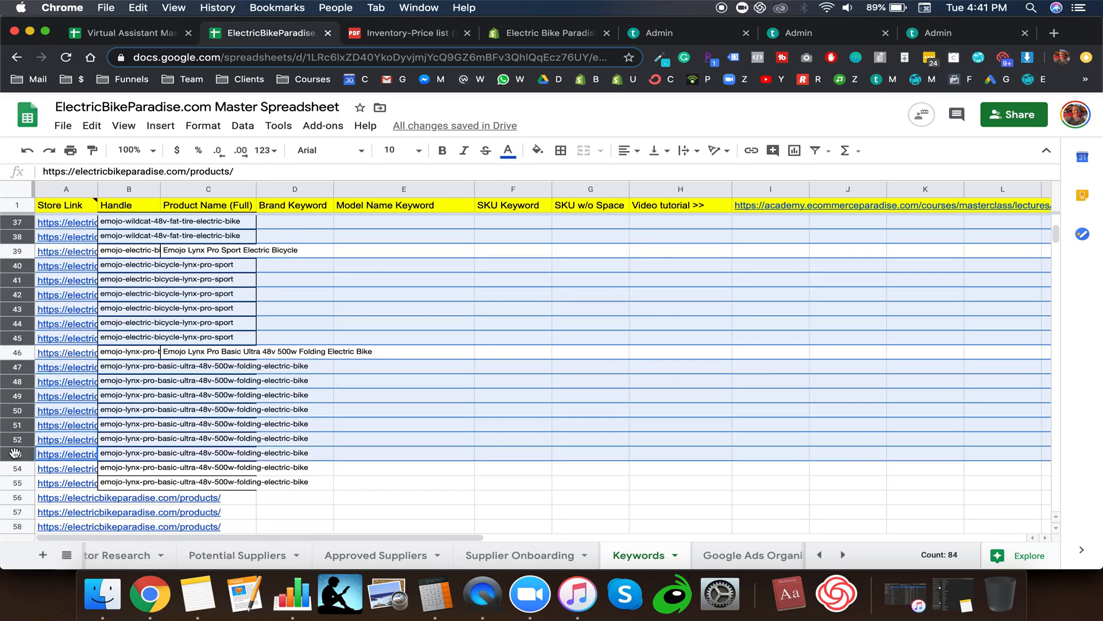
pyautogui.keyDown('super'); pyautogui.click(15, 468); pyautogui.keyUp('super')
pyautogui.keyDown('super'); pyautogui.click(15, 483); pyautogui.keyUp('super')
pyautogui.rightClick(15, 483)
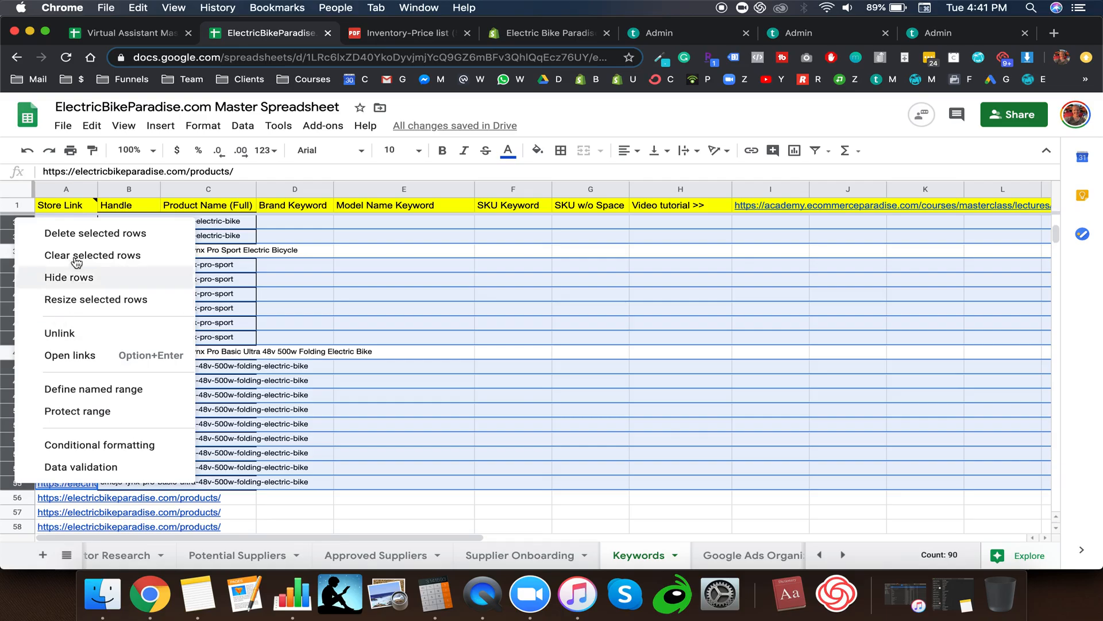
pyautogui.click(118, 233)
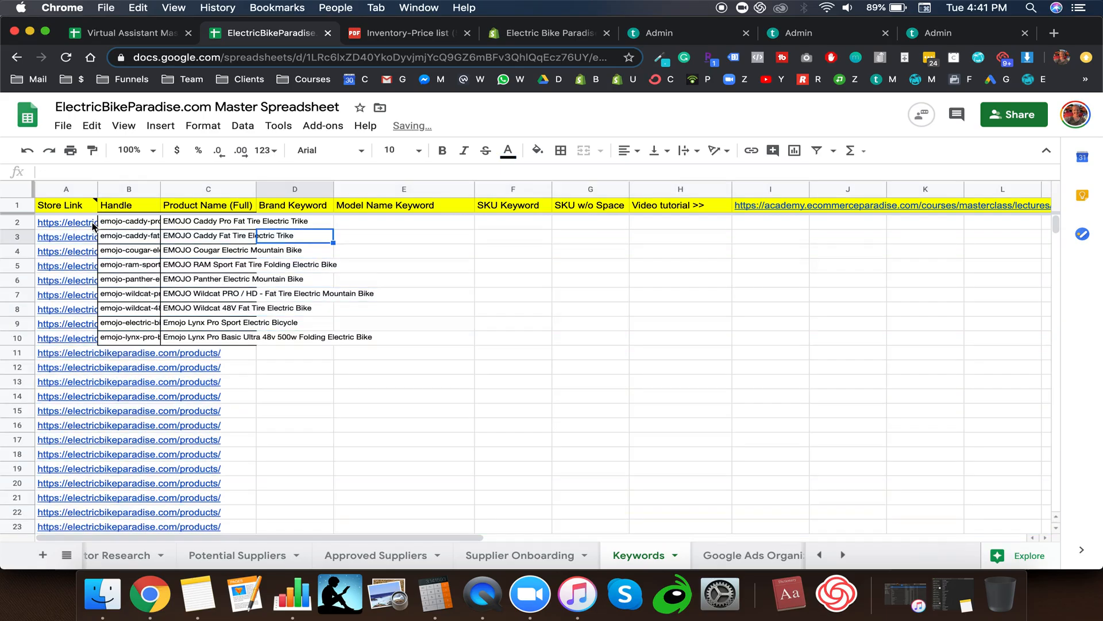
# Step: Select the store links and handles in A2:B10 and open the Merge values tool of the Power Tools add-on
pyautogui.click(92, 226)
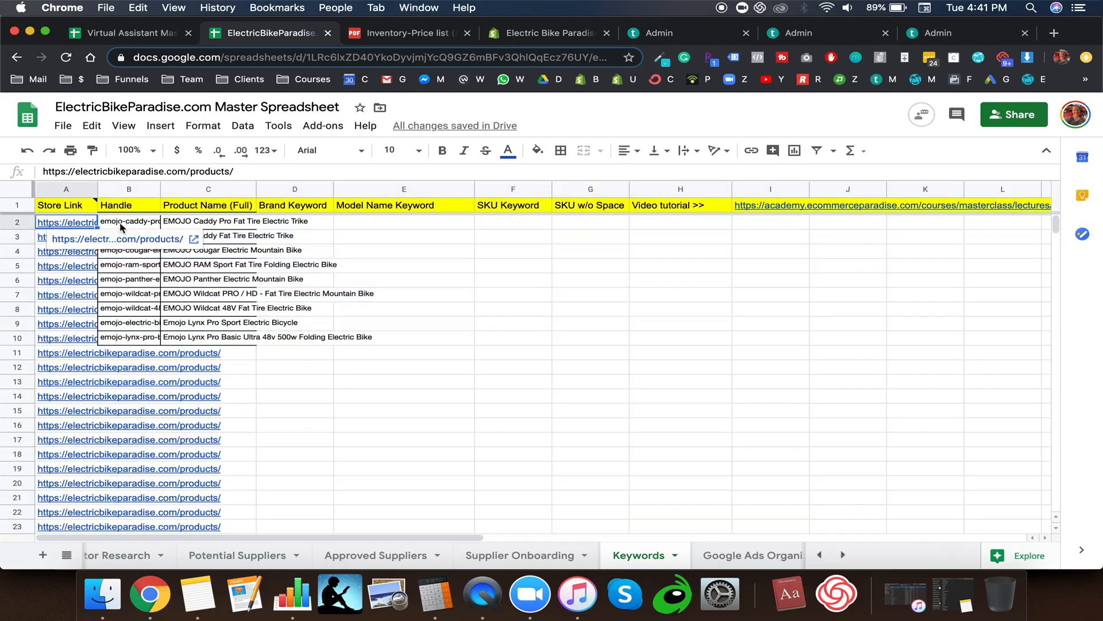
pyautogui.click(119, 222)
pyautogui.click(78, 221)
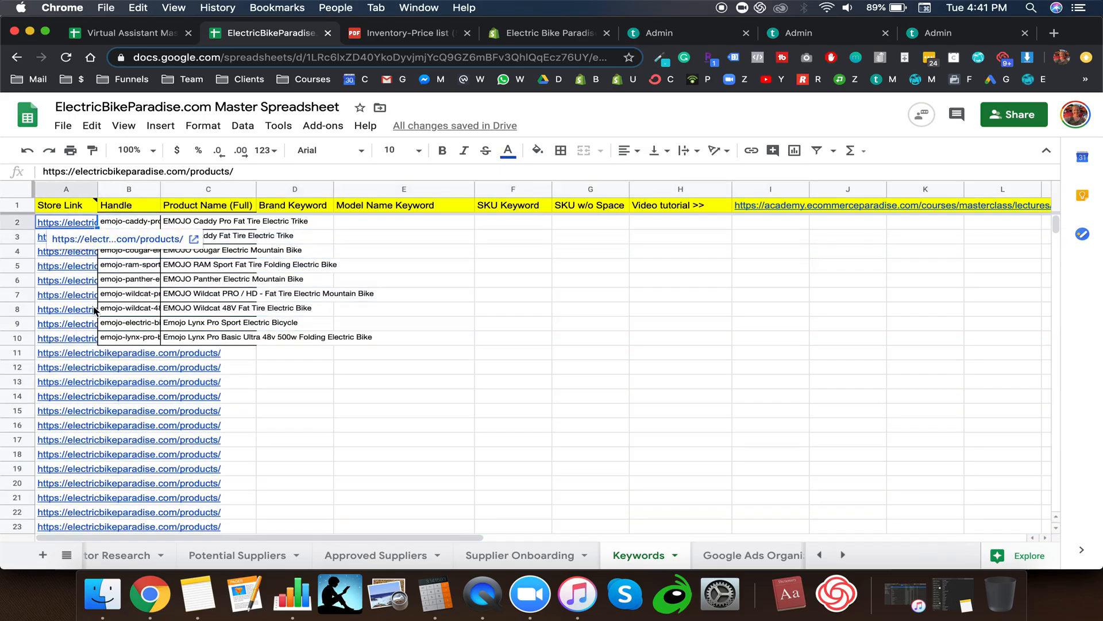
pyautogui.keyDown('shift'); pyautogui.click(115, 342); pyautogui.keyUp('shift')
pyautogui.click(323, 125)
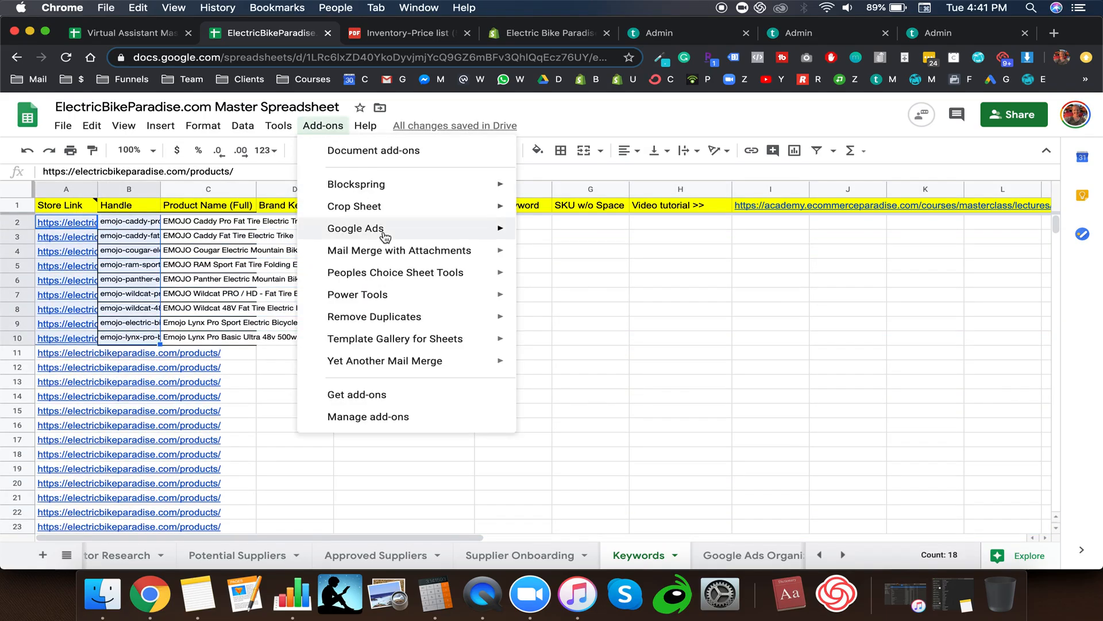
pyautogui.moveTo(428, 296)
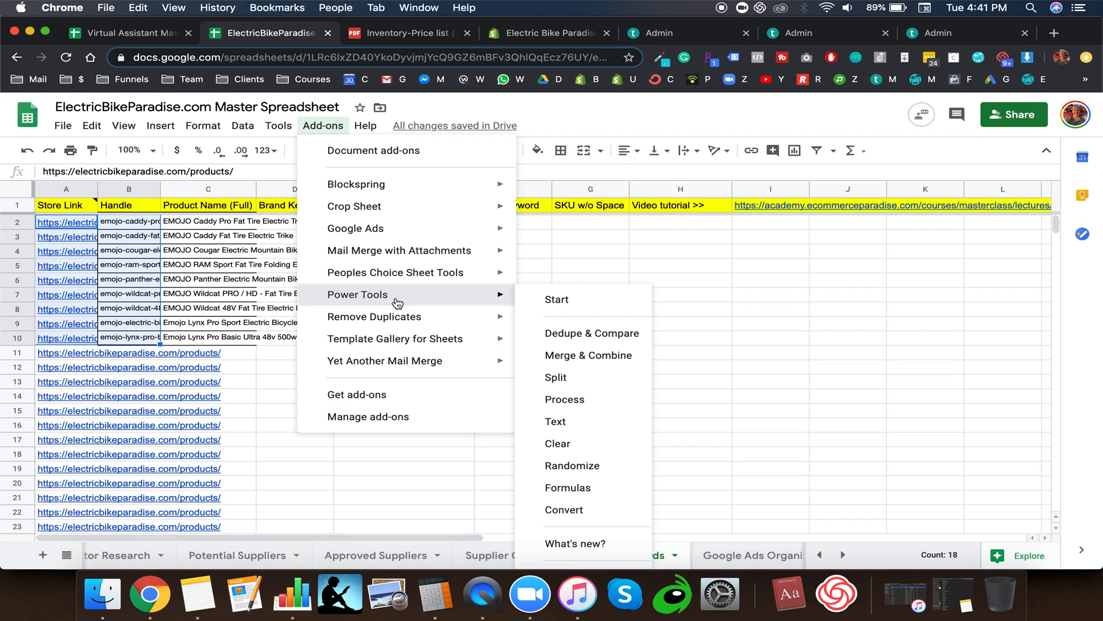
pyautogui.click(578, 362)
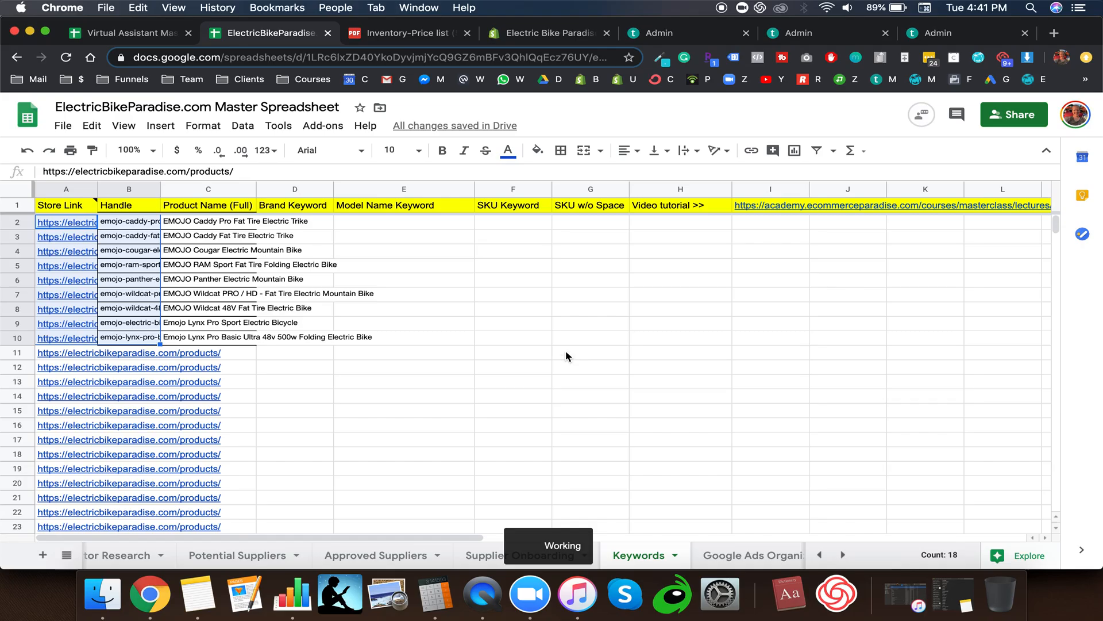
pyautogui.click(317, 130)
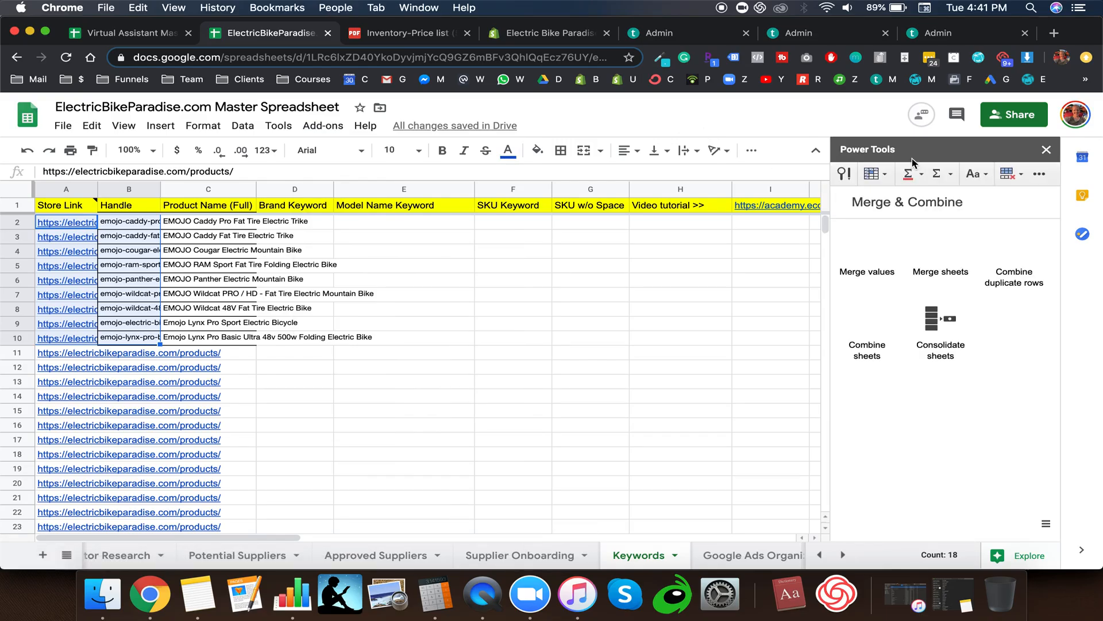
pyautogui.click(868, 265)
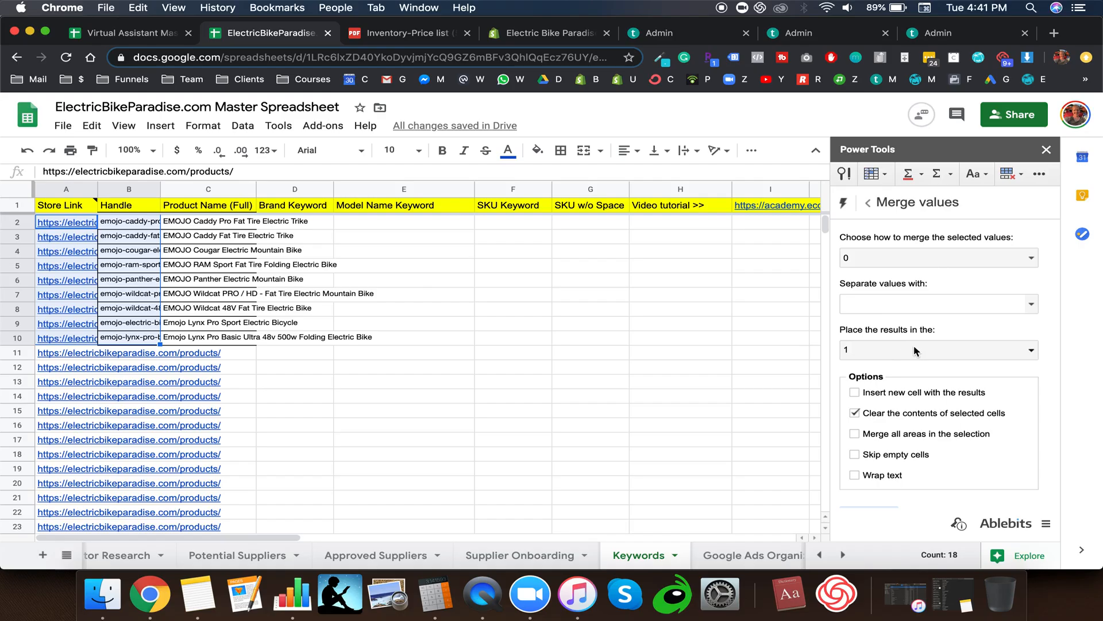
# Step: Merge each selected row into the left cell with no separator and without clearing the selected cells, check A2, and close Power Tools
pyautogui.click(980, 351)
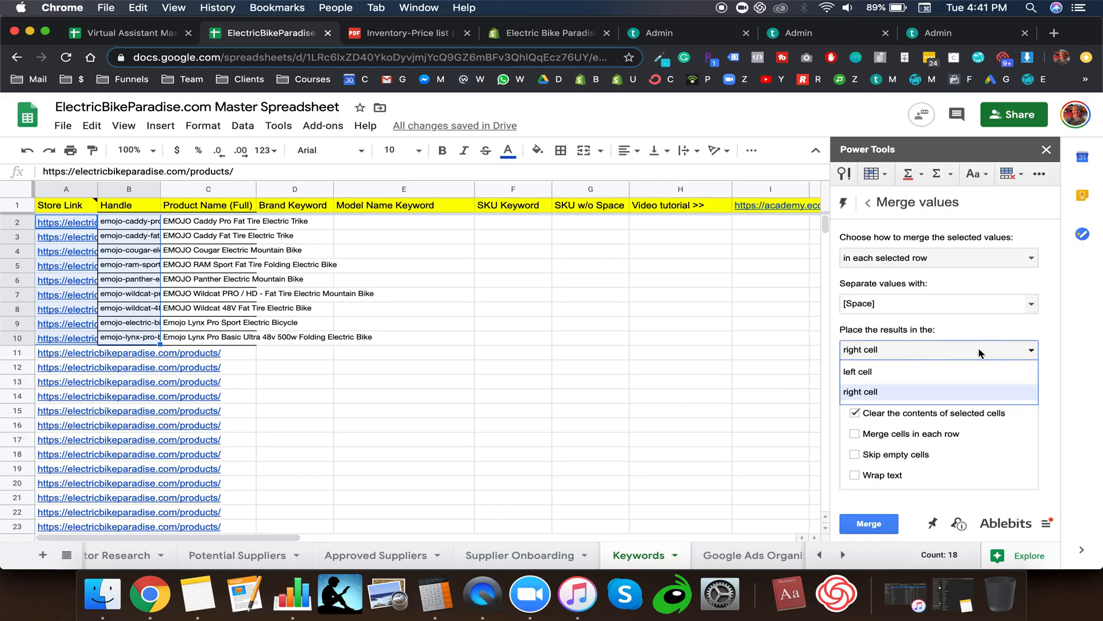
pyautogui.click(942, 371)
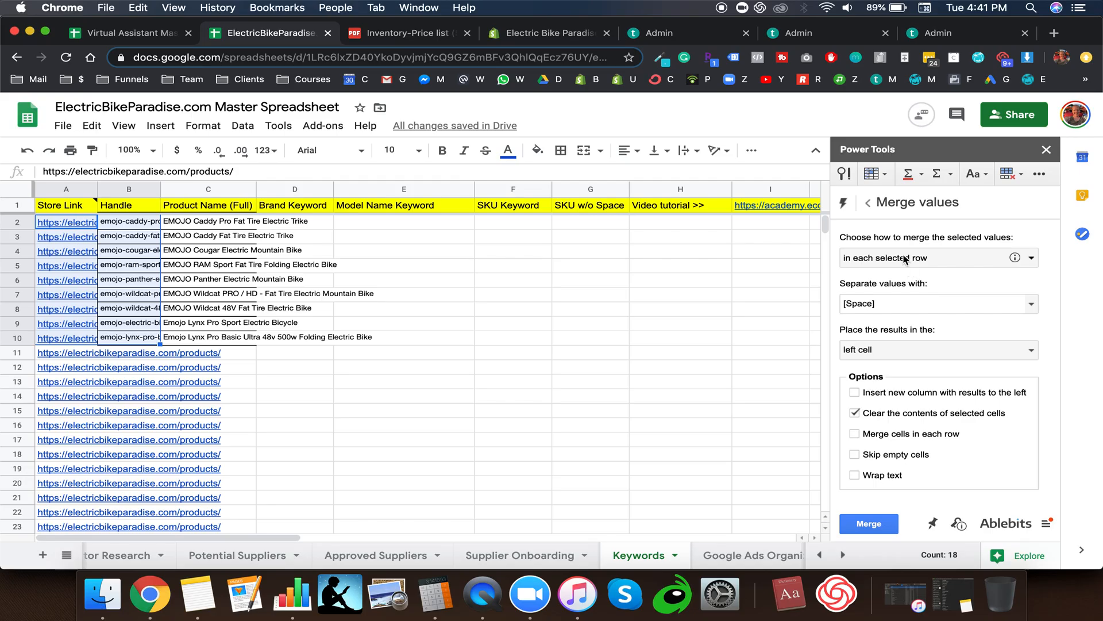
pyautogui.click(899, 306)
pyautogui.press('BackSpace')
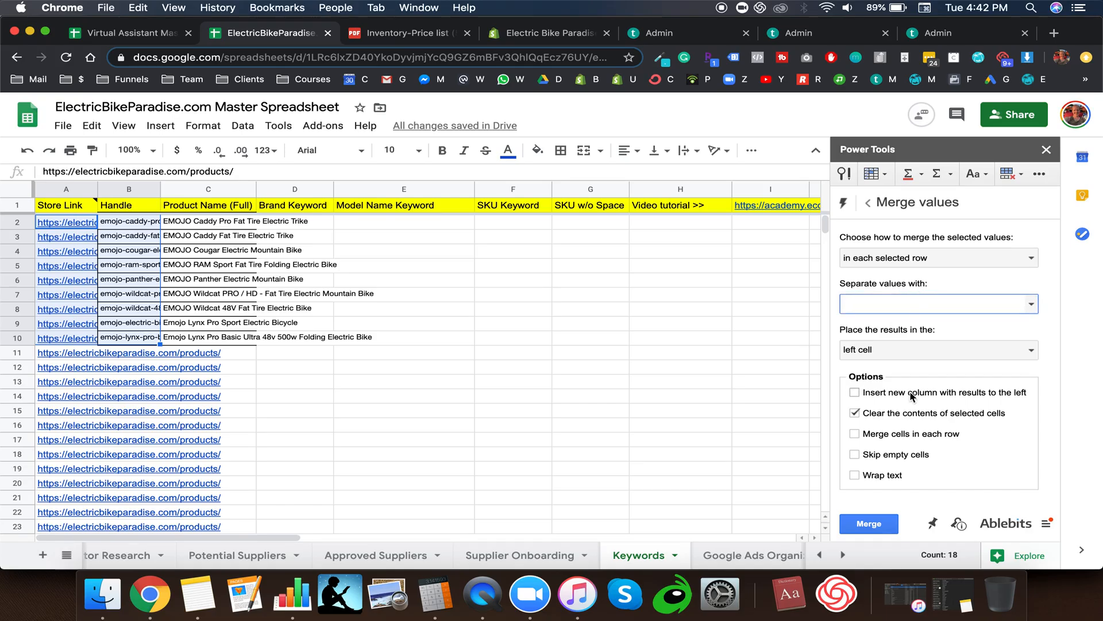
pyautogui.click(920, 411)
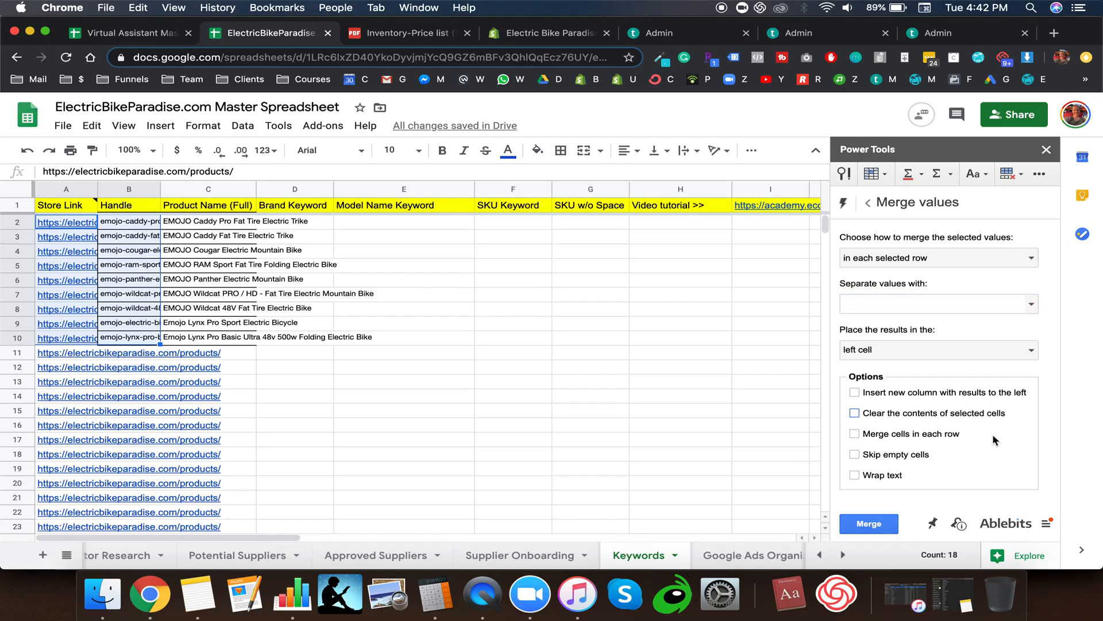
pyautogui.click(883, 518)
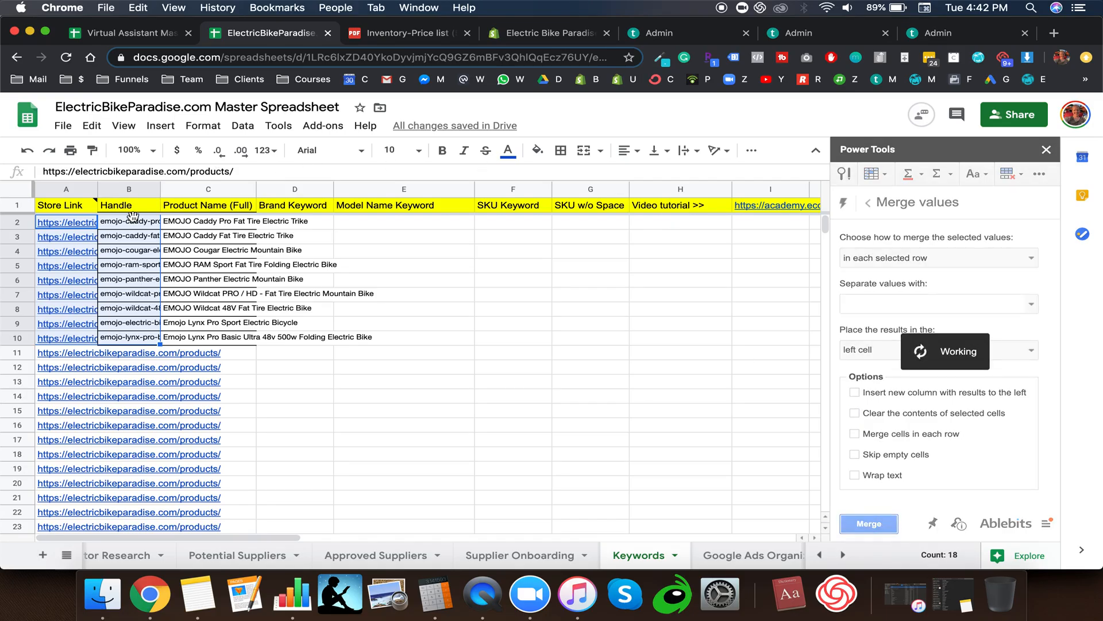
pyautogui.click(81, 224)
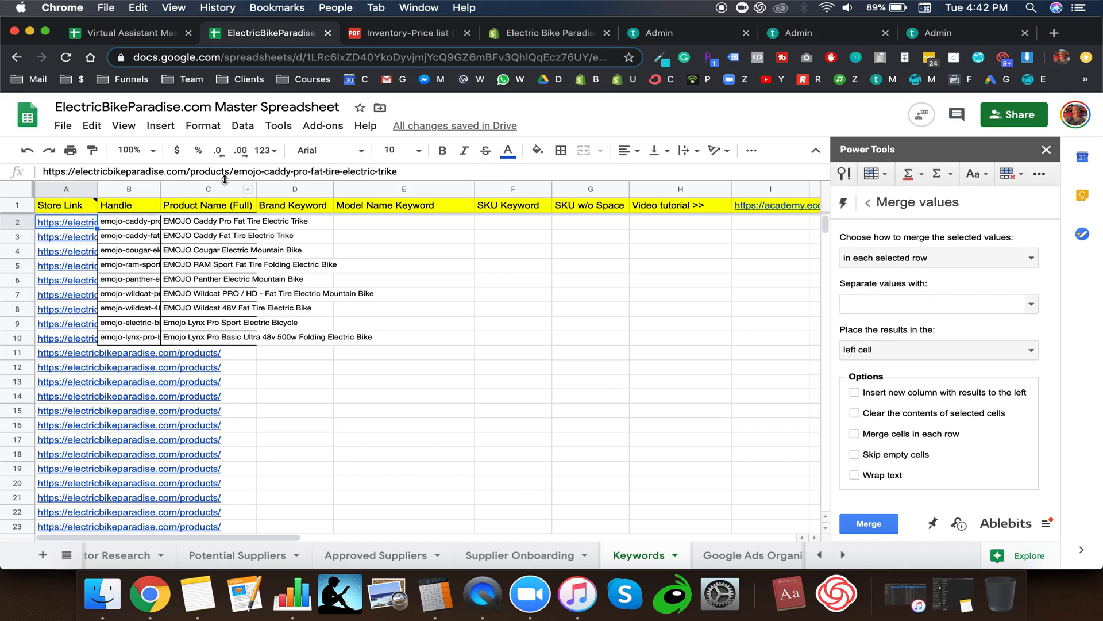
pyautogui.click(1046, 149)
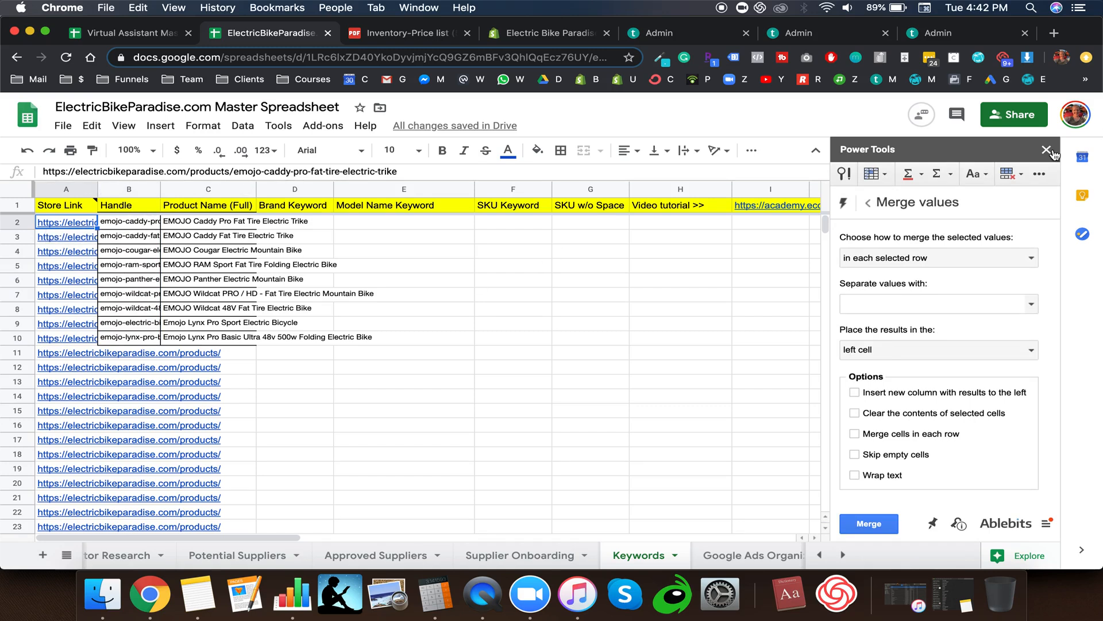
pyautogui.click(193, 227)
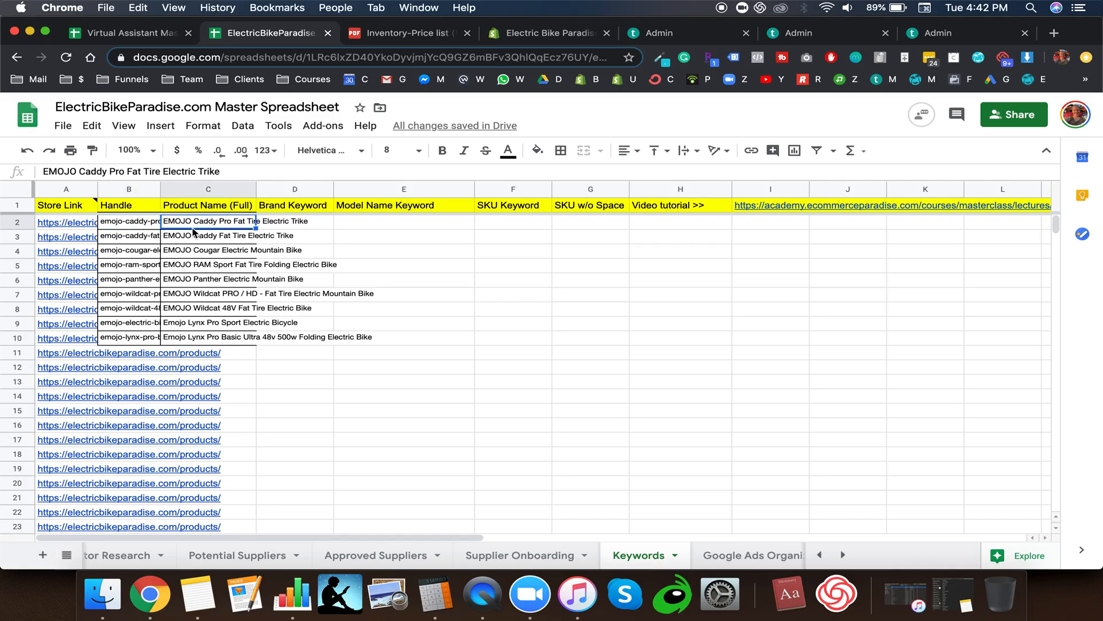
# Step: Copy the brand name from the product name in C2 and enter it in quotes as the Brand Keyword "EMOJO" in D2
pyautogui.click(277, 224)
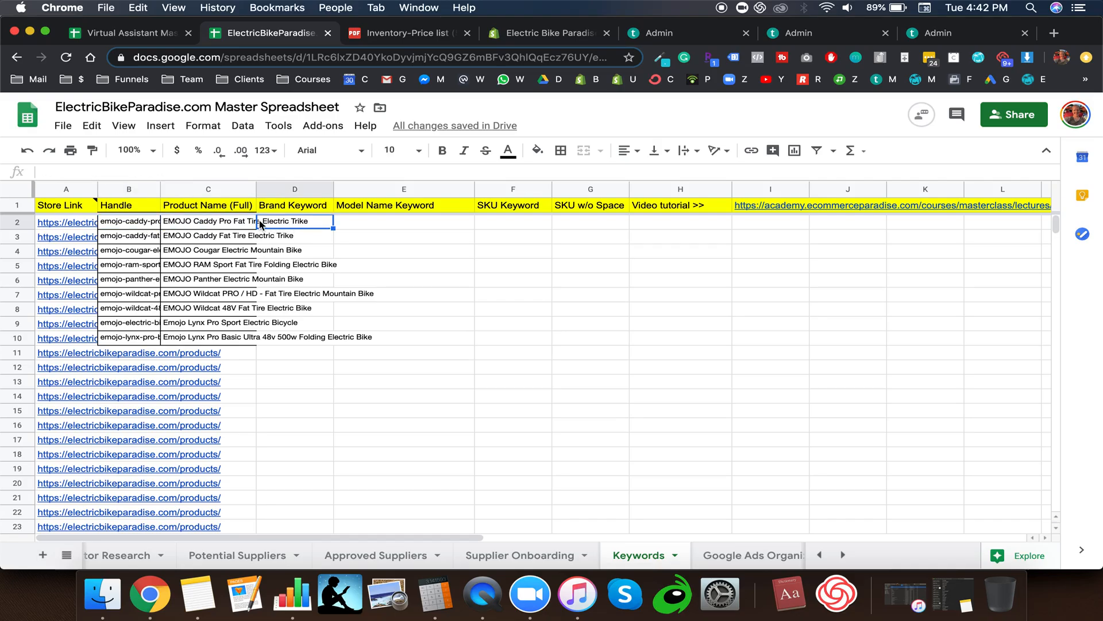
pyautogui.click(217, 225)
pyautogui.doubleClick(69, 171)
pyautogui.press('super+c')
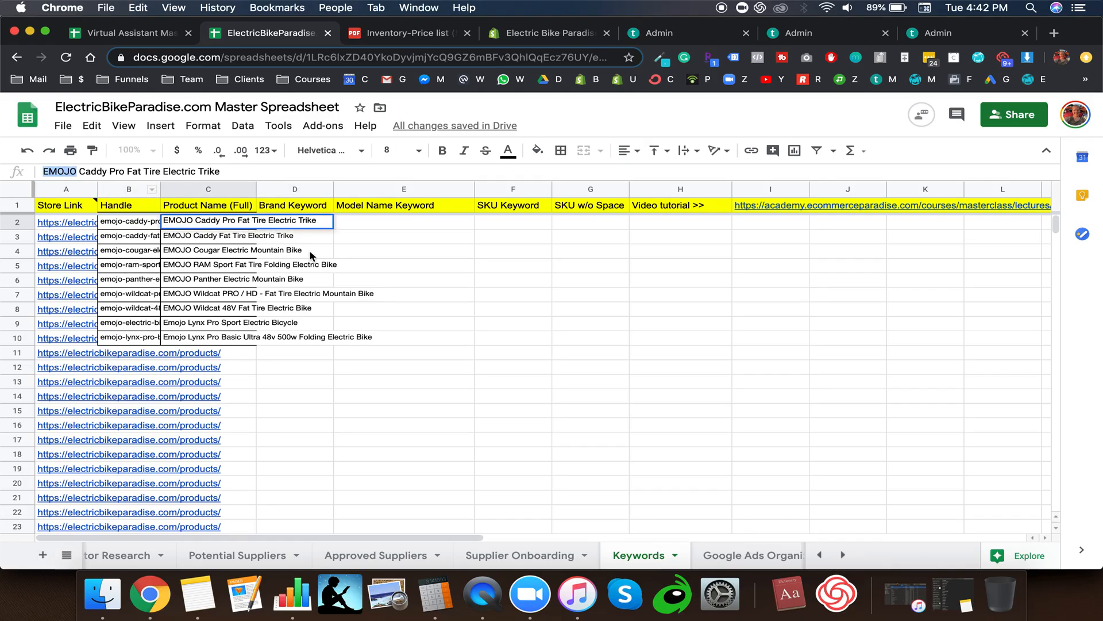
pyautogui.click(301, 227)
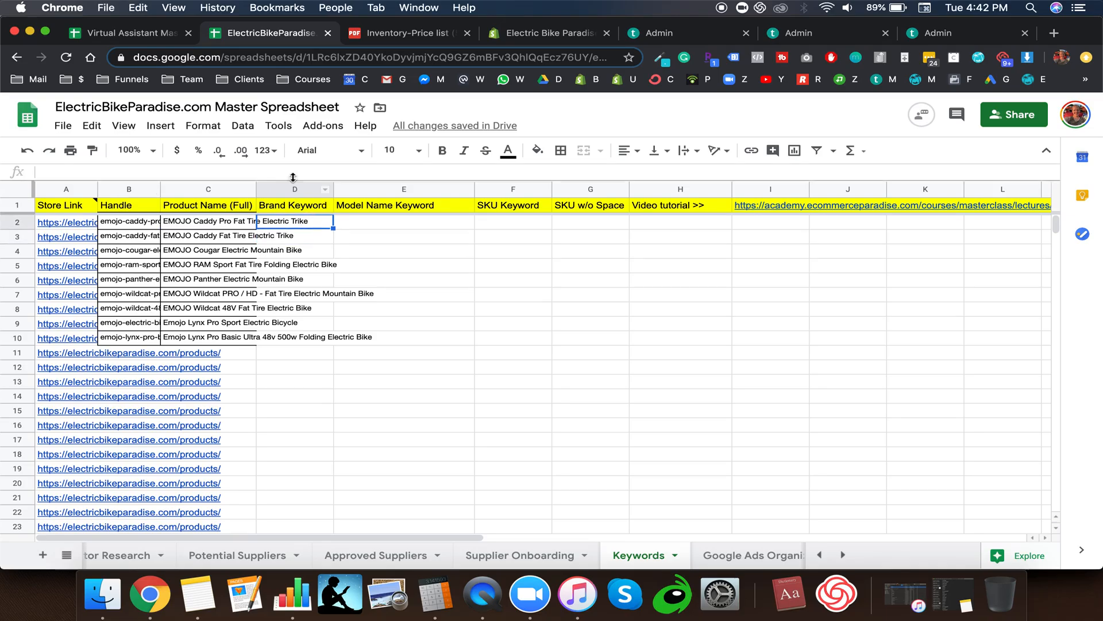
pyautogui.write('"')
pyautogui.press('super+v')
pyautogui.write('"')
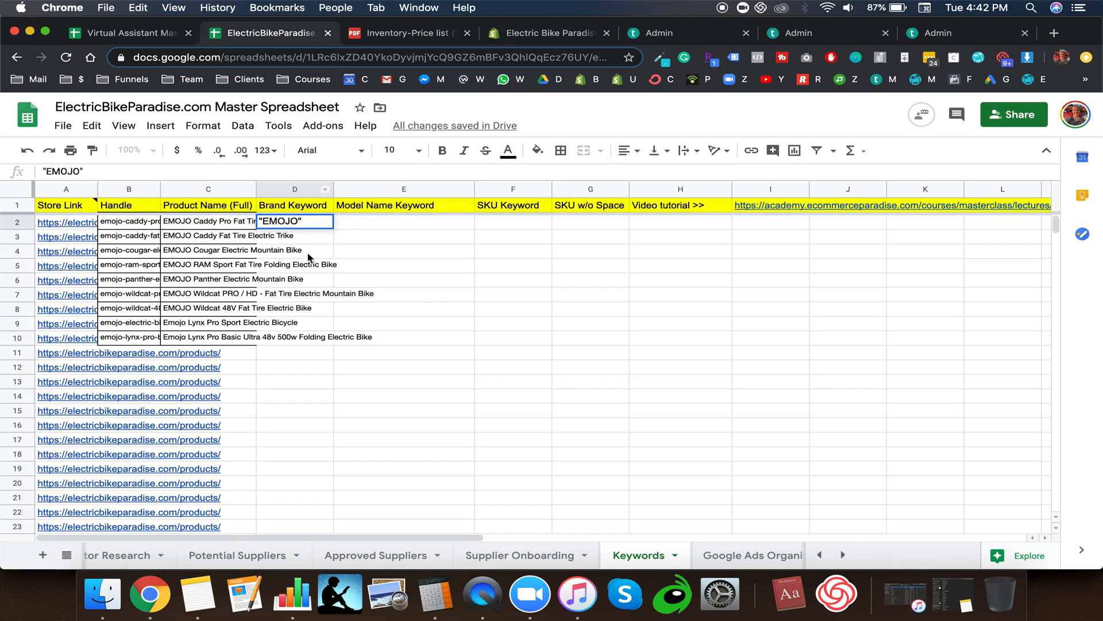
pyautogui.press('Tab')
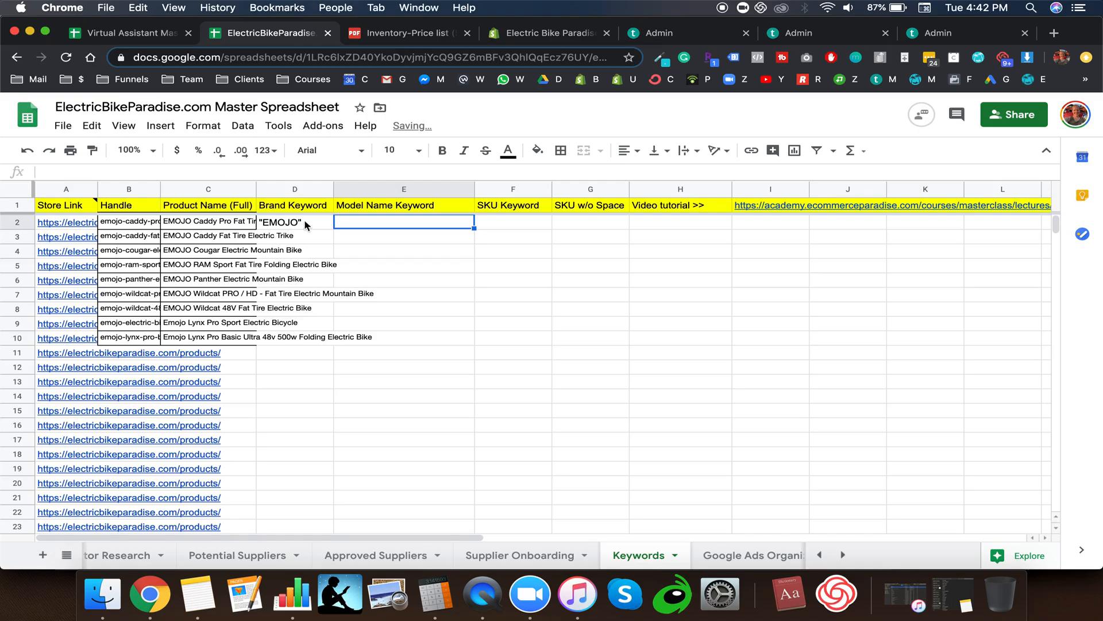
# Step: Copy the model name from C2 and enter it in quotes as the Model Name Keyword "Caddy Pro" in E2
pyautogui.click(242, 221)
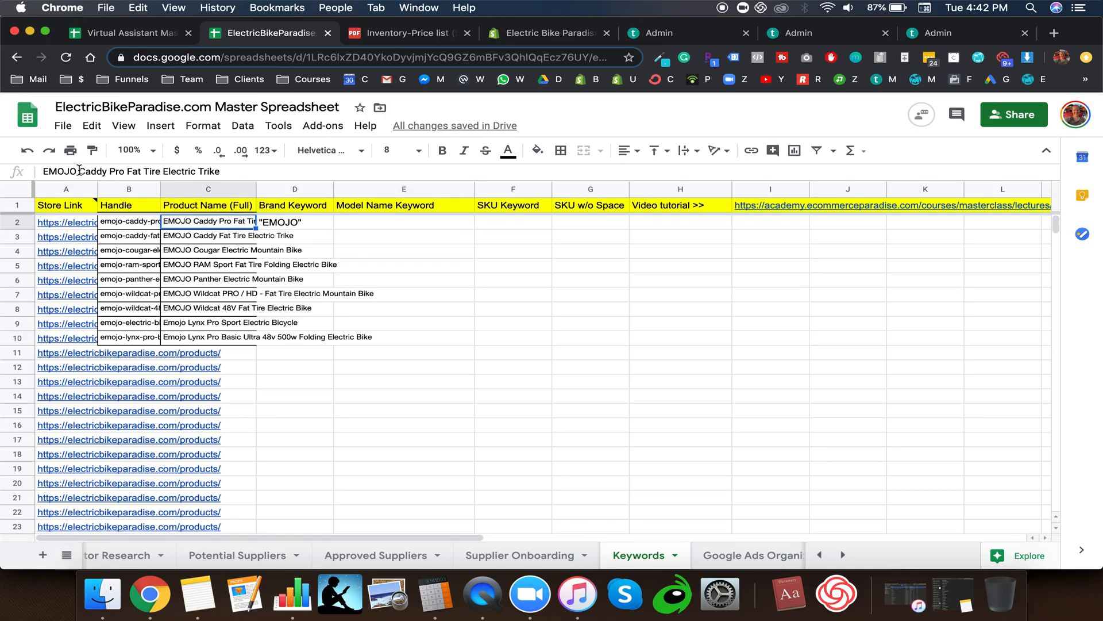
pyautogui.moveTo(80, 171); pyautogui.dragTo(124, 172)
pyautogui.hotkey('ctrl', 'c')
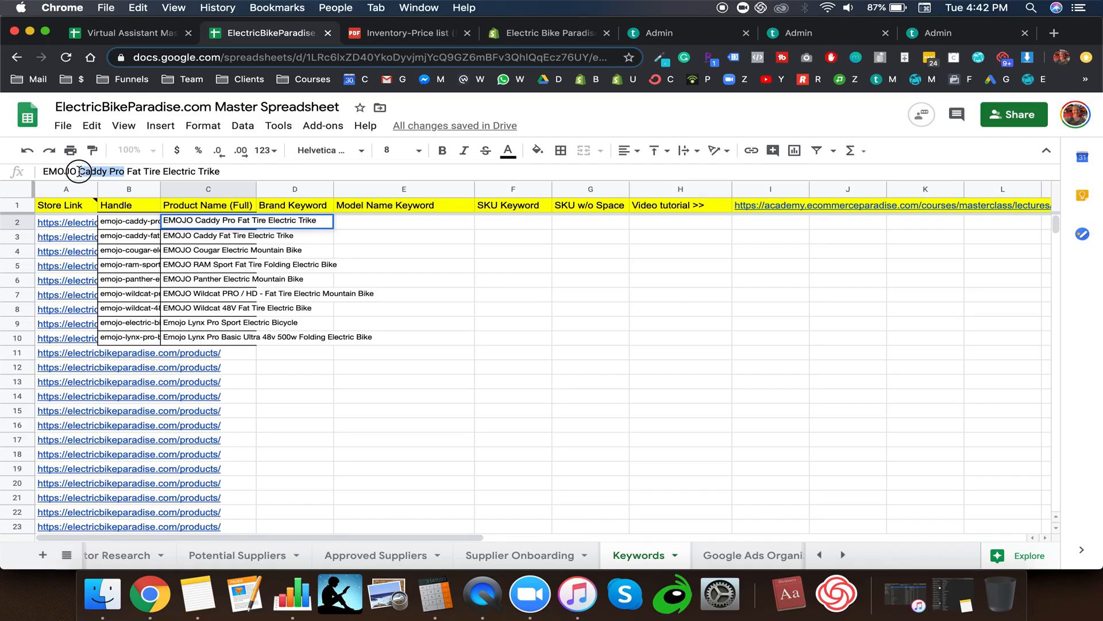
pyautogui.click(353, 222)
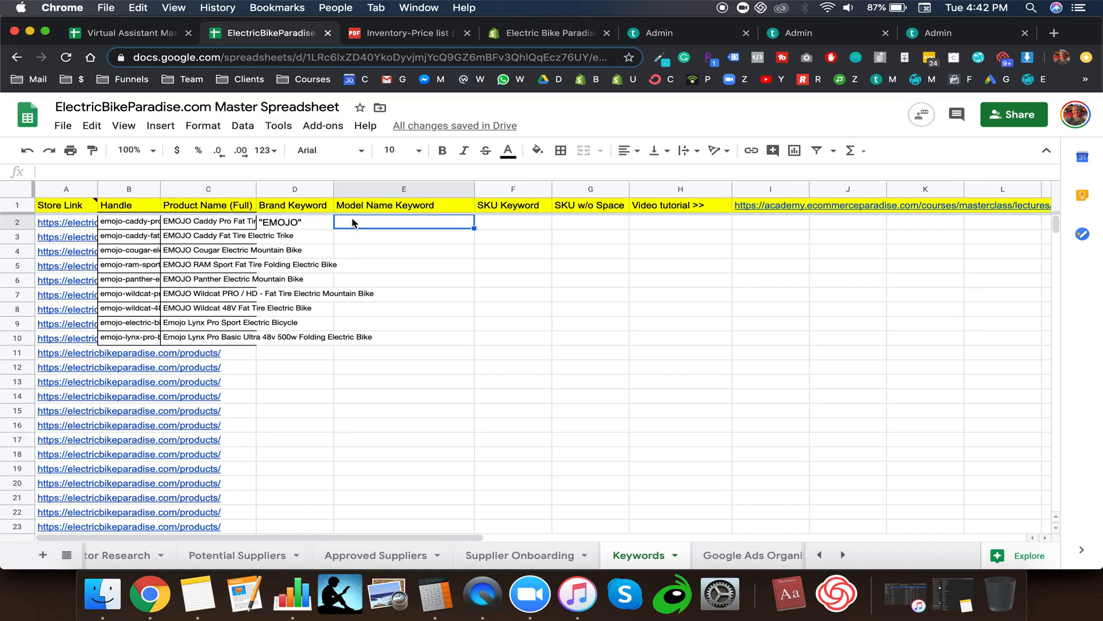
pyautogui.write('"')
pyautogui.hotkey('ctrl', 'v')
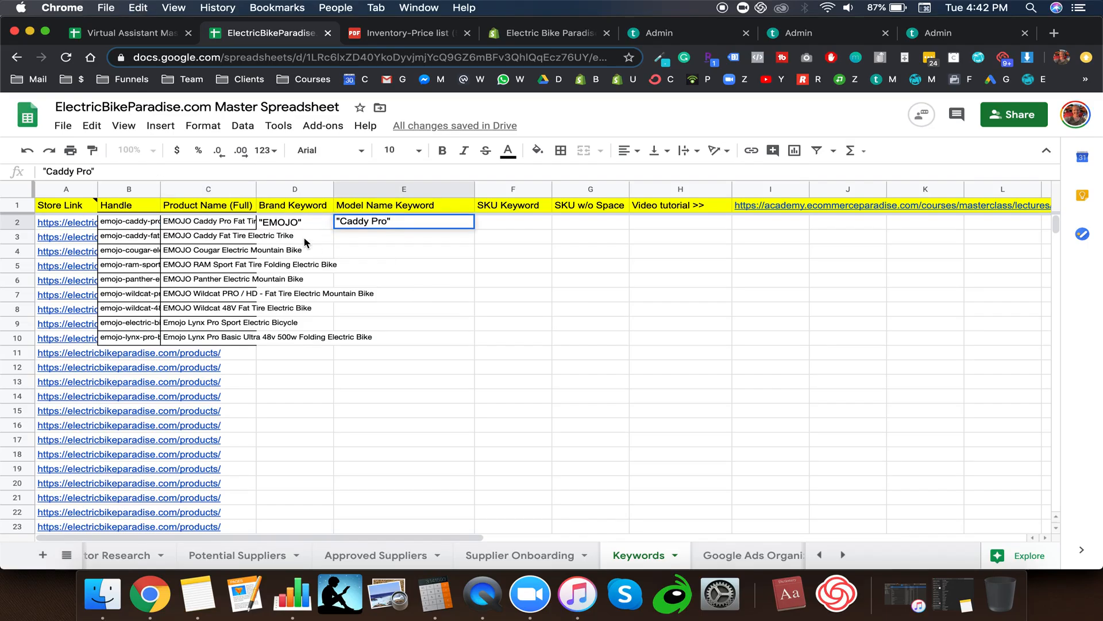
pyautogui.write('"')
# Step: Copy the model name from C3 and enter it in quotes as the Model Name Keyword "Caddy" in E3
pyautogui.click(234, 236)
pyautogui.moveTo(105, 171); pyautogui.dragTo(79, 171)
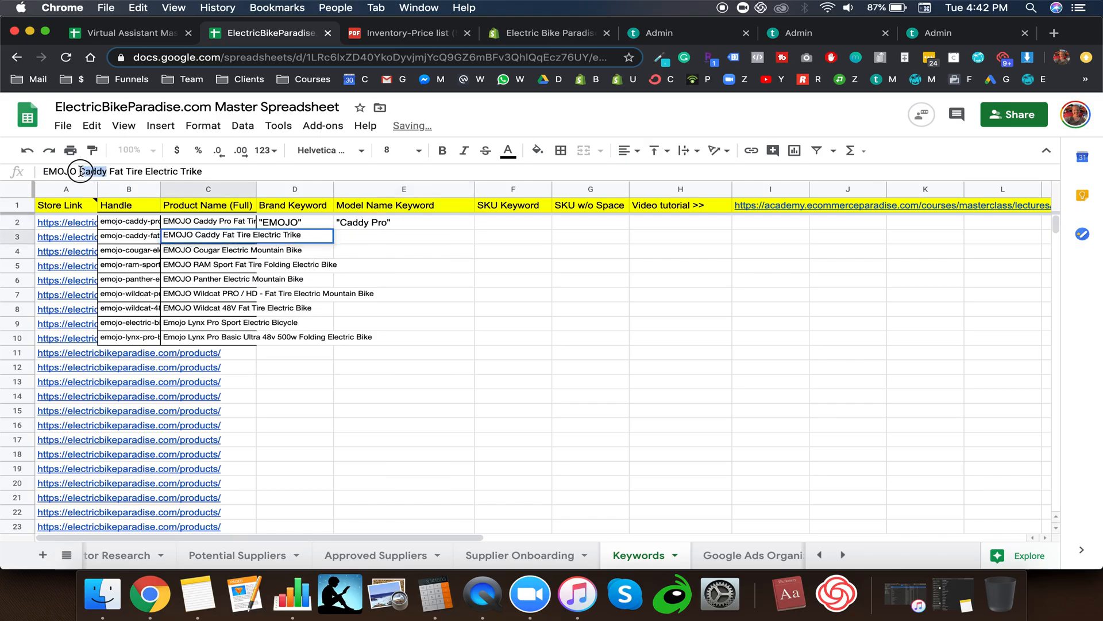
pyautogui.press('super+c')
pyautogui.click(357, 235)
pyautogui.write('"')
pyautogui.press('super+v')
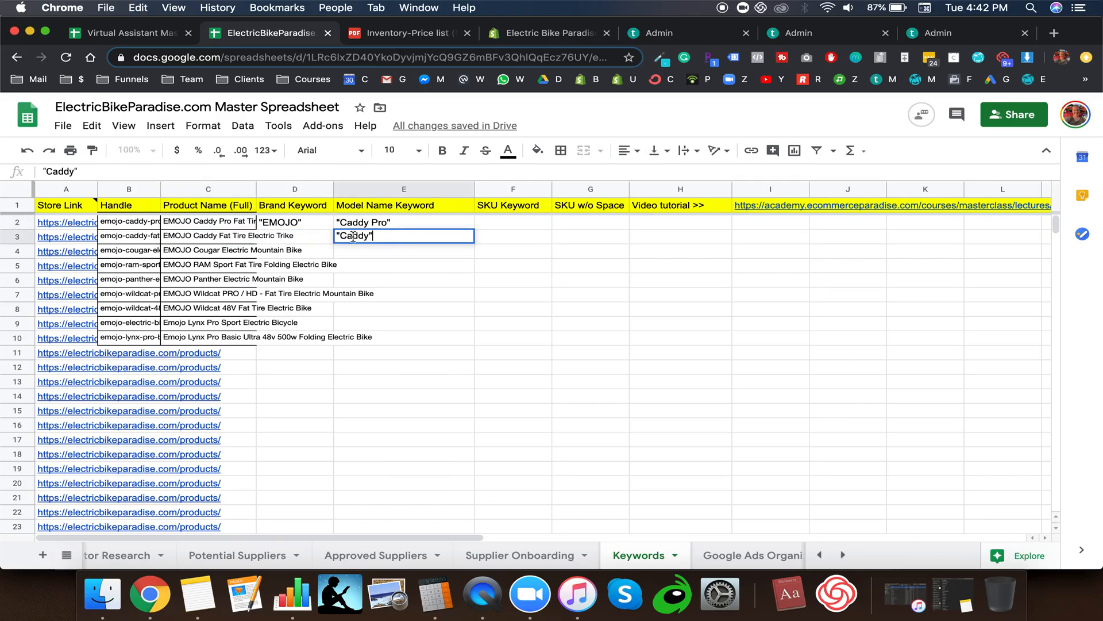
pyautogui.write('"')
pyautogui.press('Return')
# Step: Copy the model name from C4 and enter it in quotes as the Model Name Keyword "Cougar" in E4
pyautogui.click(234, 253)
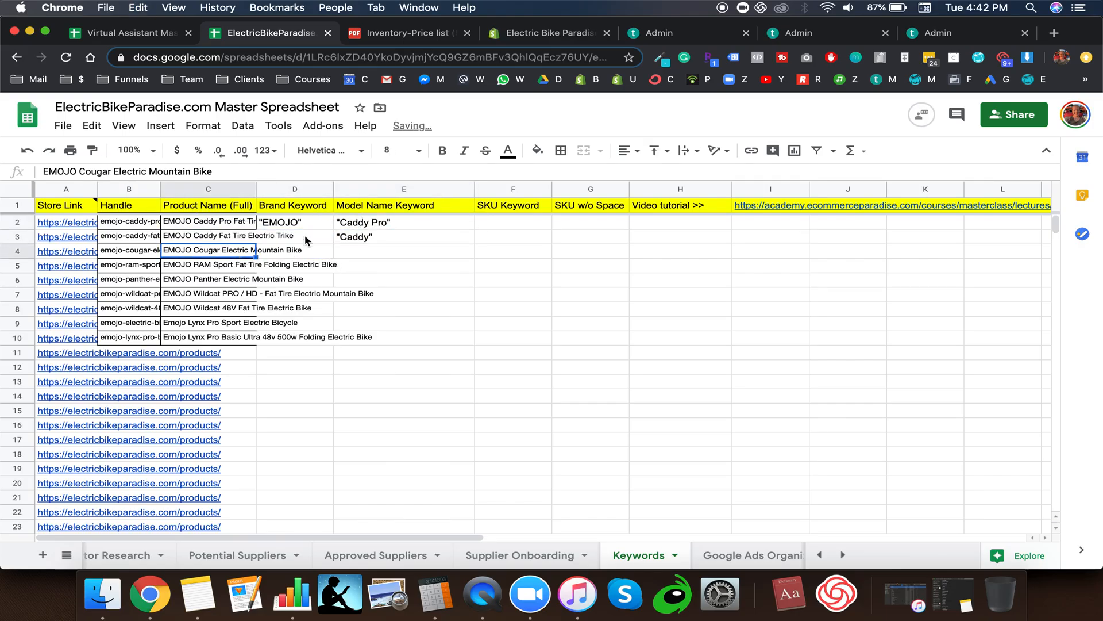
pyautogui.moveTo(107, 171); pyautogui.dragTo(79, 172)
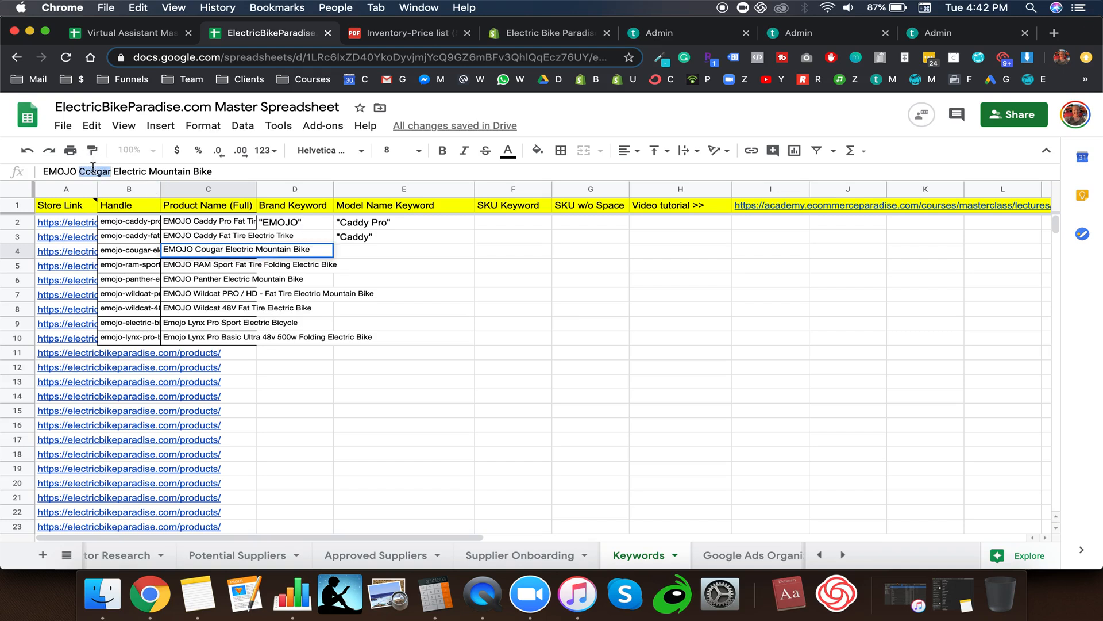
pyautogui.press('super+c')
pyautogui.click(345, 253)
pyautogui.write('"')
pyautogui.press('super+v')
pyautogui.write('"')
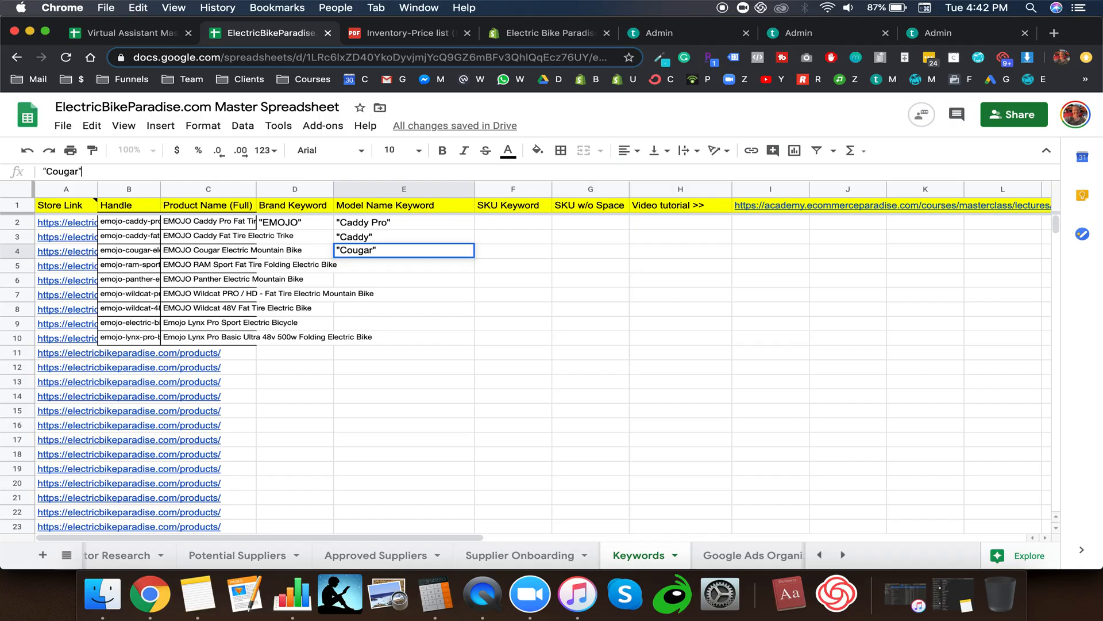
pyautogui.press('Tab')
# Step: Copy the word RAM from the product name in C5 and enter it in quotes as the Model Name Keyword "RAM" in E5
pyautogui.click(218, 264)
pyautogui.click(94, 170)
pyautogui.doubleClick(94, 170)
pyautogui.press('super+c')
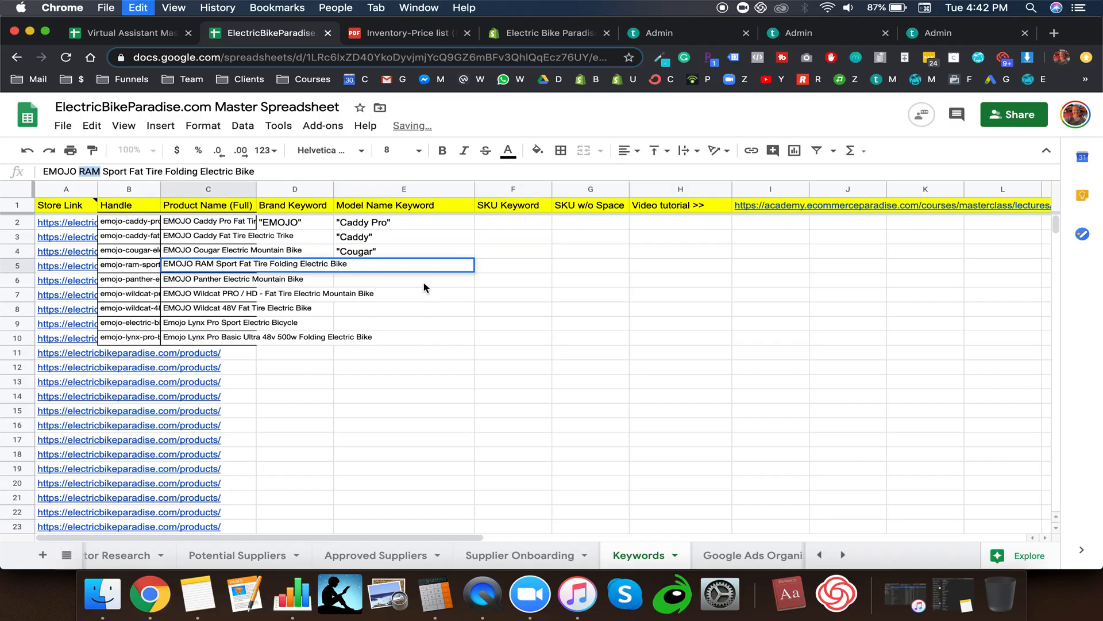
pyautogui.click(391, 267)
pyautogui.write('"')
pyautogui.press('super+v')
pyautogui.write('"')
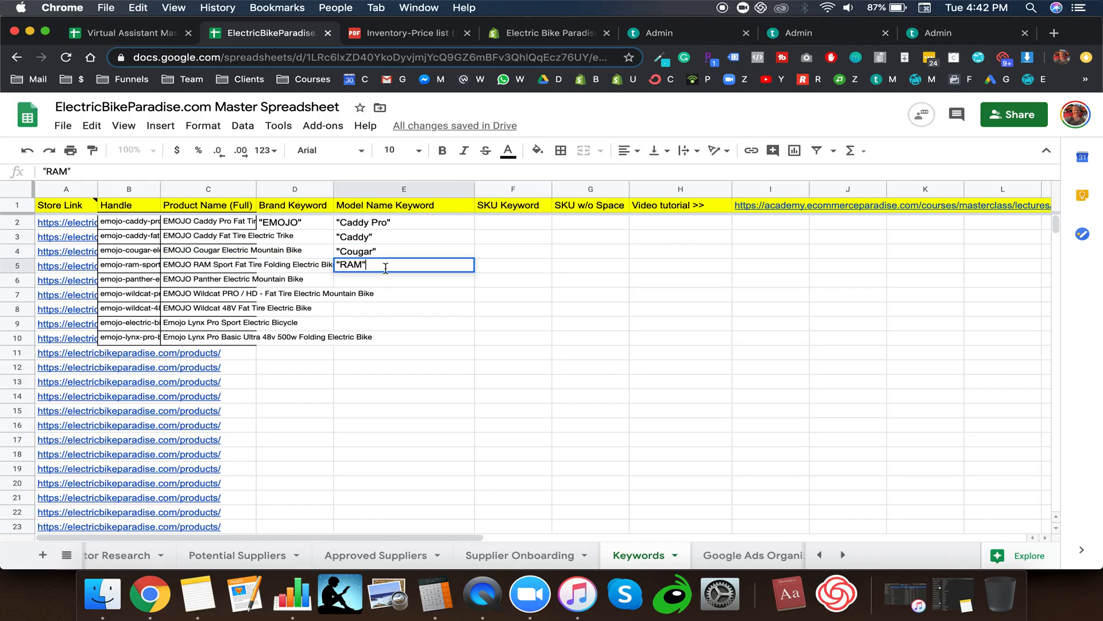
# Step: Copy the model name Panther from the product name in row 6 into E6 as the quoted keyword "Panther"
pyautogui.click(244, 279)
pyautogui.doubleClick(95, 172)
pyautogui.press('super+c')
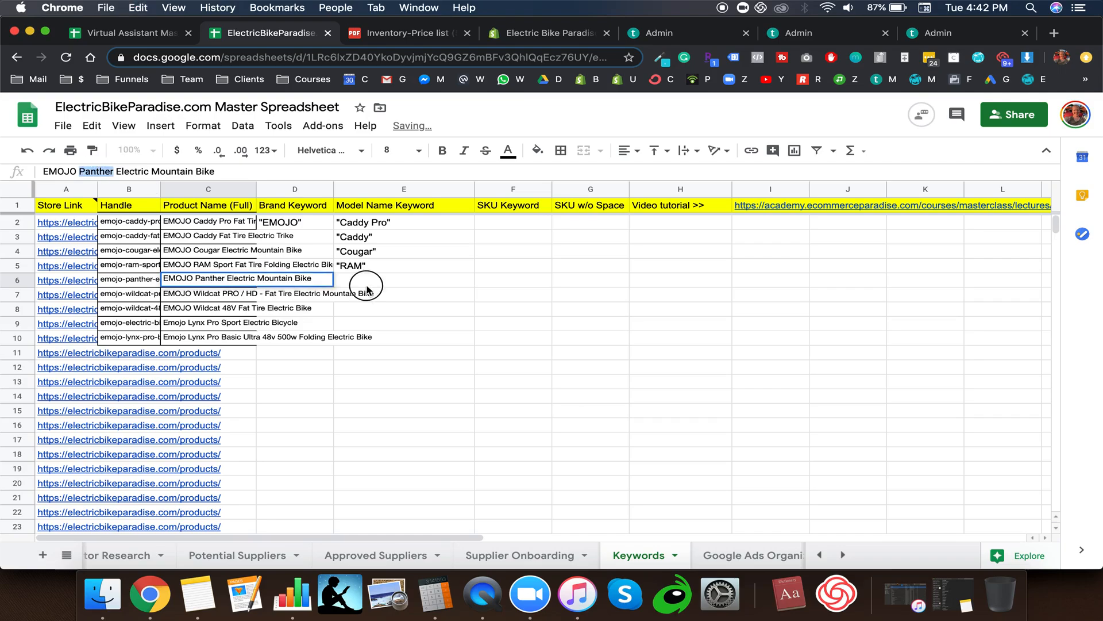
pyautogui.click(366, 279)
pyautogui.write('"')
pyautogui.press('super+v')
pyautogui.write('"')
# Step: Copy Wildcat PRO from the product name in row 7 into E7 as the quoted keyword "Wildcat PRO"
pyautogui.click(234, 295)
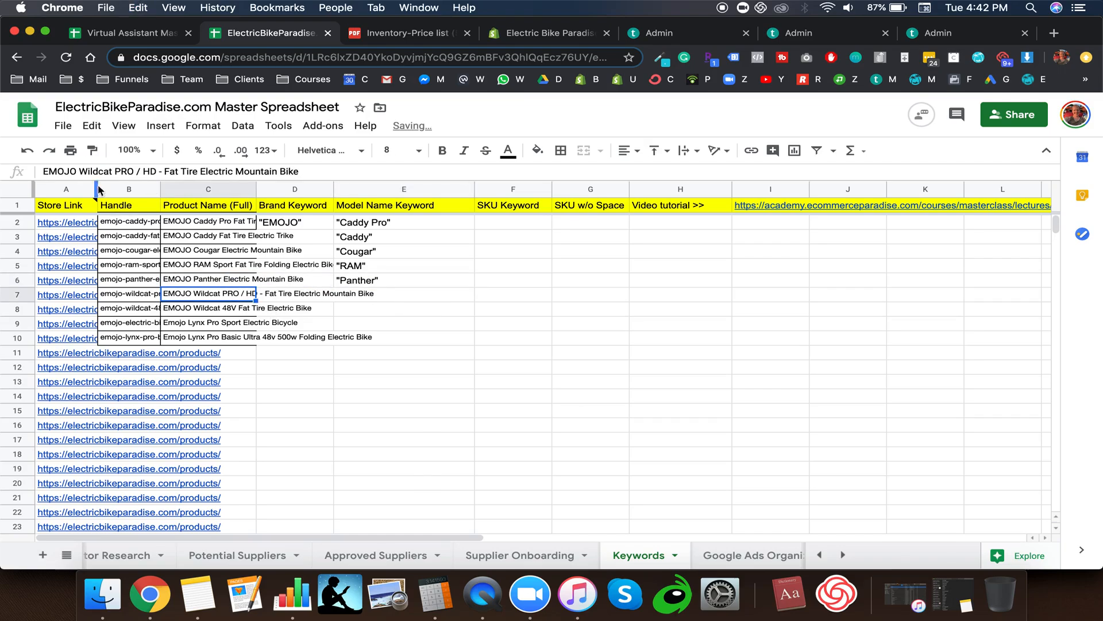
pyautogui.doubleClick(97, 172)
pyautogui.moveTo(133, 171); pyautogui.dragTo(80, 171)
pyautogui.press('super+c')
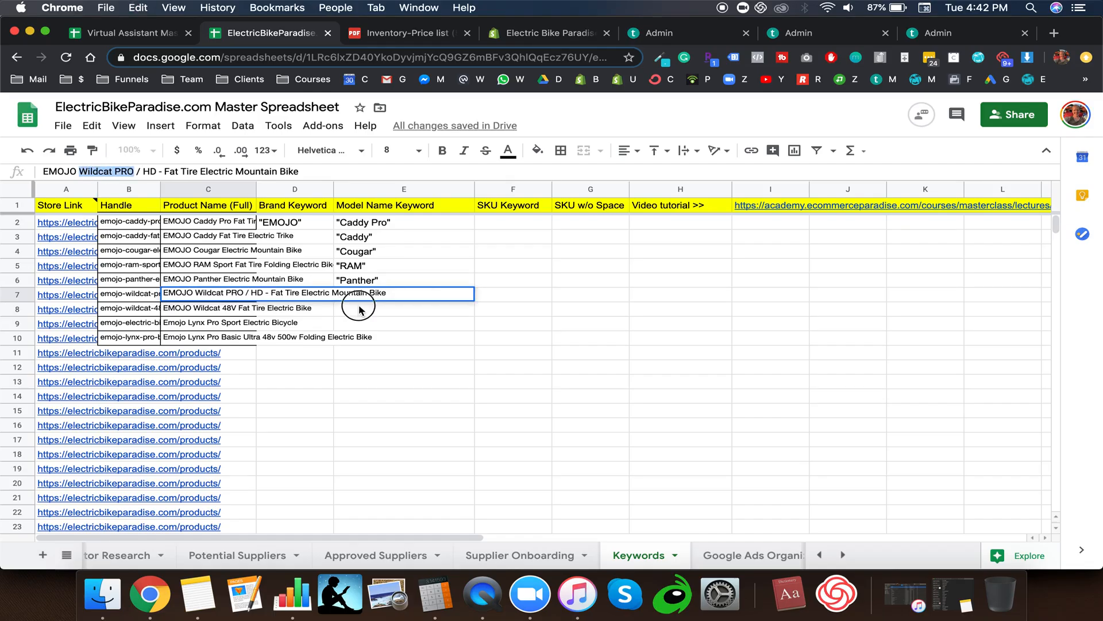
pyautogui.click(345, 294)
pyautogui.write('"')
pyautogui.press('super+v')
pyautogui.write('"')
# Step: Enter the quoted keyword "Wildcat" in E8, taken from the product name in row 8
pyautogui.click(229, 313)
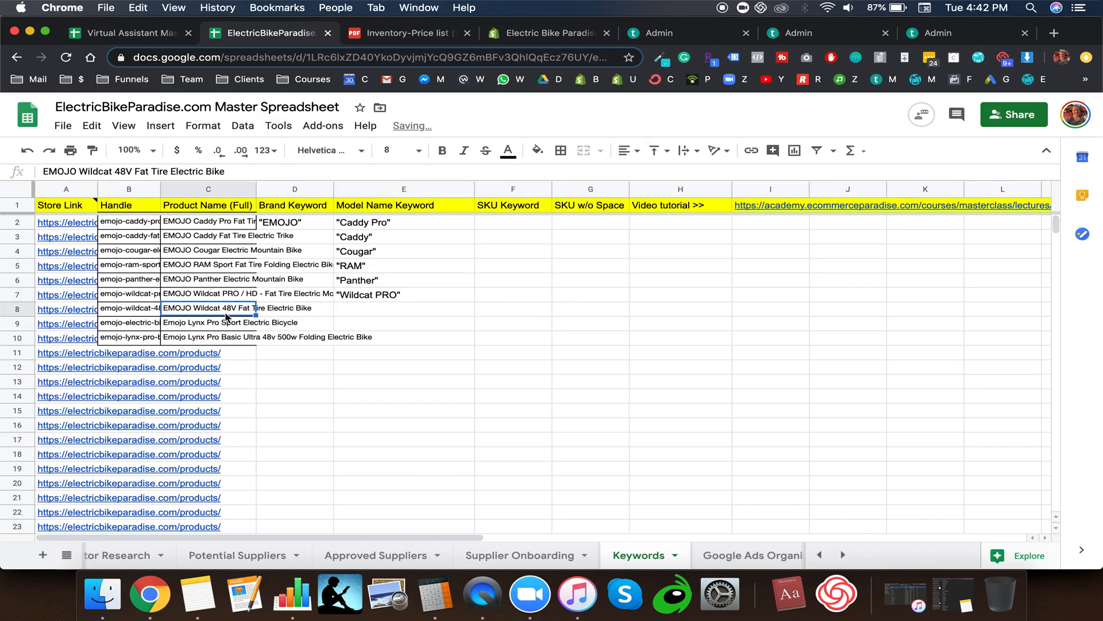
pyautogui.doubleClick(98, 171)
pyautogui.click(396, 314)
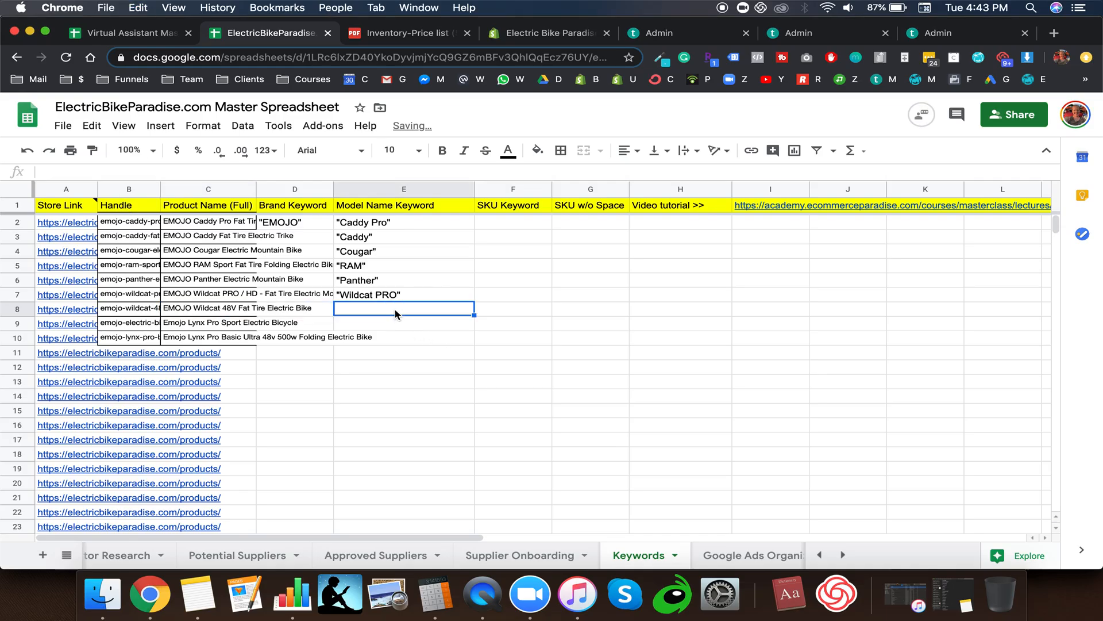
pyautogui.write('"')
pyautogui.press('super+v')
pyautogui.write('"')
# Step: Copy Lynx Pro Sport from the product name in row 9 into E9 as the quoted keyword "Lynx Pro Sport"
pyautogui.click(219, 323)
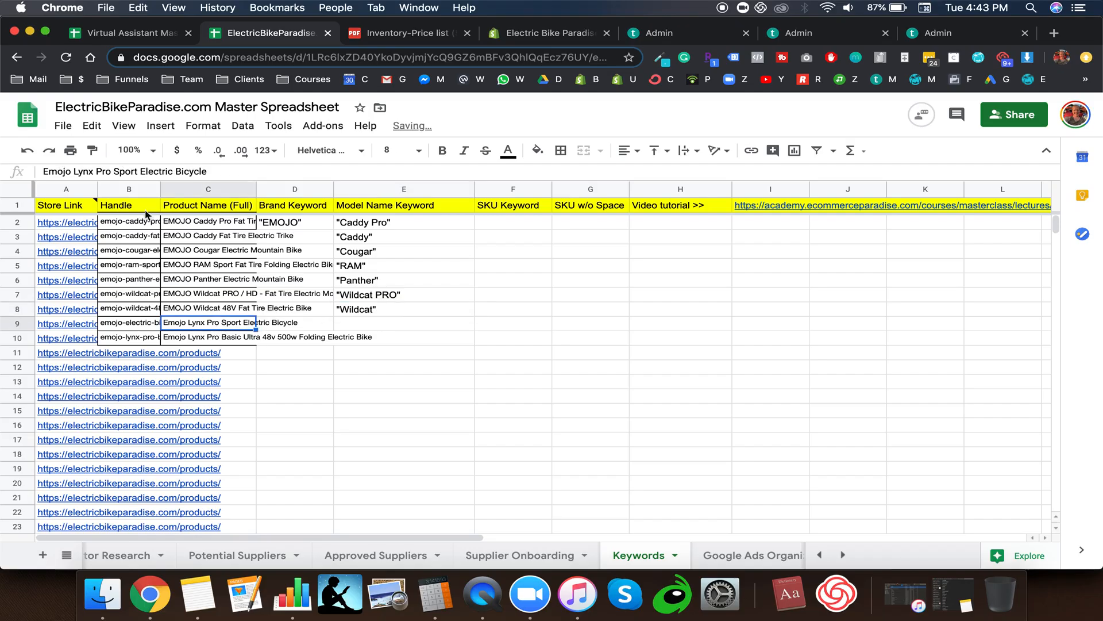
pyautogui.moveTo(108, 171)
pyautogui.mouseDown()
pyautogui.moveTo(76, 173)
pyautogui.moveTo(89, 177)
pyautogui.mouseUp()
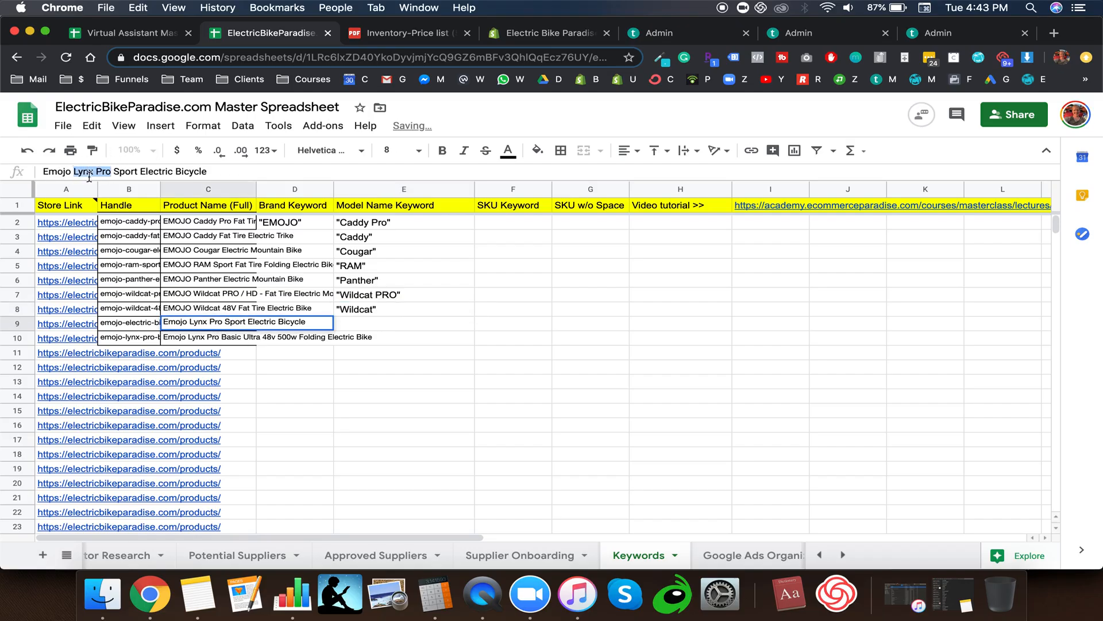
pyautogui.click(379, 322)
pyautogui.click(227, 315)
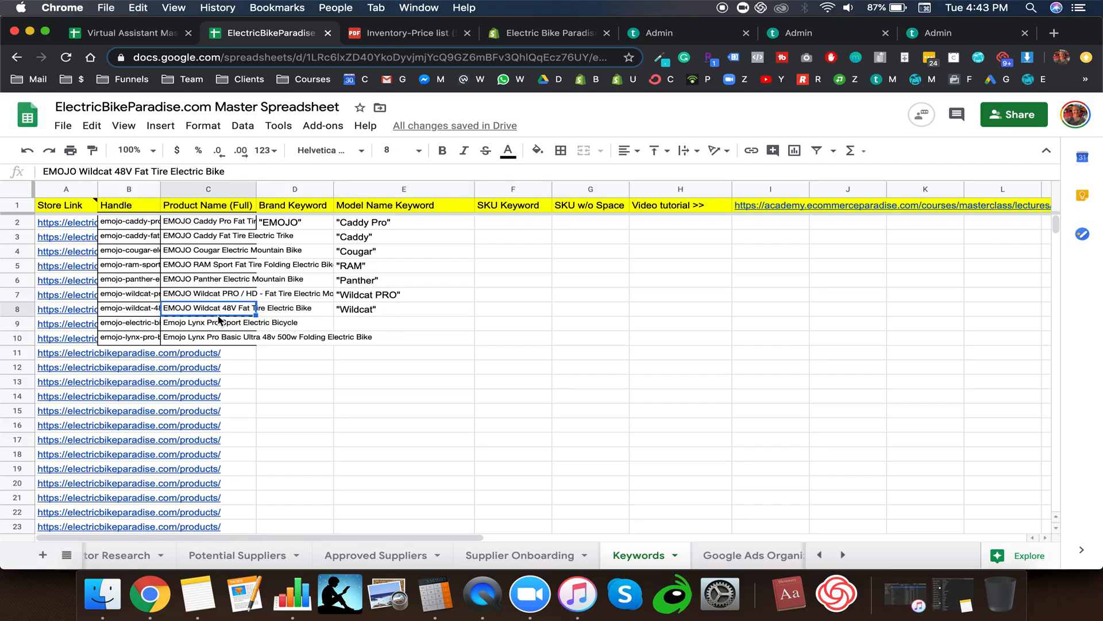
pyautogui.click(218, 321)
pyautogui.moveTo(135, 167); pyautogui.dragTo(73, 171)
pyautogui.click(381, 326)
pyautogui.write('"')
pyautogui.press('cmd+v')
pyautogui.write('"')
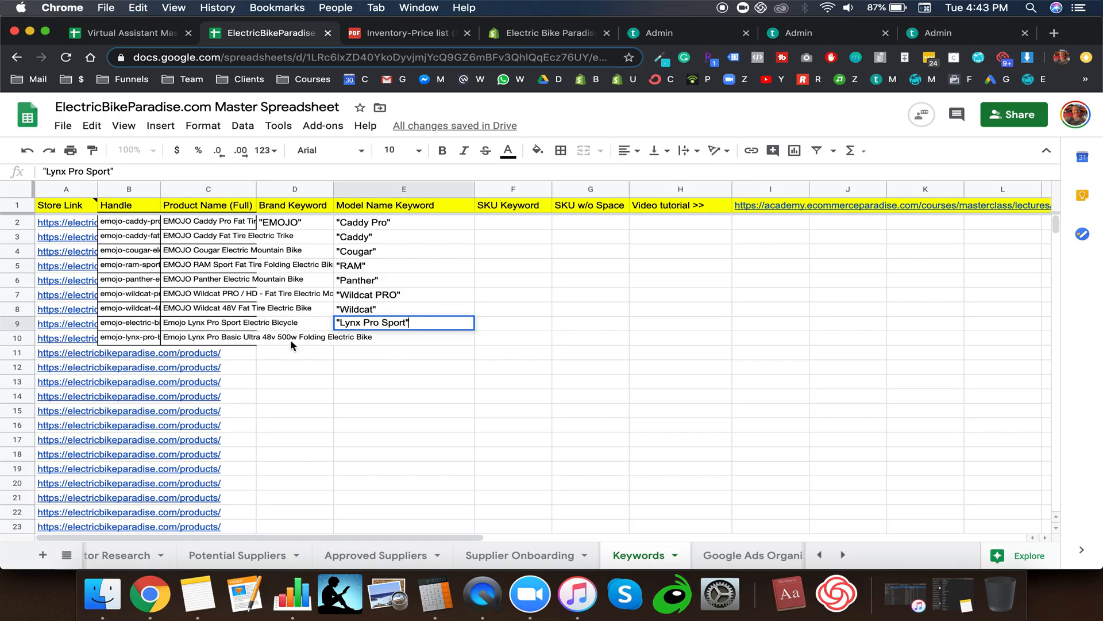
# Step: Copy Lynx Pro Basic Ultra from the product name in row 10 into E10 as the quoted keyword "Lynx Pro Basic Ultra"
pyautogui.click(241, 339)
pyautogui.moveTo(137, 171); pyautogui.dragTo(74, 171)
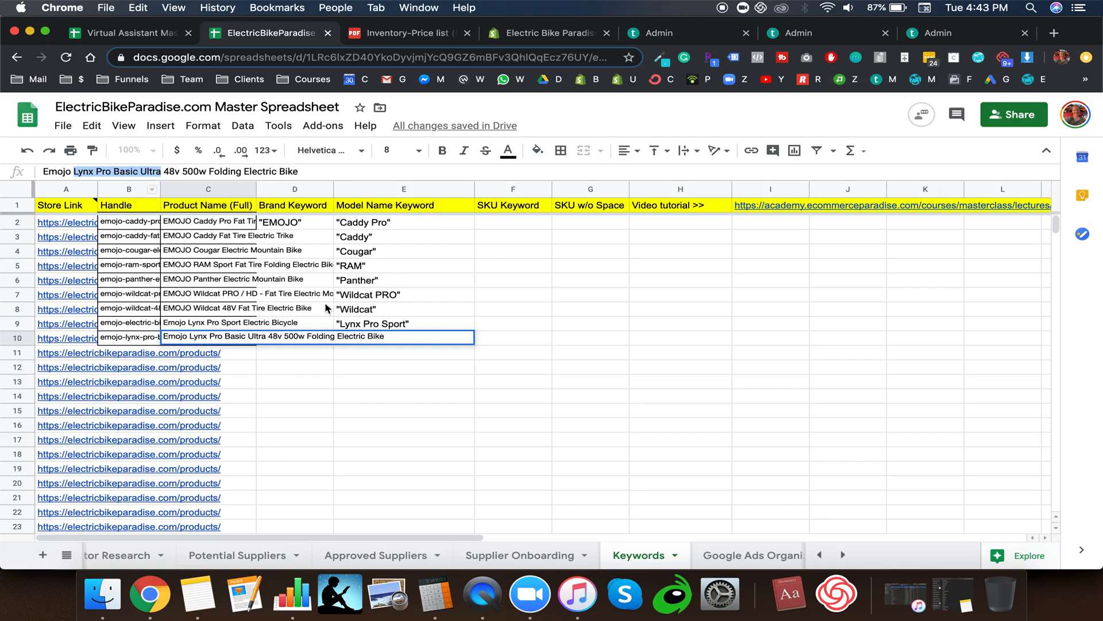
pyautogui.click(373, 340)
pyautogui.write('"')
pyautogui.press('cmd+v')
pyautogui.write('"')
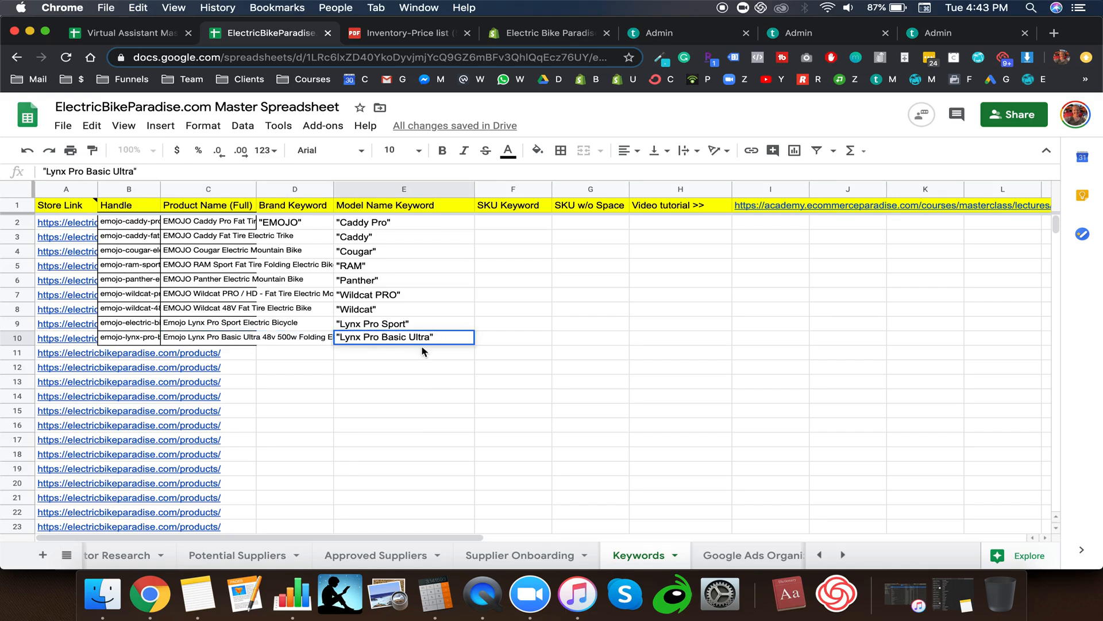
pyautogui.press('Return')
pyautogui.press('Down')
# Step: Clear the model name keyword in E10
pyautogui.click(395, 325)
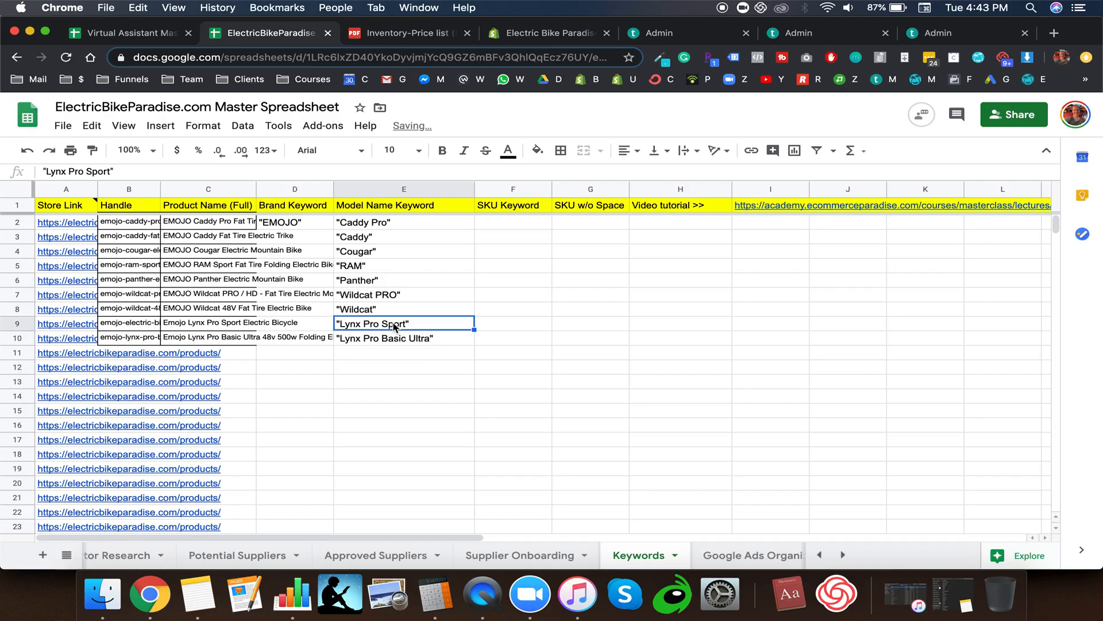
pyautogui.click(412, 338)
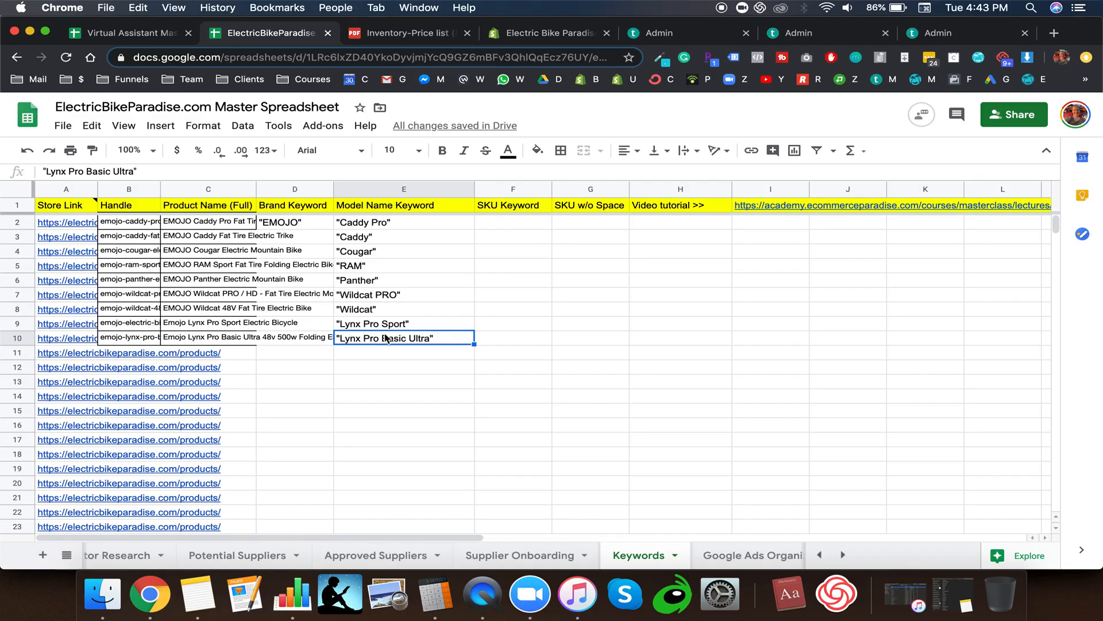
pyautogui.press('Delete')
# Step: Shorten the model name keyword in E9 to "Lynx Pro"
pyautogui.click(418, 319)
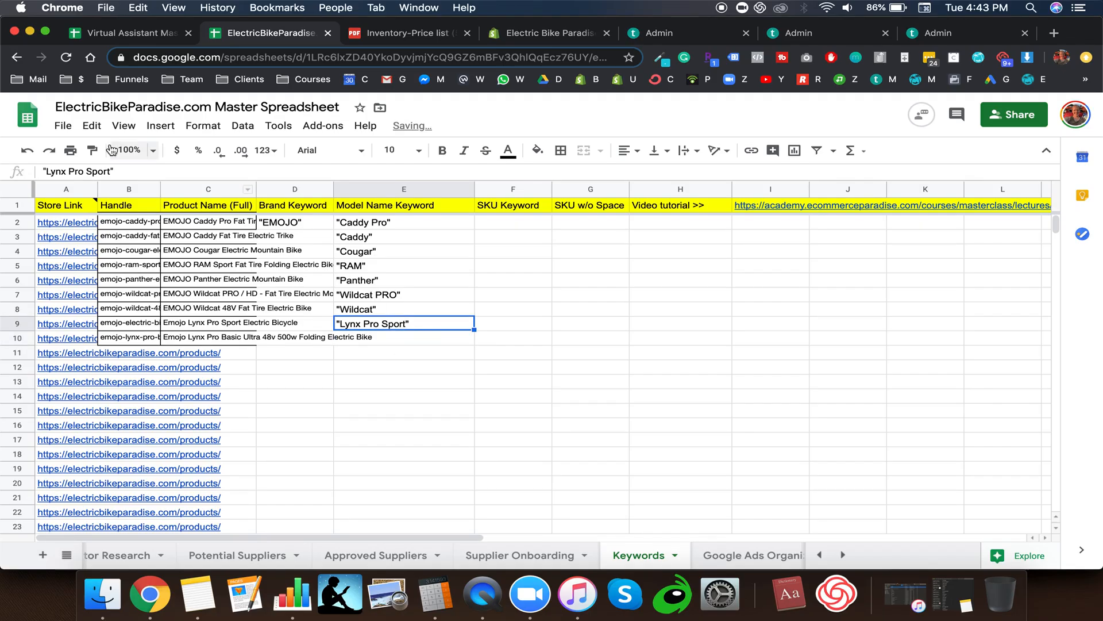
pyautogui.click(85, 171)
pyautogui.press('Delete')
pyautogui.press('Delete')
pyautogui.press('Delete')
pyautogui.press('Delete')
pyautogui.press('Delete')
pyautogui.press('Delete')
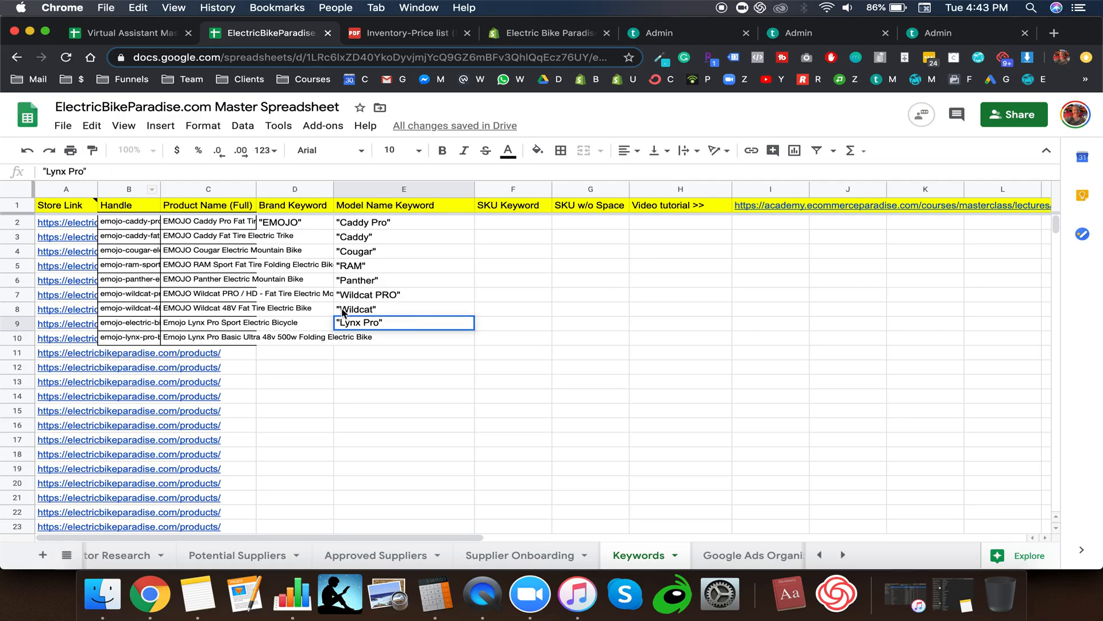
pyautogui.click(364, 341)
# Step: Shorten the model name keyword in E9 further to "Lynx"
pyautogui.click(369, 321)
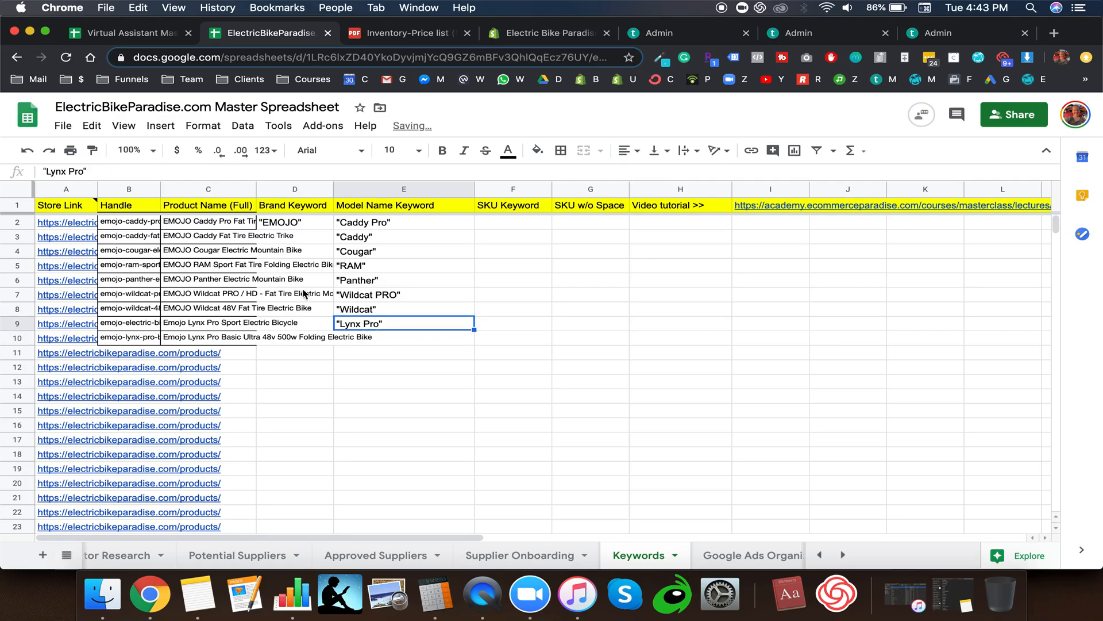
pyautogui.doubleClick(78, 171)
pyautogui.press('BackSpace')
pyautogui.press('BackSpace')
pyautogui.click(398, 341)
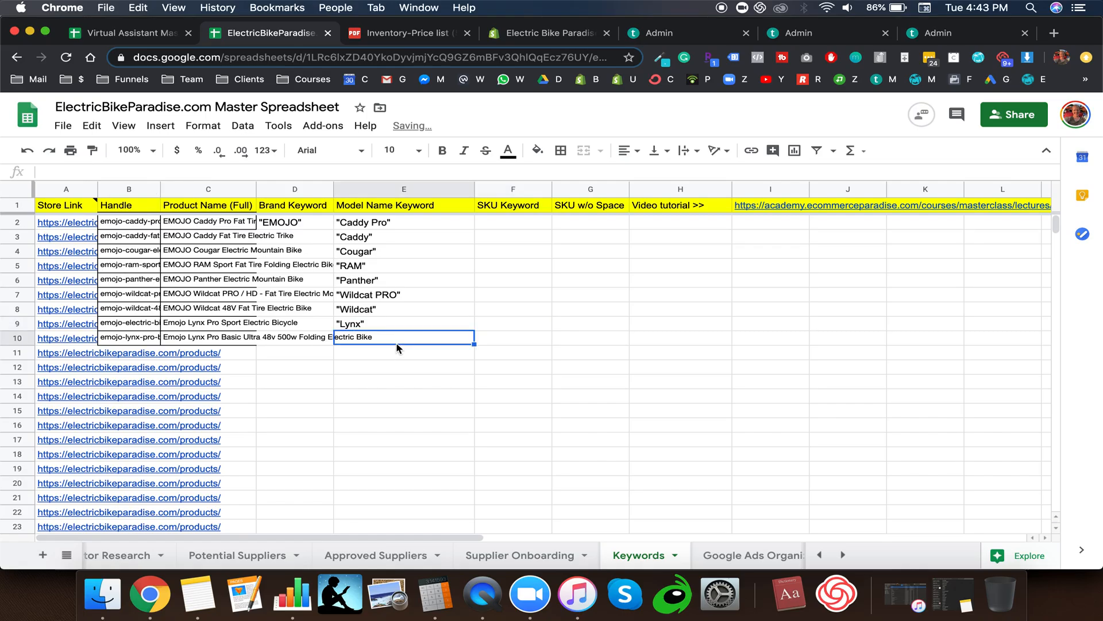
# Step: Clear the "Wildcat PRO" keyword in E7 and the "Caddy Pro" keyword in E2
pyautogui.click(366, 298)
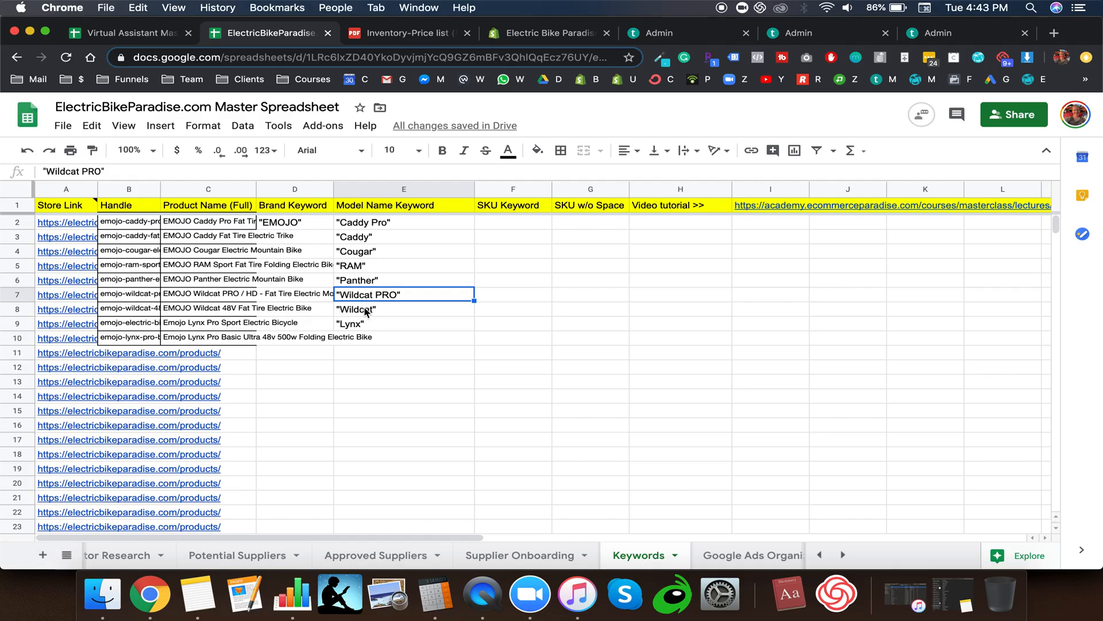
pyautogui.press('Delete')
pyautogui.click(370, 280)
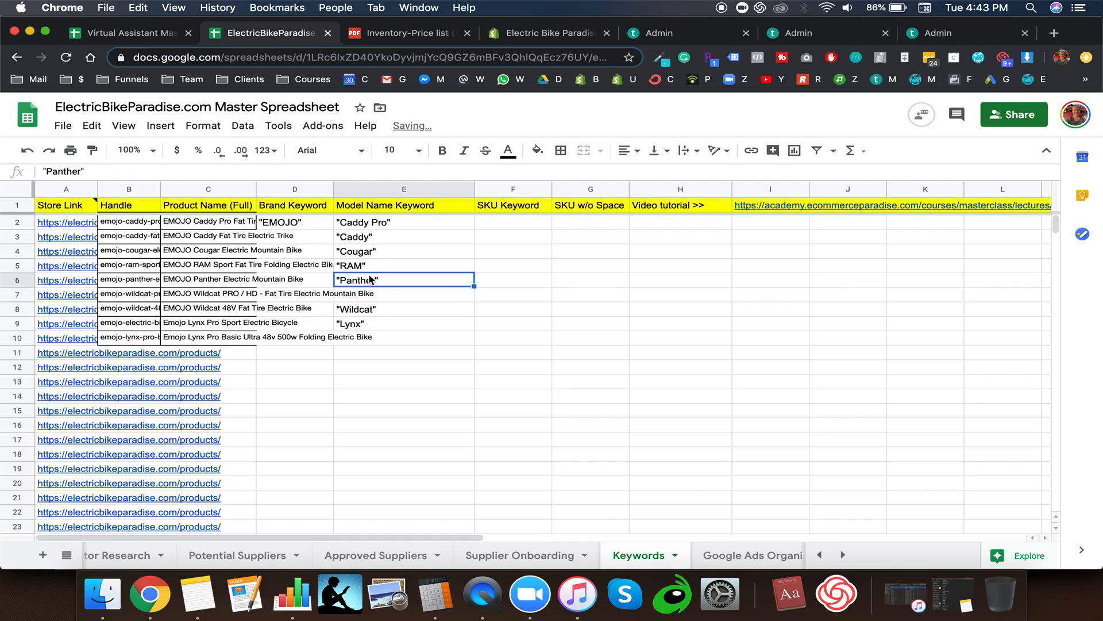
pyautogui.click(378, 227)
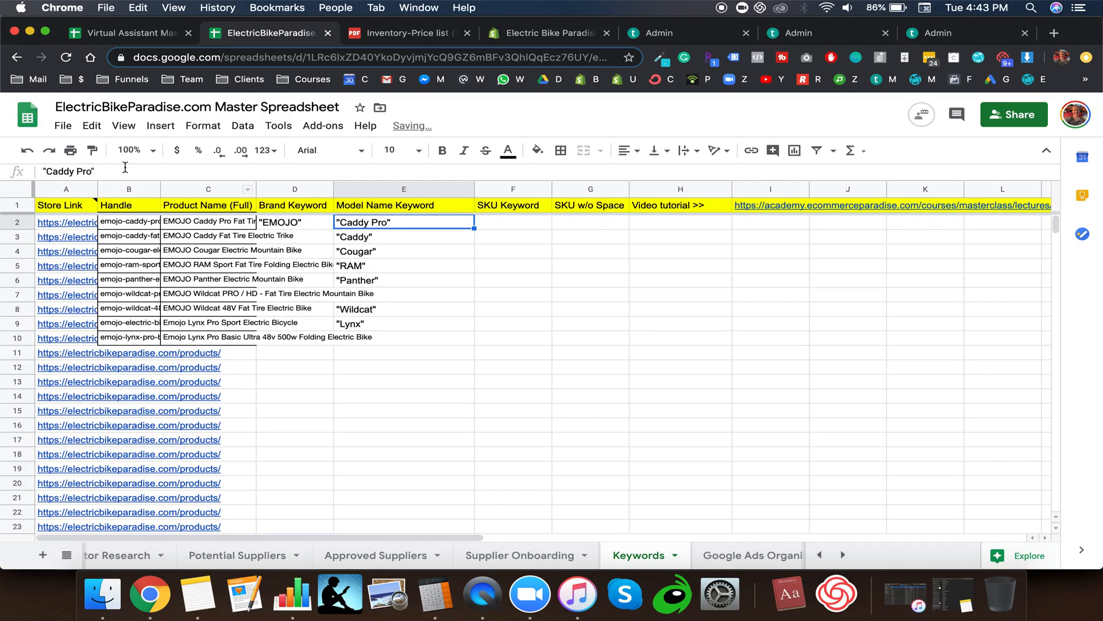
pyautogui.press('Delete')
pyautogui.click(379, 241)
pyautogui.click(393, 325)
pyautogui.click(385, 241)
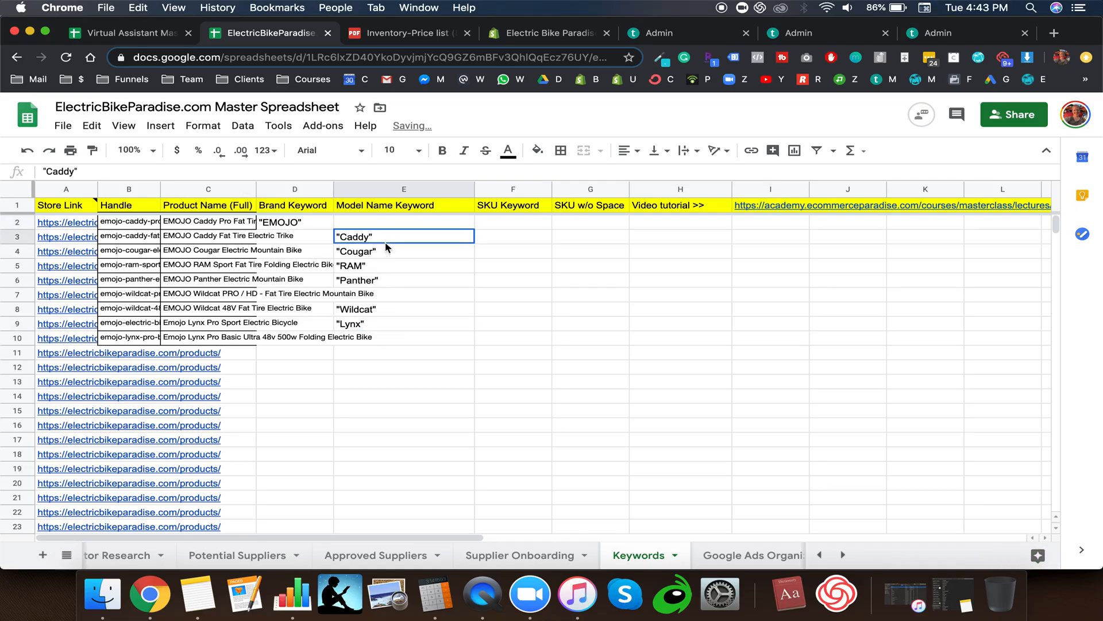
pyautogui.keyDown('shift'); pyautogui.click(372, 320); pyautogui.keyUp('shift')
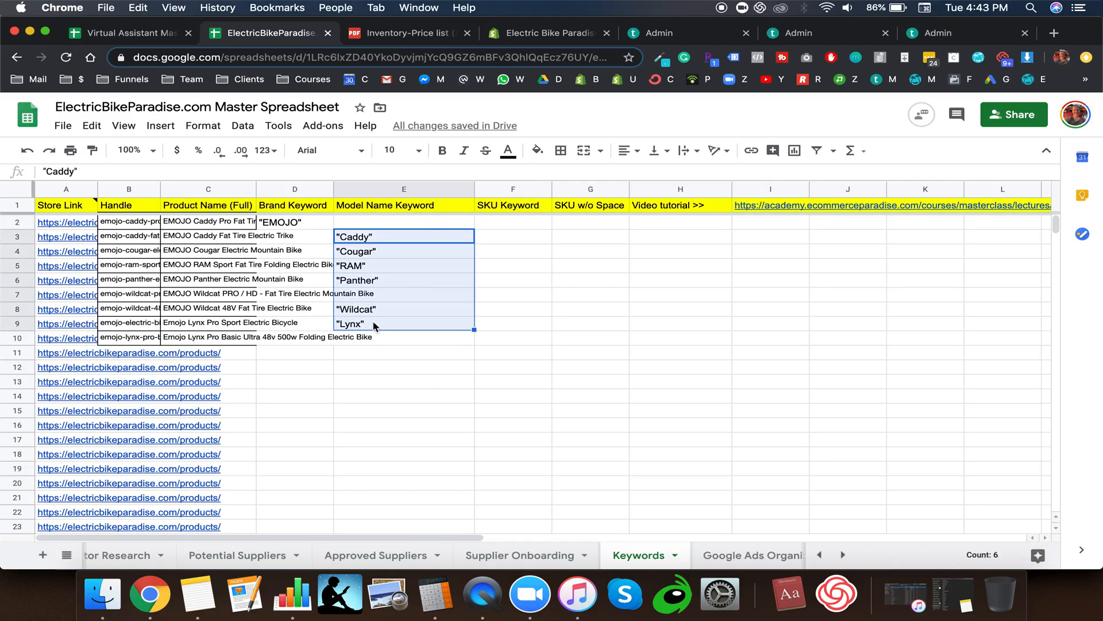
# Step: Undo the recent deletions and shortenings in the Model Name Keyword column back to the full "Lynx Pro Basic Ultra" entry
pyautogui.press('super+z')
pyautogui.press('super+z')
pyautogui.press('super+z')
pyautogui.press('super+z')
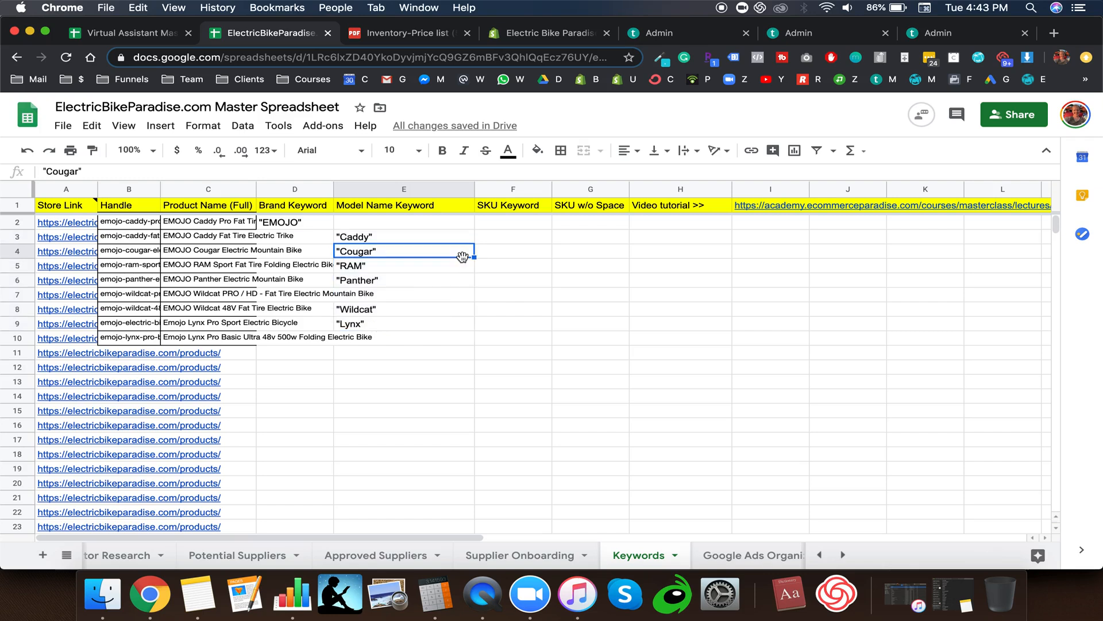
pyautogui.press('super+z')
pyautogui.press('super+z')
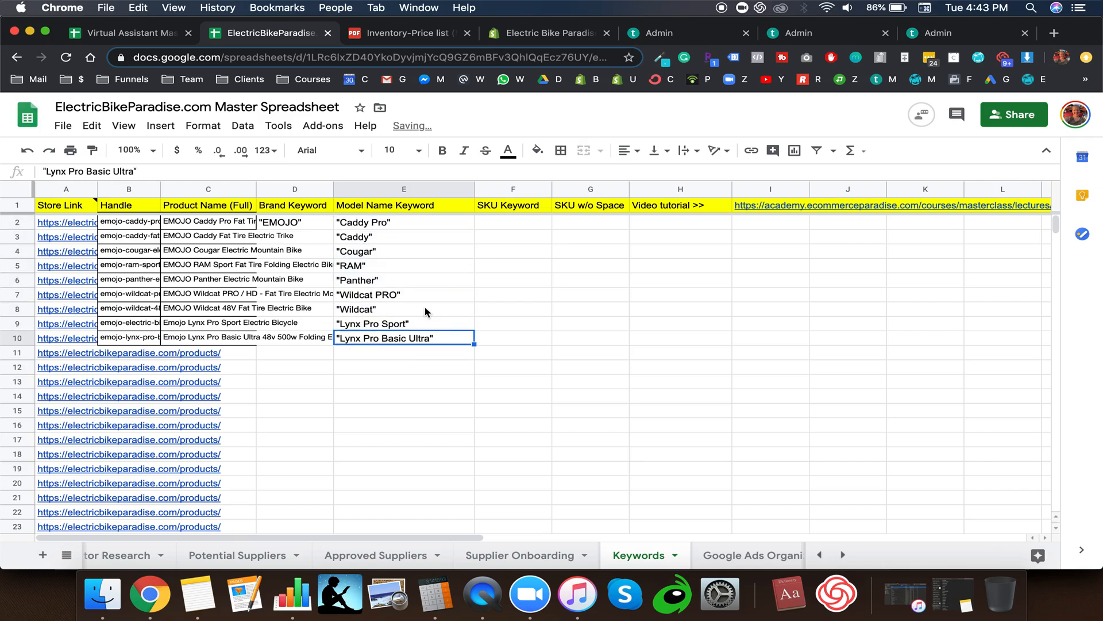
# Step: Add the broader quoted keyword "lynx" in E11 below the model name keywords
pyautogui.click(395, 360)
pyautogui.click(373, 329)
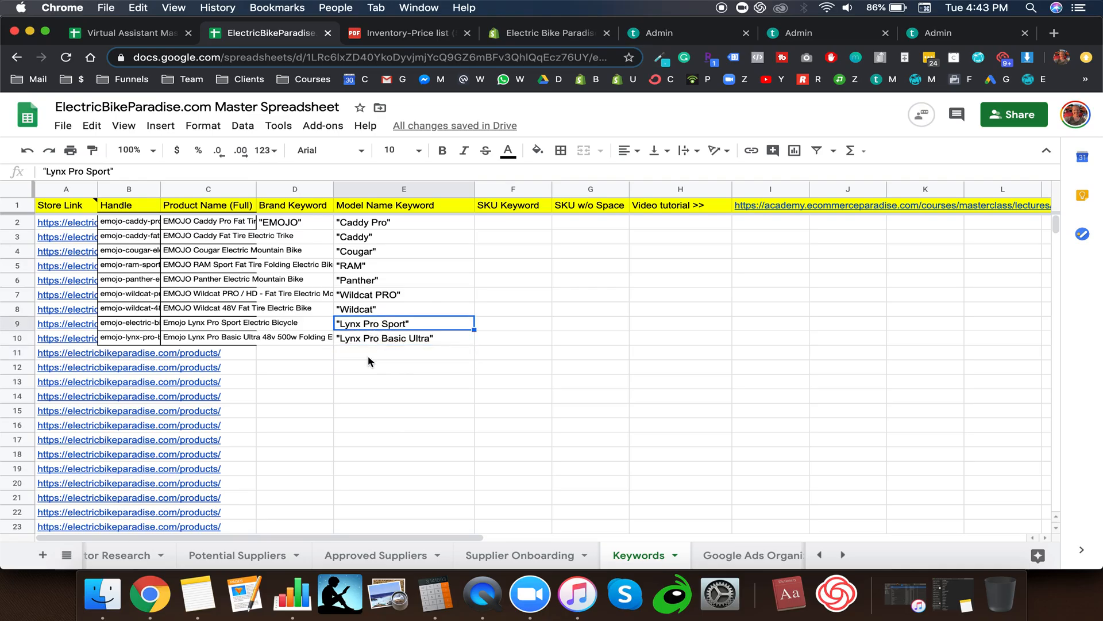
pyautogui.click(371, 358)
pyautogui.write('"ly')
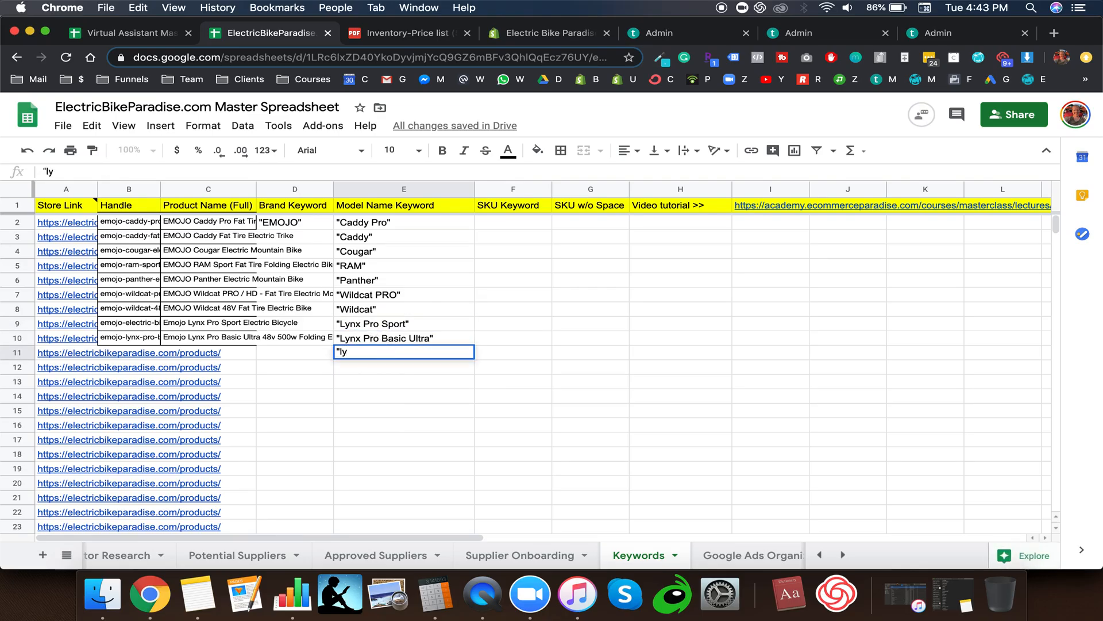
pyautogui.write('nx')
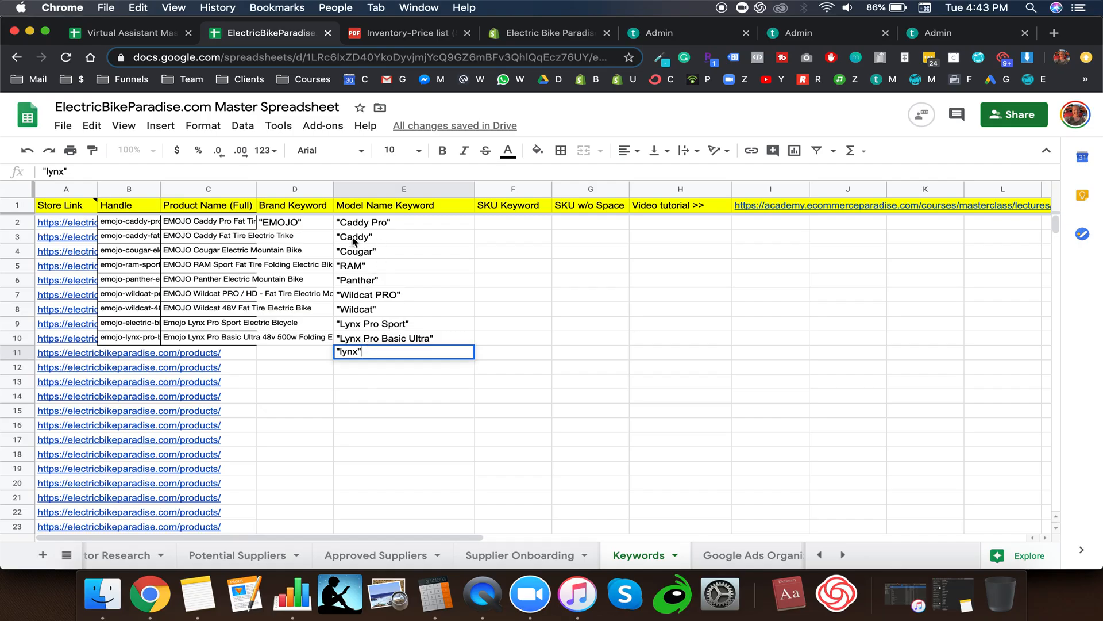
pyautogui.write('"')
pyautogui.click(354, 241)
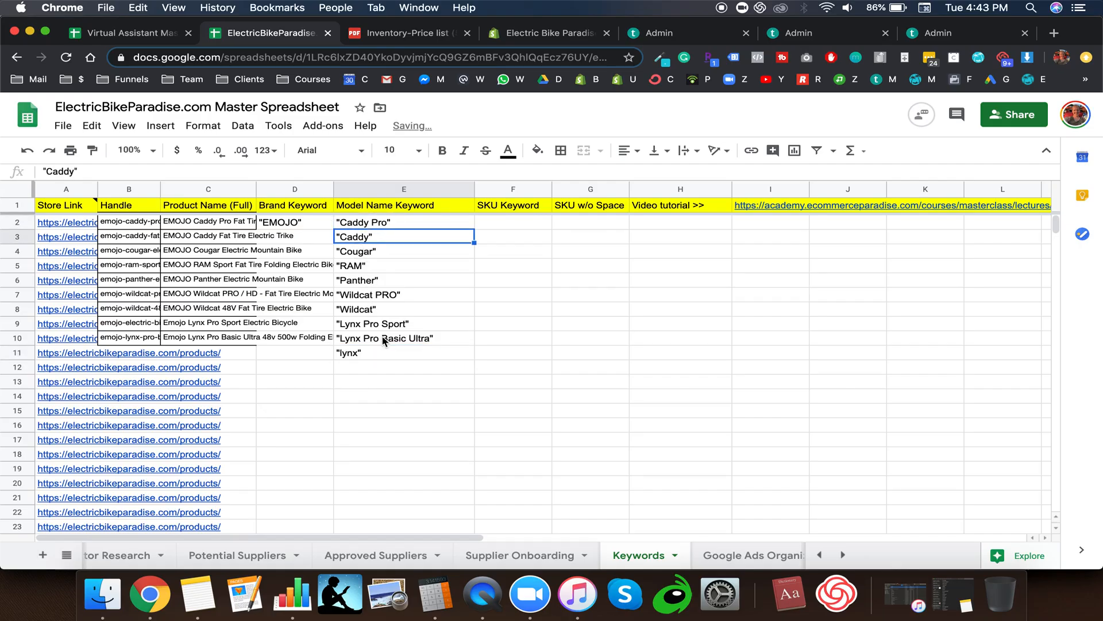
# Step: Add the quoted keyword "lynx pro" in E12
pyautogui.click(379, 368)
pyautogui.write('"lynx')
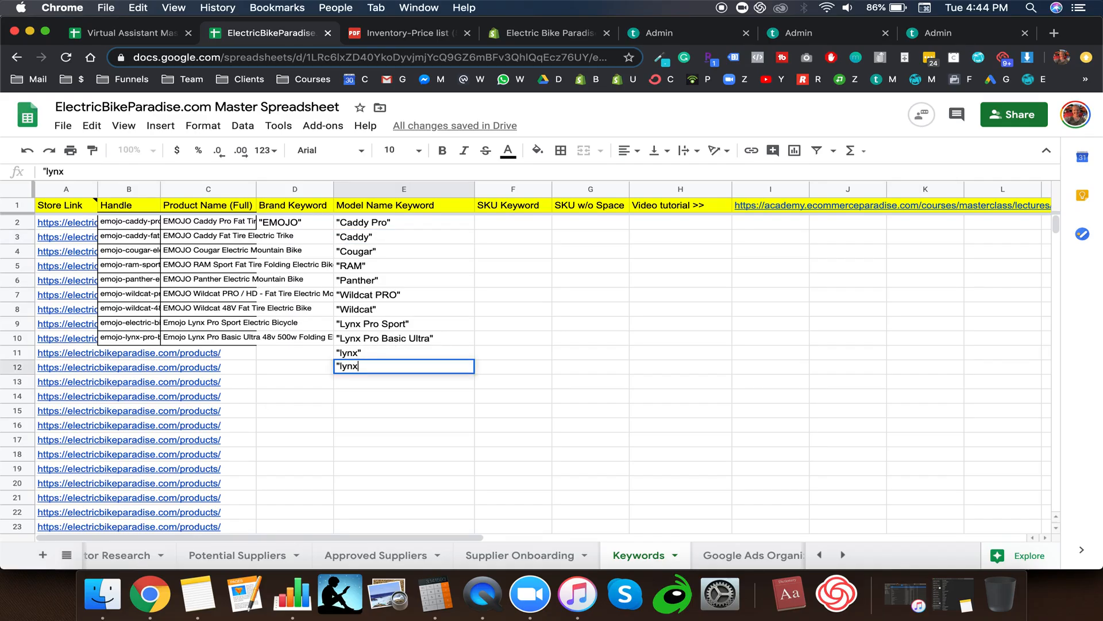
pyautogui.write(' pro')
pyautogui.click(417, 343)
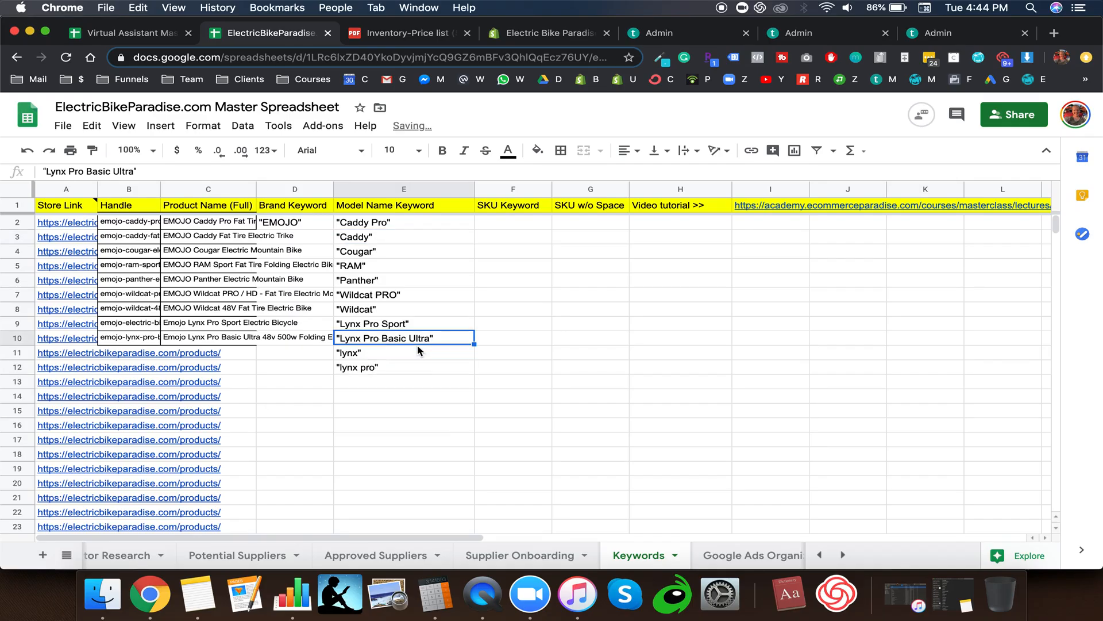
pyautogui.click(360, 224)
pyautogui.click(379, 369)
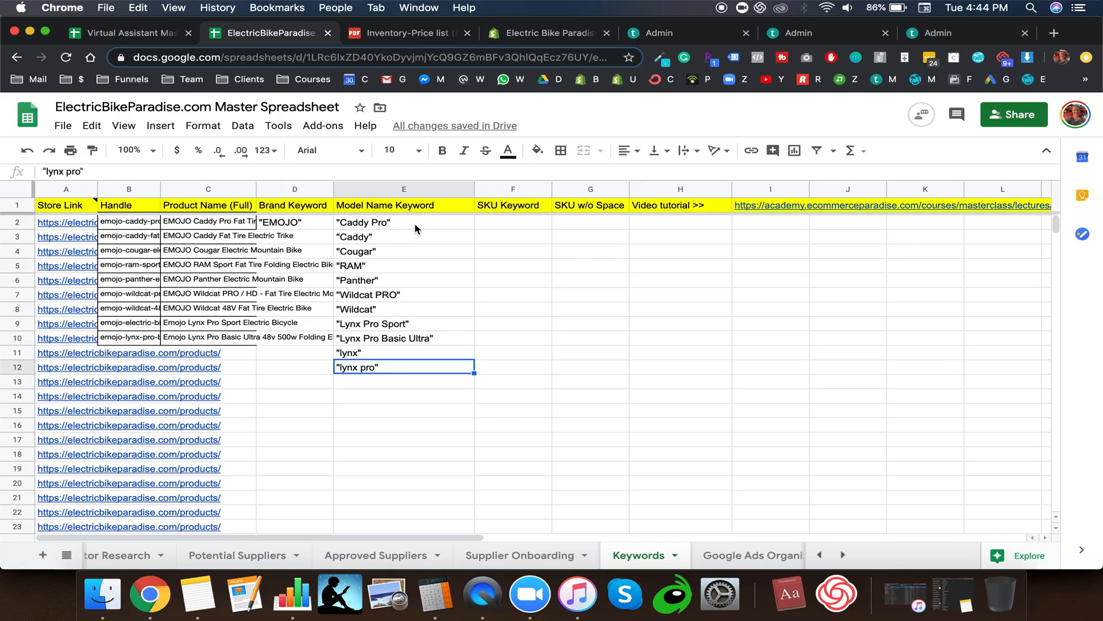
pyautogui.click(415, 224)
pyautogui.keyDown('shift'); pyautogui.click(400, 366); pyautogui.keyUp('shift')
pyautogui.click(400, 367)
pyautogui.click(235, 226)
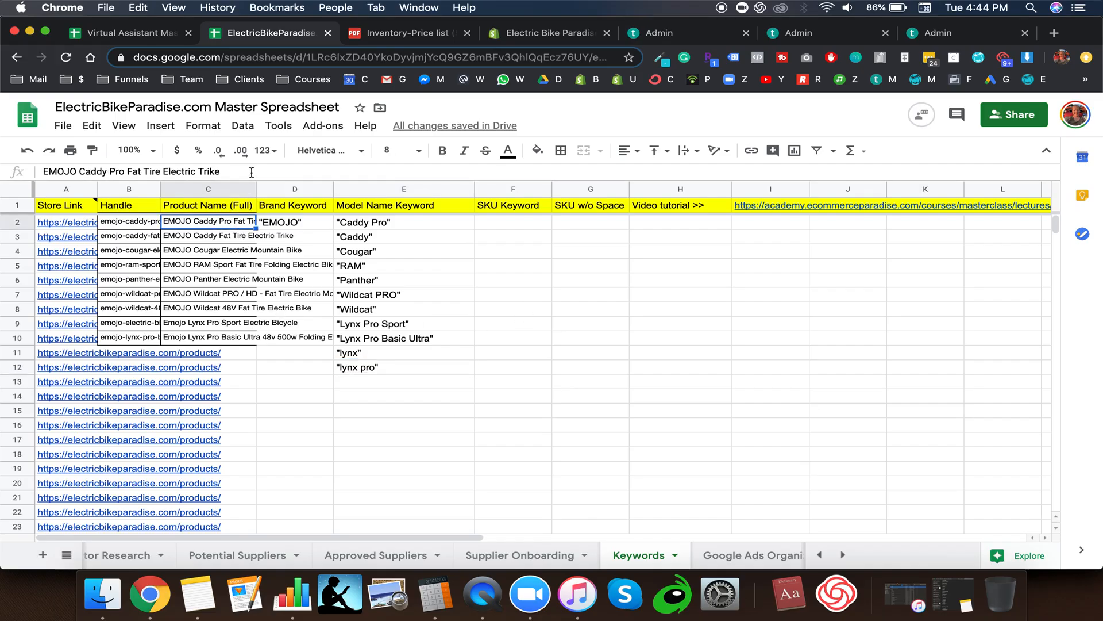
pyautogui.click(501, 226)
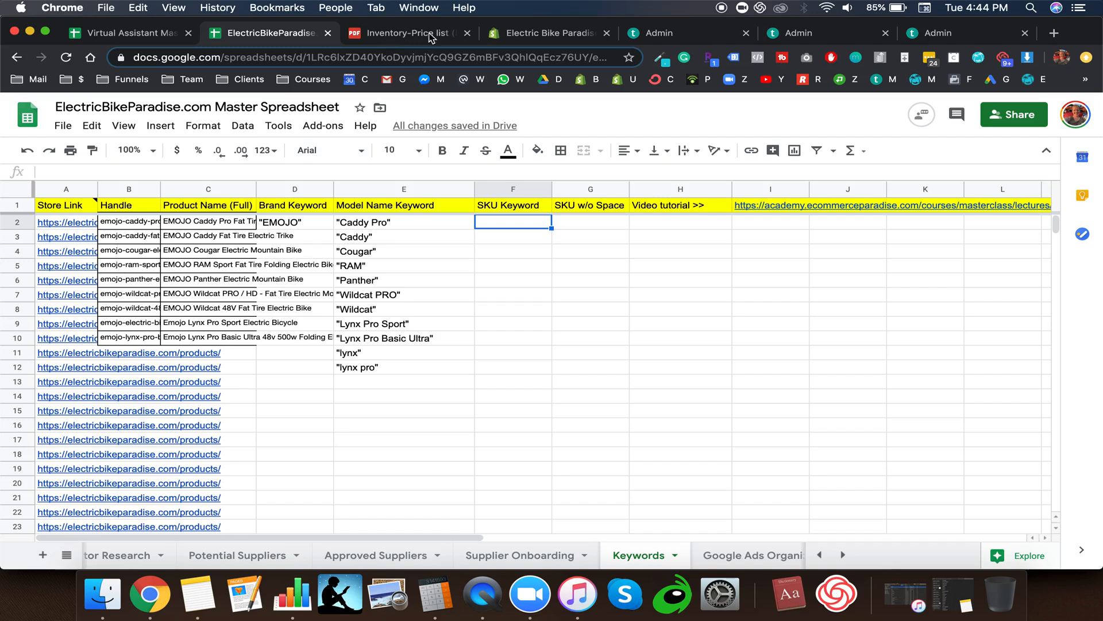
# Step: Switch to the Shopify product list and filter the products by the vendor Green Bike Electric Motion
pyautogui.click(529, 34)
pyautogui.click(677, 281)
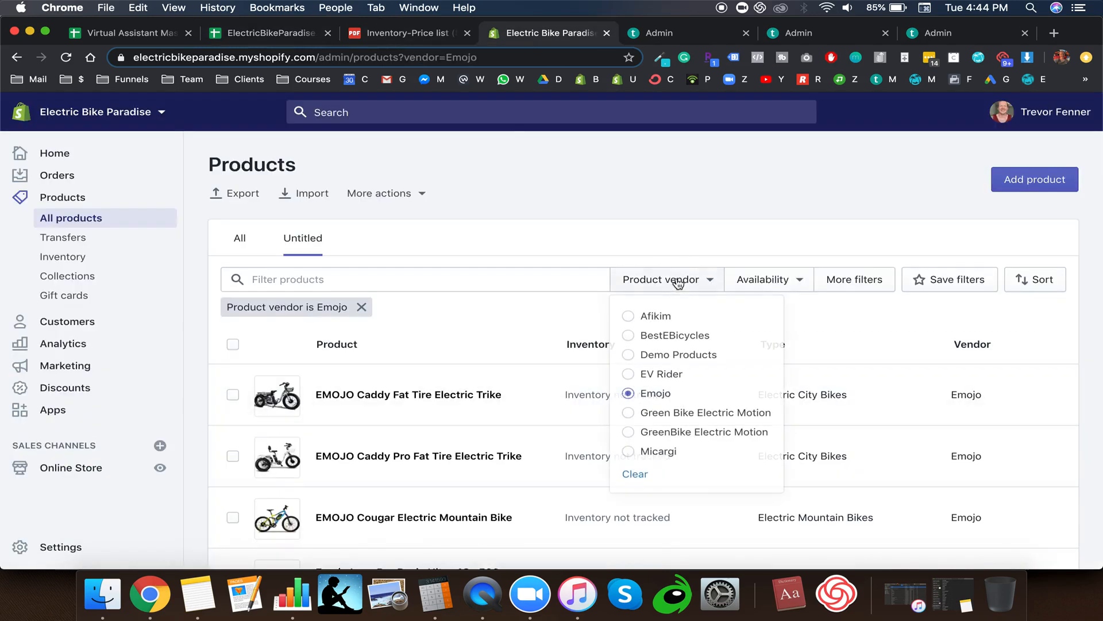
pyautogui.click(630, 413)
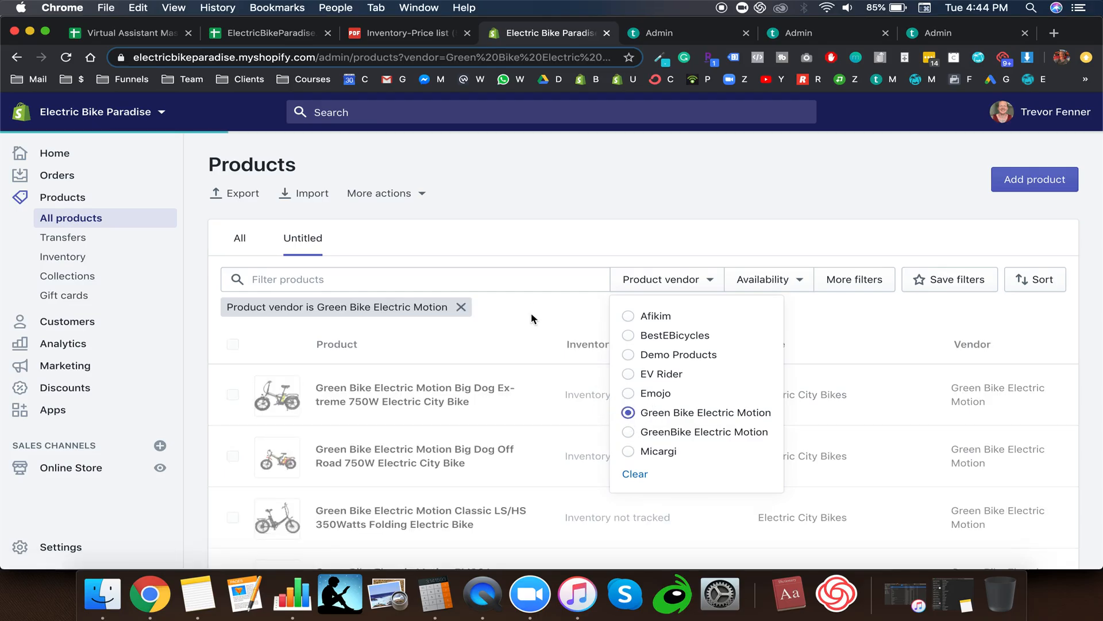
# Step: Change the product vendor filter to GreenBike Electric Motion
pyautogui.scroll(-5, 546, 340)
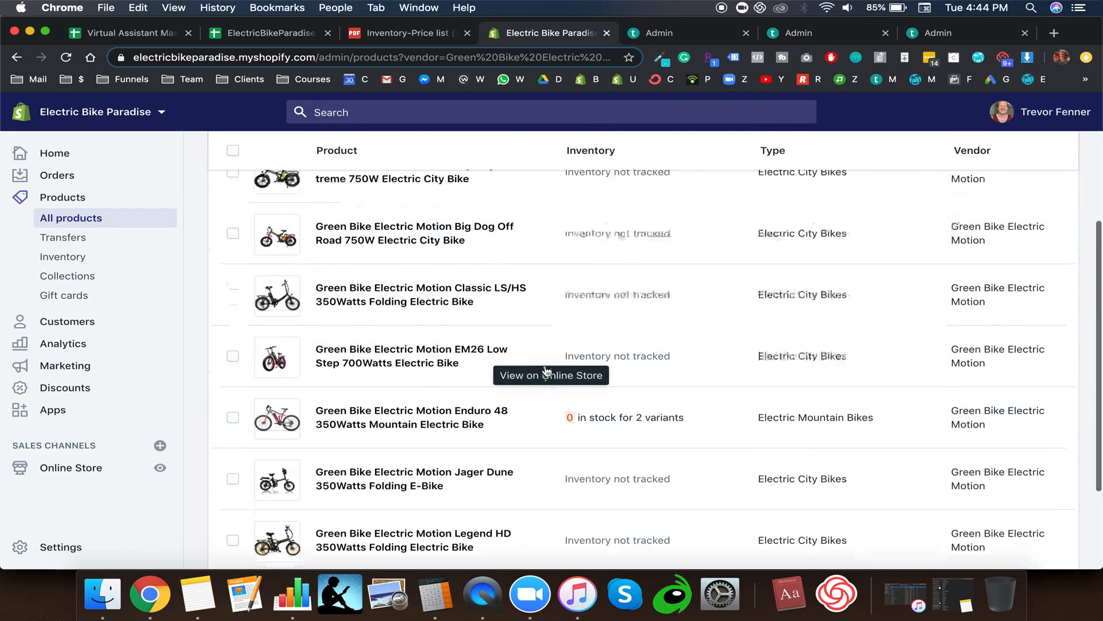
pyautogui.scroll(5, 546, 374)
pyautogui.click(632, 280)
pyautogui.click(630, 432)
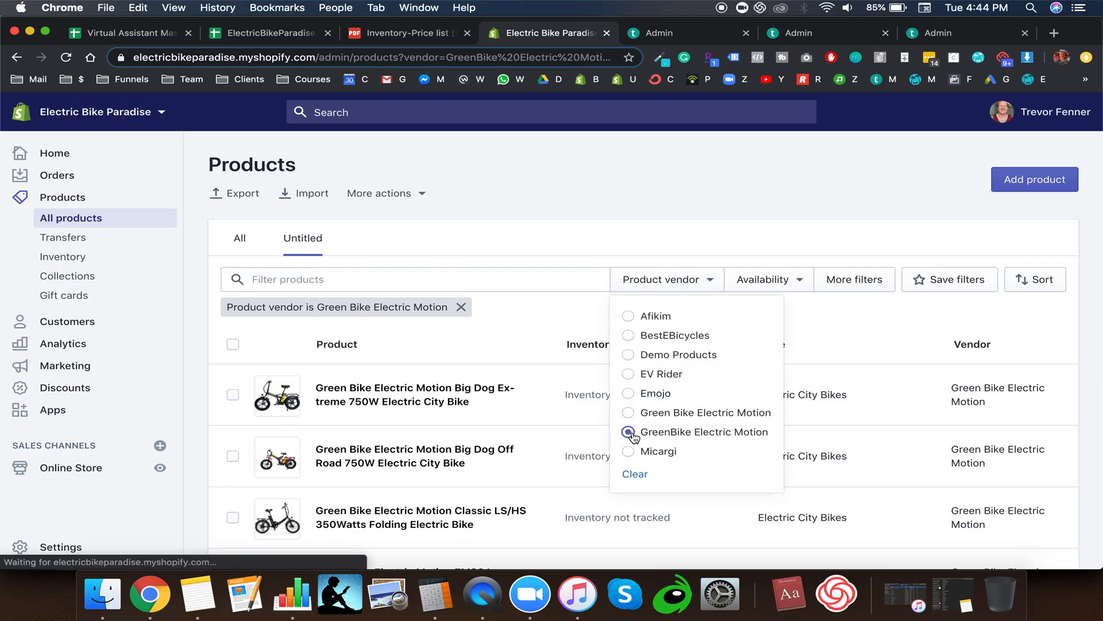
pyautogui.click(511, 308)
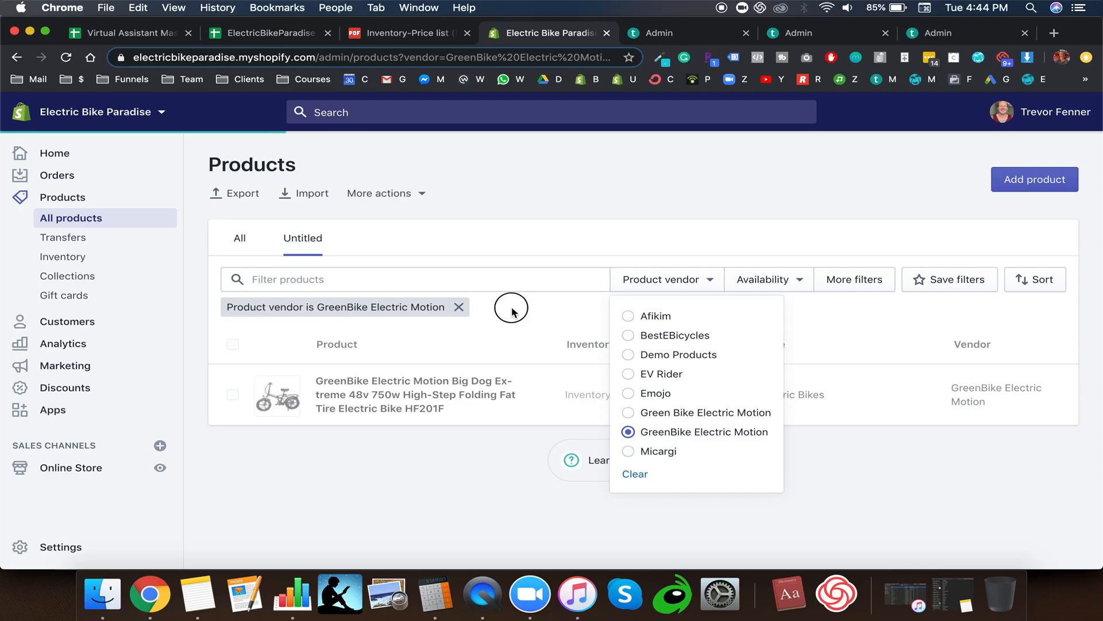
# Step: Select the Big Dog Extreme HF201F product and export the one product matching the search as CSV for Excel, Numbers, or other spreadsheet programs
pyautogui.click(233, 395)
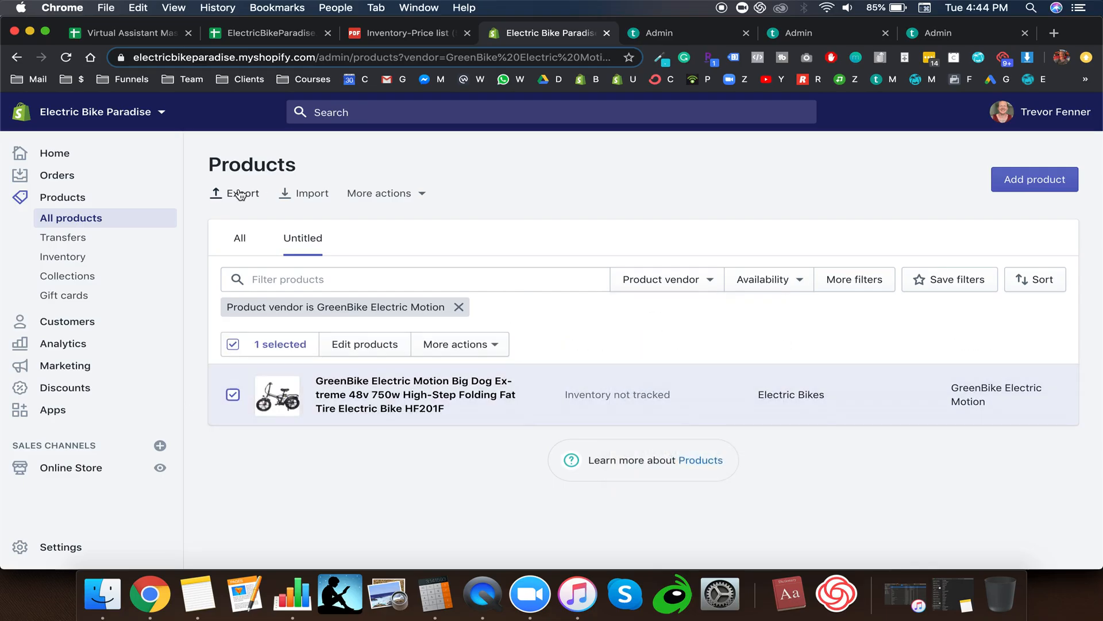
pyautogui.click(403, 399)
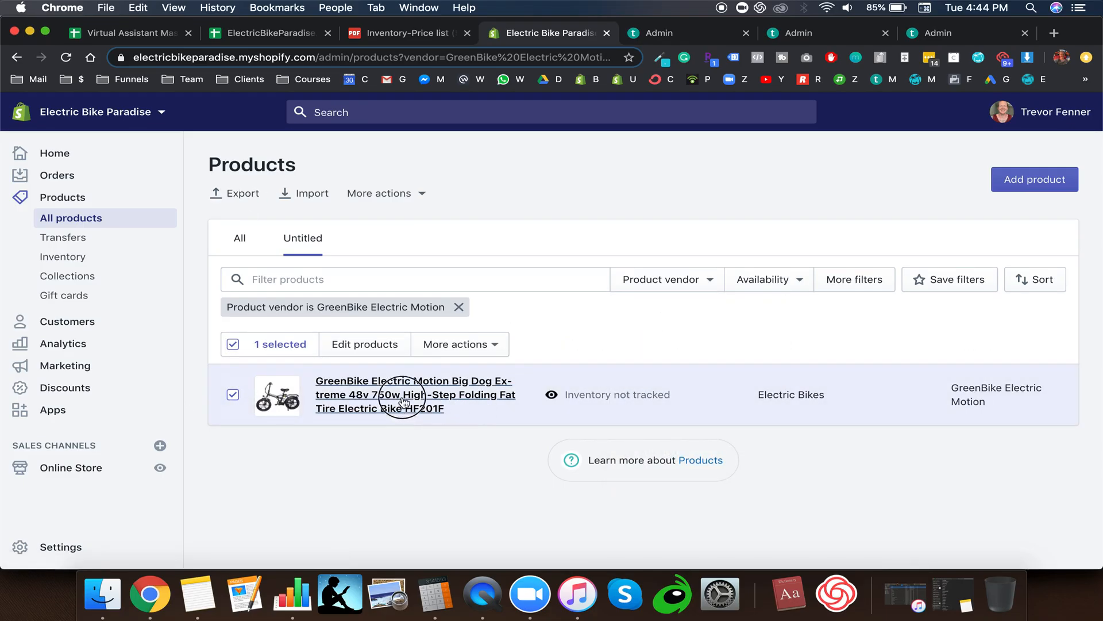
pyautogui.rightClick(326, 381)
pyautogui.click(301, 460)
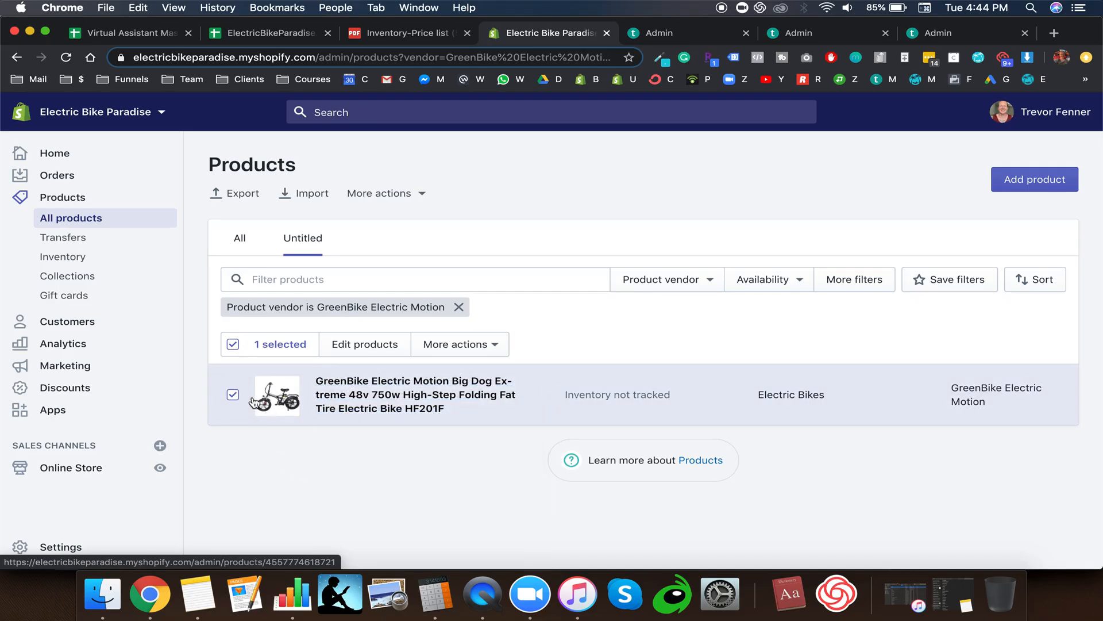
pyautogui.click(237, 193)
pyautogui.click(414, 331)
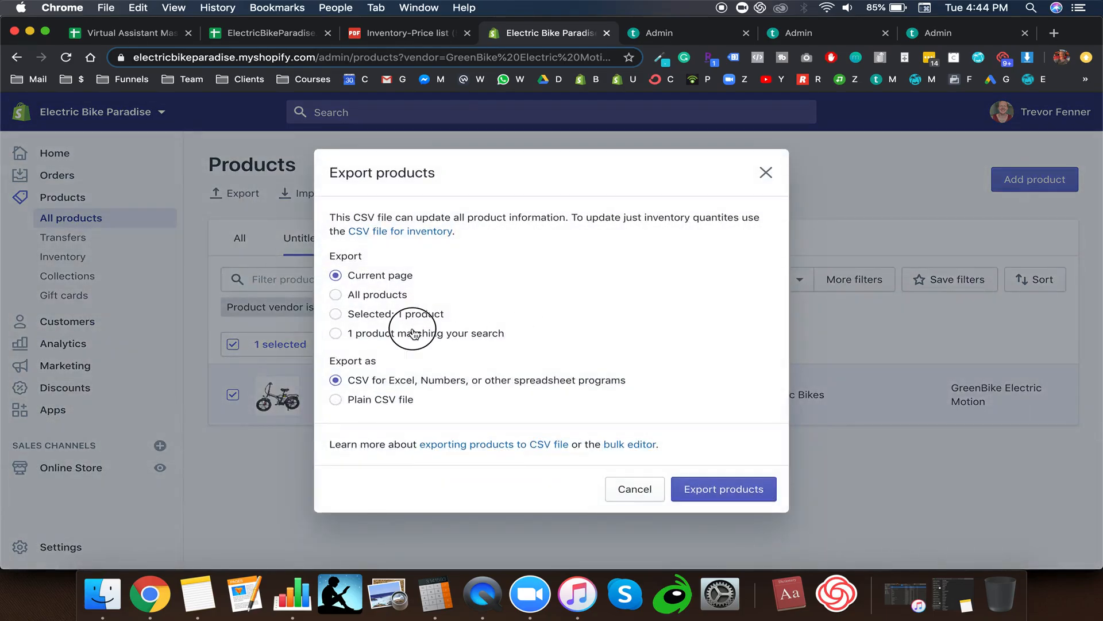
pyautogui.click(706, 490)
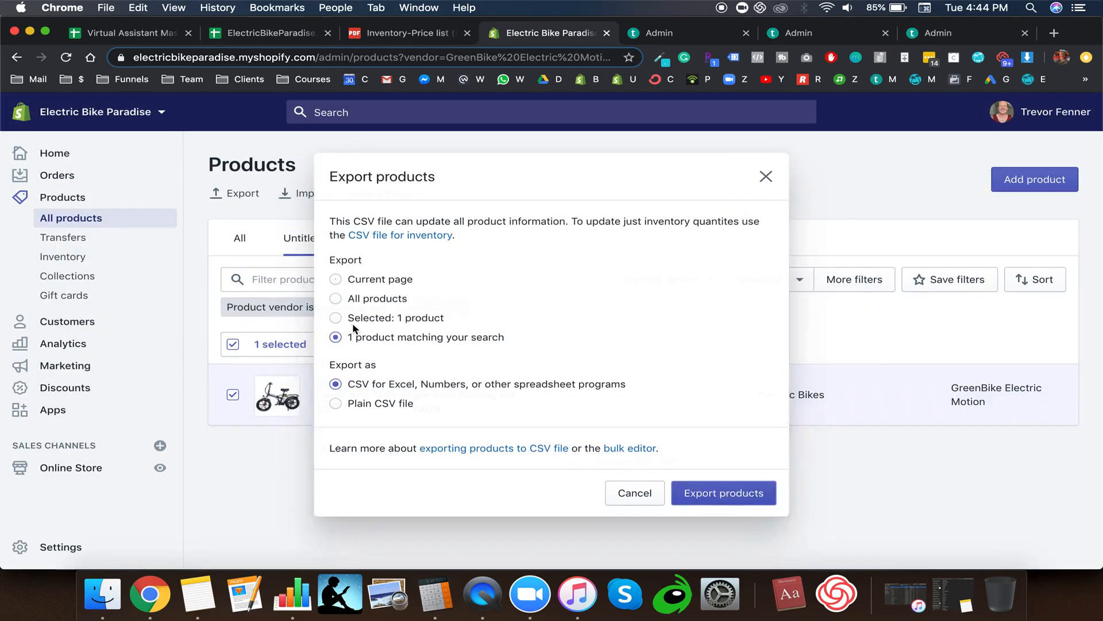
# Step: Switch to Gmail, open the newest "Export of your products" email and download products_export_1.csv
pyautogui.hotkey('ctrl', 'Up')
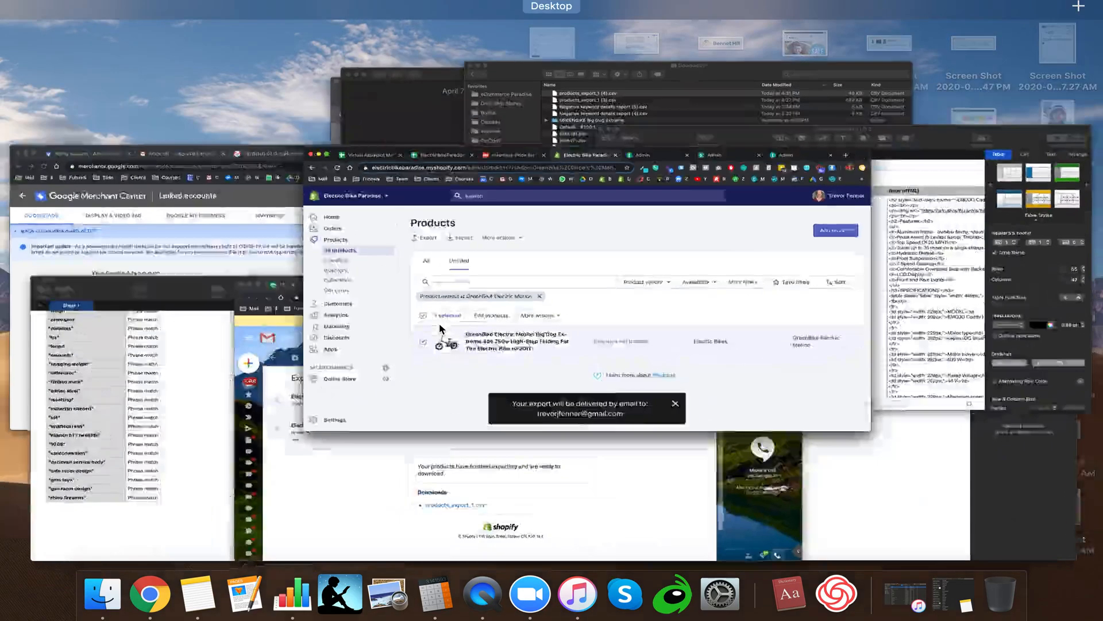
pyautogui.click(477, 484)
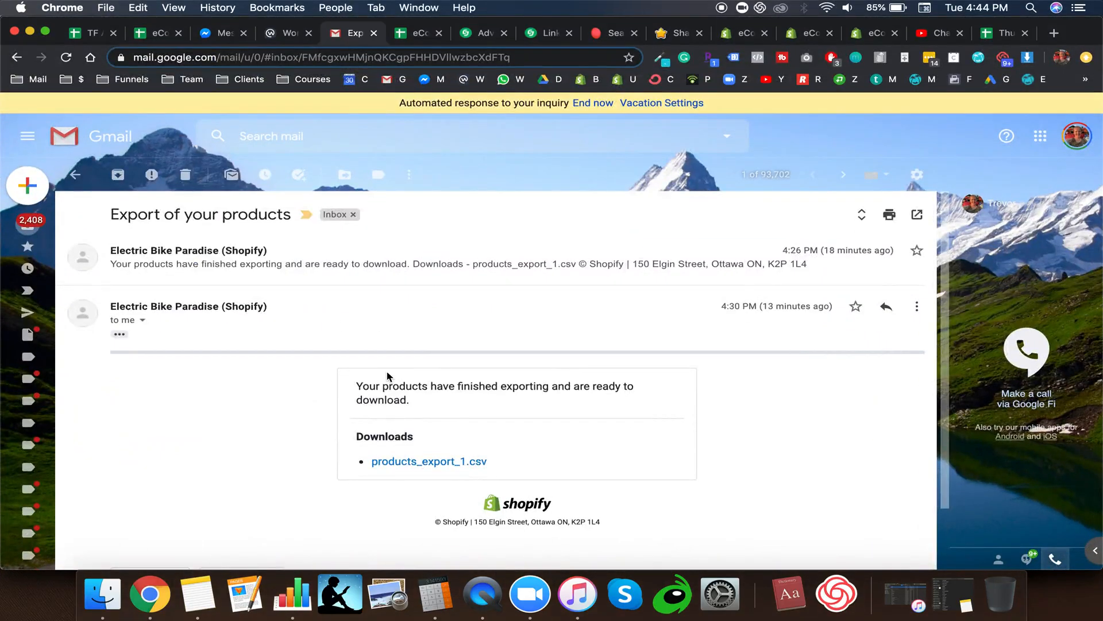
pyautogui.click(75, 174)
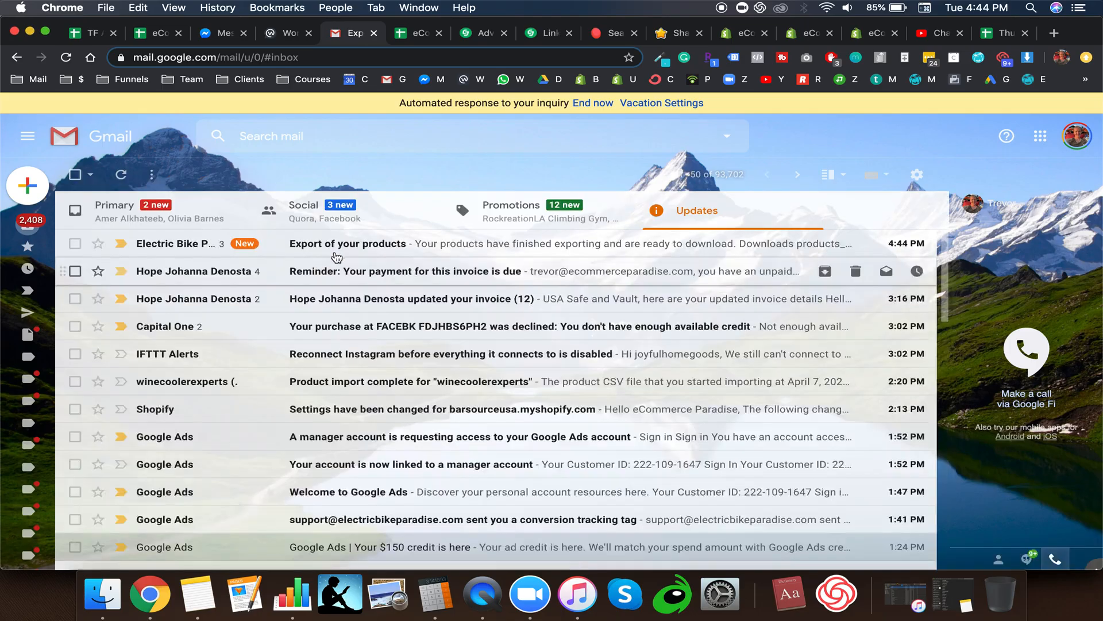
pyautogui.click(400, 247)
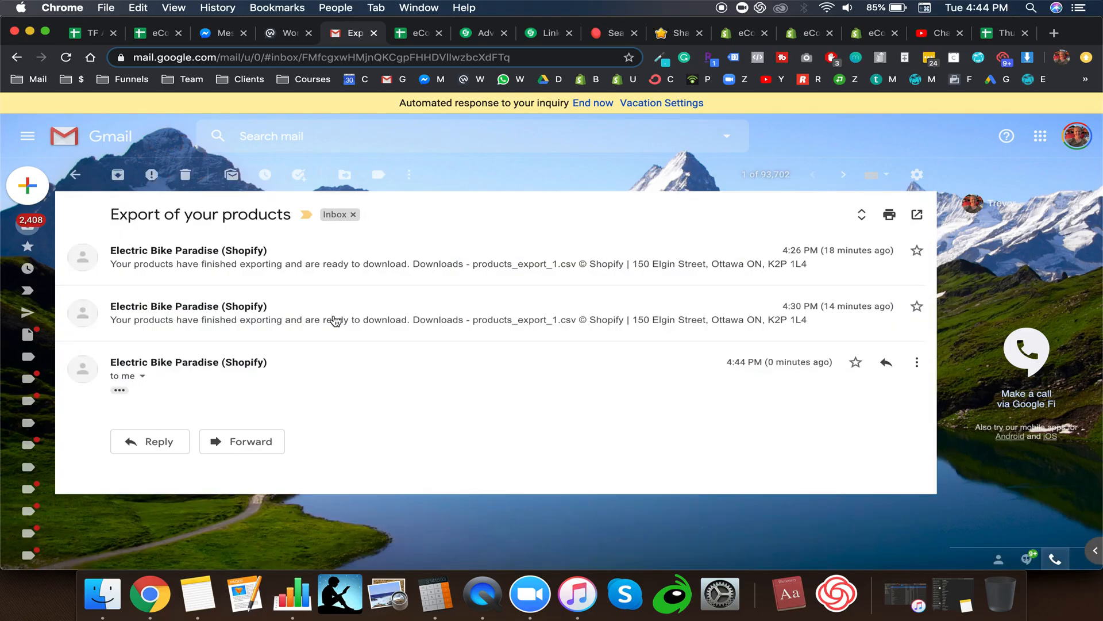
pyautogui.click(117, 389)
pyautogui.click(408, 519)
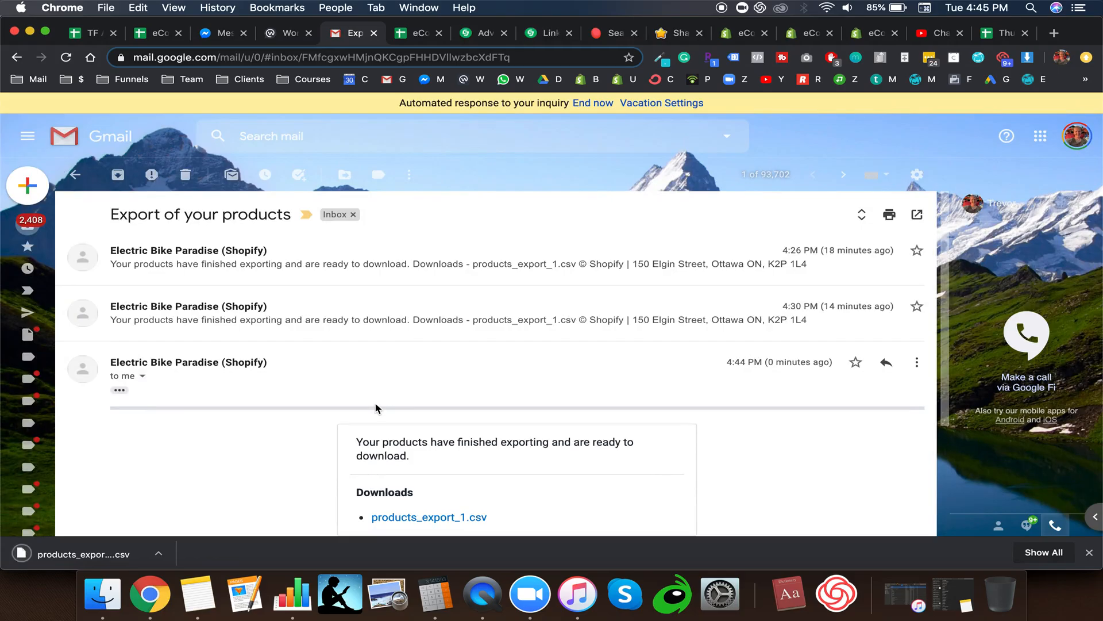
# Step: Open the downloaded product export in Numbers and copy the Big Dog Extreme product's handle and title
pyautogui.click(115, 548)
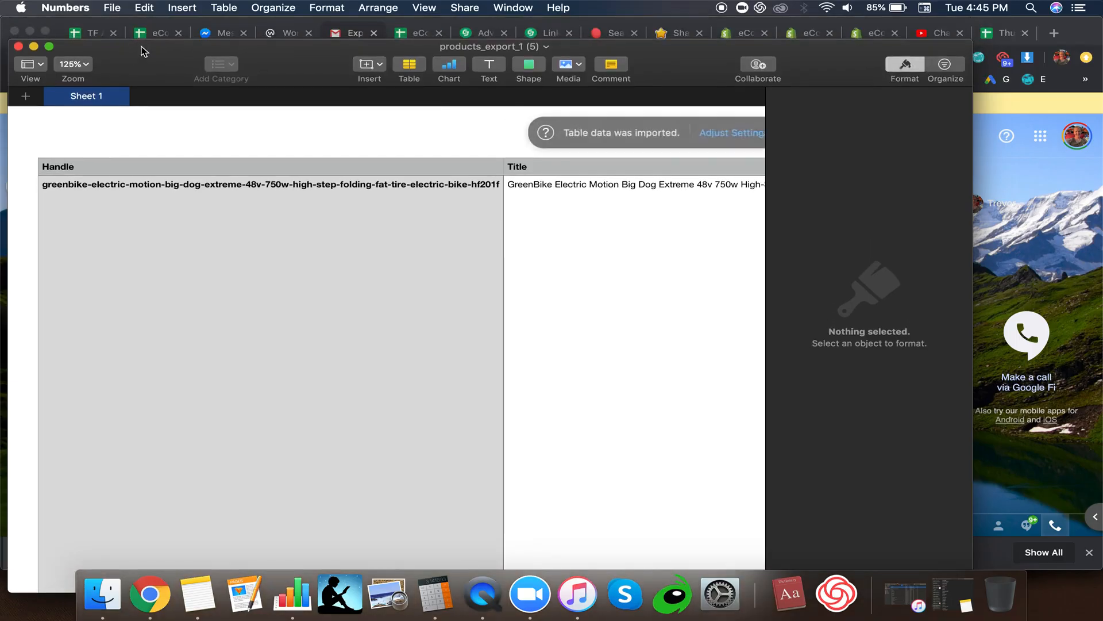
pyautogui.click(138, 175)
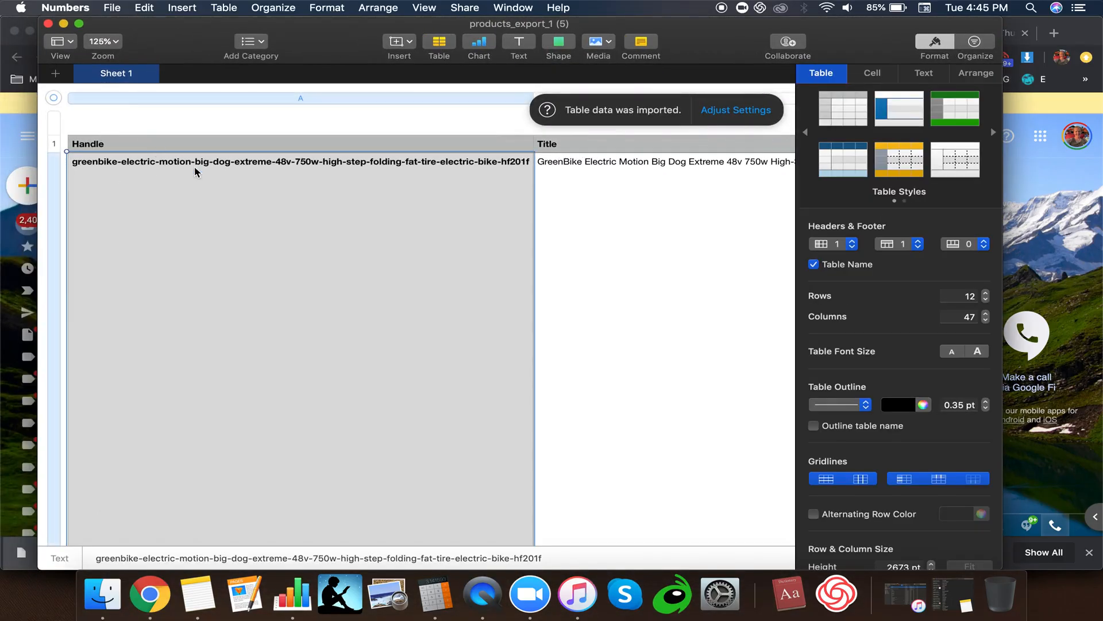
pyautogui.hscroll(3, 445, 171)
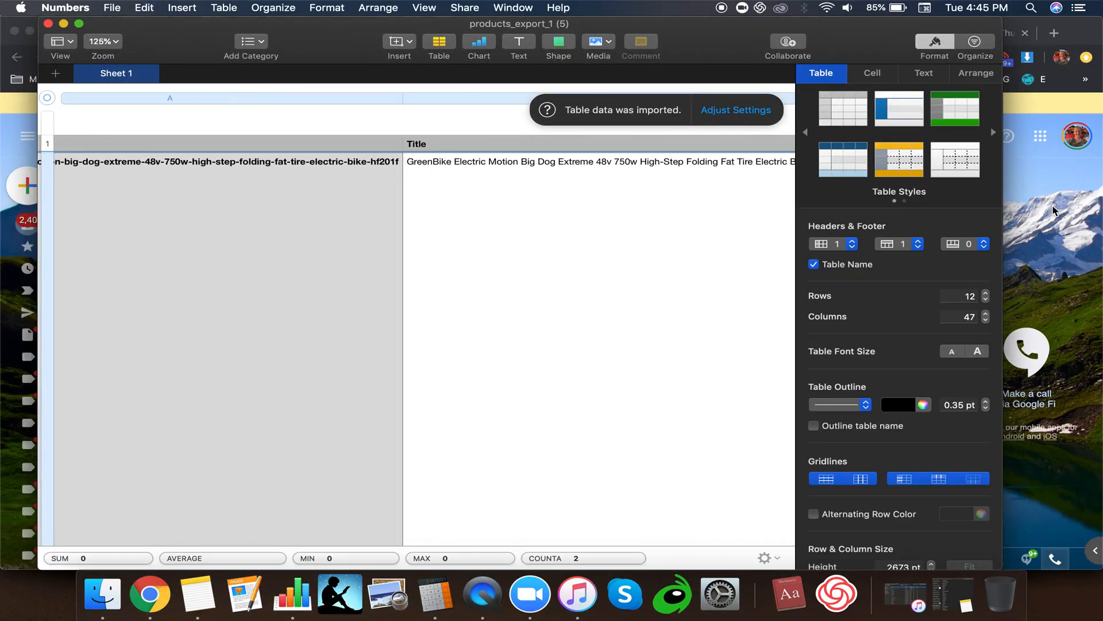
pyautogui.click(1056, 197)
# Step: Return to the master spreadsheet's Keywords sheet and paste the copied handle and title into B13 and C13
pyautogui.hotkey('ctrl', 'Up')
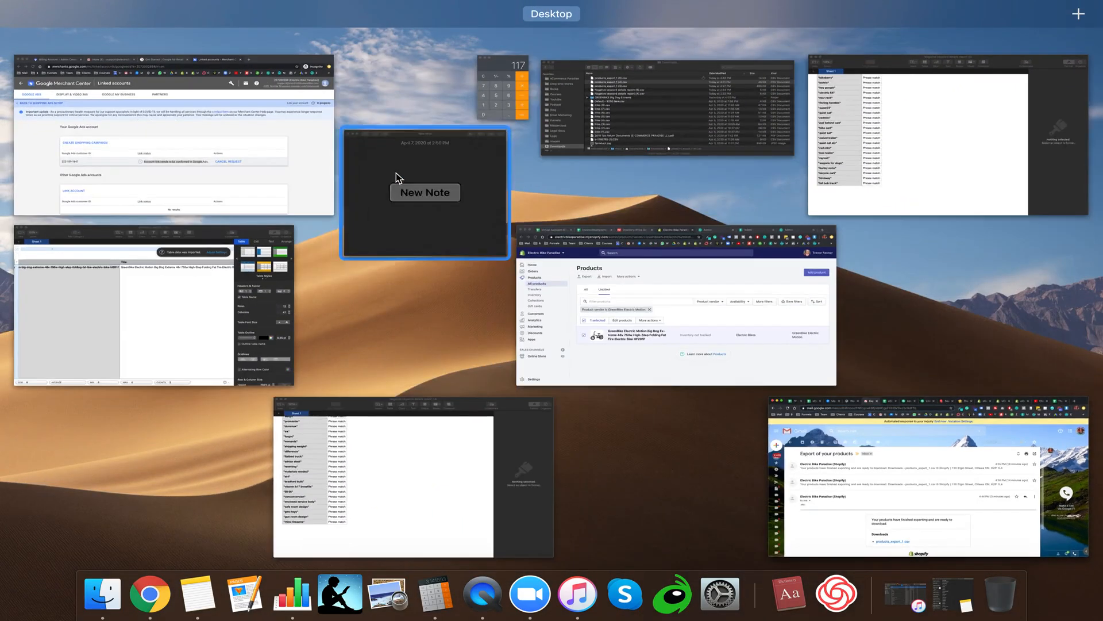
pyautogui.click(626, 329)
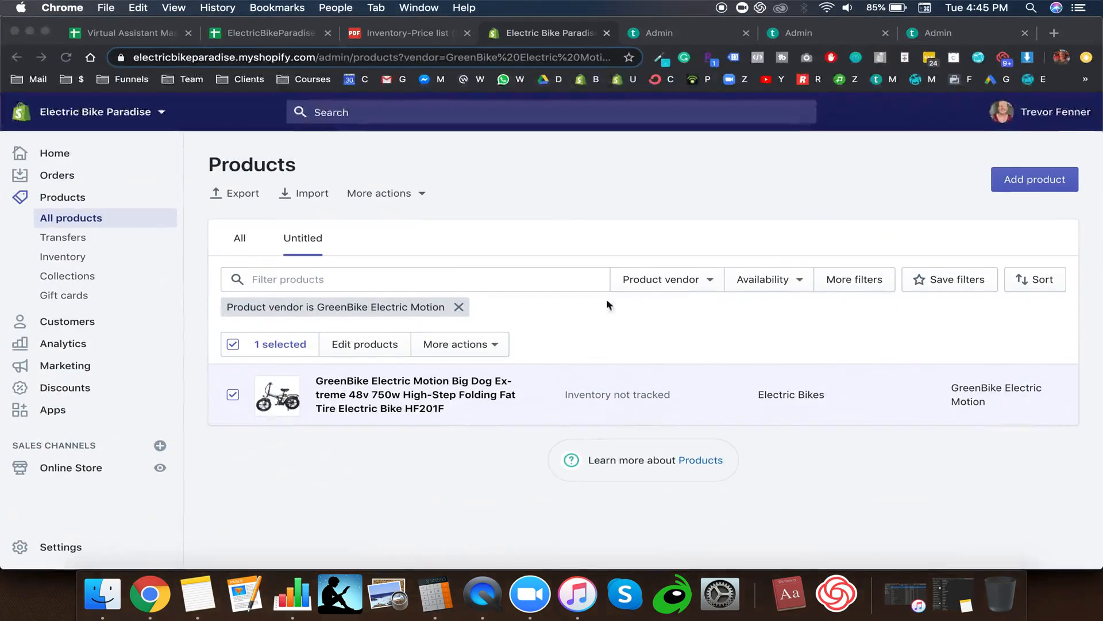
pyautogui.click(280, 35)
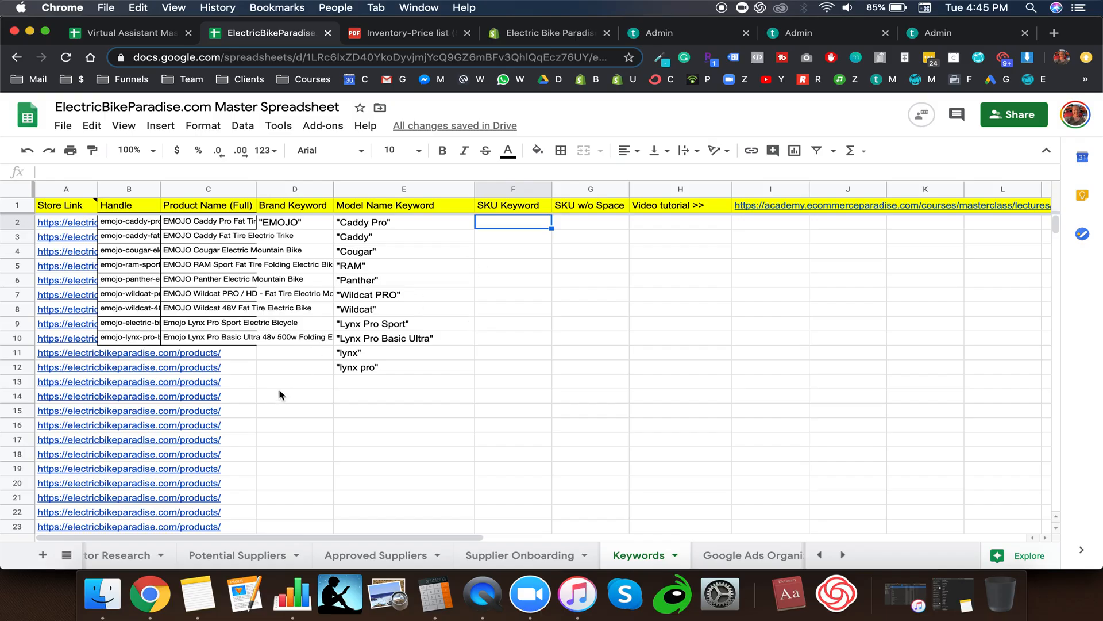
pyautogui.click(141, 385)
pyautogui.write('greenbike-electric-motion-big-dog-extreme-48v-750w-high-step-folding-fat-tire-electric-bike-hf201f\tGreenBike Electric Motion Big Dog Extreme 48v 750w High-Step Folding Fat Tire Electric Bike HF201F')
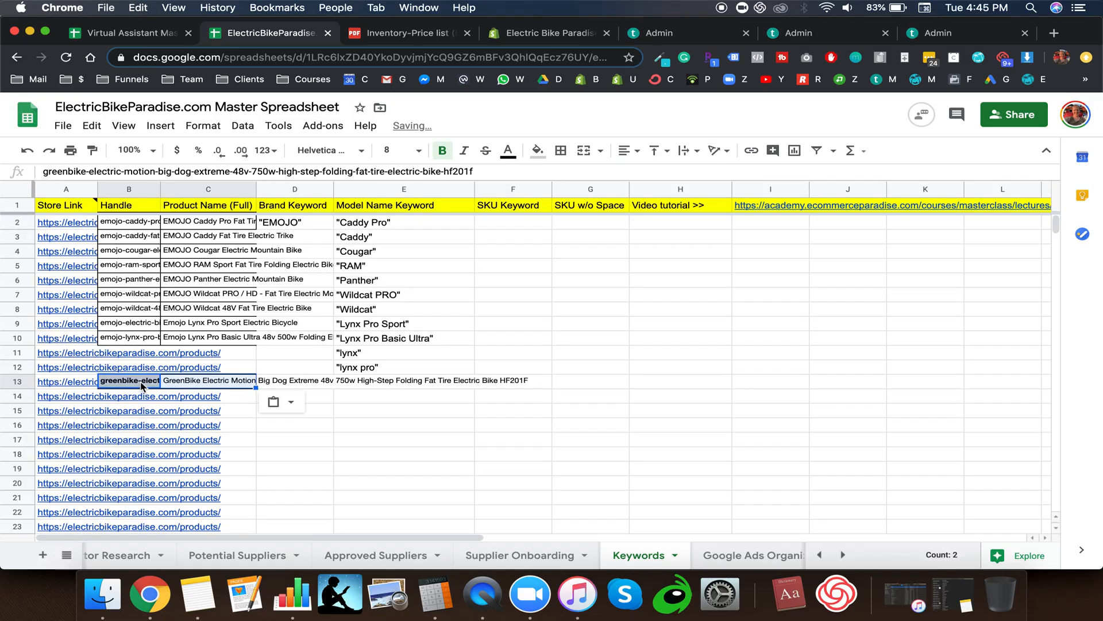
# Step: Split the brand word in the C13 product name so it reads "Green Bike"
pyautogui.click(143, 384)
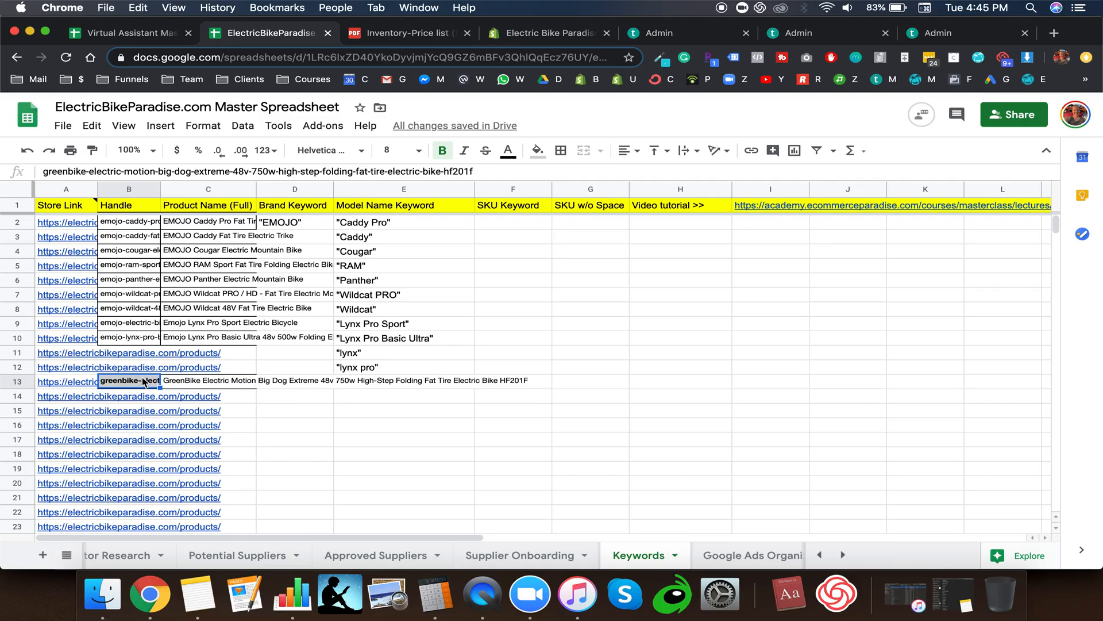
pyautogui.click(203, 382)
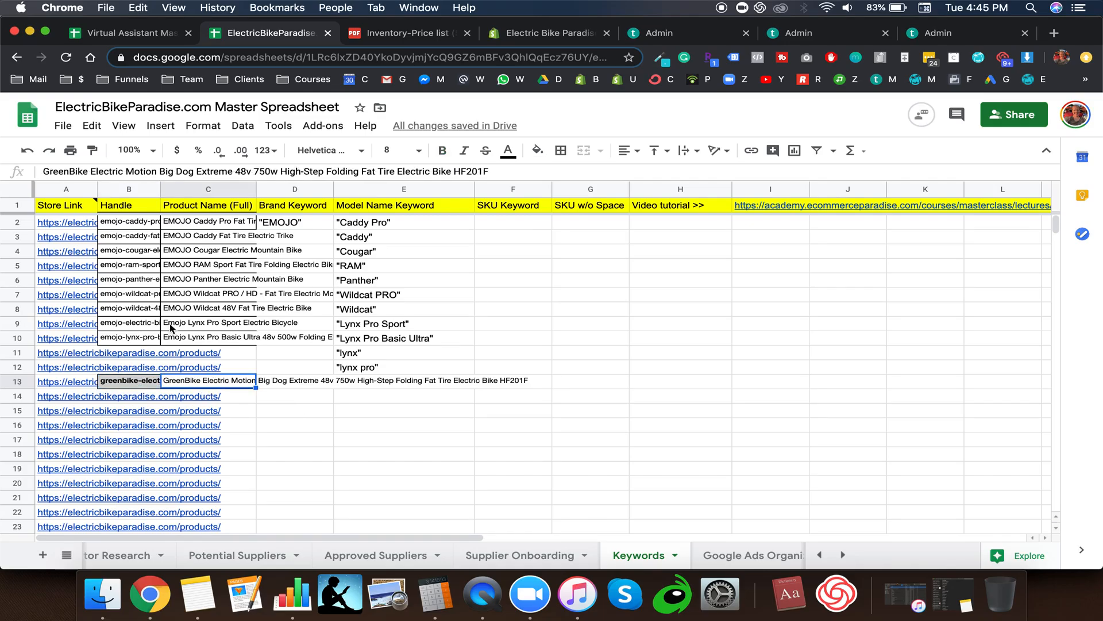
pyautogui.doubleClick(69, 172)
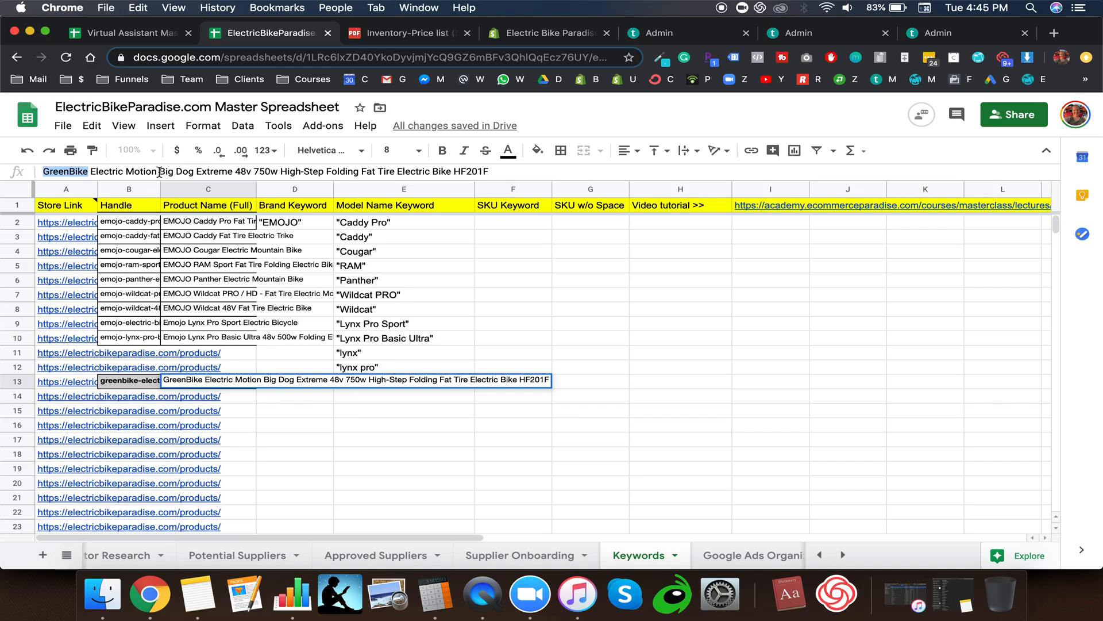
pyautogui.click(68, 171)
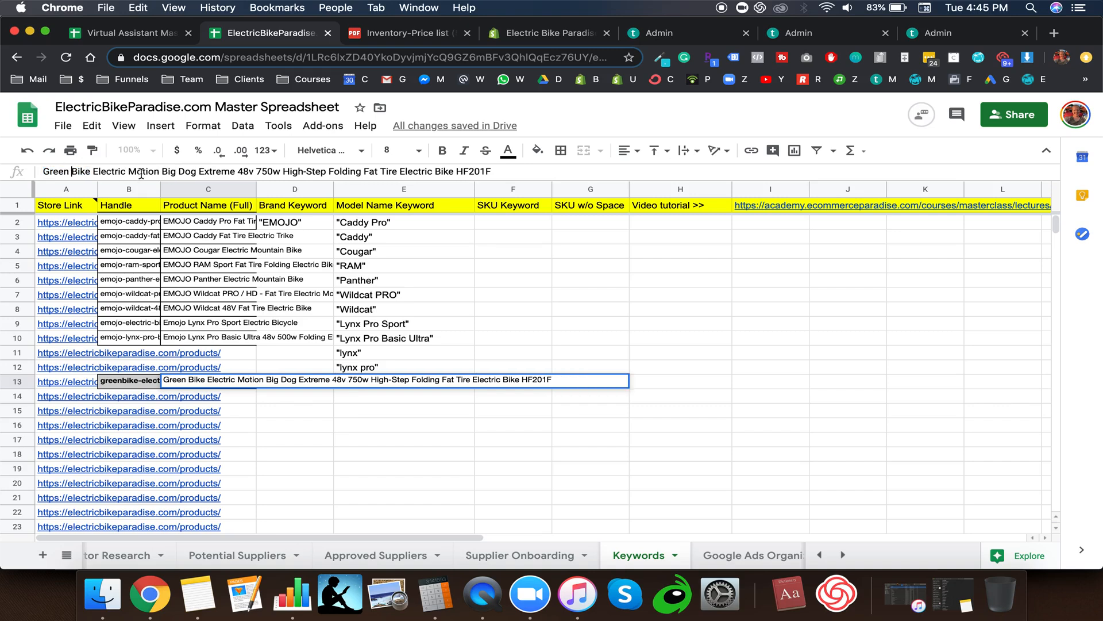
# Step: Copy the brand from the C13 product name into D13 as the quoted keyword "Green Bike Electric Motion"
pyautogui.moveTo(159, 171); pyautogui.dragTo(46, 170)
pyautogui.press('super+c')
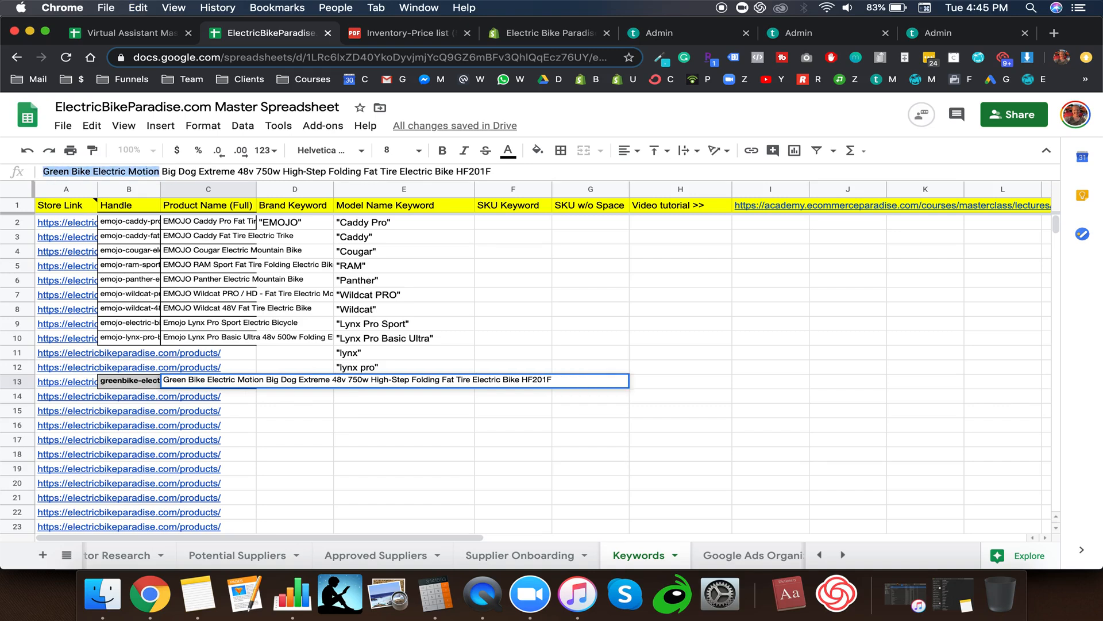
pyautogui.click(264, 384)
pyautogui.write('"')
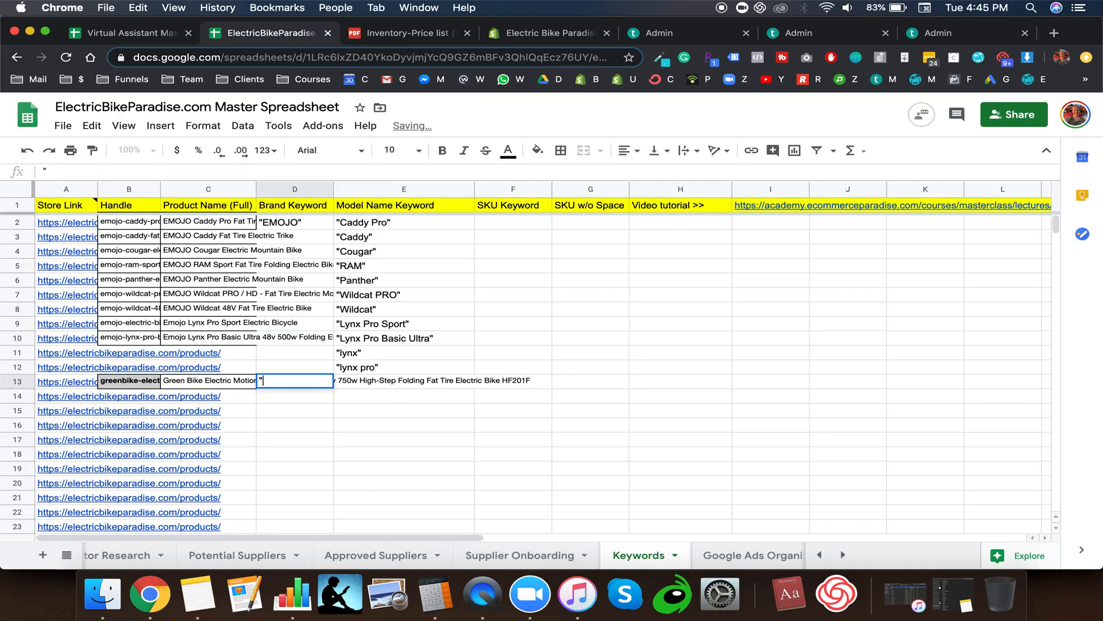
pyautogui.press('super+v')
# Step: Copy the model from the C13 product name into E13 as the quoted keyword "Big Dog Extreme"
pyautogui.click(225, 381)
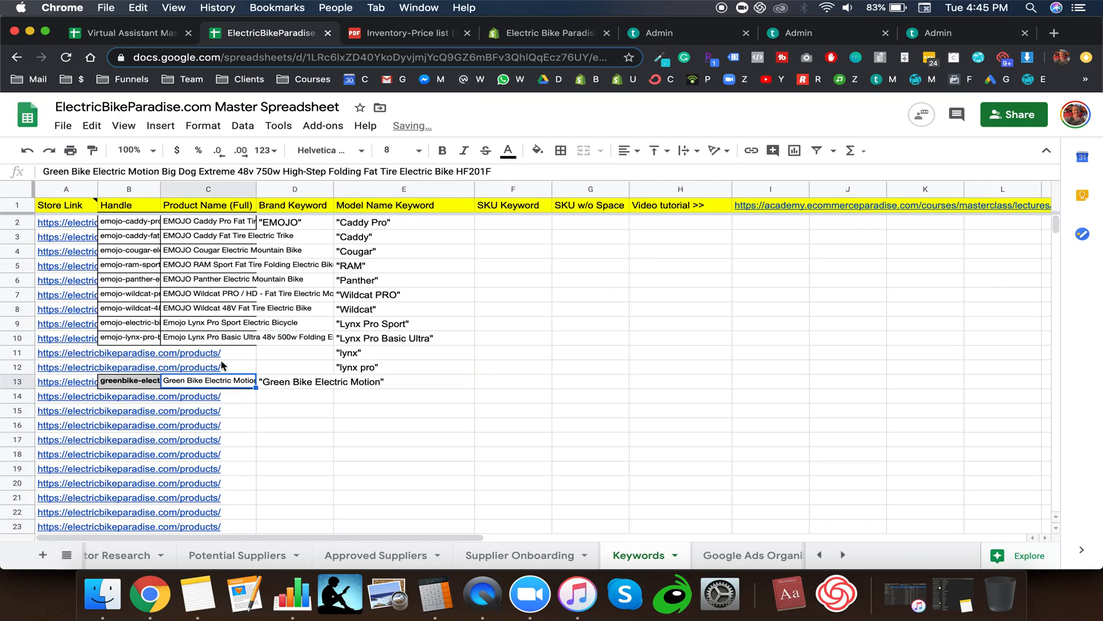
pyautogui.moveTo(162, 171); pyautogui.dragTo(235, 169)
pyautogui.press('super+c')
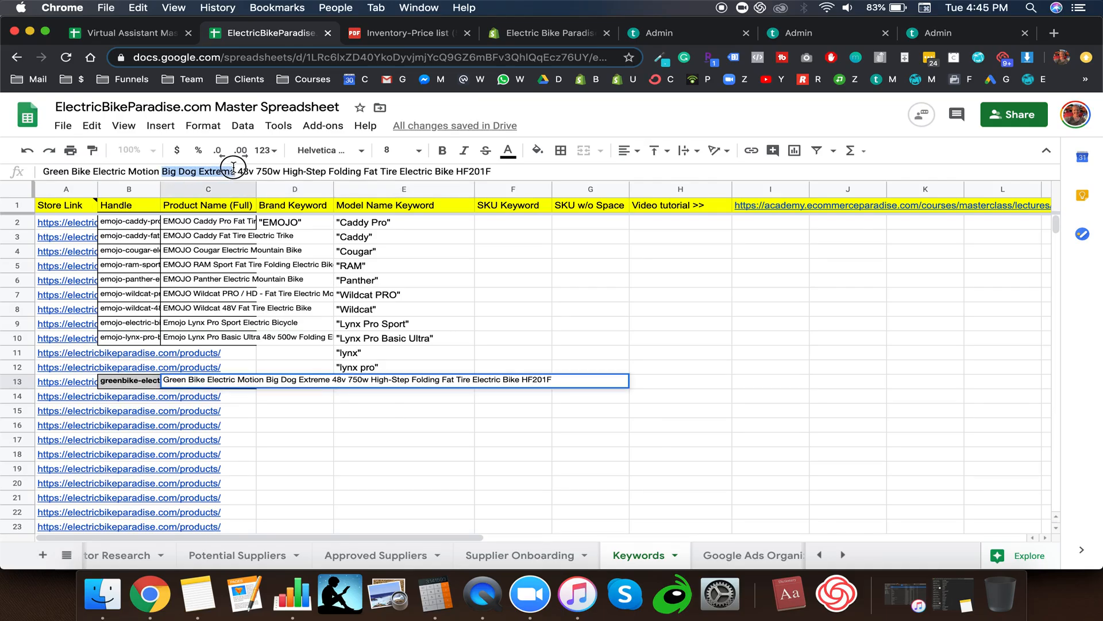
pyautogui.press('Tab')
pyautogui.click(381, 381)
pyautogui.write('"v')
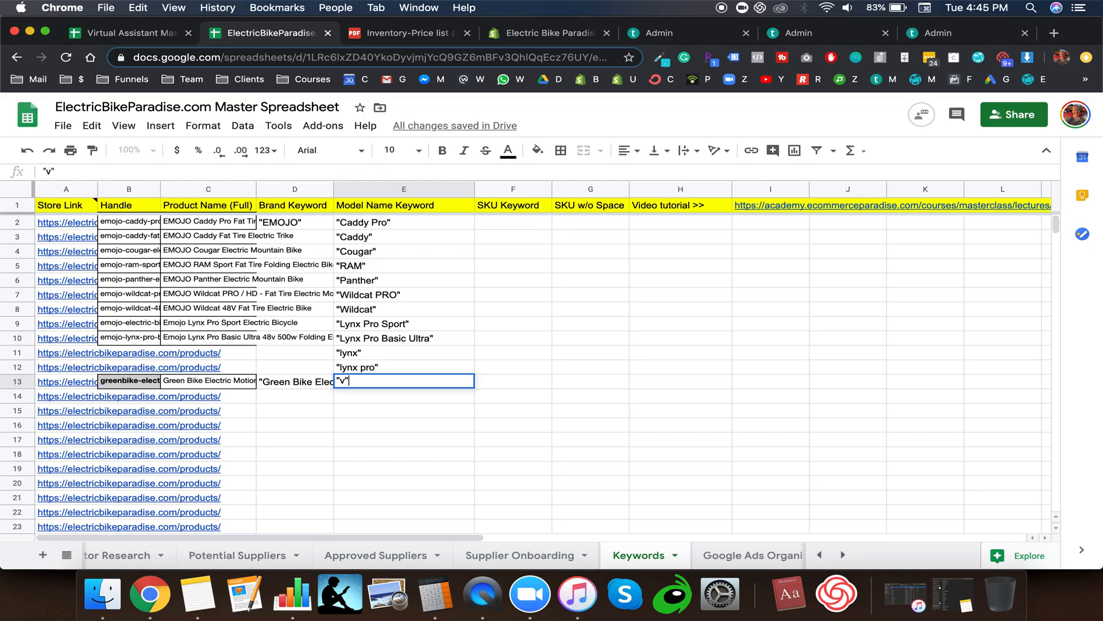
pyautogui.press('super+v')
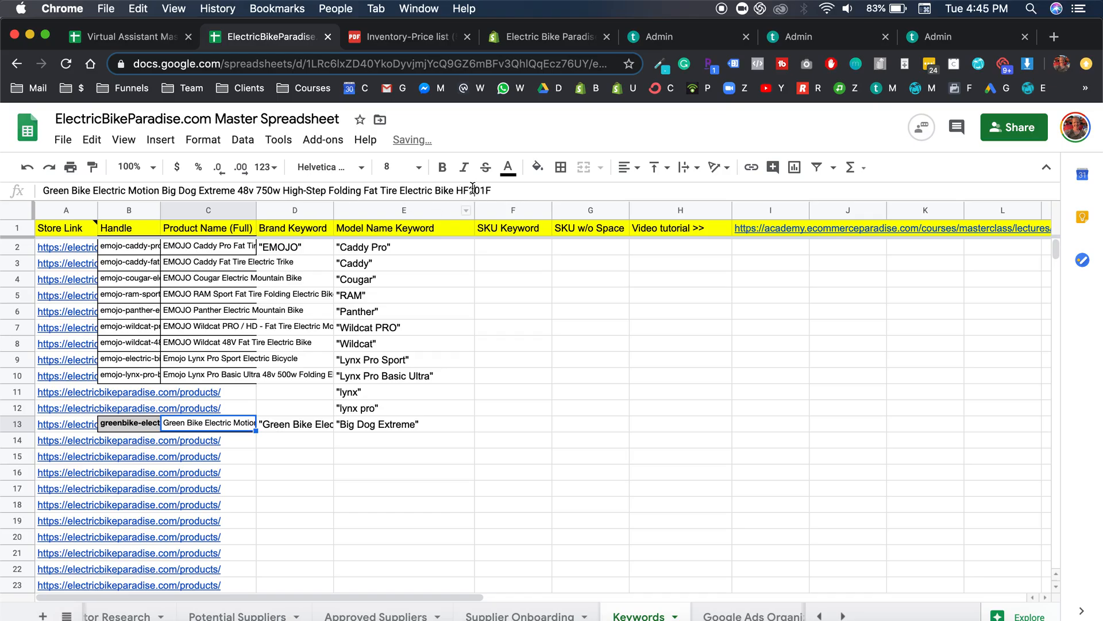
# Step: Copy the SKU from the C13 product name into F13 as the quoted keyword "HF201F"
pyautogui.doubleClick(472, 189)
pyautogui.press('super+c')
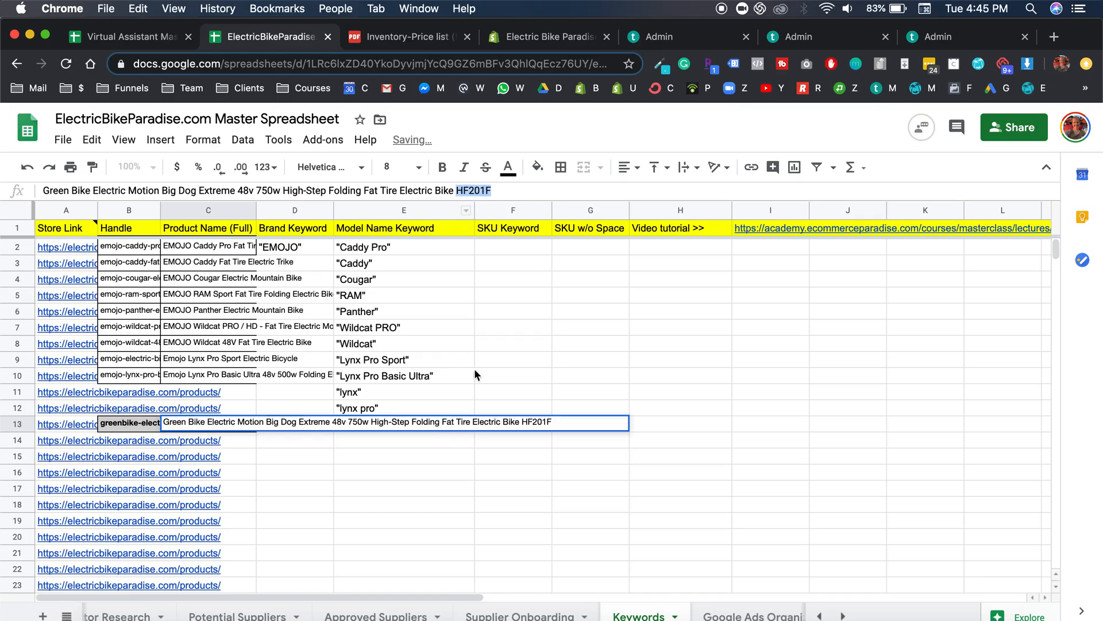
pyautogui.click(504, 425)
pyautogui.write('"')
pyautogui.press('super+v')
pyautogui.write('"')
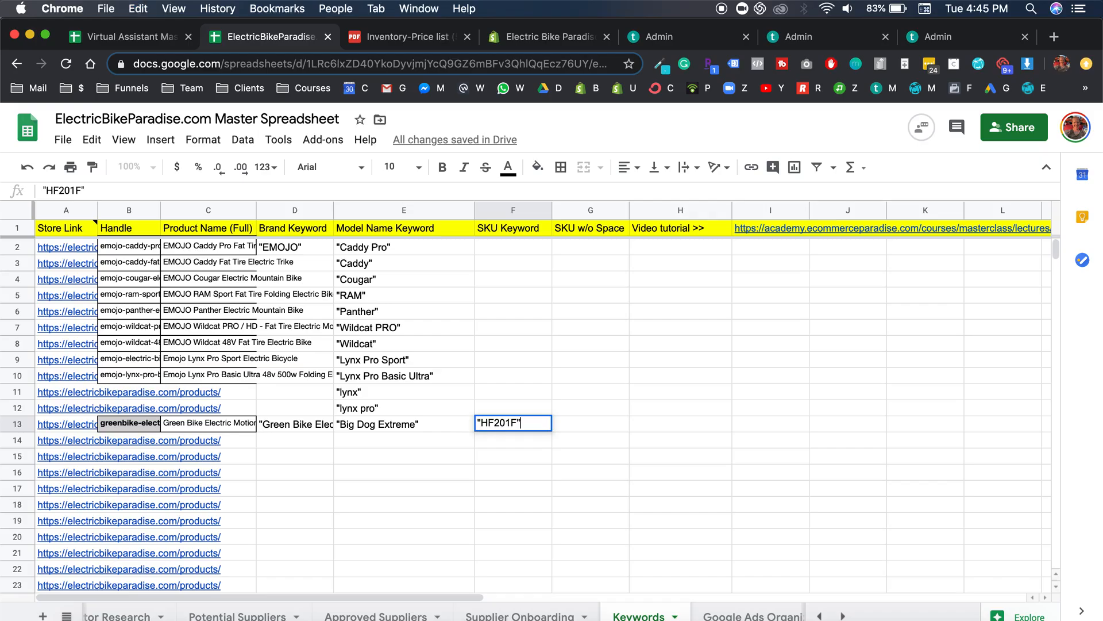
pyautogui.press('Tab')
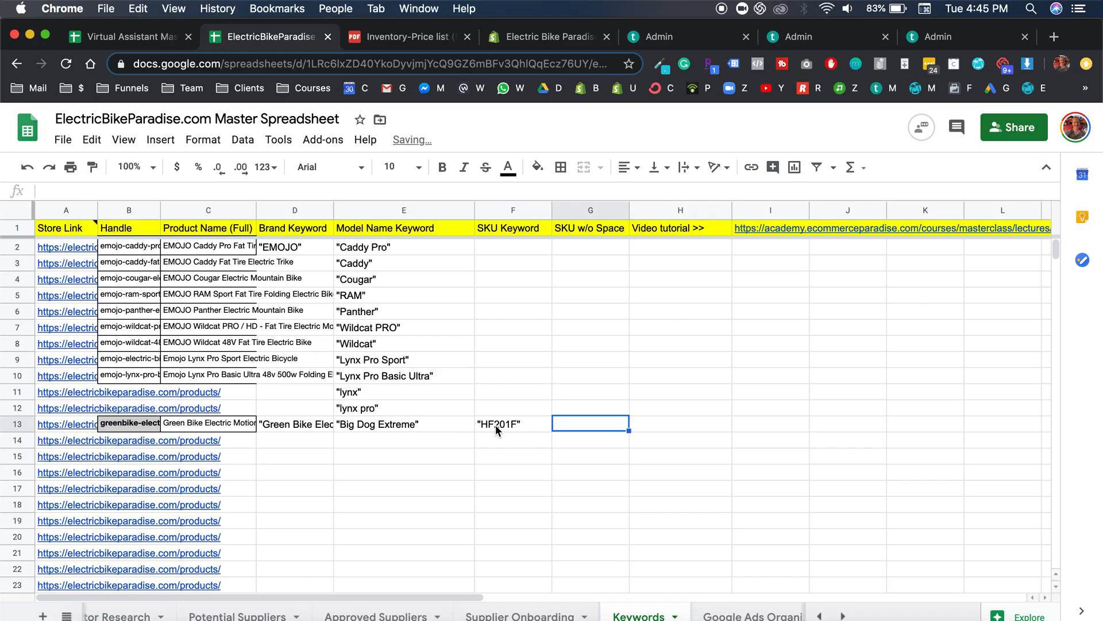
# Step: Enter the SKU with a space after HF in G13 as the quoted keyword "HF 201F"
pyautogui.write('"')
pyautogui.press('super+f')
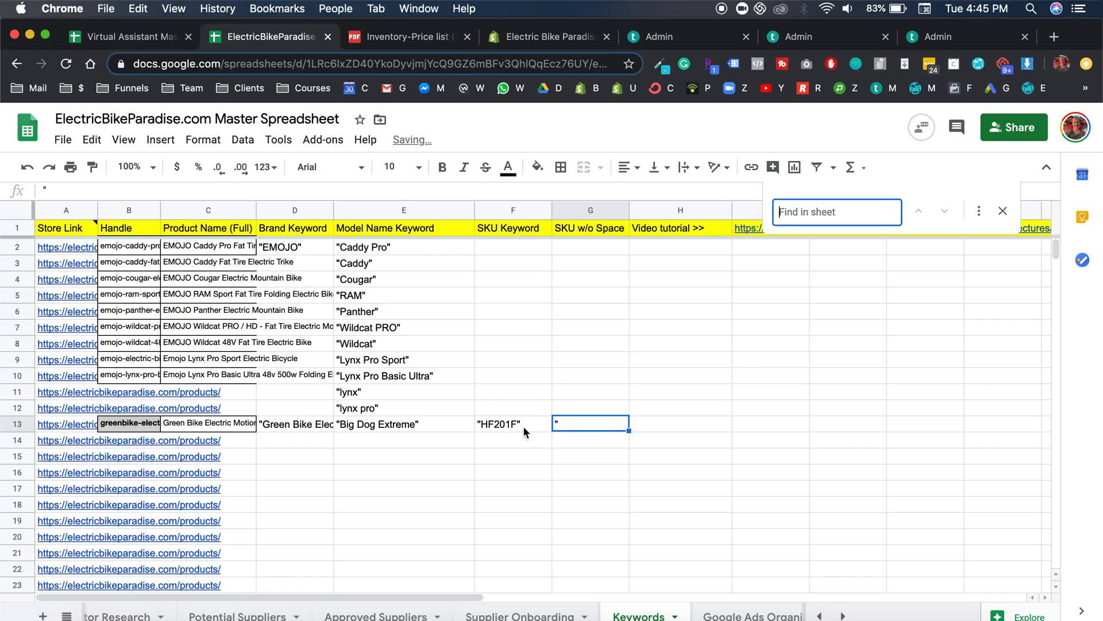
pyautogui.click(1004, 214)
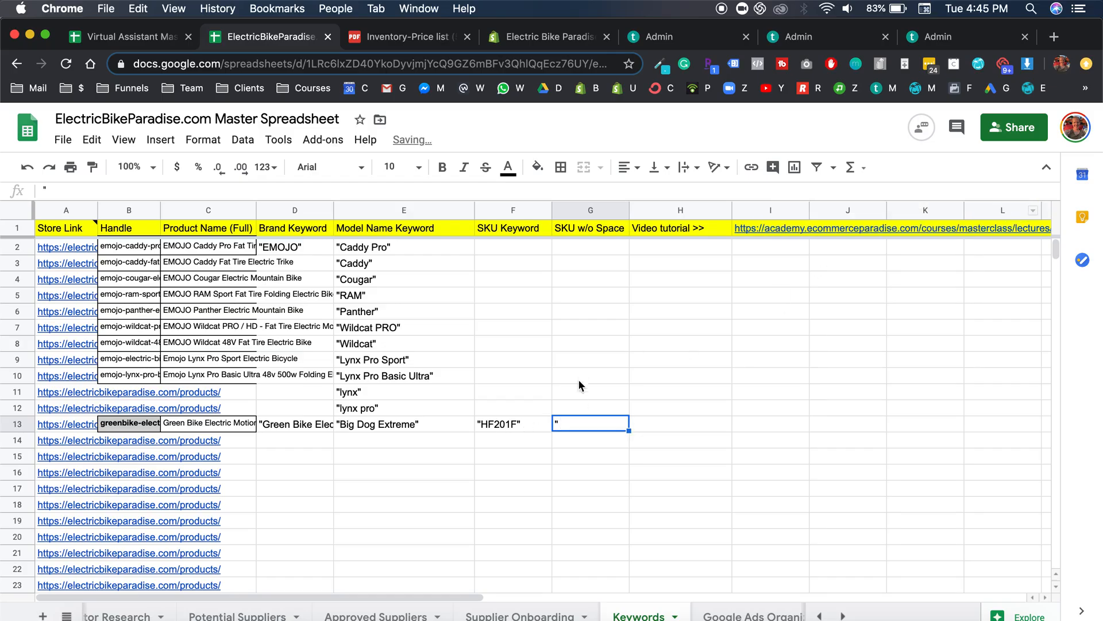
pyautogui.doubleClick(577, 424)
pyautogui.press('super+v')
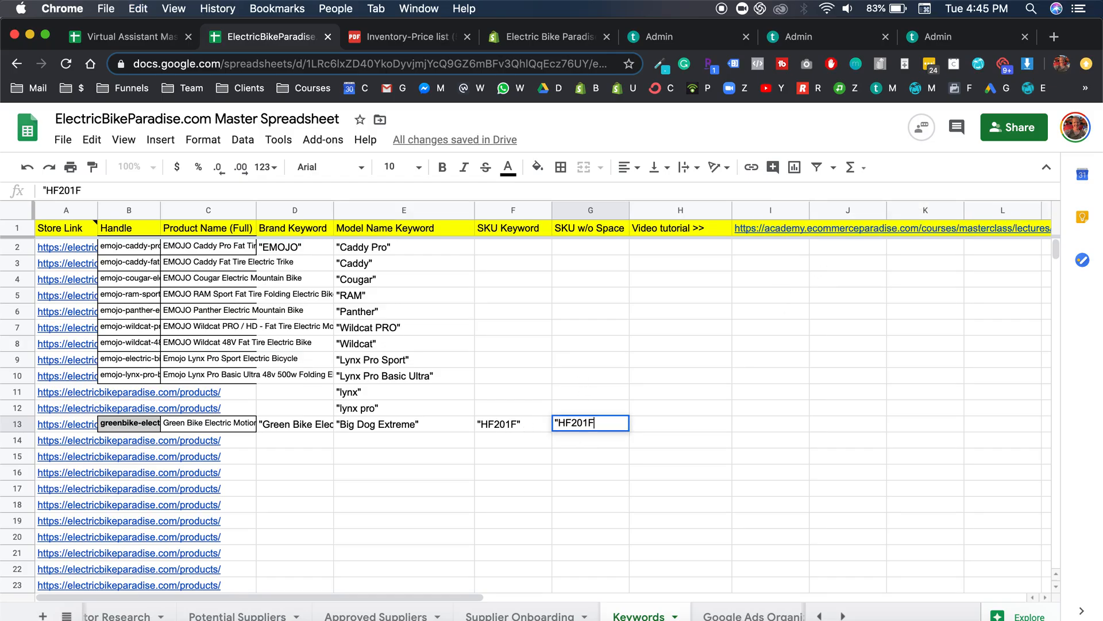
pyautogui.click(571, 422)
pyautogui.click(601, 424)
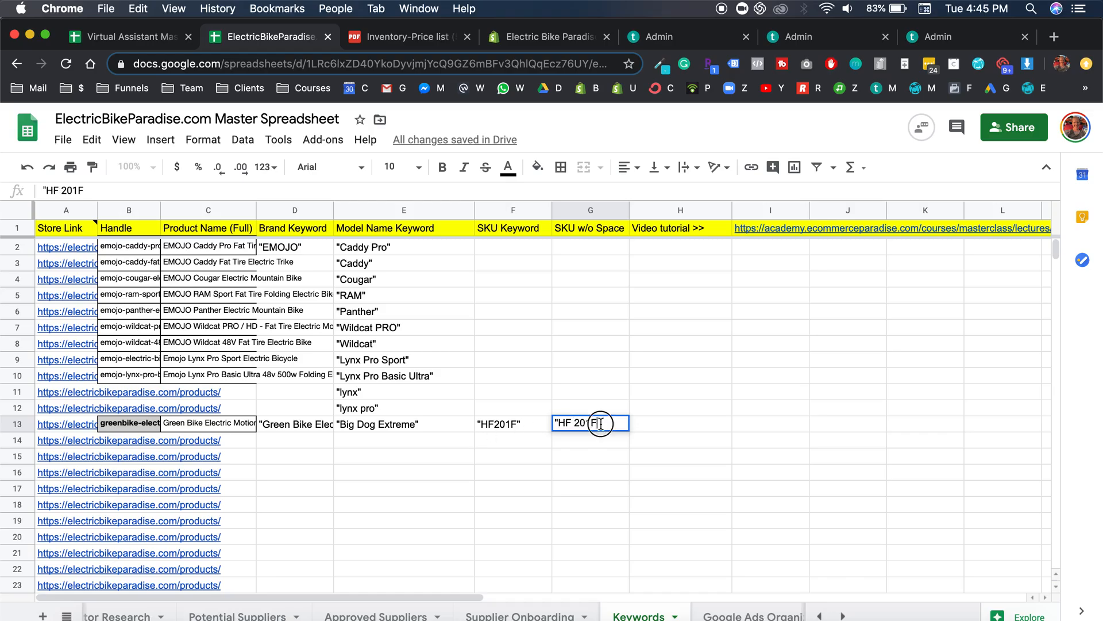
pyautogui.write('"')
pyautogui.click(663, 428)
# Step: Move the "HF 201F" keyword from G13 to F13, overwriting the SKU keyword there
pyautogui.click(604, 429)
pyautogui.press('super+x')
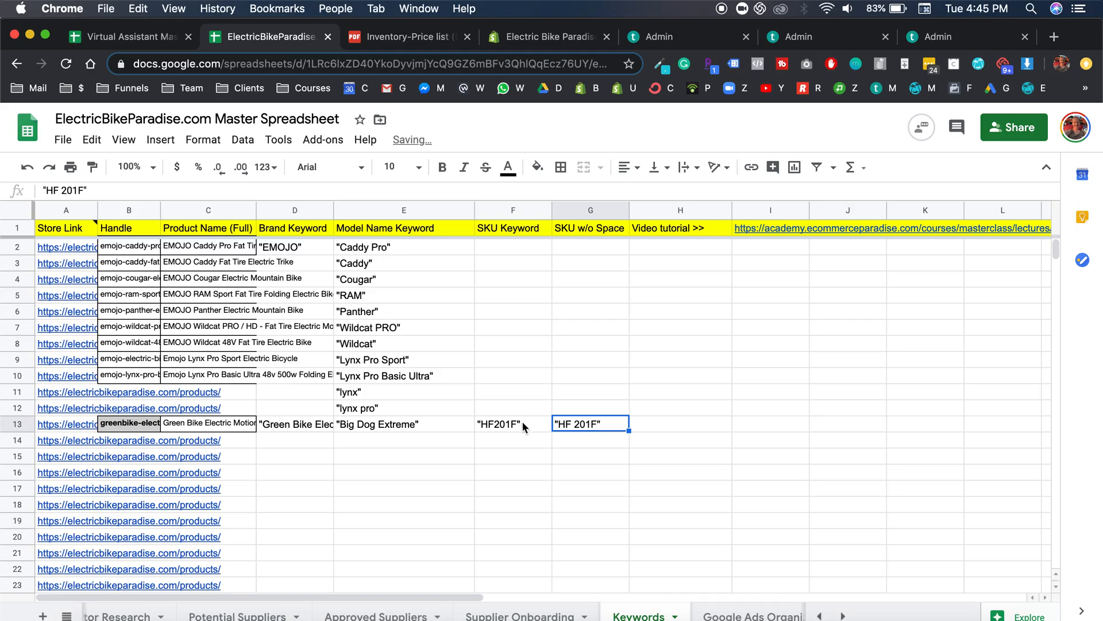
pyautogui.click(524, 428)
pyautogui.press('super+v')
pyautogui.click(579, 423)
# Step: Copy the F13 keyword into G13 and remove its space so it reads "HF201F"
pyautogui.click(536, 430)
pyautogui.press('super+c')
pyautogui.click(580, 424)
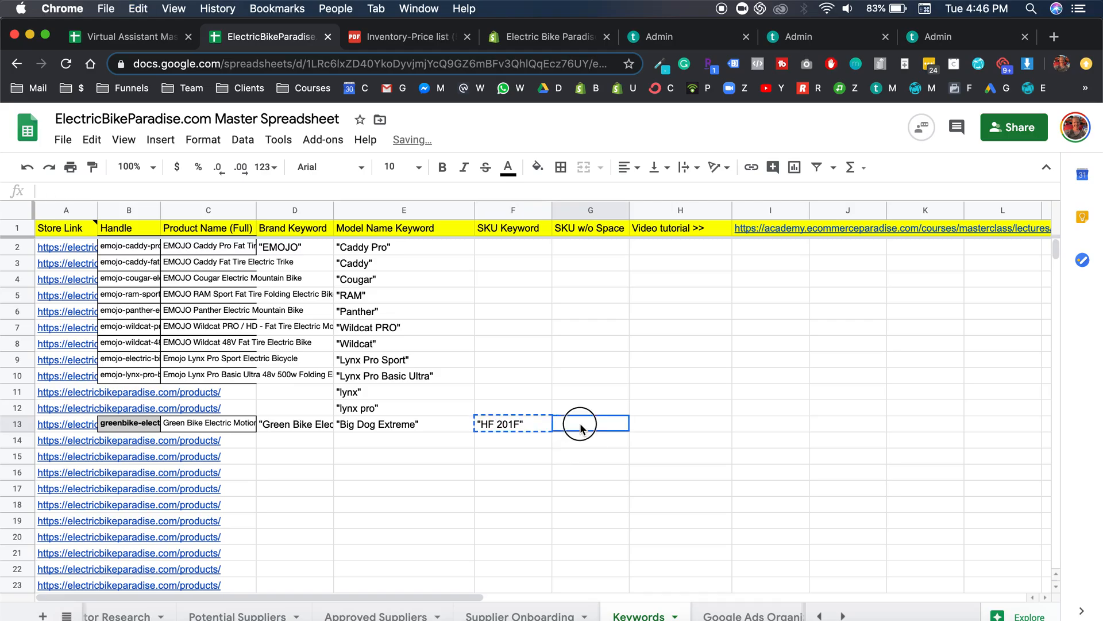
pyautogui.press('super+v')
pyautogui.click(64, 189)
pyautogui.press('BackSpace')
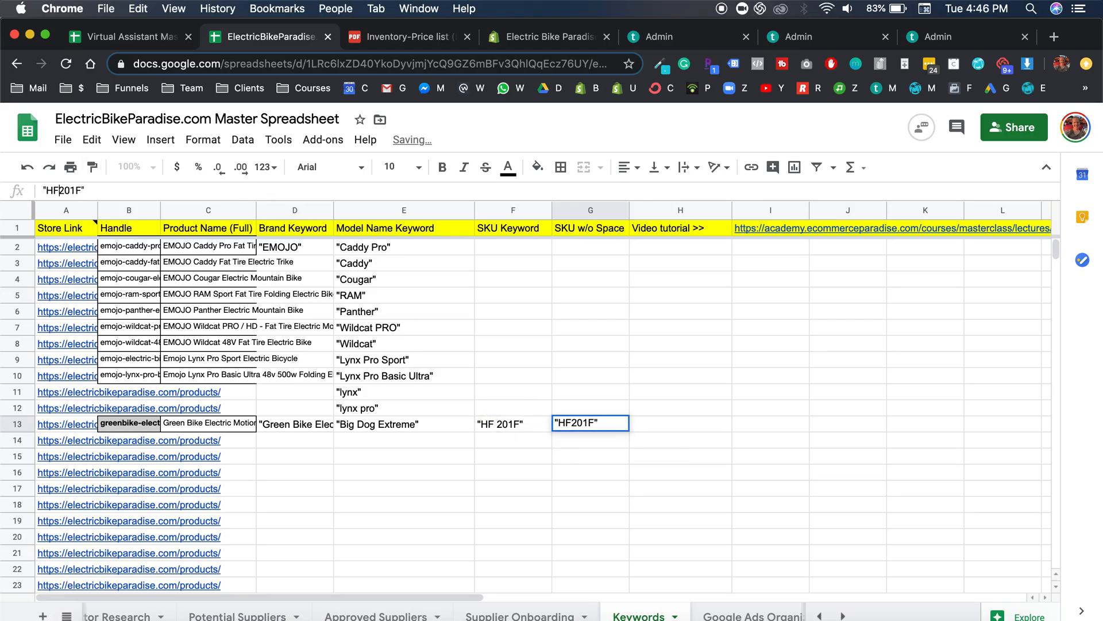
pyautogui.press('Tab')
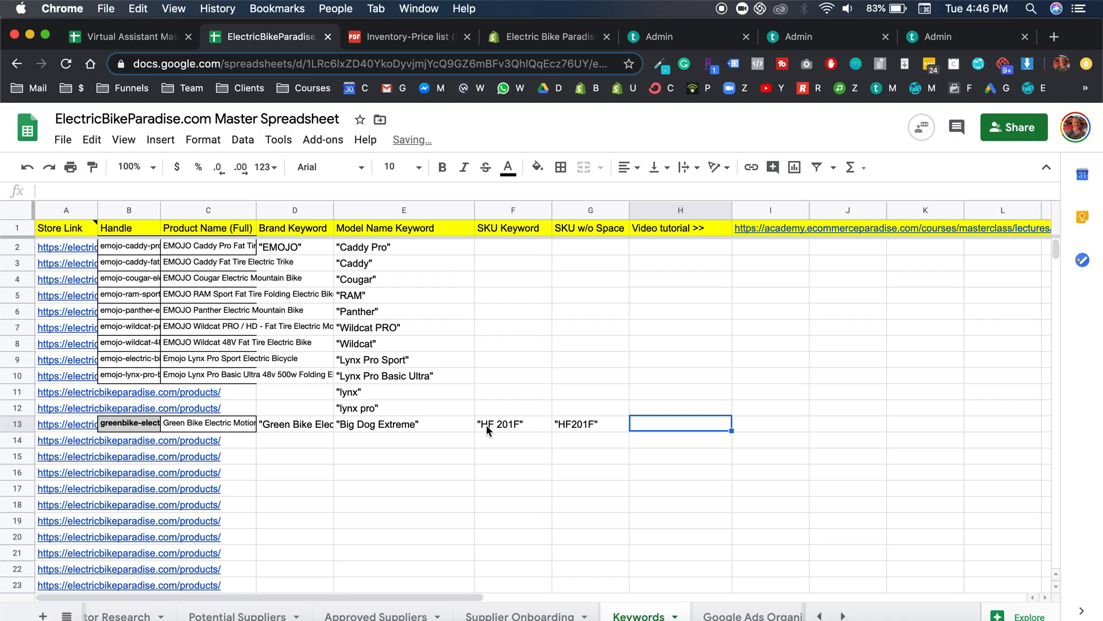
pyautogui.click(581, 424)
pyautogui.press('Left')
pyautogui.press('Left')
pyautogui.press('Left')
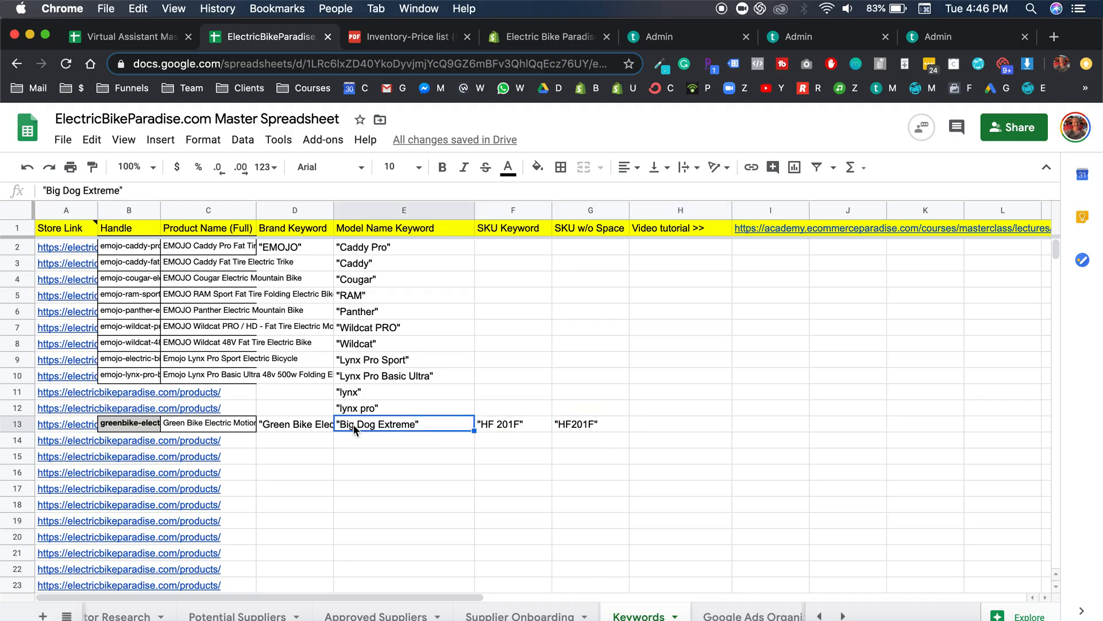
pyautogui.press('Left')
pyautogui.click(136, 424)
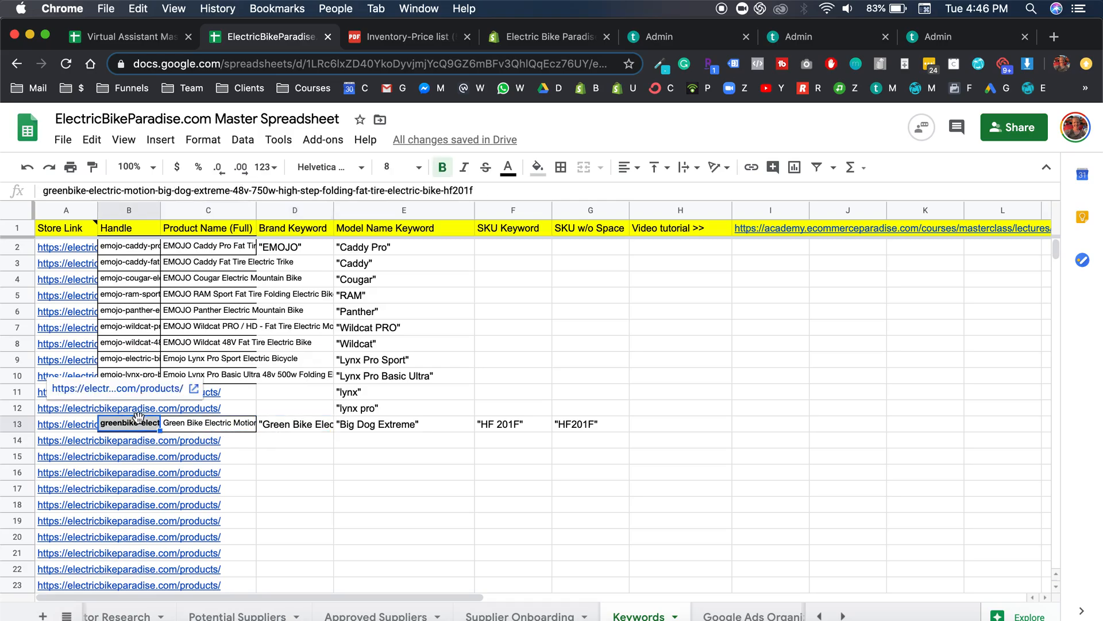
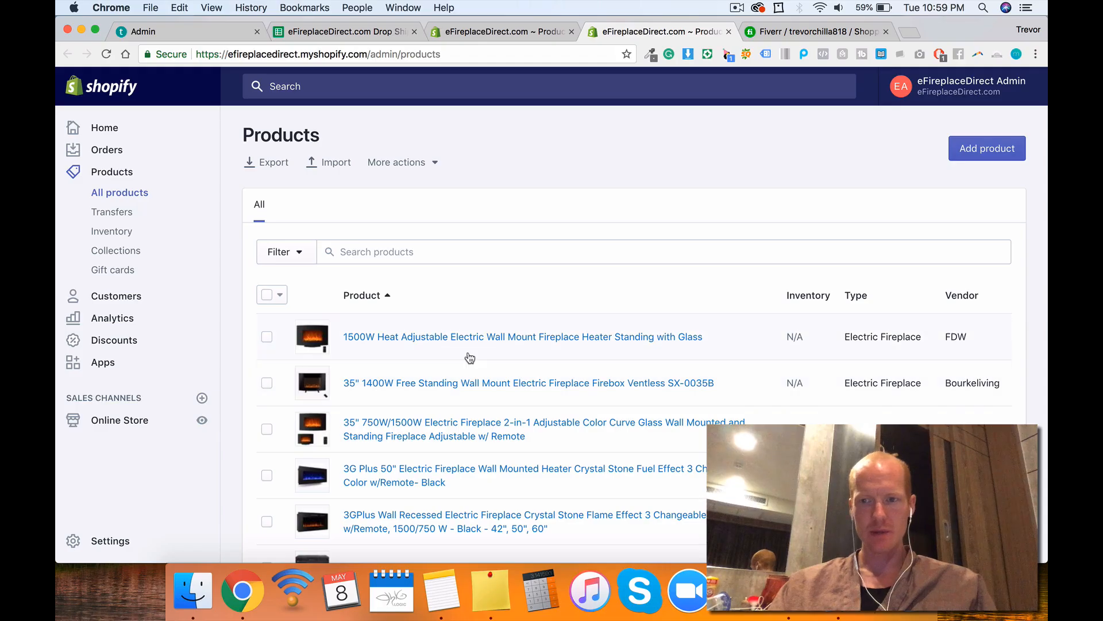
pyautogui.scroll(-15, 470, 357)
pyautogui.scroll(15, 470, 358)
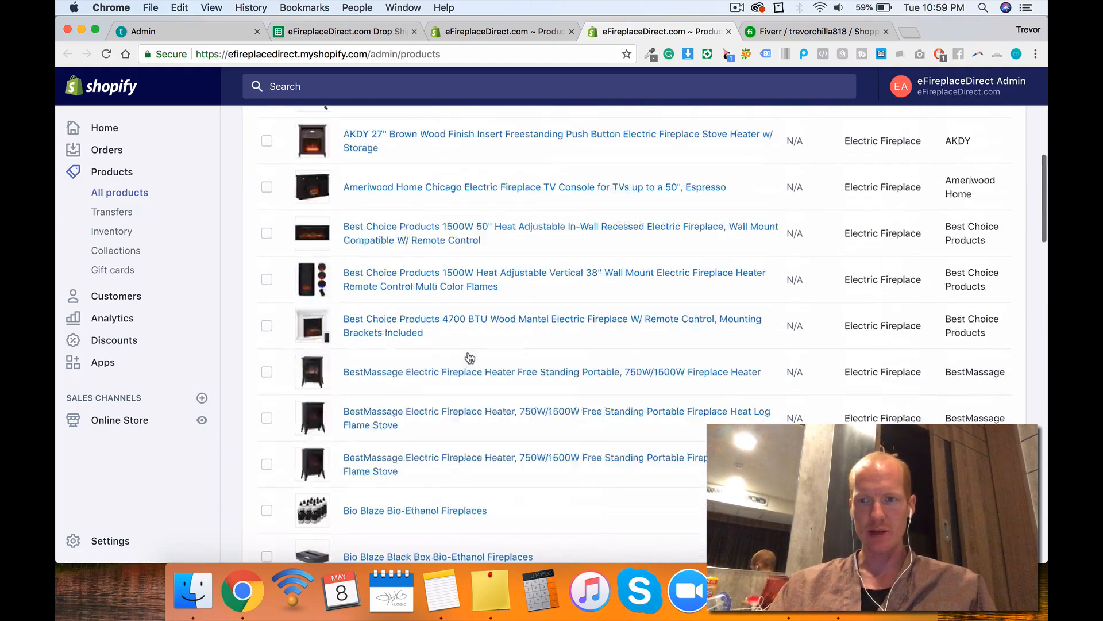
pyautogui.scroll(15, 470, 357)
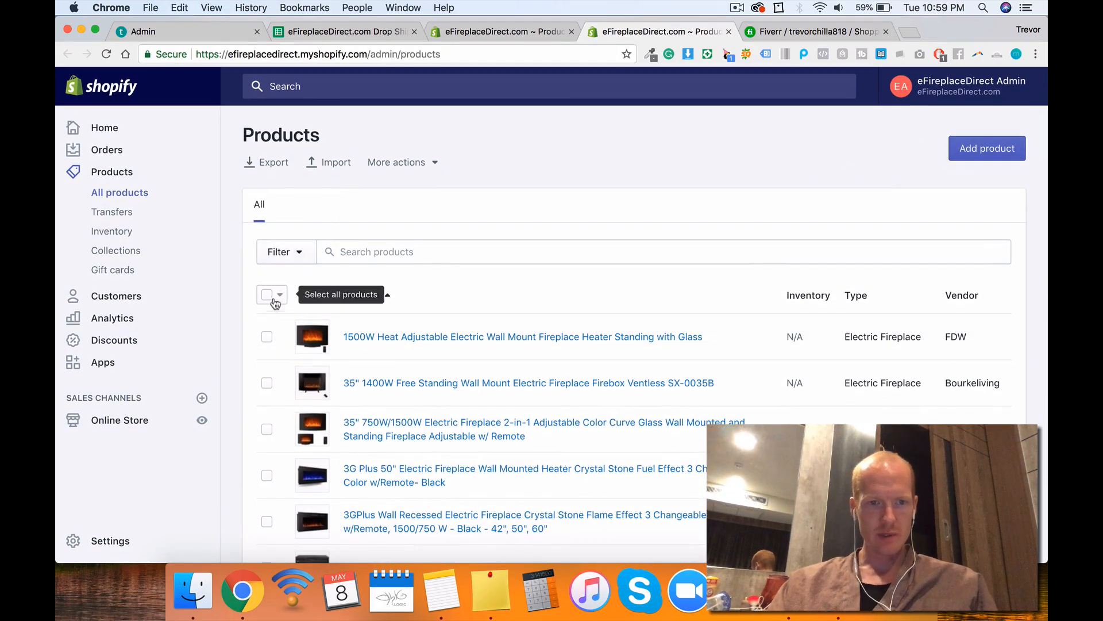
pyautogui.click(279, 252)
pyautogui.click(288, 315)
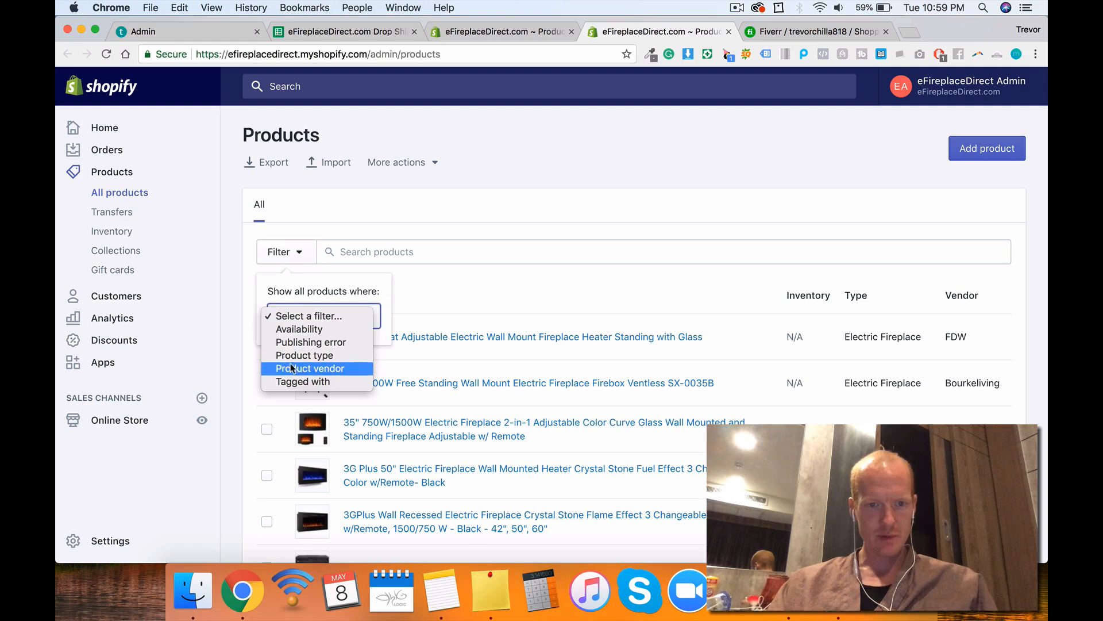
pyautogui.click(737, 7)
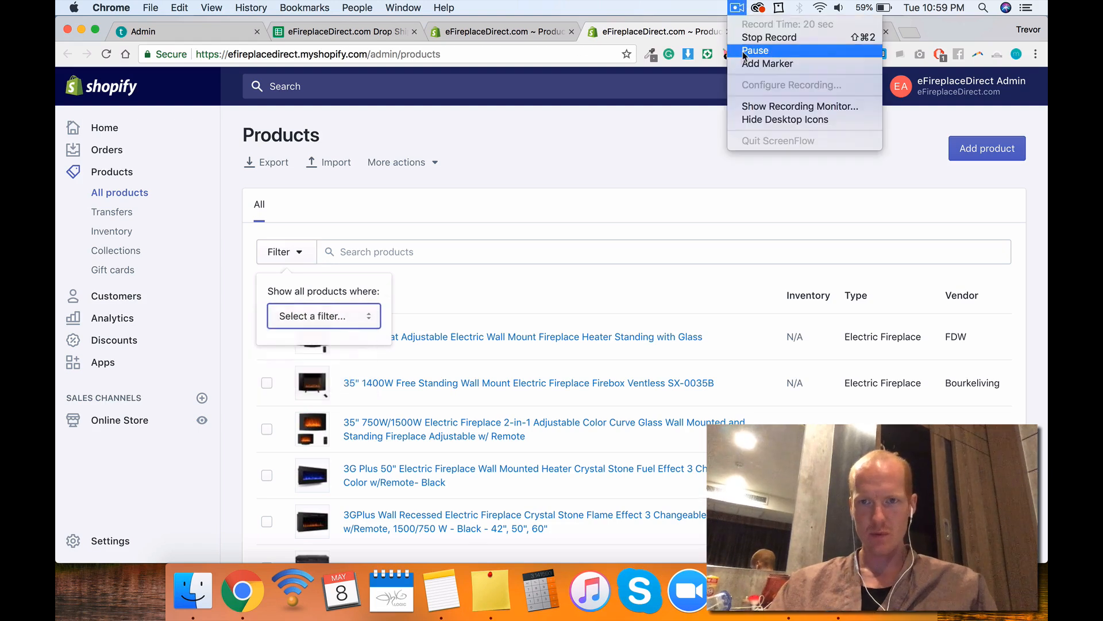
pyautogui.click(758, 51)
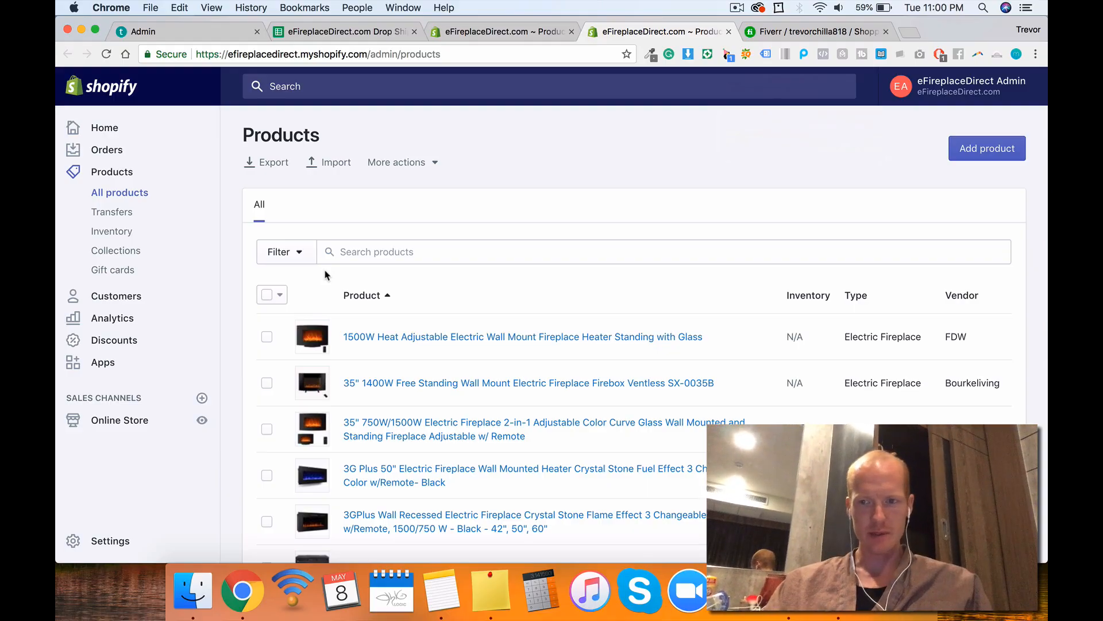
# Step: In the Shopify admin, select all products in the store and add the tag "Amazon" to them
pyautogui.click(267, 295)
pyautogui.click(685, 298)
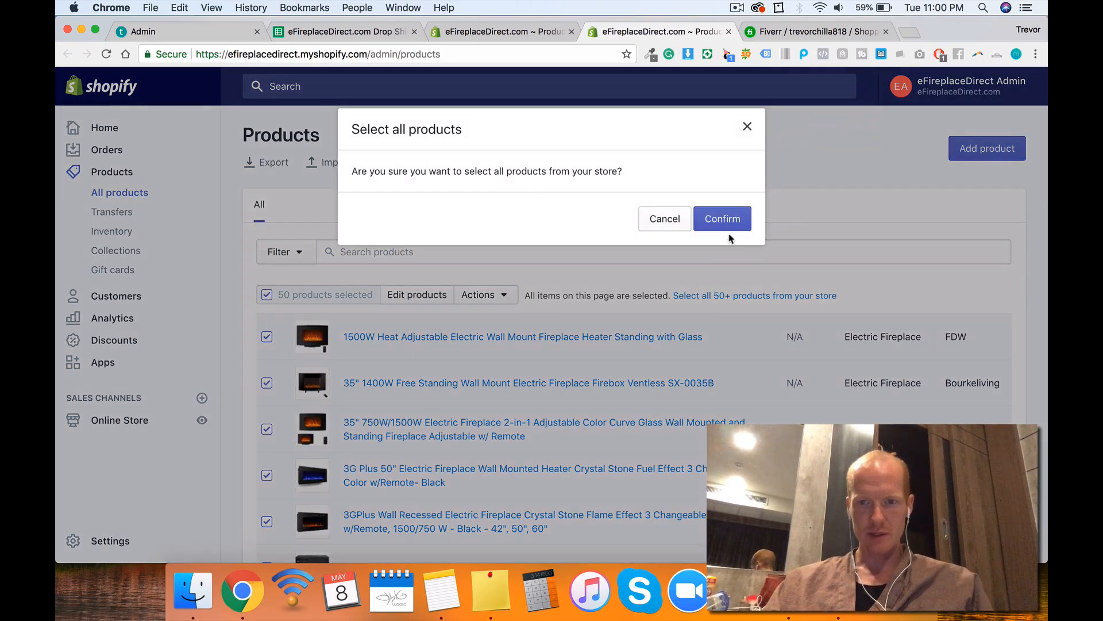
pyautogui.click(725, 217)
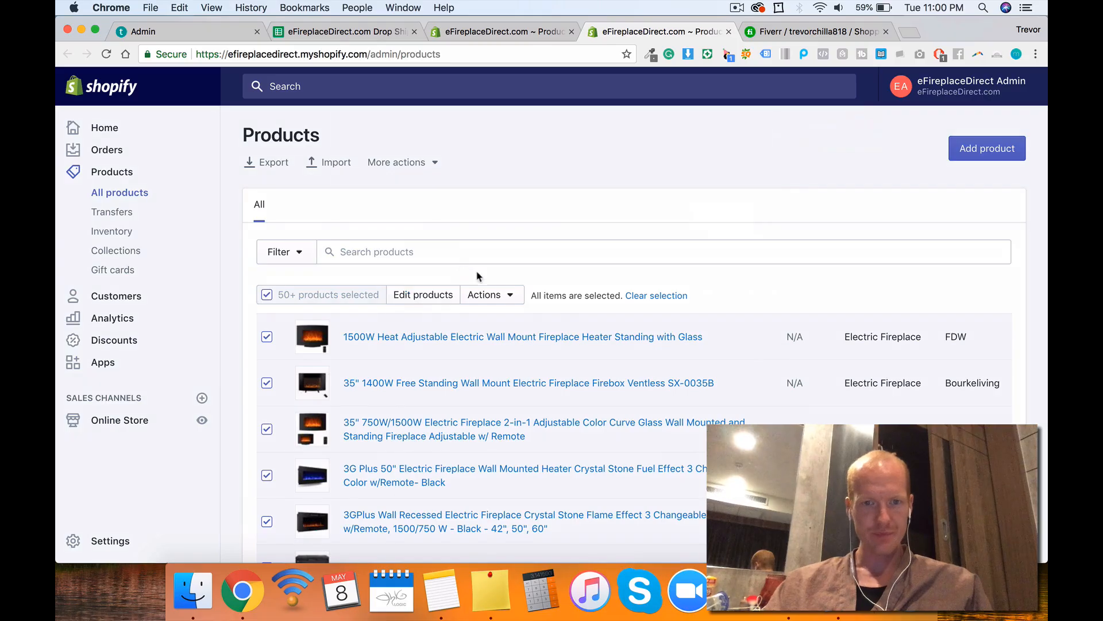
pyautogui.click(501, 294)
pyautogui.click(442, 404)
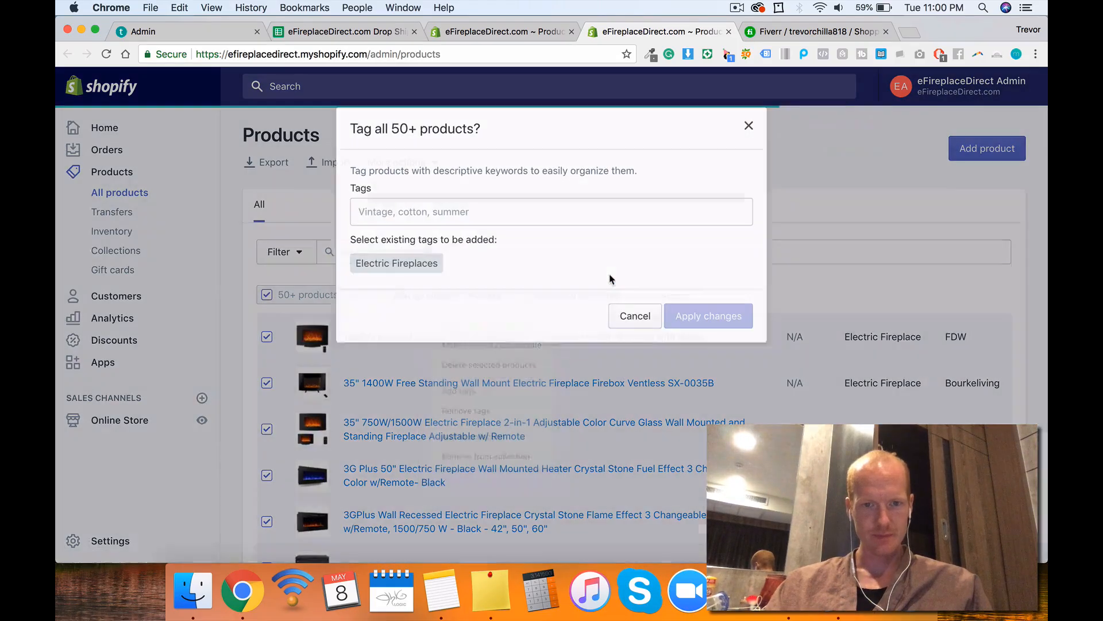
pyautogui.click(504, 214)
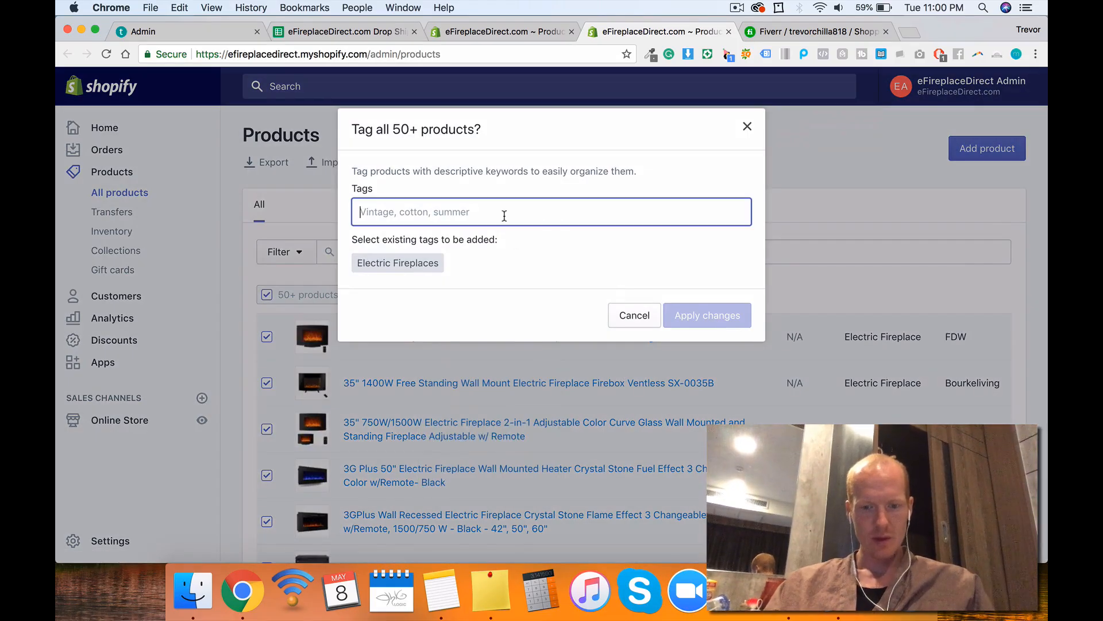
pyautogui.write('Amazon')
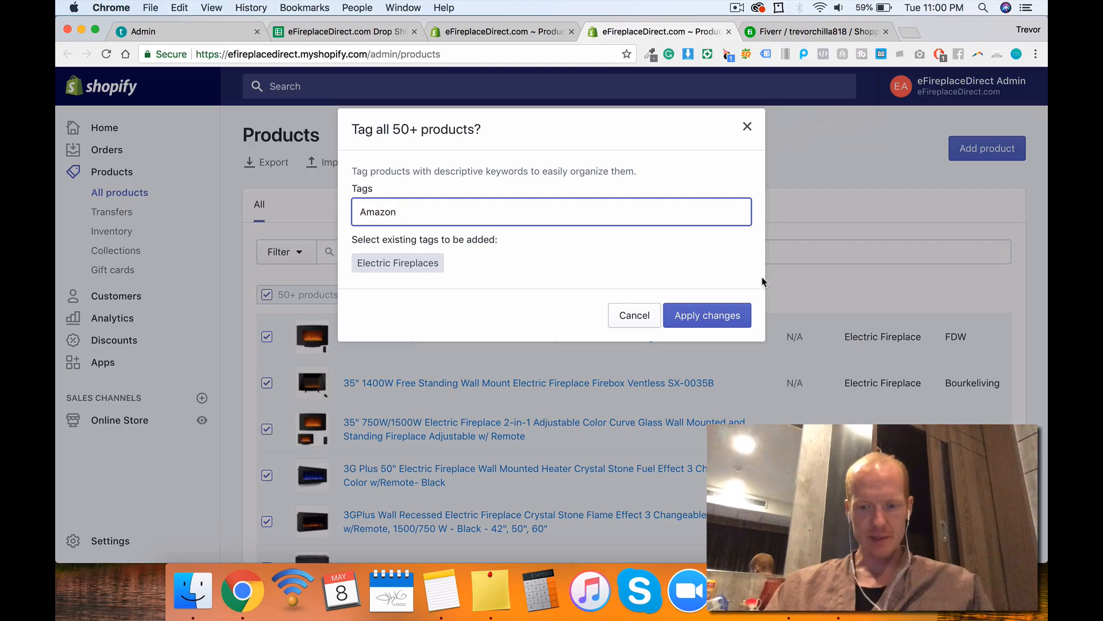
pyautogui.press('Return')
pyautogui.click(729, 339)
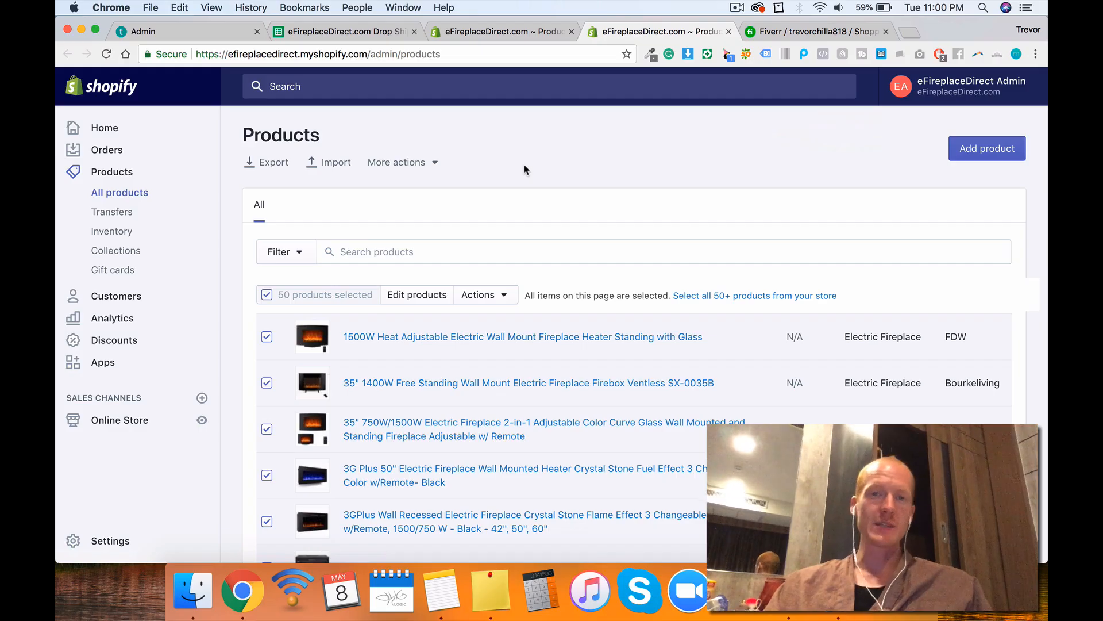
# Step: Reload the full product list and clear the product selection
pyautogui.click(126, 193)
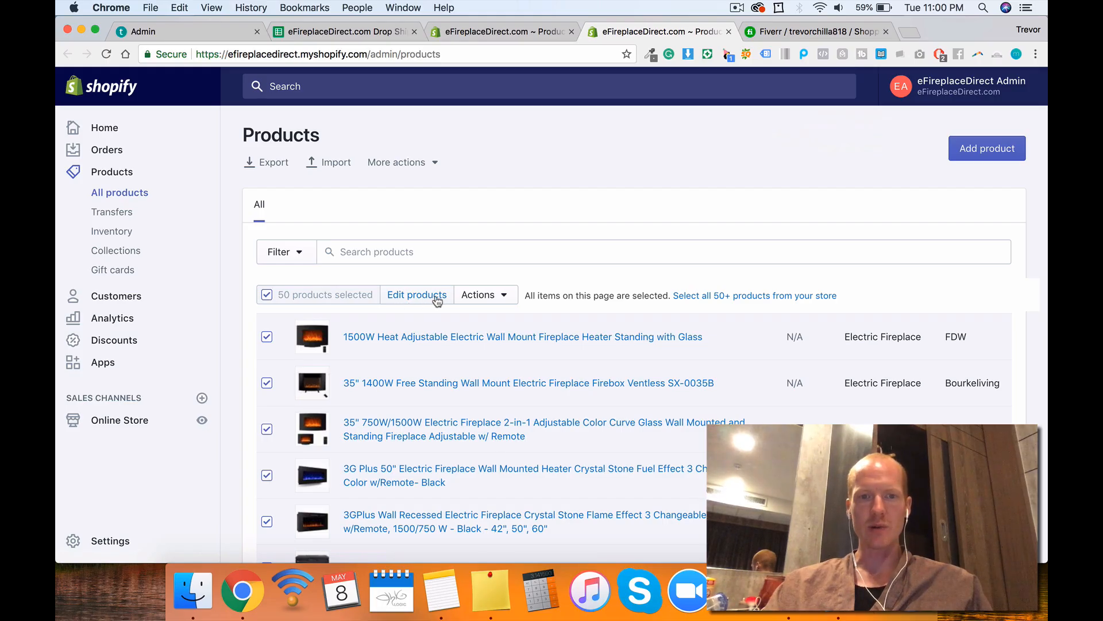
pyautogui.click(122, 192)
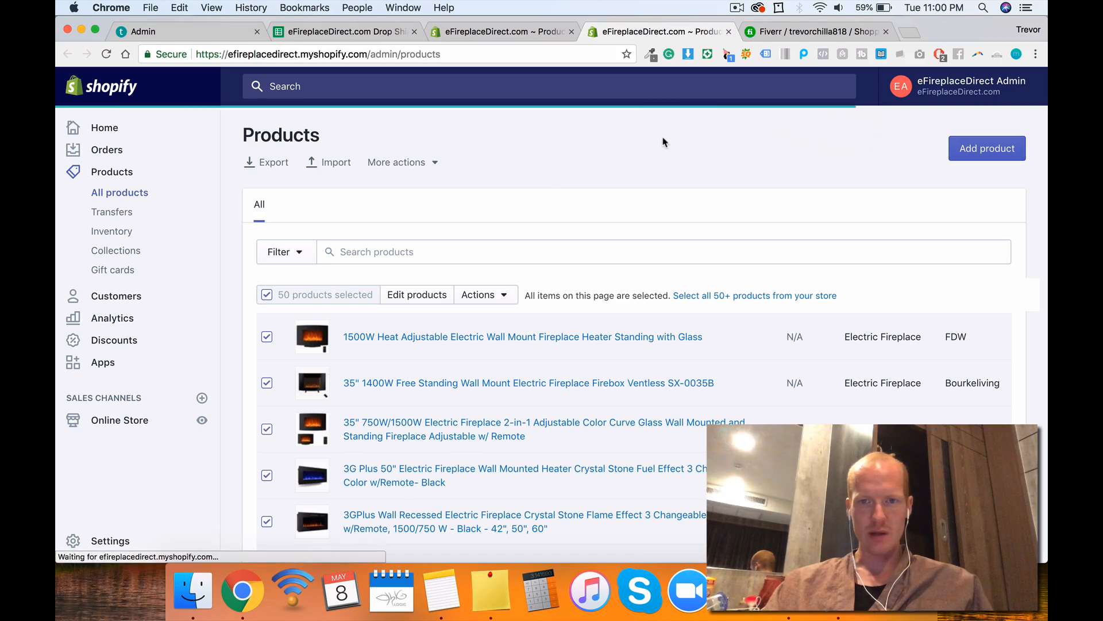
pyautogui.click(267, 294)
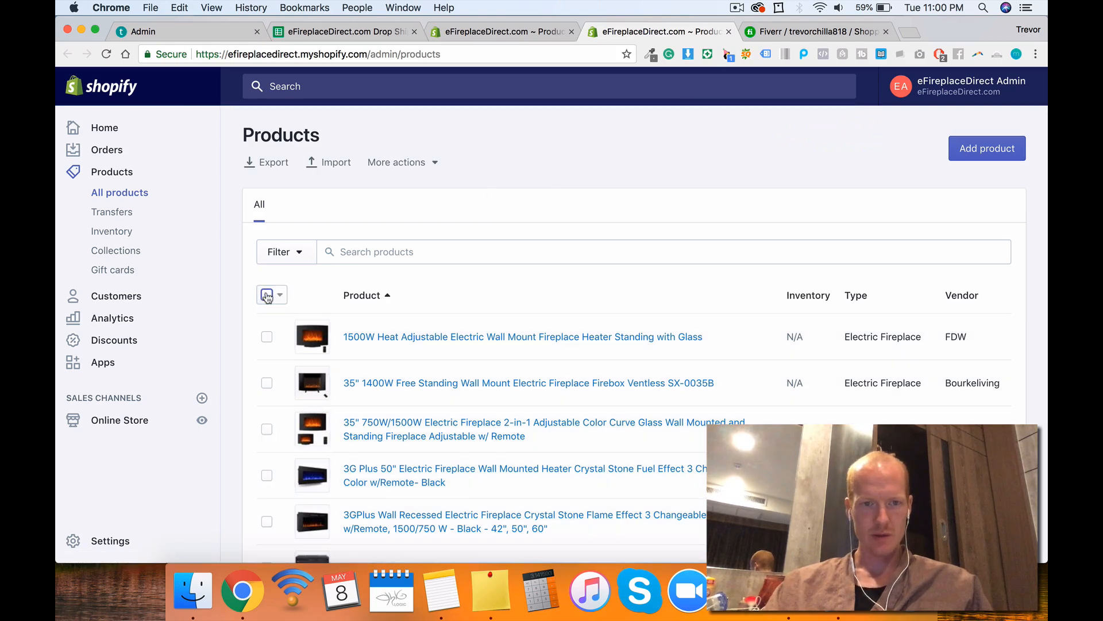
pyautogui.click(267, 295)
pyautogui.click(267, 294)
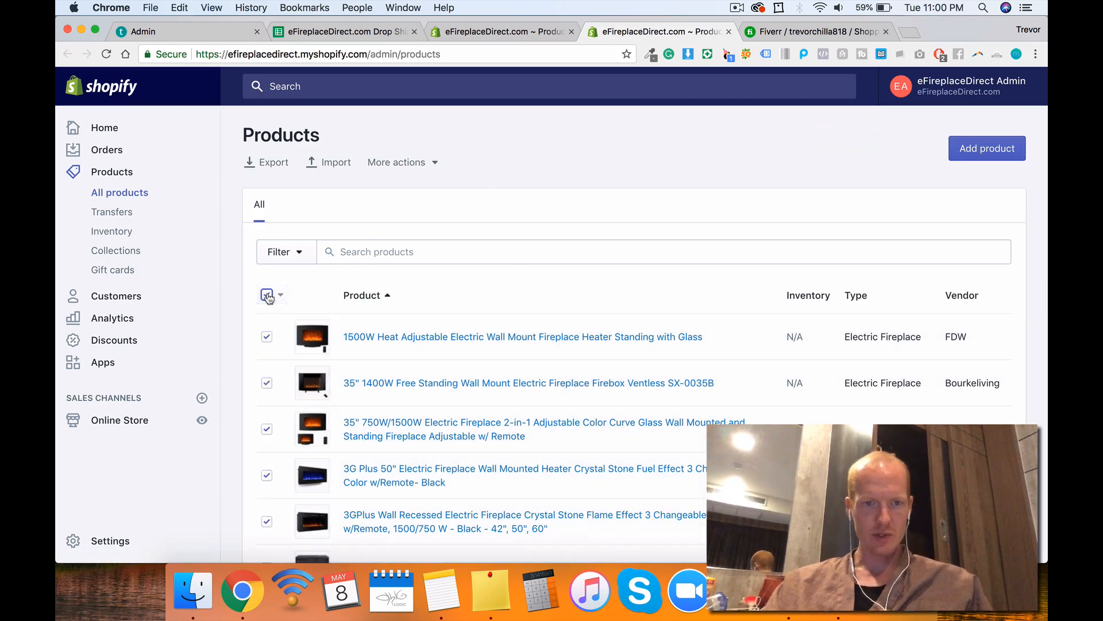
# Step: Filter the product list to show only products whose vendor is Bio Blaze
pyautogui.click(281, 254)
pyautogui.click(281, 319)
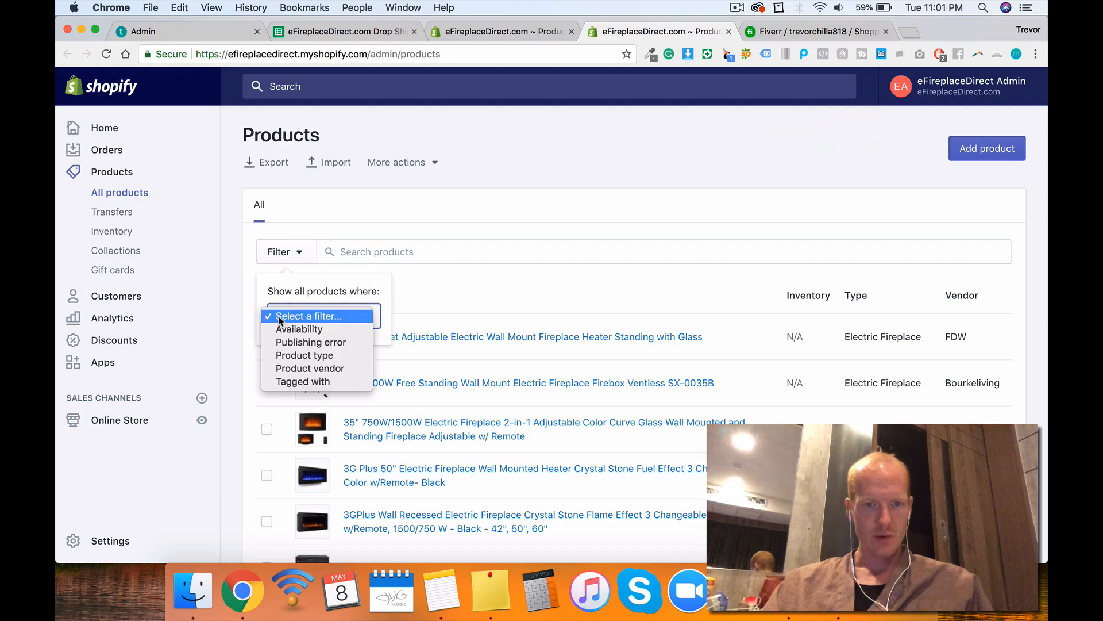
pyautogui.press('Escape')
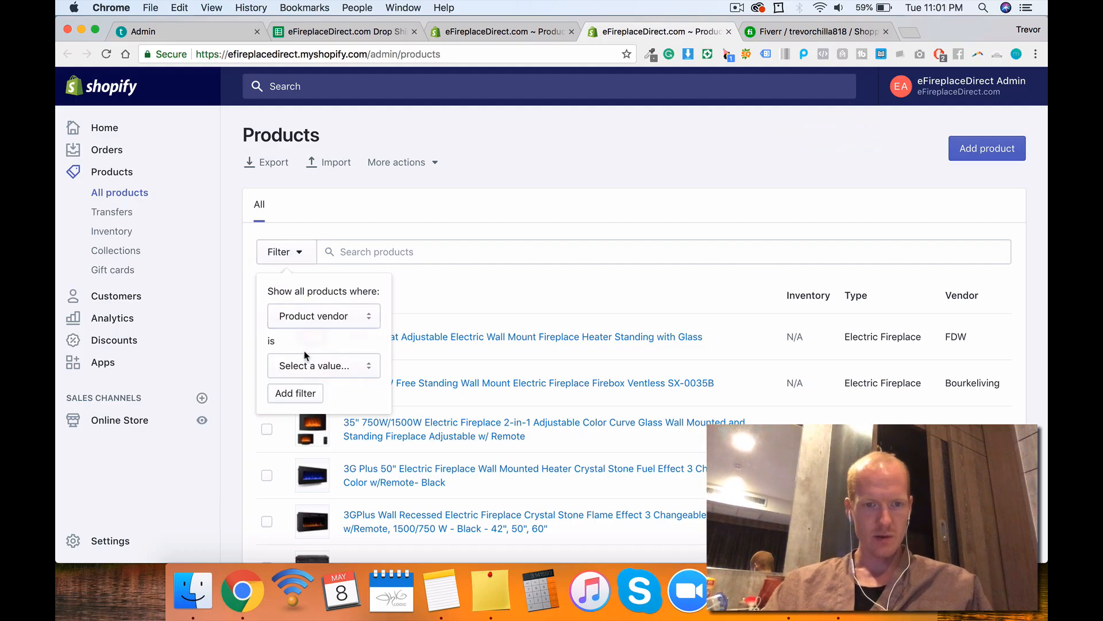
pyautogui.click(305, 365)
pyautogui.click(298, 451)
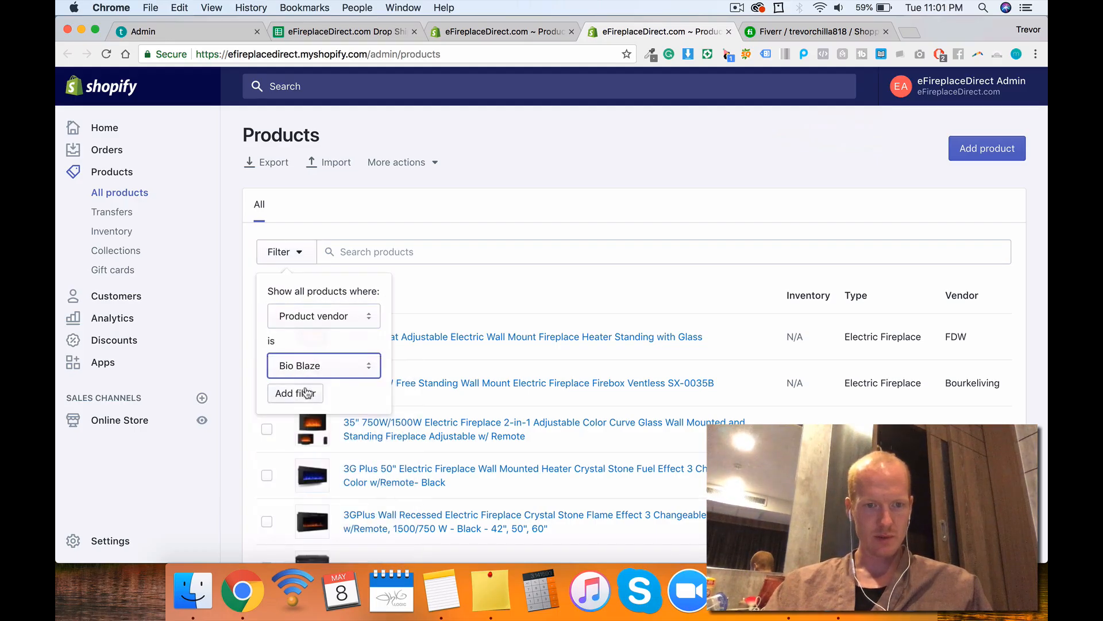
pyautogui.click(305, 394)
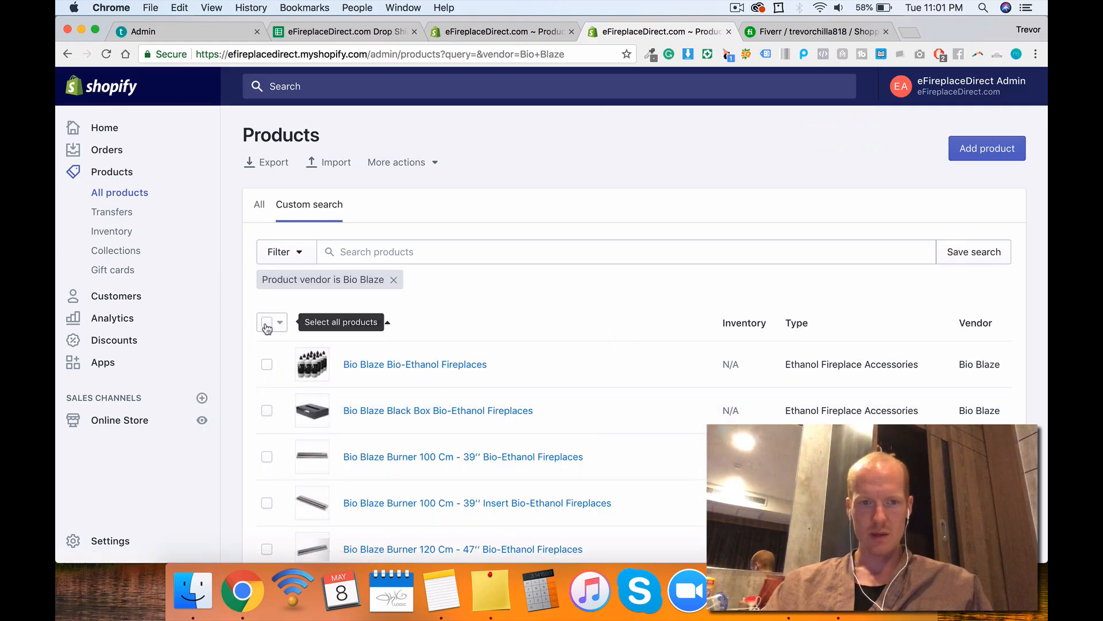
# Step: Select all products matching the Bio Blaze filter and remove the tag "amazon" from them
pyautogui.click(266, 322)
pyautogui.click(691, 323)
pyautogui.click(721, 221)
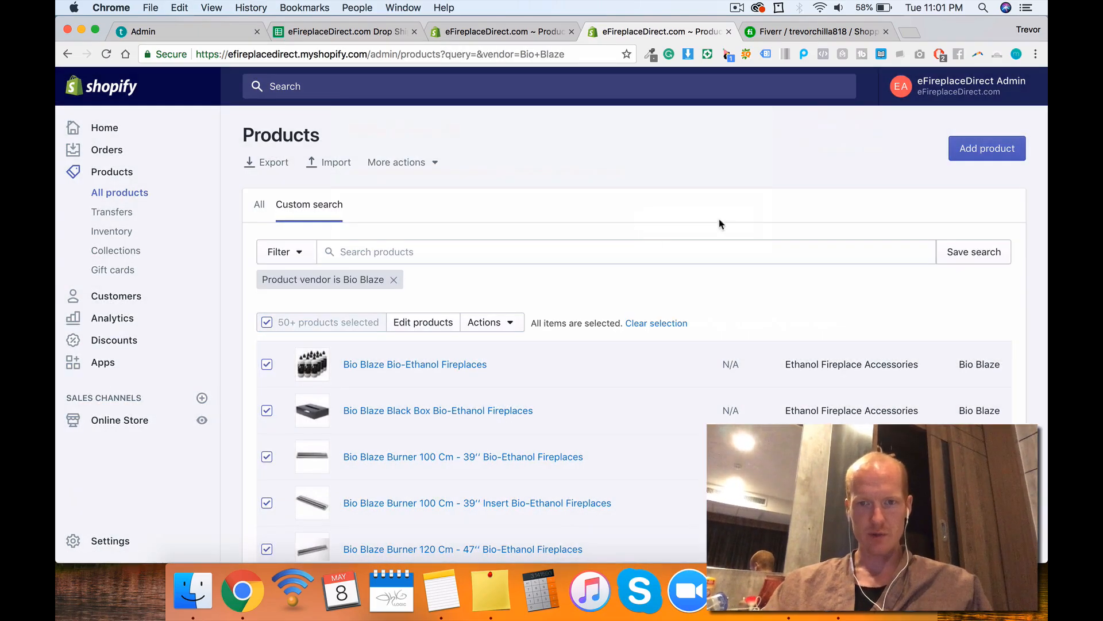
pyautogui.click(484, 320)
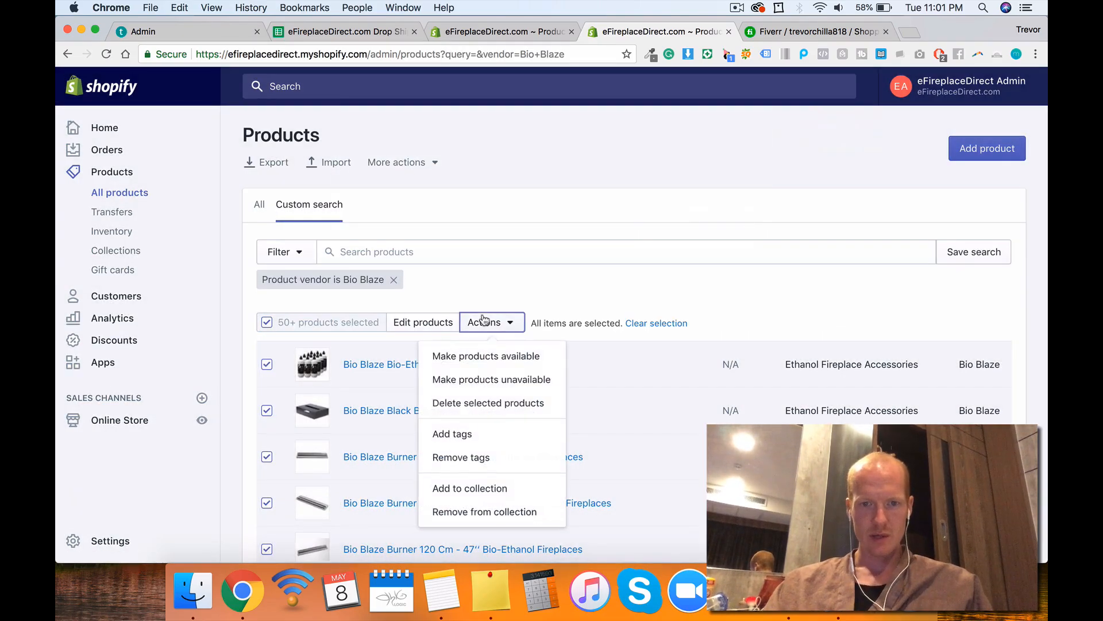
pyautogui.click(465, 457)
pyautogui.click(522, 221)
pyautogui.write('amazon')
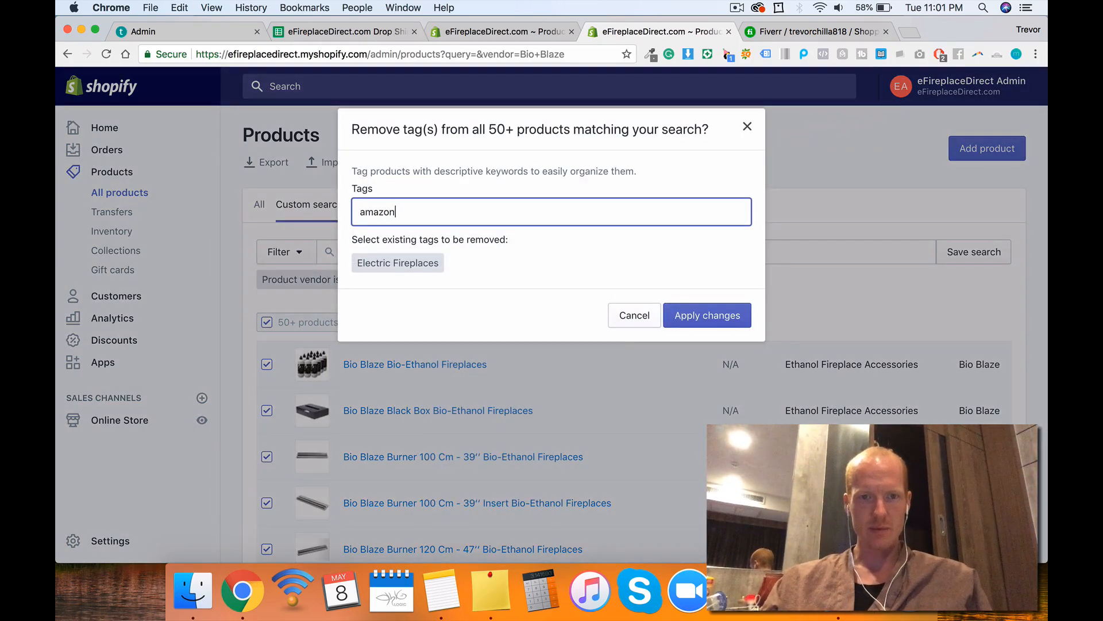
pyautogui.press('Return')
pyautogui.click(687, 341)
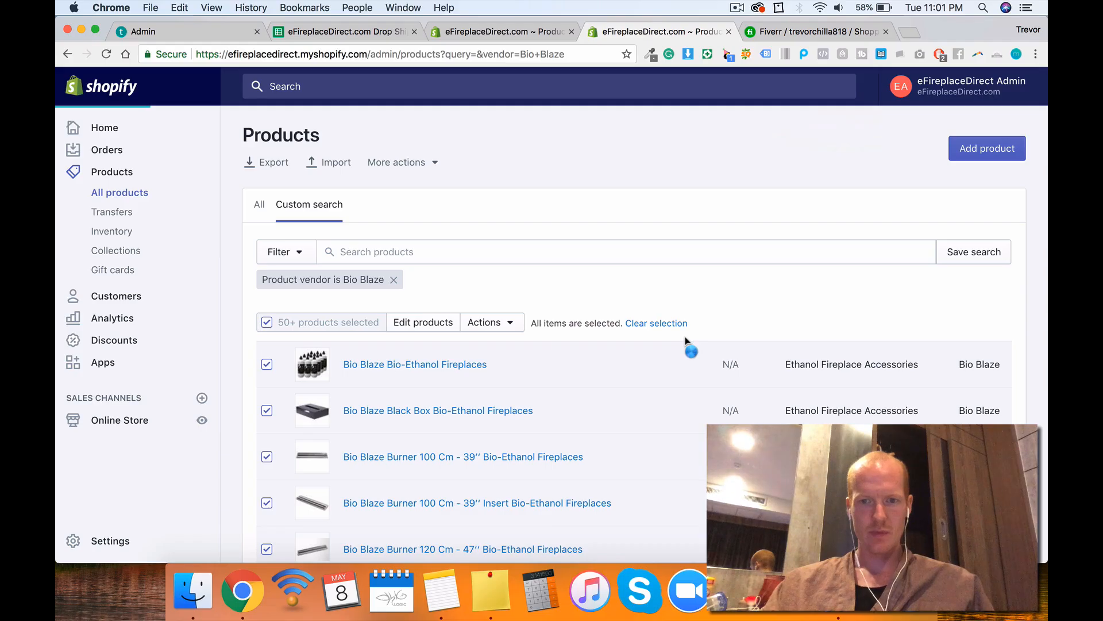
pyautogui.click(756, 7)
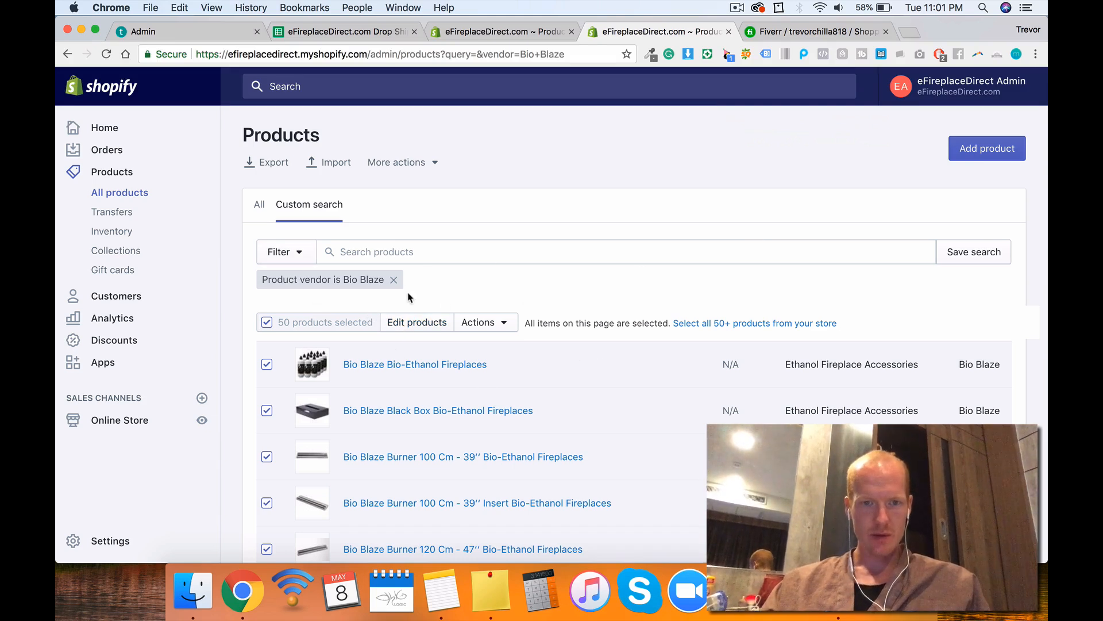
# Step: Remove the Bio Blaze vendor filter from the product list
pyautogui.click(394, 280)
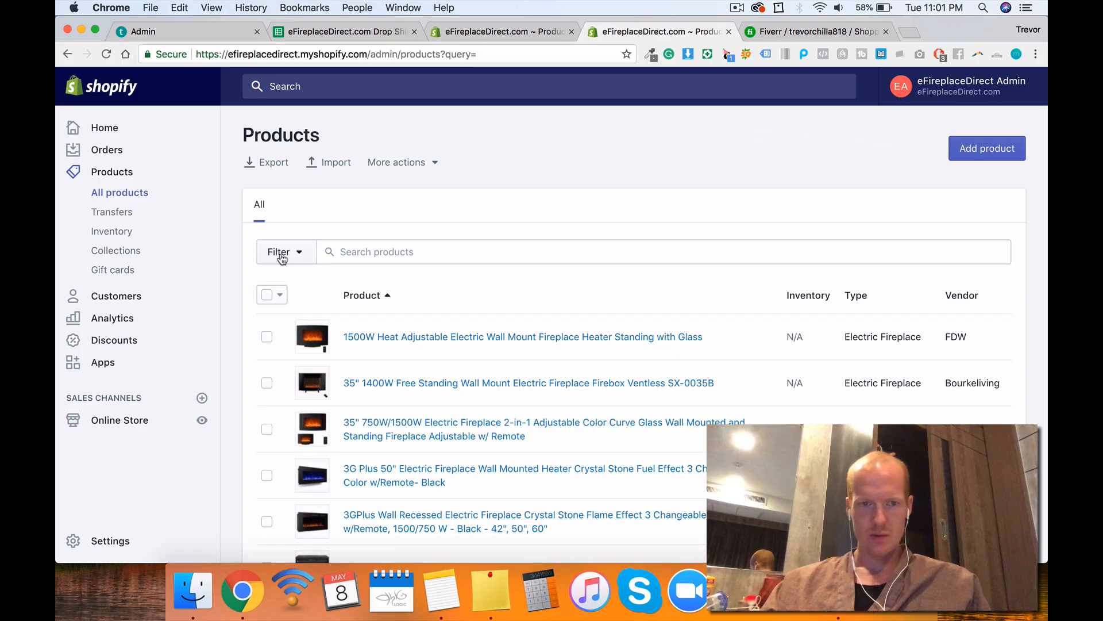
pyautogui.click(737, 7)
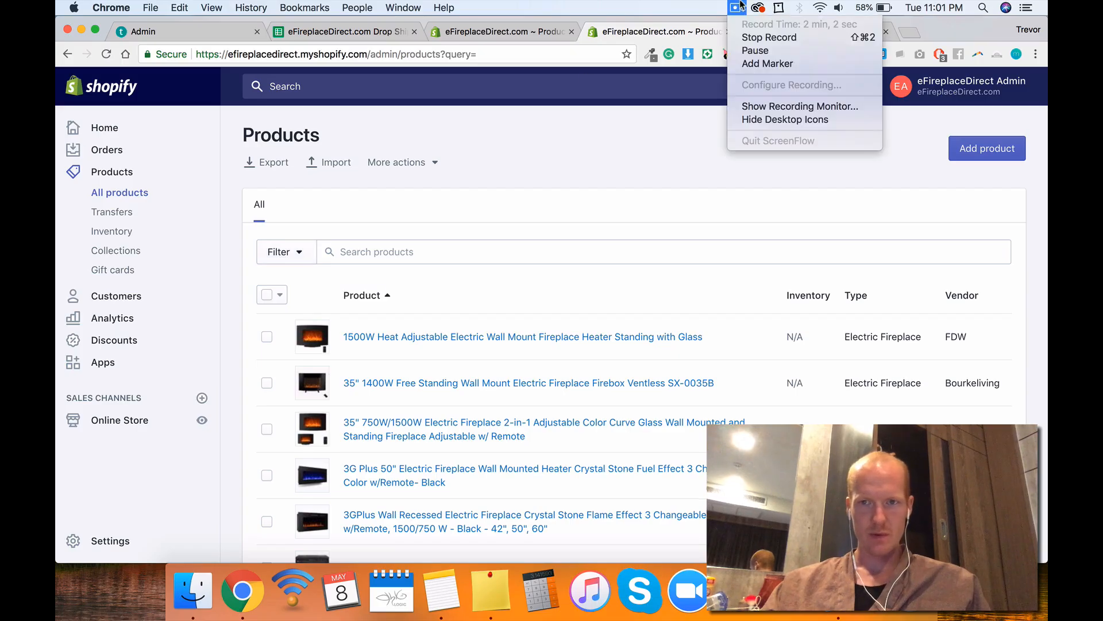
pyautogui.click(743, 52)
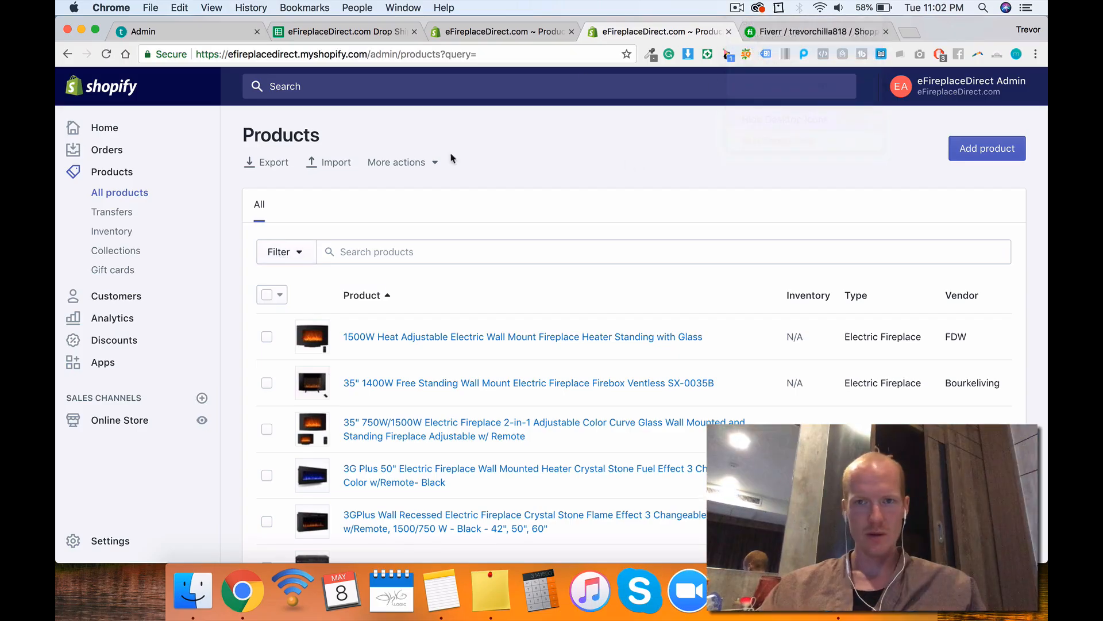
# Step: Filter the product list by the tag "amazon" and check it for Bio Blaze products
pyautogui.click(277, 251)
pyautogui.click(284, 322)
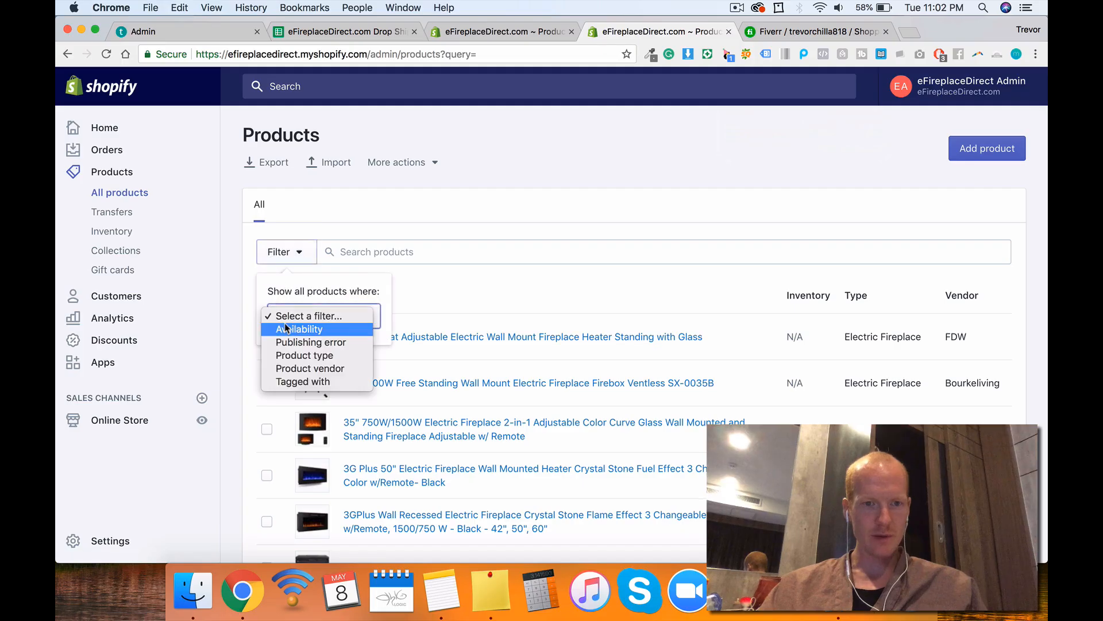
pyautogui.click(284, 382)
pyautogui.click(278, 345)
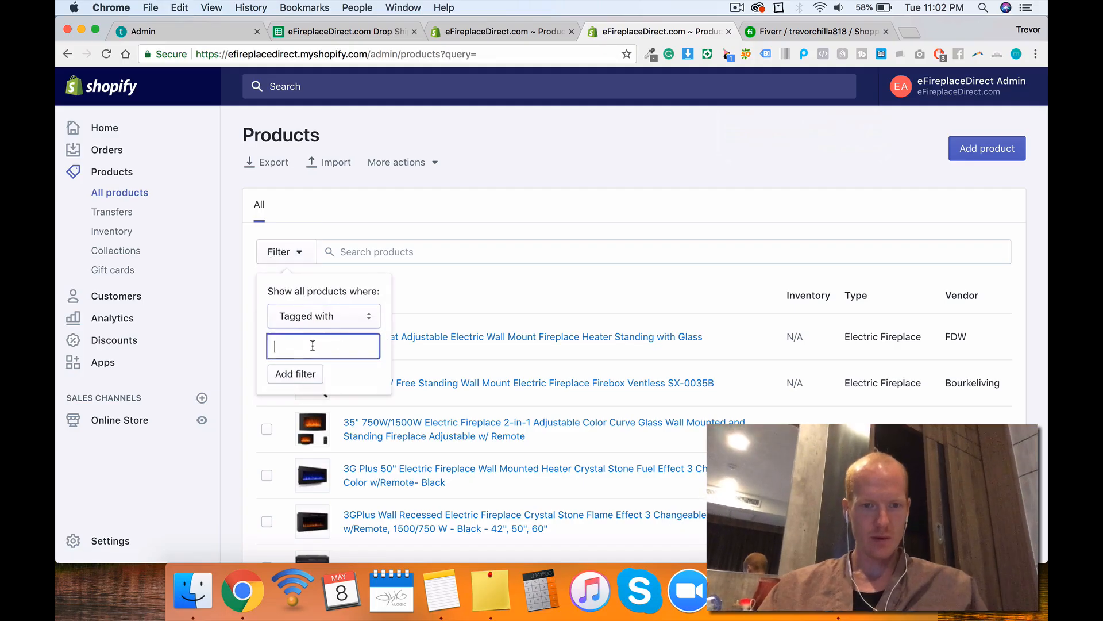
pyautogui.write('amazon')
pyautogui.click(284, 374)
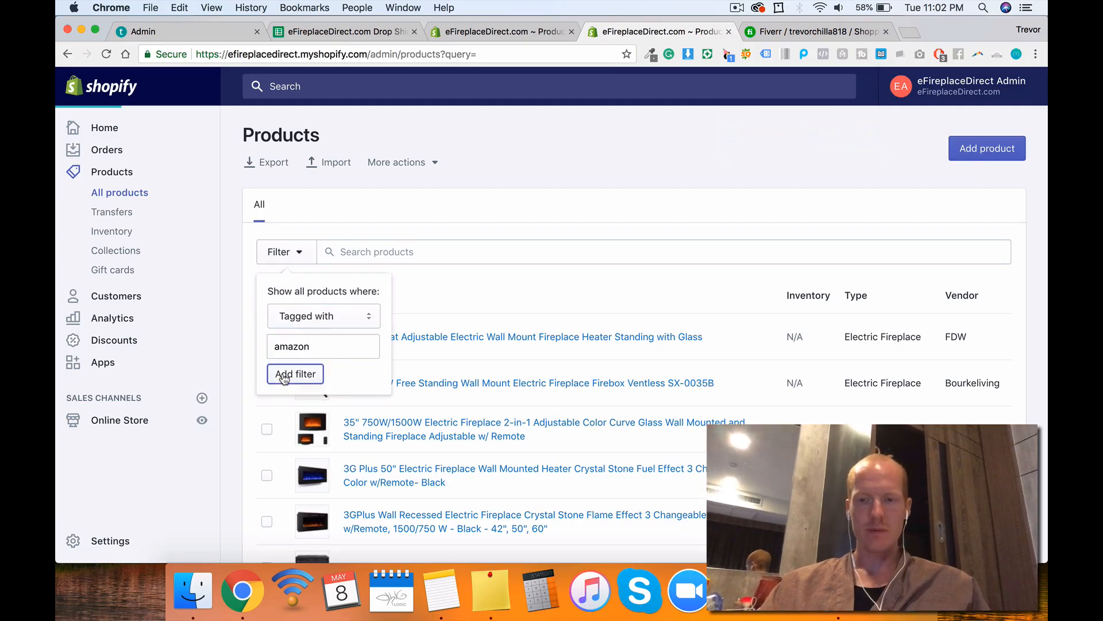
pyautogui.scroll(-10, 623, 280)
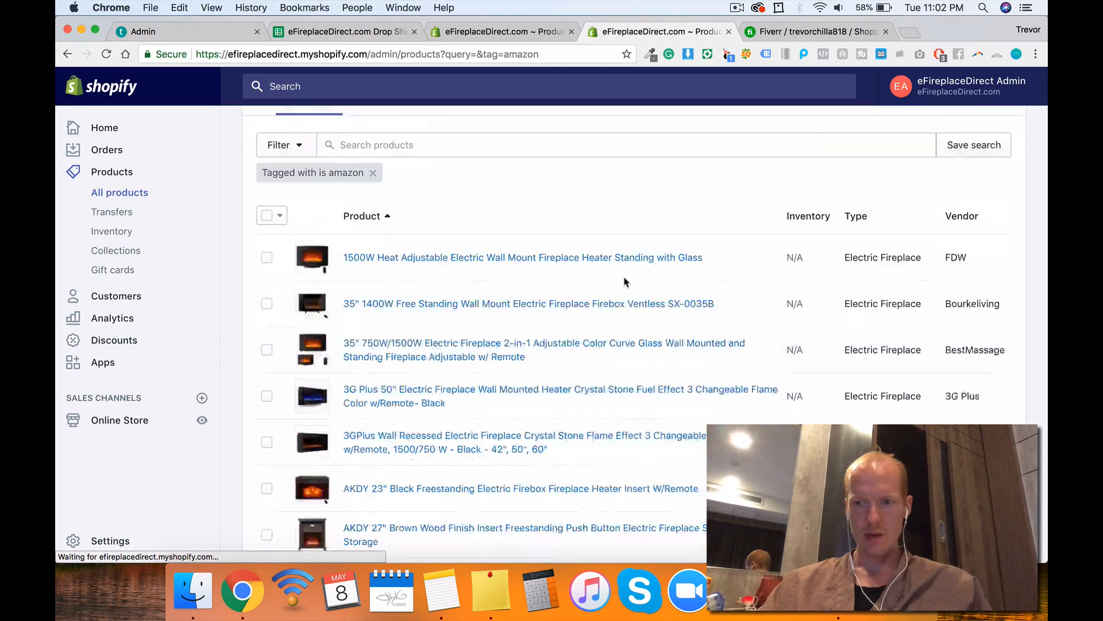
pyautogui.scroll(-10, 625, 282)
pyautogui.scroll(8, 626, 282)
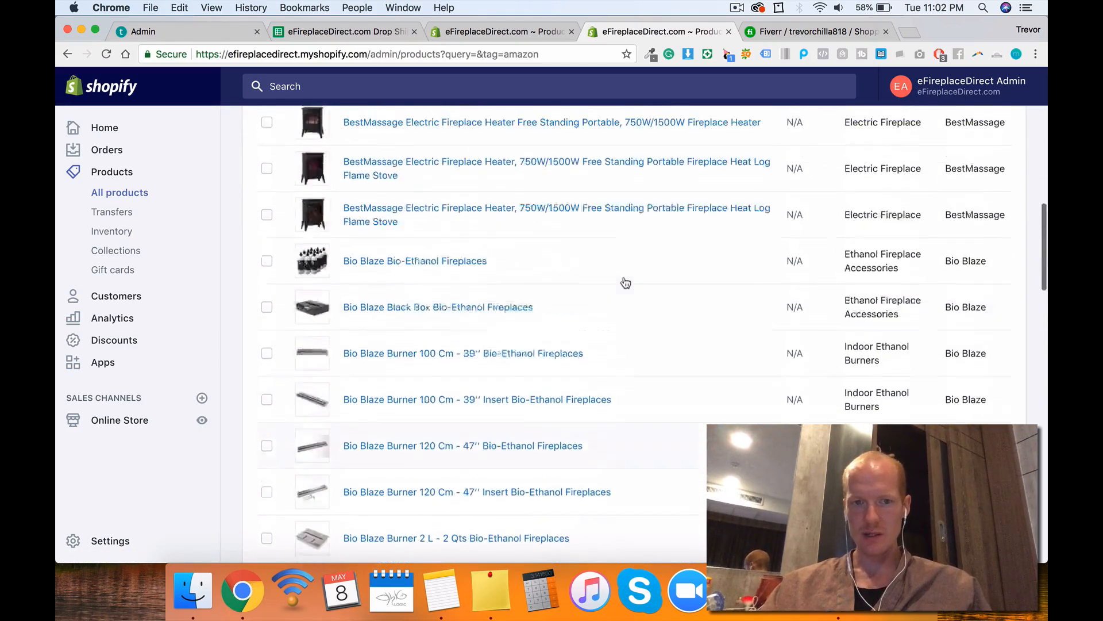
pyautogui.scroll(-3, 626, 282)
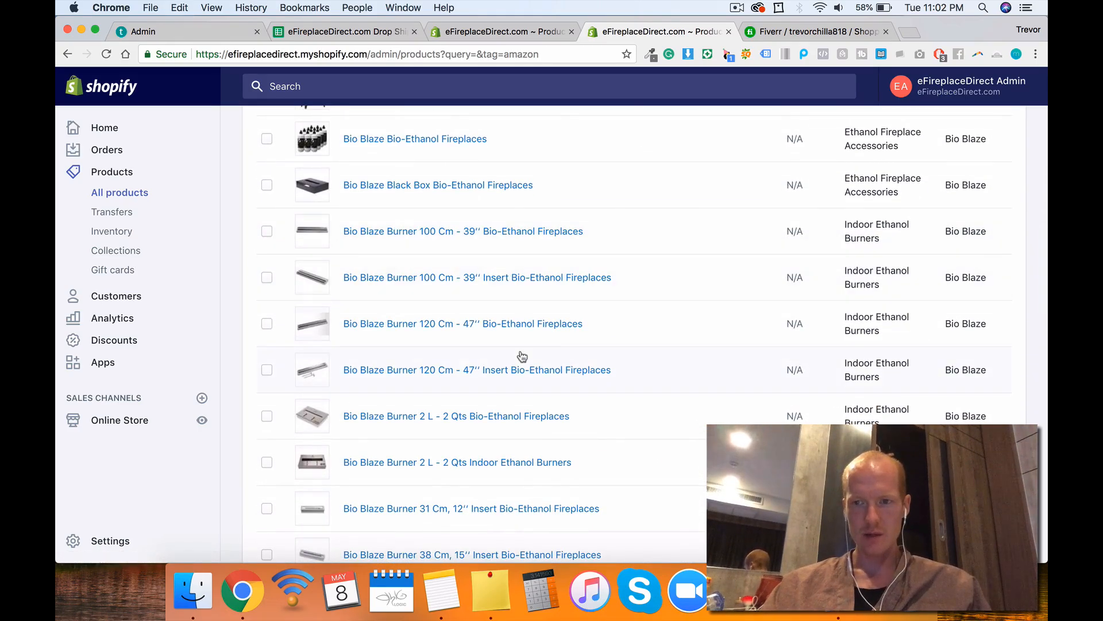
pyautogui.scroll(3, 522, 357)
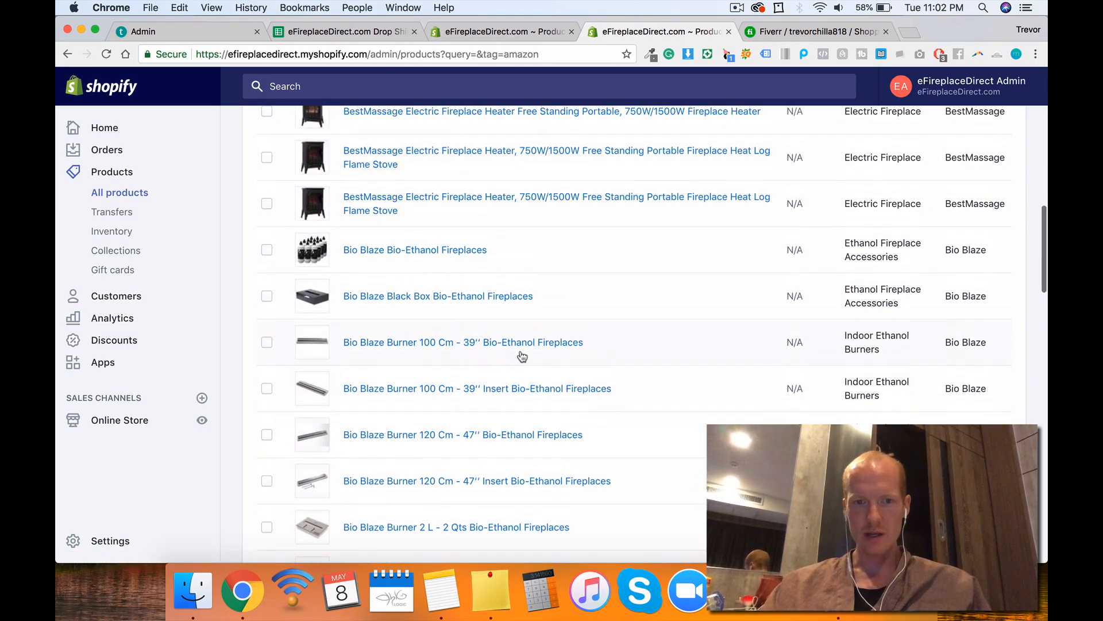
pyautogui.click(758, 6)
pyautogui.click(750, 52)
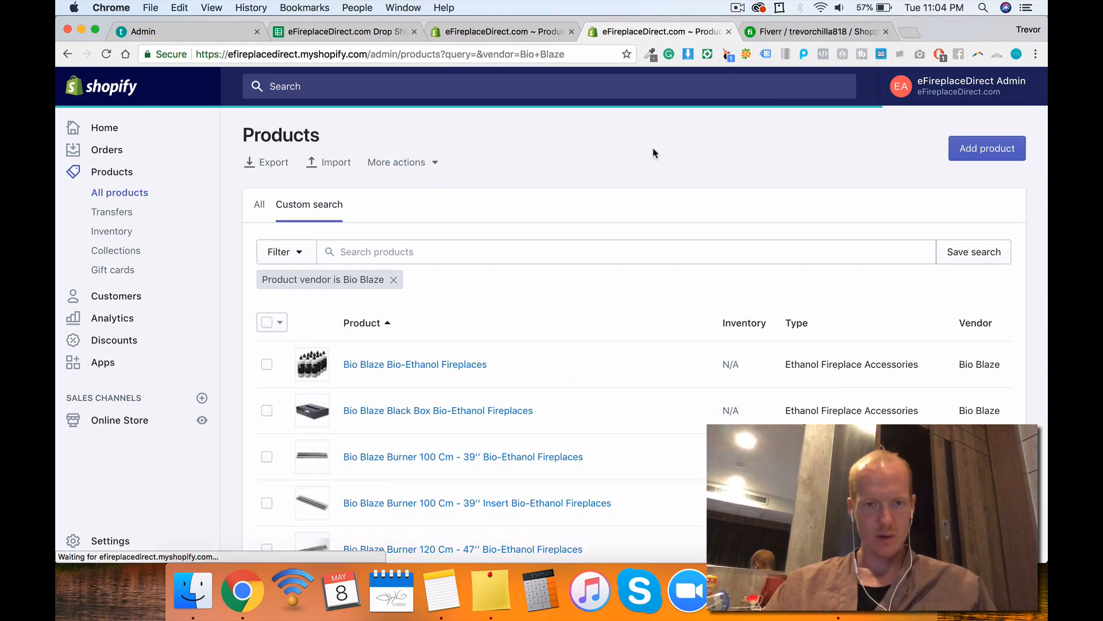
# Step: Select all products matching the Bio Blaze vendor filter, across all pages, and remove the tag "Amazon" from them
pyautogui.scroll(-3, 269, 320)
pyautogui.scroll(1, 281, 281)
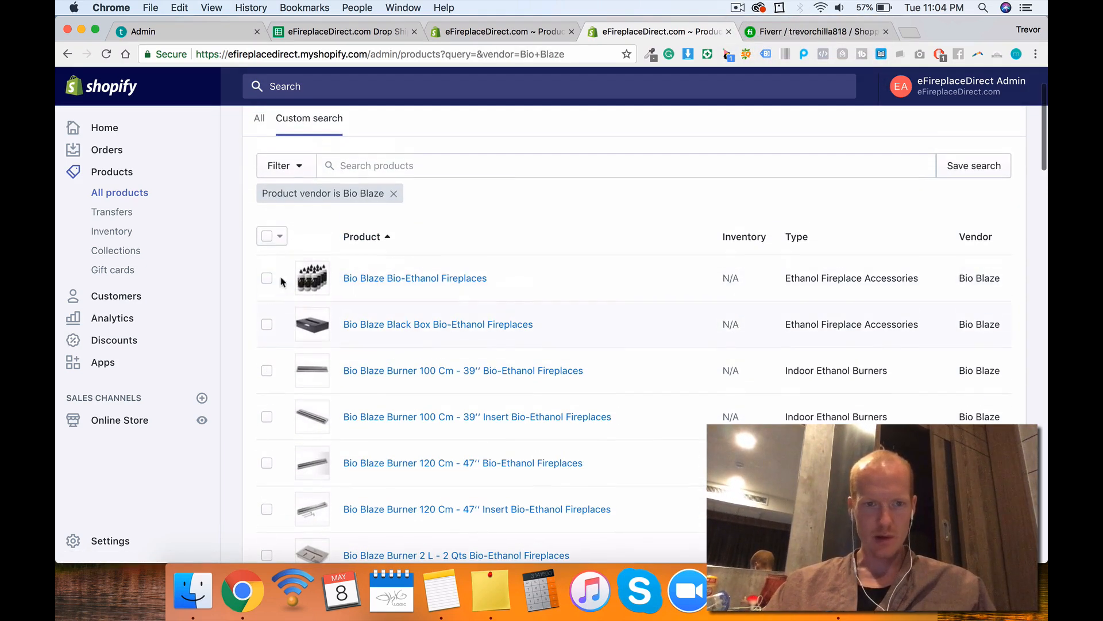
pyautogui.click(267, 236)
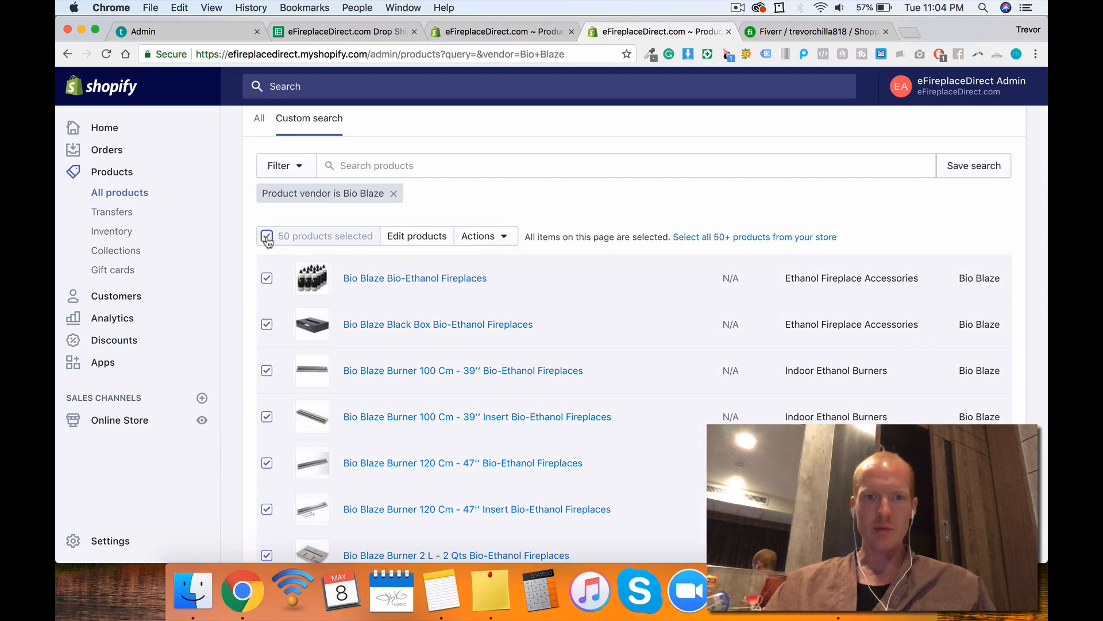
pyautogui.click(690, 241)
pyautogui.click(721, 218)
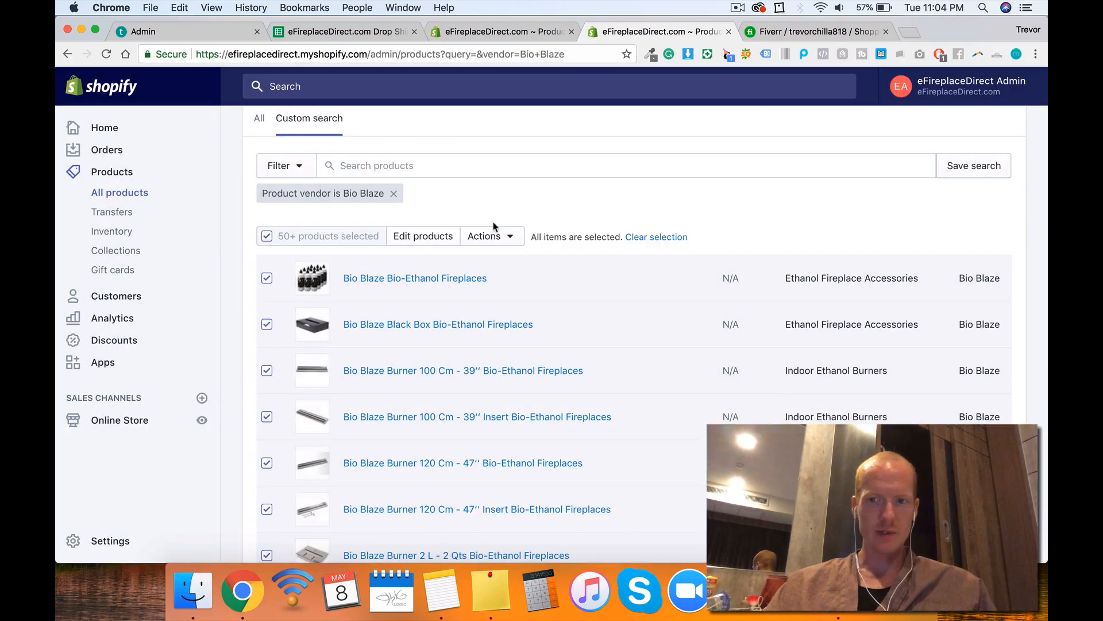
pyautogui.click(481, 234)
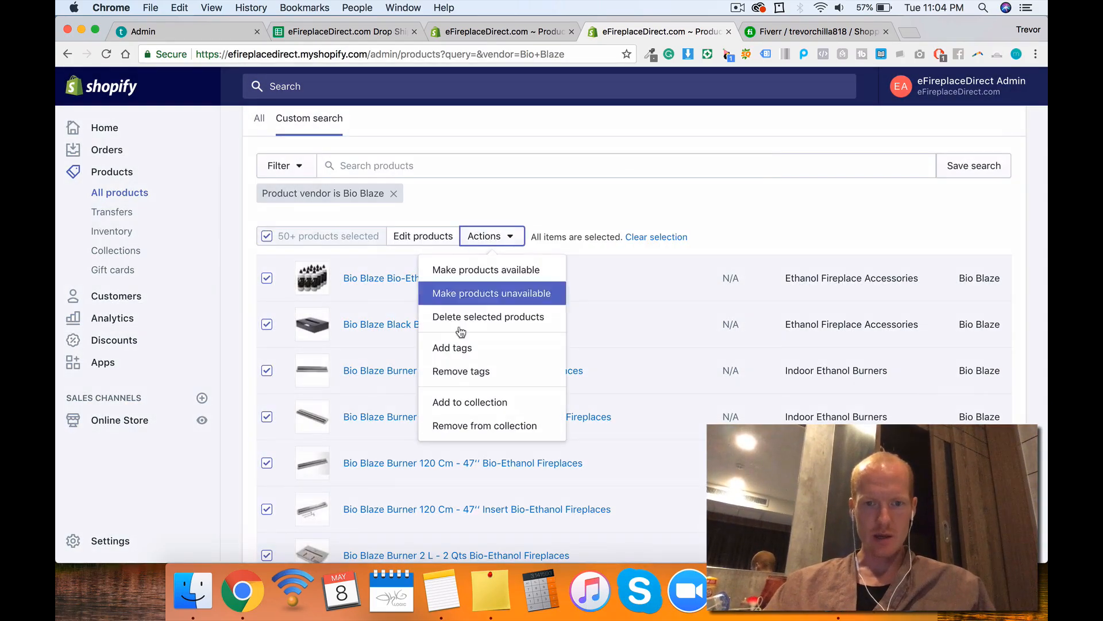
pyautogui.click(459, 373)
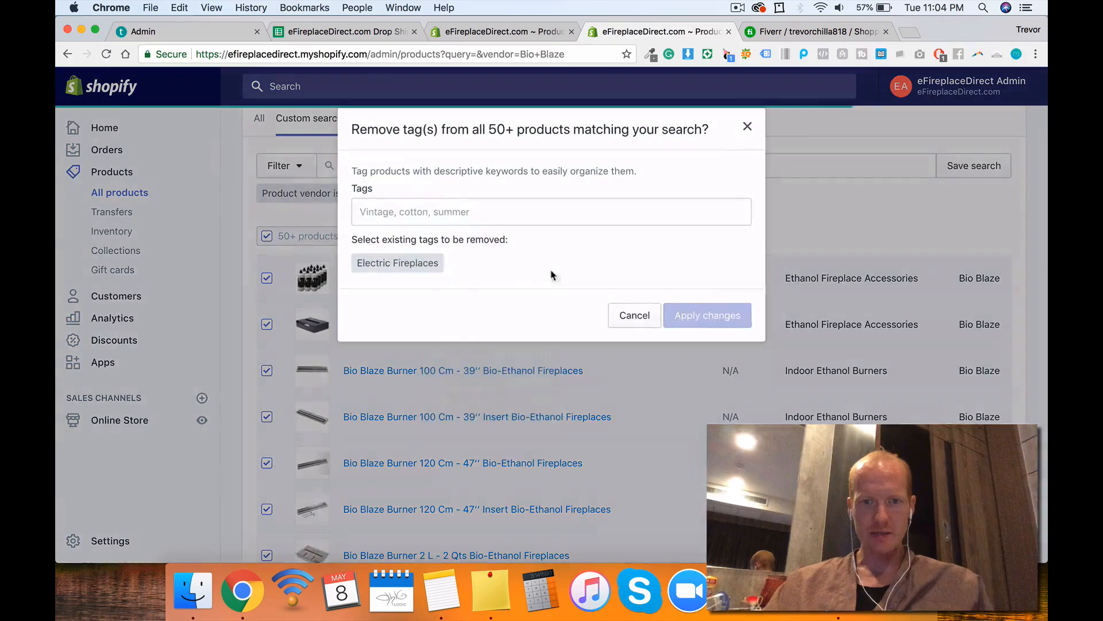
pyautogui.click(480, 209)
pyautogui.write('Amazon')
pyautogui.press('Return')
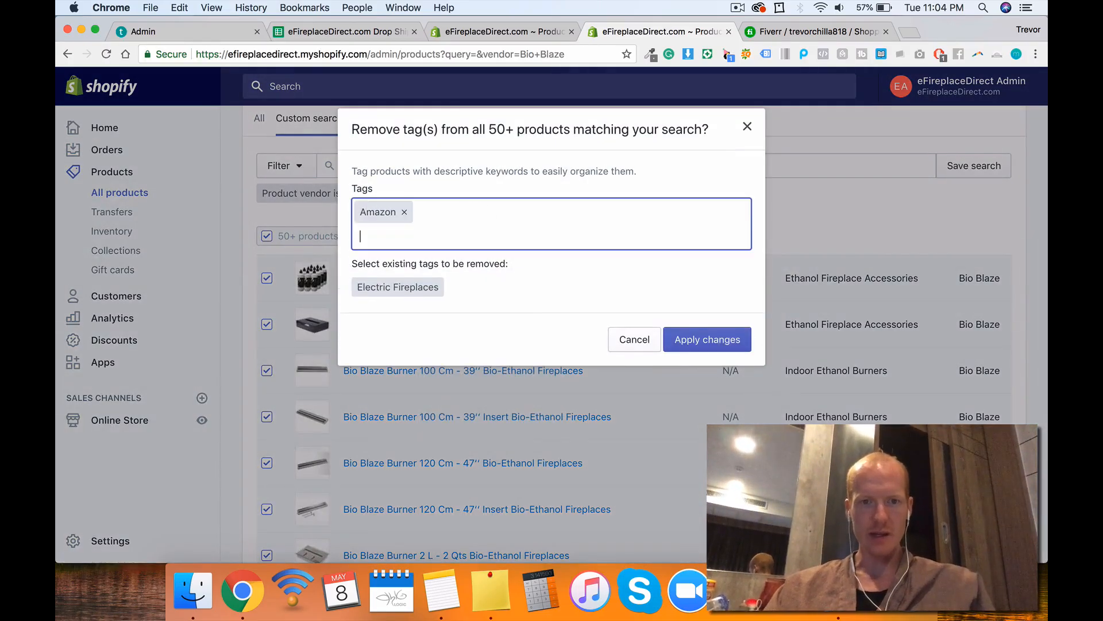
pyautogui.click(726, 344)
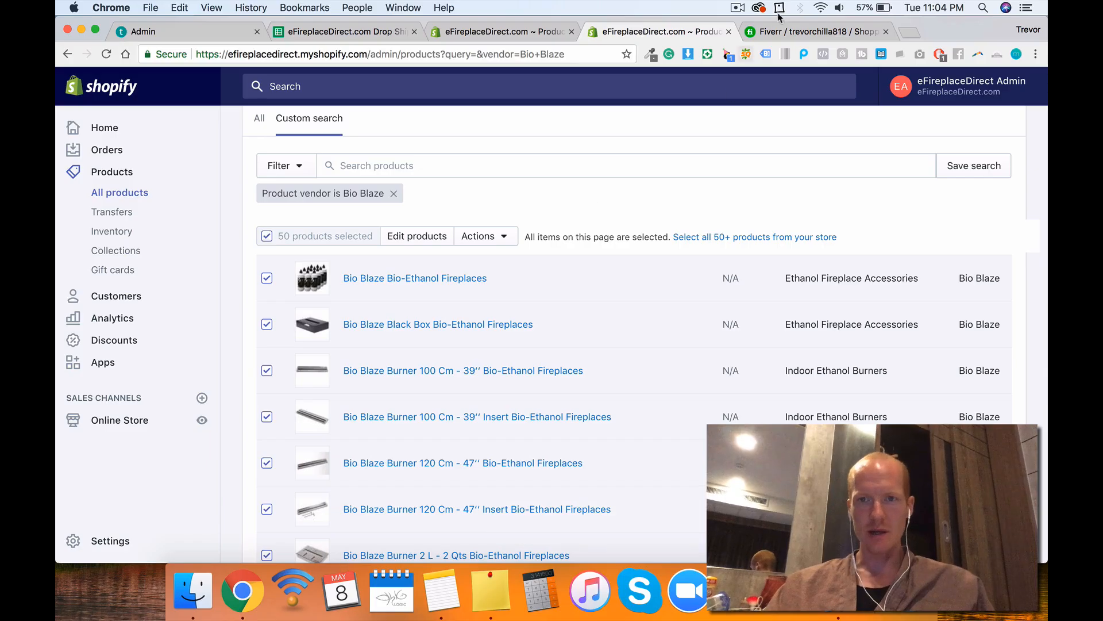
pyautogui.click(741, 7)
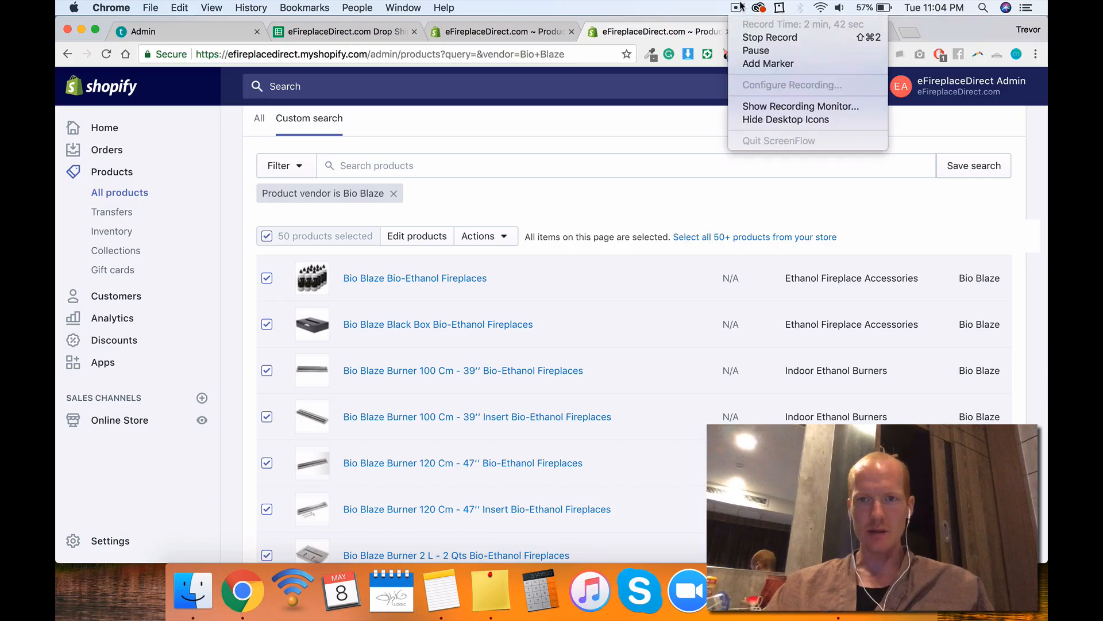
pyautogui.click(748, 51)
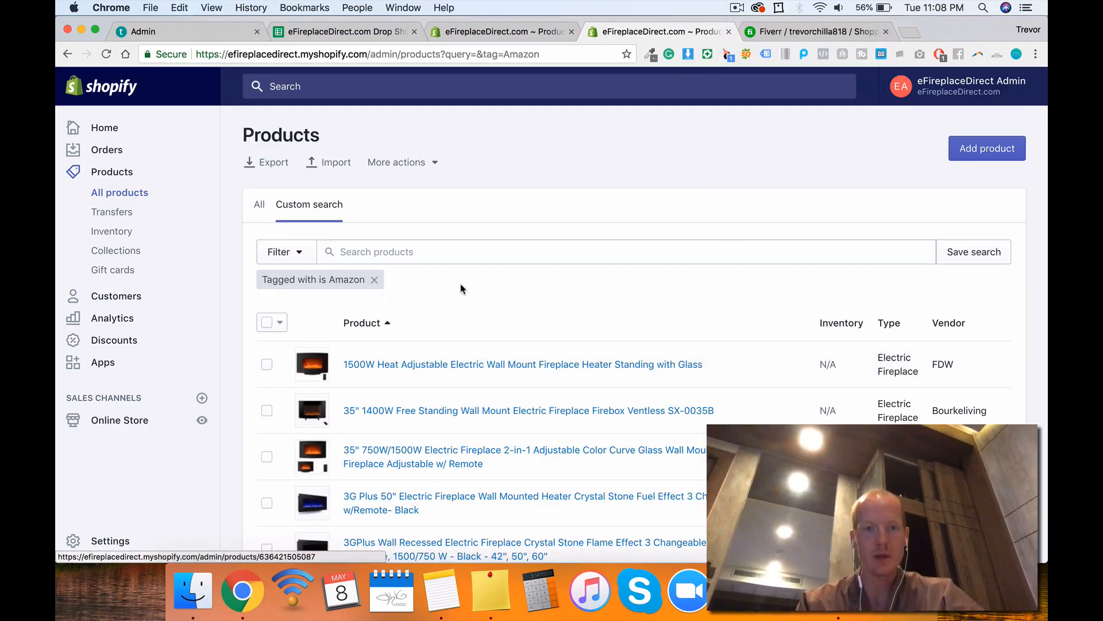
# Step: Examine the vendors in the list of products tagged Amazon for Bio Blaze entries
pyautogui.scroll(-4, 382, 274)
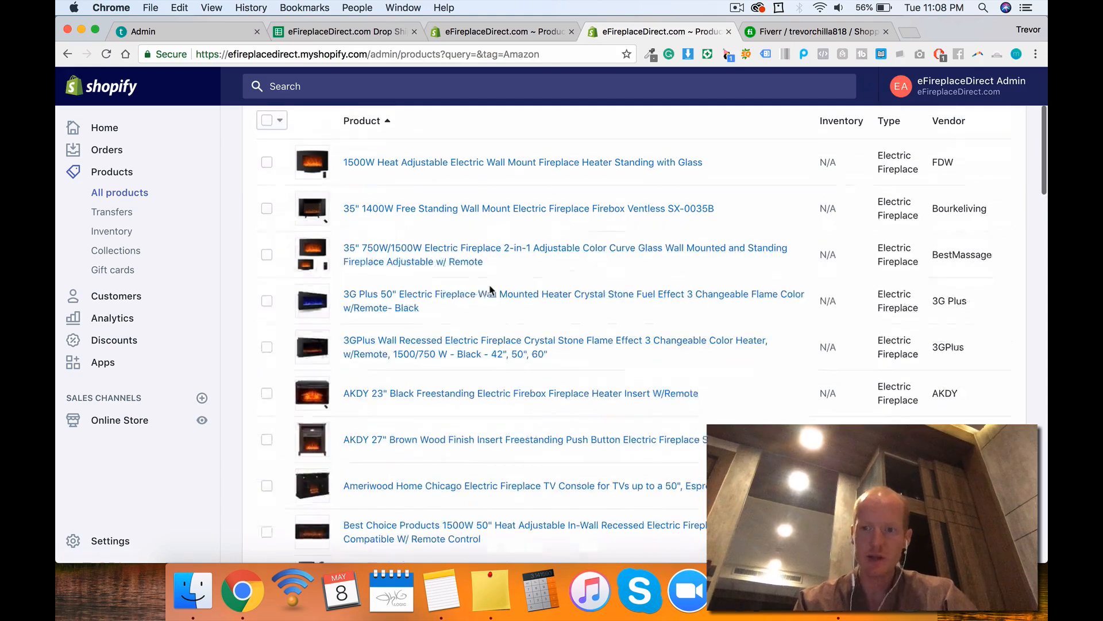
pyautogui.scroll(-10, 959, 331)
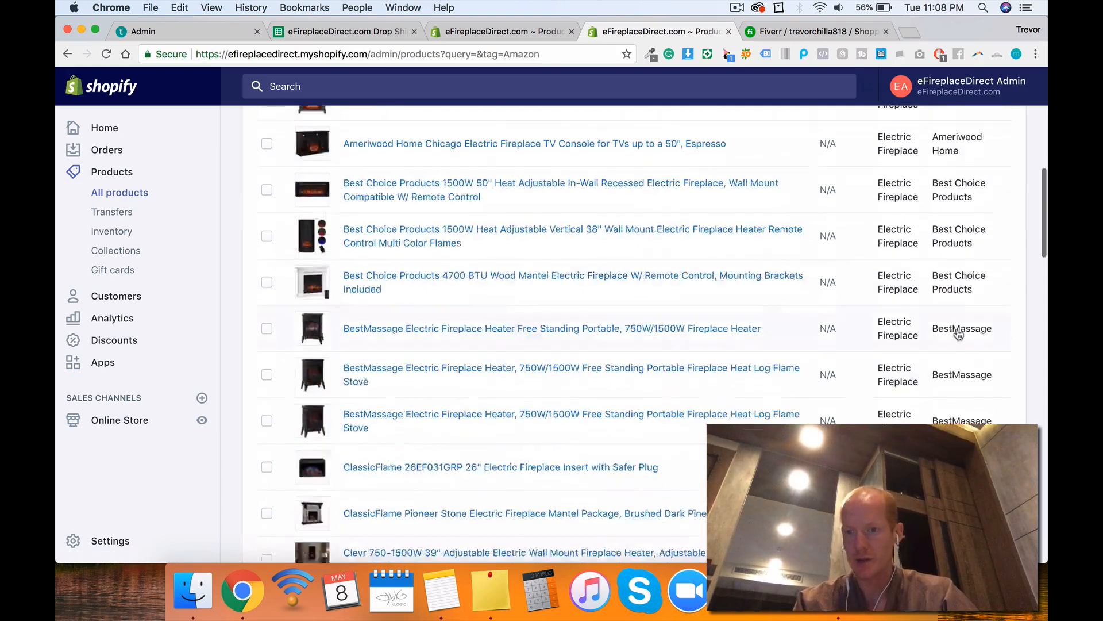
pyautogui.scroll(5, 965, 345)
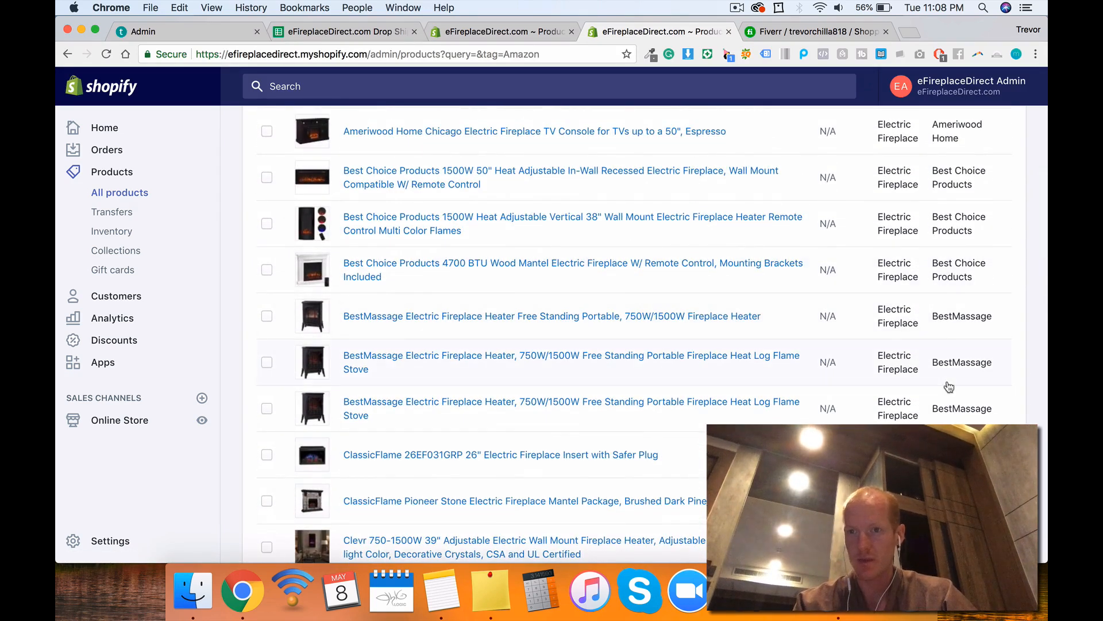
pyautogui.scroll(6, 948, 385)
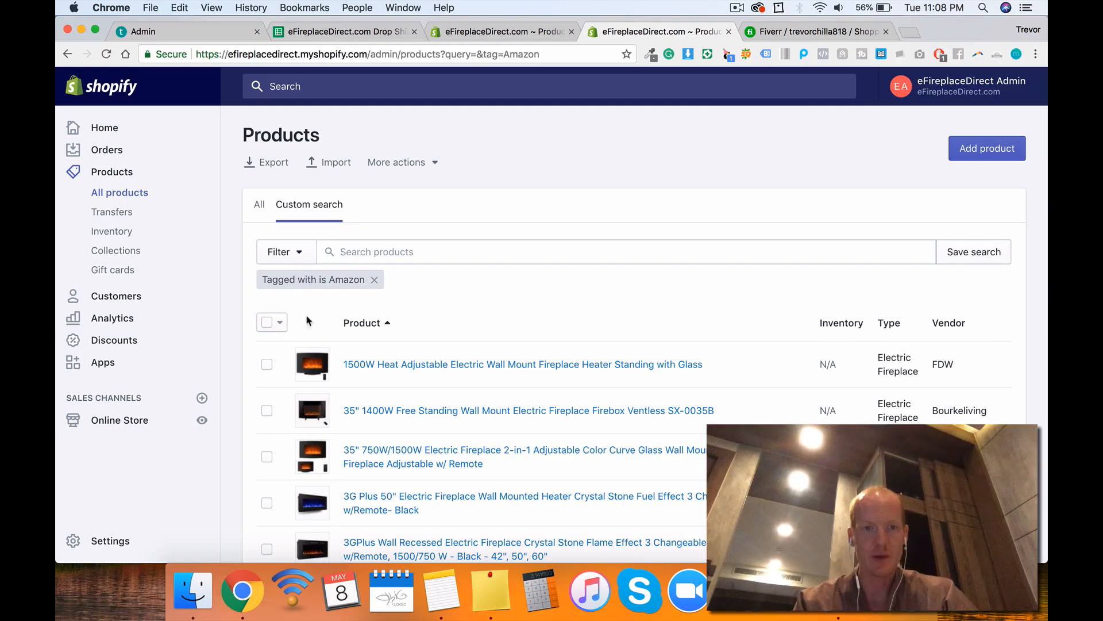
pyautogui.click(266, 322)
pyautogui.click(708, 323)
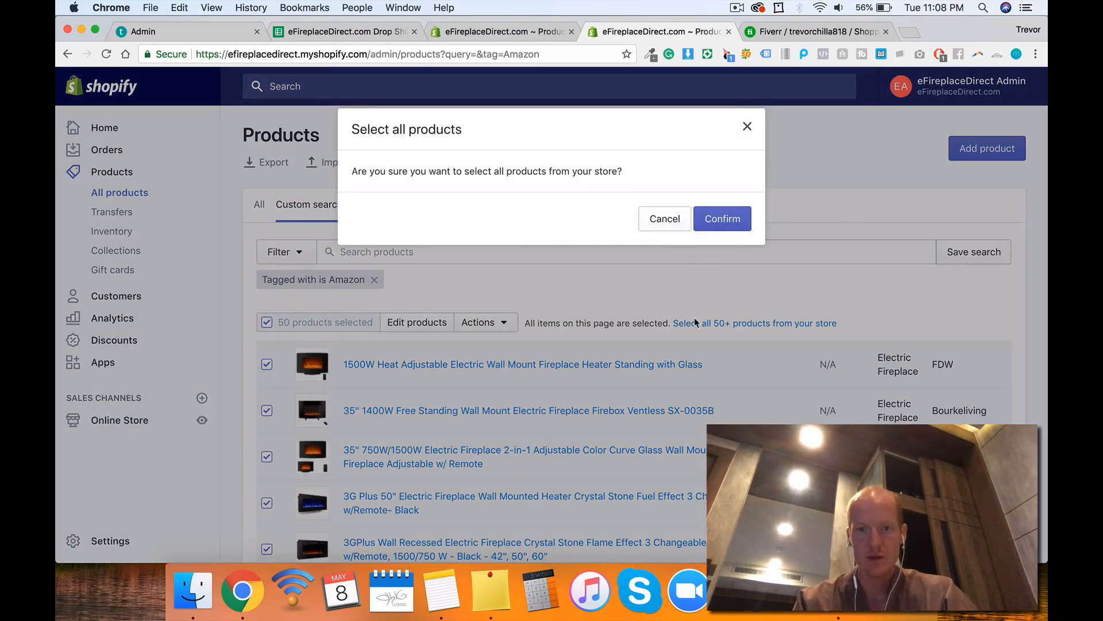
pyautogui.click(715, 230)
pyautogui.scroll(-20, 706, 296)
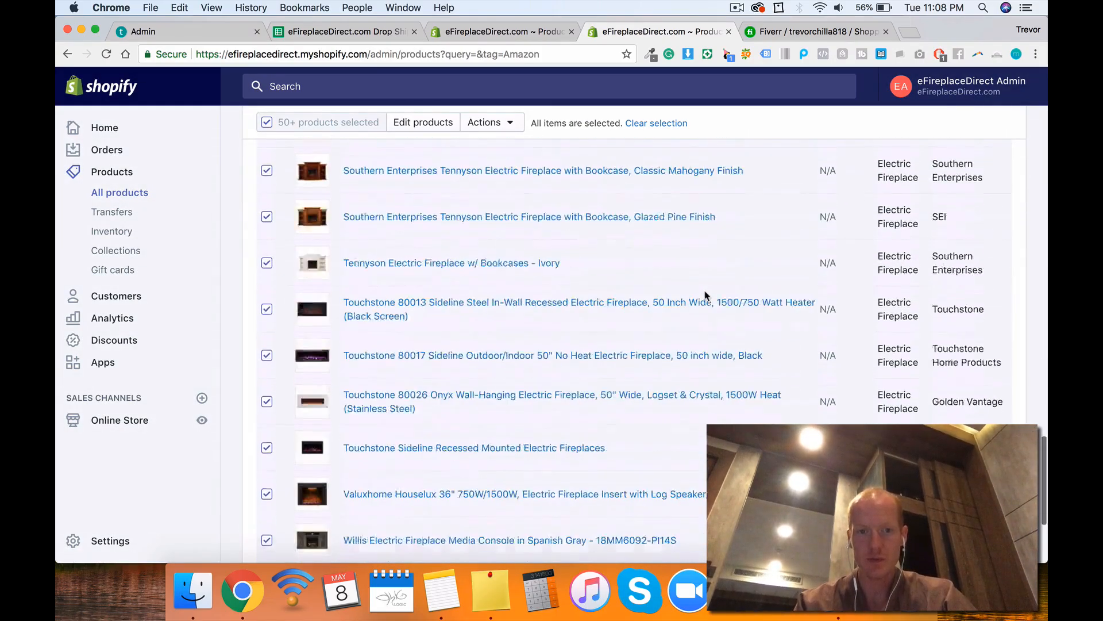
pyautogui.scroll(20, 707, 296)
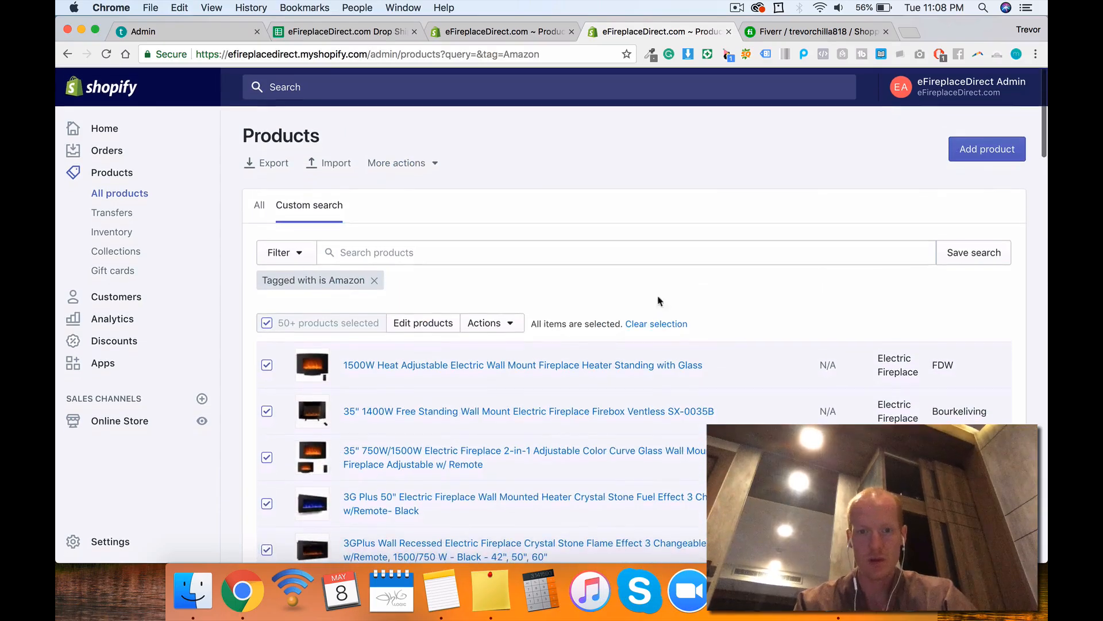
pyautogui.click(660, 323)
pyautogui.click(266, 323)
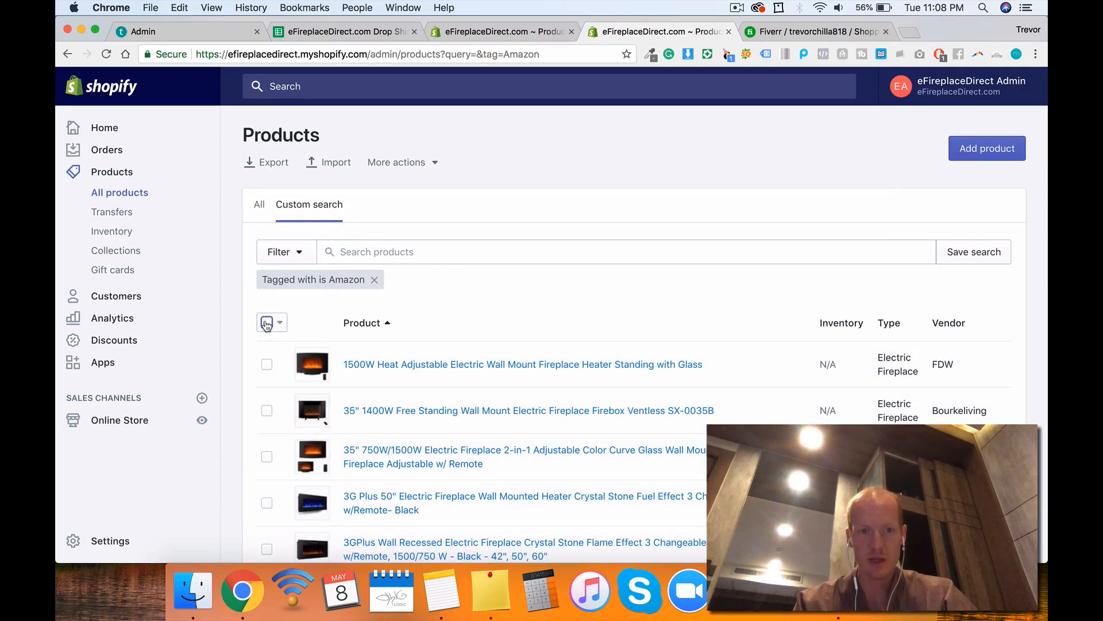
# Step: Select all Amazon-tagged products on the current page, delete them from the store, and check the product list
pyautogui.click(266, 323)
pyautogui.scroll(-15, 422, 339)
pyautogui.scroll(15, 422, 339)
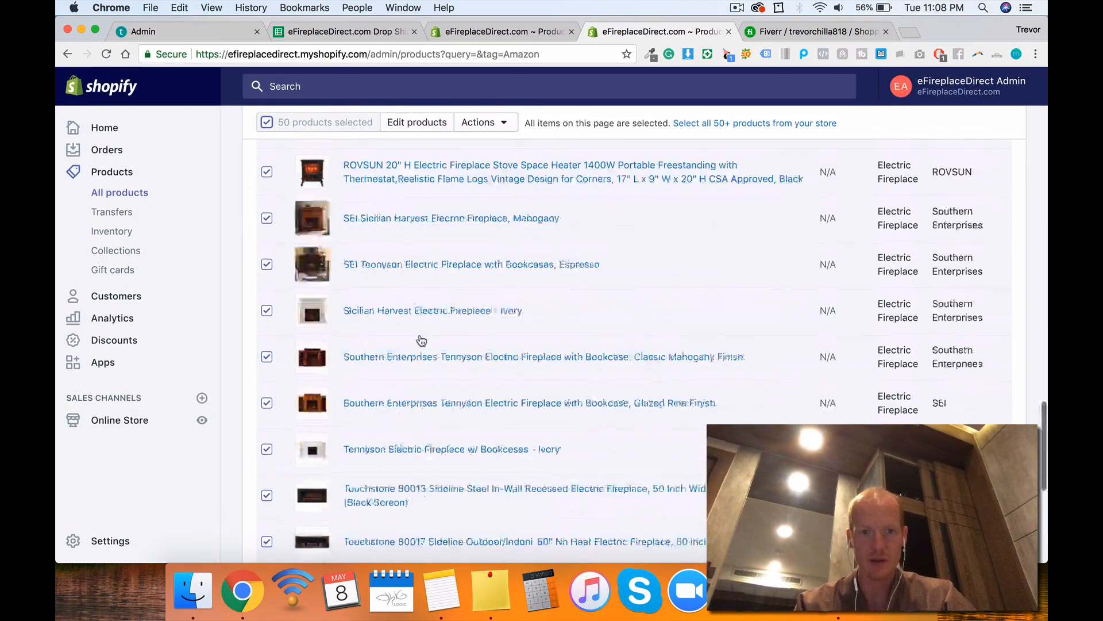
pyautogui.scroll(-1, 423, 339)
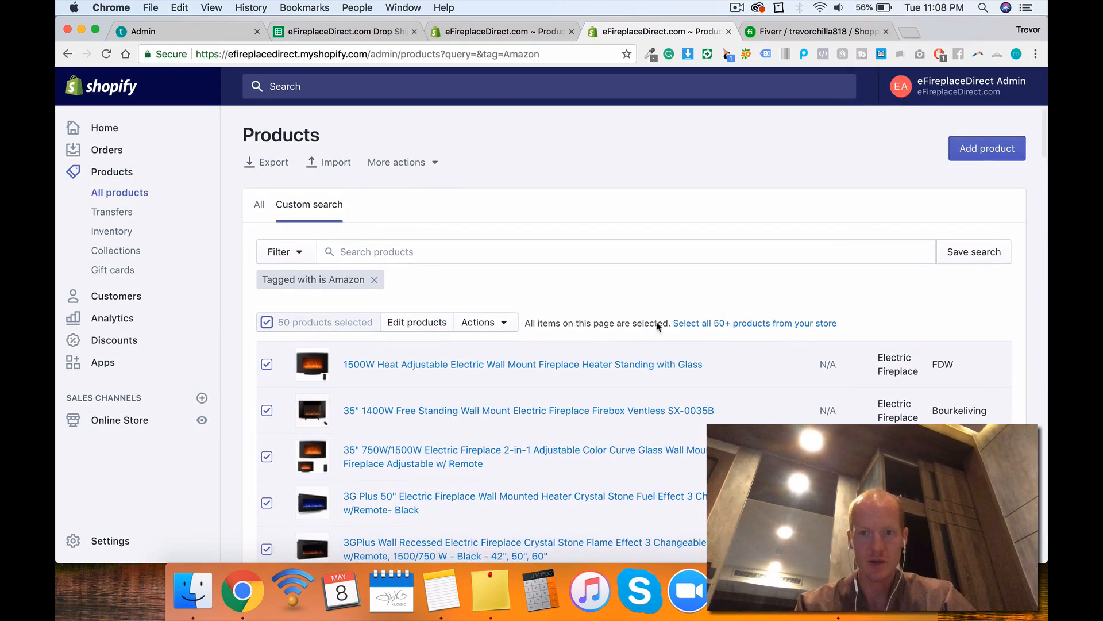
pyautogui.click(468, 325)
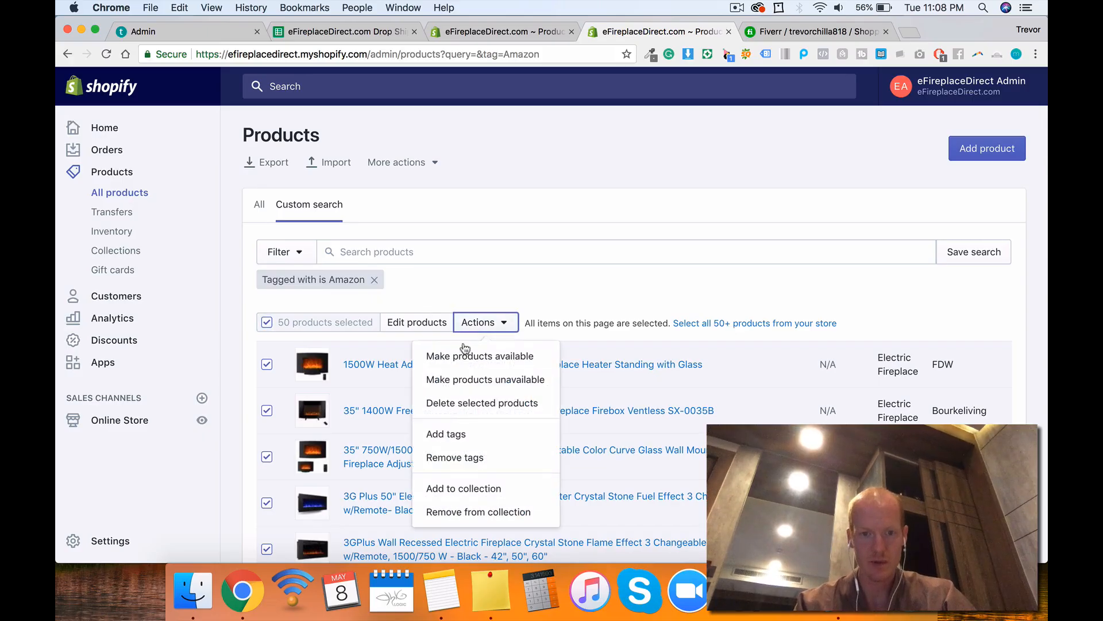
pyautogui.click(451, 404)
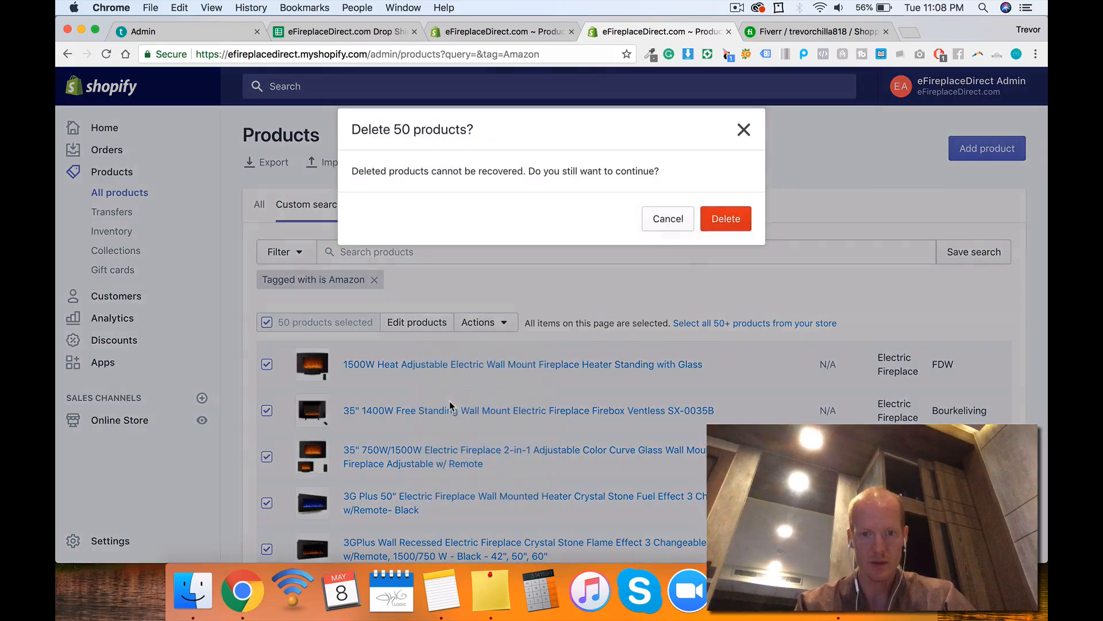
pyautogui.click(718, 221)
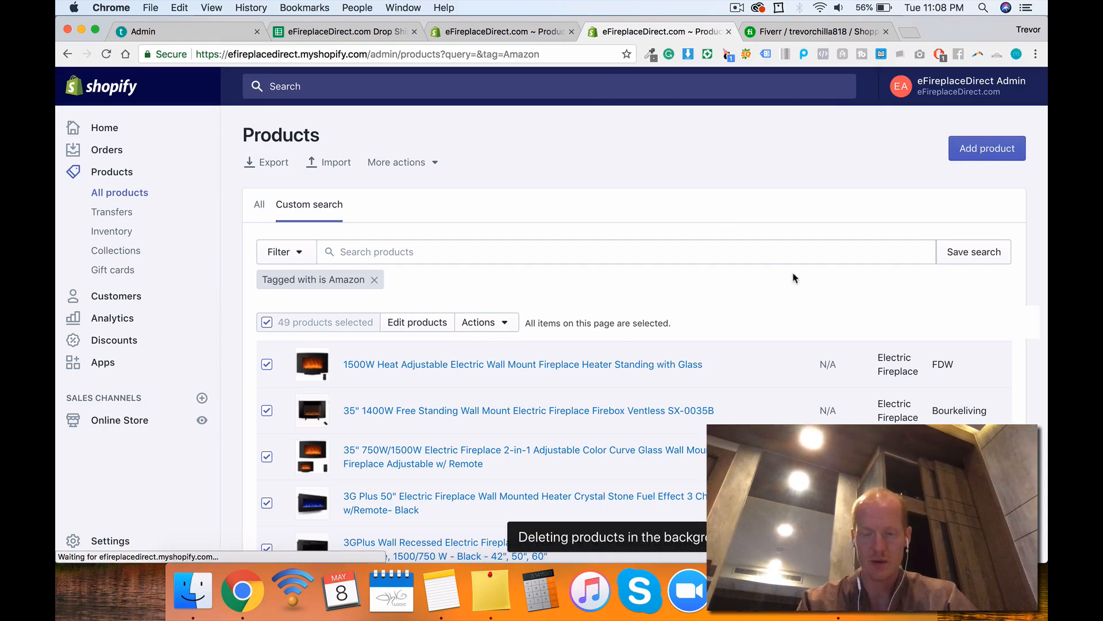
pyautogui.scroll(-10, 792, 276)
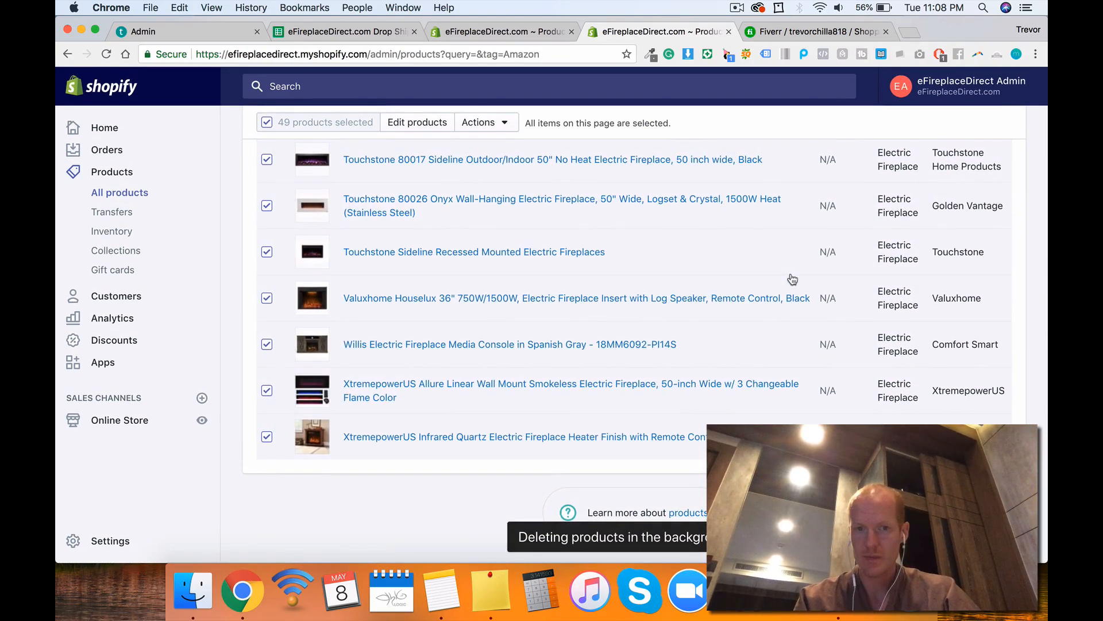
pyautogui.scroll(10, 792, 280)
pyautogui.scroll(10, 793, 279)
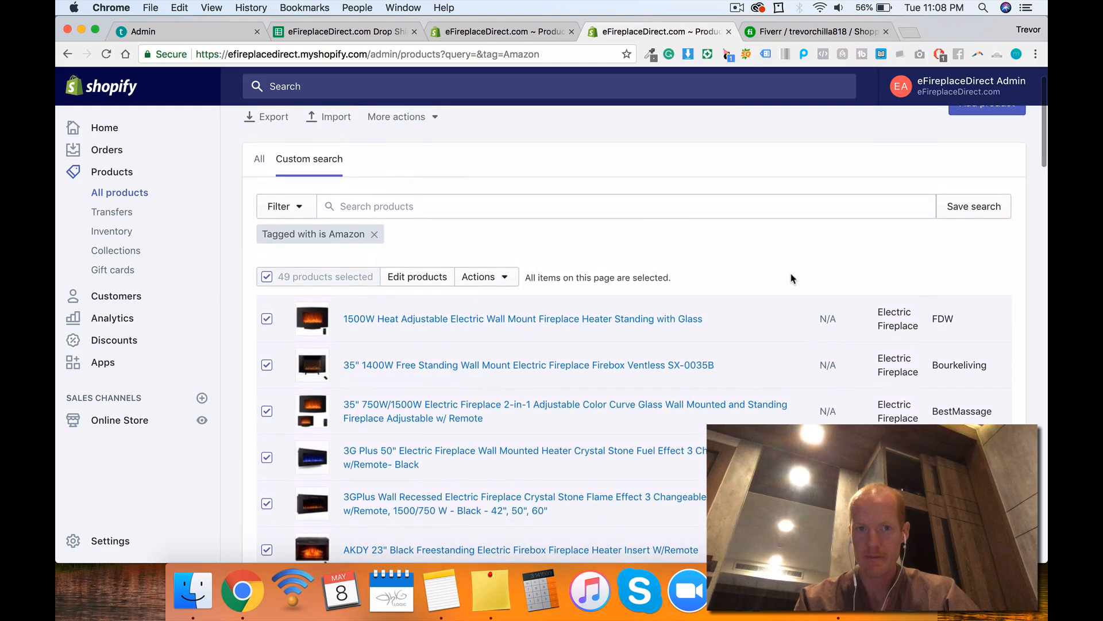
# Step: Show all products without the Amazon tag filter, reload the list, and check the vendors across its first two pages
pyautogui.scroll(2, 791, 279)
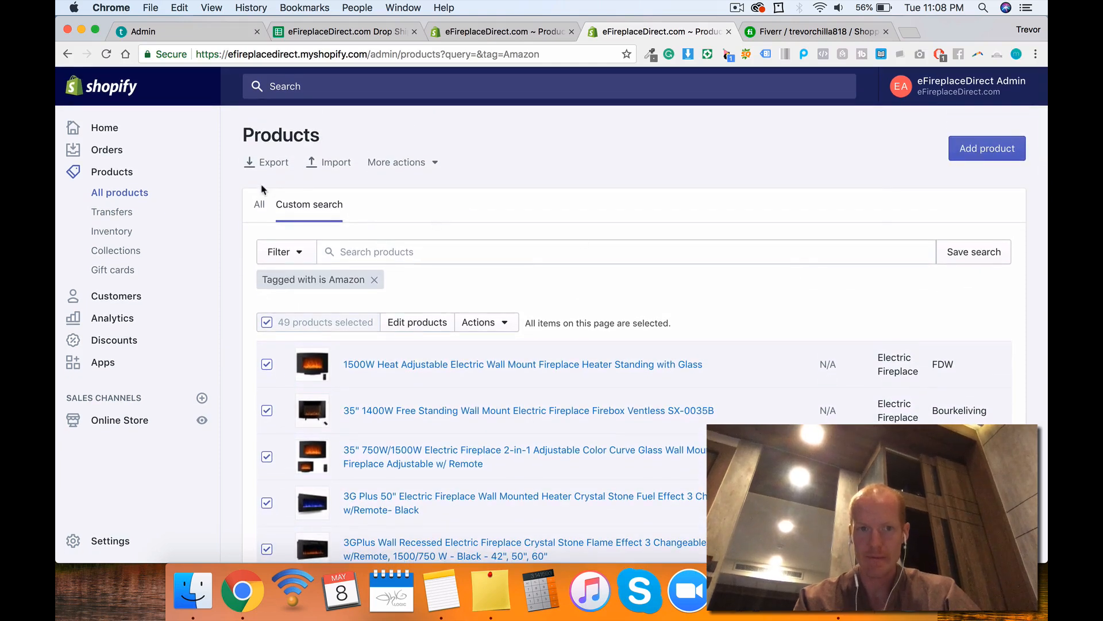
pyautogui.click(258, 208)
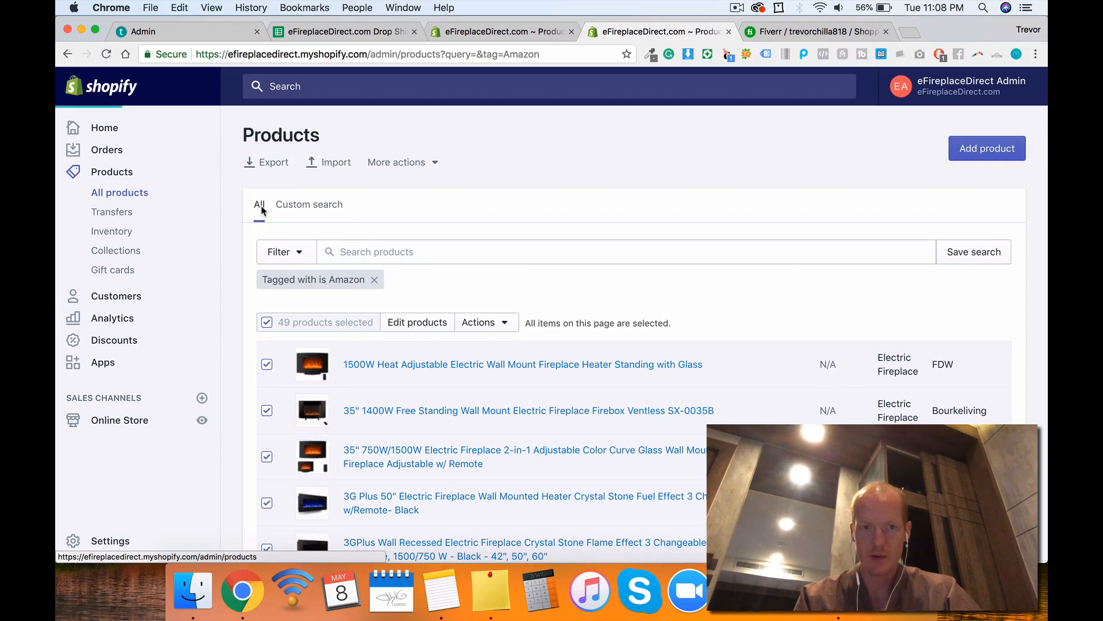
pyautogui.scroll(-15, 520, 343)
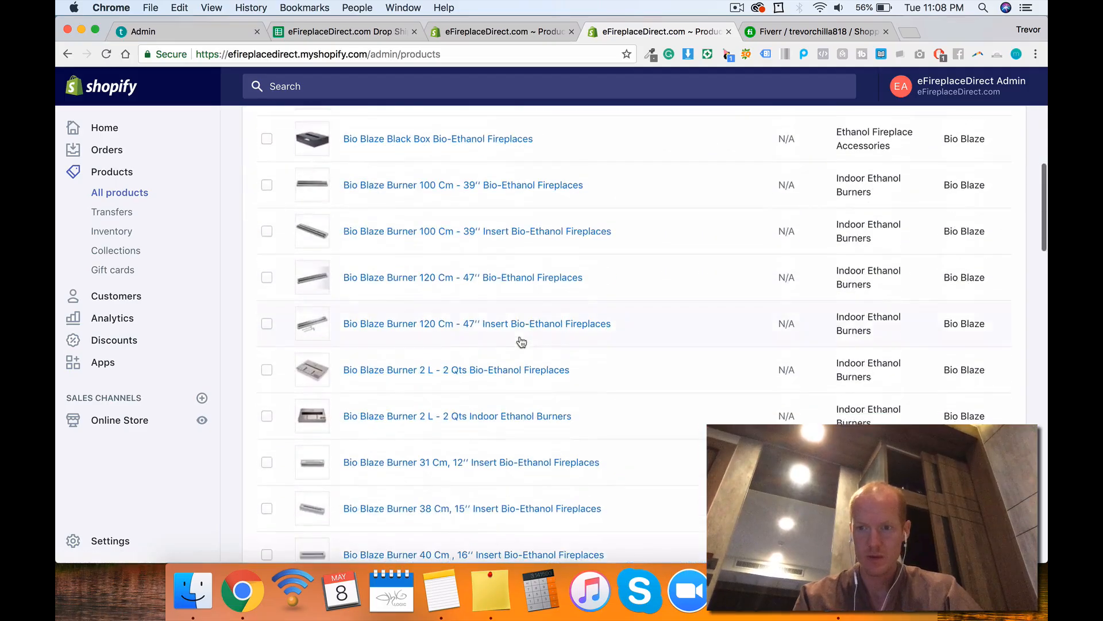
pyautogui.scroll(-5, 521, 342)
pyautogui.scroll(20, 521, 343)
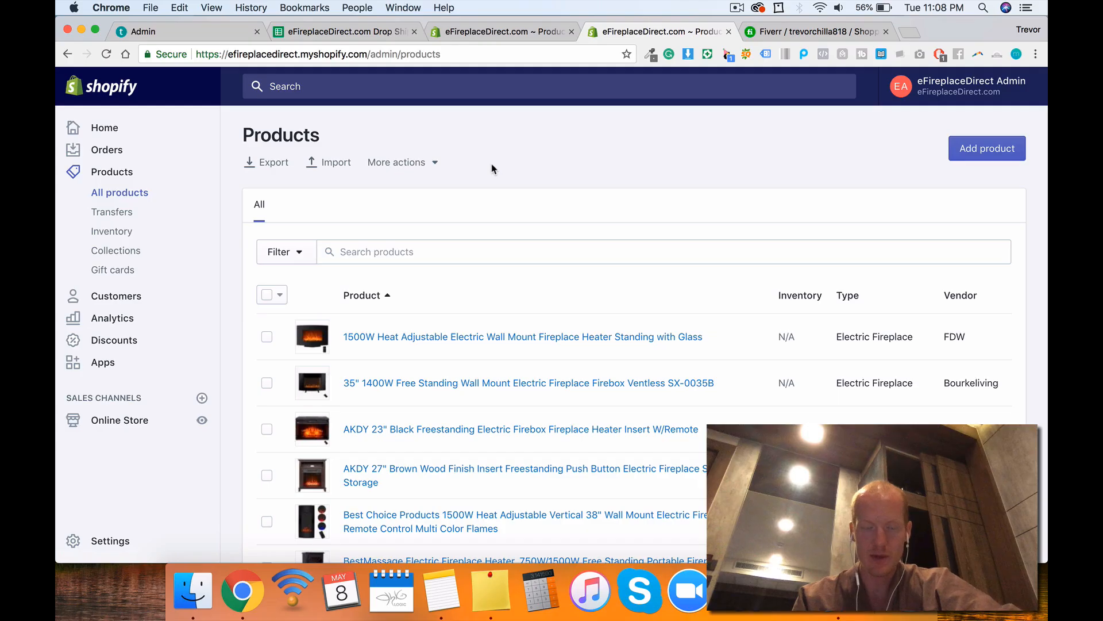
pyautogui.press('super+r')
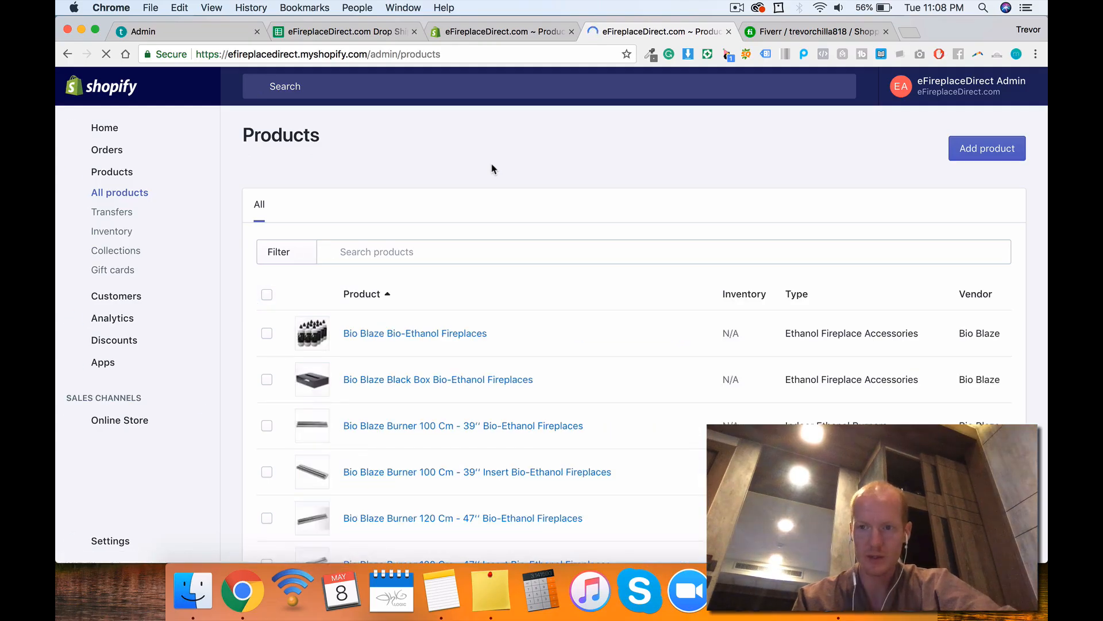
pyautogui.scroll(-10, 574, 396)
pyautogui.scroll(-10, 583, 411)
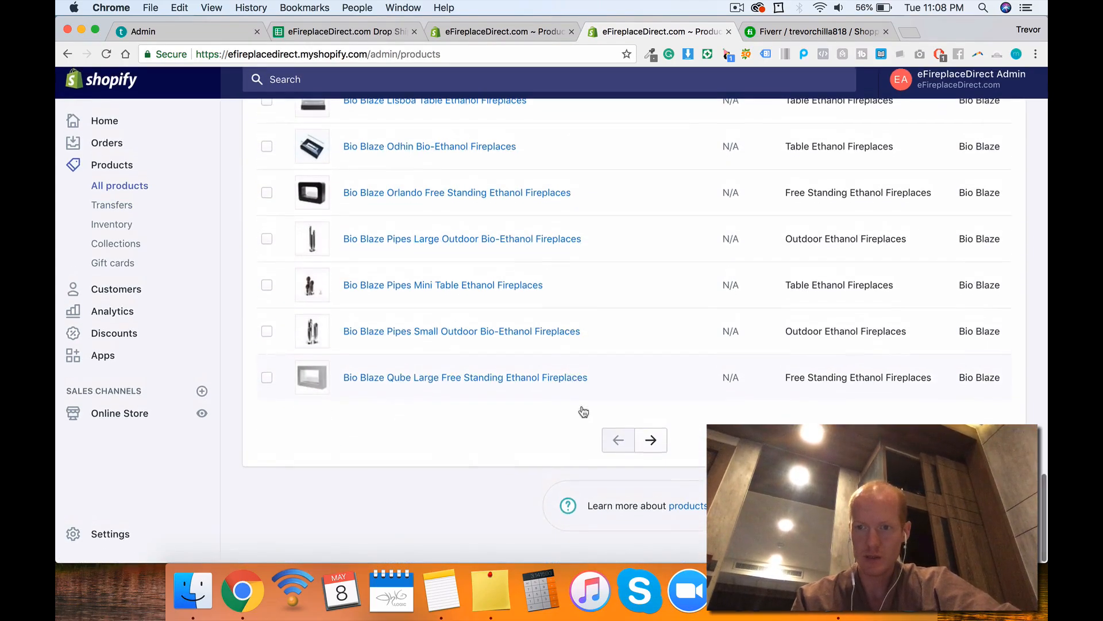
pyautogui.click(652, 448)
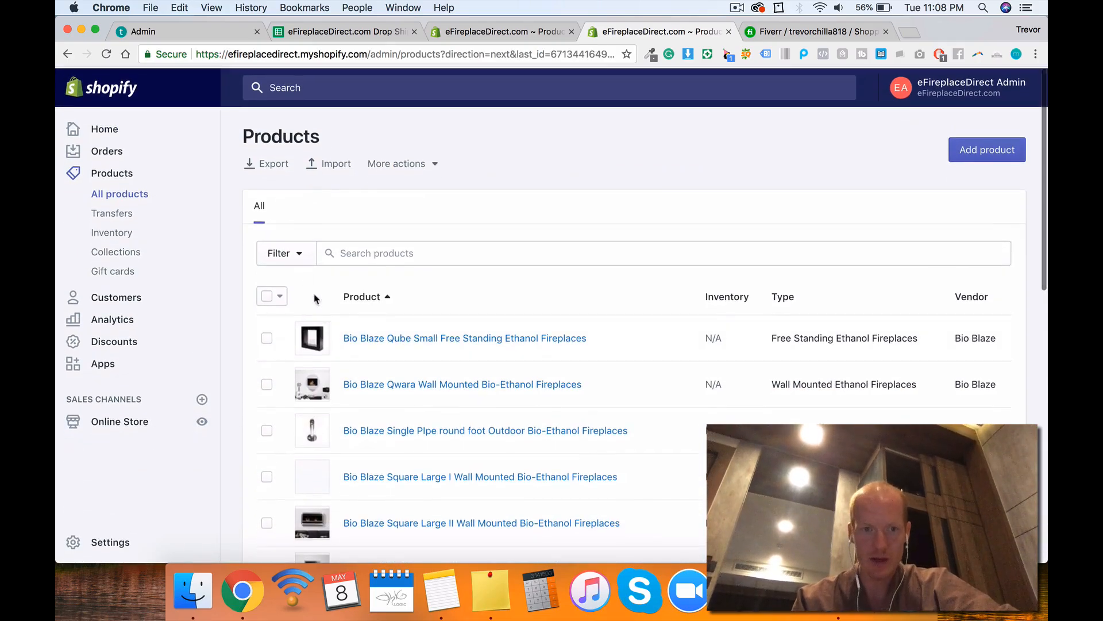
# Step: Check which vendors the product vendor filter offers without applying it, and return to the full product list
pyautogui.click(290, 251)
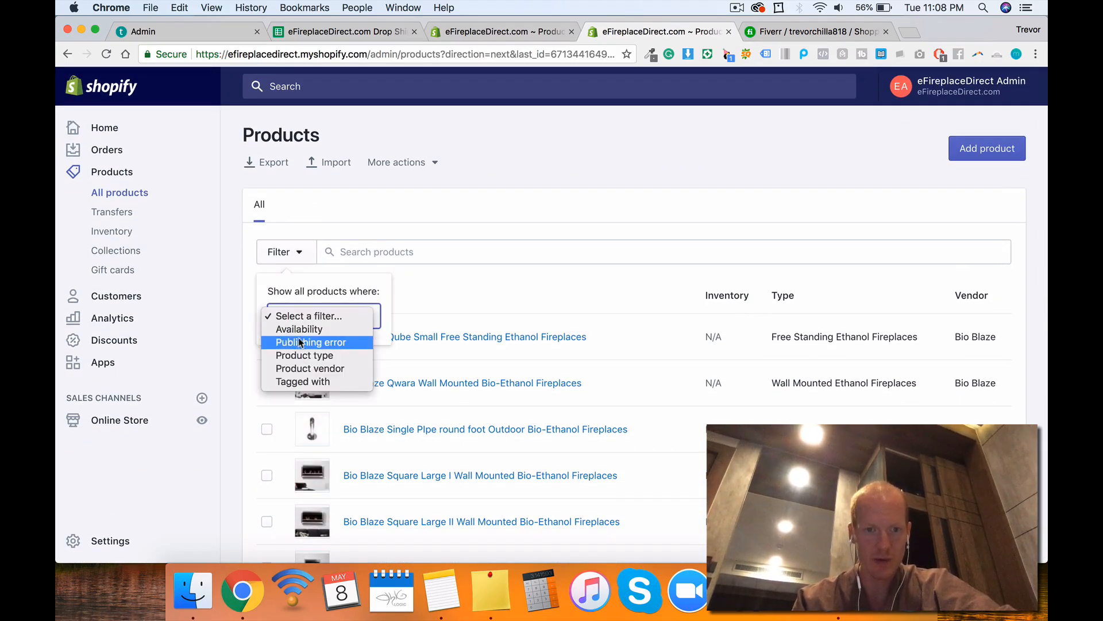
pyautogui.click(299, 368)
pyautogui.click(297, 371)
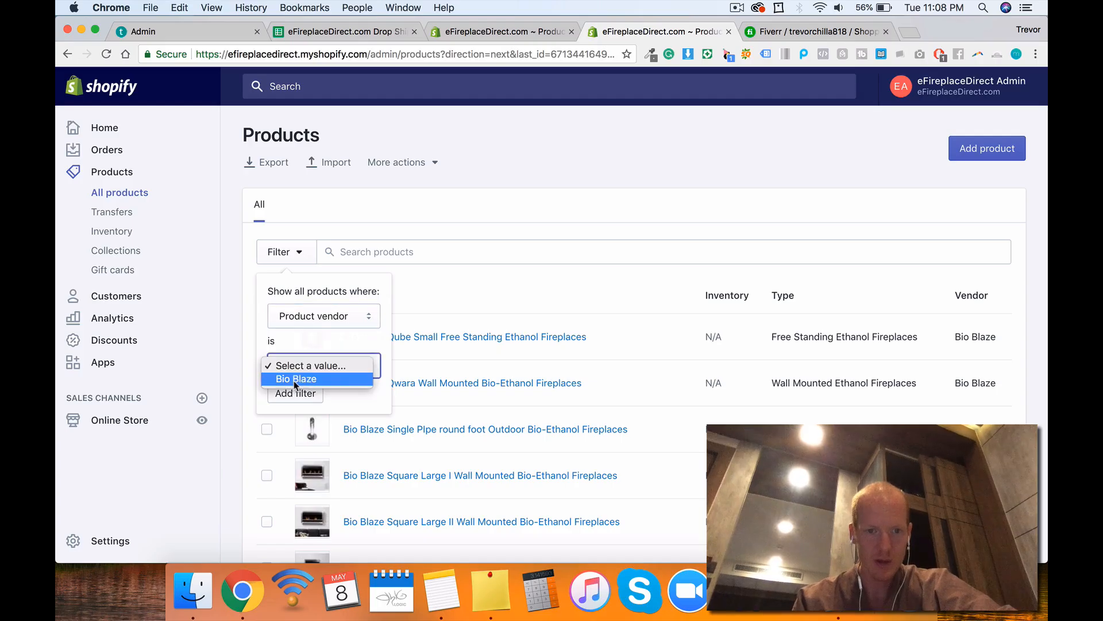
pyautogui.click(415, 295)
pyautogui.click(402, 281)
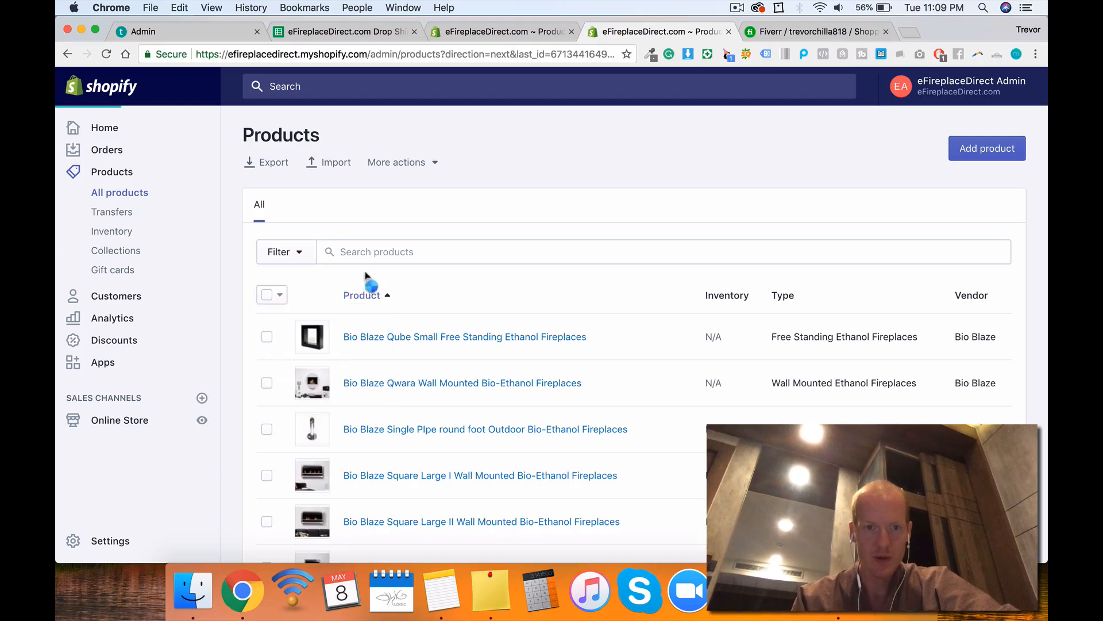
pyautogui.click(385, 296)
pyautogui.scroll(-10, 451, 522)
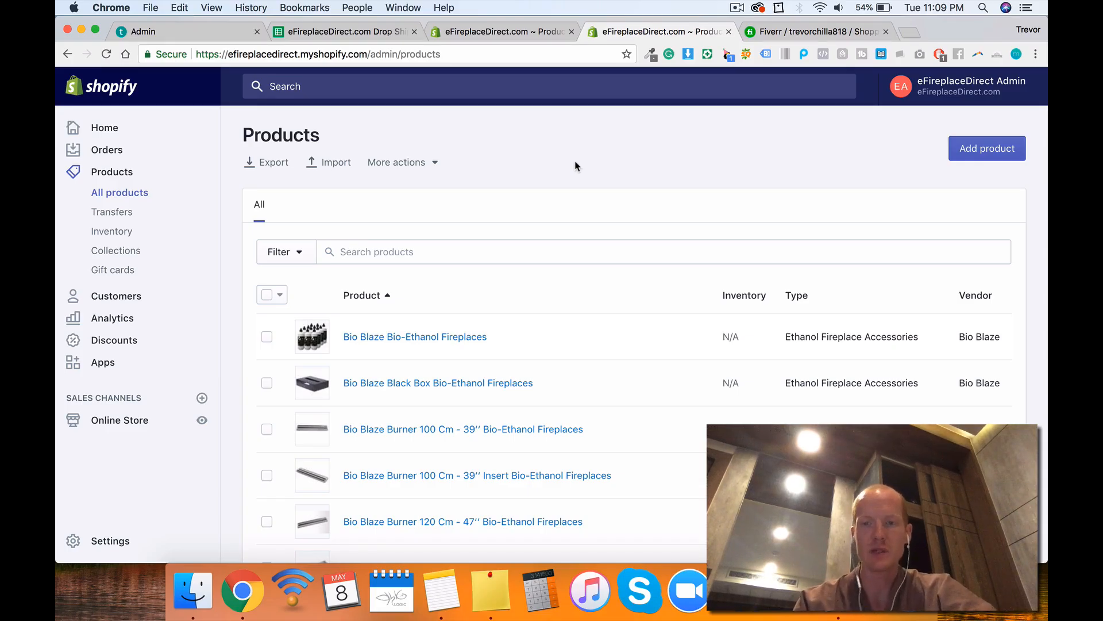
pyautogui.click(737, 8)
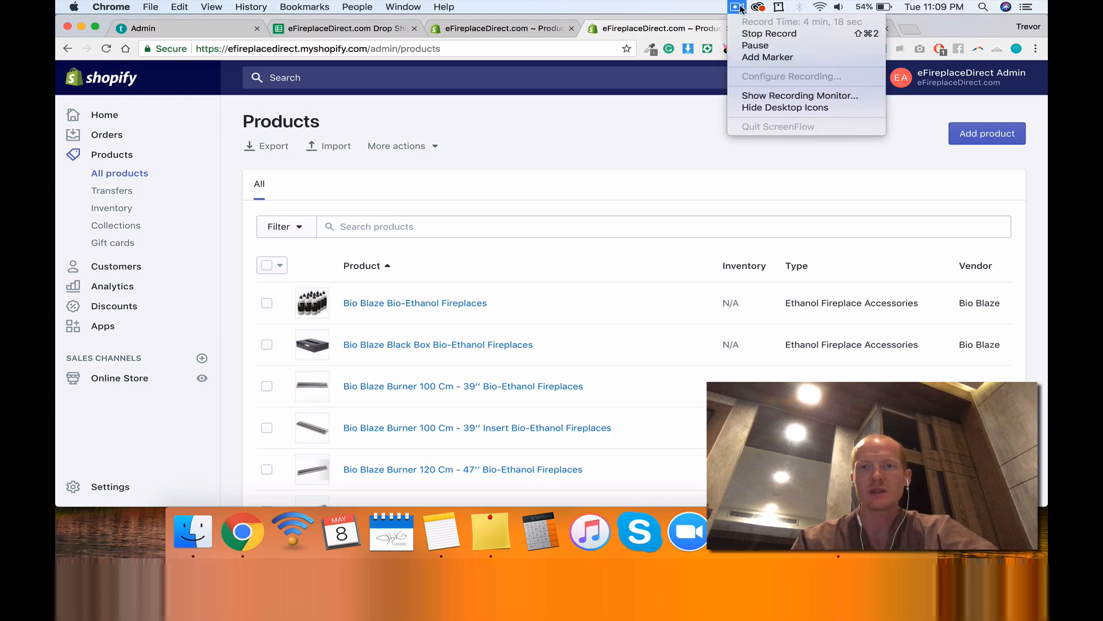
pyautogui.click(759, 28)
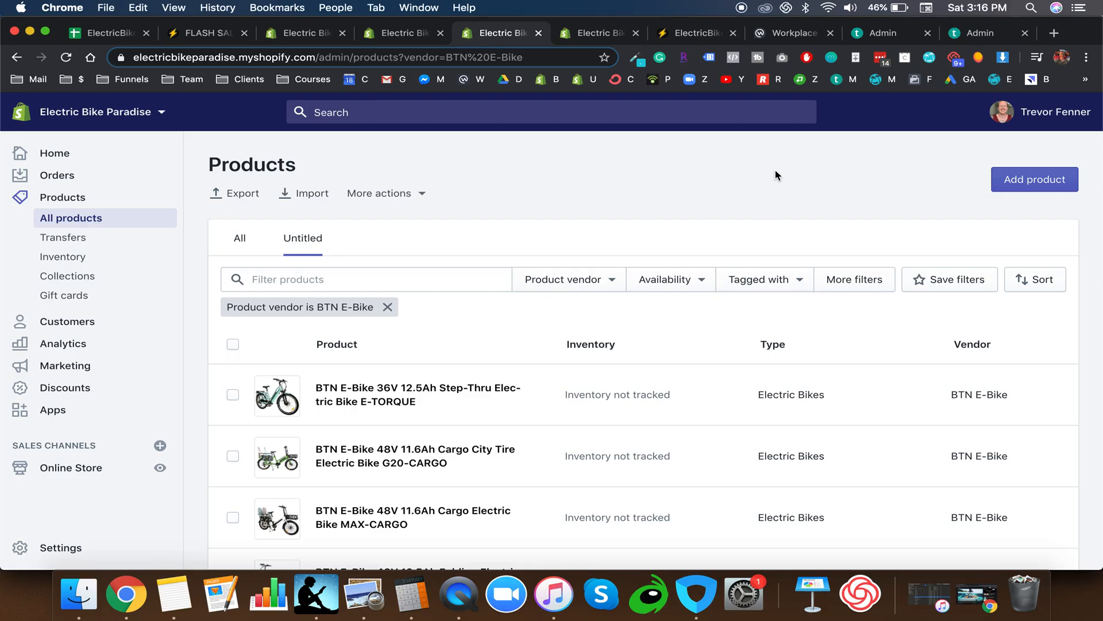
# Step: Open the BTN E-Bike Step-Thru E-TORQUE product in the admin and the Electric Folding Bikes collection on the storefront
pyautogui.click(428, 390)
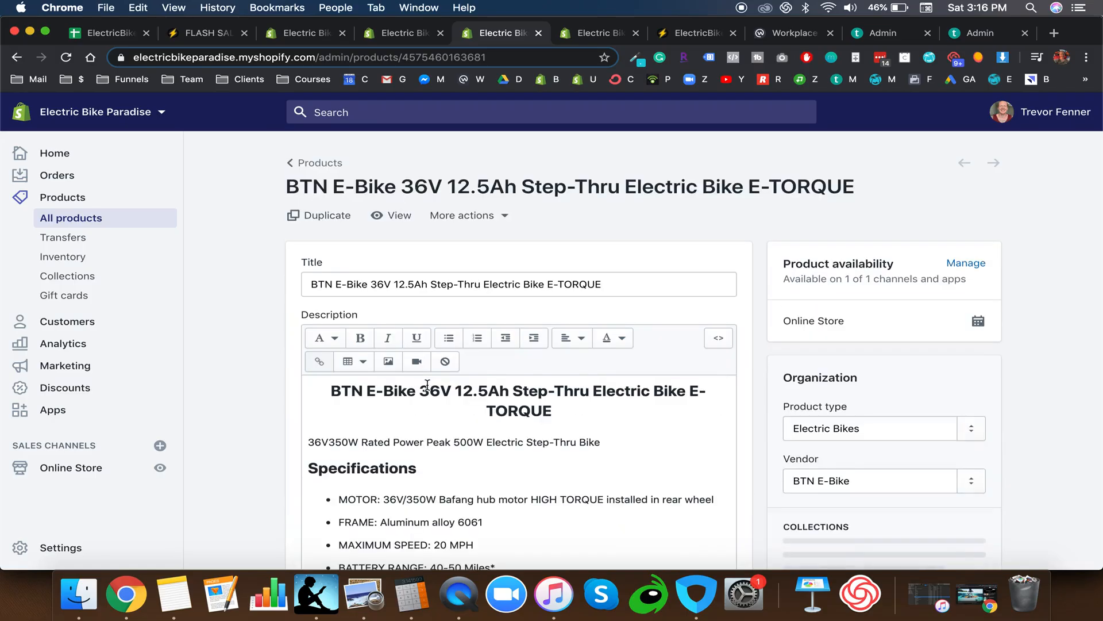
pyautogui.click(705, 38)
pyautogui.moveTo(180, 214)
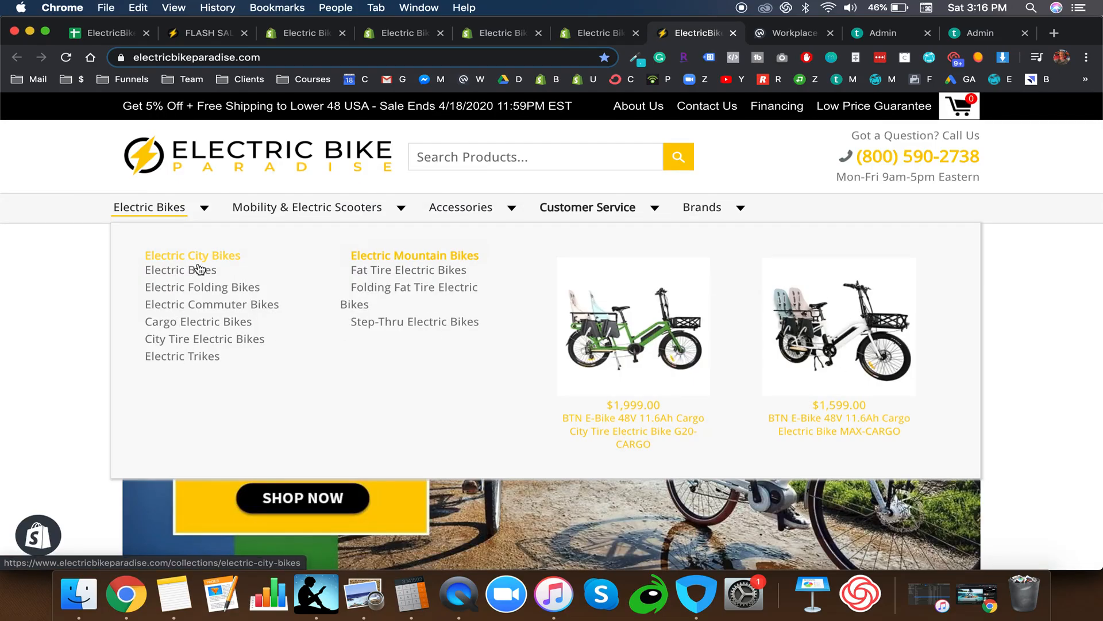
pyautogui.click(199, 290)
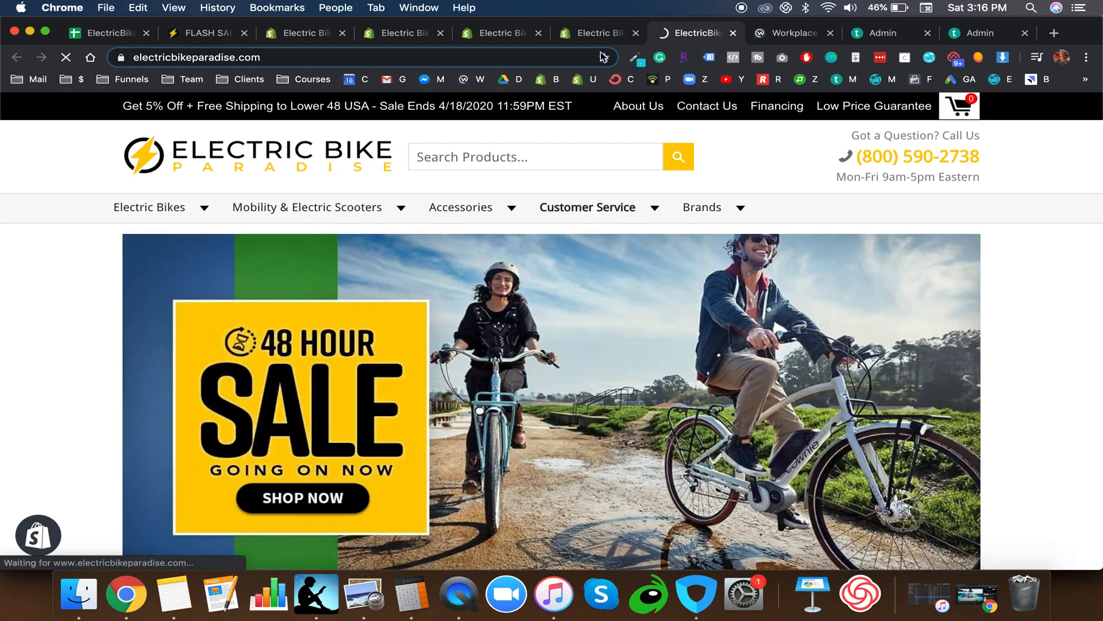
# Step: Examine the titles and product conditions in the Electric Bike Paradise admin's list of collections
pyautogui.click(600, 33)
pyautogui.scroll(-15, 486, 326)
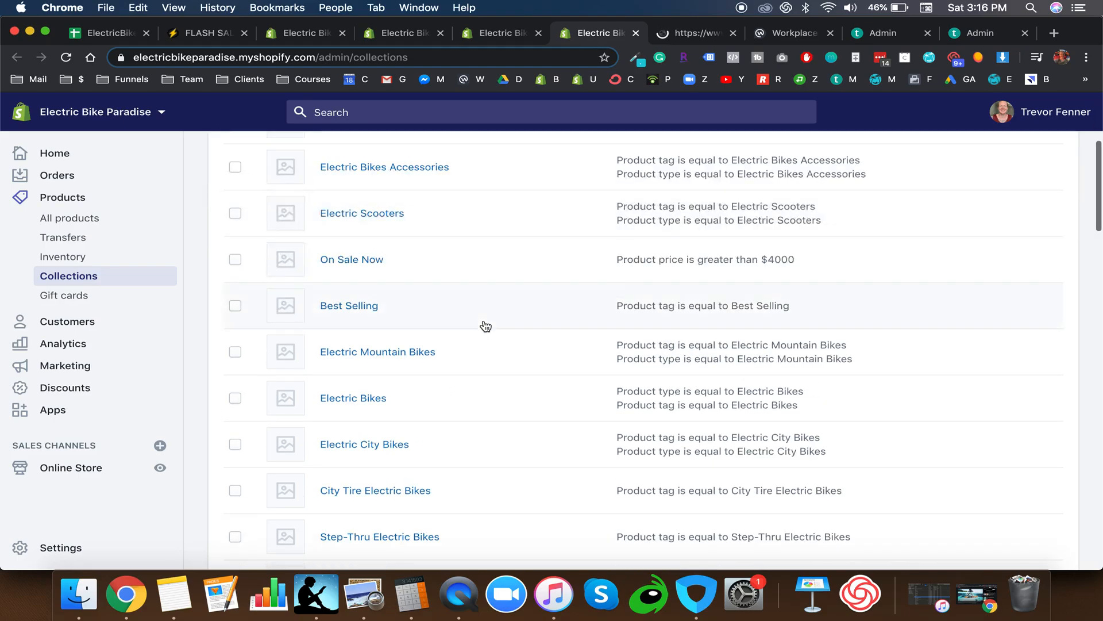
pyautogui.scroll(15, 334, 322)
pyautogui.scroll(-15, 345, 299)
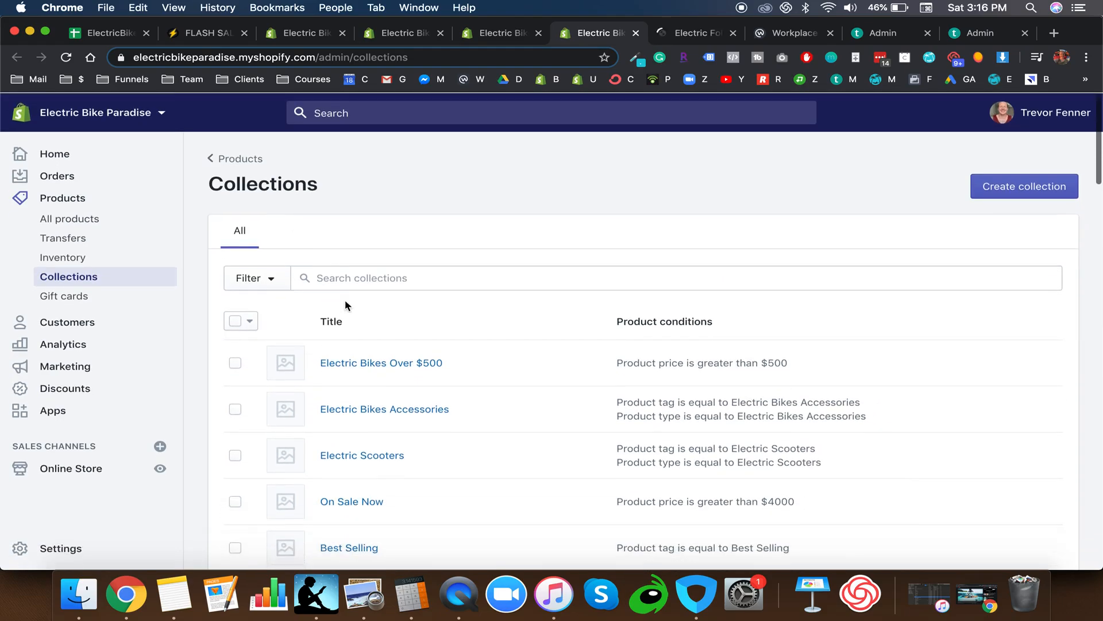
pyautogui.scroll(15, 345, 299)
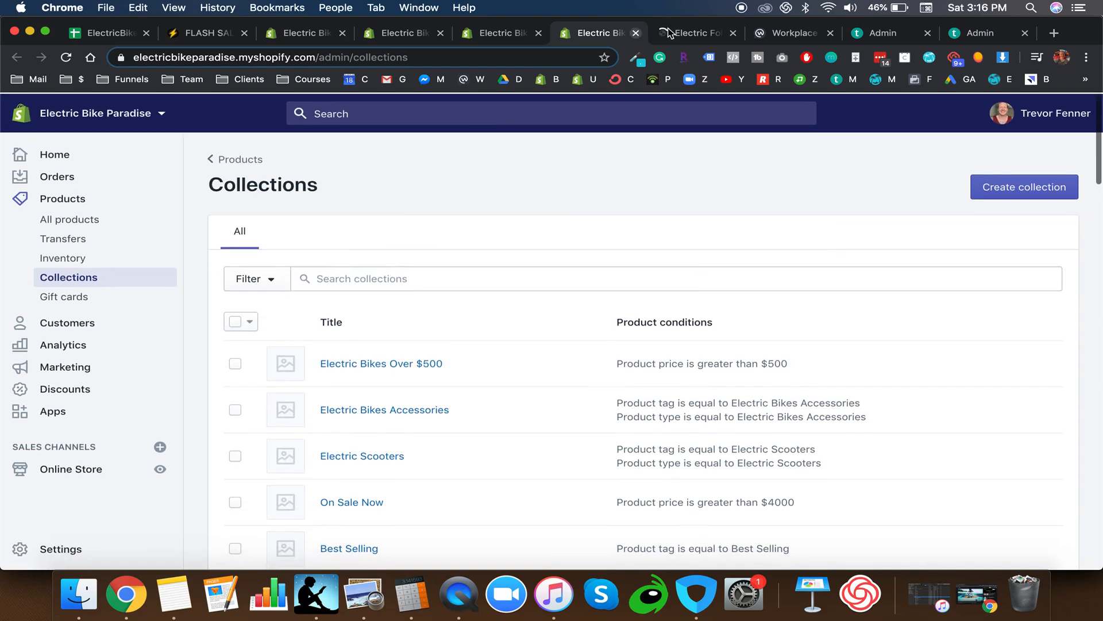
# Step: Examine the description, products and sale prices on the storefront's Electric Folding Bikes collection page
pyautogui.click(675, 33)
pyautogui.scroll(-5, 524, 325)
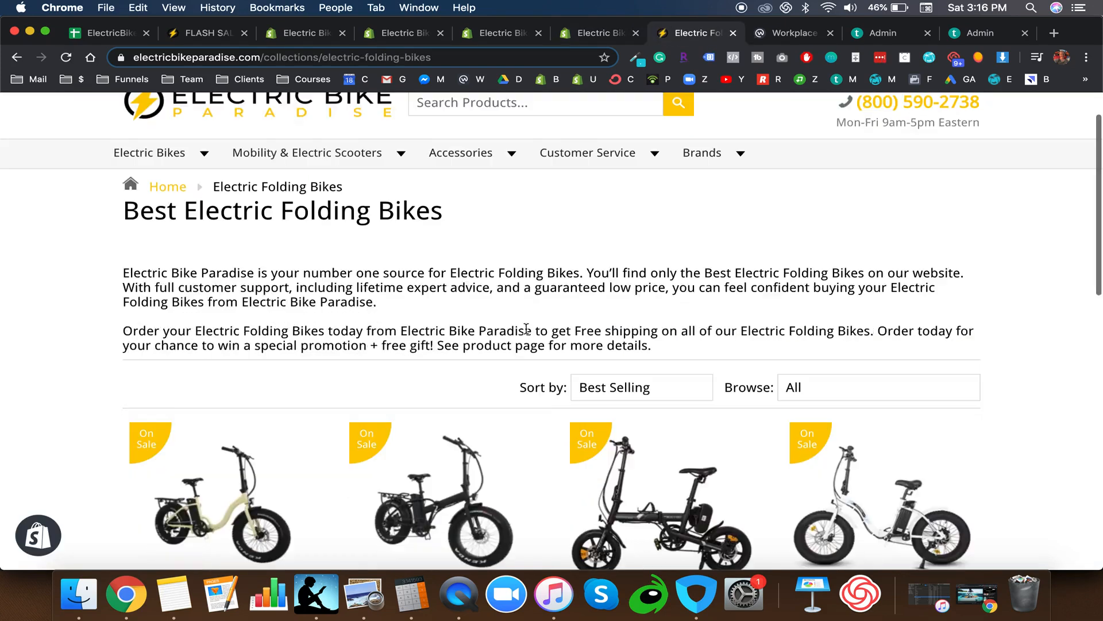
pyautogui.scroll(5, 238, 215)
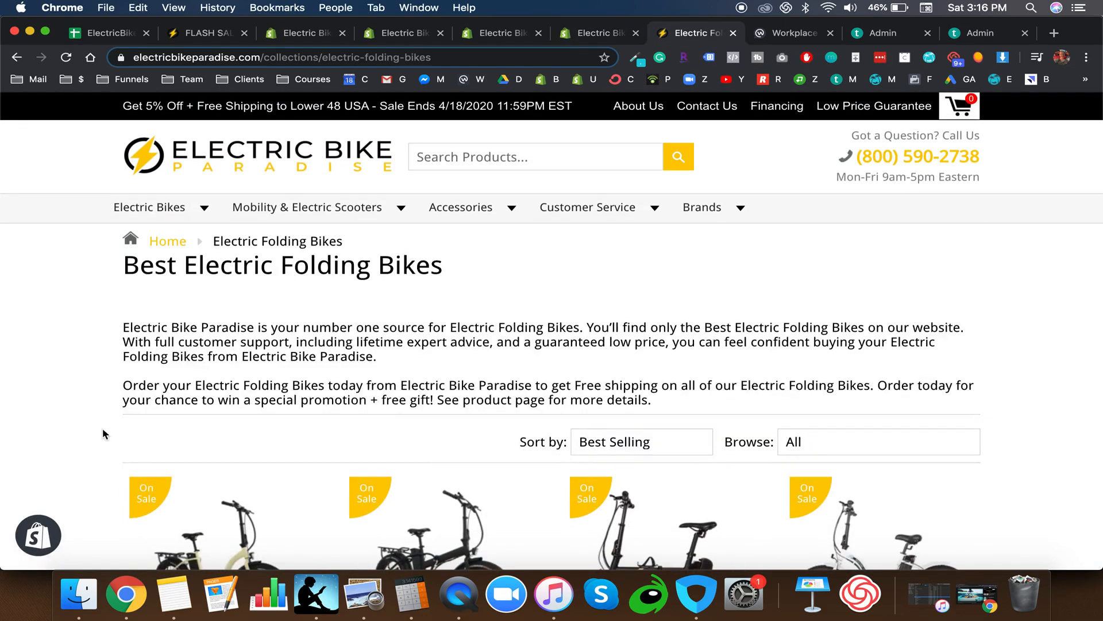
pyautogui.scroll(-5, 102, 434)
pyautogui.scroll(5, 211, 250)
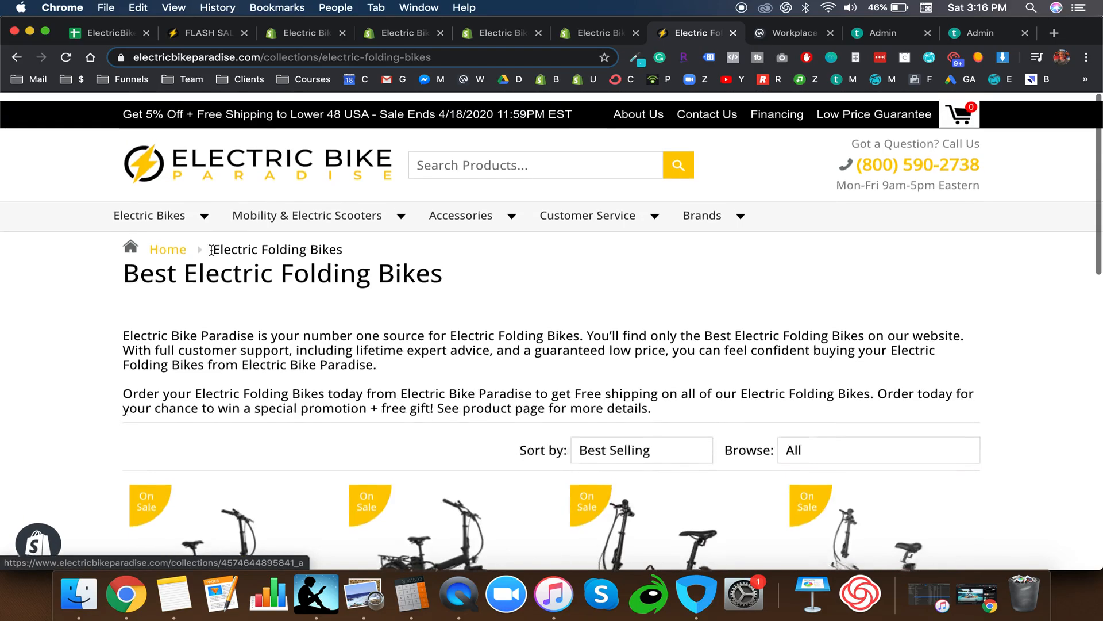
pyautogui.scroll(-6, 103, 327)
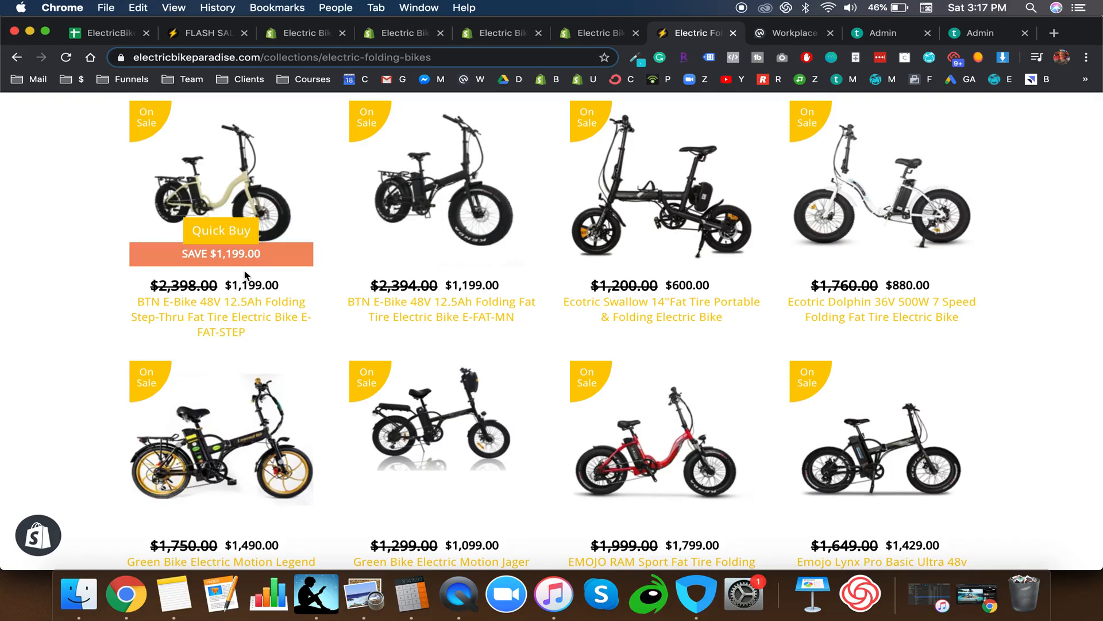
pyautogui.scroll(-4, 902, 309)
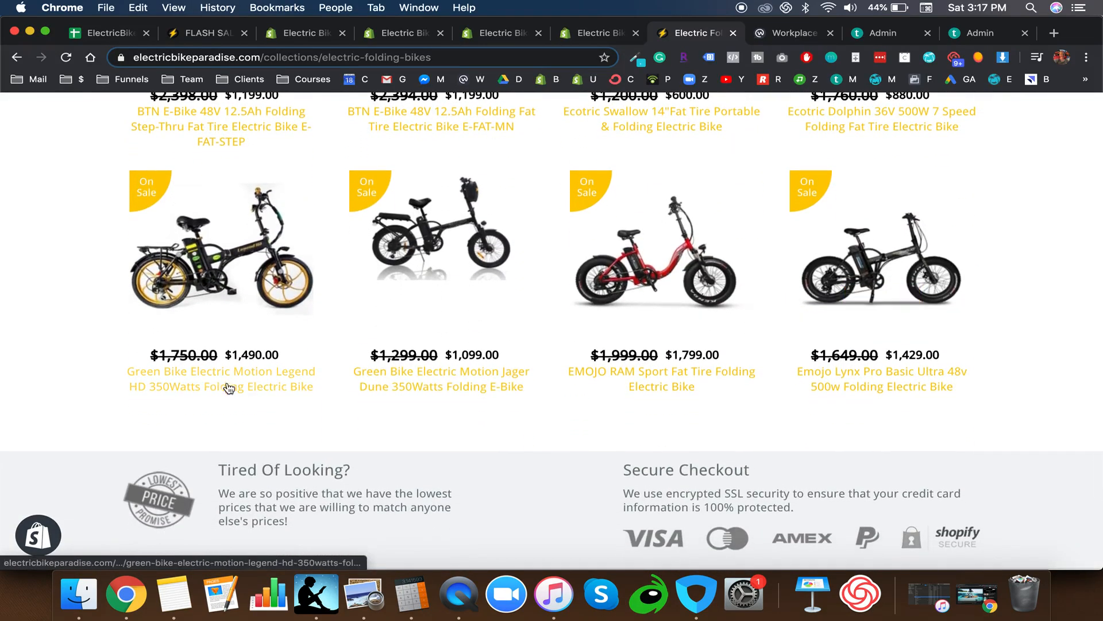
pyautogui.scroll(1, 404, 348)
pyautogui.scroll(1, 404, 347)
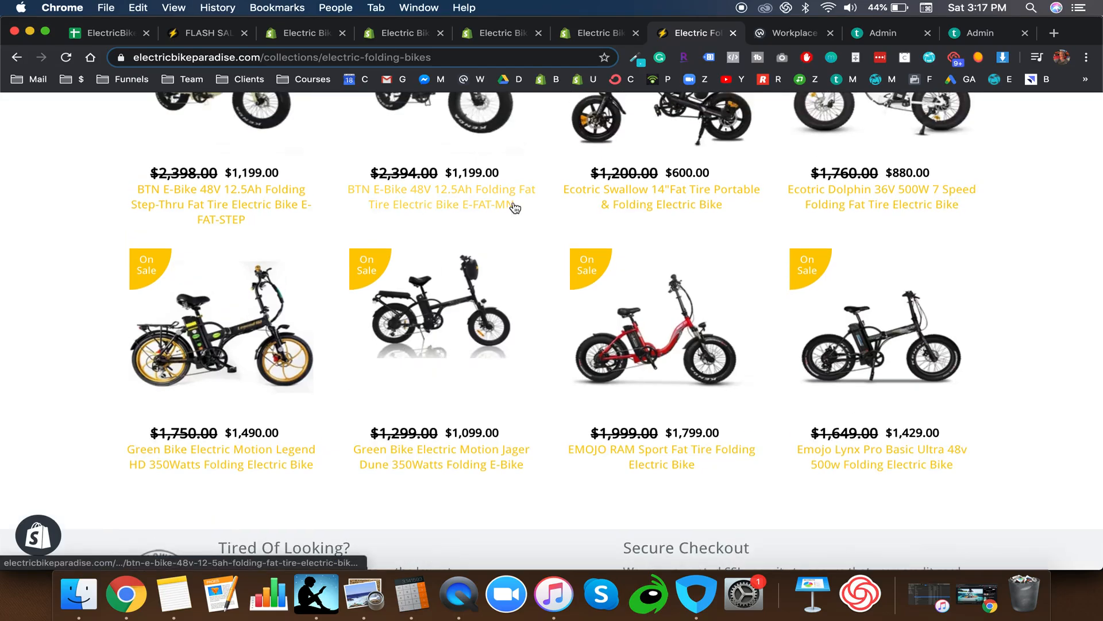
pyautogui.scroll(1, 670, 200)
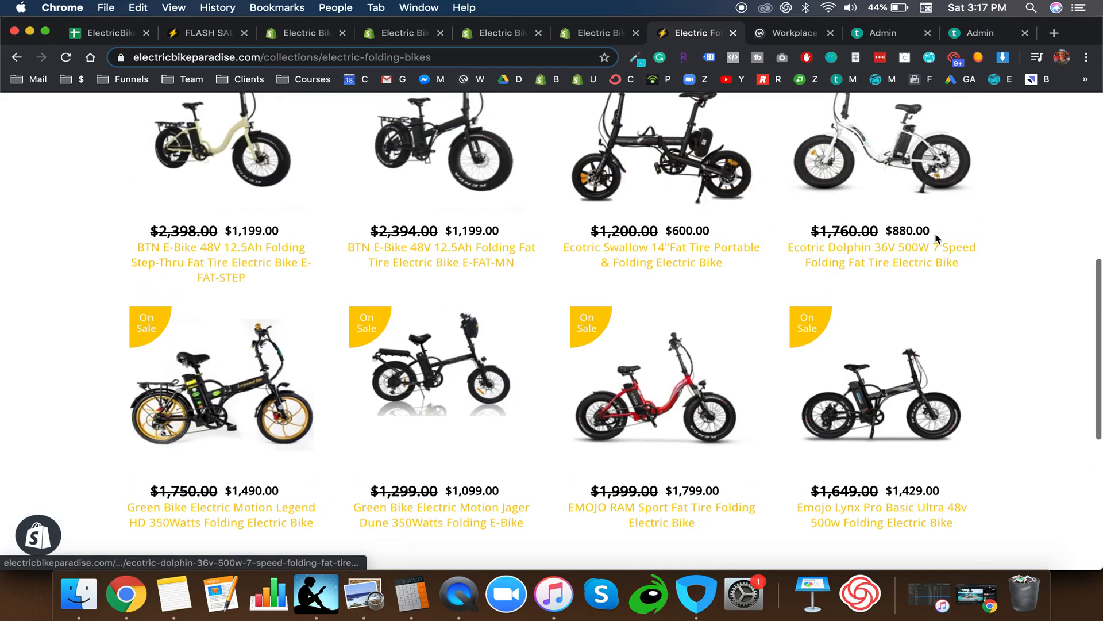
pyautogui.scroll(10, 601, 183)
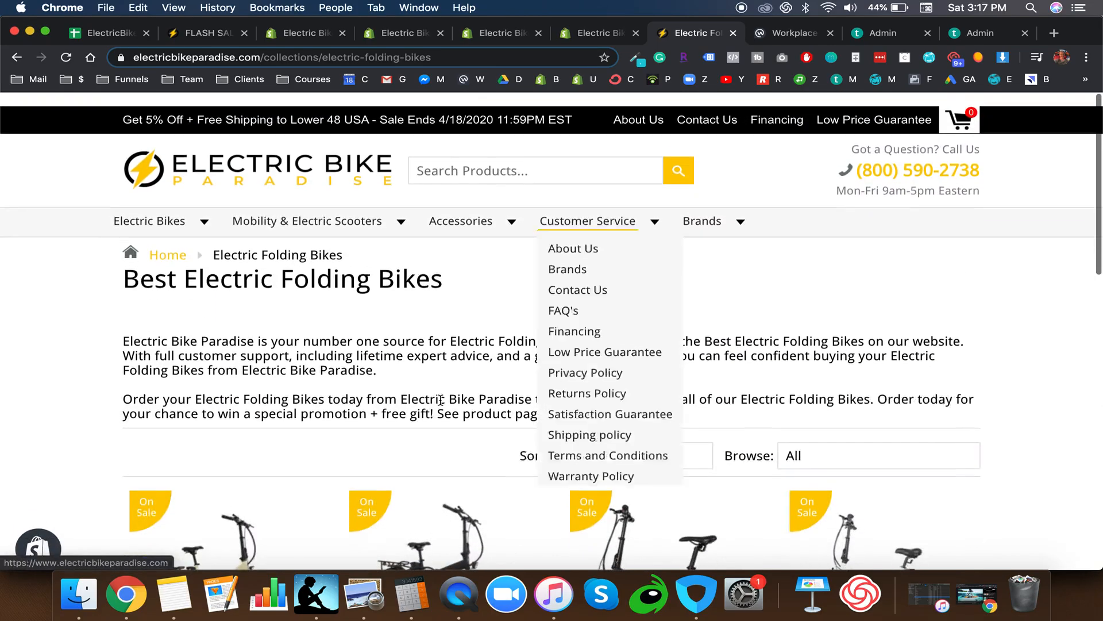
# Step: Examine the description, product type, vendor, collections and tags of the BTN E-Bike E-TORQUE product in the admin
pyautogui.click(601, 33)
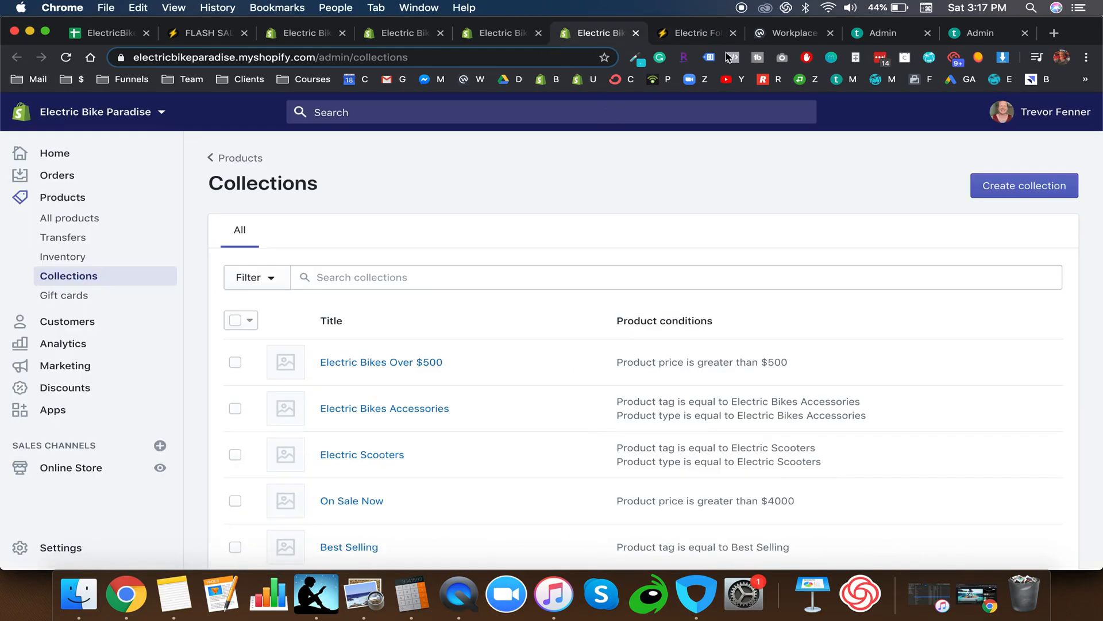
pyautogui.click(499, 33)
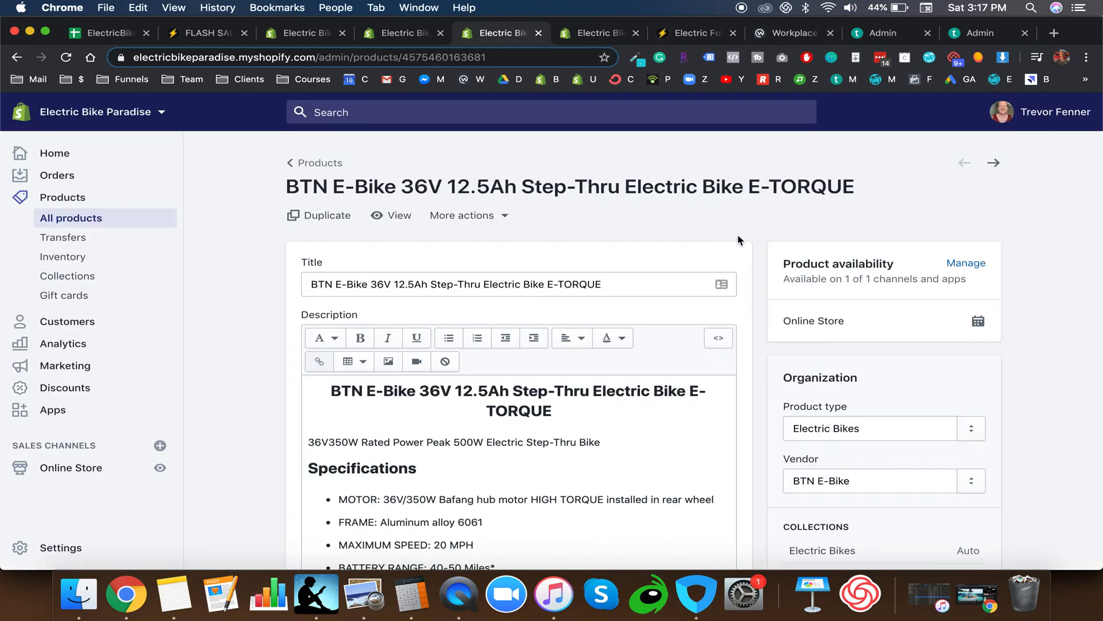
pyautogui.scroll(-3, 738, 240)
pyautogui.scroll(-2, 490, 359)
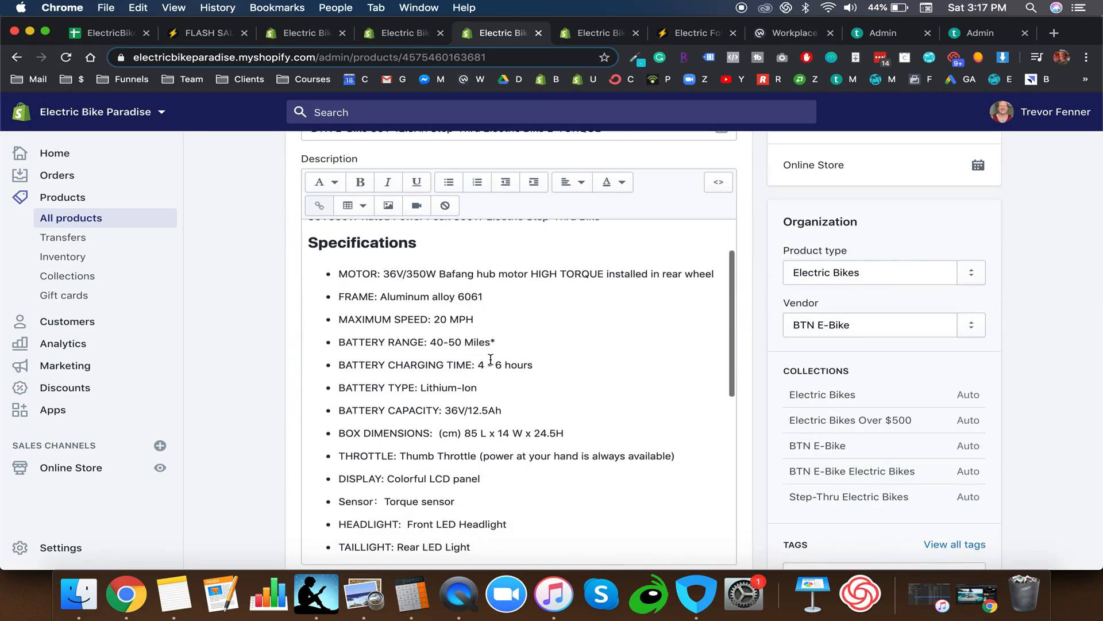
pyautogui.scroll(-6, 844, 419)
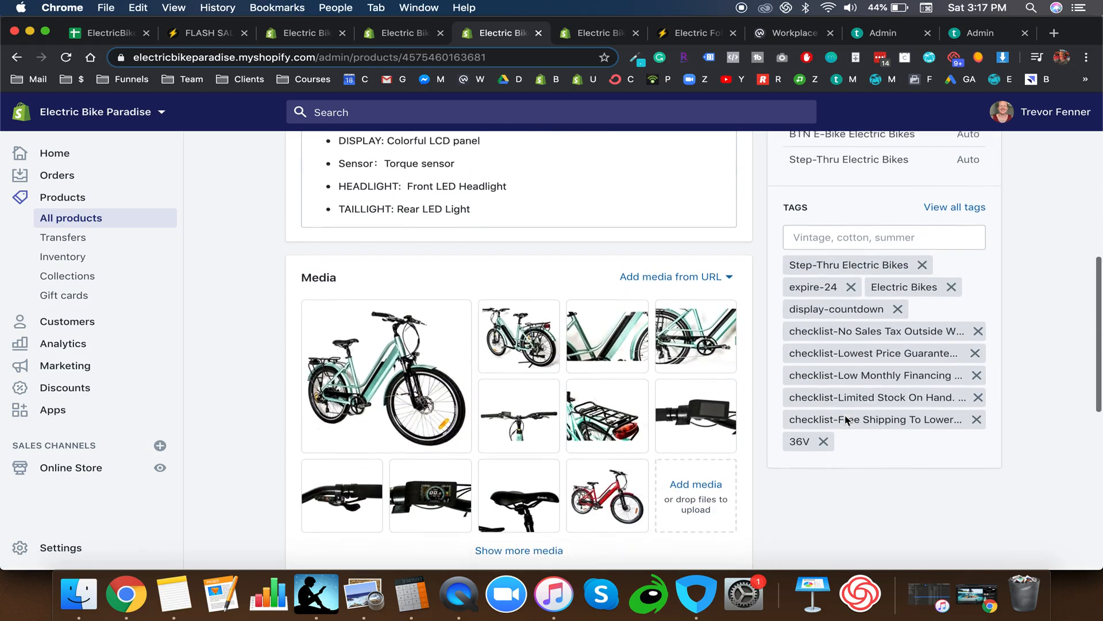
pyautogui.scroll(1, 845, 416)
pyautogui.click(829, 274)
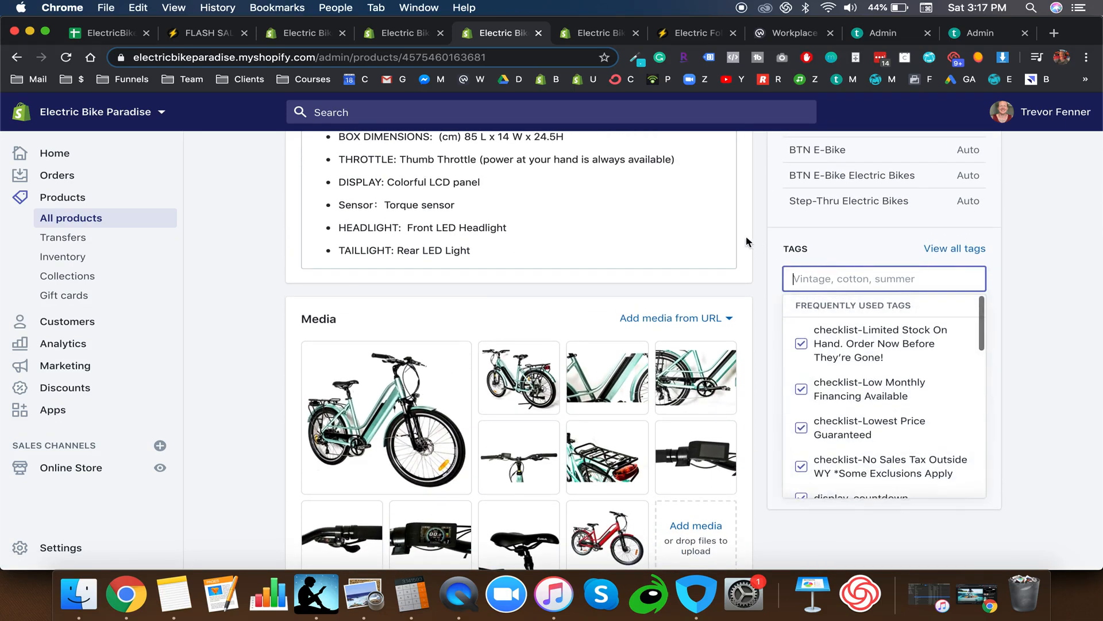
pyautogui.click(765, 242)
pyautogui.scroll(5, 764, 242)
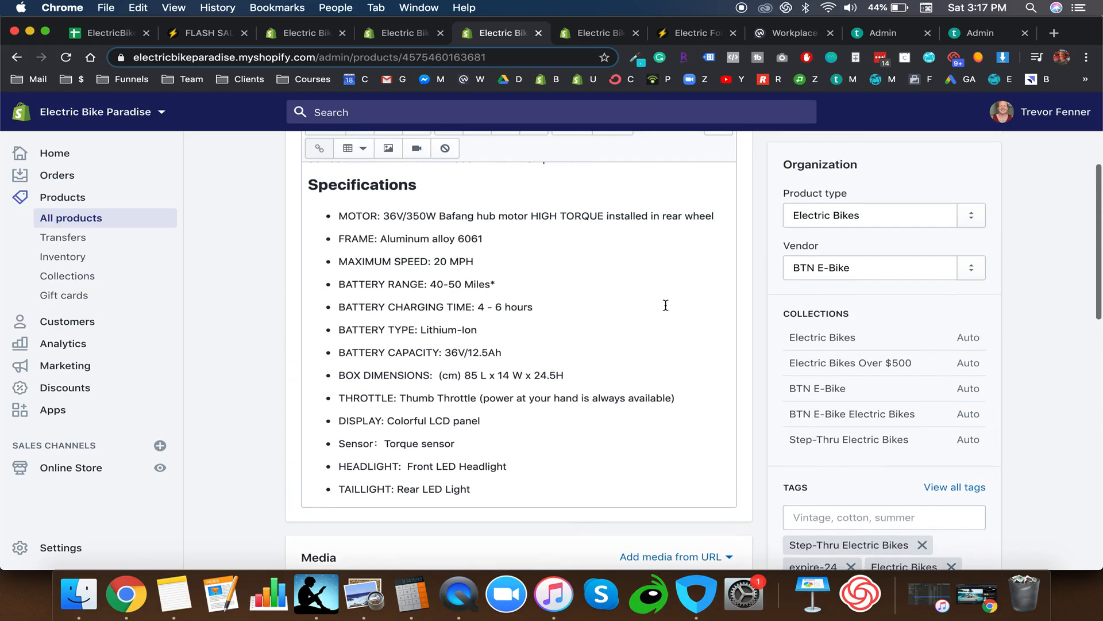
pyautogui.scroll(3, 665, 305)
pyautogui.scroll(-3, 665, 305)
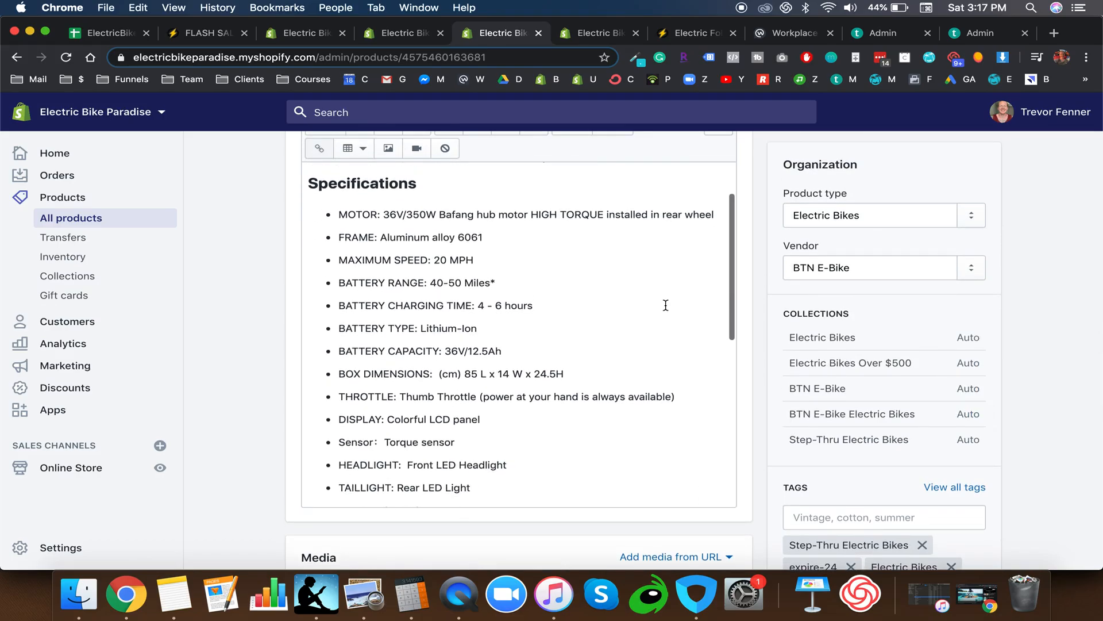
# Step: Search the Electric Bike Paradise storefront for "electric bike"
pyautogui.click(680, 36)
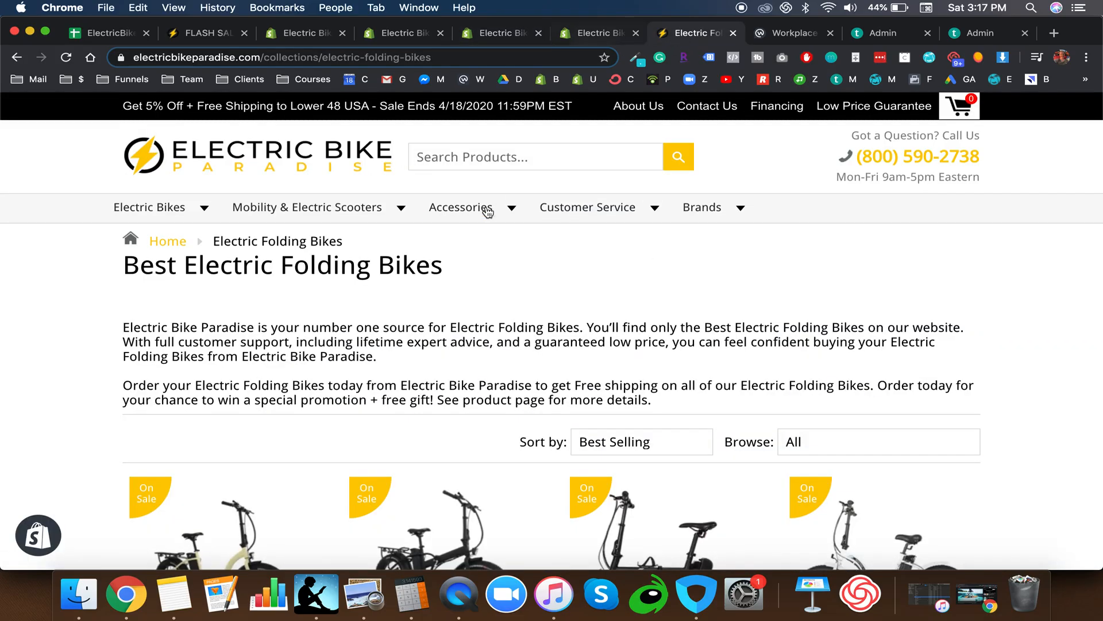
pyautogui.click(506, 154)
pyautogui.write('el')
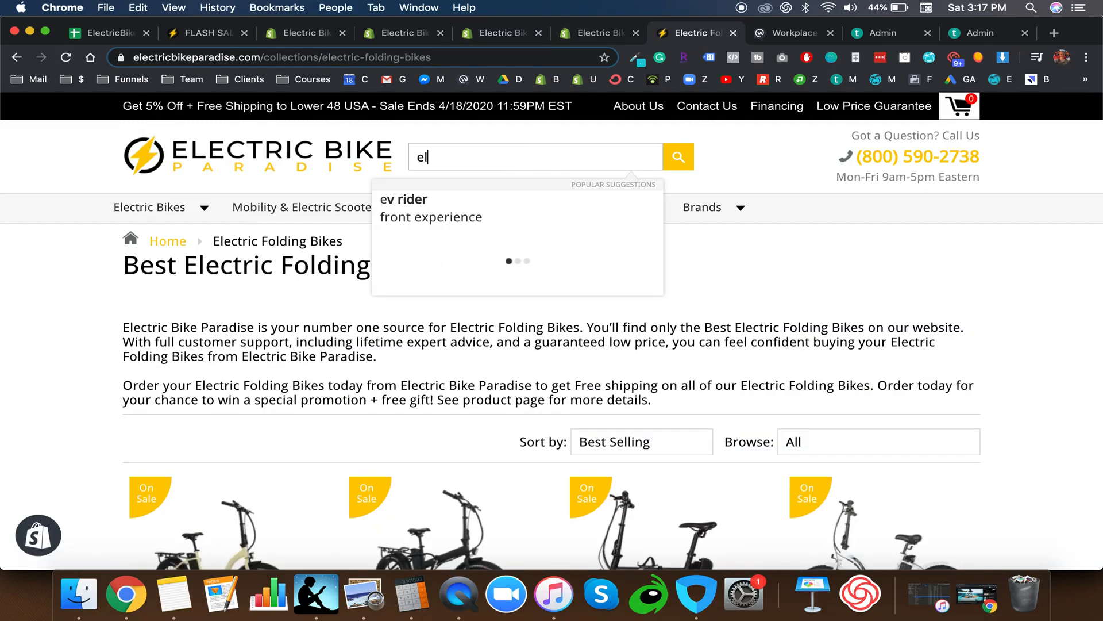
pyautogui.write('ectric')
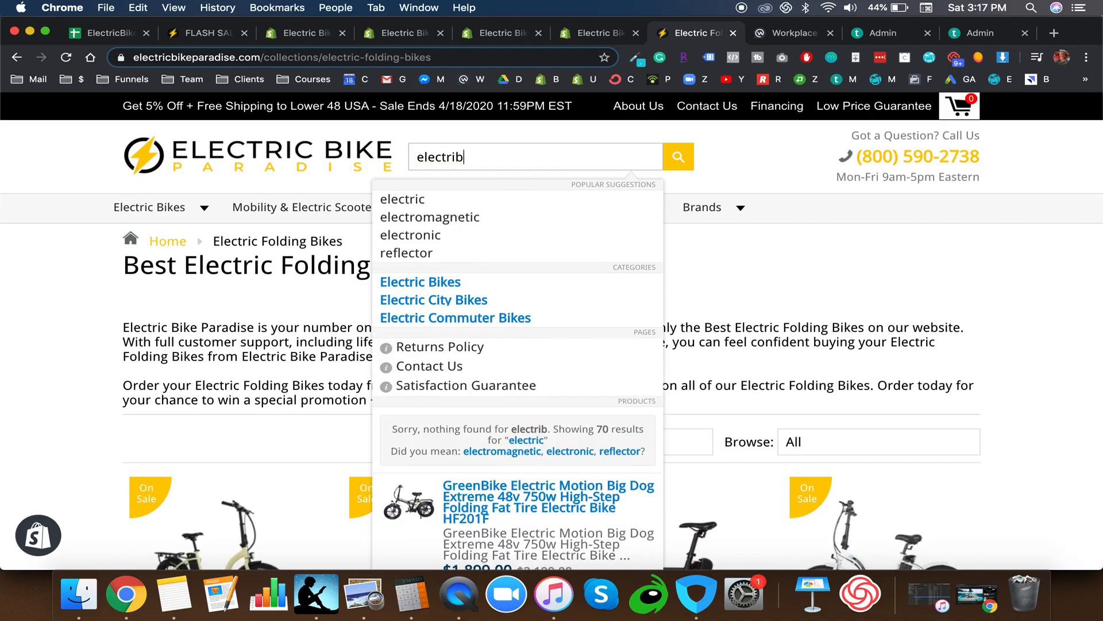
pyautogui.write(' bike')
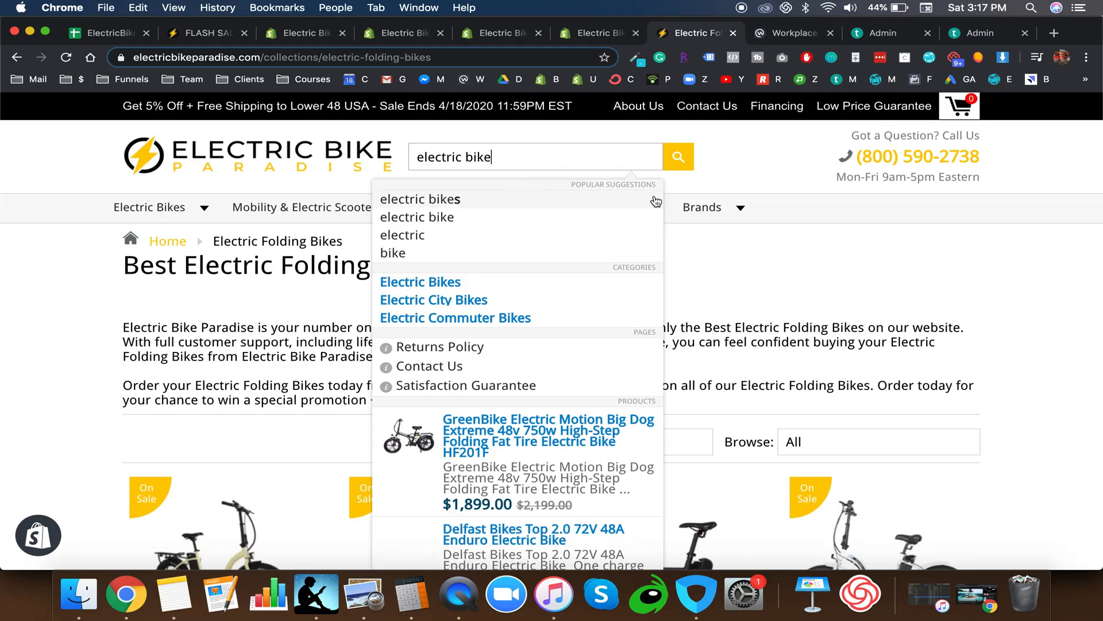
pyautogui.click(676, 166)
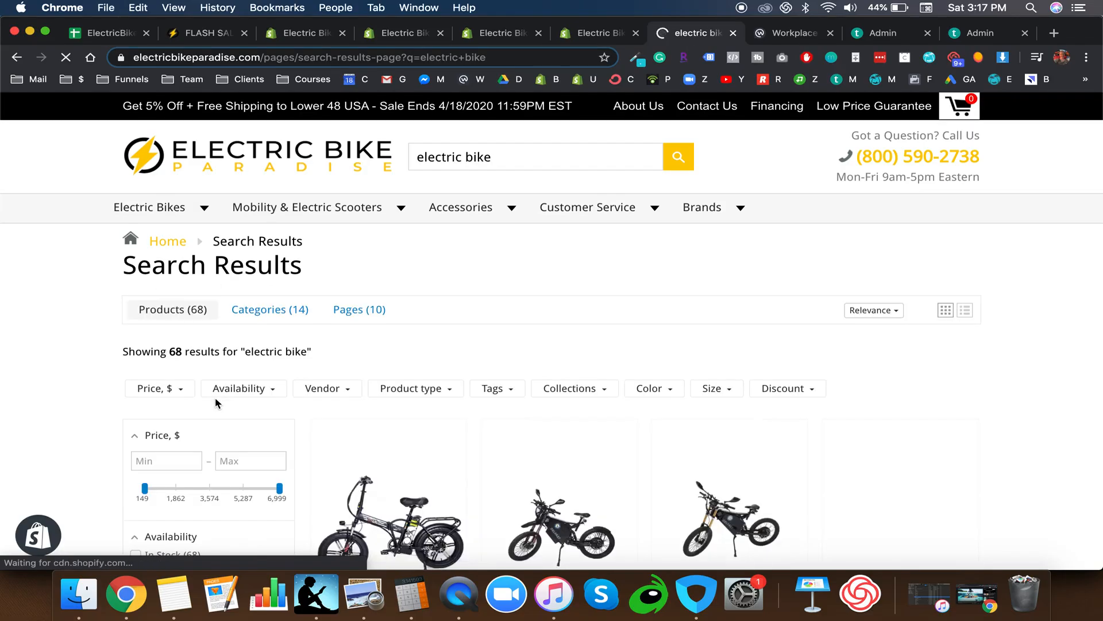
# Step: Examine the tags offered as filters beside the storefront's electric bike search results
pyautogui.scroll(-10, 121, 462)
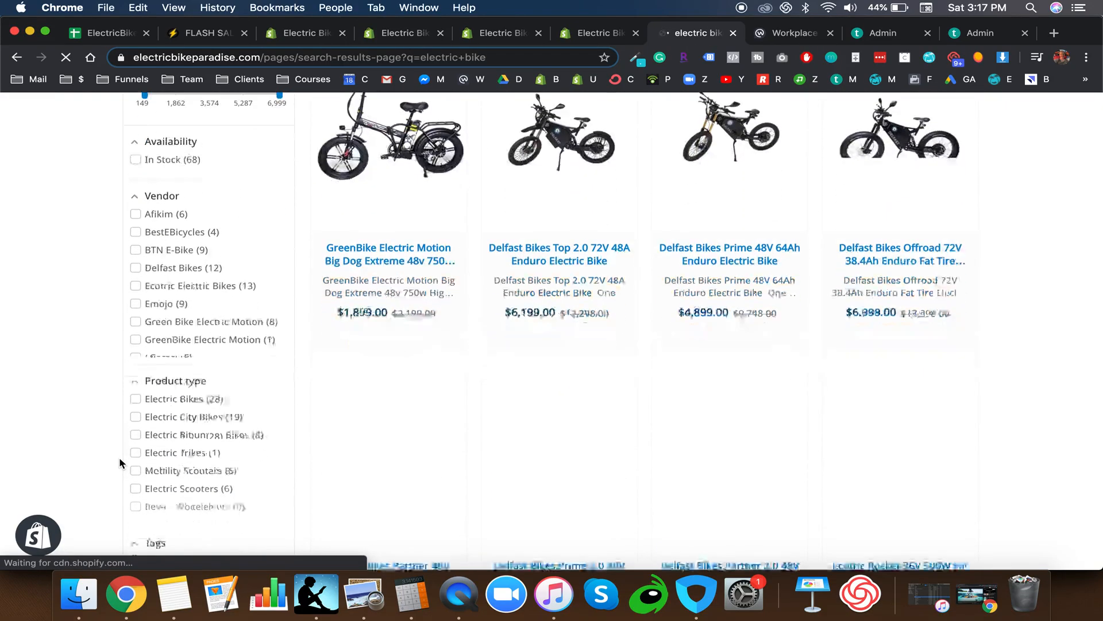
pyautogui.scroll(-4, 180, 423)
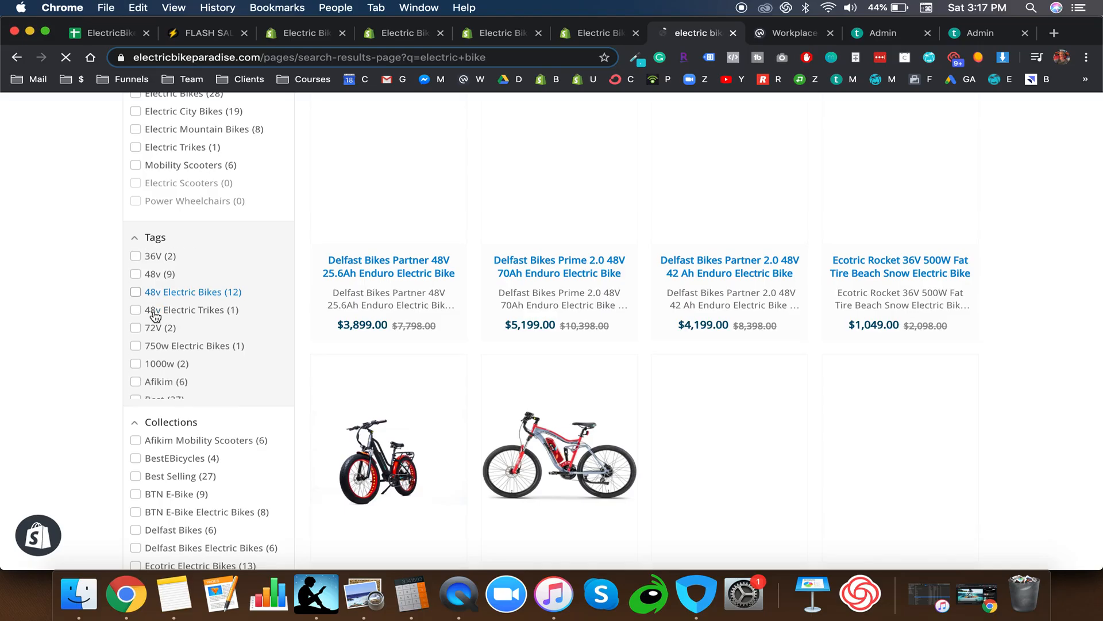
pyautogui.scroll(-10, 160, 325)
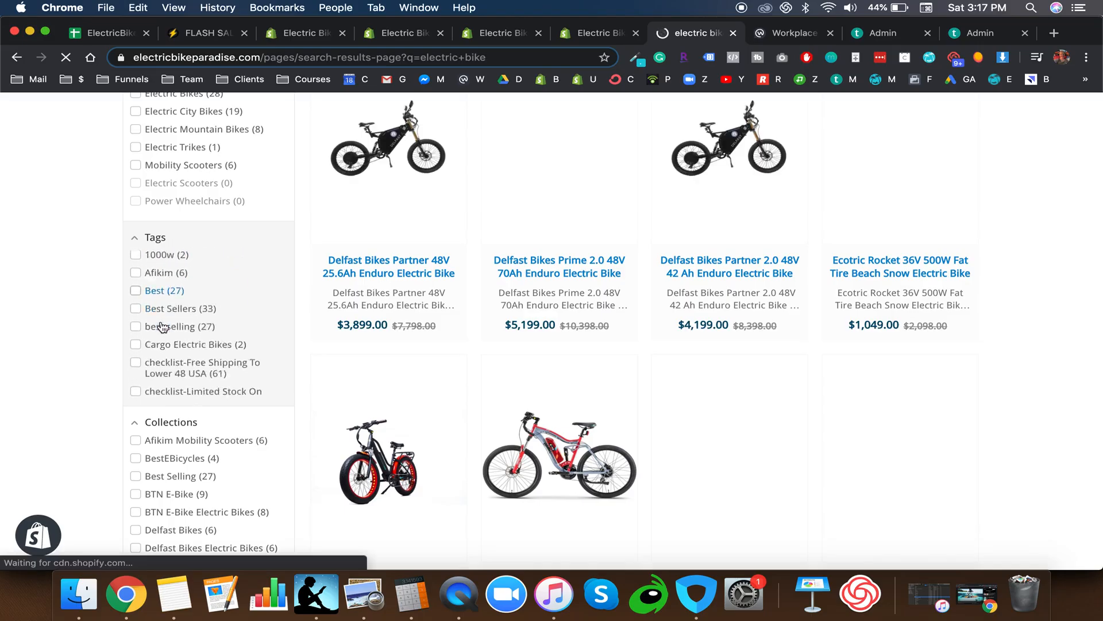
pyautogui.scroll(10, 161, 326)
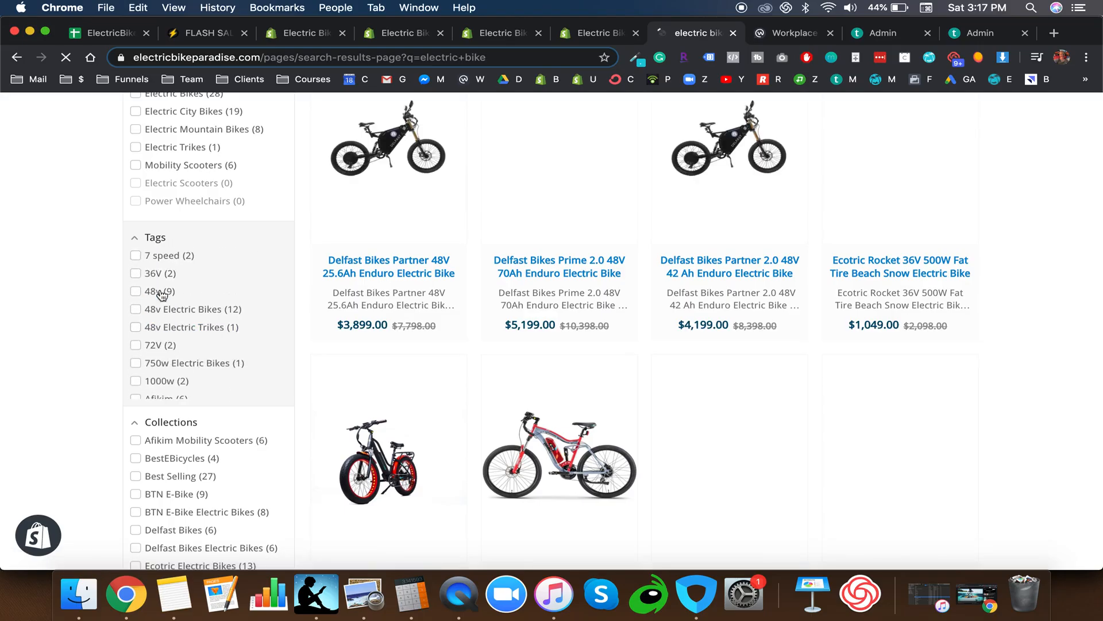
pyautogui.scroll(-8, 172, 299)
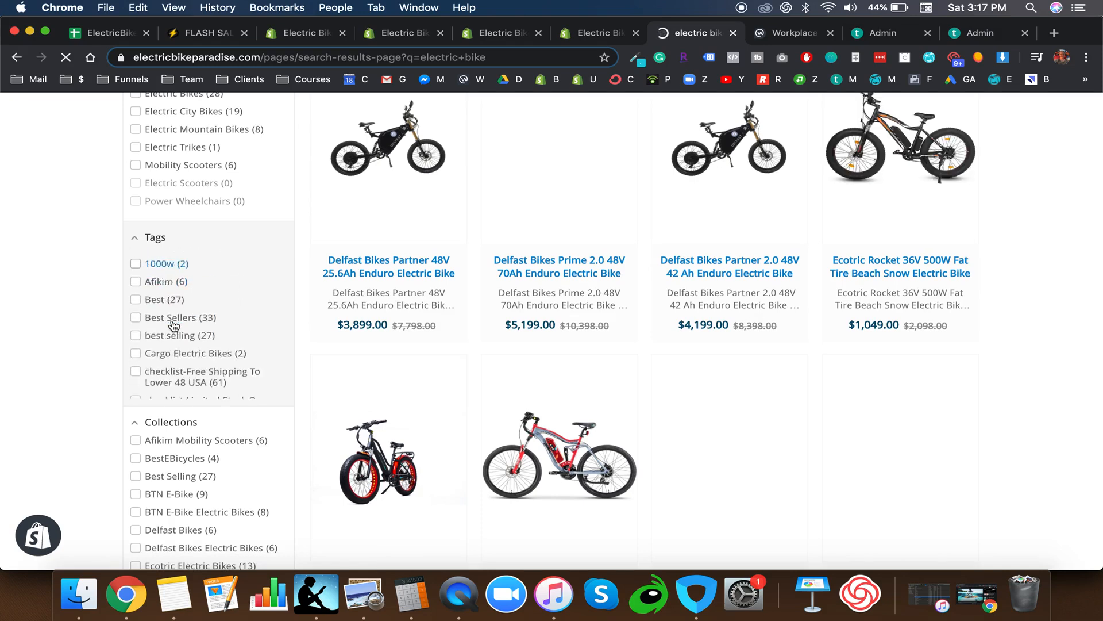
pyautogui.scroll(8, 174, 325)
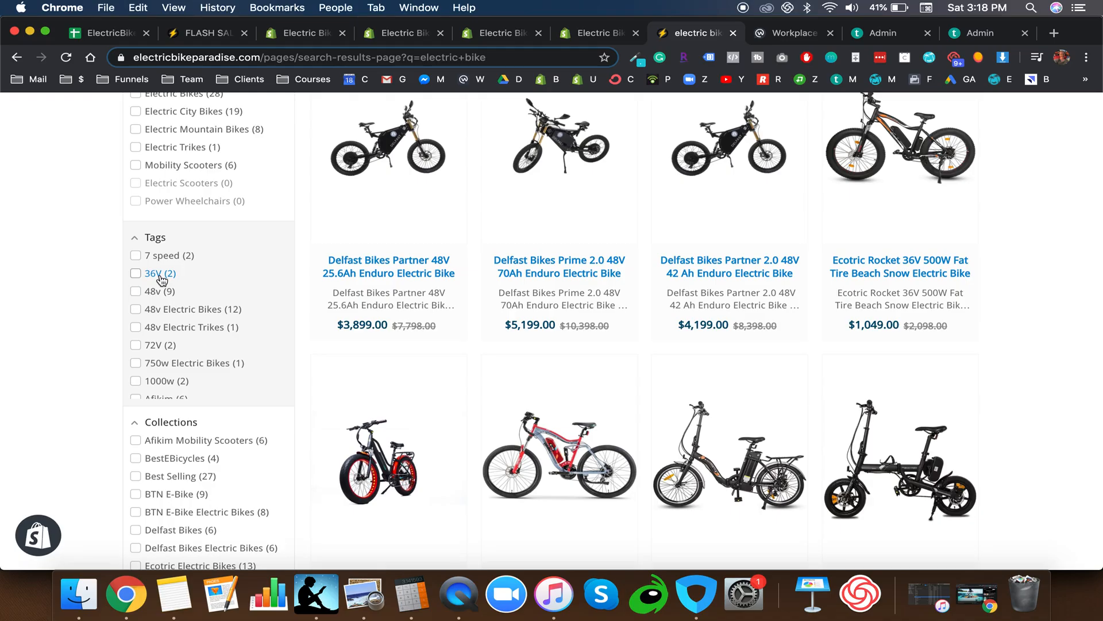
pyautogui.scroll(-4, 161, 279)
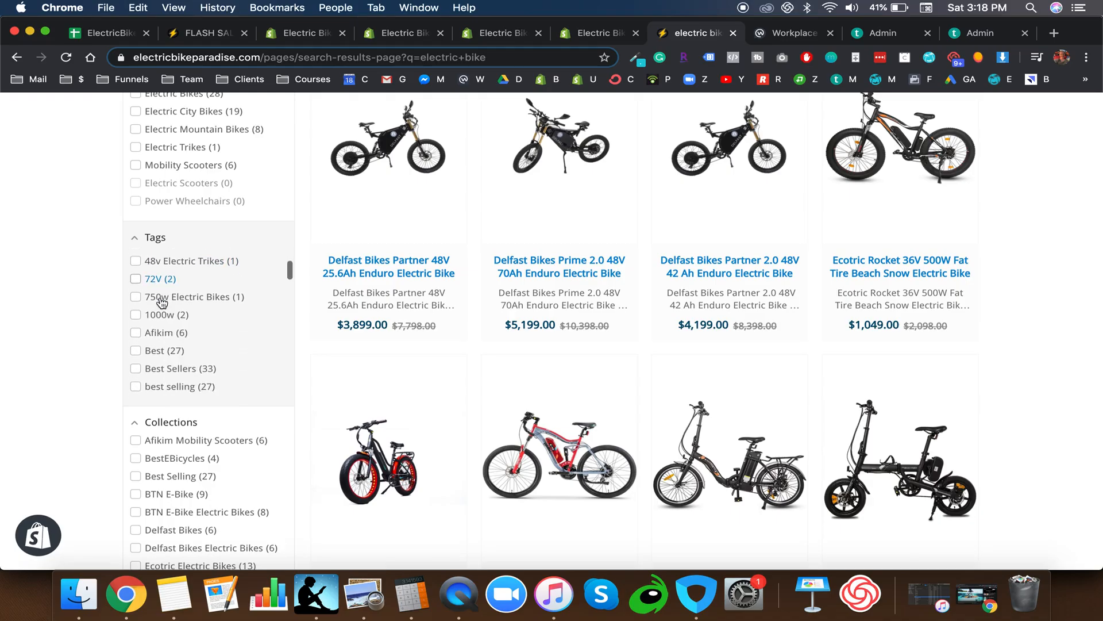
pyautogui.scroll(-1, 169, 300)
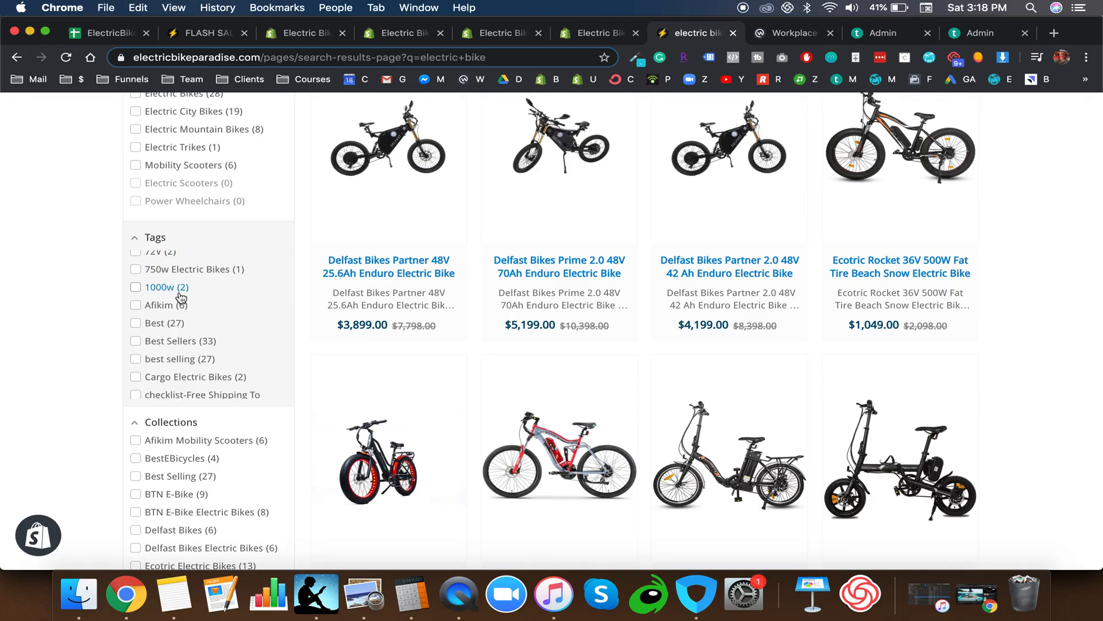
pyautogui.scroll(-10, 246, 368)
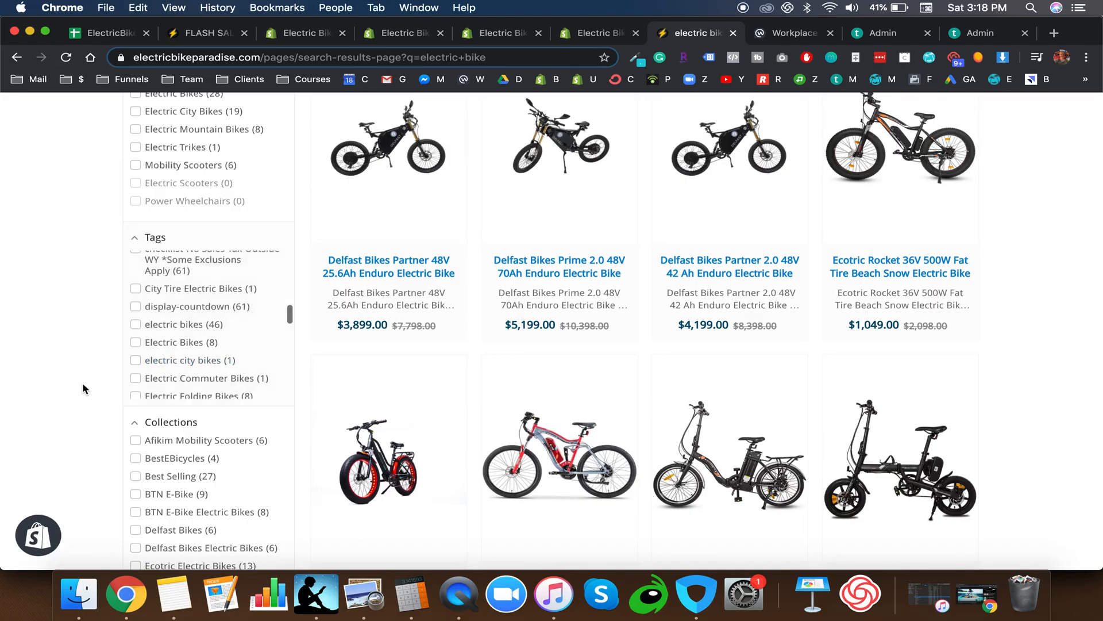
# Step: Examine the collections and color filters offered for the electric bike search results
pyautogui.scroll(-5, 81, 388)
pyautogui.scroll(-4, 241, 333)
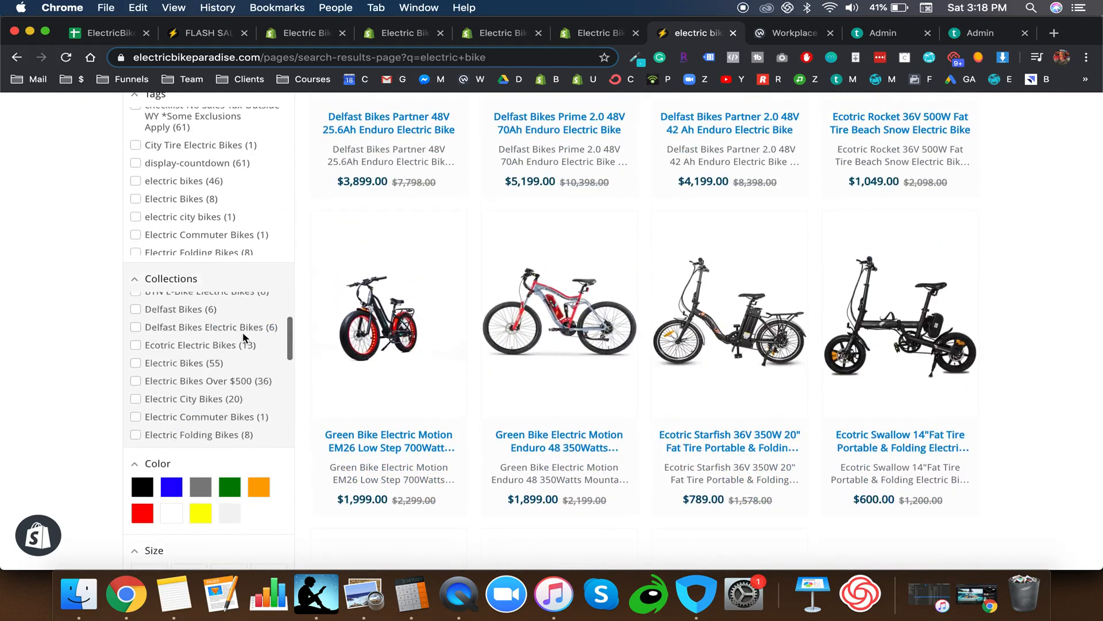
pyautogui.scroll(10, 242, 336)
pyautogui.scroll(1, 217, 214)
pyautogui.scroll(-5, 217, 215)
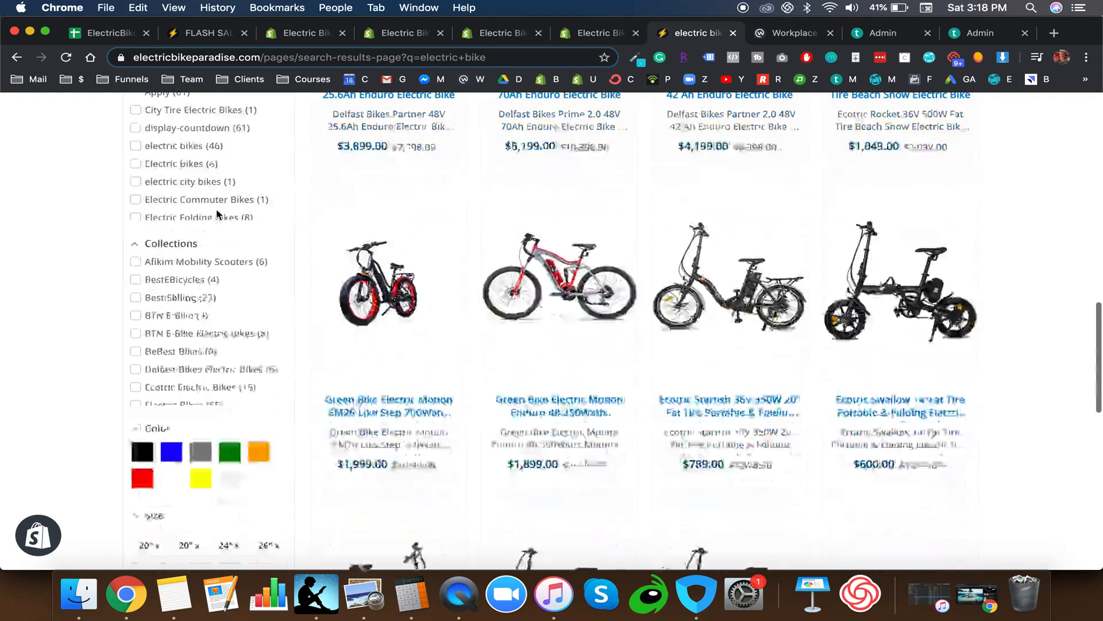
pyautogui.scroll(8, 218, 214)
pyautogui.scroll(10, 216, 213)
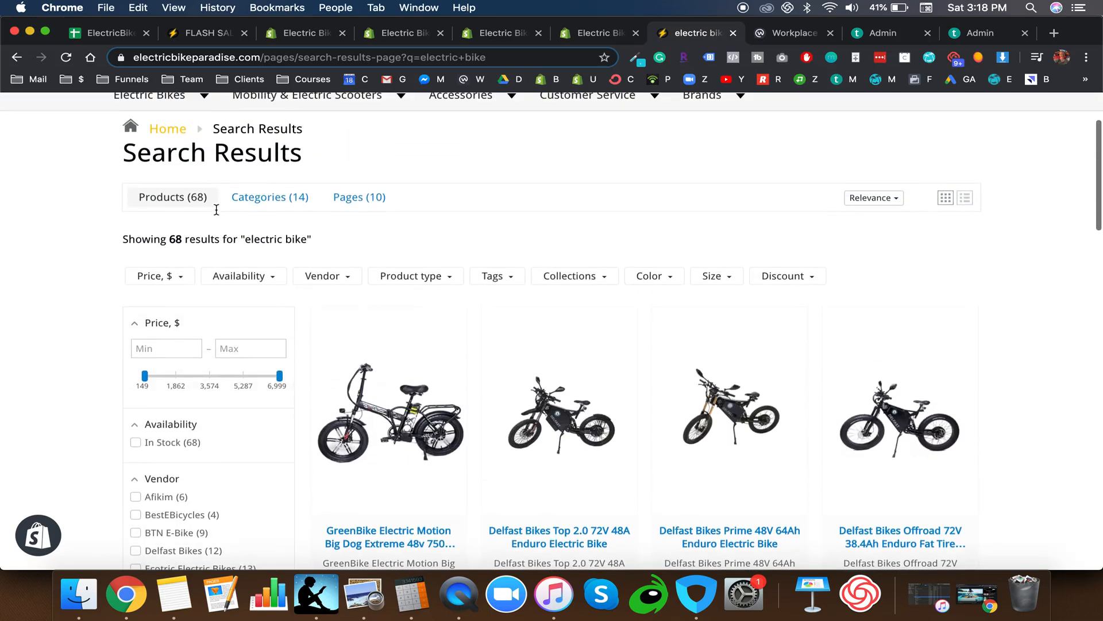
pyautogui.scroll(4, 419, 307)
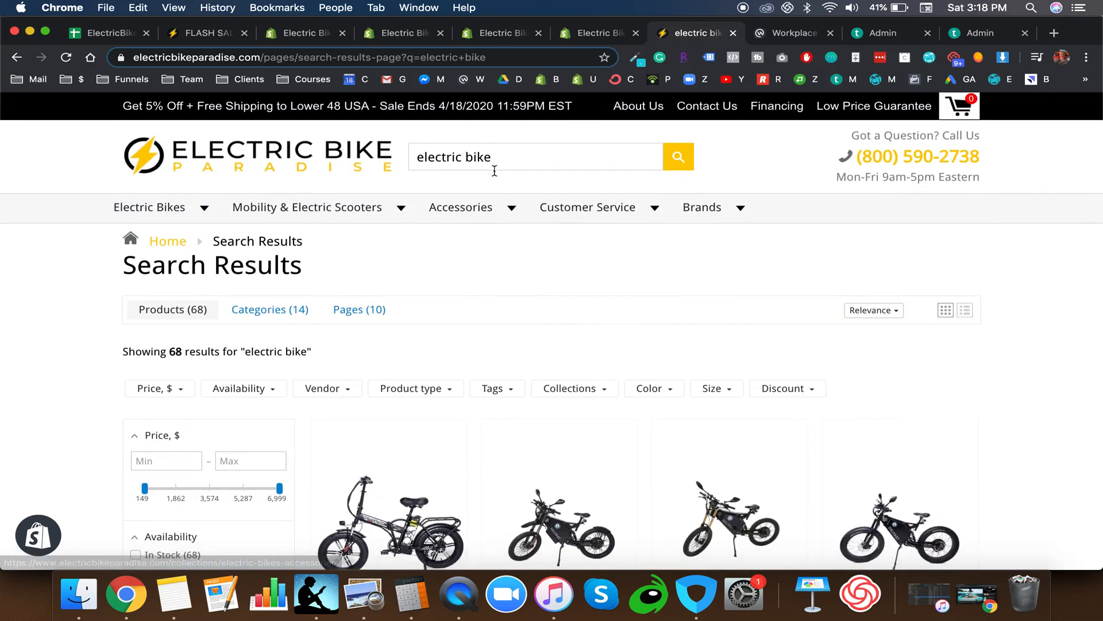
# Step: Examine the price, availability, vendor and product type filters alongside the matching electric bikes
pyautogui.scroll(-9, 347, 332)
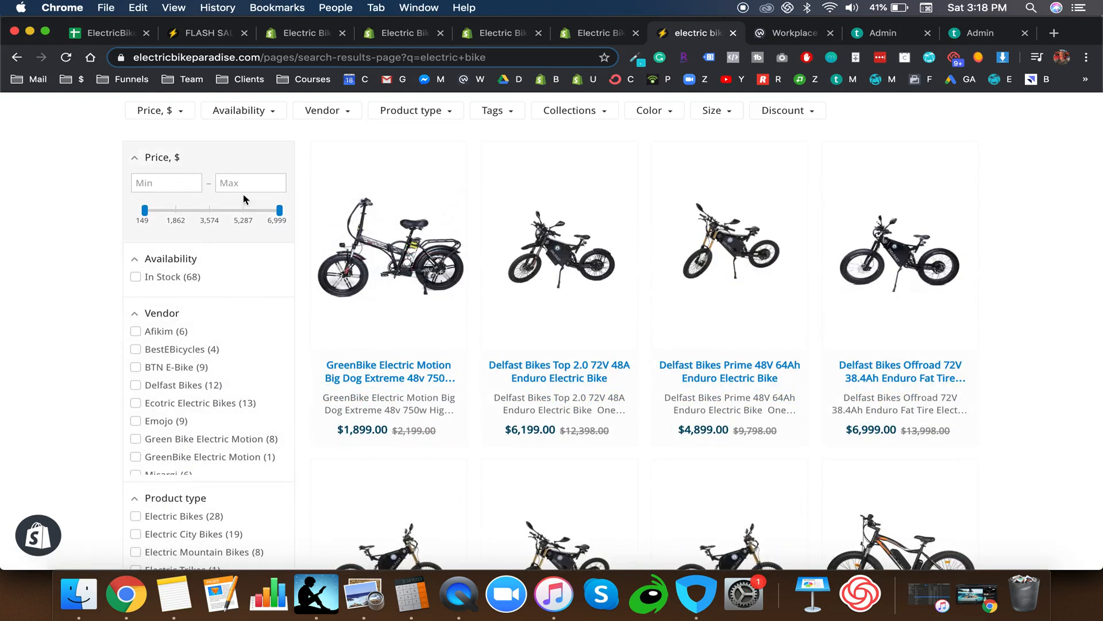
pyautogui.scroll(-2, 687, 321)
pyautogui.scroll(7, 687, 321)
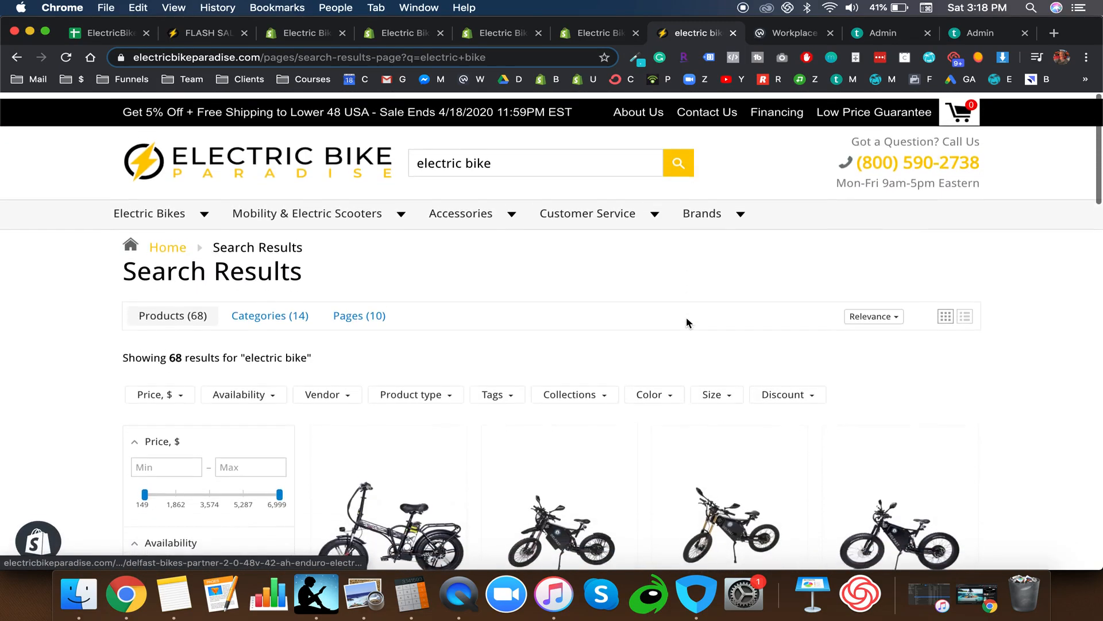
pyautogui.scroll(-4, 351, 287)
pyautogui.scroll(4, 350, 287)
pyautogui.scroll(-1, 456, 307)
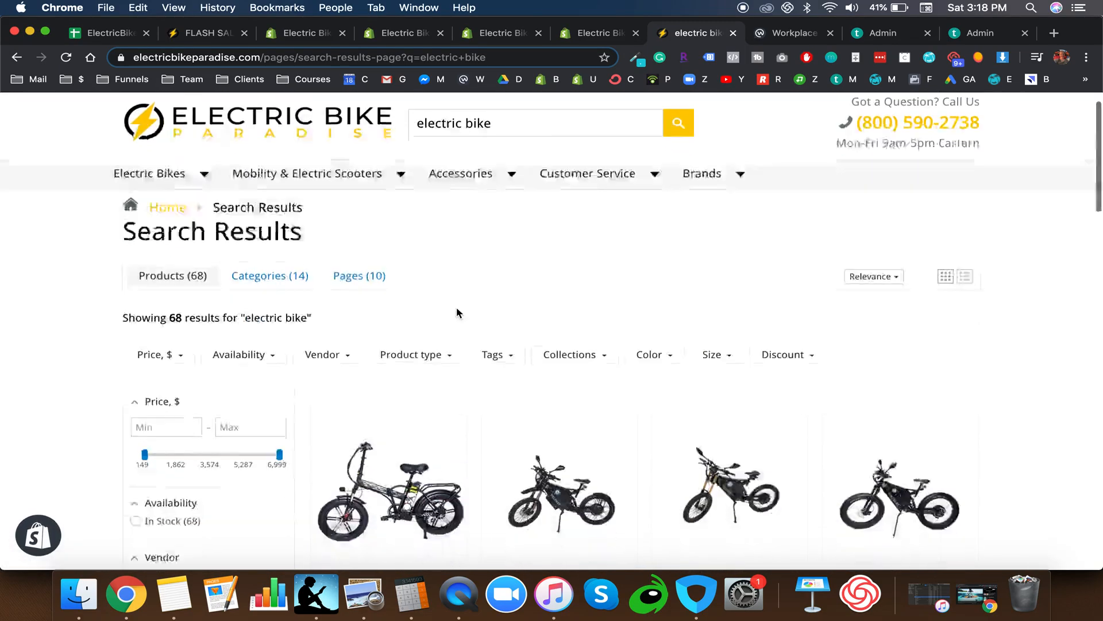
pyautogui.scroll(-5, 457, 313)
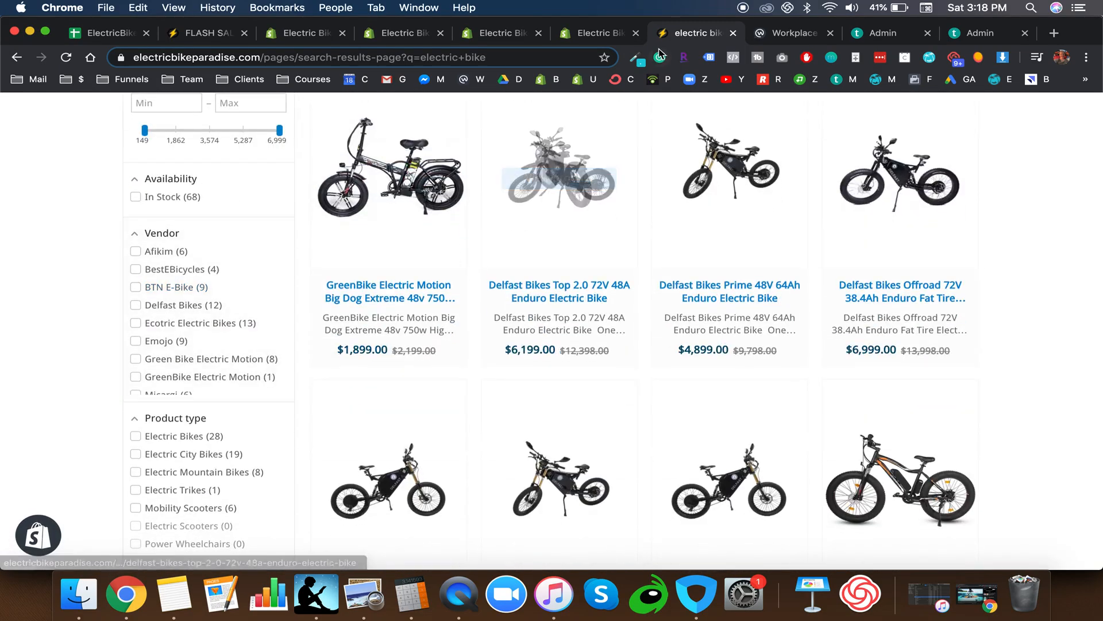
# Step: Return to the BTN E-Bike E-TORQUE product in the admin and examine its assigned collections and tags
pyautogui.click(598, 35)
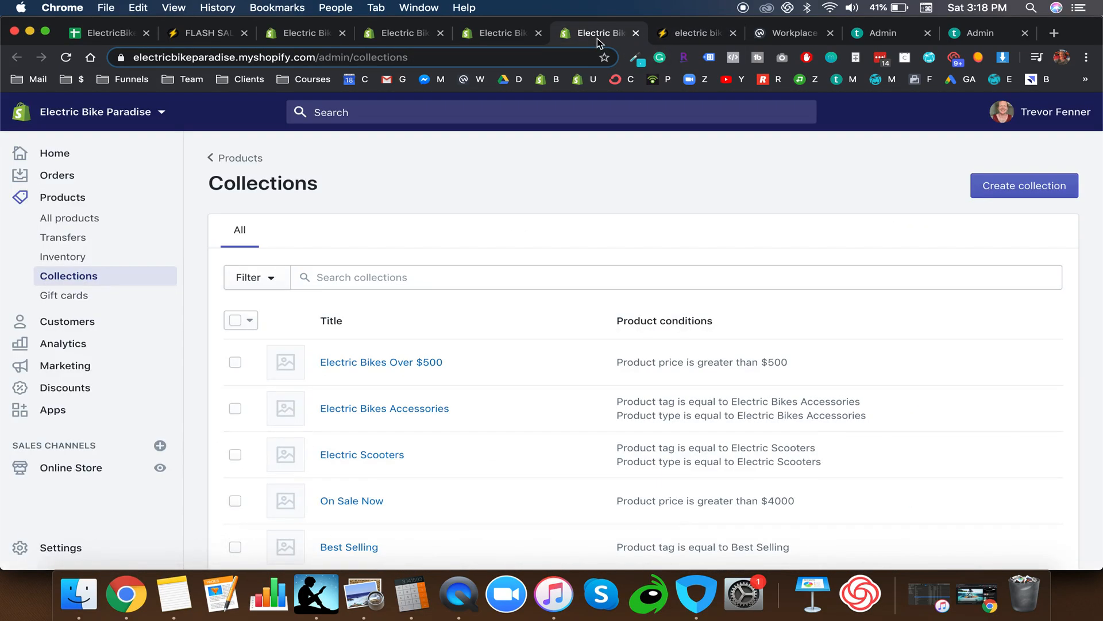
pyautogui.click(512, 32)
pyautogui.scroll(-6, 874, 512)
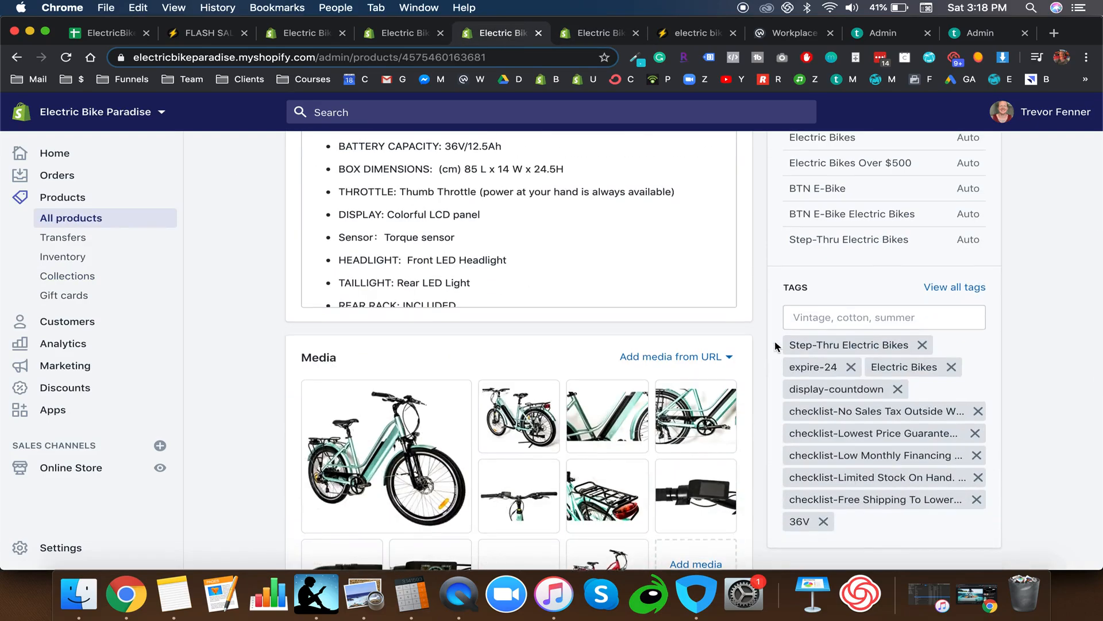
pyautogui.scroll(5, 777, 345)
pyautogui.scroll(-6, 777, 345)
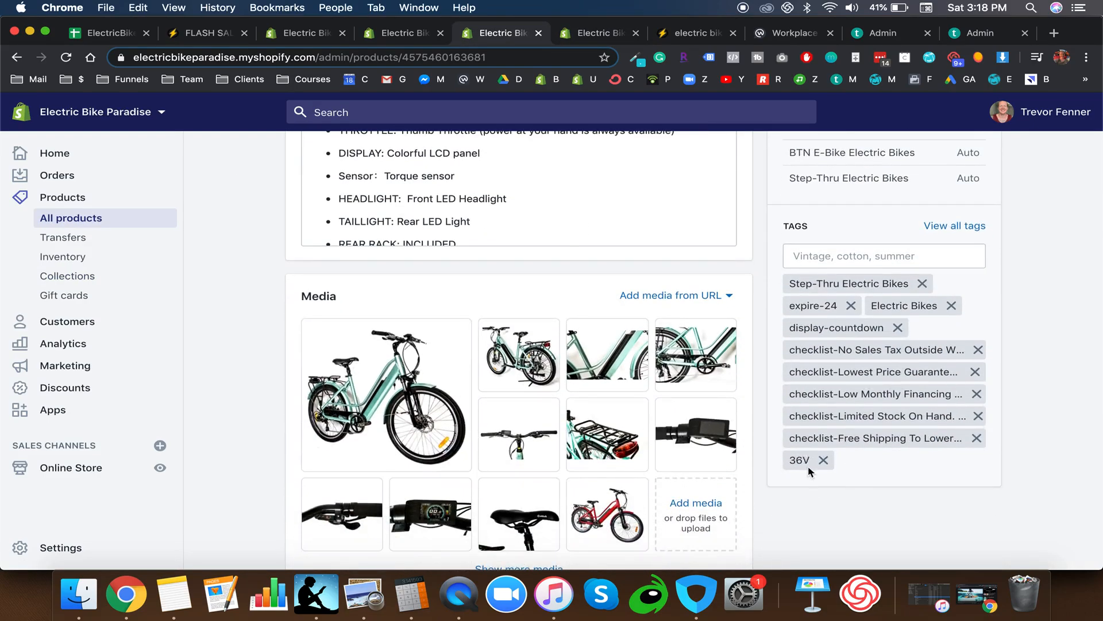
# Step: Add the 350W motor rating from the product description's specifications as a product tag
pyautogui.scroll(5, 809, 471)
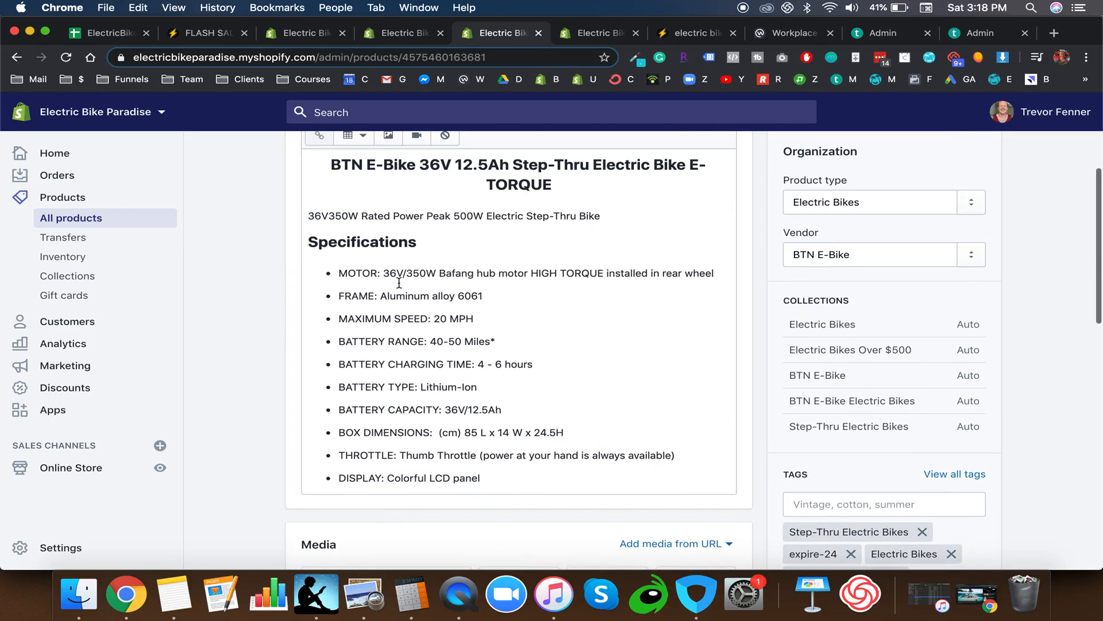
pyautogui.doubleClick(423, 274)
pyautogui.press('cmd+c')
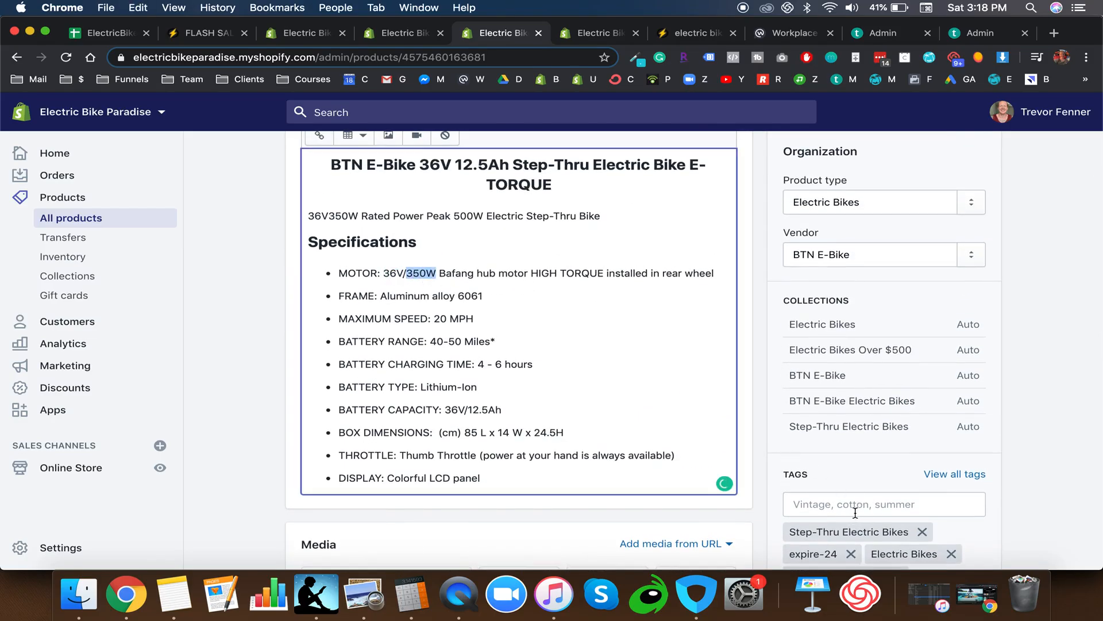
pyautogui.click(855, 512)
pyautogui.press('cmd+v')
pyautogui.press('Return')
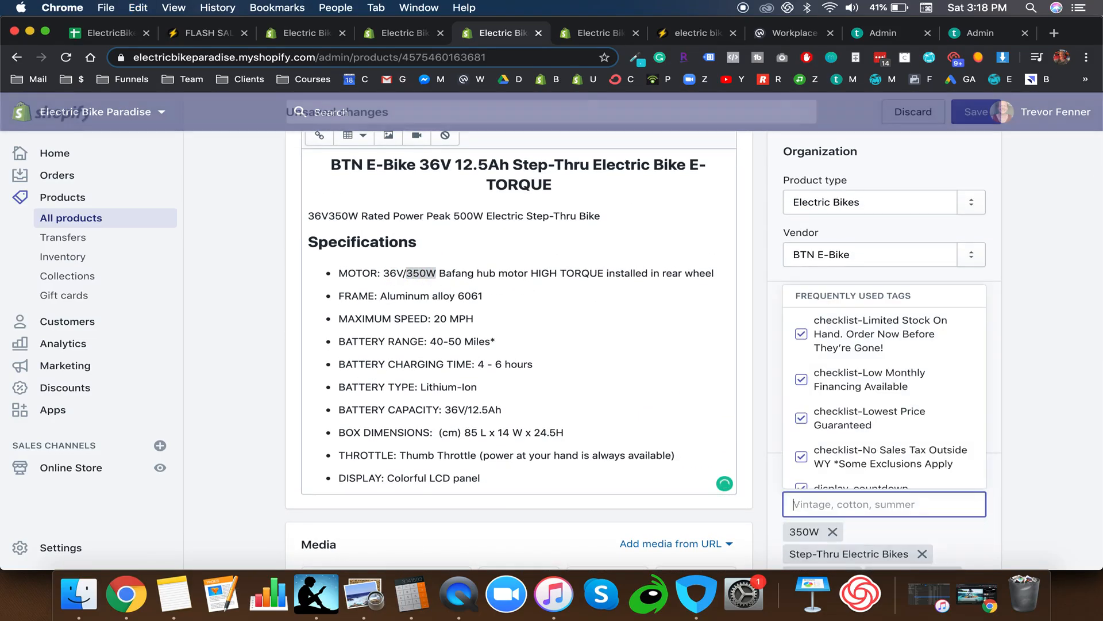
pyautogui.click(539, 295)
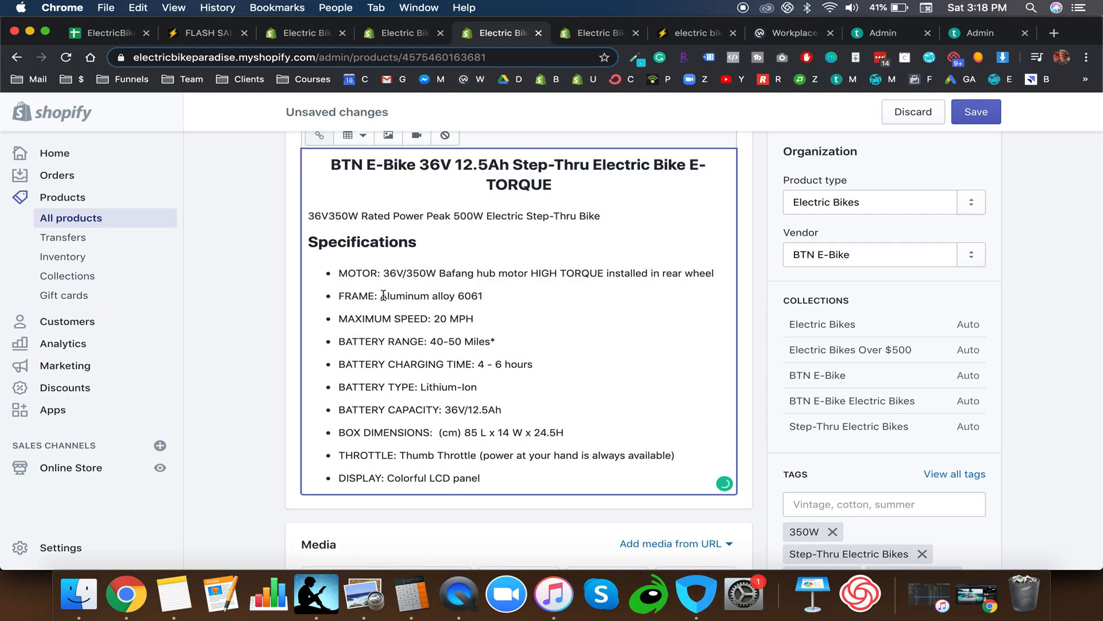
pyautogui.press('Left')
pyautogui.press('Left')
pyautogui.moveTo(381, 295); pyautogui.dragTo(494, 304)
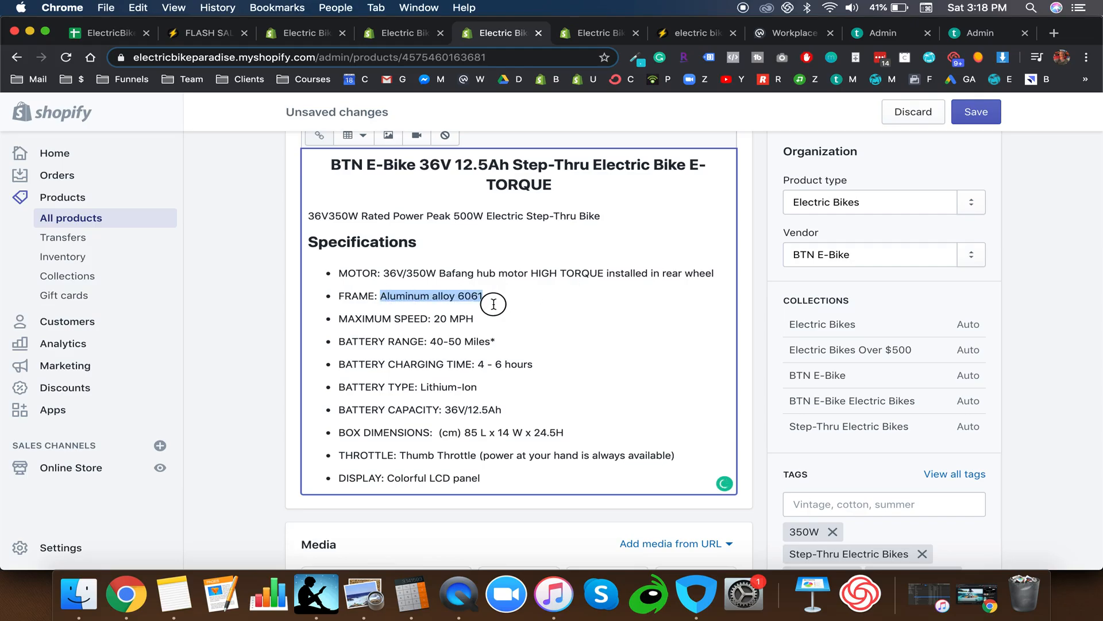
pyautogui.moveTo(341, 295)
pyautogui.mouseDown()
pyautogui.moveTo(490, 298)
pyautogui.moveTo(341, 297)
pyautogui.mouseUp()
pyautogui.click(506, 311)
pyautogui.click(341, 297)
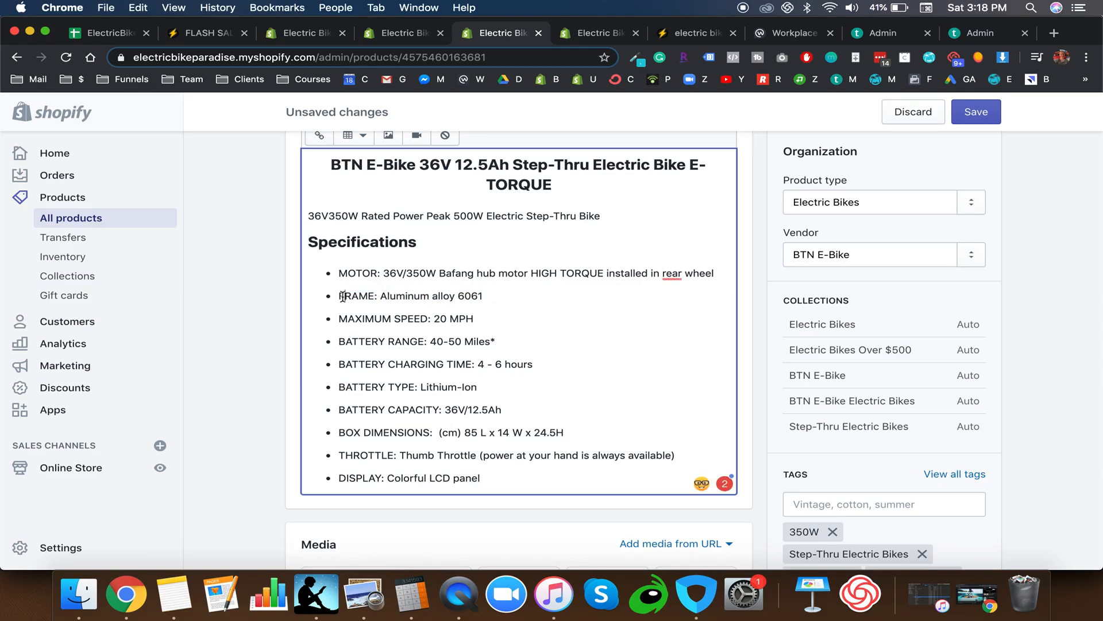
pyautogui.moveTo(343, 296); pyautogui.dragTo(490, 296)
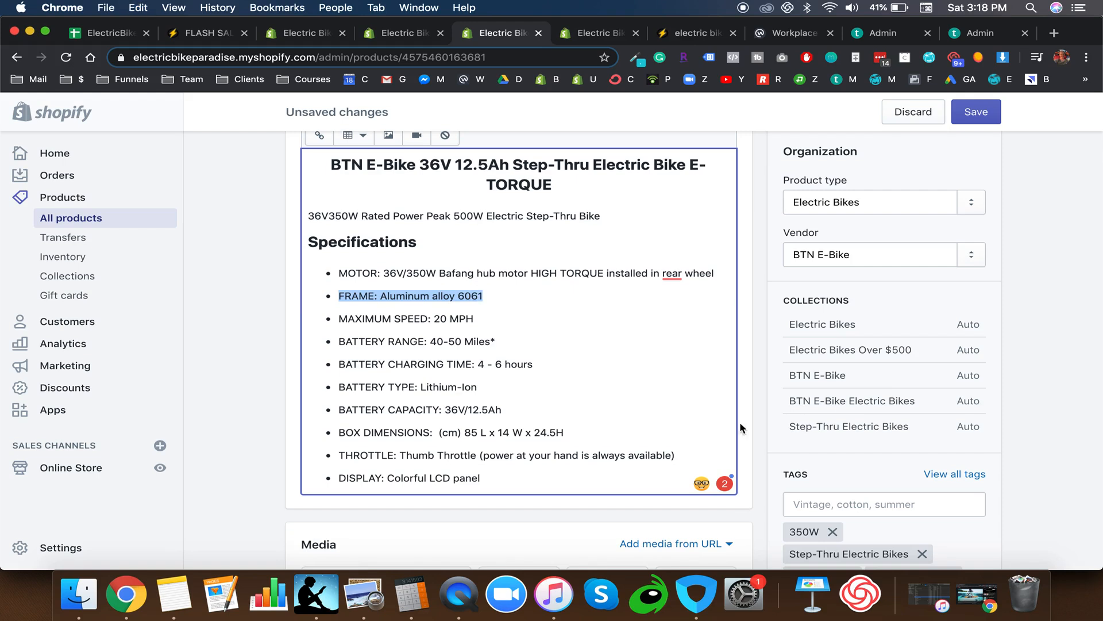
pyautogui.click(352, 299)
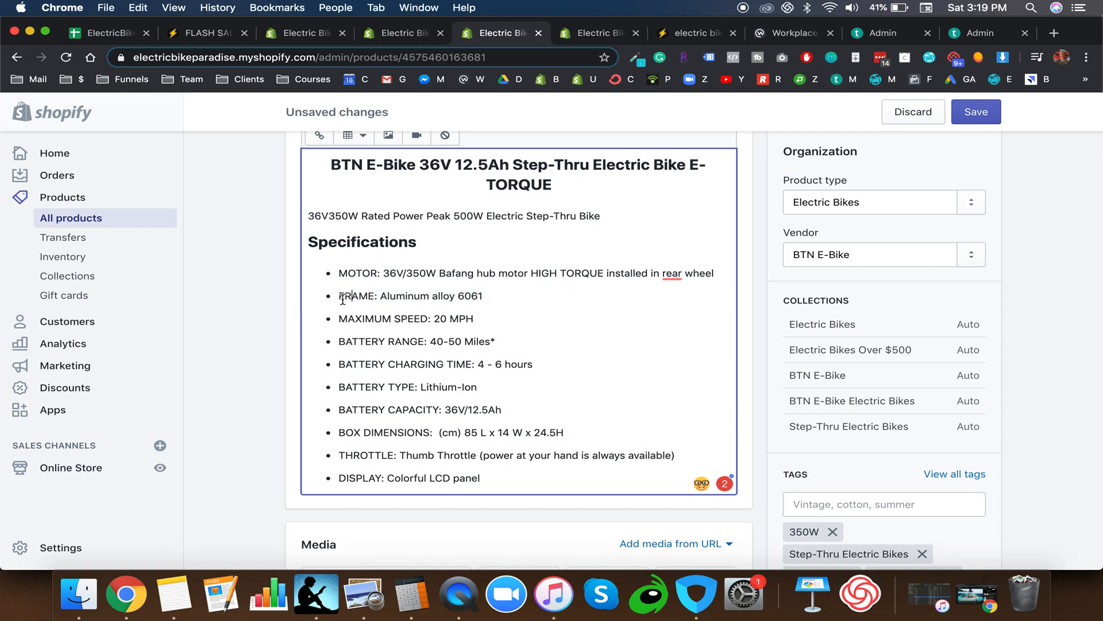
# Step: Add the frame line "FRAME: Aluminum alloy 6061" from the description's specifications as a product tag
pyautogui.moveTo(339, 296); pyautogui.dragTo(483, 297)
pyautogui.press('cmd+c')
pyautogui.scroll(-2, 820, 427)
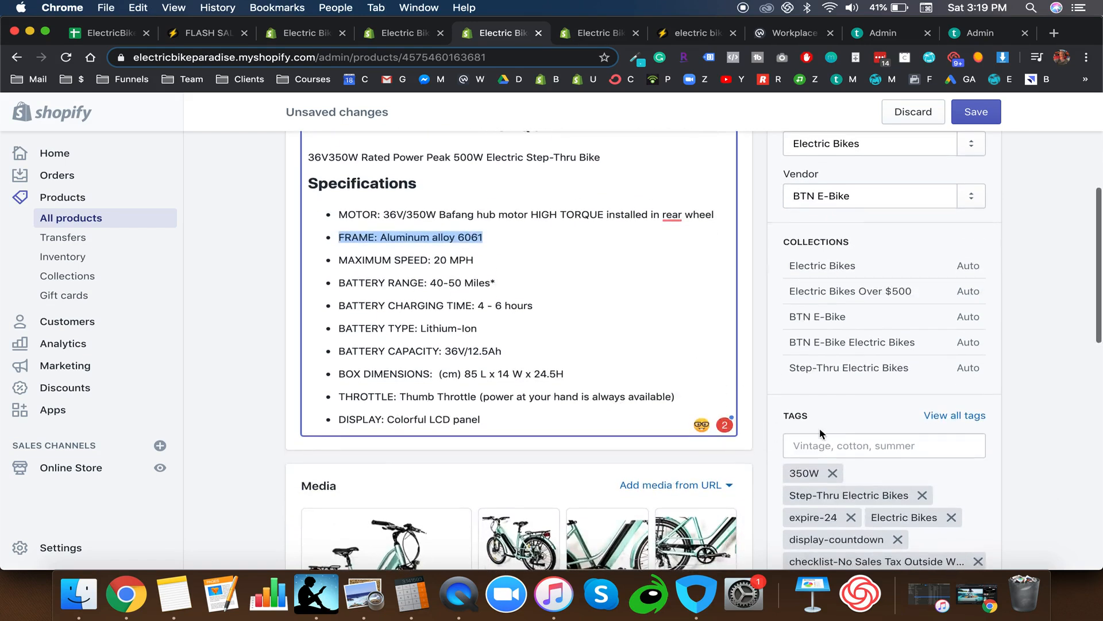
pyautogui.click(824, 445)
pyautogui.press('cmd+v')
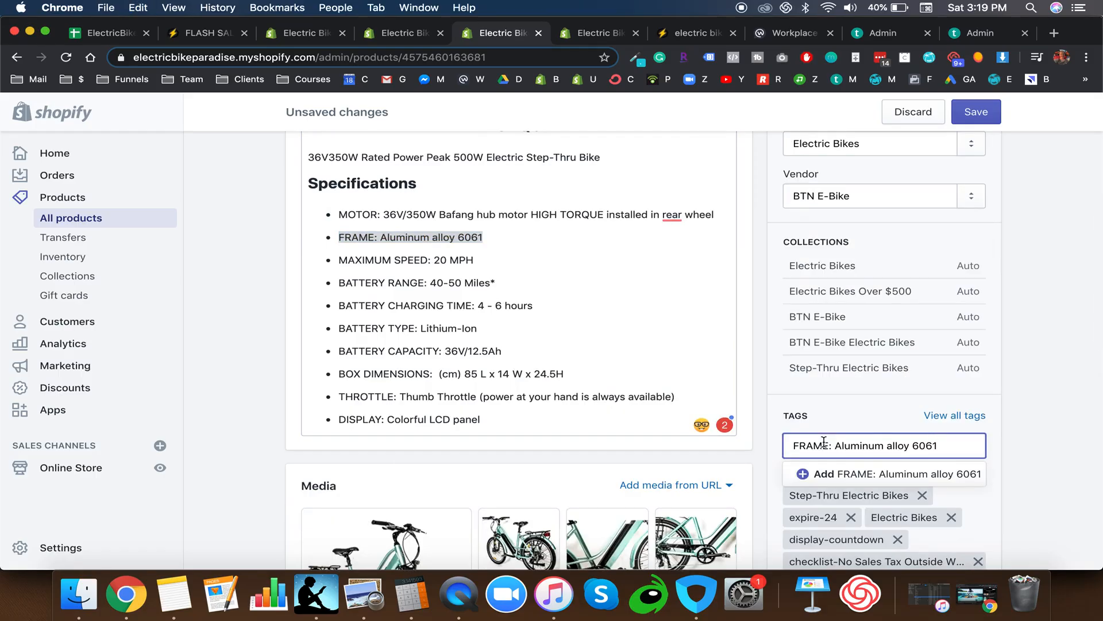
pyautogui.press('Return')
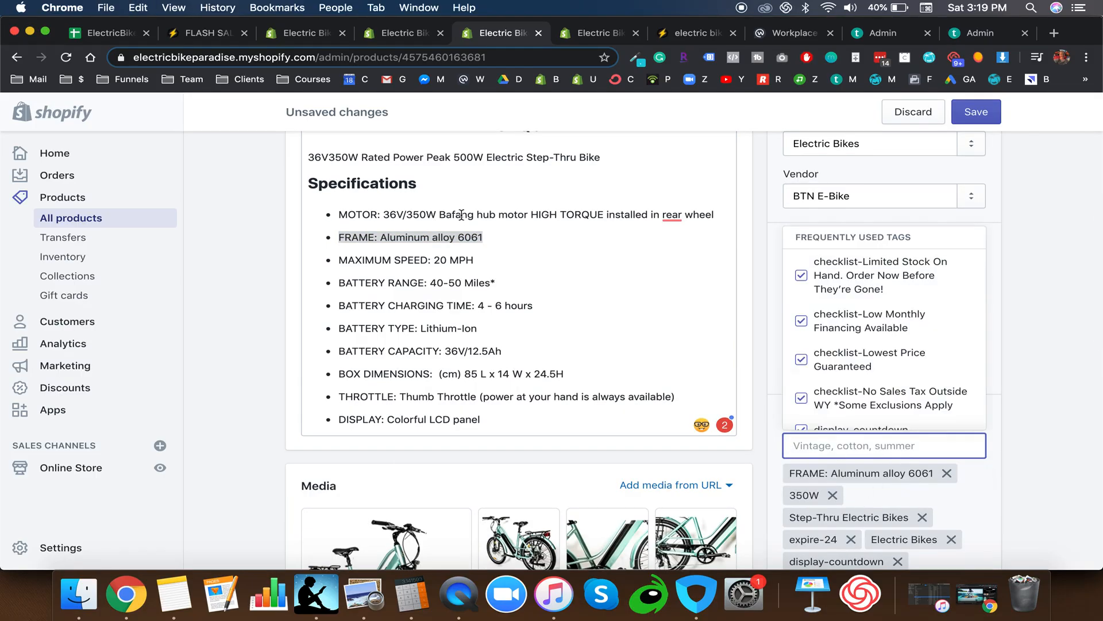
pyautogui.scroll(-3, 828, 477)
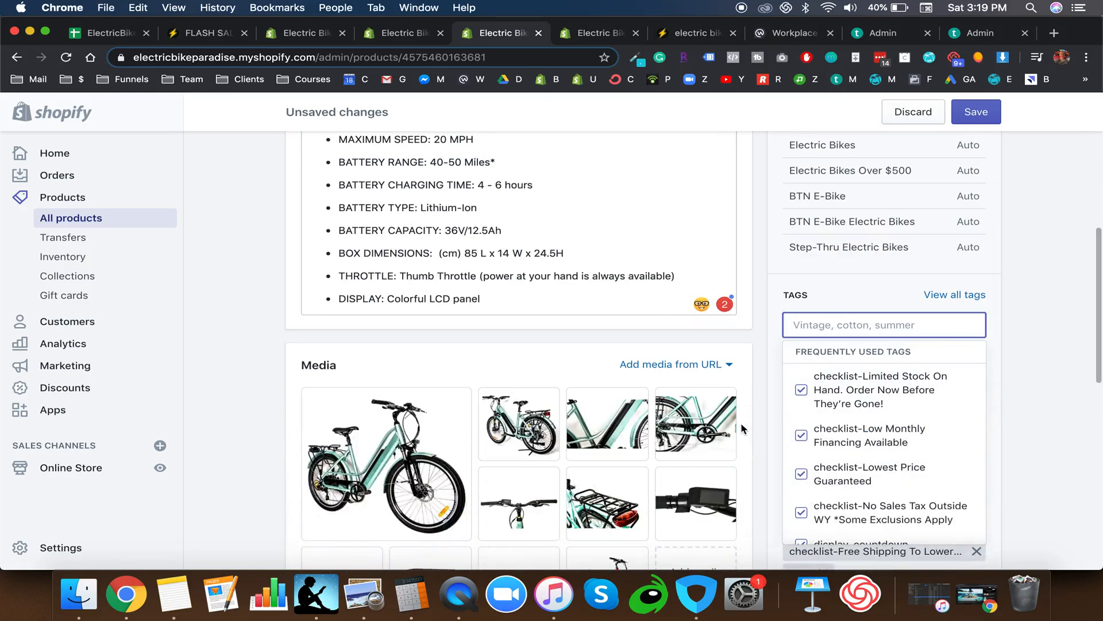
pyautogui.click(763, 420)
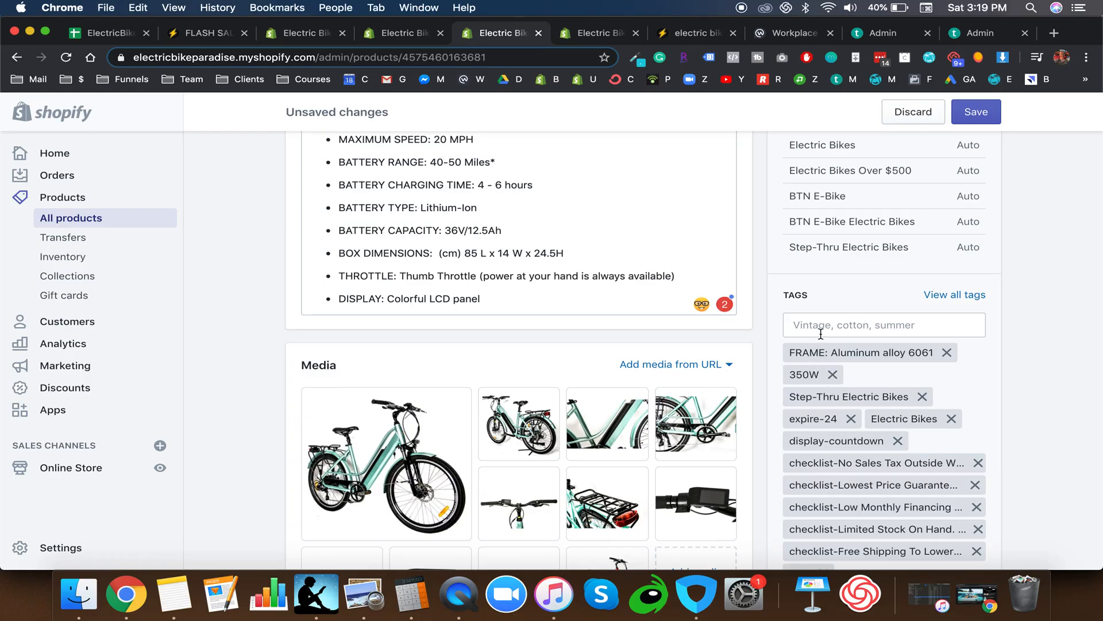
# Step: Replace the 350W product tag with a labelled tag reading "Motor: 350 Watt"
pyautogui.click(833, 374)
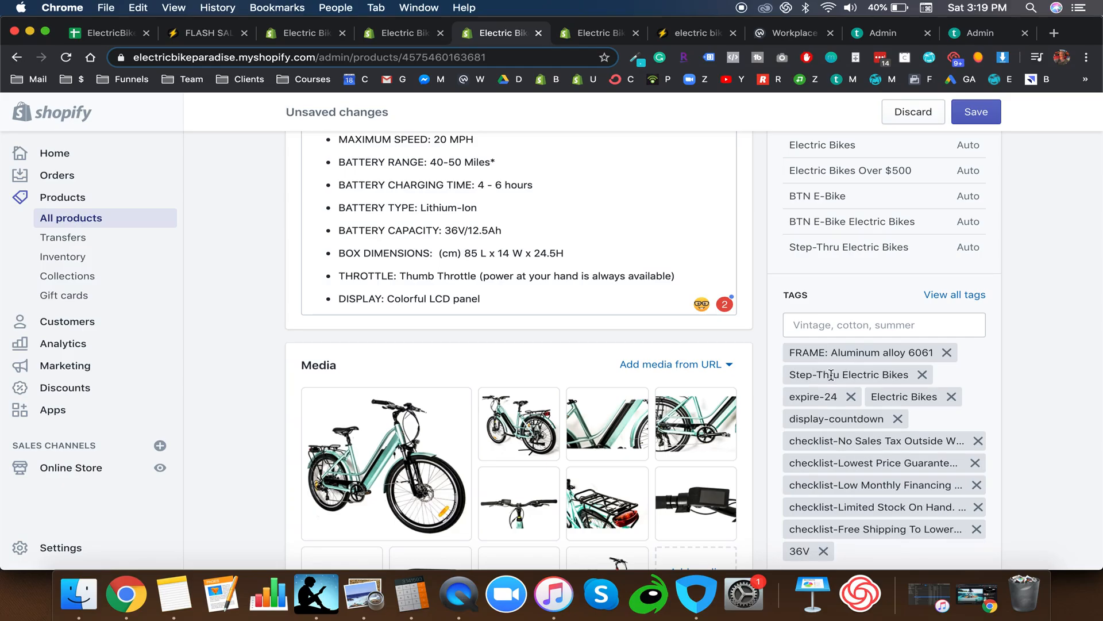
pyautogui.write('Motor')
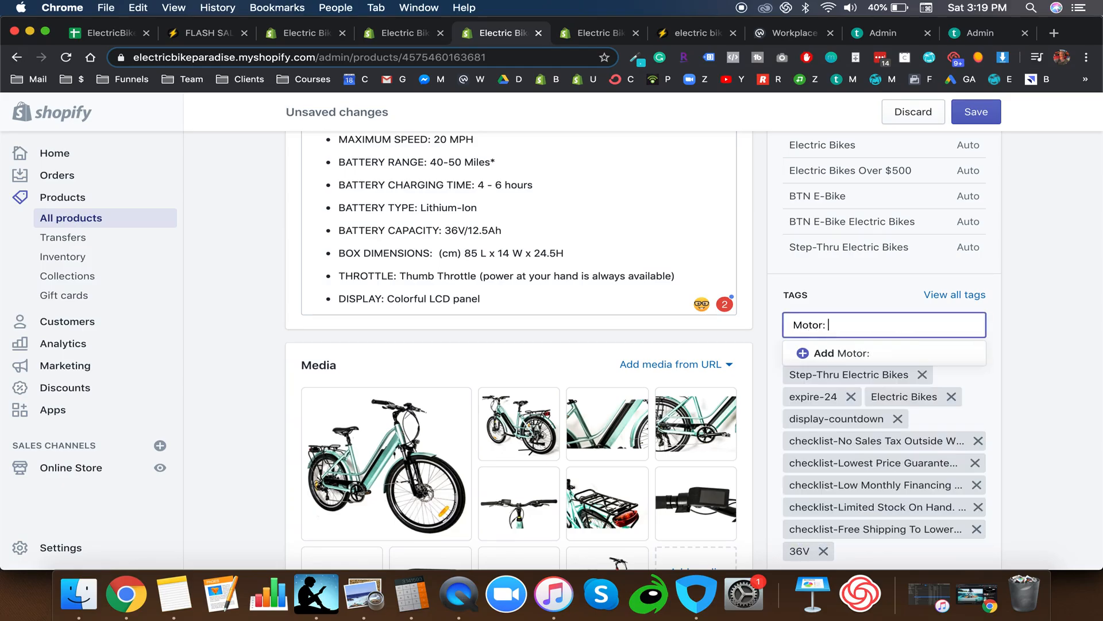
pyautogui.write(': 350 Watt')
pyautogui.press('Return')
pyautogui.click(758, 386)
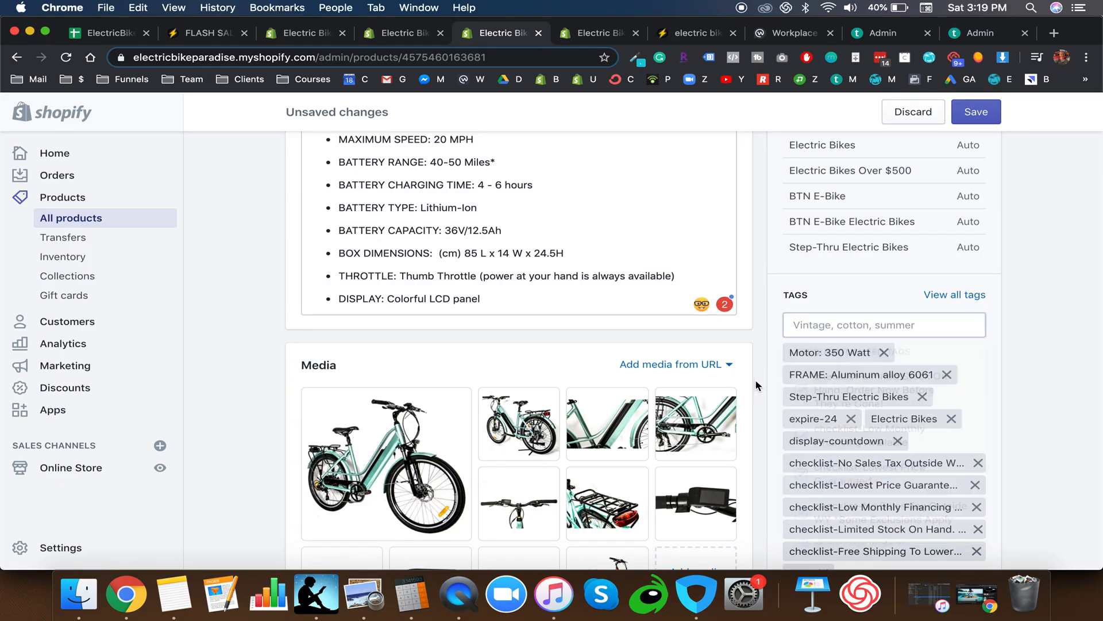
# Step: Replace the 36V product tag with a labelled tag reading "Battery: 36V"
pyautogui.scroll(-1, 845, 379)
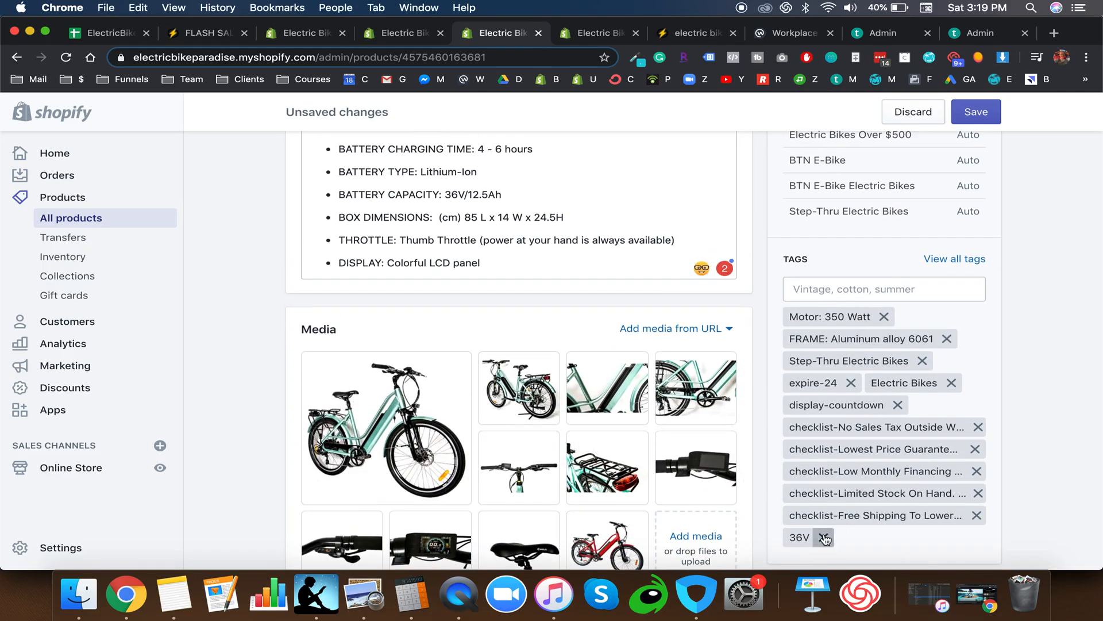
pyautogui.click(871, 284)
pyautogui.write('Battery: 36V')
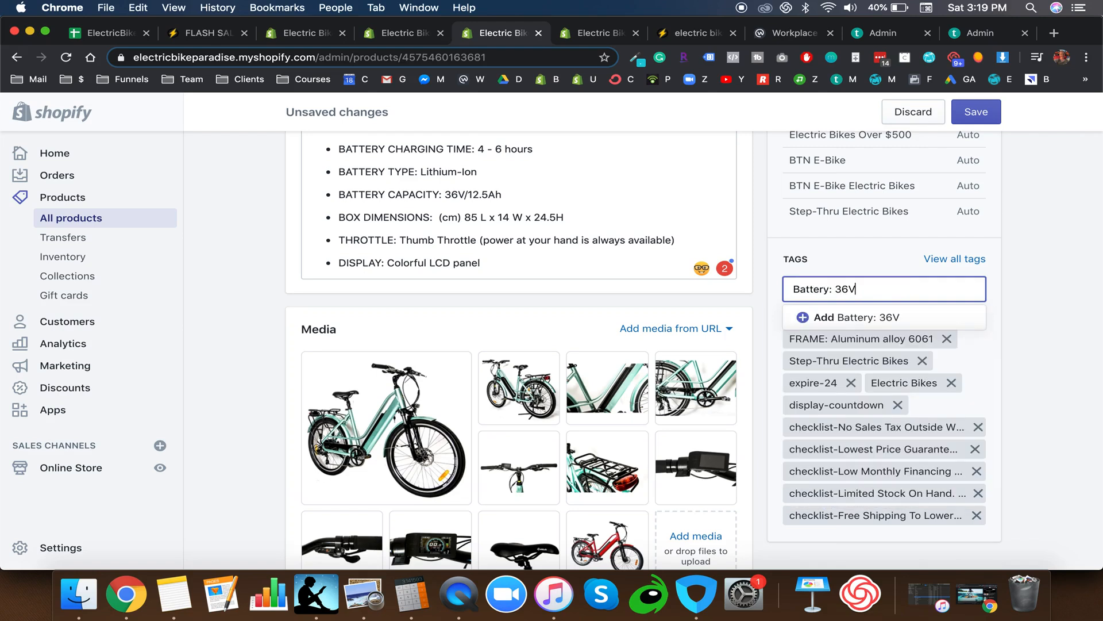
pyautogui.press('Return')
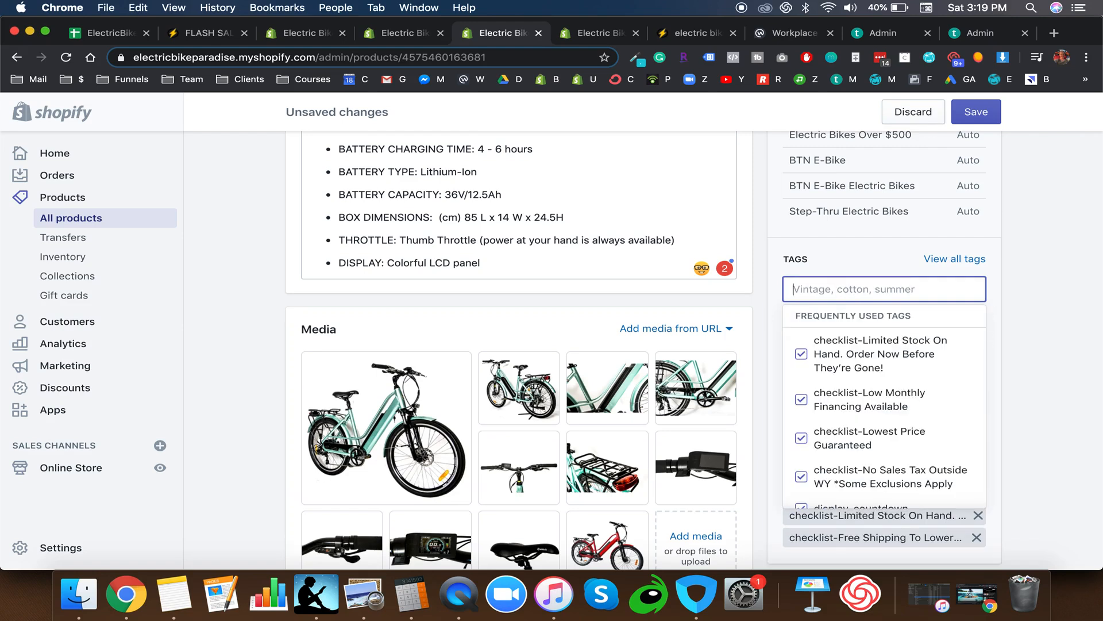
pyautogui.click(777, 356)
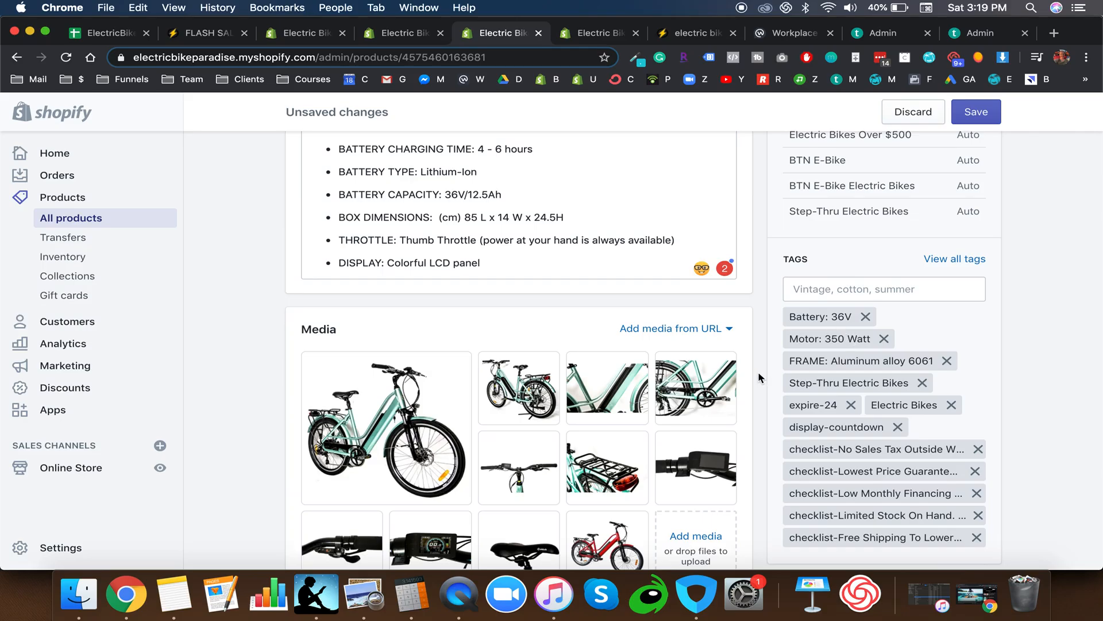
# Step: Add the tag "Maximum Speed 20 MPH" to the product, based on the maximum speed line in its specifications
pyautogui.scroll(3, 759, 377)
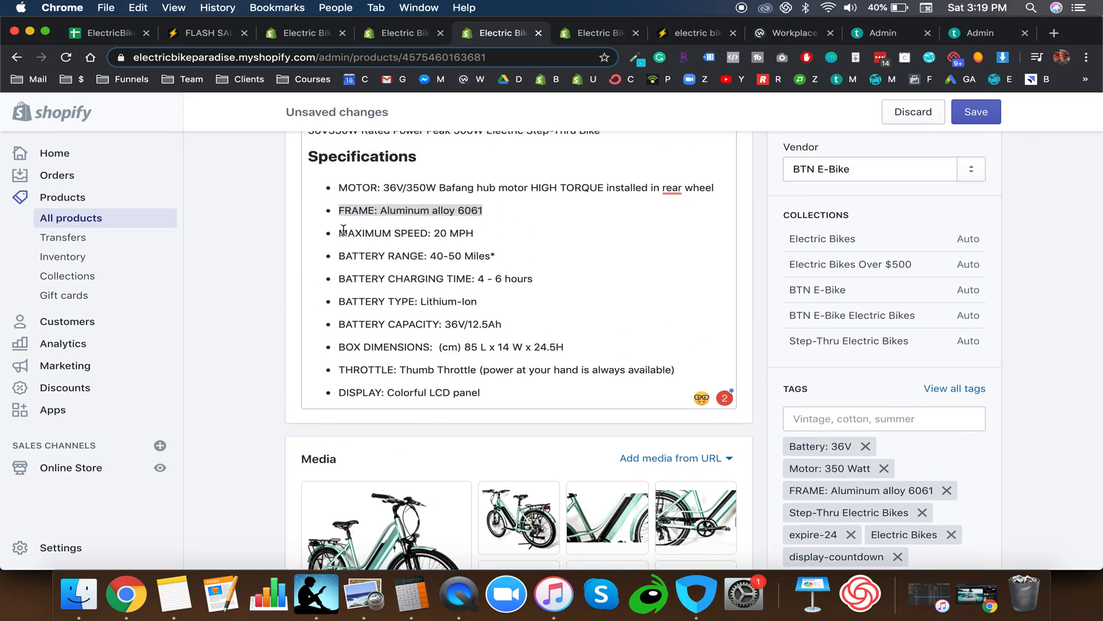
pyautogui.moveTo(344, 230); pyautogui.dragTo(475, 231)
pyautogui.click(482, 233)
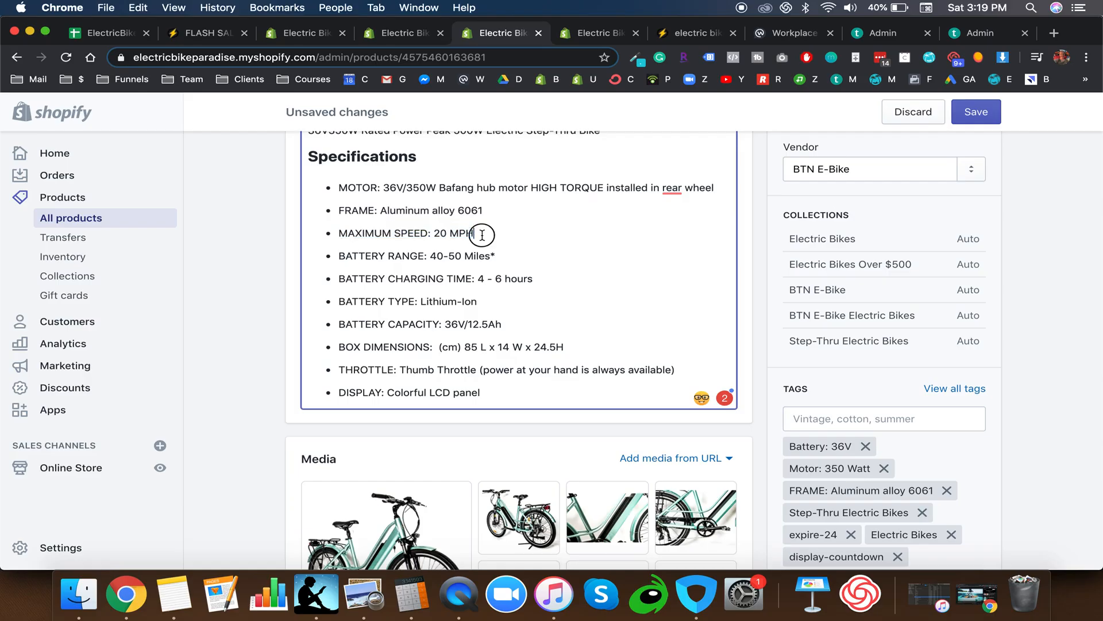
pyautogui.click(852, 415)
pyautogui.write('MAxi')
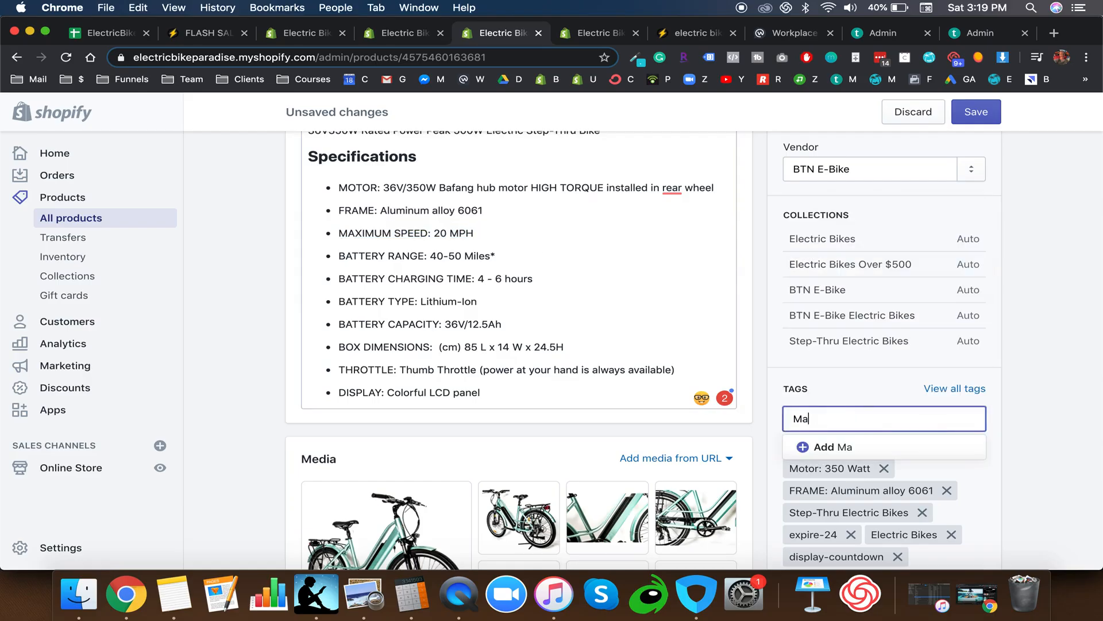
pyautogui.write('mum Speed')
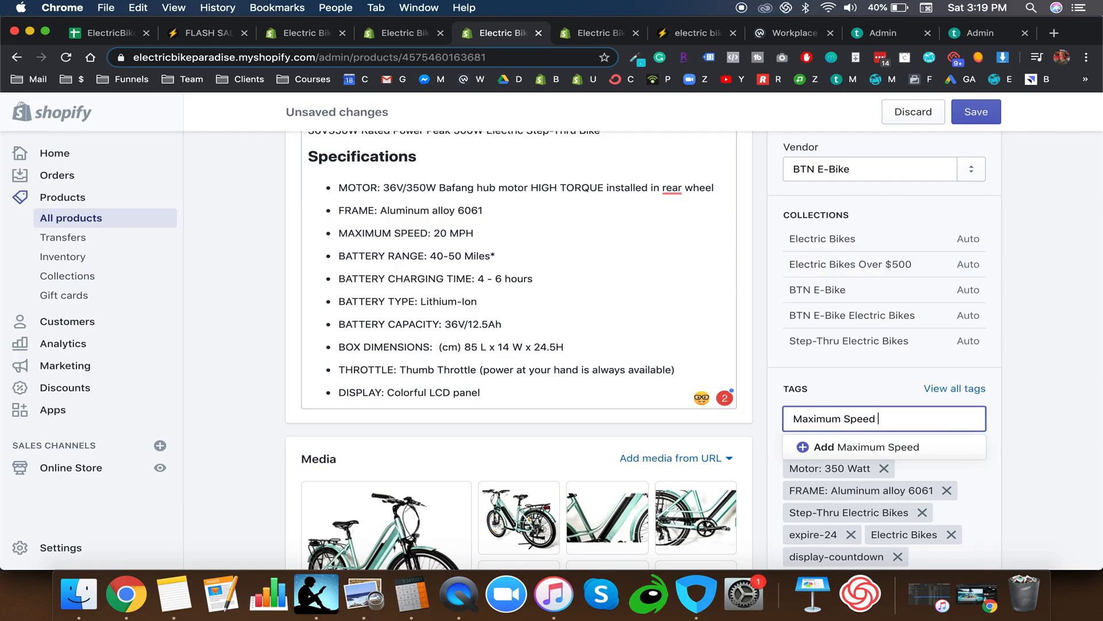
pyautogui.write(' 20 MPH')
pyautogui.press('Return')
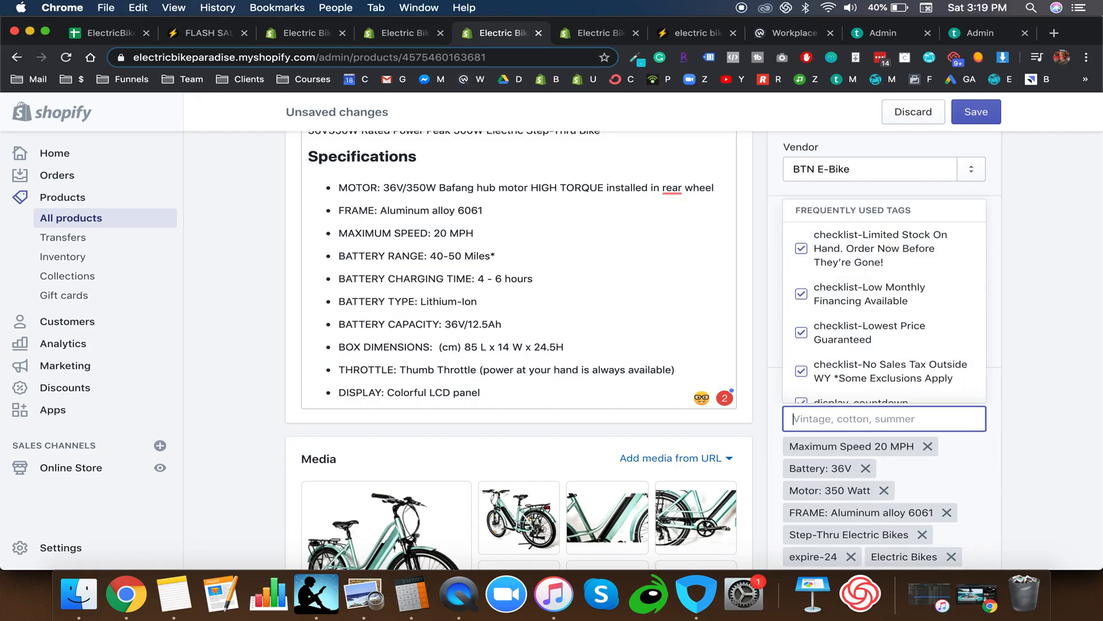
pyautogui.click(776, 430)
# Step: Compare the speed tag's capitalization with the description, and retype the first two specification labels as "Motor" and "Frame"
pyautogui.scroll(-1, 807, 404)
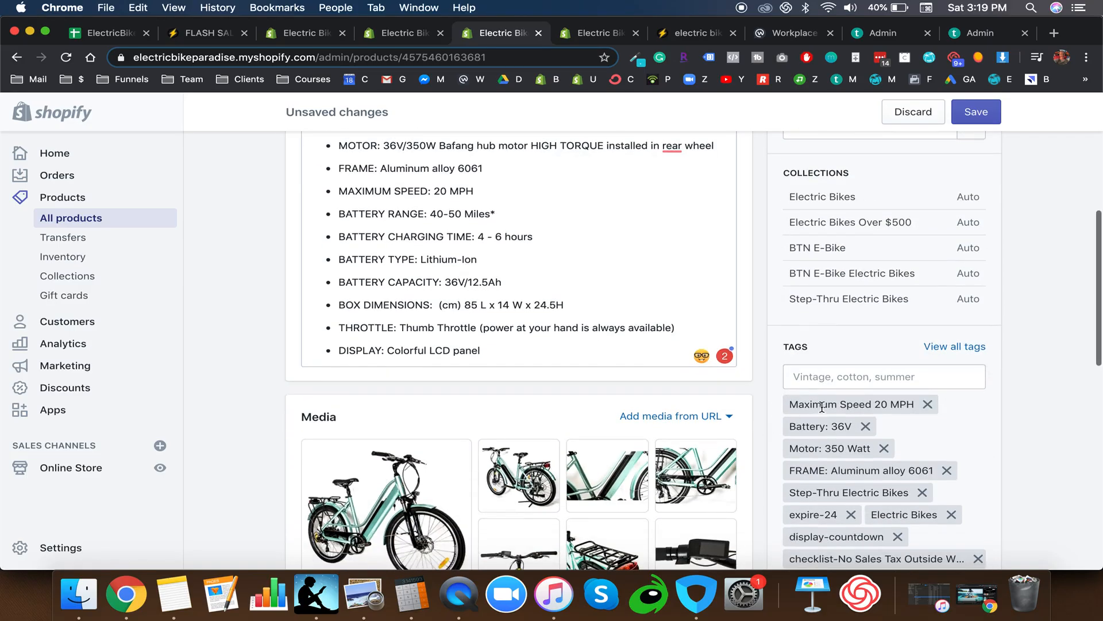
pyautogui.moveTo(792, 406); pyautogui.dragTo(830, 399)
pyautogui.click(838, 404)
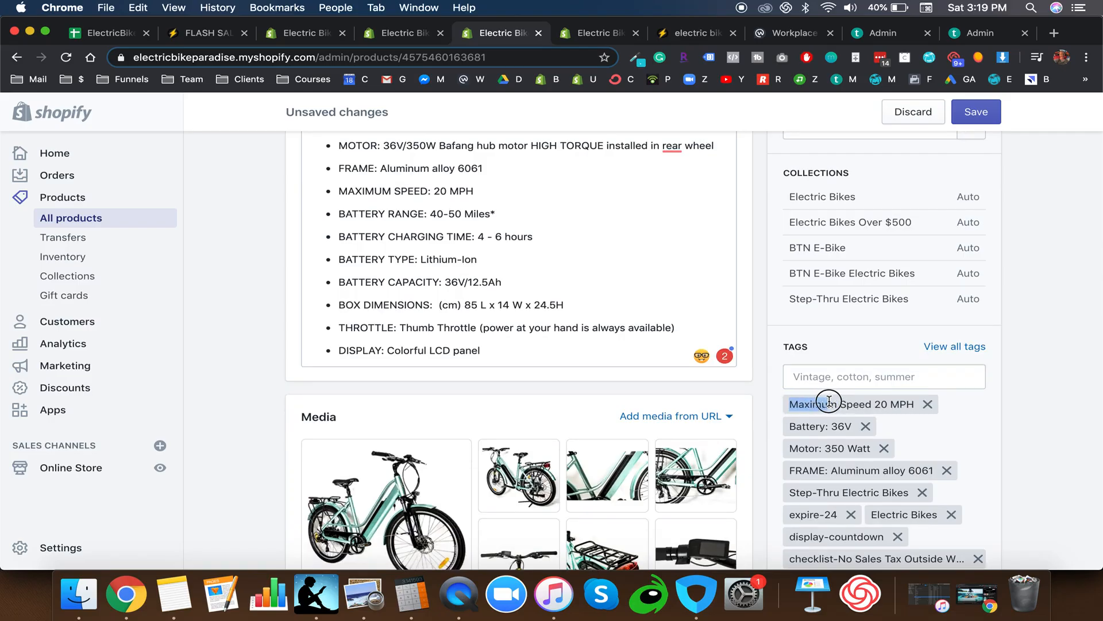
pyautogui.click(835, 400)
pyautogui.moveTo(343, 197); pyautogui.dragTo(428, 192)
pyautogui.click(518, 194)
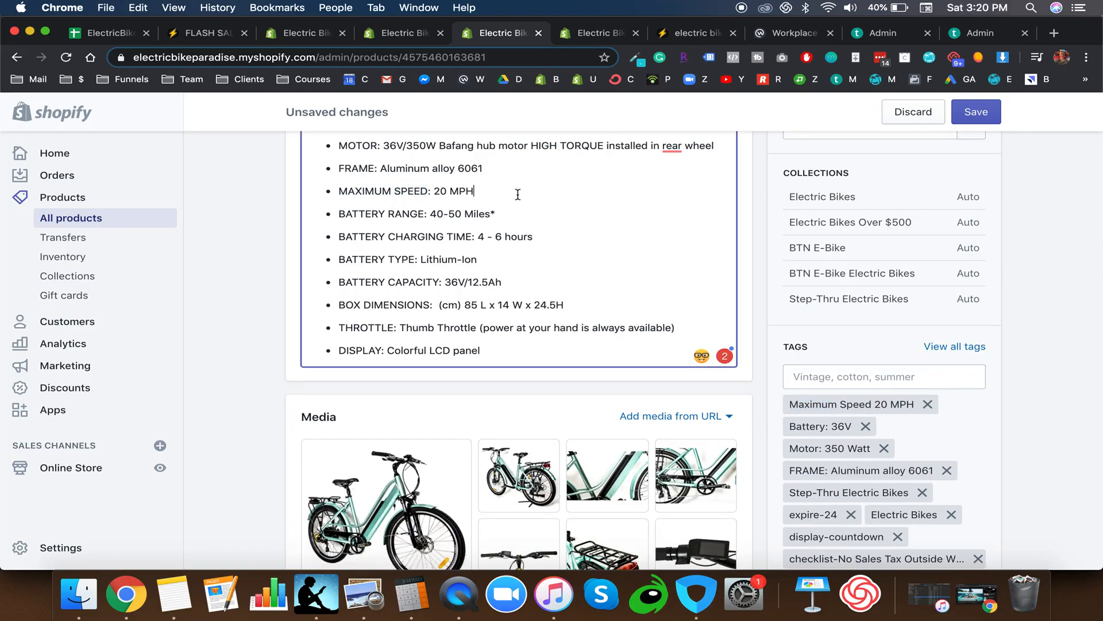
pyautogui.scroll(3, 537, 272)
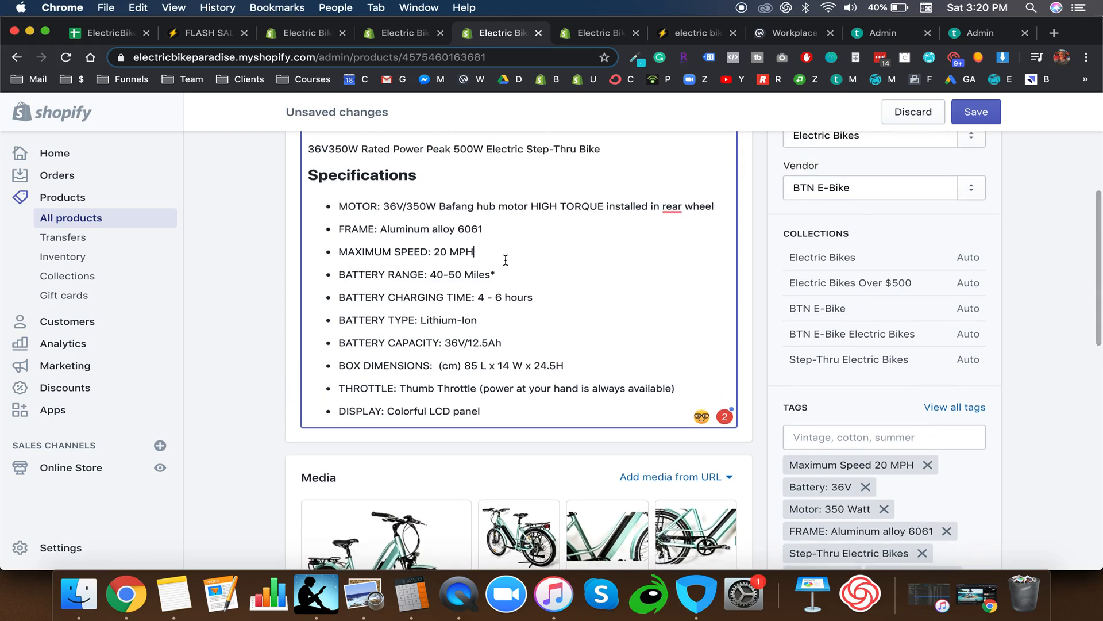
pyautogui.doubleClick(362, 206)
pyautogui.write('Motor')
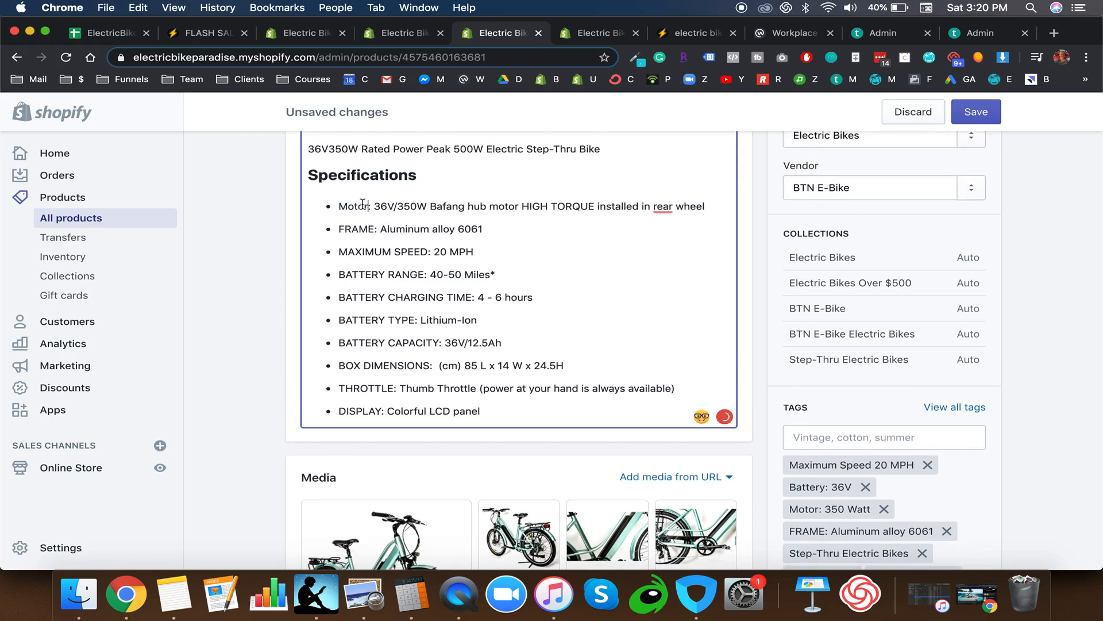
pyautogui.doubleClick(362, 223)
pyautogui.write('Frame')
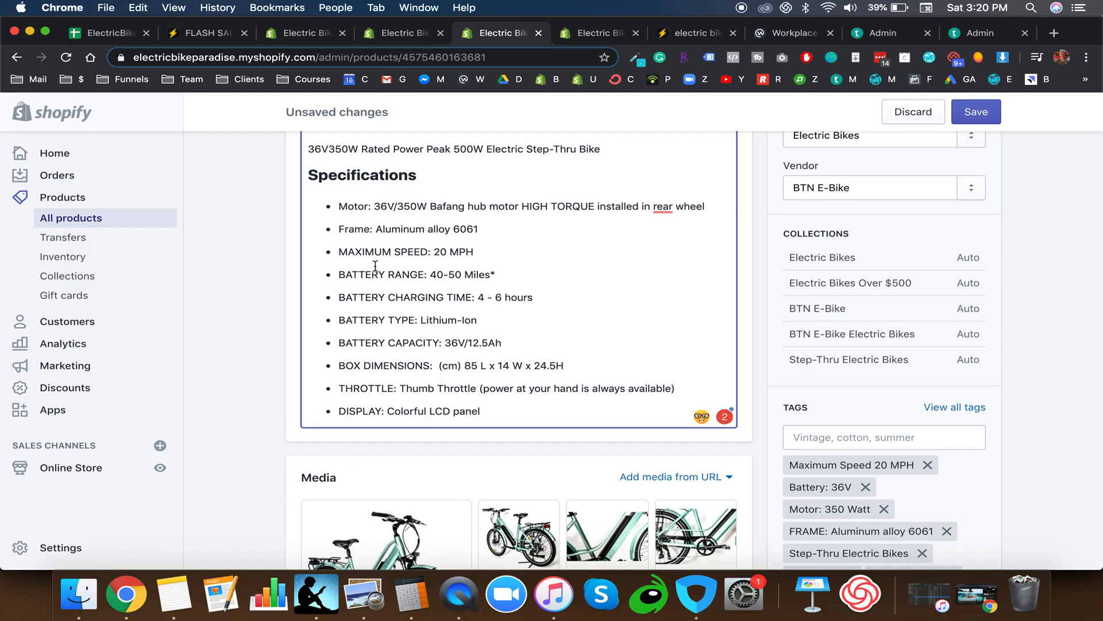
# Step: Retype the speed label in the description's specifications as "Maximum Speed"
pyautogui.doubleClick(375, 266)
pyautogui.doubleClick(371, 254)
pyautogui.write('Maximum')
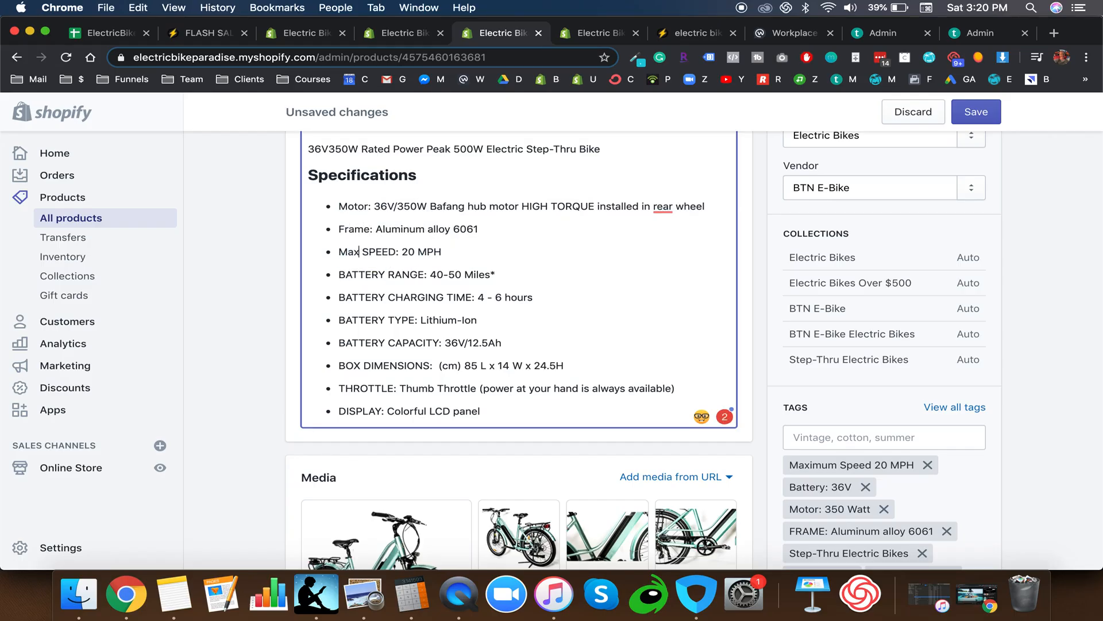
pyautogui.doubleClick(411, 252)
pyautogui.write('Speed')
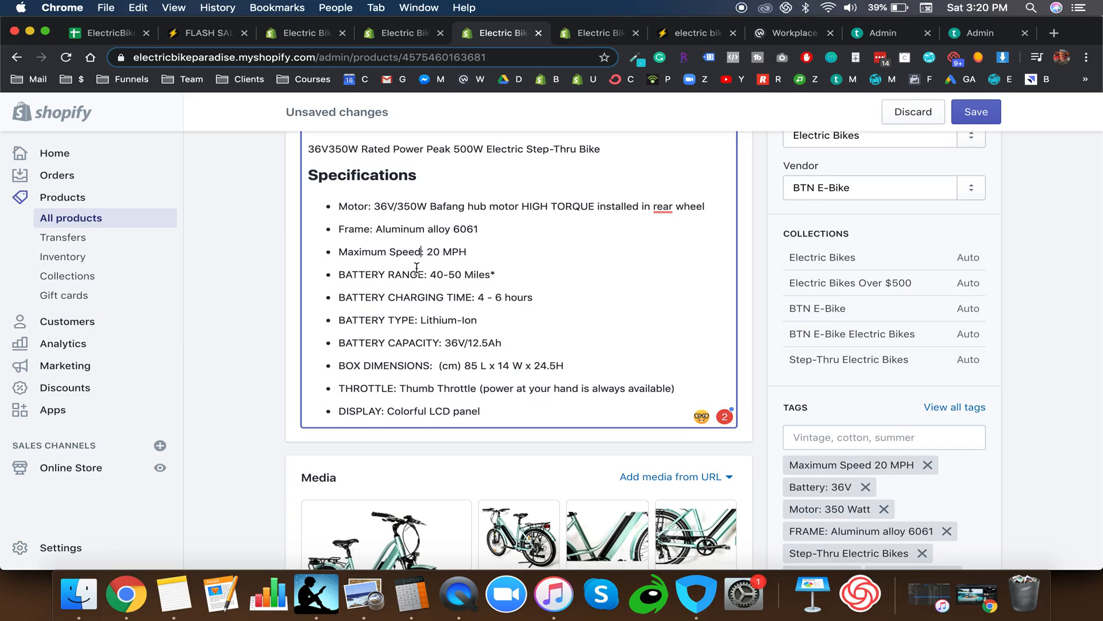
# Step: Add the battery range line from the specifications as a product tag in title case, reading "Battery Range: 40-50 Miles*"
pyautogui.moveTo(340, 274)
pyautogui.mouseDown()
pyautogui.moveTo(516, 274)
pyautogui.moveTo(322, 273)
pyautogui.mouseUp()
pyautogui.press('super+c')
pyautogui.click(489, 275)
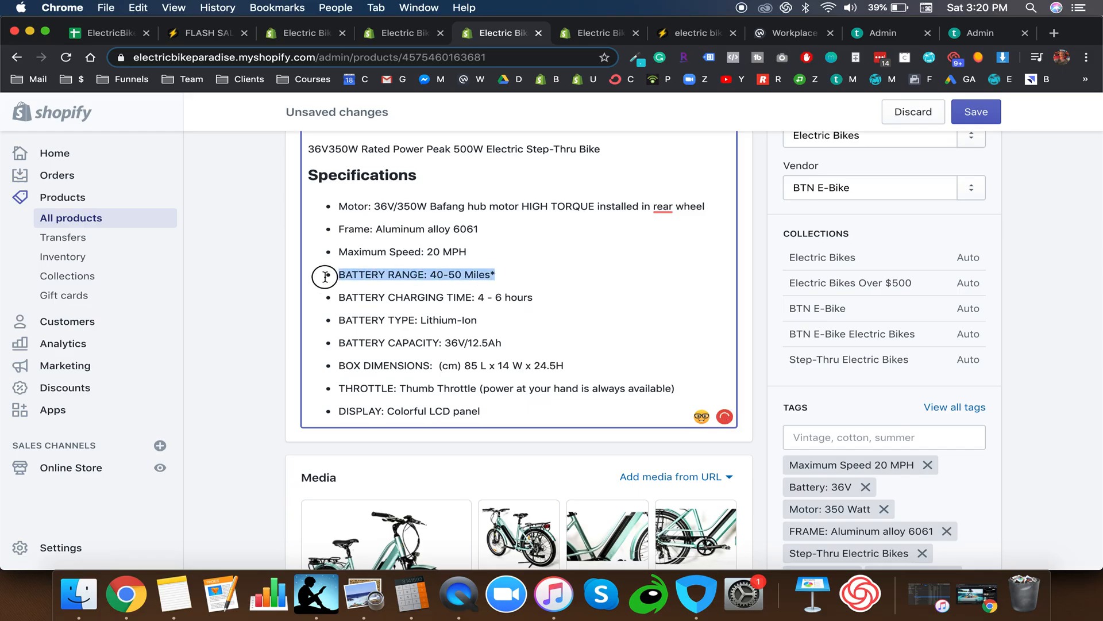
pyautogui.click(830, 437)
pyautogui.press('super+v')
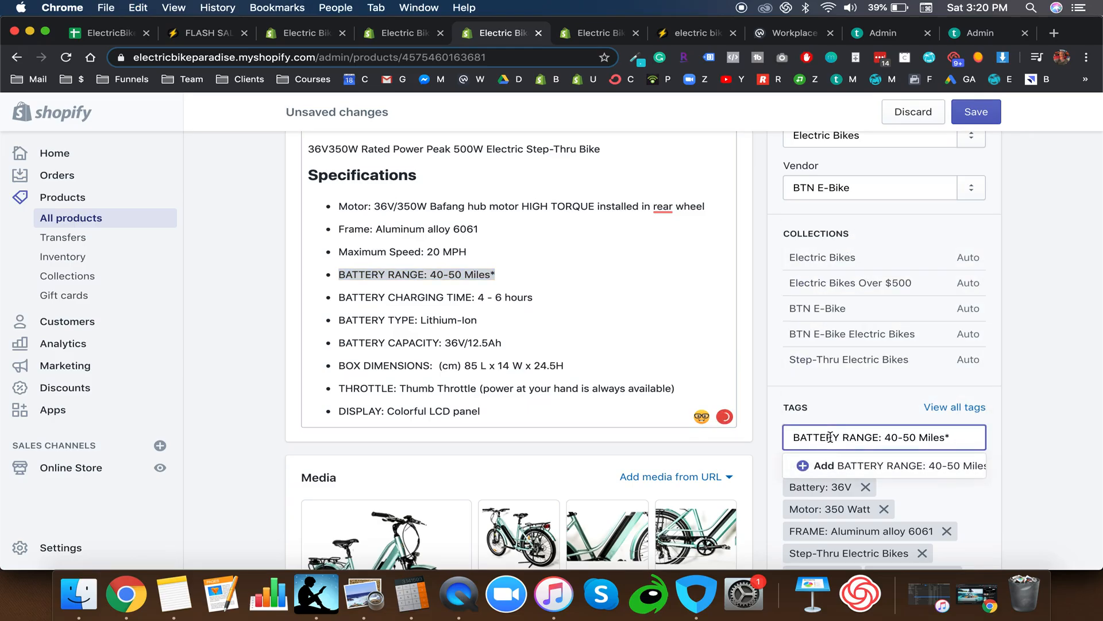
pyautogui.doubleClick(831, 436)
pyautogui.write('Battery')
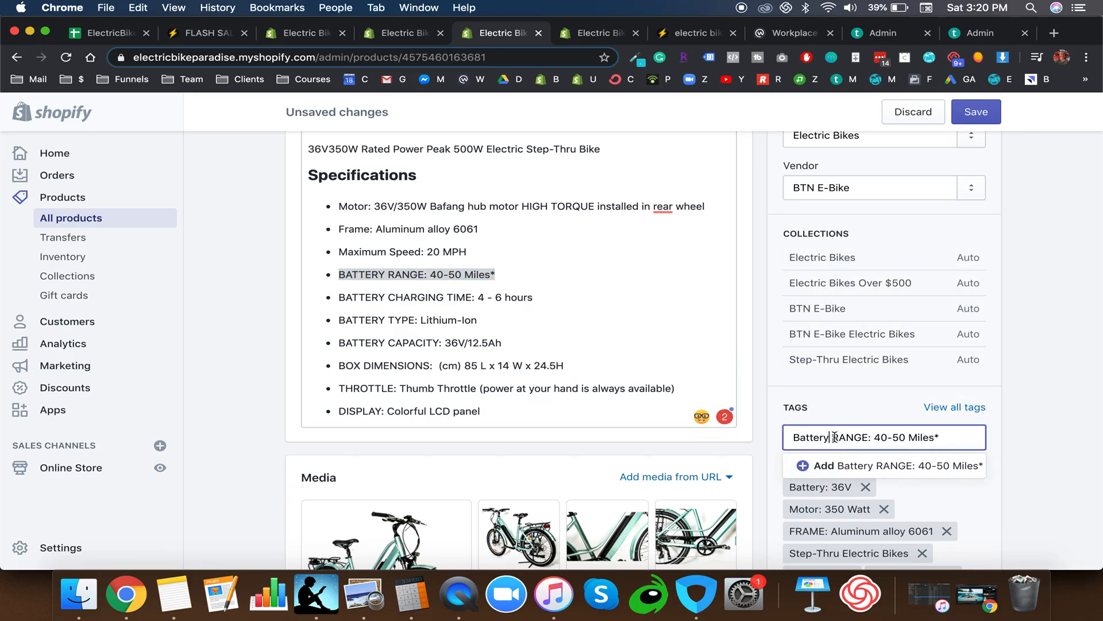
pyautogui.doubleClick(849, 437)
pyautogui.write('Range')
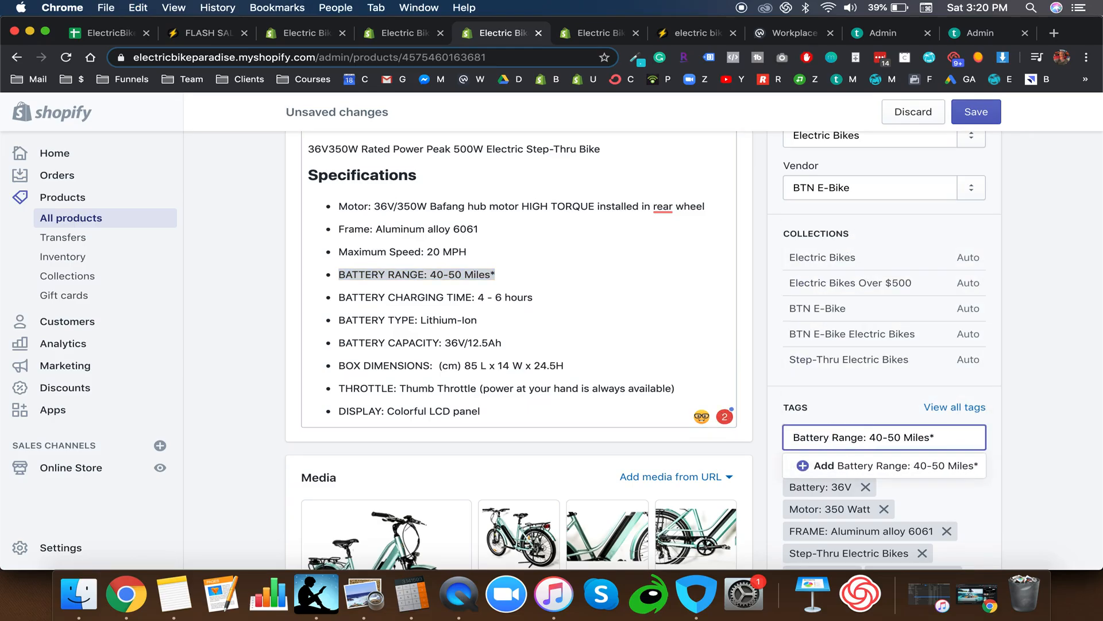
pyautogui.press('Return')
pyautogui.scroll(-5, 779, 461)
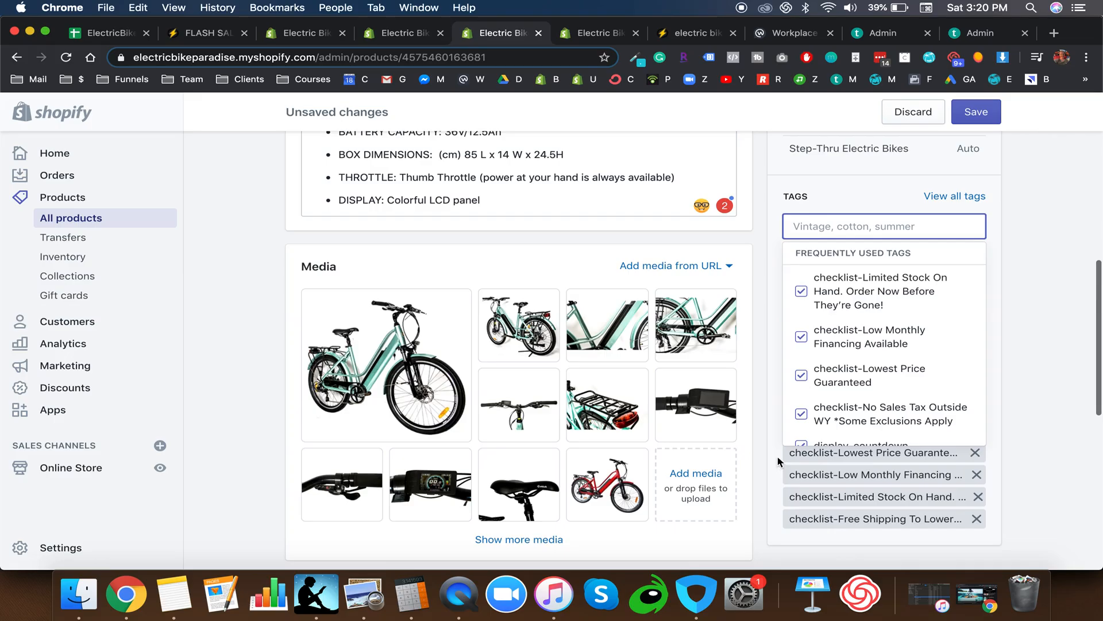
pyautogui.click(777, 480)
# Step: Examine the checklist lines on the storefront page of the Delfast Bikes Top 2.0, and return to the admin's collections list
pyautogui.moveTo(795, 430); pyautogui.dragTo(838, 430)
pyautogui.click(709, 28)
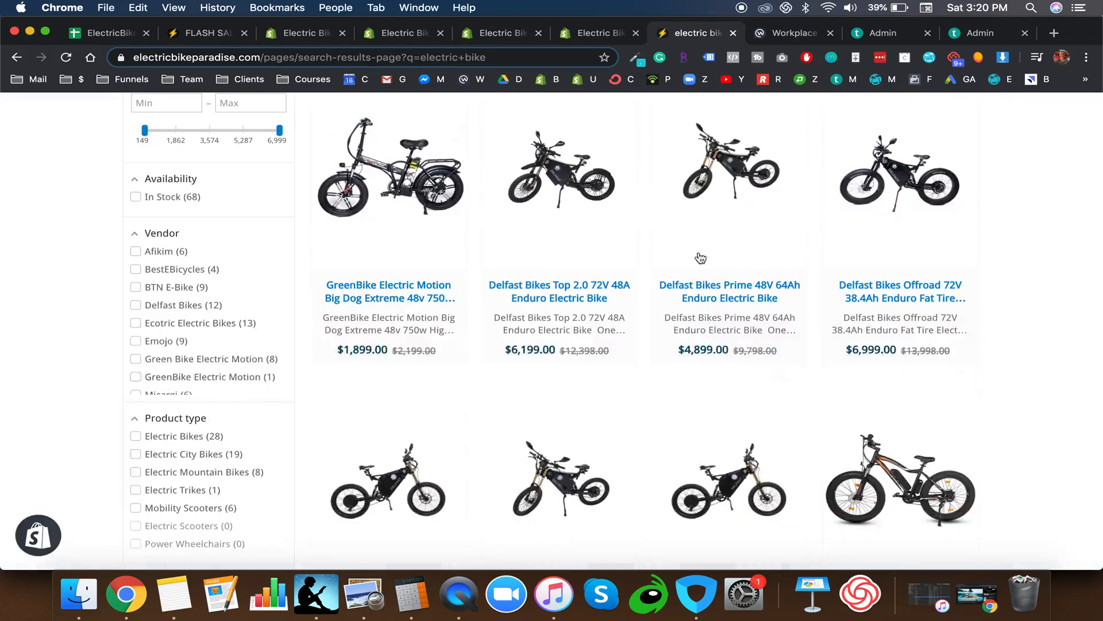
pyautogui.click(564, 147)
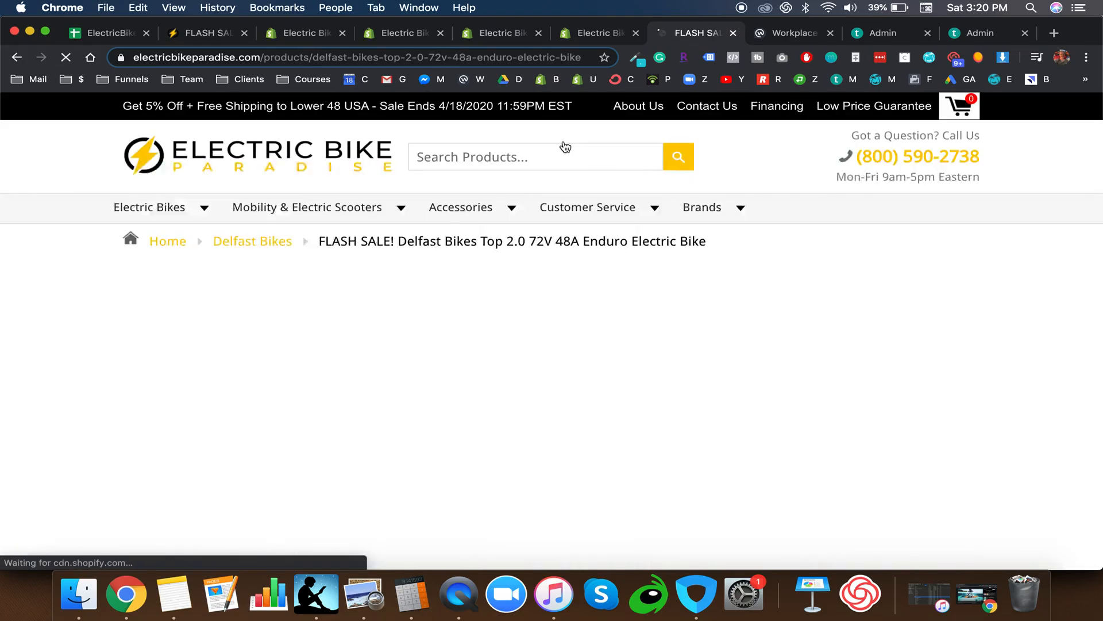
pyautogui.moveTo(601, 206)
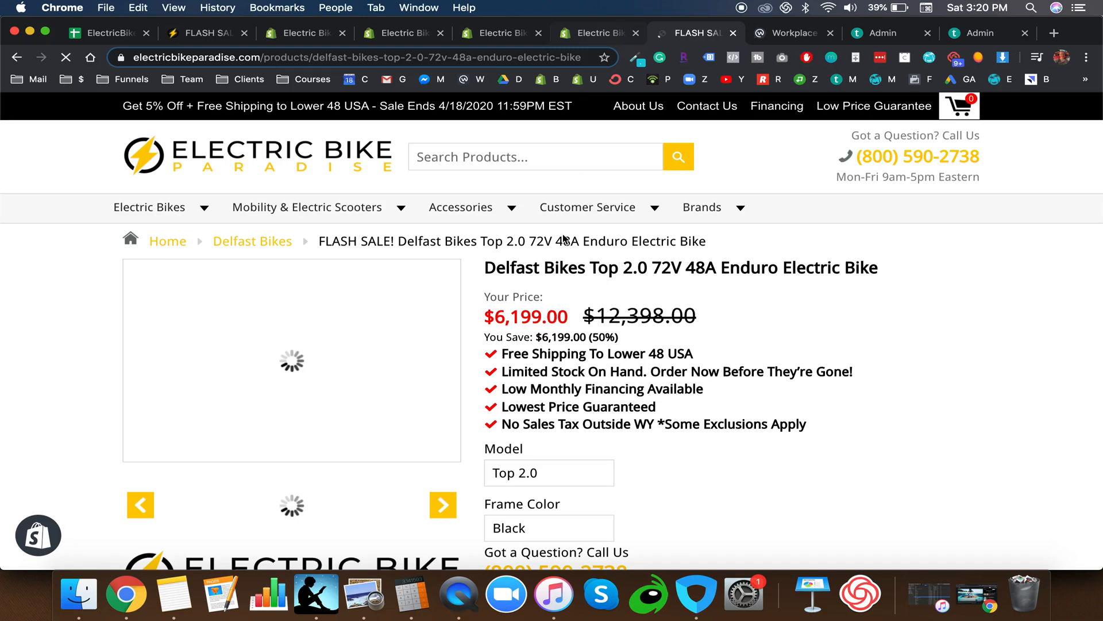
pyautogui.moveTo(503, 357)
pyautogui.mouseDown()
pyautogui.moveTo(690, 357)
pyautogui.moveTo(713, 386)
pyautogui.moveTo(822, 419)
pyautogui.moveTo(502, 362)
pyautogui.moveTo(500, 348)
pyautogui.moveTo(689, 373)
pyautogui.moveTo(810, 425)
pyautogui.moveTo(494, 345)
pyautogui.mouseUp()
pyautogui.click(500, 347)
pyautogui.click(498, 364)
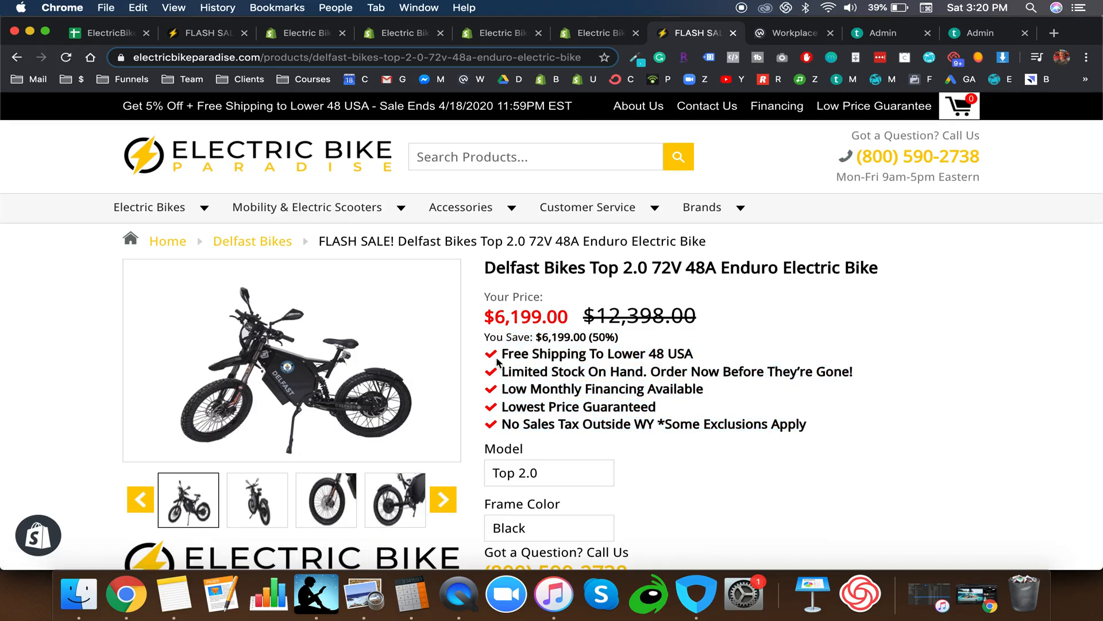
pyautogui.moveTo(791, 445); pyautogui.dragTo(495, 343)
pyautogui.click(499, 347)
pyautogui.click(593, 33)
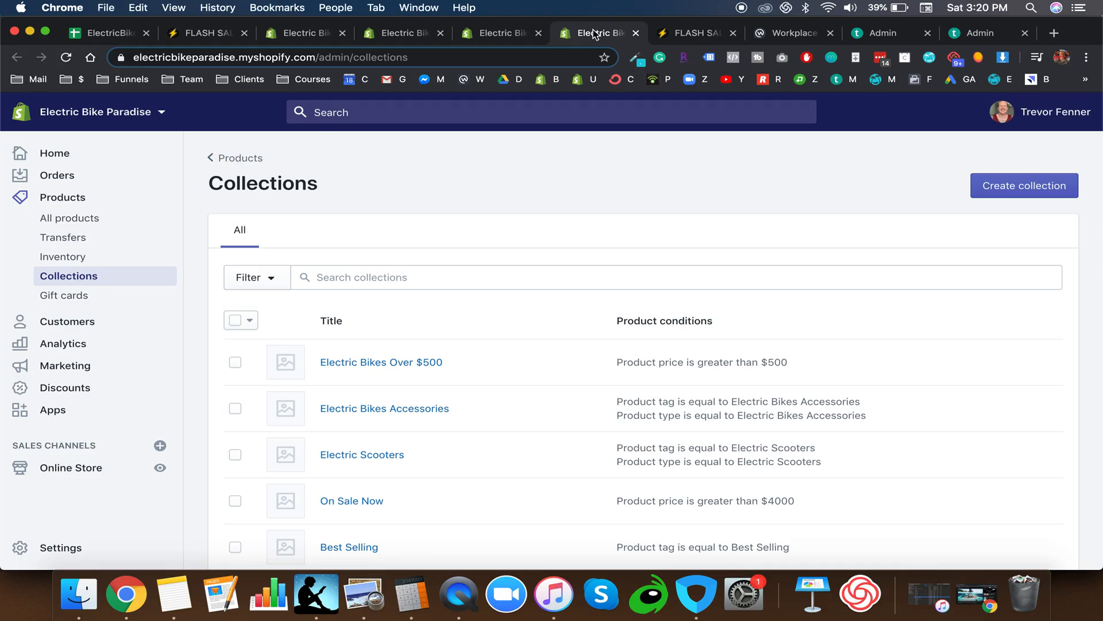
# Step: Return to the product being edited and add its charging time specification as the tag "Battery Charging Time: 4-6 Hours"
pyautogui.click(500, 33)
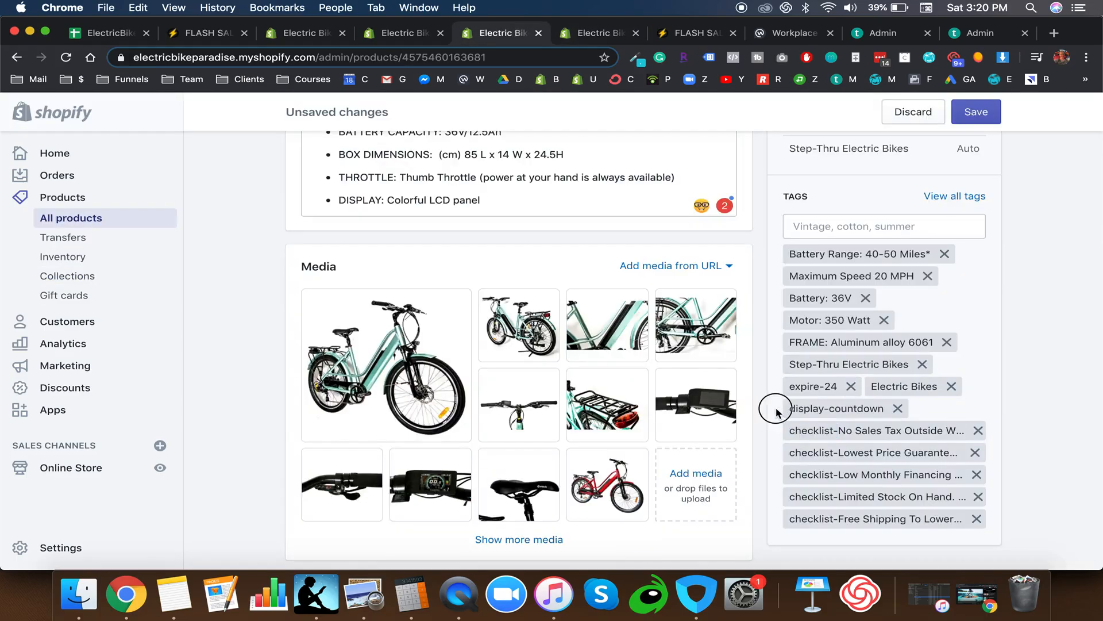
pyautogui.scroll(5, 899, 255)
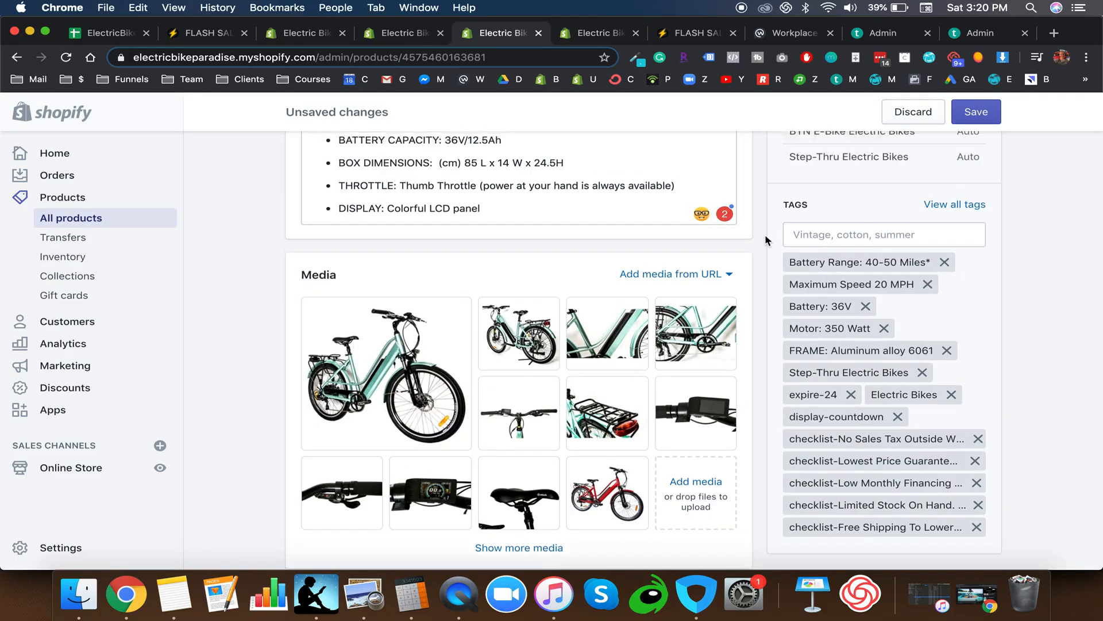
pyautogui.moveTo(535, 255); pyautogui.dragTo(388, 255)
pyautogui.click(856, 396)
pyautogui.write('B')
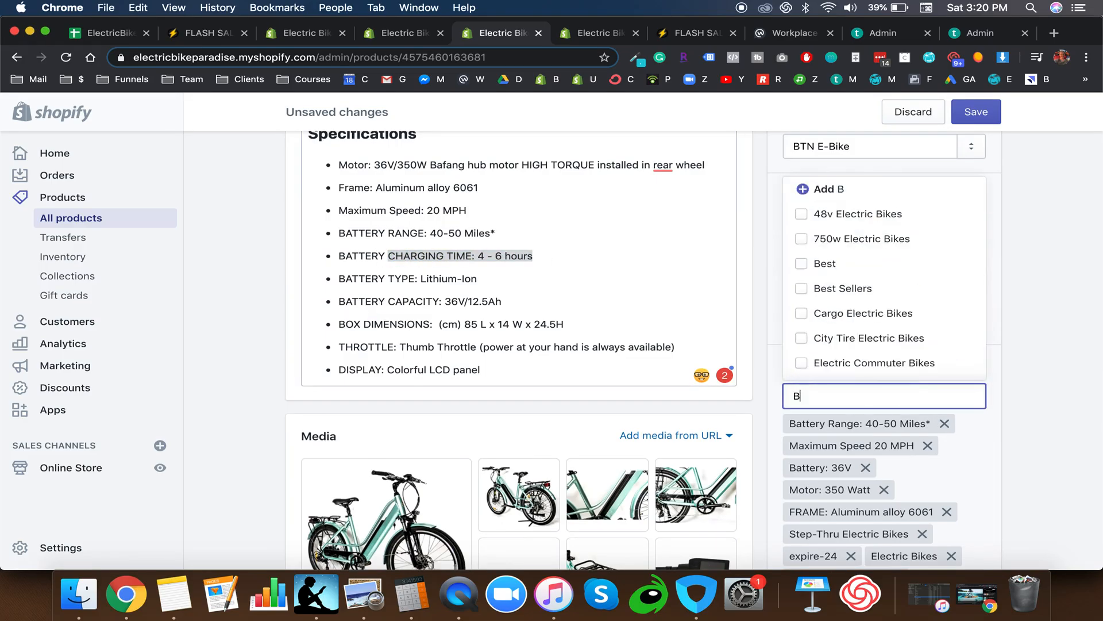
pyautogui.write('atthry Chargi')
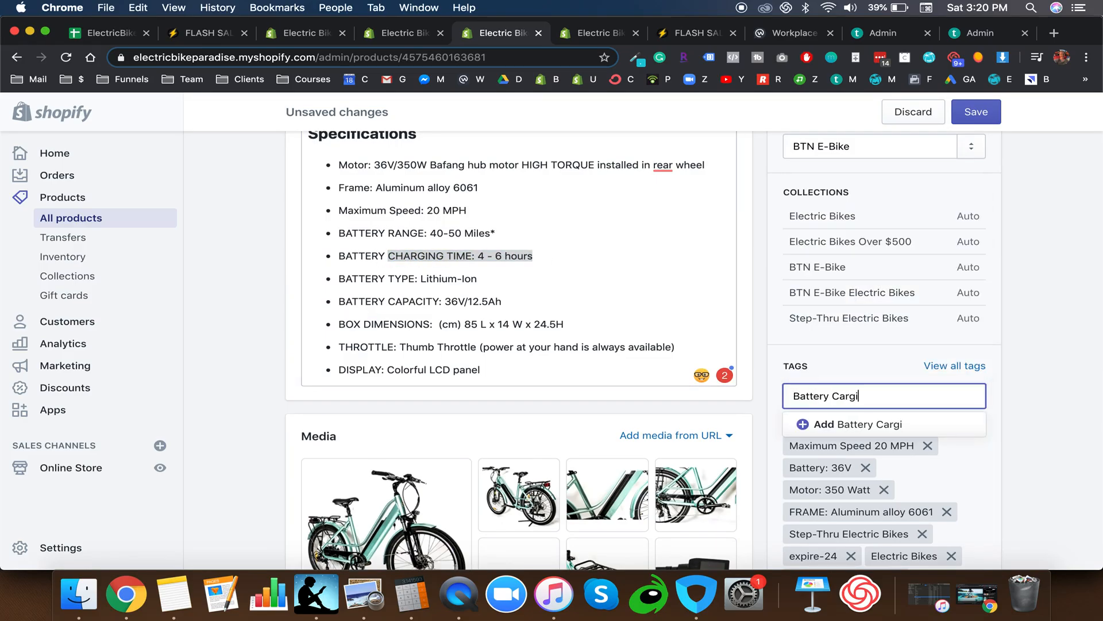
pyautogui.press('BackSpace')
pyautogui.press('BackSpace')
pyautogui.press('BackSpace')
pyautogui.press('BackSpace')
pyautogui.write('harging Time: 4-6')
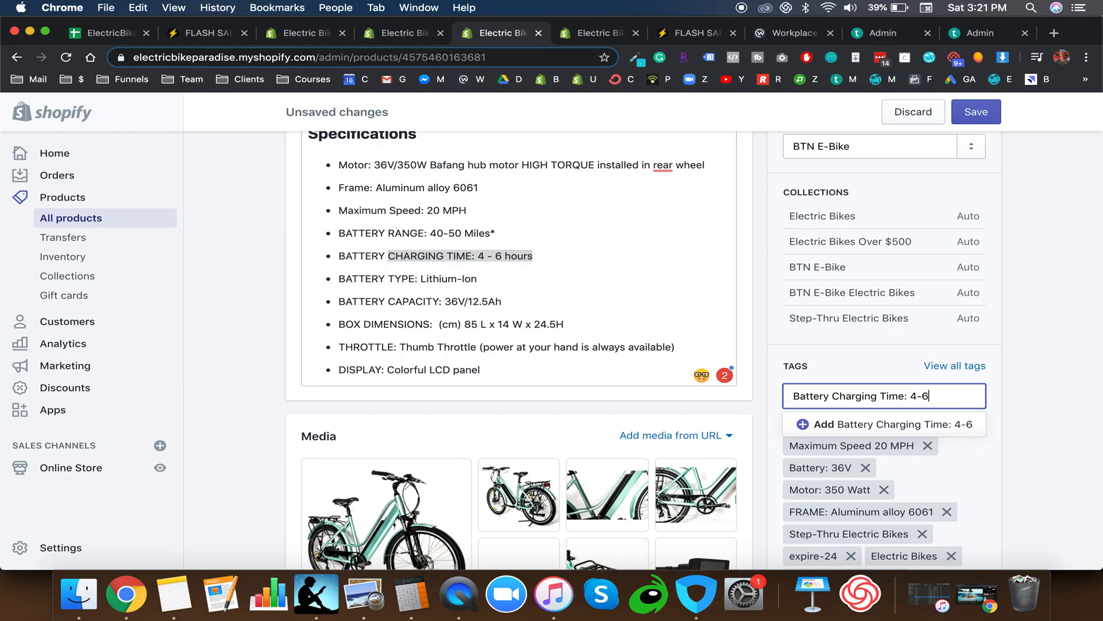
pyautogui.write(' Hours')
pyautogui.press('Return')
pyautogui.scroll(-3, 889, 325)
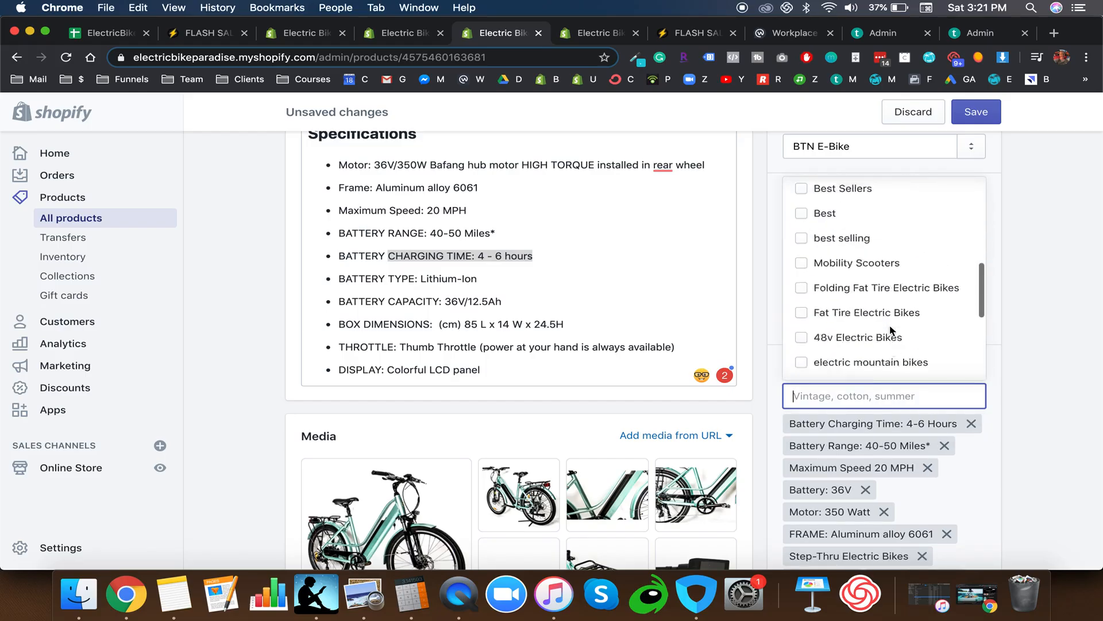
pyautogui.scroll(-4, 889, 328)
pyautogui.scroll(2, 862, 307)
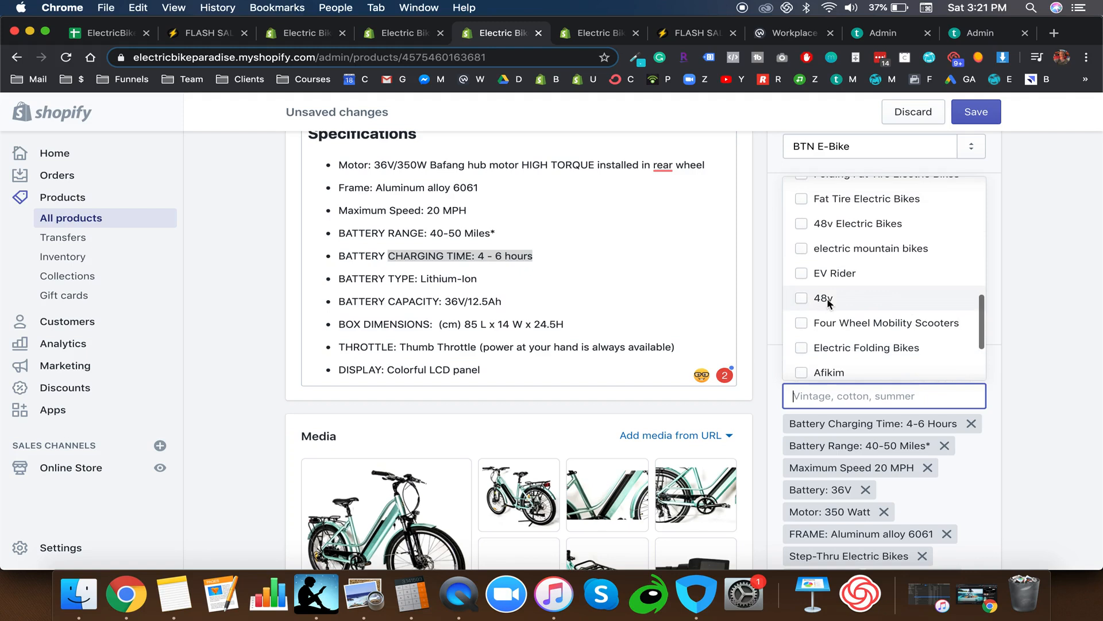
pyautogui.click(760, 371)
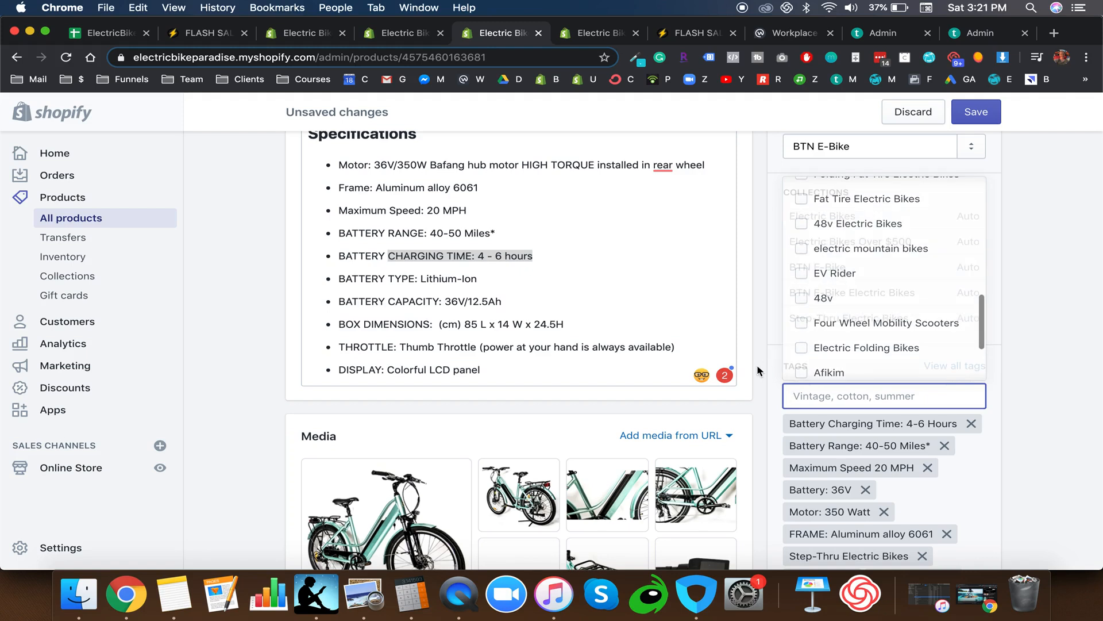
# Step: Remove the product tag whose "FRAME" label is written in all capitals
pyautogui.scroll(-2, 575, 322)
pyautogui.scroll(1, 436, 287)
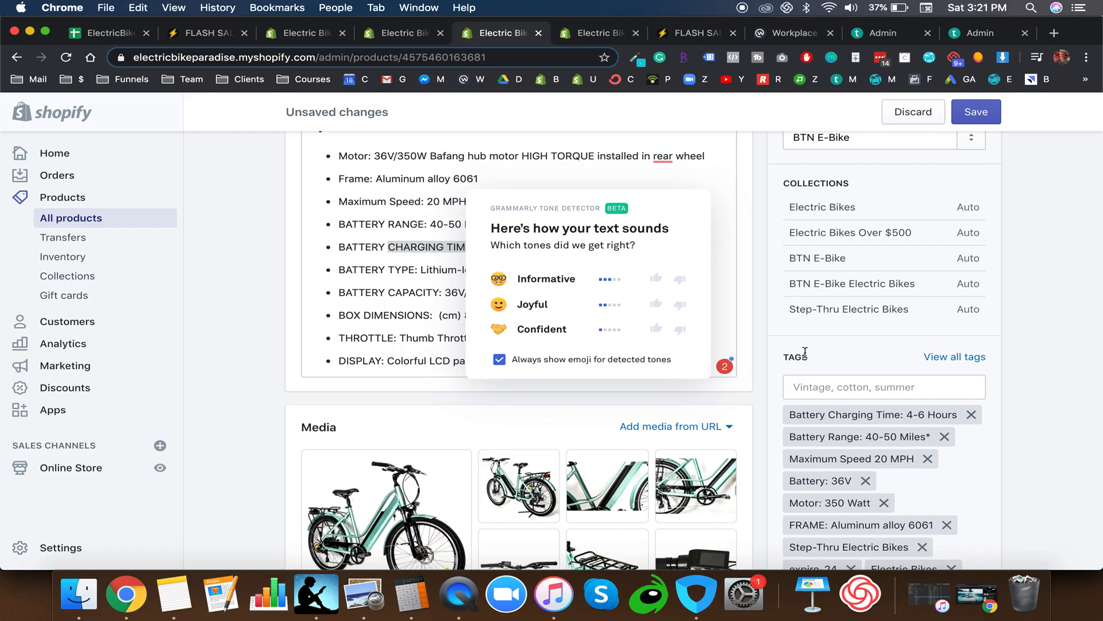
pyautogui.scroll(-2, 816, 443)
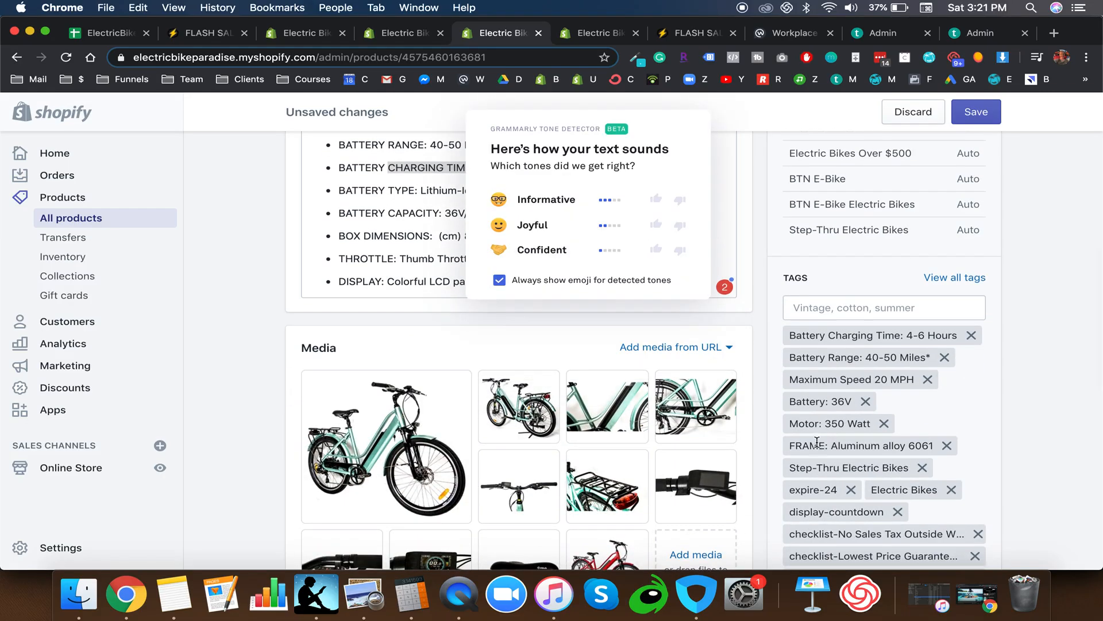
pyautogui.click(946, 445)
# Step: Copy the frame line from the description's specifications and add it as the tag "Frame: Aluminum alloy 6061"
pyautogui.click(839, 307)
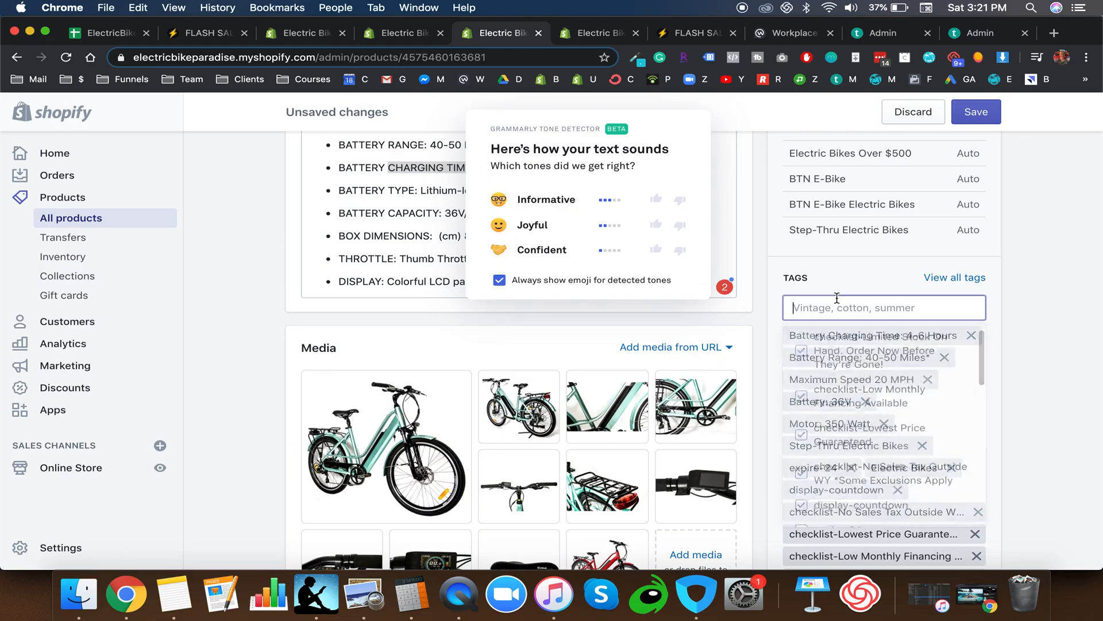
pyautogui.scroll(2, 756, 317)
pyautogui.scroll(3, 756, 318)
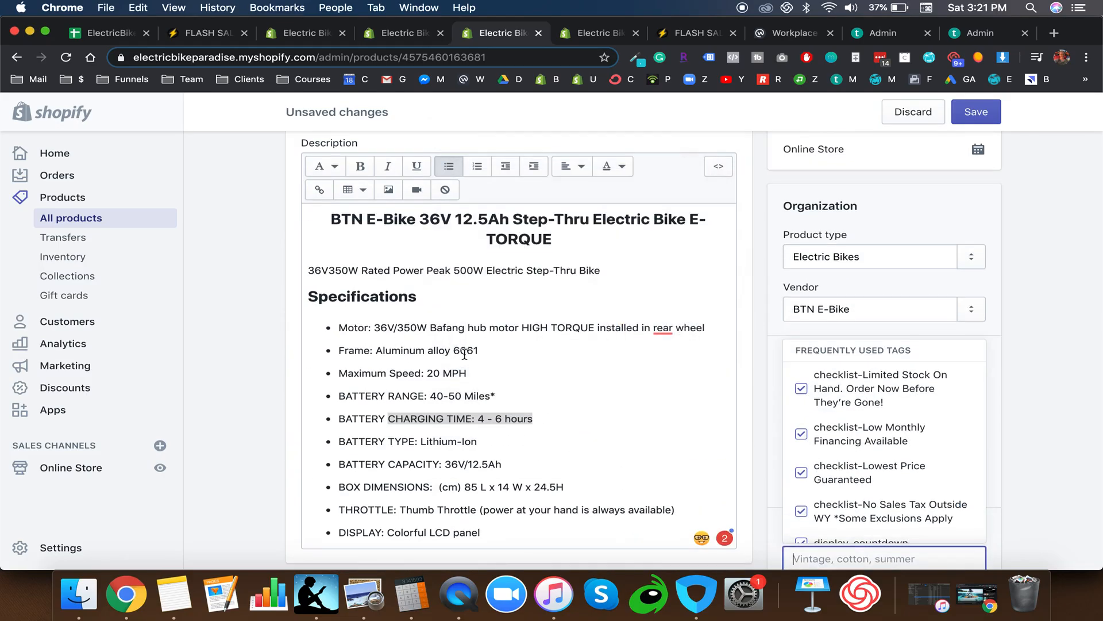
pyautogui.moveTo(478, 351); pyautogui.dragTo(338, 350)
pyautogui.press('super+c')
pyautogui.scroll(-2, 856, 454)
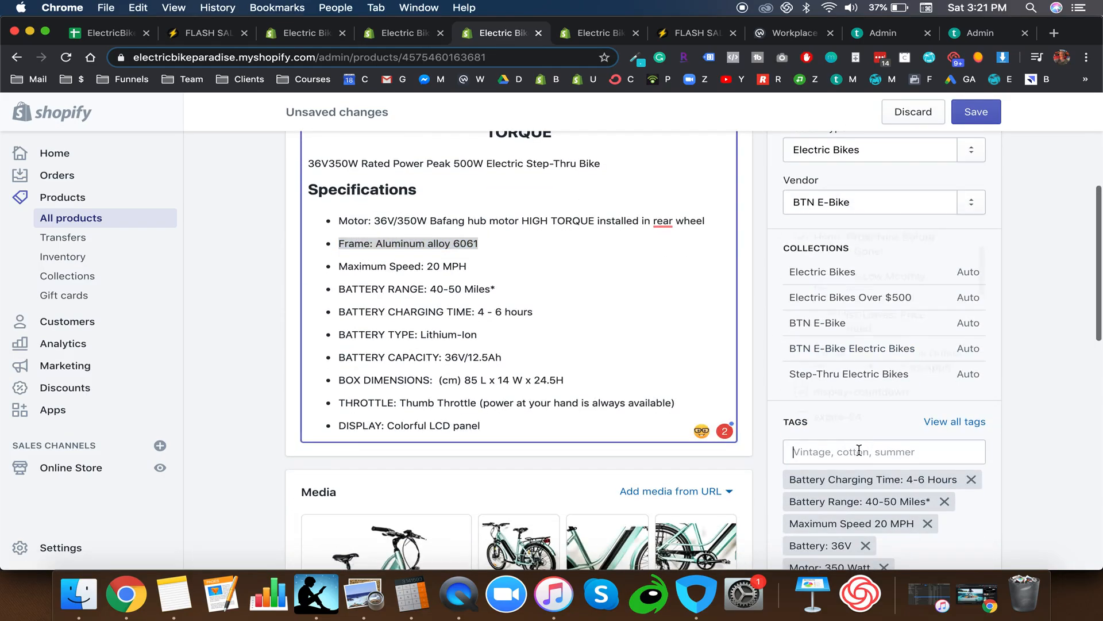
pyautogui.click(859, 450)
pyautogui.press('super+v')
pyautogui.press('Return')
pyautogui.click(765, 461)
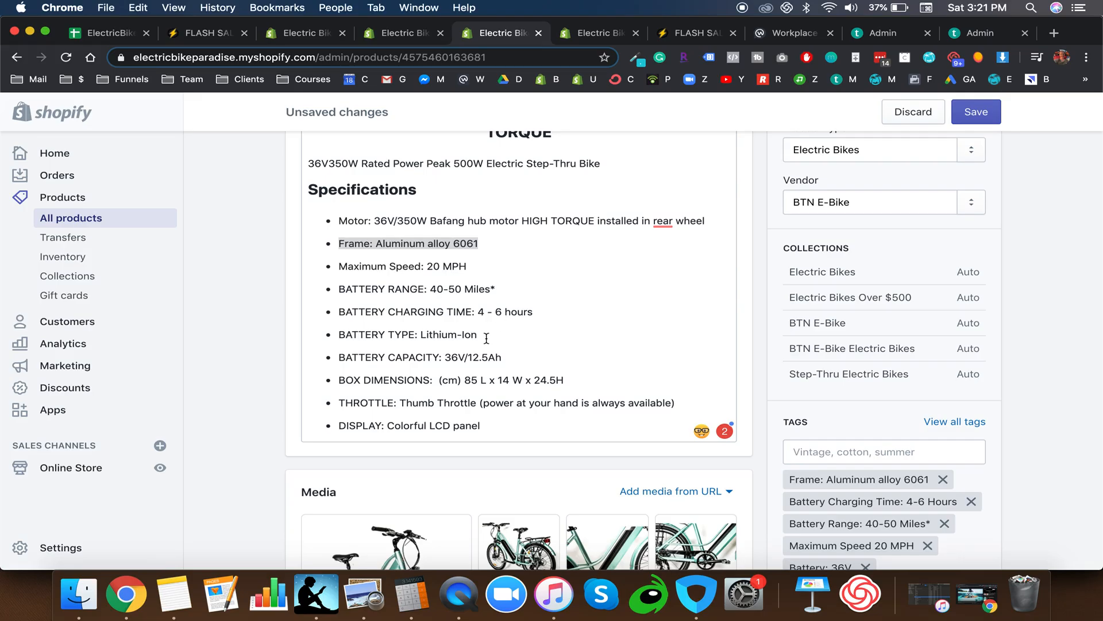
# Step: Add the battery type line from the specifications as a title-case product tag, reading "Battery Type: Lithium-Ion"
pyautogui.moveTo(484, 334); pyautogui.dragTo(338, 334)
pyautogui.press('super+c')
pyautogui.click(849, 452)
pyautogui.press('super+v')
pyautogui.doubleClick(811, 451)
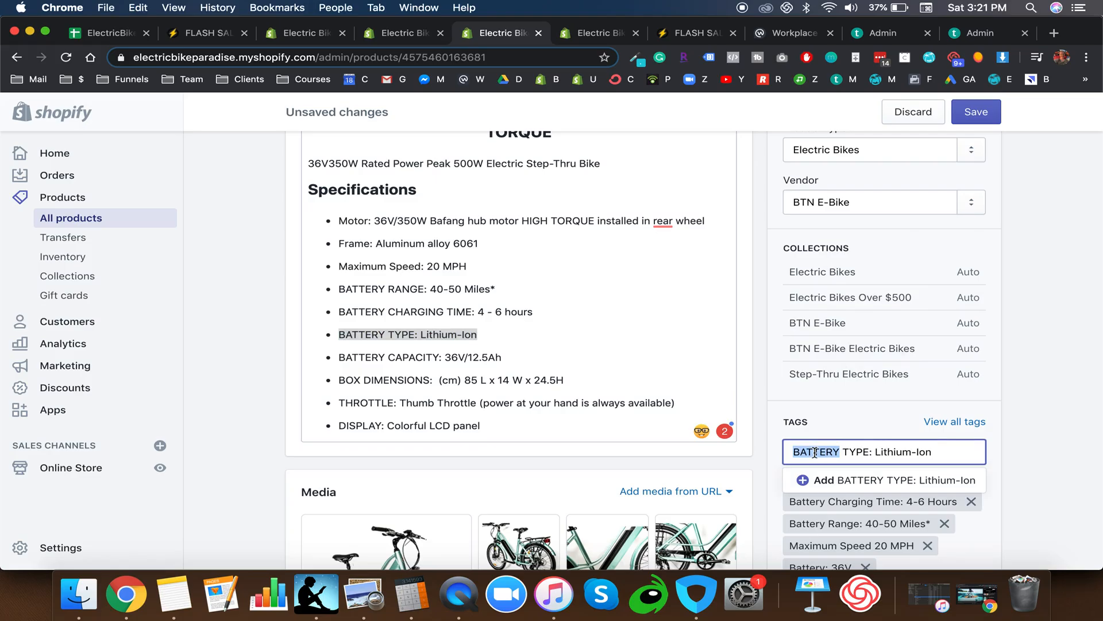
pyautogui.write('Battery')
pyautogui.doubleClick(846, 452)
pyautogui.write('Type')
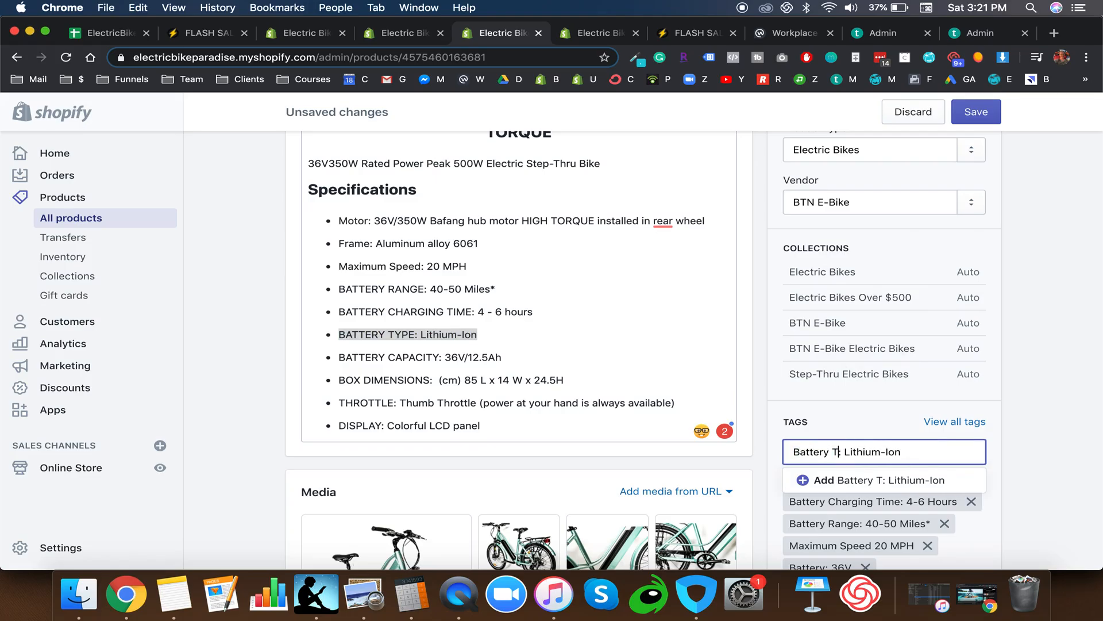
pyautogui.press('Return')
pyautogui.click(747, 478)
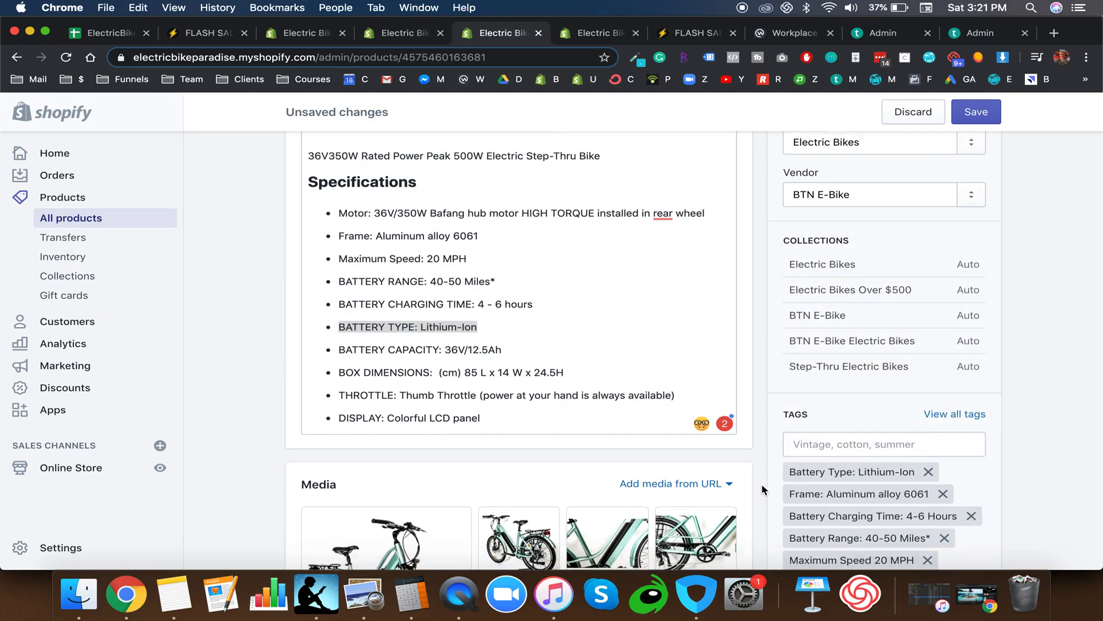
# Step: Compare the label formatting of the battery type, frame, charging time and battery range tags
pyautogui.scroll(-3, 805, 403)
pyautogui.moveTo(789, 367); pyautogui.dragTo(852, 369)
pyautogui.doubleClick(796, 386)
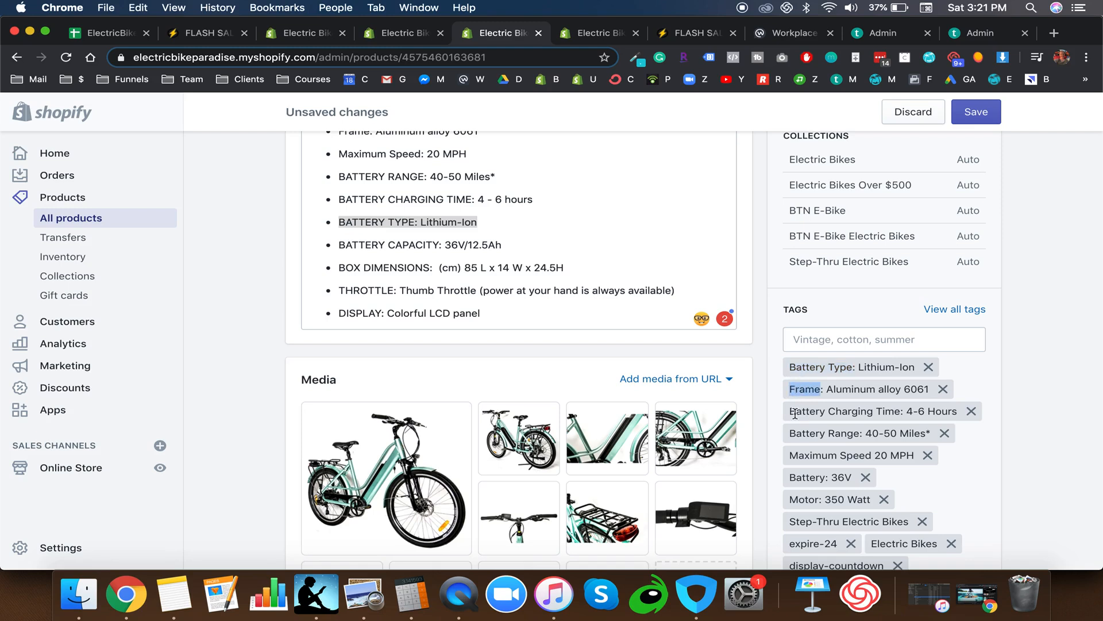
pyautogui.moveTo(794, 414); pyautogui.dragTo(900, 412)
pyautogui.moveTo(792, 432); pyautogui.dragTo(848, 431)
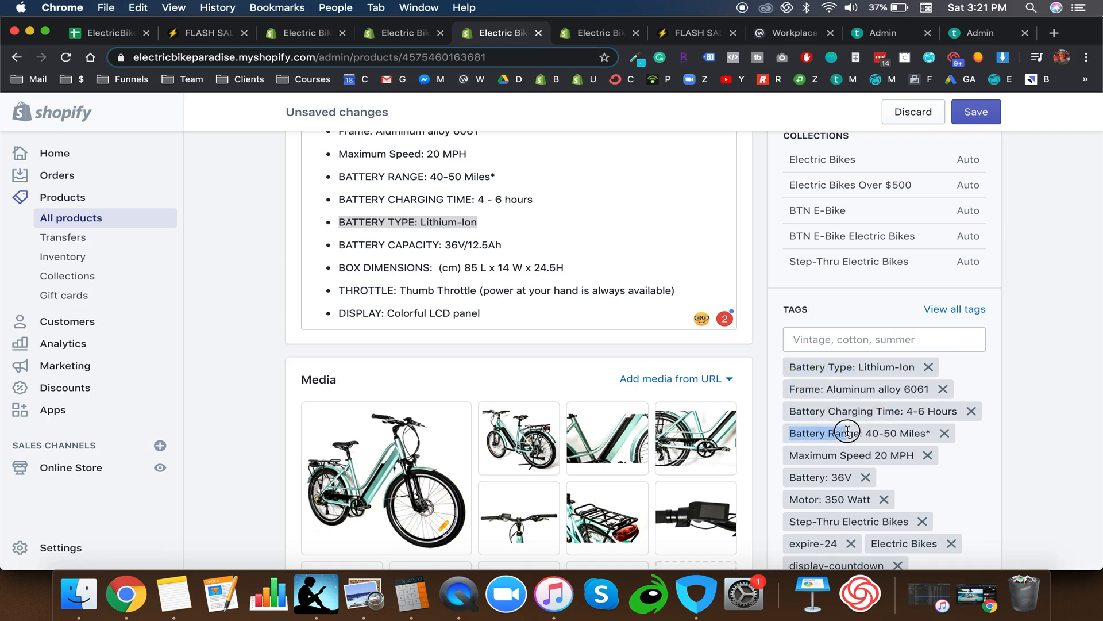
pyautogui.click(858, 431)
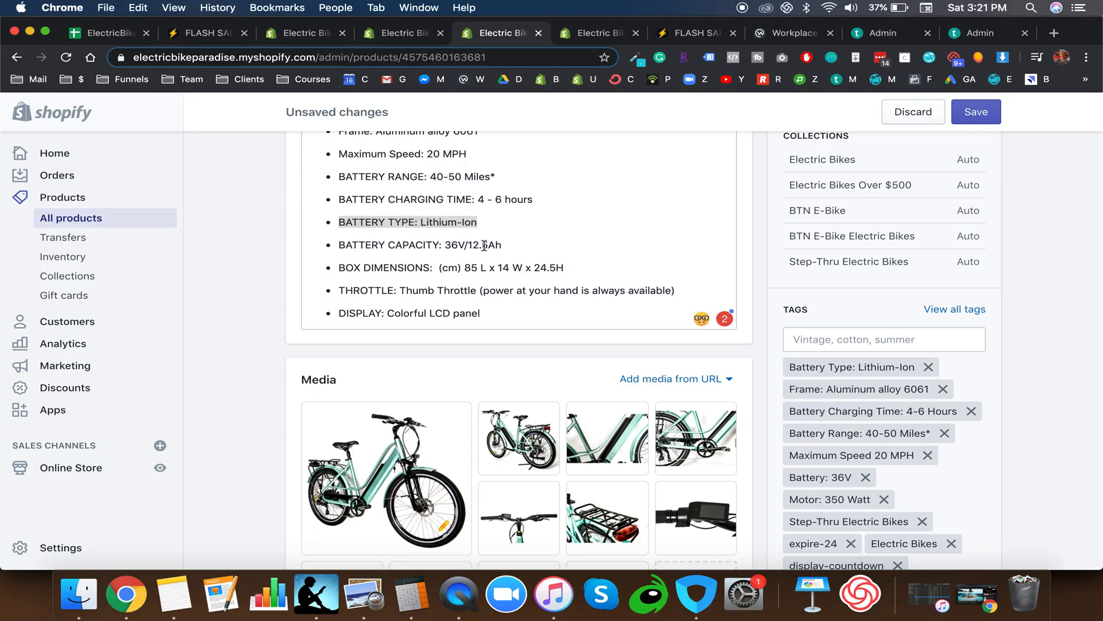
# Step: Check the battery capacity specification against the product's tags, and remove the "Battery: 36V" tag
pyautogui.moveTo(502, 245)
pyautogui.mouseDown()
pyautogui.moveTo(346, 238)
pyautogui.moveTo(505, 239)
pyautogui.mouseUp()
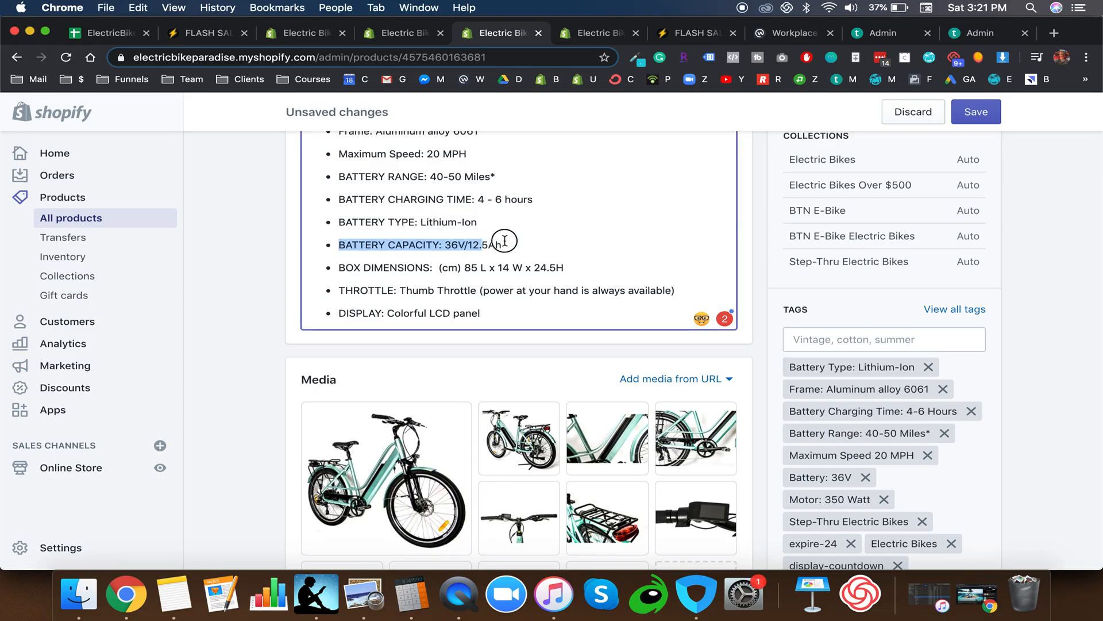
pyautogui.scroll(-3, 885, 440)
pyautogui.scroll(-3, 886, 443)
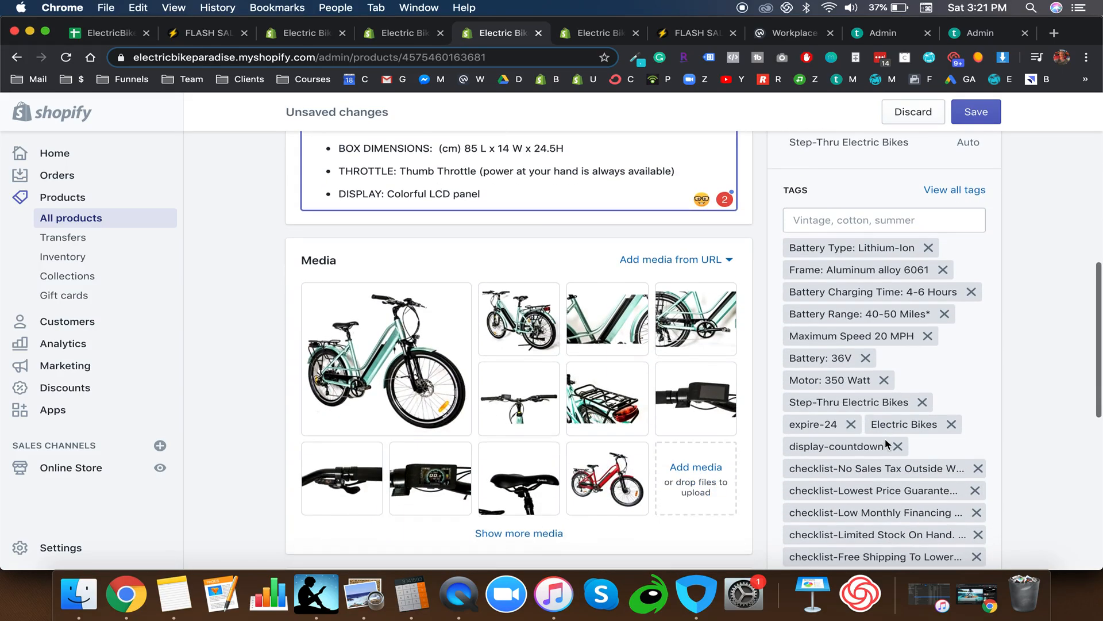
pyautogui.scroll(3, 836, 306)
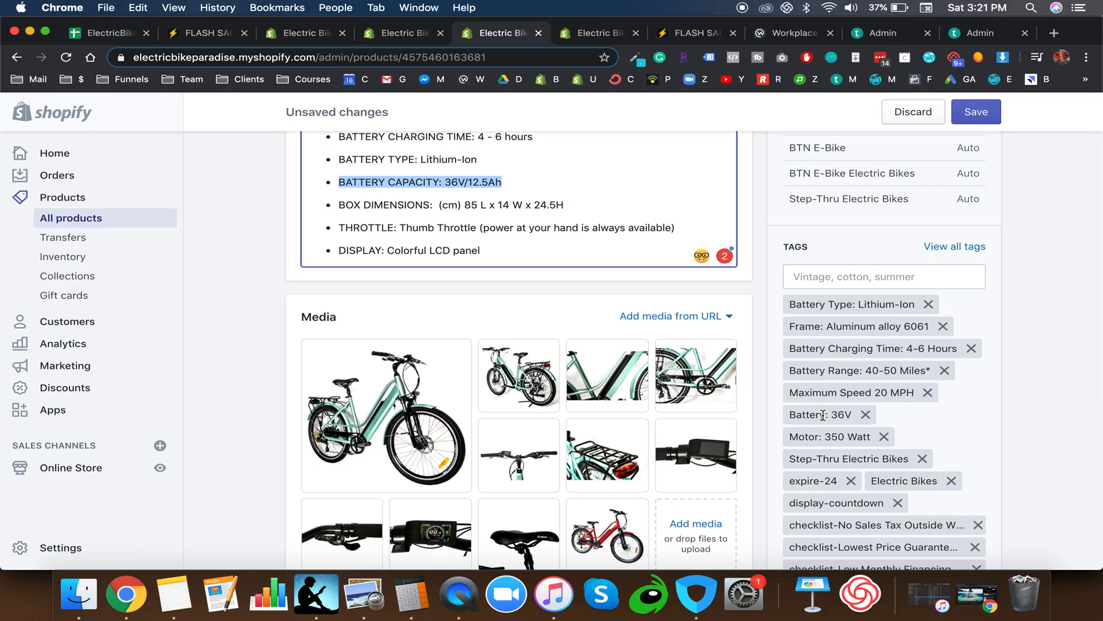
pyautogui.click(865, 414)
# Step: Add the battery capacity line from the specifications as a title-case product tag, reading "Battery Capacity: 36V/12.5Ah"
pyautogui.click(469, 183)
pyautogui.moveTo(506, 182); pyautogui.dragTo(333, 182)
pyautogui.press('cmd+c')
pyautogui.click(824, 275)
pyautogui.press('cmd+v')
pyautogui.doubleClick(823, 276)
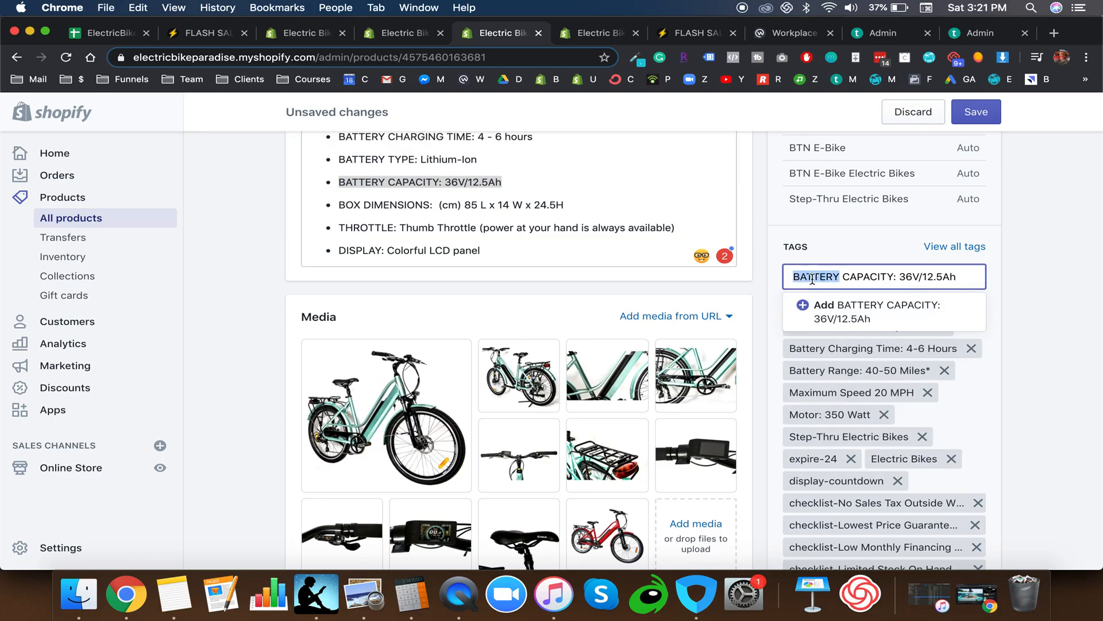
pyautogui.write('Battery')
pyautogui.doubleClick(855, 275)
pyautogui.write('Capacity')
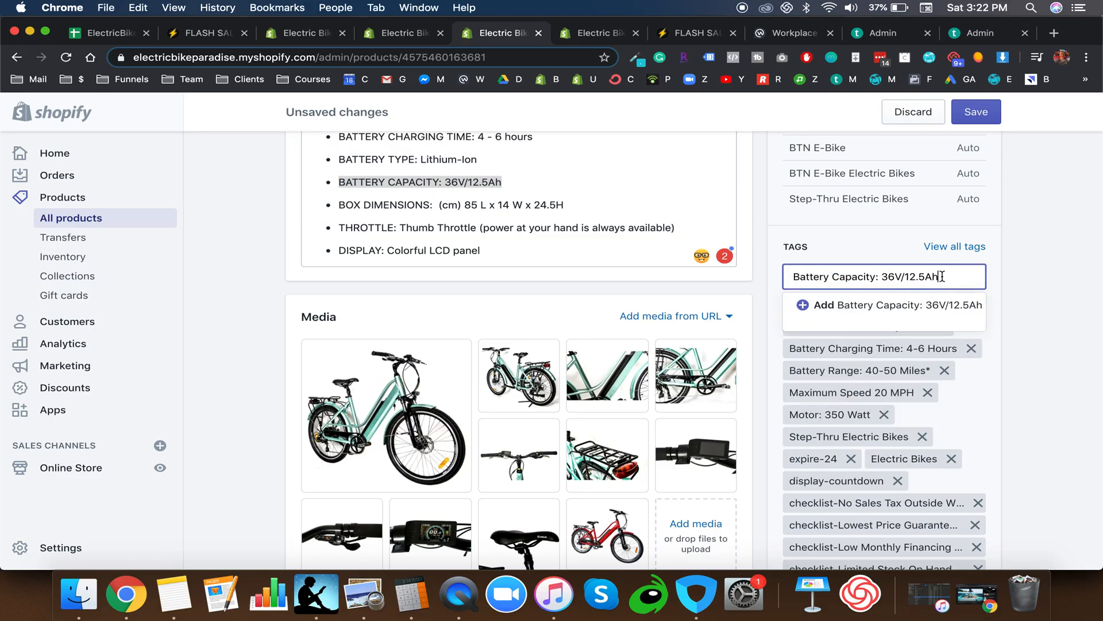
pyautogui.press('Return')
pyautogui.click(768, 330)
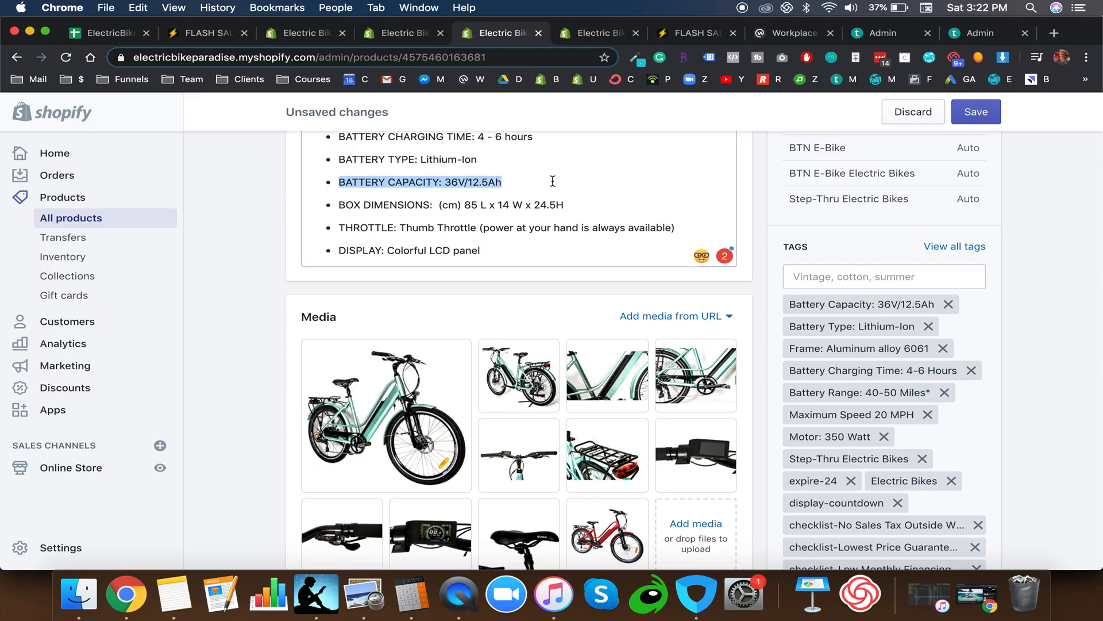
# Step: Add the throttle specification without its parenthetical note as a title-case product tag, reading "Throttle: Thumb Throttle"
pyautogui.scroll(3, 552, 180)
pyautogui.click(531, 206)
pyautogui.scroll(-5, 387, 208)
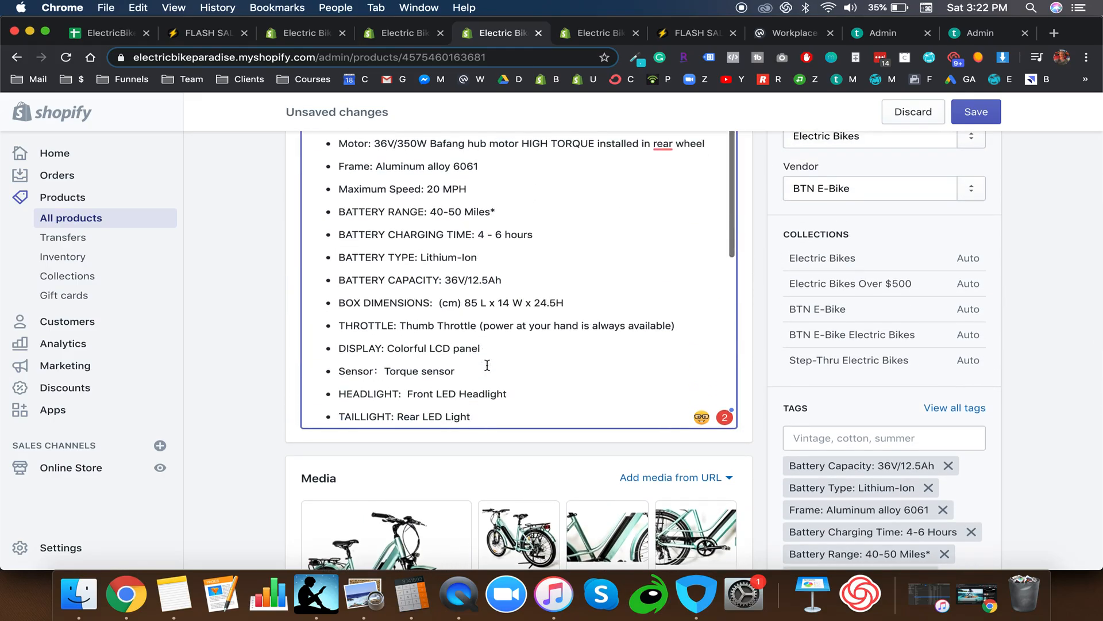
pyautogui.scroll(-2, 752, 360)
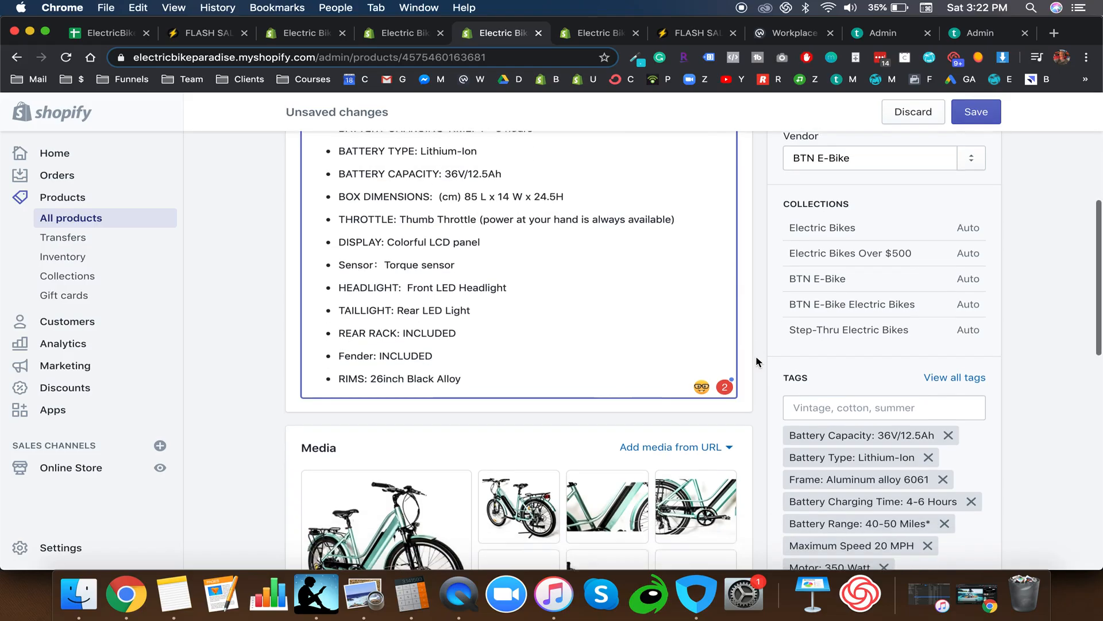
pyautogui.scroll(1, 642, 281)
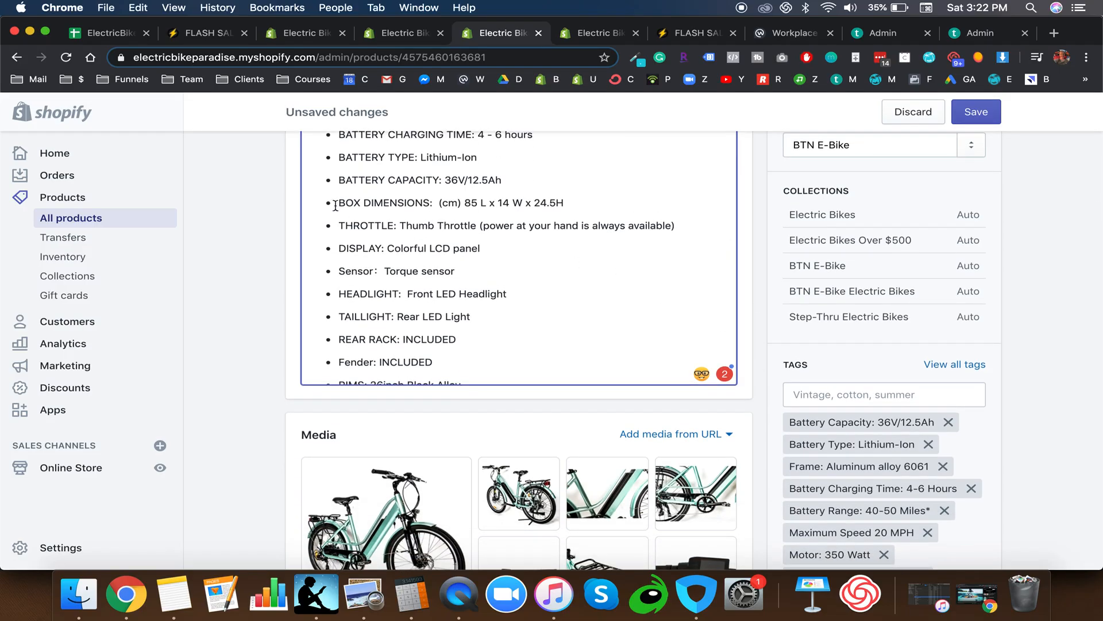
pyautogui.scroll(-1, 449, 236)
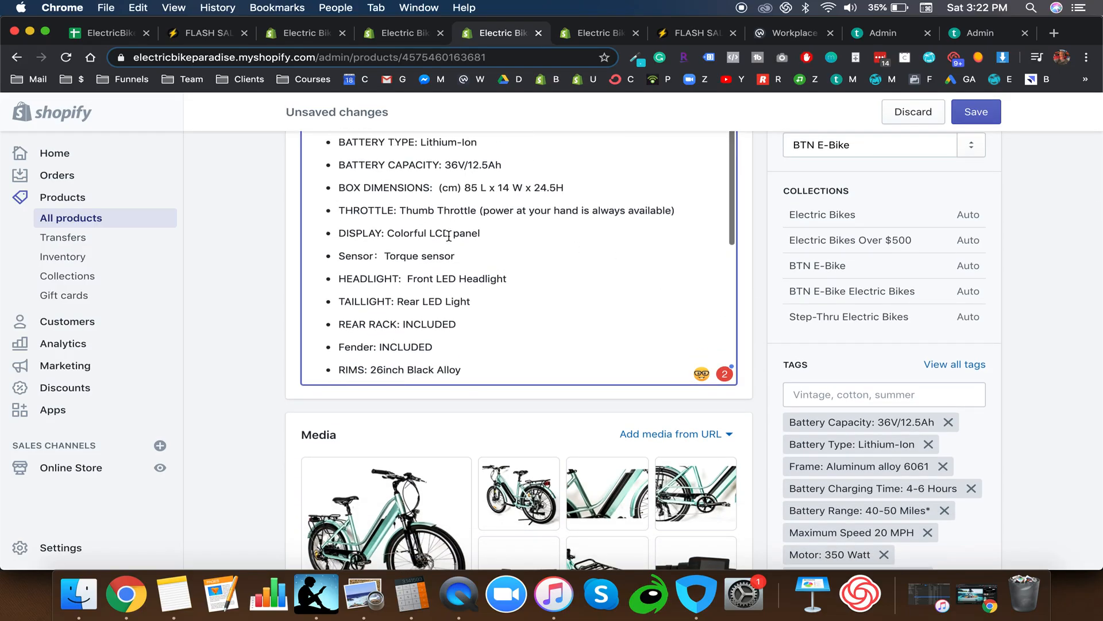
pyautogui.click(341, 208)
pyautogui.moveTo(342, 208); pyautogui.dragTo(475, 210)
pyautogui.press('super+c')
pyautogui.click(858, 397)
pyautogui.press('super+v')
pyautogui.press('super+Left')
pyautogui.hotkey('alt', 'shift', 'Right')
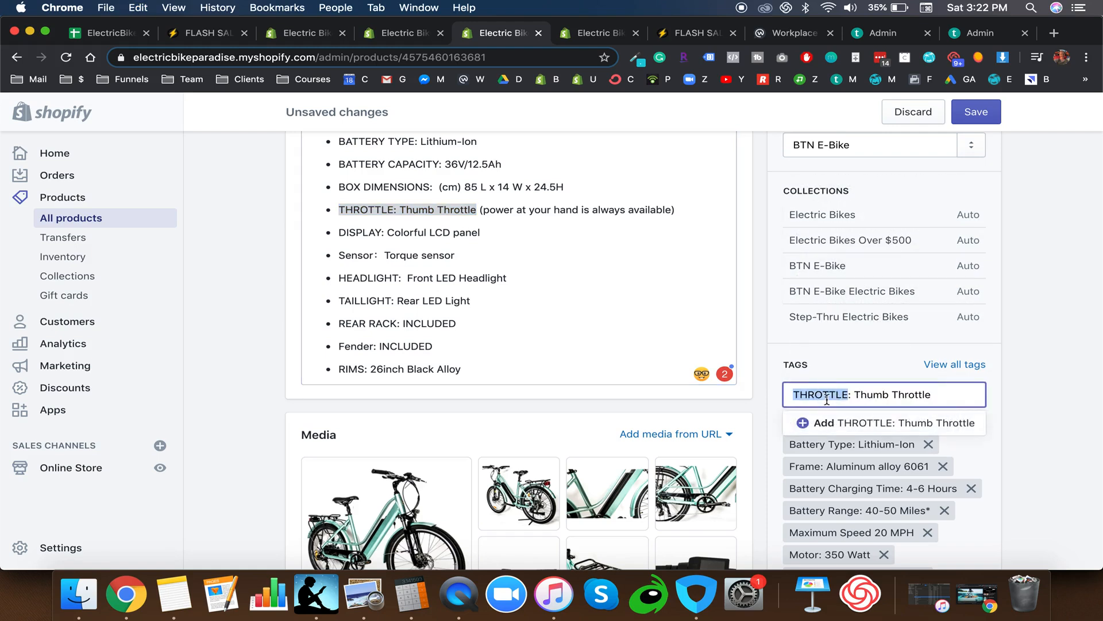
pyautogui.write('Throttle')
pyautogui.press('Return')
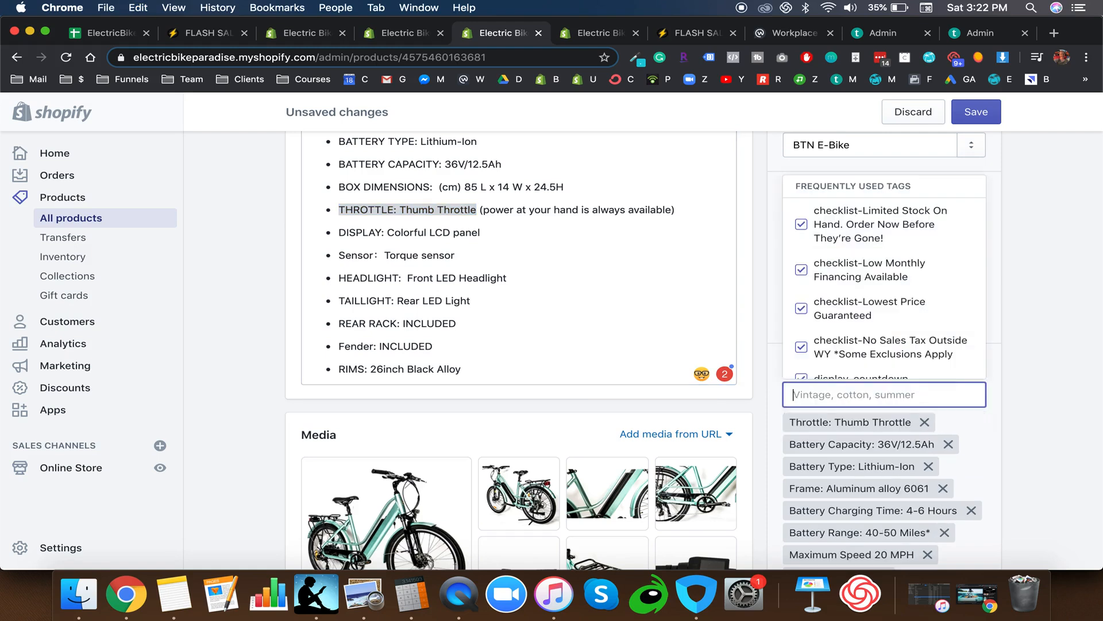
pyautogui.click(764, 414)
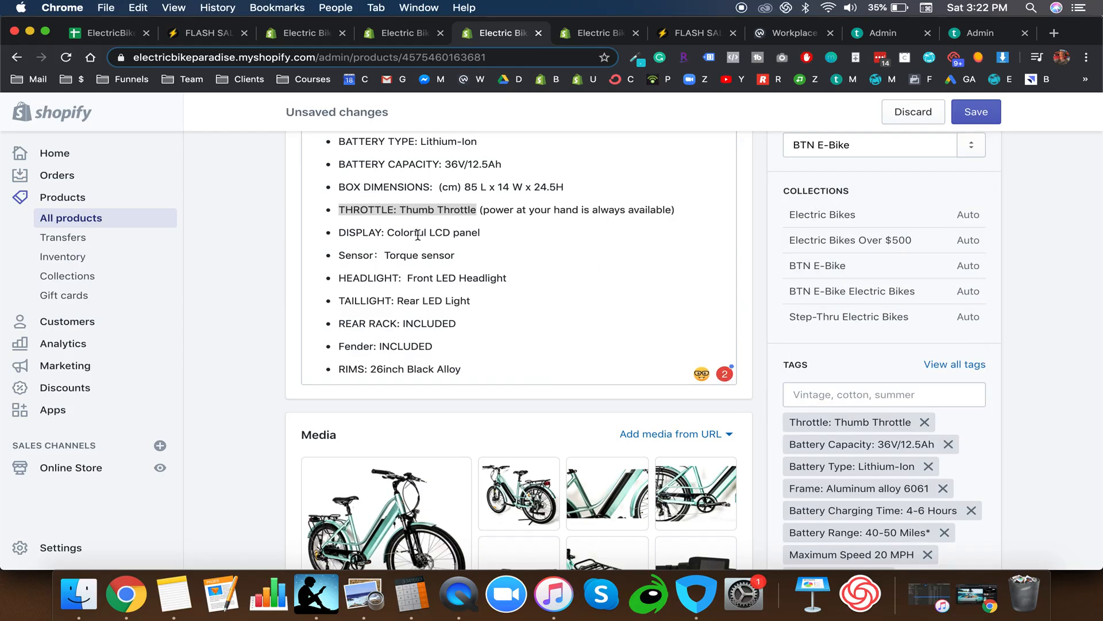
# Step: Review the product's tag list, and switch to the storefront page of the Delfast Bikes Top 2.0
pyautogui.scroll(-5, 800, 440)
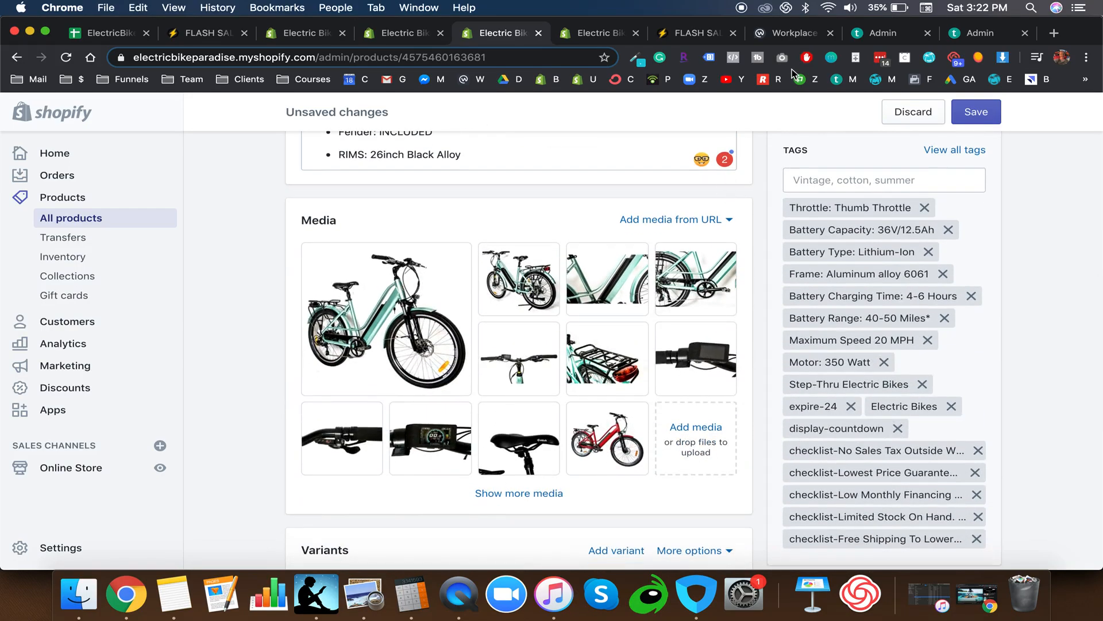
pyautogui.click(690, 33)
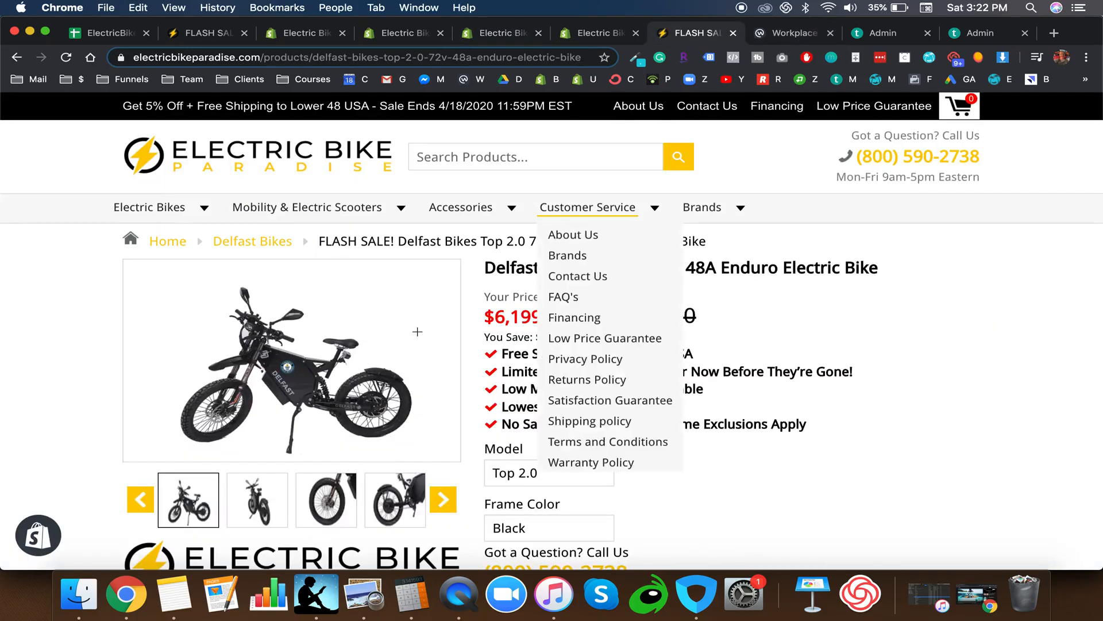
# Step: Look through the Delfast Bikes Top 2.0 page down to its related products, and return to the "electric bike" search results
pyautogui.scroll(-15, 563, 339)
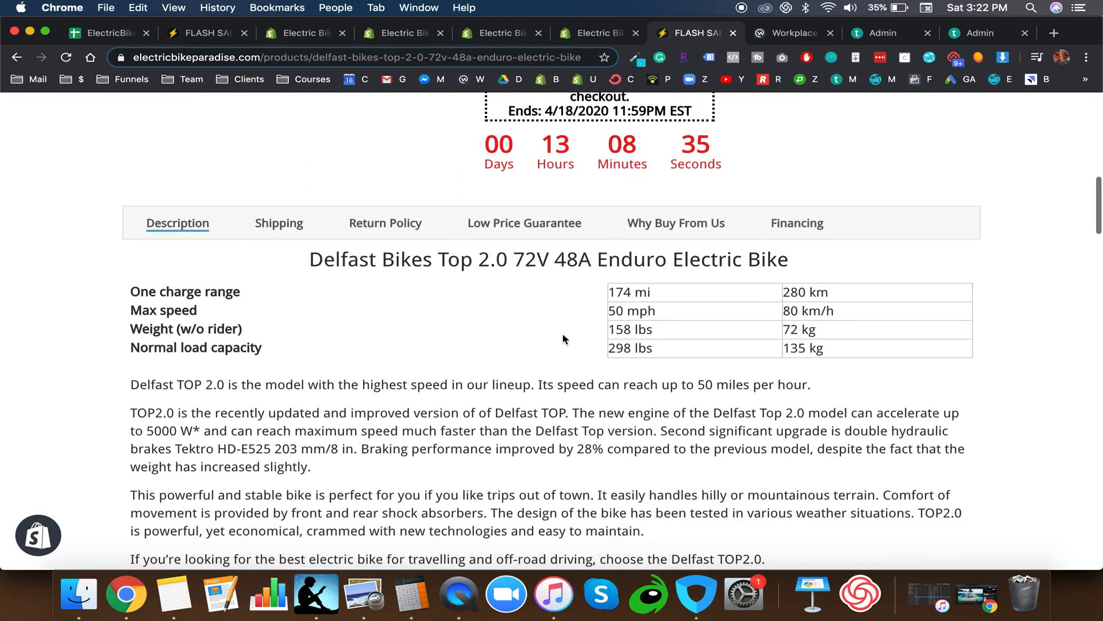
pyautogui.scroll(-3, 564, 339)
pyautogui.scroll(-20, 808, 240)
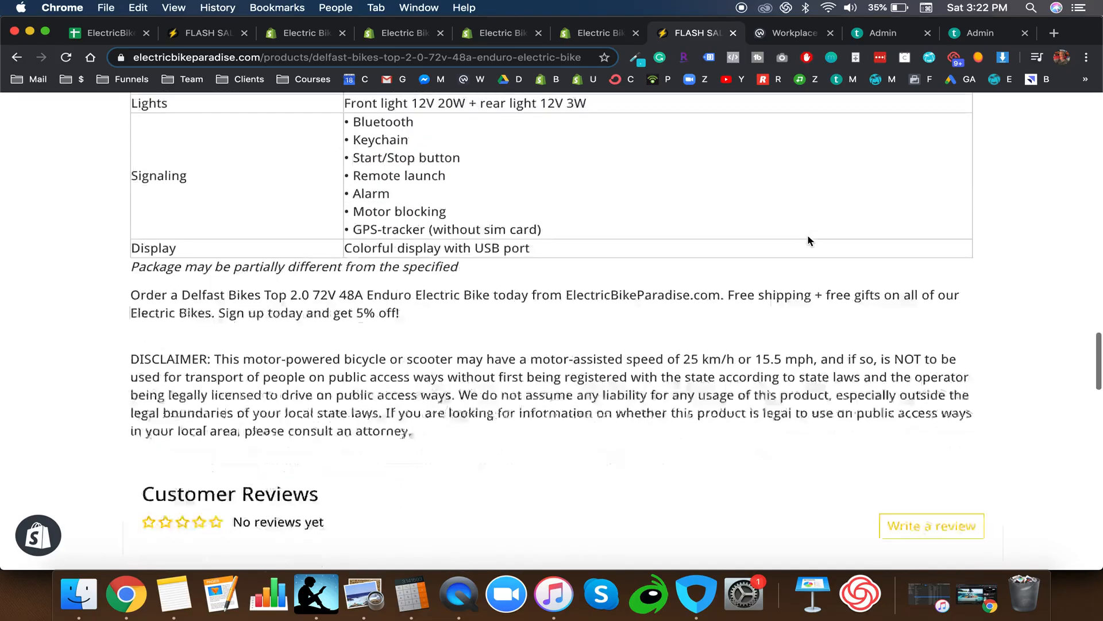
pyautogui.scroll(-6, 808, 240)
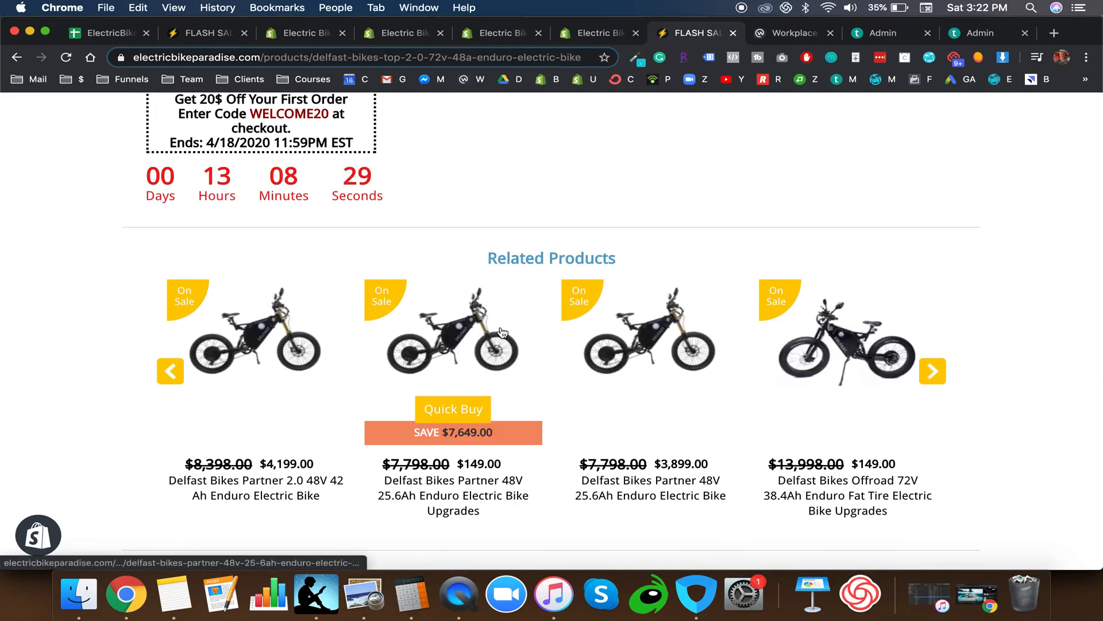
pyautogui.scroll(12, 811, 327)
pyautogui.scroll(10, 753, 289)
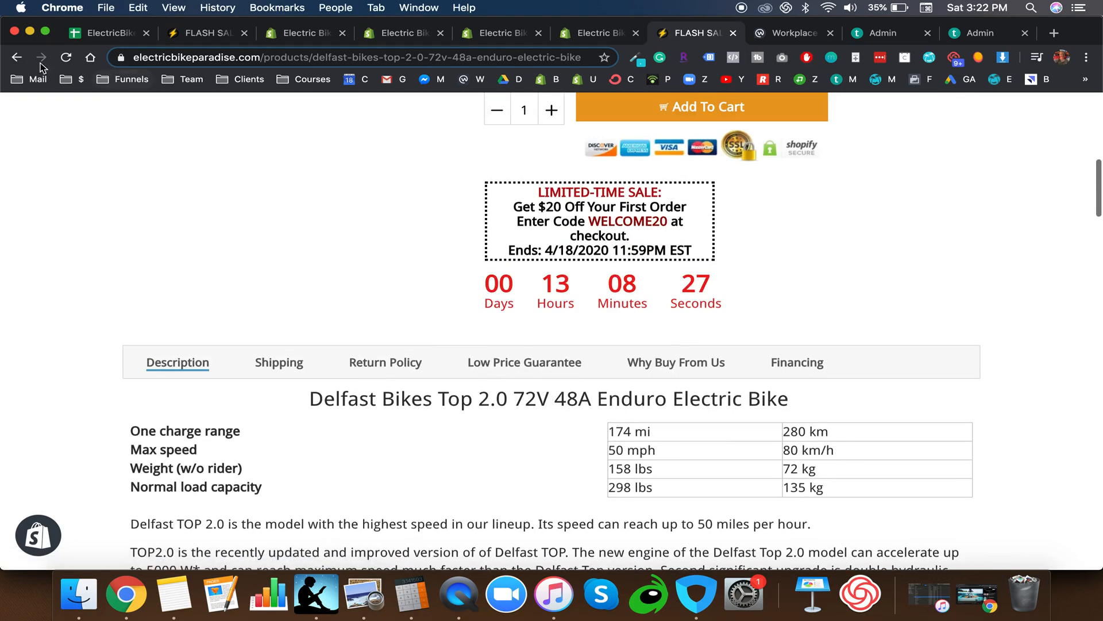
pyautogui.hscroll(-5, 342, 134)
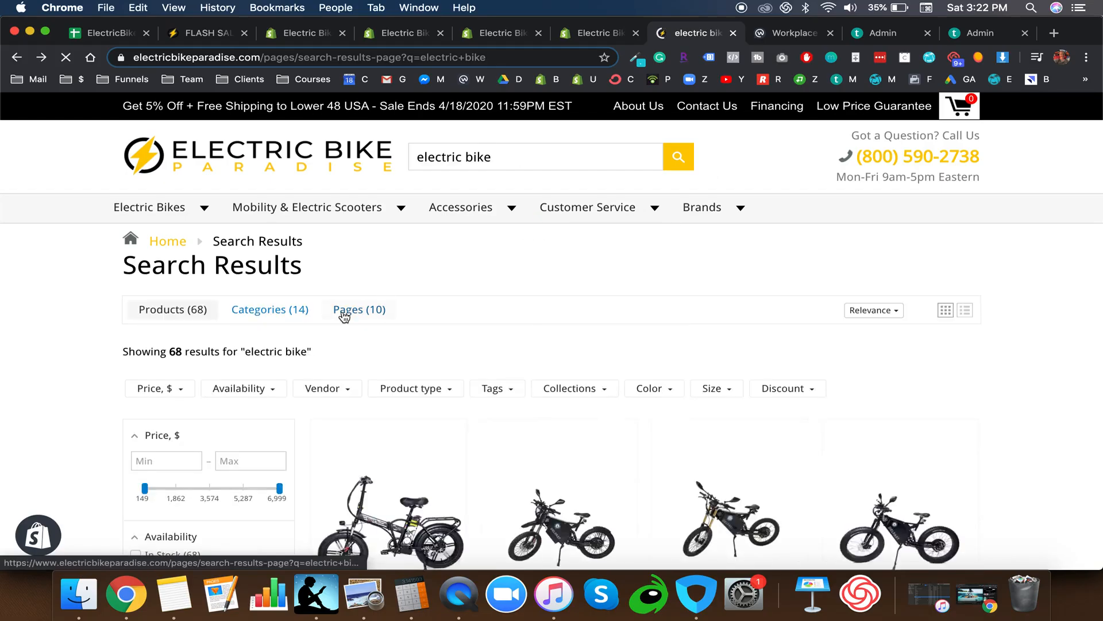
# Step: Examine the tag filters in the storefront search results, and switch back to the specifications of the product being edited
pyautogui.scroll(-10, 216, 381)
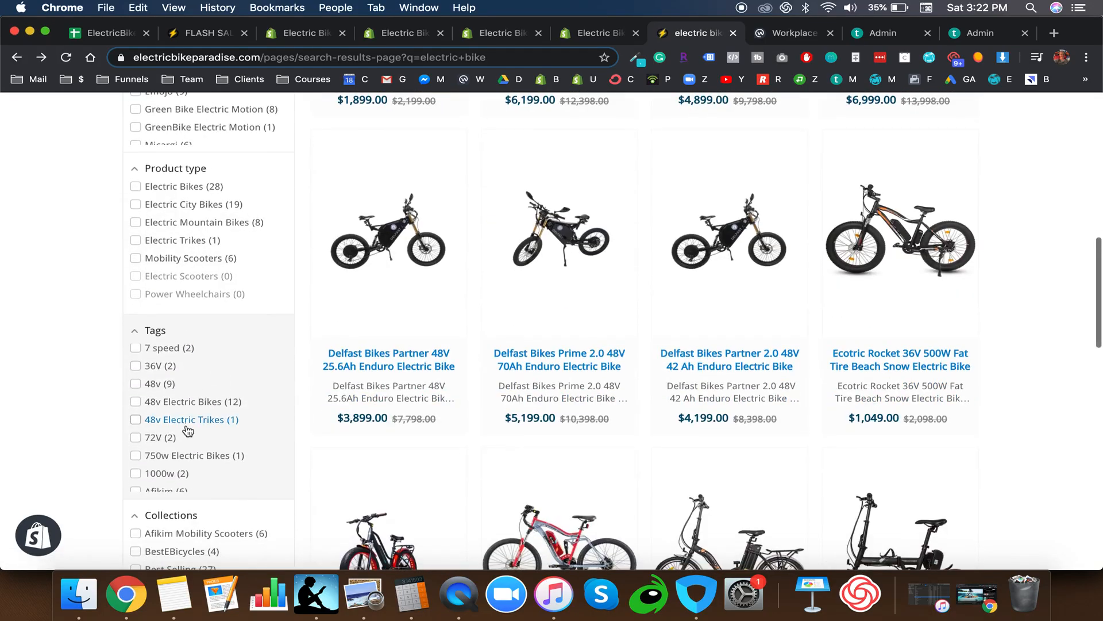
pyautogui.scroll(-5, 185, 430)
pyautogui.scroll(5, 184, 430)
pyautogui.scroll(10, 188, 430)
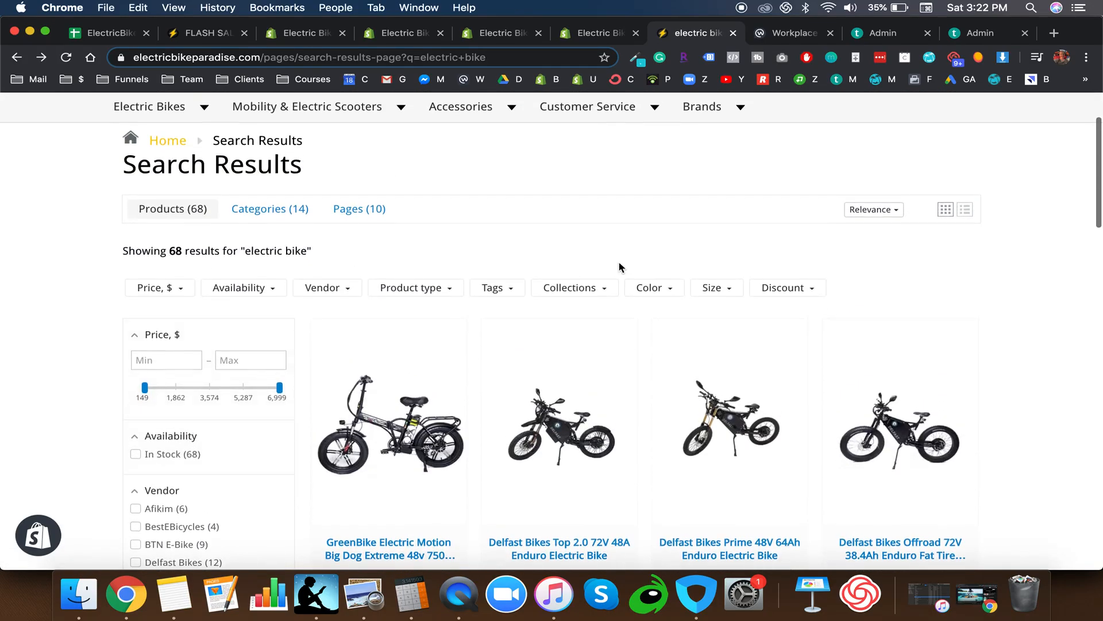
pyautogui.click(596, 35)
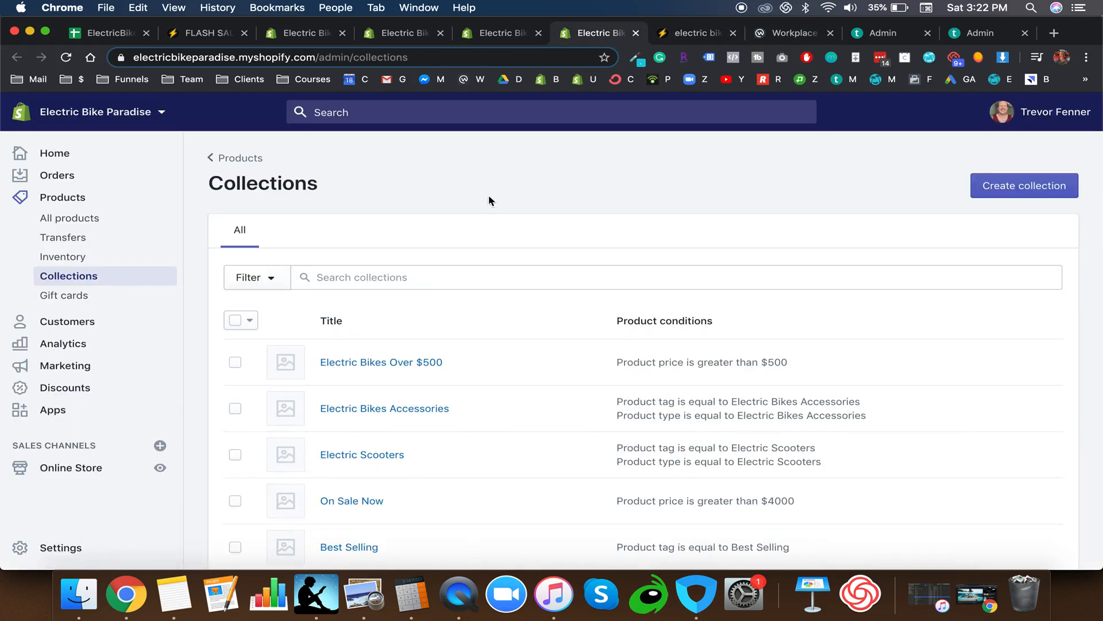
pyautogui.click(492, 39)
pyautogui.scroll(5, 547, 241)
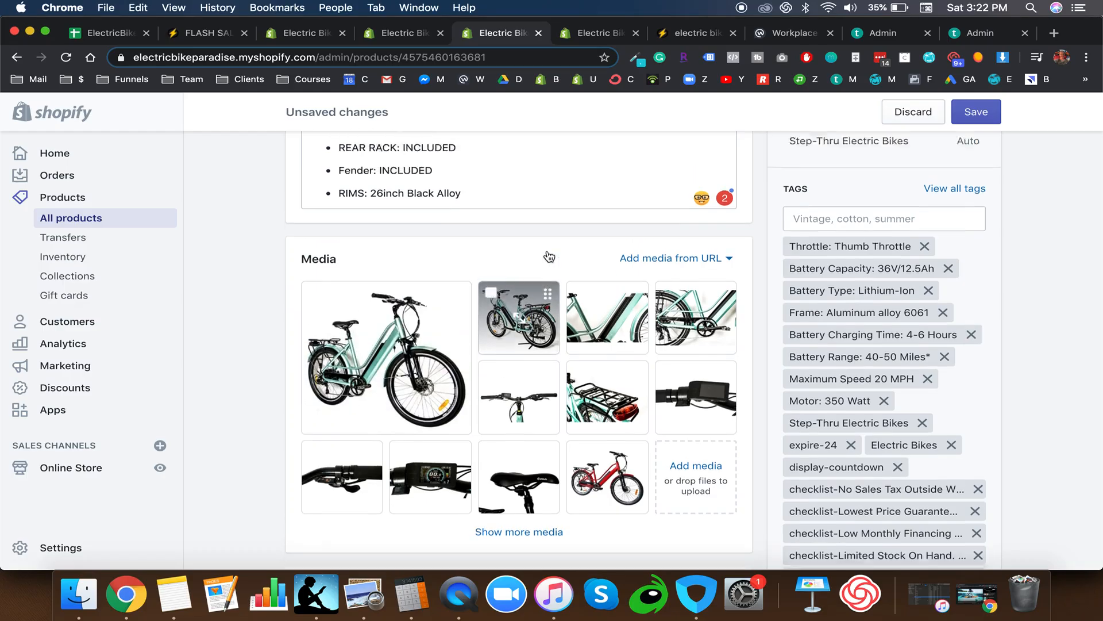
pyautogui.scroll(2, 231, 260)
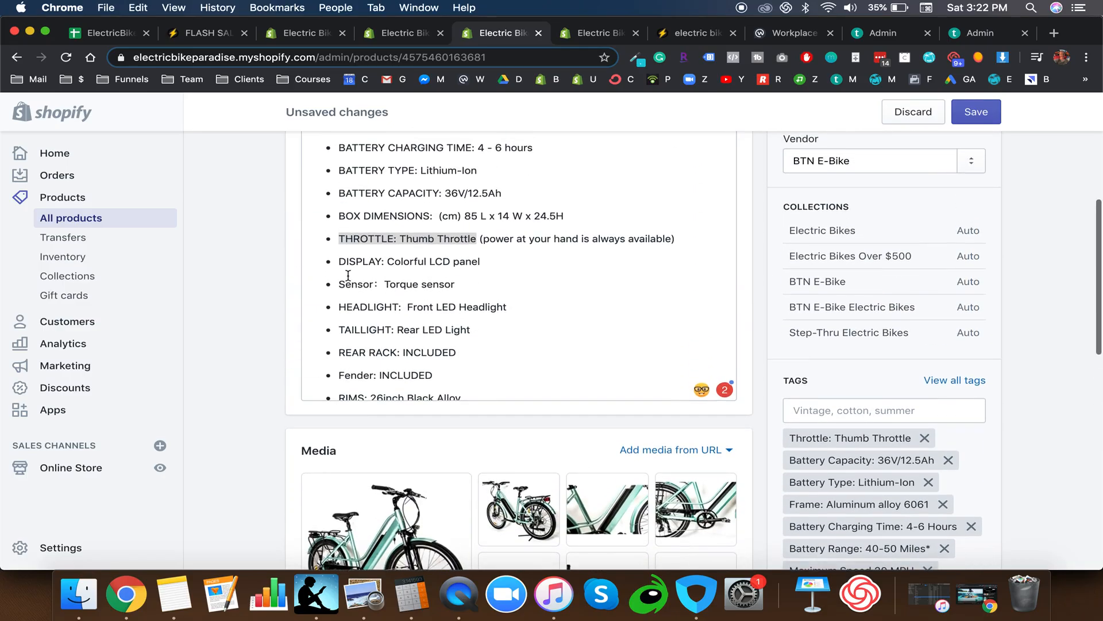
# Step: Add the display specification as a product tag with a title-case label, reading "Display: Colorful LCD panel"
pyautogui.moveTo(335, 263); pyautogui.dragTo(531, 269)
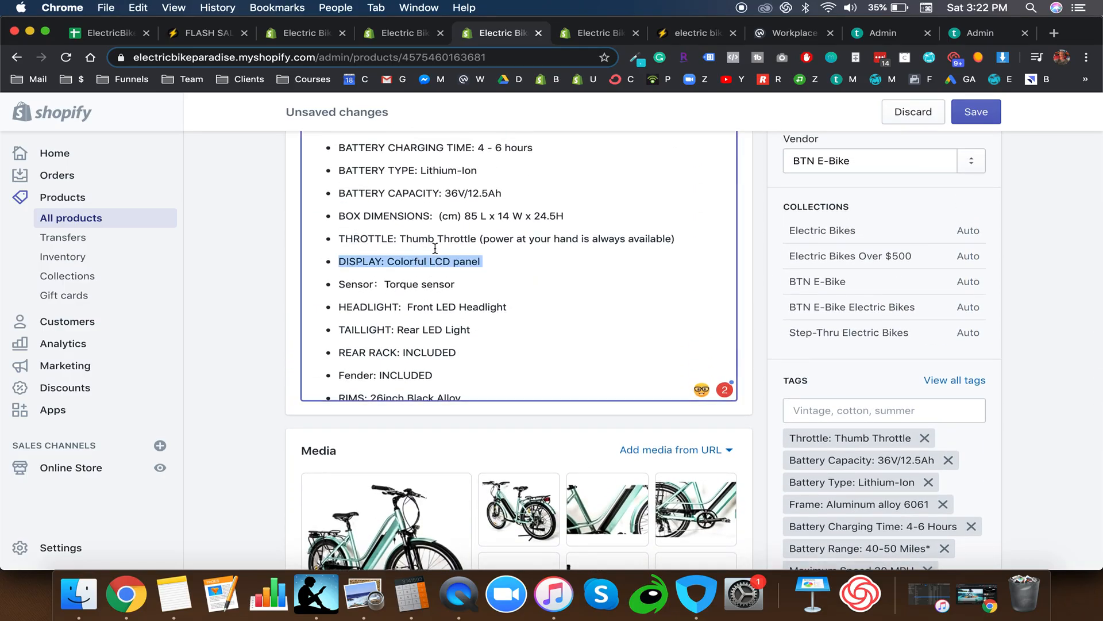
pyautogui.doubleClick(407, 262)
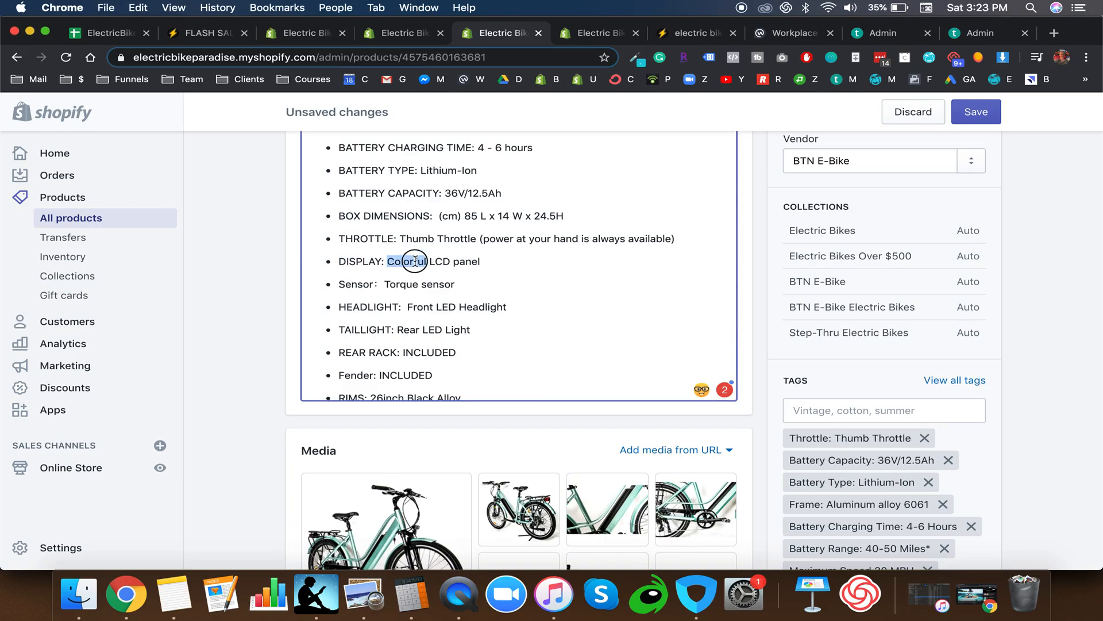
pyautogui.moveTo(502, 262); pyautogui.dragTo(338, 262)
pyautogui.click(417, 261)
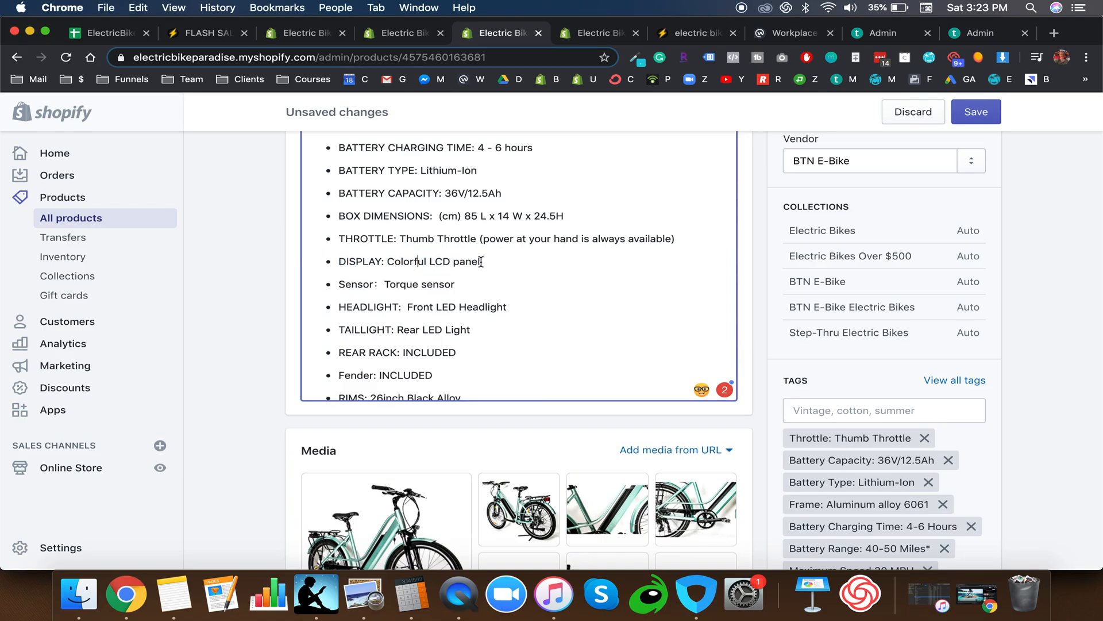
pyautogui.moveTo(480, 262)
pyautogui.mouseDown()
pyautogui.moveTo(322, 257)
pyautogui.moveTo(482, 263)
pyautogui.mouseUp()
pyautogui.click(842, 411)
pyautogui.press('super+v')
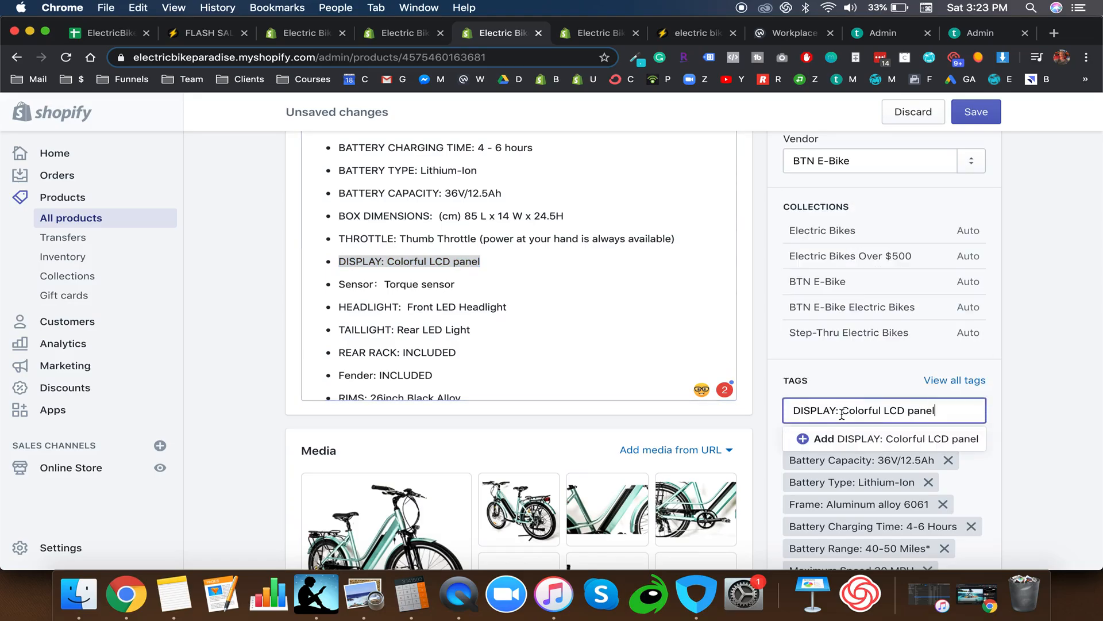
pyautogui.doubleClick(815, 410)
pyautogui.write('Display')
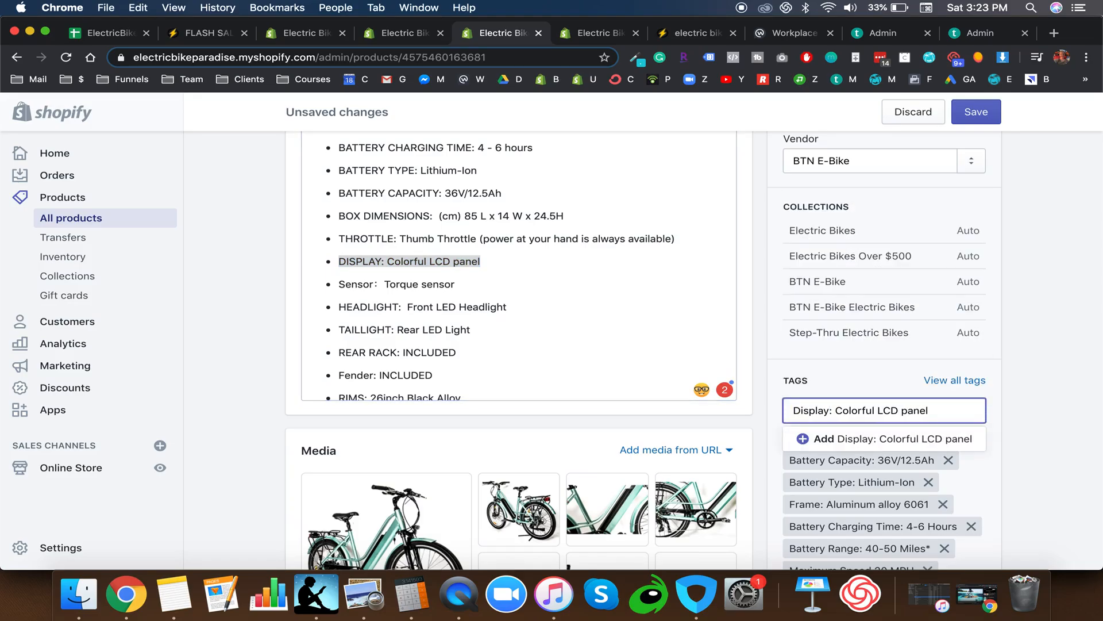
pyautogui.press('Return')
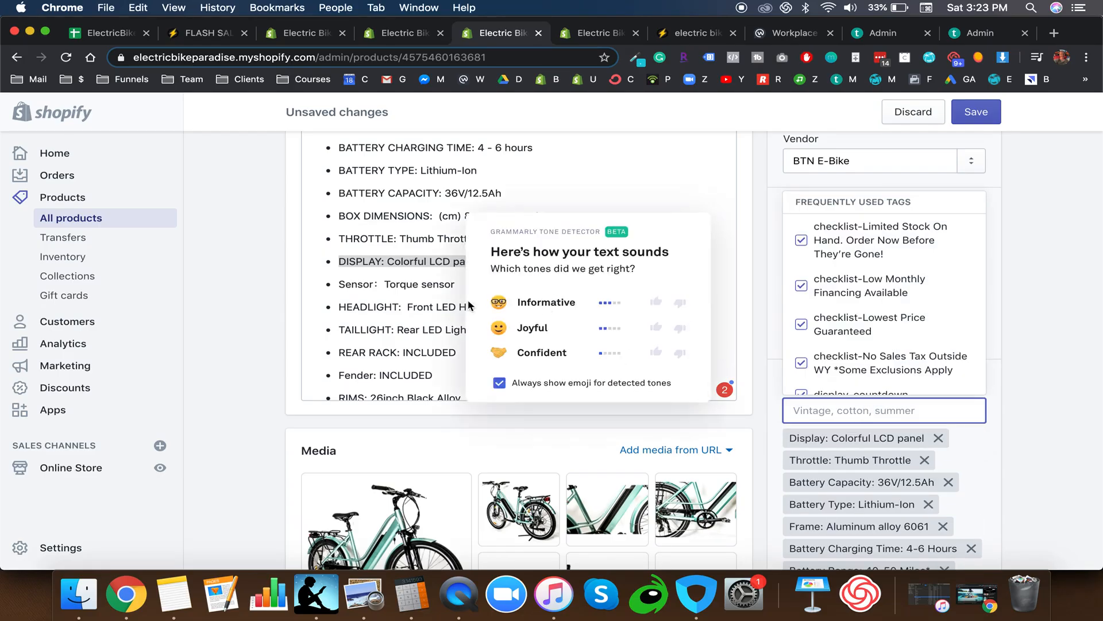
# Step: Fix the colon and spacing in the sensor specification so the line reads "Sensor: Torque sensor"
pyautogui.click(384, 281)
pyautogui.press('BackSpace')
pyautogui.press('BackSpace')
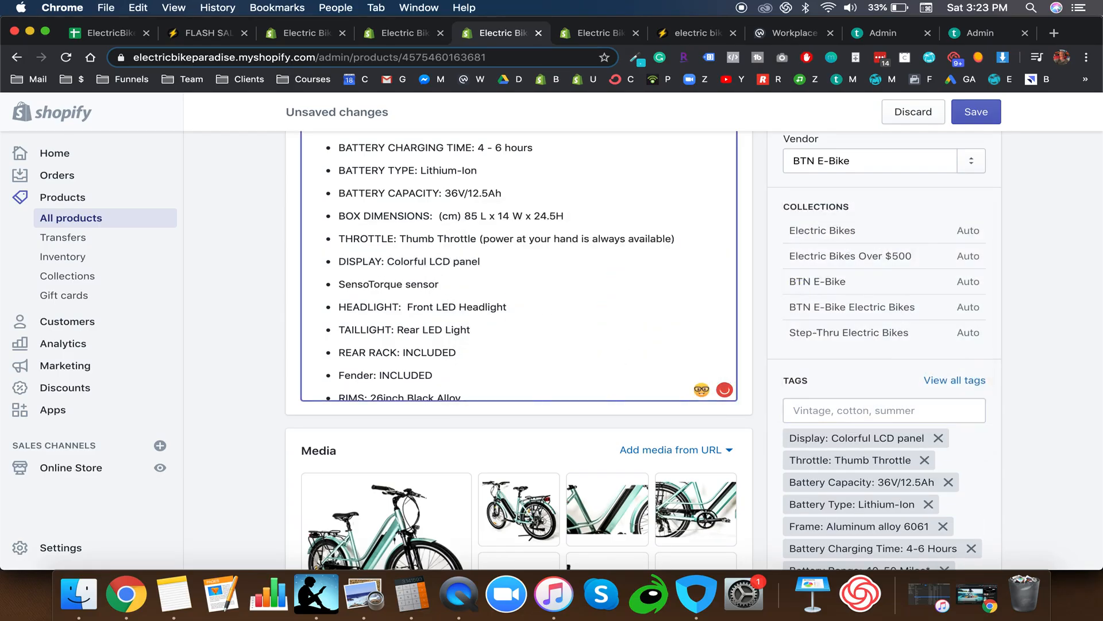
pyautogui.write(':')
# Step: Add the sensor line from the specifications as a product tag, reading "Sensor: Torque sensor"
pyautogui.moveTo(452, 283); pyautogui.dragTo(291, 282)
pyautogui.press('cmd+c')
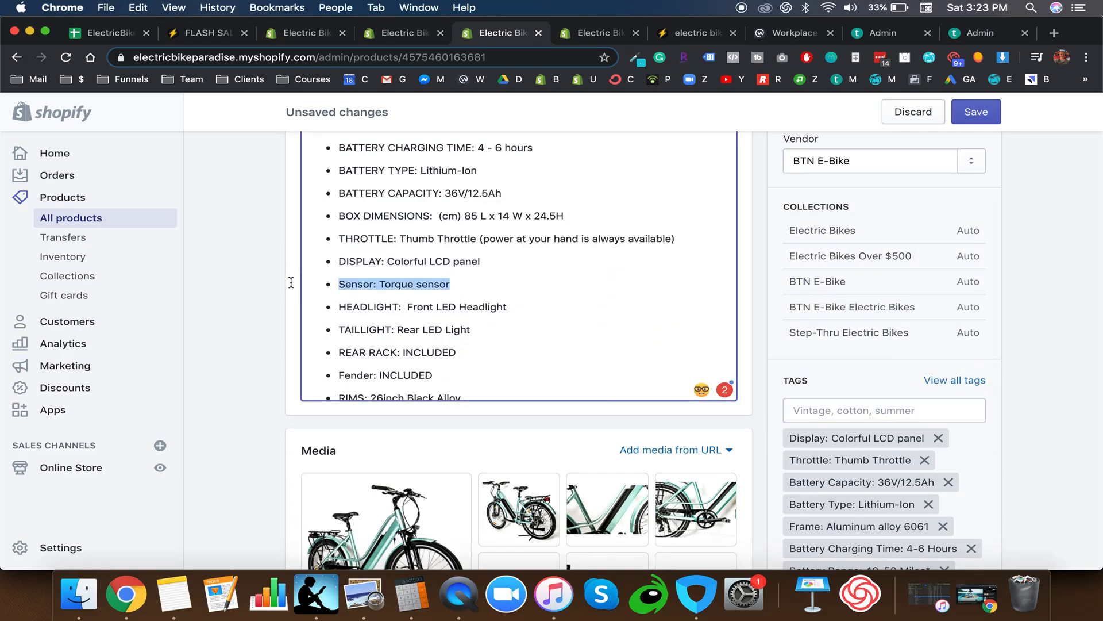
pyautogui.click(869, 414)
pyautogui.press('cmd+v')
pyautogui.click(799, 436)
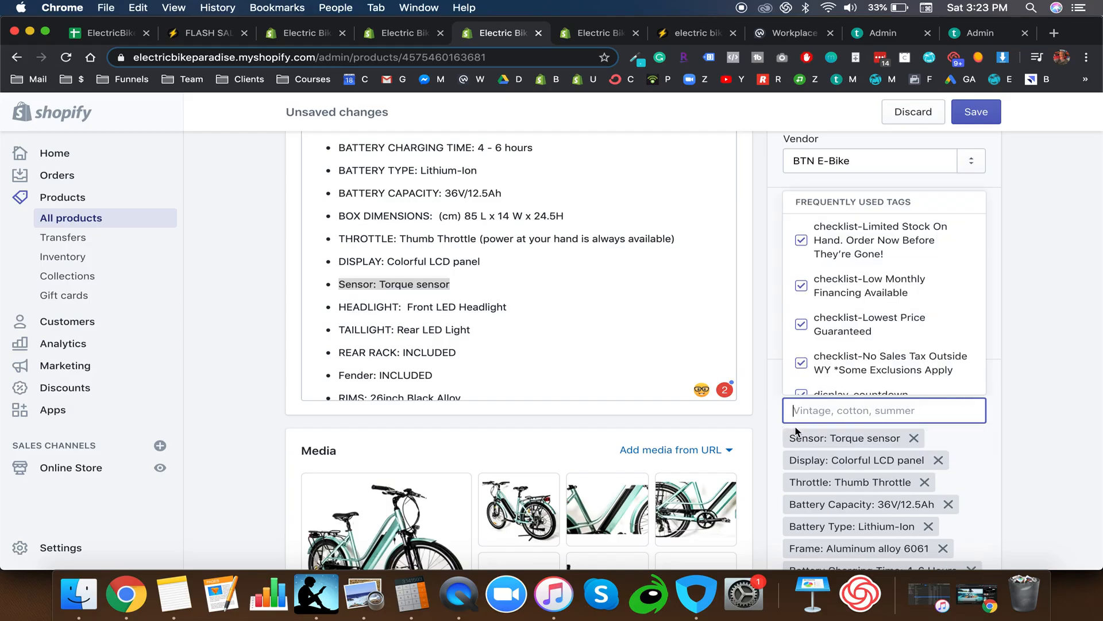
pyautogui.scroll(-5, 846, 437)
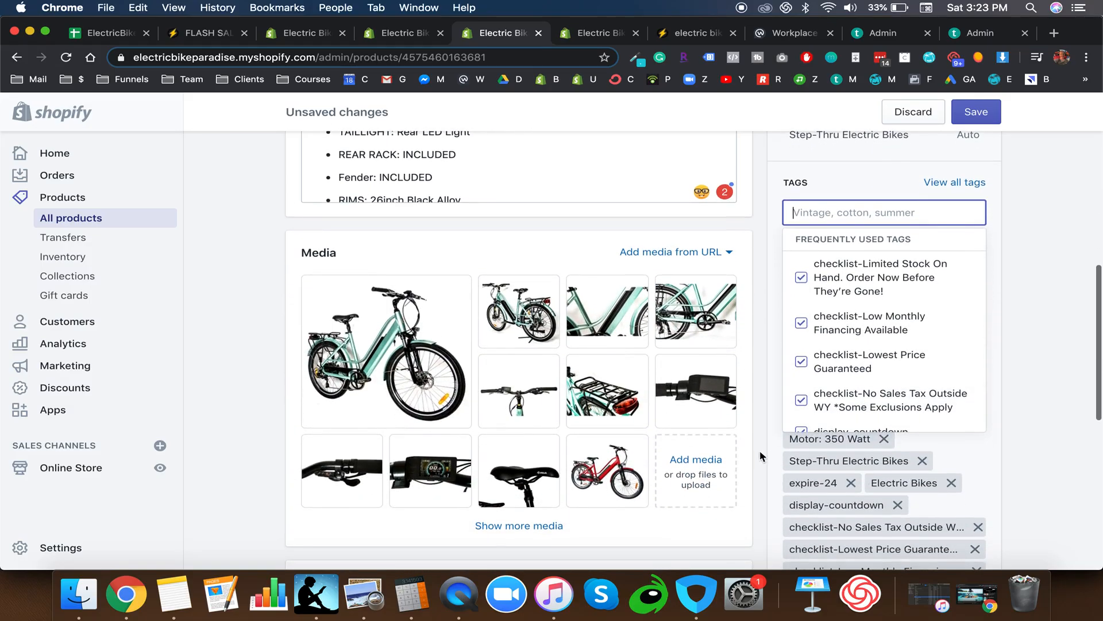
pyautogui.click(814, 483)
# Step: Remove the extra space before "Front LED Headlight" in the headlight specification
pyautogui.scroll(-6, 813, 483)
pyautogui.scroll(10, 517, 419)
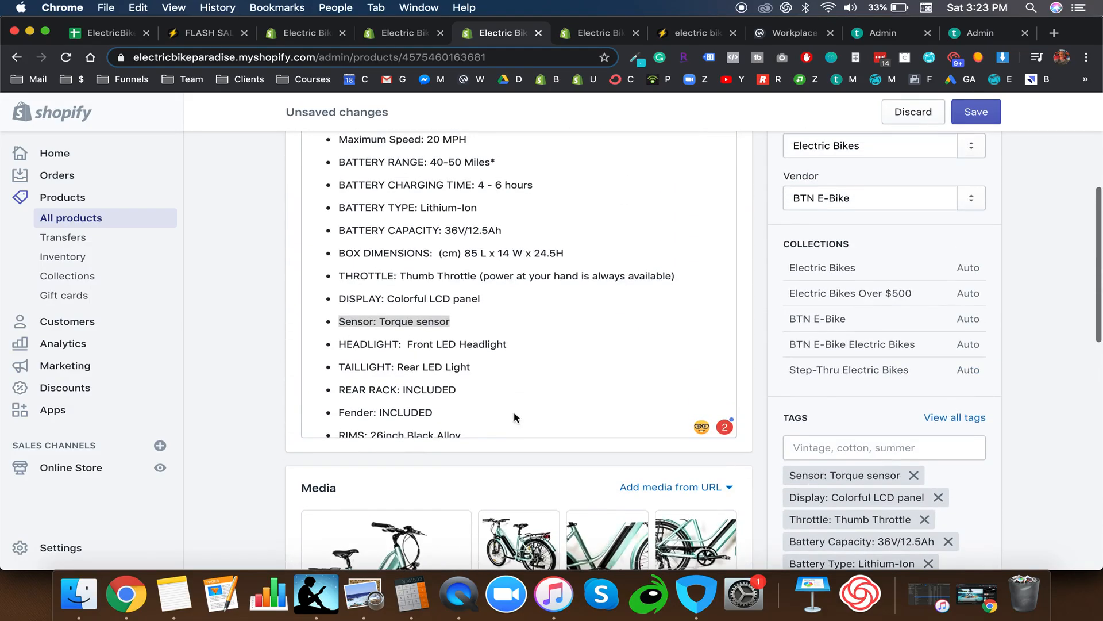
pyautogui.moveTo(509, 345); pyautogui.dragTo(409, 345)
pyautogui.press('Left')
pyautogui.press('BackSpace')
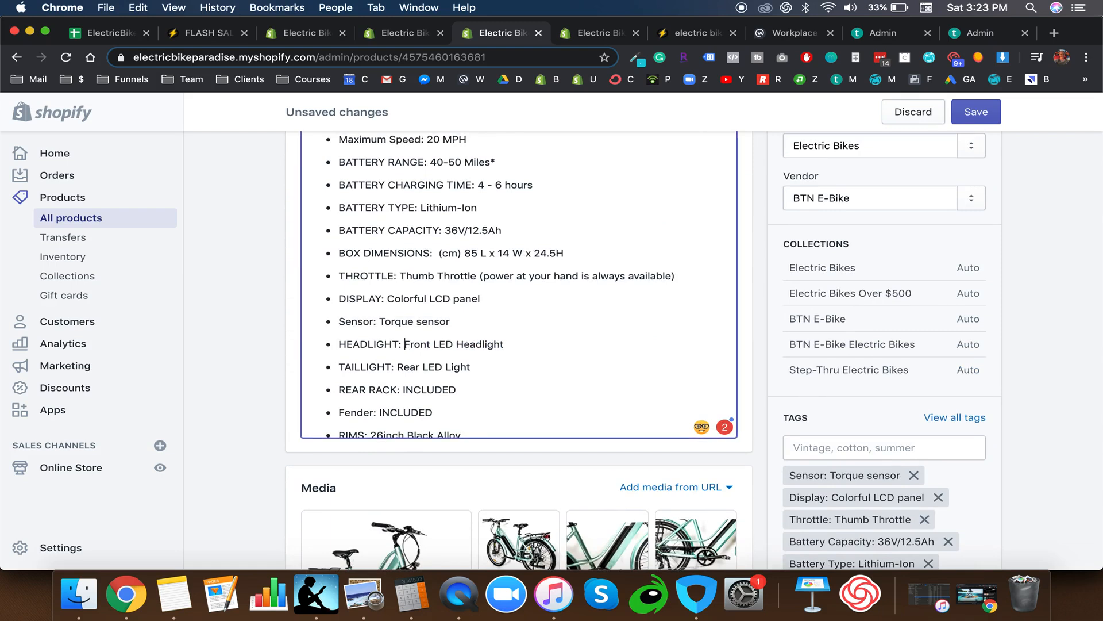
# Step: Try to add the headlight specification as a product tag
pyautogui.moveTo(518, 342); pyautogui.dragTo(330, 340)
pyautogui.press('super+c')
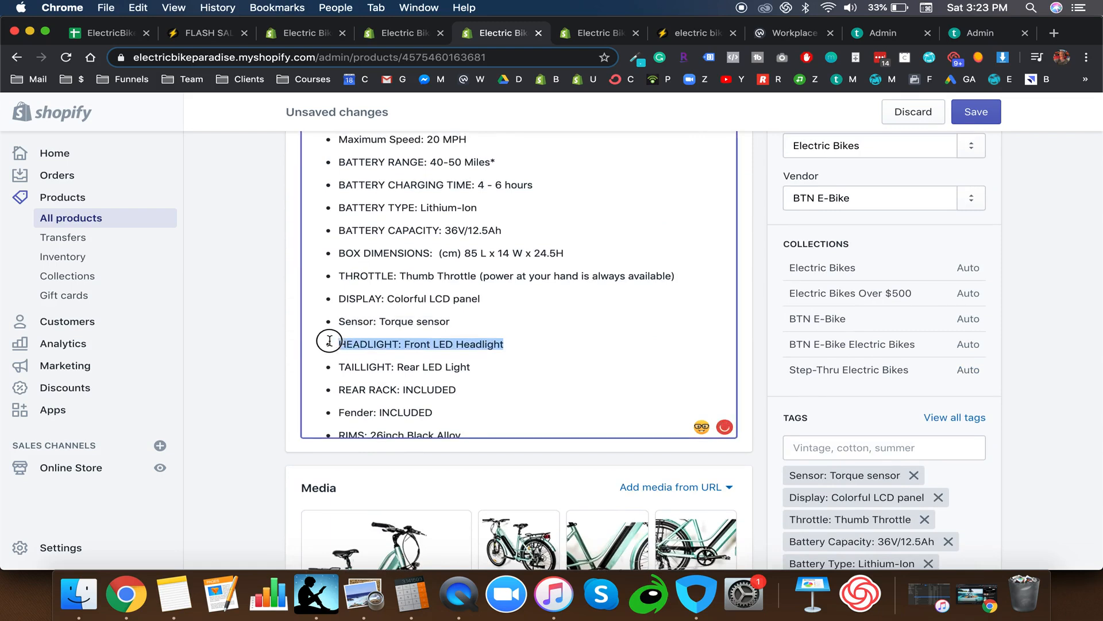
pyautogui.click(804, 447)
pyautogui.press('super+v')
pyautogui.doubleClick(804, 447)
pyautogui.press('BackSpace')
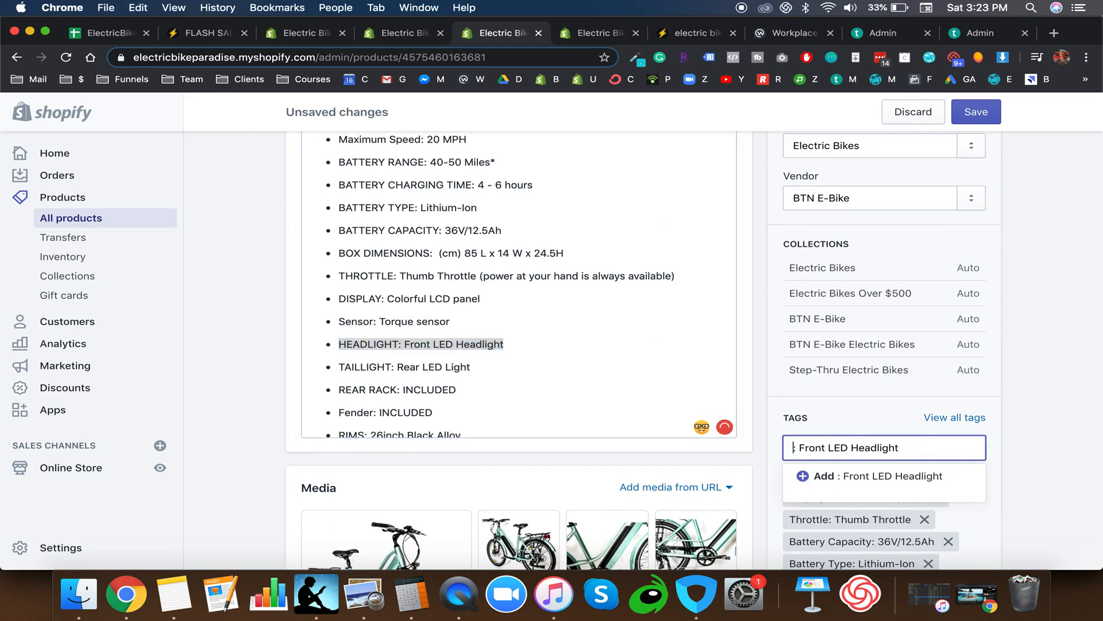
pyautogui.press('Return')
pyautogui.click(908, 474)
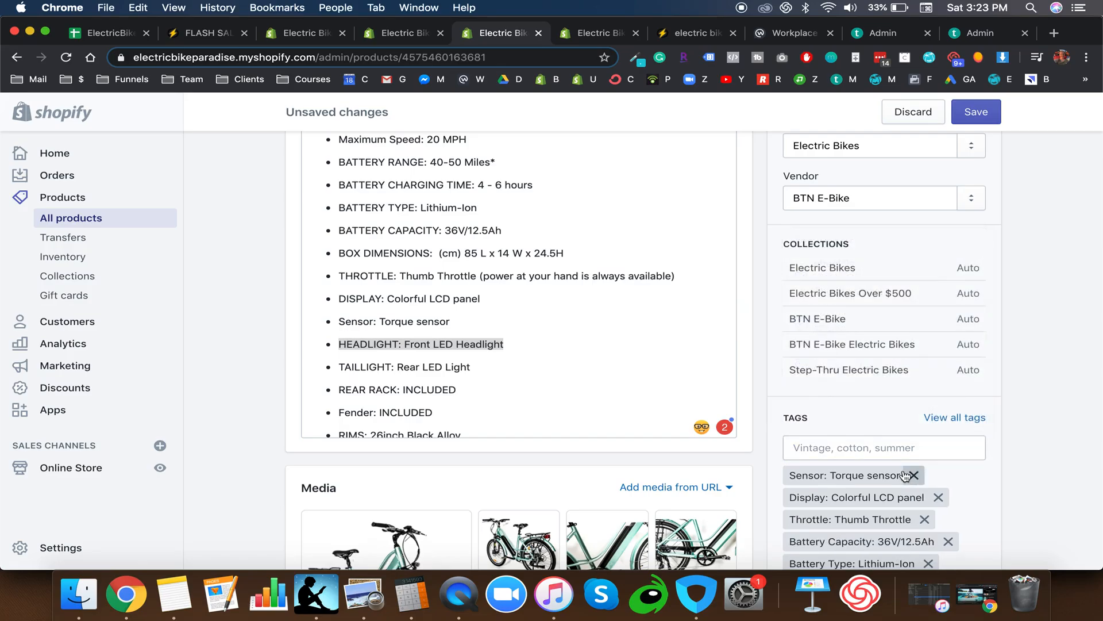
pyautogui.click(891, 451)
# Step: Rewrite the tool and manual specifications' values as "Included", and hyphenate the pedals description as "High-Quality"
pyautogui.click(513, 362)
pyautogui.scroll(-5, 512, 356)
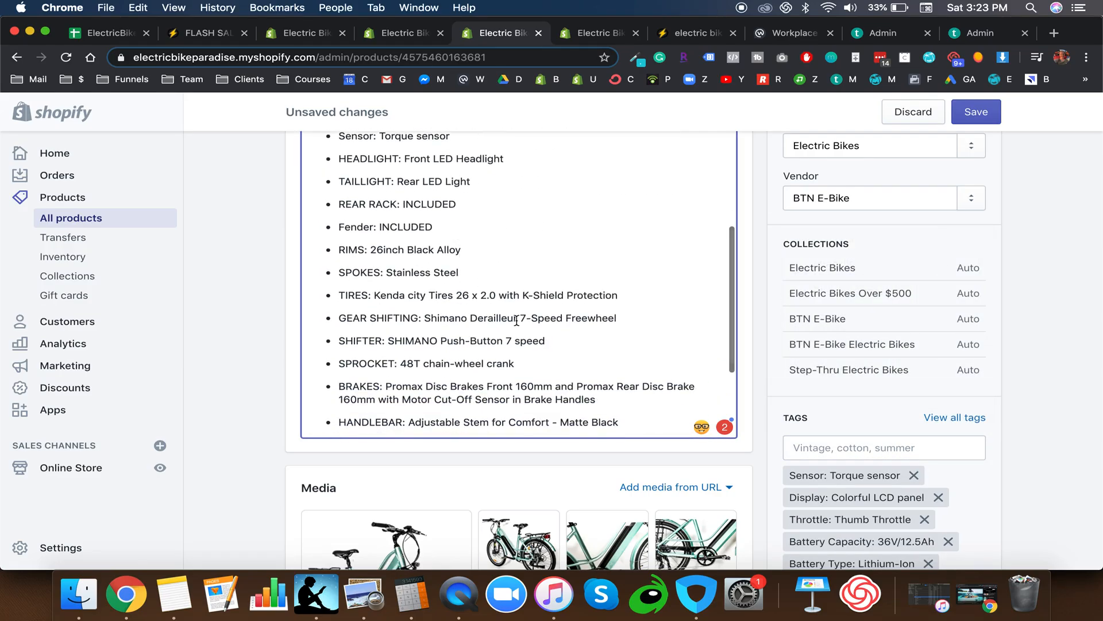
pyautogui.scroll(-4, 459, 254)
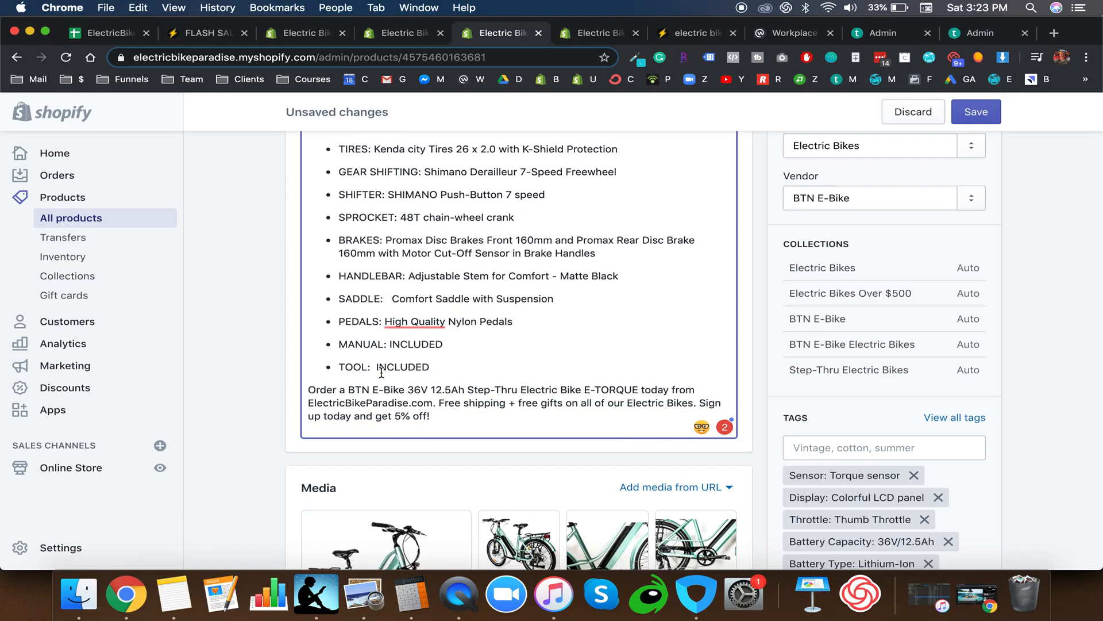
pyautogui.doubleClick(390, 367)
pyautogui.write('I')
pyautogui.doubleClick(416, 344)
pyautogui.write('inc')
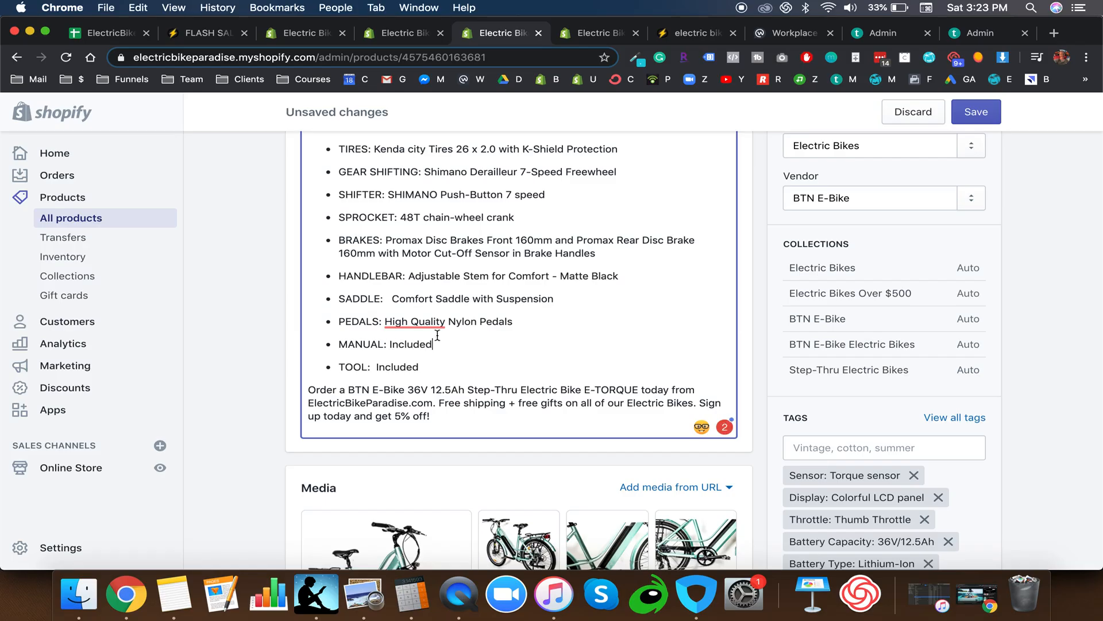
pyautogui.click(418, 326)
pyautogui.click(420, 337)
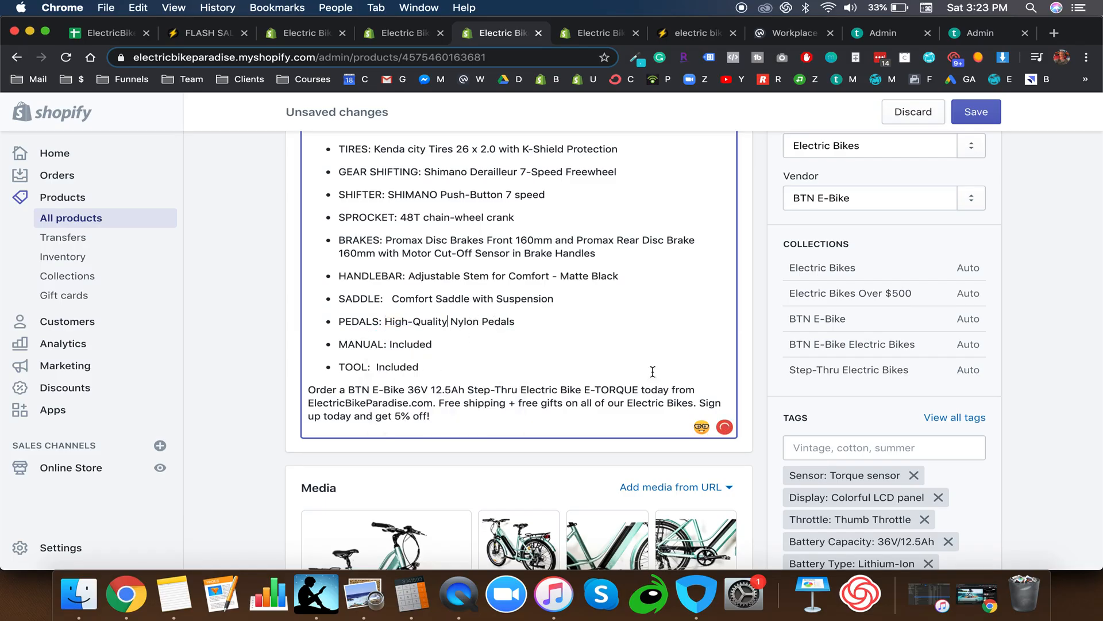
# Step: Review the product's tags, variants, collections and specifications on the product editing page
pyautogui.scroll(-5, 652, 372)
pyautogui.scroll(-5, 908, 425)
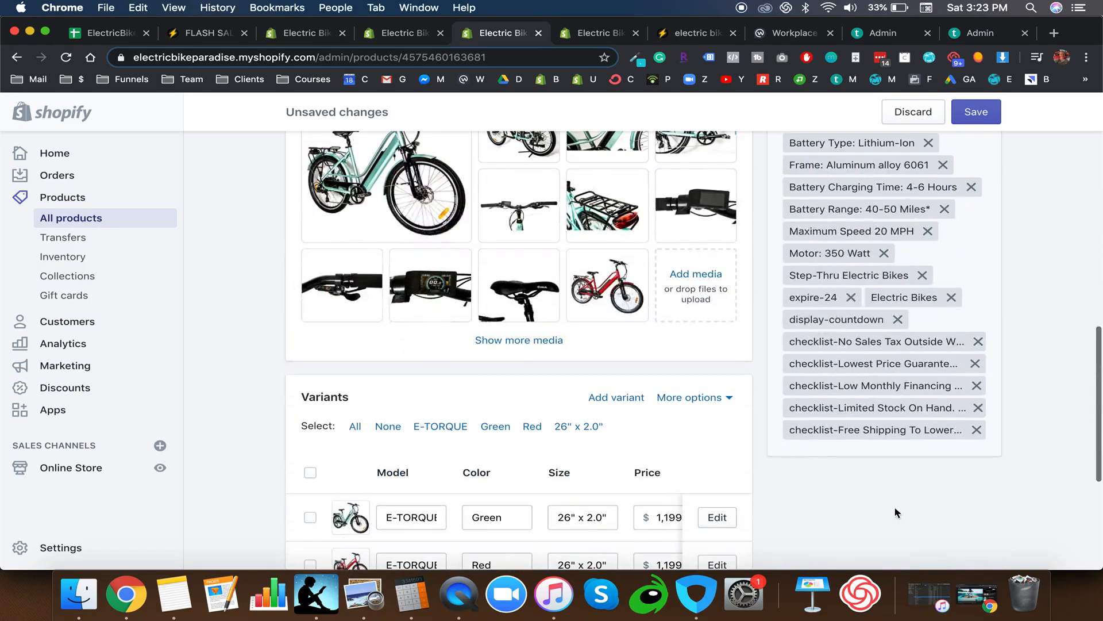
pyautogui.scroll(-5, 801, 444)
pyautogui.scroll(3, 801, 444)
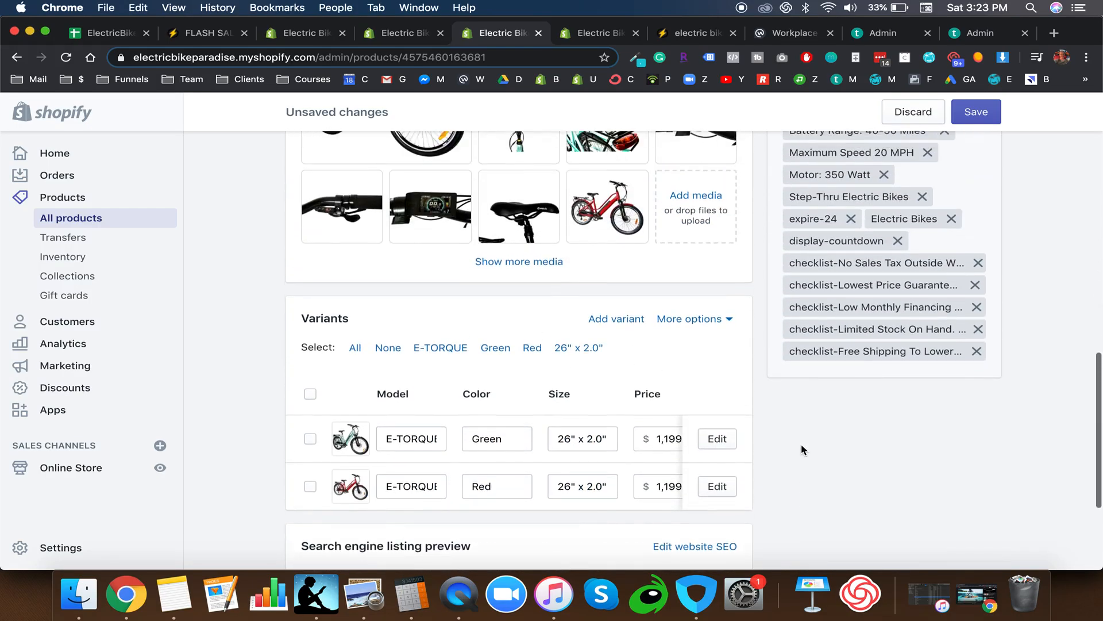
pyautogui.click(419, 439)
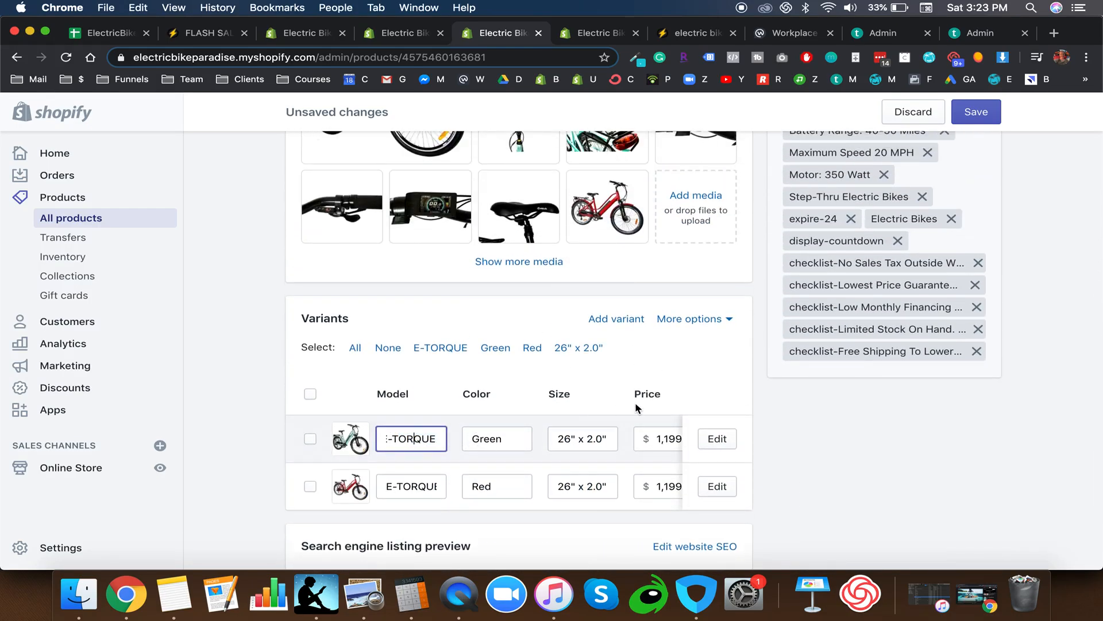
pyautogui.scroll(15, 824, 454)
pyautogui.scroll(-3, 826, 460)
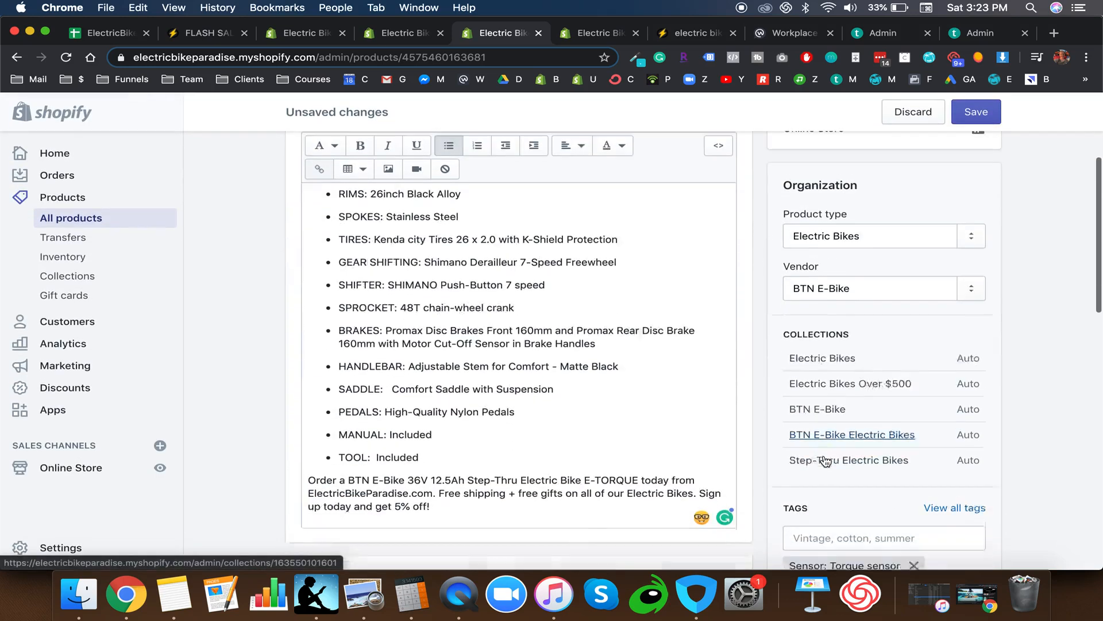
pyautogui.scroll(-2, 826, 459)
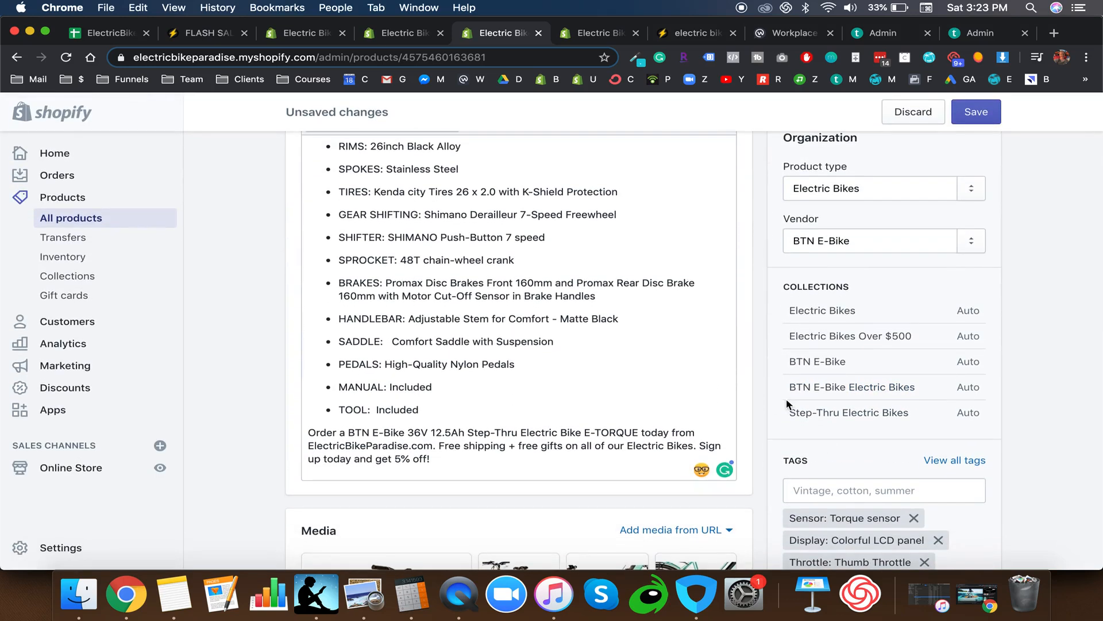
pyautogui.scroll(10, 427, 391)
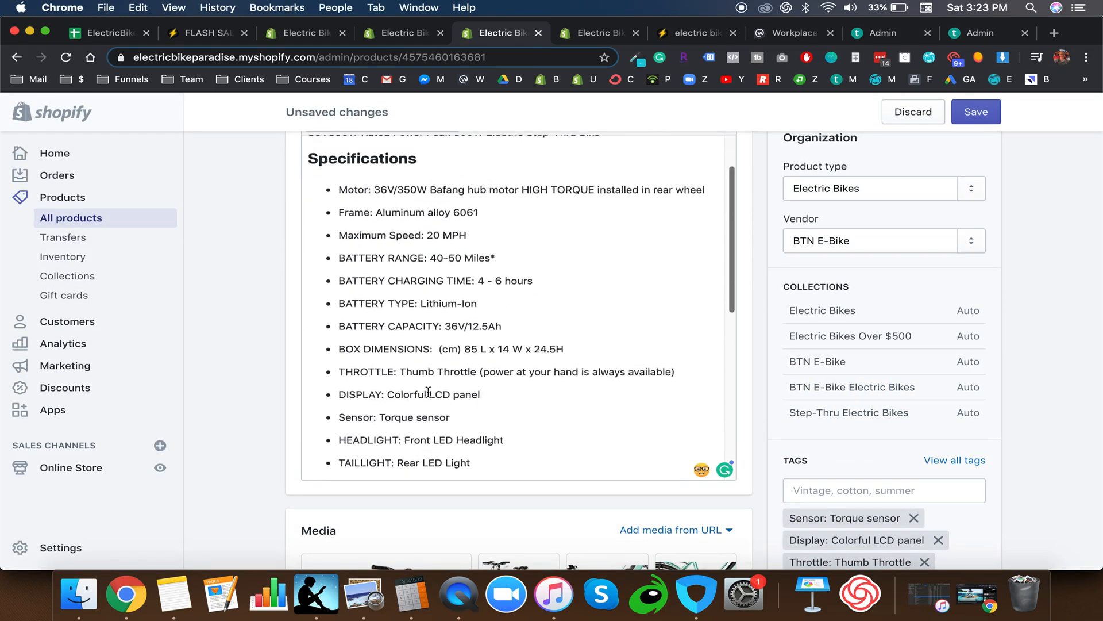
# Step: Review the product's list of specification tags, including the battery capacity tag
pyautogui.scroll(-3, 771, 388)
pyautogui.scroll(-5, 771, 389)
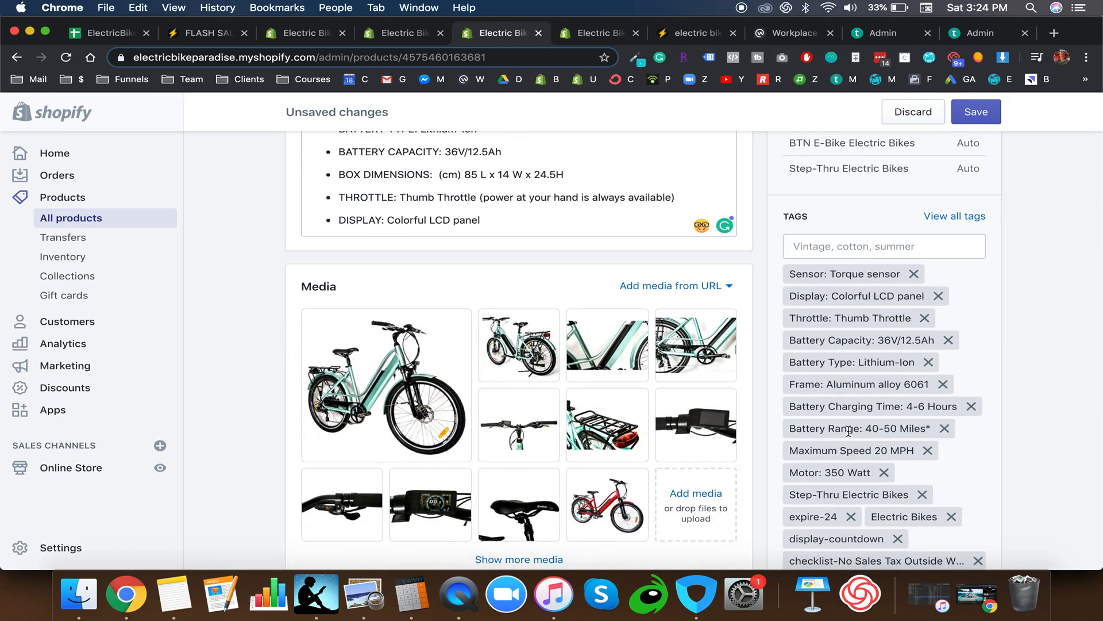
pyautogui.scroll(-2, 848, 431)
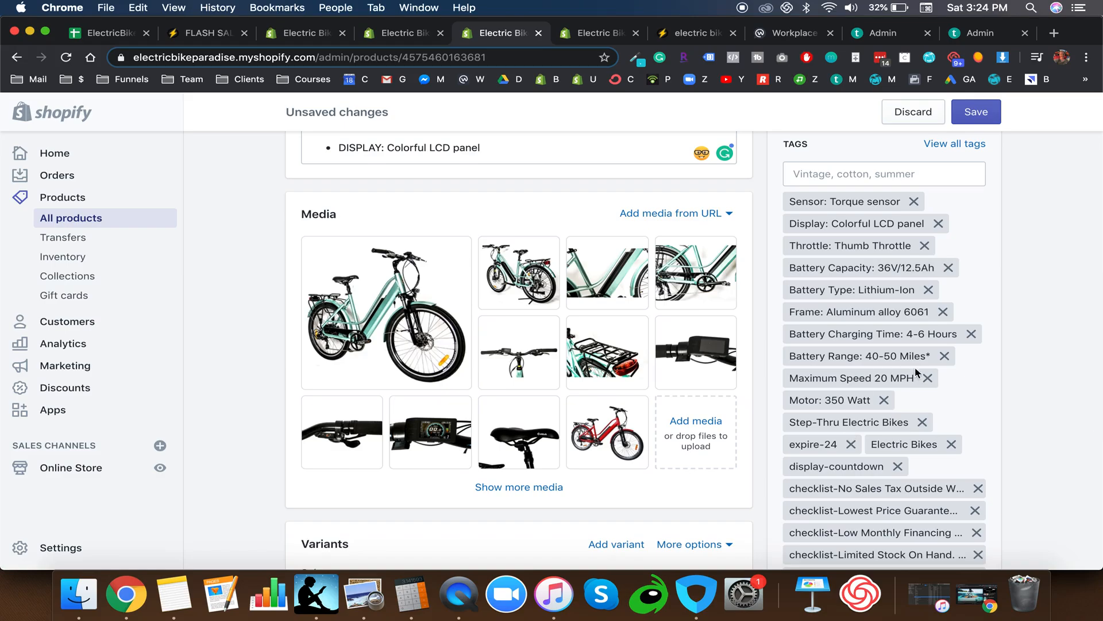
pyautogui.moveTo(791, 269); pyautogui.dragTo(914, 271)
pyautogui.click(913, 271)
pyautogui.scroll(-2, 913, 271)
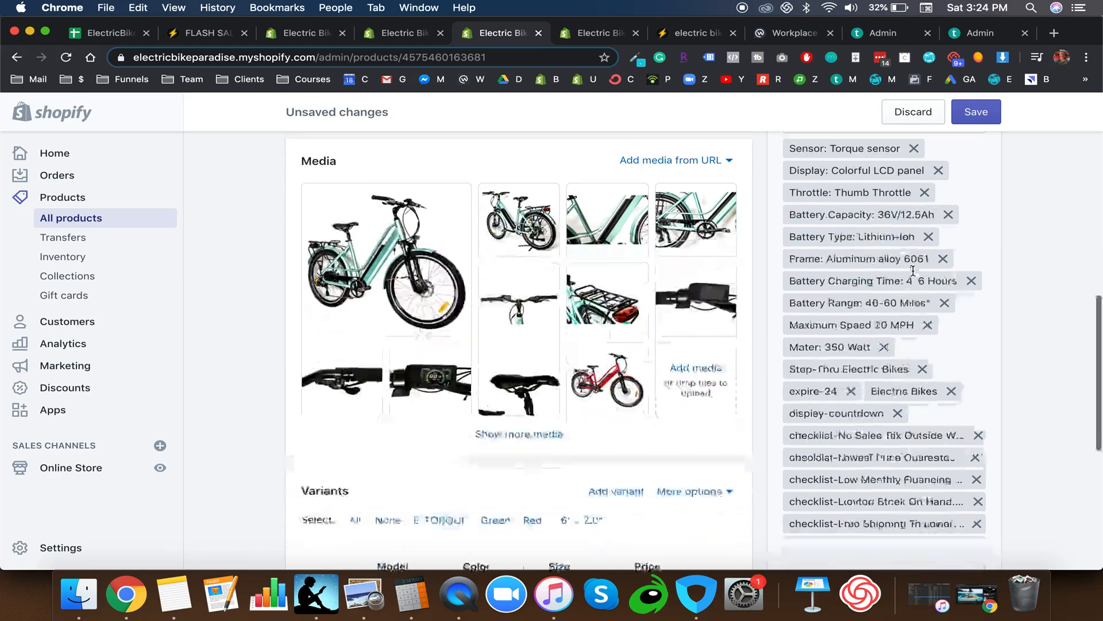
pyautogui.scroll(2, 913, 271)
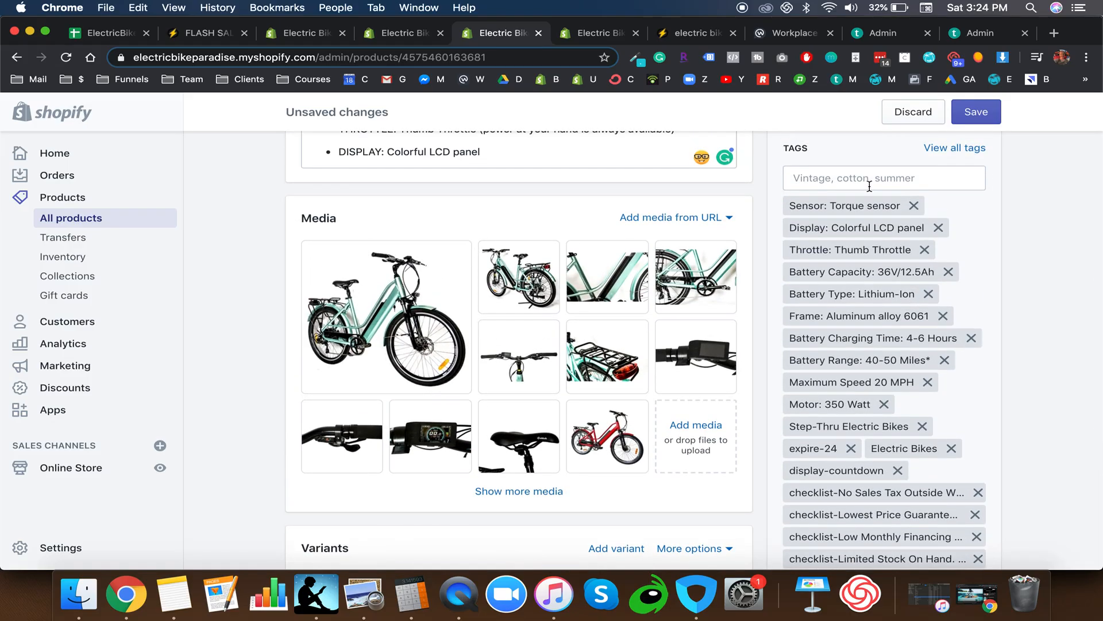
# Step: Add the existing 36V tag to the product
pyautogui.click(869, 185)
pyautogui.write('36')
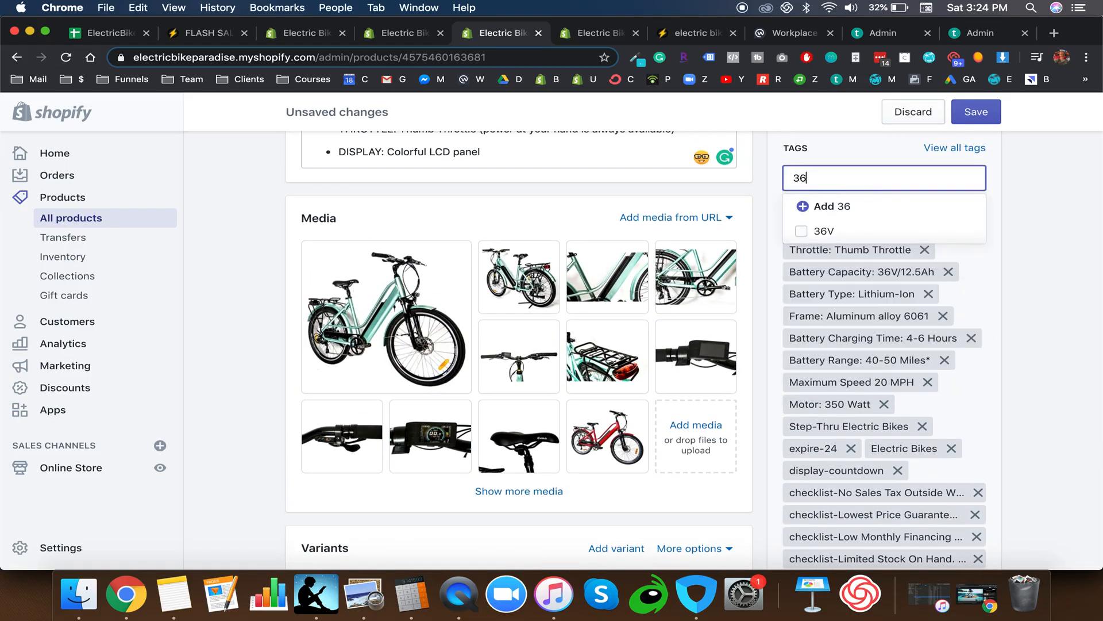
pyautogui.write('V')
pyautogui.press('BackSpace')
pyautogui.press('BackSpace')
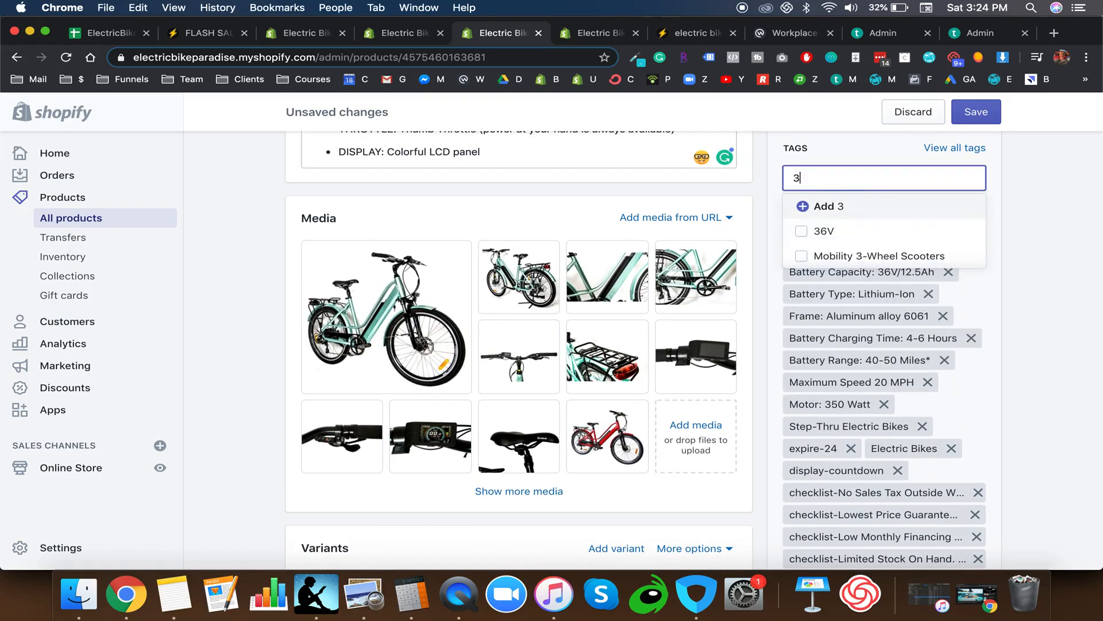
pyautogui.write('6V')
pyautogui.press('BackSpace')
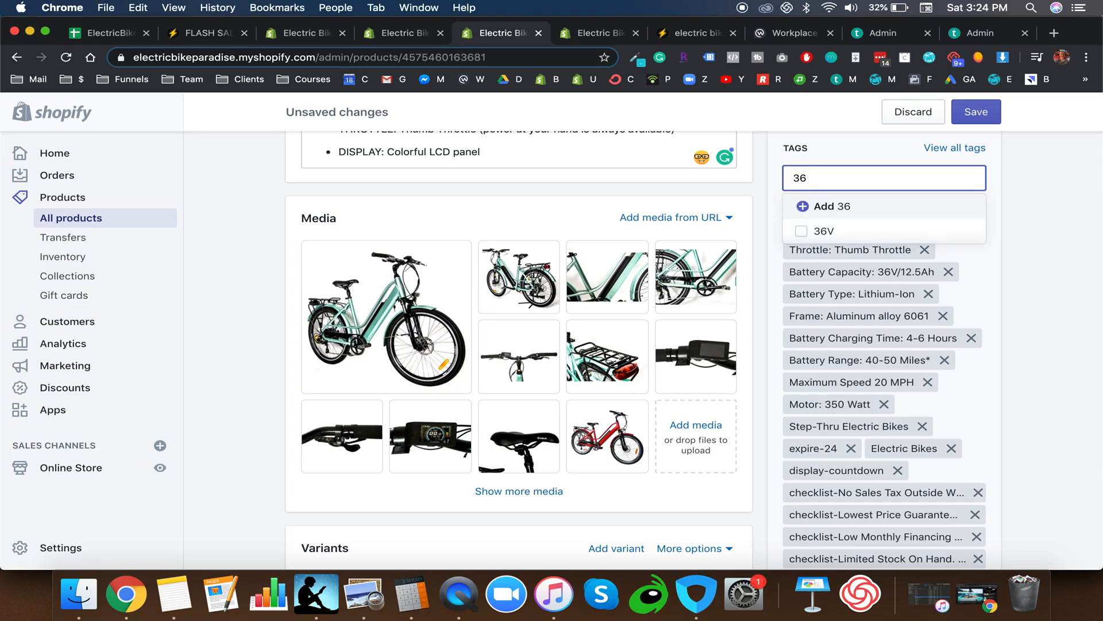
pyautogui.write('v')
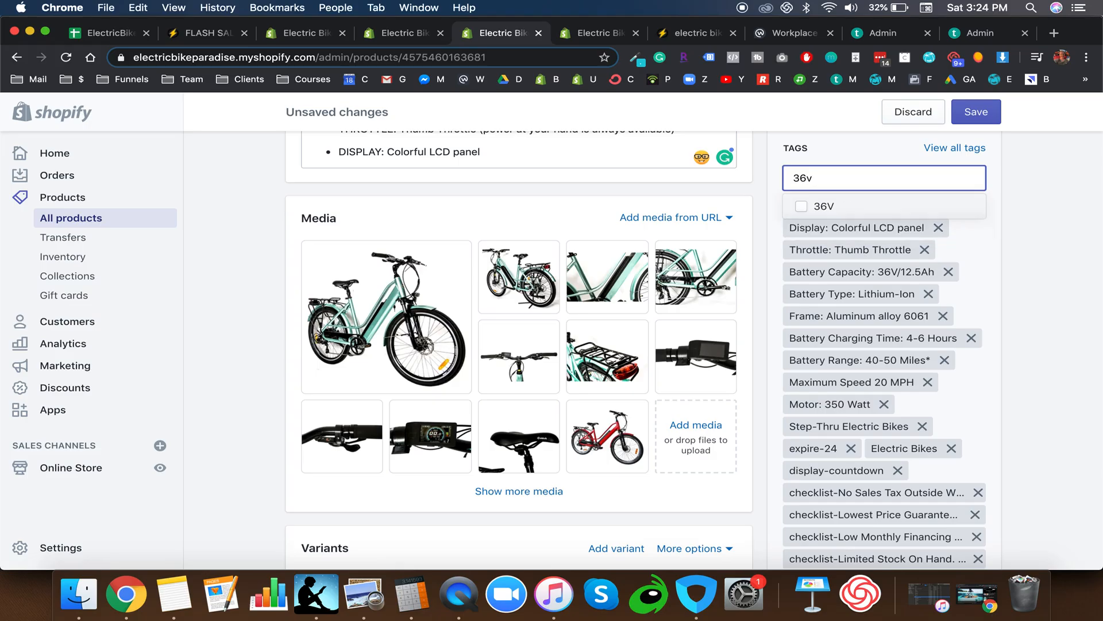
pyautogui.press('BackSpace')
pyautogui.click(809, 232)
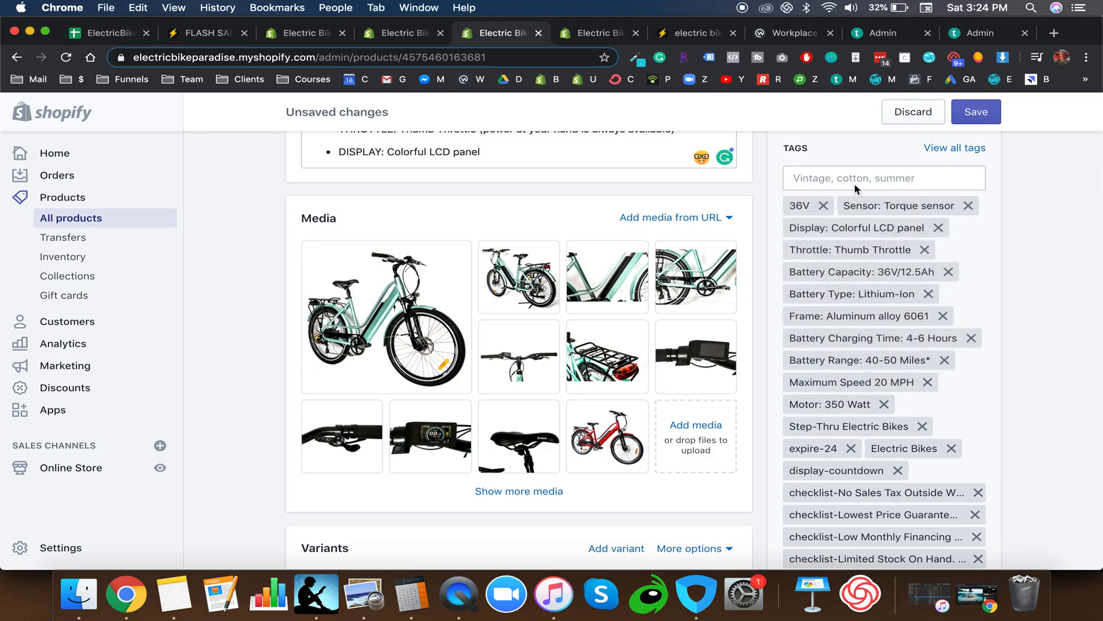
# Step: Start a new collection titled "36V Electric Bikes" and copy its title
pyautogui.doubleClick(791, 205)
pyautogui.click(599, 35)
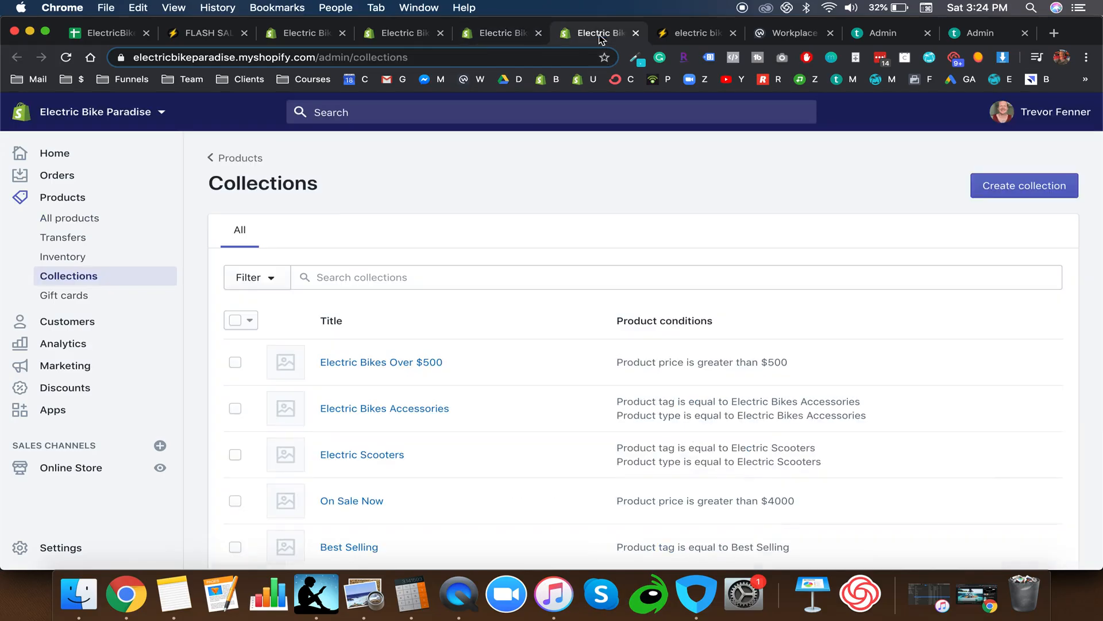
pyautogui.click(1010, 192)
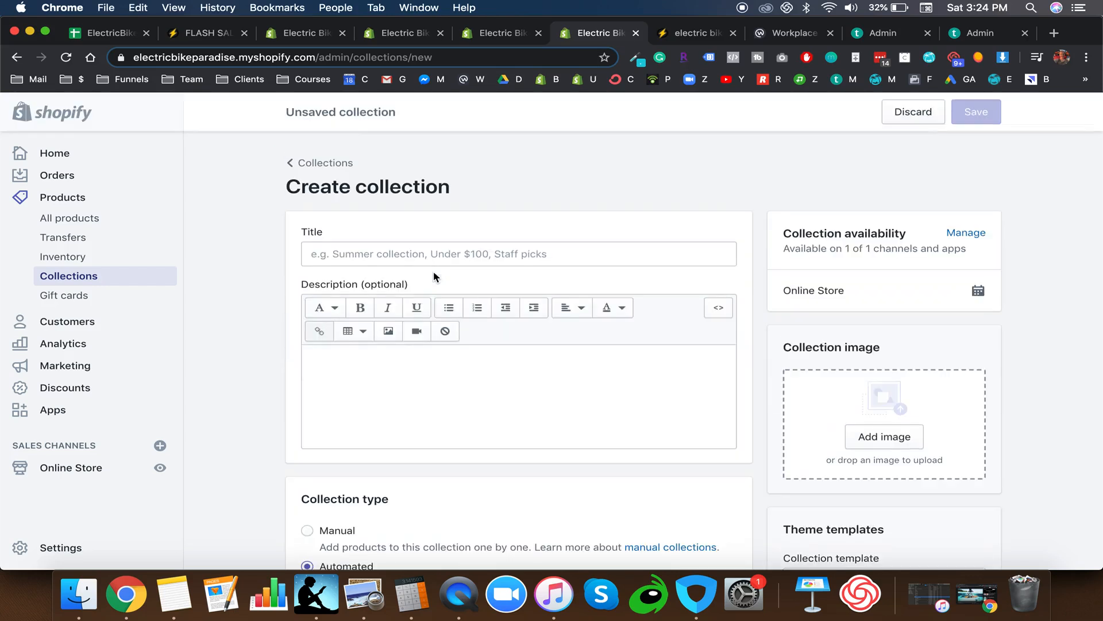
pyautogui.click(434, 254)
pyautogui.write('36V Electric Bikes')
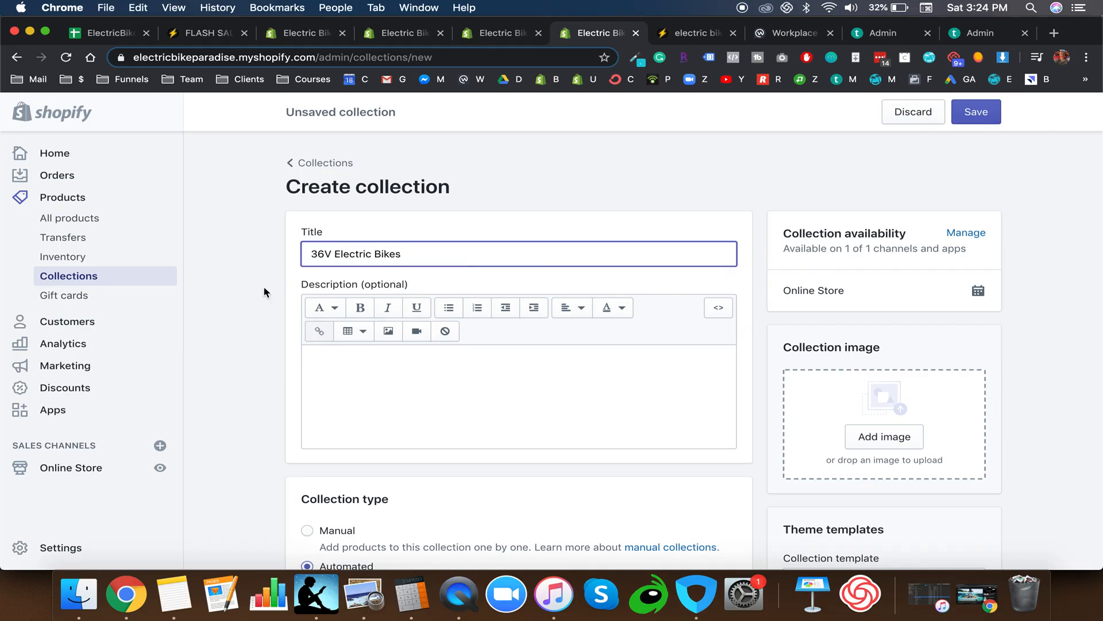
pyautogui.press('super+a')
pyautogui.press('super+c')
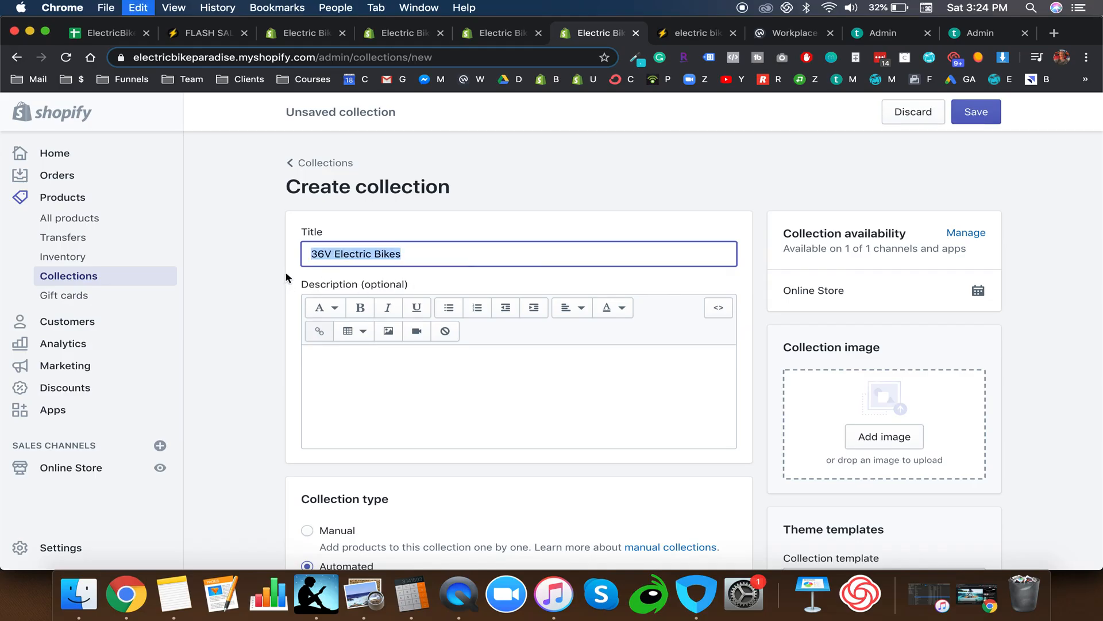
# Step: Replace the product's 36V tag with the copied "36V Electric Bikes" tag
pyautogui.scroll(-6, 318, 261)
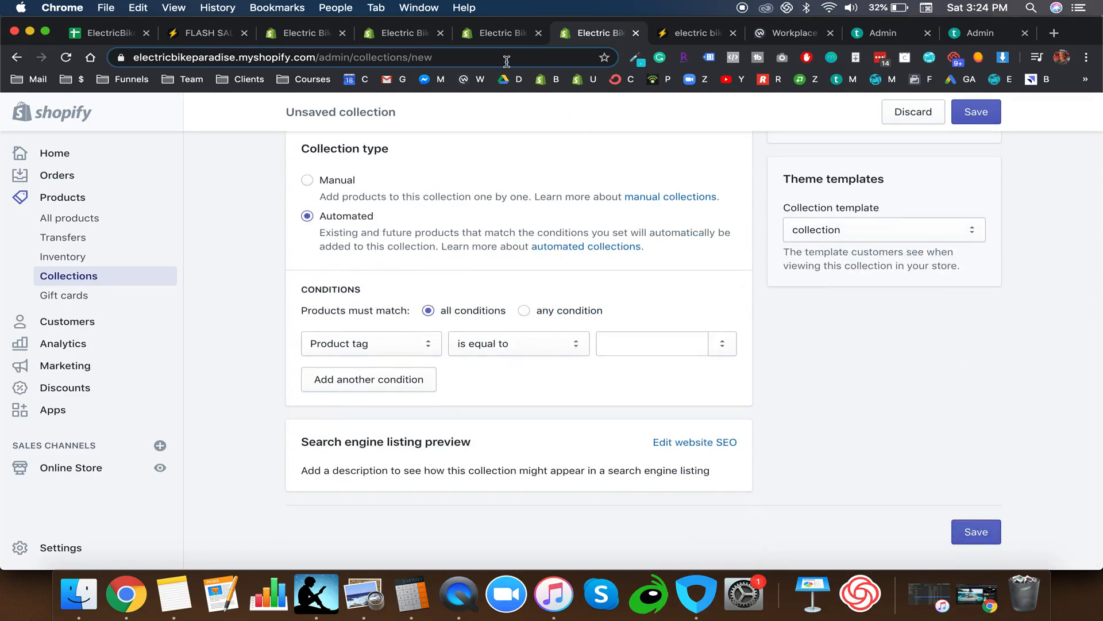
pyautogui.click(508, 34)
pyautogui.scroll(3, 831, 299)
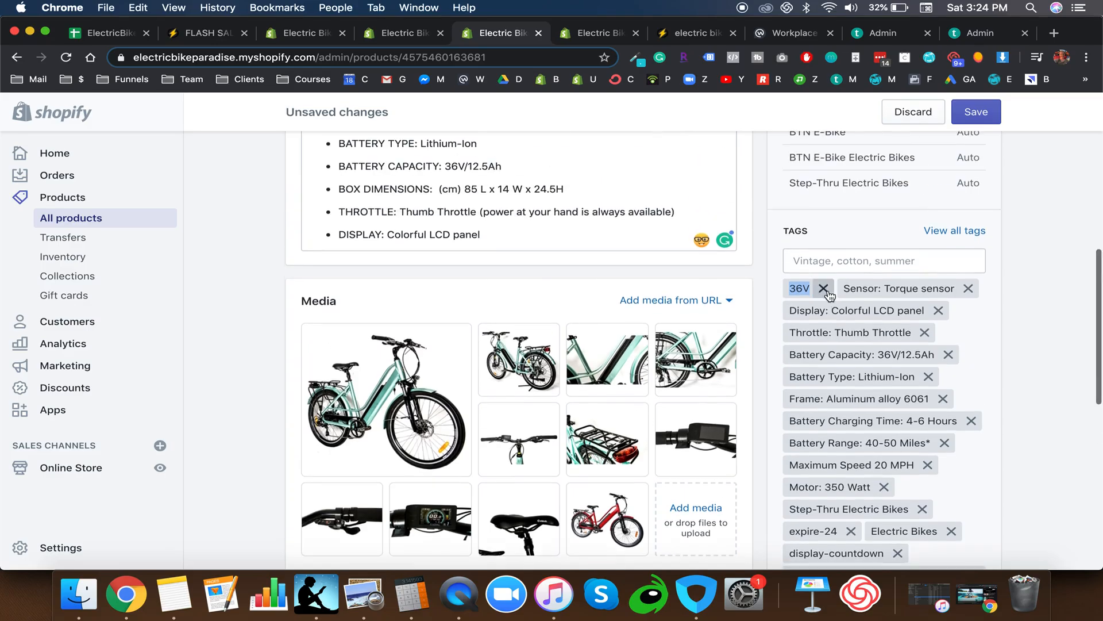
pyautogui.click(829, 287)
pyautogui.click(830, 264)
pyautogui.press('super+v')
pyautogui.press('Return')
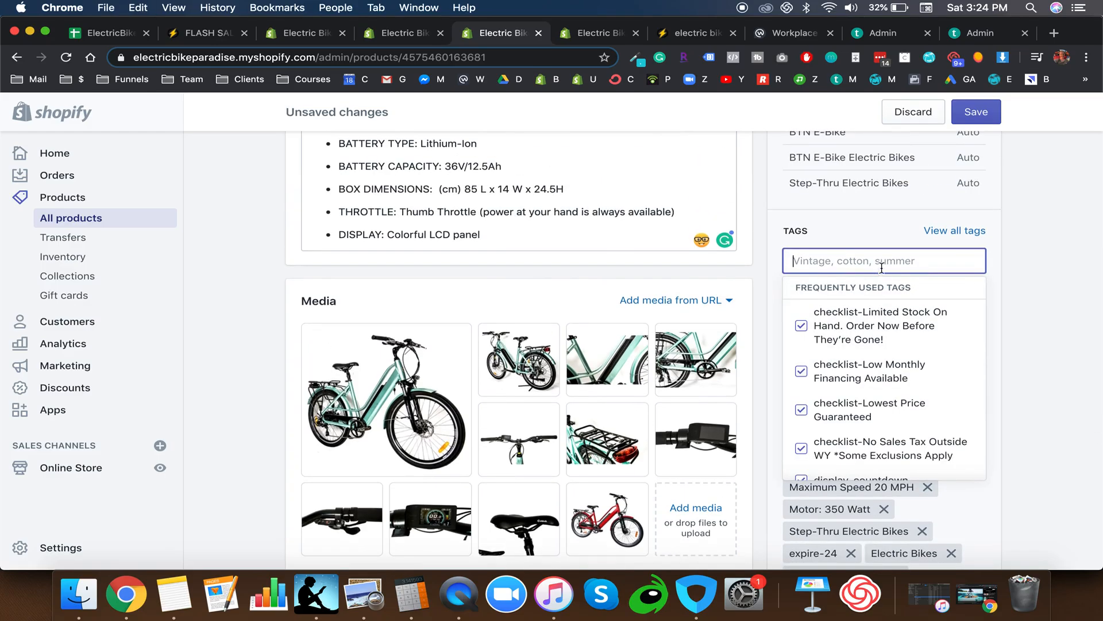
# Step: Set the new collection's condition to product tag is equal to "36V Electric Bikes", and save the collection
pyautogui.click(591, 35)
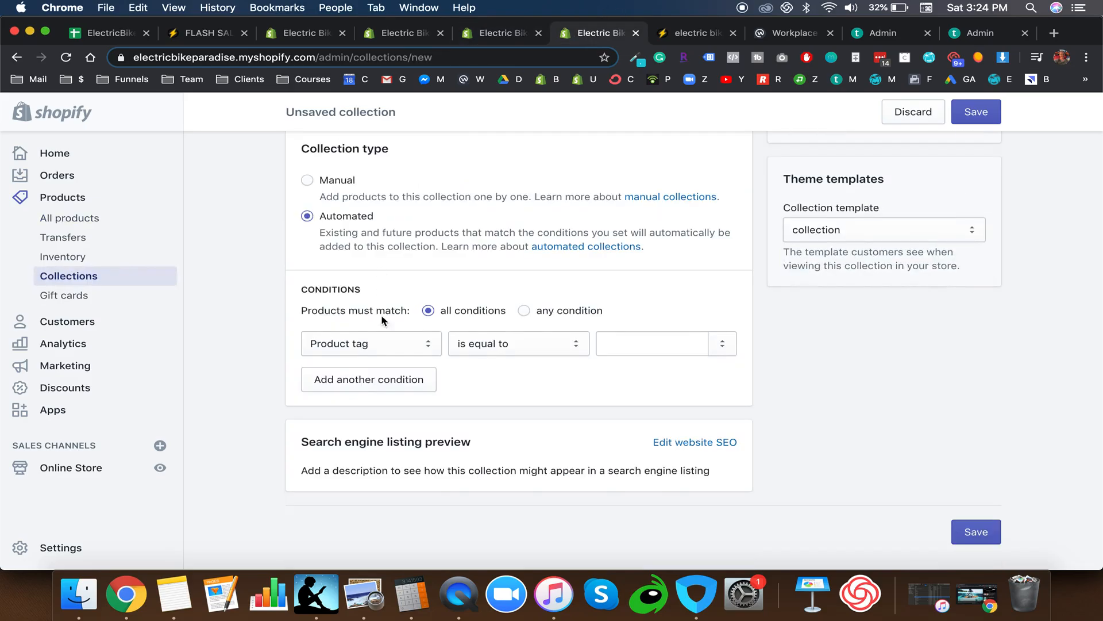
pyautogui.click(632, 343)
pyautogui.press('super+v')
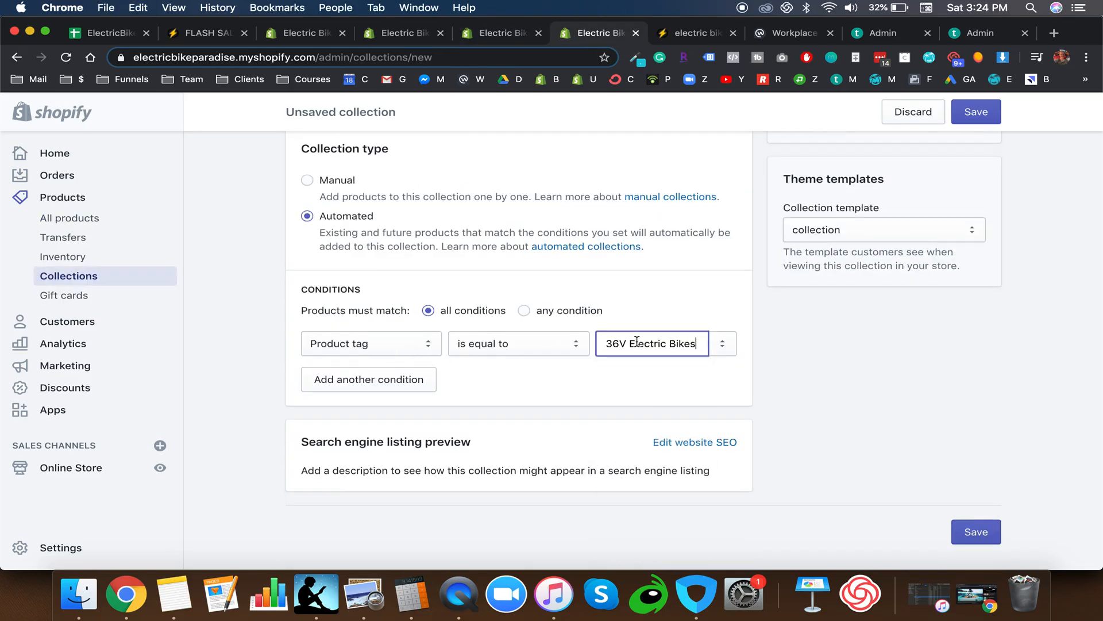
pyautogui.scroll(10, 761, 357)
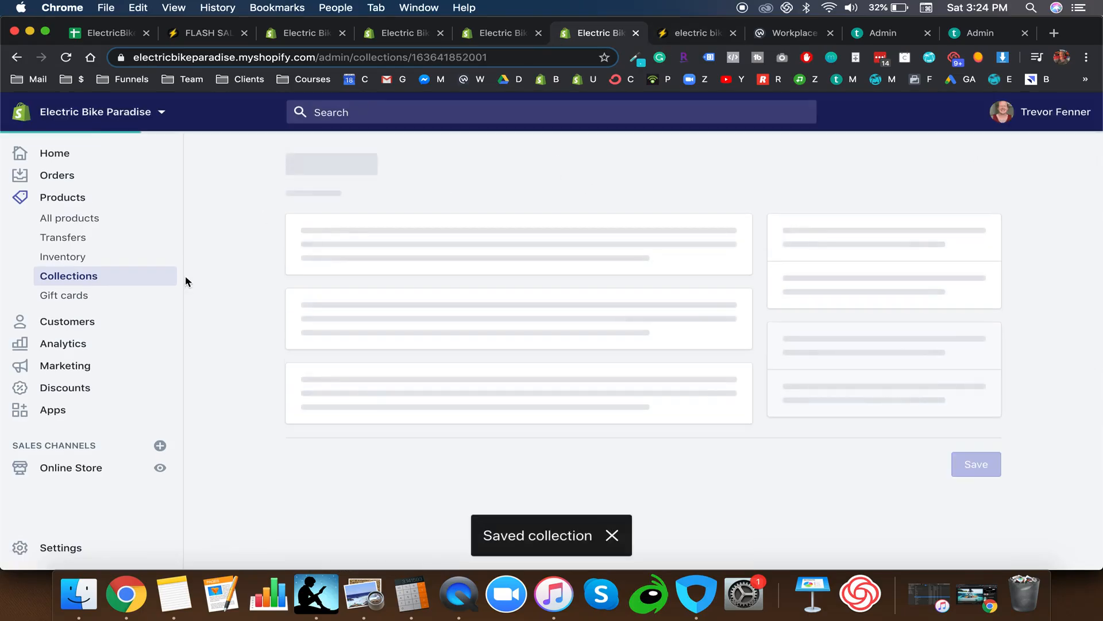
# Step: Open the online store's navigation settings in a new browser tab and start adding a menu
pyautogui.rightClick(81, 467)
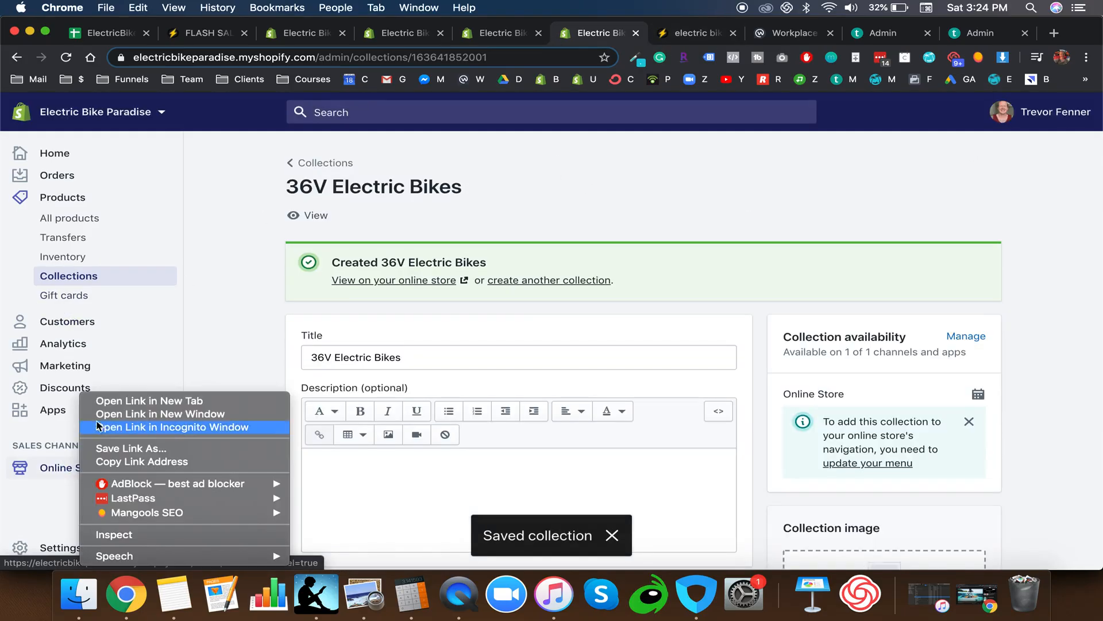
pyautogui.click(127, 397)
pyautogui.click(638, 33)
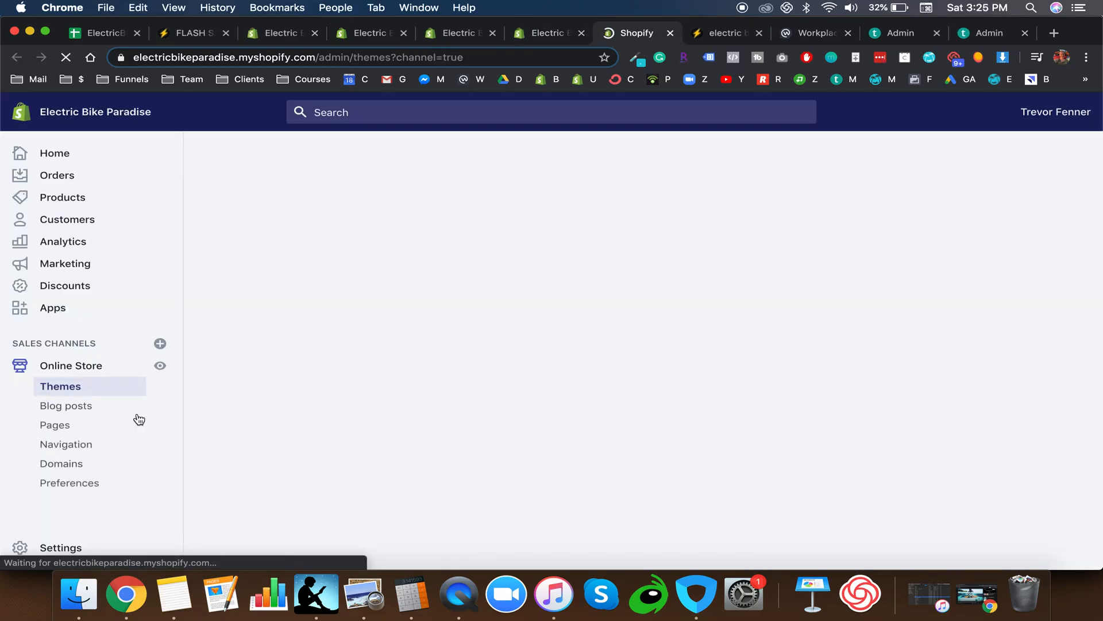
pyautogui.click(78, 443)
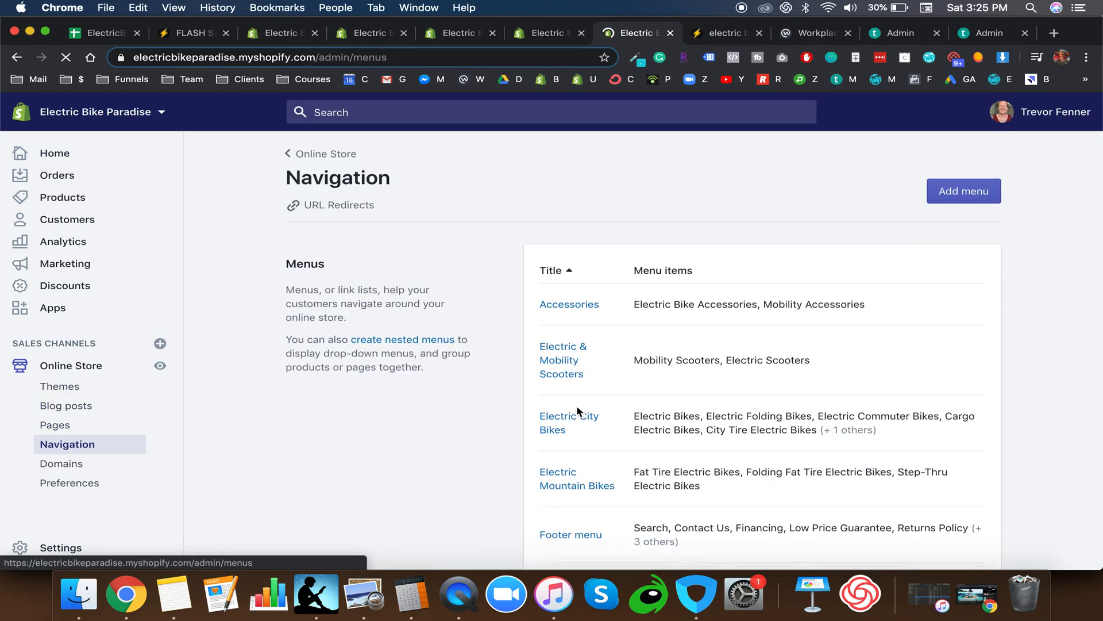
pyautogui.scroll(-3, 578, 409)
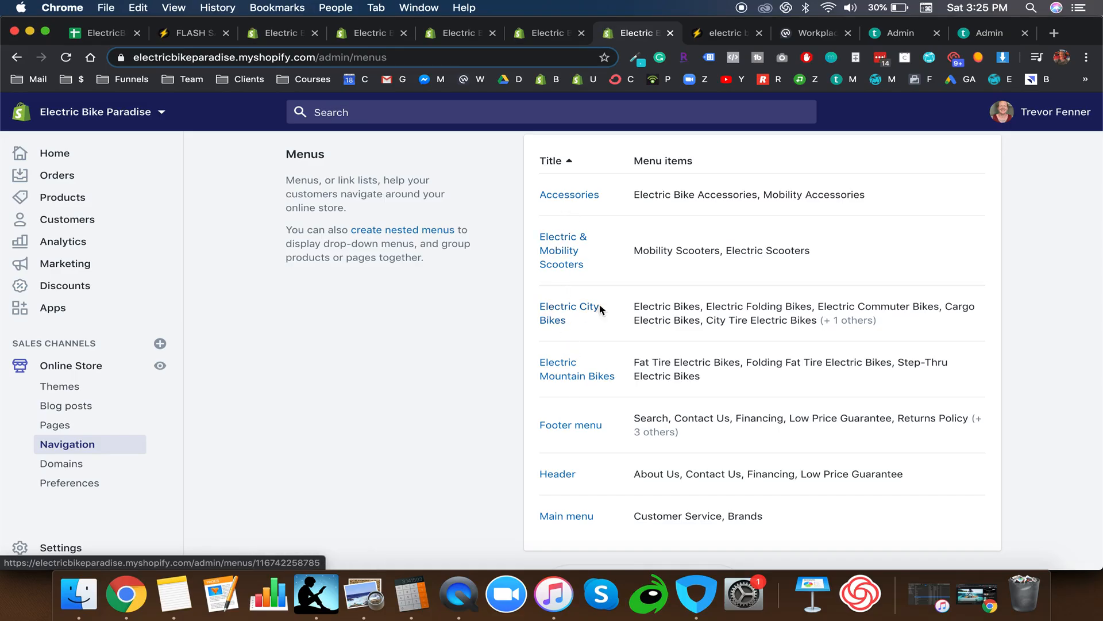
pyautogui.scroll(3, 813, 386)
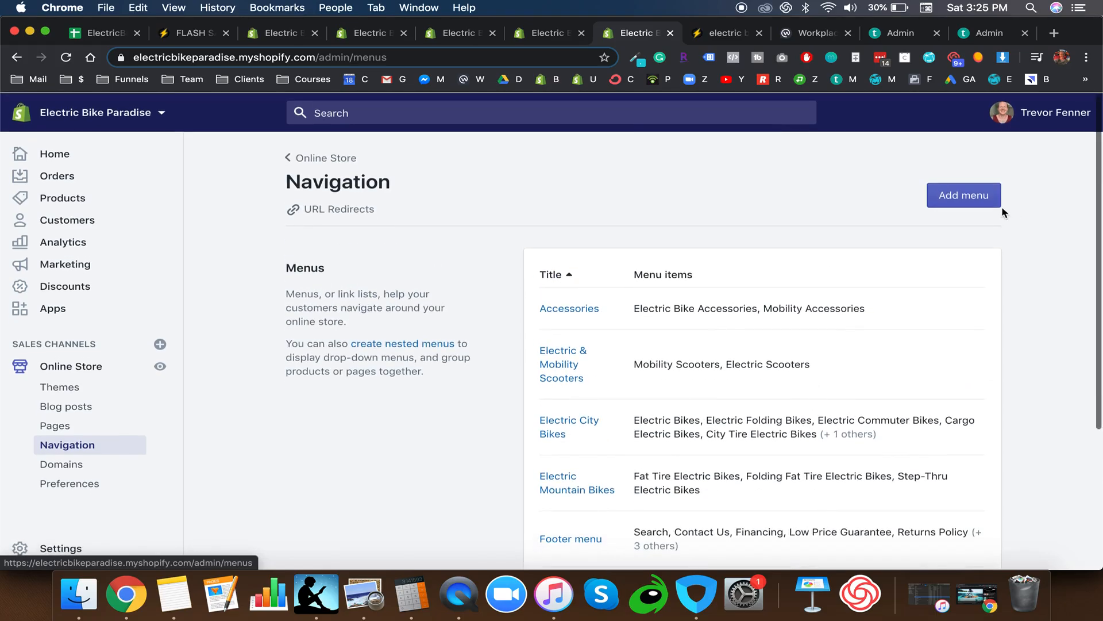
# Step: Check the main menu headings on the Electric Bike Paradise storefront
pyautogui.click(700, 33)
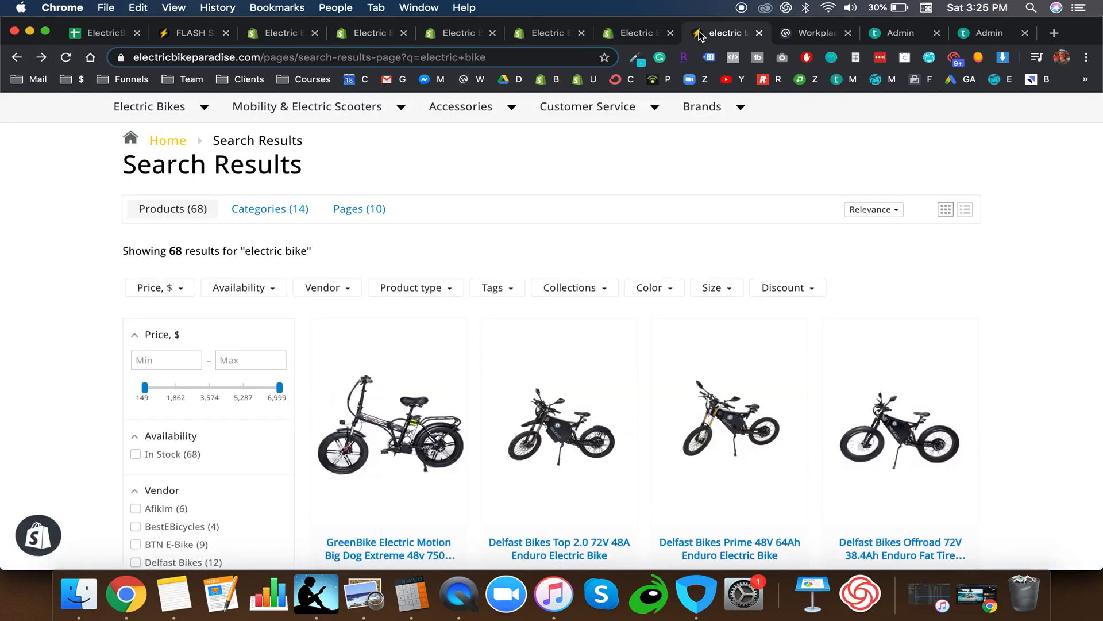
pyautogui.scroll(2, 198, 197)
pyautogui.moveTo(150, 207)
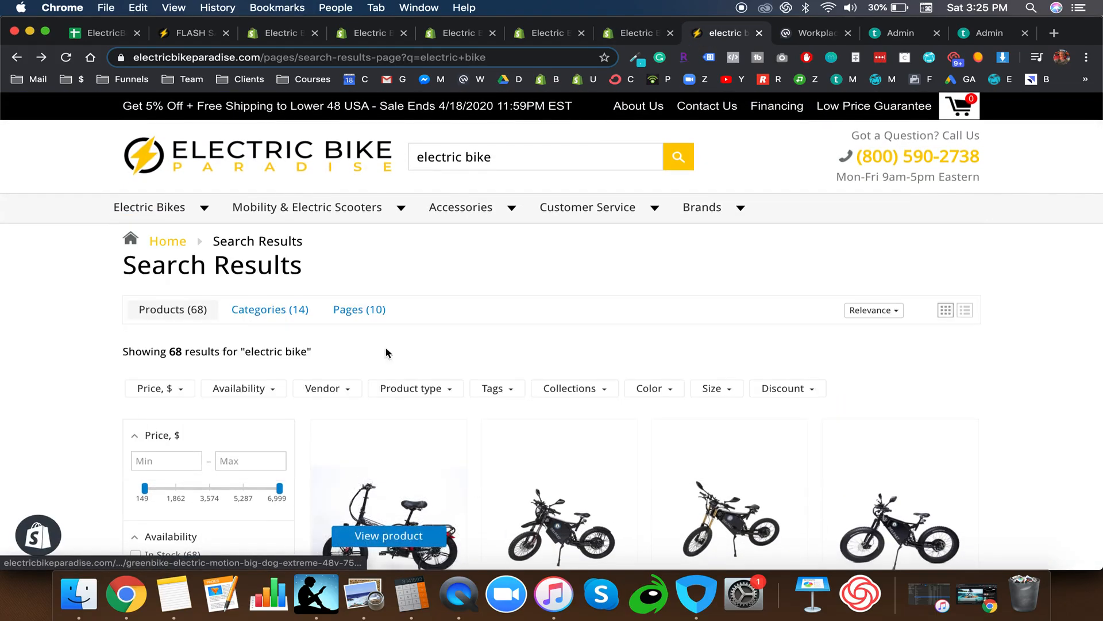
# Step: Title the new navigation menu "Electric Bike Features"
pyautogui.click(626, 29)
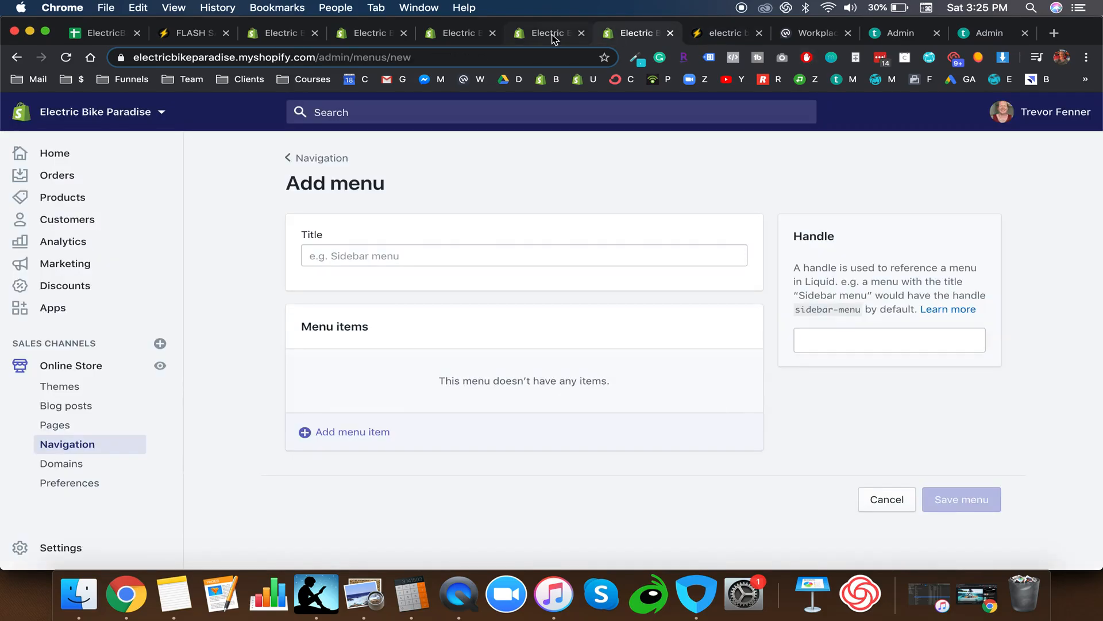
pyautogui.click(350, 266)
pyautogui.write('B')
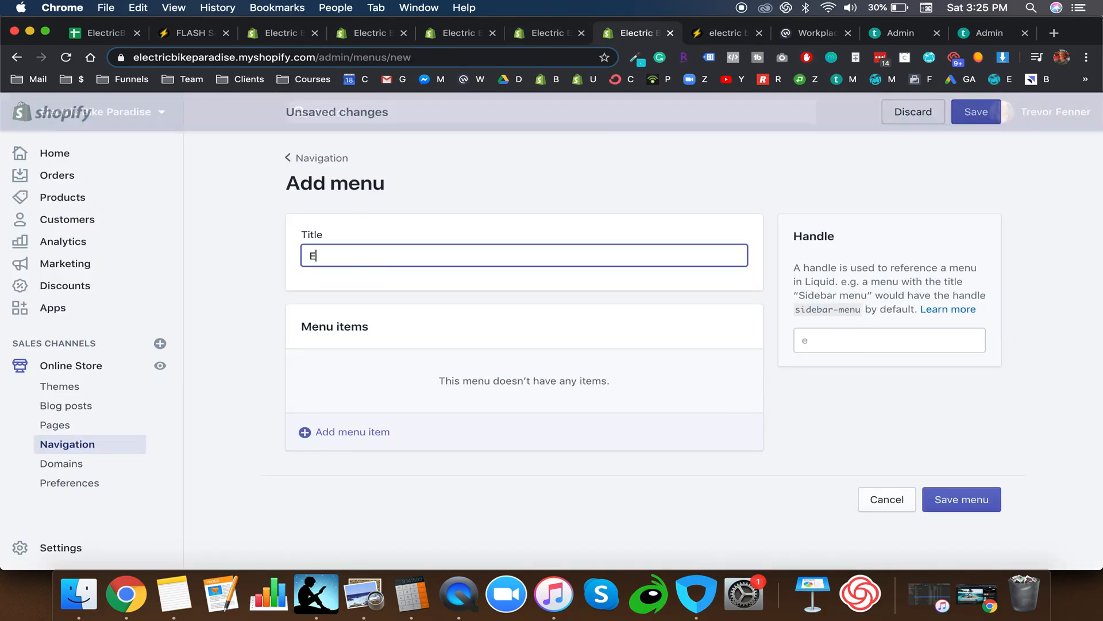
pyautogui.press('BackSpace')
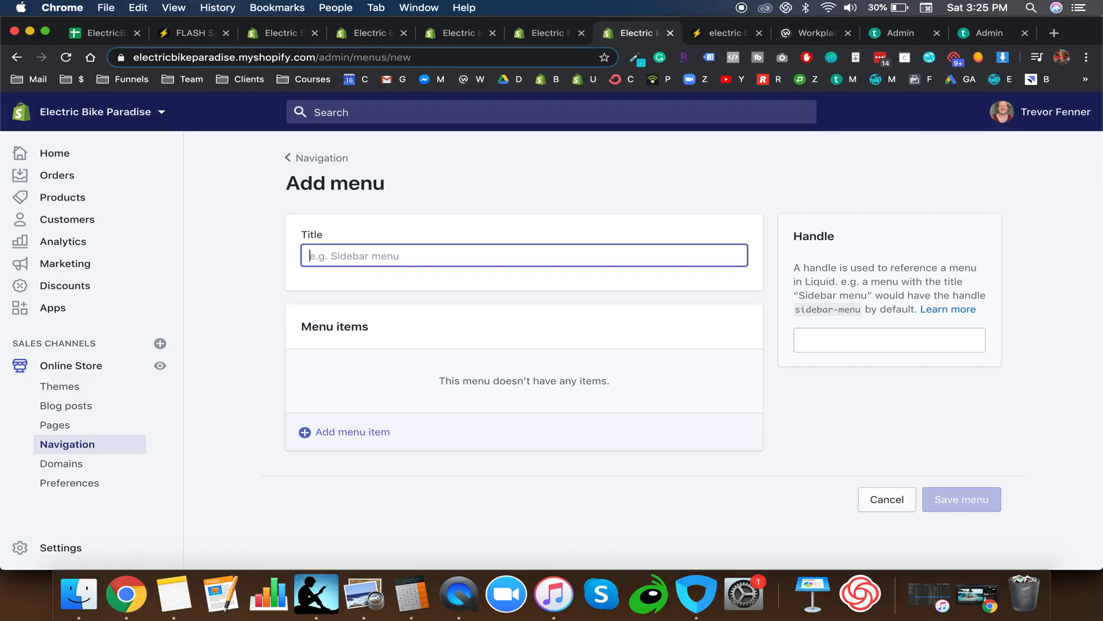
pyautogui.write('Electric Bike Features')
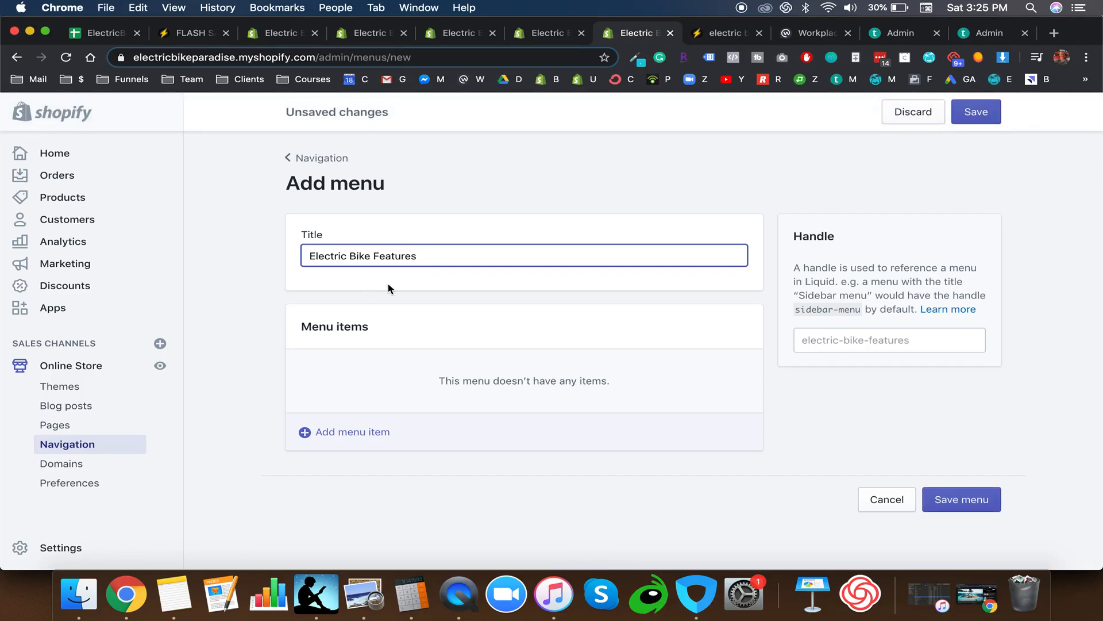
# Step: Add a "36V Electric Bikes" menu item linked to the collection of that name, and save the menu
pyautogui.click(344, 431)
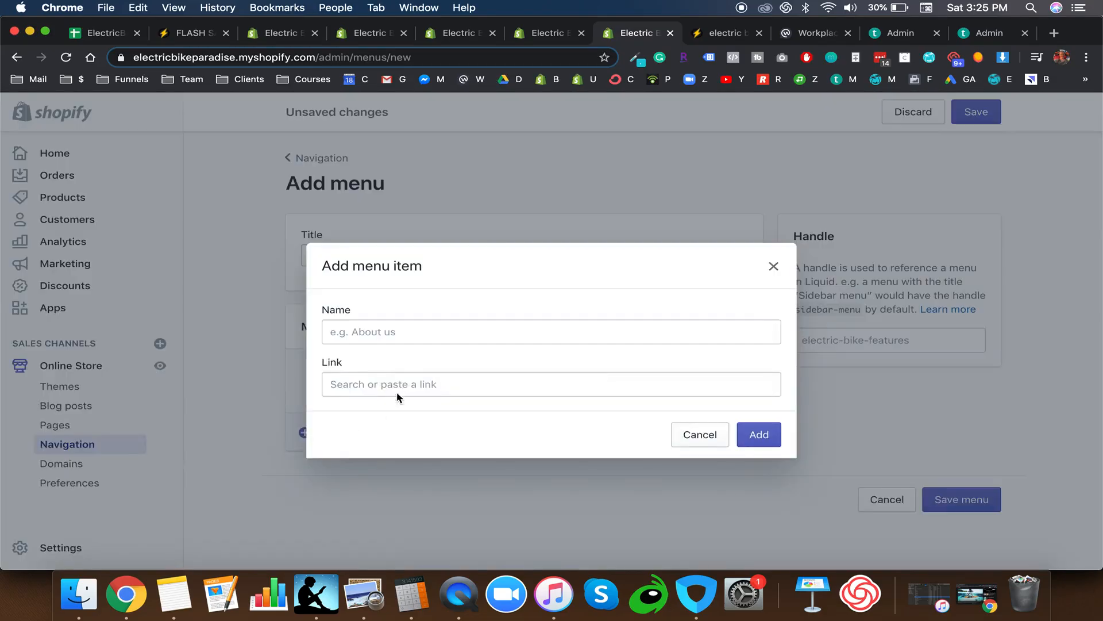
pyautogui.click(395, 390)
pyautogui.press('super+v')
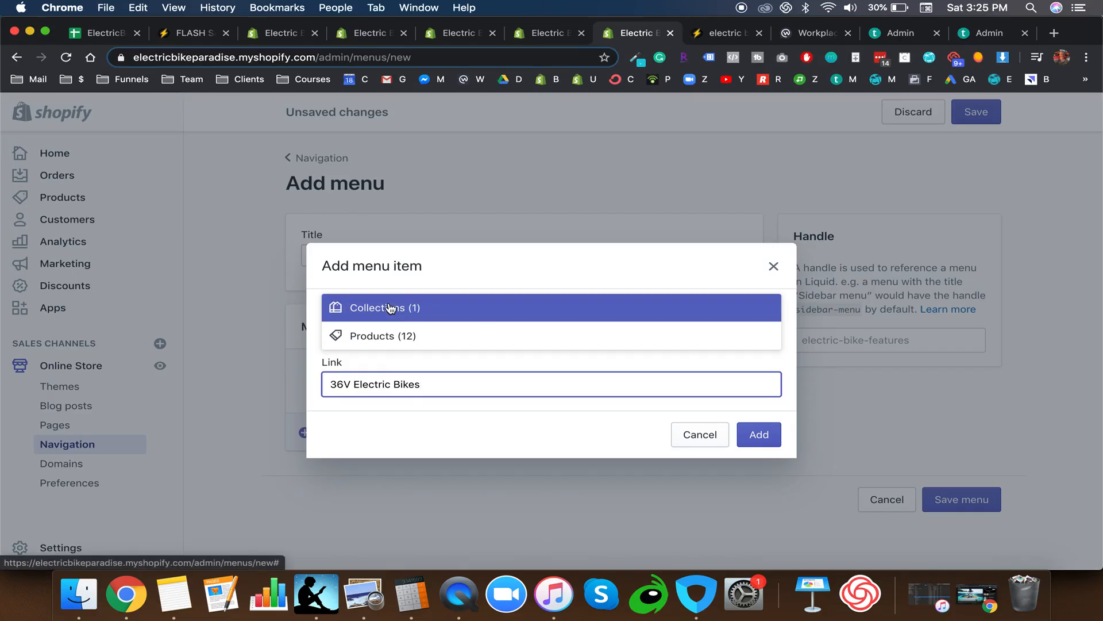
pyautogui.click(391, 308)
pyautogui.click(391, 341)
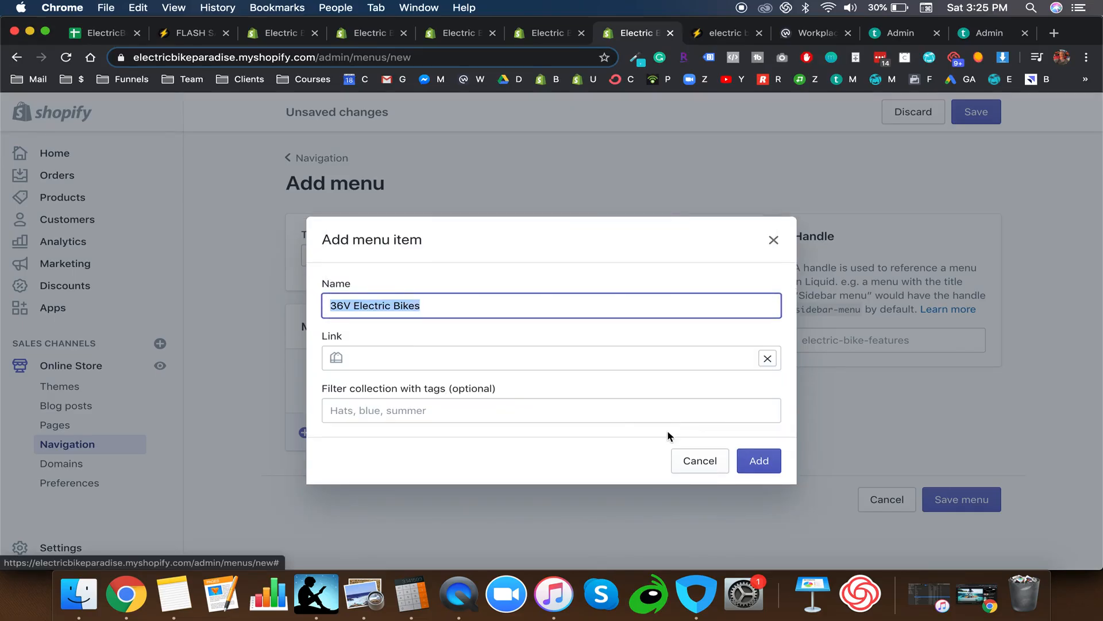
pyautogui.click(766, 462)
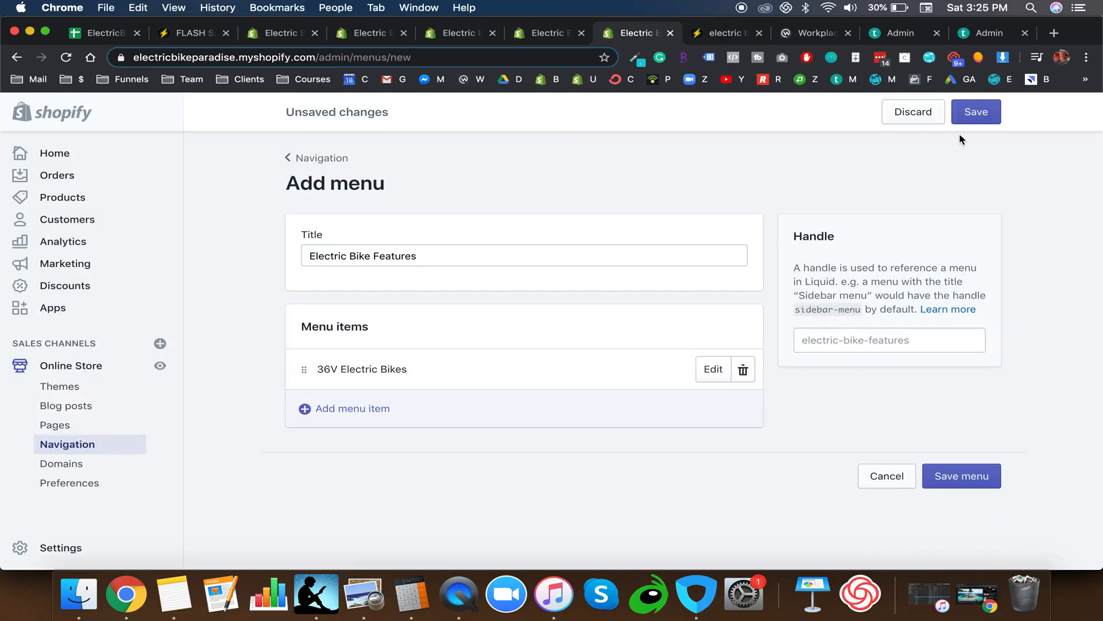
pyautogui.click(976, 111)
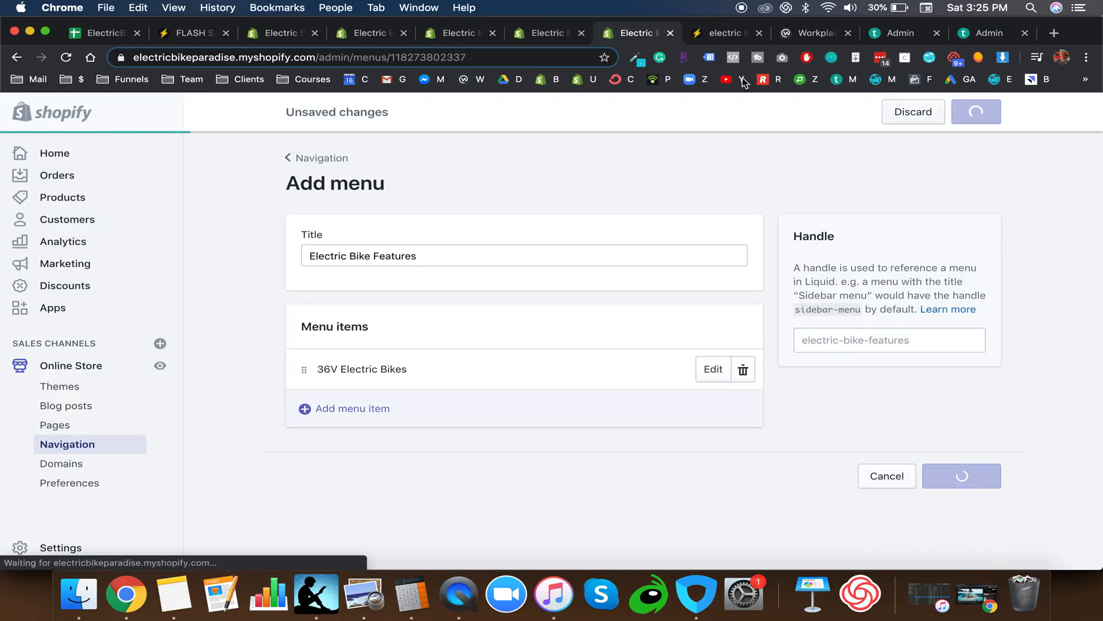
# Step: Open the store's themes in a new browser tab and start customizing the live Ecommerce paradise shoptimized theme
pyautogui.click(564, 34)
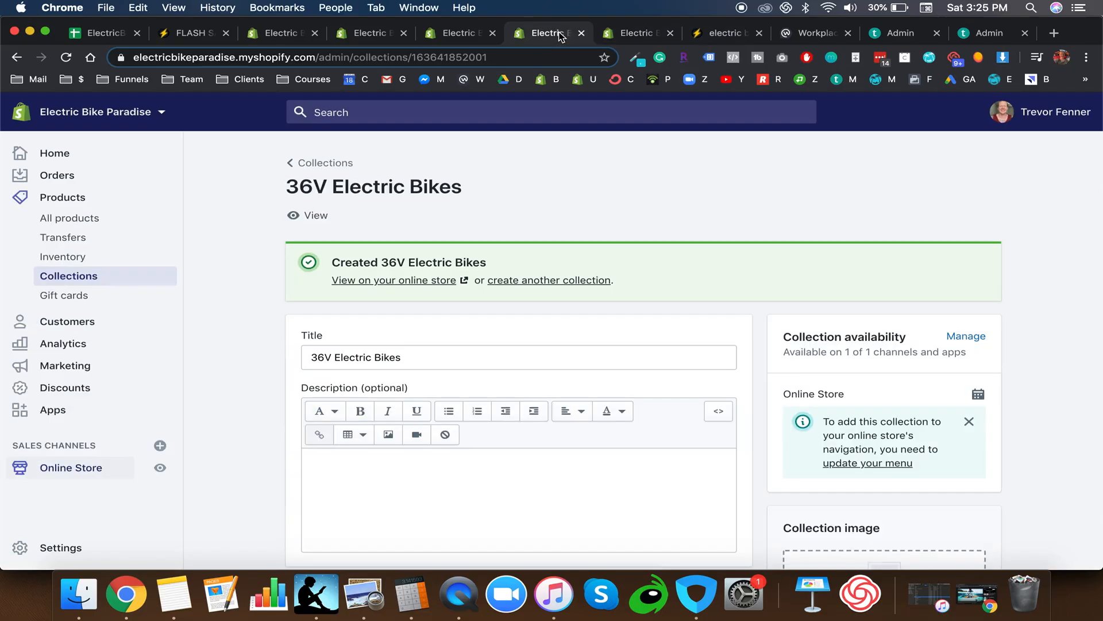
pyautogui.click(631, 38)
pyautogui.rightClick(58, 386)
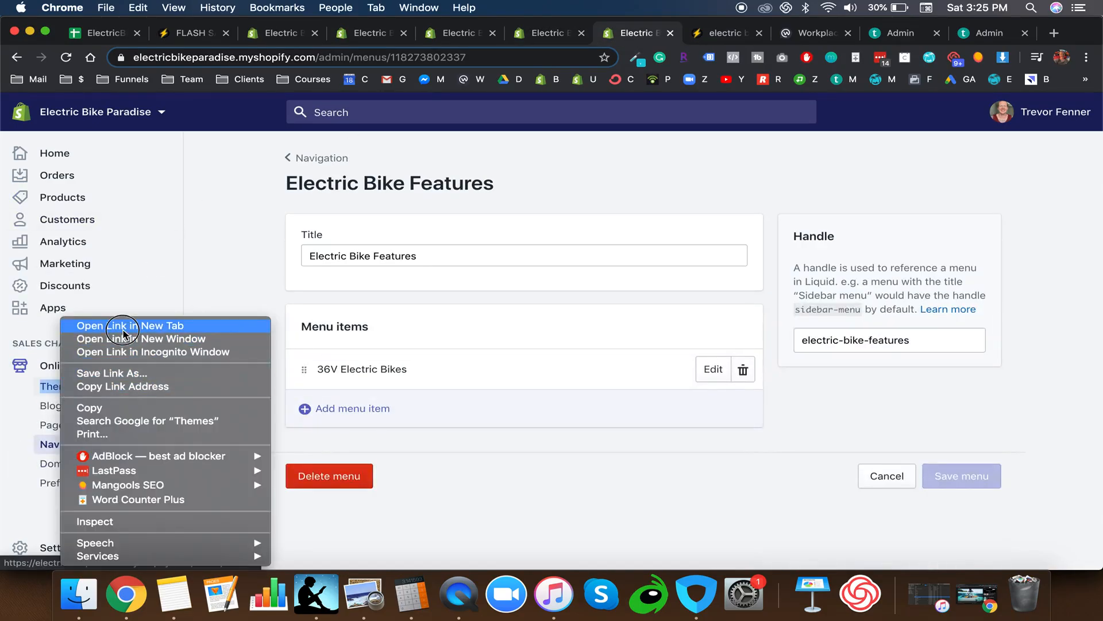
pyautogui.click(124, 326)
pyautogui.click(676, 36)
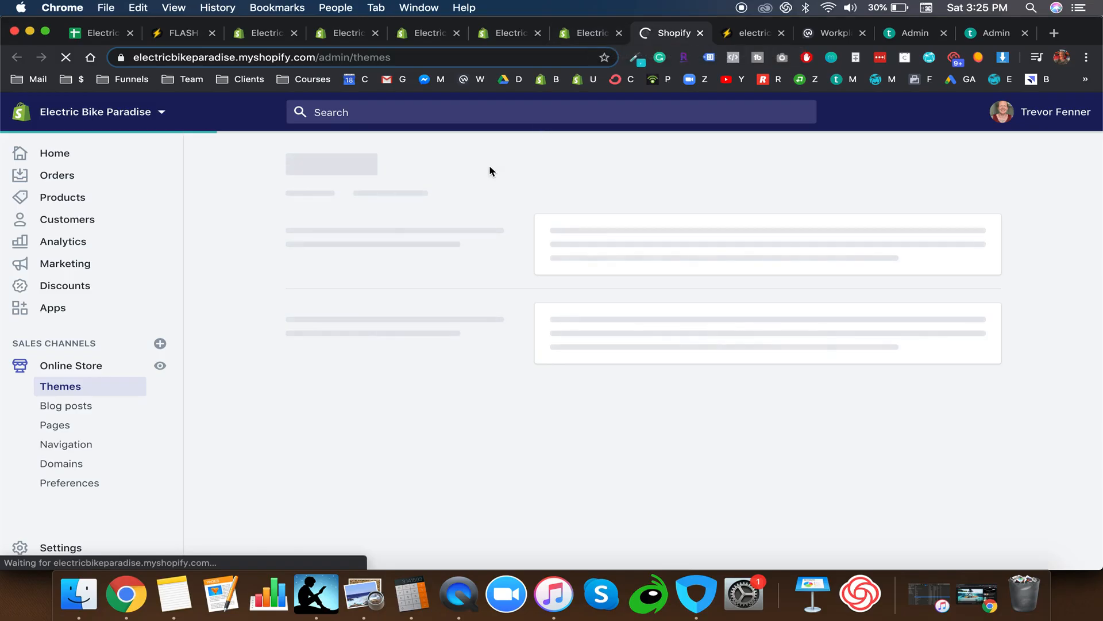
pyautogui.scroll(-1, 519, 256)
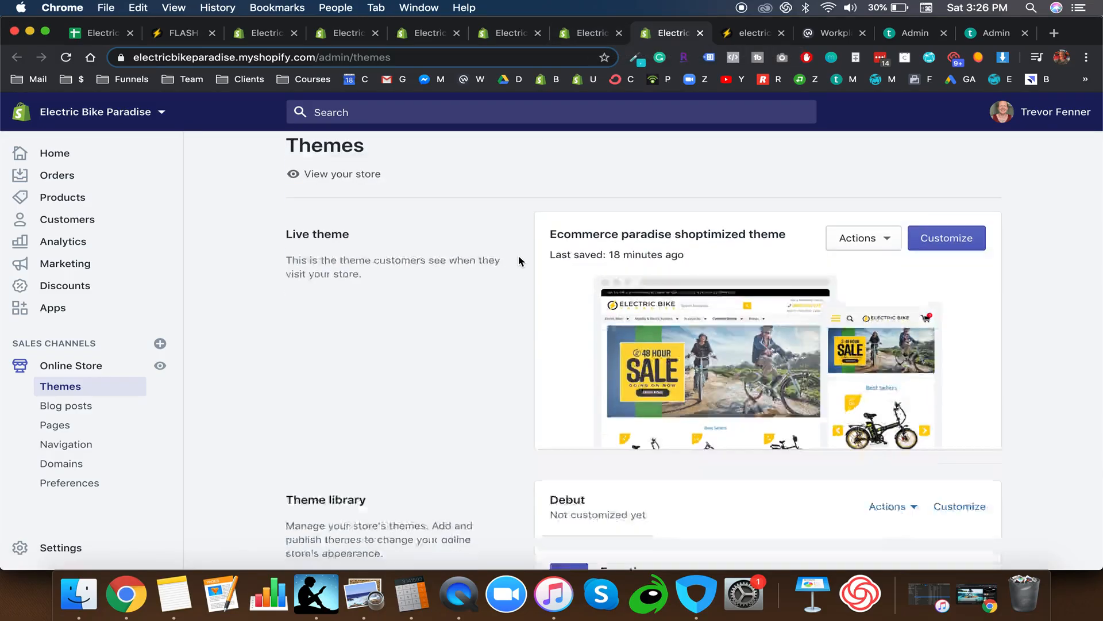
pyautogui.scroll(1, 519, 256)
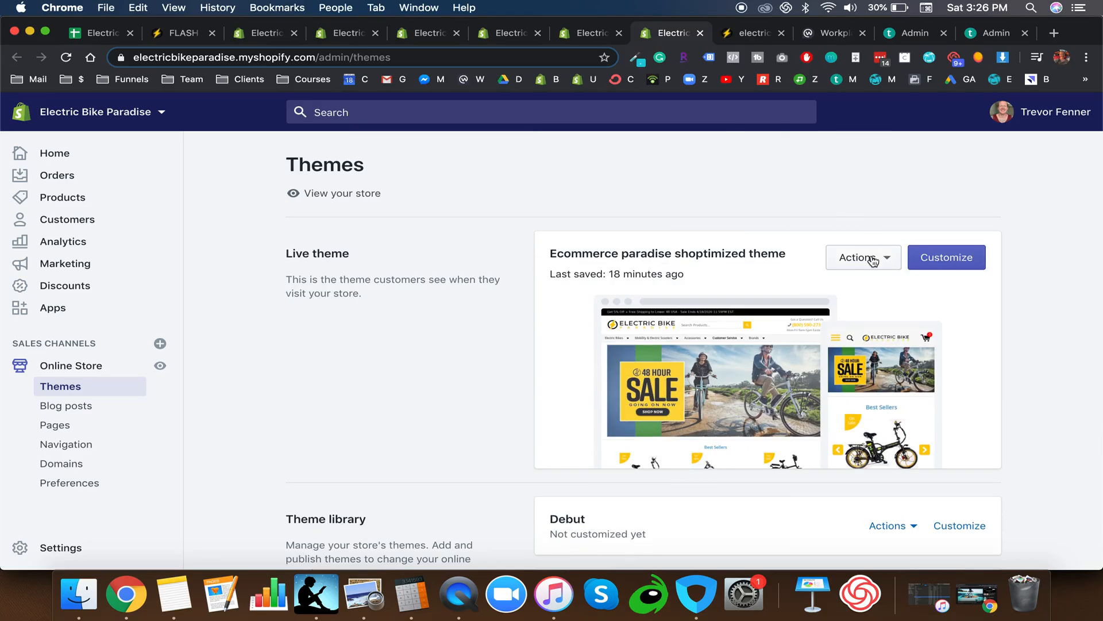
pyautogui.click(932, 259)
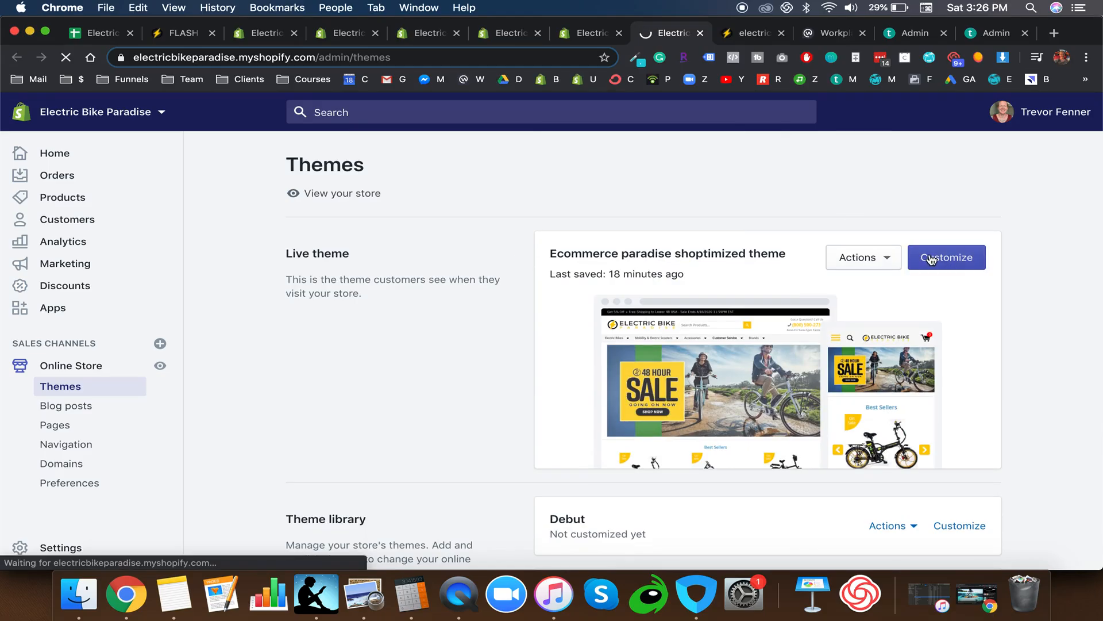
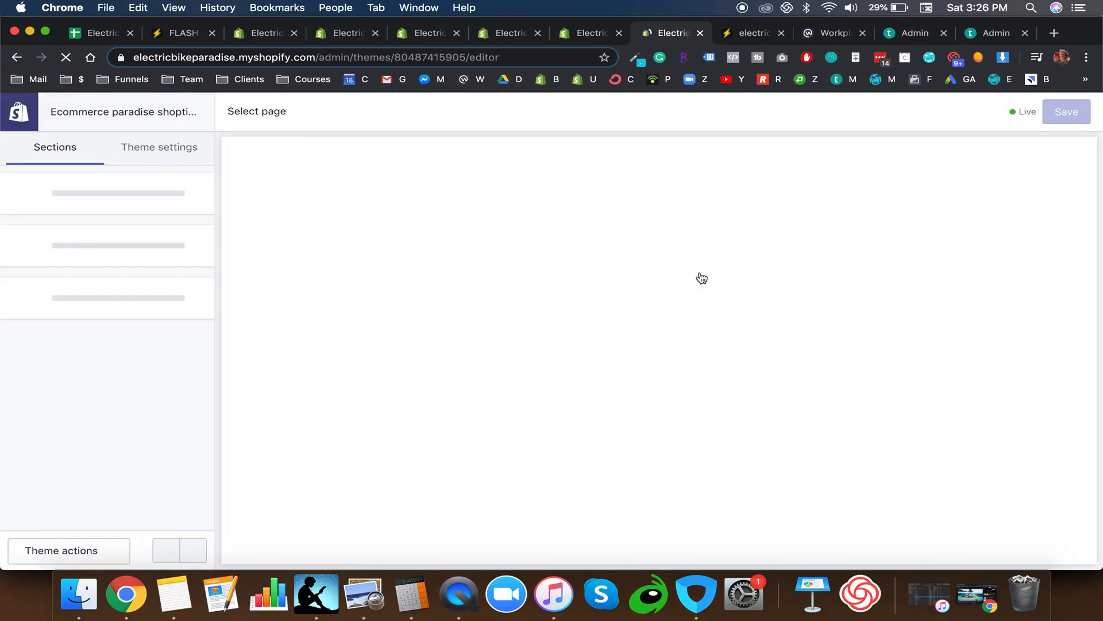
# Step: Open the theme settings and look through the general Megamenu Settings and the individual megamenu configurations
pyautogui.click(185, 153)
pyautogui.scroll(-3, 62, 361)
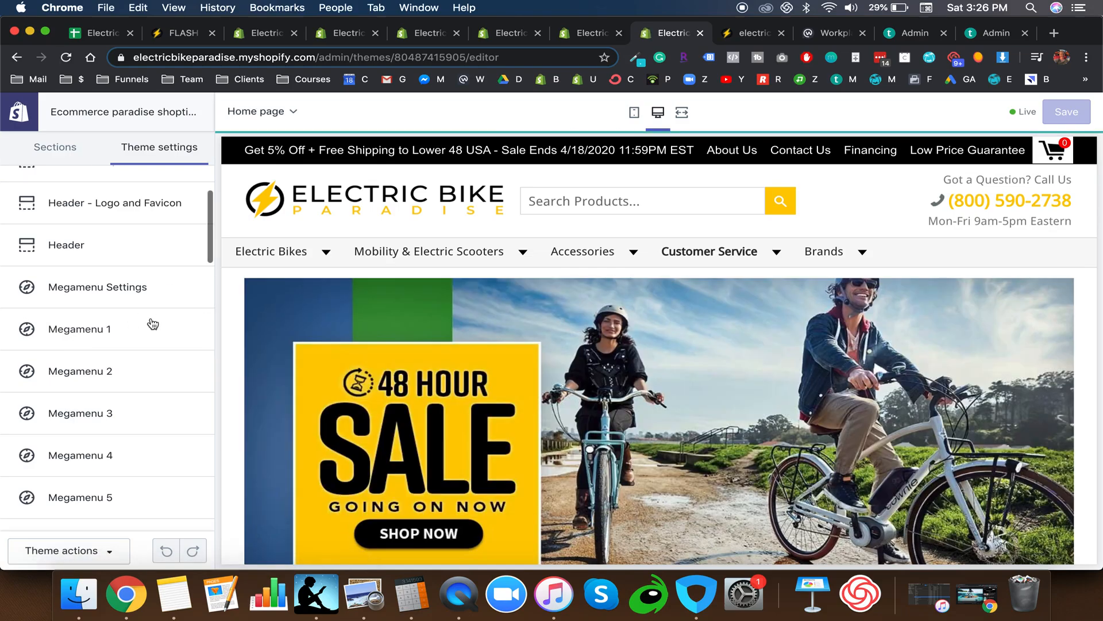
pyautogui.click(126, 330)
pyautogui.scroll(-2, 134, 282)
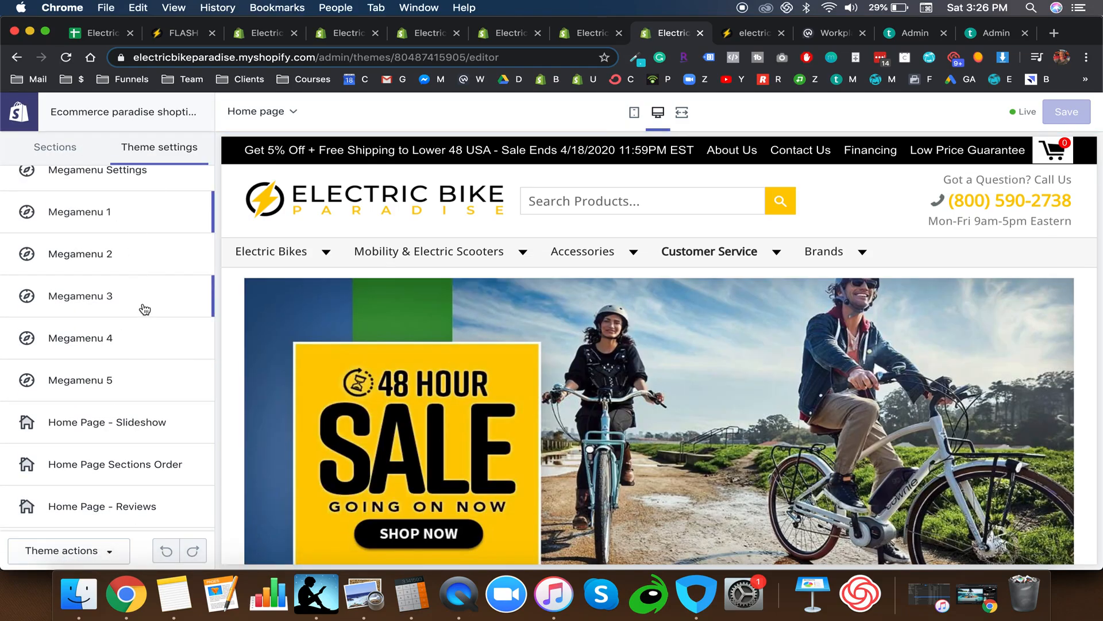
pyautogui.scroll(2, 144, 247)
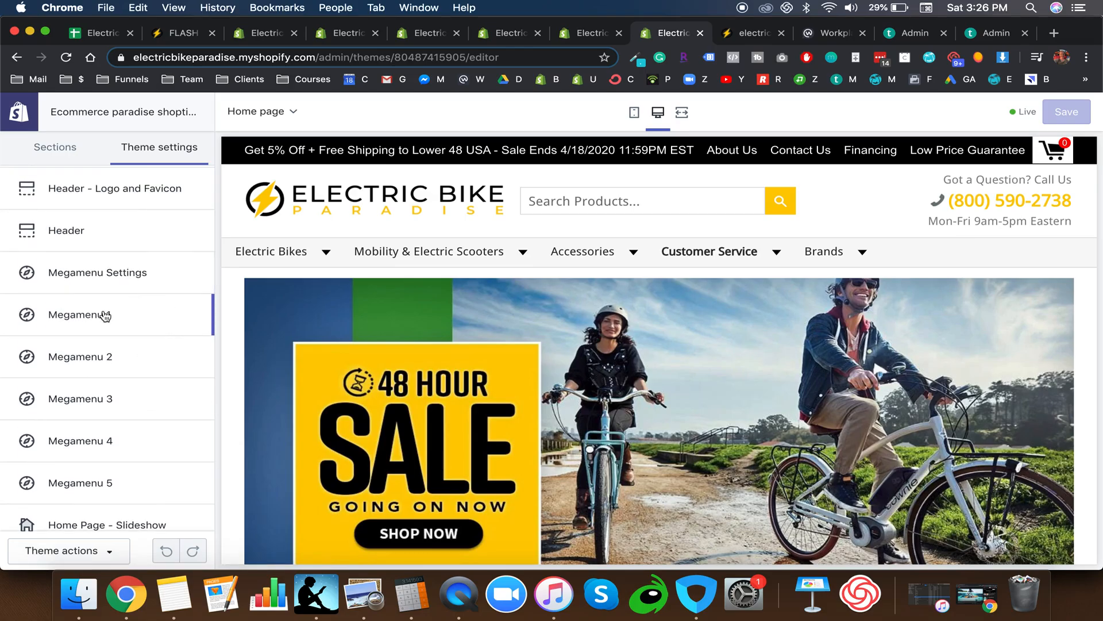
pyautogui.click(101, 273)
pyautogui.click(14, 120)
pyautogui.click(99, 357)
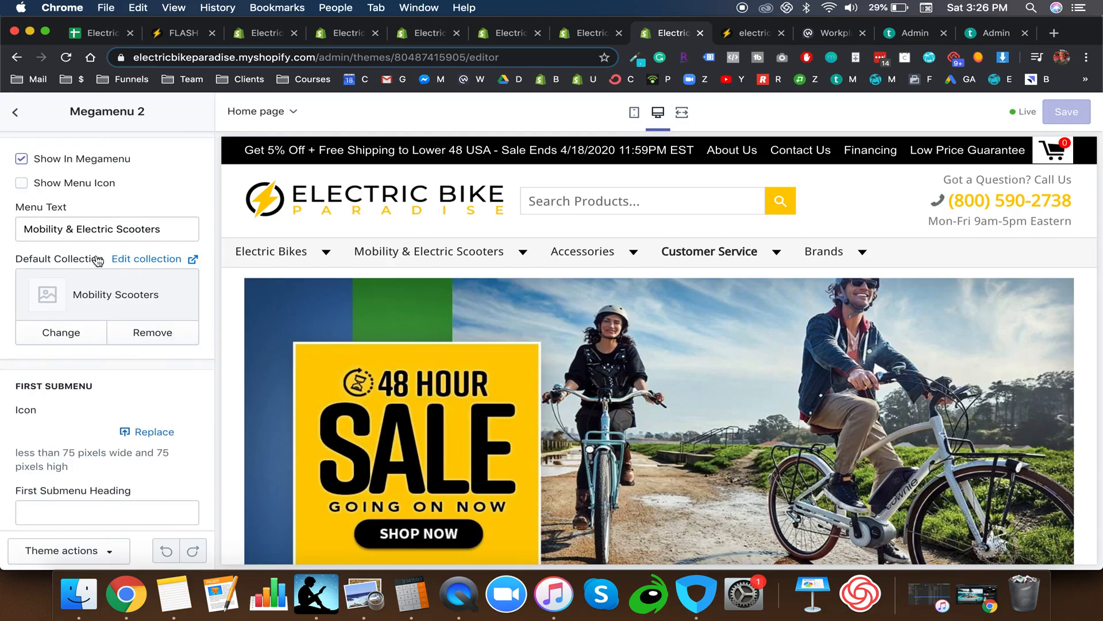
pyautogui.click(15, 113)
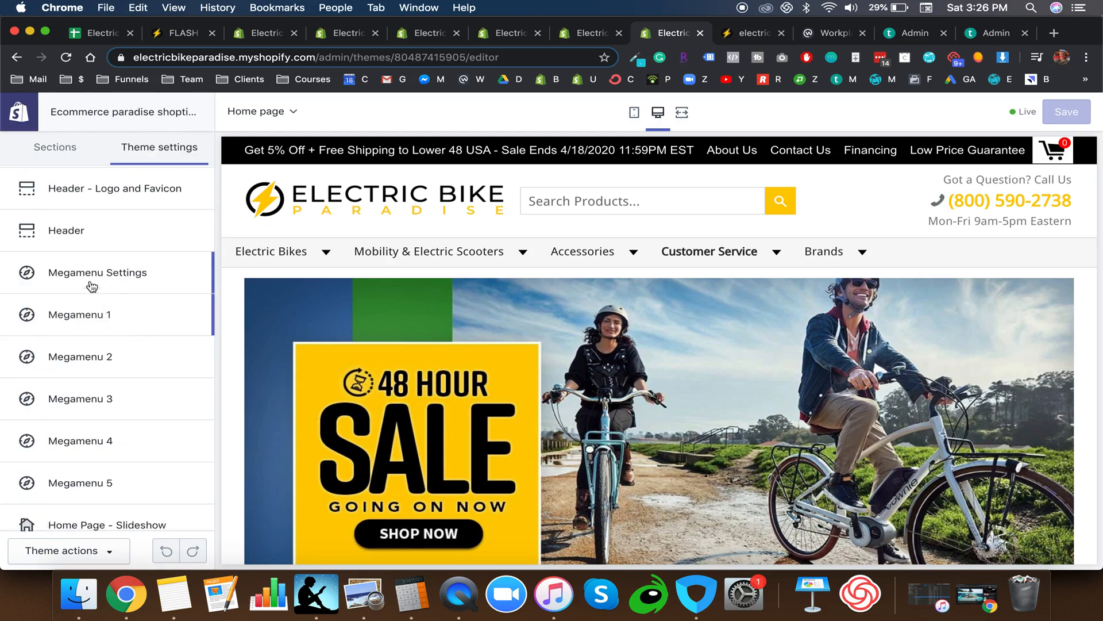
pyautogui.click(94, 357)
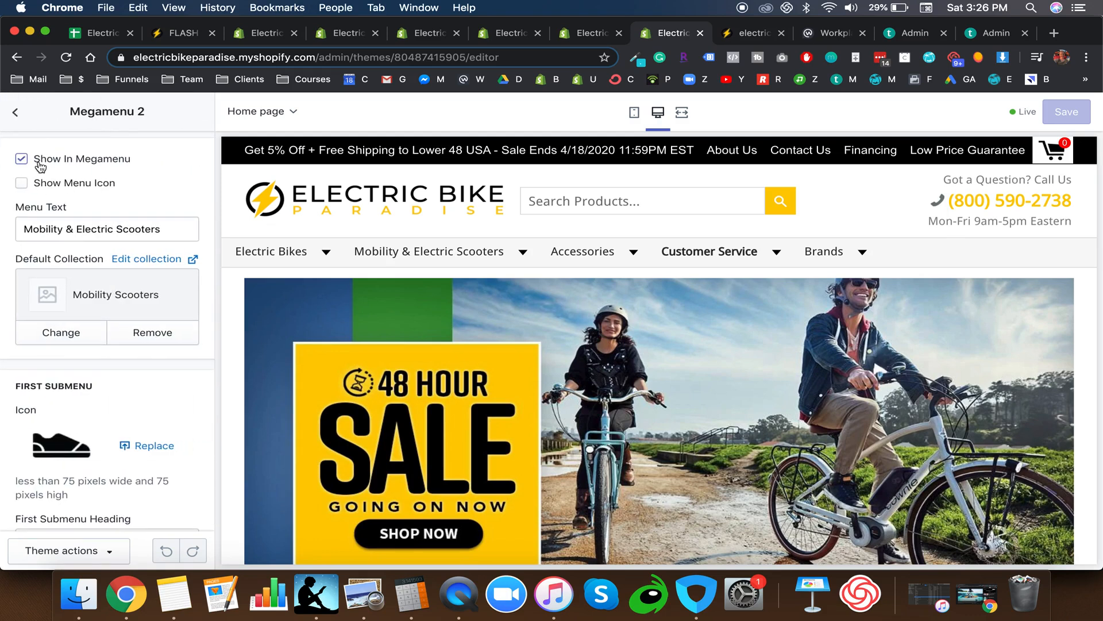
pyautogui.click(22, 115)
pyautogui.click(98, 314)
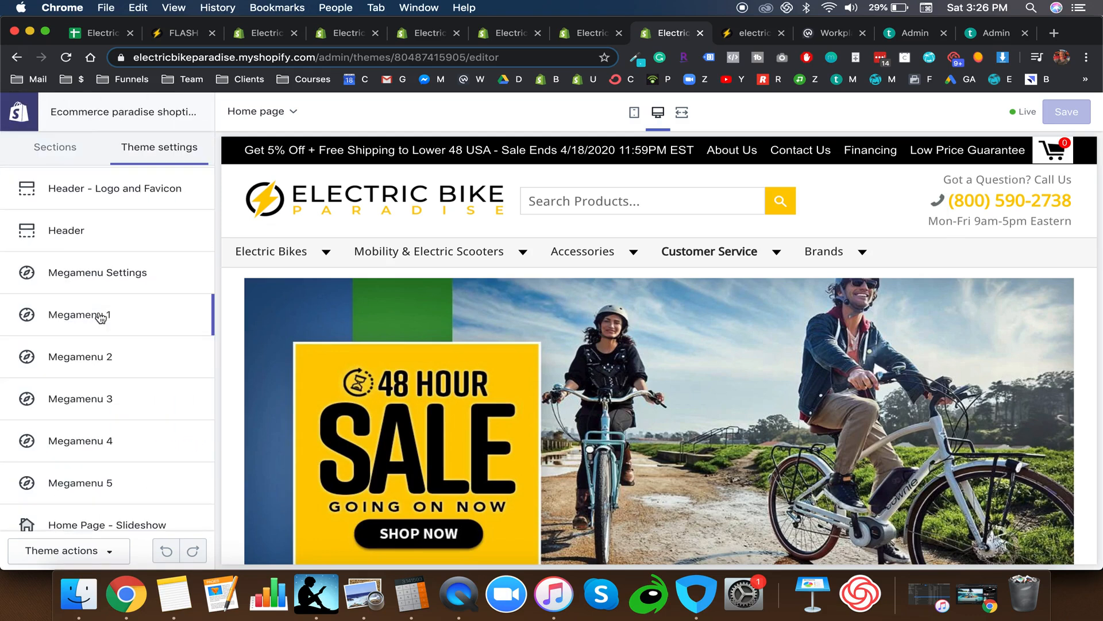
pyautogui.click(117, 278)
pyautogui.click(18, 131)
# Step: Set the first submenu heading of Megamenu 2 to "Electric & Mobility Scooters"
pyautogui.click(84, 355)
pyautogui.scroll(-3, 102, 331)
pyautogui.scroll(-2, 102, 331)
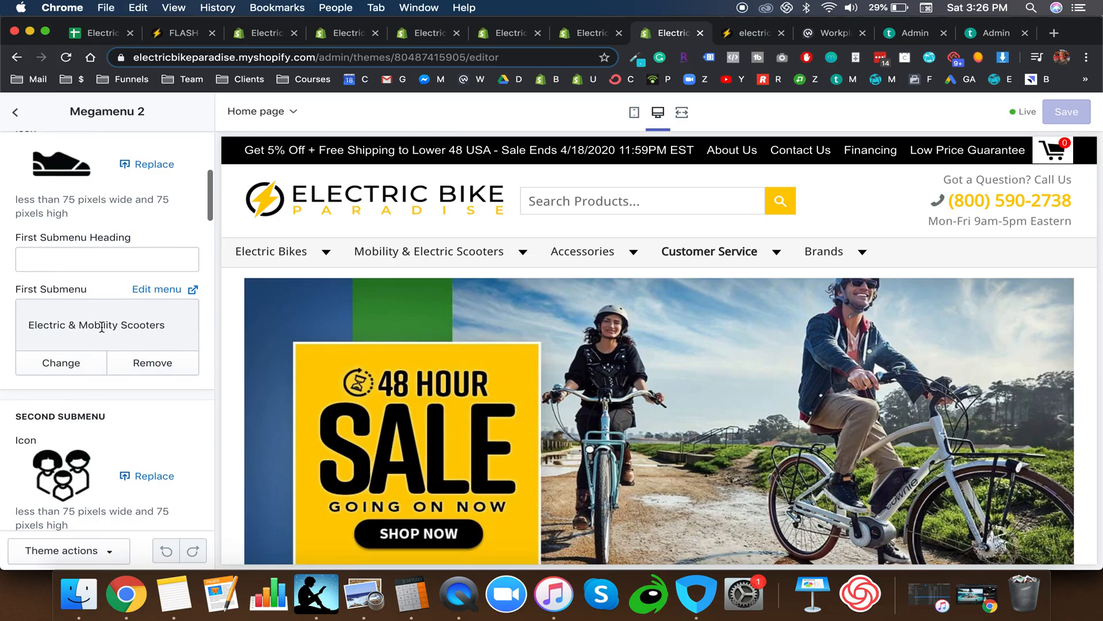
pyautogui.scroll(1, 35, 327)
pyautogui.click(87, 325)
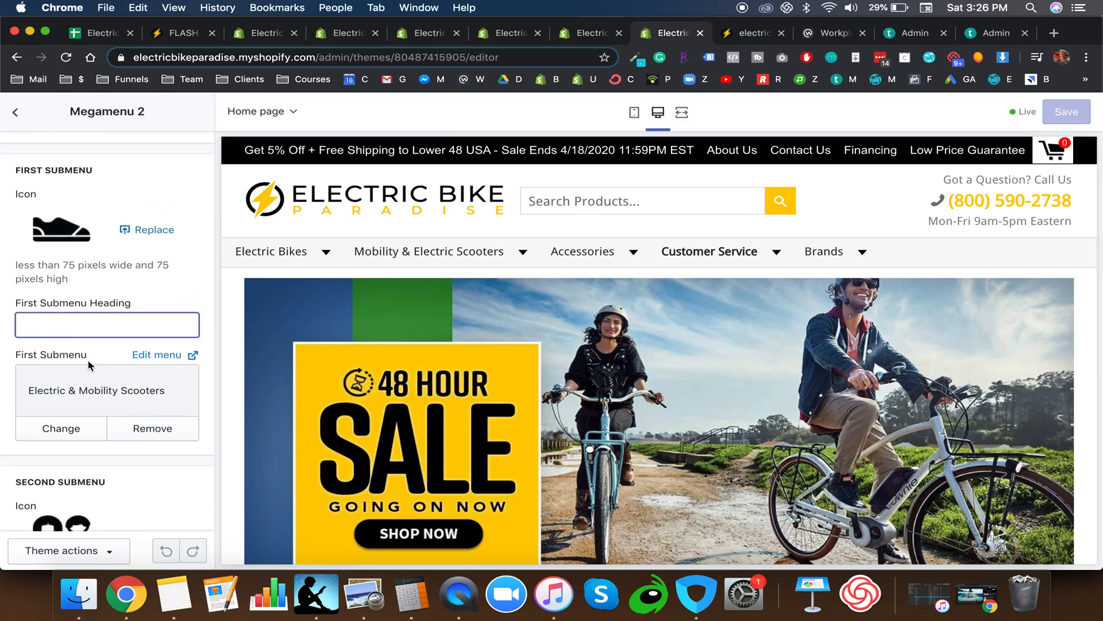
pyautogui.write('Elect')
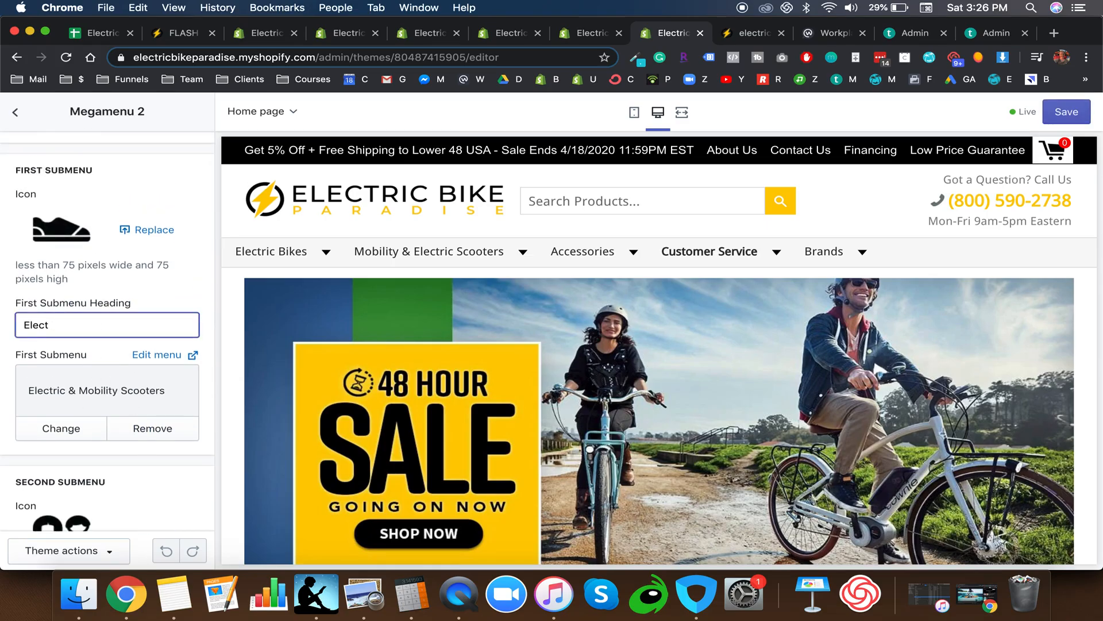
pyautogui.write('ric & Mobility Scooters')
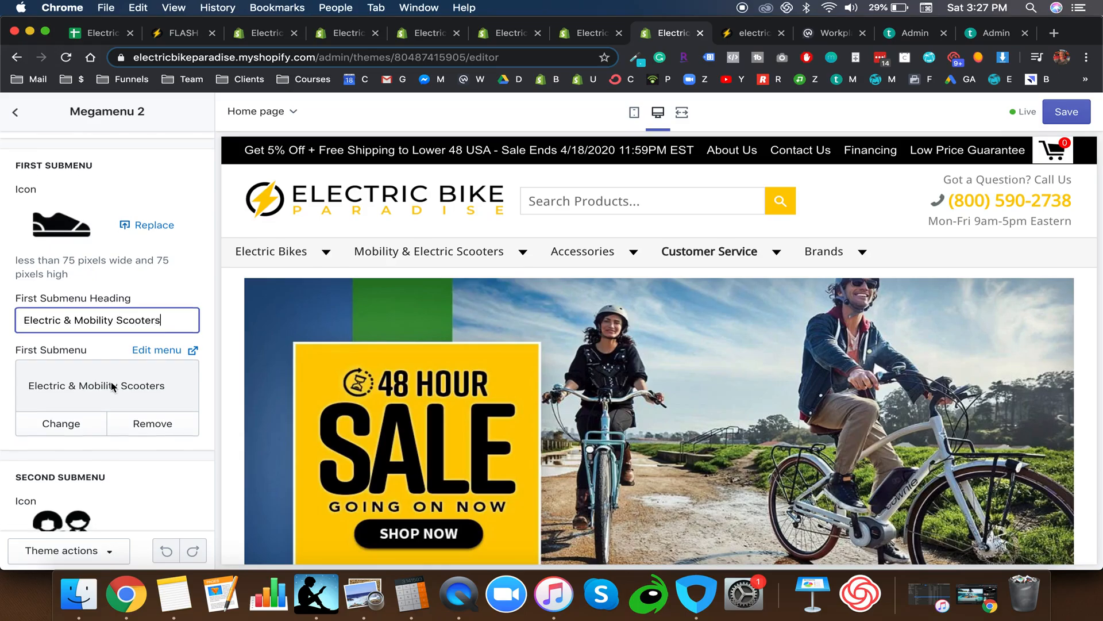
# Step: Review the second submenu's settings in Megamenu 2 and preview the Mobility & Electric Scooters dropdown
pyautogui.scroll(-5, 109, 345)
pyautogui.scroll(-3, 120, 319)
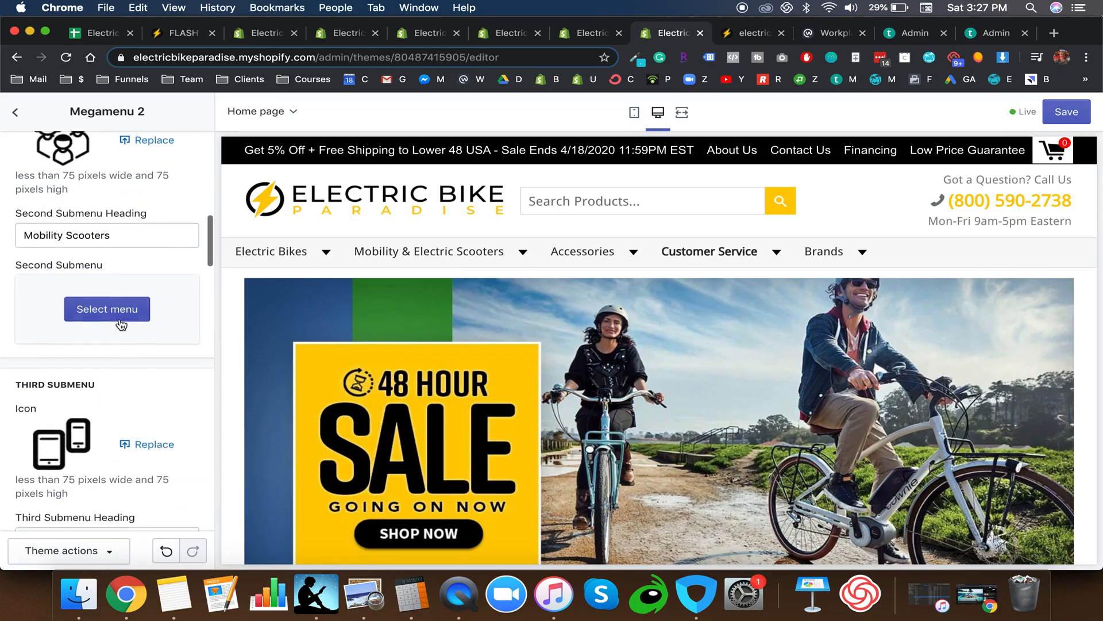
pyautogui.moveTo(406, 249)
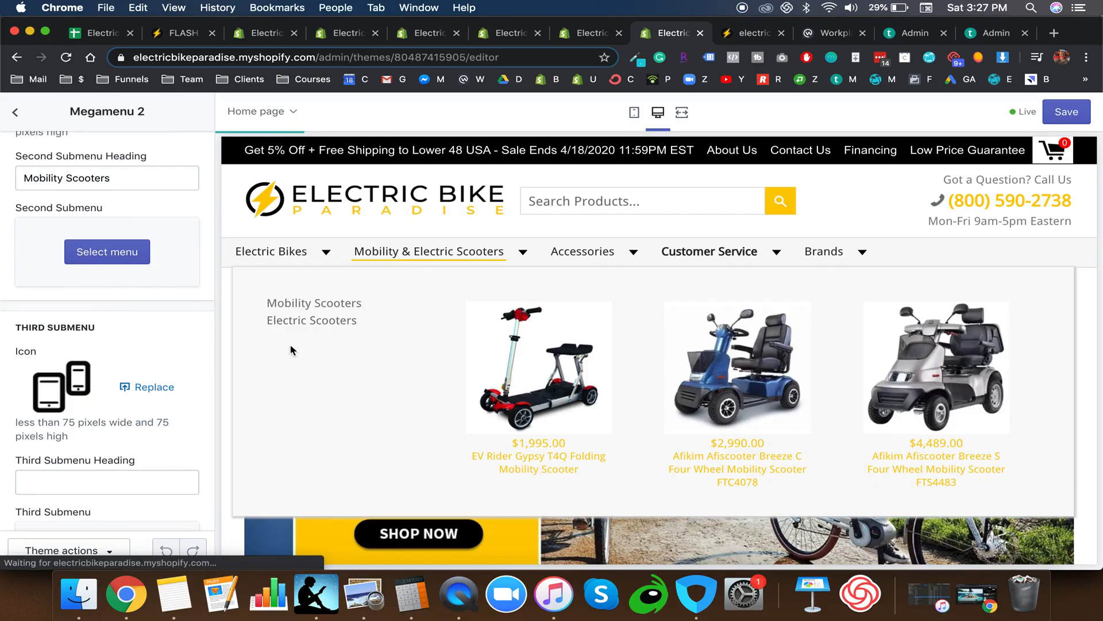
# Step: Change the second submenu heading of Megamenu 2 to "36V Electric Bikes"
pyautogui.scroll(5, 122, 322)
pyautogui.scroll(-4, 122, 322)
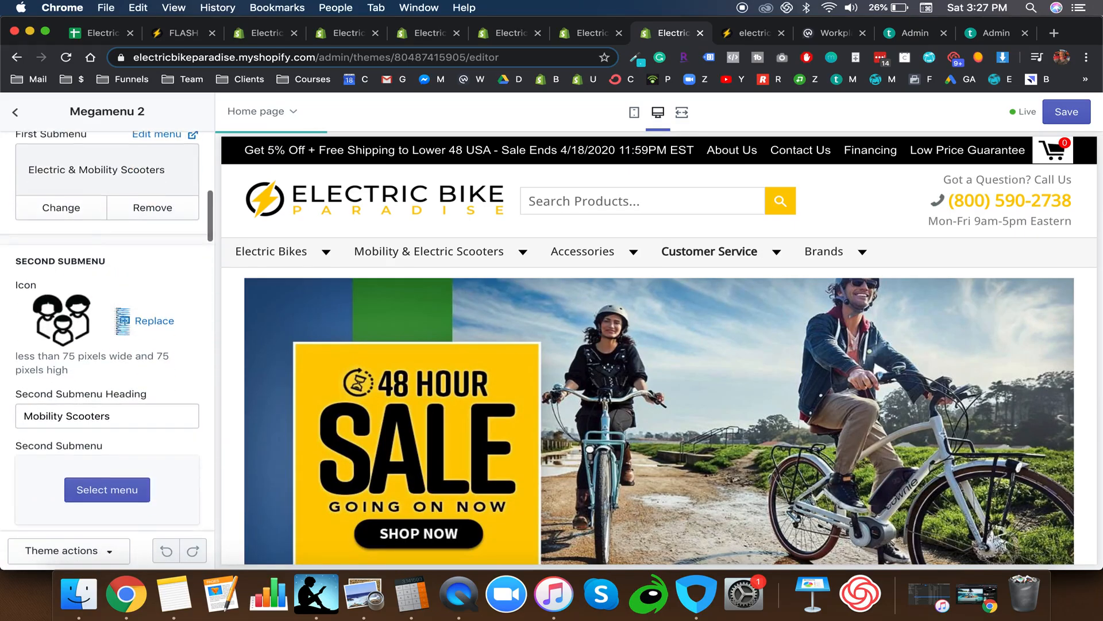
pyautogui.doubleClick(122, 308)
pyautogui.press('super+a')
pyautogui.write('36V Electric Bikes')
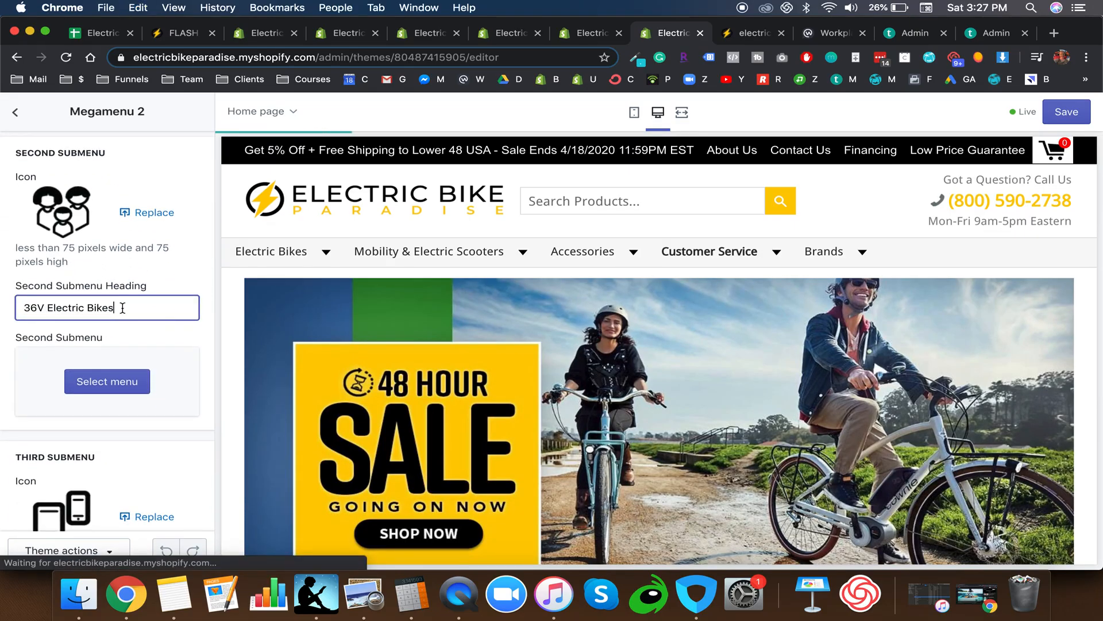
pyautogui.click(97, 309)
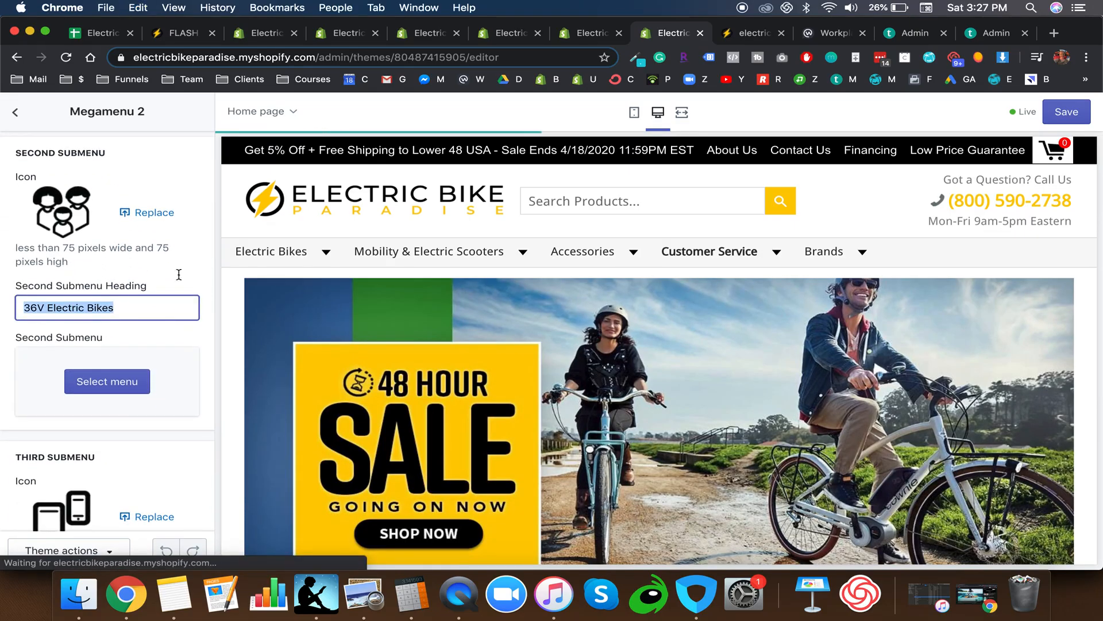
# Step: Copy the title "Electric Bike Features" from the navigation menu's page and use it as Megamenu 2's second submenu heading
pyautogui.click(603, 36)
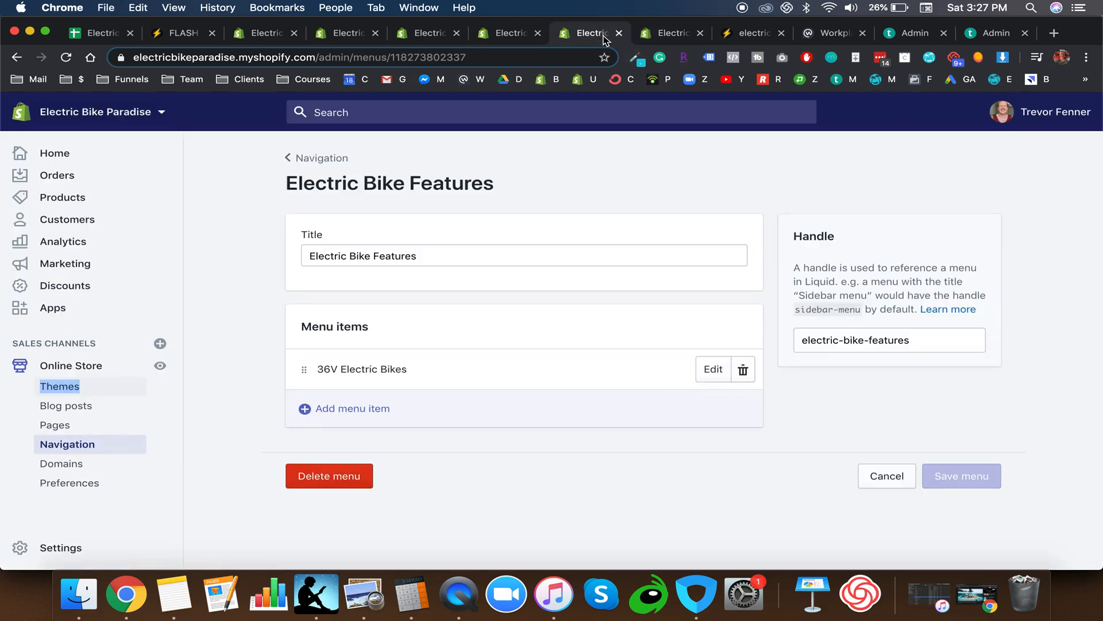
pyautogui.click(365, 247)
pyautogui.press('super+a')
pyautogui.press('super+c')
pyautogui.click(683, 39)
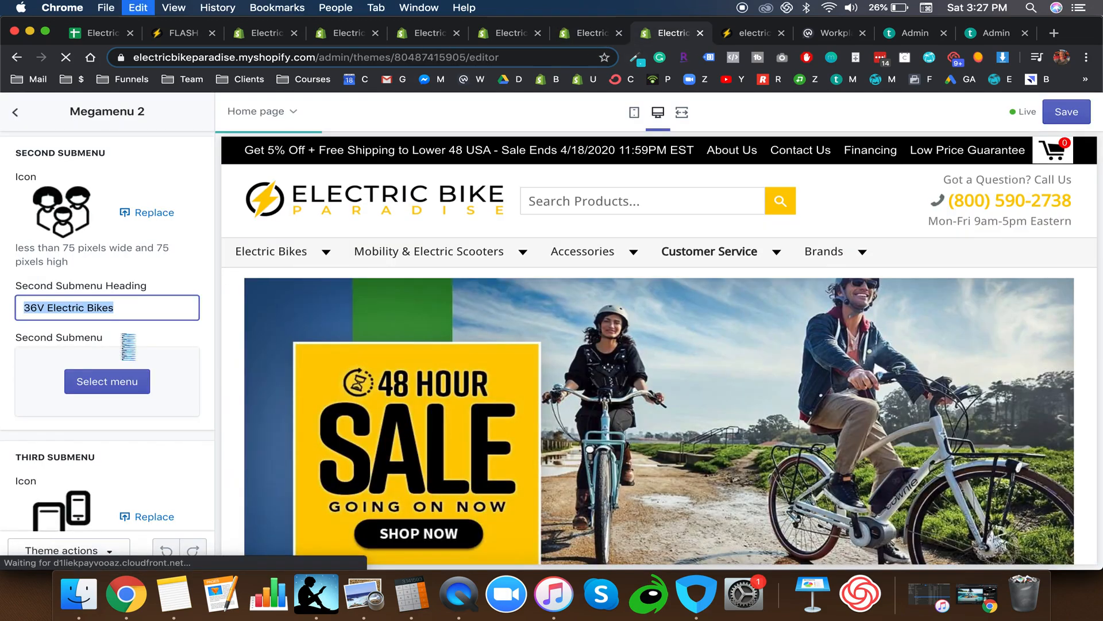
pyautogui.press('super+v')
pyautogui.moveTo(86, 306); pyautogui.dragTo(23, 307)
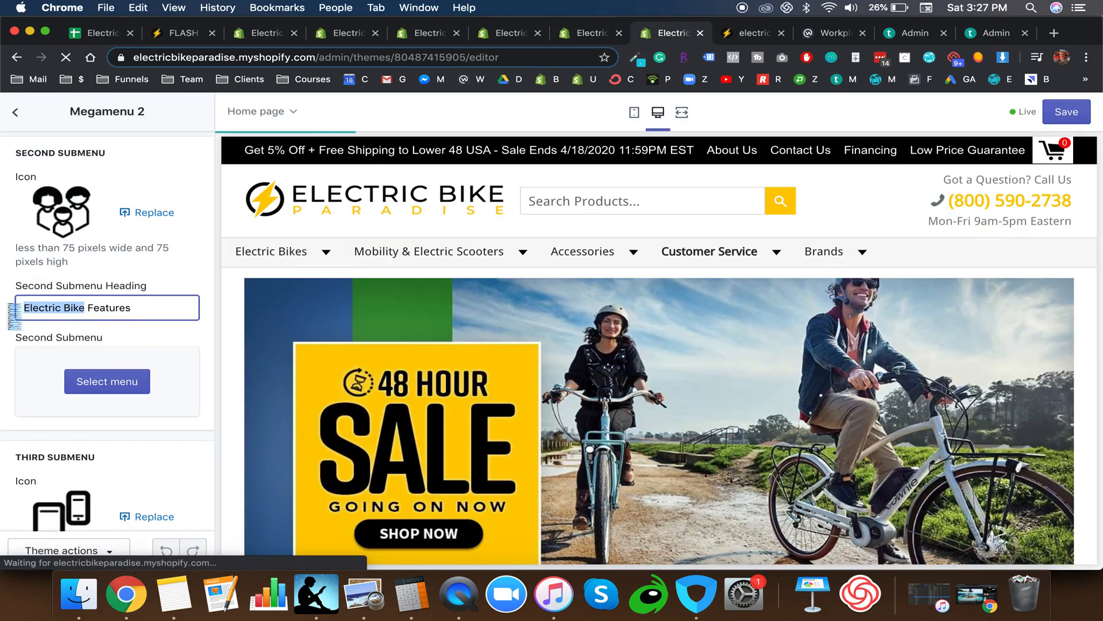
# Step: Assign the Electric Bike Features menu as Megamenu 2's second submenu and preview the Mobility & Electric Scooters dropdown
pyautogui.click(127, 409)
pyautogui.click(129, 386)
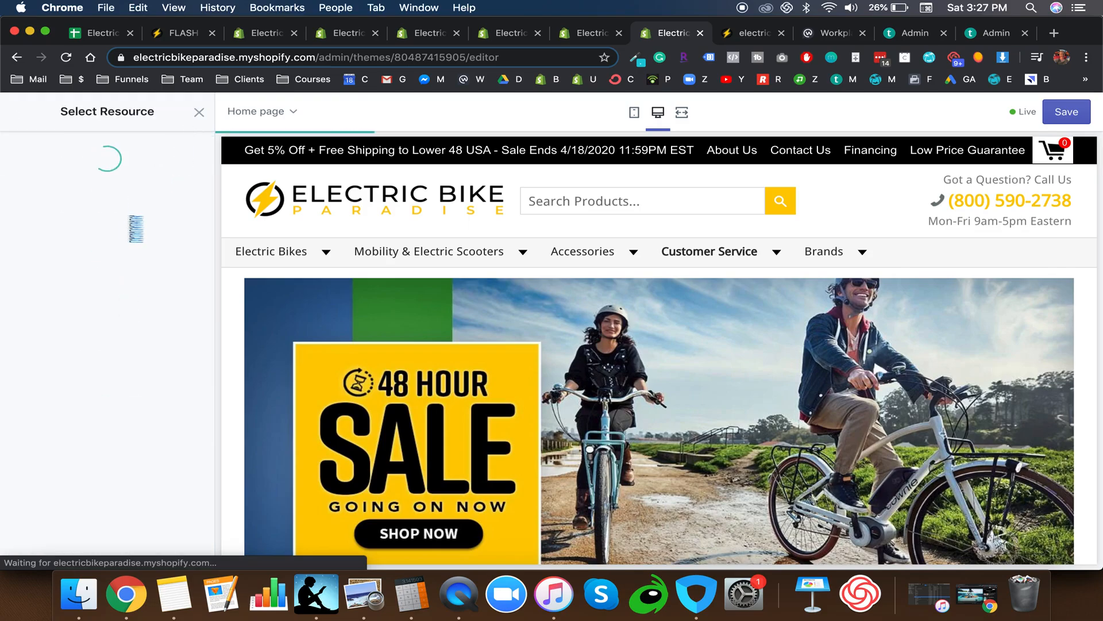
pyautogui.click(114, 279)
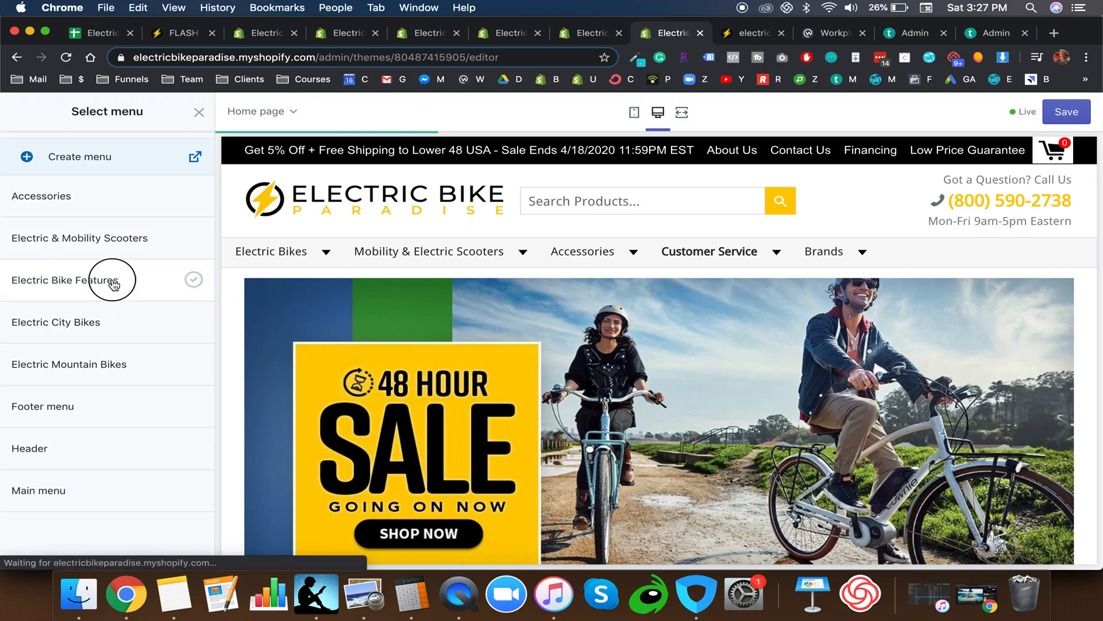
pyautogui.click(182, 549)
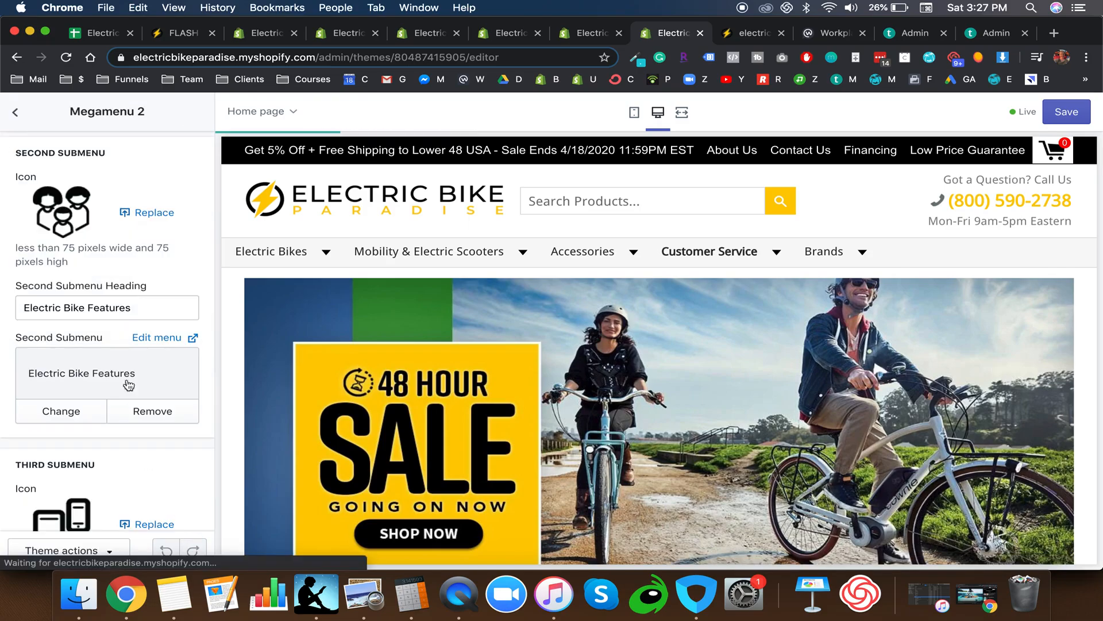
pyautogui.moveTo(412, 249)
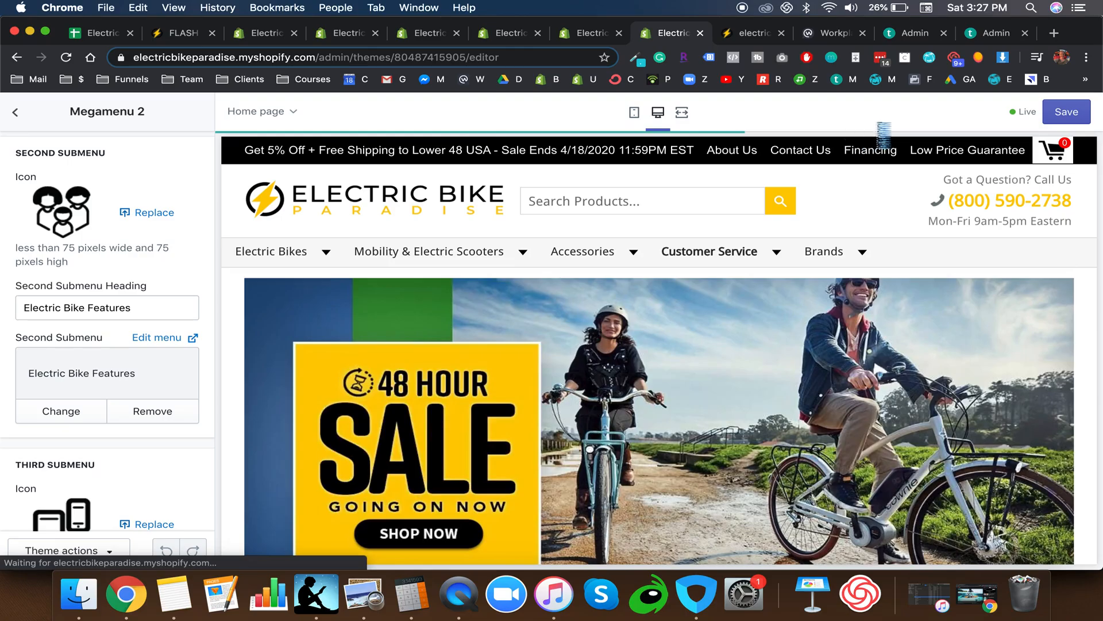
pyautogui.moveTo(453, 253)
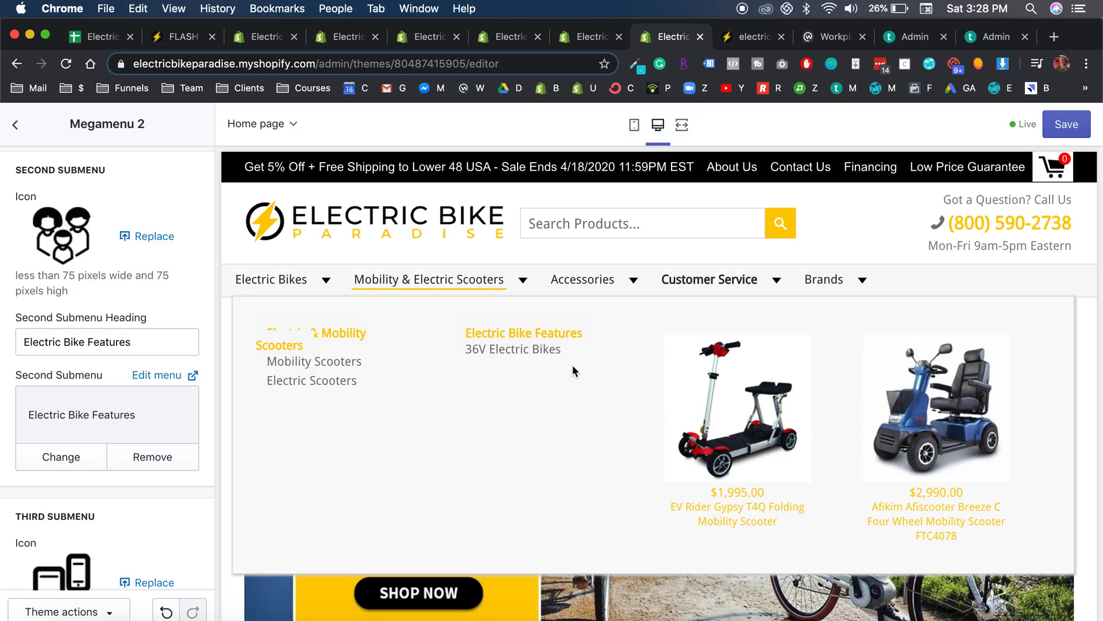
# Step: Remove the Electric Bike Features menu from Megamenu 2's second submenu and clear that submenu's heading
pyautogui.scroll(3, 113, 343)
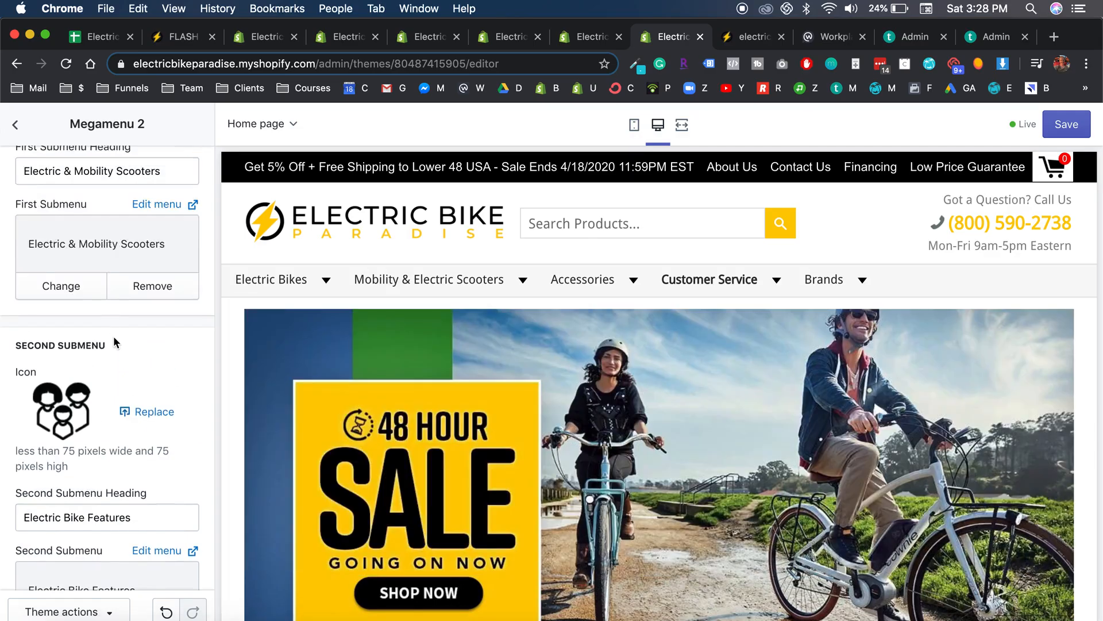
pyautogui.scroll(-3, 145, 448)
pyautogui.click(151, 468)
pyautogui.click(128, 353)
pyautogui.press('super+a')
pyautogui.press('BackSpace')
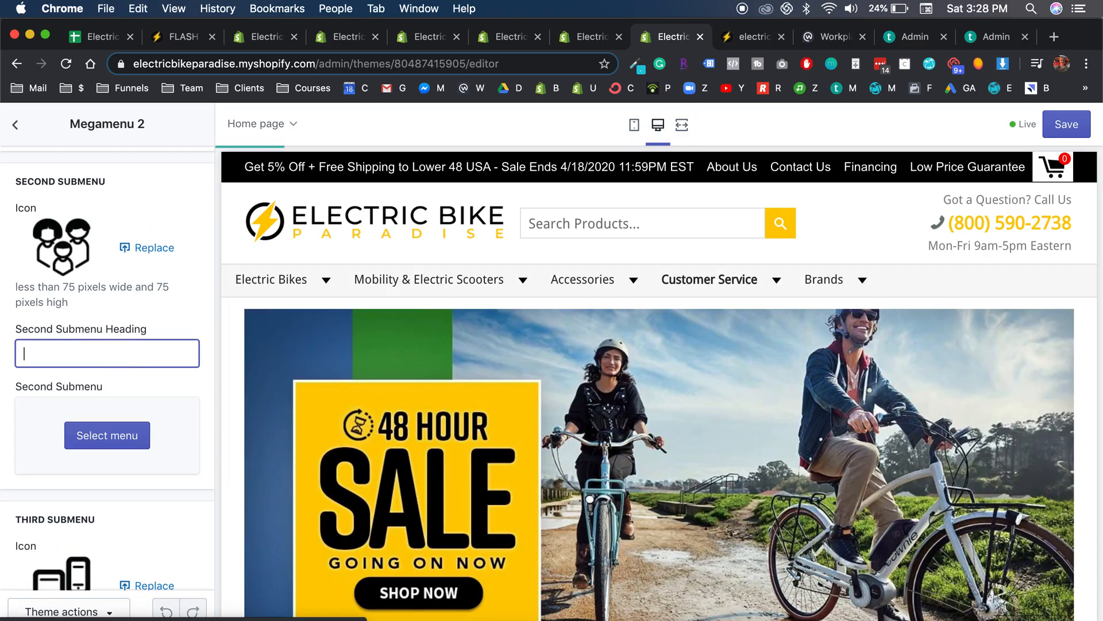
# Step: Shorten the first submenu heading of Megamenu 2 to "Mobility Scooters"
pyautogui.scroll(2, 159, 349)
pyautogui.scroll(5, 159, 349)
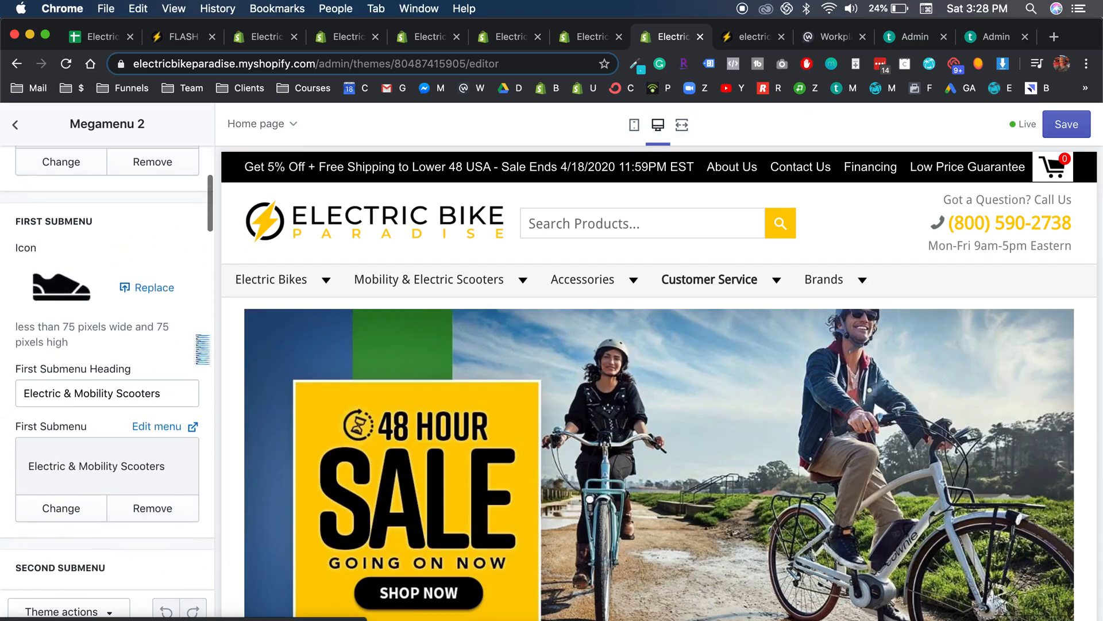
pyautogui.moveTo(321, 295)
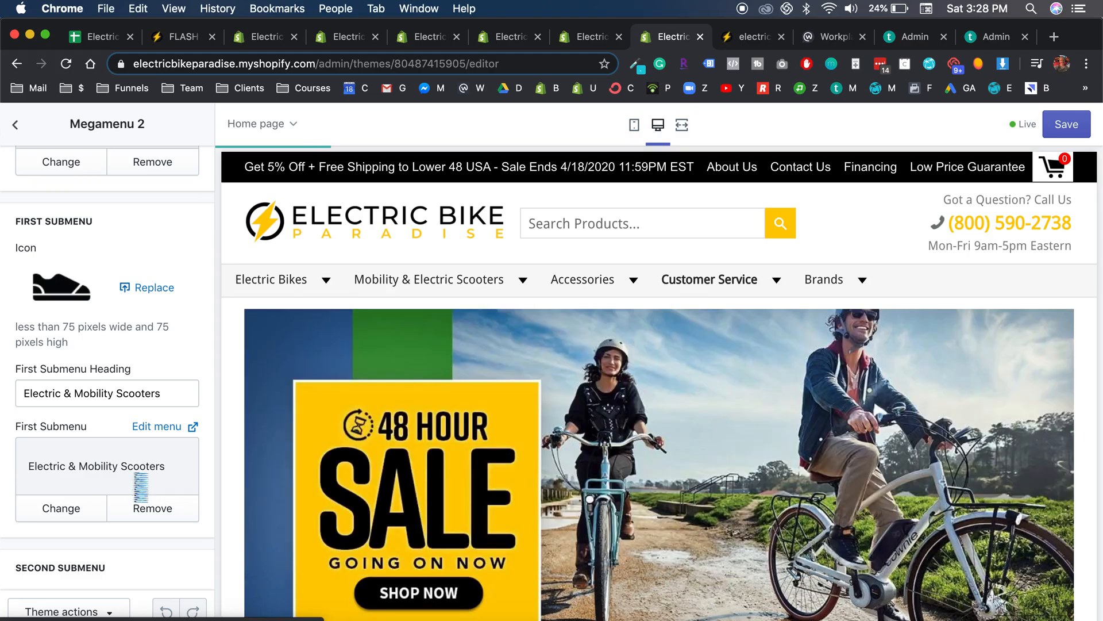
pyautogui.moveTo(74, 395); pyautogui.dragTo(3, 396)
pyautogui.press('BackSpace')
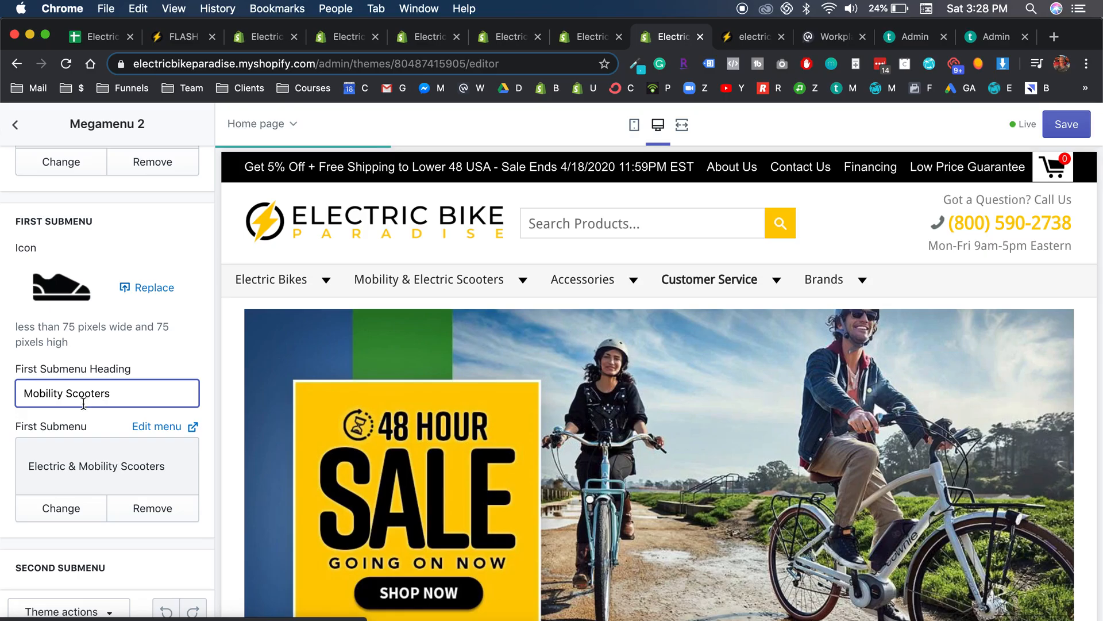
# Step: Check the Electric Bikes and Mobility & Electric Scooters menus in the theme preview, and return to the product's edit page
pyautogui.moveTo(270, 282)
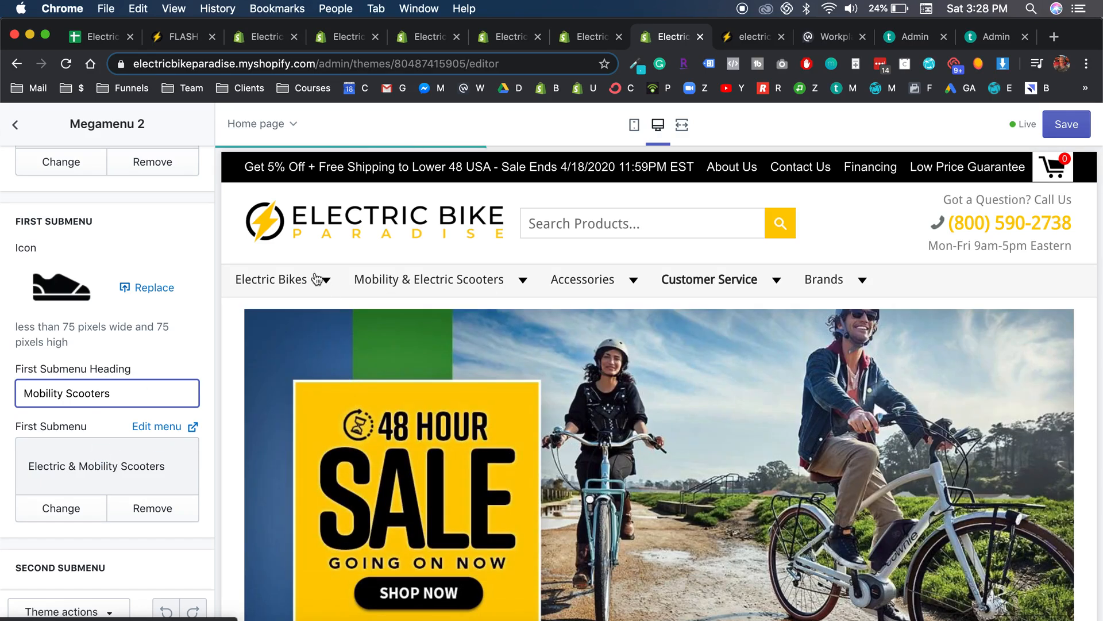
pyautogui.moveTo(320, 278)
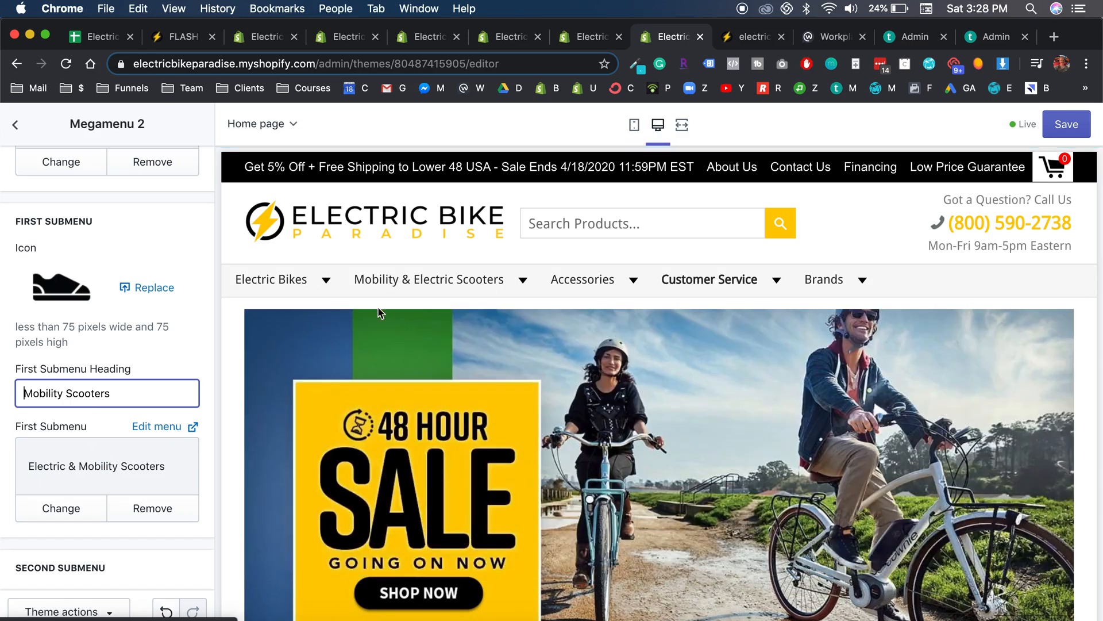
pyautogui.moveTo(435, 284)
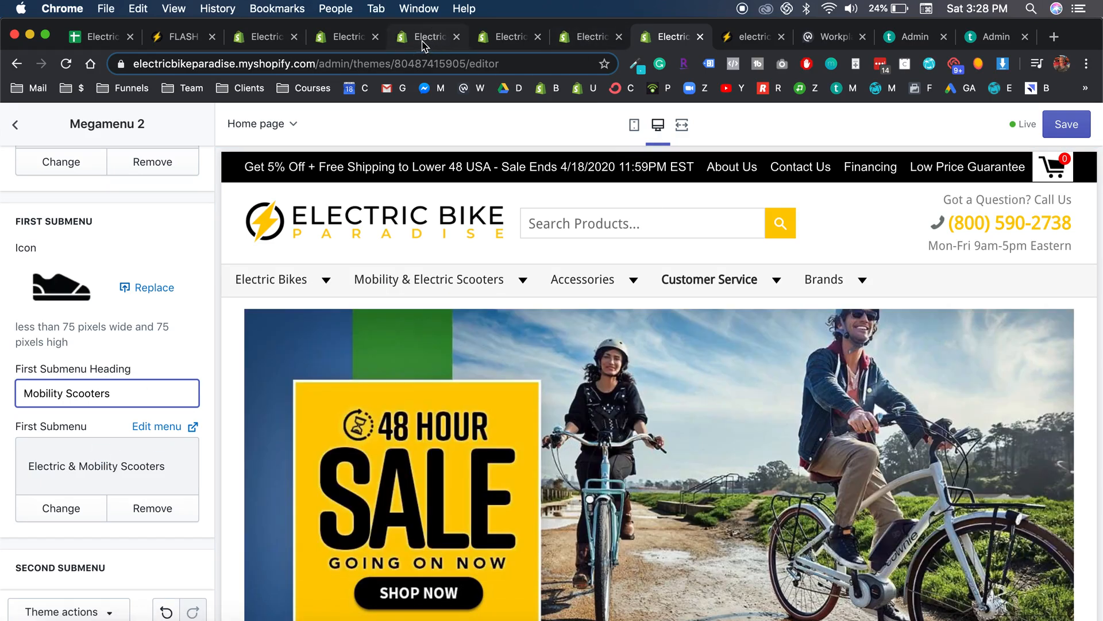
pyautogui.click(423, 40)
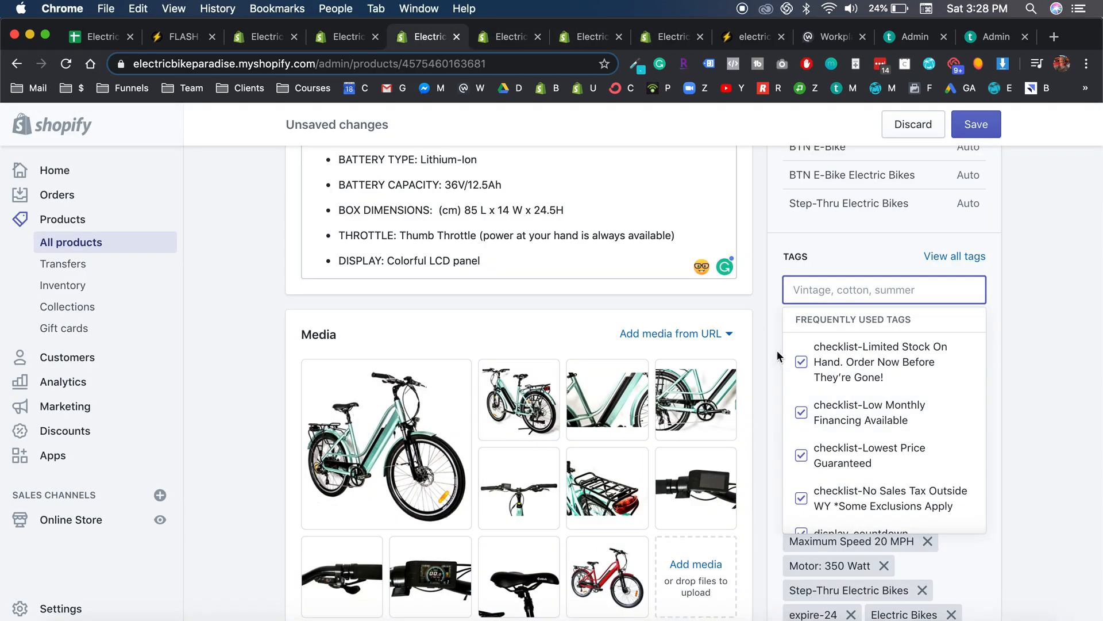